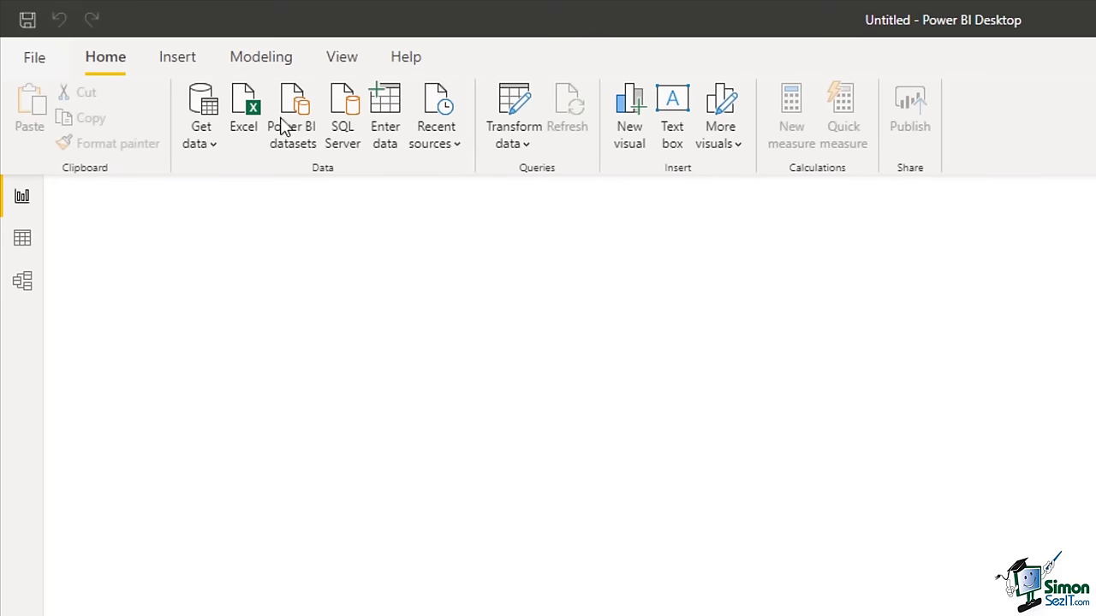
left_click(261, 56)
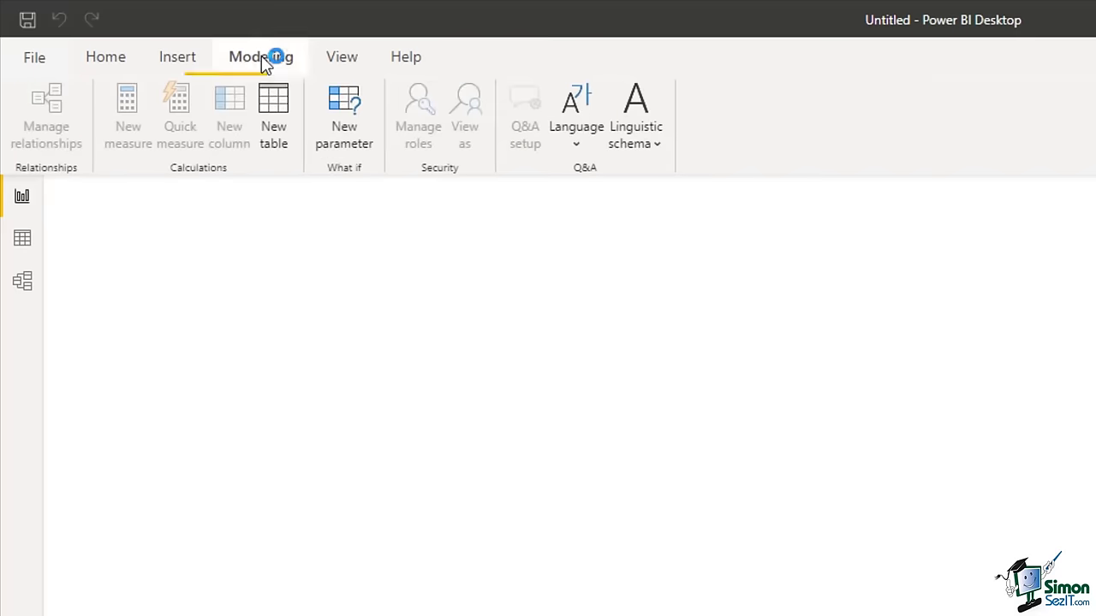
left_click(341, 60)
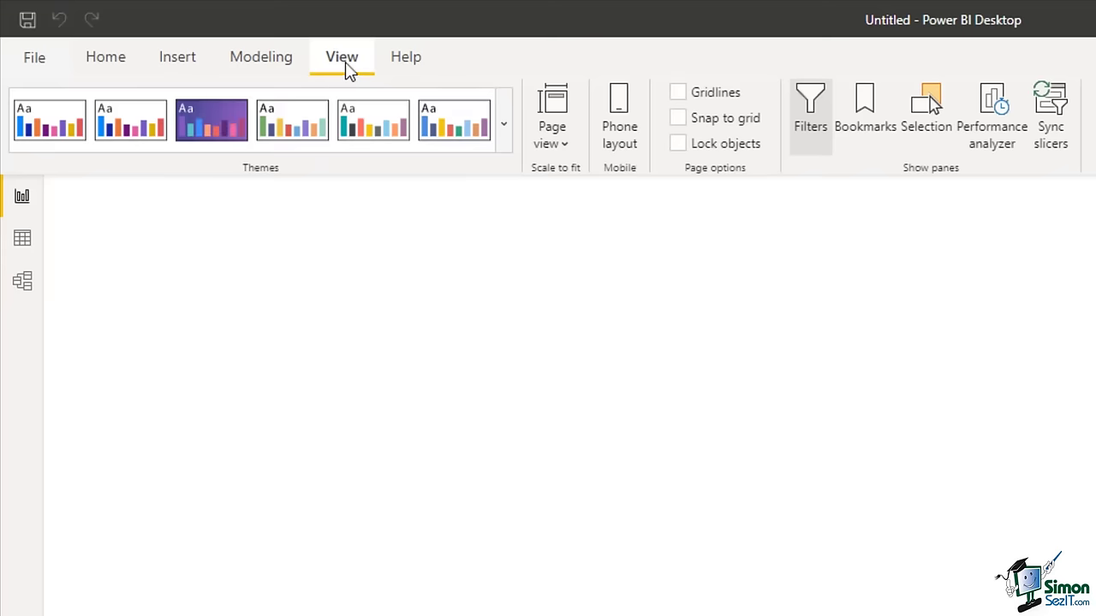
left_click(190, 69)
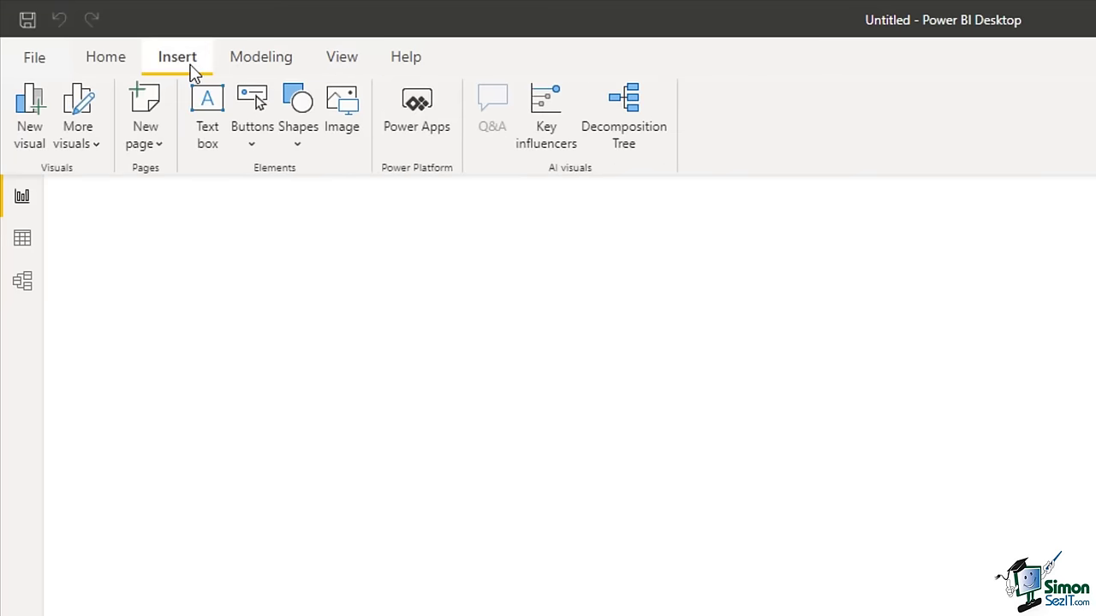
left_click(126, 61)
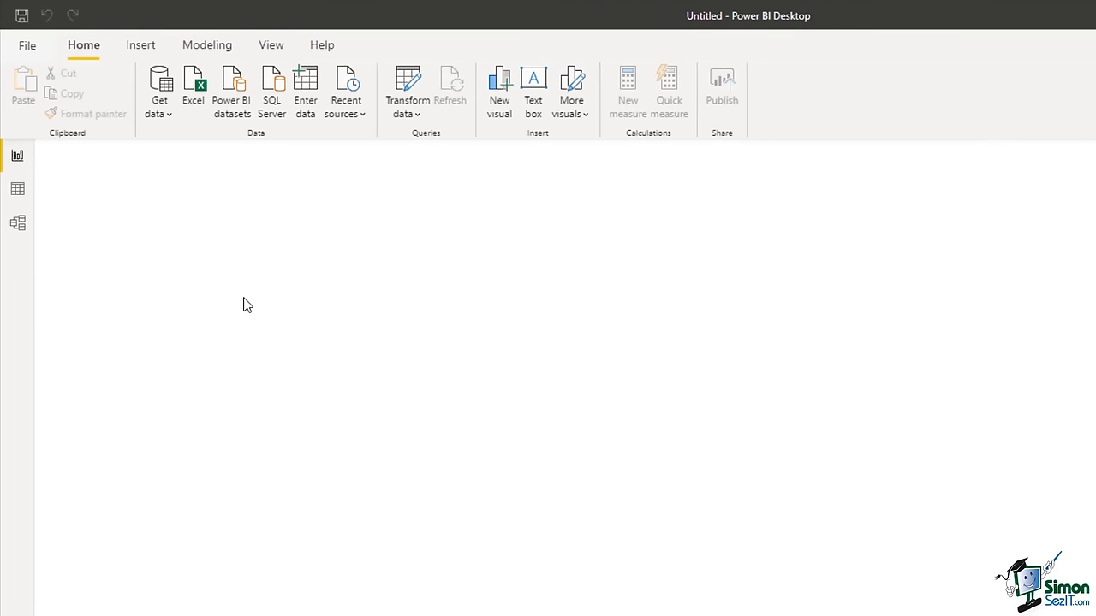
- Look at the empty report file in Data view and Model view, and return to Report view
left_click(27, 191)
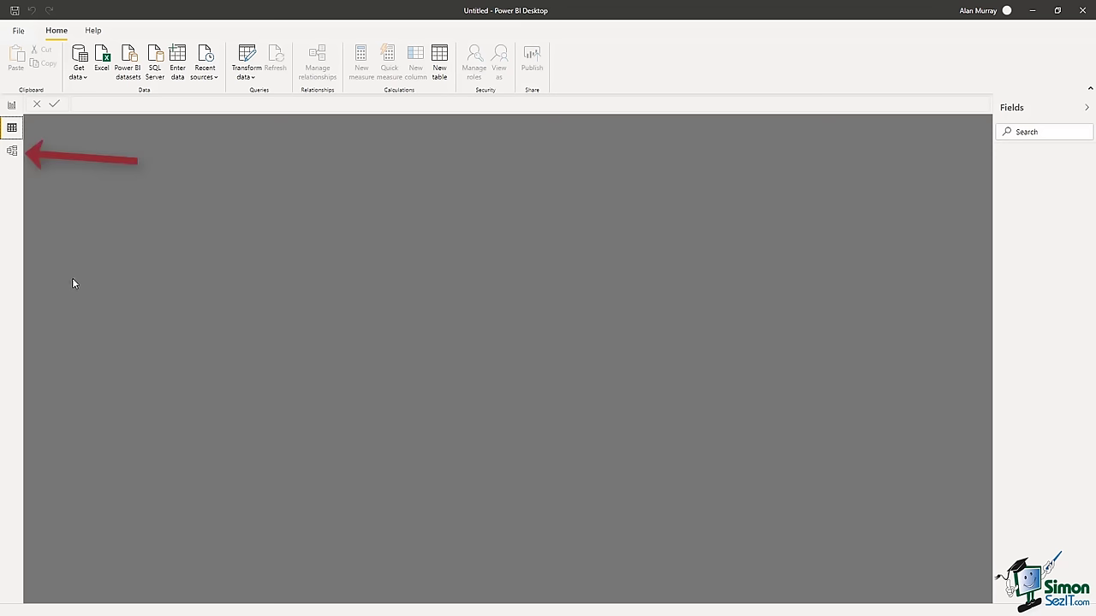
left_click(13, 150)
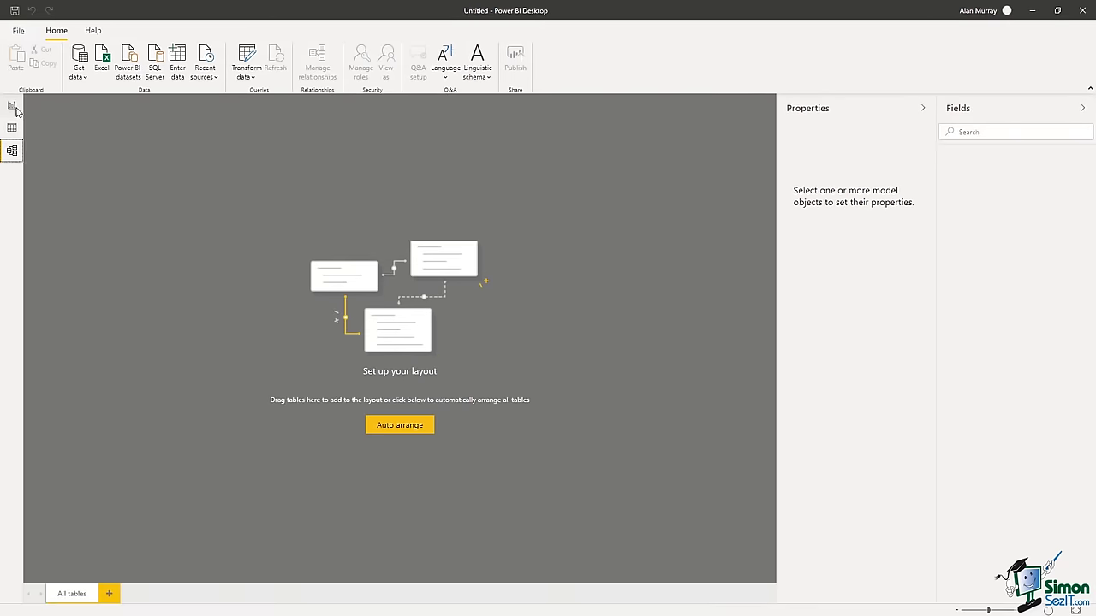
left_click(12, 106)
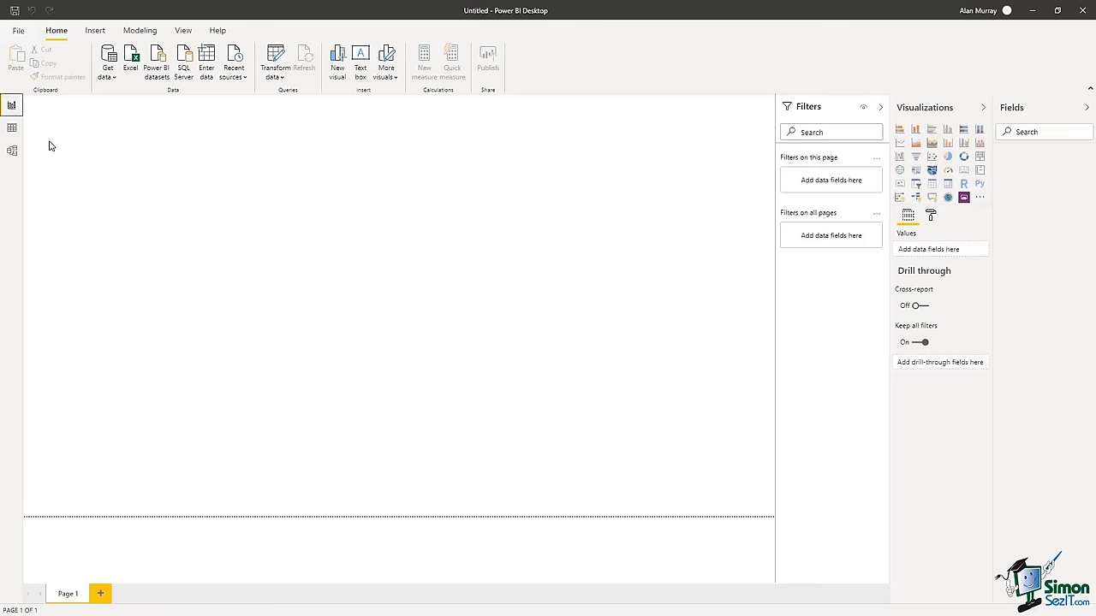
- Save the report as a Power BI file named power-bi-course in the Documents folder
left_click(15, 31)
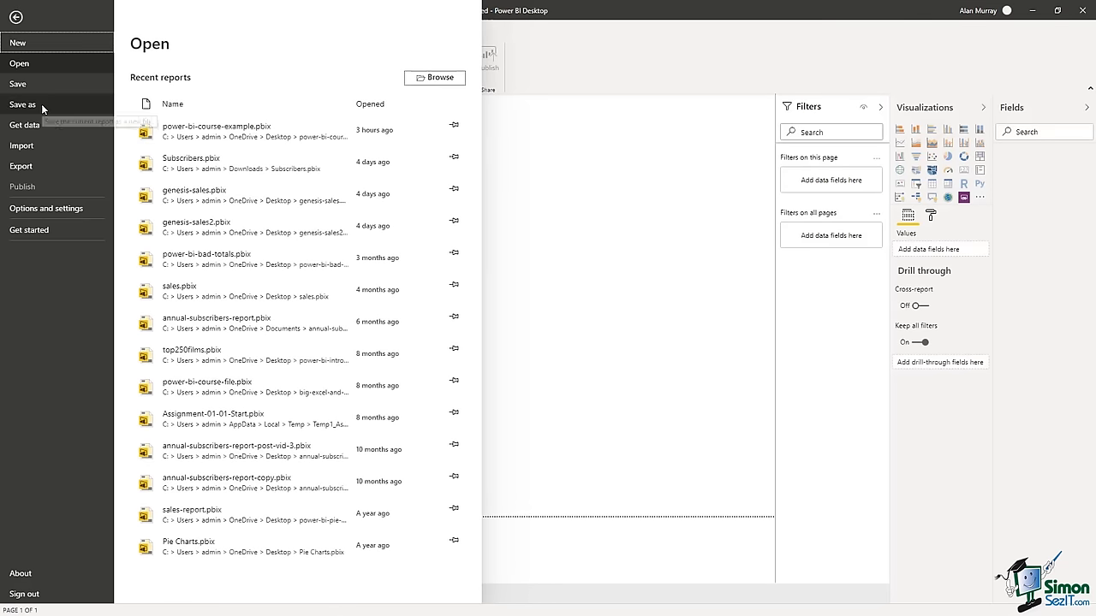
key("Escape")
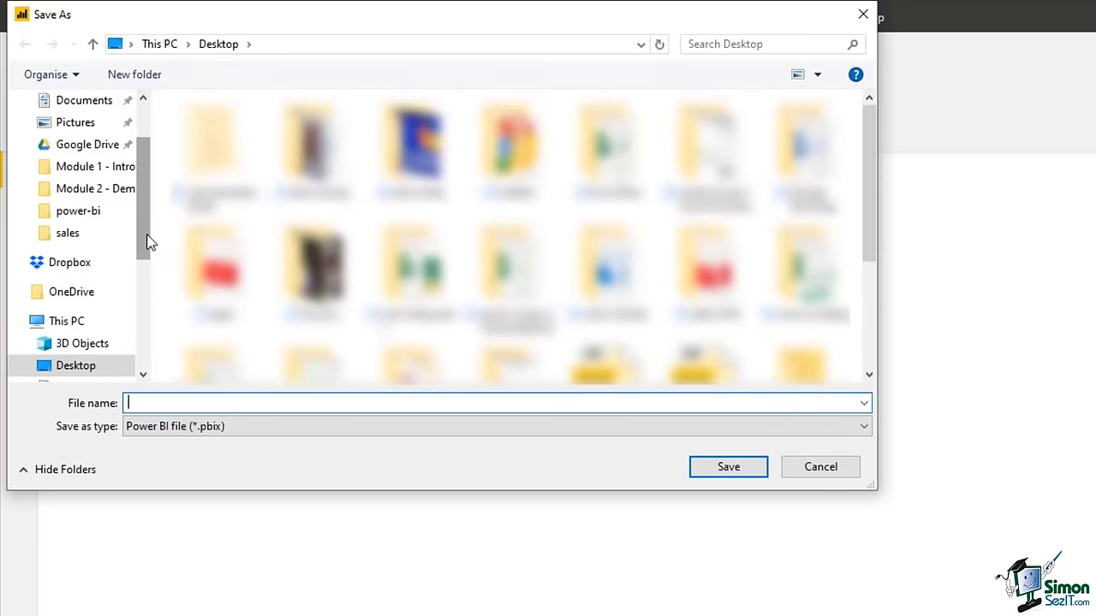
left_click_drag(145, 242, 152, 186)
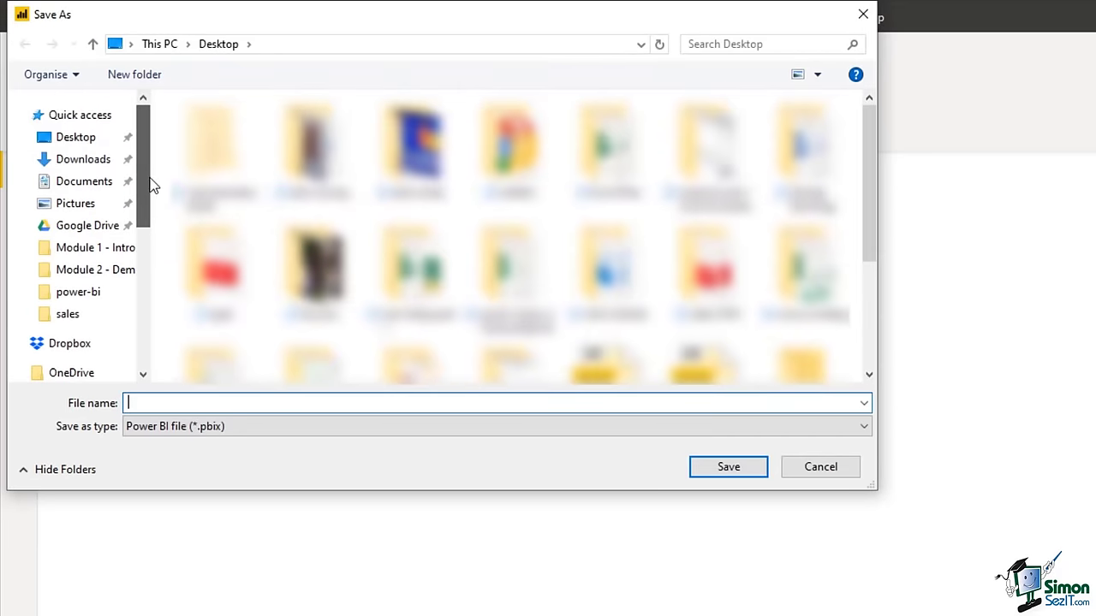
left_click(84, 181)
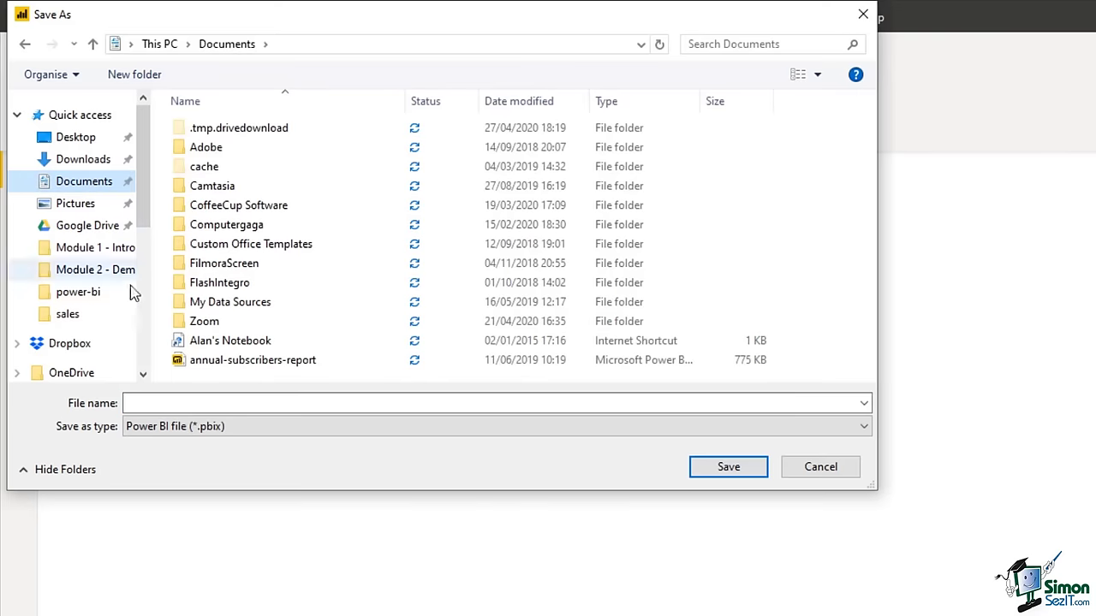
left_click(149, 403)
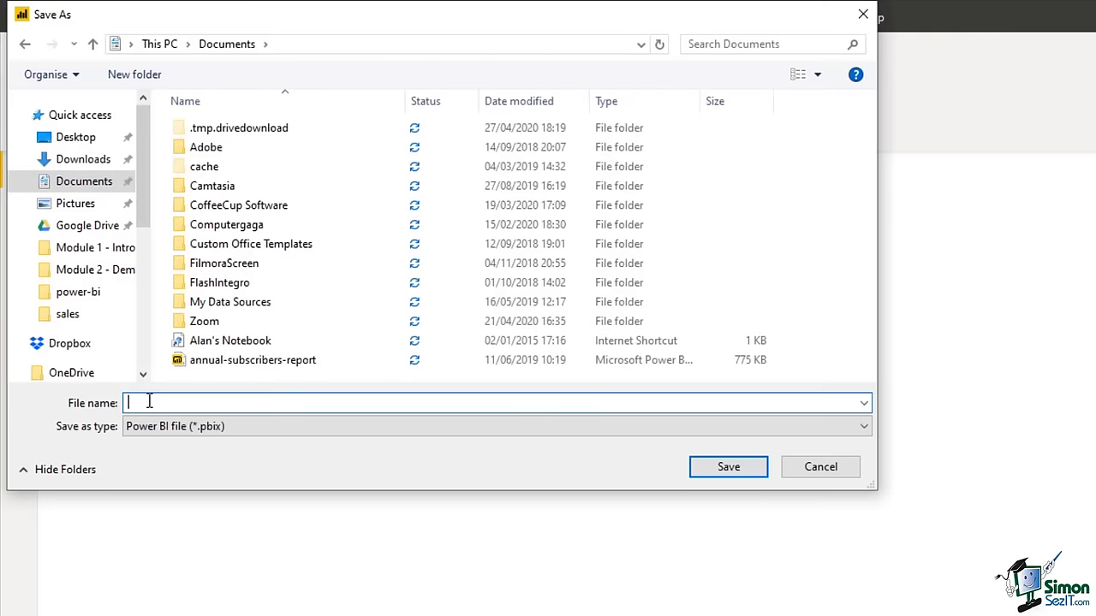
type("power-bi-course")
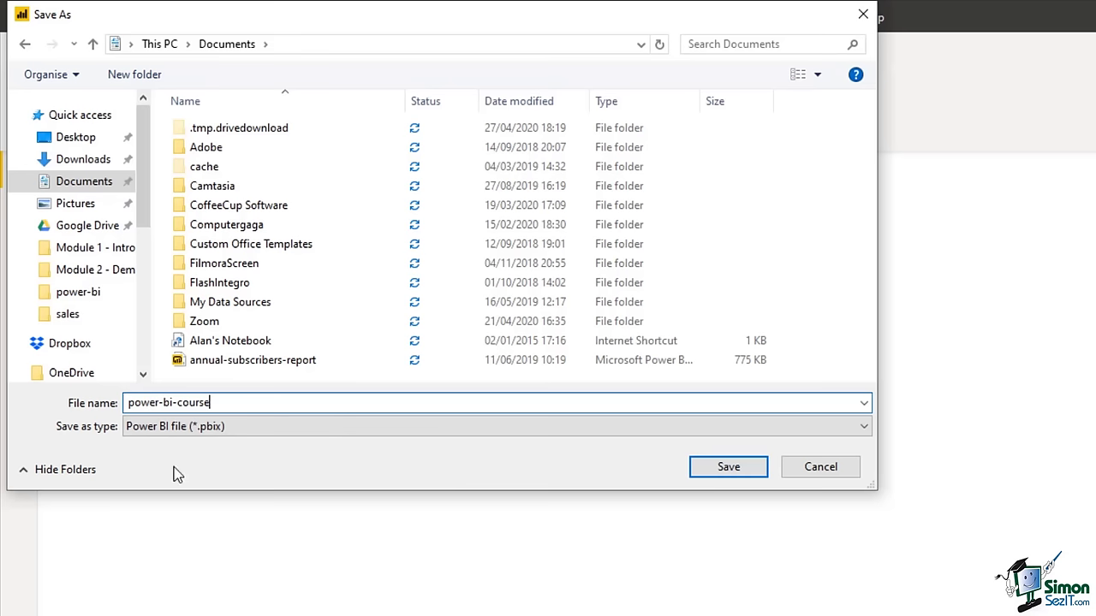
left_click(710, 471)
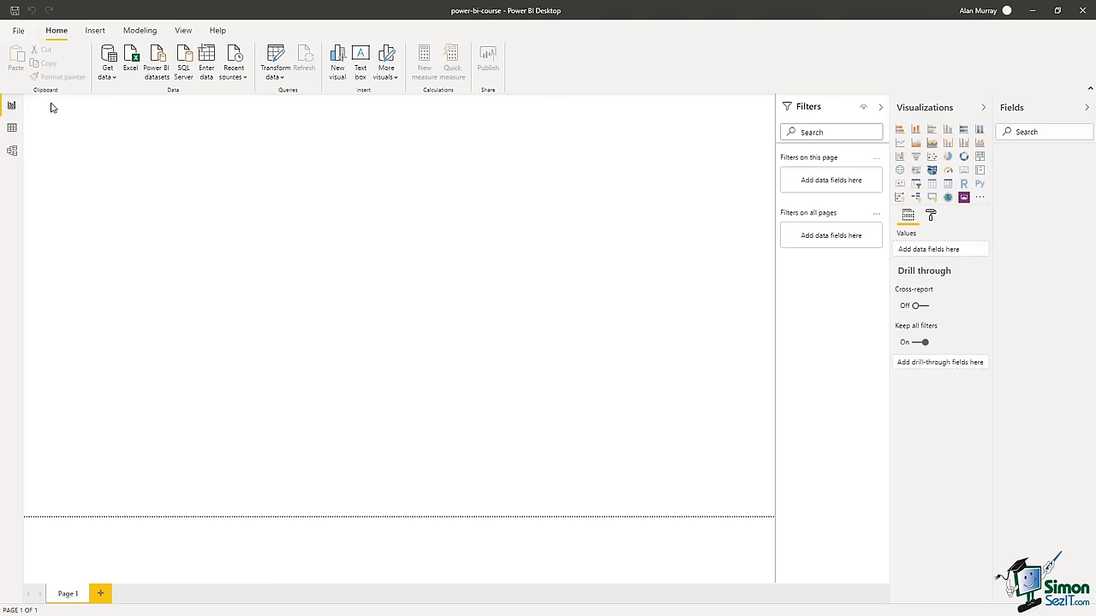
- Open the program options and review the global preview features
left_click(19, 31)
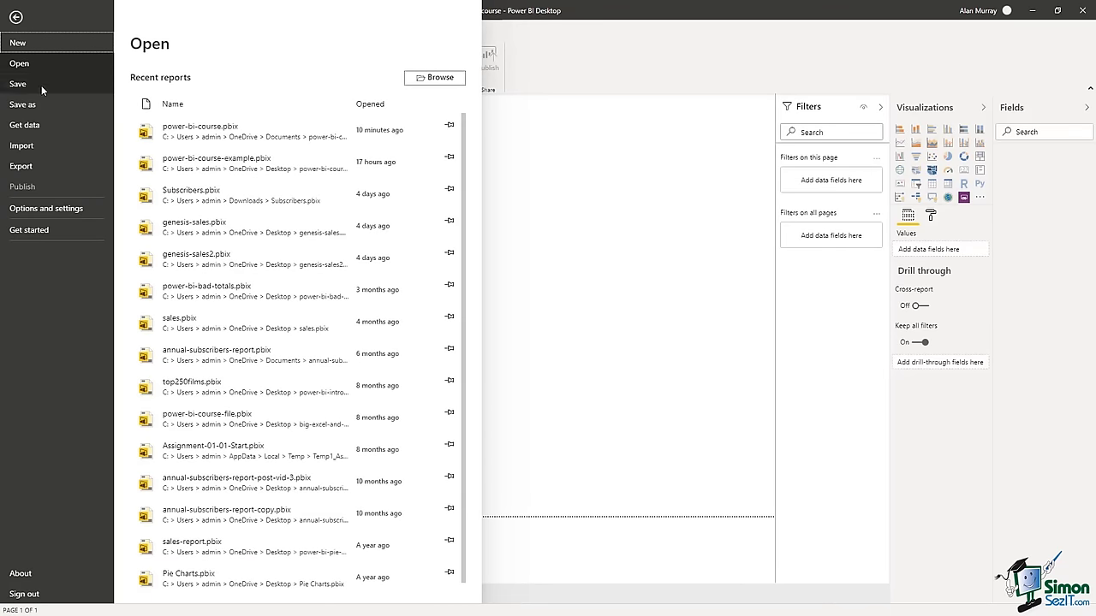
left_click(69, 210)
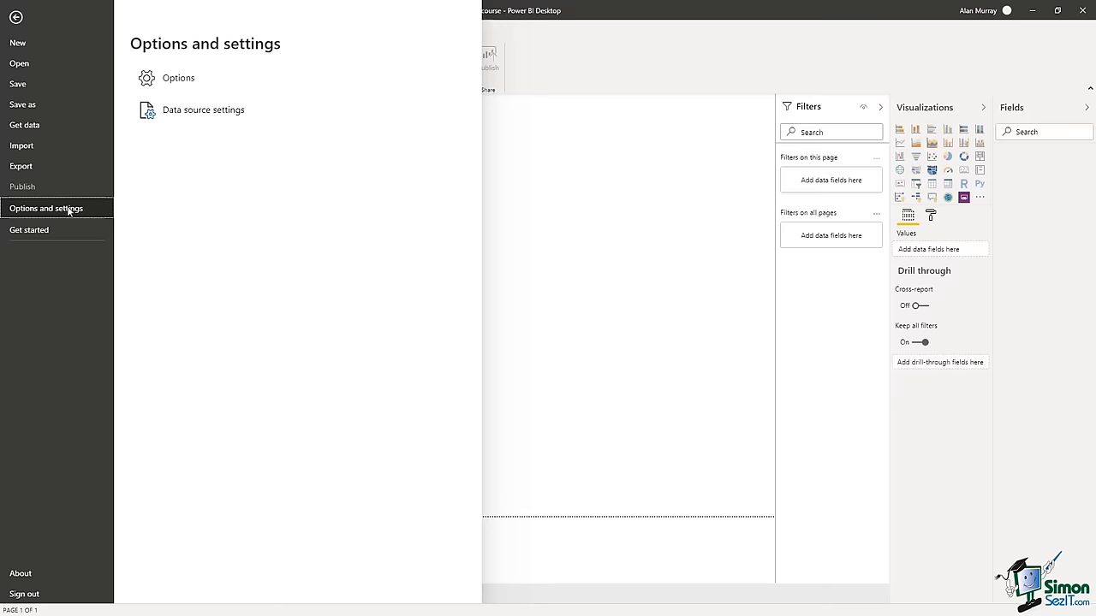
left_click(188, 89)
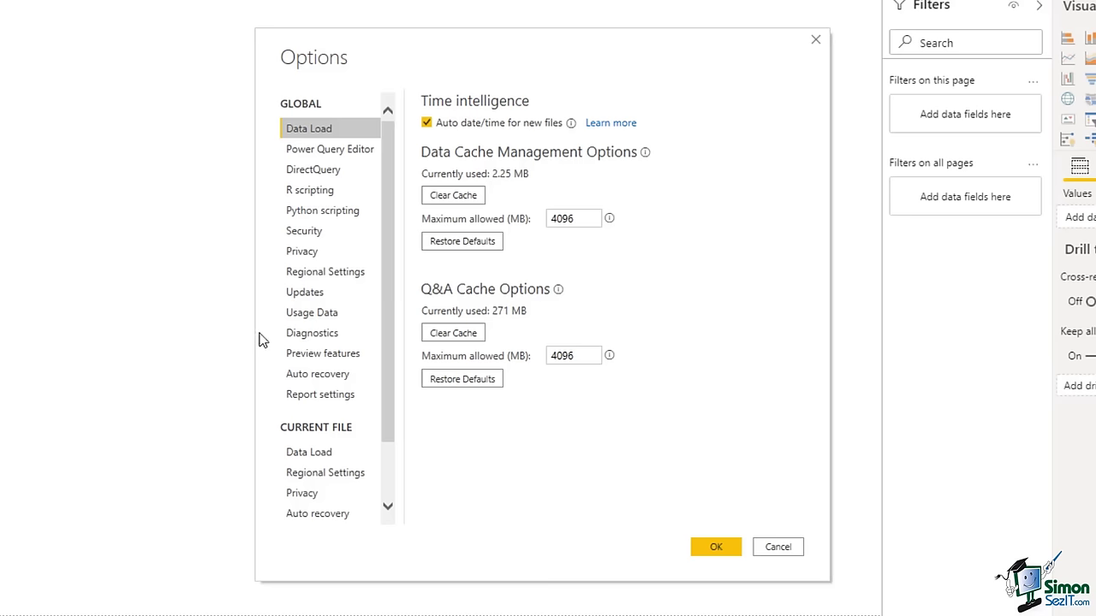
left_click(299, 356)
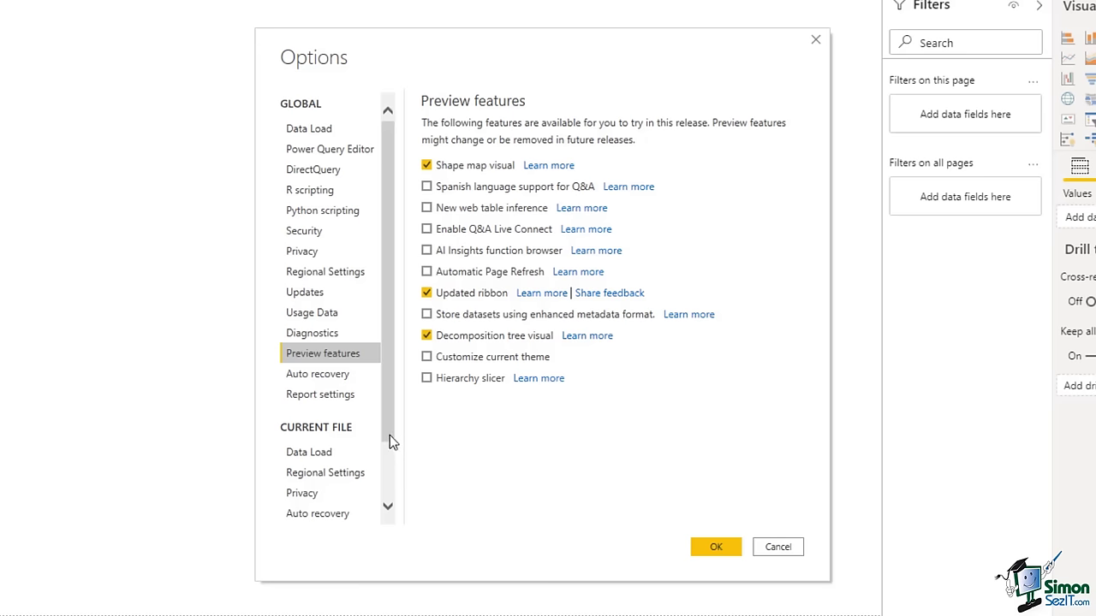
- Turn off autodetecting new relationships after data is loaded for the current file, check its import locale, and apply the options
left_click_drag(389, 435, 391, 516)
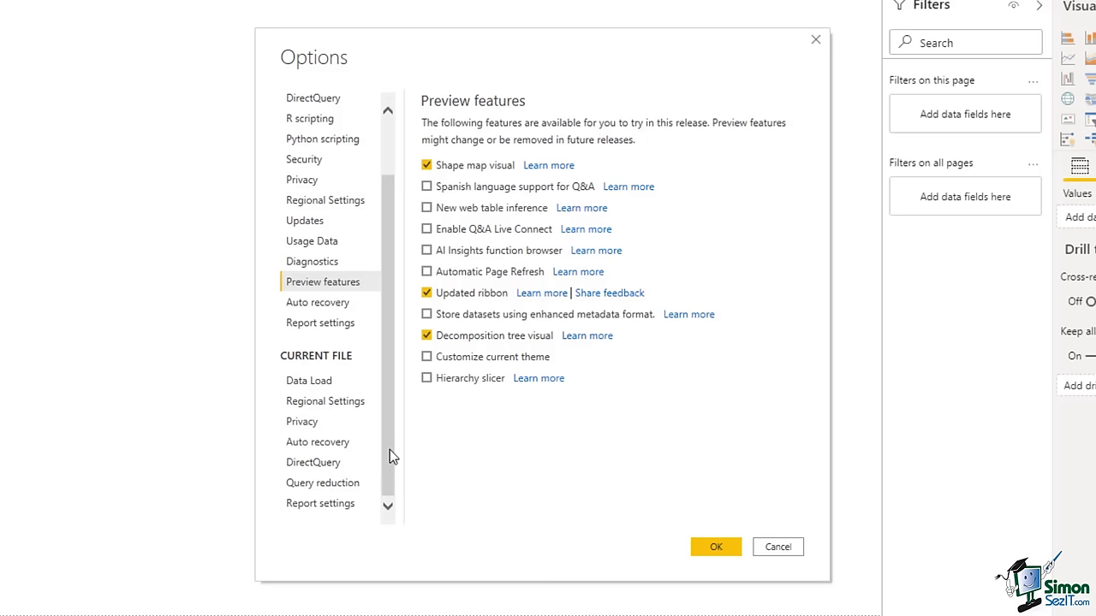
left_click(324, 390)
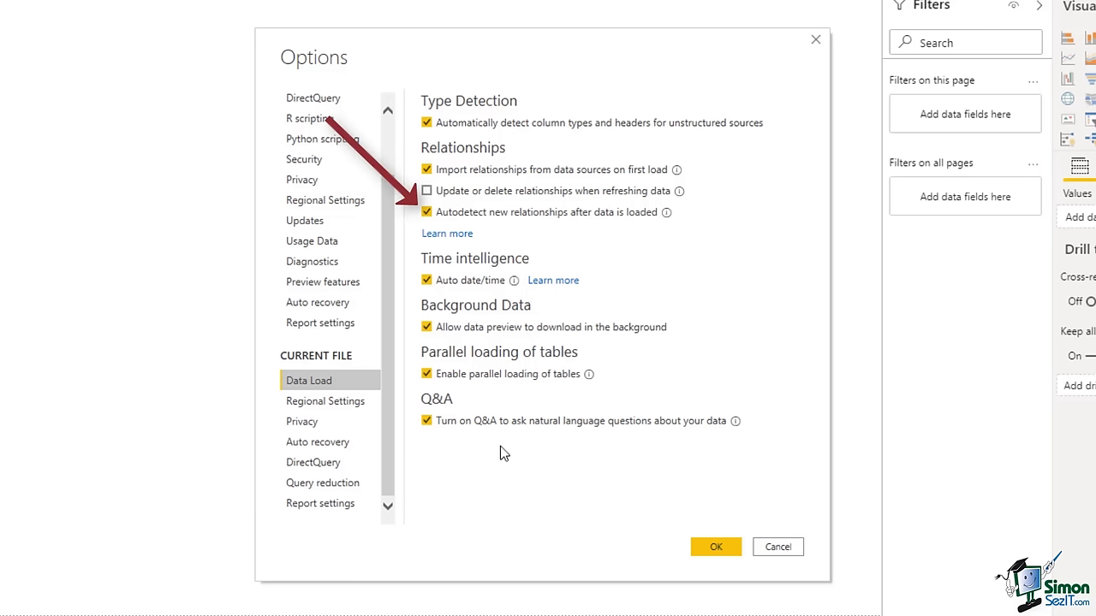
left_click(425, 212)
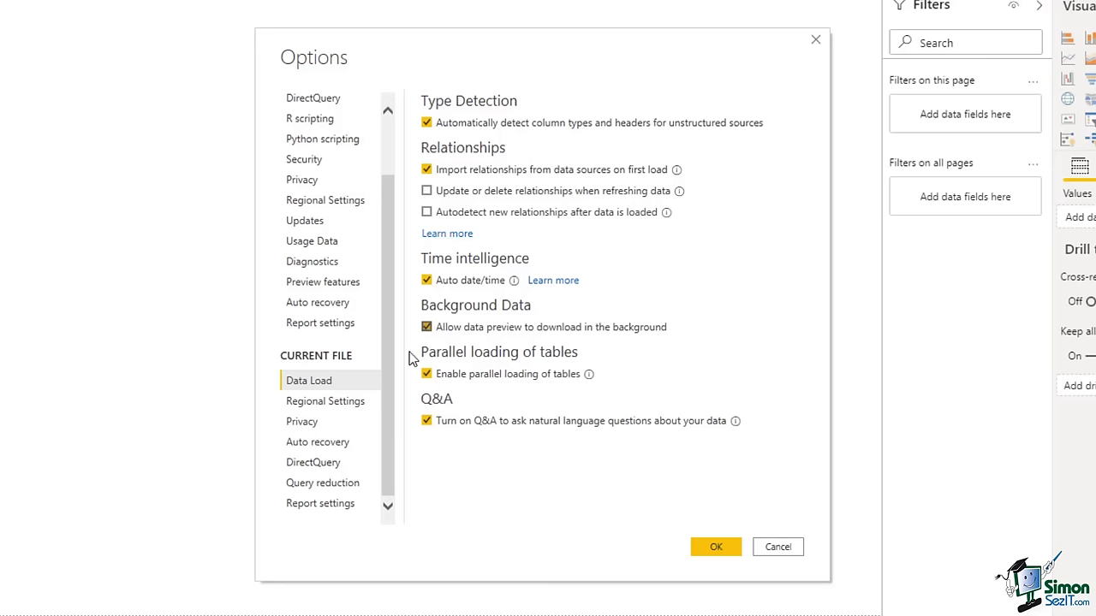
left_click(356, 401)
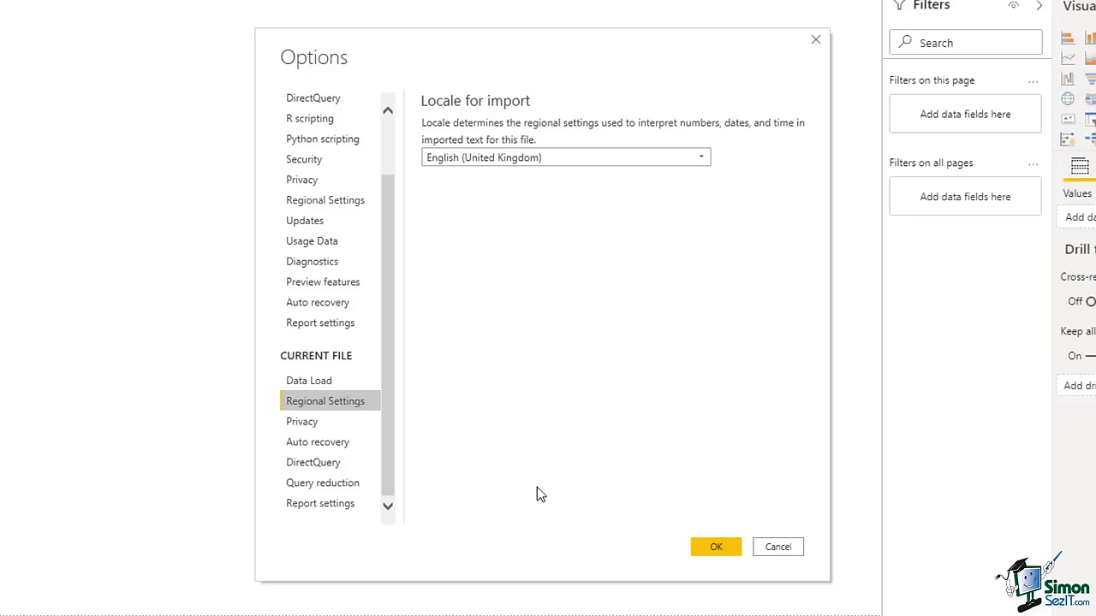
left_click(713, 546)
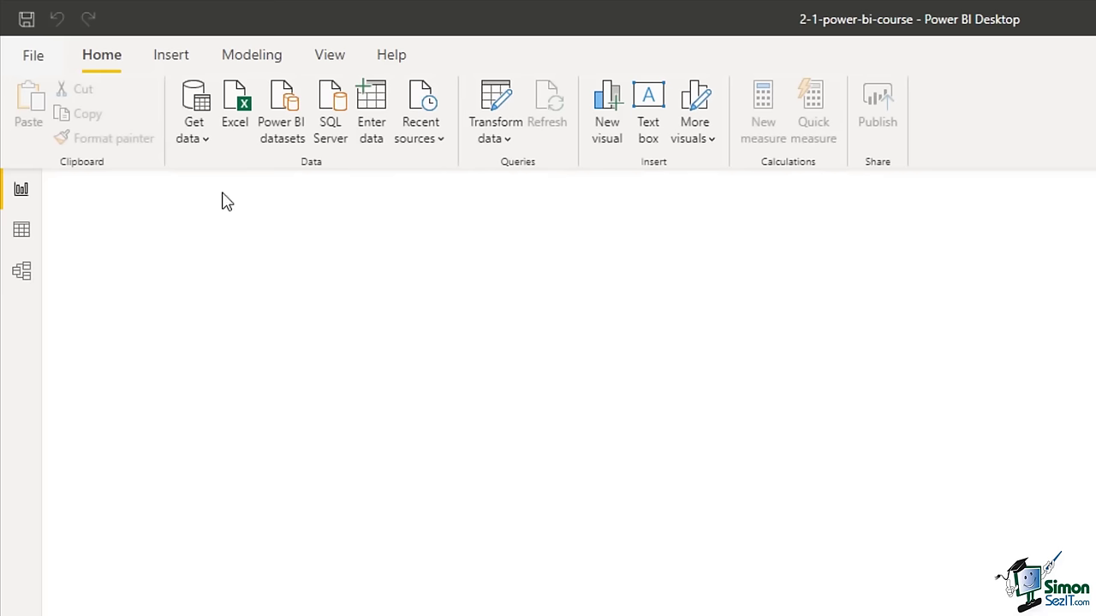
- Browse the full list of data sources and start a new data connection with the Folder connector
left_click(204, 140)
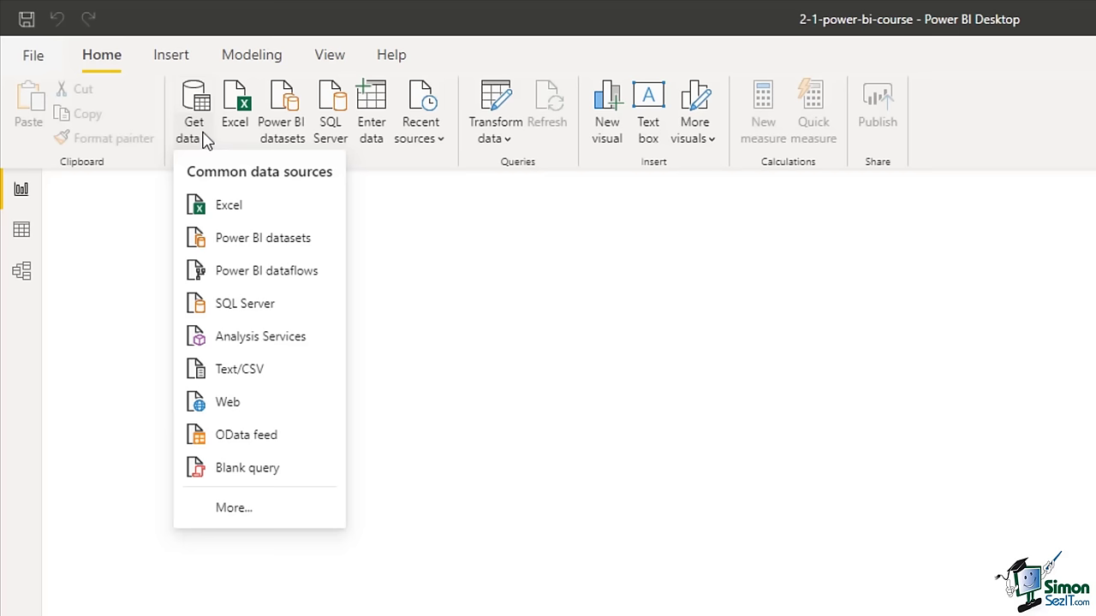
left_click(234, 508)
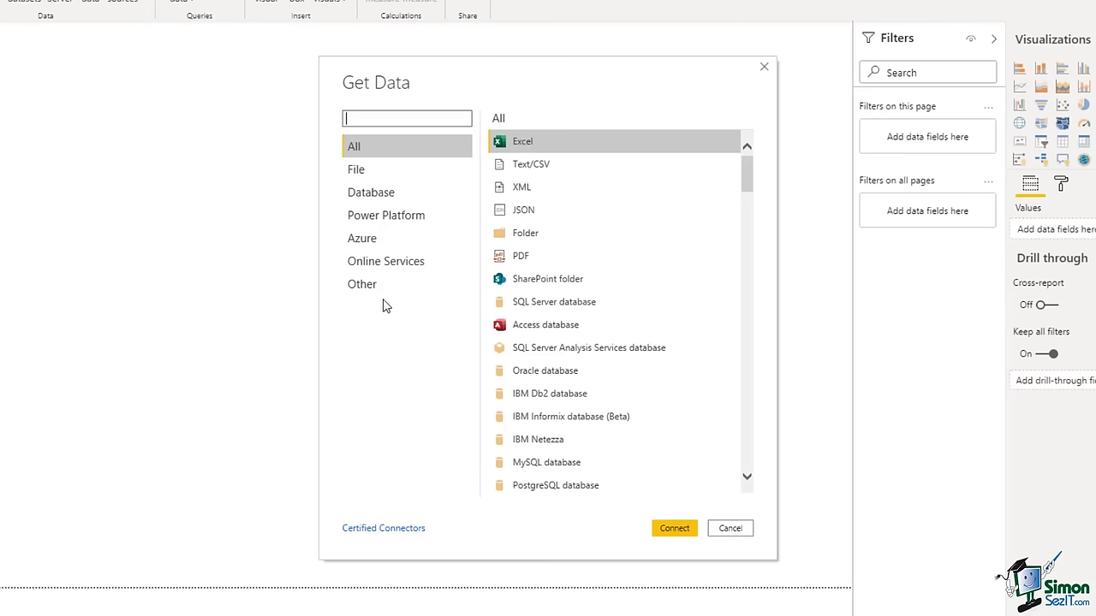
left_click(750, 180)
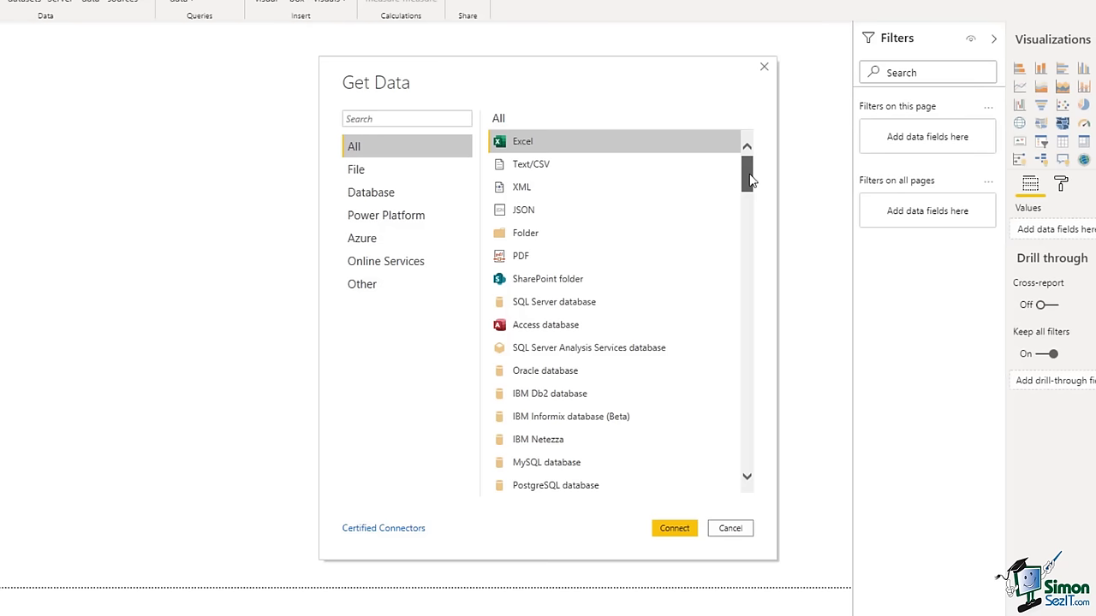
left_click_drag(750, 180, 748, 468)
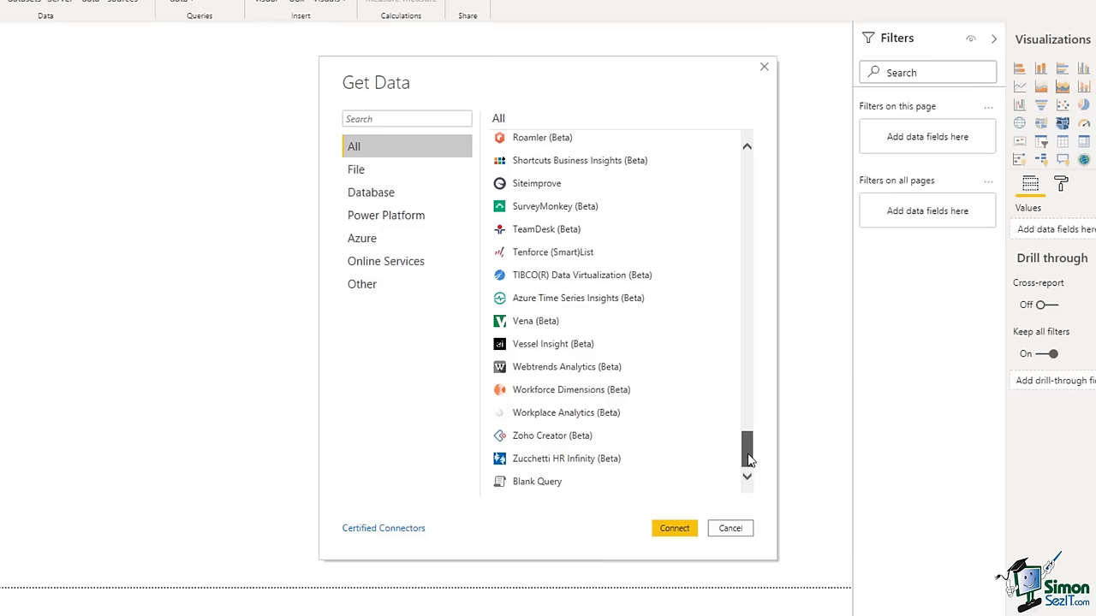
left_click_drag(749, 465, 747, 160)
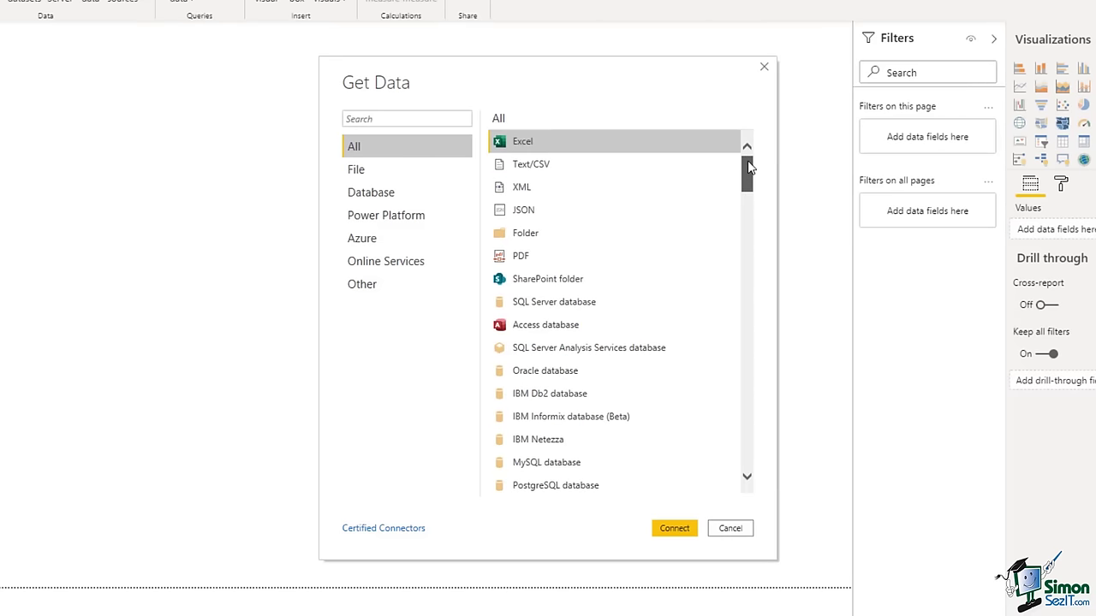
left_click(520, 239)
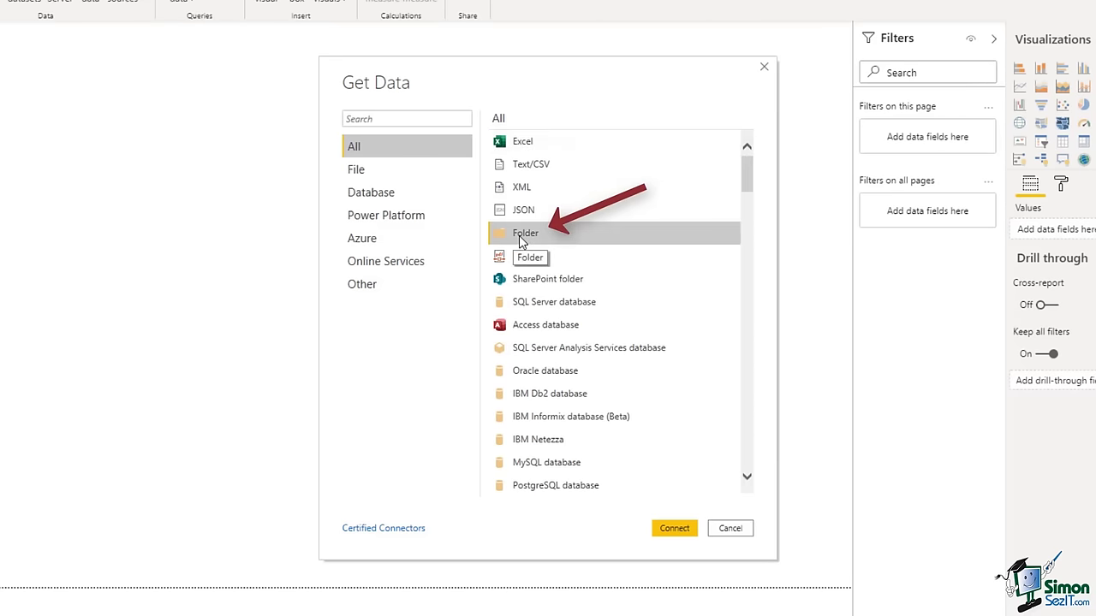
left_click(672, 530)
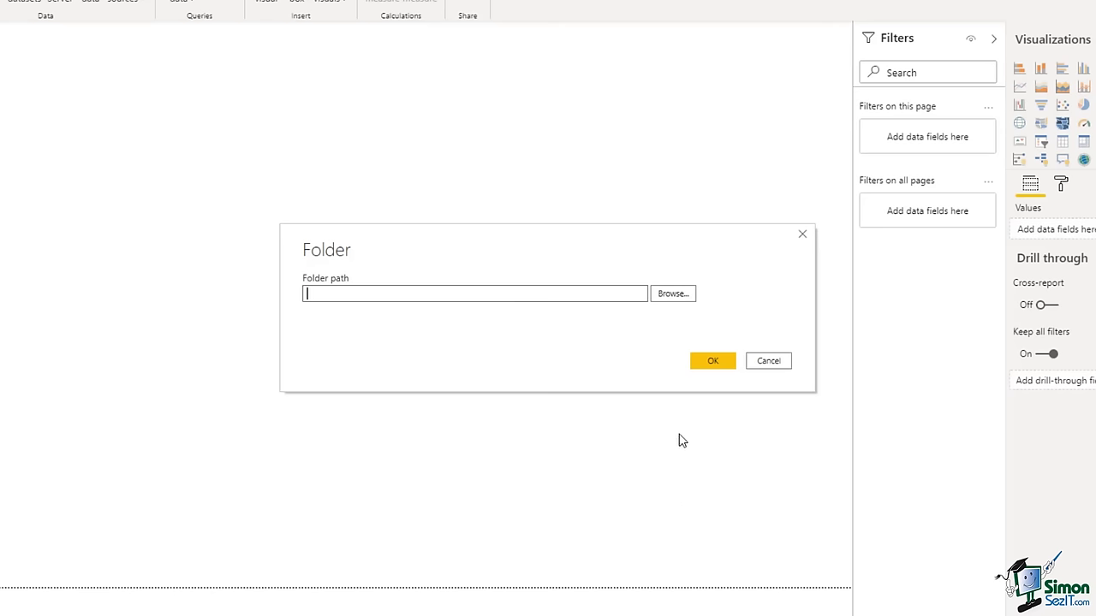
- Connect to the sales folder inside the Documents library as the data source
left_click(675, 294)
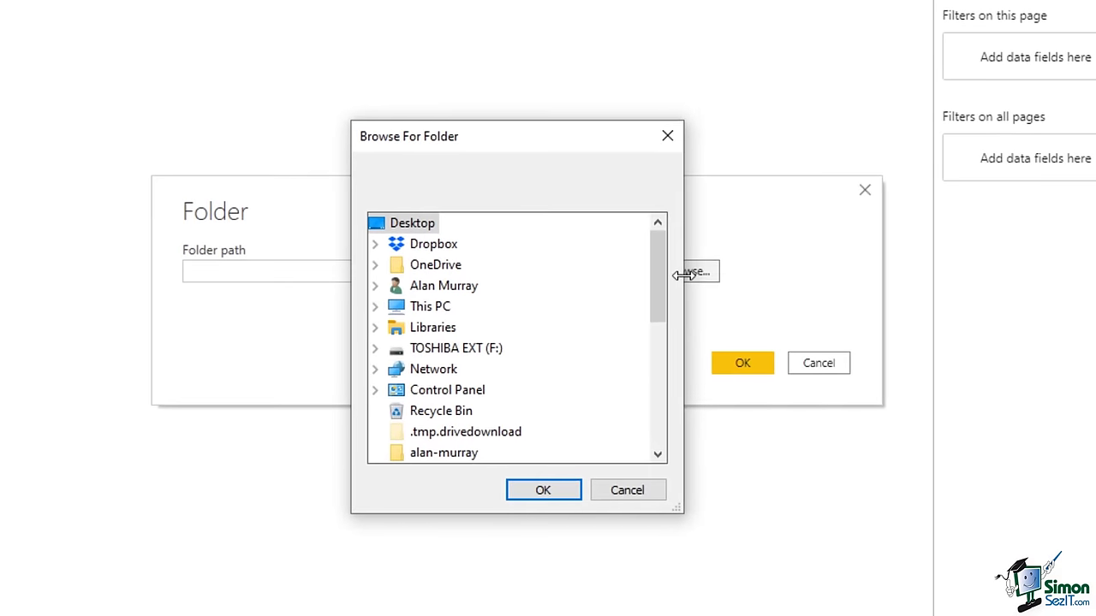
left_click(375, 328)
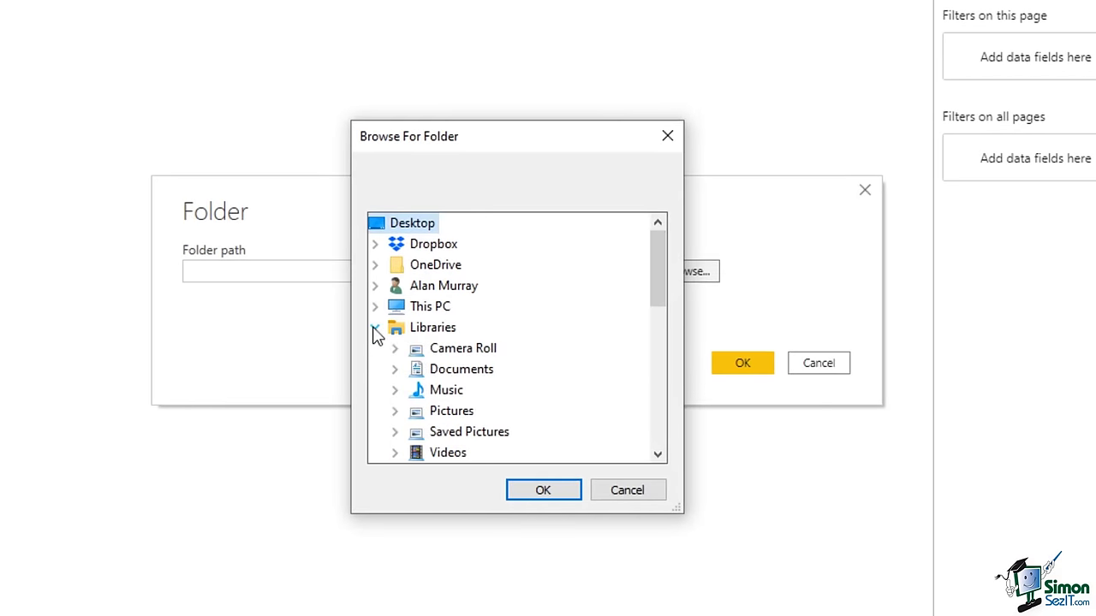
double_click(445, 375)
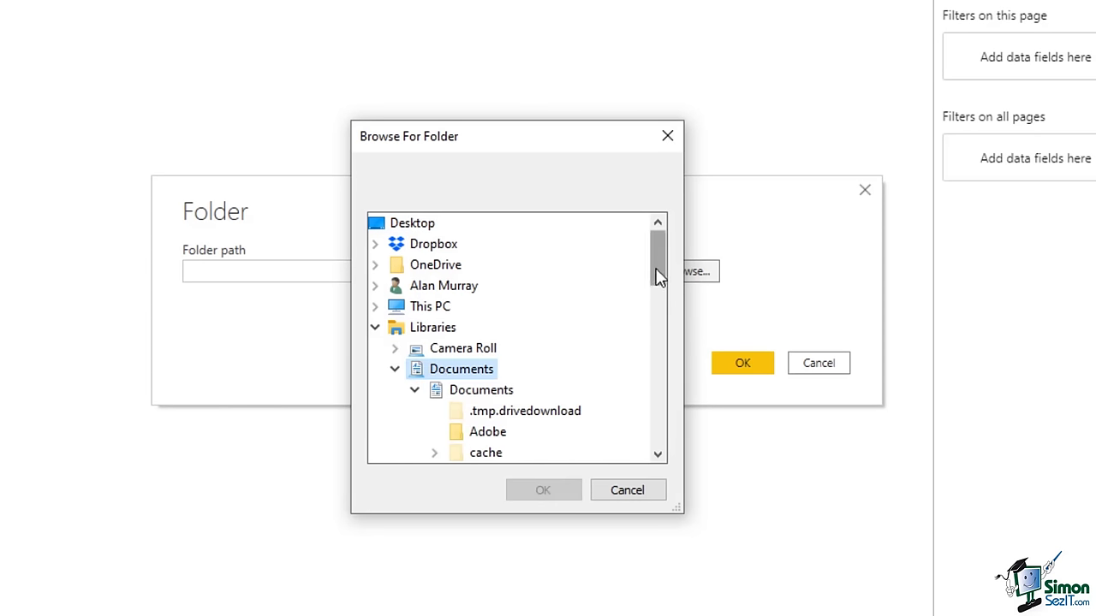
left_click_drag(656, 278, 658, 318)
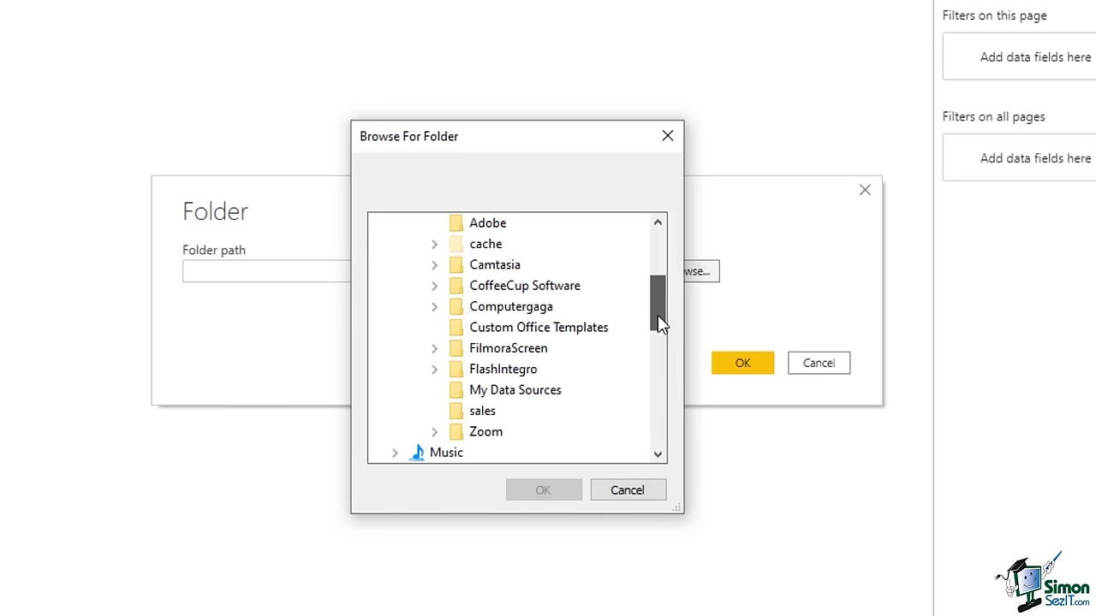
left_click(485, 413)
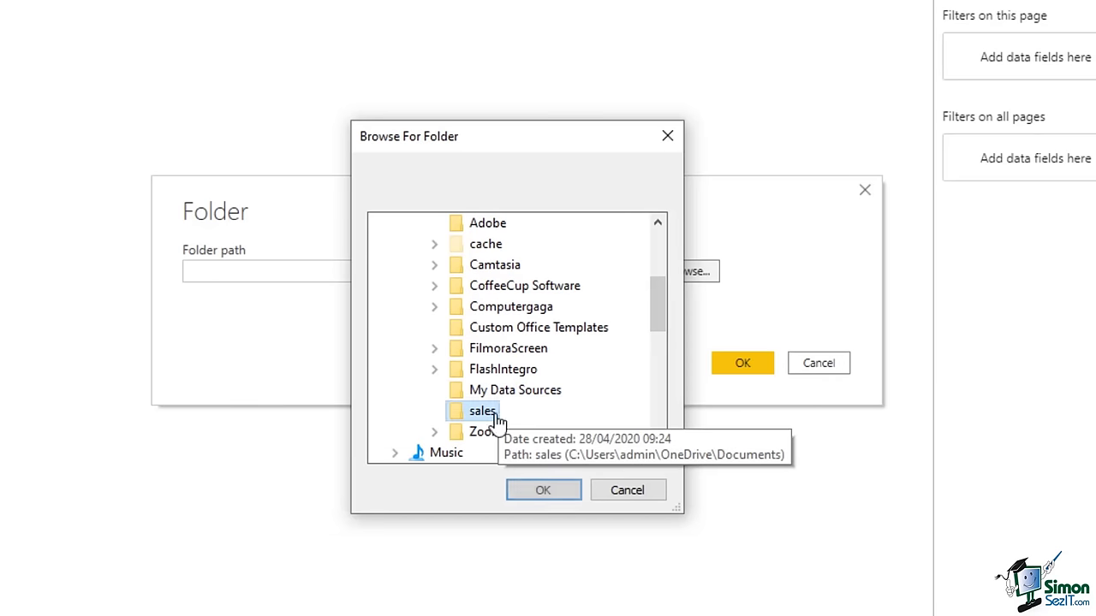
left_click(543, 489)
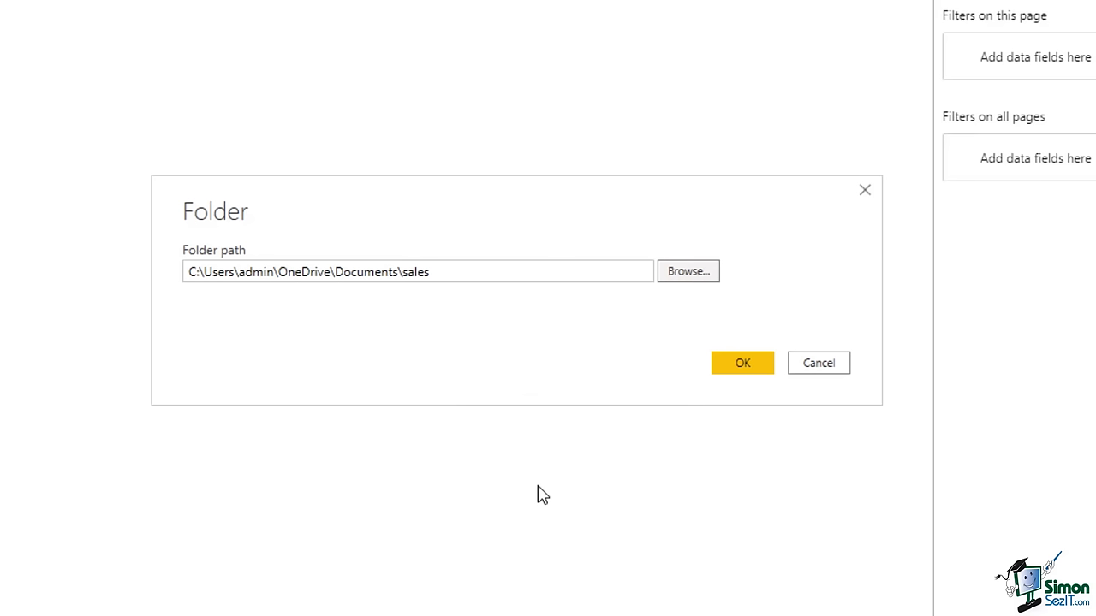
left_click(736, 373)
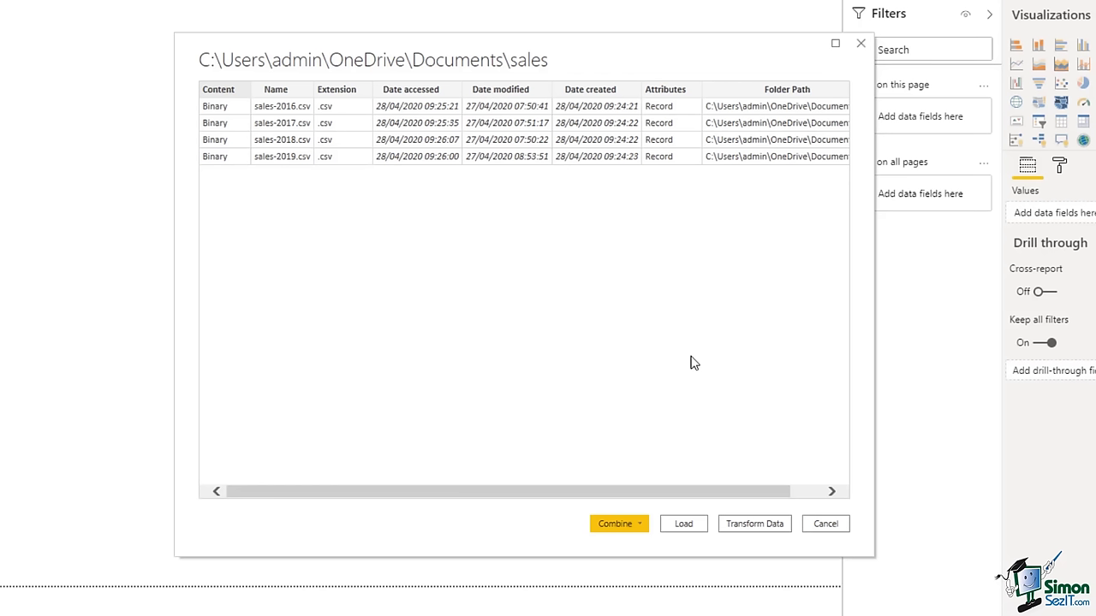
- Combine the folder's CSV files in the query editor using the first file as sample, and remove the Source.Name column
left_click(754, 529)
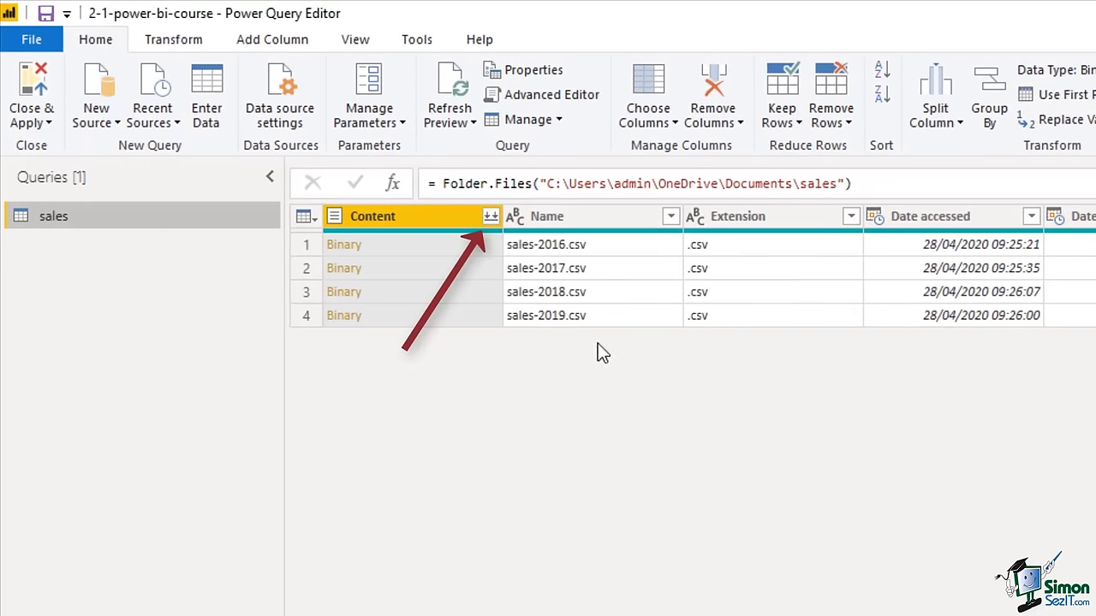
left_click(490, 221)
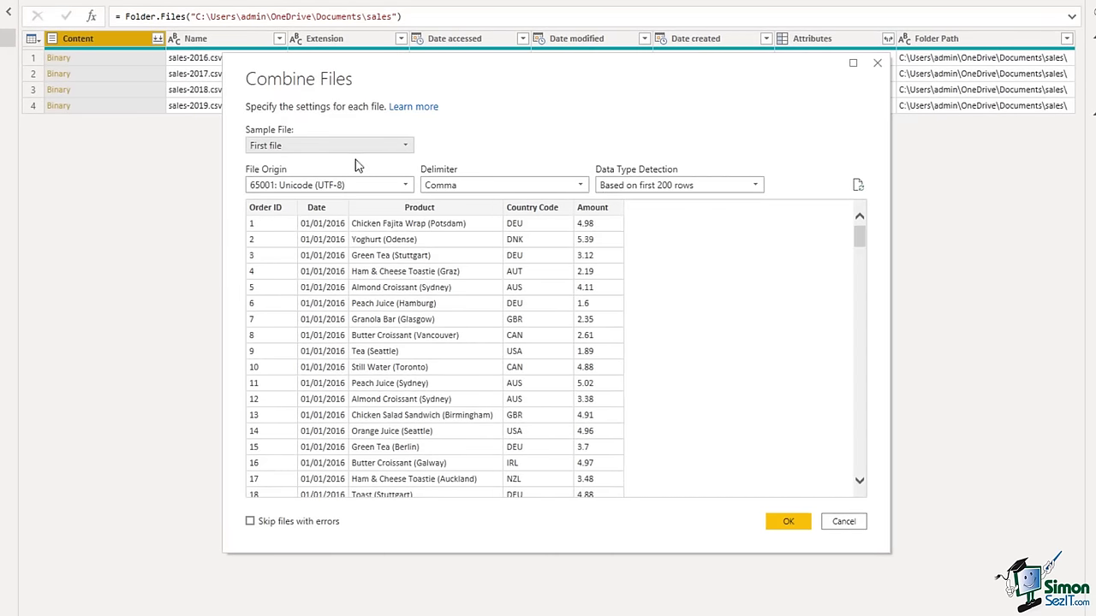
left_click(779, 523)
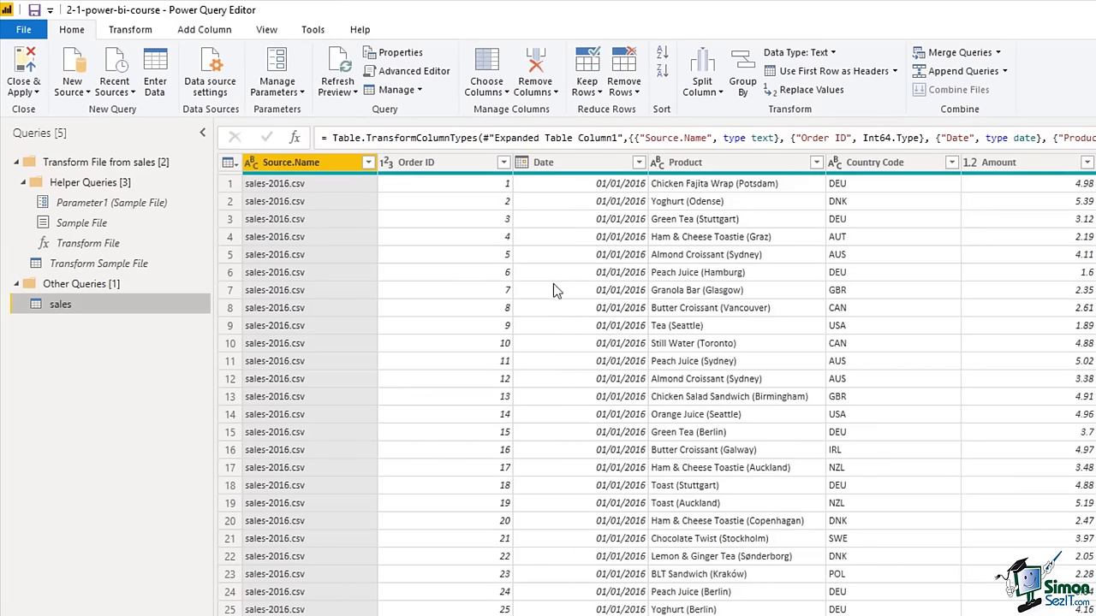
right_click(315, 164)
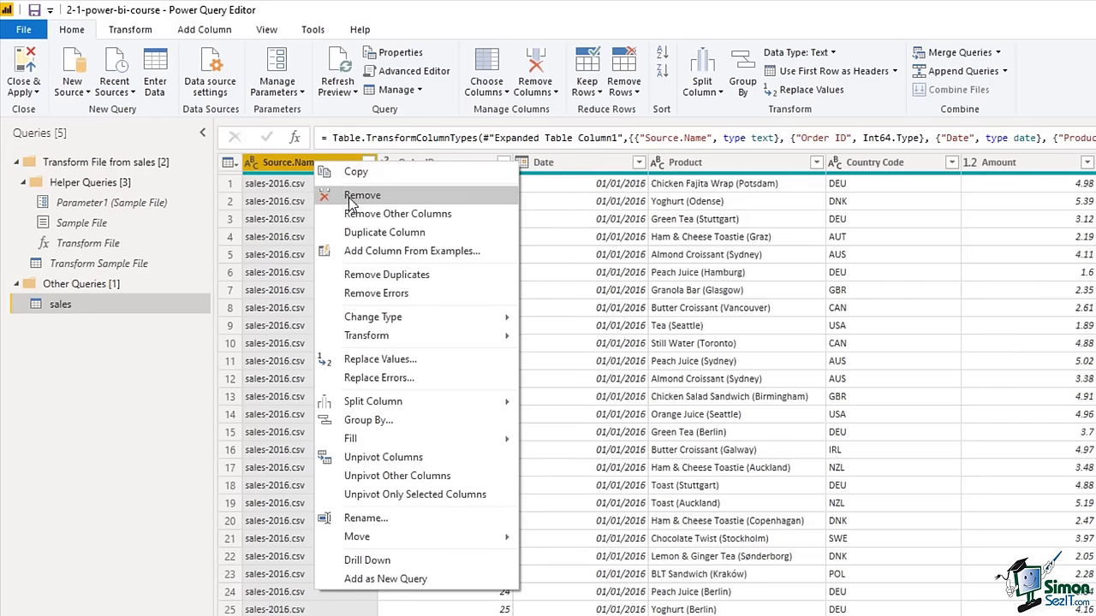
left_click(351, 199)
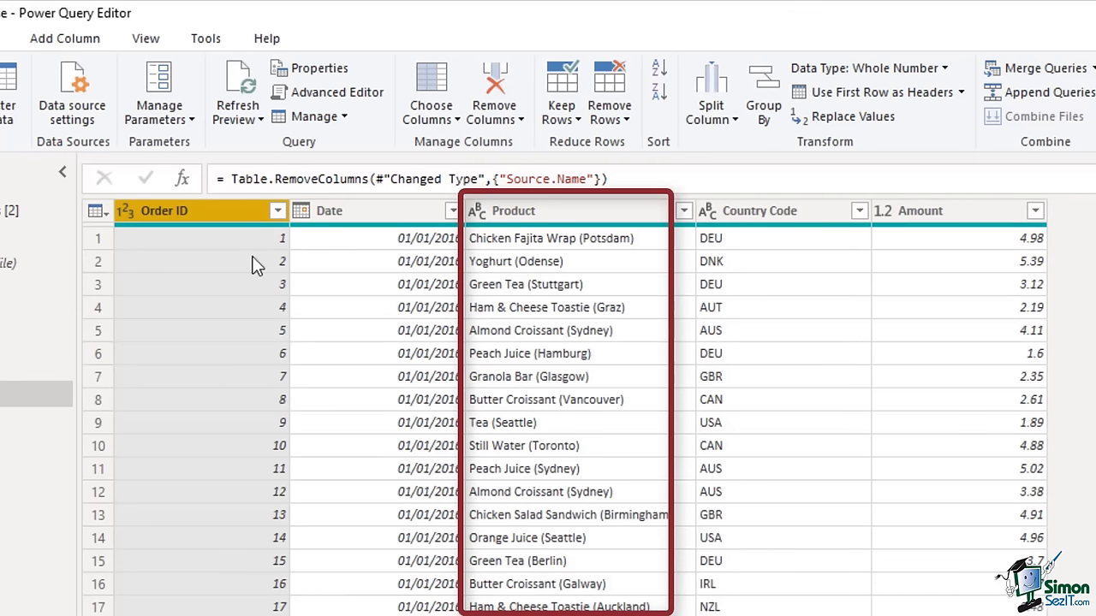
- Split the Product column at the right-most occurrence of a custom delimiter made of a space and an opening bracket
left_click(550, 213)
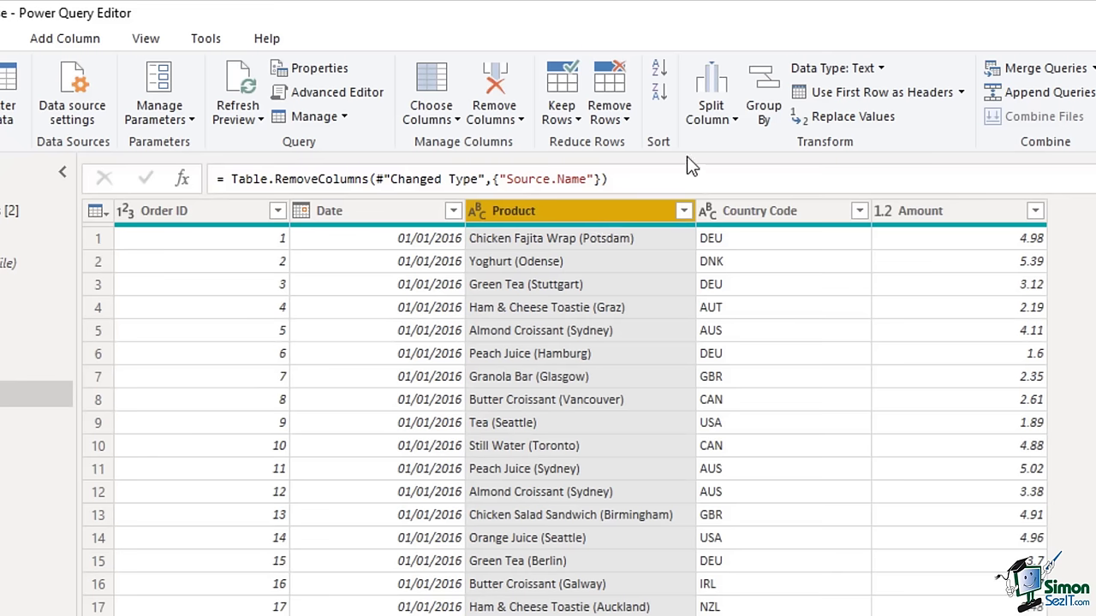
left_click(720, 124)
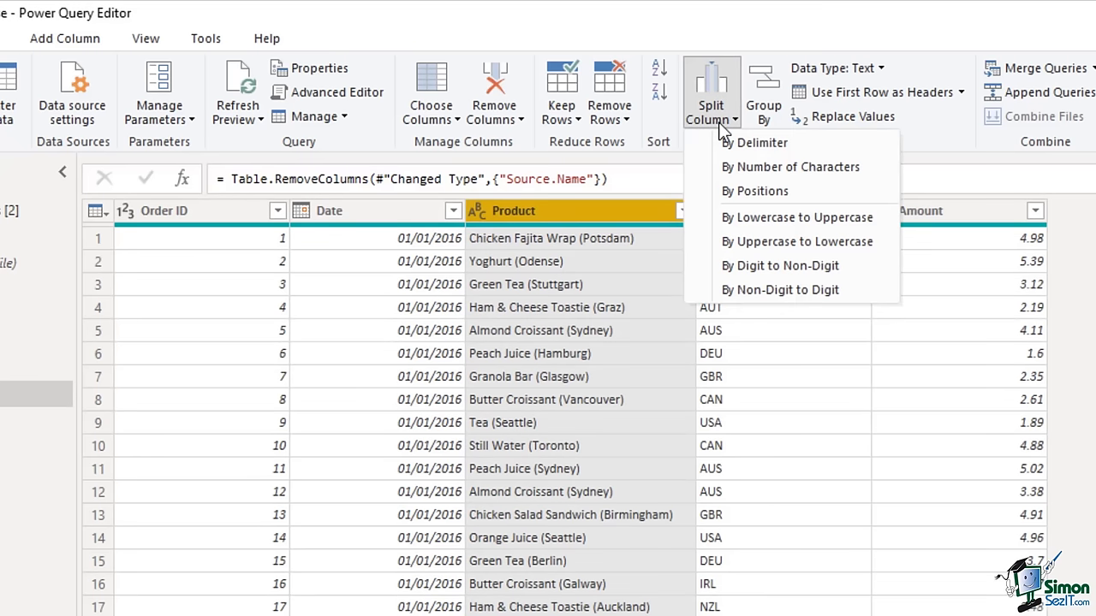
left_click(743, 147)
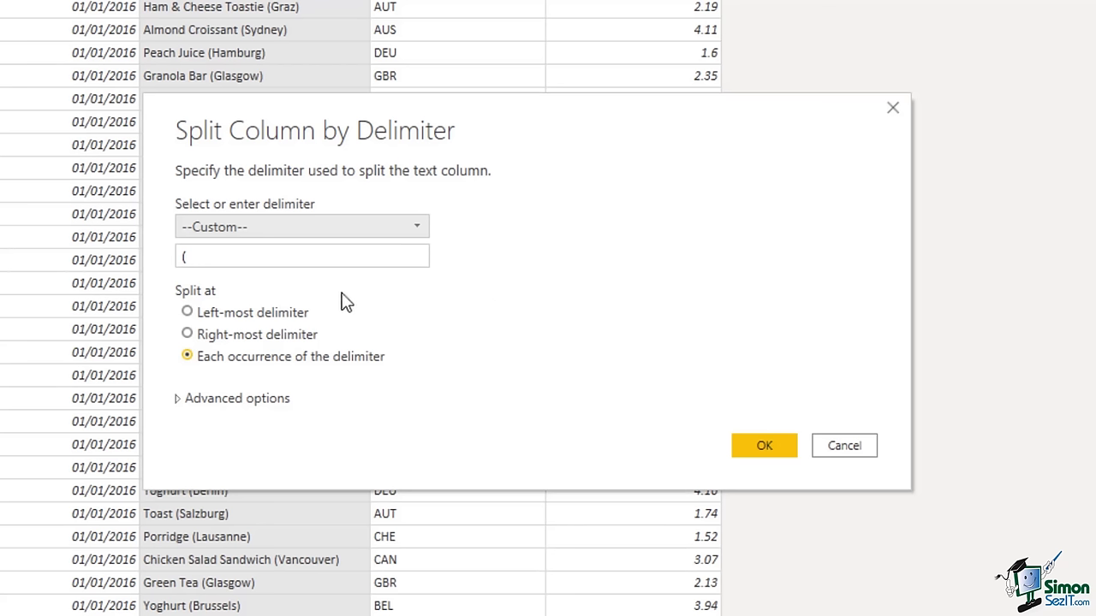
left_click(183, 257)
type("(")
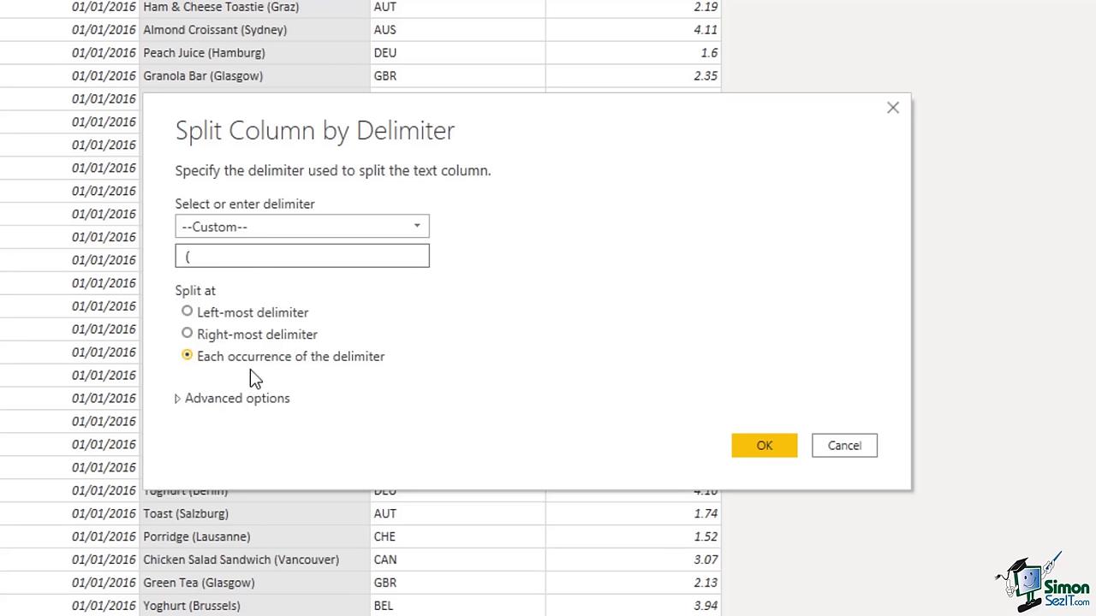
left_click(187, 334)
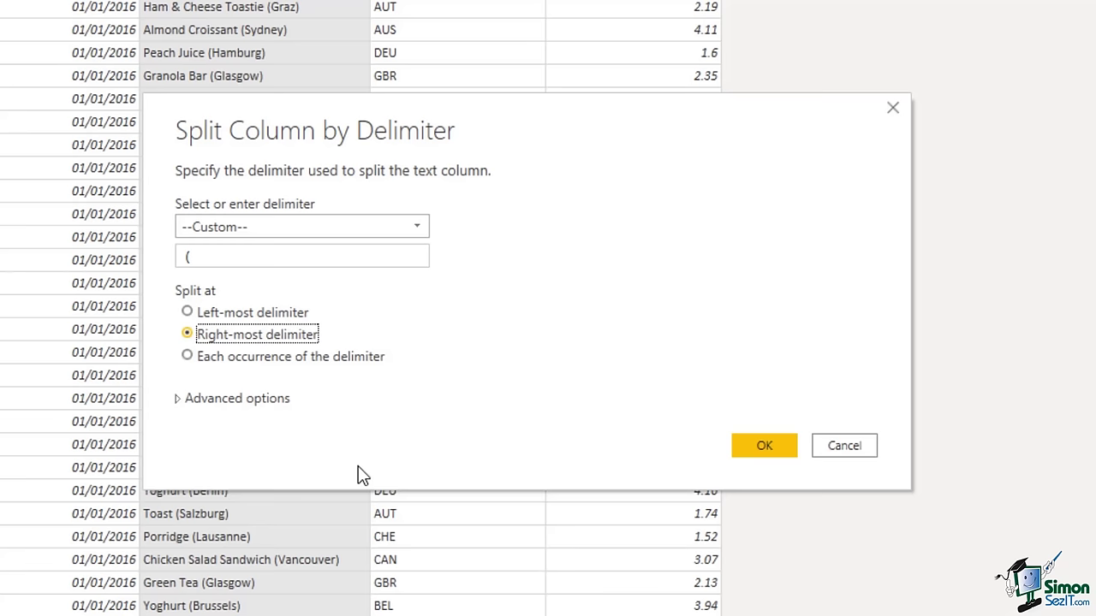
left_click(762, 445)
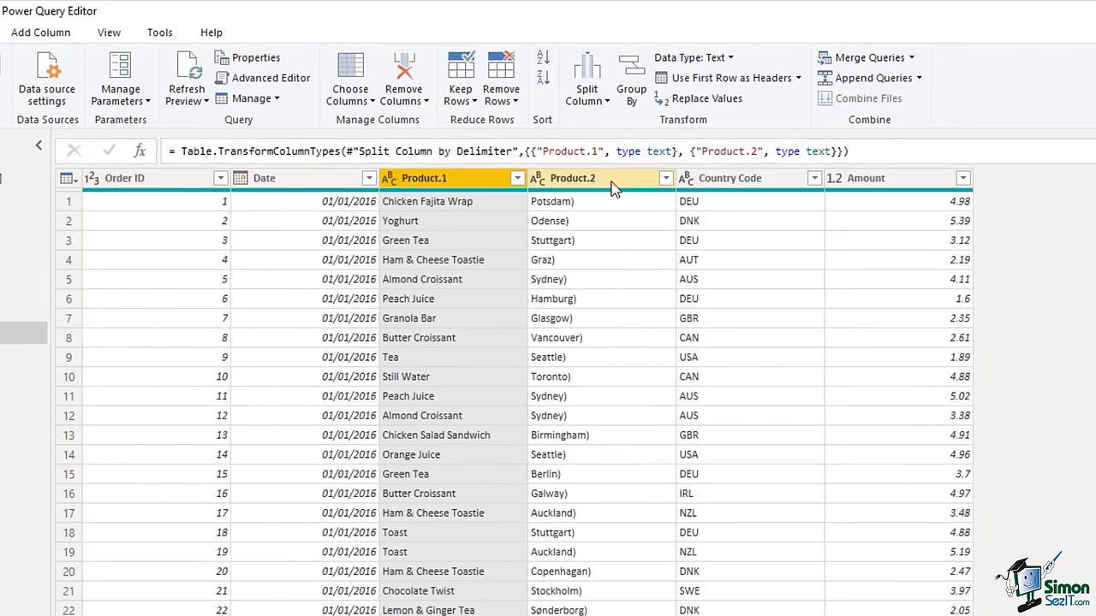
- Replace the closing bracket ")" with nothing in the Product.2 column
left_click(613, 181)
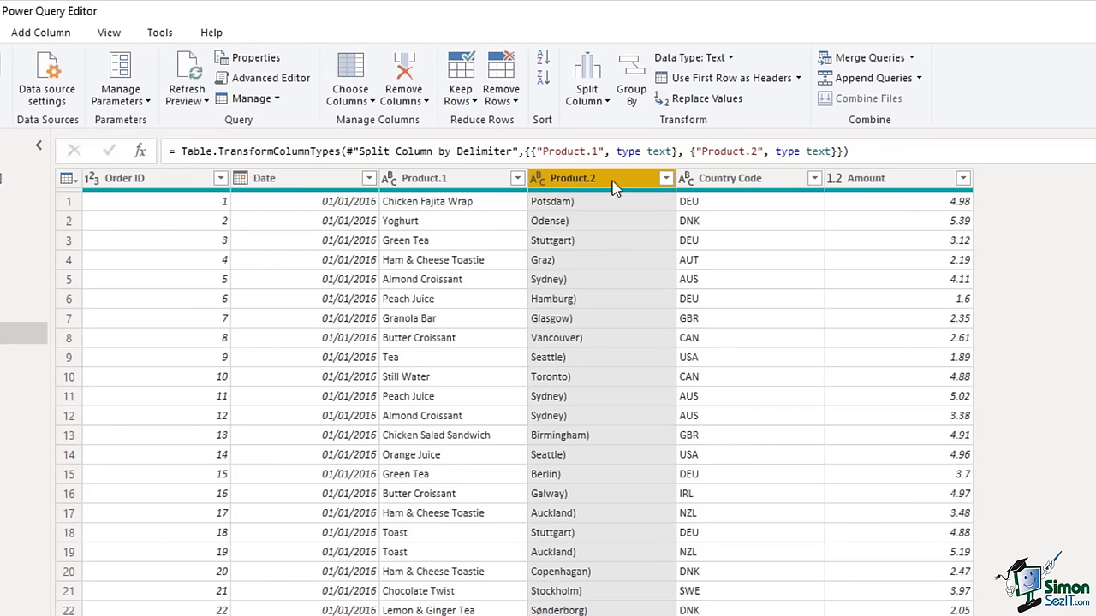
left_click(724, 106)
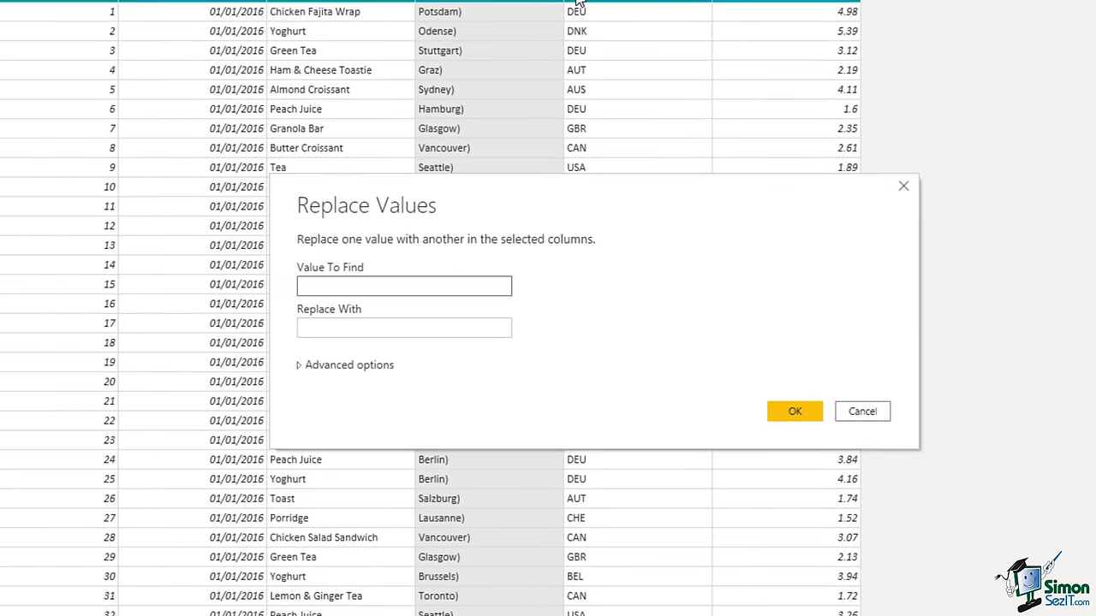
type(")")
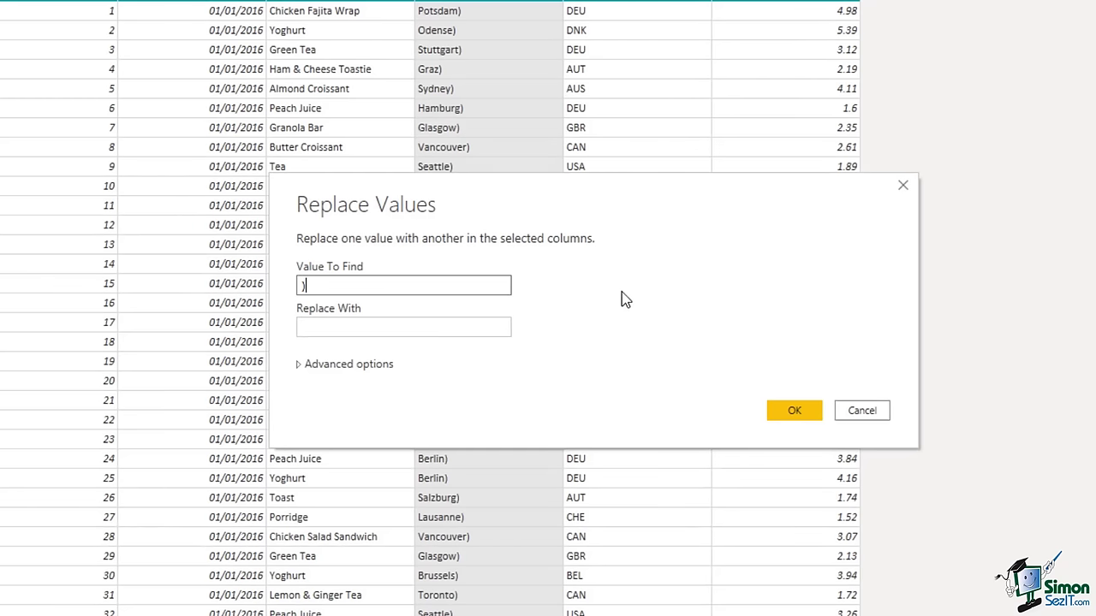
left_click(783, 411)
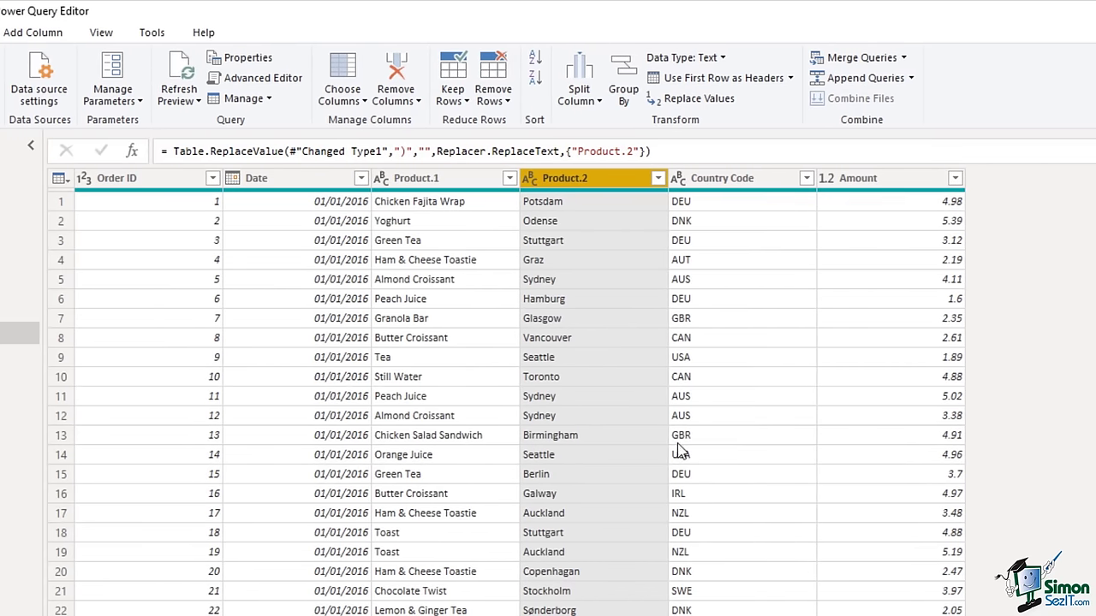
- Rename the Product.1 column as Product and the Product.2 column as Location
double_click(435, 180)
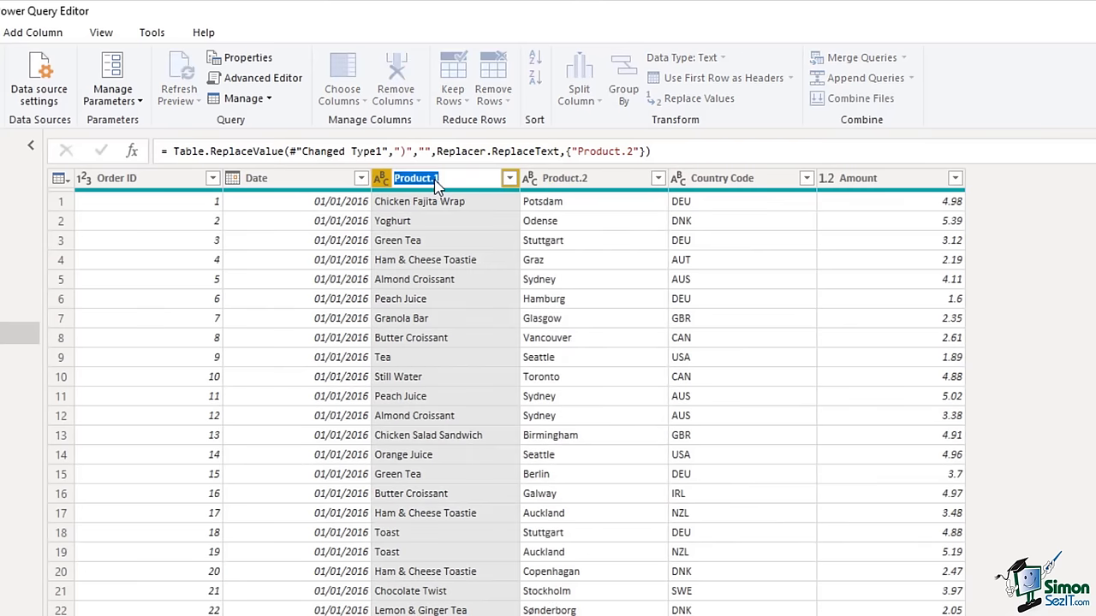
type("Product")
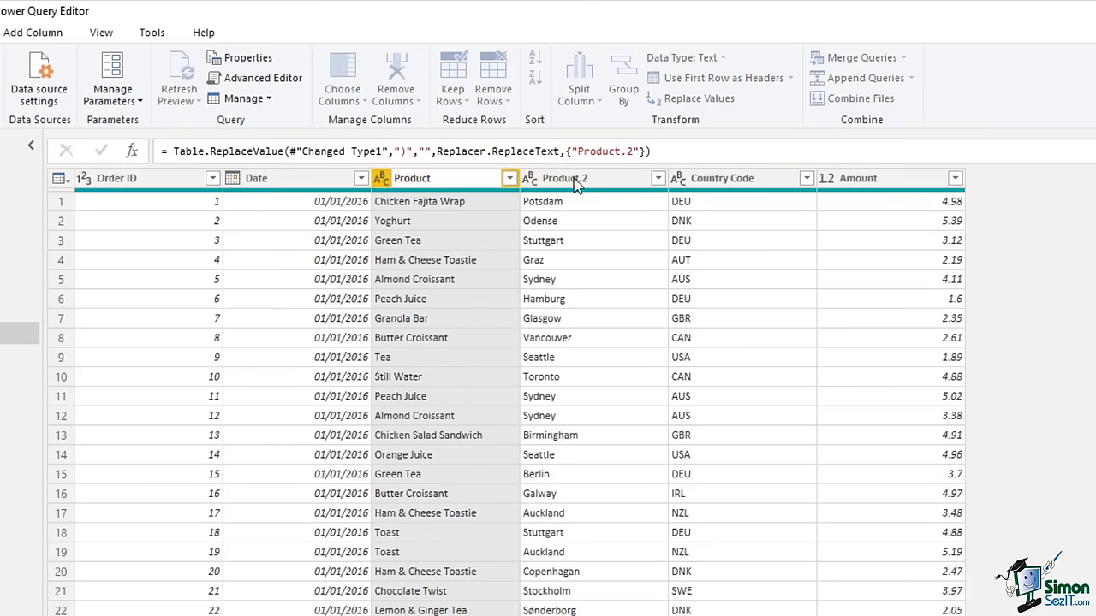
key("Return")
double_click(618, 185)
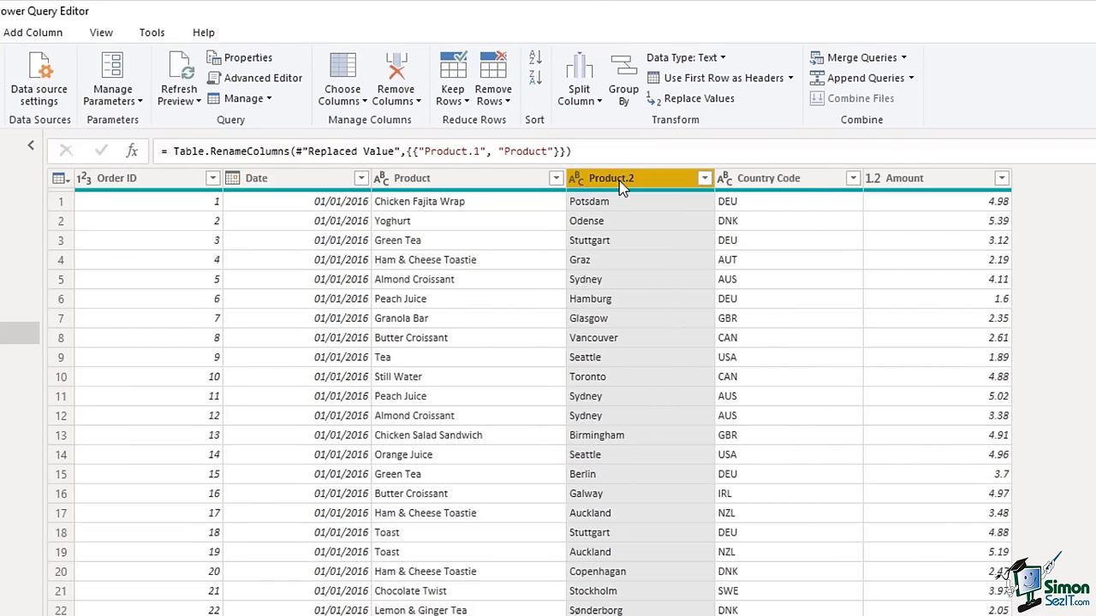
type("Location")
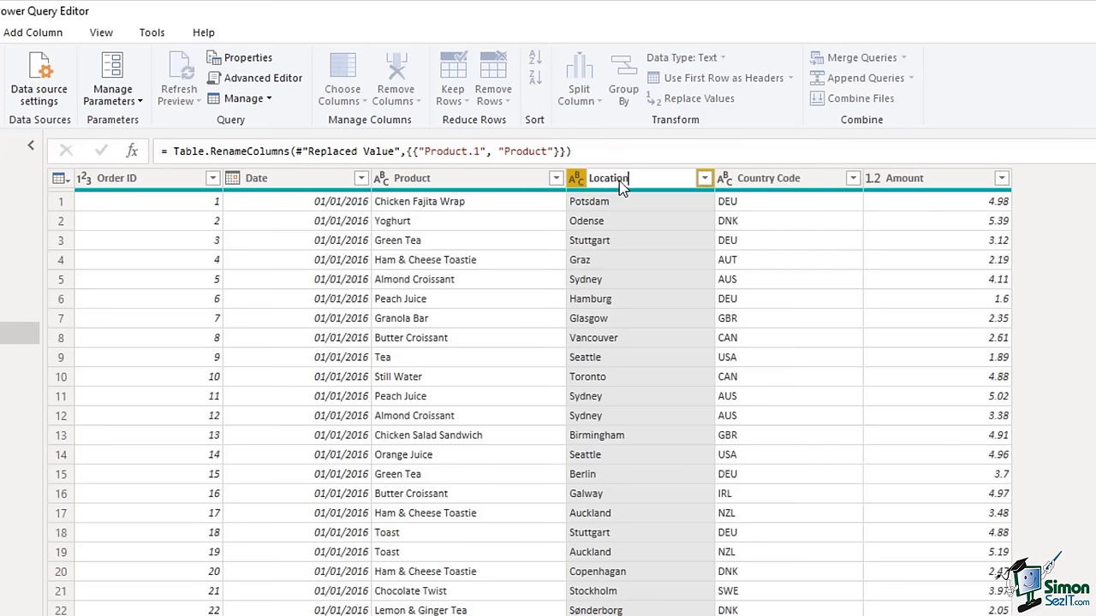
key("Return")
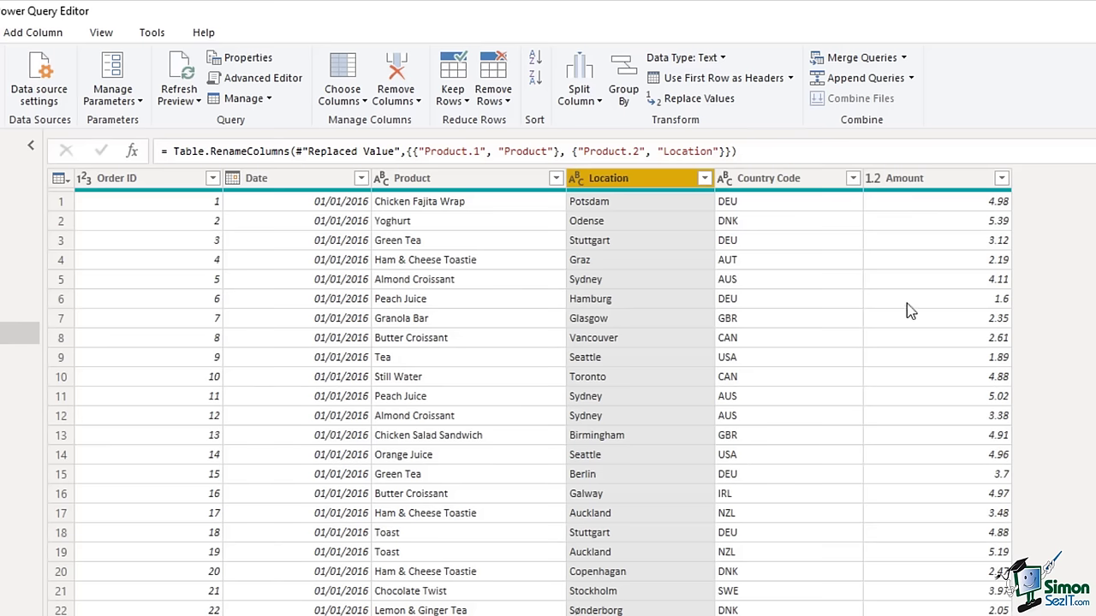
- Change the Amount column's data type to fixed decimal number and rename the sales query as SalesPrep
left_click(873, 179)
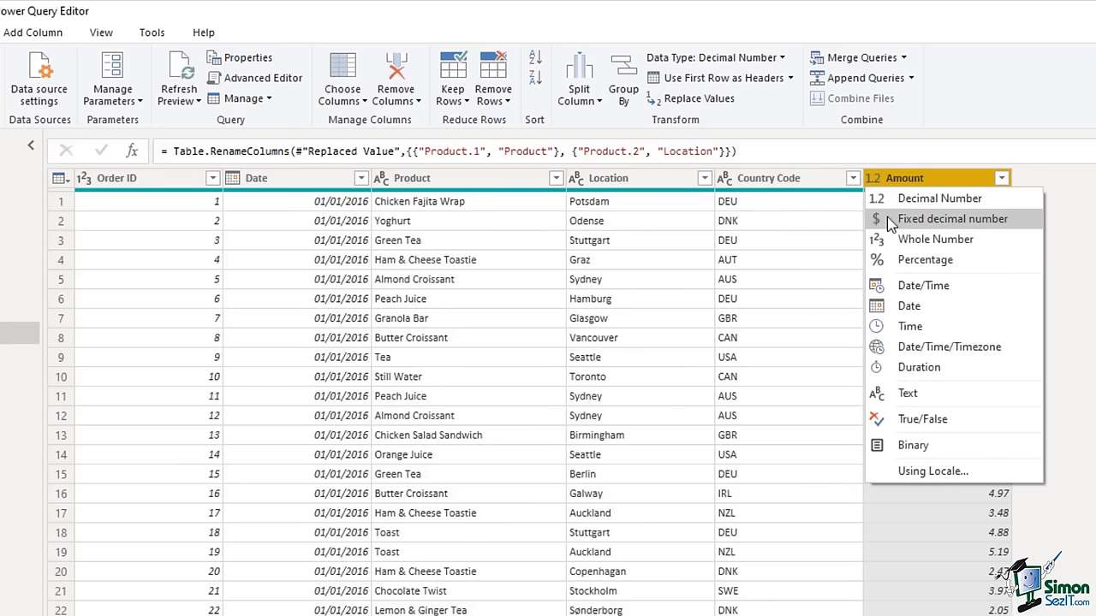
left_click(887, 218)
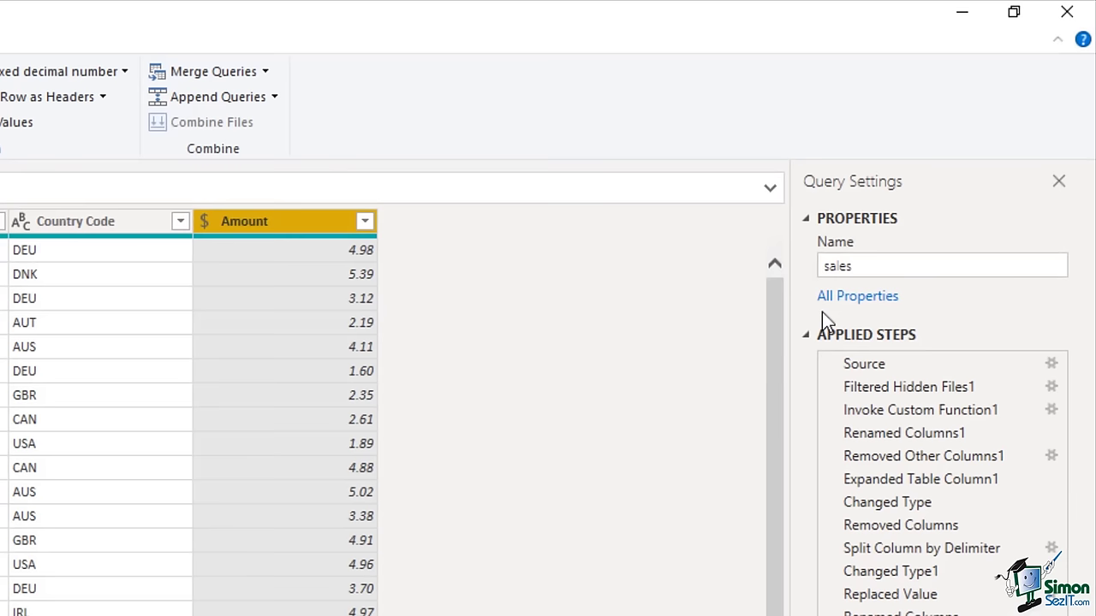
left_click(866, 268)
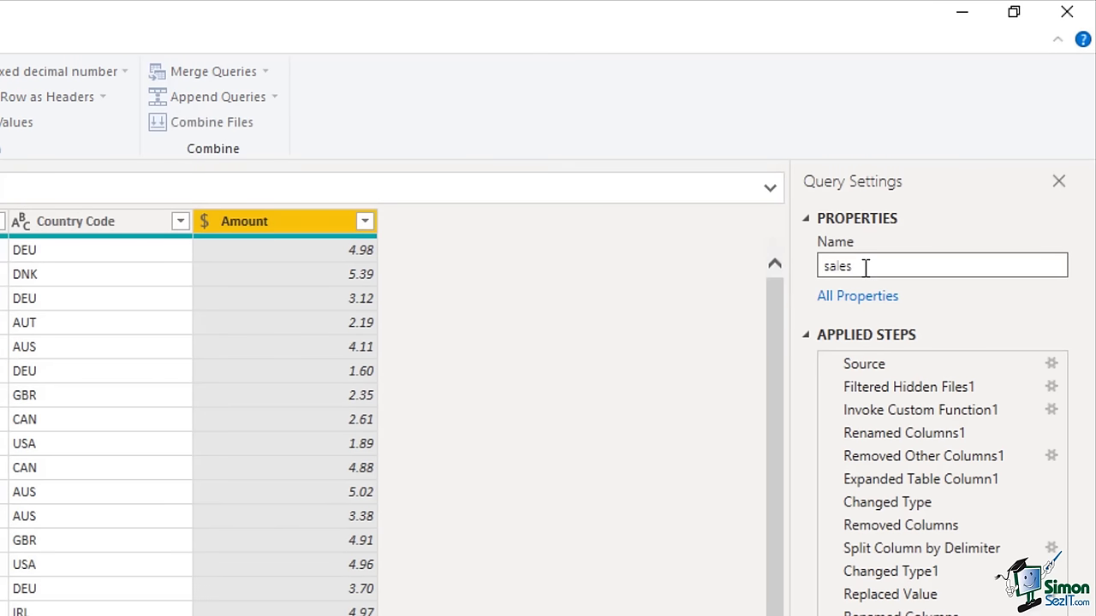
left_click(827, 266)
type("SalesPre")
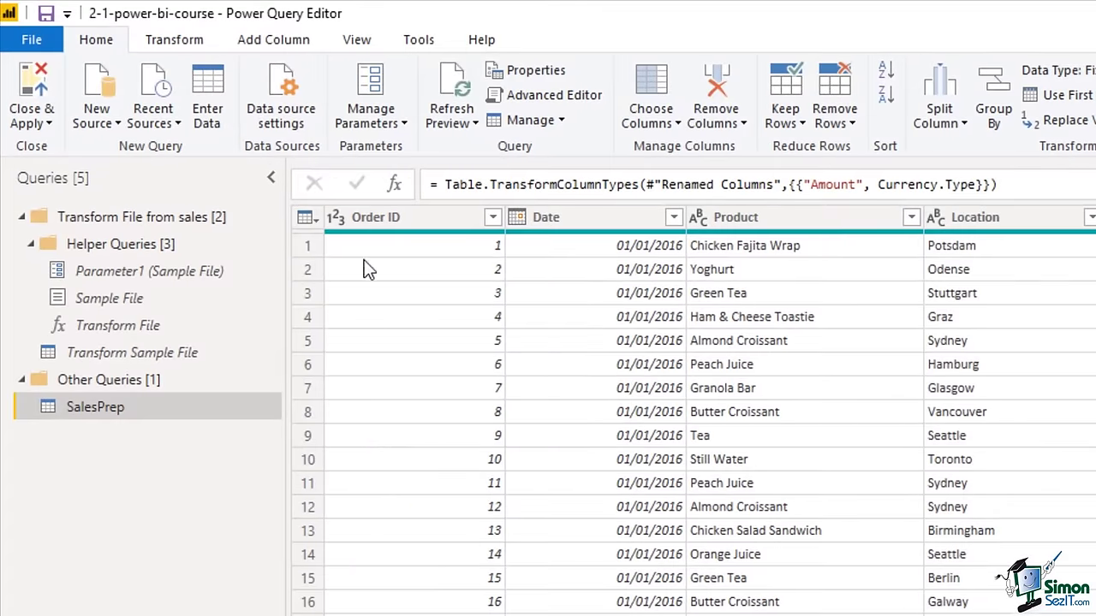
- Apply the query changes to the report and add a card visual showing the Order ID field
left_click(41, 86)
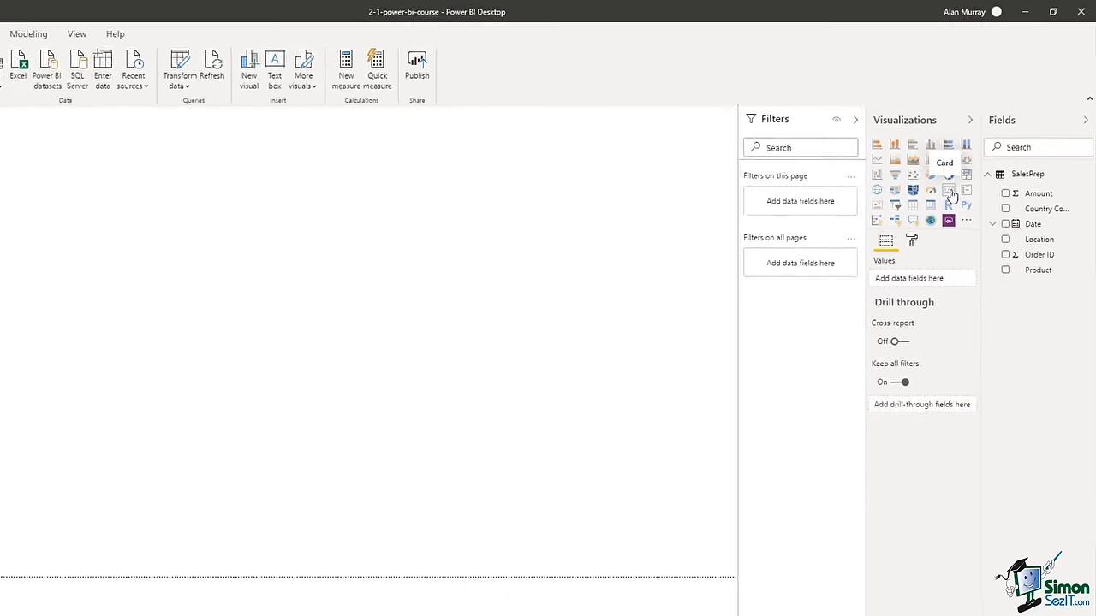
left_click(949, 194)
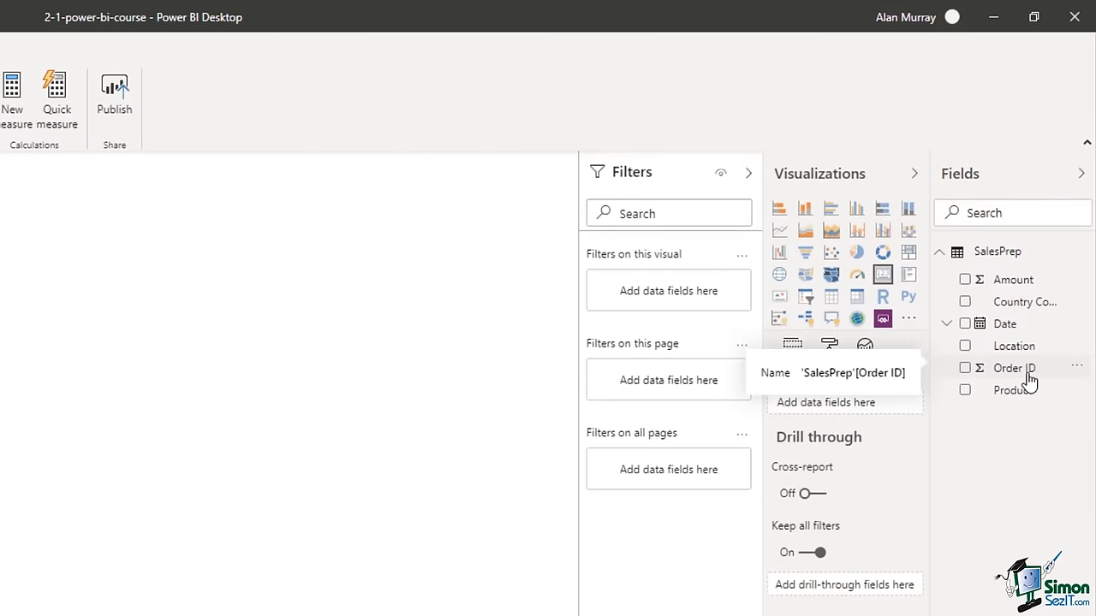
left_click_drag(1030, 381, 866, 420)
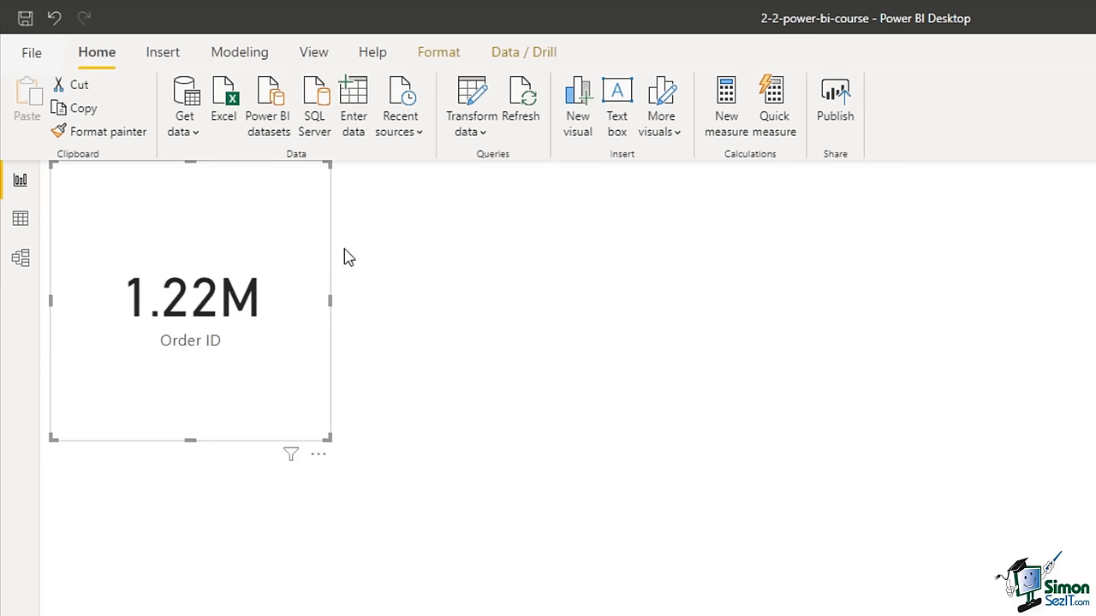
- Import the country table from the countries Excel workbook in Documents and open it for transformation, previewing Sheet1 for comparison
left_click(234, 107)
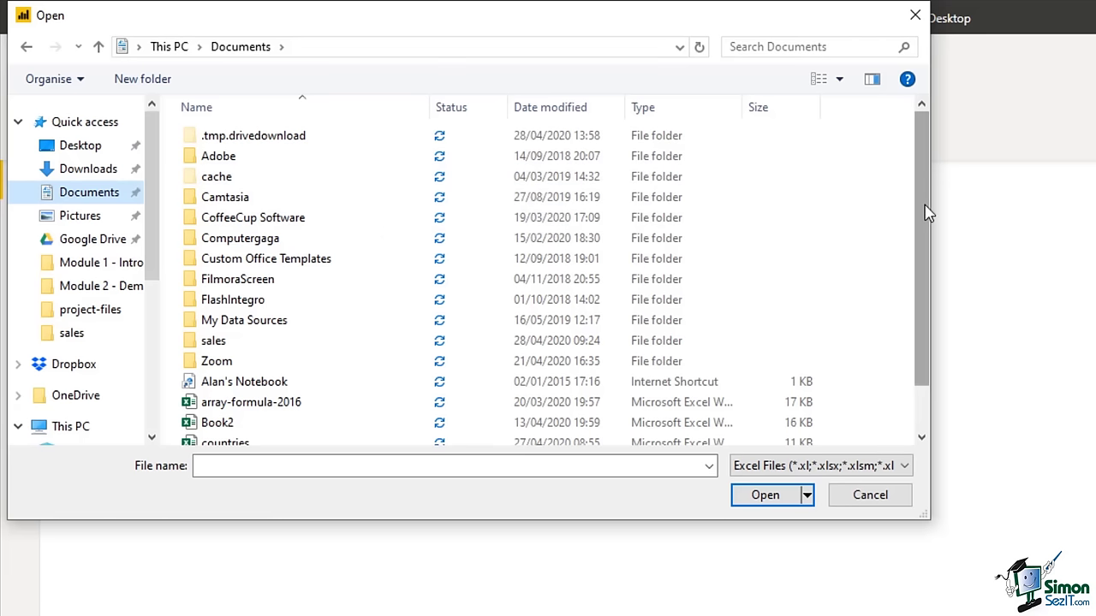
left_click_drag(929, 214, 927, 294)
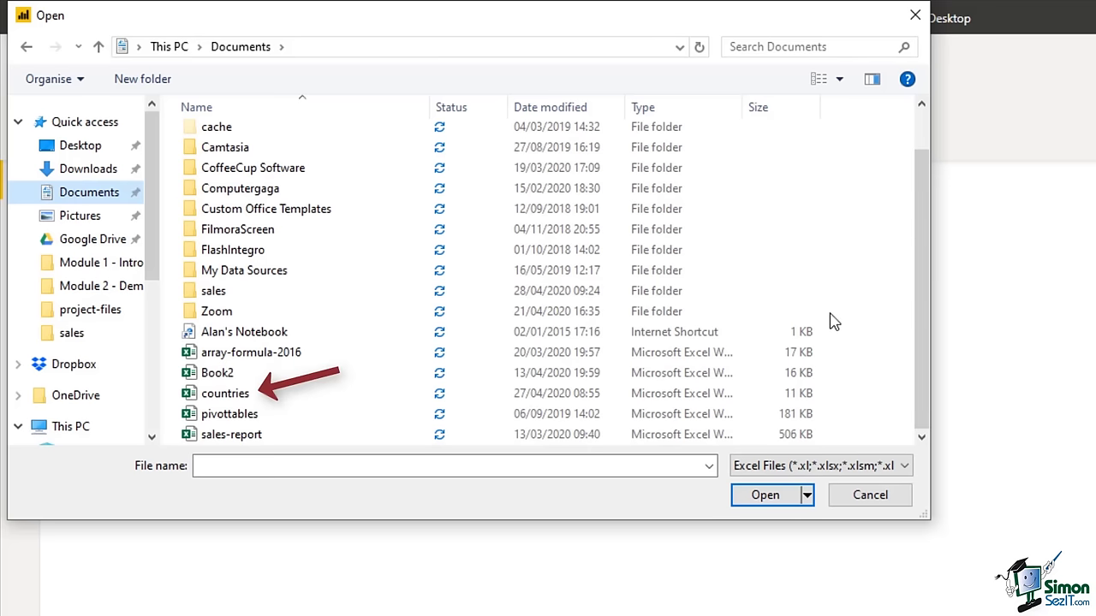
left_click(226, 393)
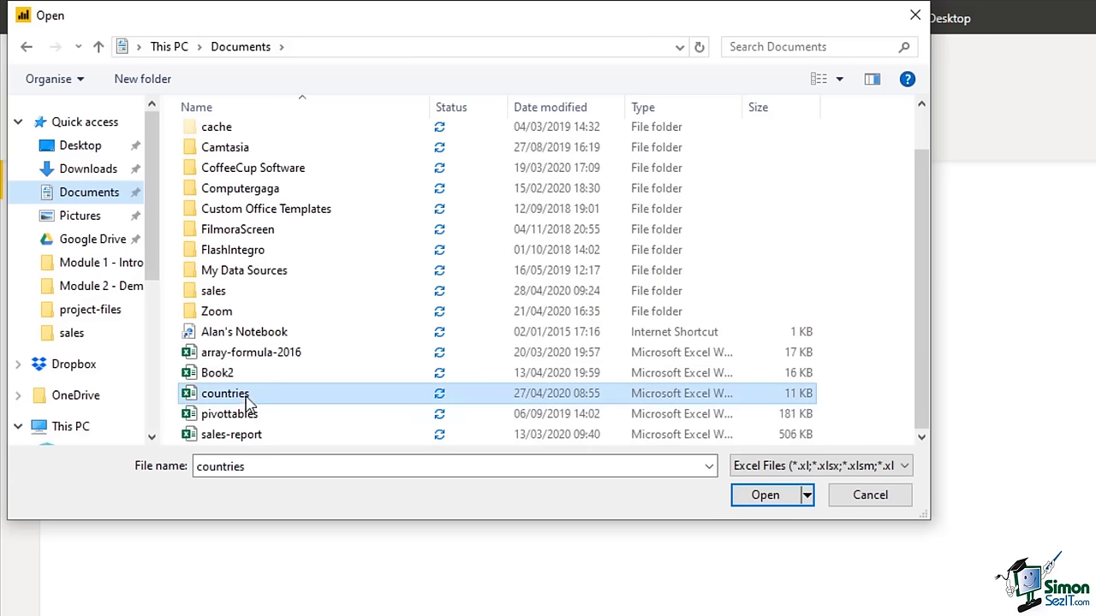
left_click(762, 495)
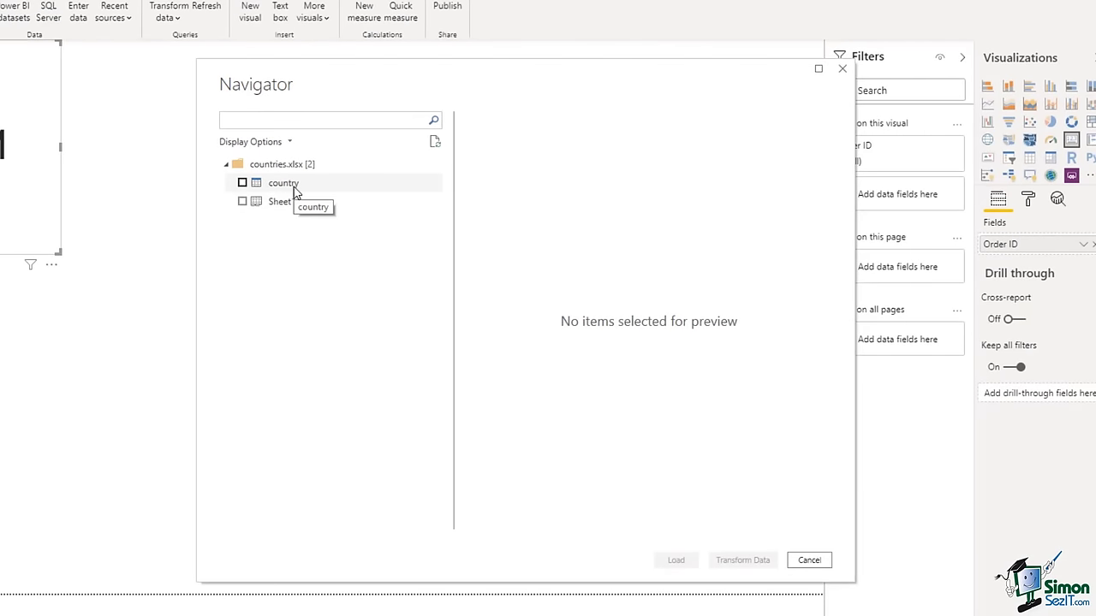
left_click(294, 190)
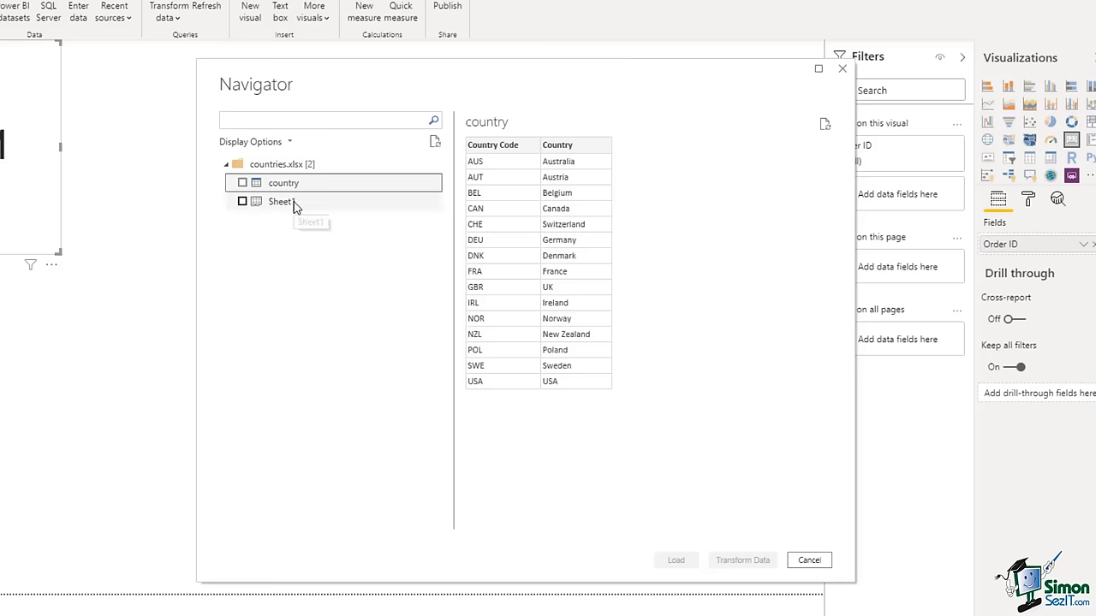
left_click(294, 203)
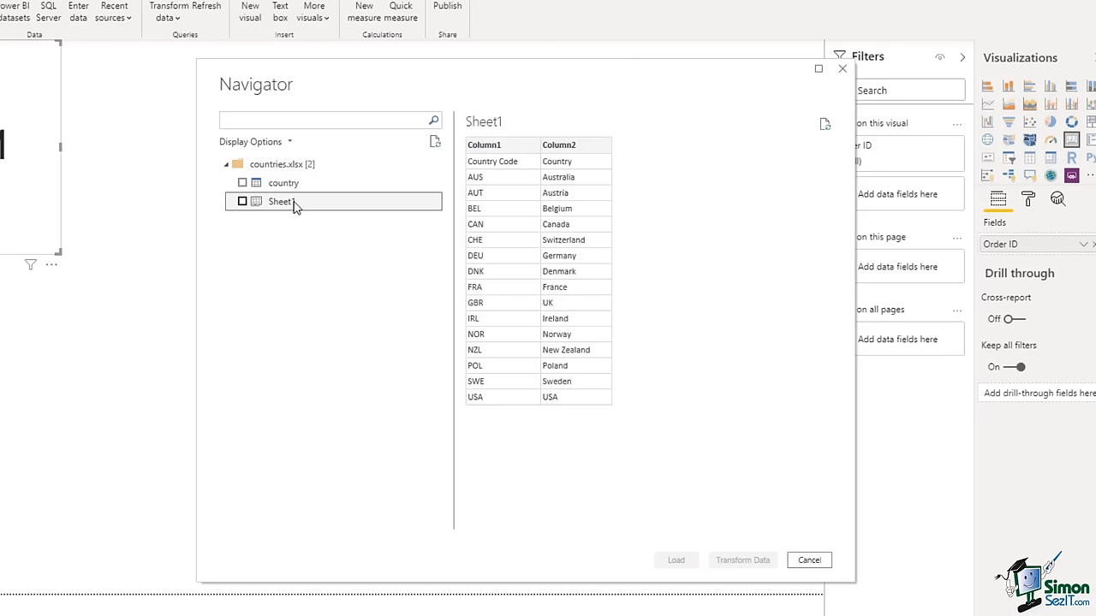
left_click(246, 184)
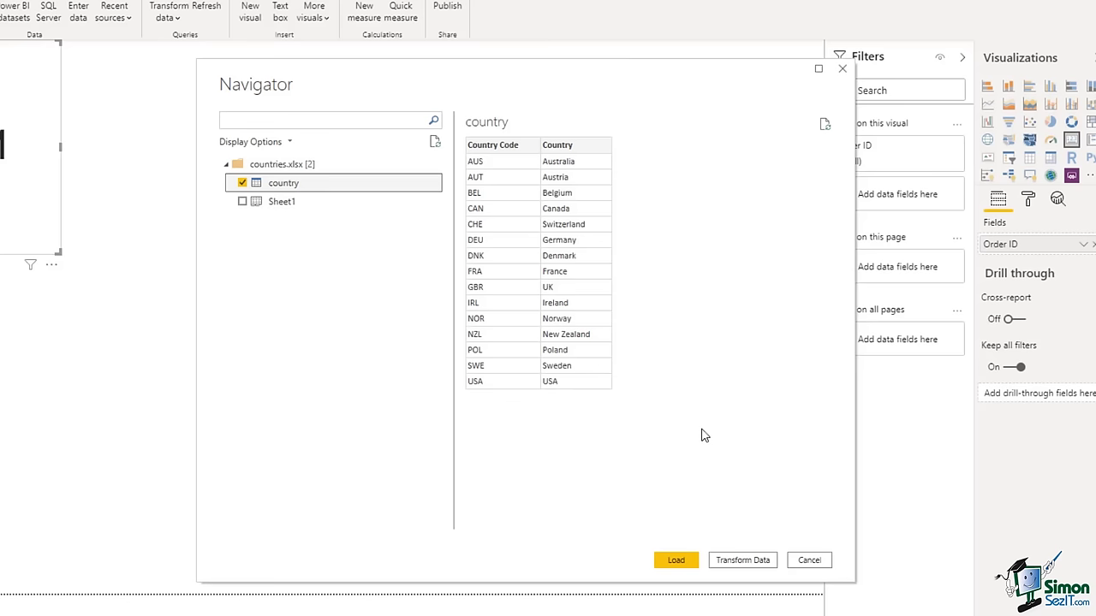
left_click(747, 562)
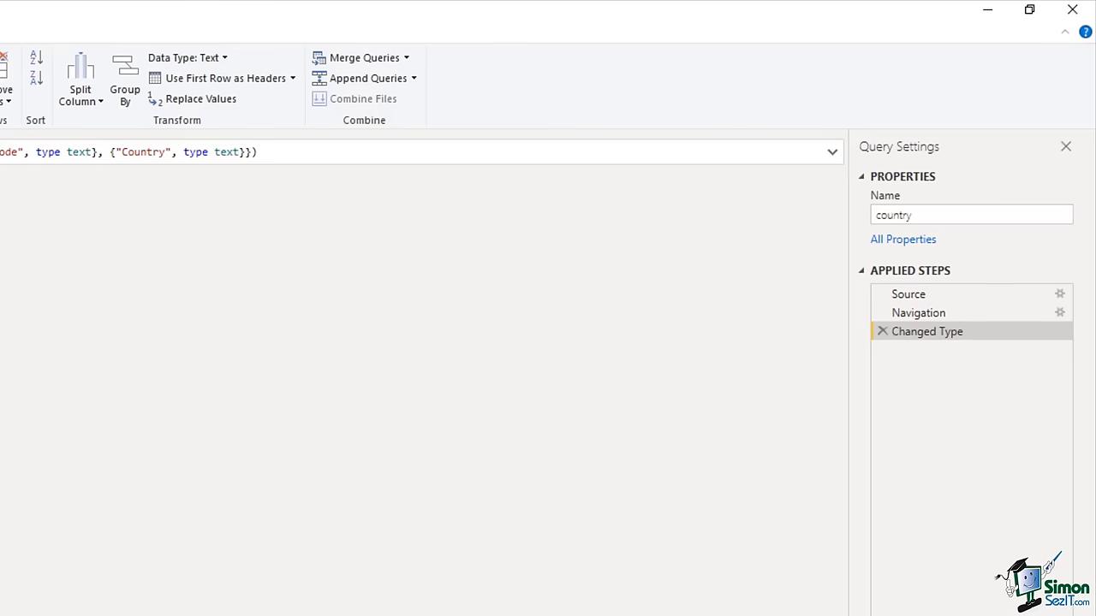
- Rename the country query as Country, with a capital C
left_click(883, 216)
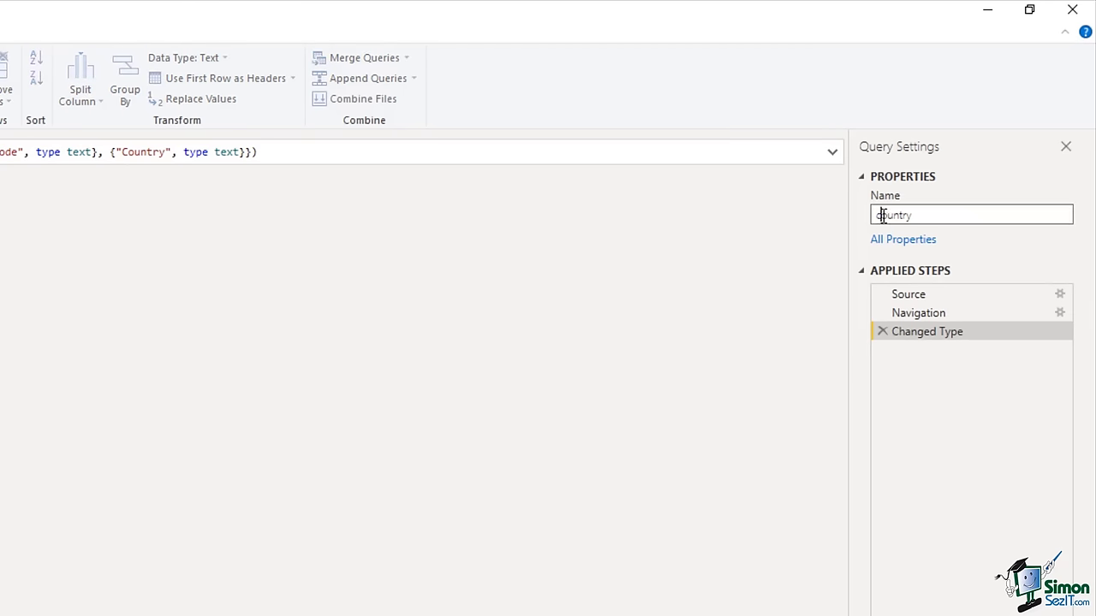
key("BackSpace")
type("C")
key("Return")
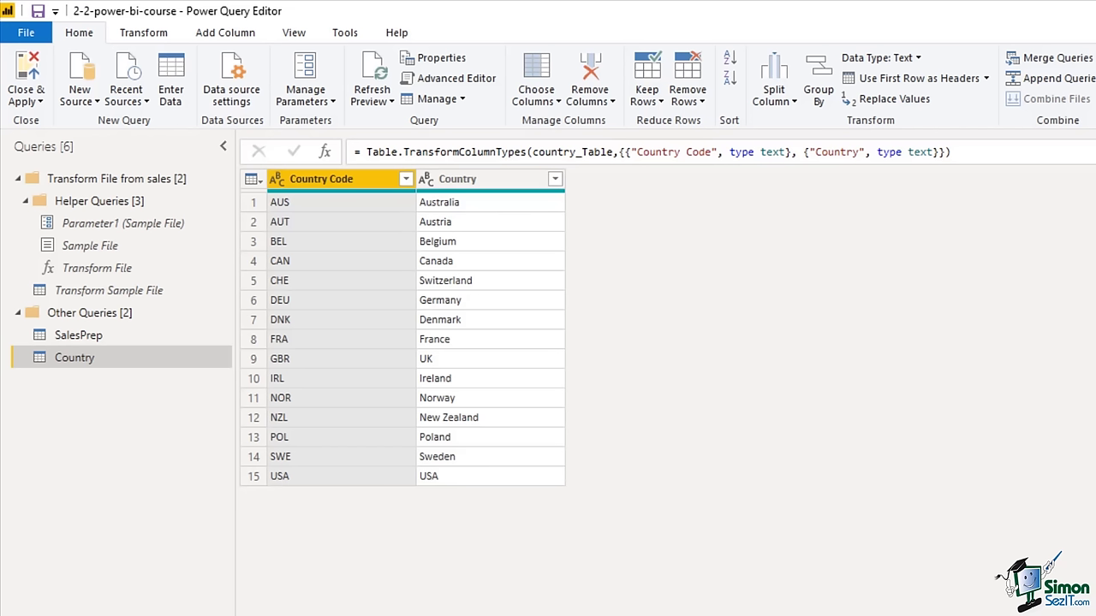
- Import the products text file from Documents as a new query, using the tab delimiter
left_click(96, 101)
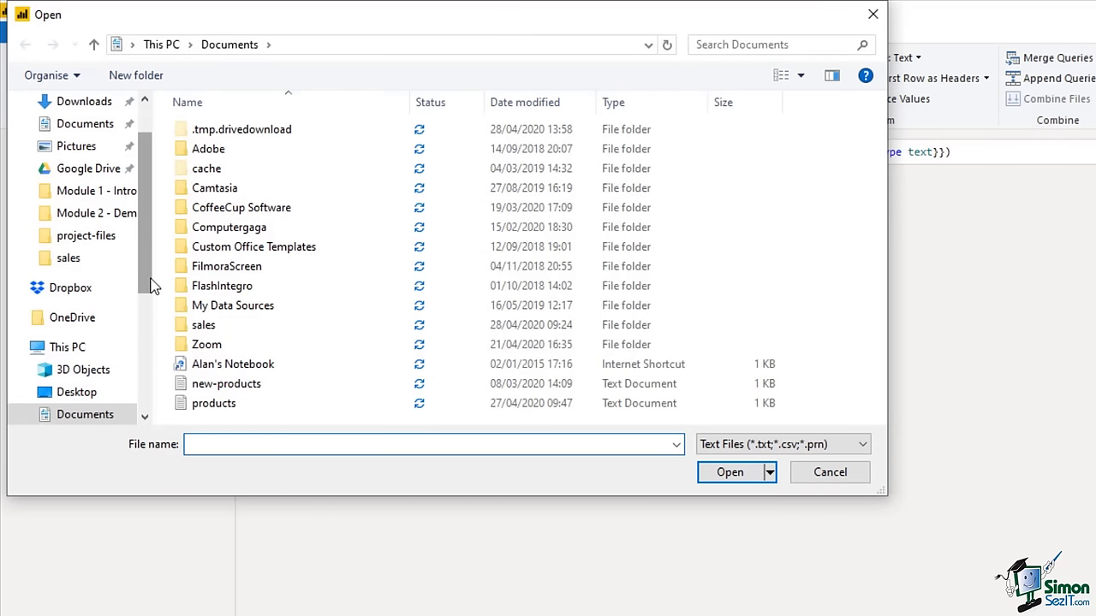
left_click(241, 406)
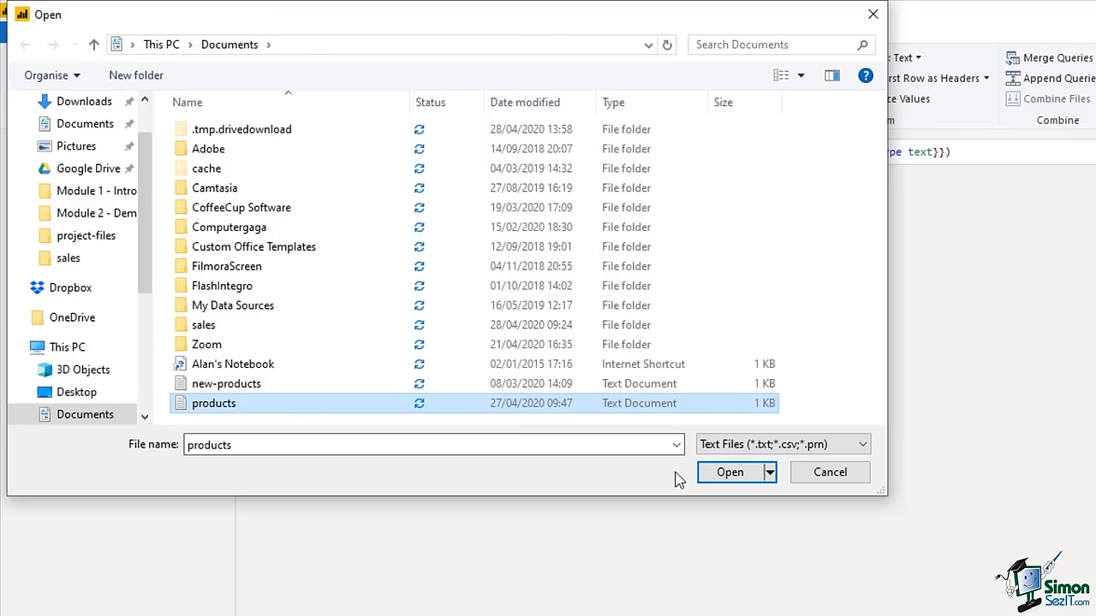
left_click(710, 479)
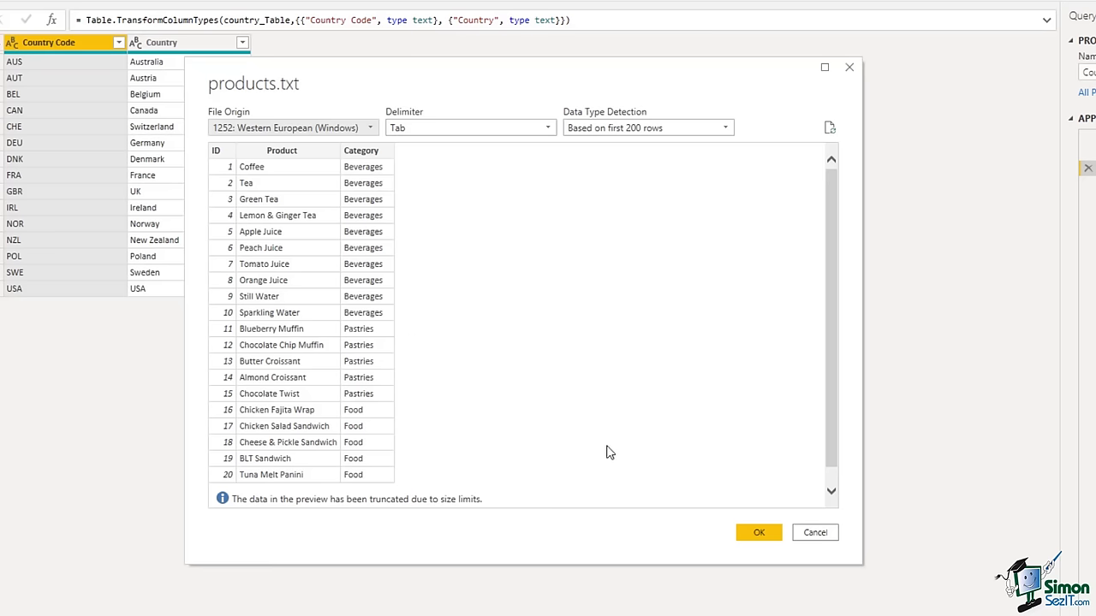
left_click(750, 535)
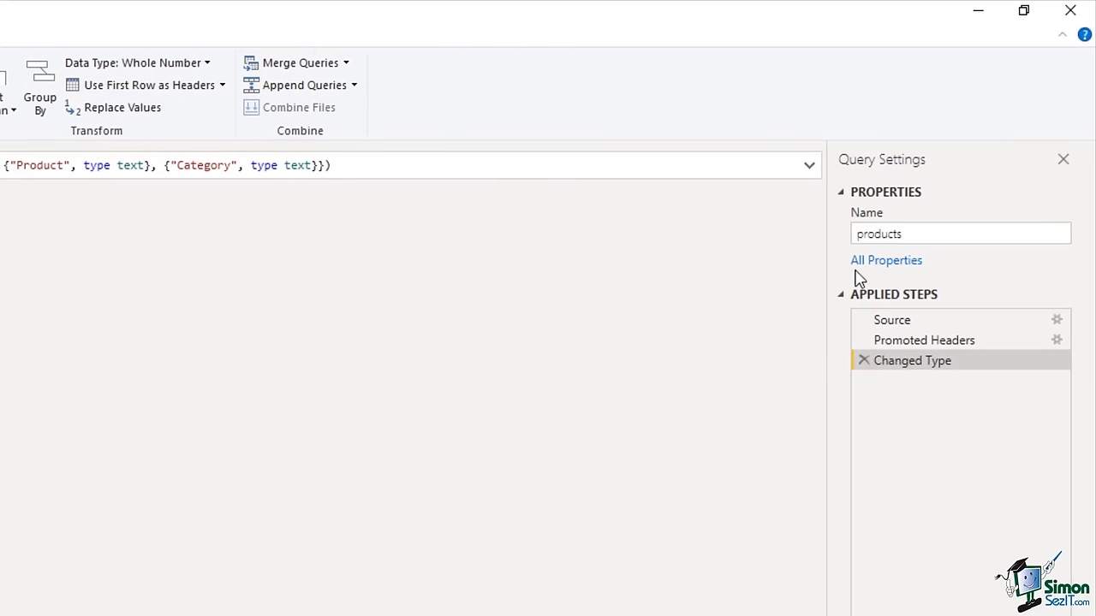
- Rename the products query as Products, with a capital P
left_click(865, 233)
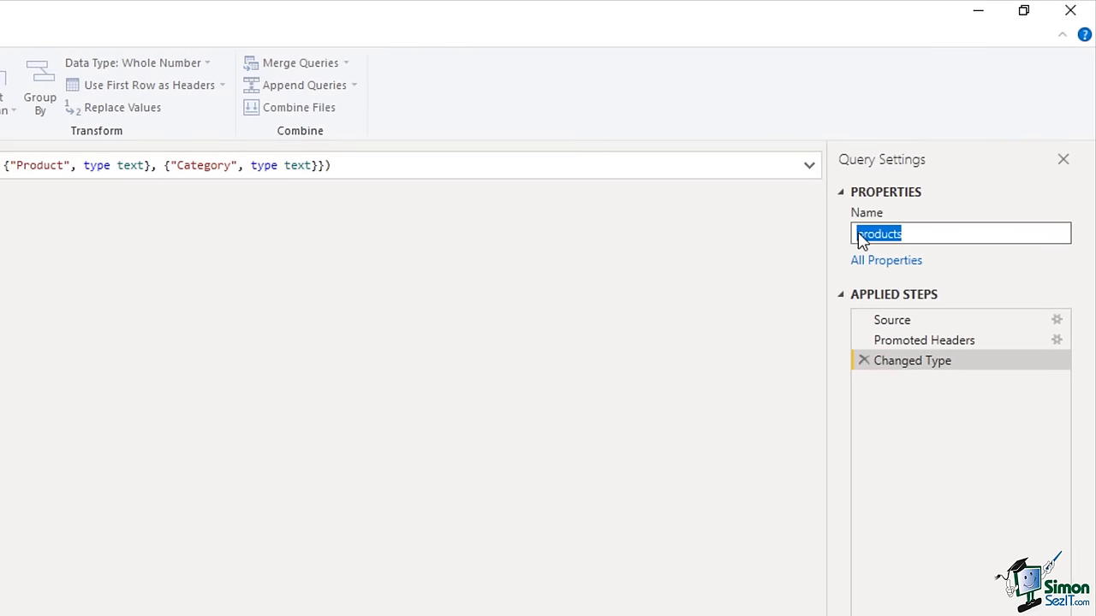
left_click(868, 236)
key("BackSpace")
type("P")
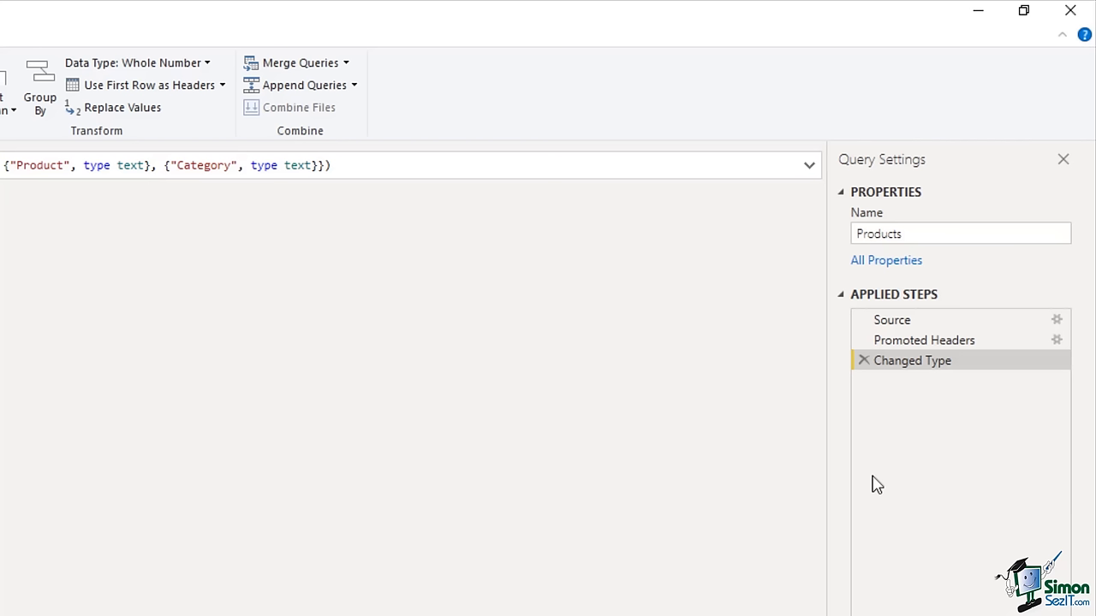
- Review the Products query's Source step and its file settings, followed by the Promoted Headers and Changed Type steps
left_click(922, 331)
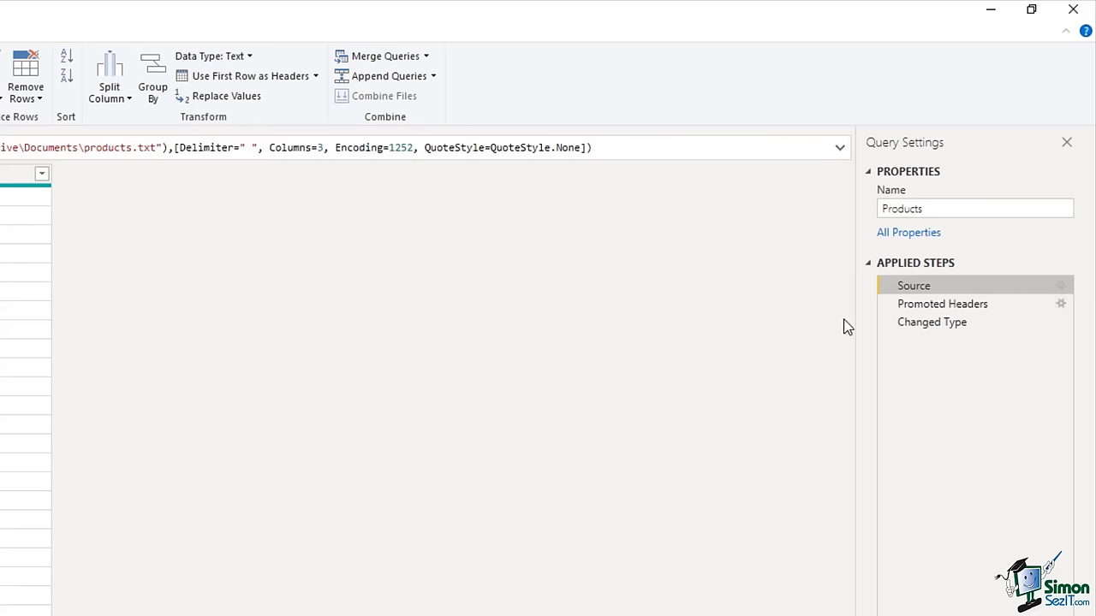
left_click(1060, 288)
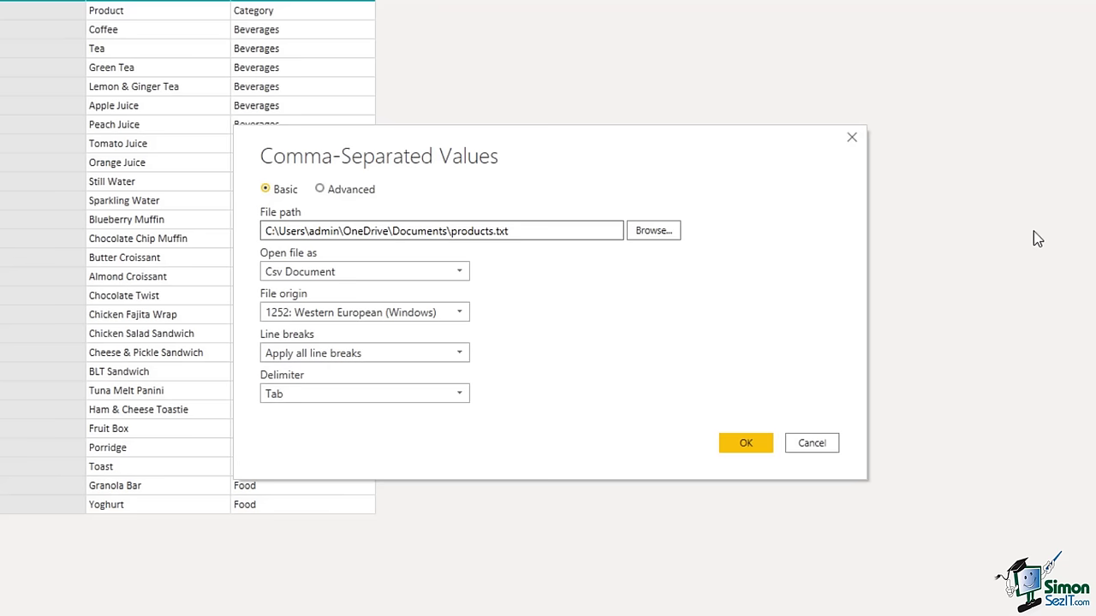
left_click(812, 443)
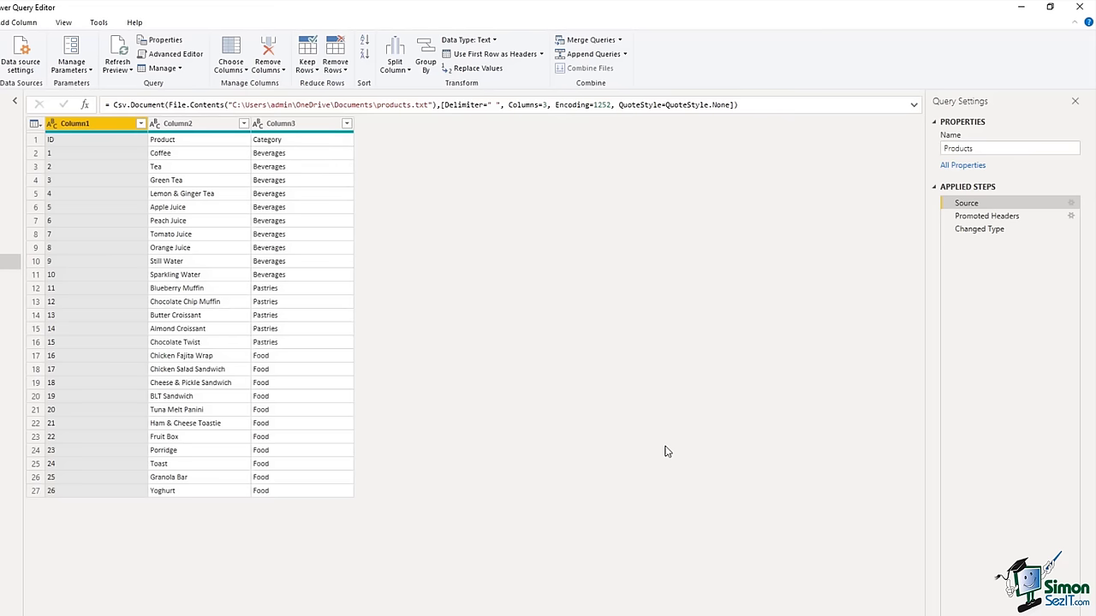
left_click(973, 220)
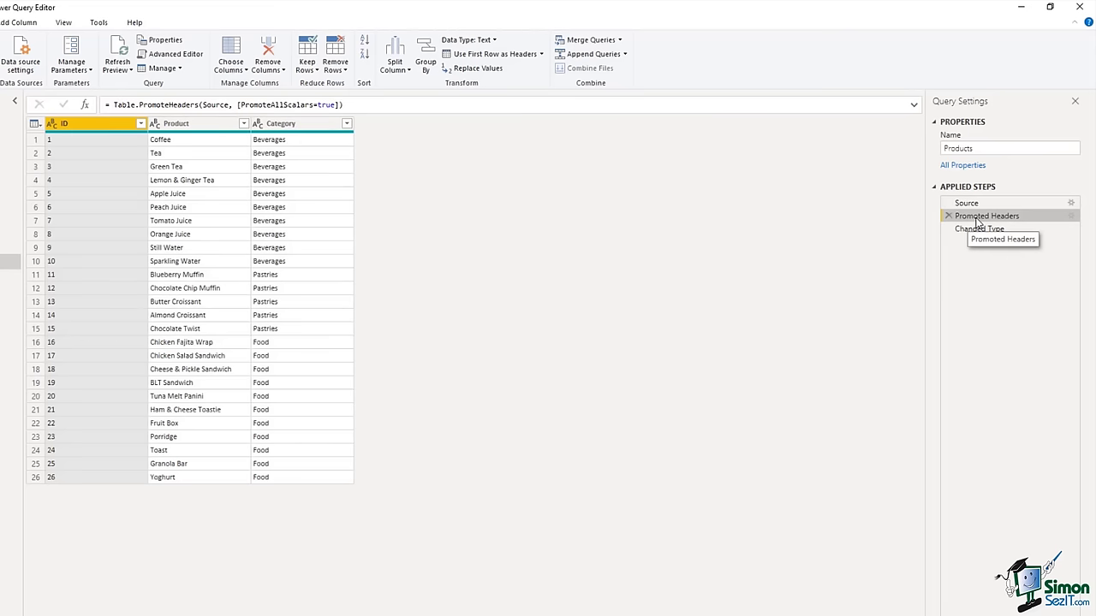
left_click(993, 235)
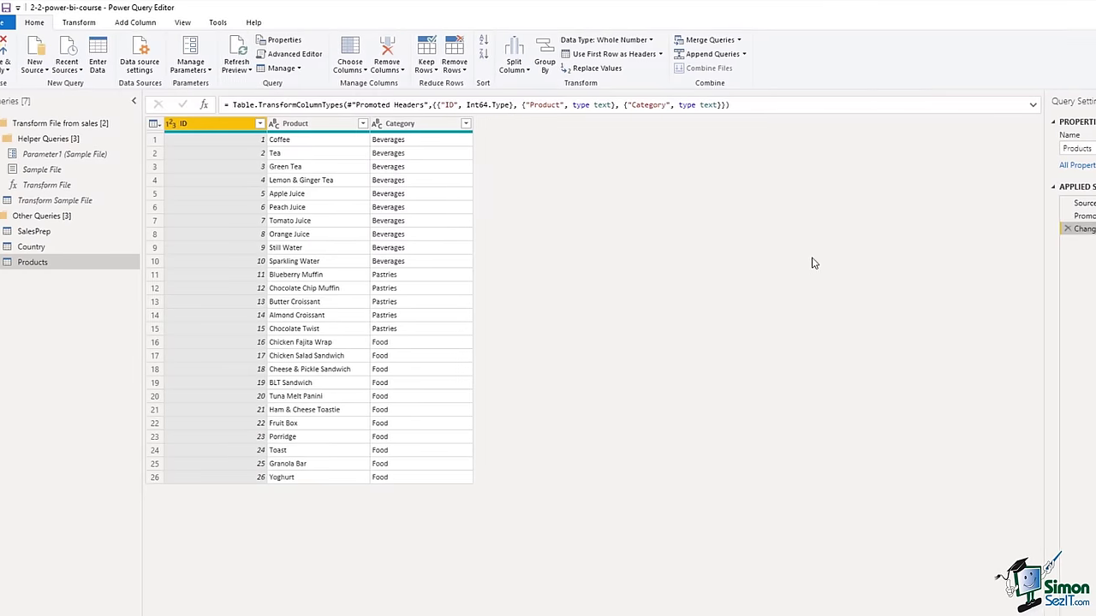
- Apply the query changes to the report and add a table visual showing the Country field
left_click(21, 52)
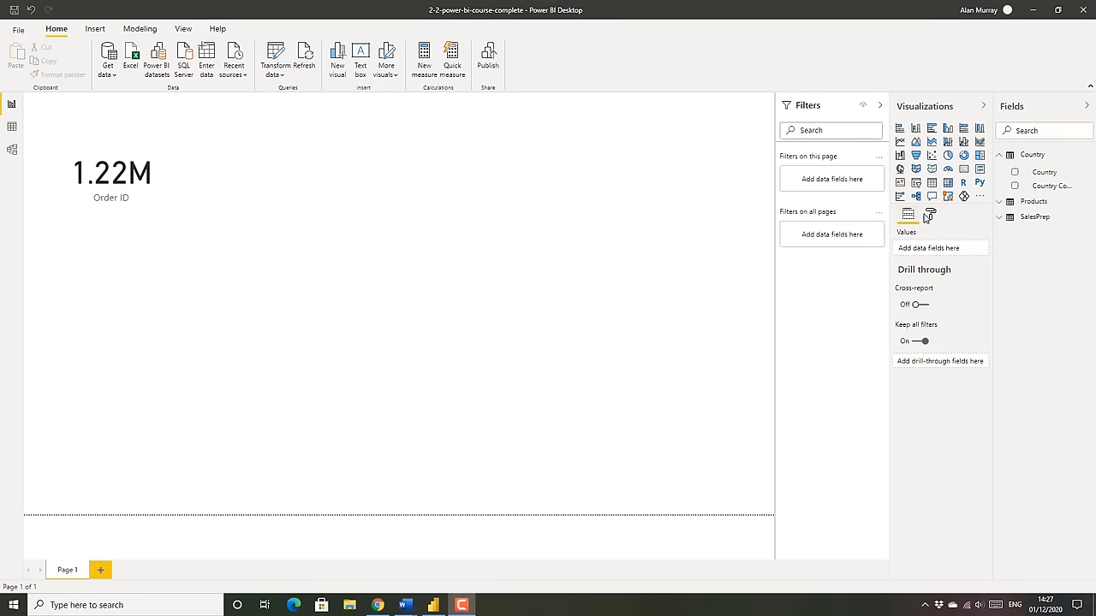
left_click(932, 183)
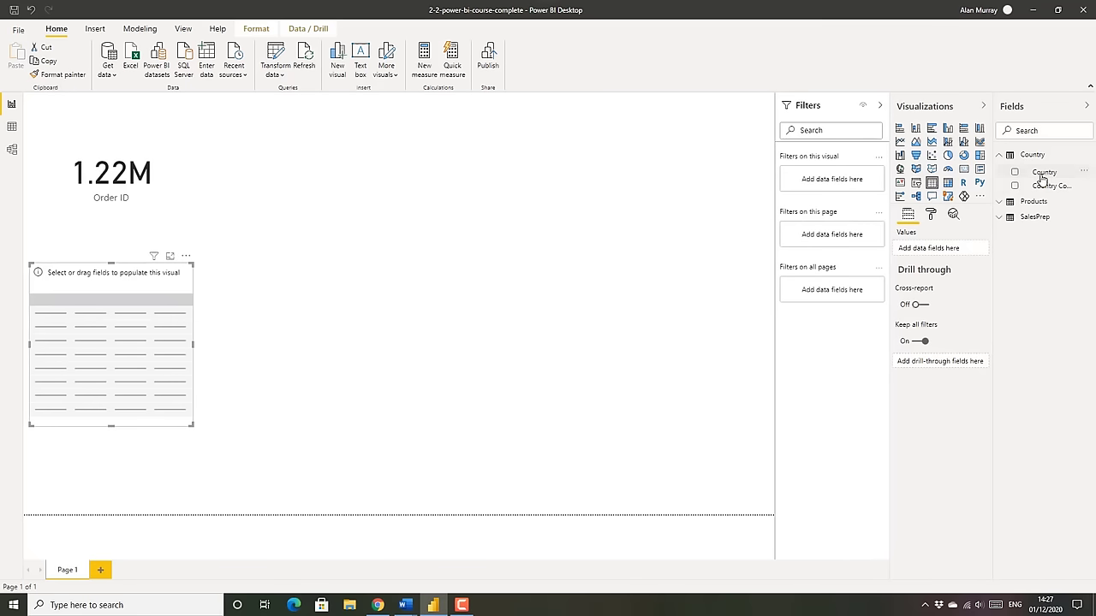
left_click_drag(1043, 176, 936, 255)
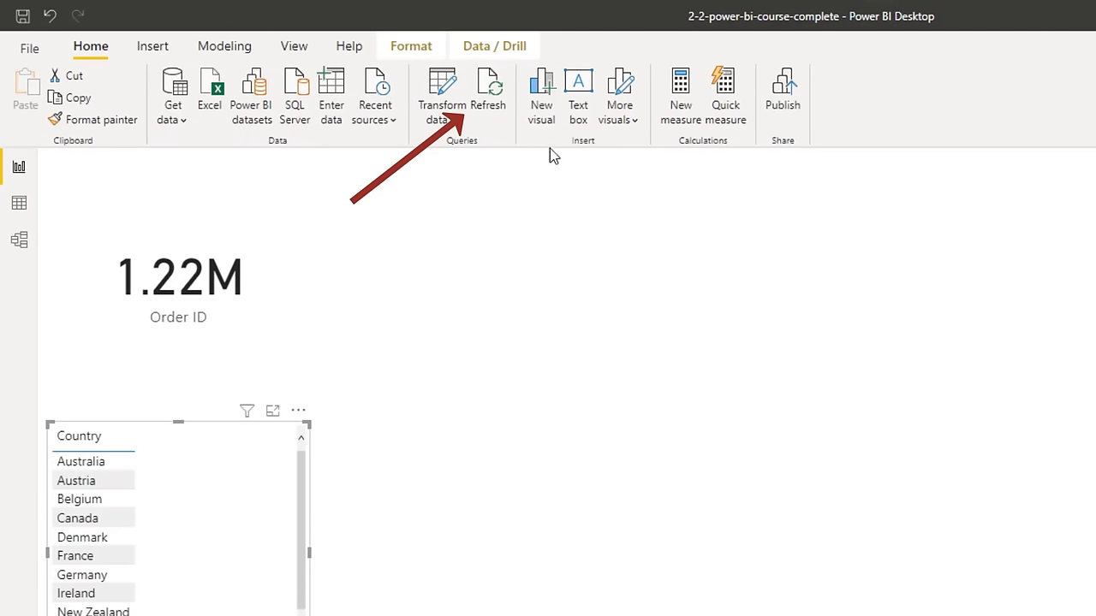
- Try to refresh the report data, and refresh all query previews in Power Query Editor
left_click(495, 103)
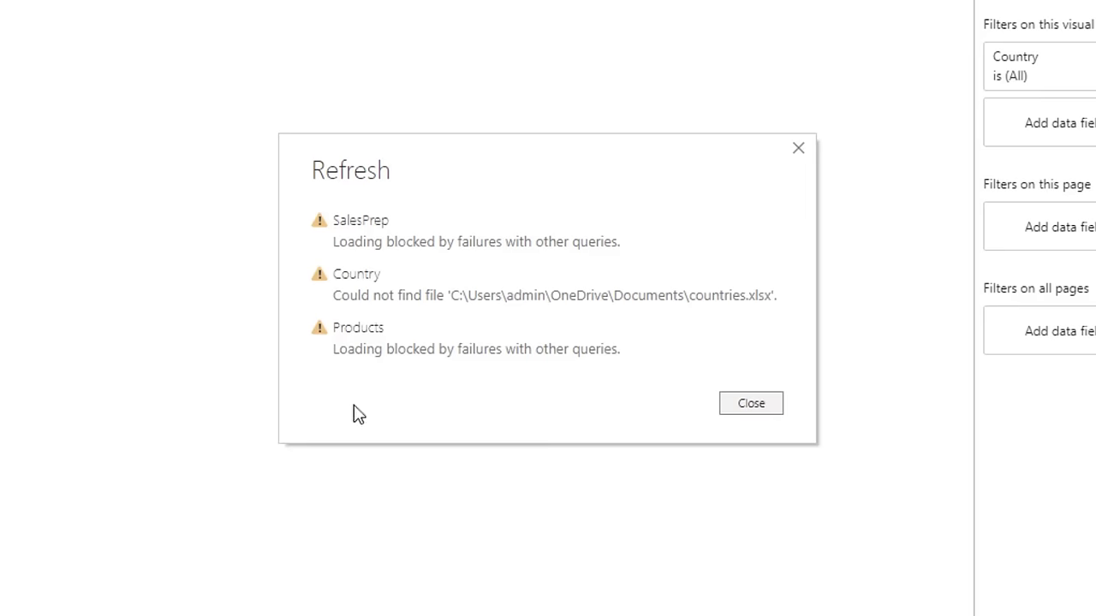
left_click(749, 404)
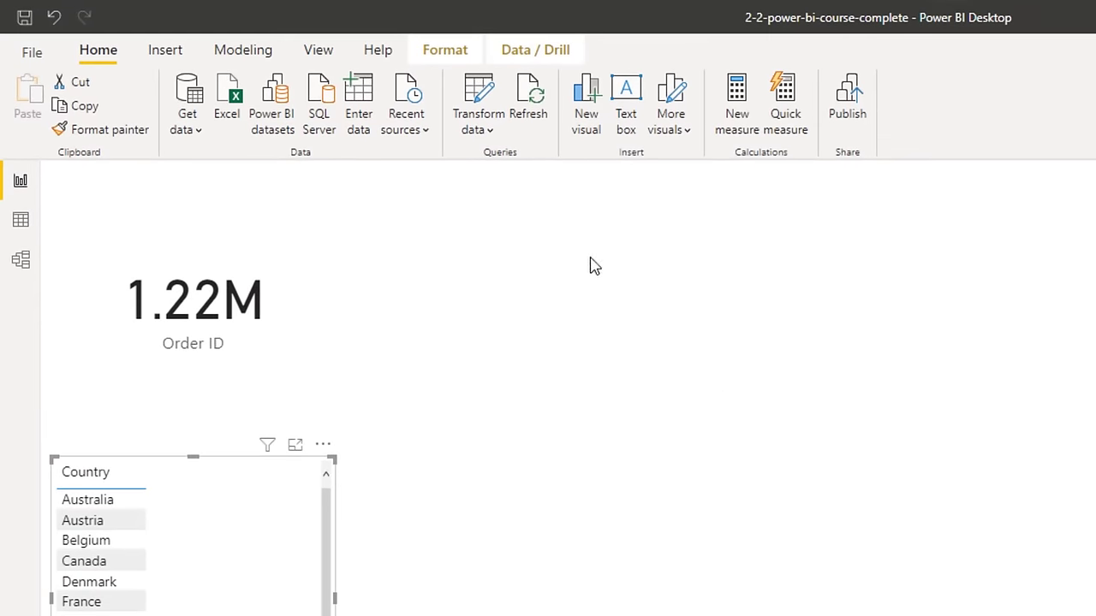
left_click(477, 98)
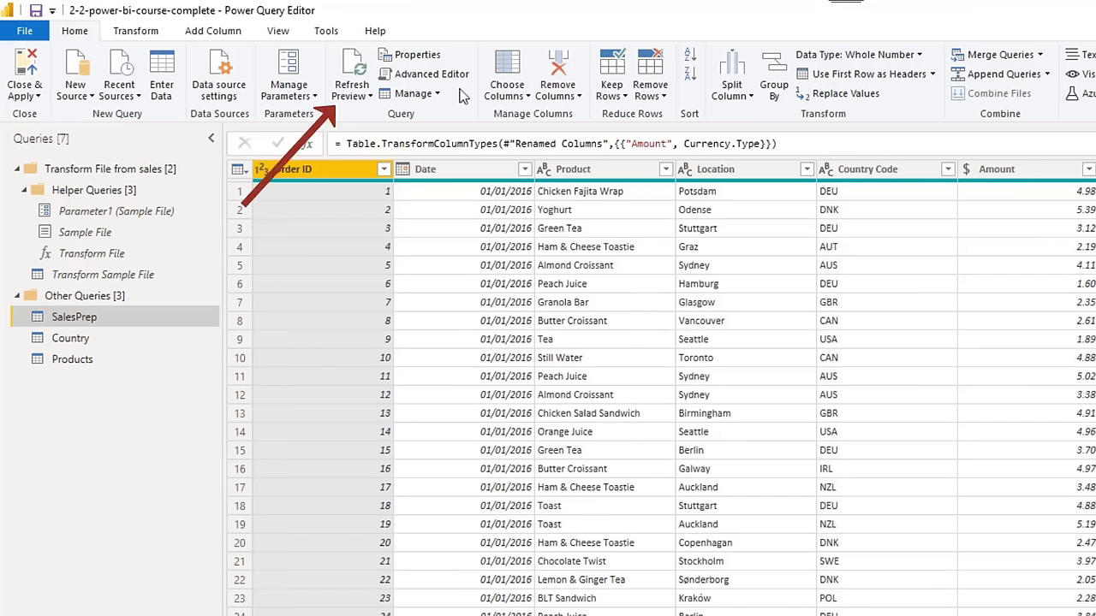
left_click(372, 100)
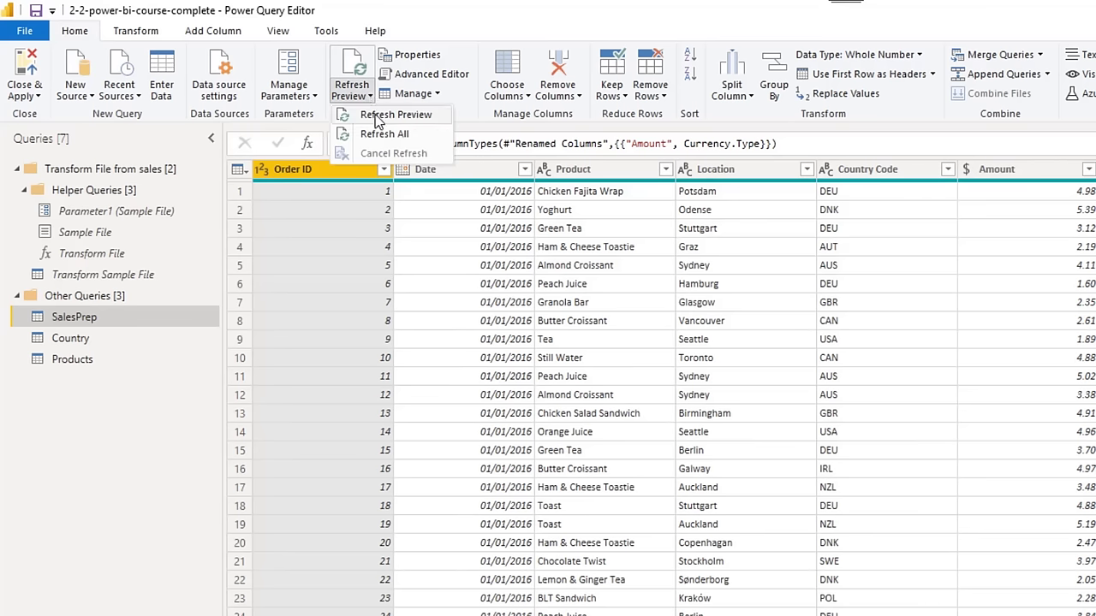
left_click(383, 135)
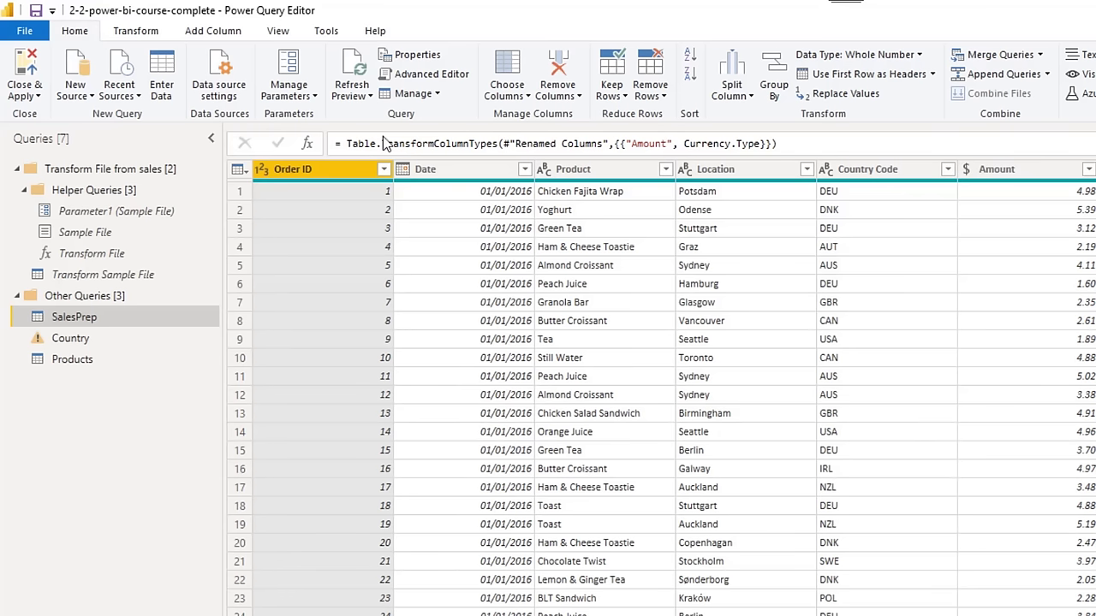
- Repoint the Country query's Source step to the countries workbook in the country-data folder and apply the query changes
left_click(84, 343)
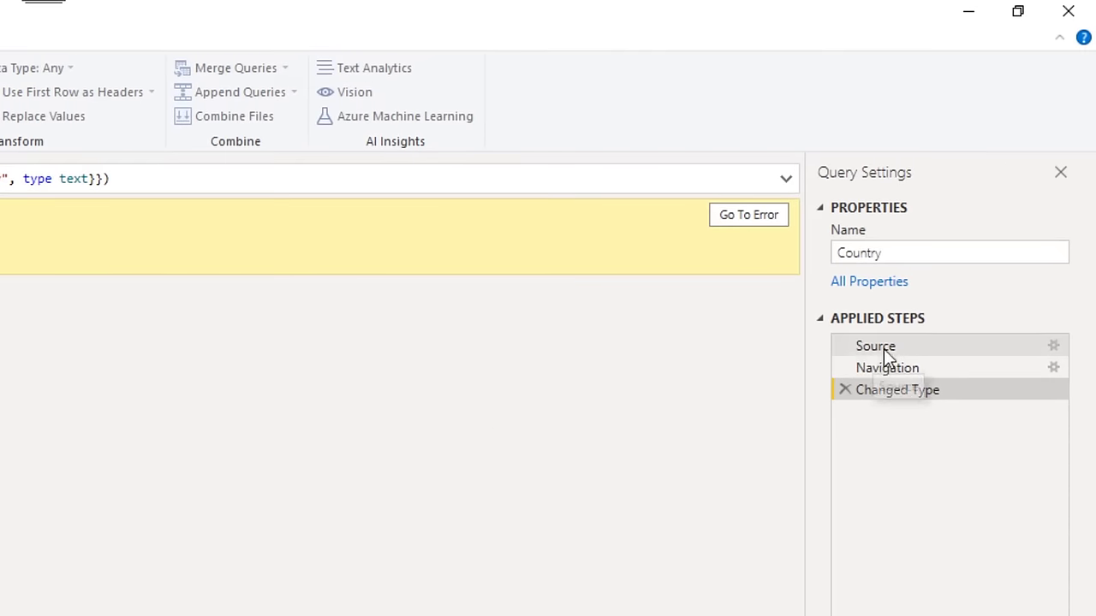
left_click(887, 348)
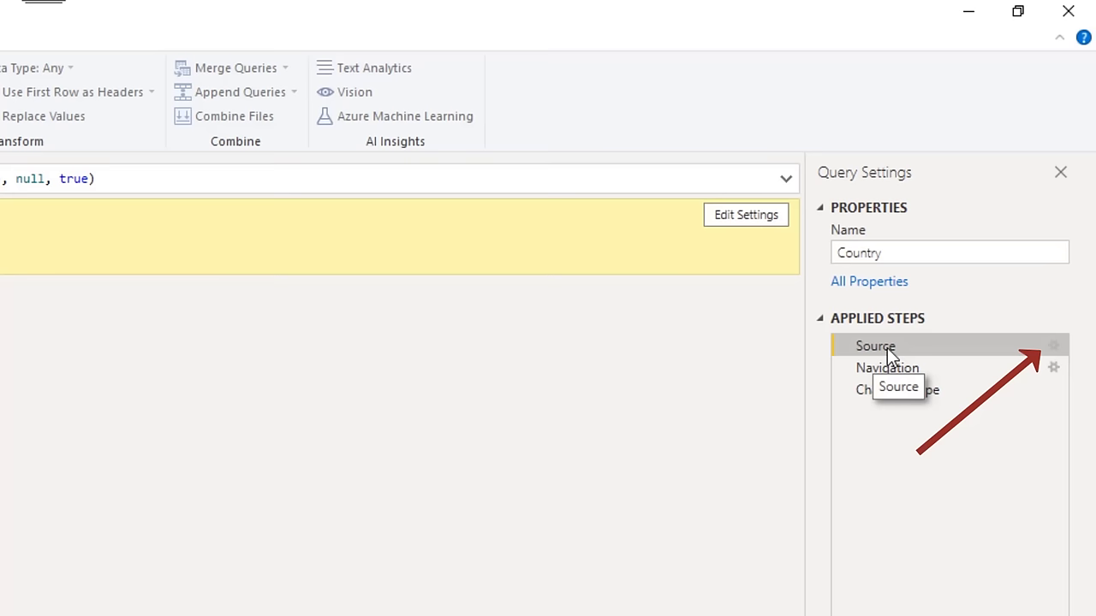
left_click(1054, 347)
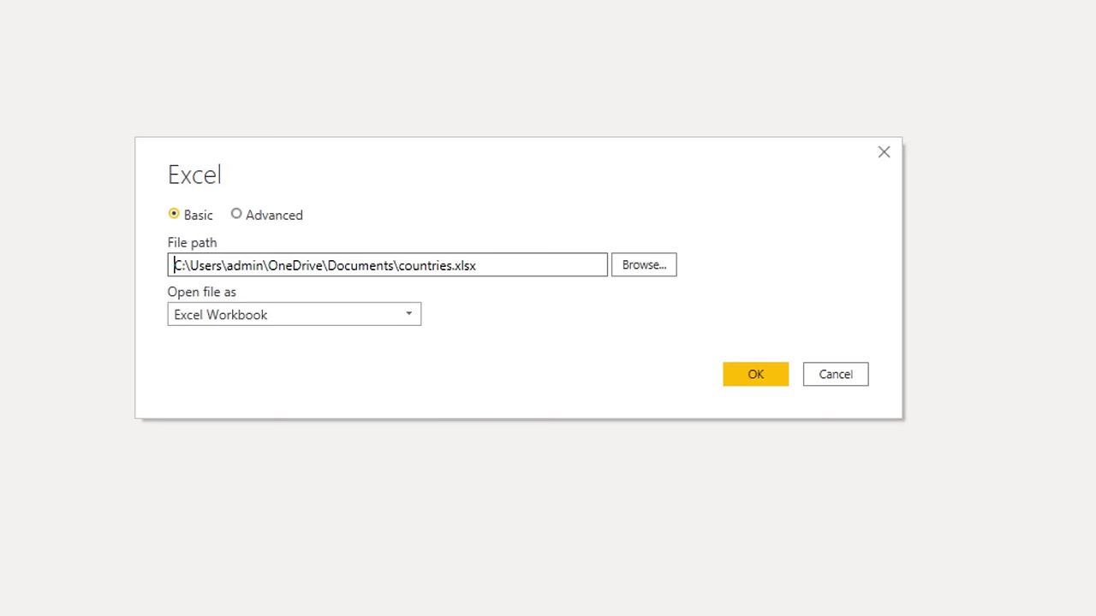
left_click(665, 265)
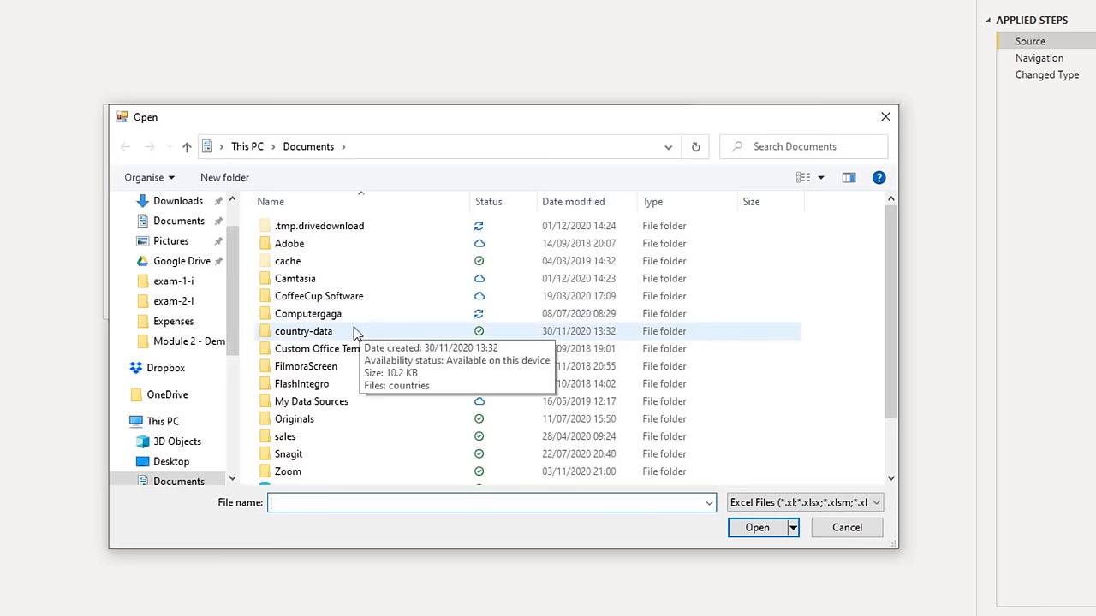
double_click(326, 334)
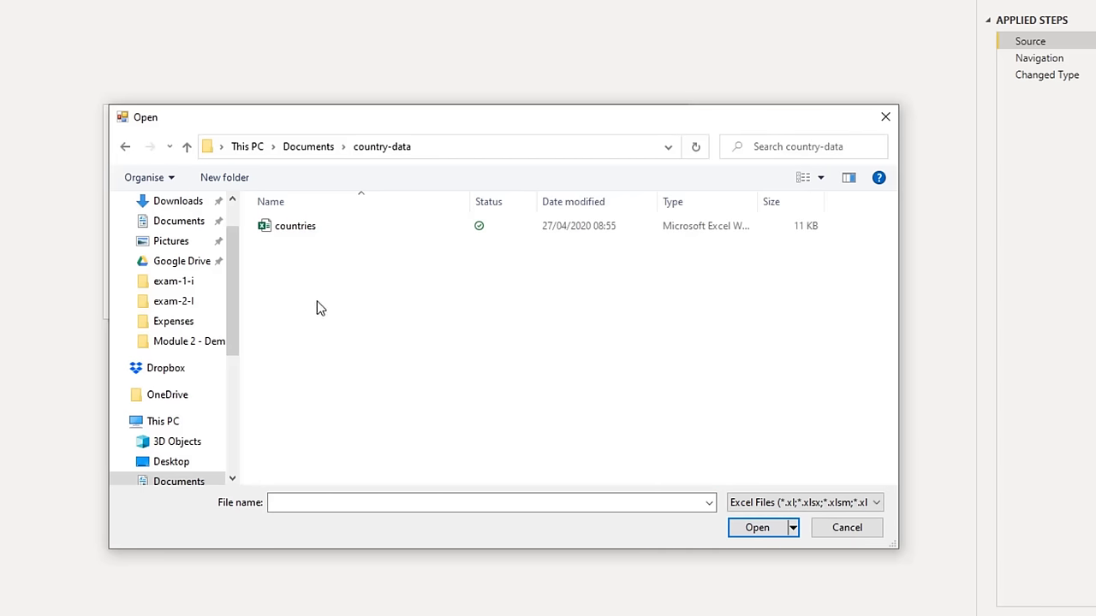
left_click(296, 231)
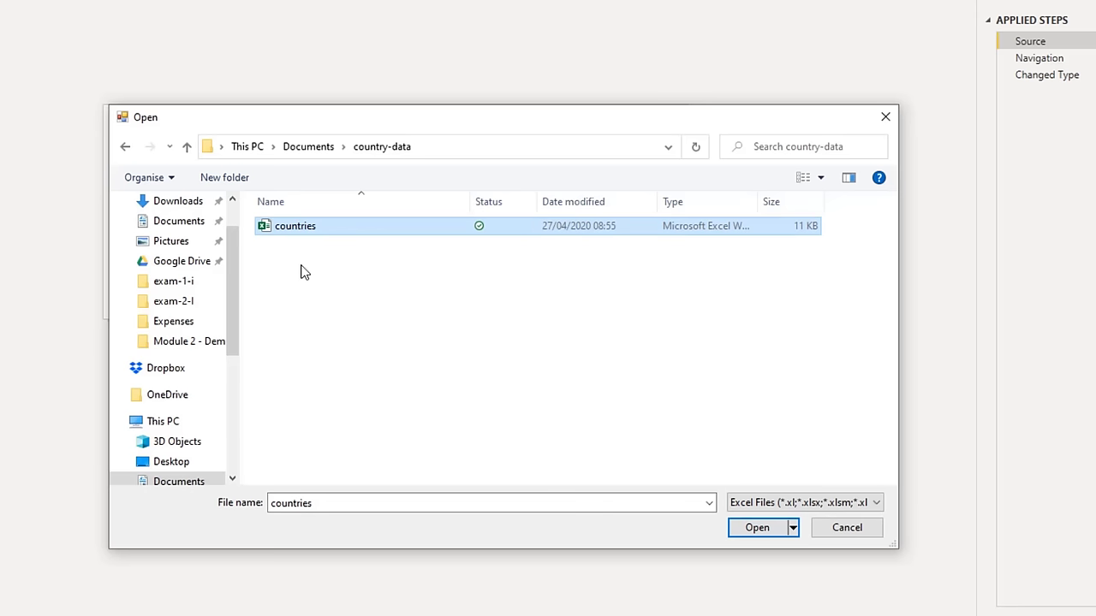
left_click(739, 527)
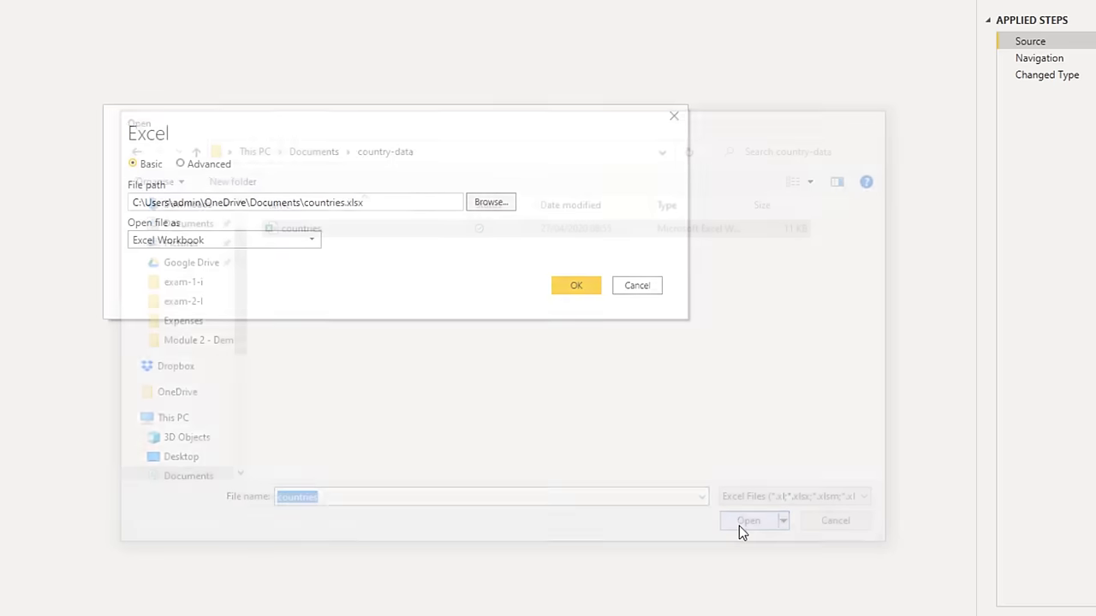
left_click(569, 288)
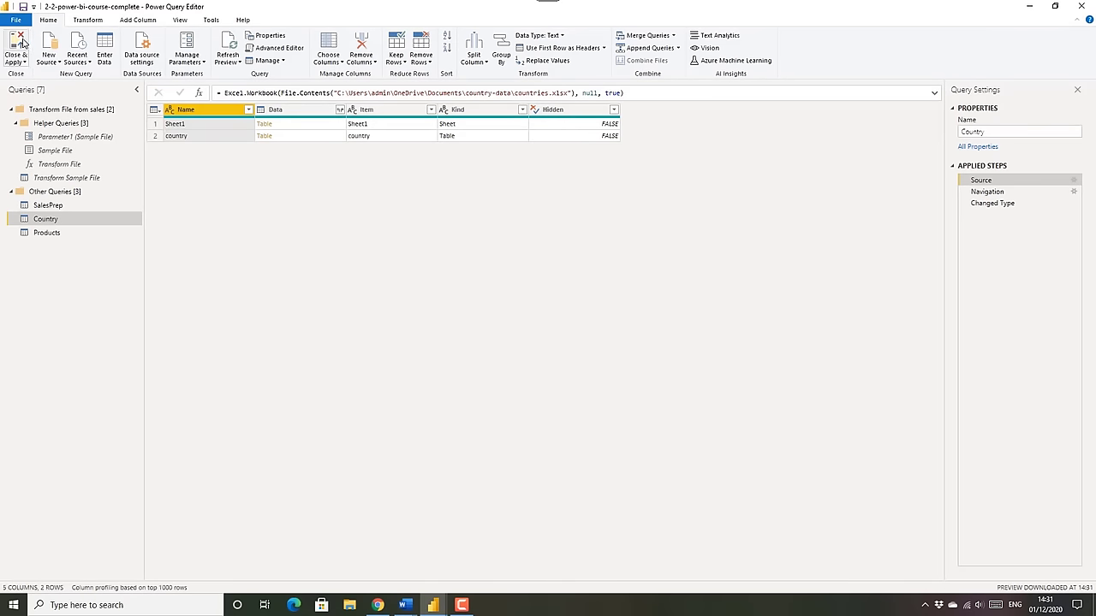
left_click(17, 43)
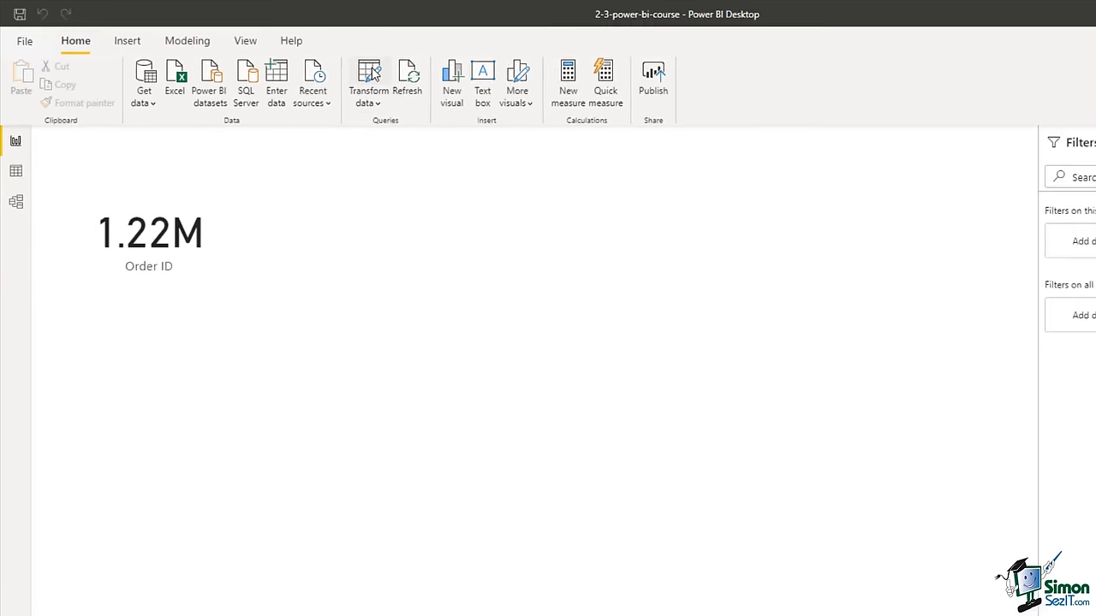
- Open the queries for editing, create a reference query from SalesPrep, and name it Location
left_click(370, 75)
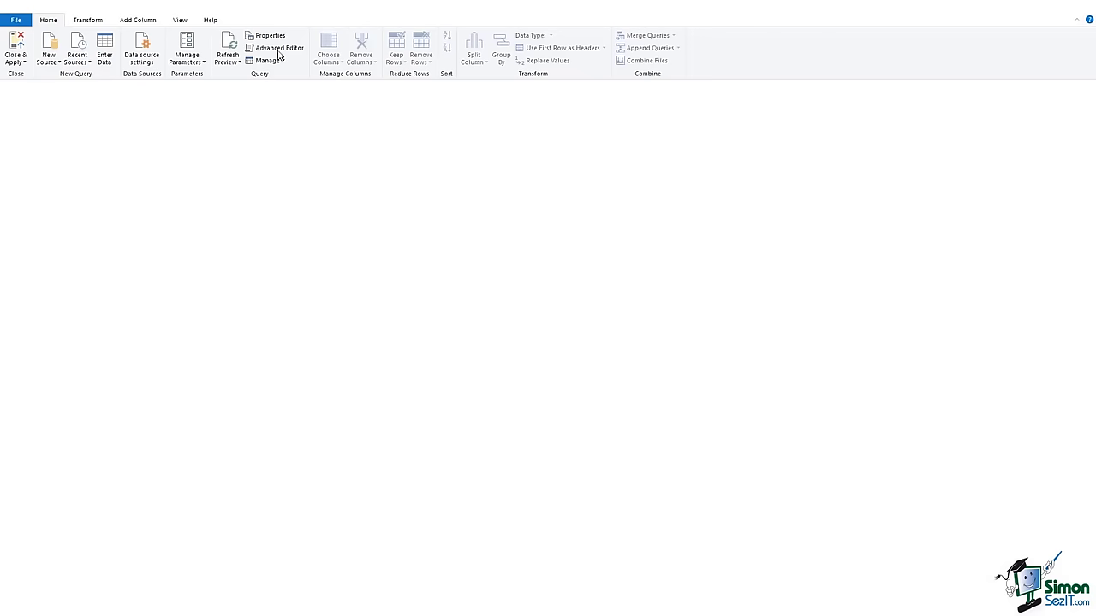
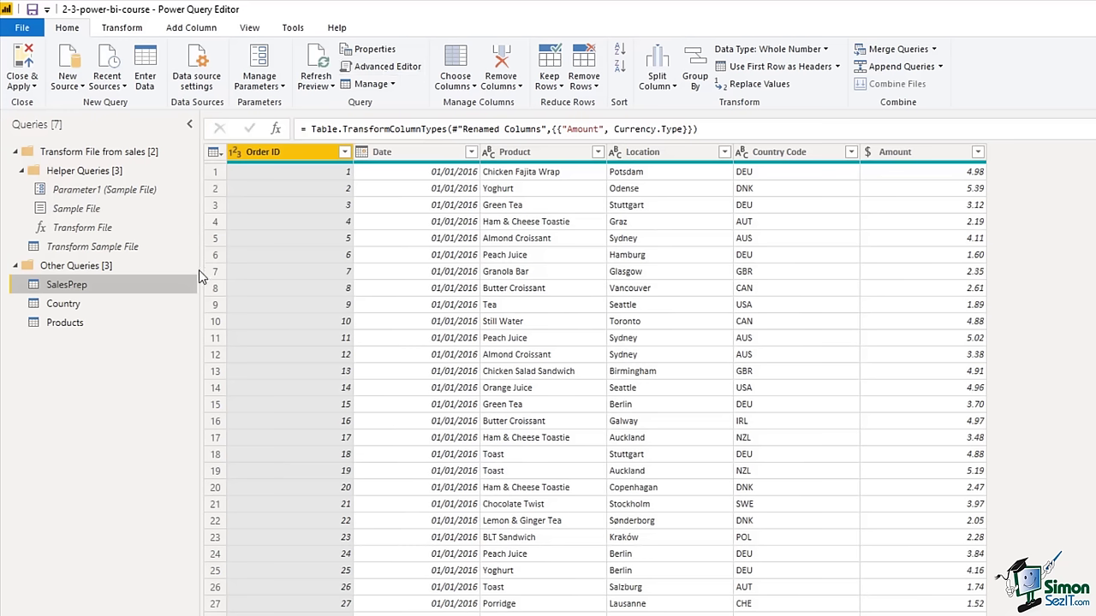
right_click(86, 284)
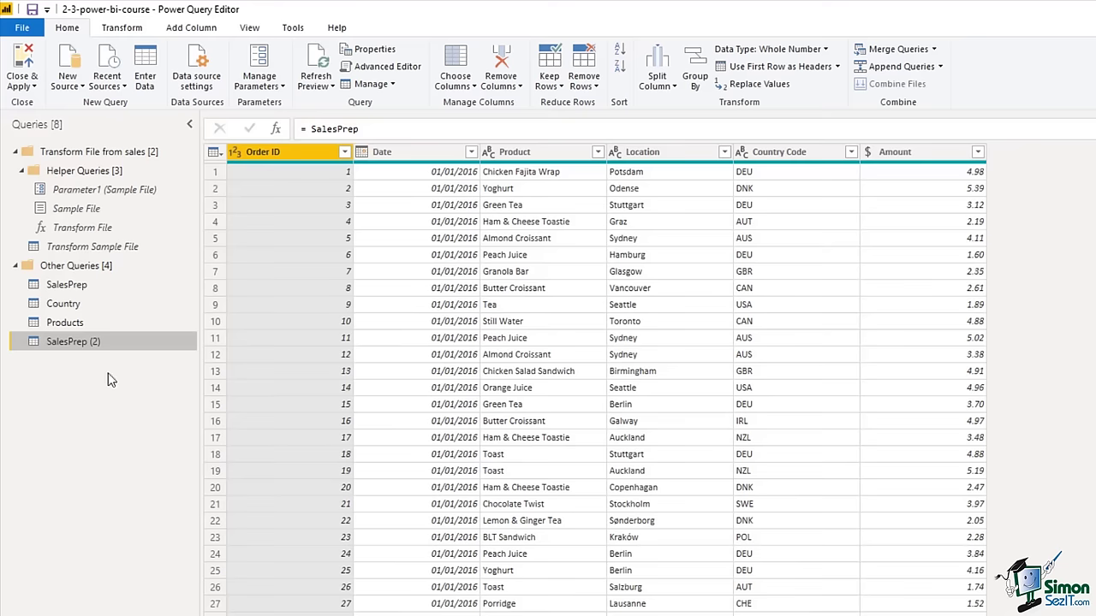
right_click(101, 344)
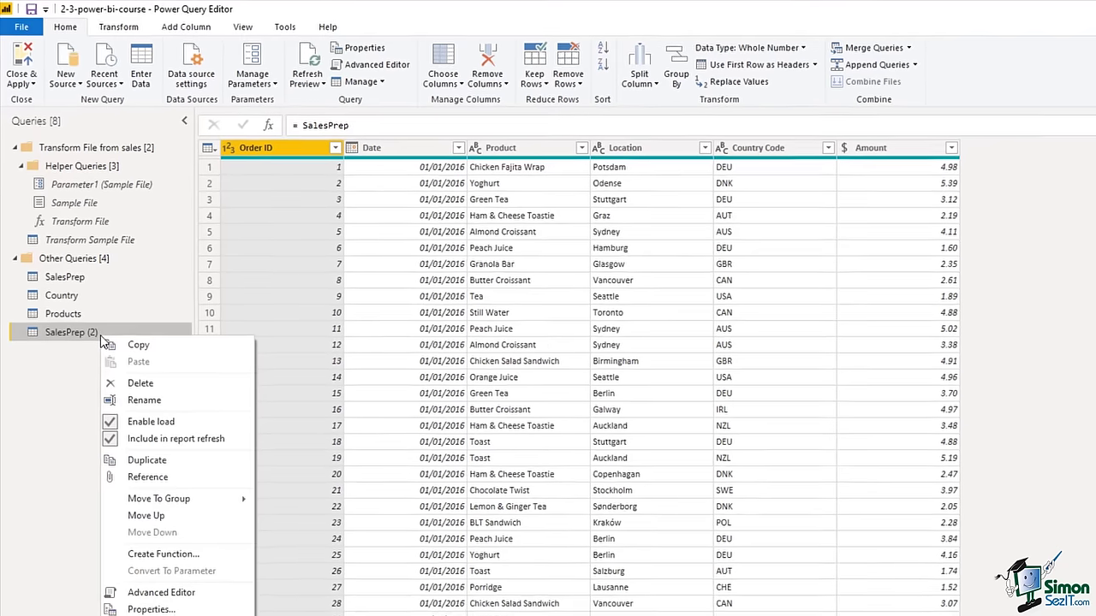
left_click(134, 387)
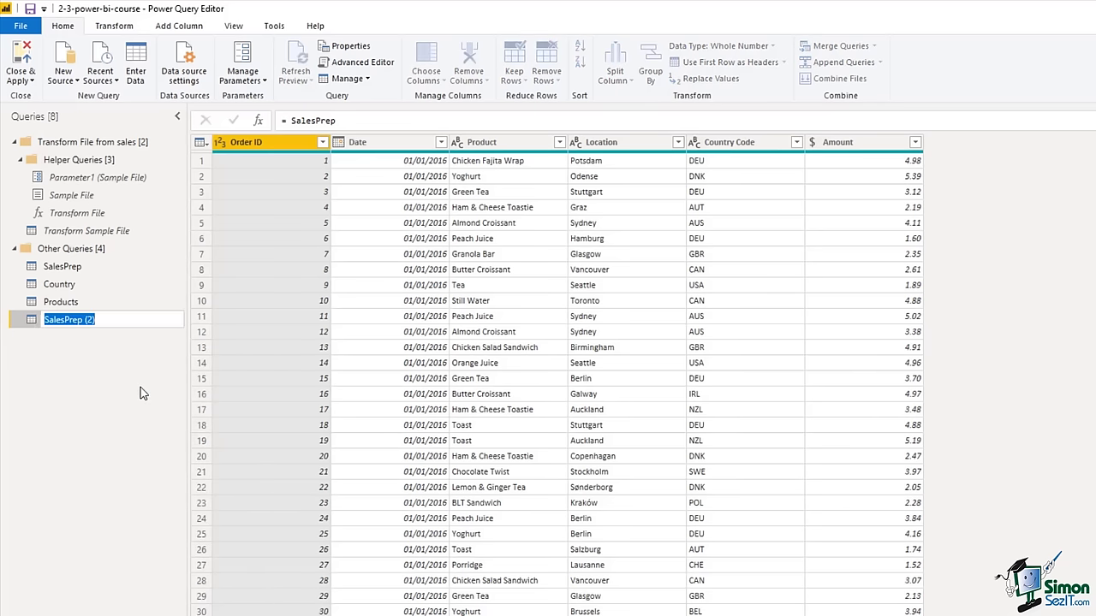
type("Location")
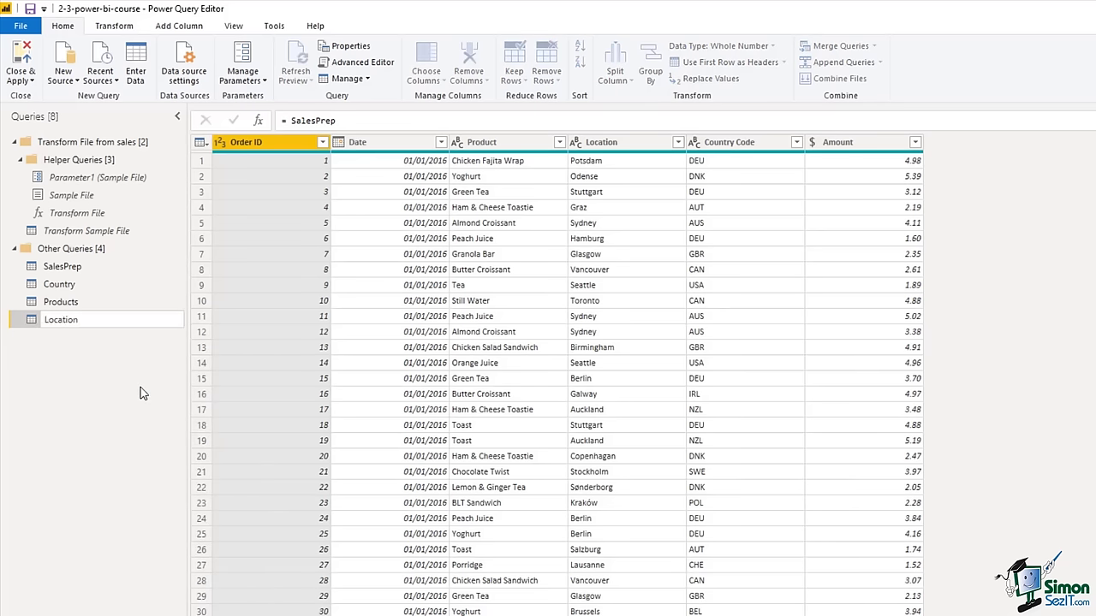
key("Return")
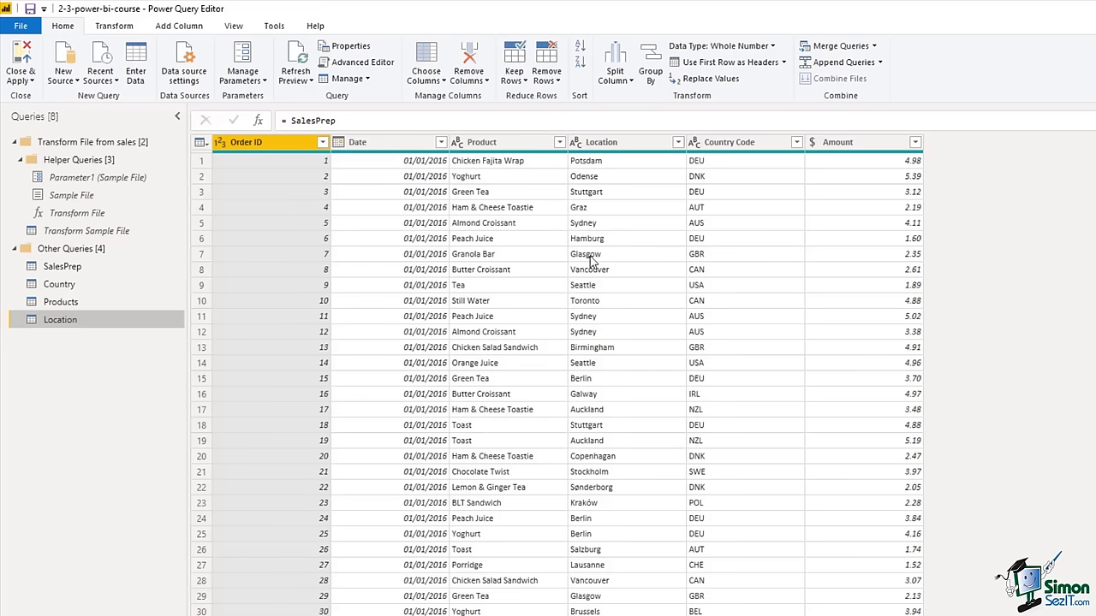
- Remove all columns except Location and Country Code from the Location query
left_click(632, 144)
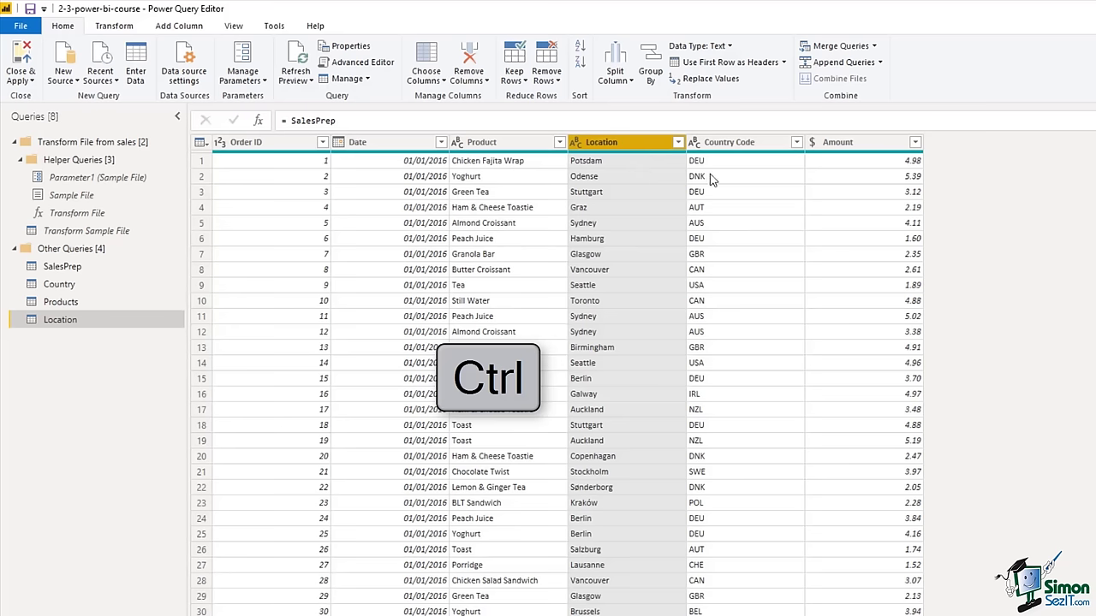
left_click(745, 145, "ctrl")
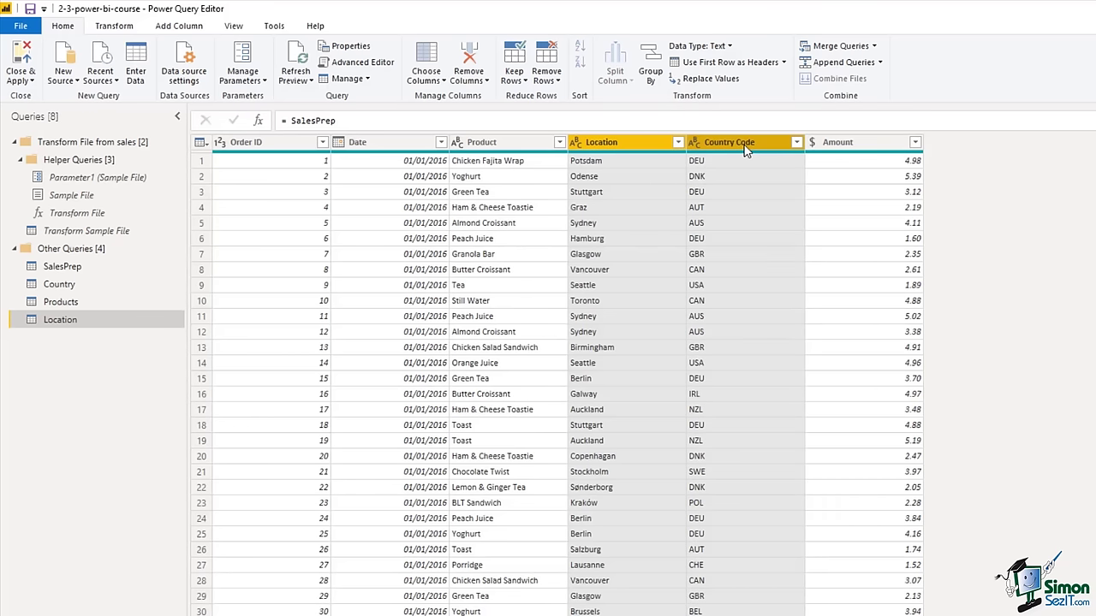
right_click(745, 150)
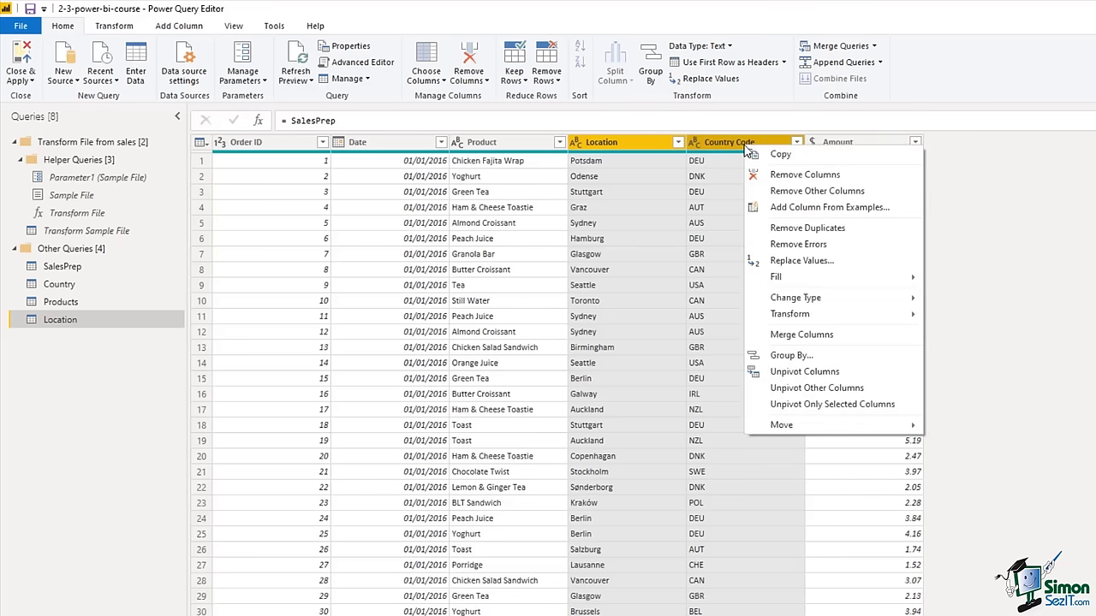
left_click(762, 193)
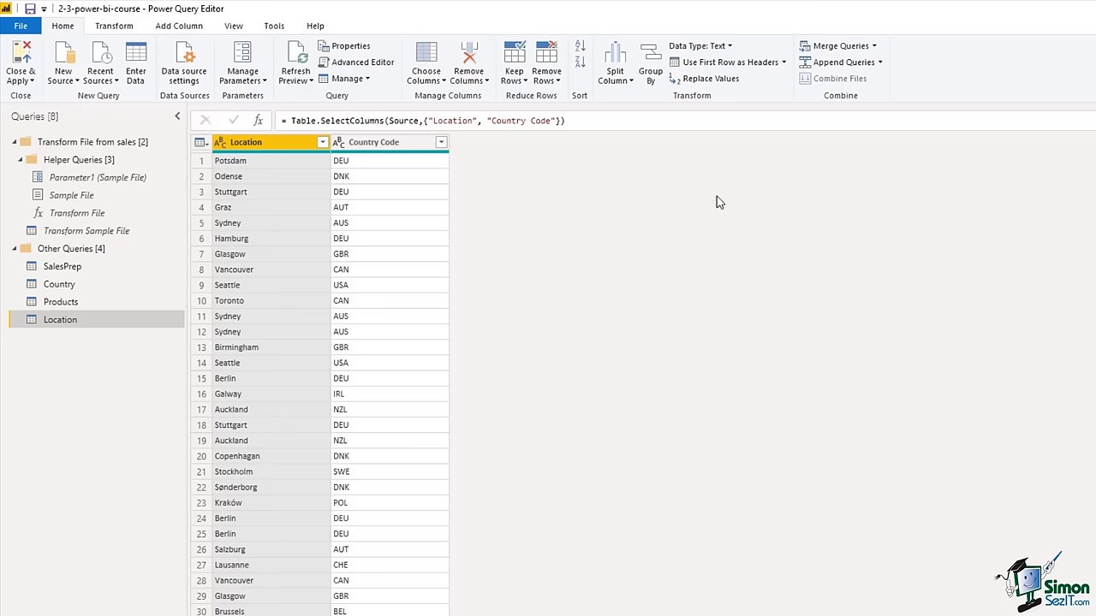
- Remove rows with duplicate Location values and sort the Location query by Country Code in ascending order
left_click(559, 80)
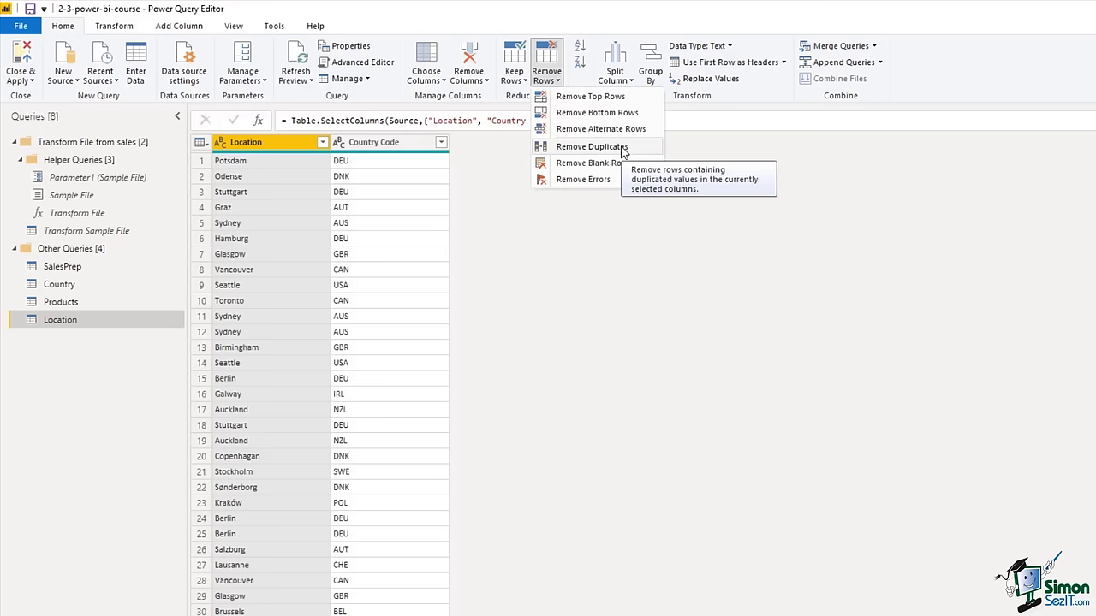
left_click(592, 147)
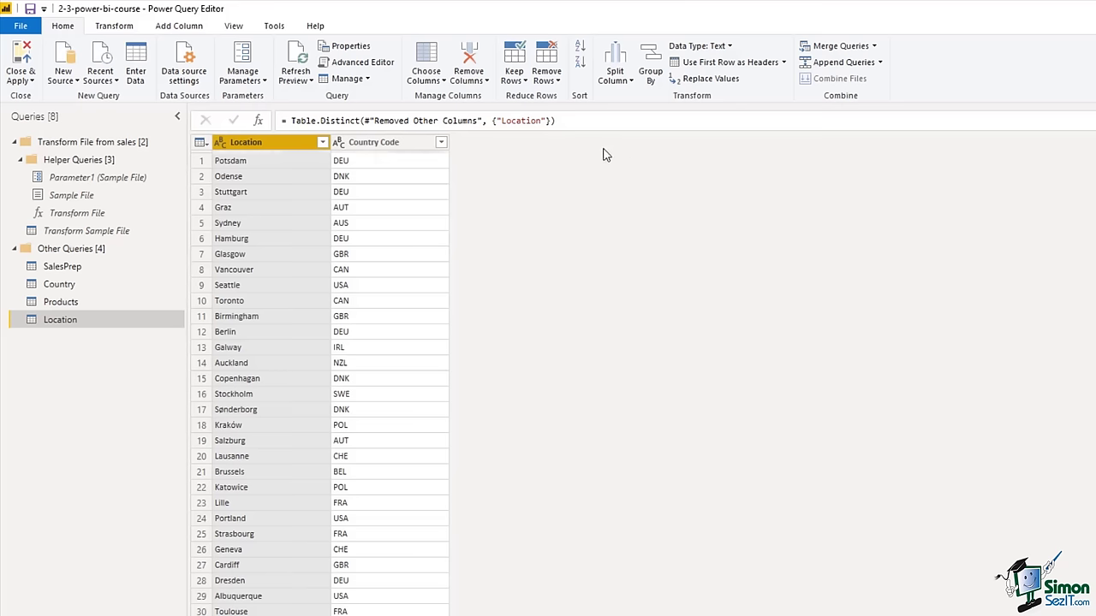
left_click(412, 149)
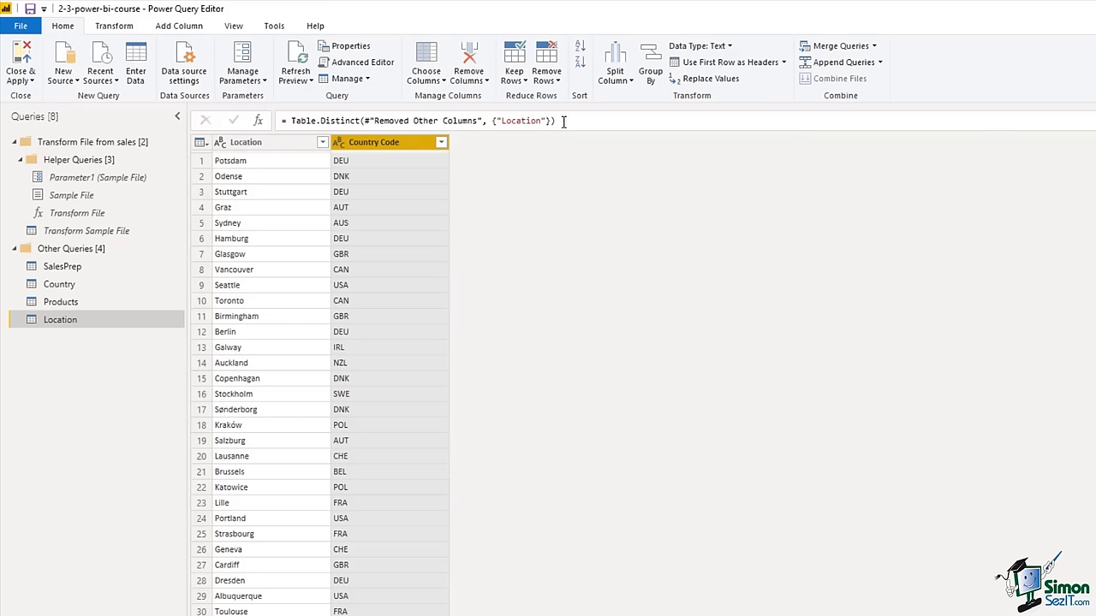
left_click(581, 51)
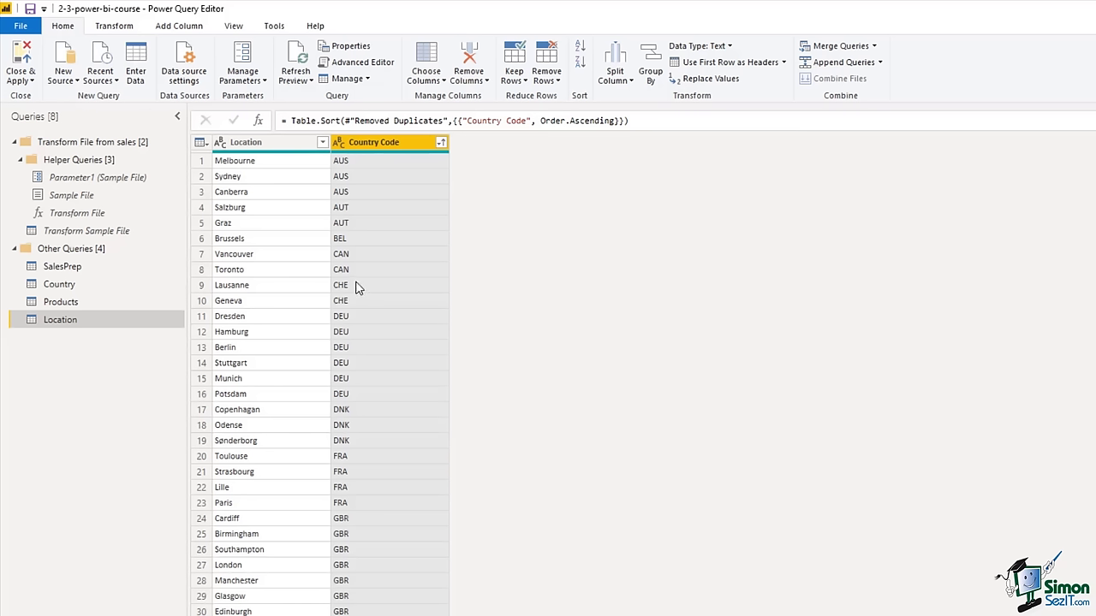
- Add an index column starting from 1 to the Location query and move it before the Location column
left_click(203, 26)
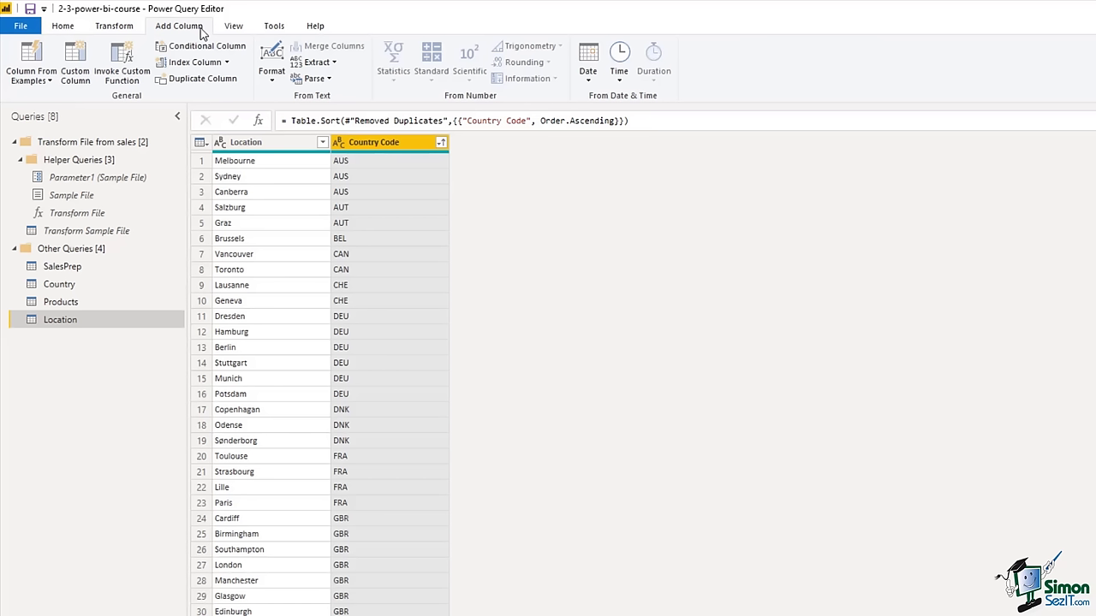
left_click(228, 63)
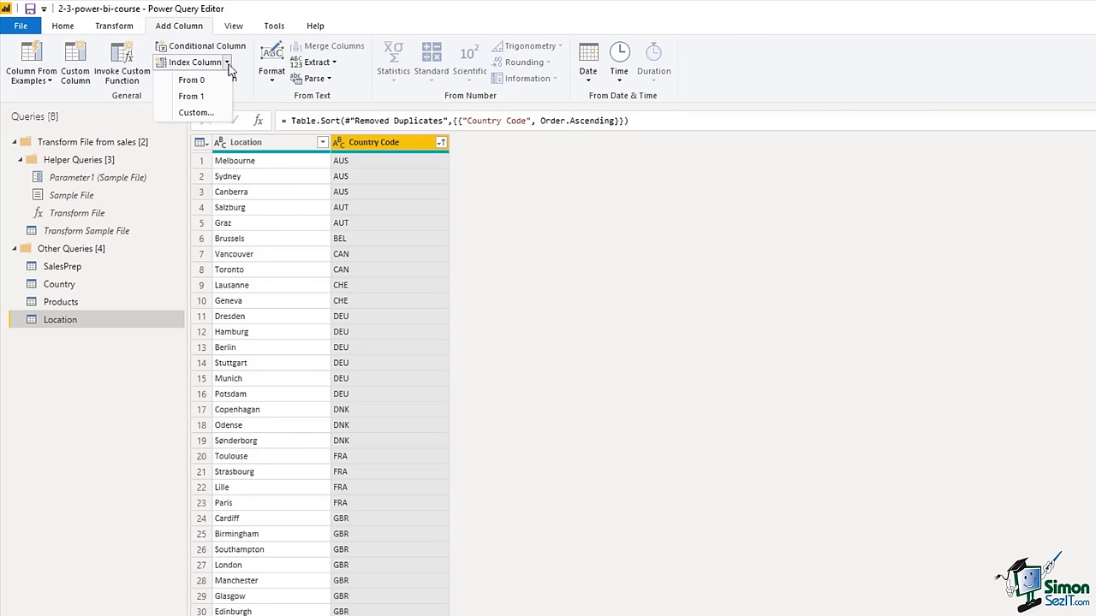
left_click(192, 96)
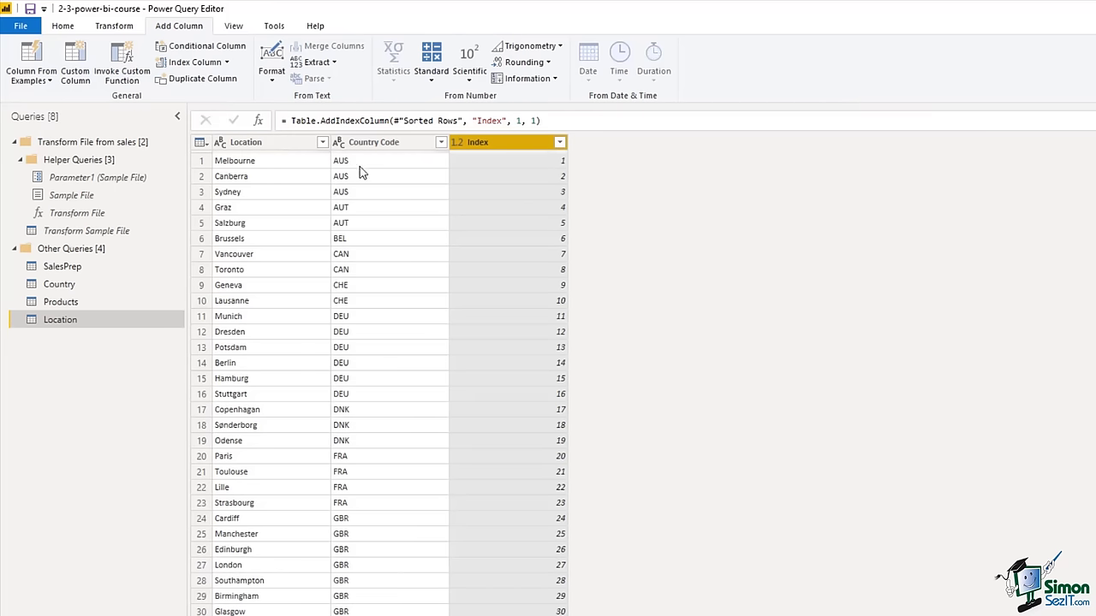
left_click_drag(511, 150, 310, 146)
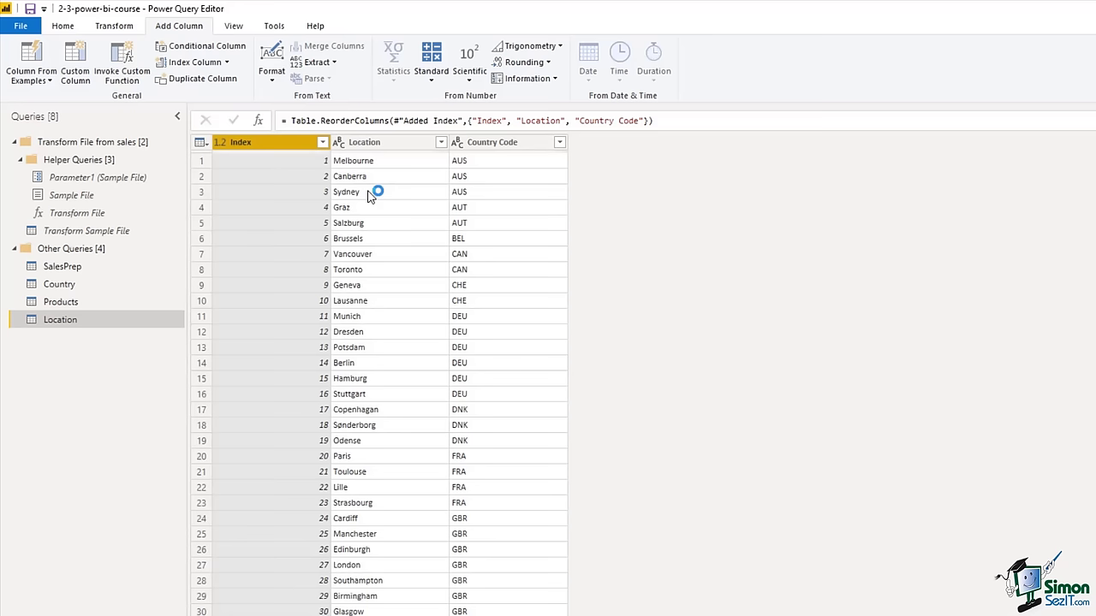
- Rename the Index column as Location ID and set its data type to Whole Number
double_click(259, 147)
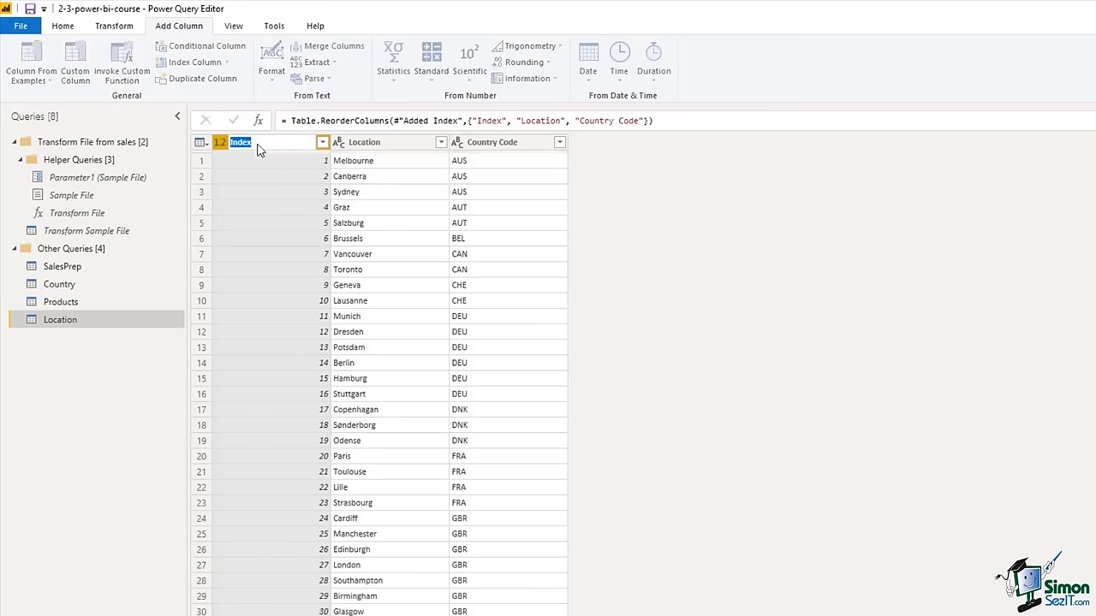
type("Location ID")
key("Return")
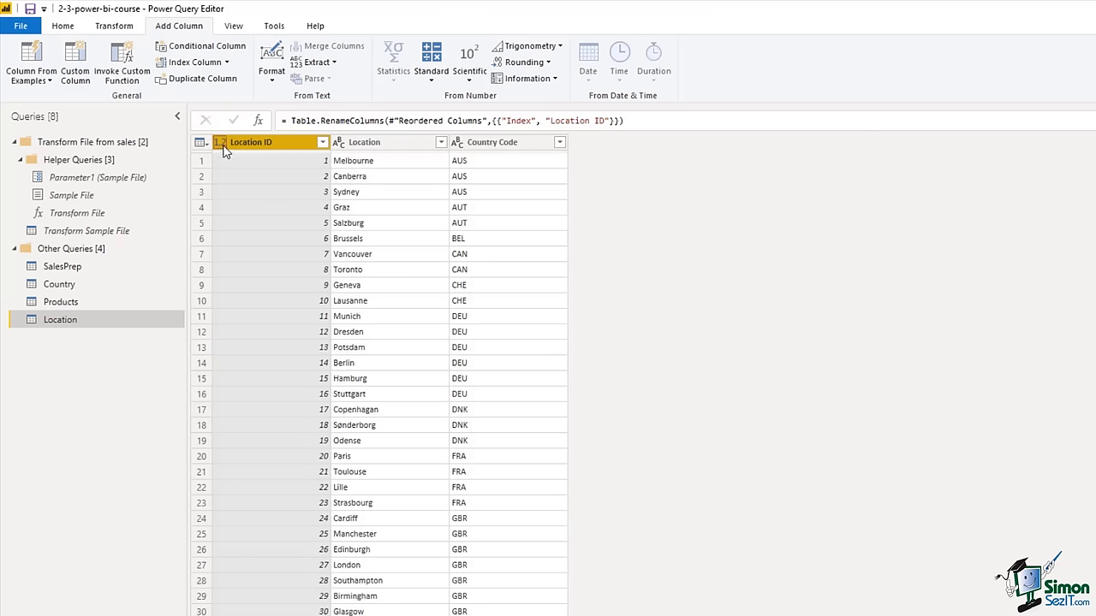
left_click(220, 144)
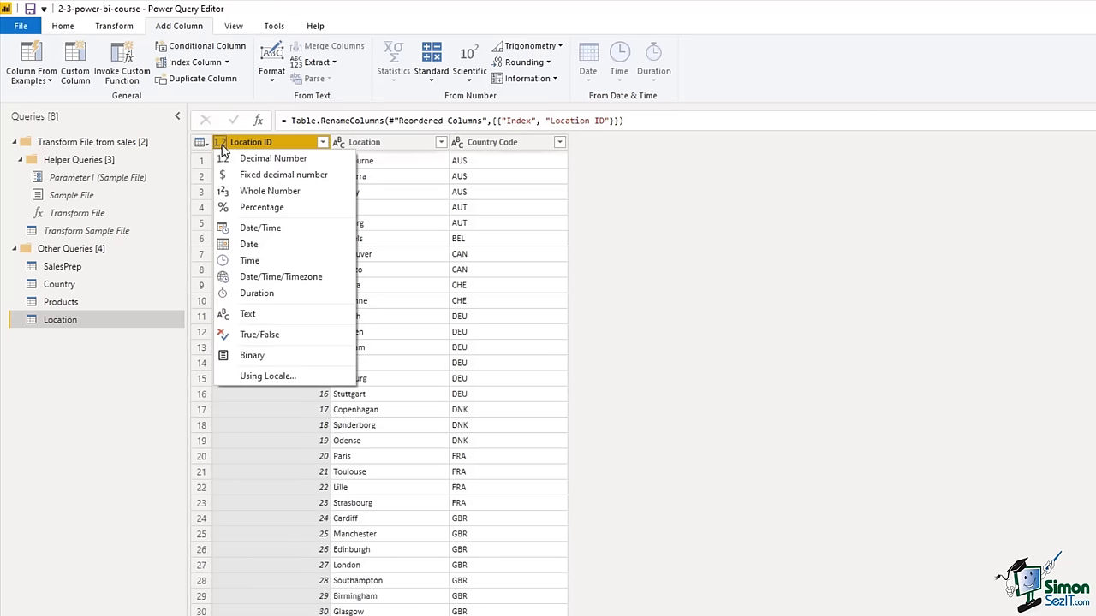
left_click(249, 192)
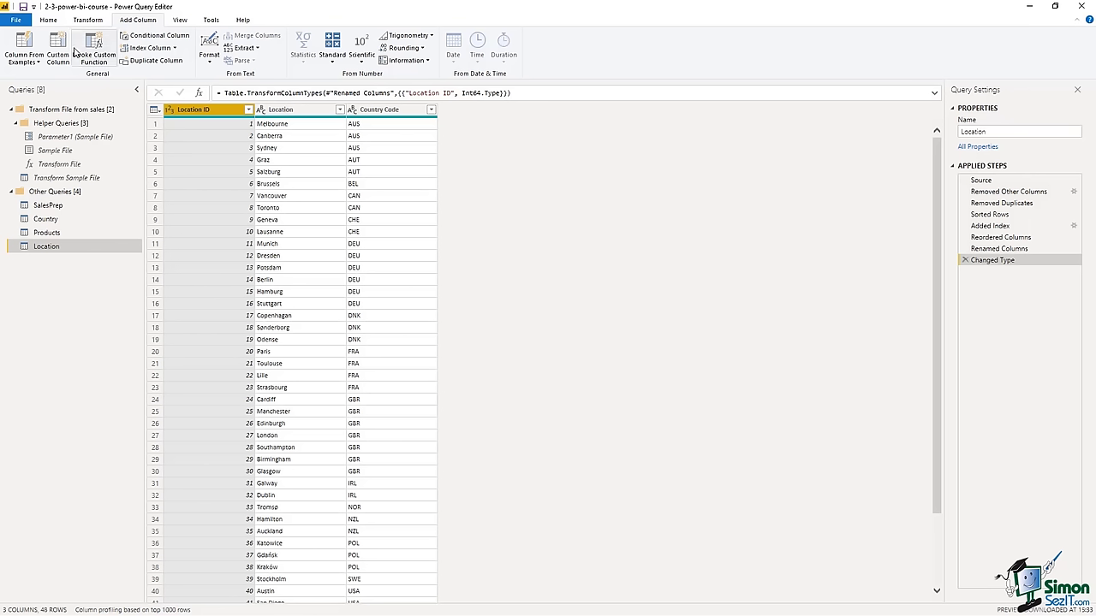
- Apply the Location query changes to the report, and reopen the queries in Power Query Editor
left_click(55, 23)
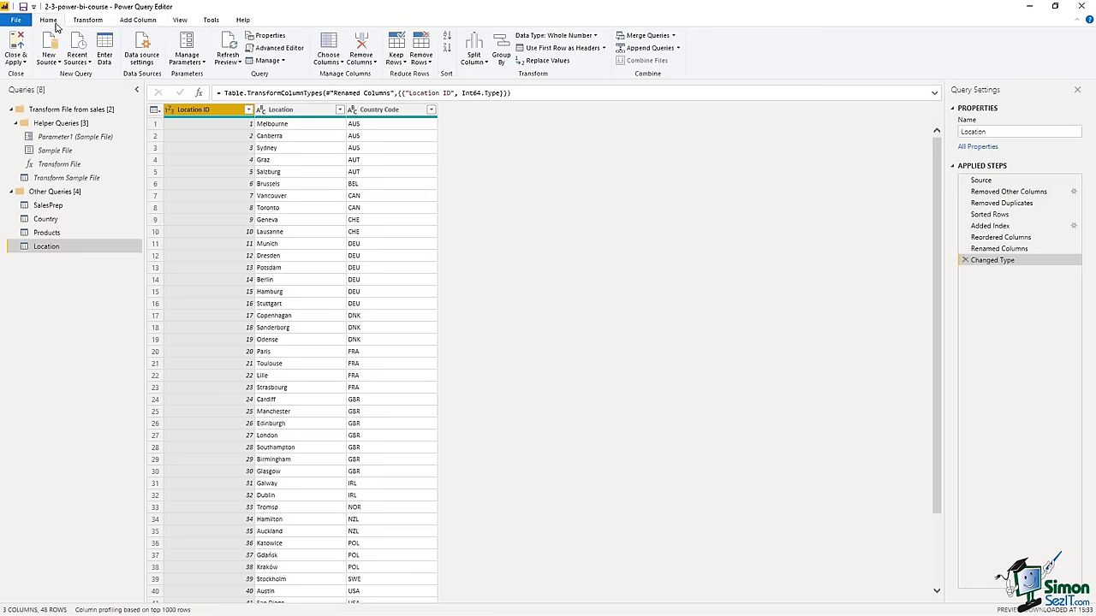
left_click(23, 43)
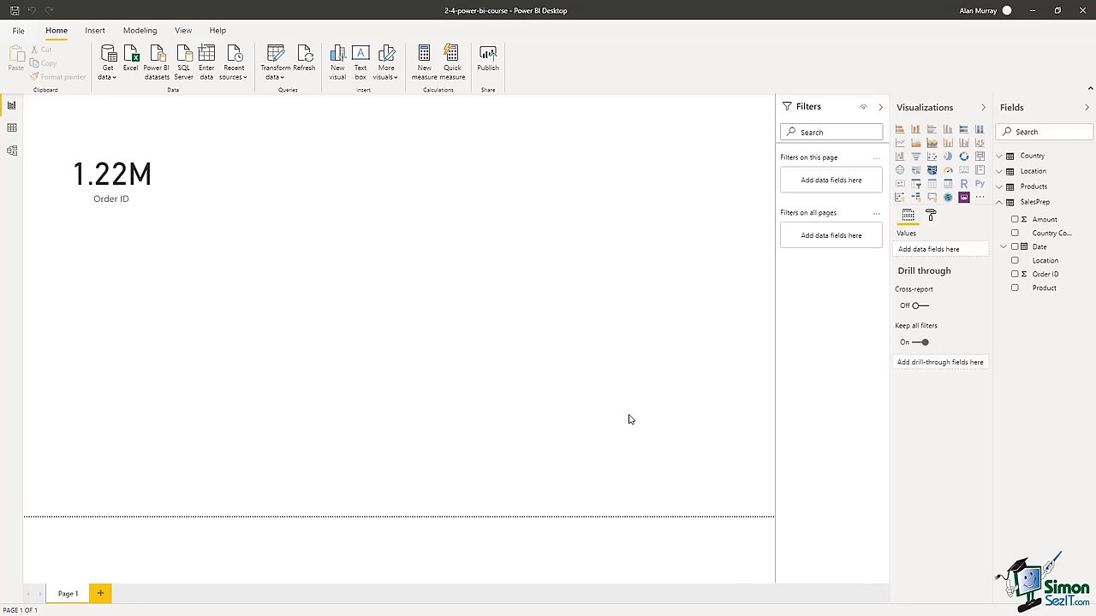
left_click(277, 60)
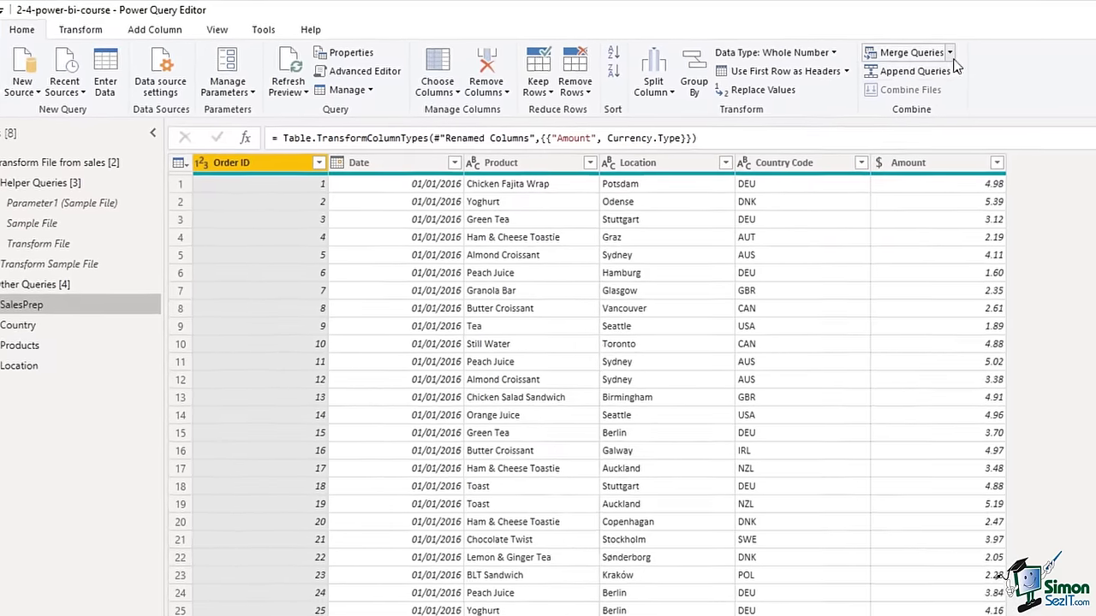
- Merge SalesPrep with Location as a new query, matching on their Location columns with a Left Outer join
left_click(950, 54)
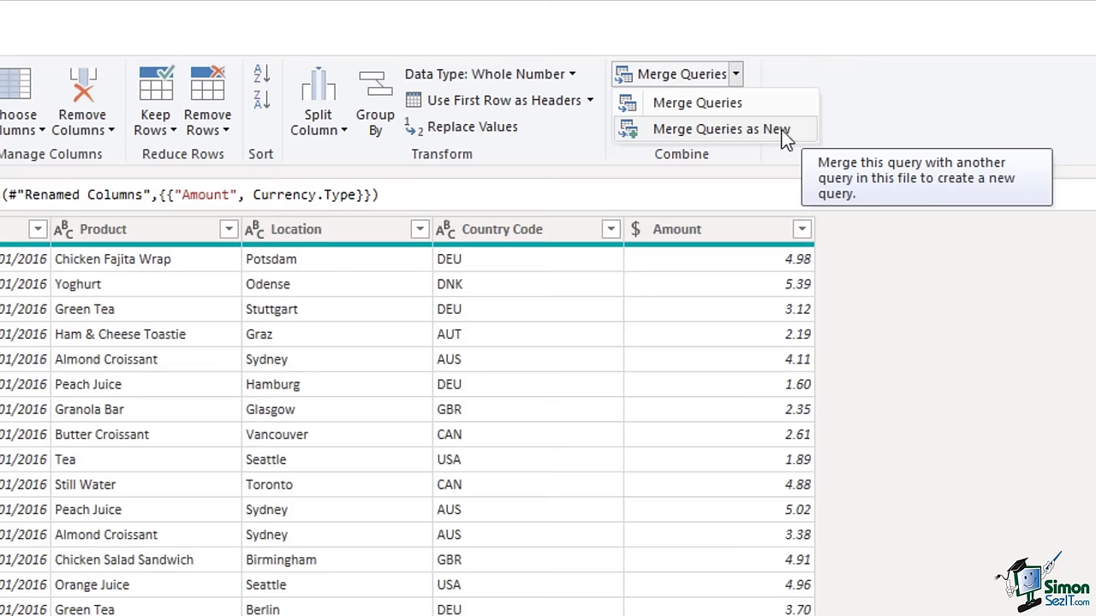
left_click(781, 135)
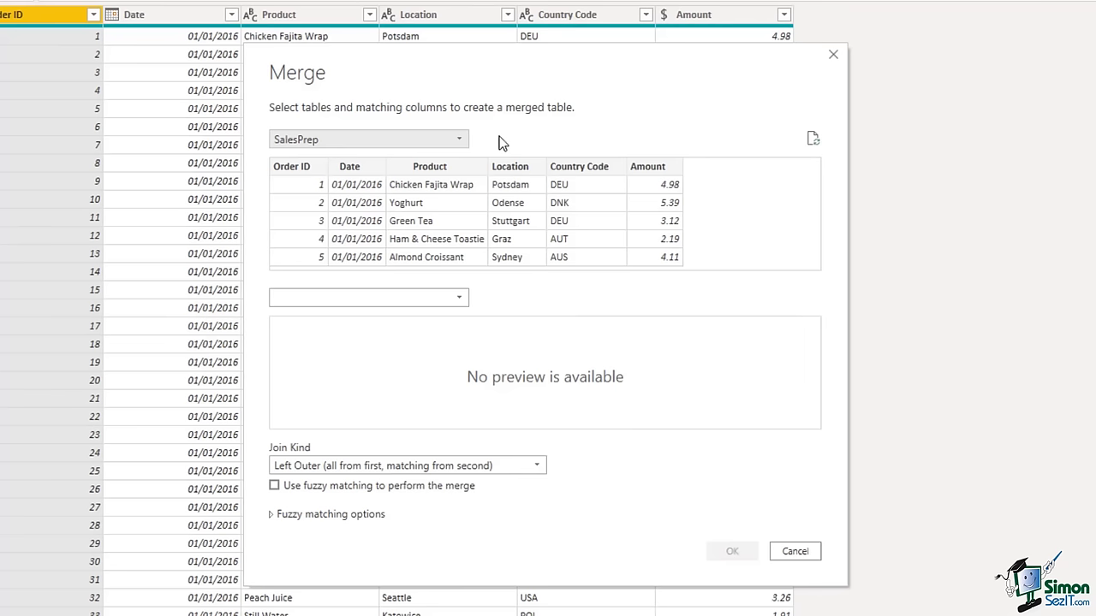
left_click(462, 297)
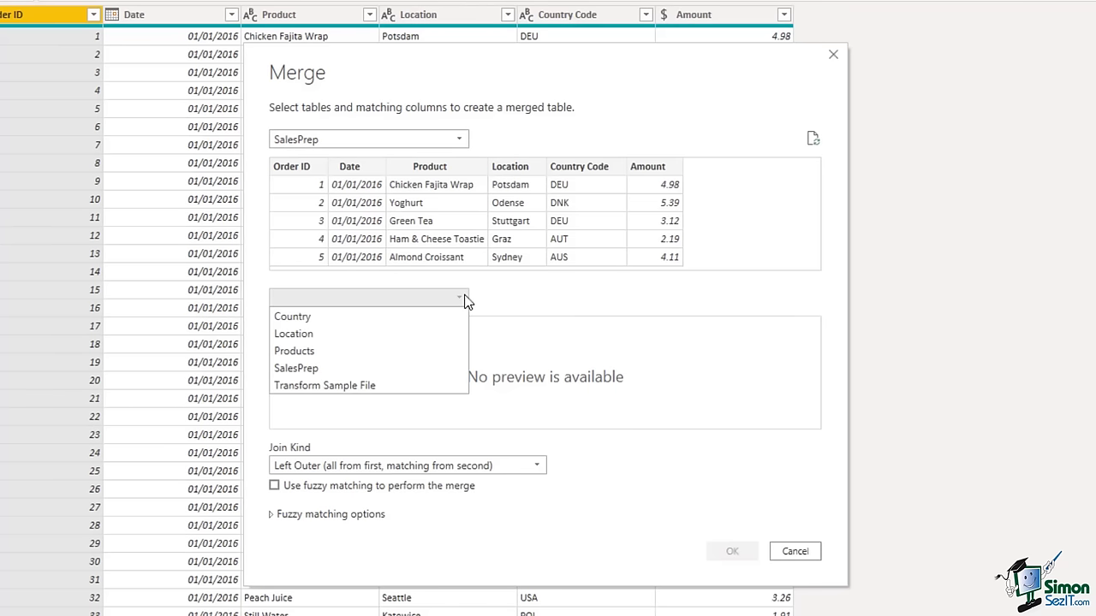
left_click(408, 334)
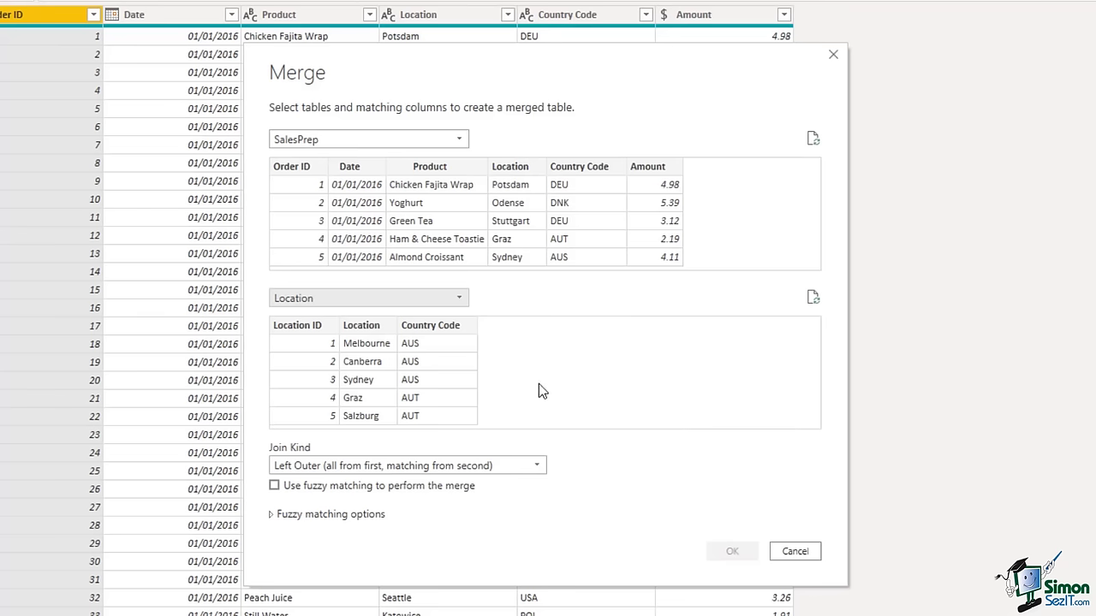
left_click(527, 169)
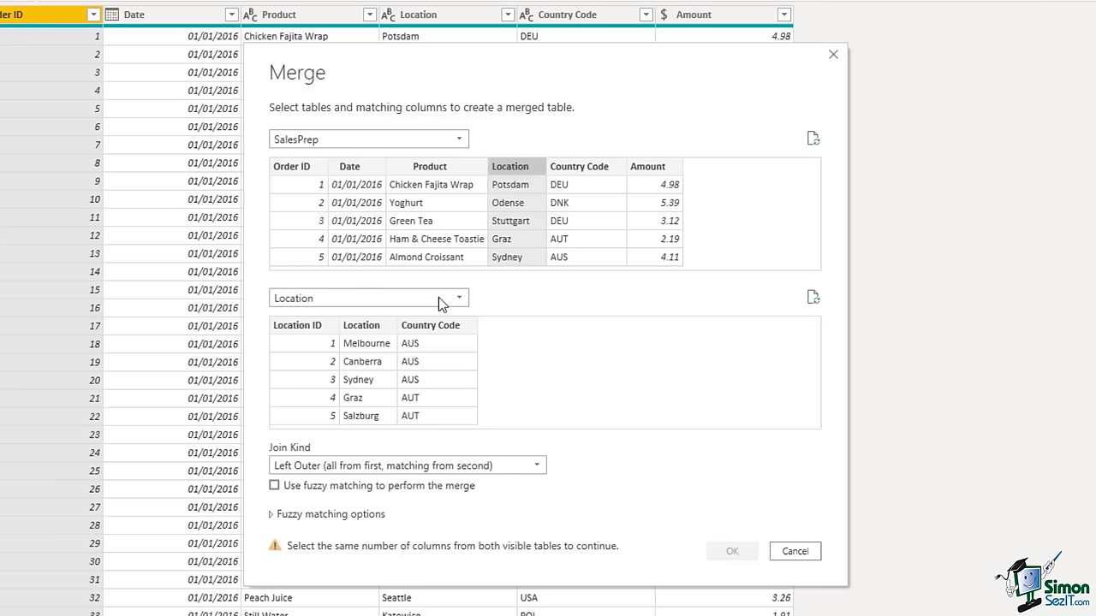
left_click(386, 330)
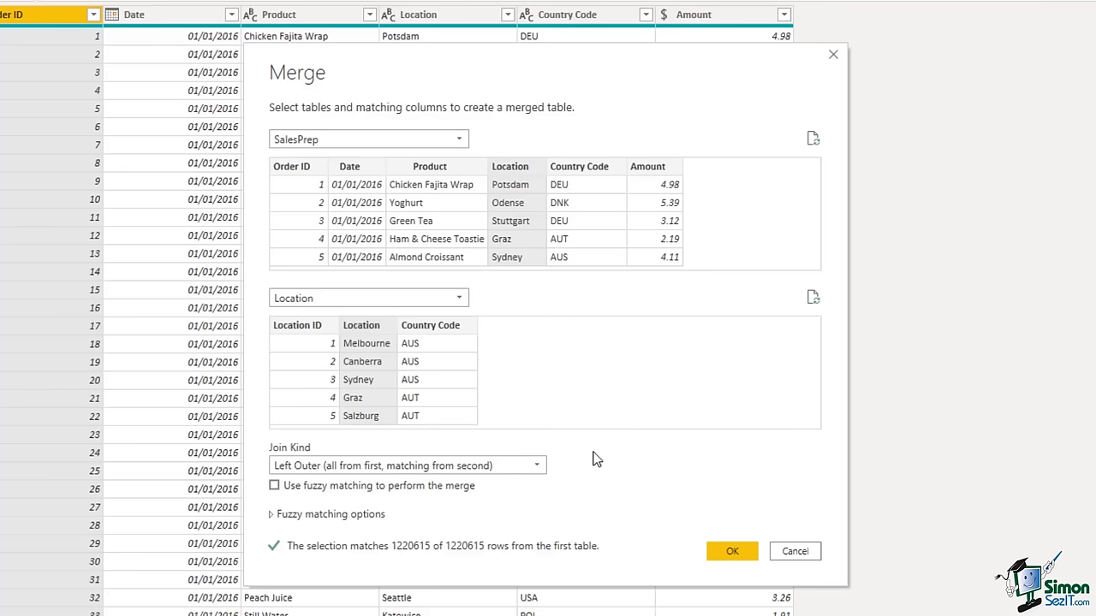
left_click(541, 466)
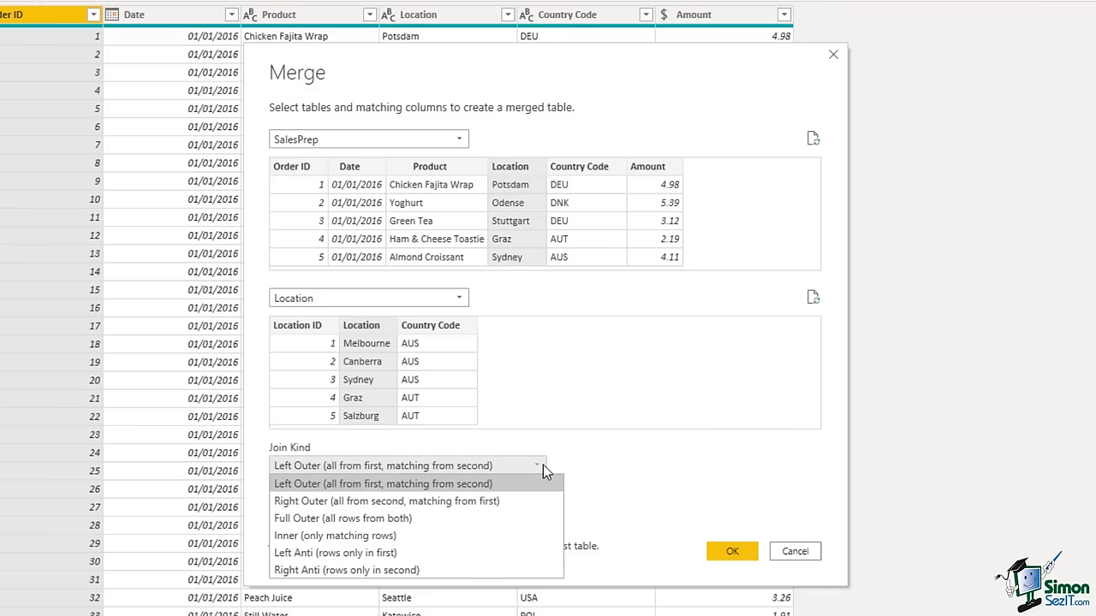
left_click(574, 467)
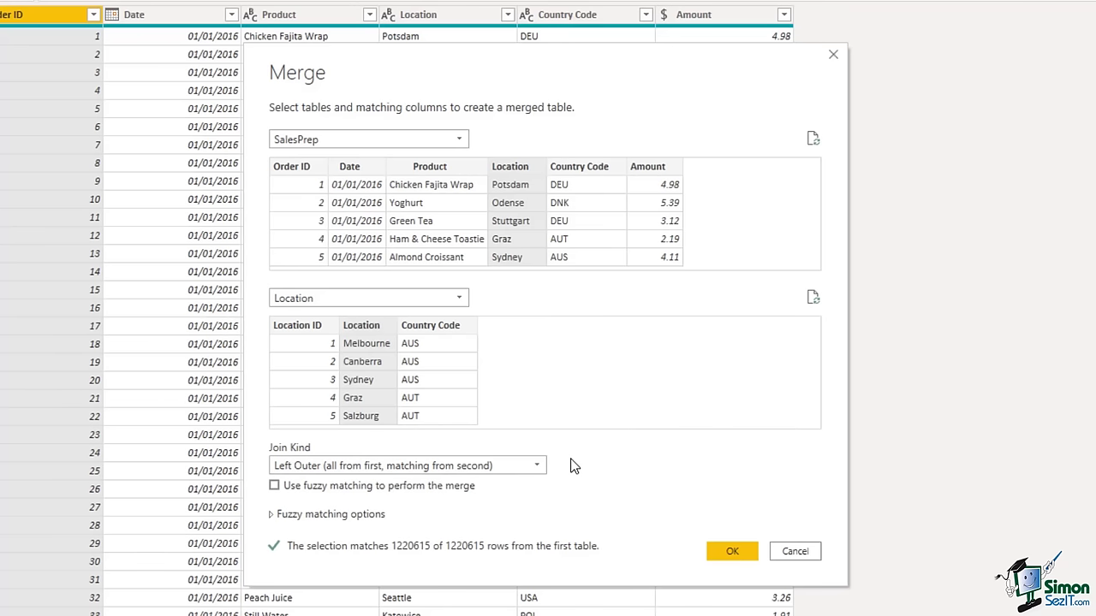
left_click(724, 553)
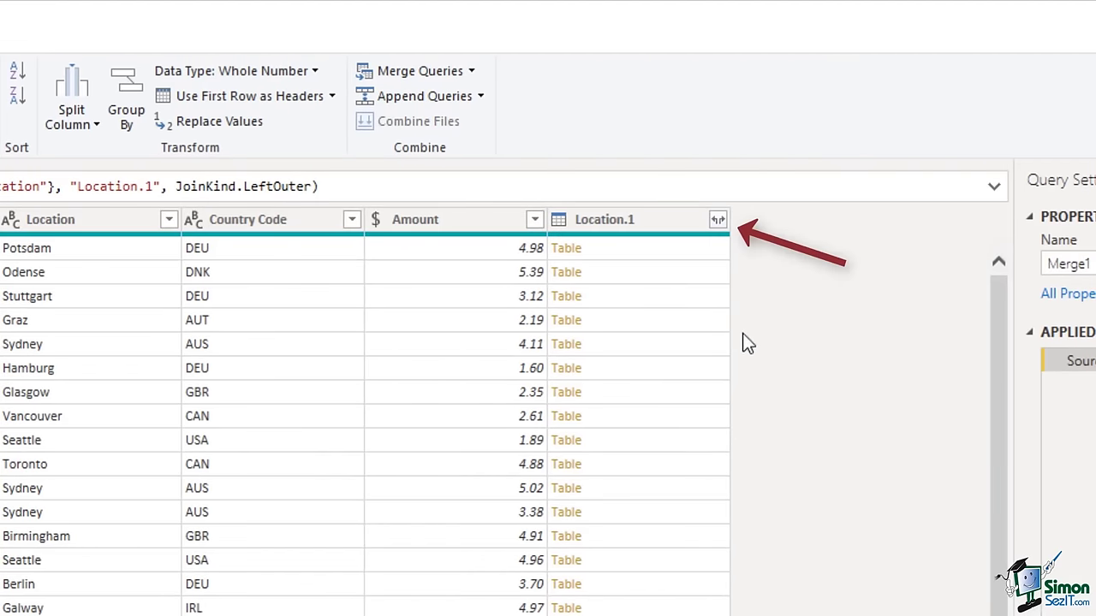
- Expand the merged Location.1 column to only Location ID, without using the original column name as prefix
left_click(718, 221)
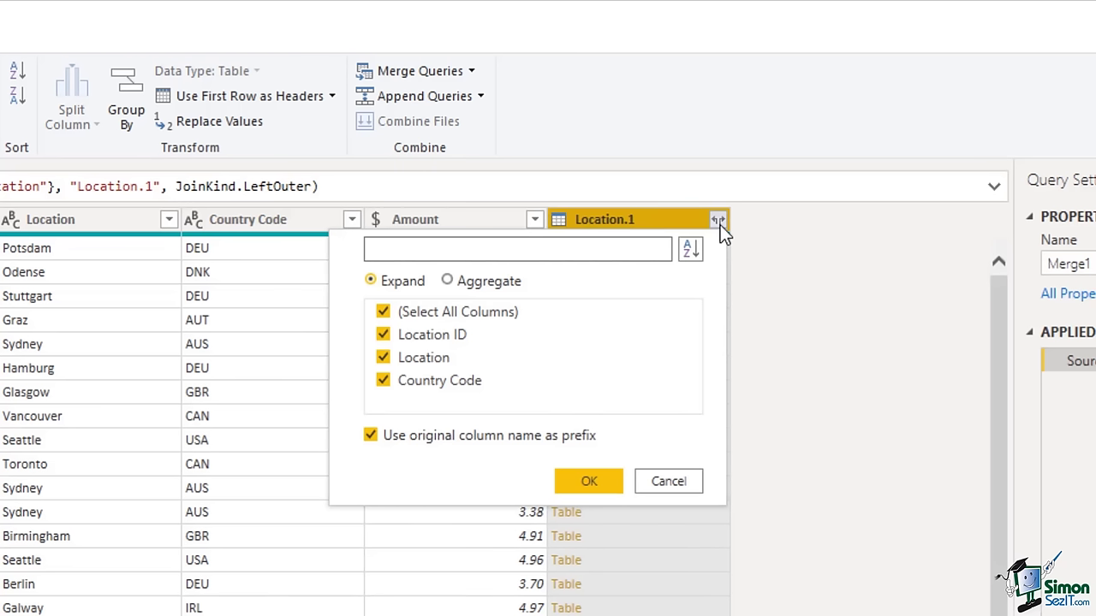
left_click(383, 358)
left_click(383, 382)
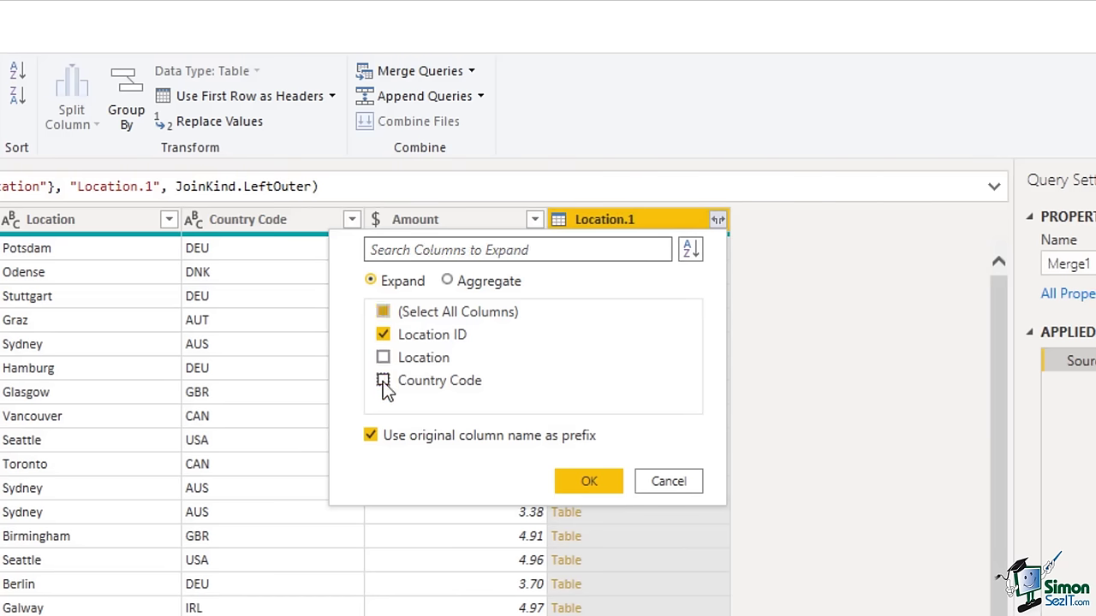
left_click(370, 436)
left_click(590, 483)
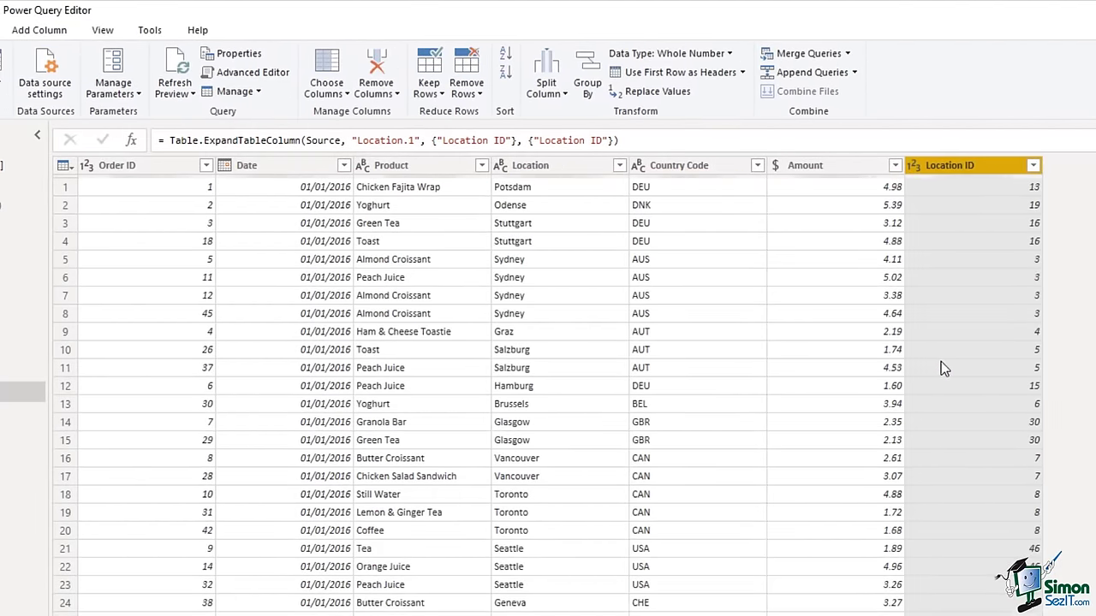
- Move the Location ID column before Location, and remove the Location and Country Code columns
left_click_drag(1000, 169, 585, 203)
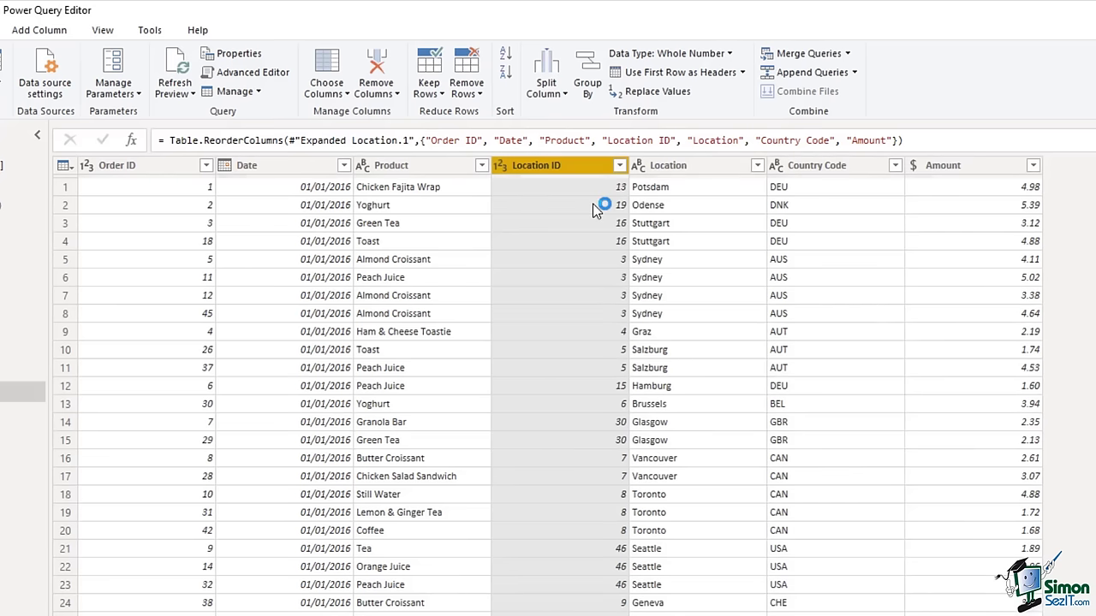
left_click(715, 169)
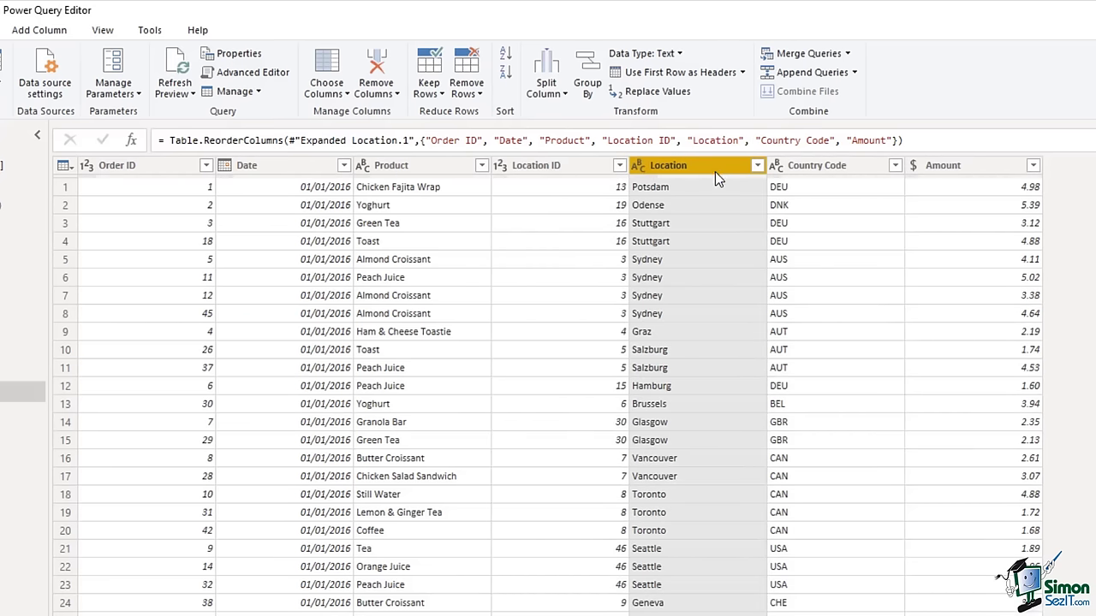
left_click(856, 168, "ctrl")
left_click(858, 167, "ctrl")
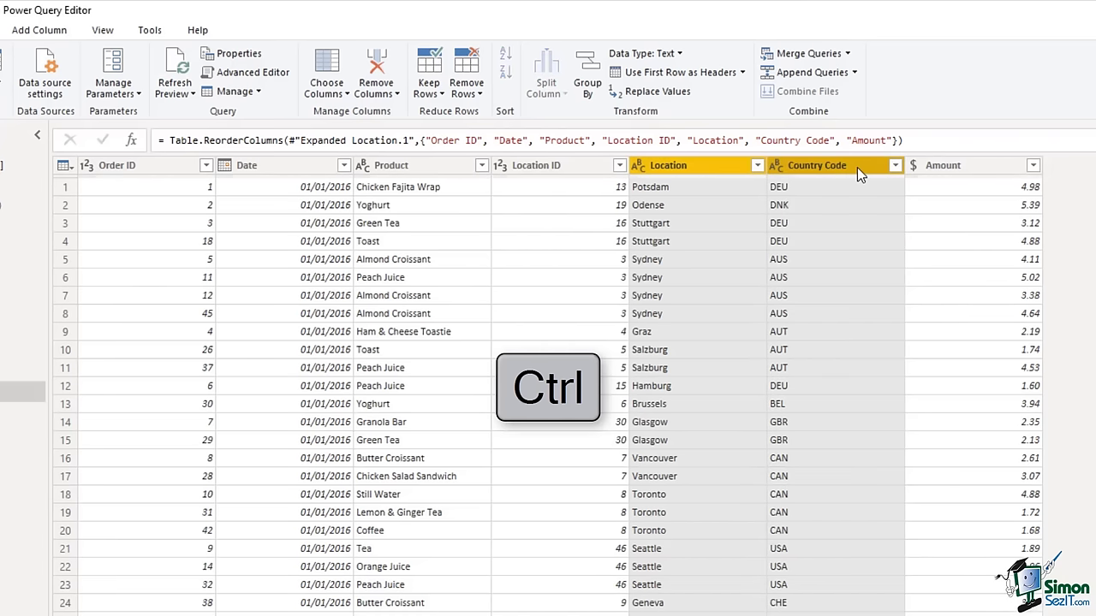
right_click(857, 167)
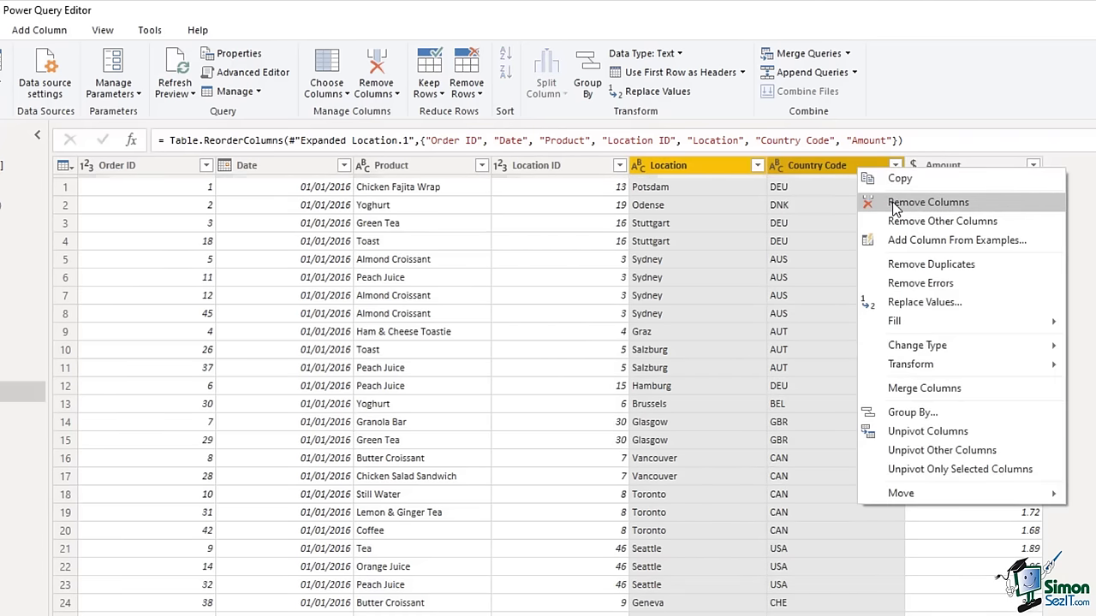
left_click(891, 204)
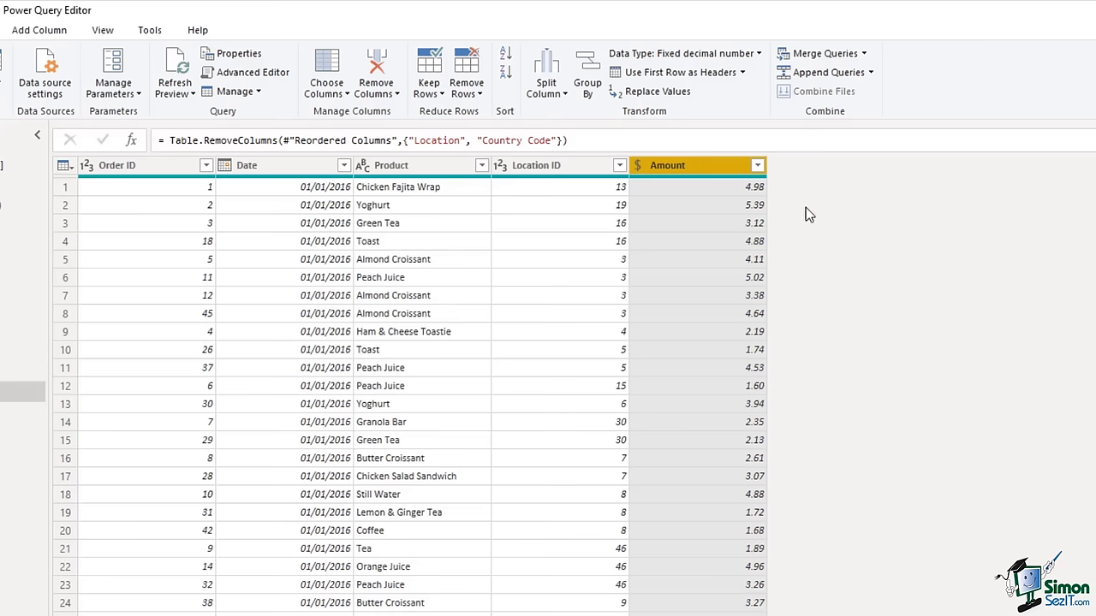
- Merge the Products query into the current query, matching on the Product columns with a Left Outer join
left_click(815, 57)
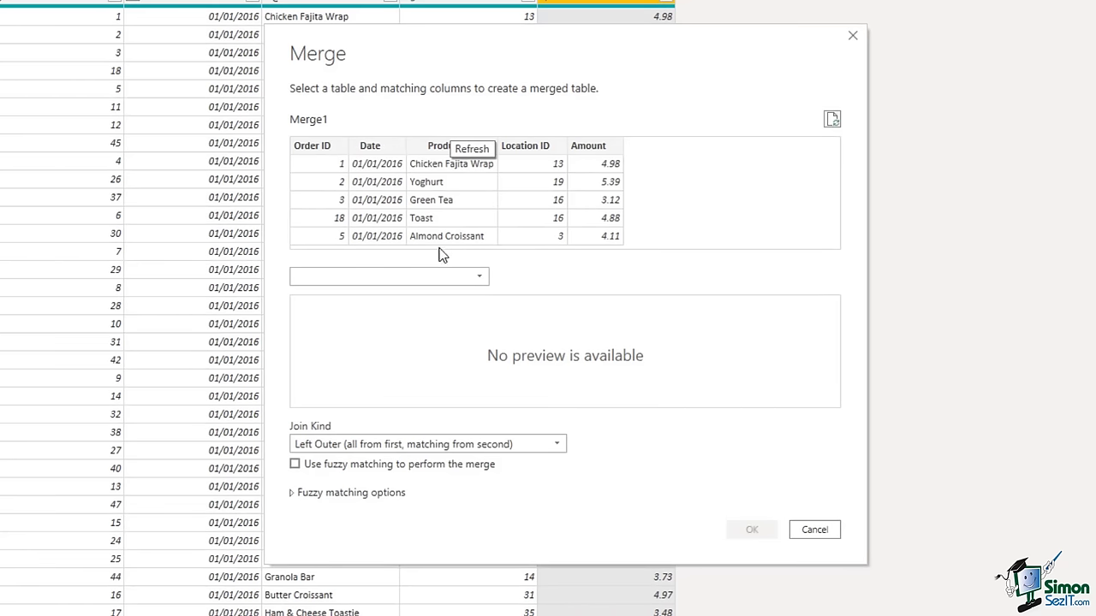
left_click(475, 280)
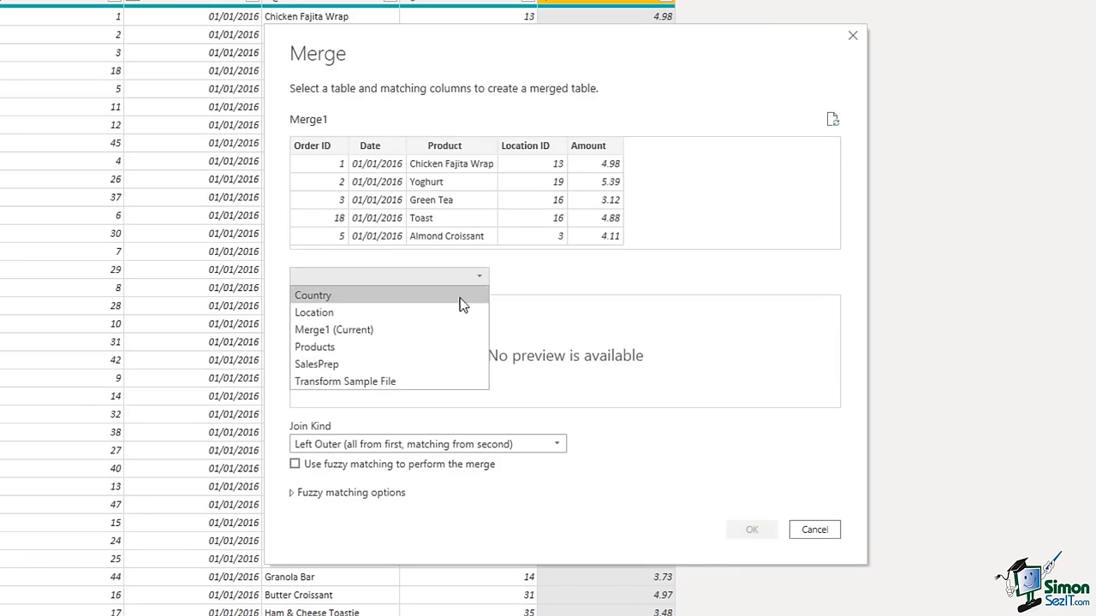
left_click(396, 347)
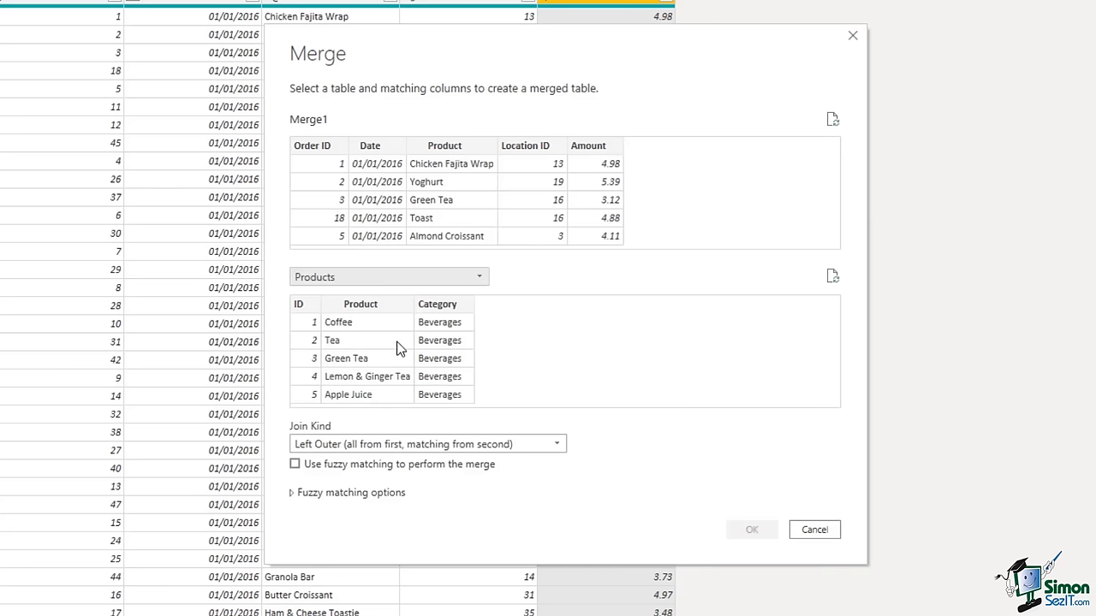
left_click(455, 150)
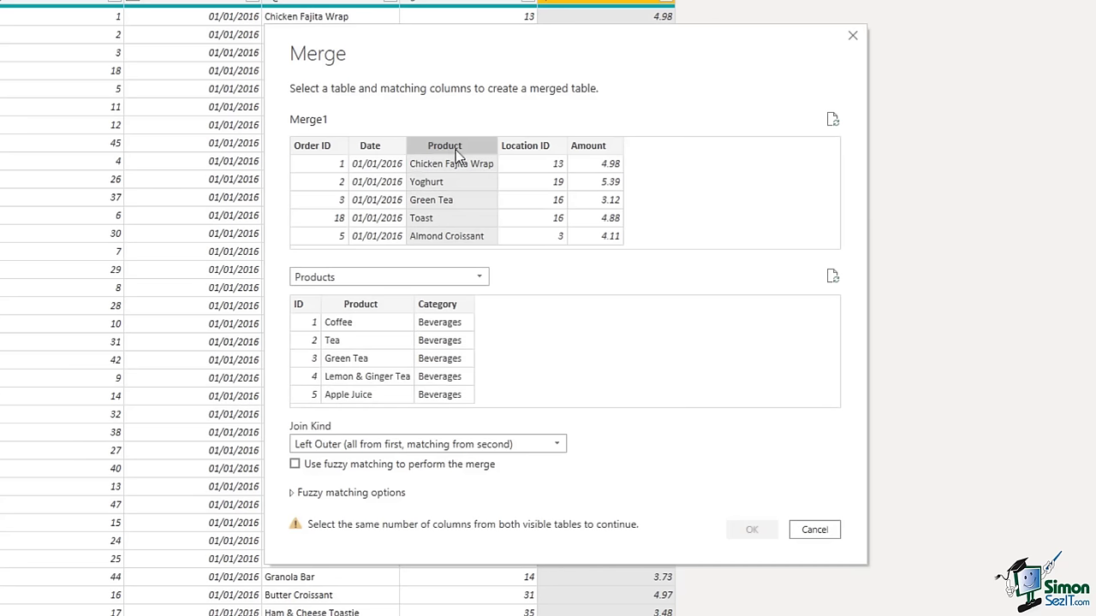
left_click(381, 305)
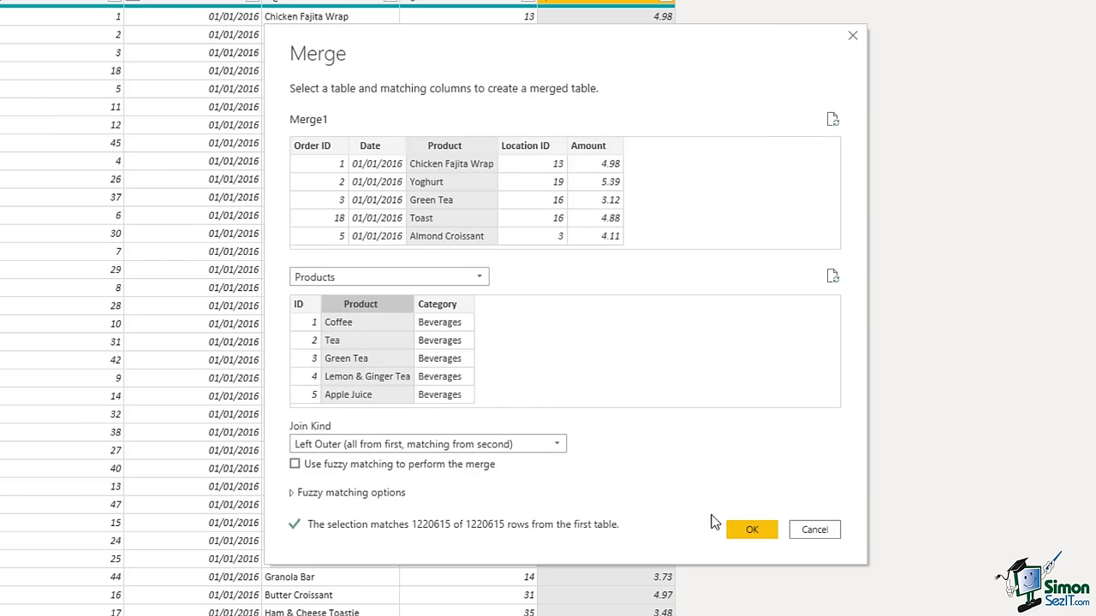
left_click(734, 531)
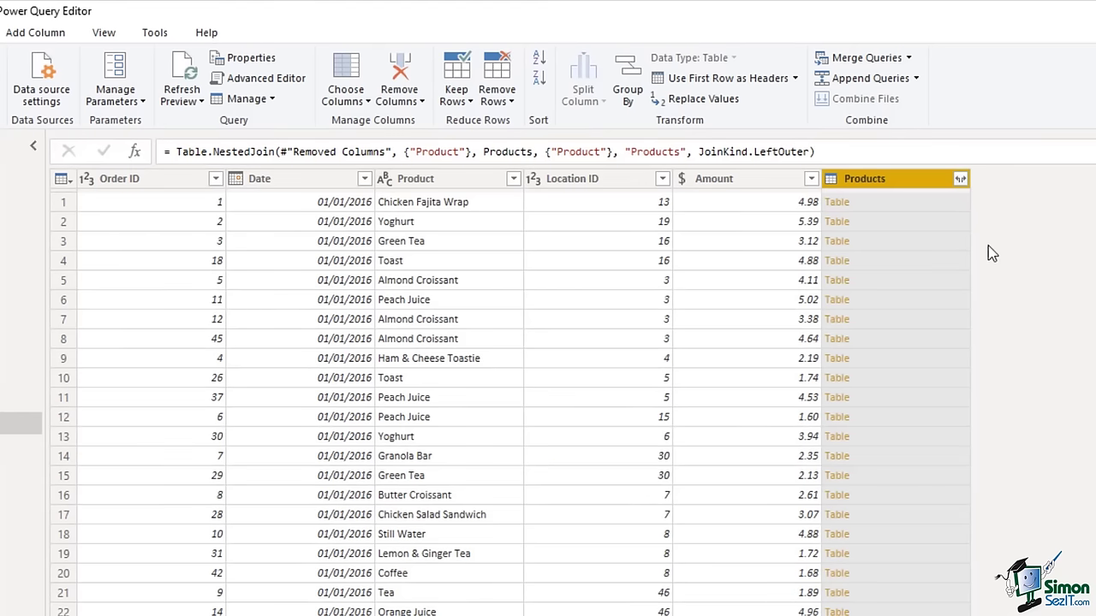
- Expand the merged Products column to only the ID field, leaving out Product and Category
left_click(960, 179)
left_click(724, 289)
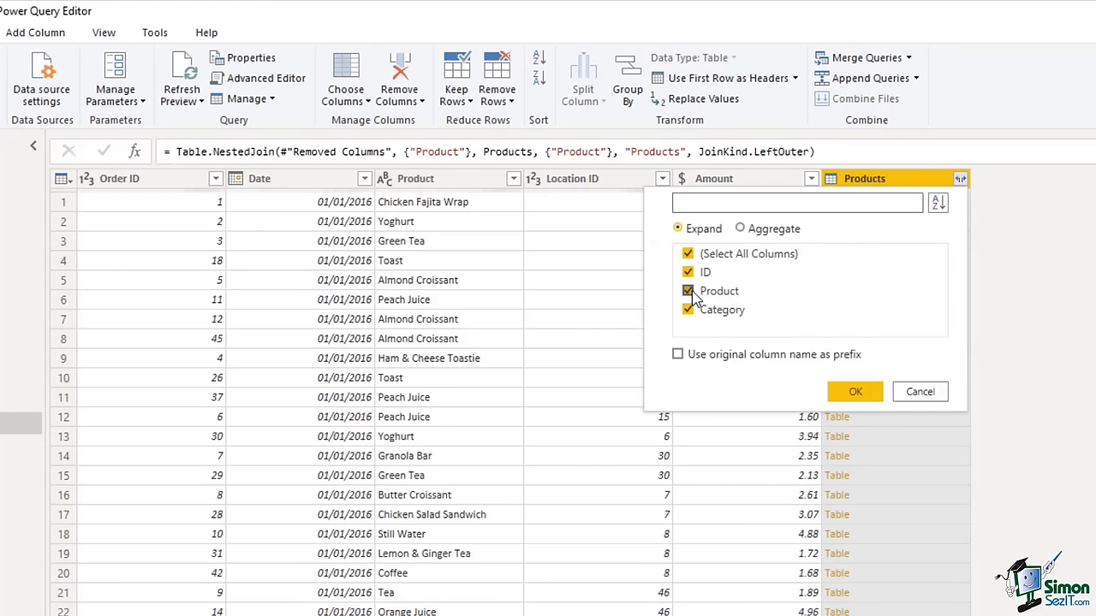
left_click(689, 310)
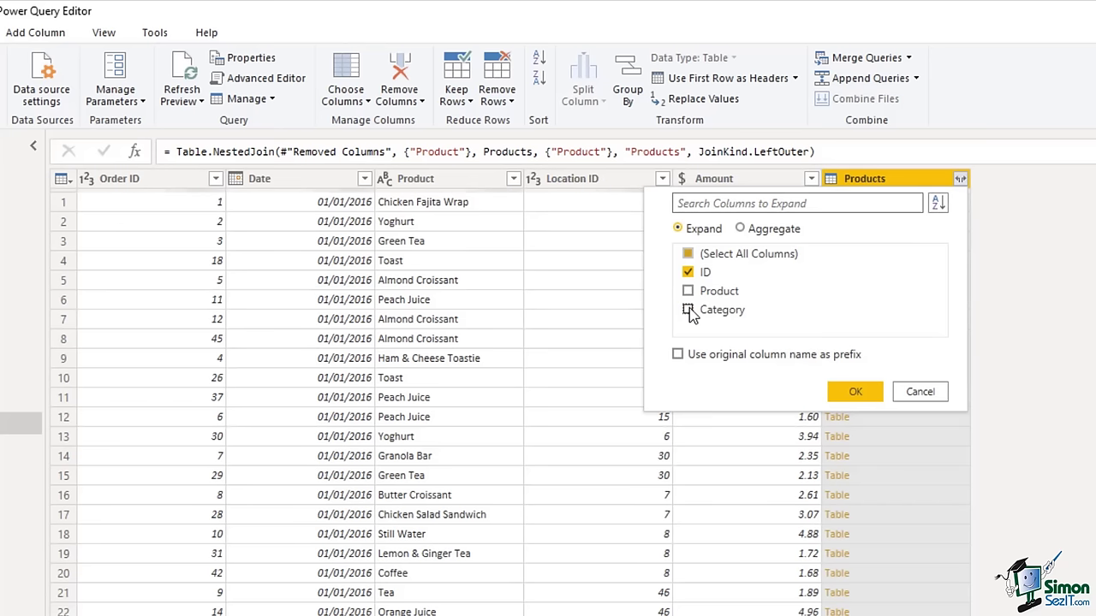
left_click(854, 392)
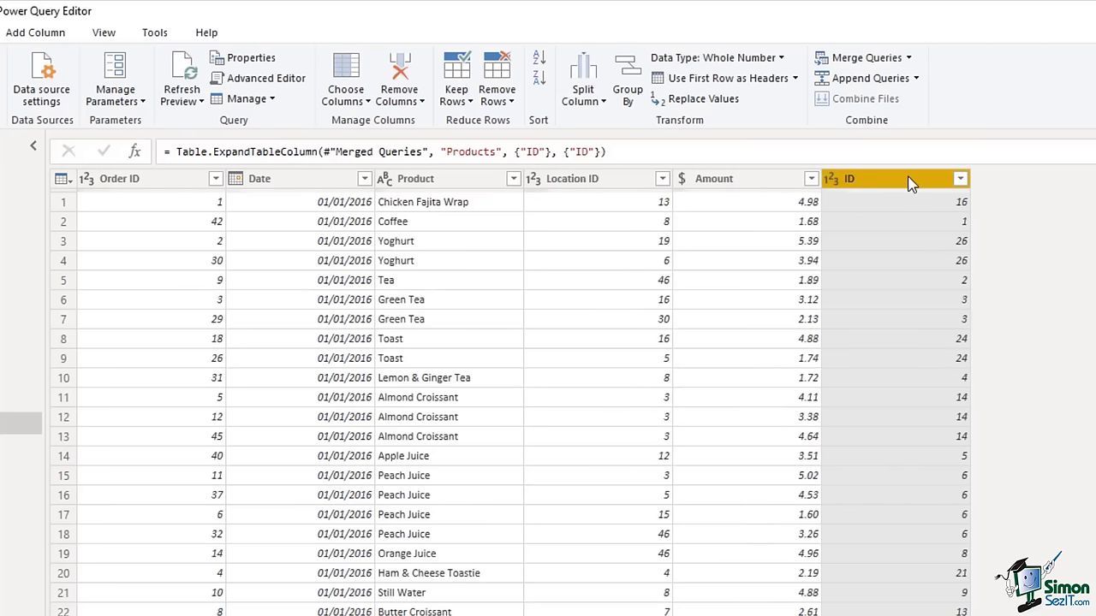
- Move the ID column before Product and remove the Product column
left_click_drag(912, 183, 494, 218)
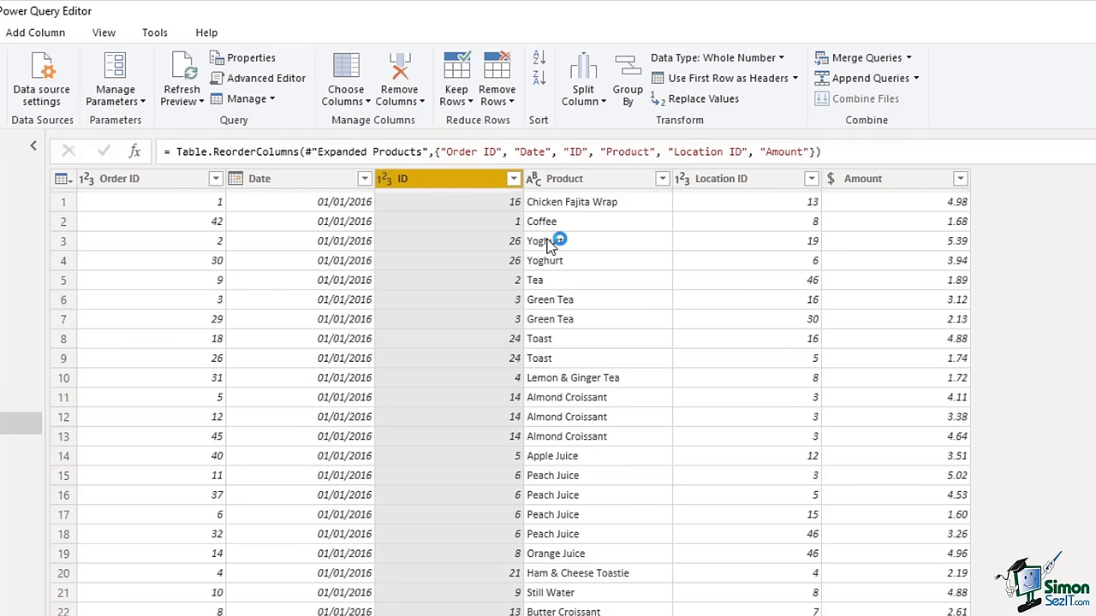
right_click(586, 185)
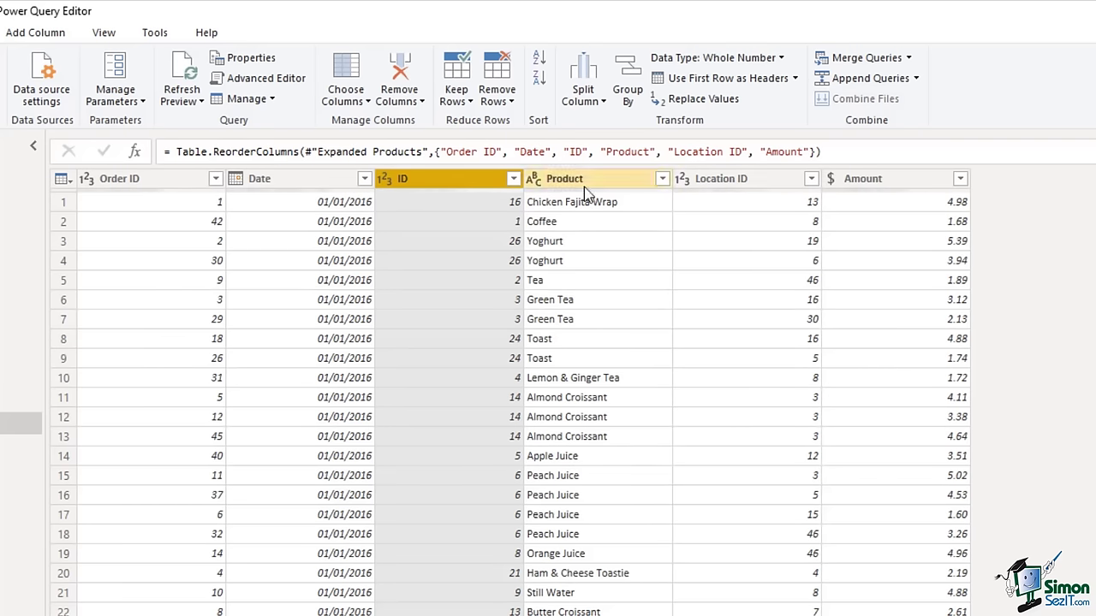
left_click(614, 224)
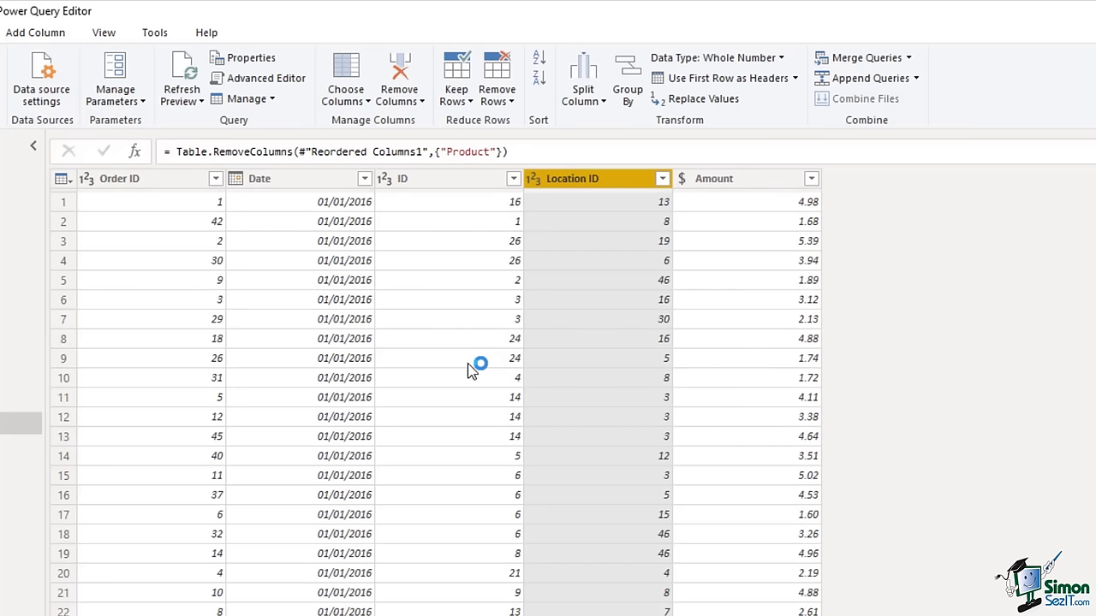
- Rename the ID column as Product ID
double_click(424, 182)
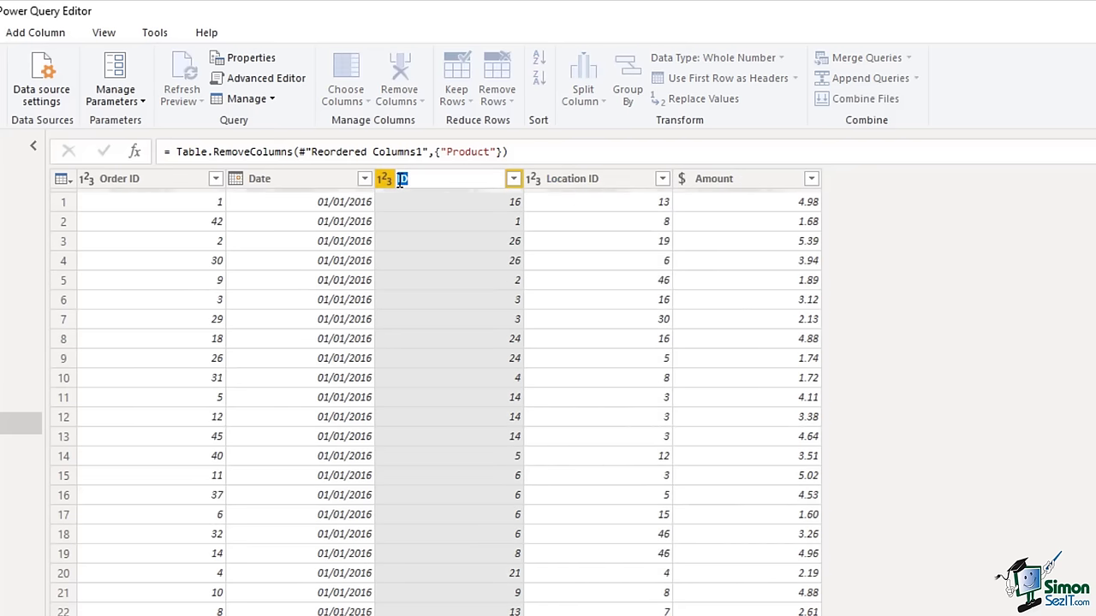
left_click(399, 180)
type("Product")
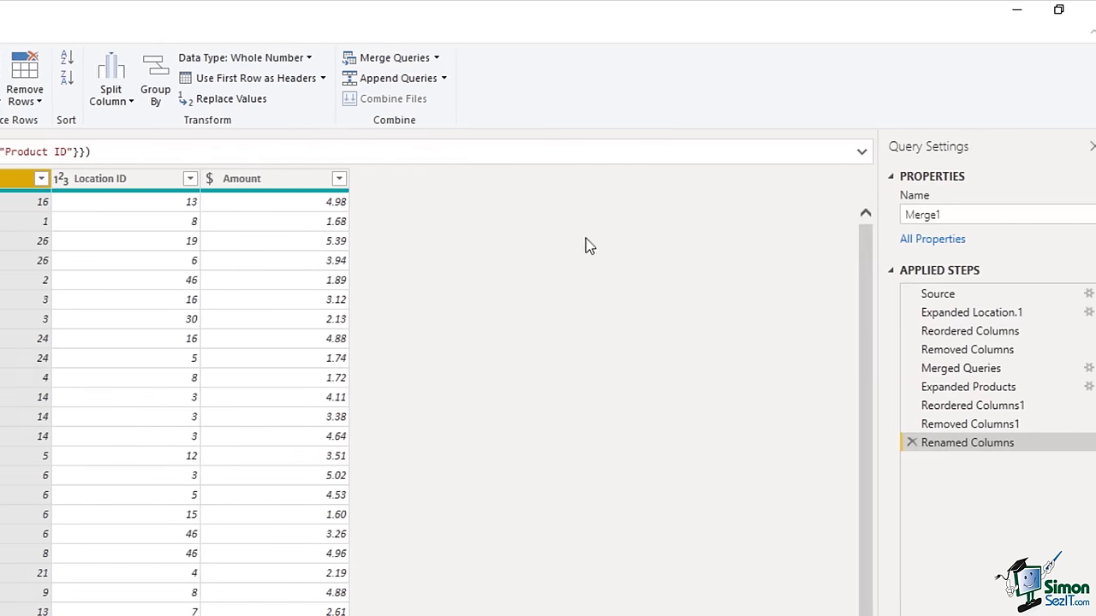
- Rename the merged query as Sales, and close the query editor while applying the changes to the report
left_click(886, 215)
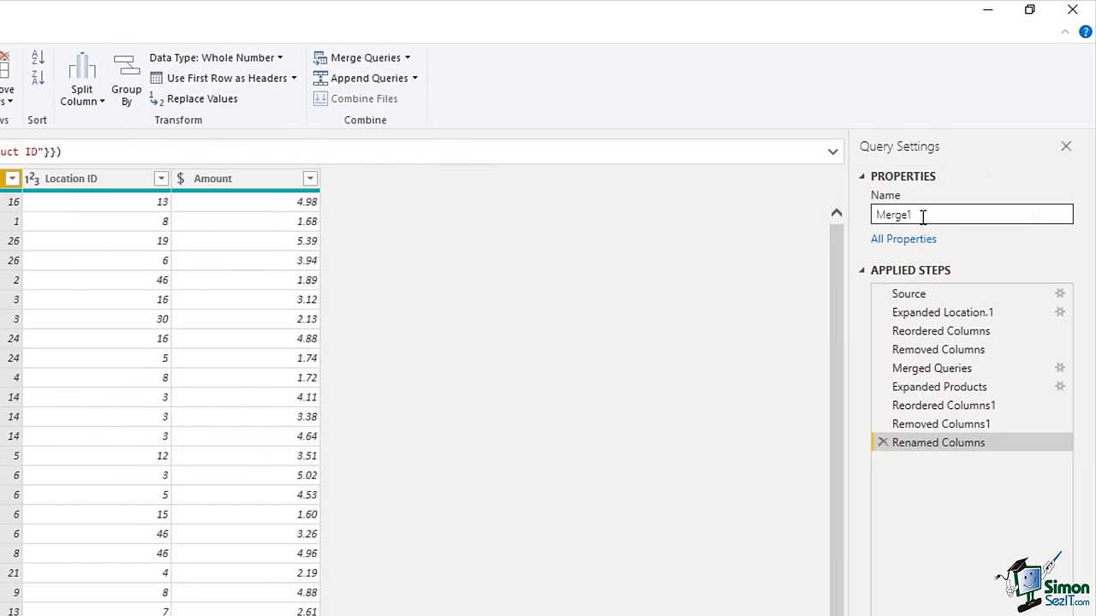
left_click_drag(911, 216, 877, 217)
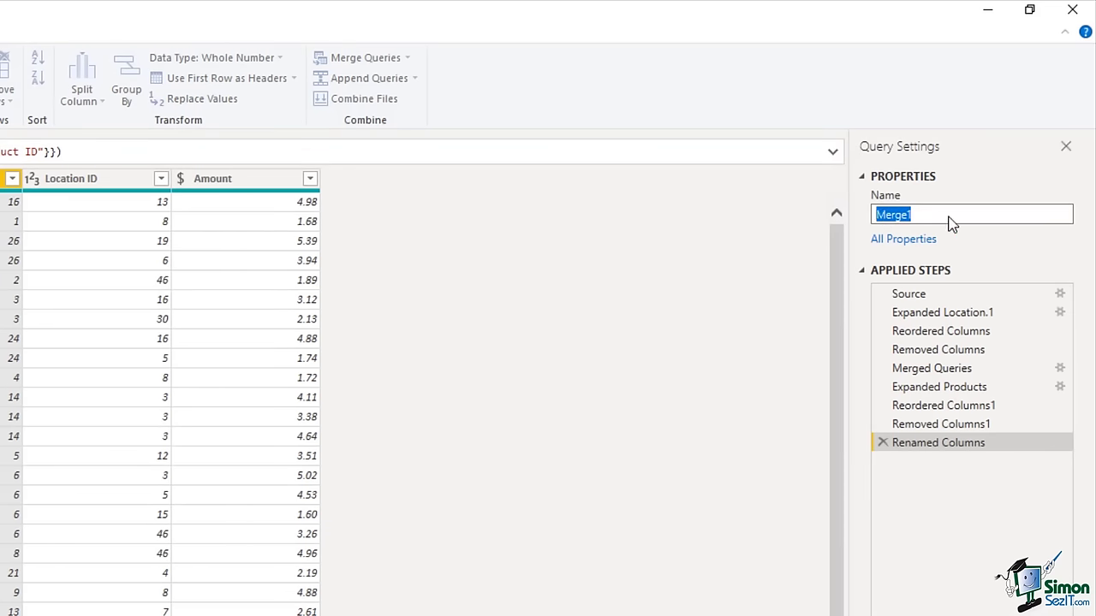
type("Sales")
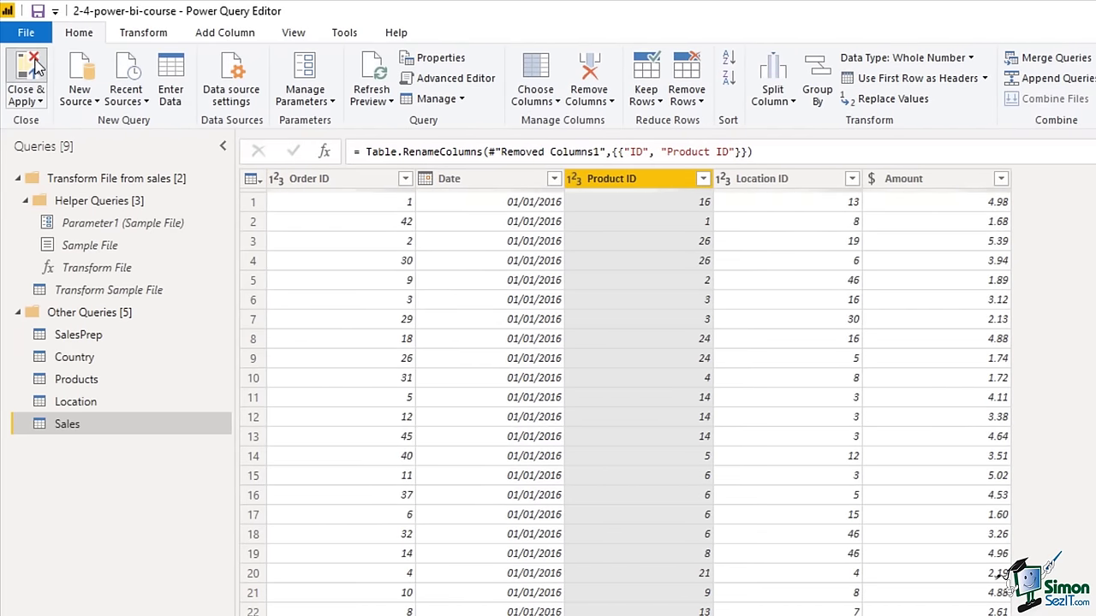
left_click(35, 66)
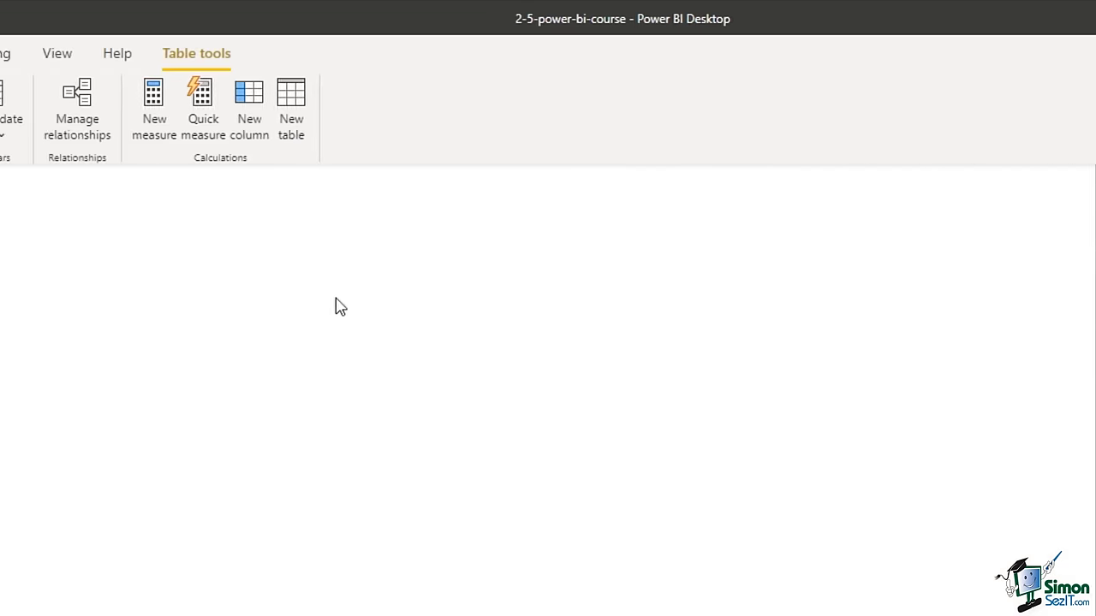
- Disable loading of the SalesPrep query in the query editor, accept the data loss, and close the editor while applying the changes
left_click(72, 58)
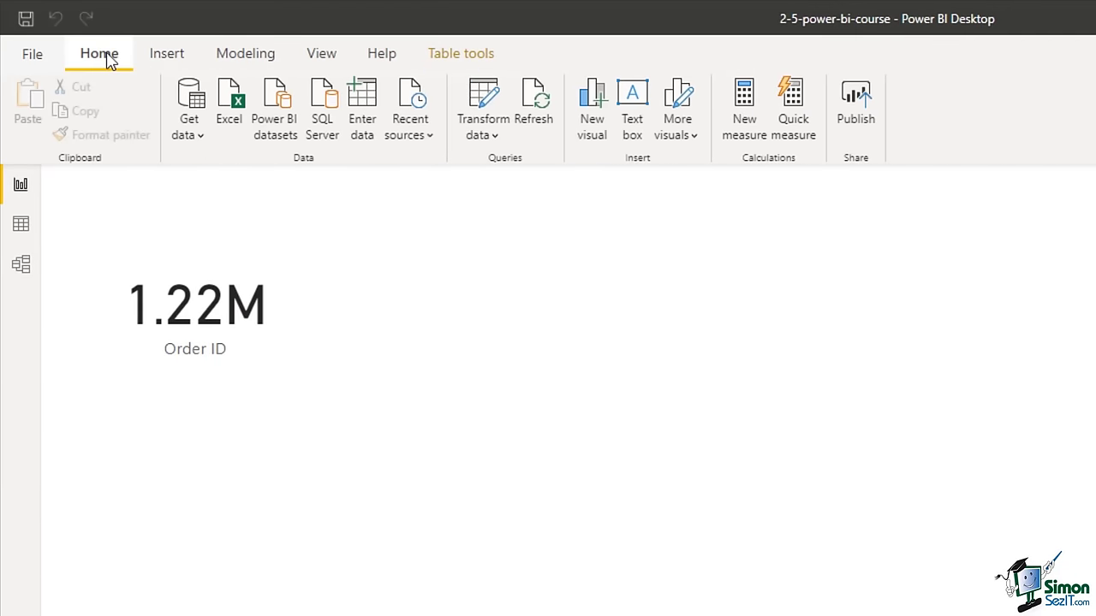
left_click(484, 95)
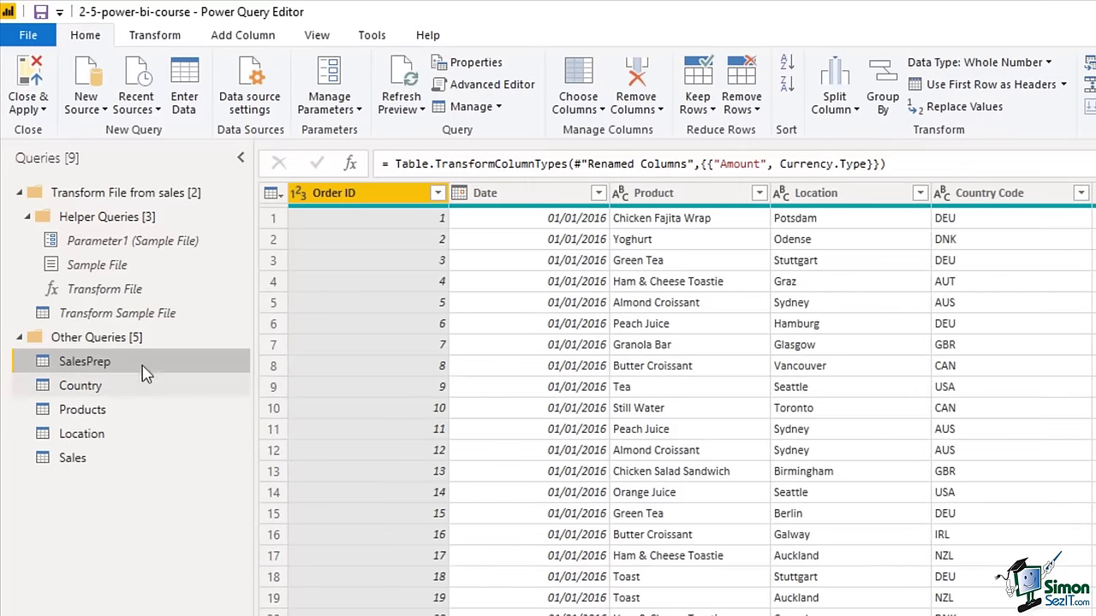
right_click(113, 363)
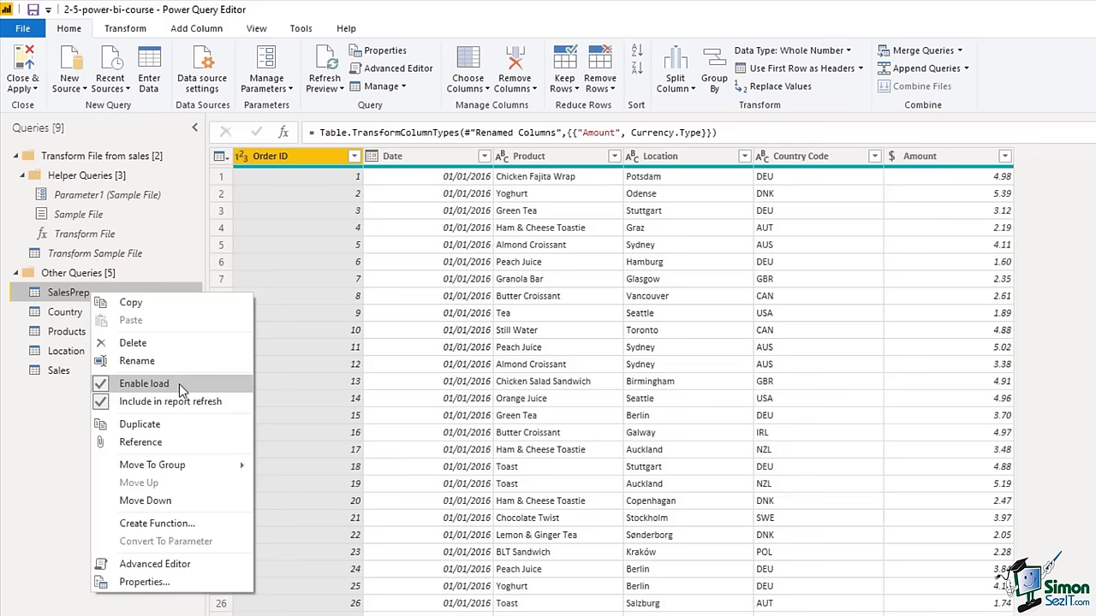
left_click(179, 384)
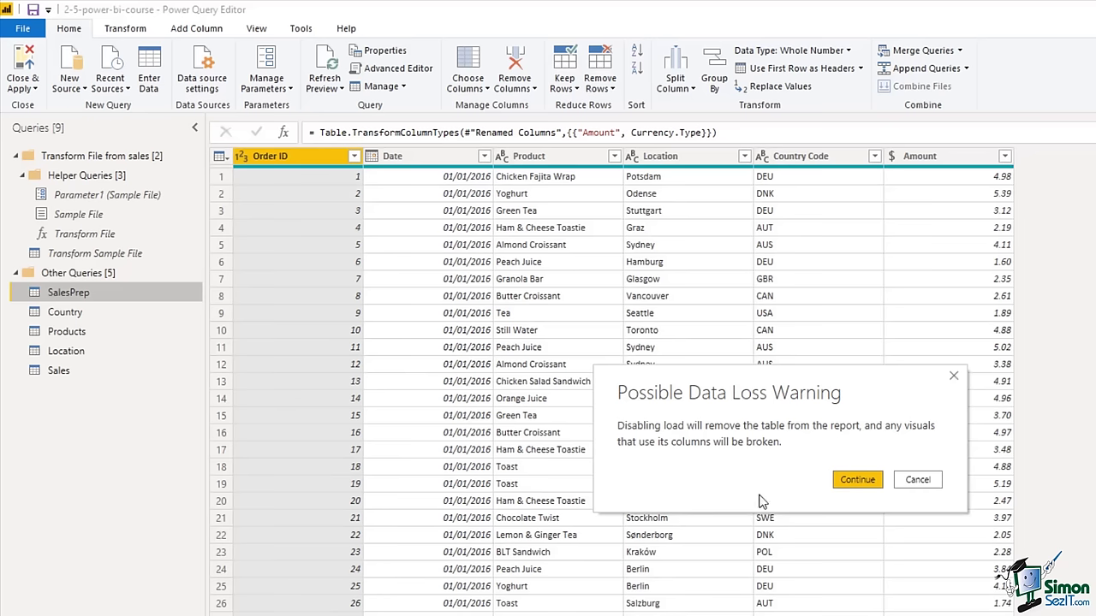
left_click(843, 480)
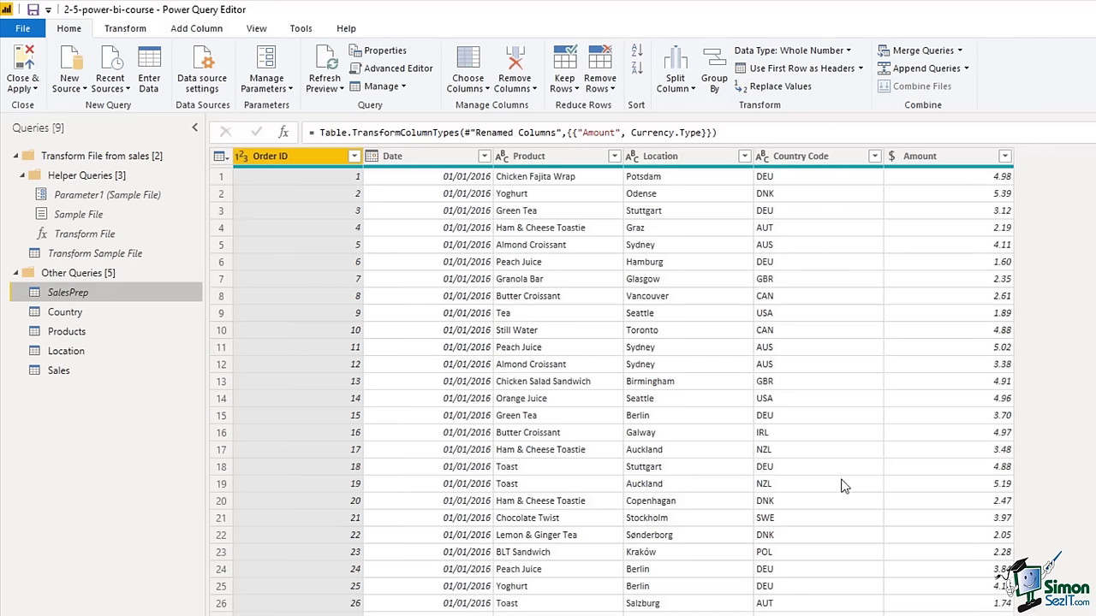
left_click(25, 60)
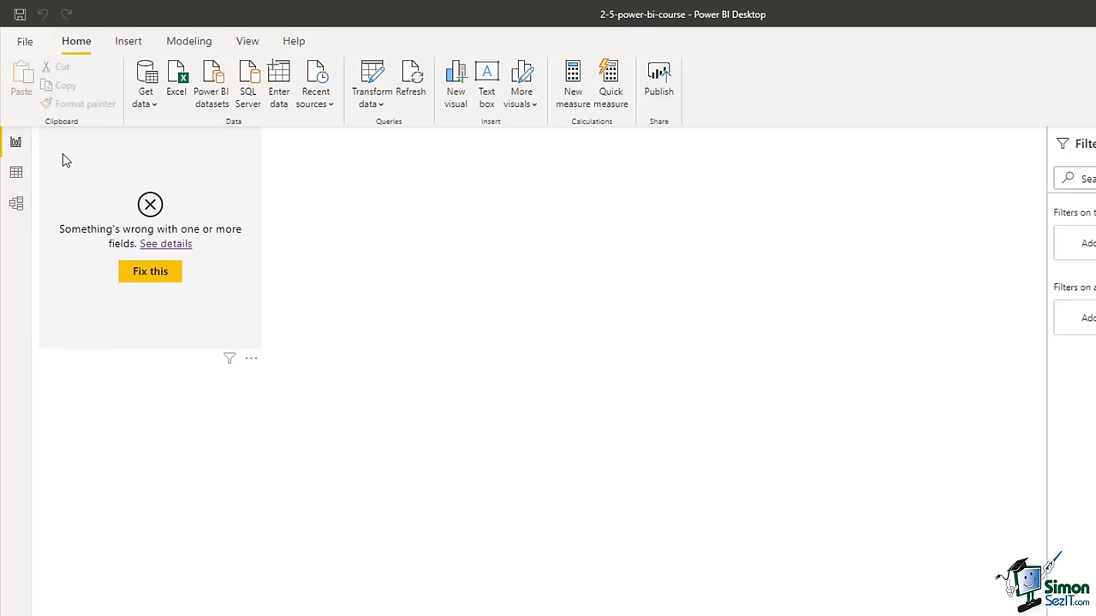
- Replace the card visual's broken field with Order ID from the Sales table, and delete the card from the report page
left_click(251, 177)
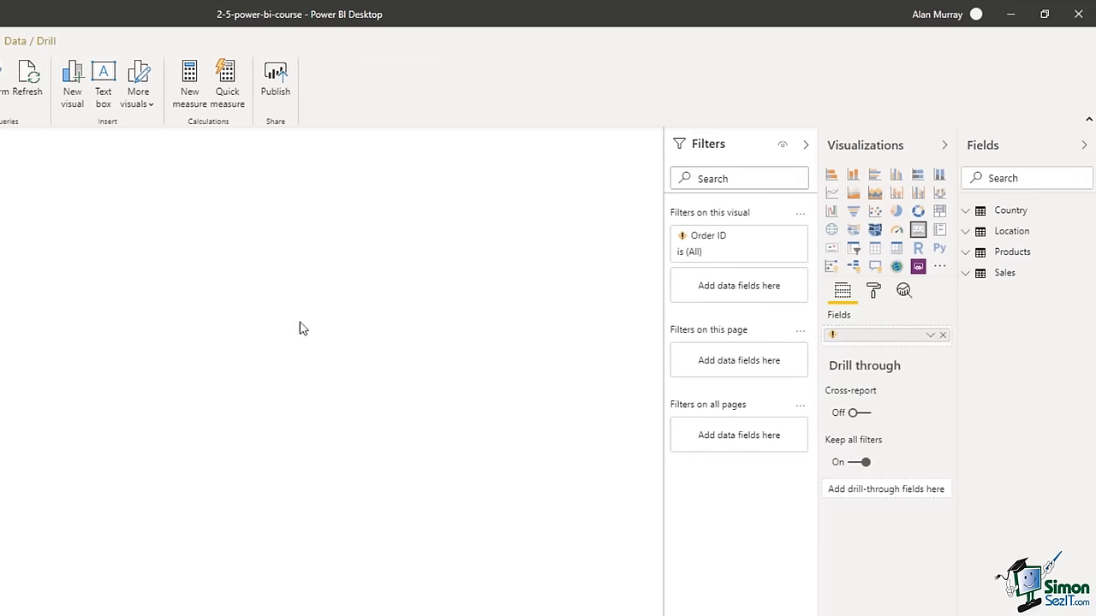
left_click(943, 336)
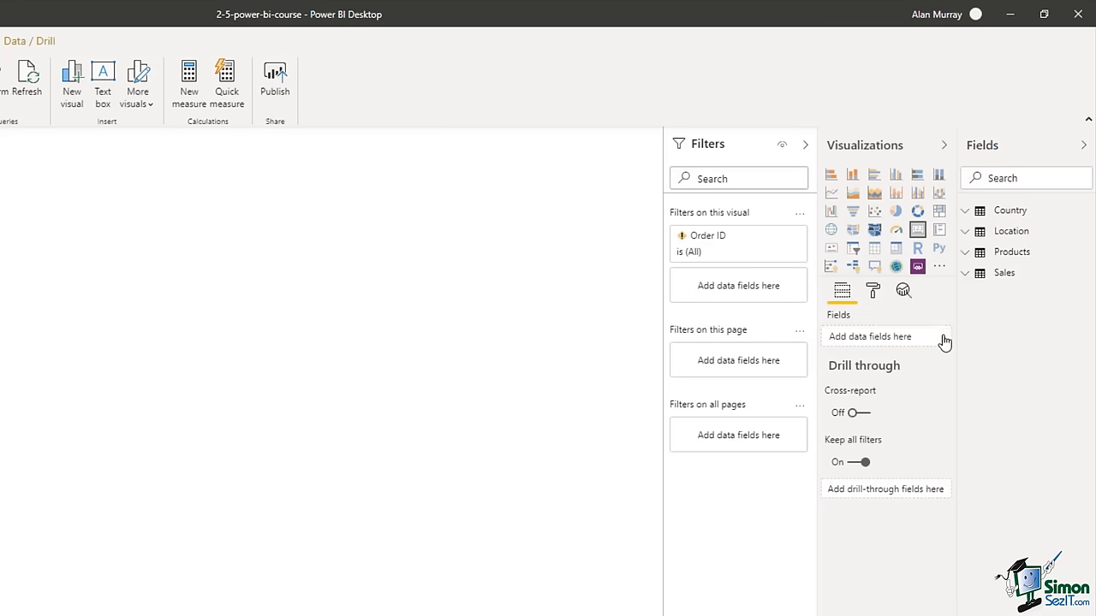
left_click(966, 276)
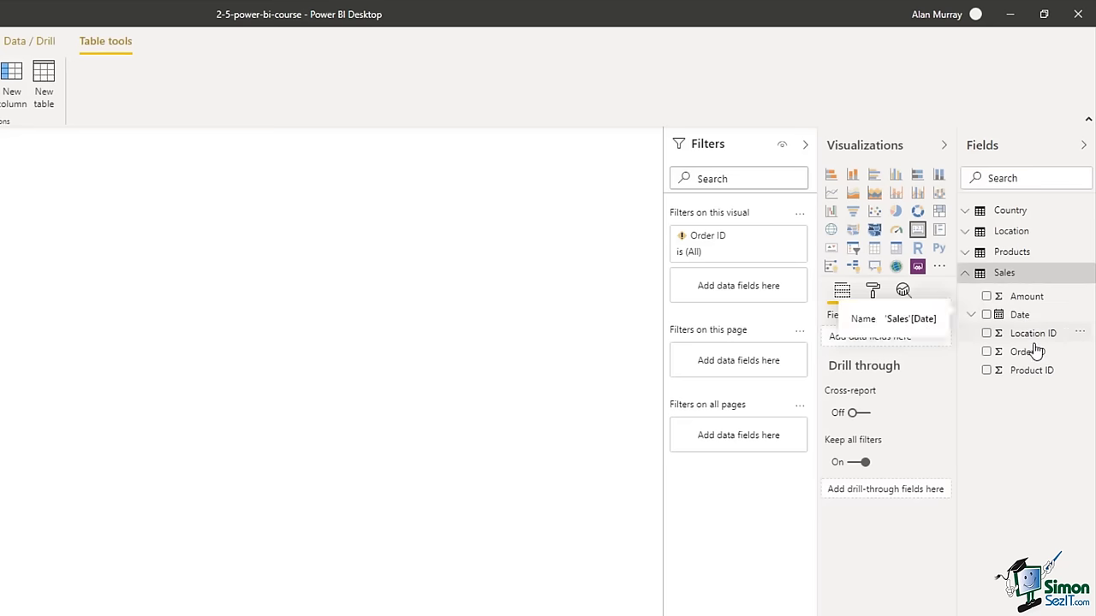
left_click_drag(1036, 354, 895, 342)
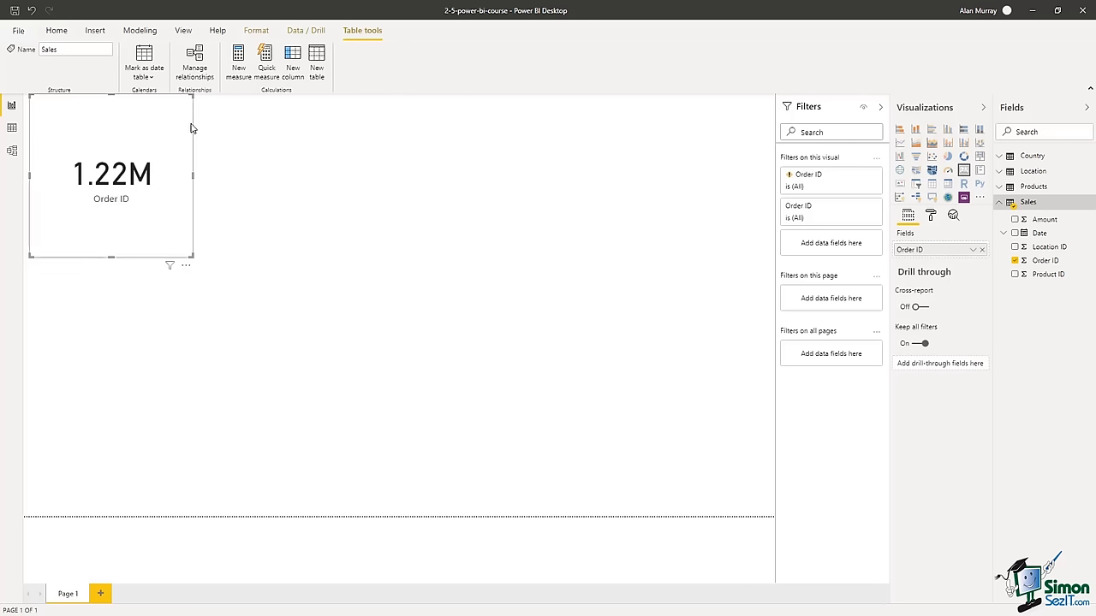
key("Delete")
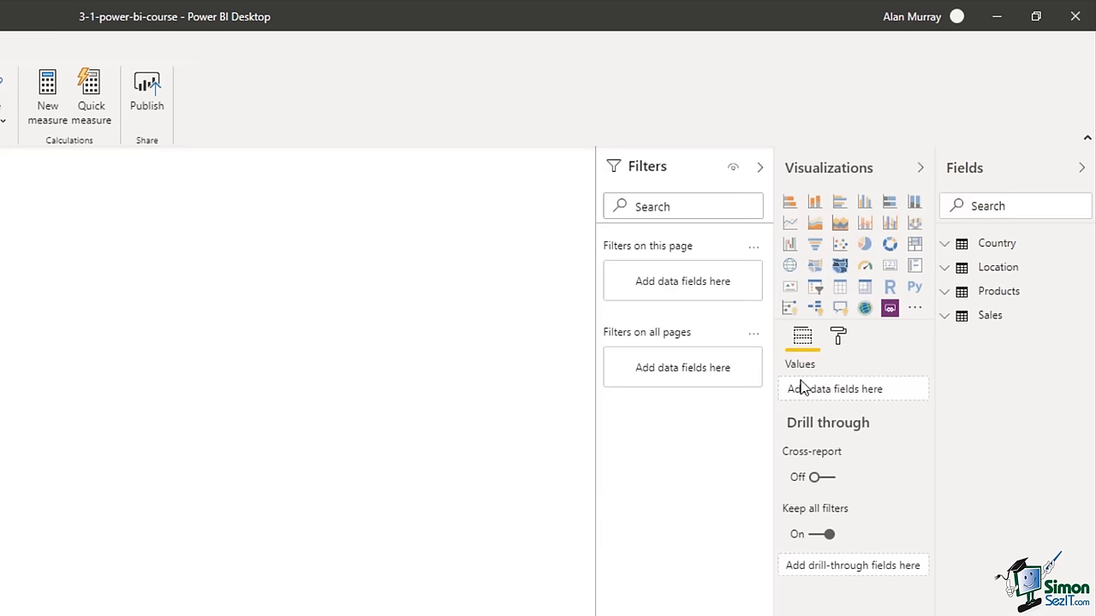
- Add a table visual showing Category from Products and Amount from Sales
left_click(841, 290)
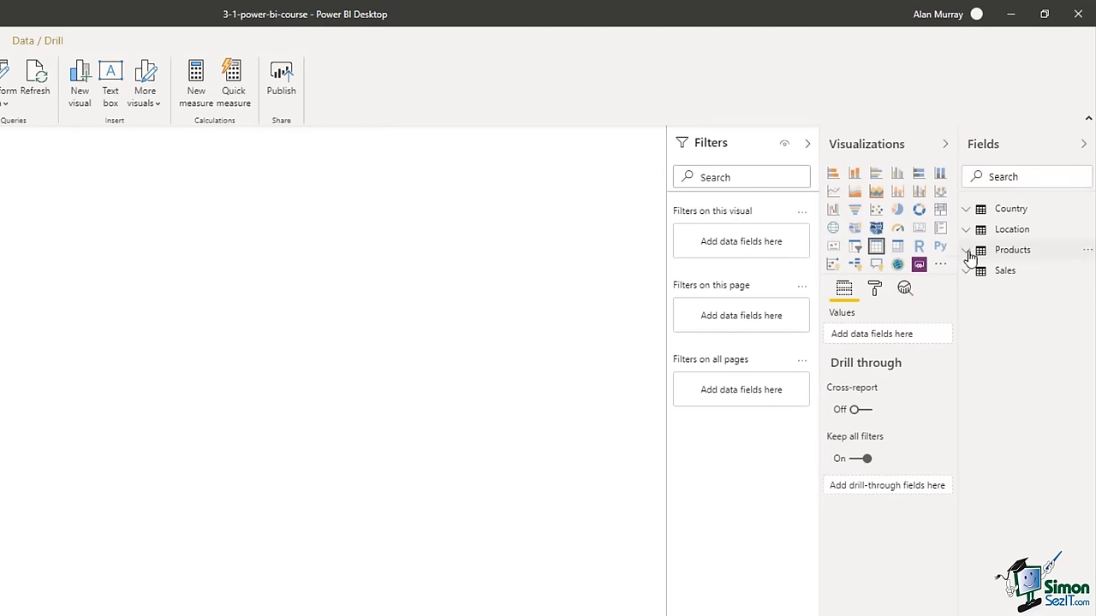
left_click(969, 254)
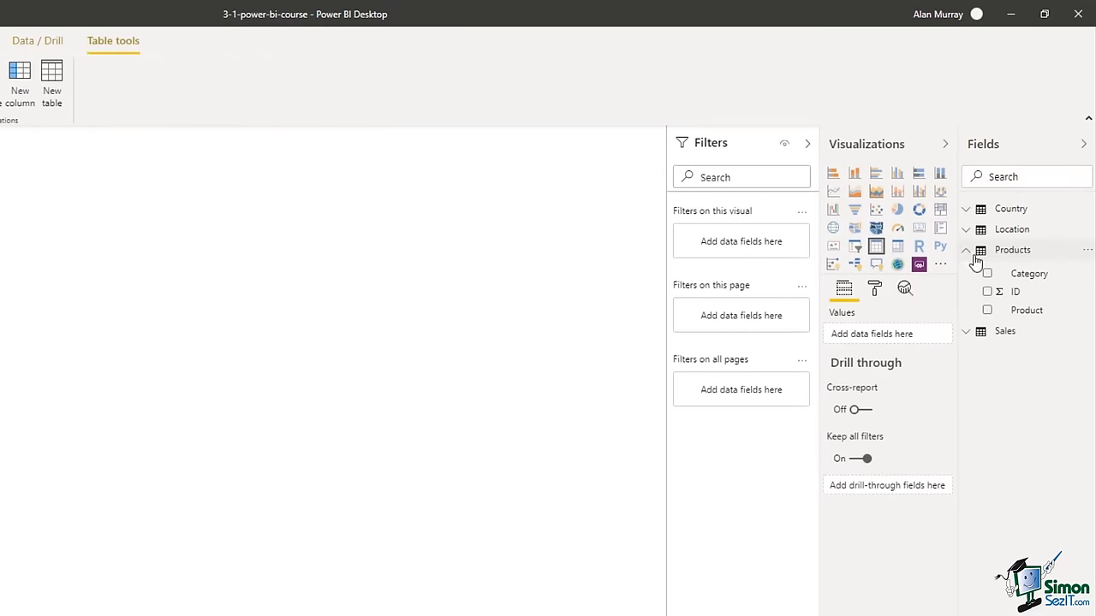
left_click_drag(1034, 280, 901, 340)
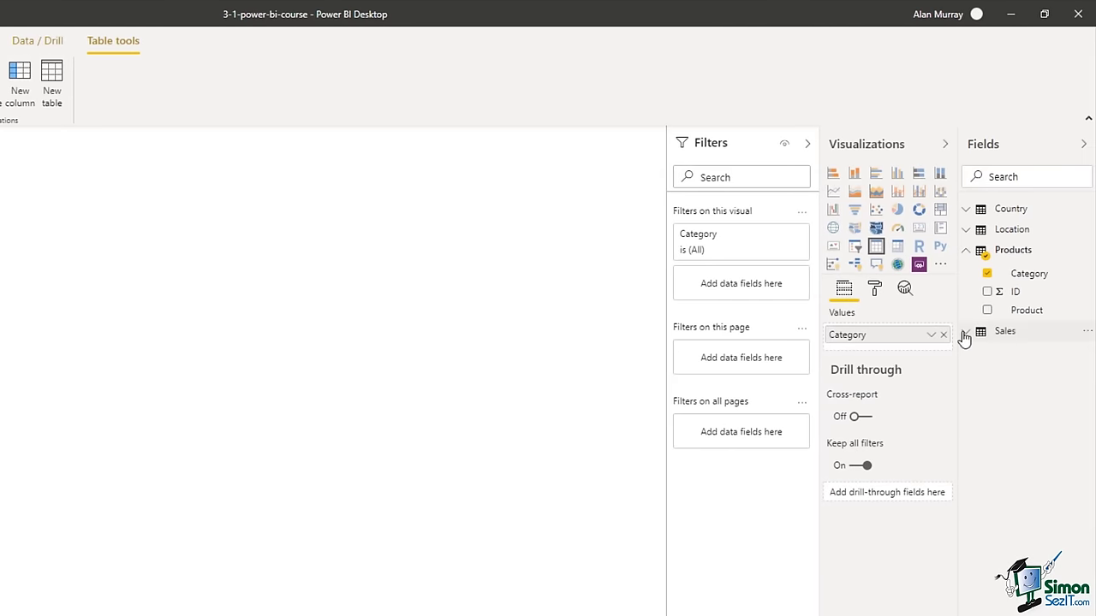
left_click(965, 333)
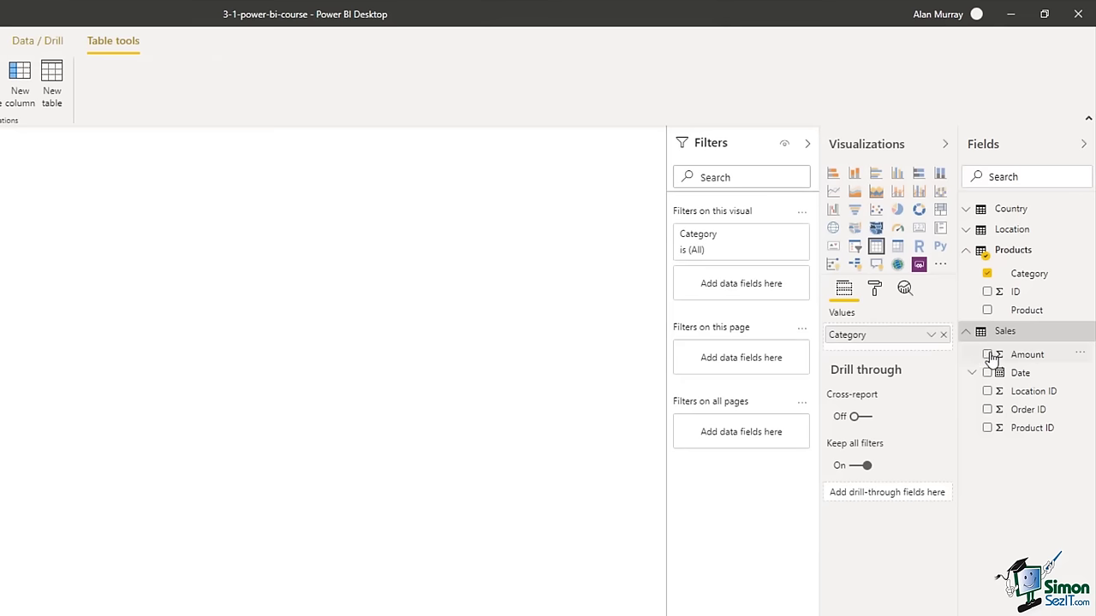
left_click_drag(1029, 359, 898, 355)
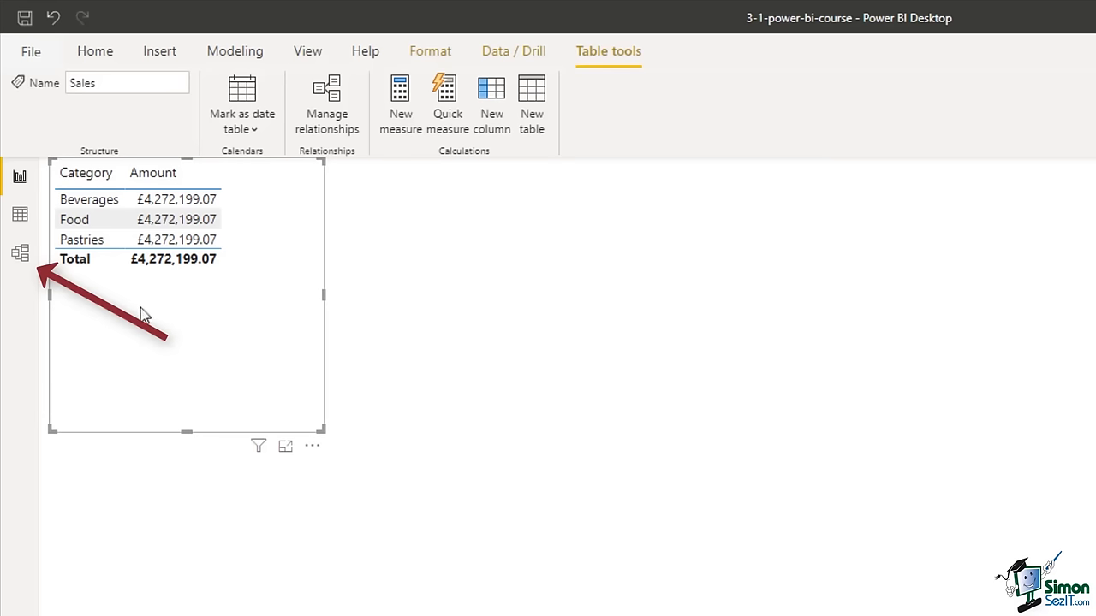
- Arrange the model diagram with Country, Products and Location in a row and the Sales table below Products
left_click(19, 254)
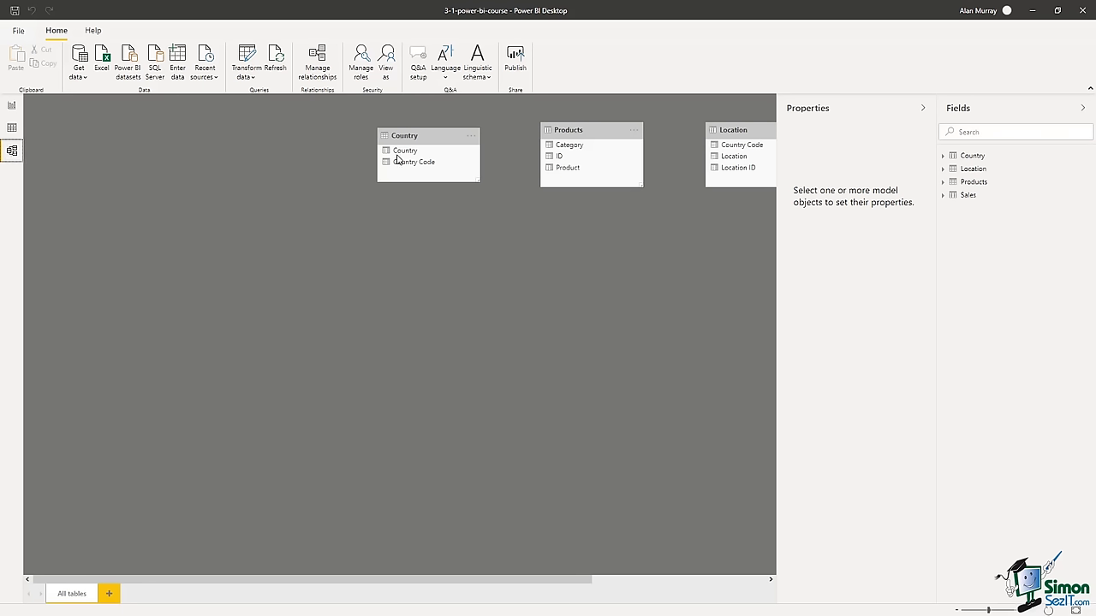
left_click_drag(426, 138, 156, 147)
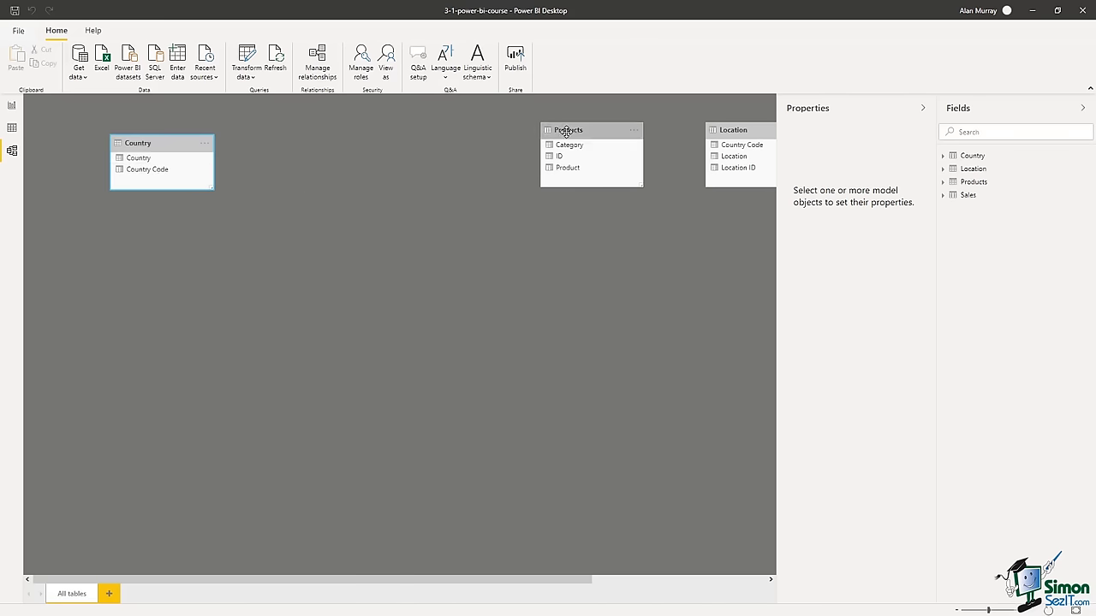
left_click_drag(589, 129, 311, 148)
left_click_drag(718, 130, 457, 147)
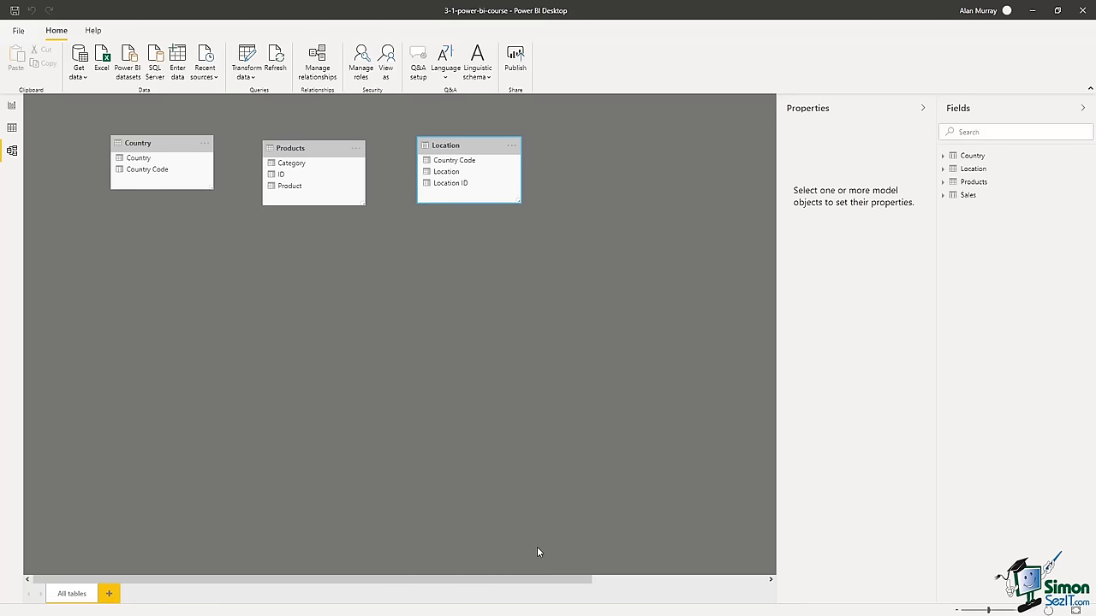
left_click_drag(534, 582, 744, 582)
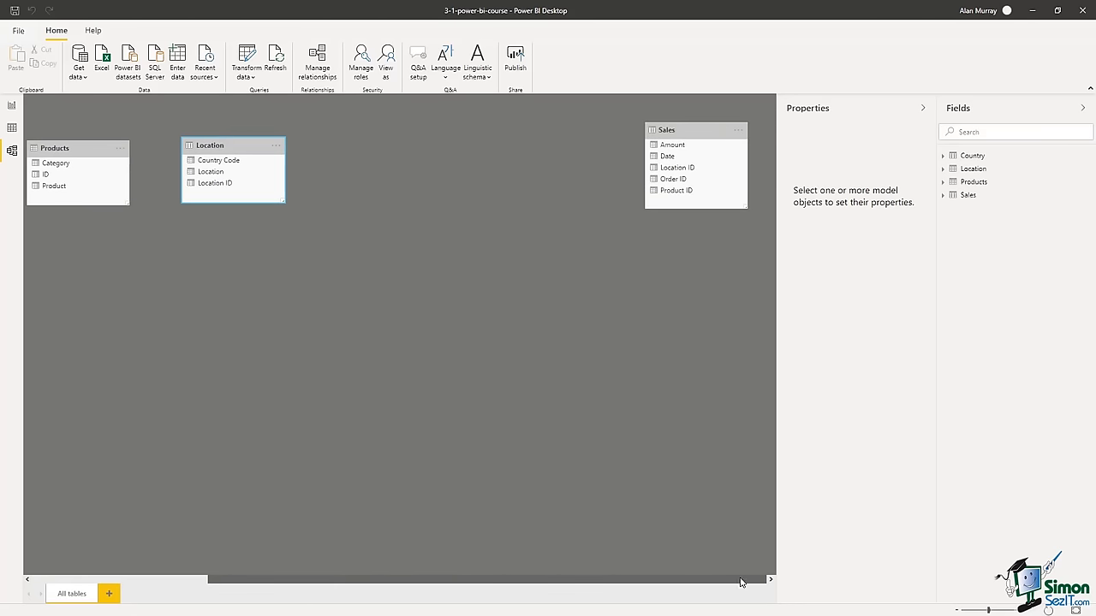
left_click_drag(706, 133, 193, 317)
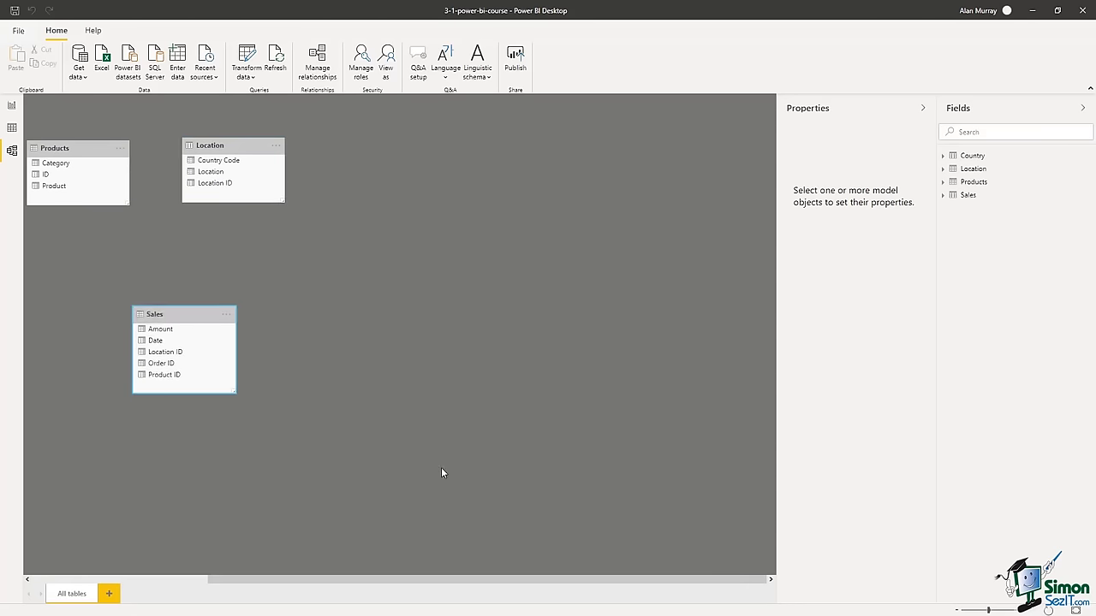
left_click_drag(512, 581, 324, 584)
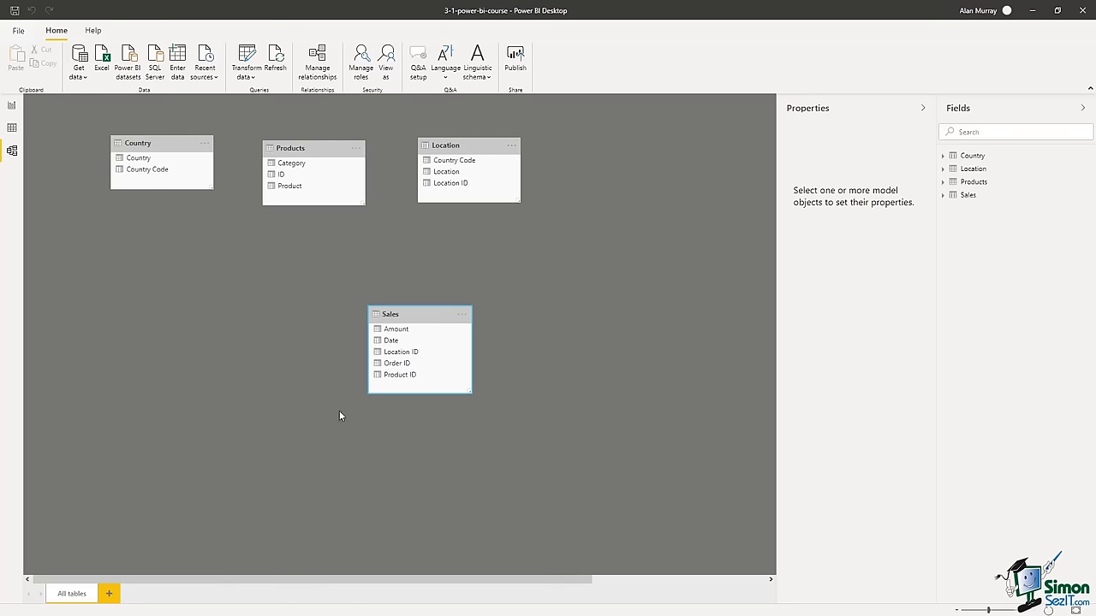
left_click_drag(421, 316, 310, 309)
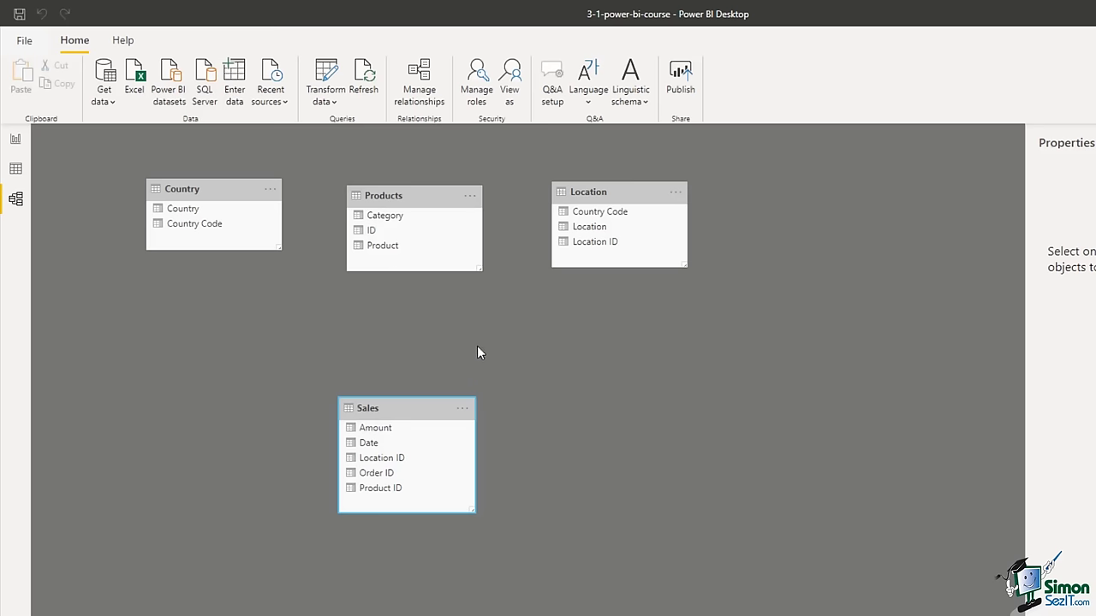
- Swap Location and Products in the model diagram so that Location sits between Country and Products
left_click(402, 196)
left_click_drag(402, 196, 800, 206)
left_click_drag(622, 193, 388, 205)
left_click(227, 193)
left_click_drag(226, 194, 193, 189)
left_click_drag(822, 208, 602, 200)
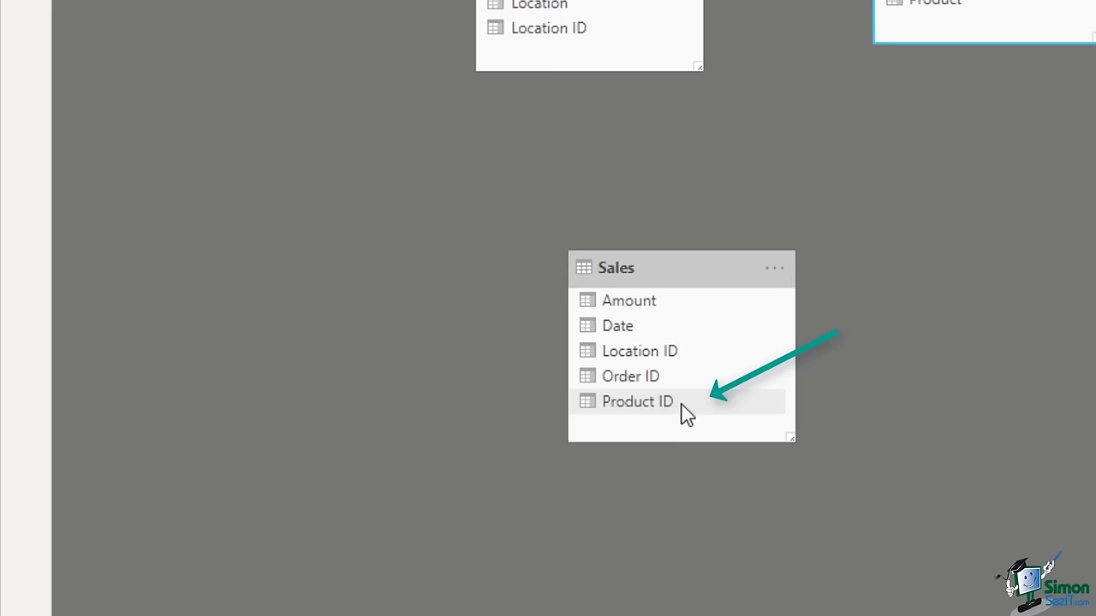
- Relate Product ID in Sales to ID in Products, and check the category amounts in the report's table visual
left_click_drag(682, 412, 736, 325)
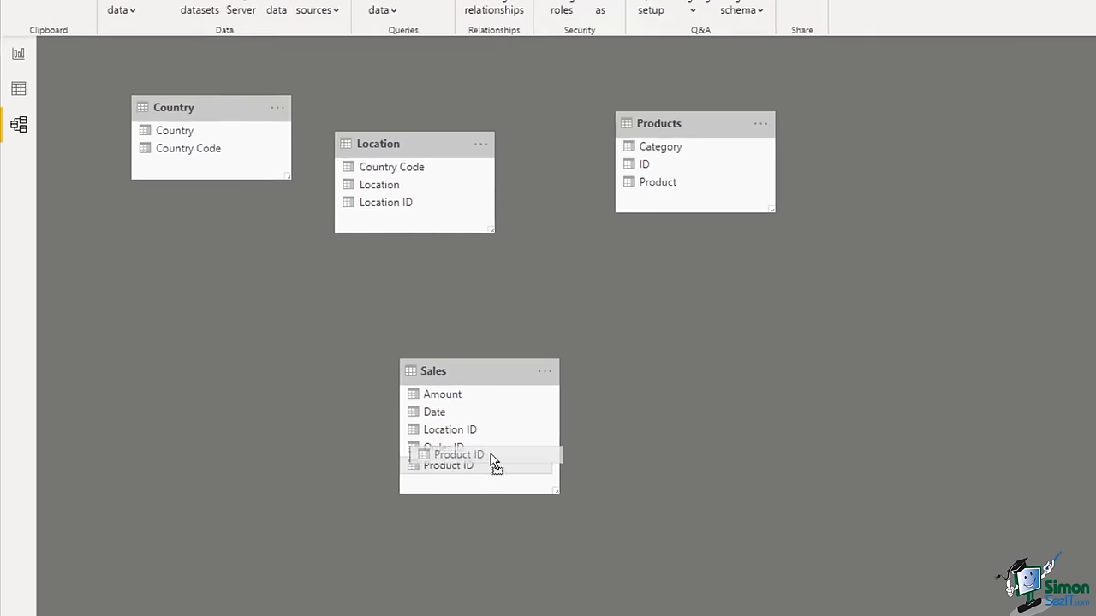
left_click_drag(454, 444, 611, 233)
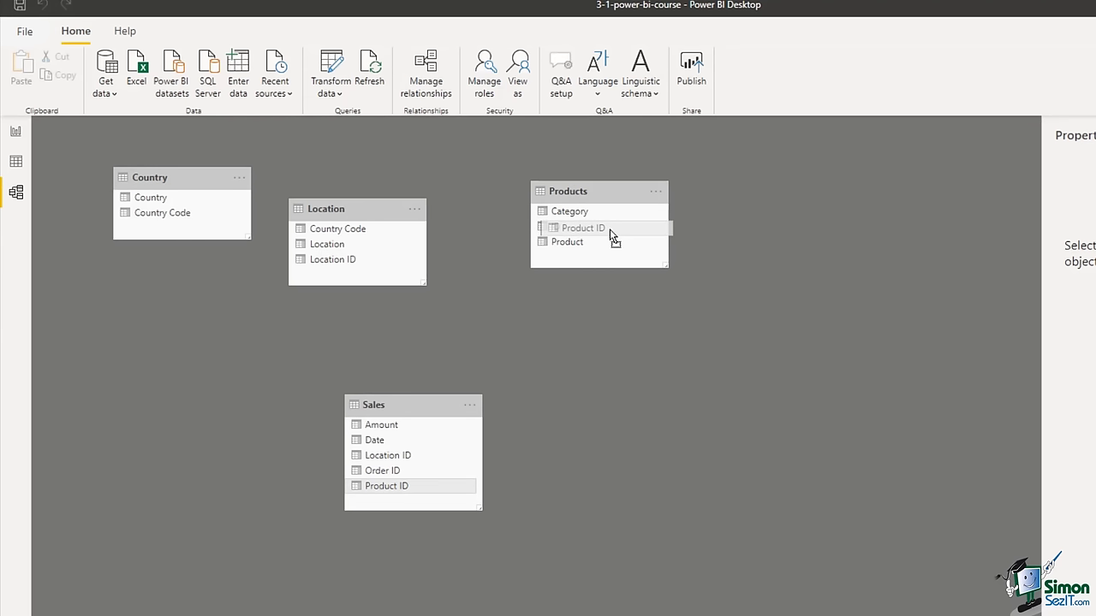
left_click_drag(612, 233, 612, 233)
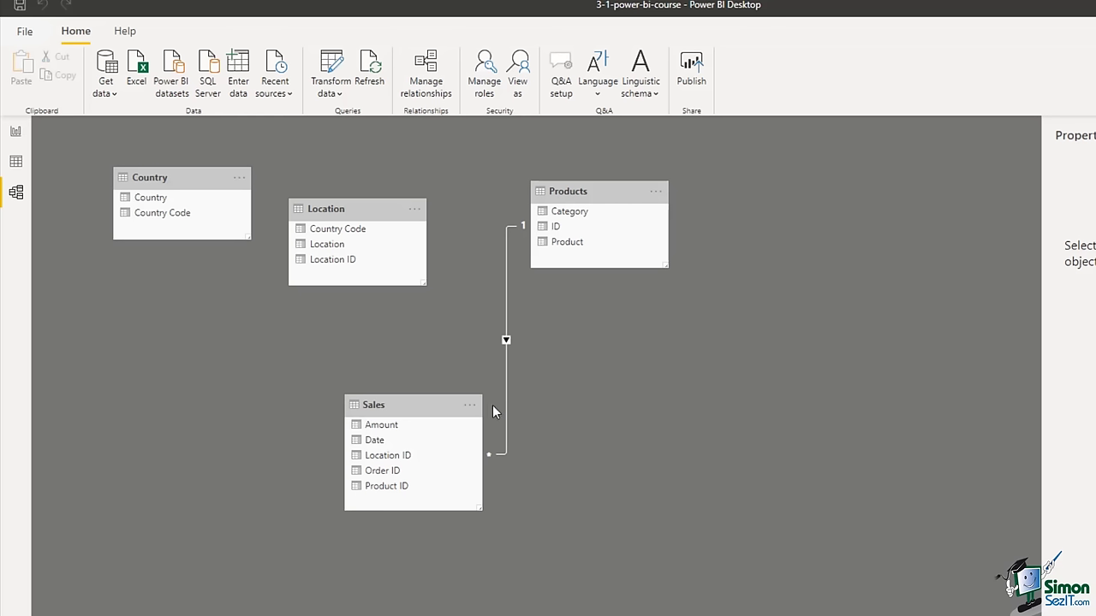
left_click(17, 132)
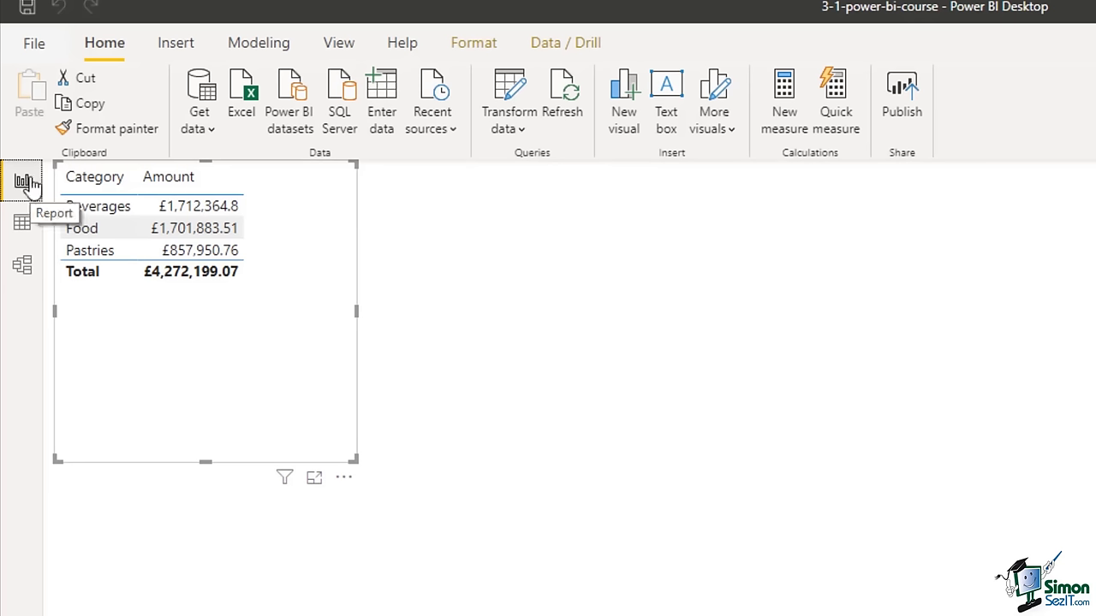
- In the model diagram, relate Location ID in Sales to Location ID in Location, and Country Code in Location to Country Code in Country
left_click(25, 267)
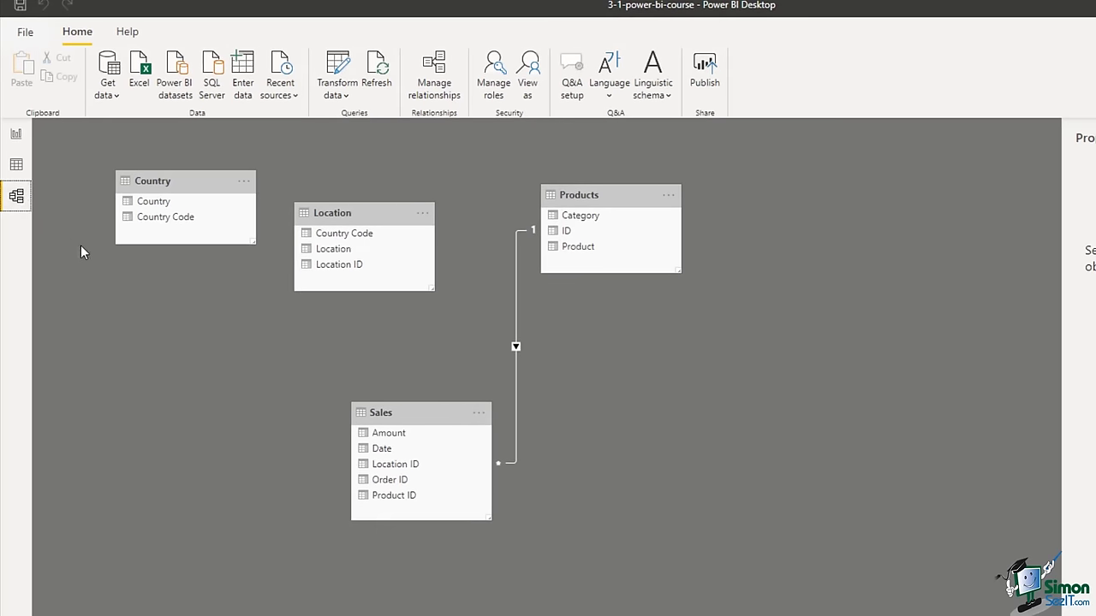
left_click(402, 472)
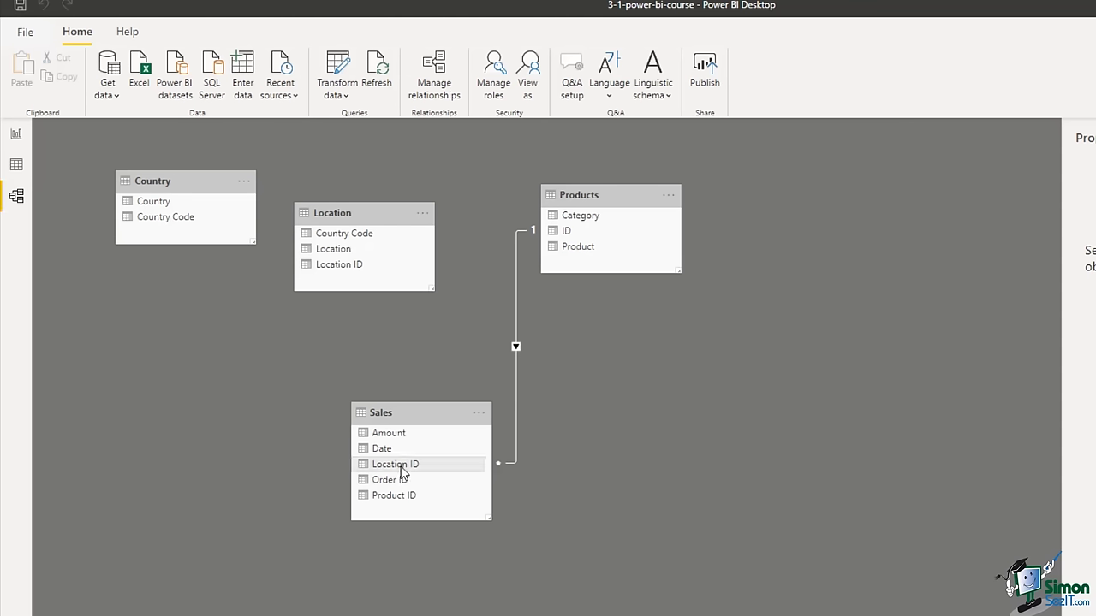
left_click_drag(402, 472, 366, 270)
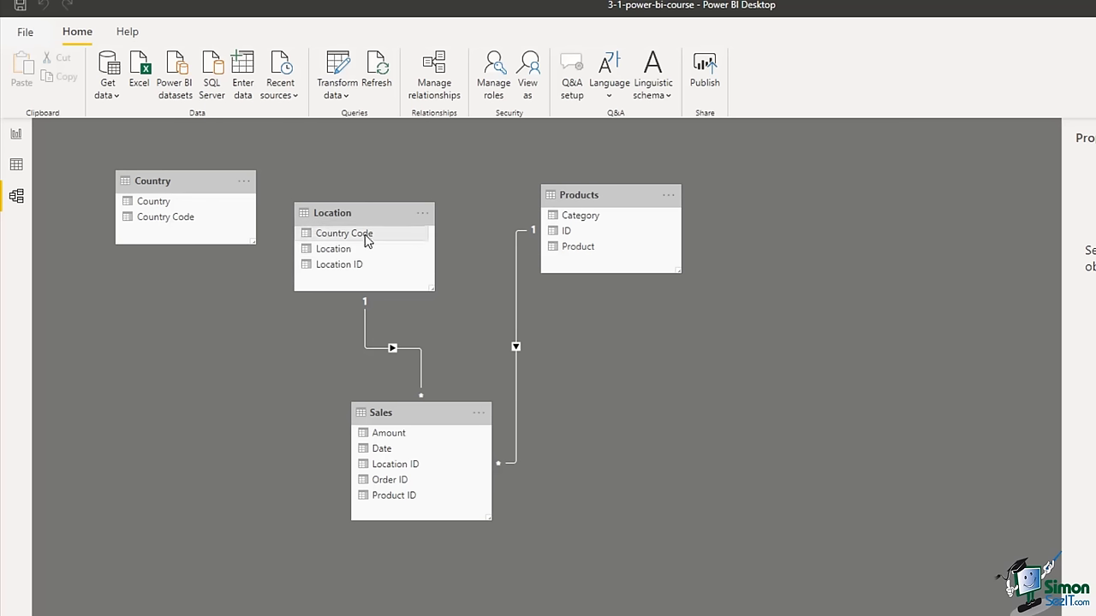
left_click_drag(366, 240, 184, 225)
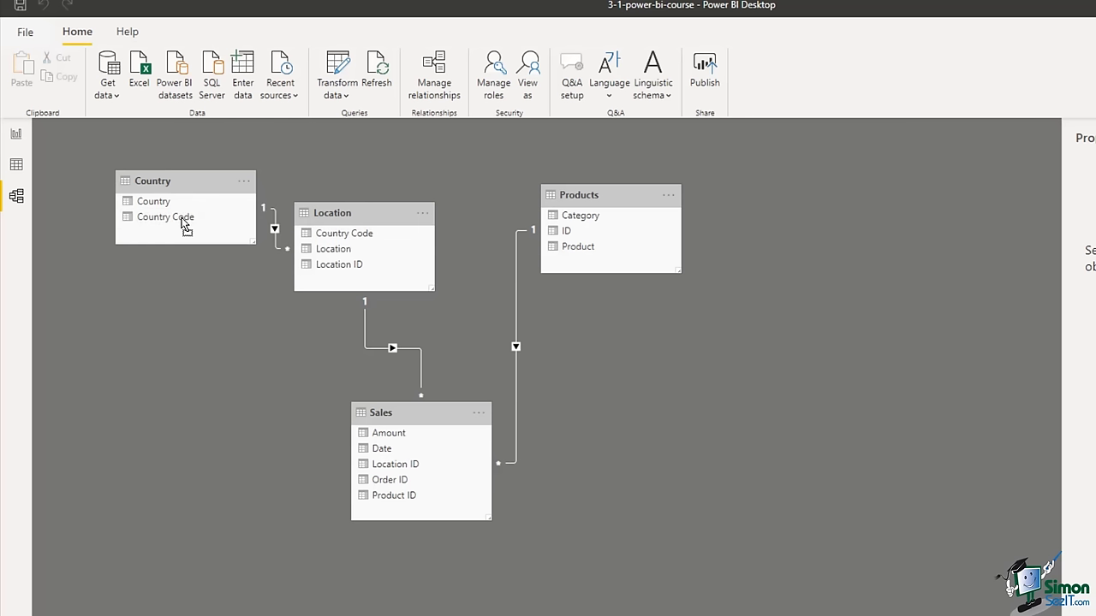
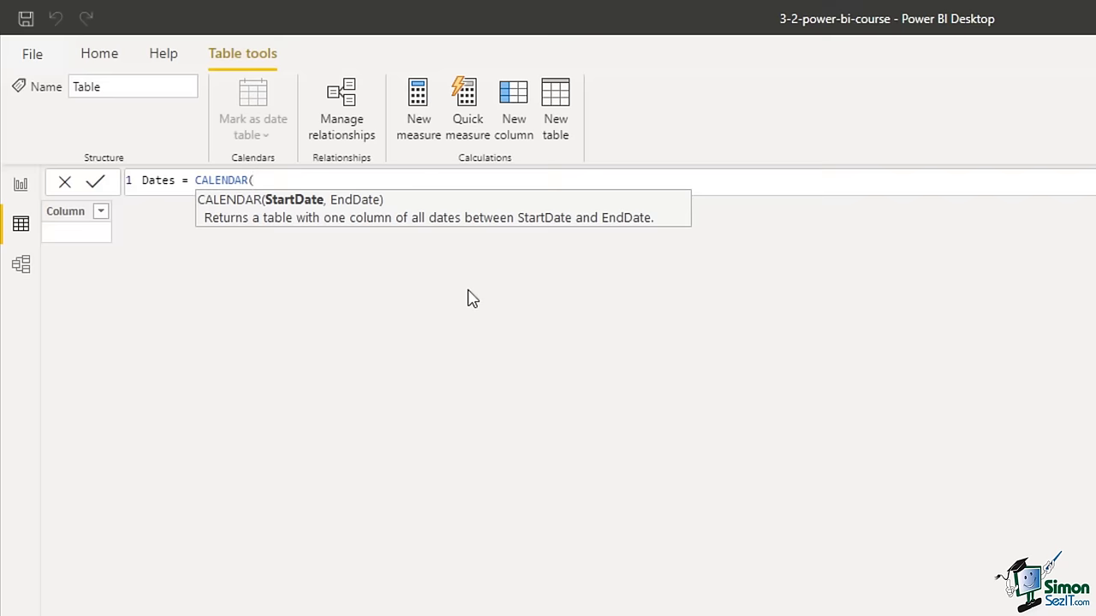
- Enlarge the text of the Dates table's CALENDAR formula in the formula bar
key("ctrl")
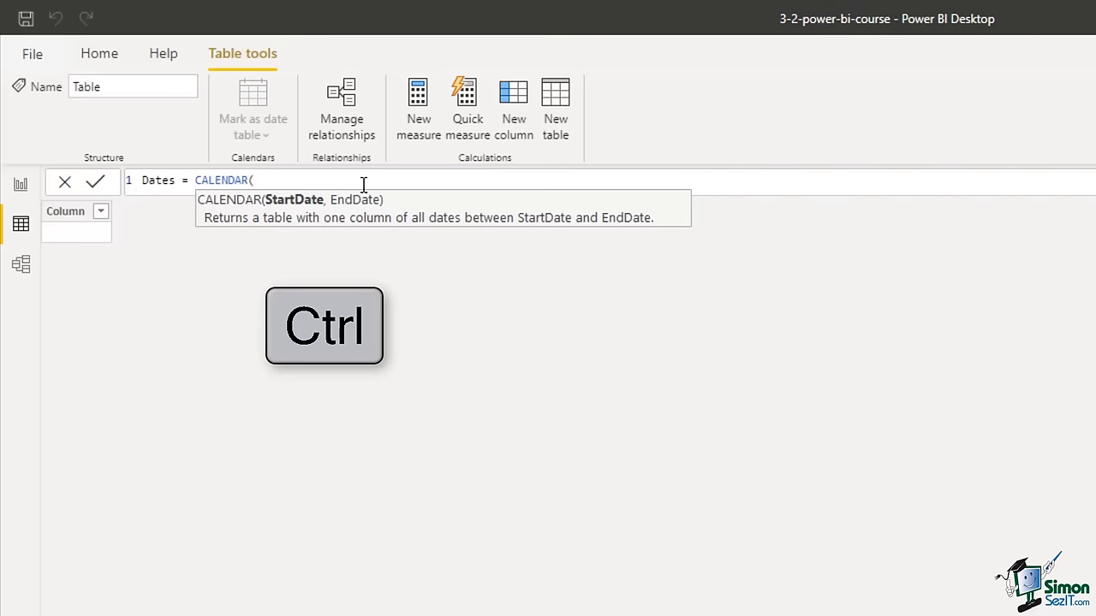
scroll(363, 180, "up", 4)
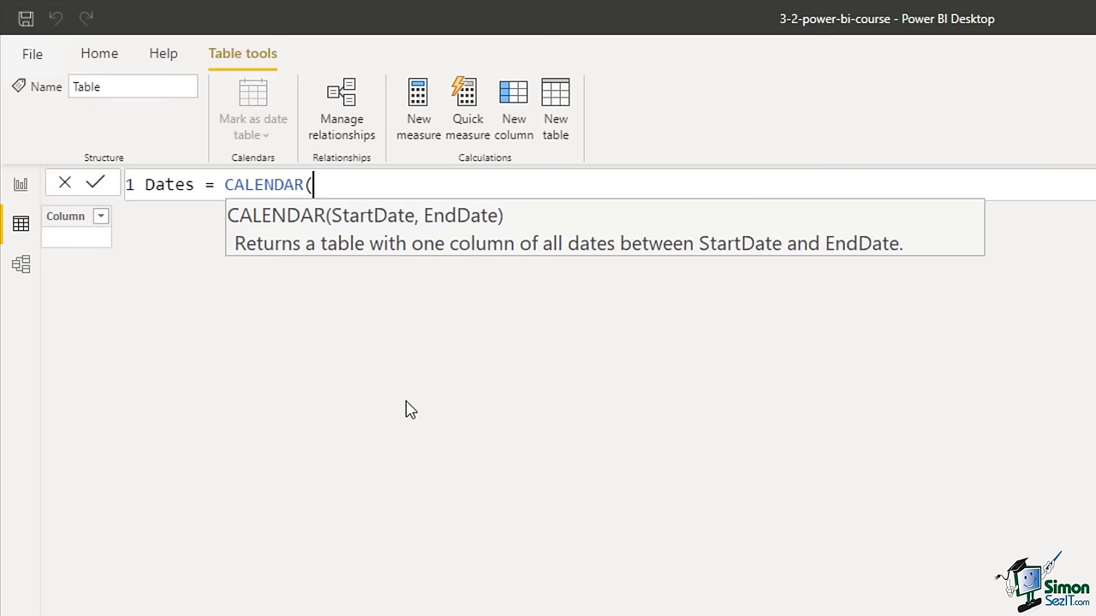
- Start the CALENDAR formula's start date with date(year(min(Sales[Date])), taking the year of the earliest sale
type("date")
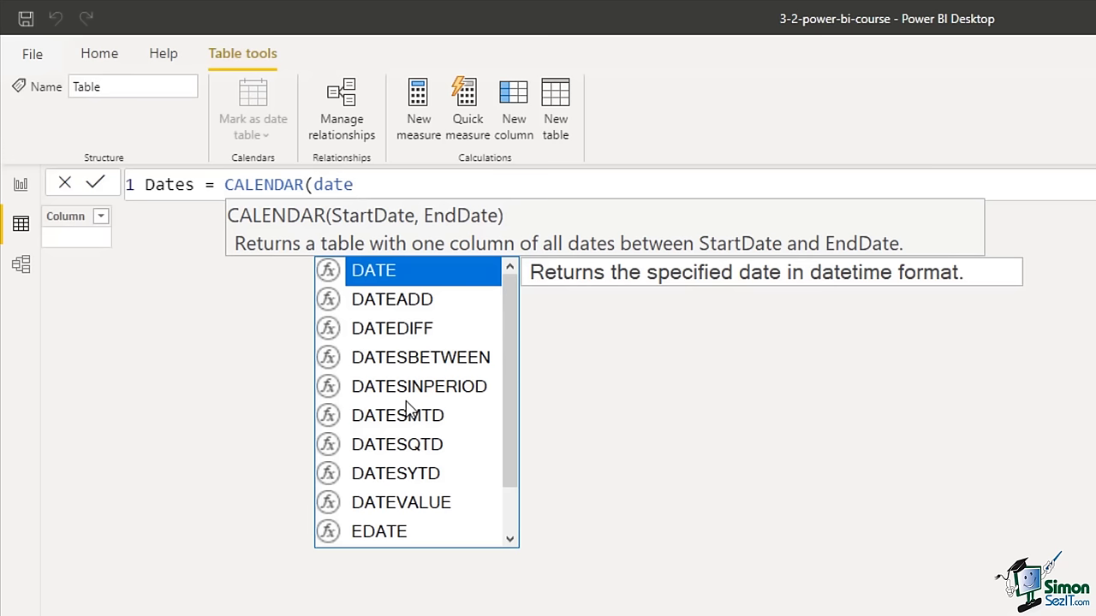
type("(")
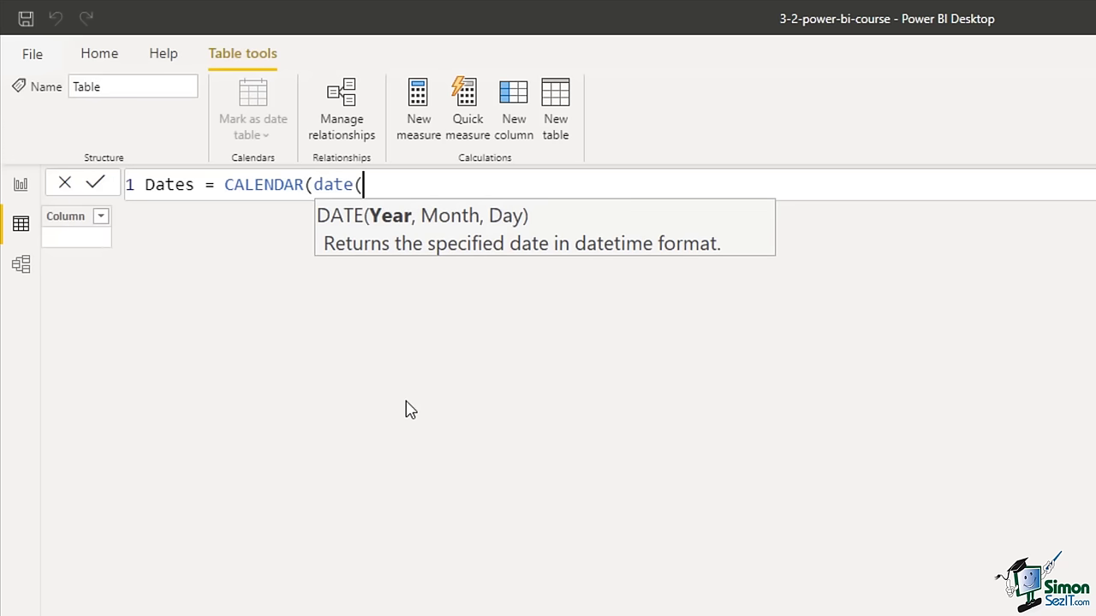
type("yea")
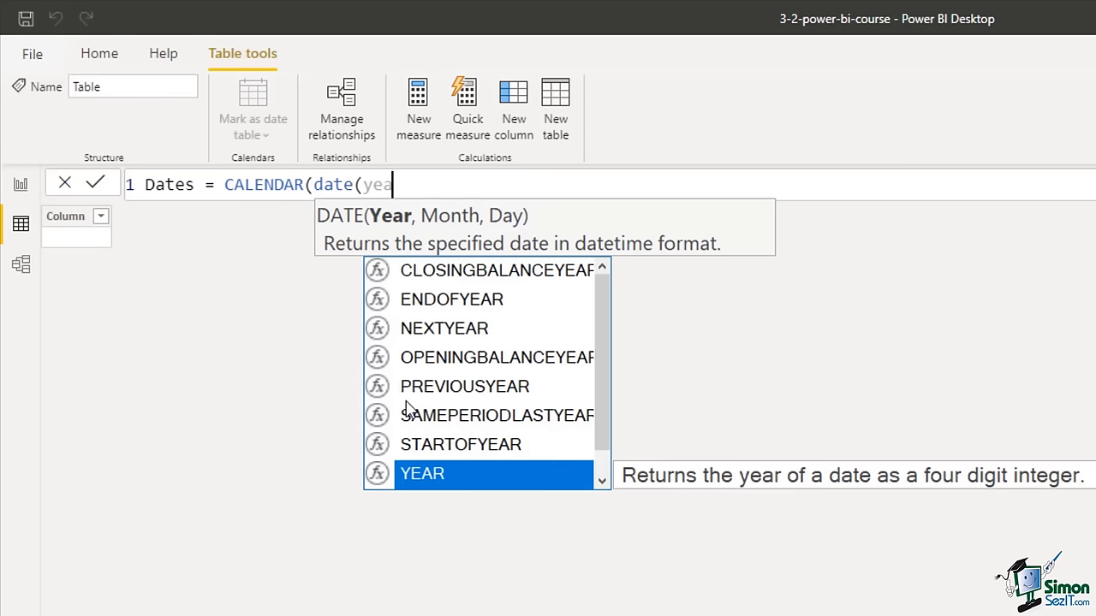
type("r(min")
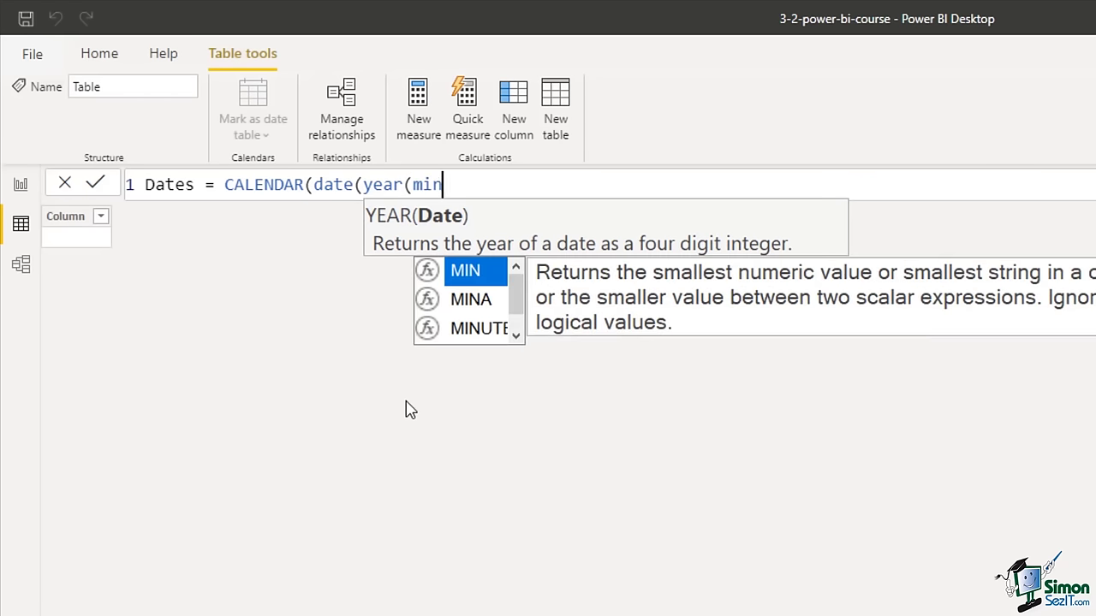
type("(")
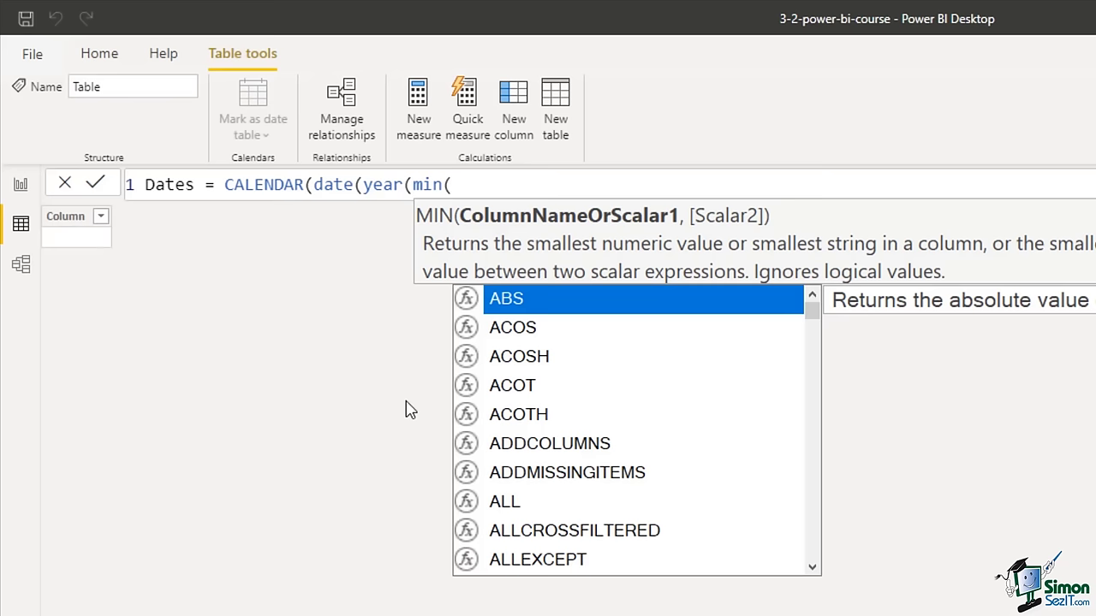
type("sal")
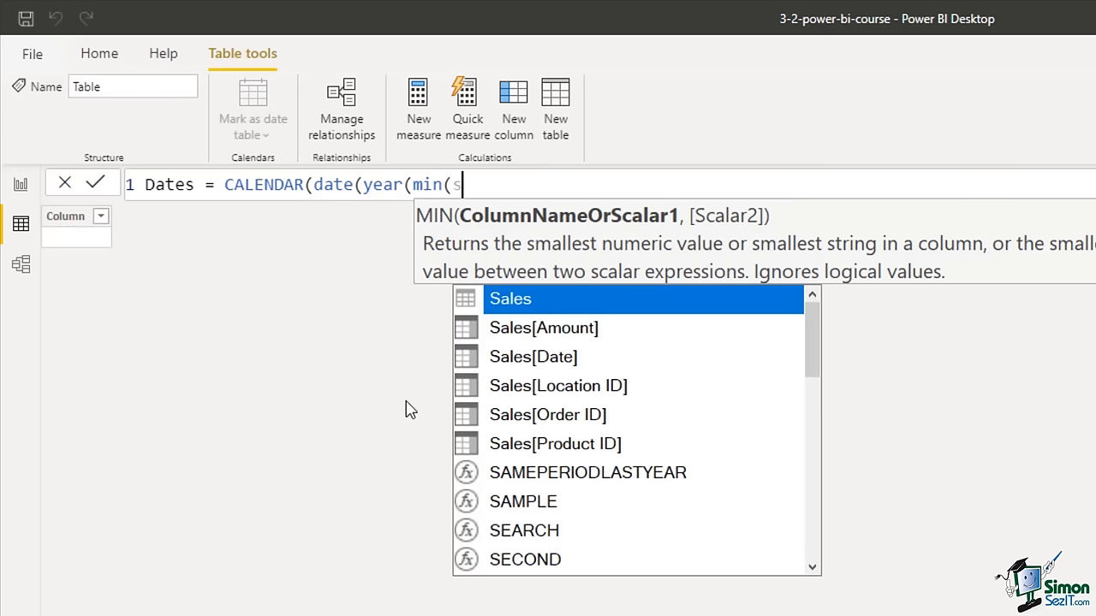
key("Down")
key("Down")
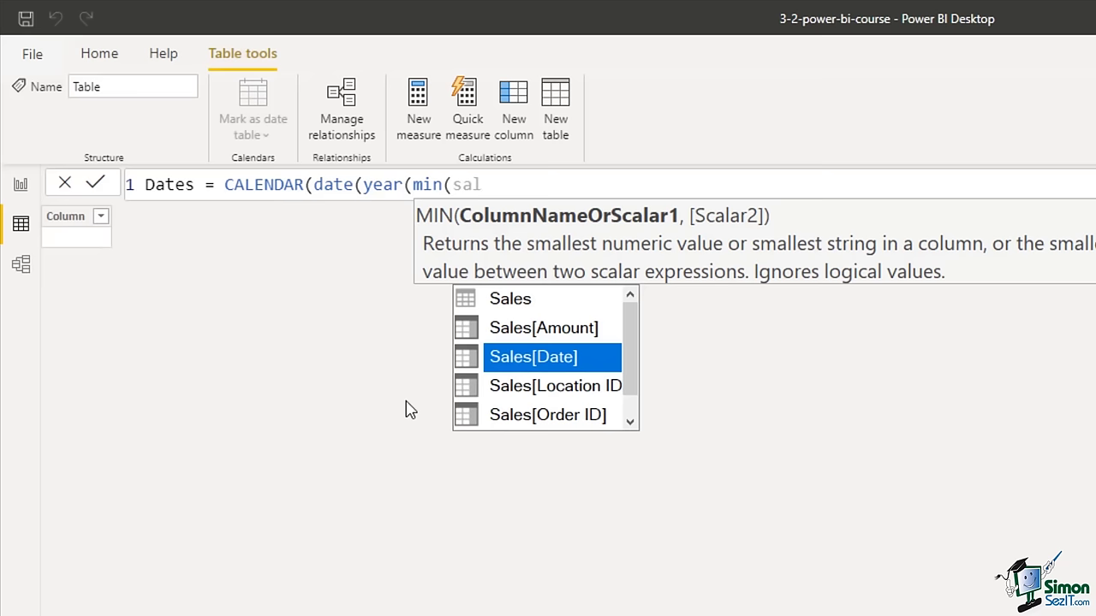
key("Tab")
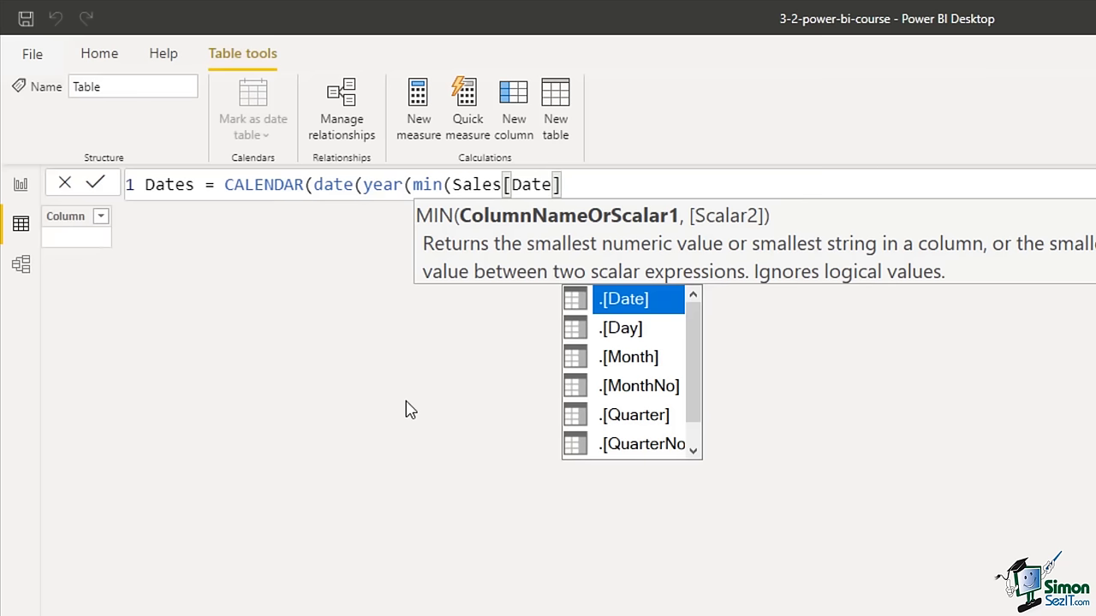
type(")")
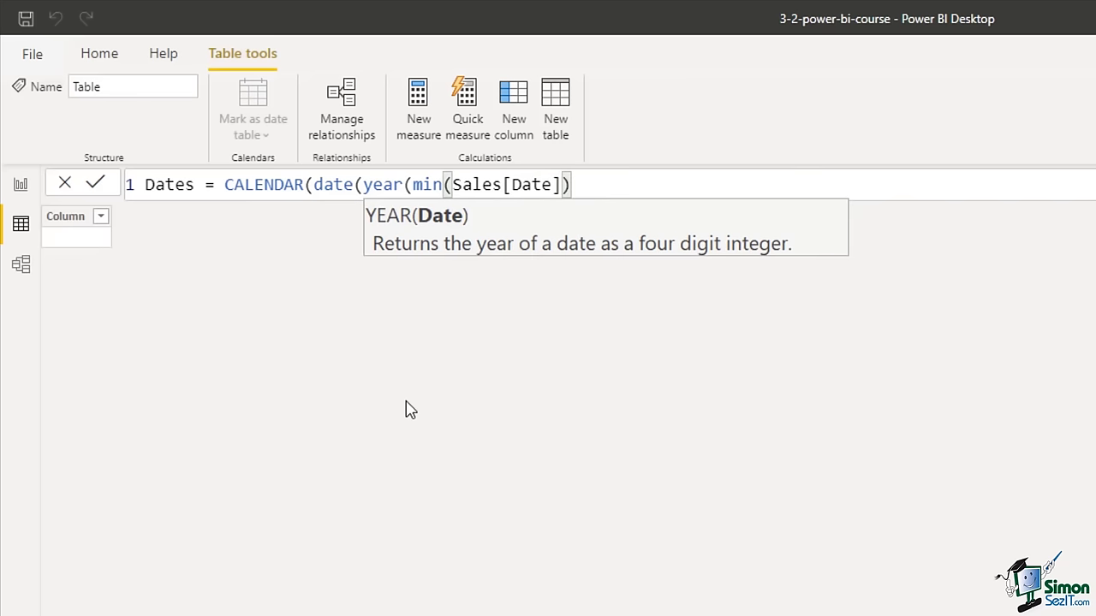
type(")")
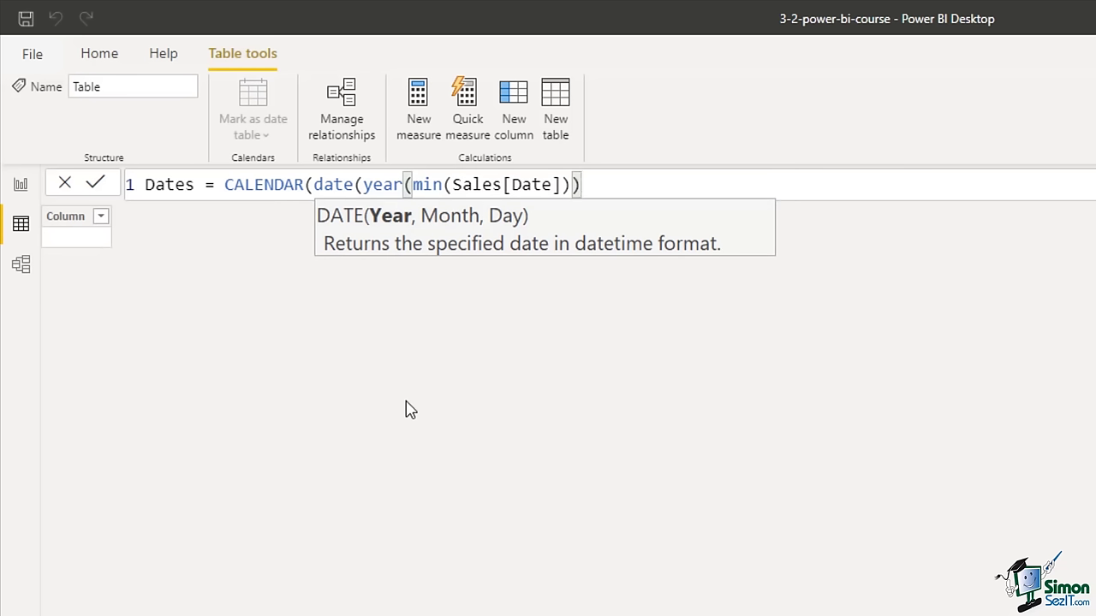
- Complete the CALENDAR start date with month 1 and day 1
type(",")
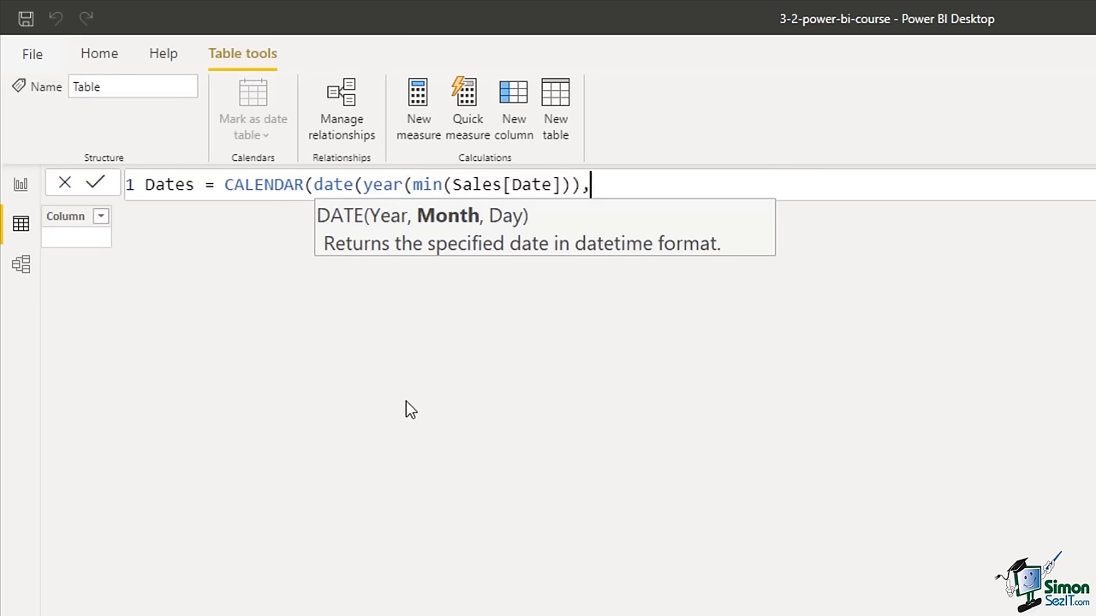
type("1,1")
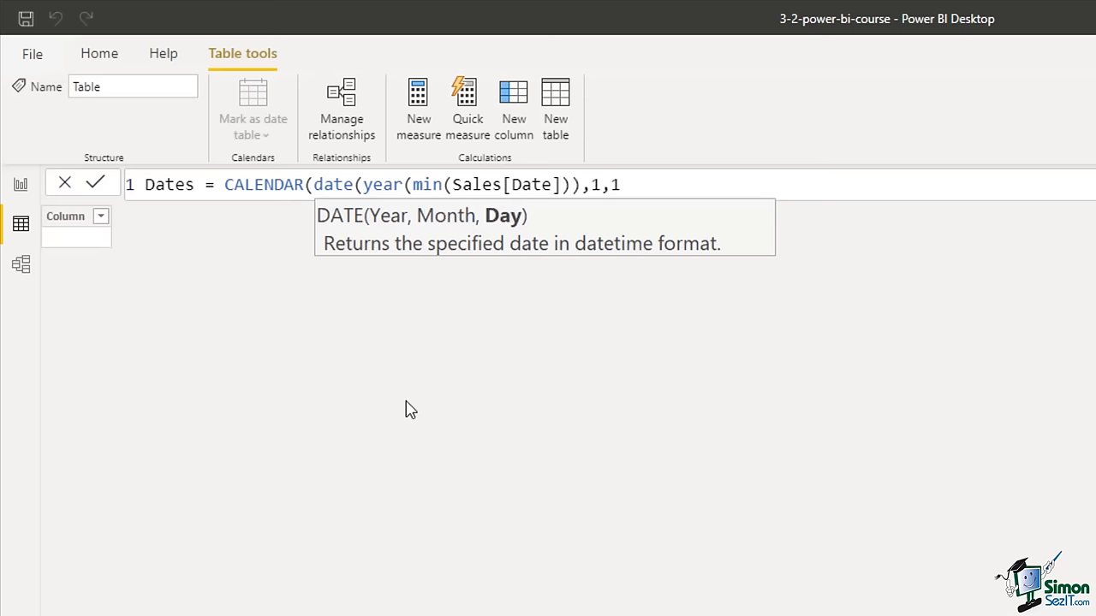
type(")")
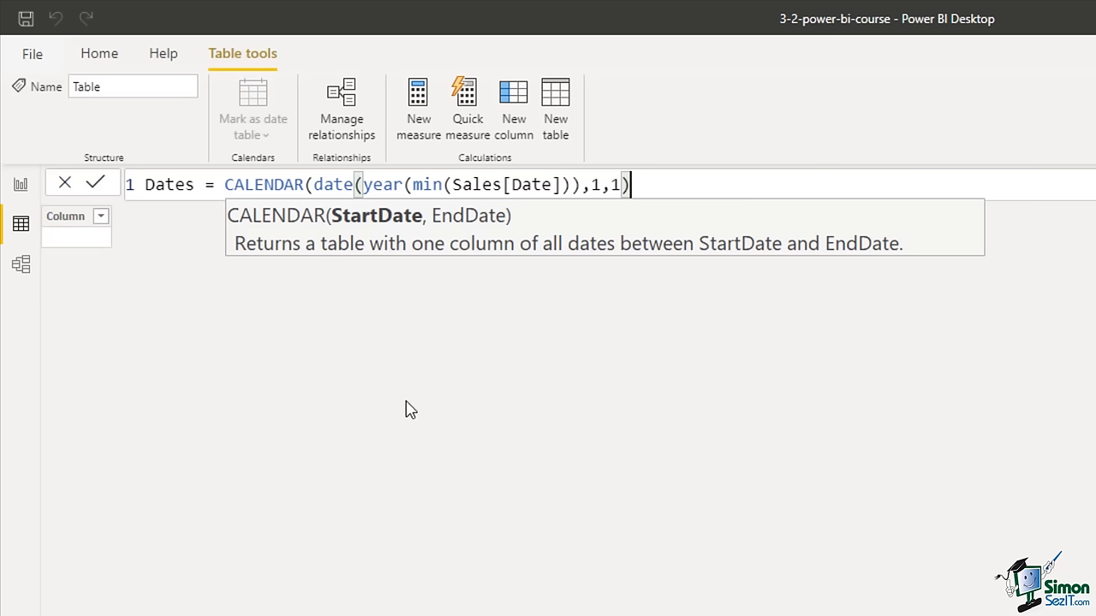
type(",")
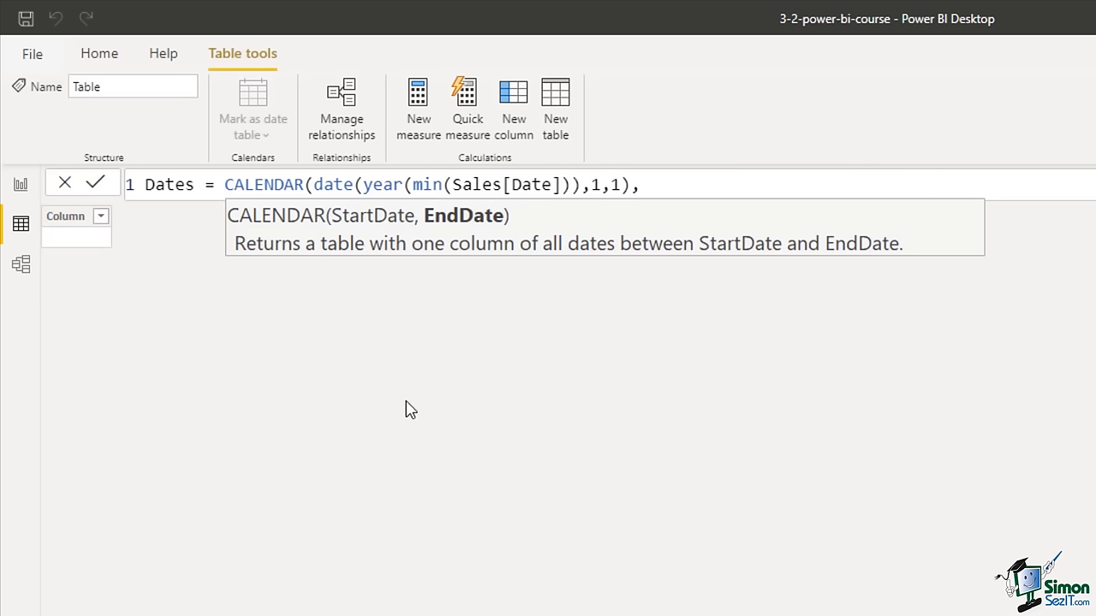
- Start the CALENDAR formula's end date with date(year(max(Sales[Date])), taking the year of the latest sale
type("date")
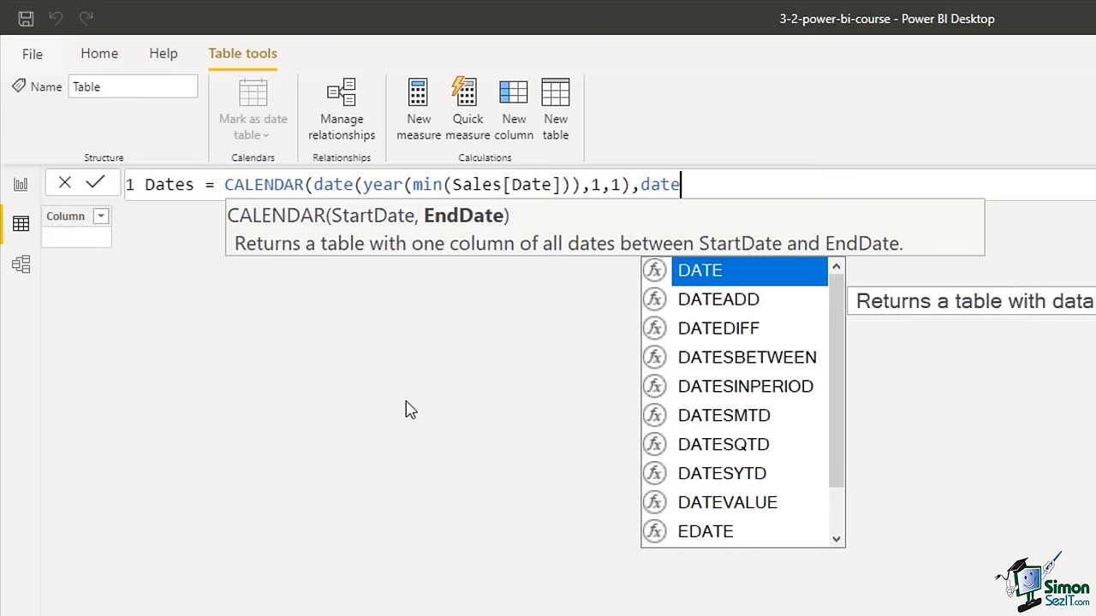
type("(")
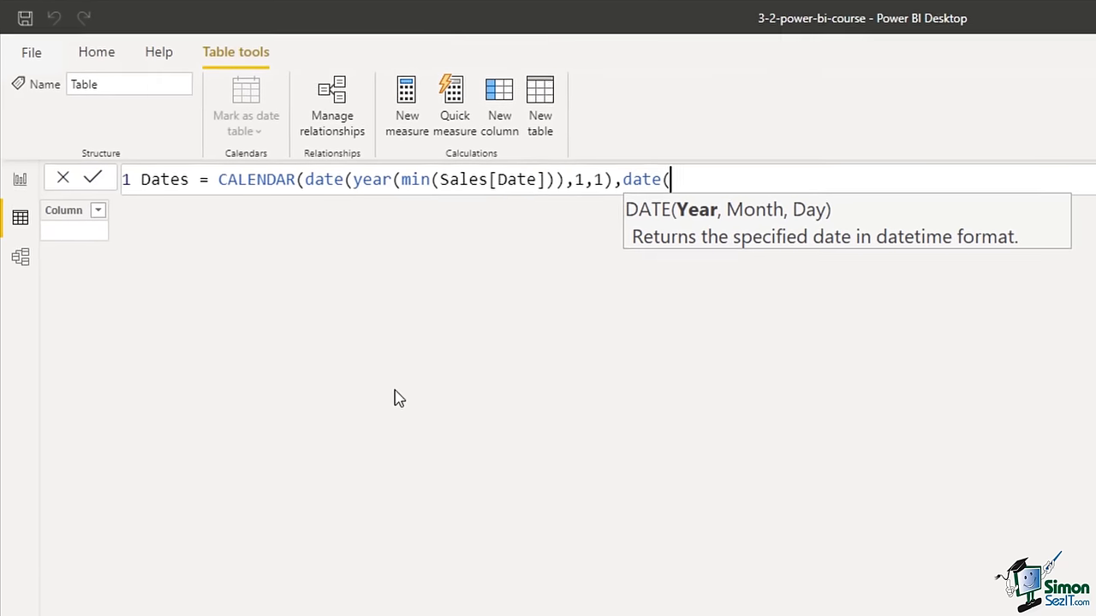
type("year")
type("(max(")
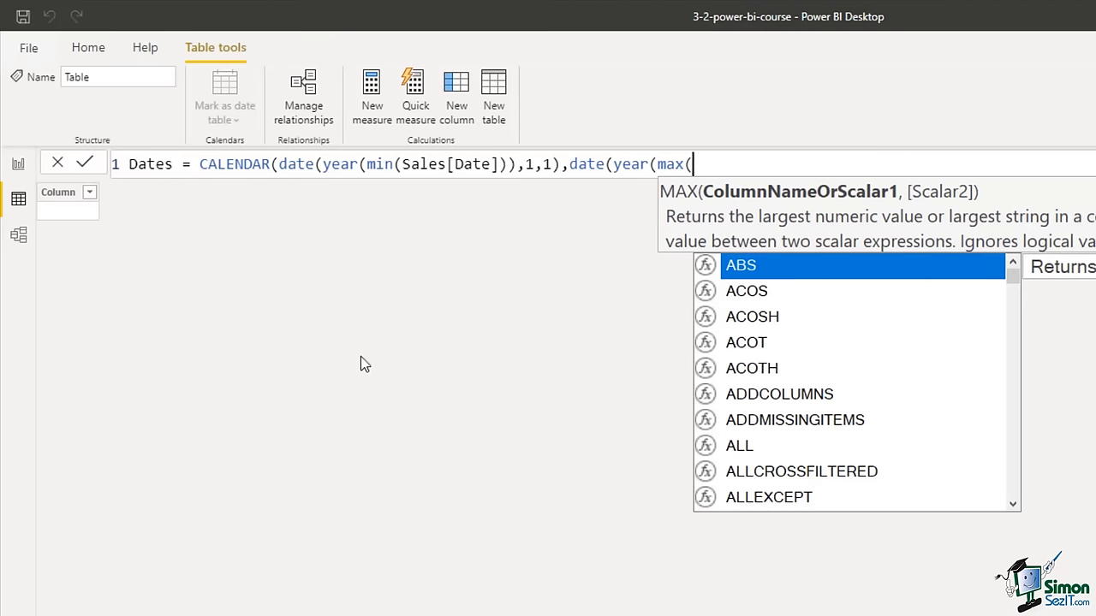
type("sal")
key("Down")
key("Down")
key("Tab")
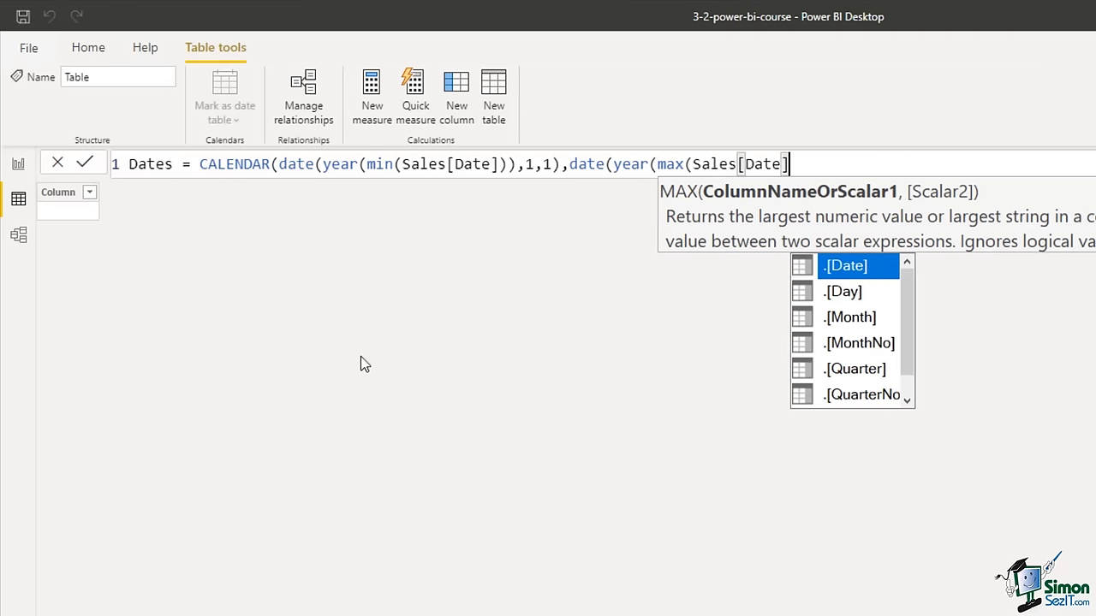
type("),")
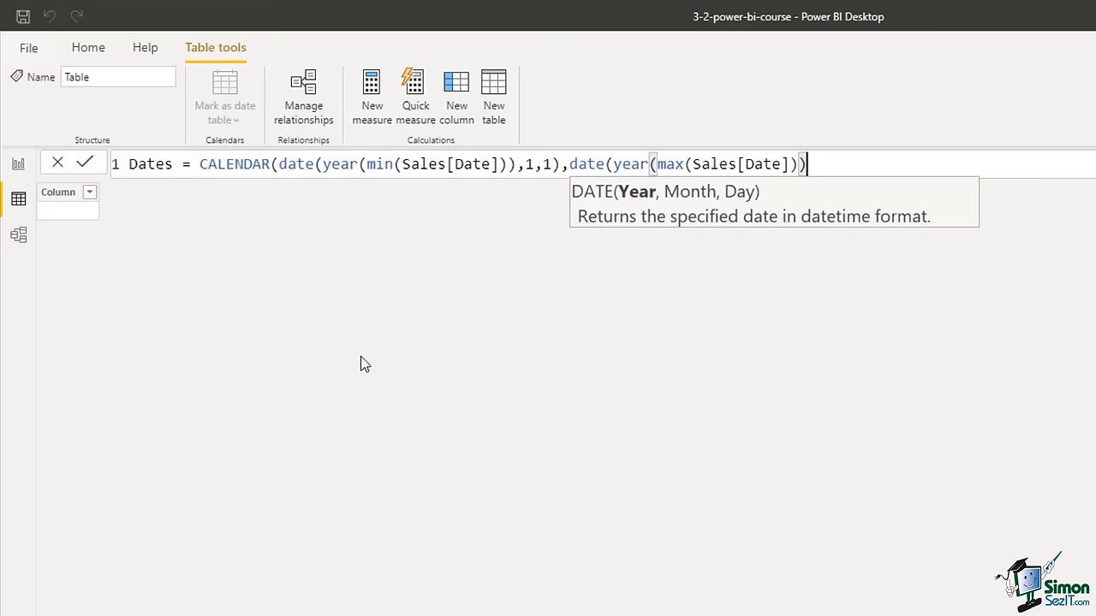
- Complete the CALENDAR end date with month 12 and day 31, and commit the formula to create the Dates table
type("12,31")
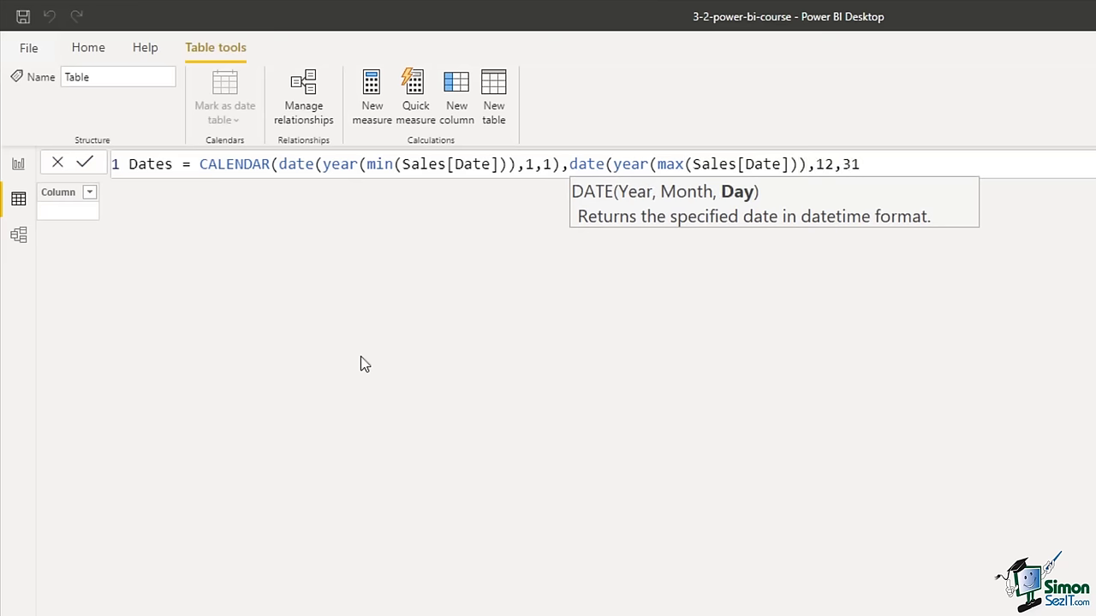
type(")")
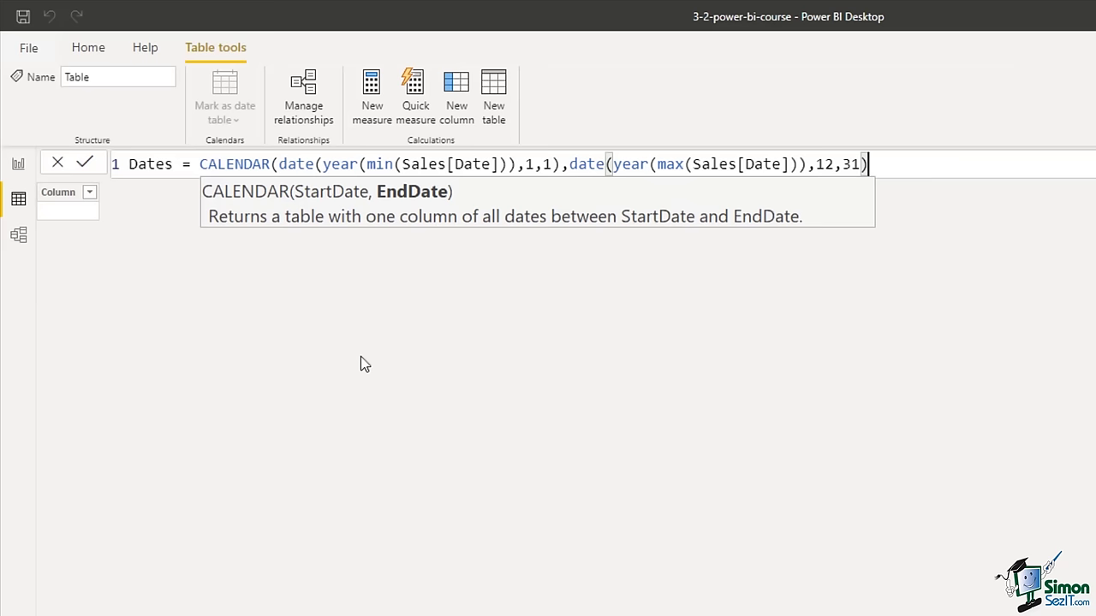
type(")")
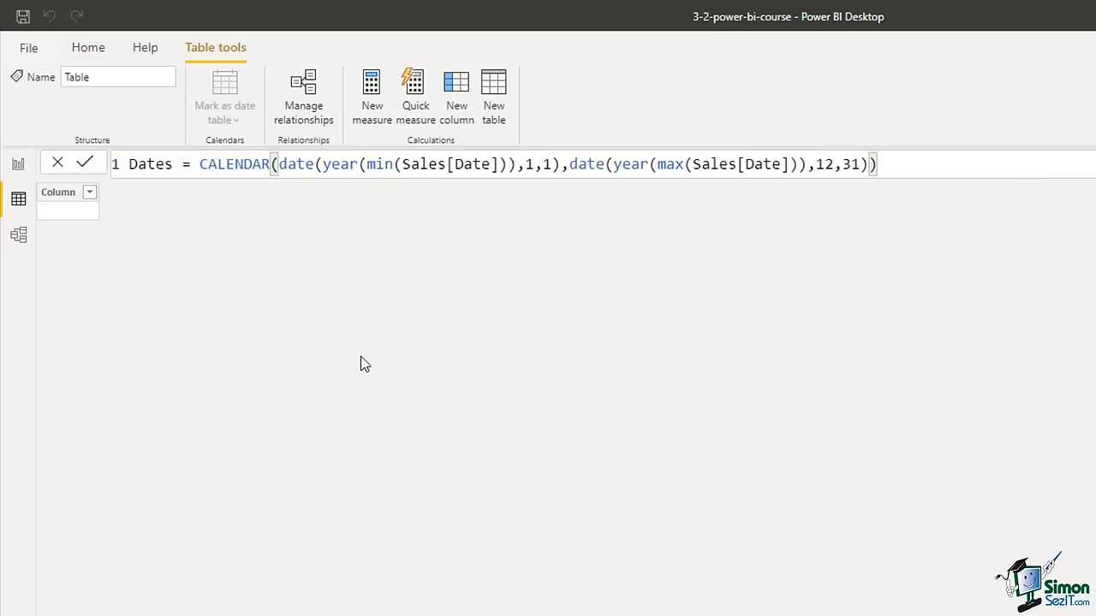
key("Tab")
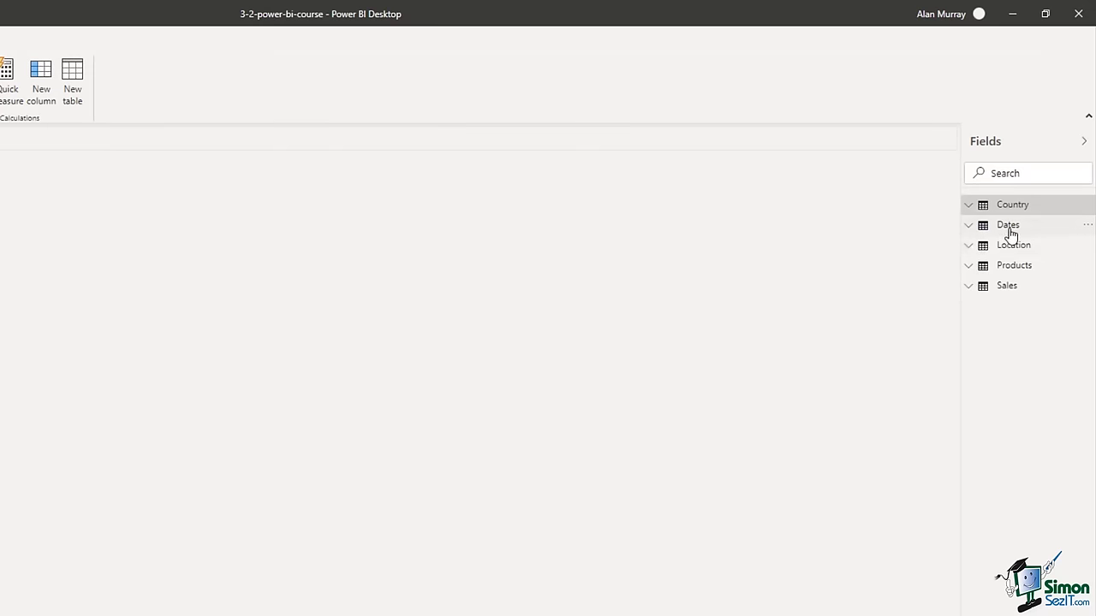
- In the Dates table, set the Date column's data type to Date and its format to 14/03/01 (dd/mm/yy)
left_click(1009, 225)
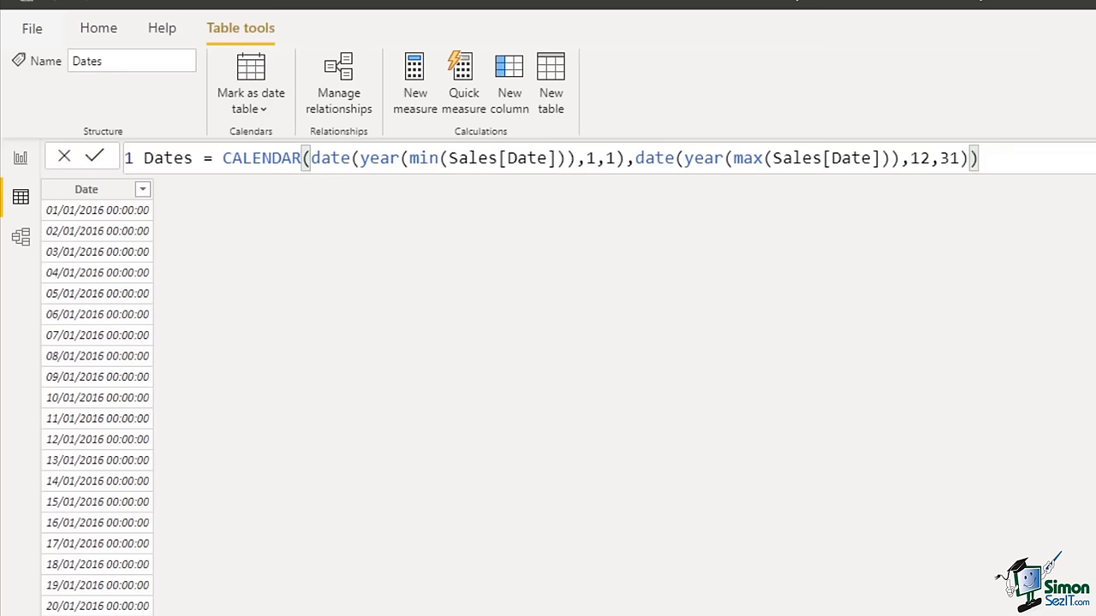
left_click(116, 199)
left_click(116, 199)
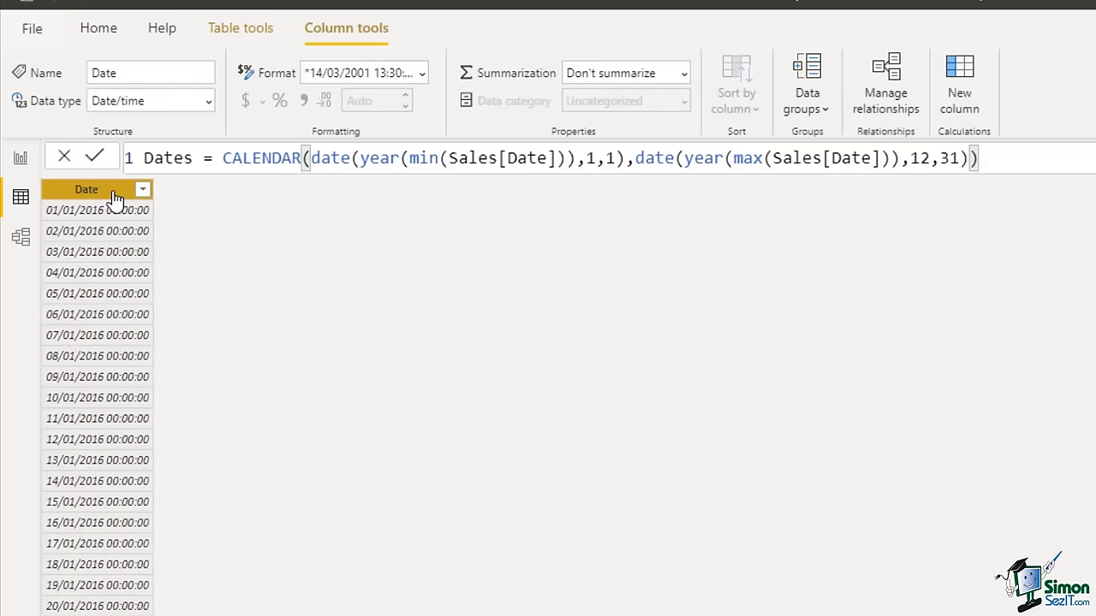
left_click(210, 103)
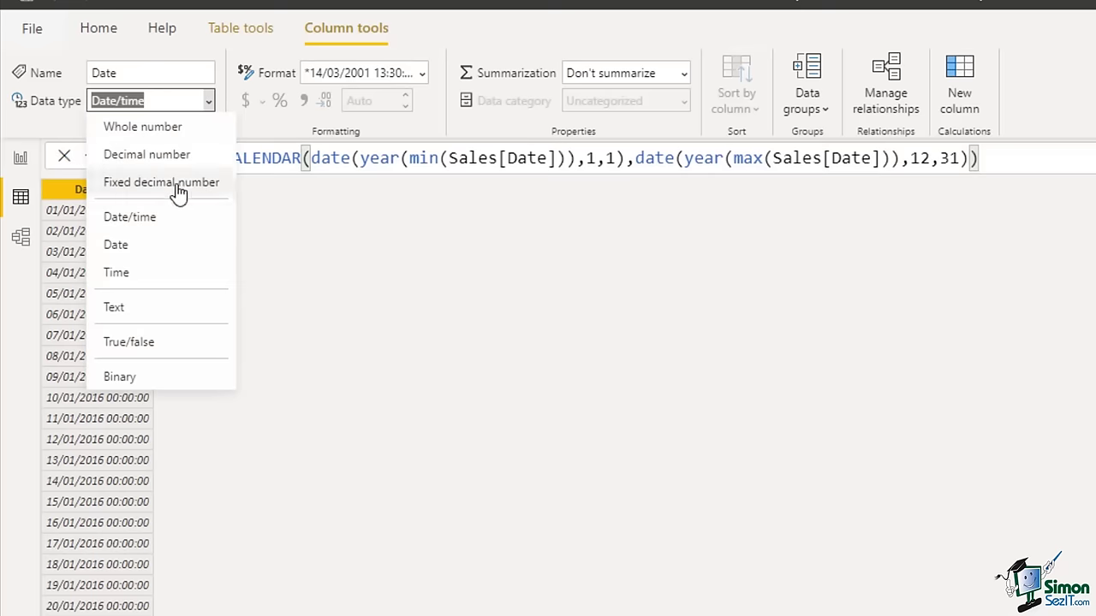
left_click(146, 252)
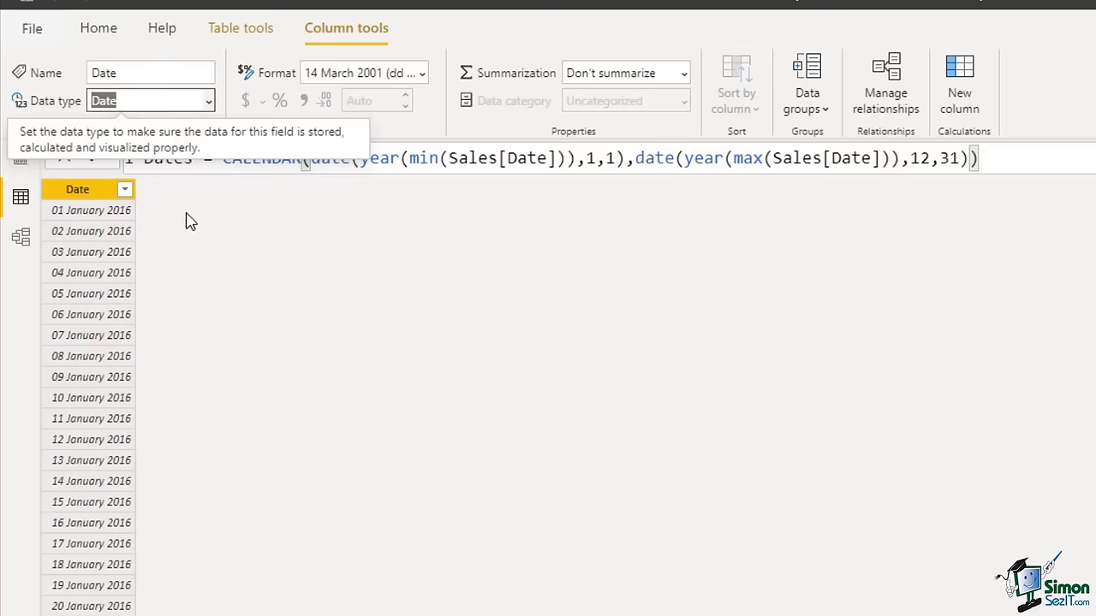
left_click(422, 75)
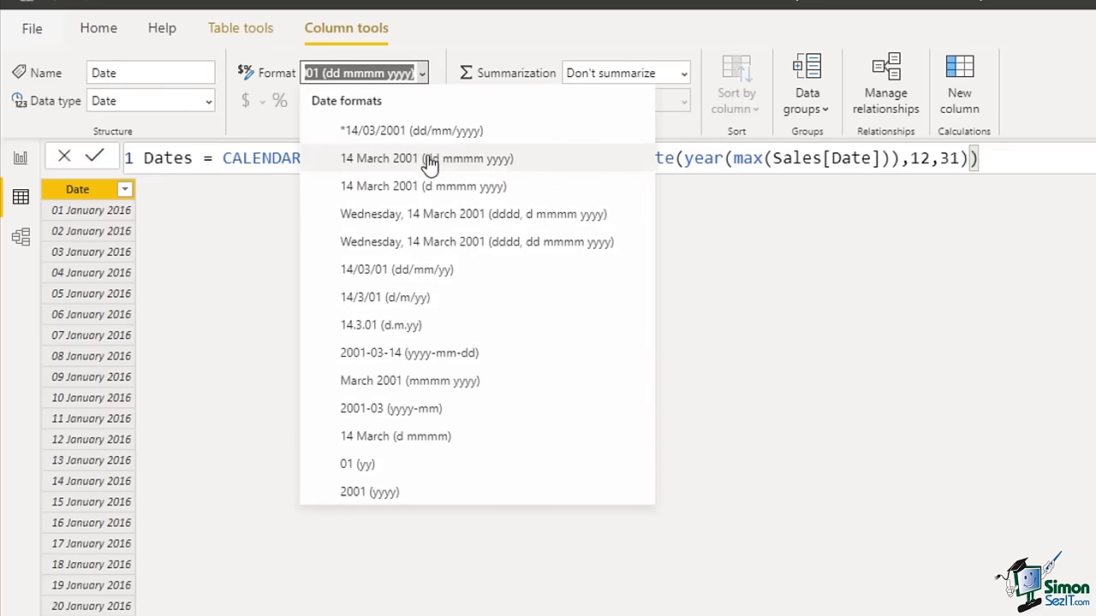
left_click(401, 279)
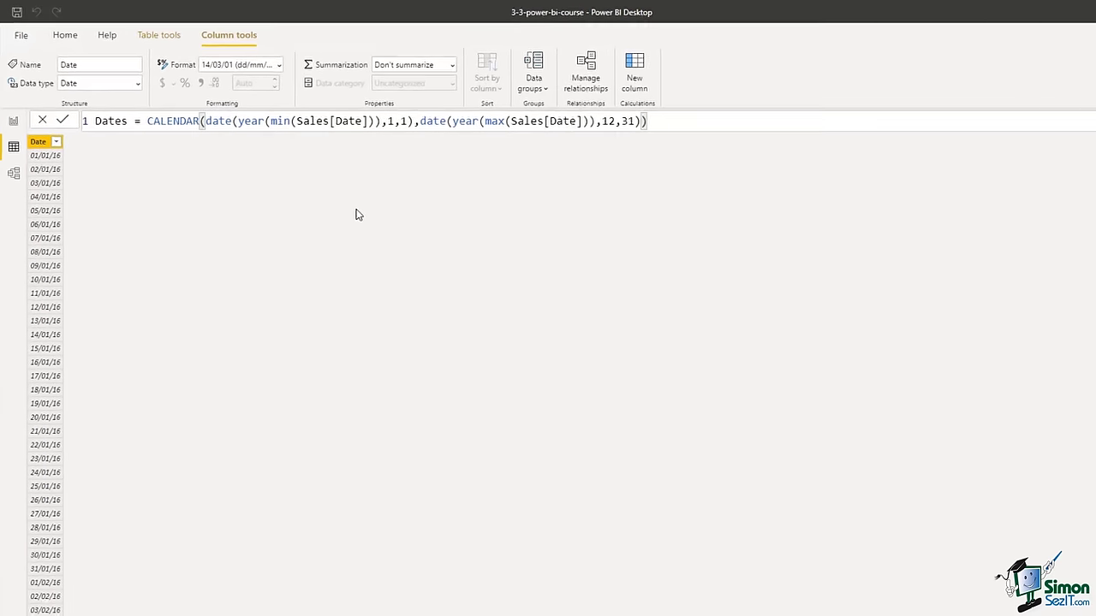
- Add a calculated column to the Dates table with the formula Year = year(Dates[Date])
left_click(90, 49)
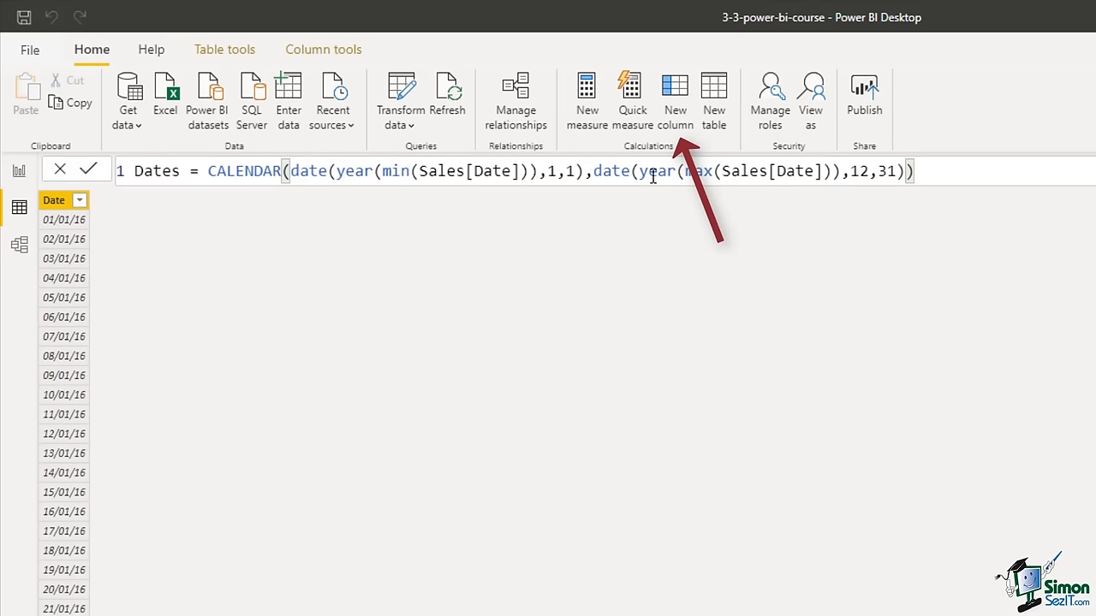
left_click(676, 110)
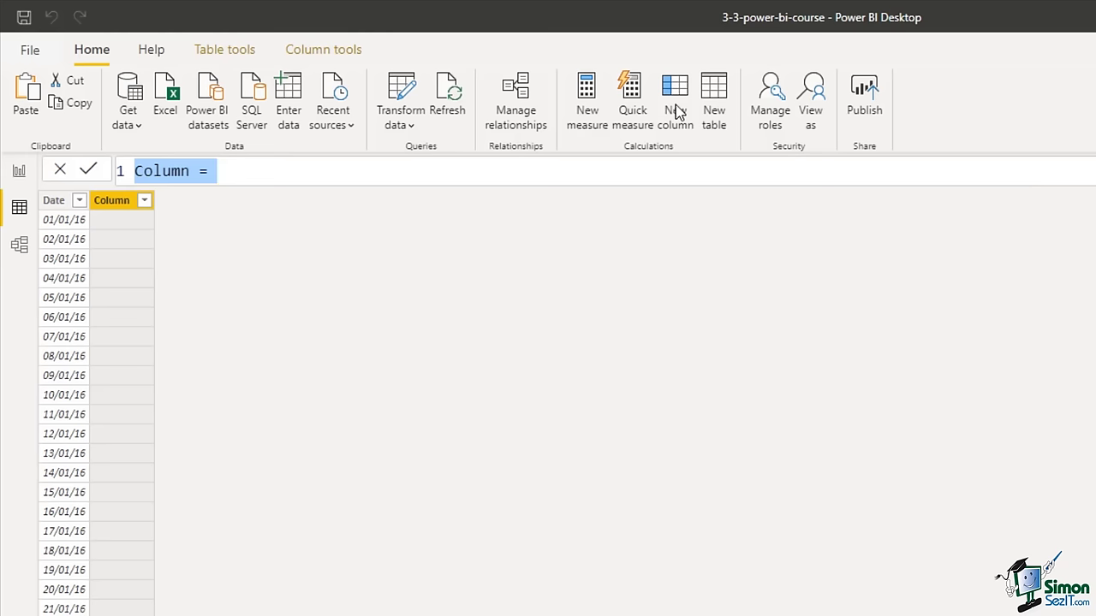
type("Year = ")
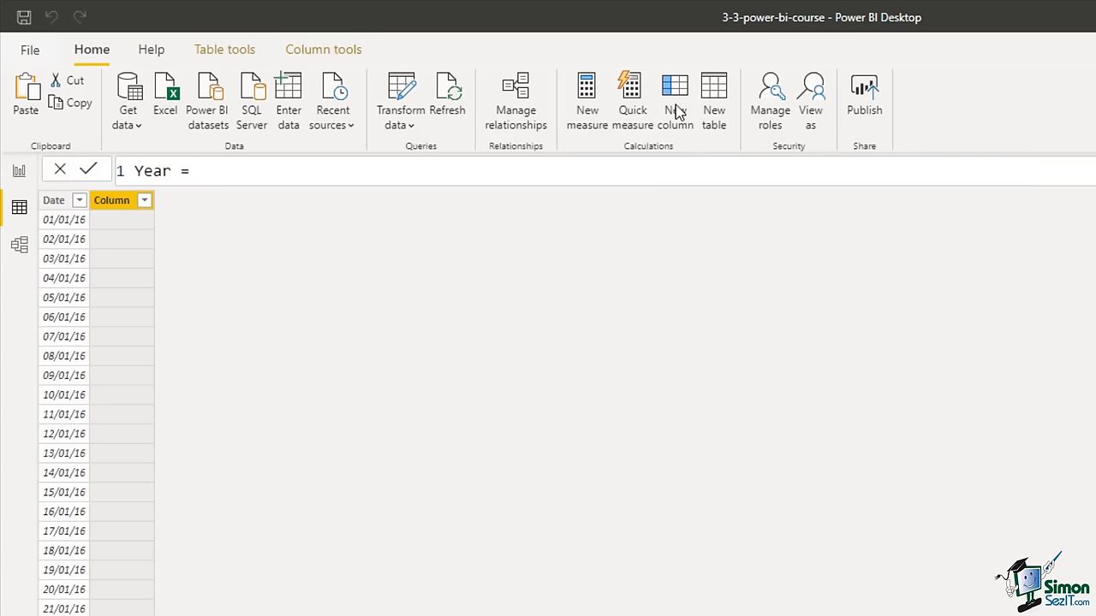
type("yea")
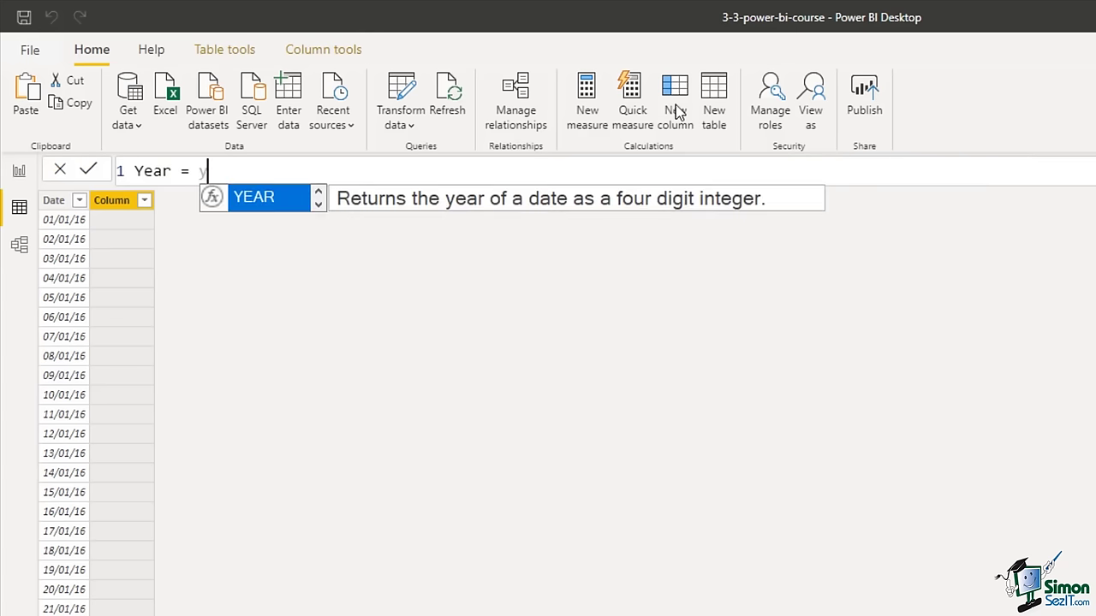
type("r(")
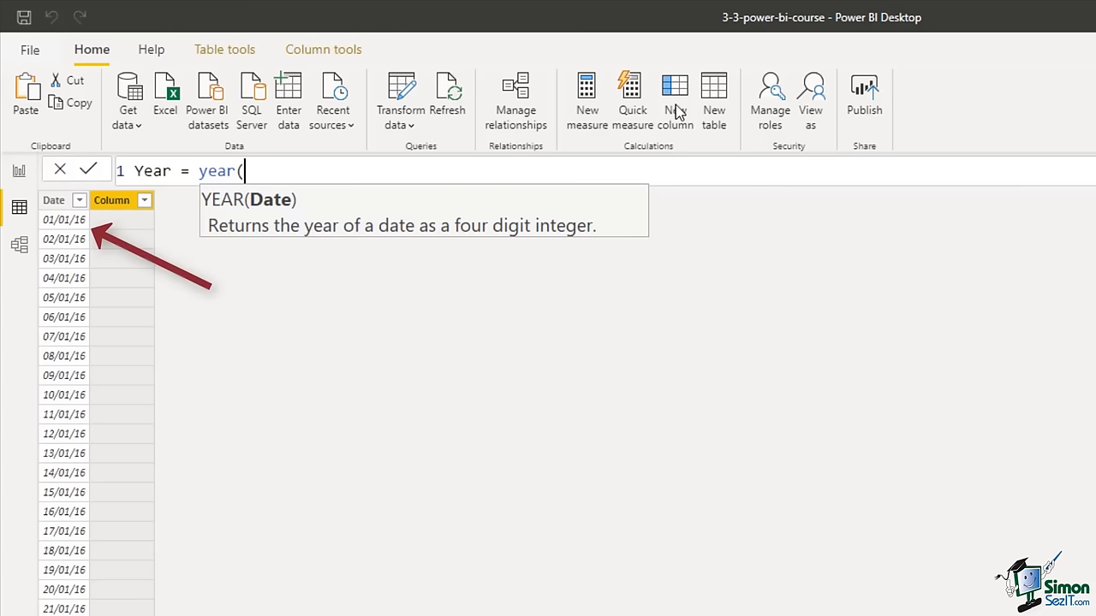
type("da")
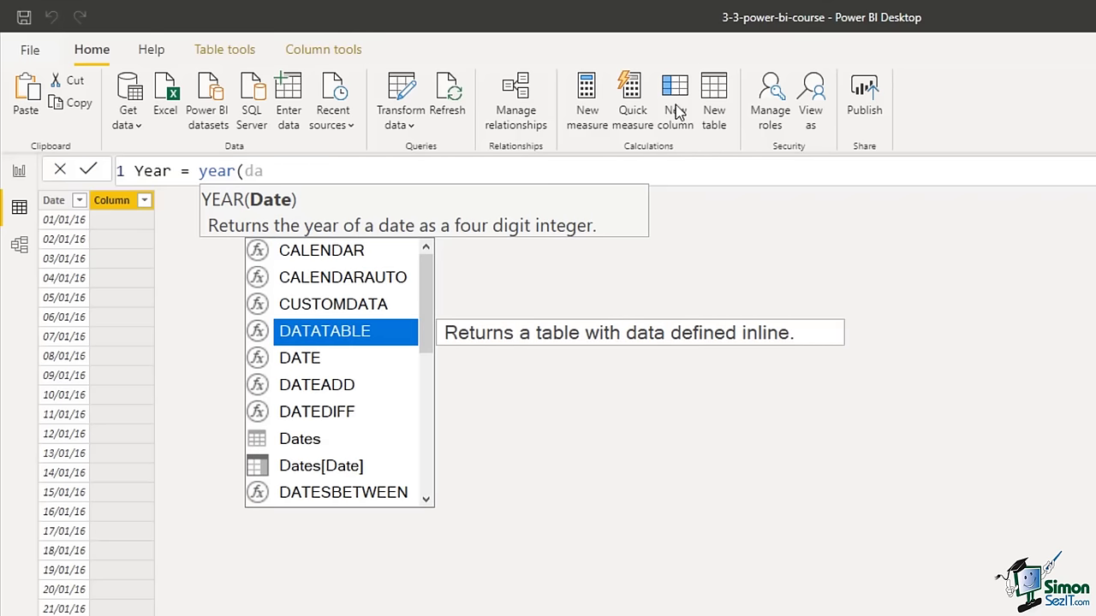
key("Down")
key("Down")
key("Down")
key("Down")
key("Down")
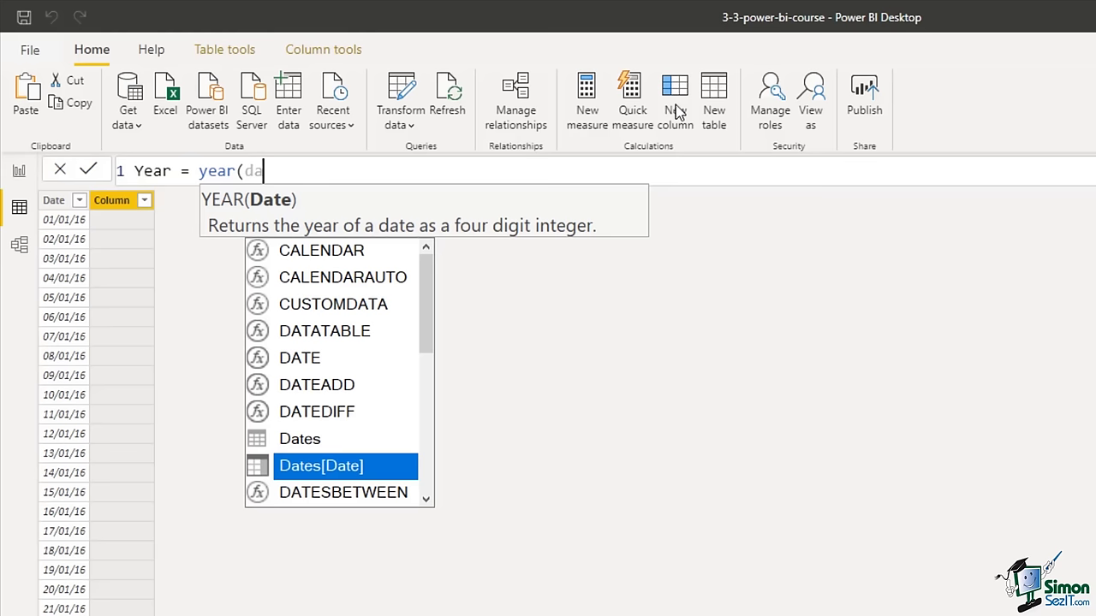
key("Tab")
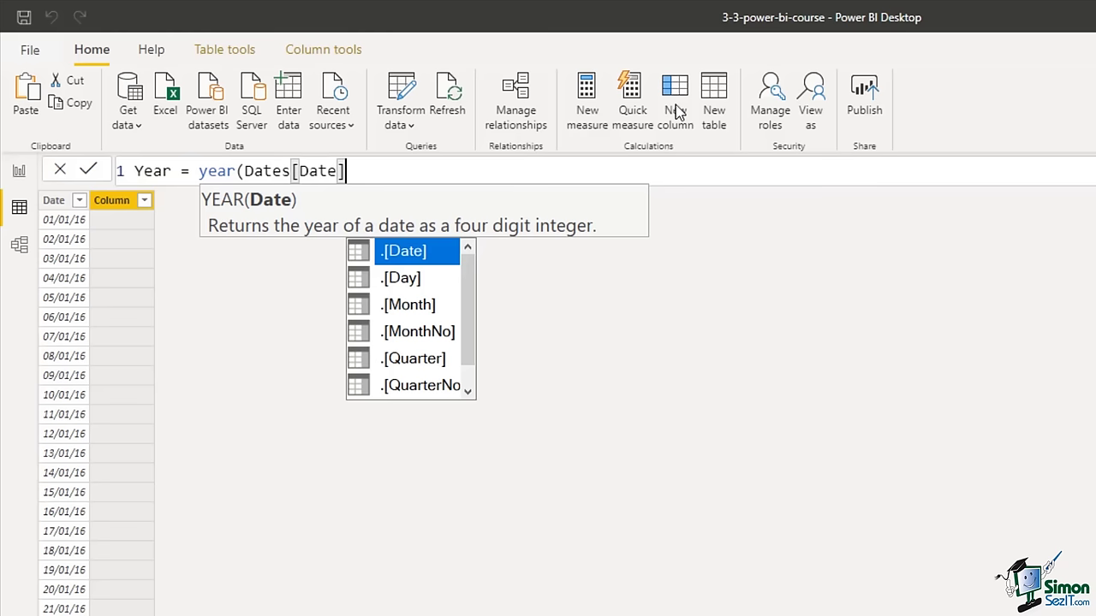
type(")")
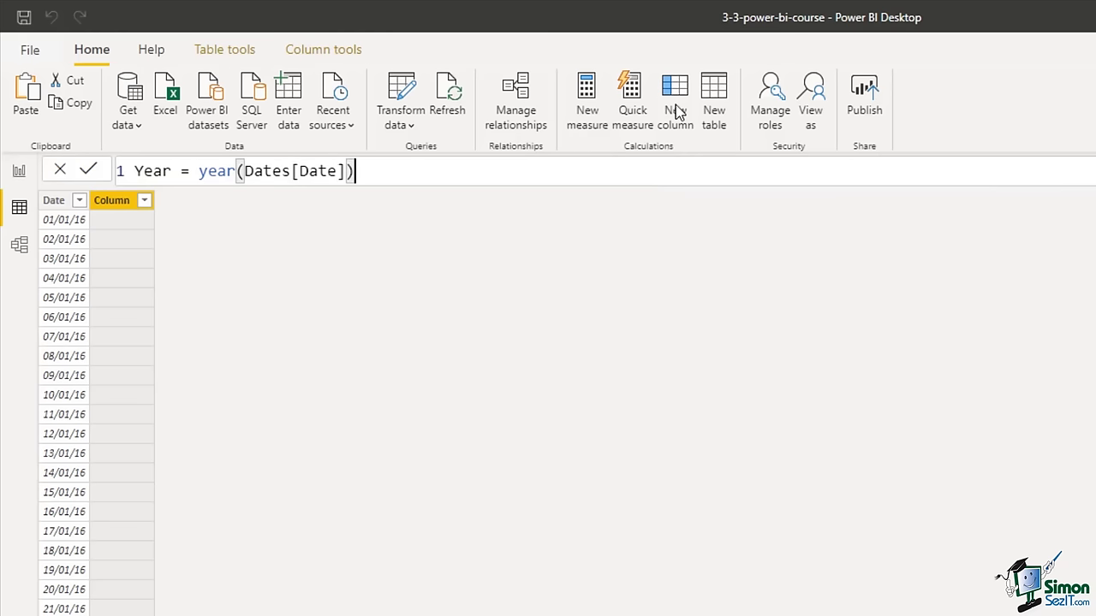
key("Return")
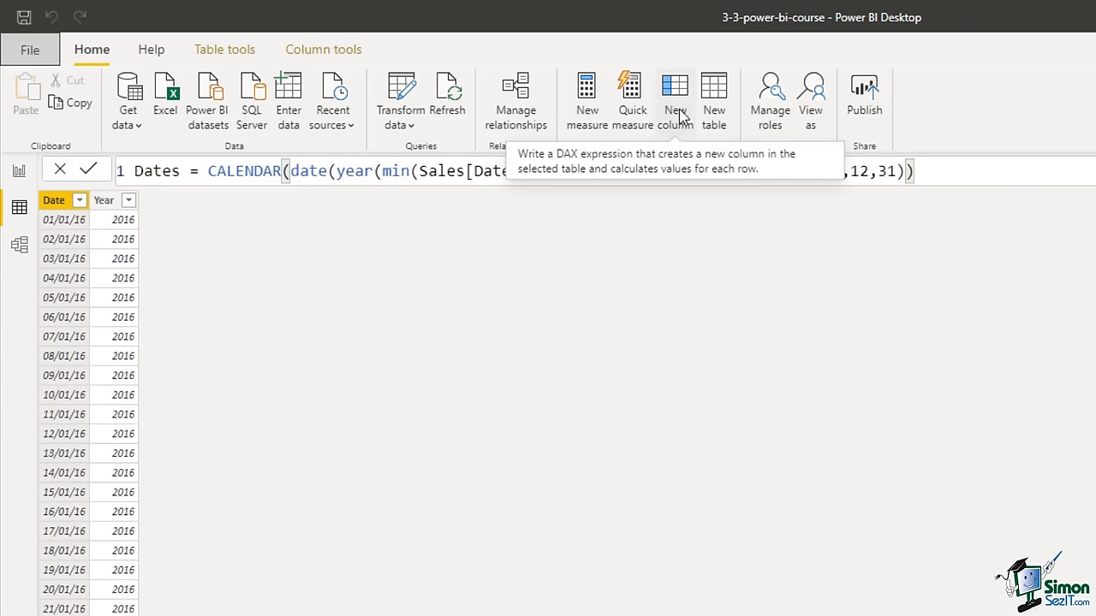
- Add a calculated column to the Dates table with the formula MonthNumber = month(Dates[Date])
left_click(679, 118)
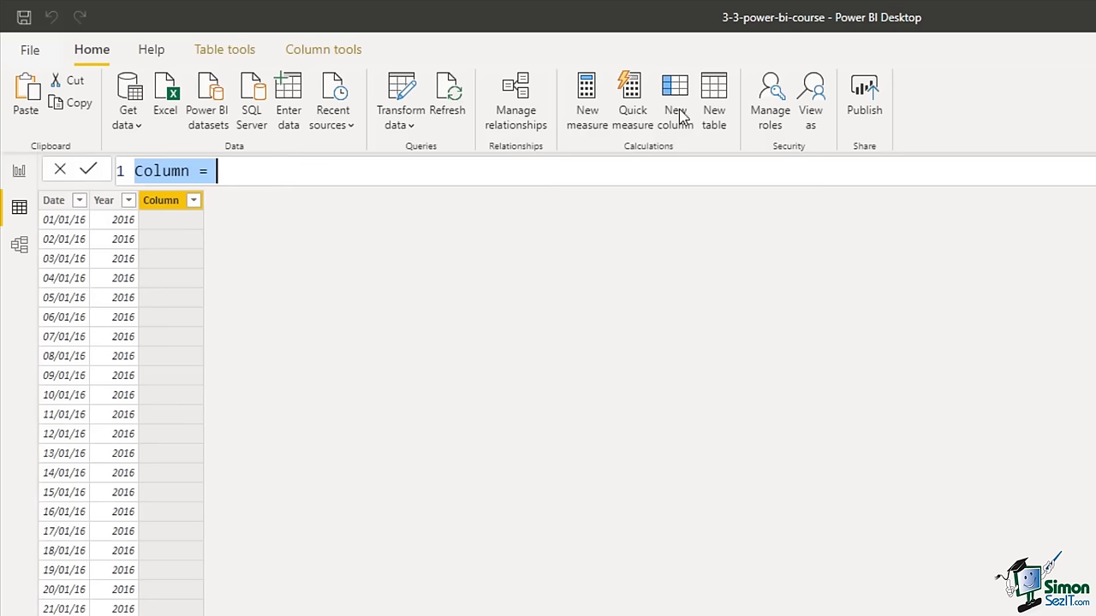
type("MonthNum")
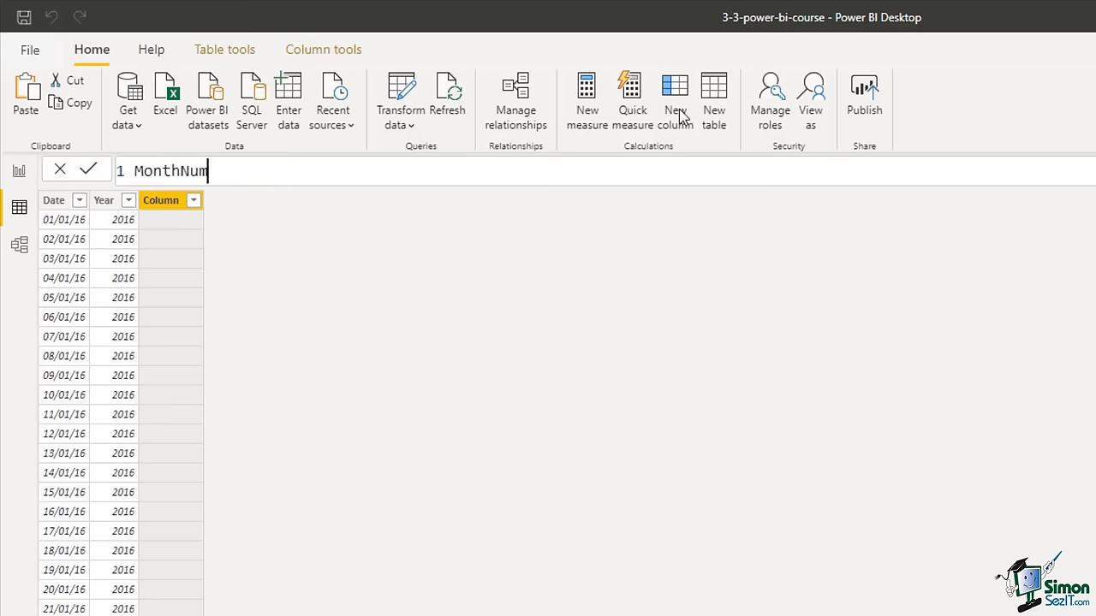
type("ber =")
type("month(")
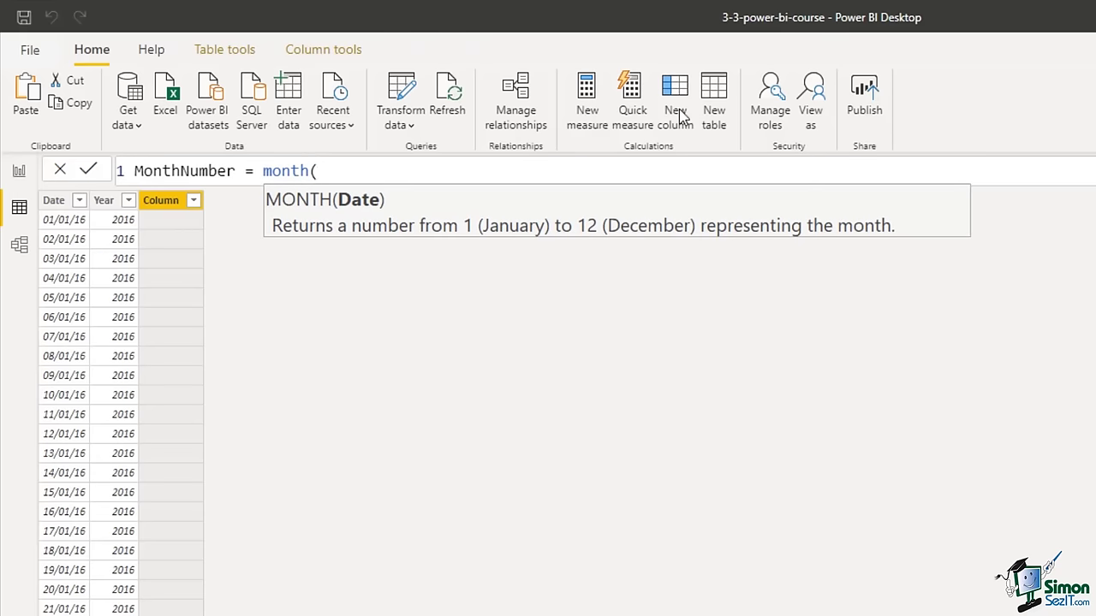
type("da")
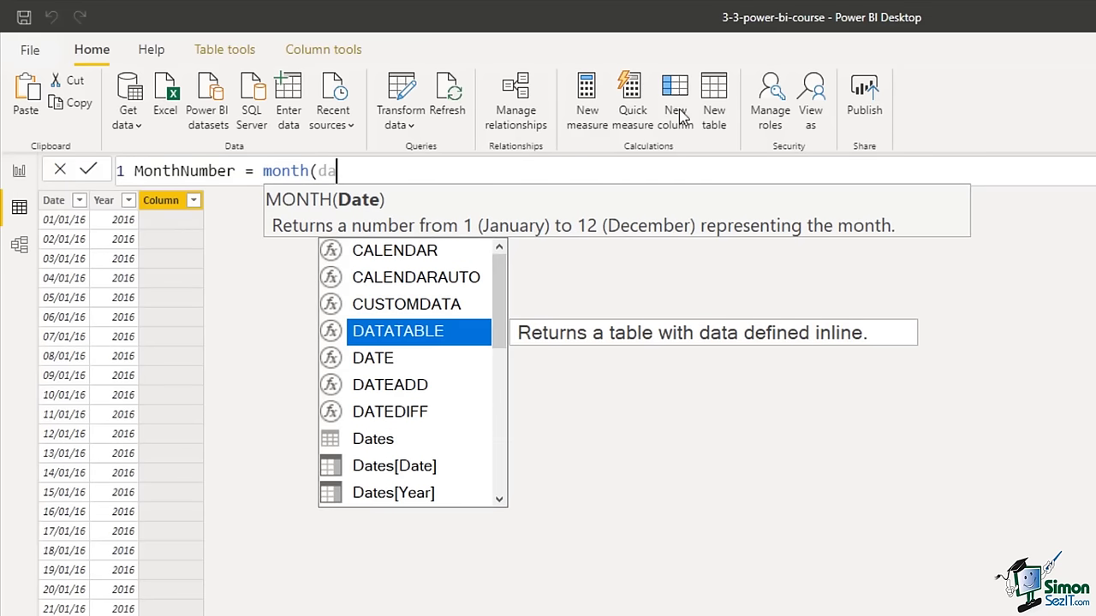
key("Down")
key("Down")
key("Down")
key("Down")
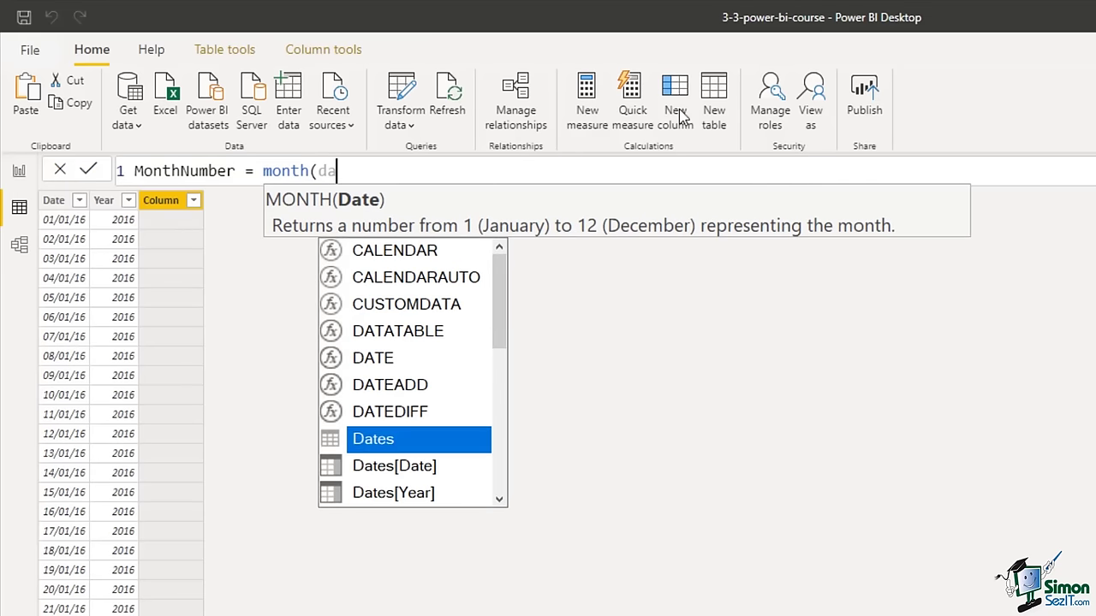
key("Down")
key("Tab")
type(")")
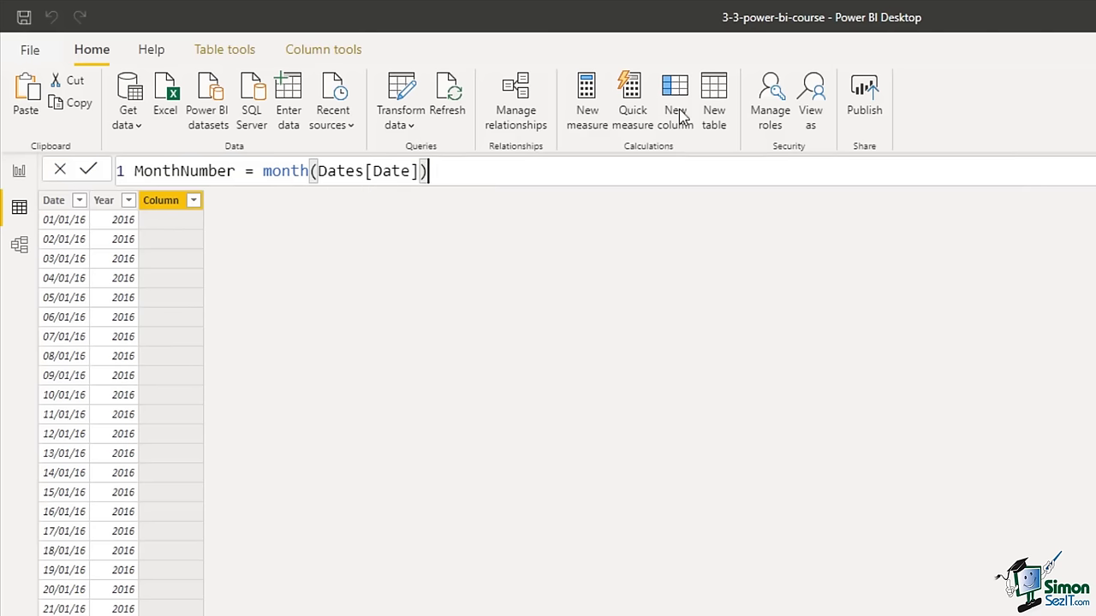
key("Return")
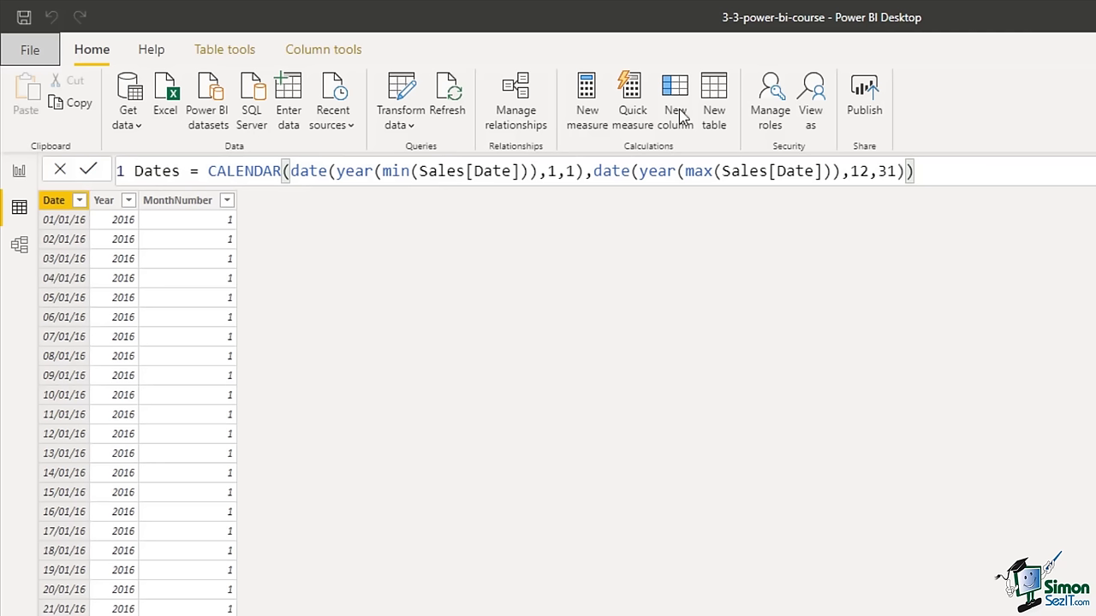
- Add a calculated column for full month names to the Dates table with the formula MonthName = FORMAT(Dates[Date],"MMMM")
left_click(683, 114)
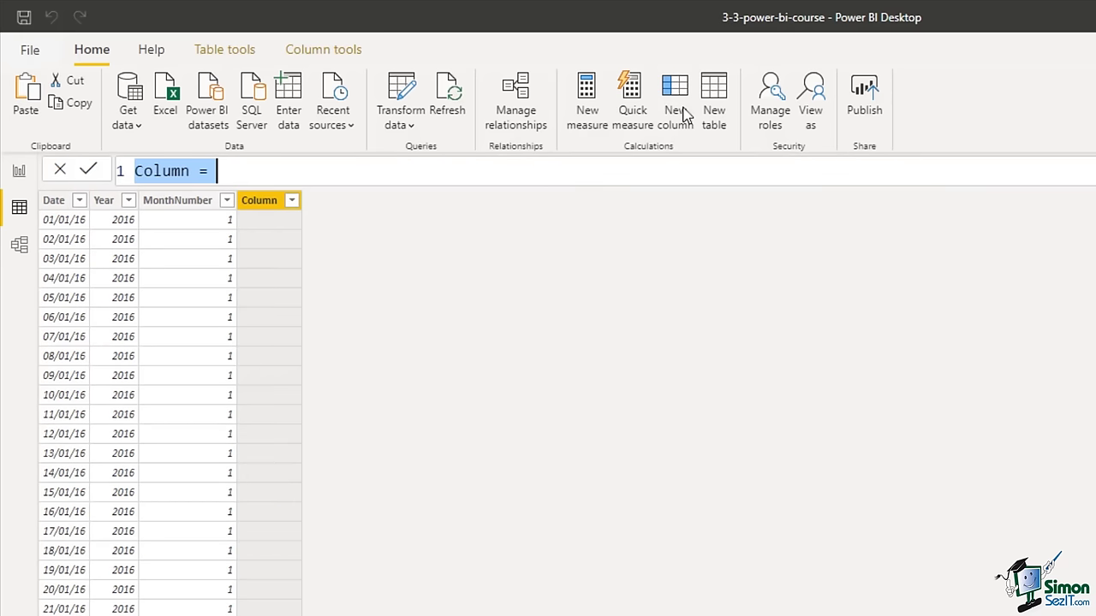
type("Month")
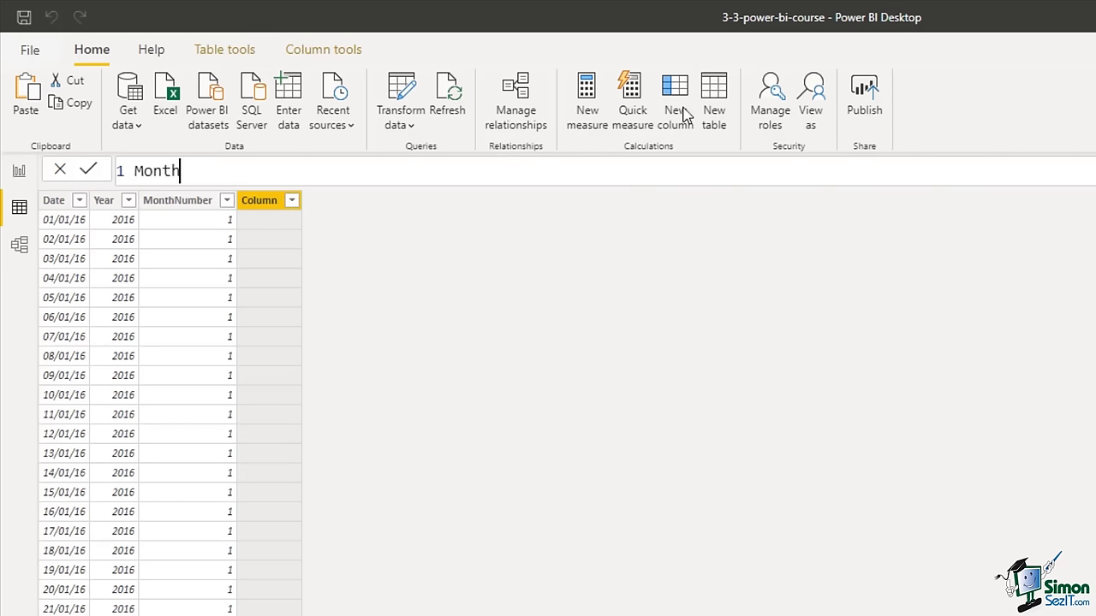
type("Name = fo")
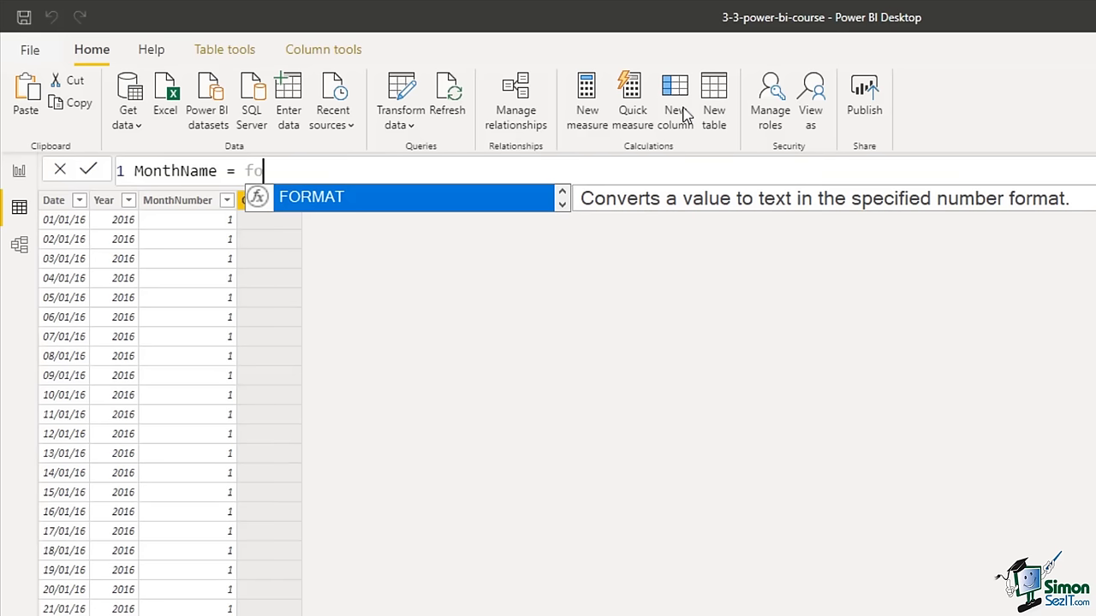
key("Tab")
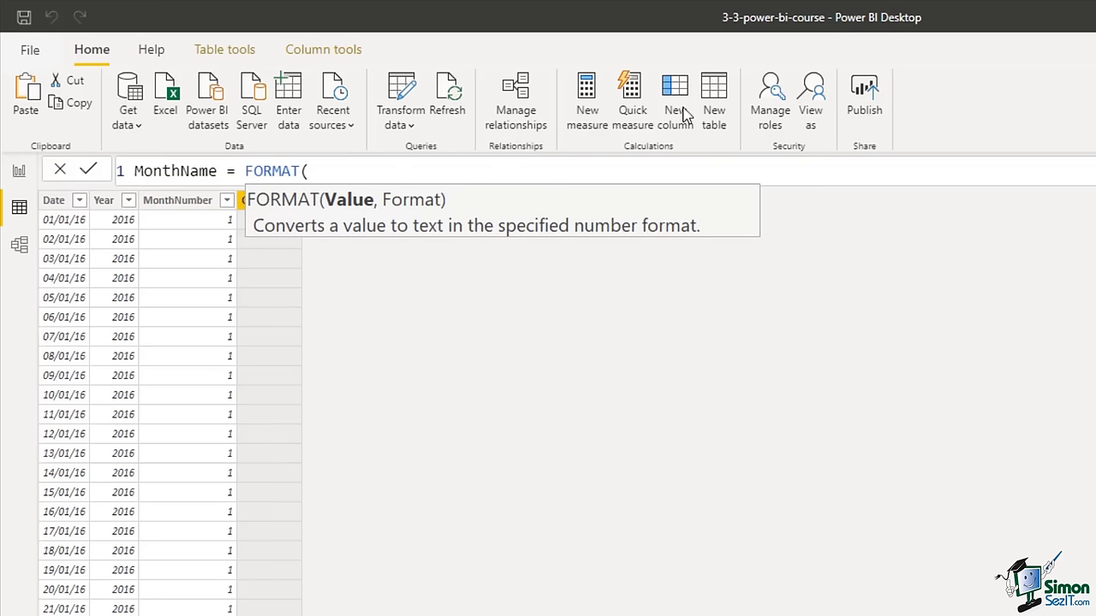
type("dat")
key("Down")
key("Down")
key("Down")
key("Down")
key("Down")
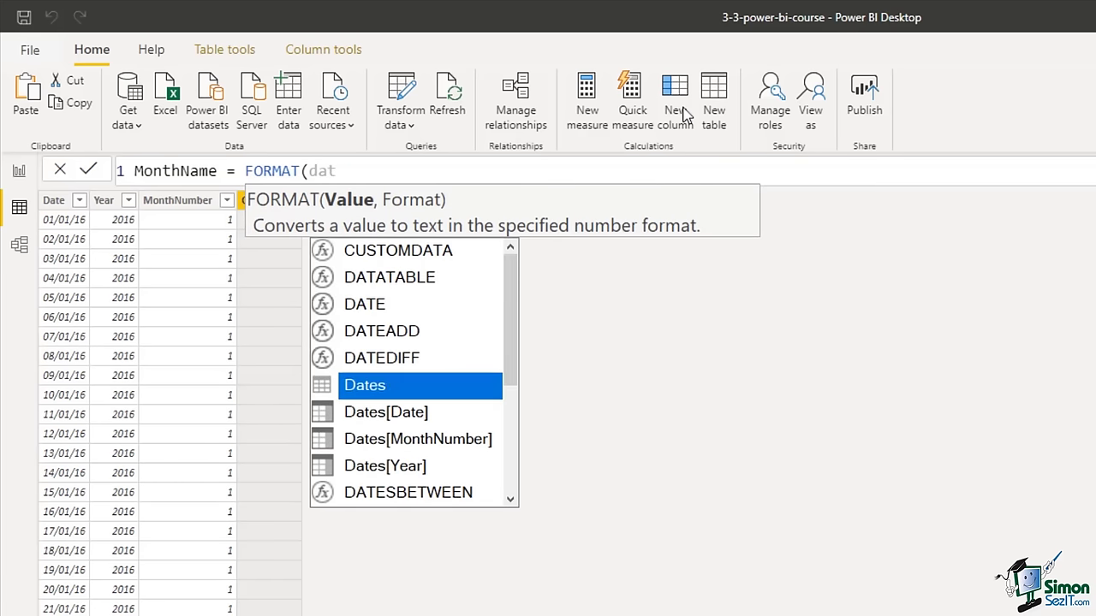
key("Tab")
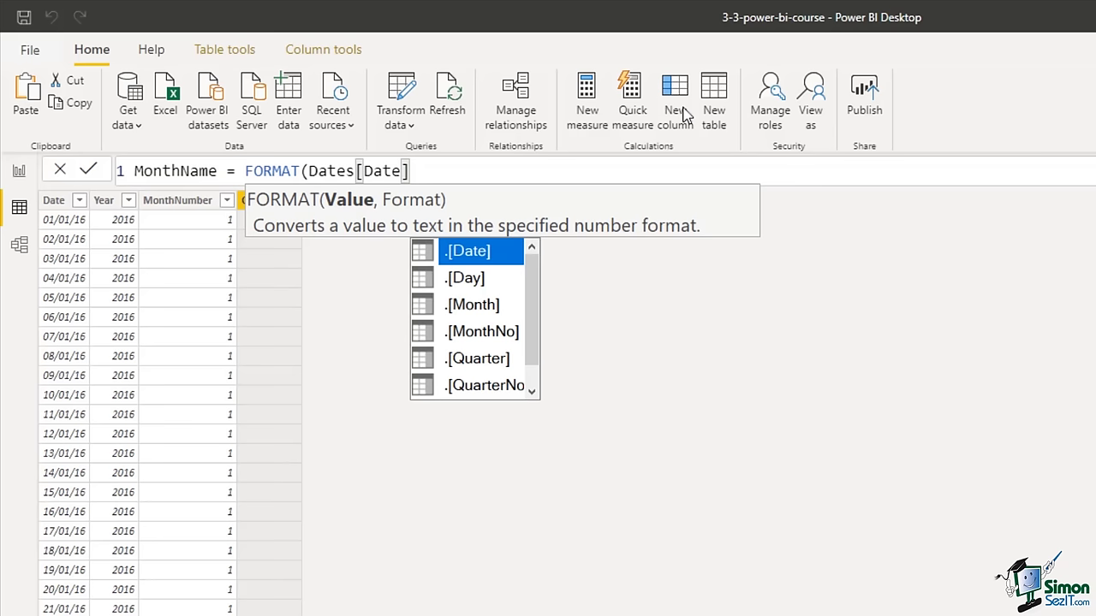
type(",")
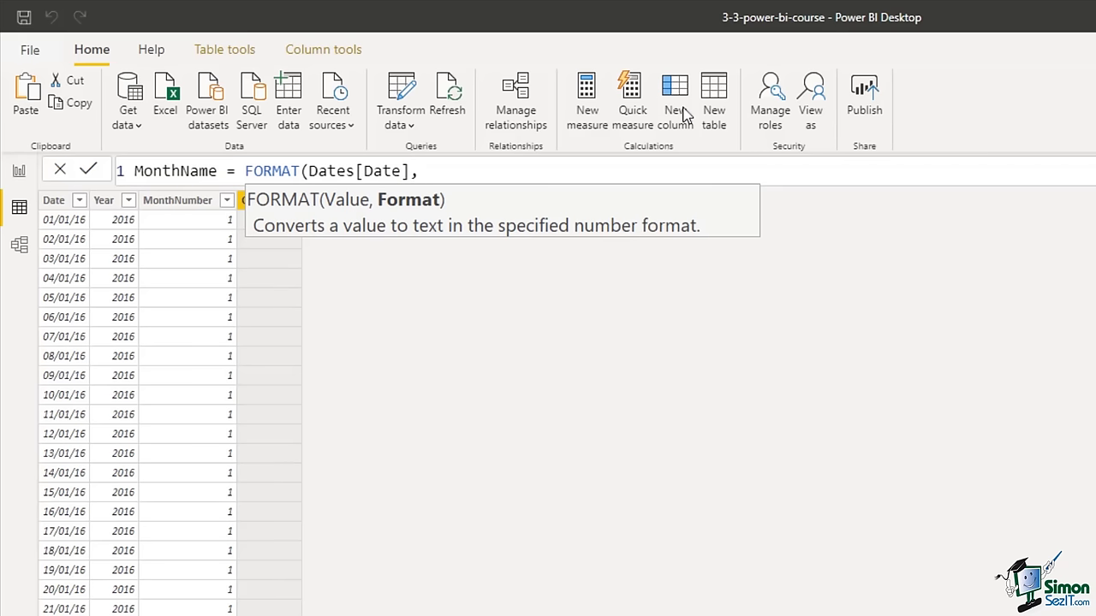
type("\"MMM")
type("M\")")
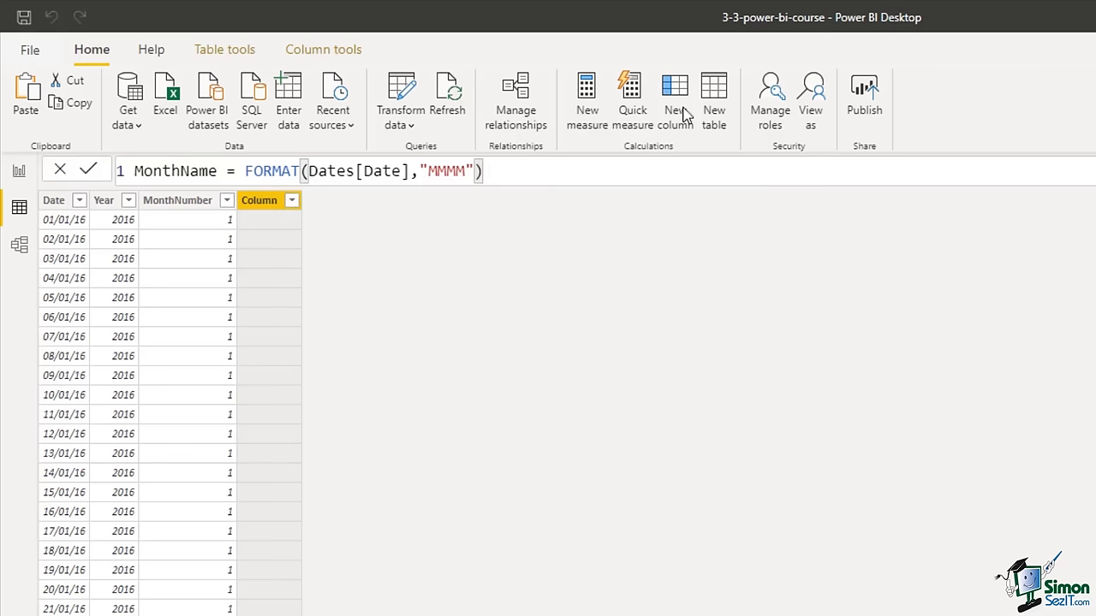
key("Return")
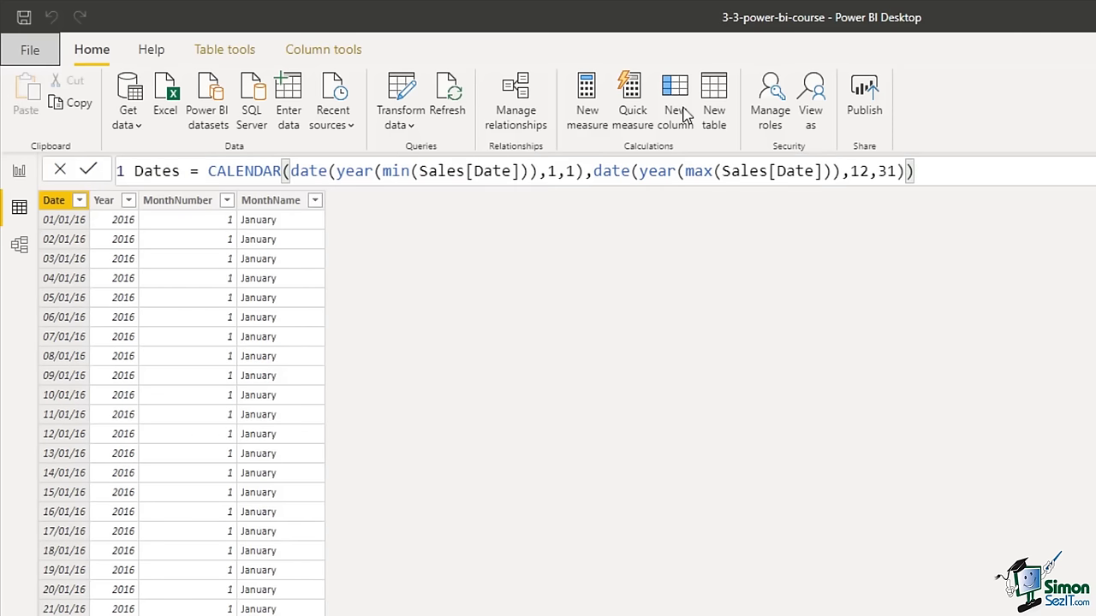
- Change the MonthName column's format string to "MMM" for abbreviated month names
left_click(276, 209)
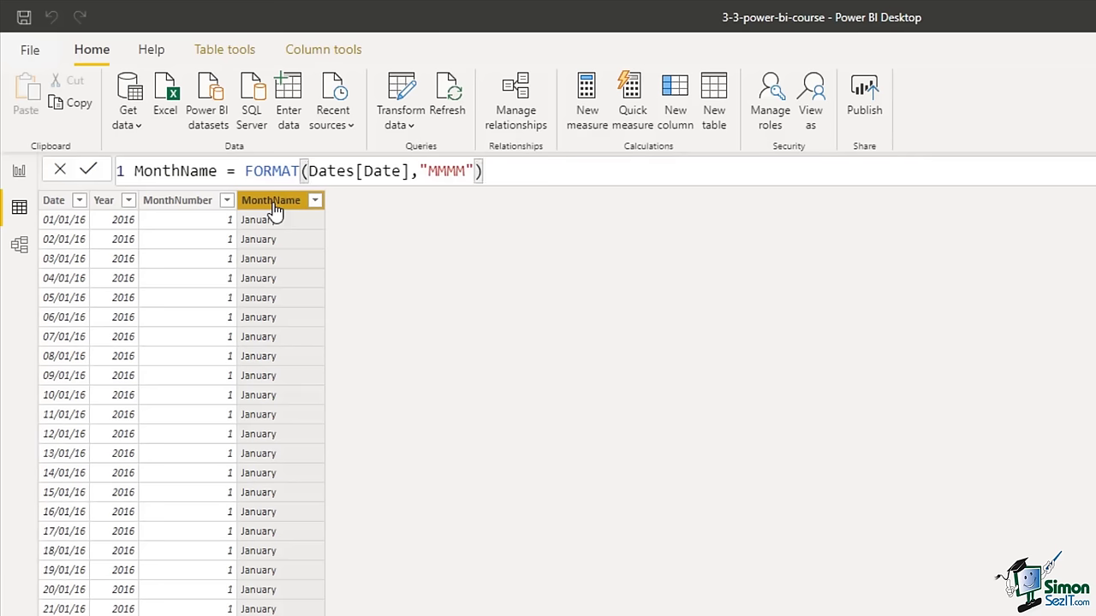
double_click(455, 171)
type("MMM")
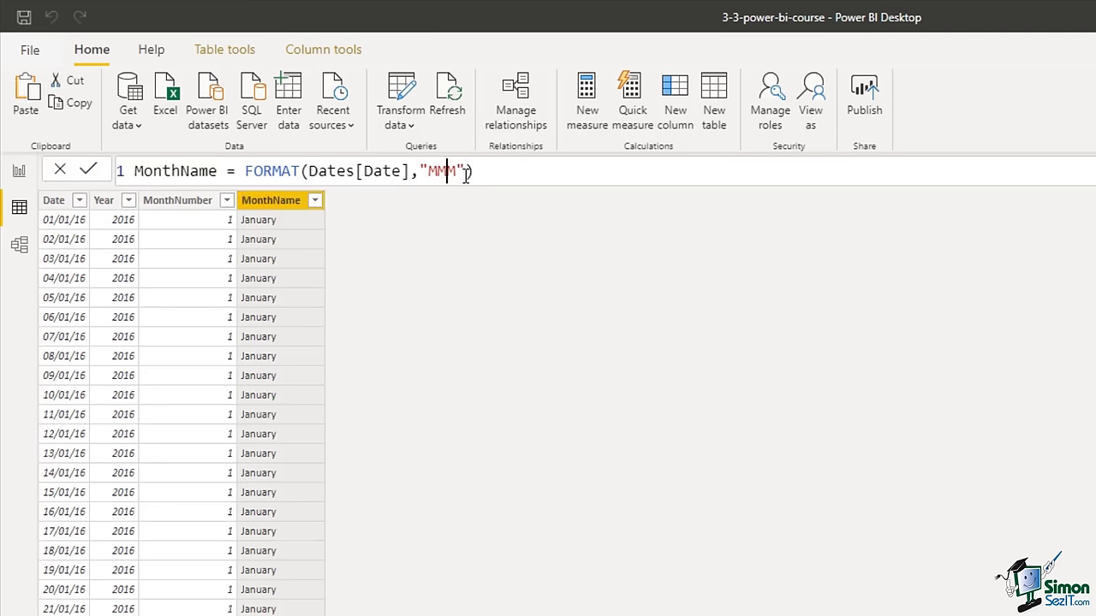
key("Return")
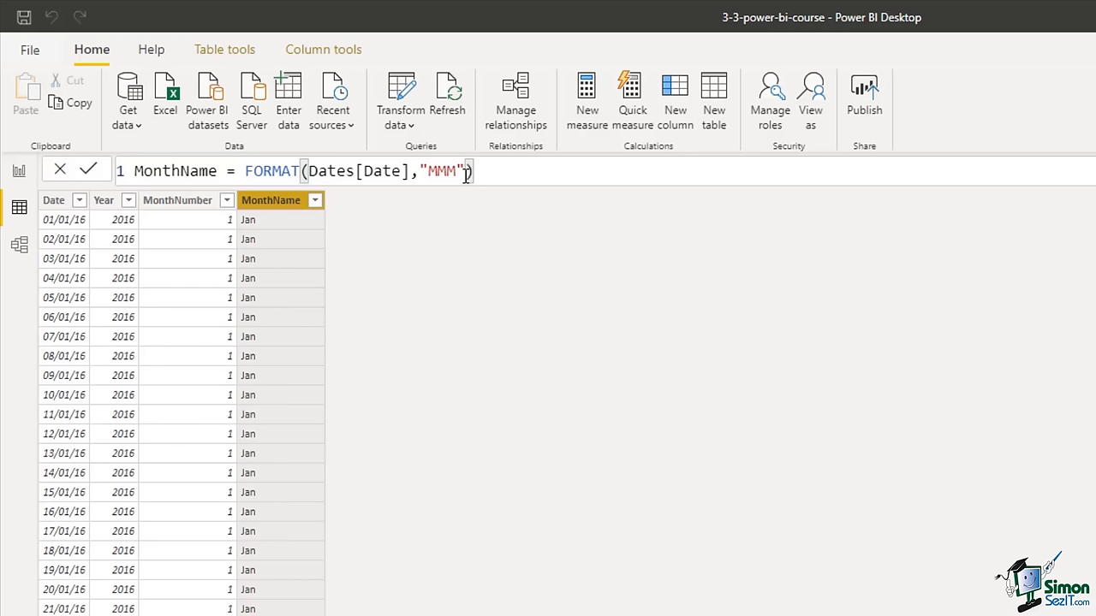
- Add a calculated column to the Dates table with the formula Day = day(Dates[Date])
left_click(689, 118)
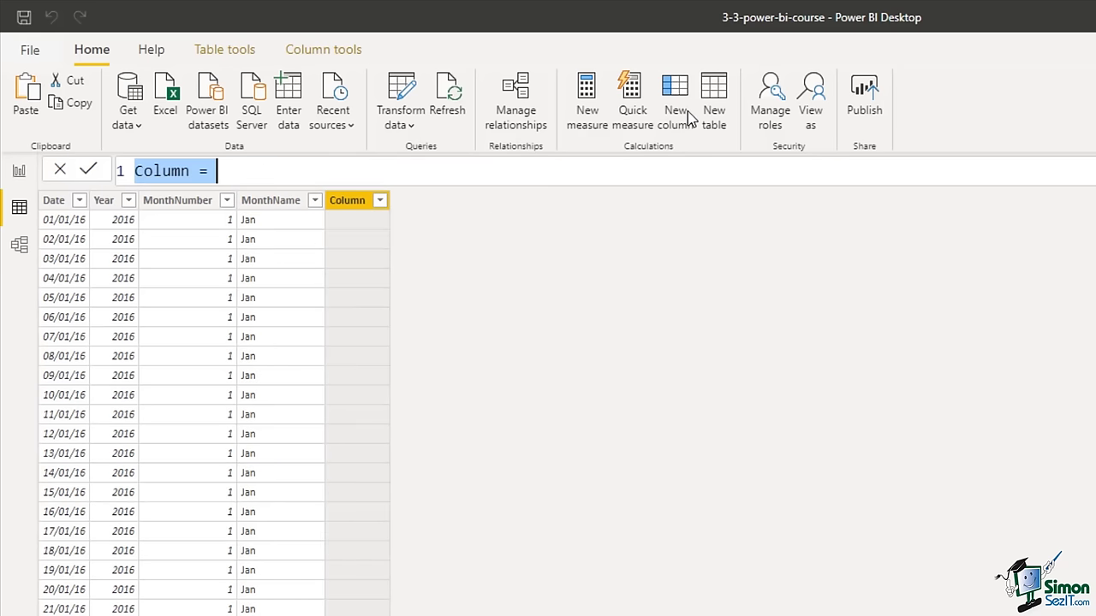
type("Day ")
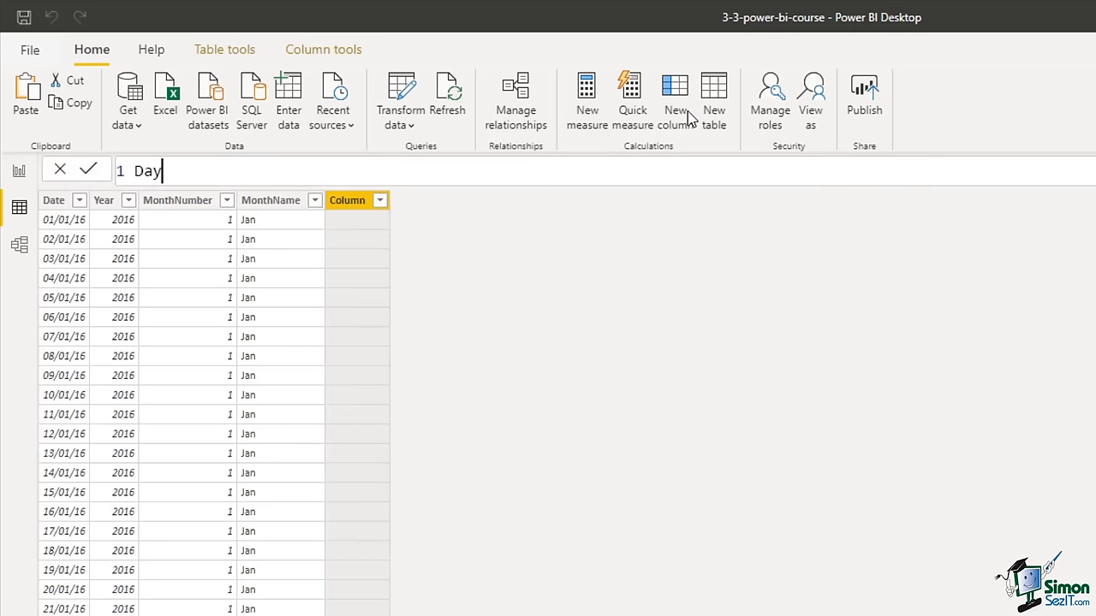
type("= day")
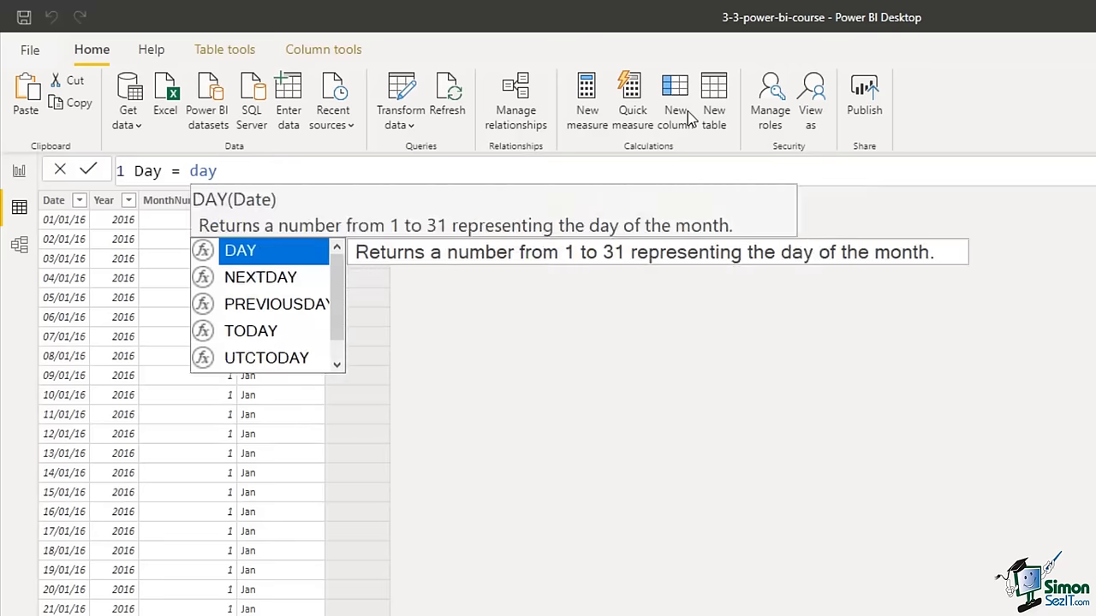
type("(s")
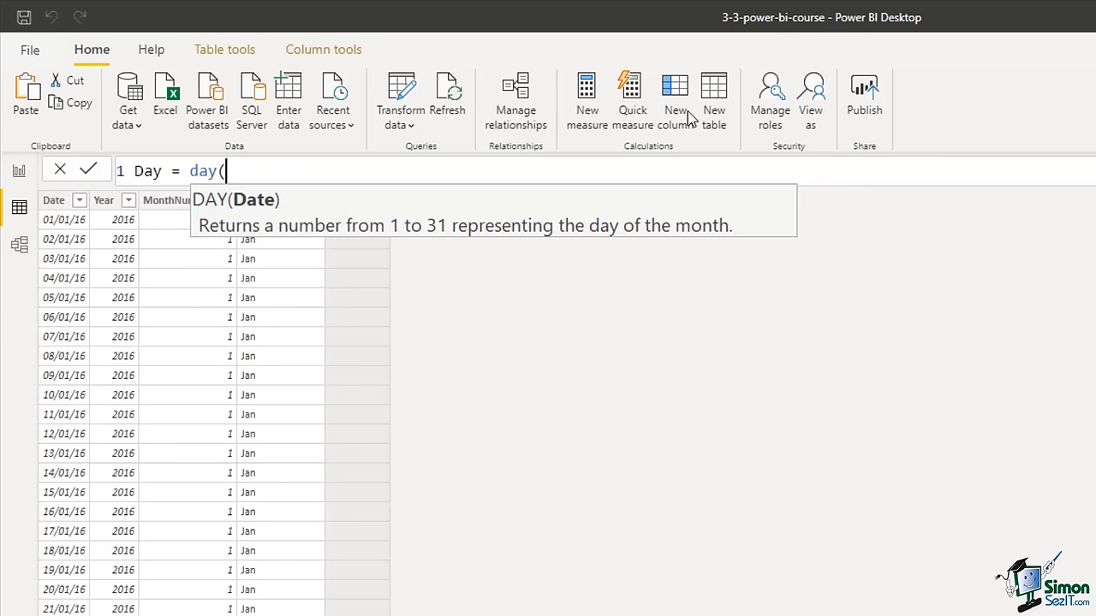
key("BackSpace")
type("dat")
key("Down")
key("Down")
key("Down")
key("Down")
key("Down")
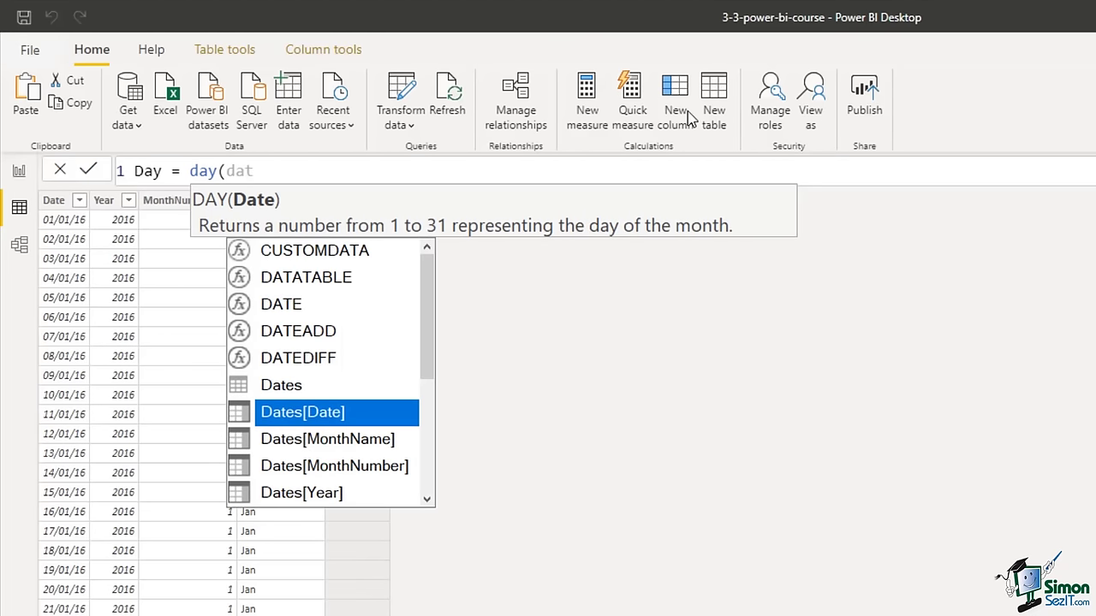
key("Tab")
type(")")
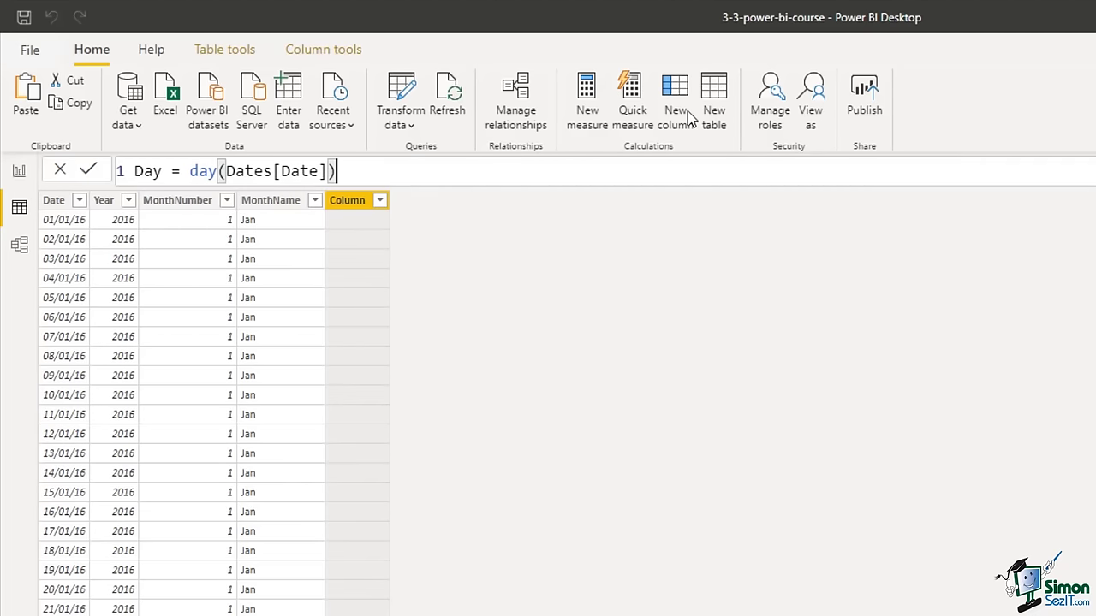
key("Return")
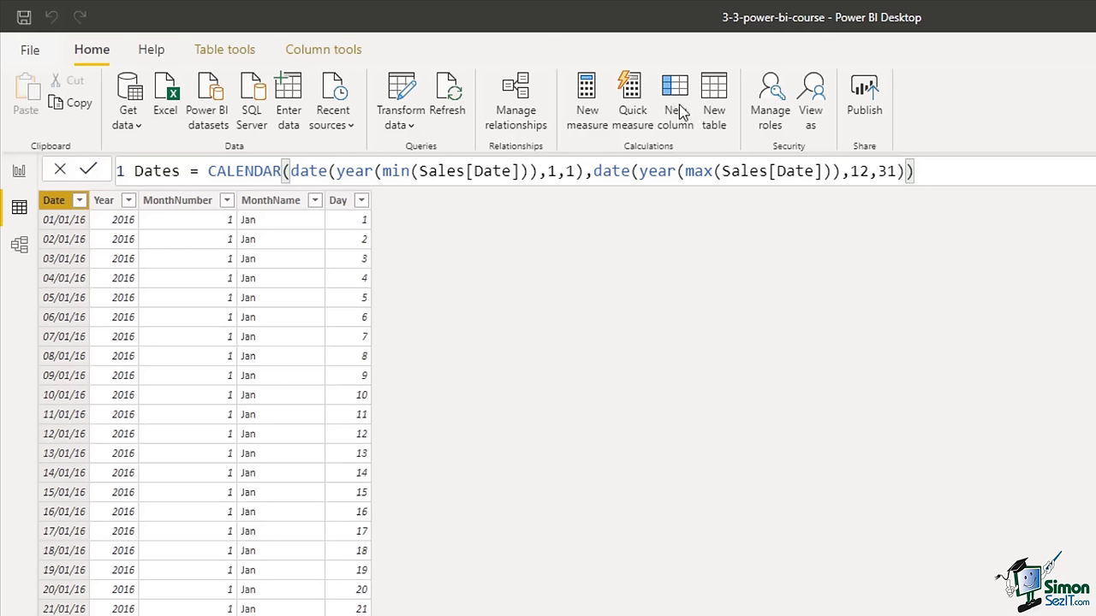
- Add a calculated column numbering weekdays from Monday as 1 to the Dates table with the formula WeekdayNumber = WEEKDAY(Dates[Date],2)
left_click(676, 112)
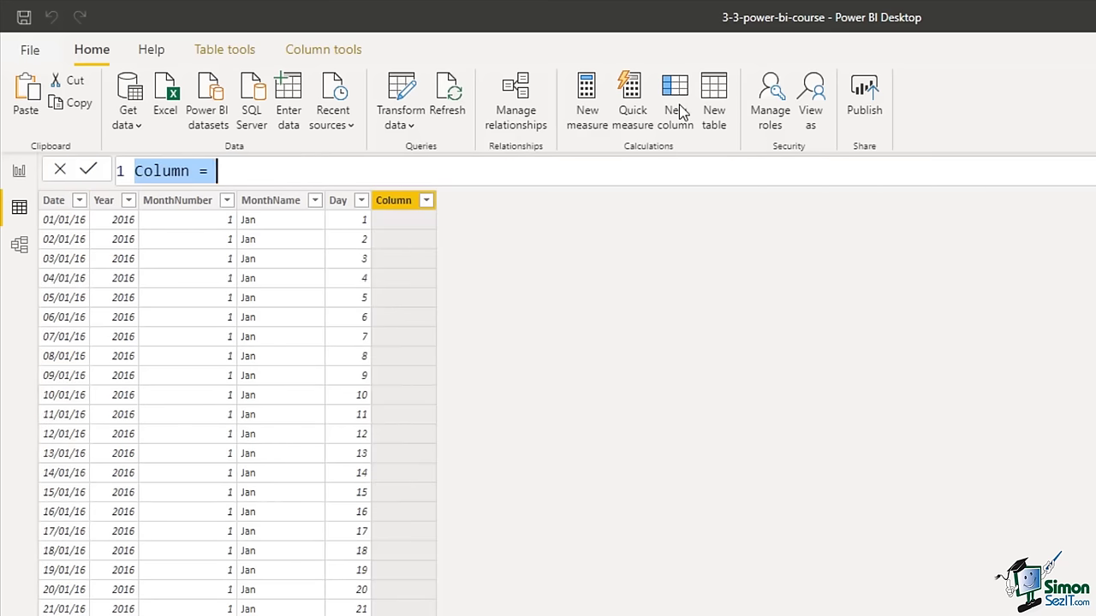
type("Weekday")
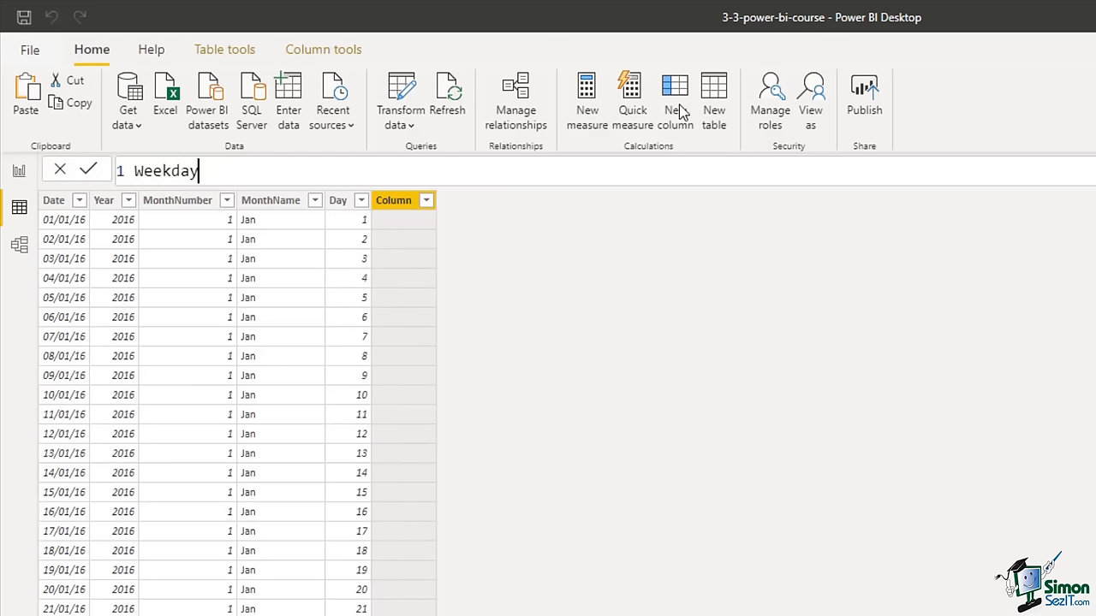
type("Number = wee")
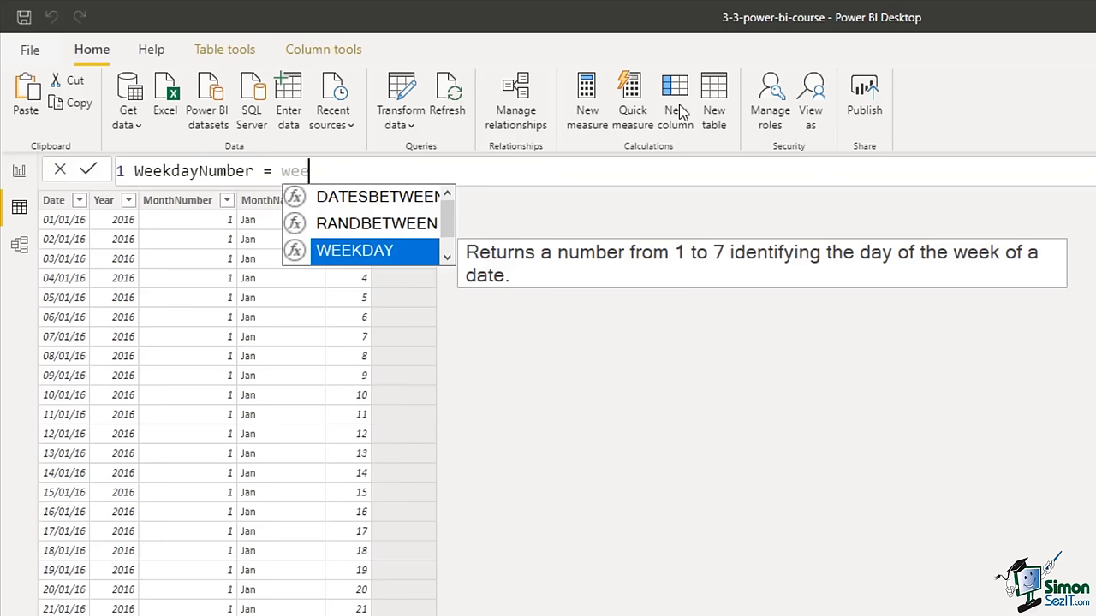
key("Tab")
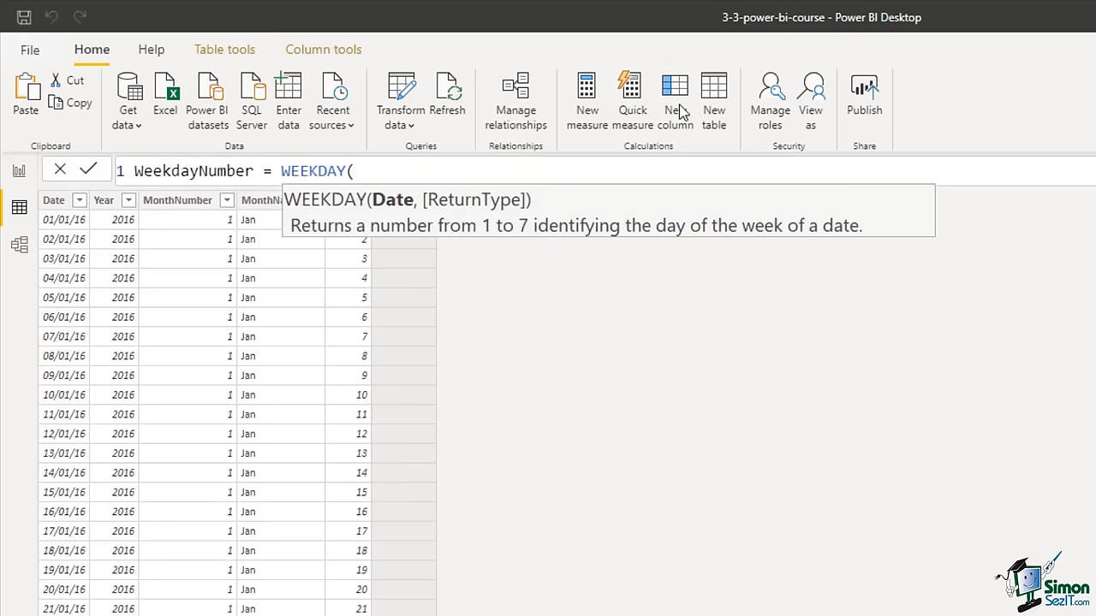
type("da")
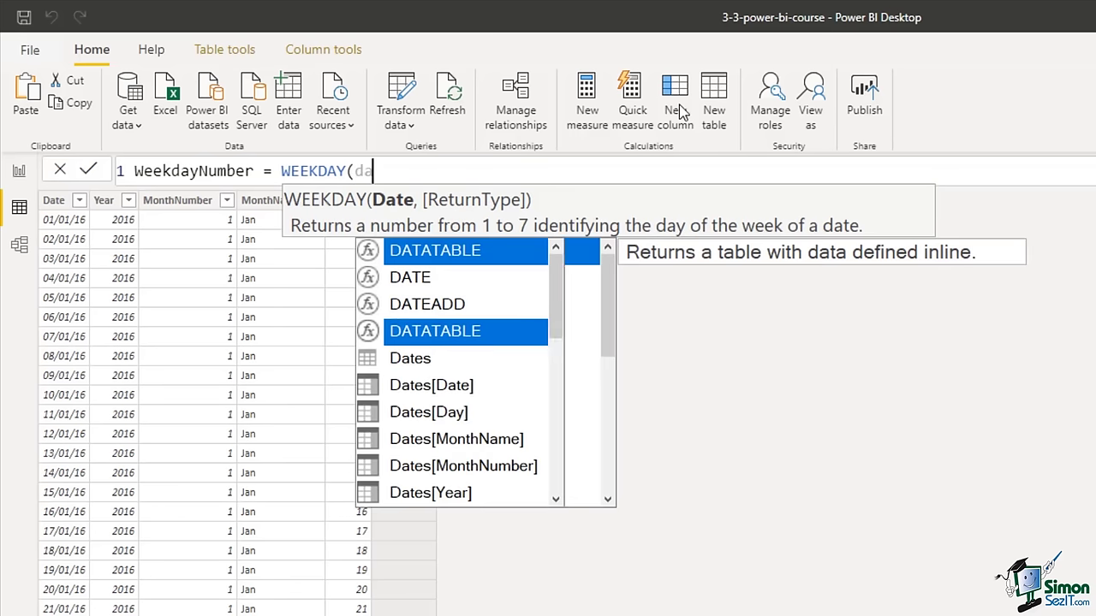
key("Down")
key("Down")
key("Down")
key("Down")
key("Down")
key("Tab")
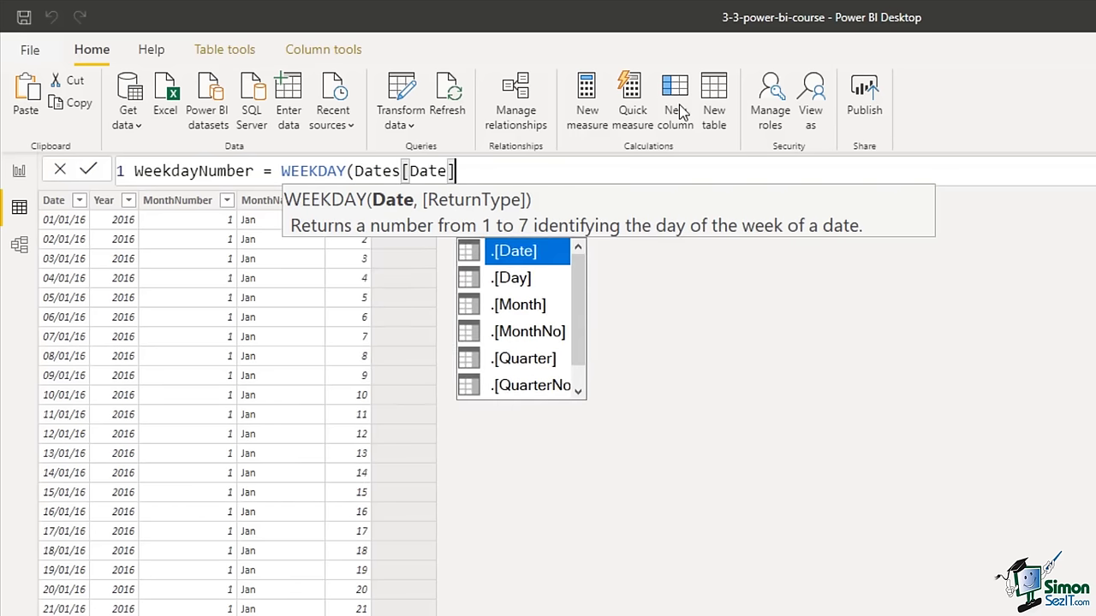
type(",")
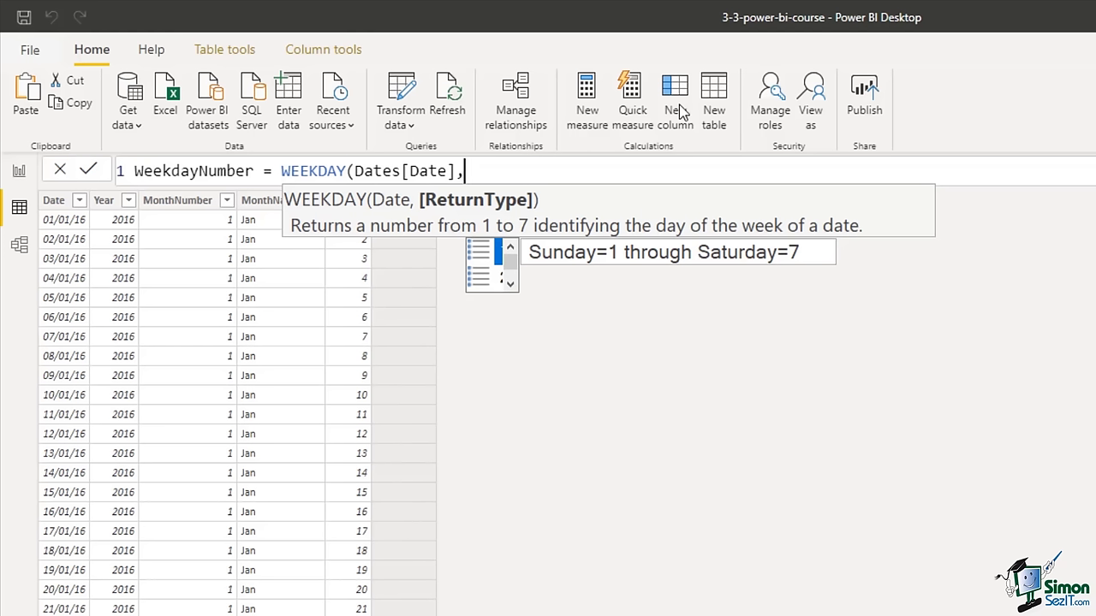
key("Down")
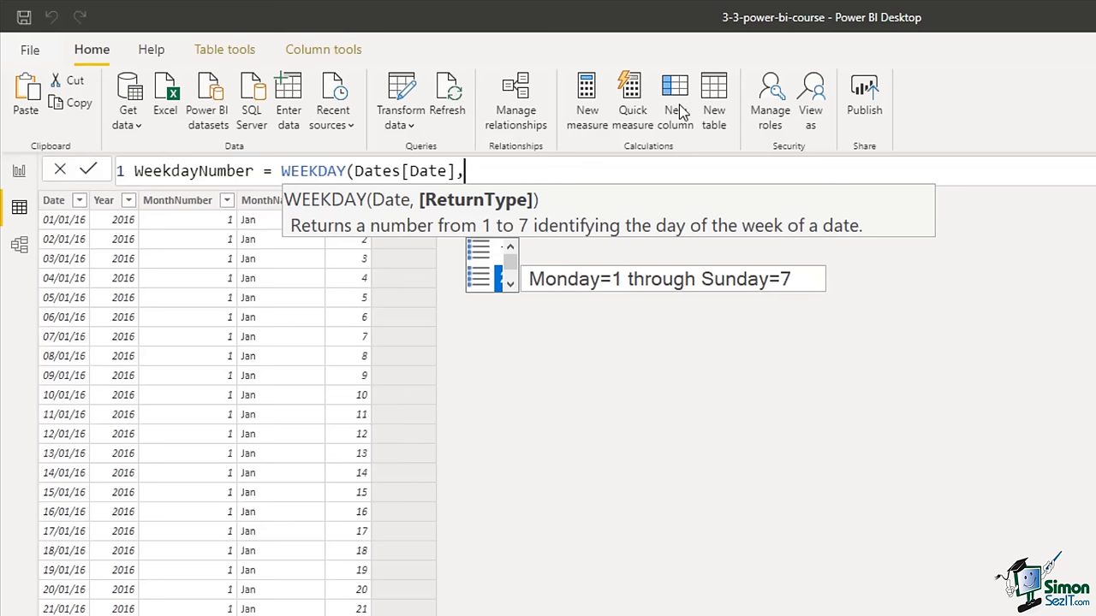
type("2")
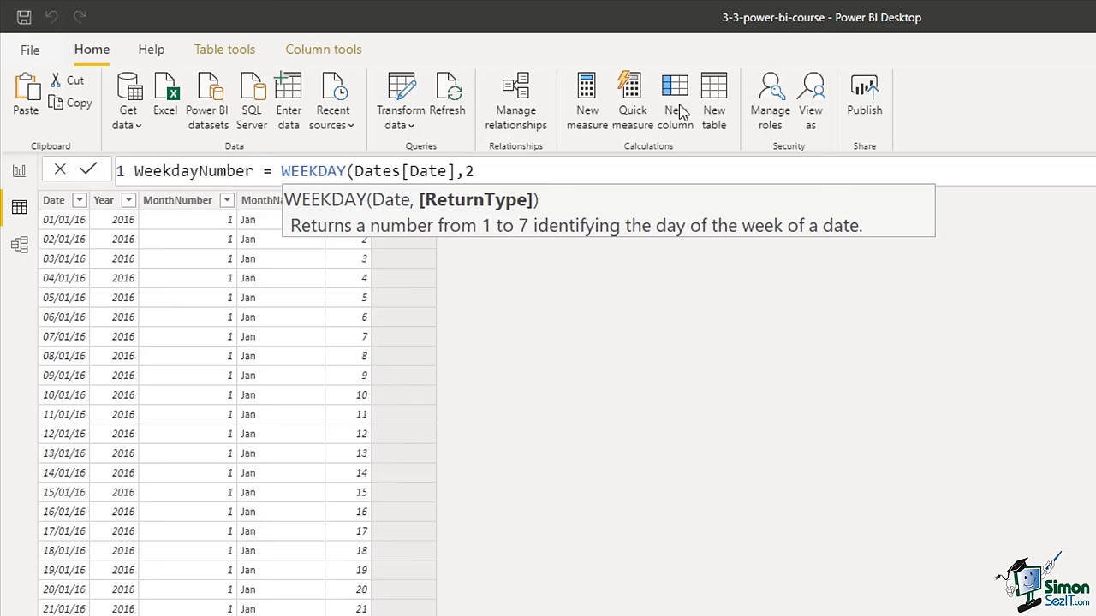
type(")")
key("Return")
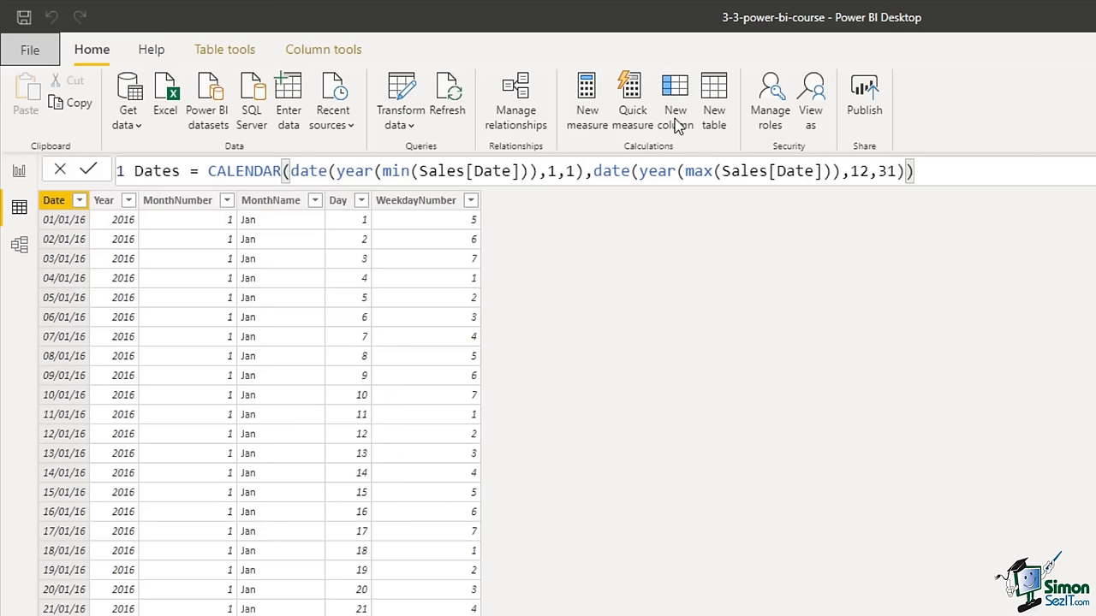
- Add a calculated column for abbreviated weekday names to the Dates table with the formula WeekdayName = FORMAT(Dates[Date],"DDD")
left_click(677, 126)
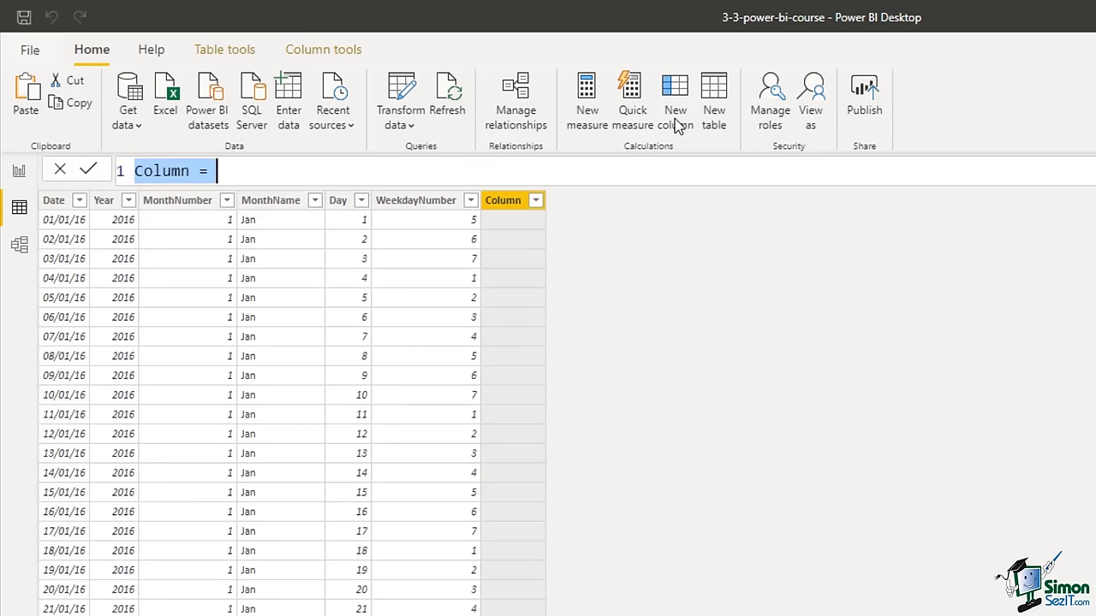
type("W")
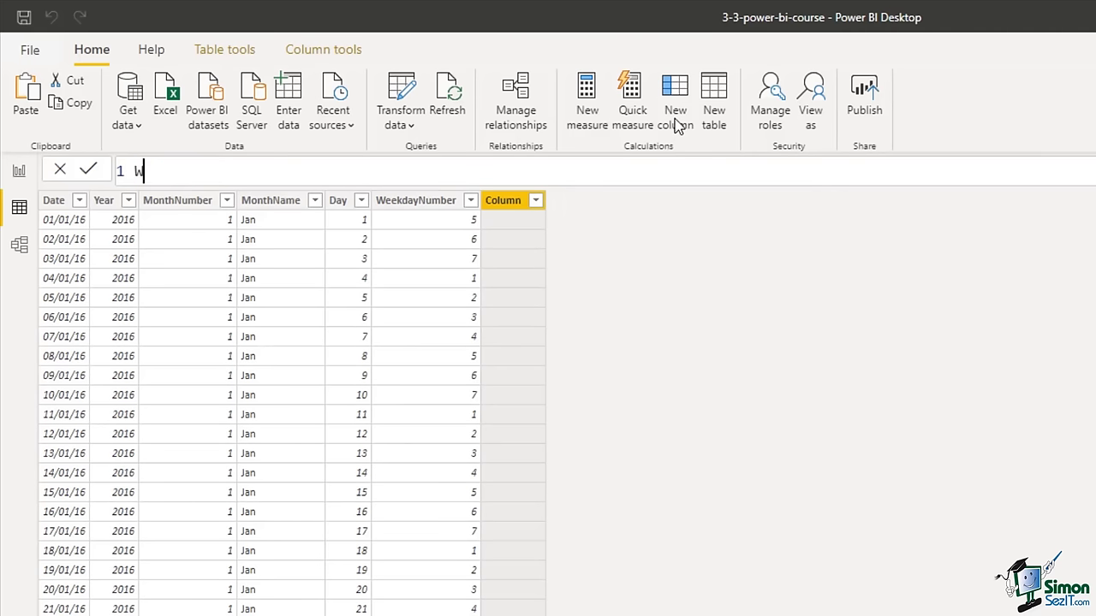
type("eekdayNae")
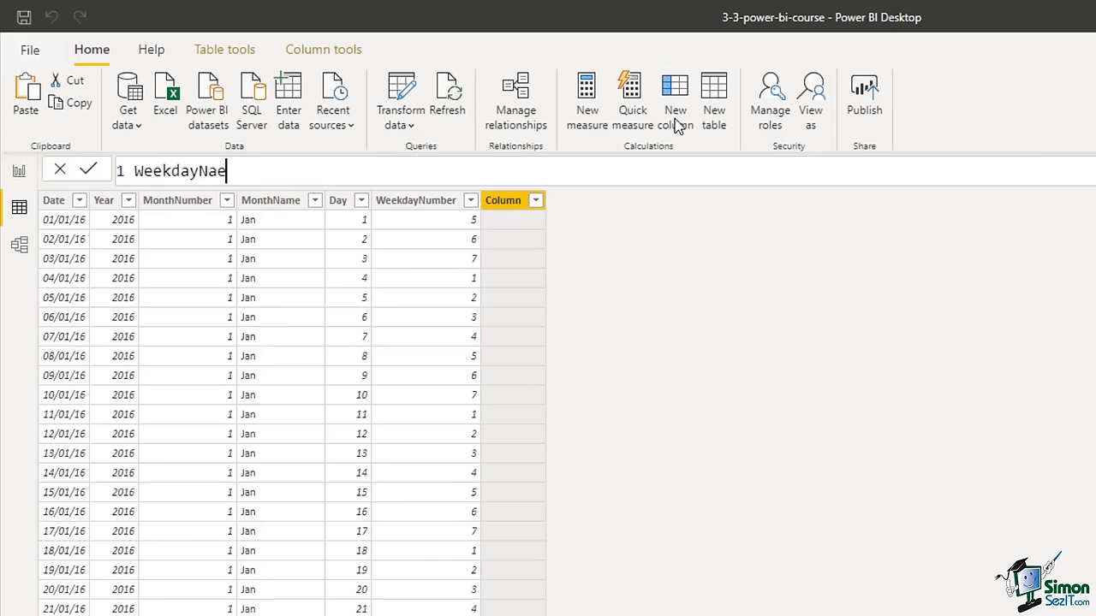
key("BackSpace")
type("me = format")
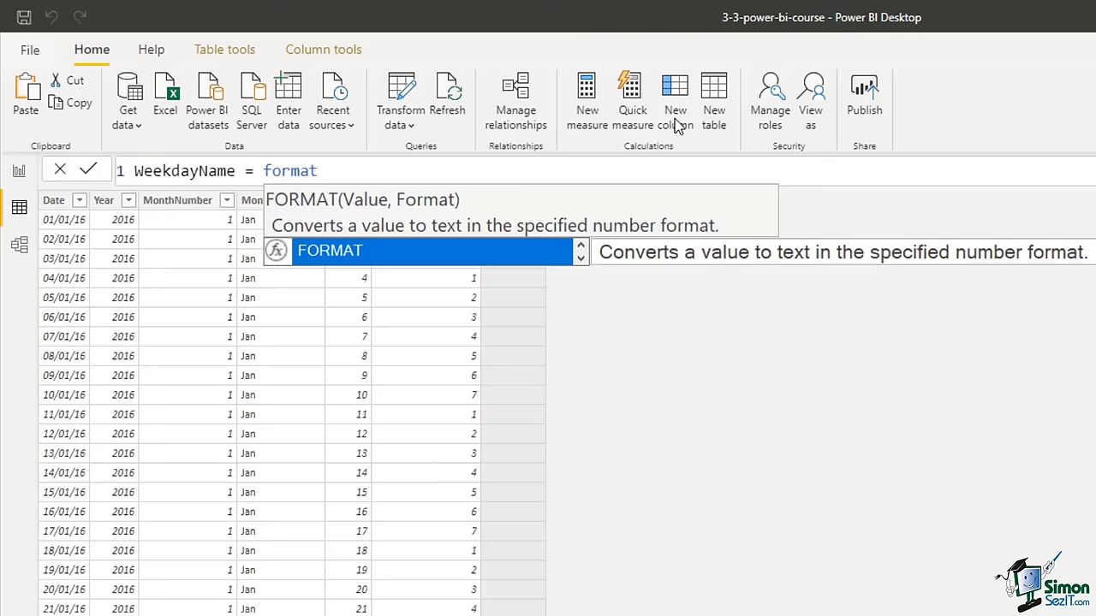
key("Tab")
type("dat")
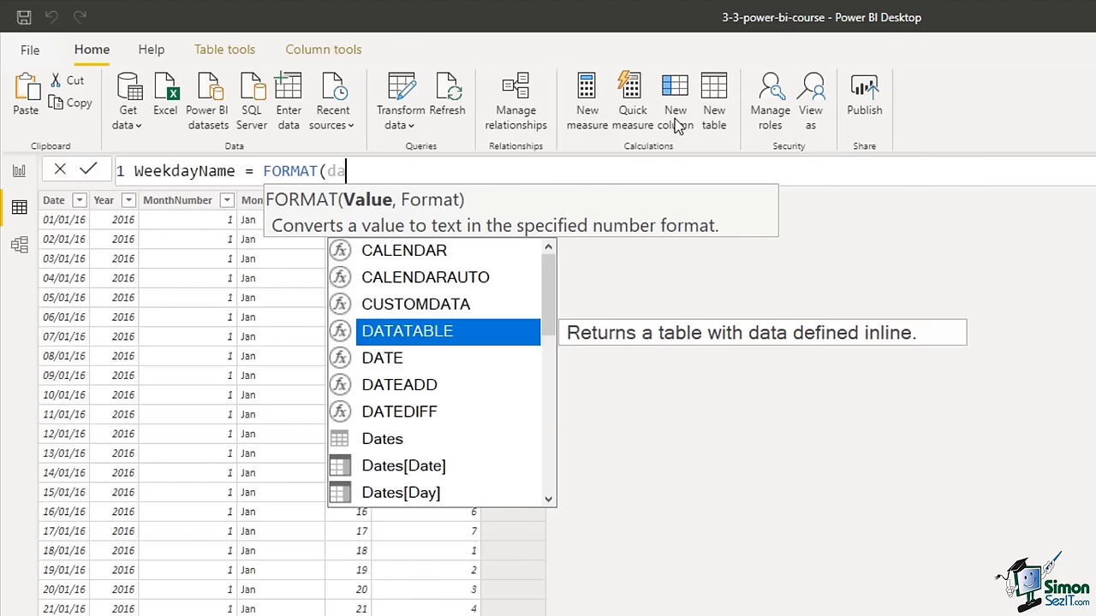
key("Down")
key("Down")
key("Down")
key("Down")
key("Down")
key("Tab")
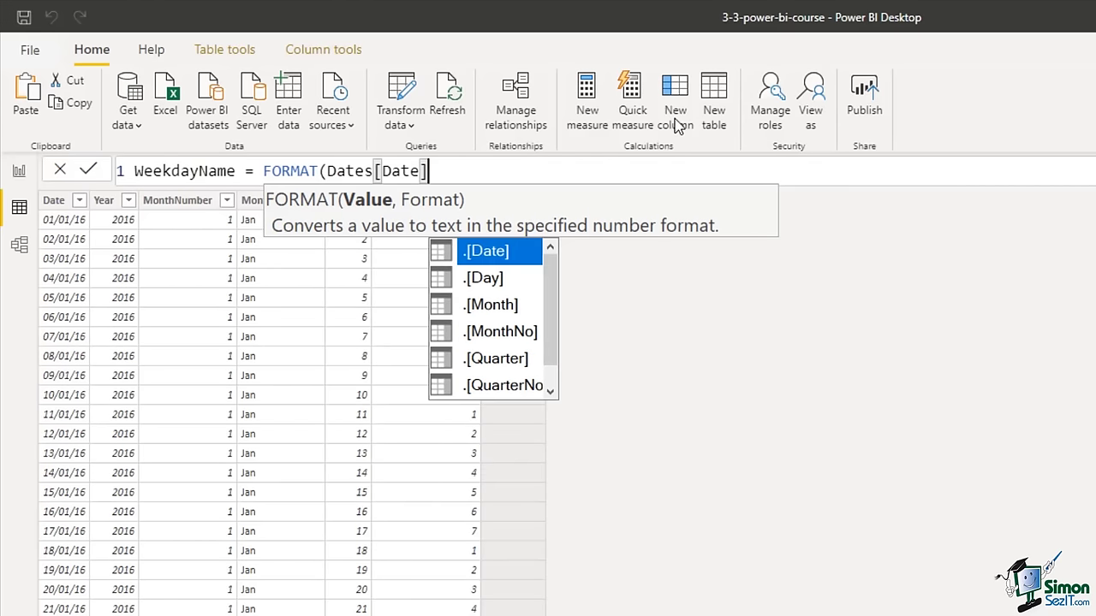
type(",")
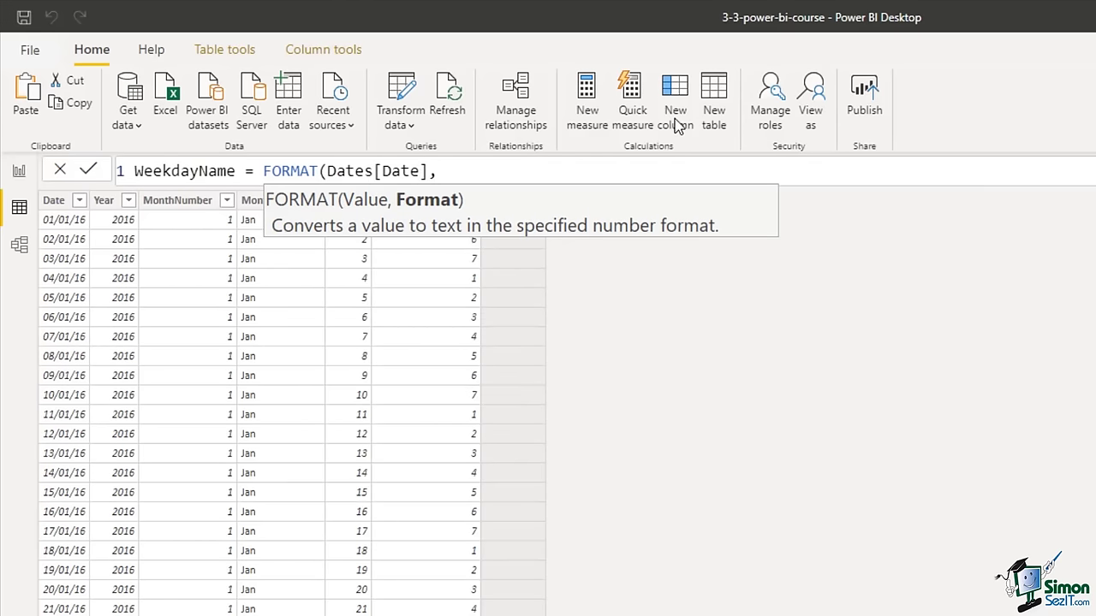
type("\"DDD\")")
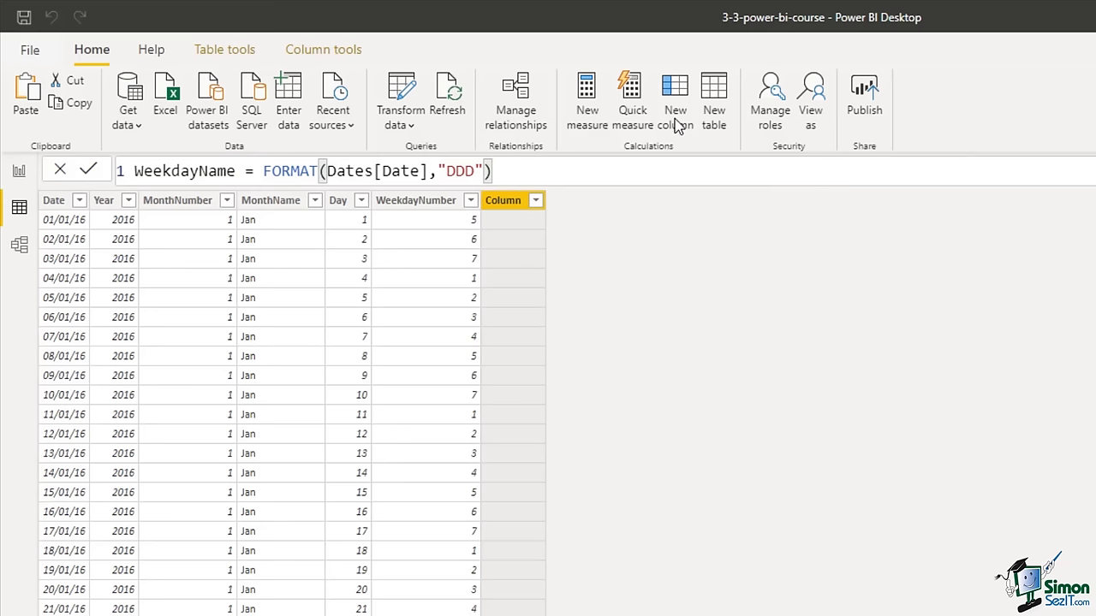
key("Return")
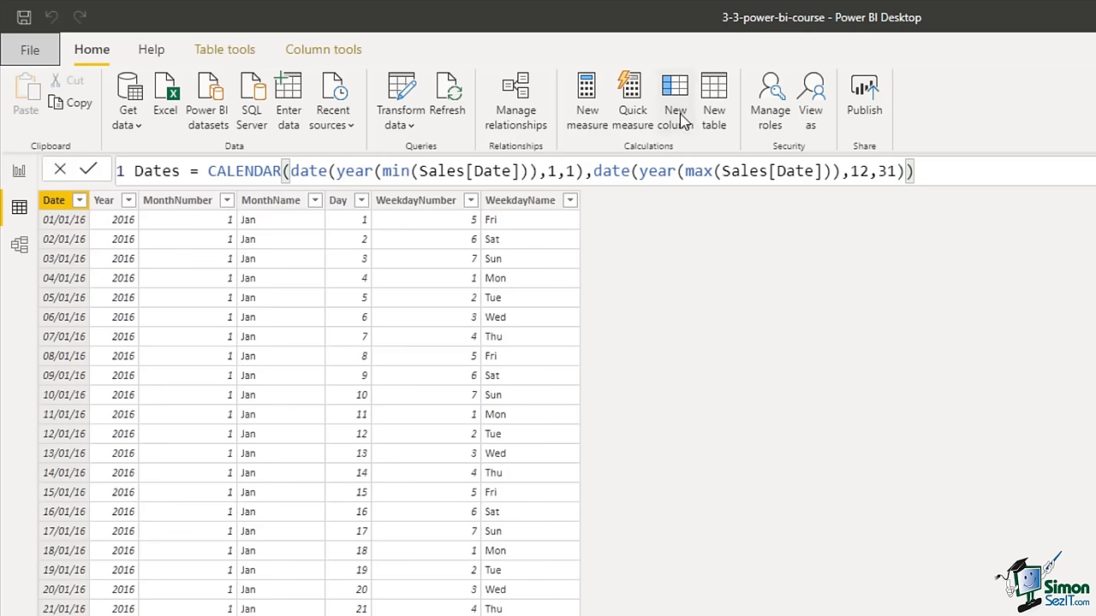
- Add a calculated column flagging weekends to the Dates table with the formula IsWeekend = if(Dates[WeekdayNumber]>5,"Yes","No")
left_click(682, 121)
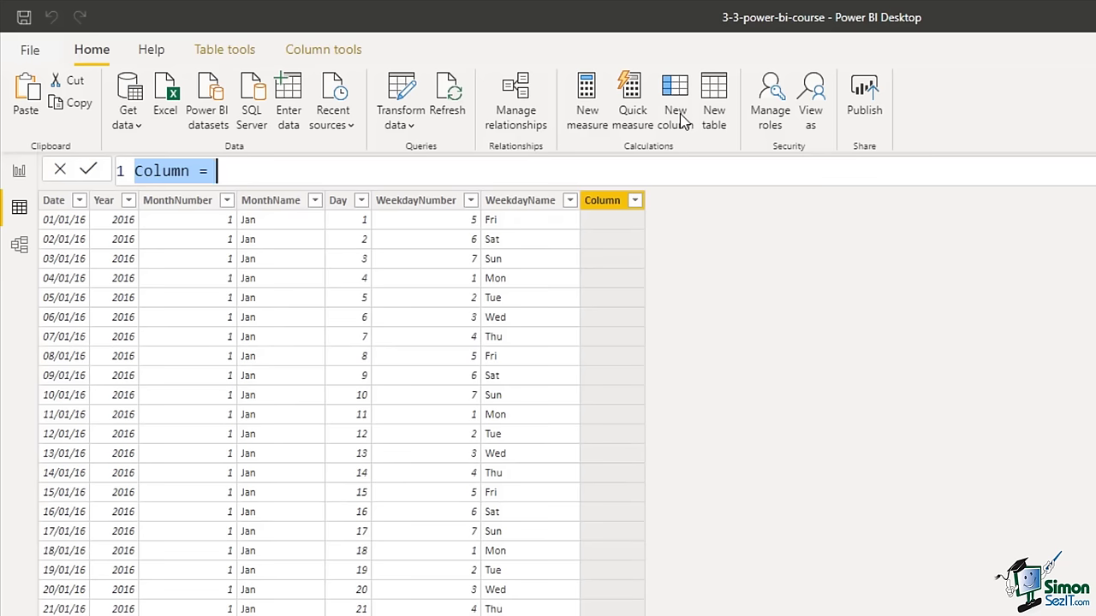
type("IsW")
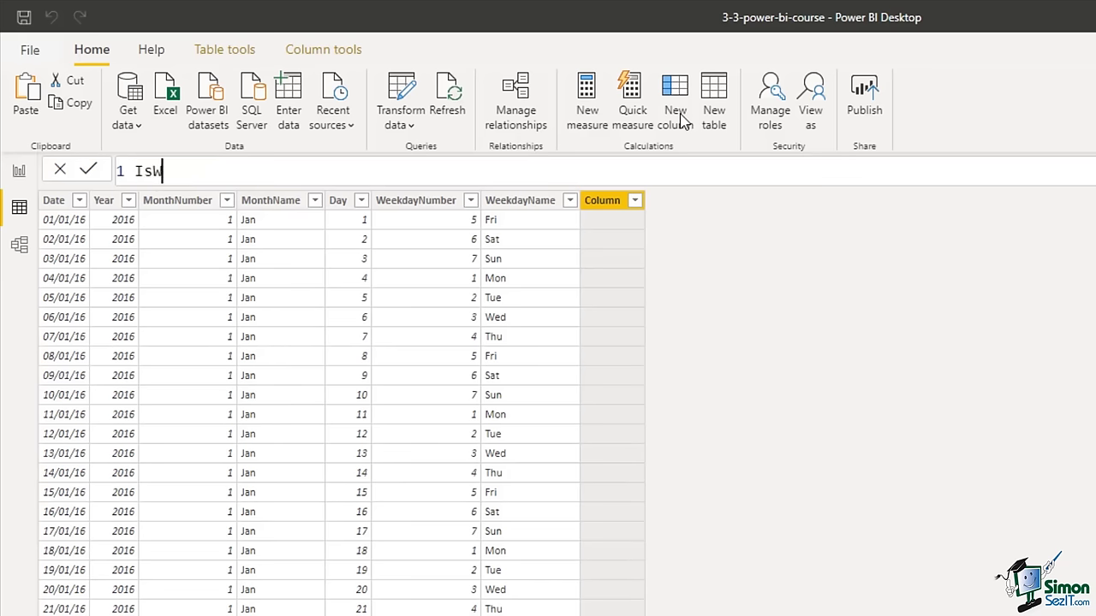
type("eekend = if")
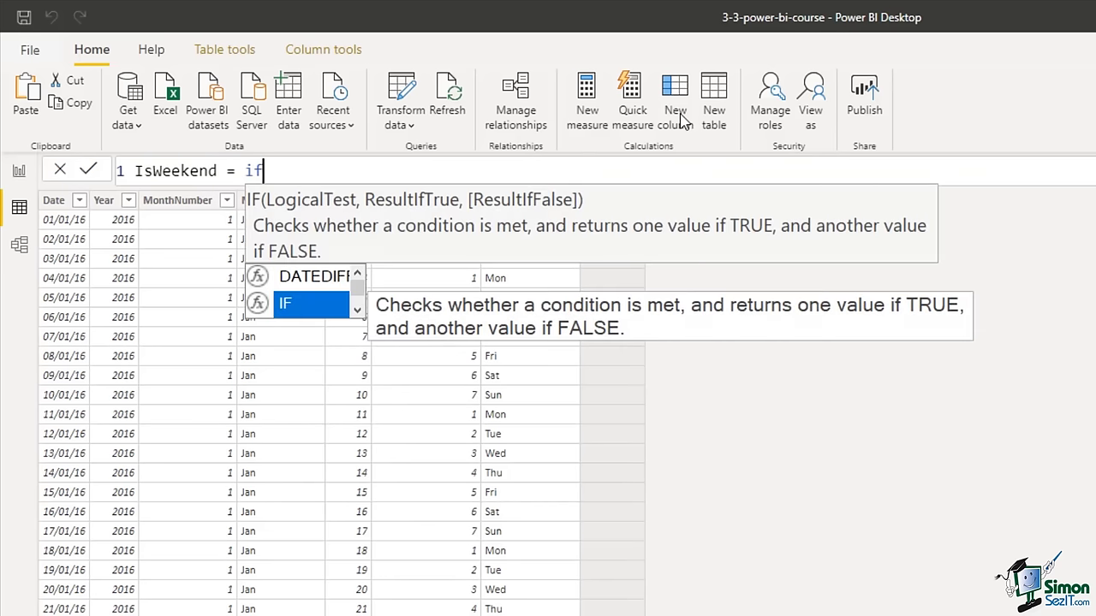
type("(")
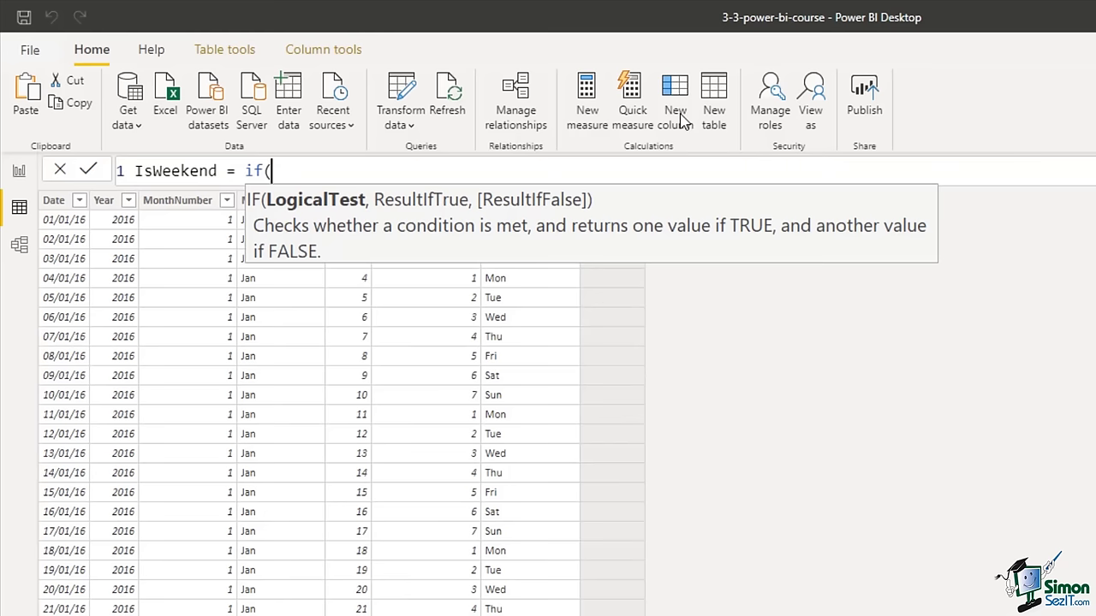
type("dat")
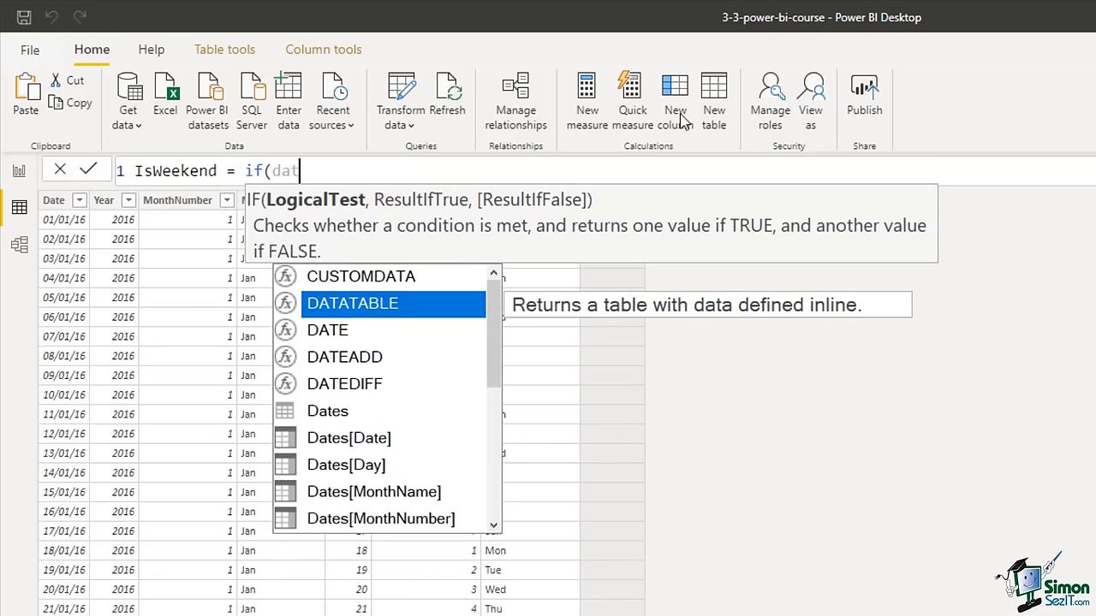
key("Down")
key("Down")
key("Down")
key("Down")
key("Down")
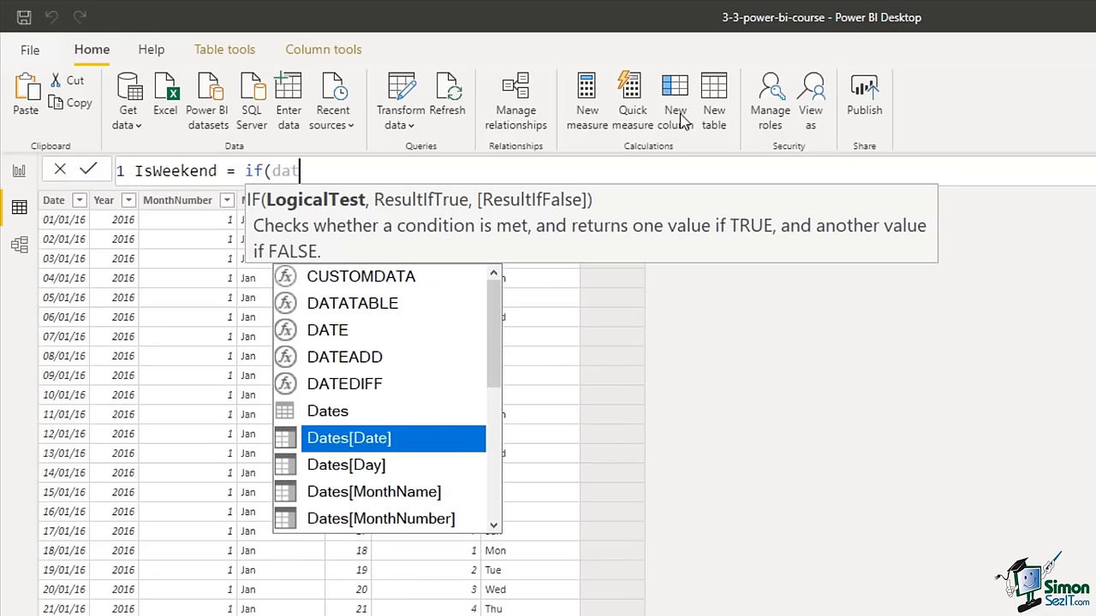
key("Down")
key("Down")
key("Down")
key("Down")
key("Down")
key("Down")
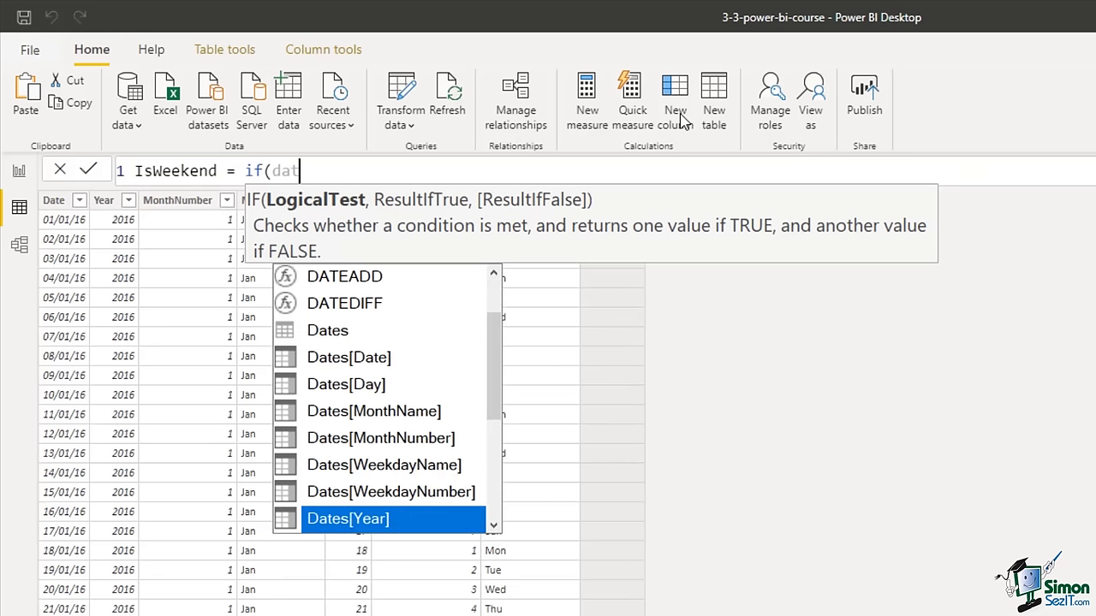
key("Up")
key("Up")
key("Down")
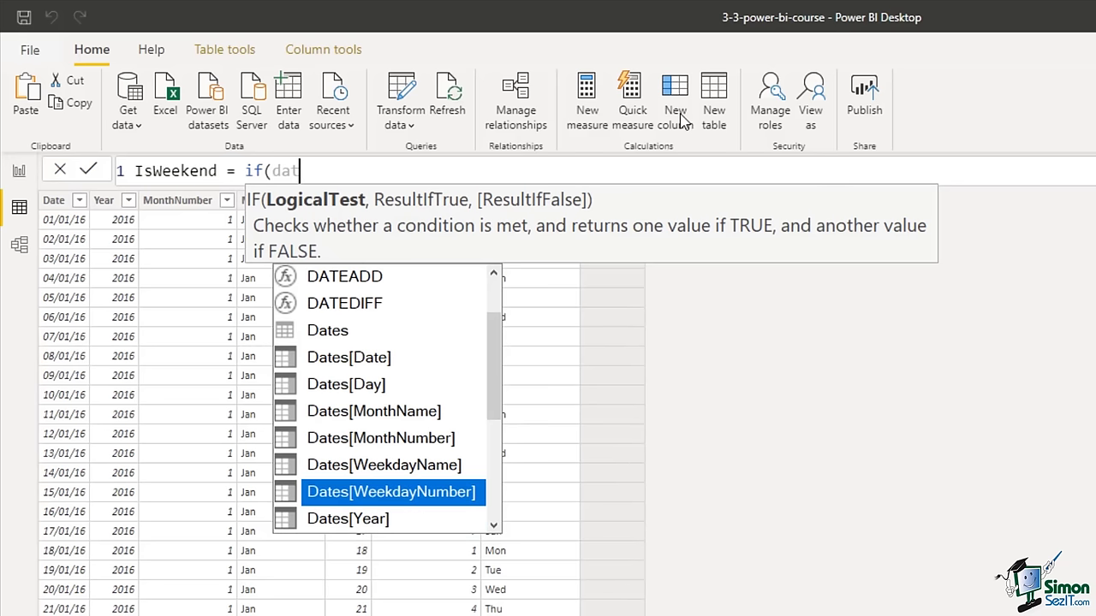
key("Tab")
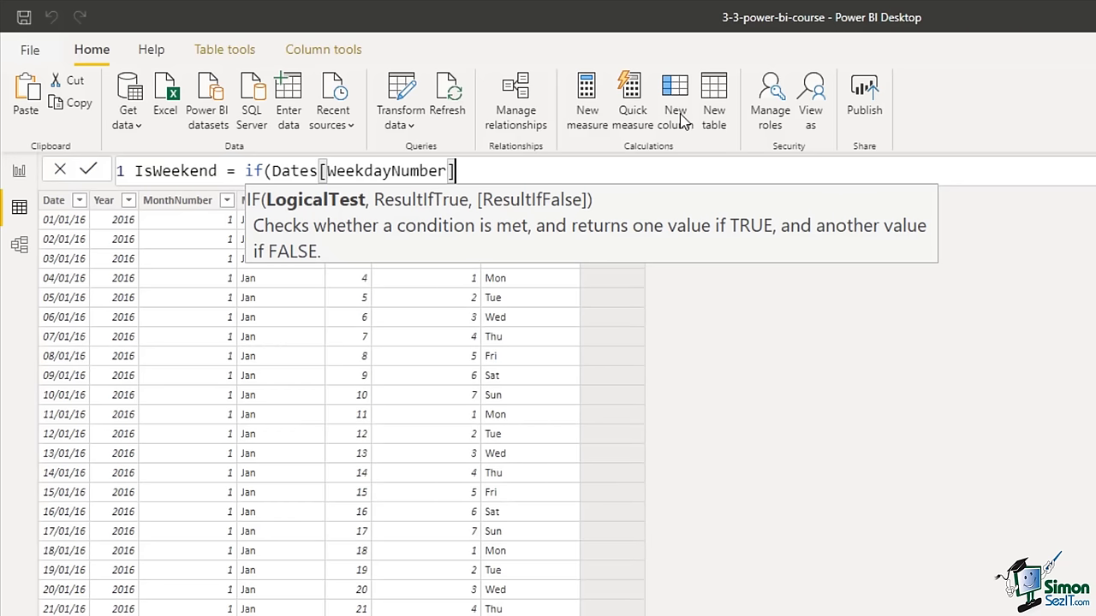
type(">5")
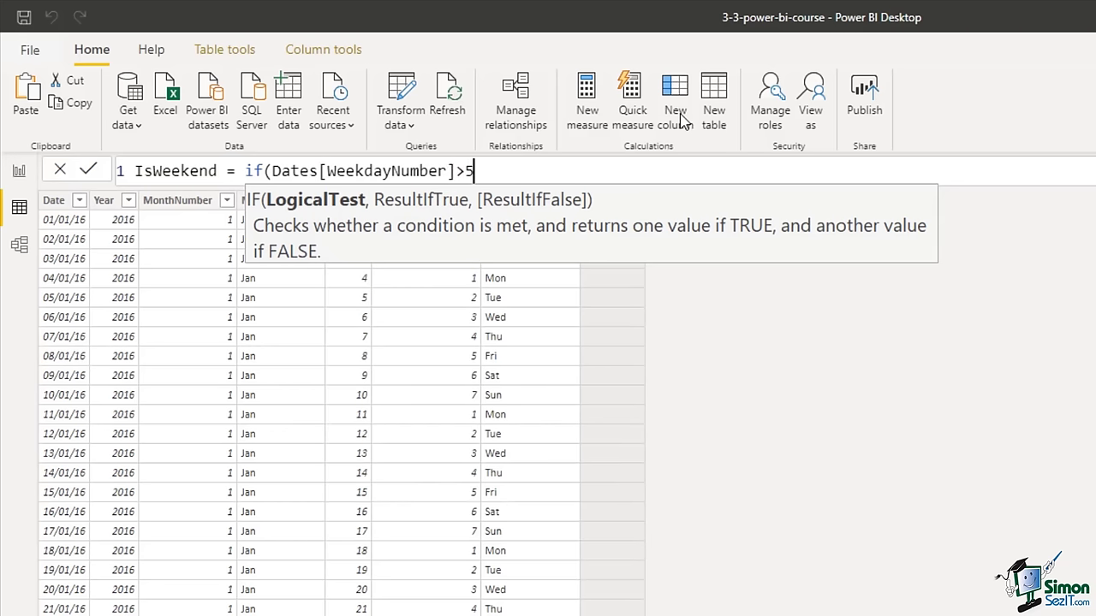
type(",")
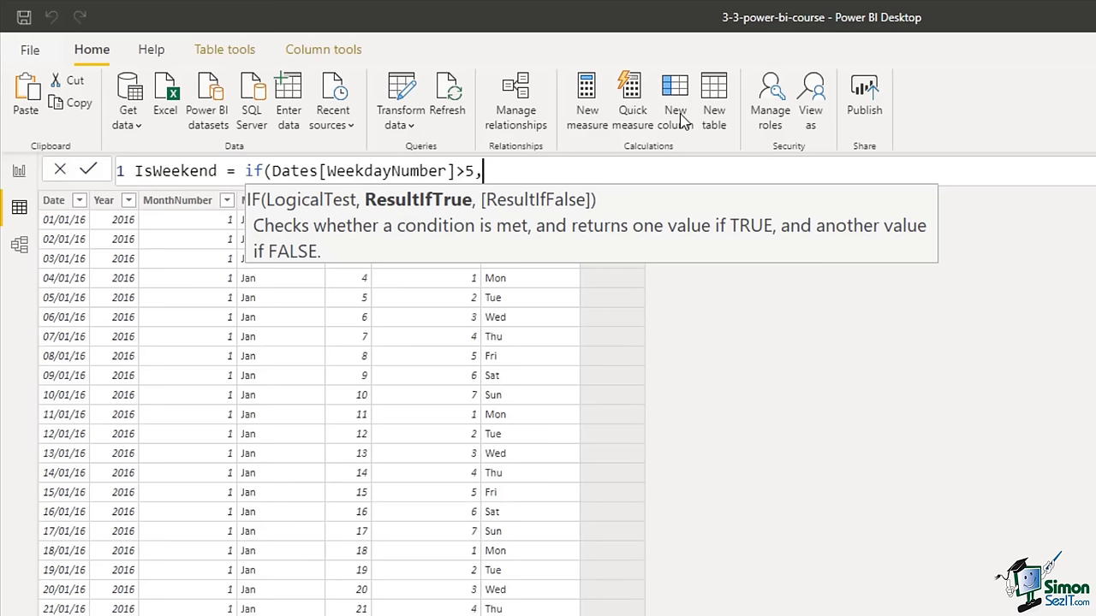
type("\"Yes\",\"")
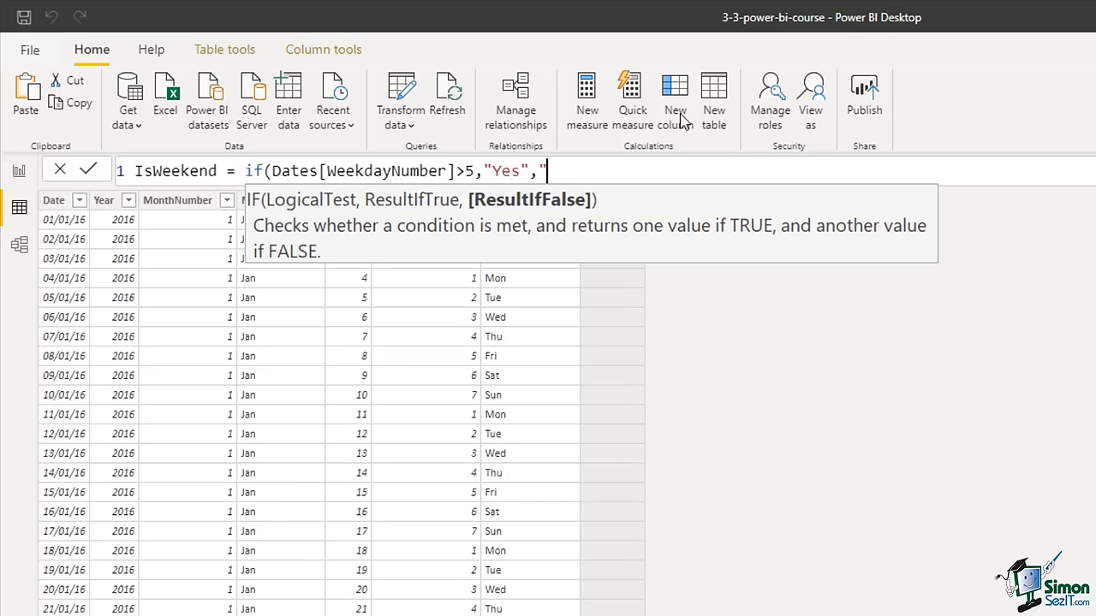
type("No\")")
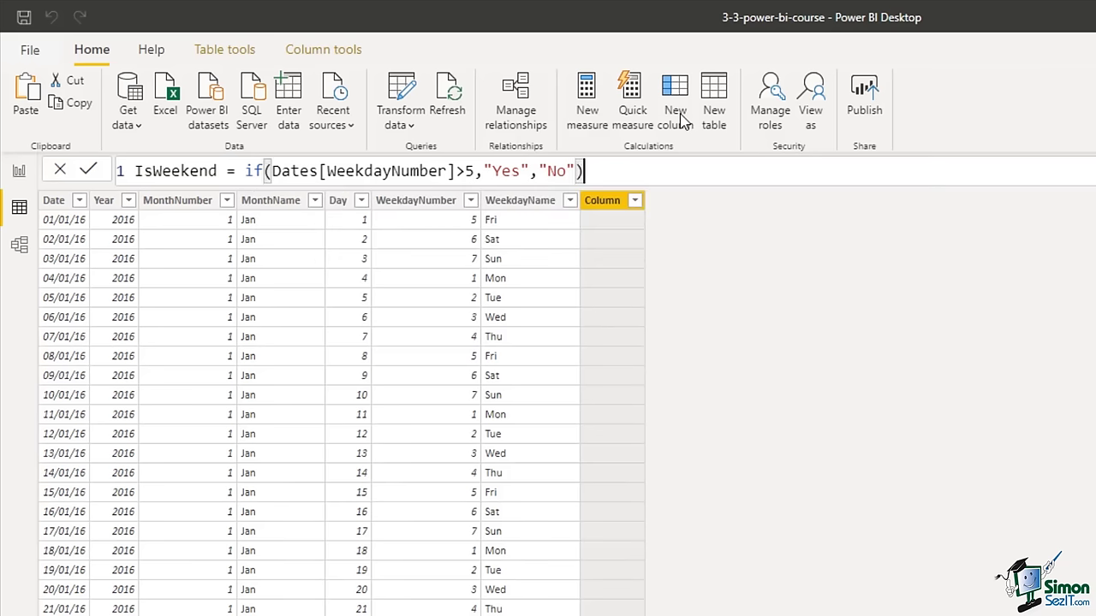
key("Return")
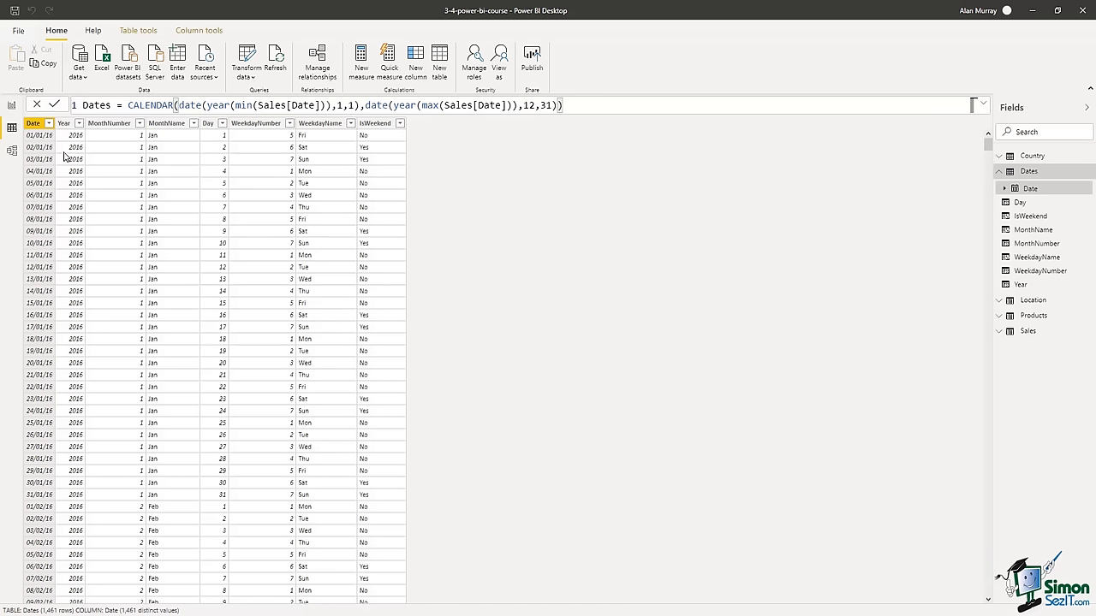
- Add a table visual with the Dates MonthName field to the report page, and replace that field with WeekdayName
left_click(11, 107)
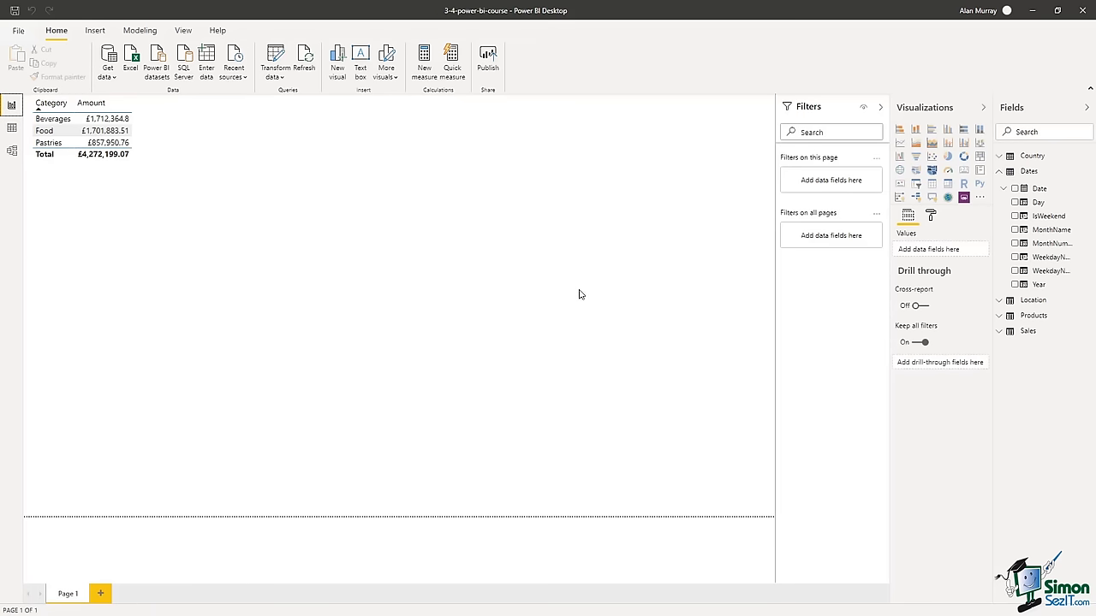
left_click(932, 185)
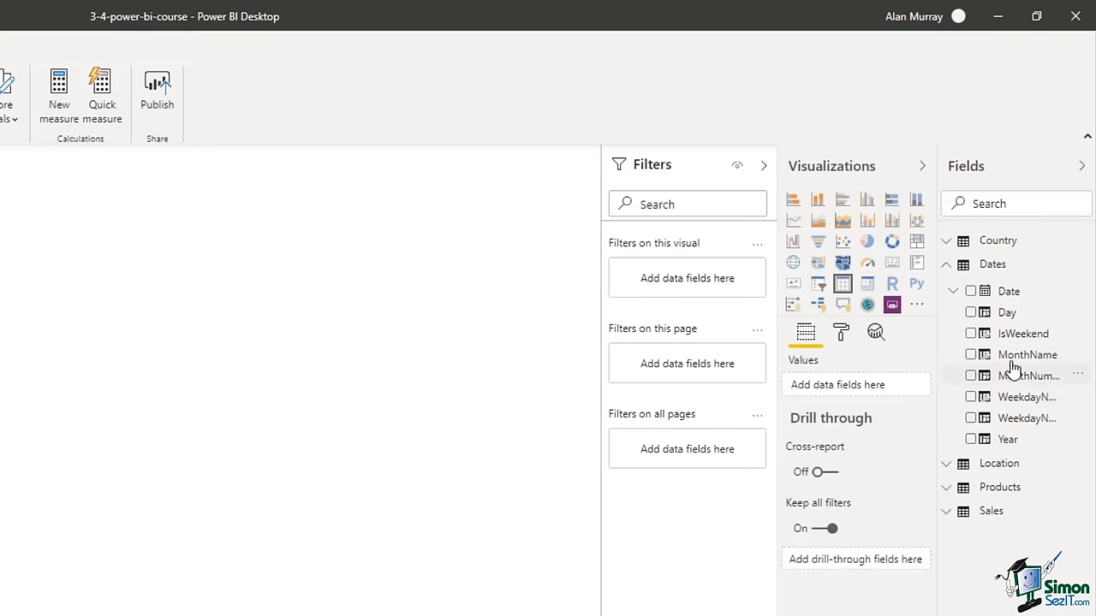
left_click_drag(1007, 358, 863, 391)
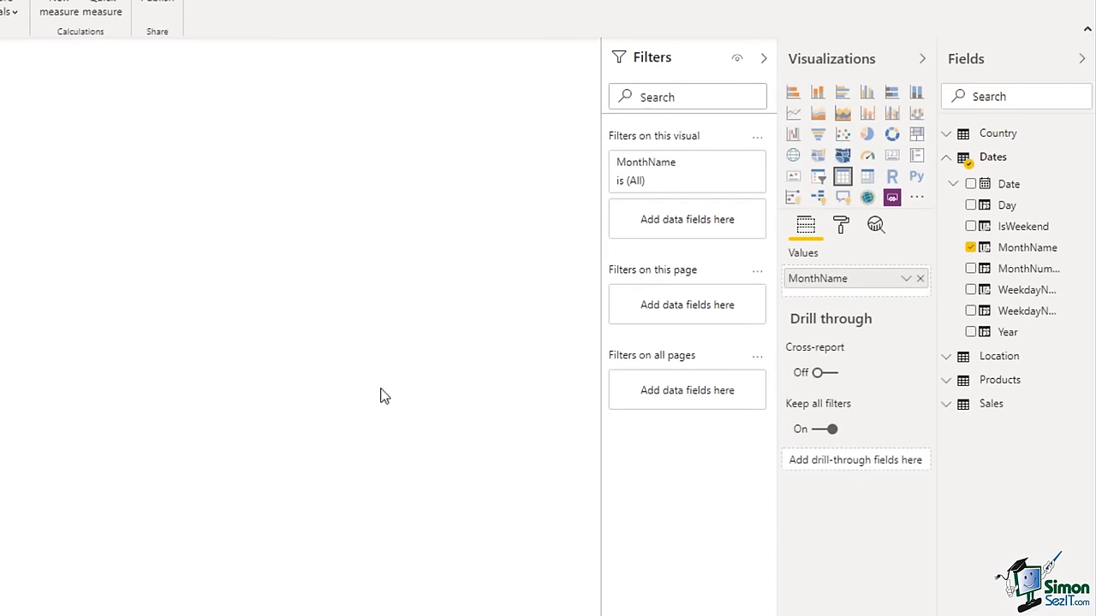
left_click(921, 280)
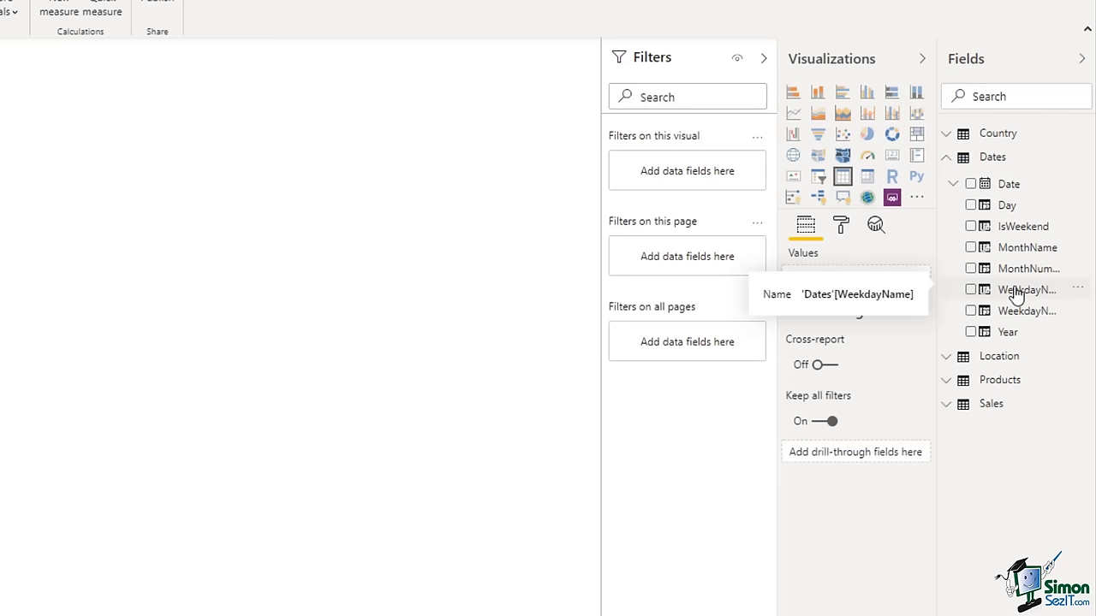
left_click_drag(1016, 294, 853, 283)
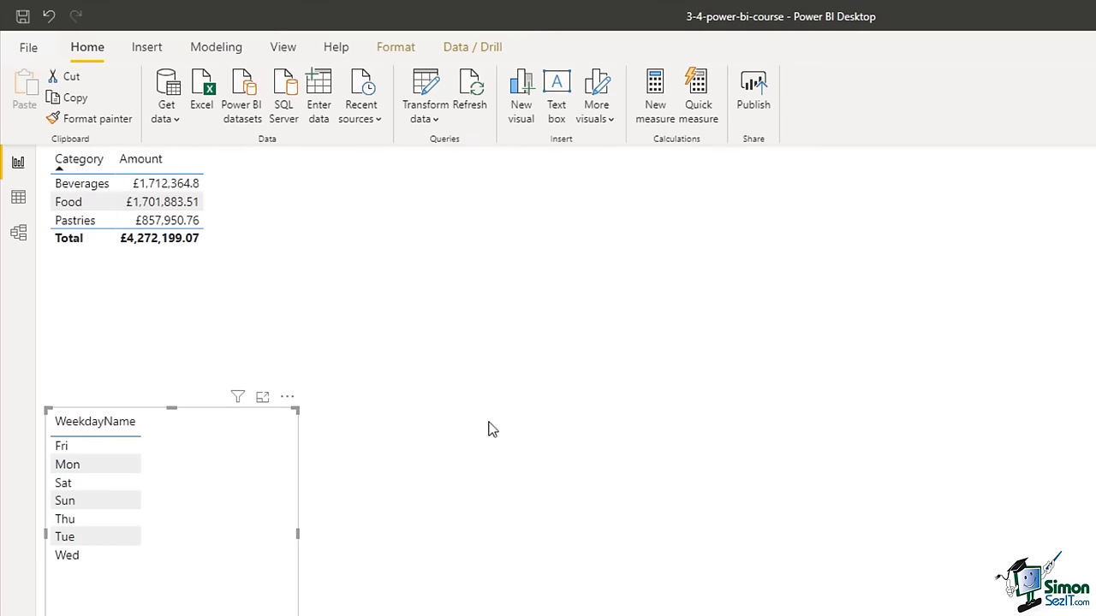
- Set the MonthName column of the Dates table to sort by MonthNumber
left_click(20, 199)
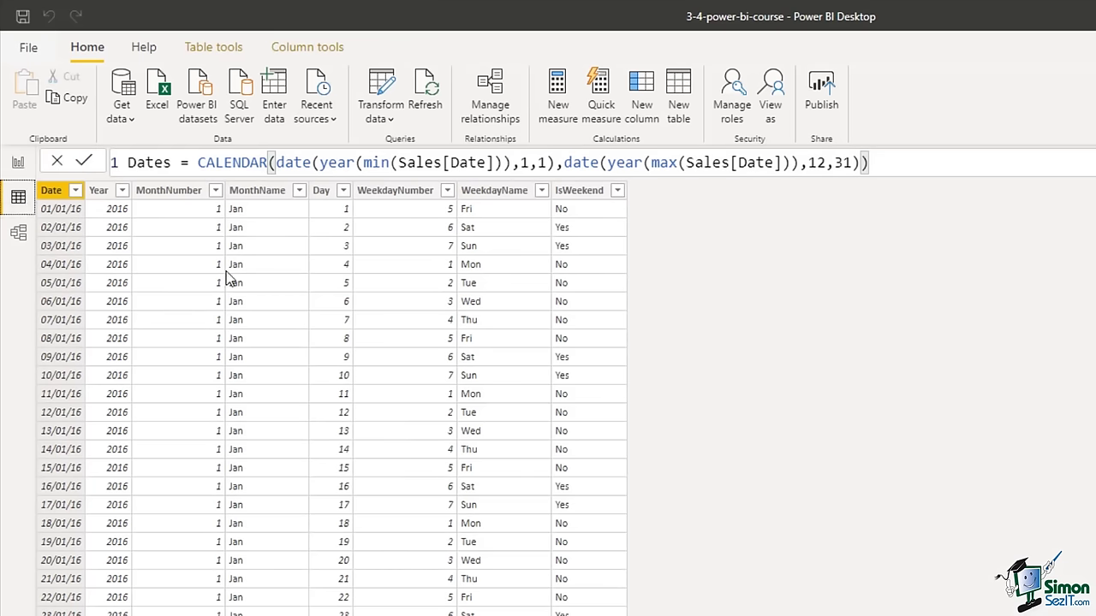
left_click(267, 197)
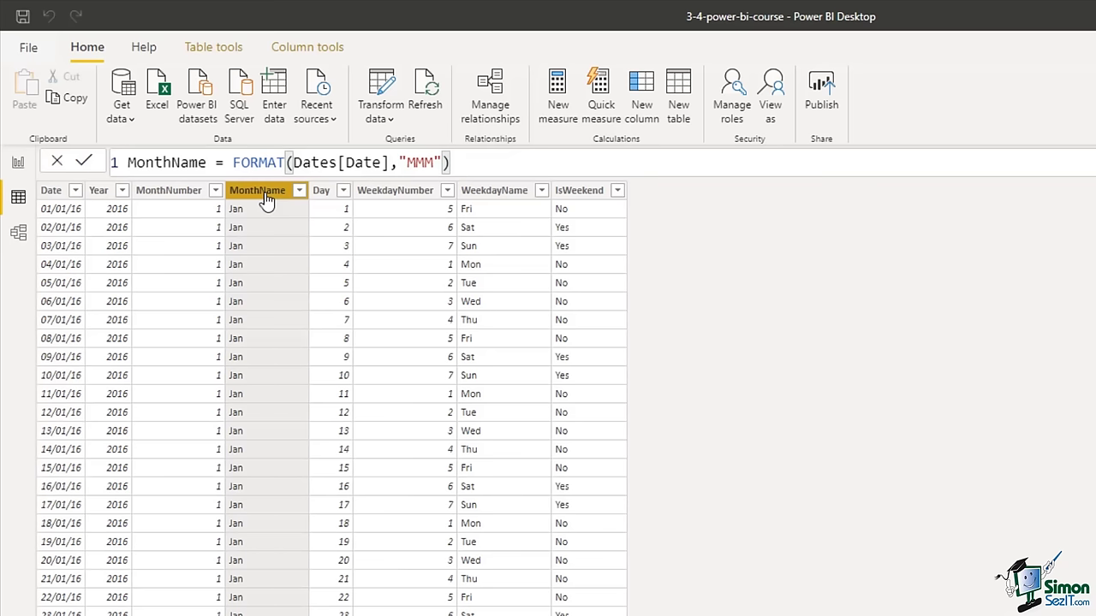
left_click(306, 51)
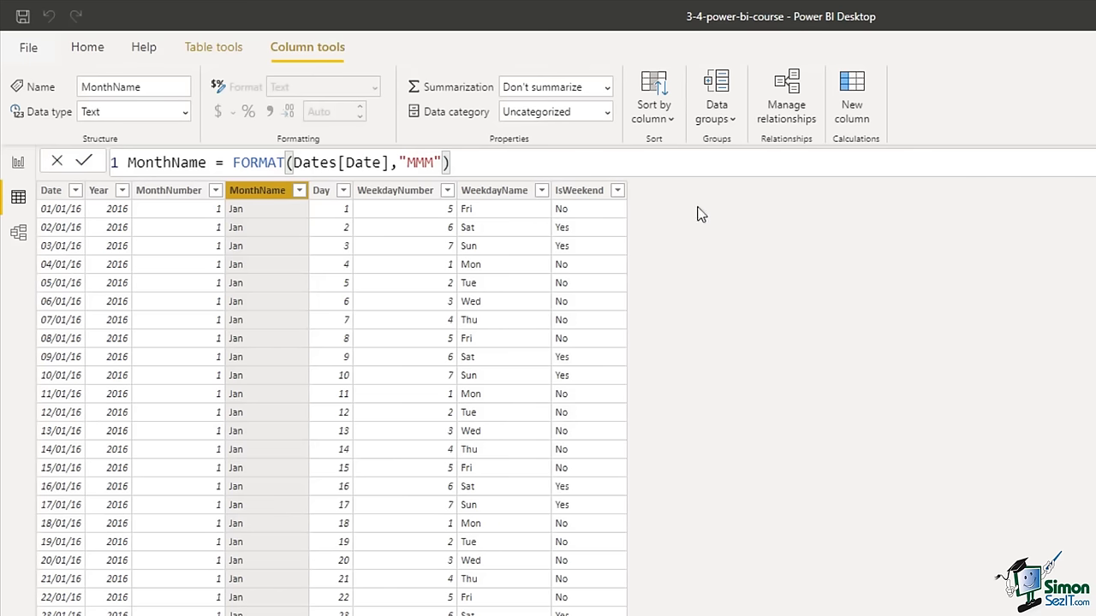
left_click(671, 125)
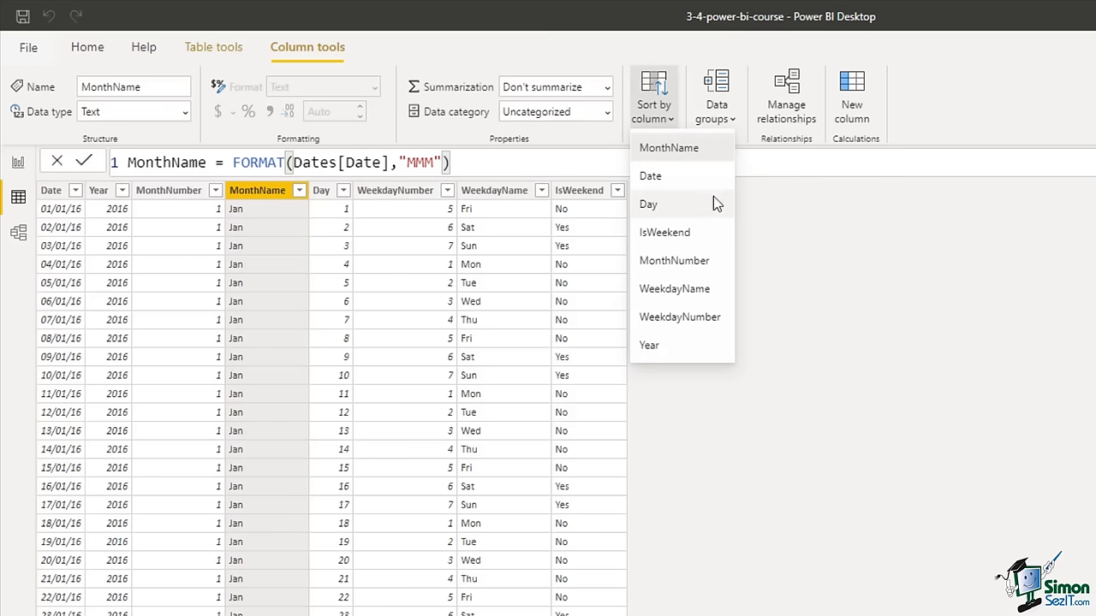
left_click(708, 263)
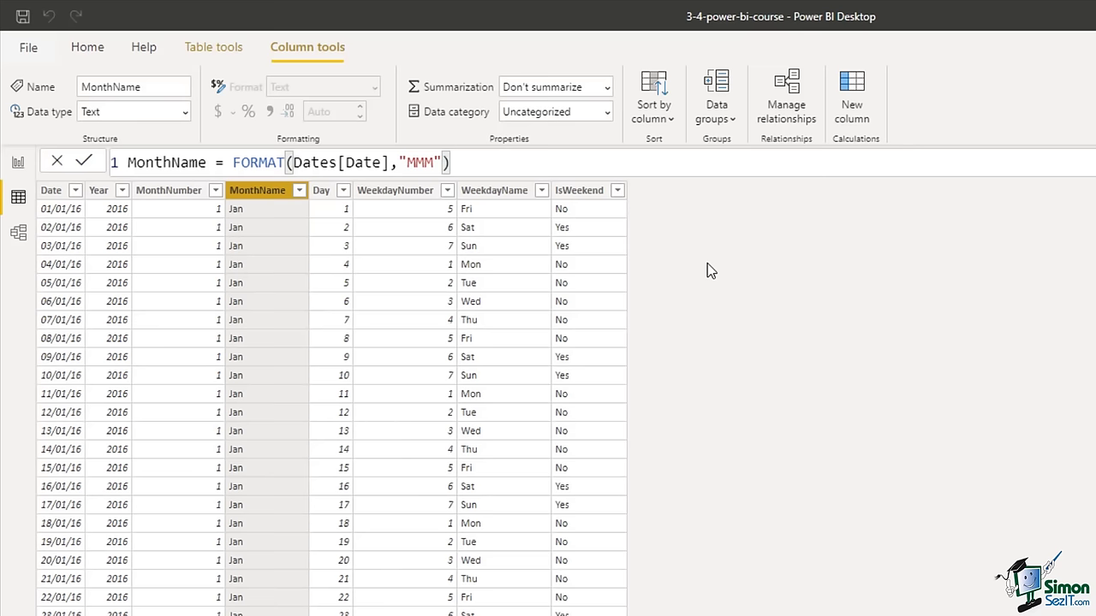
- Set the WeekdayName column of the Dates table to sort by WeekdayNumber
left_click(514, 190)
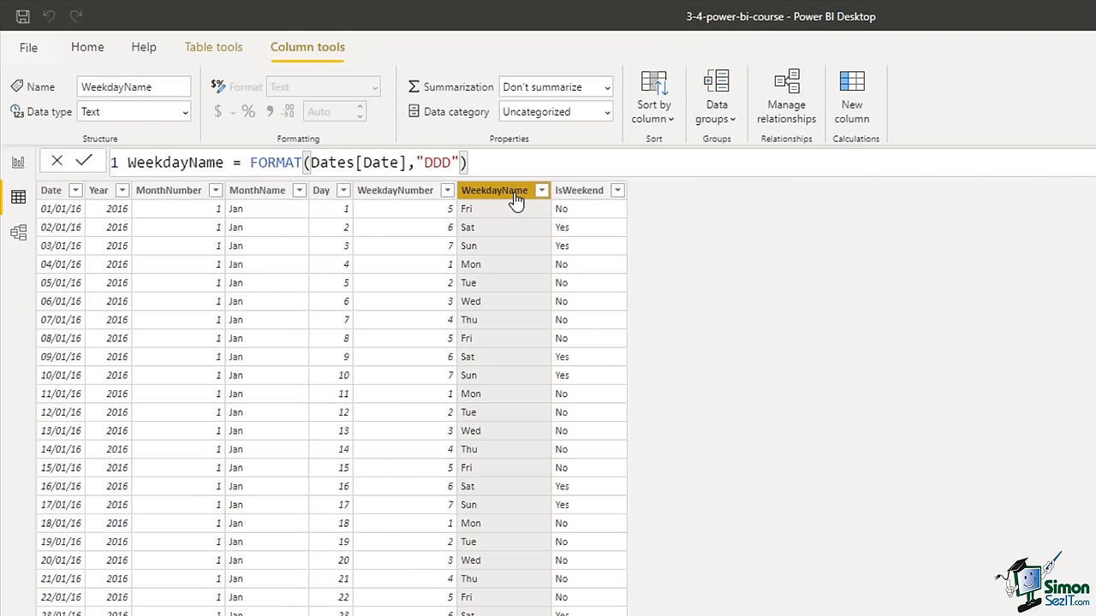
left_click(674, 120)
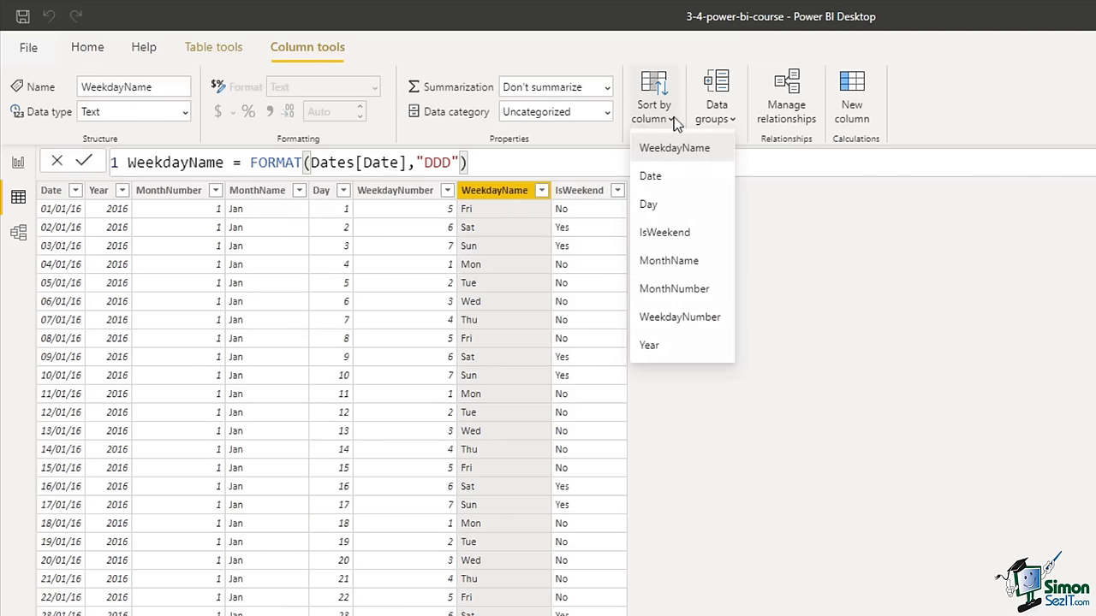
left_click(694, 318)
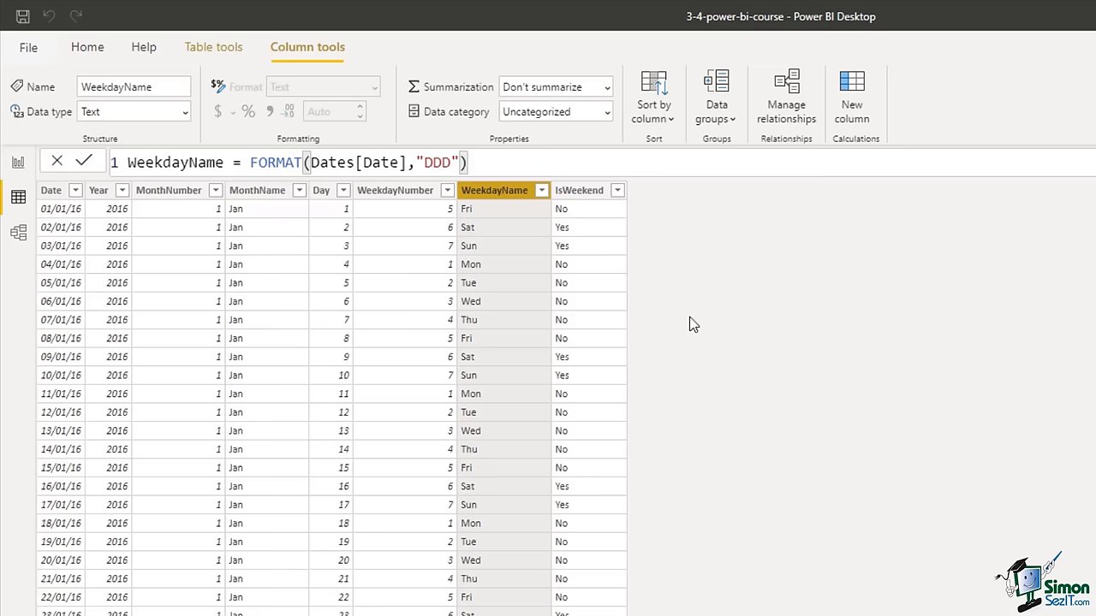
- Replace WeekdayName with MonthName in the report page's lower table visual
left_click(18, 162)
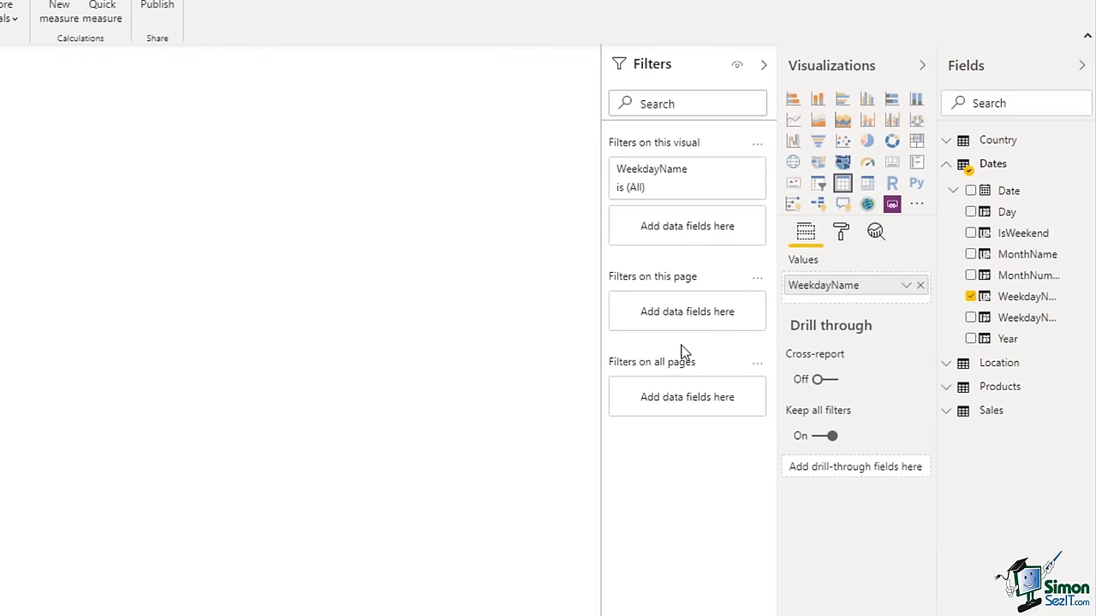
left_click(920, 285)
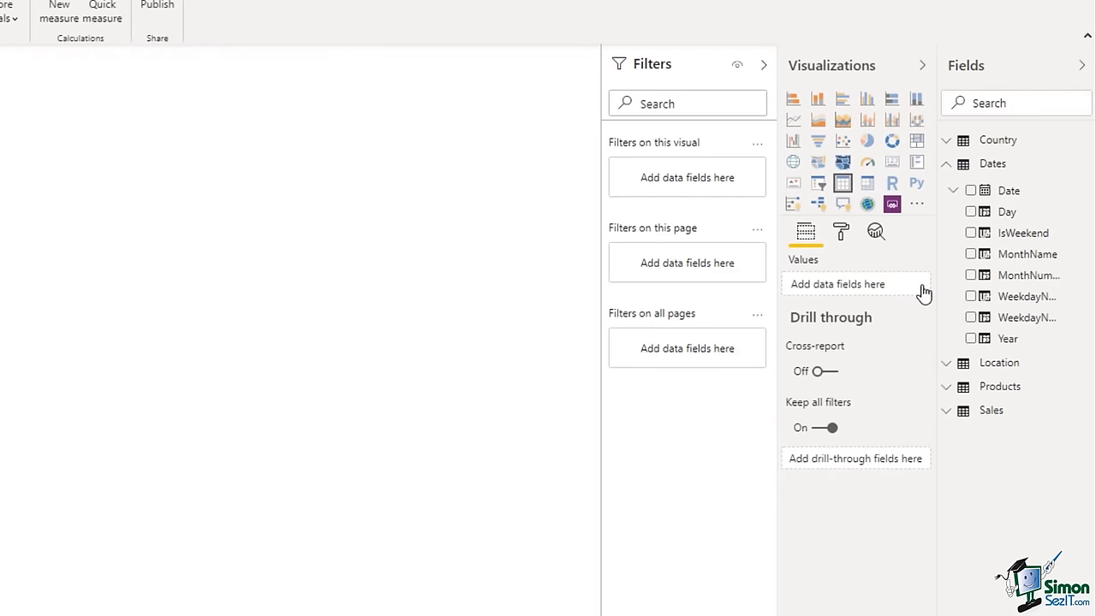
left_click_drag(1028, 254, 876, 288)
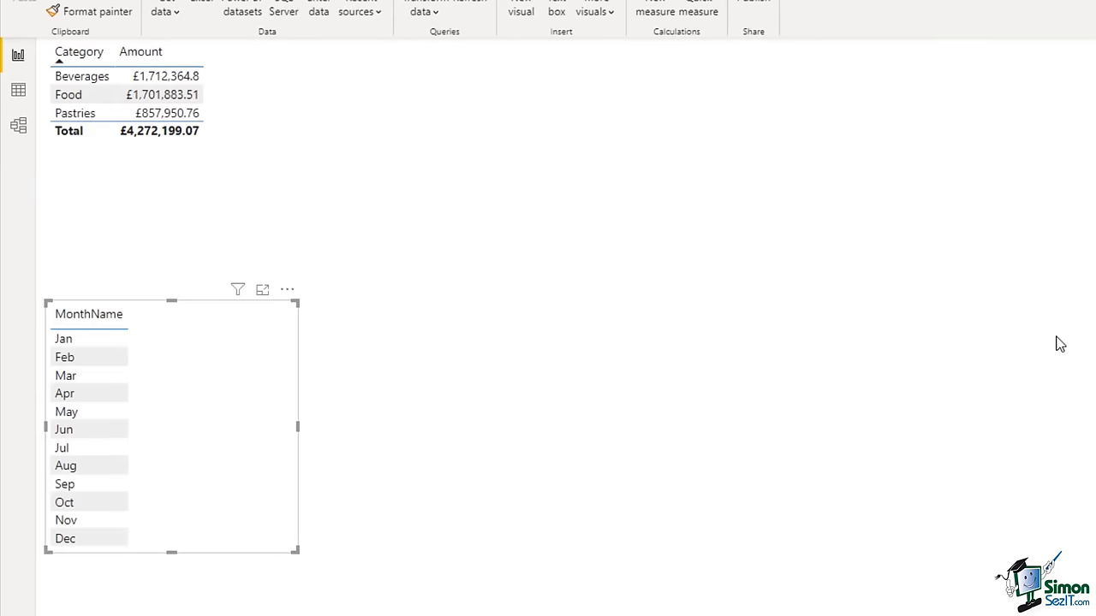
left_click(1024, 485)
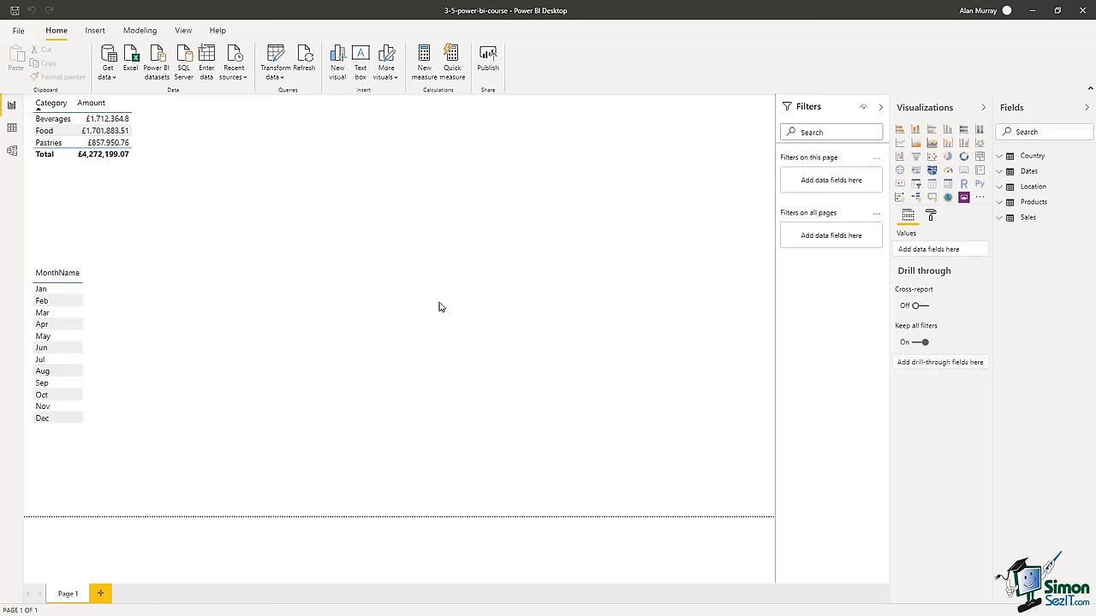
- Mark the Dates table as a date table, using Date as its date column
left_click(12, 128)
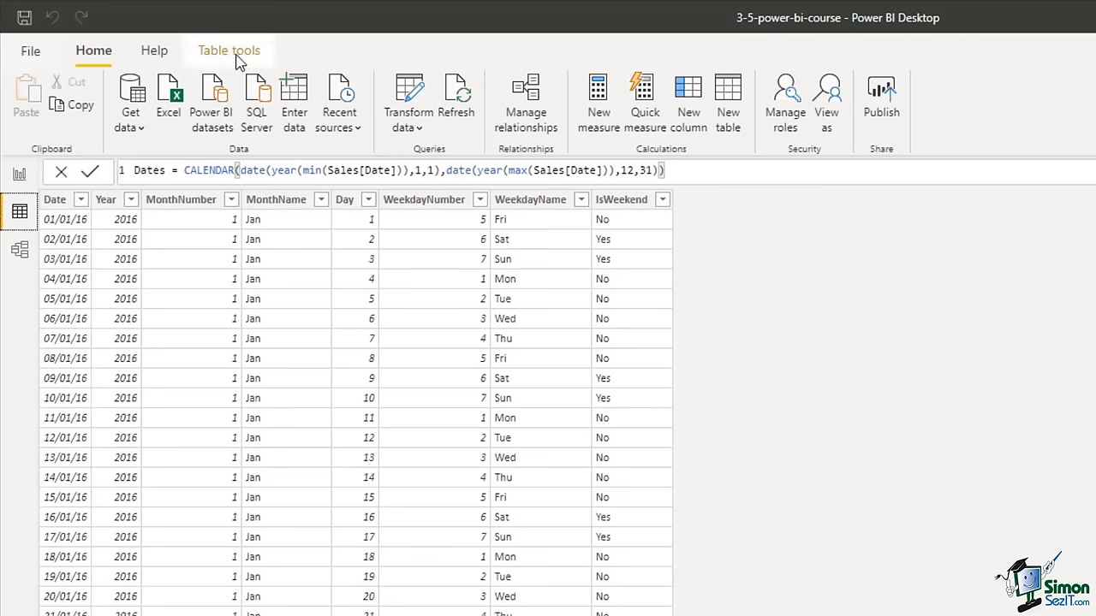
left_click(238, 53)
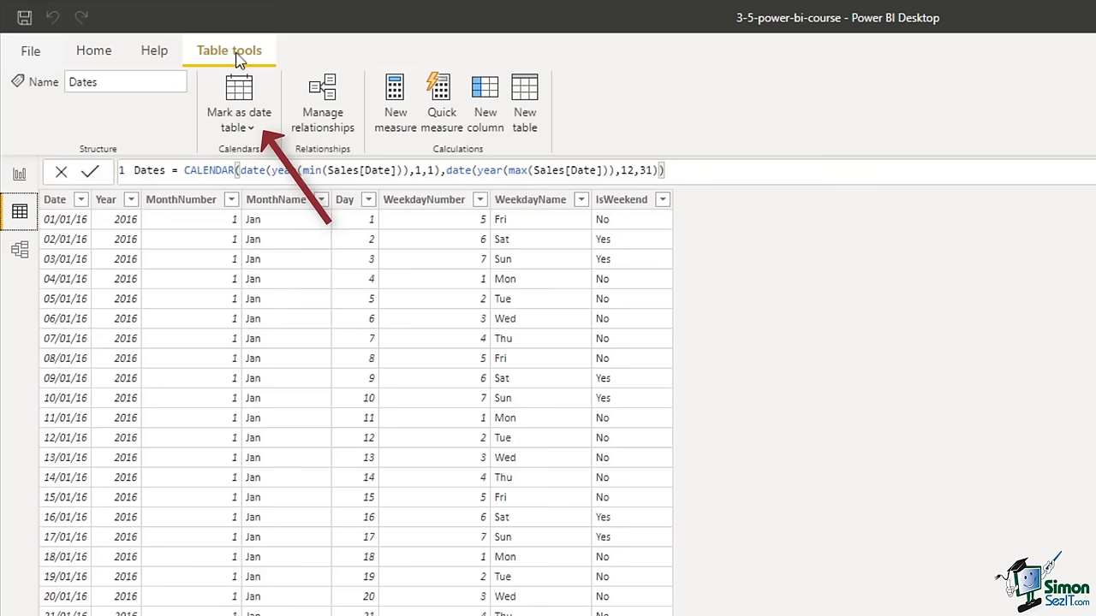
left_click(248, 129)
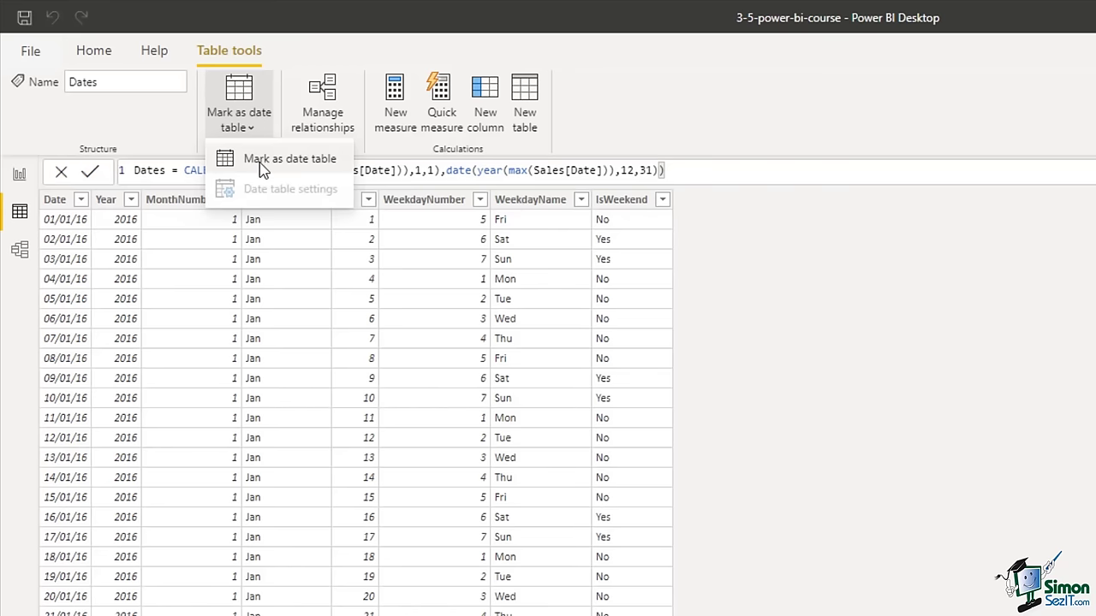
left_click(262, 163)
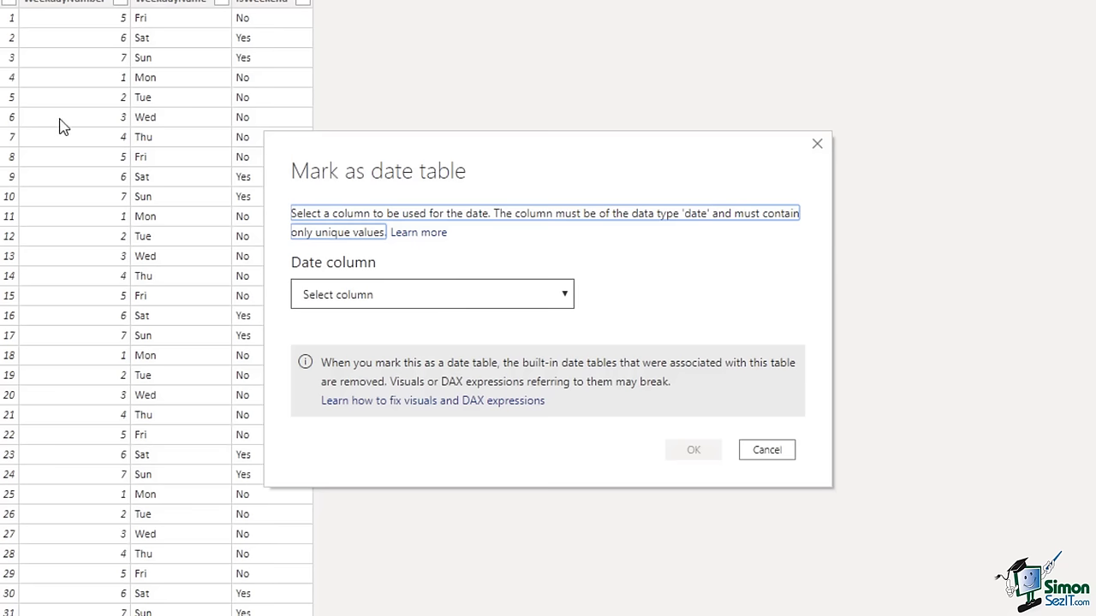
left_click(544, 303)
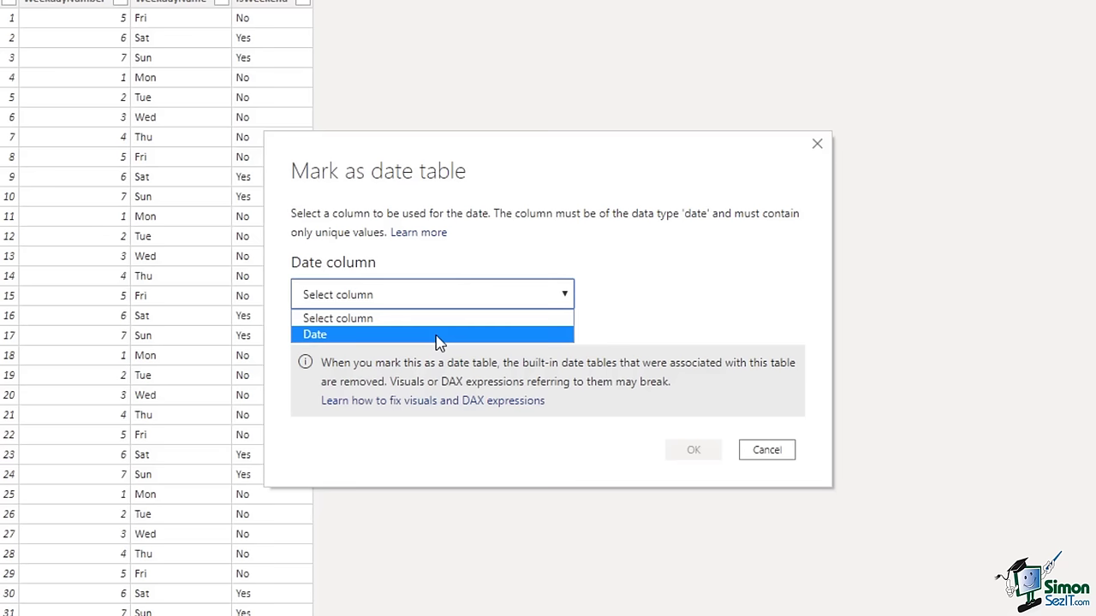
left_click(403, 336)
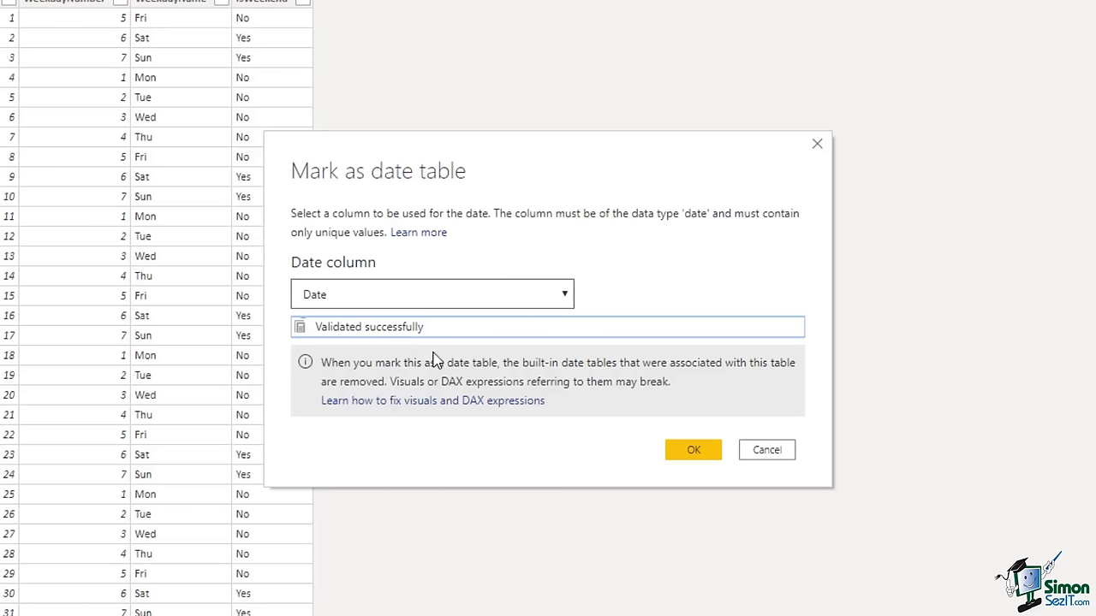
left_click(689, 451)
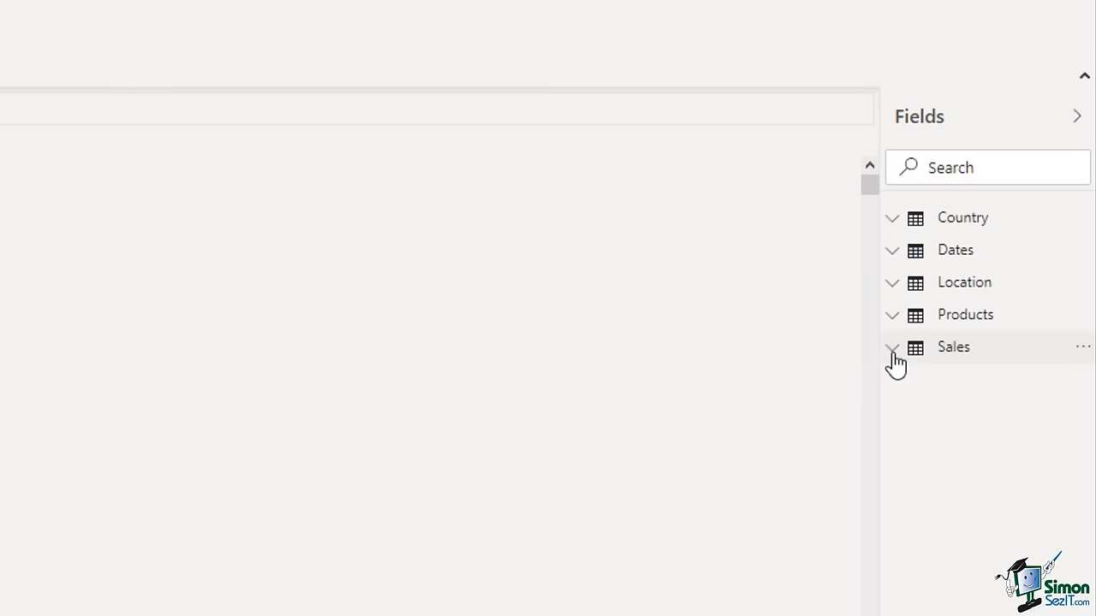
- Hide the Location table's Country Code and Location ID columns and the Products table's ID column in report view
left_click(892, 351)
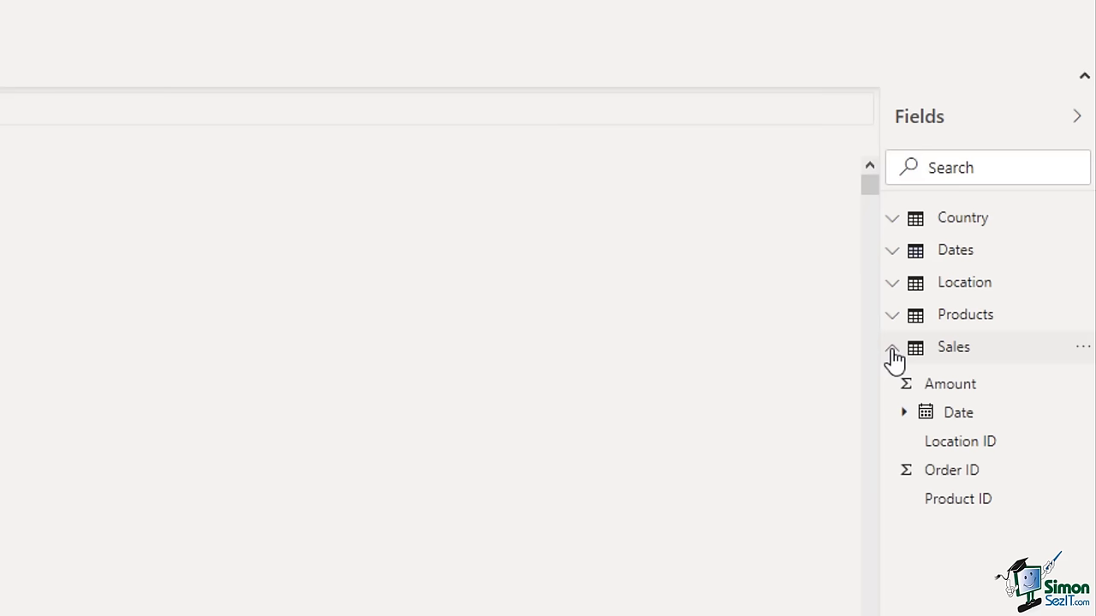
left_click(892, 319)
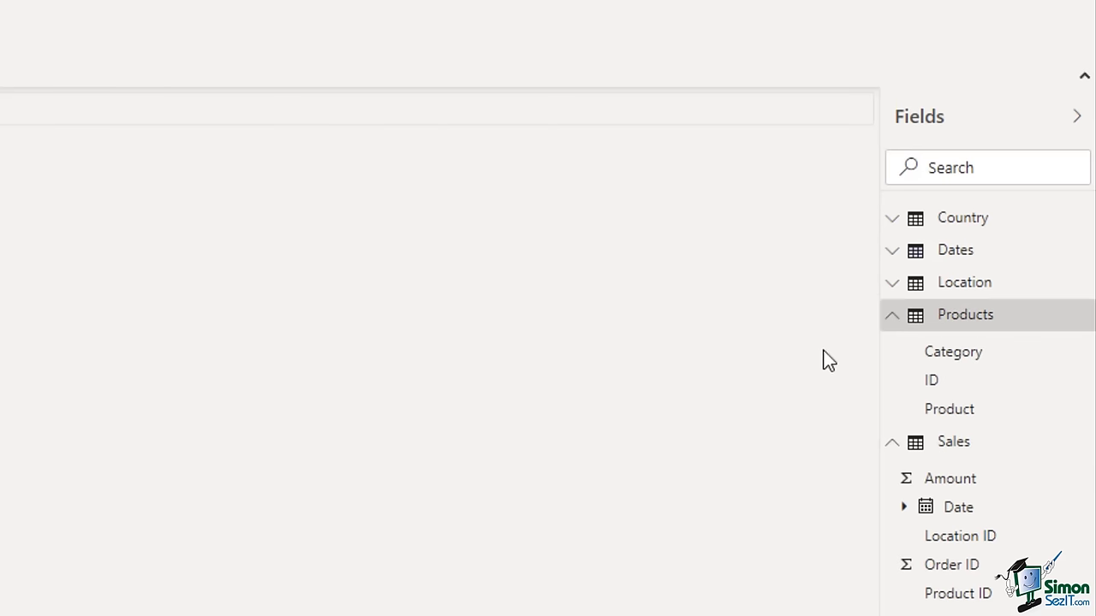
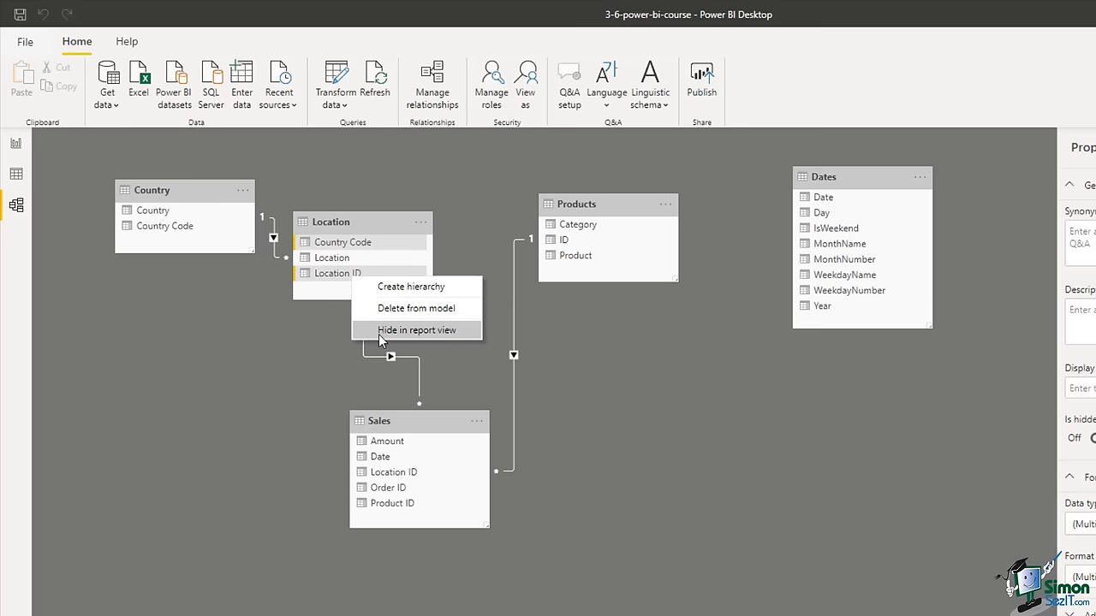
left_click(381, 334)
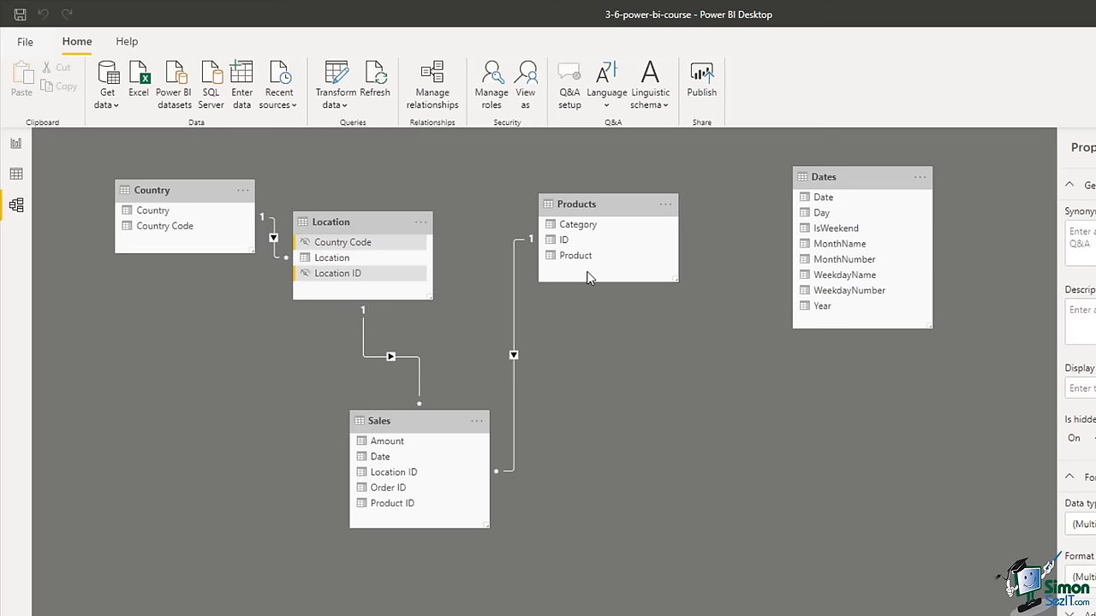
right_click(565, 242)
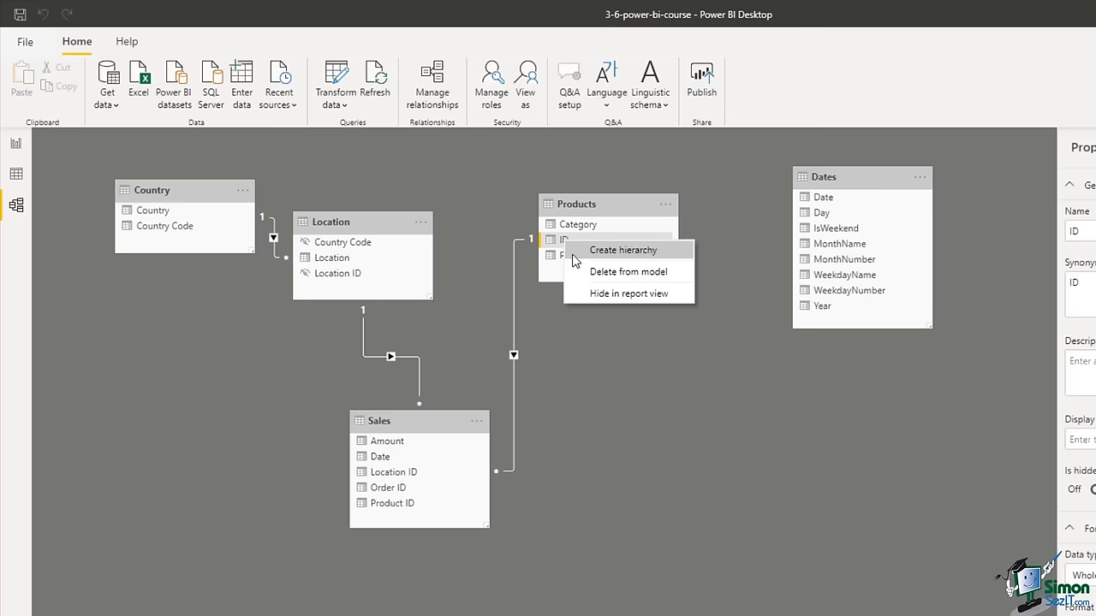
left_click(588, 295)
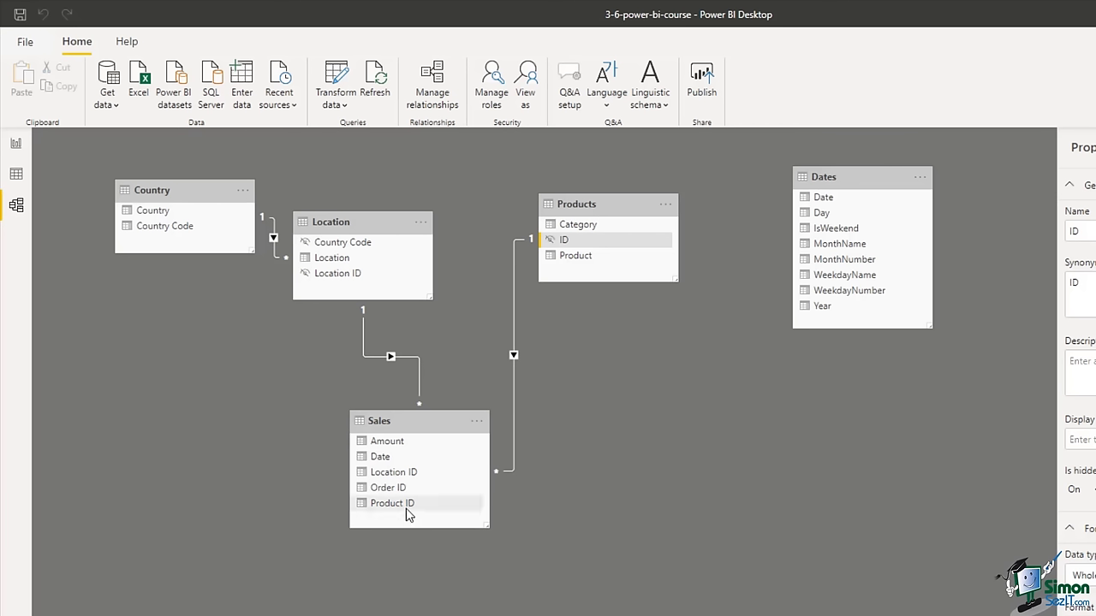
- Hide the Amount, Date, Location ID and Product ID columns of the Sales table in report view
left_click(402, 444)
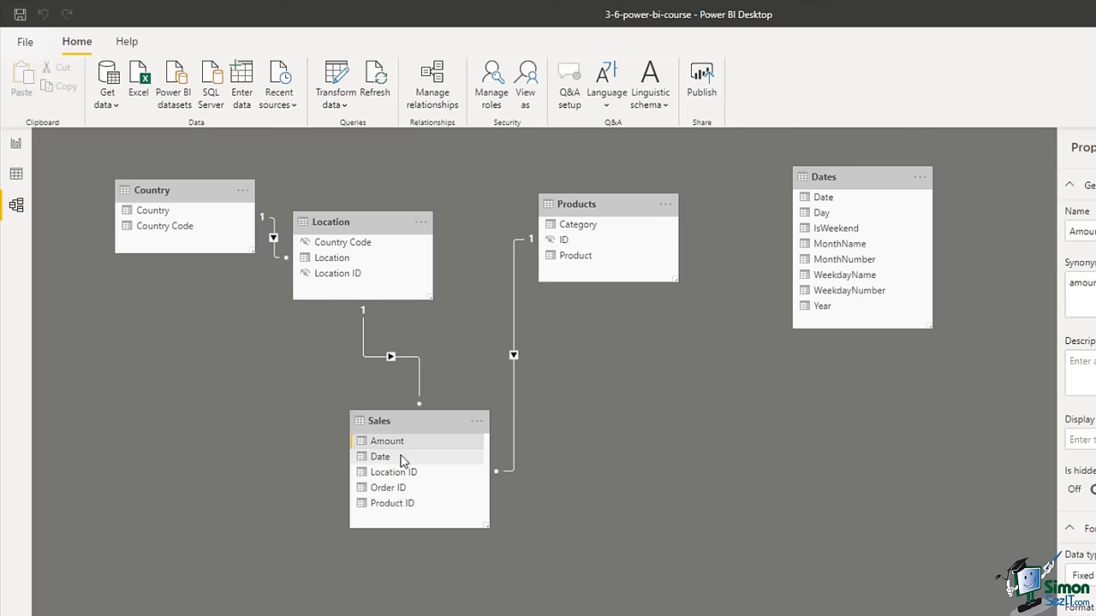
left_click(381, 457, "ctrl")
left_click(406, 473, "ctrl")
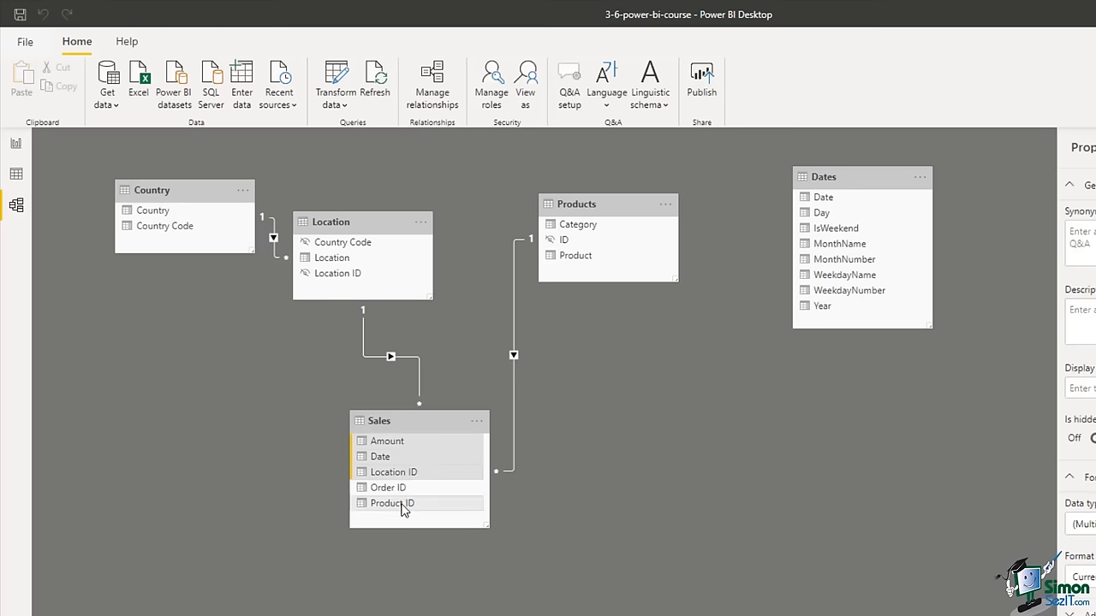
left_click(398, 503, "ctrl")
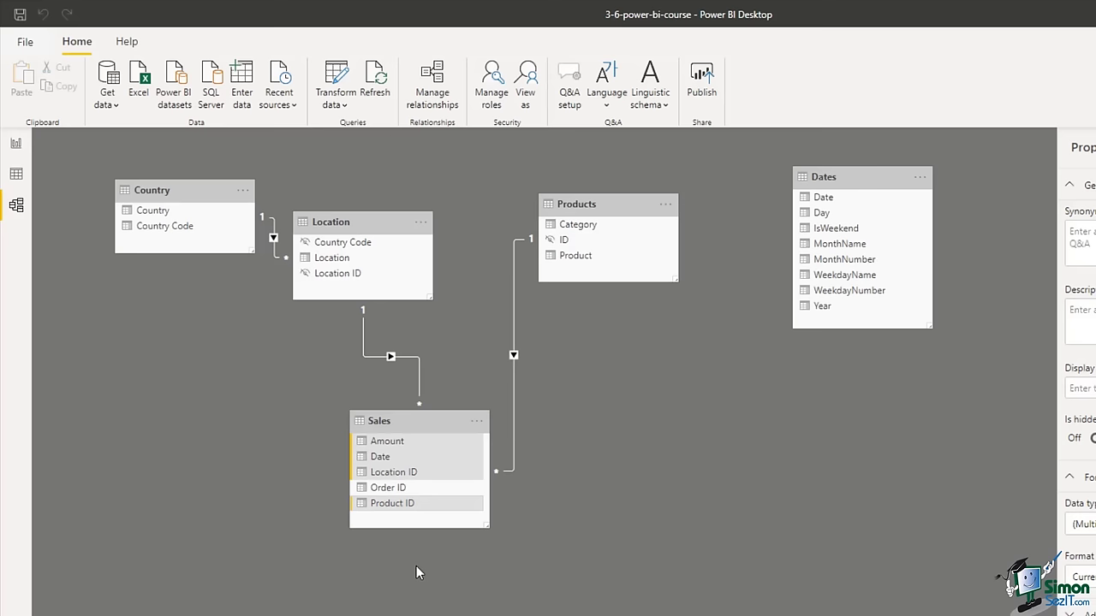
right_click(400, 474)
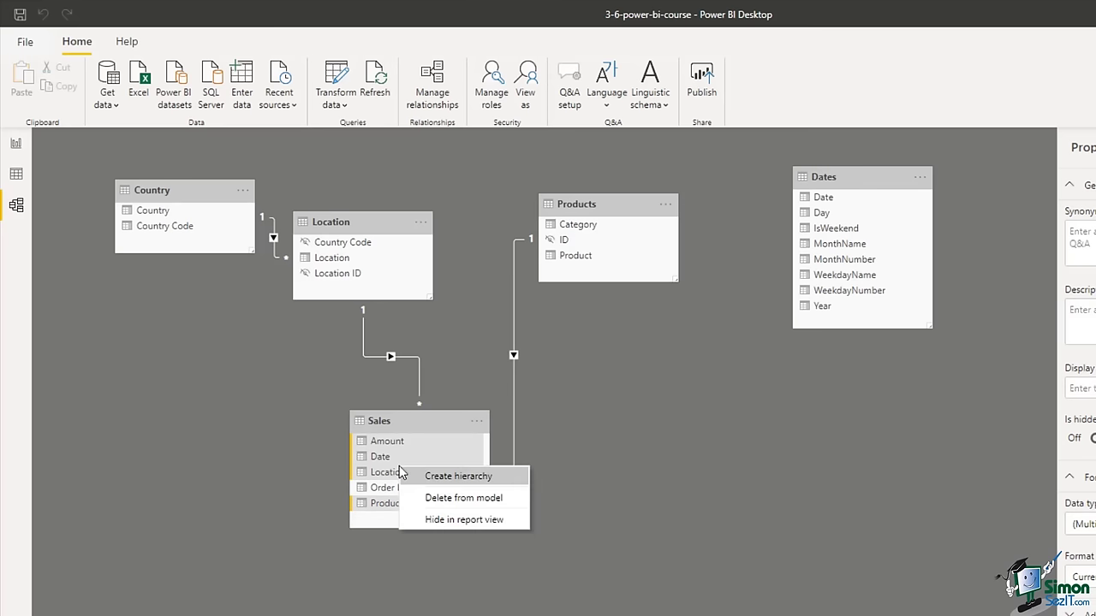
left_click(445, 520)
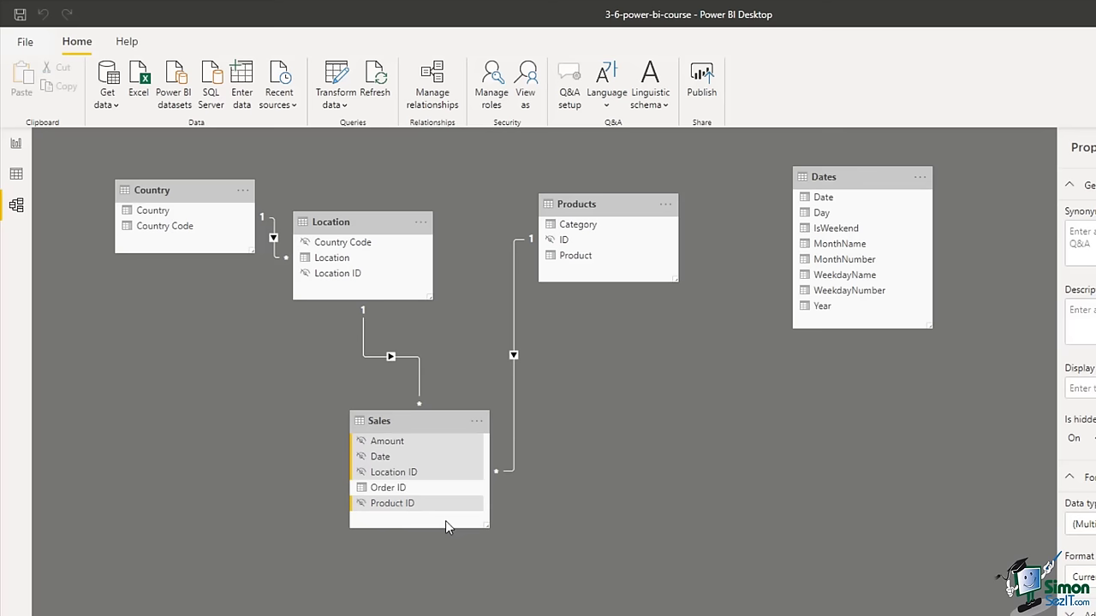
- Move the Dates table nearer to Products and relate the Sales table's Date column to the Dates table's Date column
left_click_drag(841, 177, 772, 216)
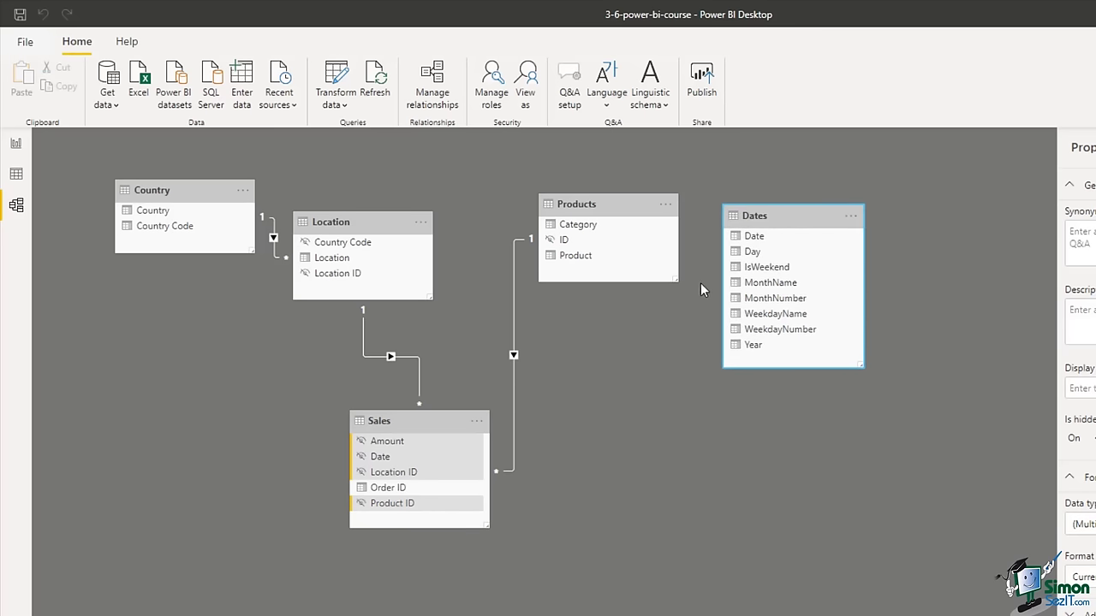
left_click(389, 461)
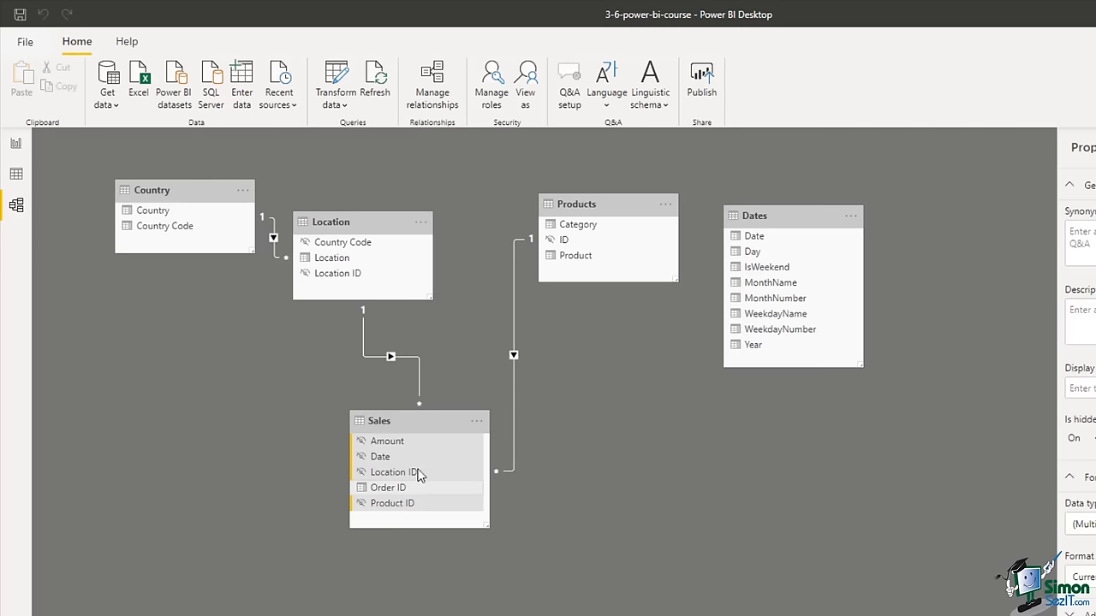
left_click(408, 460)
left_click_drag(407, 463, 801, 234)
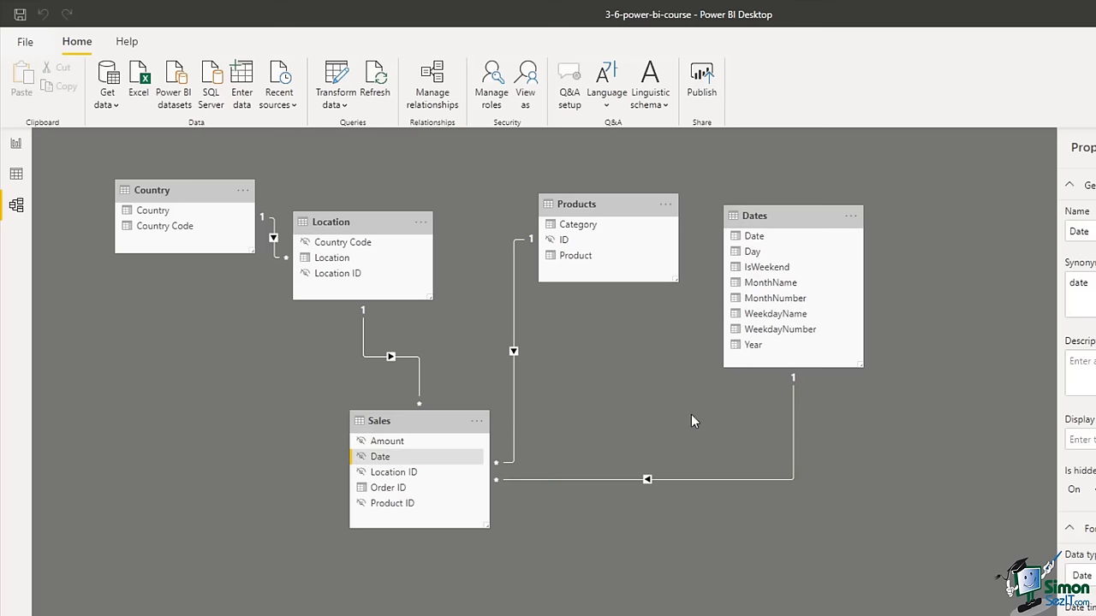
- Hide the MonthNumber and WeekdayNumber columns of the Dates table in report view
left_click(777, 332)
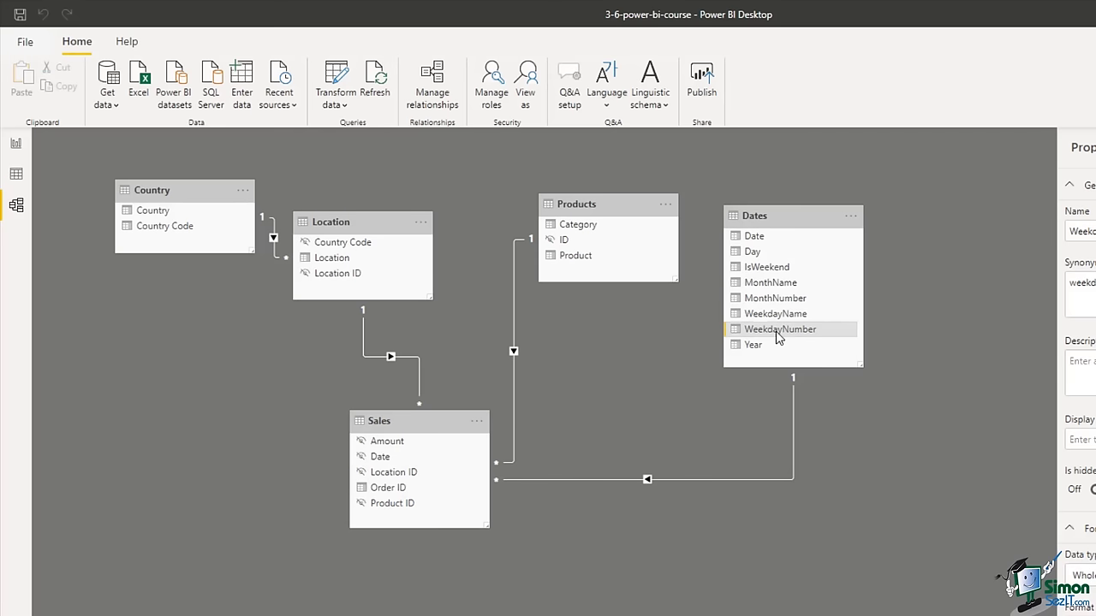
left_click(777, 301, "ctrl")
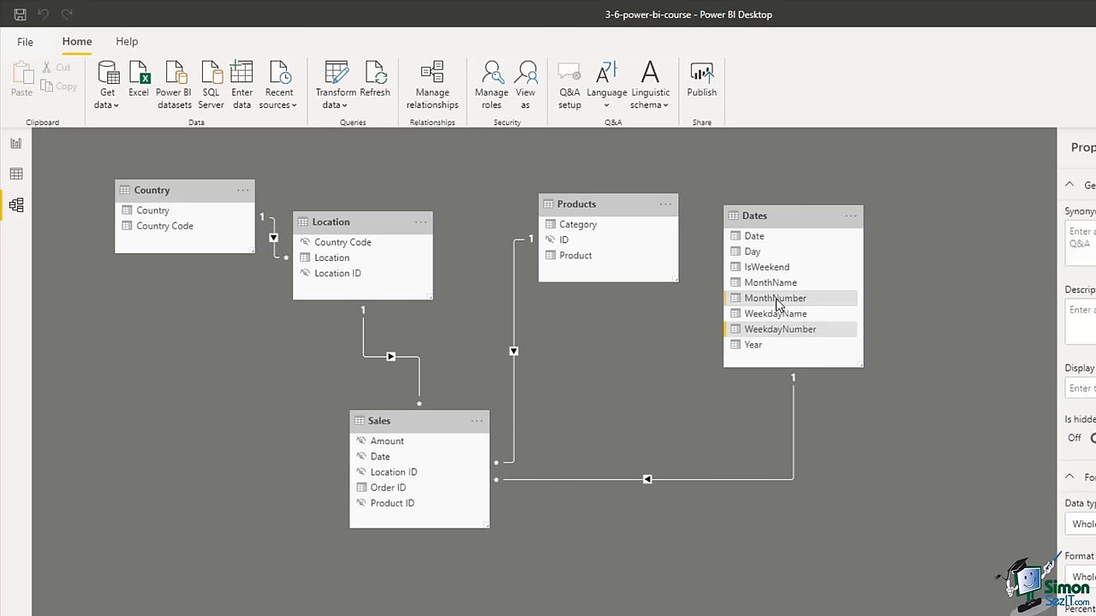
right_click(776, 304)
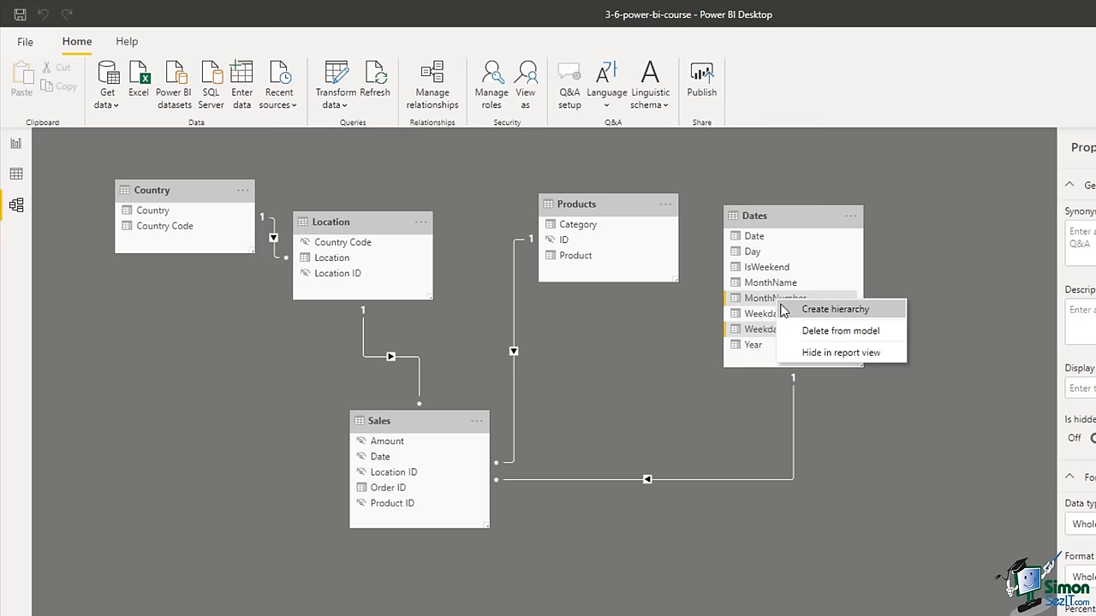
left_click(809, 353)
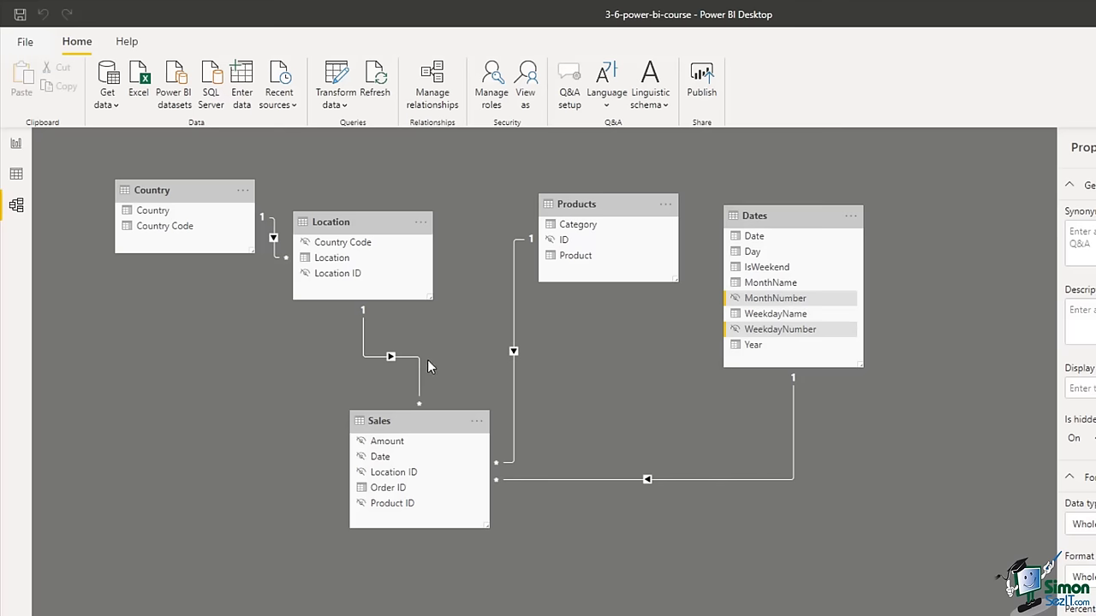
- Examine which fields of the Sales and Dates tables are offered in the report view
left_click(16, 144)
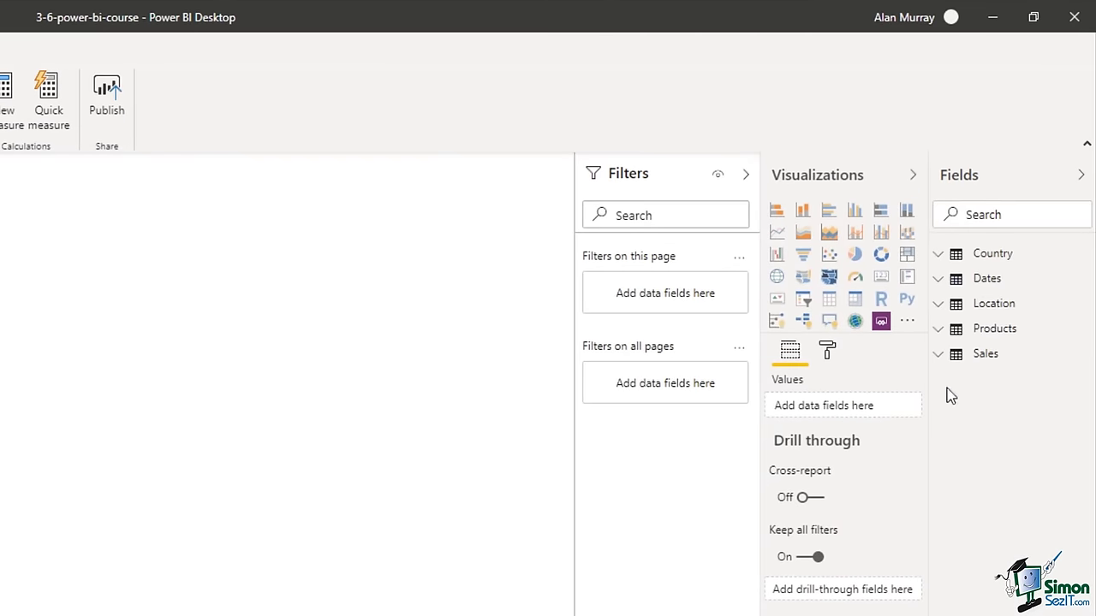
left_click(938, 354)
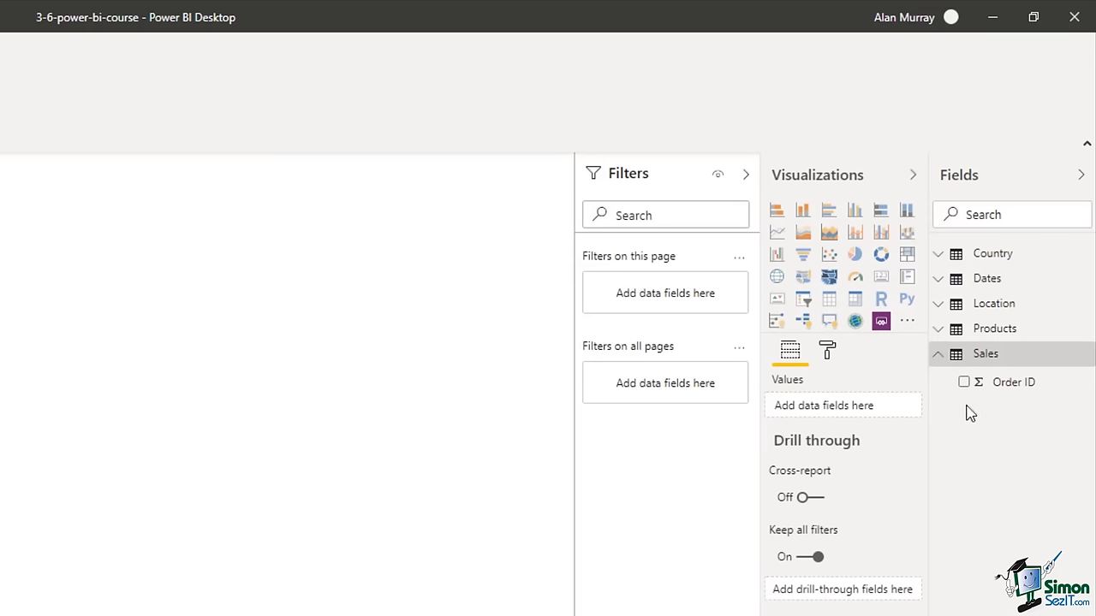
left_click(952, 358)
left_click(940, 280)
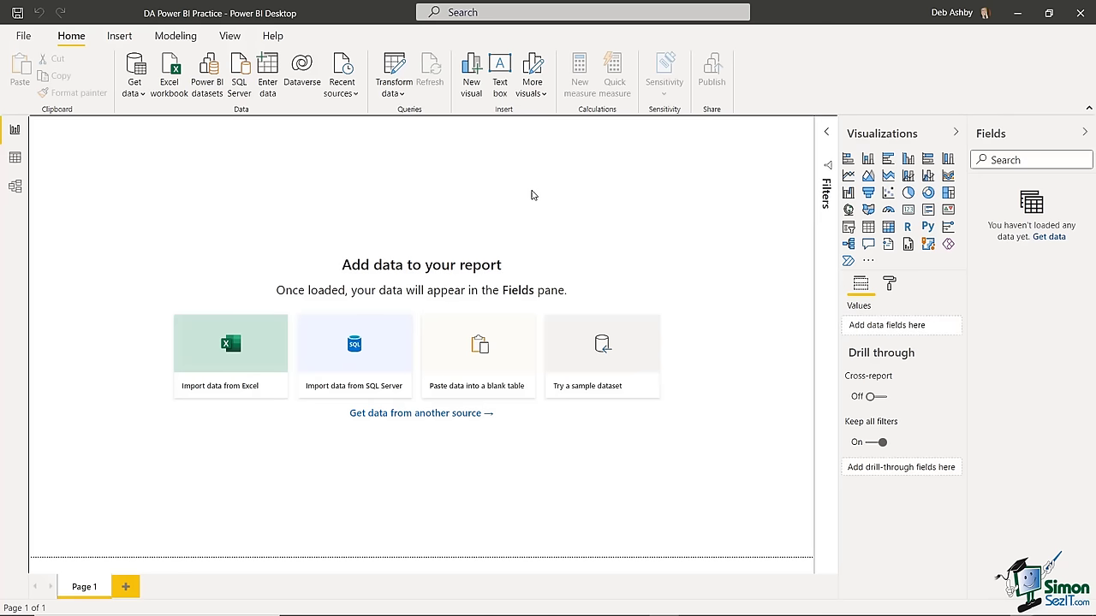
- Open the complete list of Get Data sources for the blank practice report and look through the available connectors
left_click(135, 88)
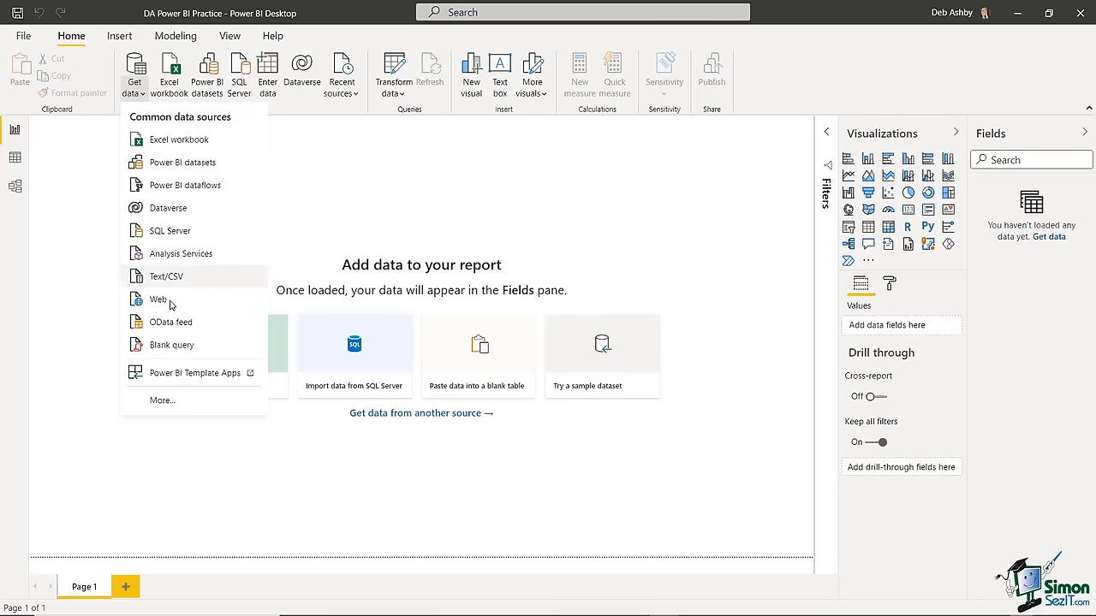
left_click(161, 400)
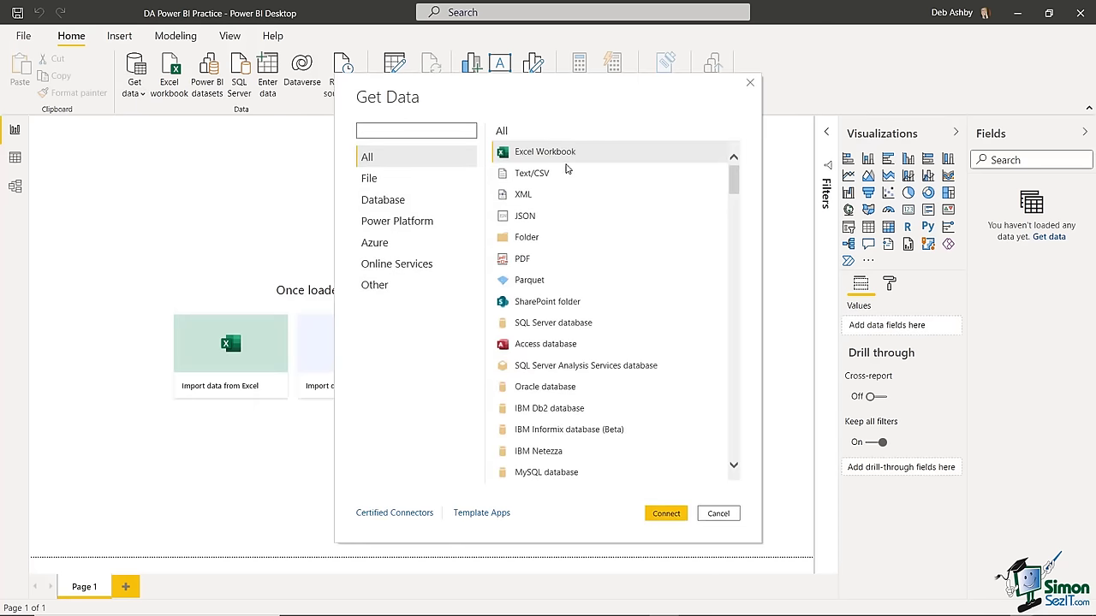
mouse_move(734, 184)
left_mouse_down()
mouse_move(734, 206)
mouse_move(734, 178)
left_mouse_up()
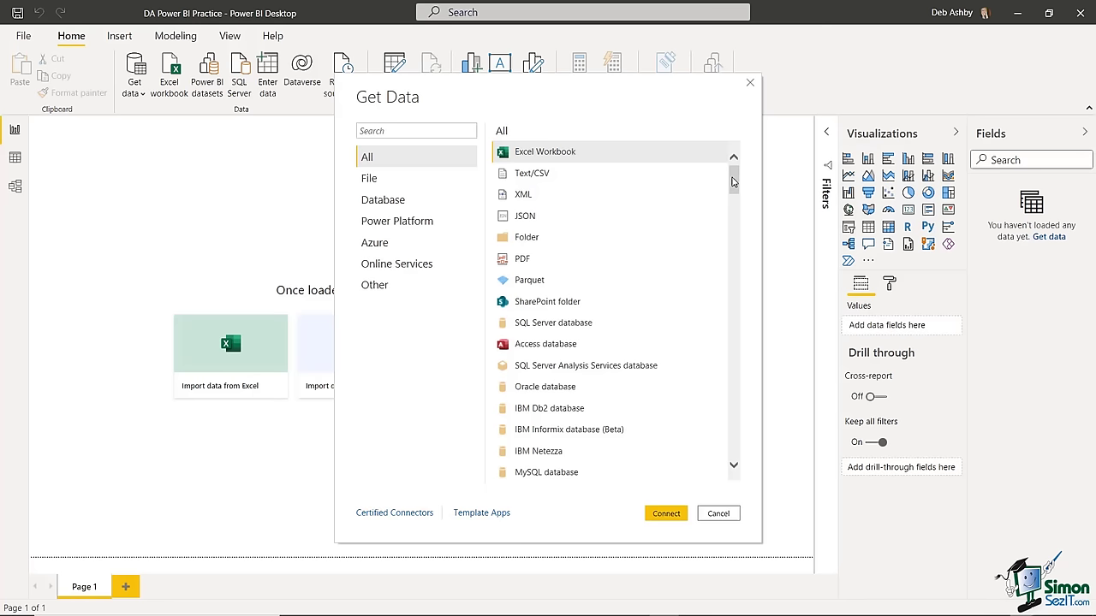
- Connect to a Folder data source using the Sales Data folder inside Power BI - Beyond the Basics, Data Files
left_click(522, 242)
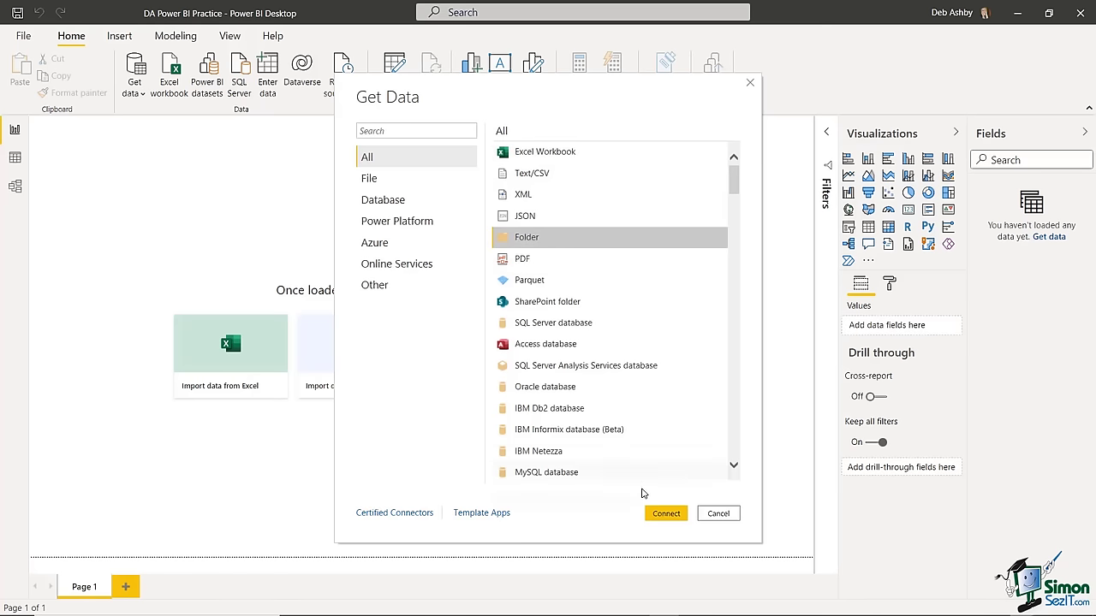
left_click(664, 514)
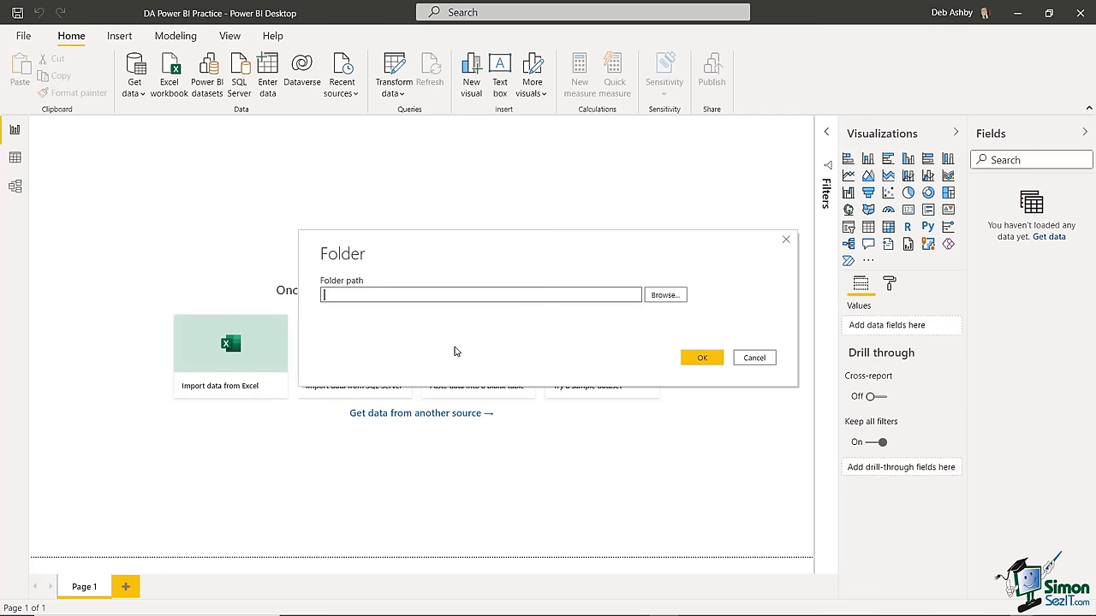
left_click(665, 295)
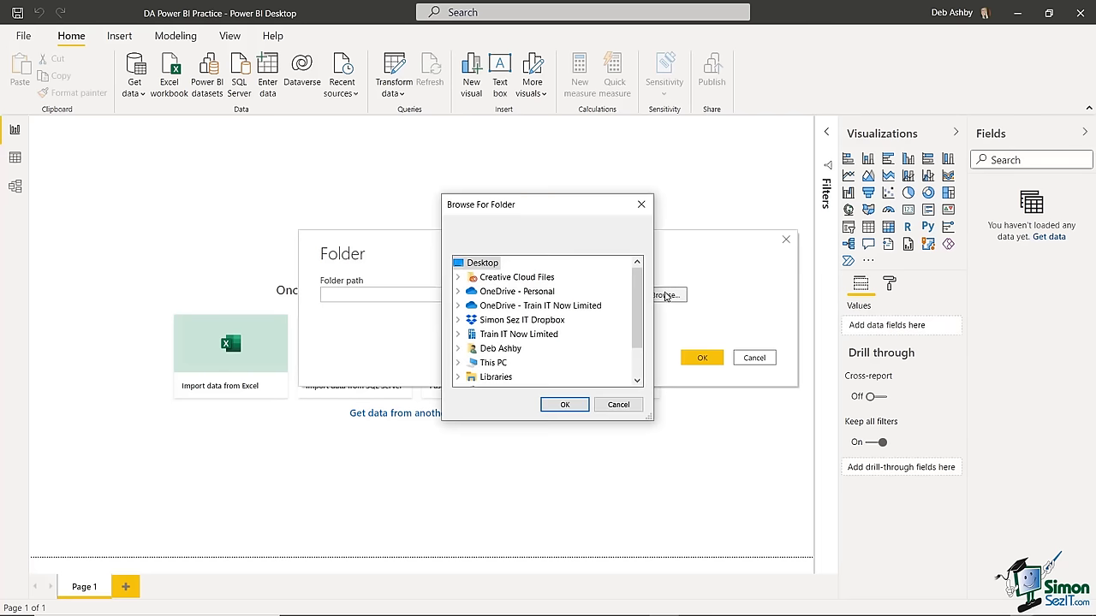
left_click_drag(648, 419, 698, 467)
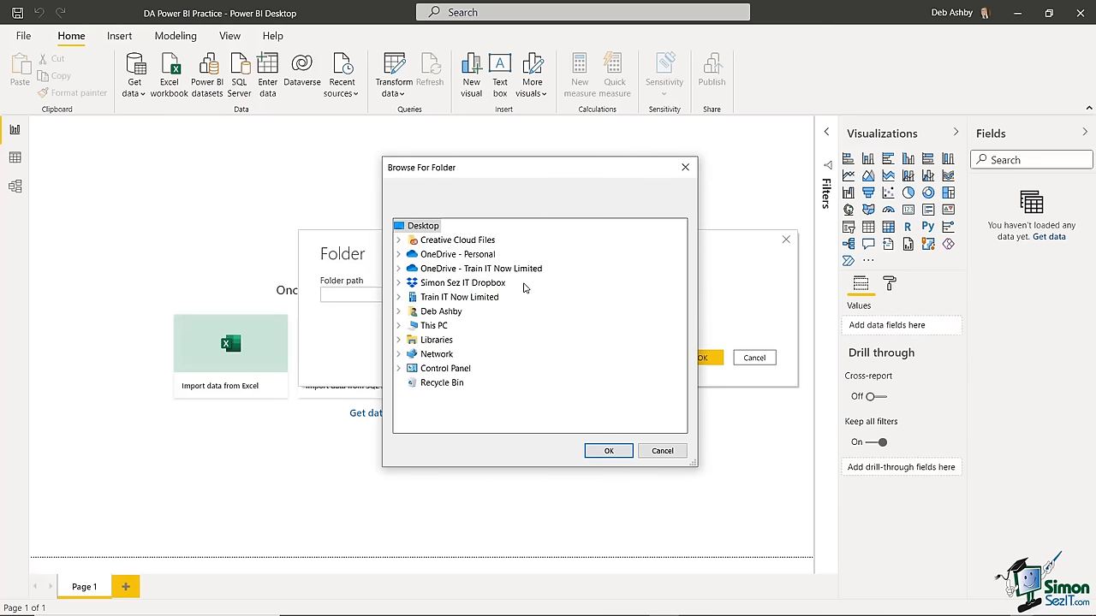
double_click(502, 269)
scroll(526, 304, "down", 5)
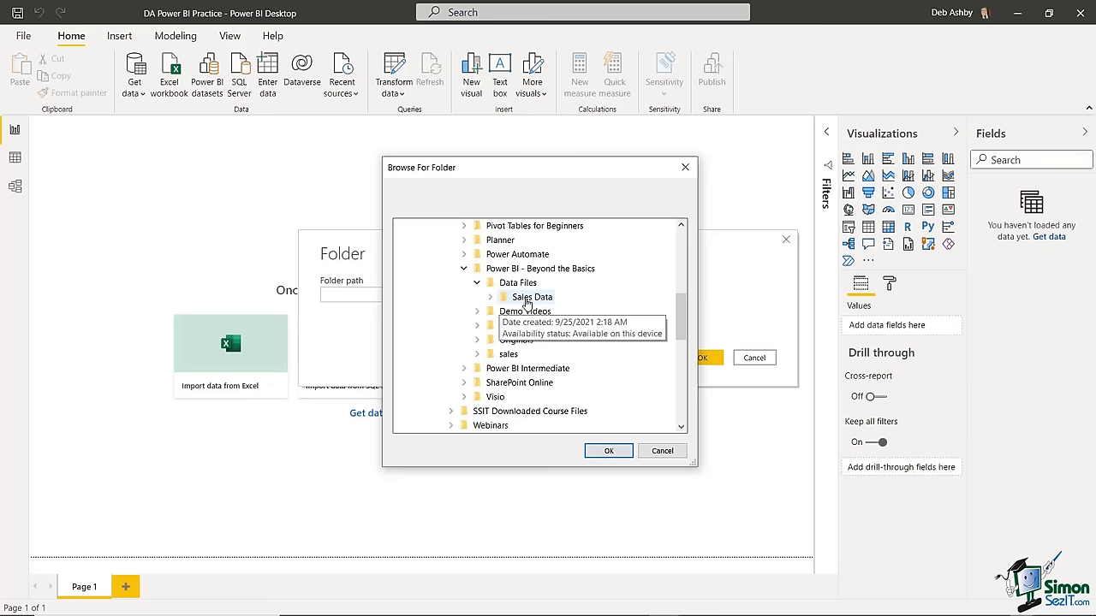
left_click(527, 300)
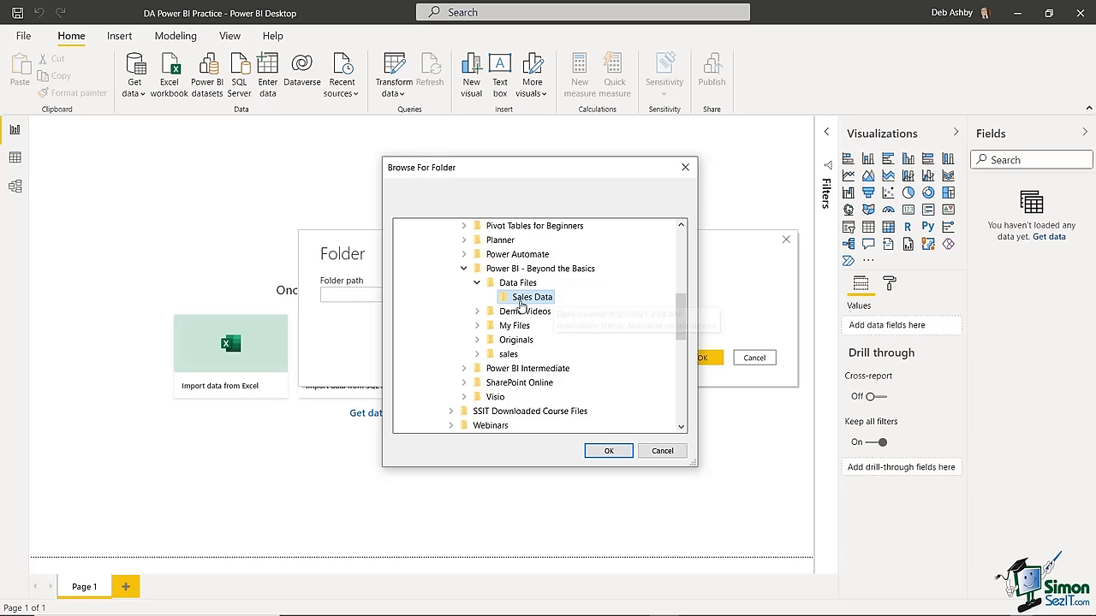
left_click(607, 452)
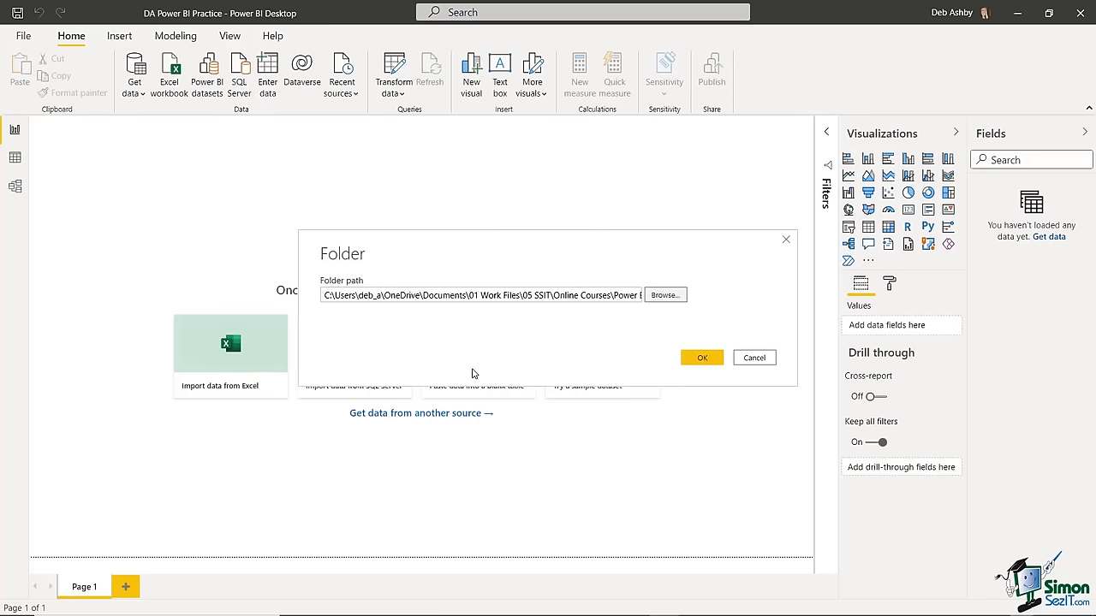
left_click(702, 358)
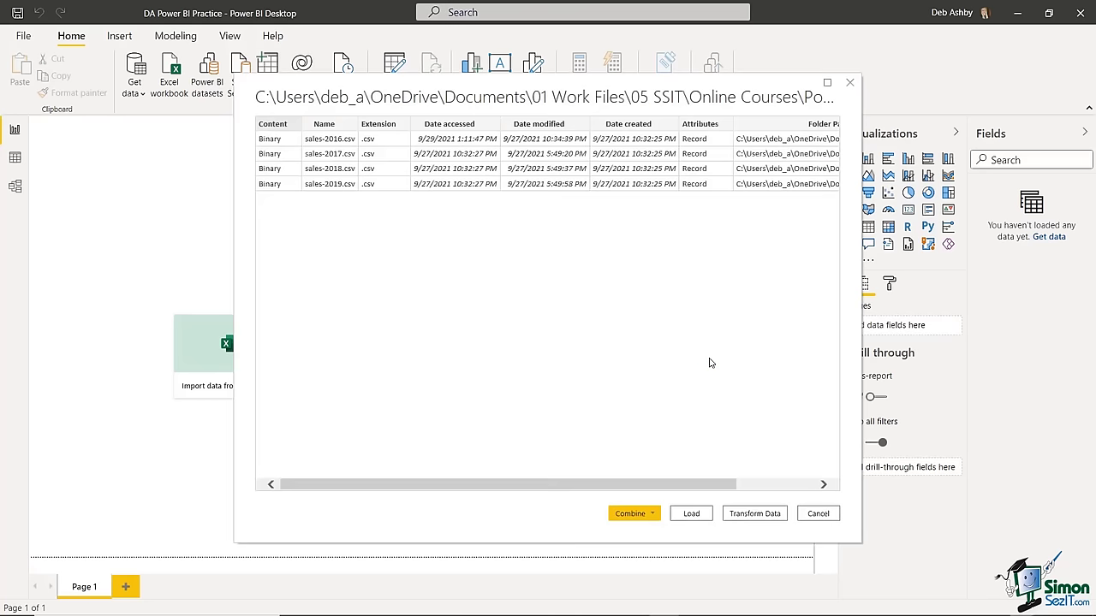
- Open the folder's file list in Power Query Editor and check which file types the Extension column's filter offers
left_click_drag(550, 92, 508, 87)
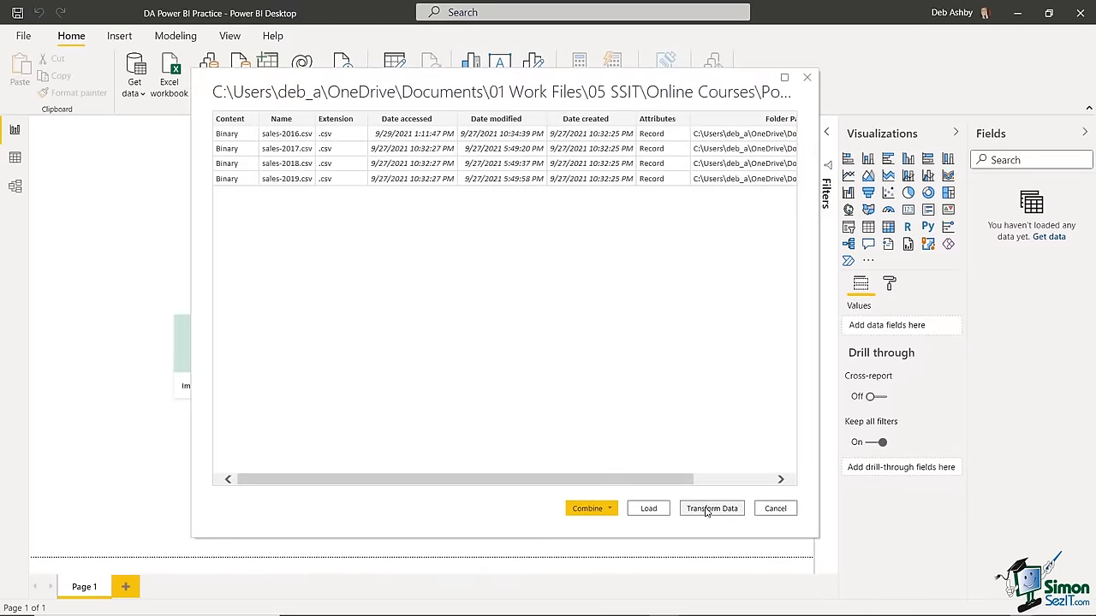
left_click(707, 509)
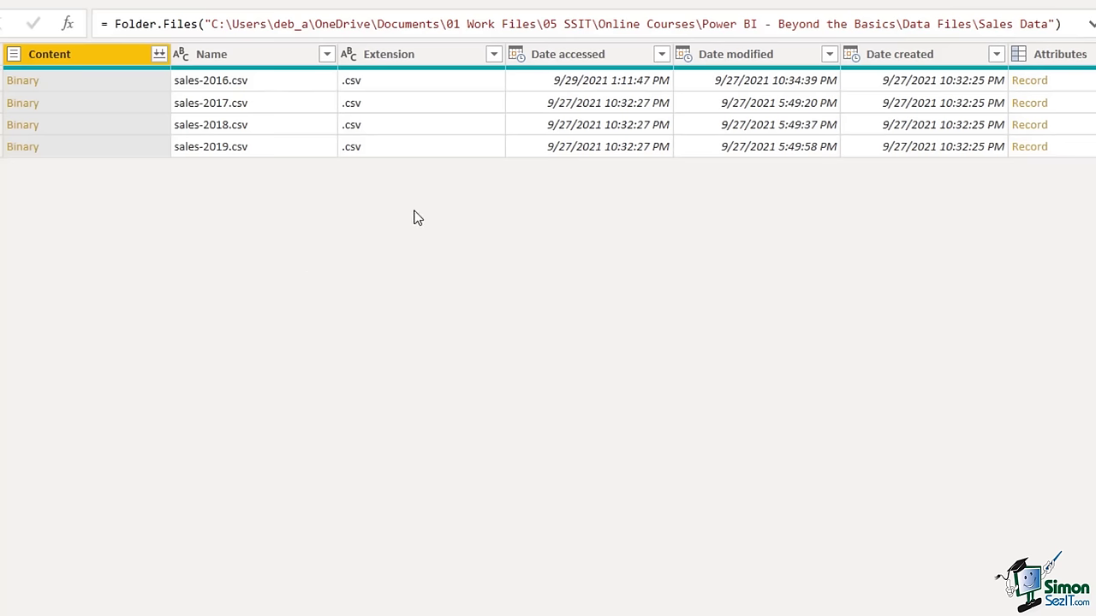
left_click(494, 56)
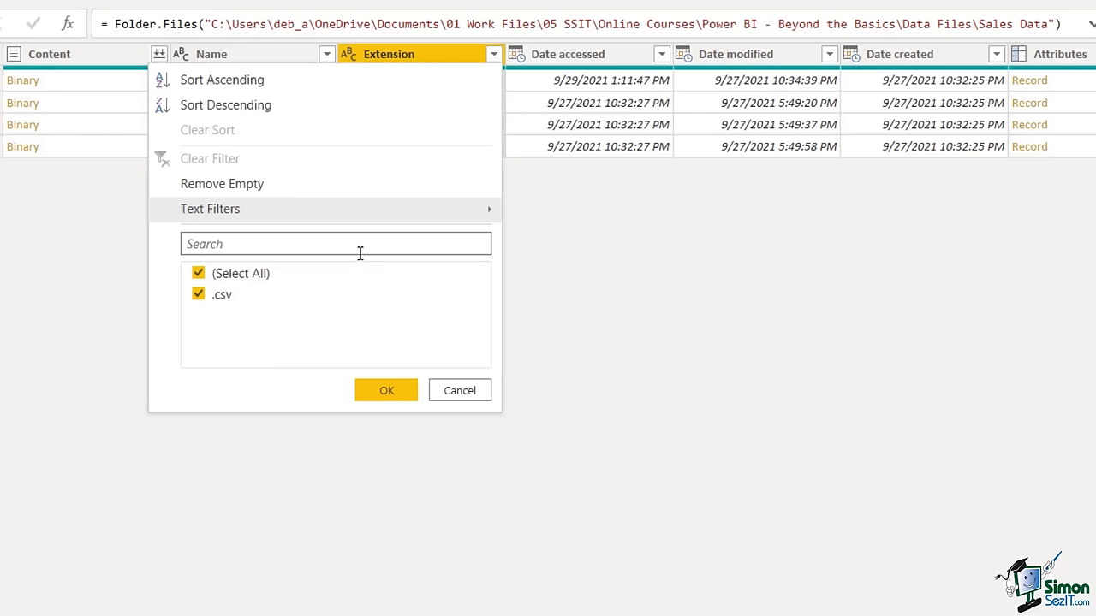
left_click(471, 393)
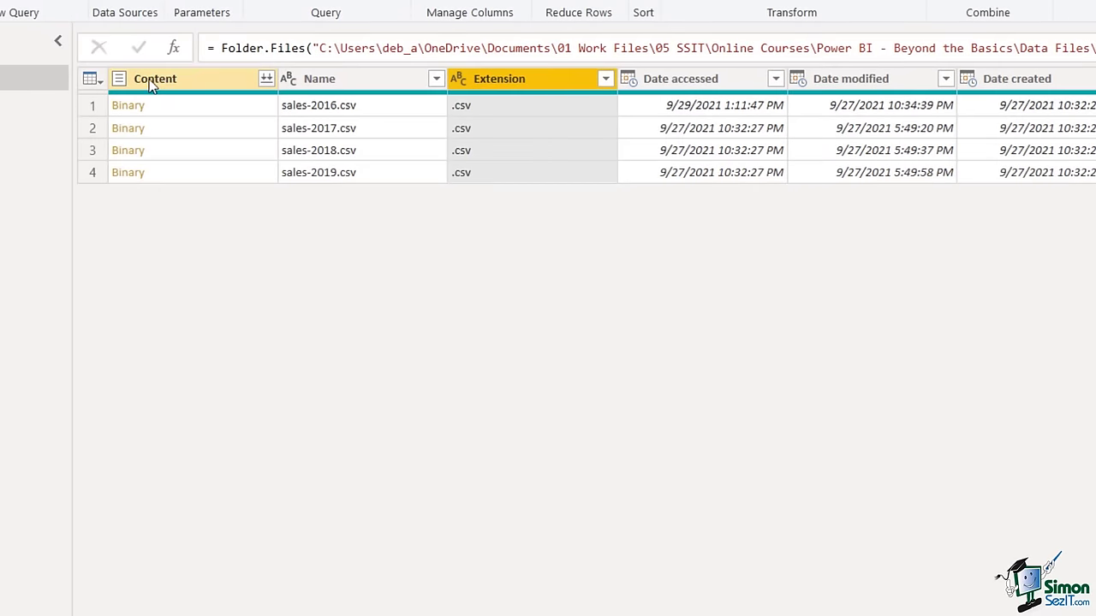
- Combine the binaries in the Content column into one table, with the first file as sample and comma as delimiter
left_click(265, 79)
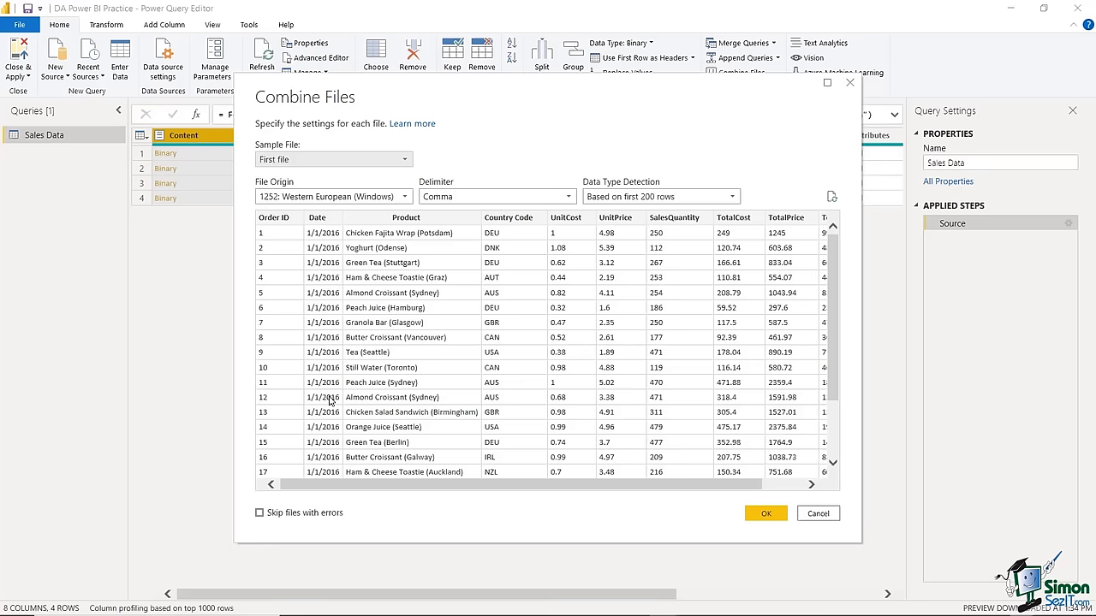
left_click_drag(621, 487, 534, 492)
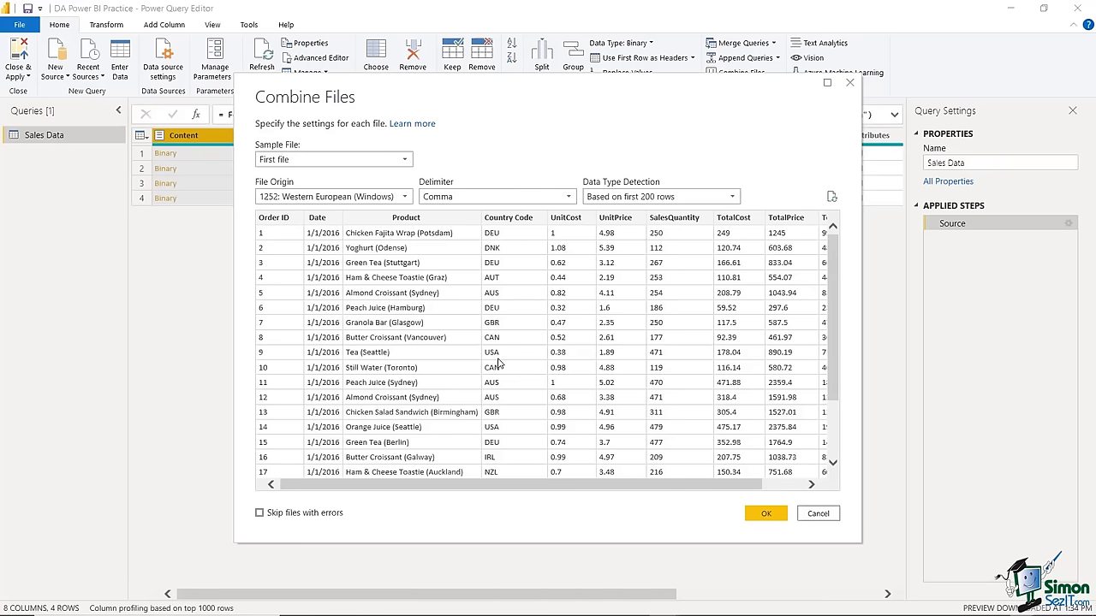
left_click(406, 163)
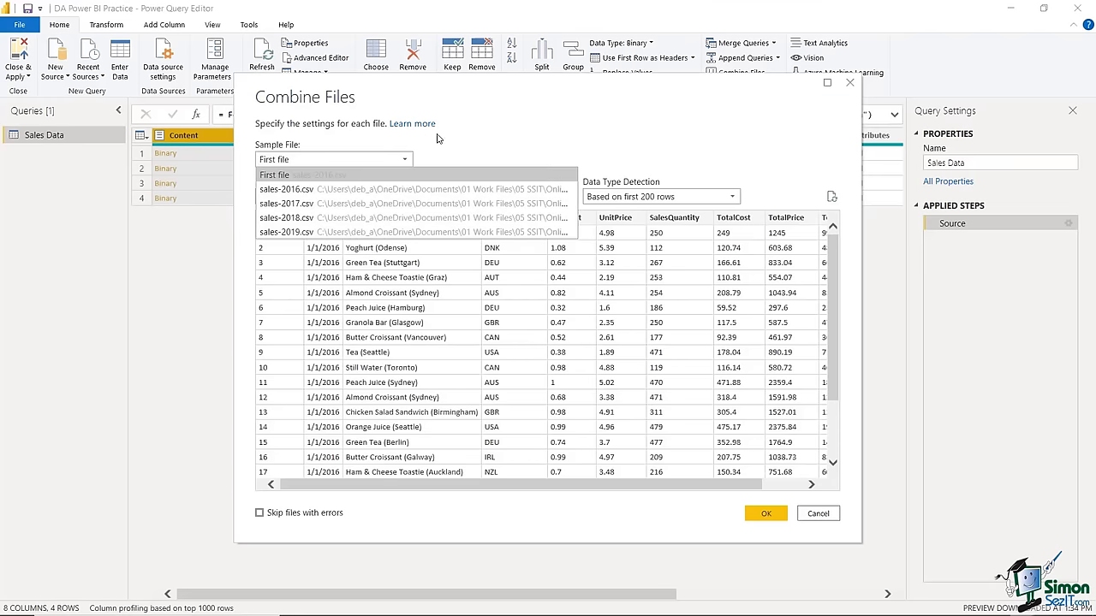
left_click(475, 130)
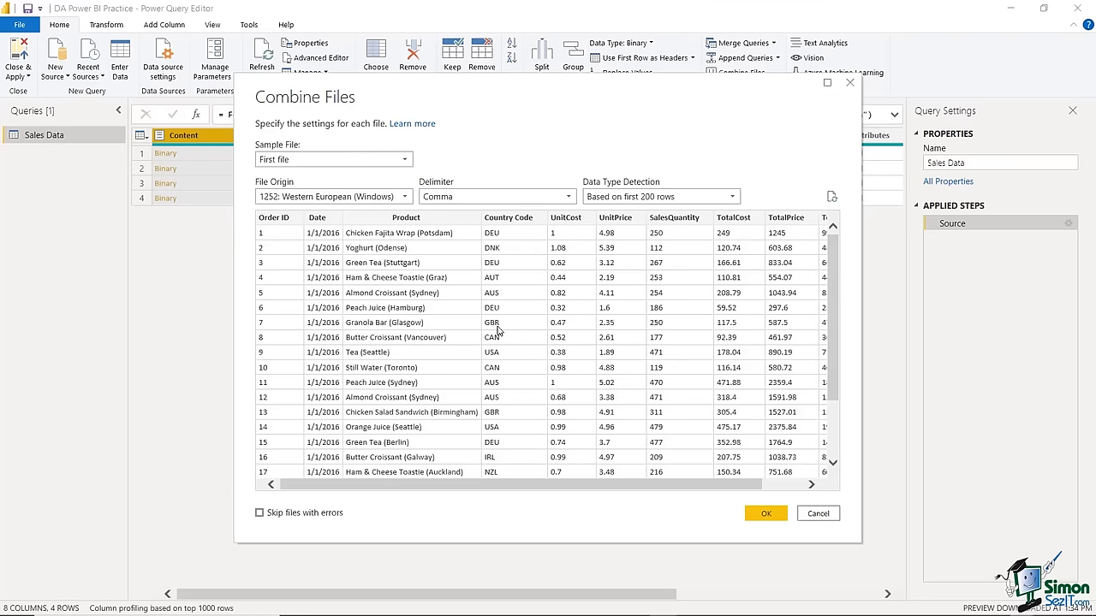
left_click(767, 514)
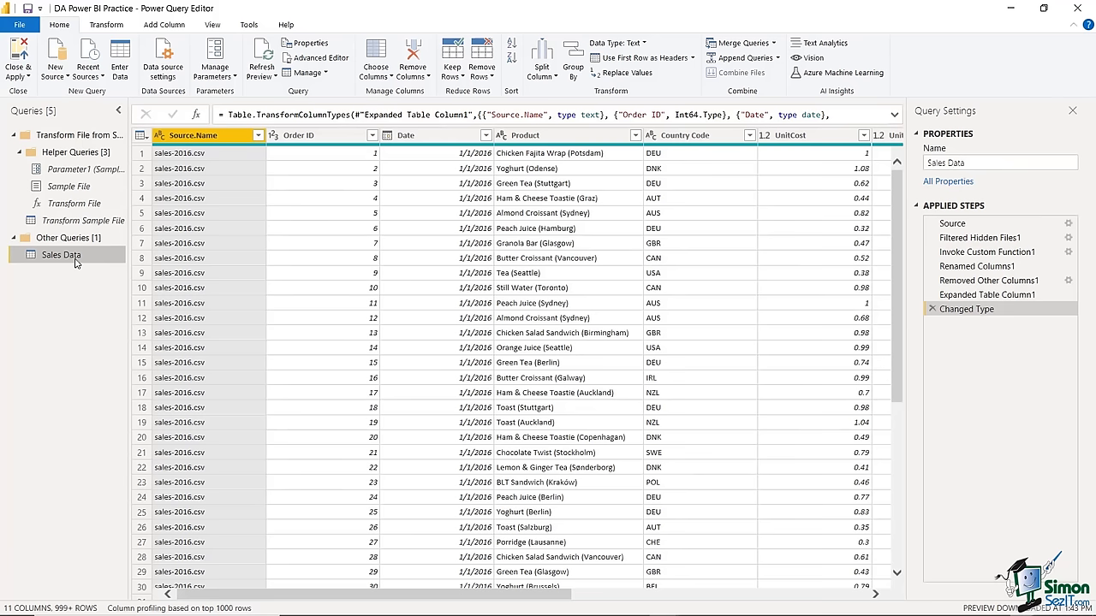
left_click(928, 168)
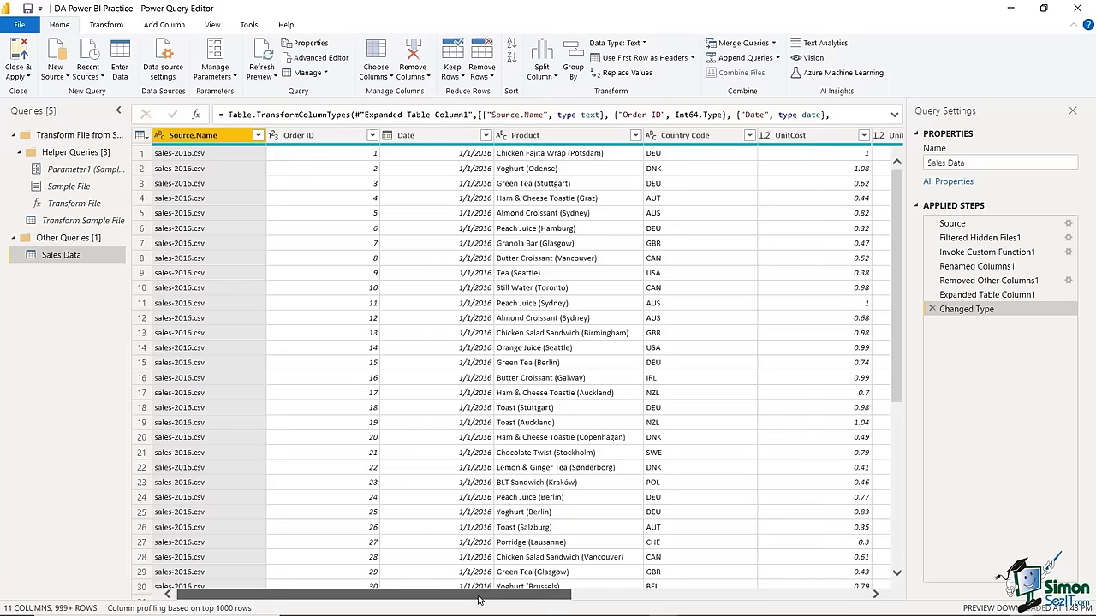
left_click_drag(479, 600, 261, 299)
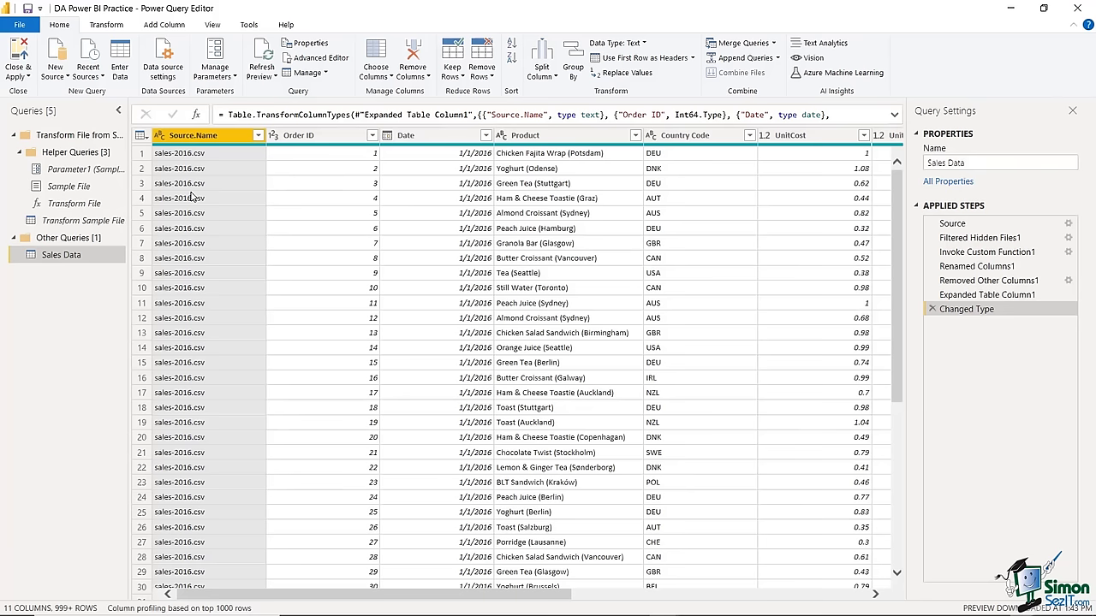
left_click(434, 137)
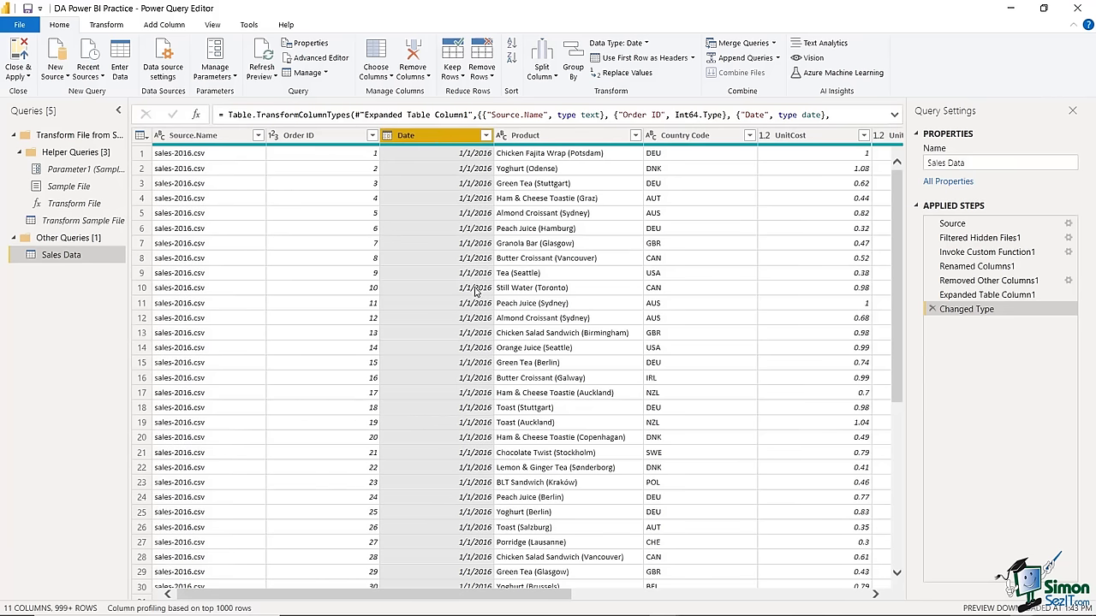
- Remove the Source.Name column and undo this by deleting the Removed Columns applied step
left_click(195, 137)
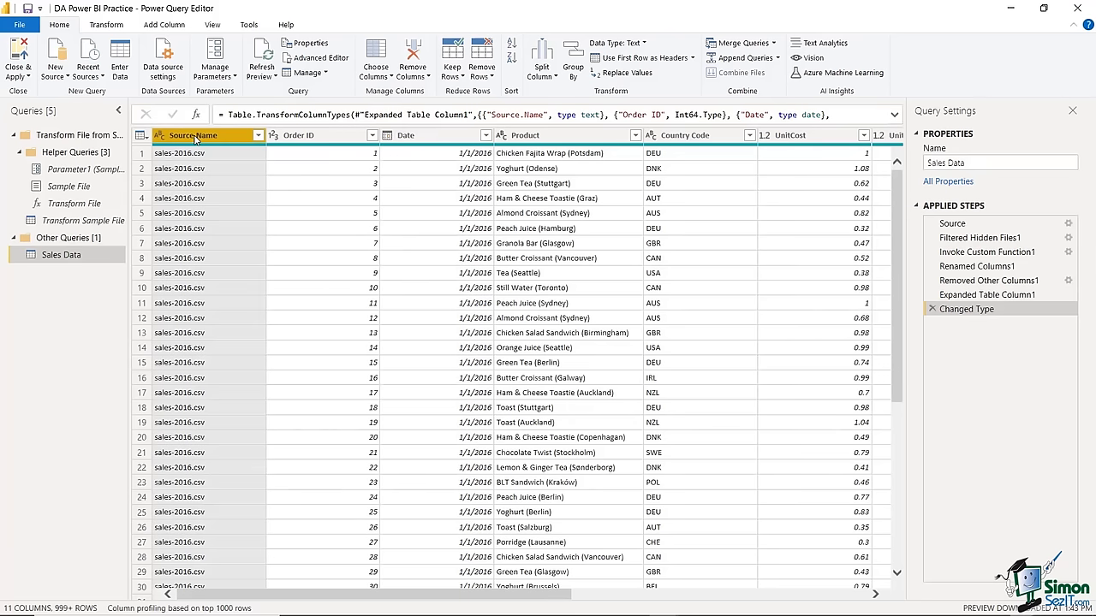
right_click(195, 139)
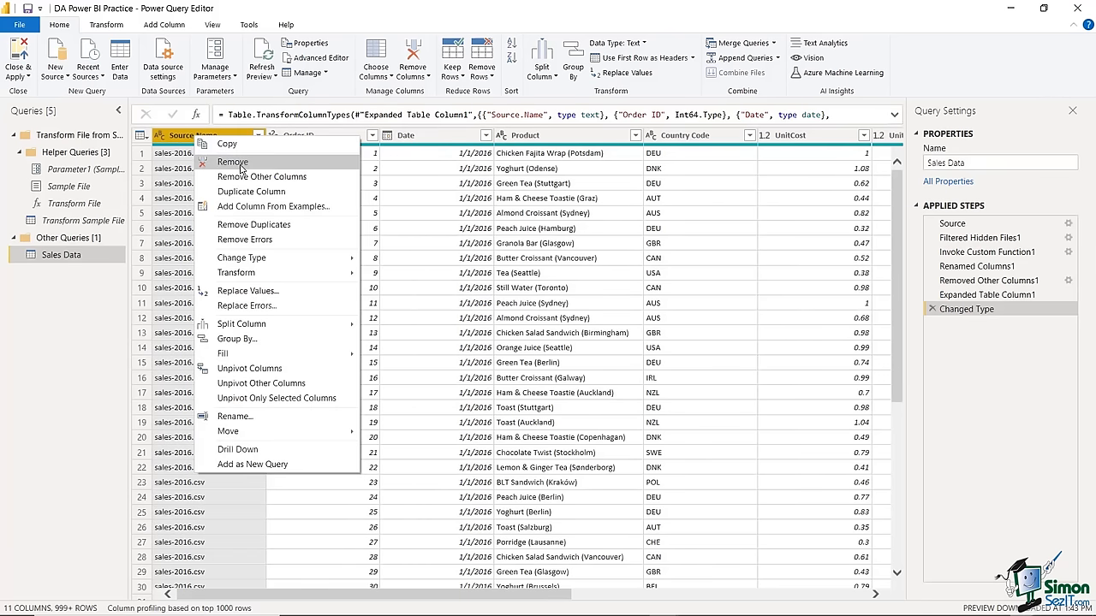
left_click(242, 163)
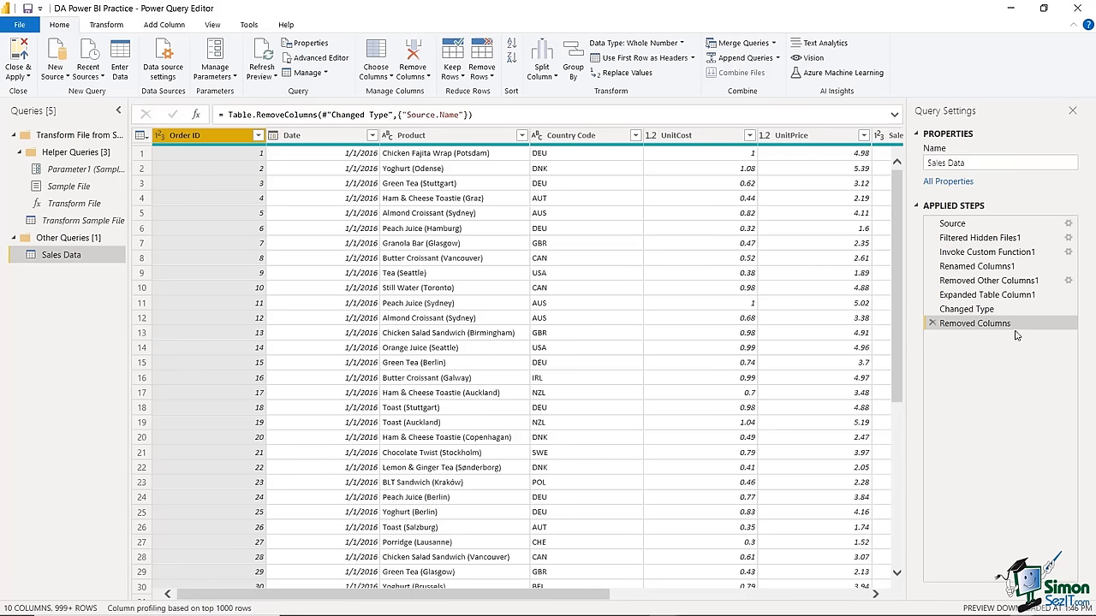
left_click(933, 323)
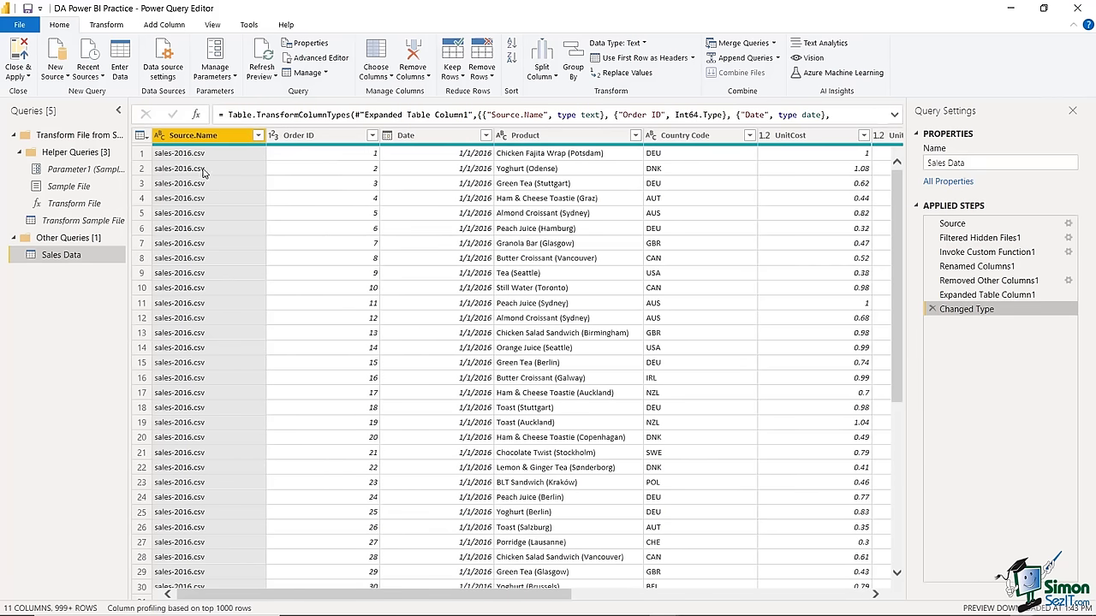
- Remove the Source.Name column from the combined Sales Data query
right_click(198, 137)
left_click(235, 164)
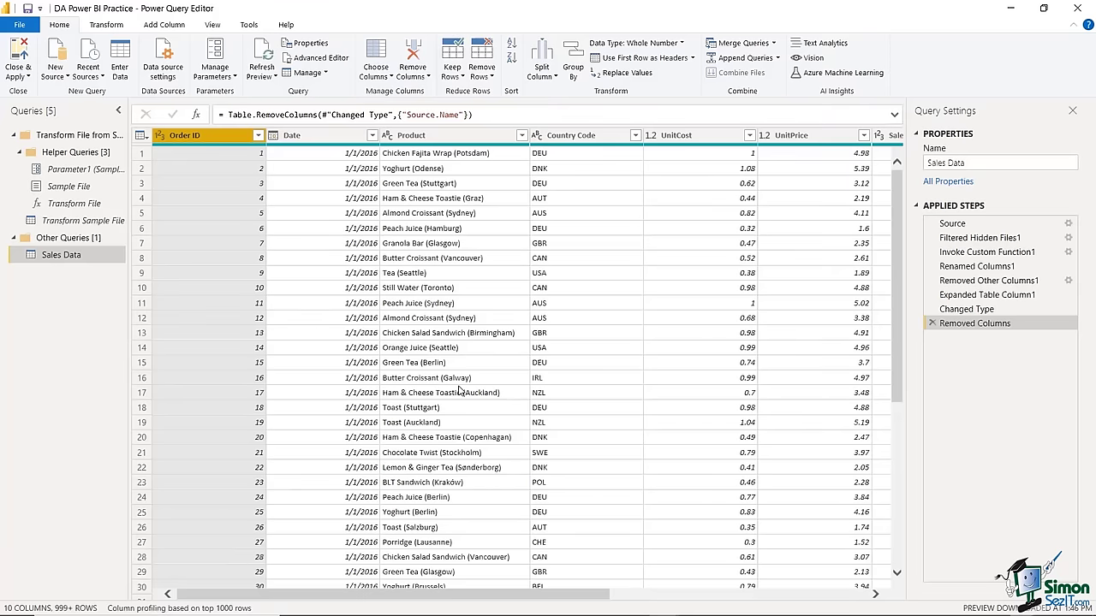
- Split the Product column by the custom delimiter "(" at each occurrence of the delimiter
left_click(434, 143)
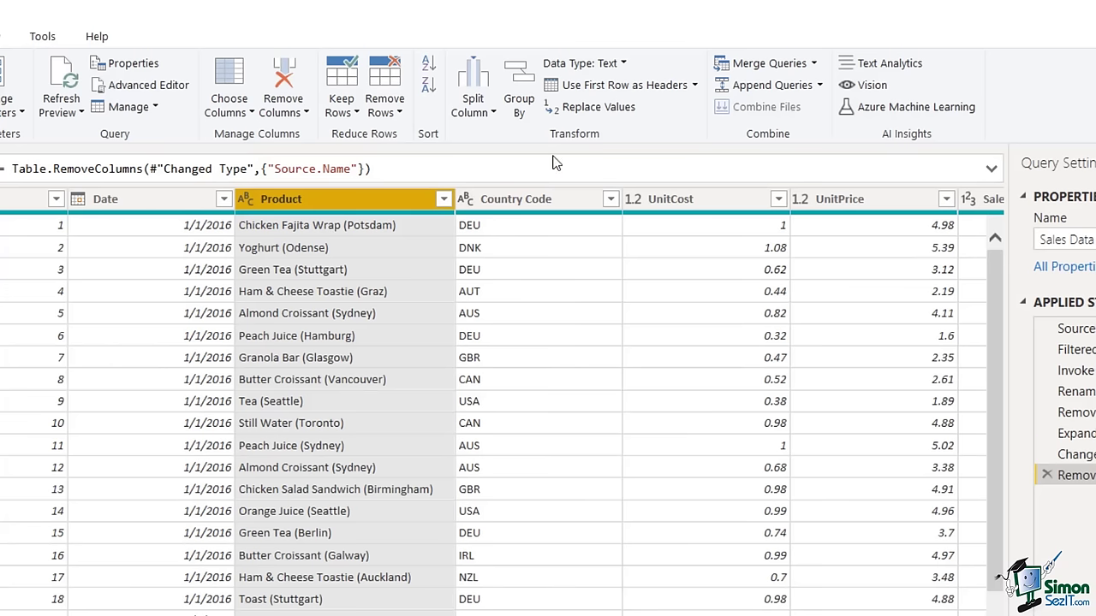
left_click(490, 113)
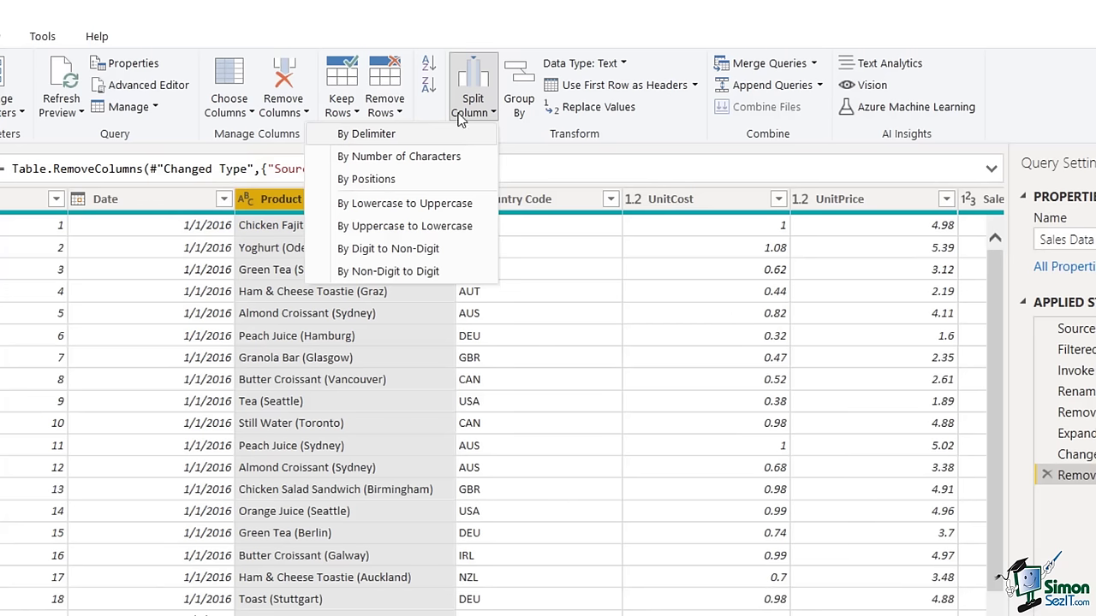
left_click(478, 64)
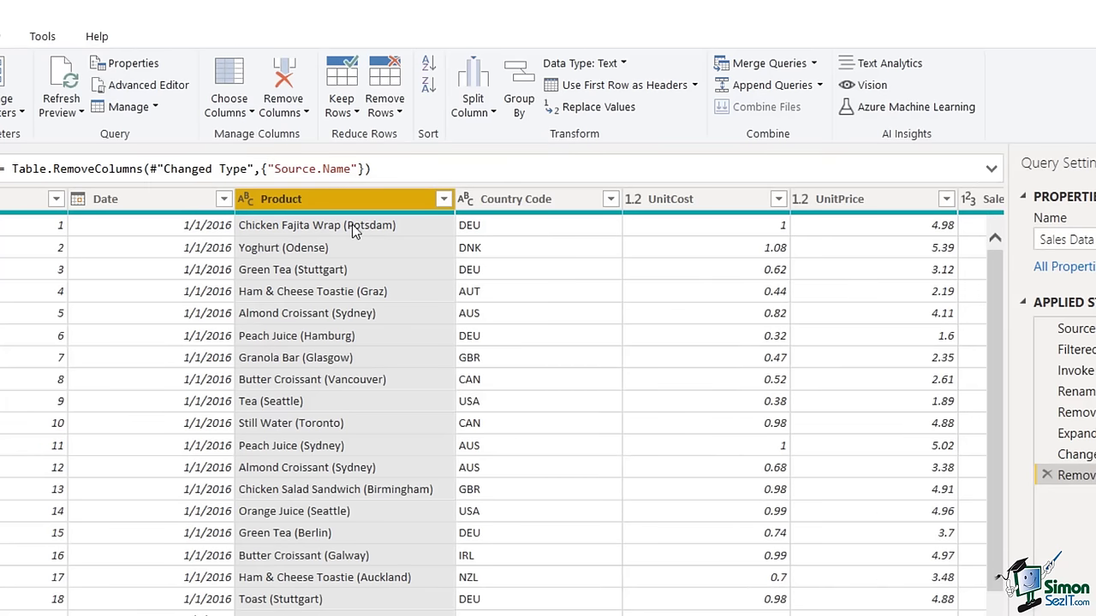
left_click(482, 113)
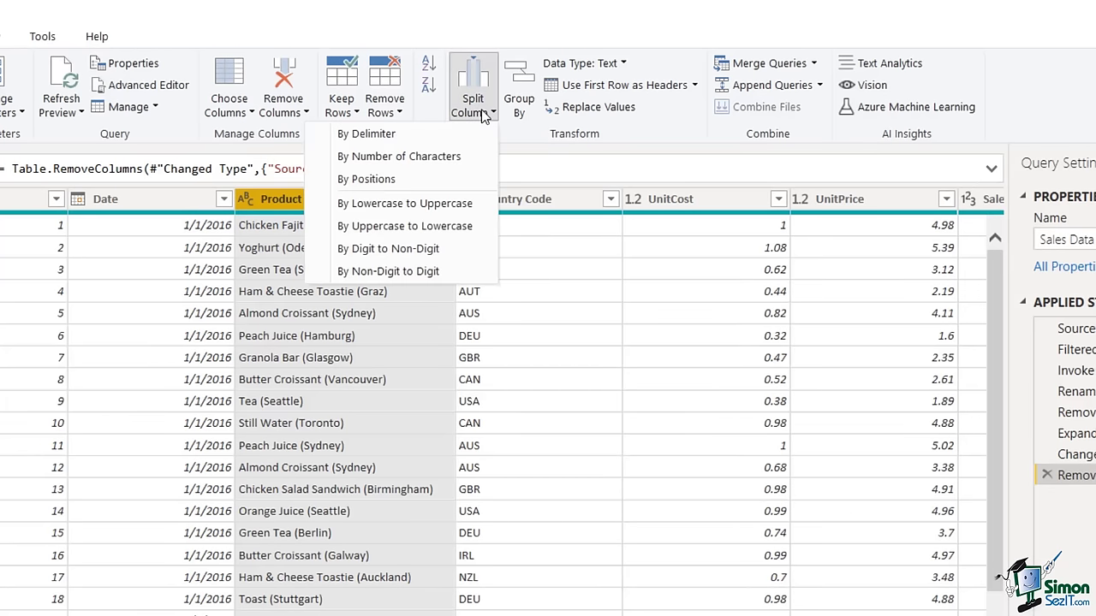
left_click(394, 137)
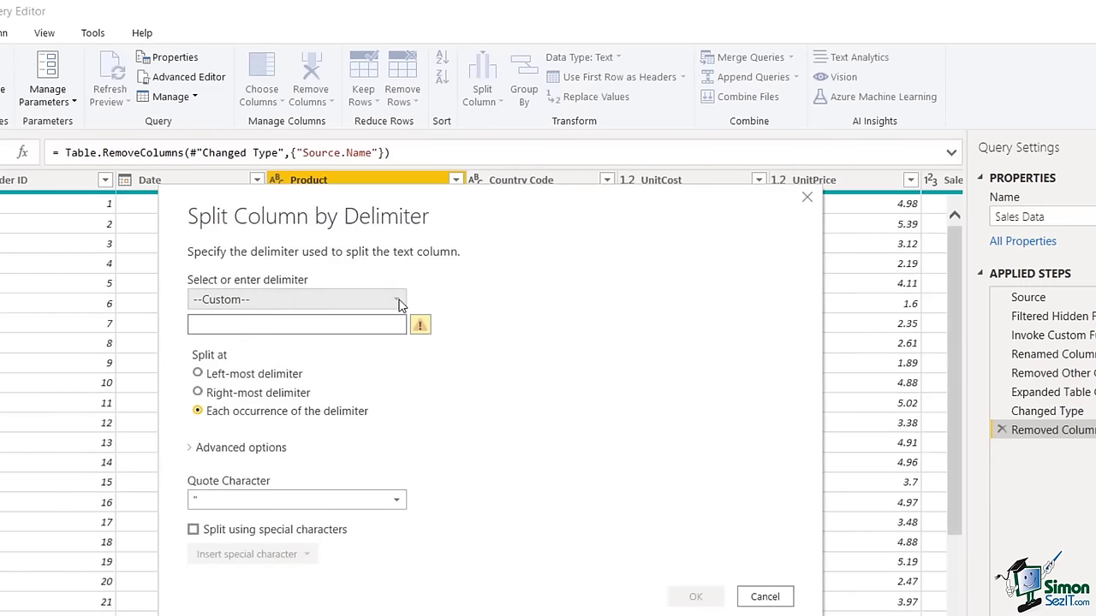
left_click(397, 301)
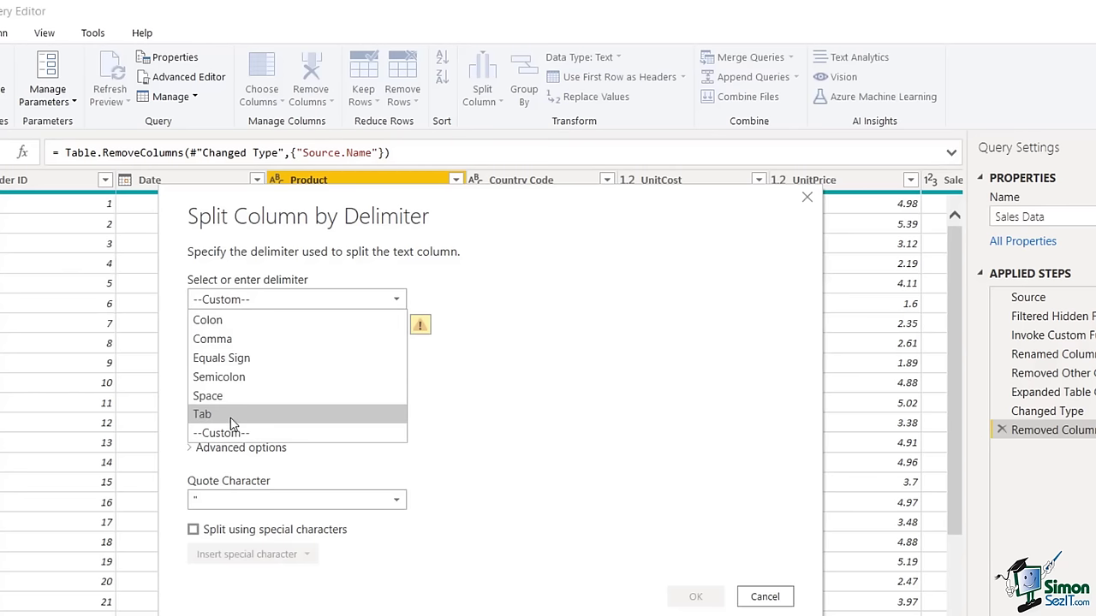
left_click(285, 438)
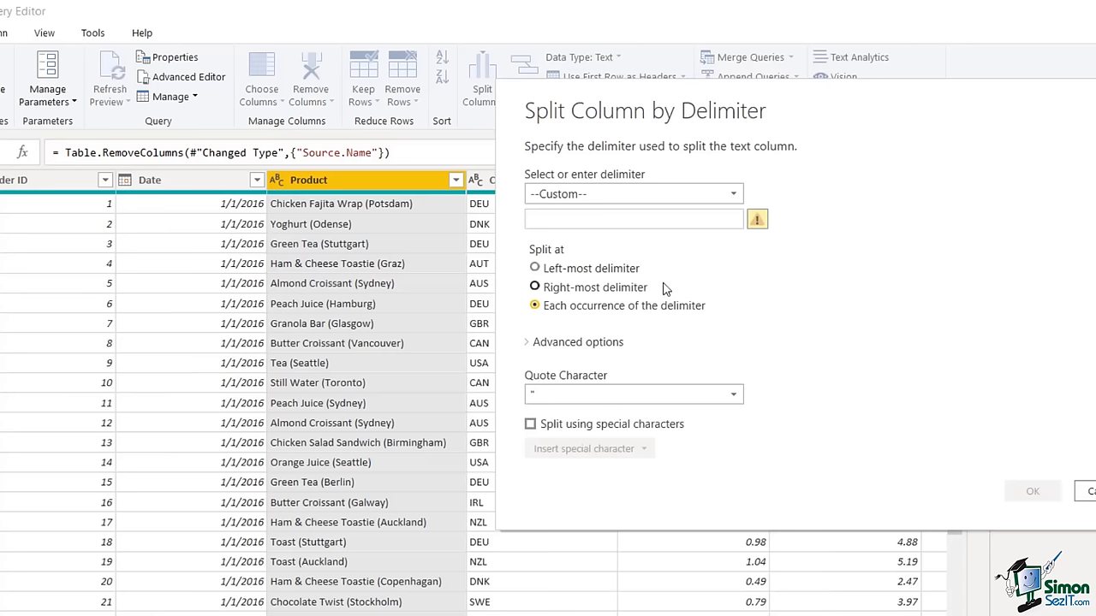
left_click(552, 220)
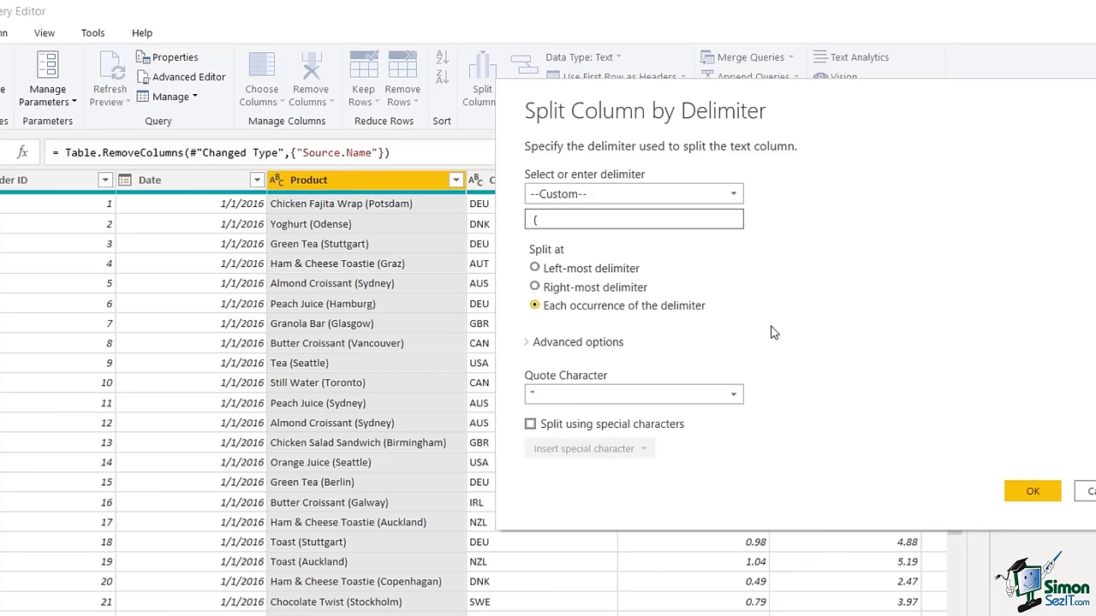
left_click(1039, 493)
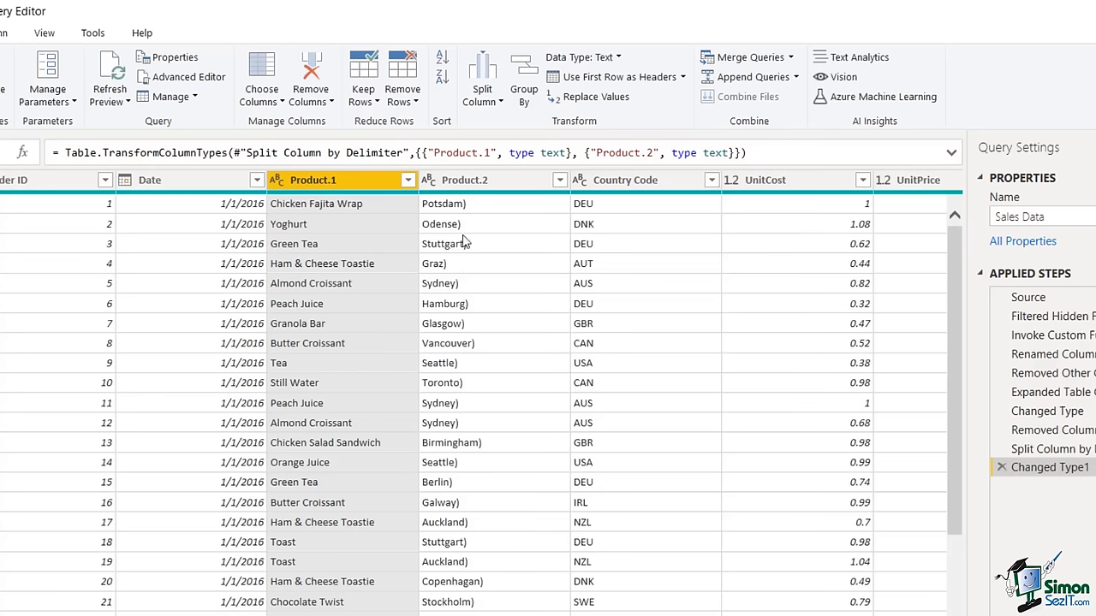
- Replace ")" with nothing in the Product.2 column of the Sales Data query
left_click(473, 185)
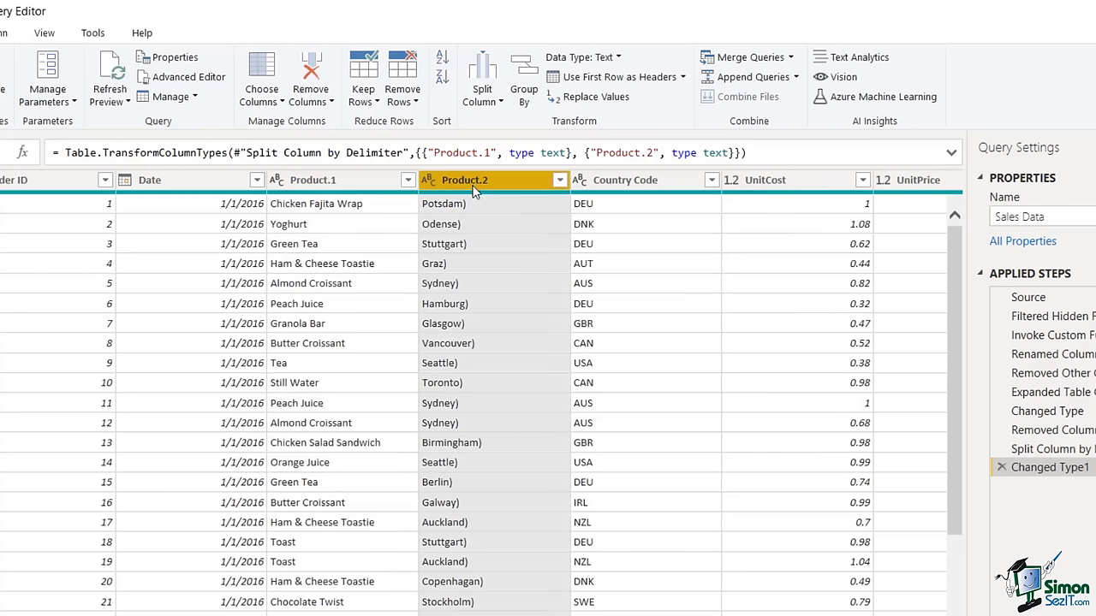
left_click(617, 97)
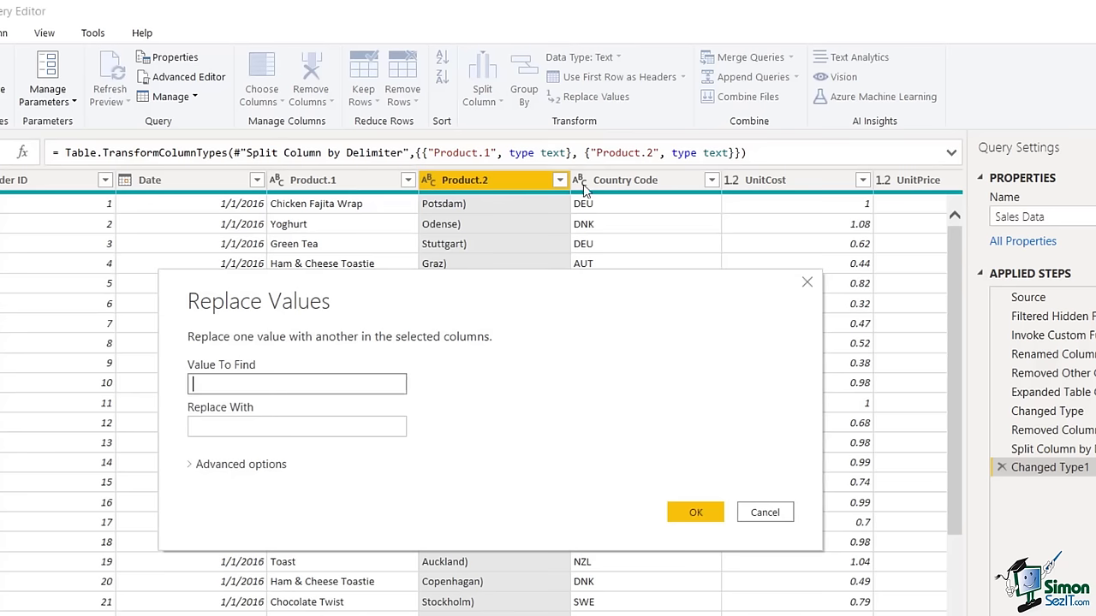
left_click_drag(526, 298, 578, 353)
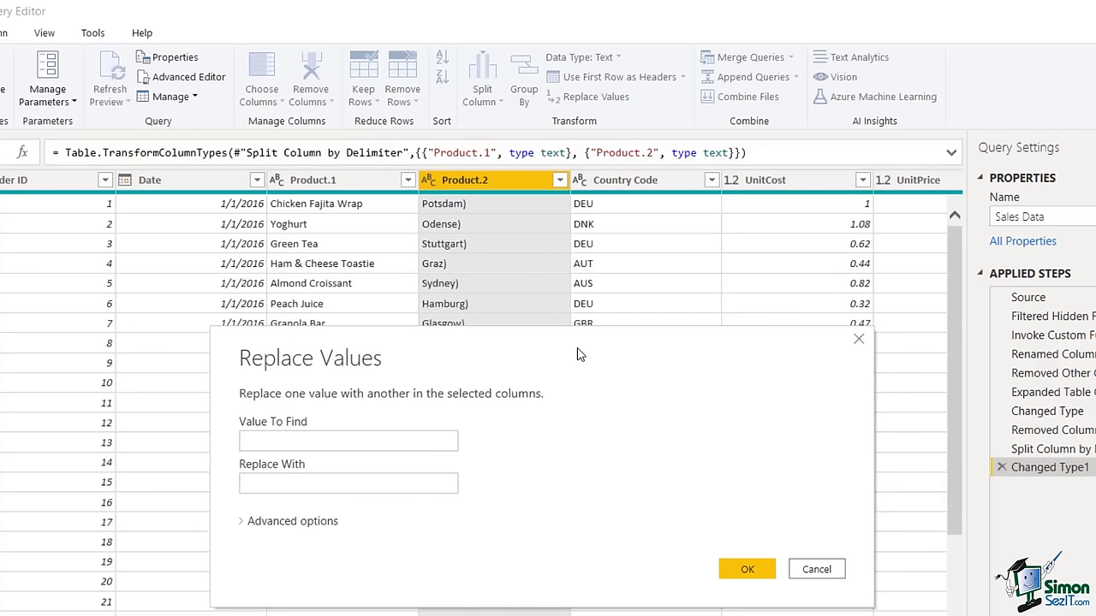
left_click(265, 443)
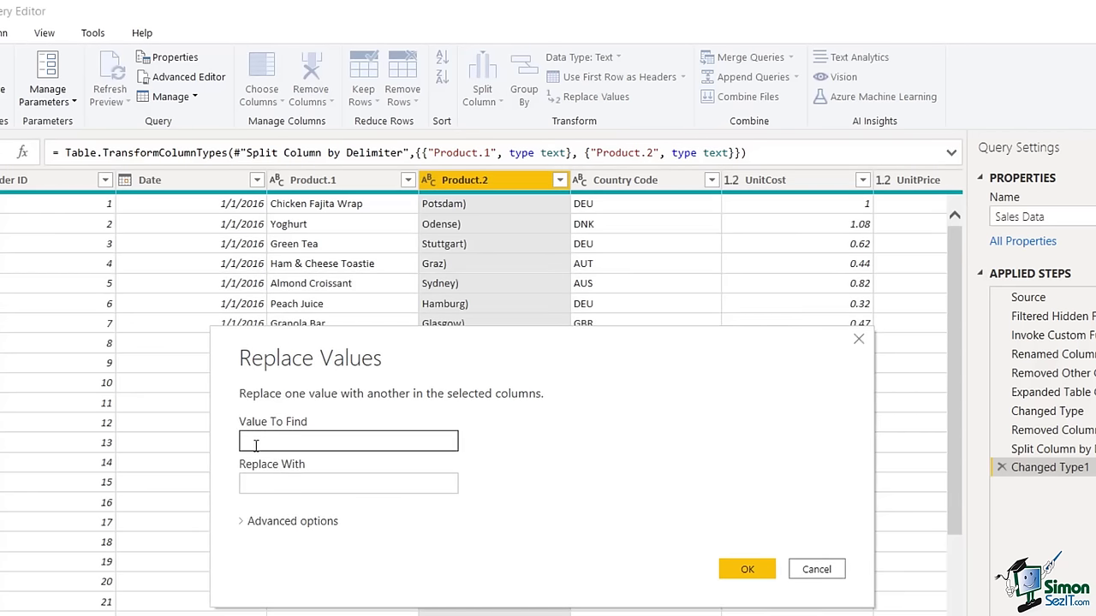
left_click(283, 484)
left_click(247, 442)
type(")")
left_click(298, 488)
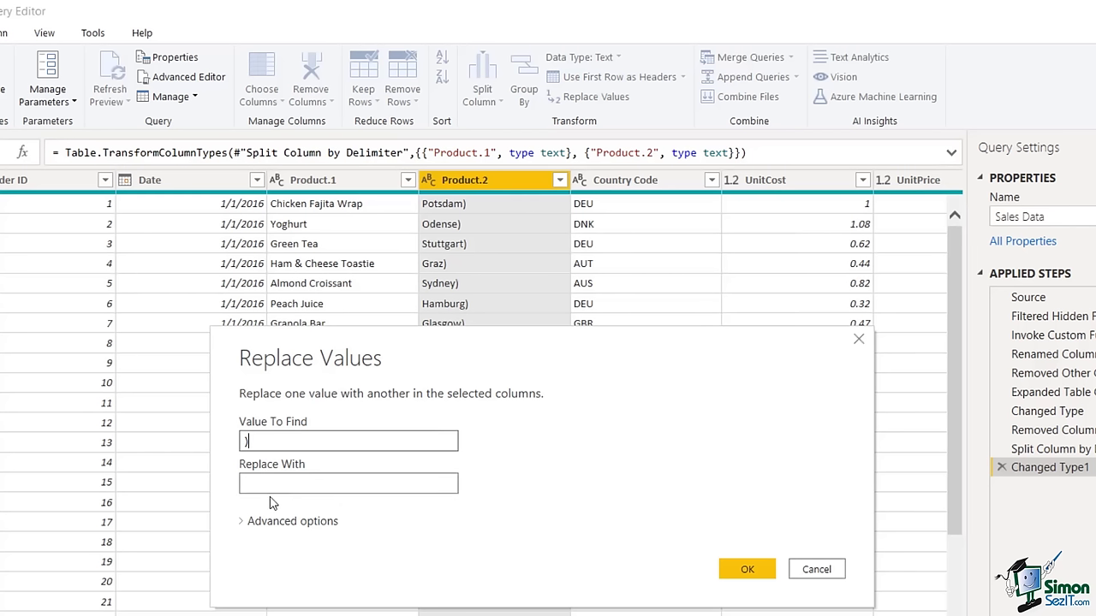
left_click(749, 570)
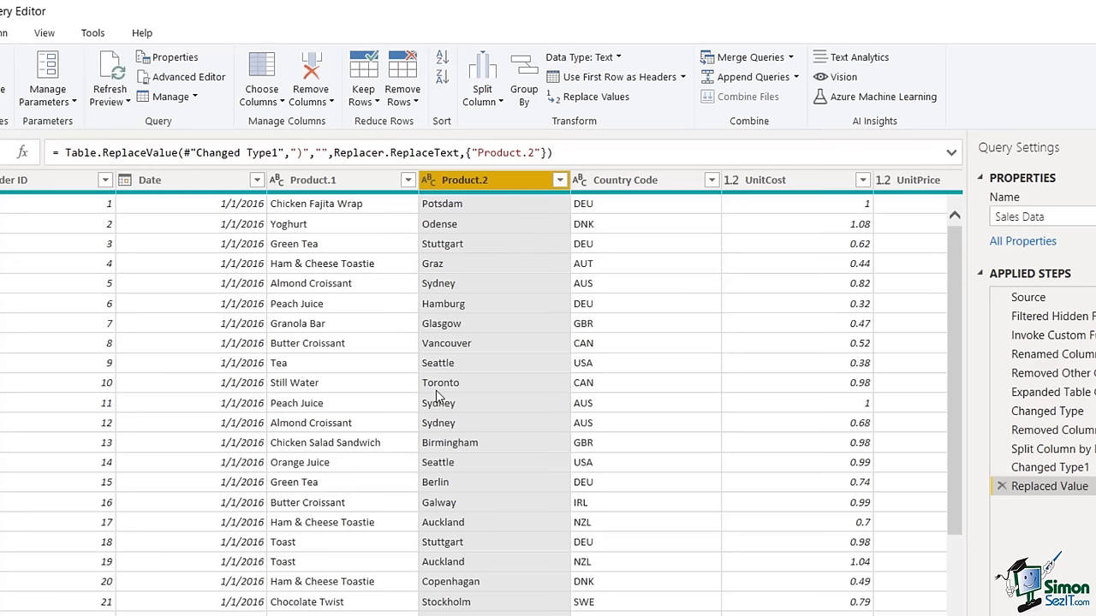
- Rename the Product.2 column to Location and the Product.1 column to Product
double_click(473, 179)
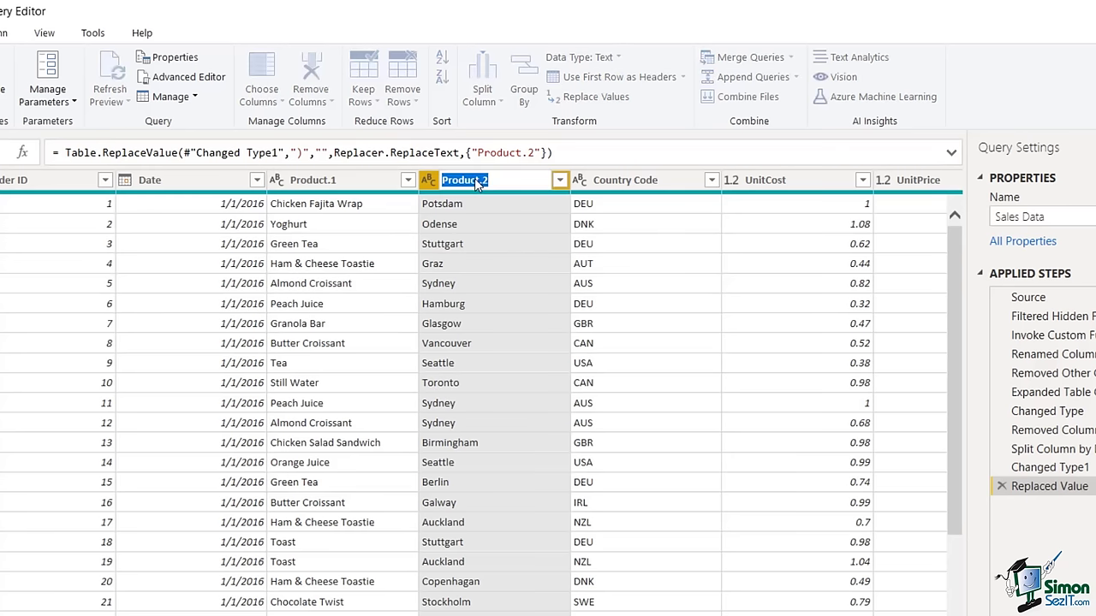
type("Location")
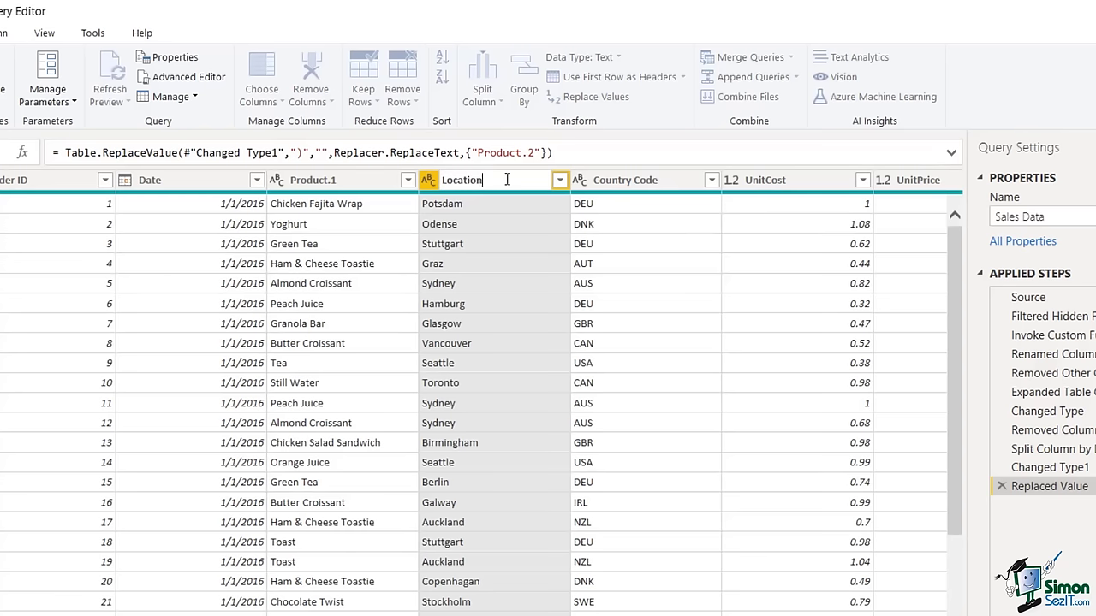
key("Return")
left_click(332, 181)
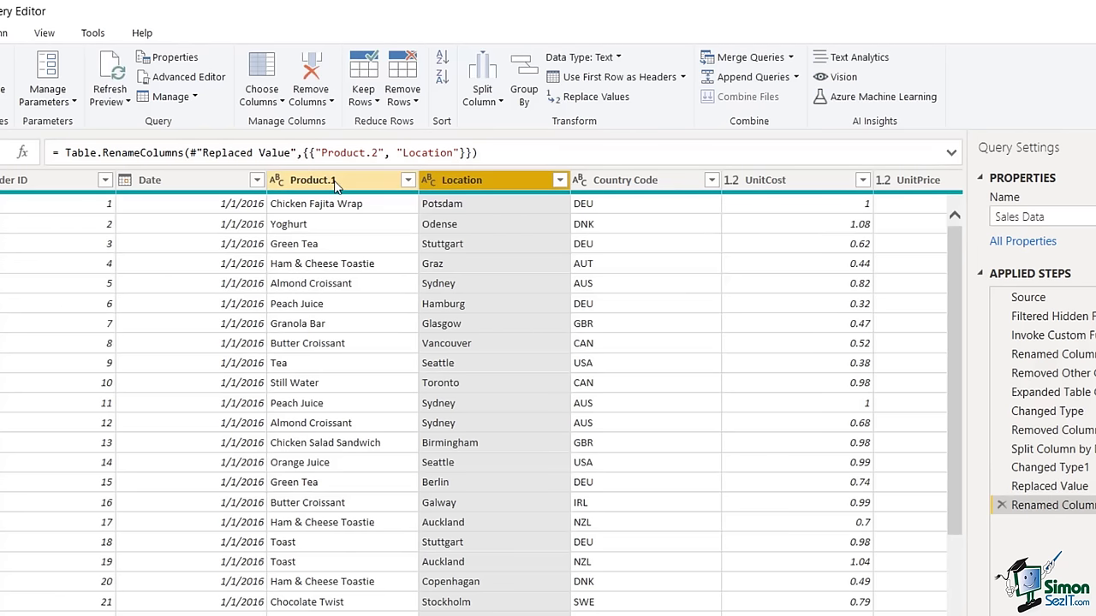
double_click(334, 181)
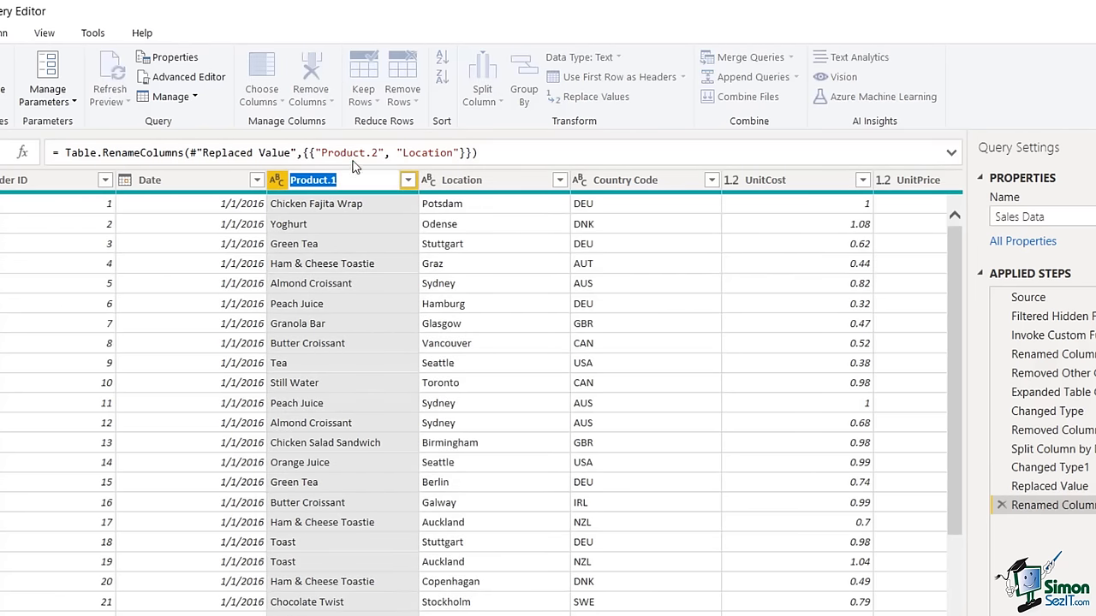
left_click(349, 179)
key("BackSpace")
key("BackSpace")
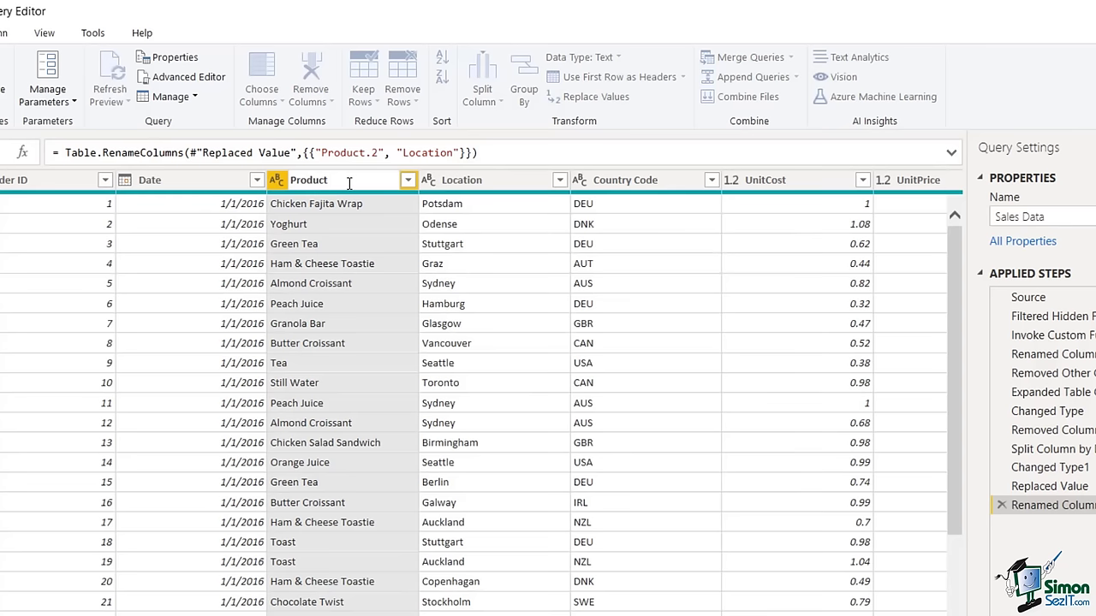
key("Return")
left_click(514, 225)
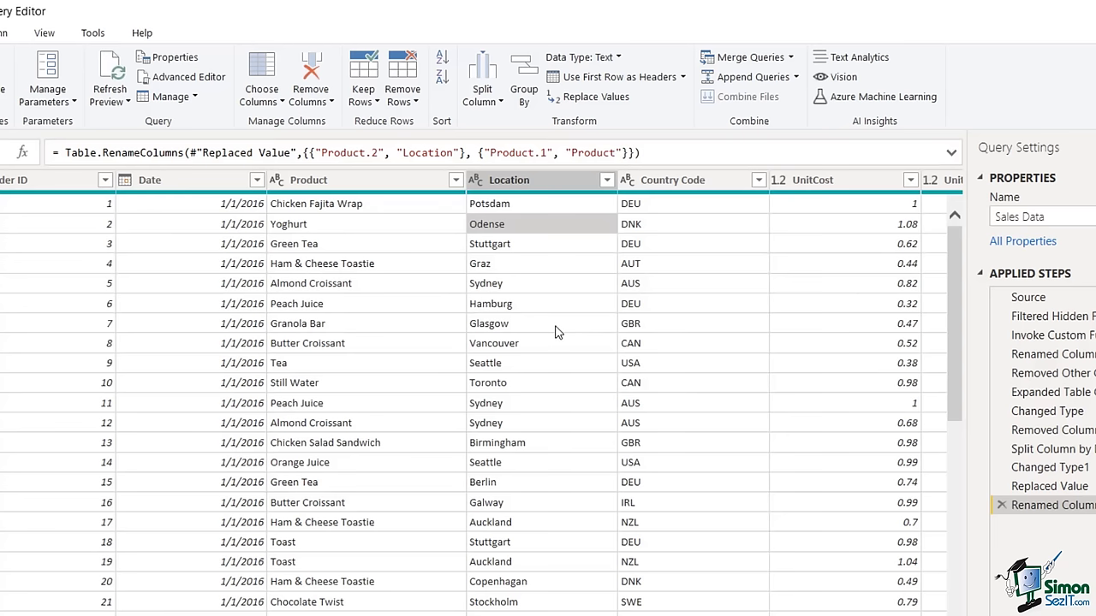
- Merge the Product and Location columns with custom separator " - " into "Product and Location", and undo this by deleting the Merged Columns applied step
left_click(342, 184)
left_click(532, 183, "ctrl")
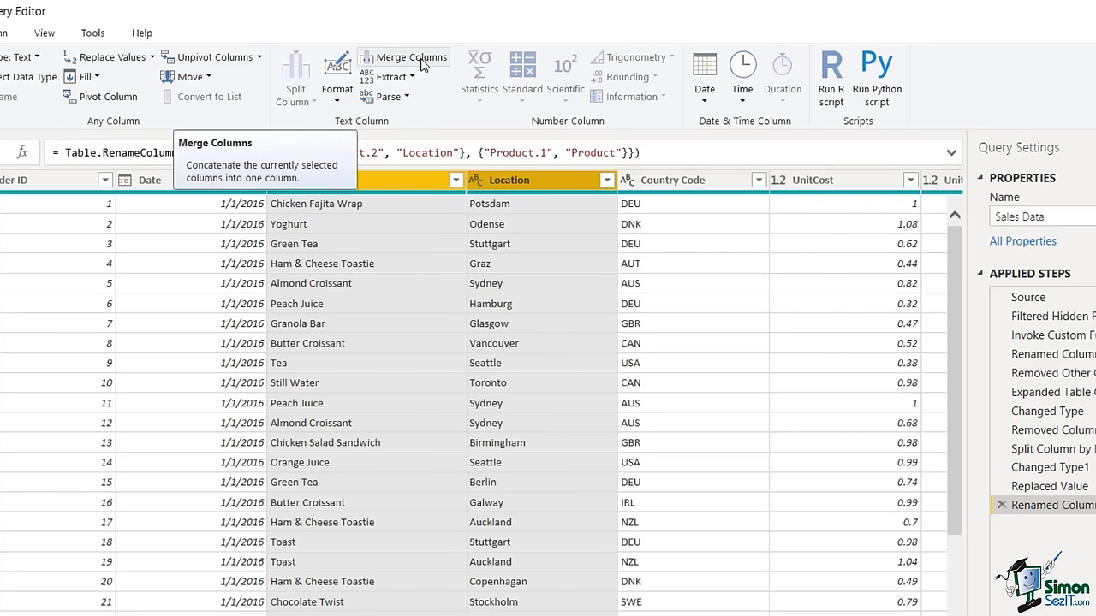
left_click(421, 66)
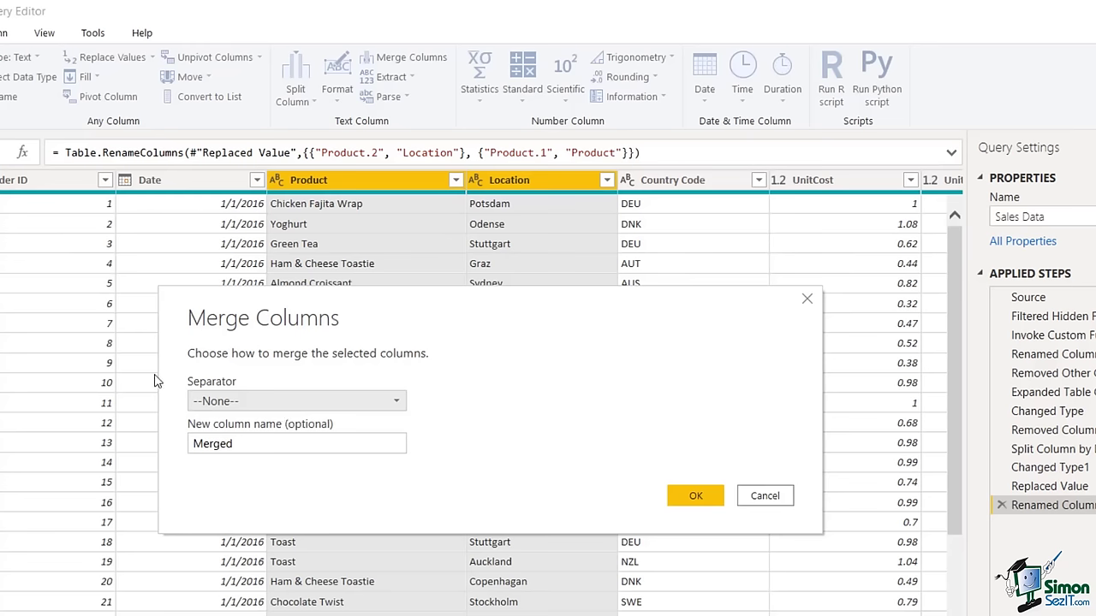
left_click(400, 407)
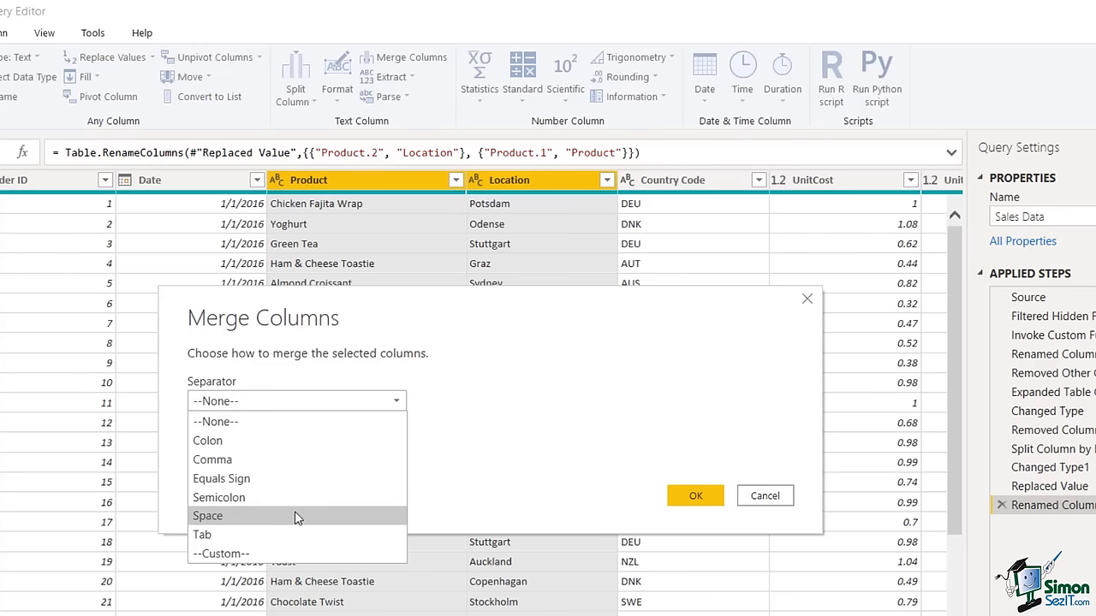
left_click(261, 558)
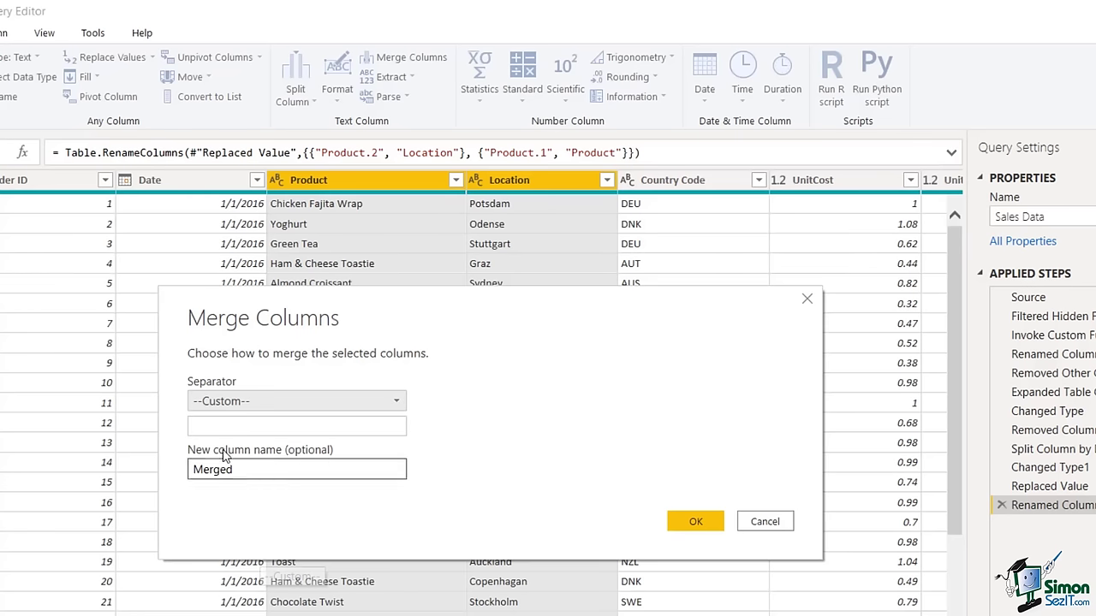
left_click(197, 425)
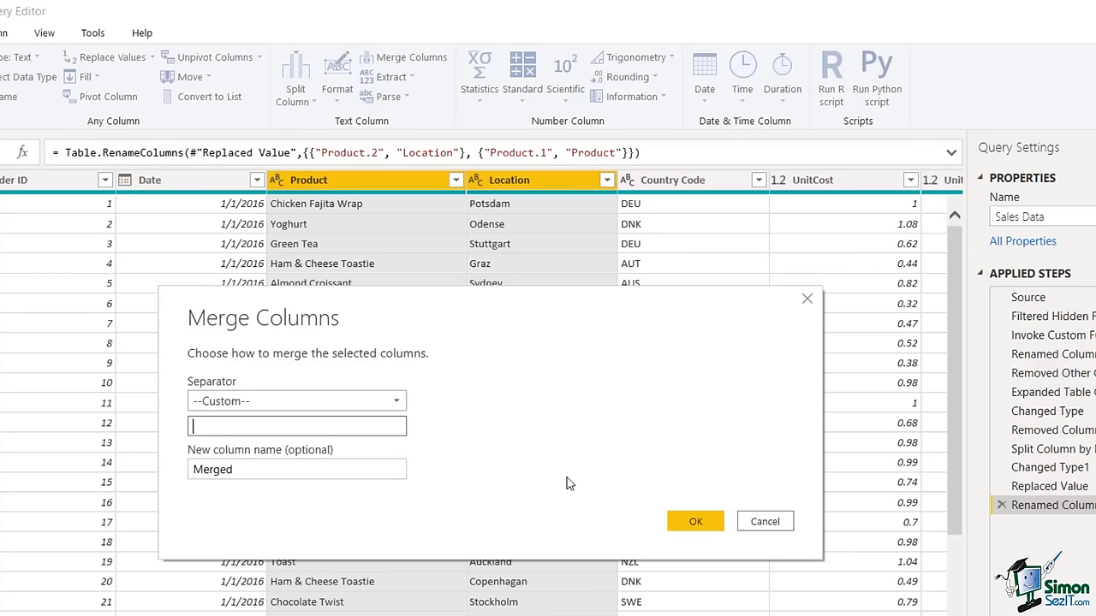
type("-")
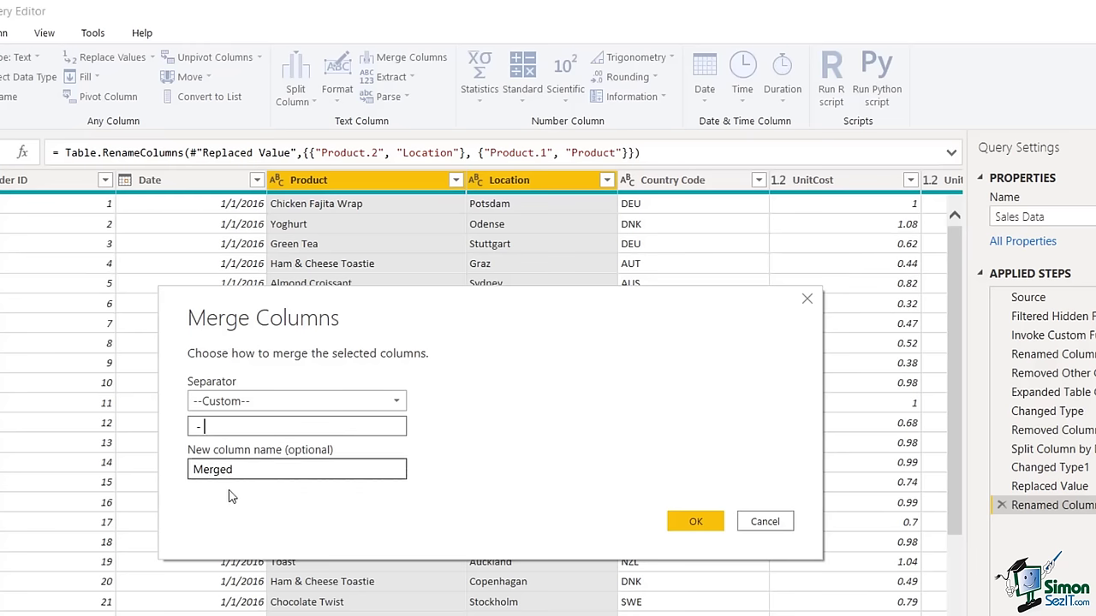
double_click(212, 471)
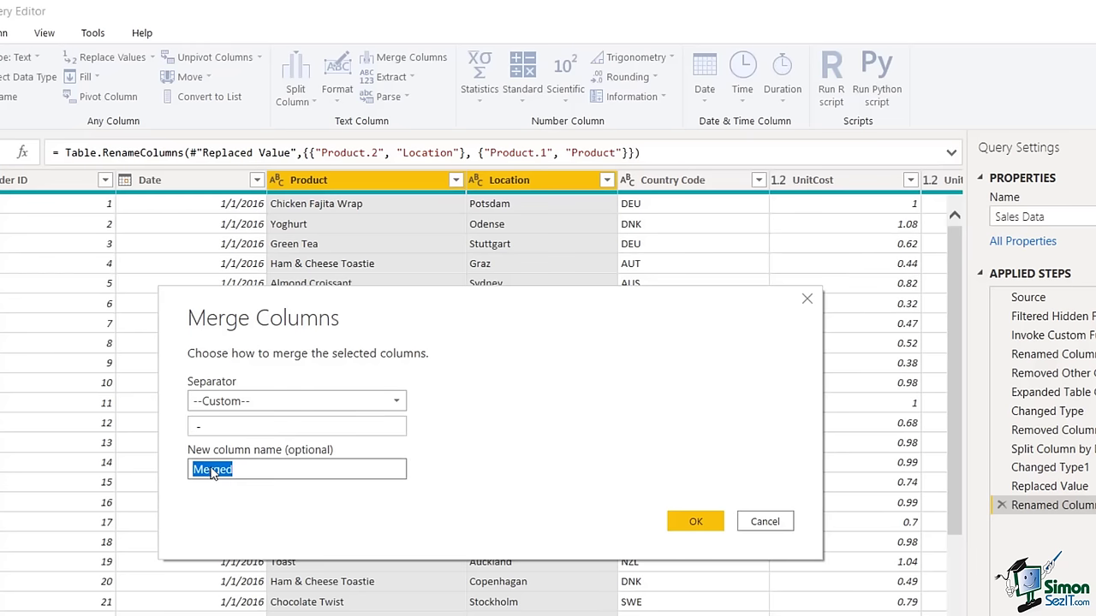
type("Product a")
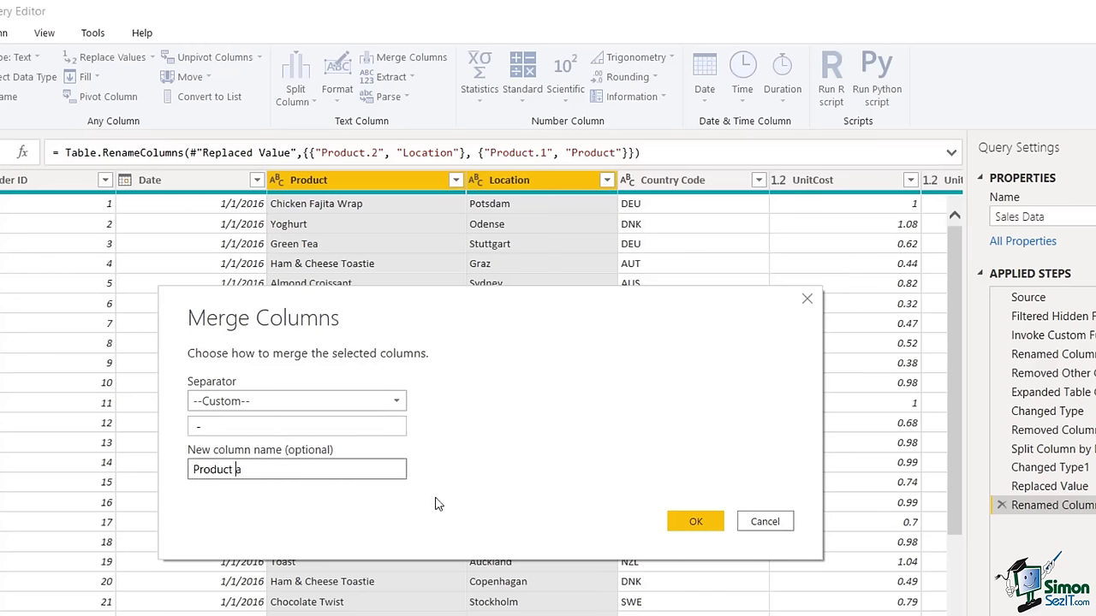
type("nd Location")
left_click(694, 524)
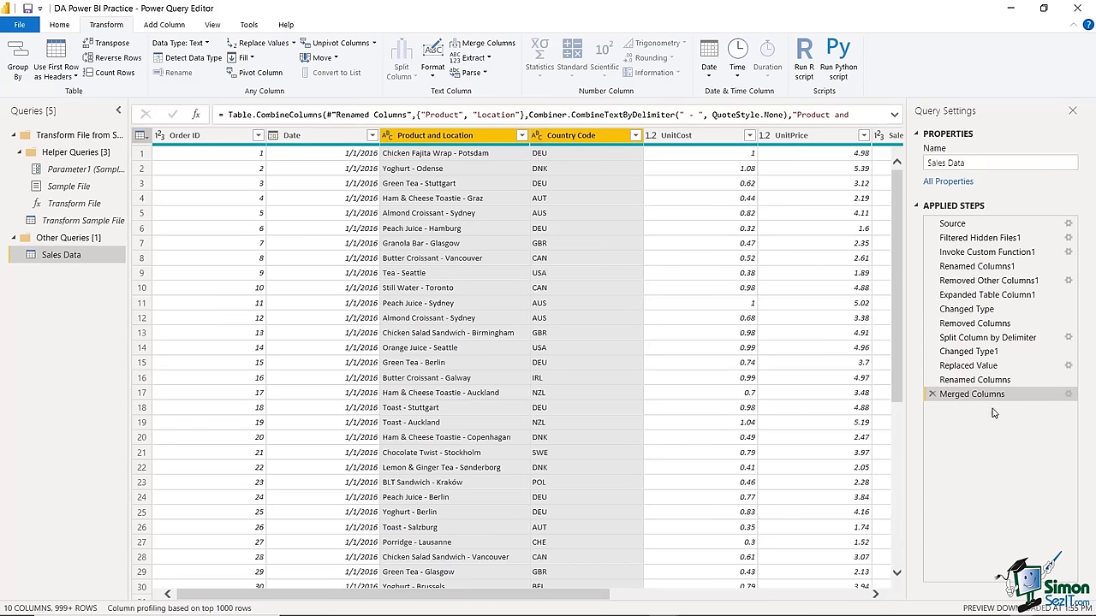
left_click(932, 395)
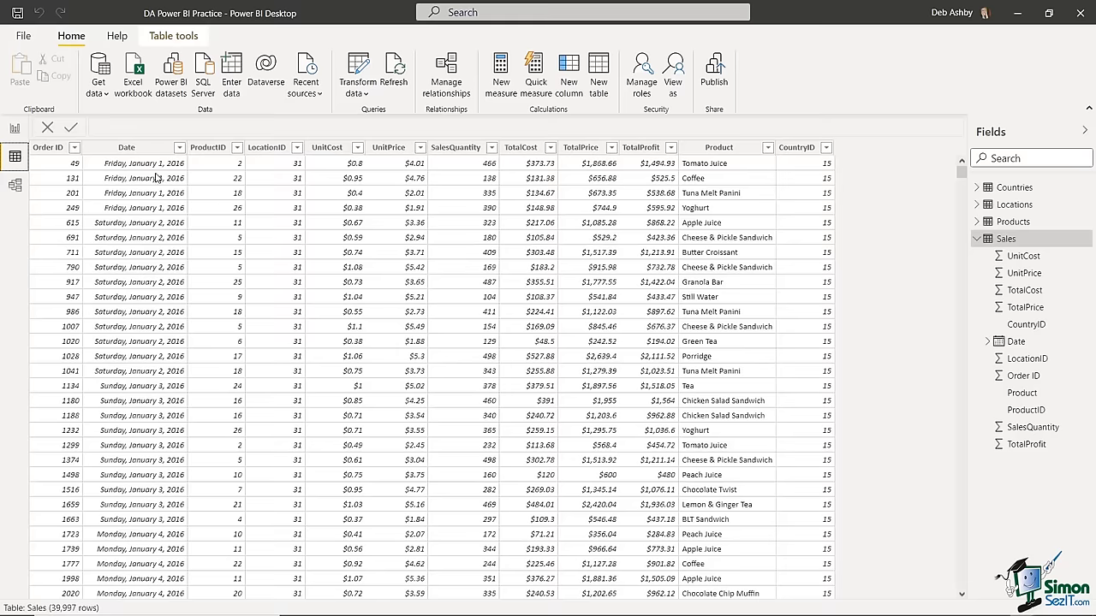
- Set the format of the Sales table's Date column to Short Date (3/14/2001) in the data view
left_click(137, 155)
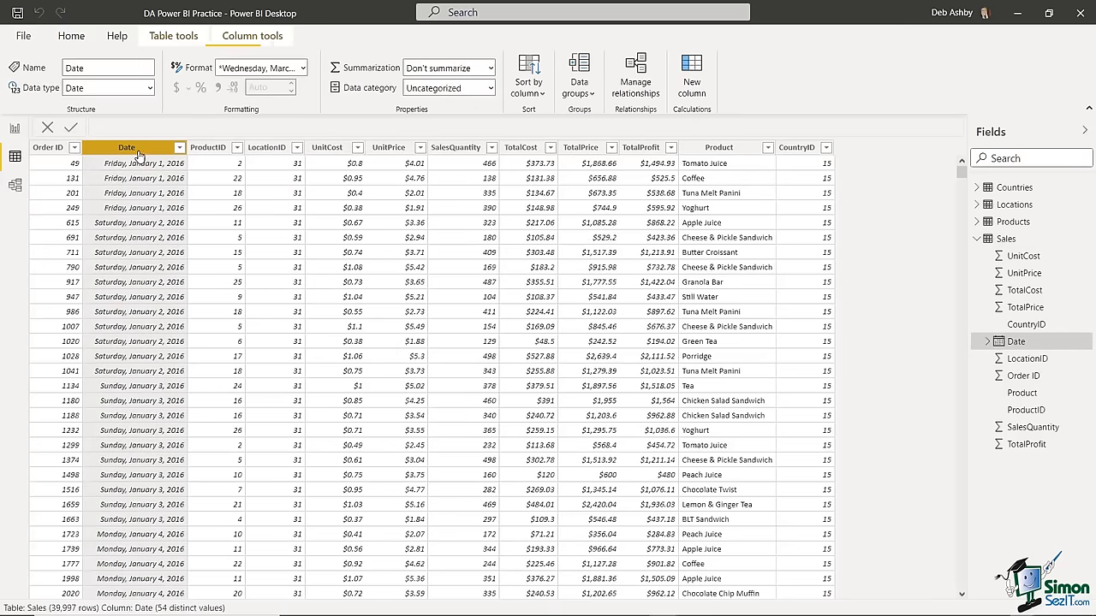
scroll(146, 266, "down", 10)
scroll(146, 266, "down", 20)
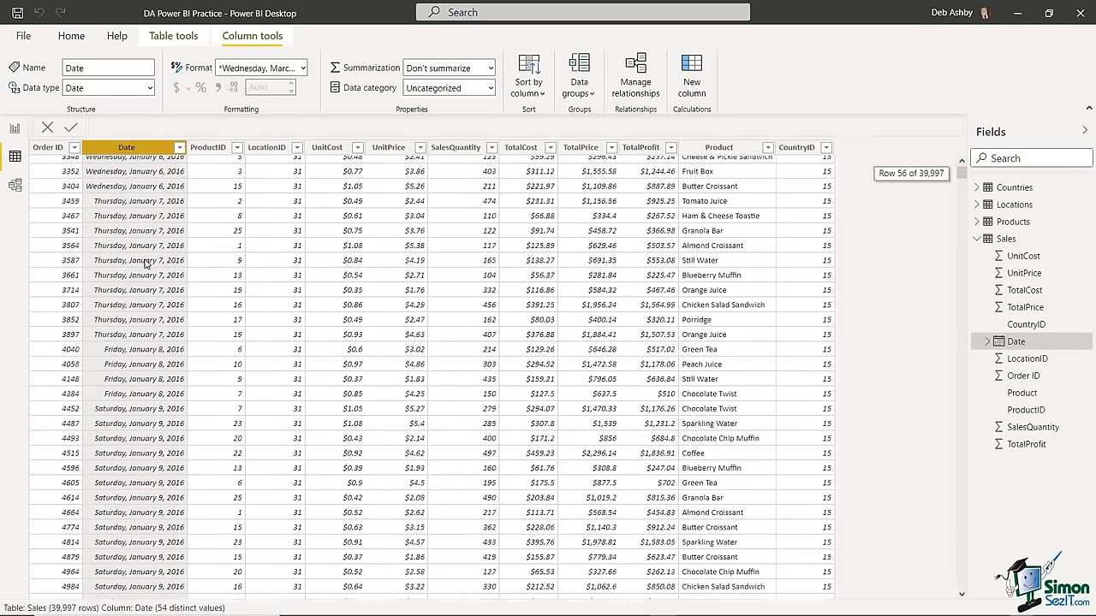
scroll(145, 263, "down", 20)
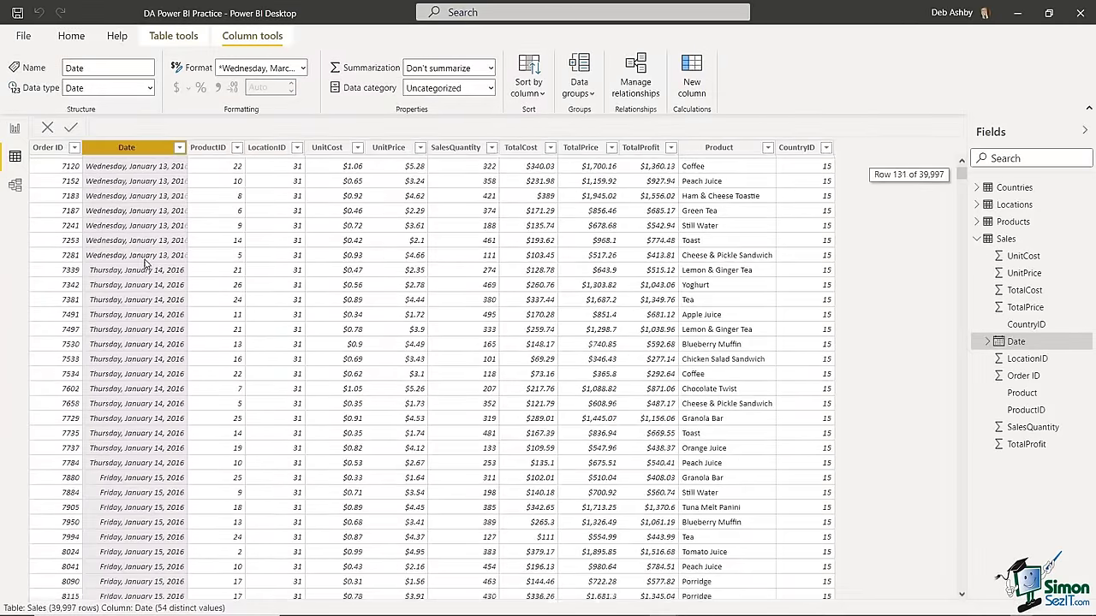
scroll(146, 266, "up", 20)
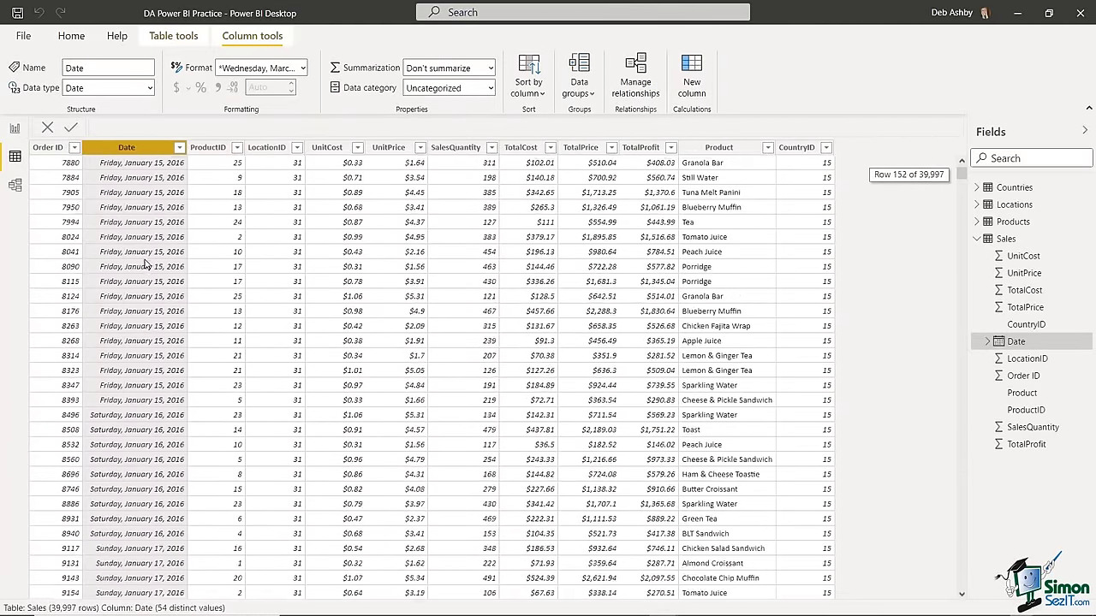
scroll(146, 263, "up", 2)
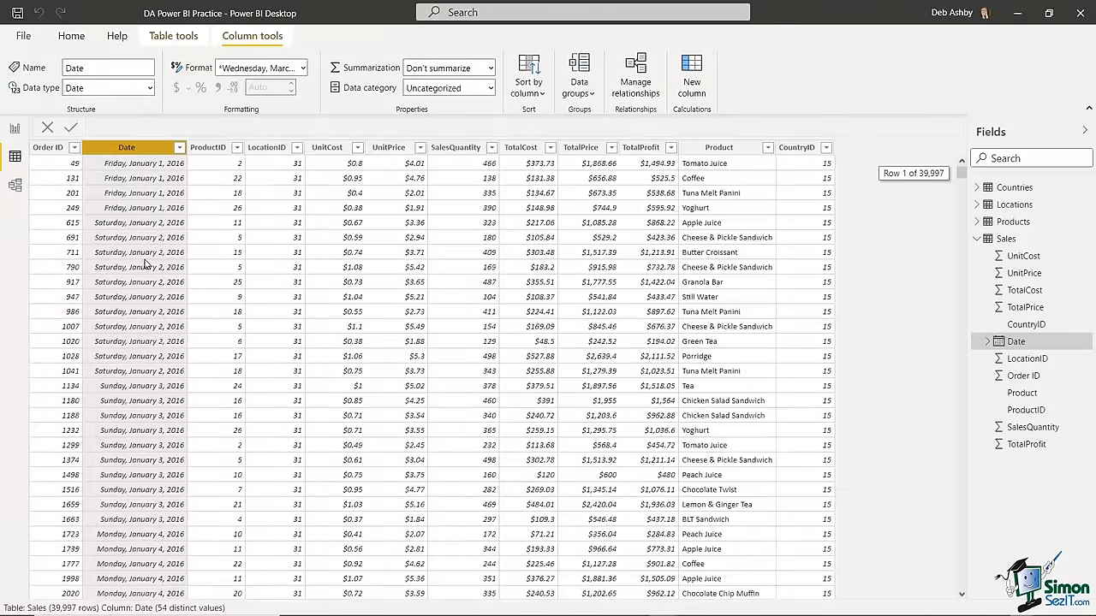
scroll(145, 263, "down", 3)
scroll(145, 263, "up", 3)
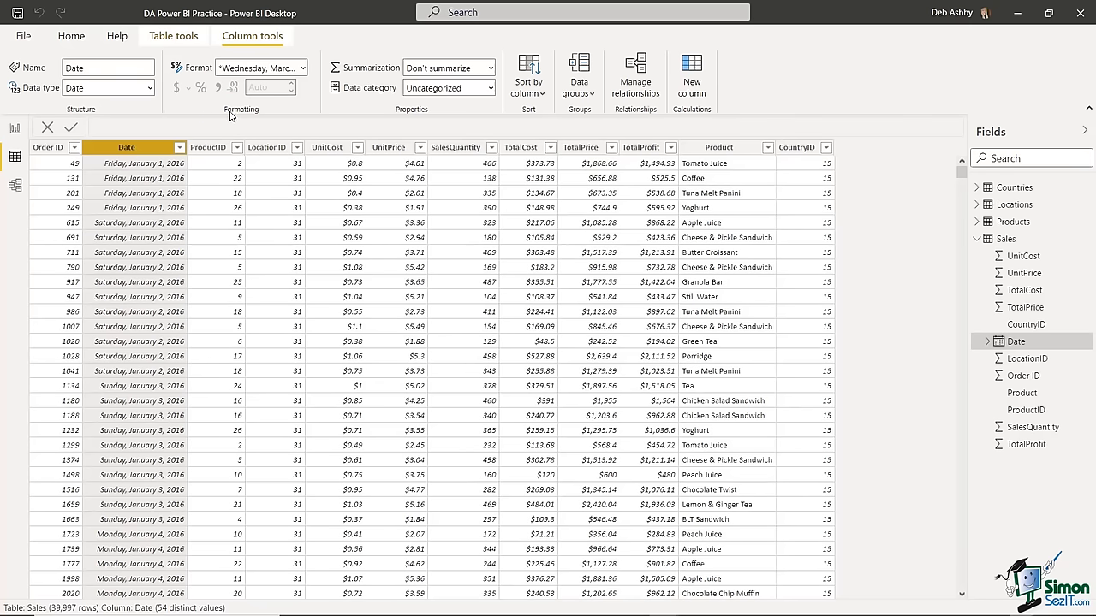
left_click(302, 68)
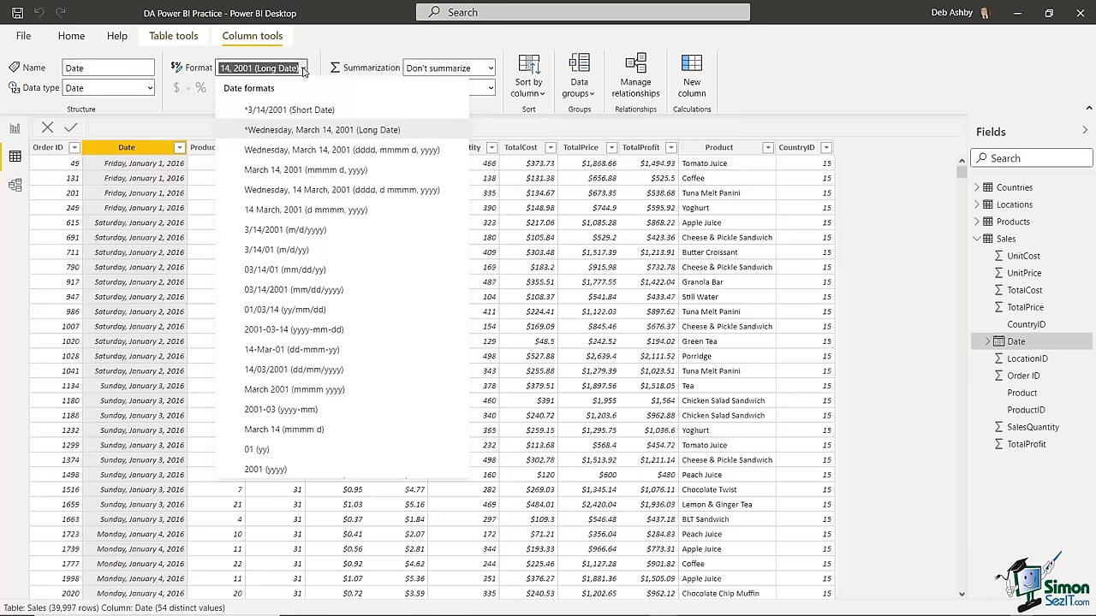
left_click(342, 121)
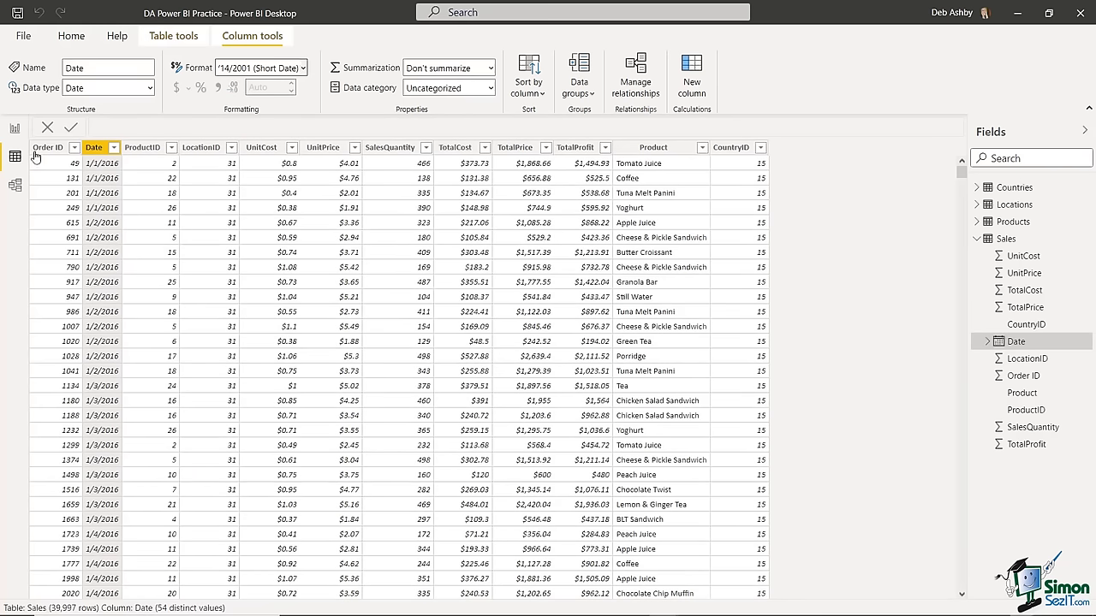
- Examine the data model's table relationships, including the ProductID link between the Products and Sales tables
left_click(14, 186)
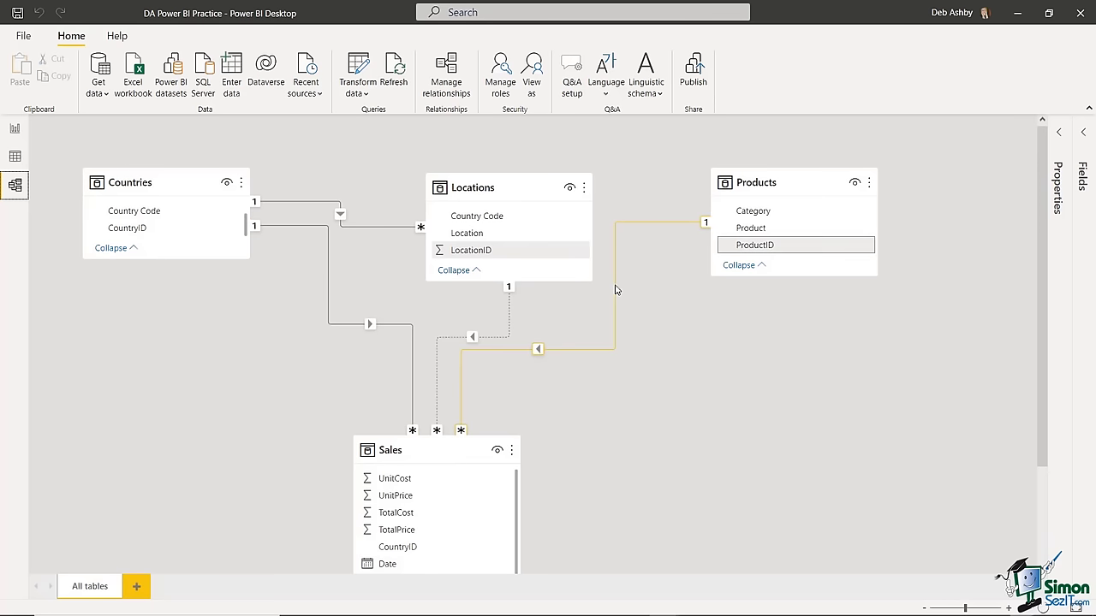
scroll(614, 291, "down", 3)
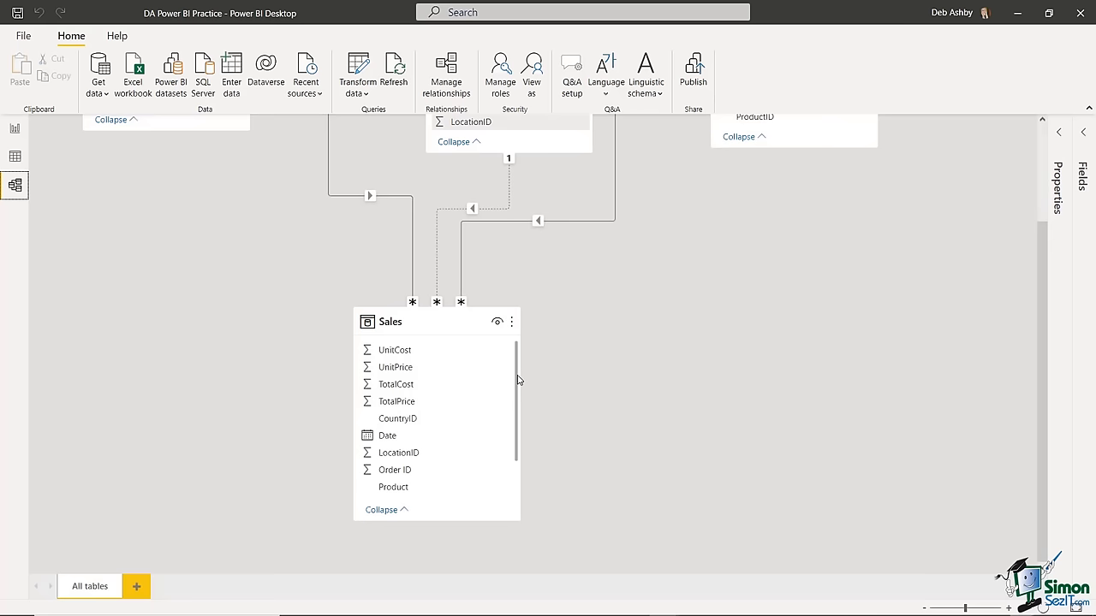
left_click_drag(518, 381, 513, 433)
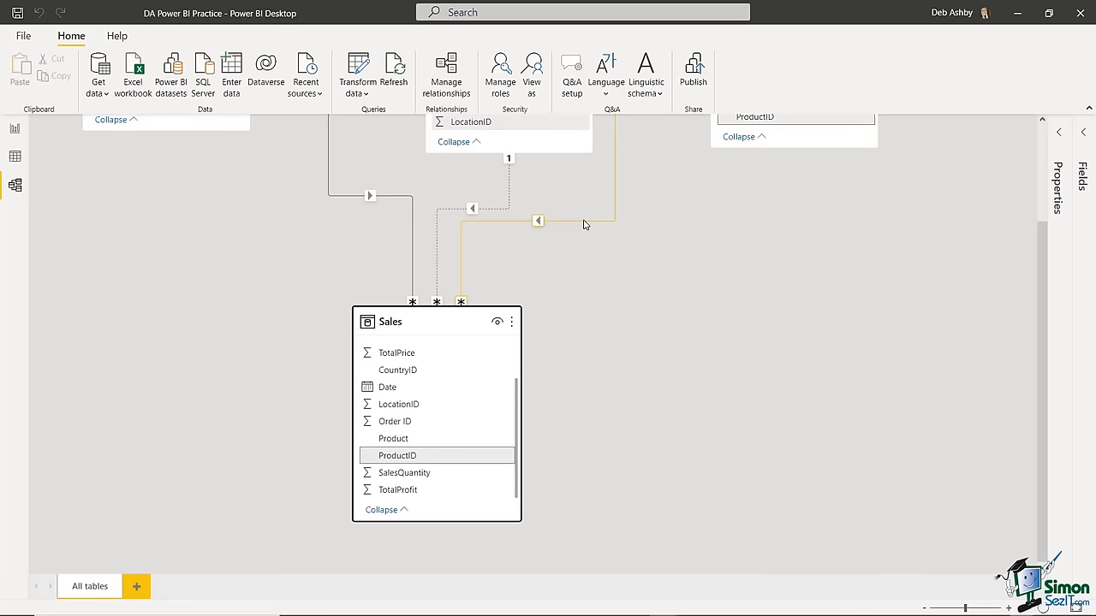
scroll(584, 225, "up", 3)
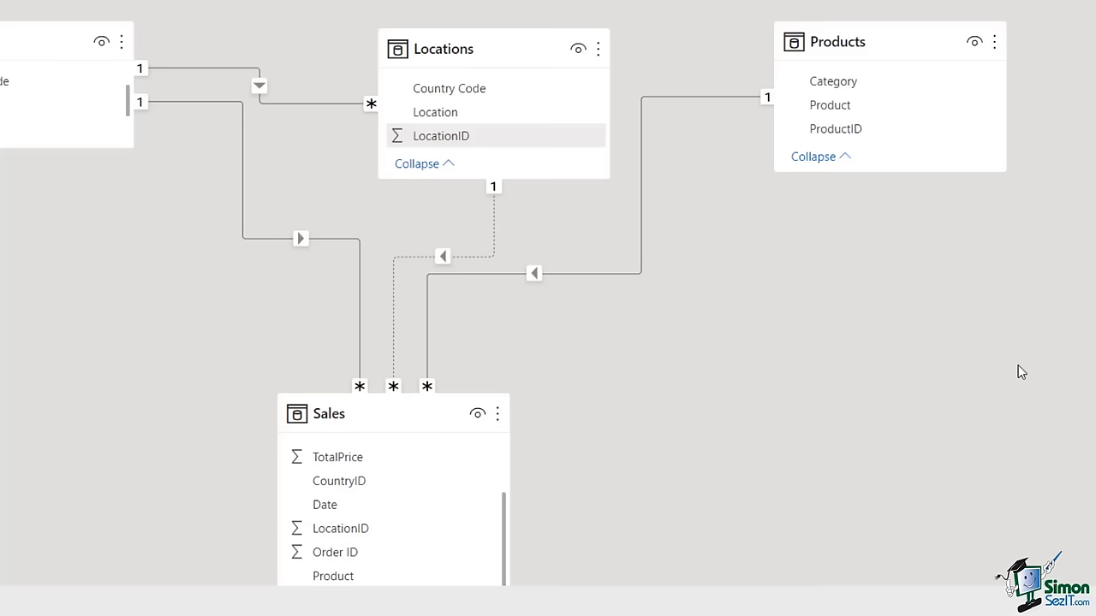
- Try to make the LocationID relationship between the Sales and Locations tables active, and cancel the edit
double_click(495, 230)
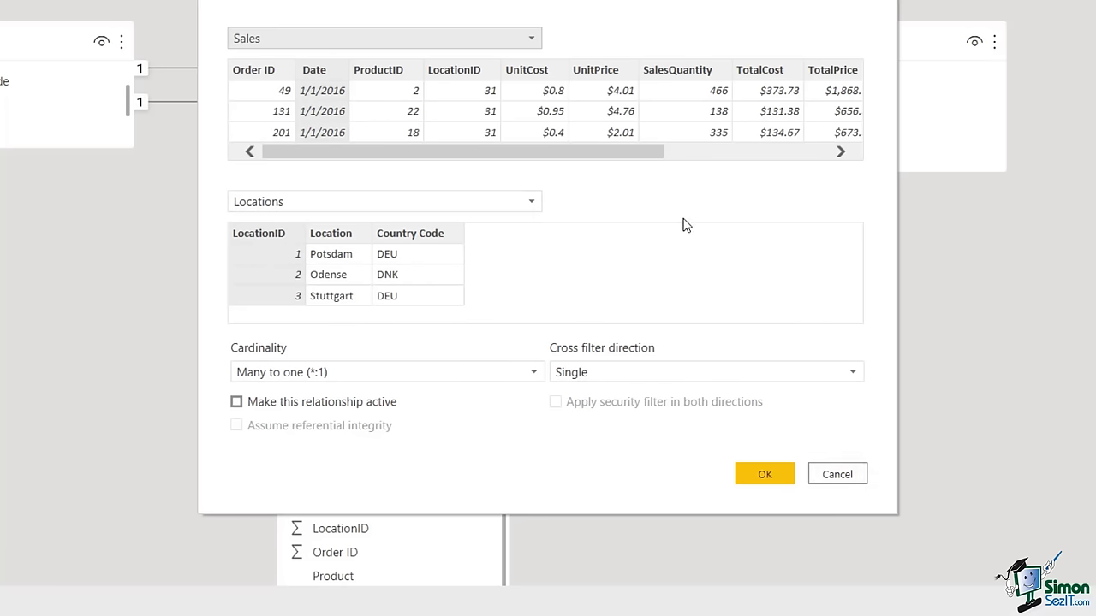
left_click(460, 76)
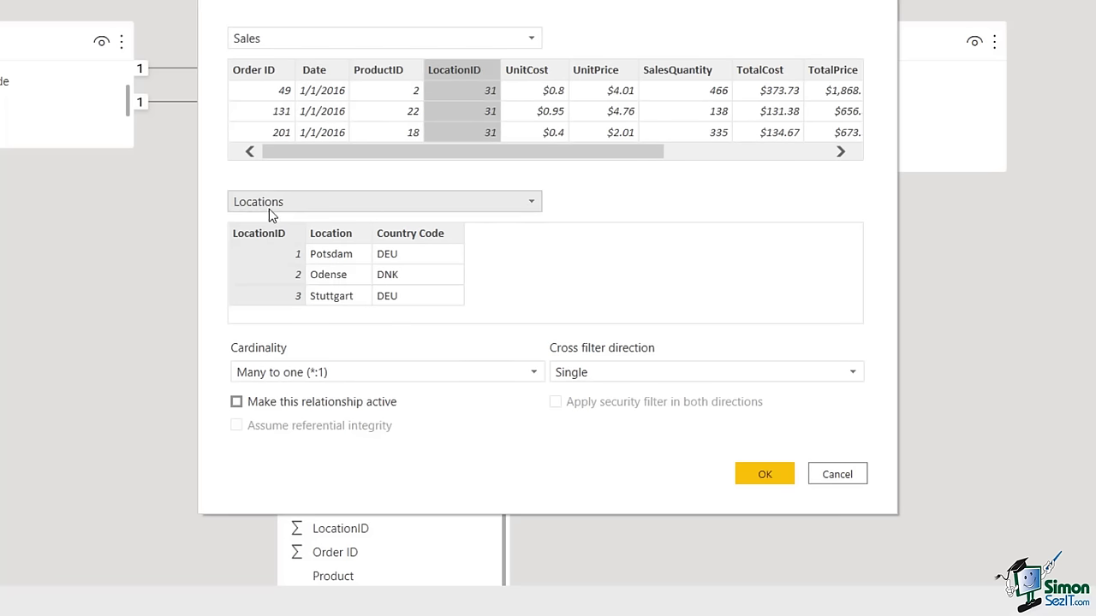
left_click(236, 402)
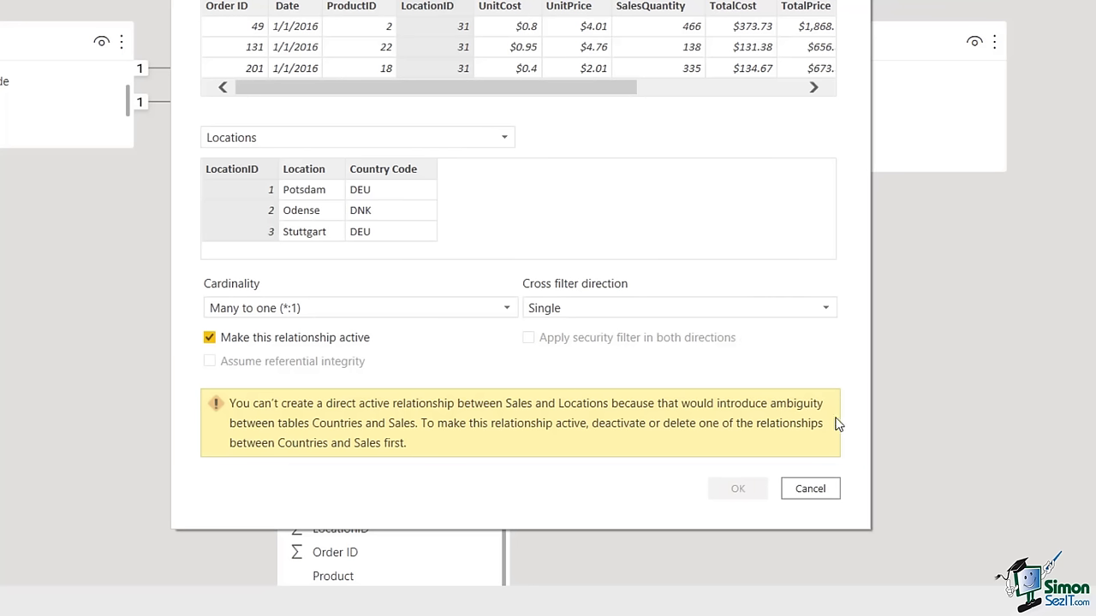
left_click(813, 494)
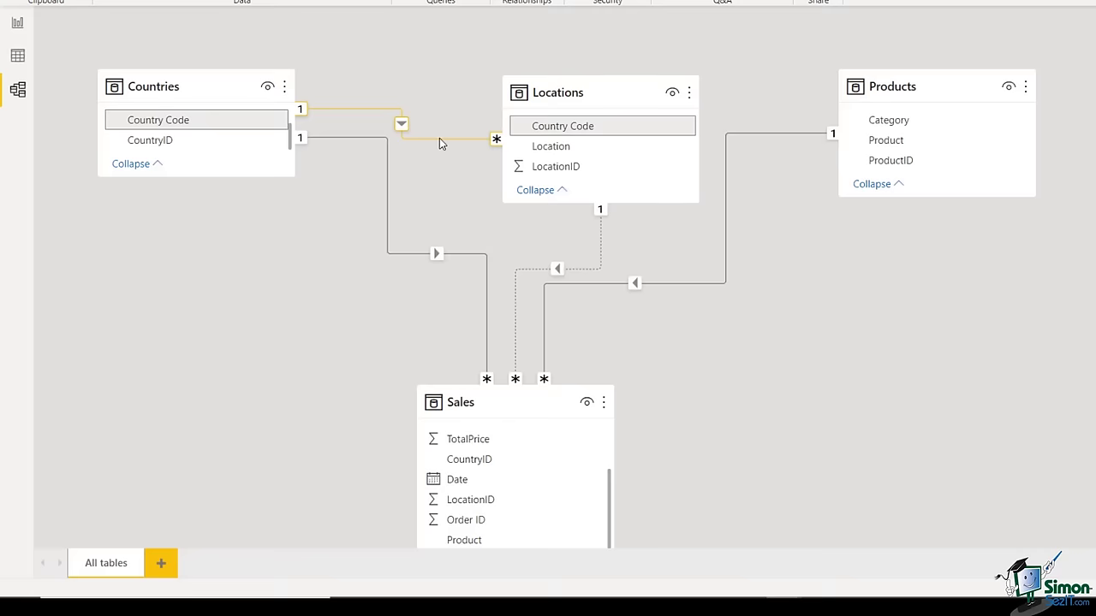
- Check the Countries table's data and delete the Country Code relationship between Countries and Locations
left_click(17, 56)
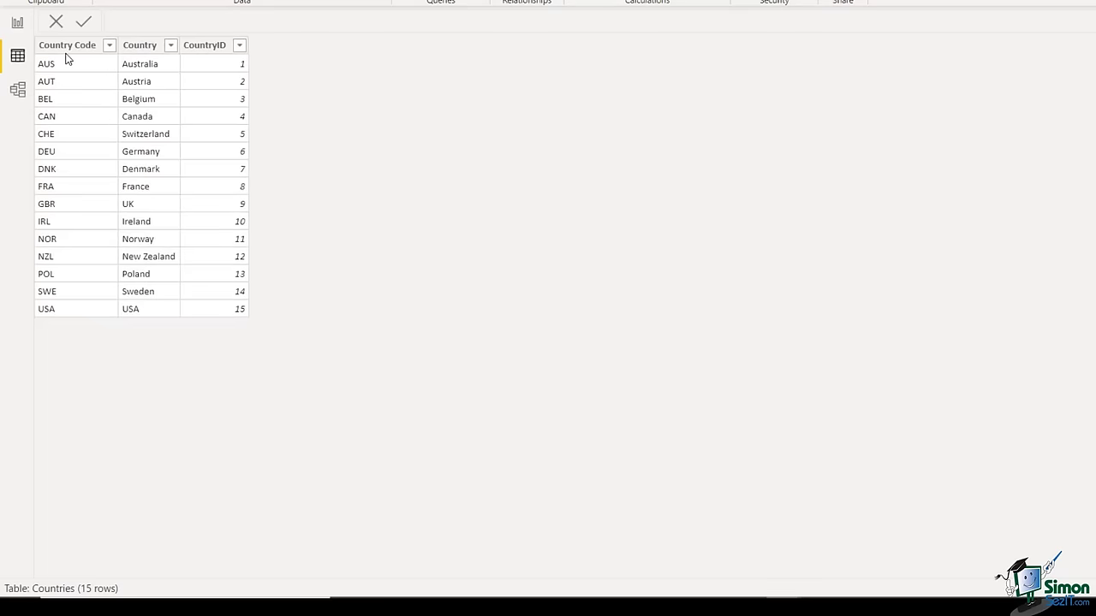
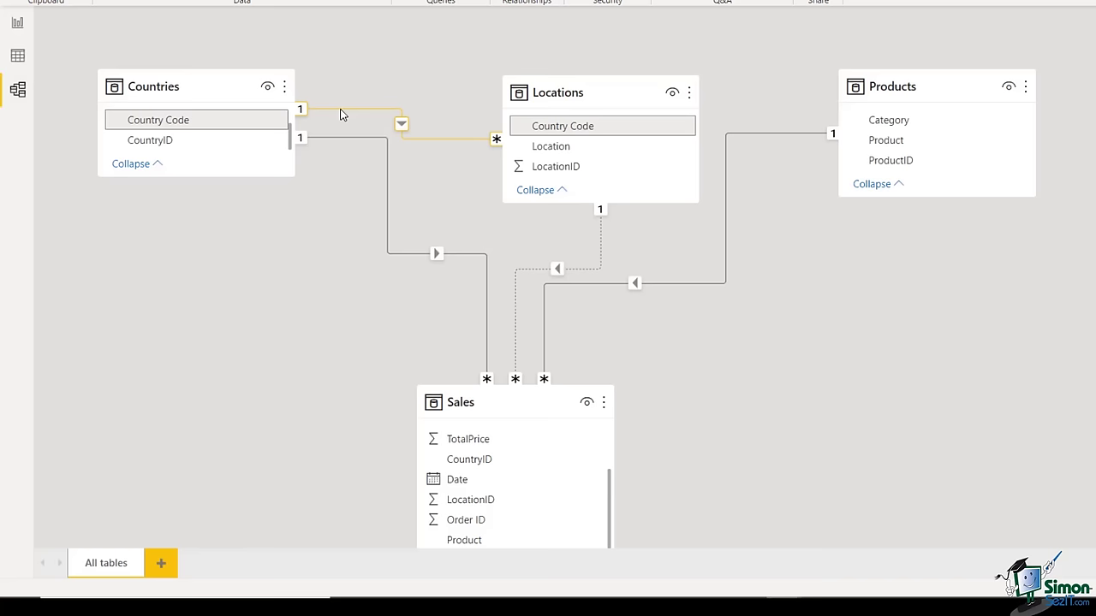
right_click(340, 114)
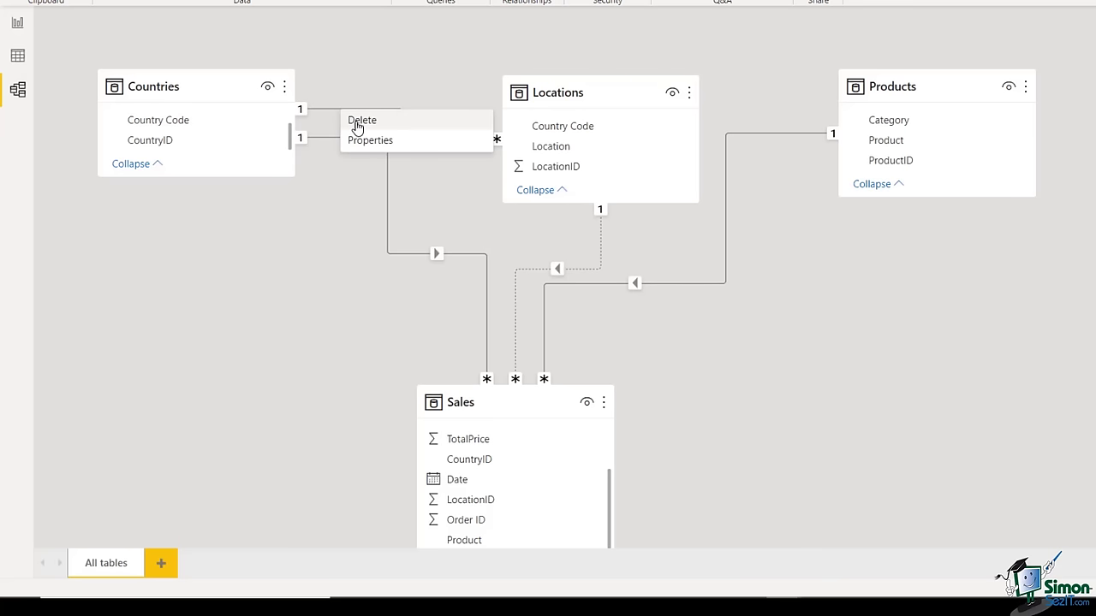
left_click(358, 126)
left_click(727, 271)
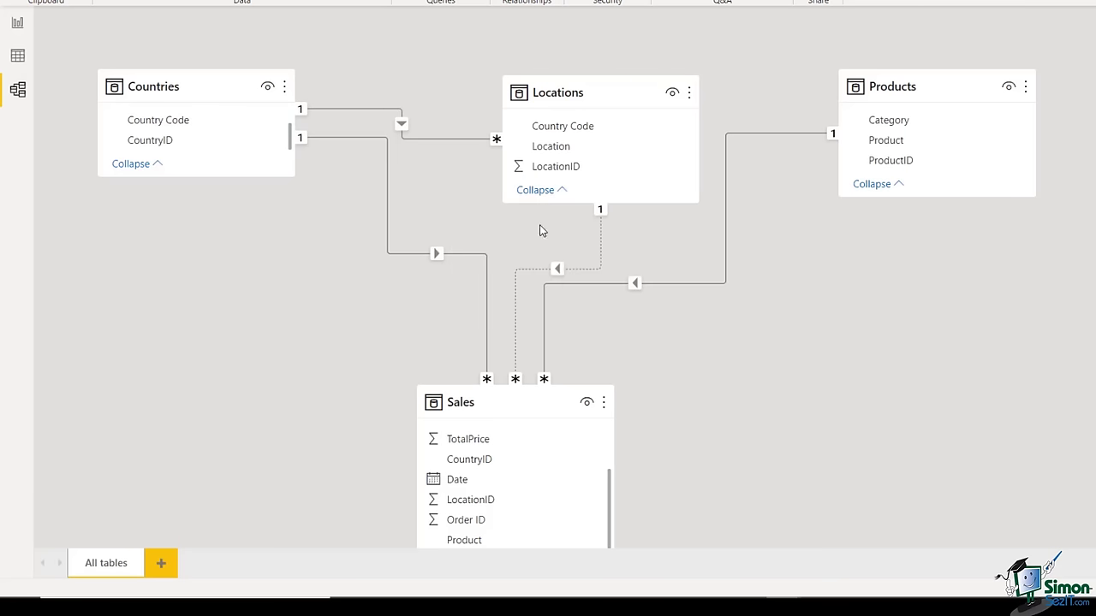
- Align the Locations and Products tables in one row with Countries in the model diagram
left_click(224, 87)
left_click_drag(587, 96, 601, 89)
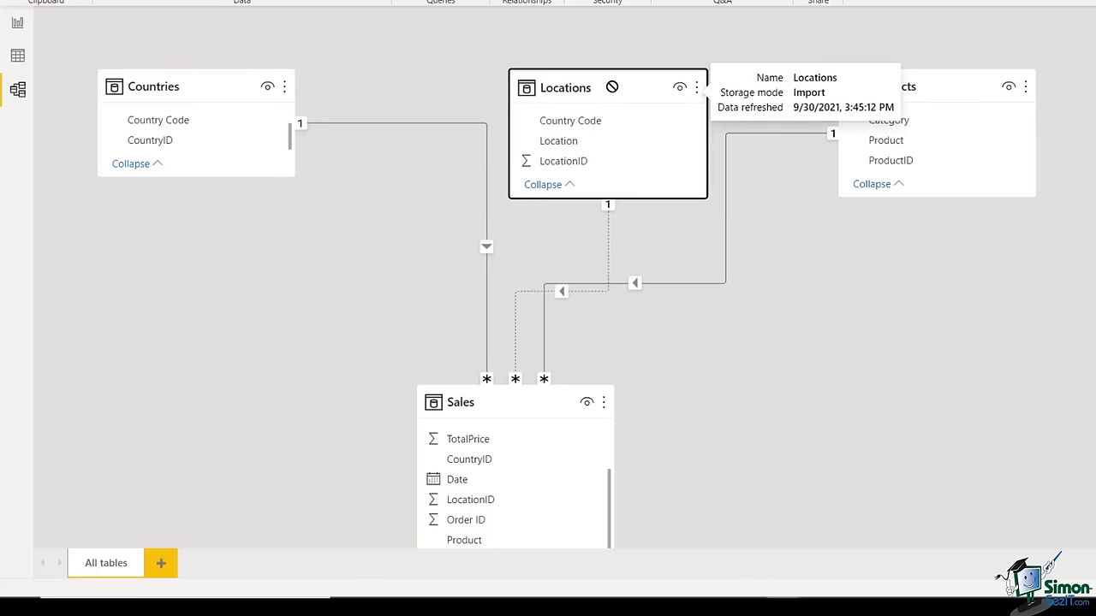
left_click_drag(942, 92, 943, 86)
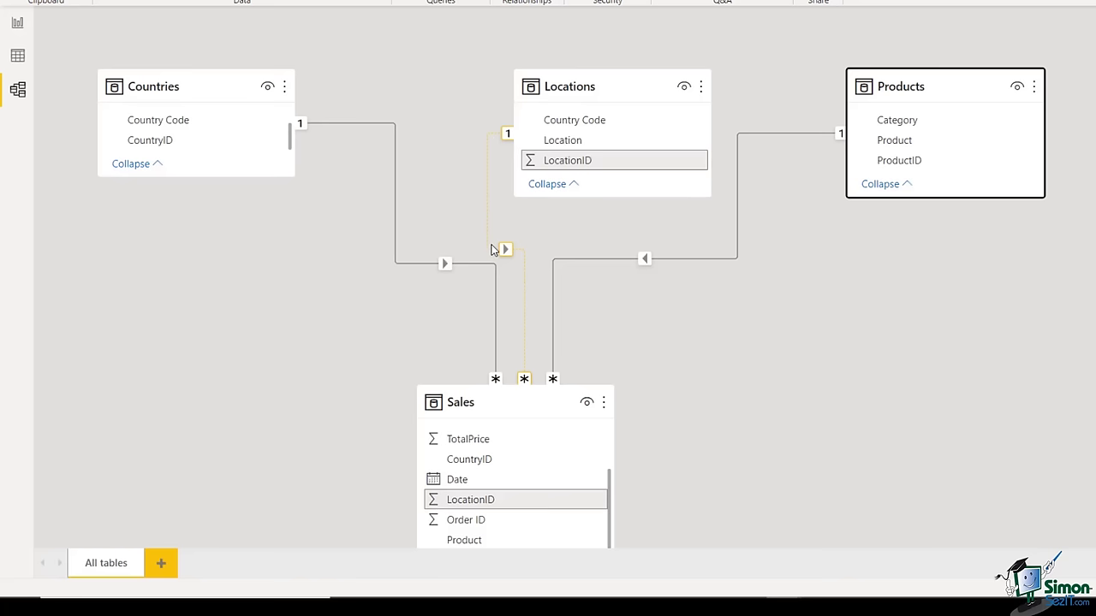
- Make the LocationID relationship between the Sales and Locations tables active
double_click(486, 175)
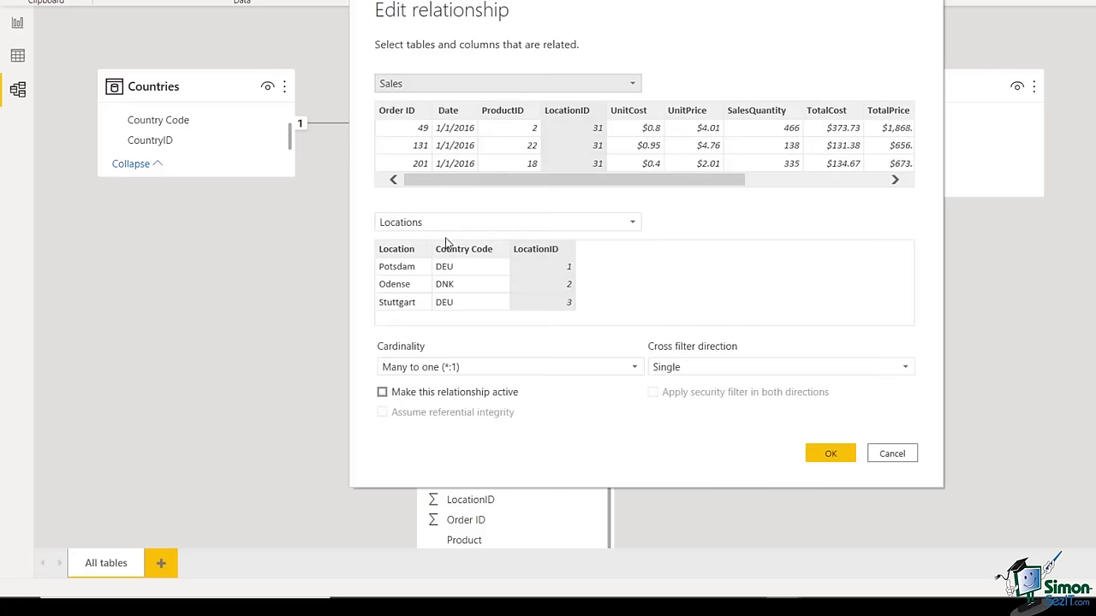
left_click(383, 393)
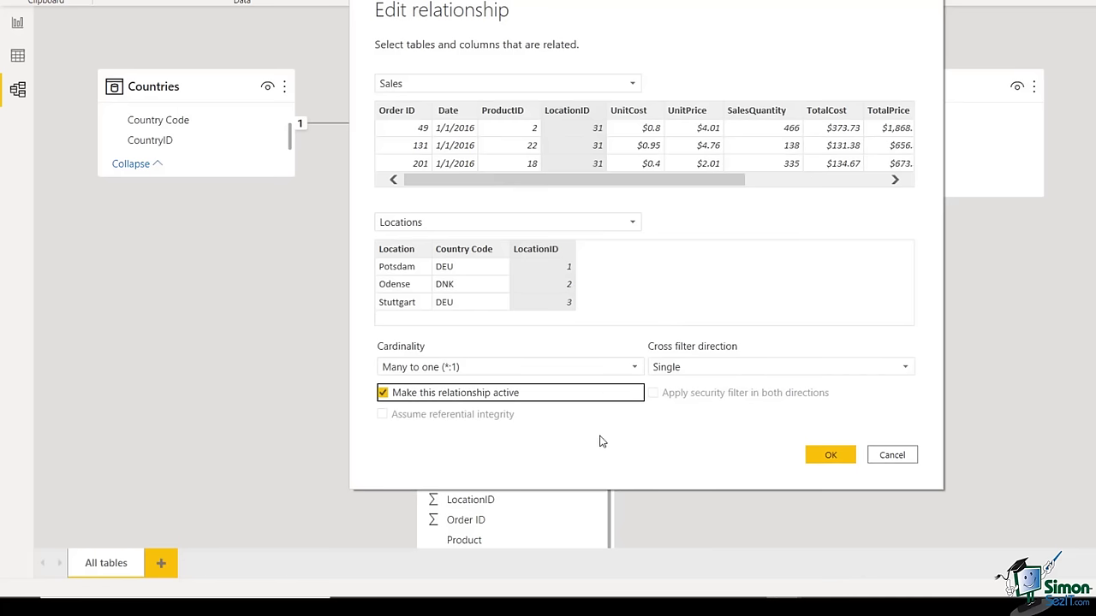
left_click(831, 455)
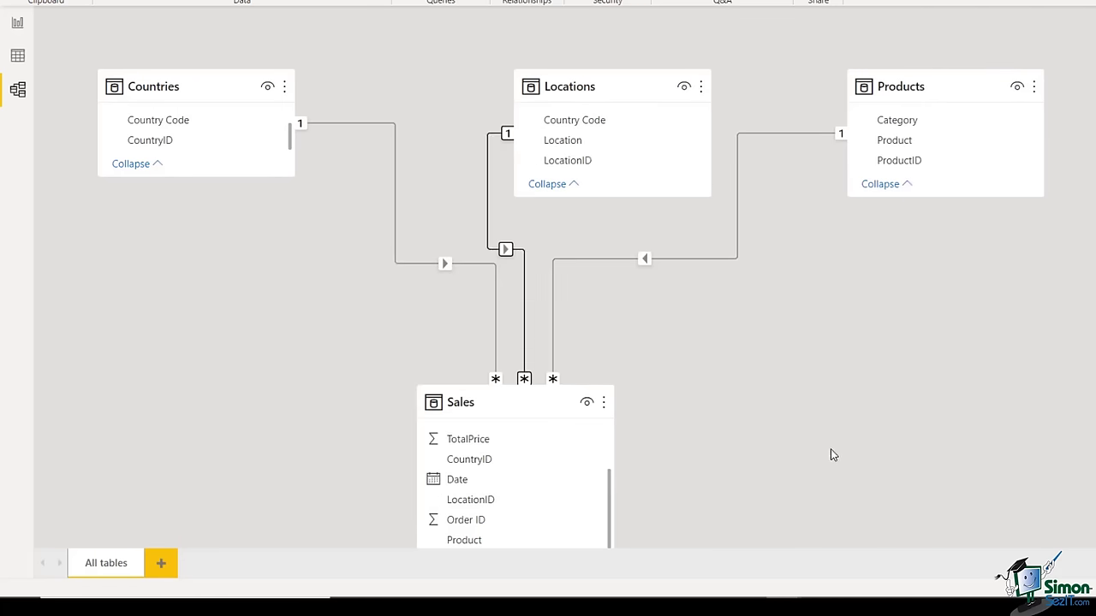
left_click(874, 402)
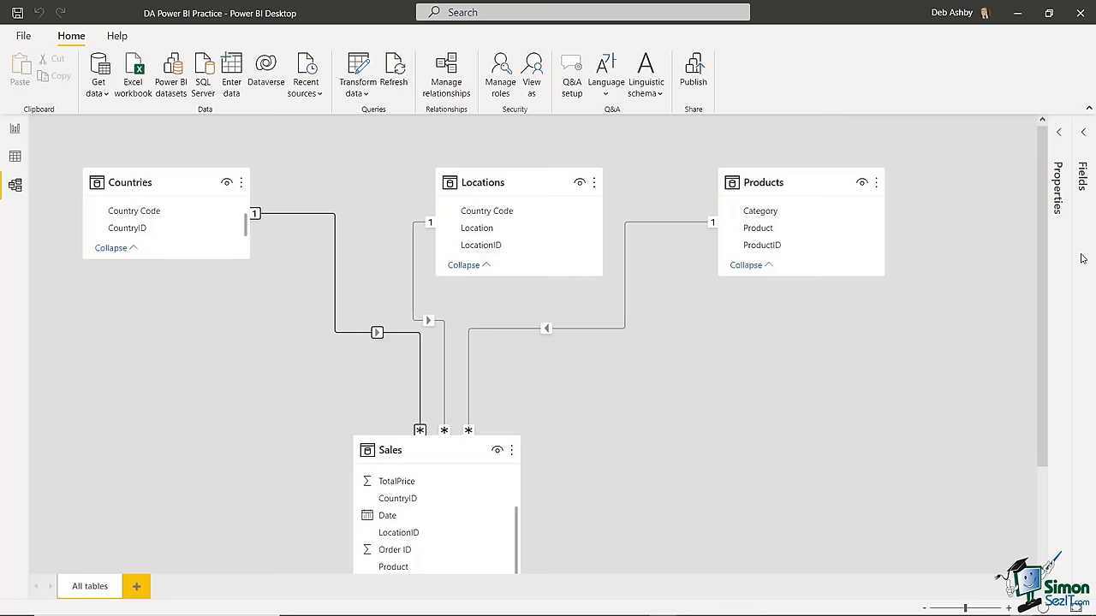
- Review the cardinality and related columns of the relationship between Countries and Sales without changing it
double_click(286, 215)
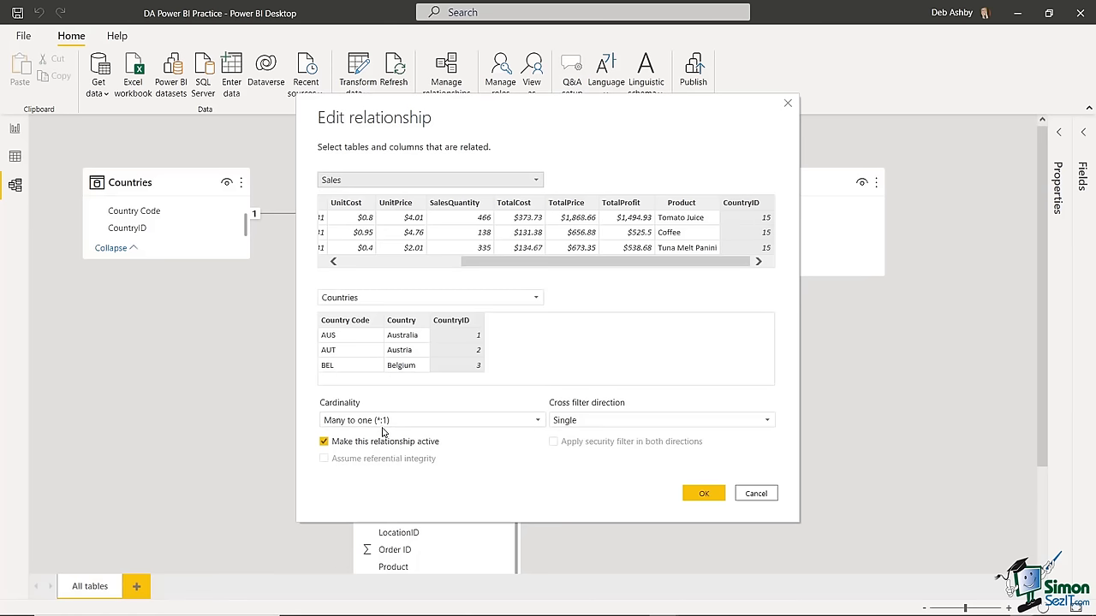
left_click(768, 497)
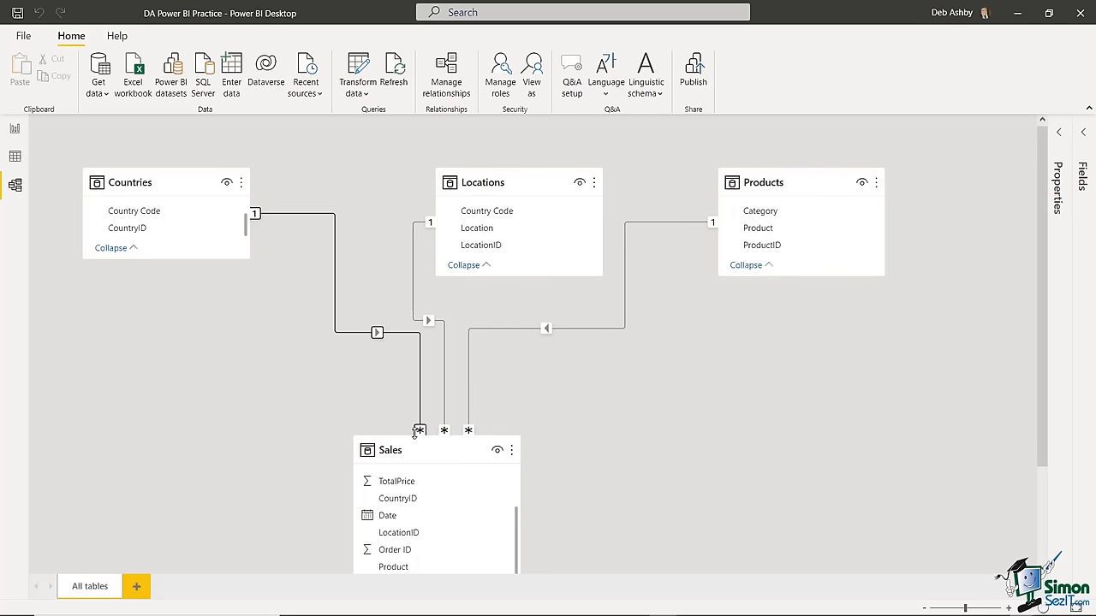
left_click(253, 215)
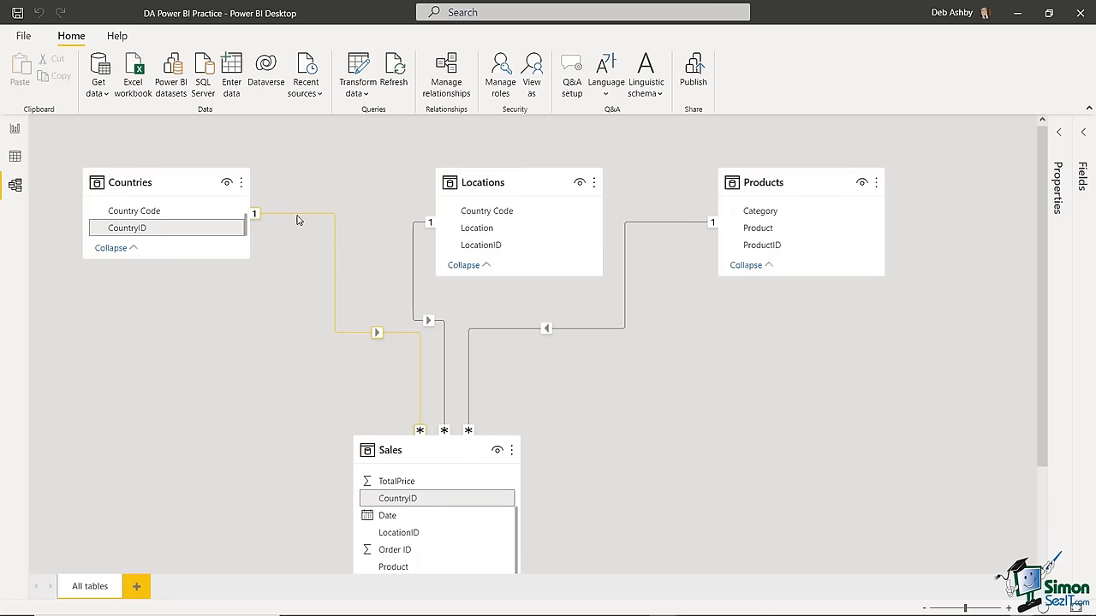
left_click(254, 214)
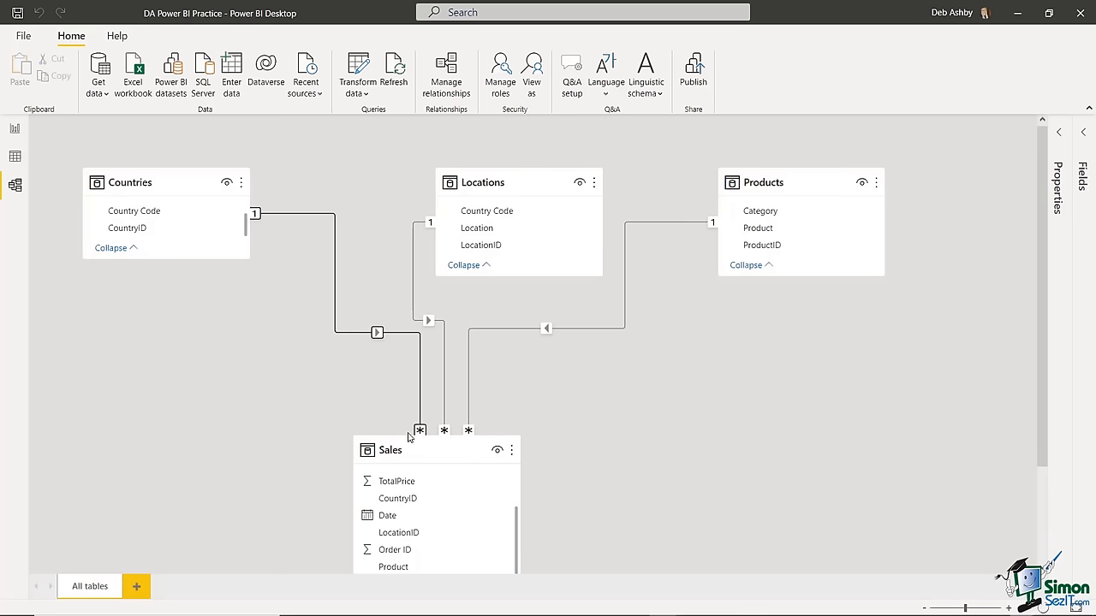
- Rearrange the model diagram with Sales at the upper left, Countries below it, and Locations above Products on the right
left_click_drag(191, 179, 193, 340)
left_click_drag(517, 181, 556, 333)
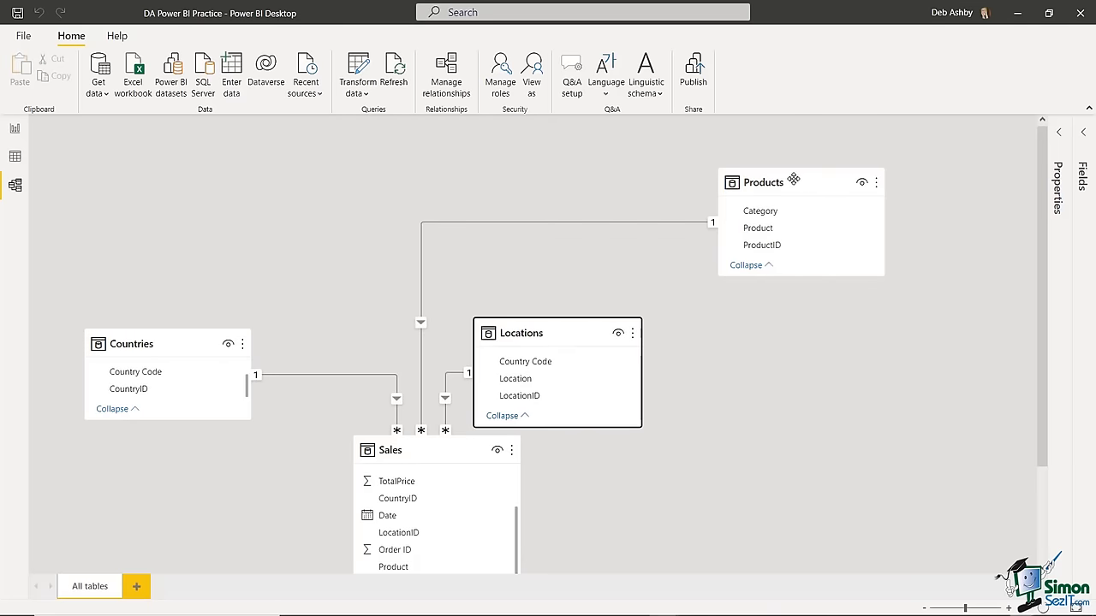
left_click_drag(794, 179, 789, 341)
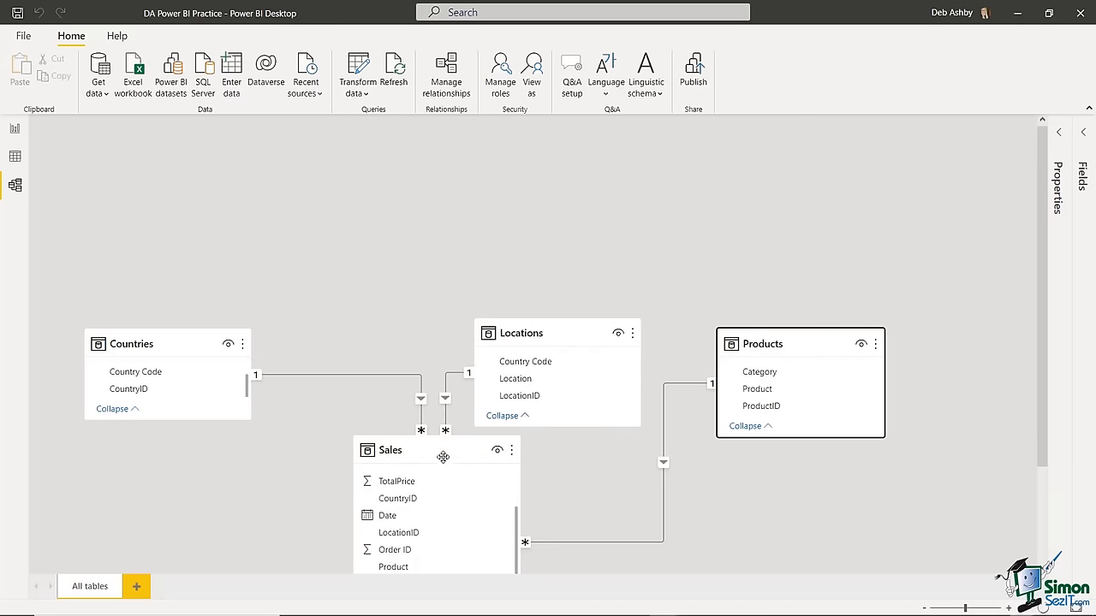
left_click_drag(414, 452, 341, 117)
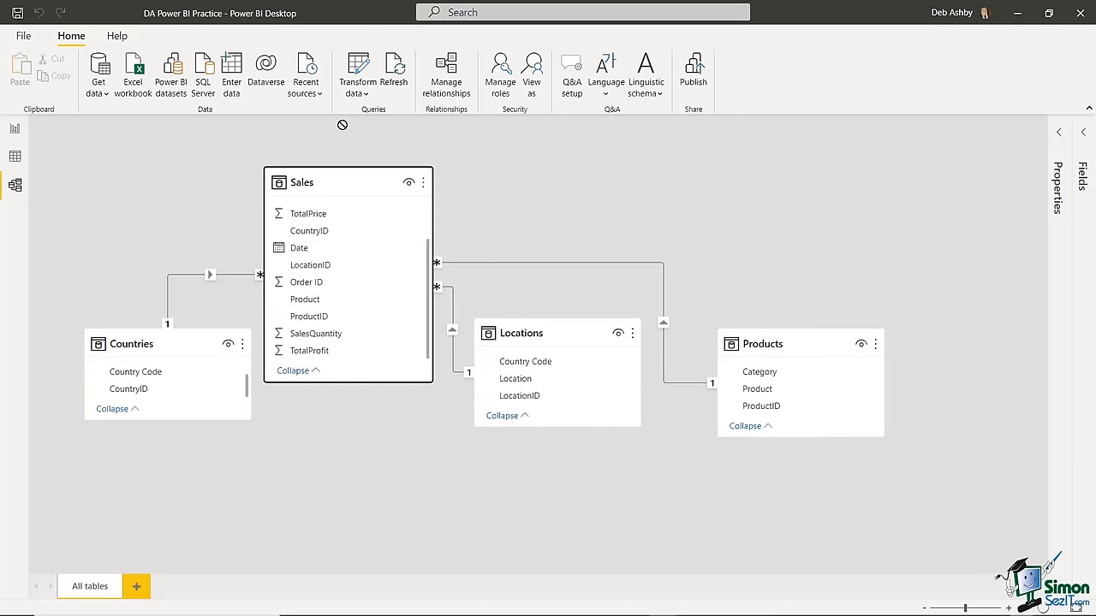
left_click_drag(200, 362, 203, 428)
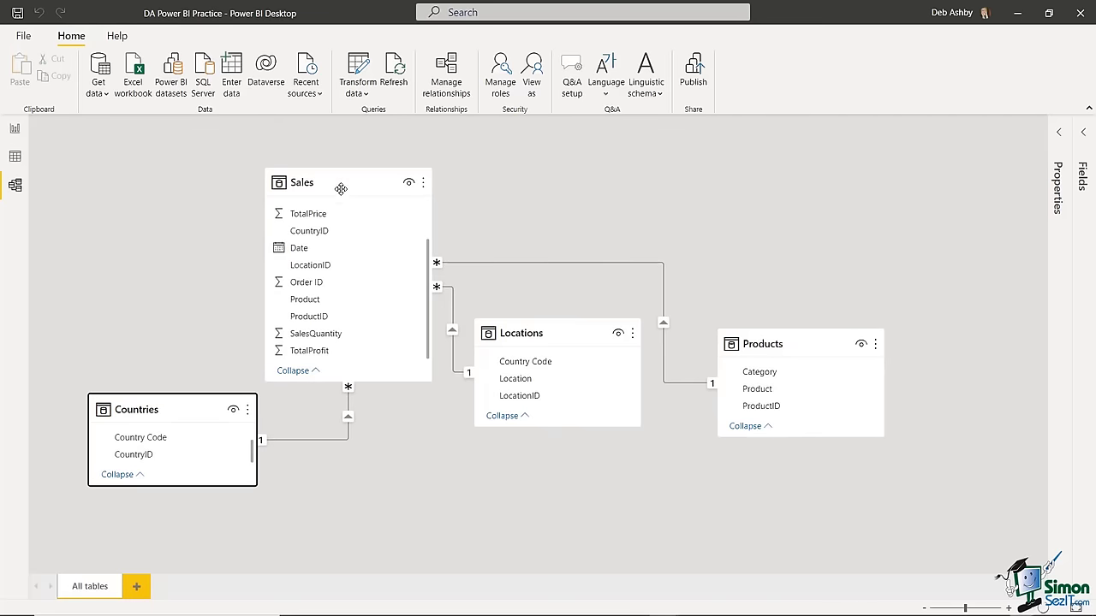
left_click_drag(340, 185, 323, 127)
left_click_drag(547, 339, 571, 420)
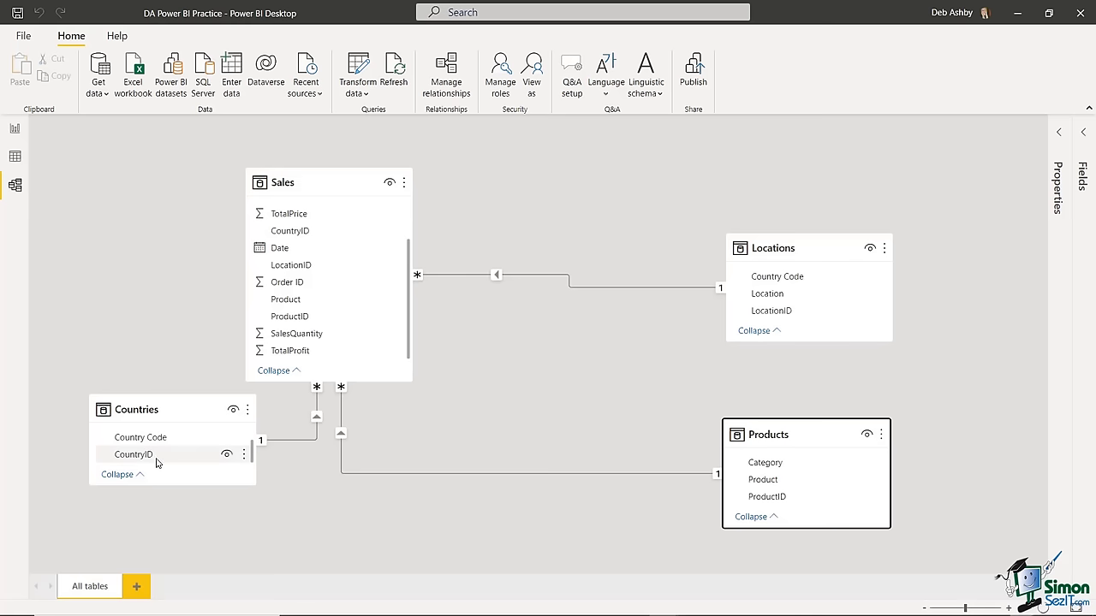
- Compare the CountryID values of the Countries table with the CountryID column of the Sales table in the data view
left_click(15, 157)
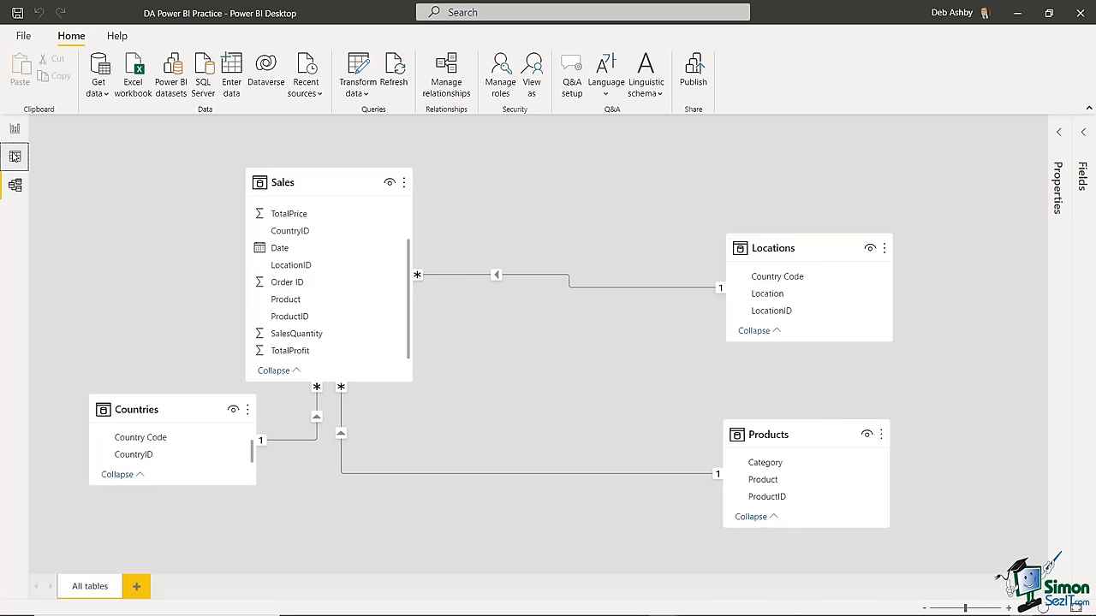
left_click(1031, 189)
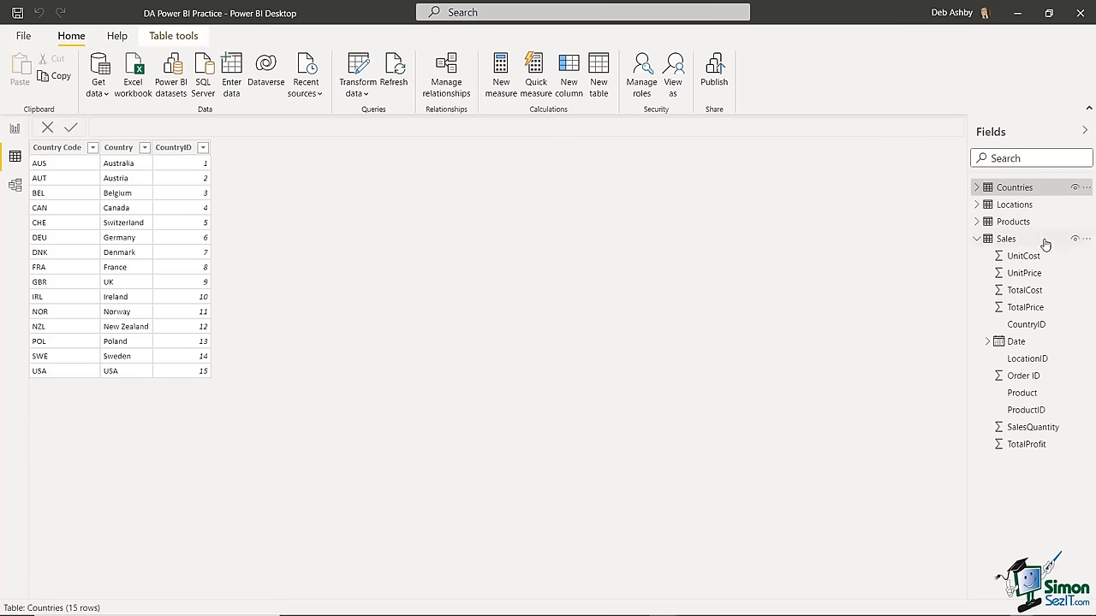
left_click(1007, 239)
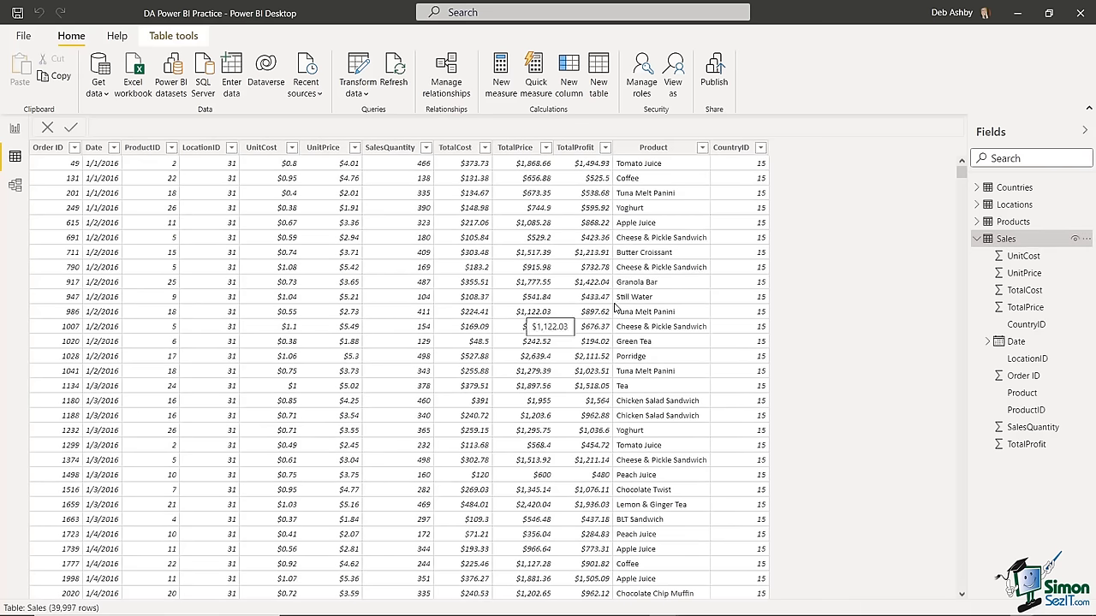
left_click(721, 151)
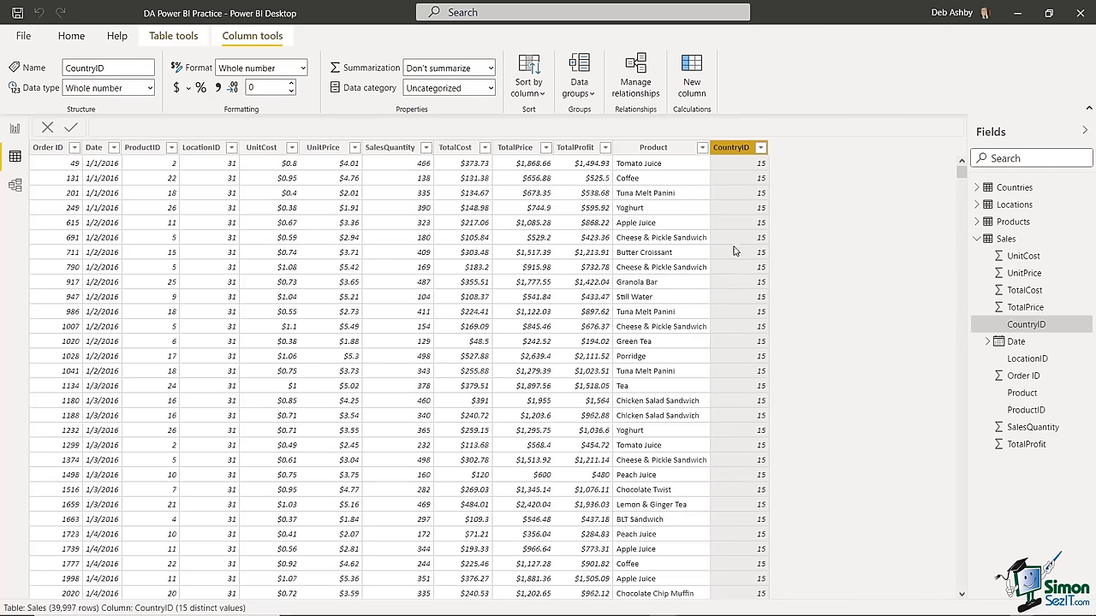
- Try One to many (1:*) cardinality on the Sales–Countries relationship in the model view, and restore Many to one (*:1)
left_click(15, 185)
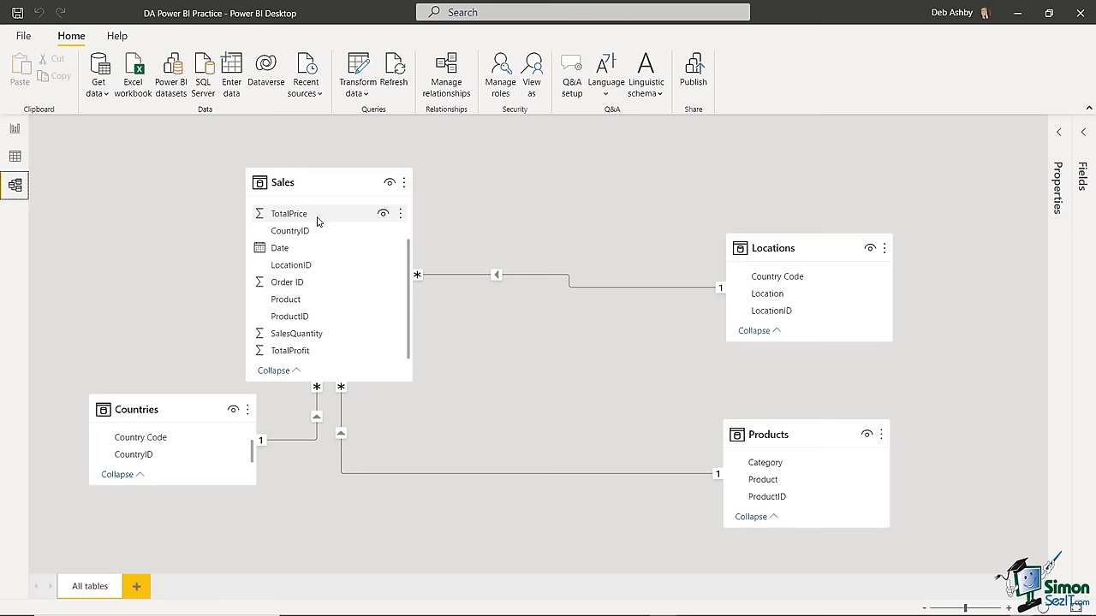
double_click(316, 405)
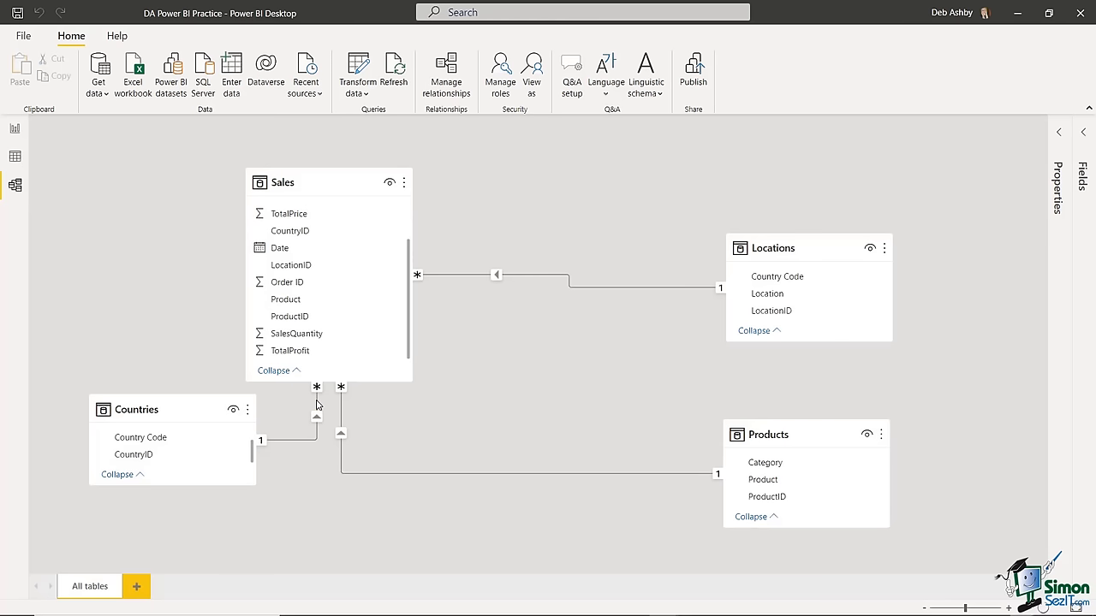
left_click(525, 418)
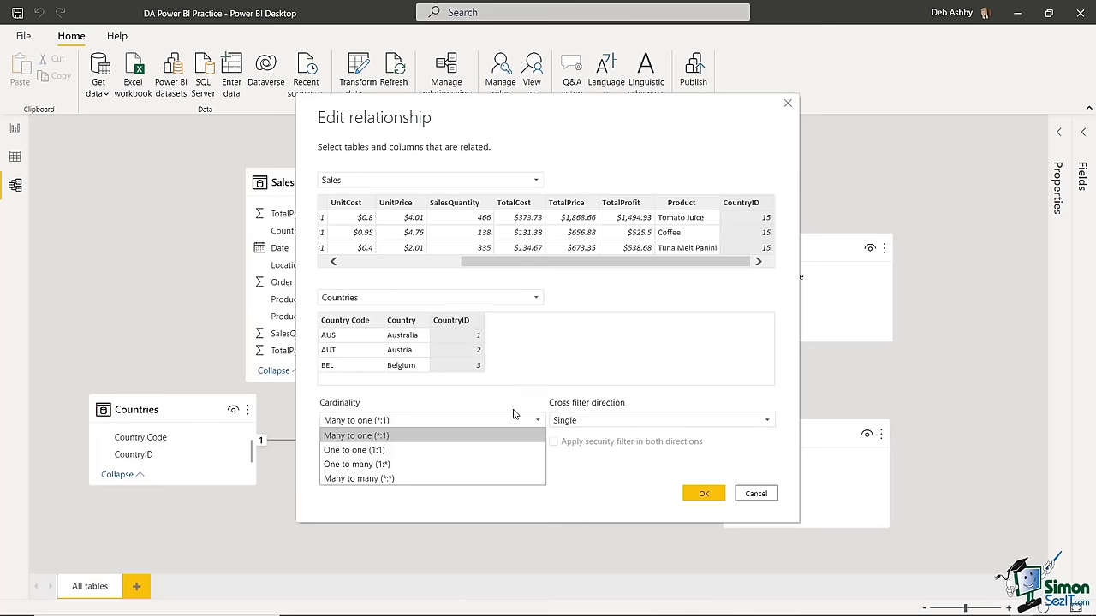
left_click(377, 468)
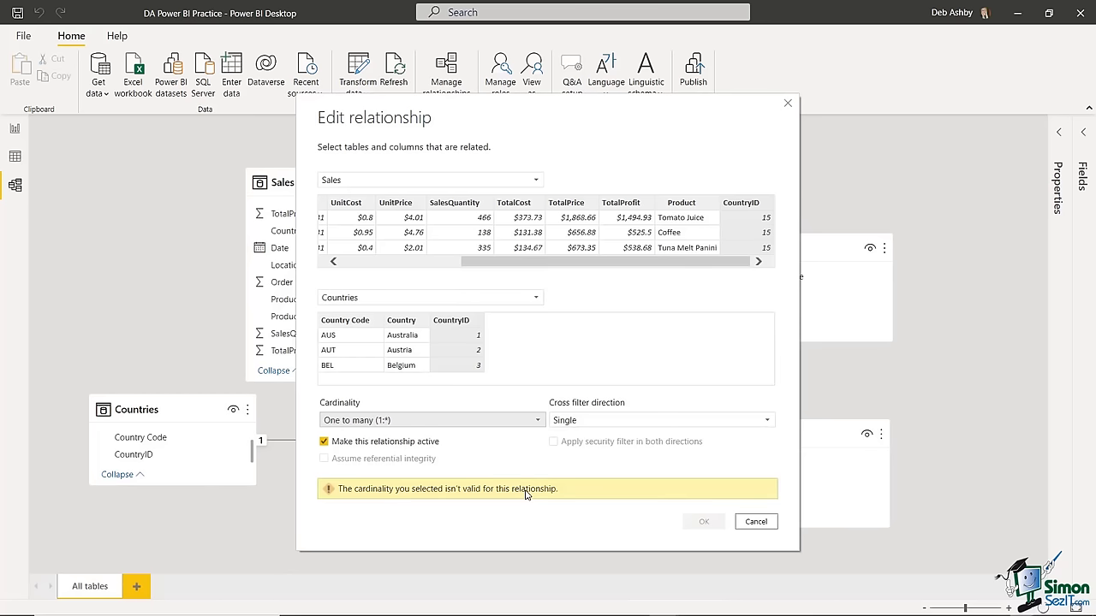
left_click(542, 420)
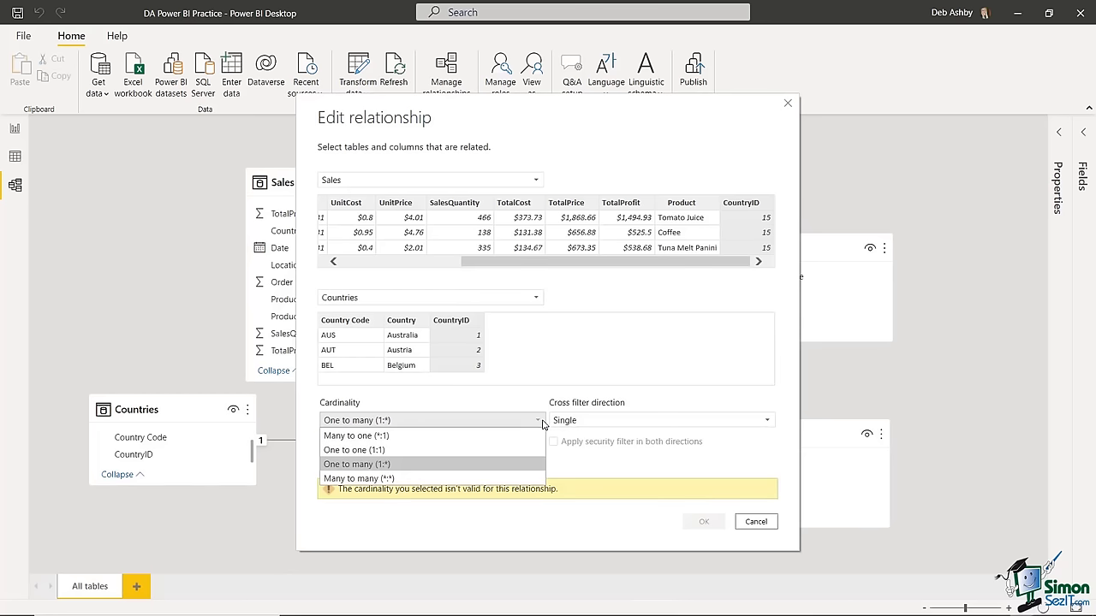
left_click(402, 437)
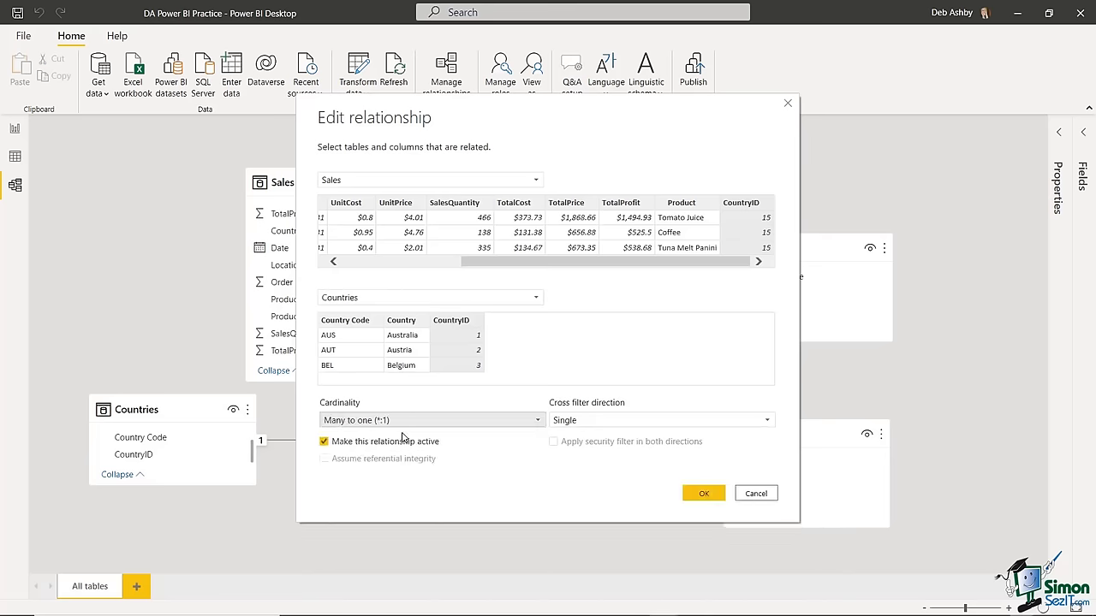
- Try One to many (1:*) cardinality on the relationship again and leave the relationship editor without saving
left_click(537, 421)
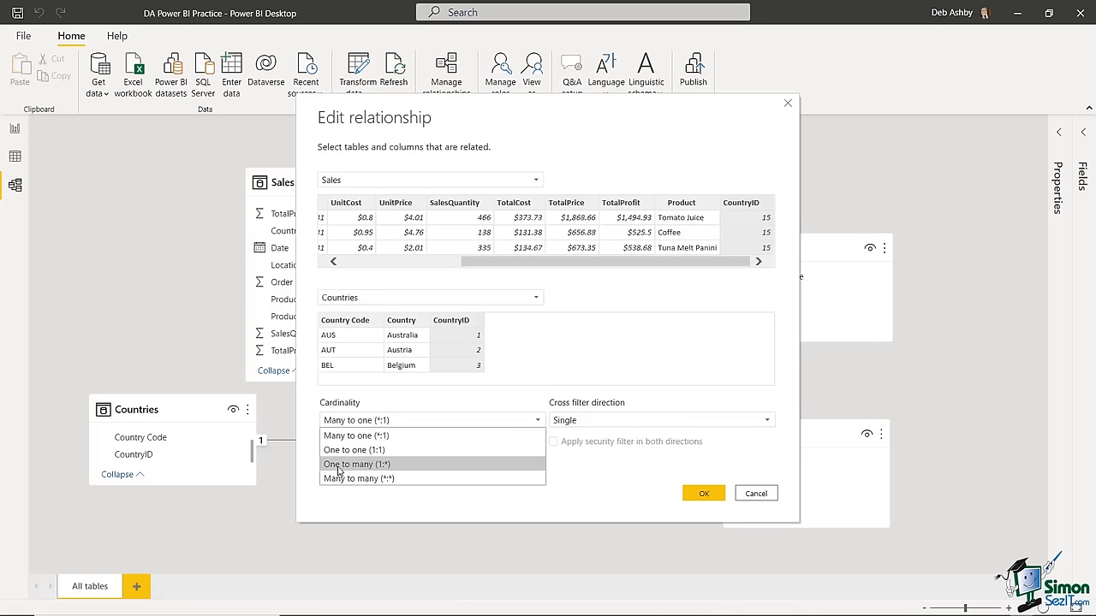
left_click(415, 467)
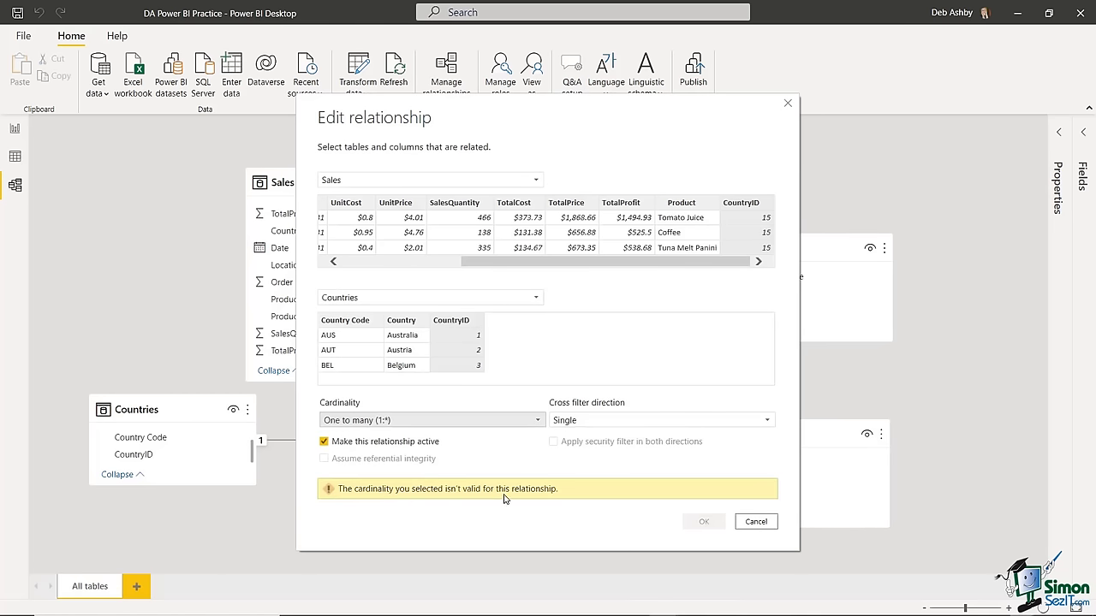
left_click(536, 420)
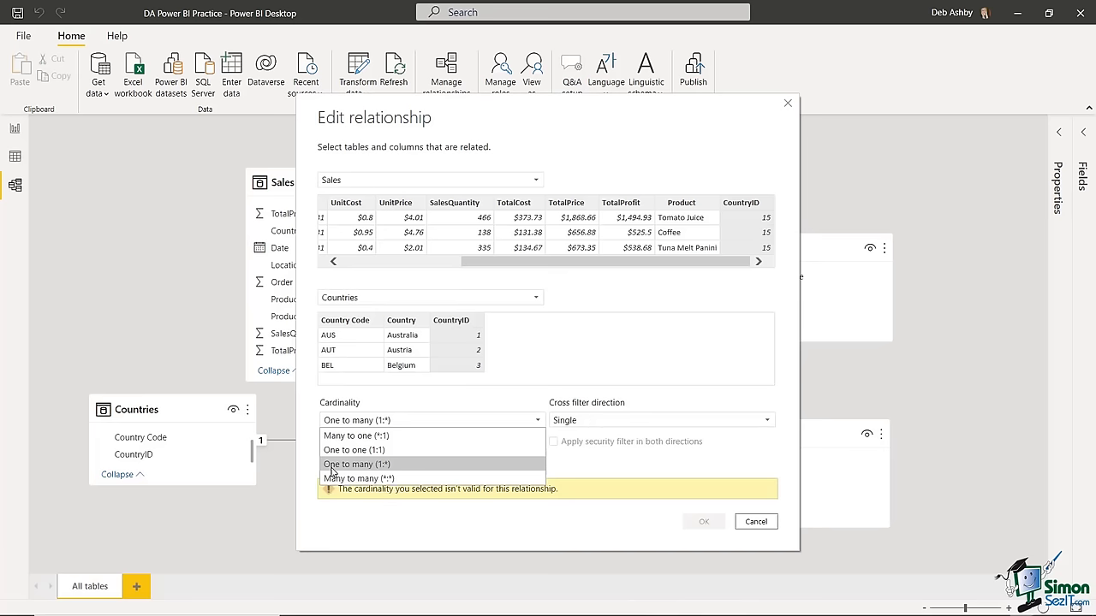
key("Escape")
key("Escape")
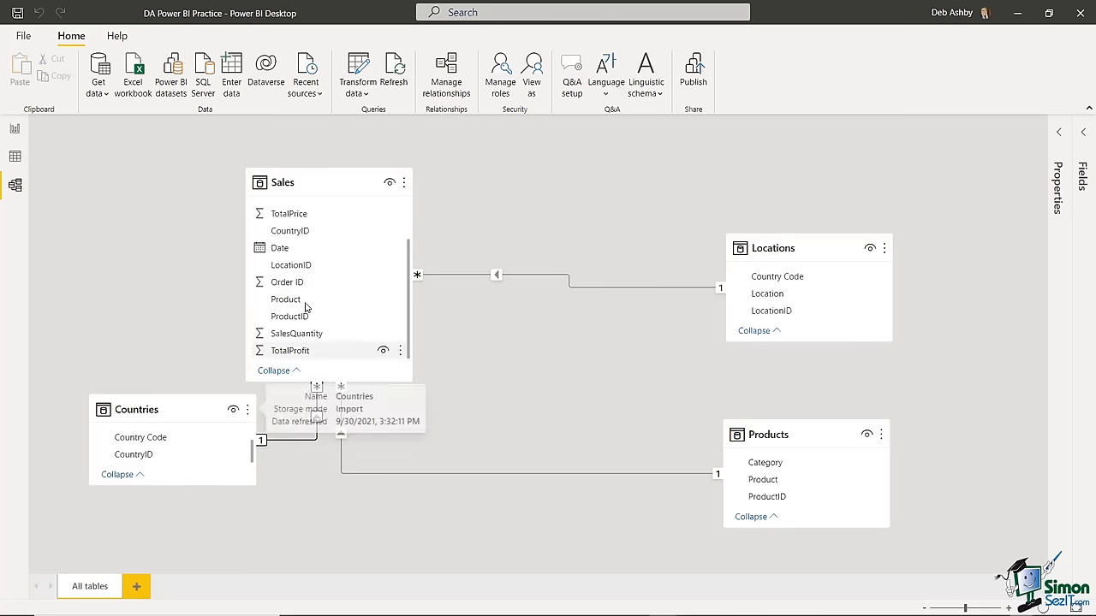
- Reopen the relationship between Sales and Countries and test its cardinality as One to many (1:*)
left_click_drag(409, 247, 399, 211)
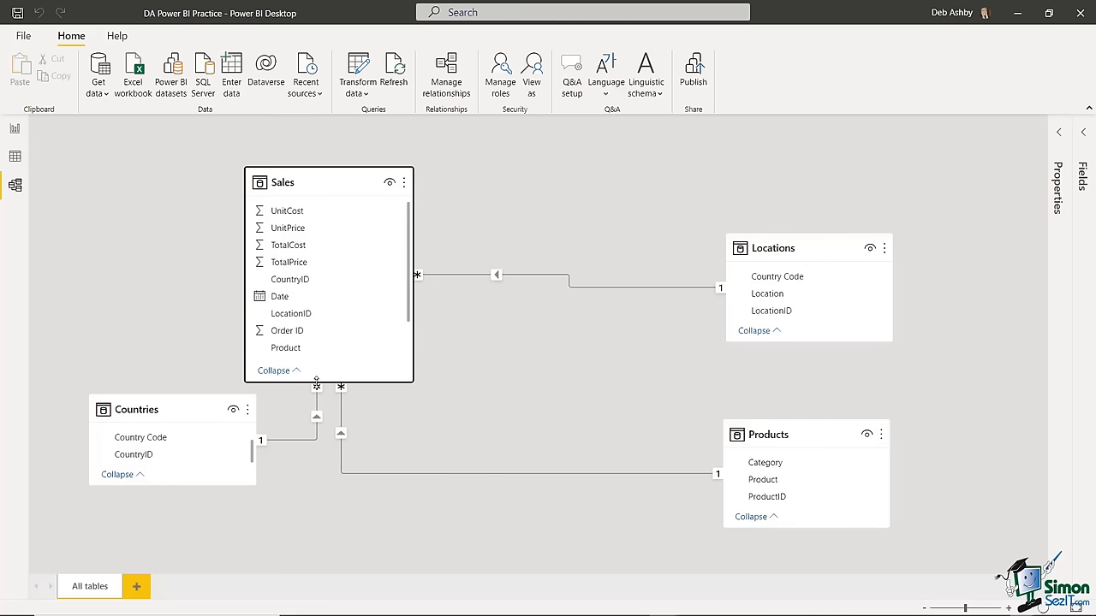
double_click(316, 403)
left_click(537, 426)
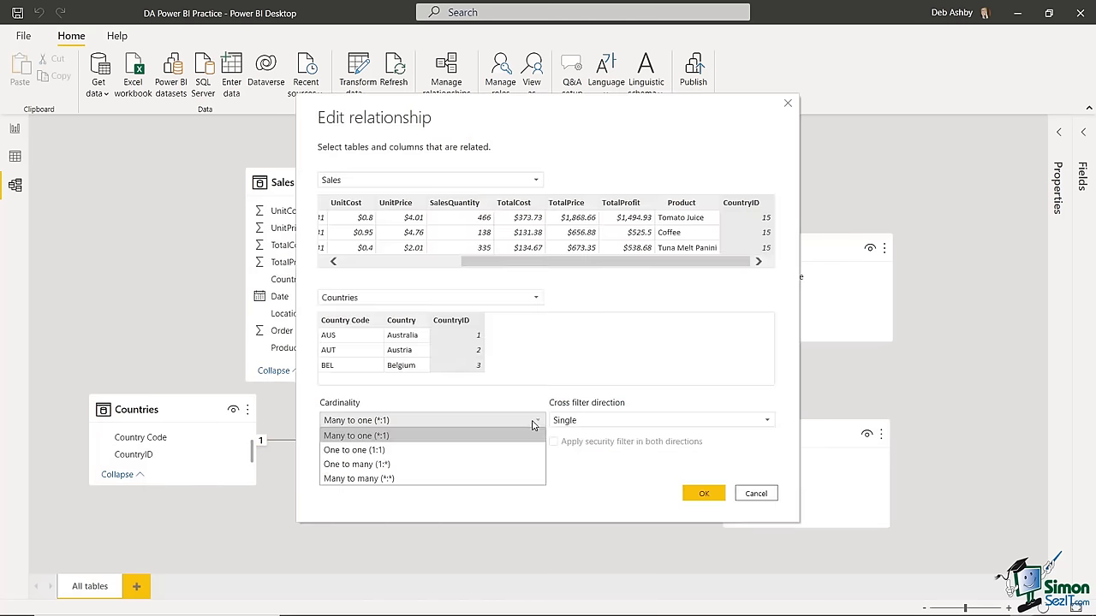
left_click(381, 459)
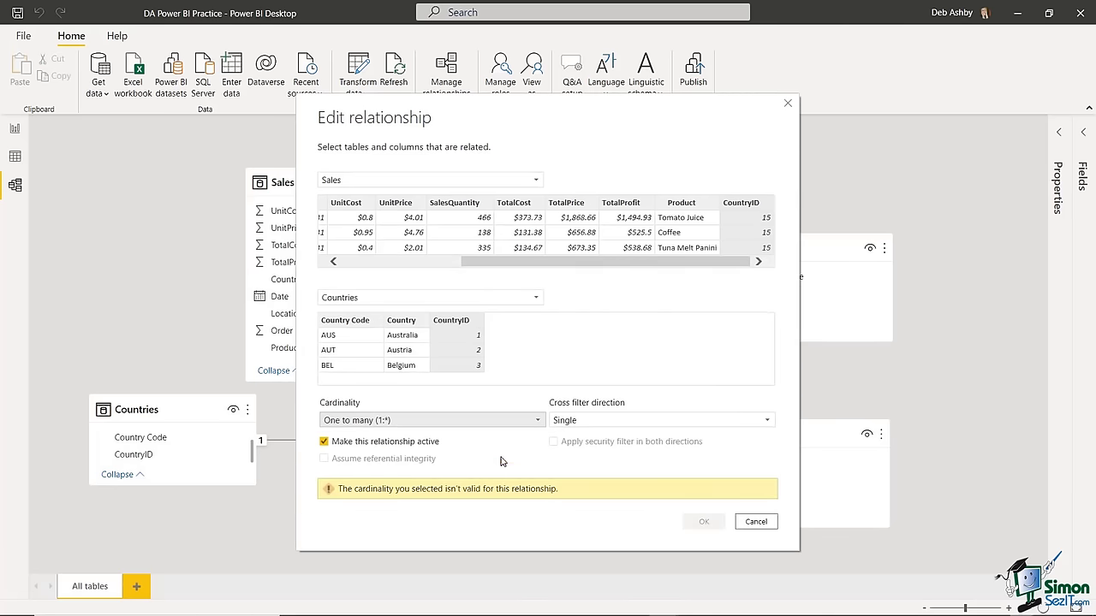
left_click(536, 421)
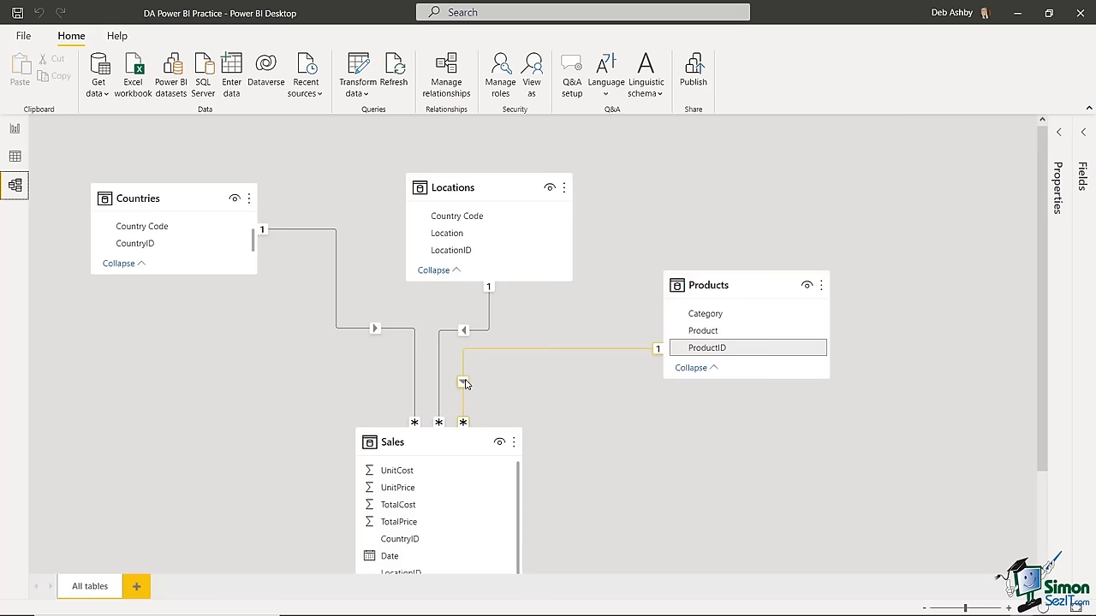
- Review the cross filter direction options of the Countries–Sales relationship, keep Single, and cancel the relationship editor
double_click(351, 330)
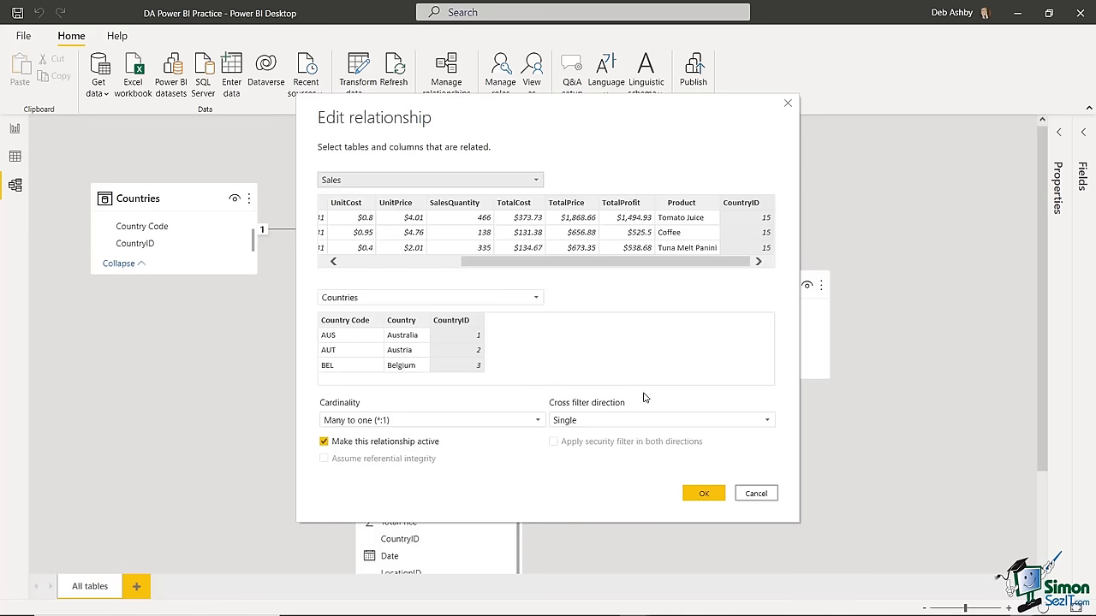
left_click_drag(559, 126, 812, 105)
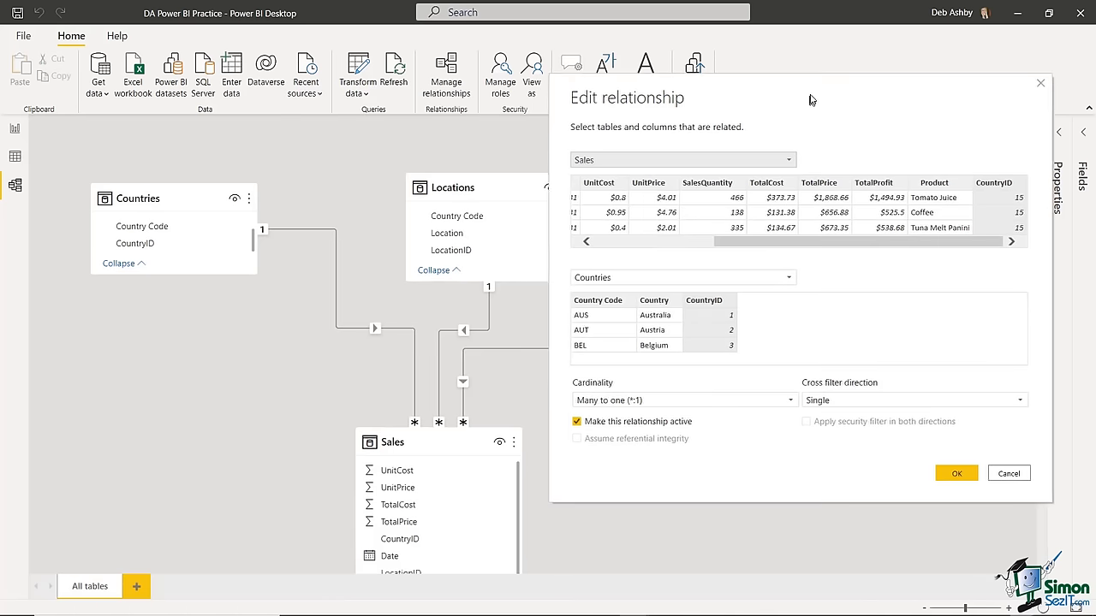
left_click(1022, 401)
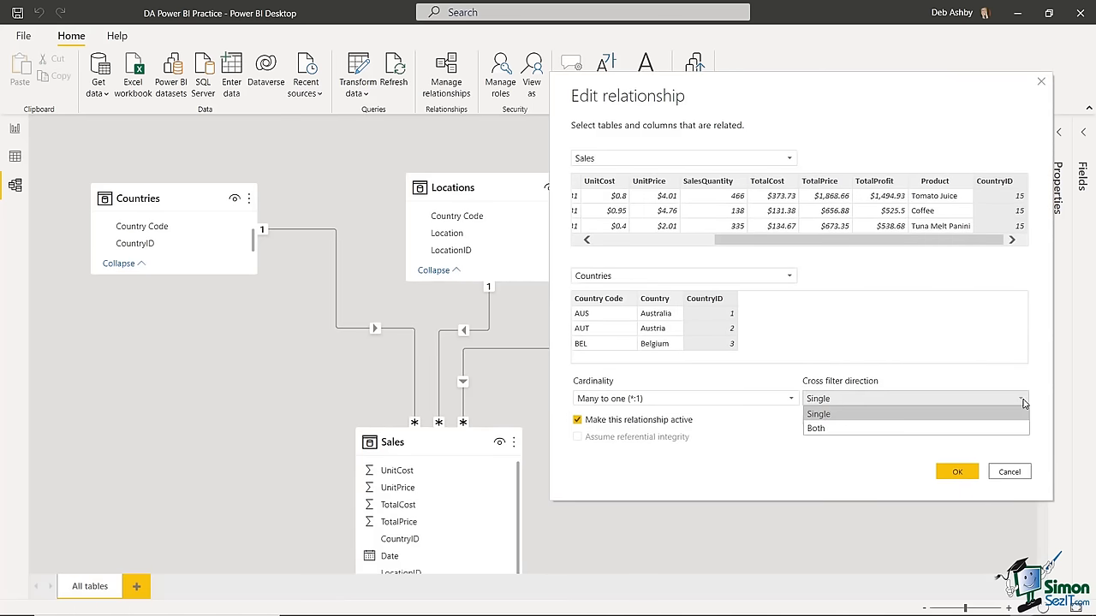
left_click(1042, 380)
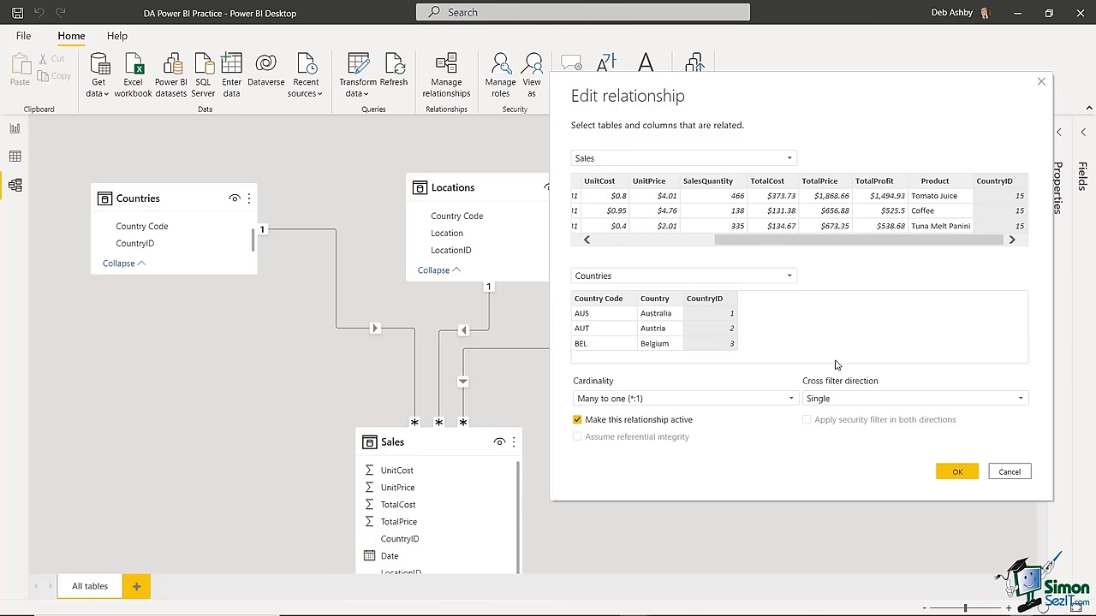
left_click(937, 400)
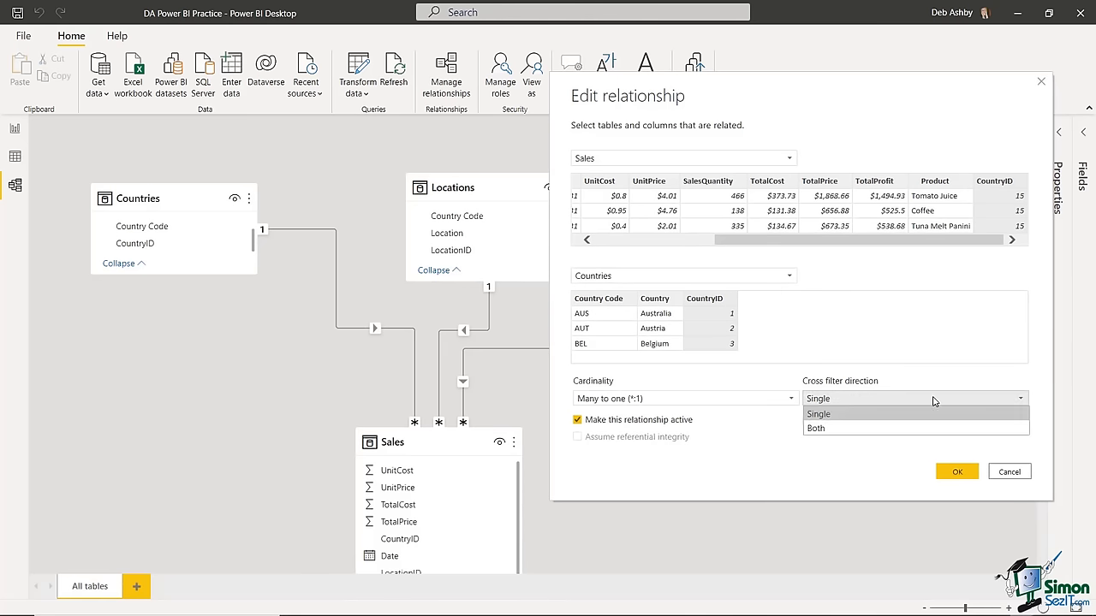
left_click(818, 415)
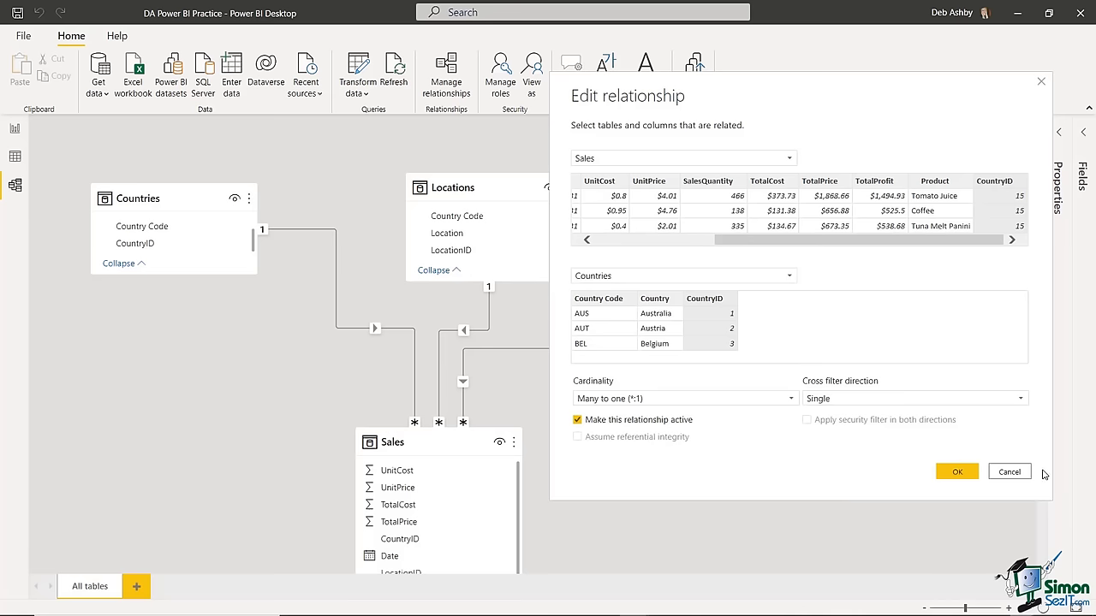
left_click(1009, 473)
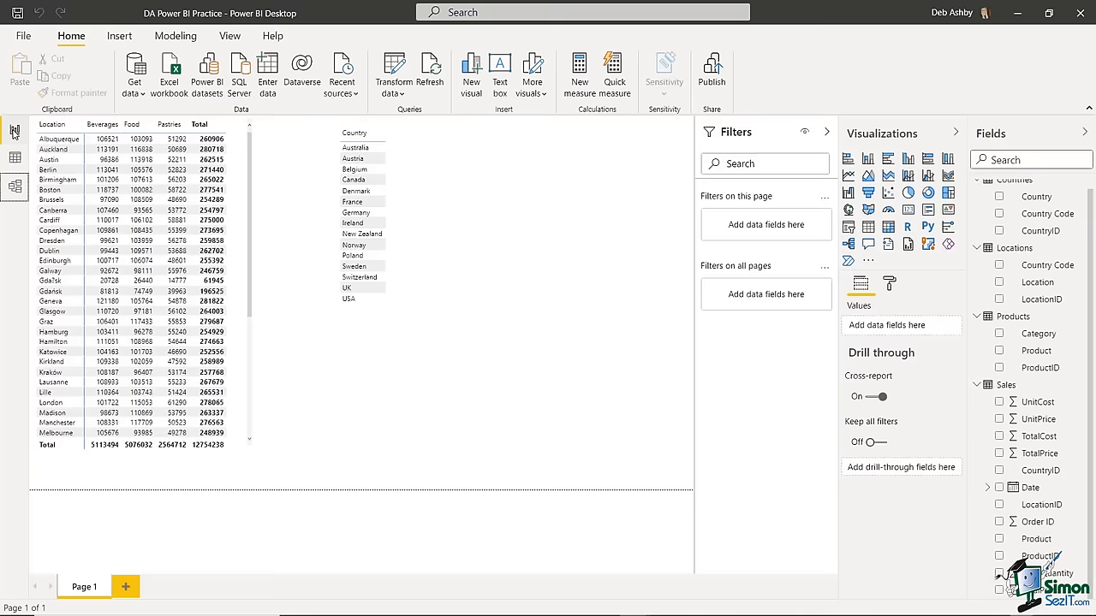
- Examine the sales matrix by location and category and the Country table in the report view
left_click(15, 129)
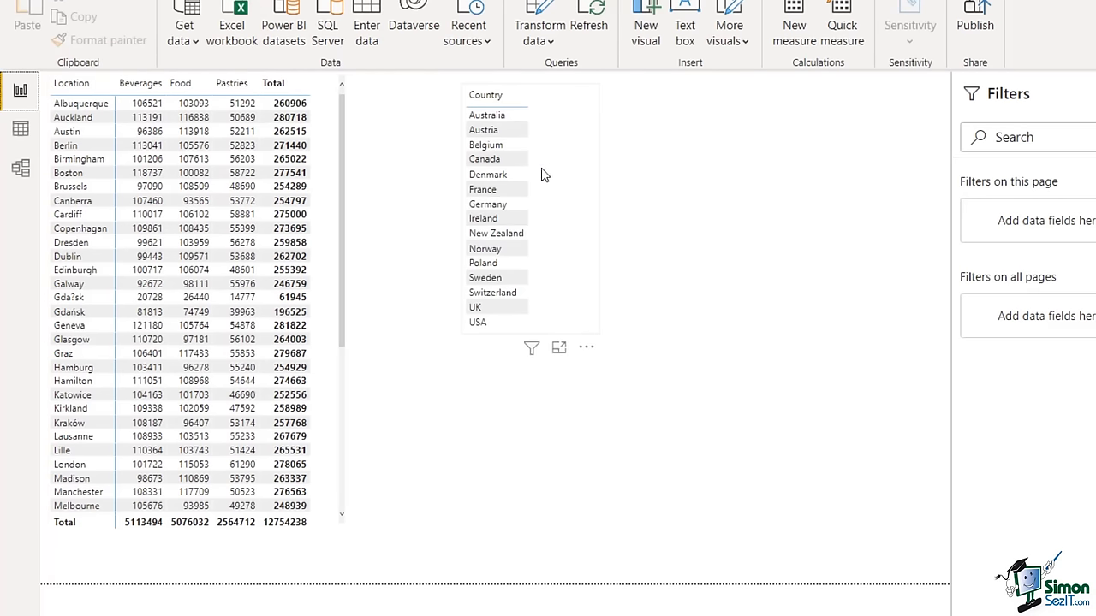
left_click(320, 132)
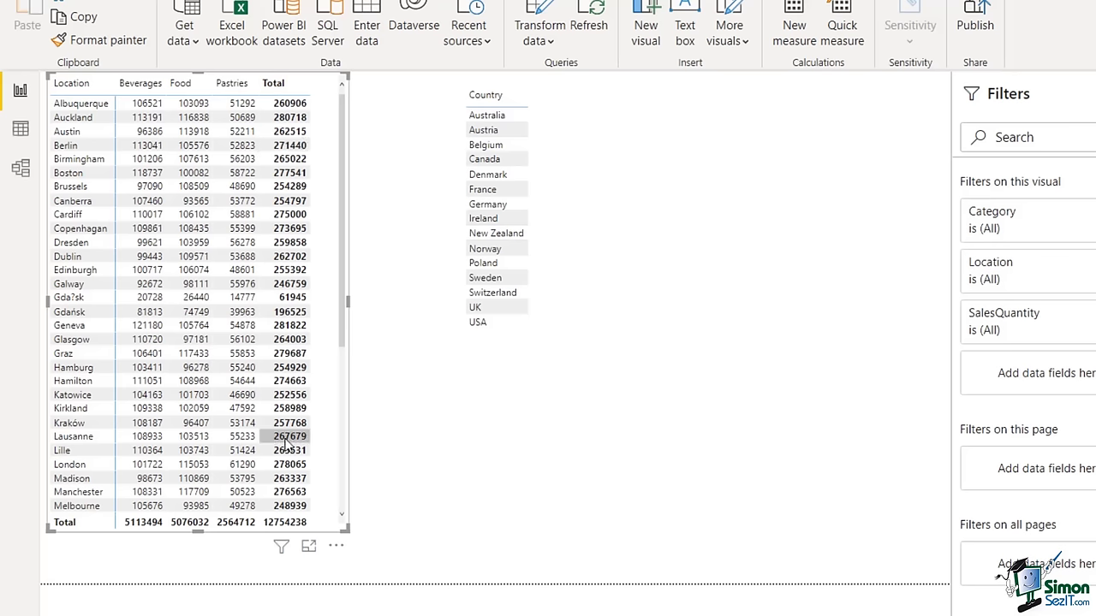
left_click(515, 102)
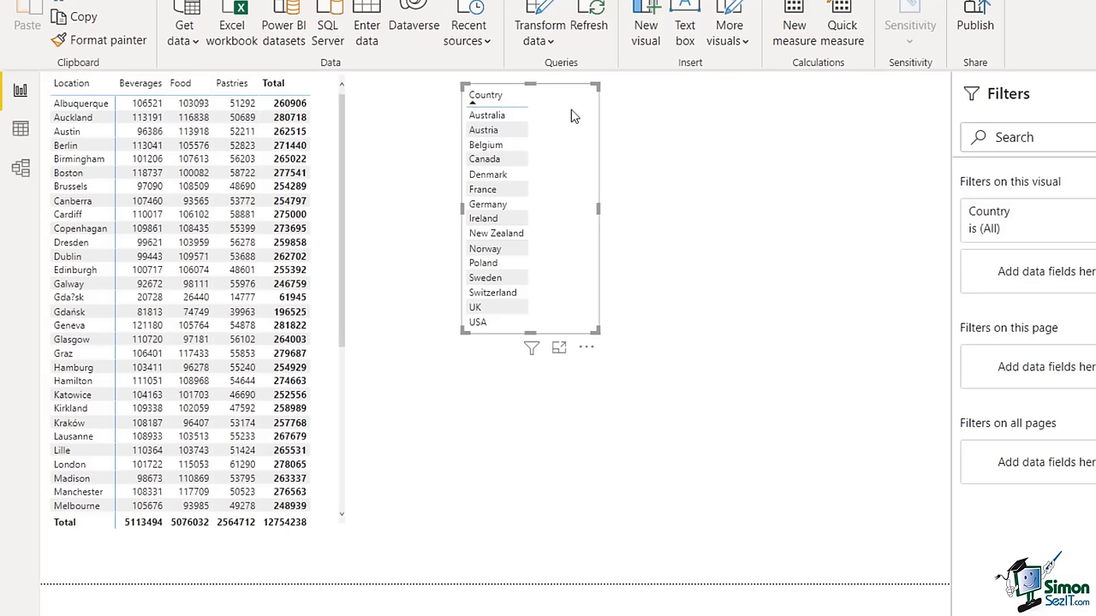
left_click(707, 175)
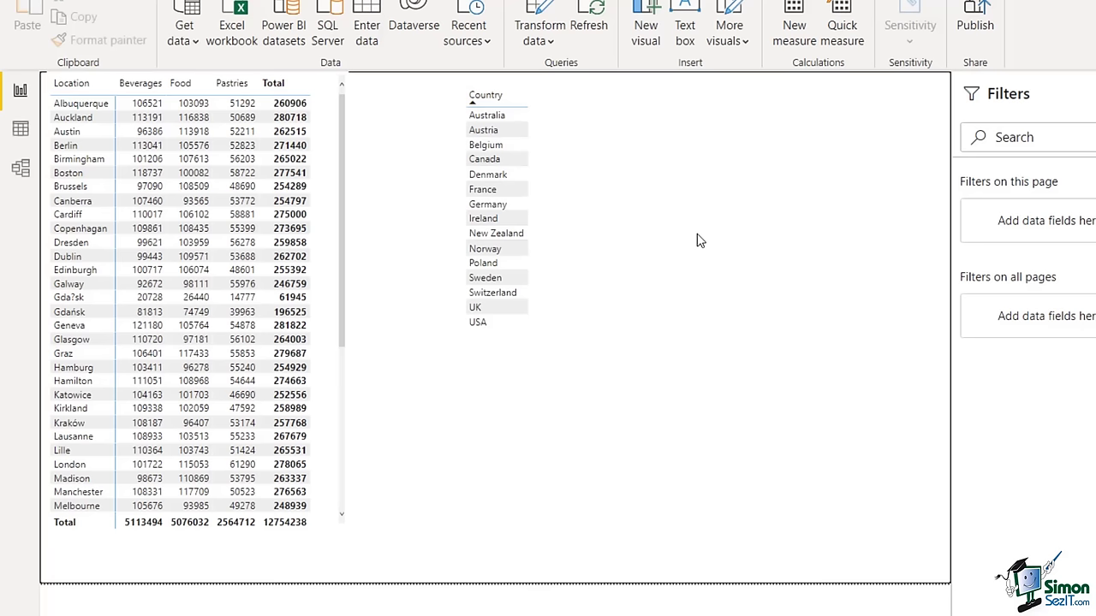
- Cross-filter the sales matrix by Austria, Canada, New Zealand, and New Zealand together with Norway, and clear the country selection
left_click(498, 135)
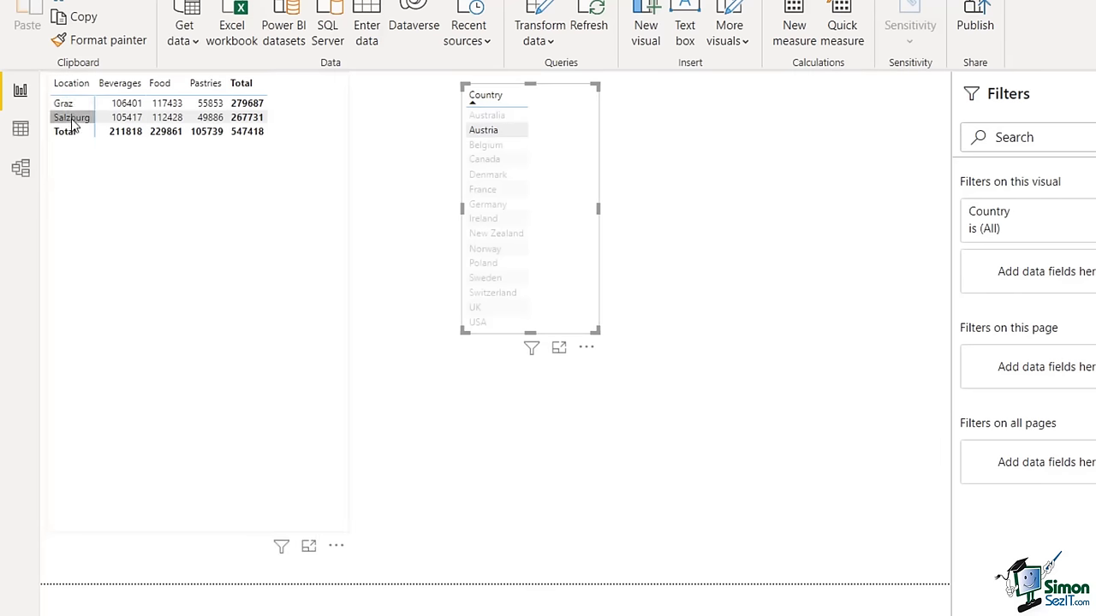
left_click(491, 162)
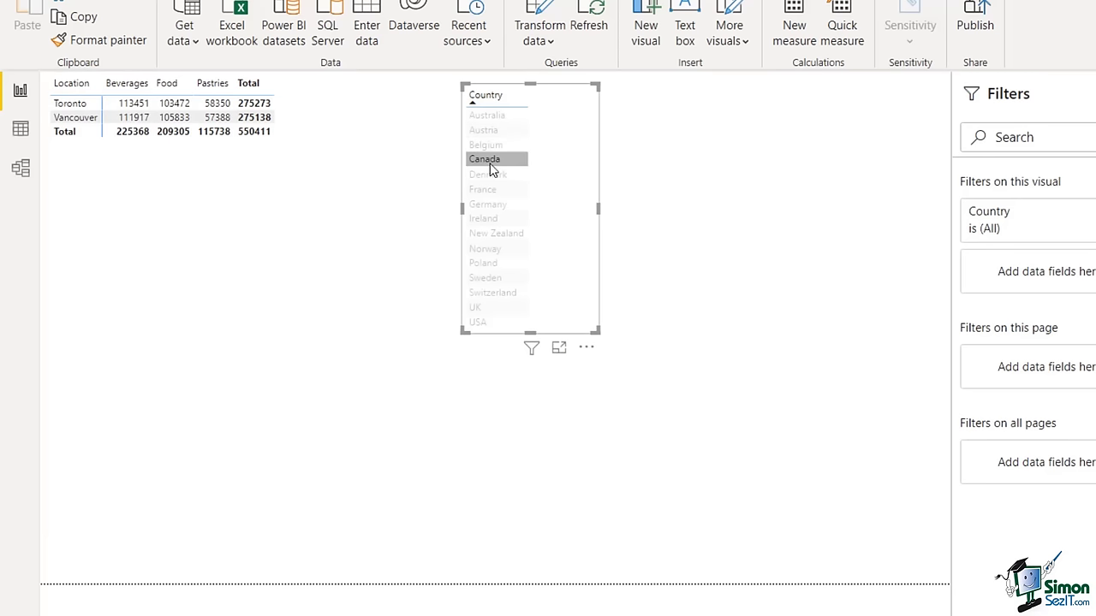
left_click(506, 238)
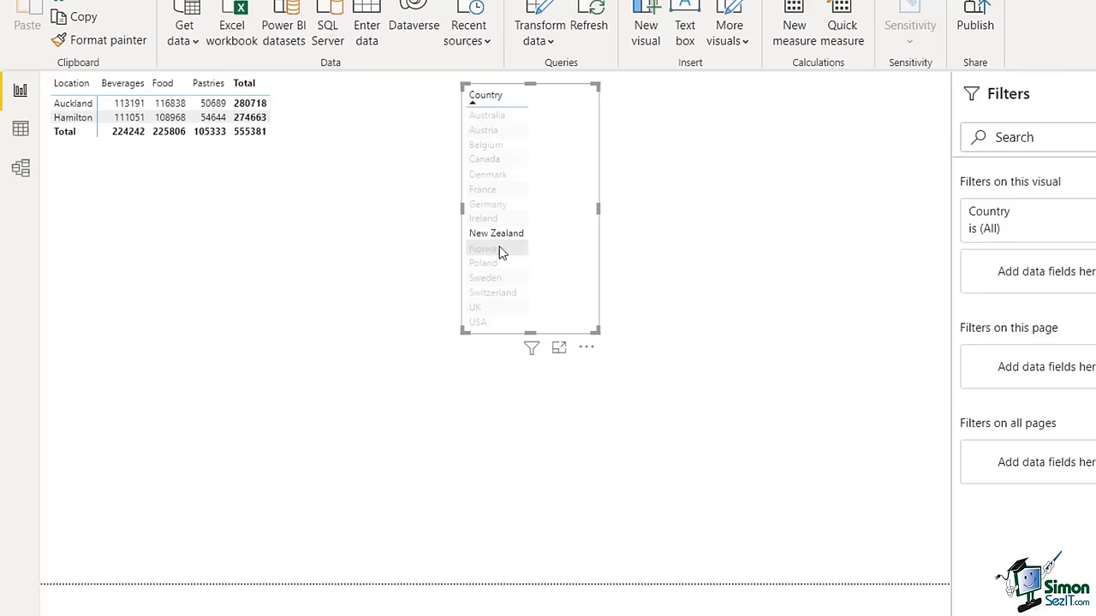
left_click(503, 249, "ctrl")
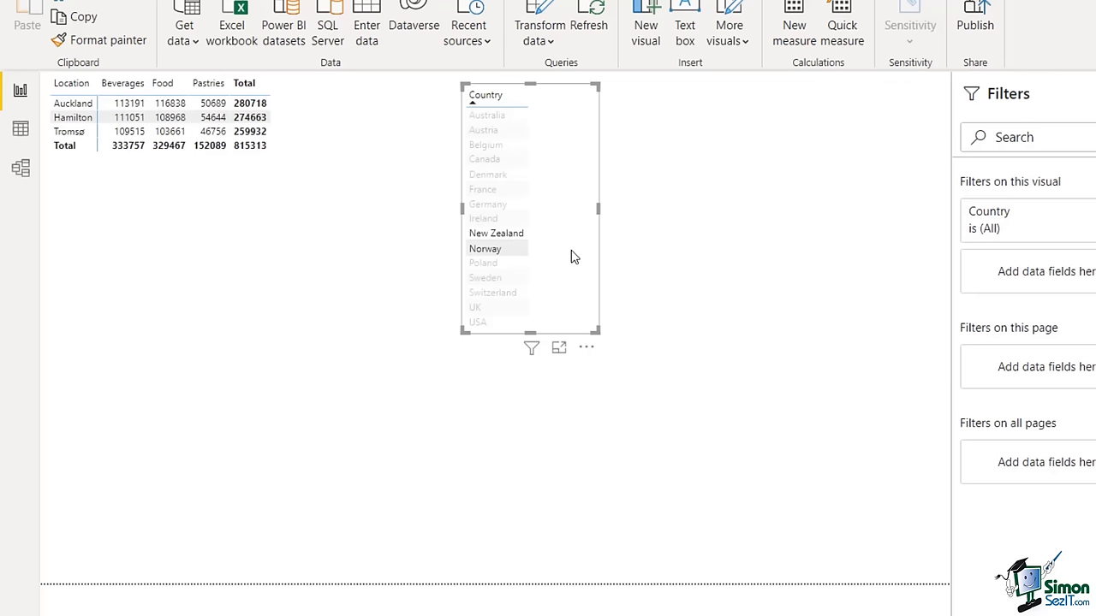
left_click(672, 240)
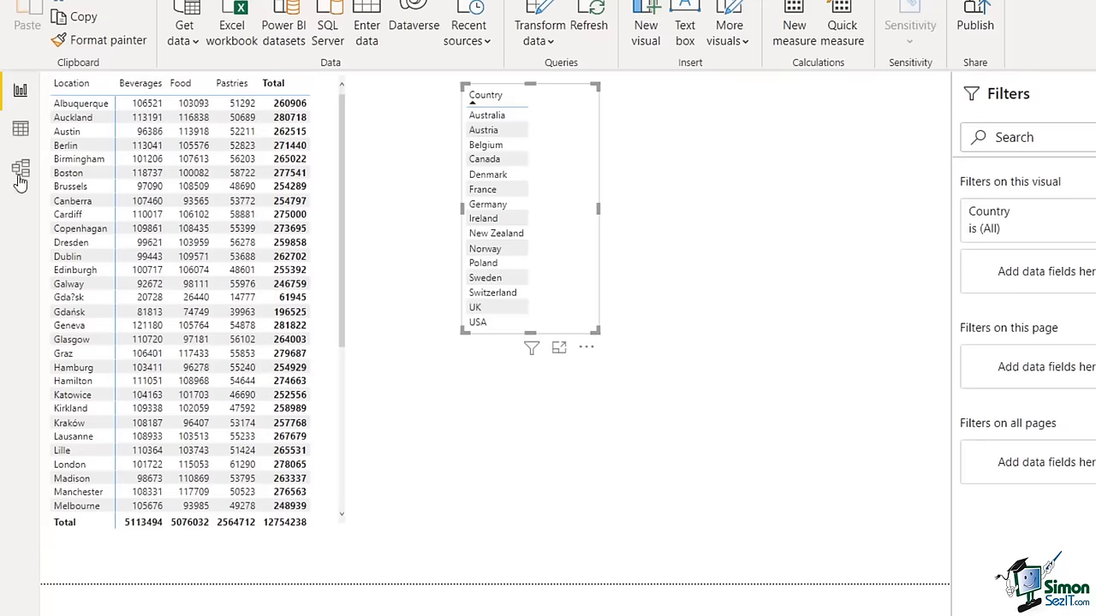
- Check the filter directions in the model diagram and select Copenhagen in the sales matrix to test whether it filters the Country table
left_click(20, 168)
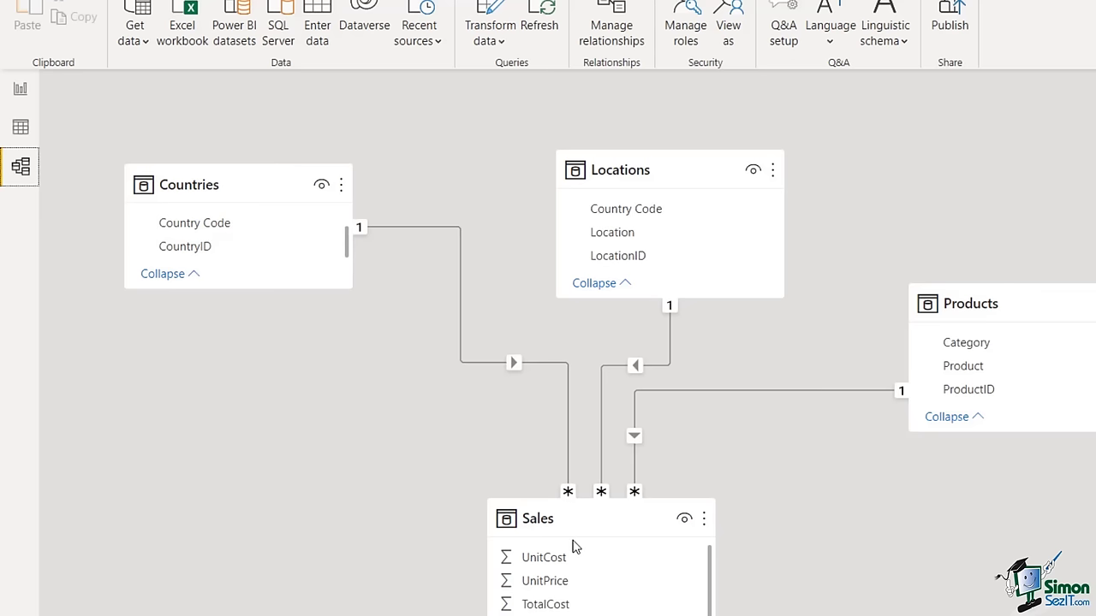
left_click(22, 94)
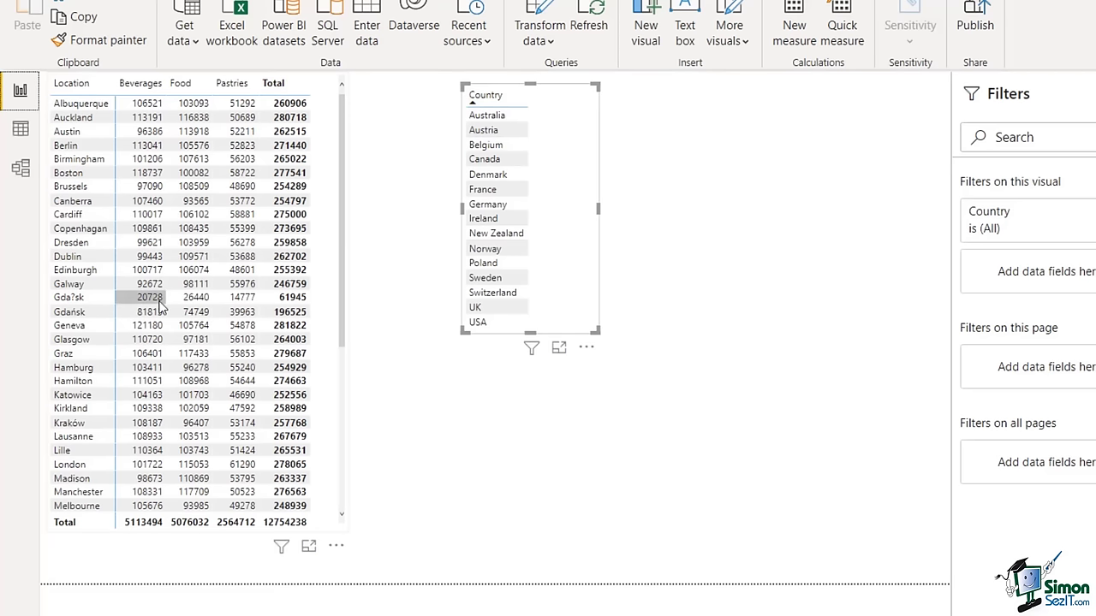
left_click(78, 229)
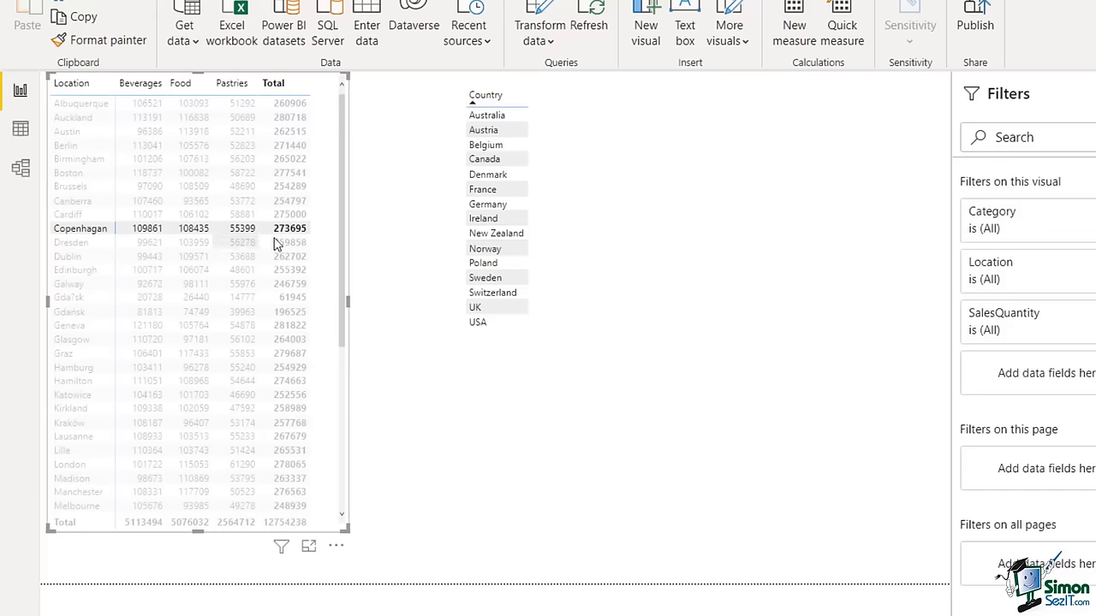
left_click(483, 218)
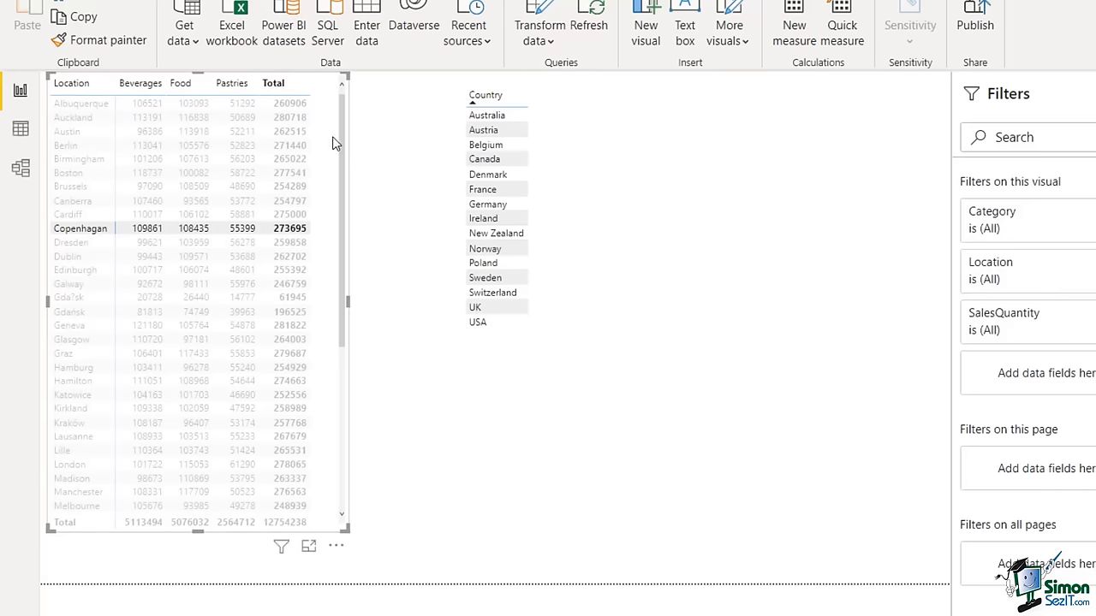
left_click(21, 168)
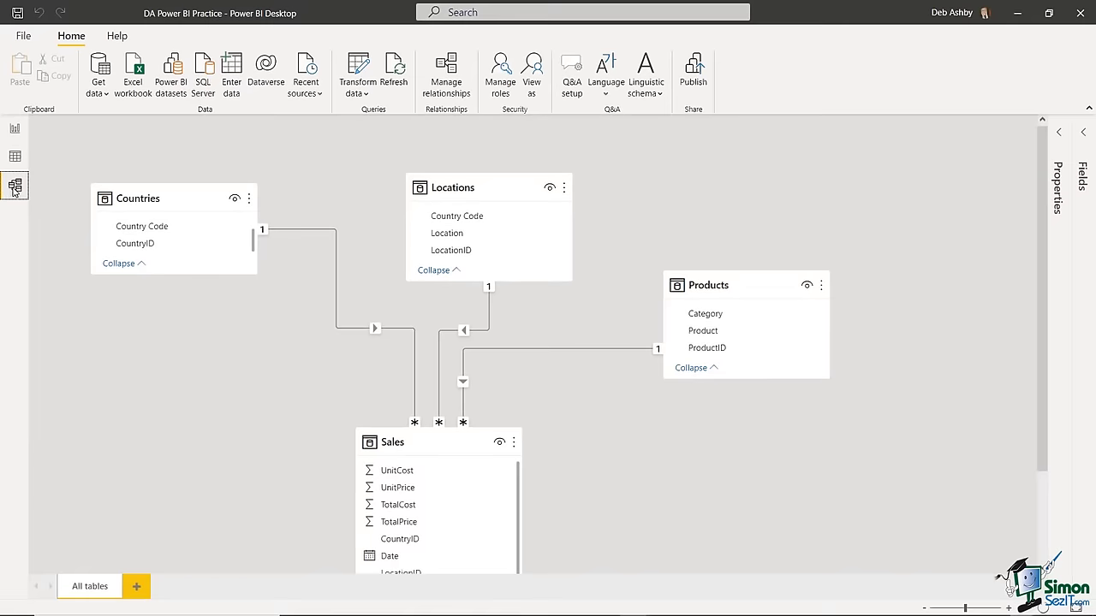
- Set the Countries–Sales relationship's cross filter direction to Both and select a location in the sales matrix to test the filtering
left_click(336, 271)
double_click(335, 271)
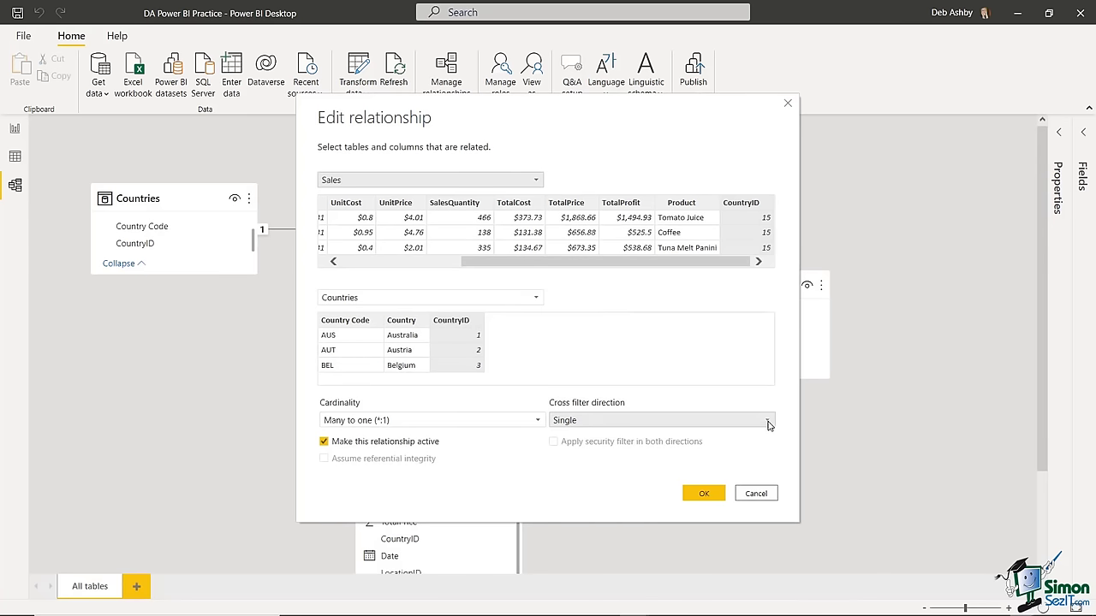
left_click(767, 421)
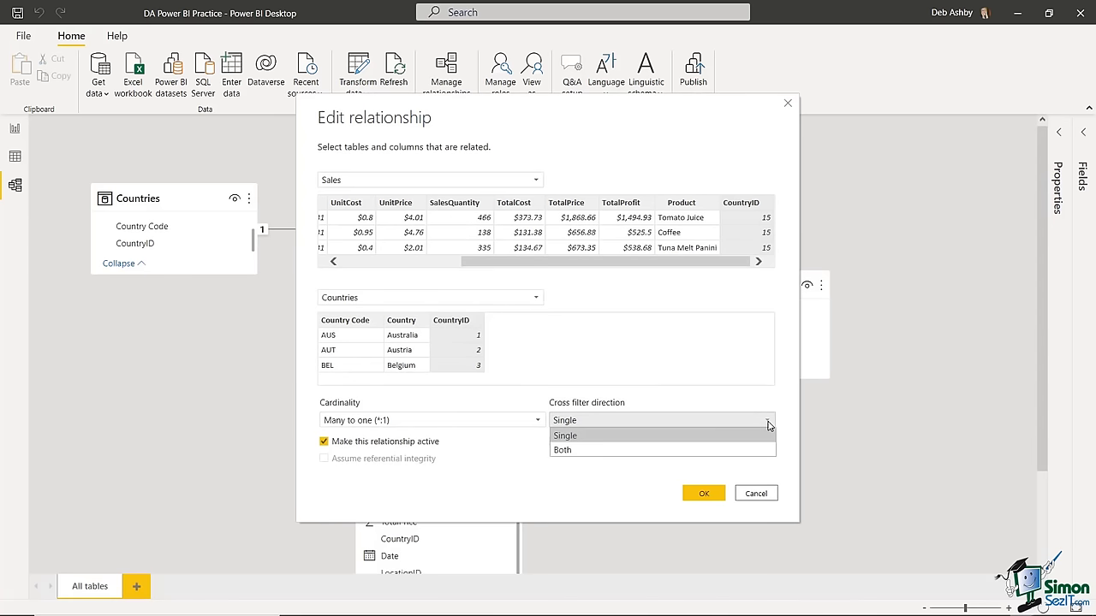
left_click(585, 448)
left_click(708, 495)
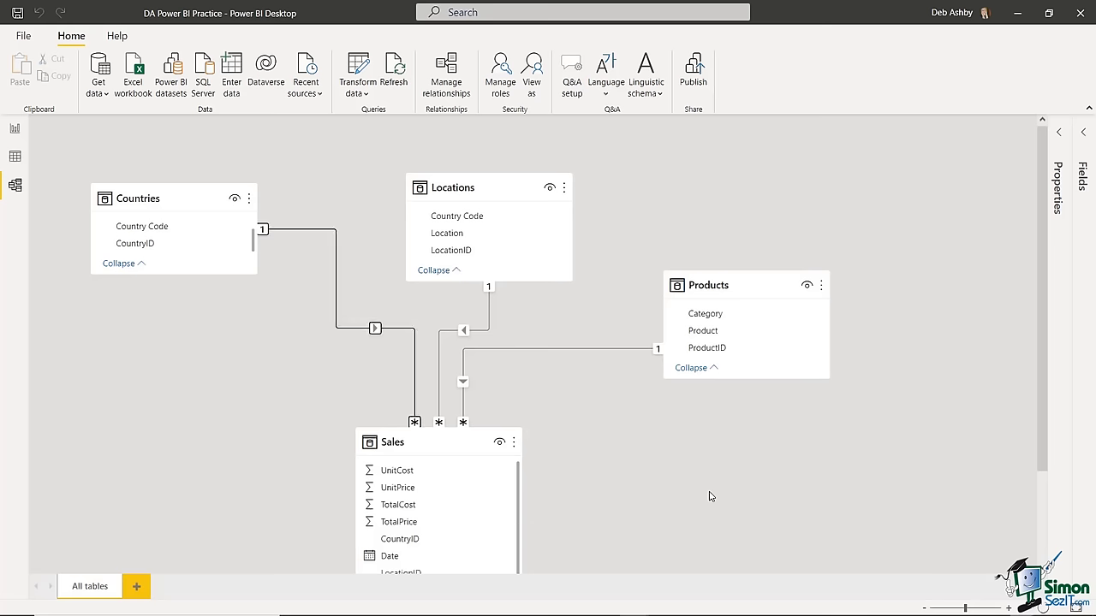
left_click(359, 359)
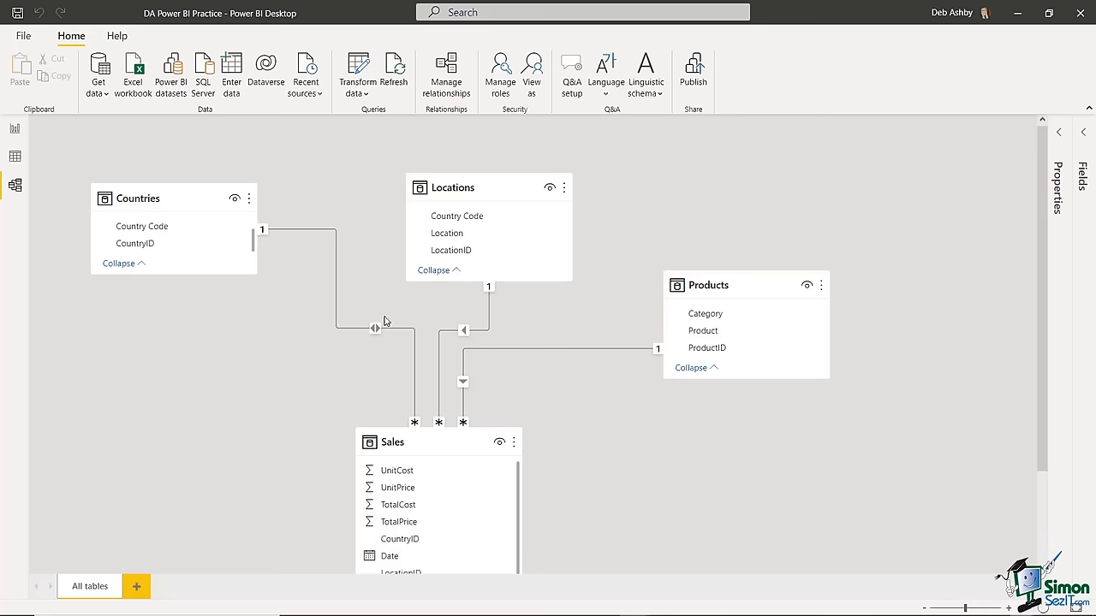
left_click(15, 130)
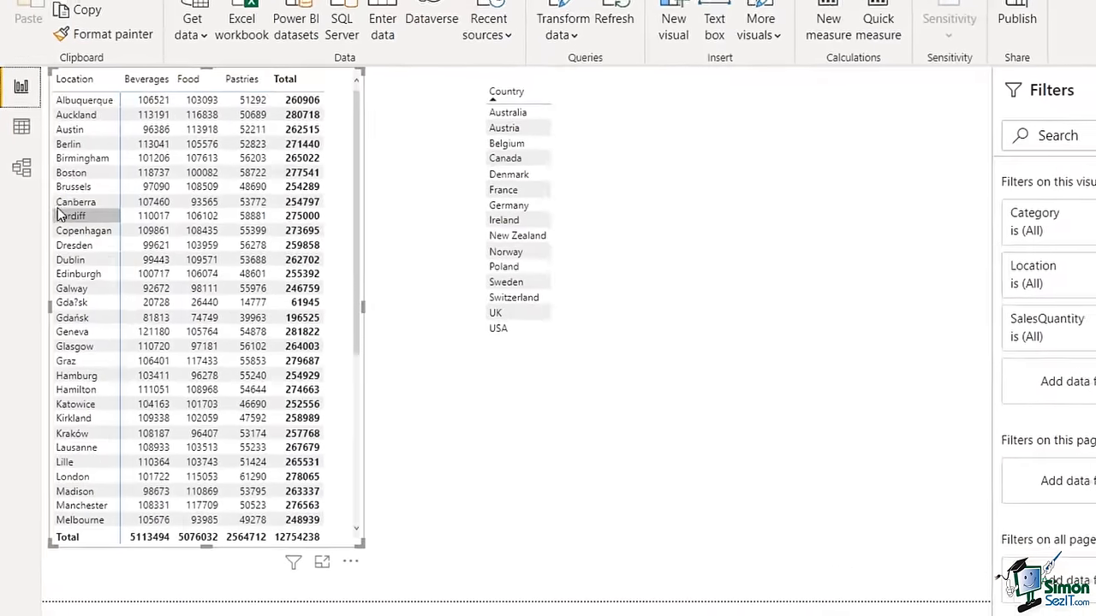
left_click(83, 141)
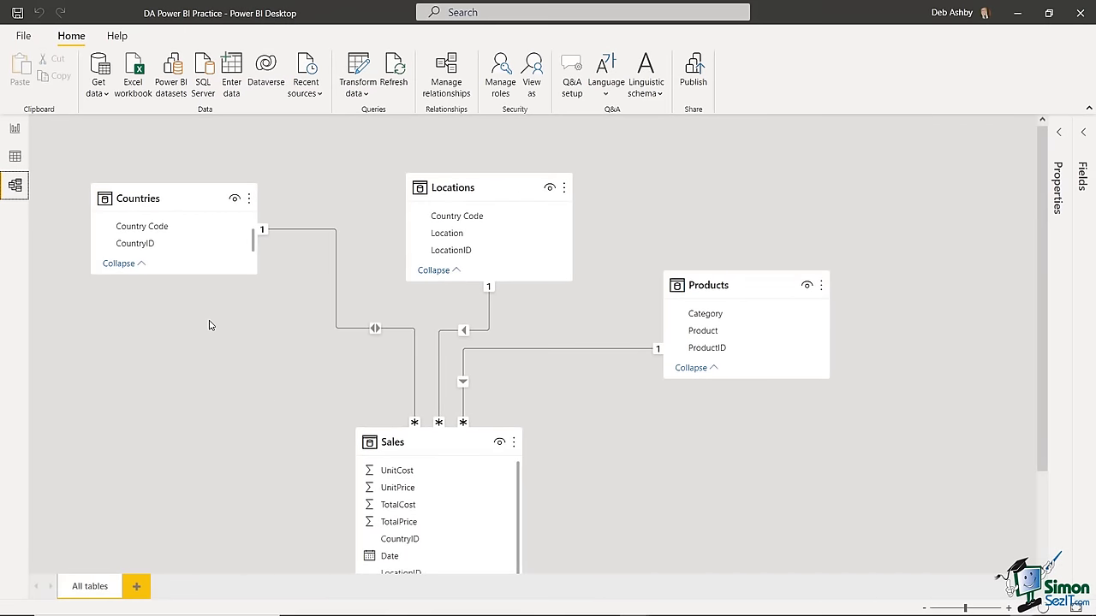
- Set the cross filter direction of the Countries–Sales relationship back to Single and apply it
double_click(346, 329)
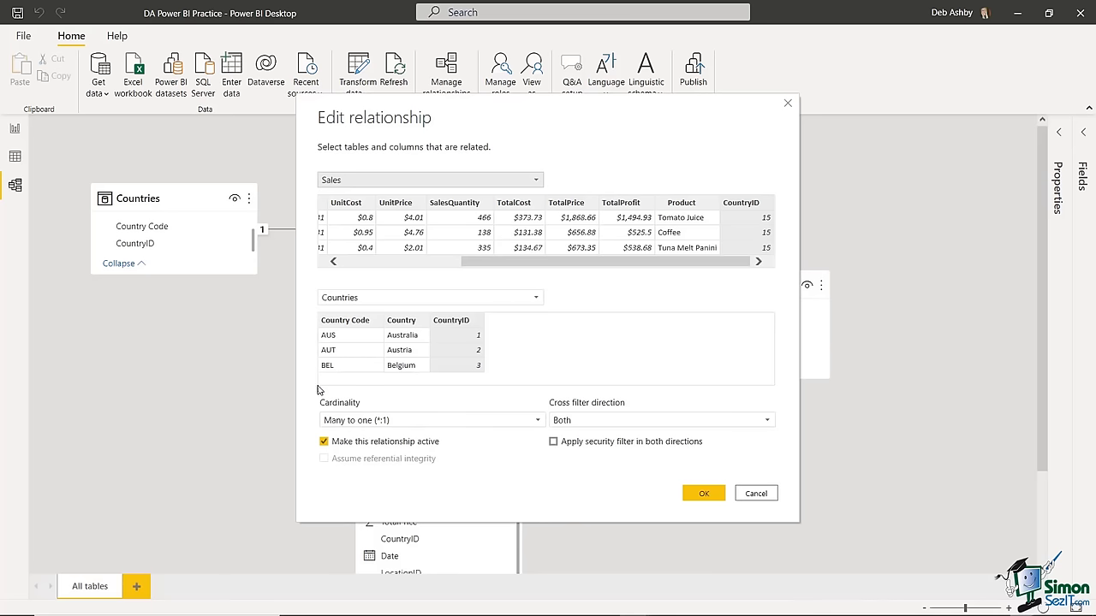
left_click(768, 422)
left_click(651, 436)
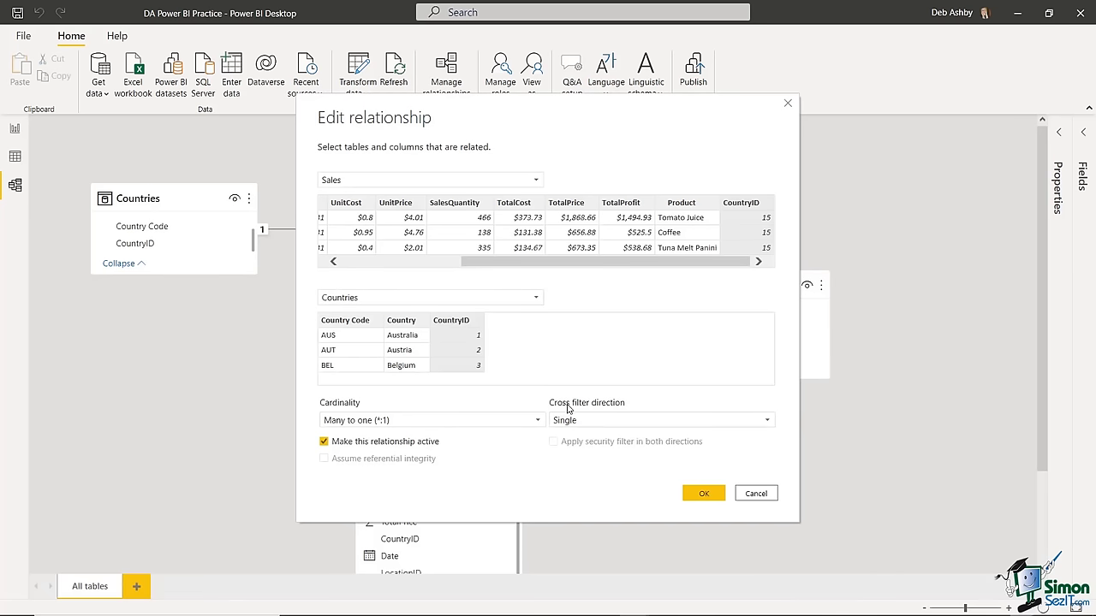
left_click(704, 493)
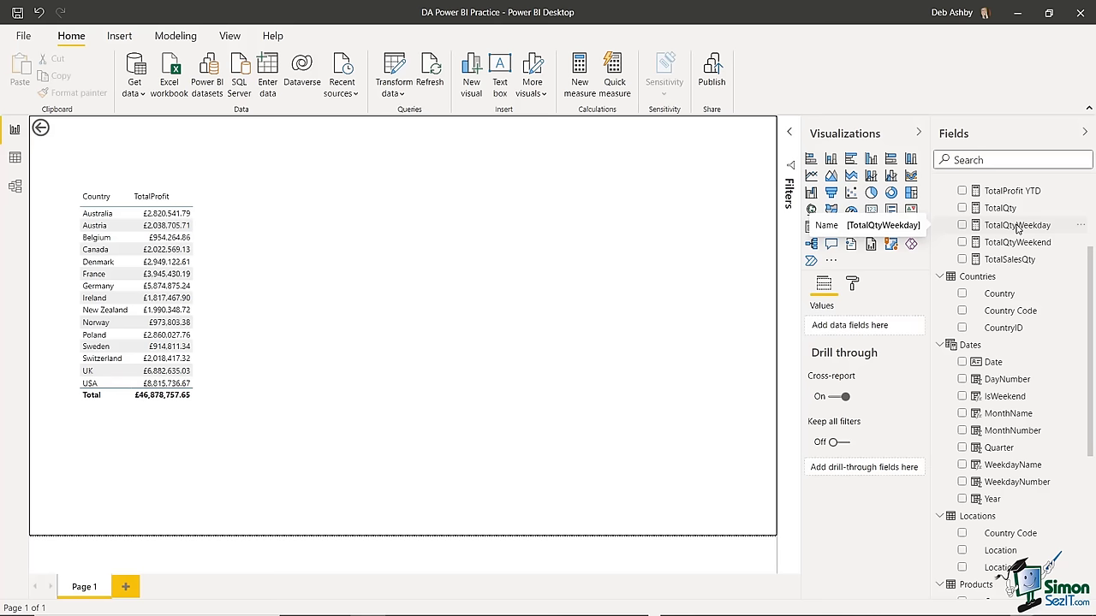
- Examine the rows and columns of the Sales table in the data view and return to the report page
left_click(14, 159)
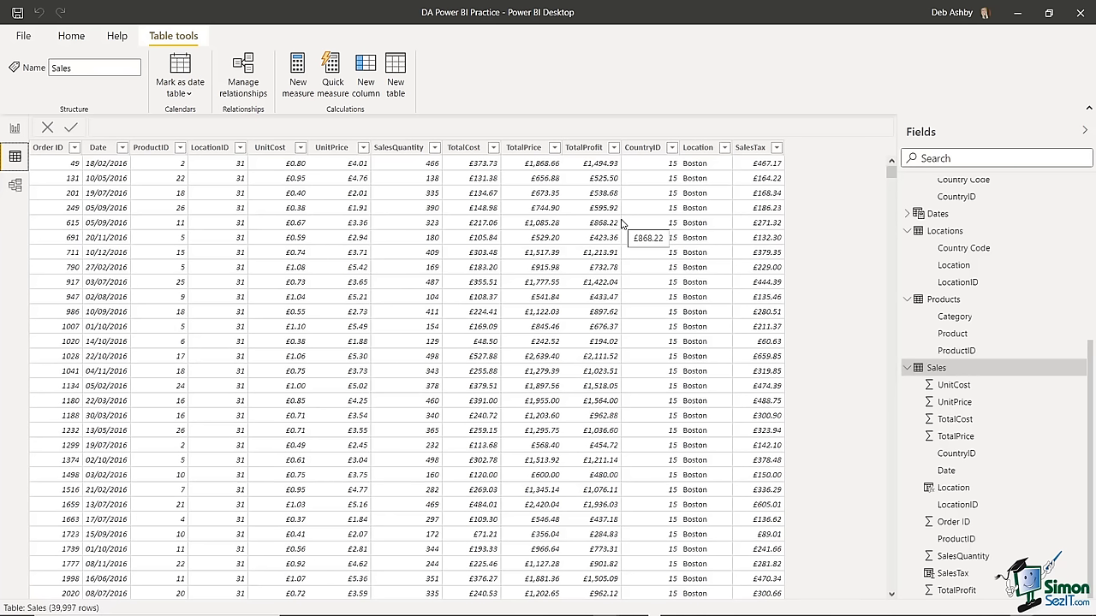
left_click(14, 129)
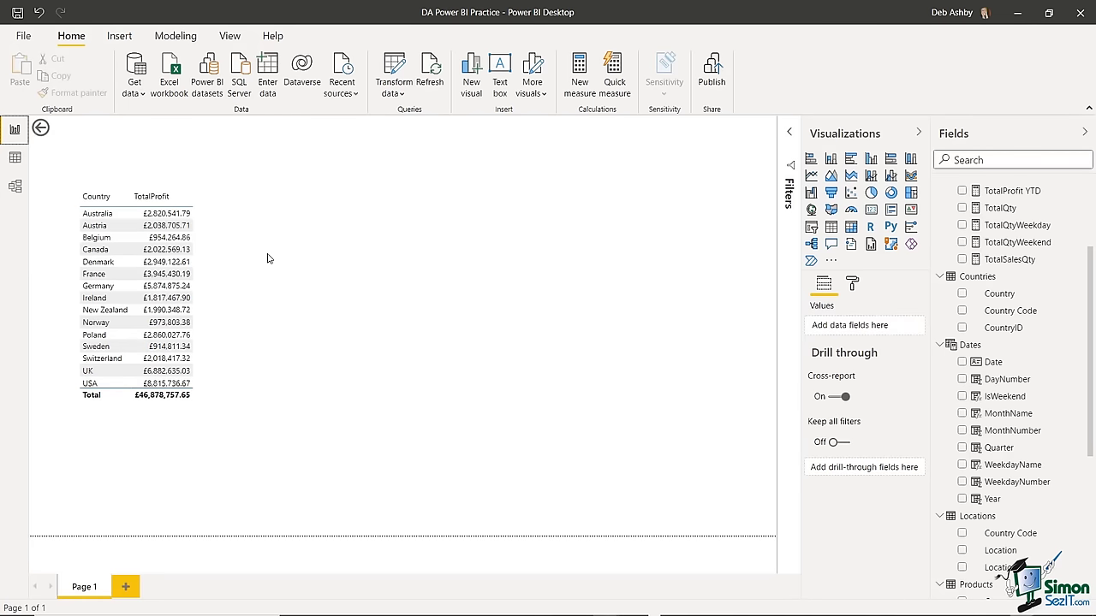
- Make the country profit table visual slightly narrower and taller, move it toward the middle of the page, and undo the move
mouse_move(197, 208)
left_click(200, 204)
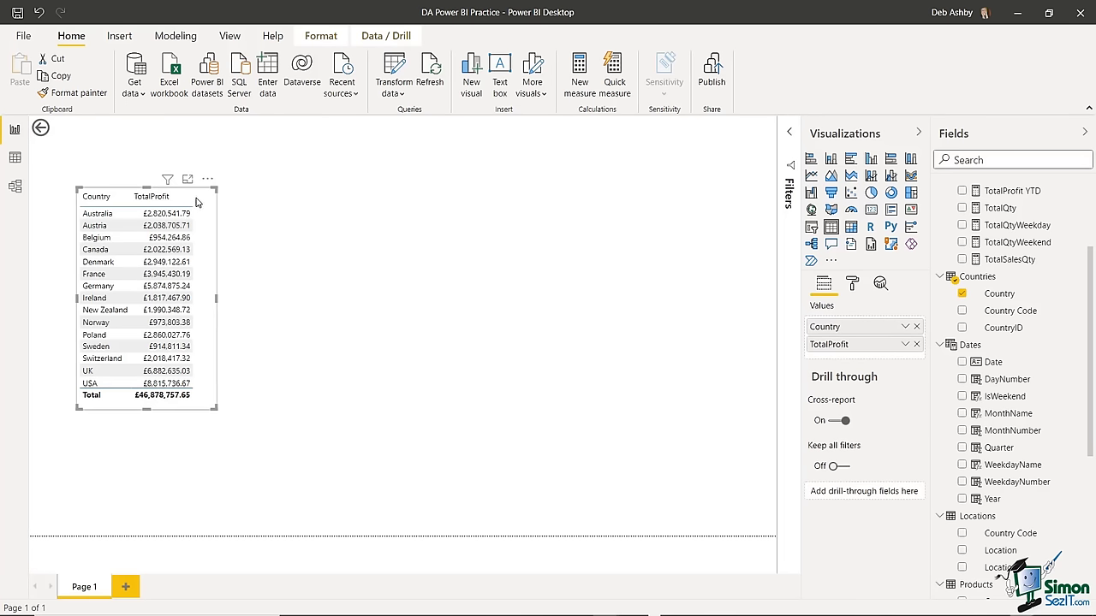
mouse_move(217, 298)
left_mouse_down()
mouse_move(471, 306)
mouse_move(214, 285)
left_mouse_up()
mouse_move(135, 410)
left_mouse_down()
mouse_move(144, 276)
mouse_move(145, 423)
left_mouse_up()
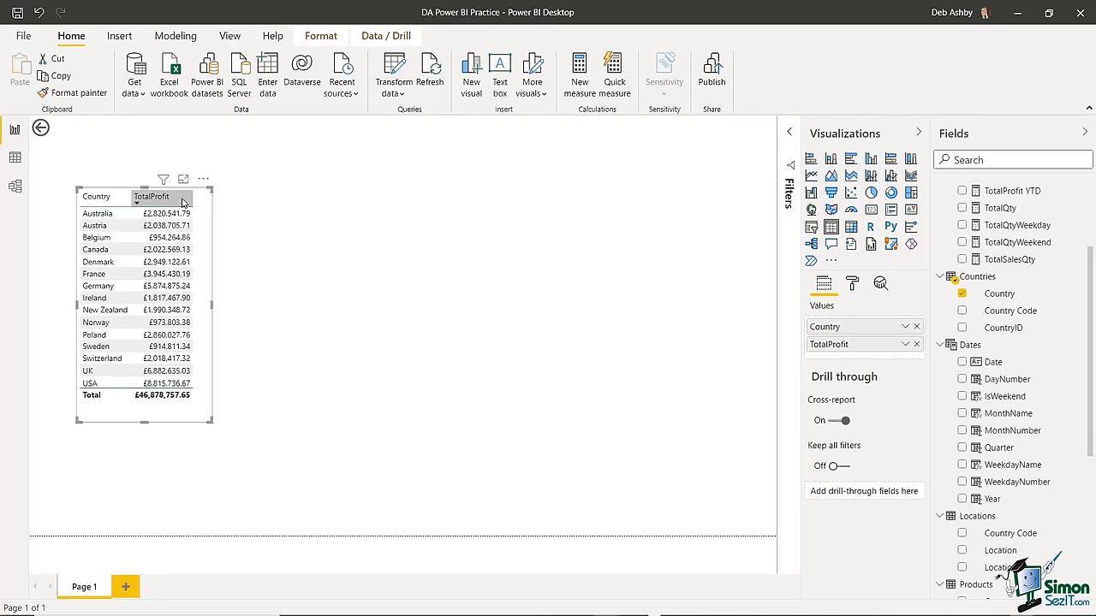
left_click_drag(114, 191, 384, 204)
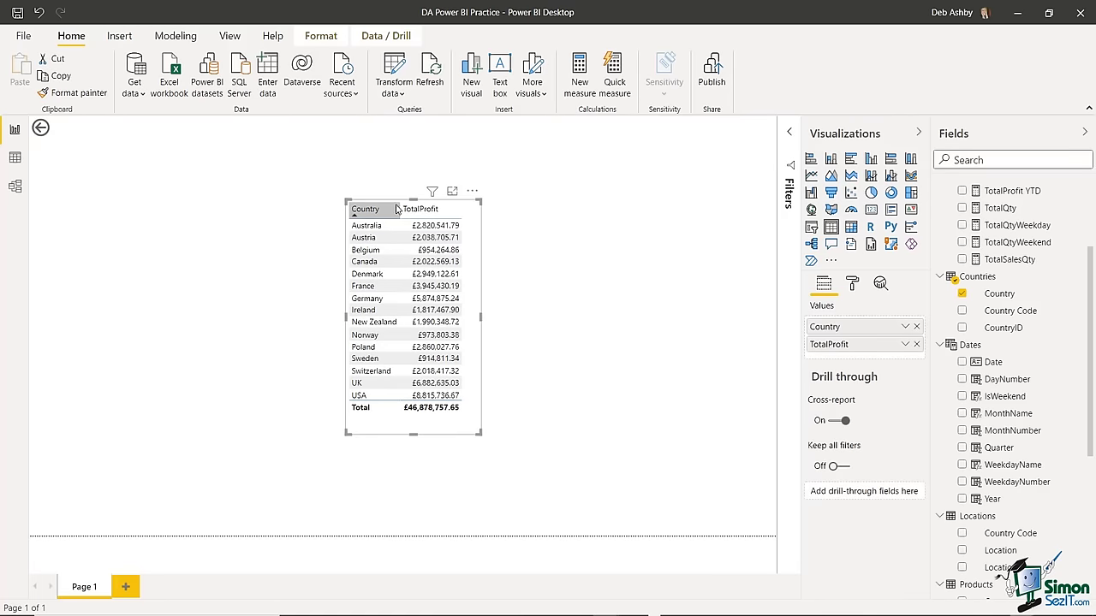
key("ctrl+z")
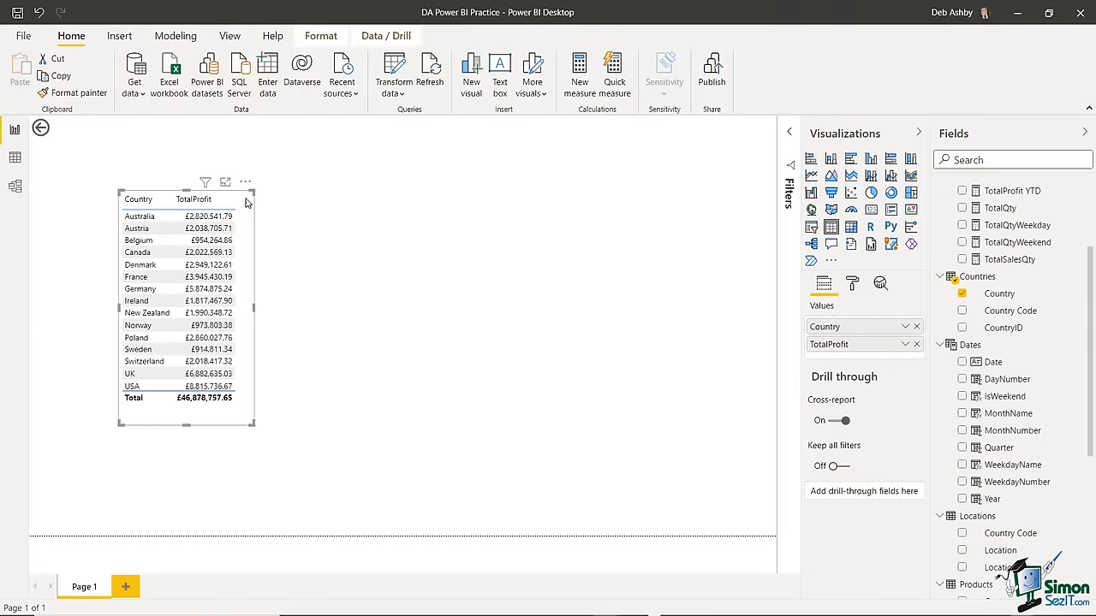
- Replace the country profit table with a new empty table visual and check its format and analytics options
key("Delete")
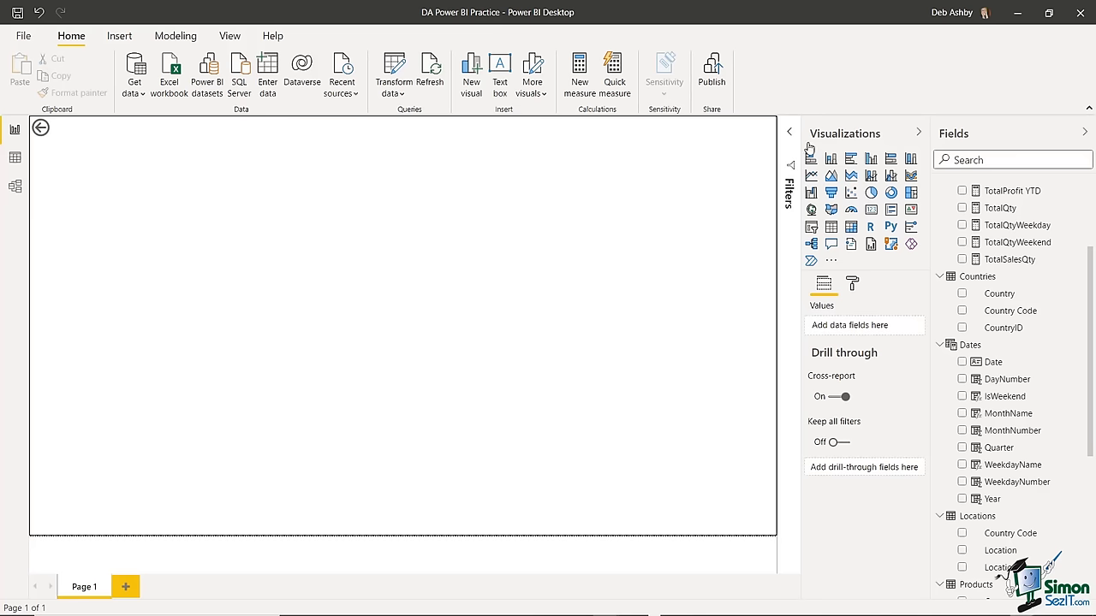
left_click(831, 228)
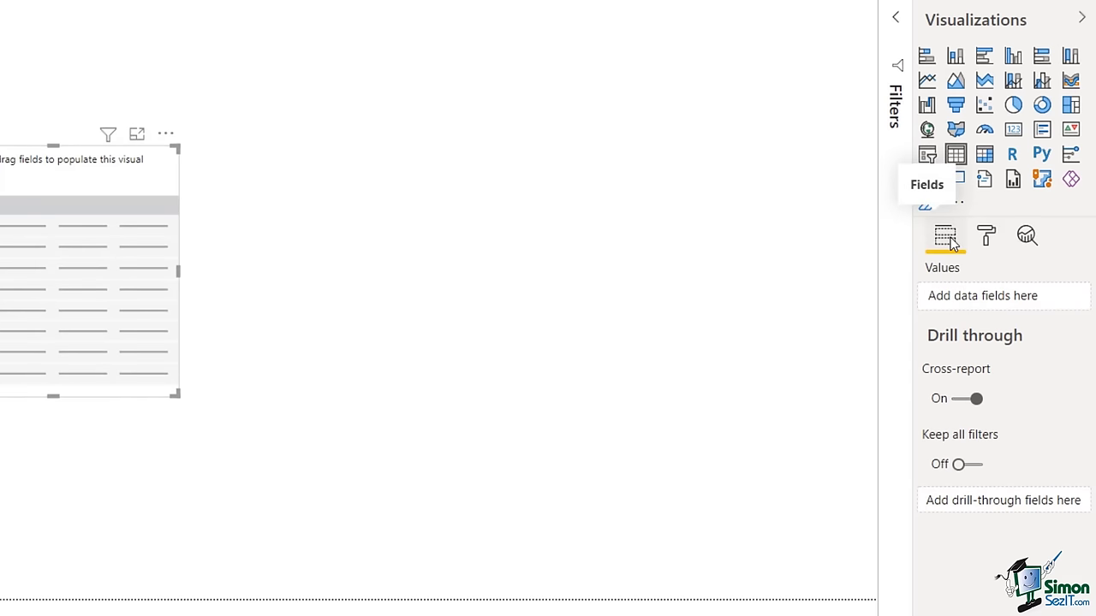
left_click(985, 240)
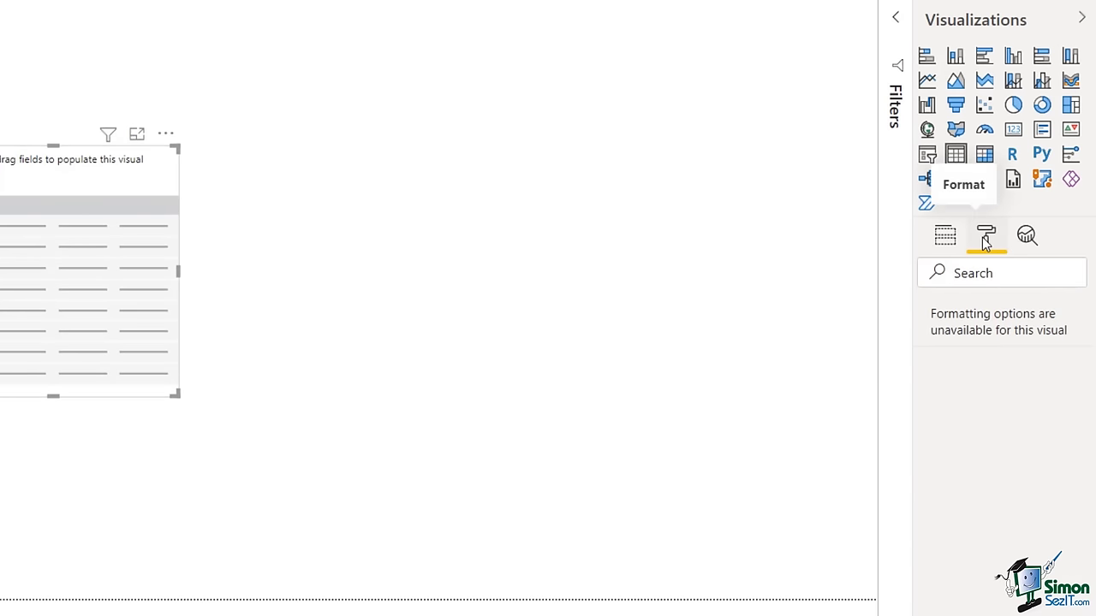
left_click(1026, 237)
left_click(944, 238)
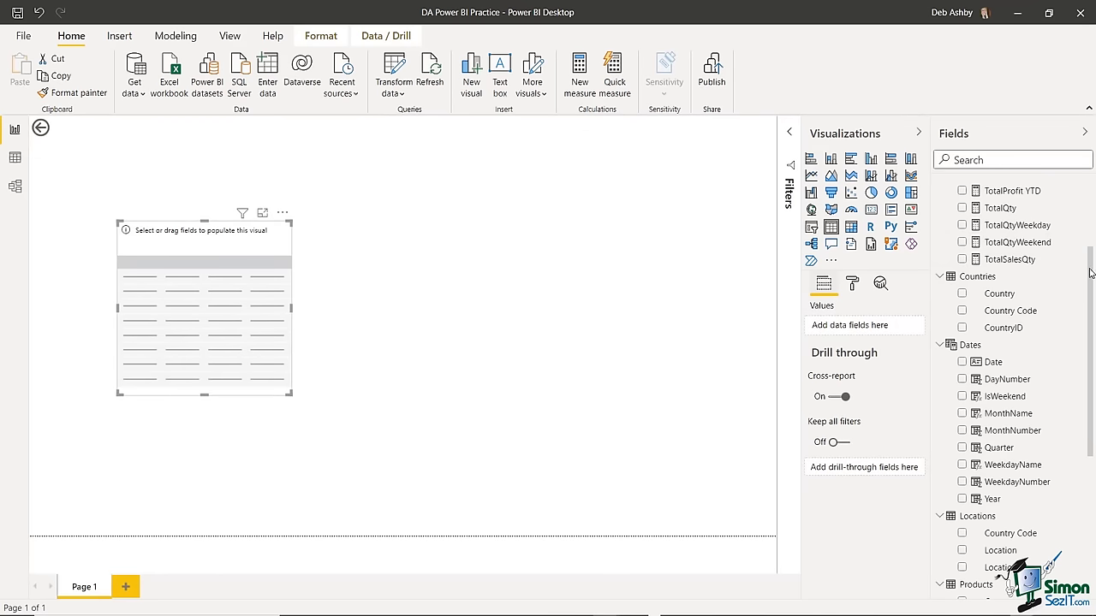
- Add the Country field from the Countries table to the empty table visual and lengthen the visual to fit all countries
mouse_move(1090, 272)
left_mouse_down()
mouse_move(1091, 228)
mouse_move(1091, 296)
mouse_move(1092, 283)
left_mouse_up()
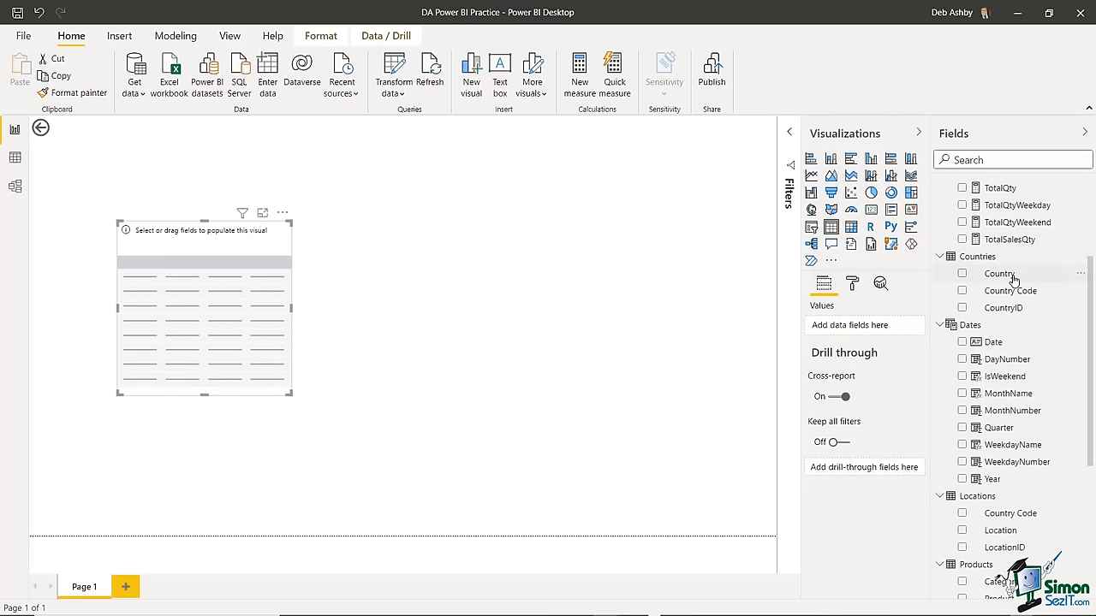
left_click_drag(1015, 280, 860, 327)
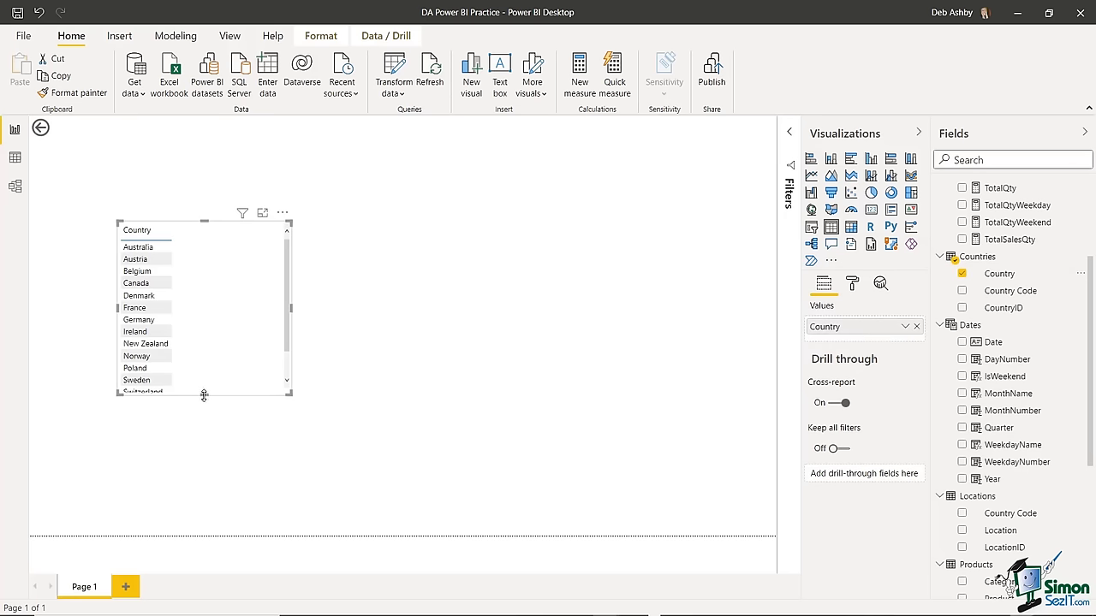
left_click_drag(204, 395, 204, 442)
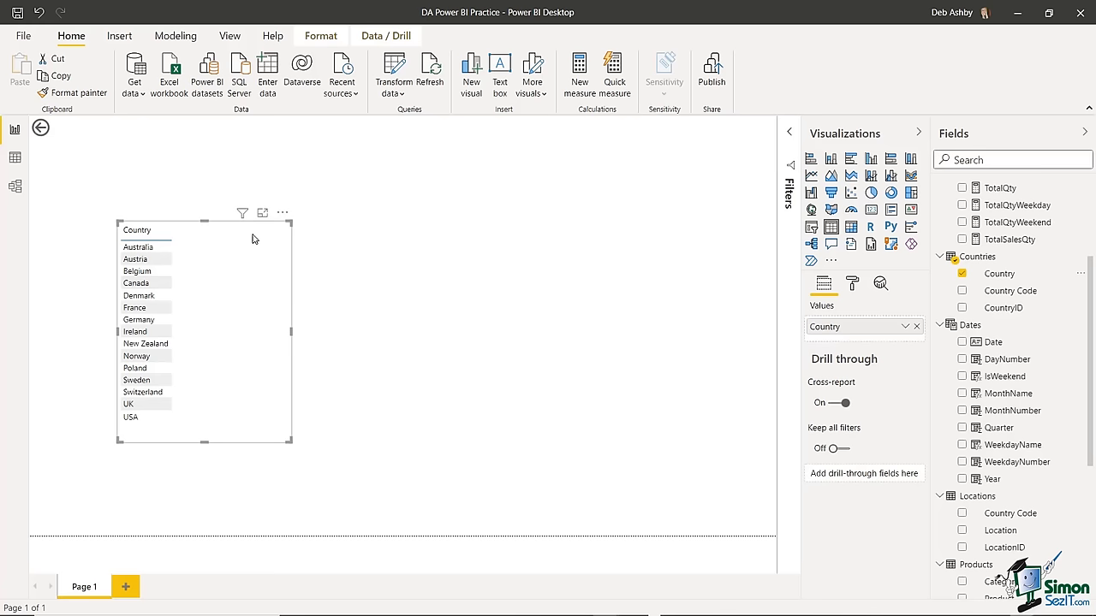
- Add TotalProfit from the Sales table to the country table's values, remove it, and add it again directly onto the visual
left_click_drag(1090, 271, 1093, 394)
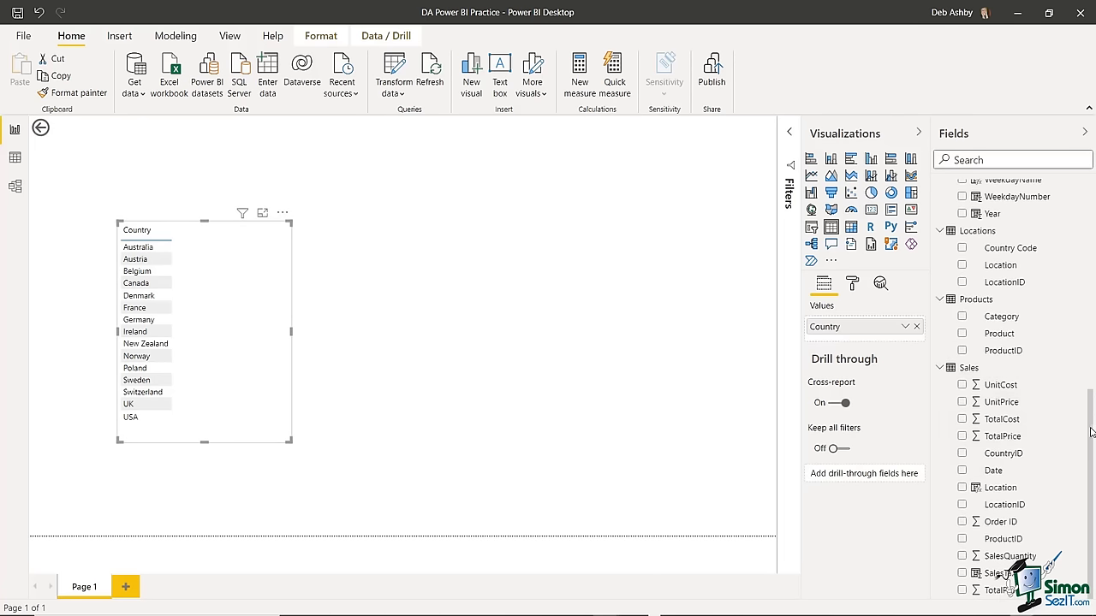
left_click_drag(1091, 425, 1092, 465)
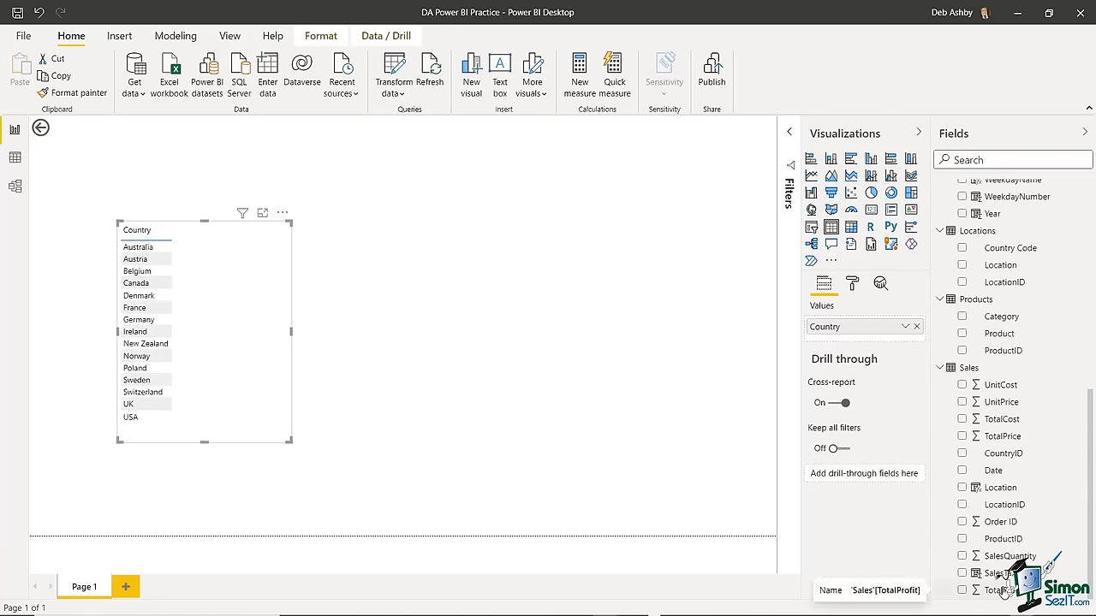
left_click_drag(1002, 589, 856, 338)
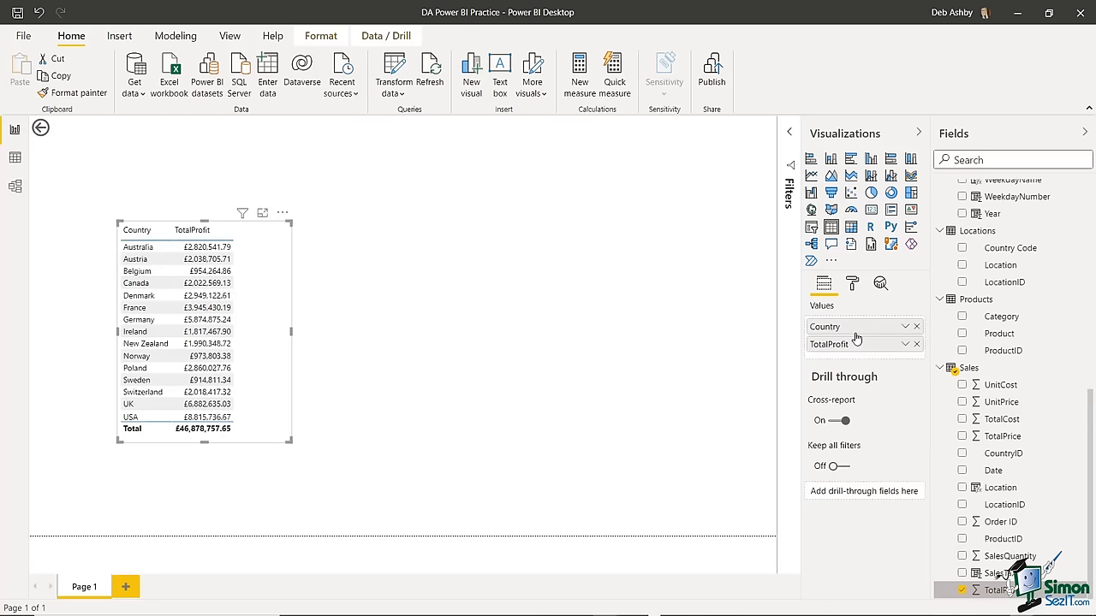
left_click(916, 344)
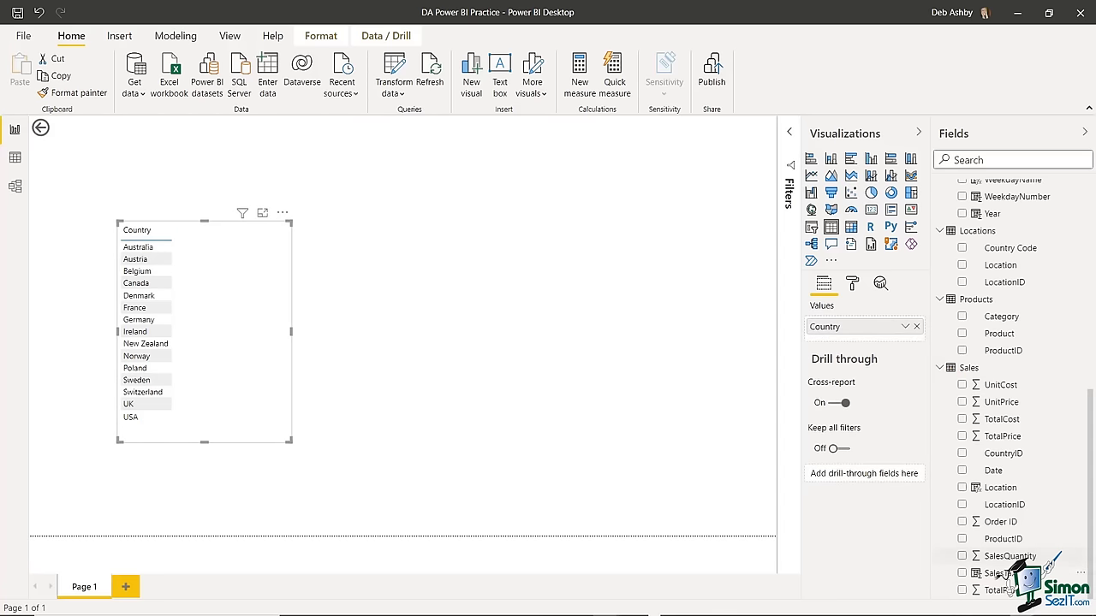
left_click_drag(997, 590, 195, 290)
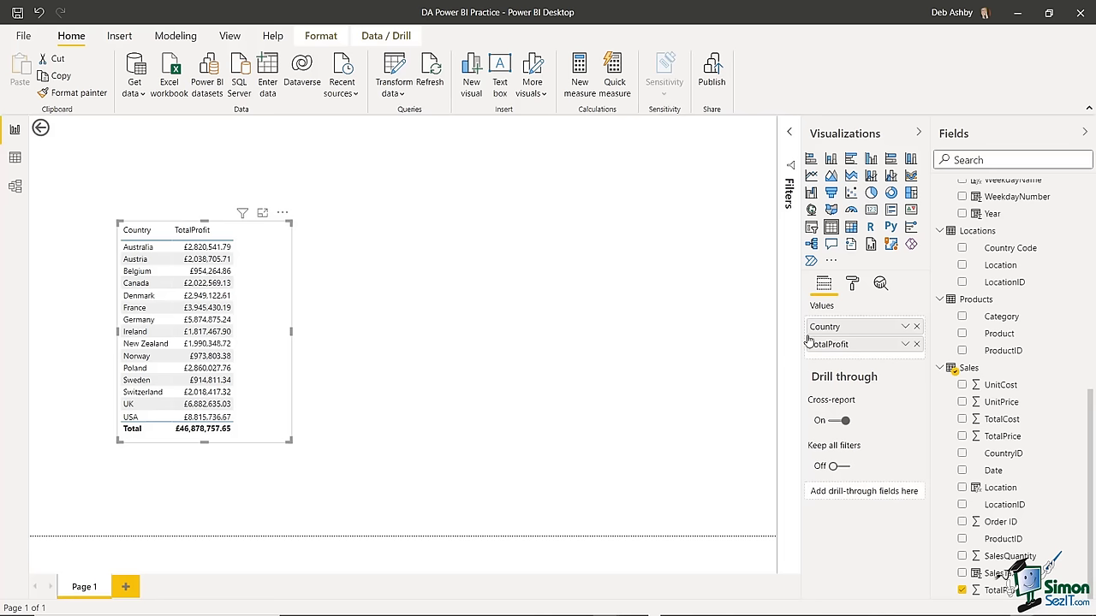
- Examine the table visual's formatting options, including the General and Conditional formatting settings
left_click(853, 285)
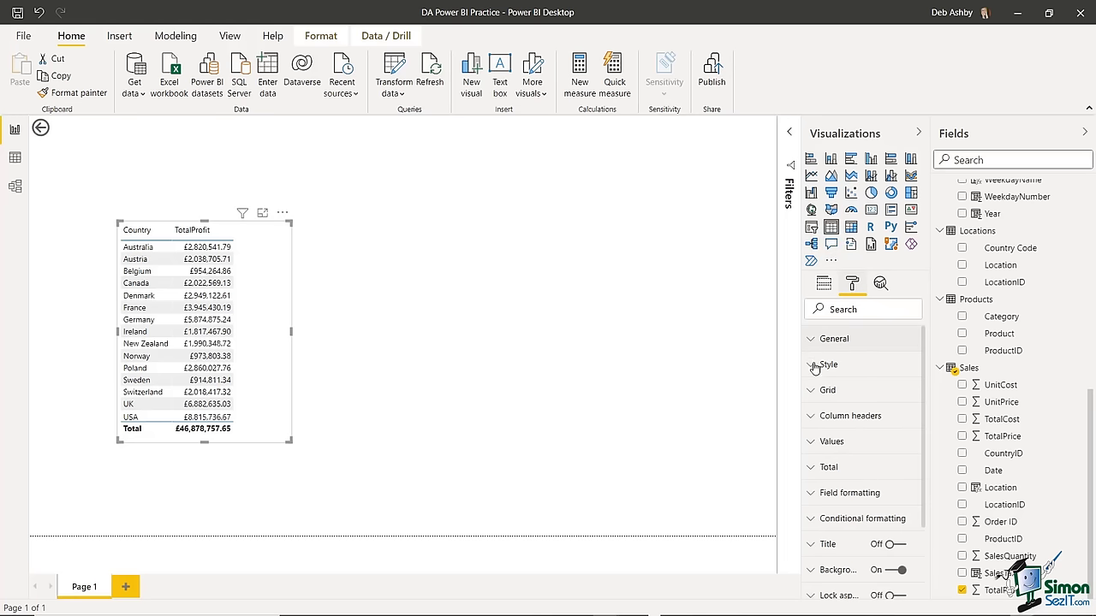
scroll(918, 358, "down", 3)
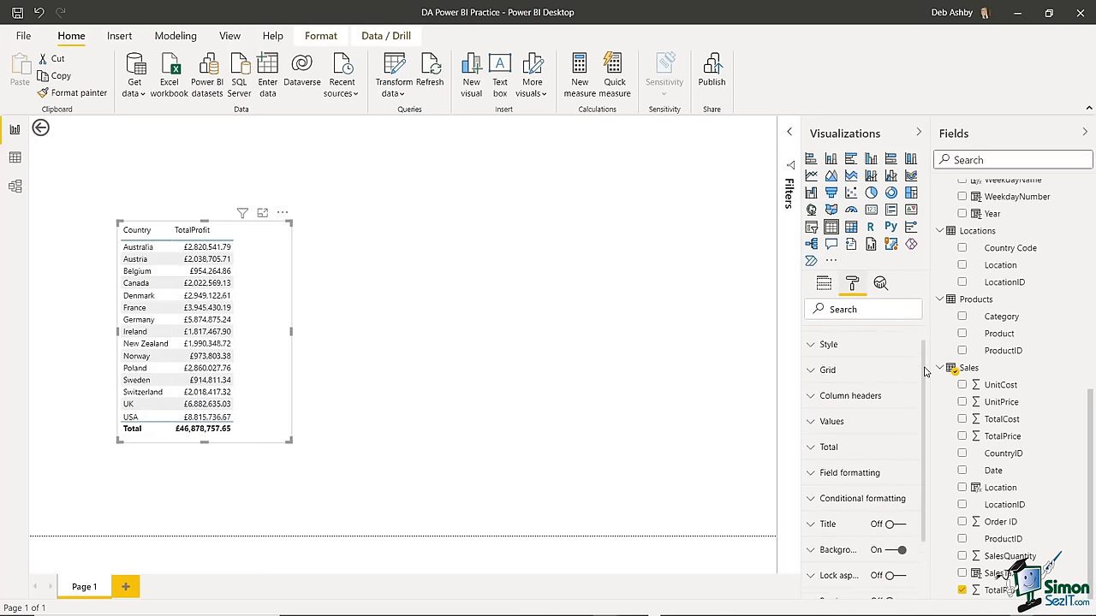
scroll(928, 411, "up", 3)
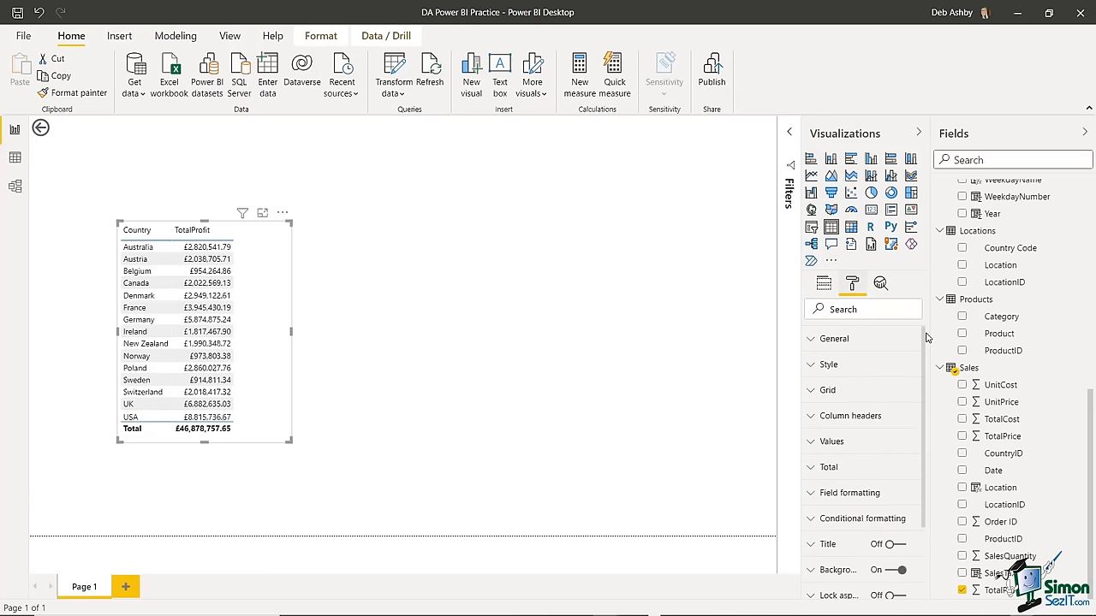
left_click(812, 339)
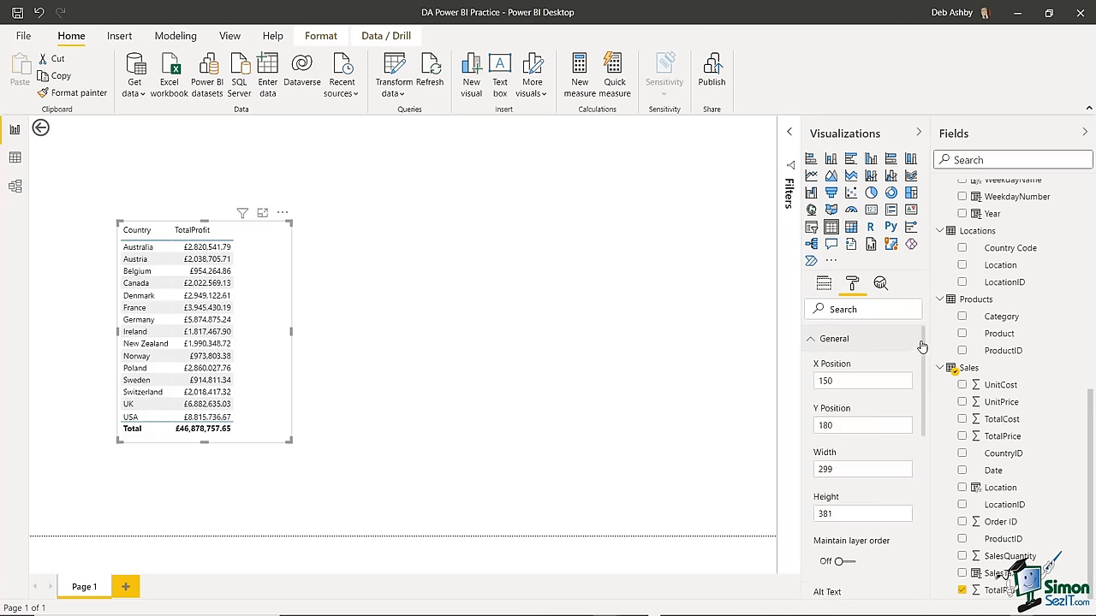
mouse_move(925, 341)
left_mouse_down()
mouse_move(929, 470)
mouse_move(930, 336)
left_mouse_up()
left_click(825, 339)
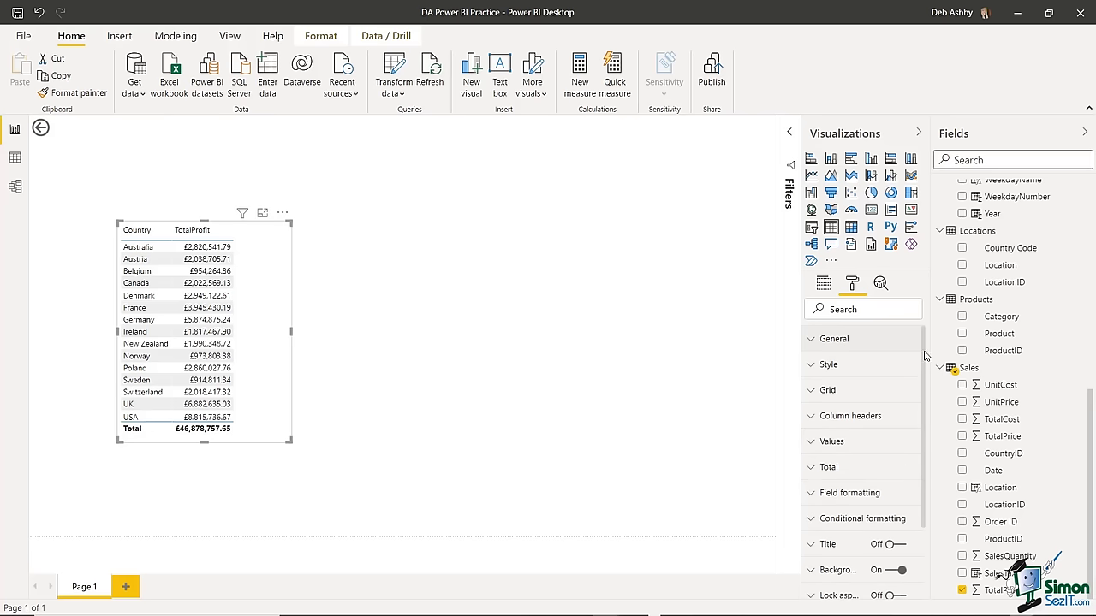
scroll(925, 351, "down", 2)
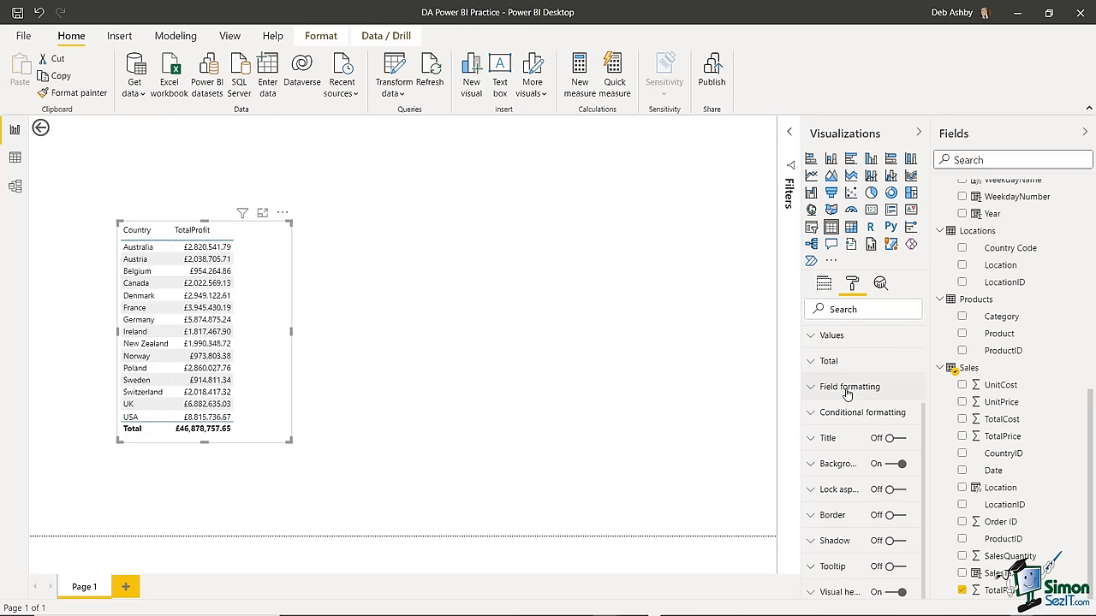
left_click(810, 419)
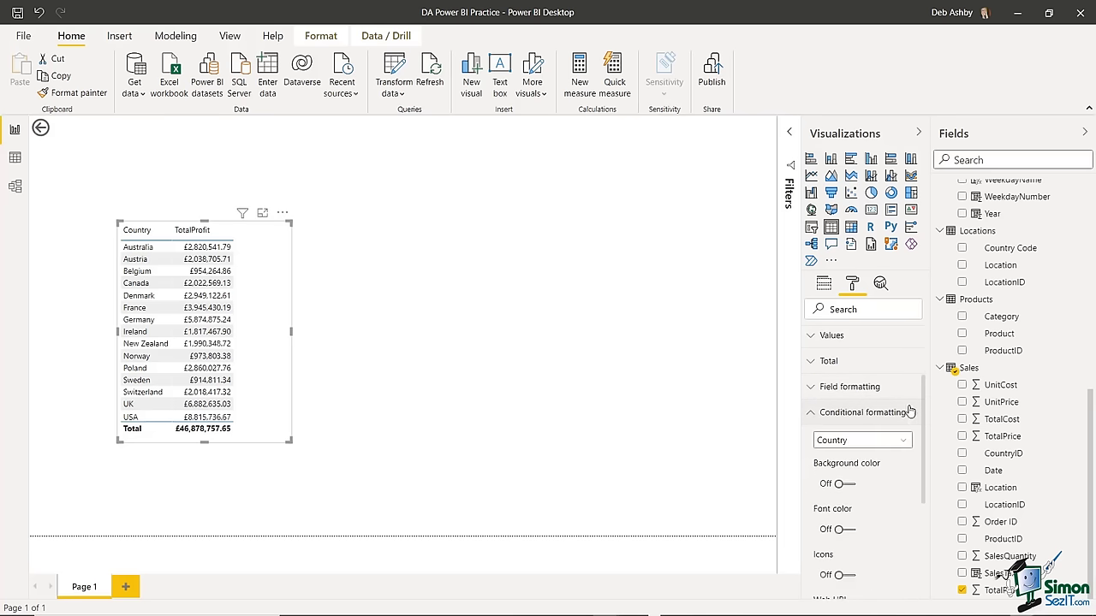
left_click(812, 413)
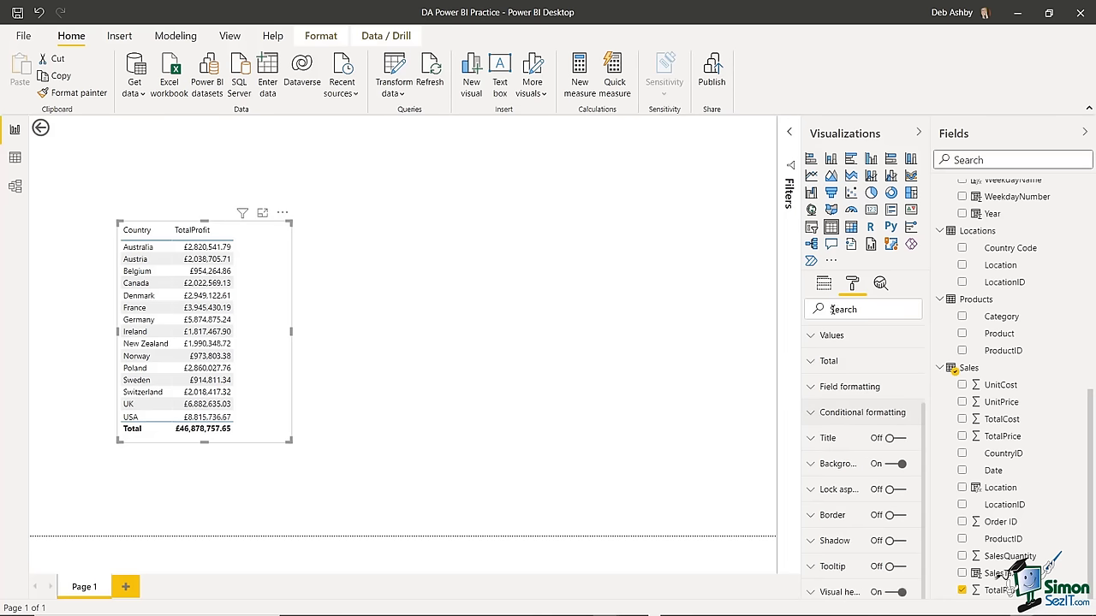
- Search the table's format options for "alignment", center the column headers, and set their alignment back to Auto
scroll(856, 360, "up", 3)
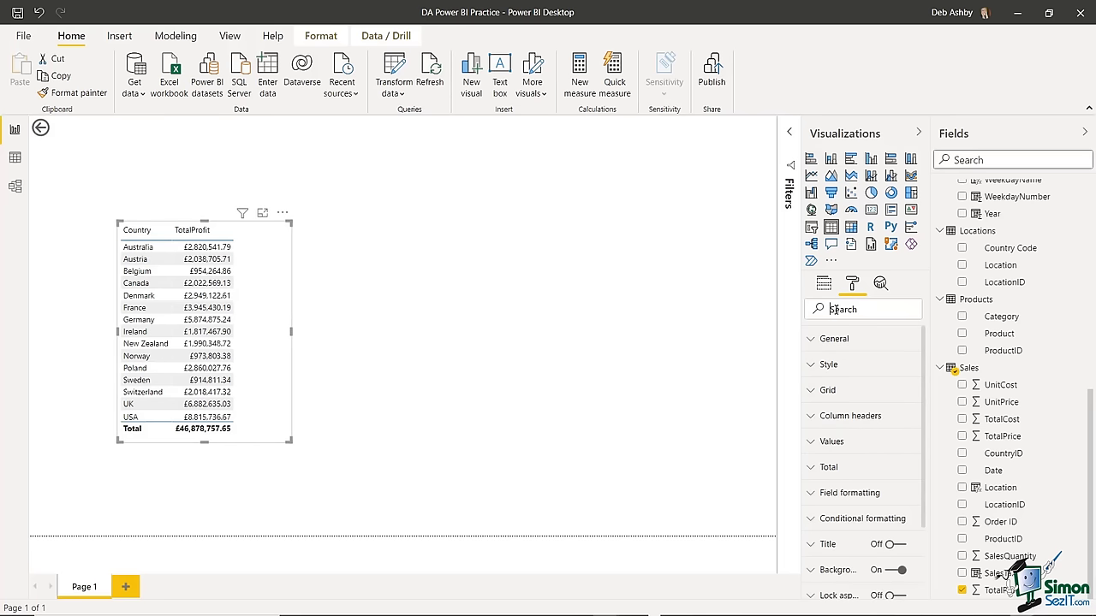
left_click(878, 297)
type("alignment")
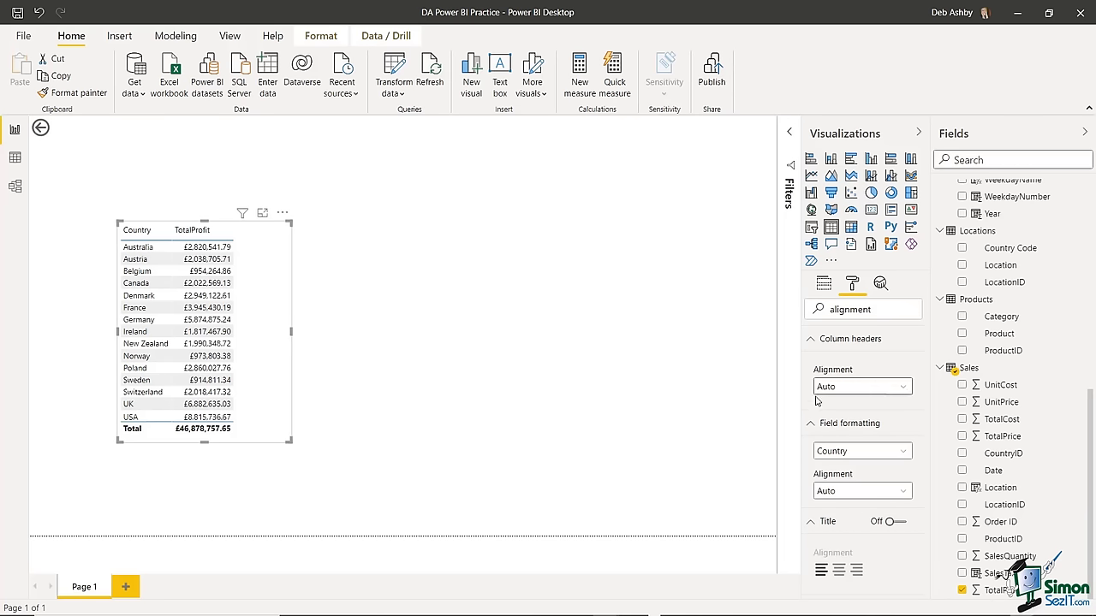
left_click(903, 389)
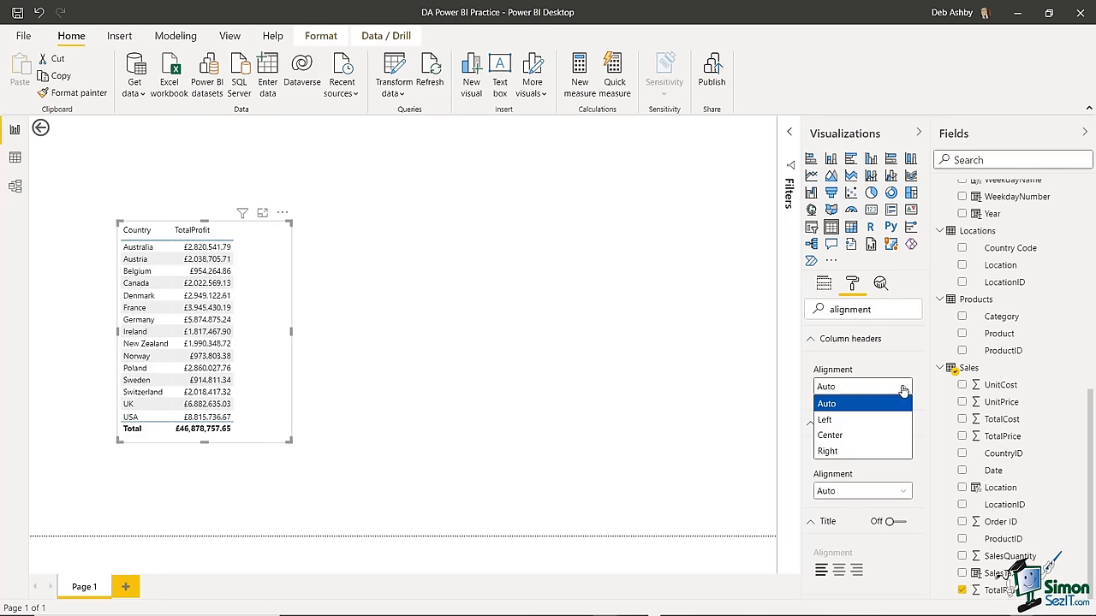
left_click(840, 434)
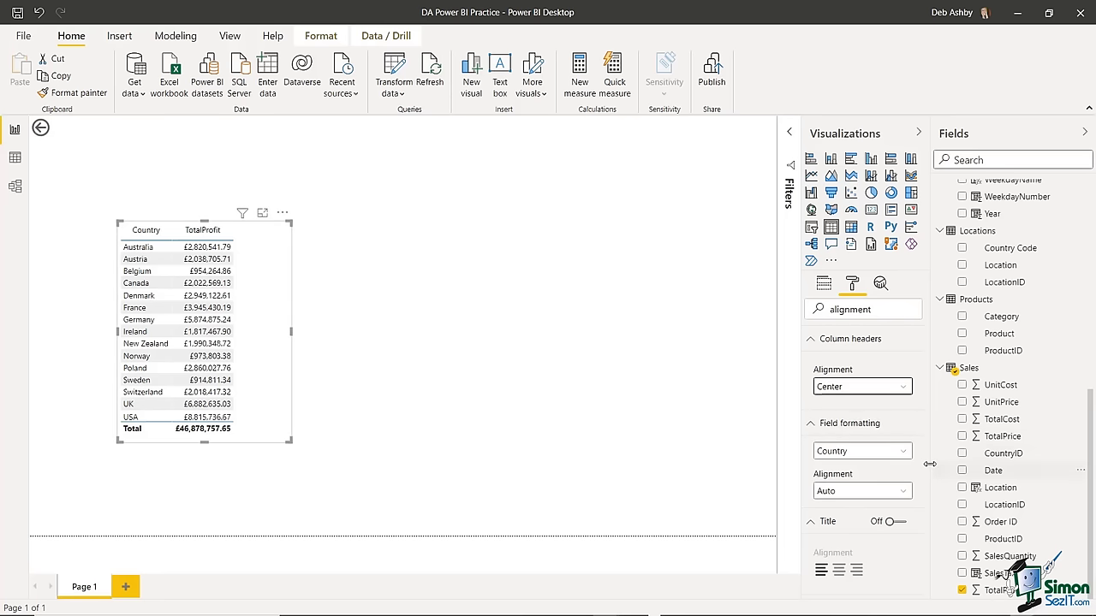
left_click(901, 390)
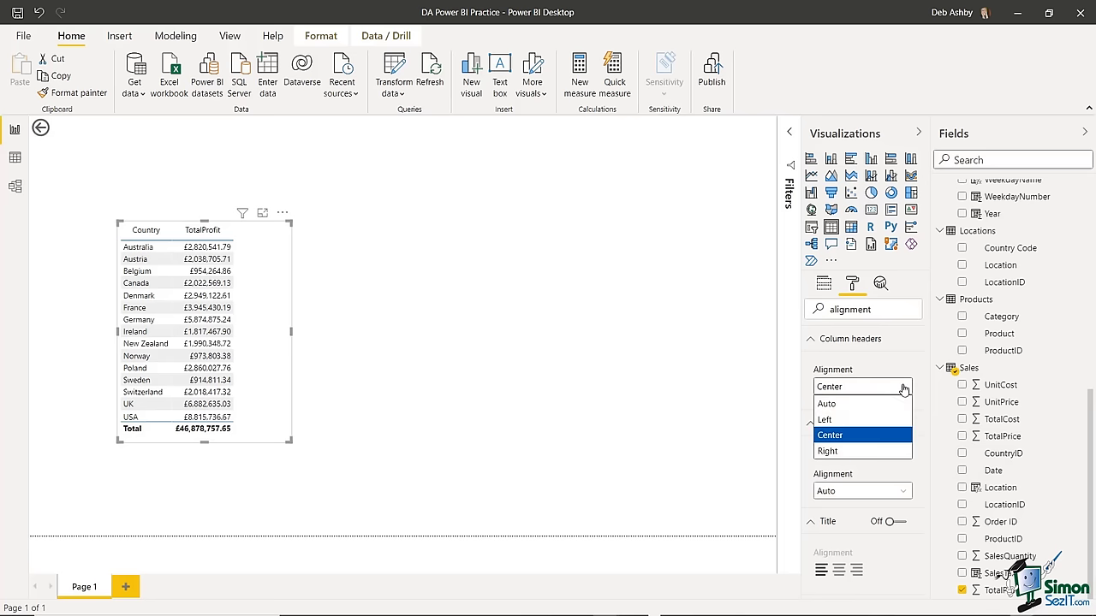
left_click(835, 404)
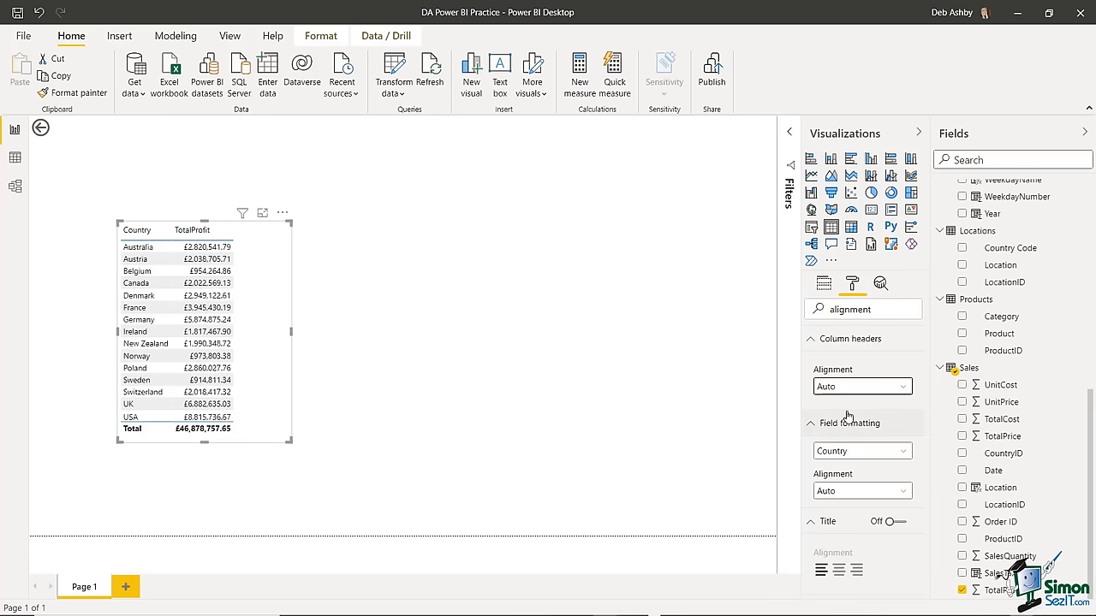
- Search the table's format options for "format", clear the search, and return to the table's field settings
double_click(849, 310)
type("format")
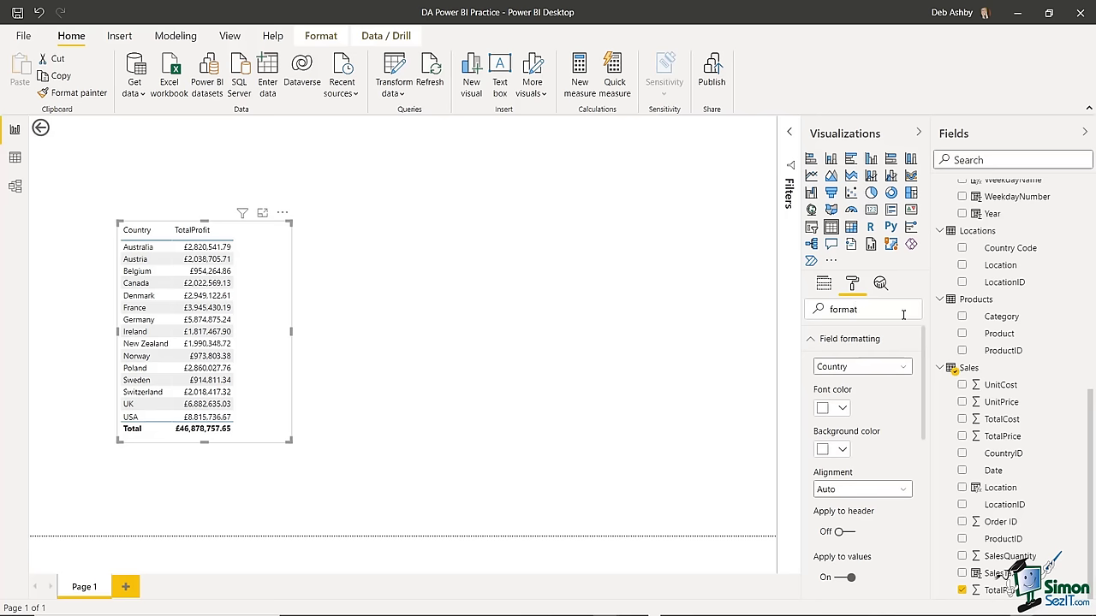
key("BackSpace")
key("BackSpace")
key("BackSpace")
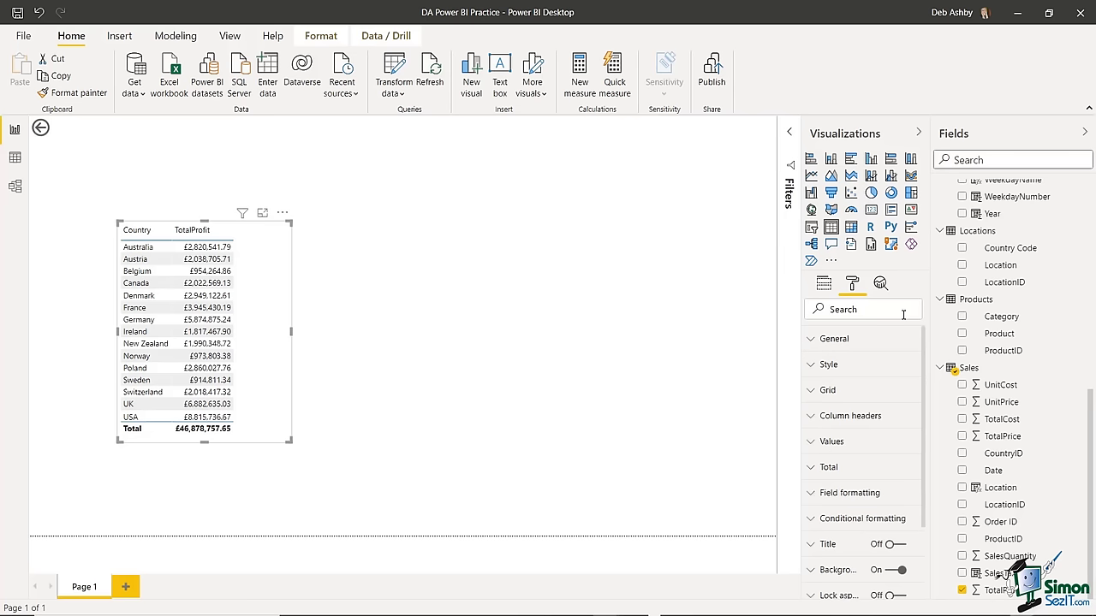
left_click(824, 283)
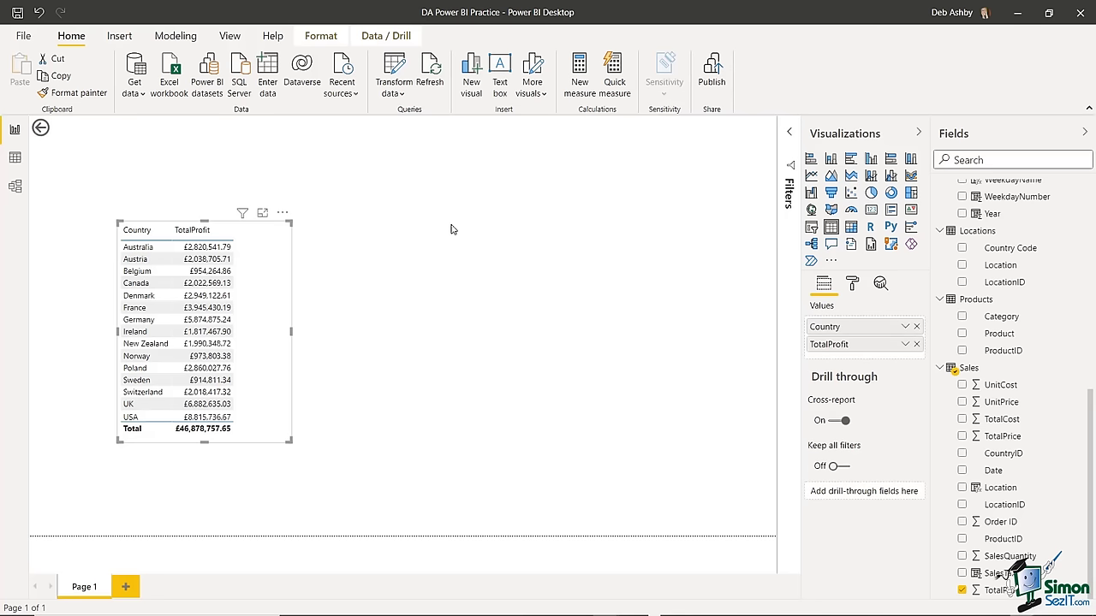
- Deselect the table, try a light blue page wallpaper color, and set the wallpaper back to white
left_click(466, 217)
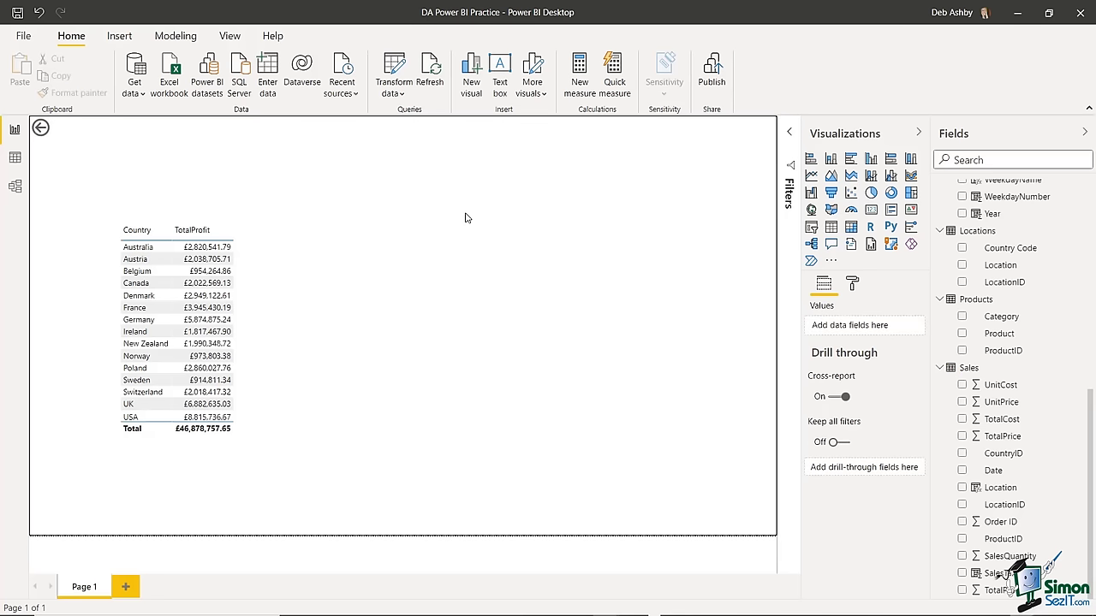
left_click(852, 286)
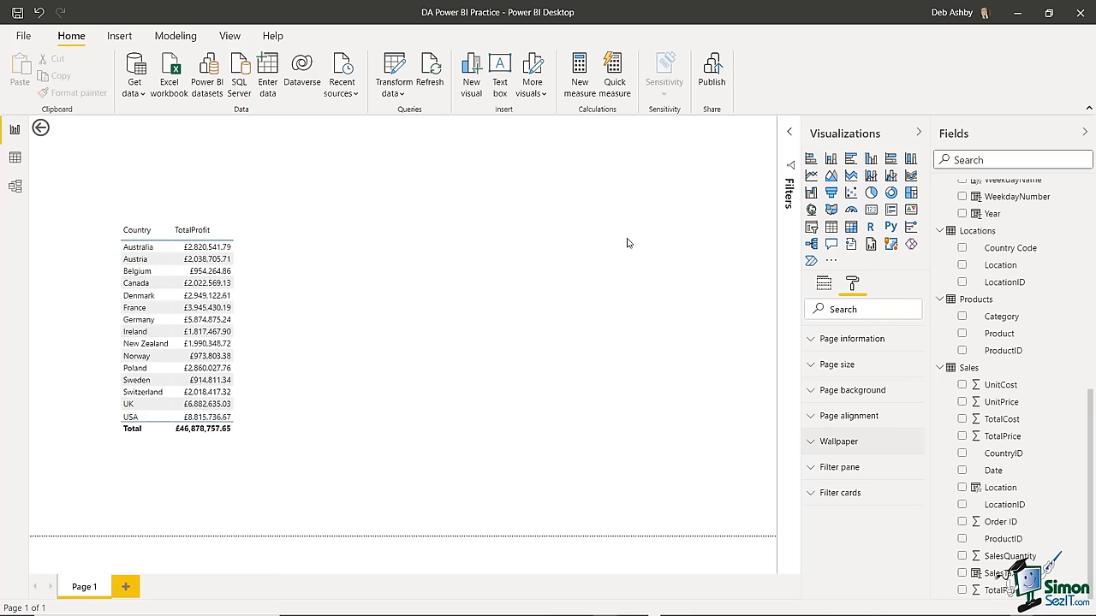
left_click(815, 444)
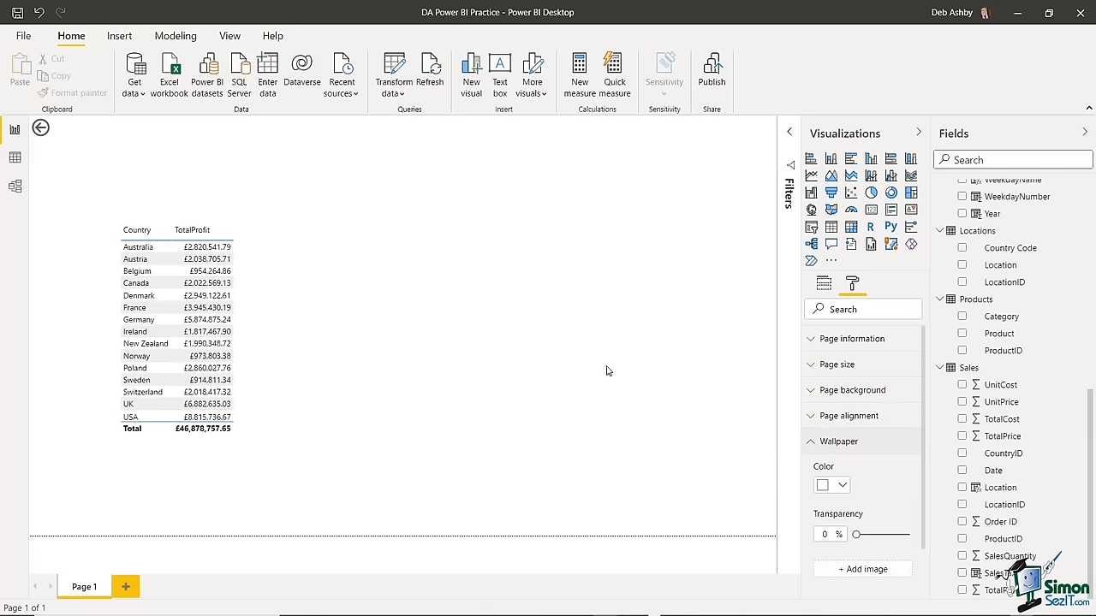
left_click(843, 487)
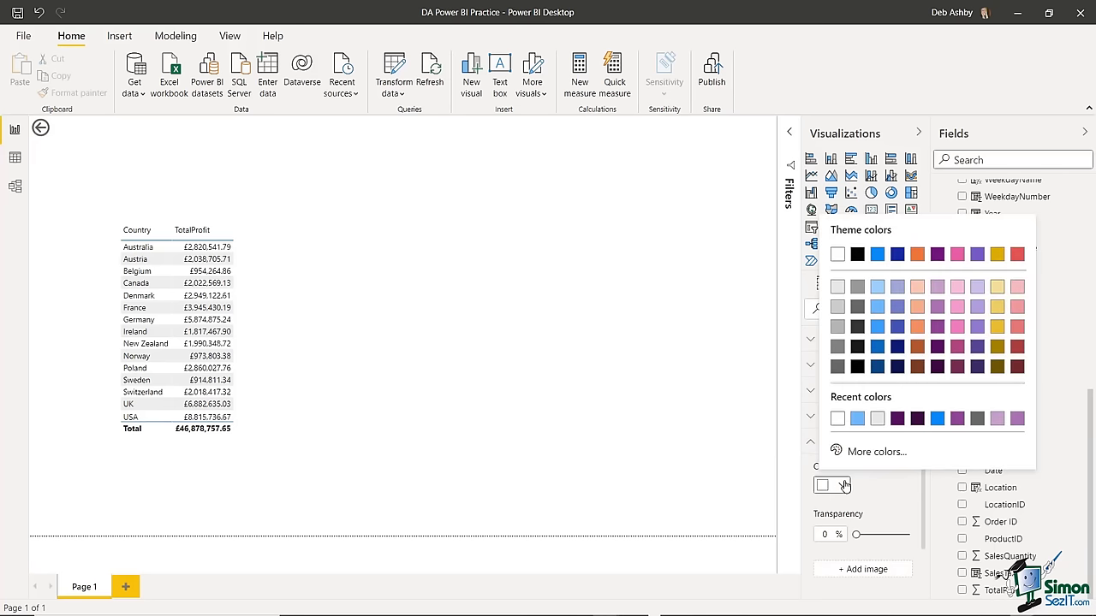
left_click(860, 420)
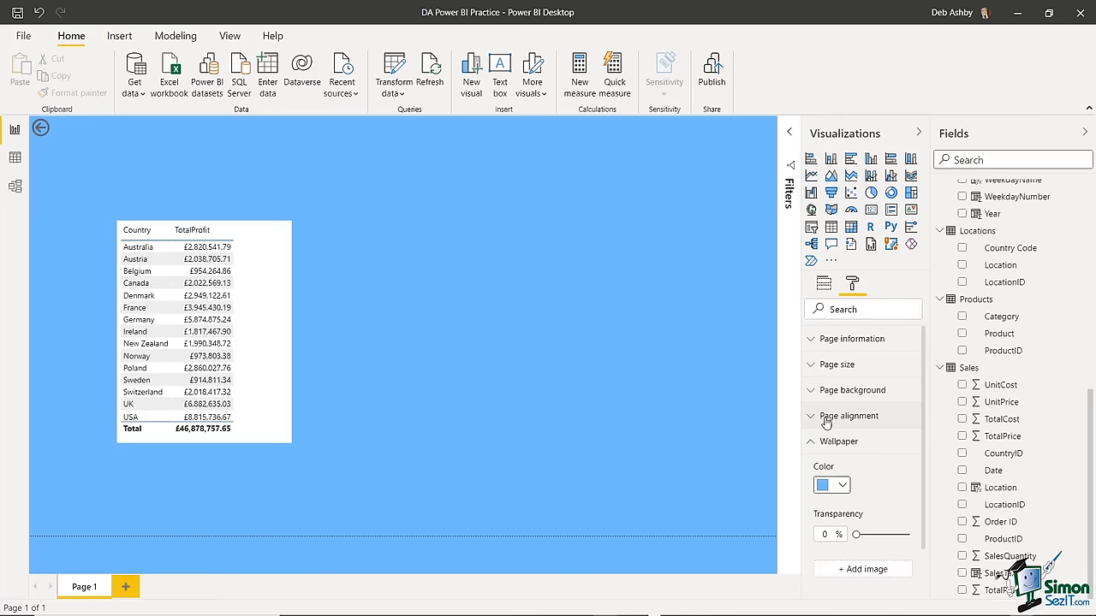
left_click(841, 486)
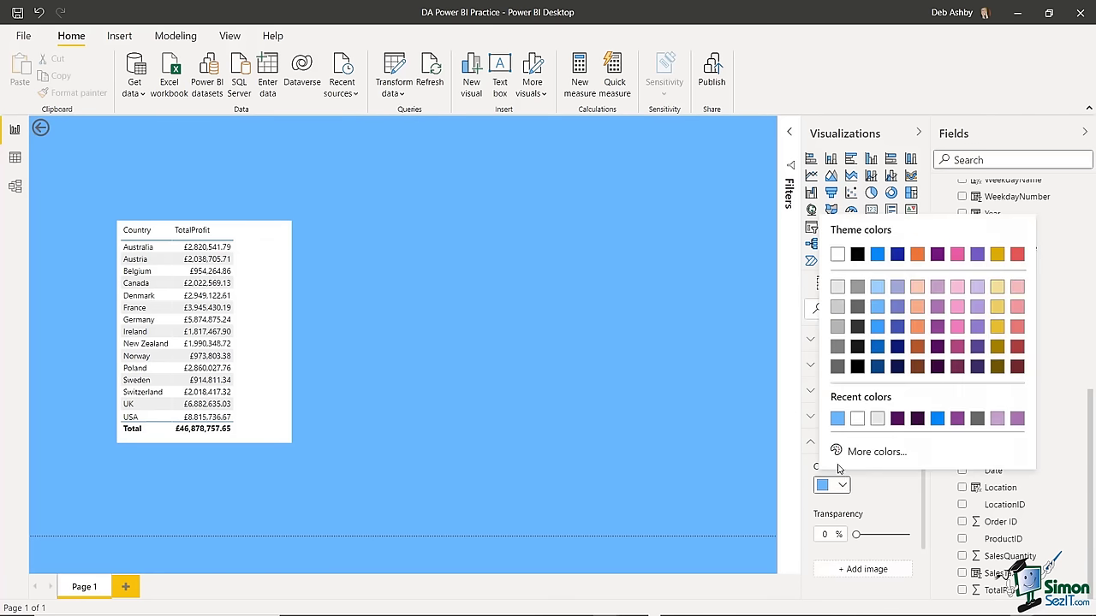
left_click(858, 420)
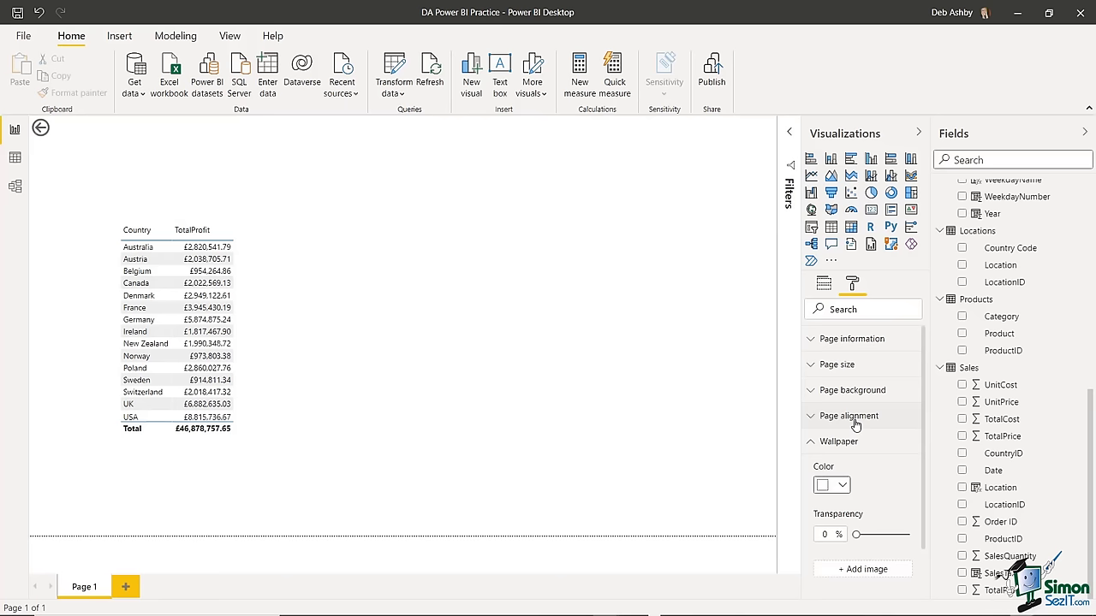
- Select the country table and then the blank page to compare their available formatting options
left_click(265, 233)
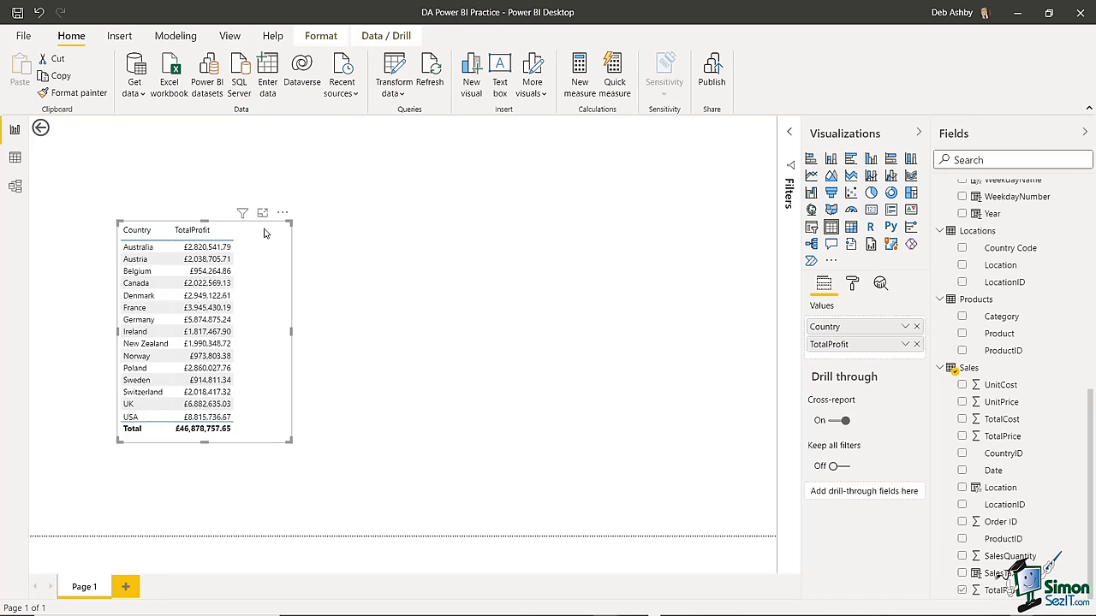
left_click(491, 242)
left_click(851, 286)
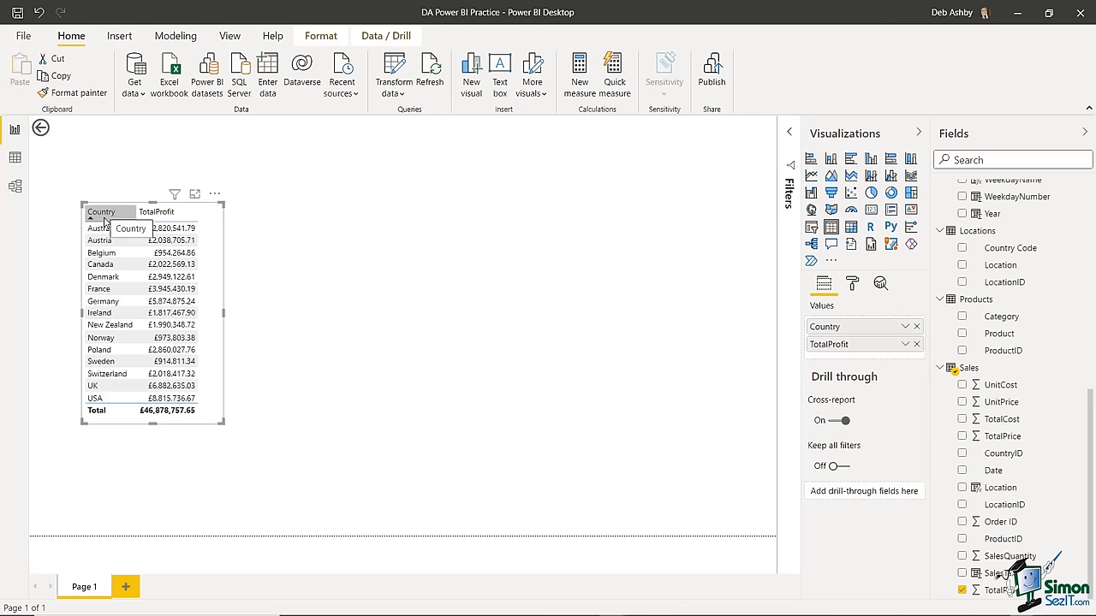
- Add TotalCost from the Sales table to the country table's values and widen the visual to fit the column
left_click(157, 212)
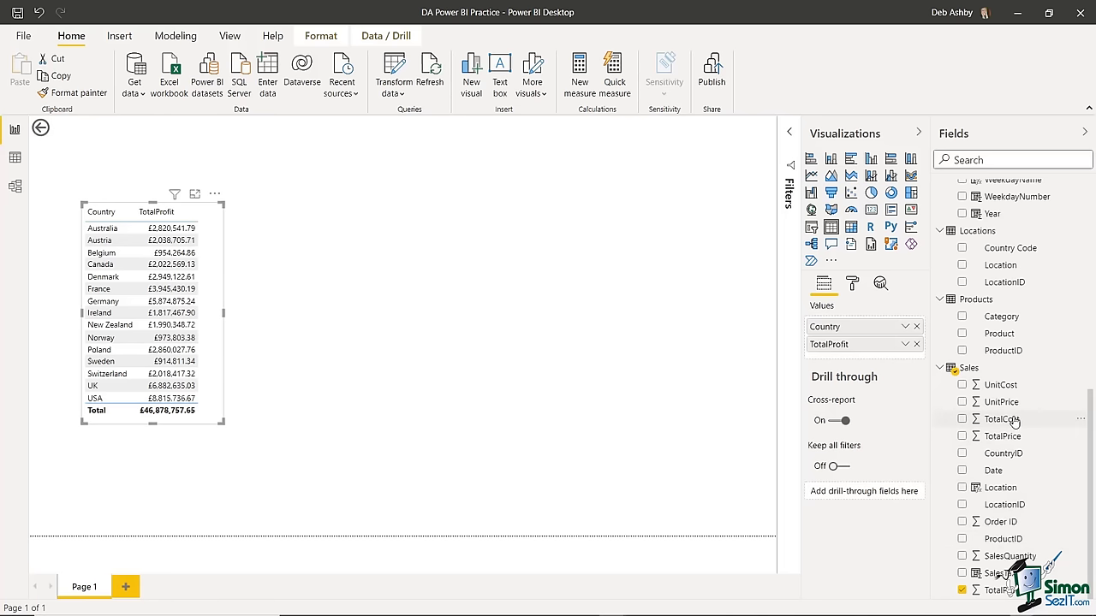
left_click_drag(1013, 420, 862, 358)
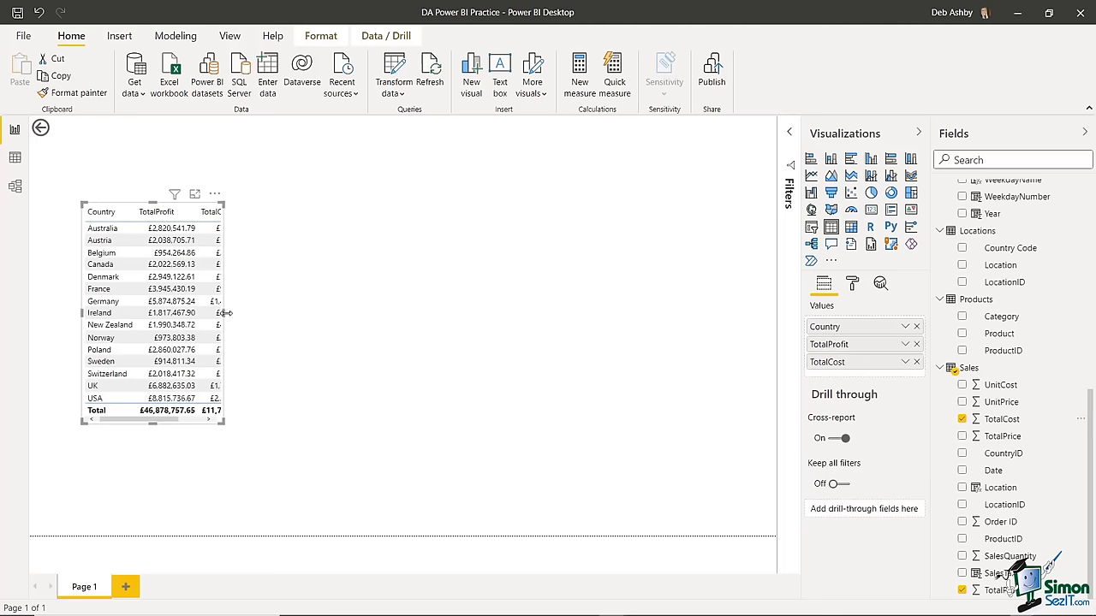
left_click_drag(226, 313, 292, 318)
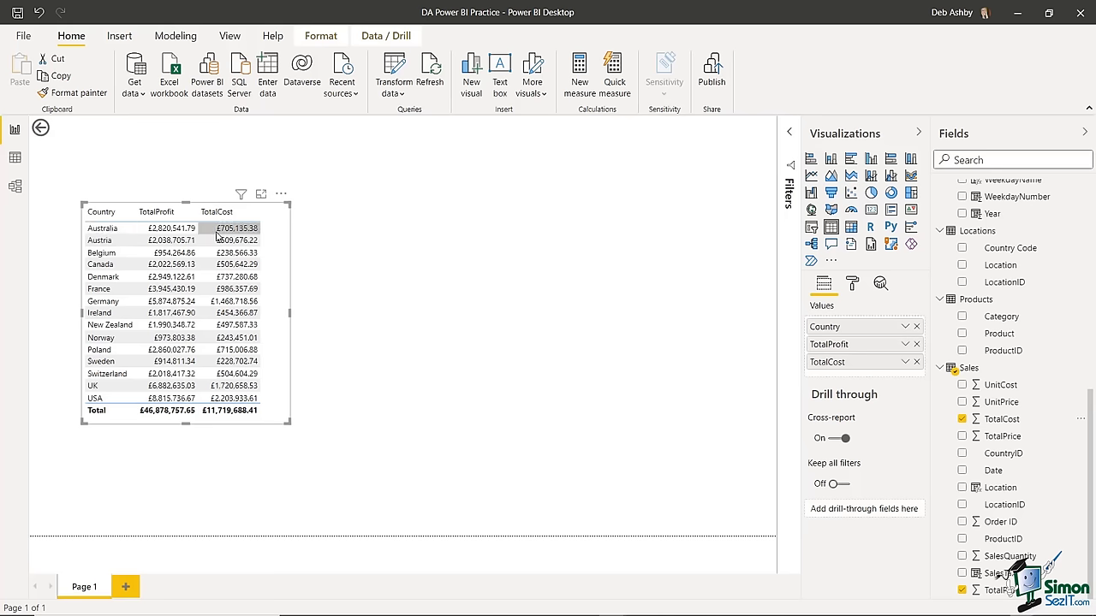
- Insert a new empty matrix visual on the page and place it beside the country table
left_click(393, 247)
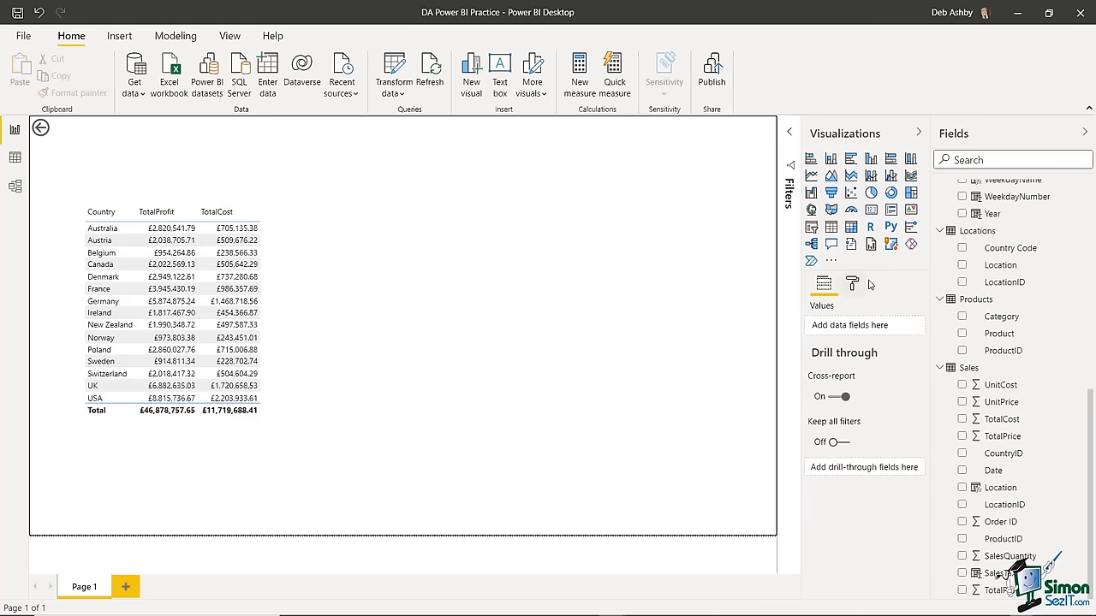
left_click(851, 228)
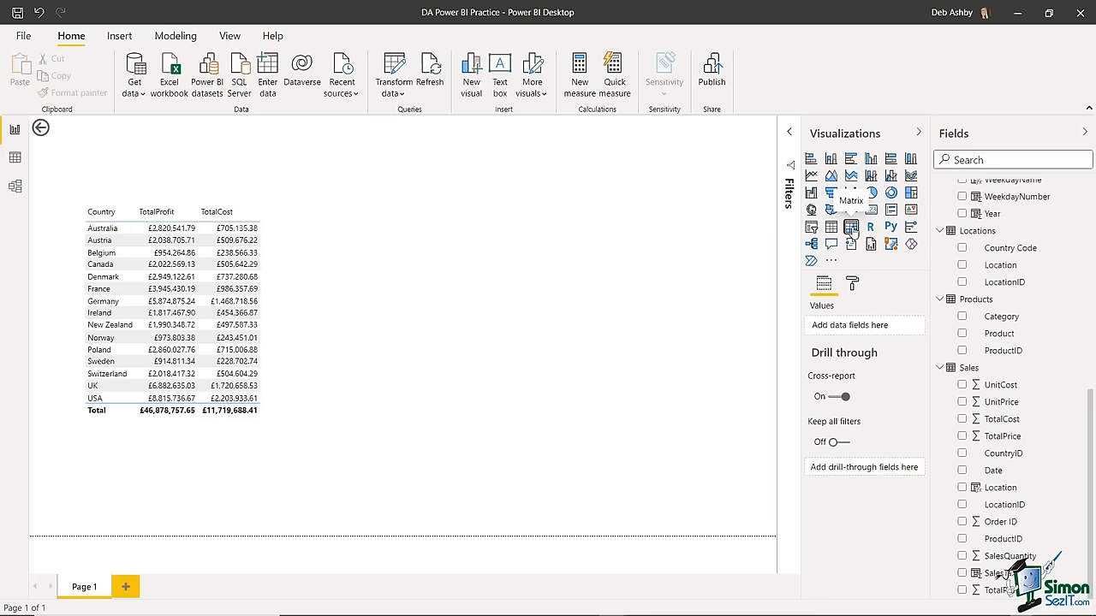
left_click_drag(250, 436, 479, 217)
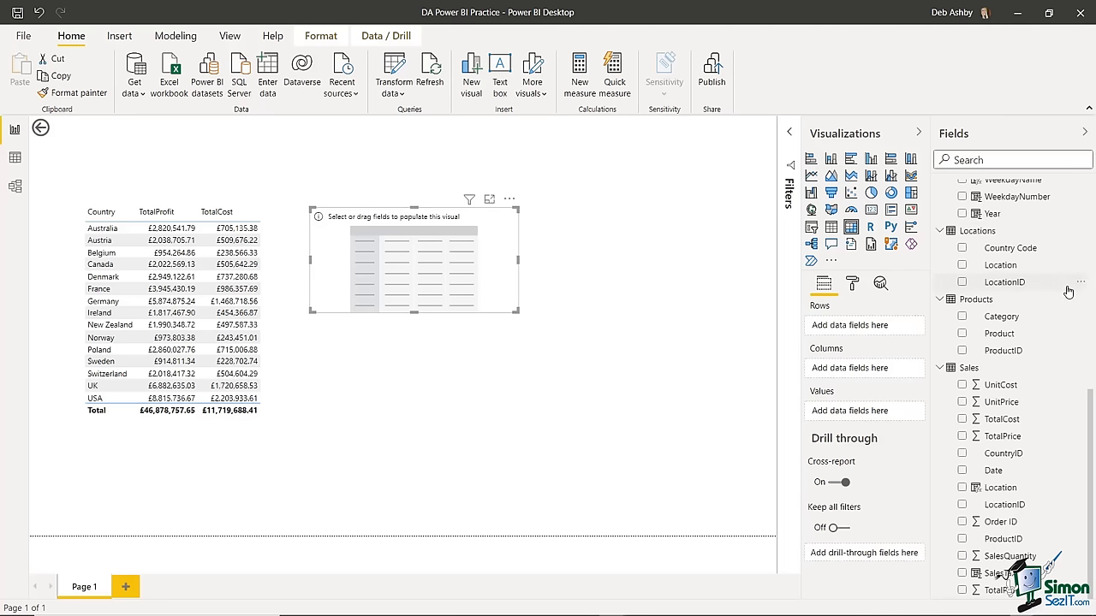
- Add Country from the Countries table to the matrix rows and lengthen the visual to fit all countries
scroll(1067, 292, "up", 5)
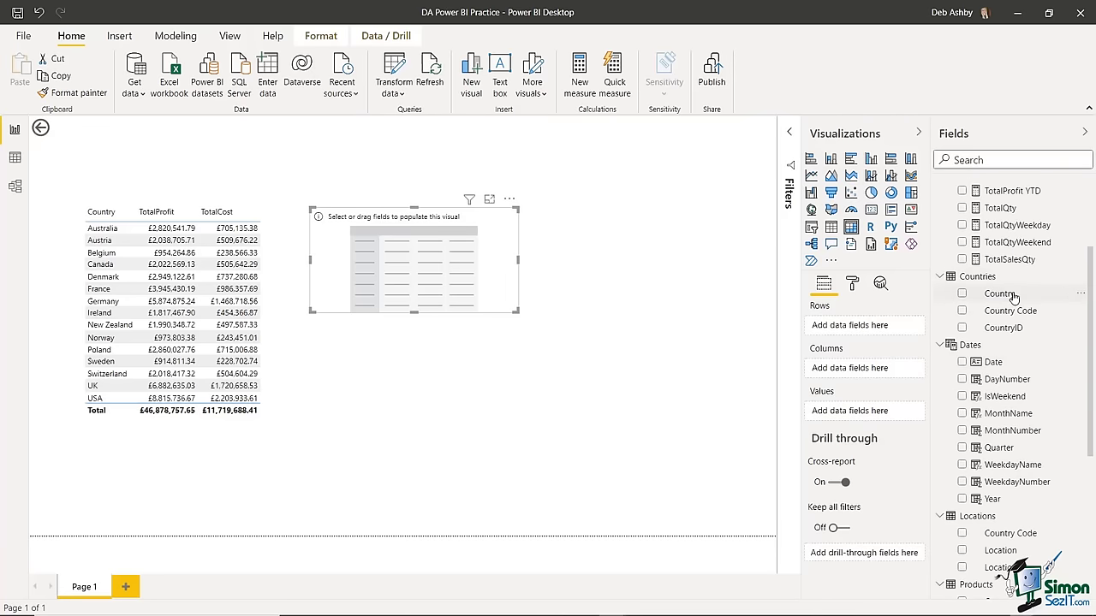
left_click_drag(1013, 296, 864, 327)
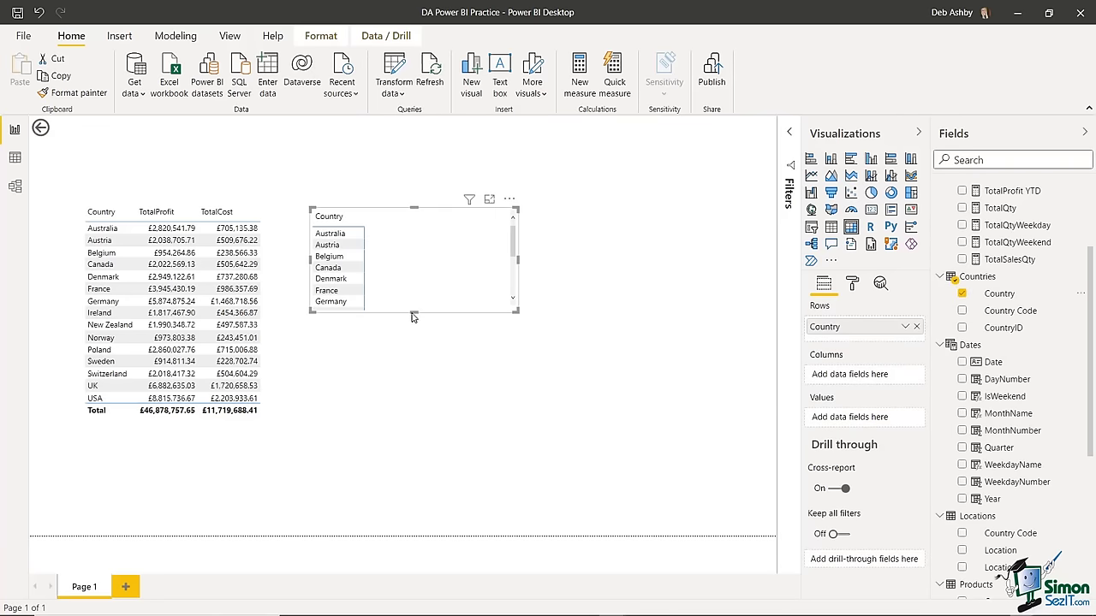
left_click_drag(411, 315, 411, 412)
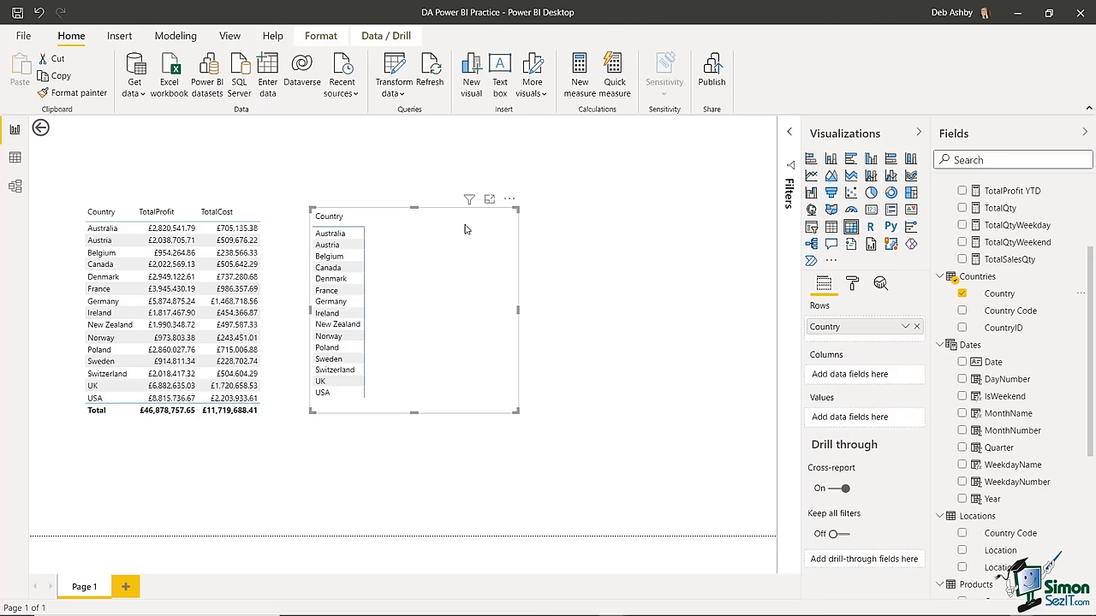
- Add Year from the Dates table to the matrix columns
scroll(1072, 340, "down", 1)
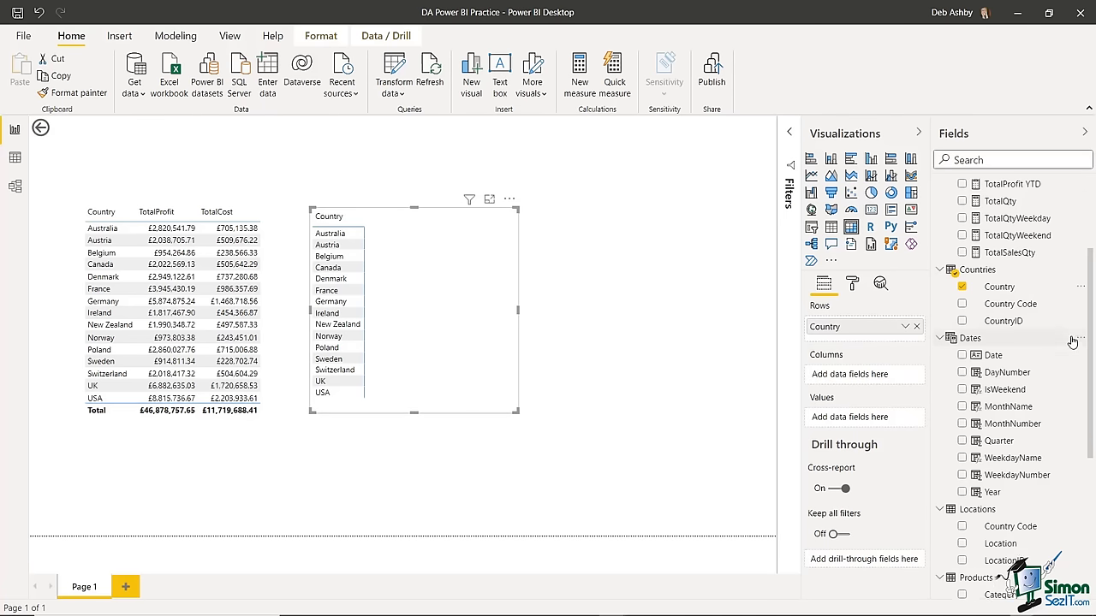
scroll(1070, 339, "down", 3)
scroll(1060, 321, "up", 2)
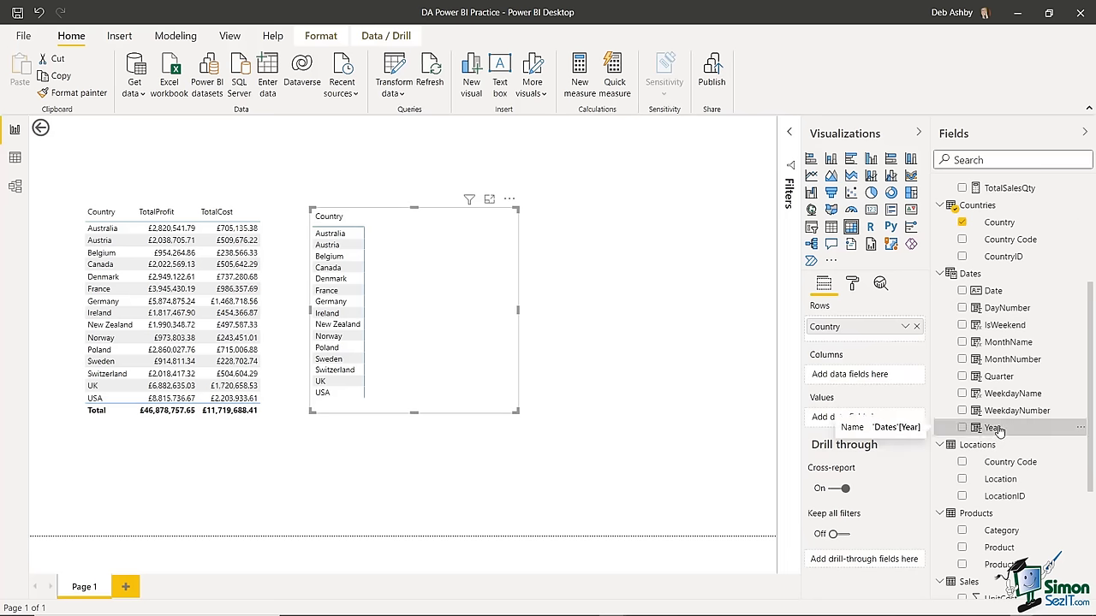
left_click_drag(998, 430, 860, 377)
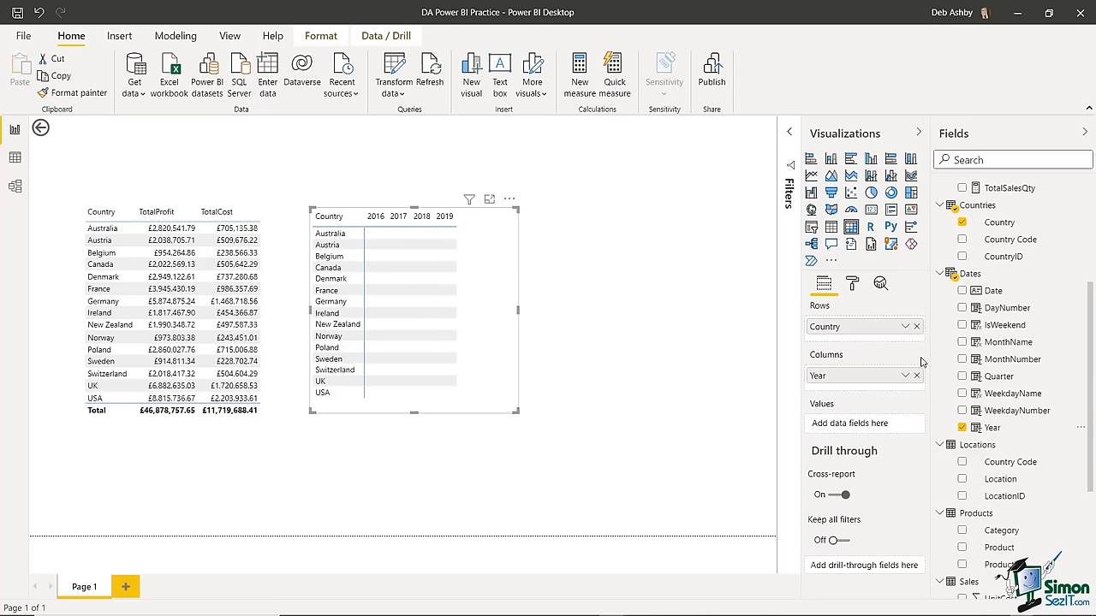
- Add TotalProfit from the Sales table to the matrix values, then enlarge and reposition the visual to fit all years and totals
left_click_drag(1091, 301, 1080, 432)
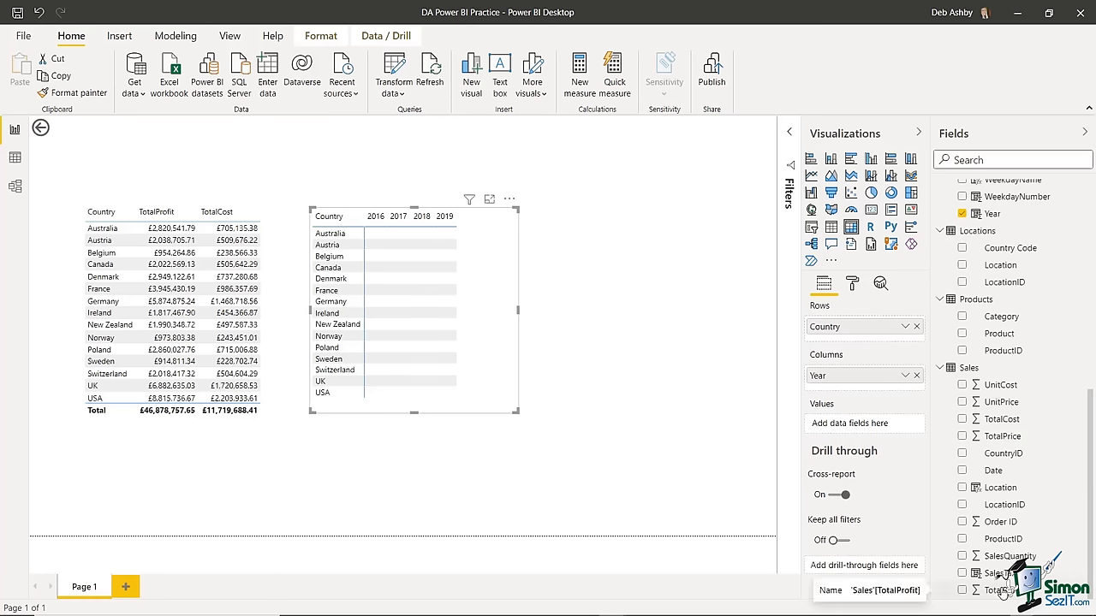
left_click_drag(1000, 586, 344, 276)
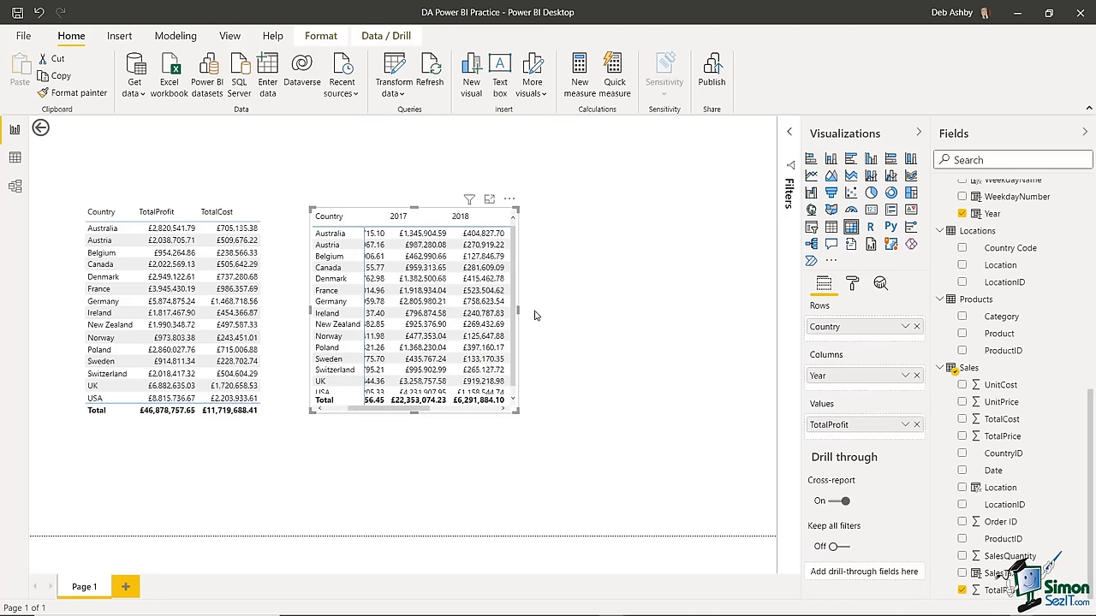
left_click_drag(518, 311, 724, 313)
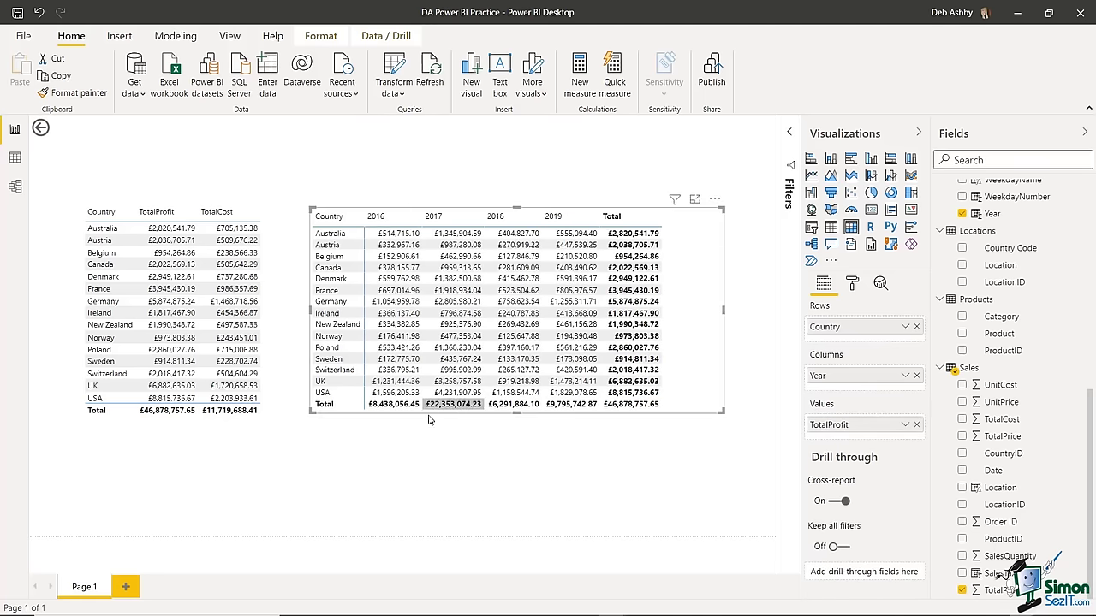
left_click_drag(516, 412, 515, 417)
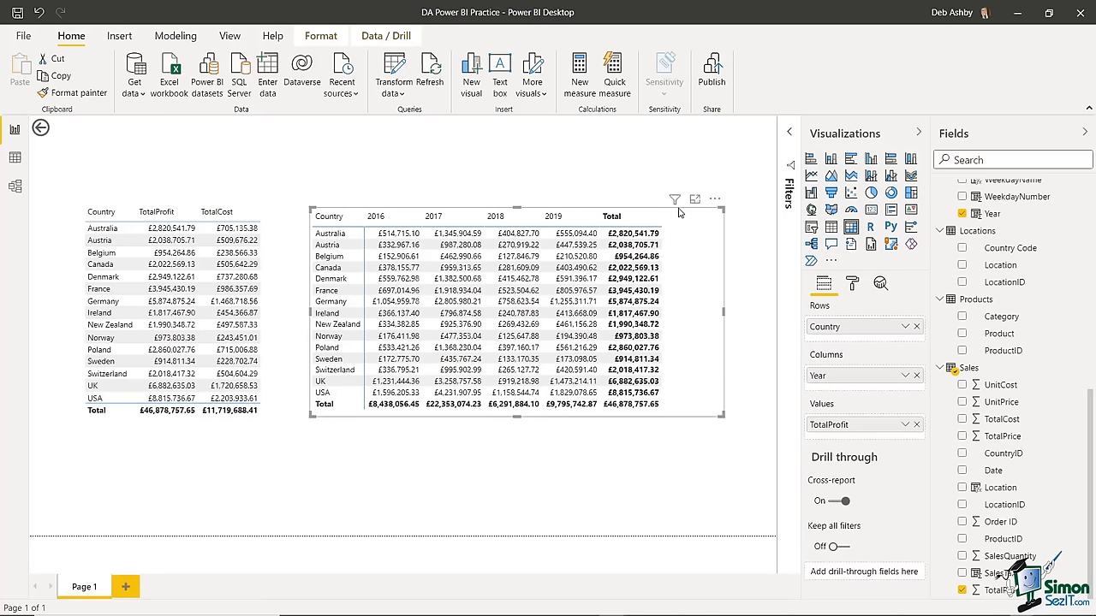
mouse_move(681, 212)
left_mouse_down()
mouse_move(670, 214)
mouse_move(684, 211)
left_mouse_up()
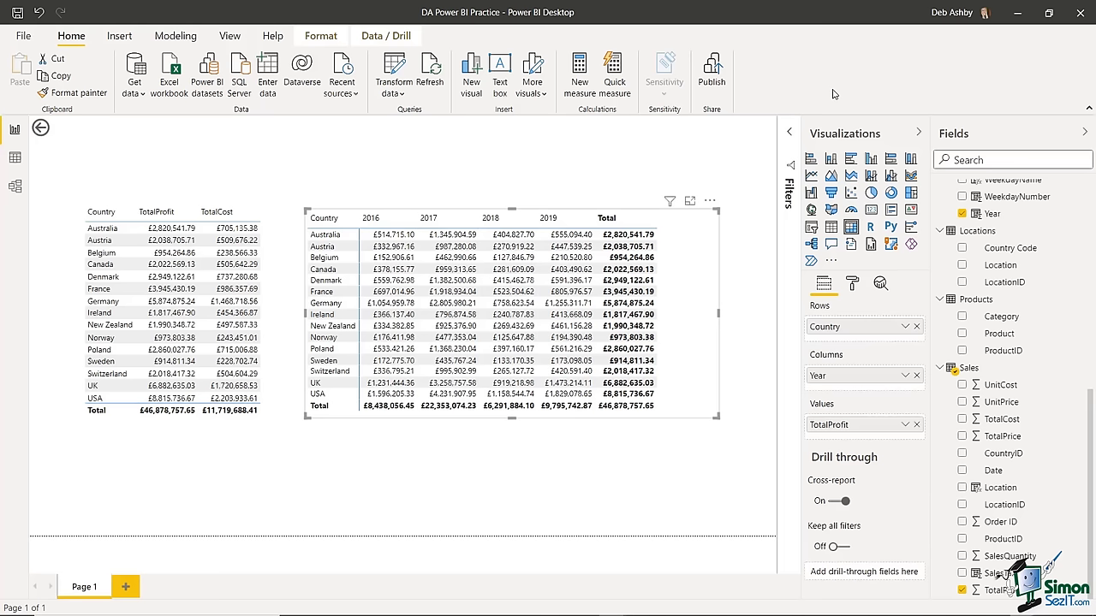
- Replace Country in the matrix rows with Category and Product from the Products table, and re-add Year to the columns
left_click(917, 329)
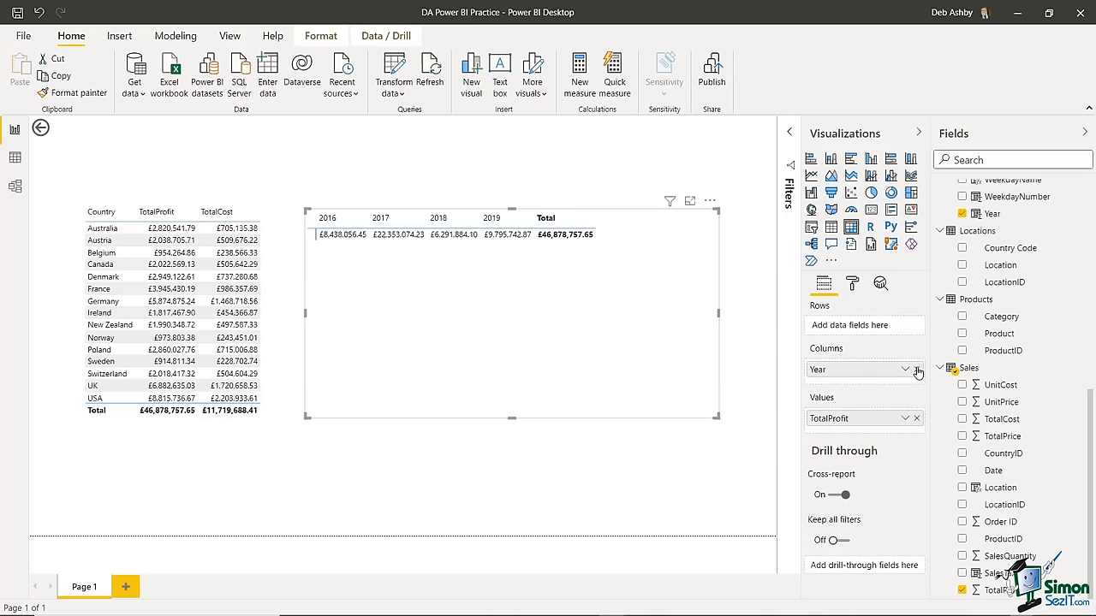
left_click(916, 370)
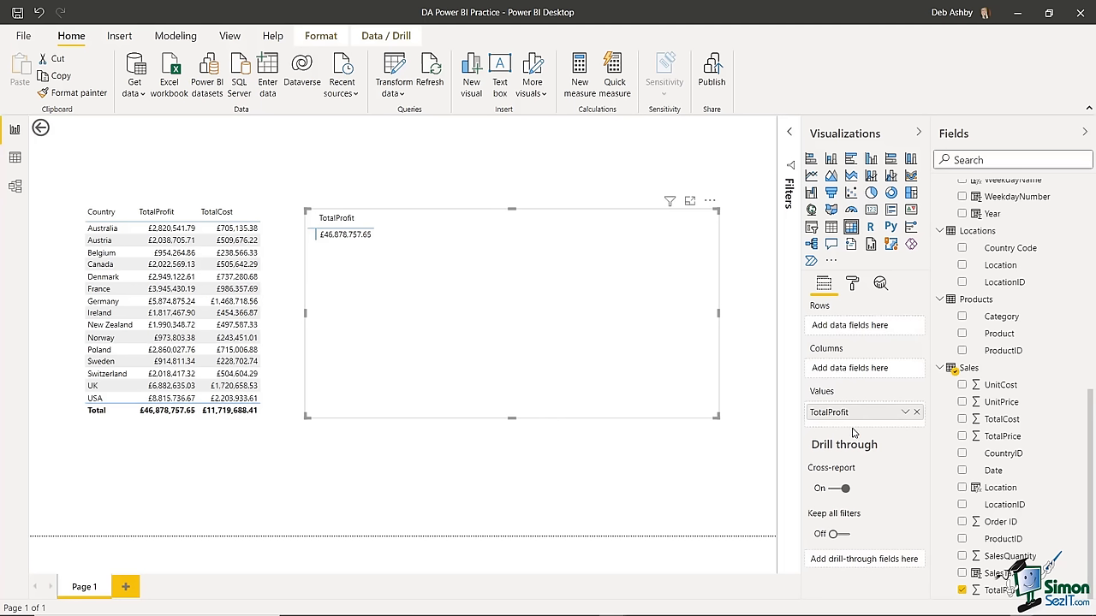
left_click_drag(1009, 319, 848, 338)
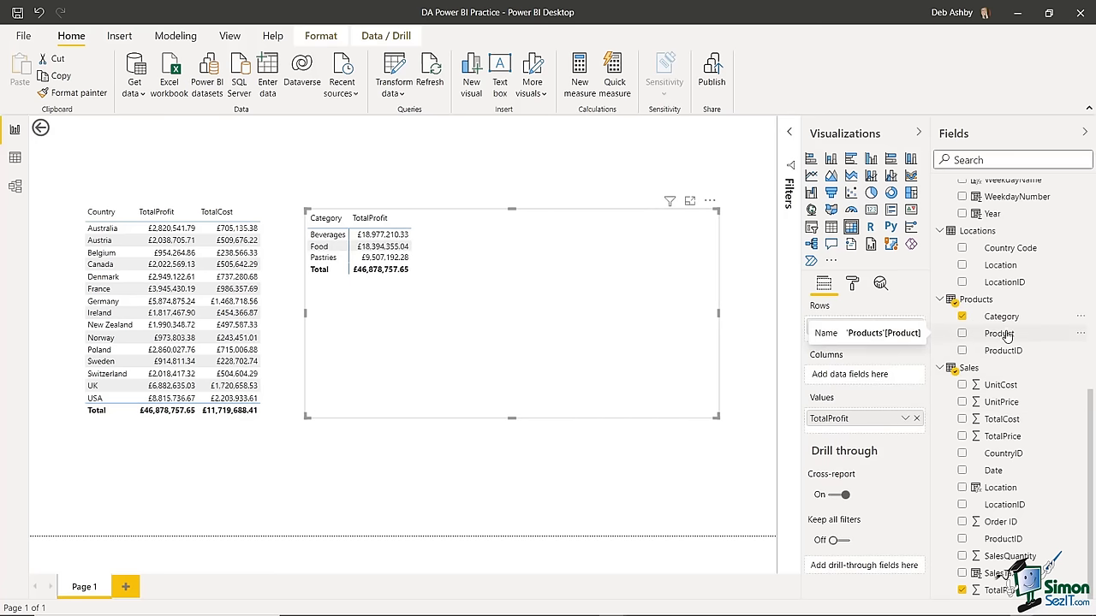
left_click_drag(1015, 338, 864, 340)
left_click_drag(859, 336, 860, 336)
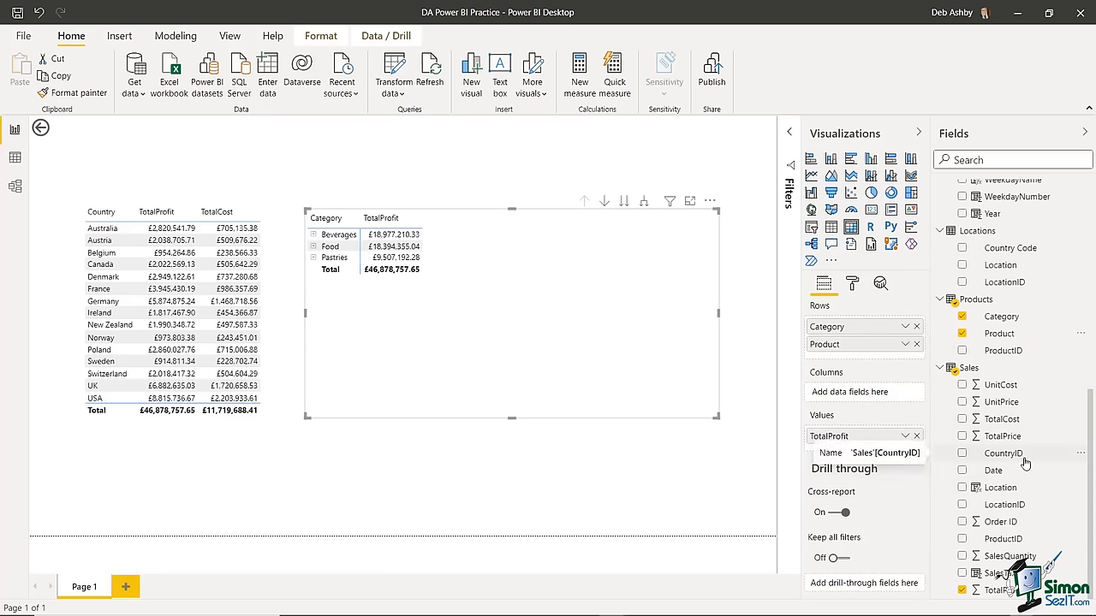
scroll(1024, 464, "up", 3)
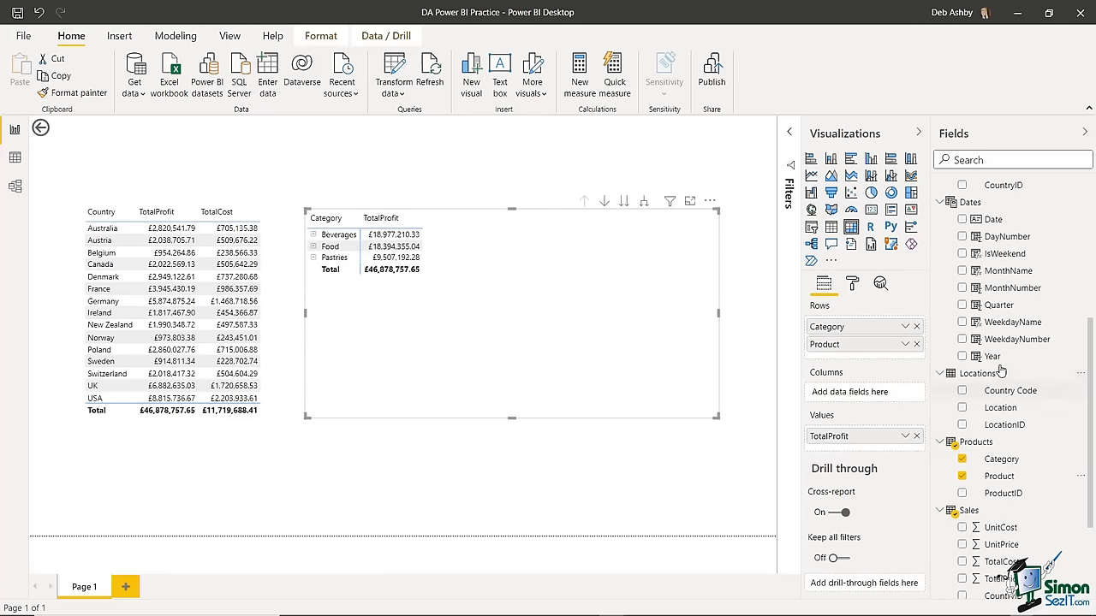
left_click_drag(998, 360, 839, 392)
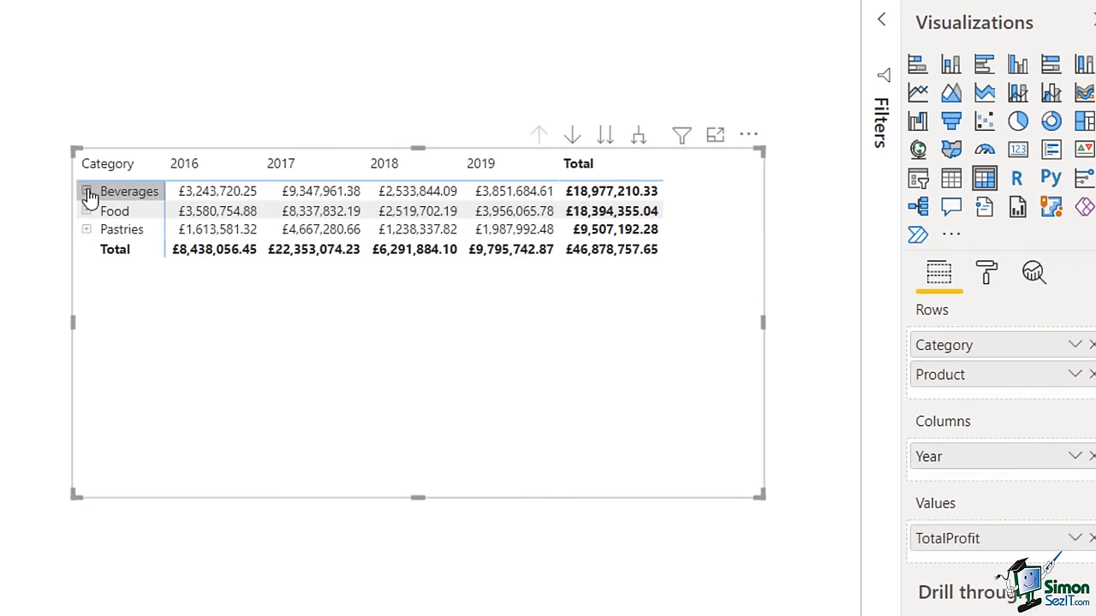
- Expand the Beverages row in the matrix to view its products by year, and collapse it again
left_click(87, 191)
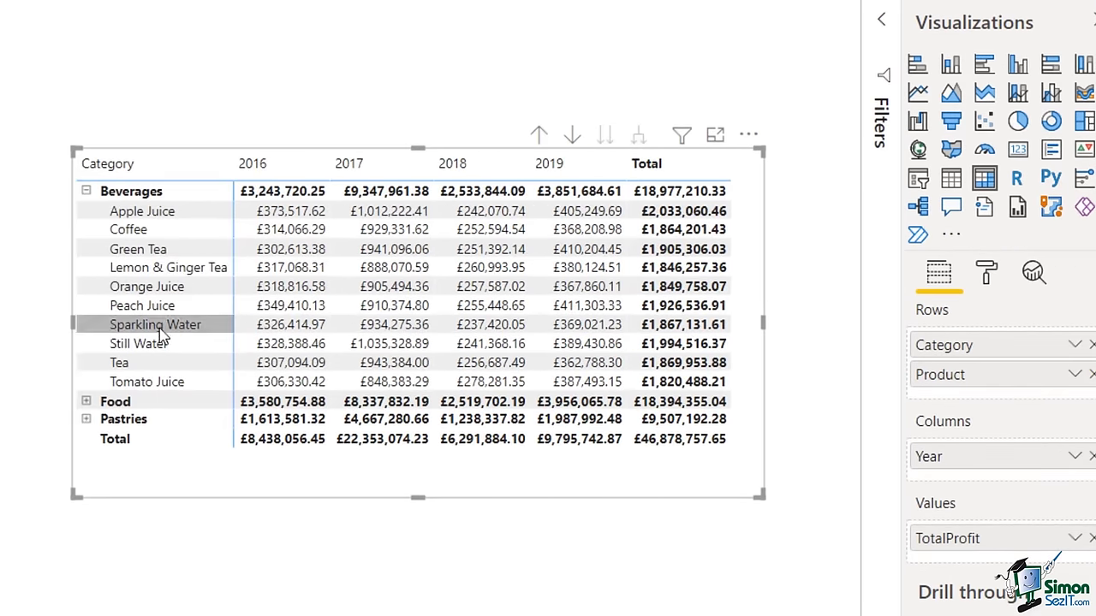
left_click(86, 191)
left_click(572, 135)
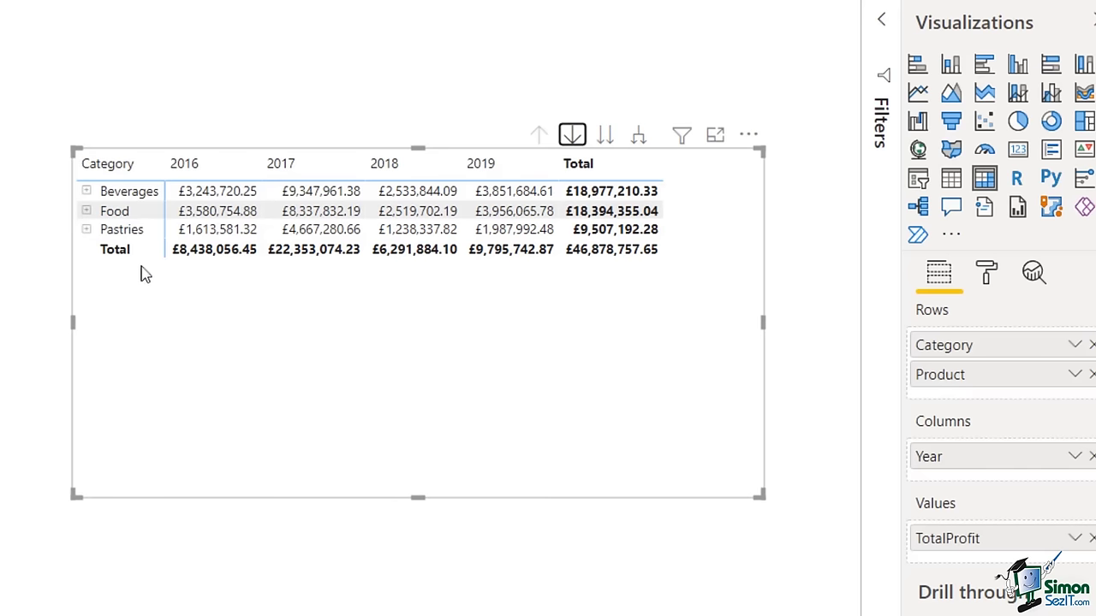
mouse_move(403, 259)
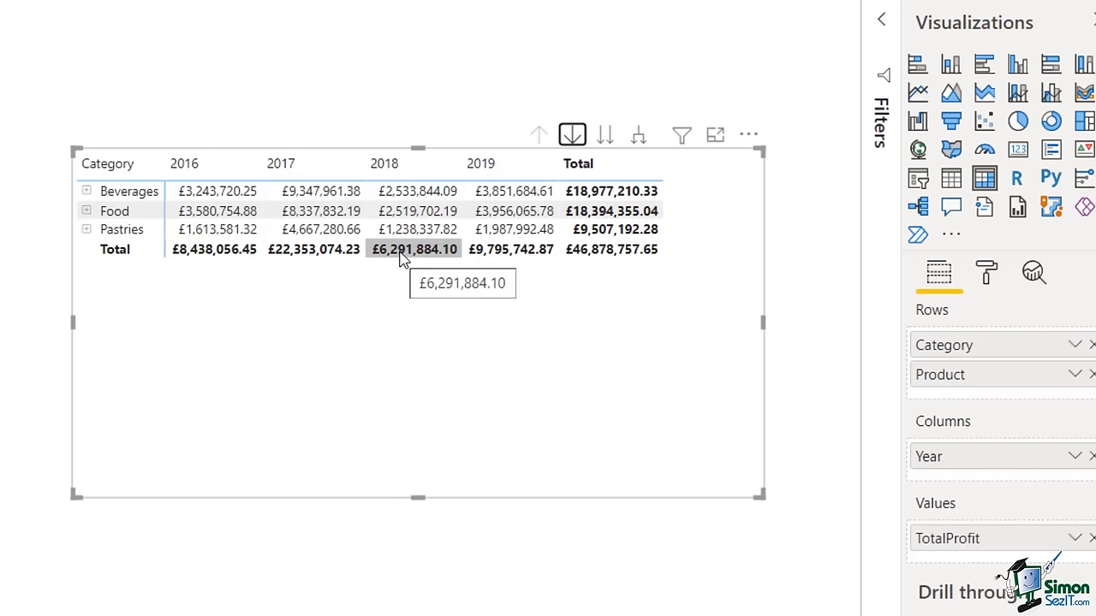
left_click(86, 192)
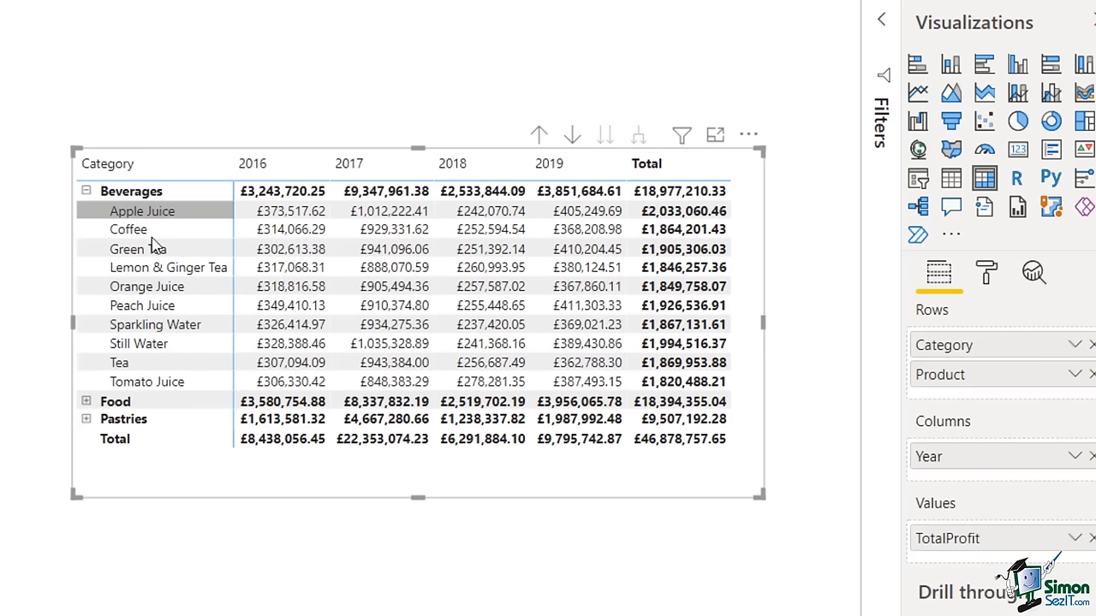
left_click(85, 191)
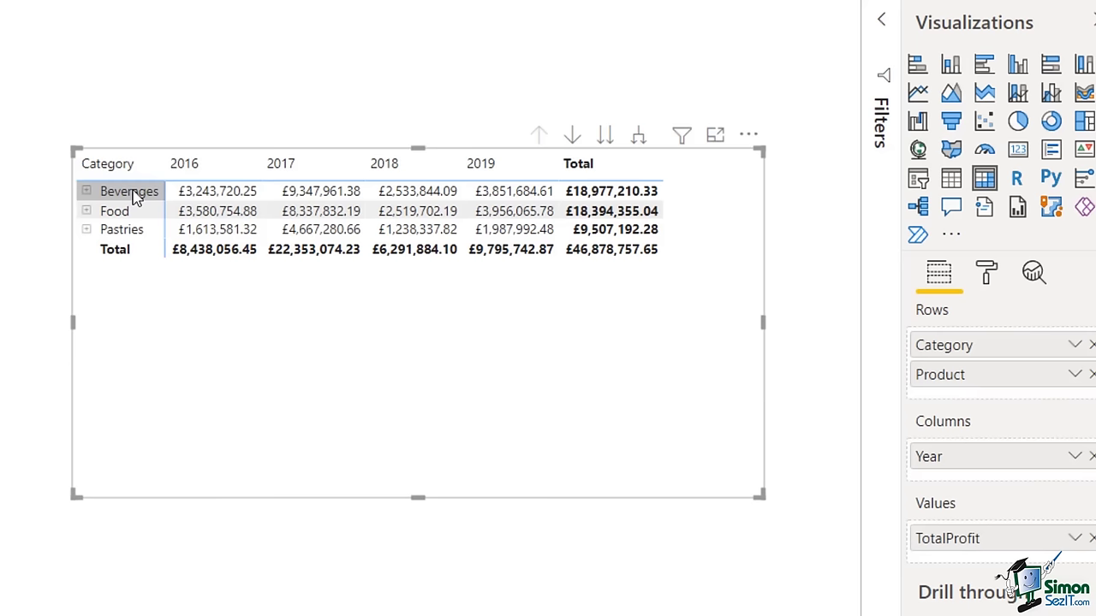
- Turn on drill-down mode for the matrix, drill into Beverages, and return to the category level
left_click(573, 137)
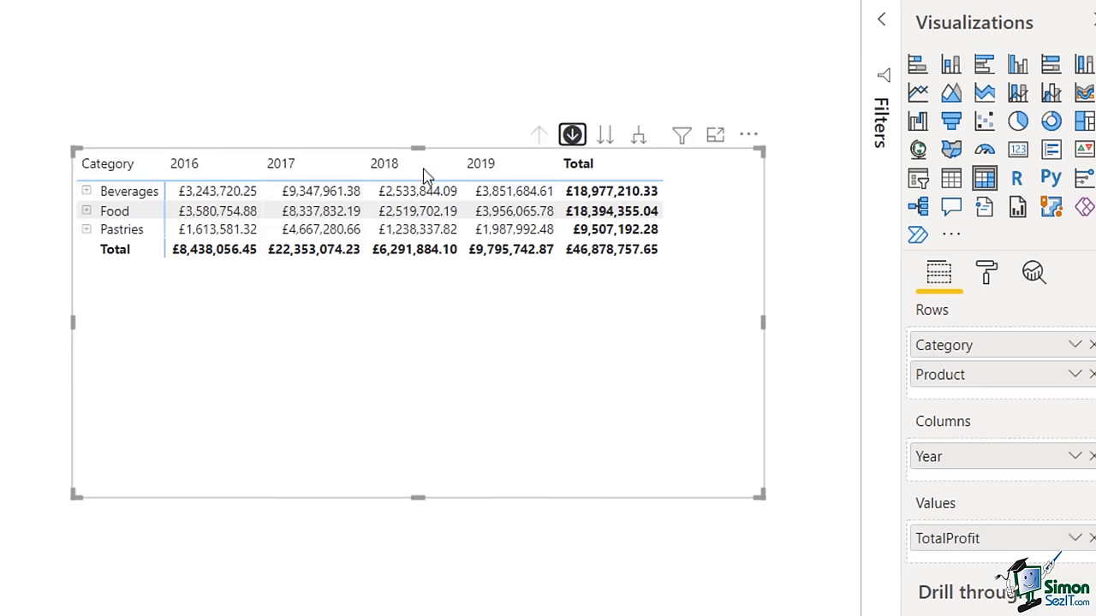
left_click(137, 194)
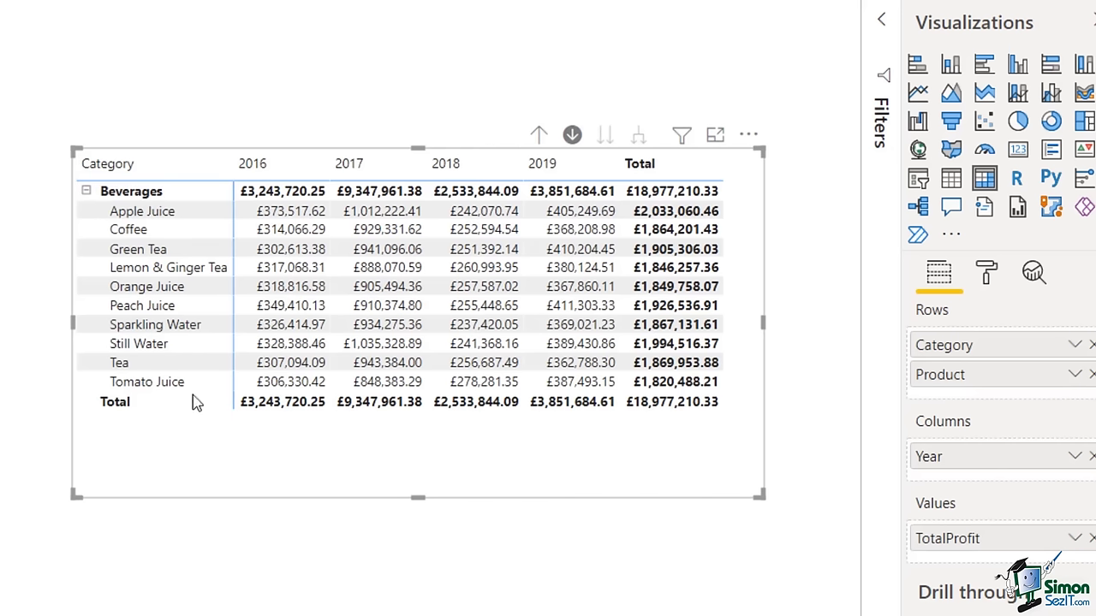
left_click(539, 137)
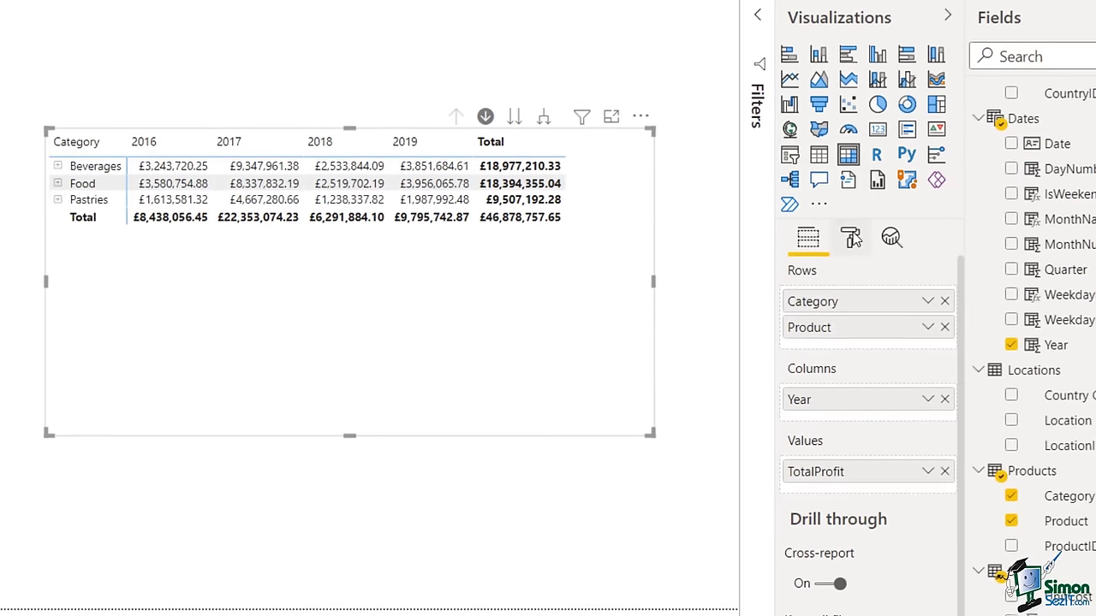
- Find the row header +/- icons setting, turn it off, and drill into the Food category
left_click(851, 239)
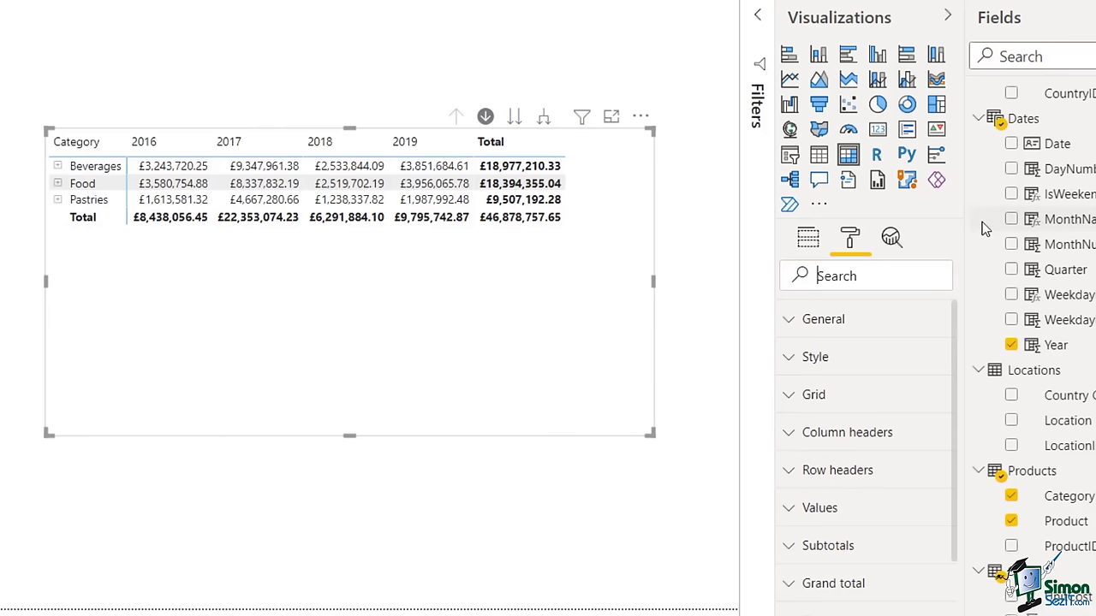
type("+")
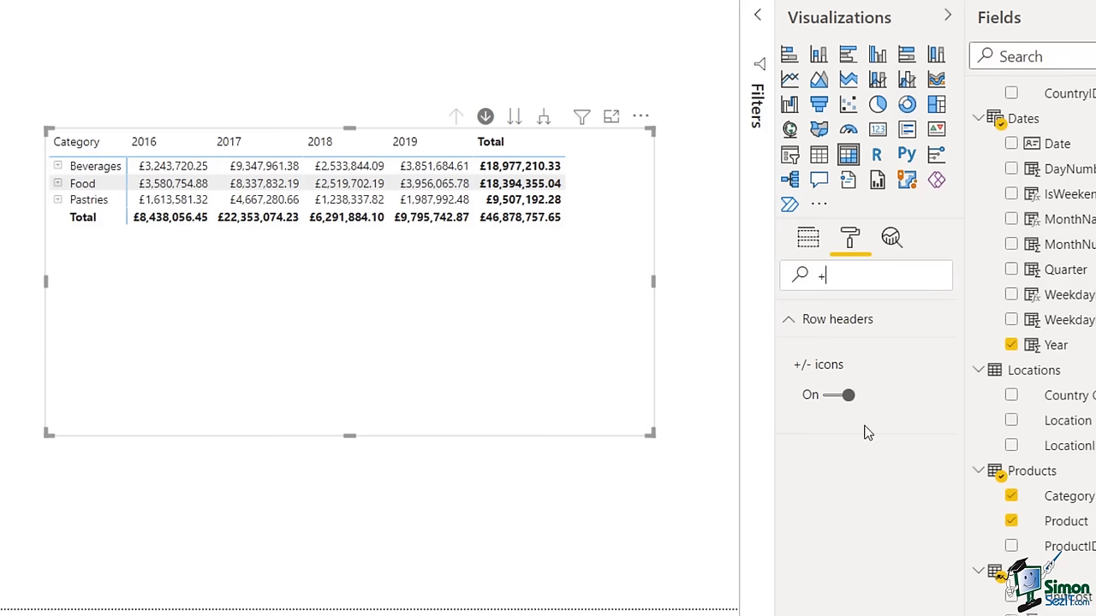
left_click(829, 398)
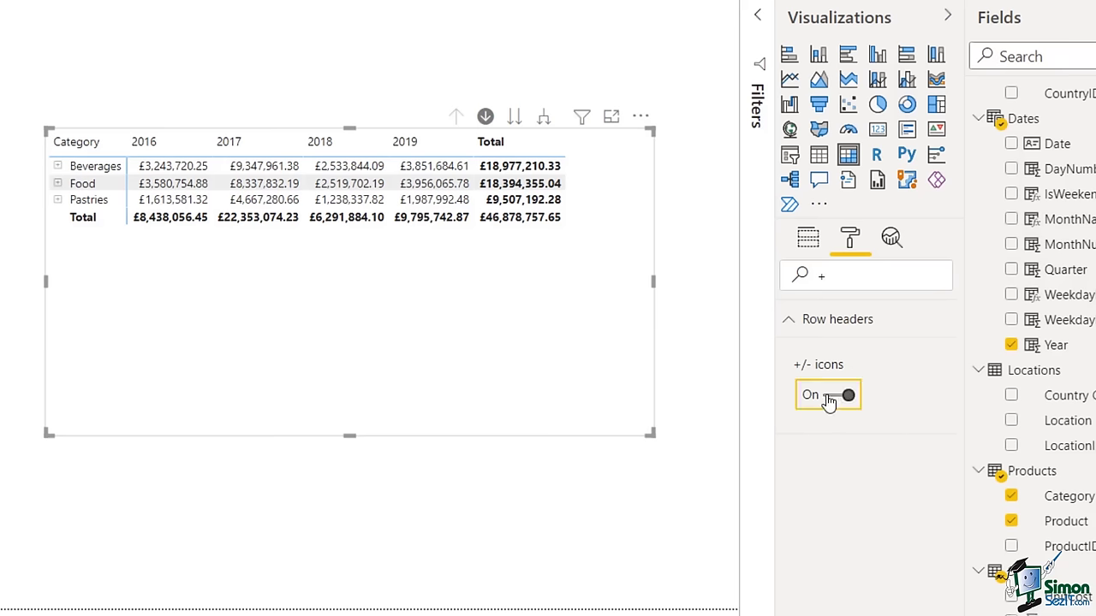
left_click(829, 398)
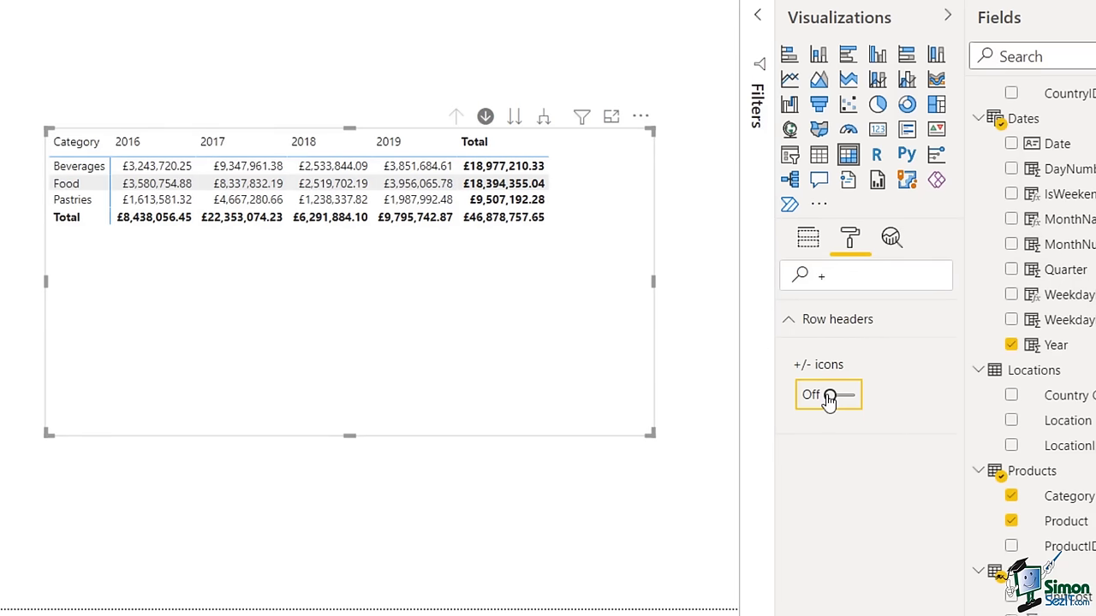
left_click(116, 285)
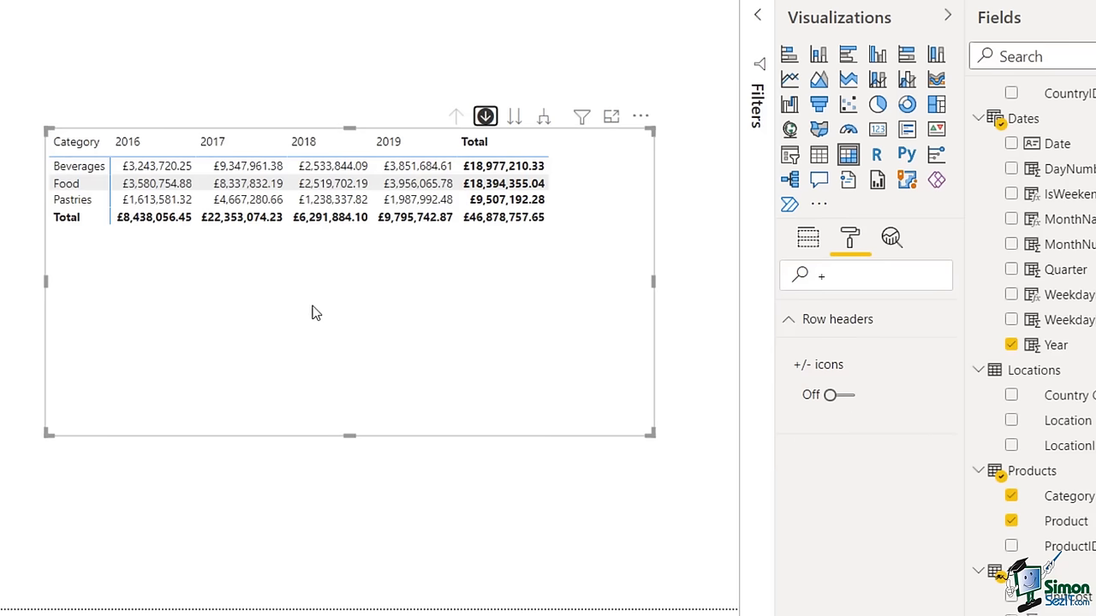
left_click(86, 185)
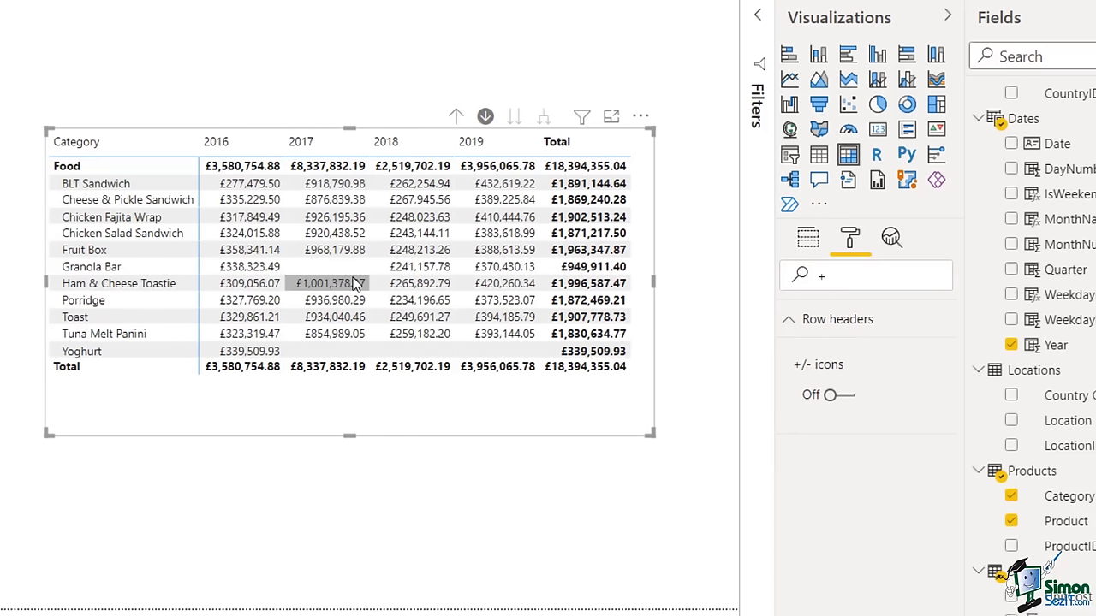
- Turn the row header +/- icons back on and drill up to the category level
left_click(847, 396)
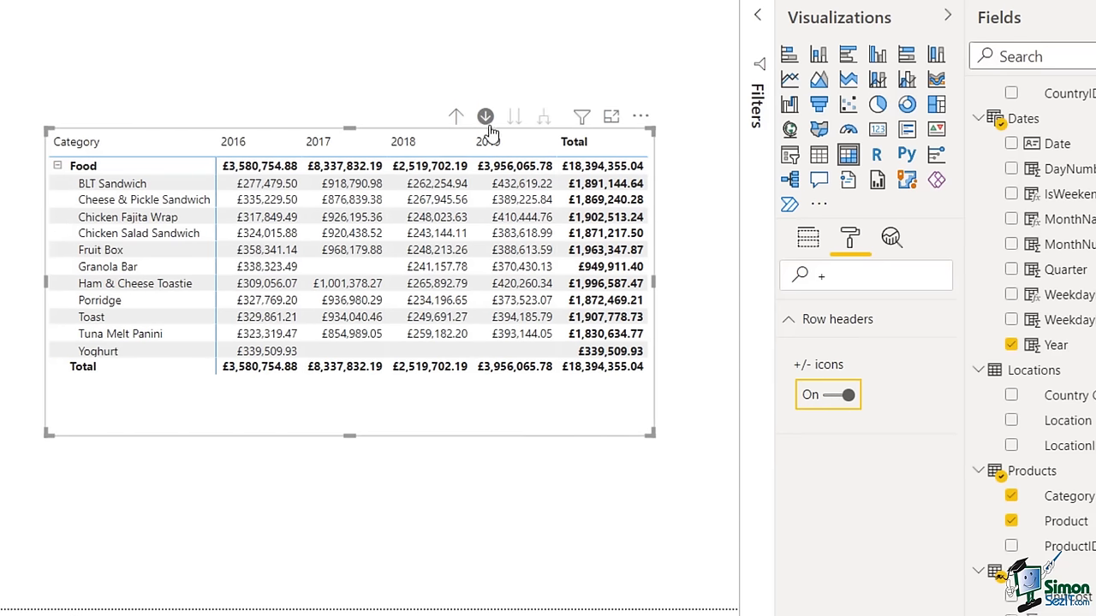
left_click(57, 166)
left_click(456, 115)
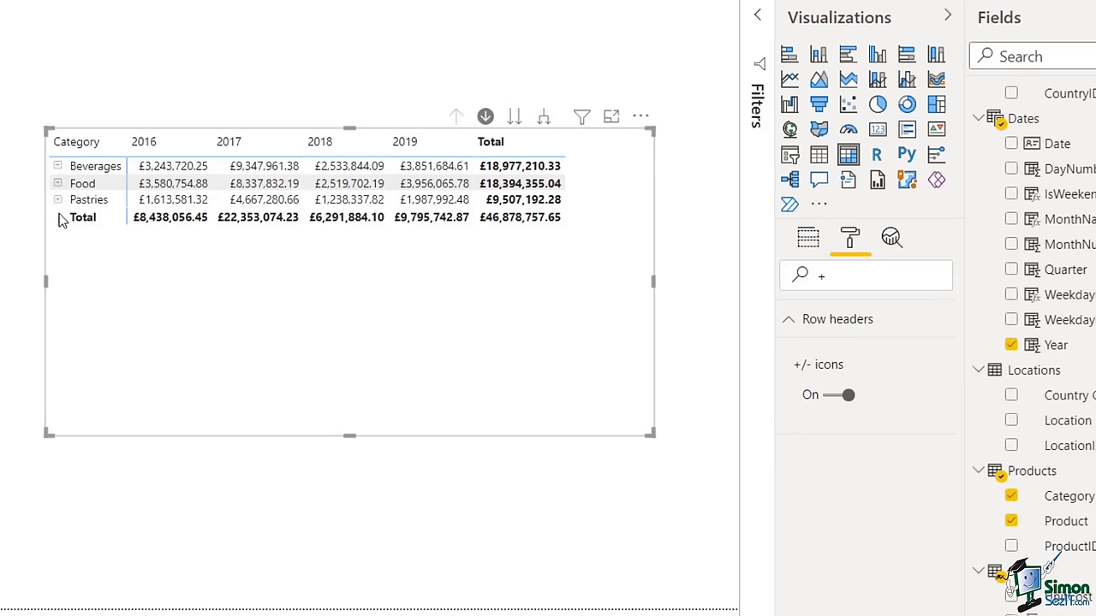
- Expand all matrix categories down to product level and enlarge the visual to about 765 wide by 534 high
left_click(545, 118)
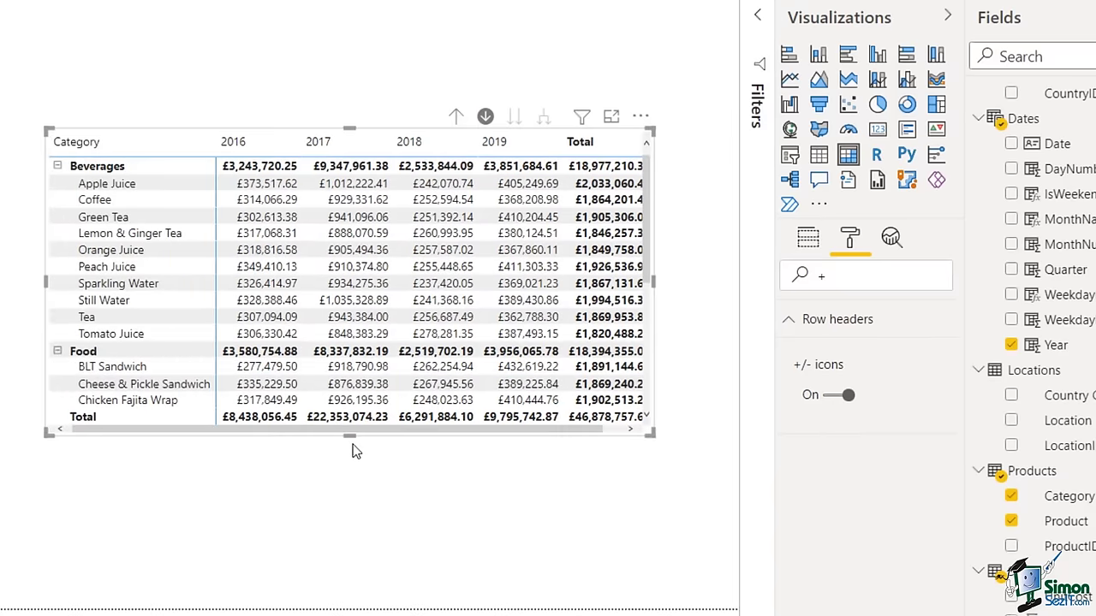
left_click_drag(351, 437, 367, 585)
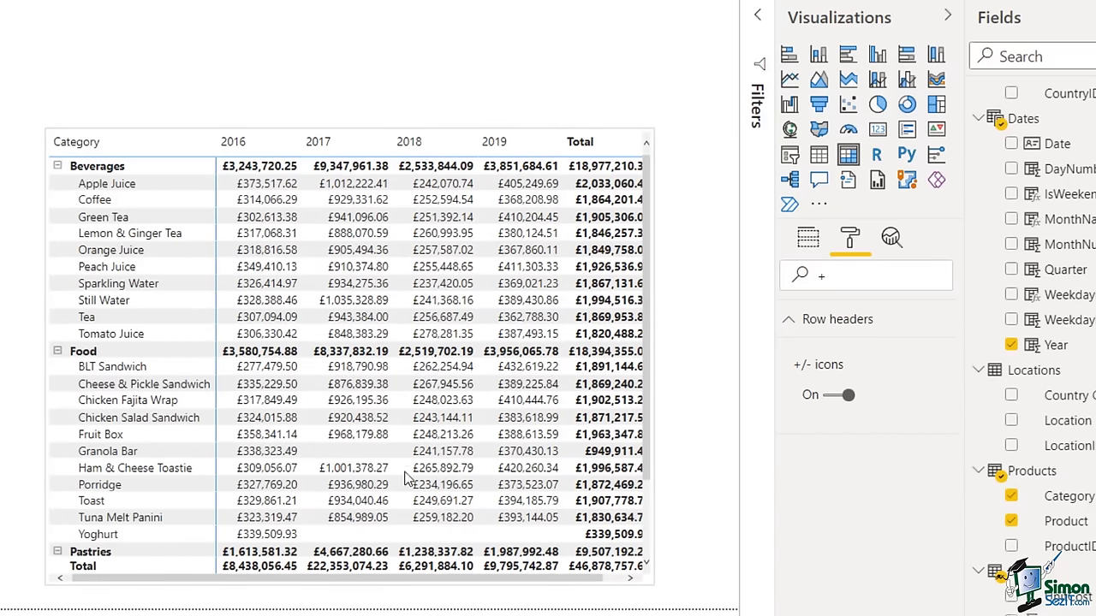
left_click_drag(435, 130, 433, 111)
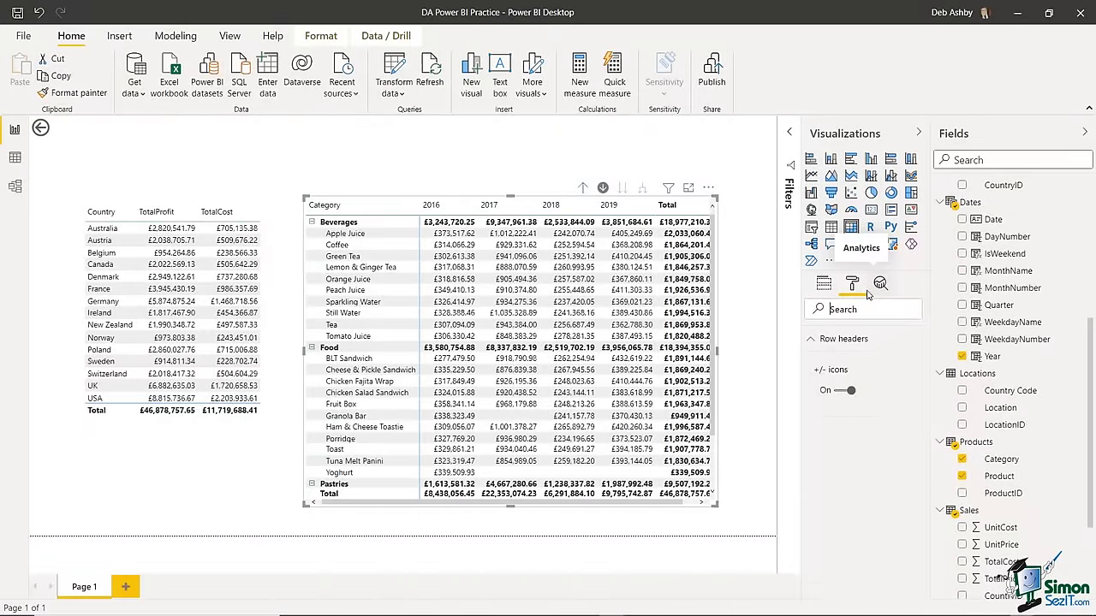
left_click(851, 285)
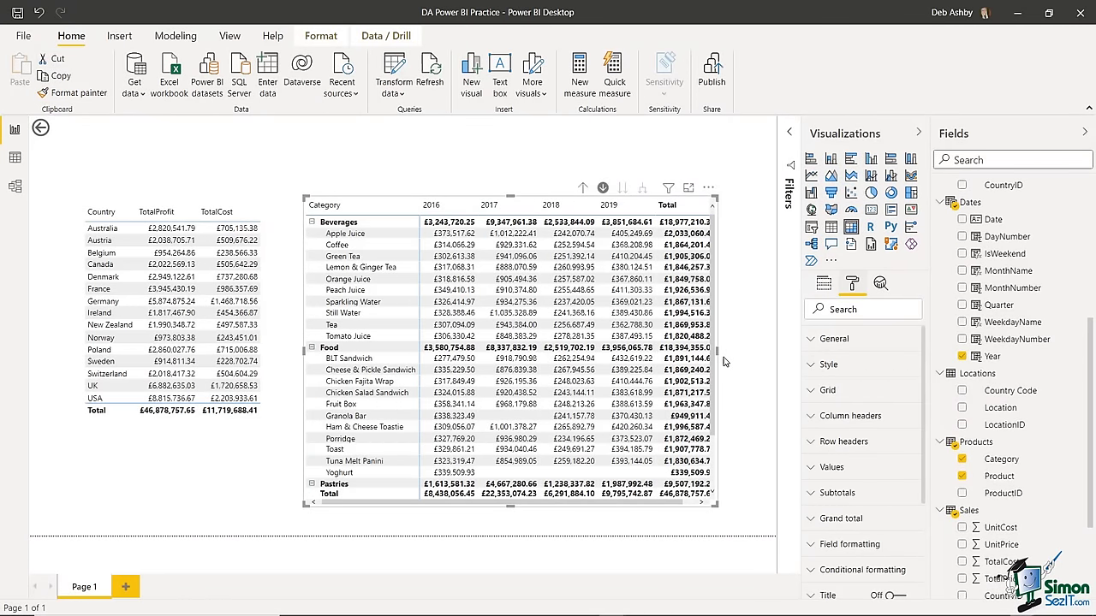
left_click_drag(718, 352, 750, 356)
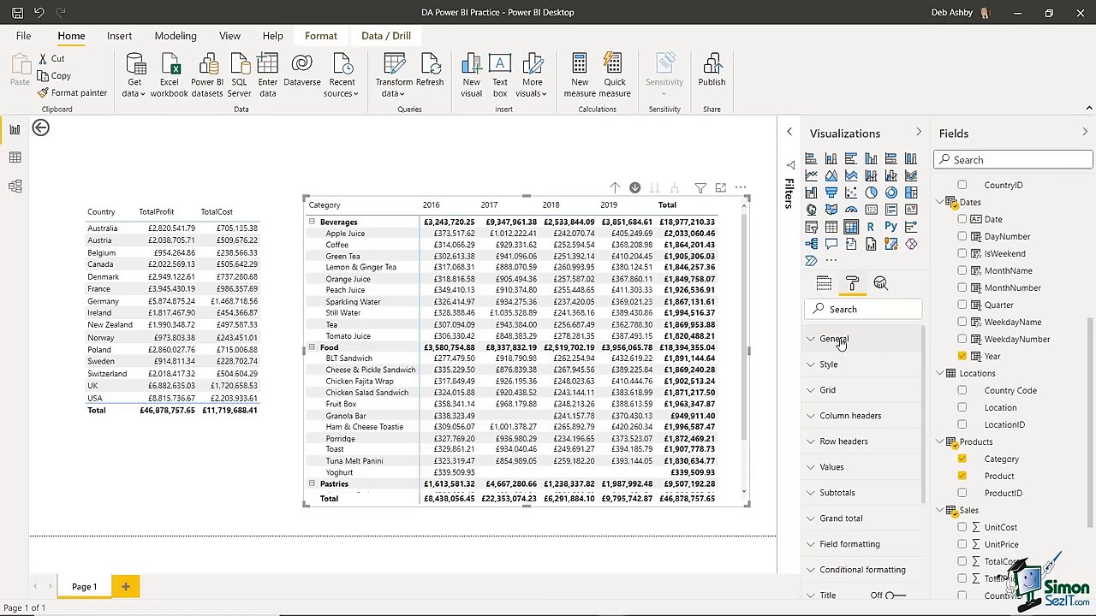
- Review the matrix's General formatting options for position, width, height, layer order and alt text
left_click(811, 341)
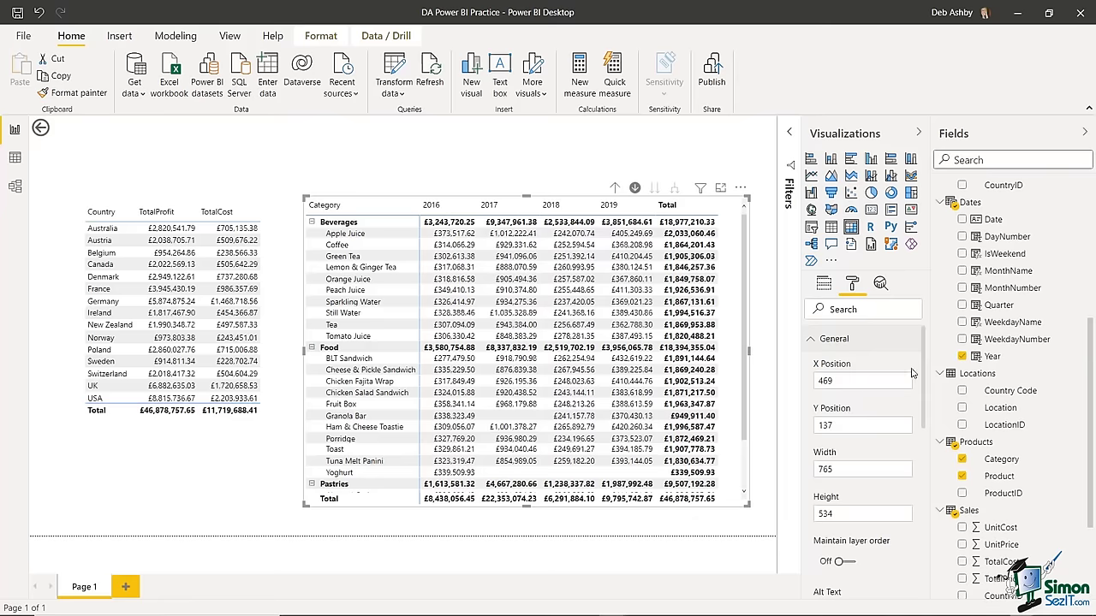
scroll(891, 347, "down", 1)
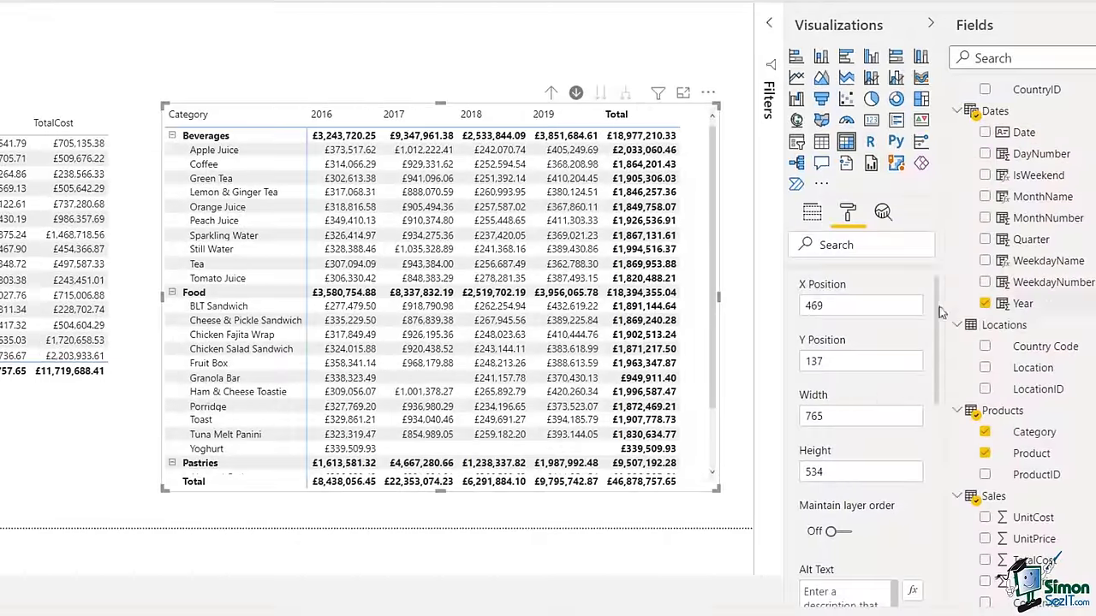
scroll(939, 313, "down", 1)
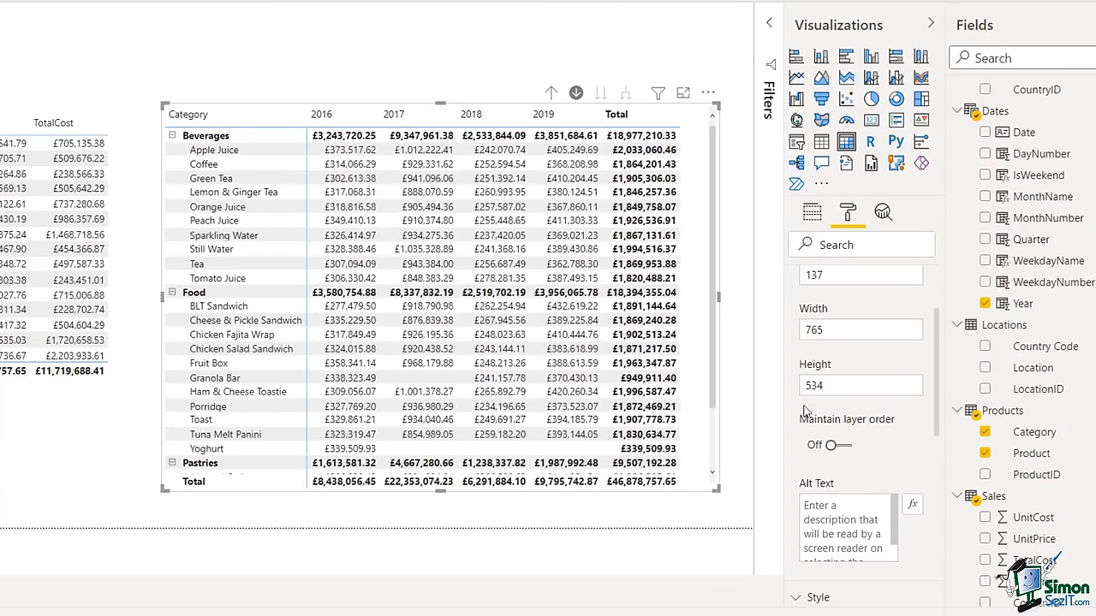
left_click(822, 386)
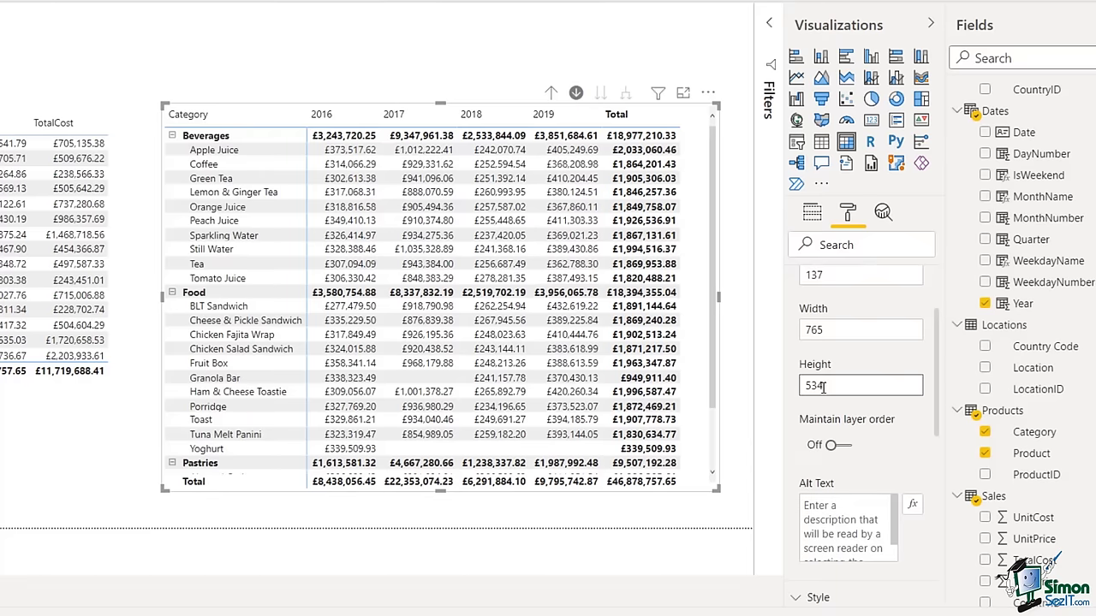
scroll(822, 386, "up", 1)
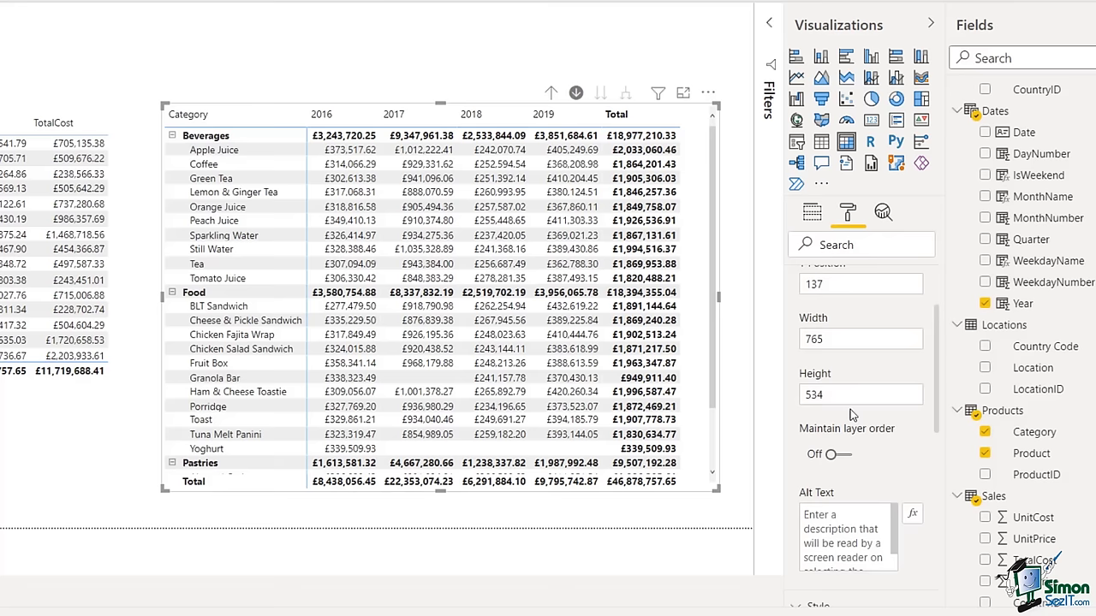
scroll(718, 315, "down", 3)
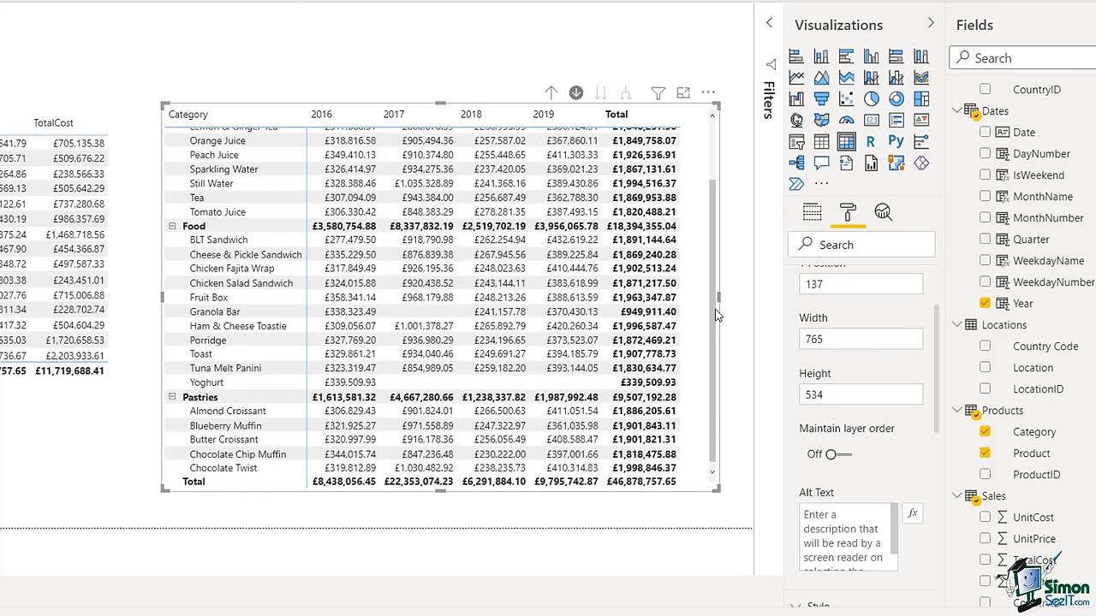
left_click_drag(717, 285, 714, 144)
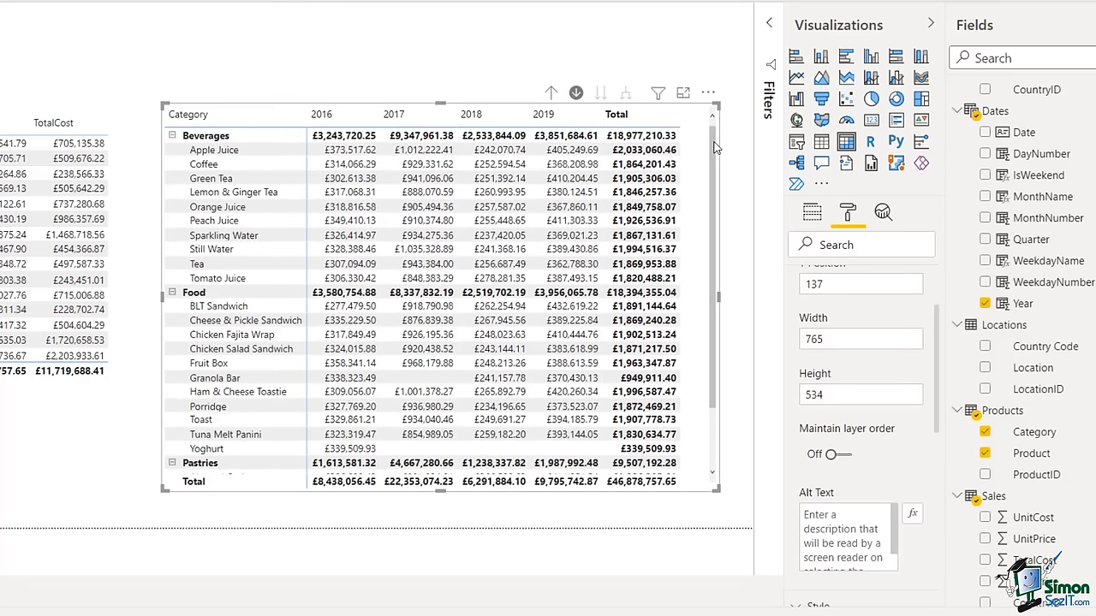
scroll(797, 285, "up", 2)
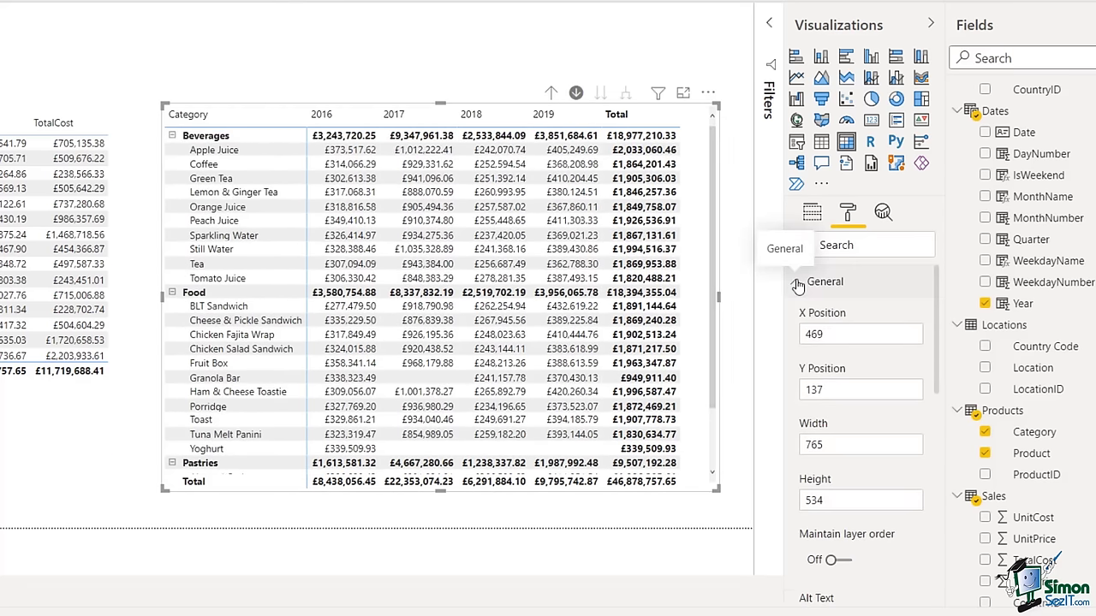
- Try the Minimal, Bold header, Alternating rows and Flashy rows styles on the matrix
left_click(798, 286)
left_click(795, 316)
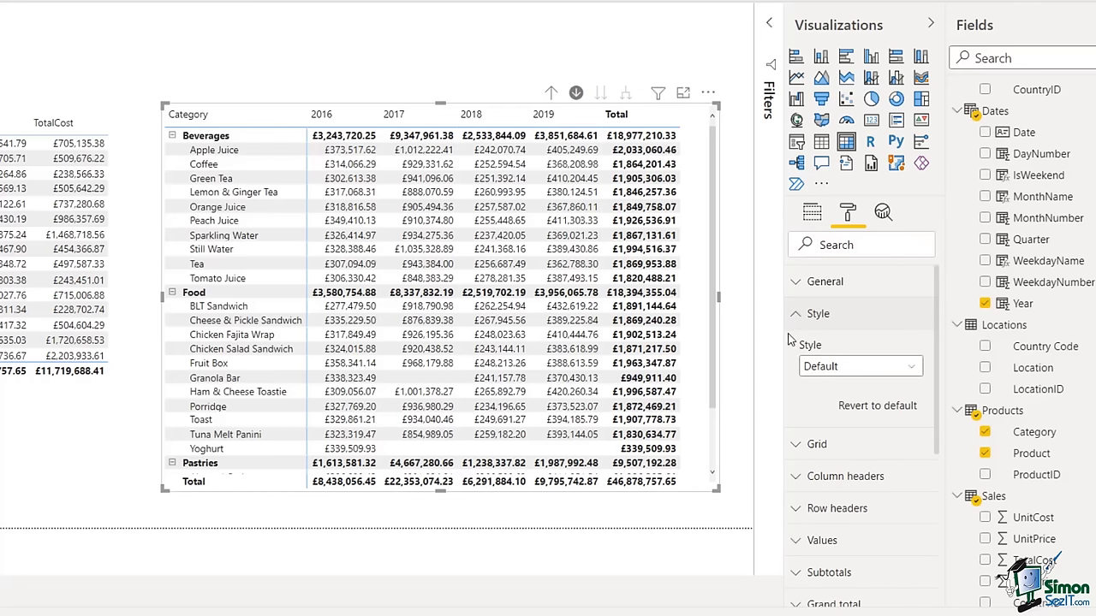
left_click(912, 368)
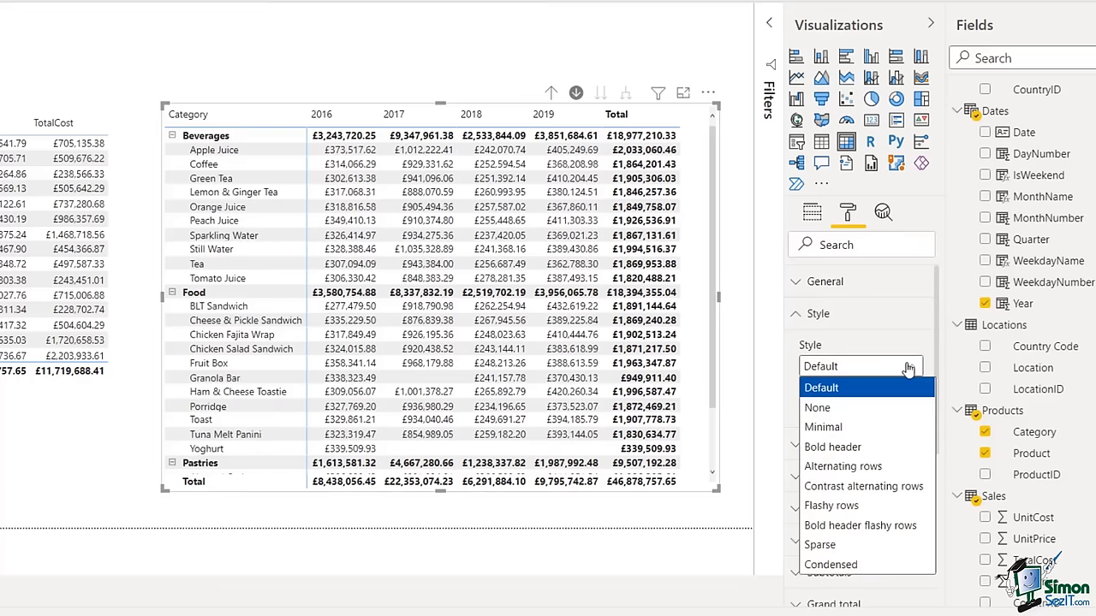
left_click(844, 428)
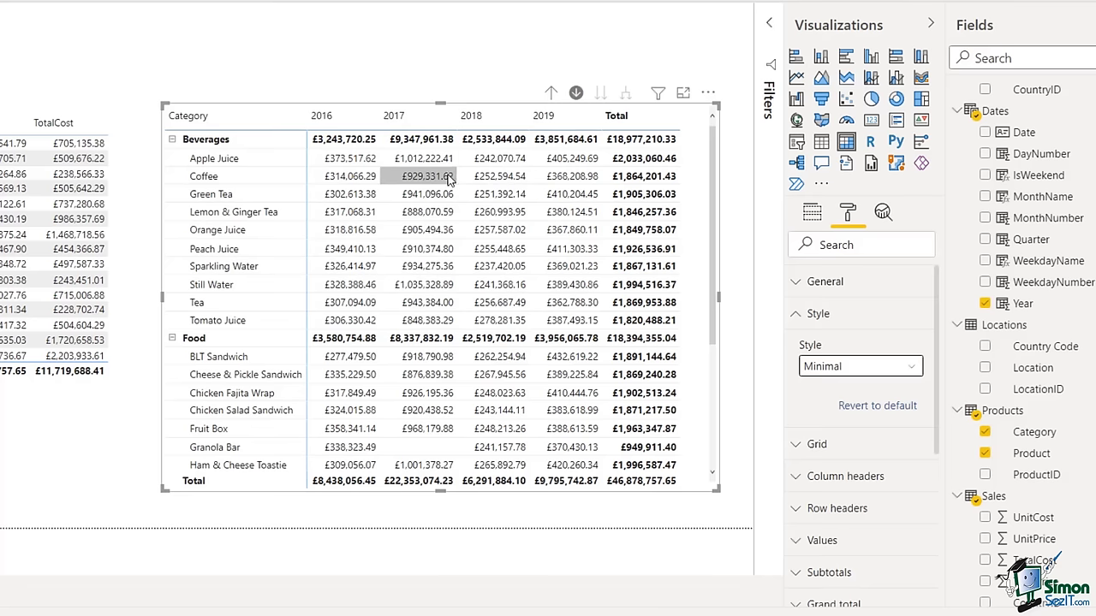
left_click(909, 366)
left_click(850, 447)
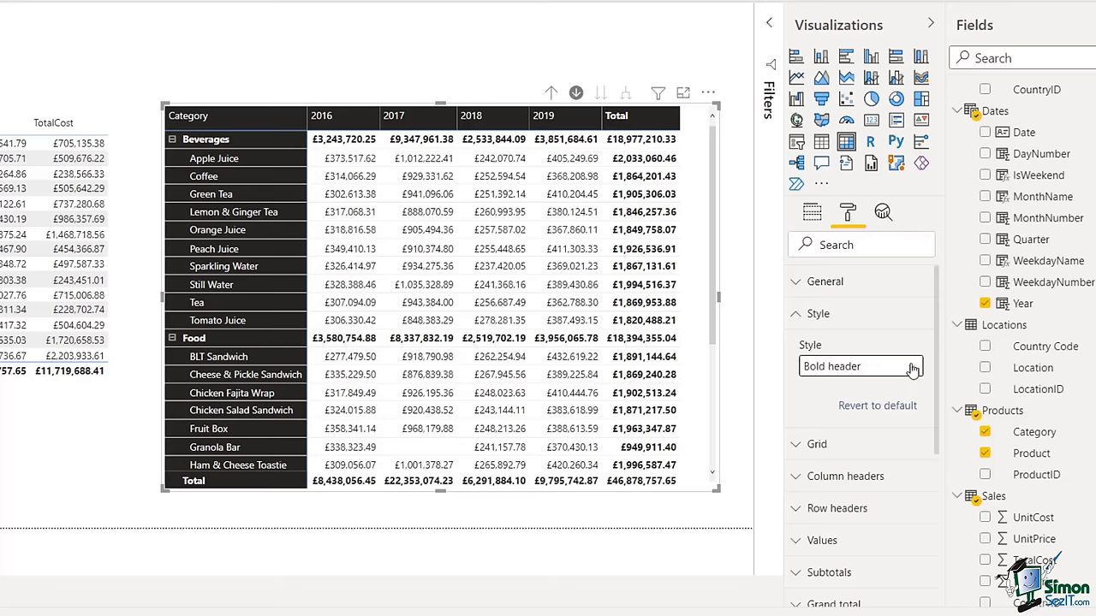
left_click(909, 368)
left_click(852, 467)
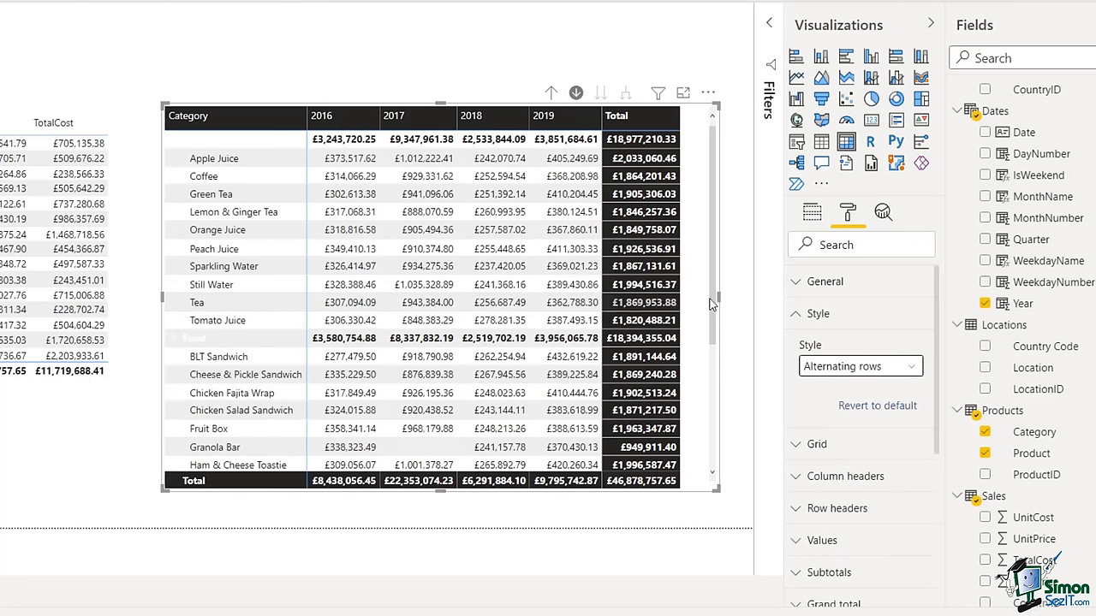
left_click(914, 368)
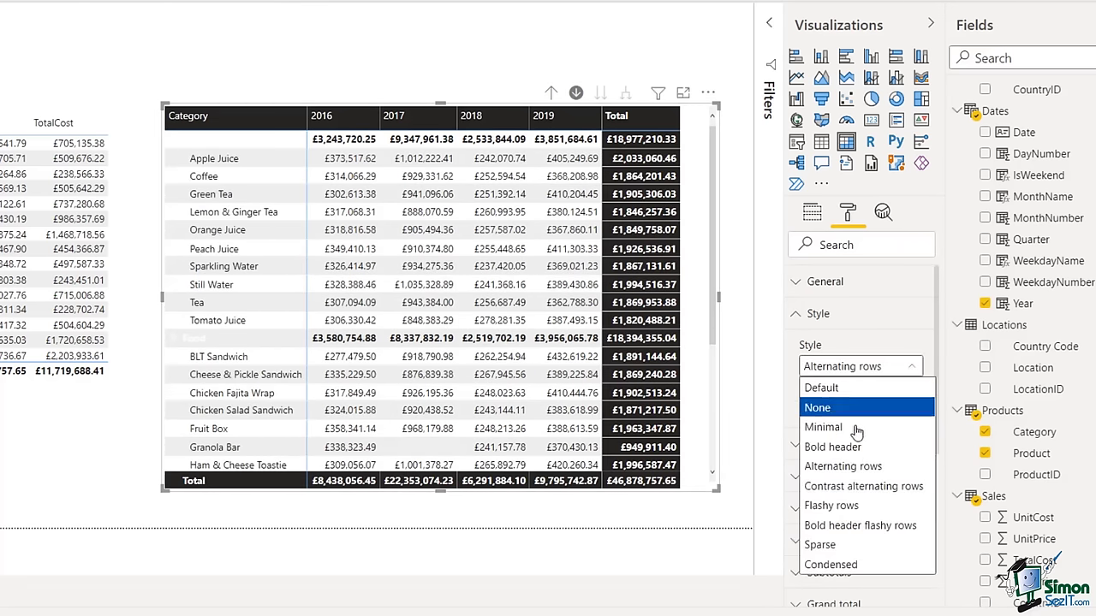
left_click(848, 505)
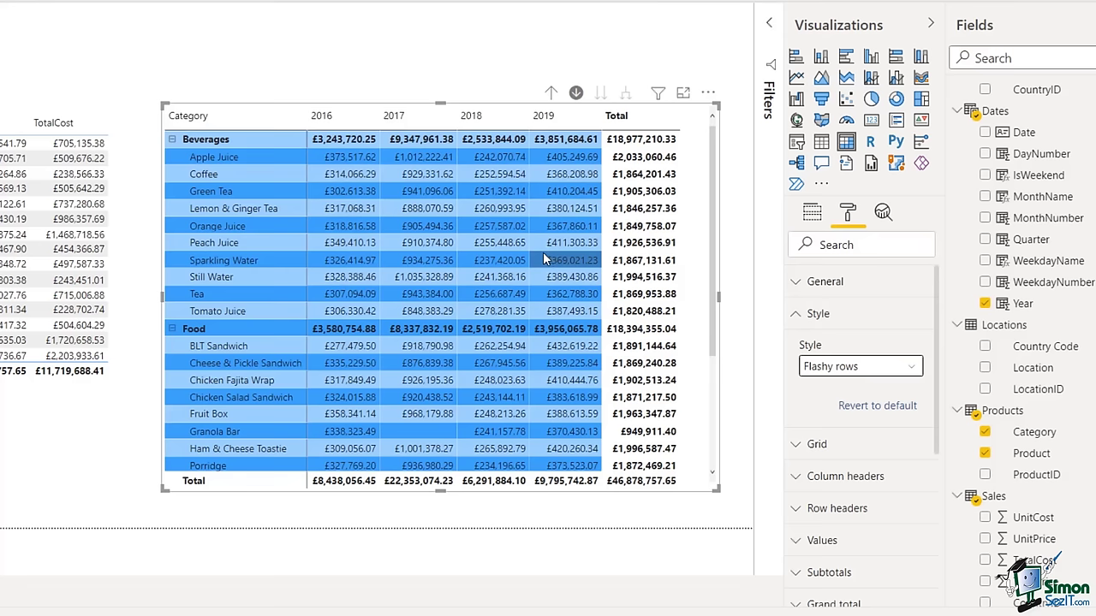
- Set the matrix style to Minimal and close the style options
left_click(913, 367)
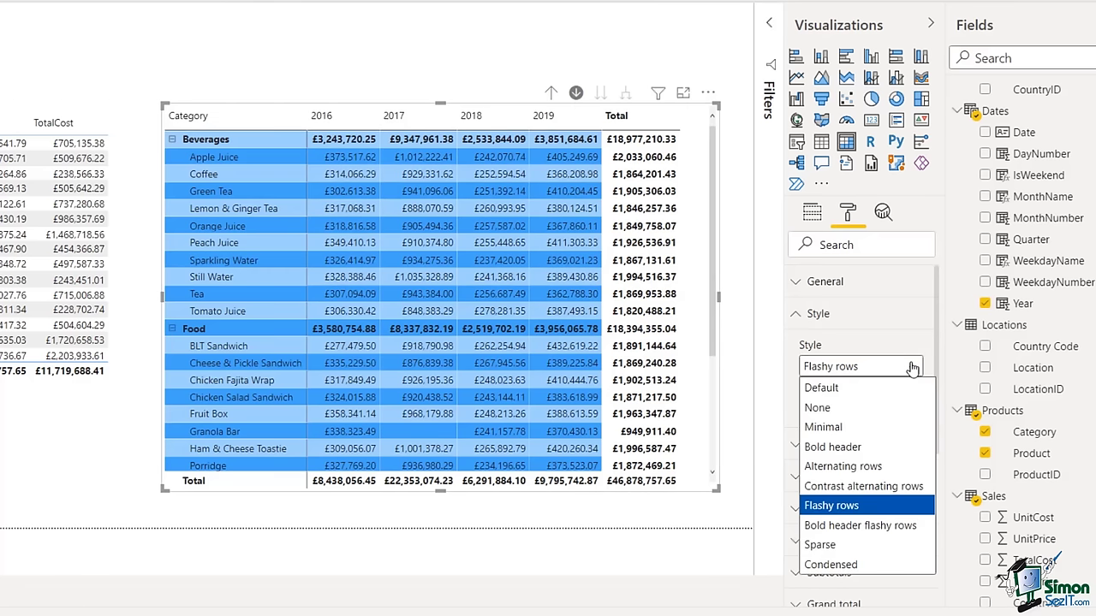
left_click(823, 428)
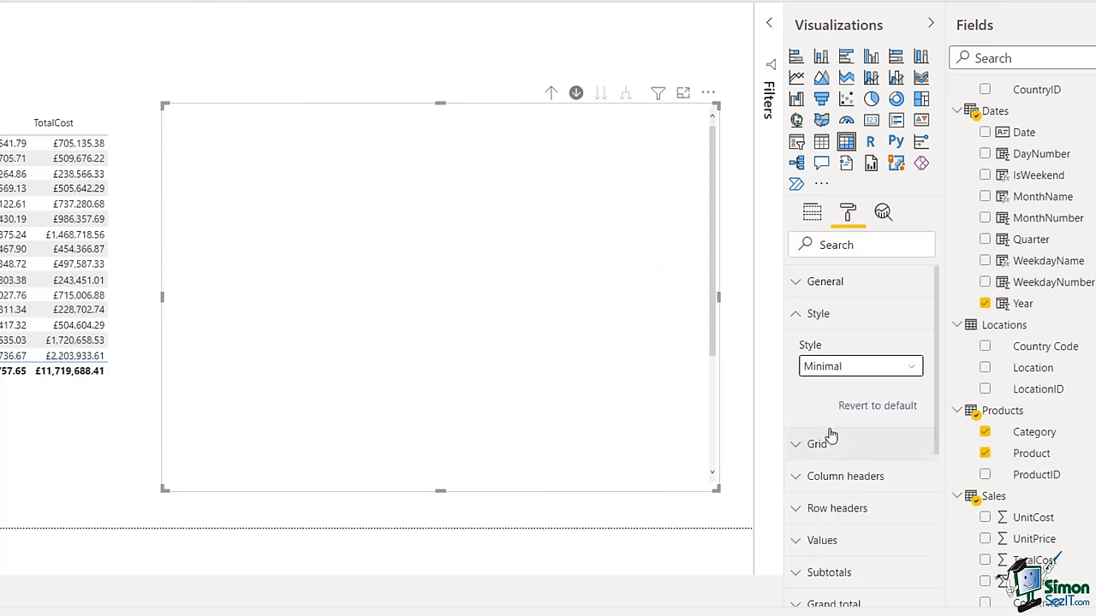
left_click(796, 314)
- Turn on the matrix's vertical grid and color it light blue
left_click(793, 346)
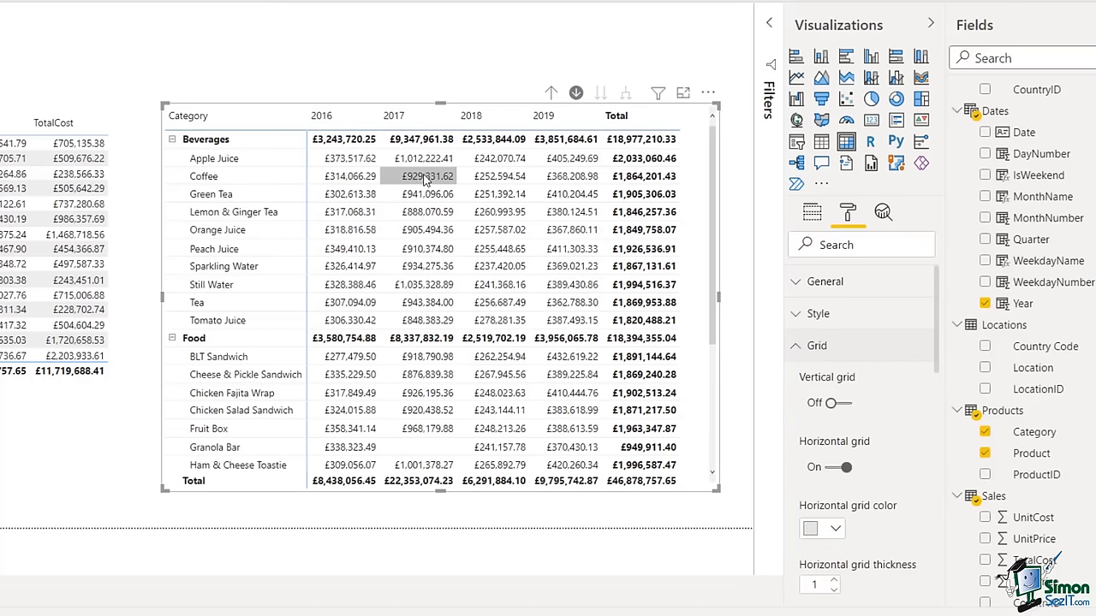
left_click(845, 404)
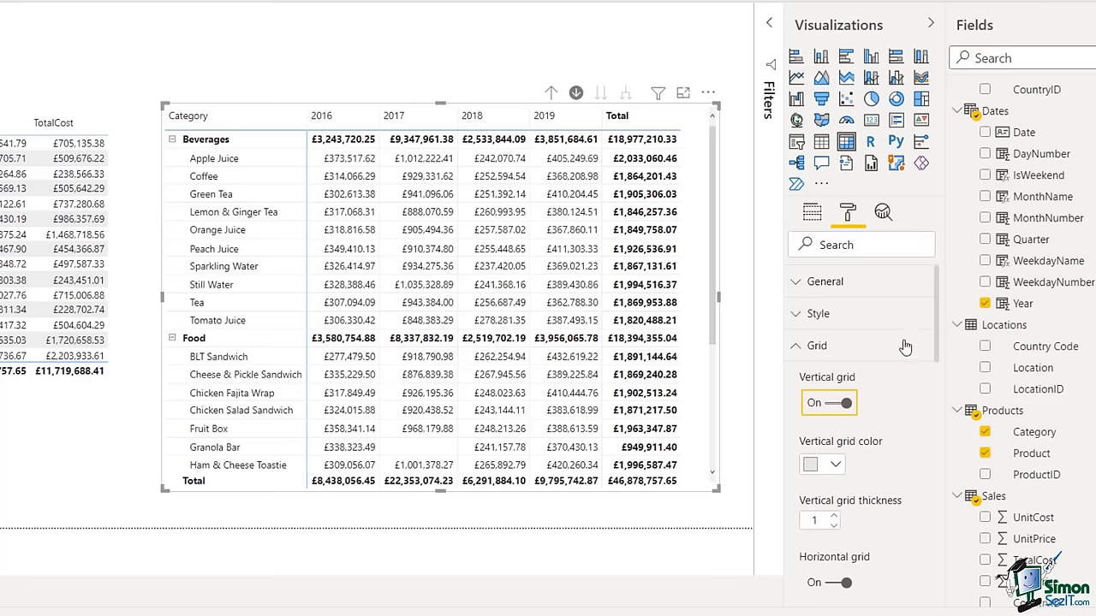
left_click_drag(934, 296, 934, 329)
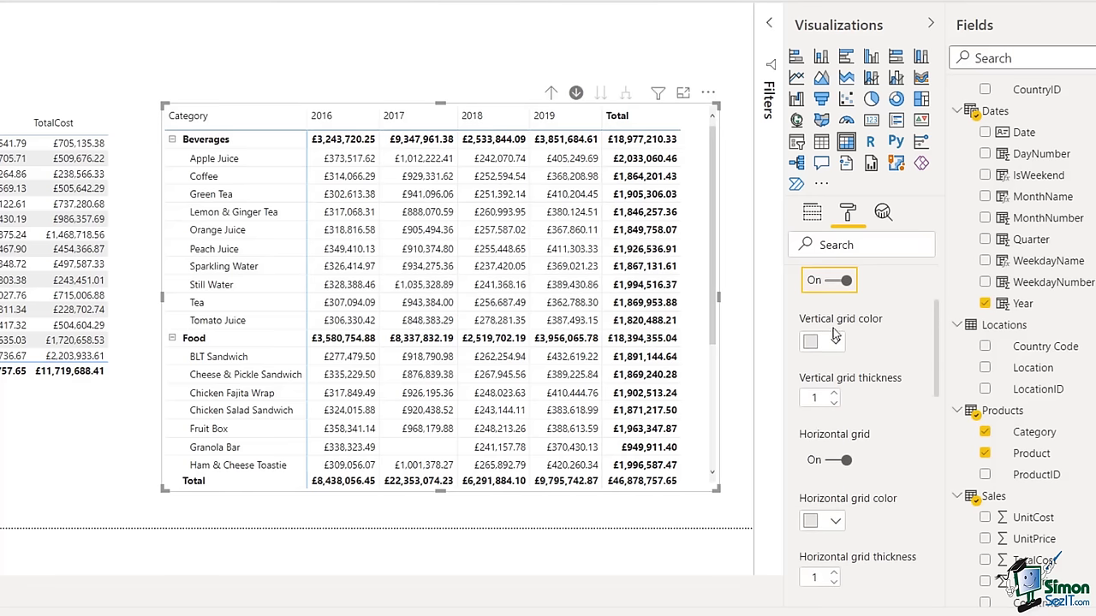
left_click(838, 344)
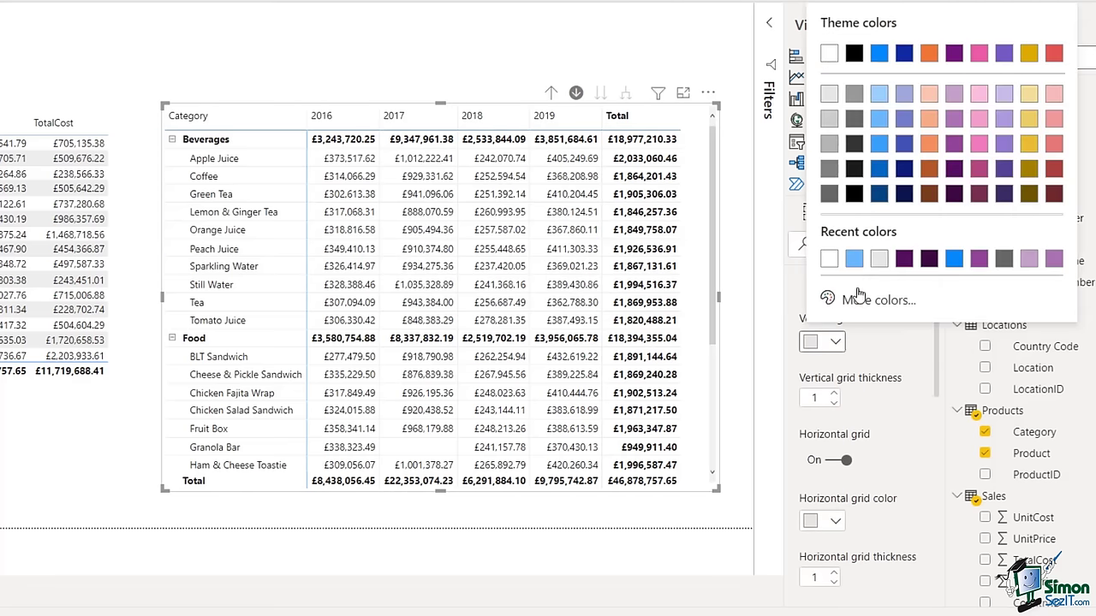
left_click(852, 260)
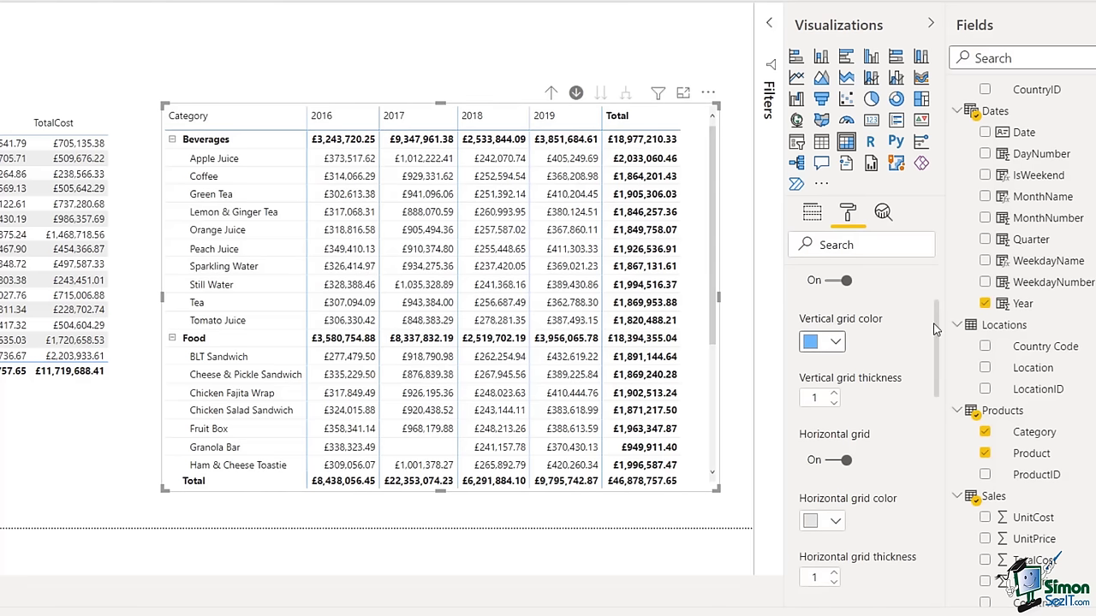
- Set the matrix's horizontal grid color to the same light blue as the vertical grid
left_click_drag(939, 319, 941, 351)
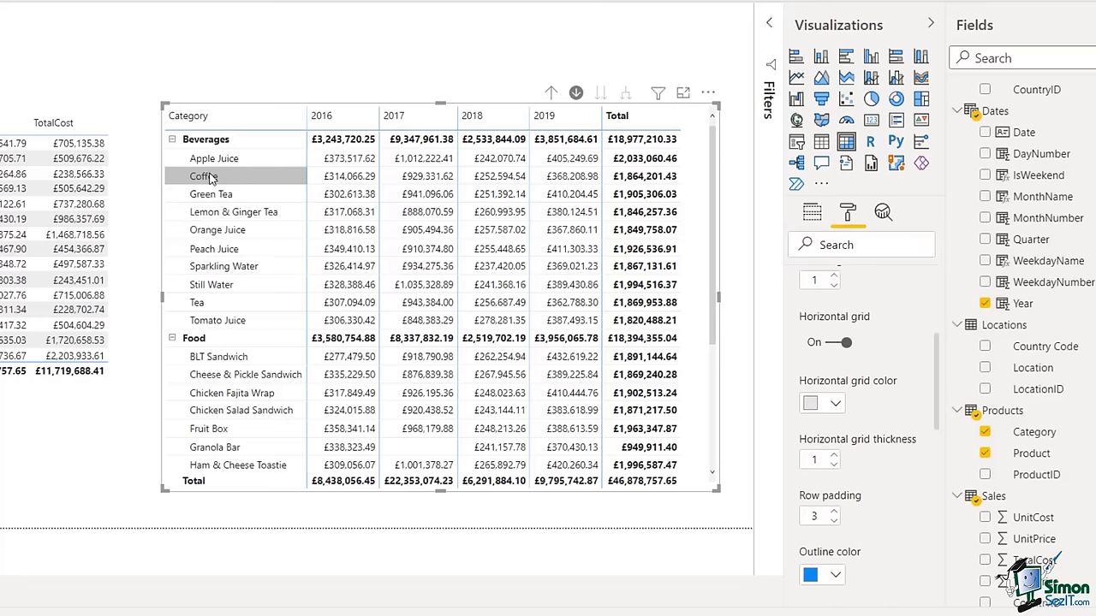
left_click(835, 406)
left_click(828, 321)
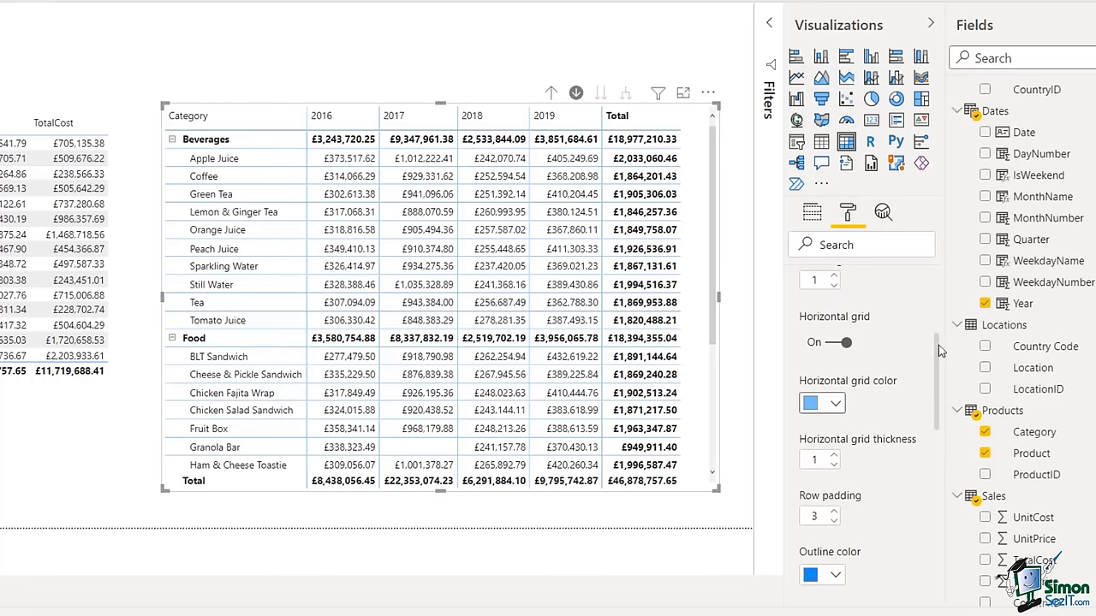
- Try purple as the font color of the matrix's column headers
left_click_drag(939, 353, 937, 403)
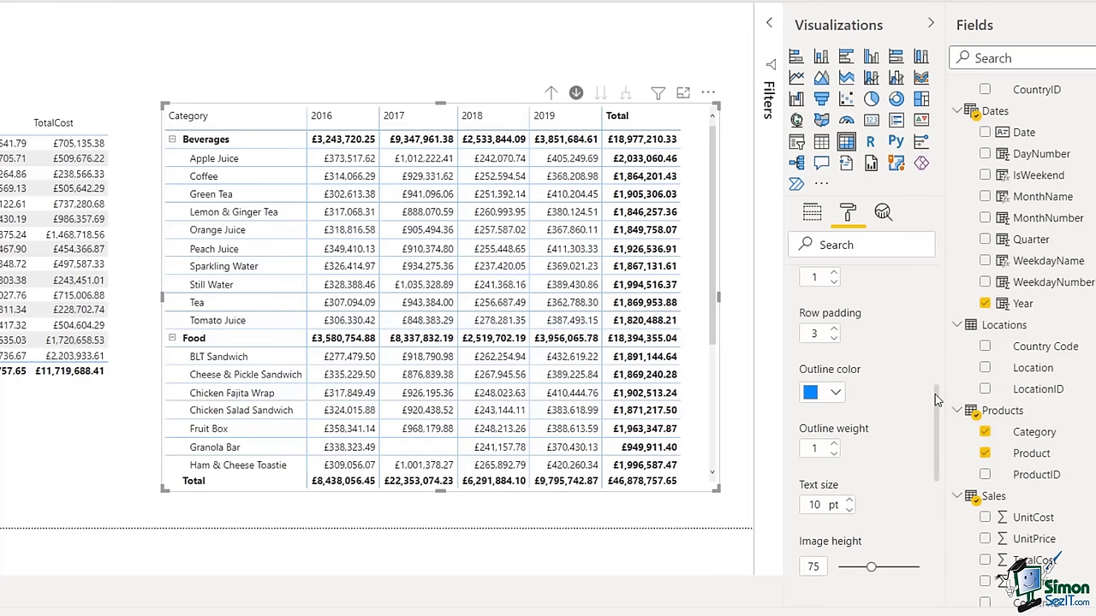
left_click_drag(936, 400, 938, 470)
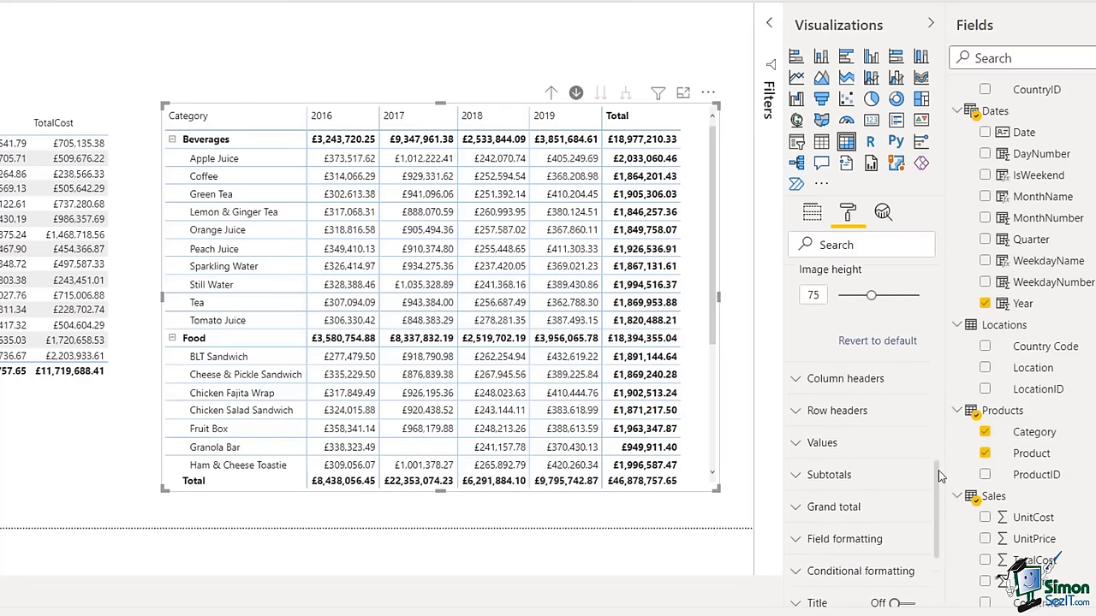
left_click(798, 358)
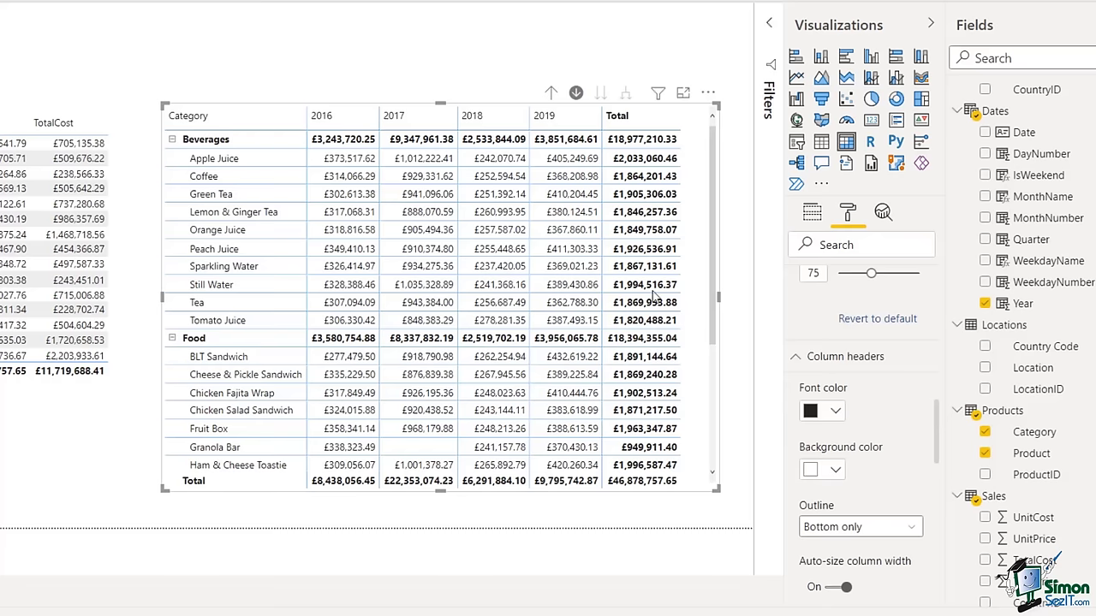
left_click(176, 115)
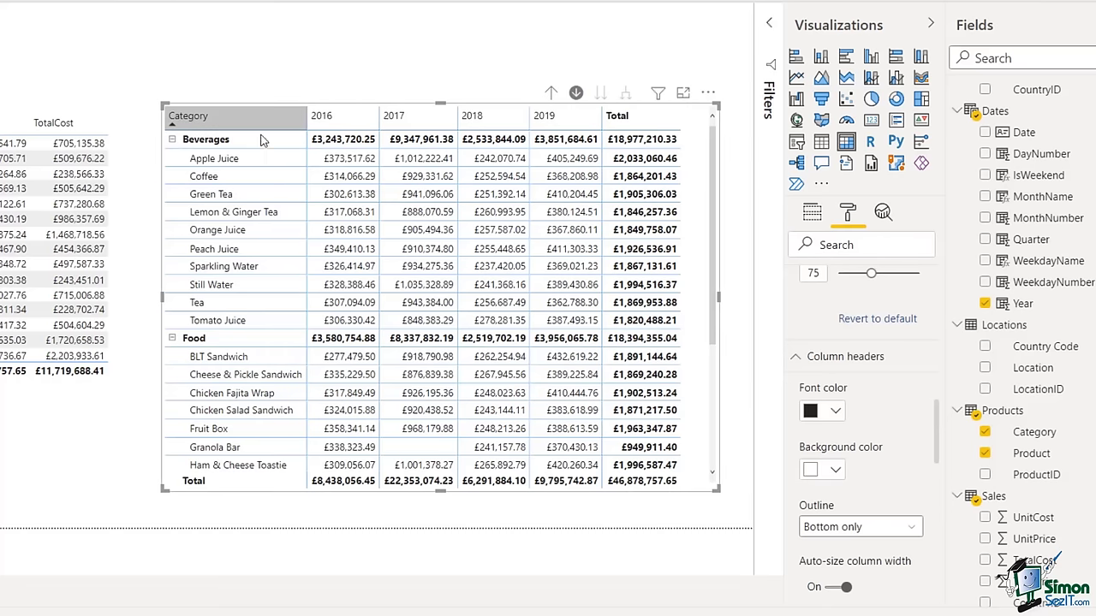
left_click(837, 411)
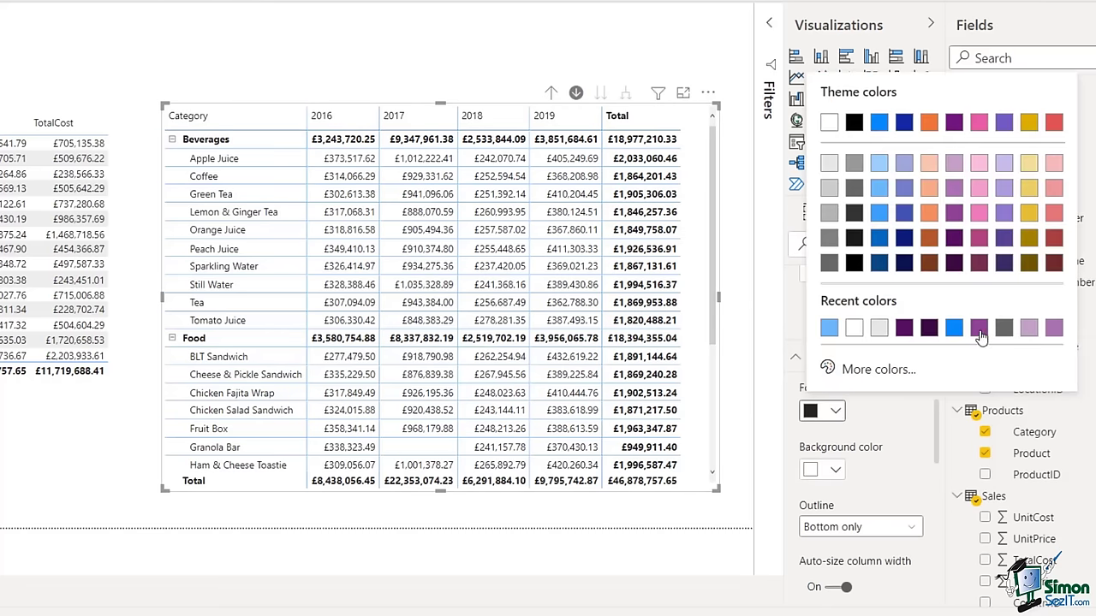
left_click(980, 328)
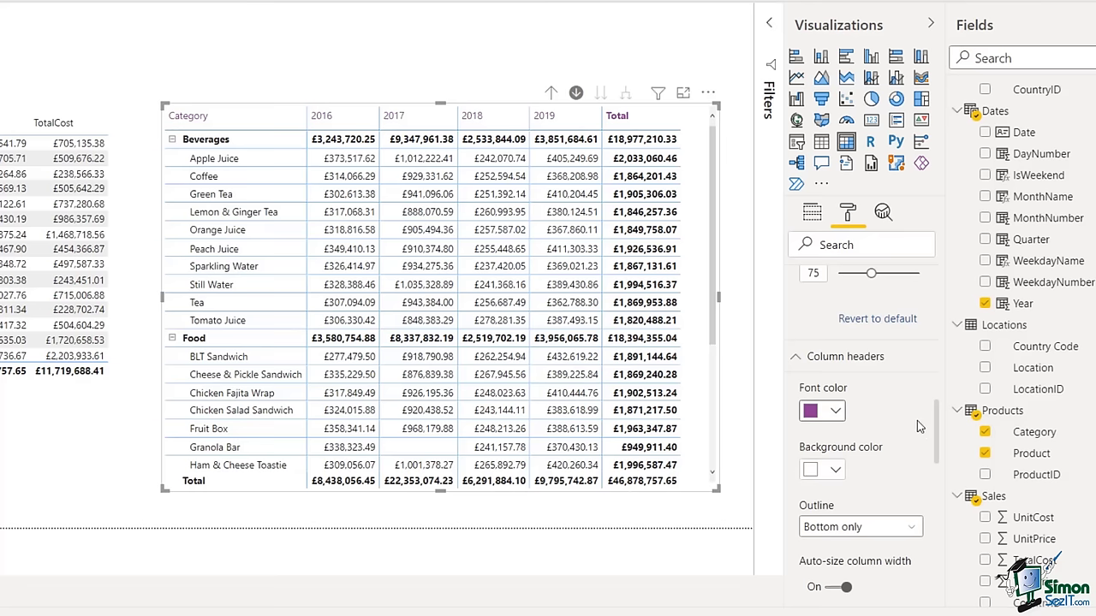
- Set the column headers' font color to dark blue and their background color to light gray
left_click(836, 412)
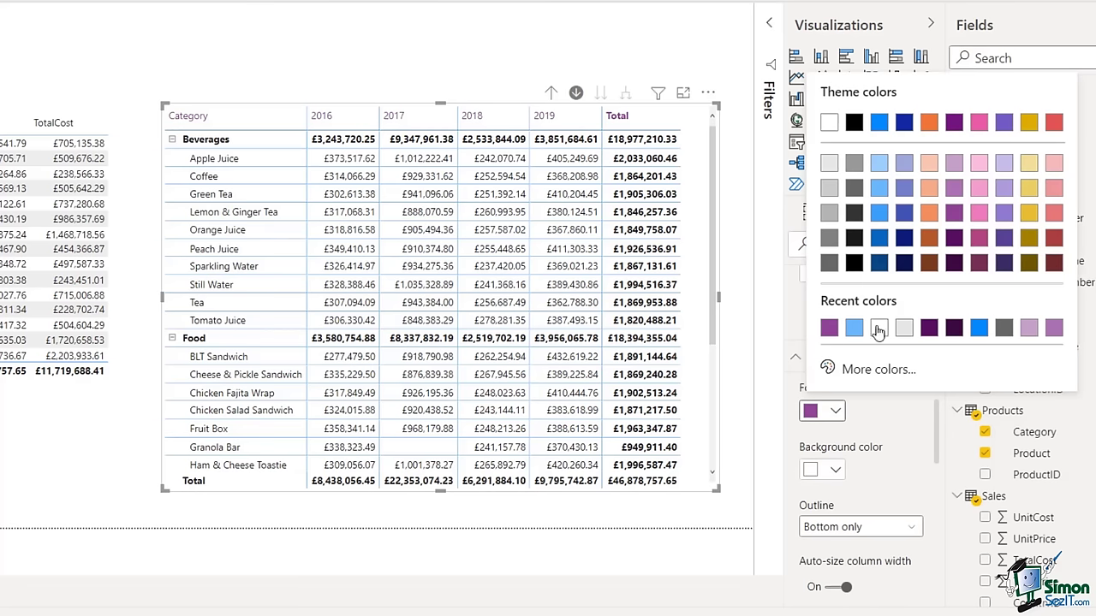
left_click(879, 262)
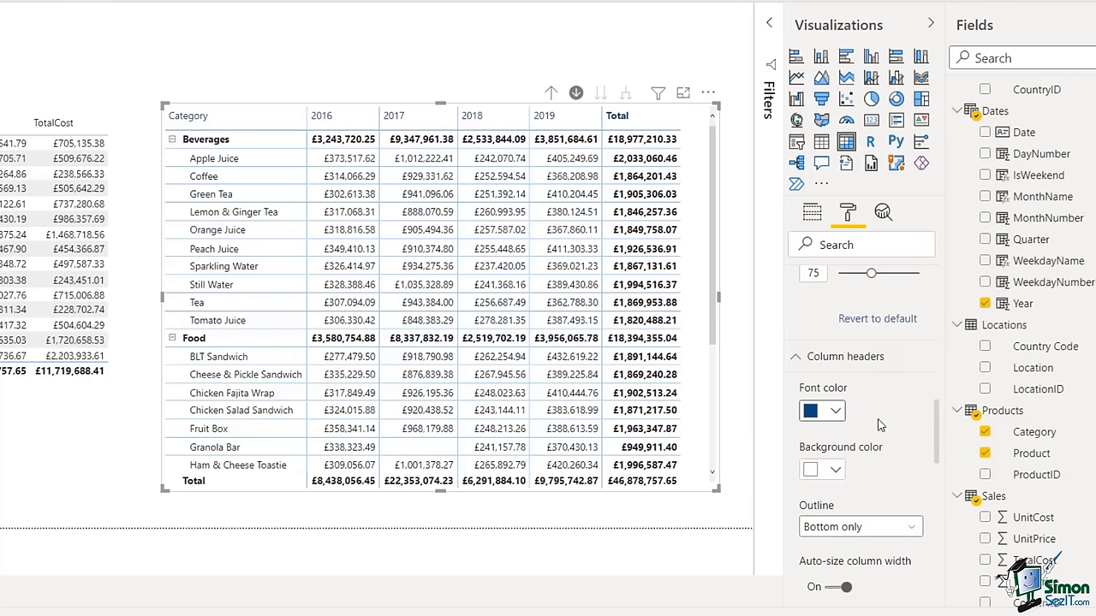
left_click_drag(937, 416, 937, 449)
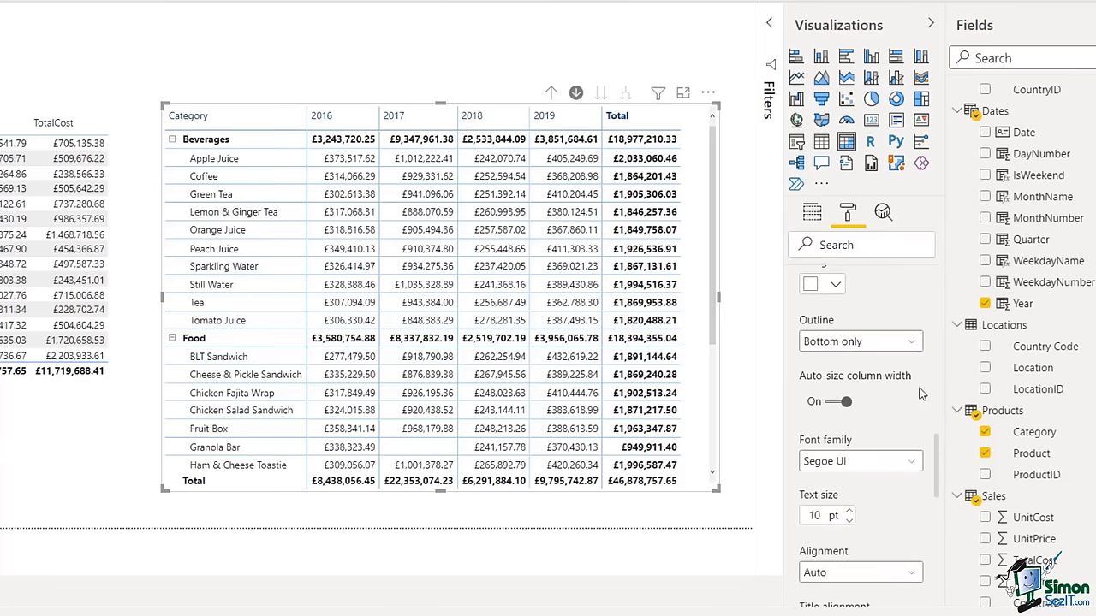
left_click(837, 287)
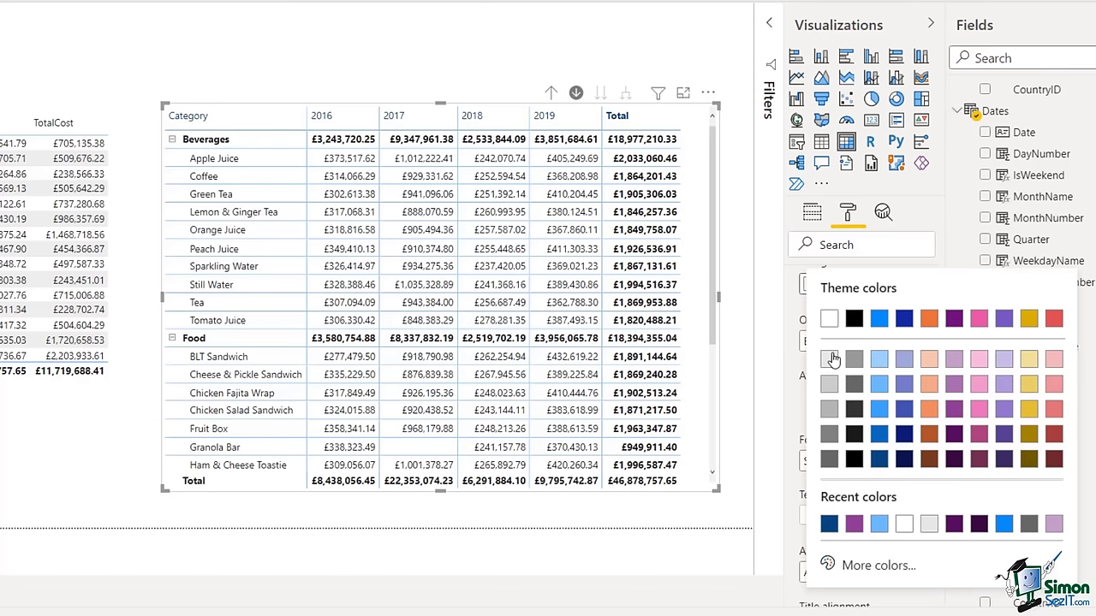
left_click(828, 362)
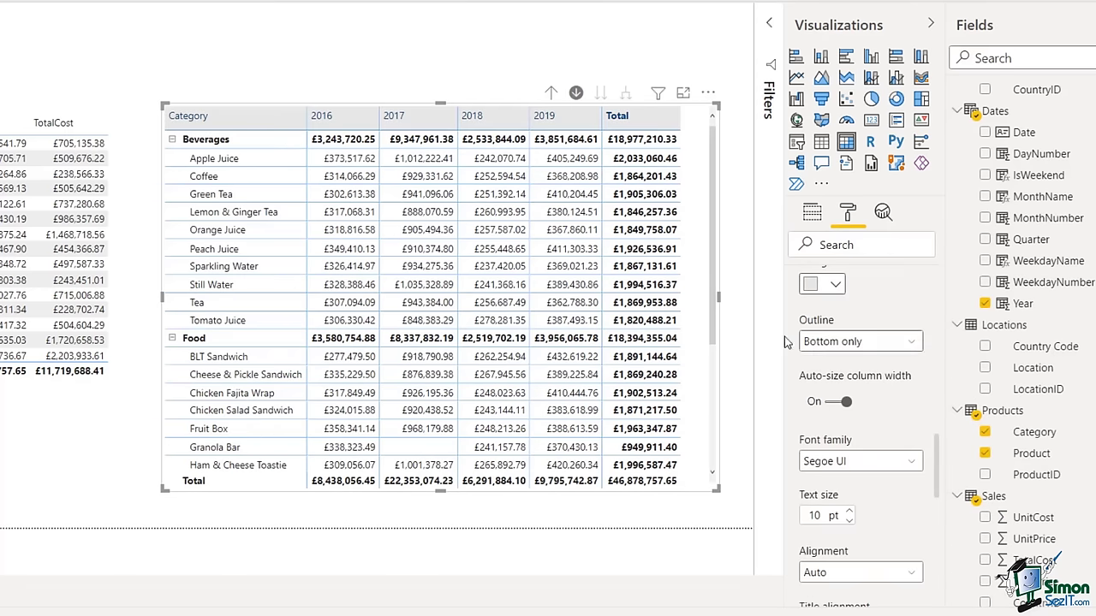
- Turn off stepped layout for the matrix's row headers to compare the layouts, and turn it back on
scroll(822, 343, "down", 3)
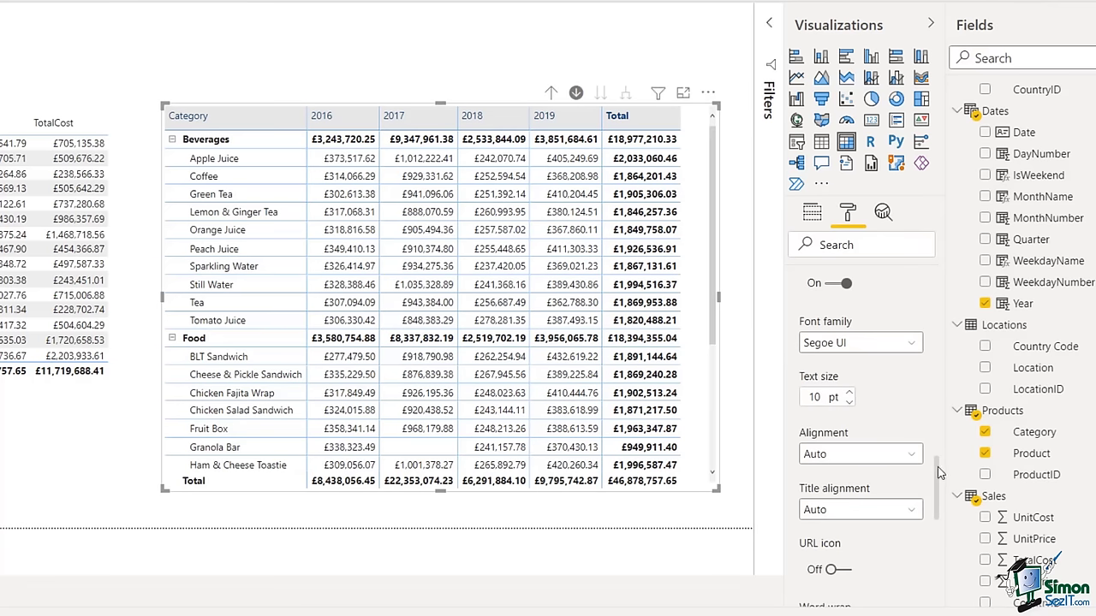
left_click_drag(939, 473, 939, 495)
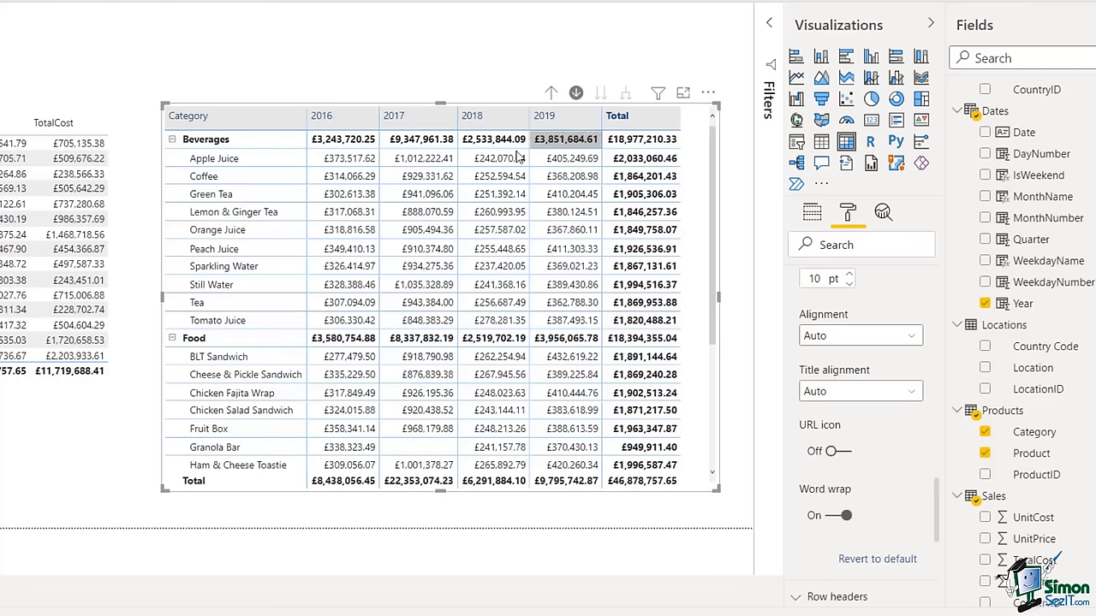
scroll(921, 458, "down", 3)
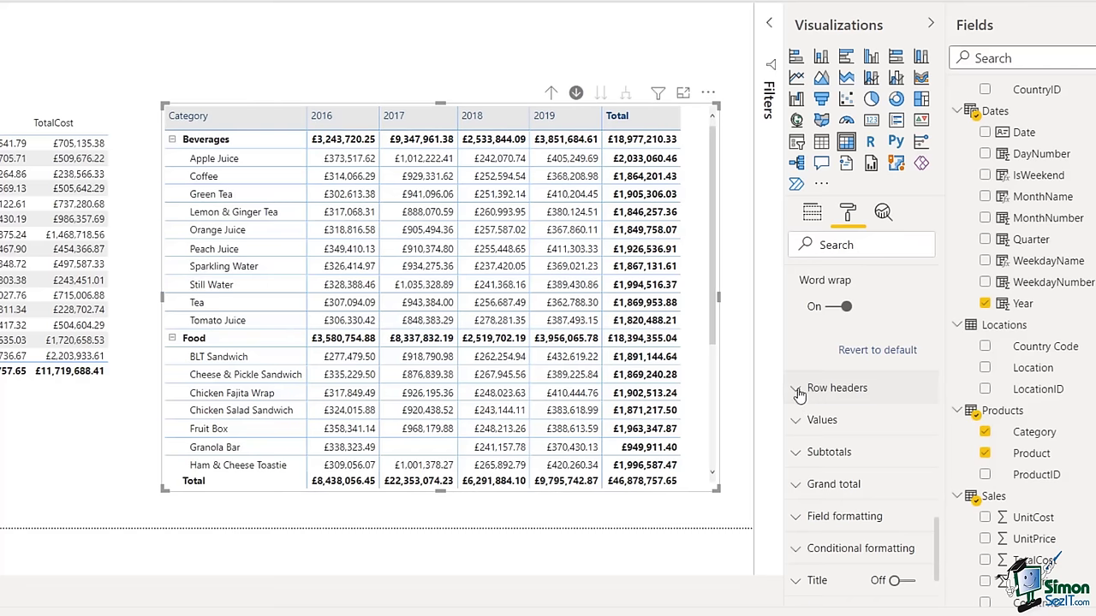
left_click(798, 390)
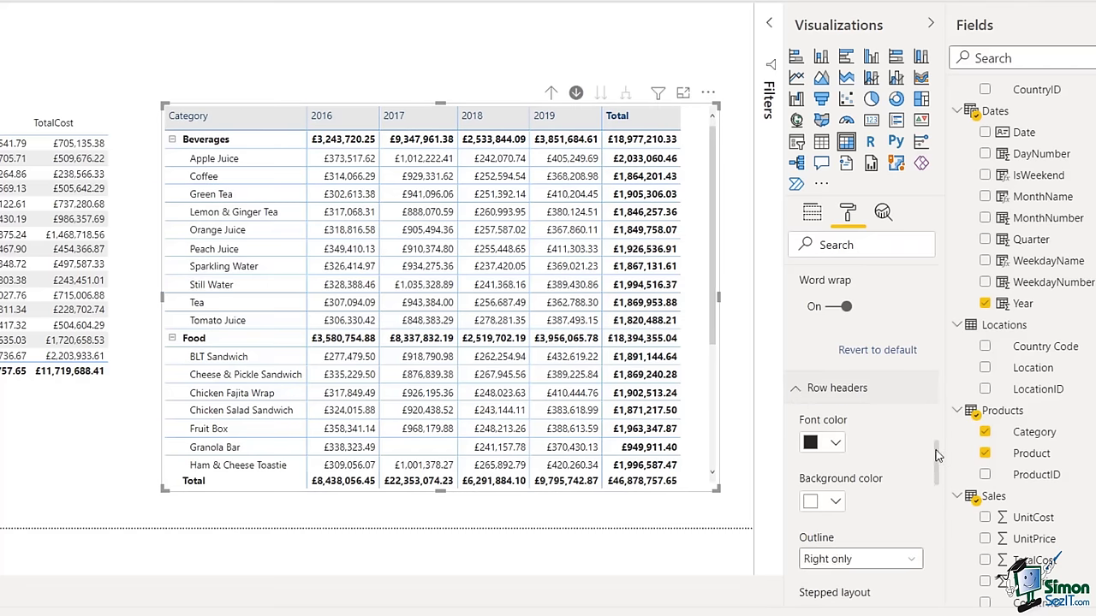
left_click_drag(938, 457, 938, 465)
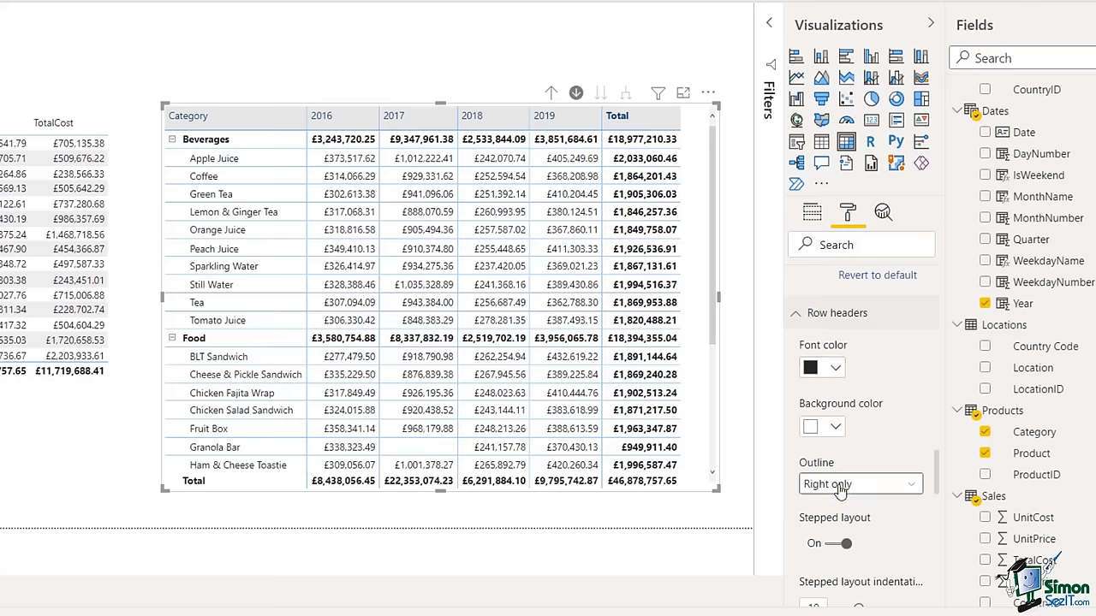
left_click_drag(937, 462, 937, 469)
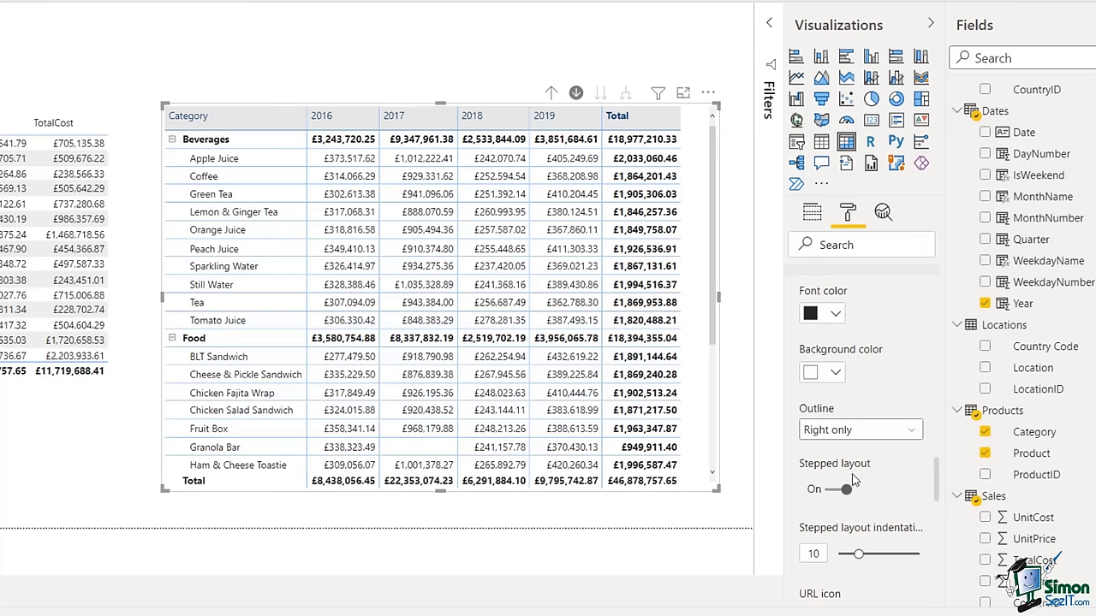
left_click(831, 495)
left_click(831, 492)
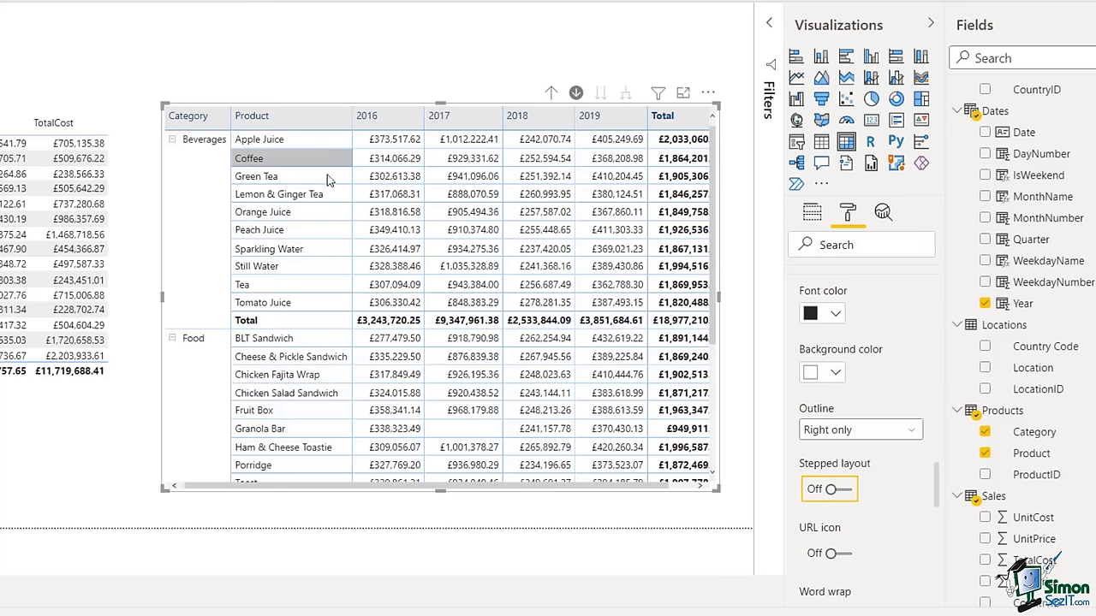
left_click(848, 490)
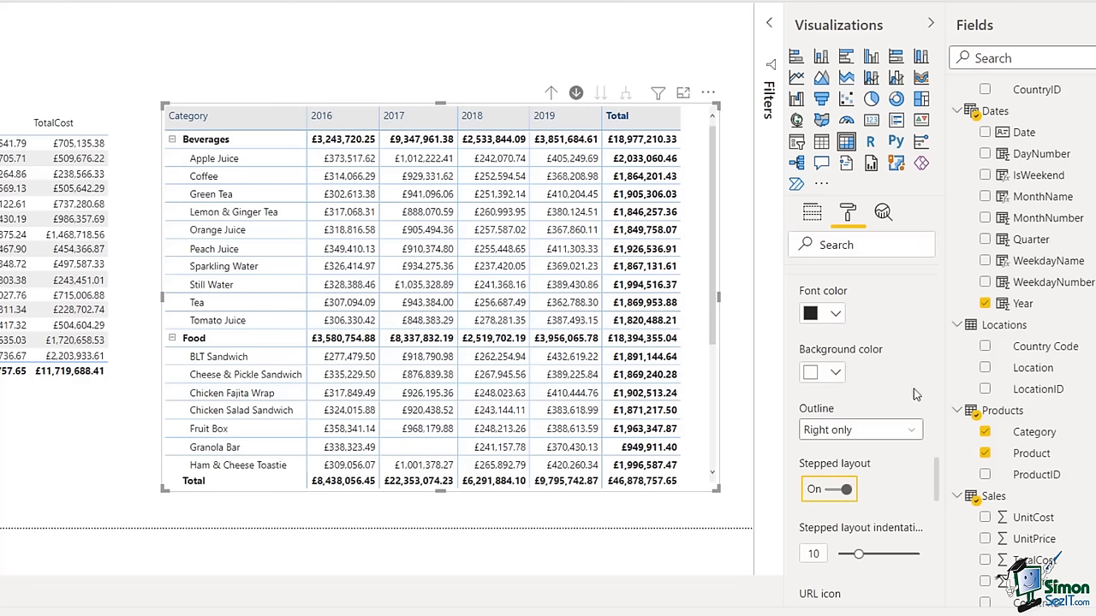
- Review the formatting options for the matrix's values, including alternate colors, banded rows and outline
scroll(891, 428, "down", 5)
left_click(795, 313)
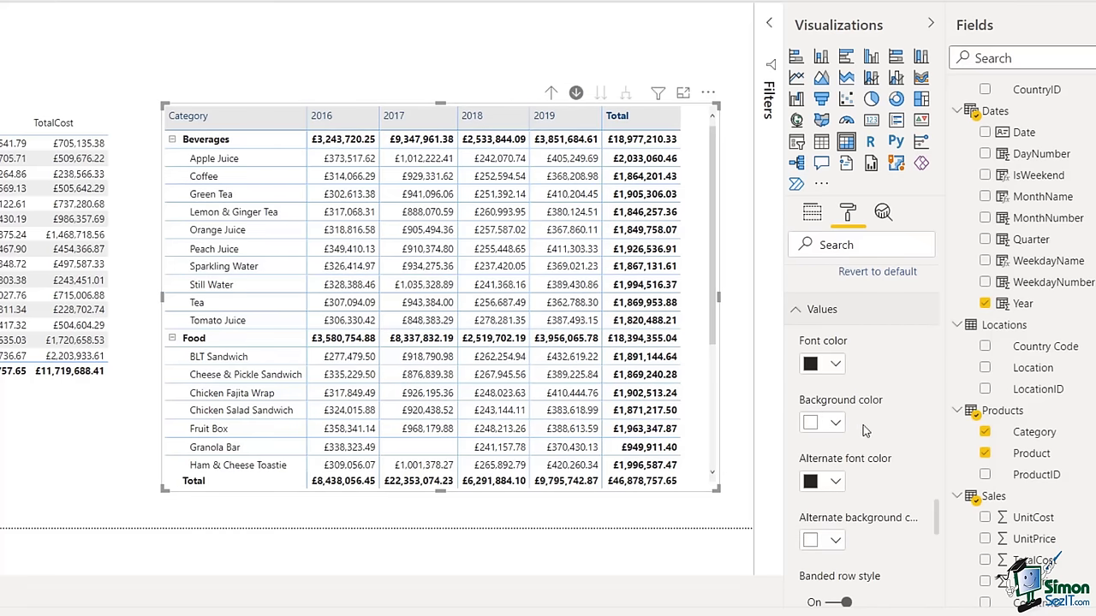
scroll(893, 412, "down", 3)
scroll(893, 412, "up", 1)
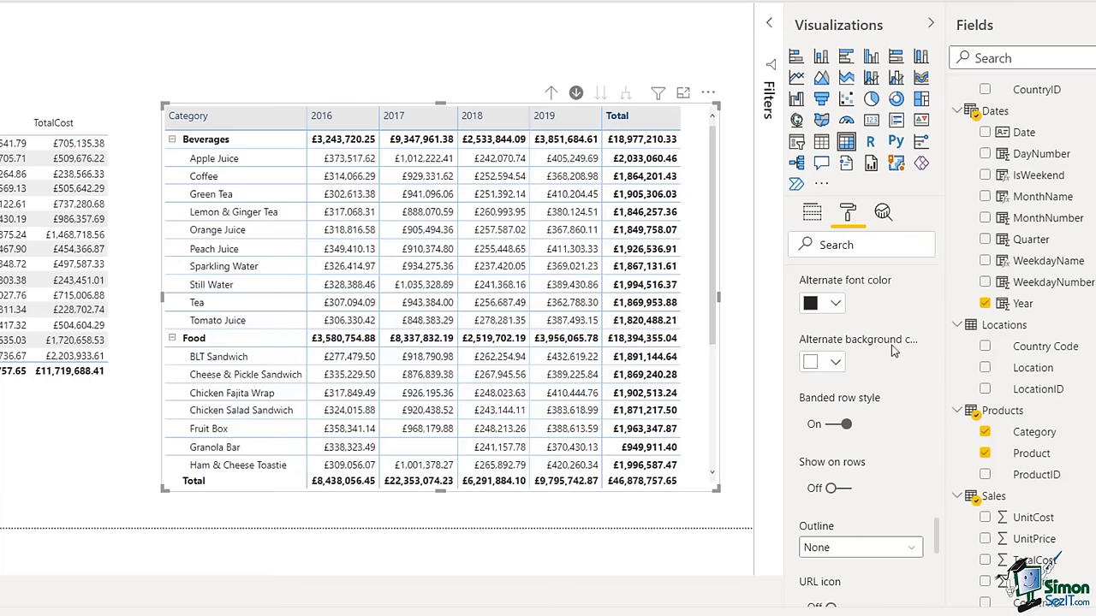
scroll(893, 349, "down", 4)
- Turn the matrix's row subtotals off to compare the result, and turn them back on
left_click(795, 334)
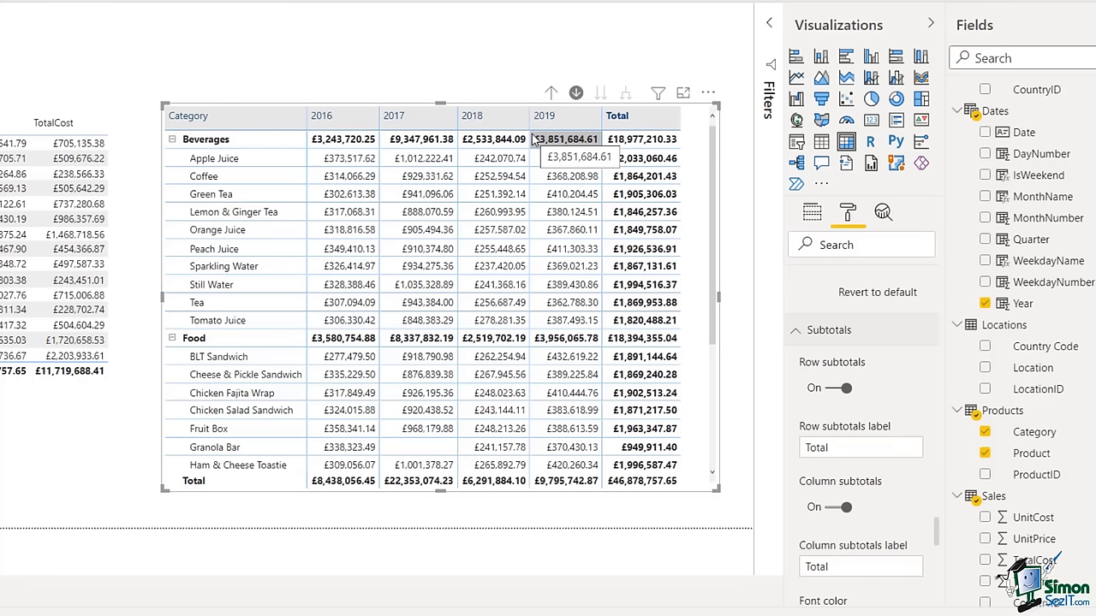
left_click(830, 390)
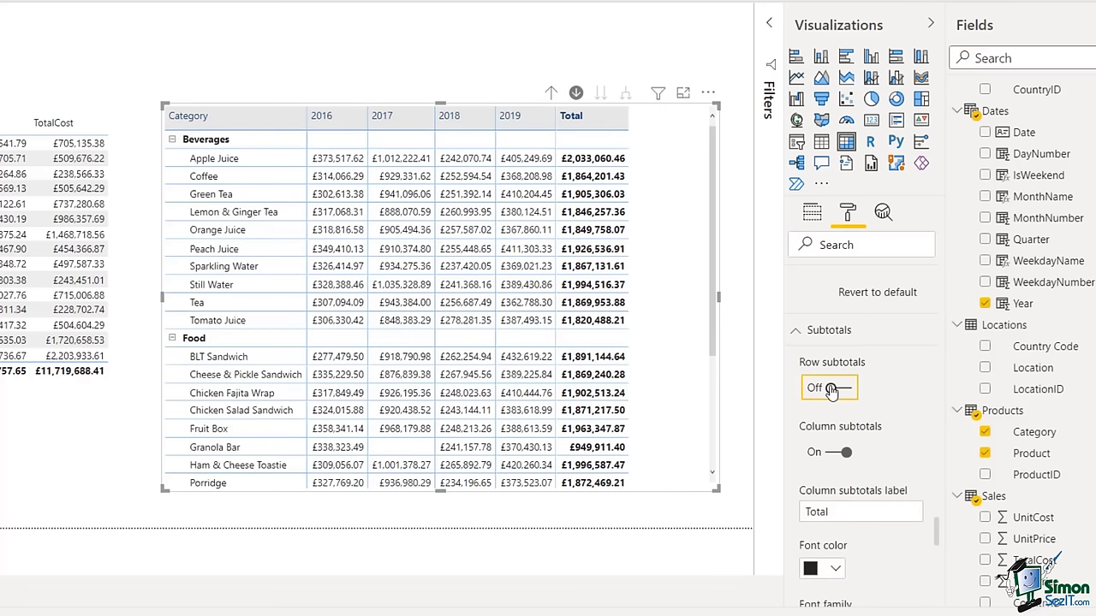
left_click(830, 388)
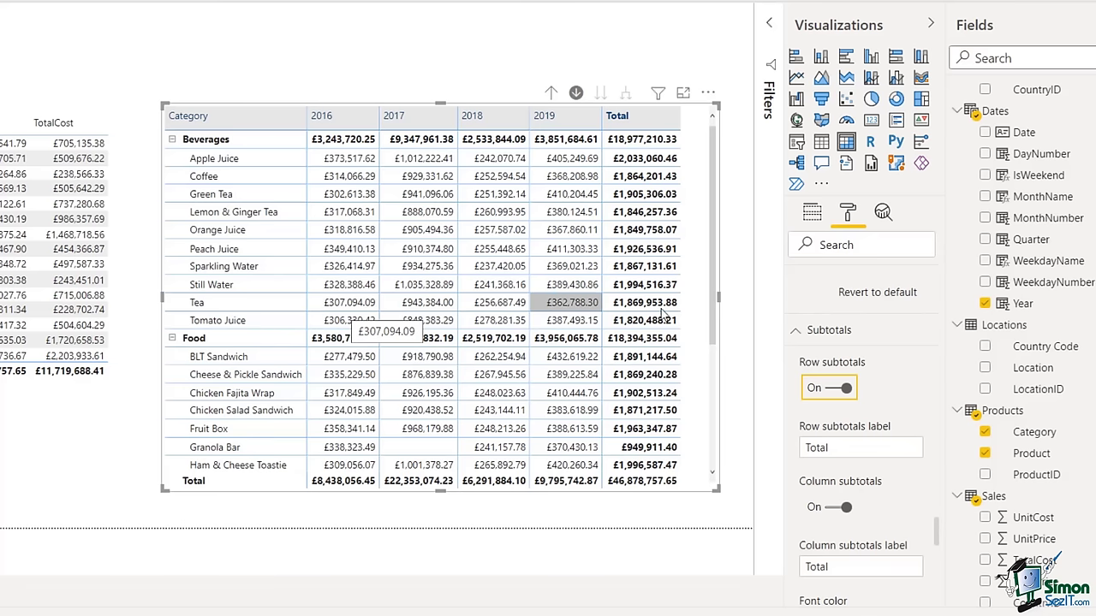
- Set the matrix's row subtotal position to Bottom
left_click_drag(941, 525, 943, 566)
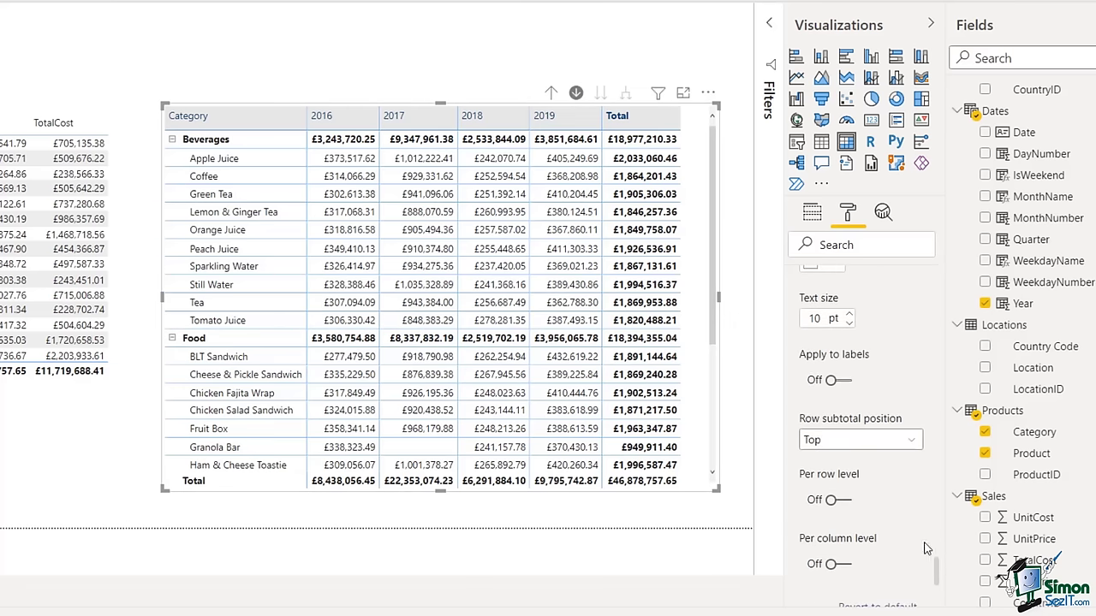
left_click(912, 444)
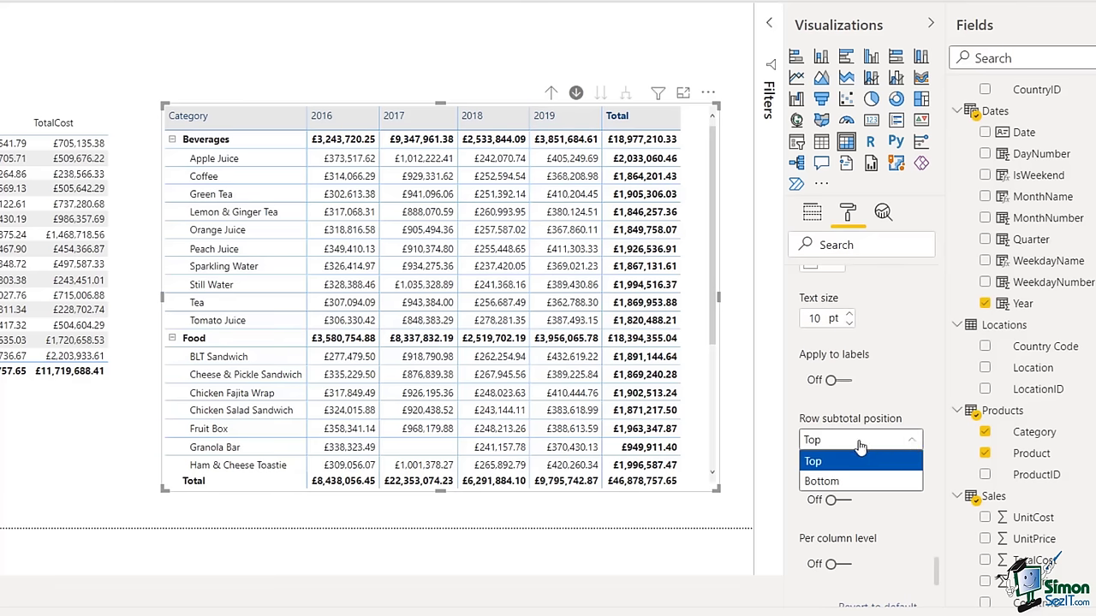
left_click(840, 483)
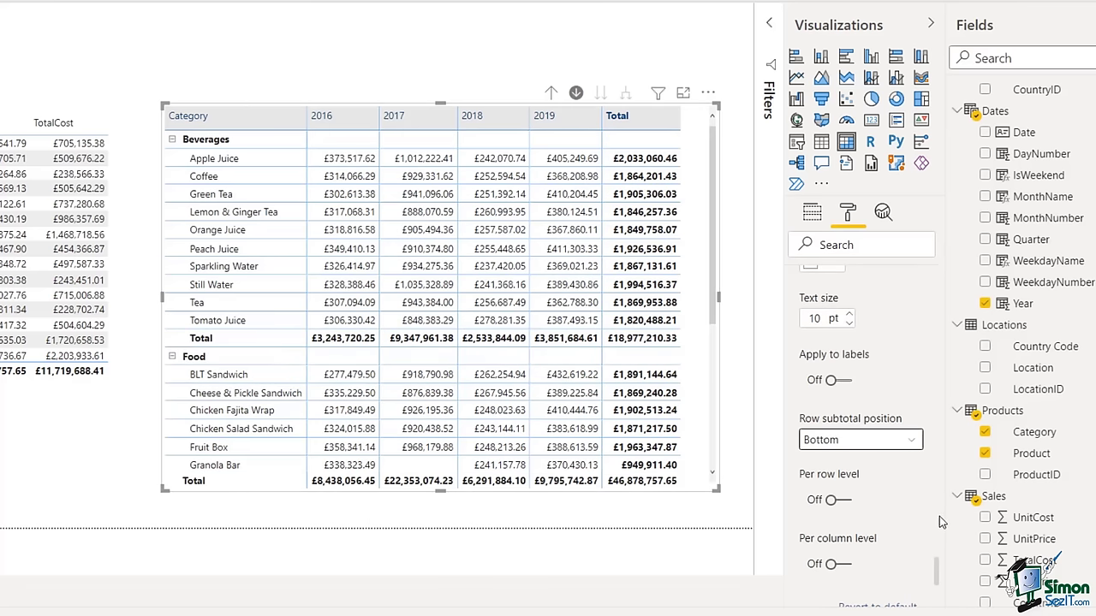
- Change the matrix's row subtotals label to "Category Total"
left_click_drag(938, 574, 946, 534)
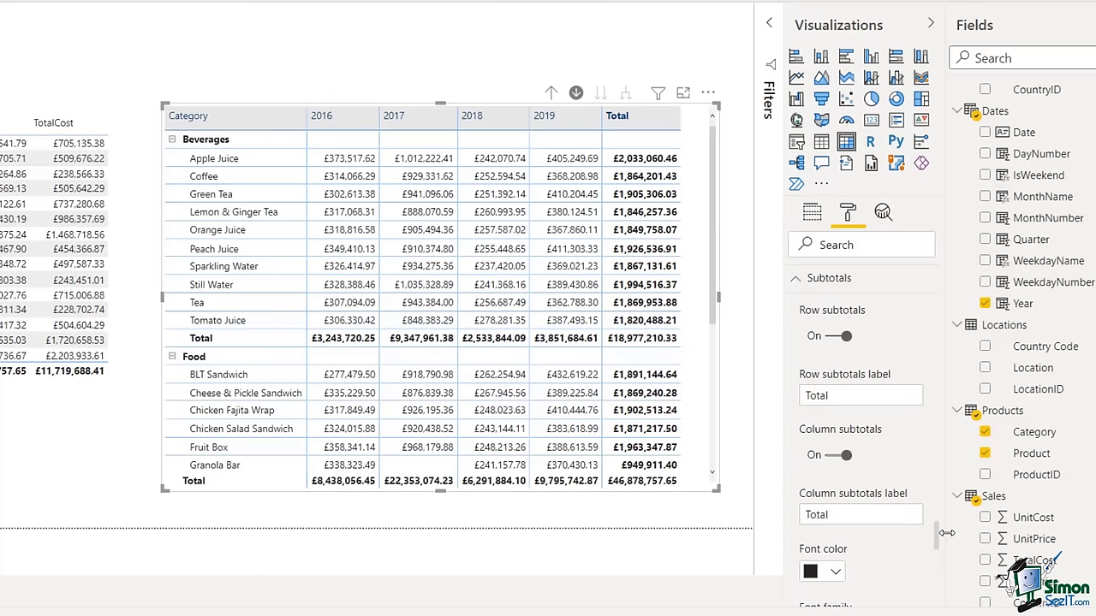
left_click(807, 395)
type("Category")
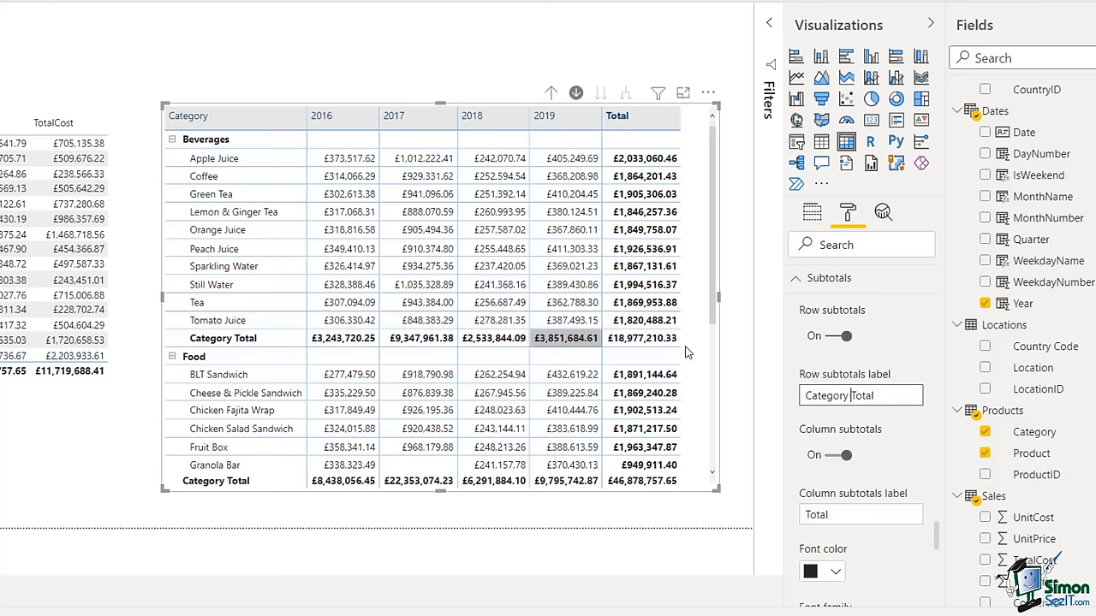
- Turn the matrix's column subtotals off to compare the result, and turn them back on
left_click(830, 460)
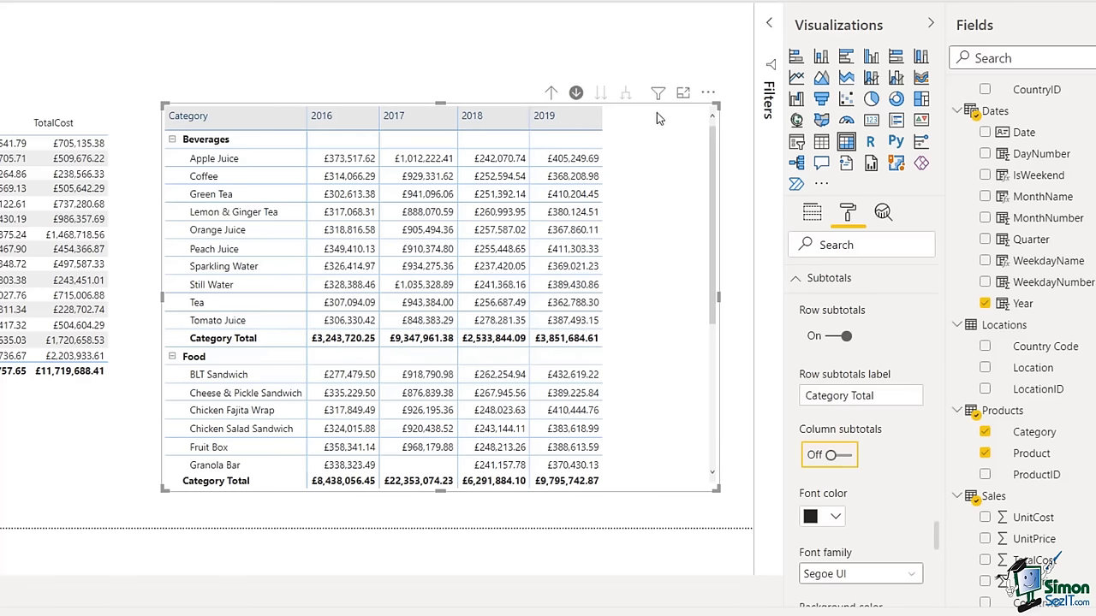
left_click(846, 456)
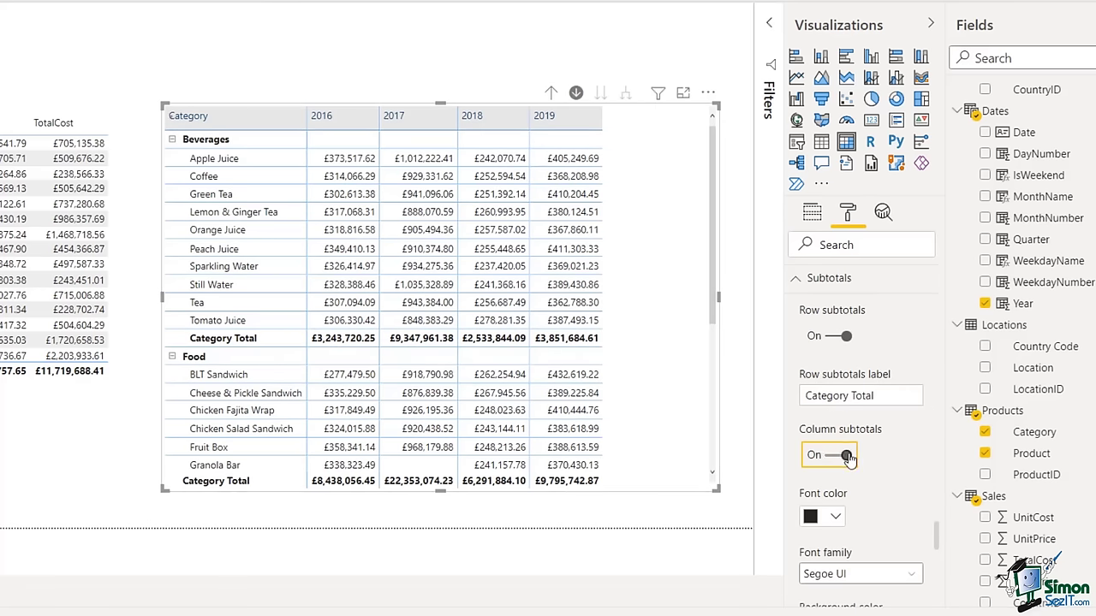
scroll(906, 336, "down", 10)
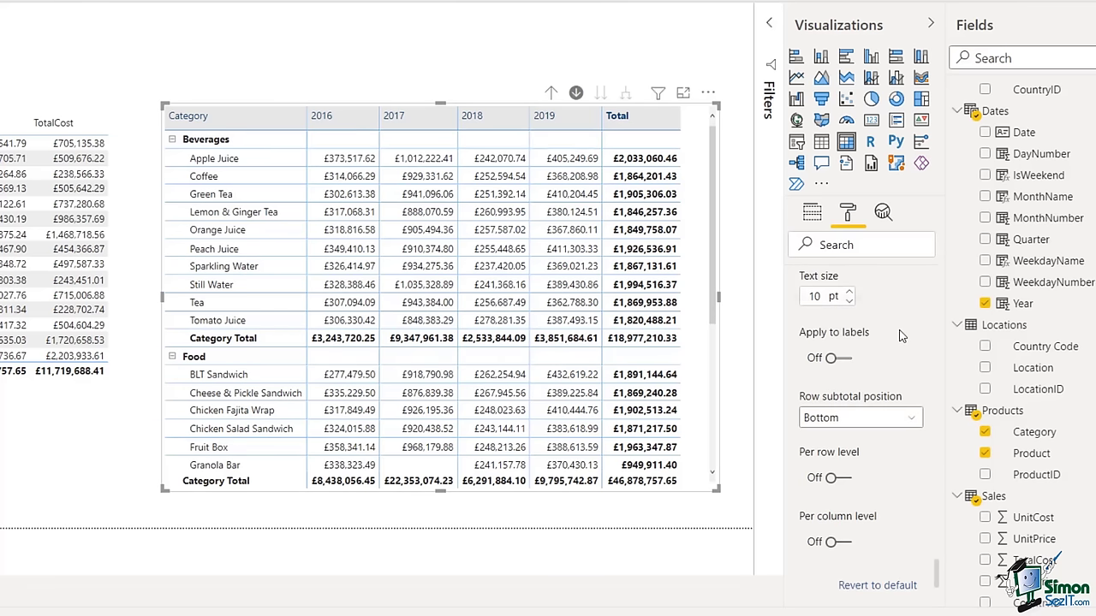
- Review the formatting options for the matrix's grand total, such as font, background color and text size
scroll(835, 334, "down", 5)
left_click(834, 447)
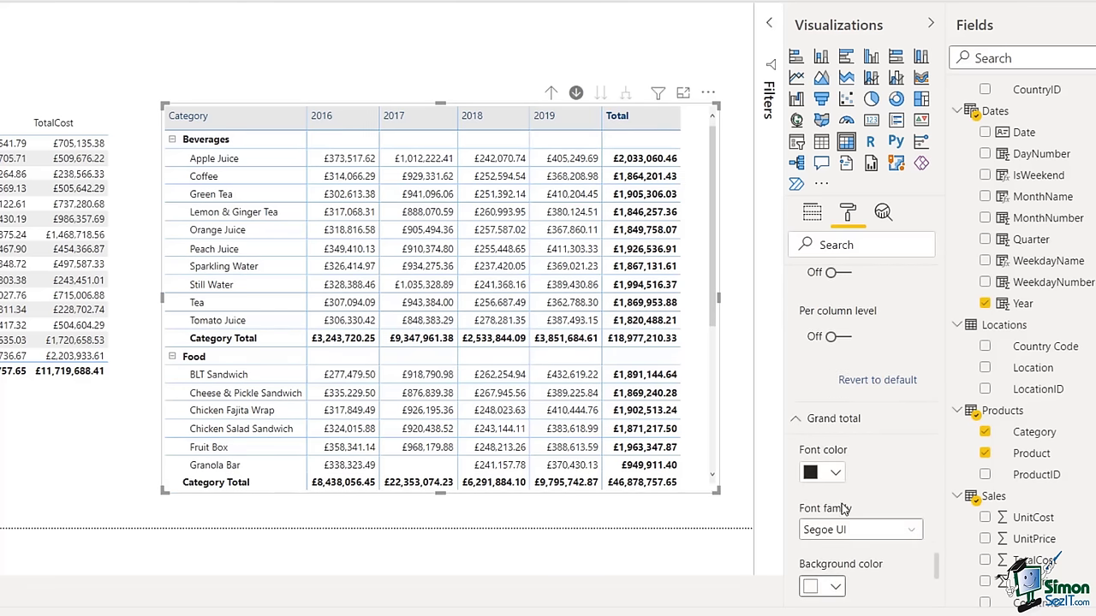
scroll(850, 431, "down", 3)
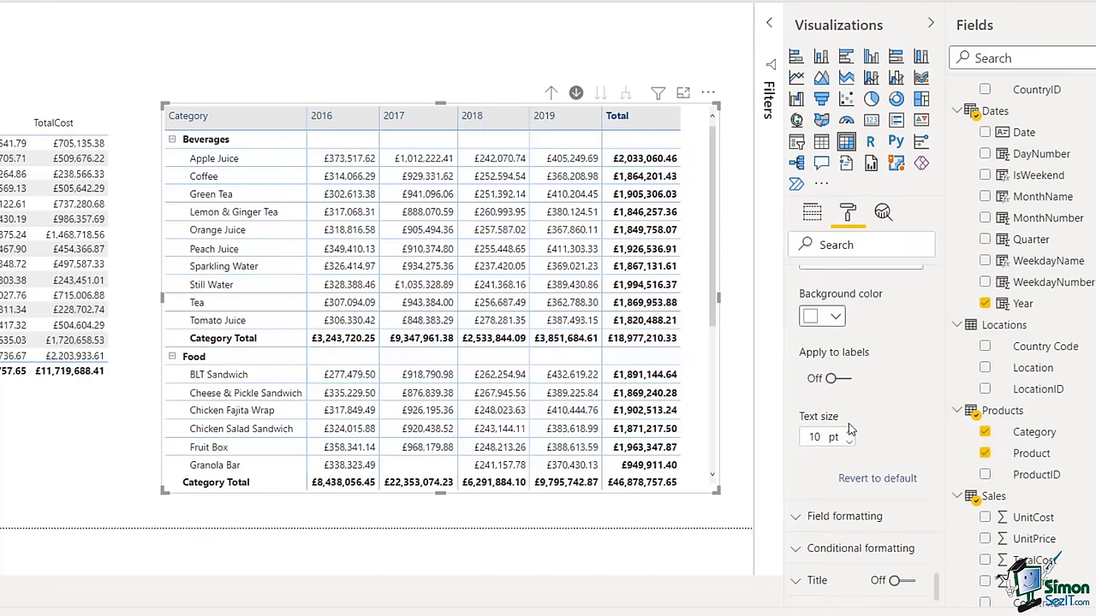
scroll(851, 431, "down", 4)
- Try Thousands and Millions as the display units for the TotalProfit field, and restore None
left_click(850, 343)
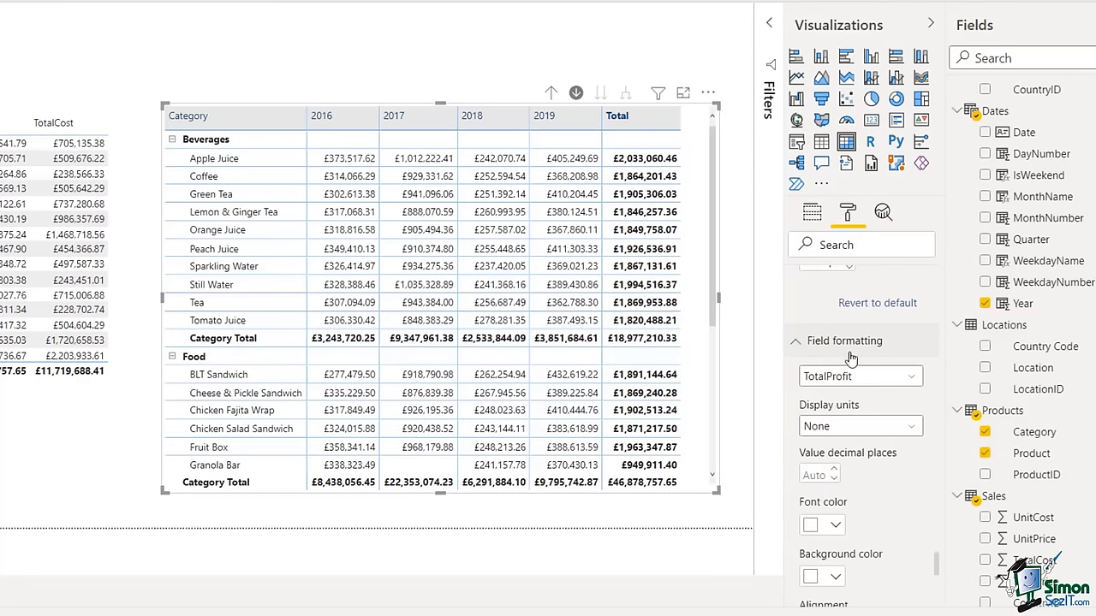
scroll(847, 363, "down", 2)
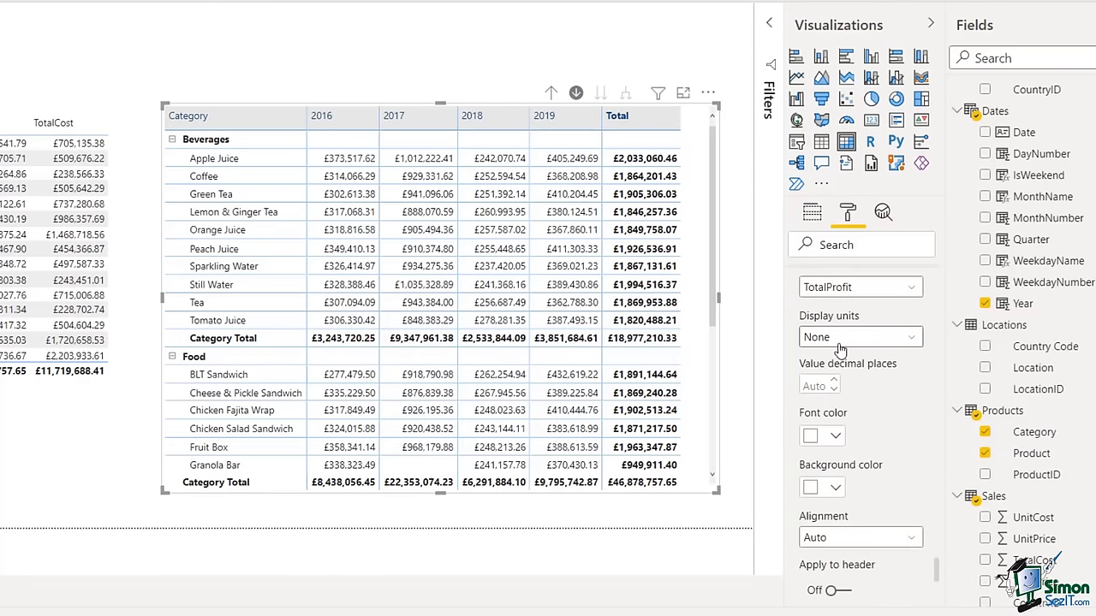
scroll(841, 349, "up", 2)
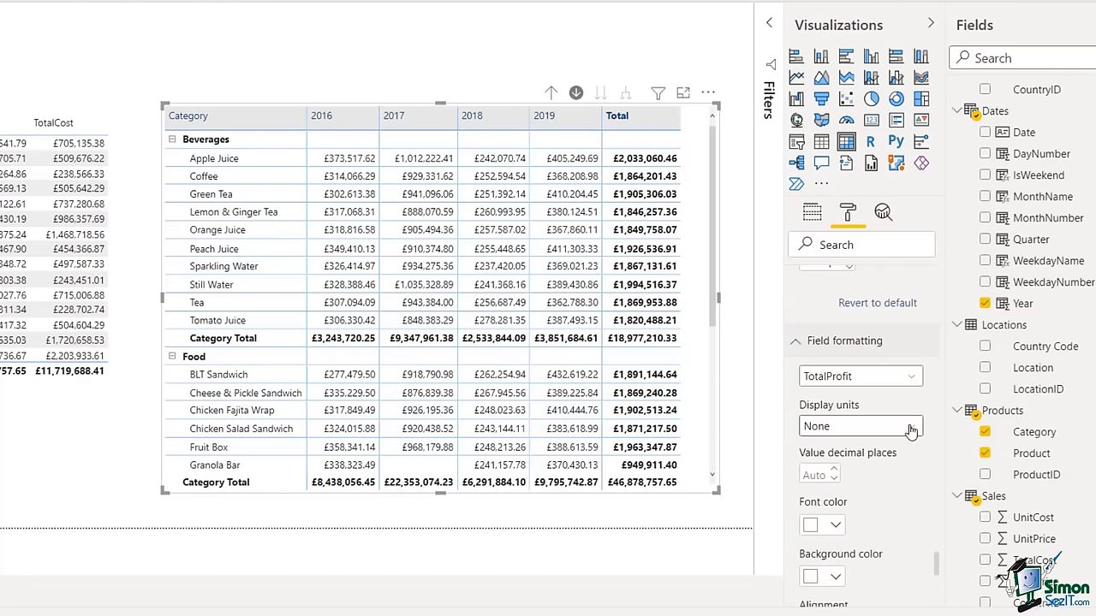
left_click(911, 428)
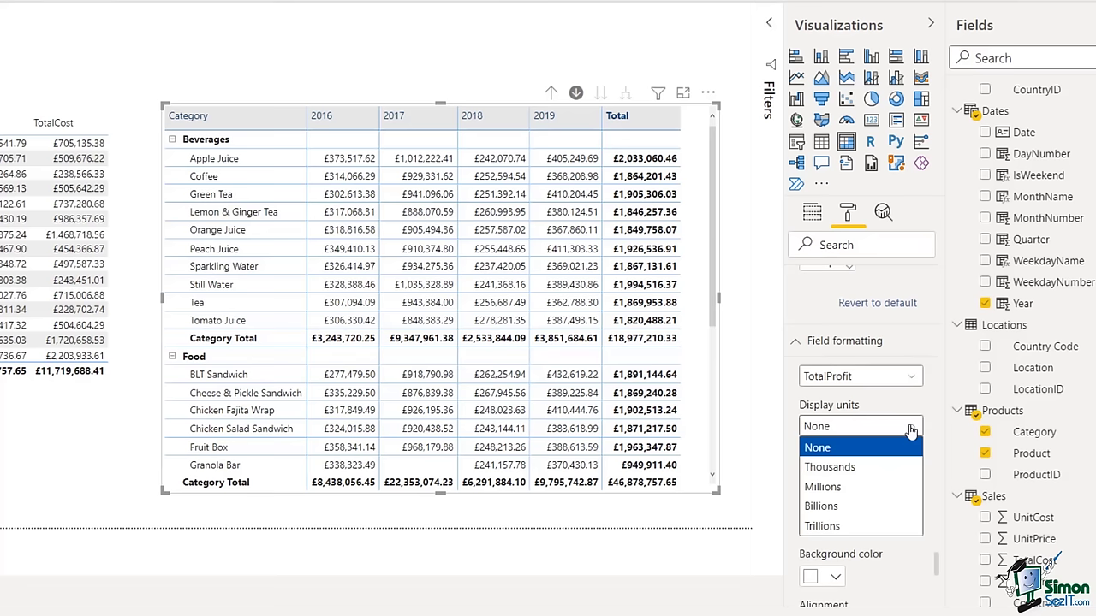
left_click(841, 473)
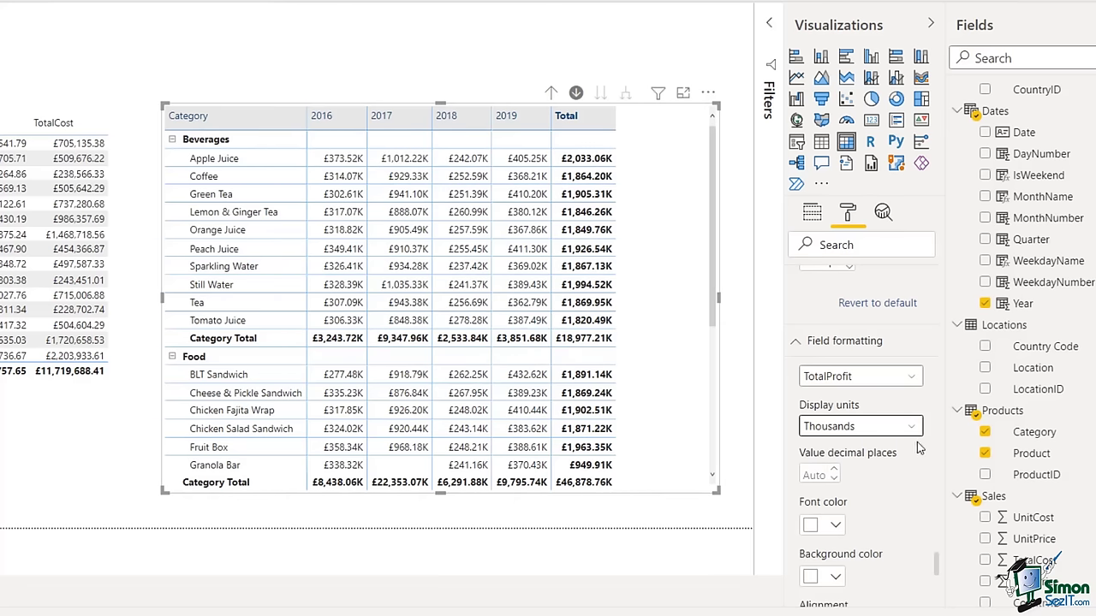
left_click(860, 426)
left_click(834, 490)
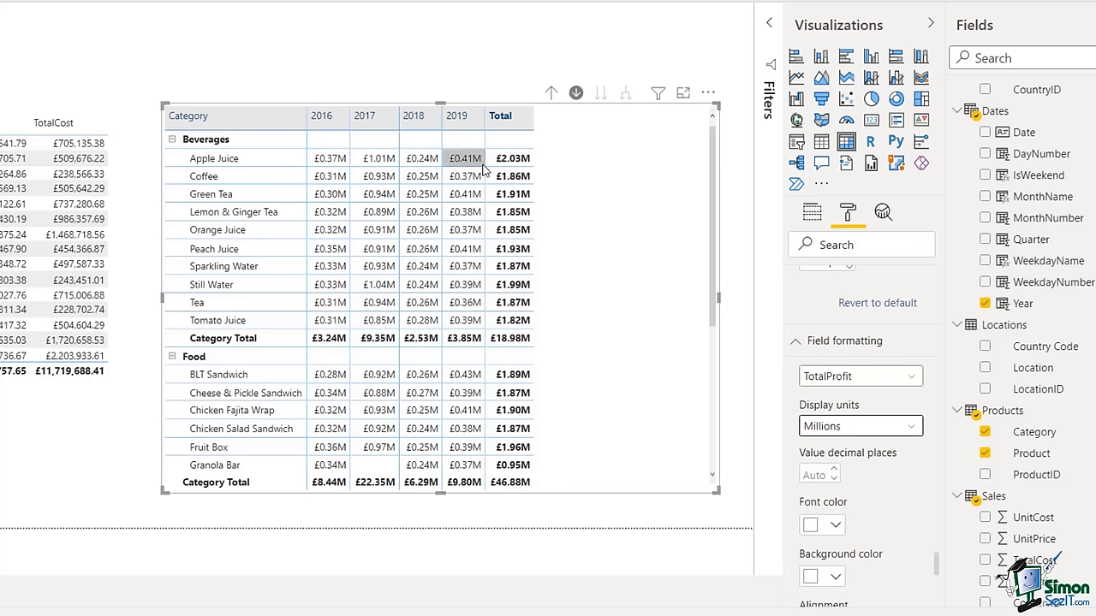
left_click(911, 426)
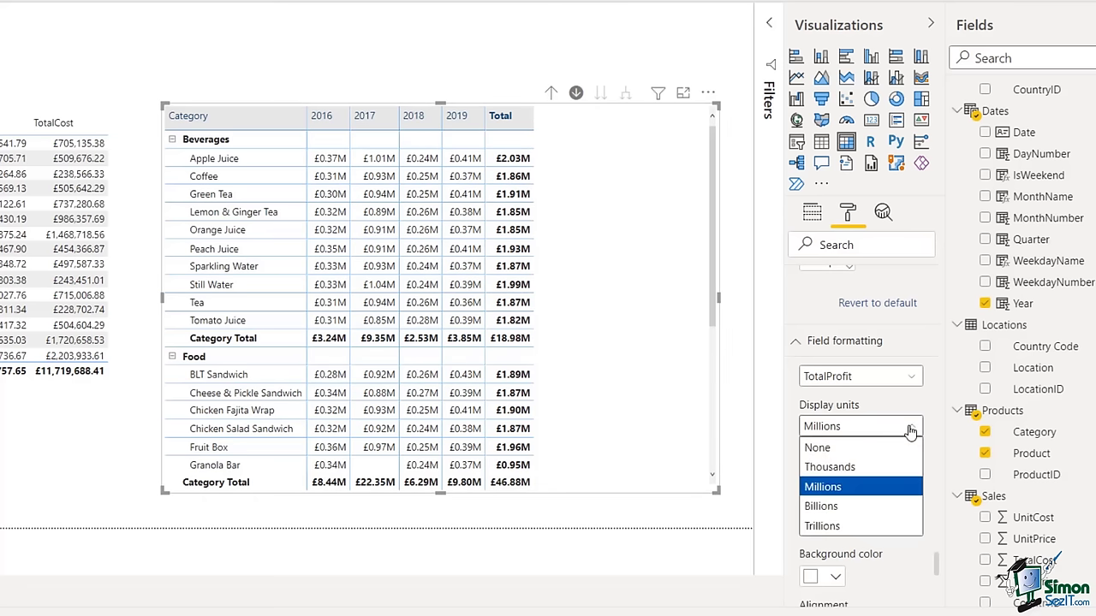
left_click(817, 454)
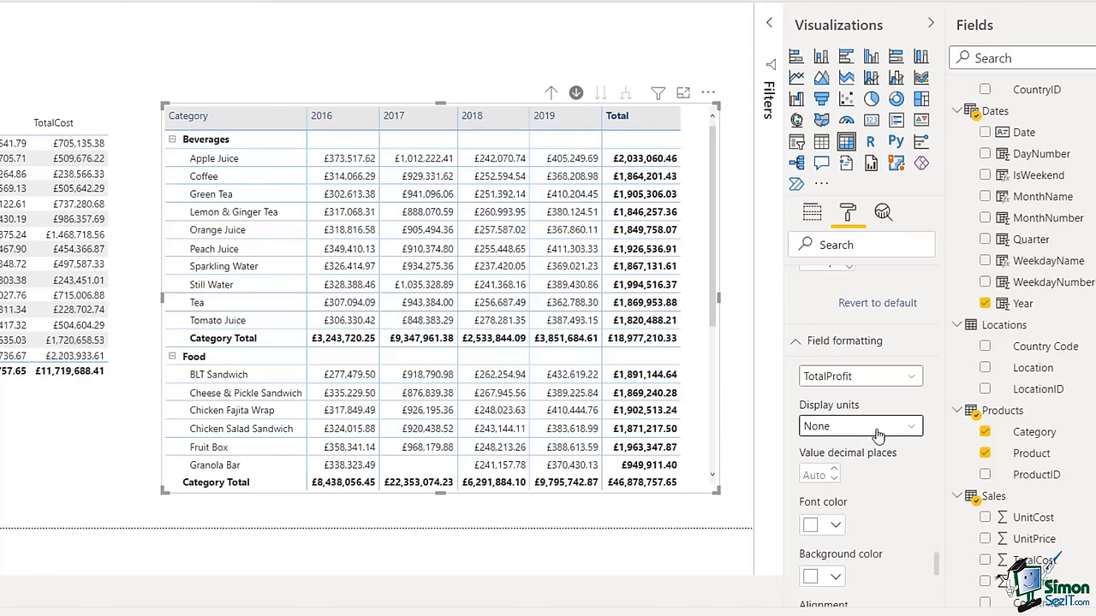
- Try a light blue background color for the TotalProfit field's values, and set it back to white
scroll(877, 435, "down", 3)
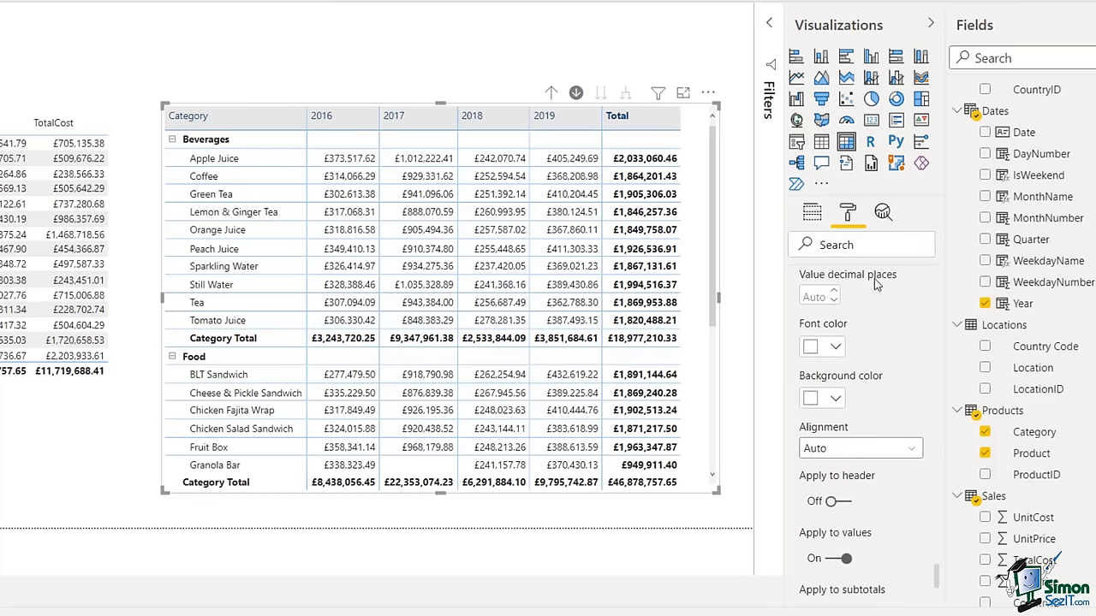
left_click(834, 400)
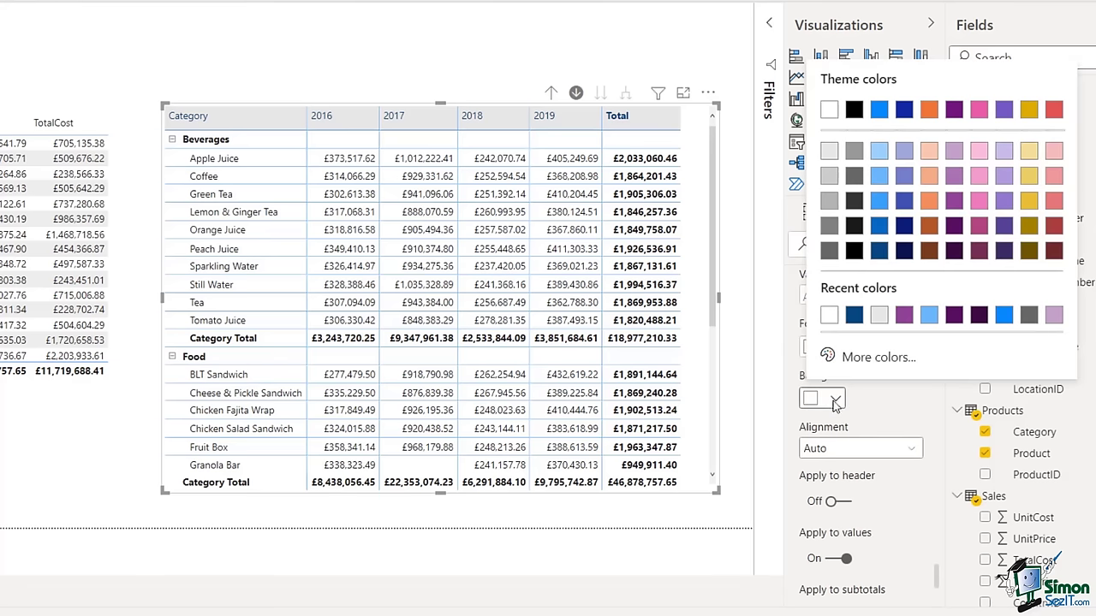
left_click(881, 154)
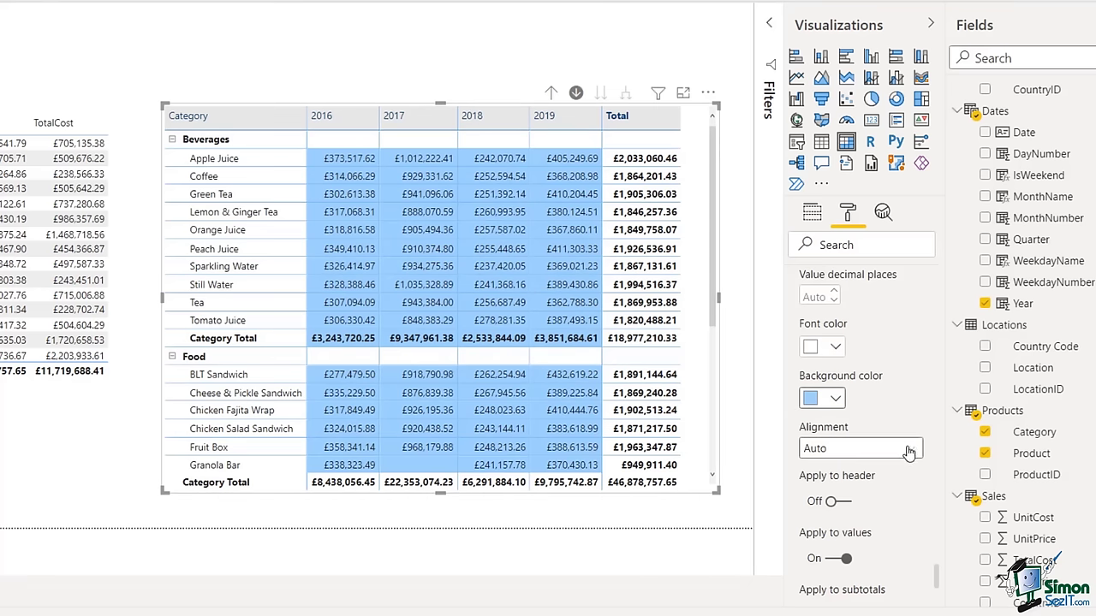
left_click(835, 399)
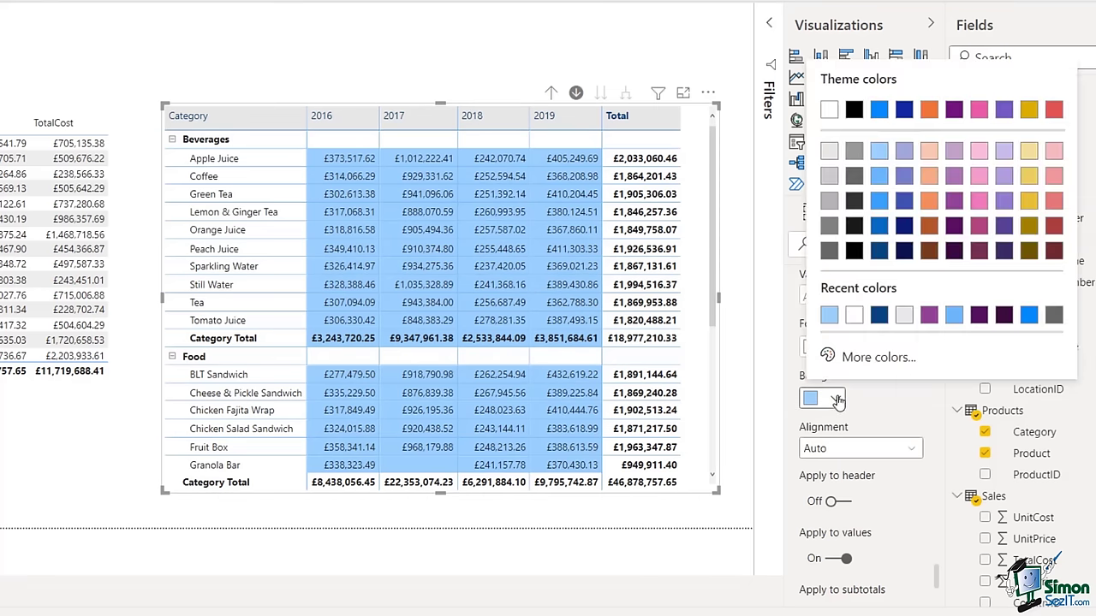
left_click(855, 316)
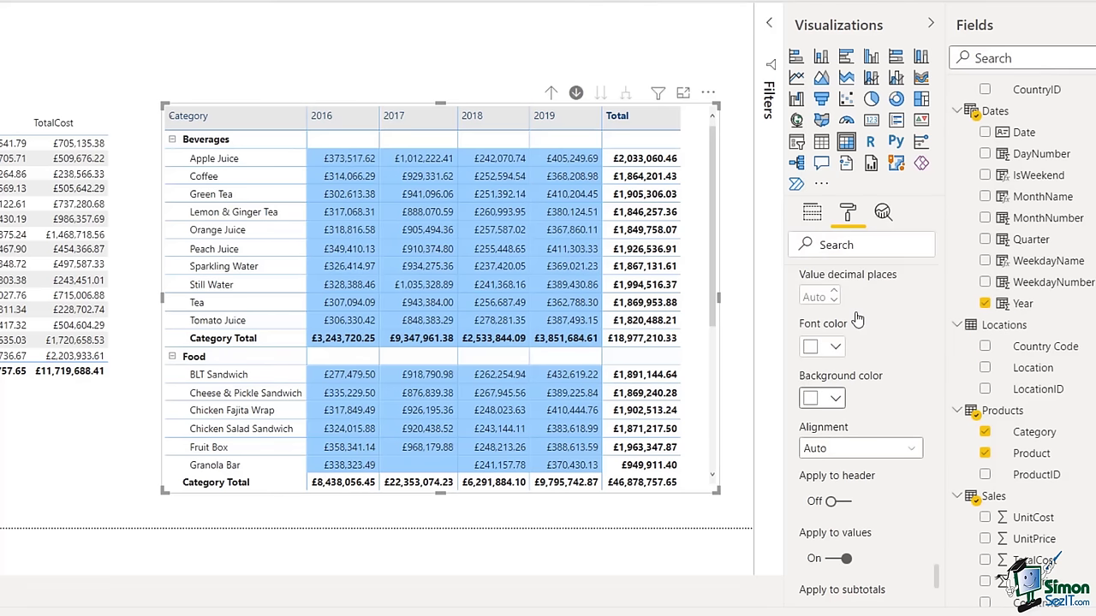
- Turn on the matrix's title and set its text to "Total Profit by Year and Category"
scroll(906, 375, "down", 1)
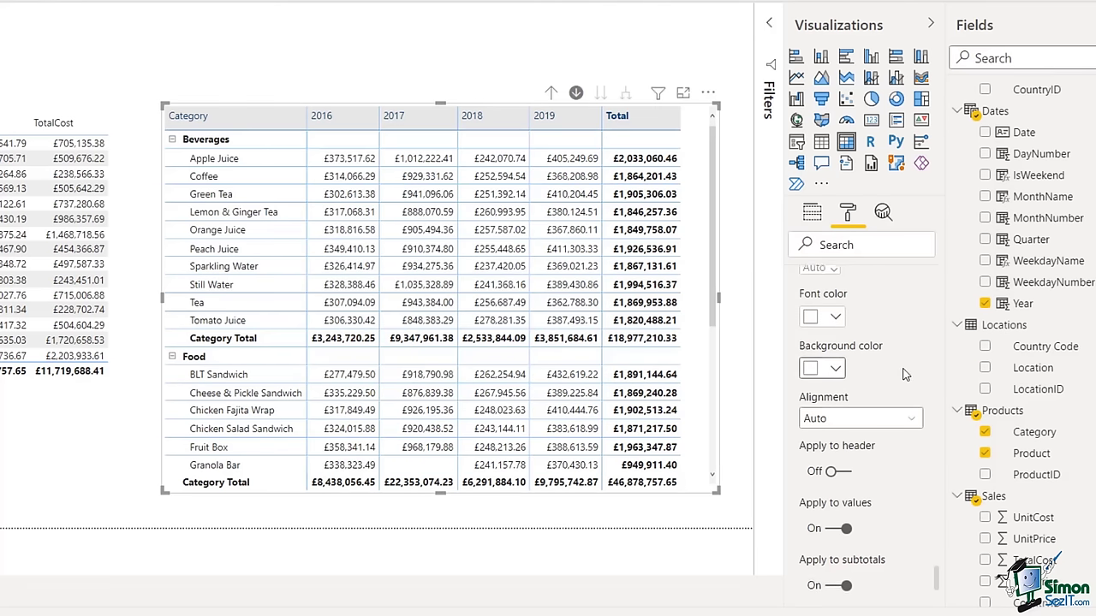
scroll(905, 375, "up", 1)
scroll(899, 384, "down", 4)
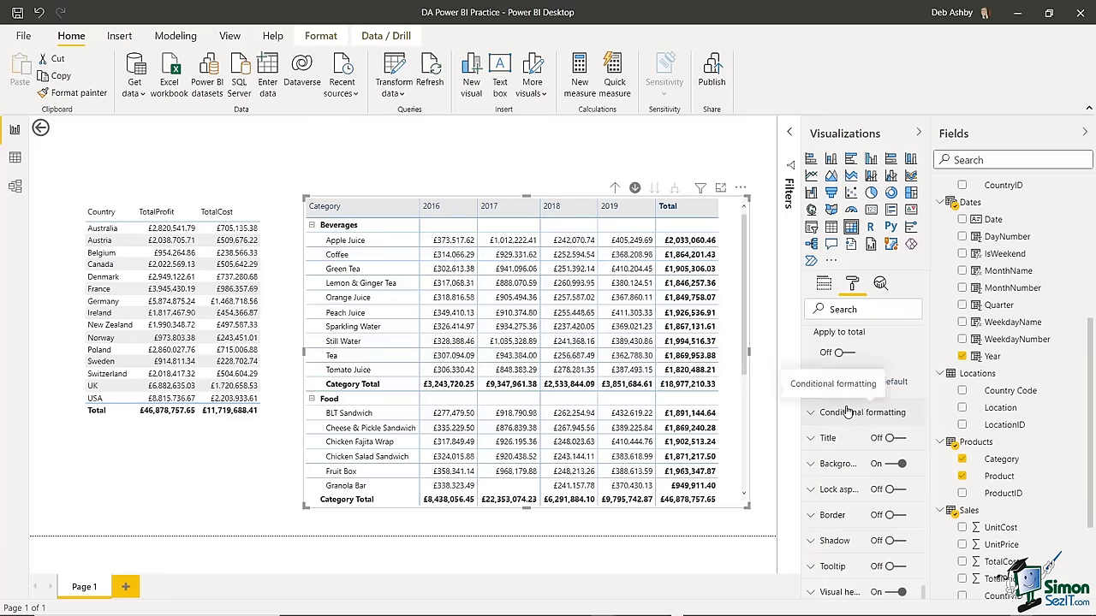
left_click(813, 438)
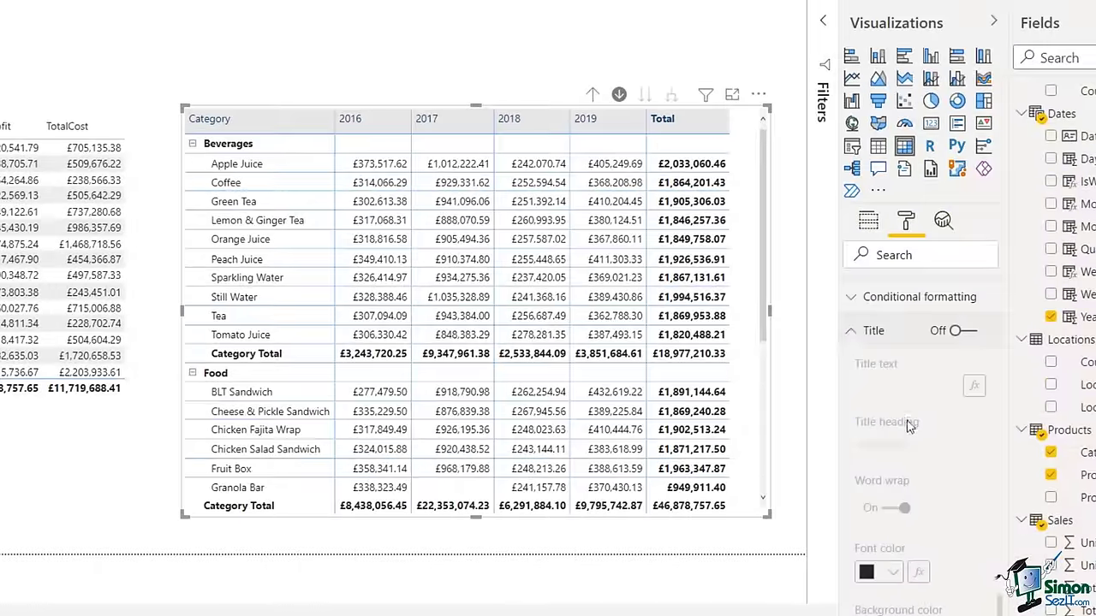
left_click(974, 333)
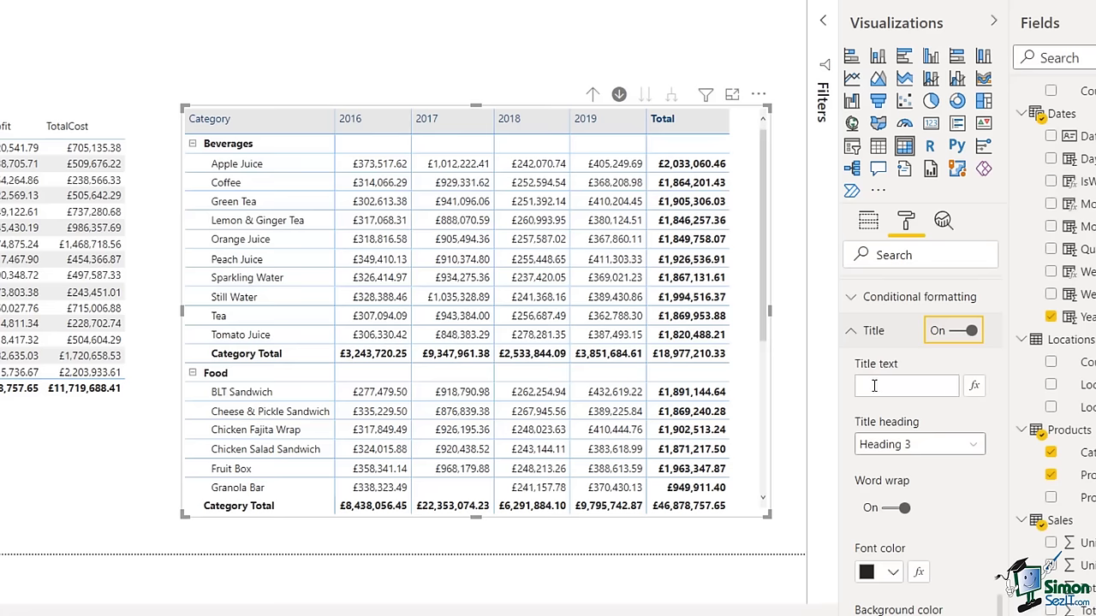
left_click(874, 387)
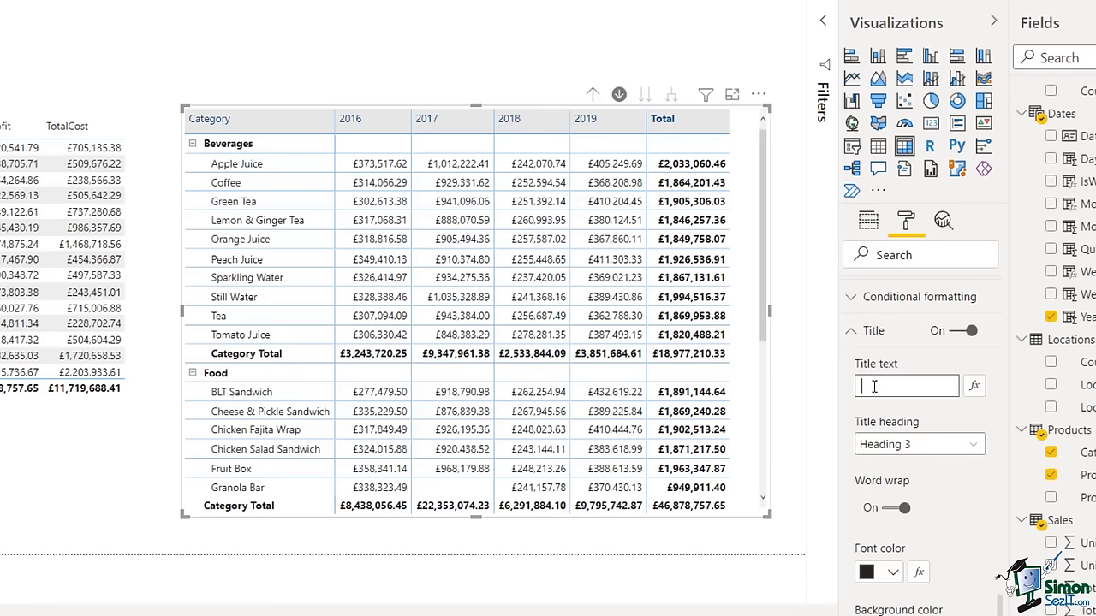
type("Total Profit")
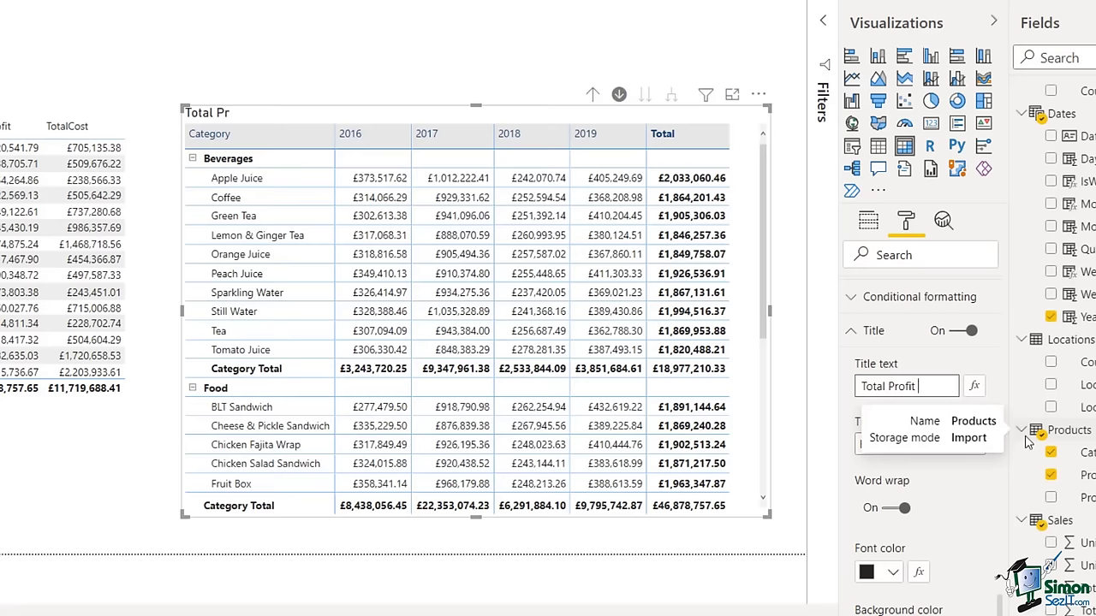
type(" by year a")
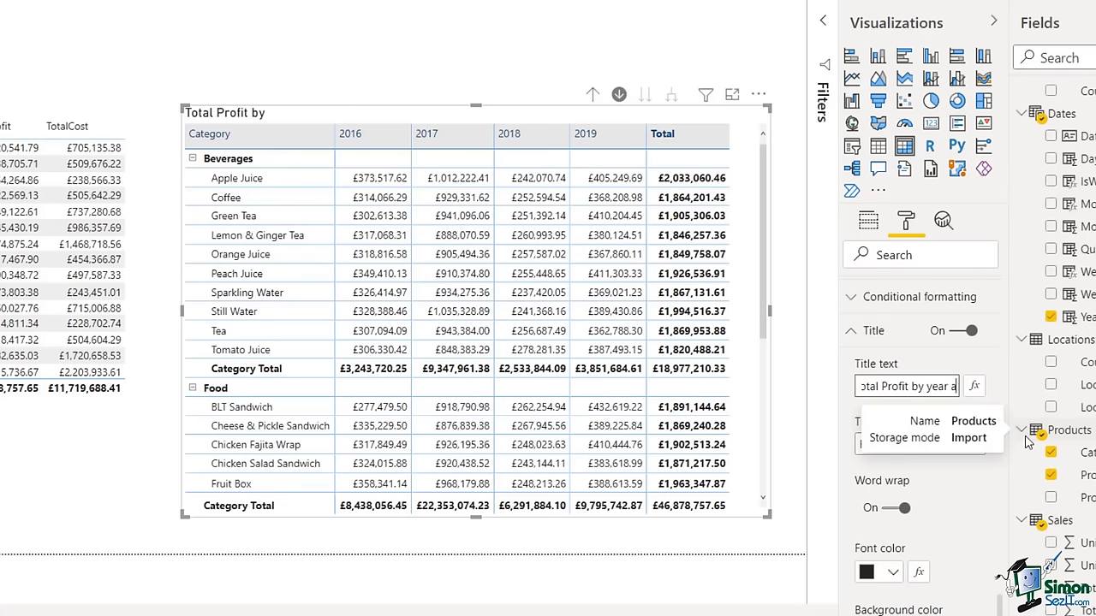
key("BackSpace")
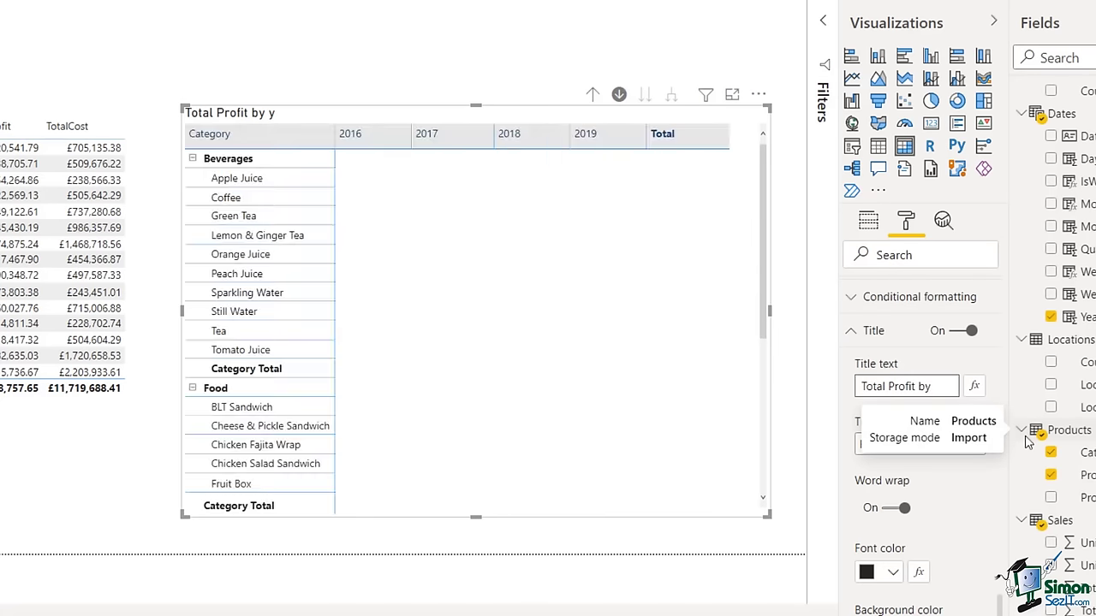
type("Year and")
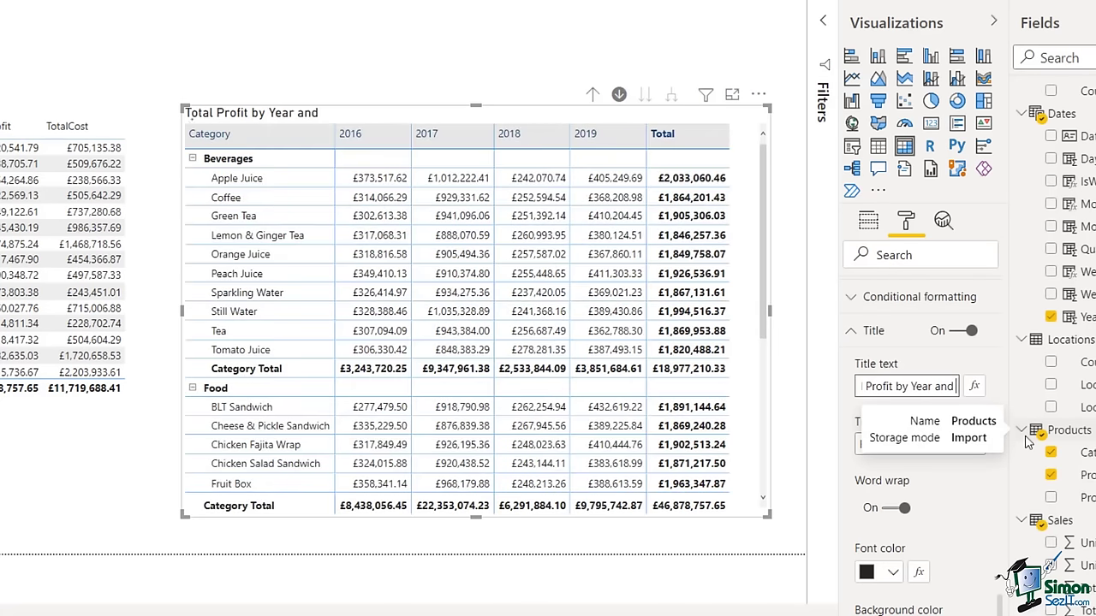
type(" Category")
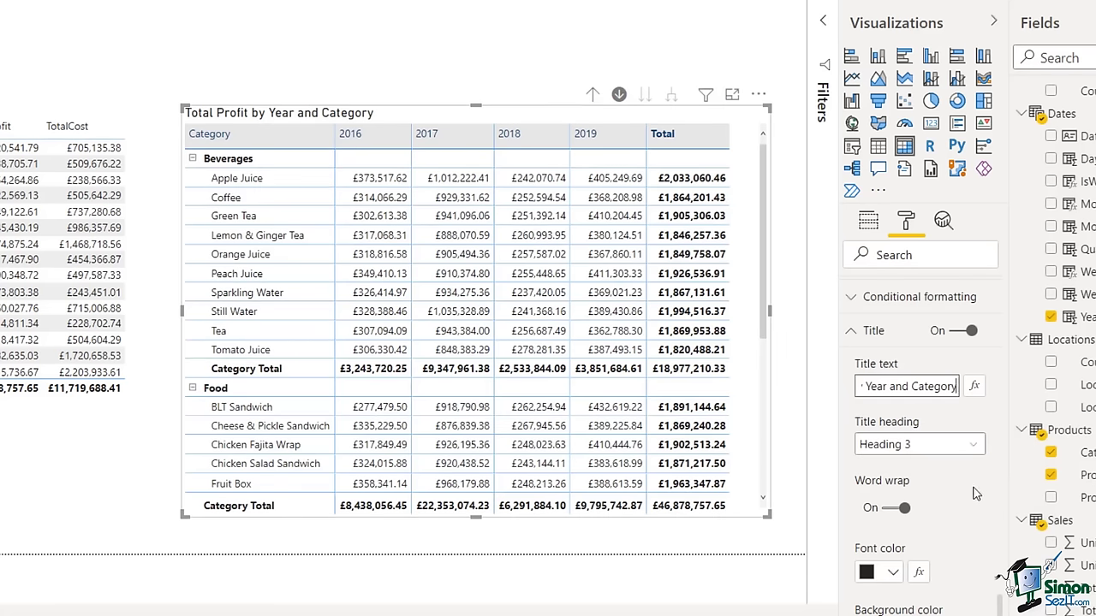
- Set the matrix title's font color to dark blue and its background color to light blue
scroll(941, 458, "down", 2)
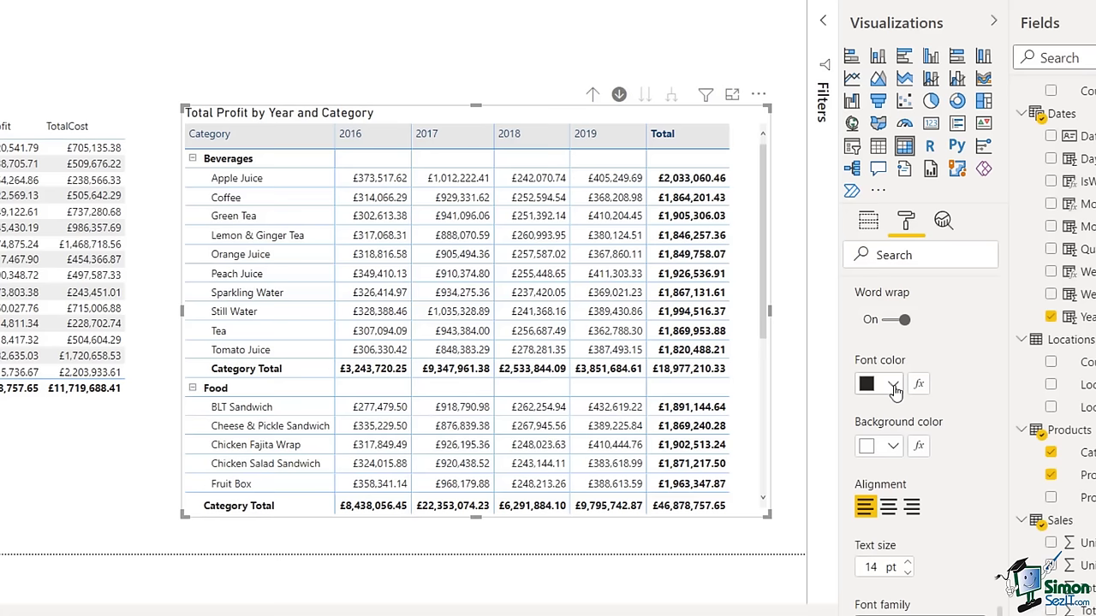
left_click(893, 385)
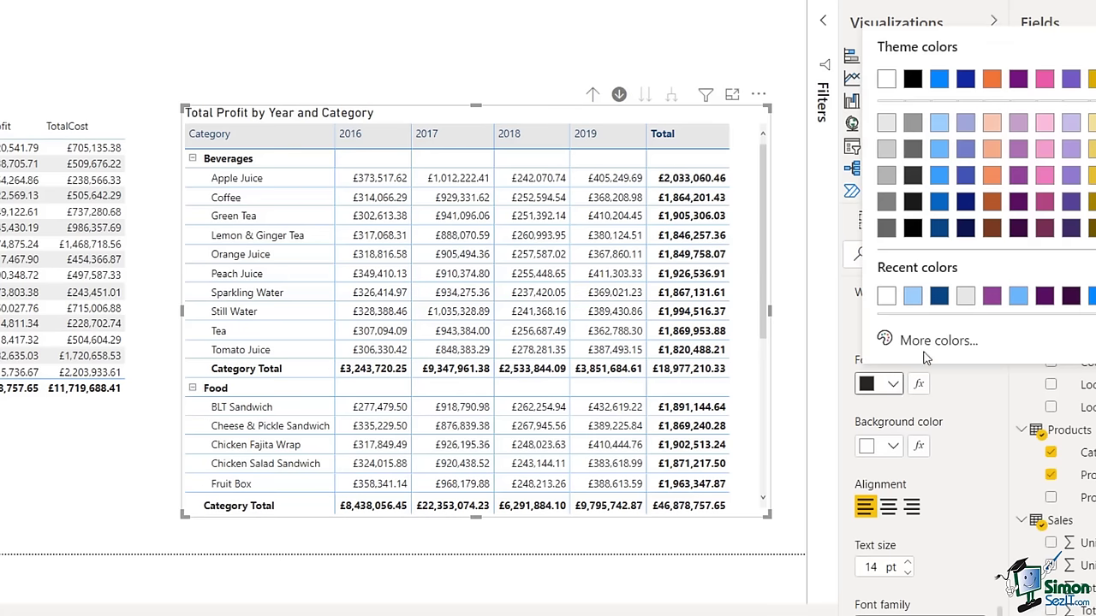
left_click(938, 299)
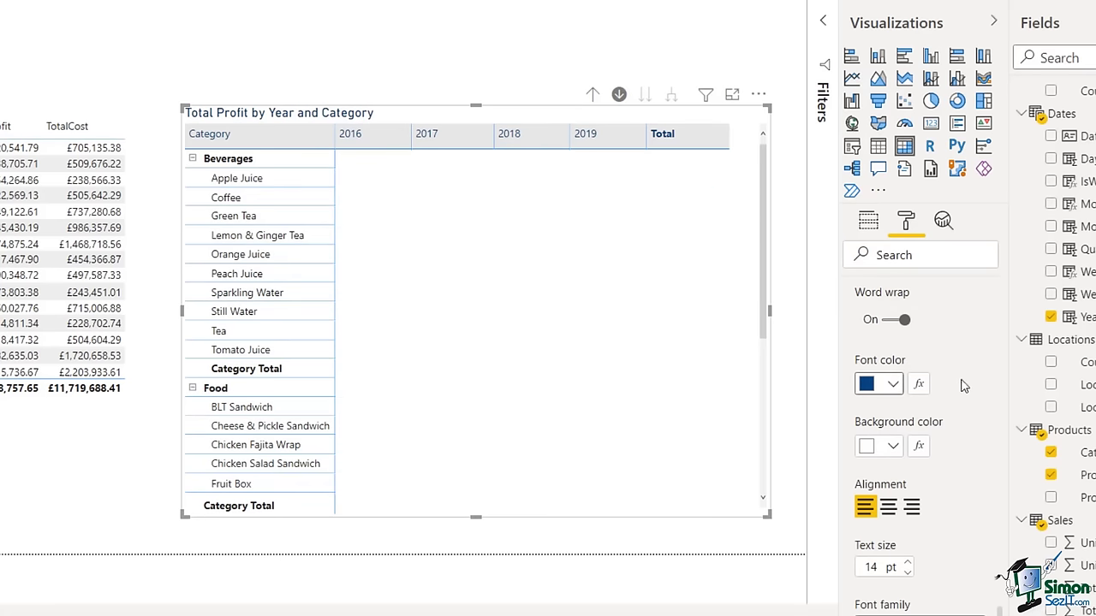
left_click(893, 447)
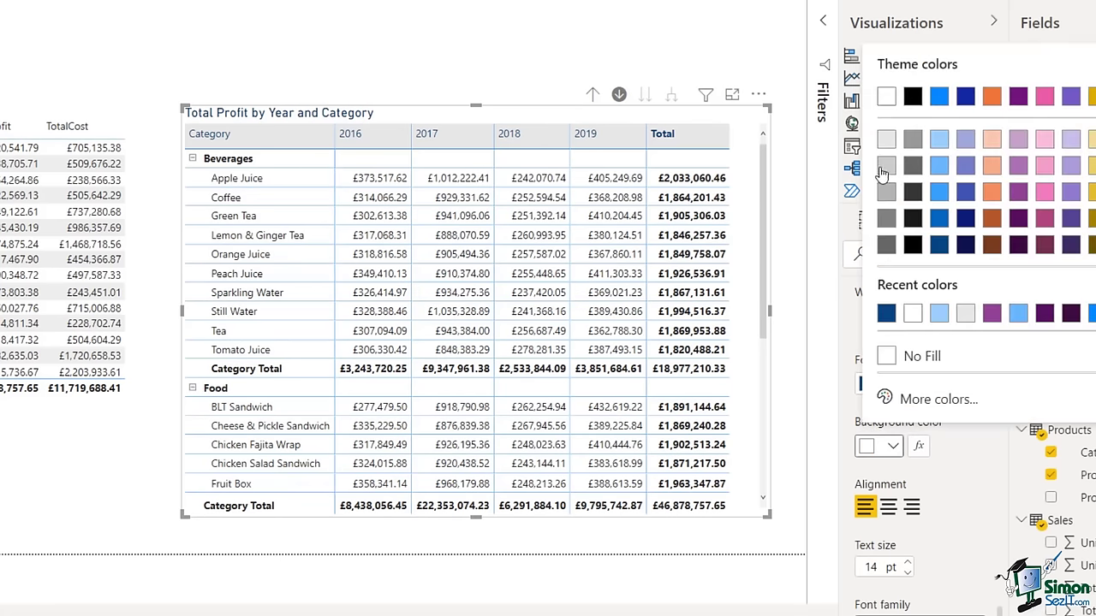
left_click(938, 140)
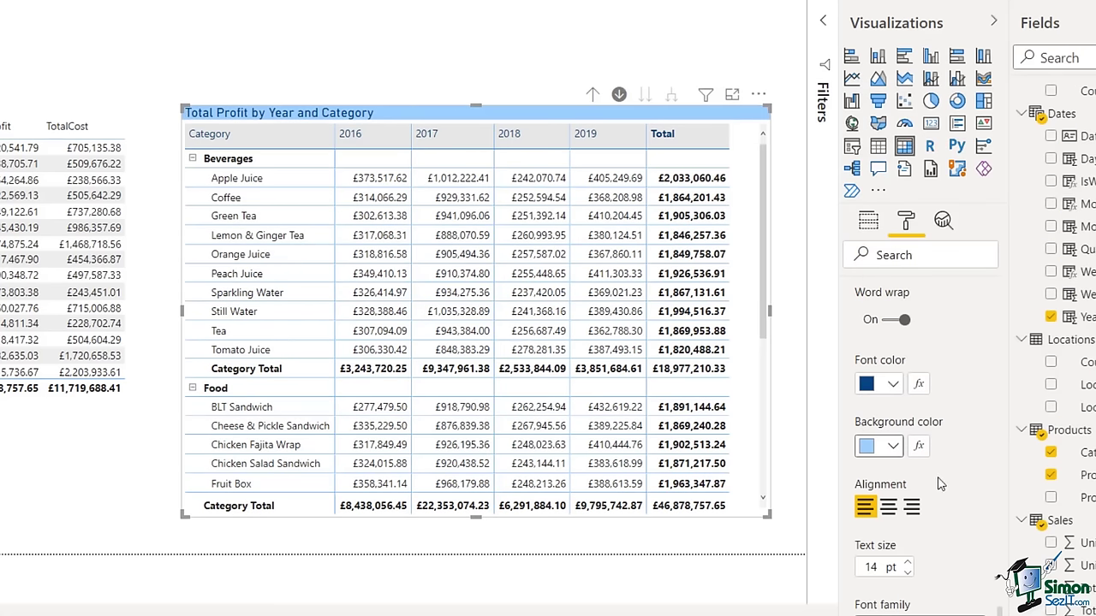
- Change the matrix title's font family to Cambria
scroll(958, 505, "down", 2)
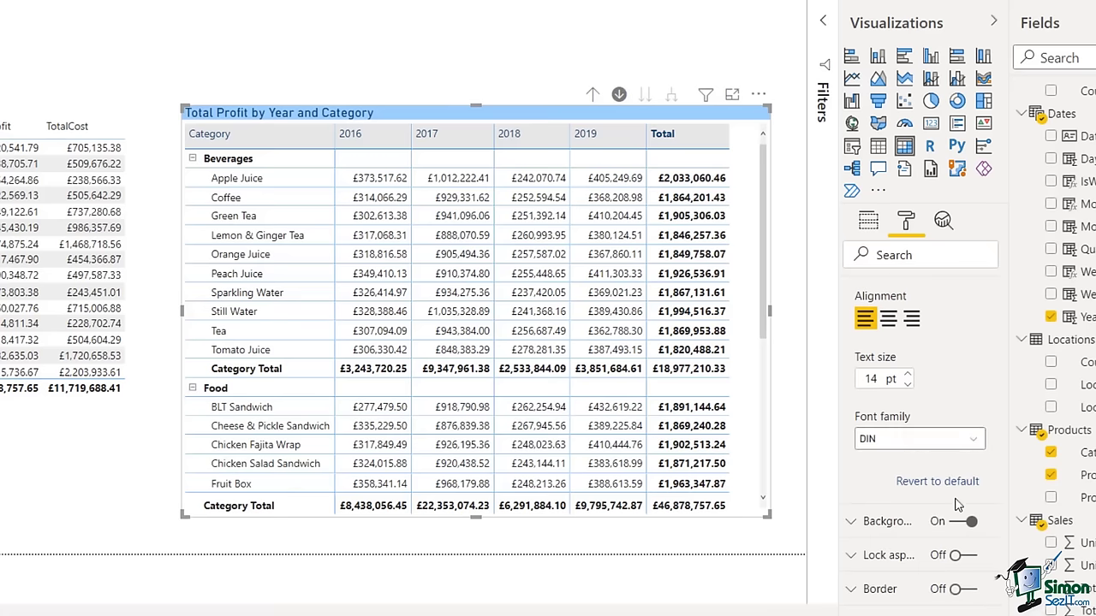
left_click(974, 440)
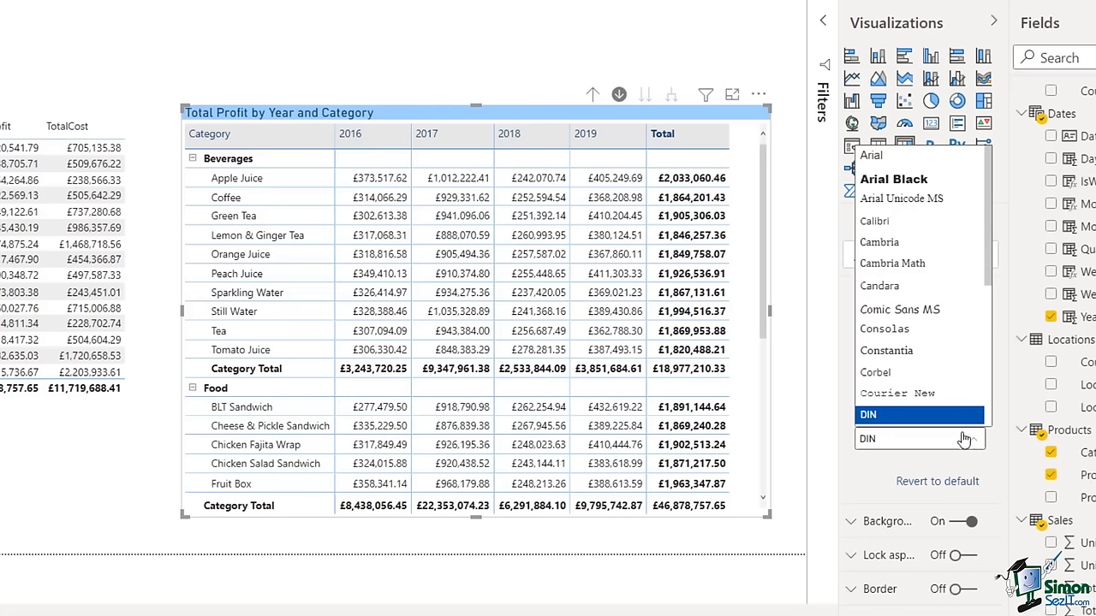
left_click(918, 247)
- Try a purple background for the matrix with 15% transparency, and set the background color back to white
scroll(851, 462, "down", 1)
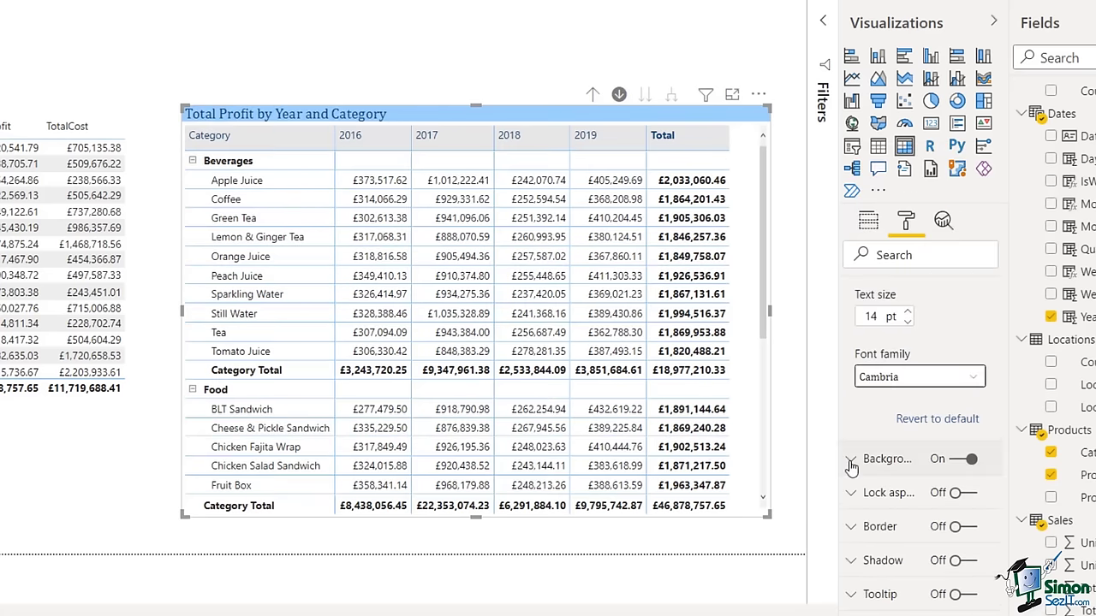
left_click(851, 459)
scroll(936, 459, "down", 3)
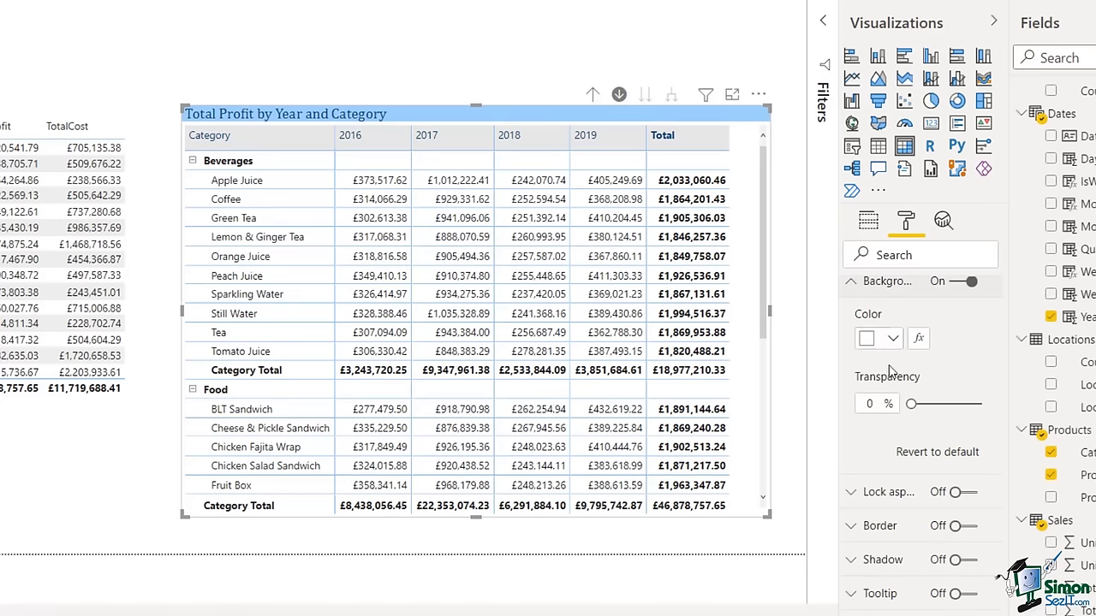
left_click(890, 341)
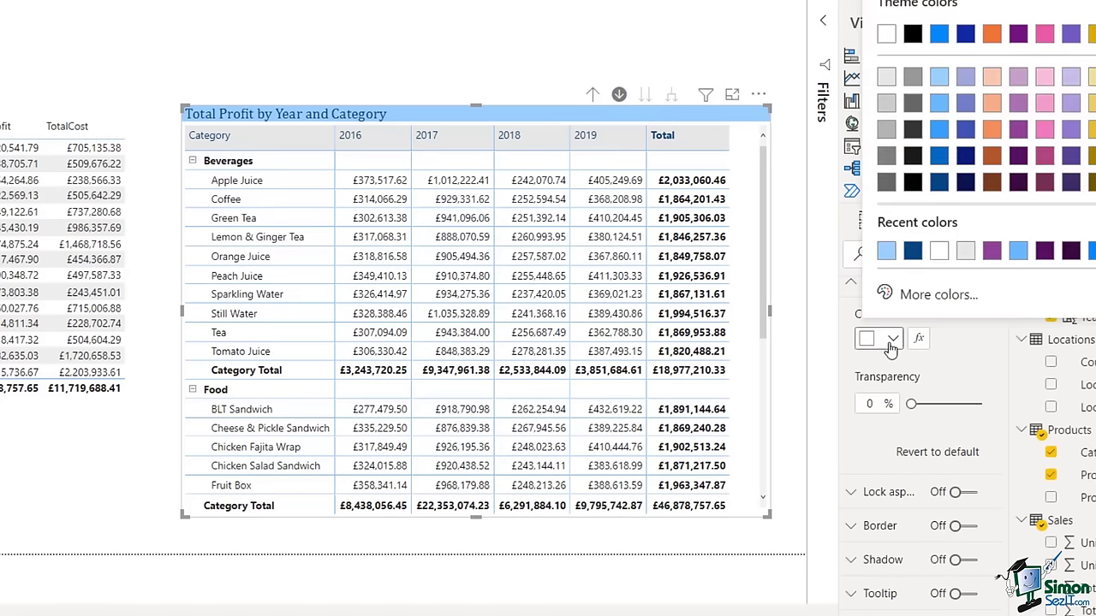
left_click(991, 258)
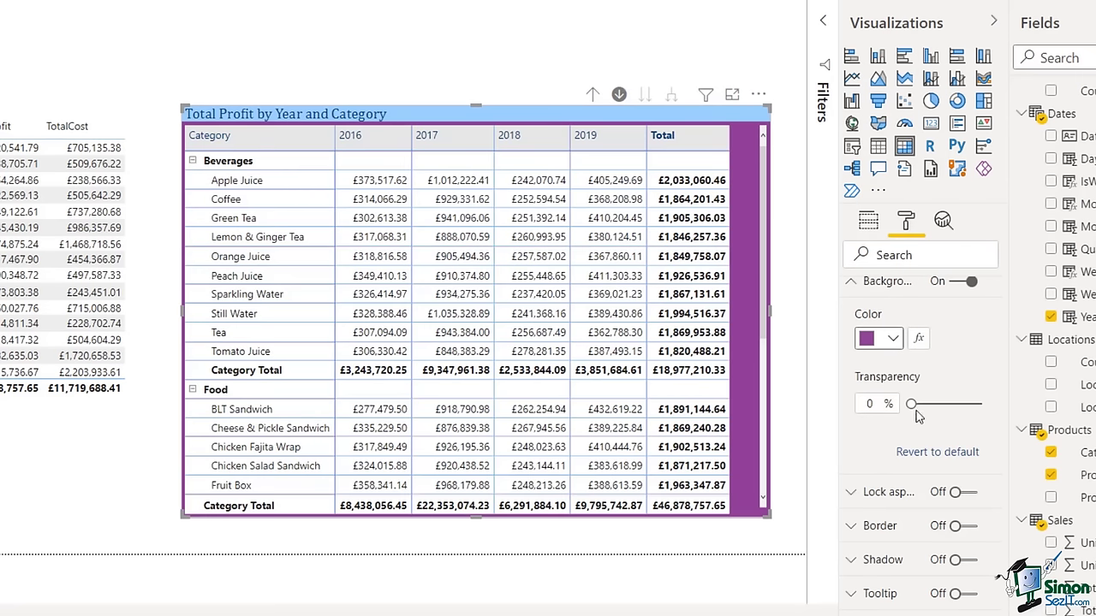
mouse_move(910, 406)
left_mouse_down()
mouse_move(949, 409)
mouse_move(922, 410)
left_mouse_up()
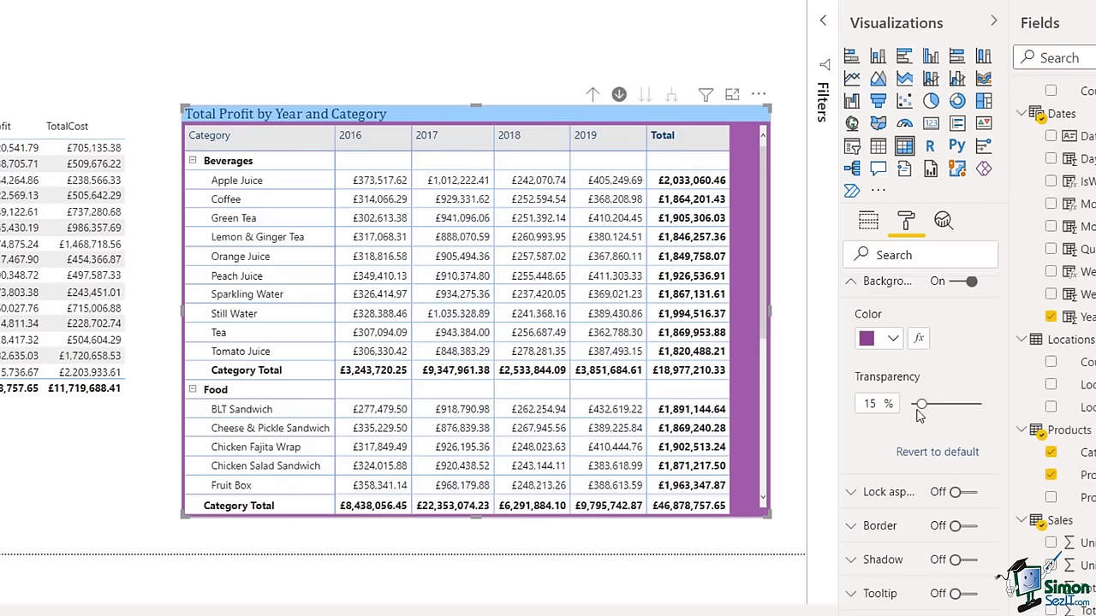
left_click(894, 338)
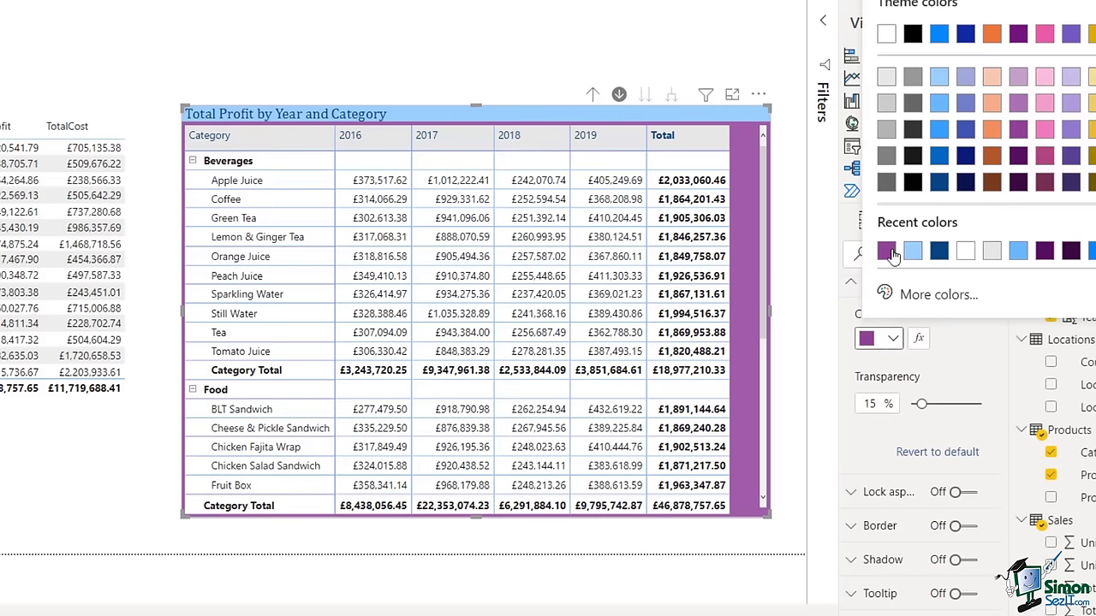
left_click(888, 36)
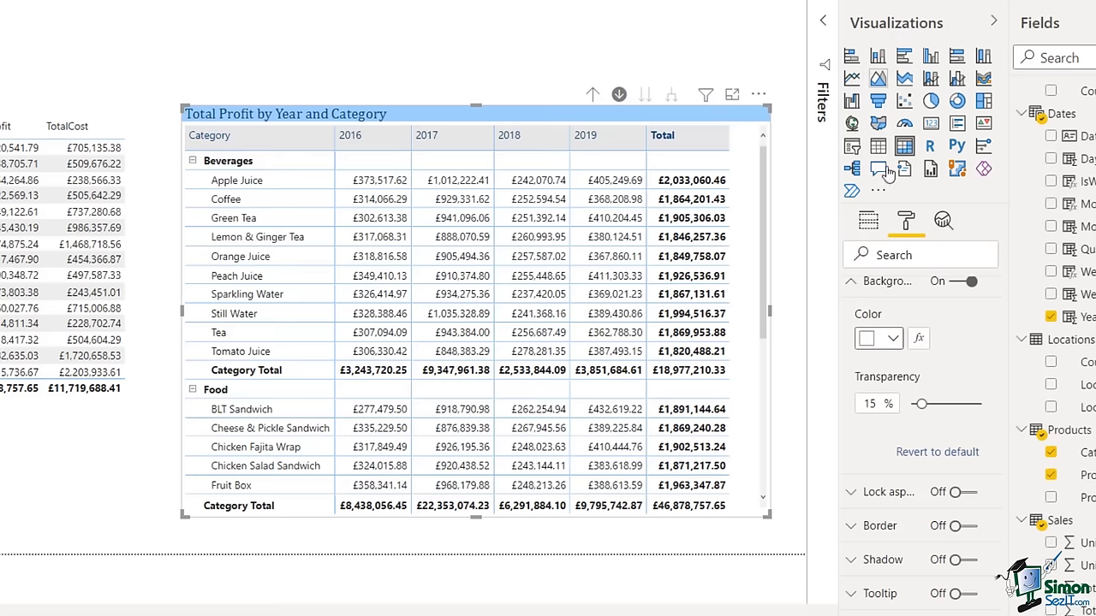
- Lock the matrix's aspect ratio and shrink the visual slightly from its lower-left corner
left_click(976, 494)
left_click_drag(178, 518, 195, 504)
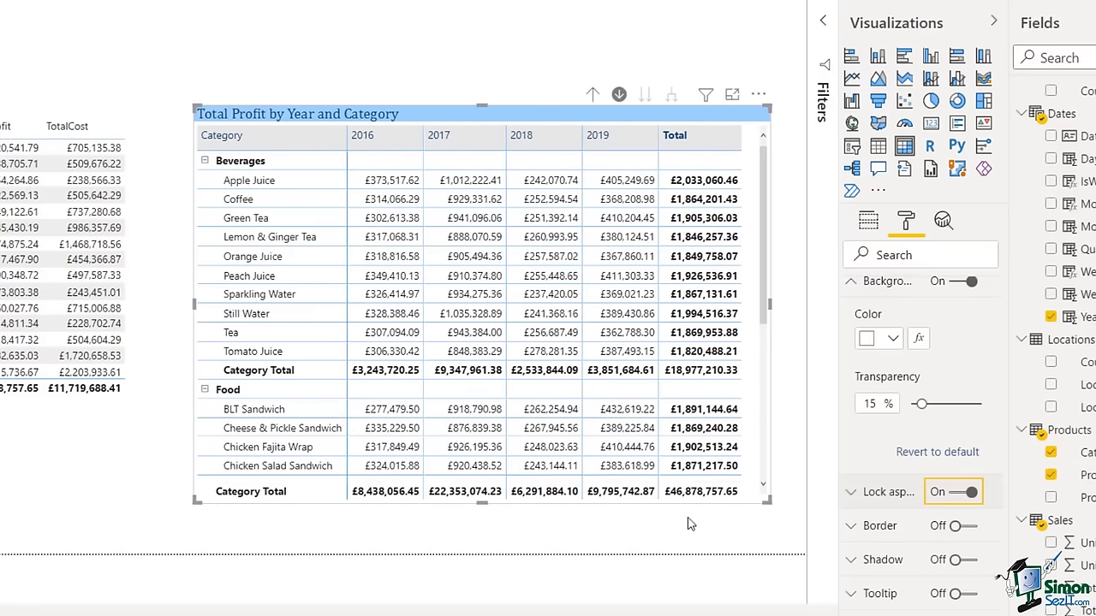
- Turn the matrix's border on to compare the result, and turn it back off
left_click(847, 525)
scroll(913, 526, "up", 3)
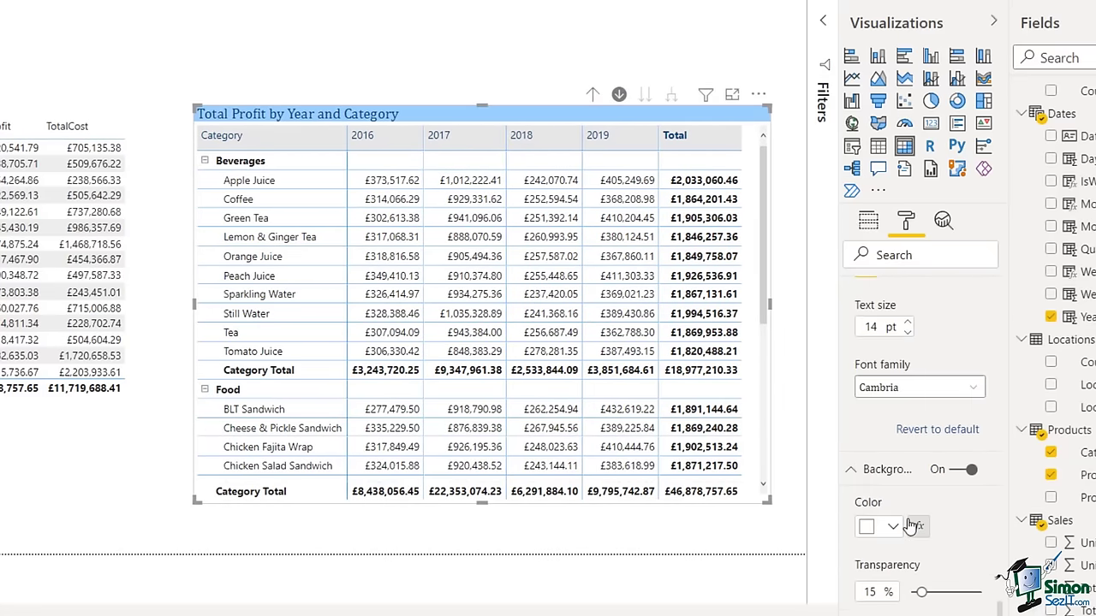
scroll(913, 526, "down", 3)
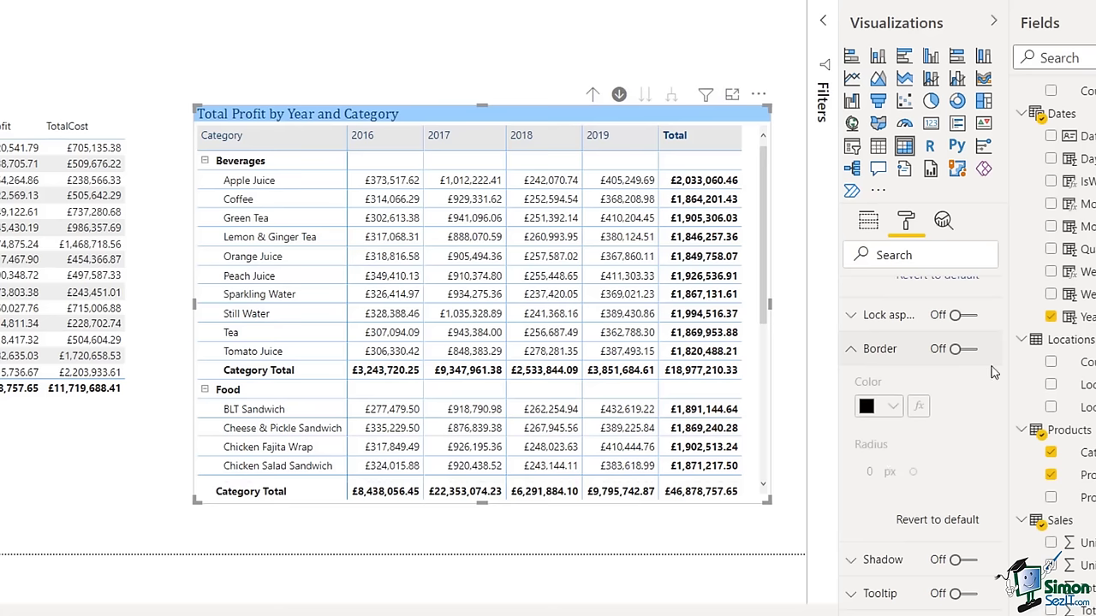
left_click(969, 350)
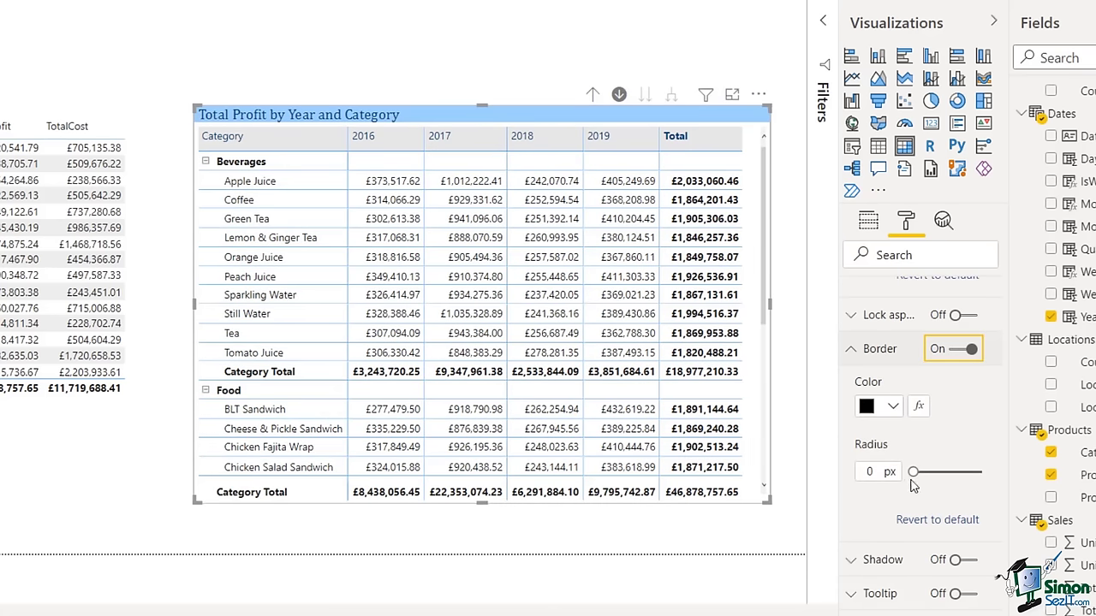
left_click(953, 350)
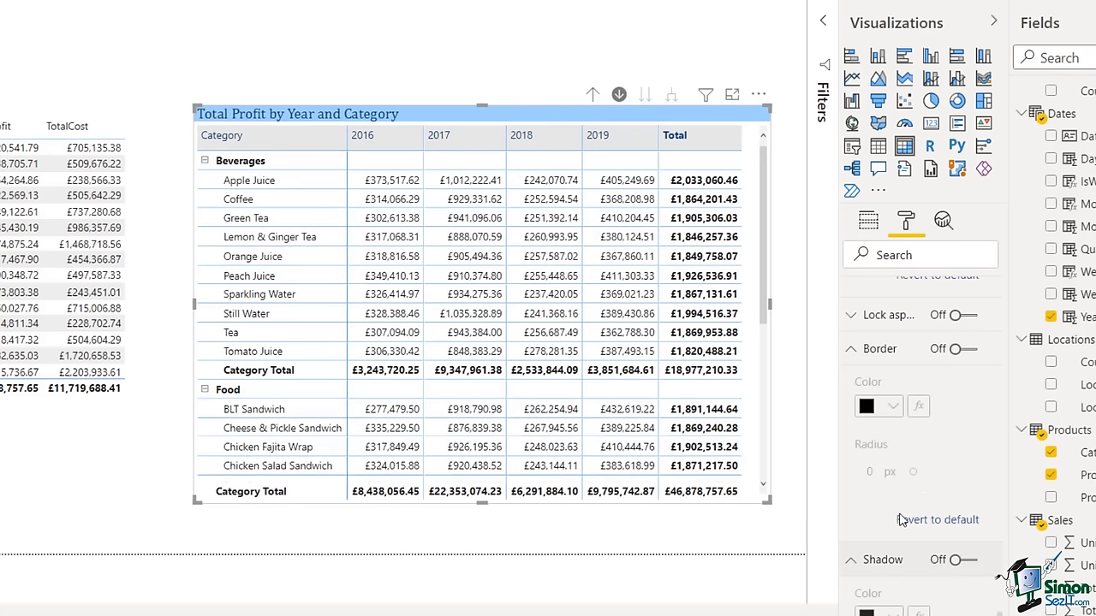
- Review the matrix's shadow and tooltip settings, such as color, shadow position, preset and tooltip type
scroll(926, 501, "down", 1)
left_click(926, 510)
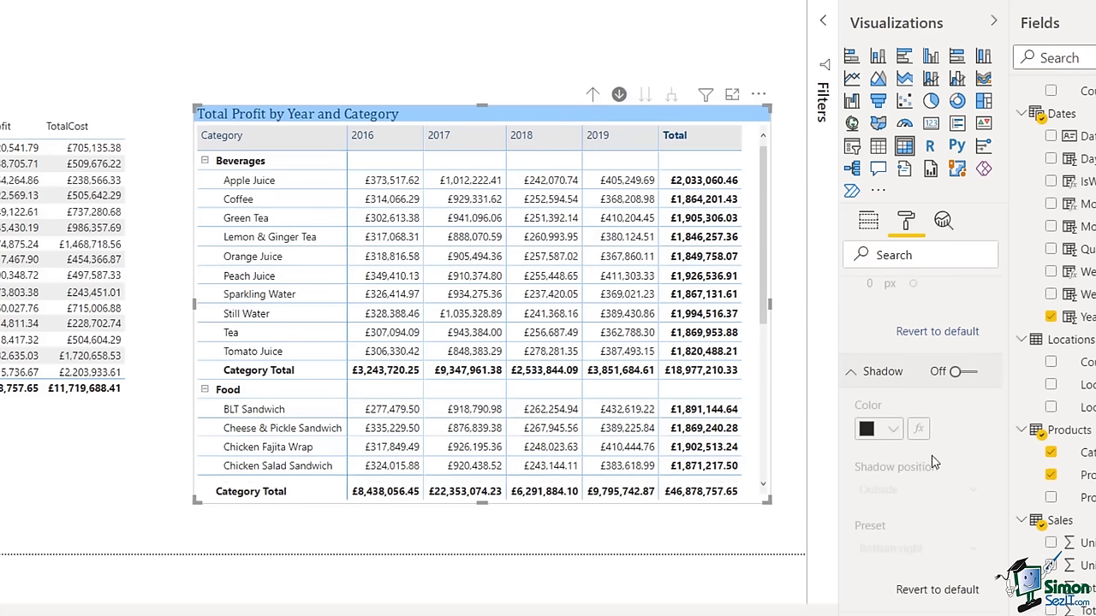
scroll(935, 463, "down", 1)
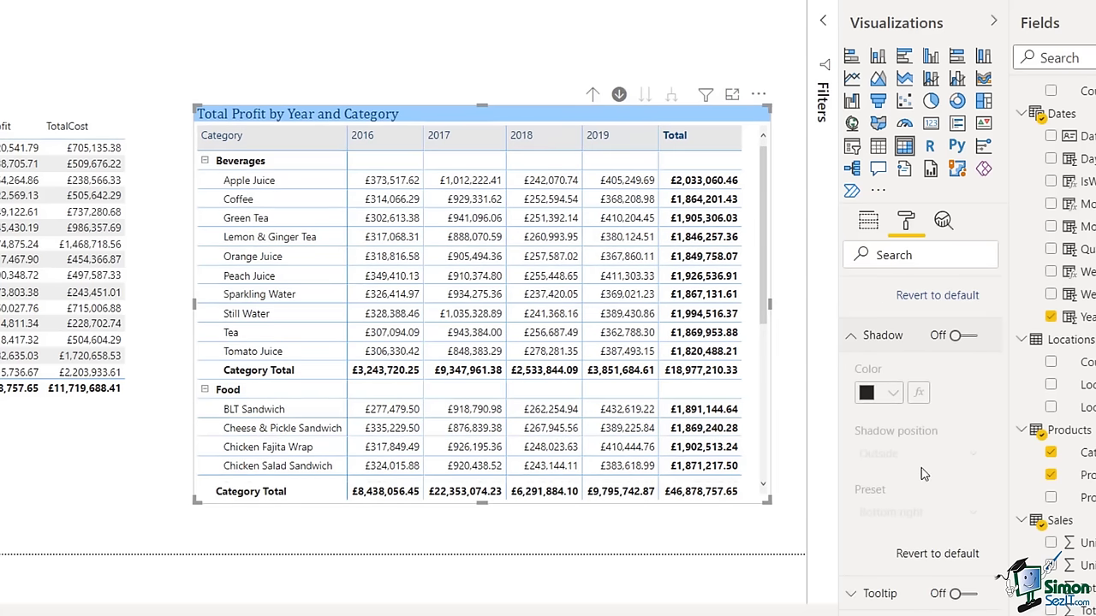
left_click(848, 599)
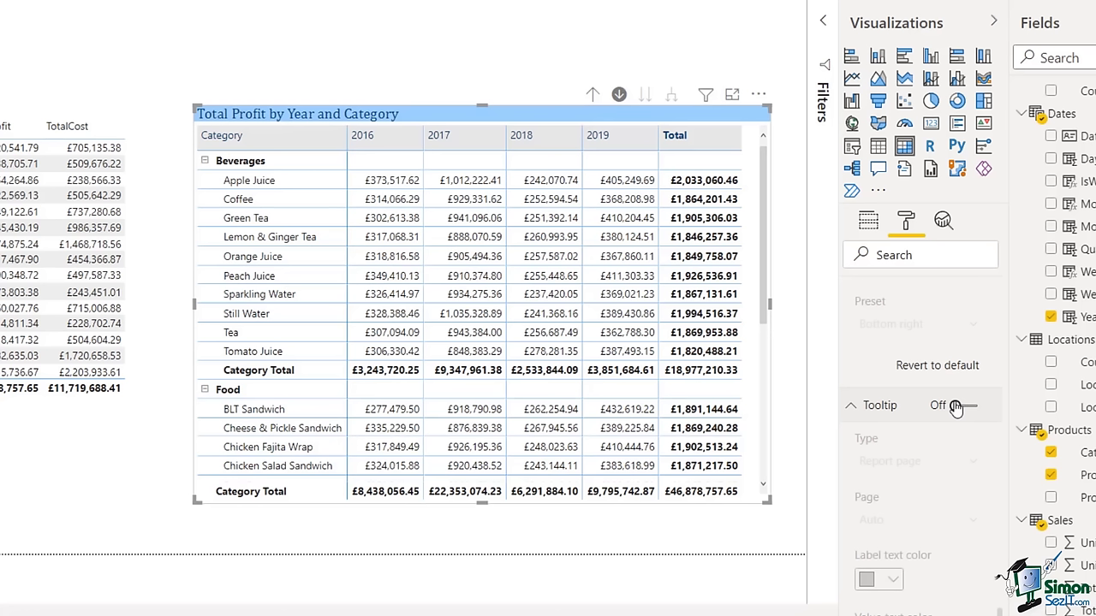
left_click(852, 412)
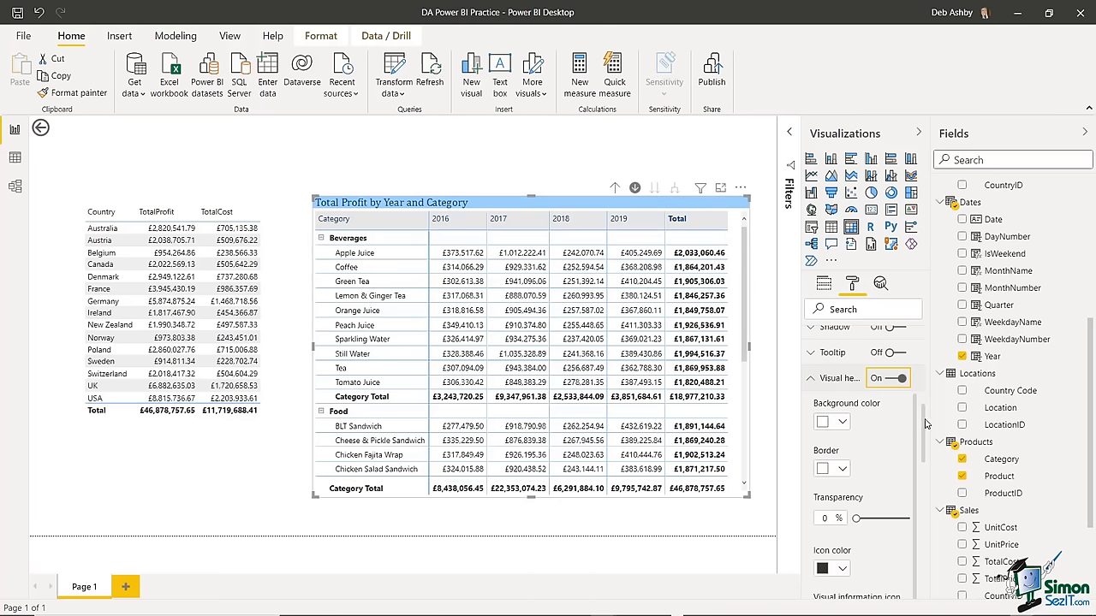
- Set the icon color of the matrix's visual header to dark blue and check the header's icon options
left_click_drag(925, 424, 928, 450)
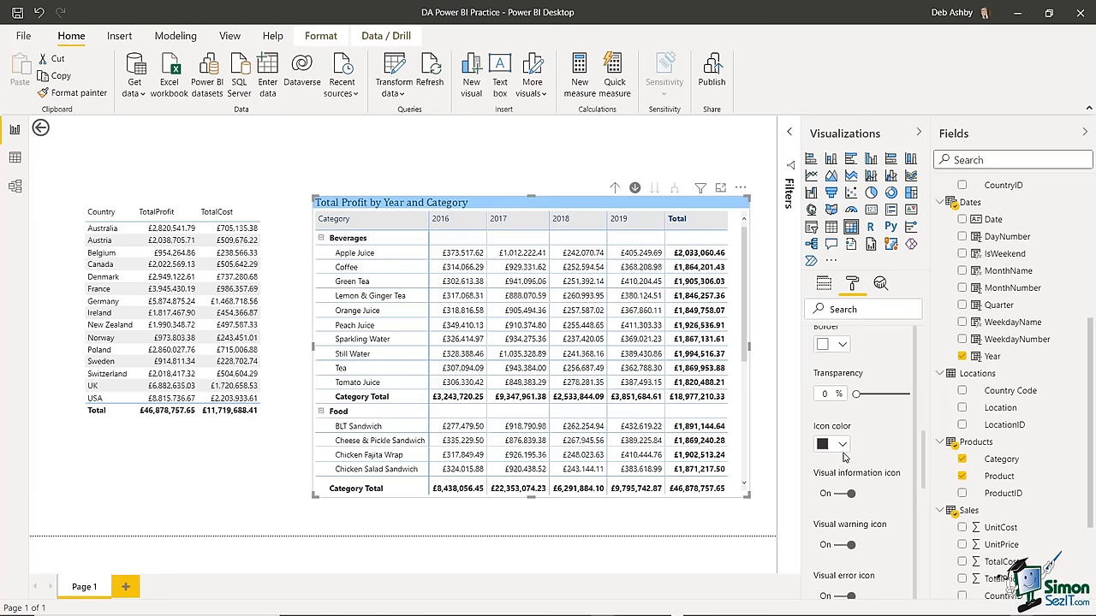
left_click(843, 446)
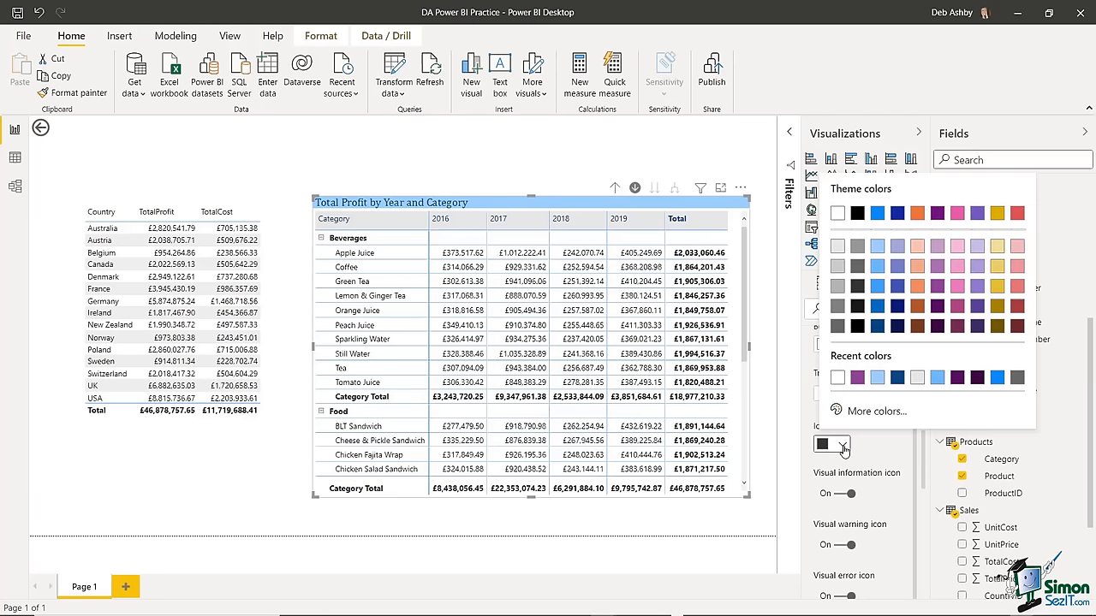
left_click(896, 378)
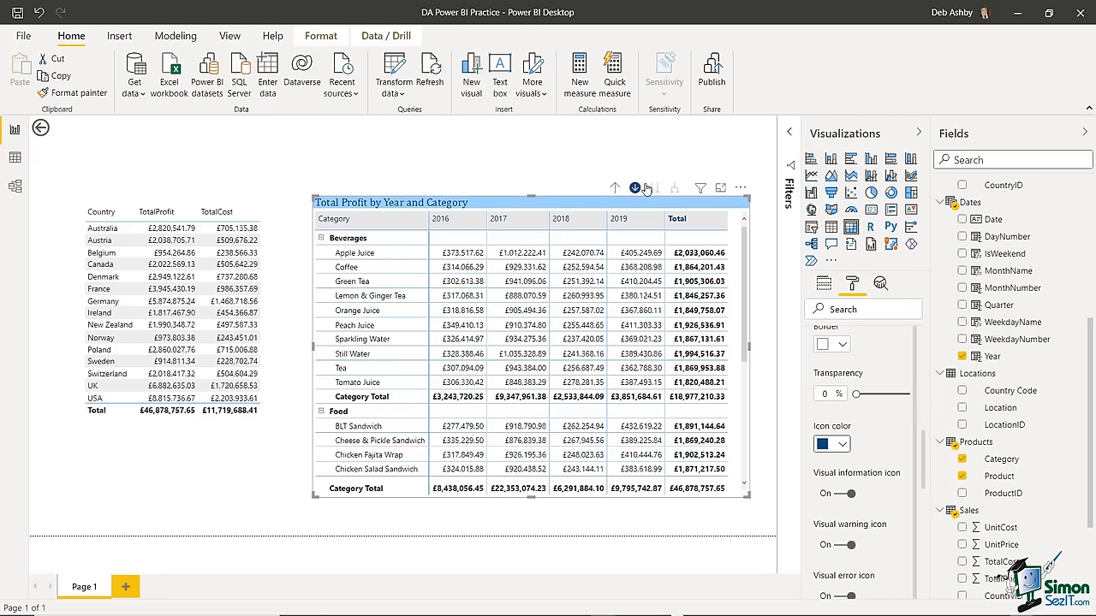
scroll(888, 431, "down", 1)
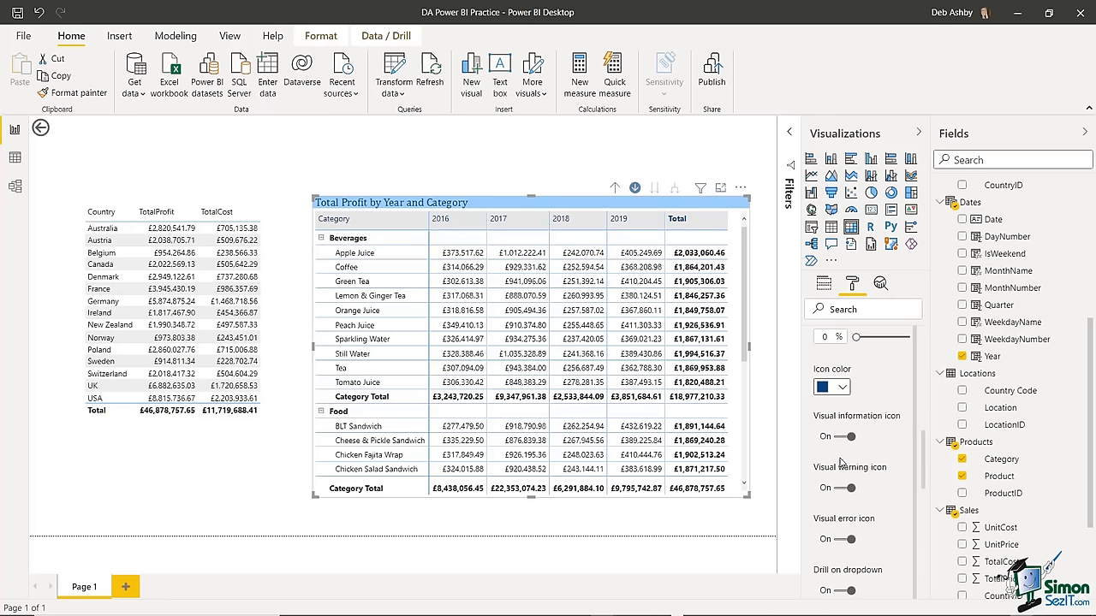
- Turn on background color conditional formatting for the TotalProfit values in the matrix
left_click_drag(924, 445, 927, 329)
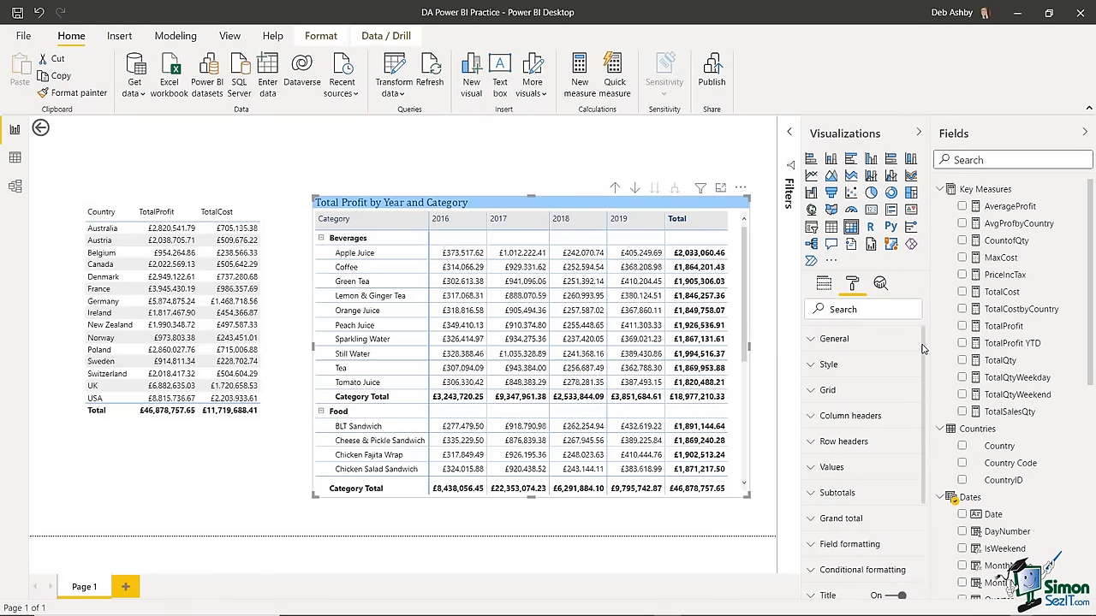
scroll(856, 373, "down", 2)
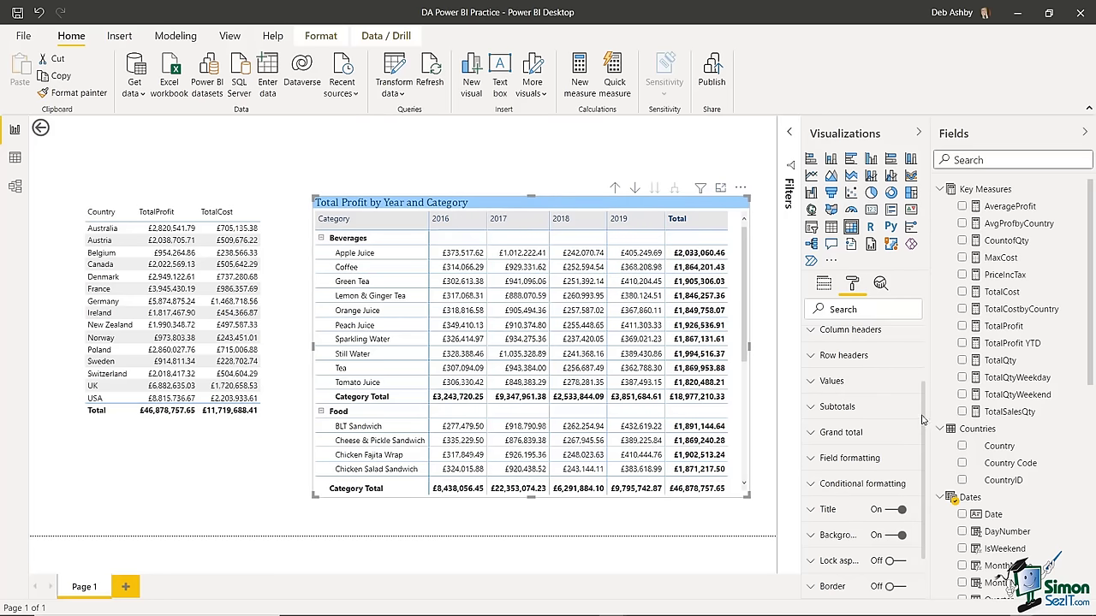
scroll(907, 424, "down", 2)
left_click(811, 445)
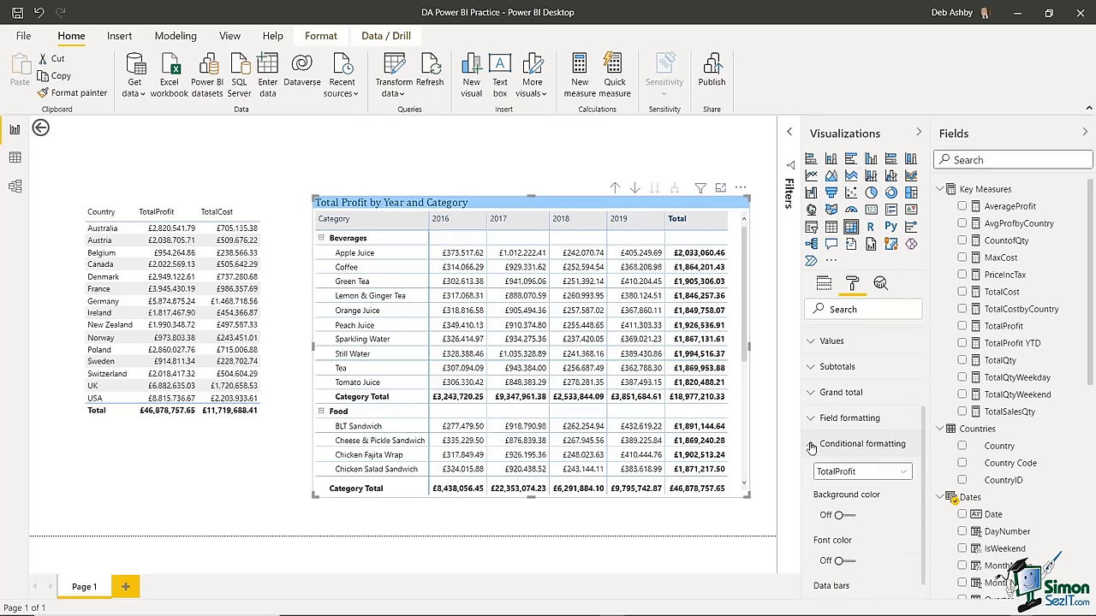
scroll(924, 422, "down", 2)
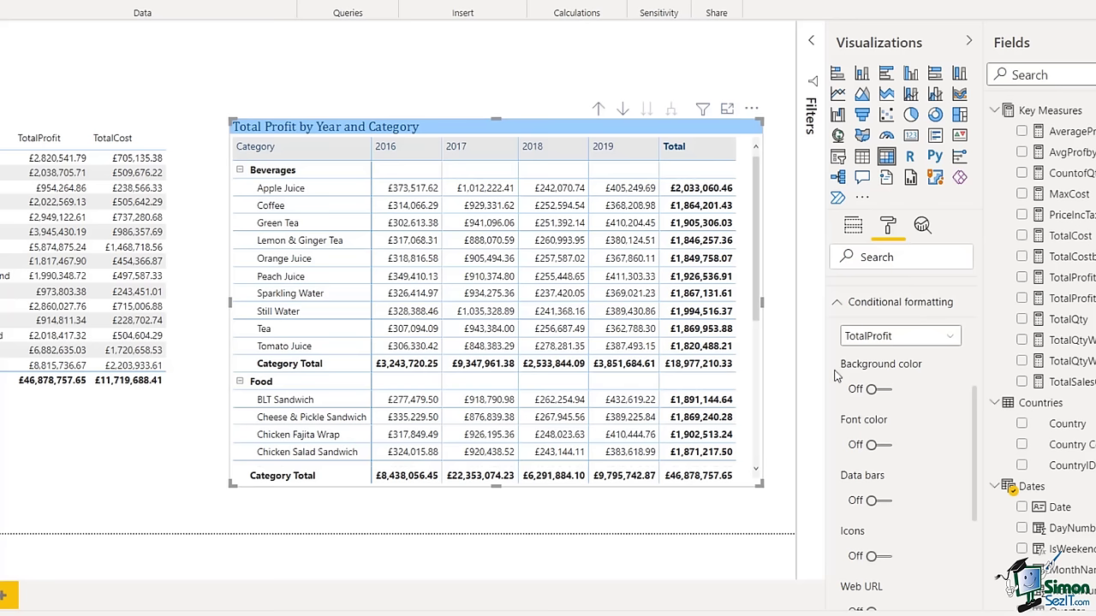
left_click(891, 392)
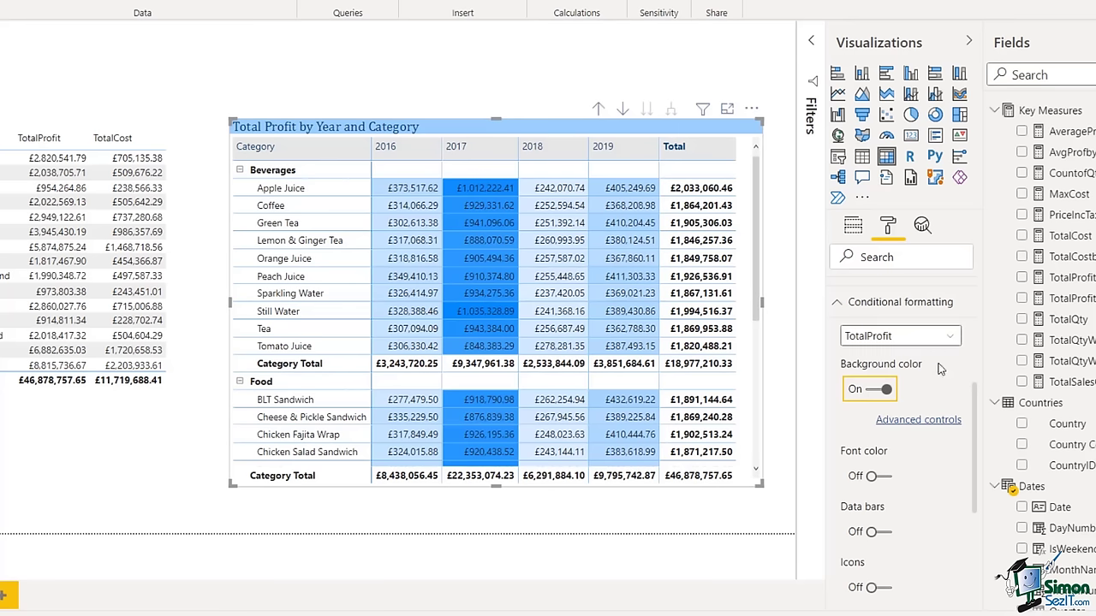
- Review the advanced color scale settings for the TotalProfit background, close them without changes, and examine the shaded matrix values
left_click(916, 421)
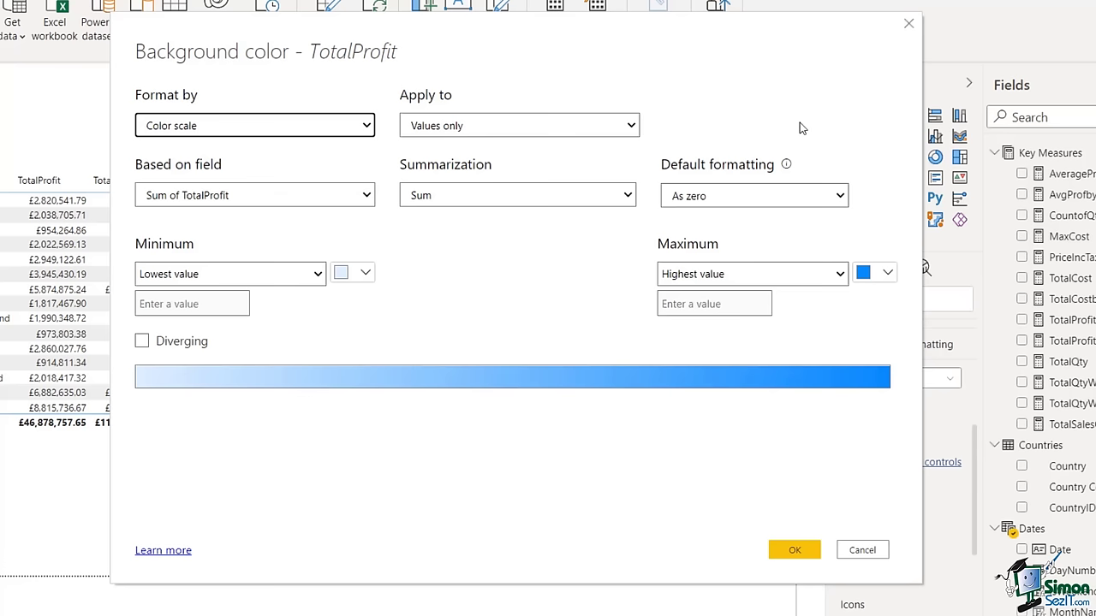
mouse_move(786, 166)
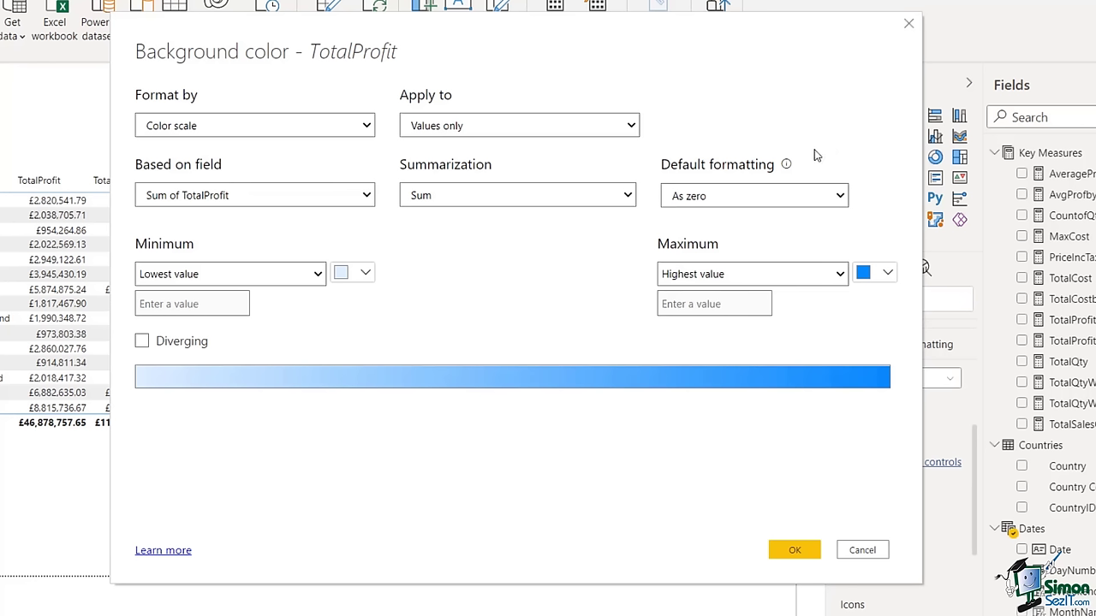
left_click(865, 553)
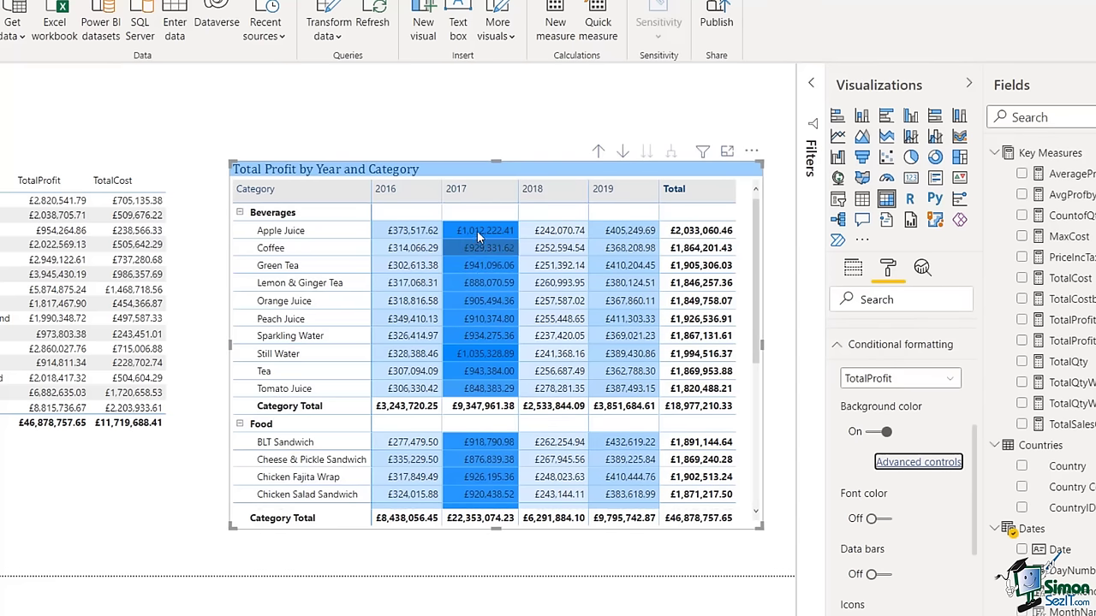
mouse_move(480, 363)
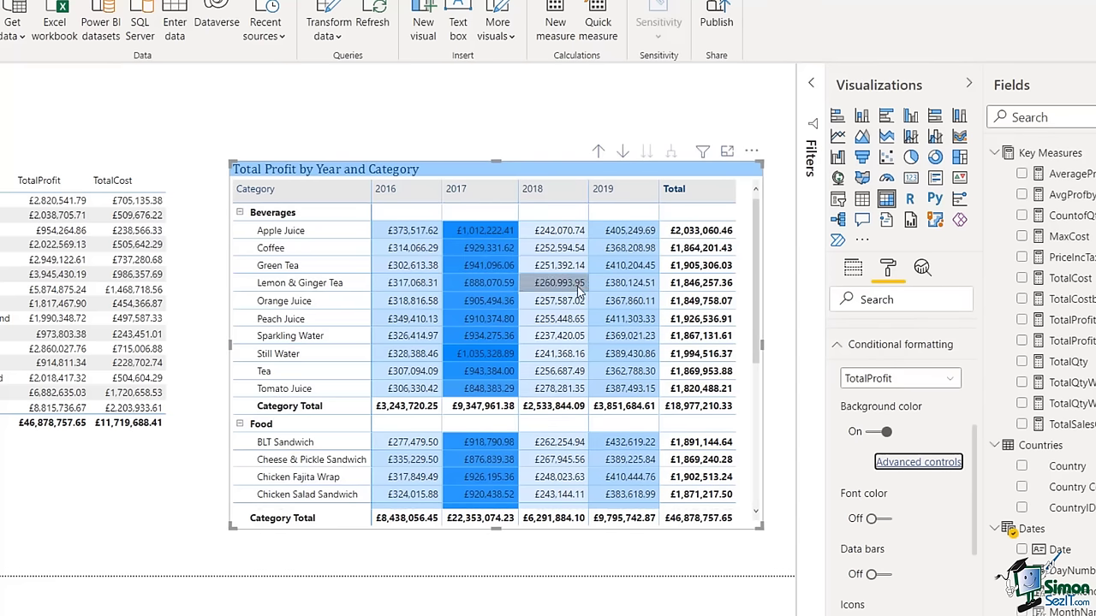
- Examine the background shading across the profit matrix and review the TotalProfit background color settings, including the minimum color palette
mouse_move(385, 267)
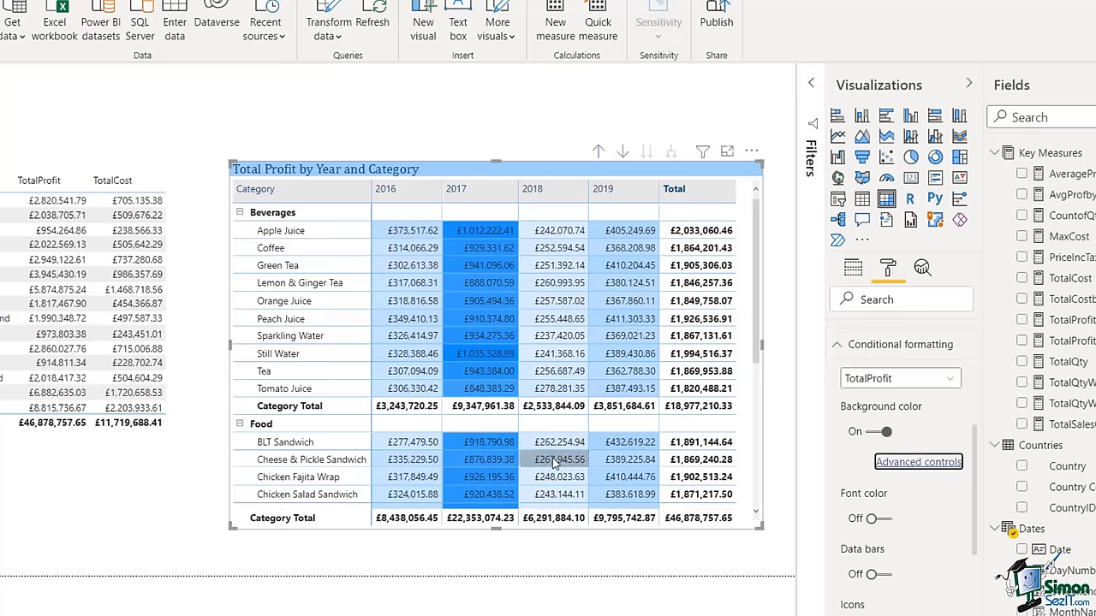
left_click_drag(756, 268, 761, 365)
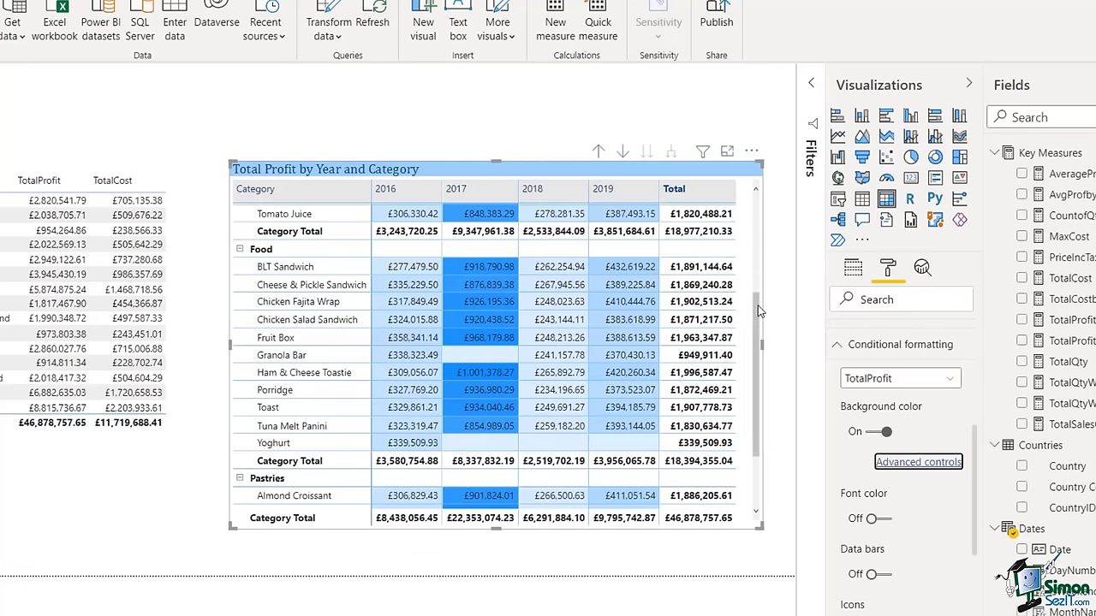
left_click_drag(758, 313, 758, 331)
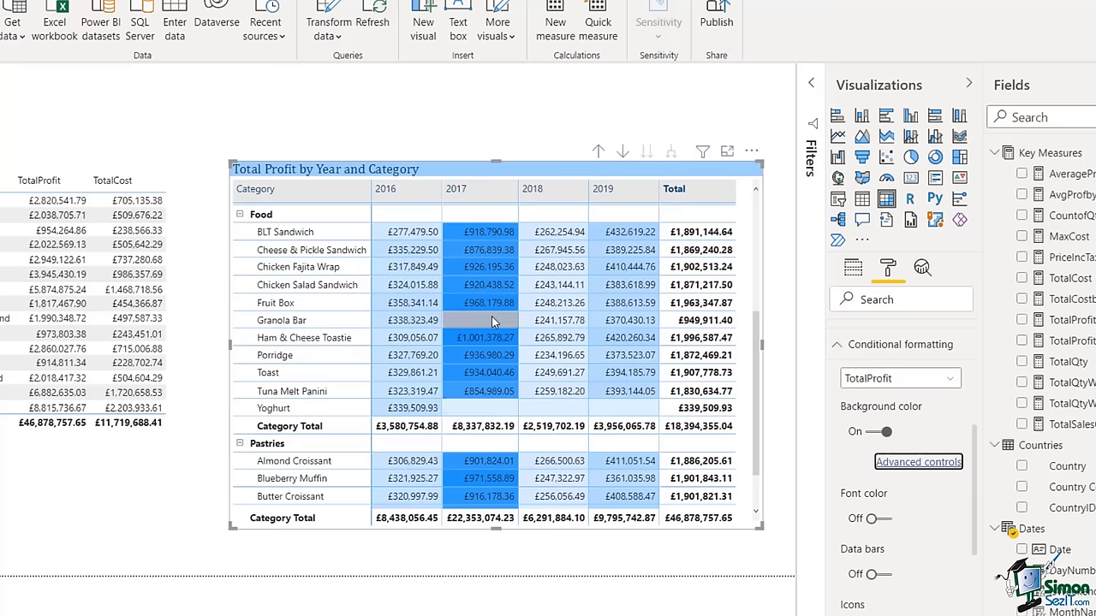
left_click(907, 467)
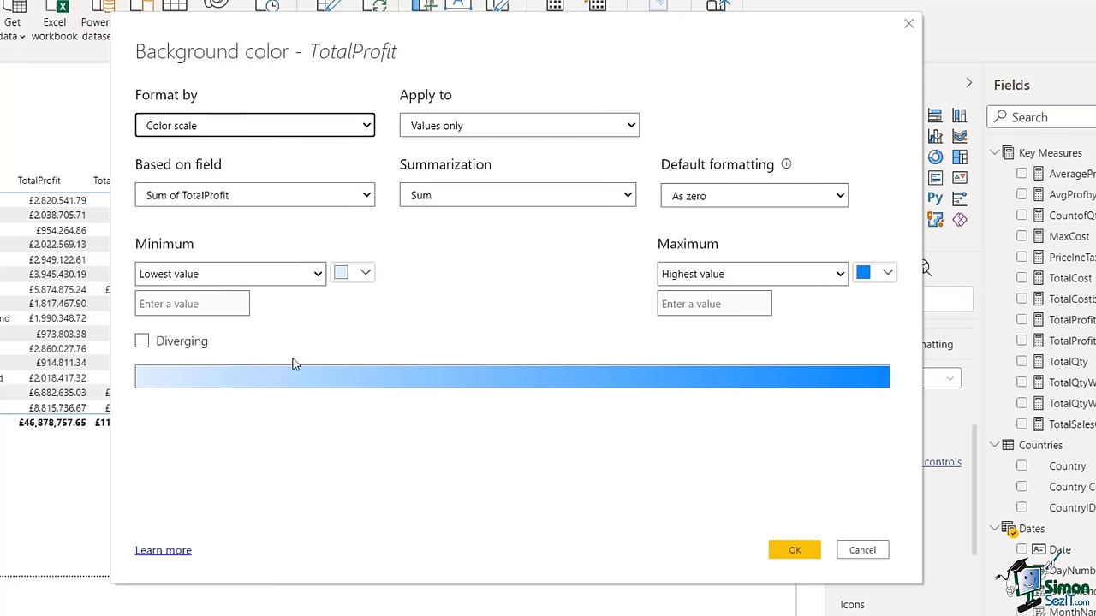
left_click(343, 273)
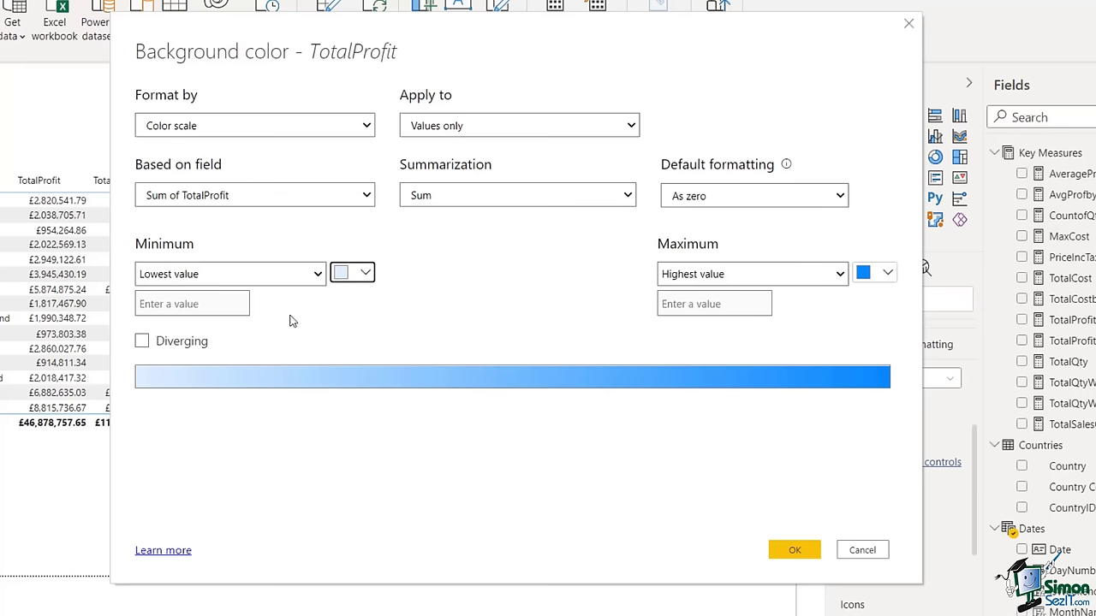
left_click(365, 273)
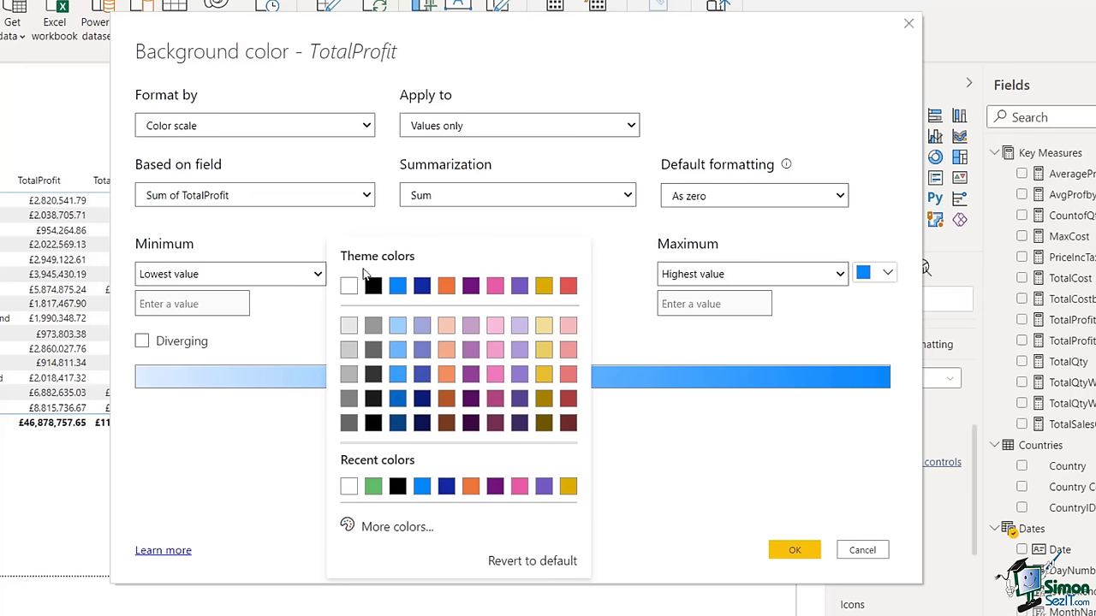
left_click(630, 341)
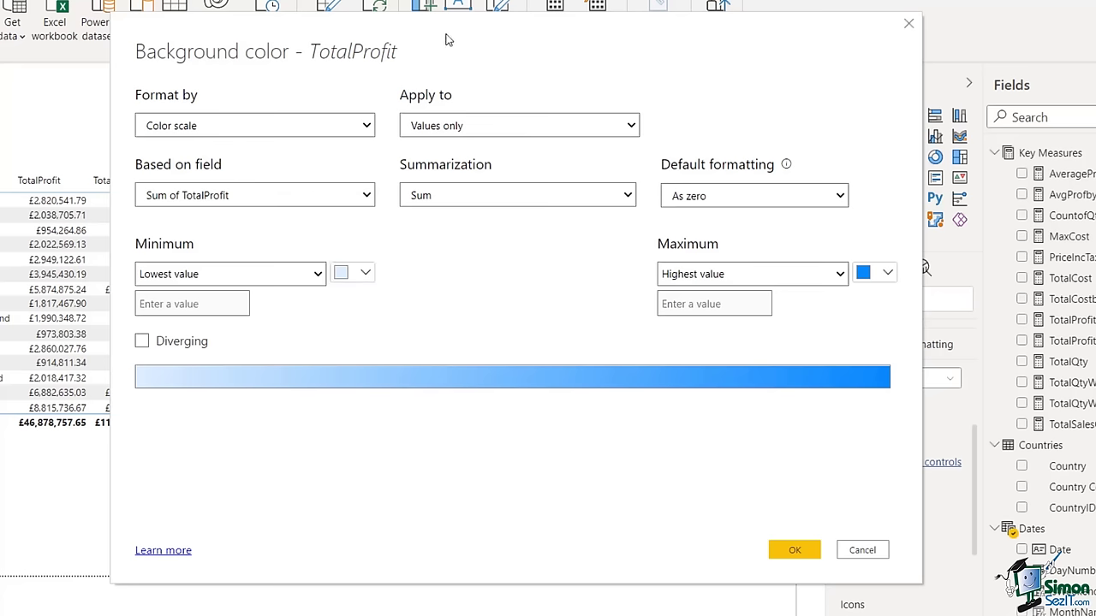
left_click_drag(447, 35, 698, 51)
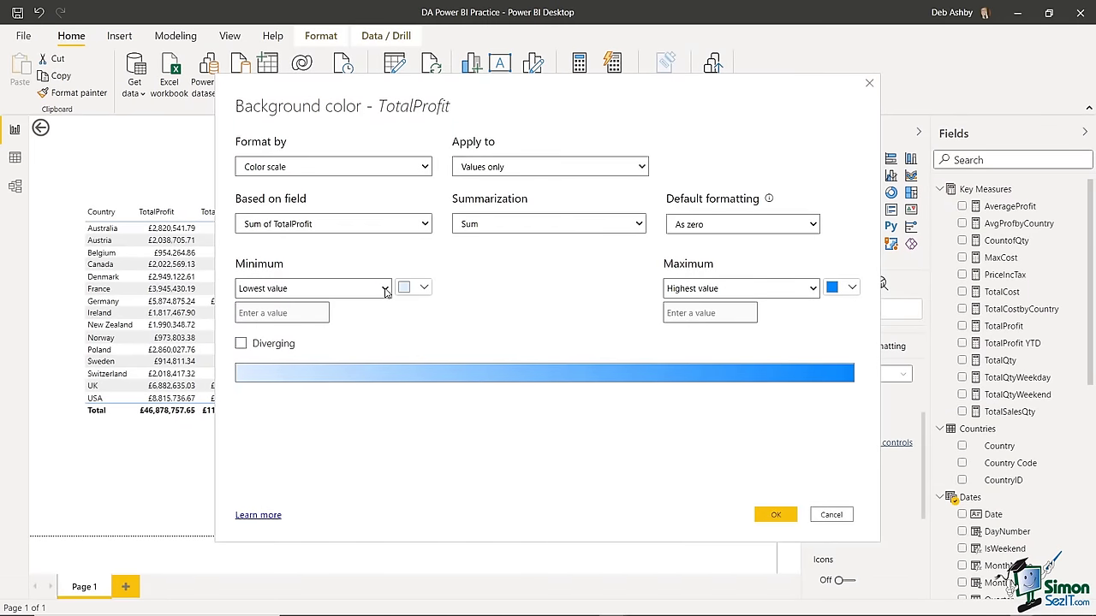
- Try Custom for the color scale's minimum and maximum, and restore them to Lowest value and Highest value
left_click(385, 291)
left_click(298, 332)
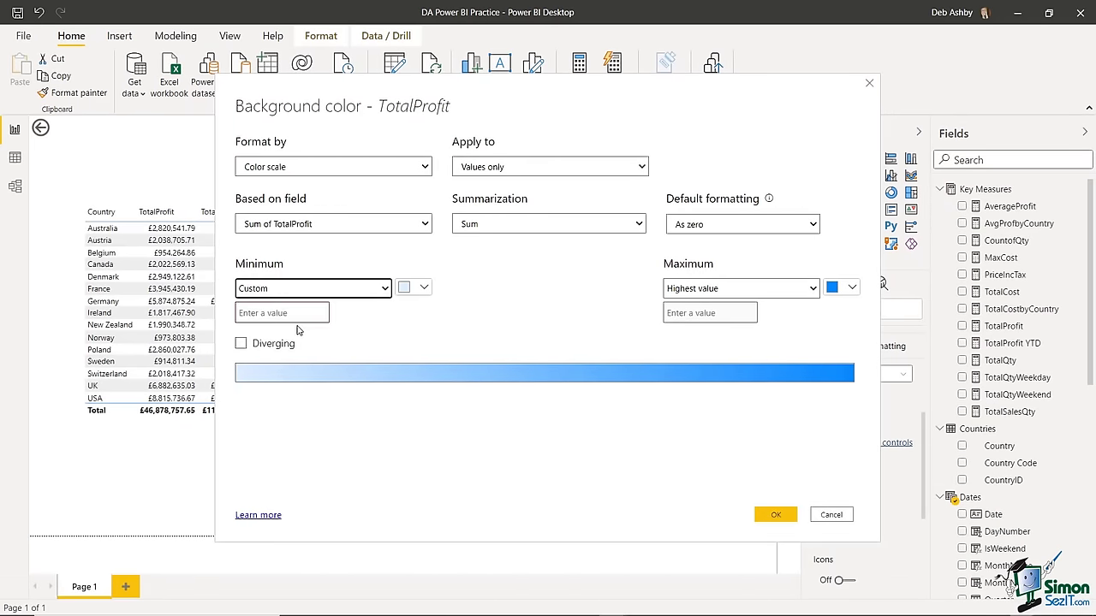
left_click(814, 292)
left_click(697, 333)
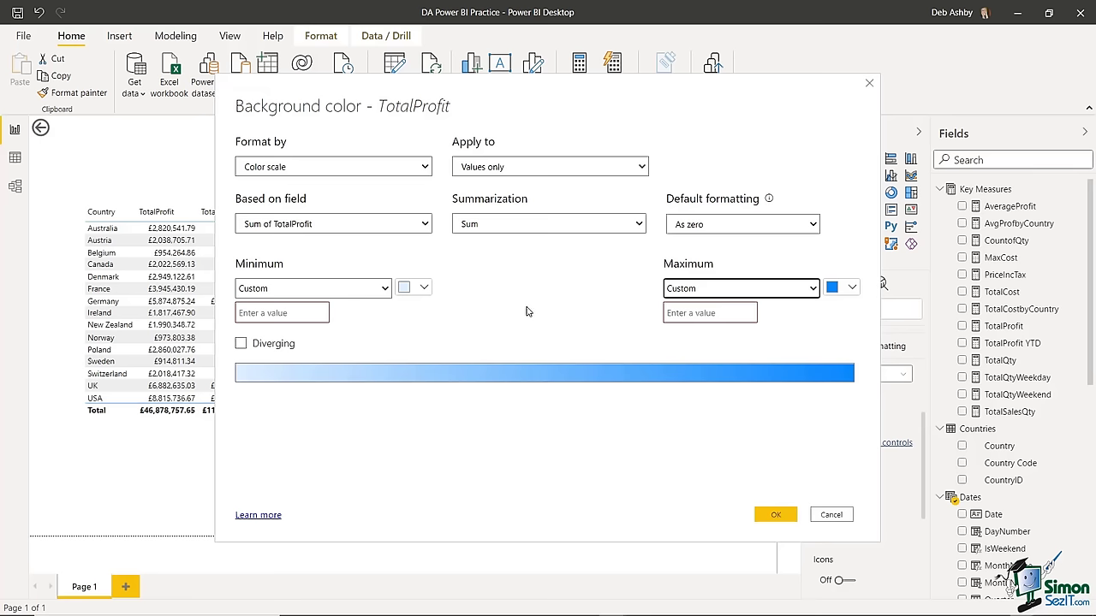
left_click(385, 289)
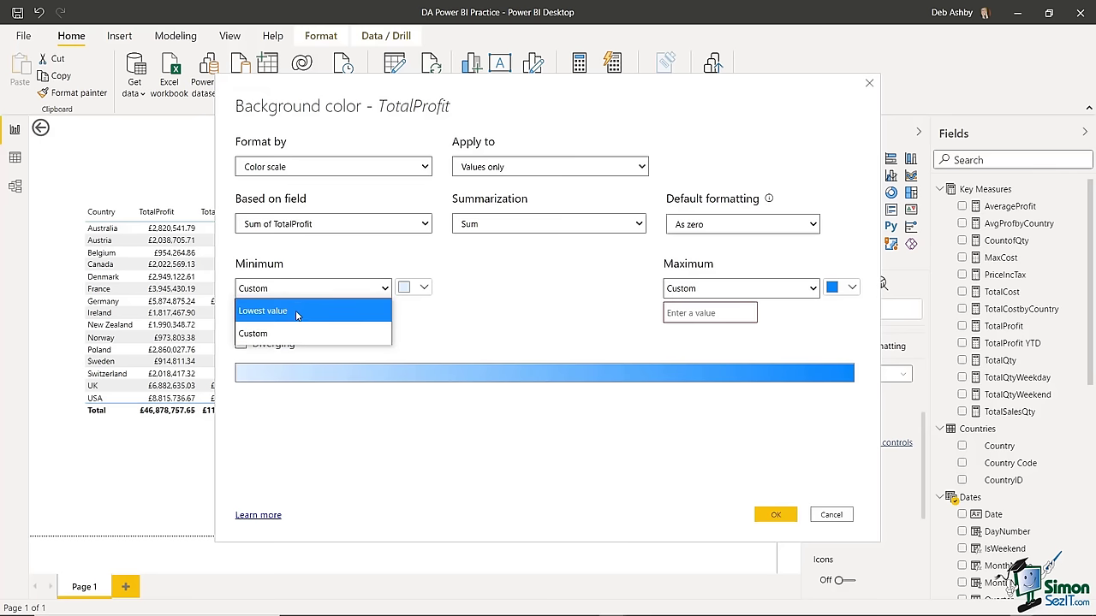
left_click(298, 310)
left_click(805, 289)
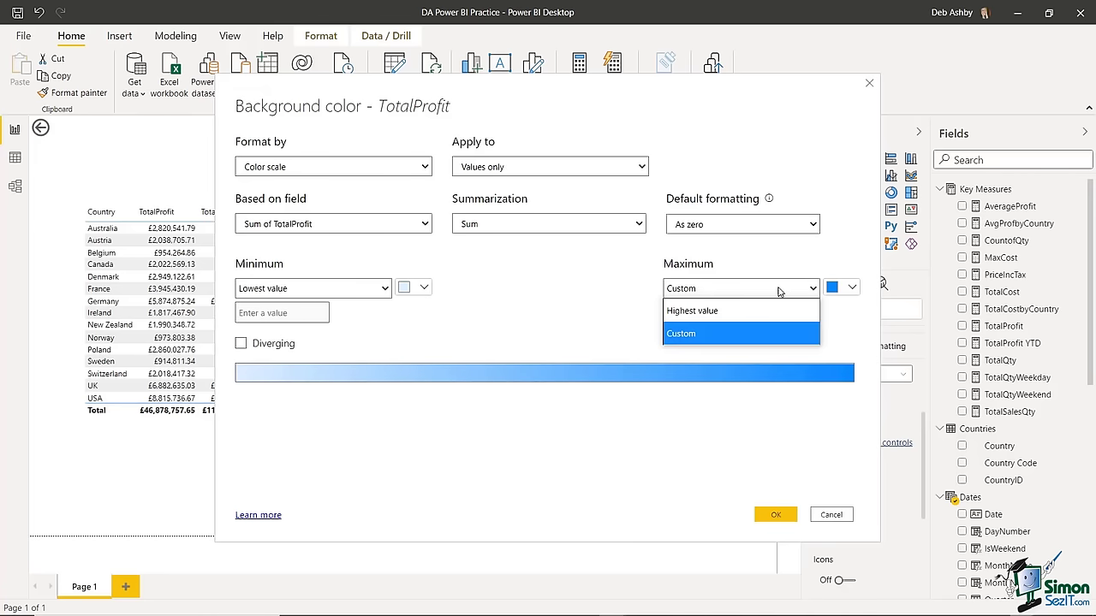
left_click(719, 310)
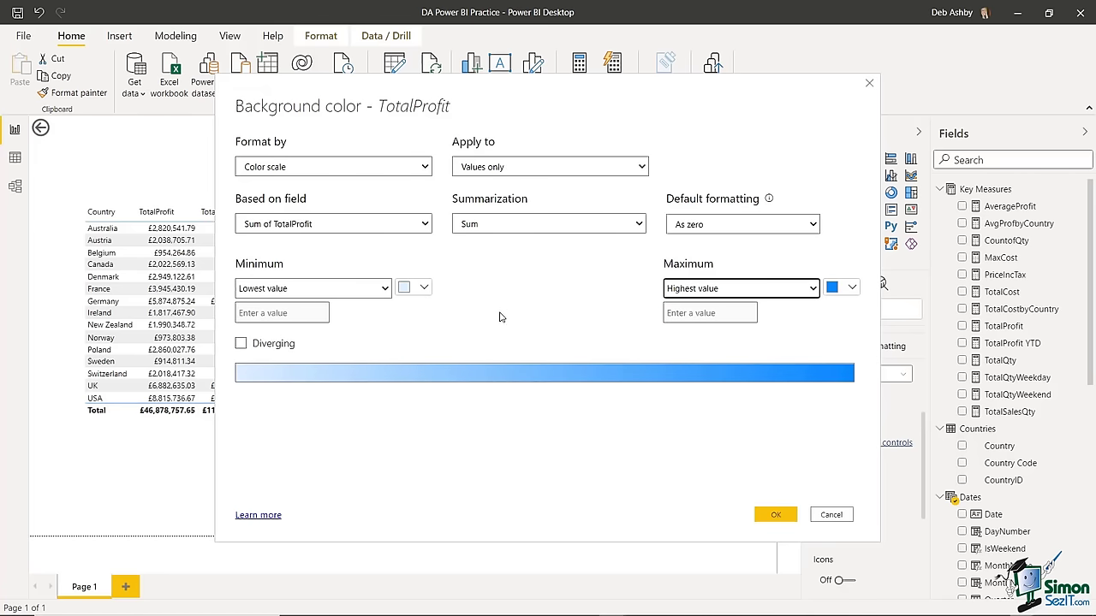
- Make the TotalProfit background color scale diverging, keeping Middle value as the center, and apply it
left_click(241, 344)
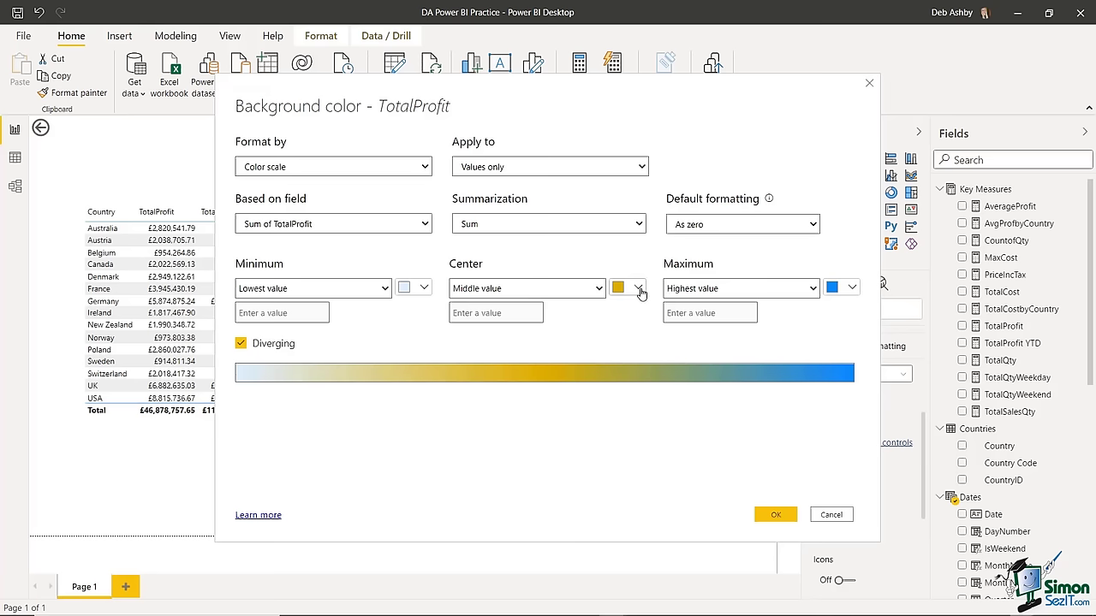
left_click(600, 289)
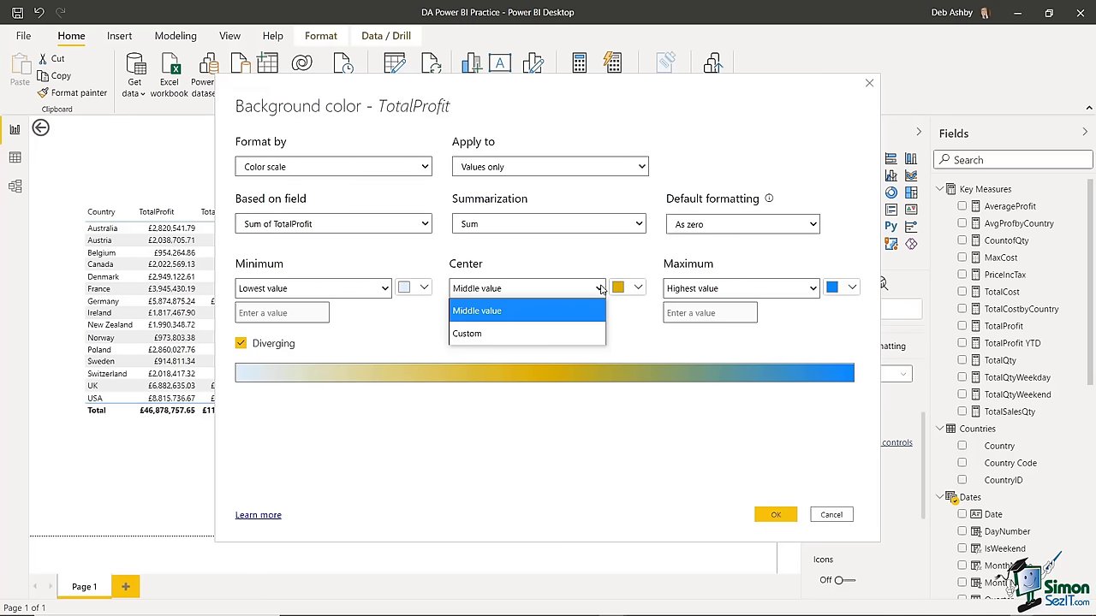
left_click(638, 337)
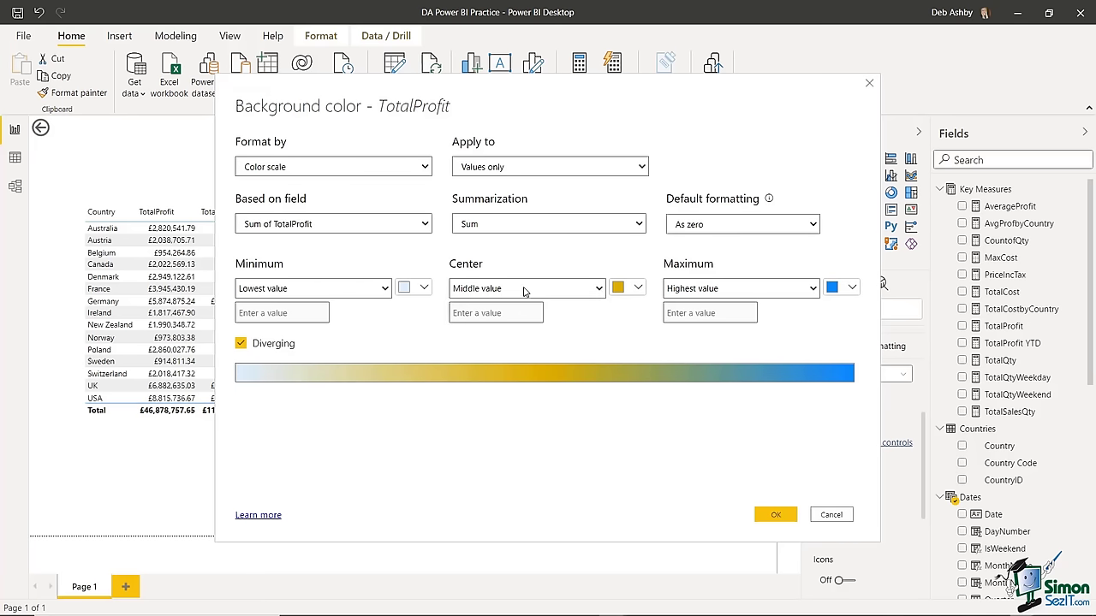
left_click(790, 514)
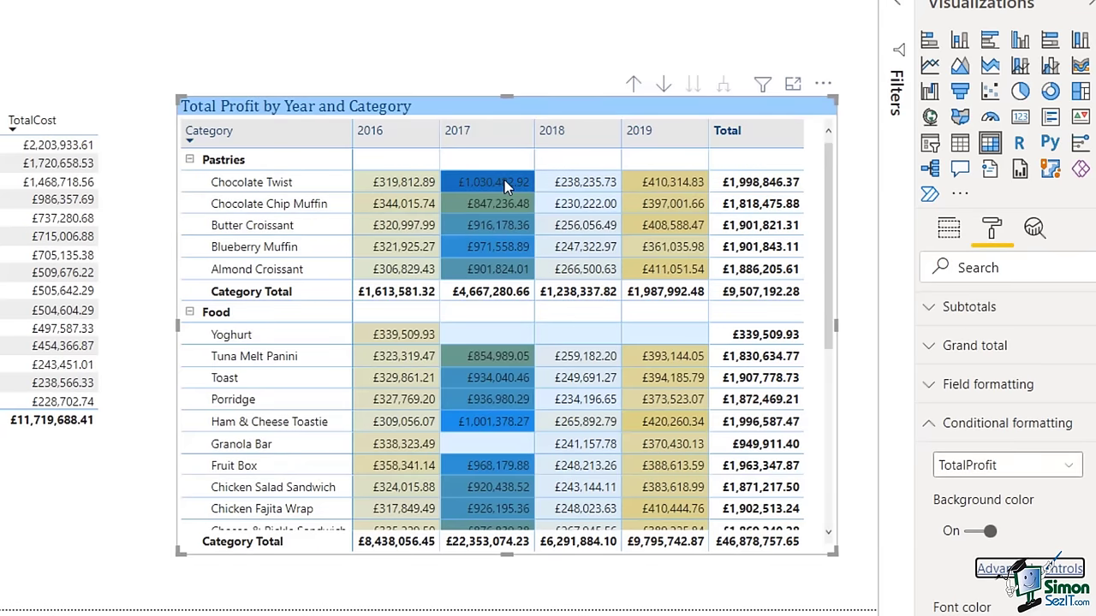
left_click(1030, 569)
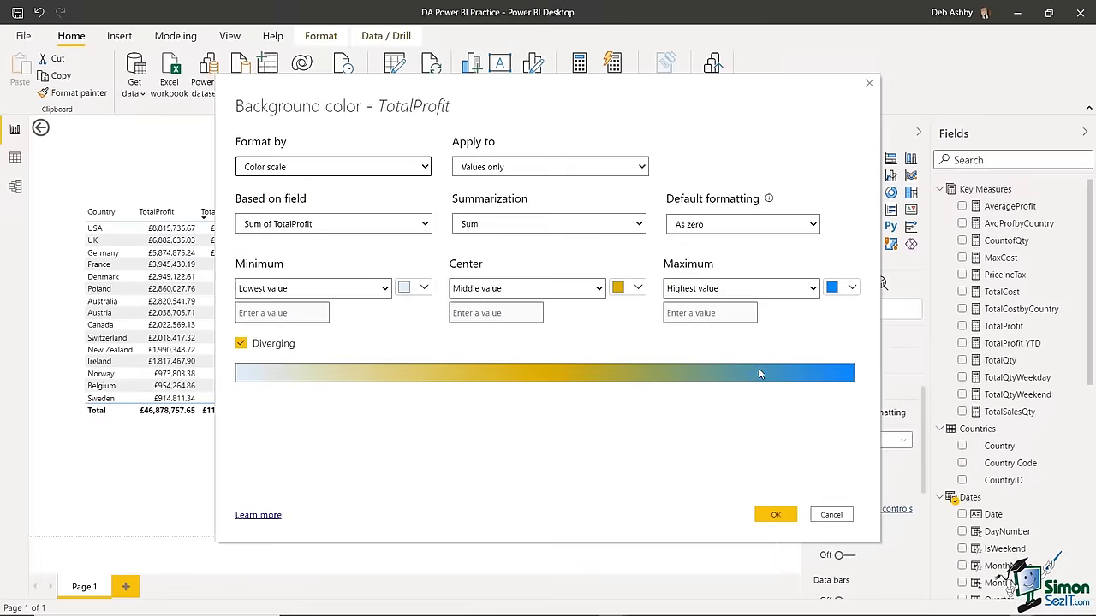
left_click(852, 288)
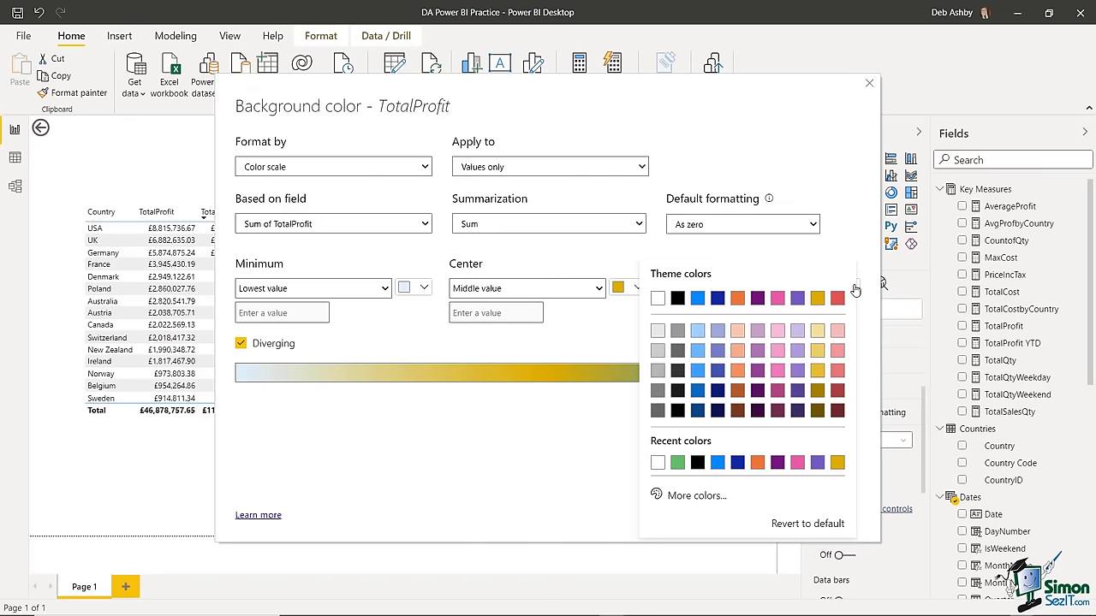
left_click(852, 288)
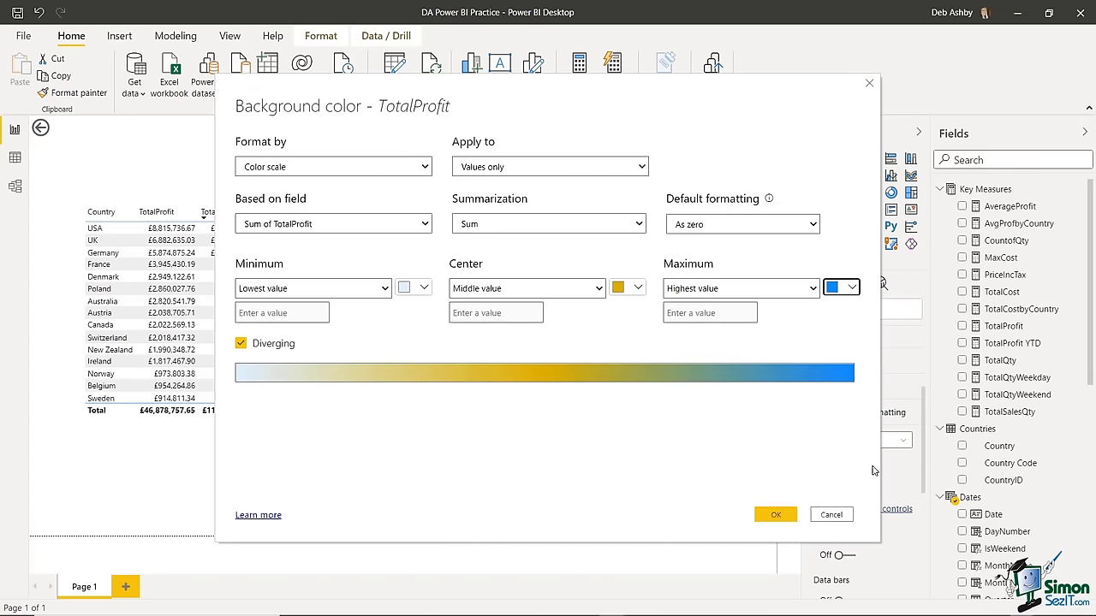
left_click(839, 518)
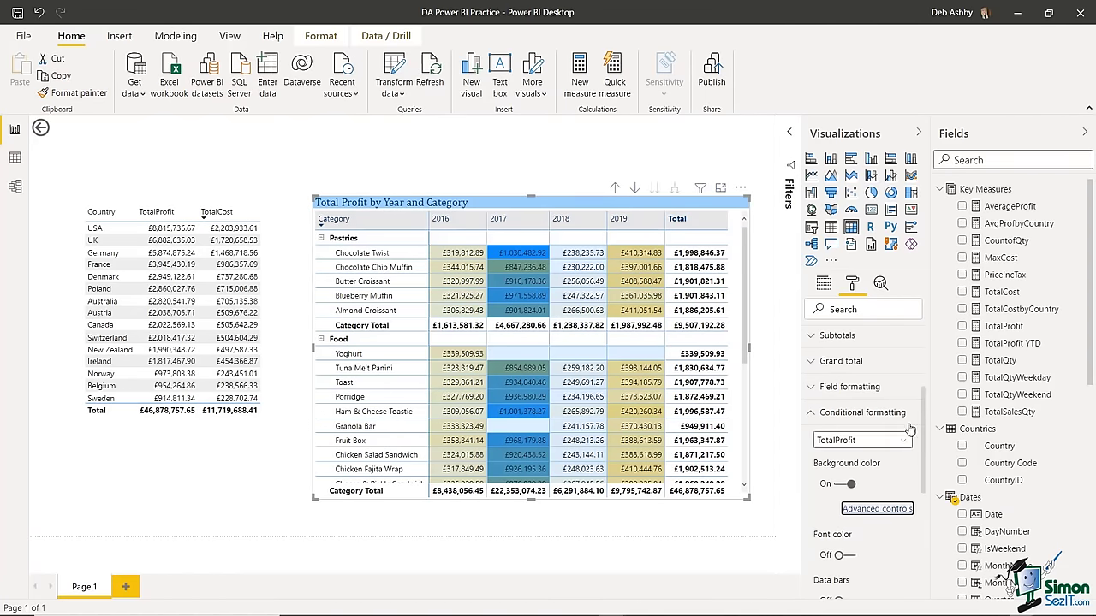
- Turn off the conditional background color for TotalProfit in the matrix
left_click_drag(923, 404, 924, 432)
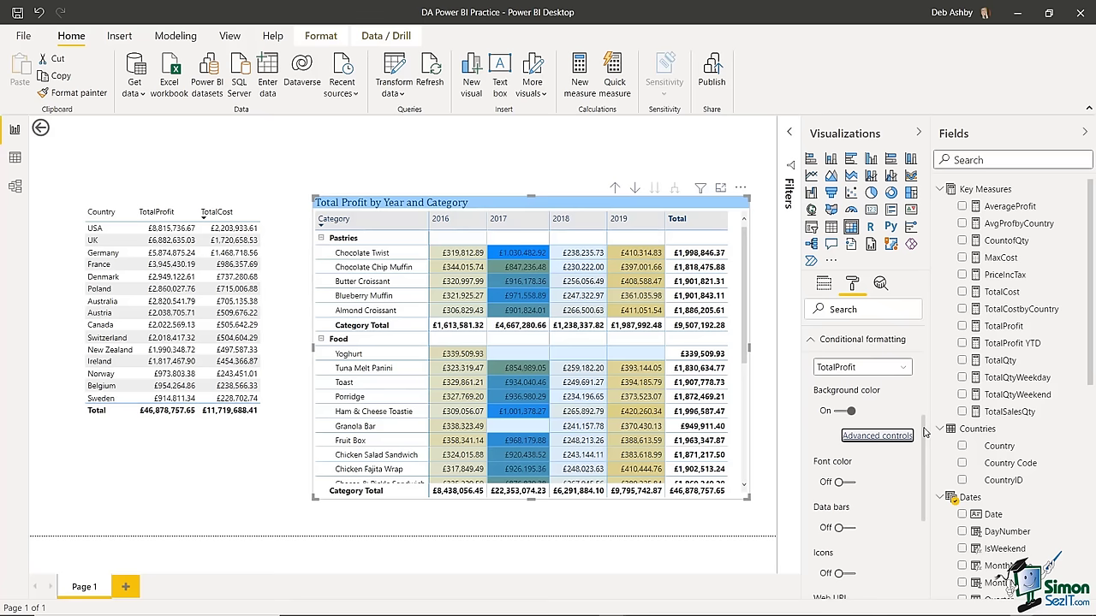
left_click(842, 412)
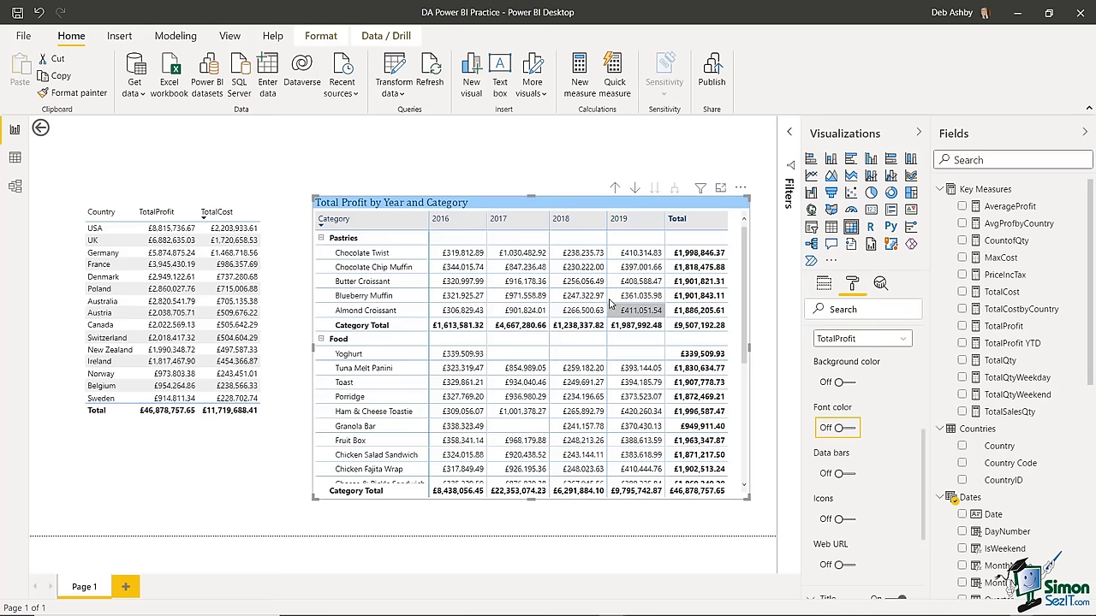
- Turn on conditional font color for TotalProfit and set the color for the lowest value to dark red
left_click(851, 429)
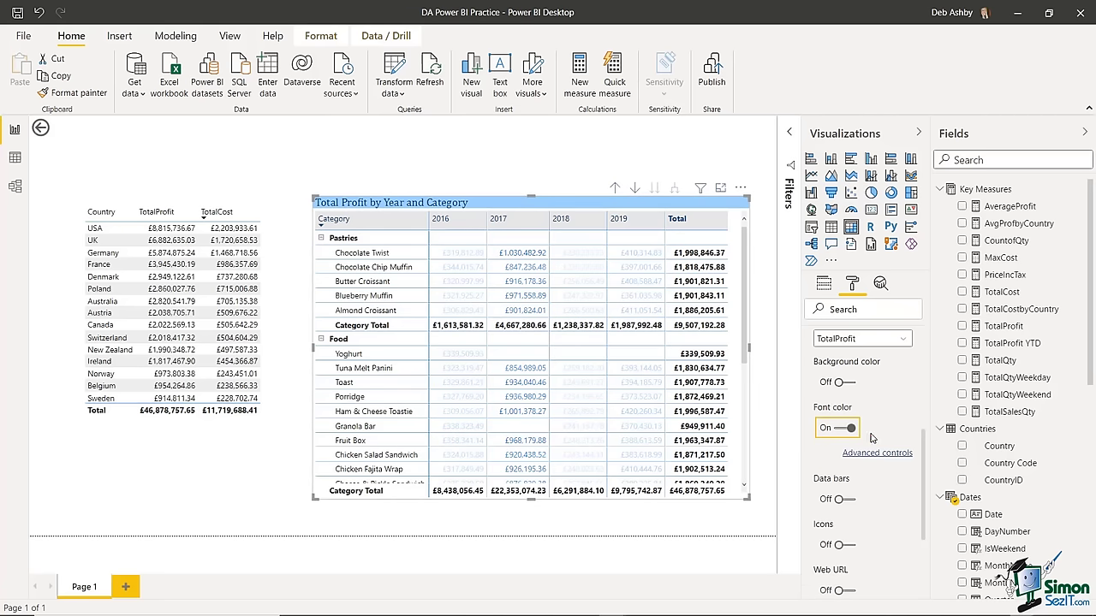
left_click(885, 456)
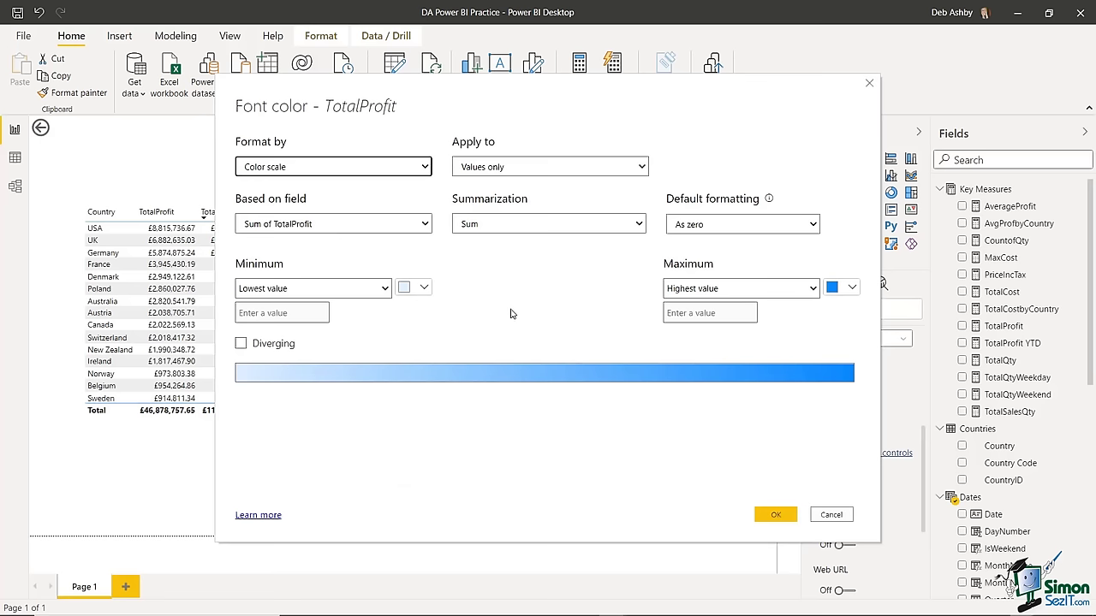
left_click(425, 287)
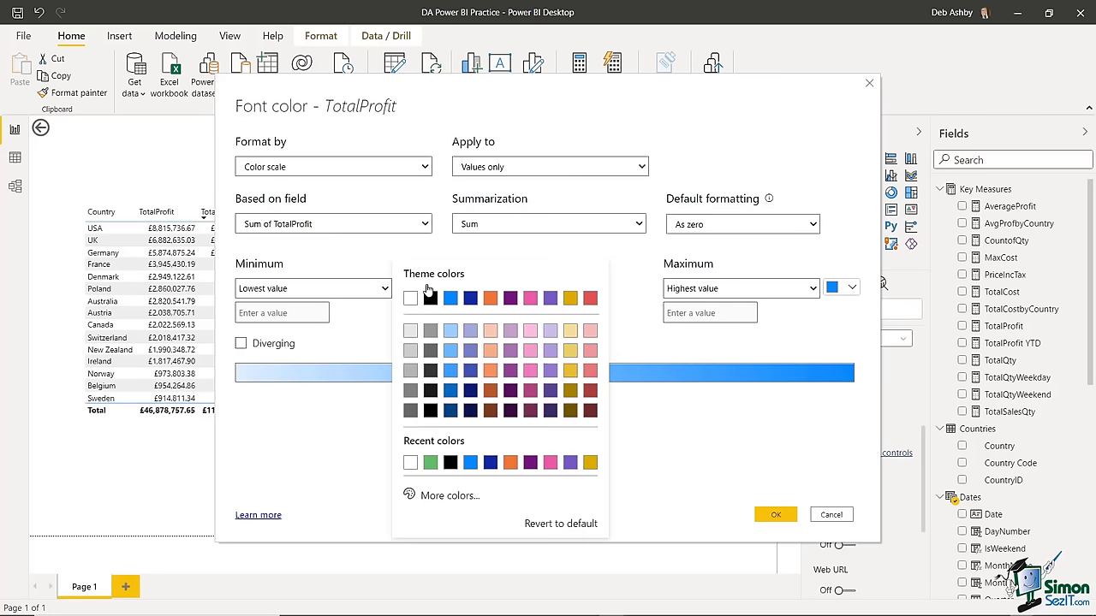
left_click(590, 410)
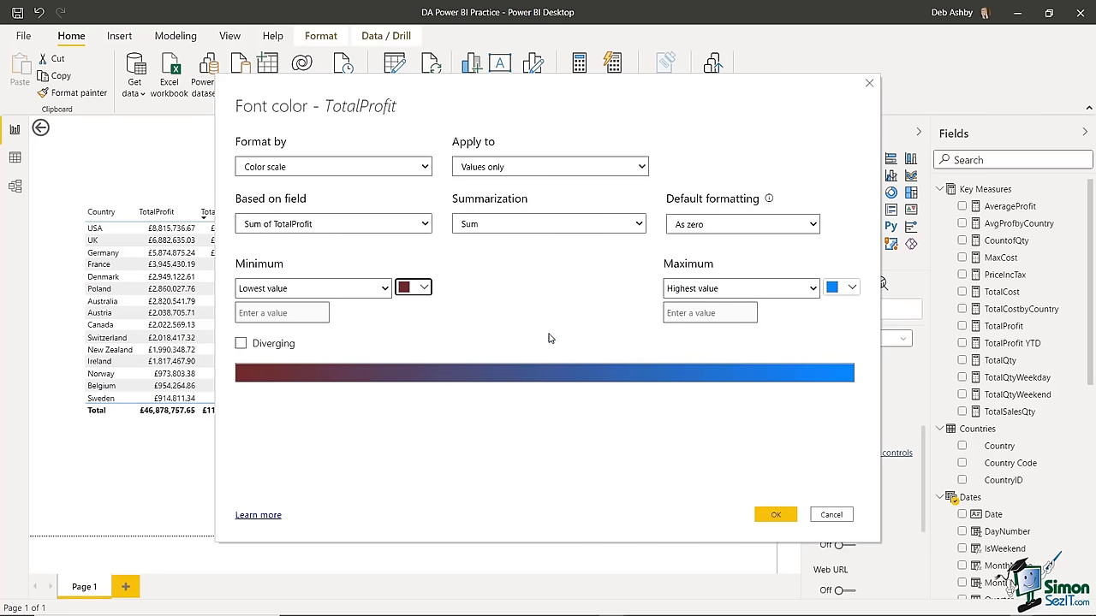
- Set the font color for the highest value to the custom dark green #285917 and apply the color scale
left_click(853, 289)
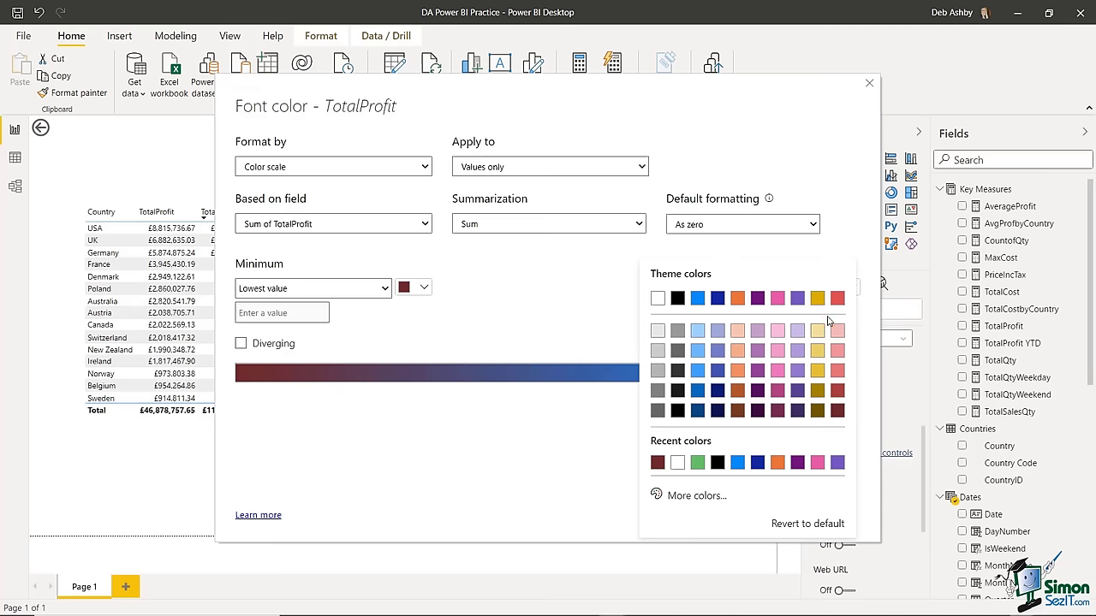
left_click(718, 390)
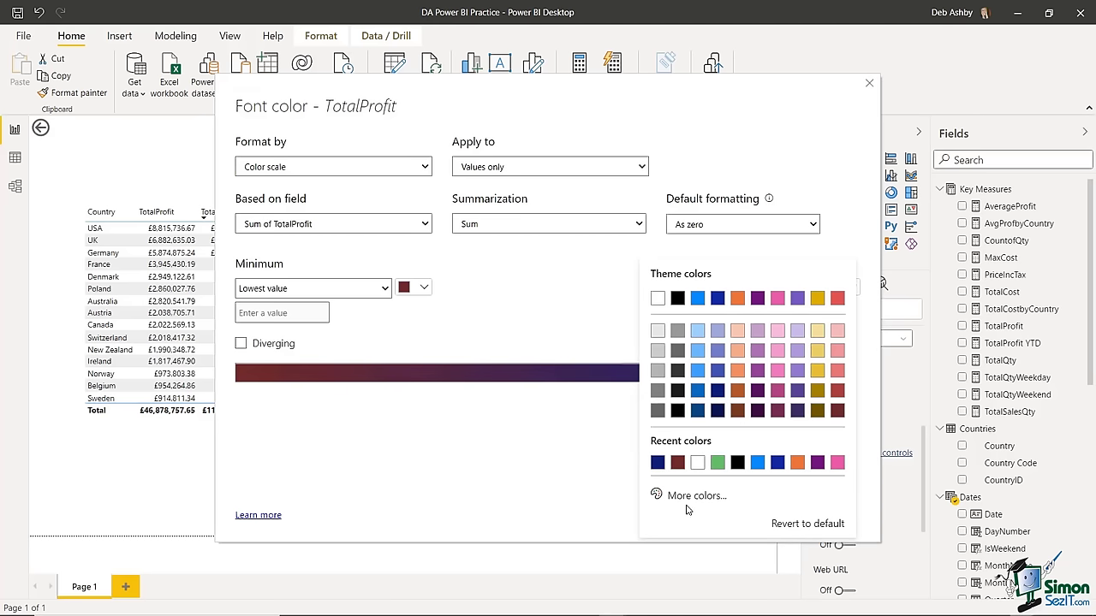
left_click(696, 497)
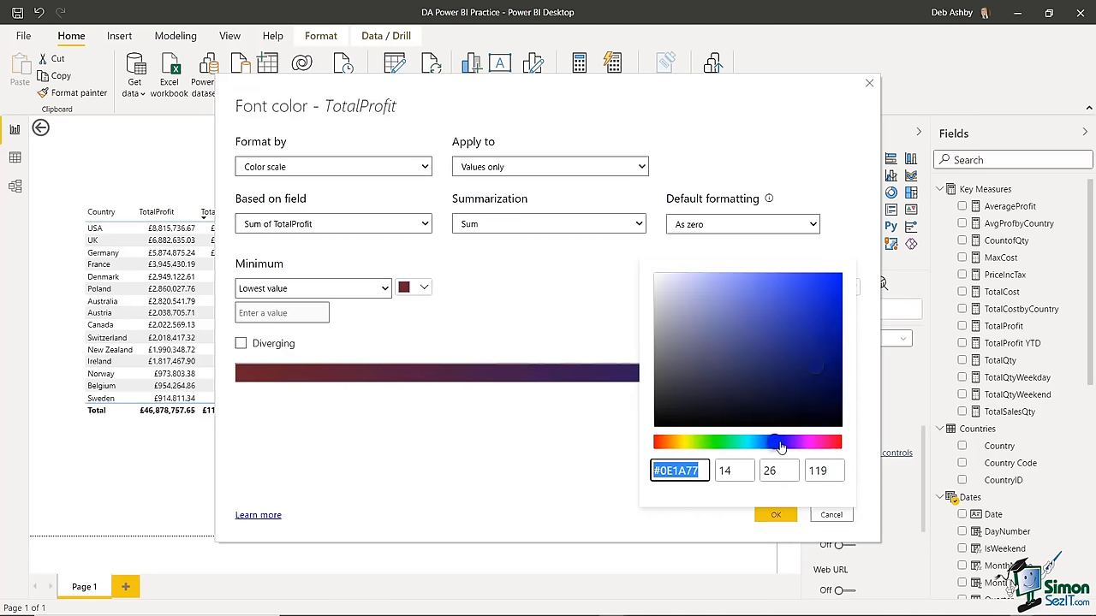
left_click_drag(777, 444, 707, 454)
left_click_drag(817, 355, 792, 380)
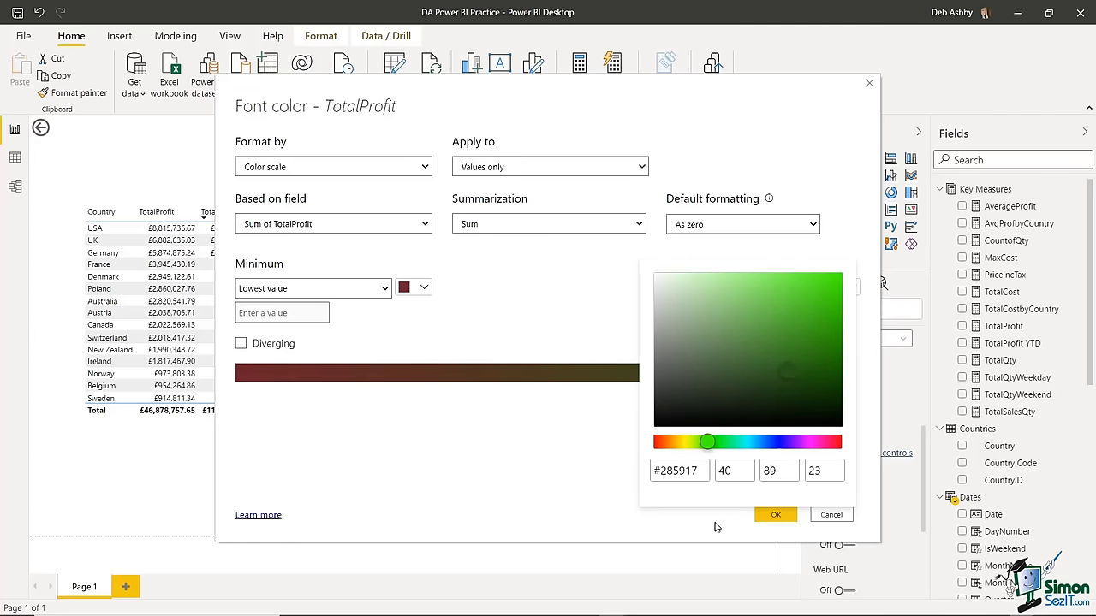
left_click(716, 527)
left_click(775, 515)
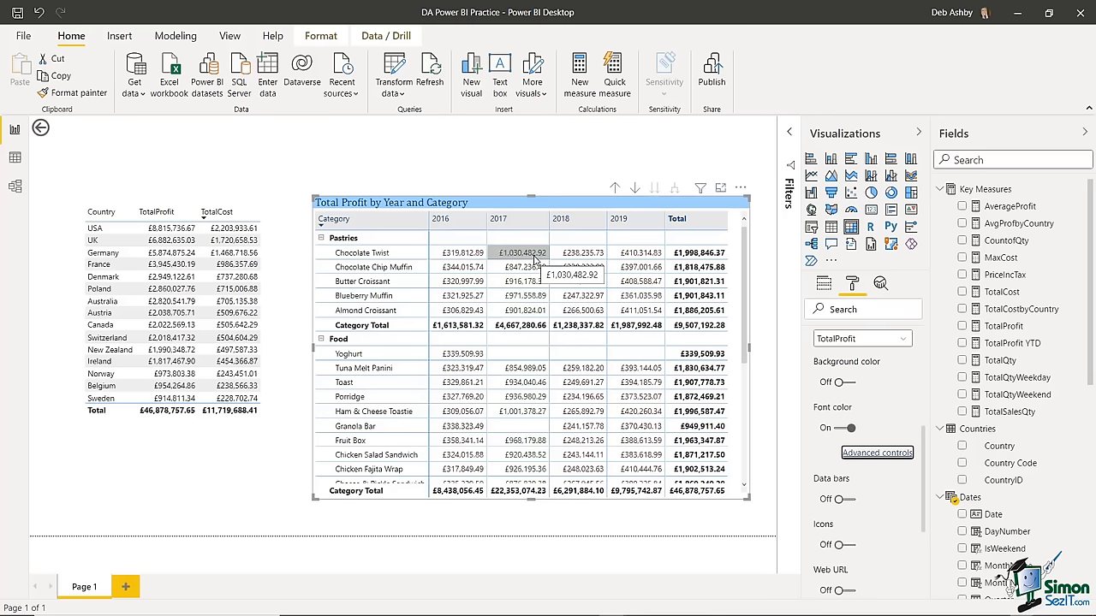
- Turn off the conditional font color for TotalProfit and turn on its data bars
left_click(840, 430)
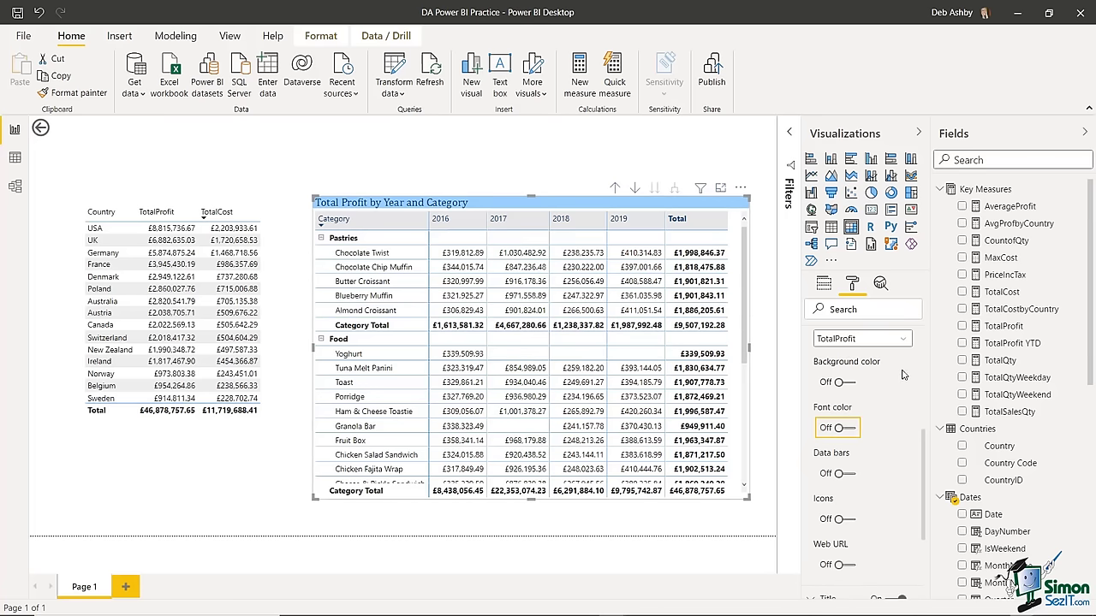
left_click(849, 475)
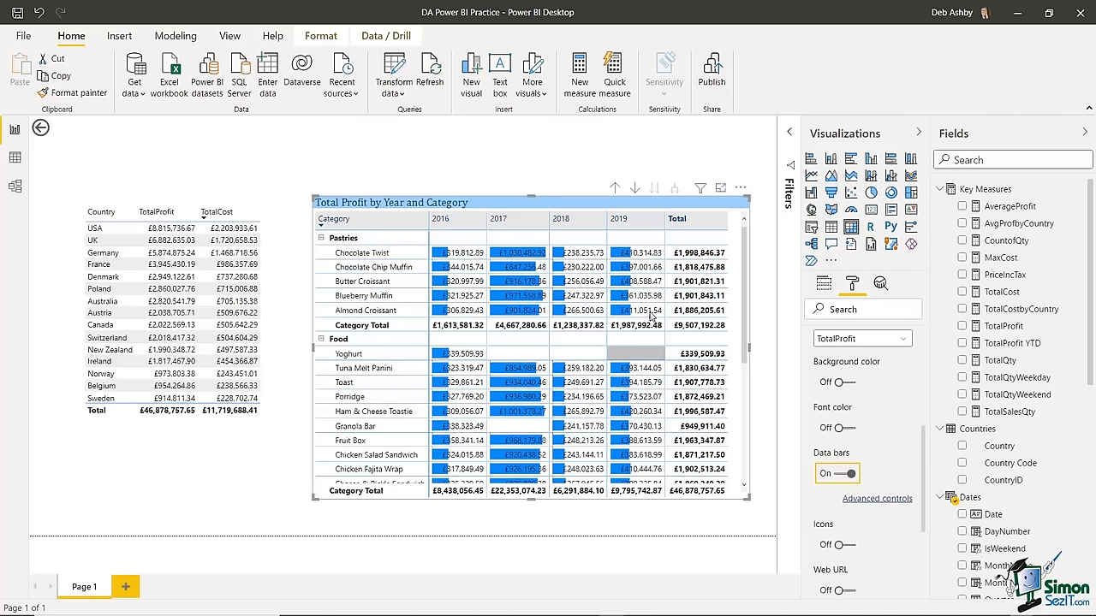
- Set the TotalProfit data bars to show the bar only and apply the setting
left_click(878, 499)
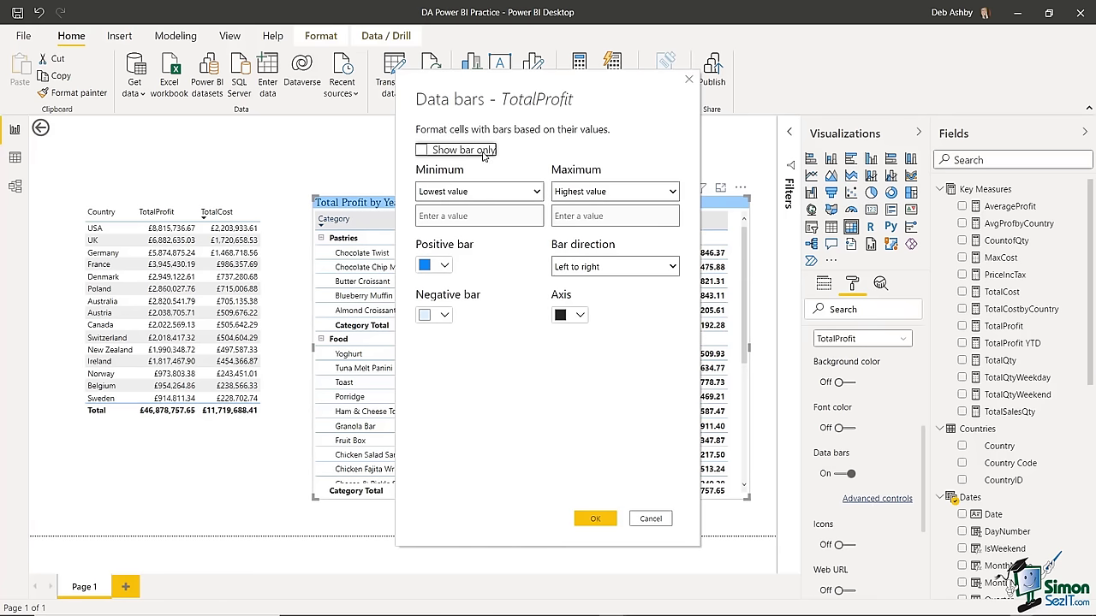
left_click(420, 150)
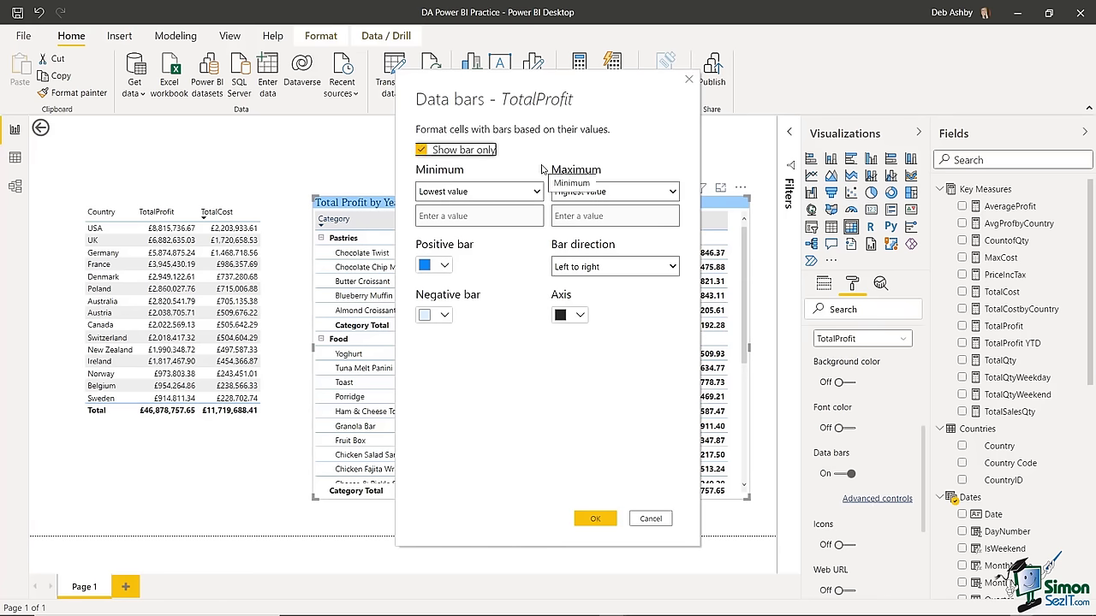
left_click(597, 518)
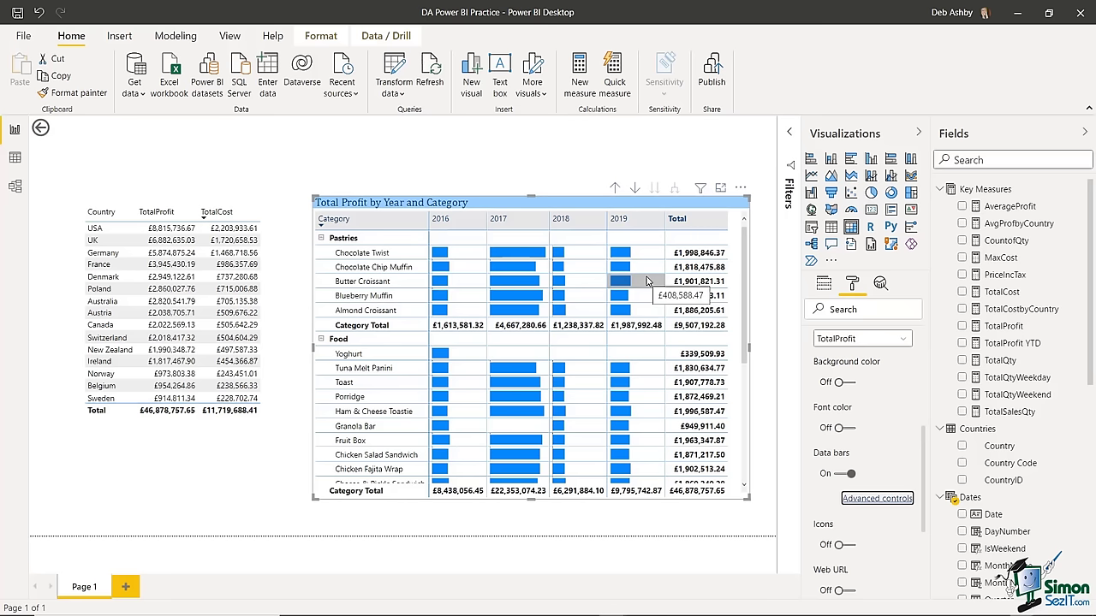
- Clear the Show bar only option for the TotalProfit data bars and apply the change
left_click(877, 499)
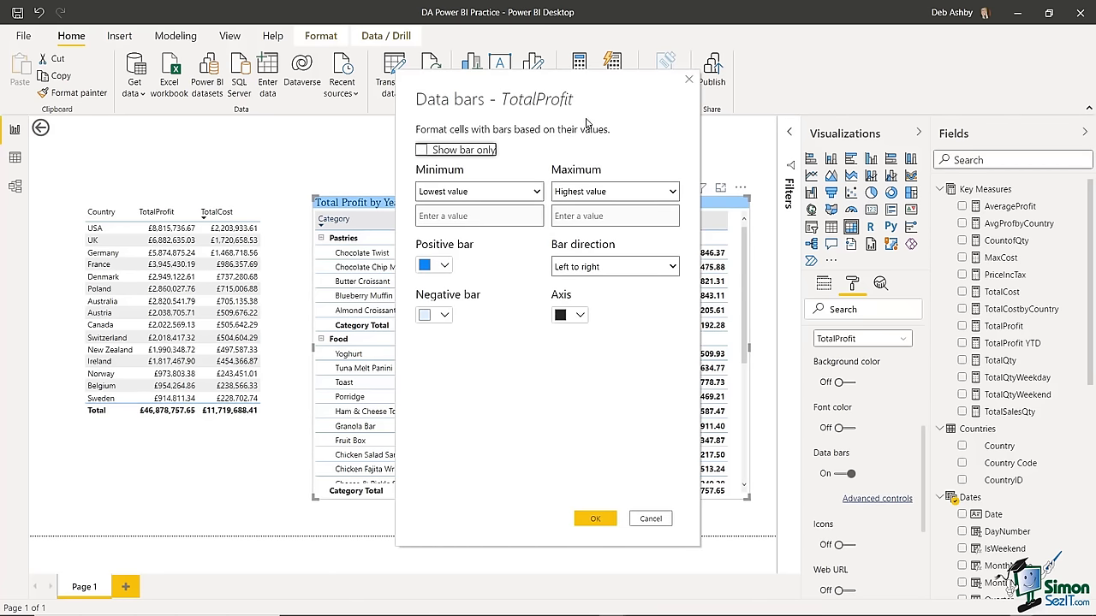
left_click_drag(572, 95, 778, 91)
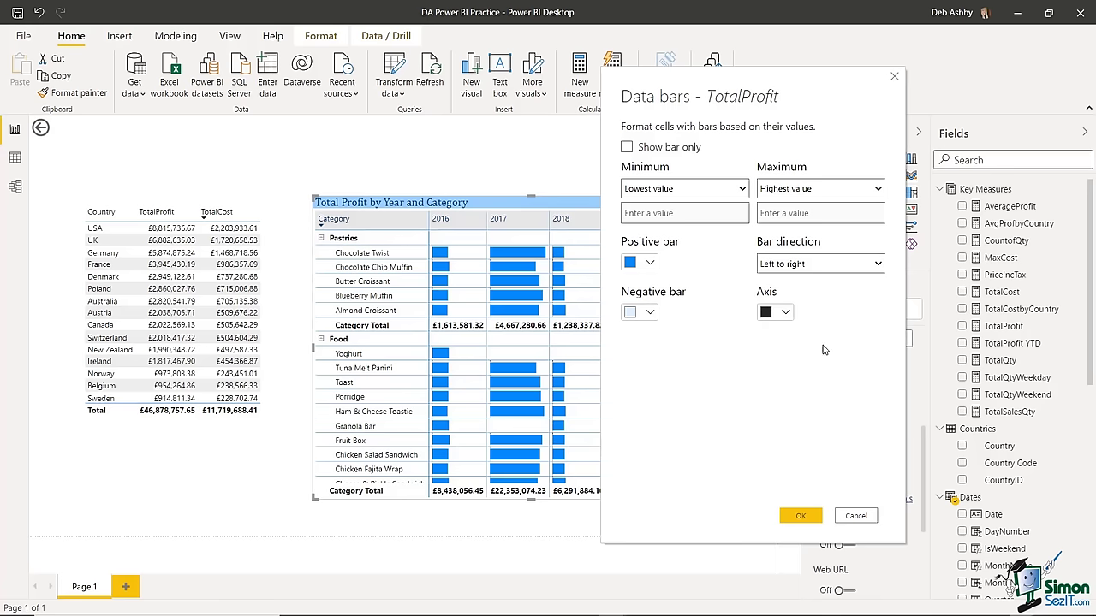
left_click(801, 515)
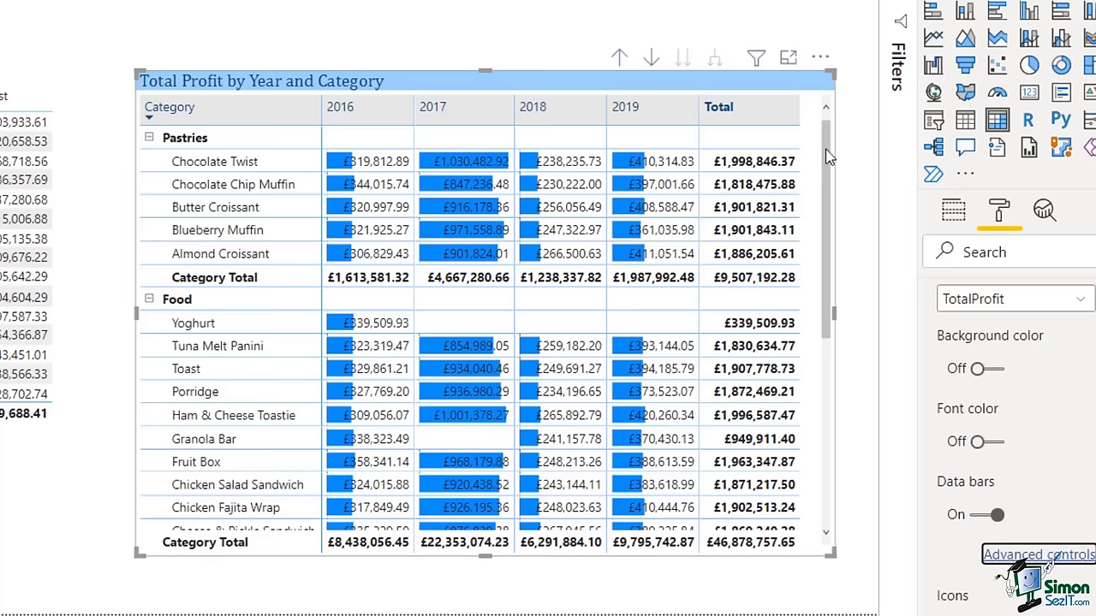
- Turn off the data bars for TotalProfit and turn on conditional icons instead
left_click(985, 515)
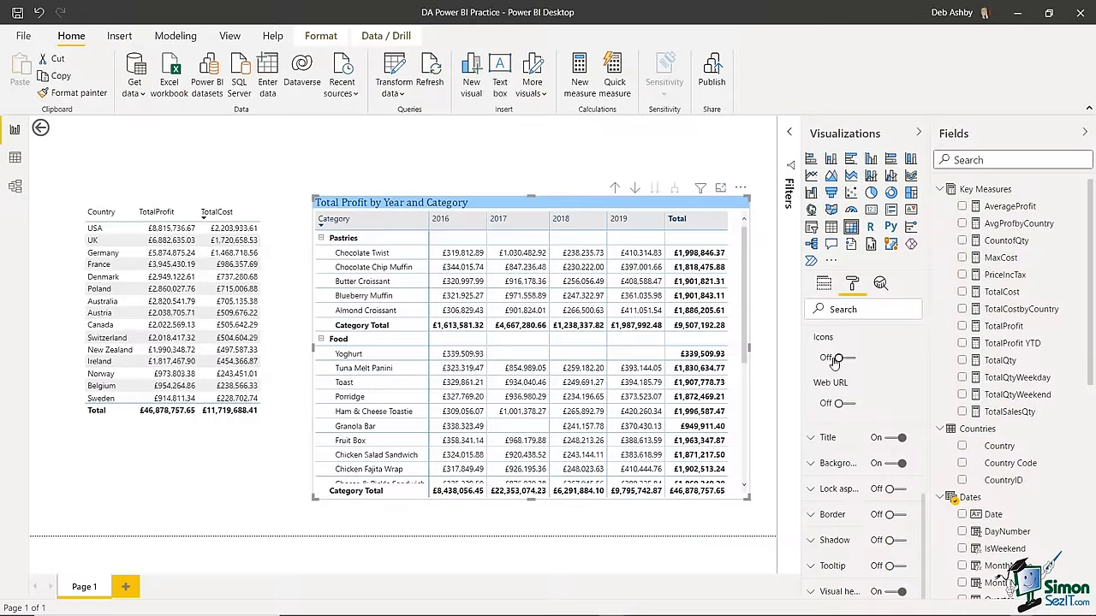
left_click(843, 357)
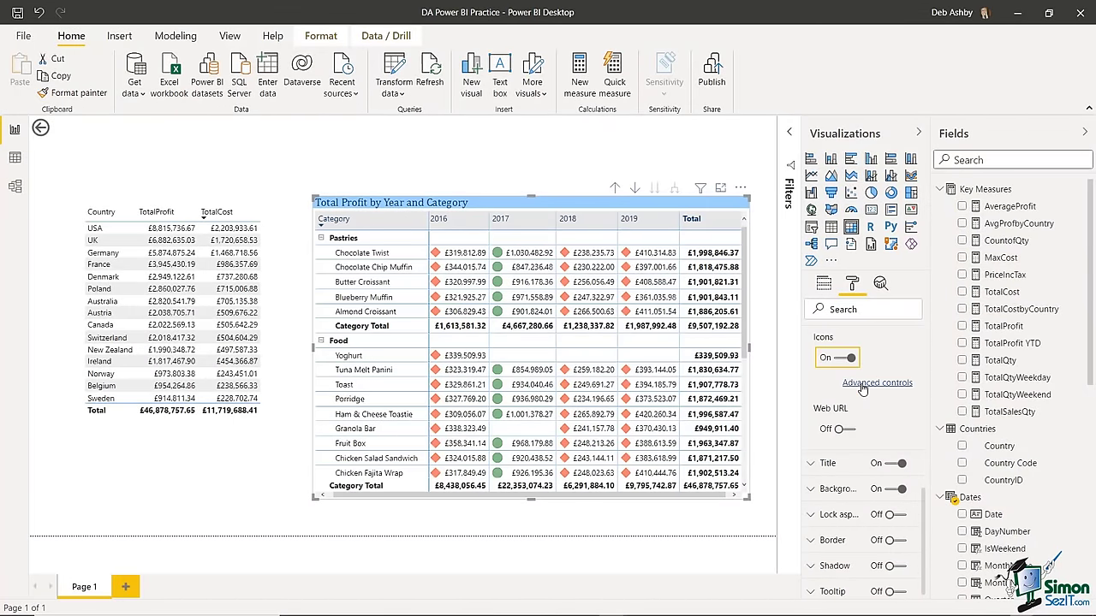
- Open the advanced icon settings for TotalProfit and examine the available icon layouts and icon styles
left_click(862, 385)
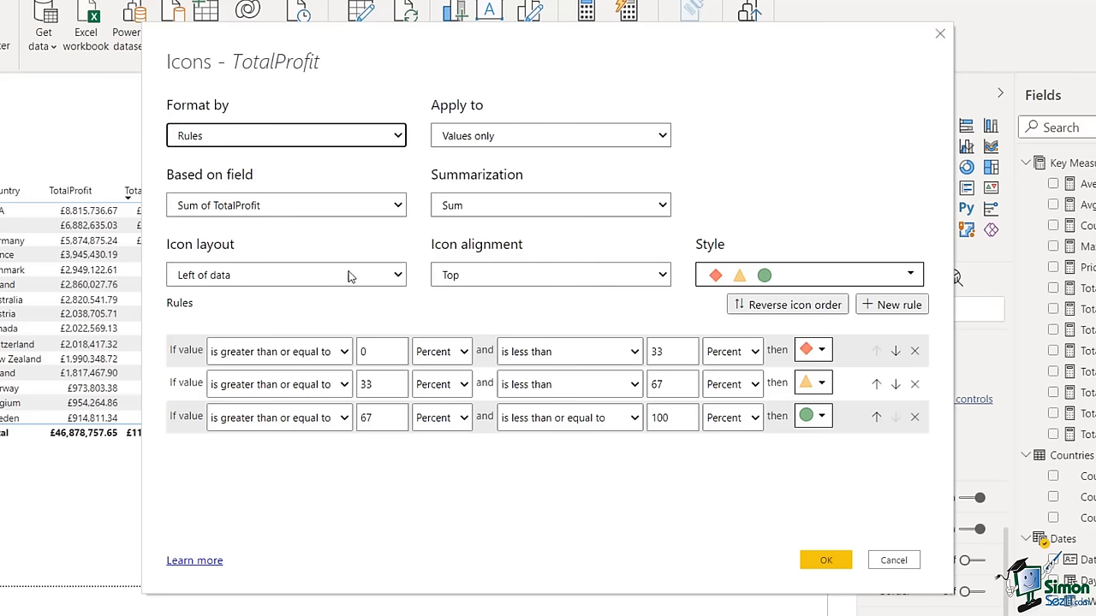
left_click(397, 275)
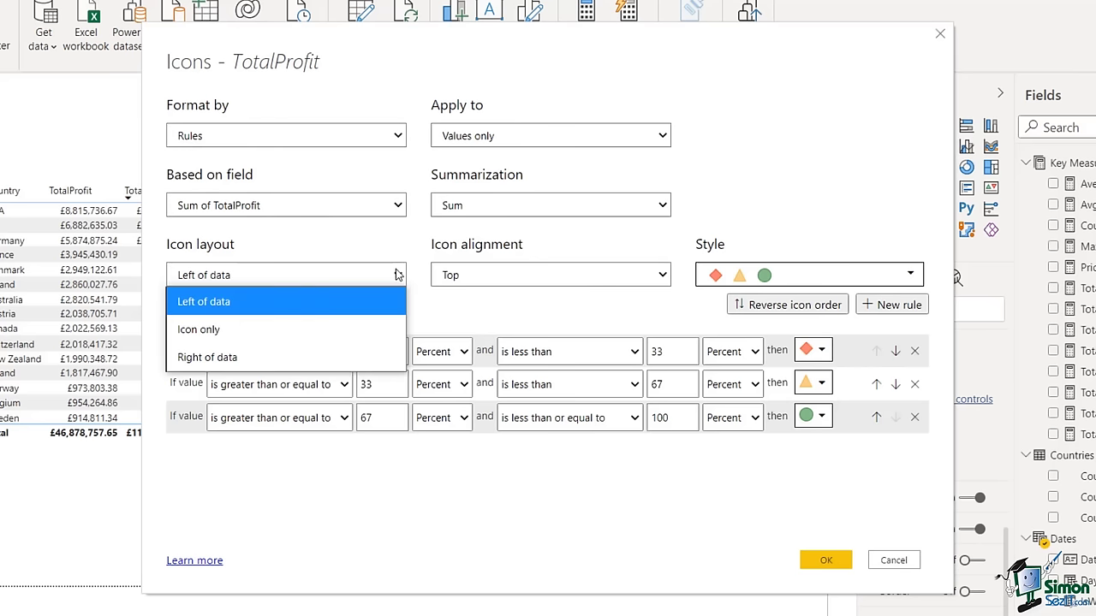
left_click(736, 189)
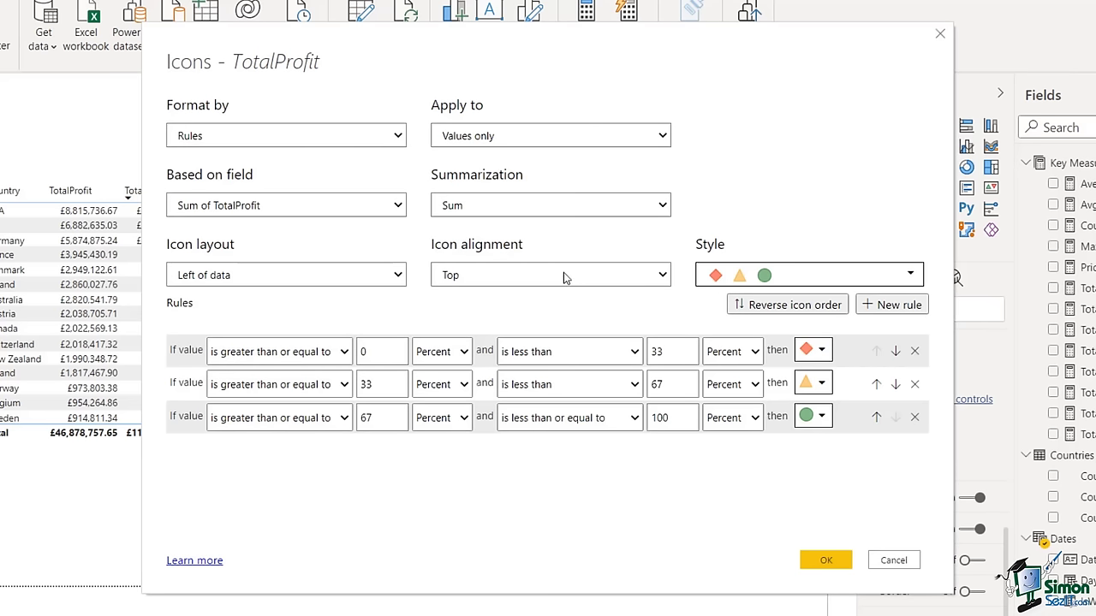
left_click(910, 275)
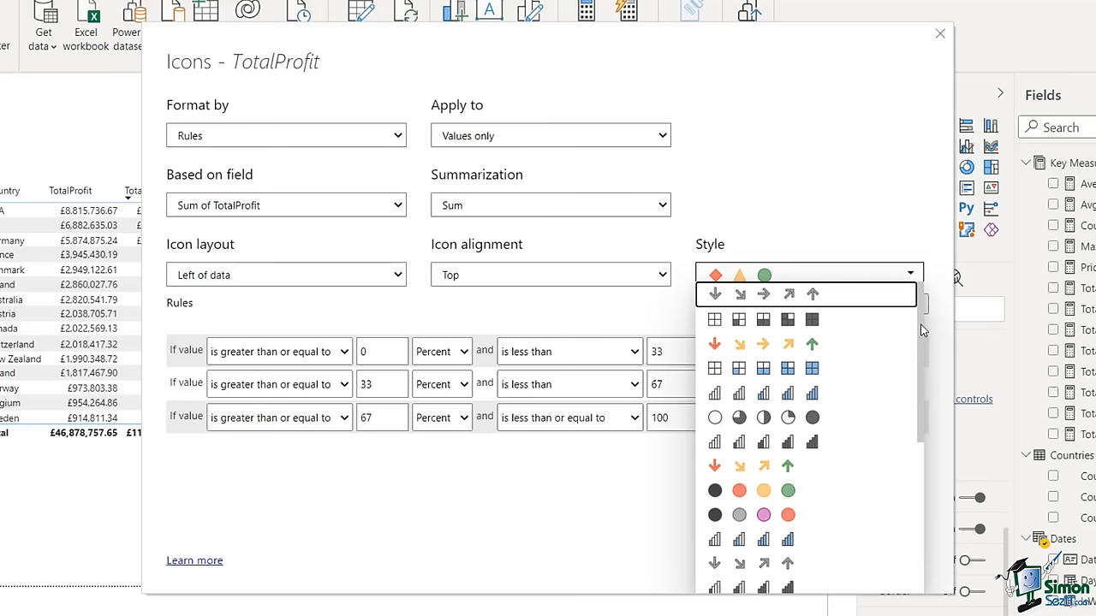
mouse_move(917, 323)
left_mouse_down()
mouse_move(931, 469)
mouse_move(921, 322)
left_mouse_up()
left_click(825, 202)
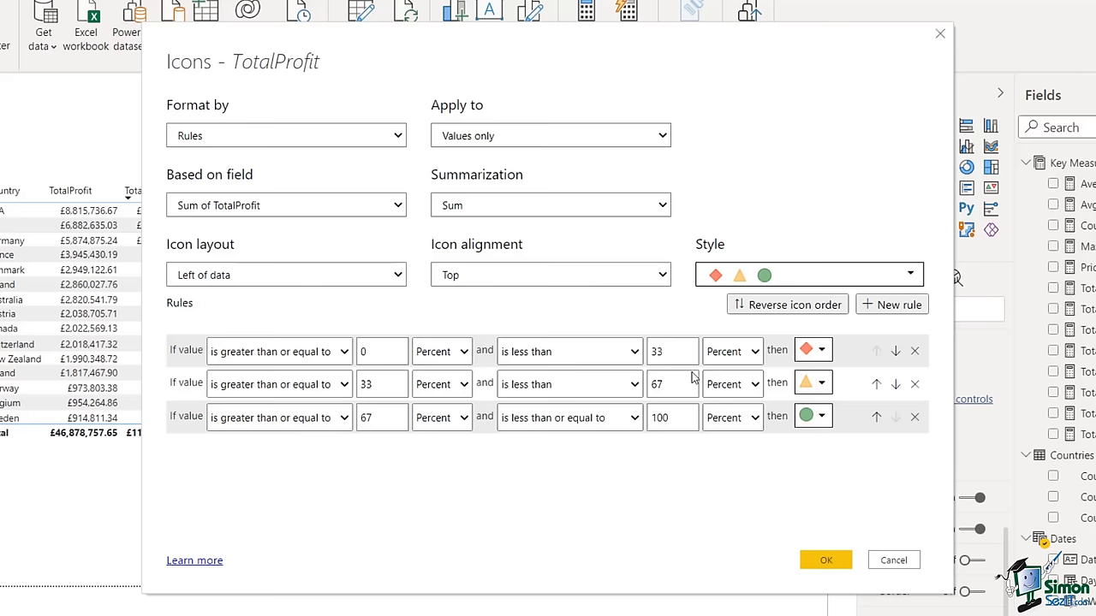
- Move the icon settings dialog aside to compare its percent rules with the icons in the matrix
left_click_drag(599, 52, 676, 38)
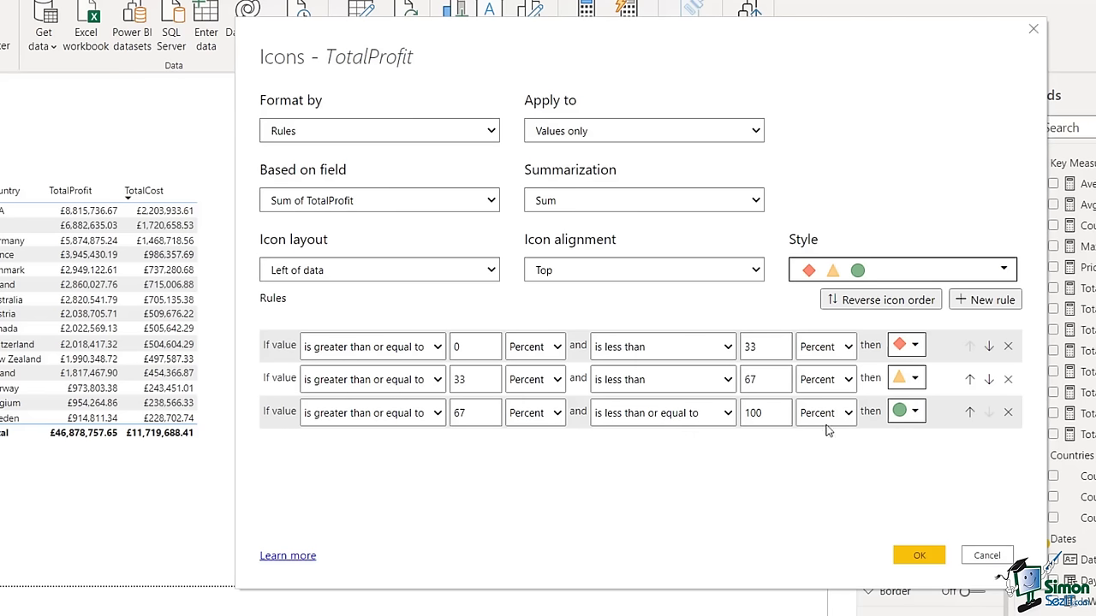
left_click_drag(709, 39, 1030, 53)
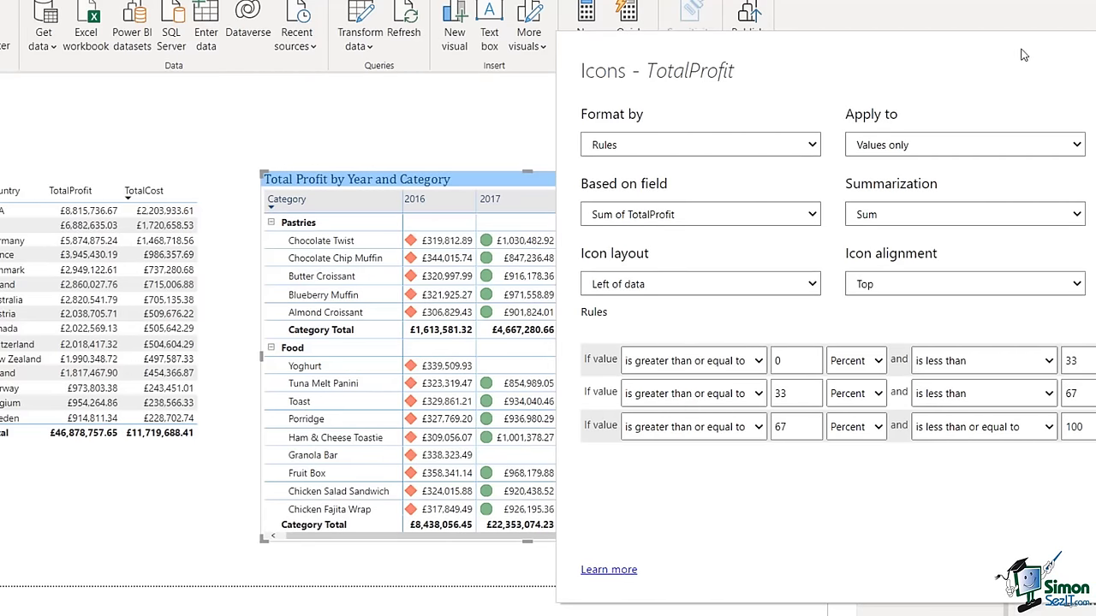
left_click_drag(1023, 55, 621, 2)
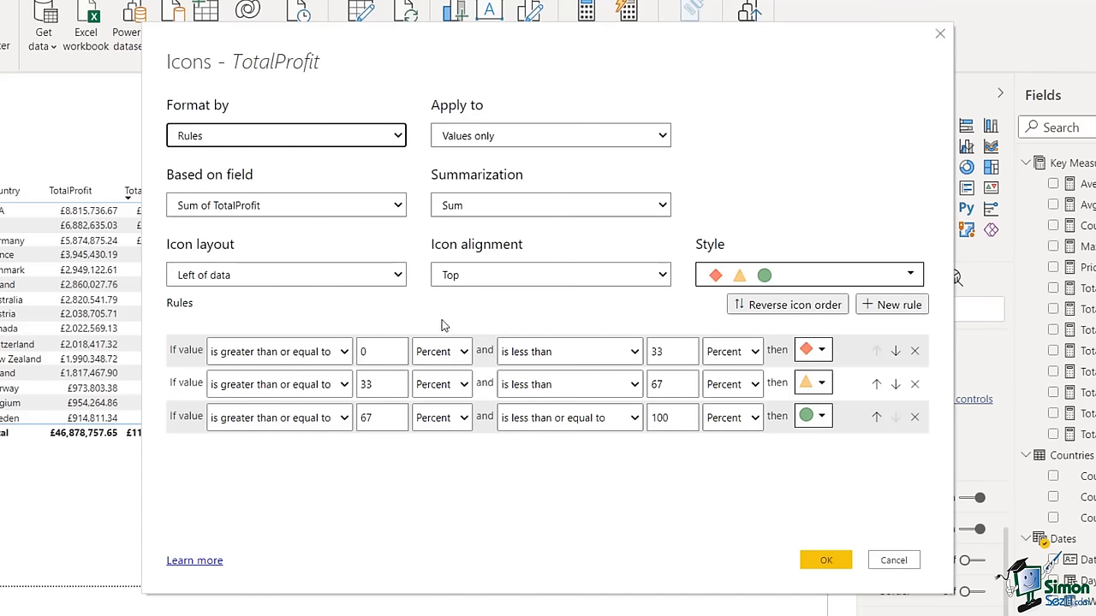
- Change the red diamond rule from percent to number and set its upper limit to less than 400000
left_click(465, 352)
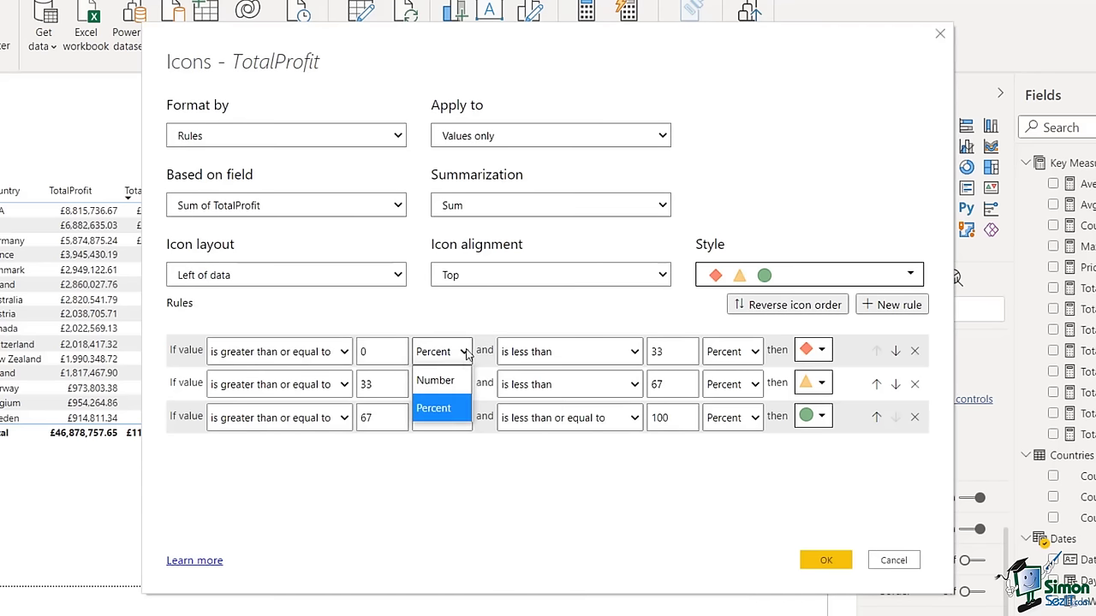
left_click(435, 379)
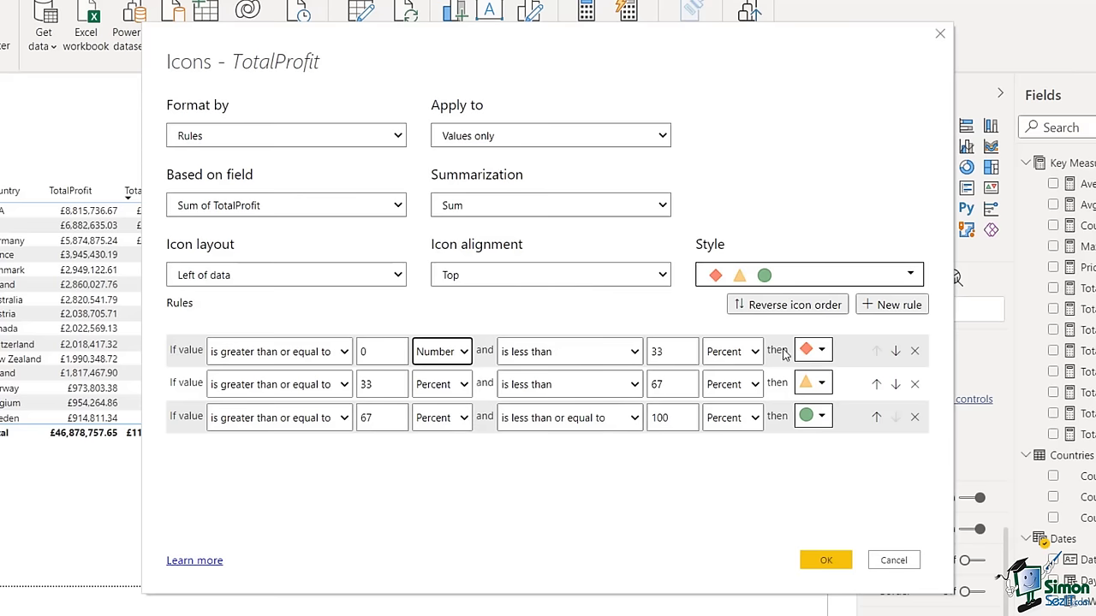
left_click(754, 352)
left_click(727, 379)
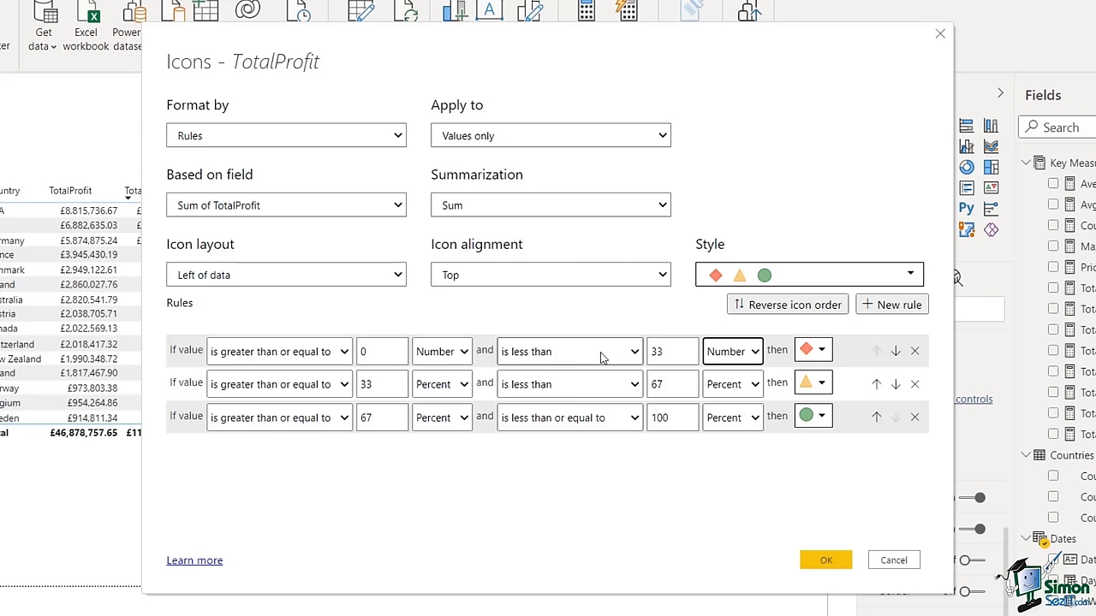
left_click(683, 351)
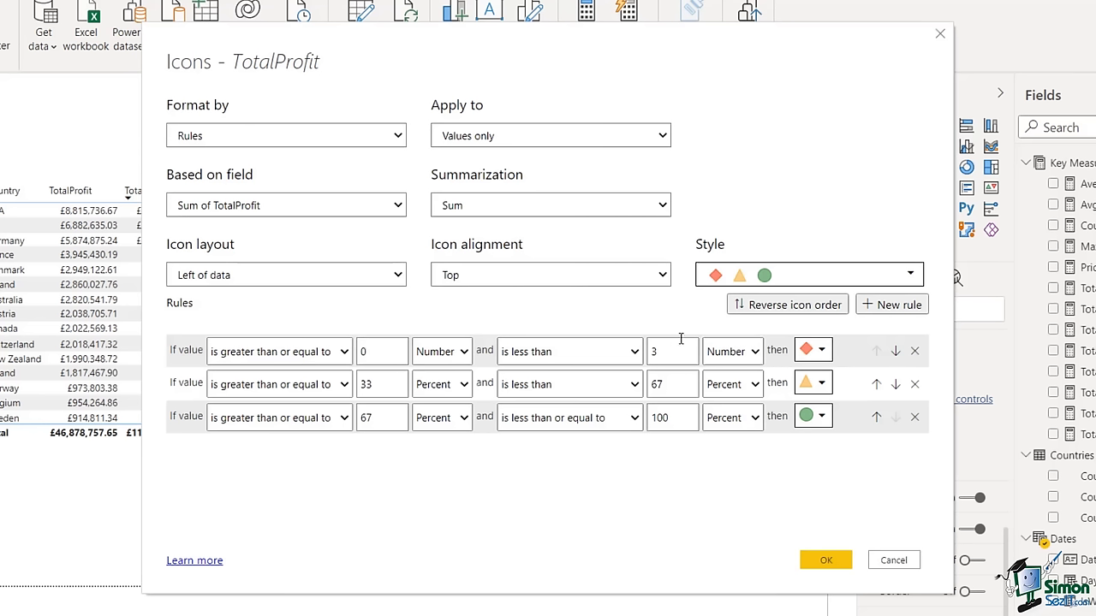
key("BackSpace")
type("400000")
- Change the yellow triangle rule to number values, greater than or equal to 400000 and less than 600000
left_click(461, 386)
left_click(434, 413)
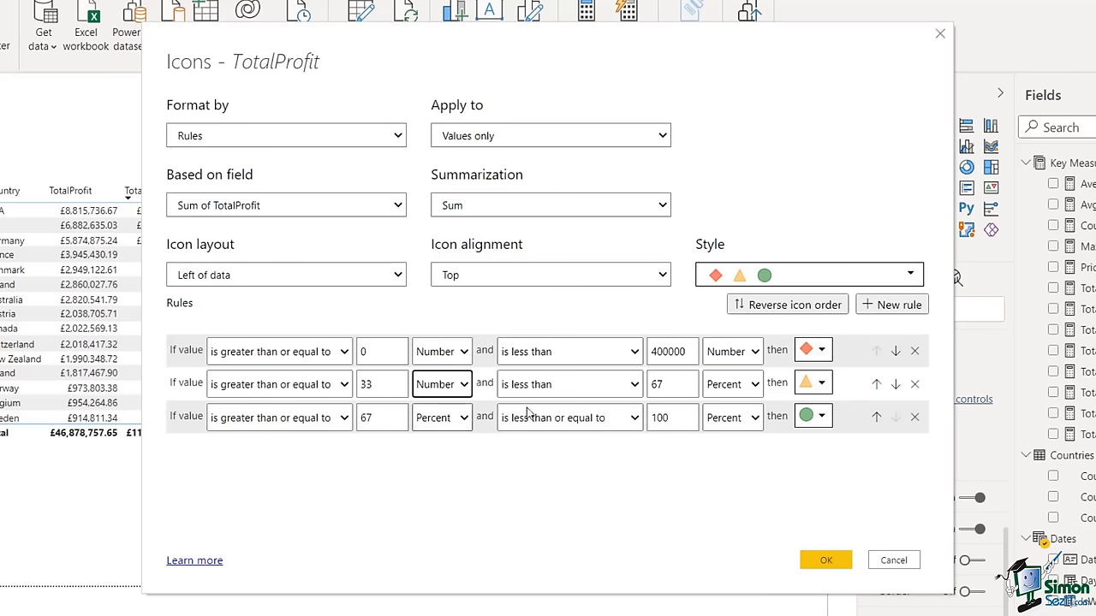
left_click(745, 387)
left_click(727, 414)
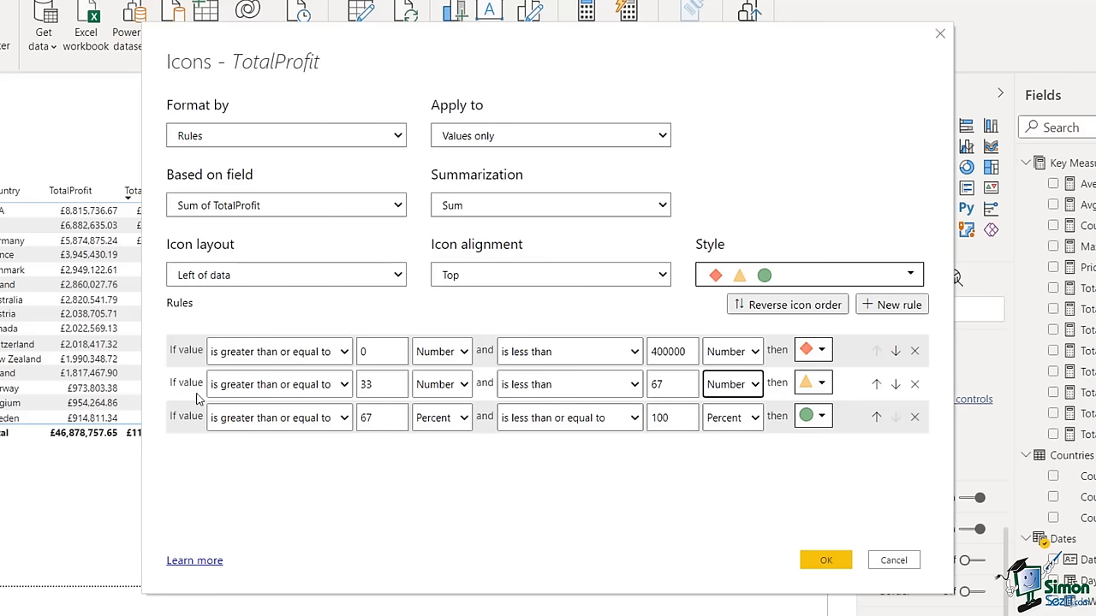
left_click(384, 385)
double_click(384, 385)
key("BackSpace")
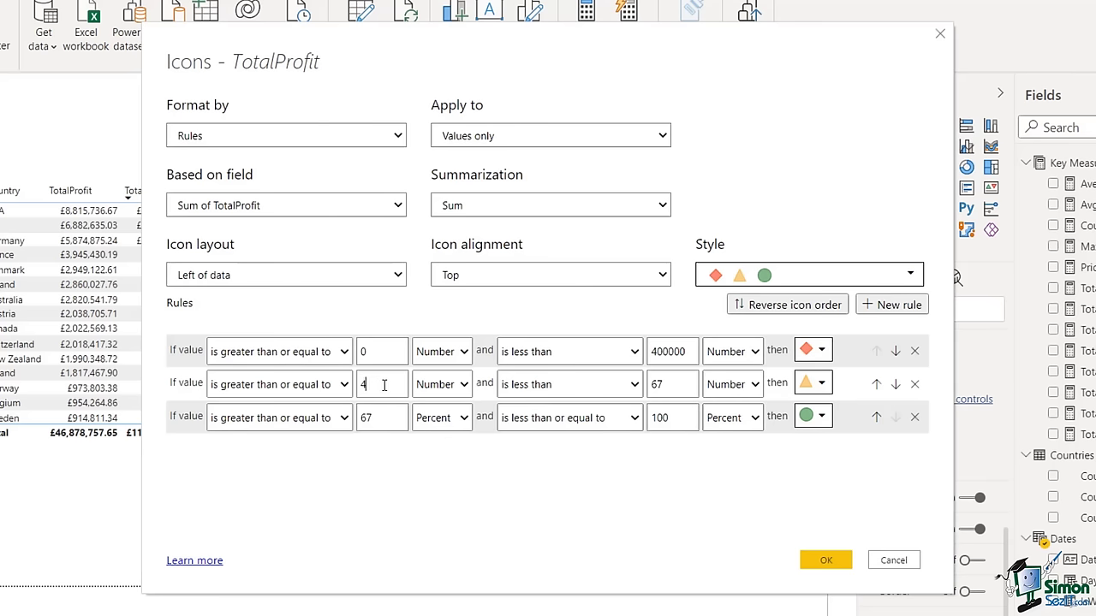
type("400000")
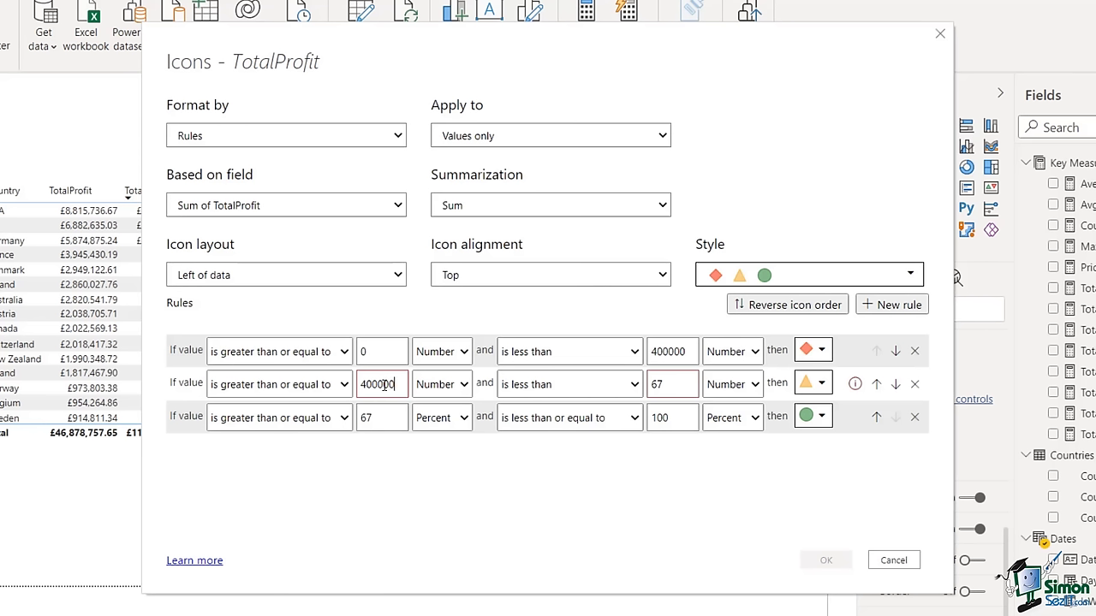
left_click(668, 383)
type("00000")
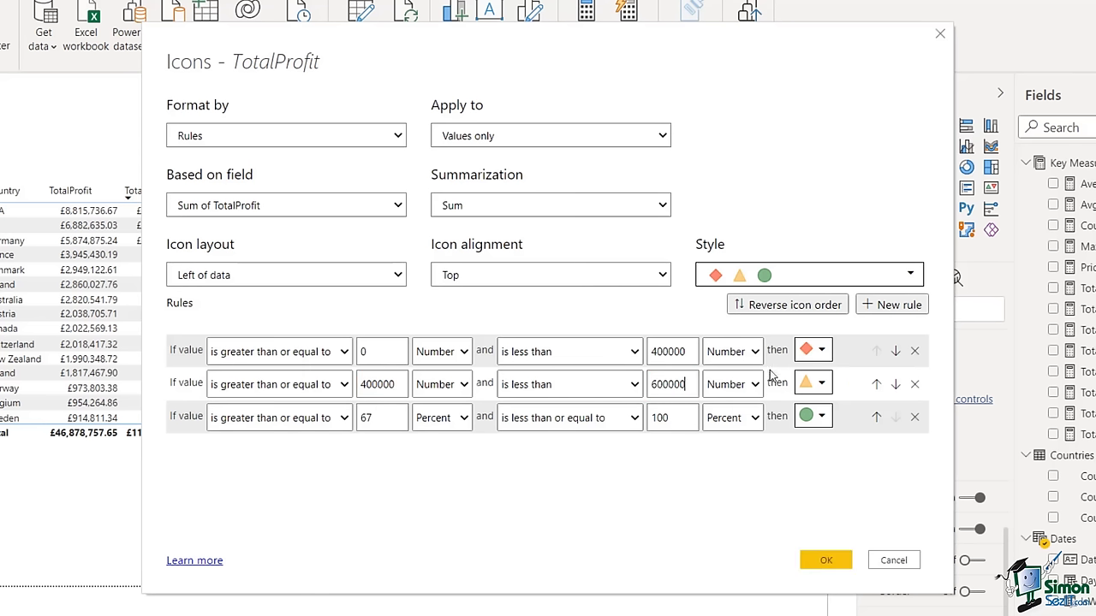
- Change the green circle rule to numbers from 600000 up to and including 2000000, and apply the icon rules
left_click(463, 419)
left_click(440, 446)
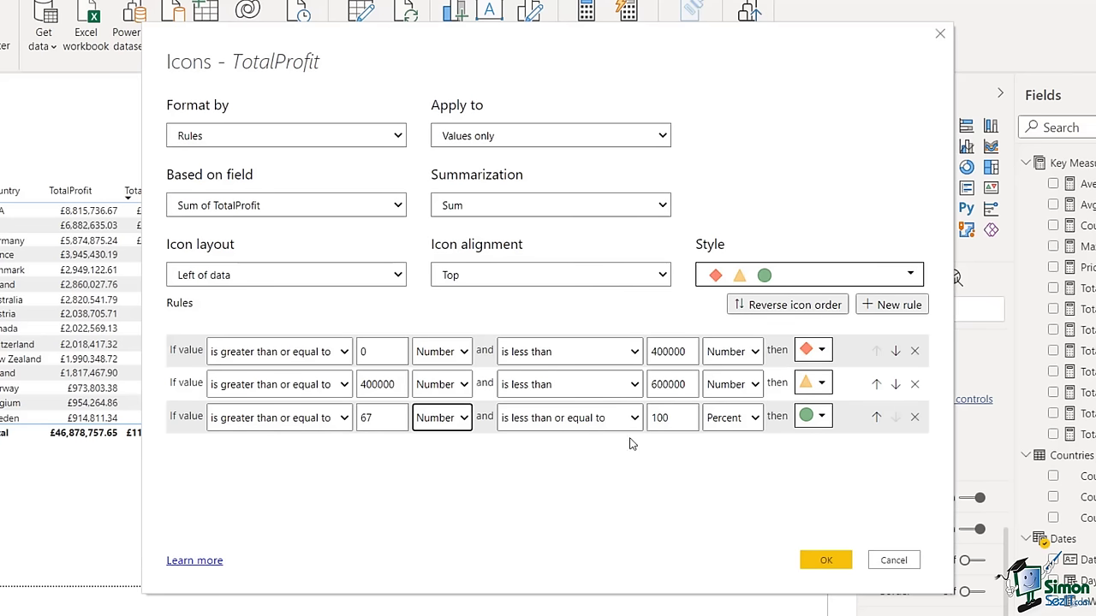
left_click(750, 420)
left_click(726, 446)
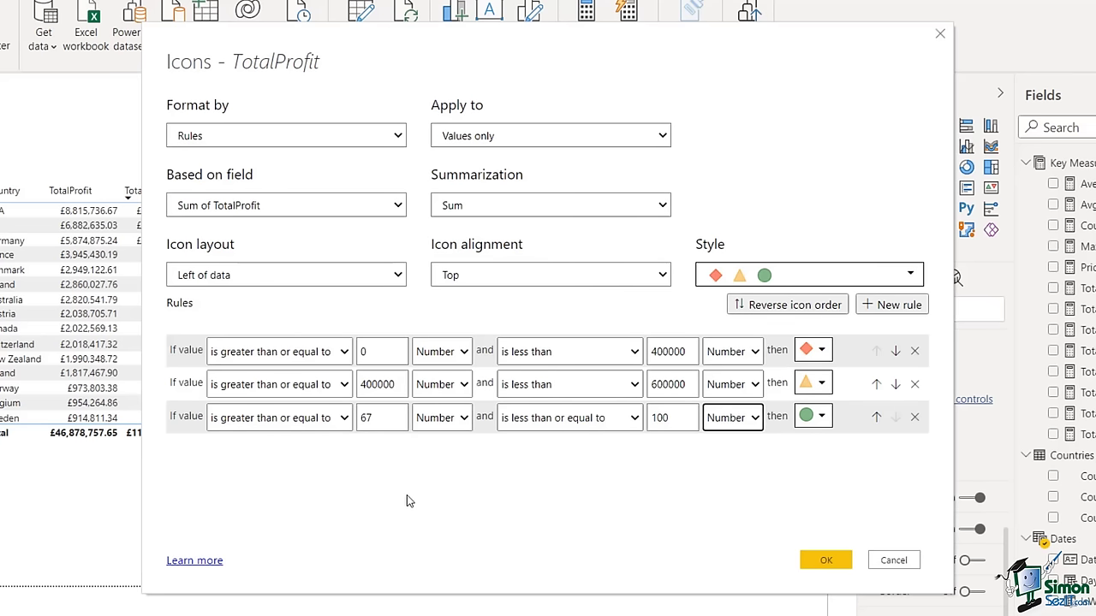
left_click(381, 418)
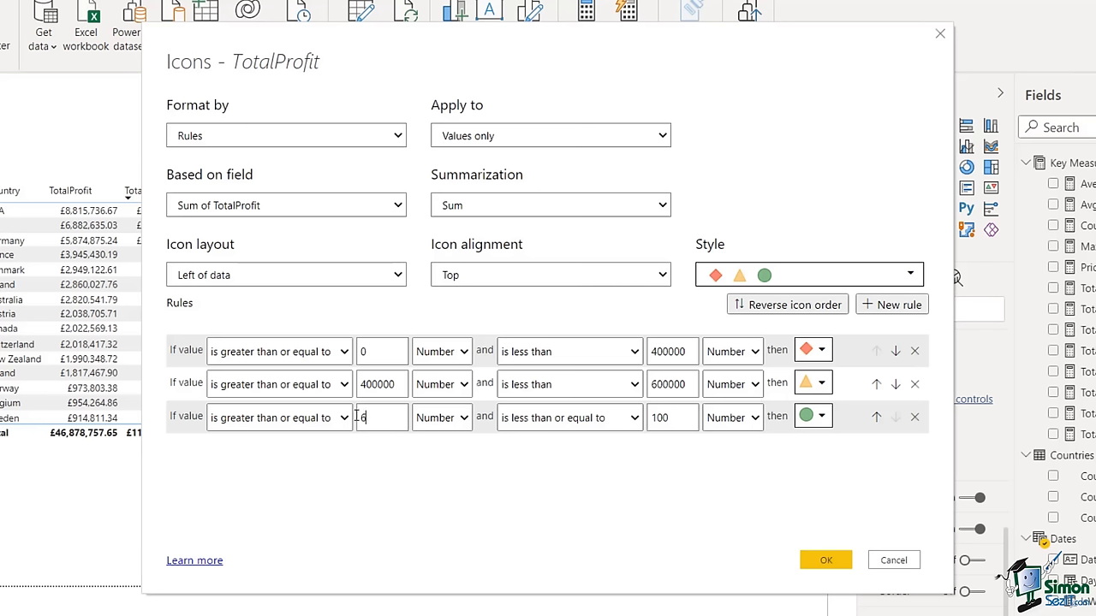
type("00000")
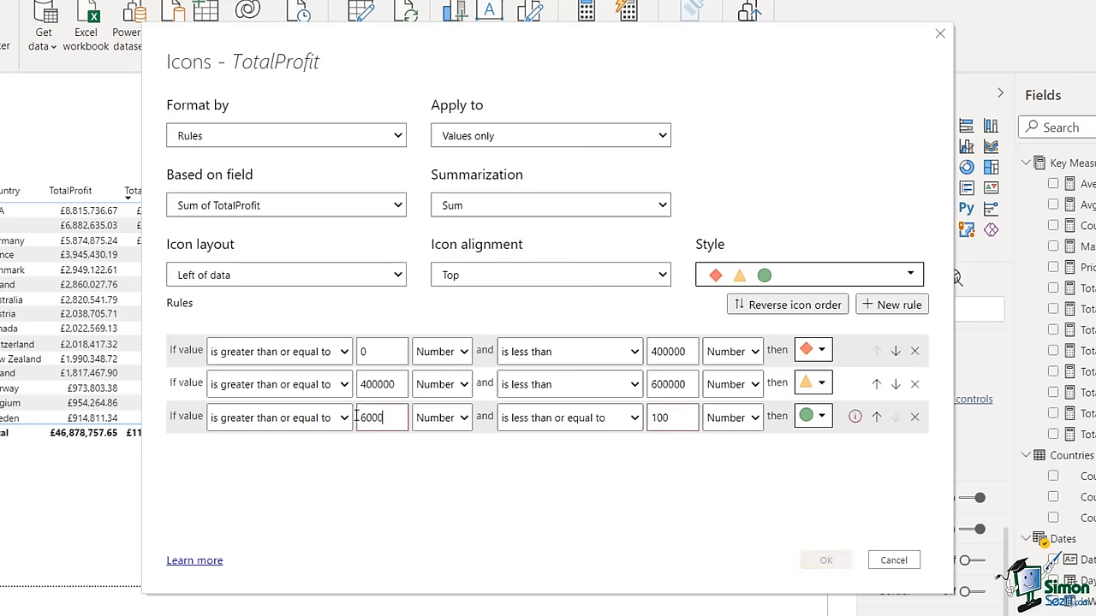
left_click(682, 411)
key("BackSpace")
key("BackSpace")
key("BackSpace")
type("2000000")
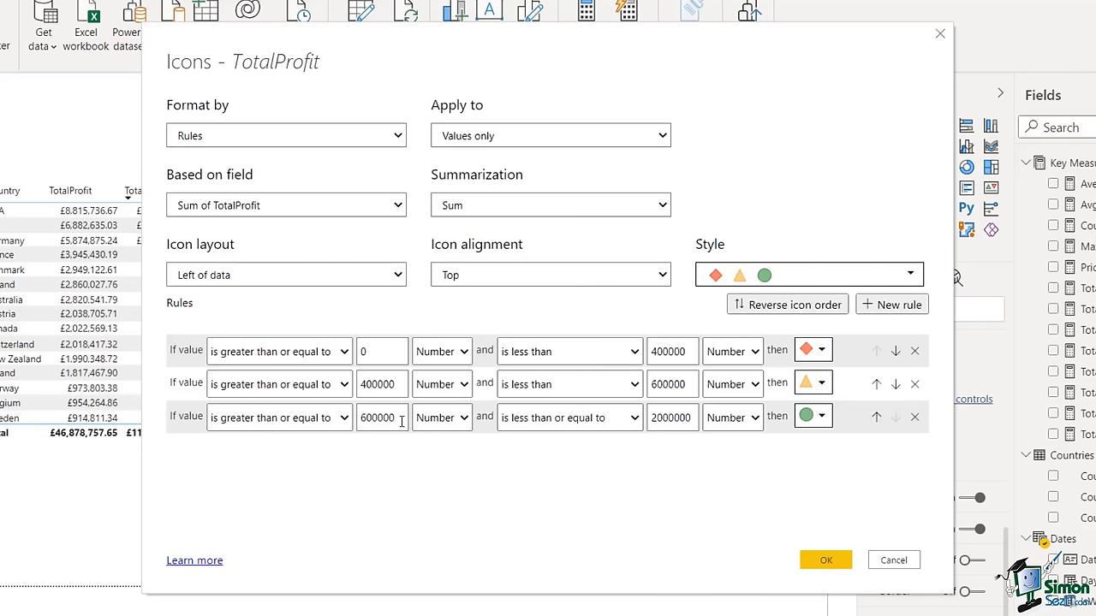
left_click(827, 558)
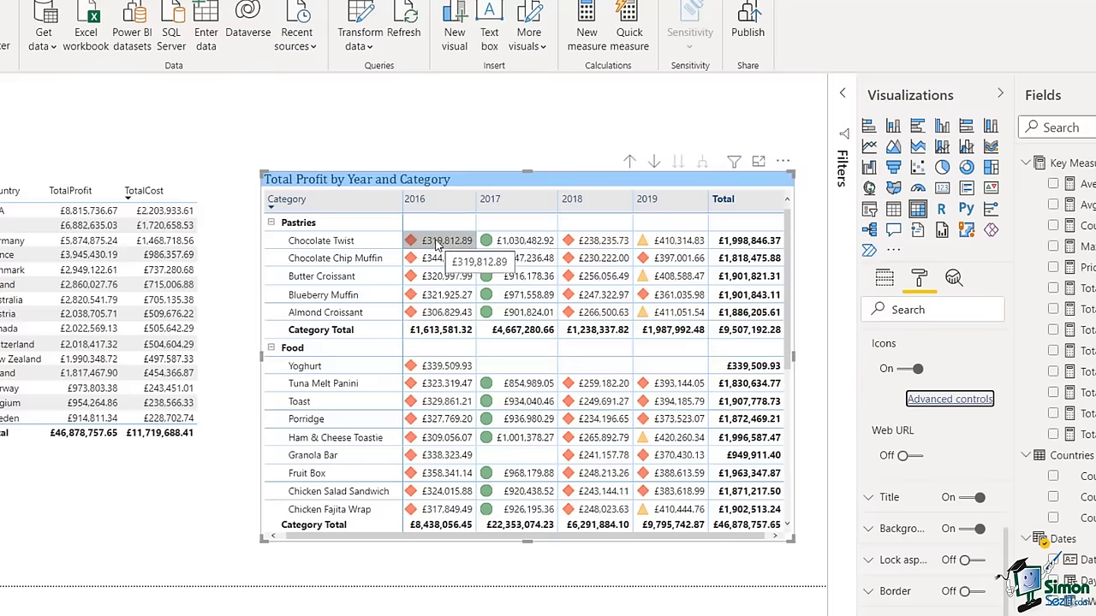
- Try the four-circle and five-colored-arrow icon styles in the TotalProfit icon settings, and discard the changes
left_click(949, 399)
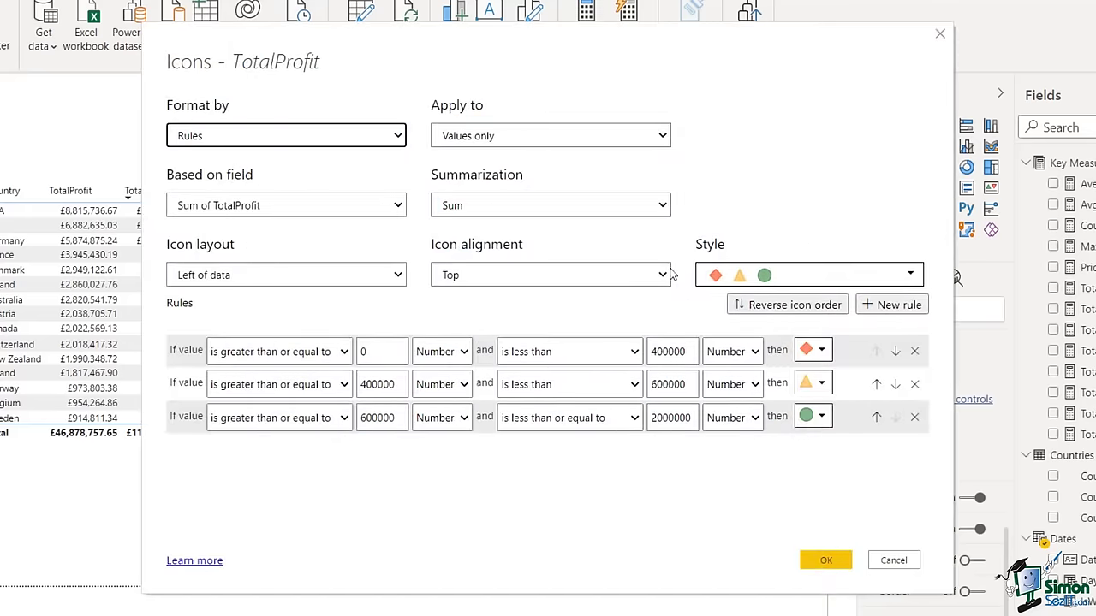
left_click(911, 276)
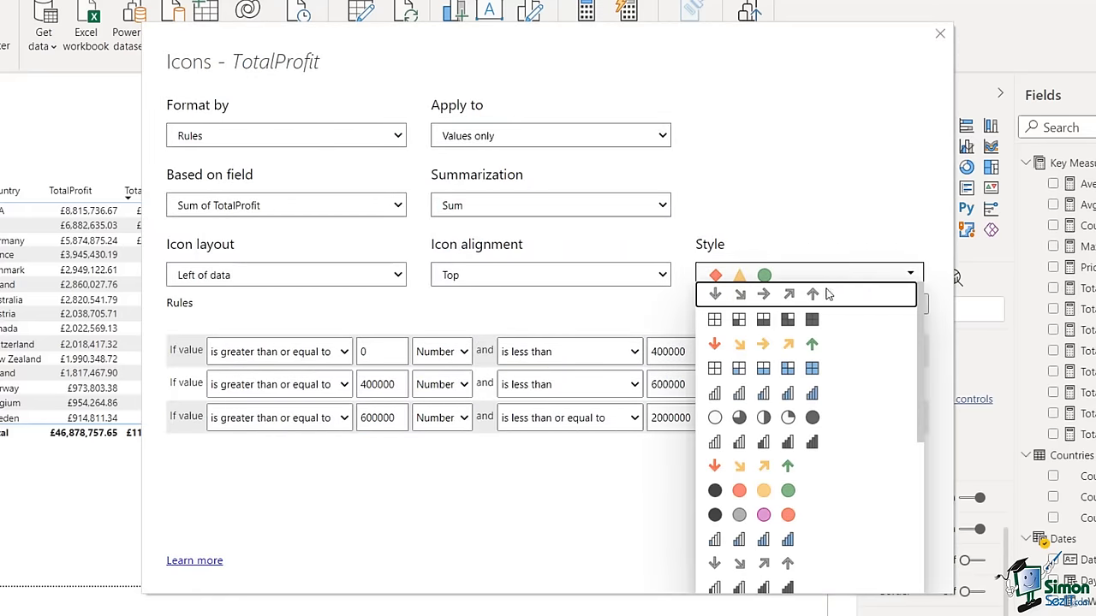
left_click(747, 491)
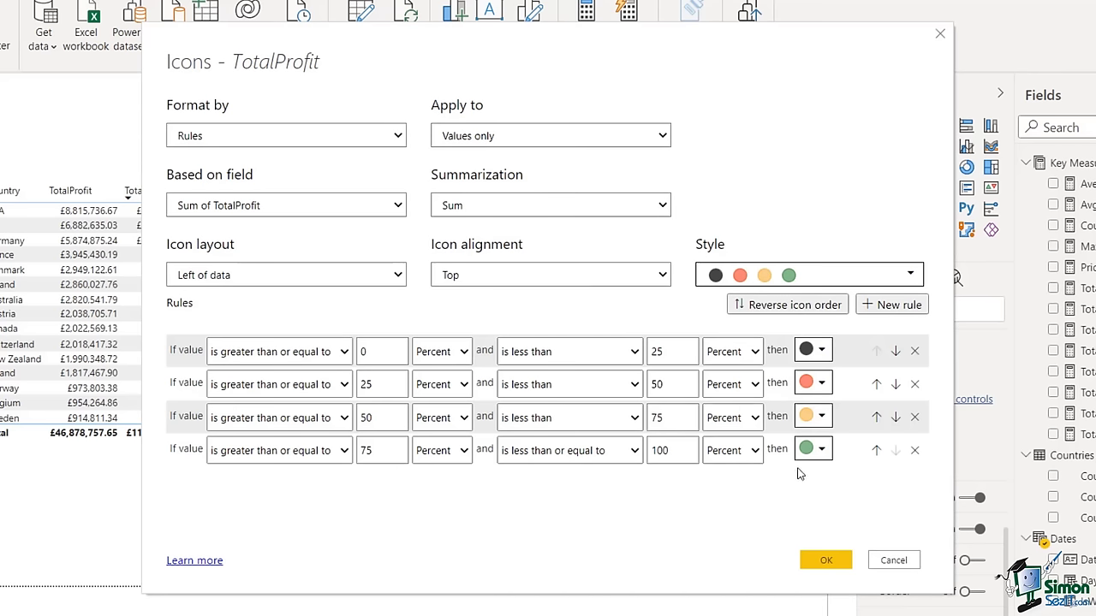
left_click(801, 274)
left_click(734, 349)
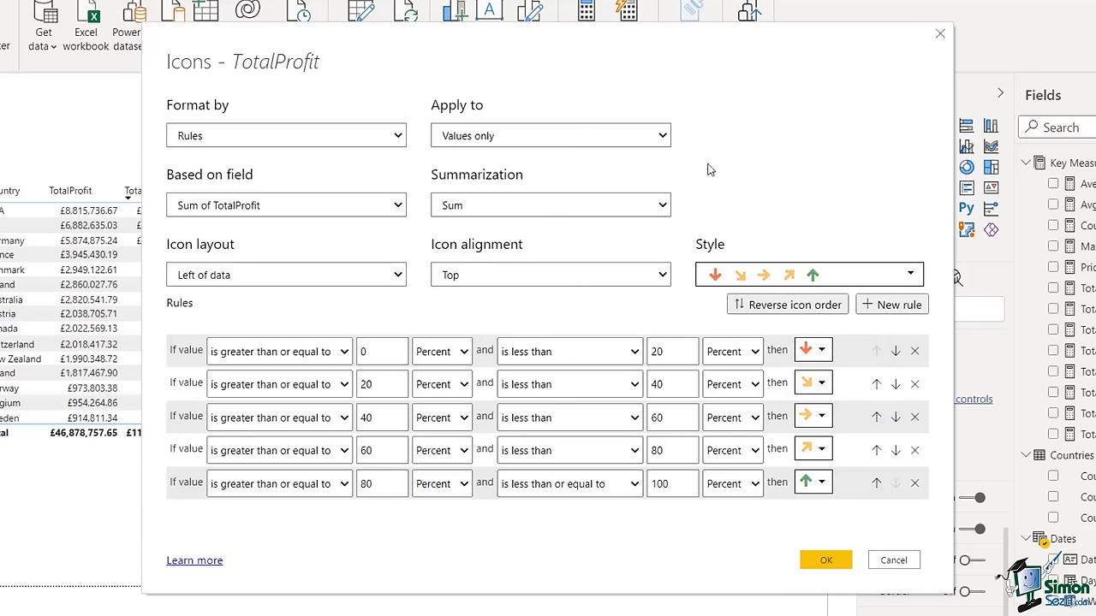
key("Escape")
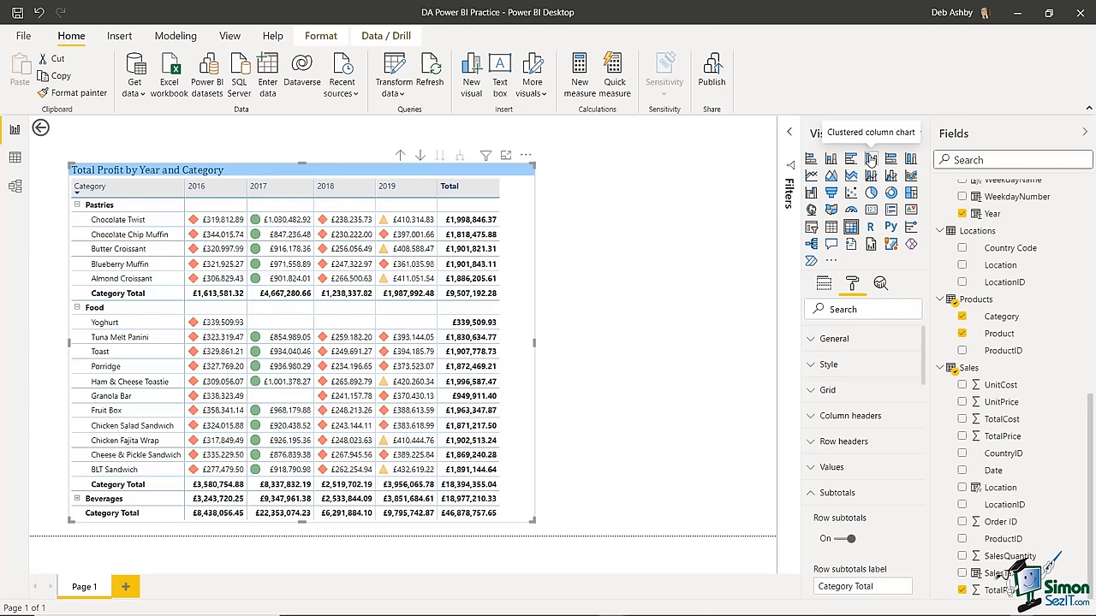
- Convert the Total Profit by Year and Category matrix to a clustered column chart and widen it on the page
left_click(871, 160)
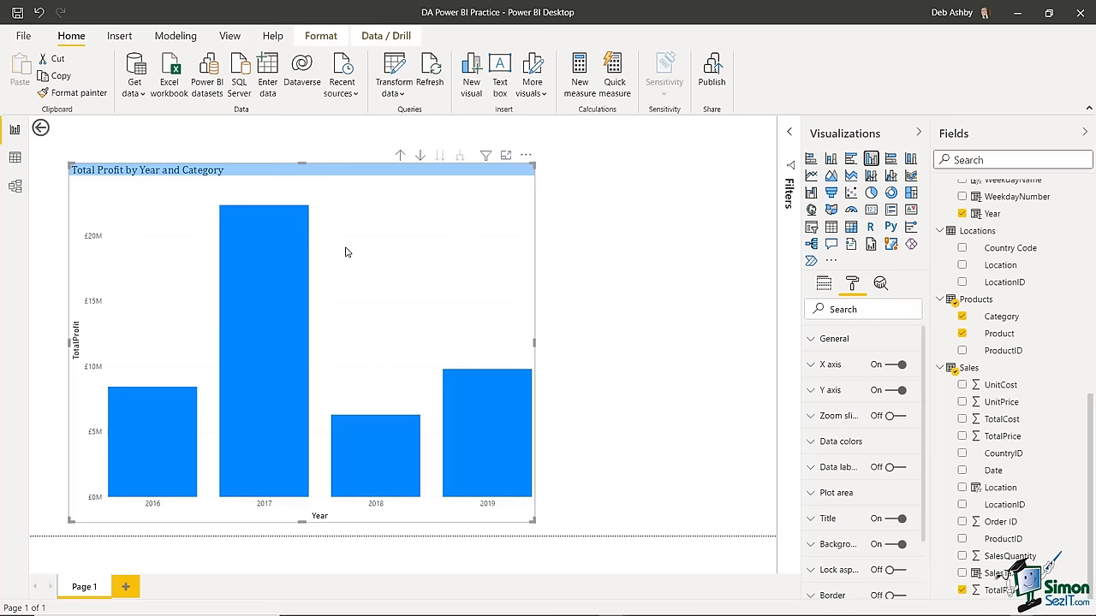
left_click(823, 286)
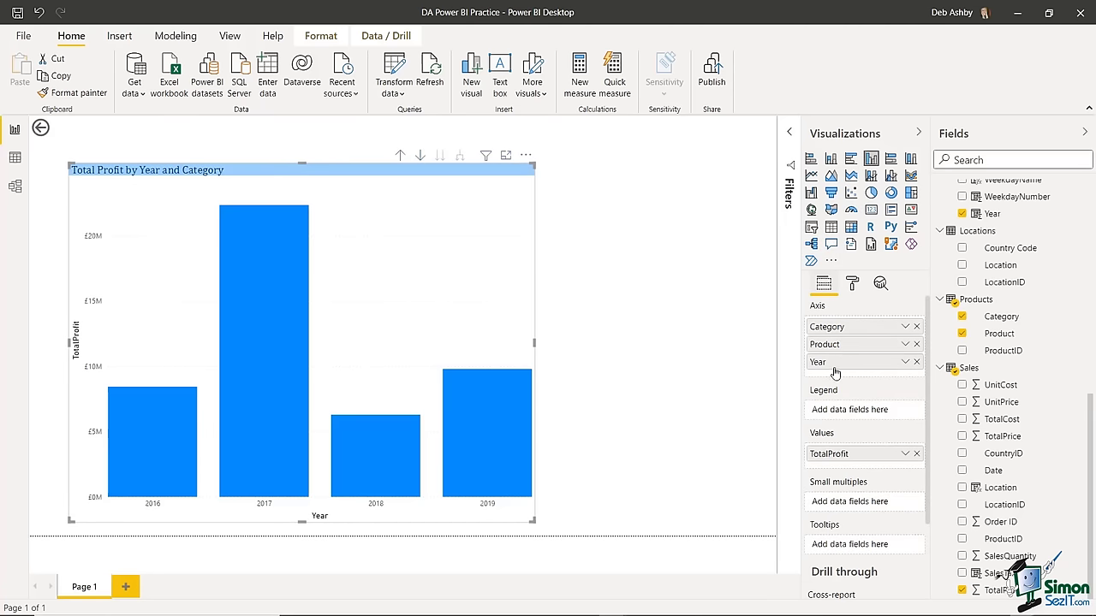
left_click_drag(534, 345, 633, 349)
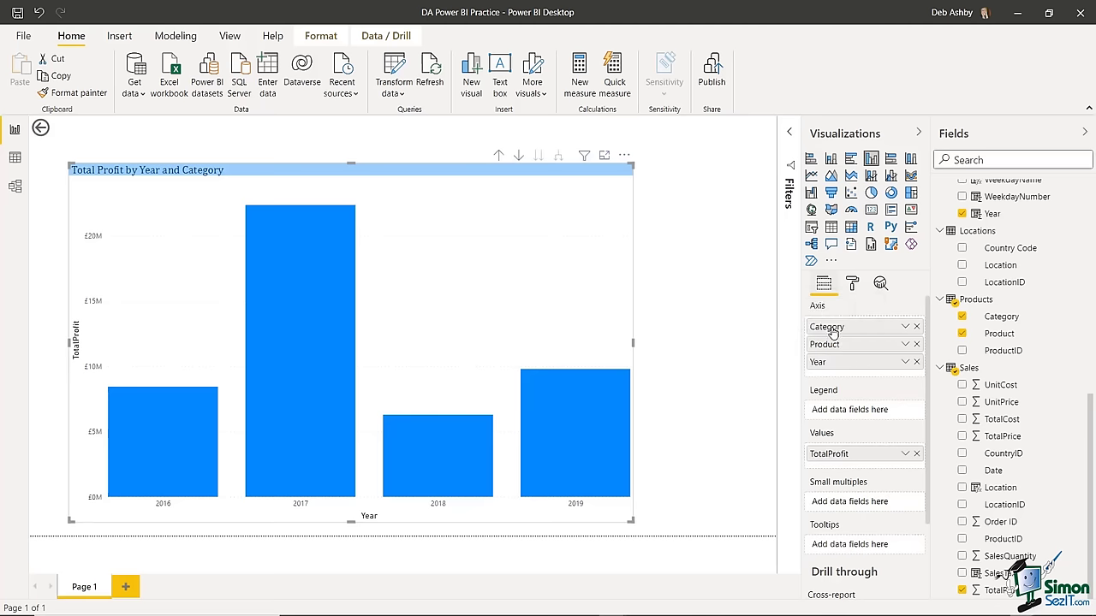
- Try Category and Product in turn as the column chart's legend
left_click_drag(827, 330, 822, 412)
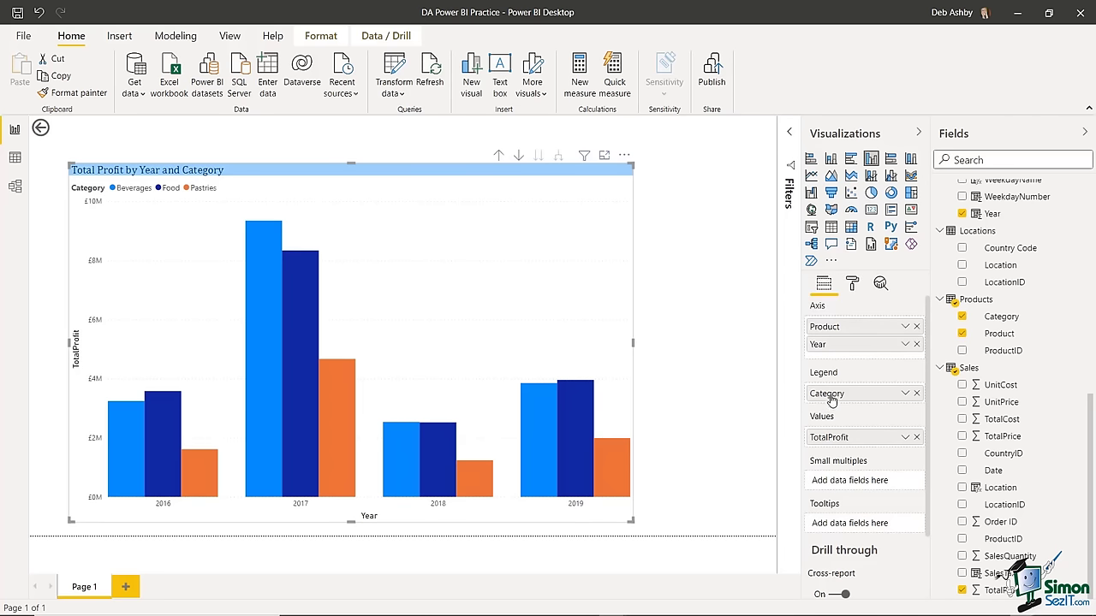
mouse_move(829, 394)
left_mouse_down()
mouse_move(836, 358)
mouse_move(835, 409)
mouse_move(831, 396)
left_mouse_up()
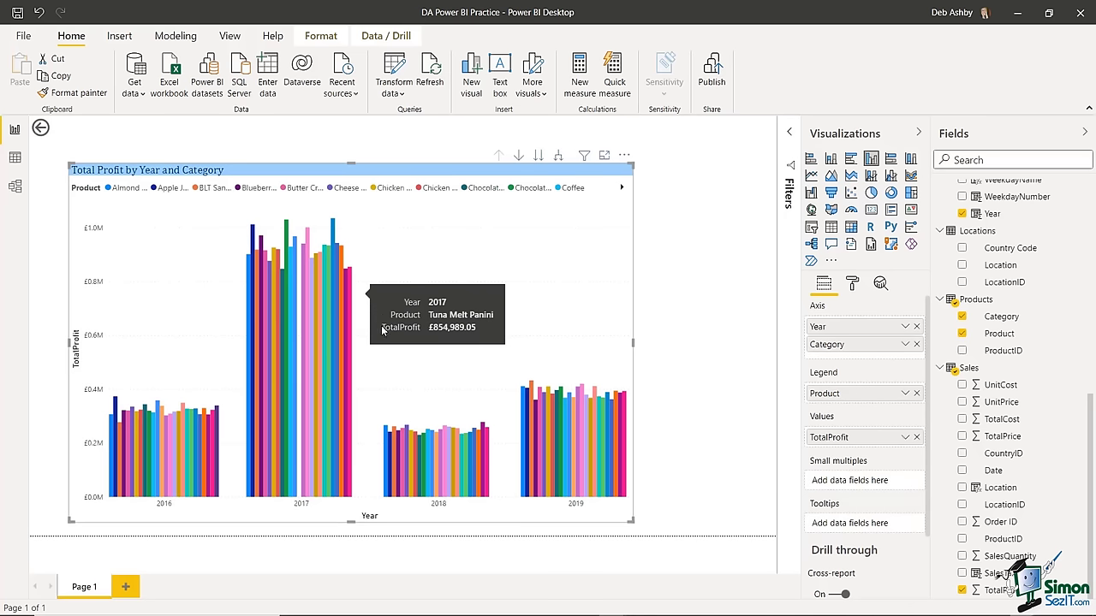
mouse_move(291, 332)
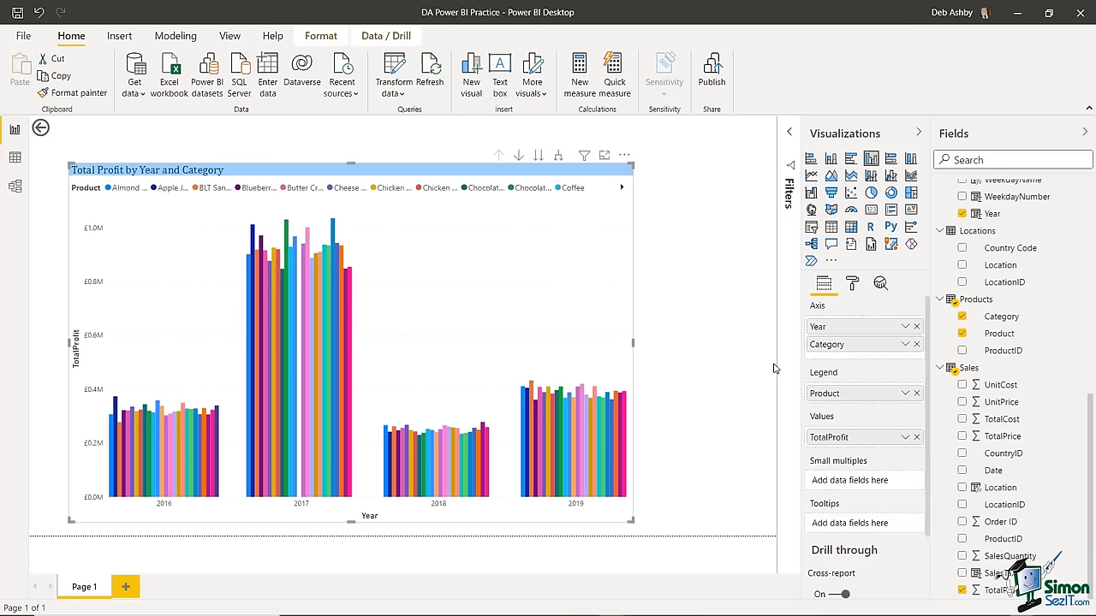
- Remove Product from the column chart and move Category from the axis to the legend
left_click(916, 393)
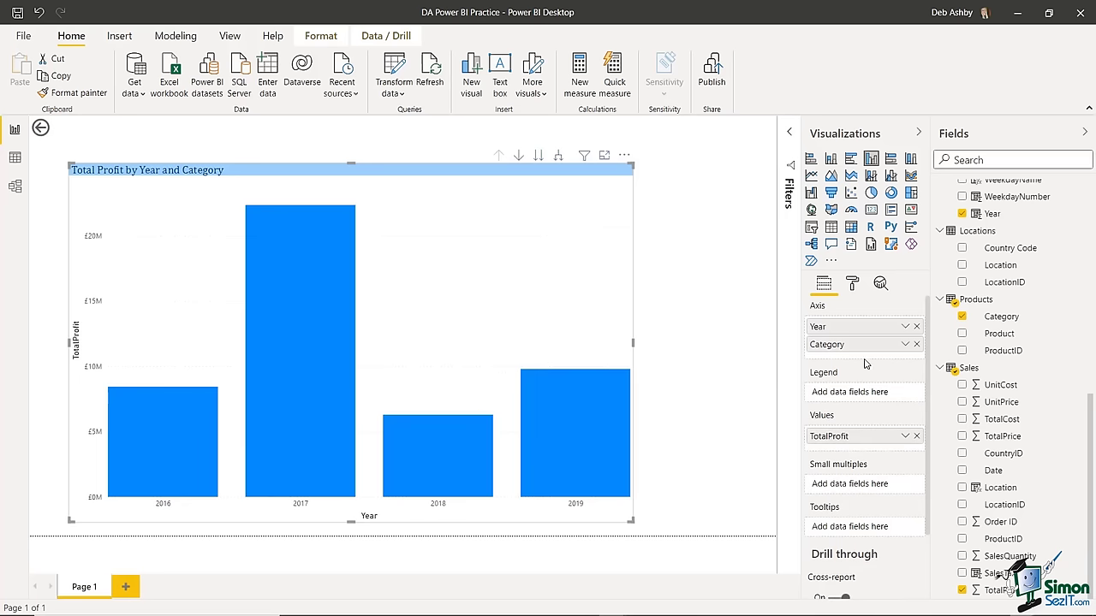
left_click_drag(838, 346, 829, 392)
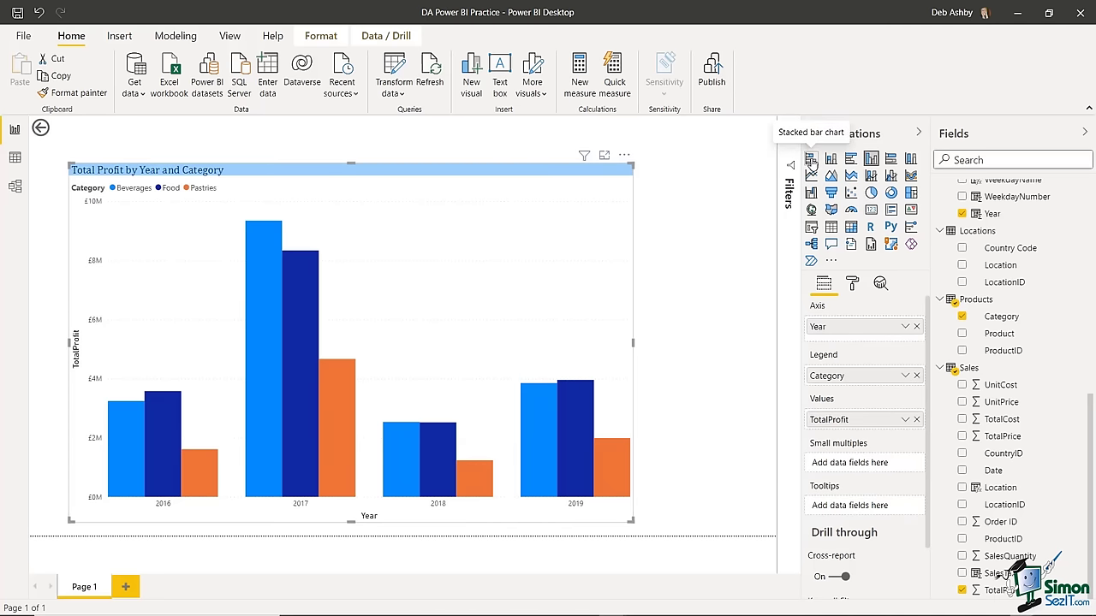
- Preview the chart as stacked bar, stacked column, clustered bar, 100% stacked bar and 100% stacked column, and return to clustered column
left_click(811, 160)
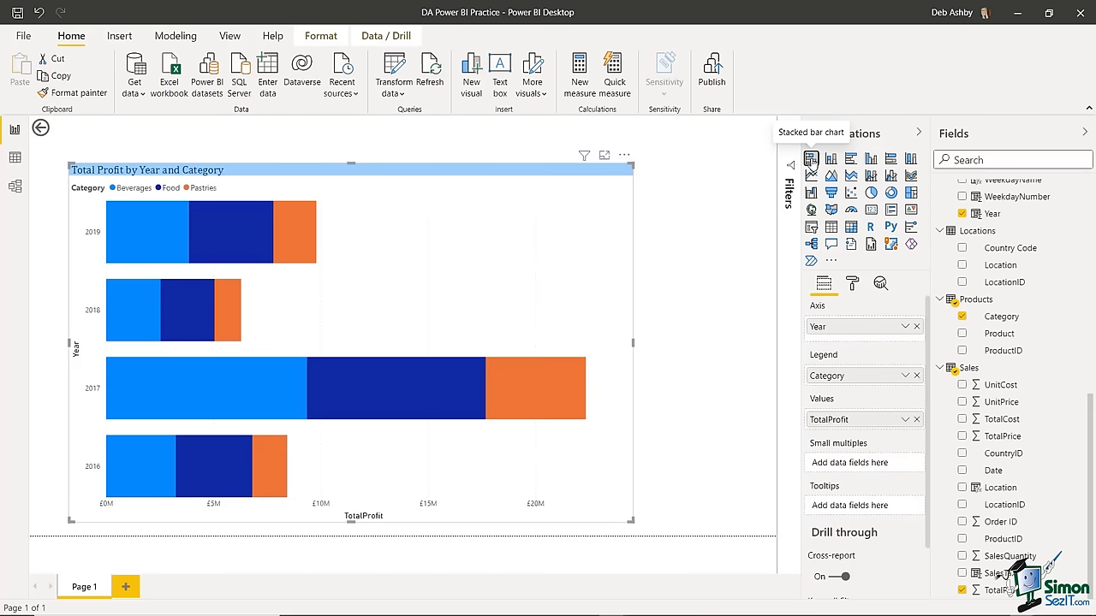
left_click(831, 160)
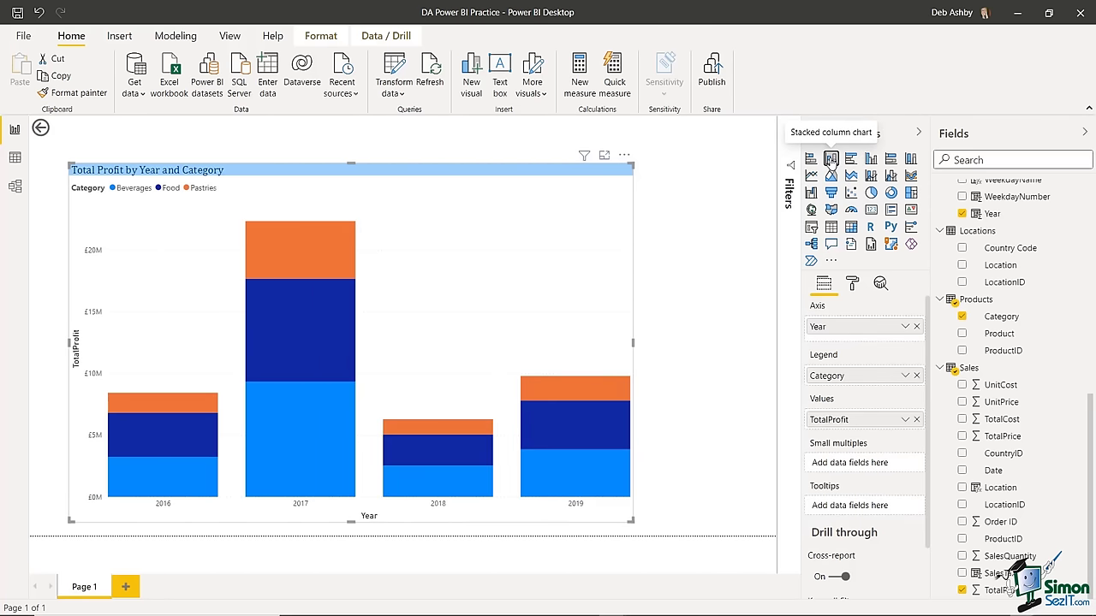
left_click(850, 160)
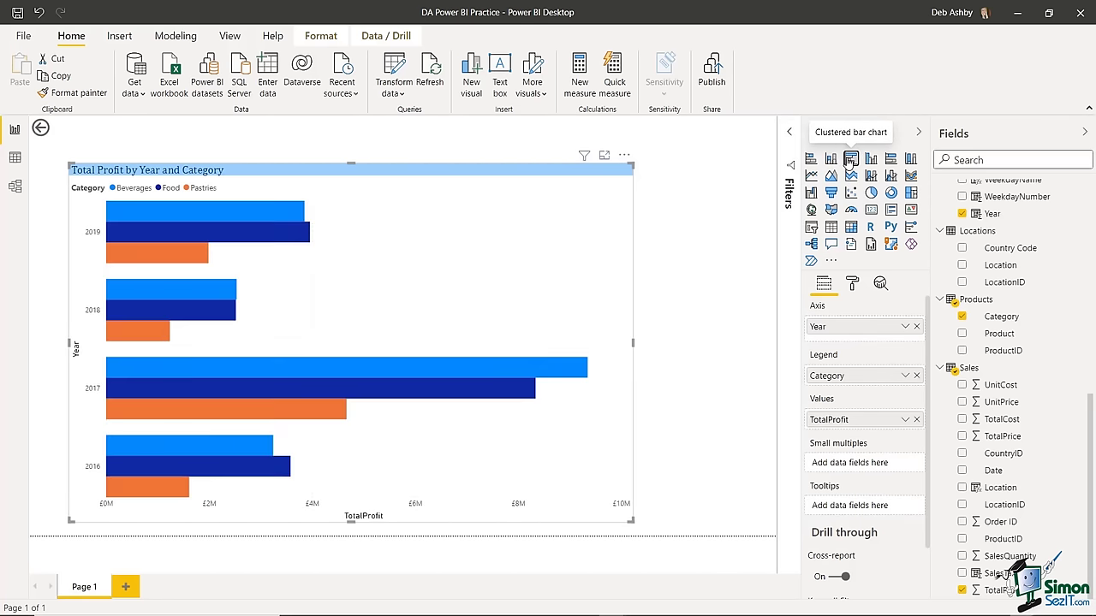
left_click(891, 160)
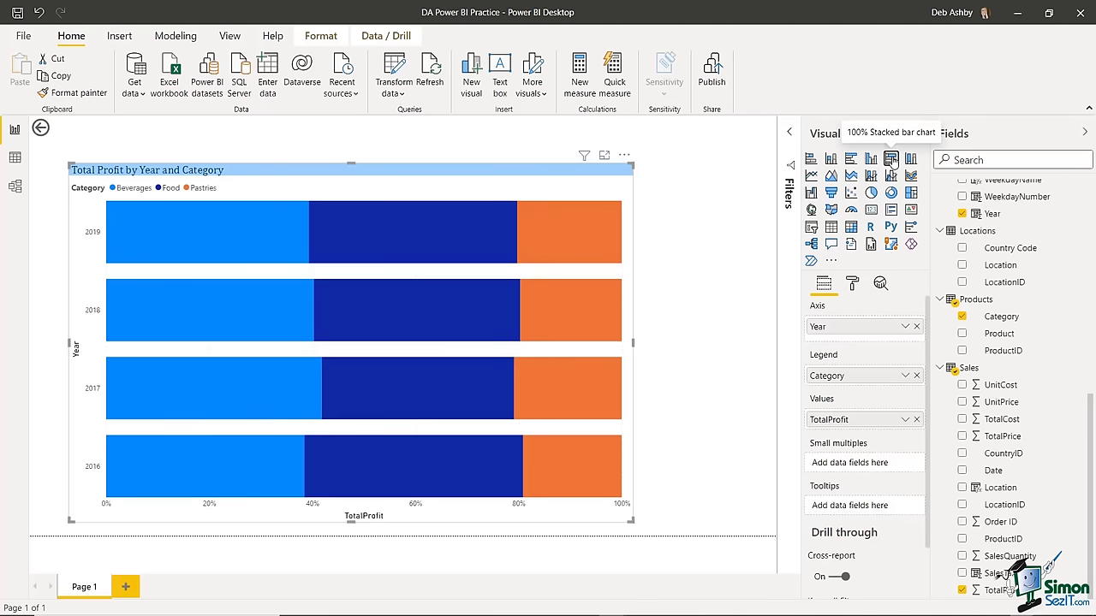
left_click(911, 160)
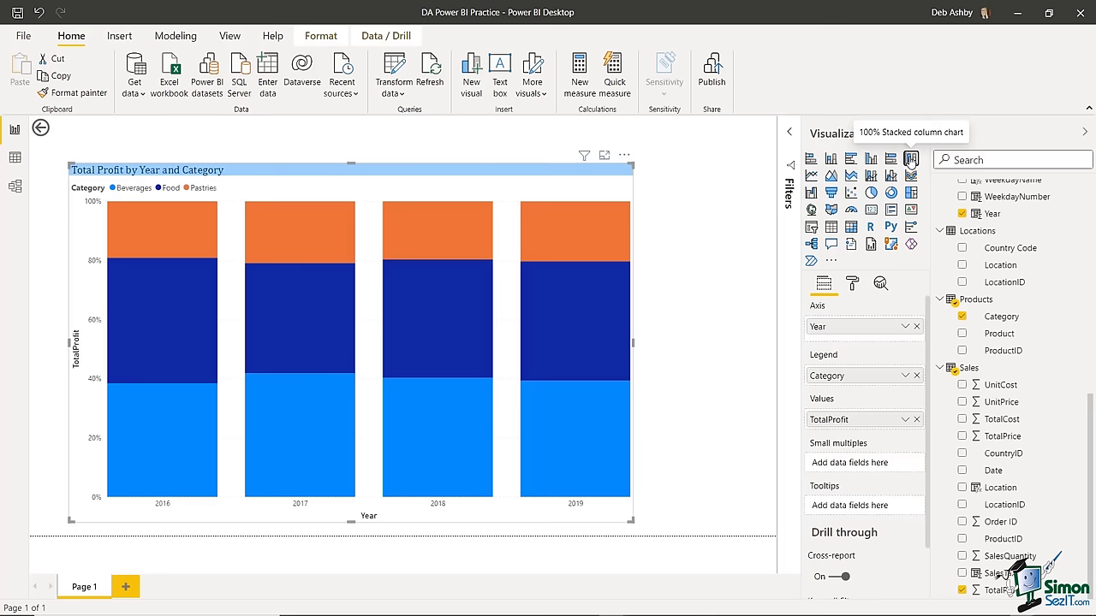
left_click(872, 160)
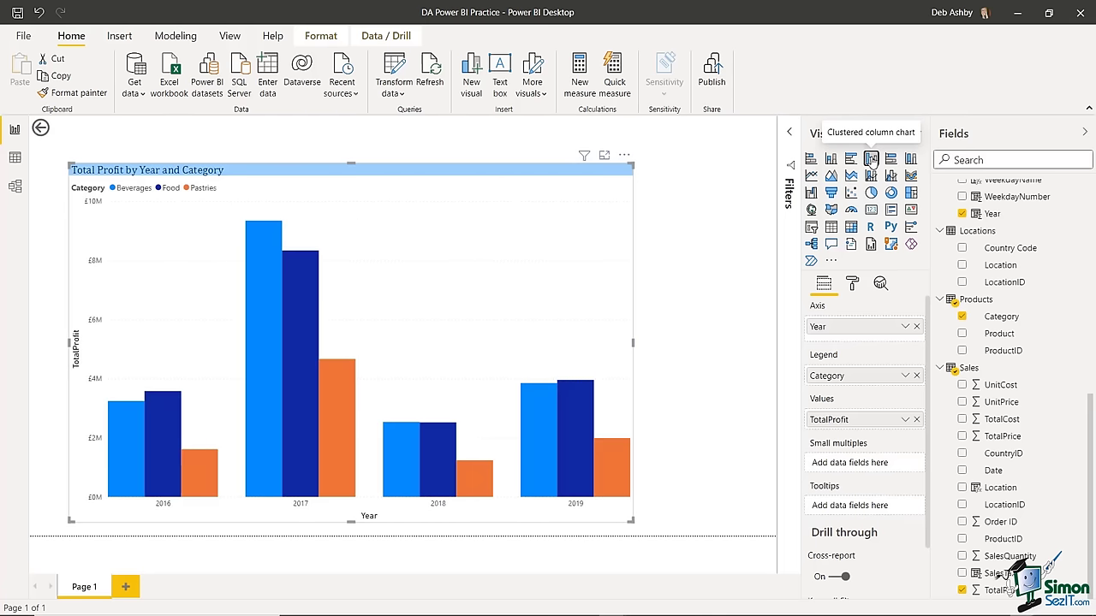
- Expand the General and Legend formatting settings of the clustered column chart
left_click(853, 286)
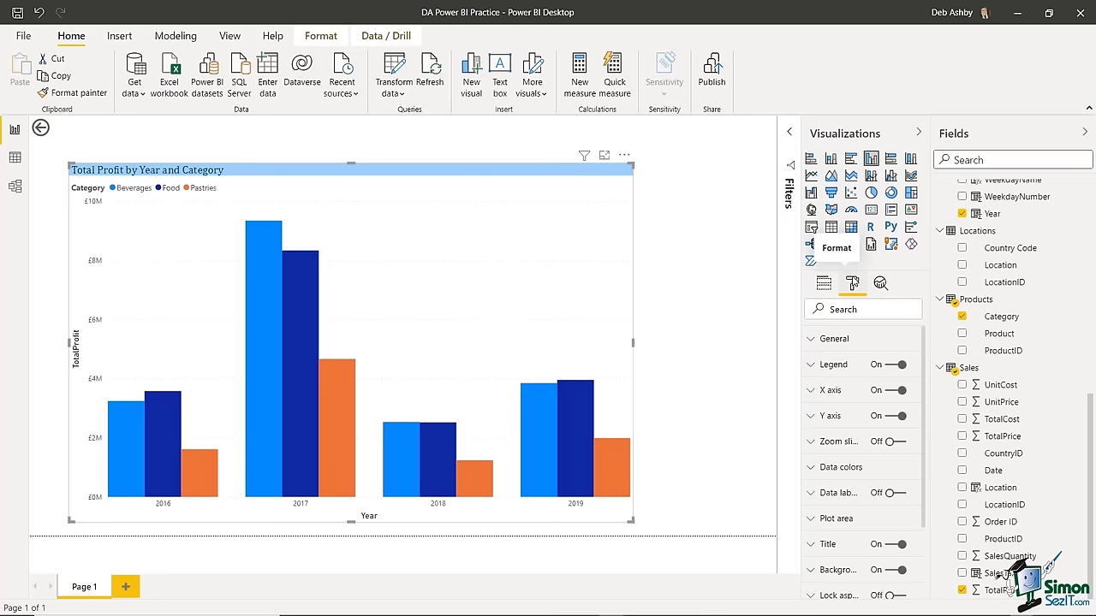
left_click(814, 341)
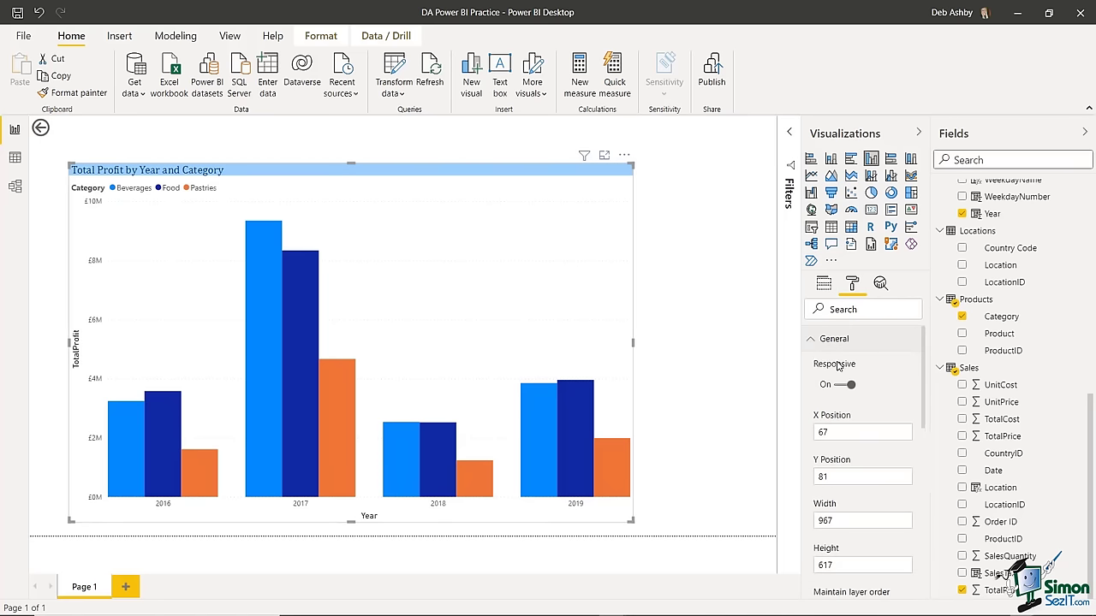
scroll(925, 349, "down", 2)
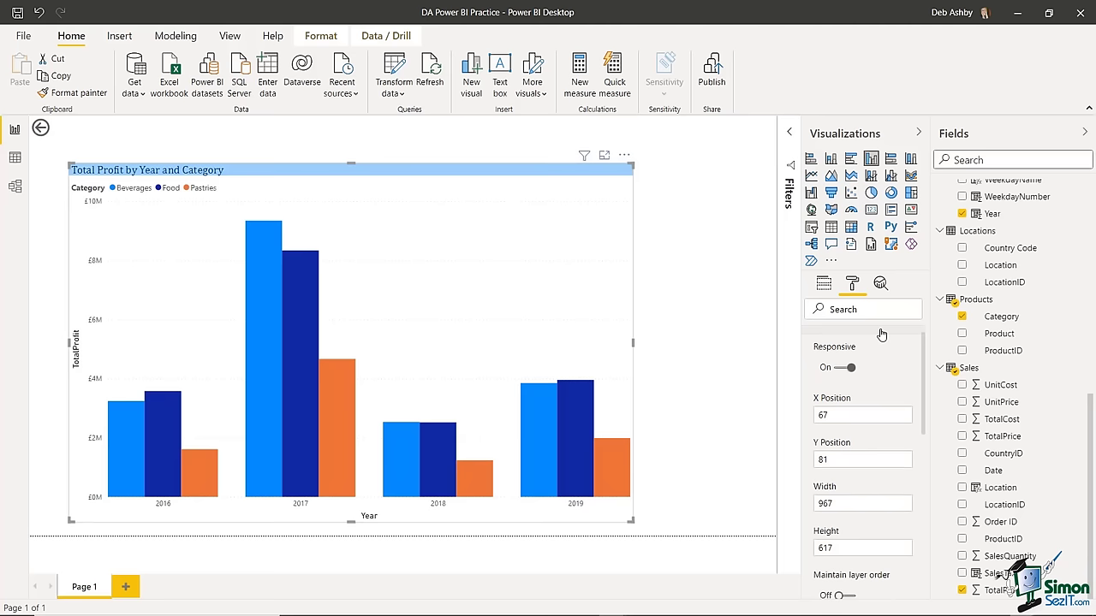
left_click_drag(925, 360, 925, 475)
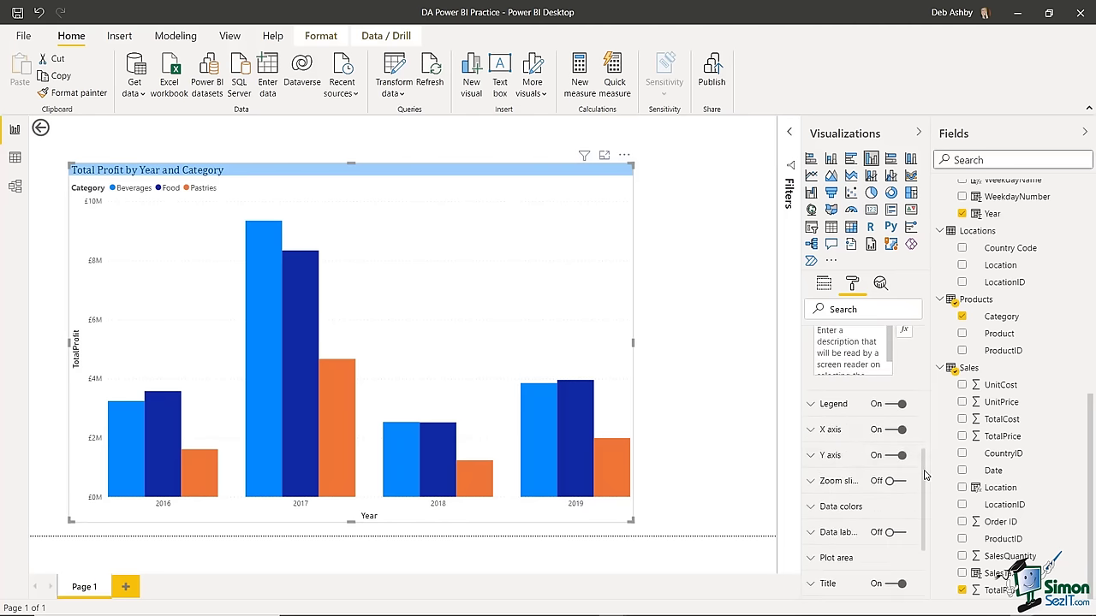
left_click(812, 404)
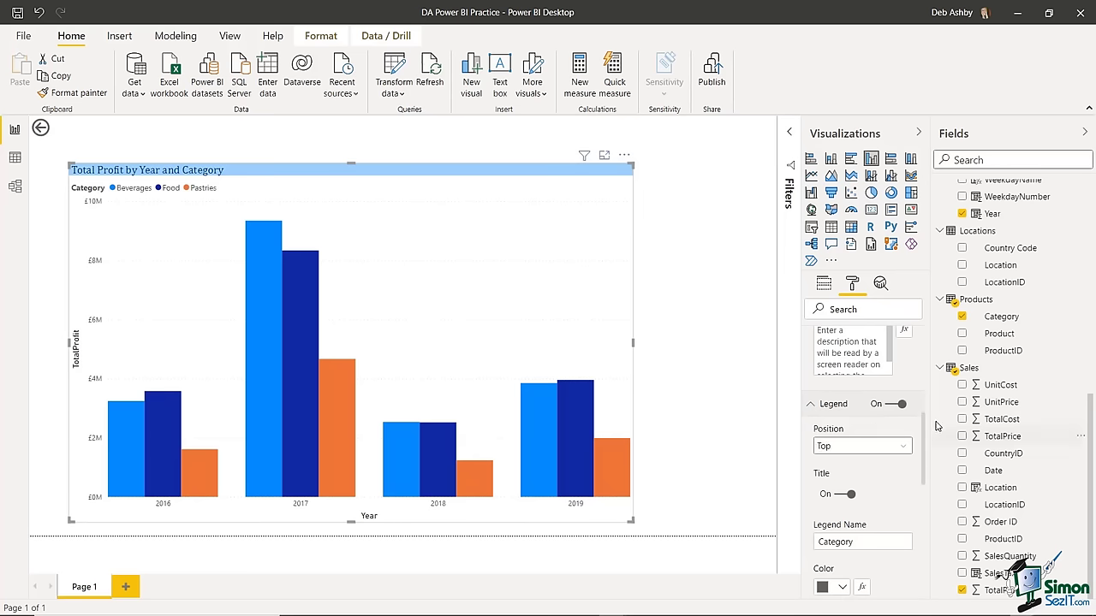
scroll(923, 432, "down", 2)
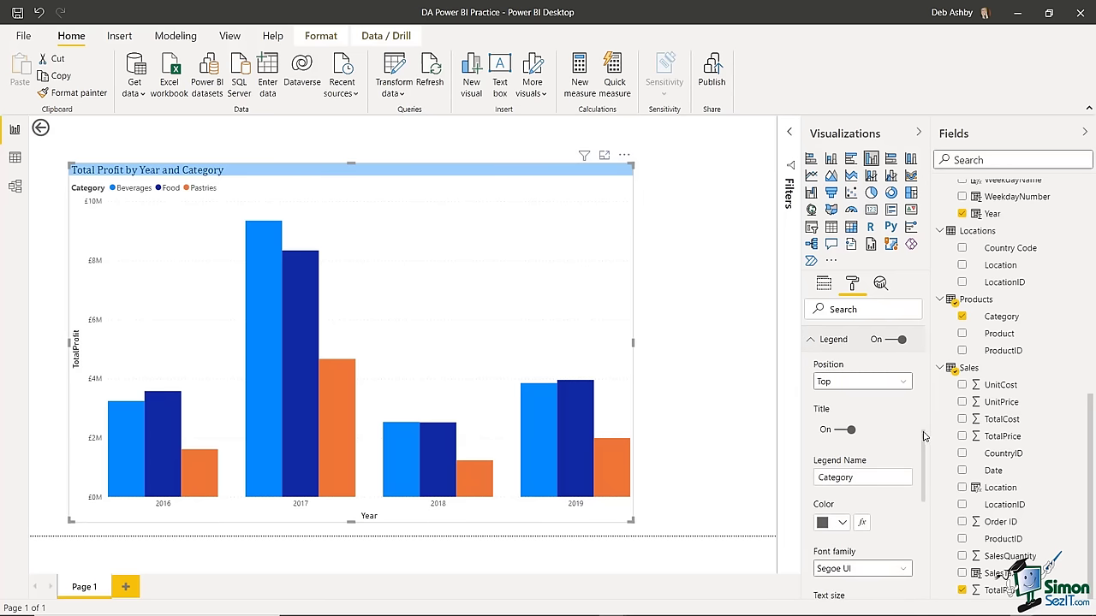
- Try the Bottom, Left and Right positions for the chart legend
left_click(904, 384)
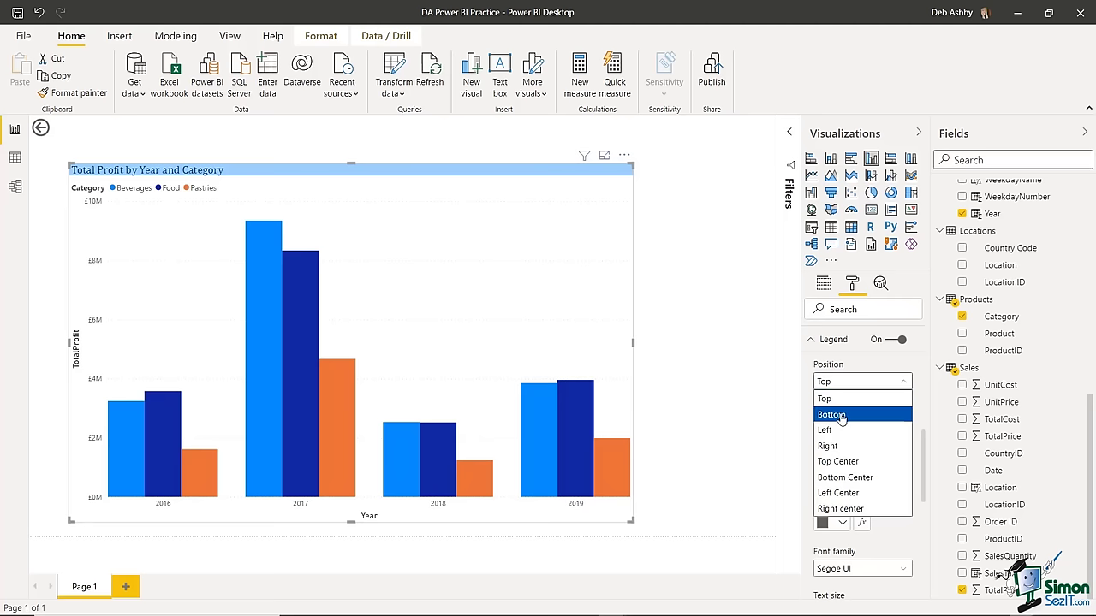
left_click(839, 416)
left_click(903, 383)
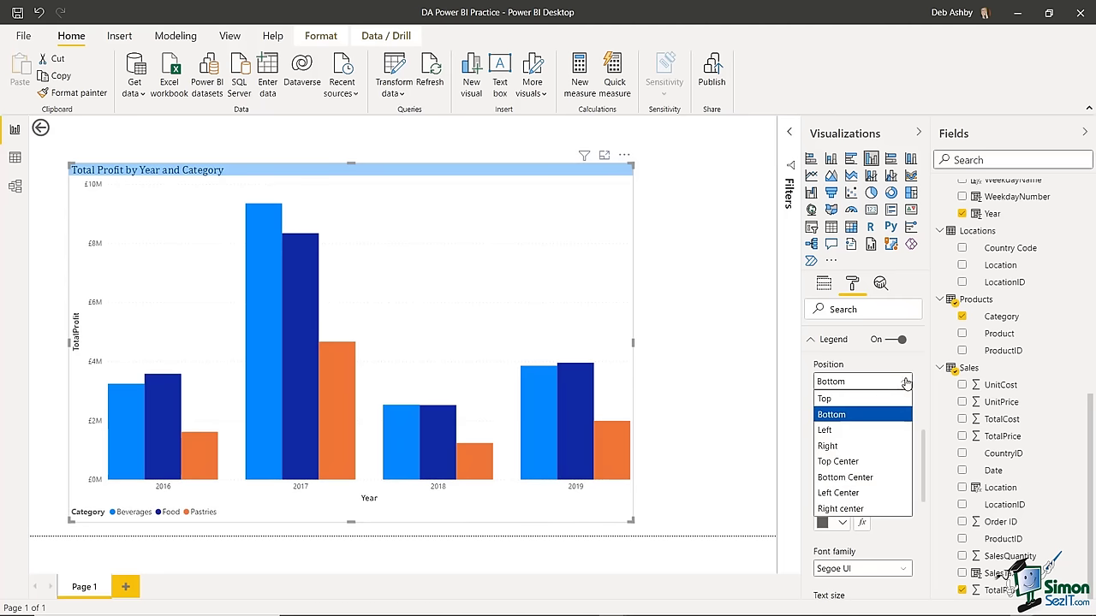
left_click(850, 431)
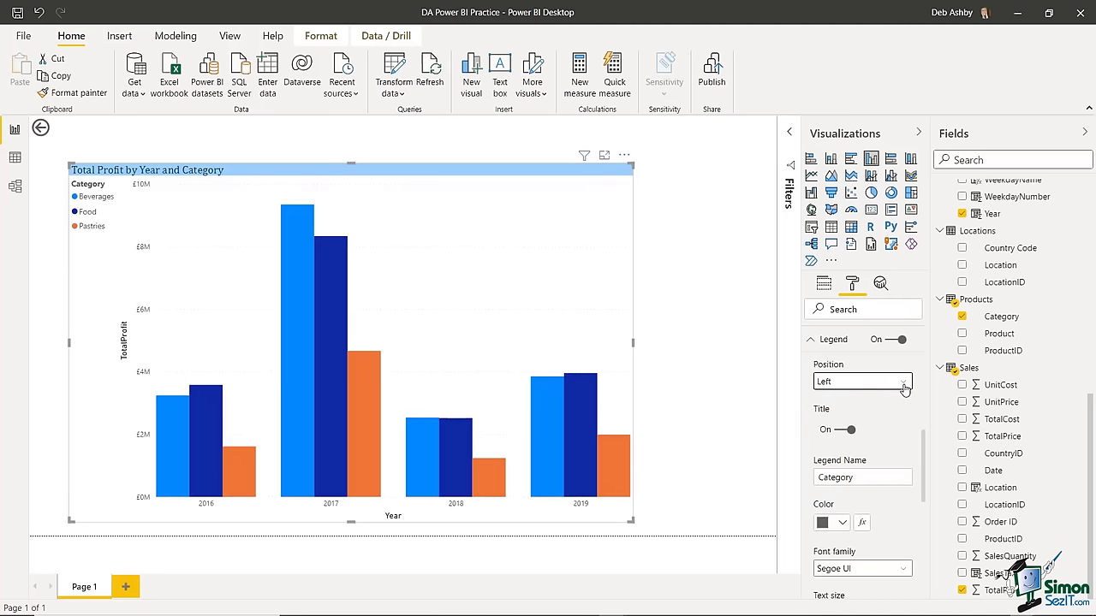
left_click(904, 383)
left_click(853, 446)
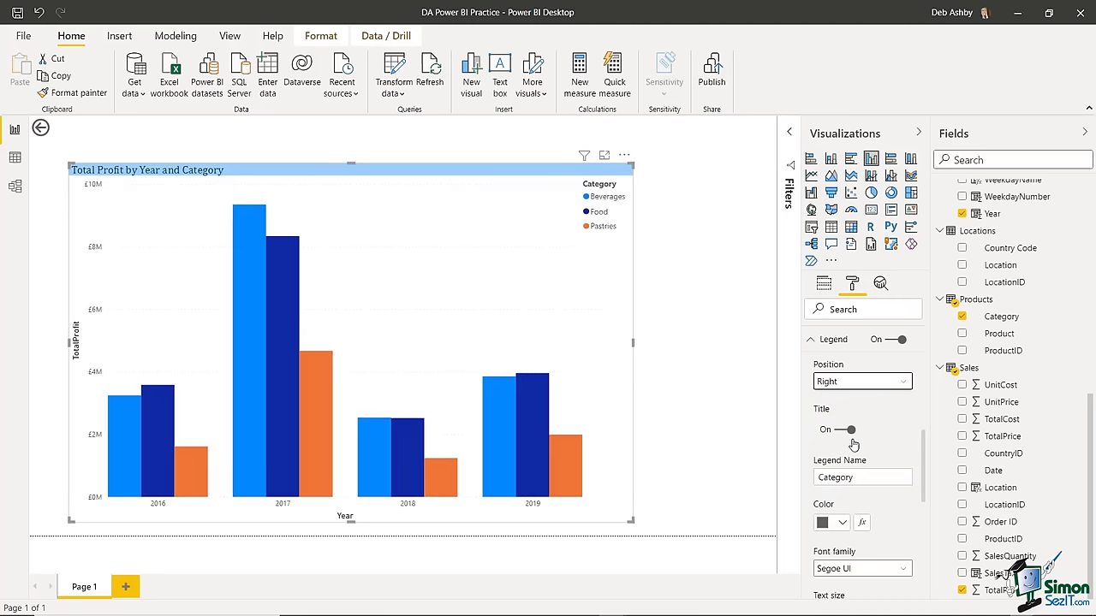
- Set the chart legend's position to Top Center and turn off the legend title
left_click(905, 386)
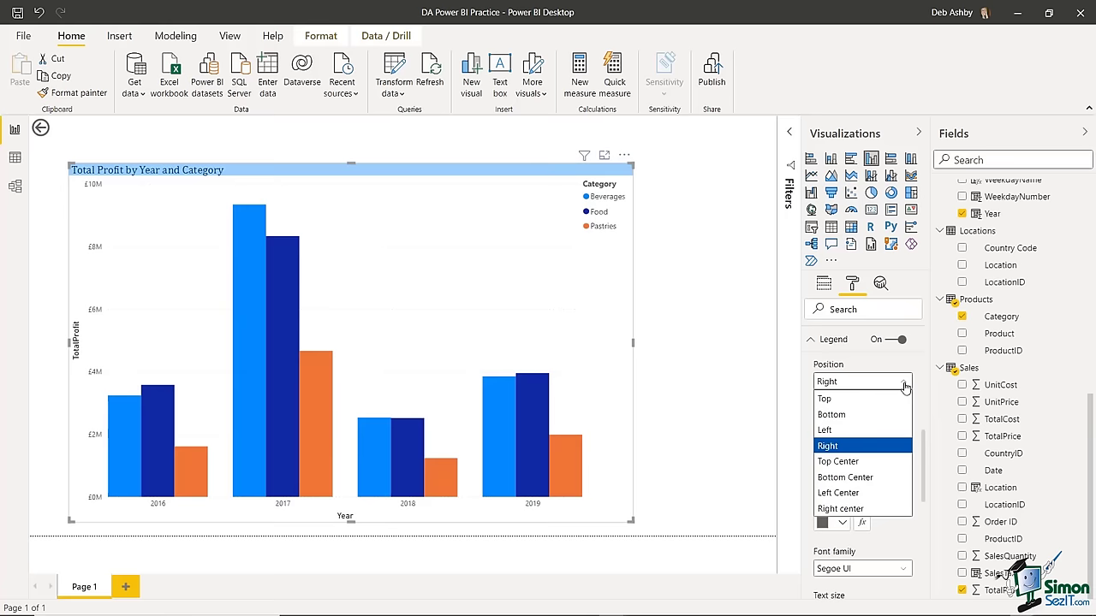
left_click(845, 463)
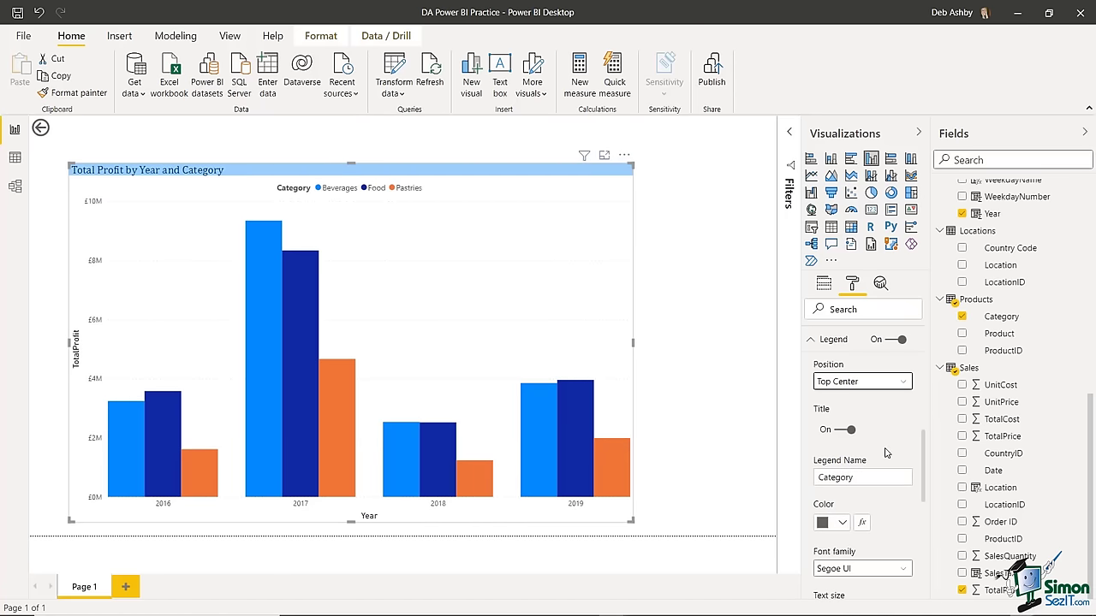
scroll(923, 439, "down", 1)
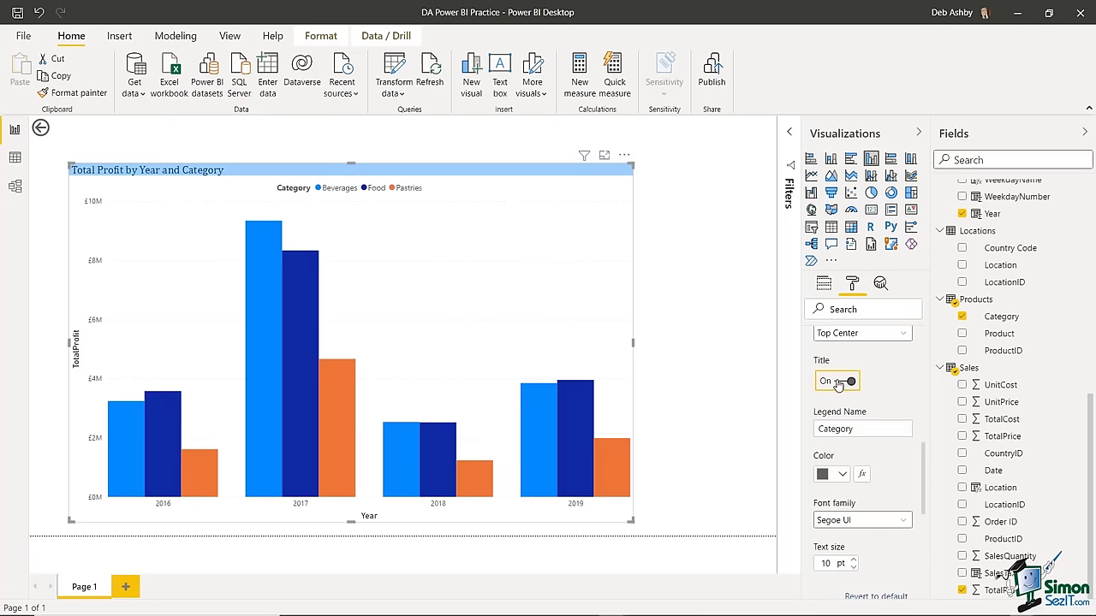
left_click(839, 384)
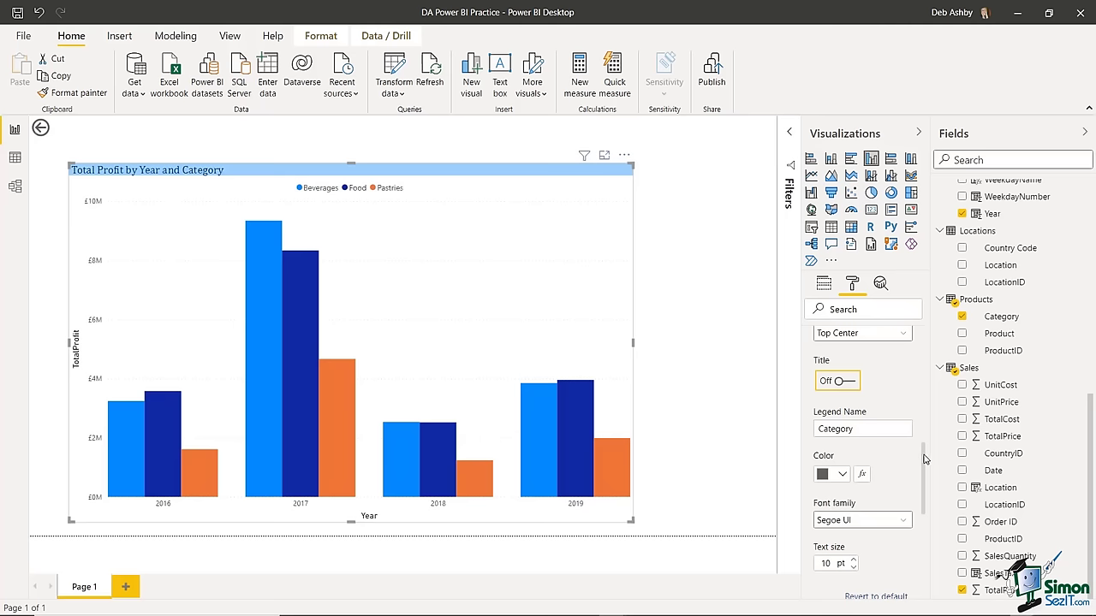
left_click_drag(925, 462, 926, 478)
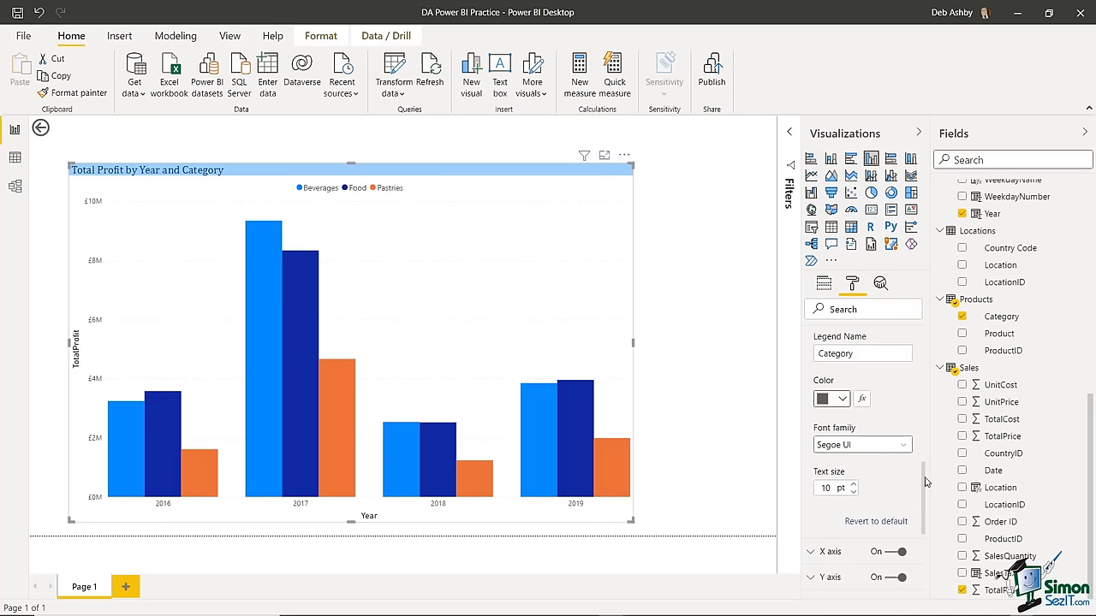
left_click_drag(925, 478, 926, 525)
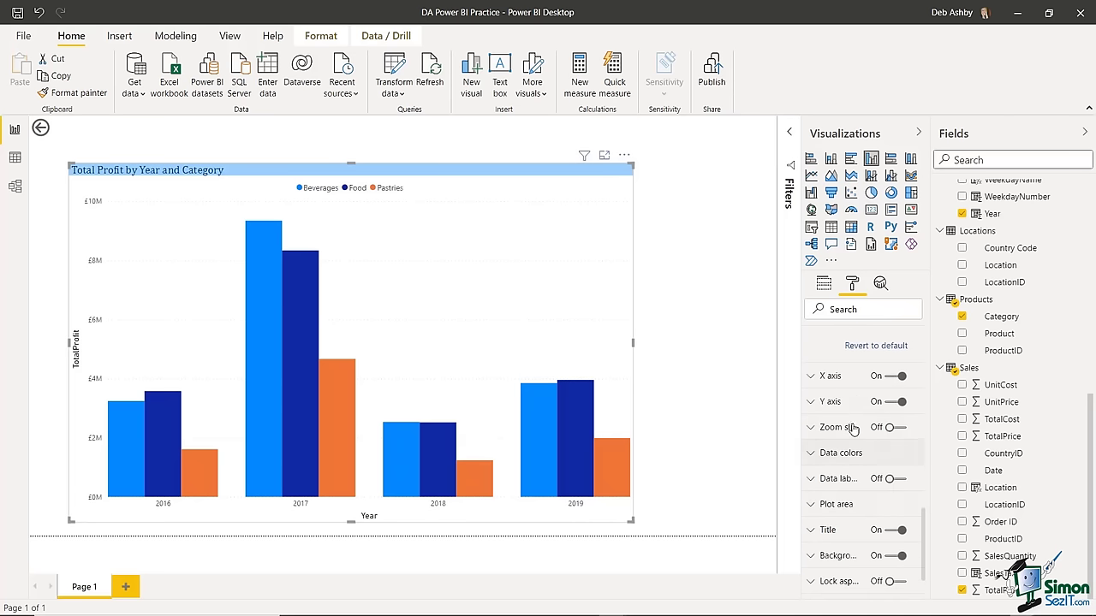
- Set the text size of the chart's X-axis labels to 12 pt
left_click(812, 379)
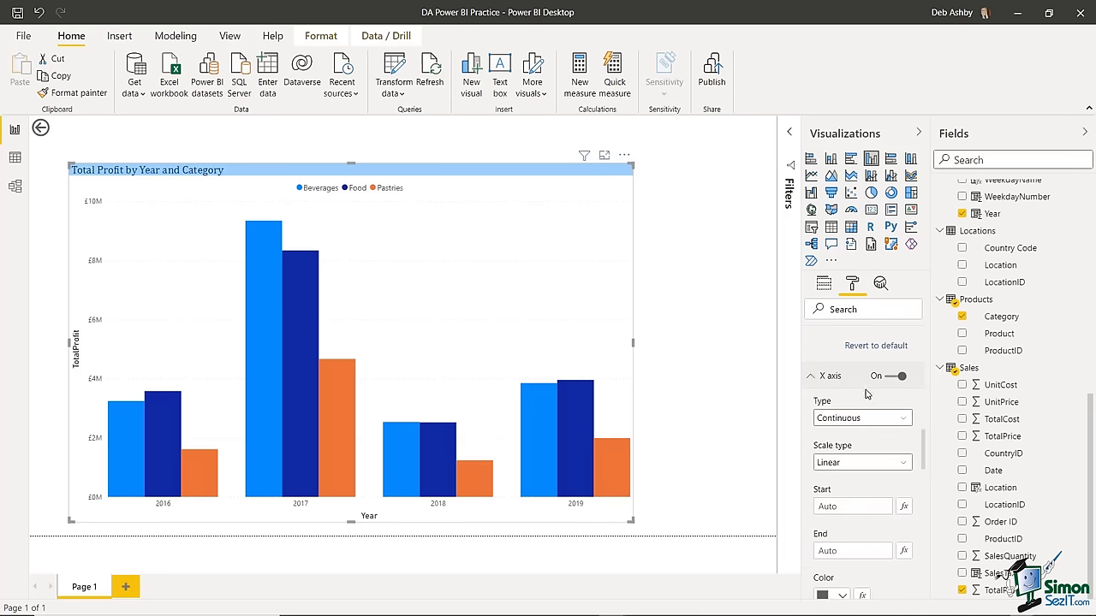
scroll(861, 411, "down", 2)
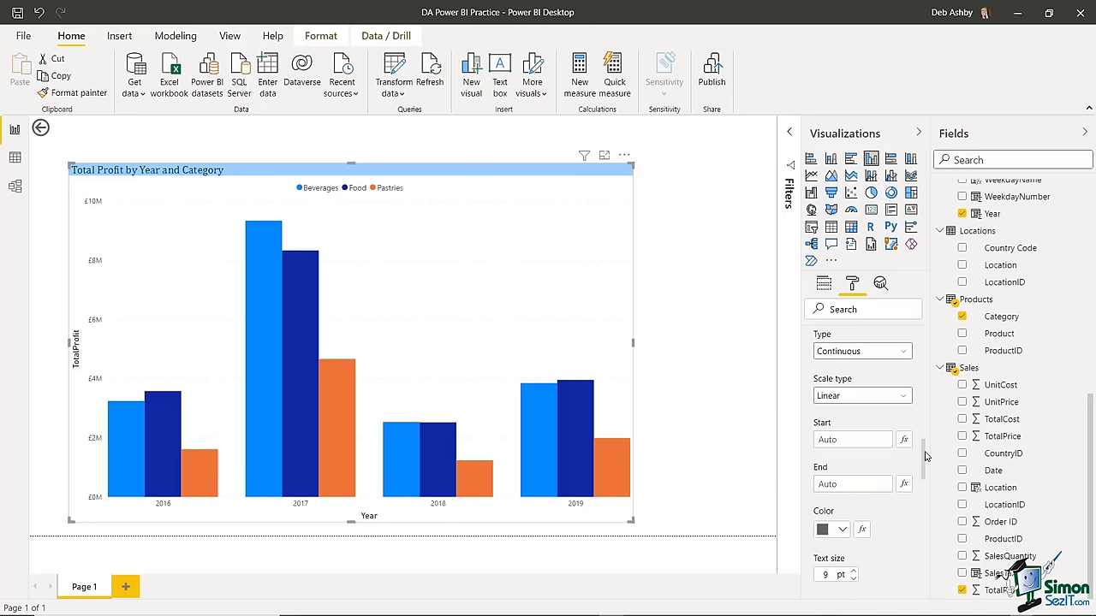
left_click_drag(925, 454, 926, 473)
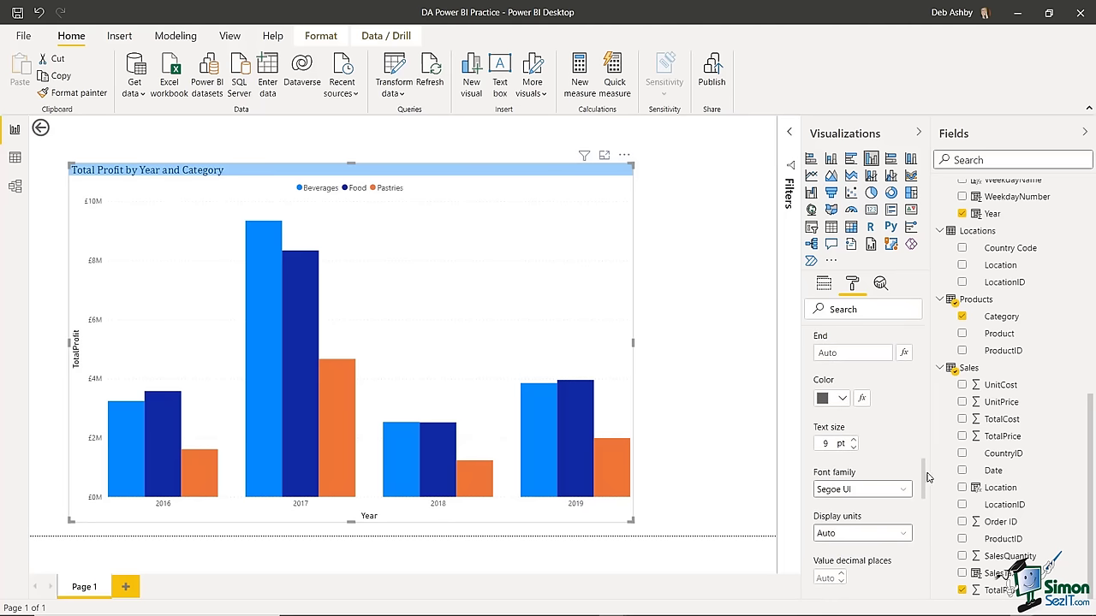
left_click(855, 441)
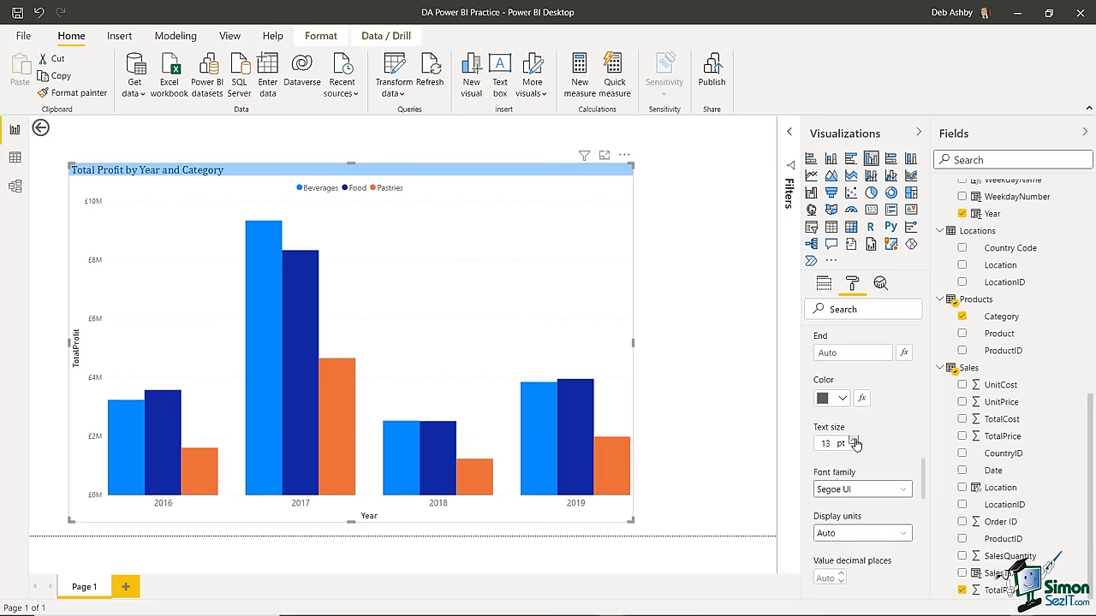
left_click(855, 441)
left_click(855, 441)
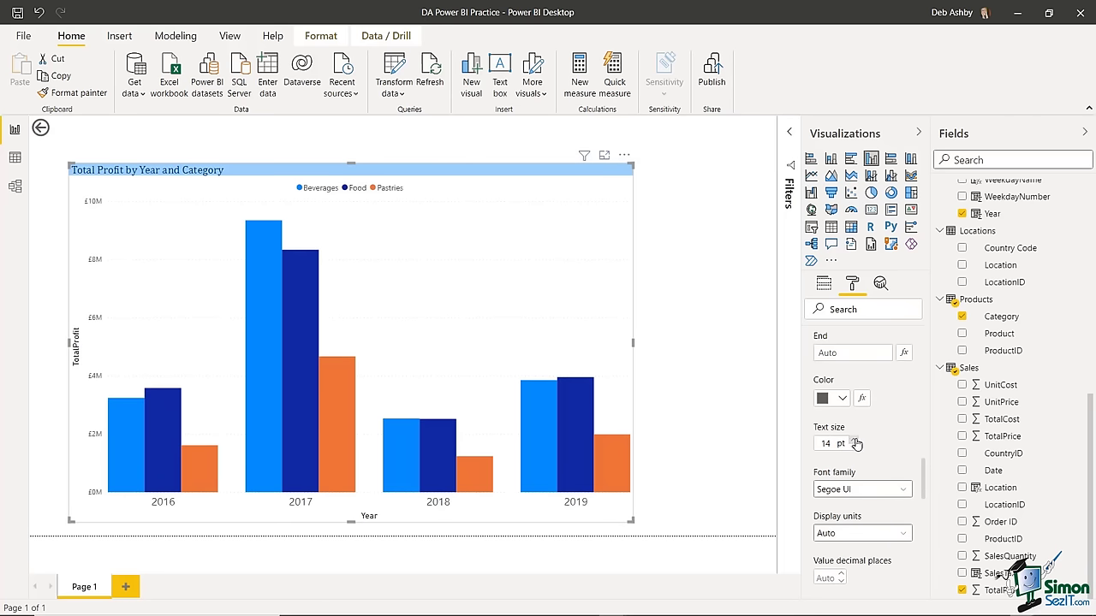
left_click(856, 447)
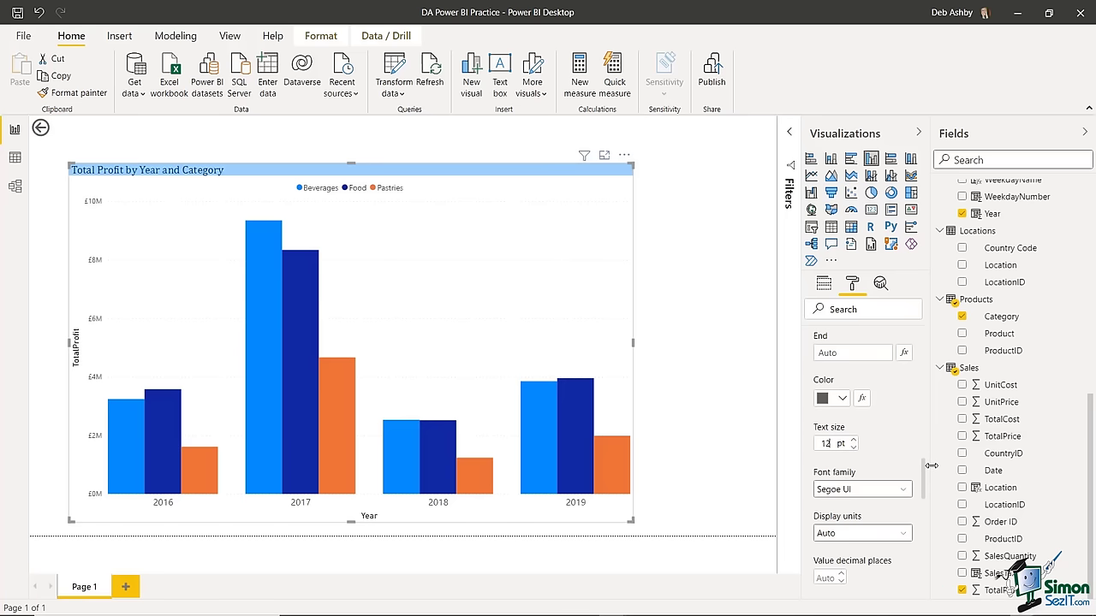
- Set the X axis inner padding to 15% to adjust the spacing between the yearly column groups
scroll(925, 492, "down", 3)
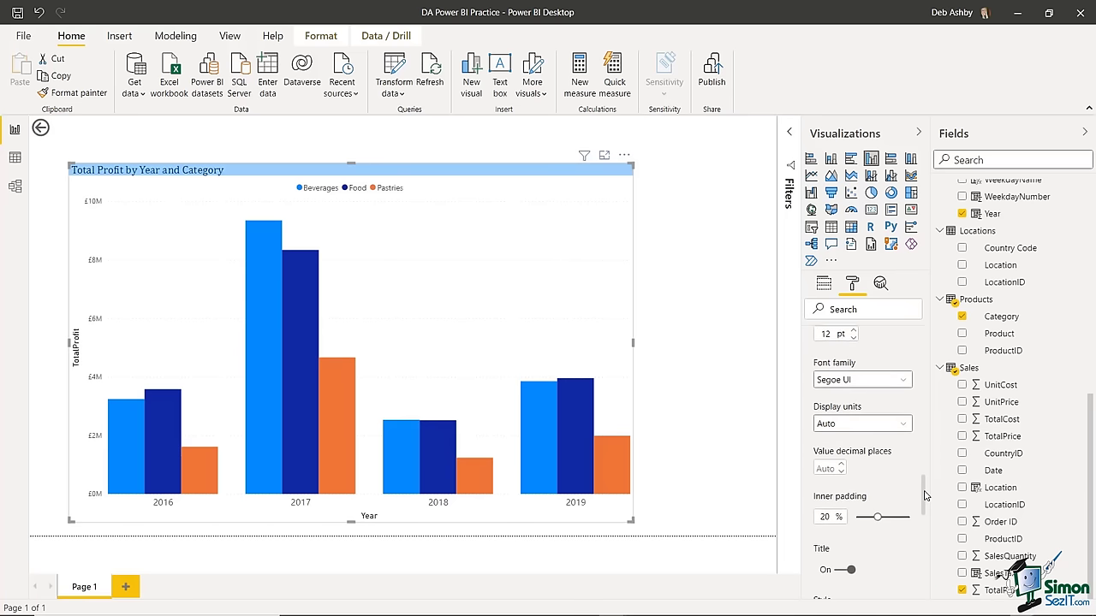
scroll(925, 495, "down", 1)
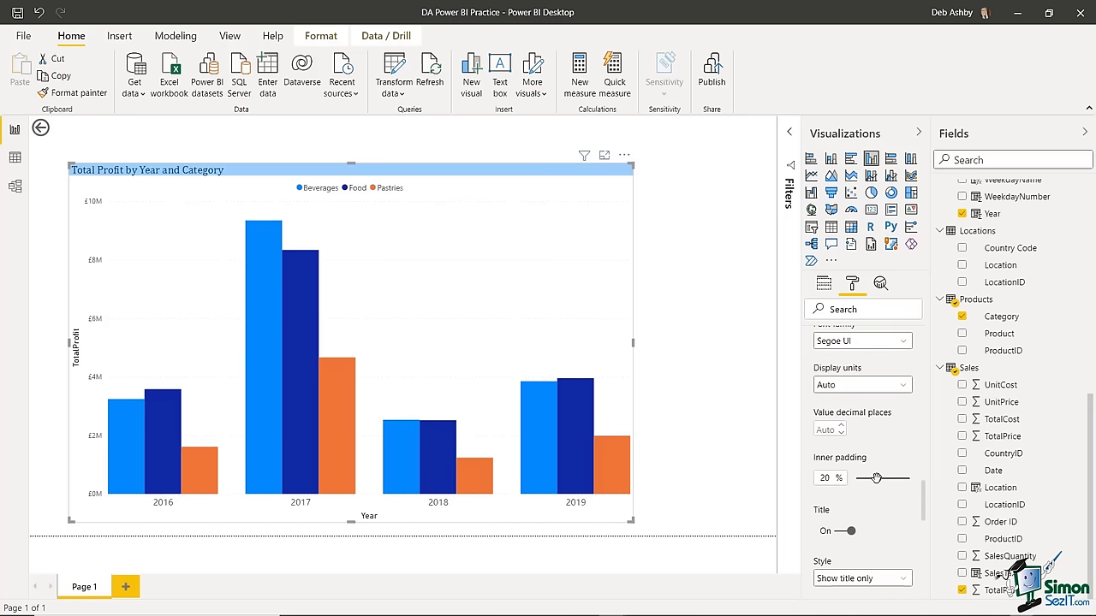
left_click_drag(878, 479, 902, 478)
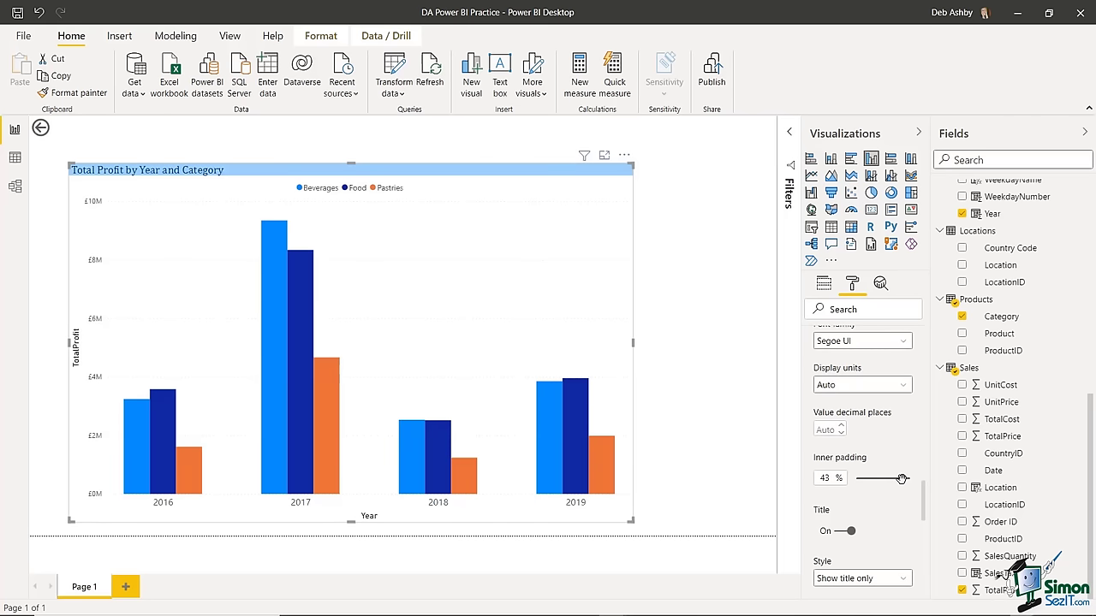
left_click_drag(902, 479, 872, 479)
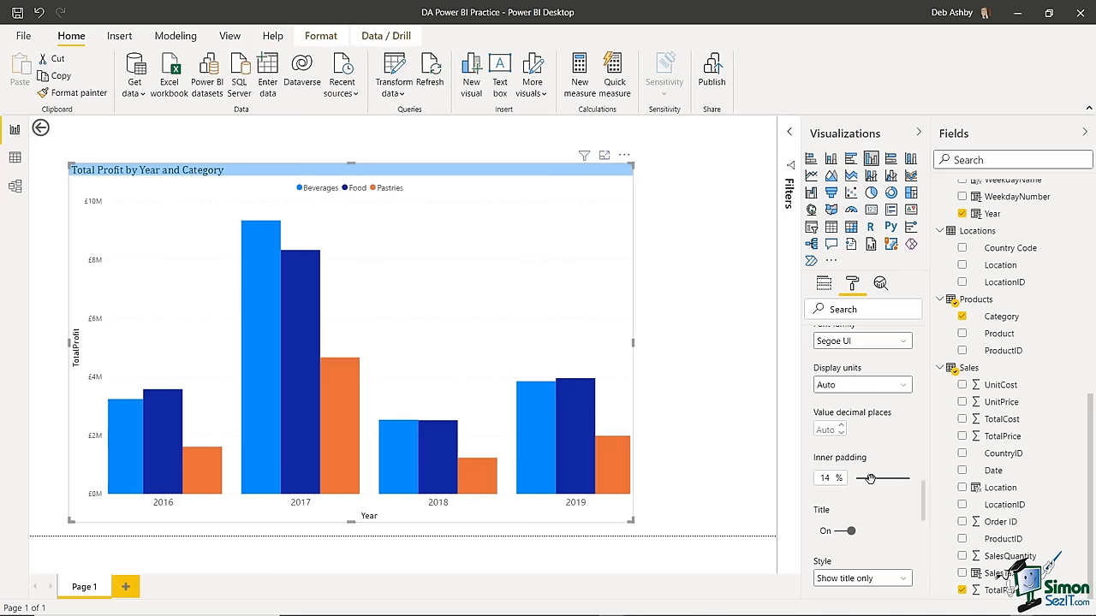
left_click_drag(869, 479, 872, 479)
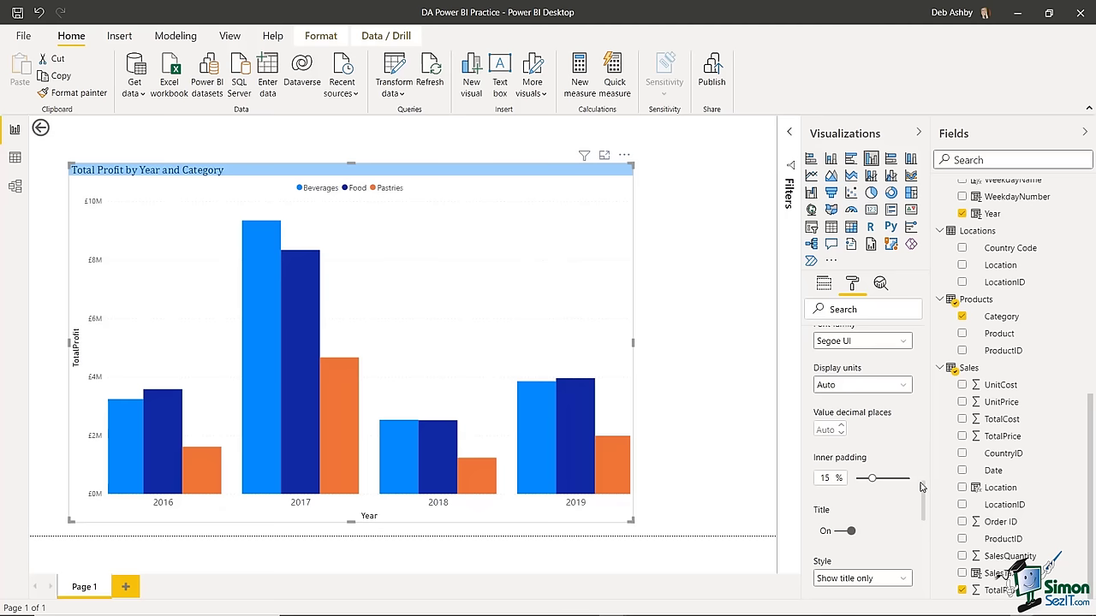
- Turn the X-axis title off and back on
scroll(922, 487, "down", 3)
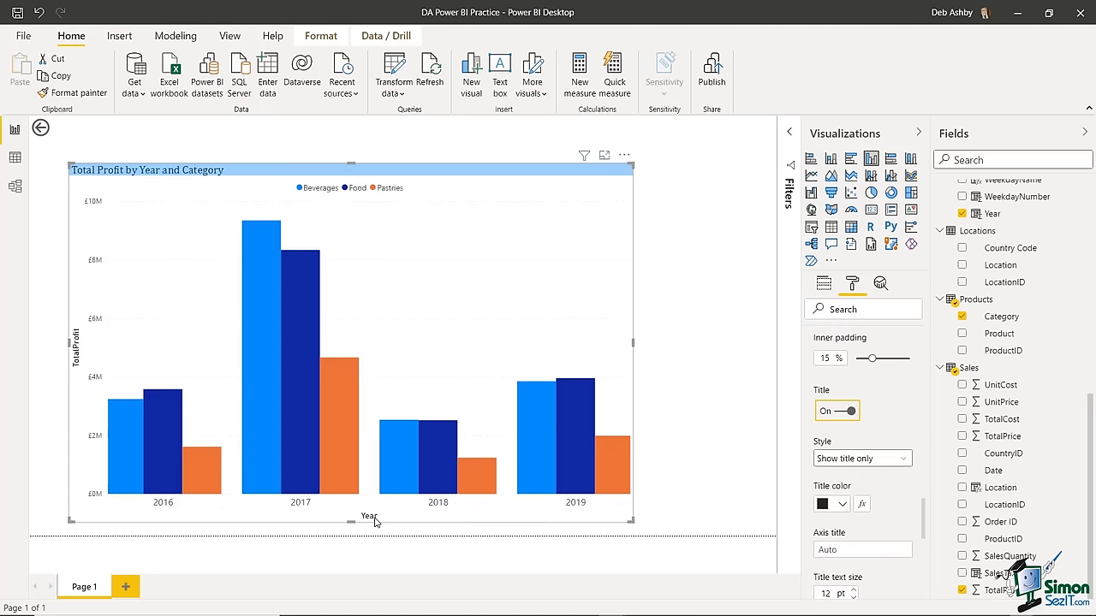
left_click(838, 413)
left_click(848, 413)
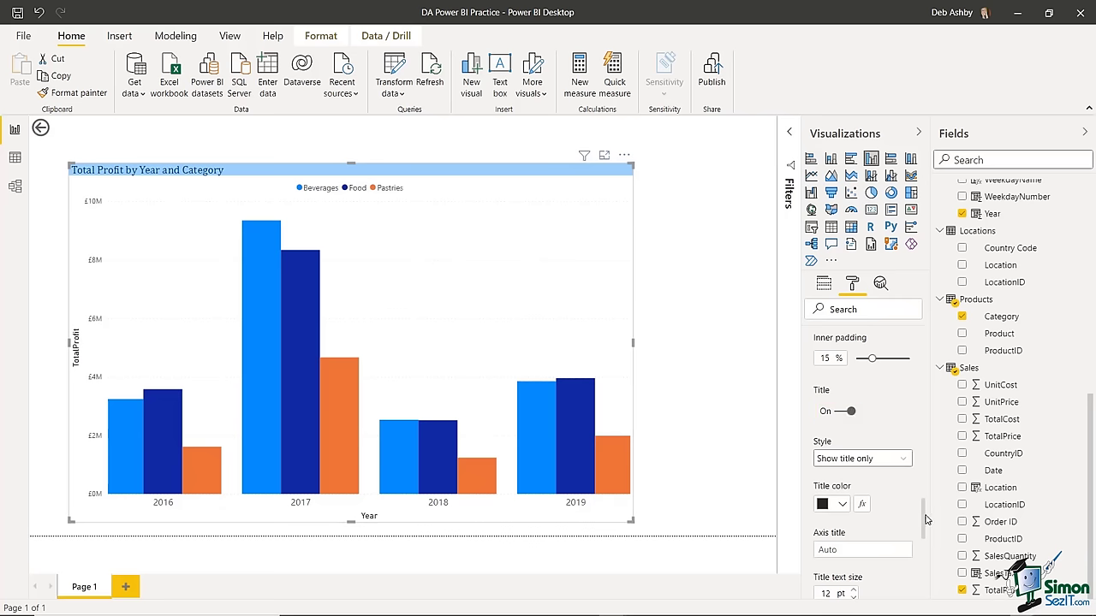
- Turn on the X-axis gridlines and set their line color to the dark gray from the recent colors
left_click_drag(923, 512, 924, 531)
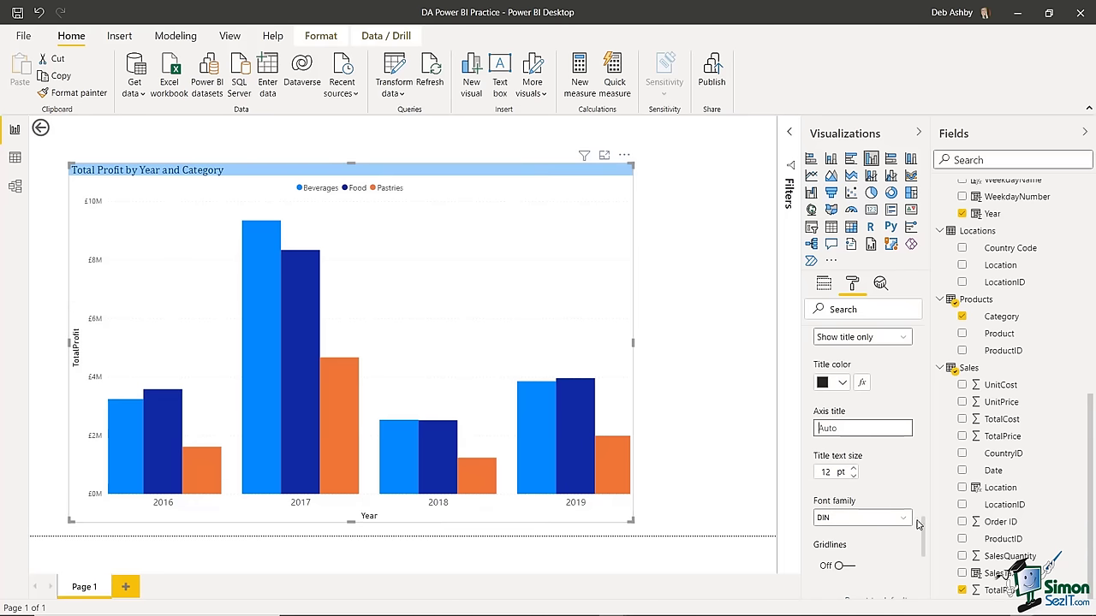
scroll(925, 527, "down", 2)
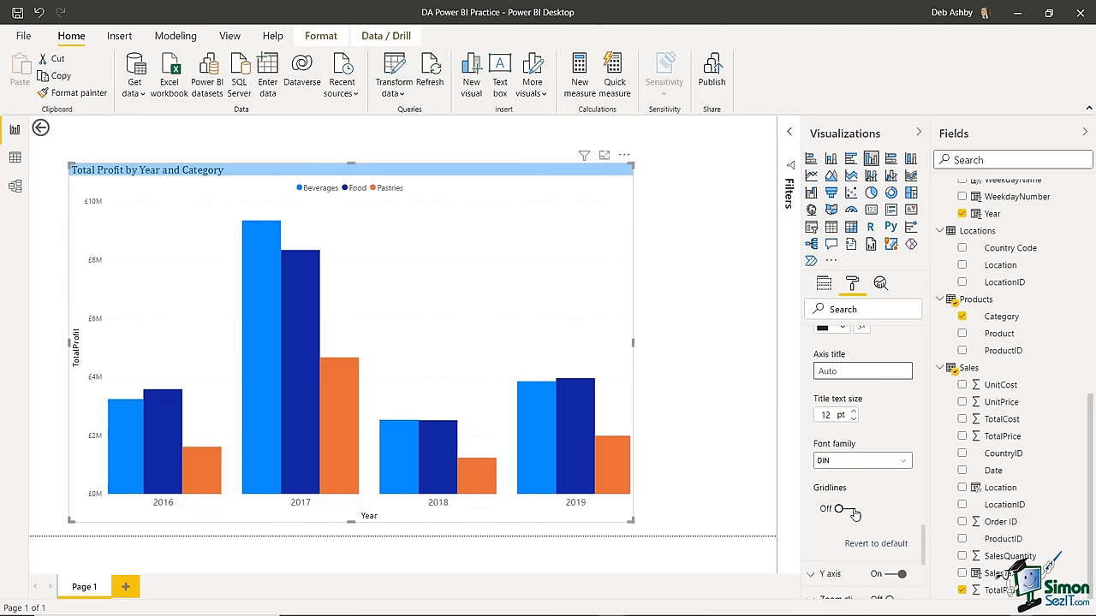
left_click(853, 510)
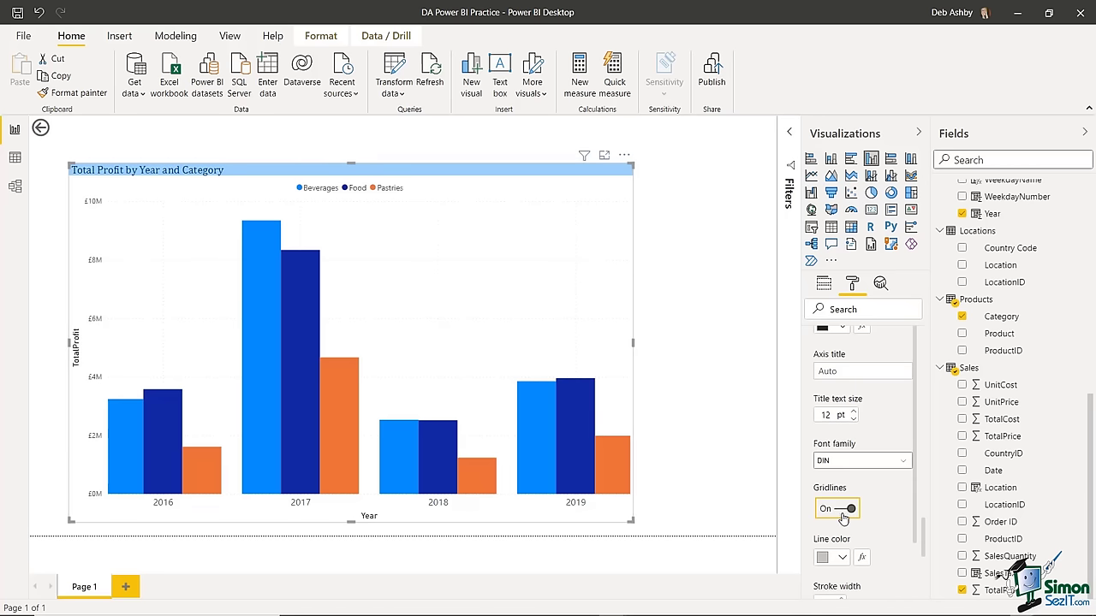
scroll(915, 445, "down", 1)
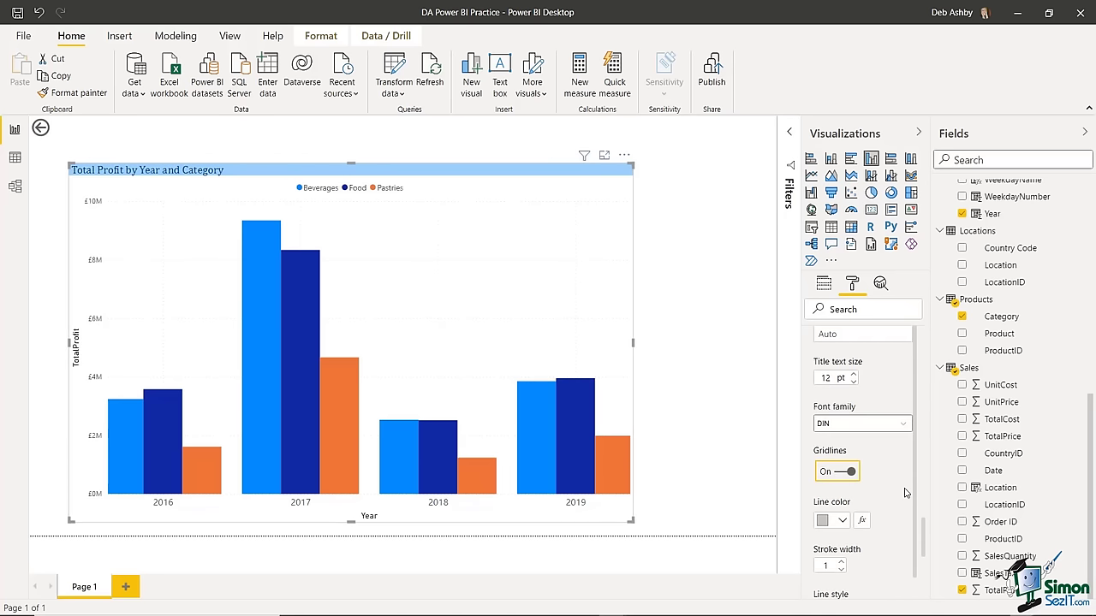
left_click(843, 520)
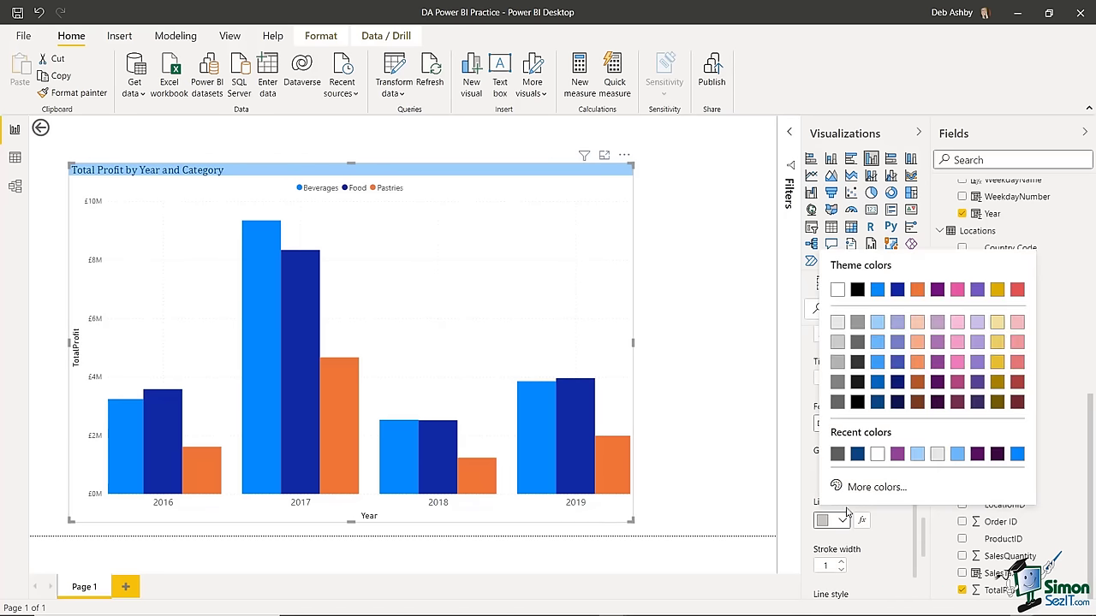
left_click(838, 455)
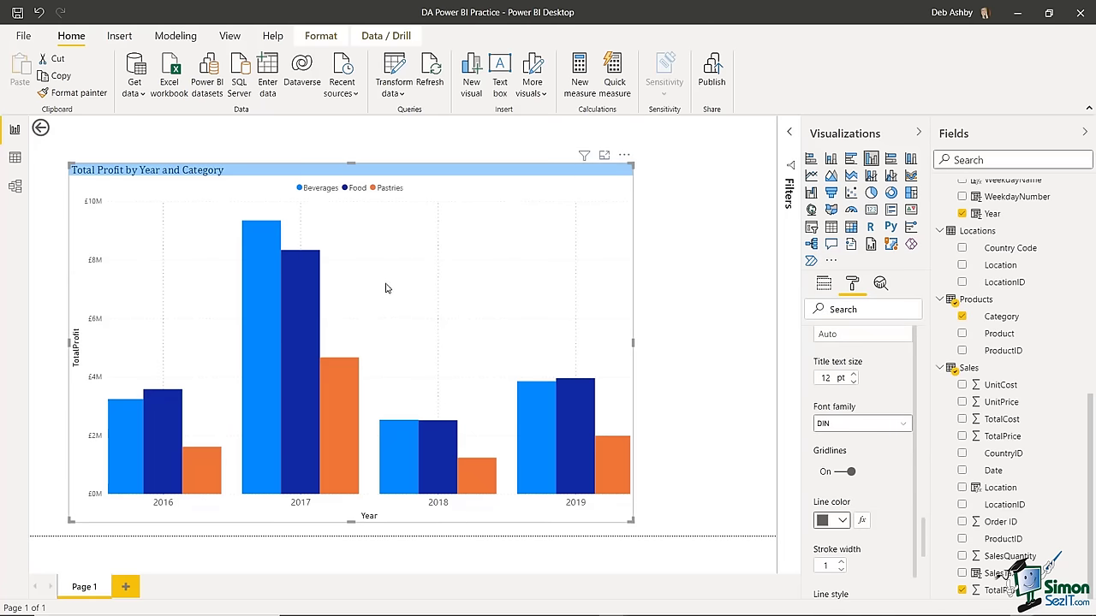
- Set the text size of the chart's Y-axis labels to 12 pt
scroll(810, 463, "down", 5)
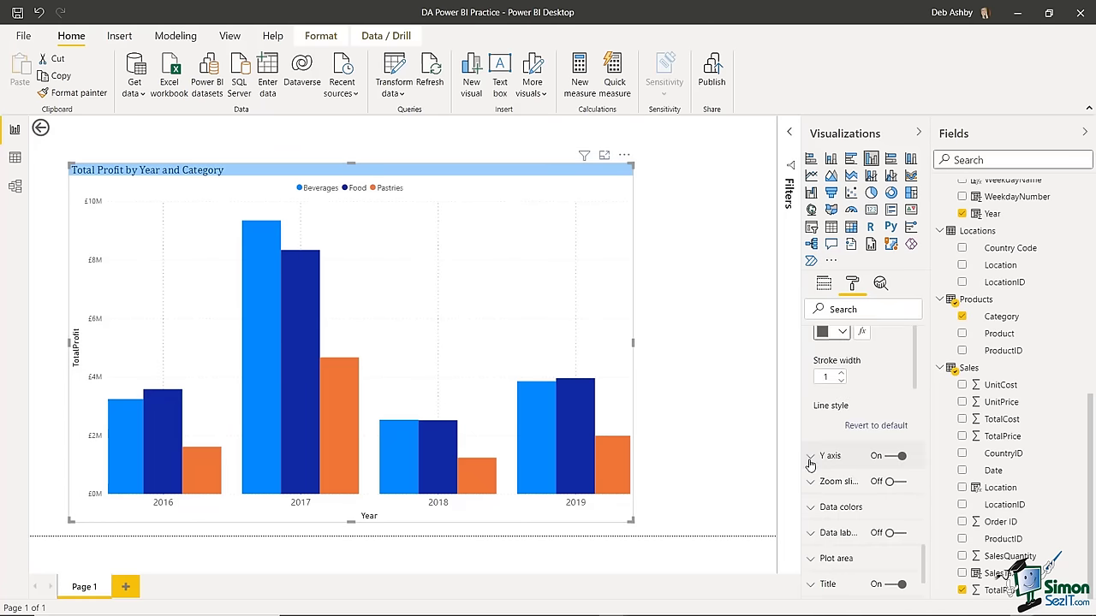
left_click(810, 460)
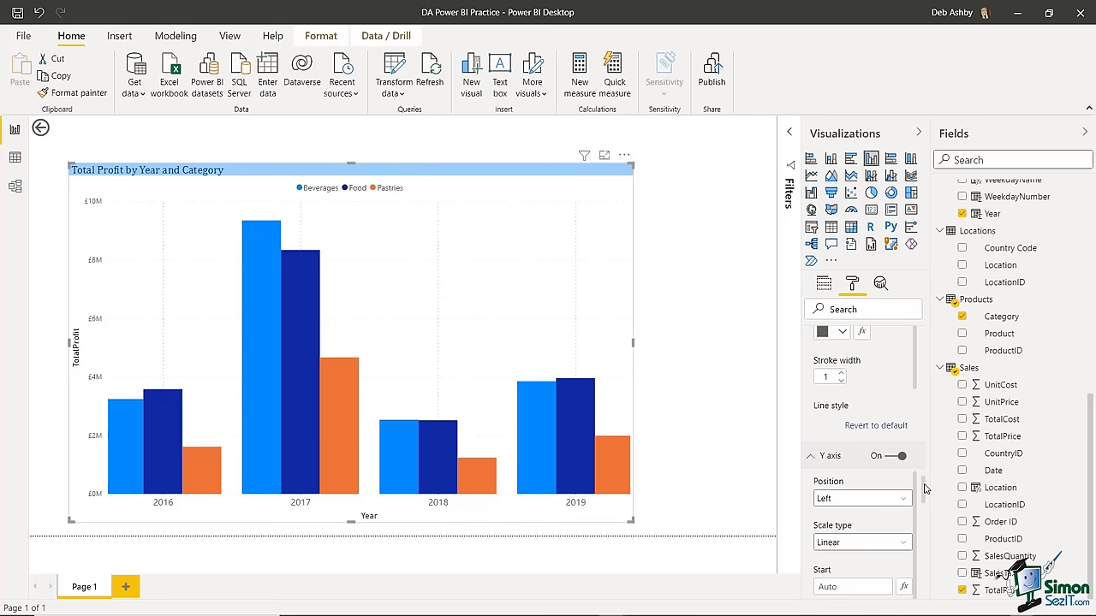
left_click_drag(925, 488, 924, 517)
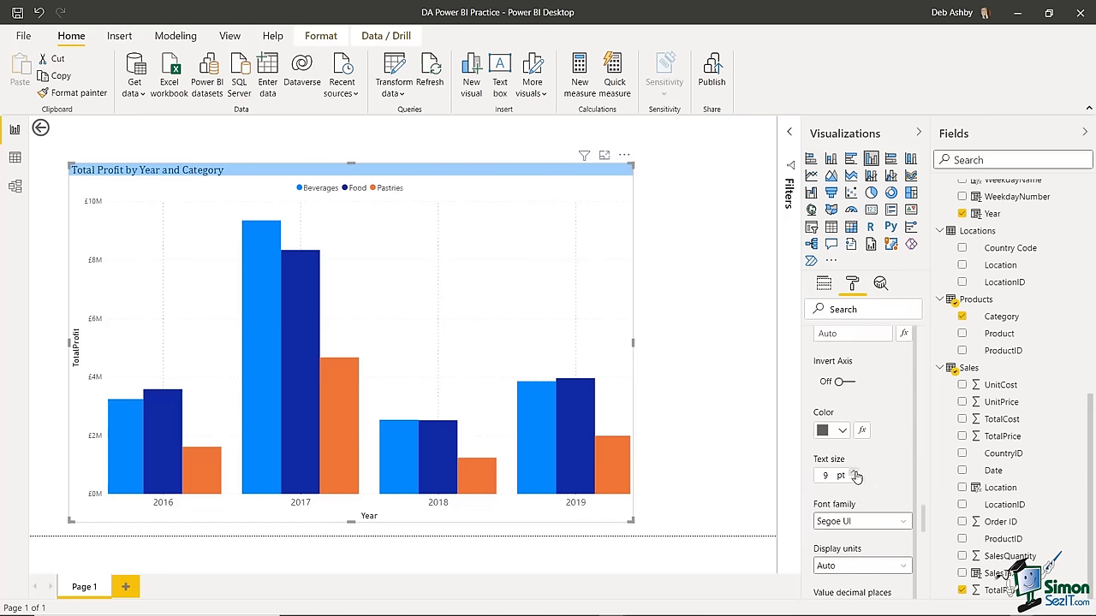
left_click(855, 472)
left_click(854, 473)
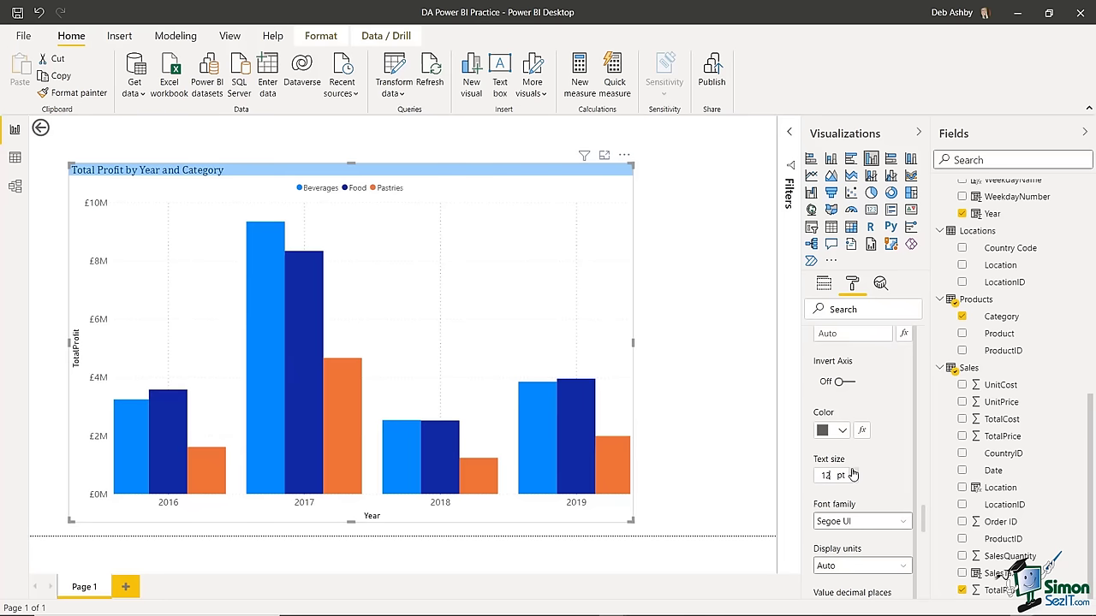
- Try Thousands and None as the Y-axis display units, and set the units to Millions
scroll(918, 521, "down", 2)
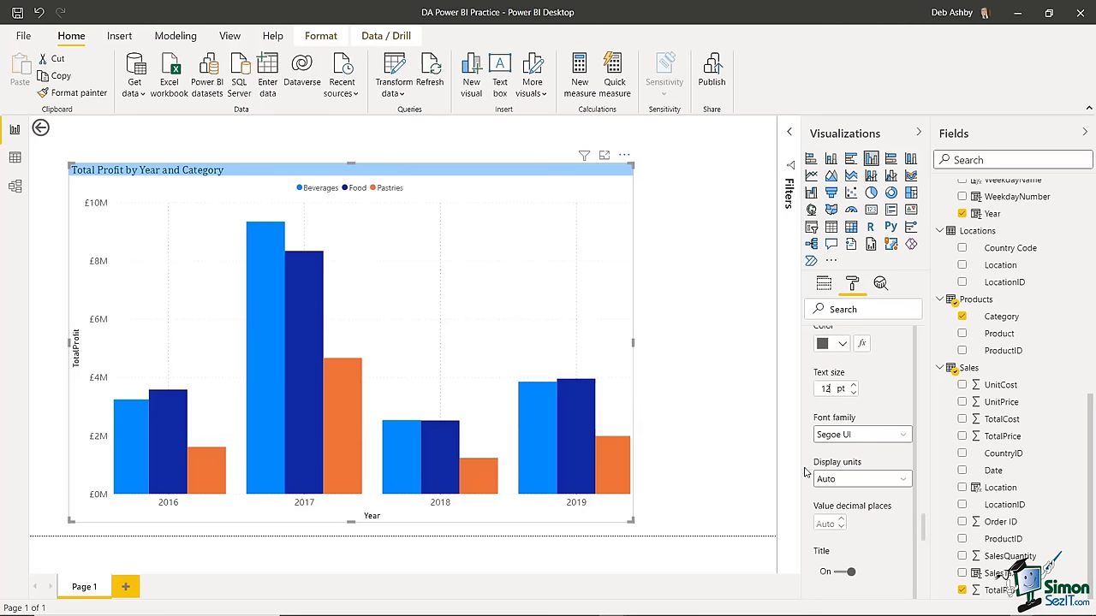
left_click(896, 480)
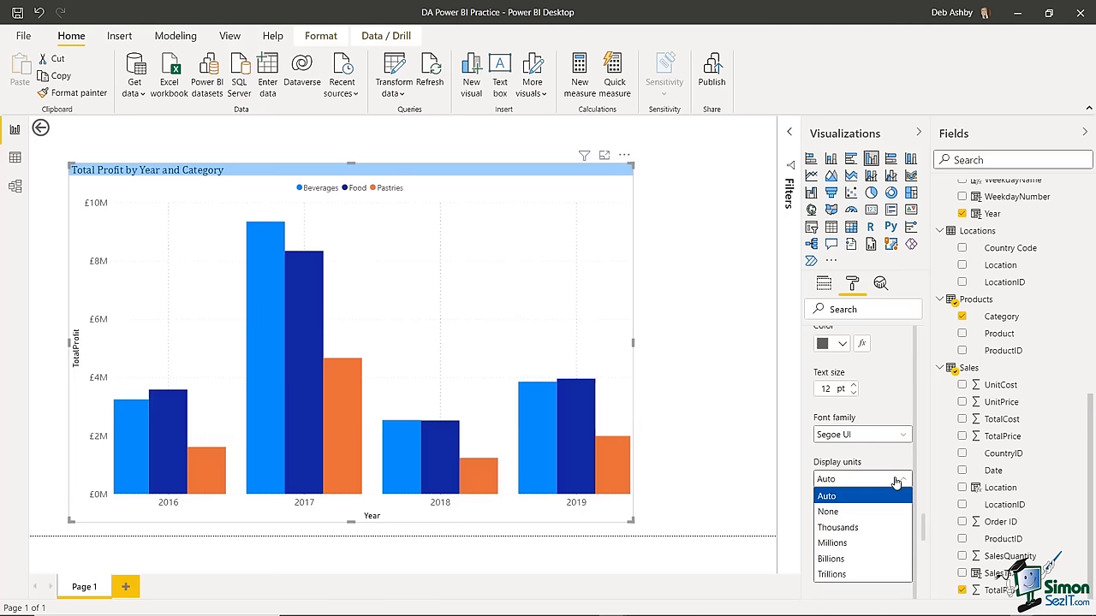
left_click(846, 528)
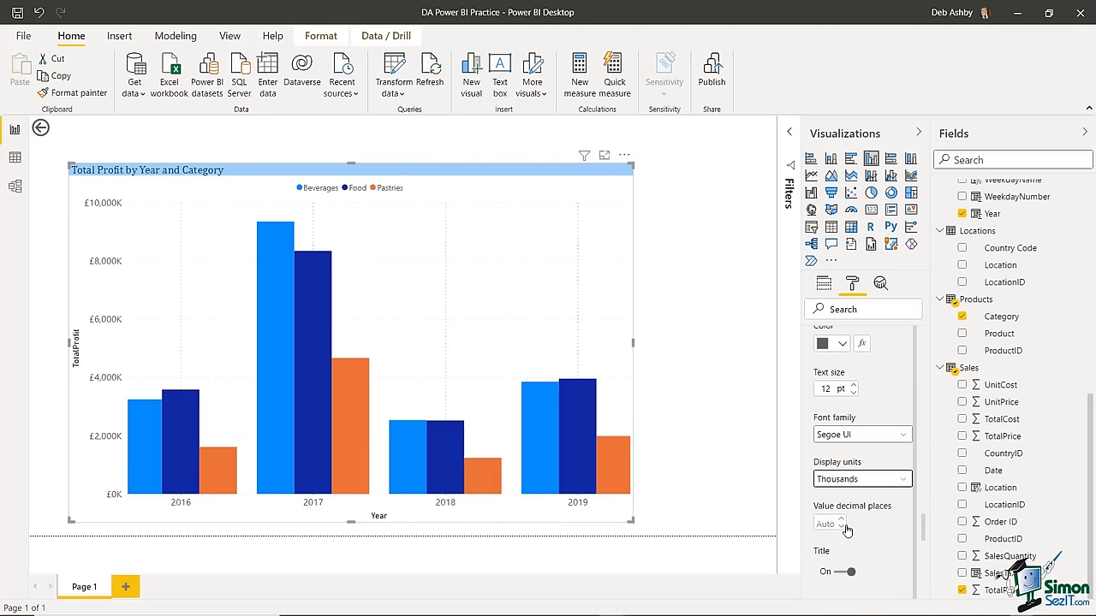
left_click(902, 482)
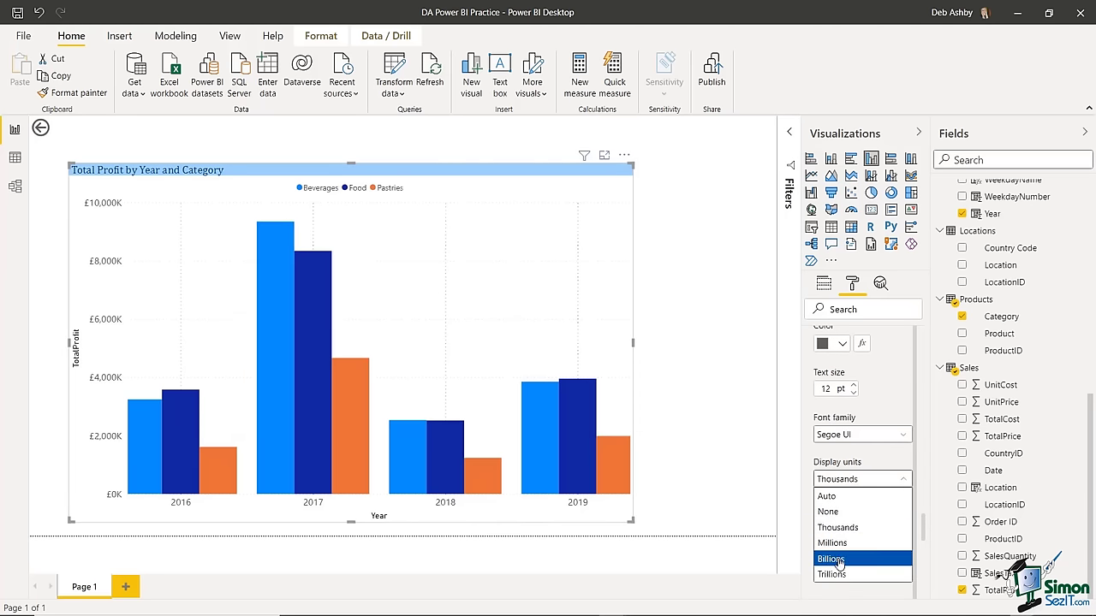
left_click(836, 512)
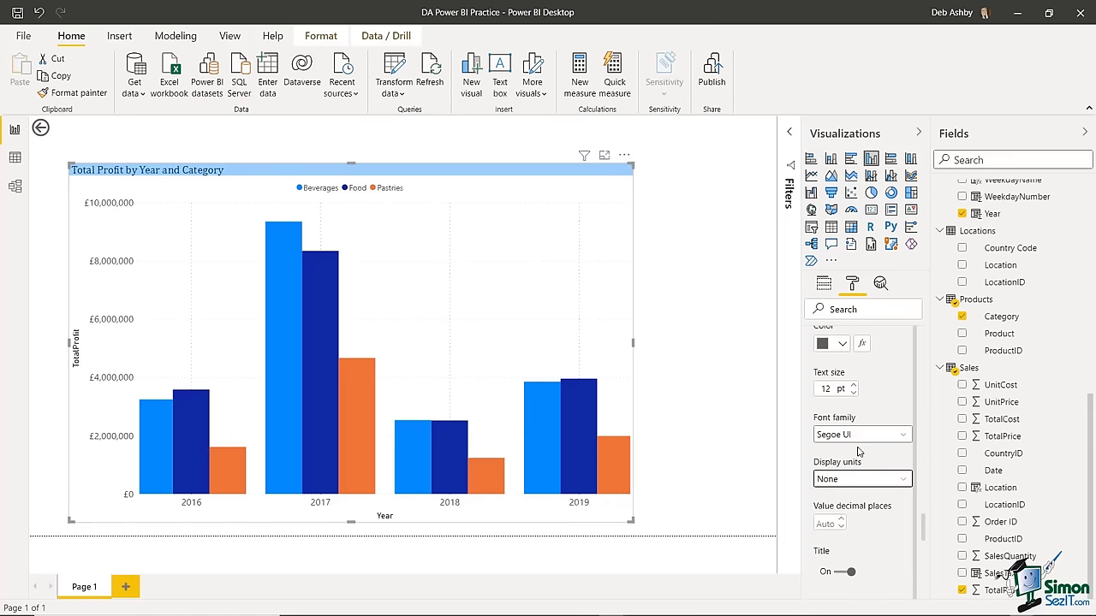
left_click(903, 484)
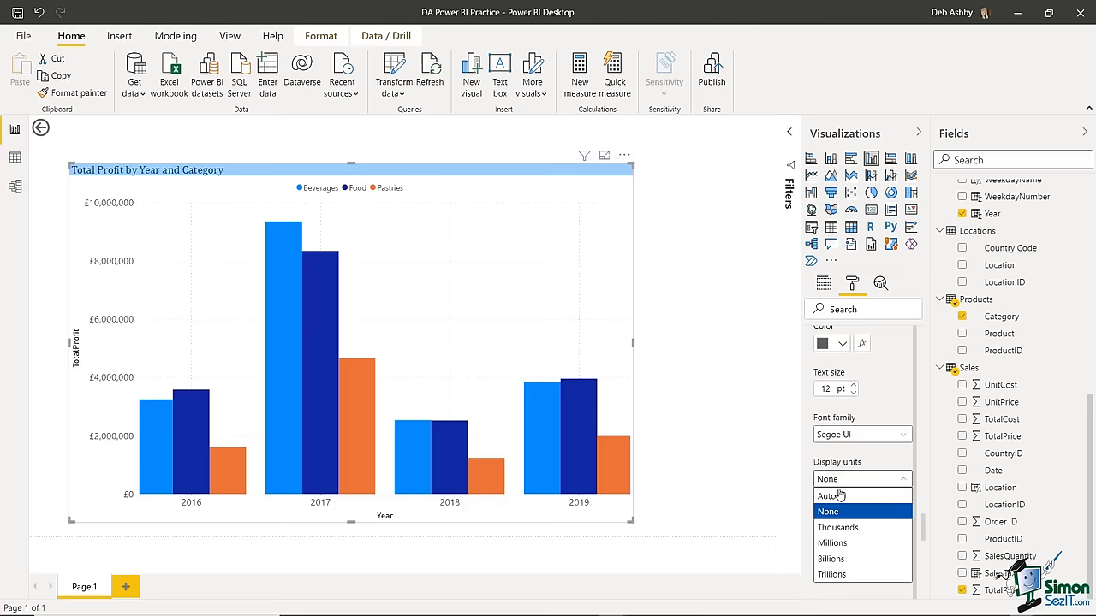
left_click(843, 543)
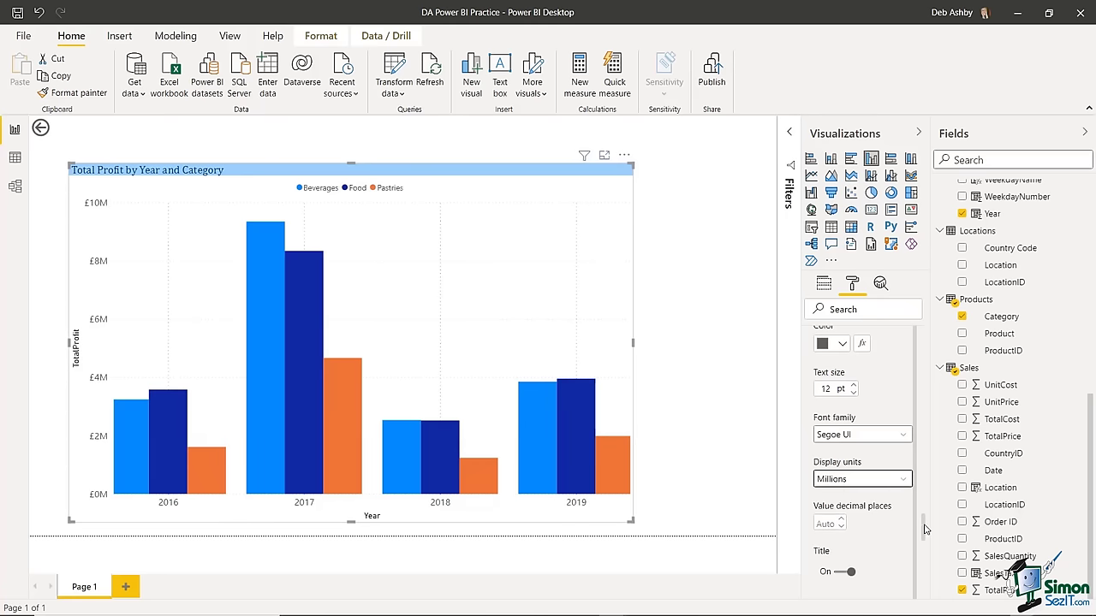
- Set the Y-axis gridlines' line color to the dark gray from the recent colors
scroll(925, 532, "down", 5)
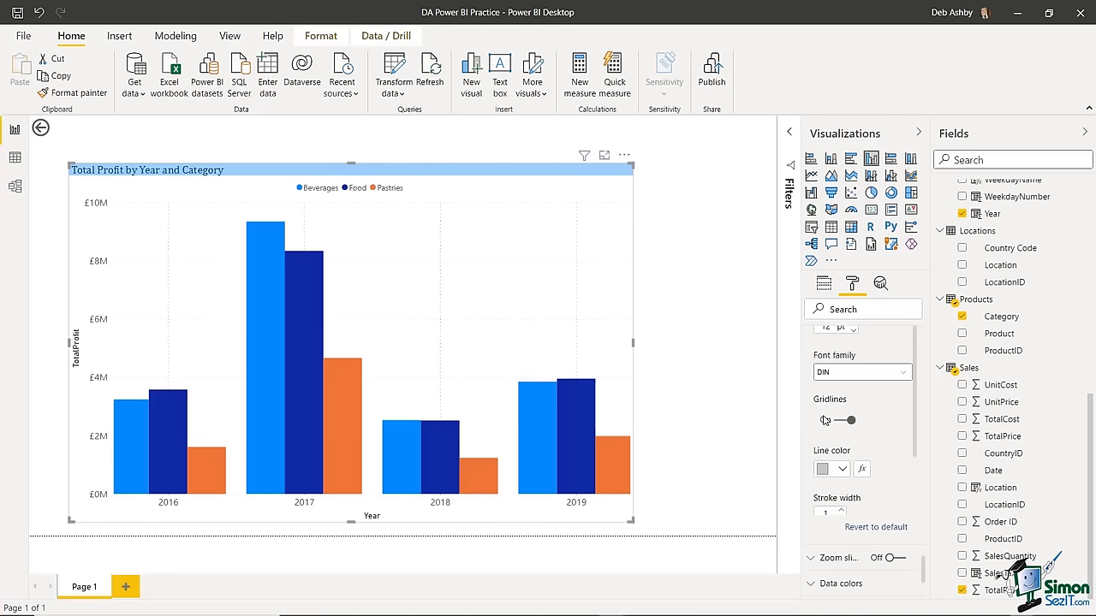
left_click(845, 470)
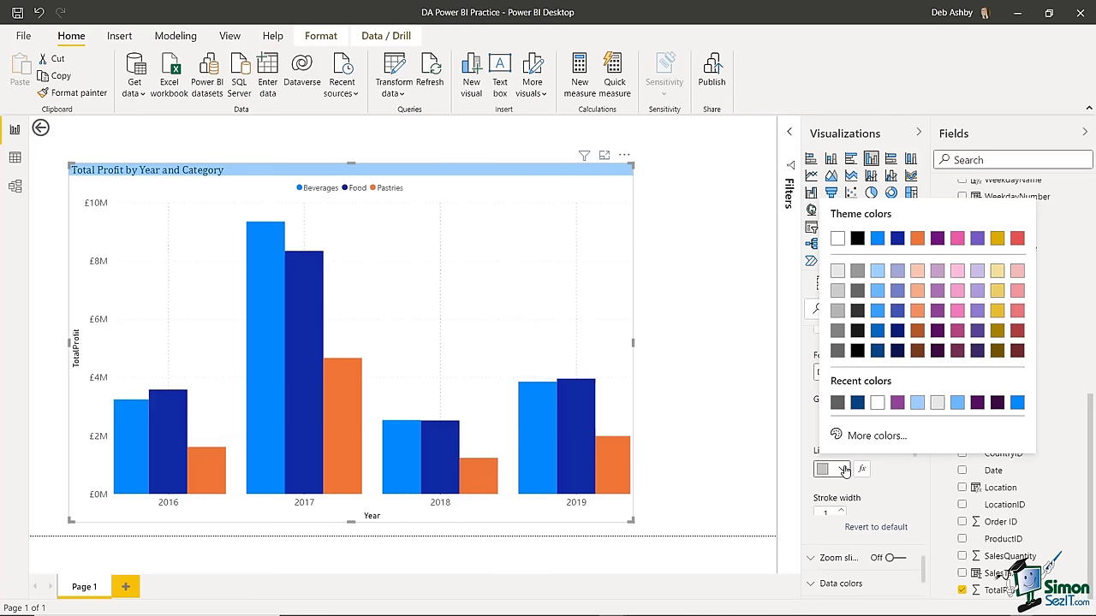
left_click(837, 403)
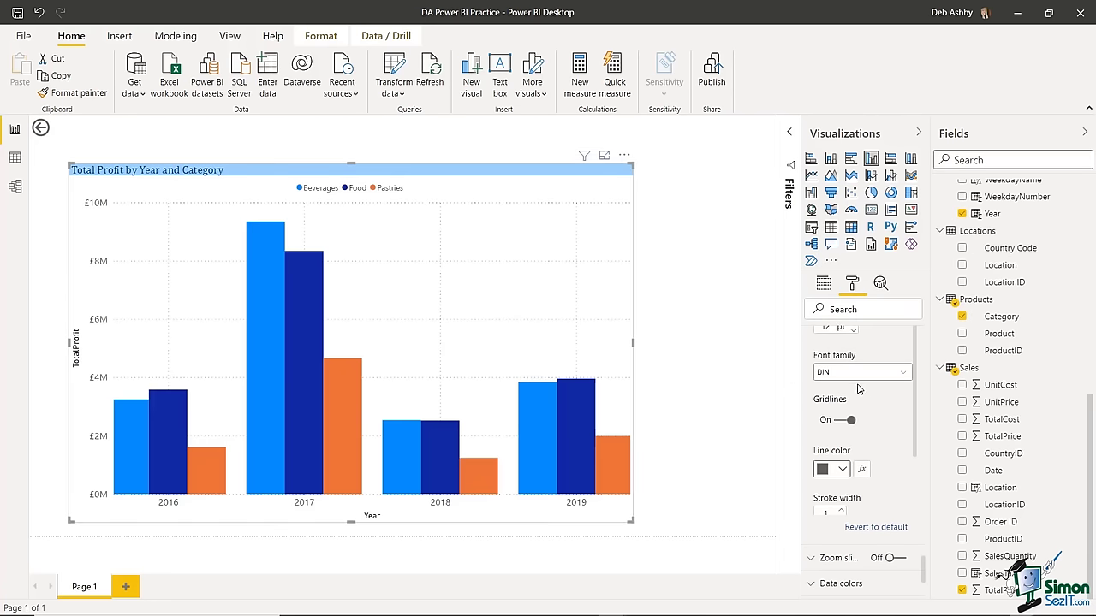
- Turn on the chart's zoom slider and switch off its X-axis slider
scroll(813, 426, "down", 5)
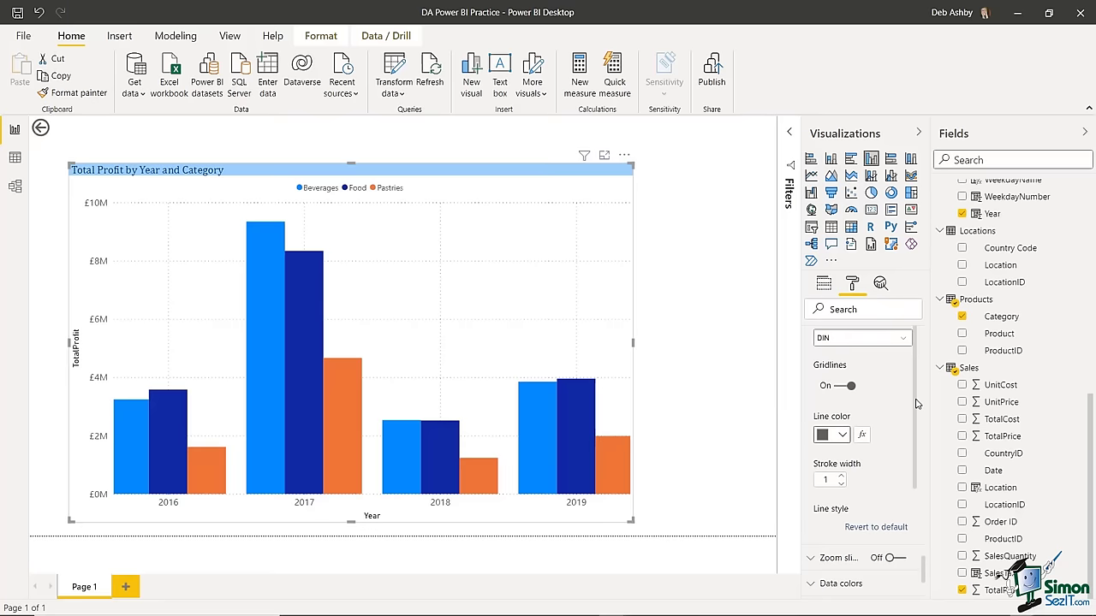
left_click(813, 423)
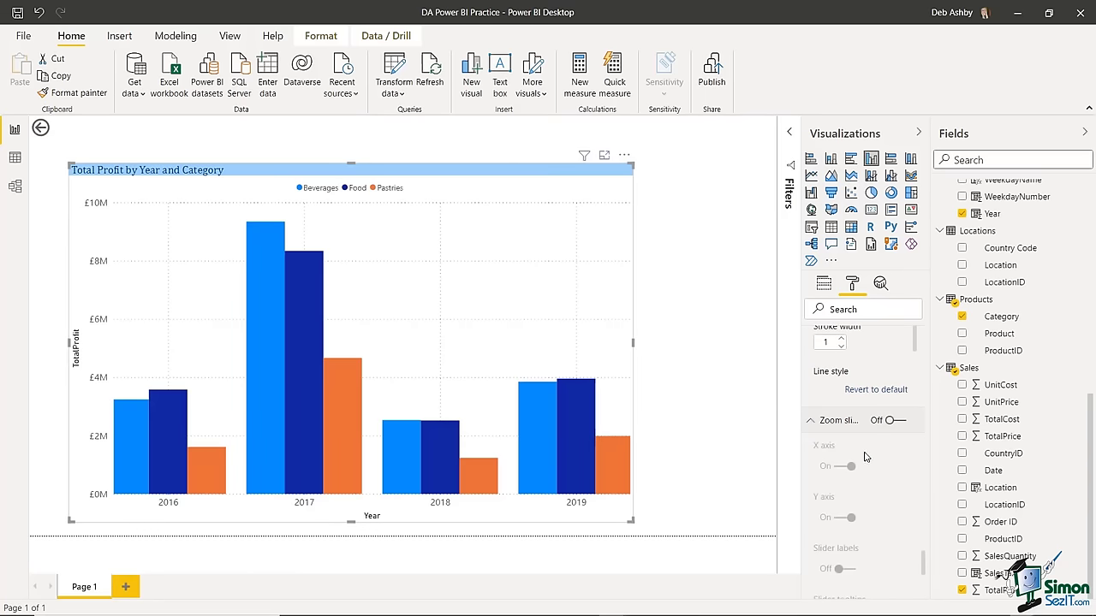
left_click(900, 421)
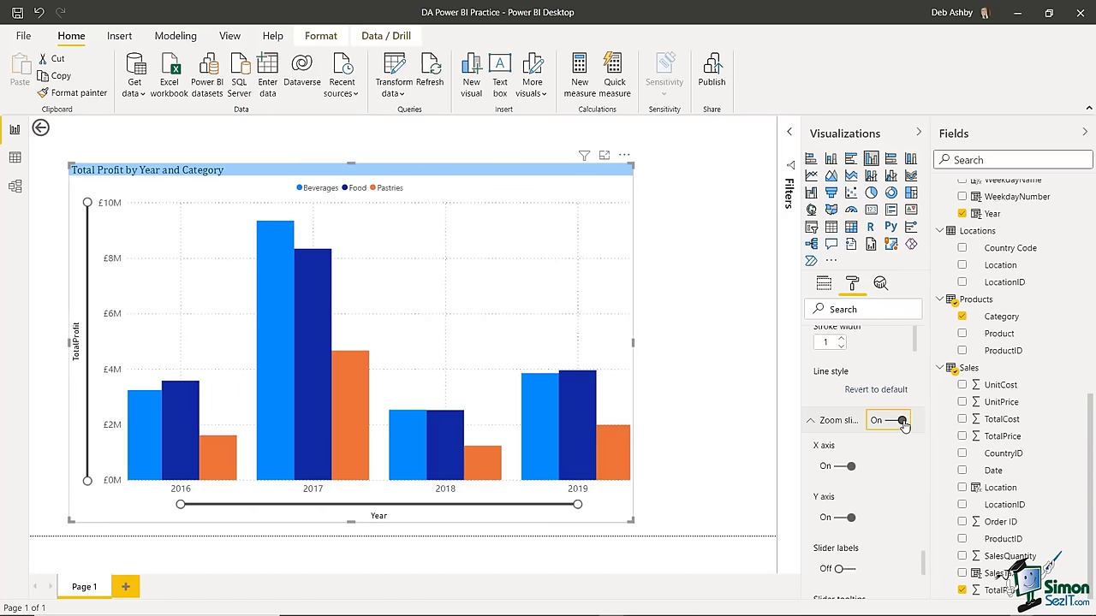
left_click(837, 469)
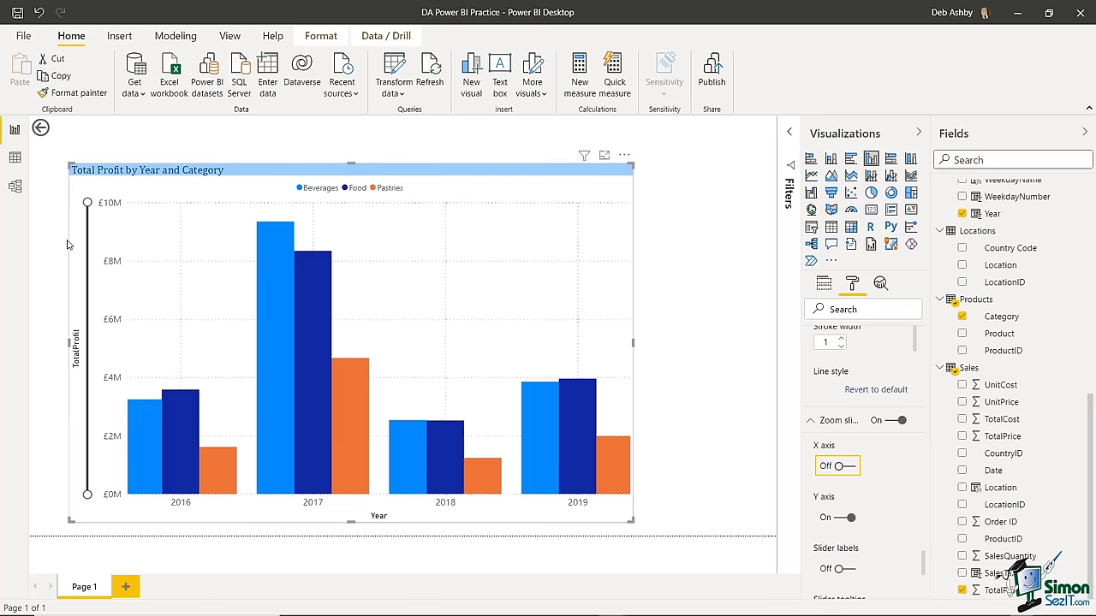
- Try zooming the Y axis toward its upper values with the slider, restore the full range, and turn the zoom slider off
left_click(86, 204)
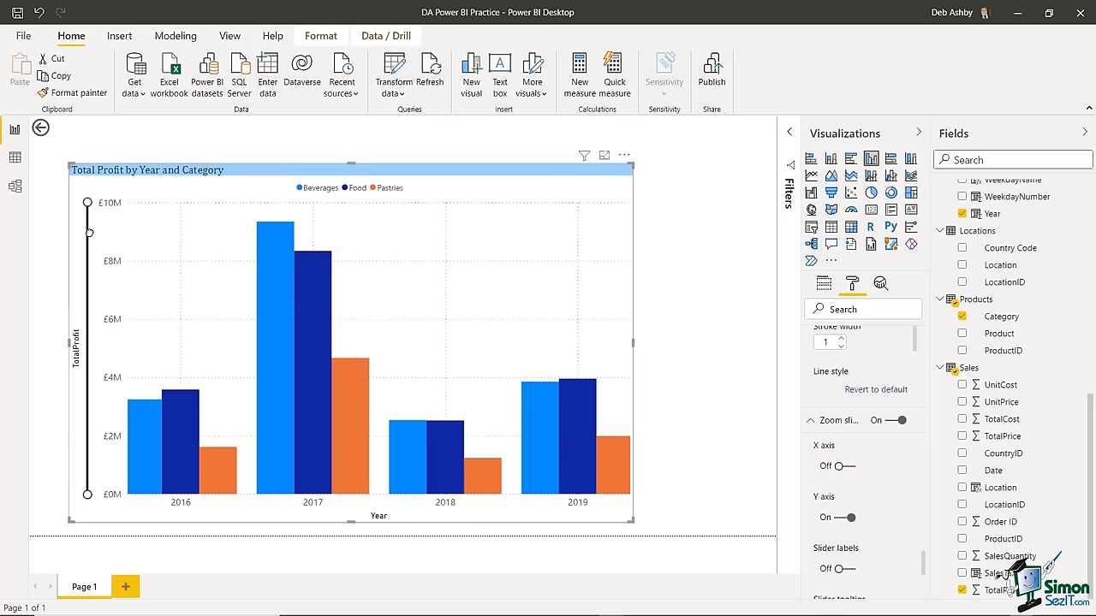
left_click_drag(87, 494, 97, 244)
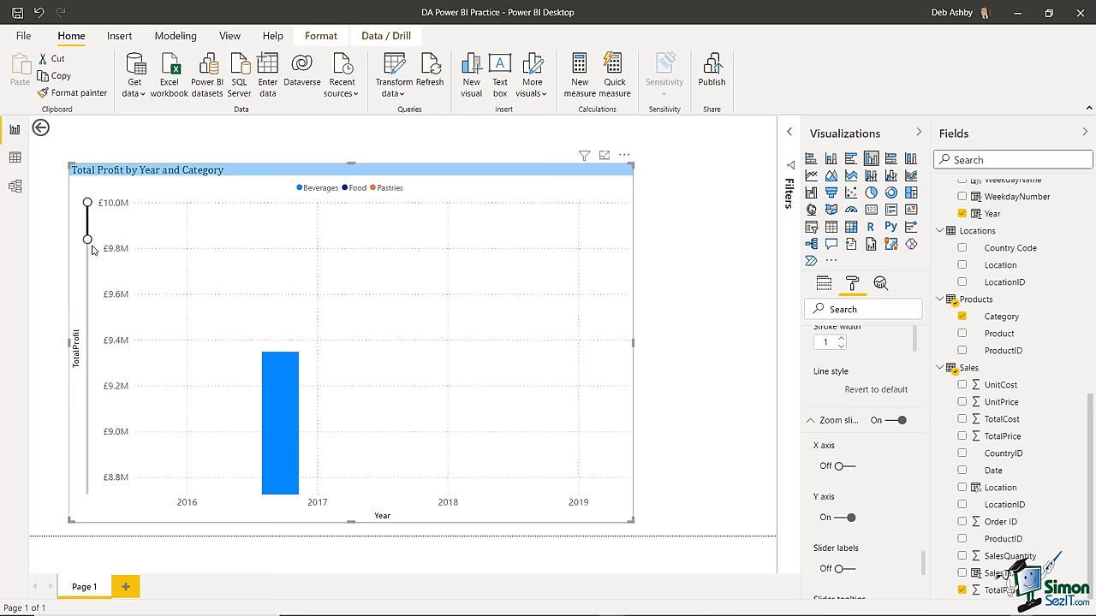
left_click_drag(86, 240, 87, 222)
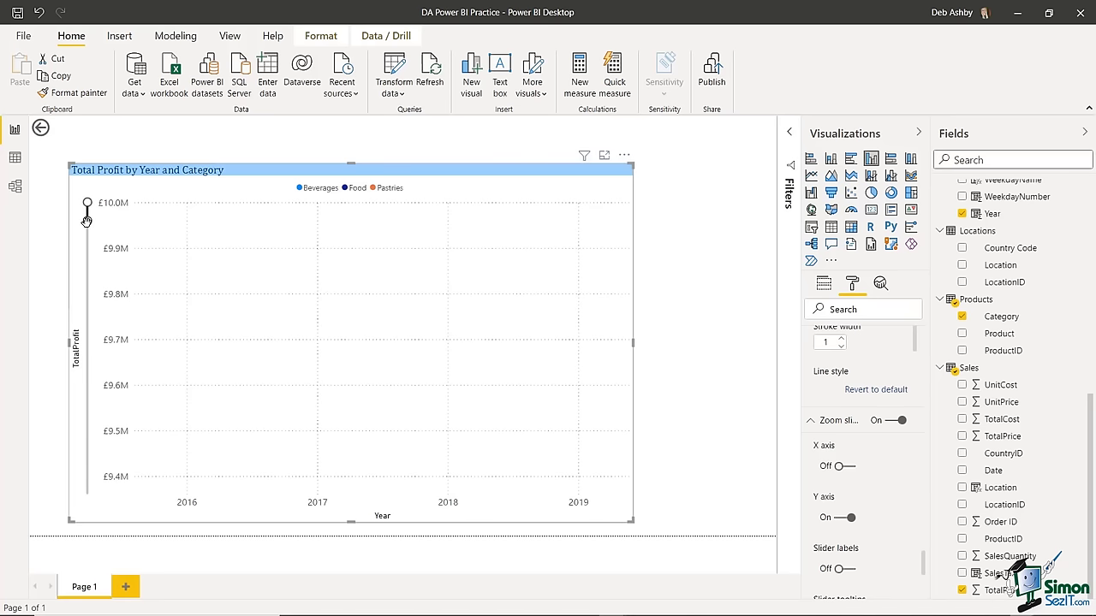
left_click_drag(87, 220, 94, 501)
left_click(891, 421)
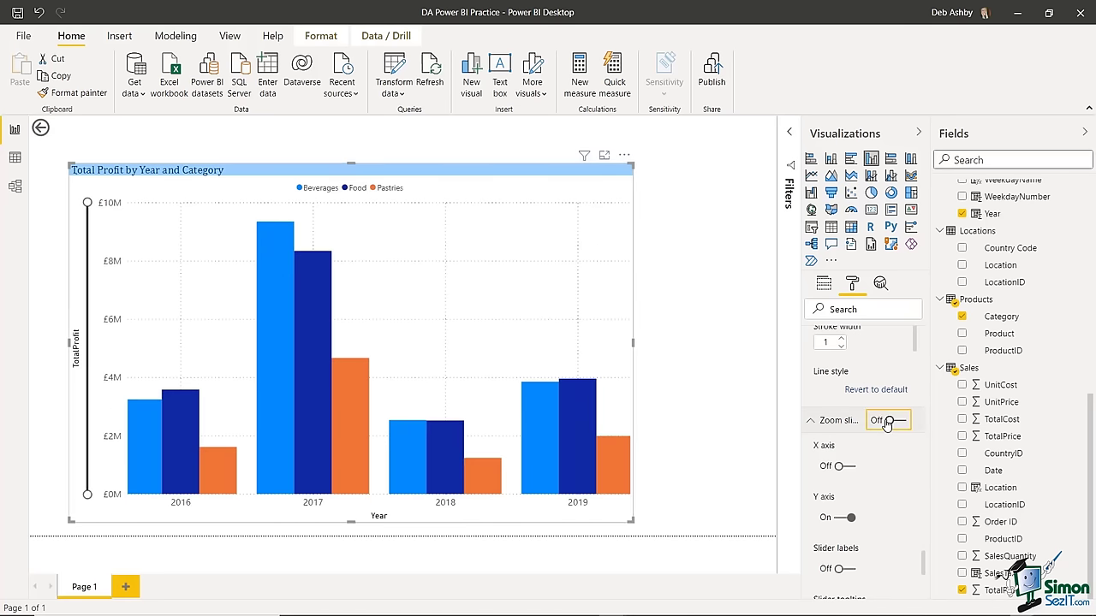
left_click(814, 425)
- Set the data colors to dark plum for Beverages, dark pink for Food and light purple for Pastries
left_click(846, 449)
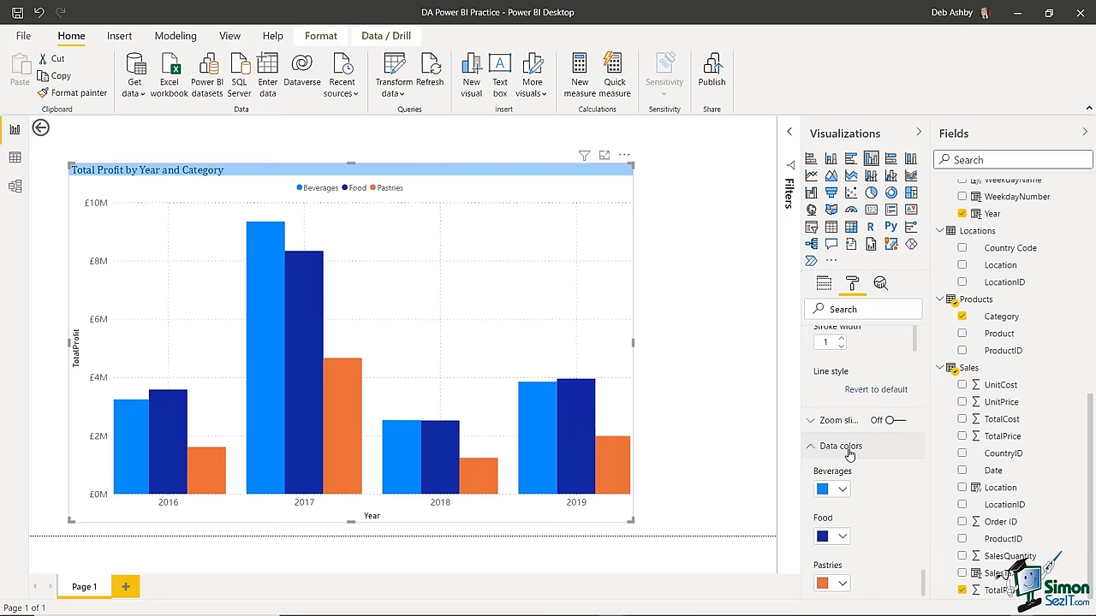
scroll(902, 447, "down", 3)
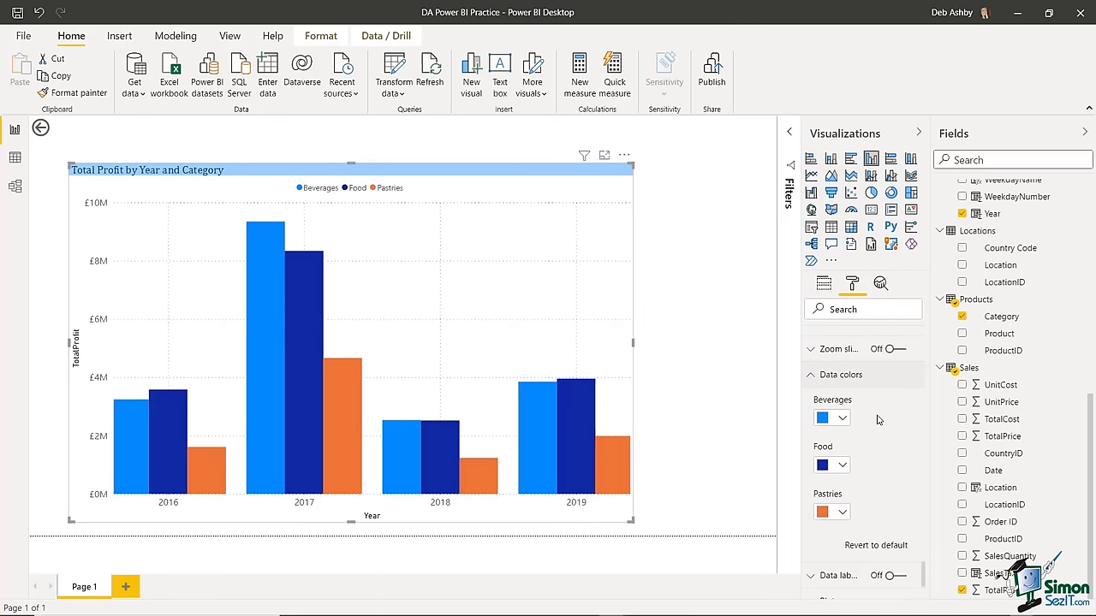
left_click(841, 419)
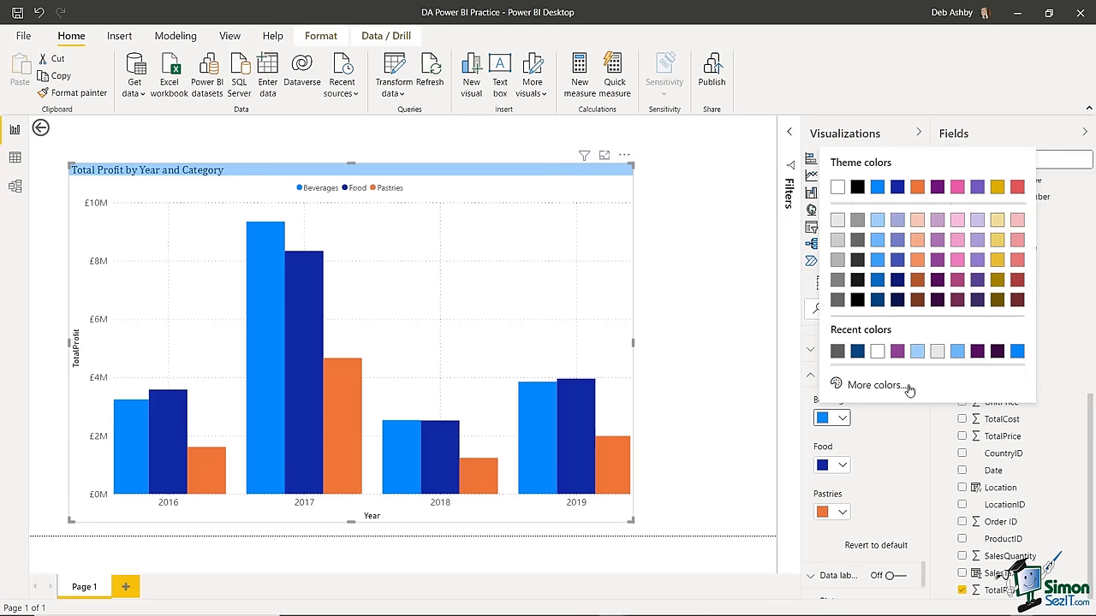
left_click(957, 299)
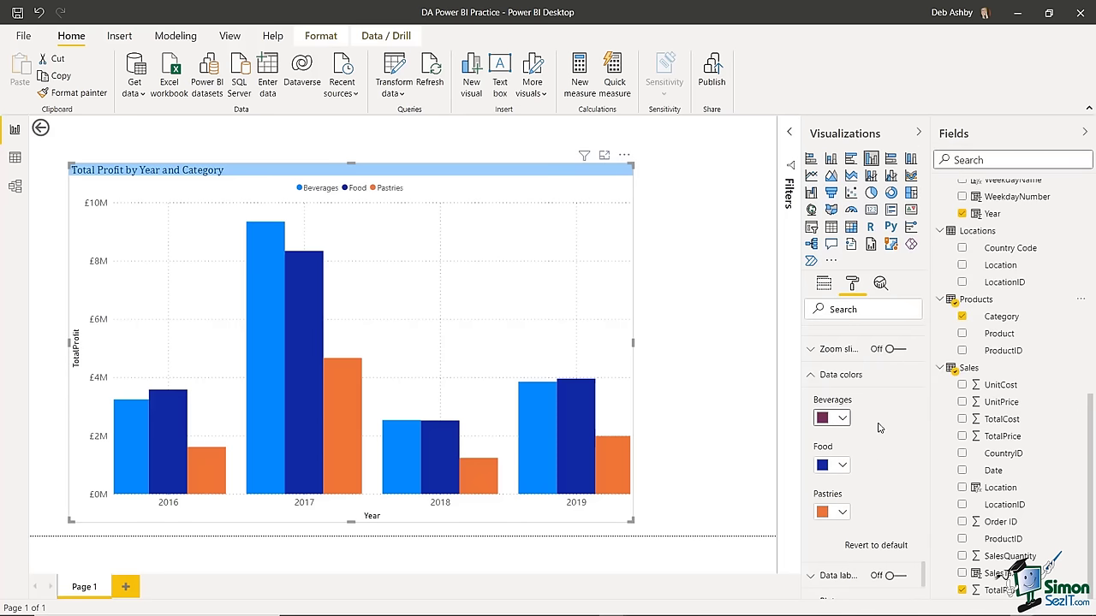
left_click(842, 466)
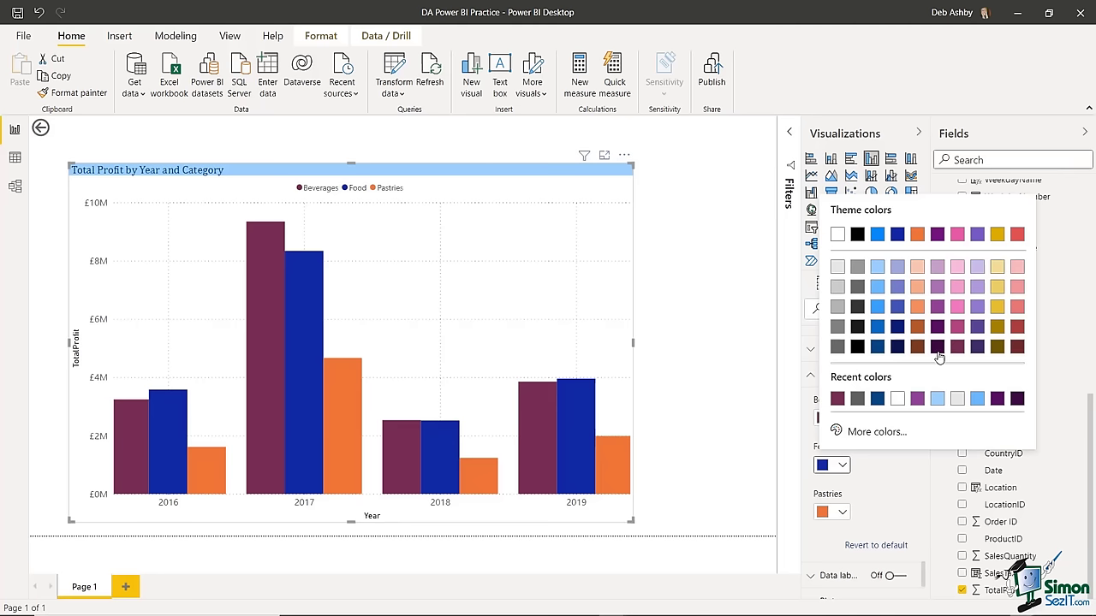
left_click(957, 328)
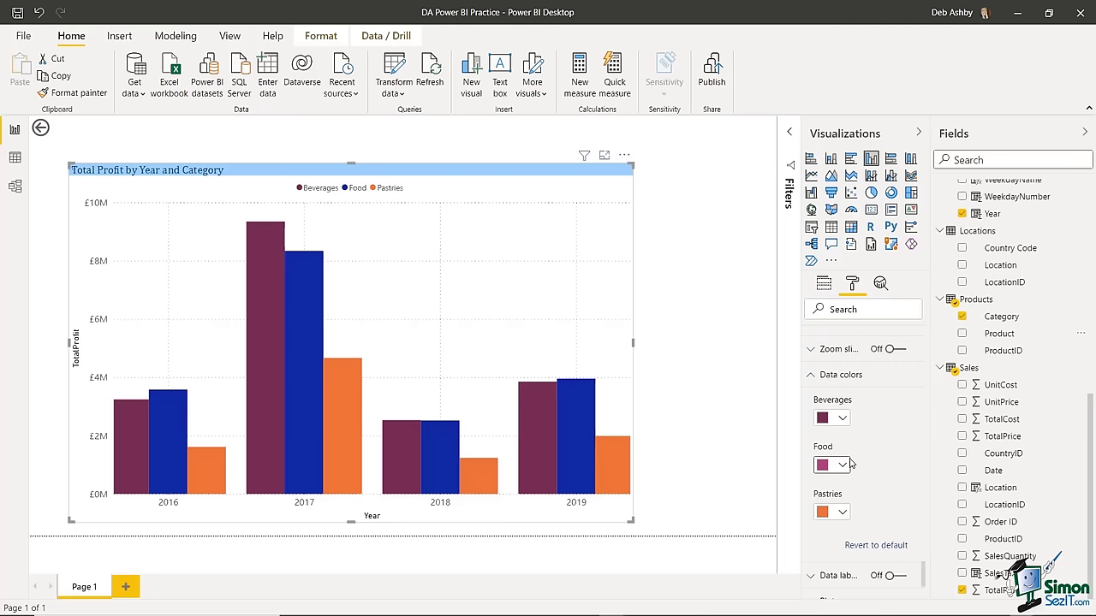
left_click(842, 512)
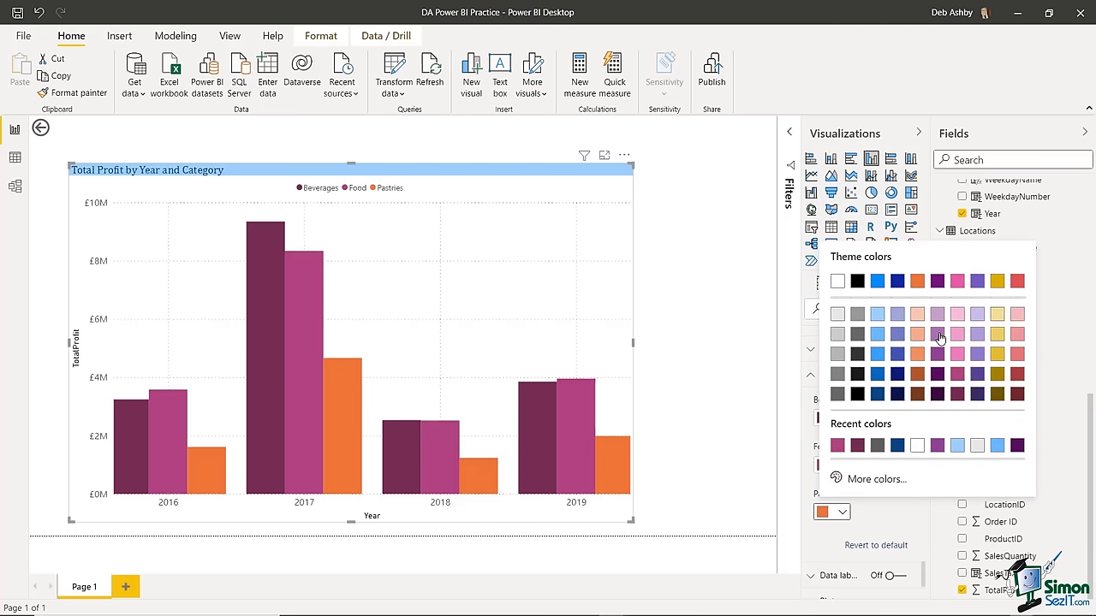
left_click(939, 342)
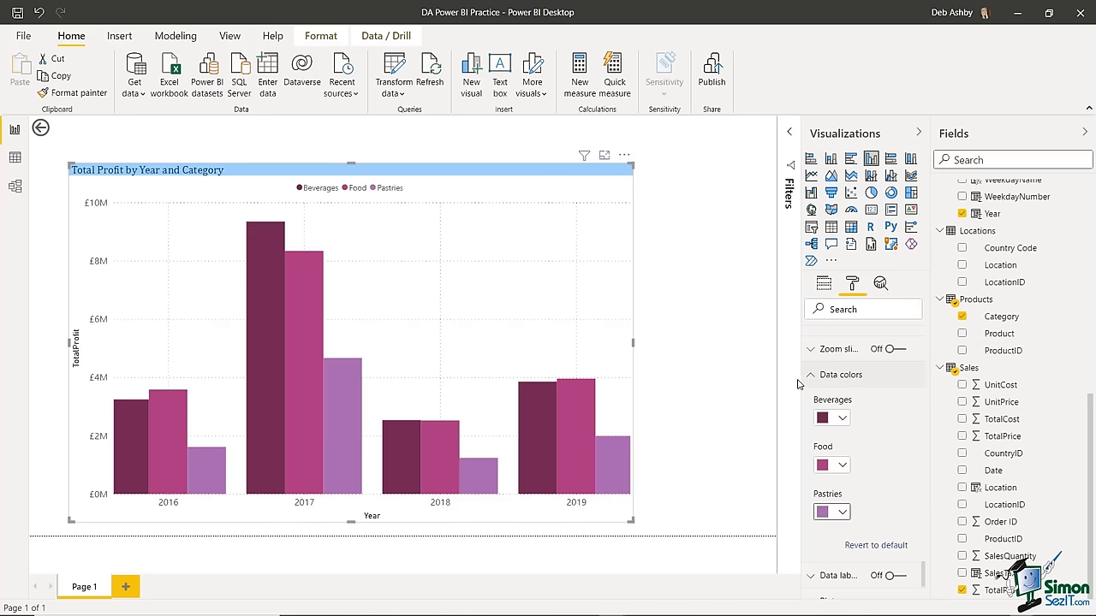
- Turn on the chart's data labels and look at their display unit options, leaving them on Auto
scroll(807, 386, "down", 1)
left_click(810, 505)
scroll(882, 418, "down", 2)
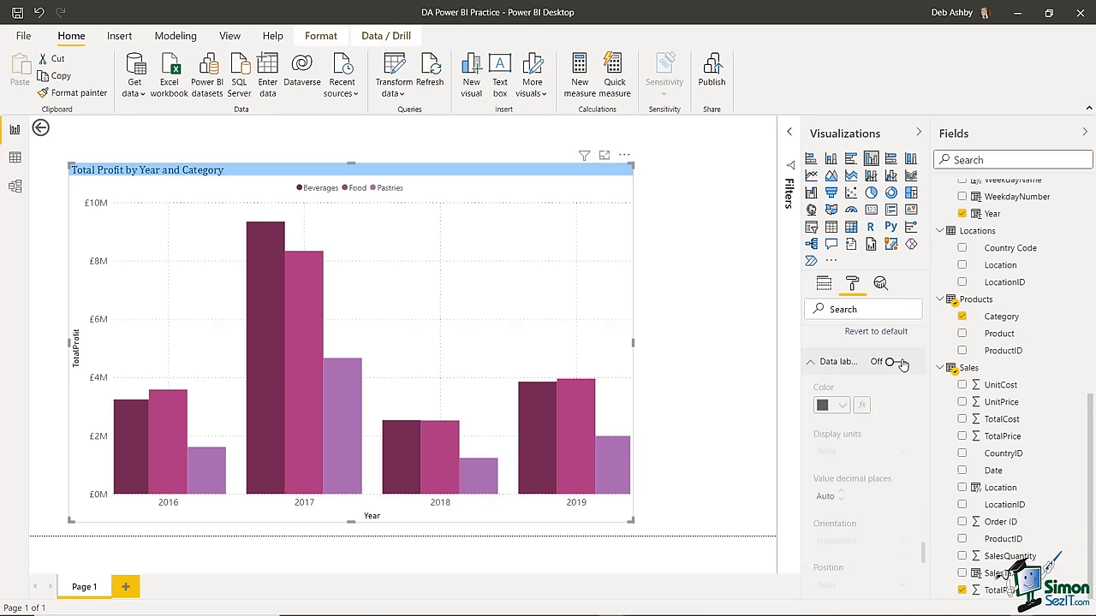
left_click(902, 363)
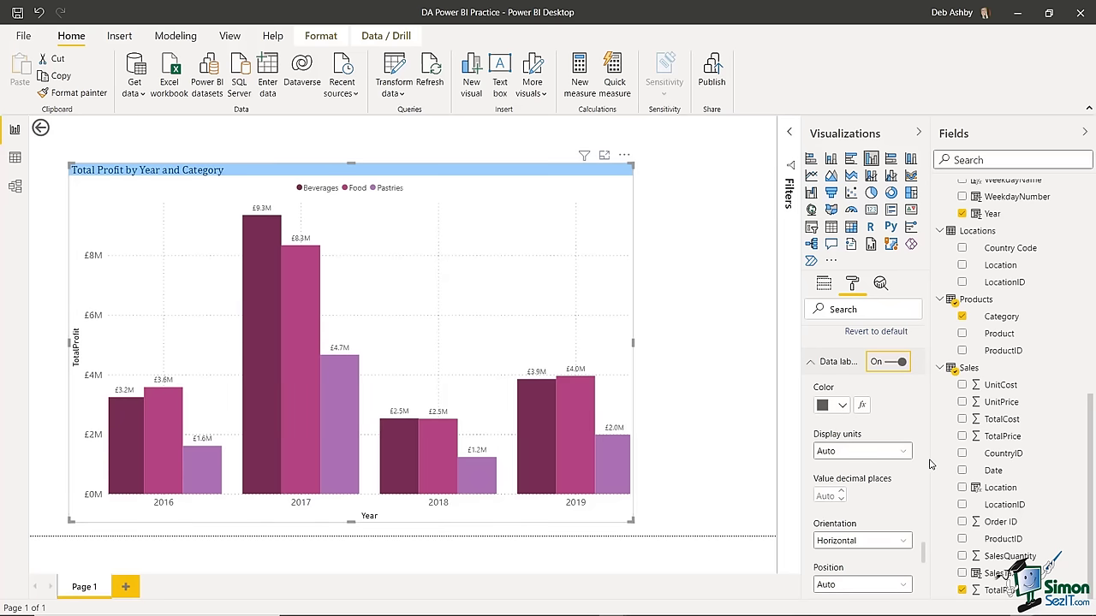
left_click(904, 452)
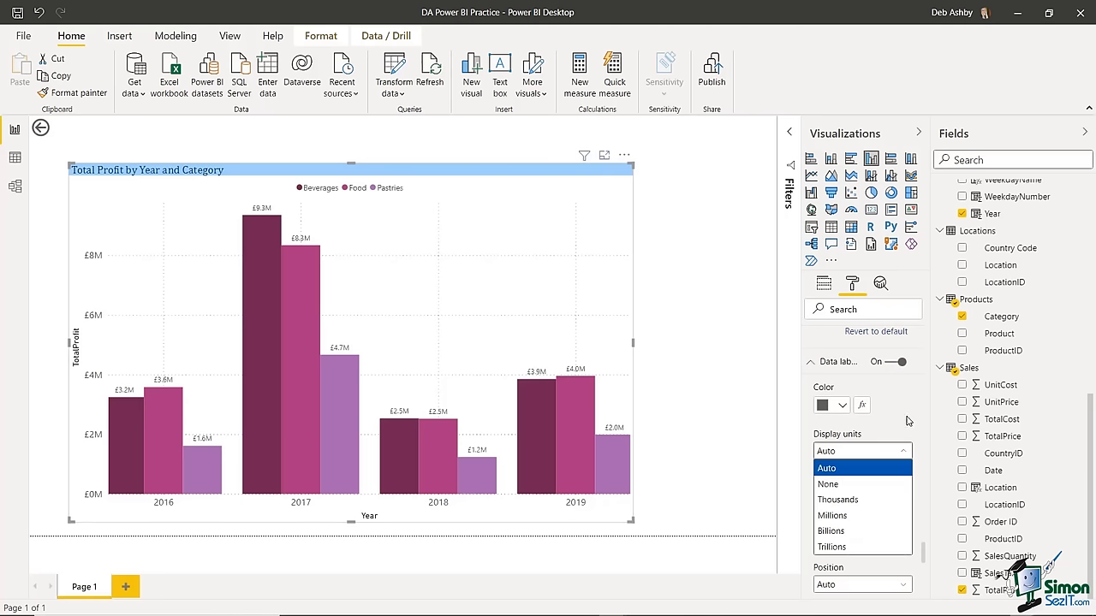
left_click(908, 421)
- Try the Vertical orientation for the data labels, and set it back to Horizontal
scroll(914, 410, "down", 4)
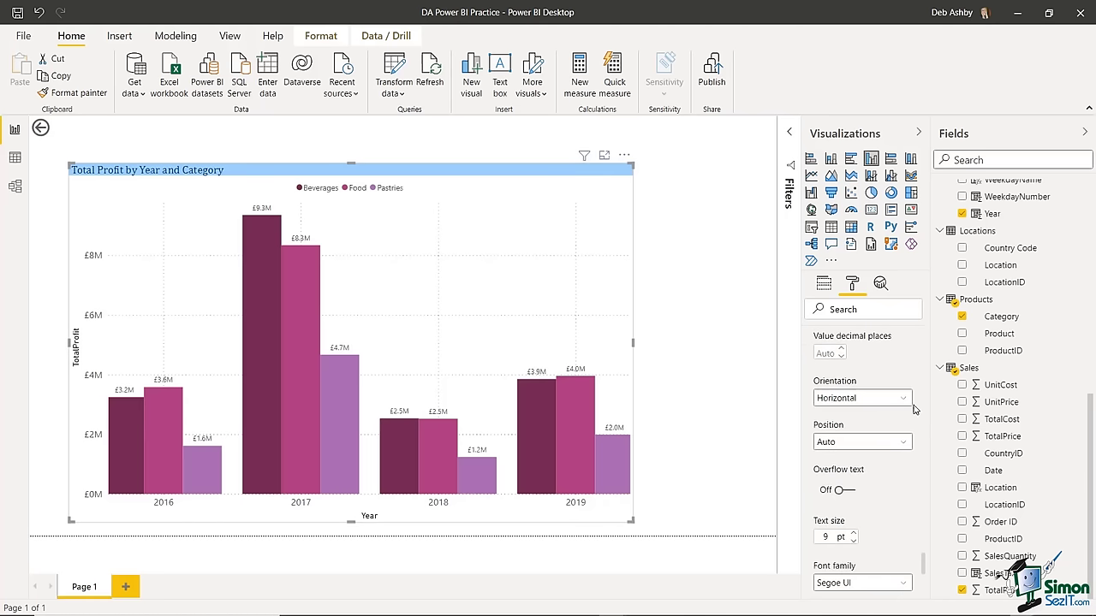
left_click(904, 398)
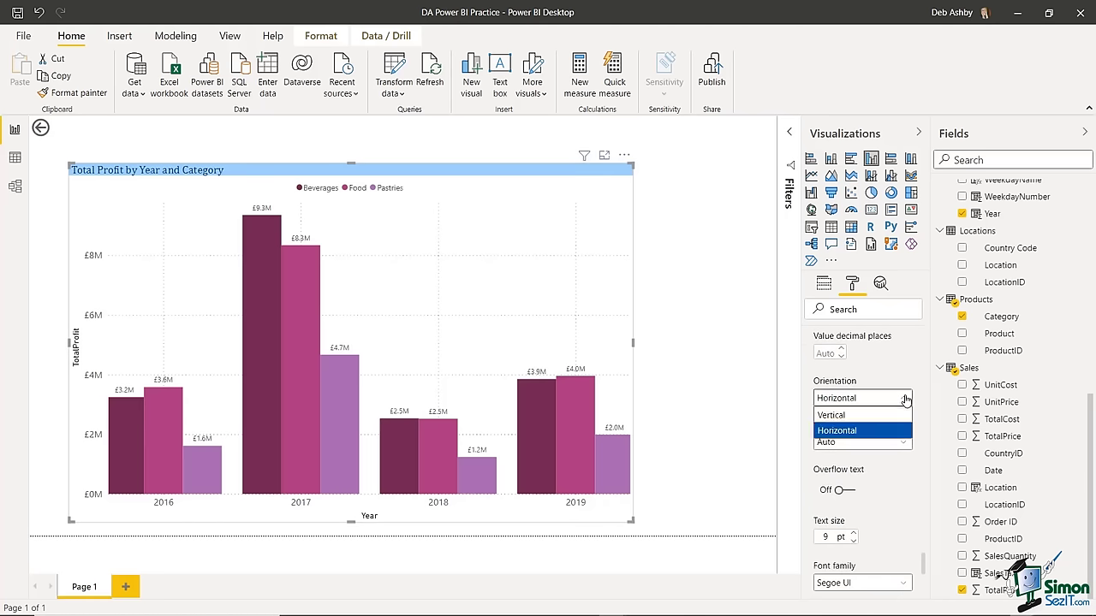
left_click(857, 416)
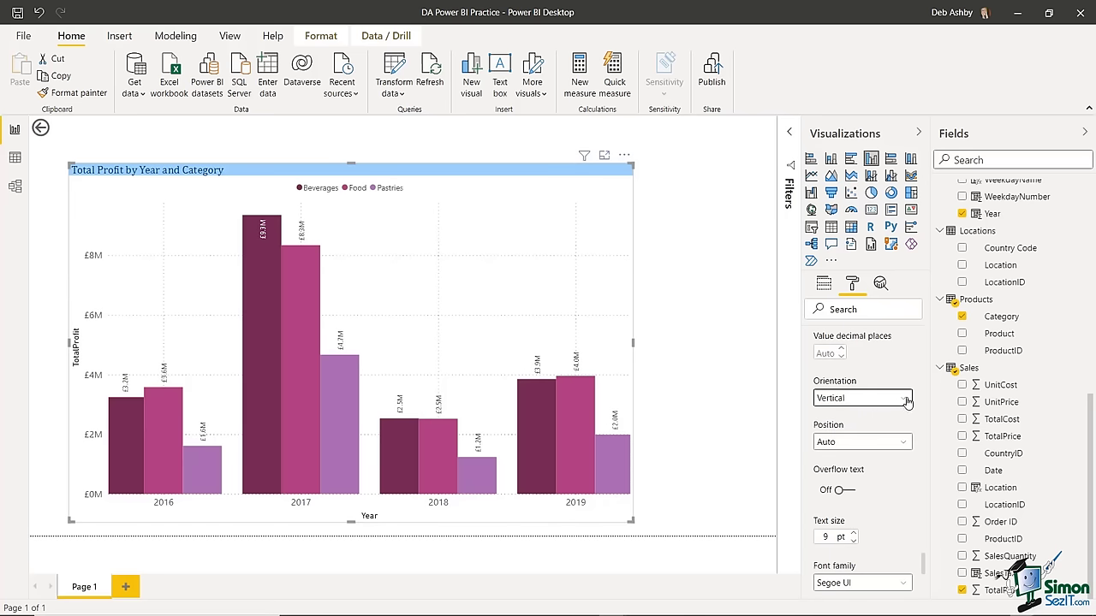
left_click(907, 400)
left_click(856, 433)
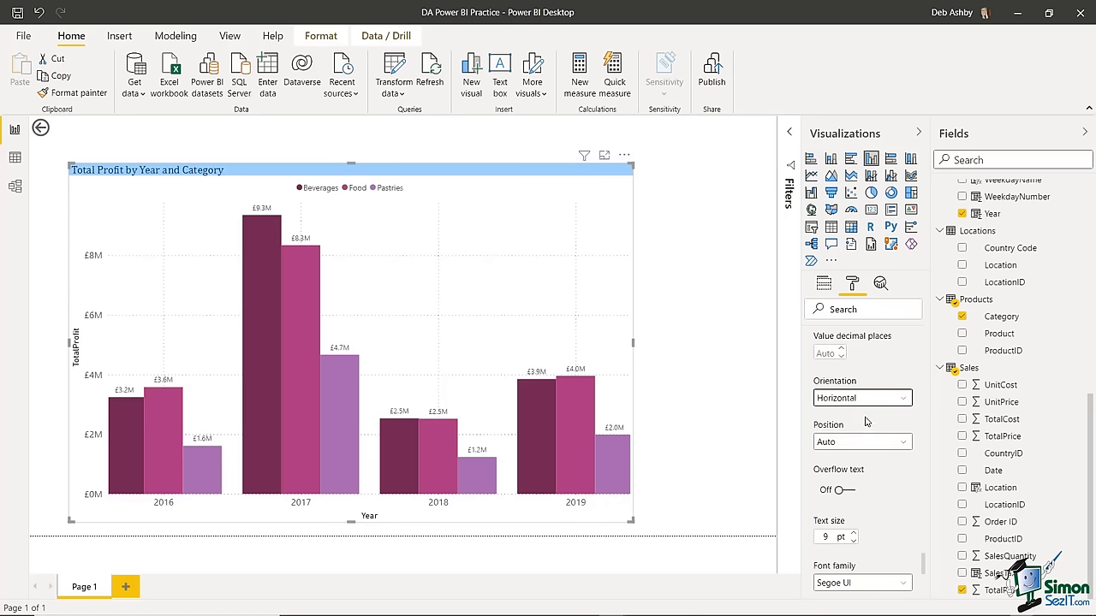
- Set the data labels' position to Inside end and their text size to 10 pt
left_click(903, 443)
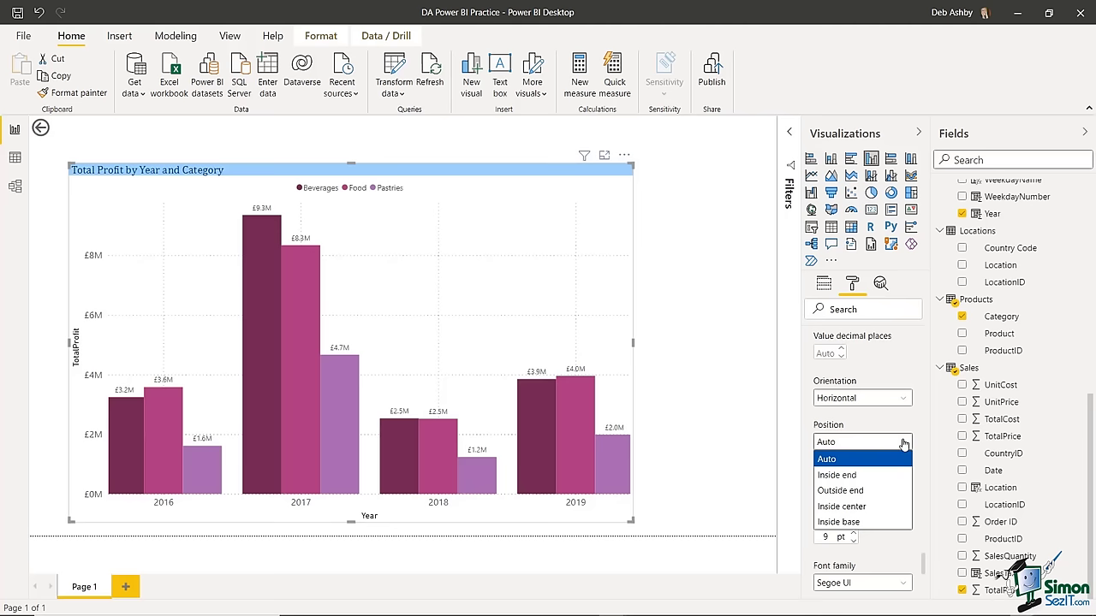
left_click(846, 476)
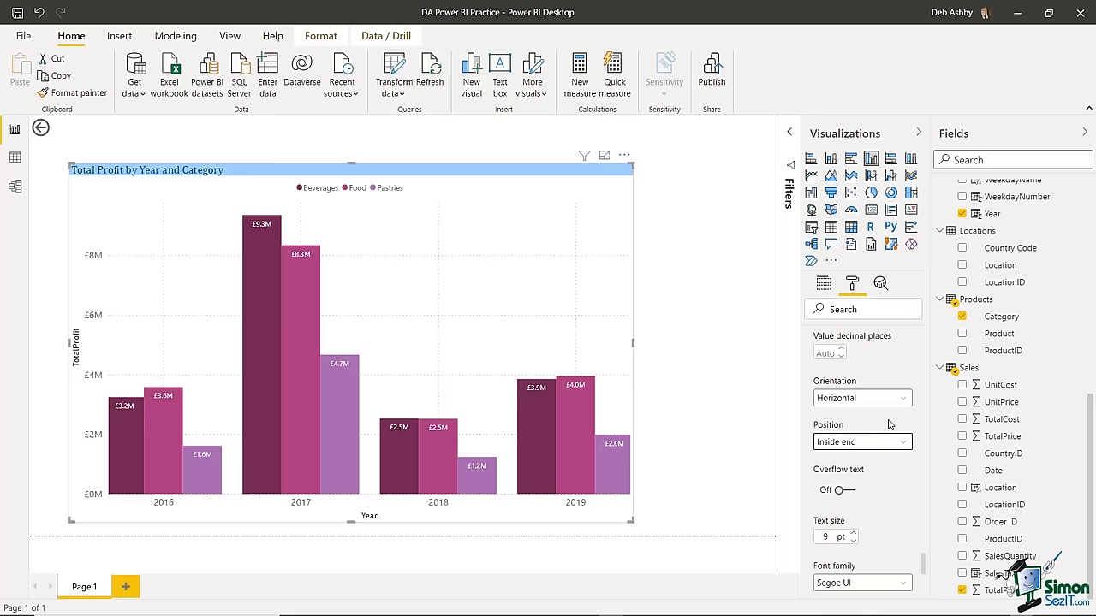
scroll(889, 425, "down", 3)
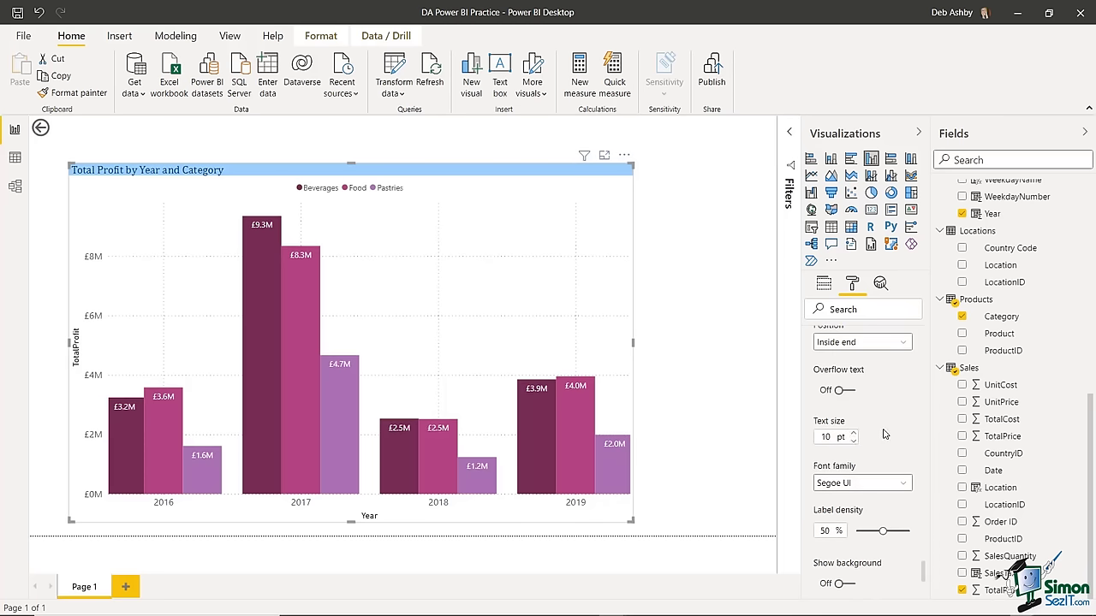
- Add the Pexels coffee equipment photo from the Downloads folder as the chart's plot area image
scroll(904, 431, "down", 3)
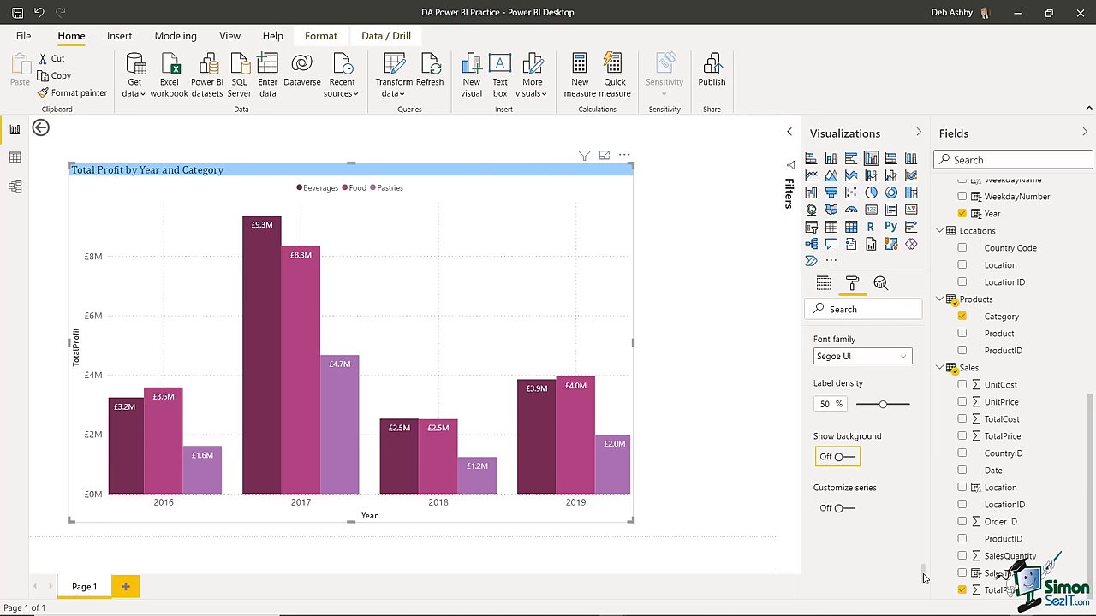
scroll(852, 345, "down", 4)
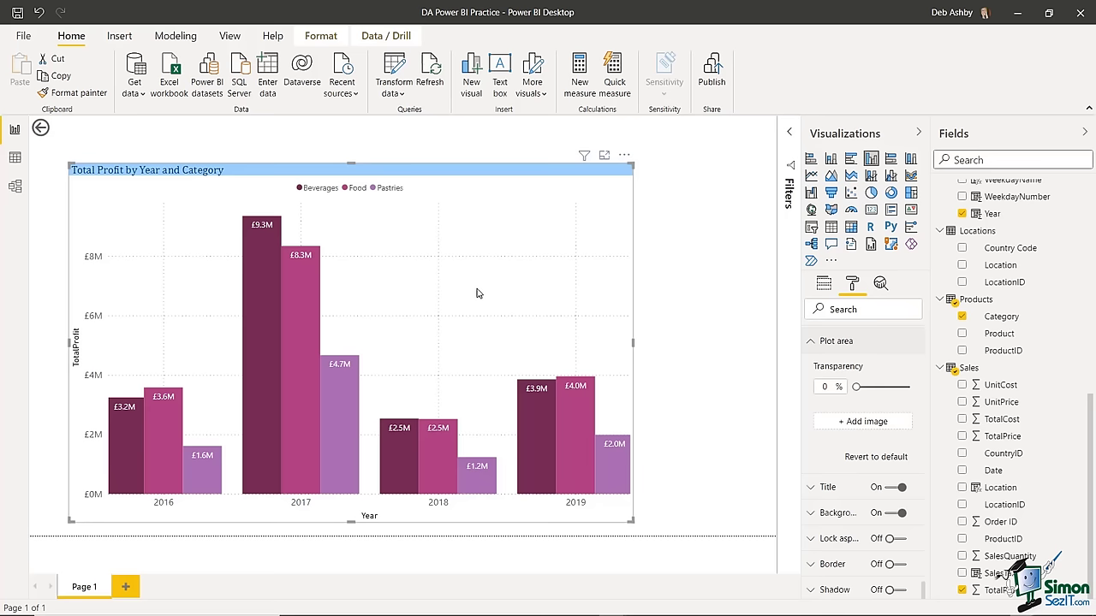
left_click(865, 422)
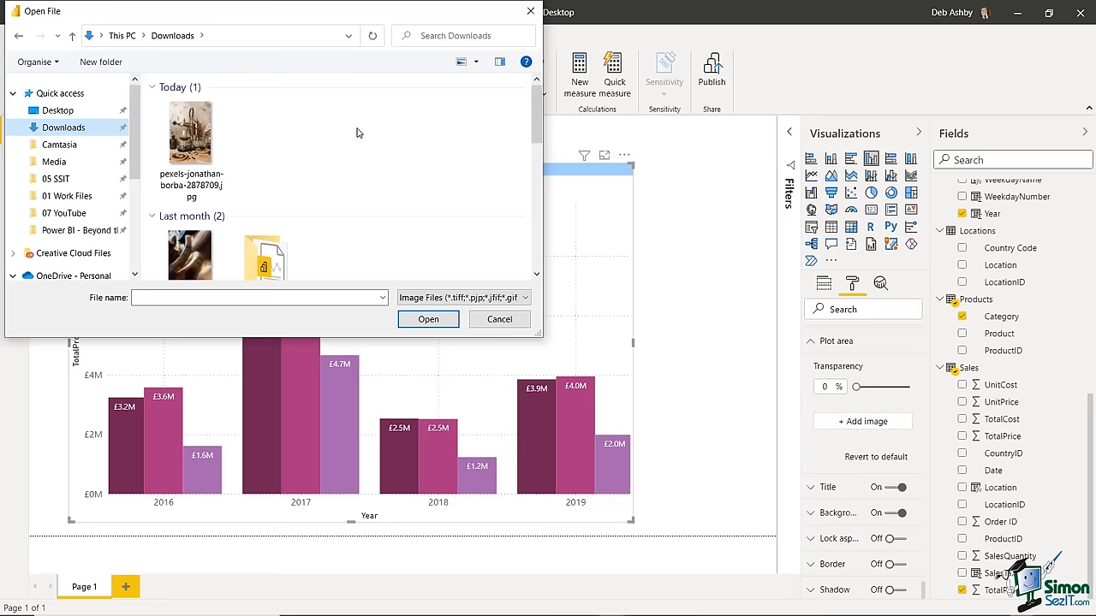
left_click(192, 139)
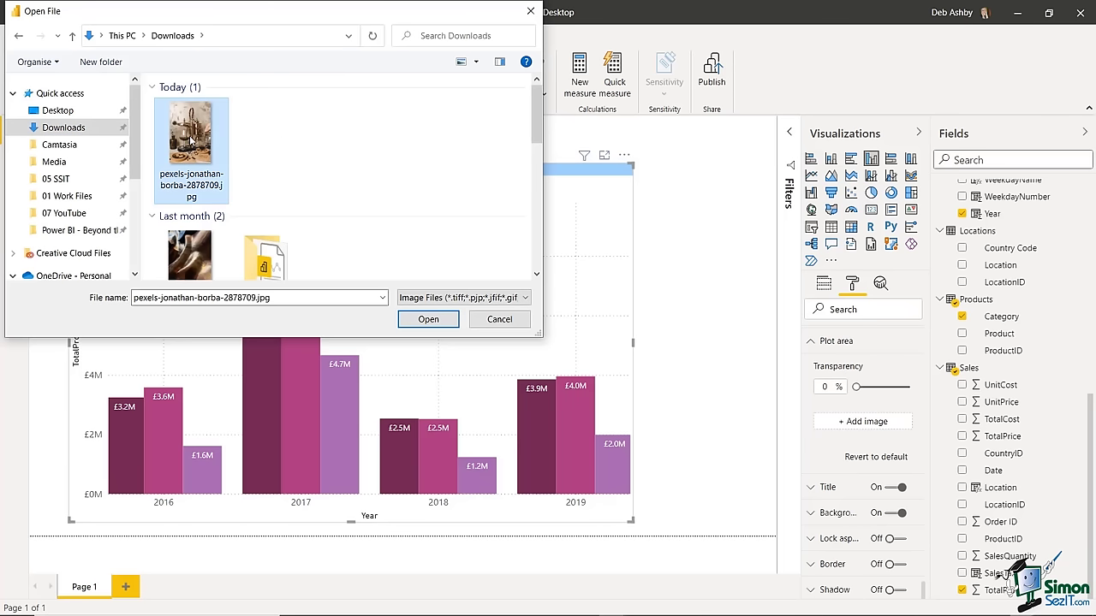
left_click(428, 320)
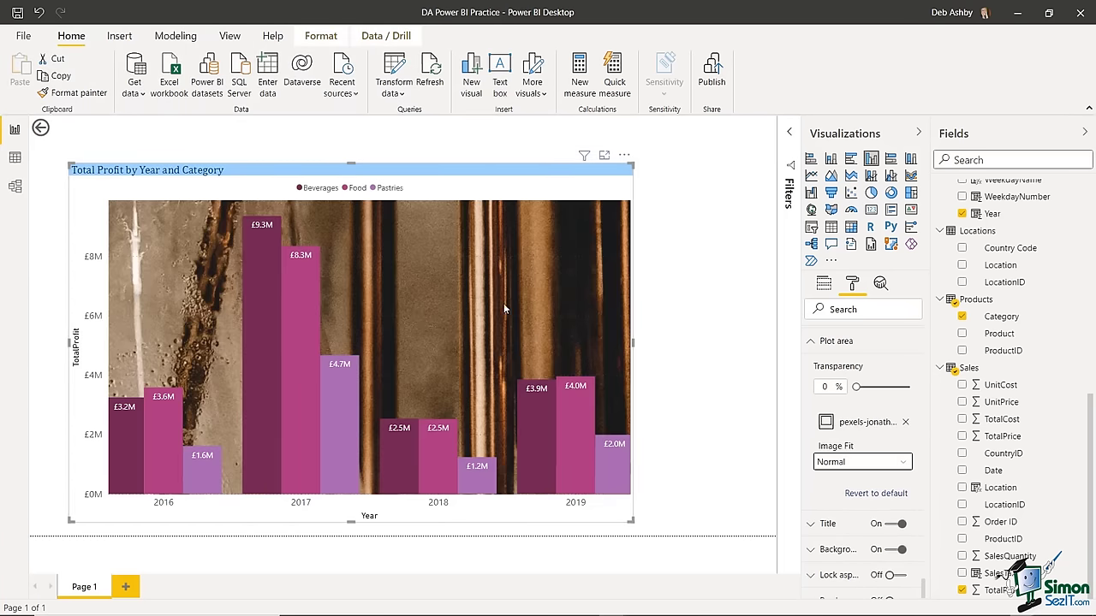
- Set the plot area image's fit to Fill and its transparency to 84%
left_click(906, 462)
left_click(826, 511)
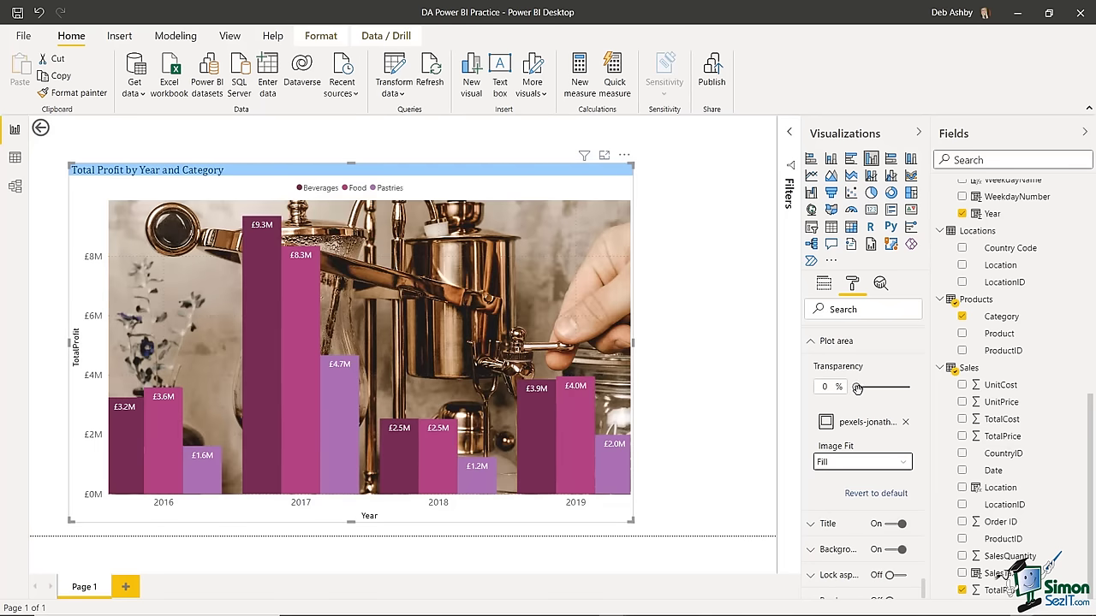
left_click_drag(857, 387, 901, 387)
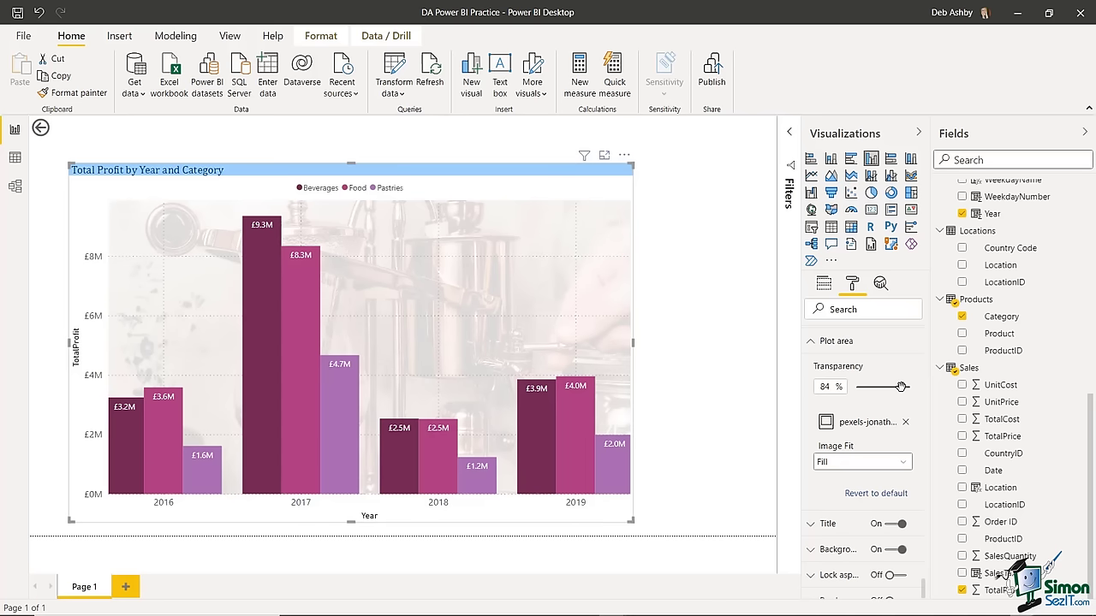
left_click(708, 279)
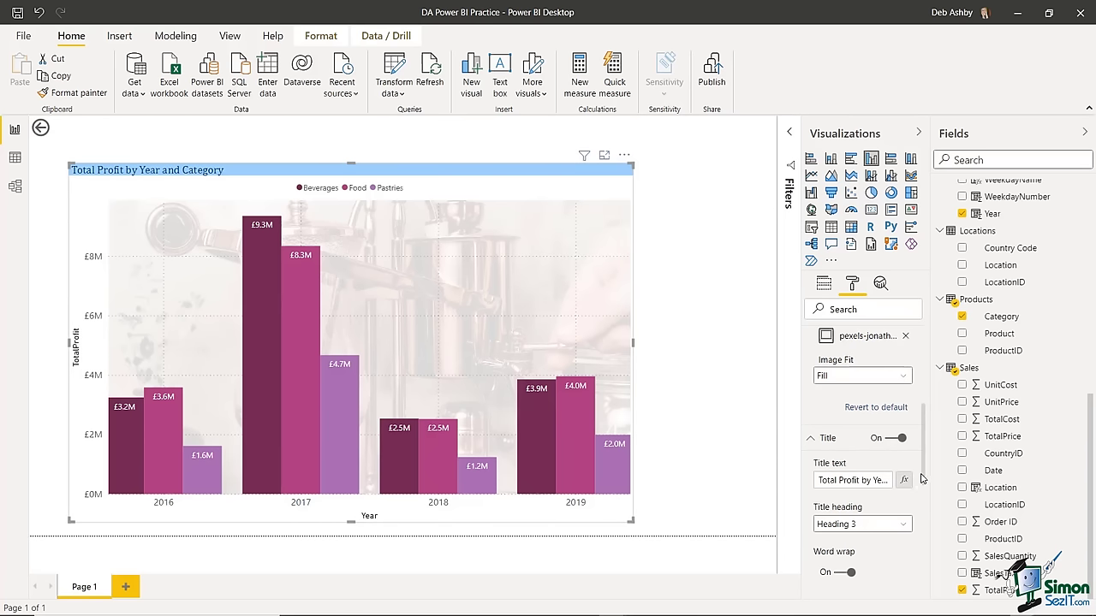
- Set the chart title's background color to the recent dark maroon and its font color to white
scroll(922, 479, "down", 3)
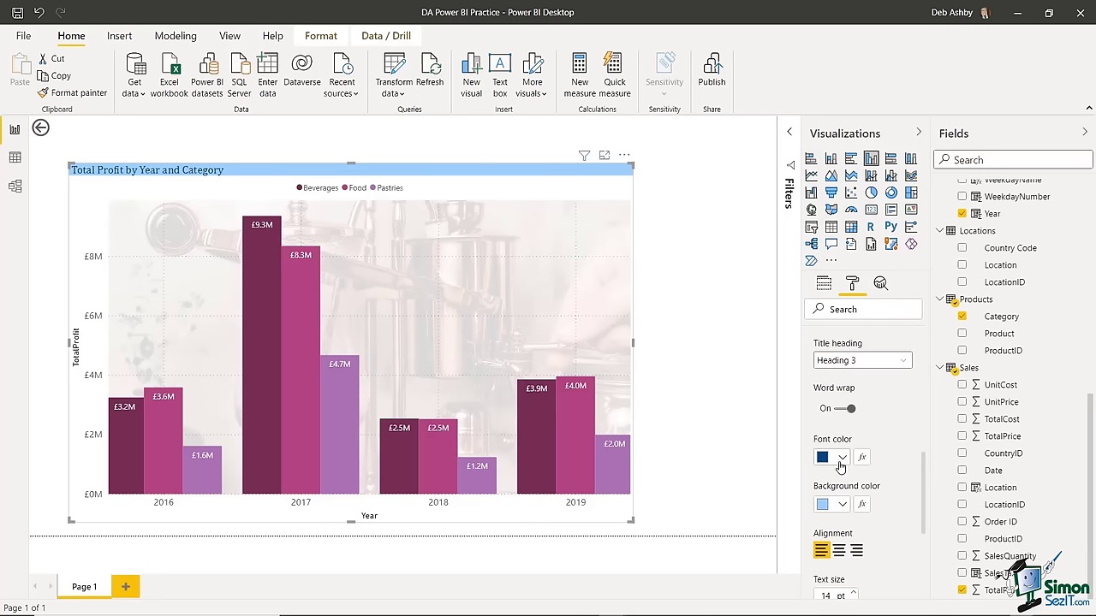
left_click(843, 505)
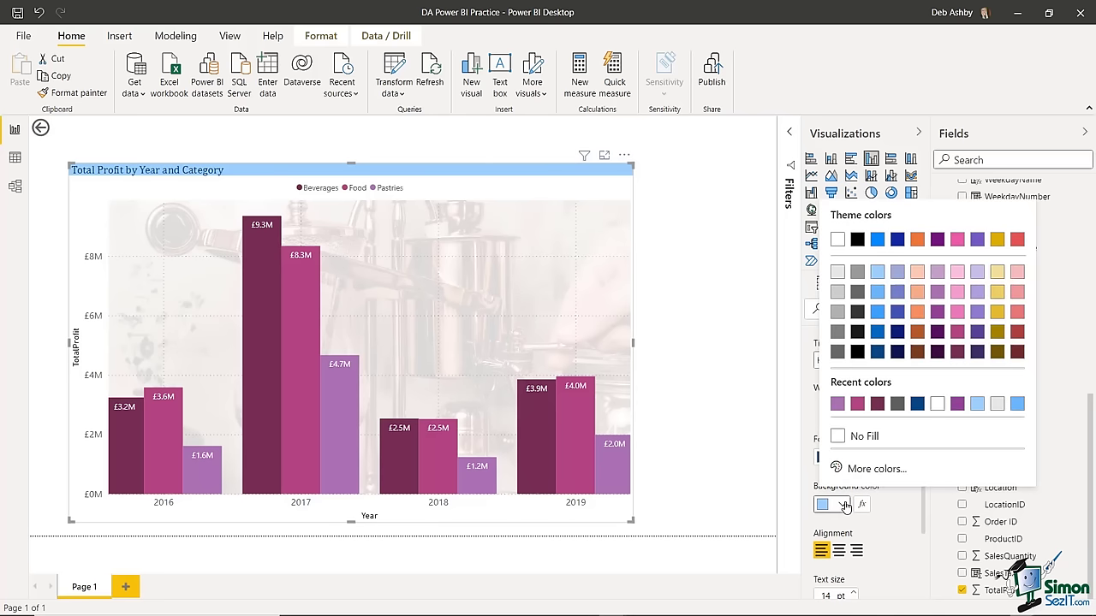
left_click(877, 406)
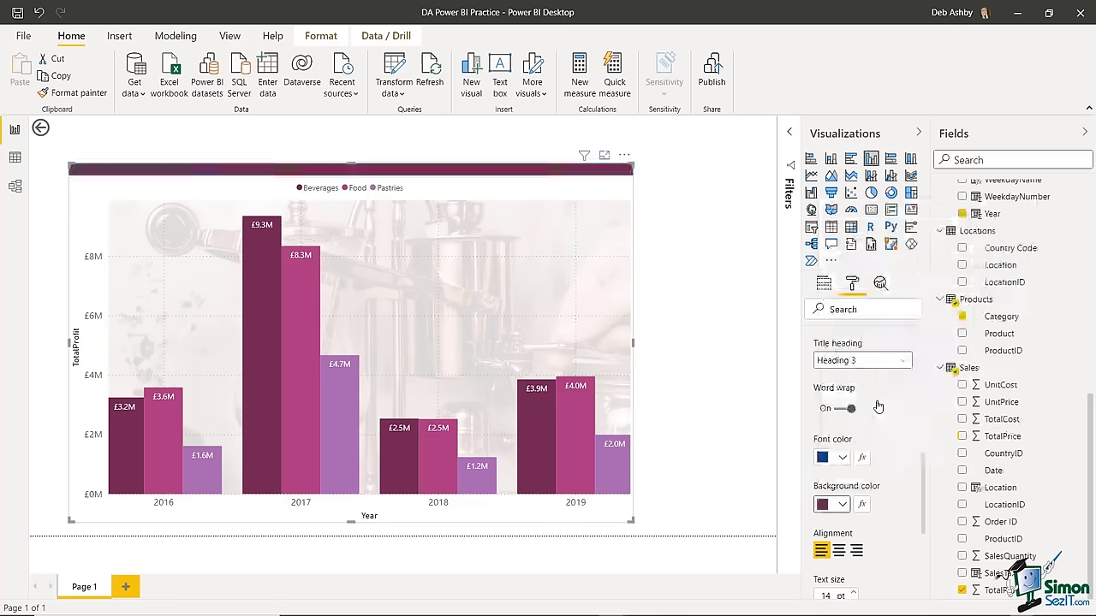
left_click(845, 460)
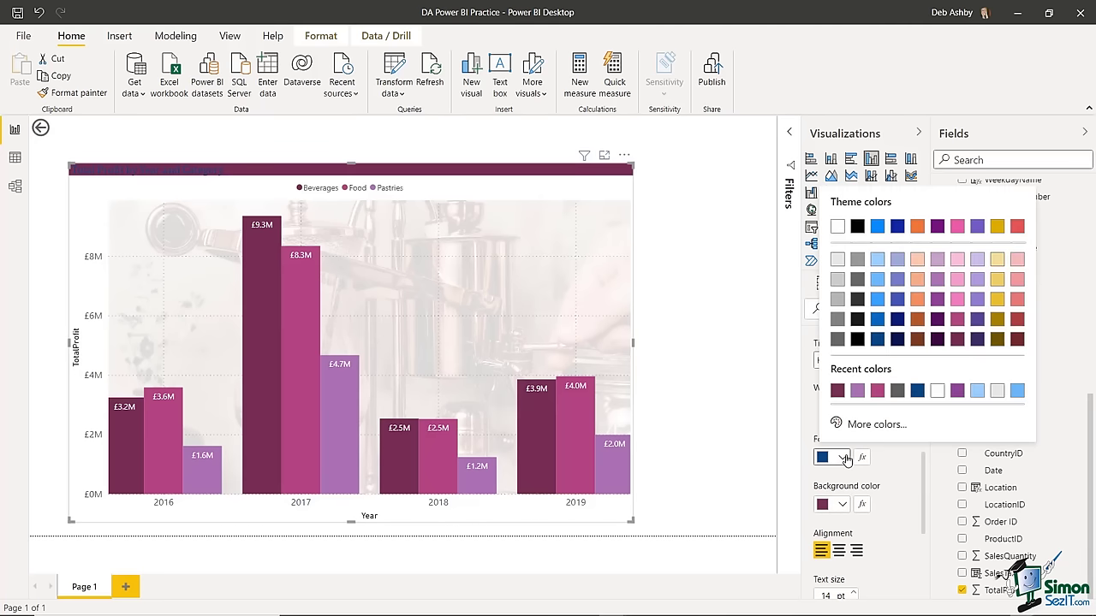
left_click(940, 391)
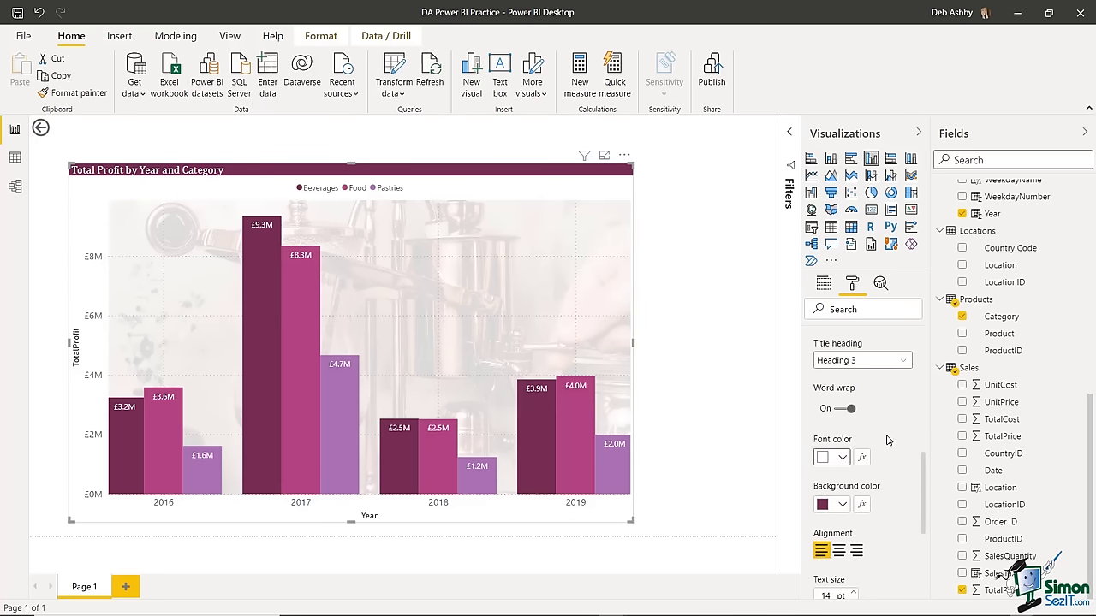
- Center the chart title and increase its text size by 3 pt
left_click_drag(925, 465, 917, 488)
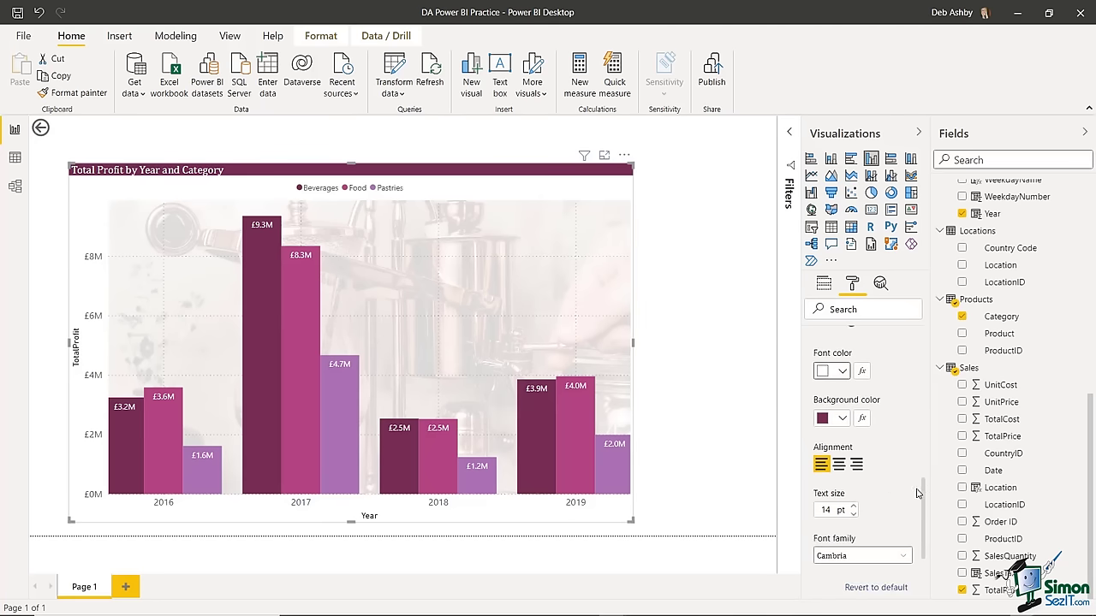
left_click(839, 465)
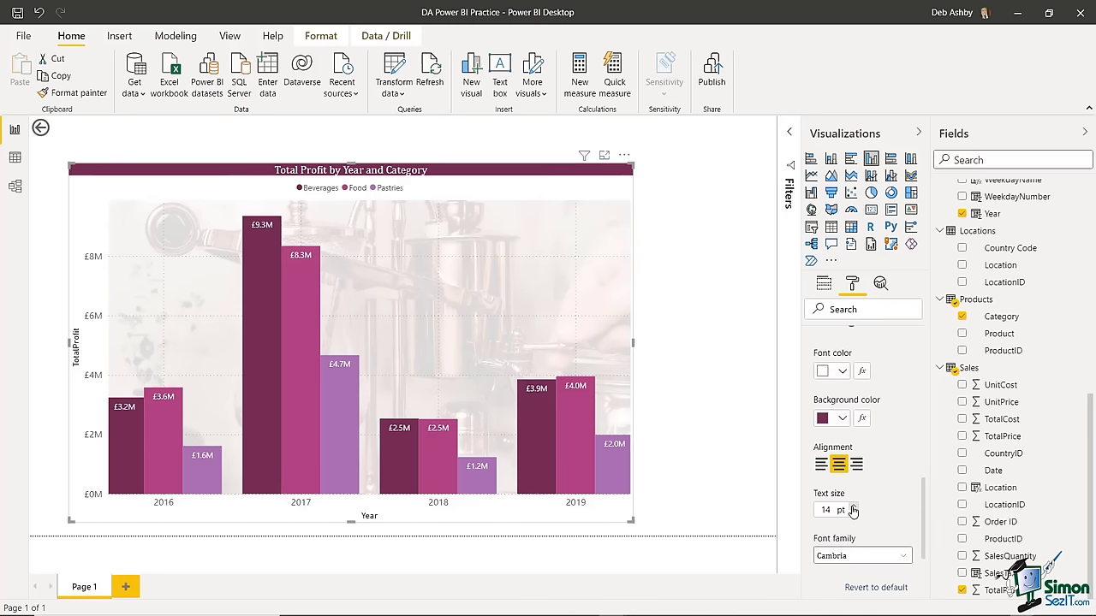
left_click(852, 510)
left_click(853, 509)
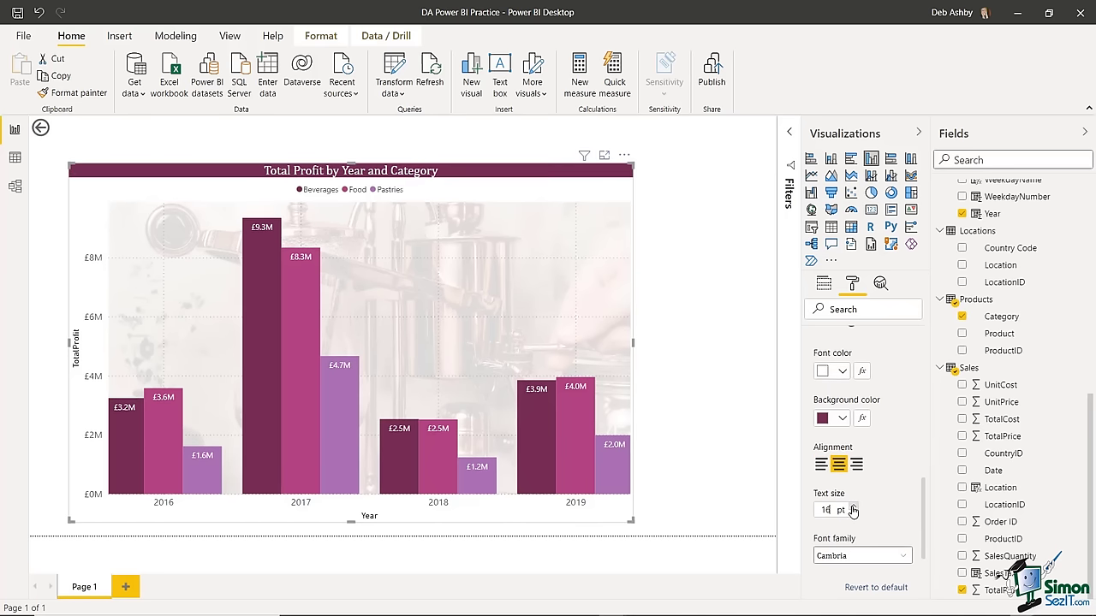
left_click(853, 509)
- Try a medium gray background for the chart at 64% transparency
scroll(853, 509, "down", 3)
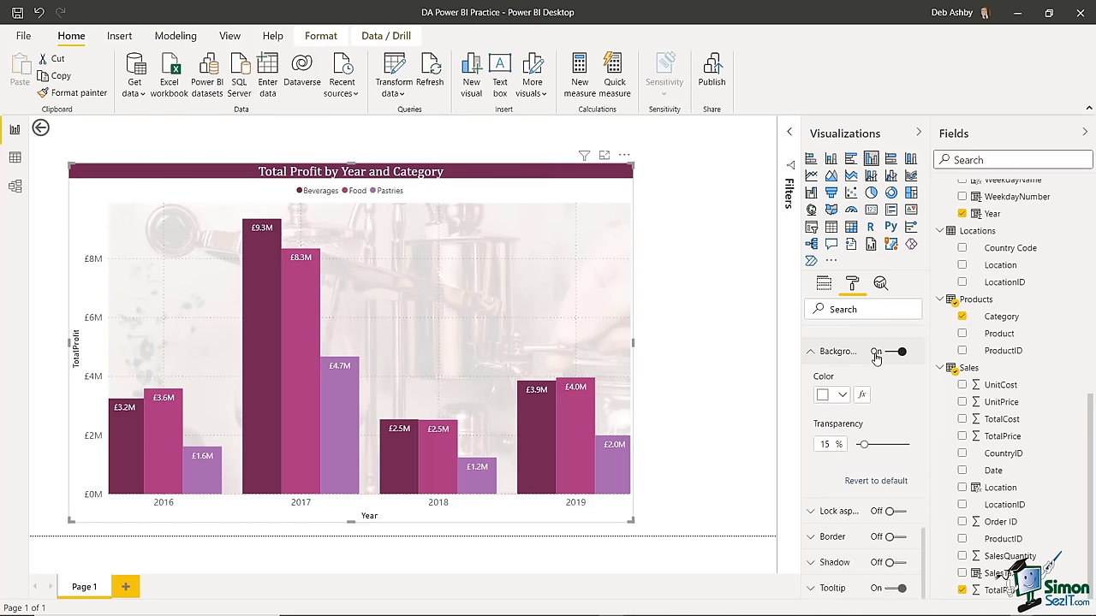
left_click(843, 394)
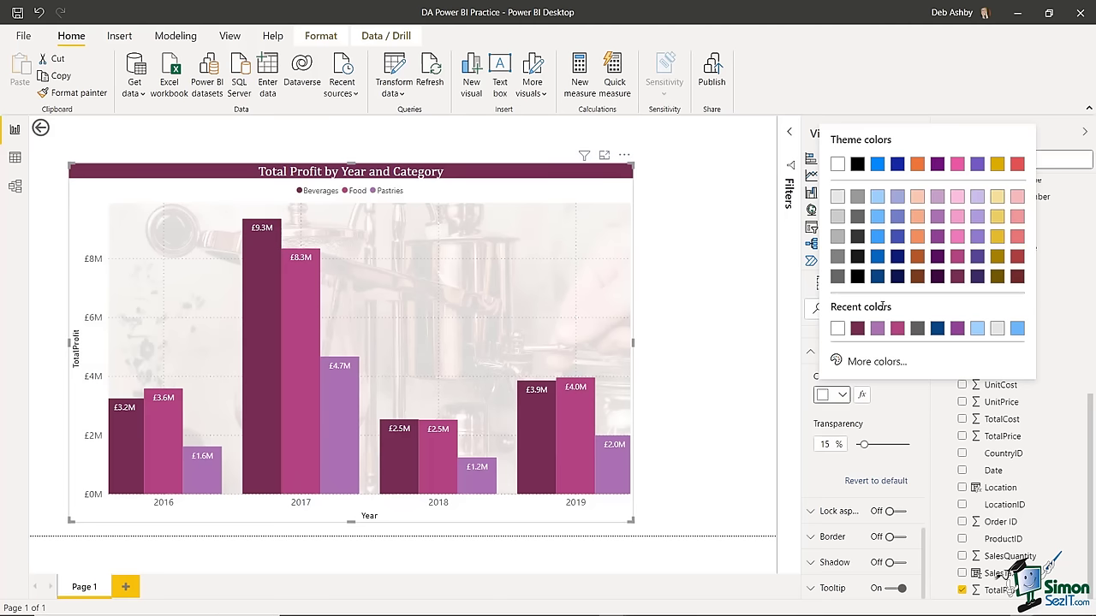
left_click(838, 257)
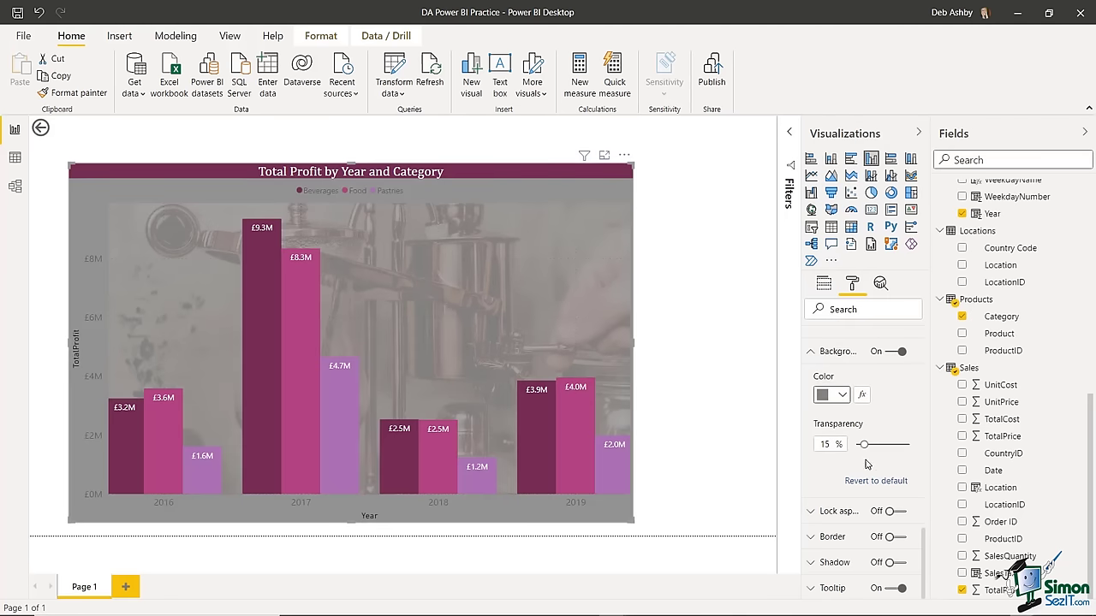
left_click_drag(863, 445, 892, 444)
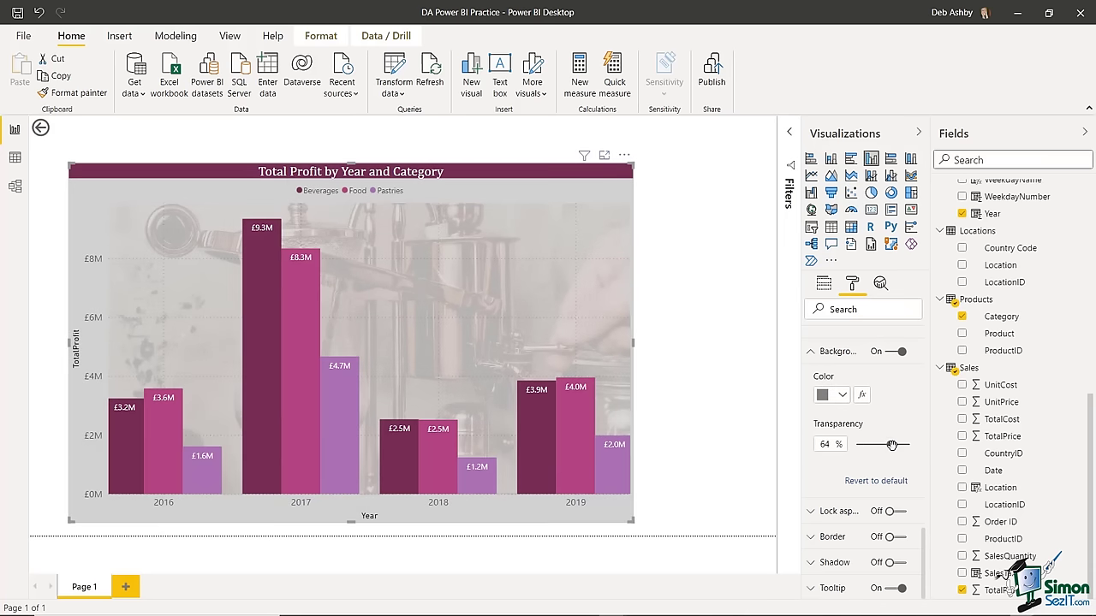
- Set the chart's background color to the recent light gray with 22% transparency
left_click(843, 395)
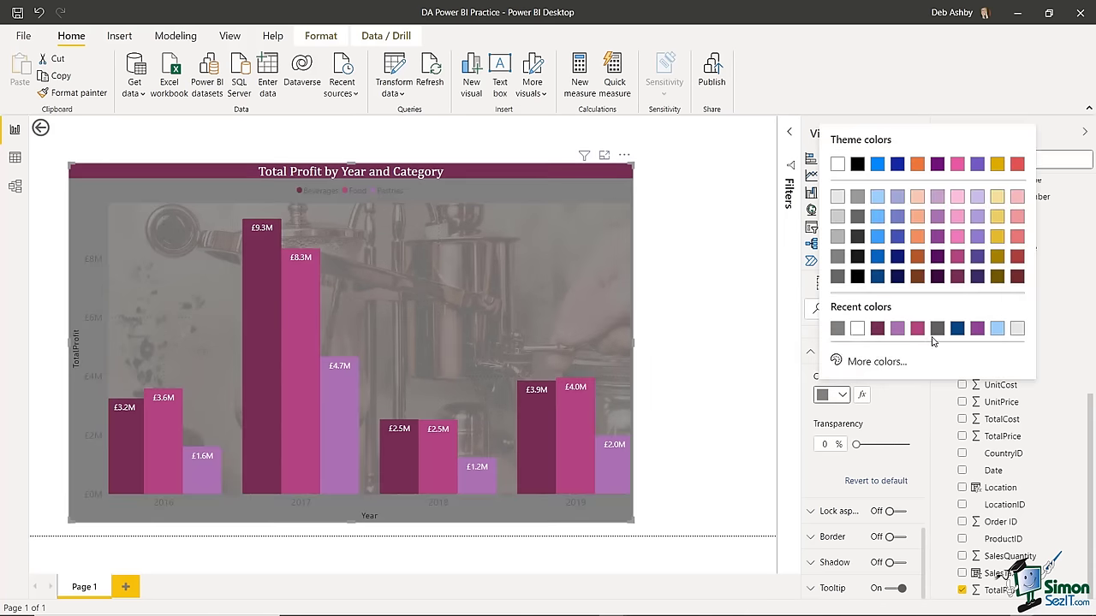
left_click(1018, 330)
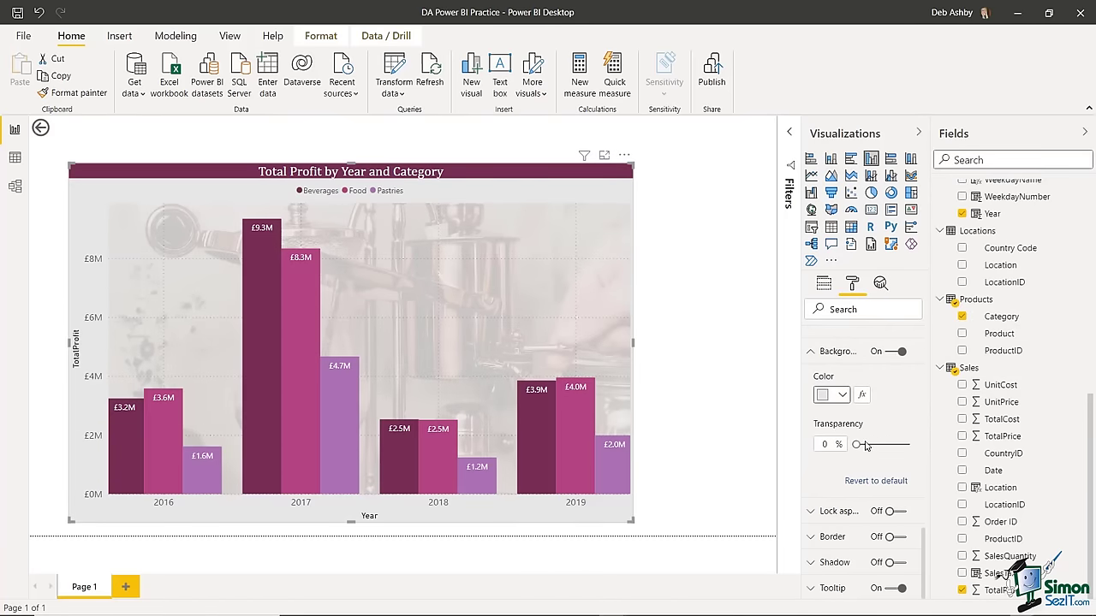
left_click_drag(855, 443, 867, 445)
- Turn on the chart's border to preview it on the page, and turn it off again
scroll(924, 543, "down", 1)
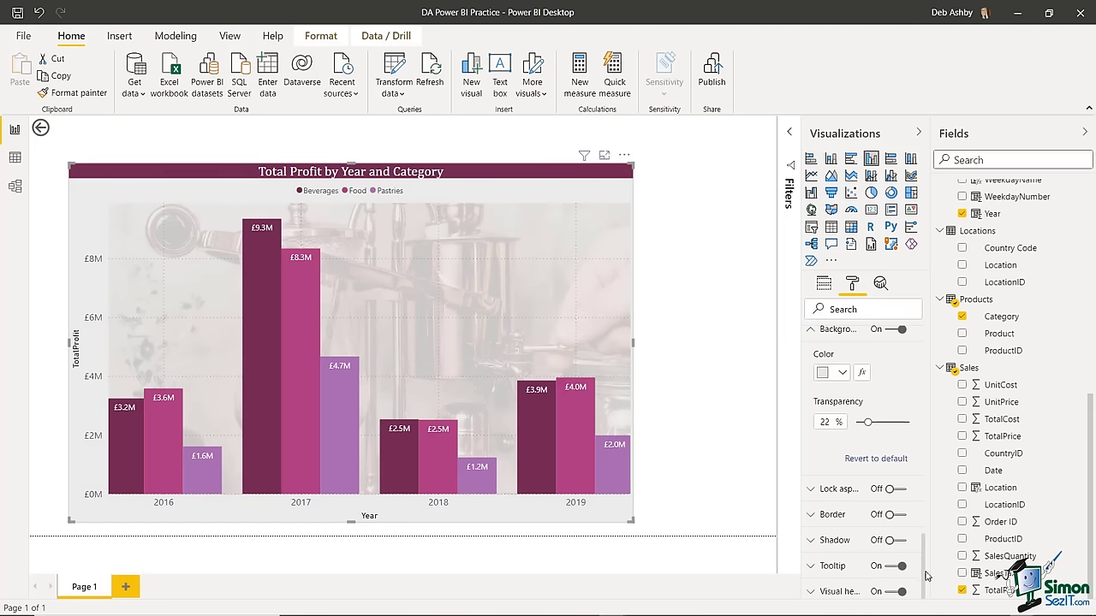
left_click(810, 517)
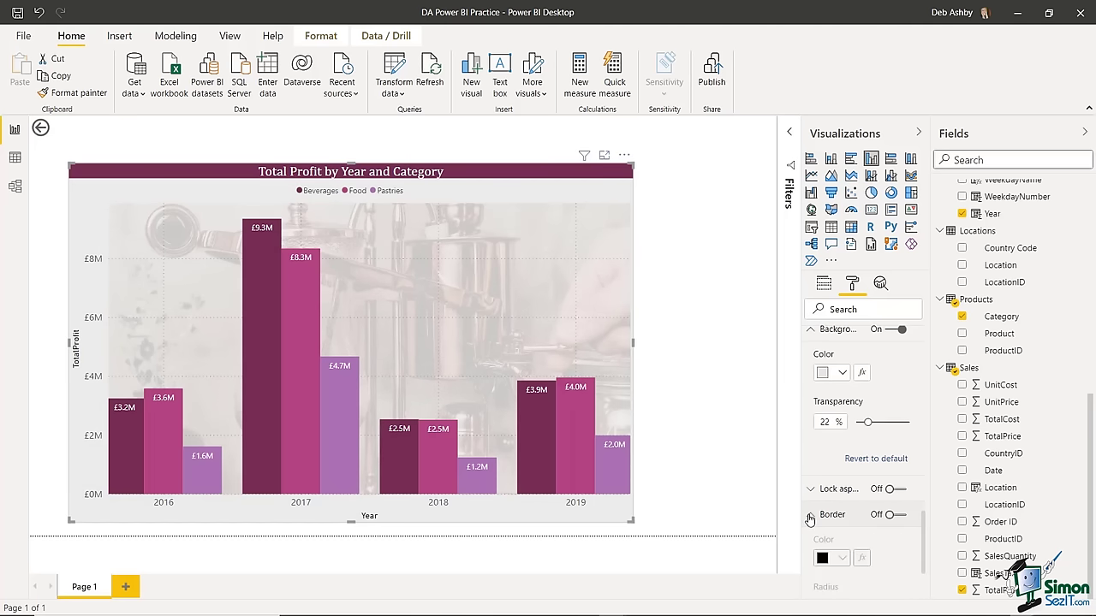
left_click(902, 520)
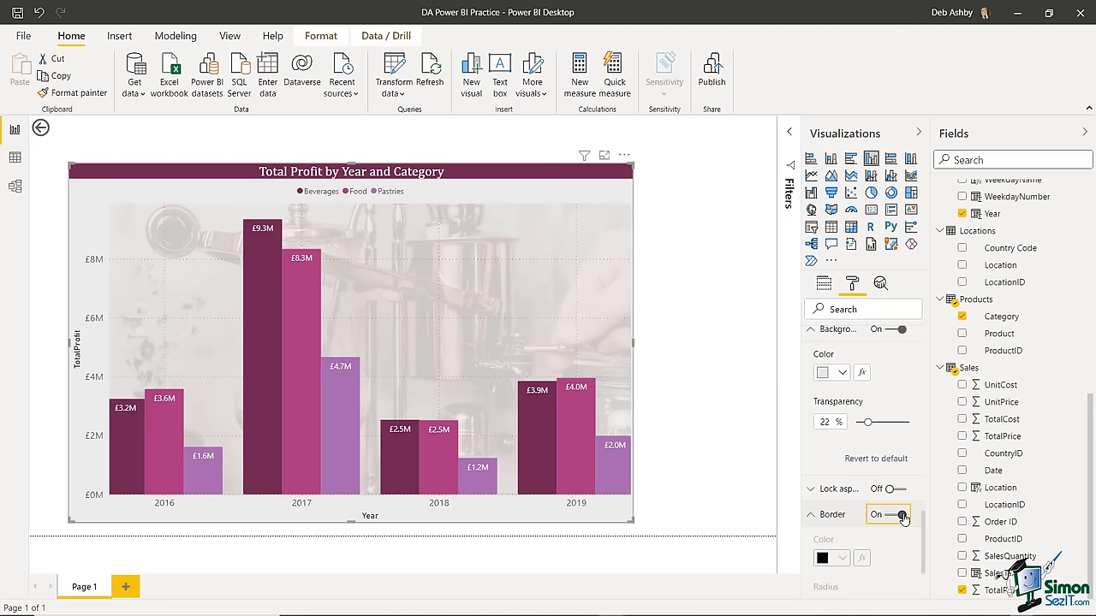
left_click(712, 403)
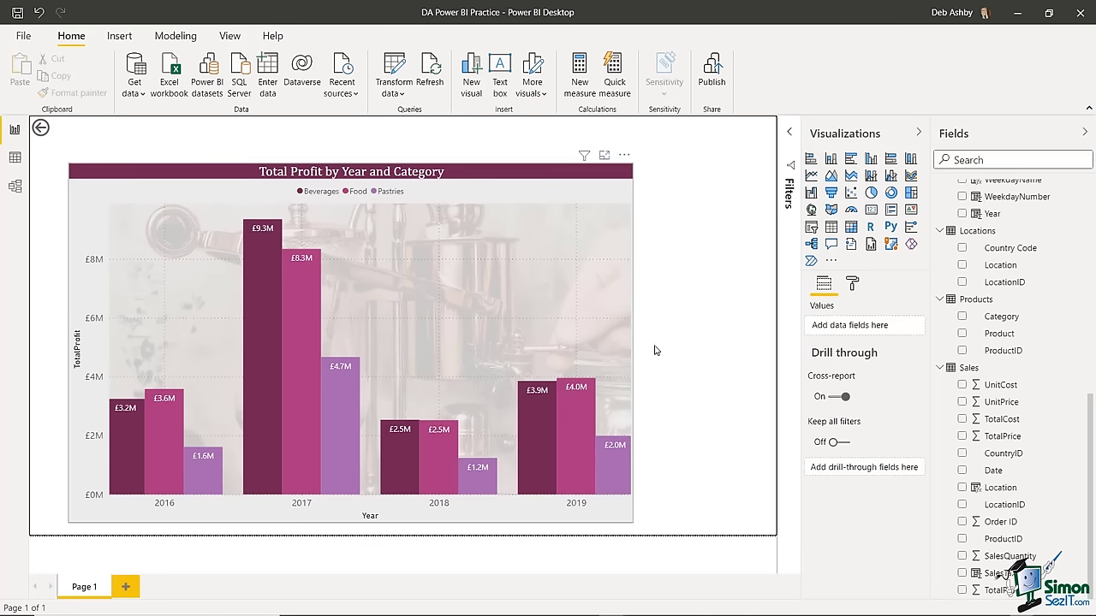
left_click(623, 323)
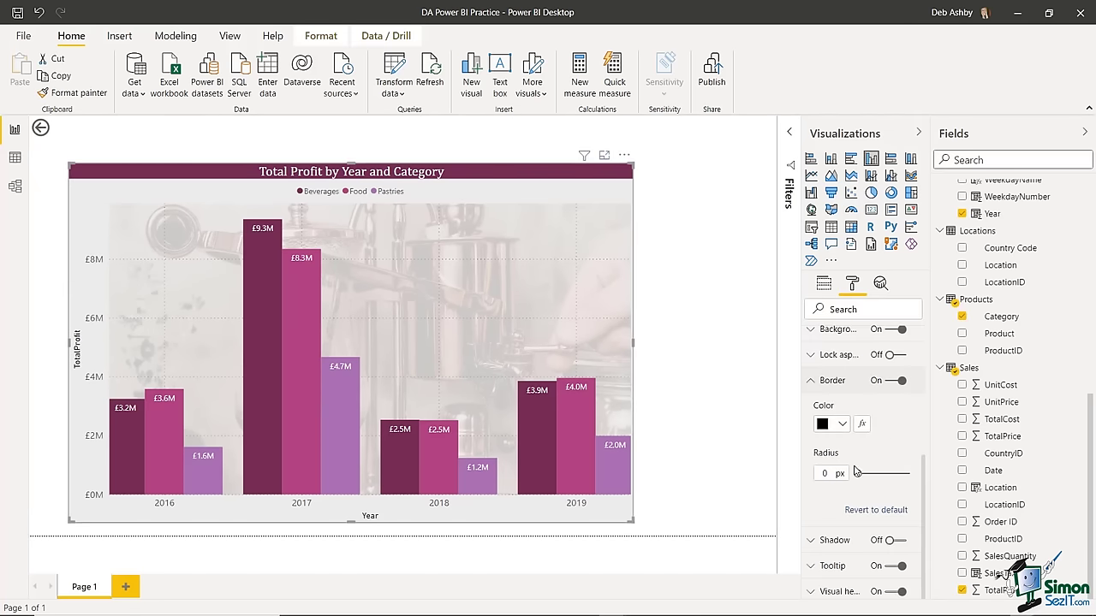
left_click(887, 383)
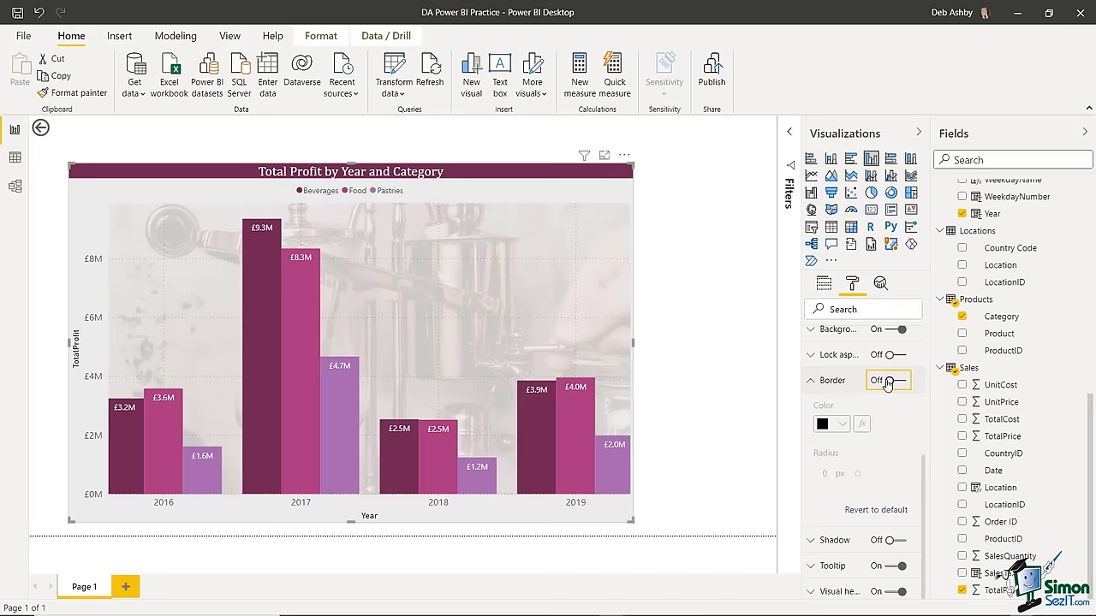
left_click(810, 382)
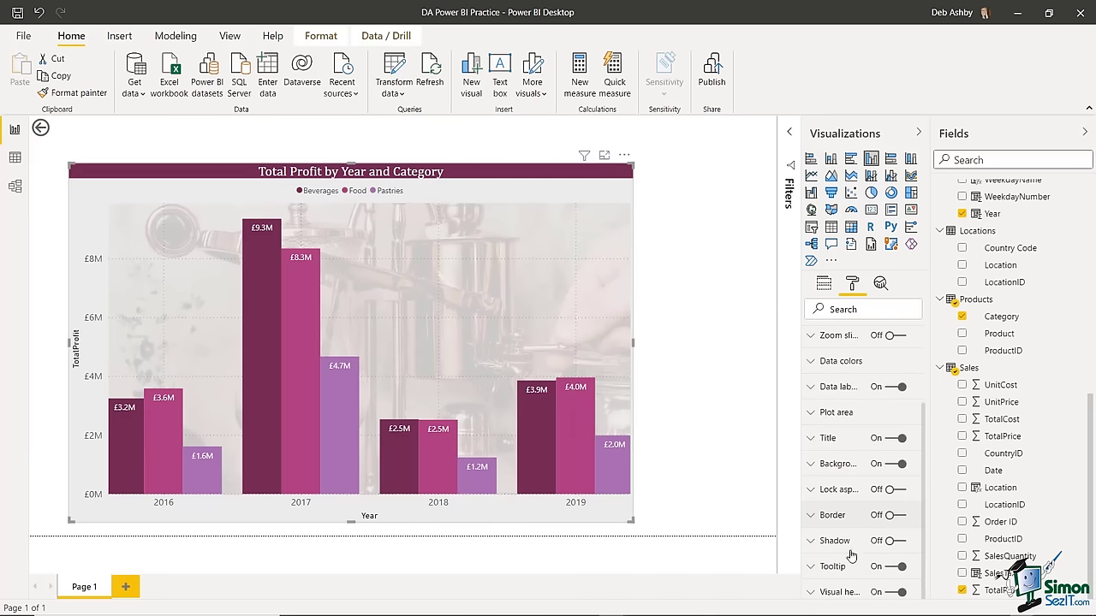
- Review the tooltip settings and a column's tooltip, and add the TotalCost field from Sales to the chart's tooltips
left_click(831, 569)
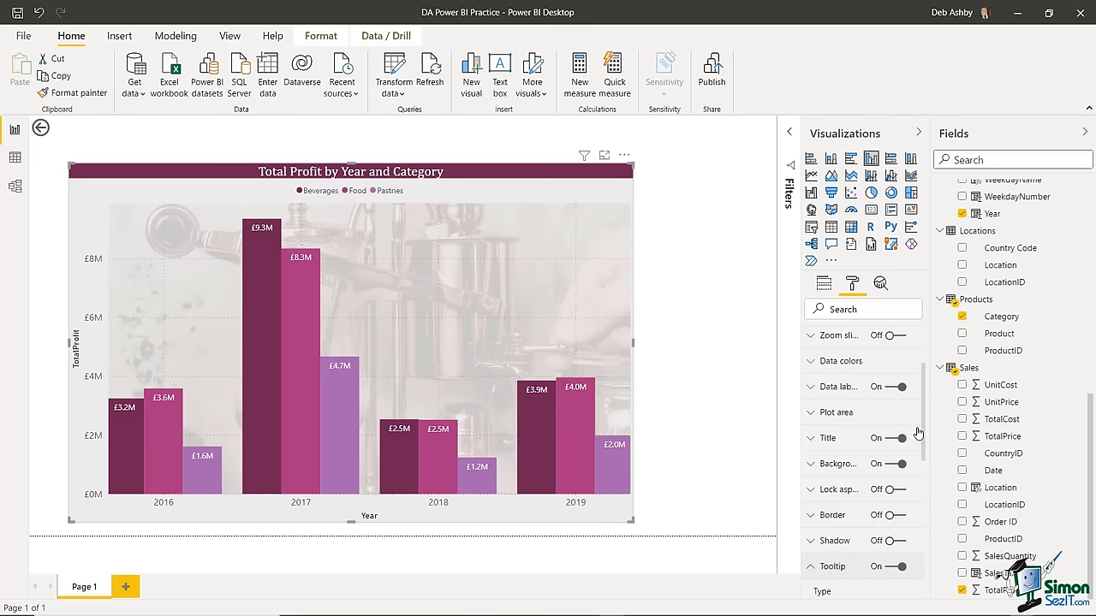
left_click_drag(926, 392, 928, 456)
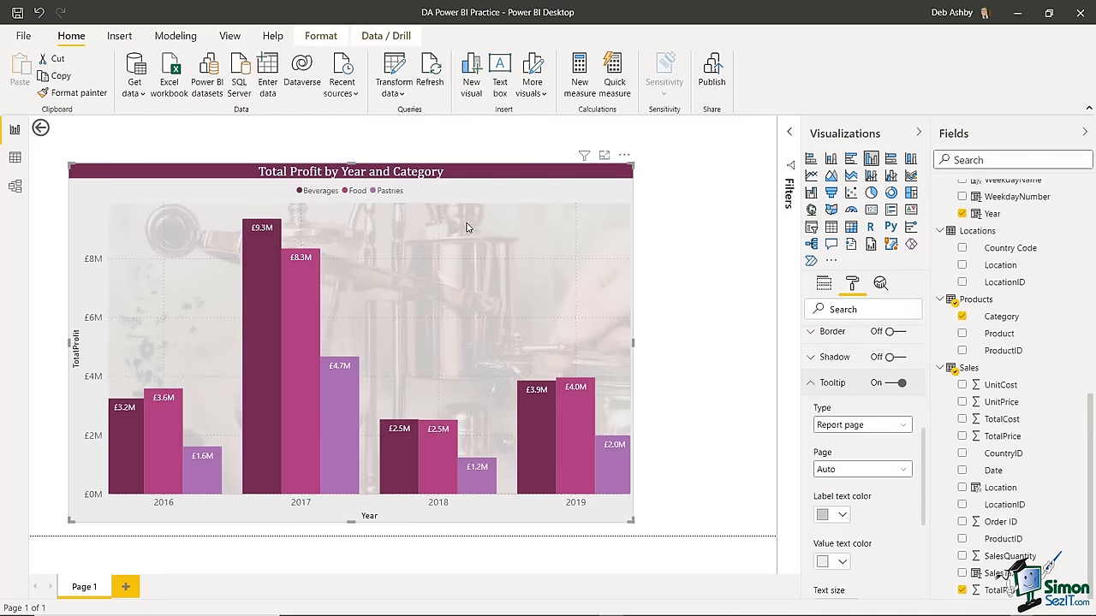
mouse_move(255, 295)
mouse_move(250, 327)
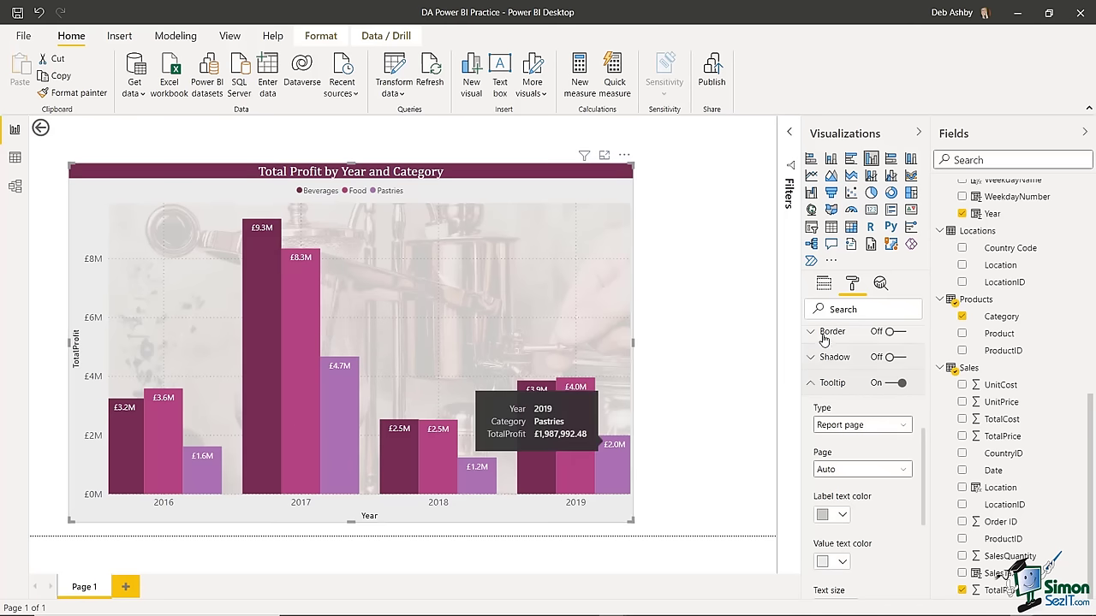
left_click(823, 285)
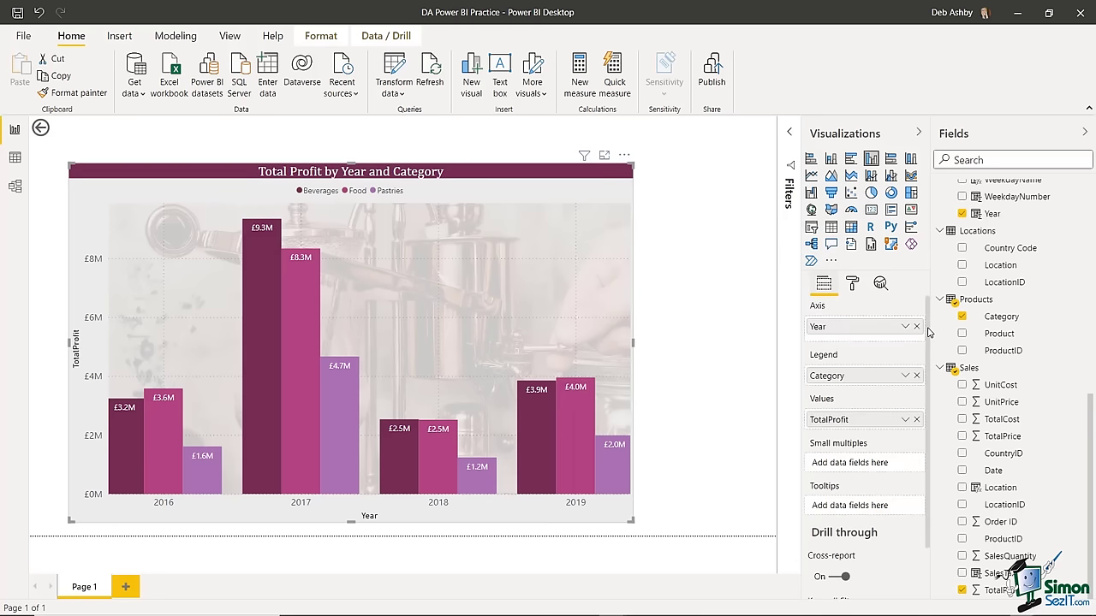
scroll(930, 336, "down", 2)
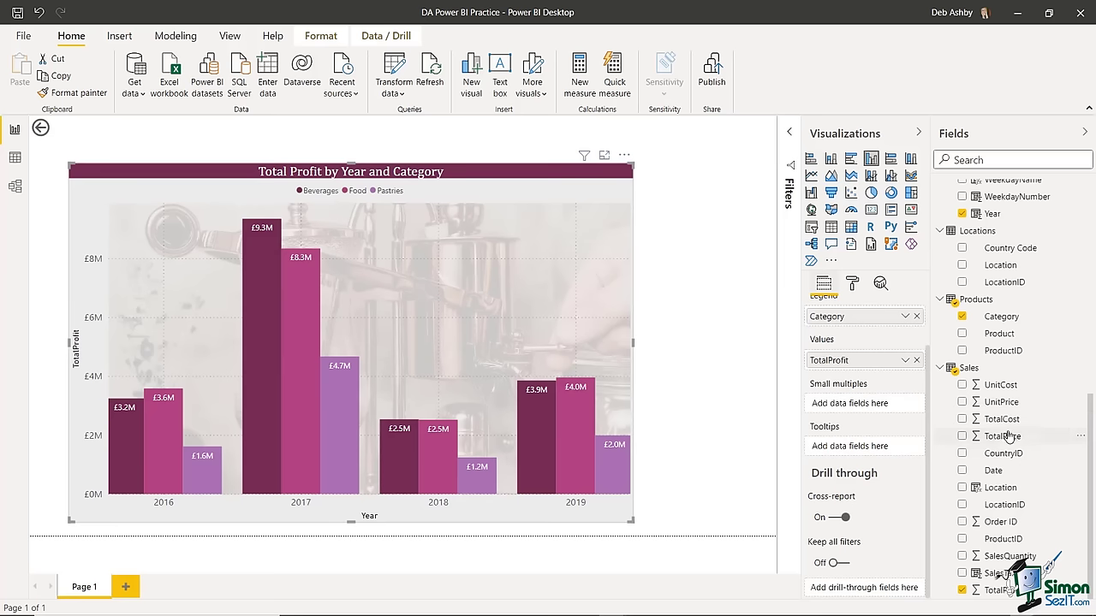
left_click_drag(1008, 422, 861, 448)
- Convert the chart to a line and clustered column chart and set its data labels' color to white
left_click(852, 282)
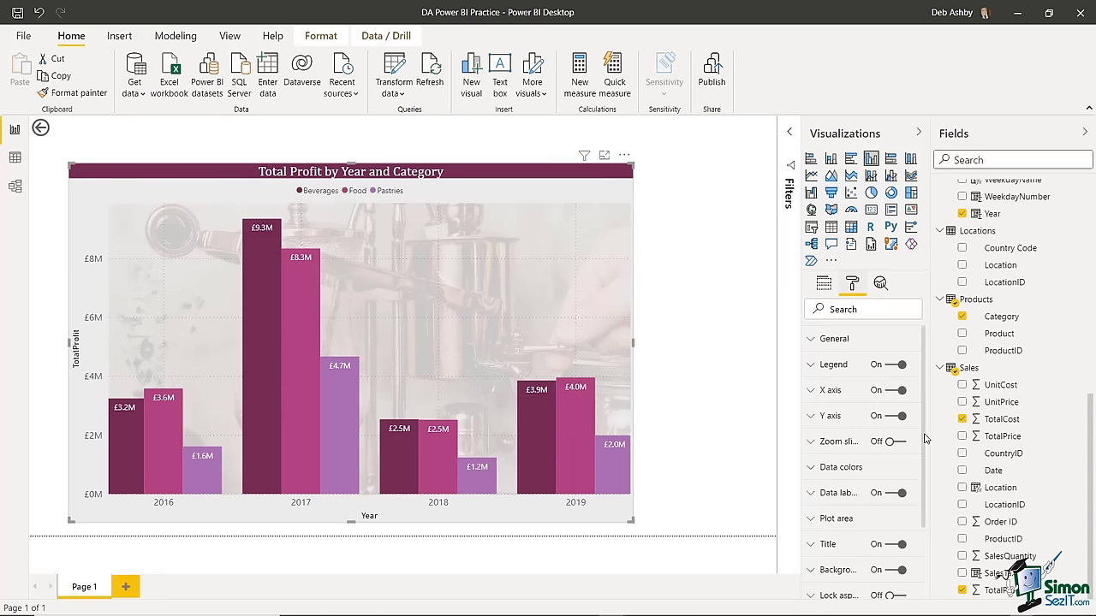
scroll(829, 513, "down", 3)
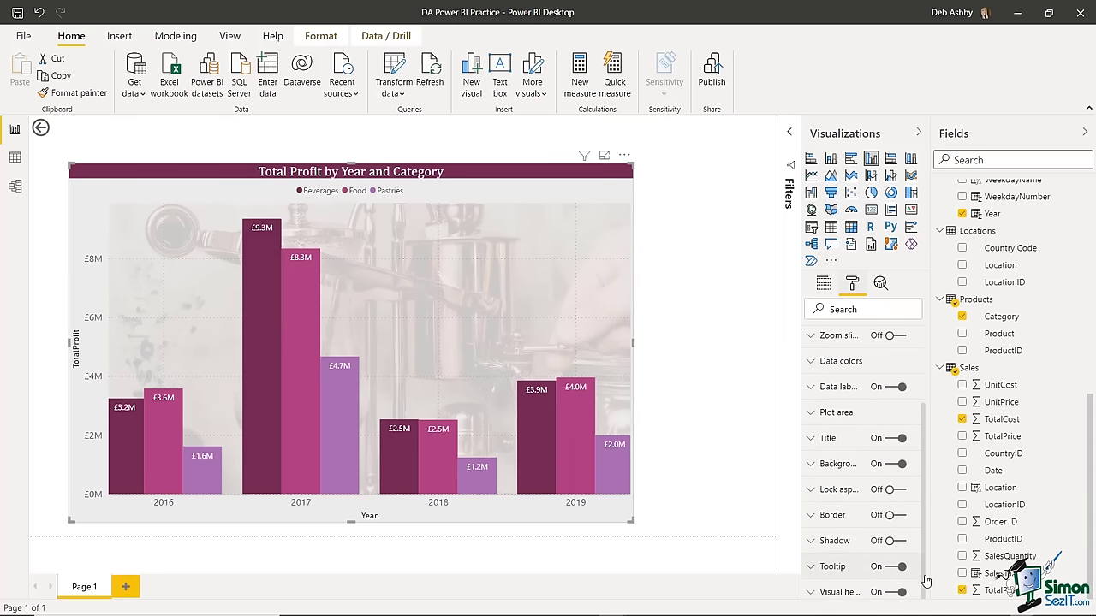
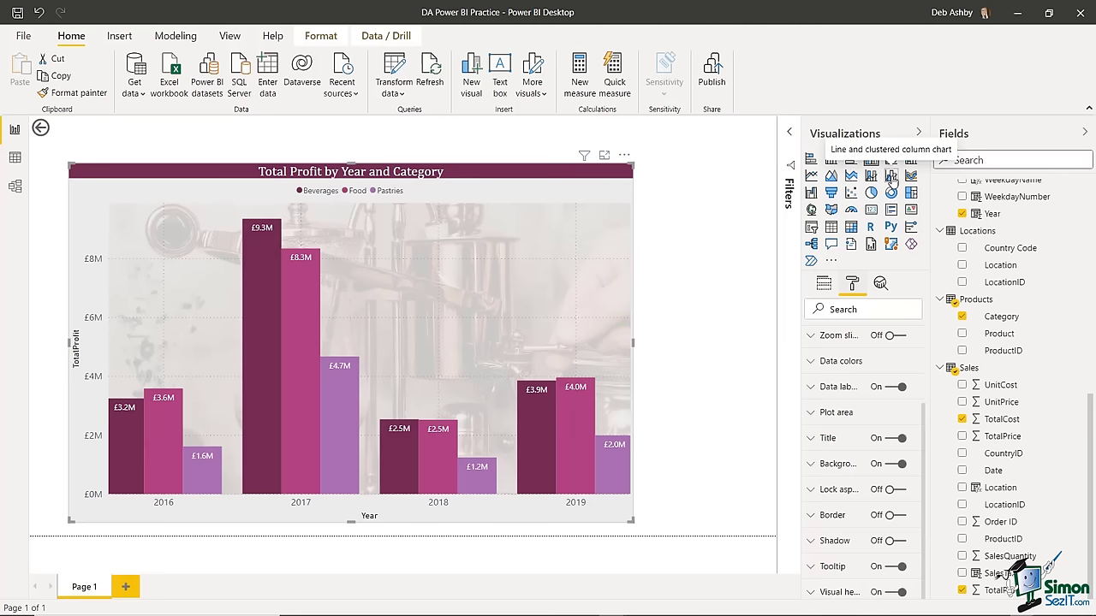
left_click(891, 176)
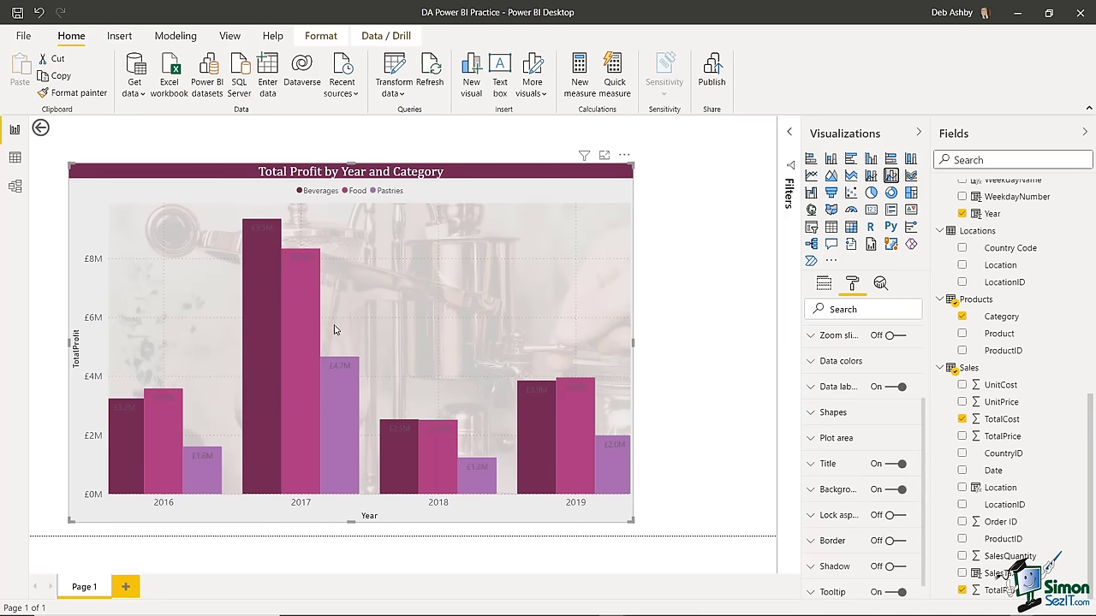
left_click(812, 393)
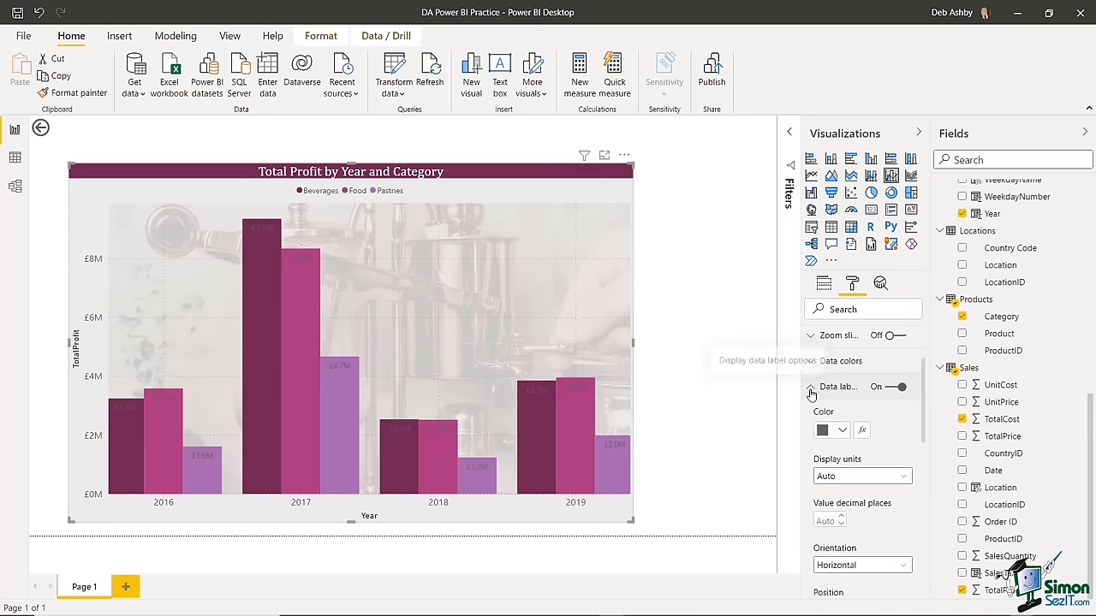
left_click(843, 431)
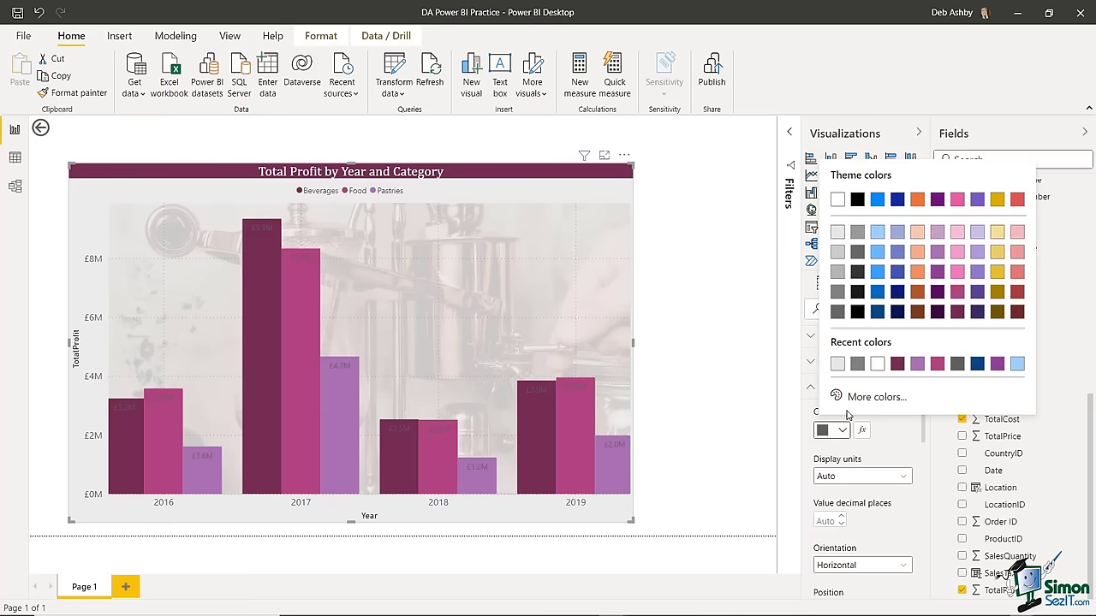
left_click(835, 200)
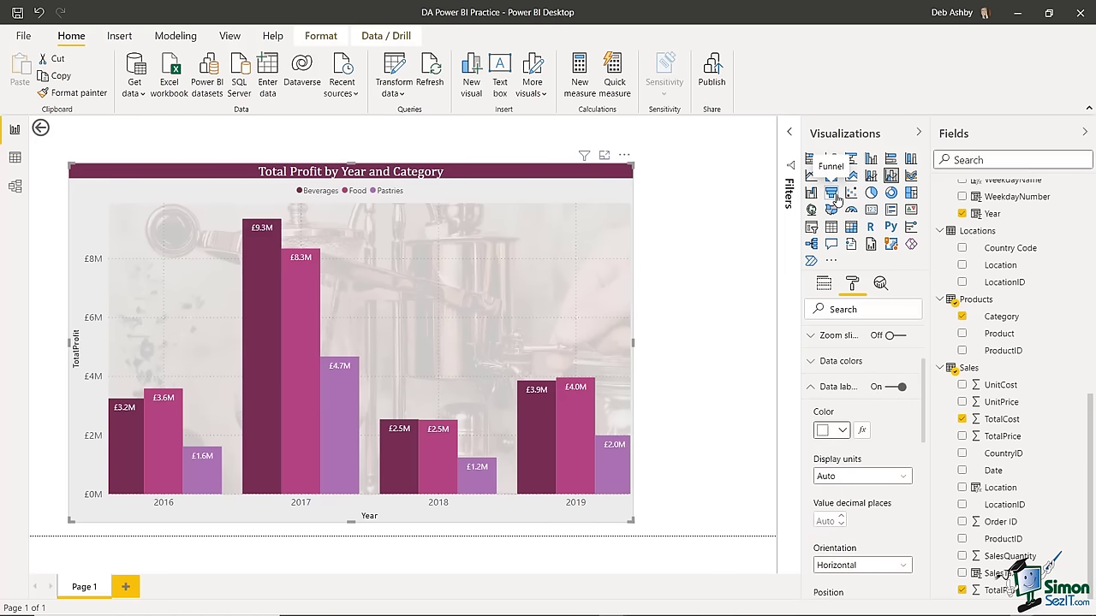
- Add the TotalCost field from Sales to the line values of the line and clustered column chart
left_click(822, 286)
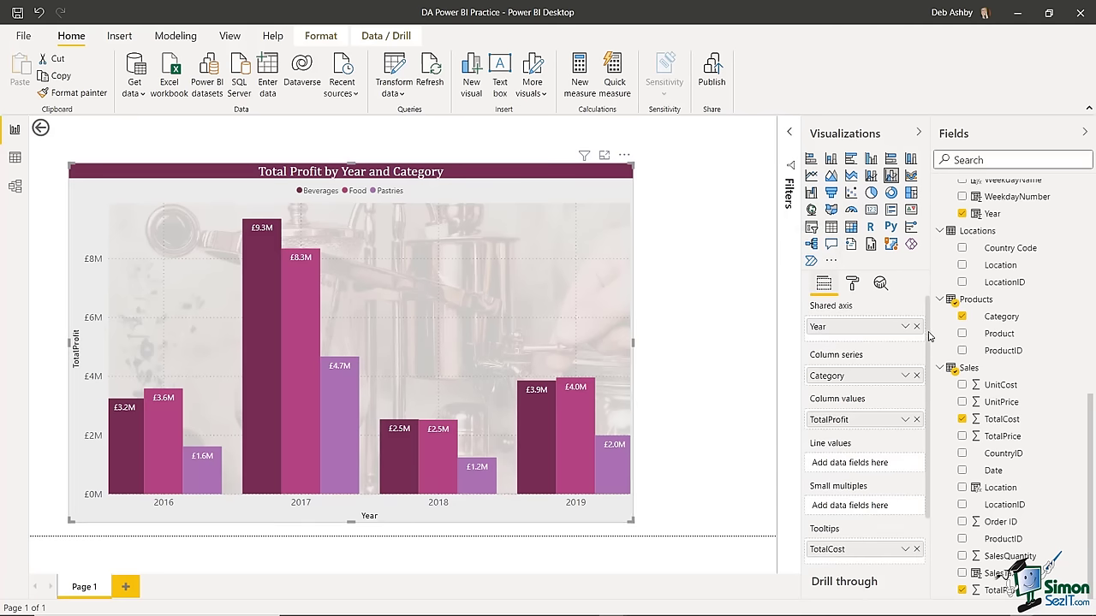
scroll(930, 340, "down", 1)
scroll(930, 342, "down", 2)
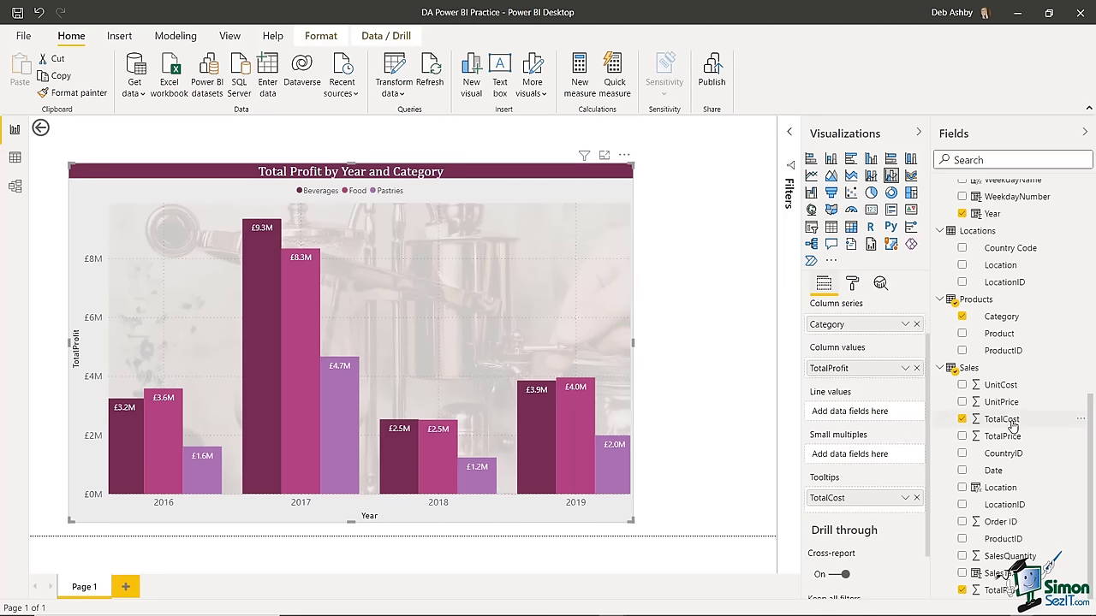
left_click_drag(1004, 419, 861, 413)
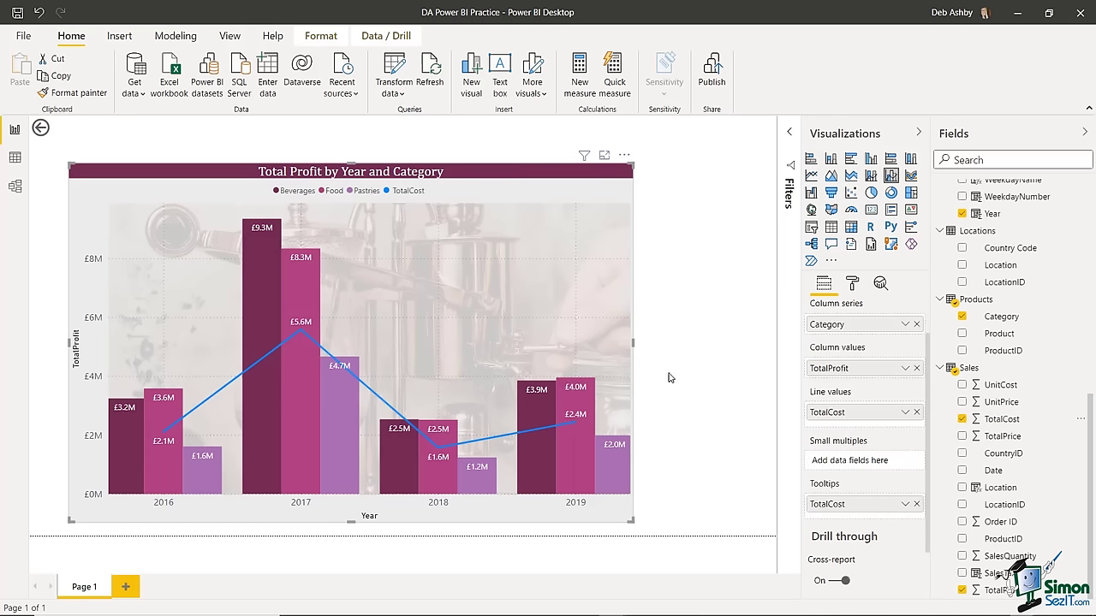
- Review the chart's series label and data color settings for the TotalCost line and the category columns
left_click(853, 285)
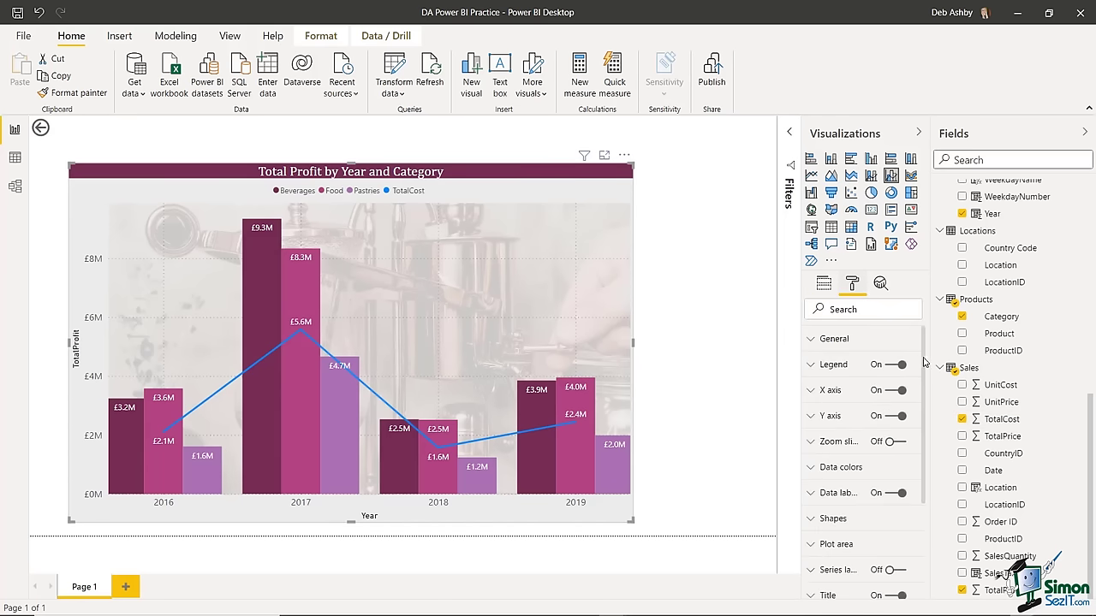
left_click_drag(925, 361, 939, 440)
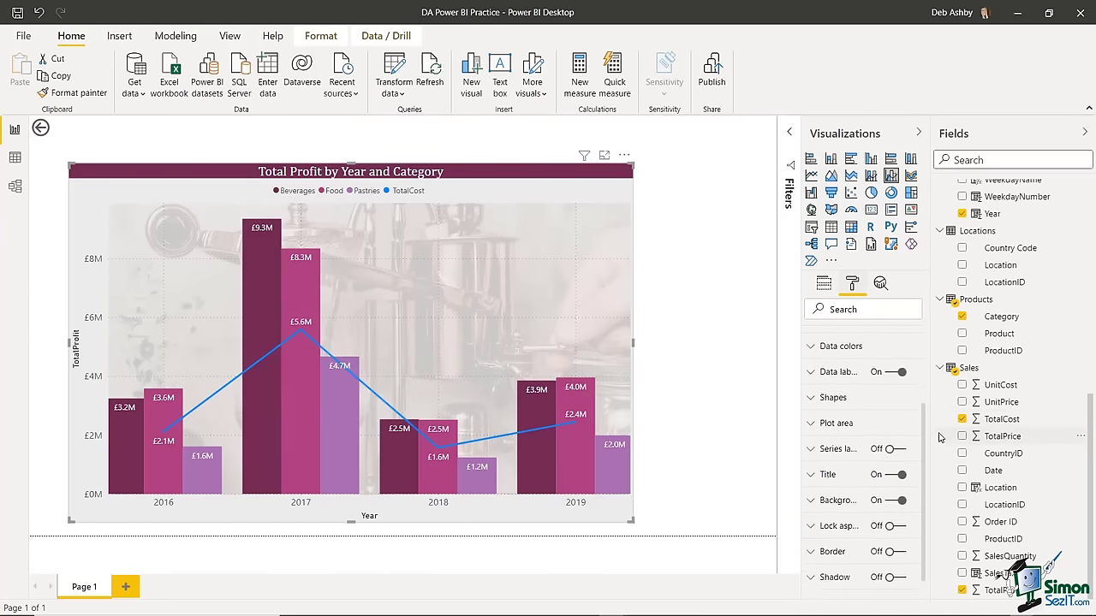
left_click(814, 448)
left_click(814, 448)
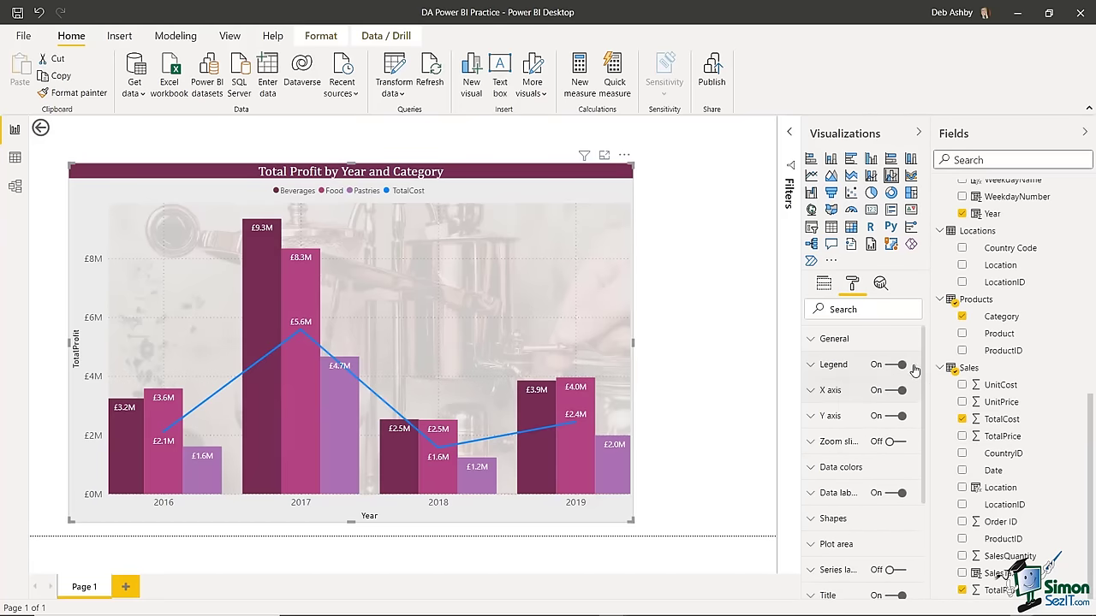
left_click(810, 467)
left_click_drag(923, 352, 927, 409)
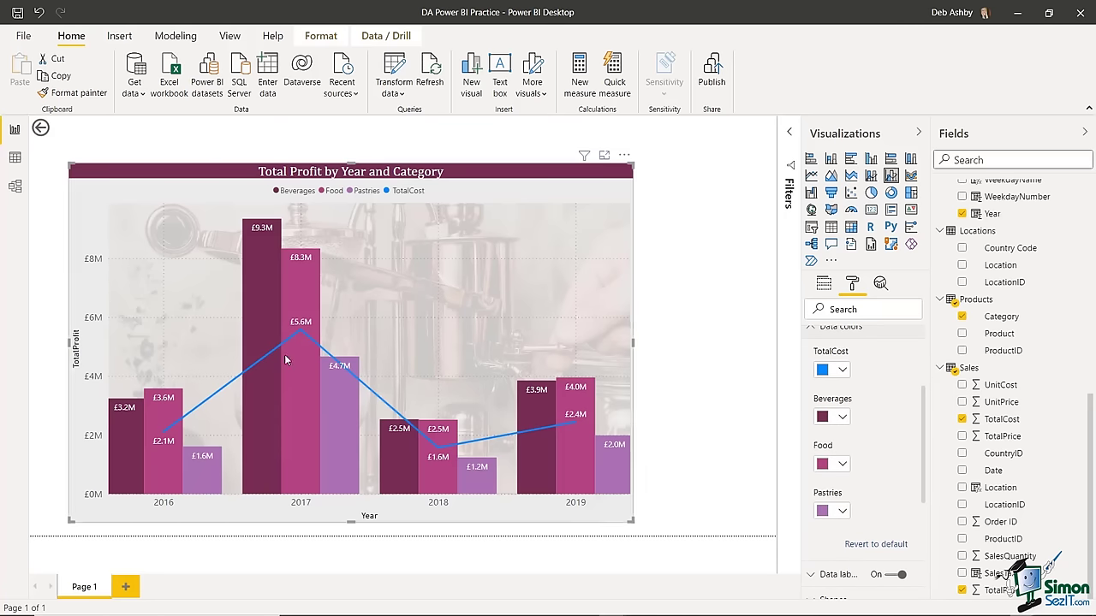
mouse_move(618, 444)
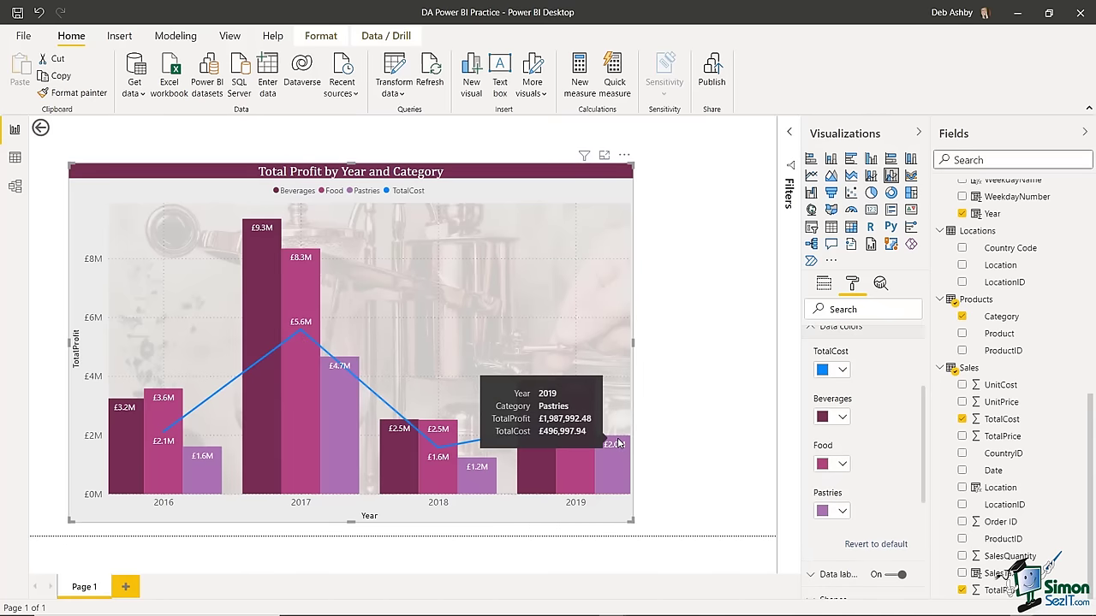
- Preview the shade area option from the shape settings under the TotalCost line, and undo it
scroll(834, 454, "down", 2)
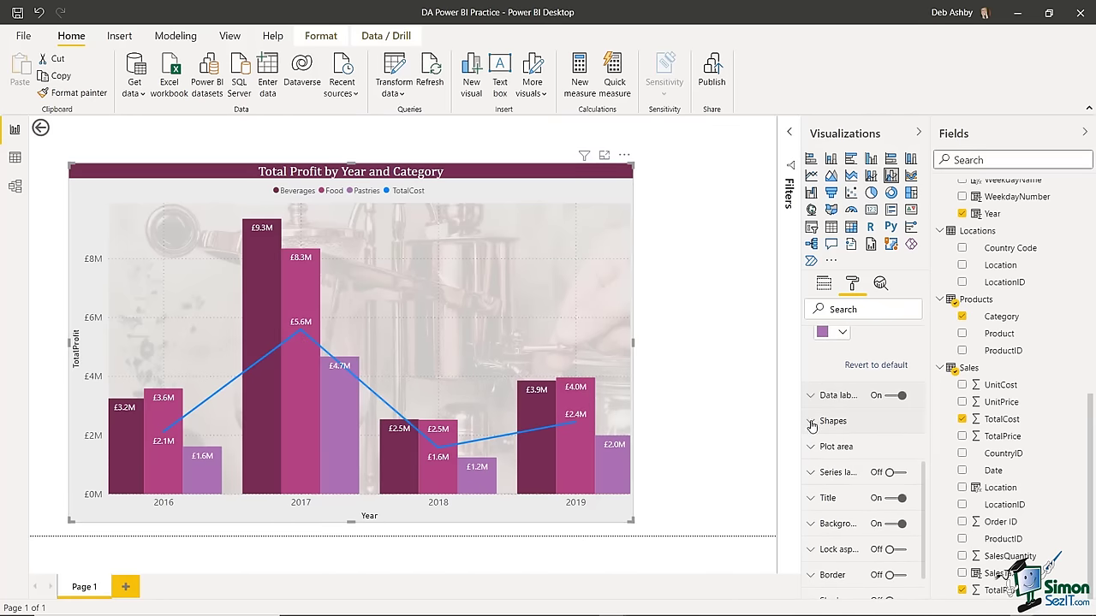
left_click(811, 422)
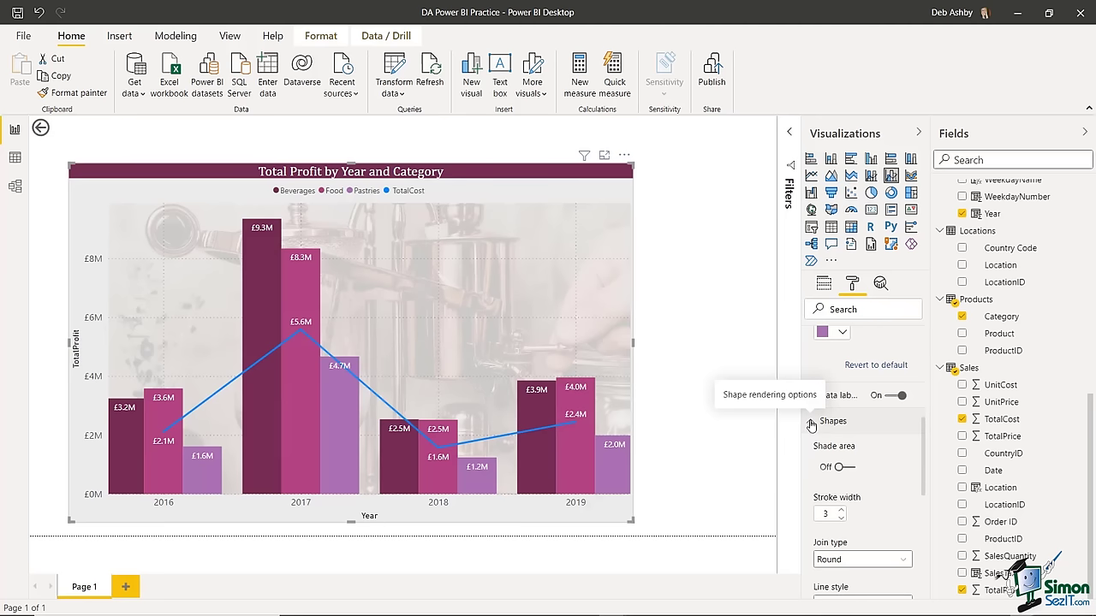
left_click(848, 468)
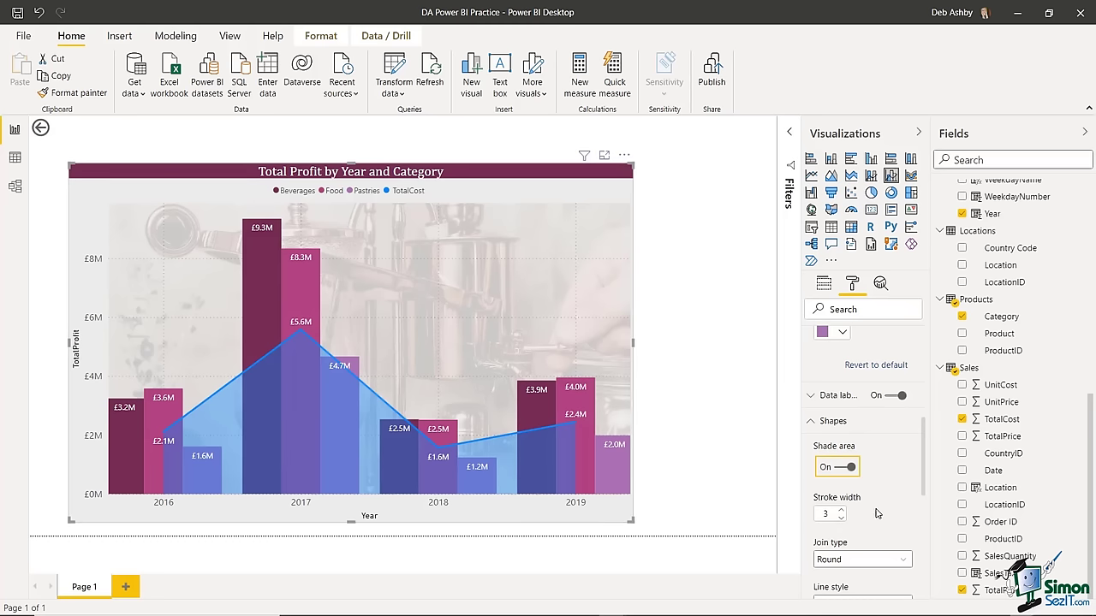
key("ctrl+z")
- Show markers on the TotalCost line and set the marker shape to a diamond
scroll(879, 514, "down", 4)
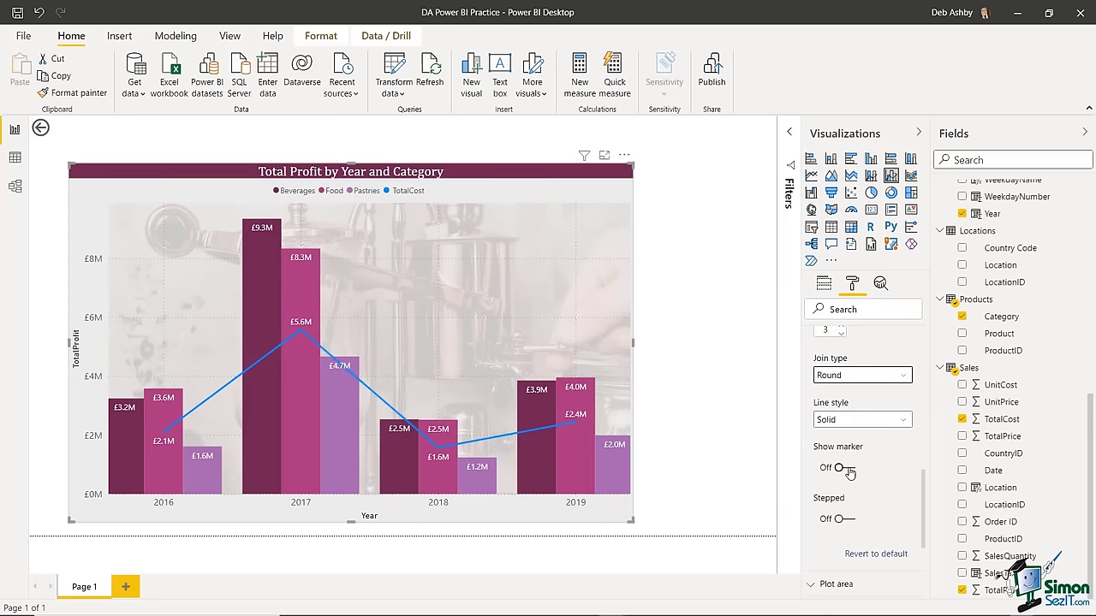
left_click(850, 469)
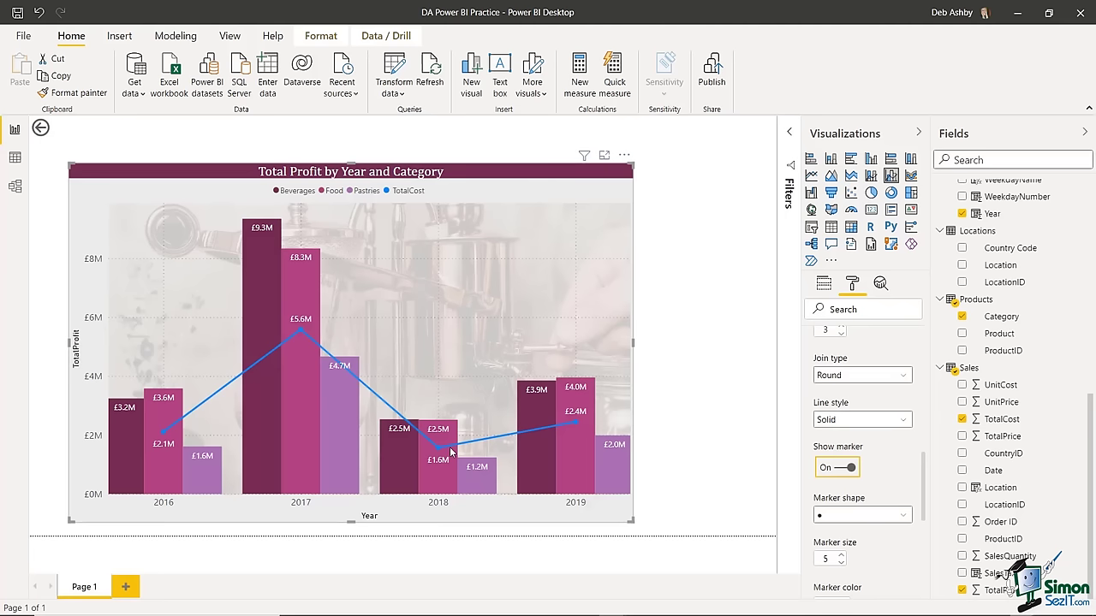
mouse_move(579, 438)
scroll(865, 446, "down", 1)
left_click(902, 435)
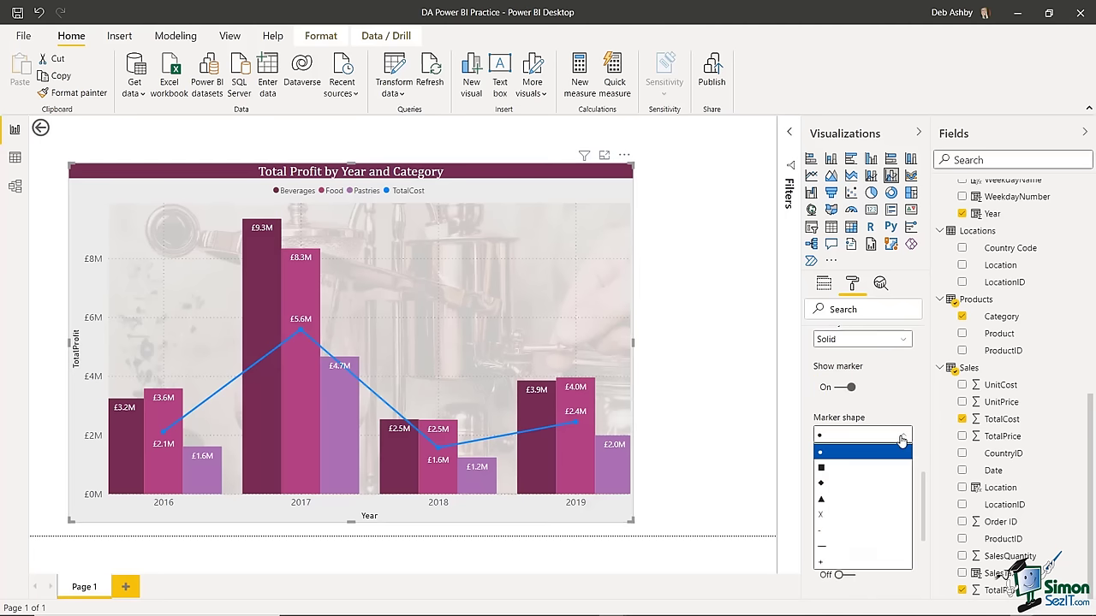
left_click(822, 485)
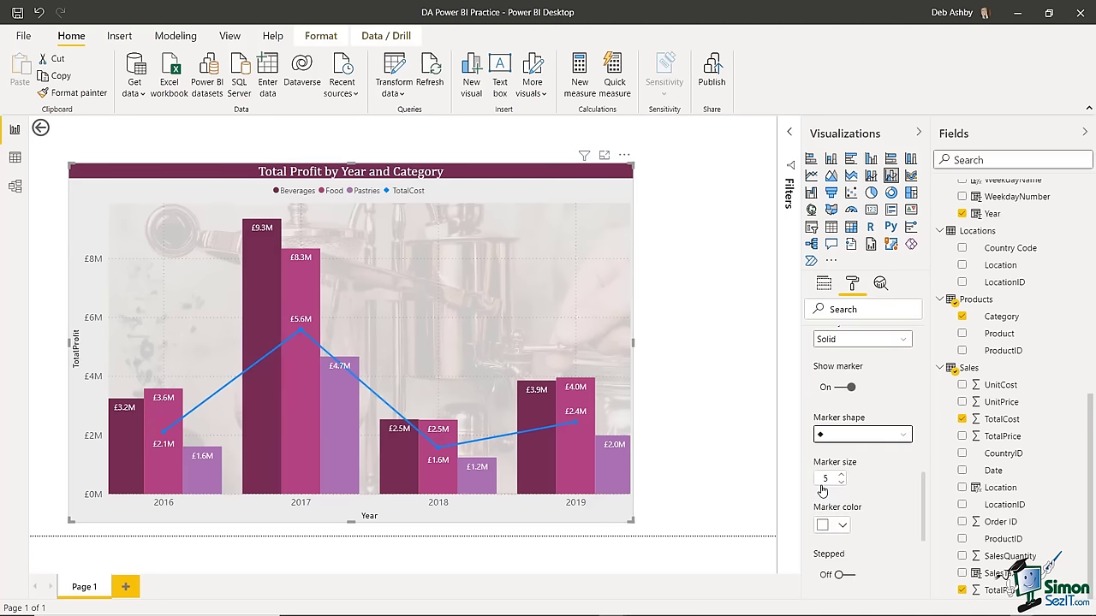
- Set the line's marker color to a custom pale yellow, #EBE68C
left_click(842, 526)
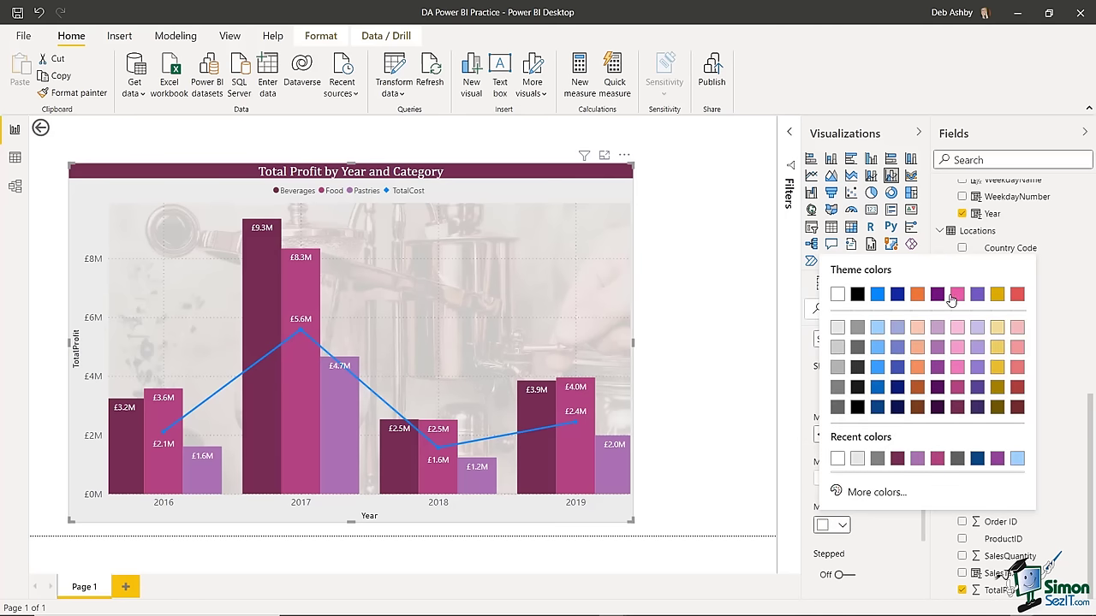
left_click(871, 495)
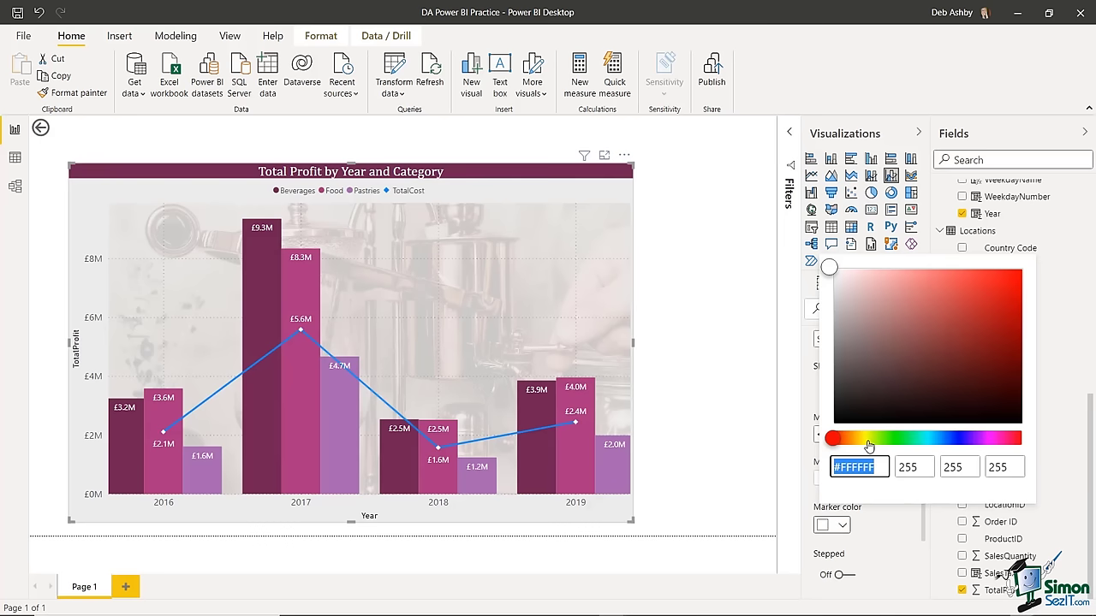
left_click(853, 439)
left_click_drag(856, 445, 869, 440)
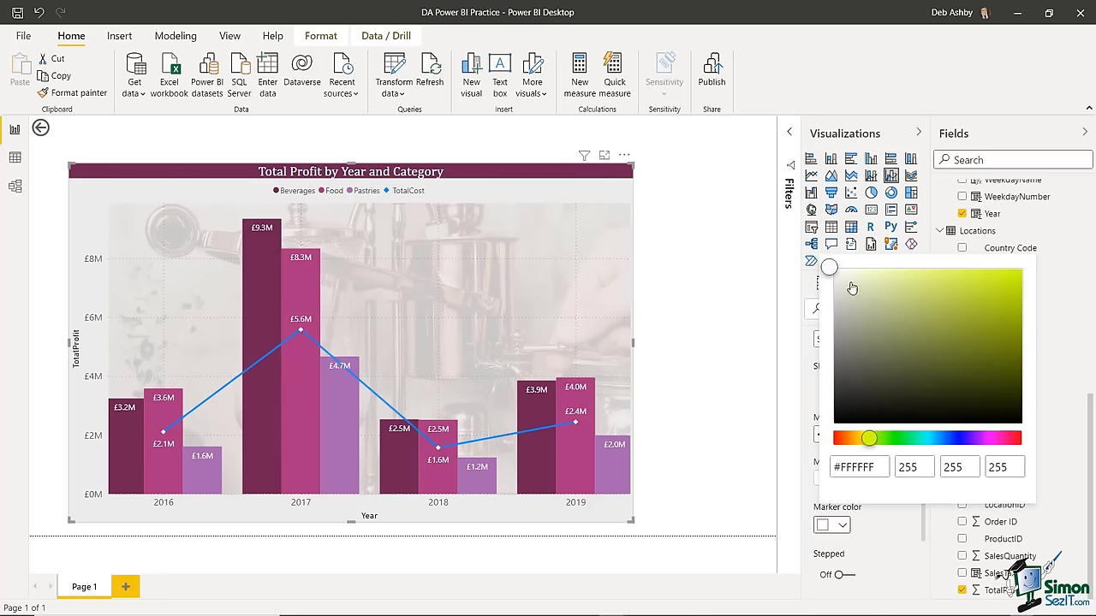
left_click(884, 281)
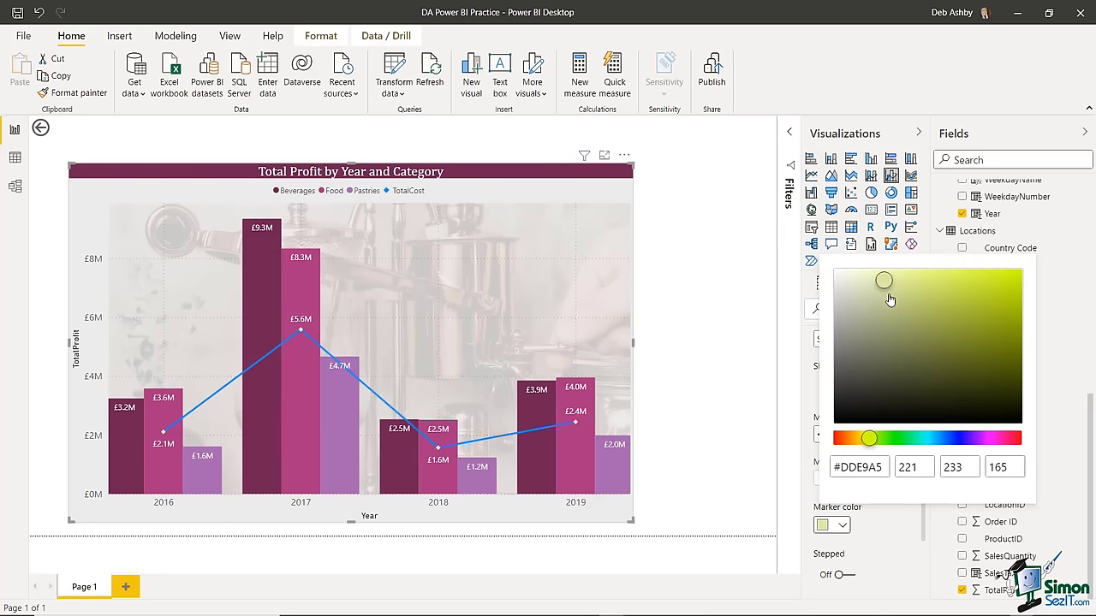
left_click(887, 294)
left_click(868, 440)
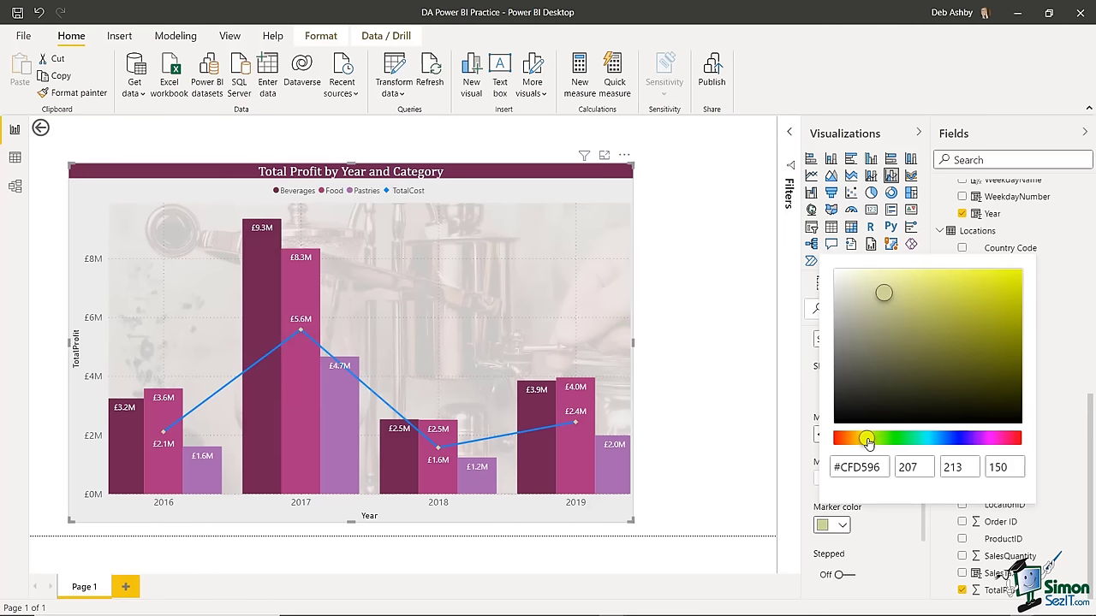
left_click_drag(868, 440, 862, 440)
left_click(907, 281)
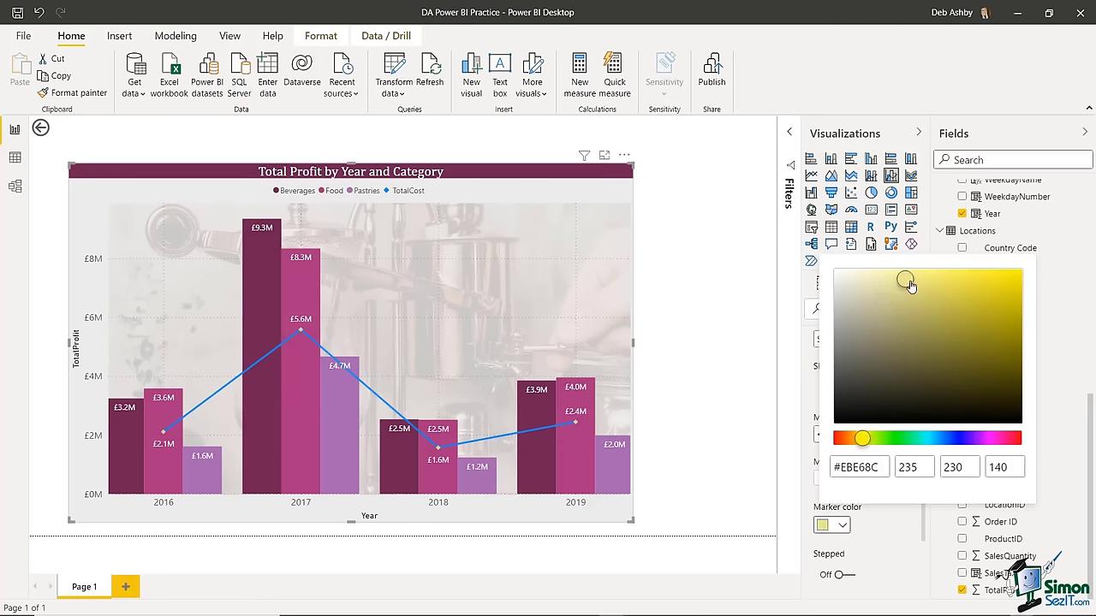
left_click(883, 529)
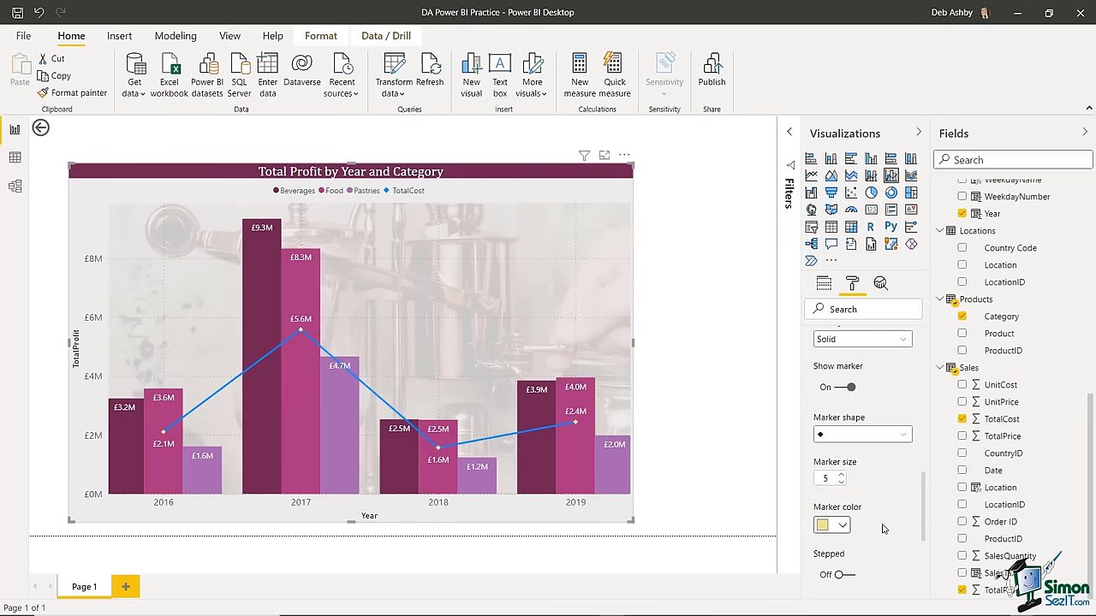
- Preview the TotalCost line as a stepped line, turn the option off again, and collapse the data color settings
scroll(881, 497, "down", 2)
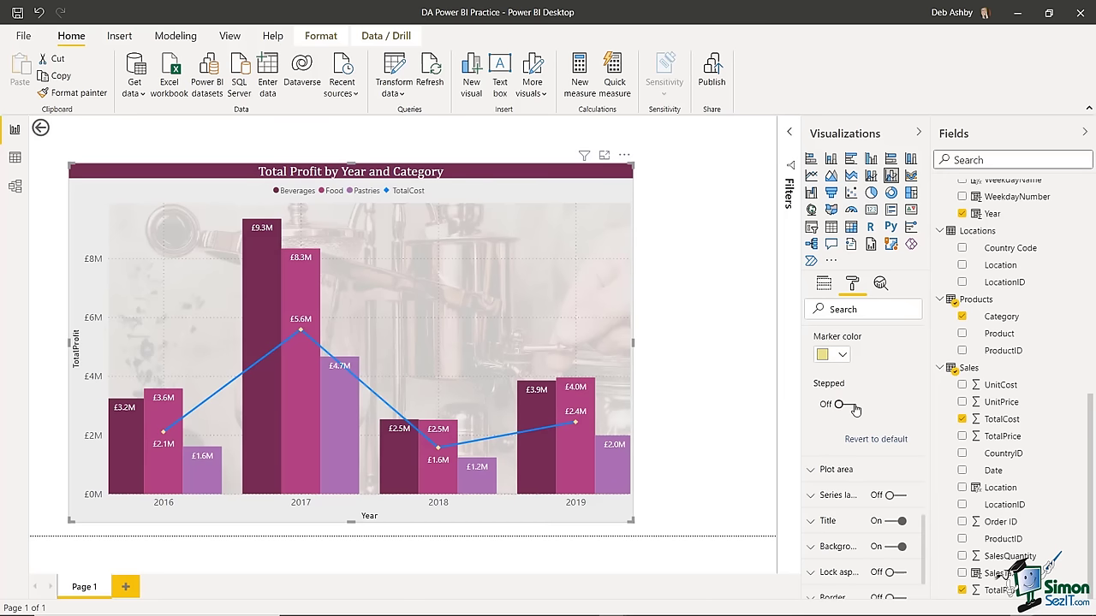
left_click(851, 406)
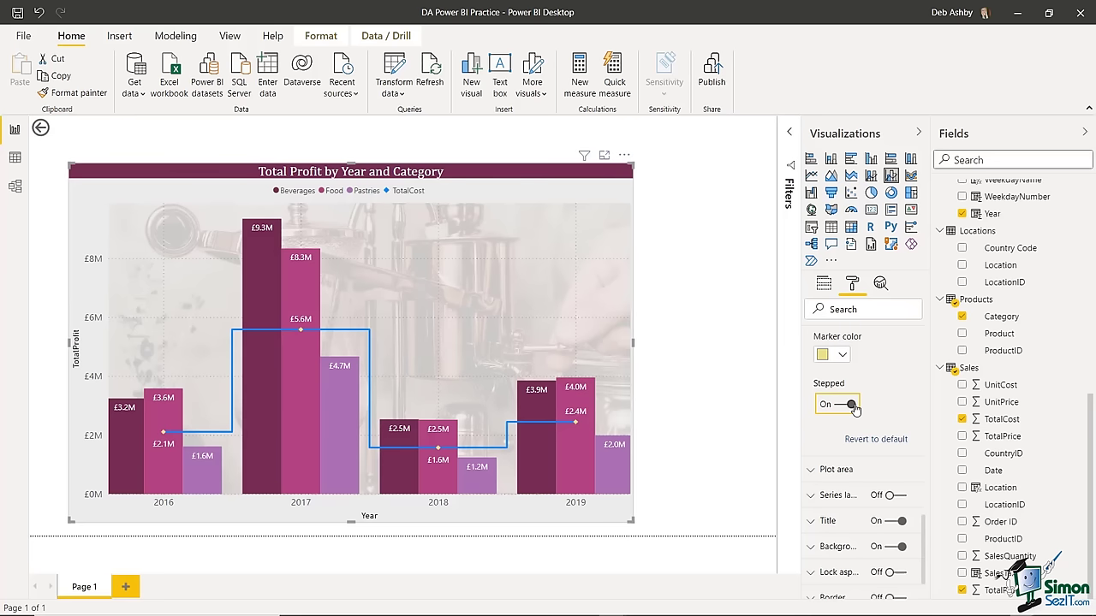
left_click(851, 405)
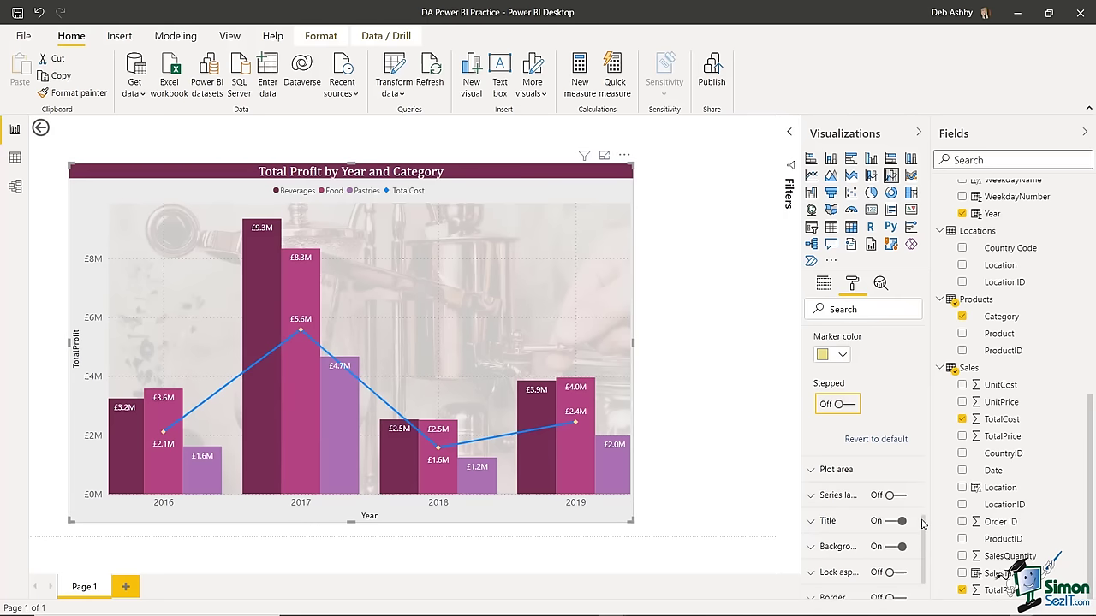
left_click_drag(925, 530, 930, 330)
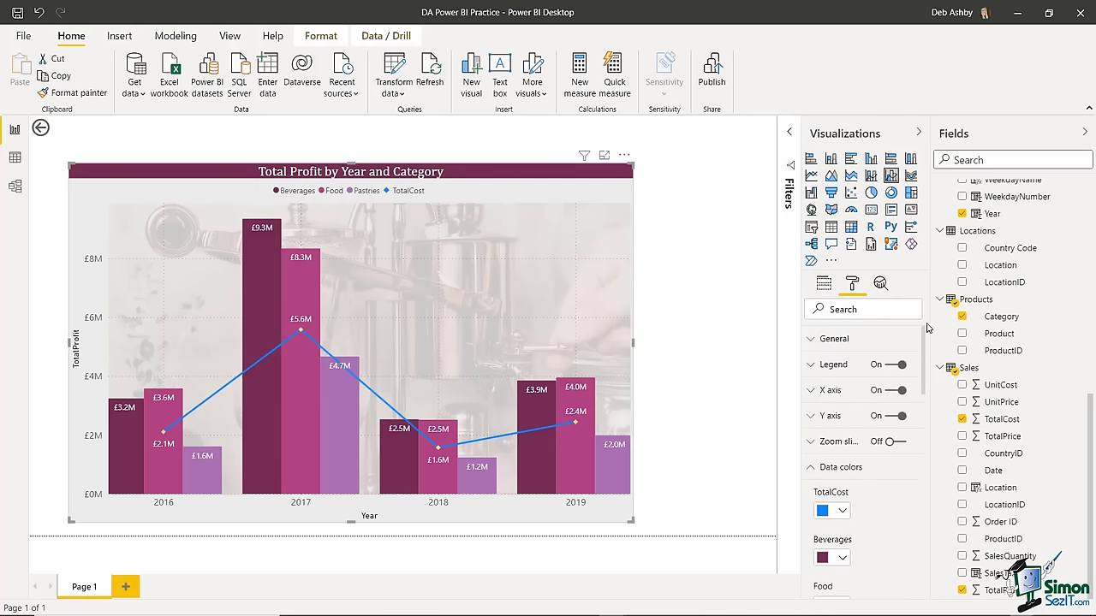
left_click(812, 469)
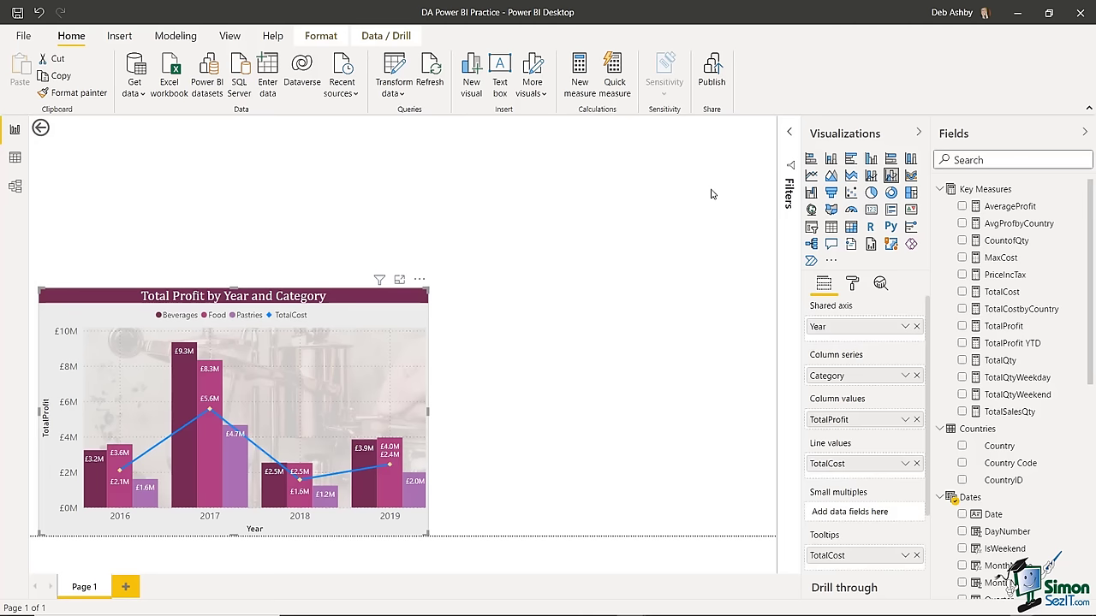
- Try converting the selected chart into a card visual, and undo the conversion
left_click(871, 211)
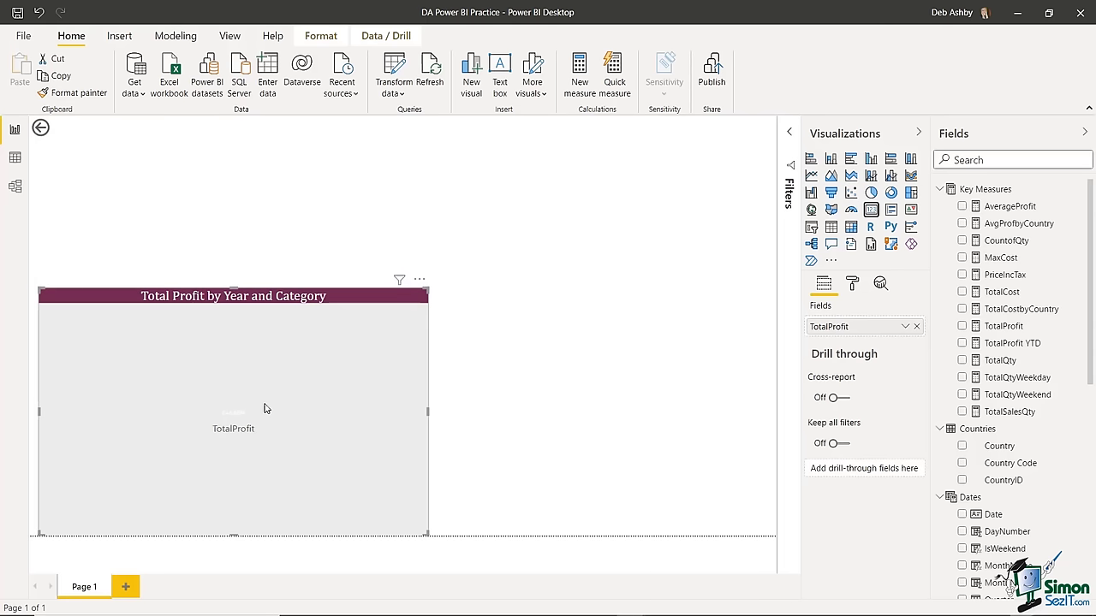
left_click(890, 175)
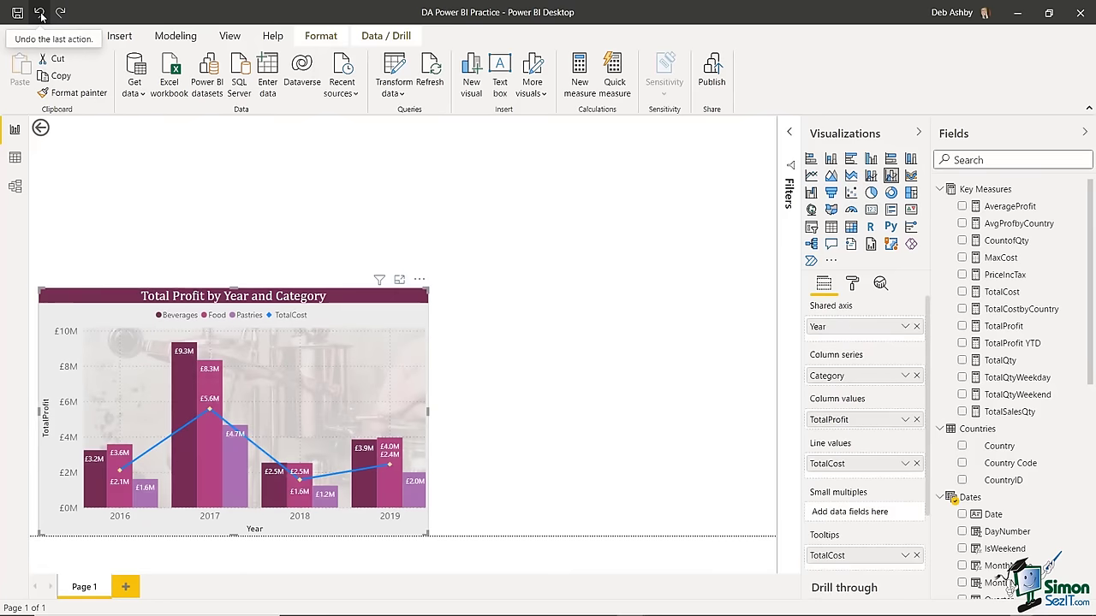
- Insert a separate card for the TotalCost measure above the chart and narrow it to less than half the chart's width
left_click(226, 176)
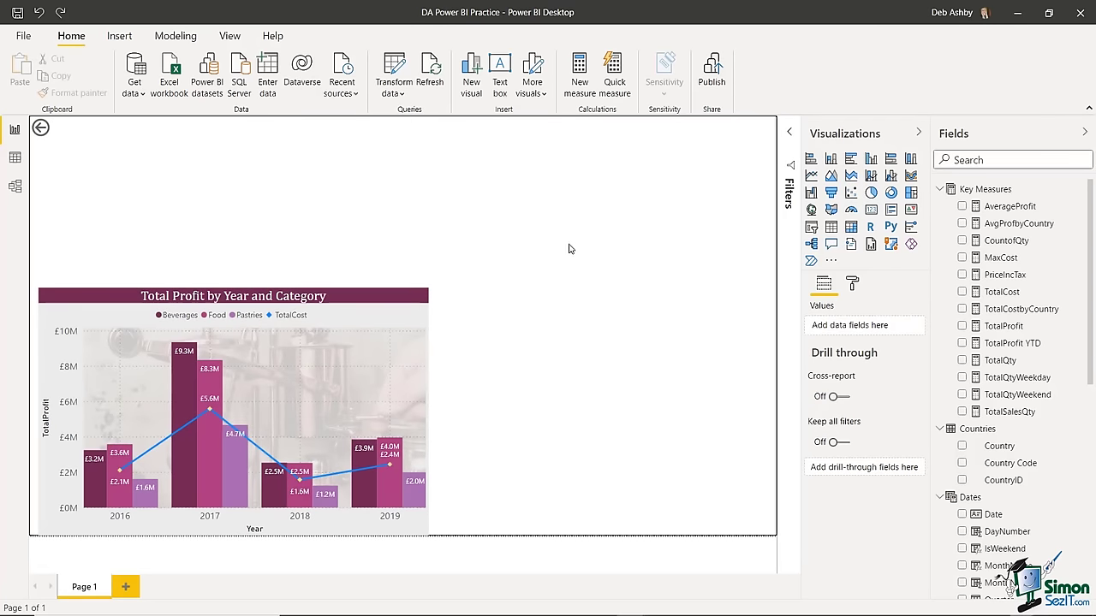
left_click(871, 210)
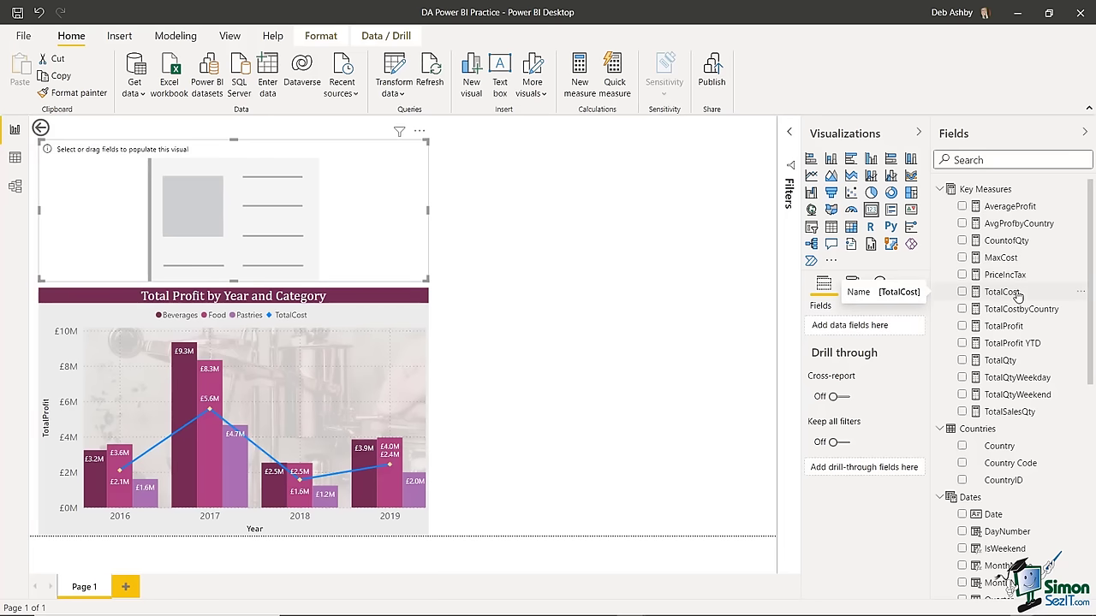
left_click_drag(1017, 295, 282, 222)
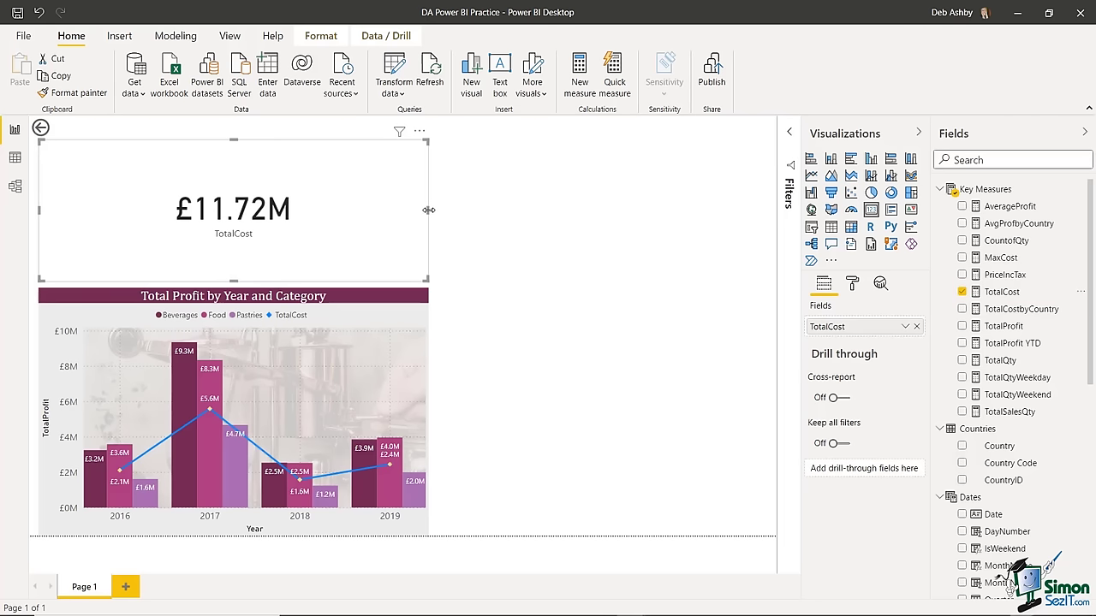
left_click_drag(428, 210, 193, 210)
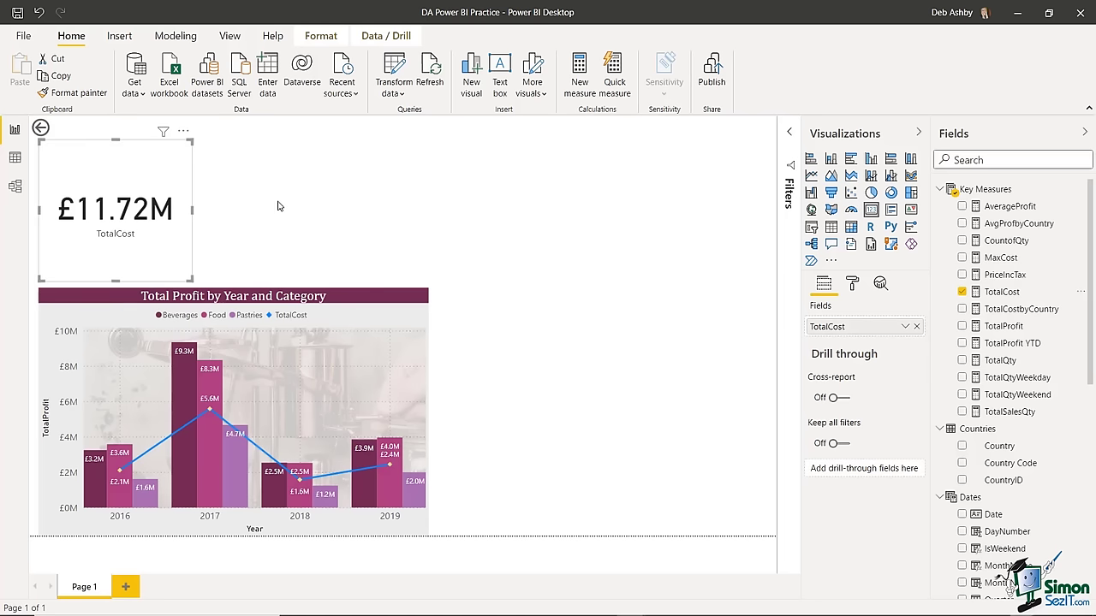
- Insert a card for the TotalProfit measure beside the TotalCost card and narrow it to nearly the same width
left_click(334, 202)
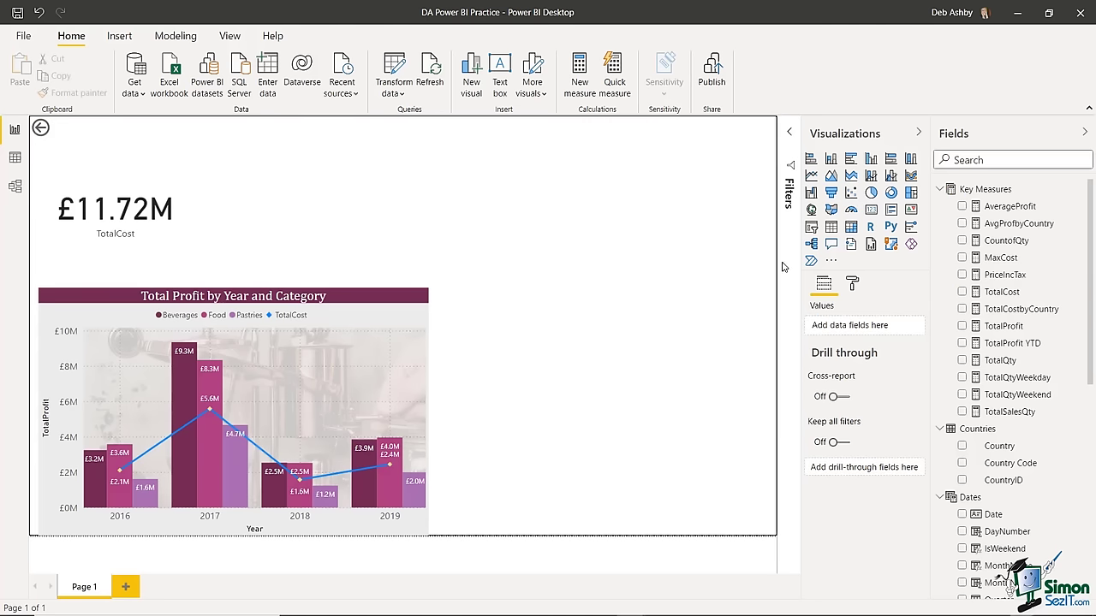
left_click(871, 209)
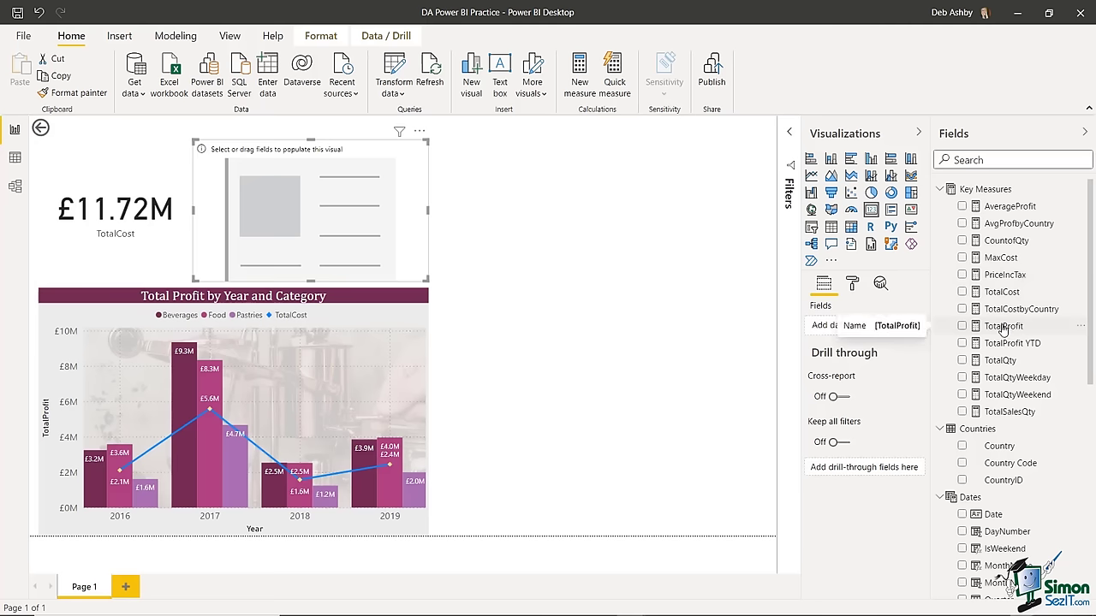
left_click_drag(1017, 330, 287, 189)
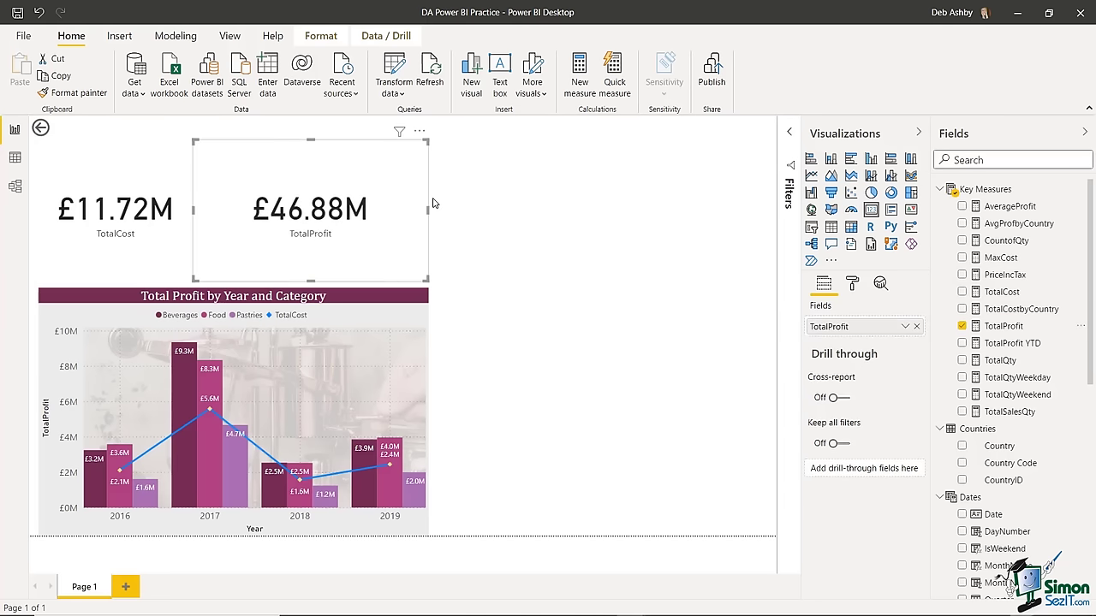
left_click_drag(428, 213, 363, 218)
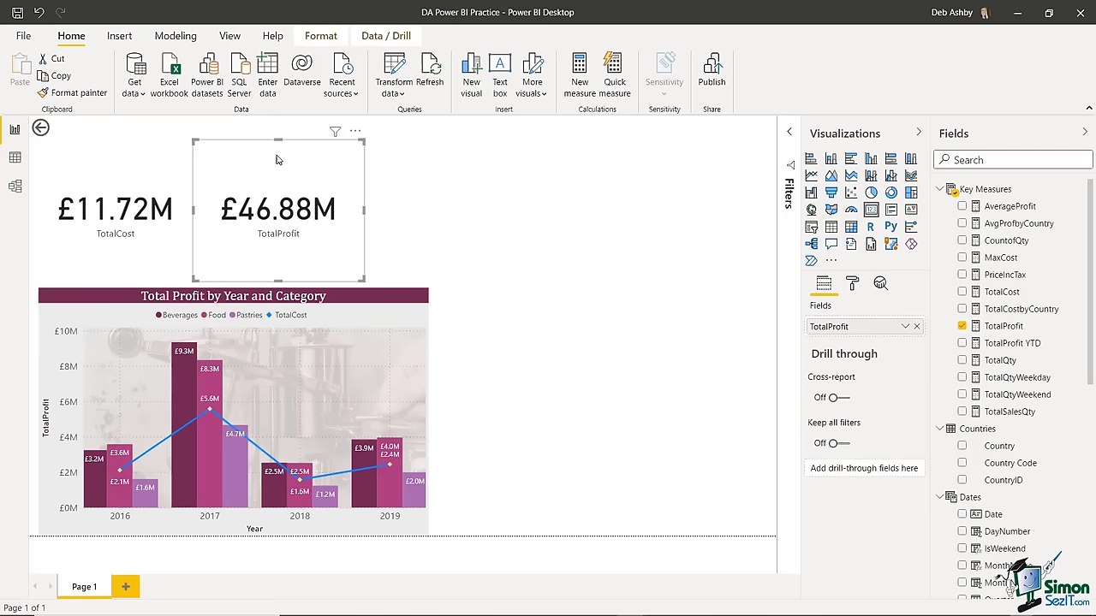
- Set the TotalProfit card's width to 264, matching the width of the TotalCost card
left_click(150, 171)
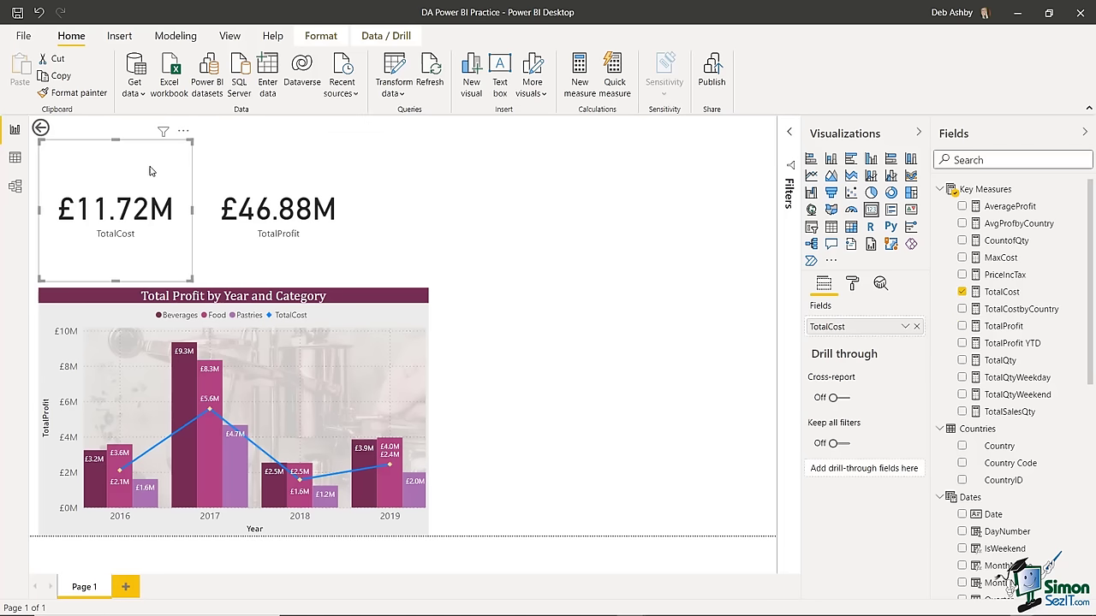
left_click(304, 177)
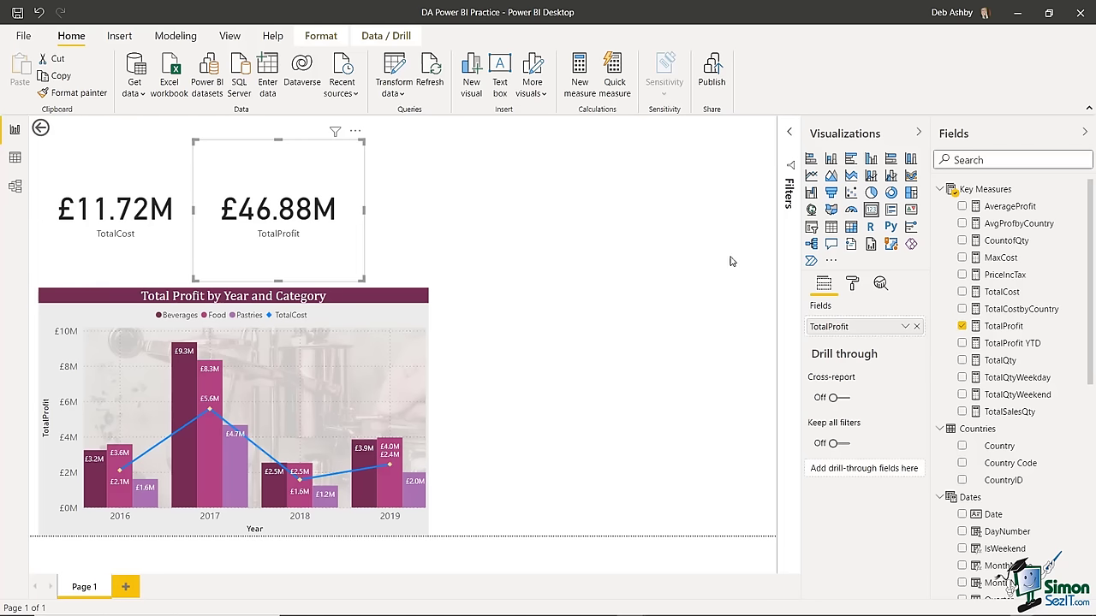
left_click(855, 285)
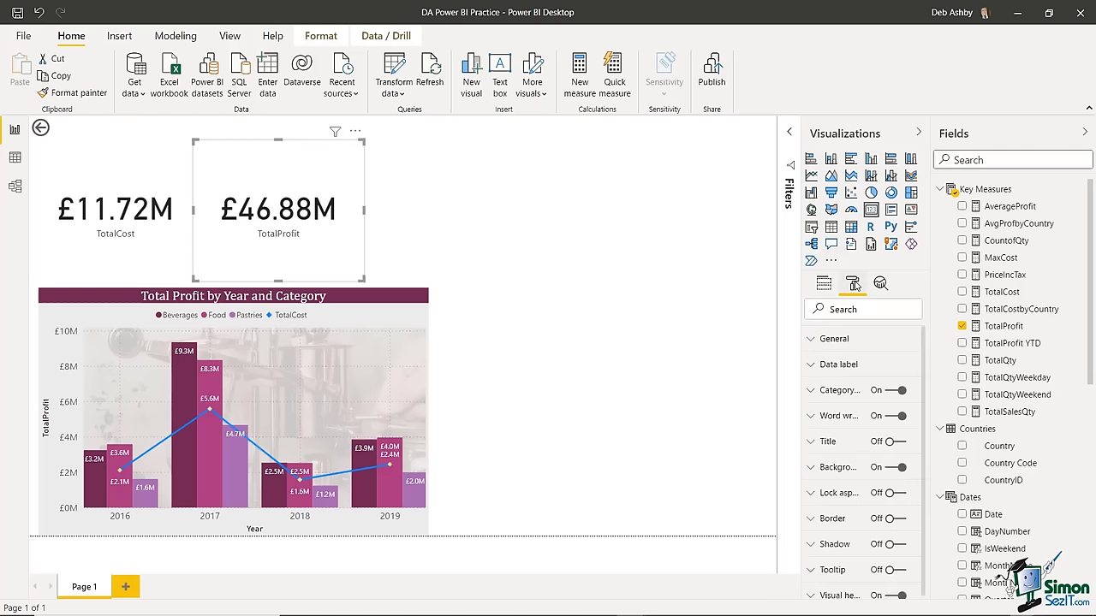
left_click(813, 342)
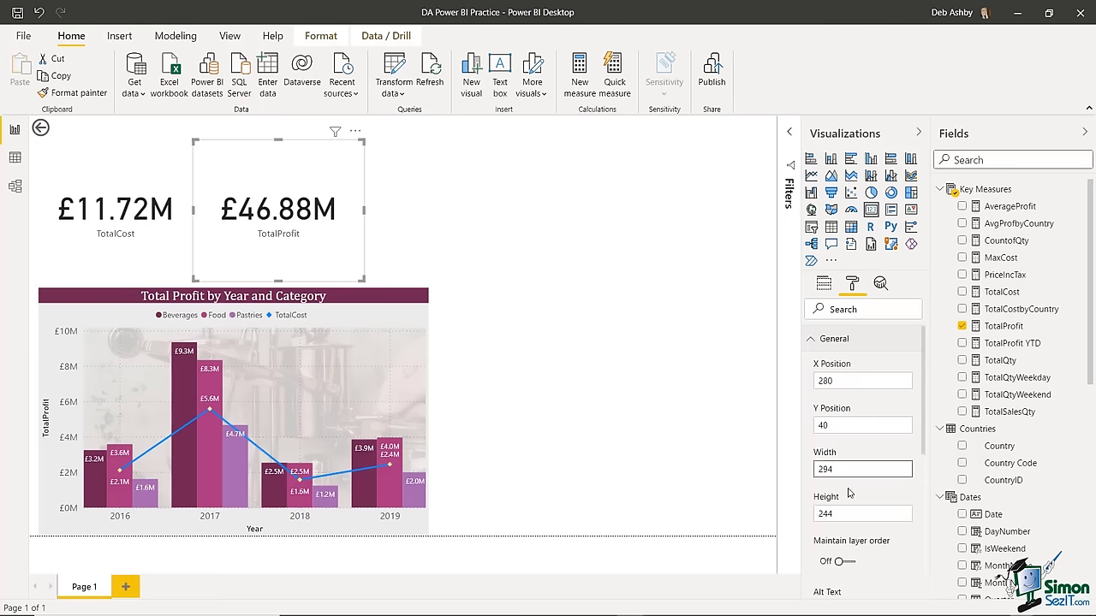
left_click(830, 512)
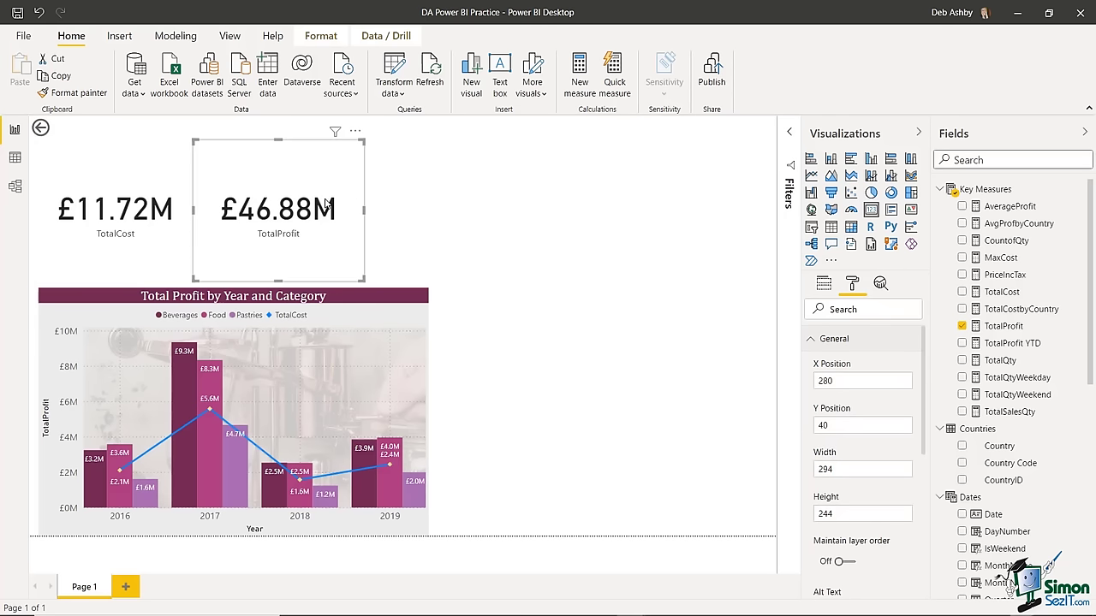
left_click(137, 179)
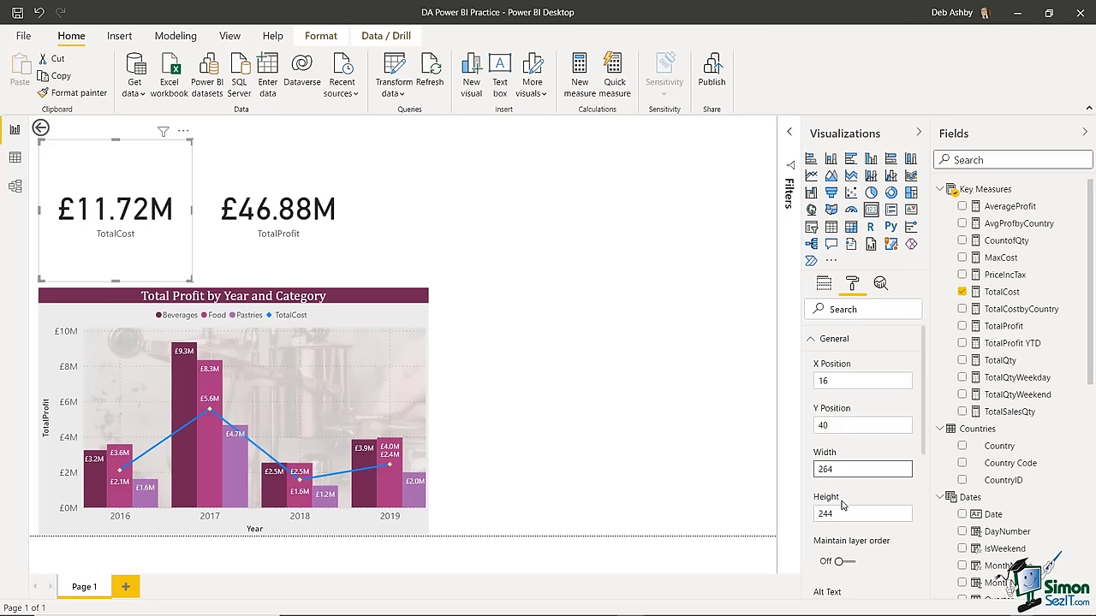
left_click(342, 175)
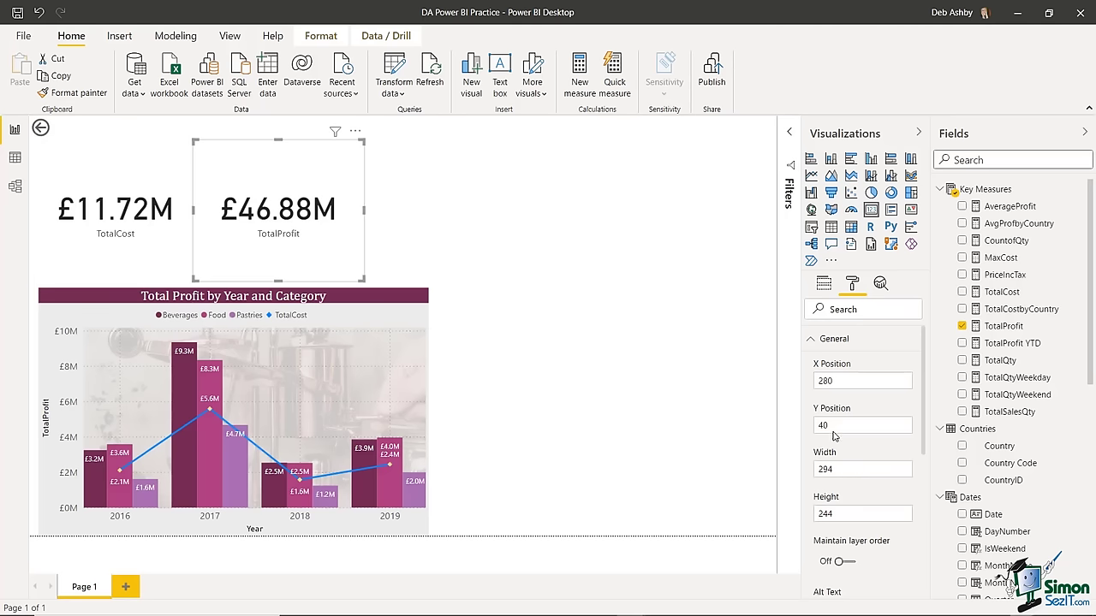
left_click(864, 469)
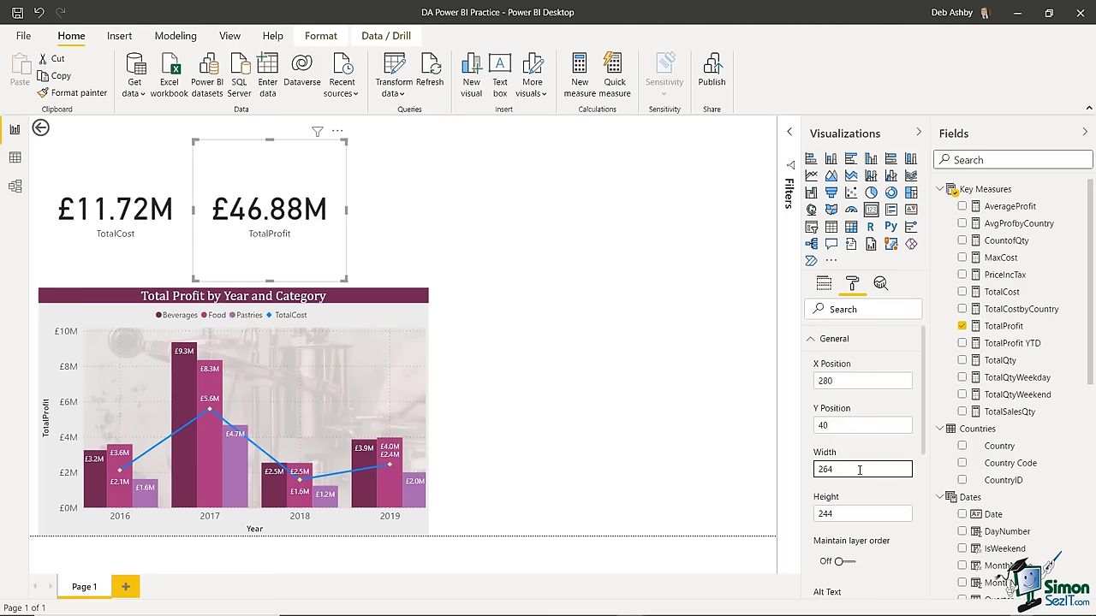
left_click(537, 228)
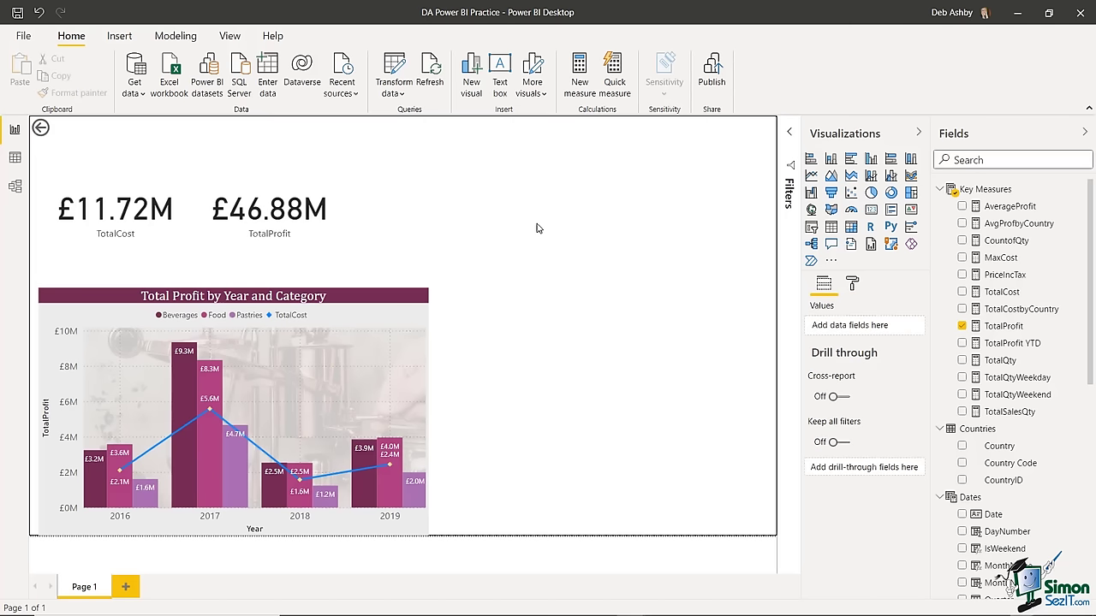
- Place a copy of the TotalCost card beyond the TotalProfit card and replace the copy's field with TotalProfit
left_click(148, 172)
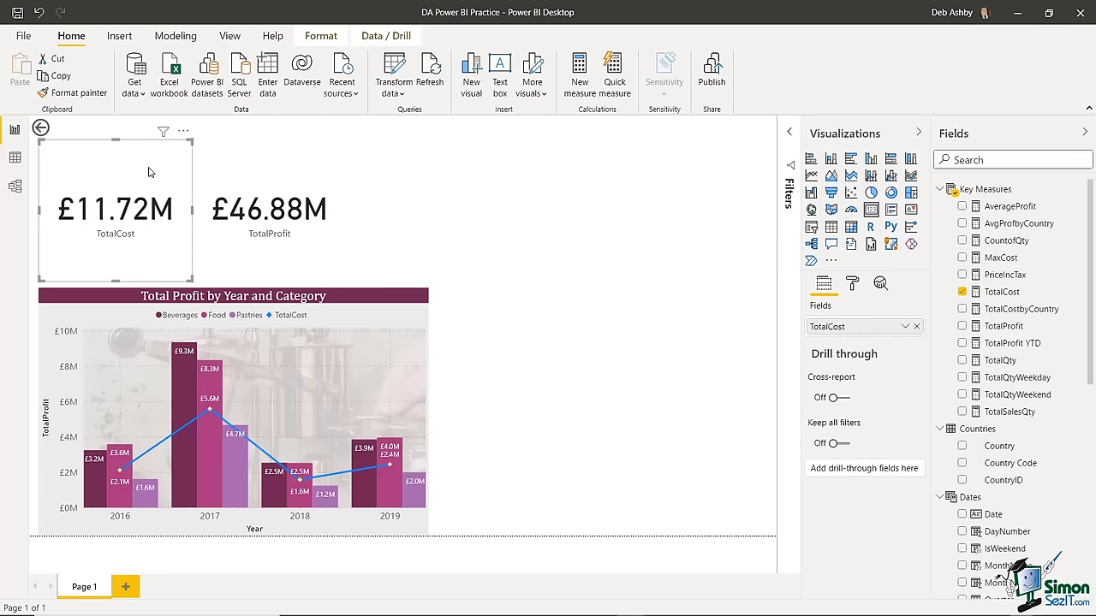
left_click(495, 237)
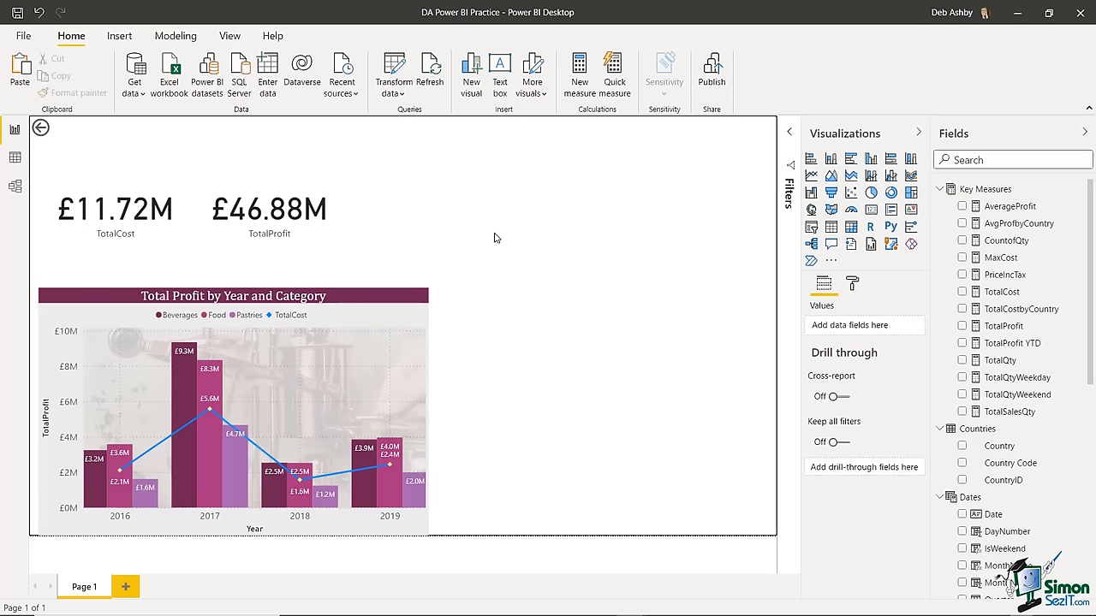
key("ctrl+c")
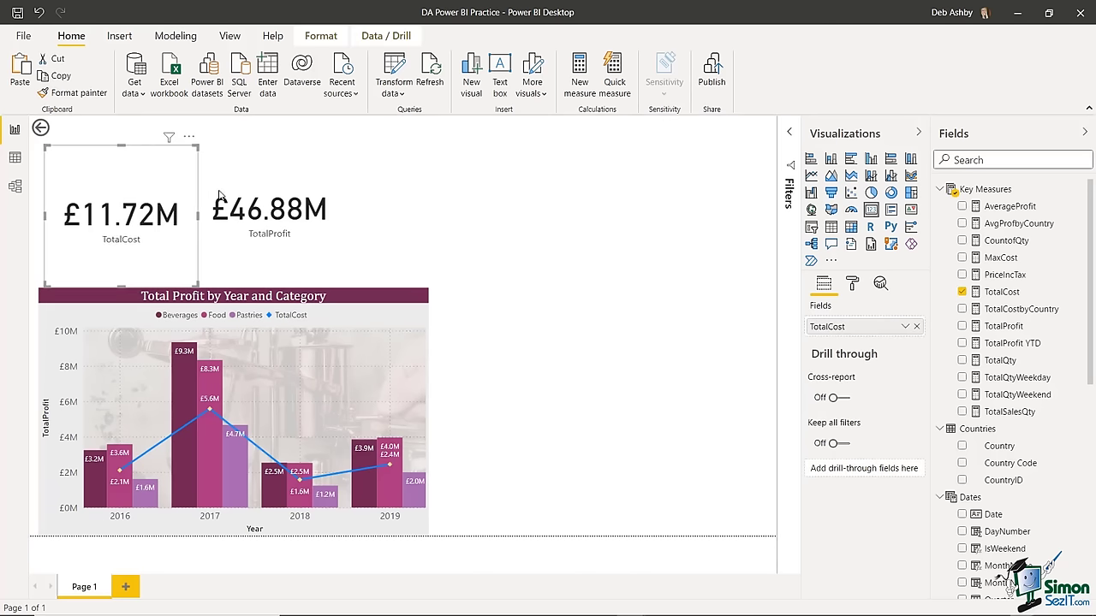
key("ctrl+v")
left_click_drag(284, 181, 468, 179)
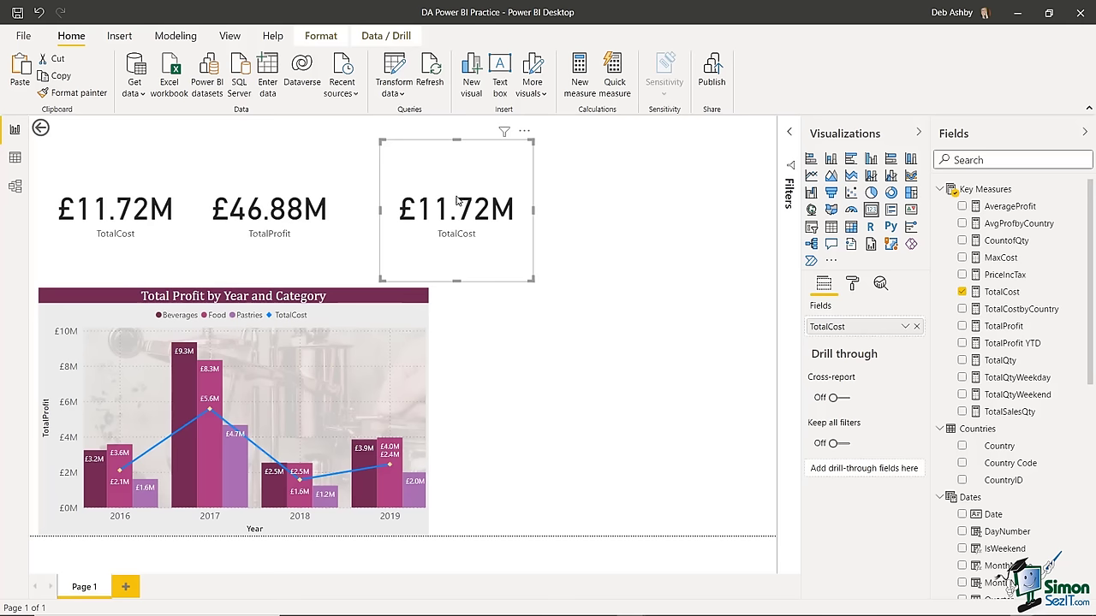
left_click(917, 329)
left_click_drag(1031, 332, 870, 331)
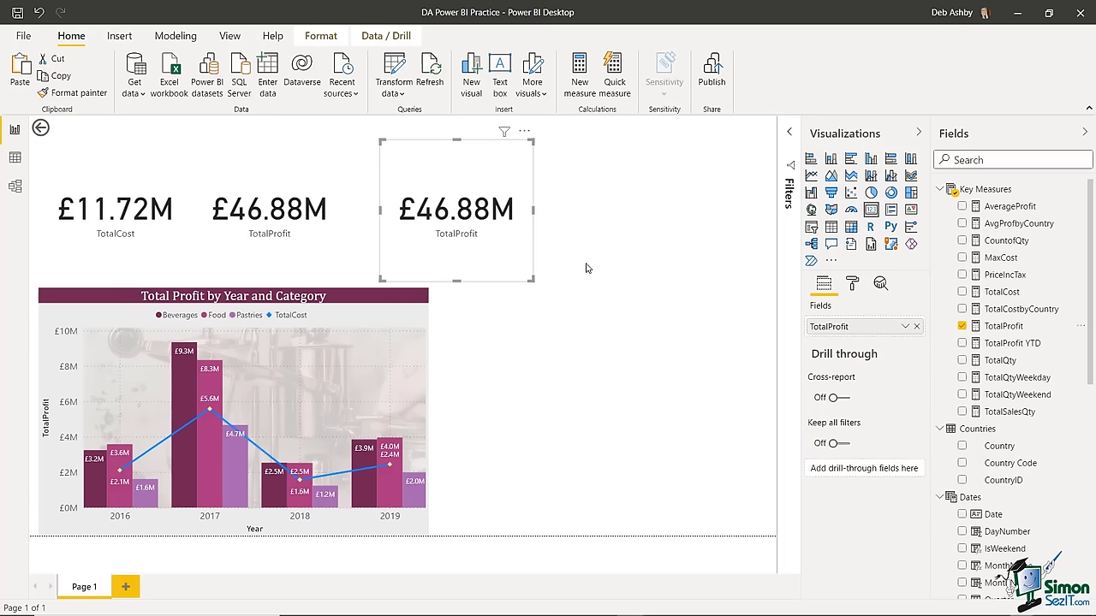
- Delete the original TotalProfit card and move the new one into its place, aligned directly beside the TotalCost card
left_click(300, 182)
key("Delete")
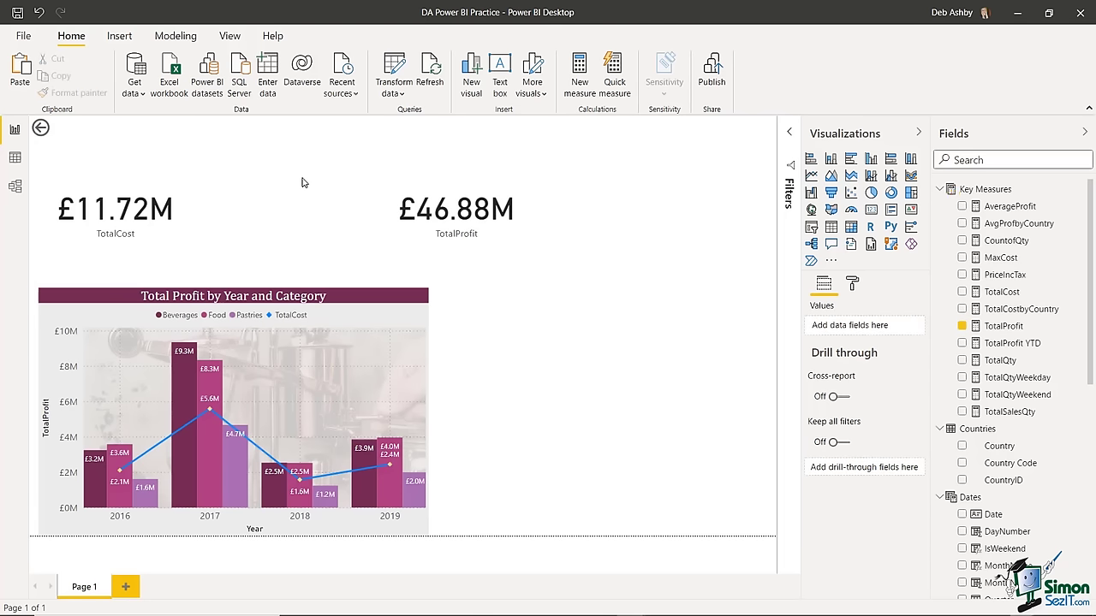
left_click(495, 165)
left_click_drag(496, 166, 310, 162)
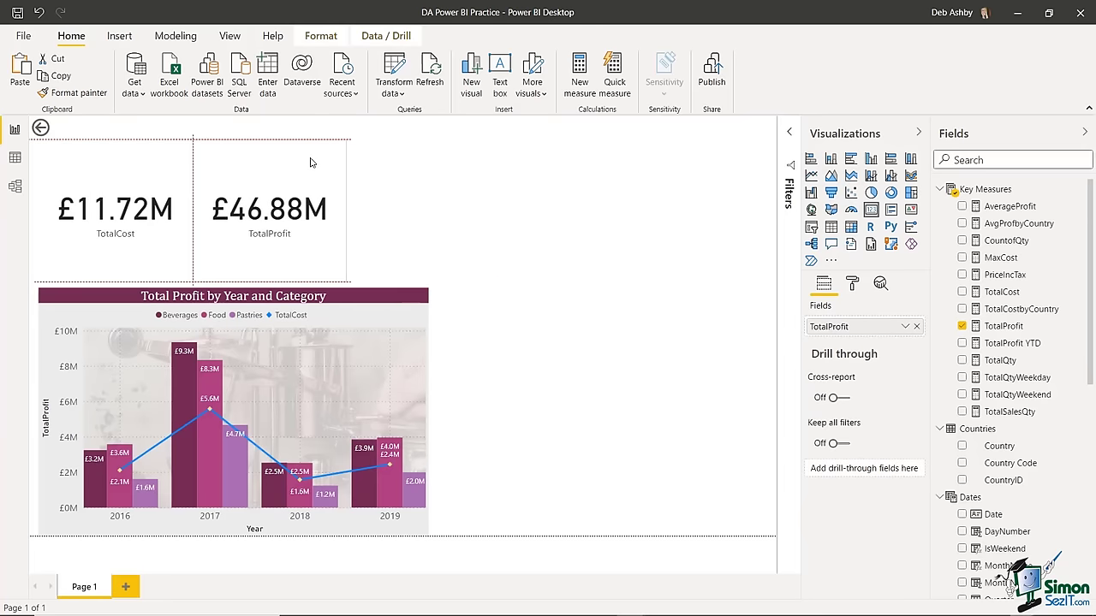
left_click_drag(311, 162, 317, 172)
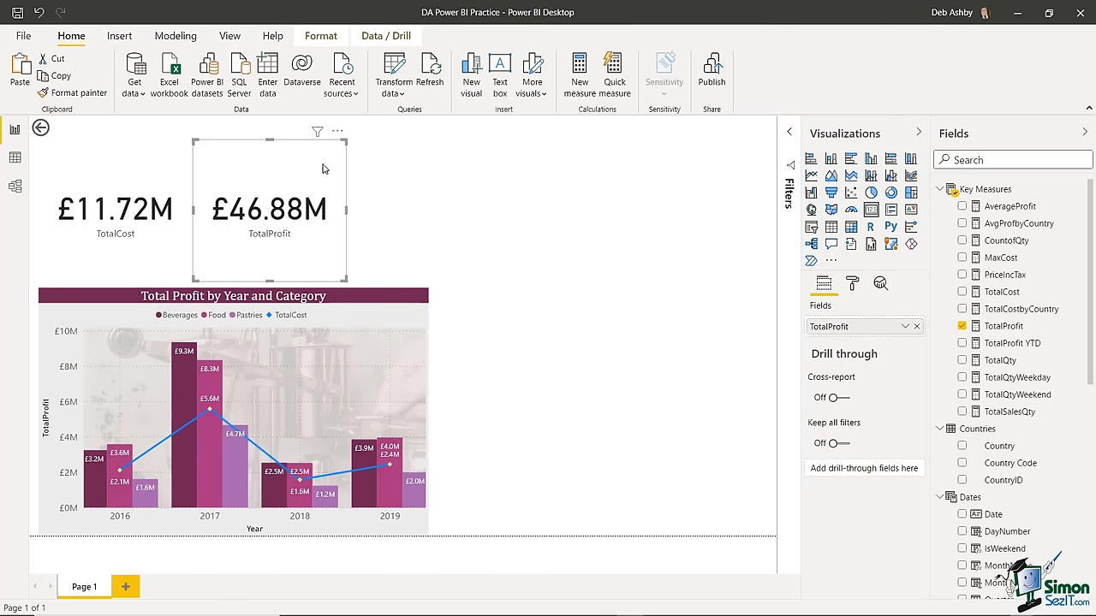
key("Escape")
- Place a copy of the TotalProfit card directly beside it and replace the copy's field with TotalSalesQty
left_click(300, 174)
left_click(496, 215)
key("ctrl+v")
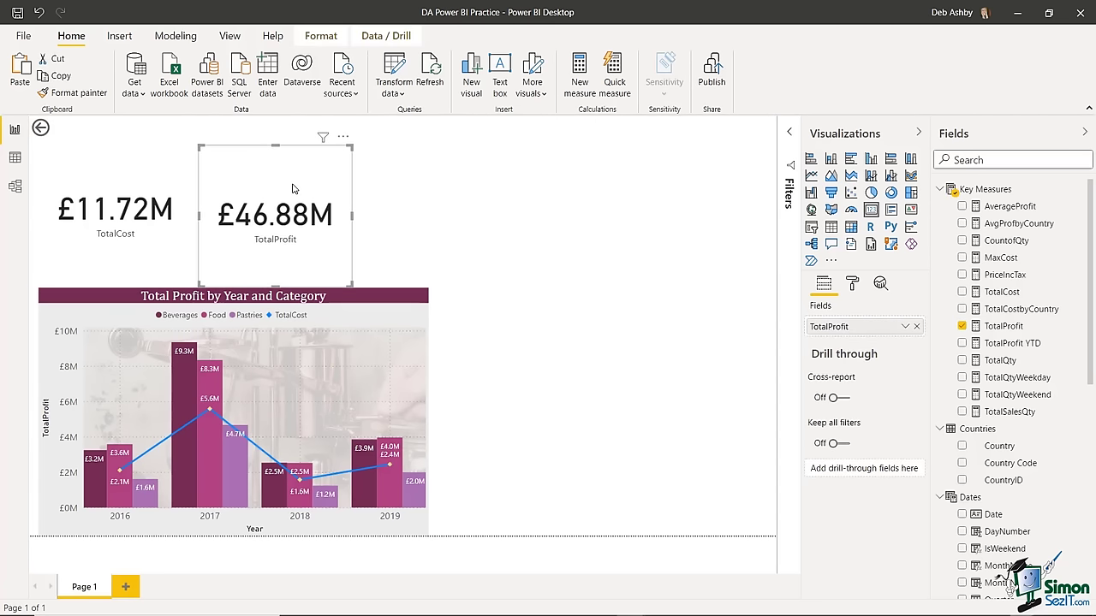
left_click_drag(294, 185, 440, 183)
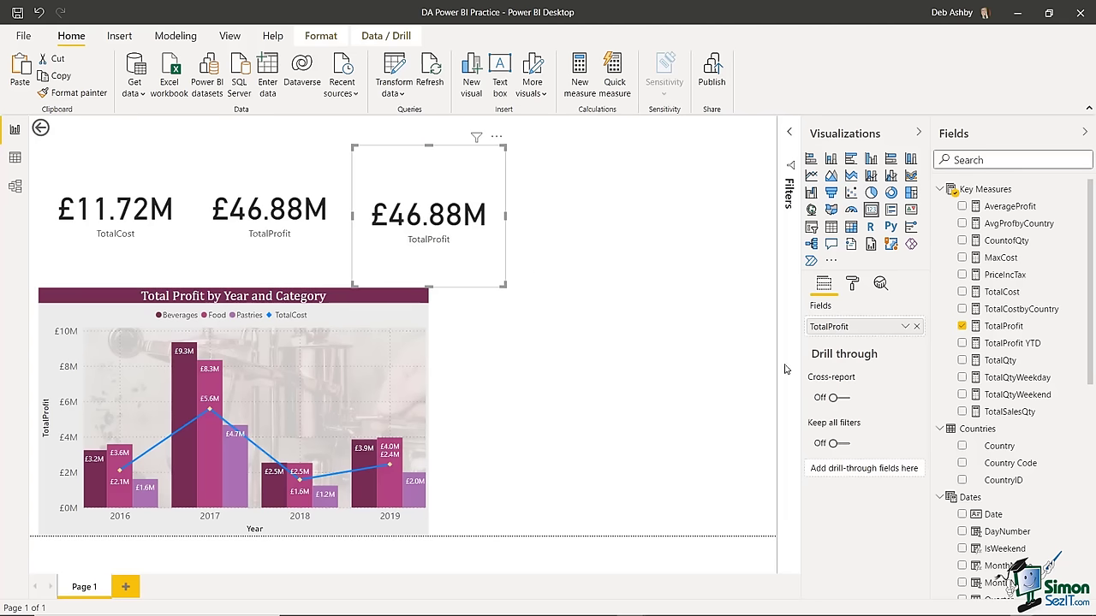
left_click(916, 327)
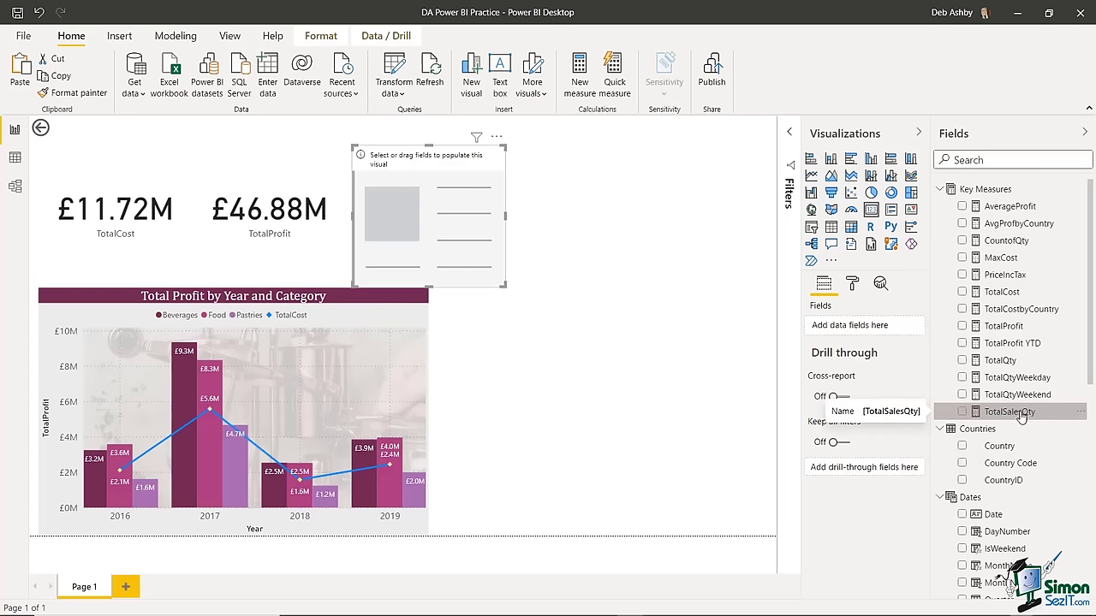
left_click_drag(1020, 416, 436, 212)
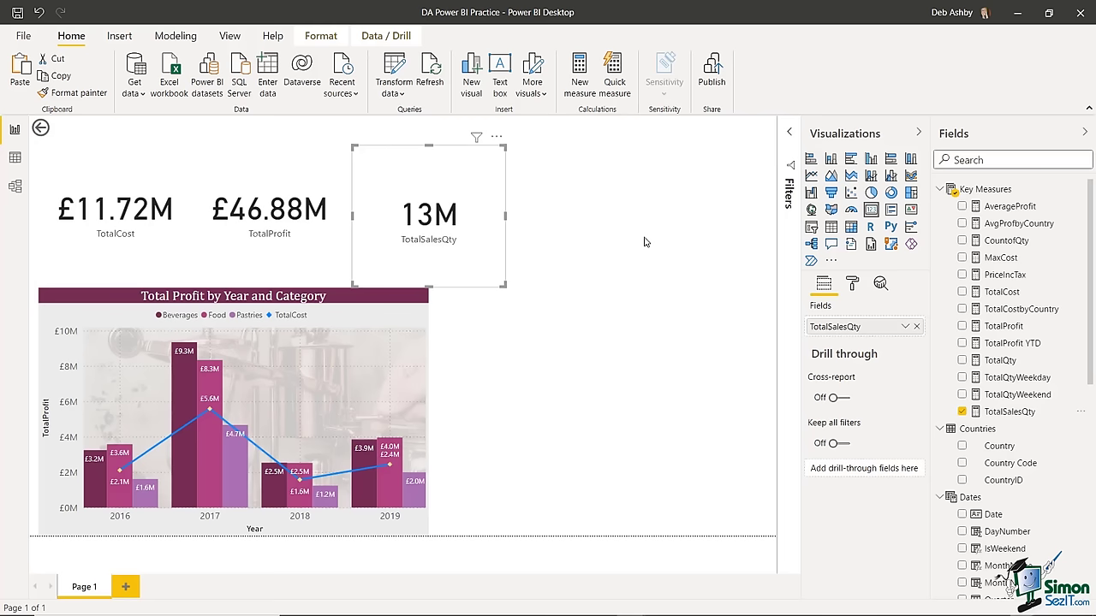
- Try None as the display units for the TotalCost card's data label, and set them to Millions
left_click(137, 171)
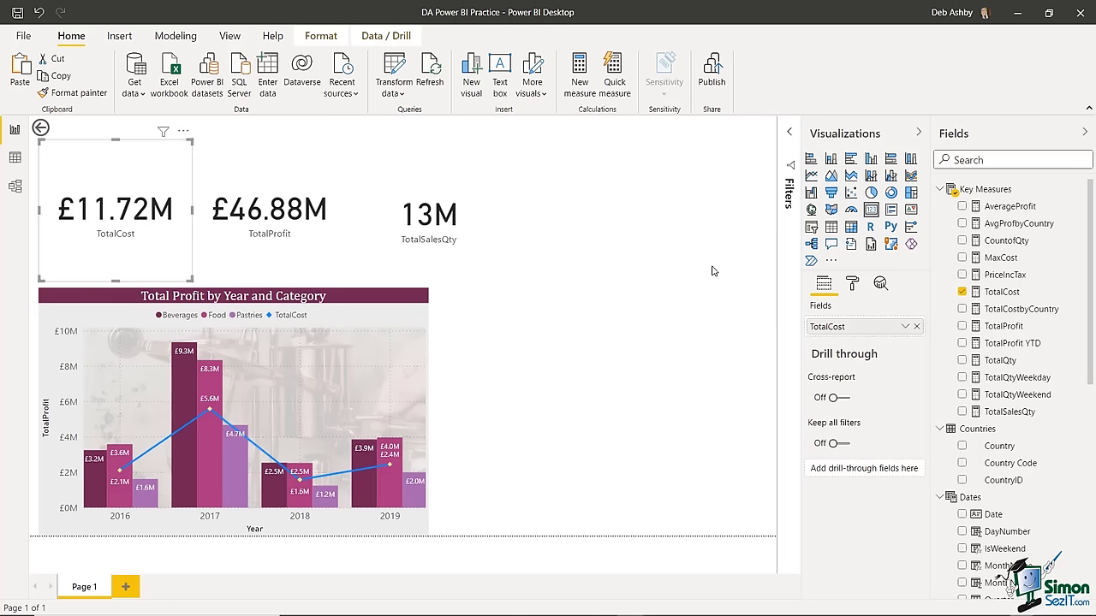
left_click(853, 284)
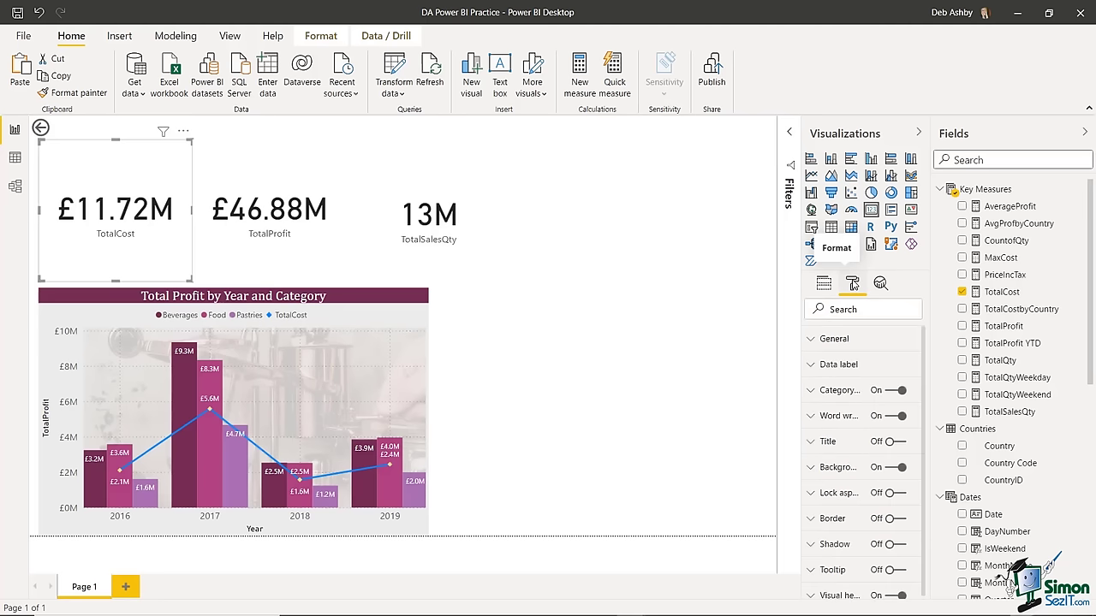
left_click(813, 366)
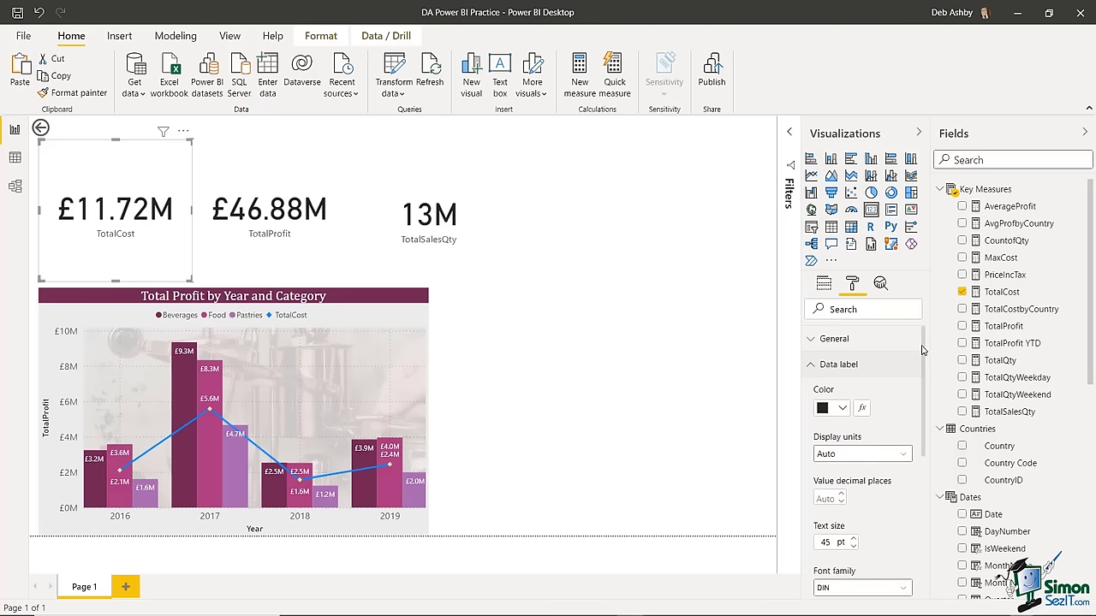
scroll(925, 345, "down", 2)
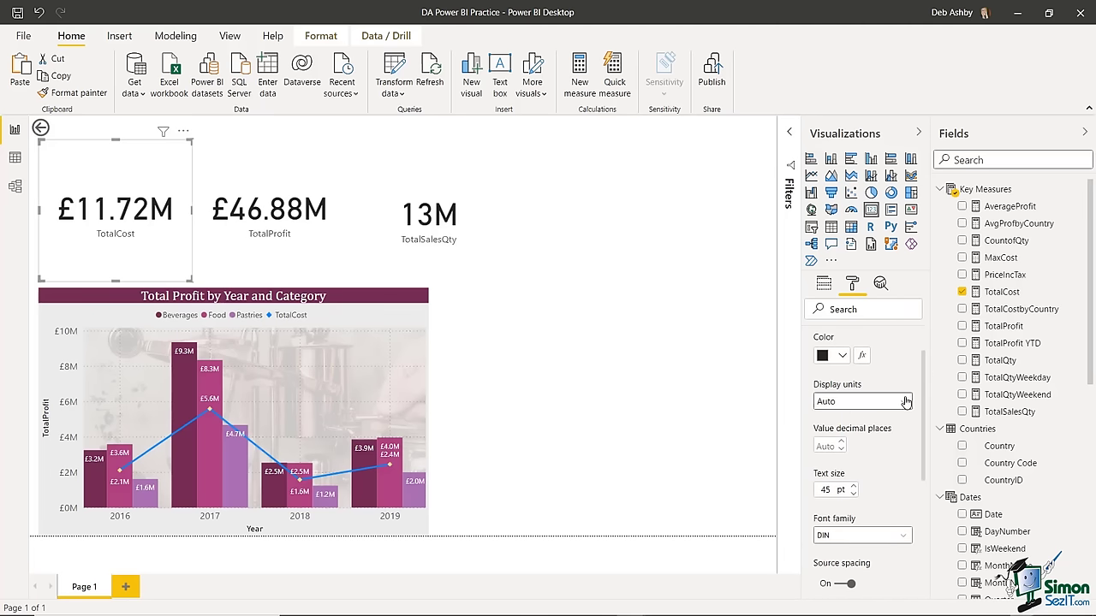
left_click(864, 403)
left_click(861, 435)
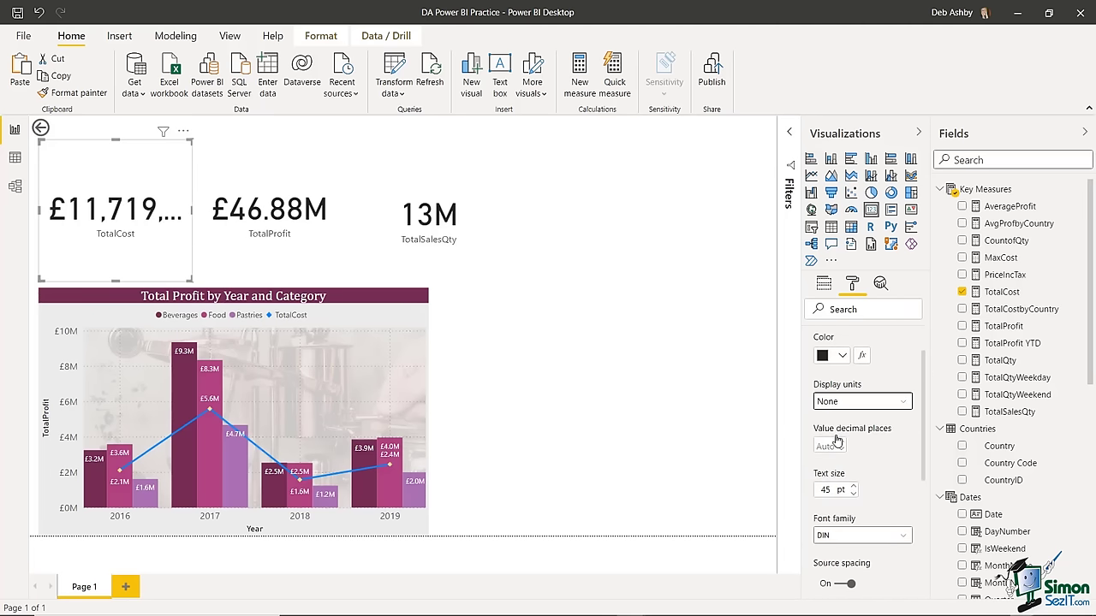
left_click(891, 404)
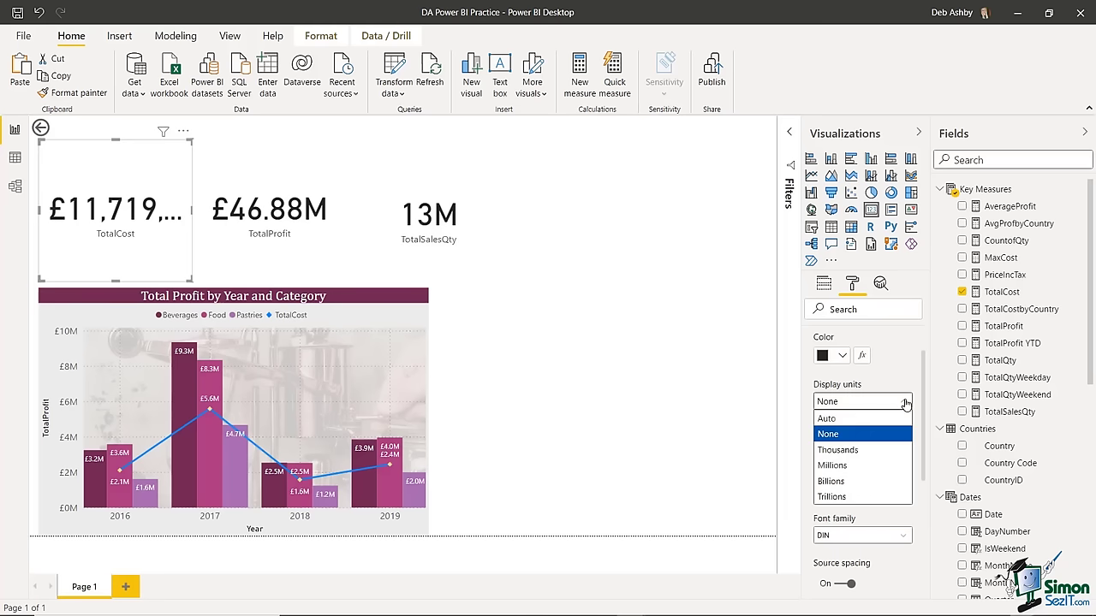
left_click(834, 465)
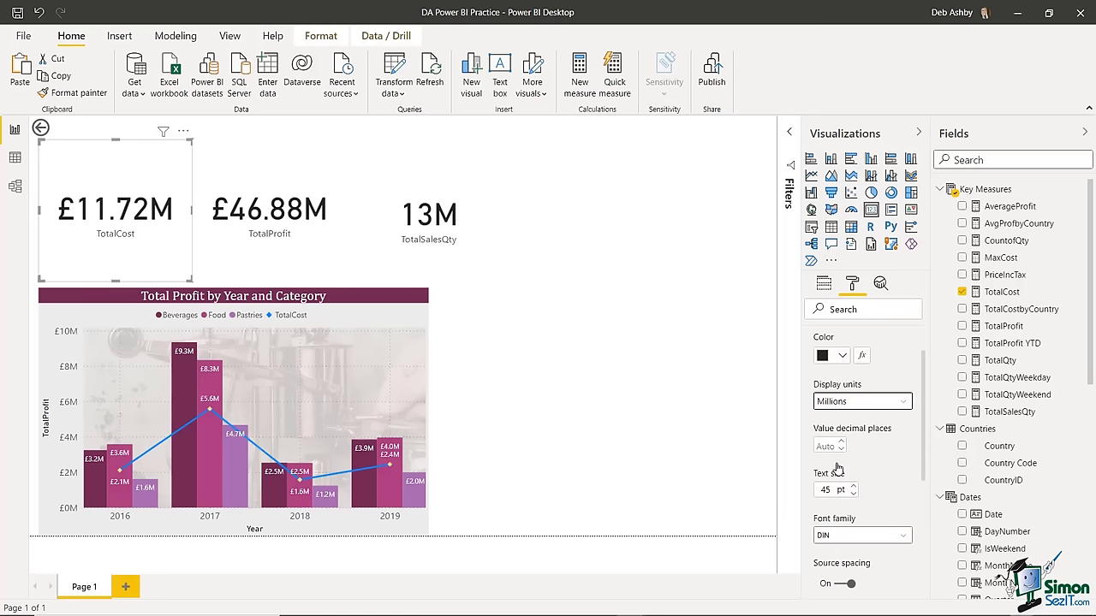
- Preview the TotalCost card without its category label and turn the label back on
scroll(837, 469, "down", 3)
left_click(809, 445)
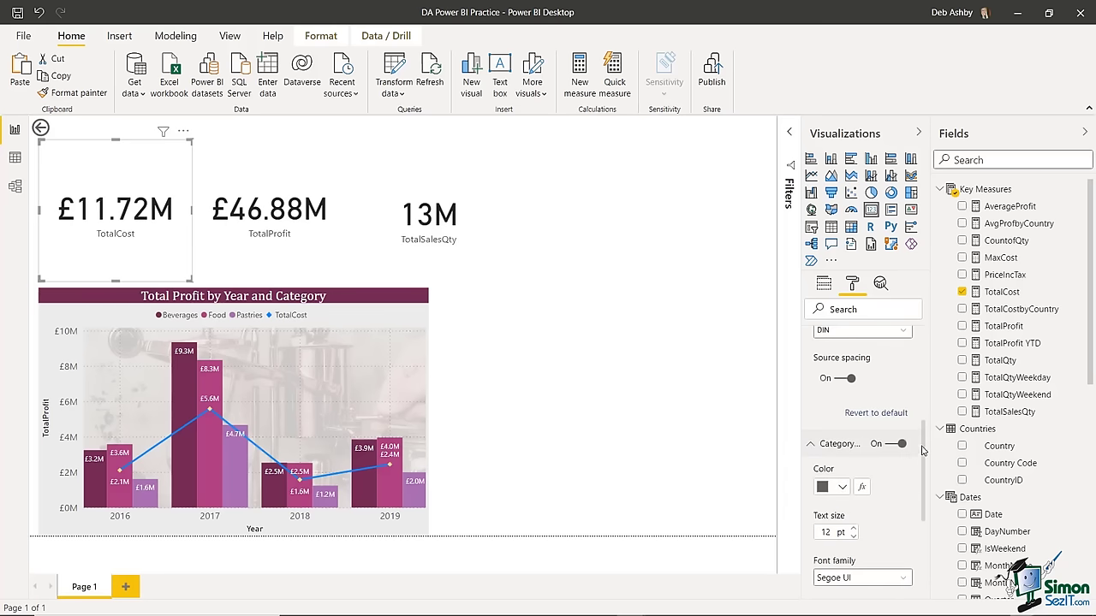
left_click(890, 444)
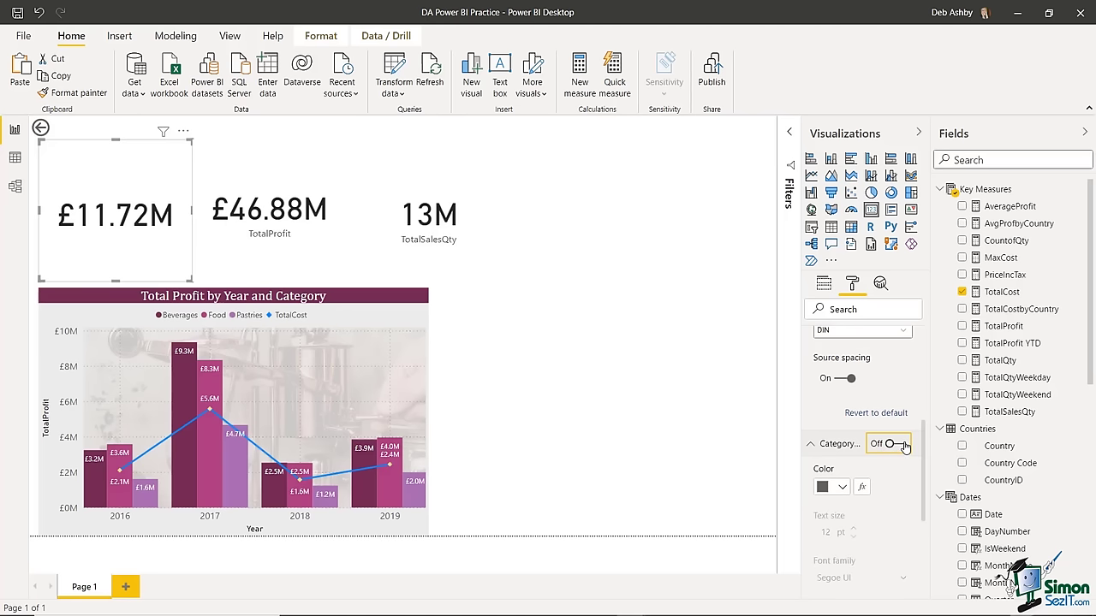
left_click(905, 446)
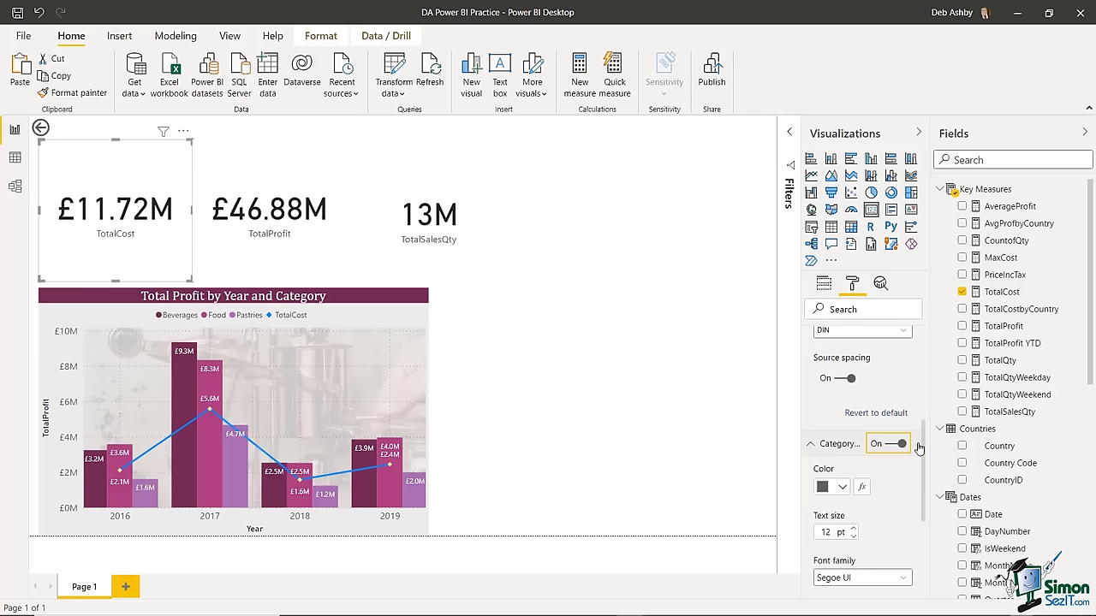
- Increase the text size of the TotalCost card's category label to 18 pt
scroll(925, 458, "down", 1)
scroll(925, 458, "down", 1)
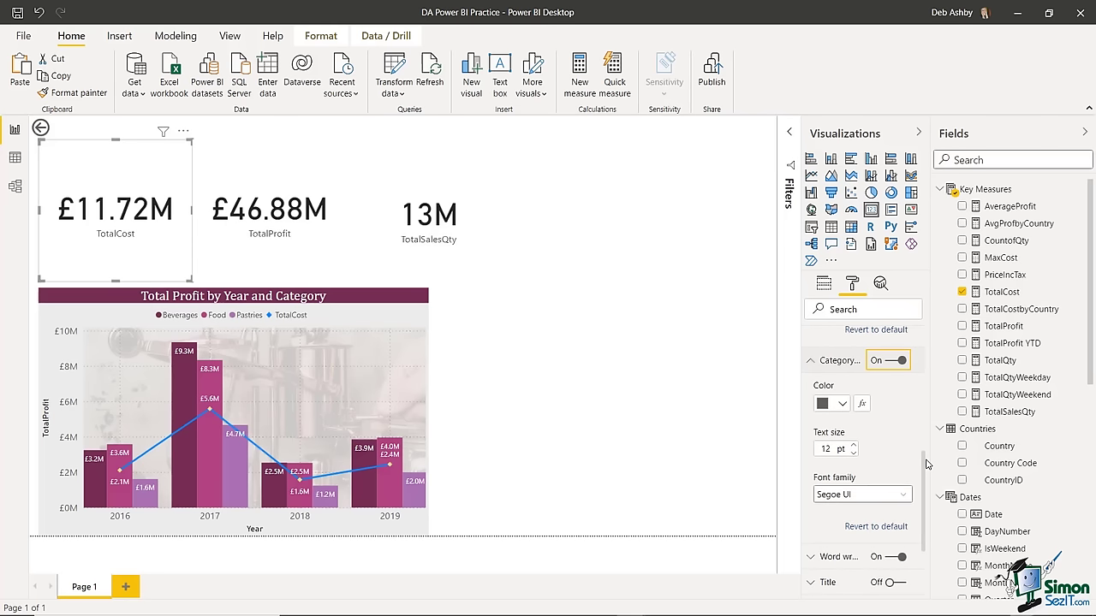
left_click(853, 446)
left_click(854, 446)
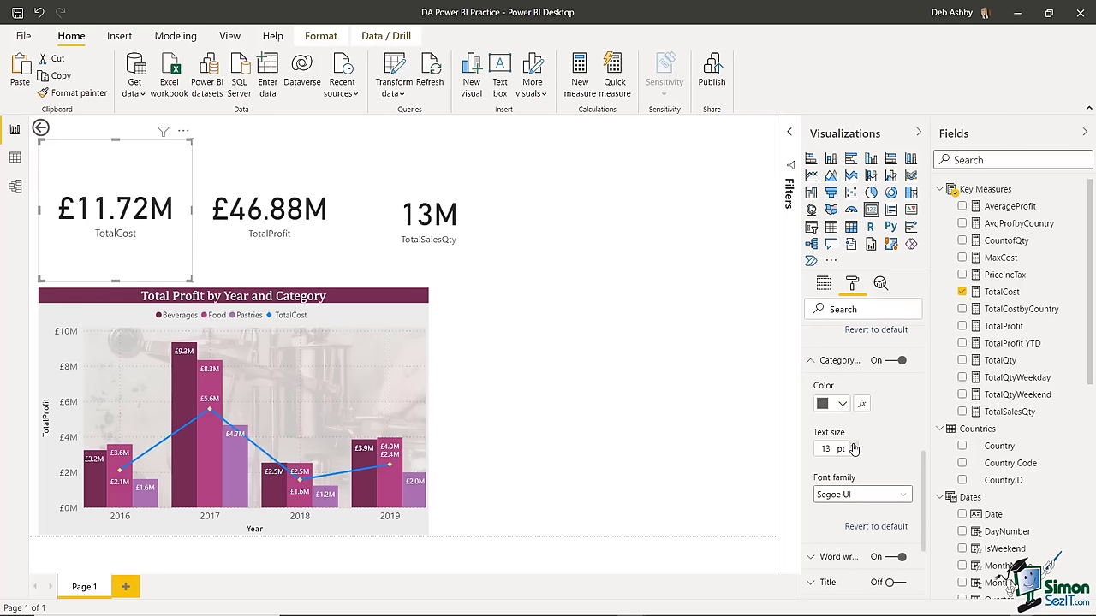
left_click(854, 446)
left_click(853, 446)
left_click(854, 446)
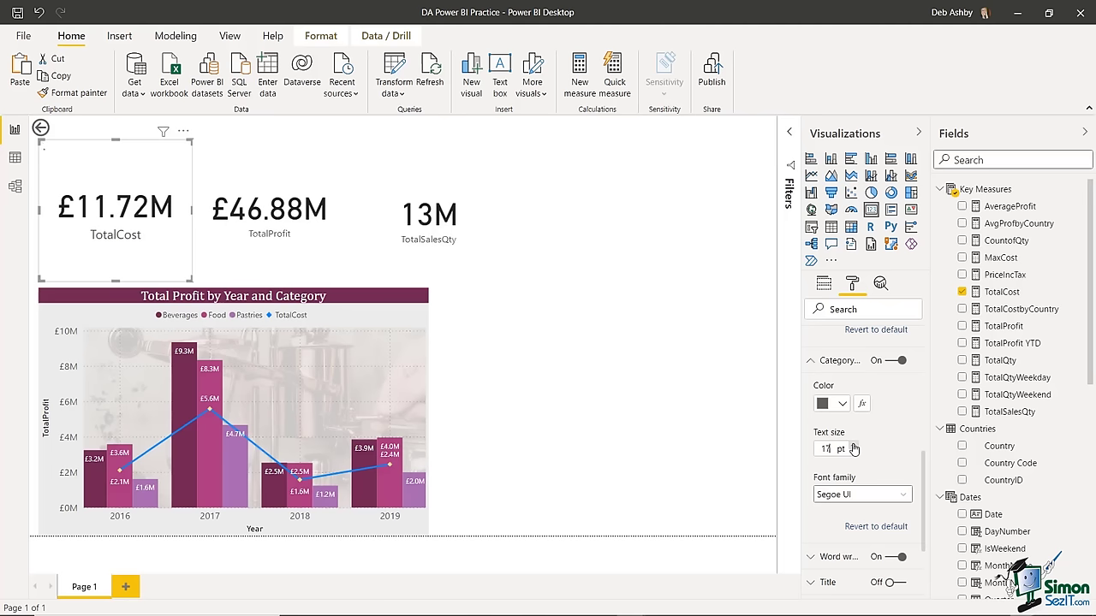
left_click(853, 446)
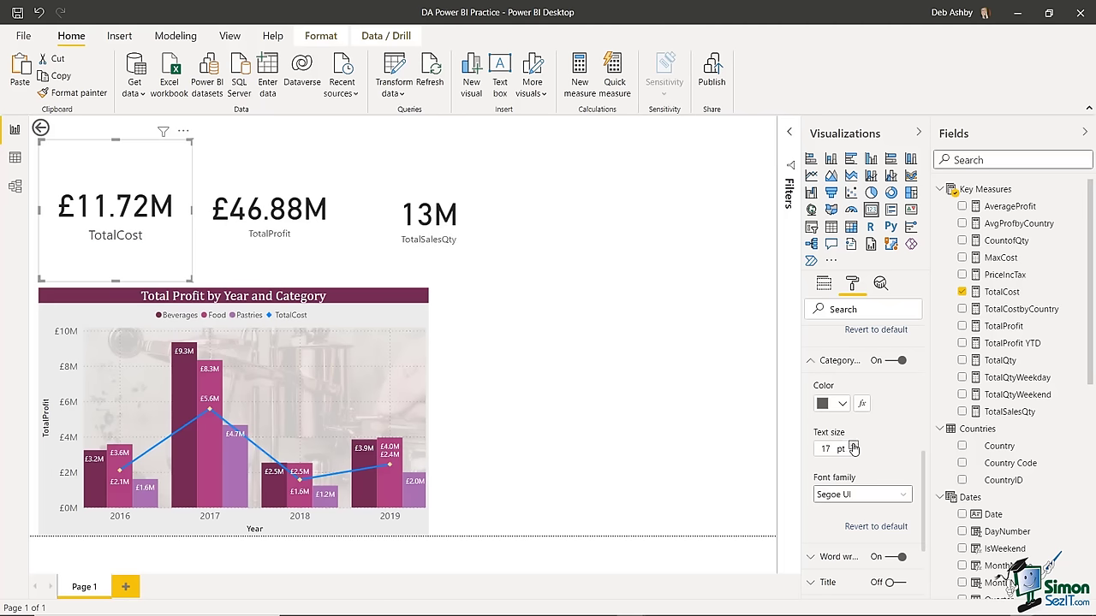
left_click(853, 446)
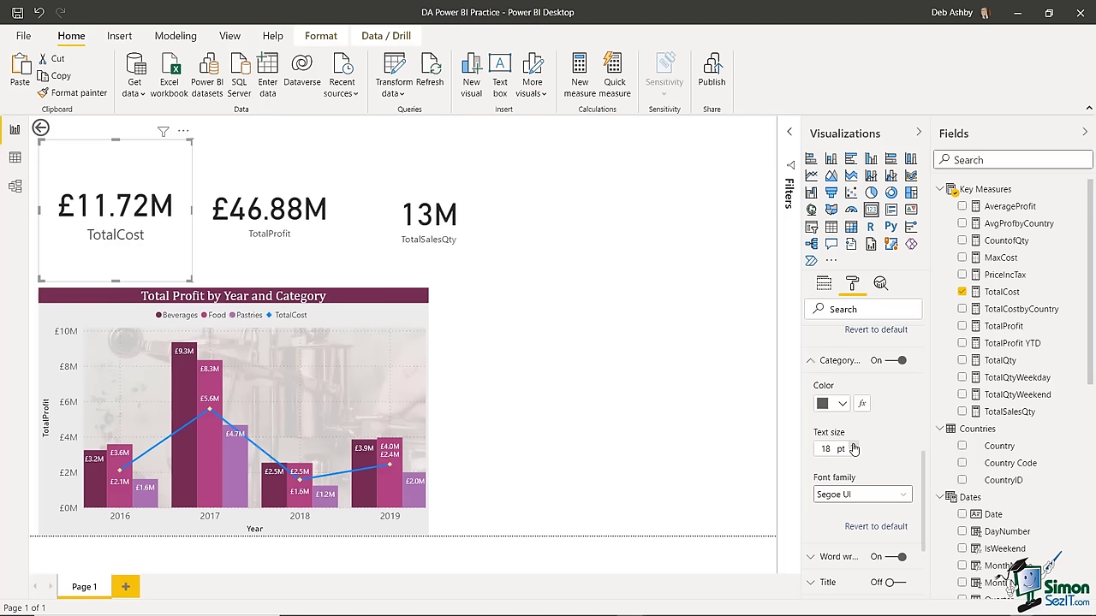
- Set the TotalCost card's background color to the recently used dark plum that matches the chart's title bar
scroll(854, 448, "down", 2)
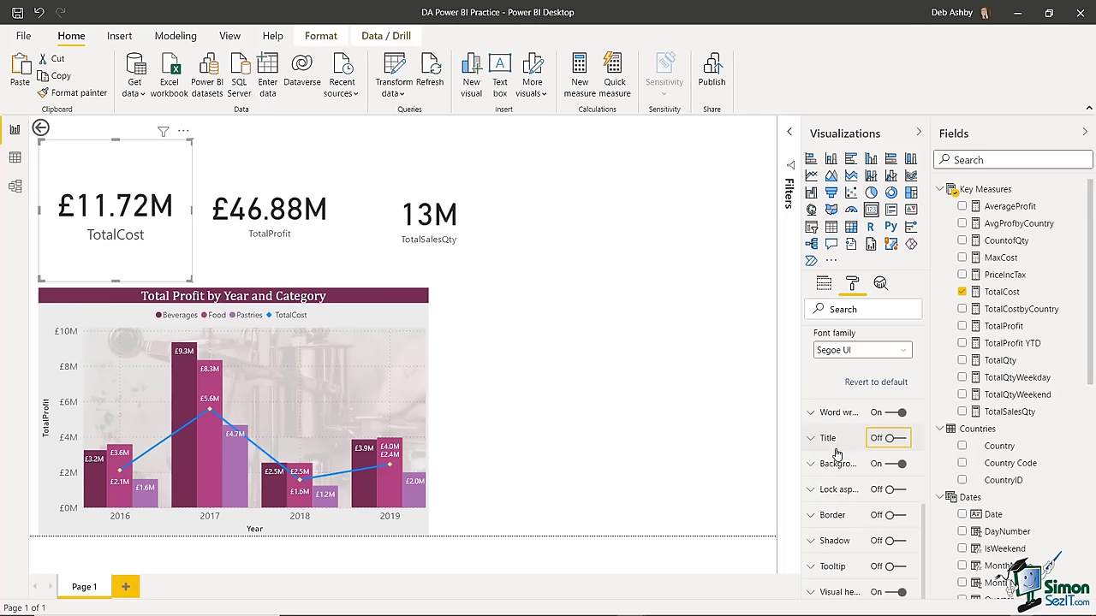
left_click(814, 465)
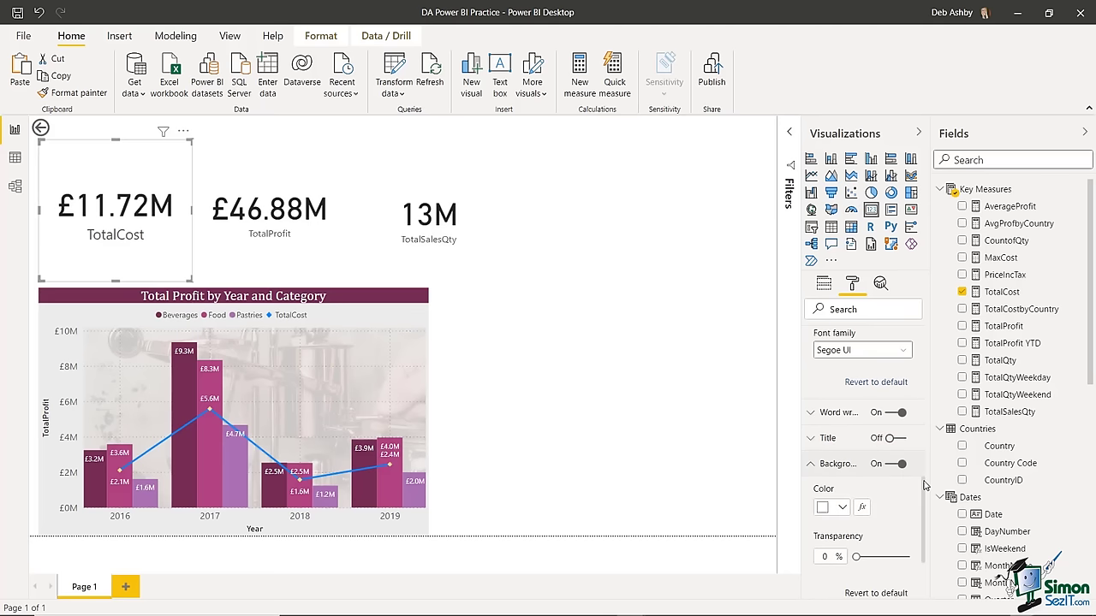
scroll(912, 501, "down", 1)
scroll(839, 418, "up", 1)
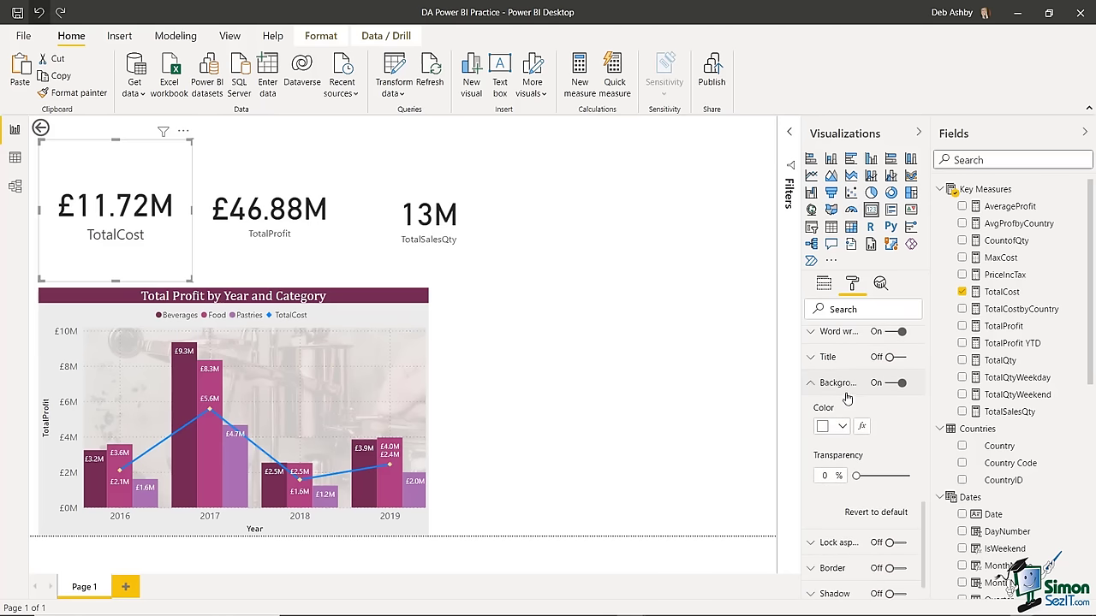
left_click(844, 428)
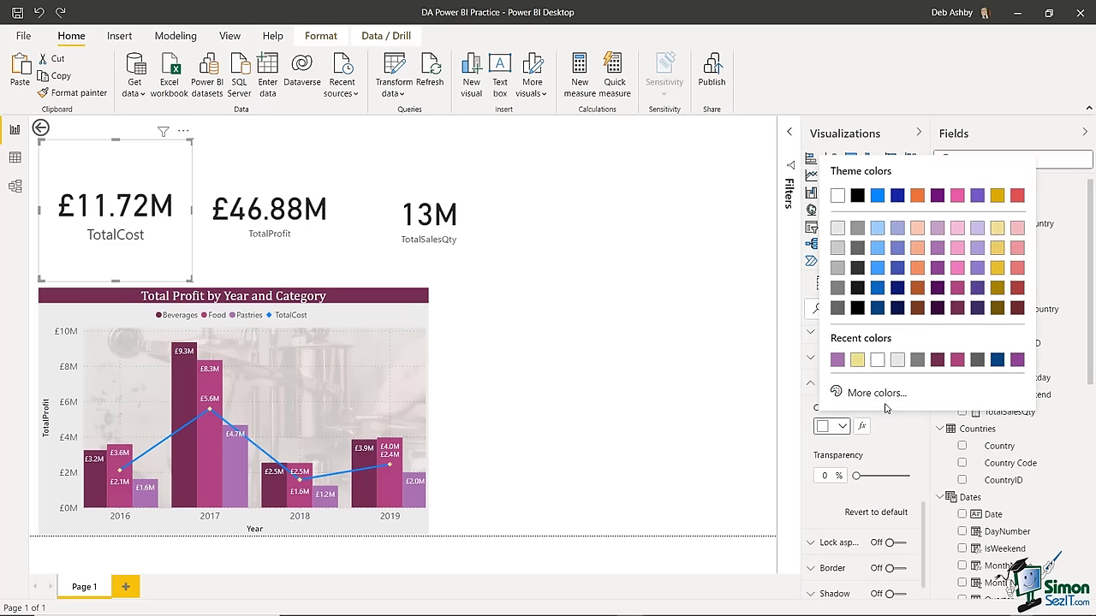
left_click(937, 361)
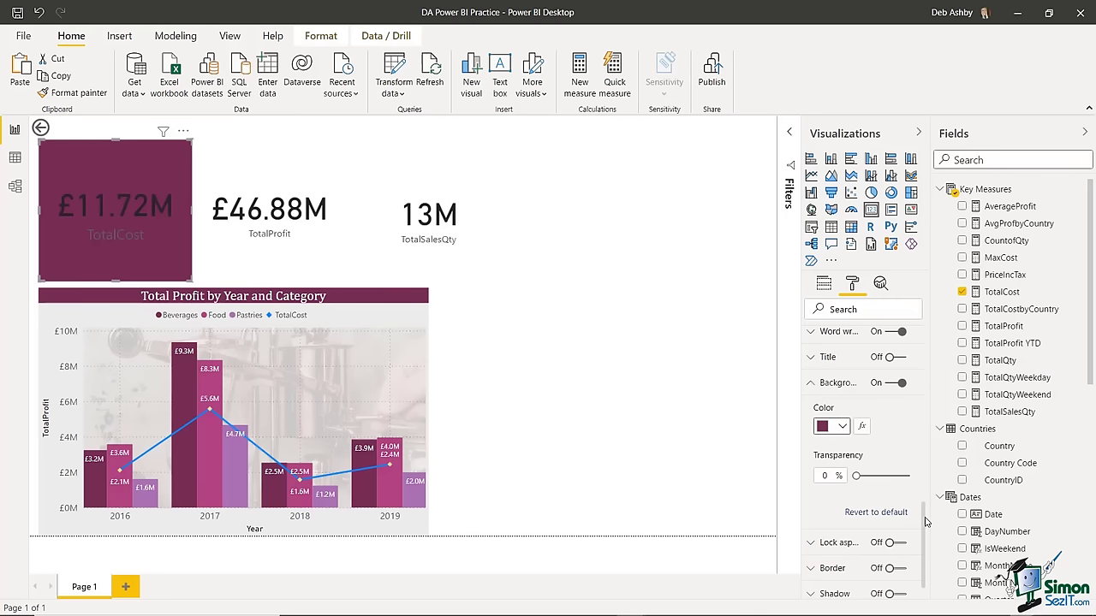
- Change the TotalCost card's category label and data label colors to white
left_click_drag(925, 522, 927, 455)
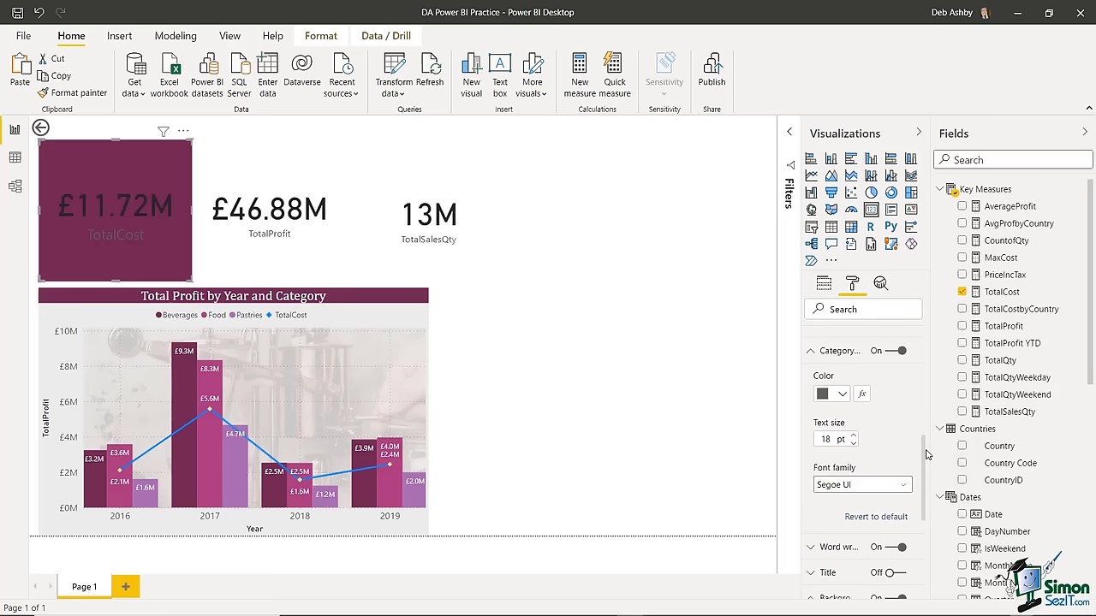
left_click(843, 394)
left_click(897, 327)
left_click_drag(926, 458, 926, 350)
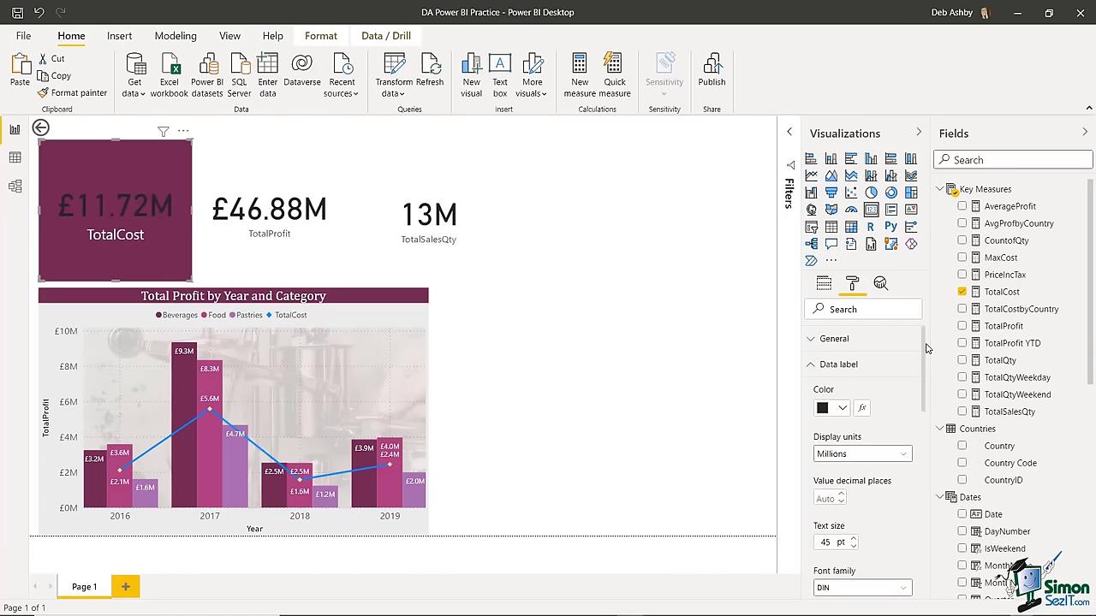
left_click(843, 407)
left_click(839, 343)
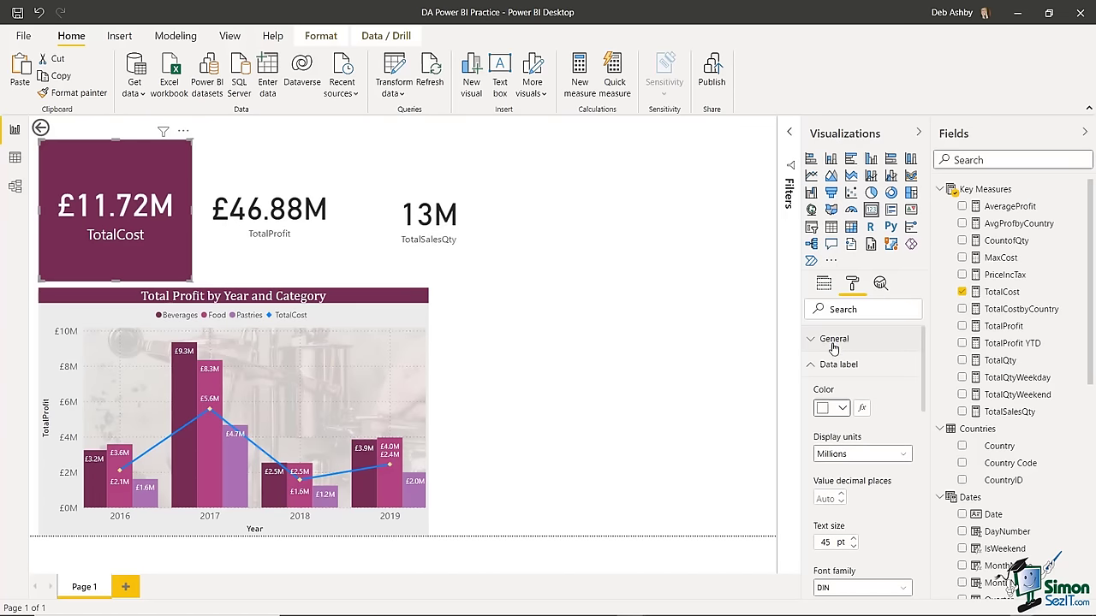
- Turn on the tooltip for the TotalCost card and preview it on the card's value
scroll(835, 353, "down", 10)
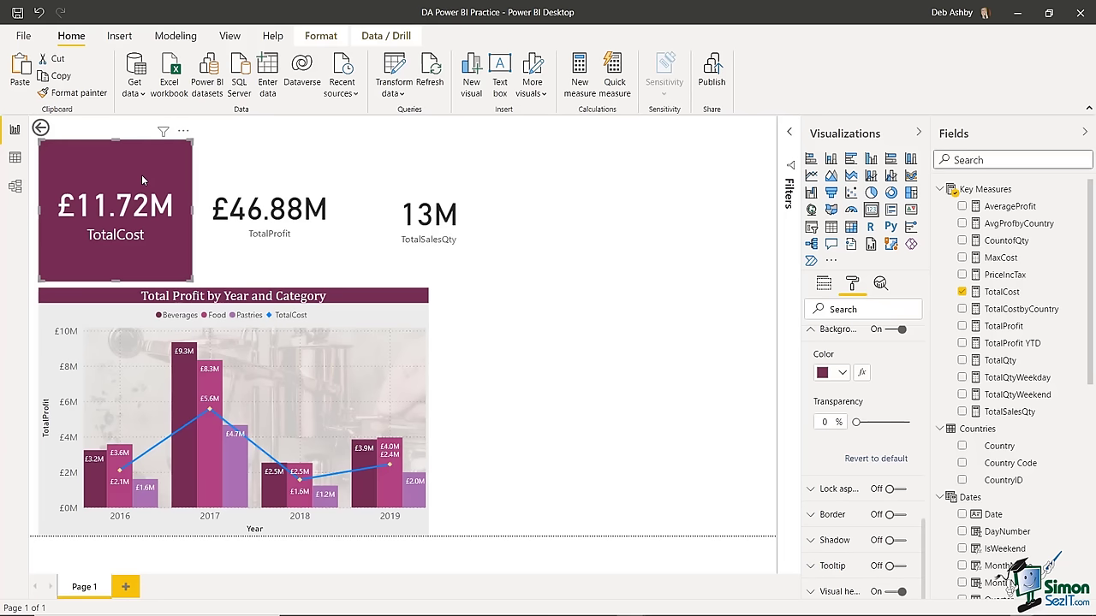
left_click(903, 568)
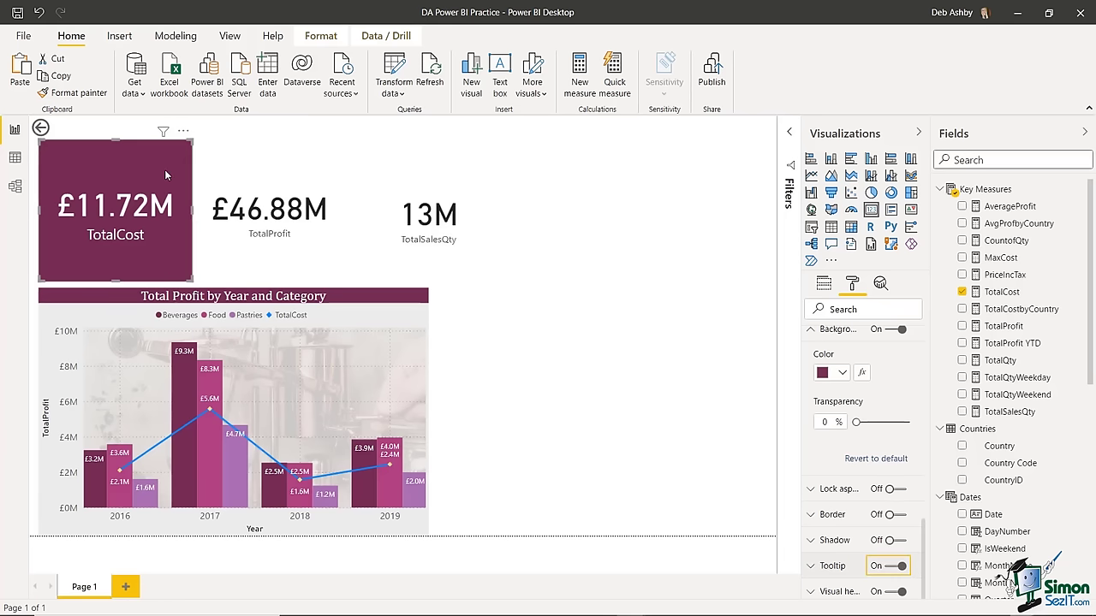
mouse_move(147, 215)
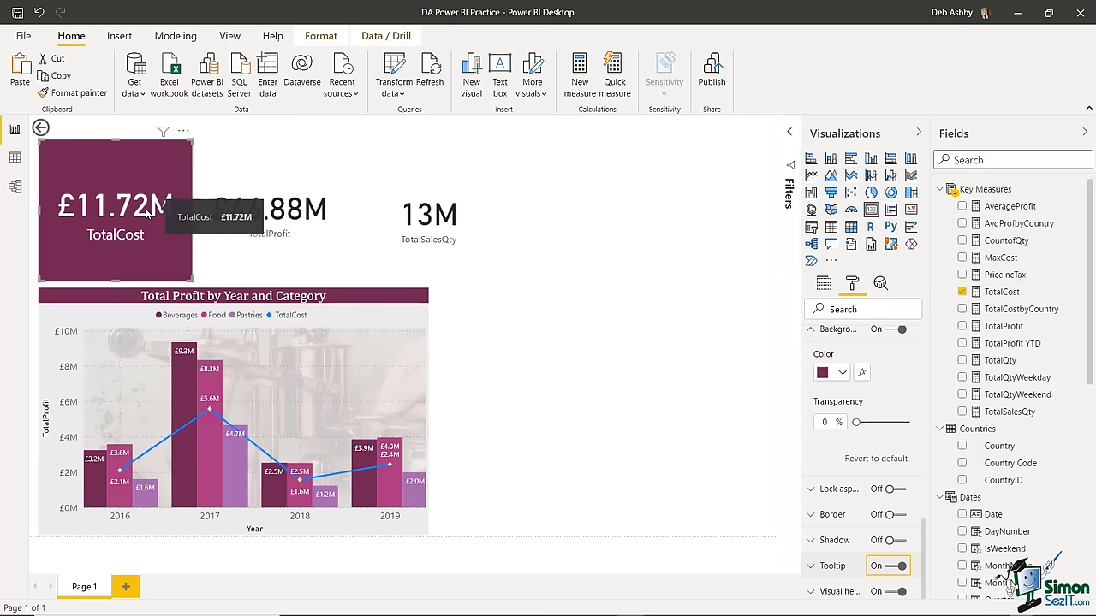
key("Escape")
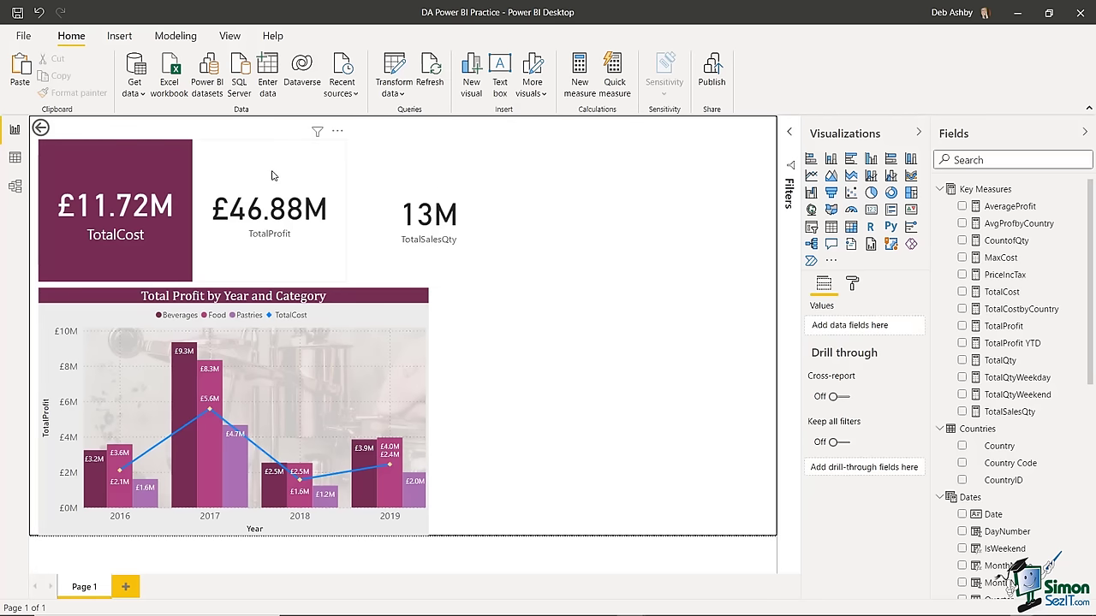
- Copy the TotalCost card's formatting to the TotalProfit and TotalSalesQty cards with Format painter
left_click(150, 159)
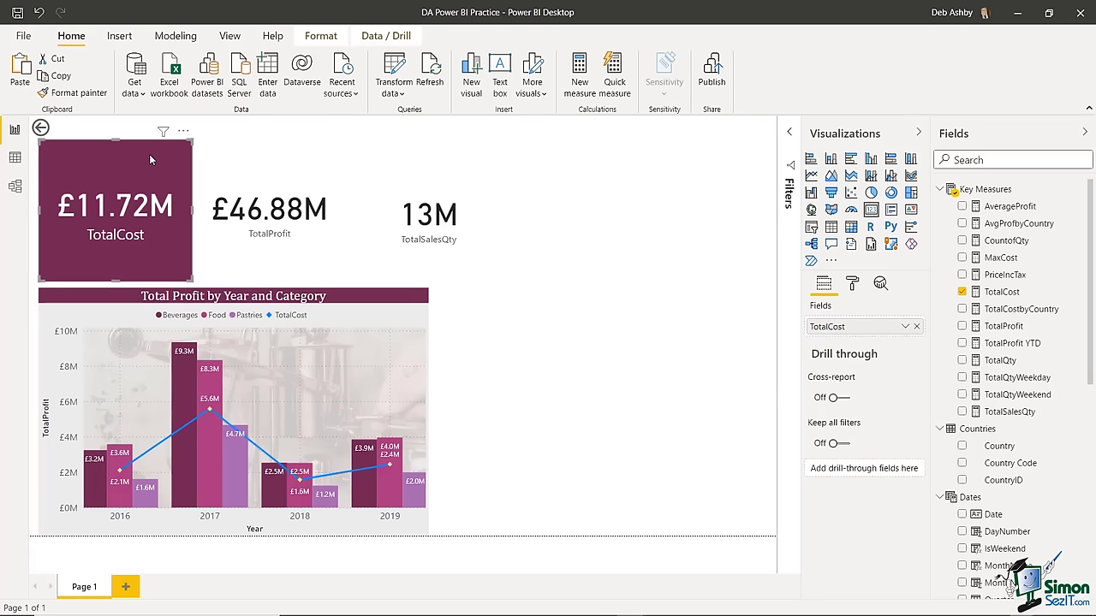
left_click(90, 93)
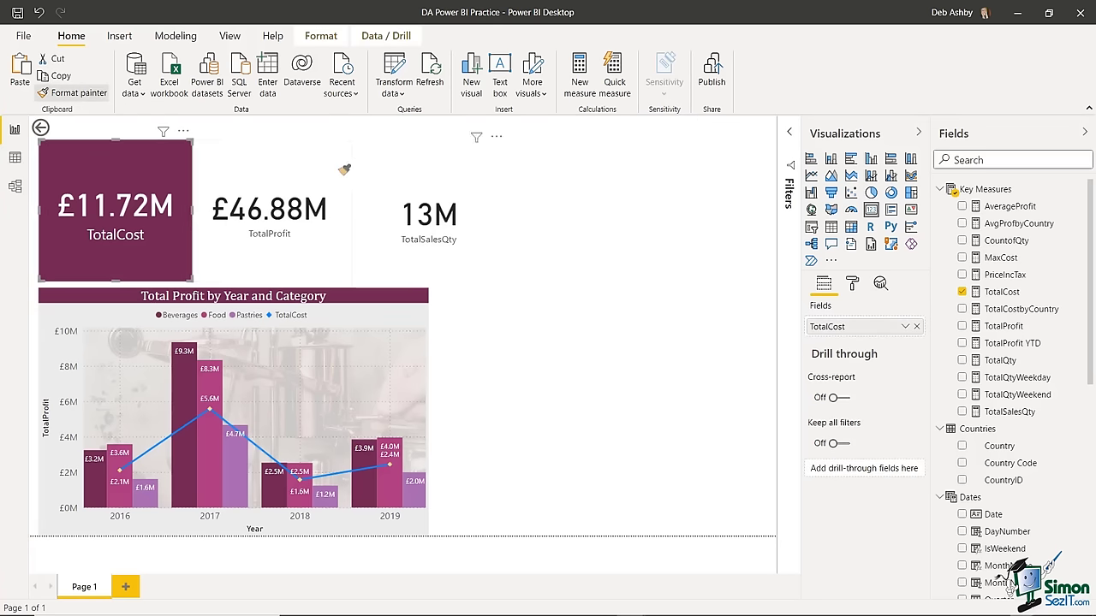
left_click(291, 170)
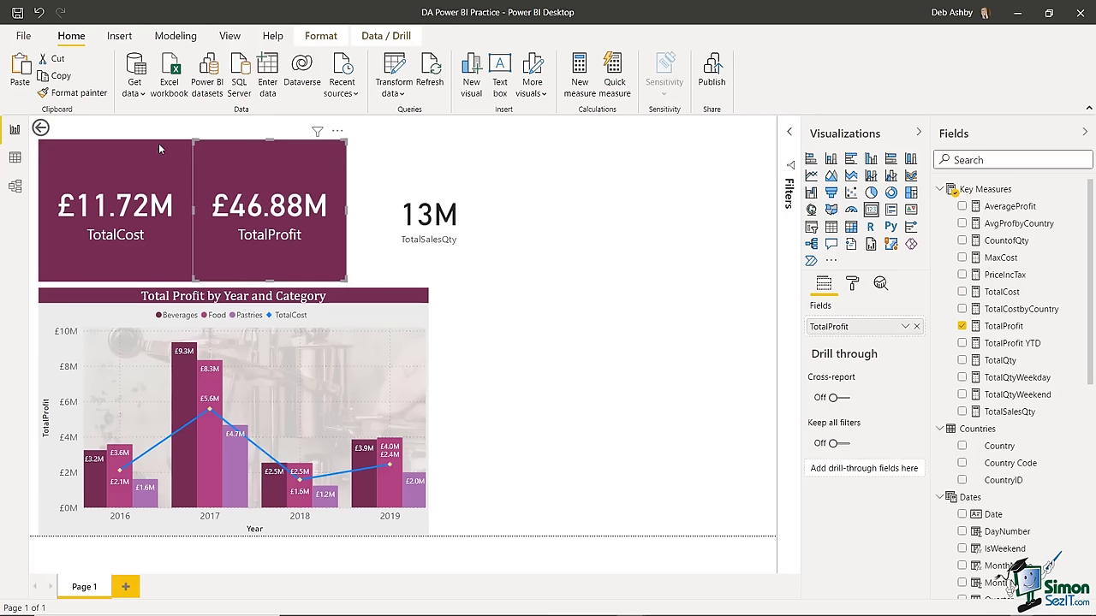
left_click(85, 93)
left_click(409, 178)
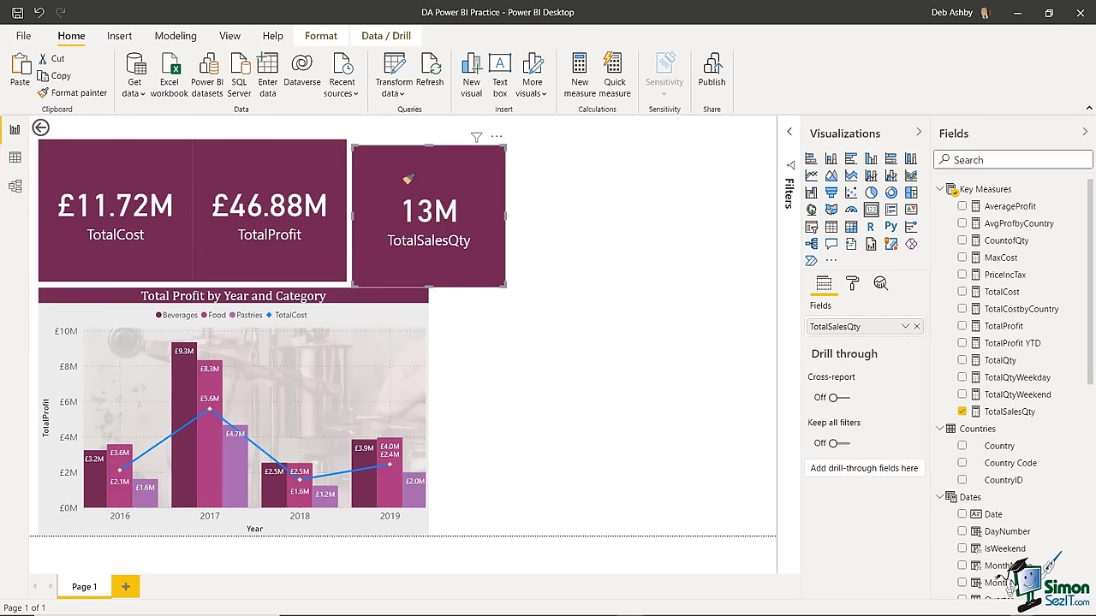
- Move the TotalSalesQty card flush against the TotalProfit card, aligned in one row with the other cards
left_click(651, 224)
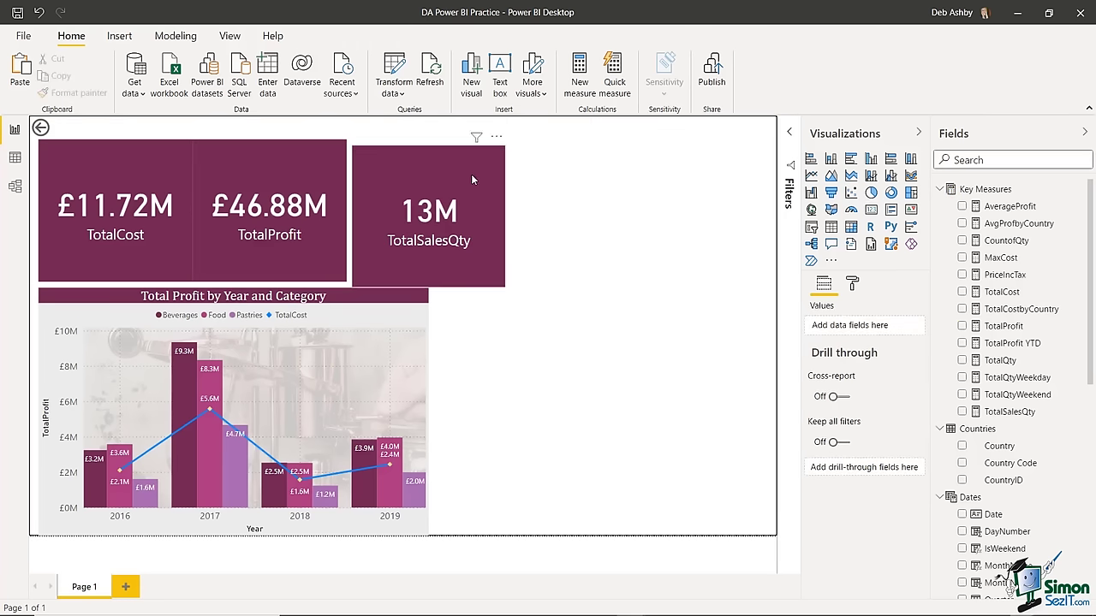
mouse_move(476, 209)
left_mouse_down()
mouse_move(484, 195)
mouse_move(473, 204)
left_mouse_up()
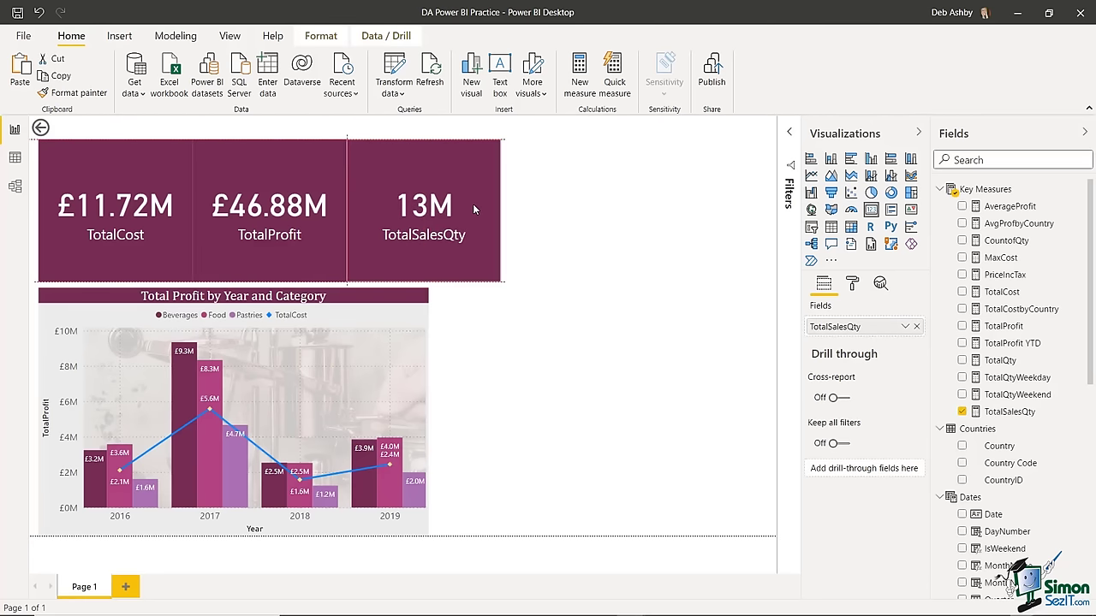
left_click(670, 223)
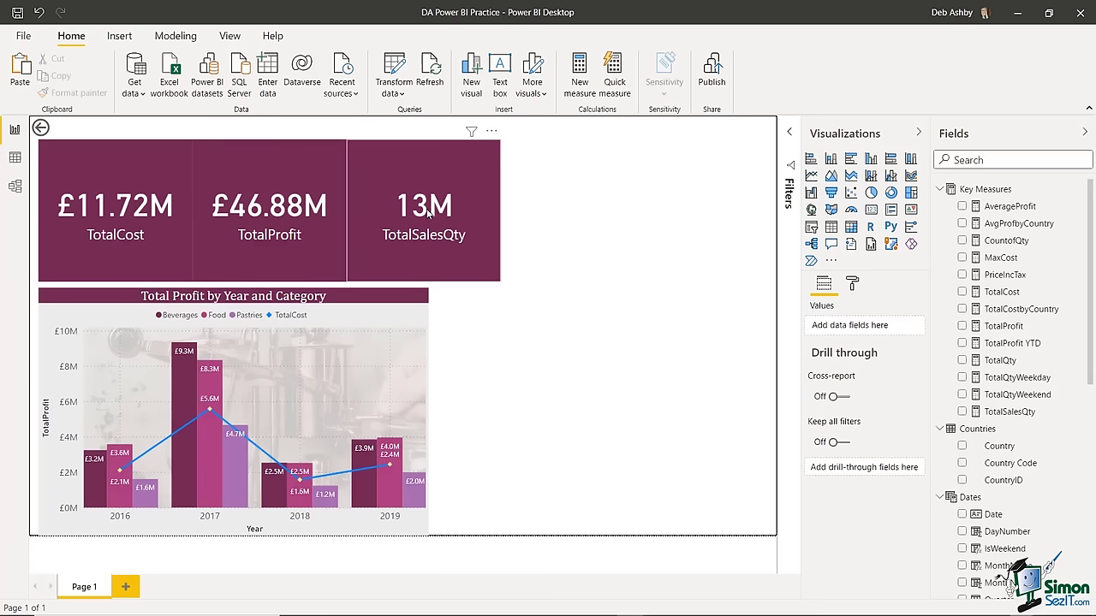
- Group the TotalCost, TotalProfit and TotalSalesQty cards and reduce the group's height by about a quarter
left_click(129, 170)
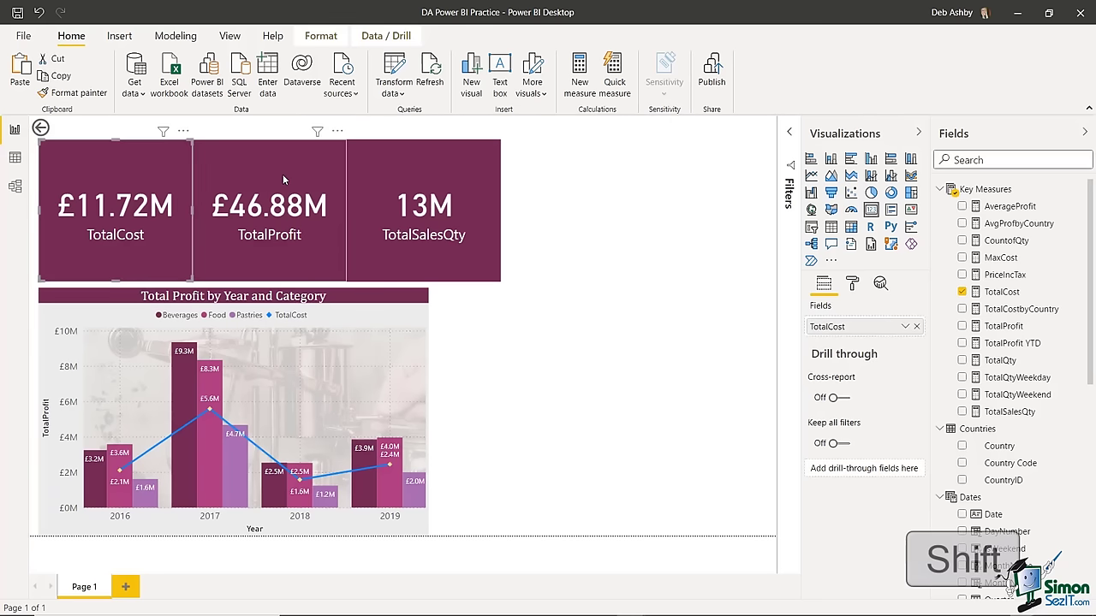
left_click(283, 174, "shift")
left_click(407, 172, "shift")
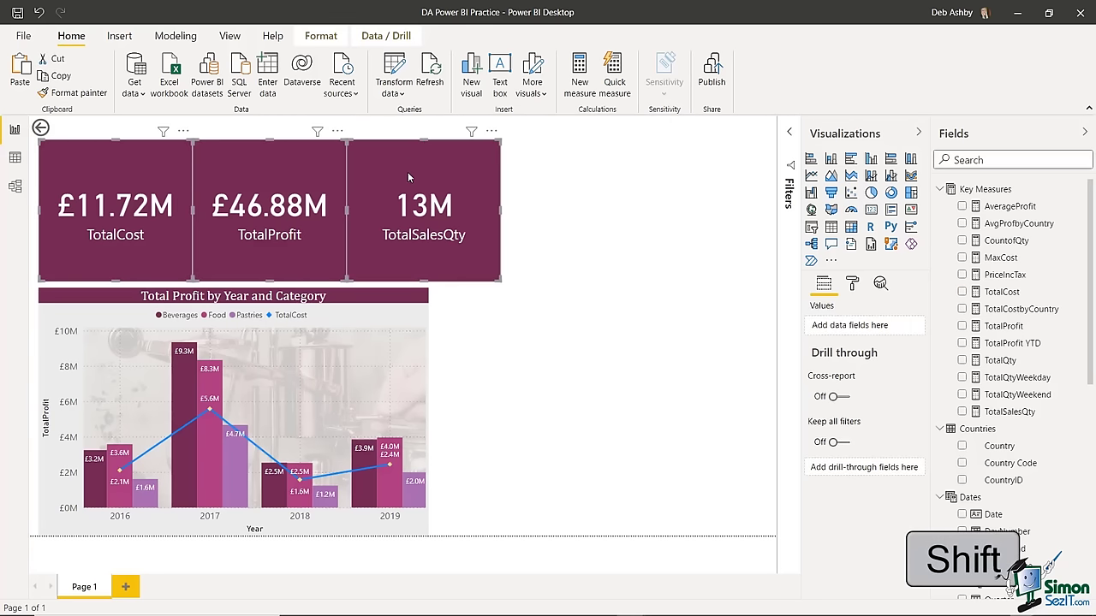
right_click(407, 172)
mouse_move(442, 180)
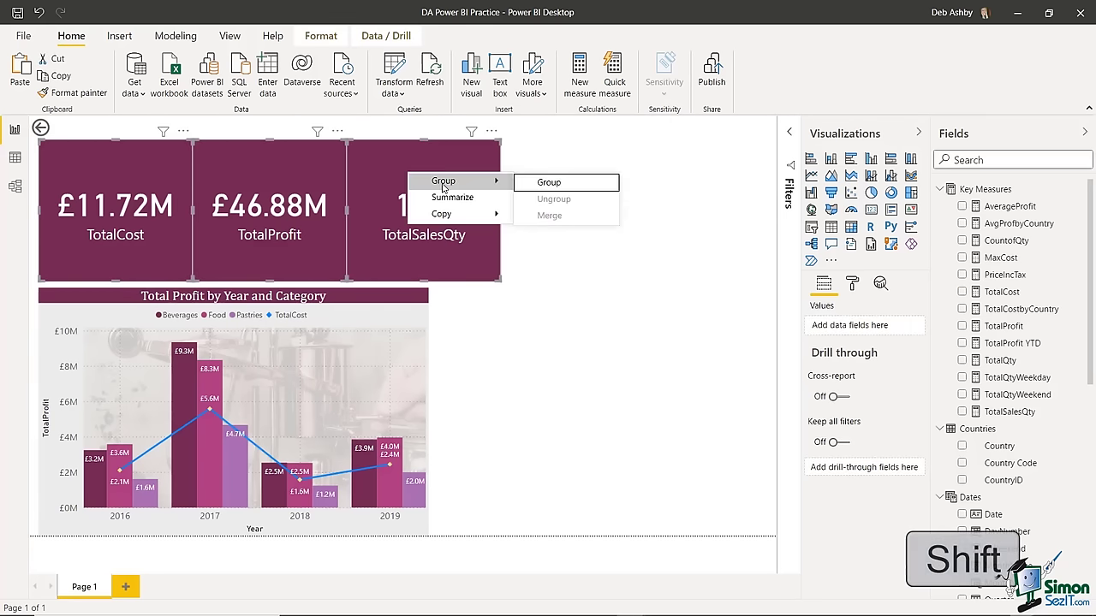
left_click(552, 180)
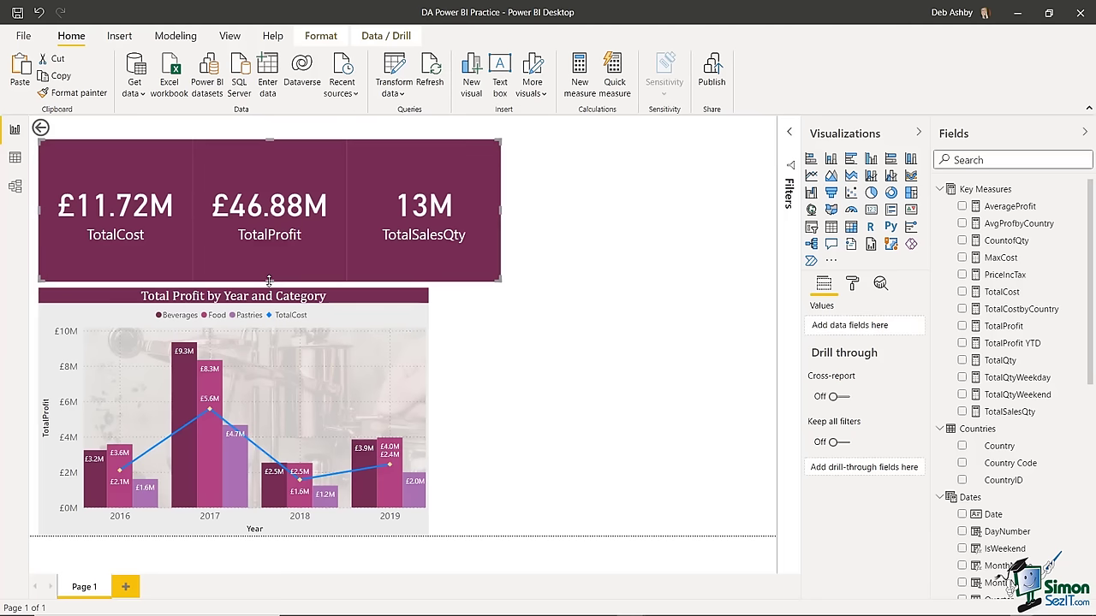
left_click_drag(271, 277, 272, 245)
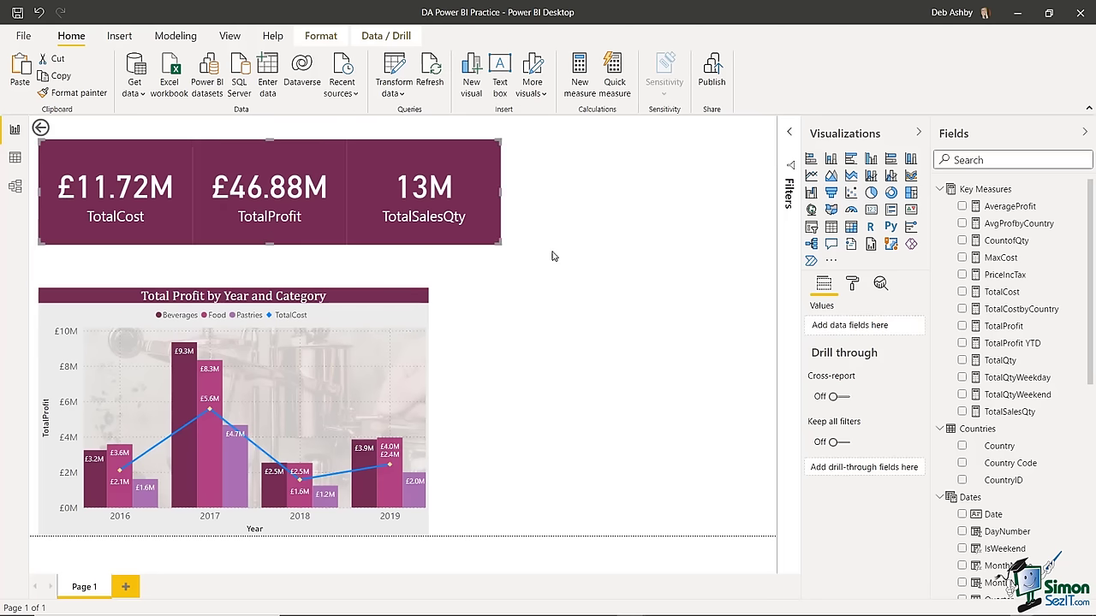
left_click(567, 251)
- Ungroup the three cards so that each can be handled separately
left_click(302, 175)
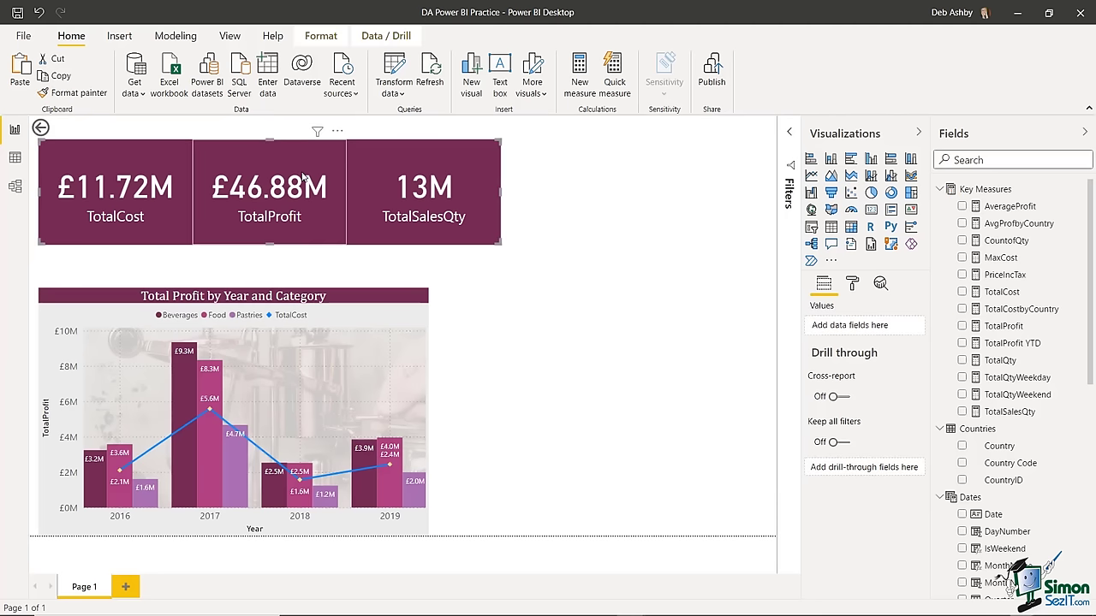
right_click(302, 175)
mouse_move(359, 180)
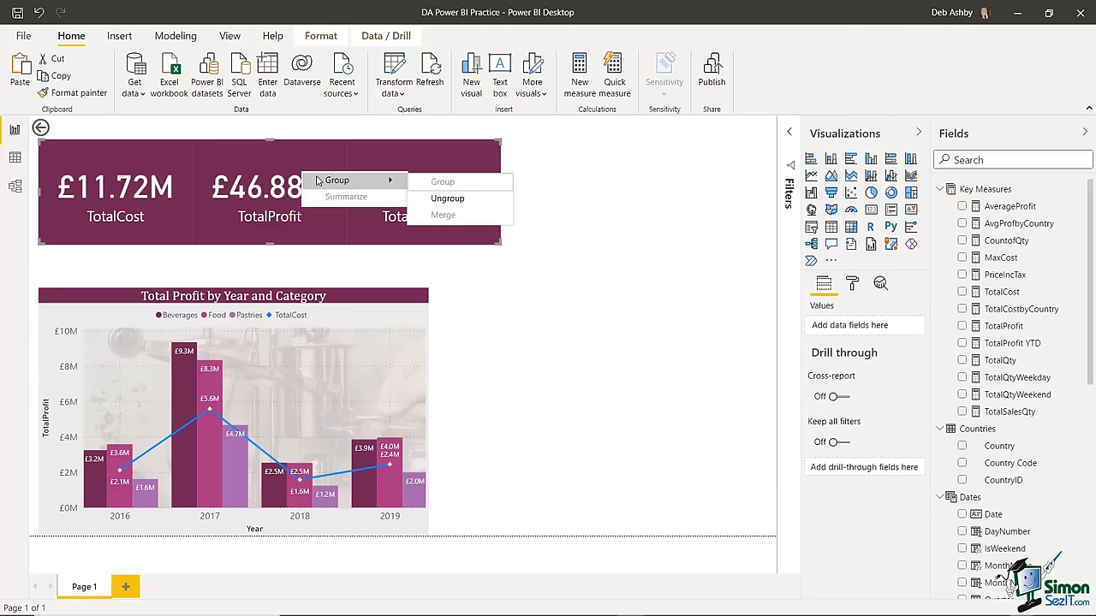
left_click(463, 199)
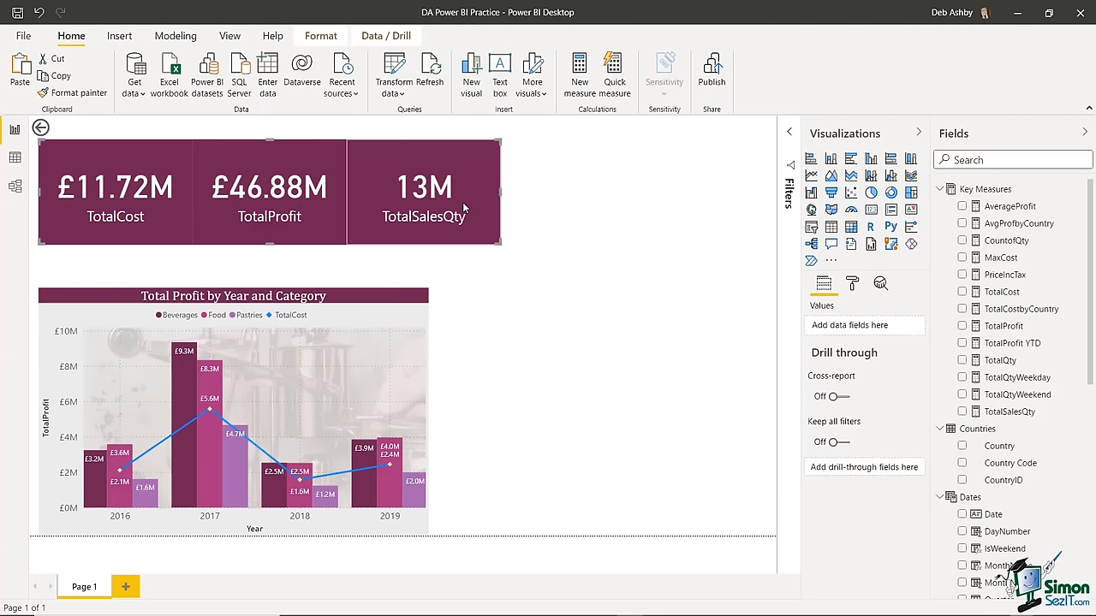
left_click(557, 196)
- Move the TotalSalesQty and TotalProfit cards outward to leave gaps between the three cards
left_click(362, 163)
left_click_drag(361, 162, 400, 159)
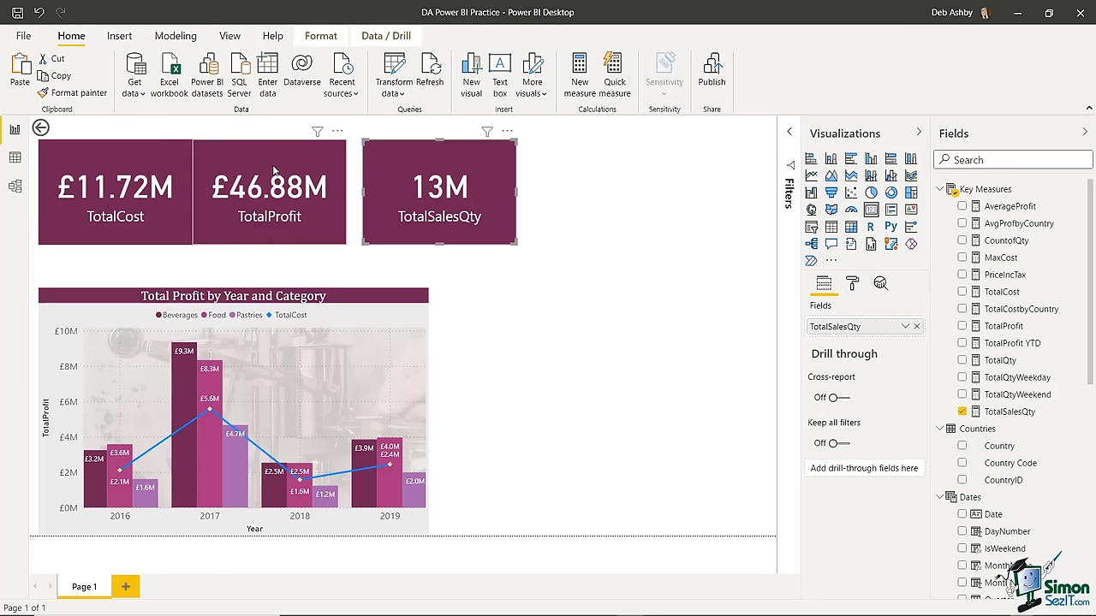
left_click_drag(274, 169, 281, 168)
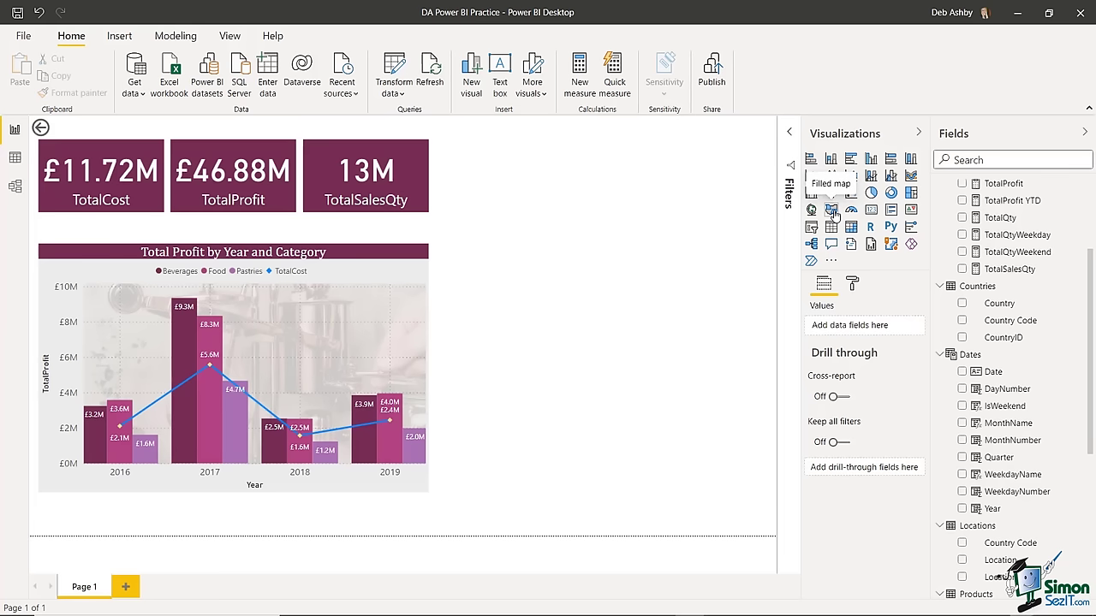
left_click(586, 201)
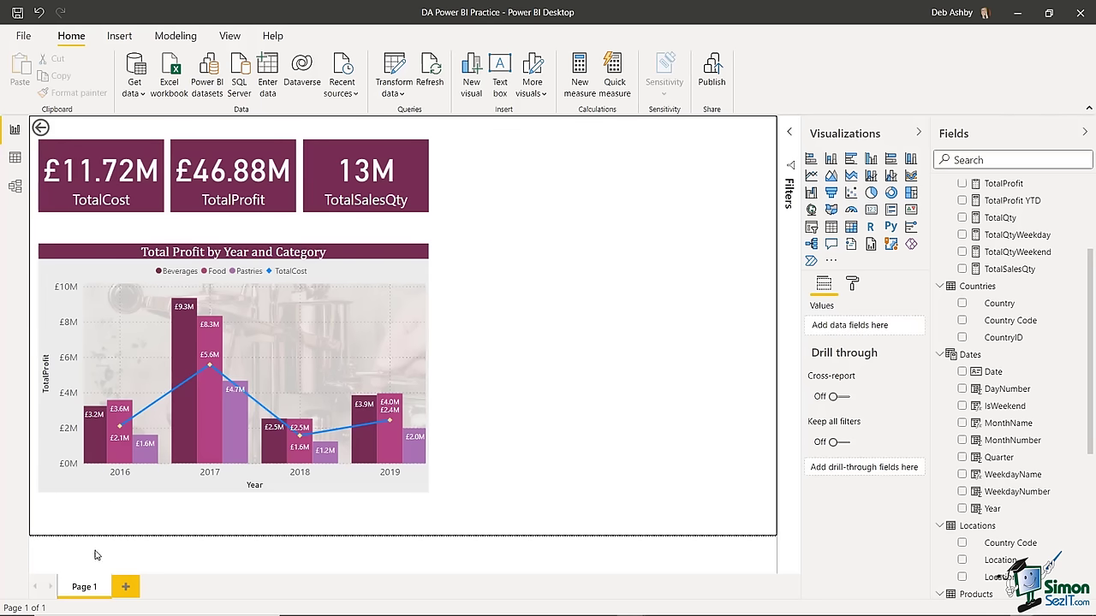
- Add a new report page and name it Map Charts
left_click(125, 589)
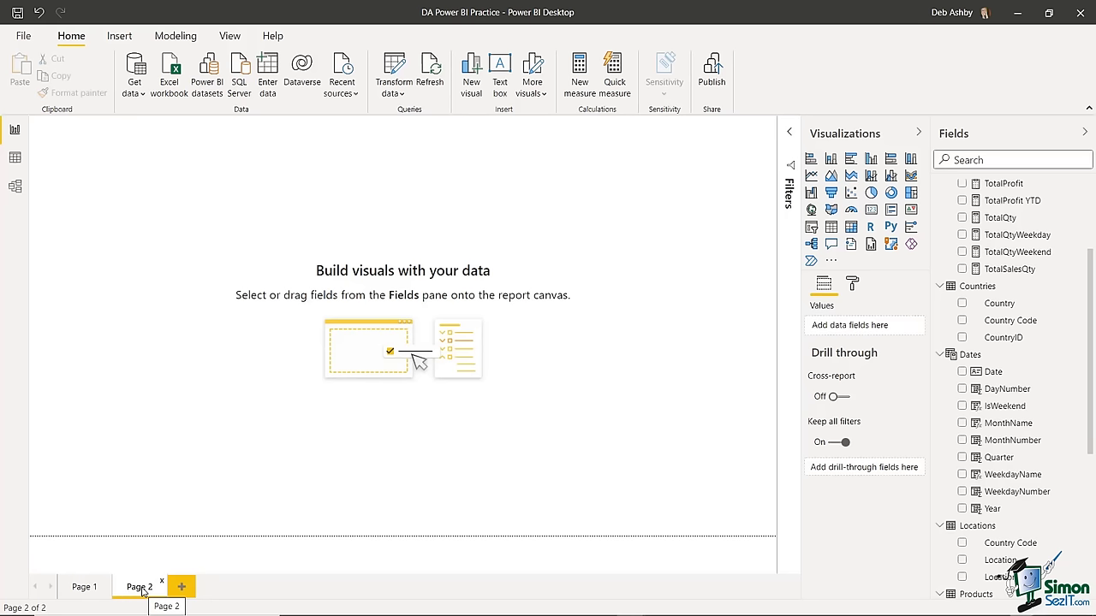
right_click(143, 591)
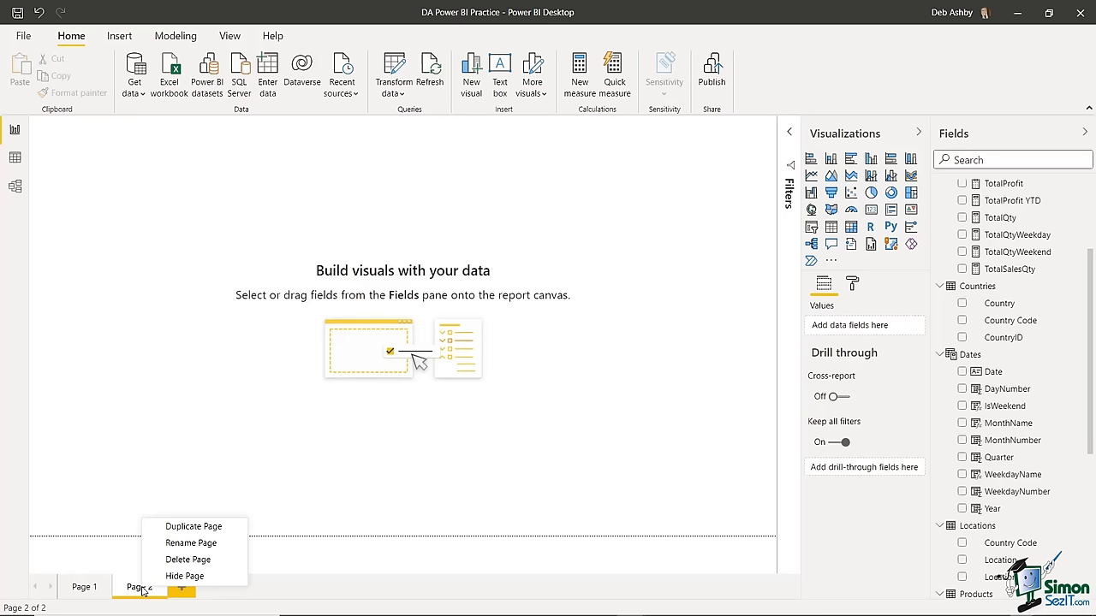
left_click(206, 545)
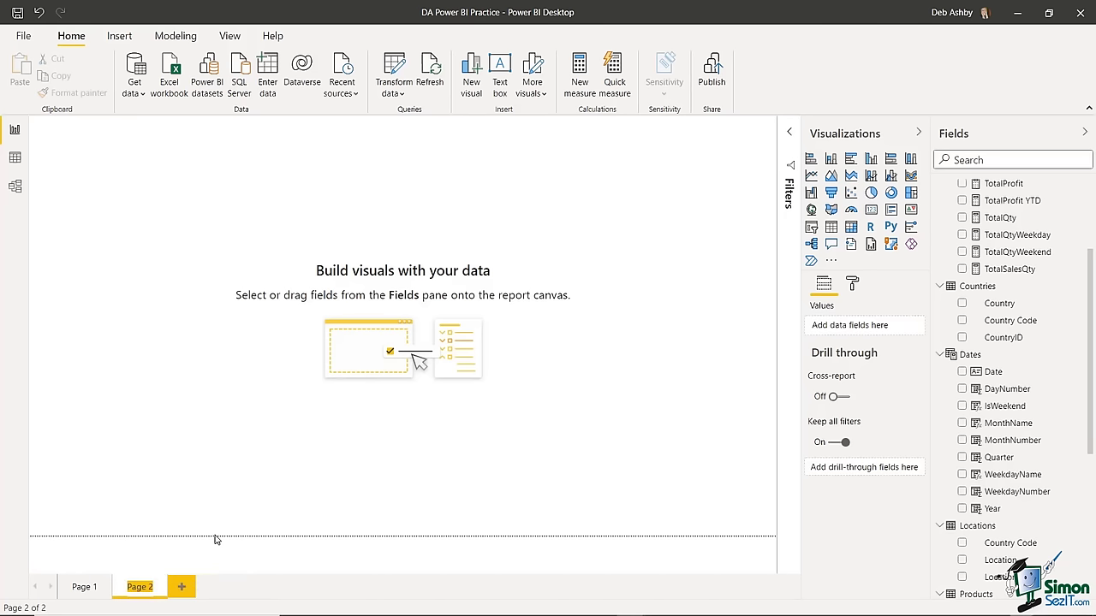
type("Charts")
key("Return")
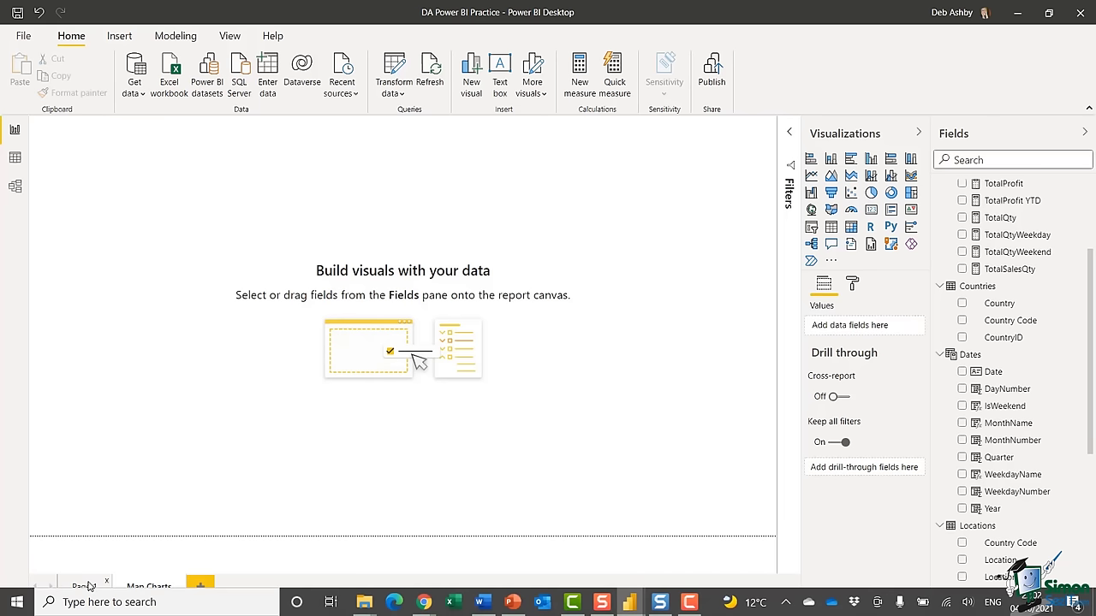
- Rename Page 1 as Summary
right_click(83, 591)
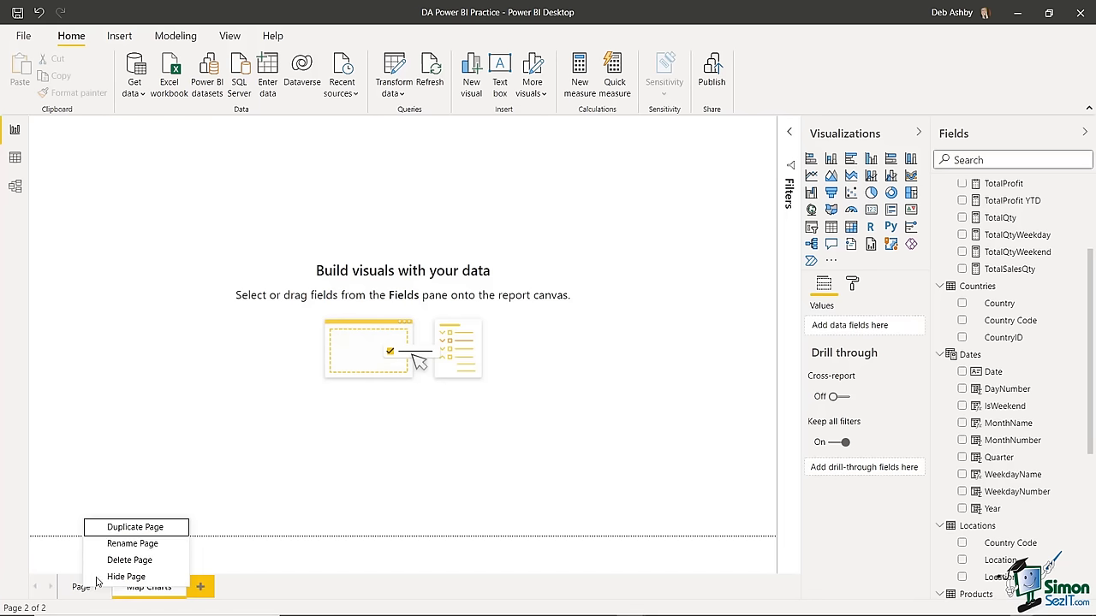
left_click(115, 552)
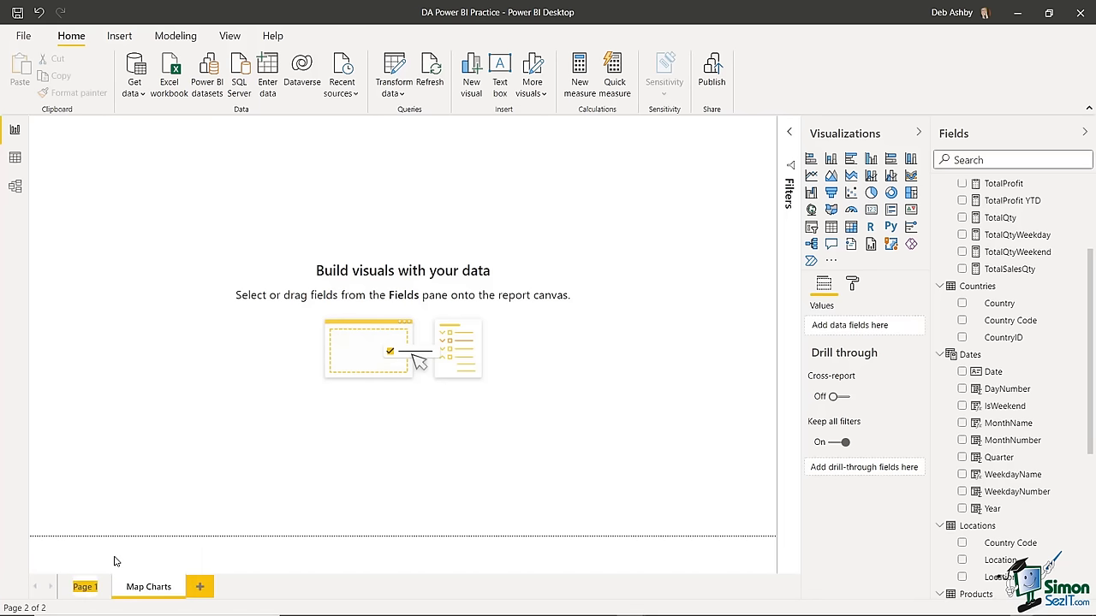
type("Summary")
key("Return")
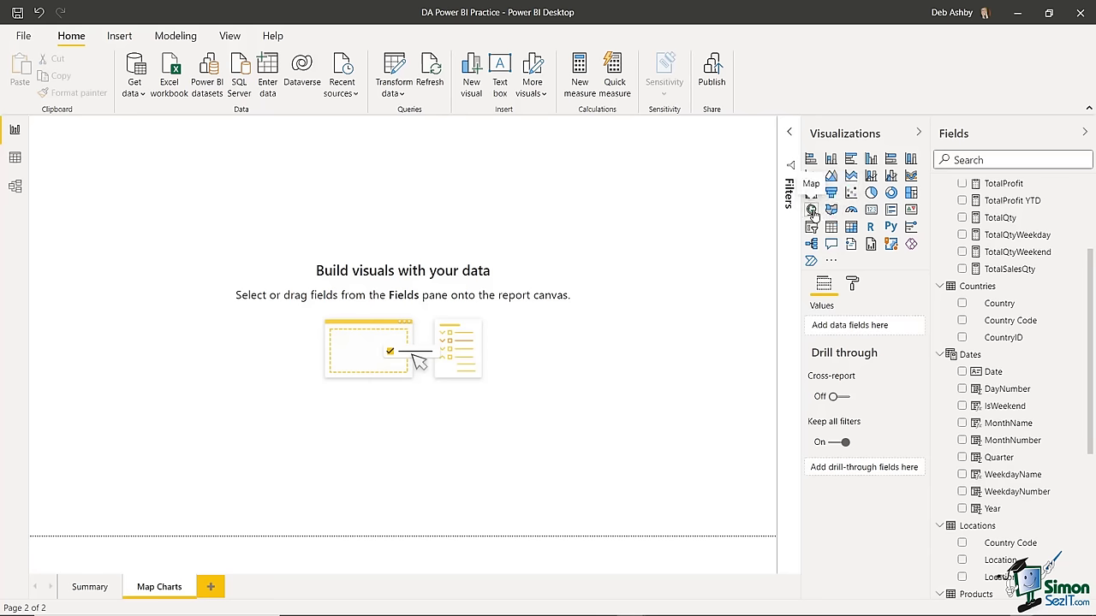
- Insert a map visual with Country as its location and enlarge it to about 1190 wide by 642 high
left_click(812, 211)
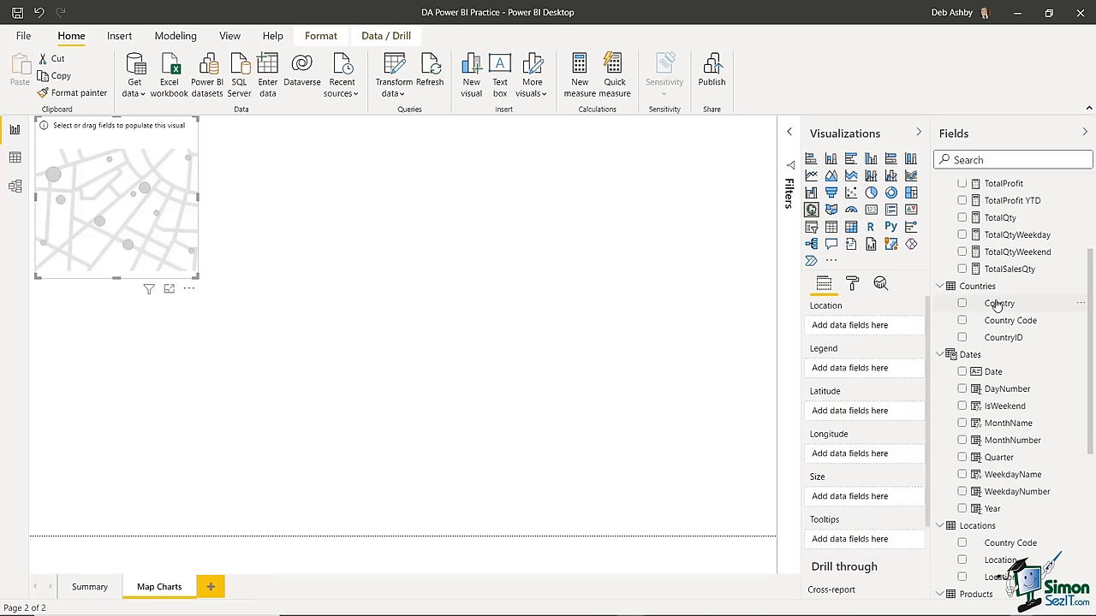
left_click_drag(1010, 306, 854, 330)
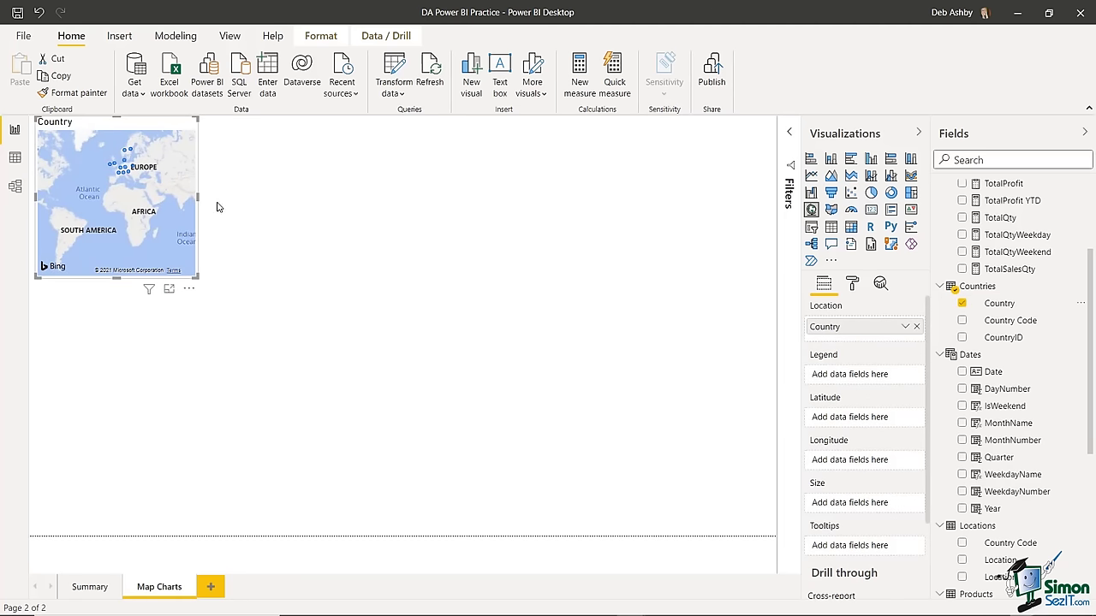
left_click_drag(197, 199, 612, 205)
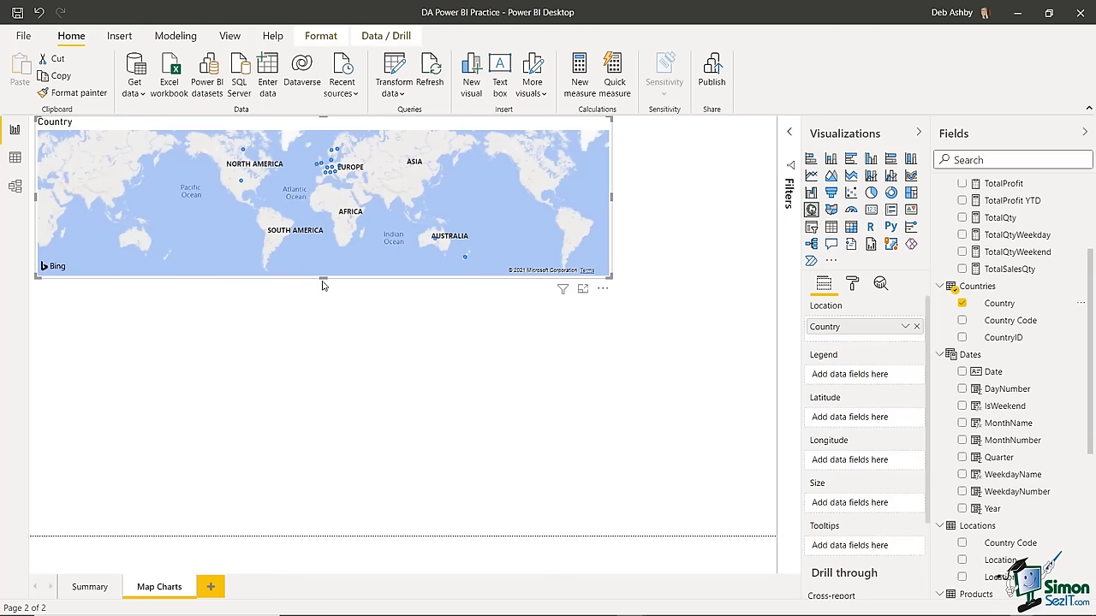
left_click_drag(322, 281, 335, 496)
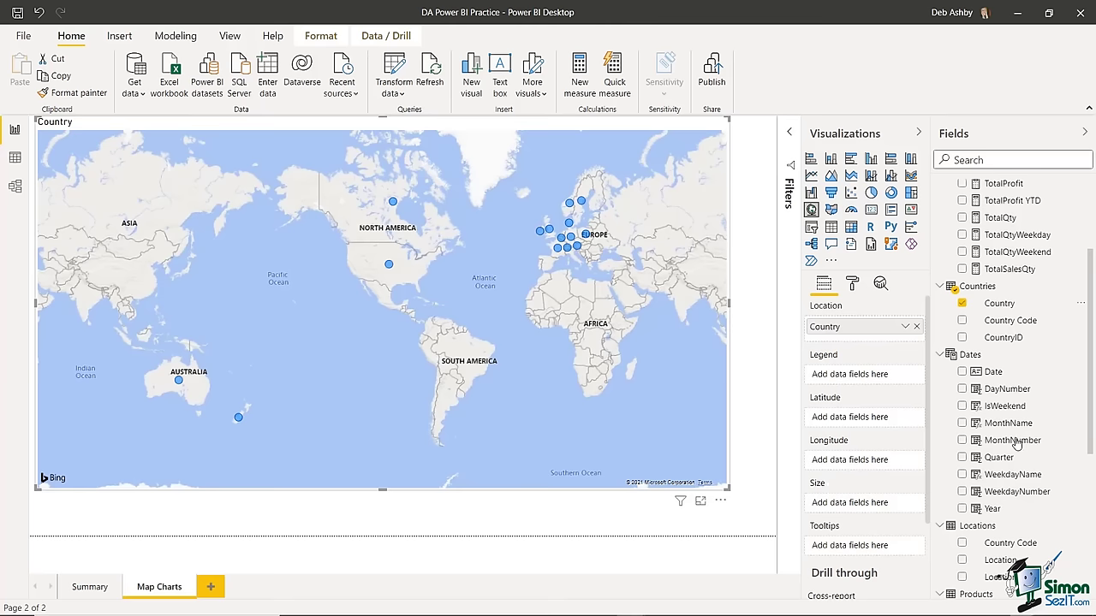
- Size the map's bubbles by TotalProfit from the Sales table
scroll(1093, 337, "down", 1)
left_click_drag(1093, 338, 1087, 475)
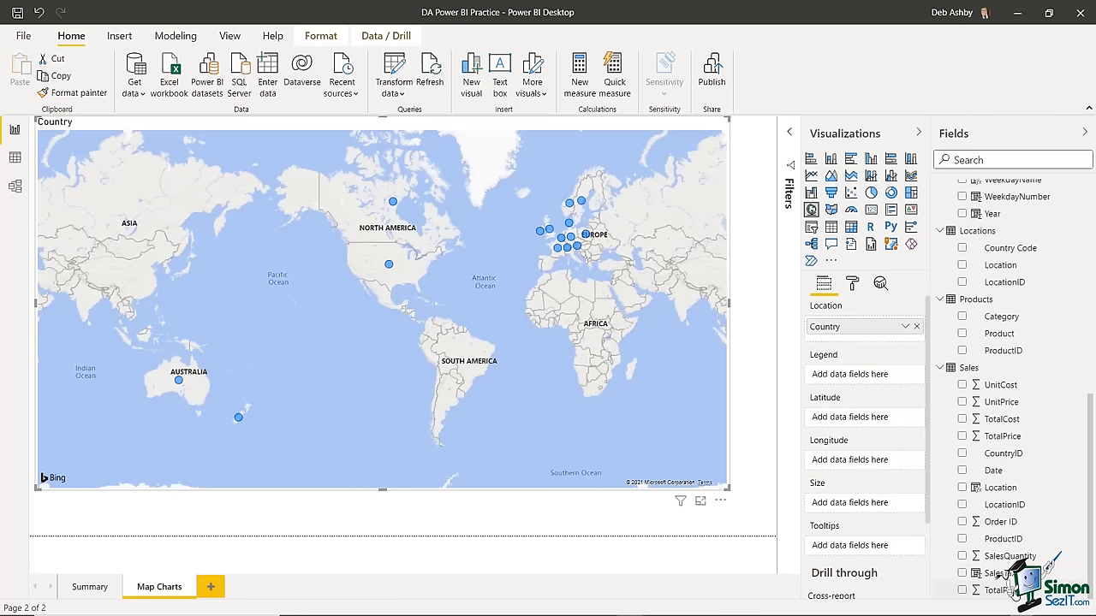
left_click_drag(1010, 597, 861, 508)
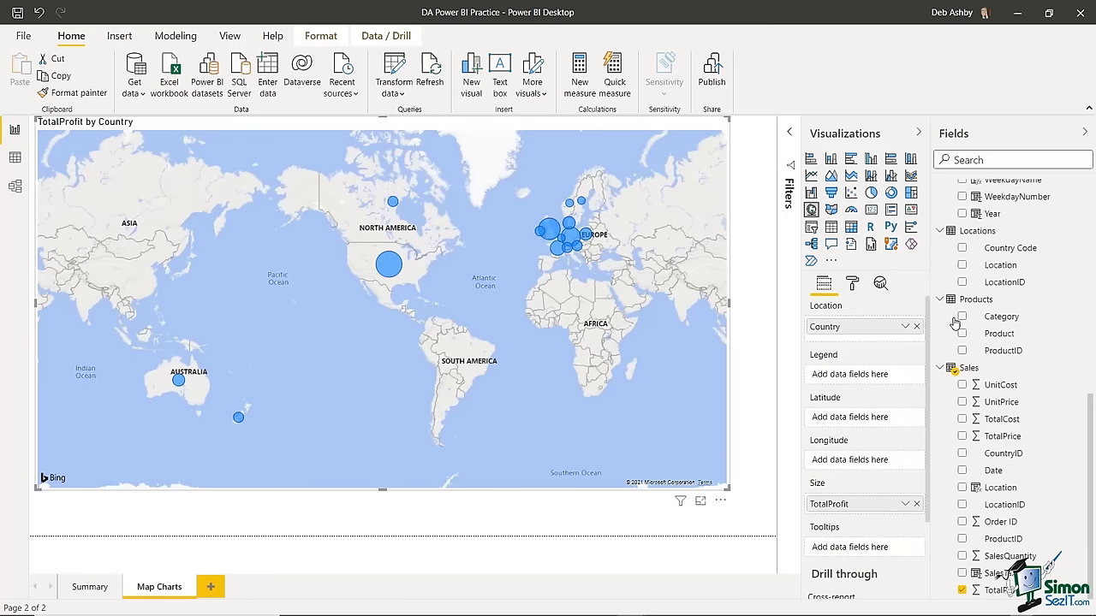
- Try the product Category and then the Year as the map's legend, removing each one again
left_click_drag(996, 318, 857, 376)
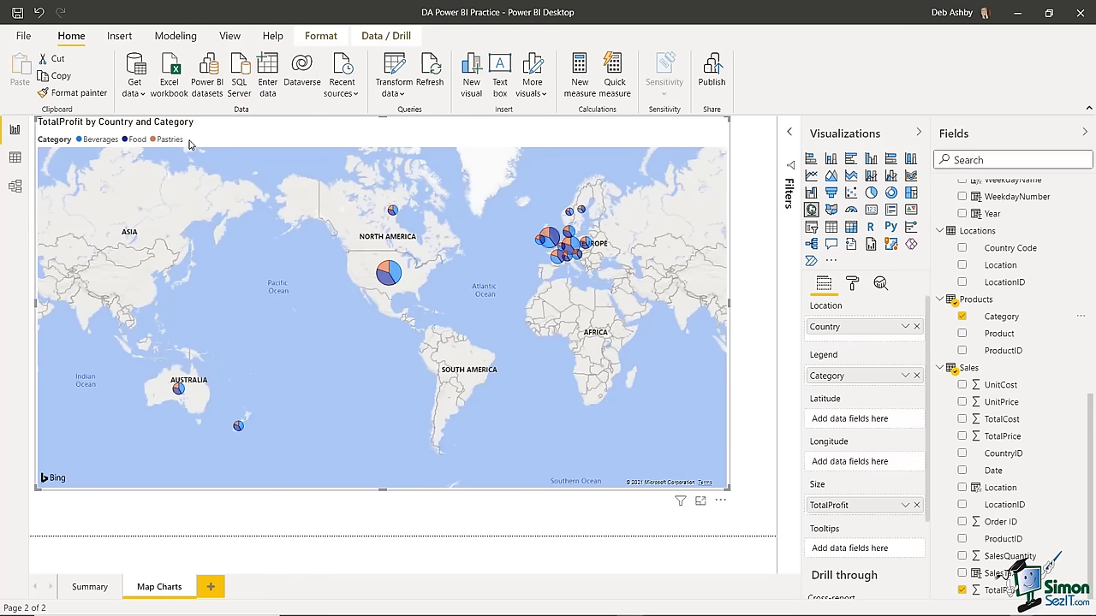
left_click(916, 375)
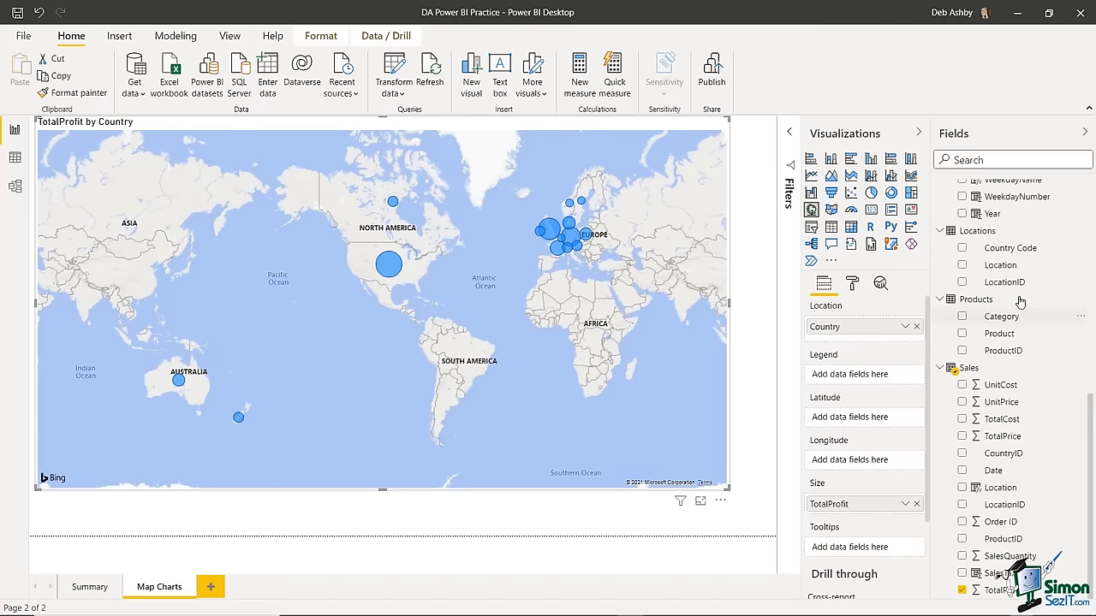
left_click_drag(992, 214, 850, 375)
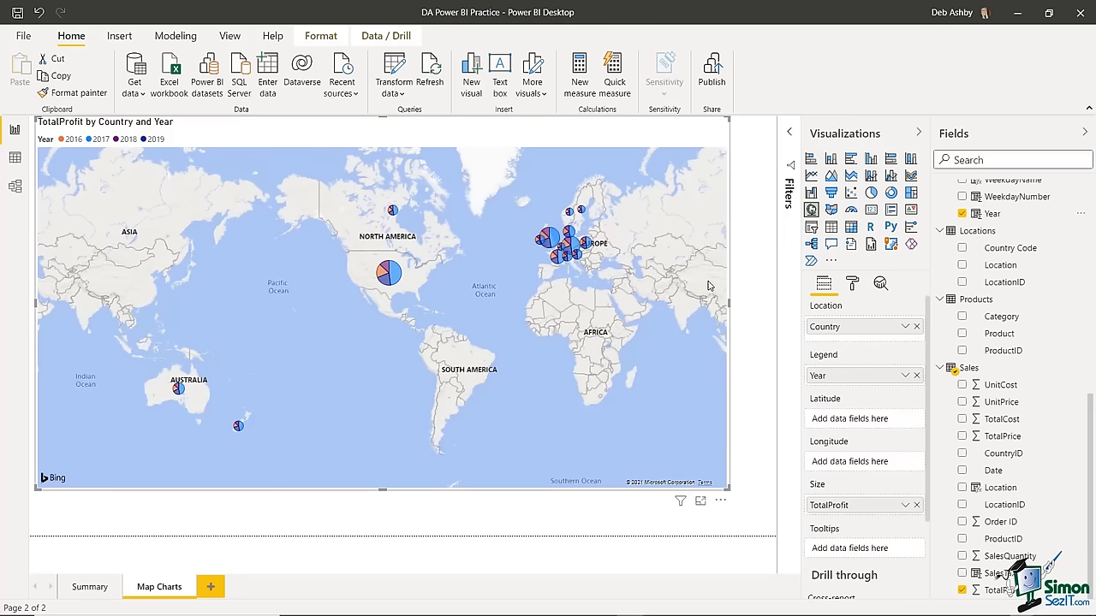
left_click(916, 376)
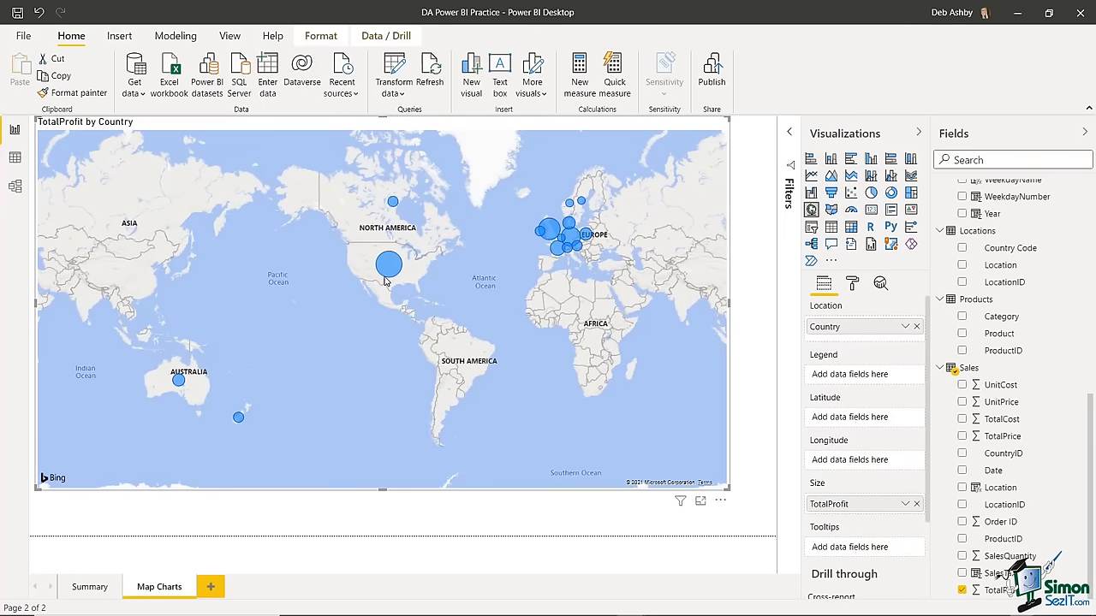
- Add the AverageProfit key measure to the map's tooltips
mouse_move(386, 269)
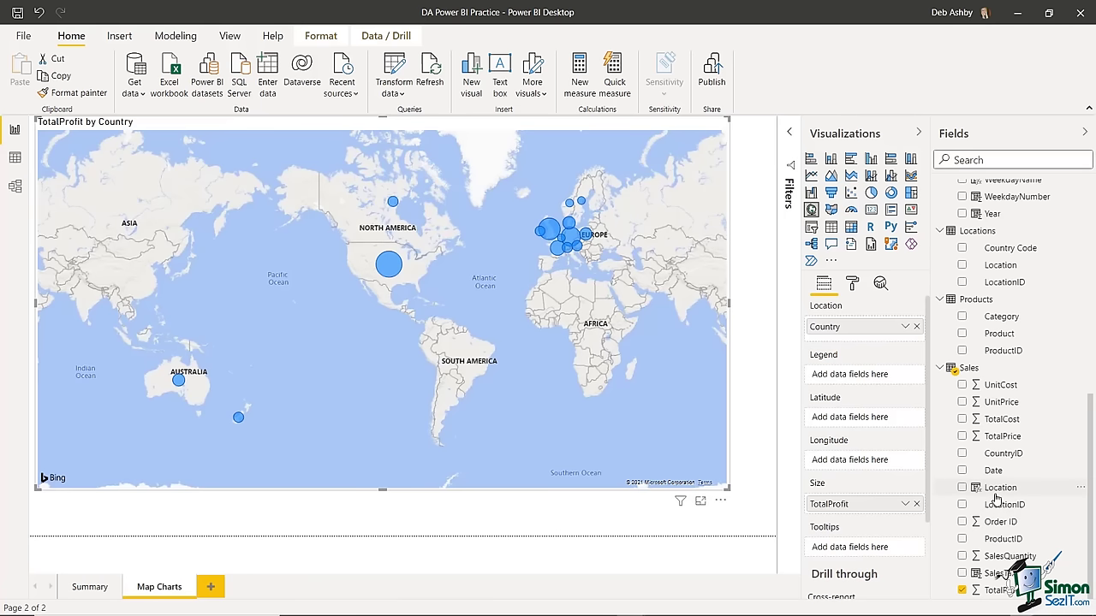
scroll(996, 497, "up", 10)
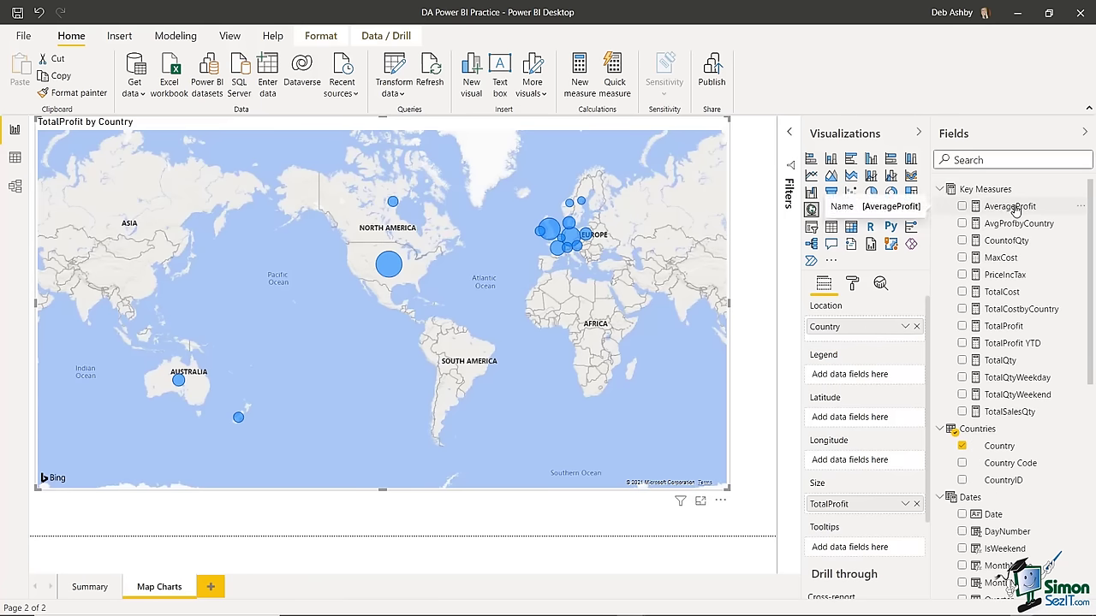
left_click_drag(1014, 210, 854, 557)
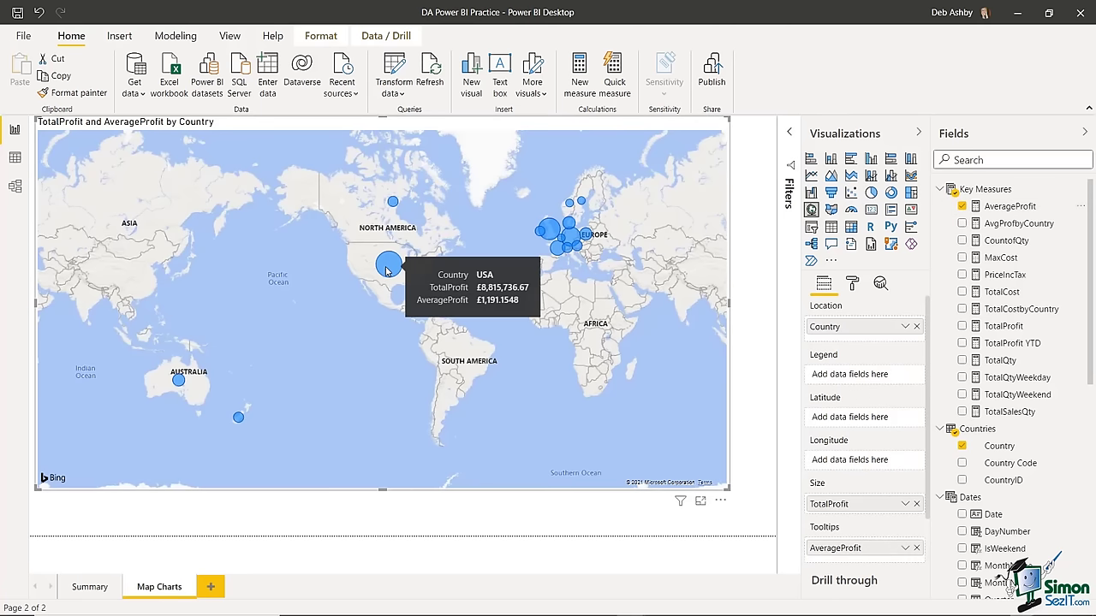
- Set the default data color of the map's bubbles to the dark plum among the recent colors
left_click(854, 285)
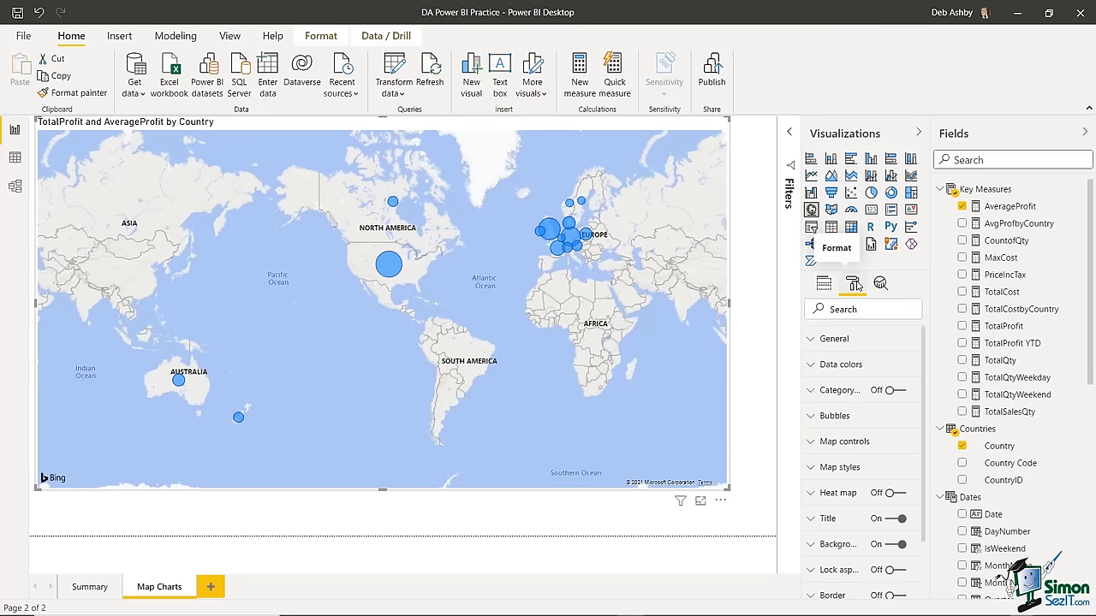
left_click(814, 339)
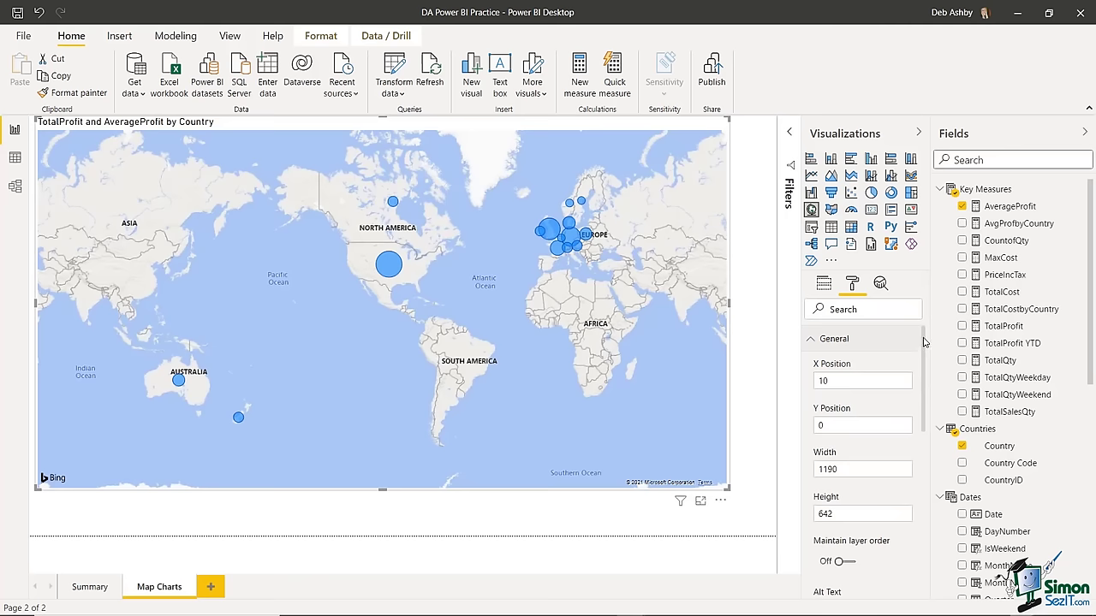
left_click_drag(923, 342, 931, 466)
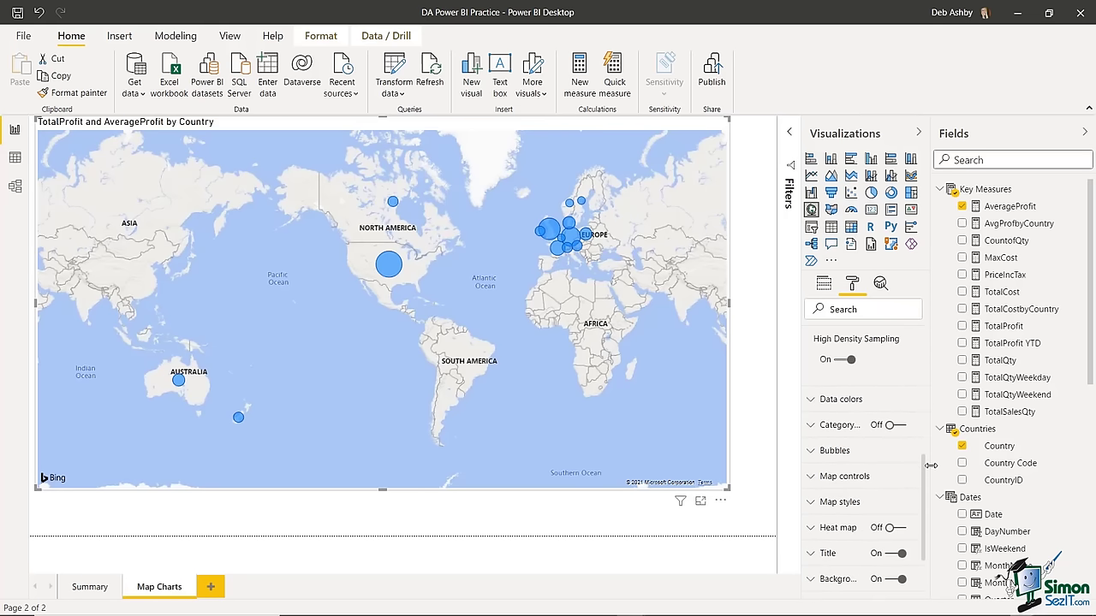
left_click(811, 402)
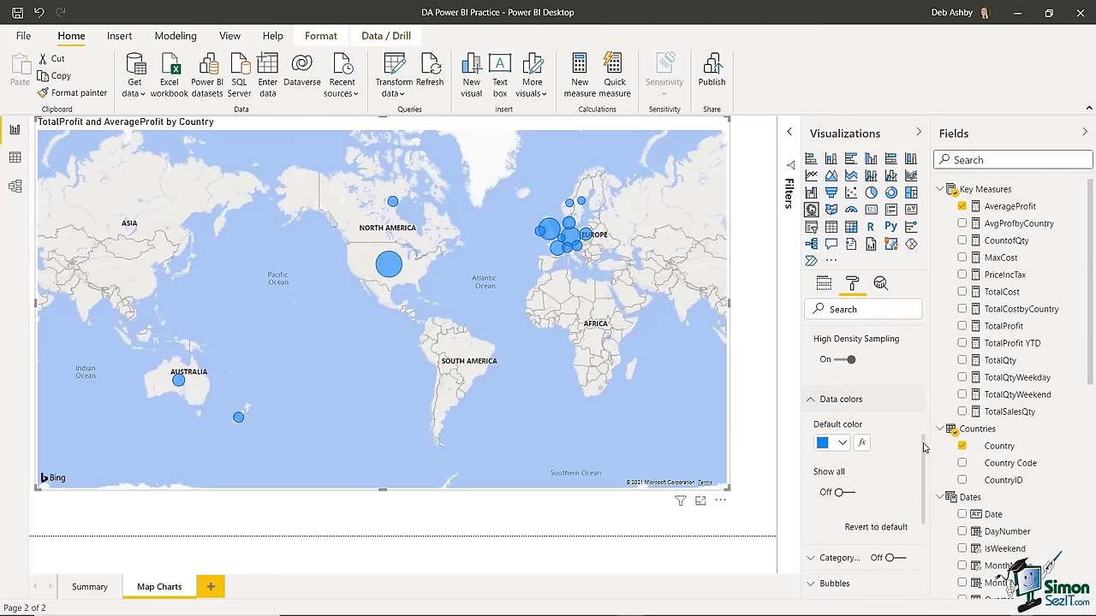
left_click_drag(925, 445, 928, 462)
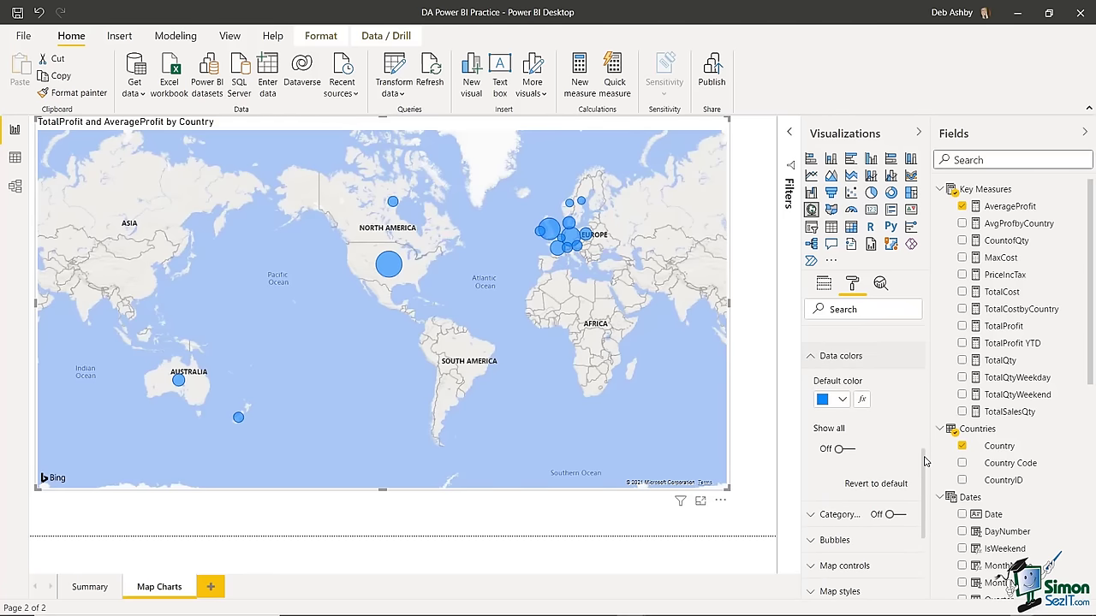
left_click(842, 402)
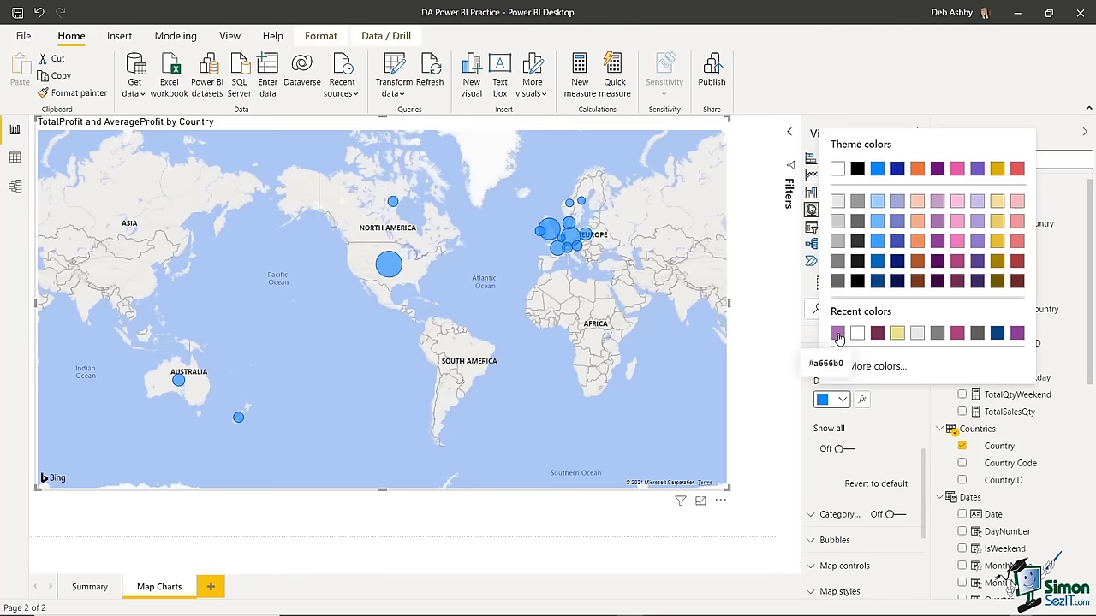
left_click(877, 334)
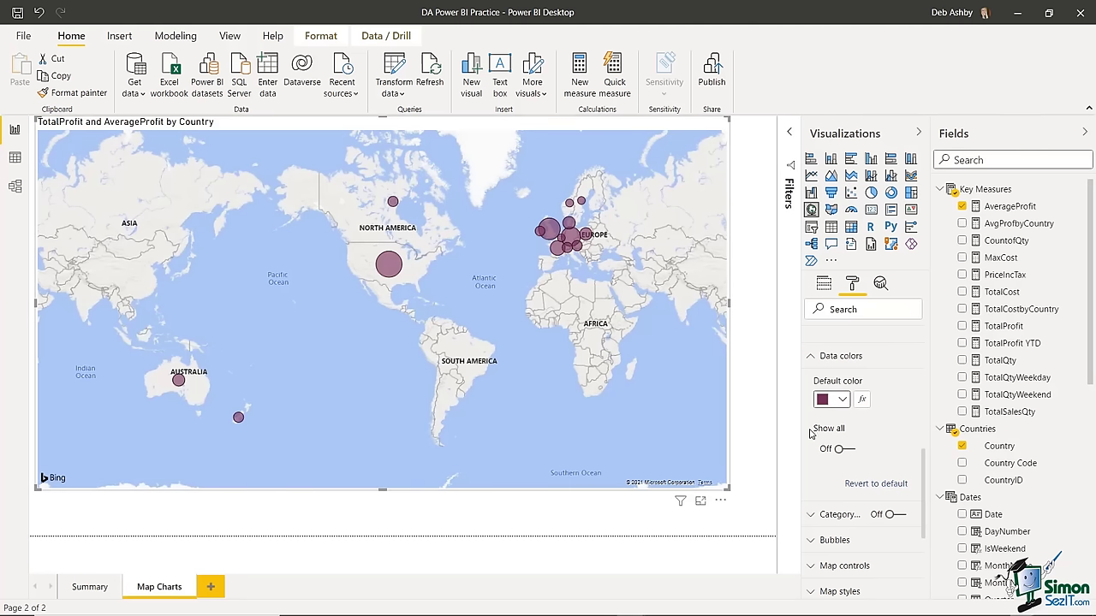
- Show the individual color settings for all countries, look through them, and switch Show all back off
left_click(843, 450)
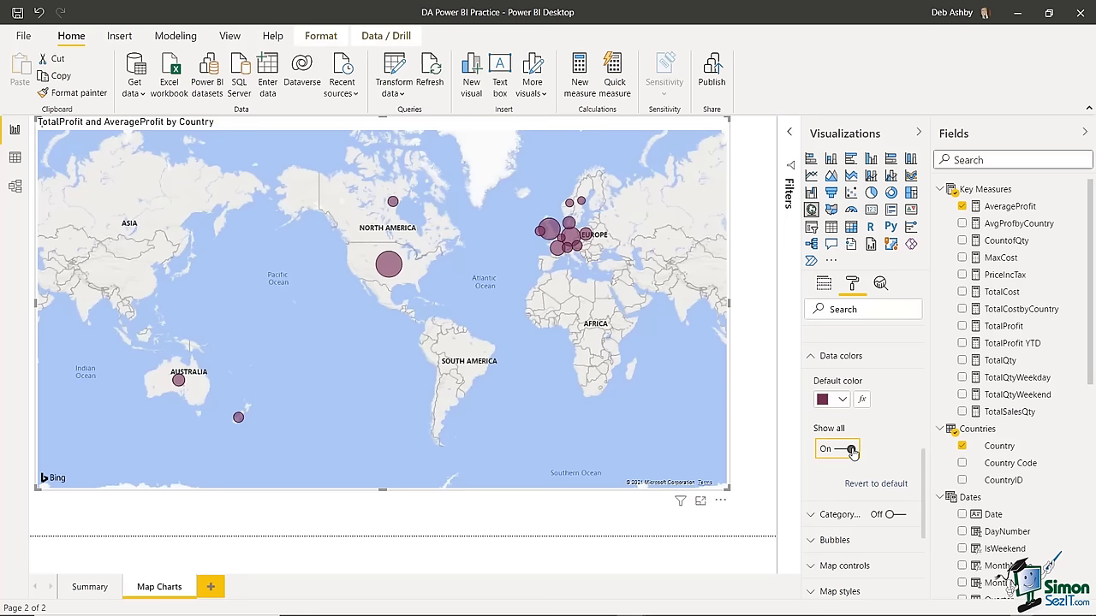
left_click(844, 450)
left_click(843, 449)
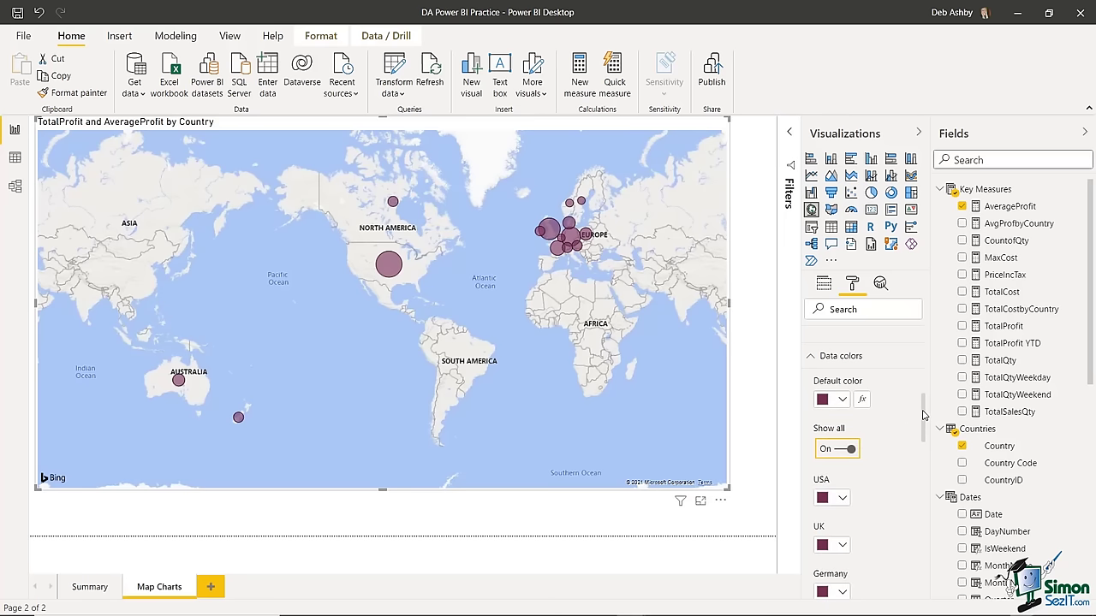
scroll(844, 428, "down", 5)
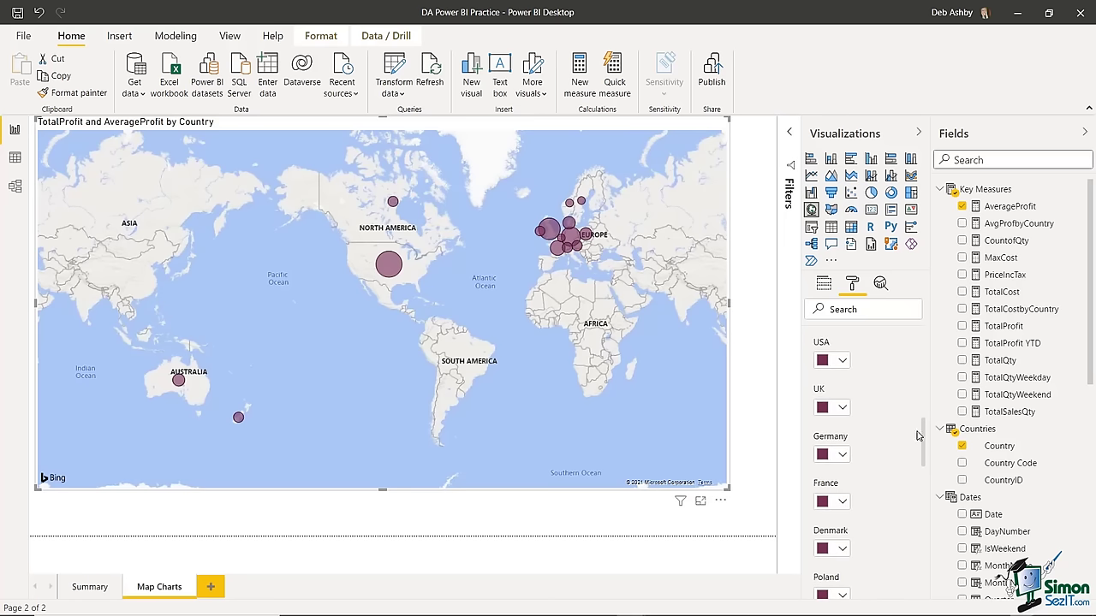
left_click_drag(925, 428, 935, 390)
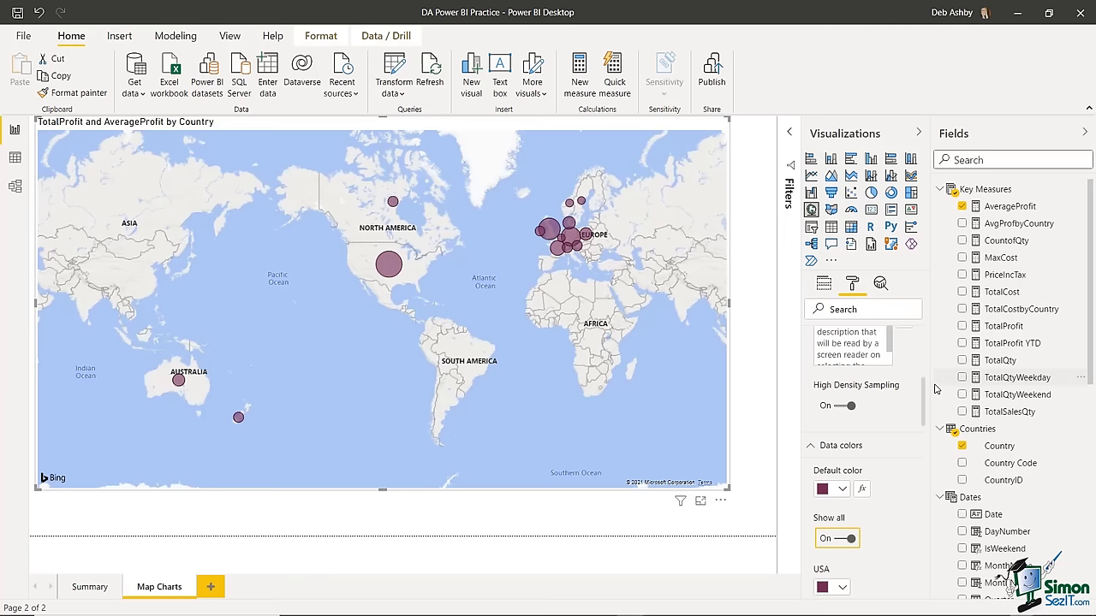
left_click(839, 539)
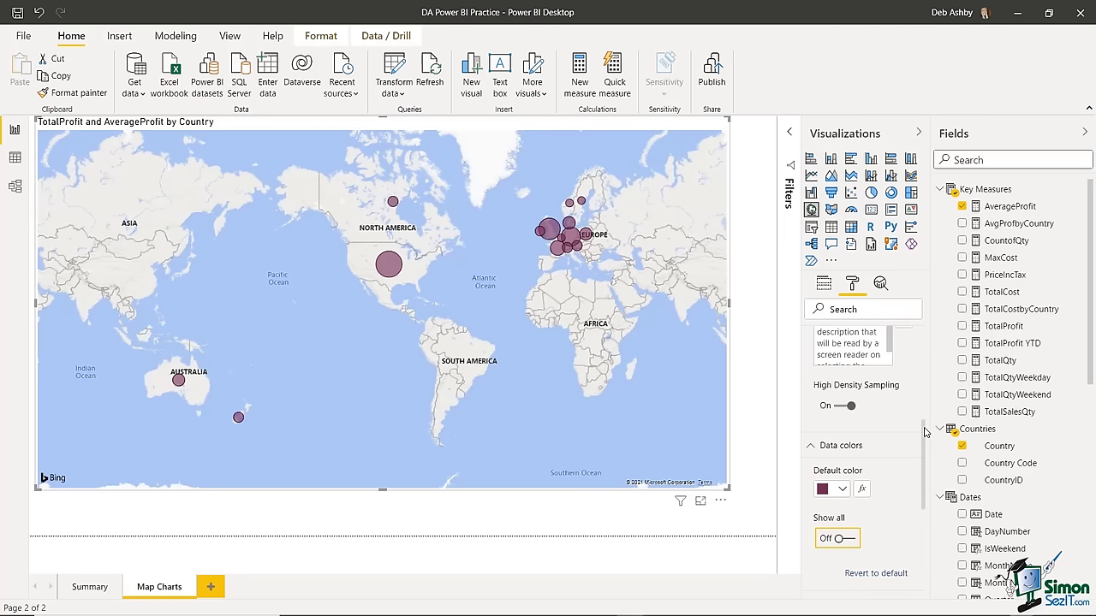
- Turn on category labels so the map's bubbles carry their country names
left_click_drag(924, 433, 923, 463)
left_click(835, 355)
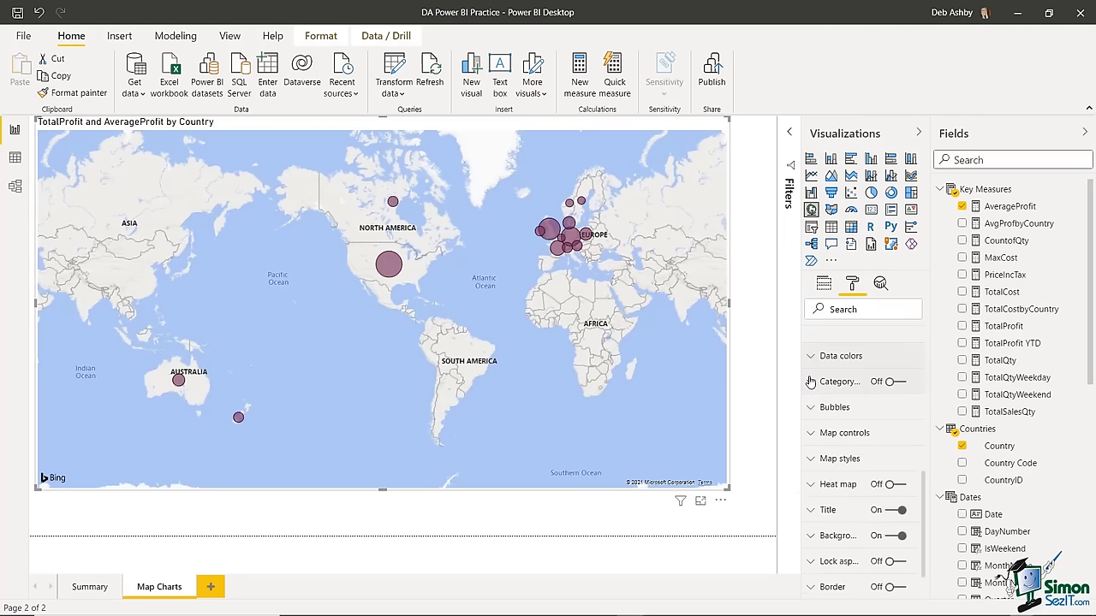
left_click(822, 382)
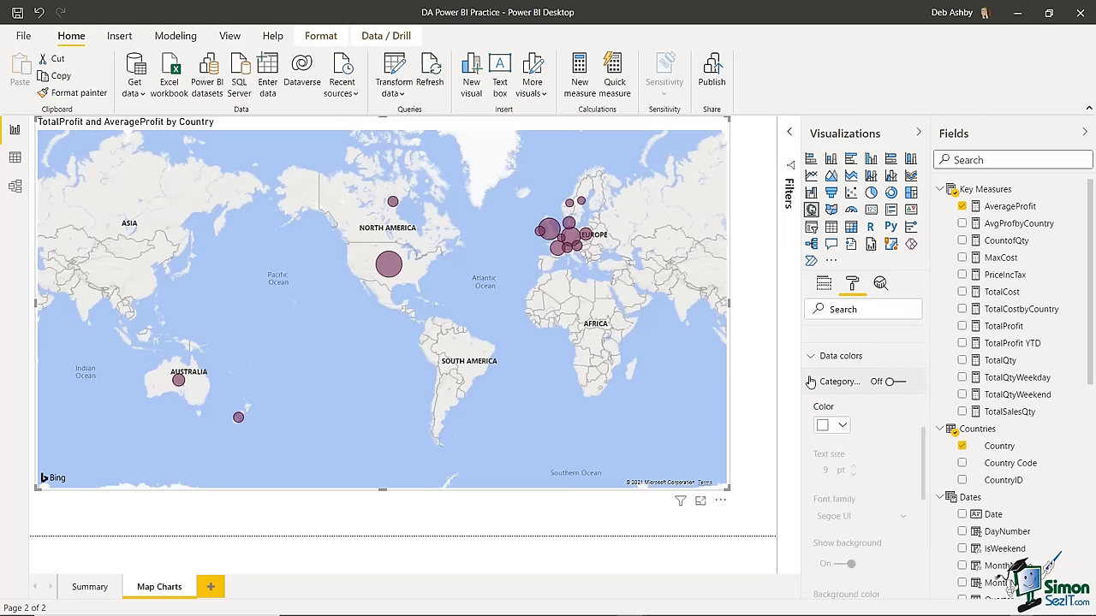
left_click(899, 383)
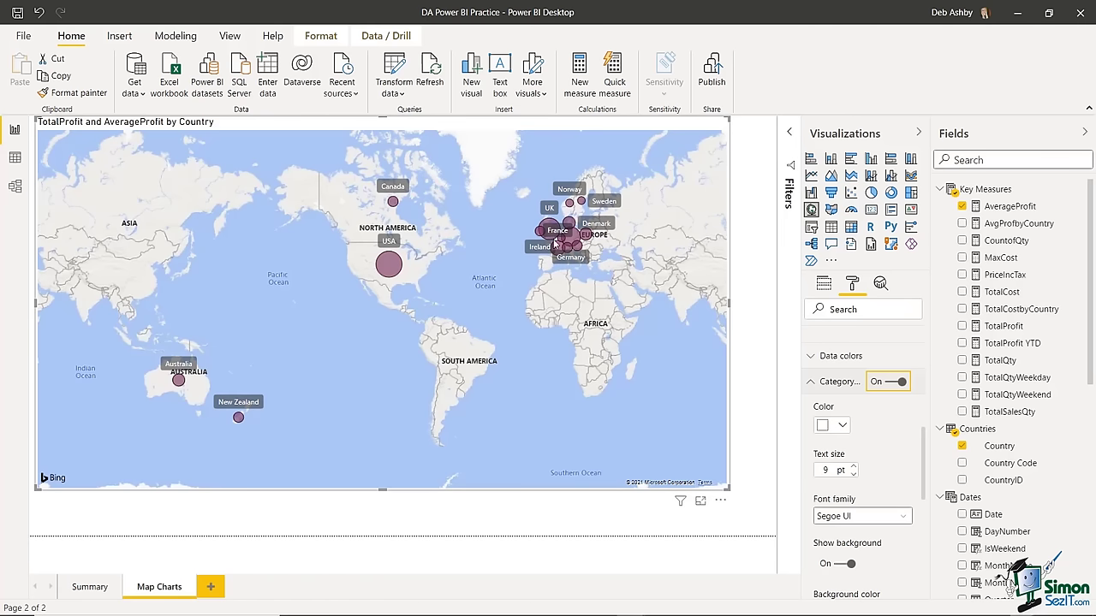
- Reduce the size of the map's bubbles to -17
scroll(893, 525, "down", 3)
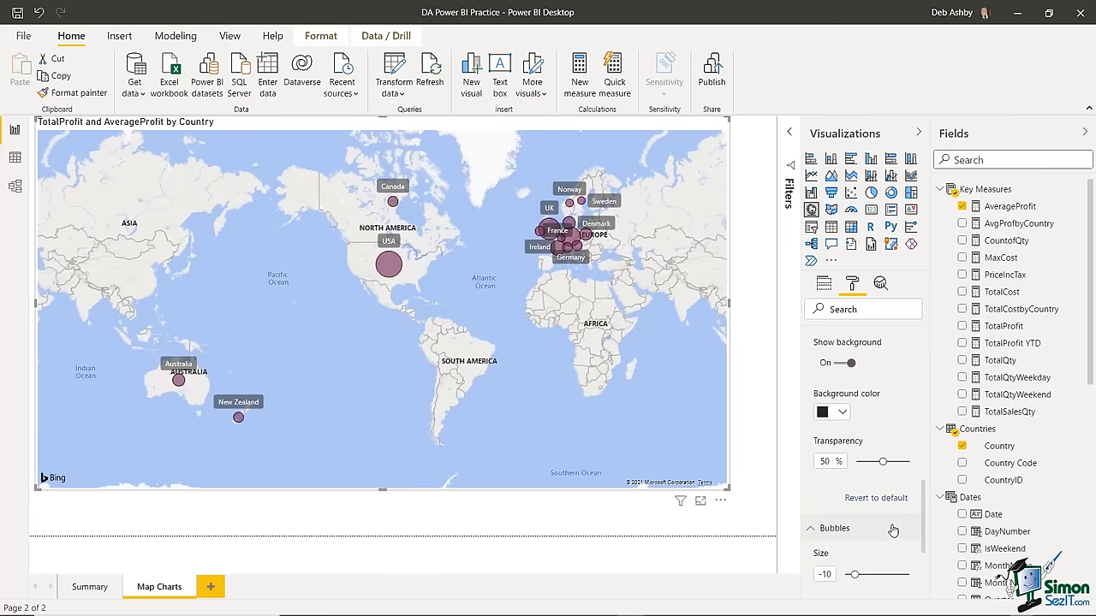
scroll(924, 487, "down", 3)
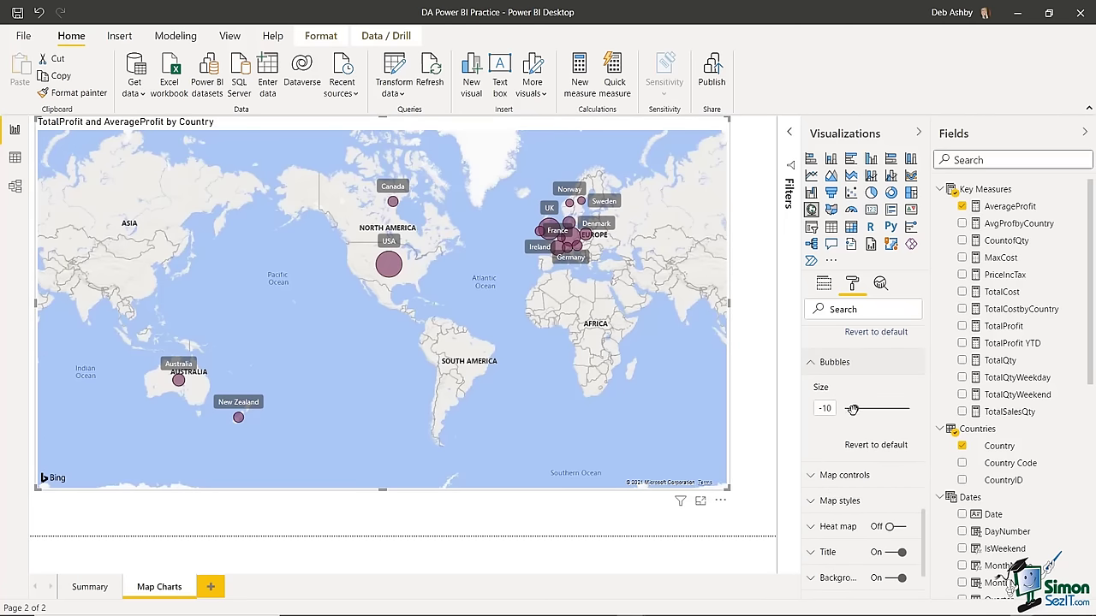
left_click_drag(853, 410, 851, 409)
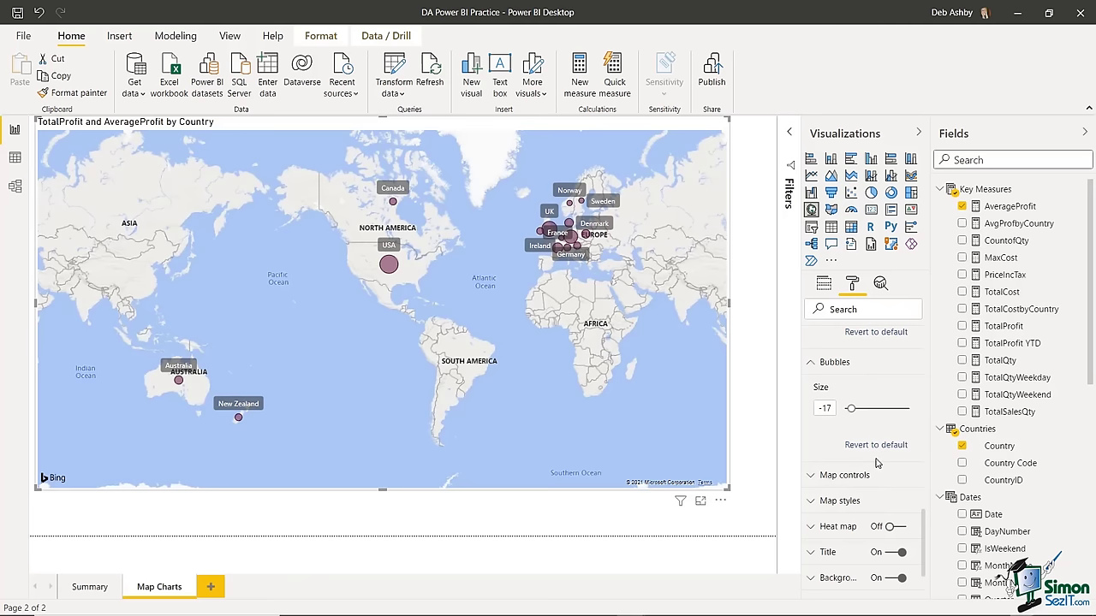
- Turn off auto zoom in the map controls
left_click(817, 478)
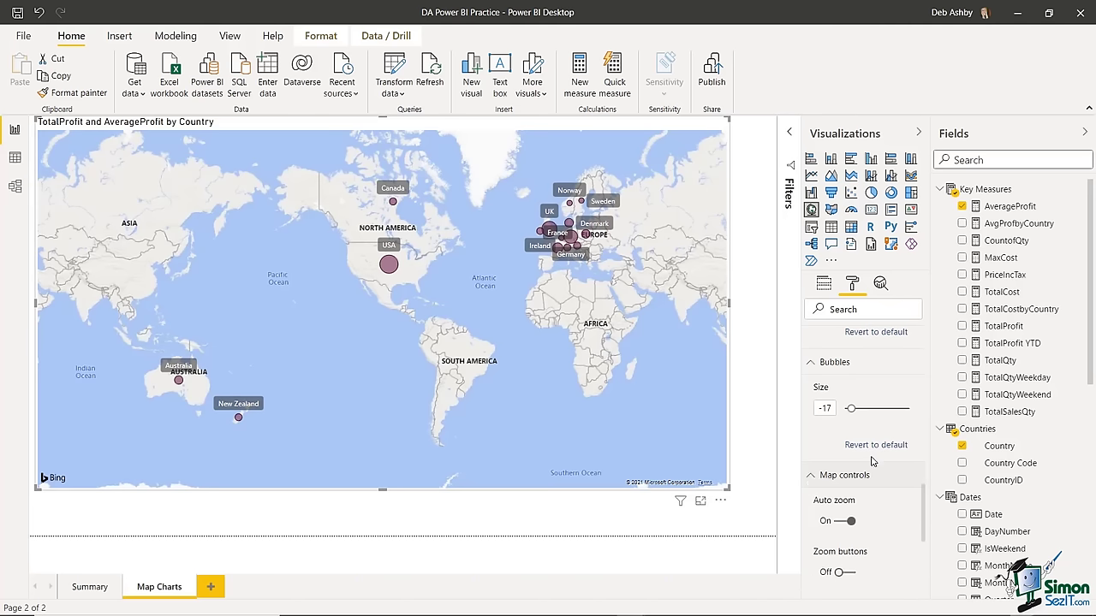
scroll(878, 454, "down", 1)
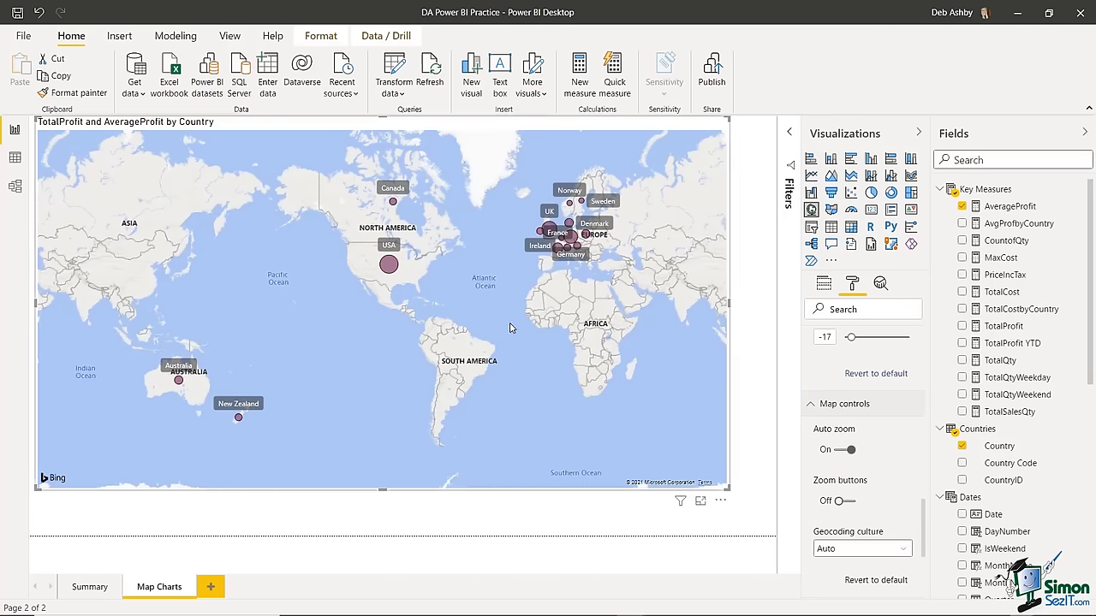
left_click(838, 450)
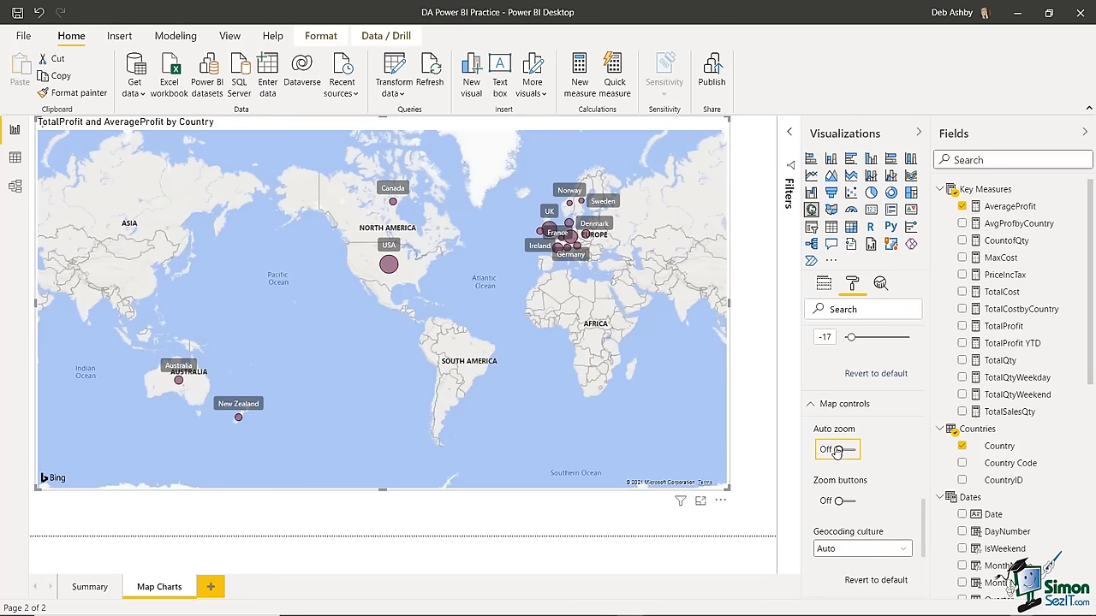
- Turn on the map's zoom buttons and use them to bring Europe into close view
left_click(852, 502)
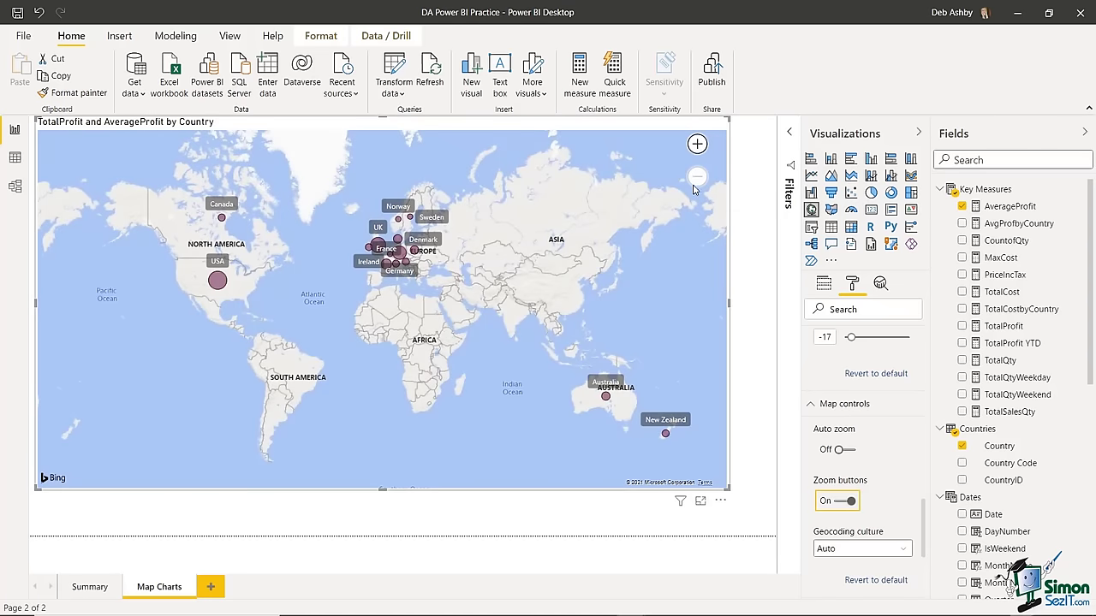
left_click(697, 144)
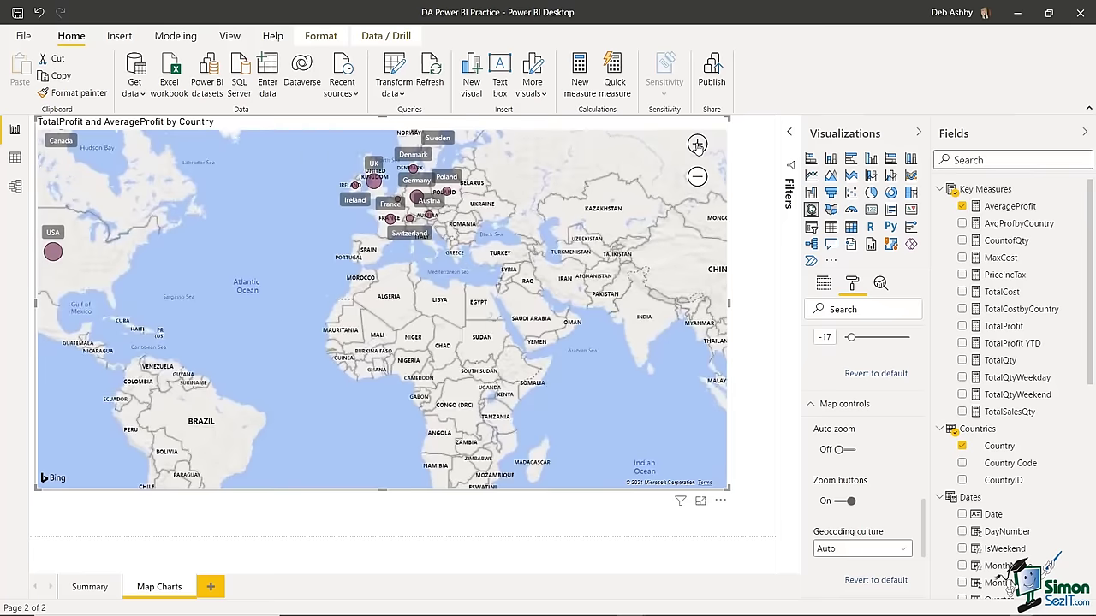
left_click(697, 143)
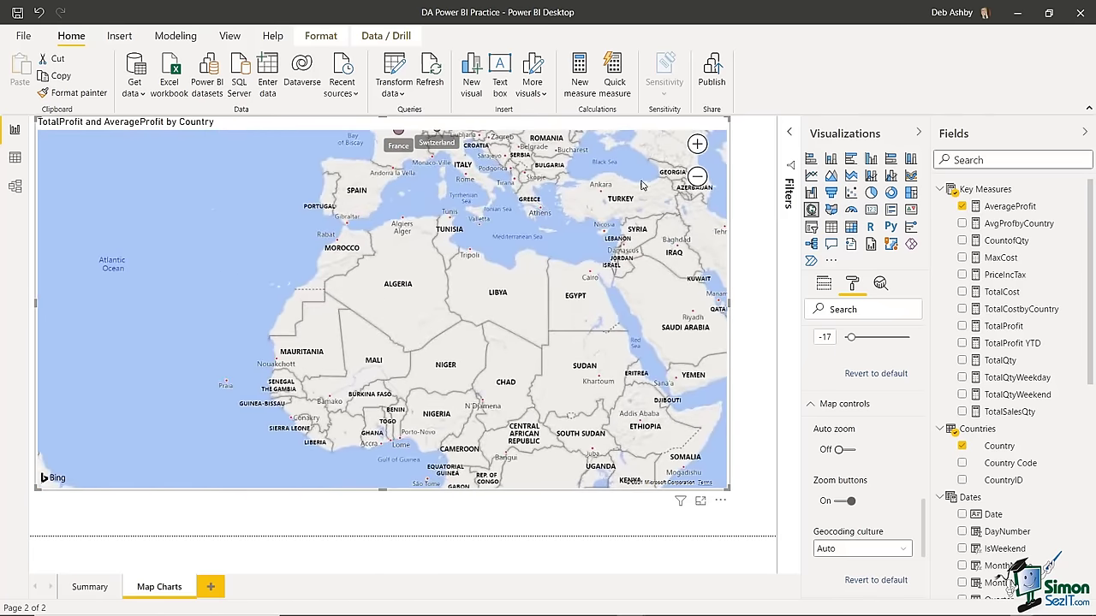
left_click_drag(602, 175, 538, 228)
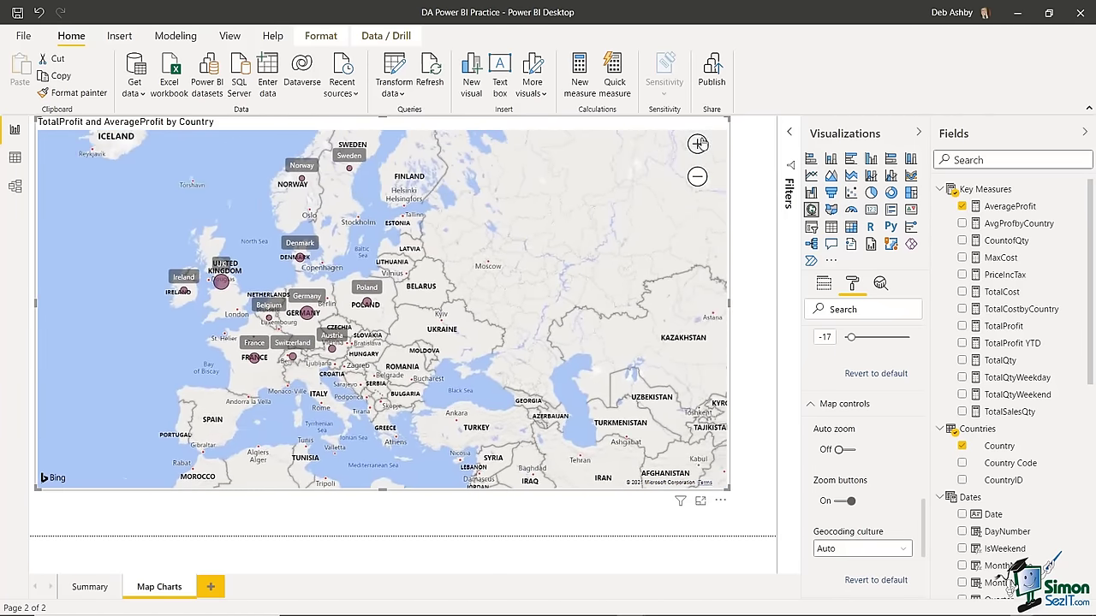
left_click(697, 144)
left_click_drag(481, 293, 635, 258)
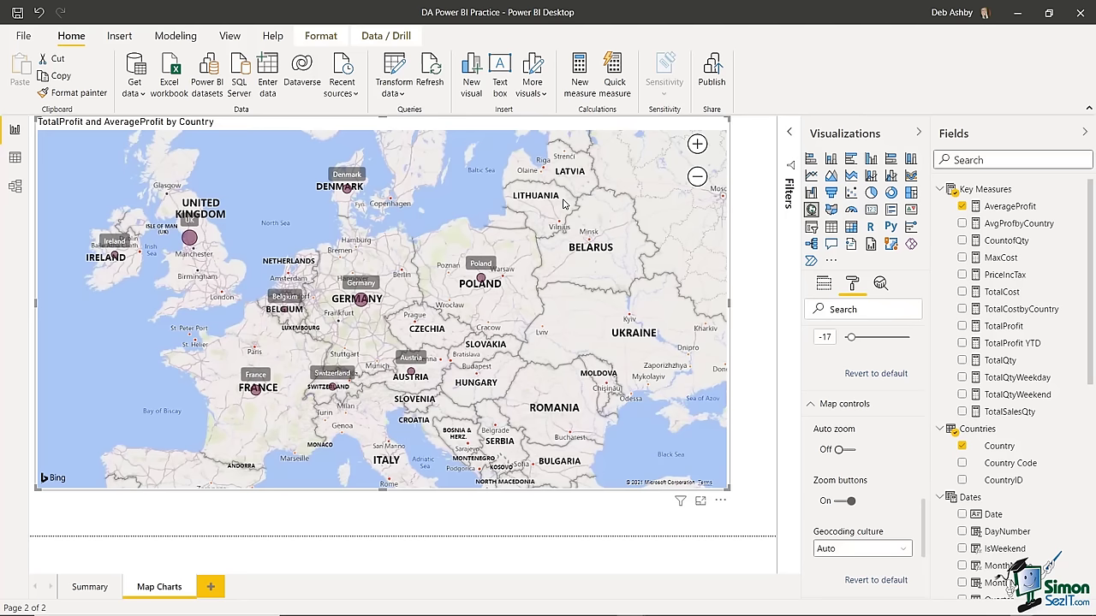
- Try the Aerial, Dark, Light and Grayscale themes on the map in turn
scroll(809, 399, "down", 3)
left_click(815, 397)
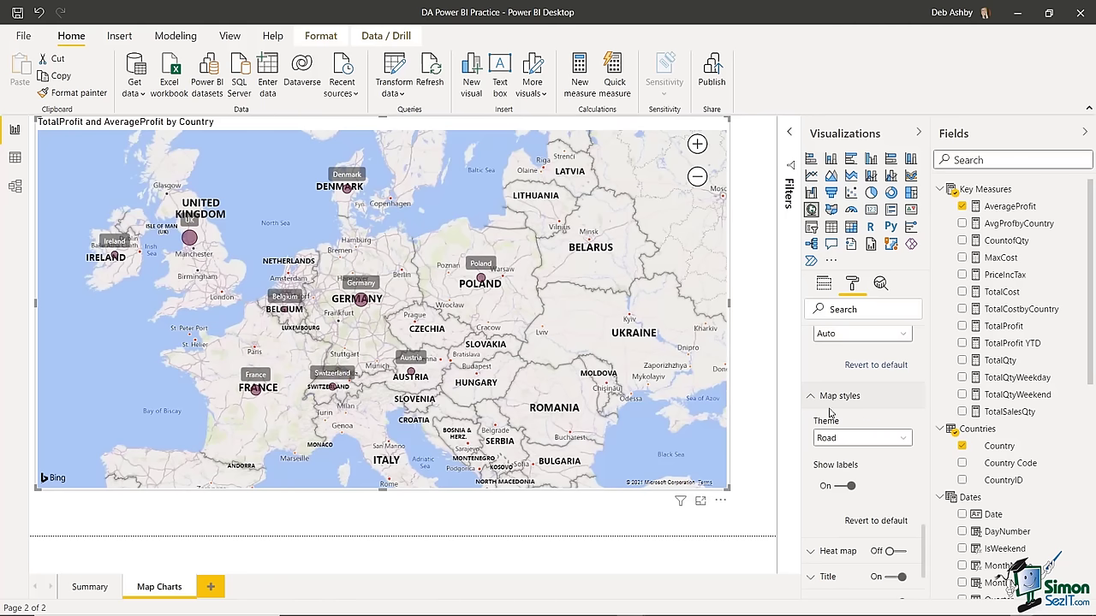
left_click(904, 439)
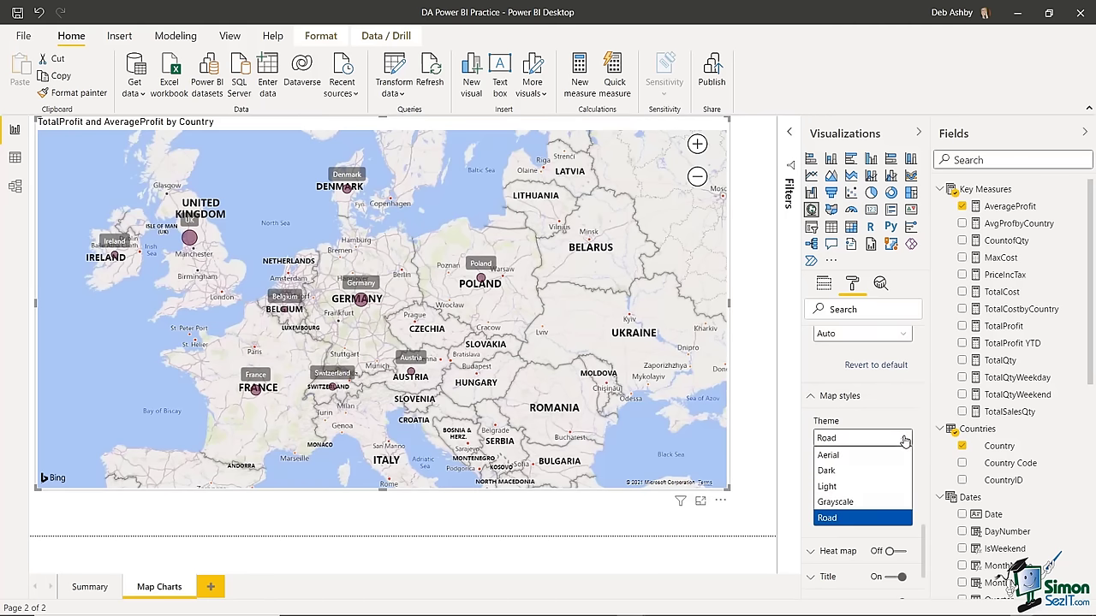
left_click(829, 455)
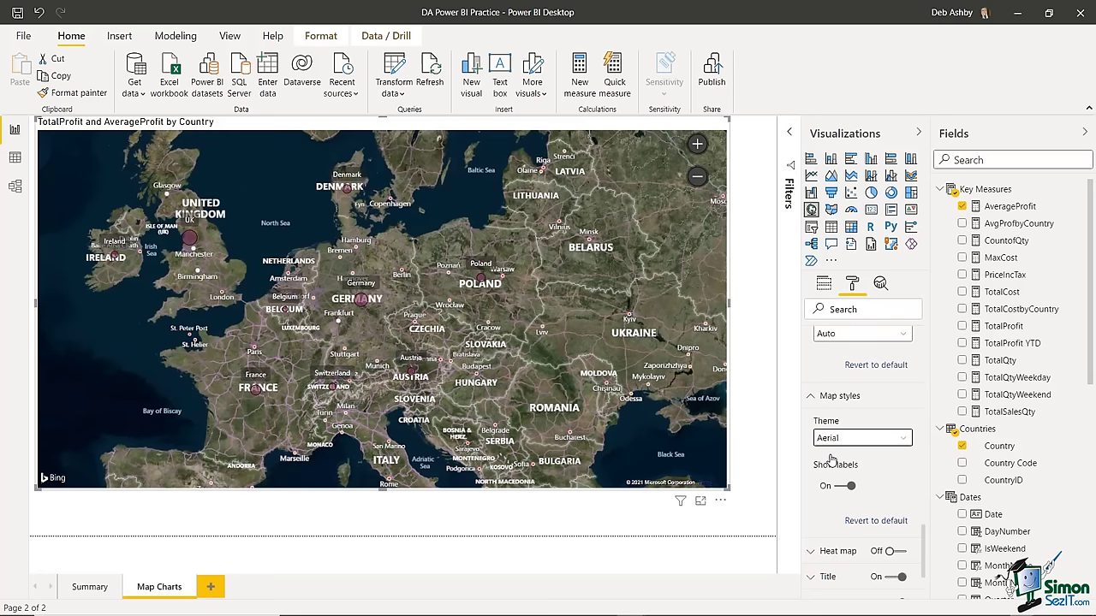
left_click(905, 440)
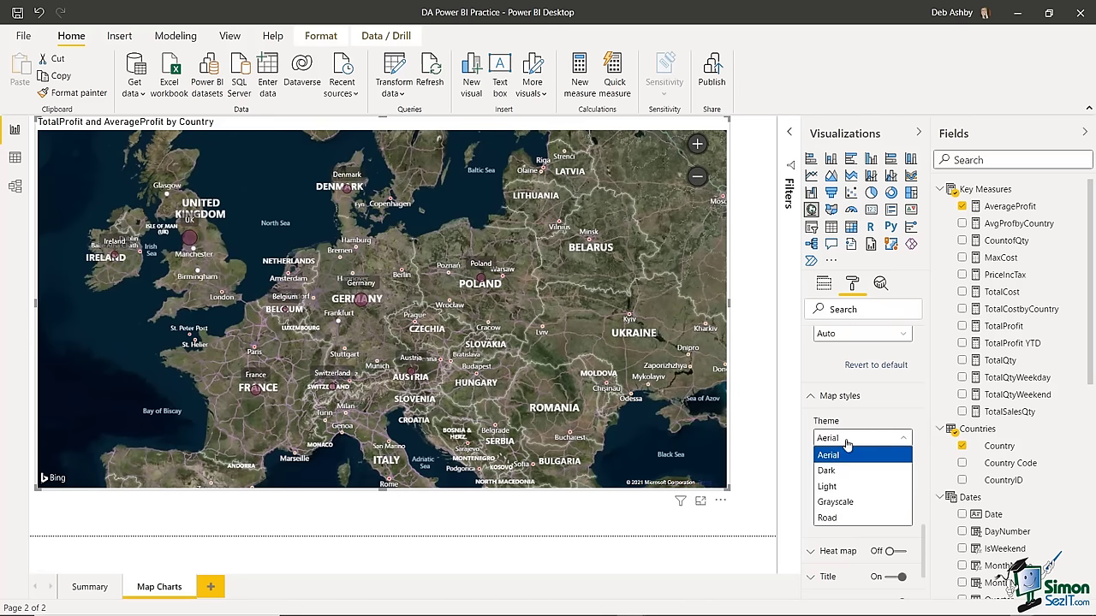
left_click(824, 472)
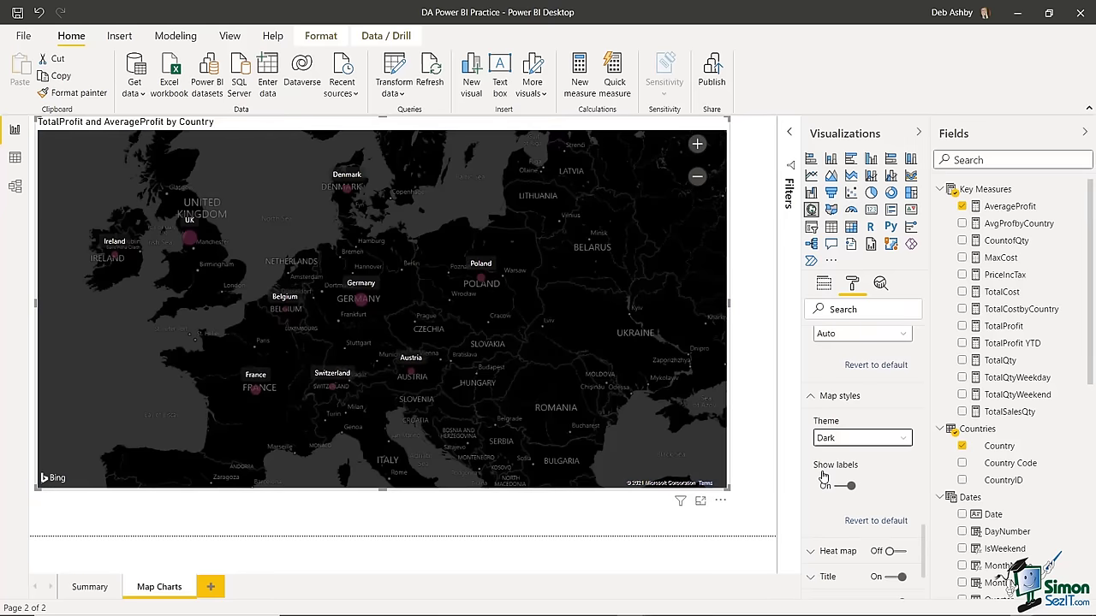
left_click(905, 439)
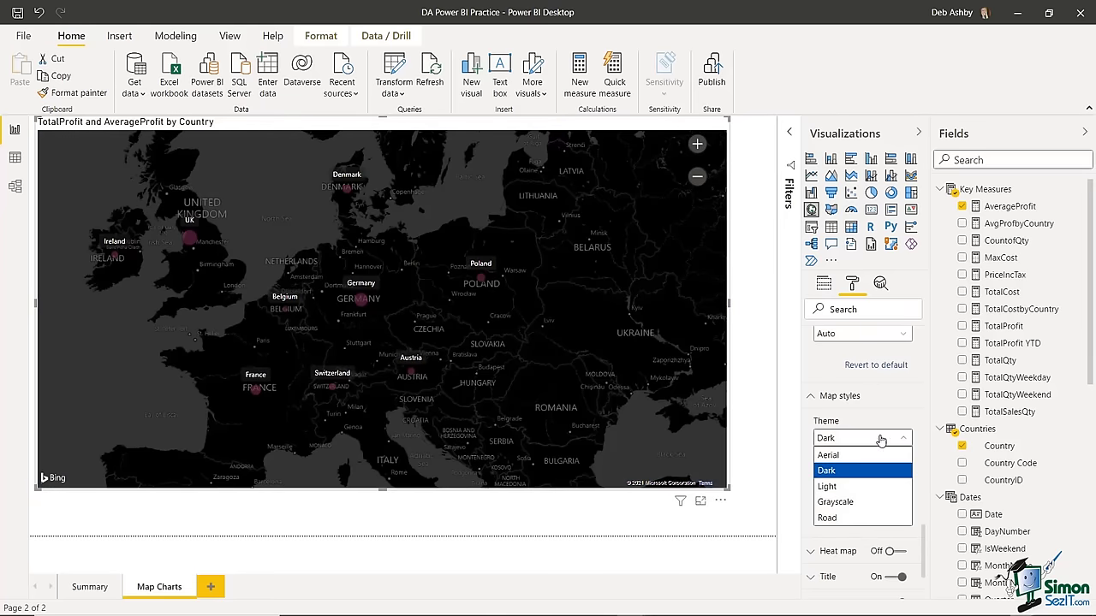
left_click(827, 487)
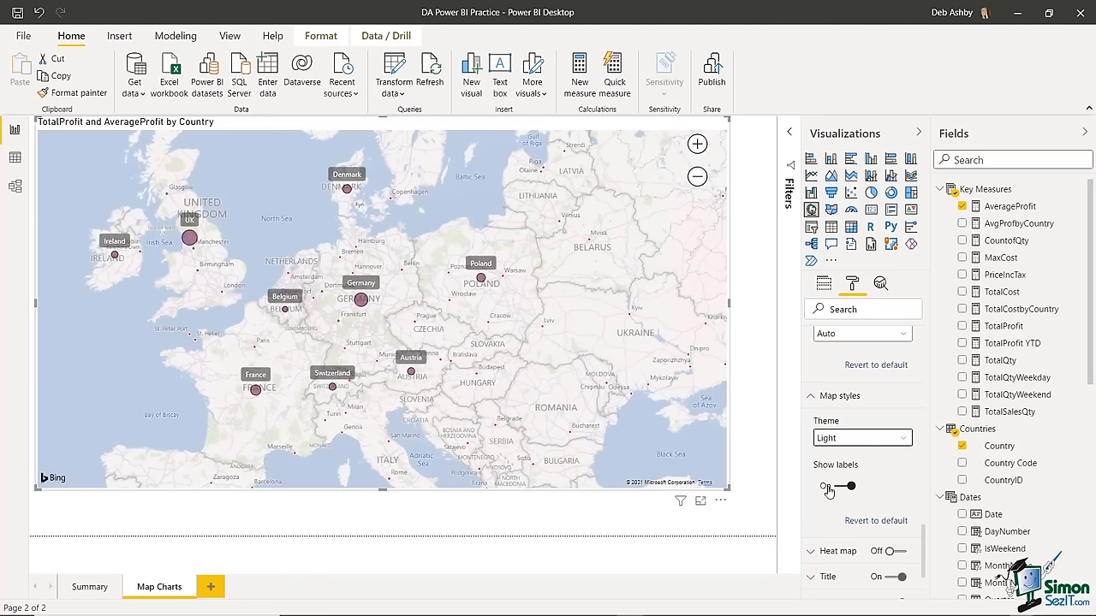
left_click(905, 439)
left_click(836, 503)
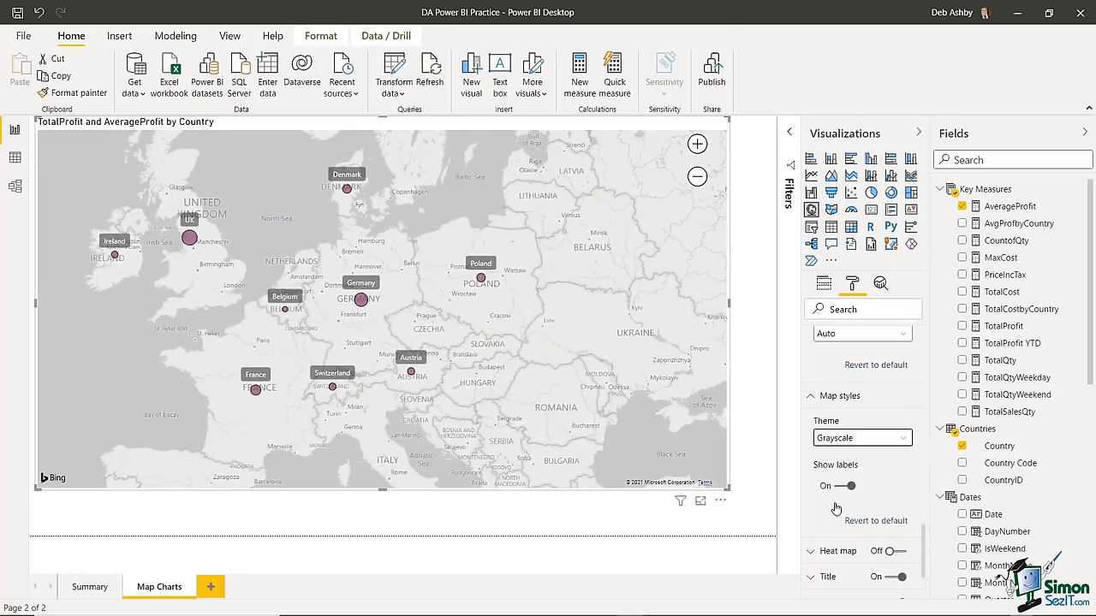
- Set the map theme to Aerial and increase the bubble size to -1
left_click(905, 441)
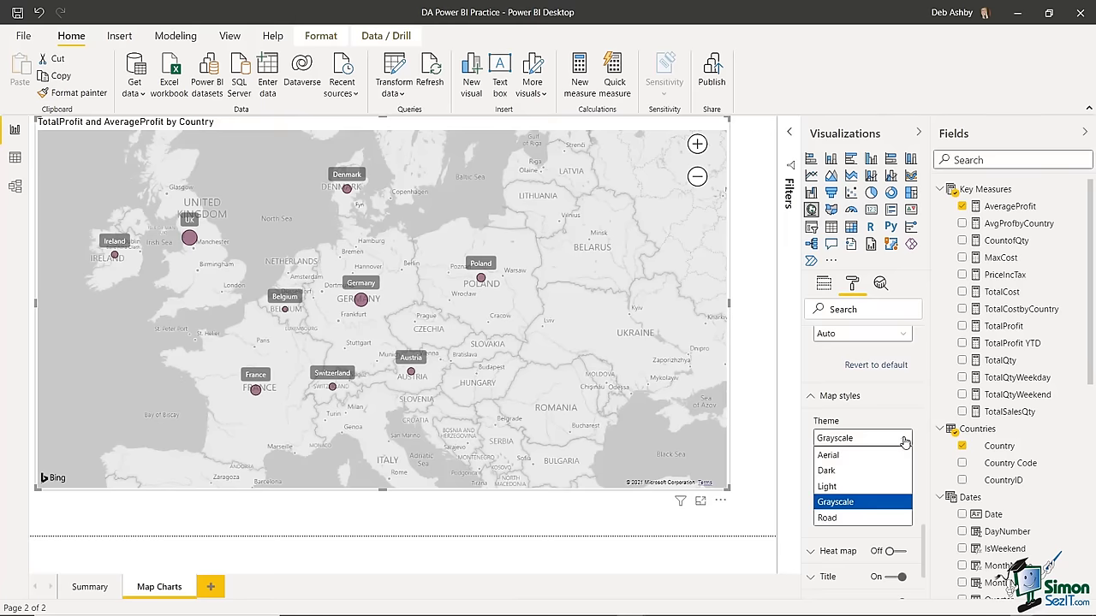
left_click(850, 460)
scroll(891, 449, "up", 5)
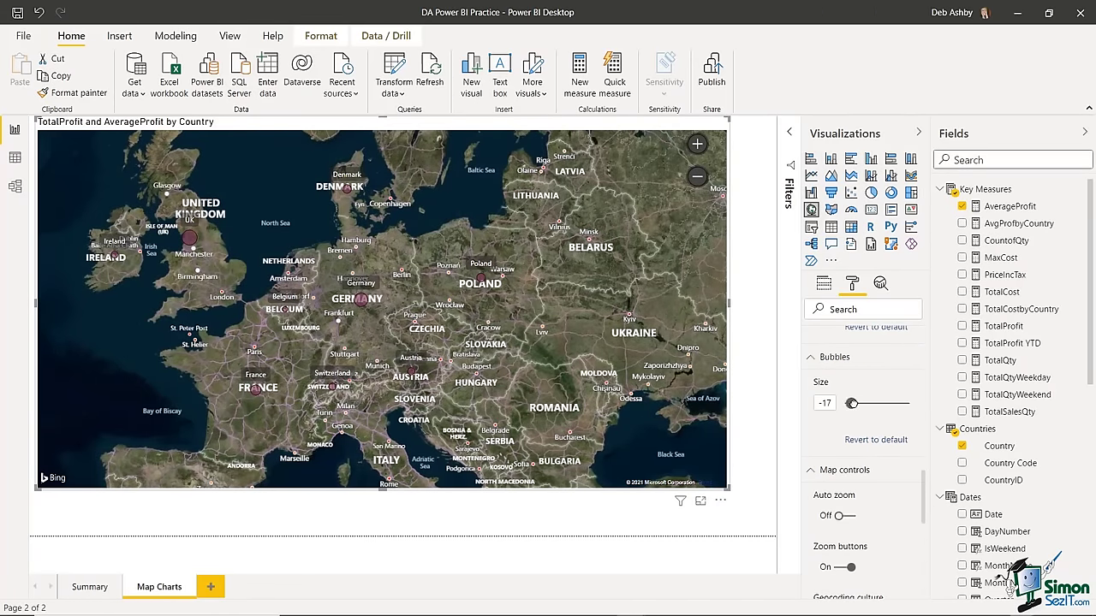
left_click_drag(852, 403, 858, 404)
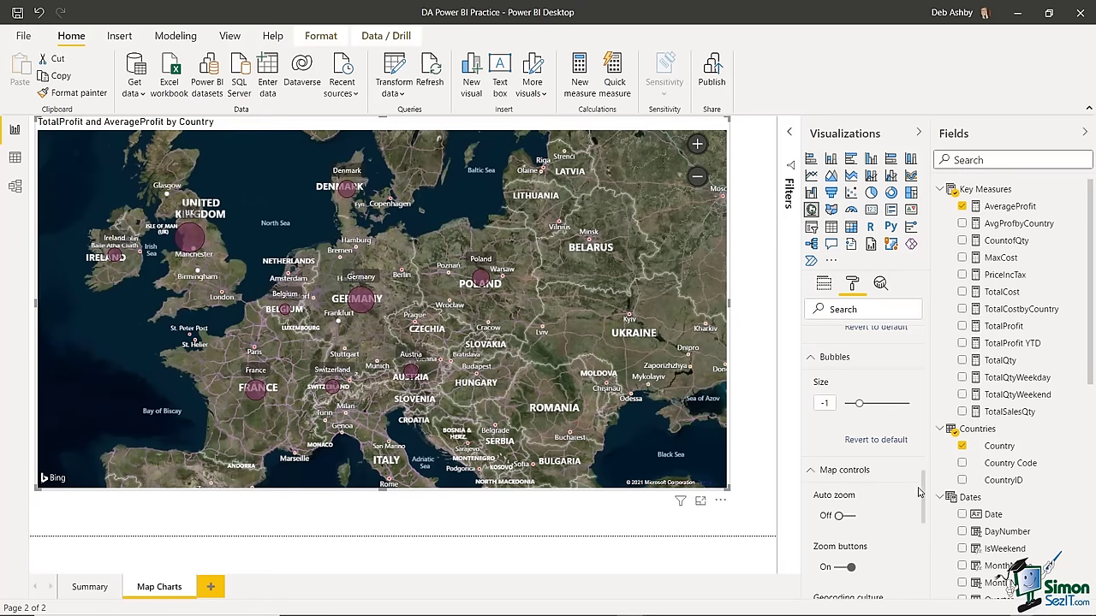
- Format the map's title with a white font color and a black background color
scroll(924, 480, "down", 5)
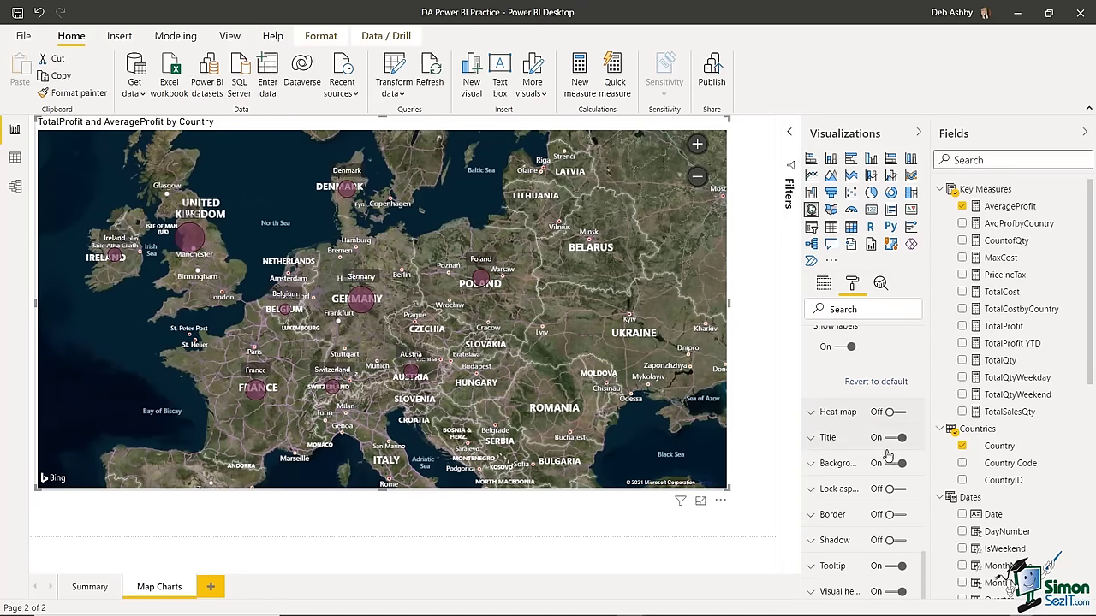
left_click(813, 439)
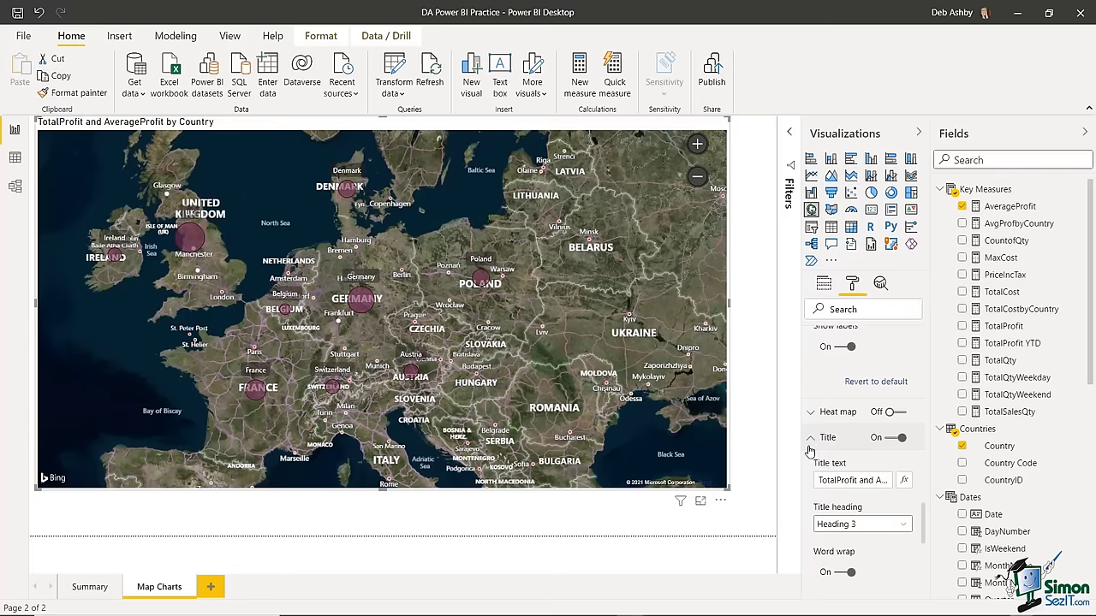
left_click(811, 439)
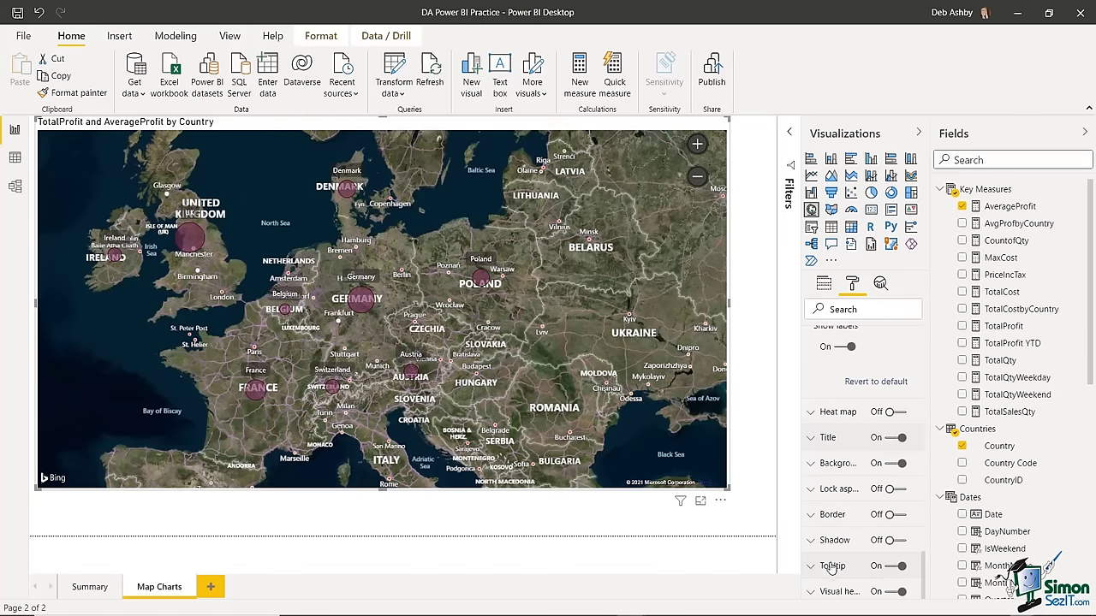
left_click(827, 437)
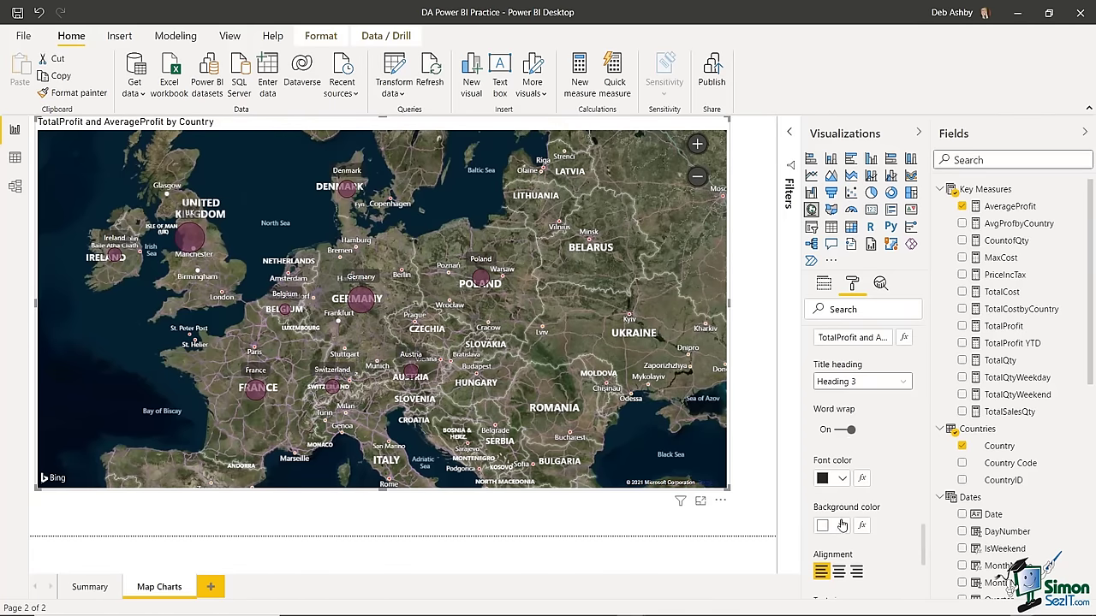
left_click(843, 477)
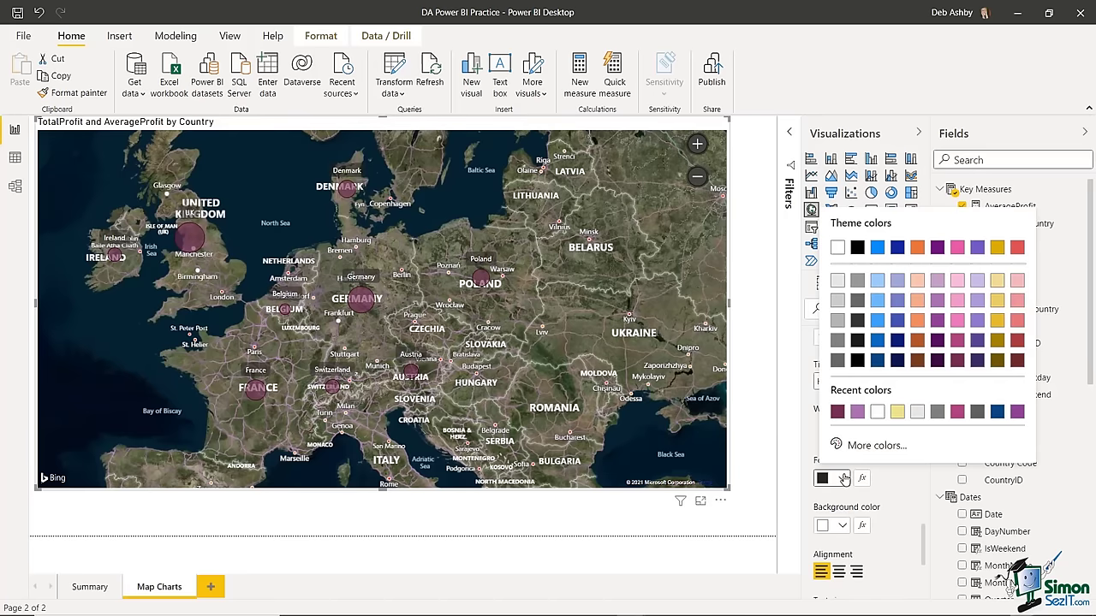
left_click(877, 412)
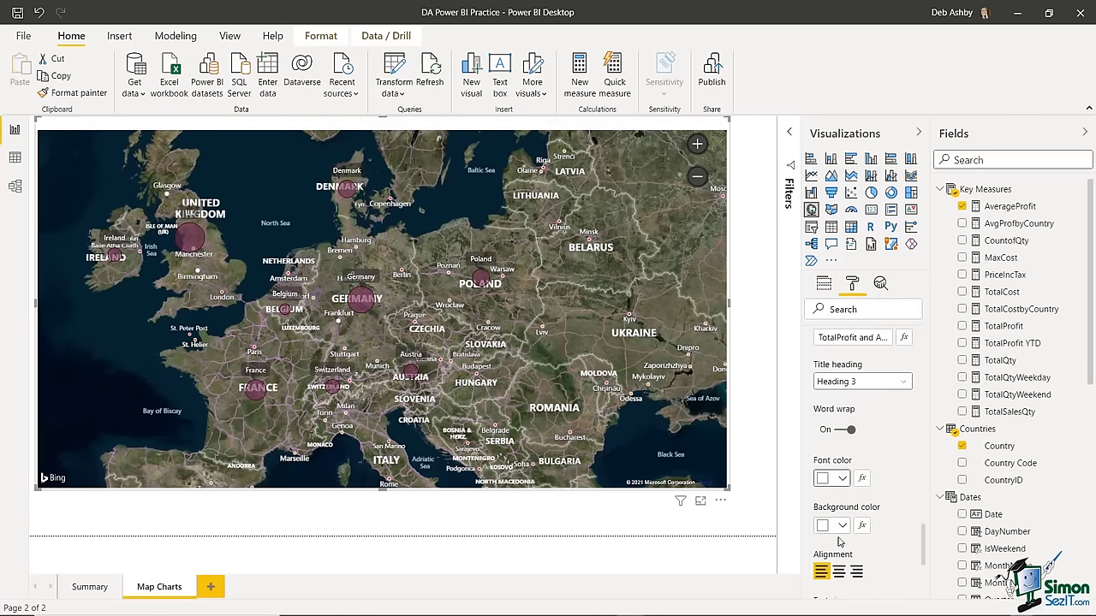
left_click(844, 526)
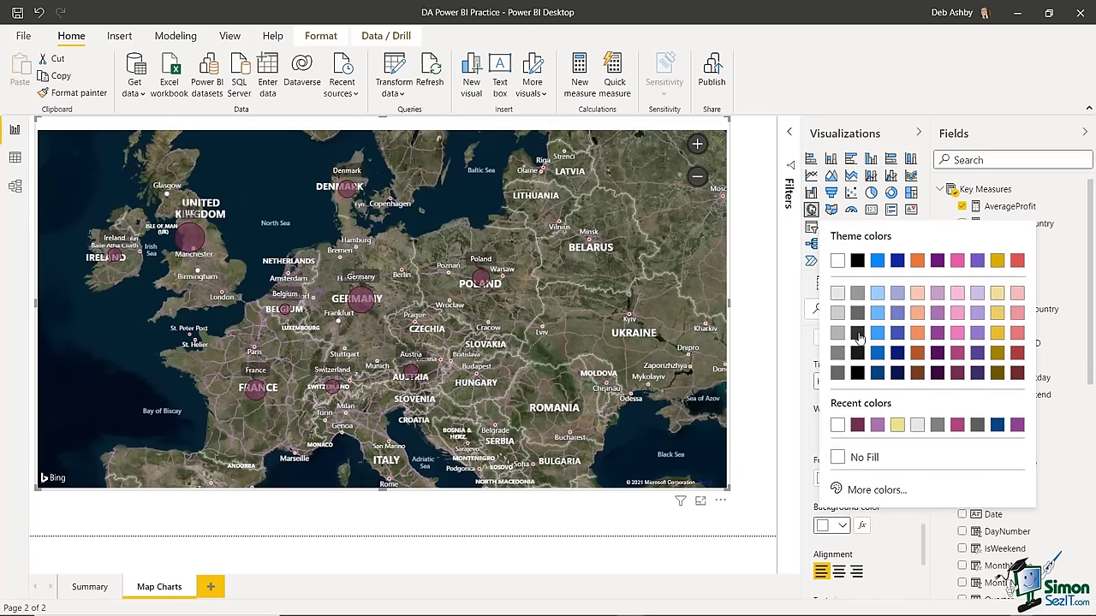
left_click(857, 261)
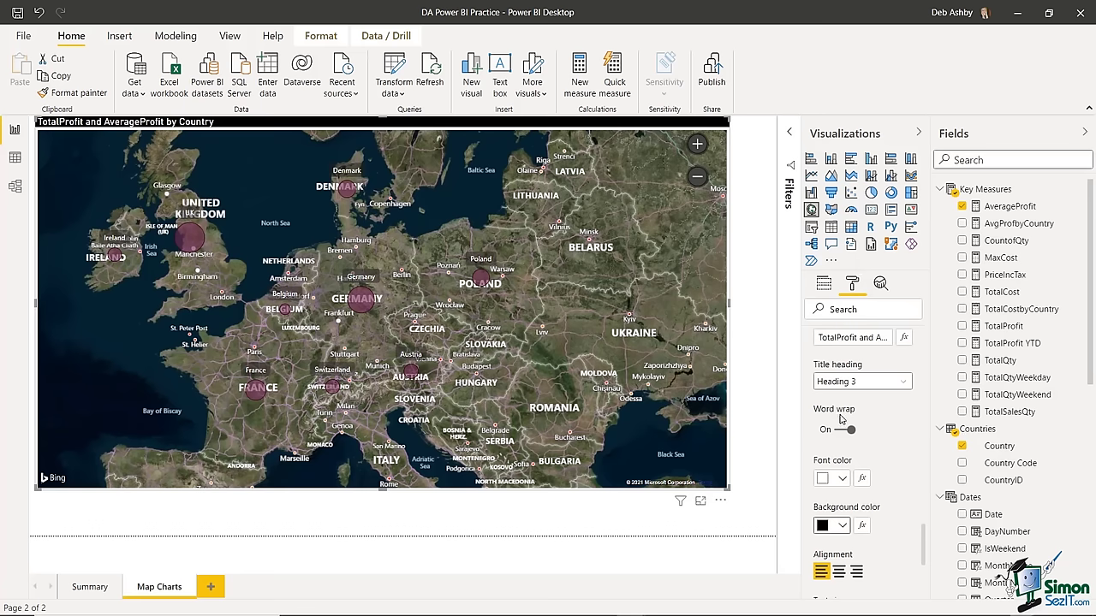
- Examine the bubbles across the map, going from Europe over the Atlantic to the United States and back
scroll(889, 453, "down", 10)
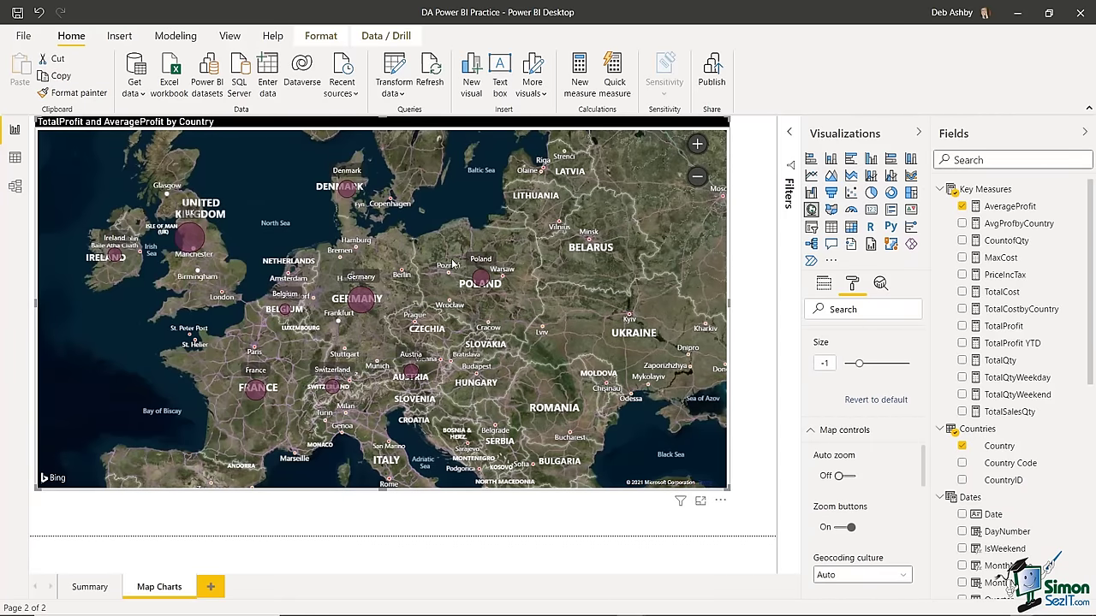
left_click_drag(384, 252, 561, 276)
left_click_drag(243, 293, 589, 252)
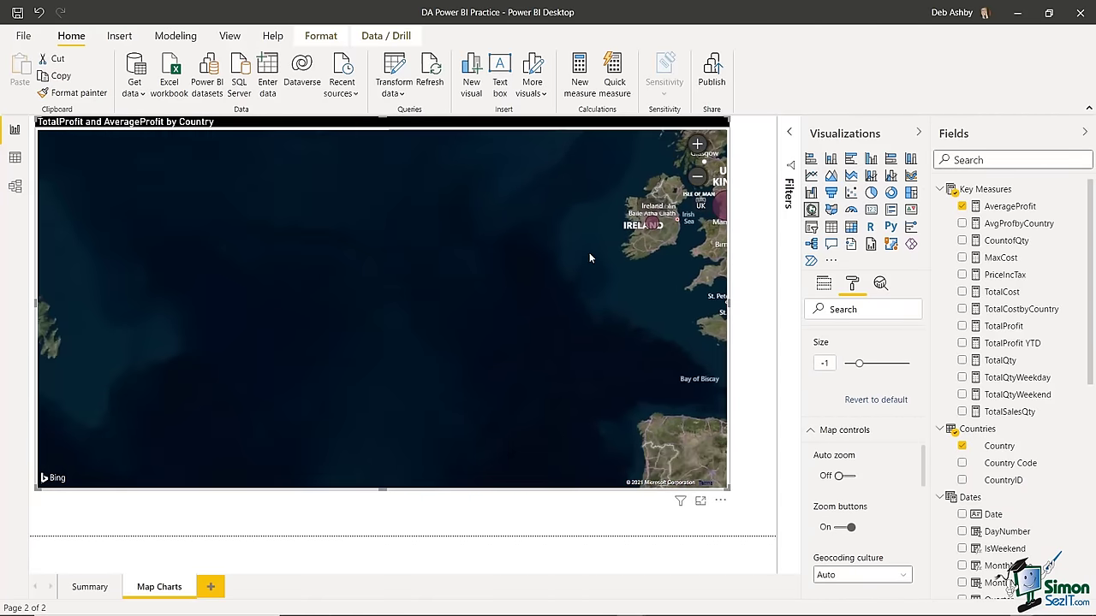
left_click_drag(197, 289, 514, 226)
left_click_drag(254, 265, 546, 283)
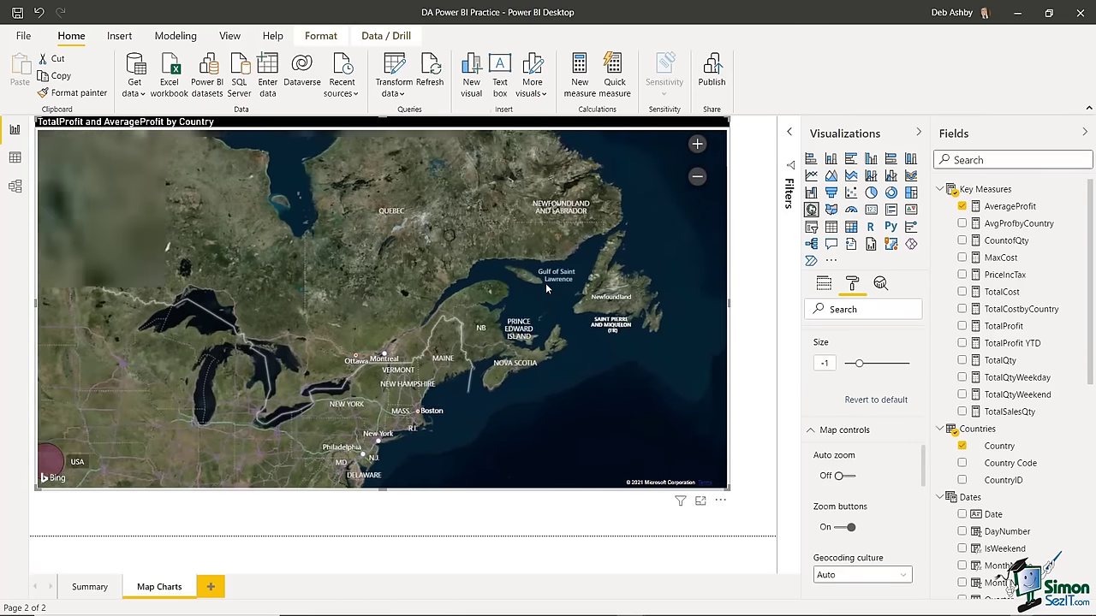
left_click_drag(275, 406, 468, 254)
left_click_drag(322, 353, 447, 316)
left_click_drag(531, 321, 414, 319)
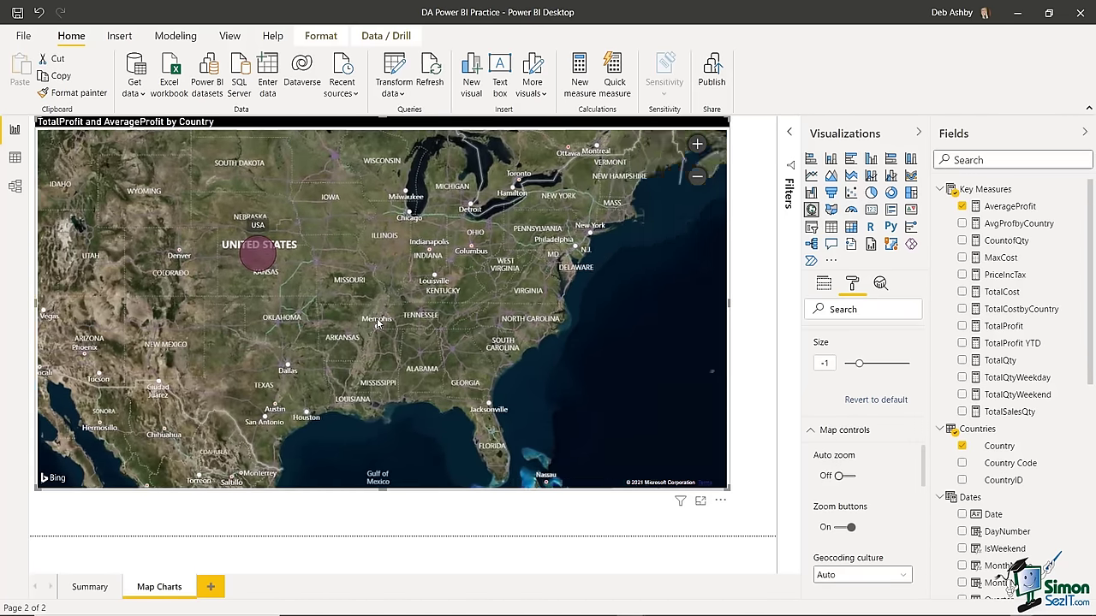
left_click_drag(635, 349, 446, 278)
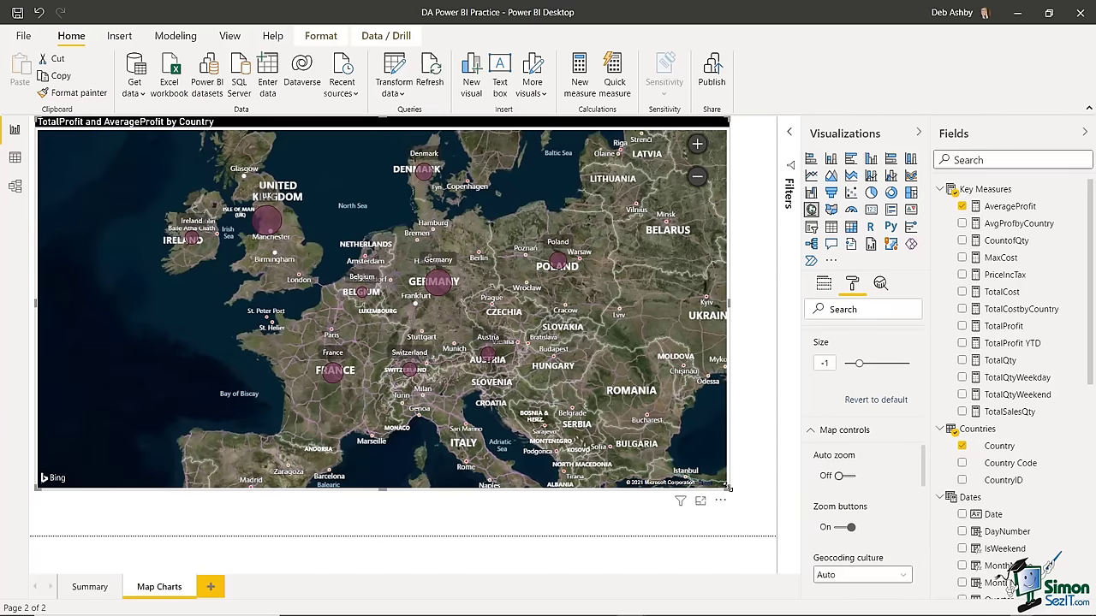
- Shrink the bubble map to roughly half its width and height, and add a filled map below it with Country as the location
left_click_drag(728, 488, 423, 367)
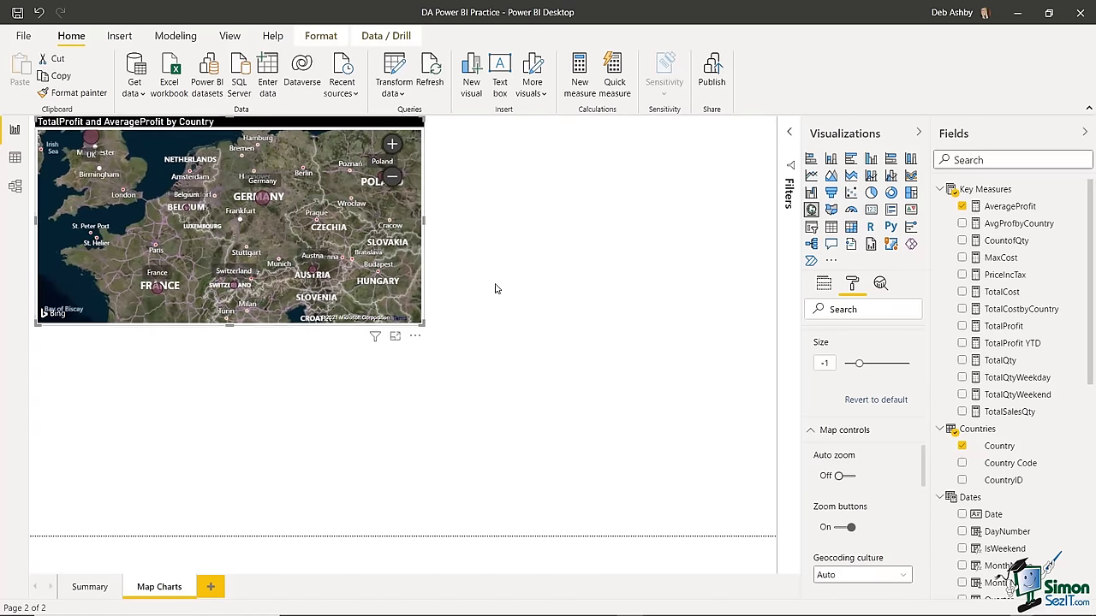
left_click(700, 278)
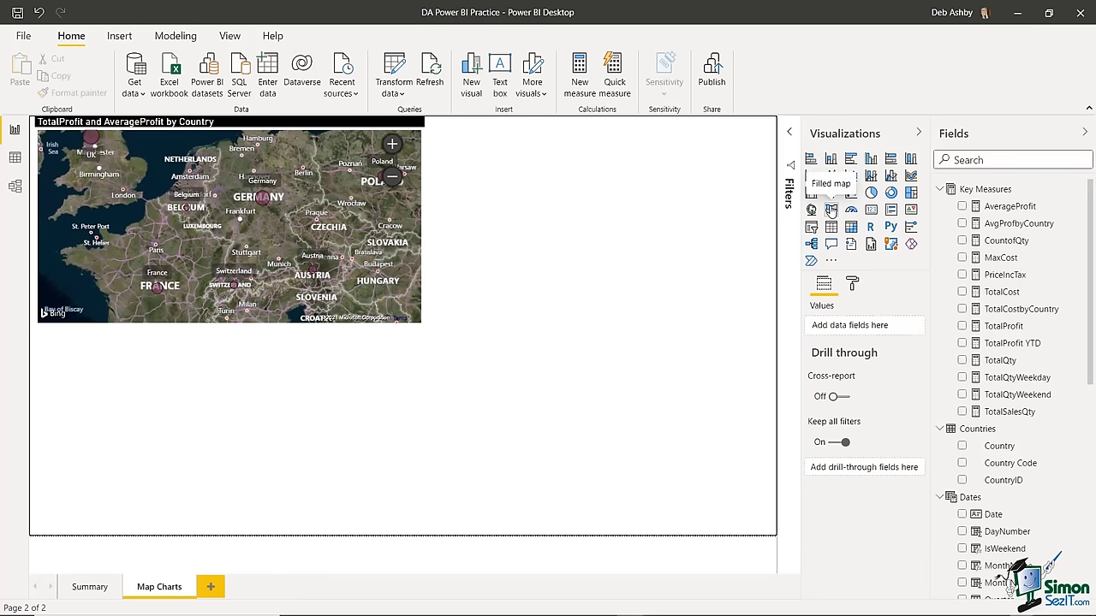
left_click(831, 209)
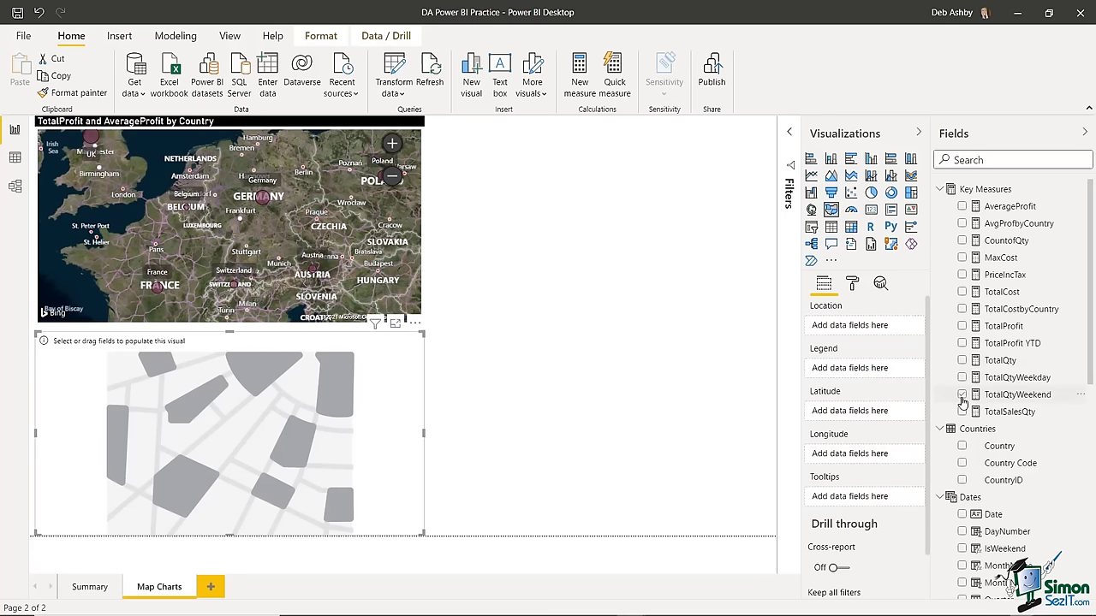
left_click_drag(993, 446, 853, 332)
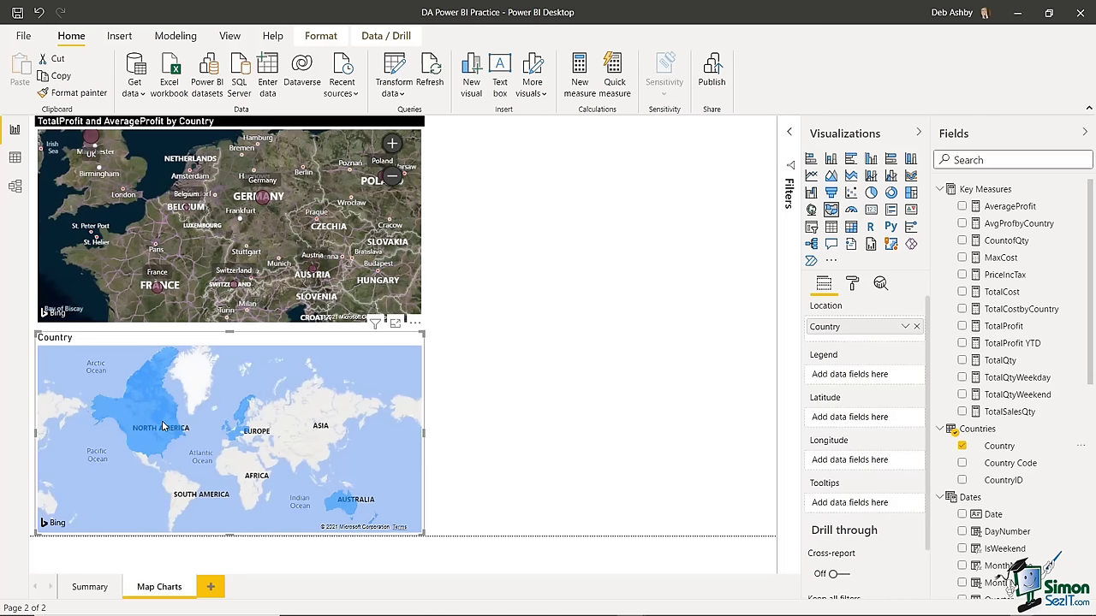
- Set the filled map's default data color to dark plum and turn on Show all for individual country colors
left_click(852, 283)
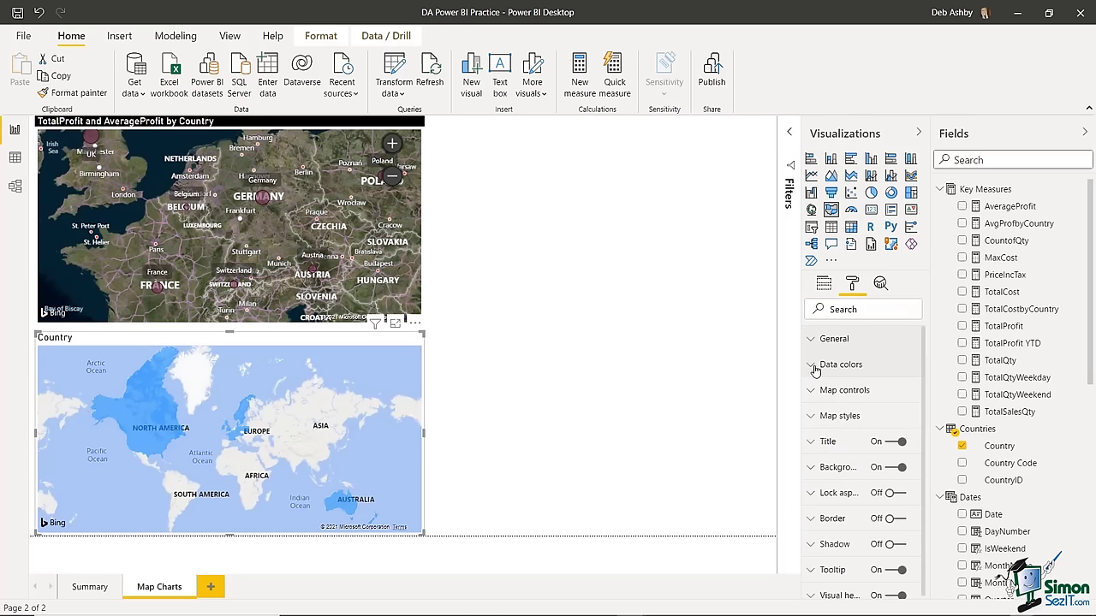
left_click(811, 343)
left_click(811, 342)
left_click(811, 366)
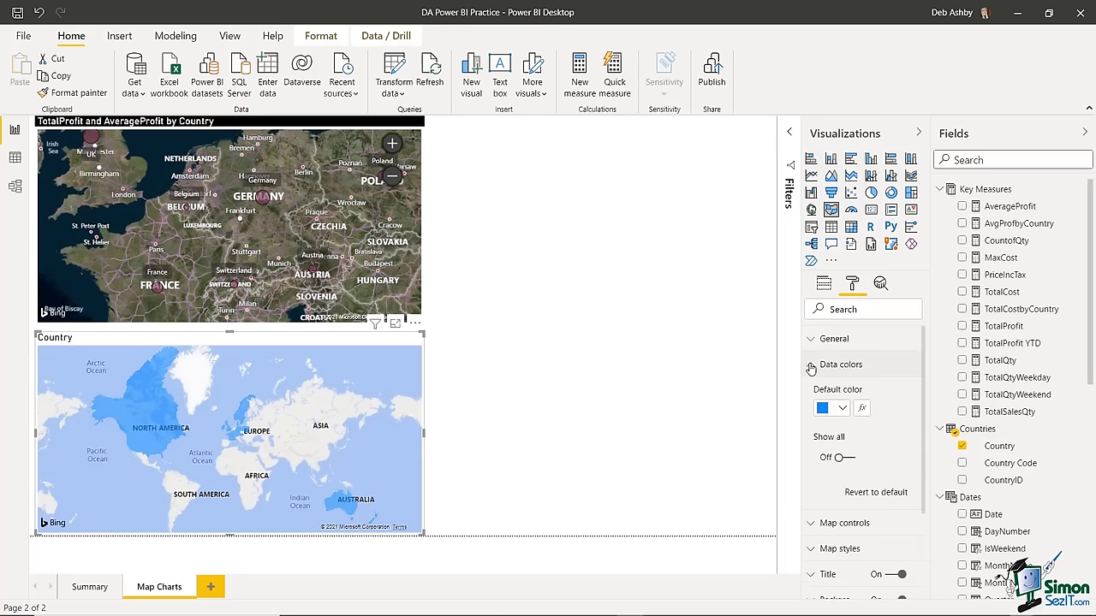
left_click(843, 409)
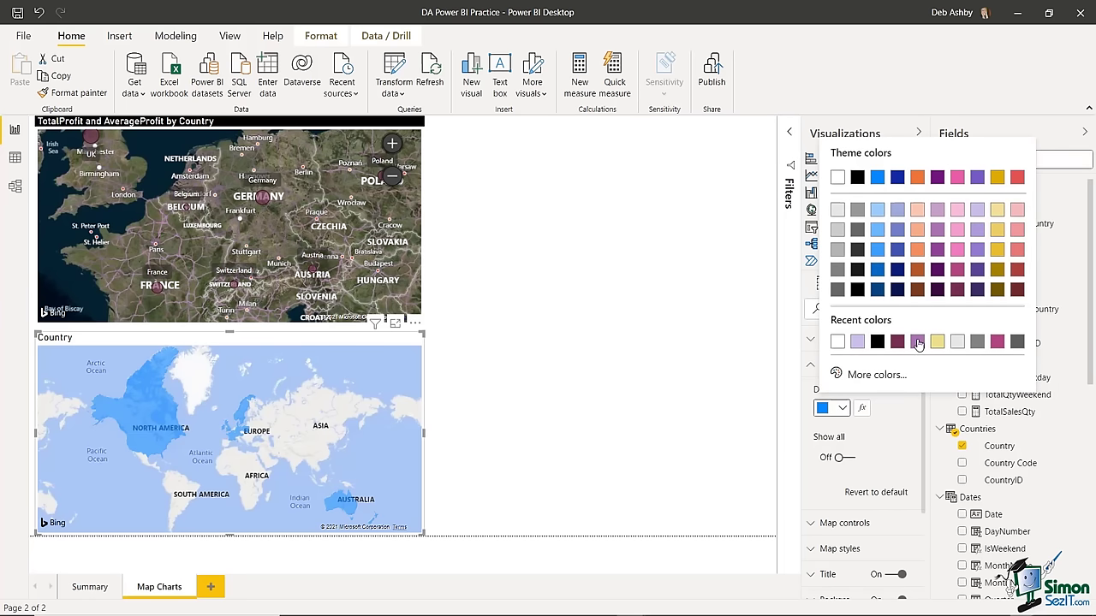
left_click(898, 344)
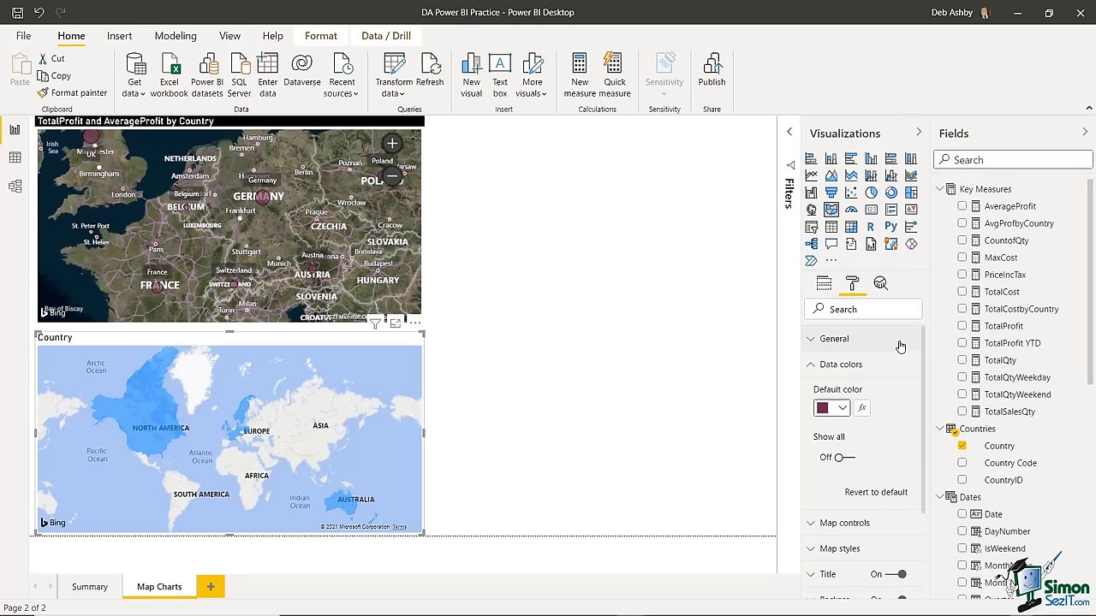
left_click(850, 460)
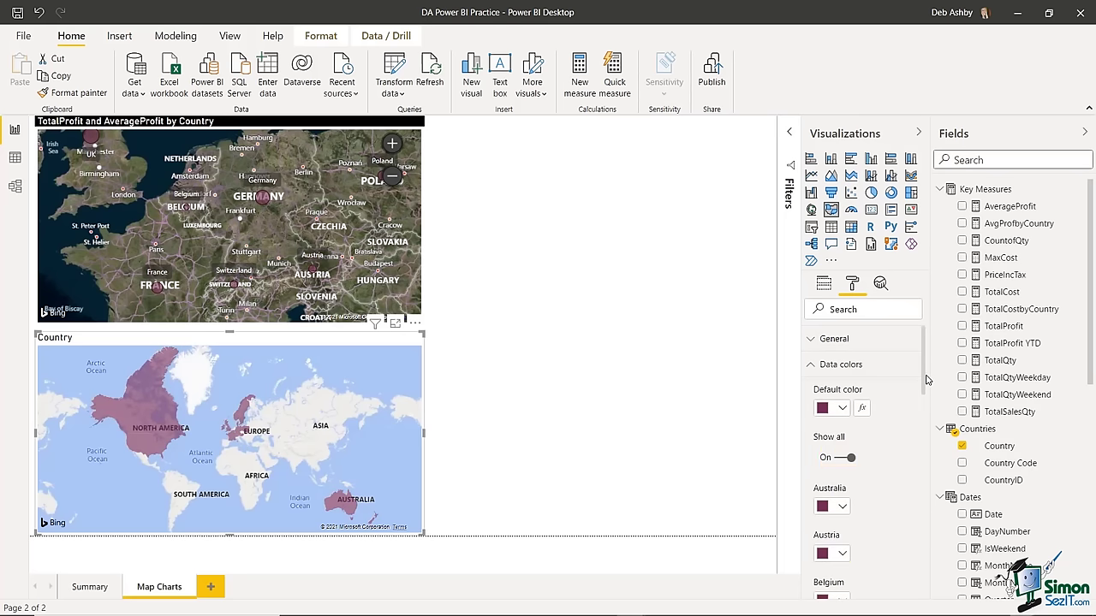
- Color Austria dark pink, Belgium gold and Canada light blue on the filled map
scroll(916, 385, "down", 3)
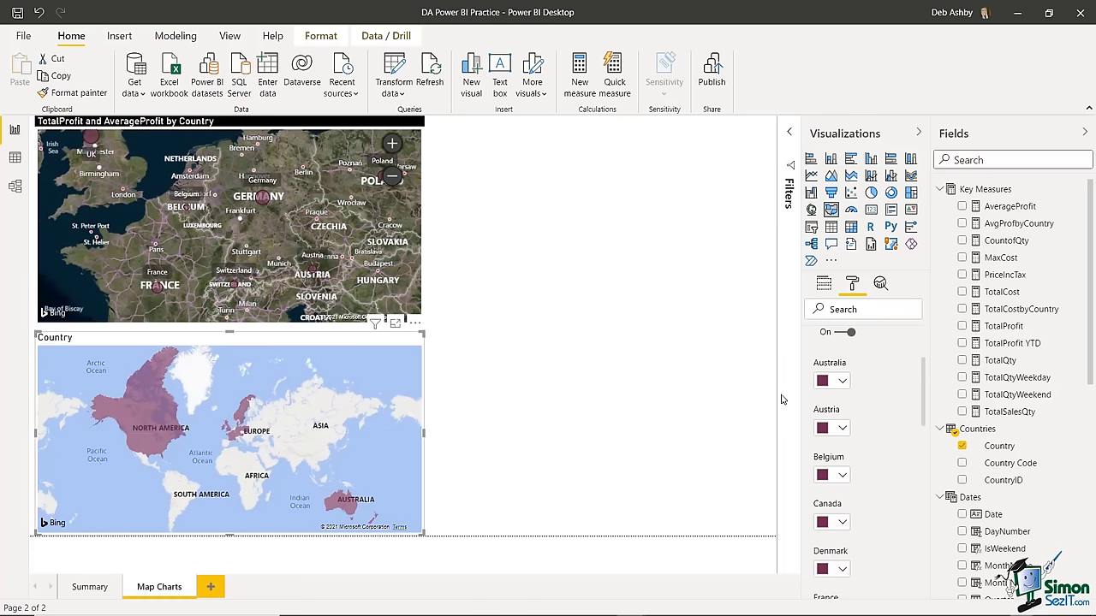
left_click(842, 429)
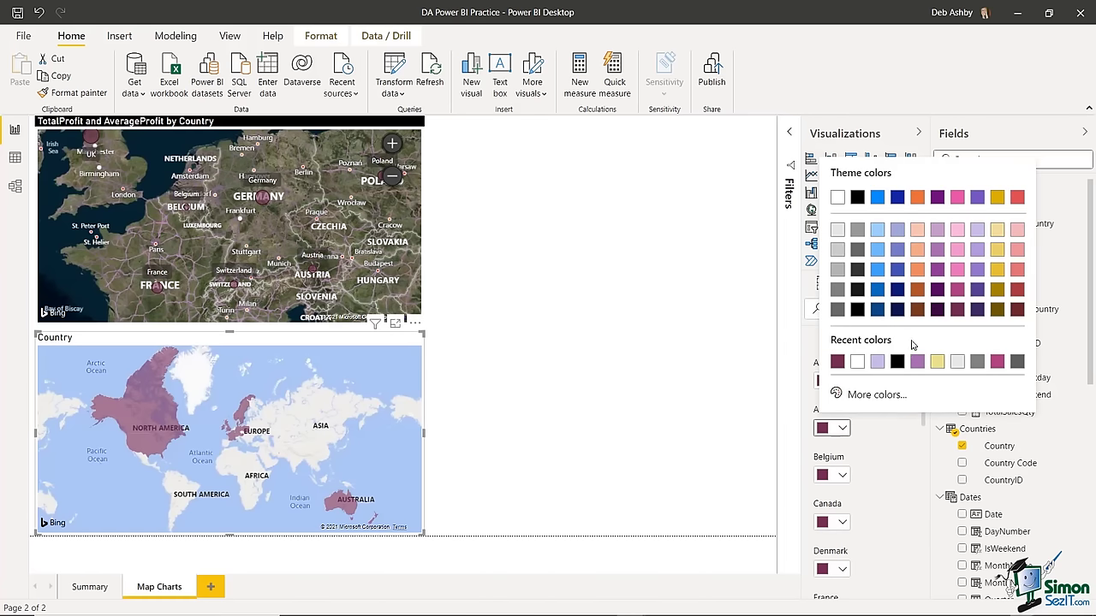
left_click(957, 289)
left_click(843, 475)
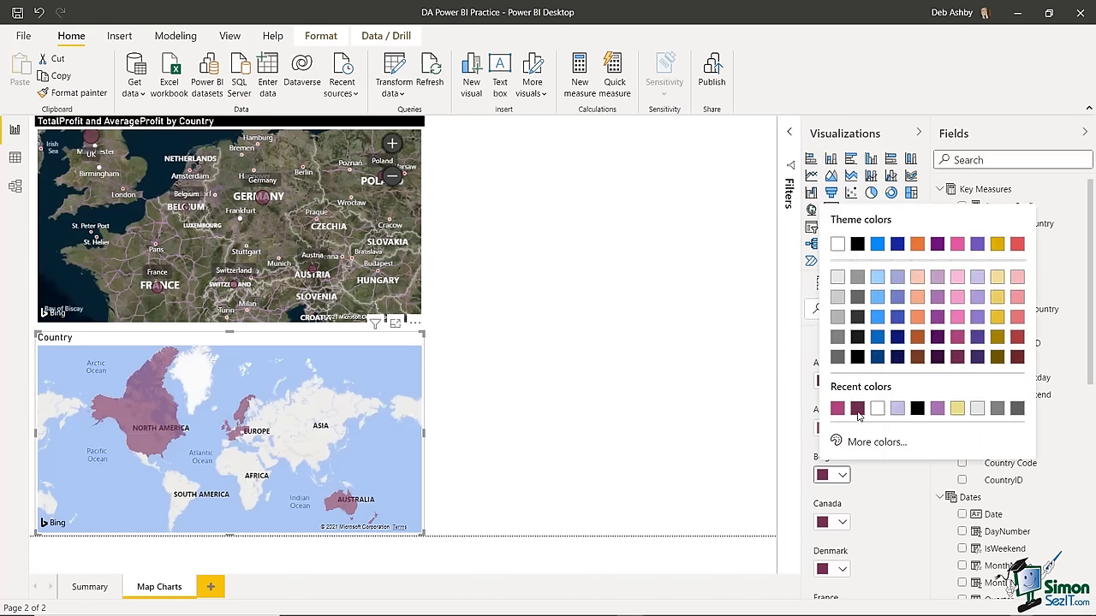
left_click(996, 317)
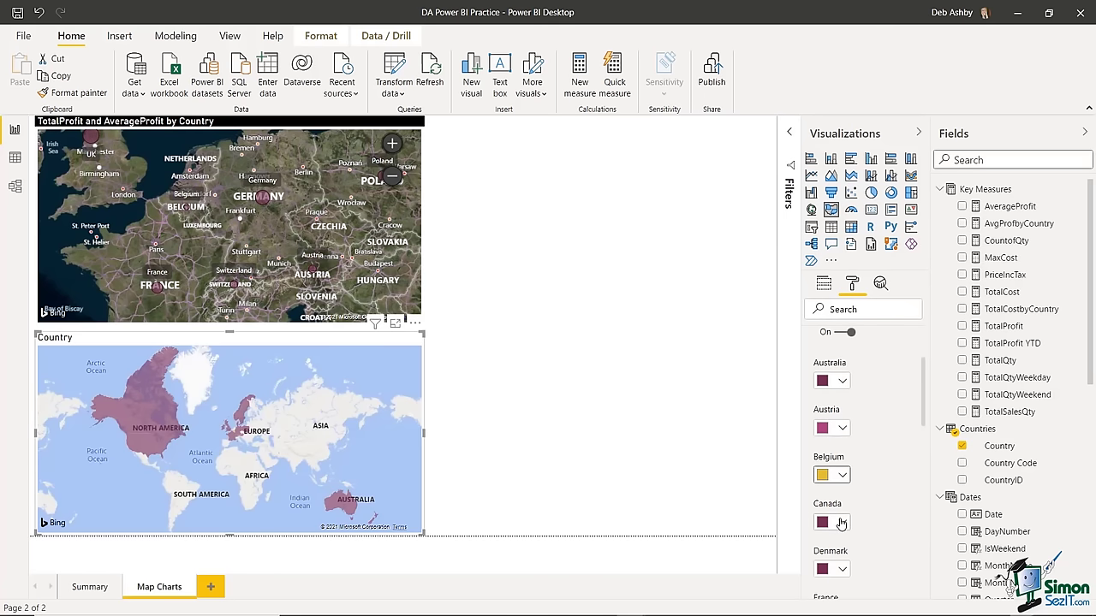
left_click(842, 523)
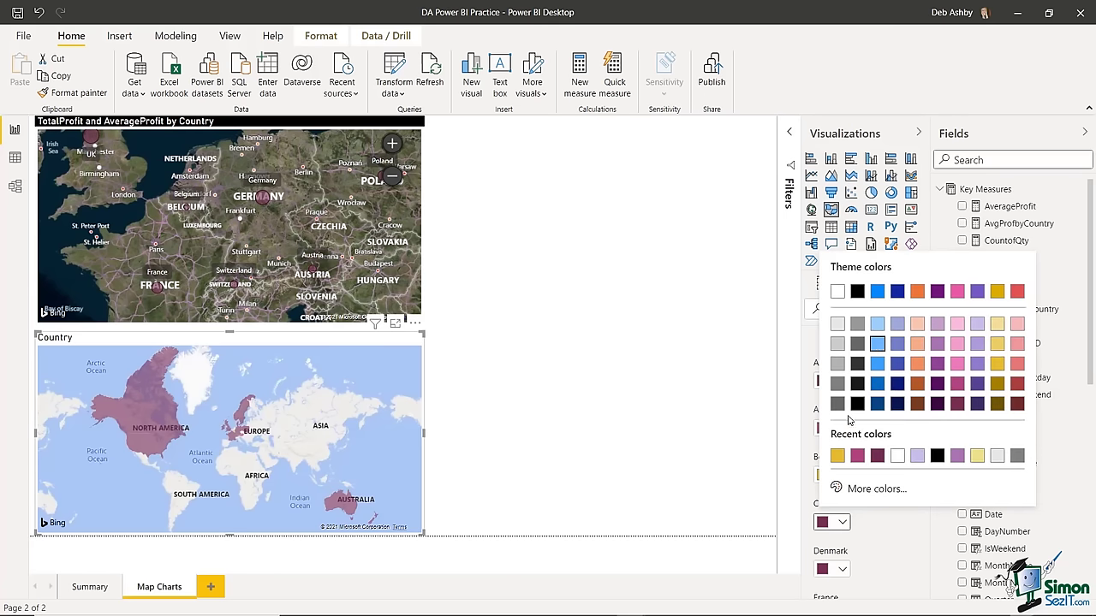
left_click(877, 343)
- Give the remaining countries distinct colors, including orange for Denmark, pink for France, green for Germany, teal for Ireland and red for USA
scroll(923, 380, "down", 2)
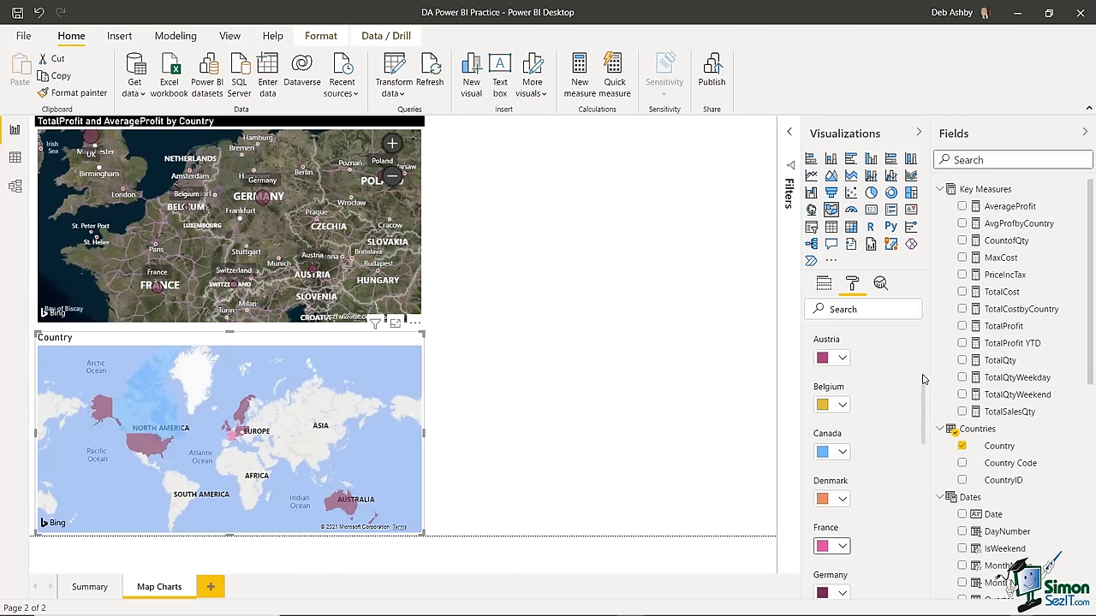
scroll(904, 387, "down", 4)
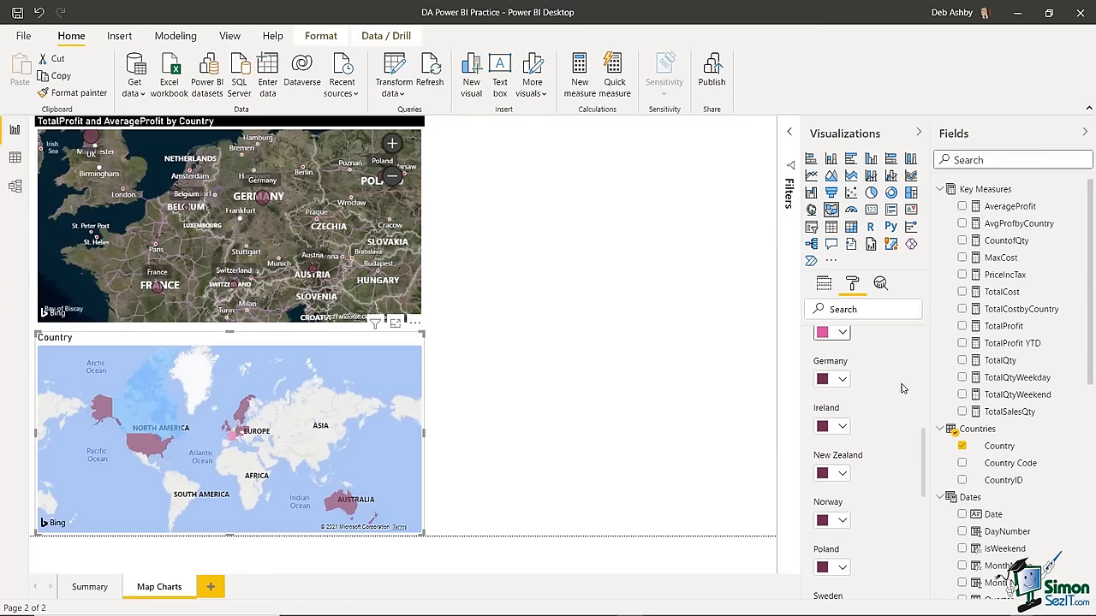
left_click(843, 381)
left_click(1027, 186)
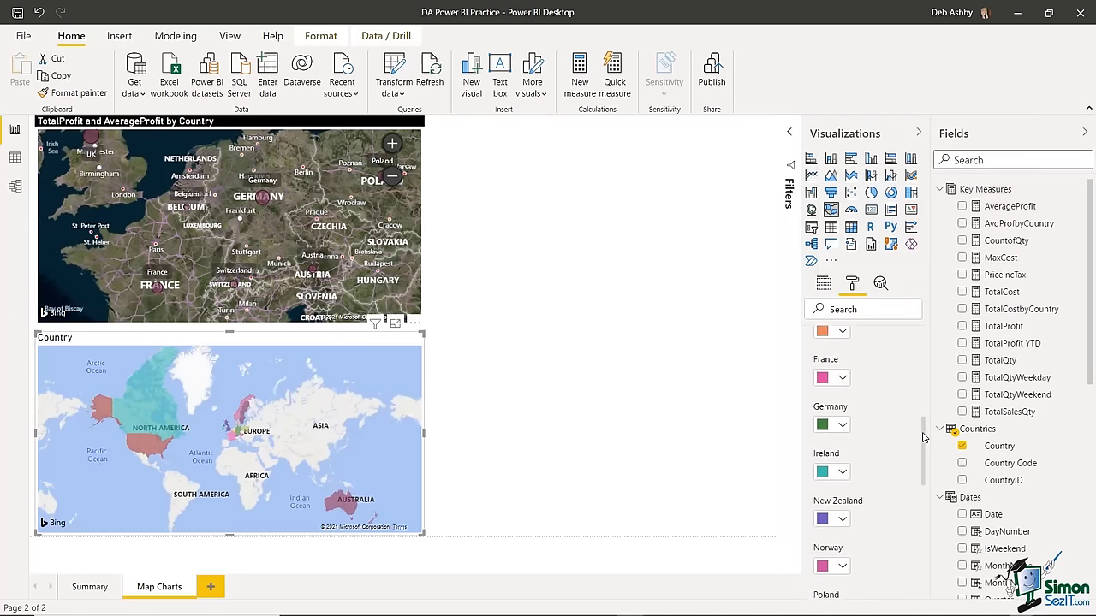
- Turn off Auto zoom and turn on Zoom buttons for the filled map
left_click_drag(923, 438, 911, 544)
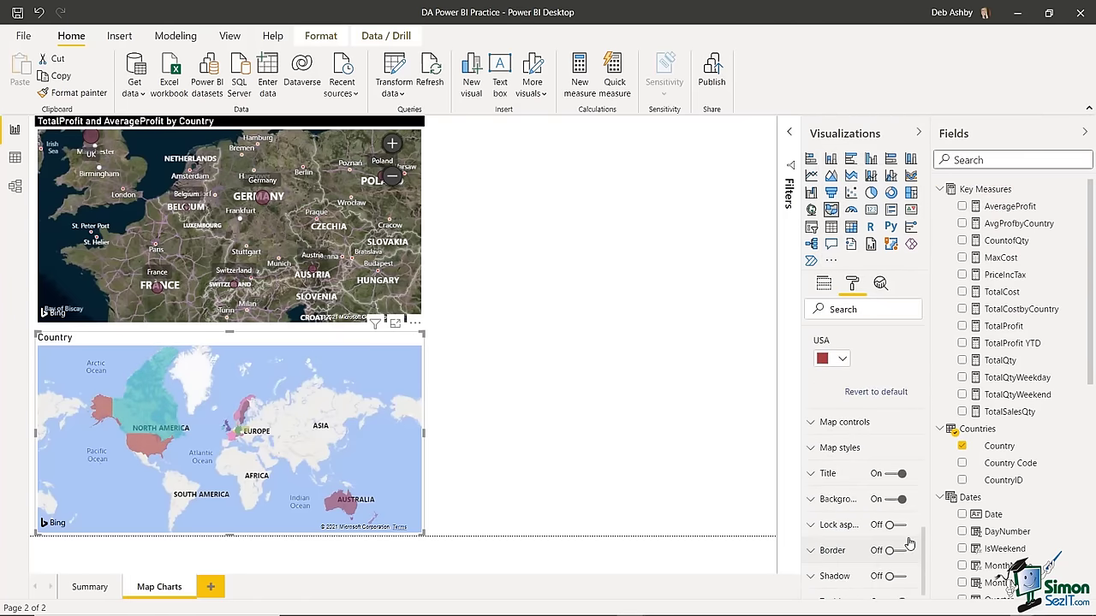
left_click(813, 422)
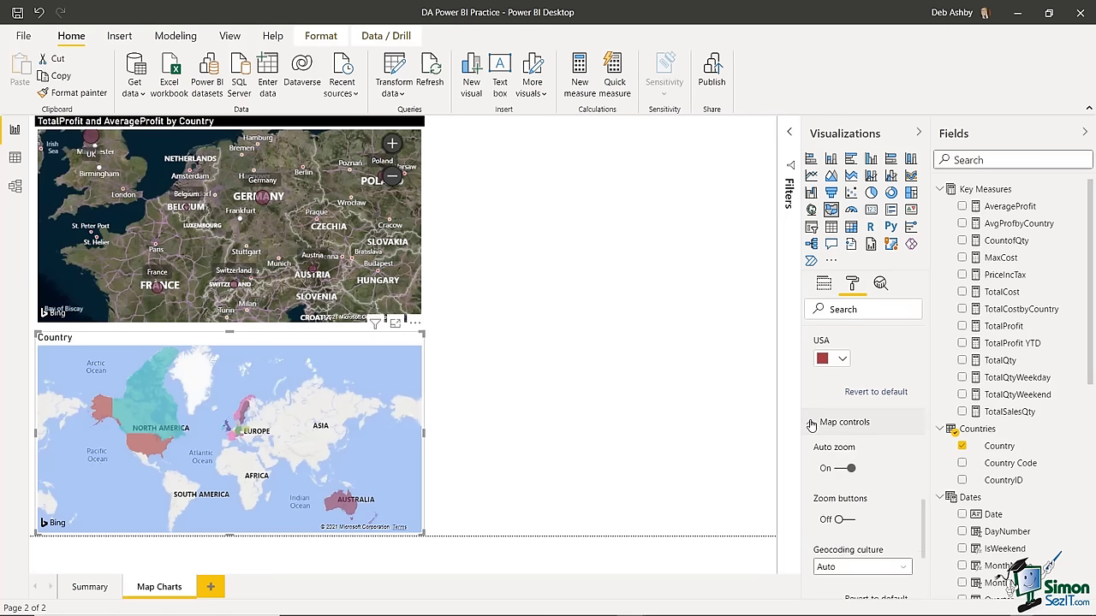
left_click(835, 469)
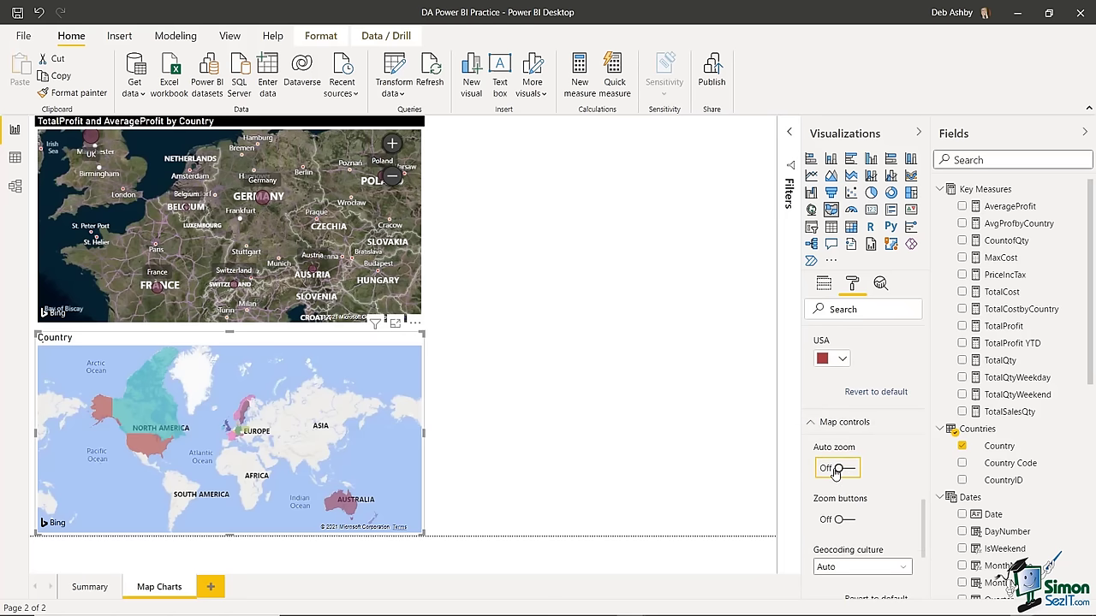
left_click(847, 520)
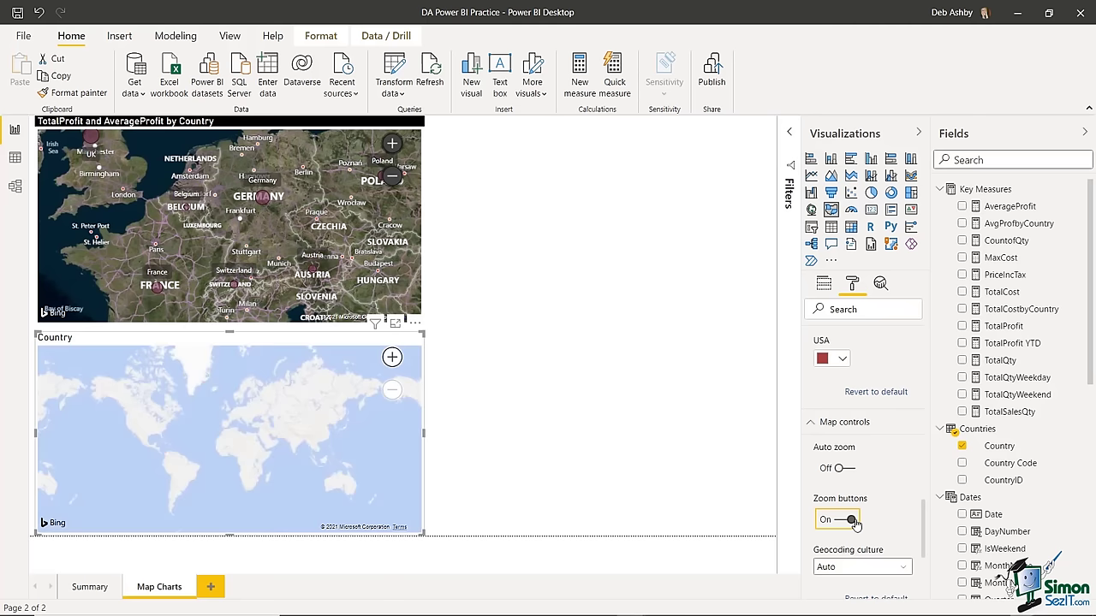
- Zoom and pan the filled map to look at the colored countries across Europe
left_click(392, 361)
left_click(392, 361)
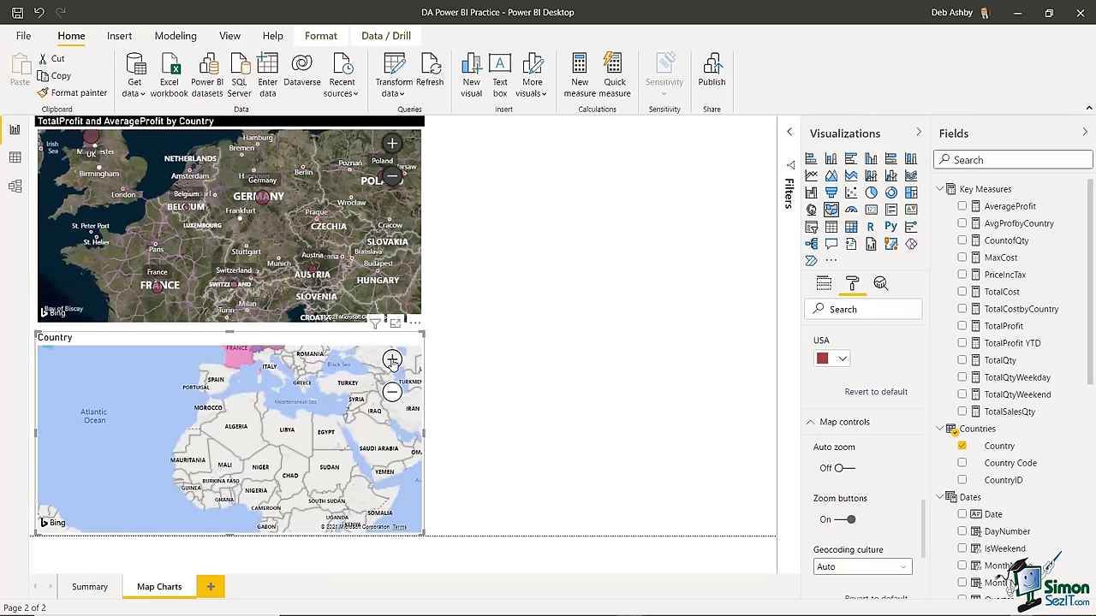
left_click(392, 360)
left_click_drag(330, 369, 294, 428)
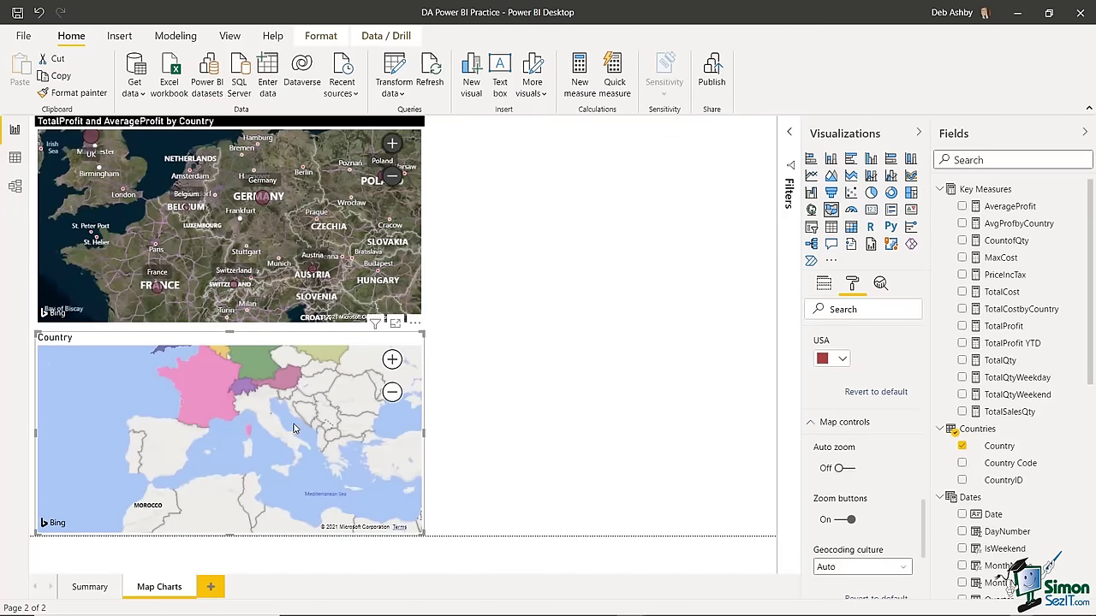
left_click_drag(308, 385, 282, 484)
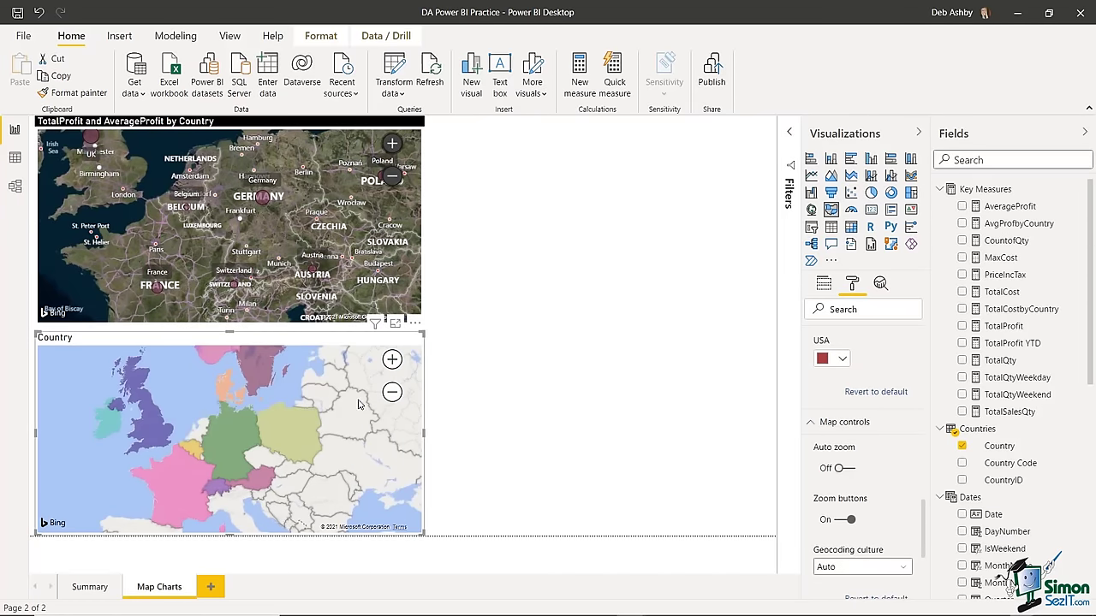
left_click(393, 392)
- Set the filled map's theme to Aerial, keeping its labels on
left_click(859, 419)
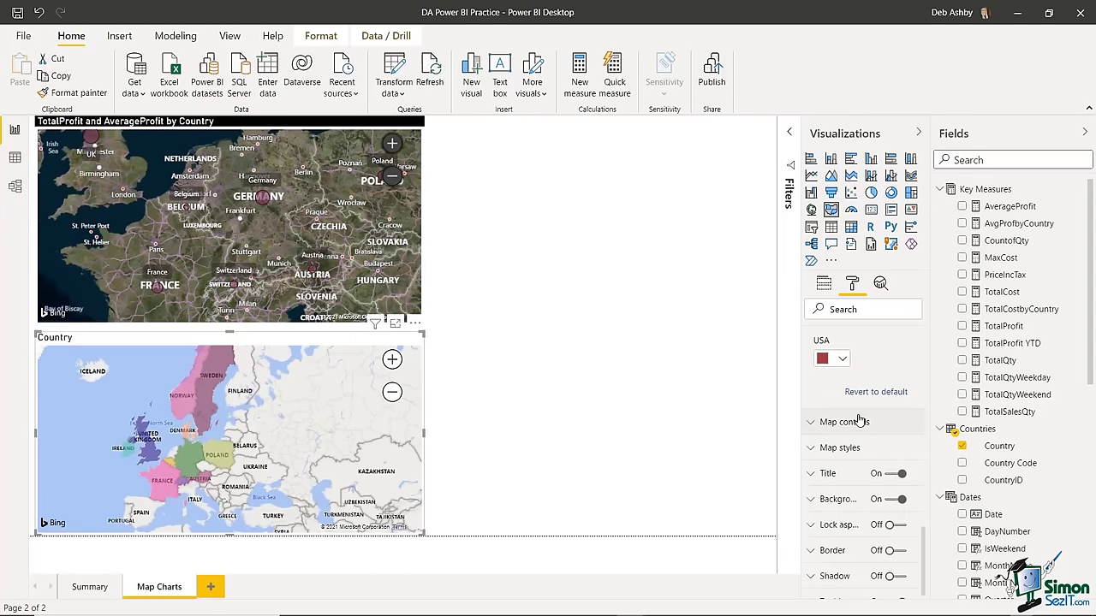
left_click(810, 448)
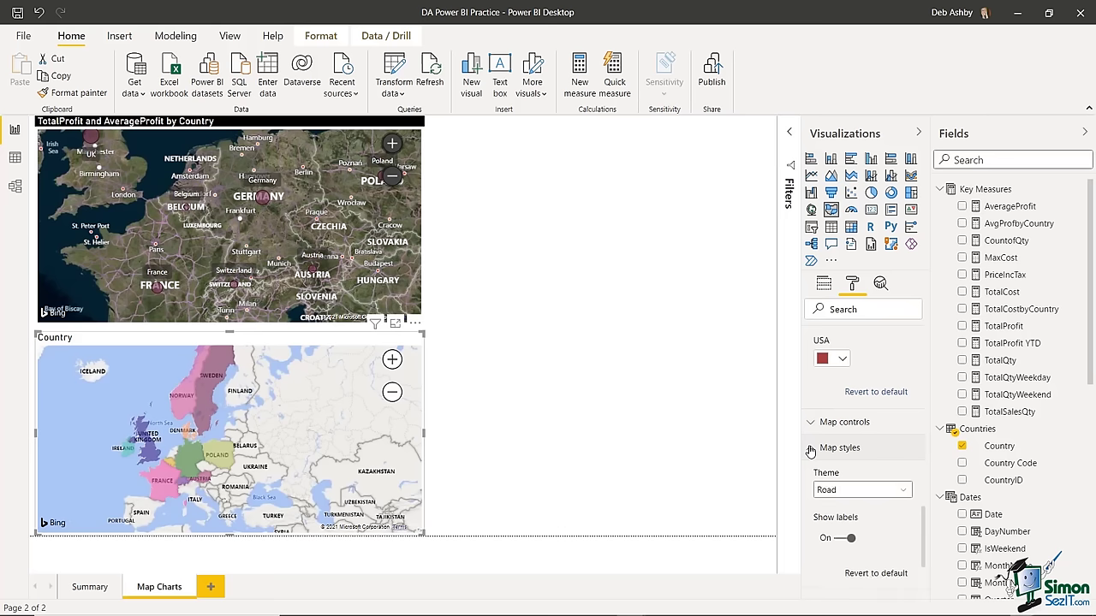
left_click(901, 493)
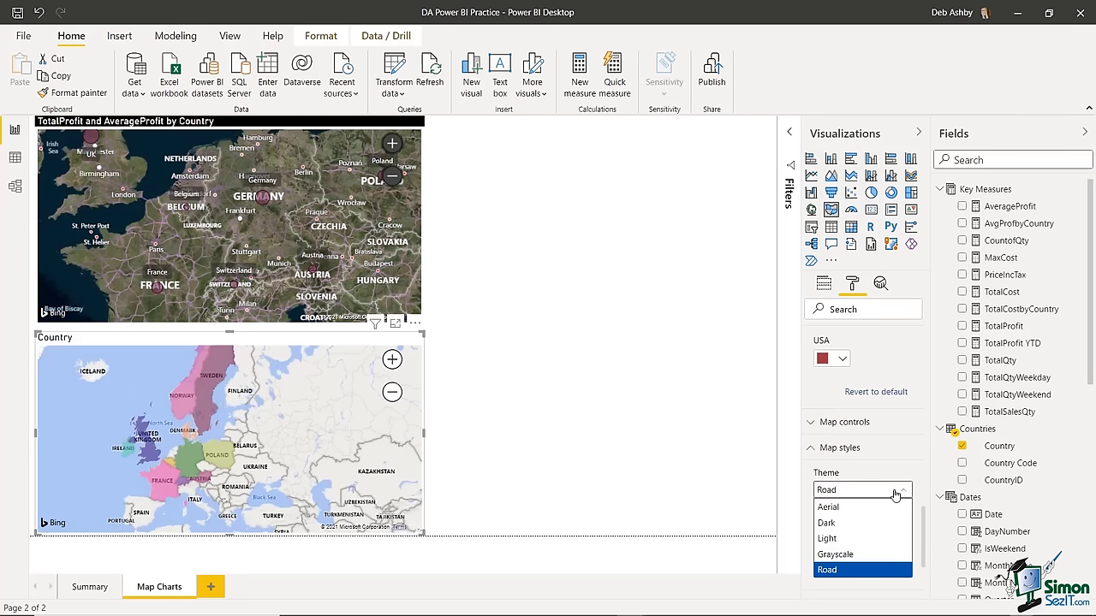
left_click(827, 507)
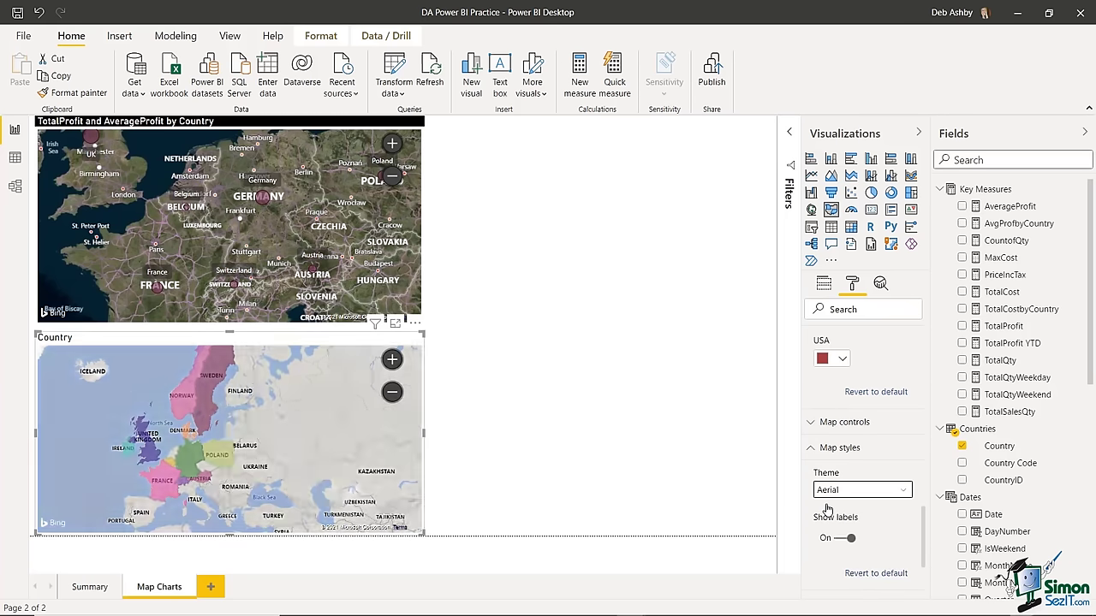
scroll(903, 447, "down", 3)
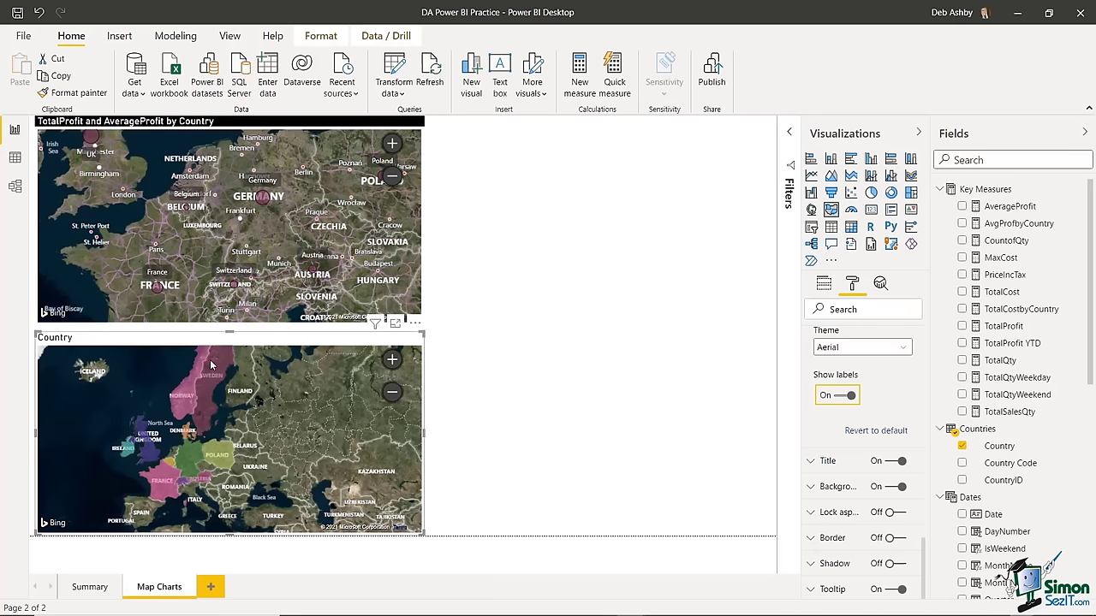
- Add an empty gauge visual in the blank area above the bubble map
mouse_move(211, 365)
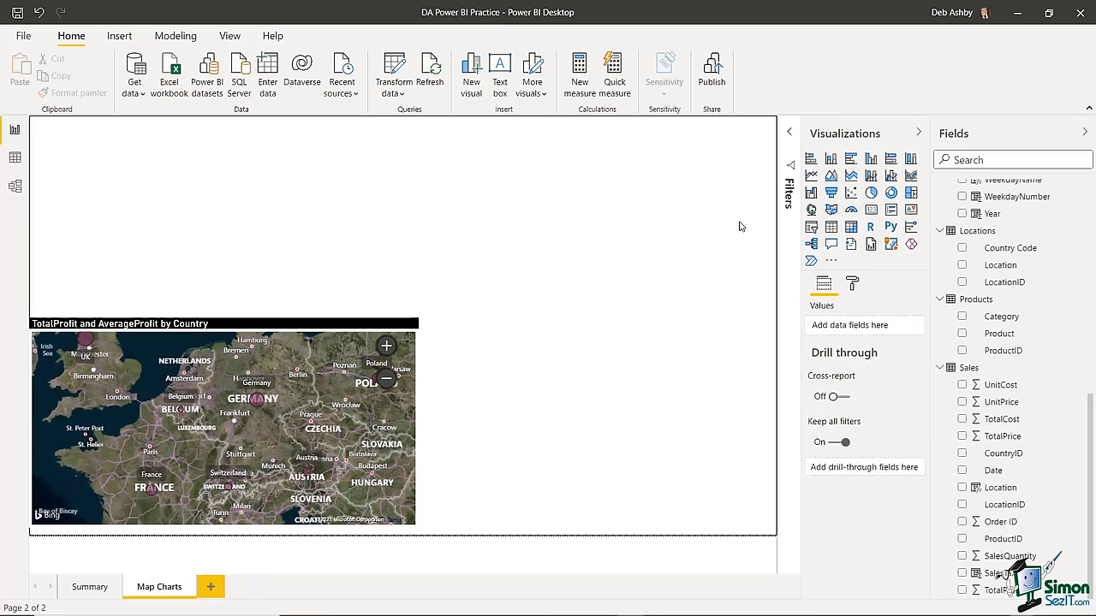
left_click(851, 211)
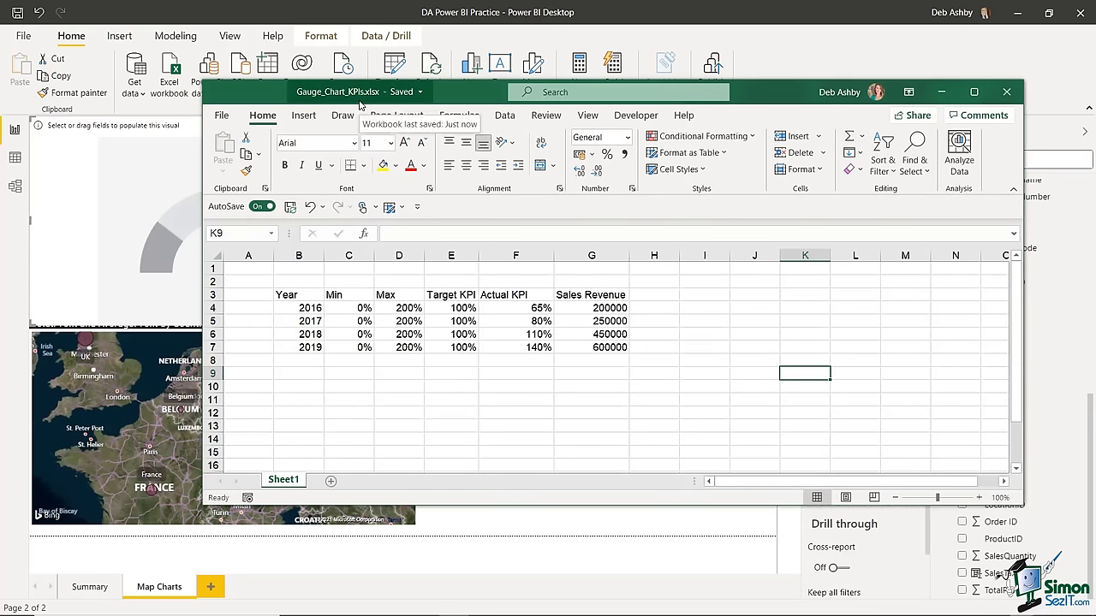
- Examine the Year, Min, Max, Target KPI, Actual KPI and Sales Revenue columns in Gauge_Chart_KPIs.xlsx, and move the workbook window clear of the gauge
left_click_drag(295, 310, 298, 346)
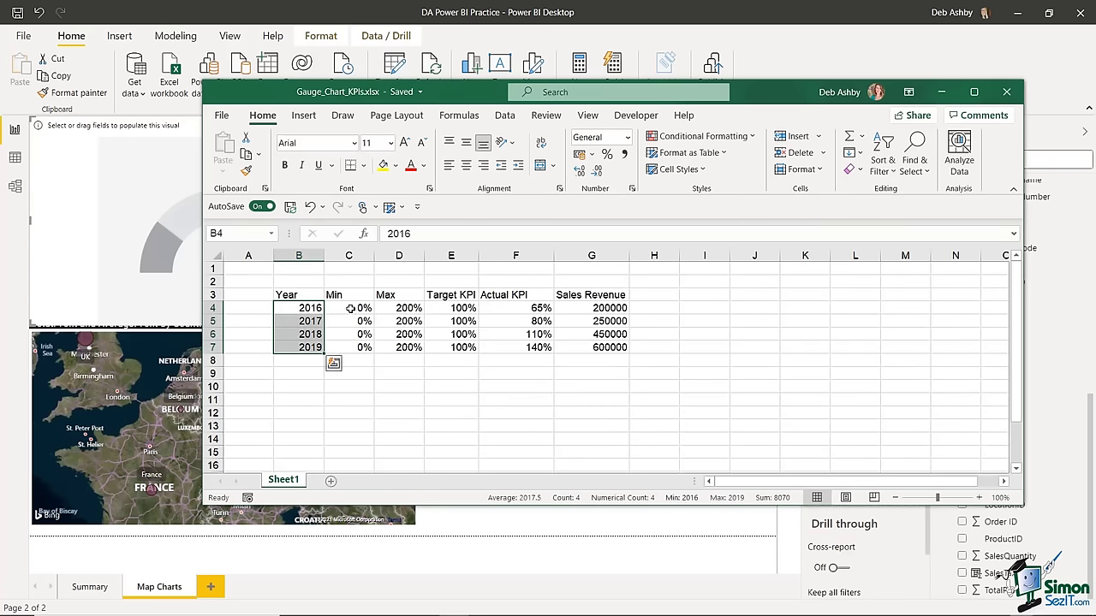
left_click(339, 307)
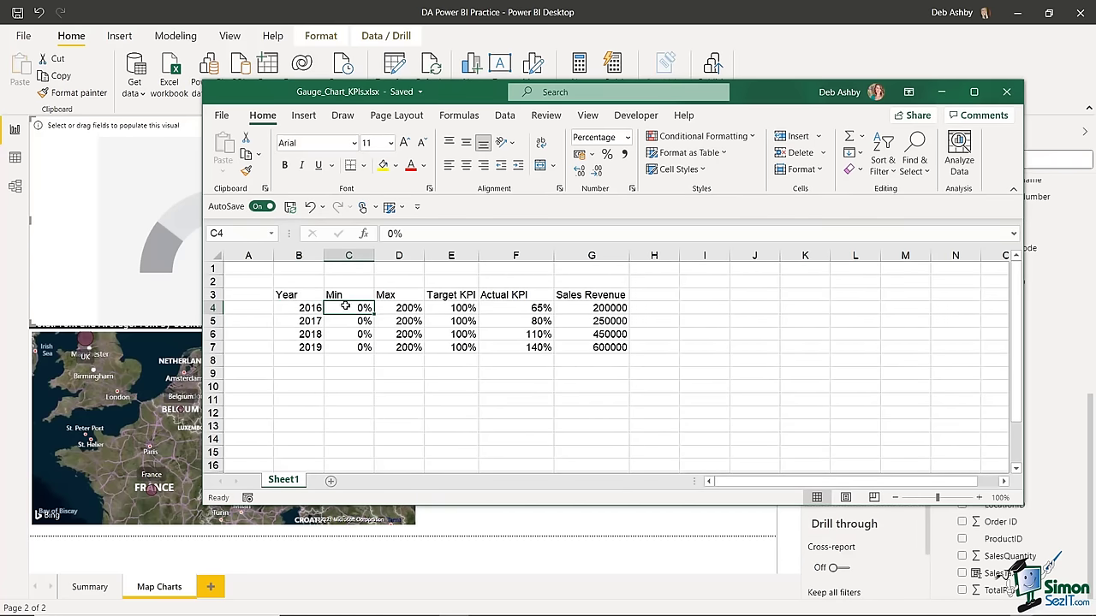
left_click(399, 306)
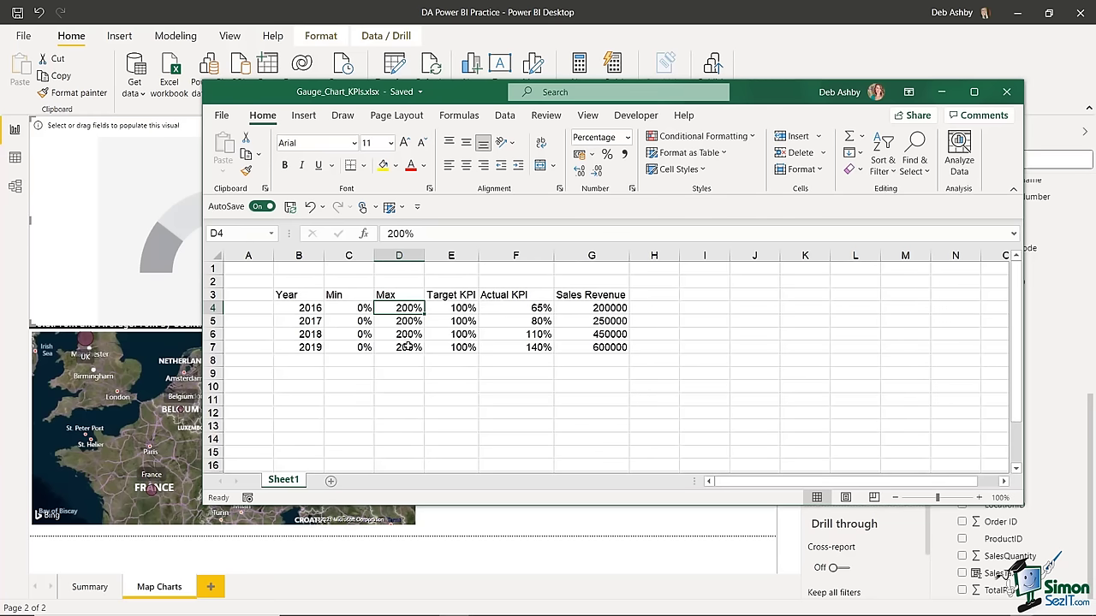
left_click(459, 309)
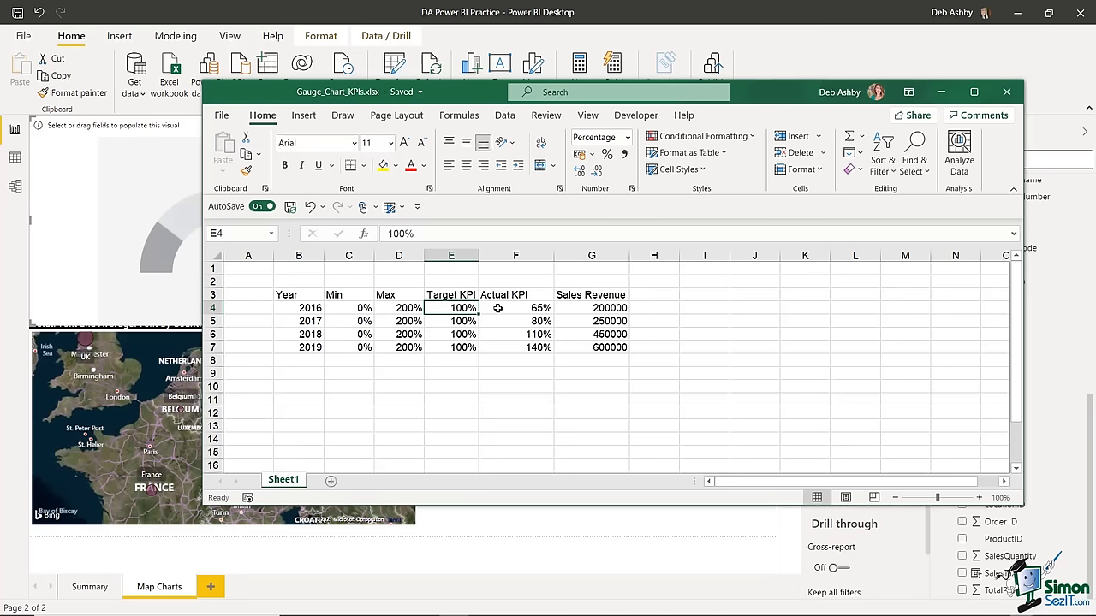
left_click(498, 308)
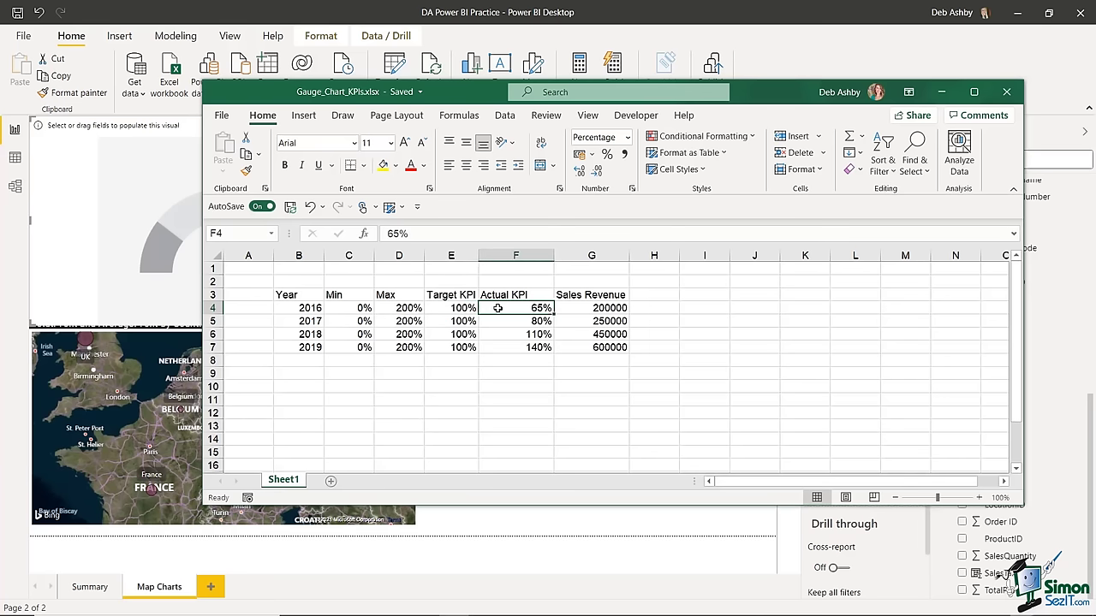
left_click(605, 308)
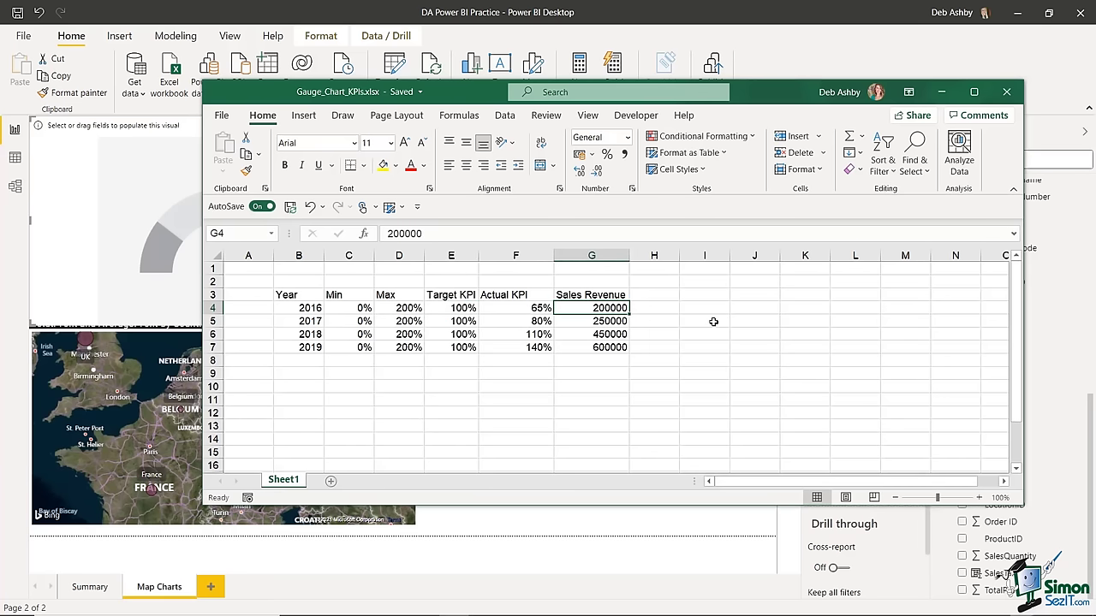
left_click_drag(471, 91, 511, 93)
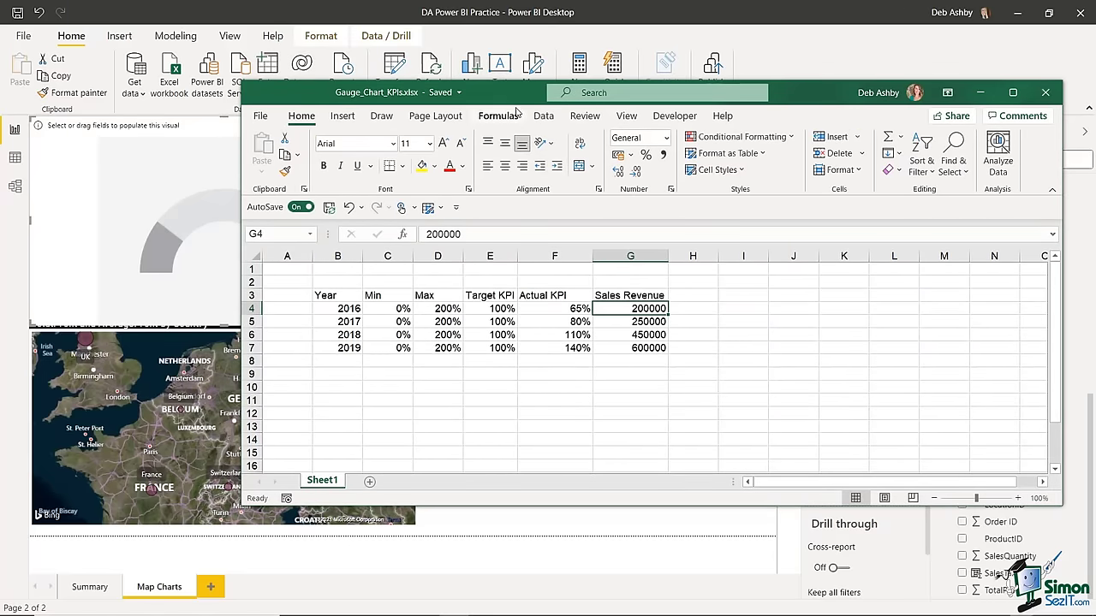
left_click_drag(513, 98, 723, 73)
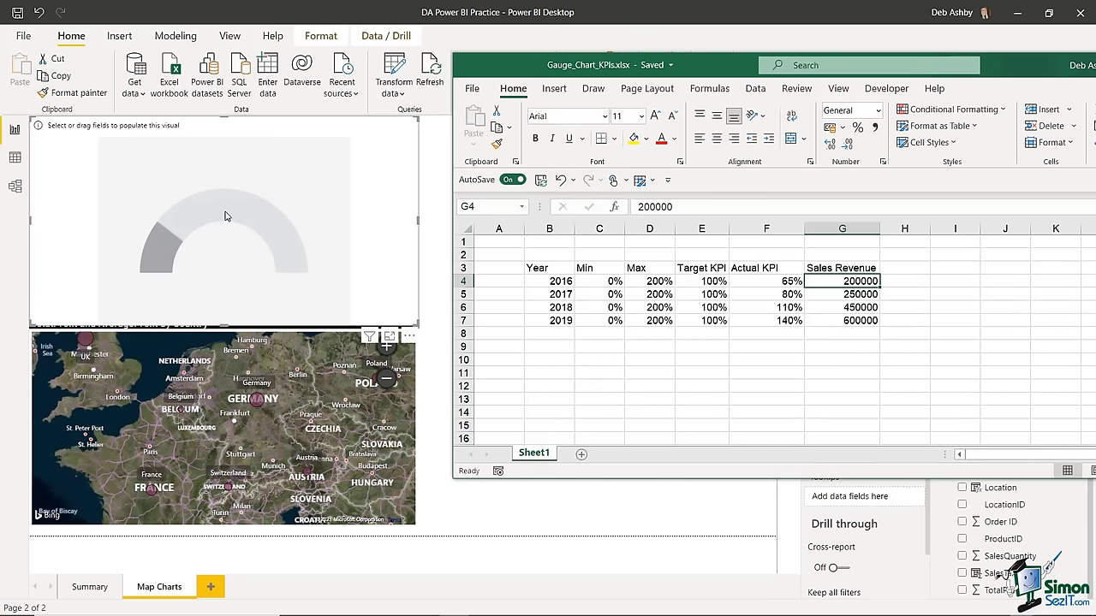
- Examine the Year, Min, Target KPI and Actual KPI values for 2016 to 2019, comparing actual results with the targets
left_click(524, 284)
left_click(533, 295)
left_click(537, 308)
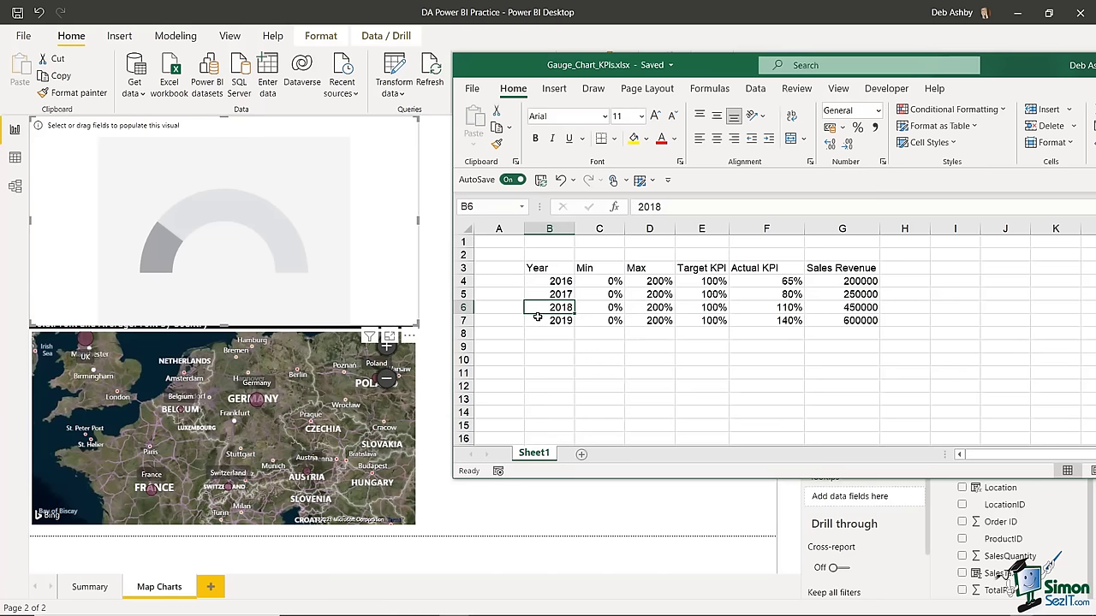
left_click(542, 319)
left_click(539, 283)
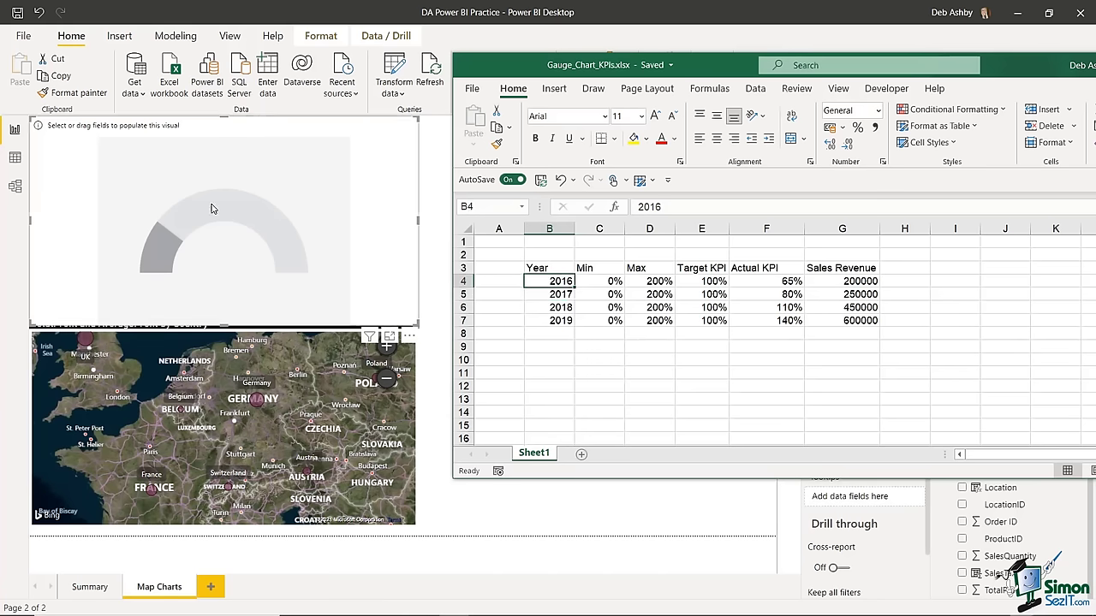
left_click(593, 283)
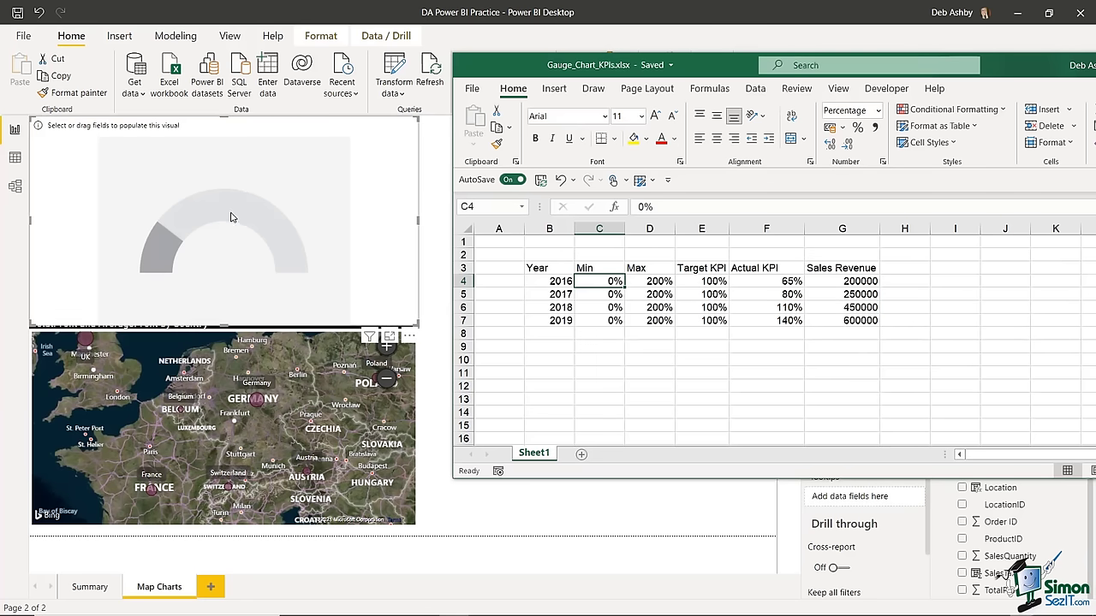
left_click(787, 283)
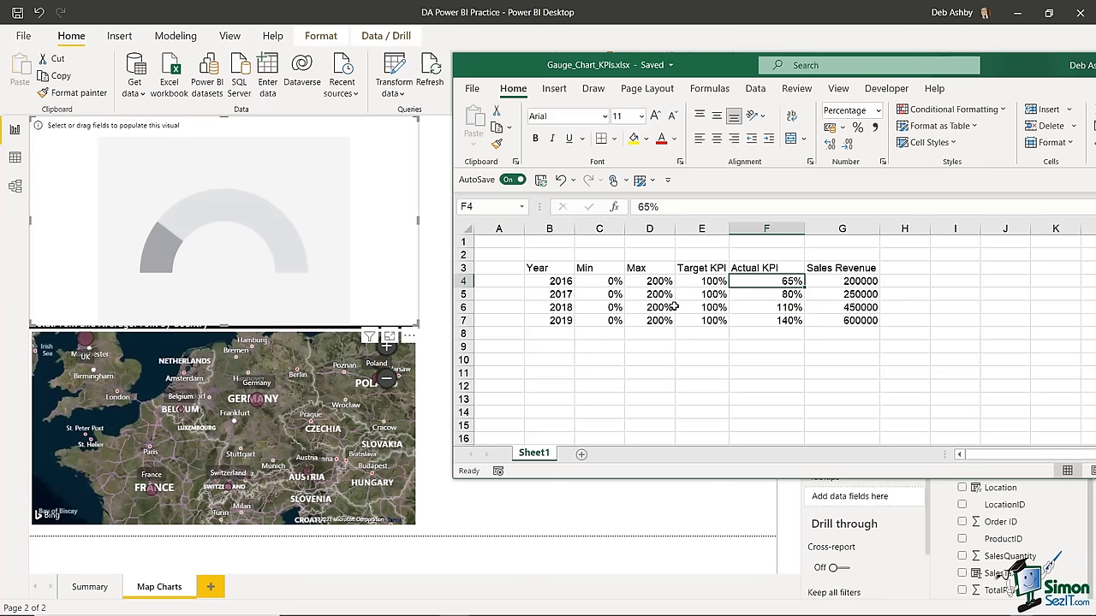
left_click(760, 308)
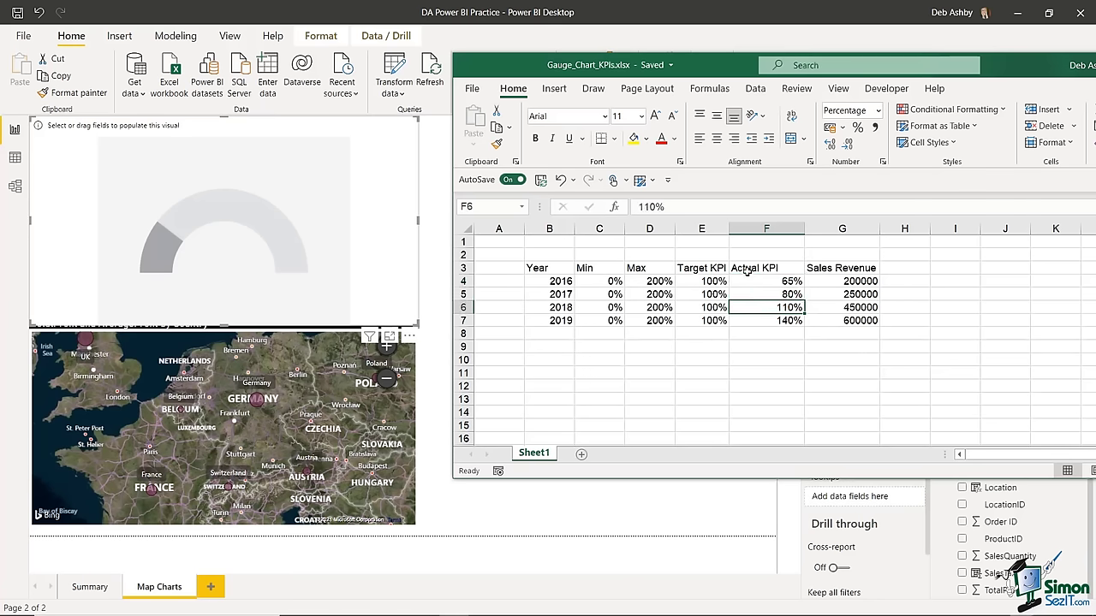
left_click(701, 307)
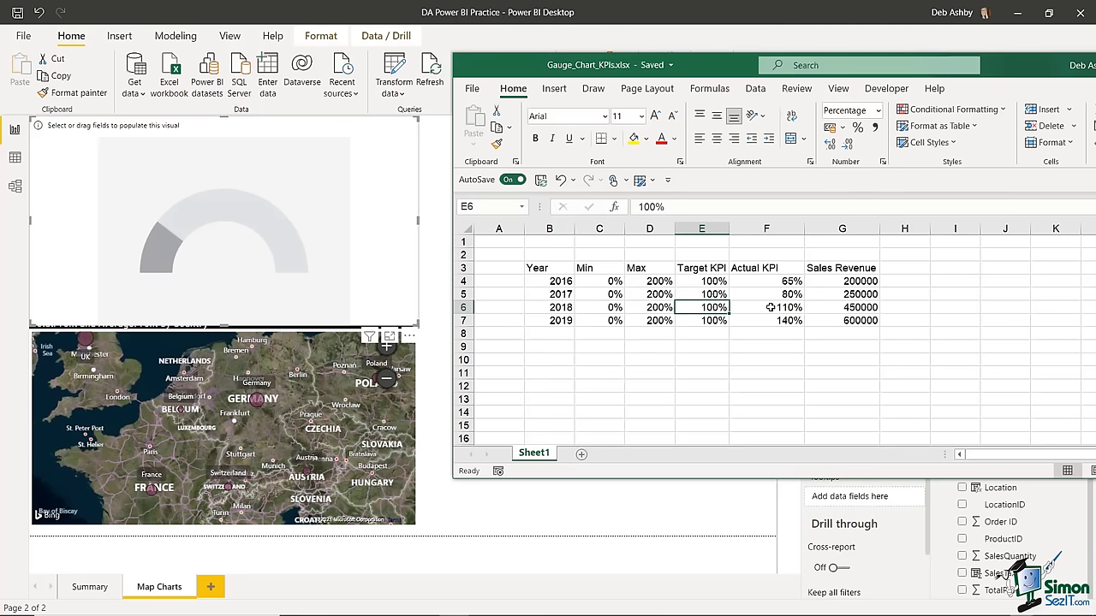
left_click(770, 308)
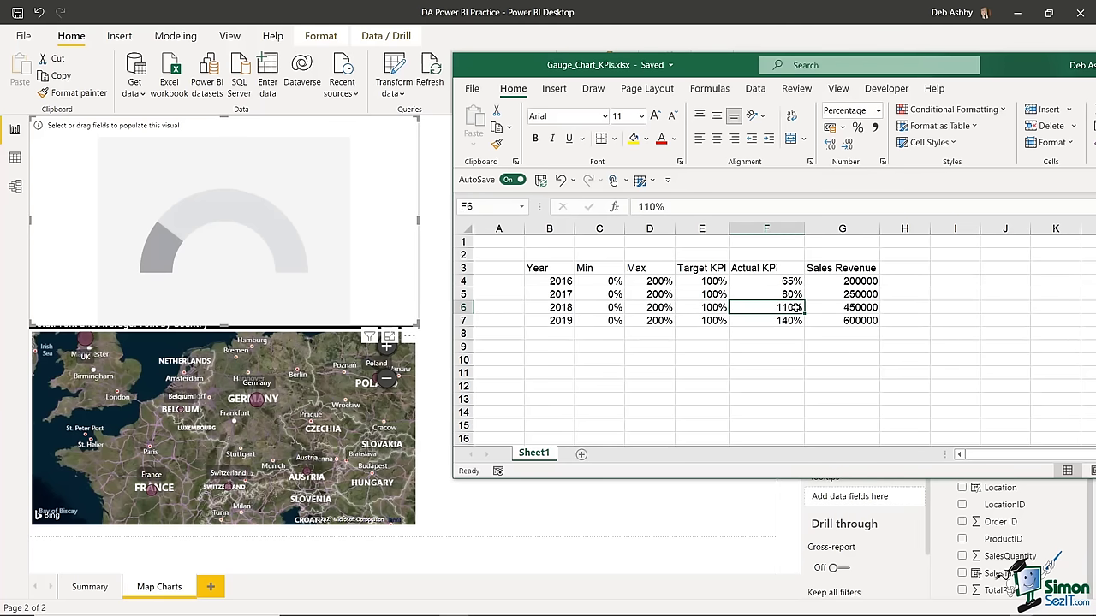
left_click(761, 322)
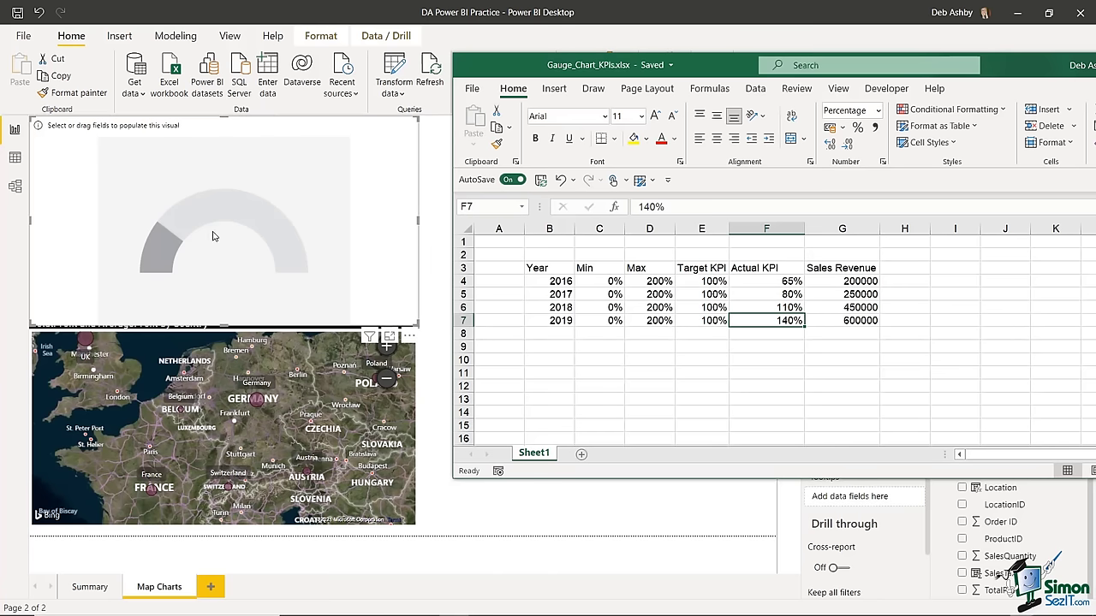
left_click(646, 349)
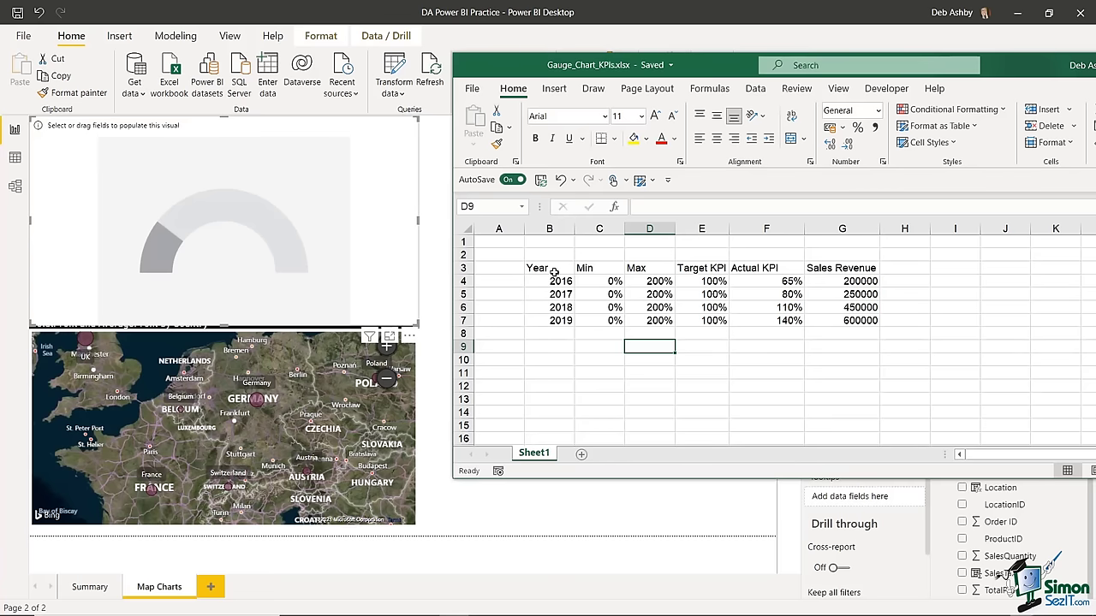
- Copy the whole KPI table, headers included, from Gauge_Chart_KPIs.xlsx and minimize the workbook
key("ctrl+a")
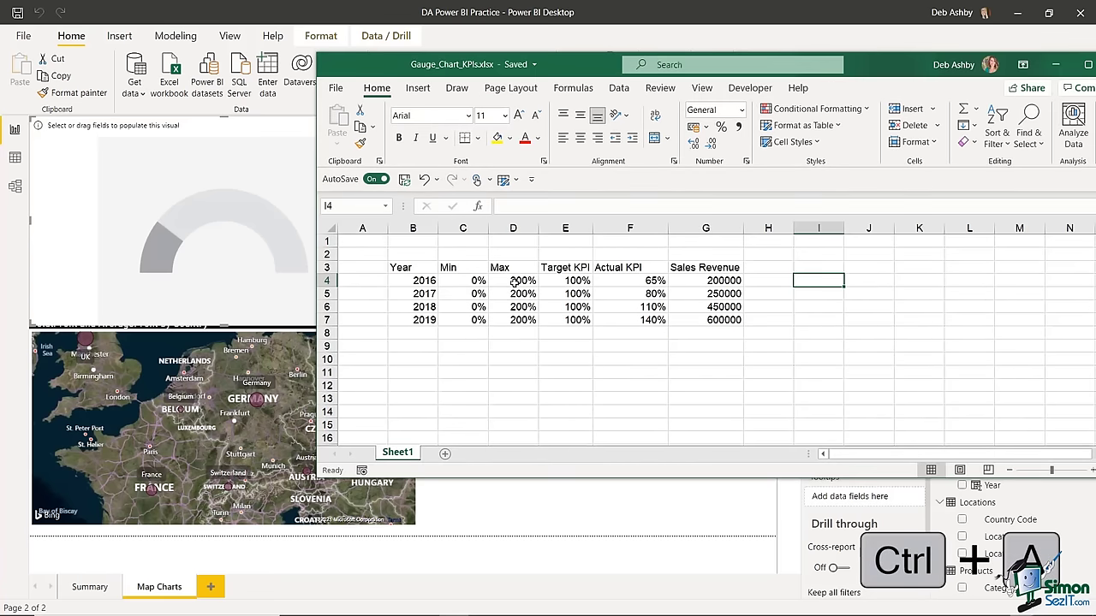
left_click(514, 282)
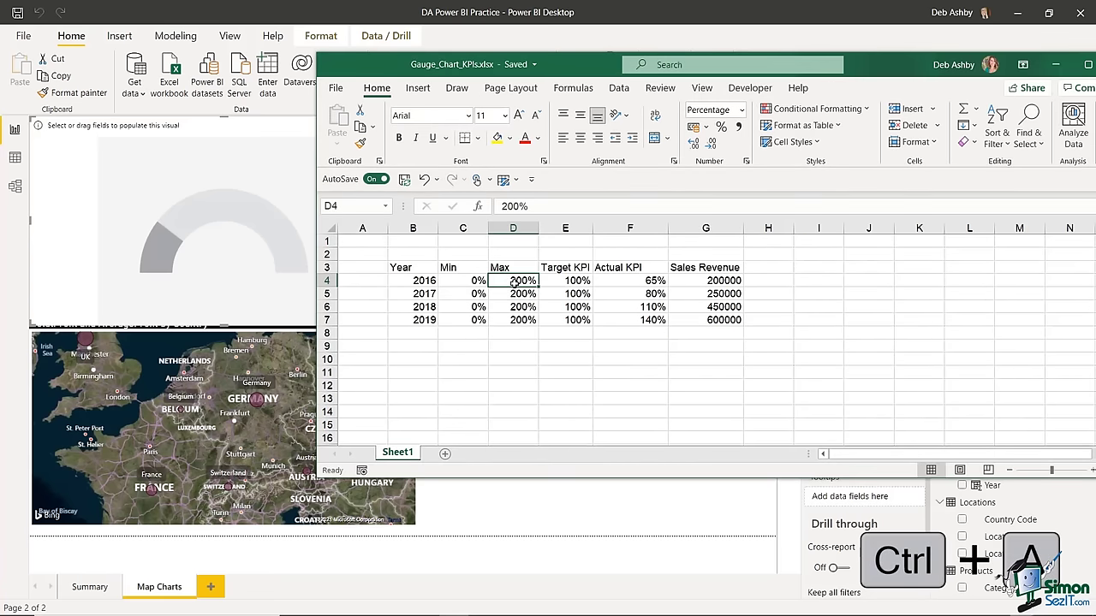
key("ctrl+a")
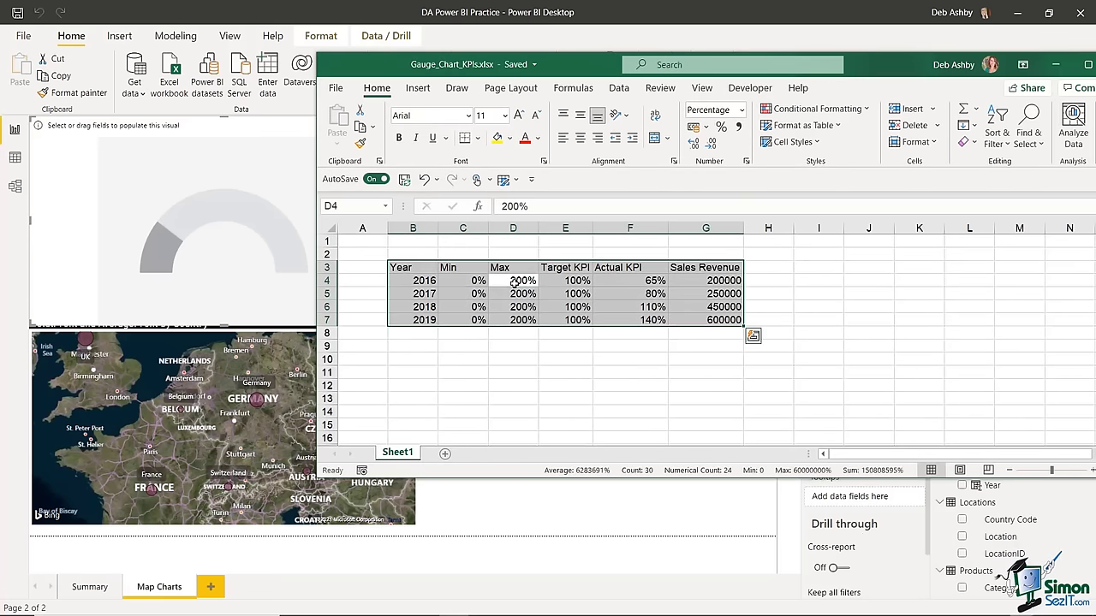
key("ctrl+c")
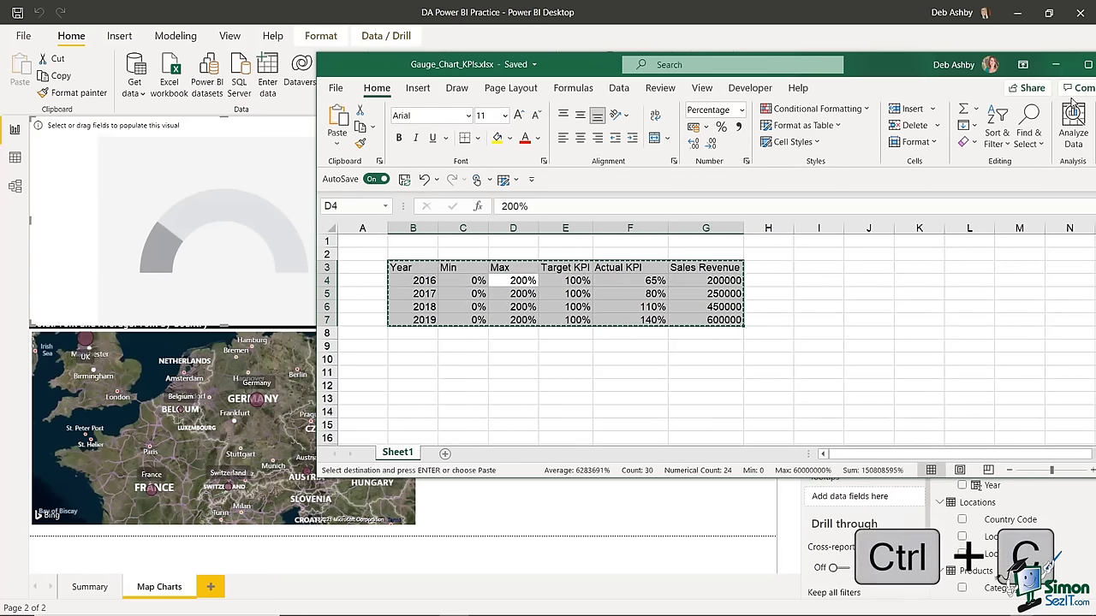
left_click(1058, 70)
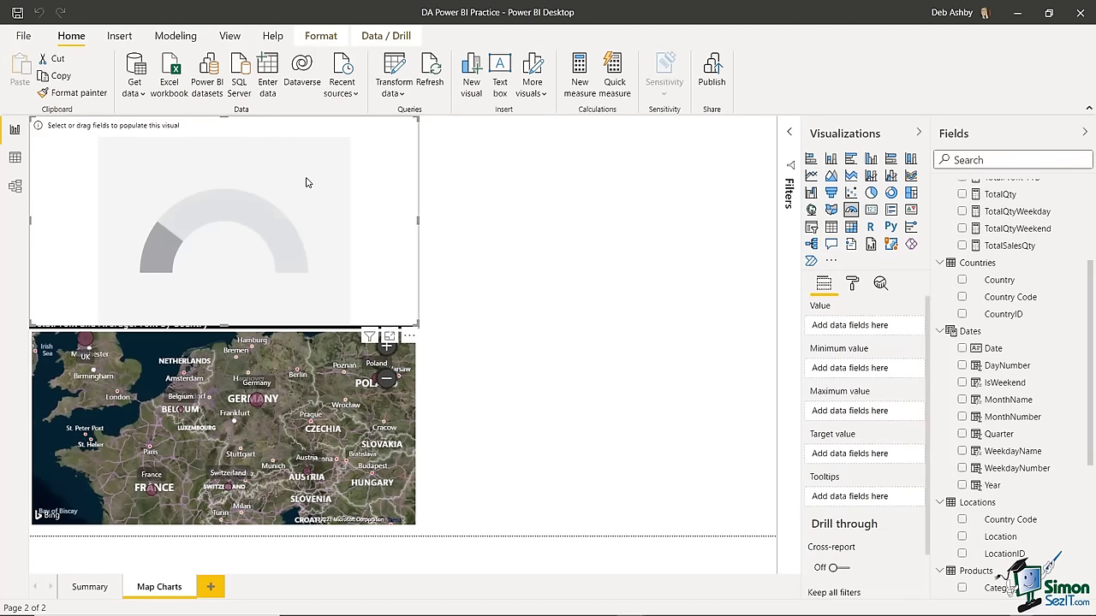
- Enter a new data table from the copied KPI data, keep its first row as headers, name it 2016 to 2019 KPIs and load it
left_click(266, 80)
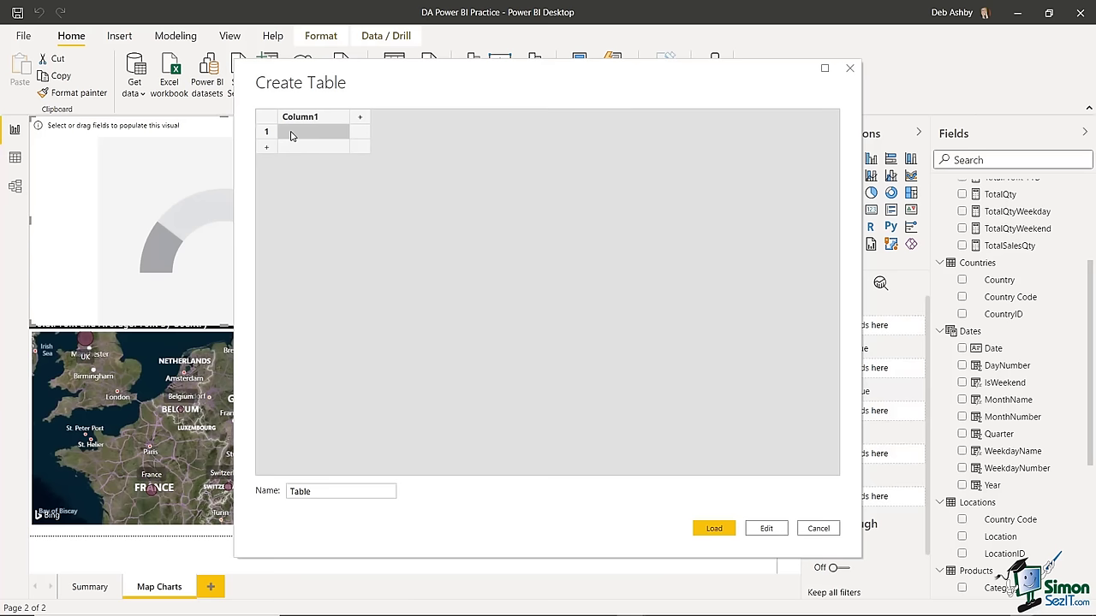
key("ctrl+v")
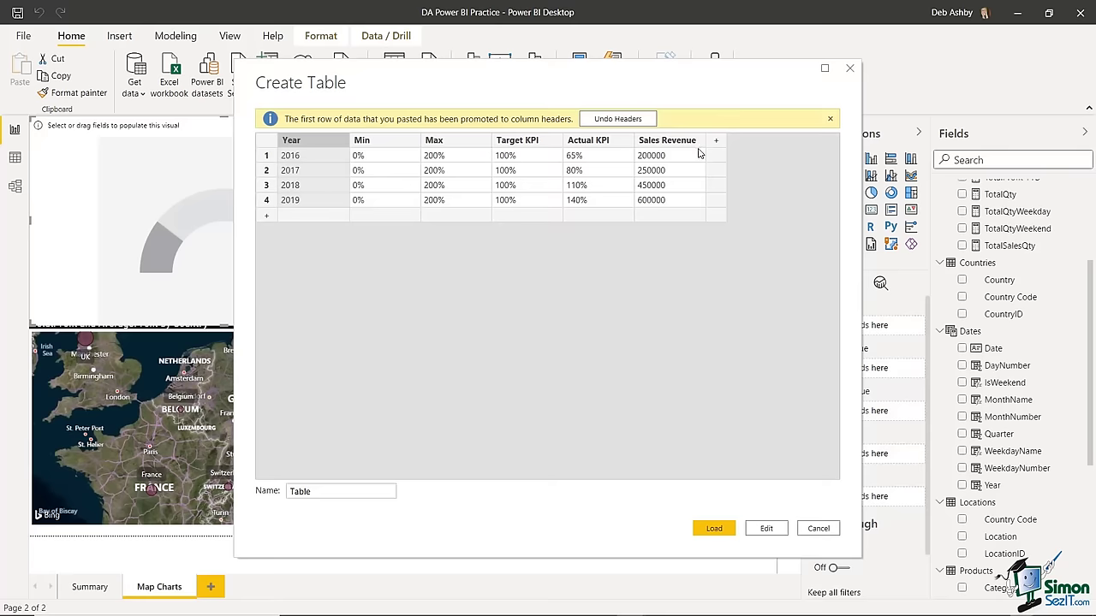
left_click(830, 119)
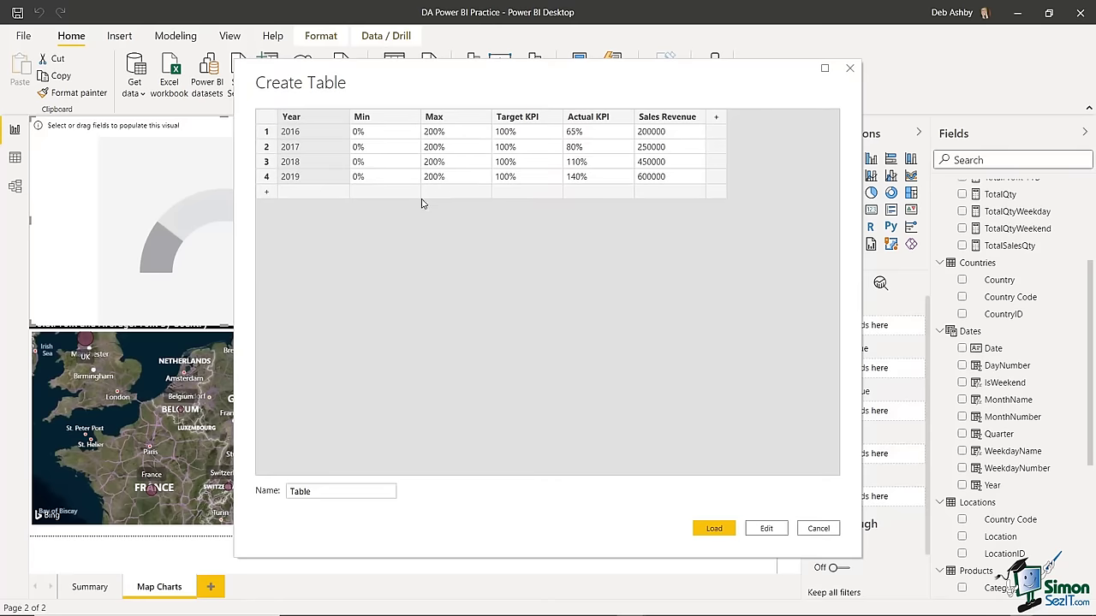
left_click(301, 487)
left_click_drag(322, 486, 283, 490)
type("2016 to 2019 KPIs")
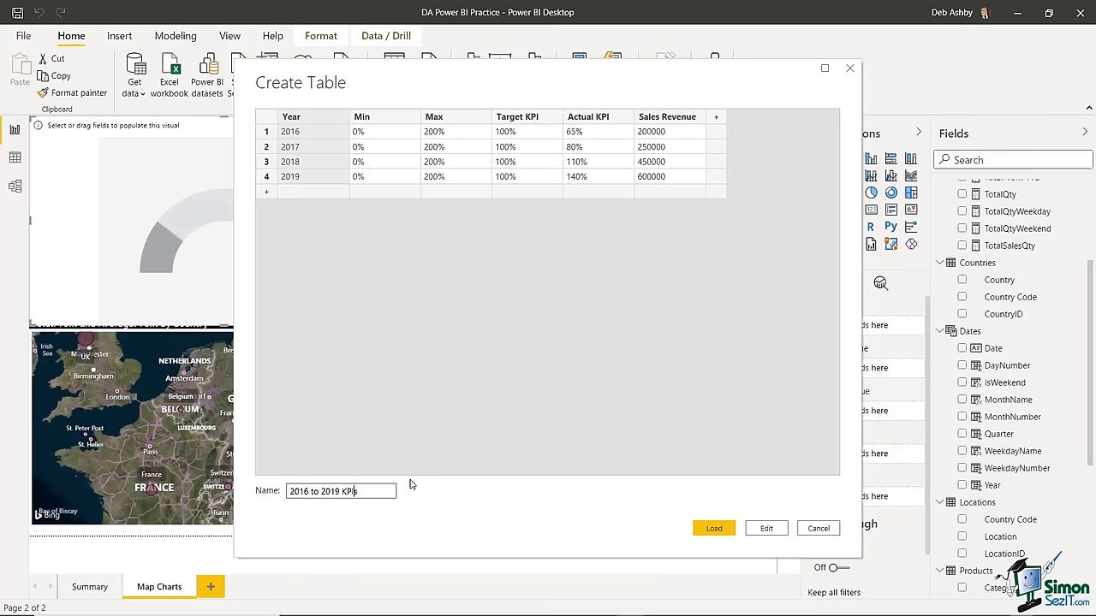
left_click(713, 529)
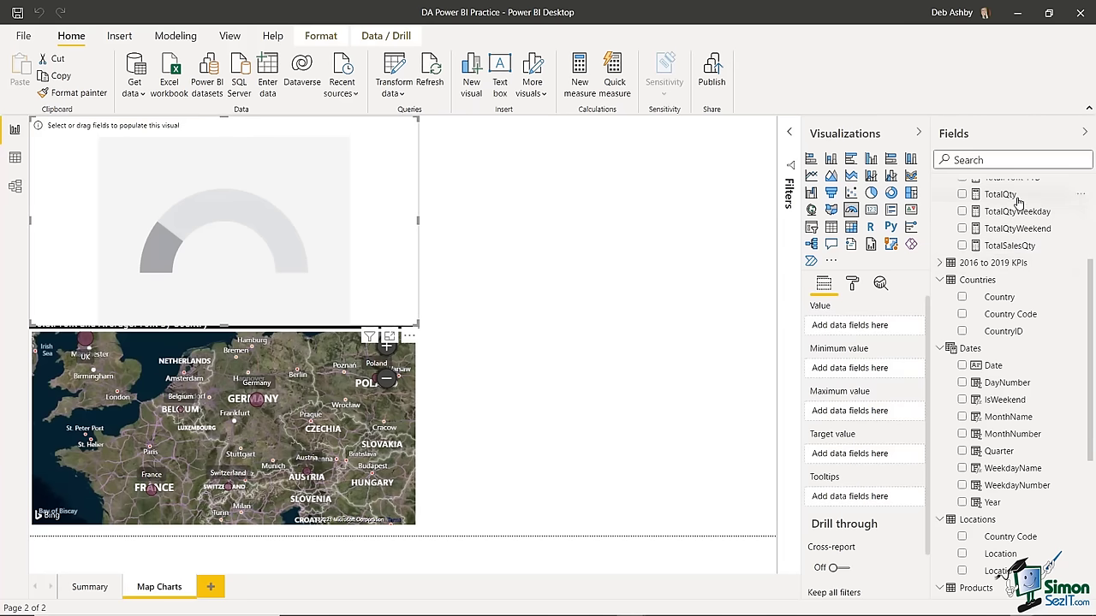
- Format the Min column of the 2016 to 2019 KPIs table as a percentage with data type Whole number and 0 decimal places
left_click(940, 262)
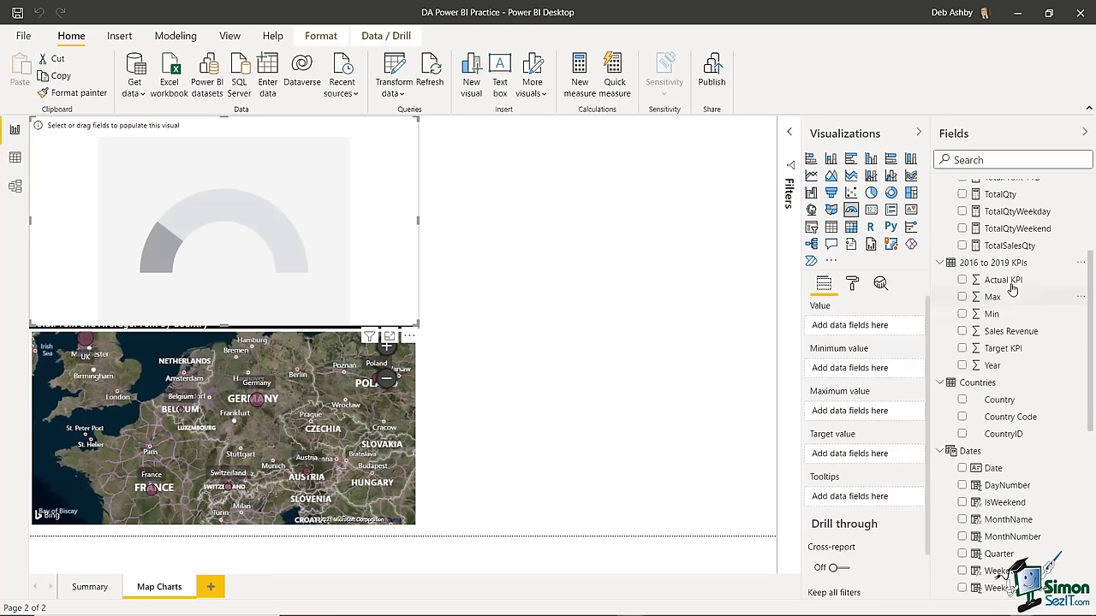
left_click(15, 157)
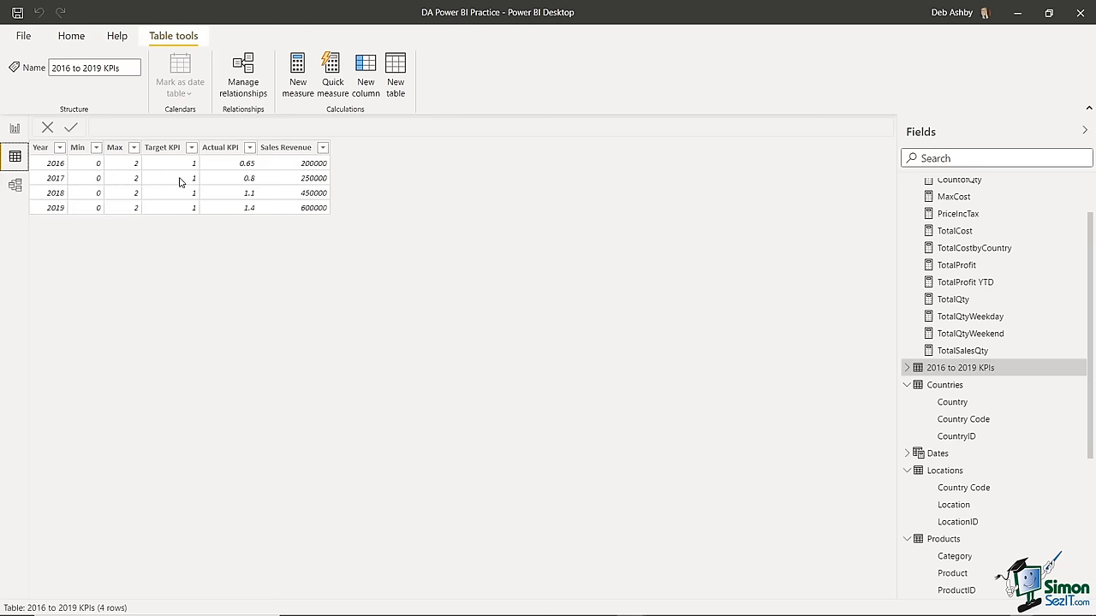
left_click(77, 149)
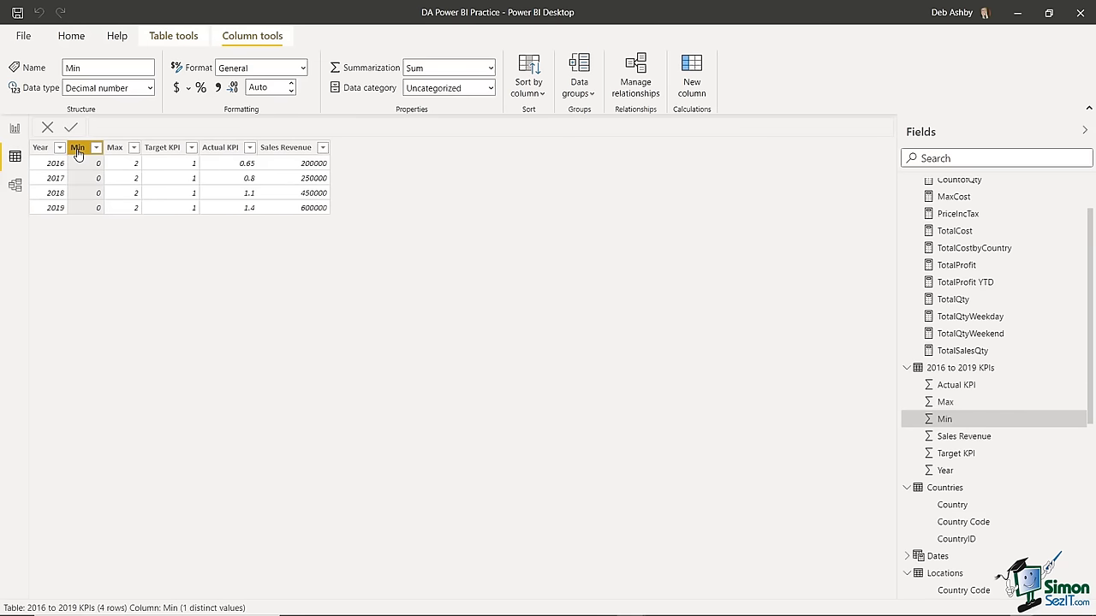
left_click(201, 88)
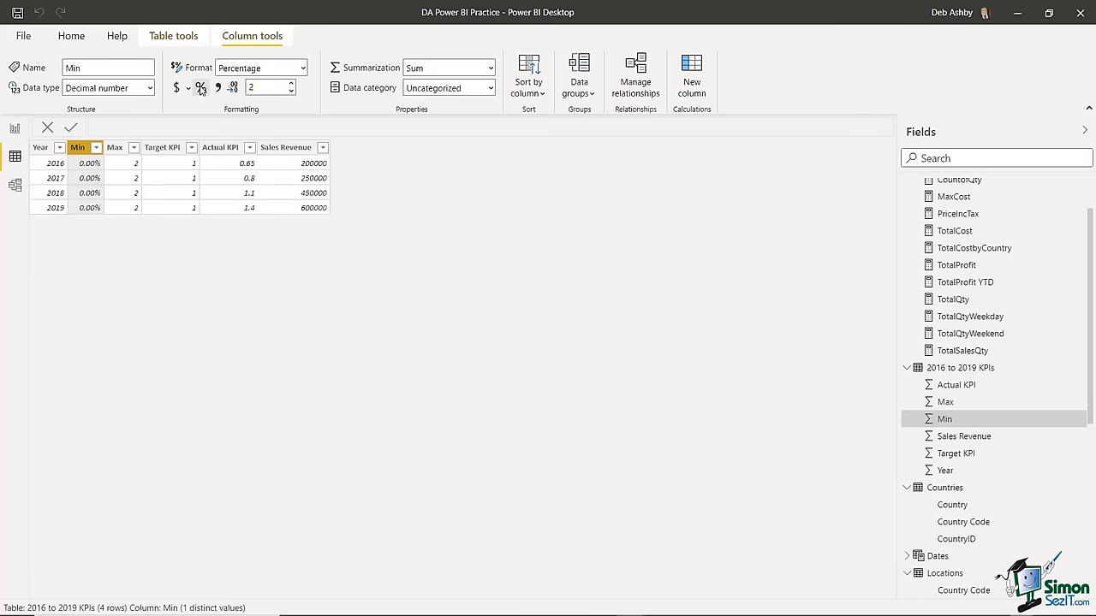
left_click(152, 88)
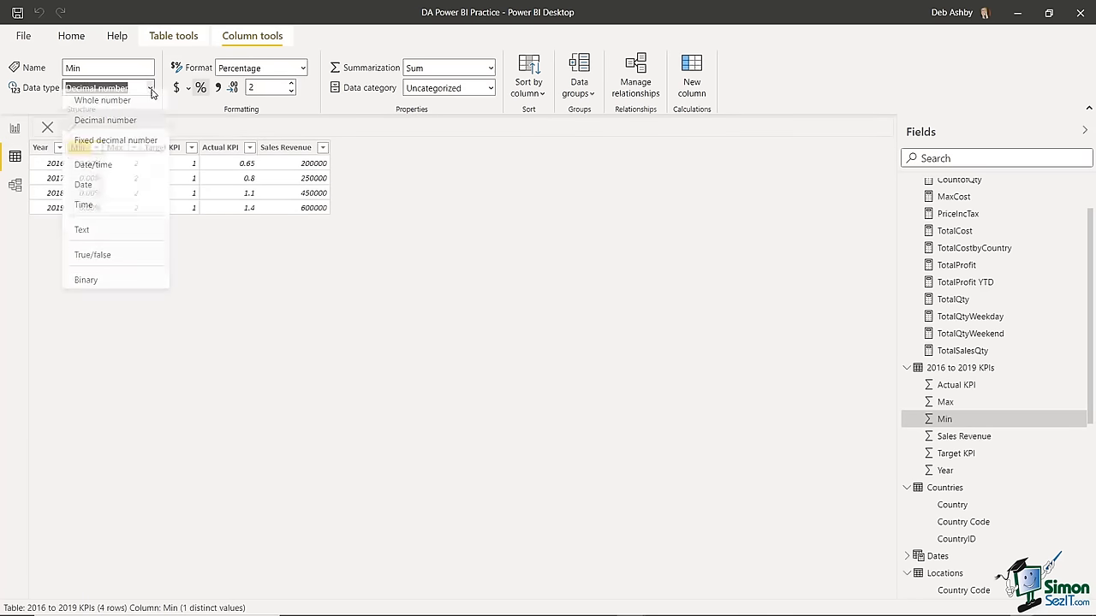
left_click(126, 109)
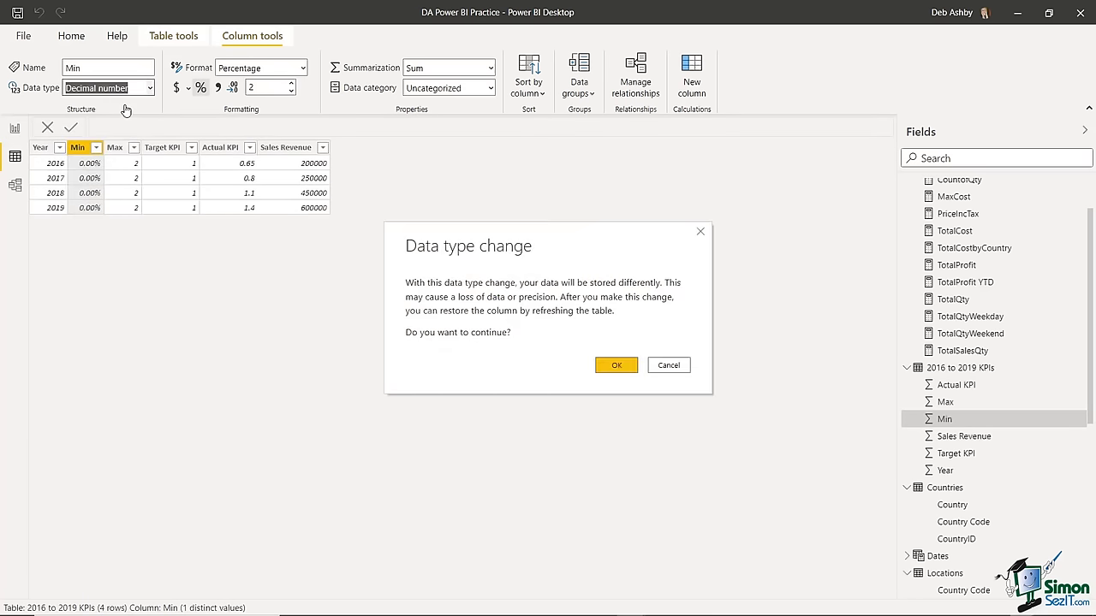
left_click(615, 365)
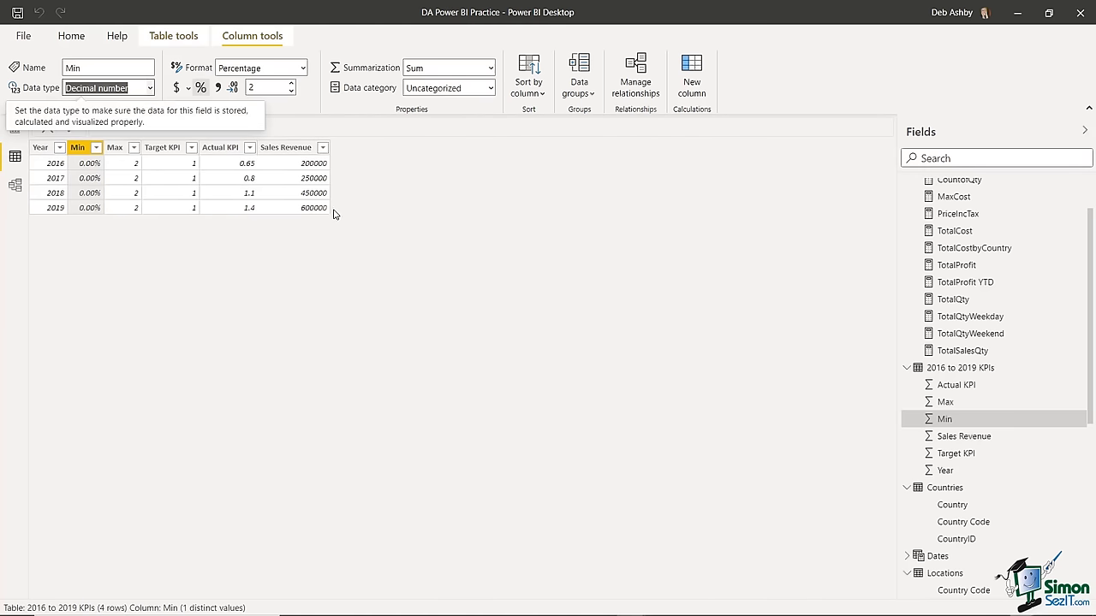
left_click(292, 91)
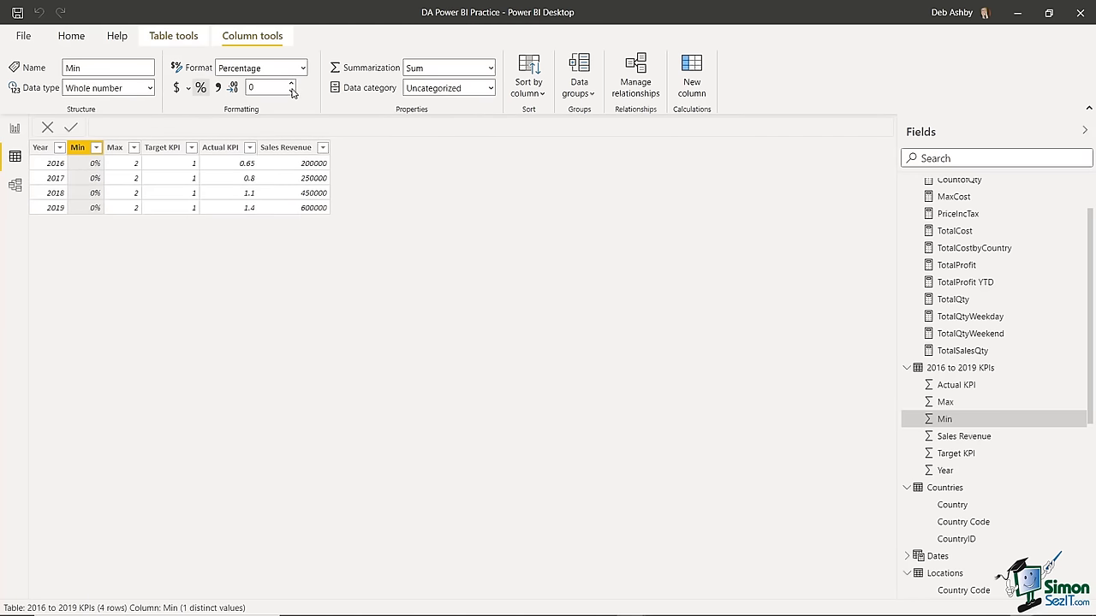
- Change the Max column's data type to Whole number and format it as a percentage with 0 decimal places
left_click(118, 148)
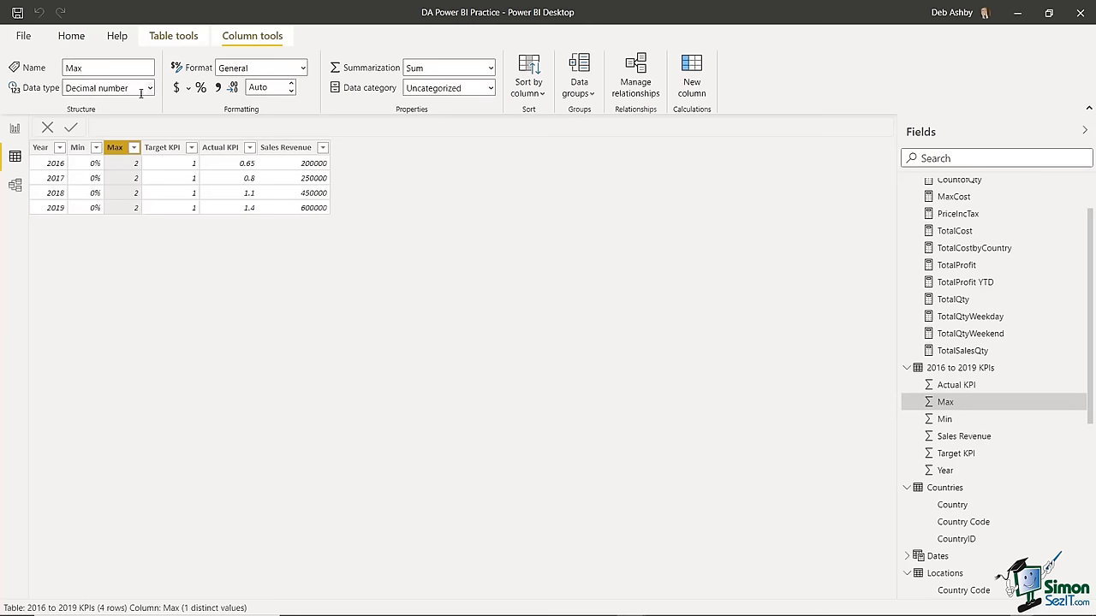
left_click(150, 88)
left_click(120, 113)
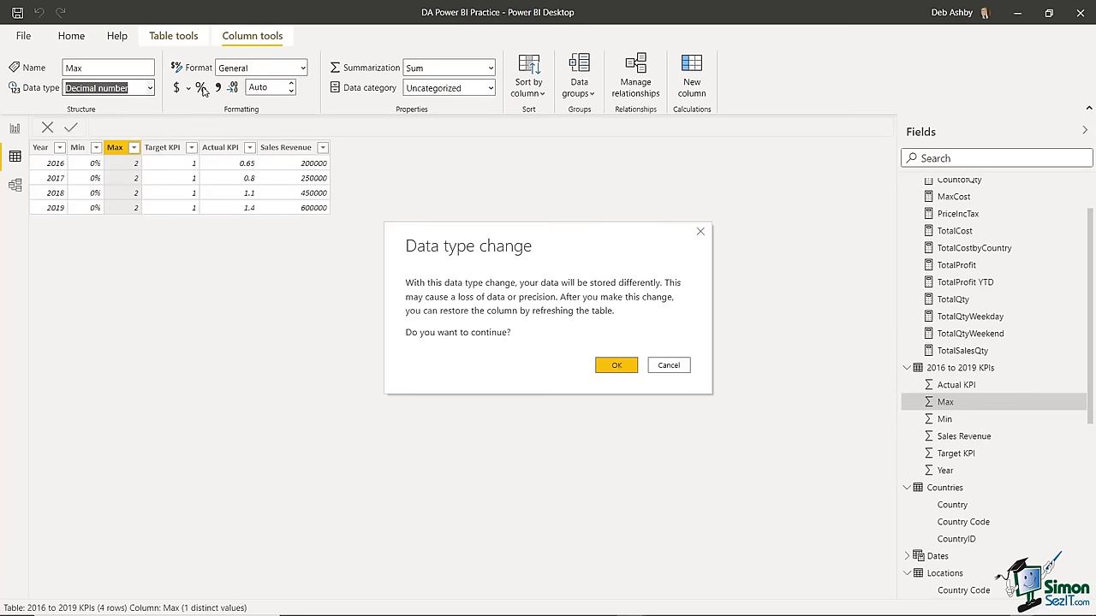
left_click(617, 366)
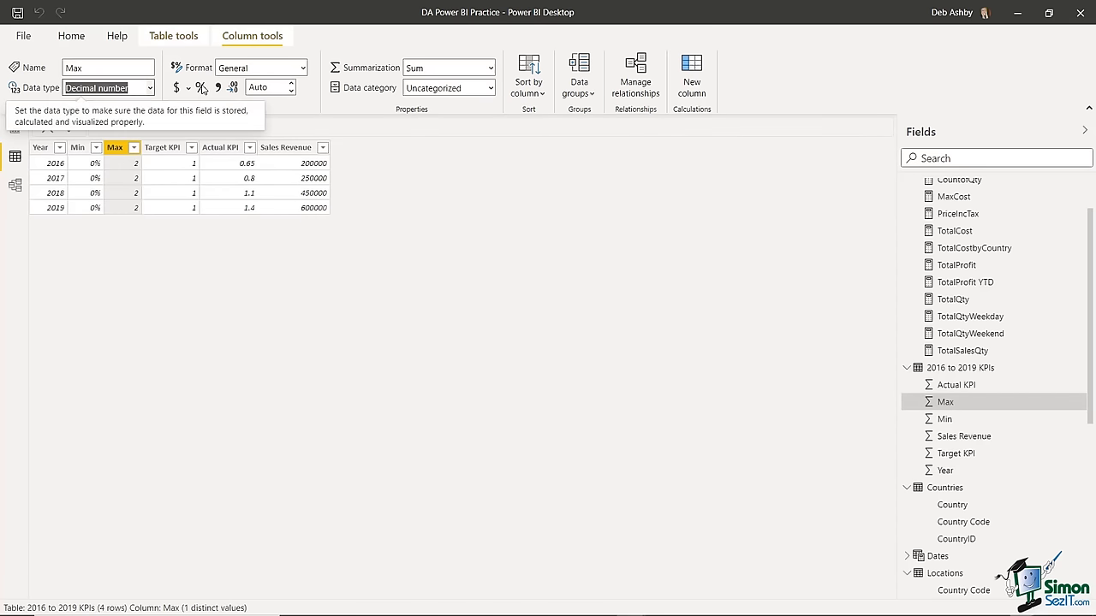
left_click(201, 89)
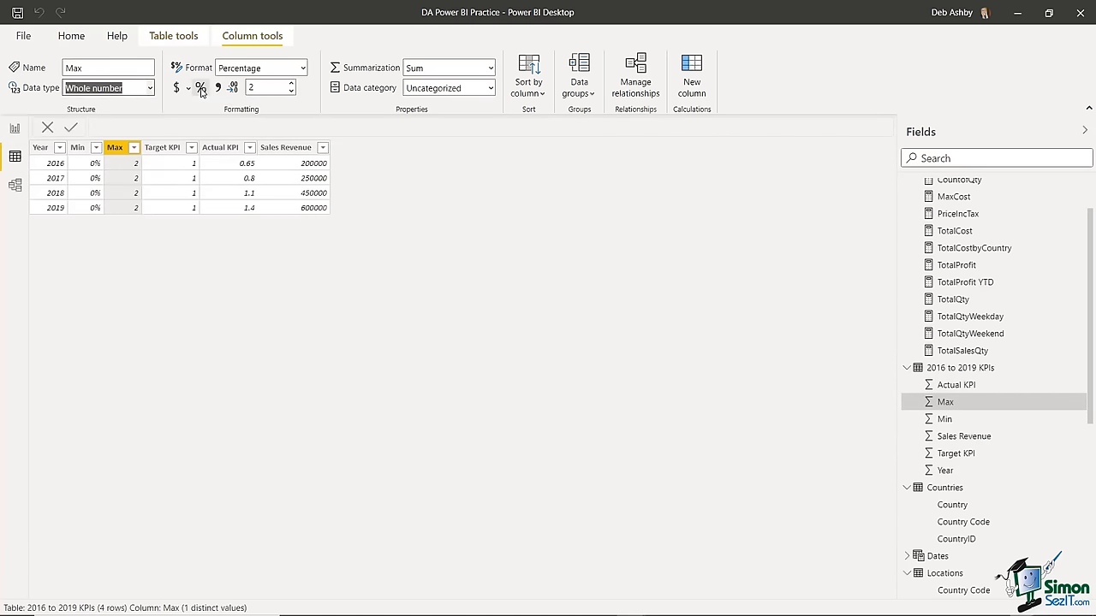
left_click(291, 92)
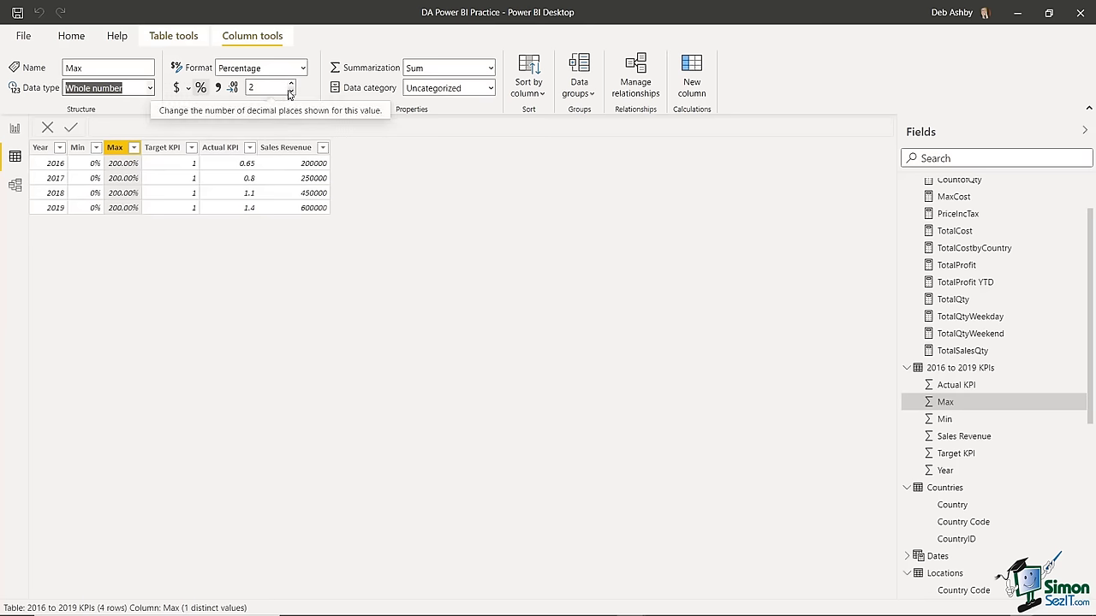
left_click(291, 91)
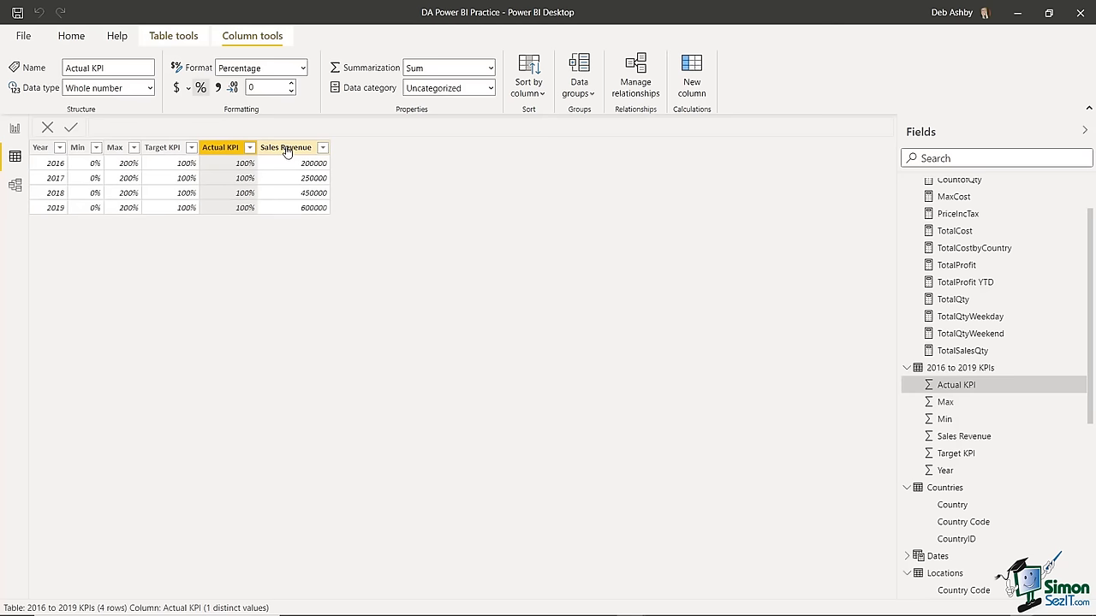
- Format the Sales Revenue column as £ English (United Kingdom) currency
left_click(286, 149)
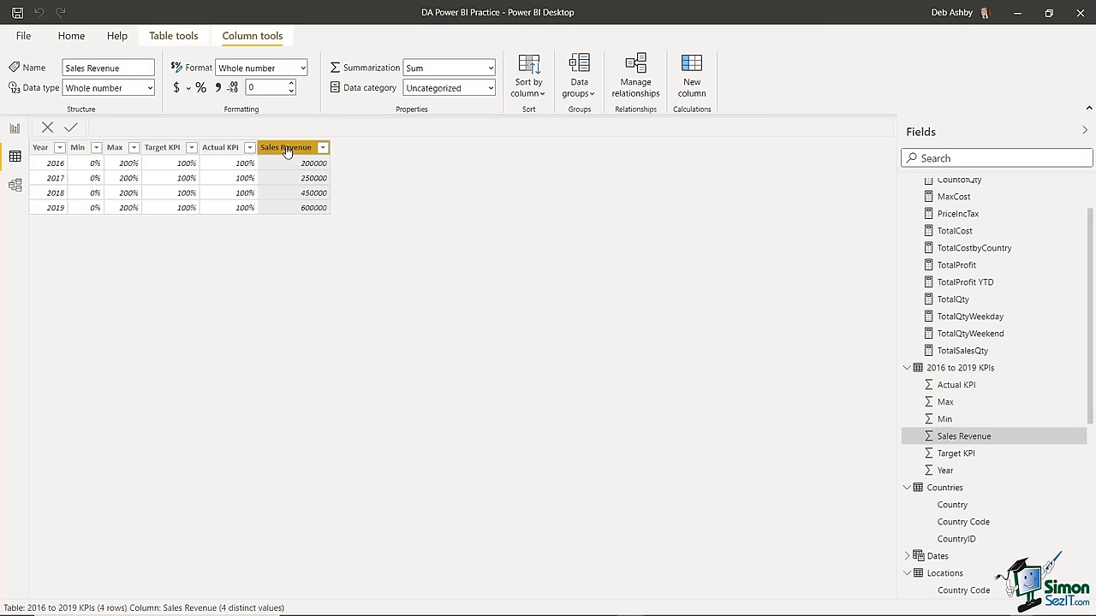
left_click(187, 88)
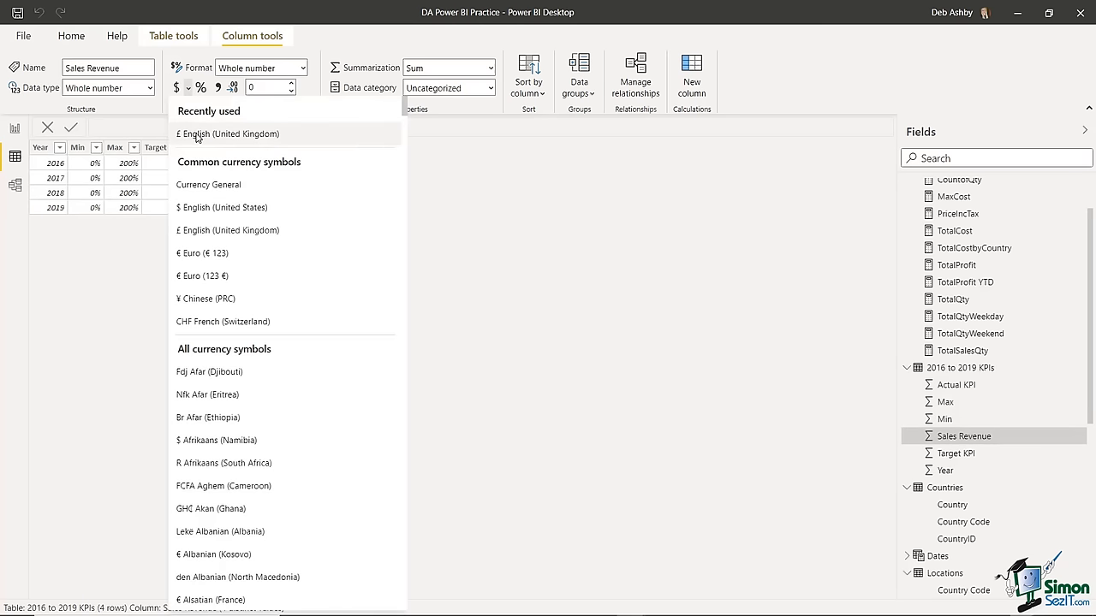
left_click(198, 135)
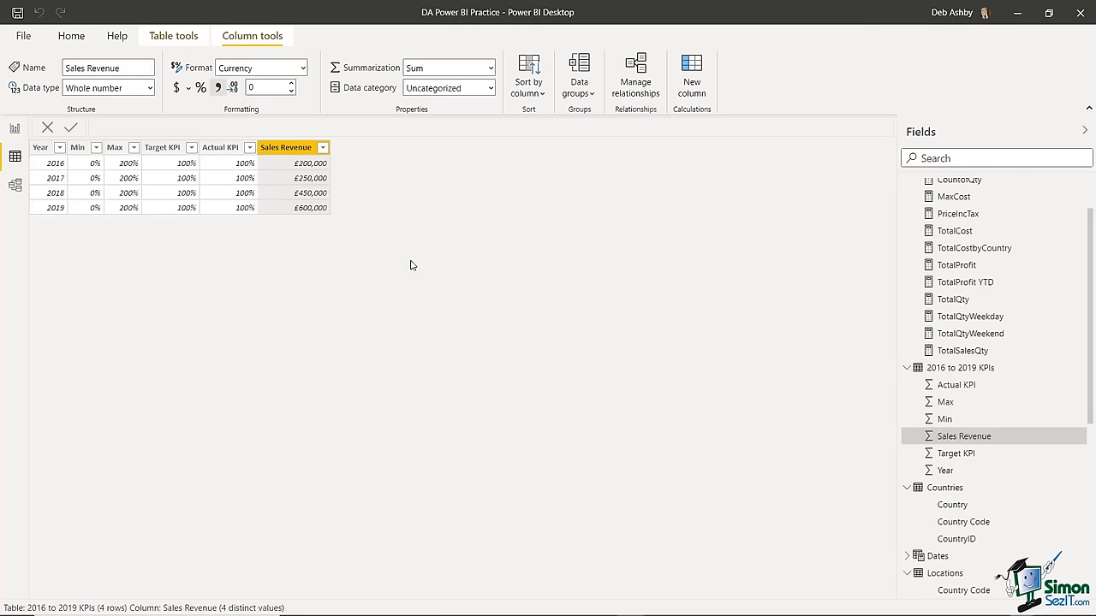
- Return to the report and filter the gauge visual by the KPI table's Year field, using Basic filtering with only 2016 selected
left_click(14, 131)
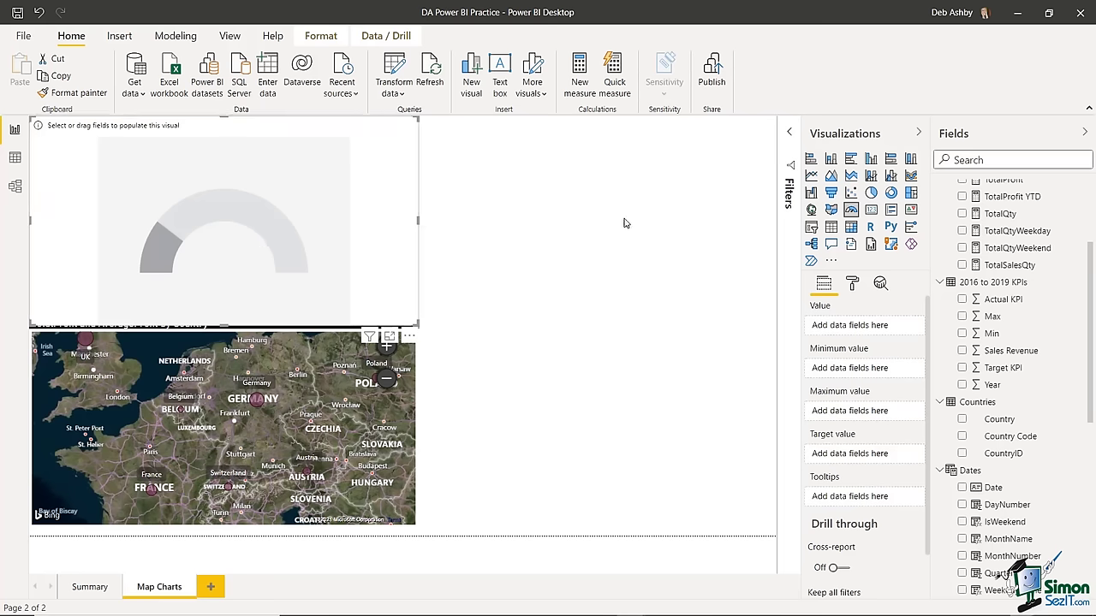
left_click(792, 135)
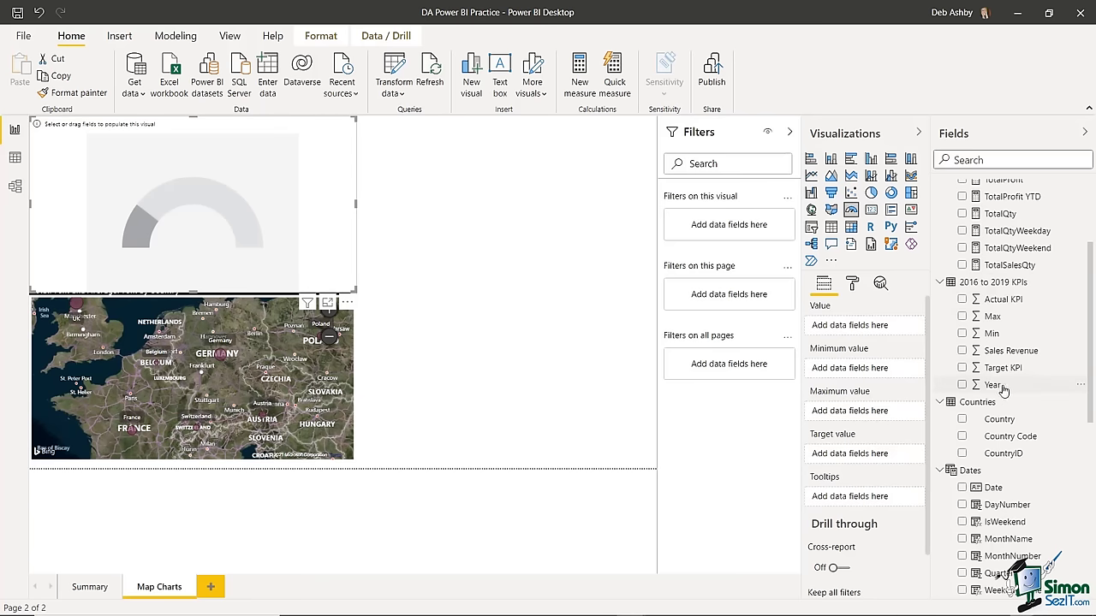
left_click_drag(993, 385, 721, 226)
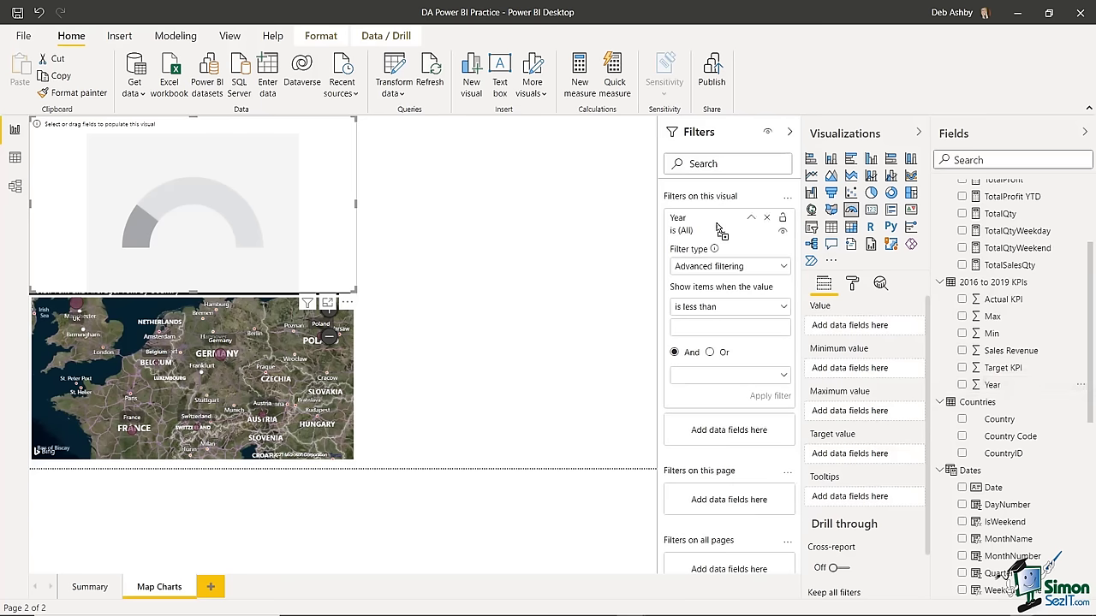
left_click(784, 267)
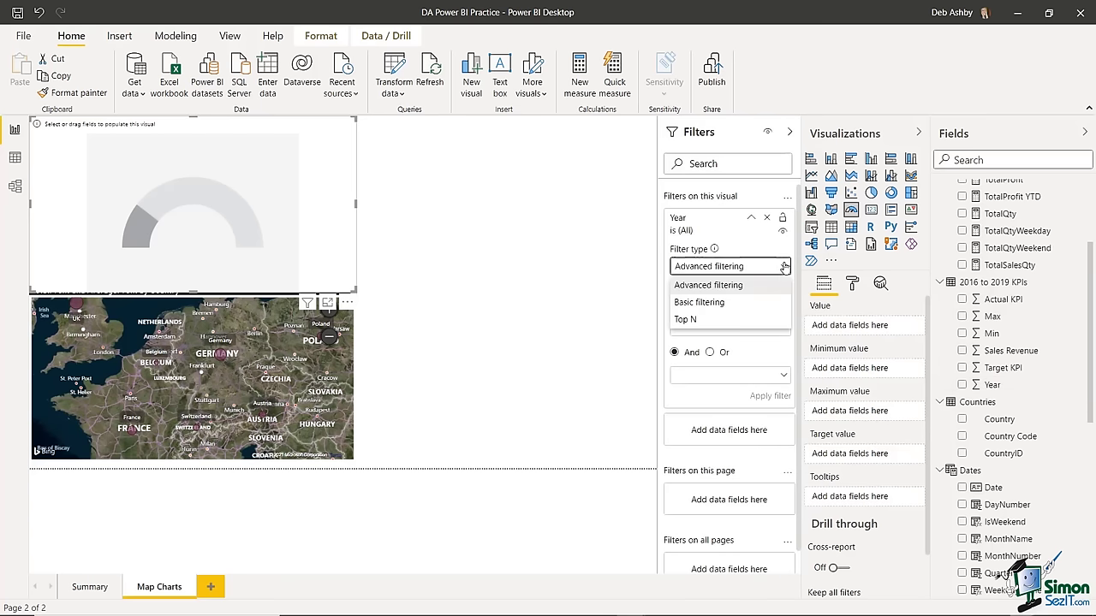
left_click(700, 303)
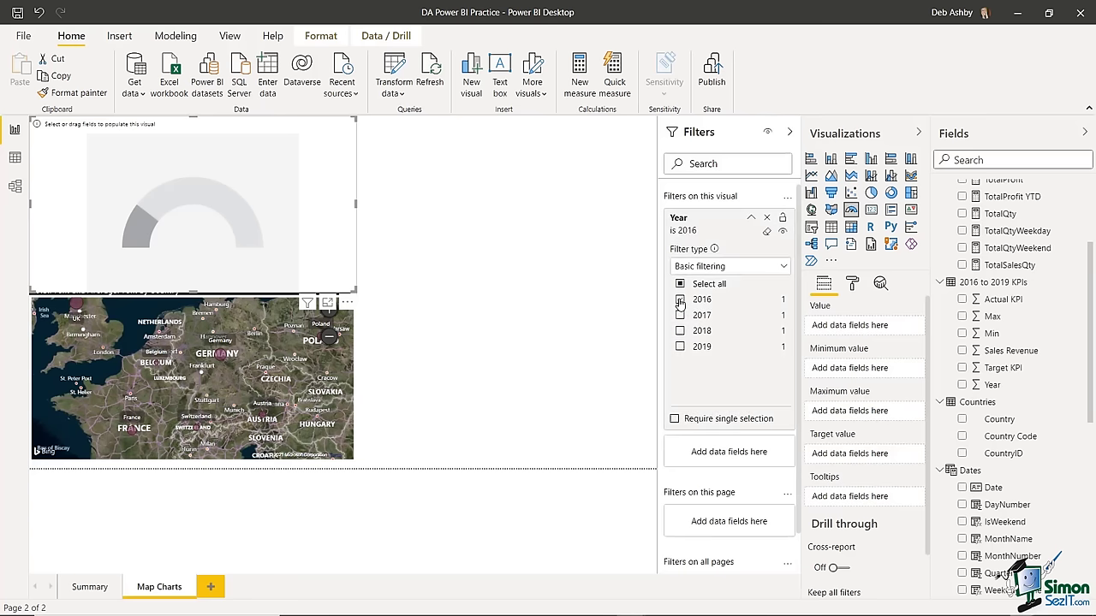
left_click(680, 301)
left_click(790, 134)
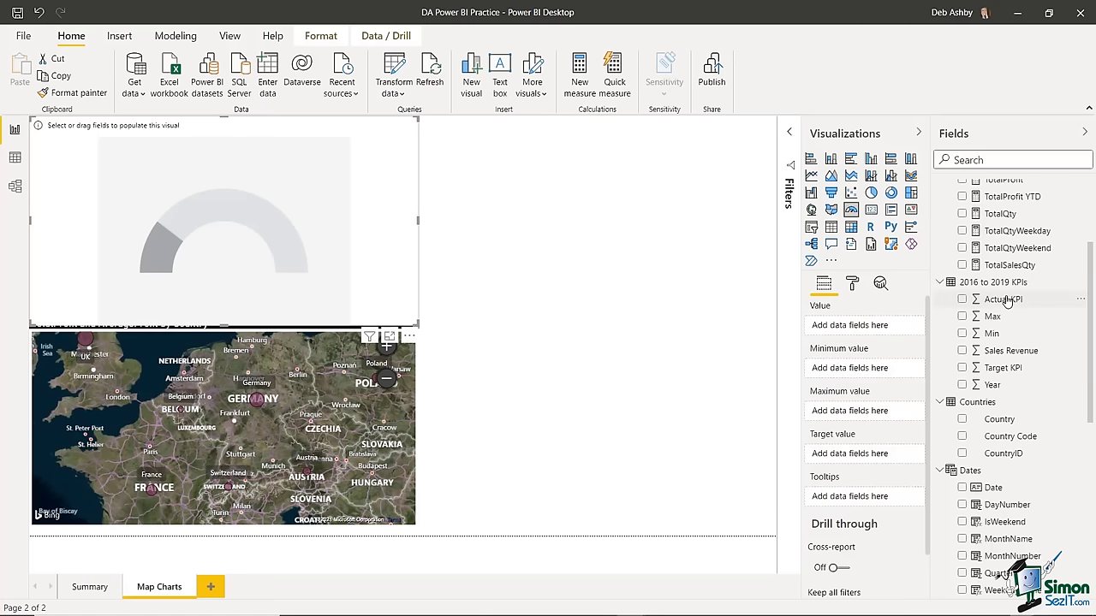
- Populate the gauge with Actual KPI as value, Min as minimum, Max as maximum, Target KPI as target and Sales Revenue as tooltip
left_click_drag(1007, 301, 847, 326)
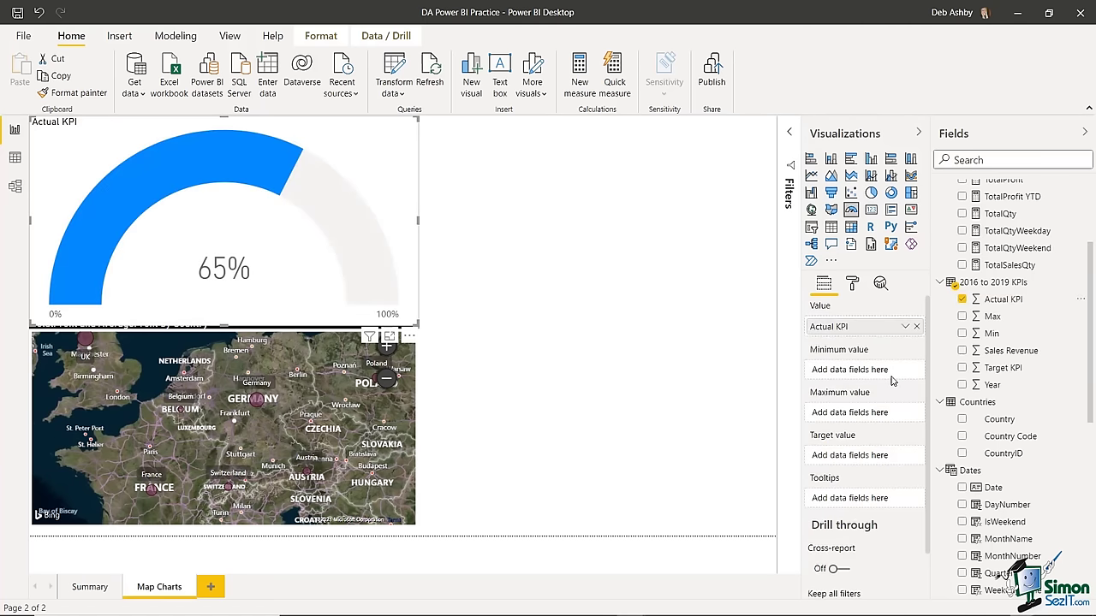
left_click_drag(992, 334, 841, 379)
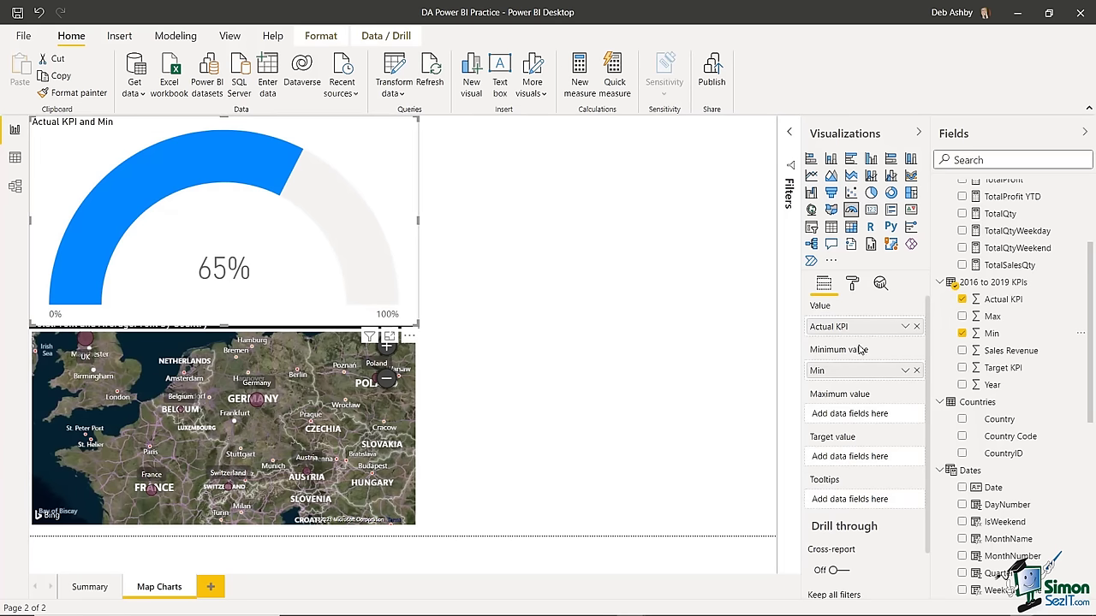
left_click_drag(998, 317, 848, 414)
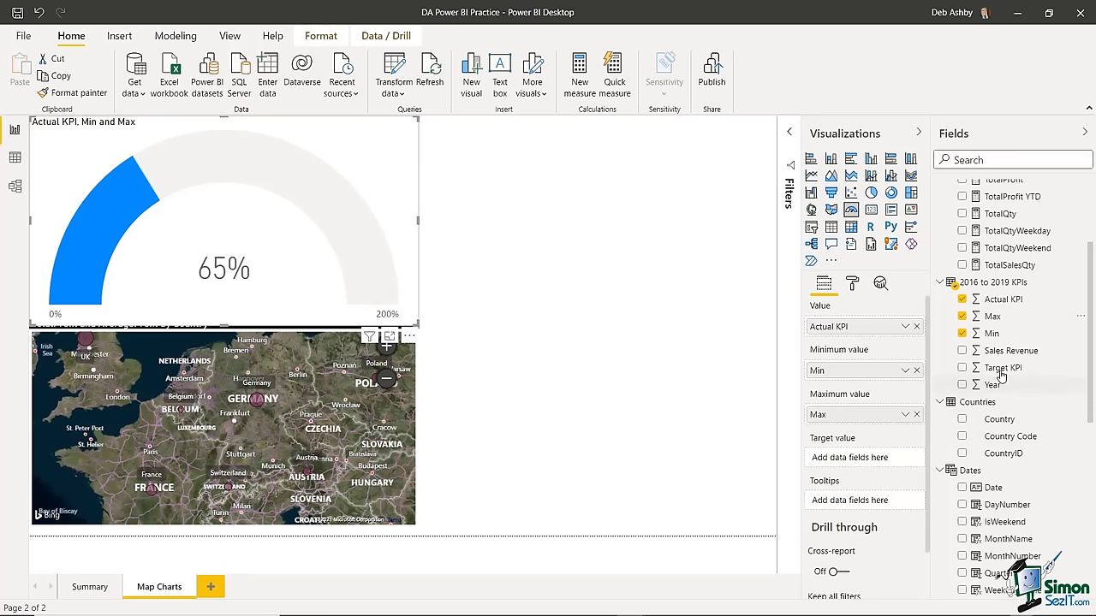
left_click_drag(999, 374, 856, 459)
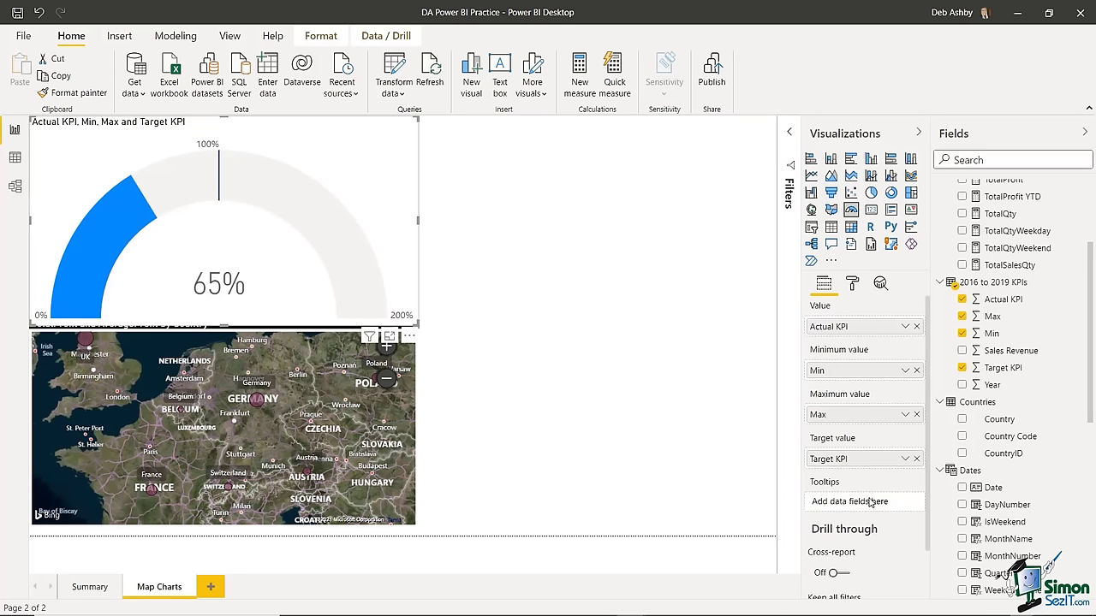
mouse_move(131, 226)
left_click_drag(1001, 352, 827, 507)
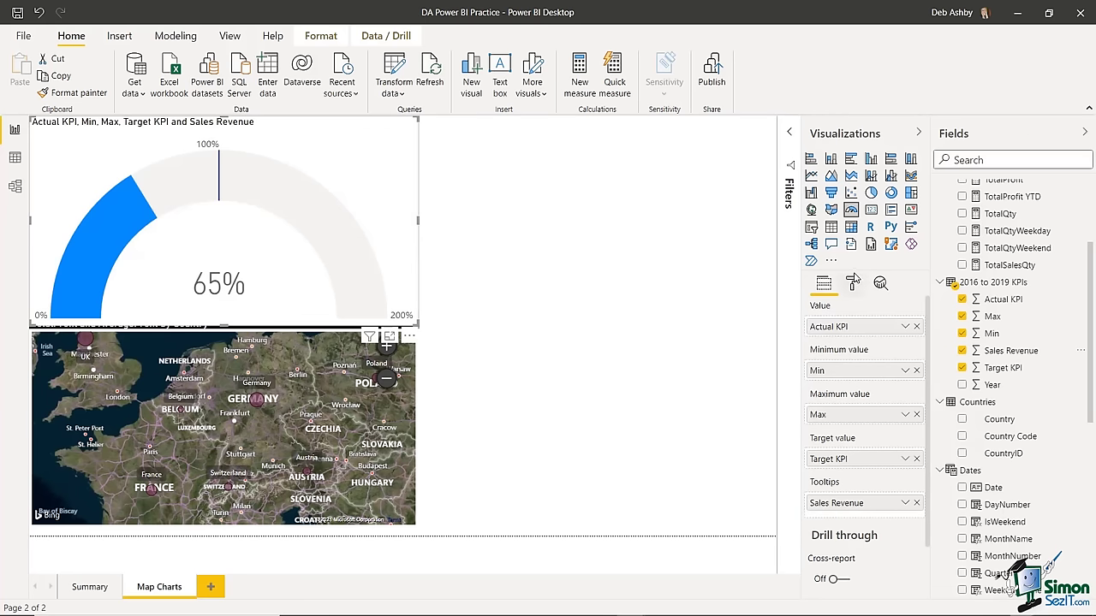
- Change the gauge's data fill color to the purple from the recent colors
left_click(853, 283)
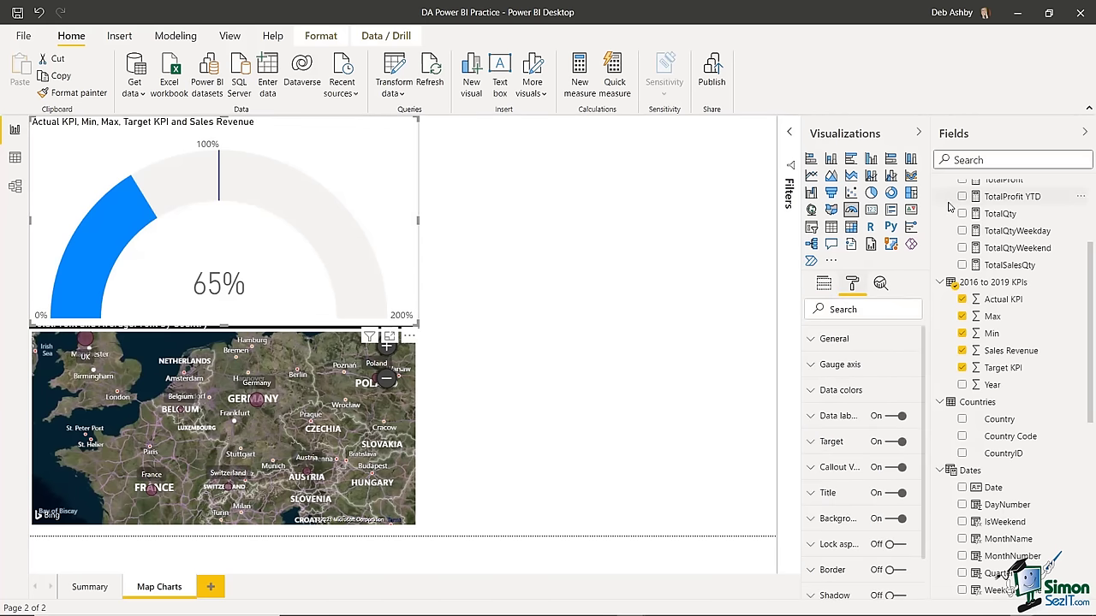
left_click(811, 391)
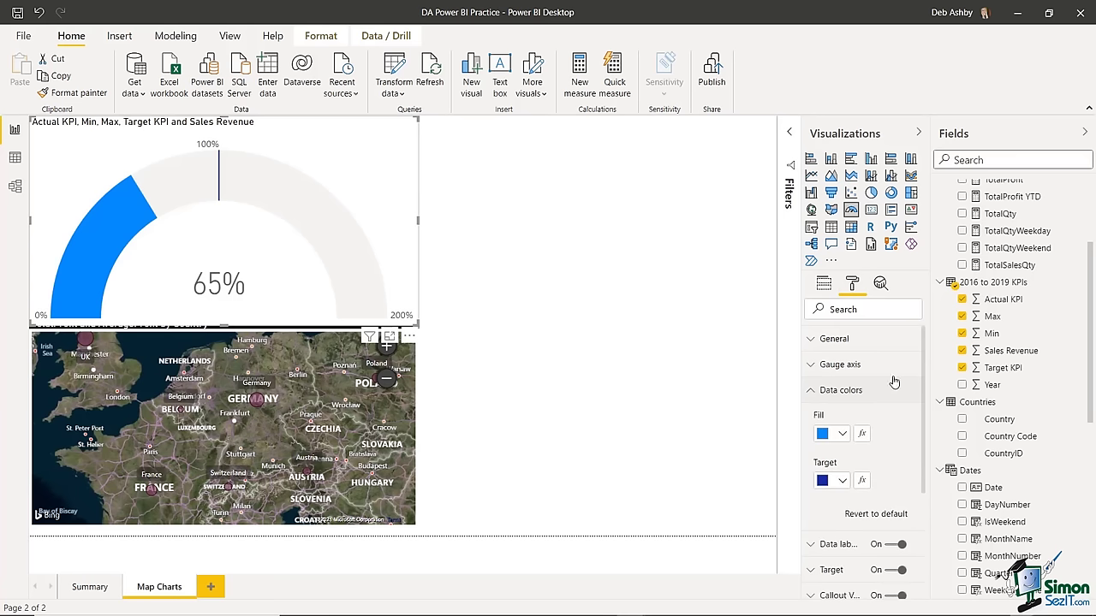
left_click(845, 435)
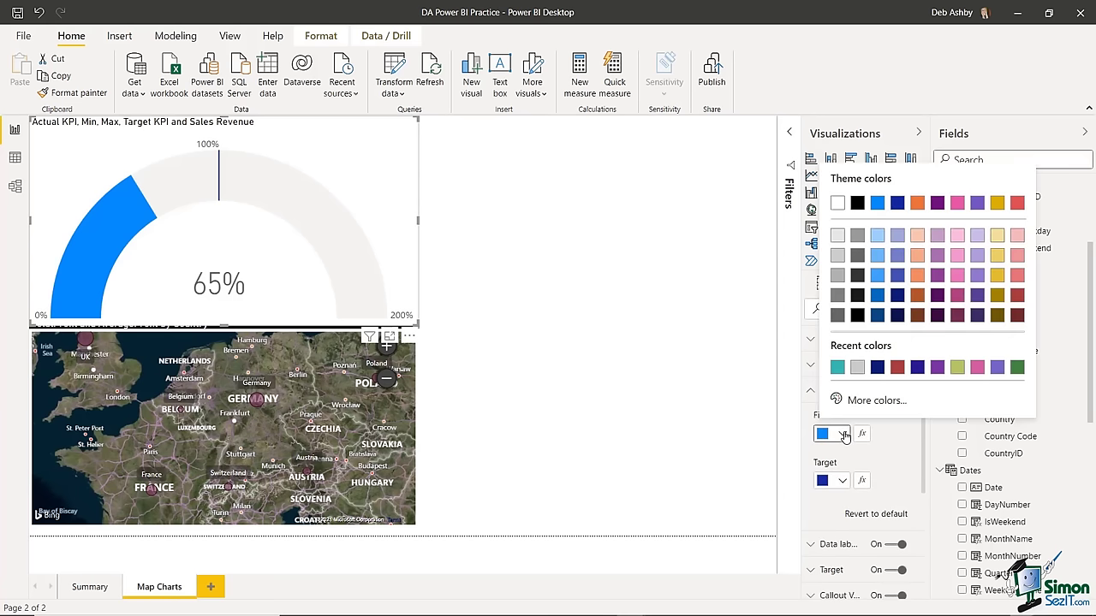
left_click(936, 368)
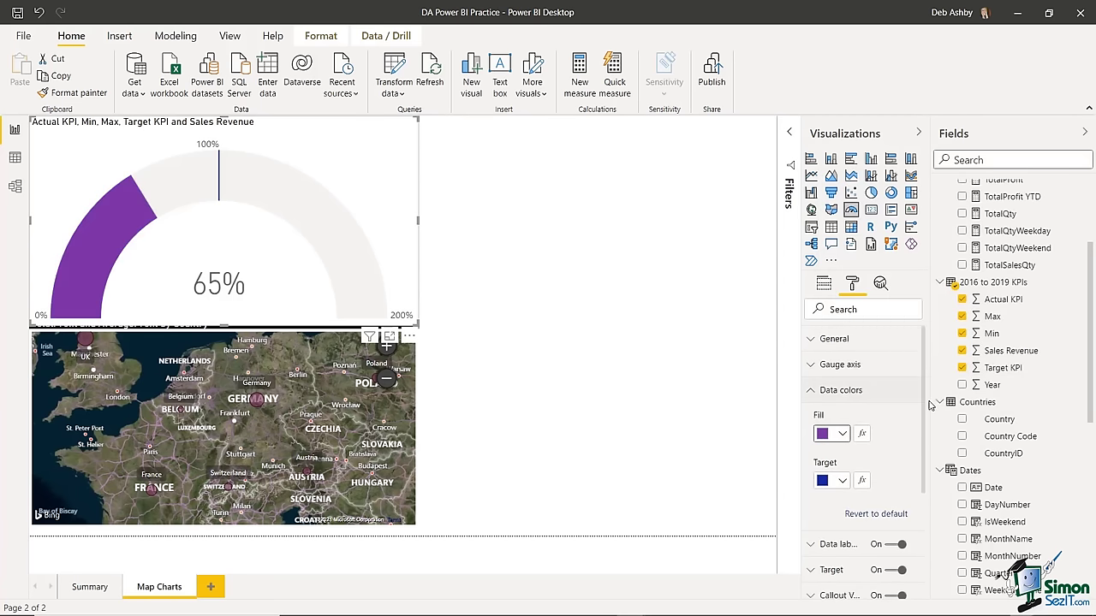
- Try a light grey and a light blue background color on the gauge chart
scroll(848, 385, "down", 2)
left_click(838, 398)
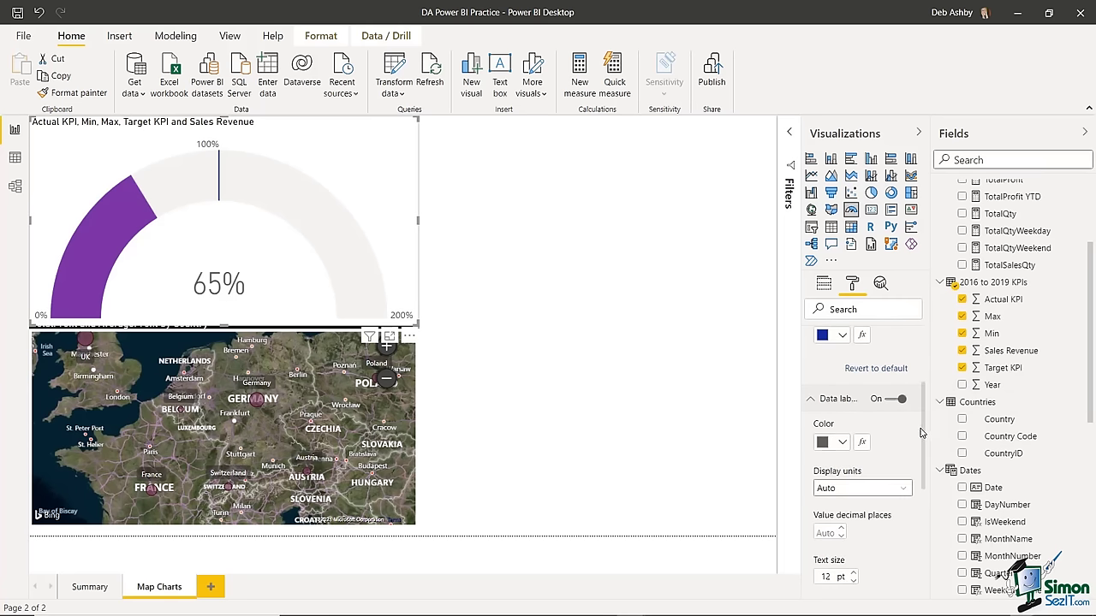
left_click_drag(923, 425, 925, 471)
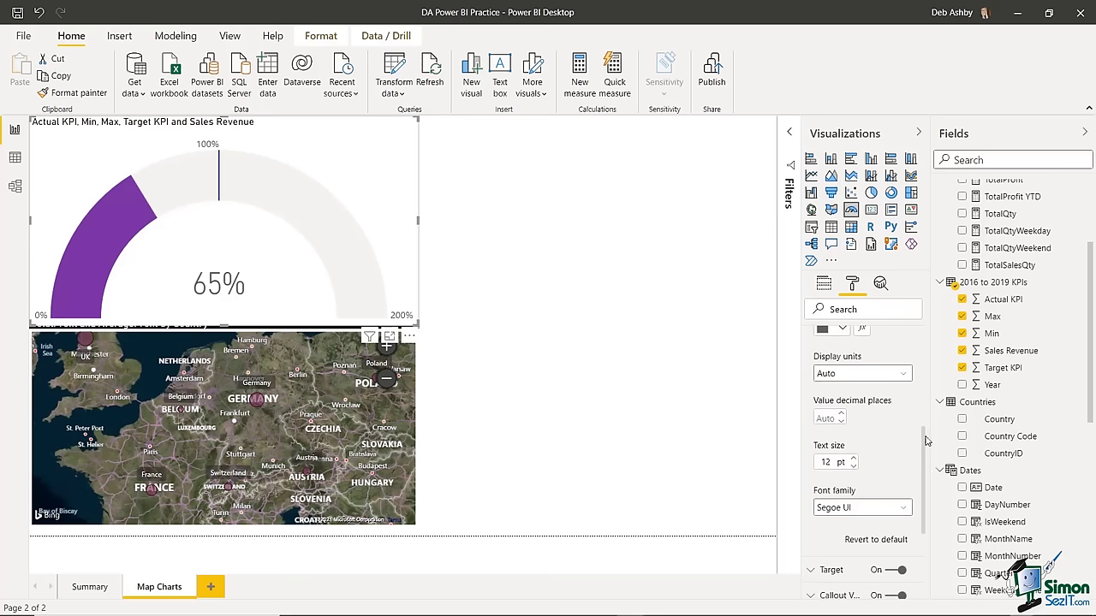
scroll(928, 454, "down", 3)
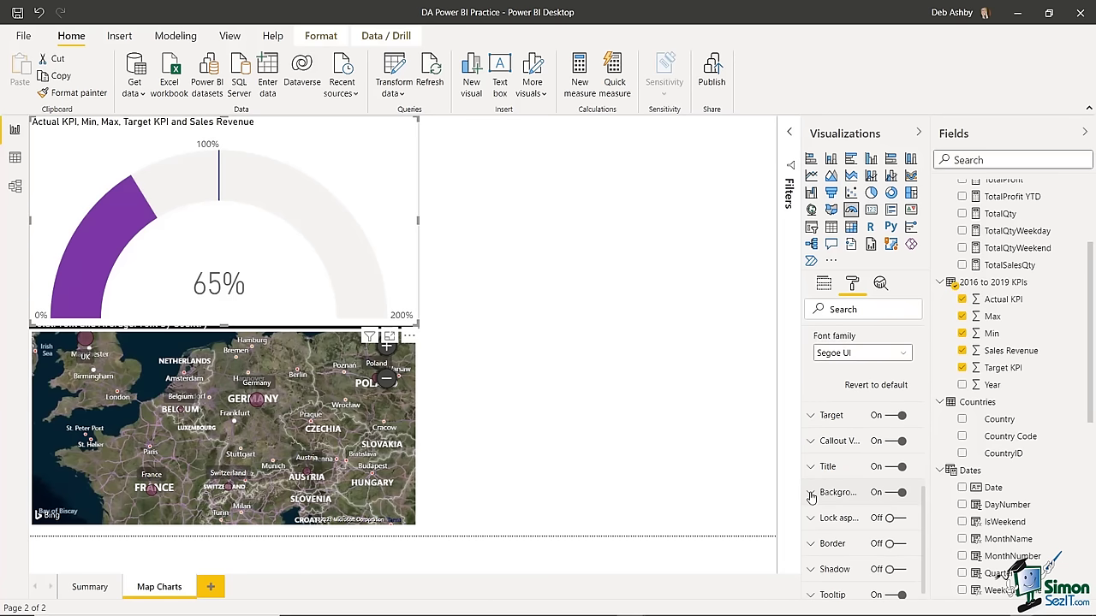
left_click(811, 492)
left_click(843, 537)
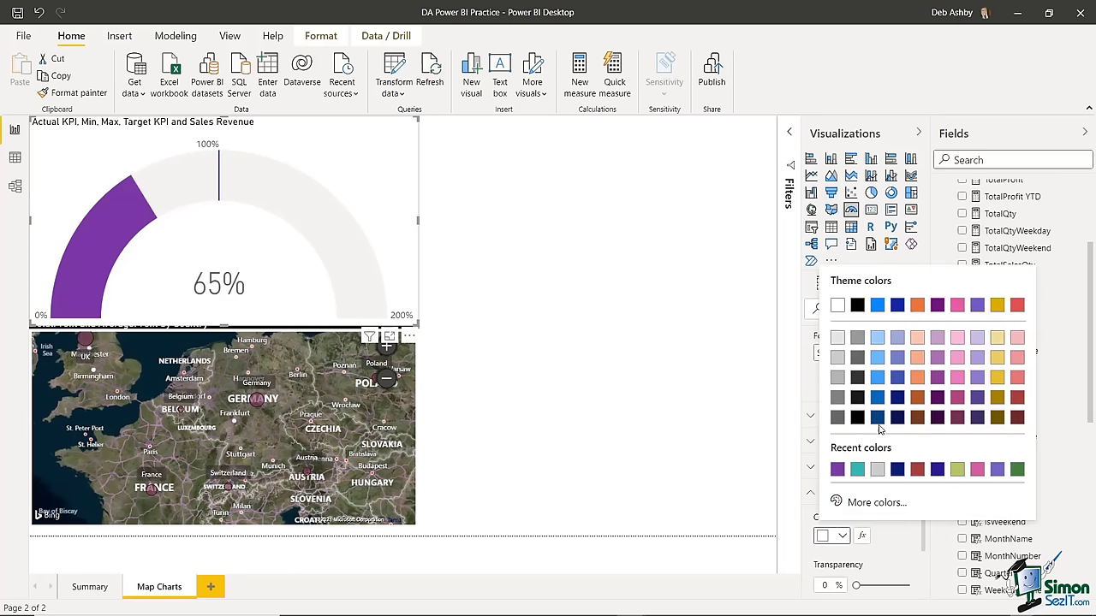
left_click(837, 338)
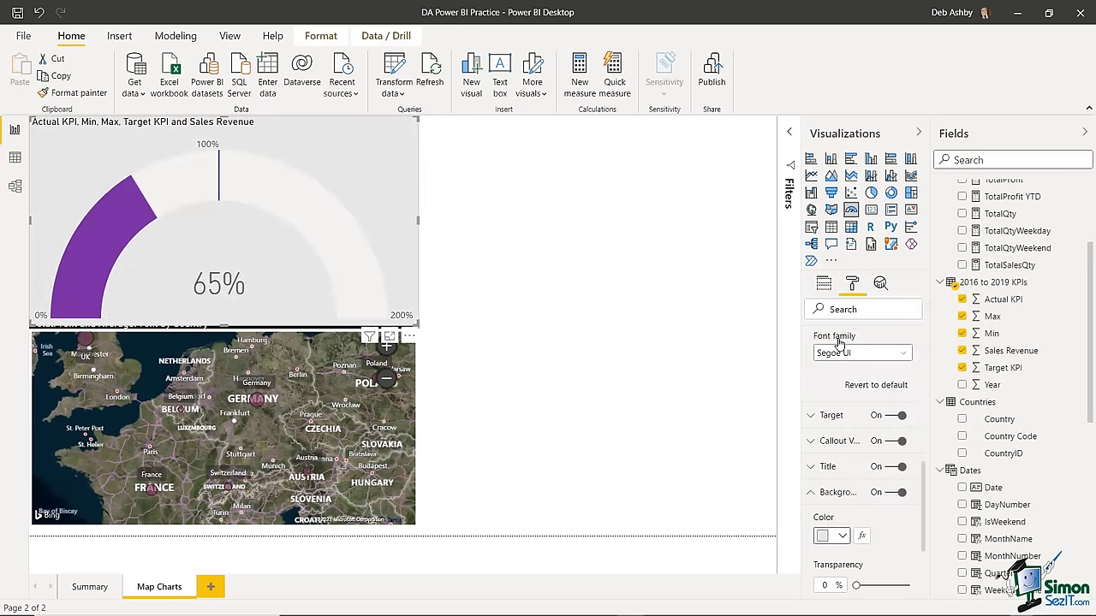
left_click(843, 537)
left_click(900, 340)
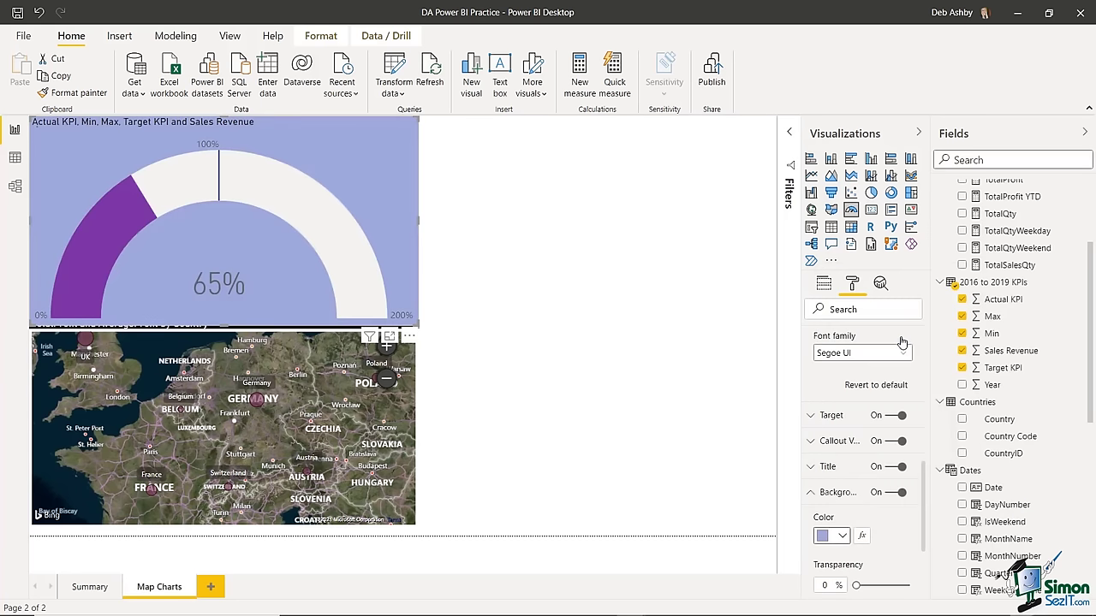
- Set the gauge chart's background color back to white
left_click(815, 466)
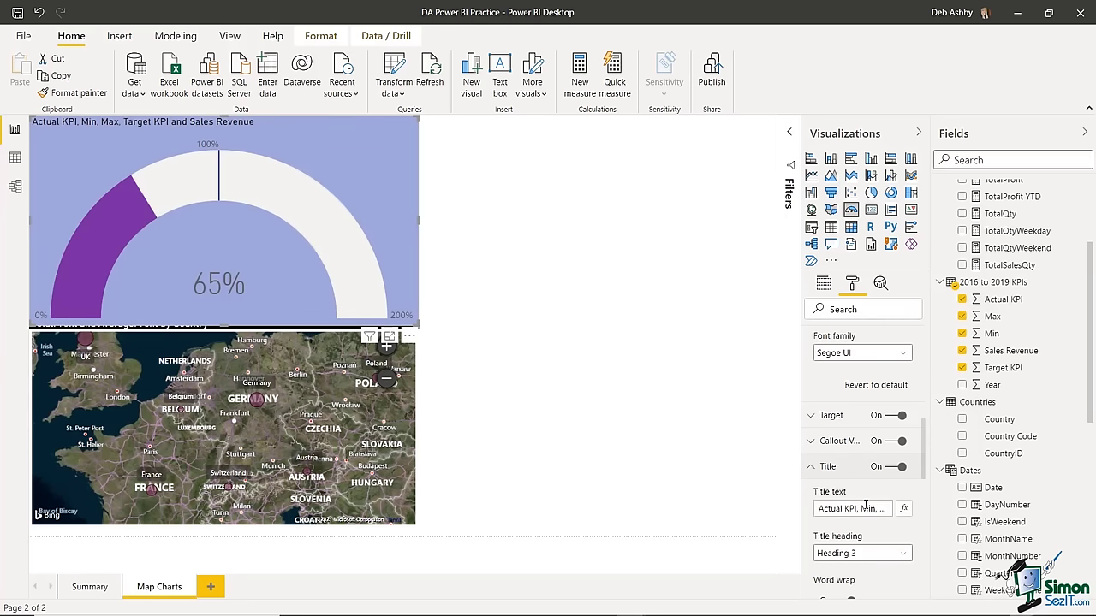
left_click(813, 469)
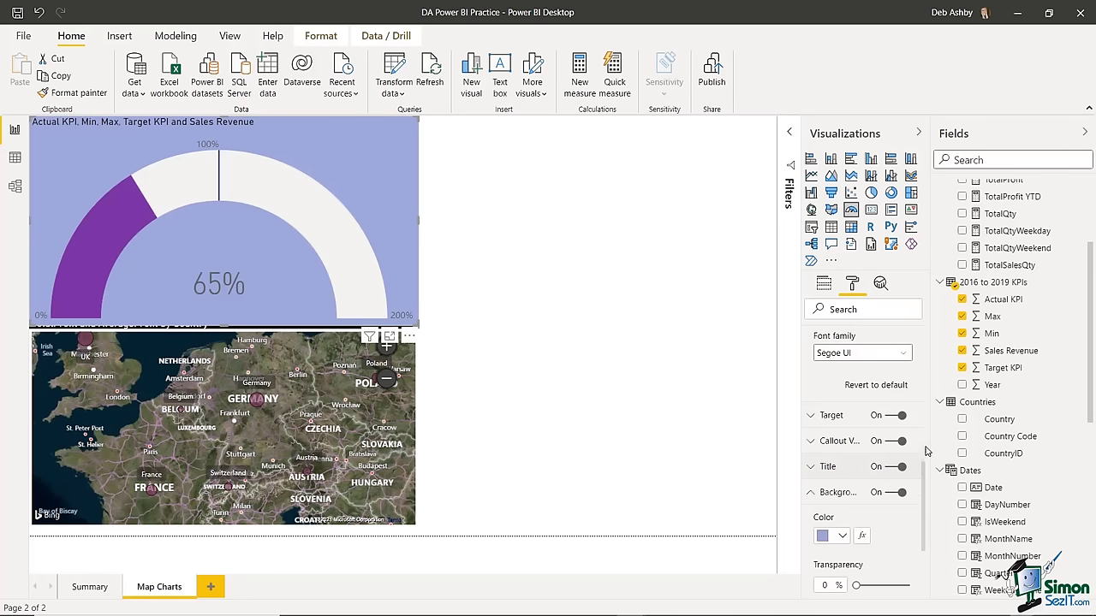
scroll(926, 479, "up", 4)
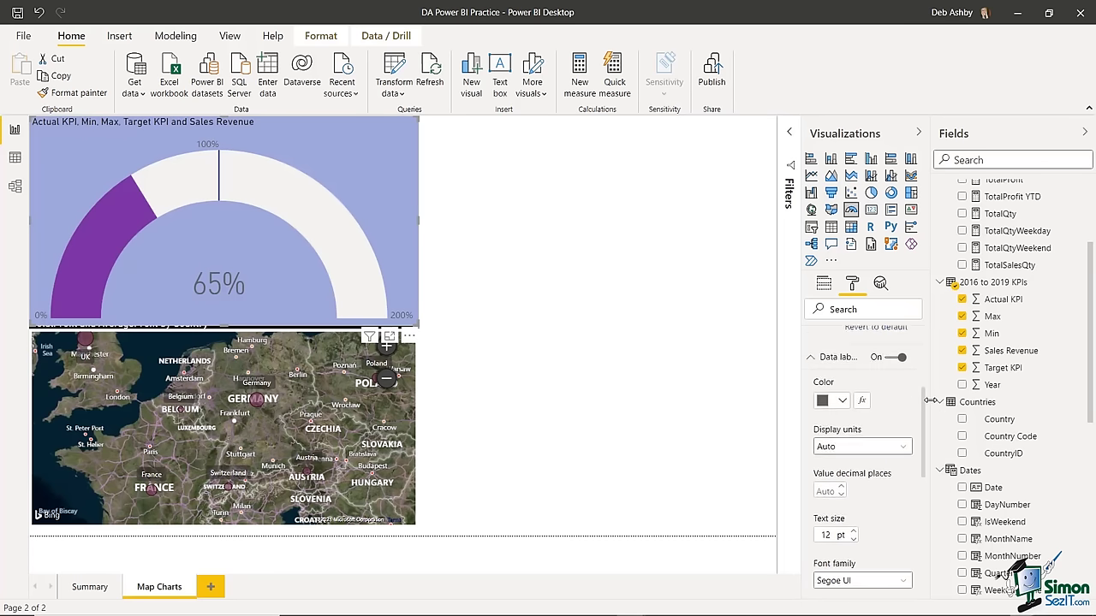
scroll(929, 400, "down", 5)
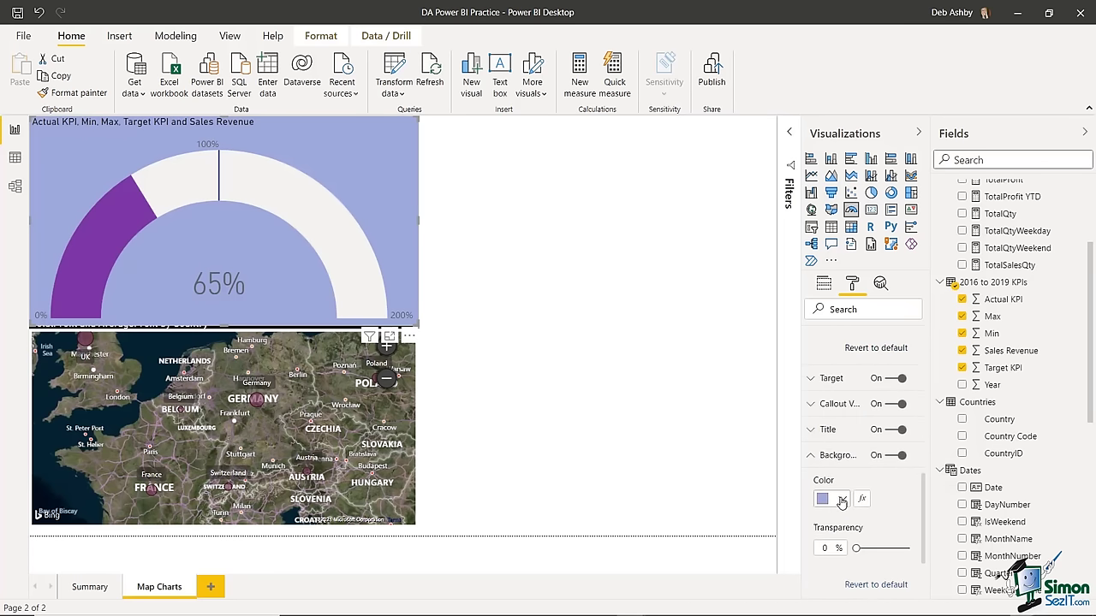
left_click(842, 500)
left_click(836, 269)
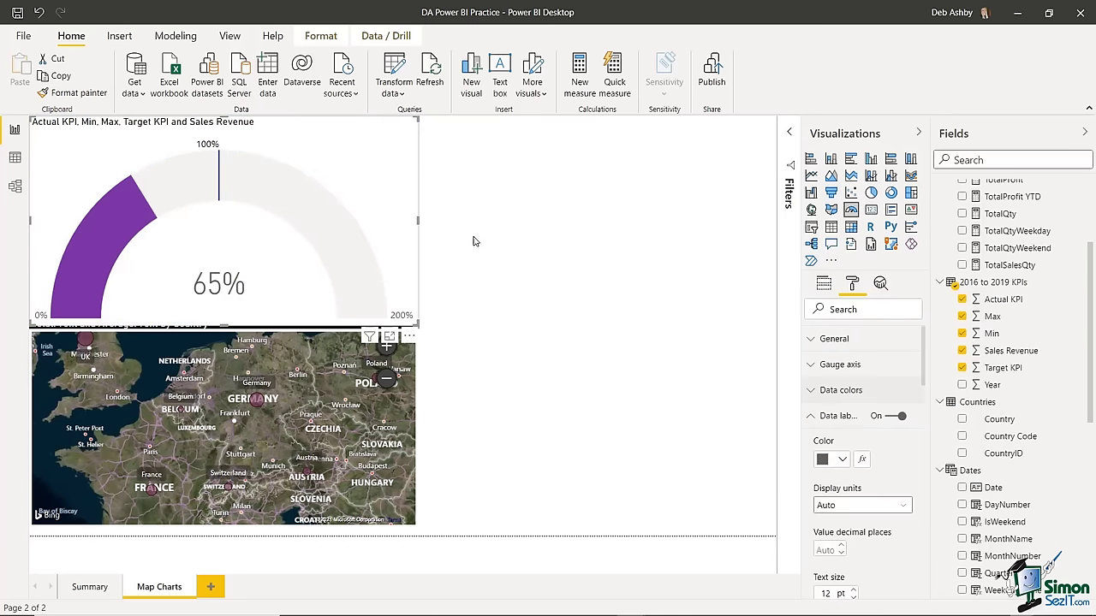
- Shrink the gauge chart to about 60% of its width and raise its lower edge clear of the map's title
left_click_drag(418, 221, 357, 225)
left_click_drag(195, 326, 193, 305)
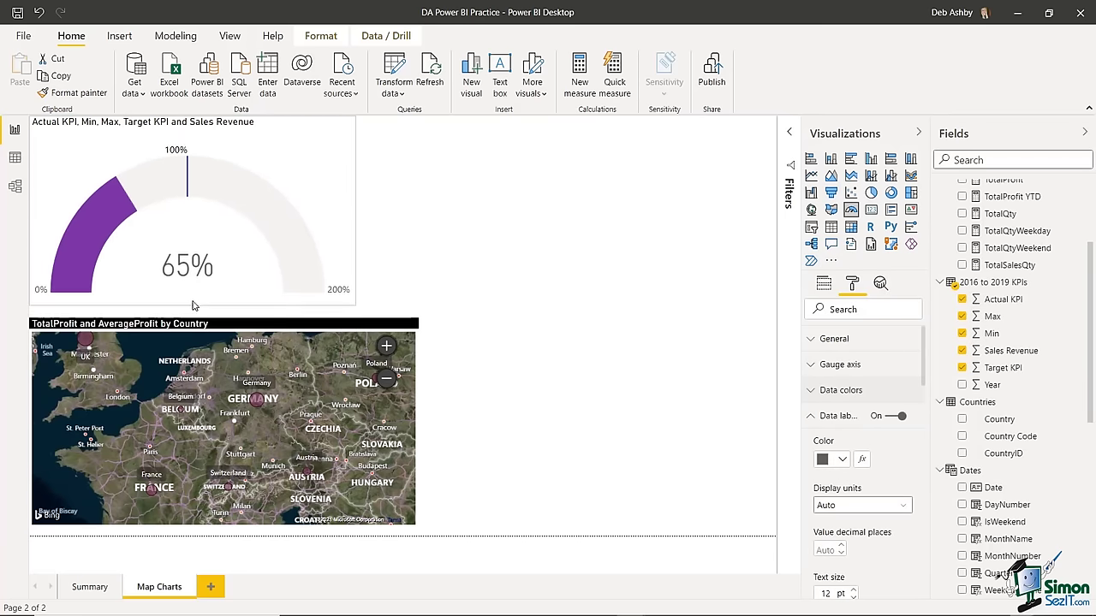
left_click_drag(355, 210, 256, 187)
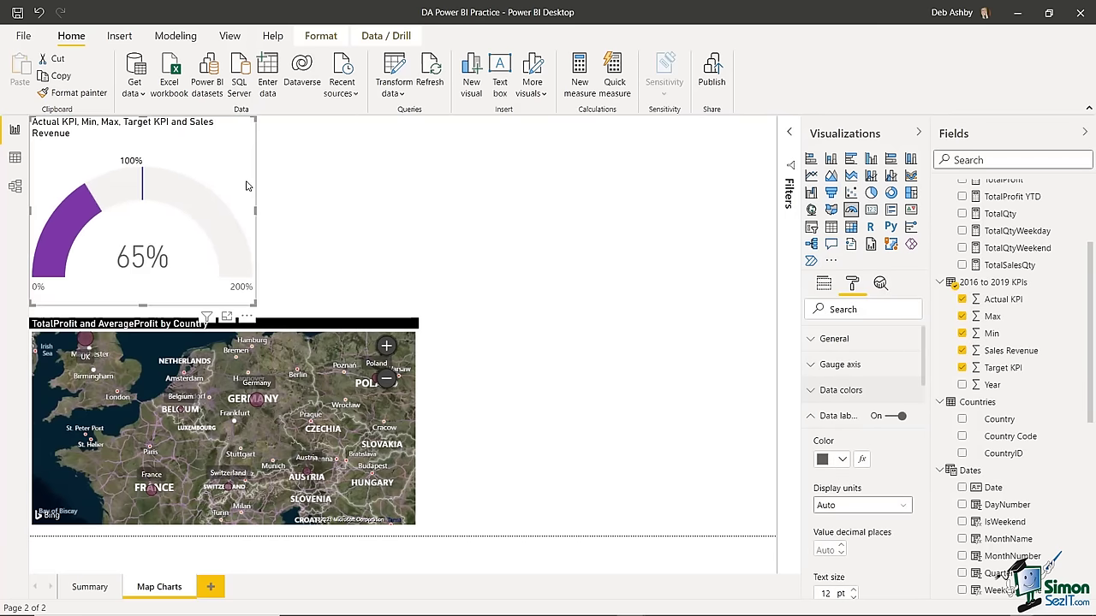
left_click(340, 186)
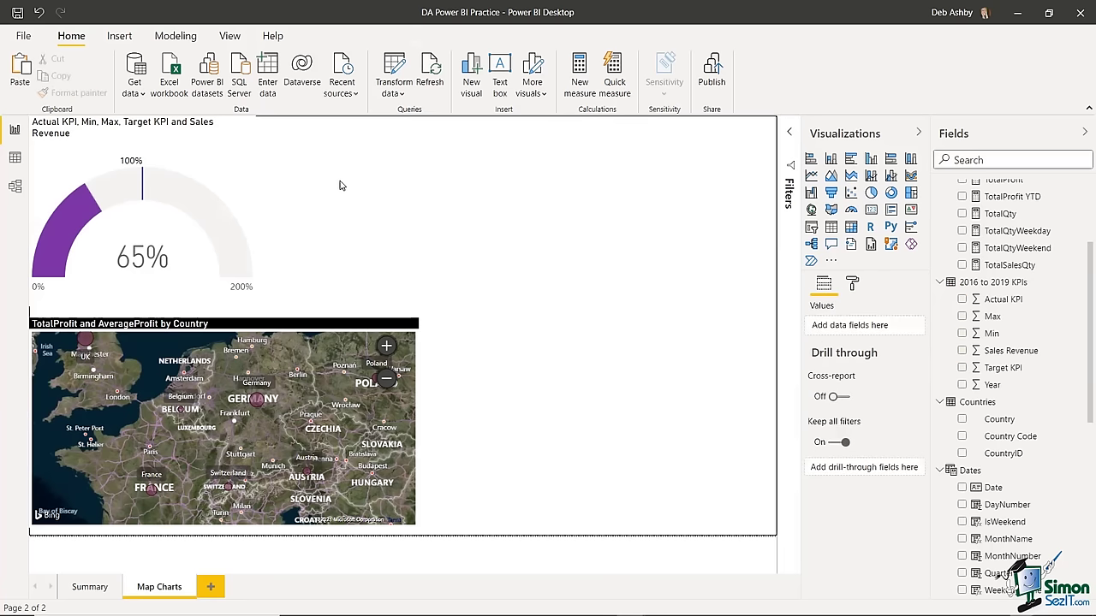
- Duplicate the gauge chart and place the copy beside the original, aligned near the page's upper edge
left_click(202, 180)
key("ctrl+c")
key("ctrl+v")
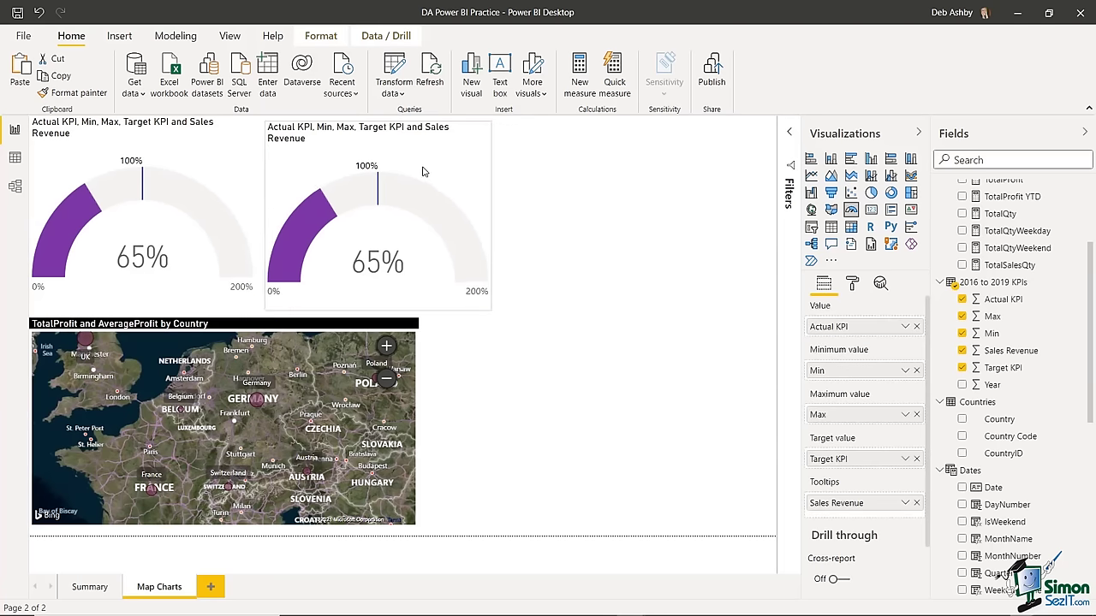
left_click_drag(422, 172, 432, 173)
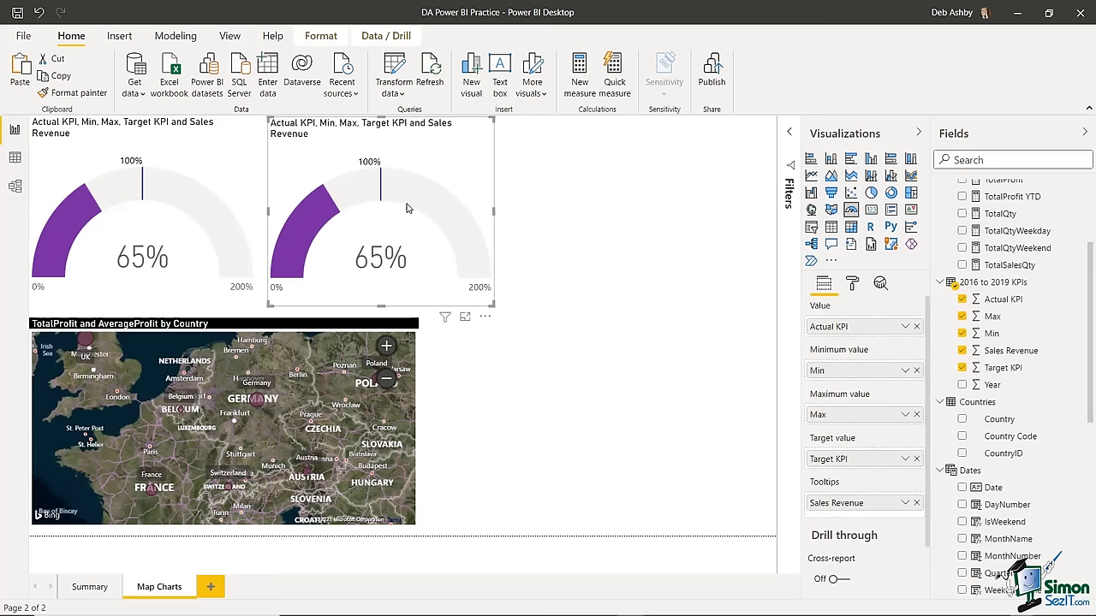
mouse_move(414, 203)
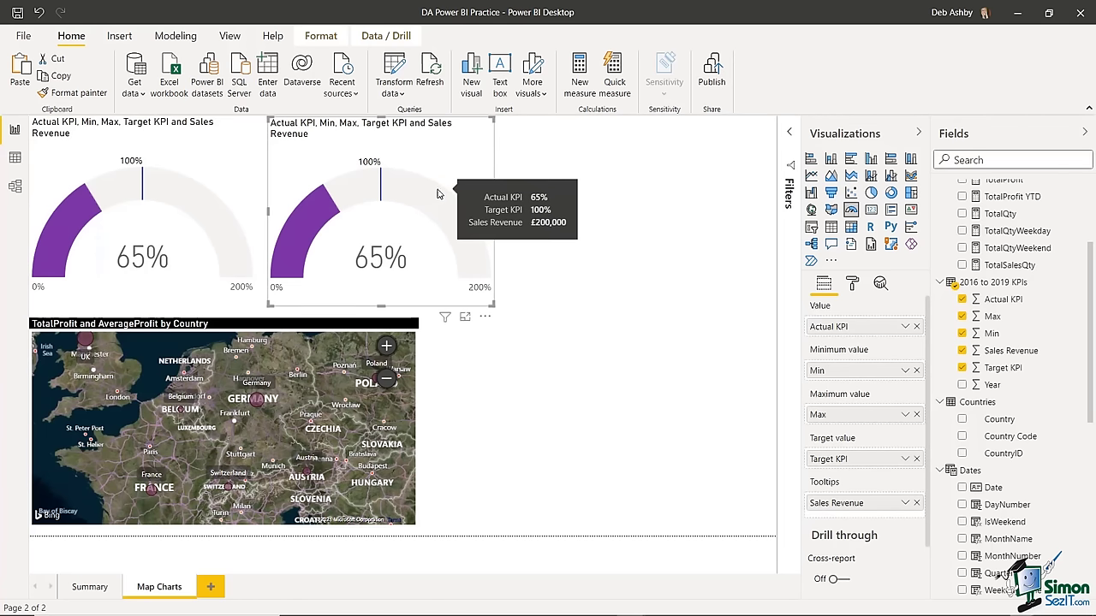
- Change the Year filter on the duplicated gauge chart from 2016 to 2017
left_click(789, 136)
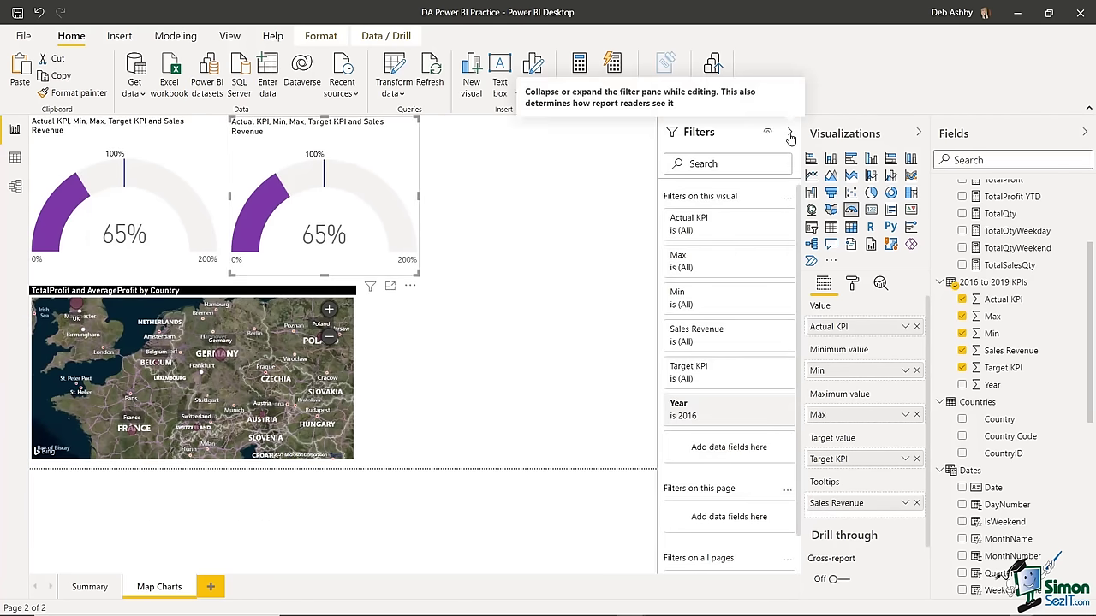
left_click(721, 413)
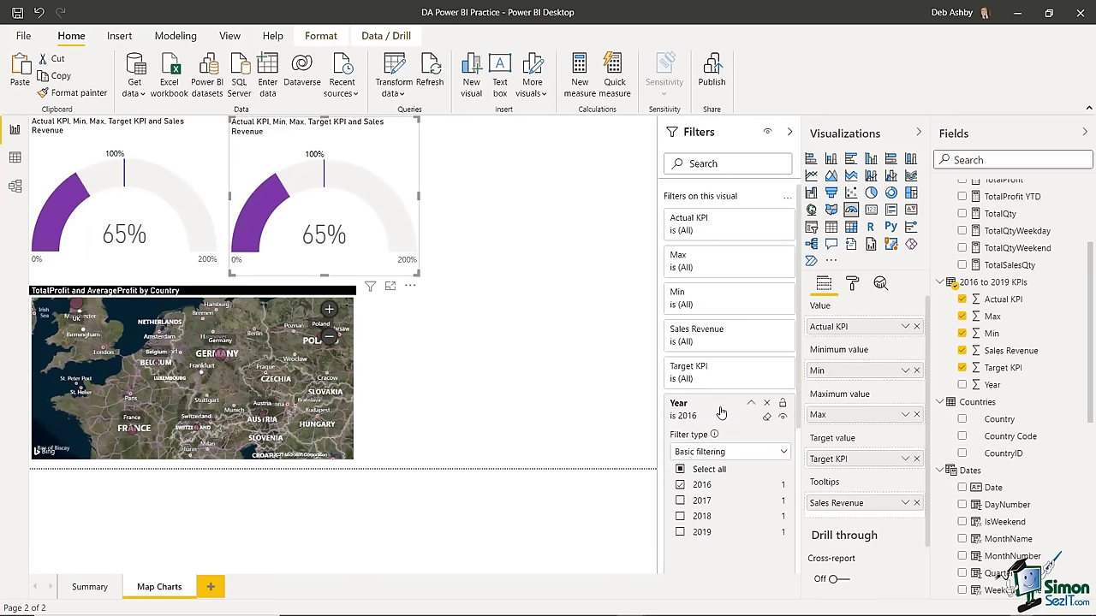
left_click(680, 486)
left_click(680, 501)
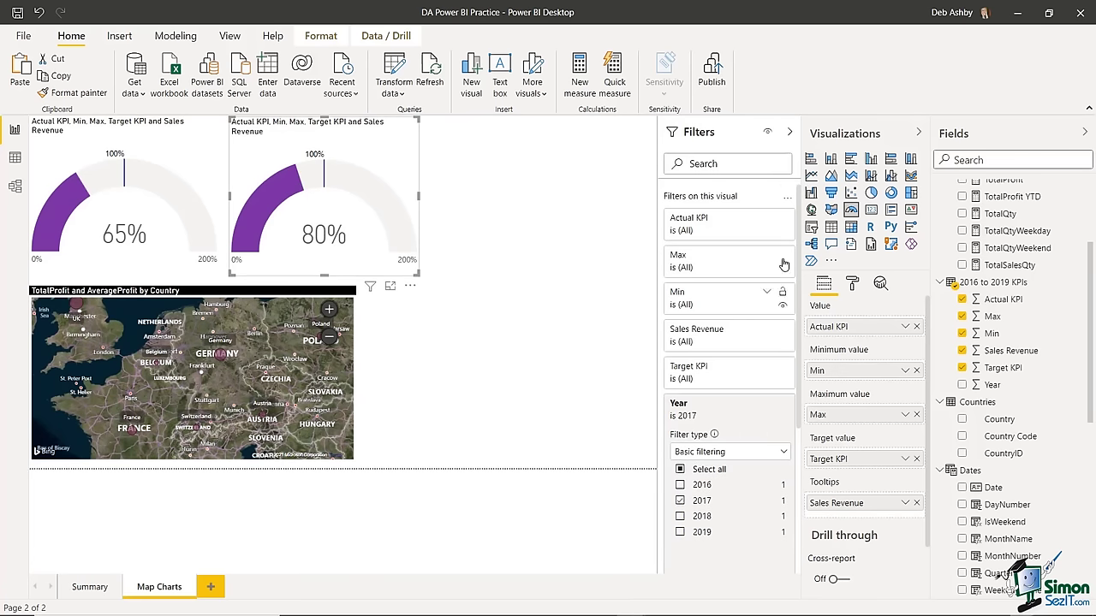
left_click(789, 135)
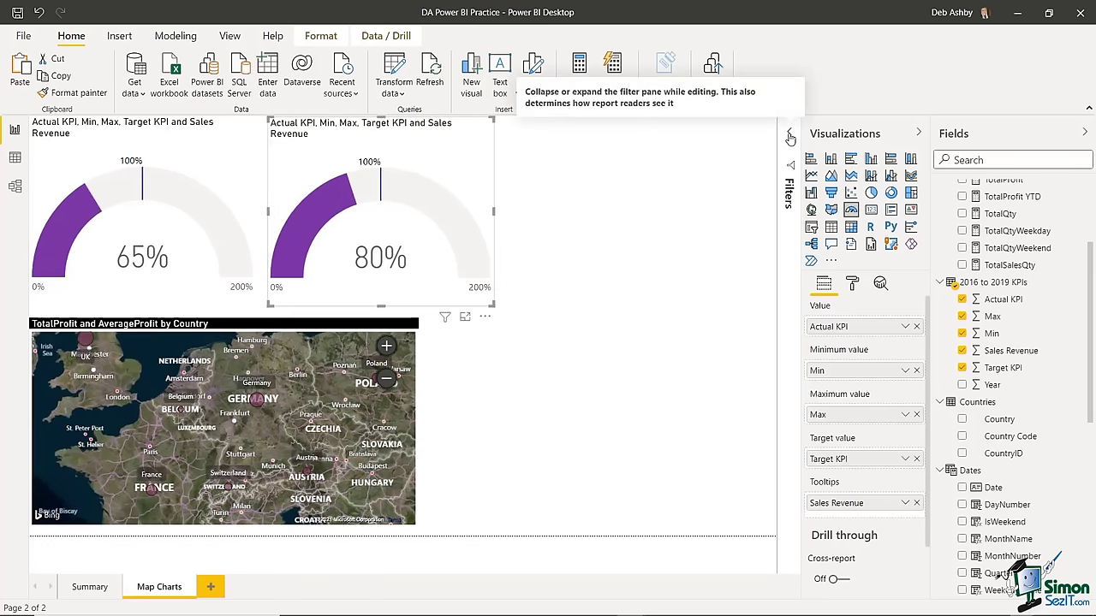
left_click(575, 206)
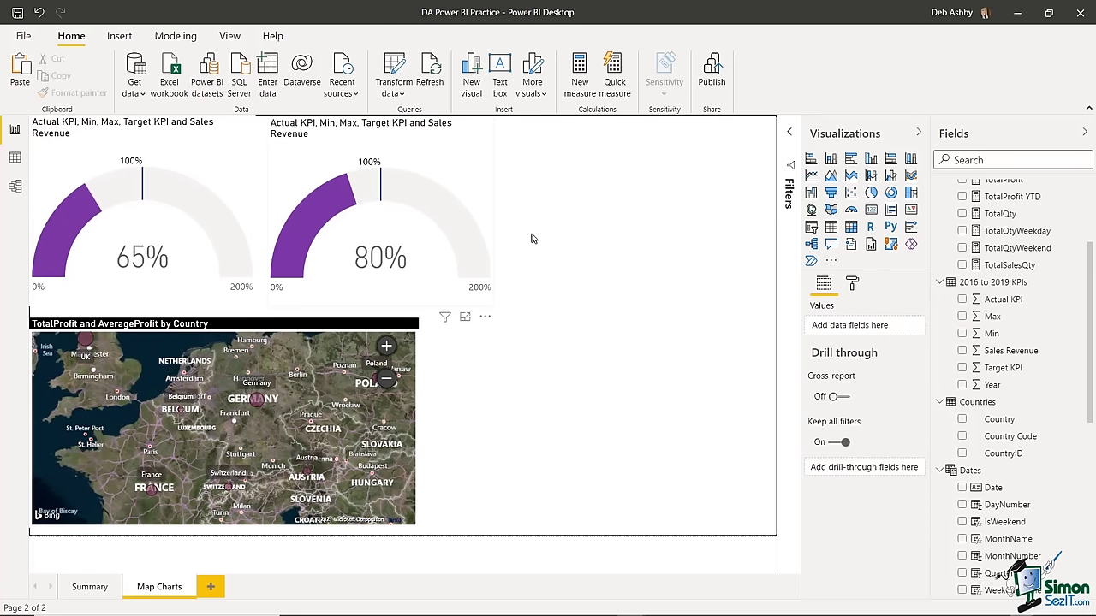
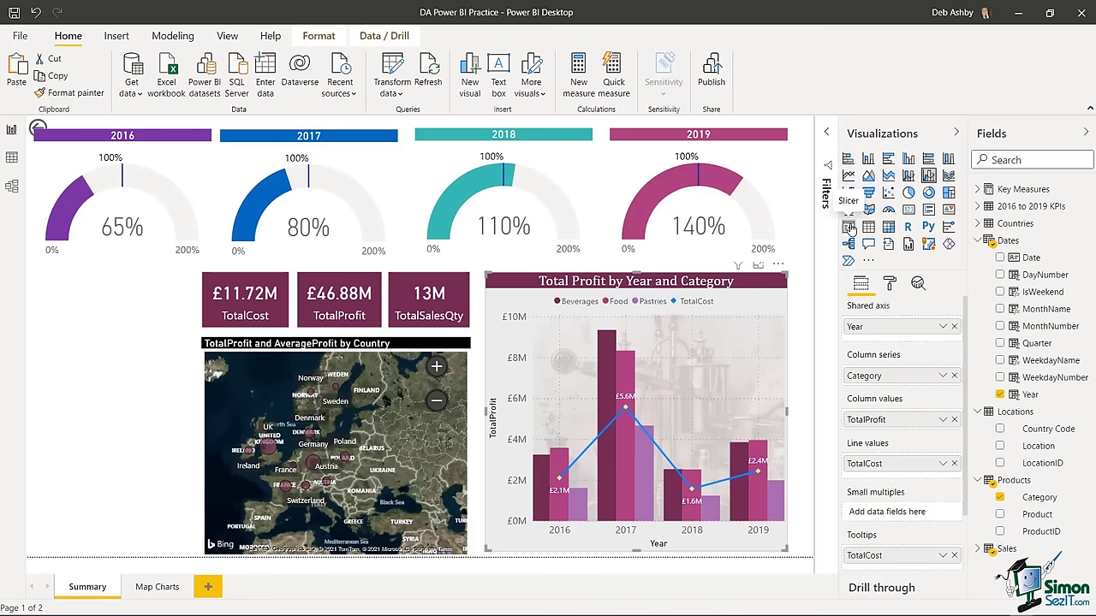
- Add a Product slicer to the Summary page, place it below the 2016 gauge and adjust its height
left_click(850, 229)
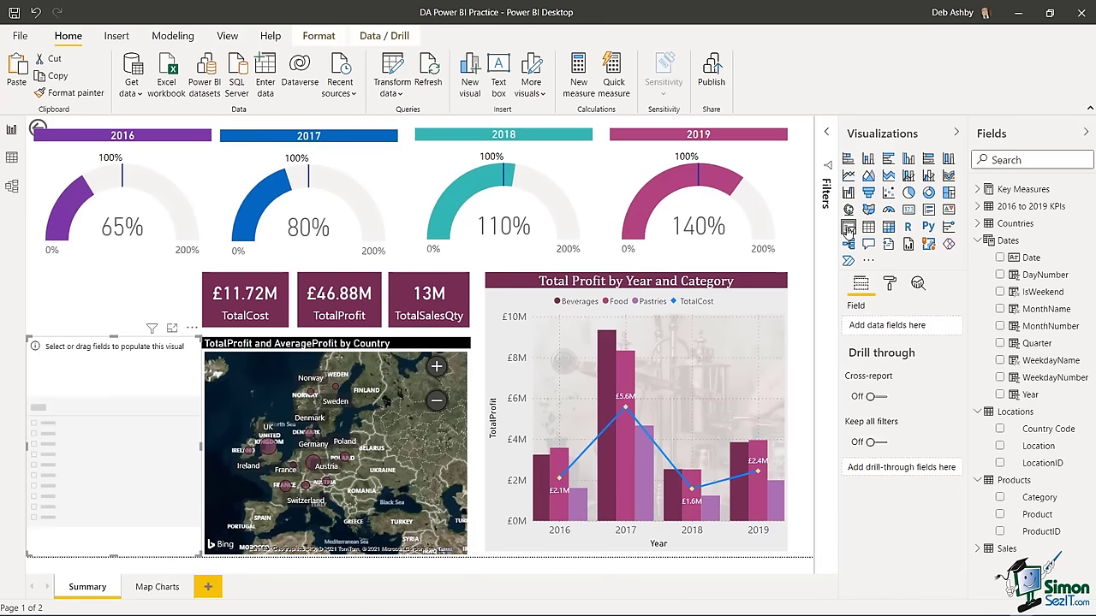
left_click_drag(127, 338, 128, 272)
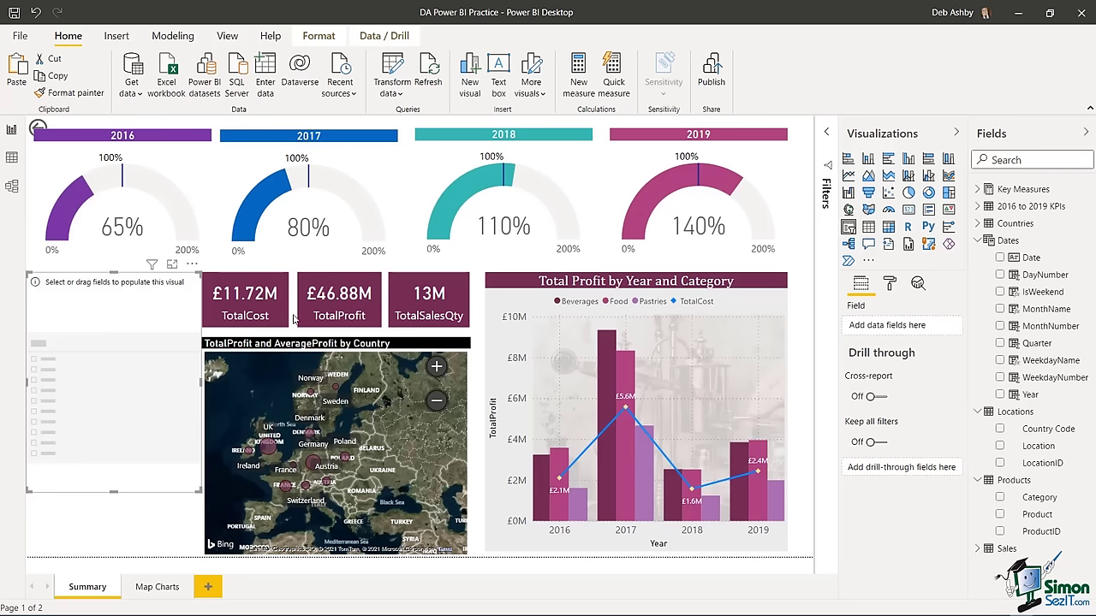
left_click(979, 242)
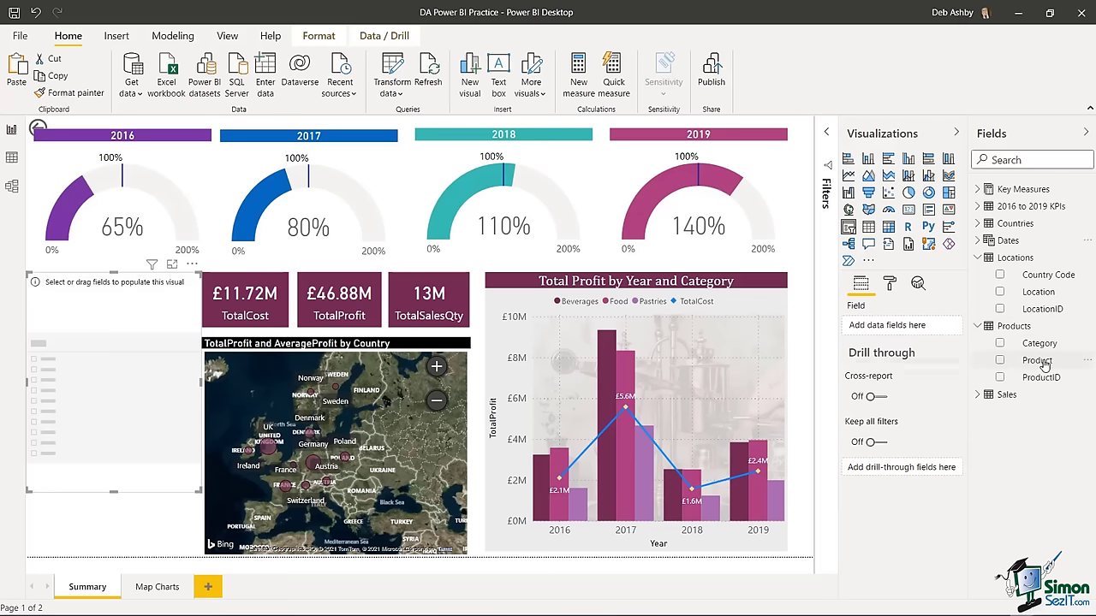
left_click_drag(1045, 365, 897, 330)
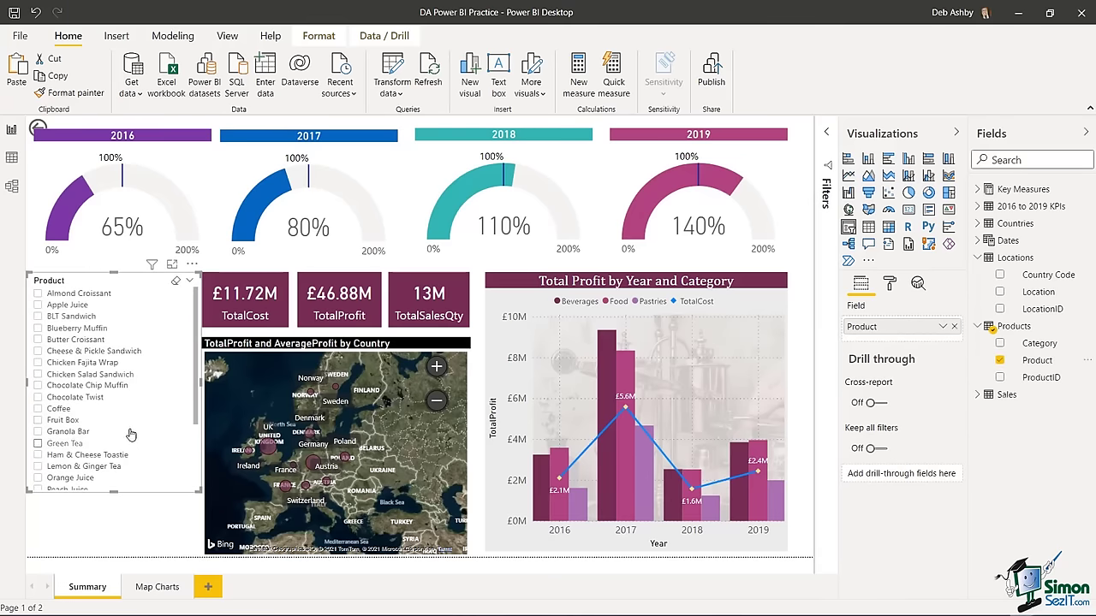
left_click_drag(114, 494, 116, 554)
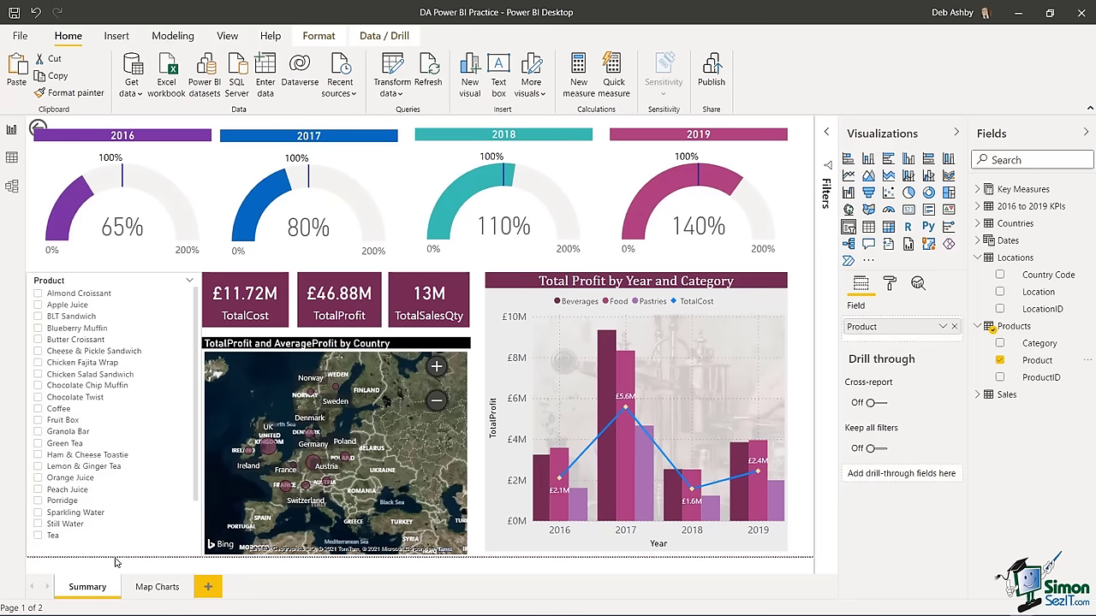
left_click_drag(112, 557, 120, 504)
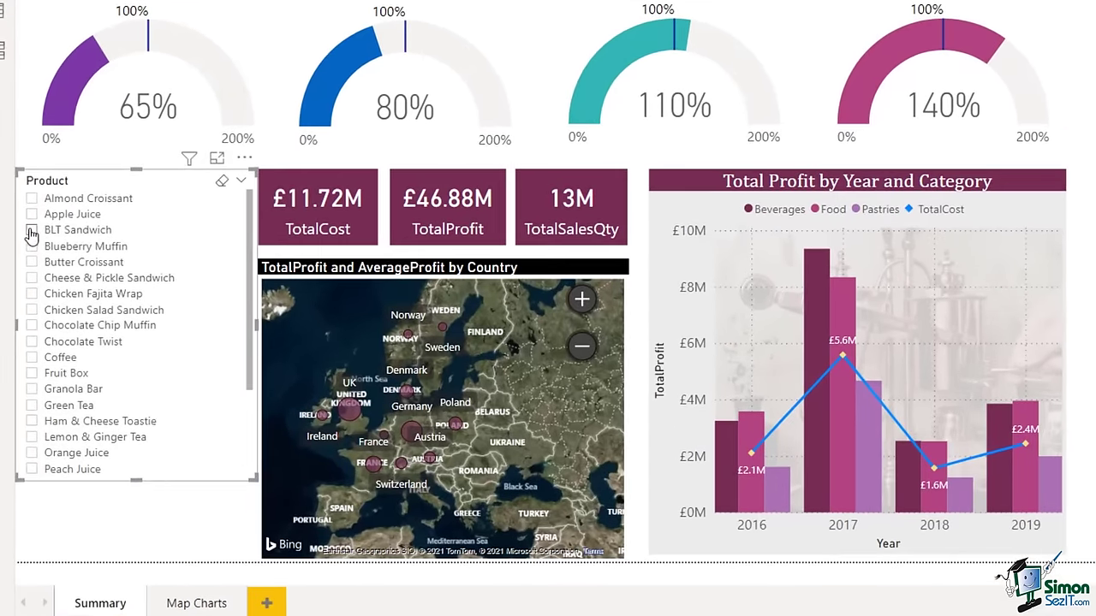
- Filter the report in turn by BLT Sandwich, Cheese & Pickle Sandwich and Chocolate Chip Muffin
left_click(30, 231)
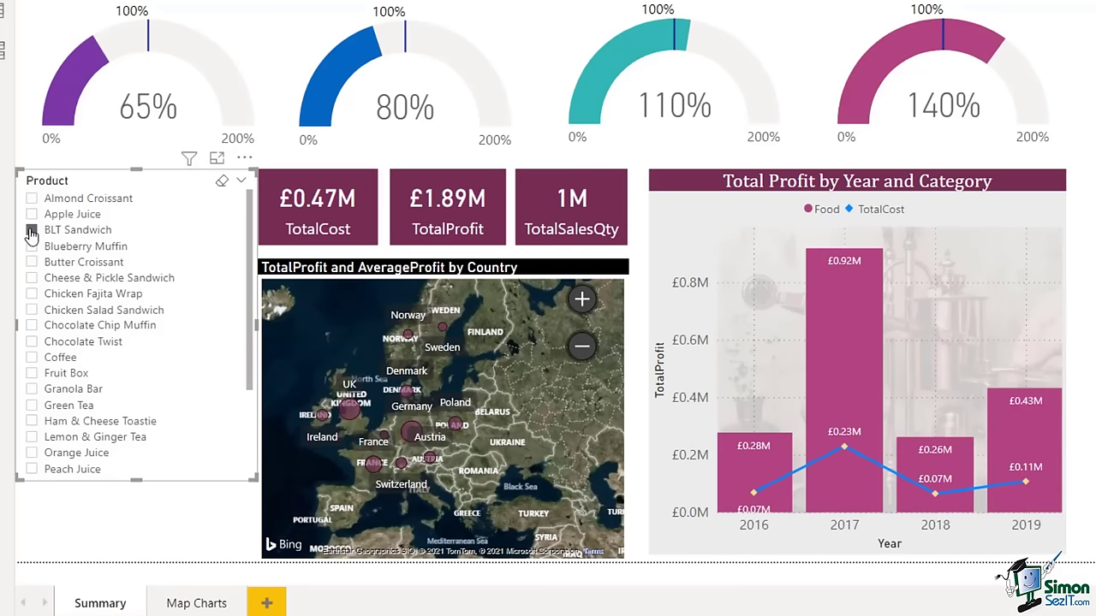
left_click(31, 279)
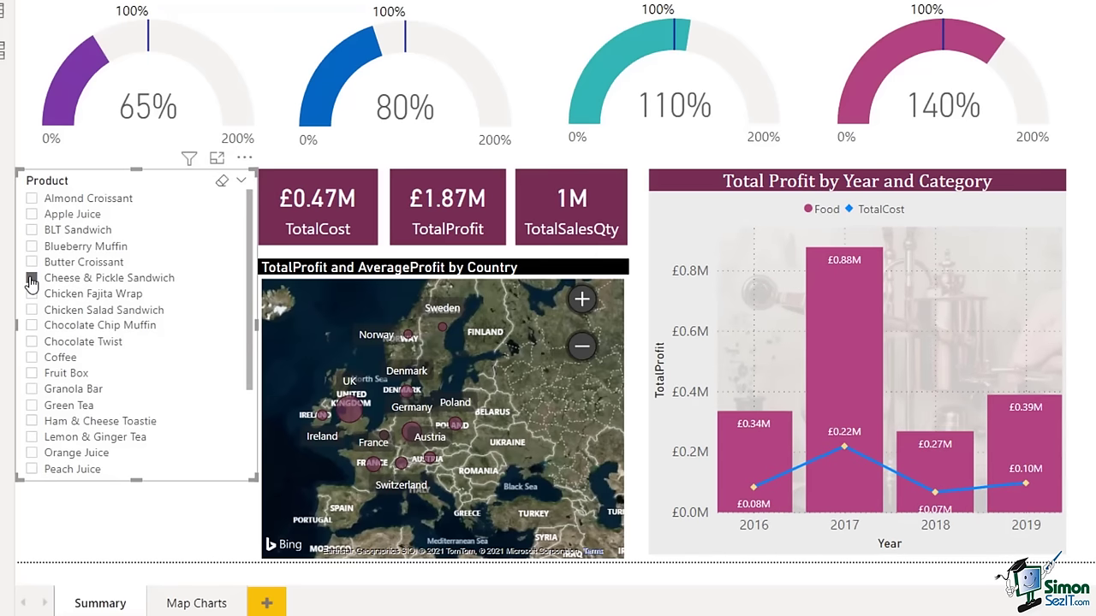
left_click(31, 326)
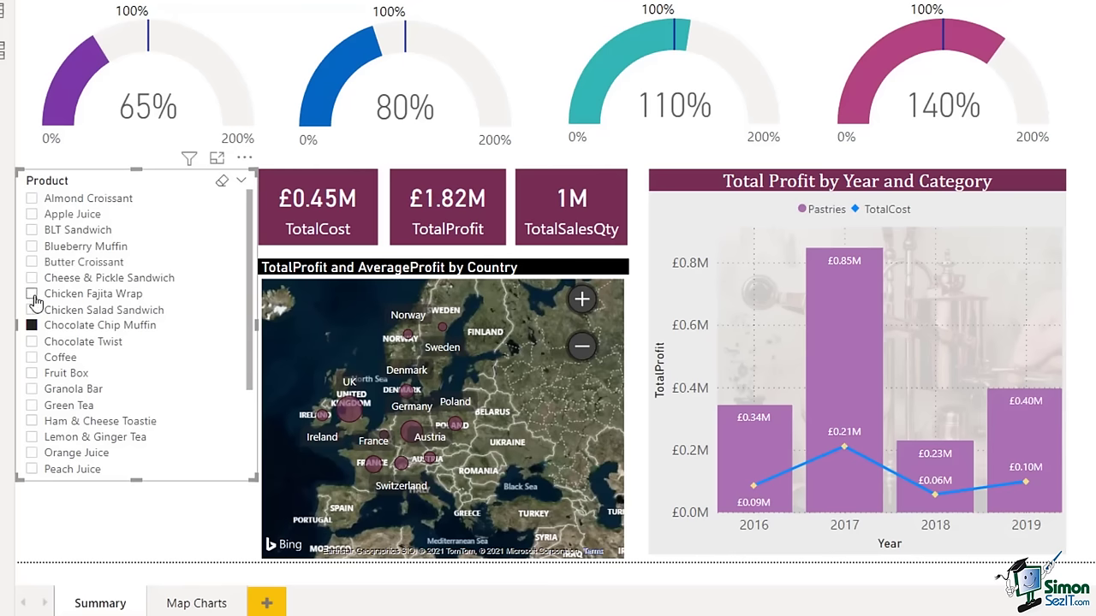
- Add Chicken Fajita Wrap, Cheese & Pickle Sandwich and Butter Croissant to the slicer selection, and clear all its selections
left_click(32, 294, "ctrl")
left_click(32, 278, "ctrl")
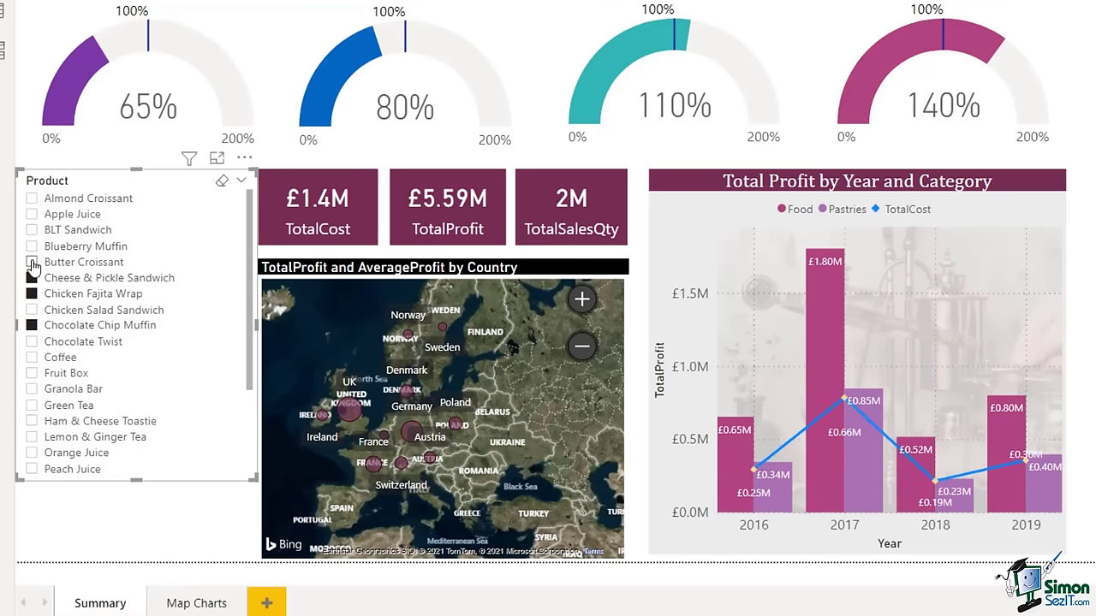
left_click(32, 262, "ctrl")
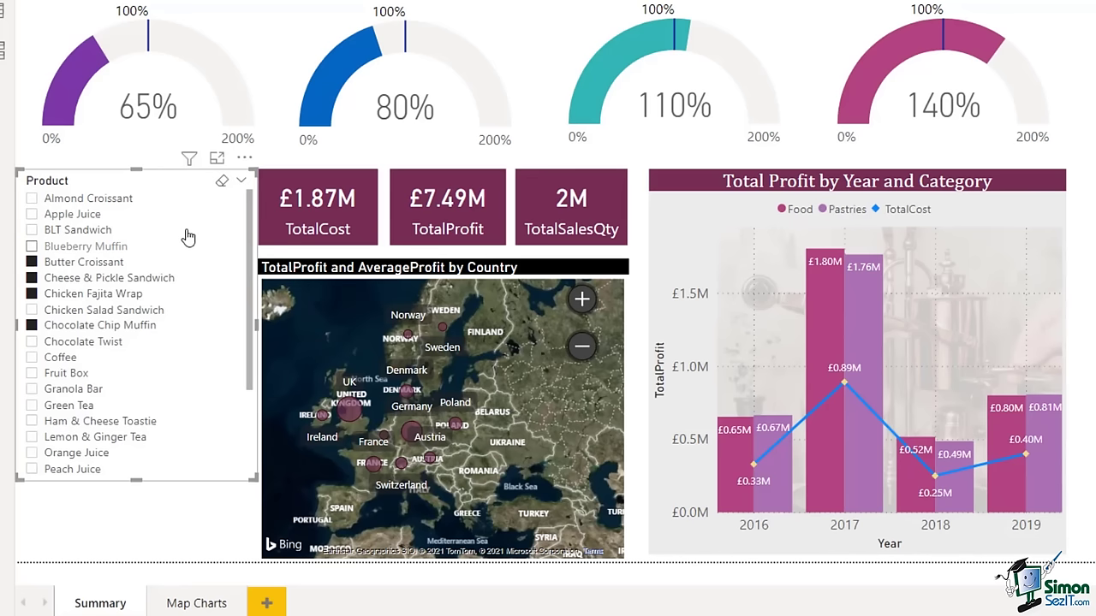
left_click(221, 186)
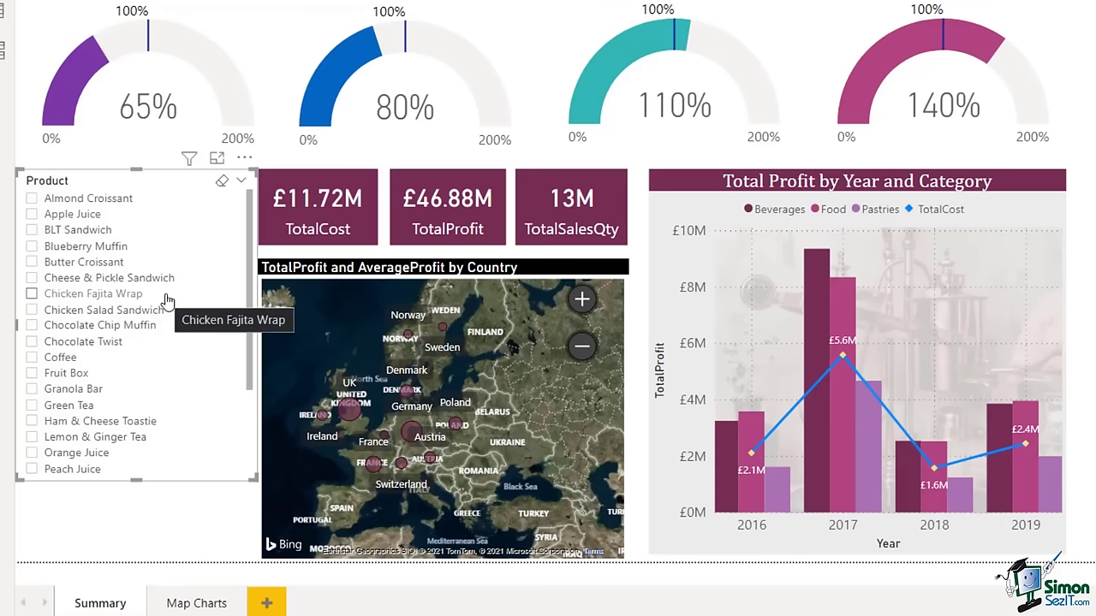
- Change the Product slicer from a list to a dropdown and shorten its frame to fit
scroll(249, 204, "down", 4)
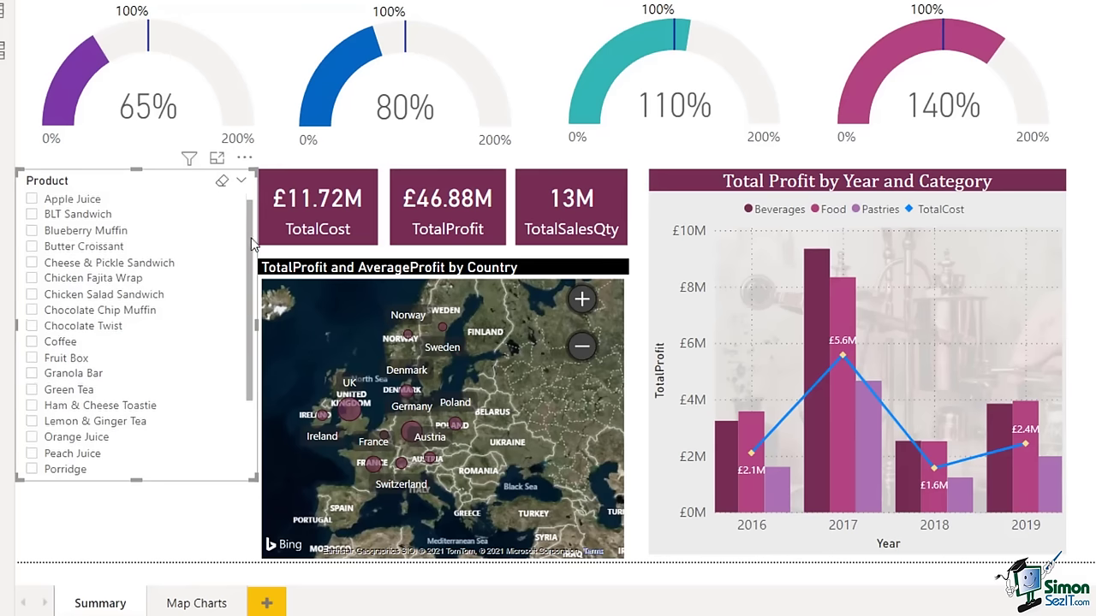
scroll(250, 205, "up", 4)
scroll(248, 206, "up", 1)
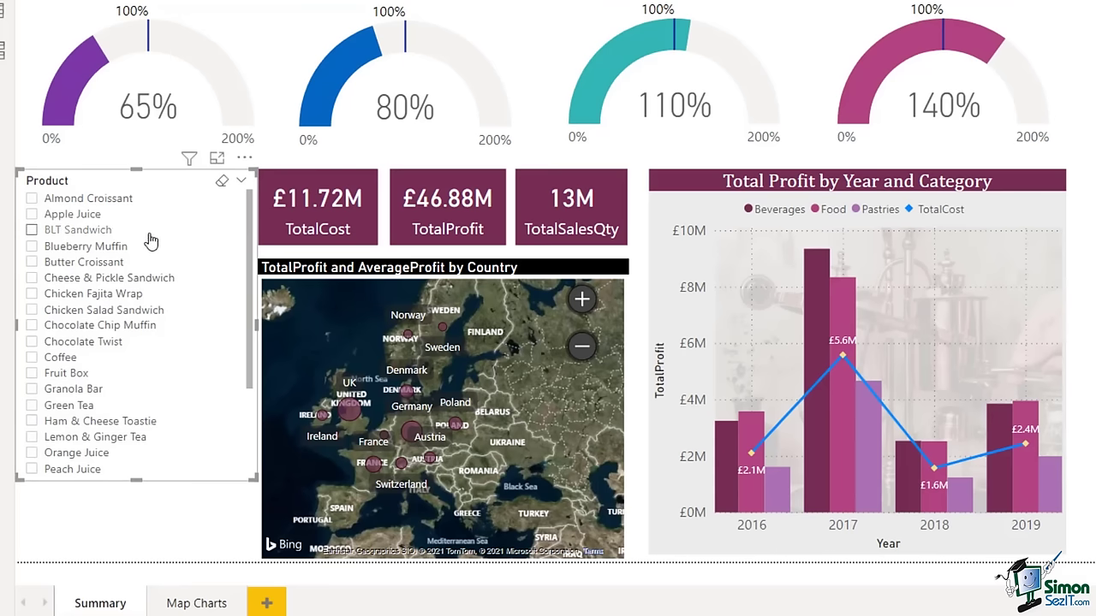
left_click(242, 183)
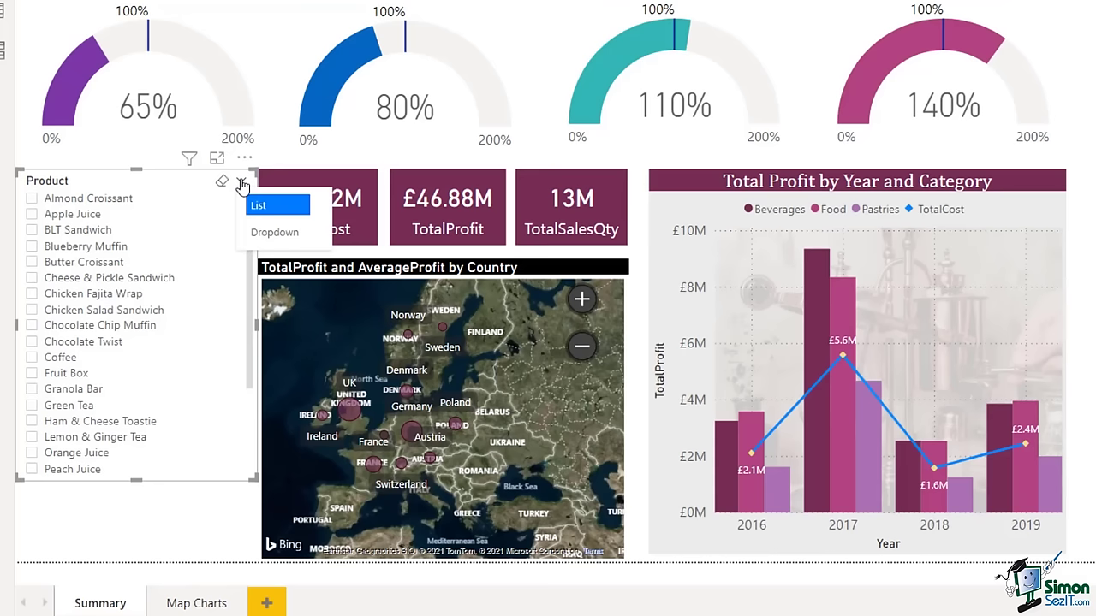
left_click(272, 233)
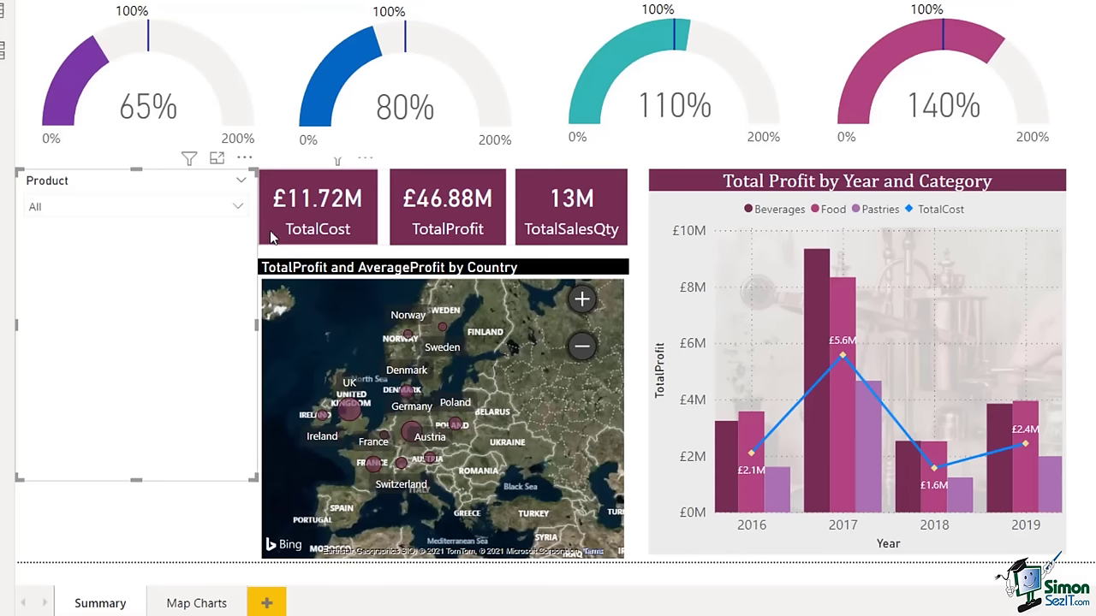
left_click_drag(136, 480, 142, 242)
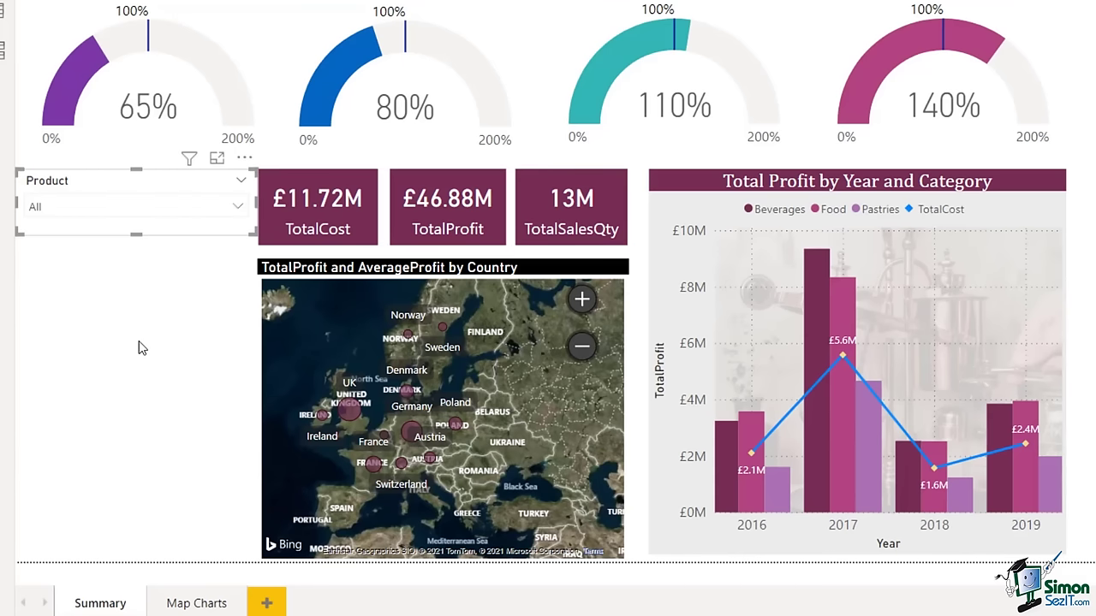
- Preview the slicer's dropdown list of products and narrow its frame slightly from both sides
left_click(240, 208)
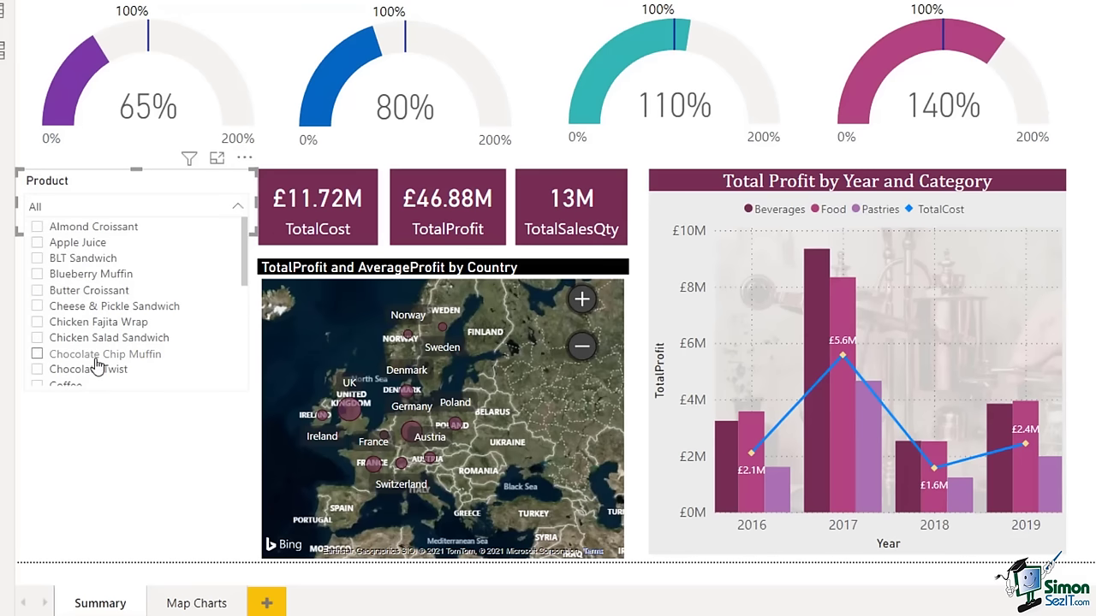
left_click(54, 211)
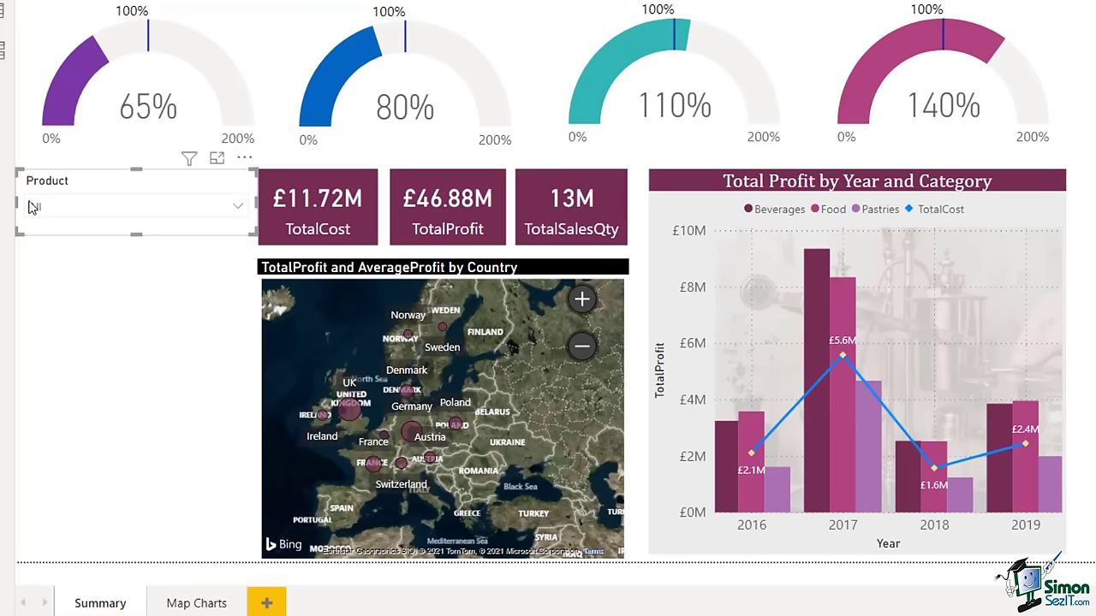
left_click_drag(16, 200, 26, 207)
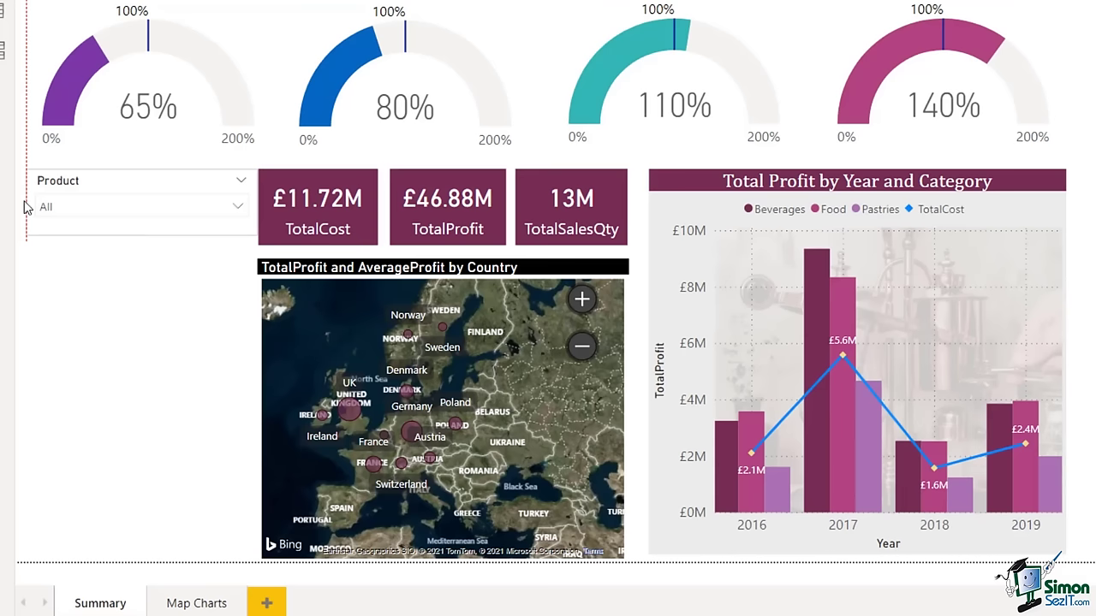
left_click_drag(257, 208, 245, 208)
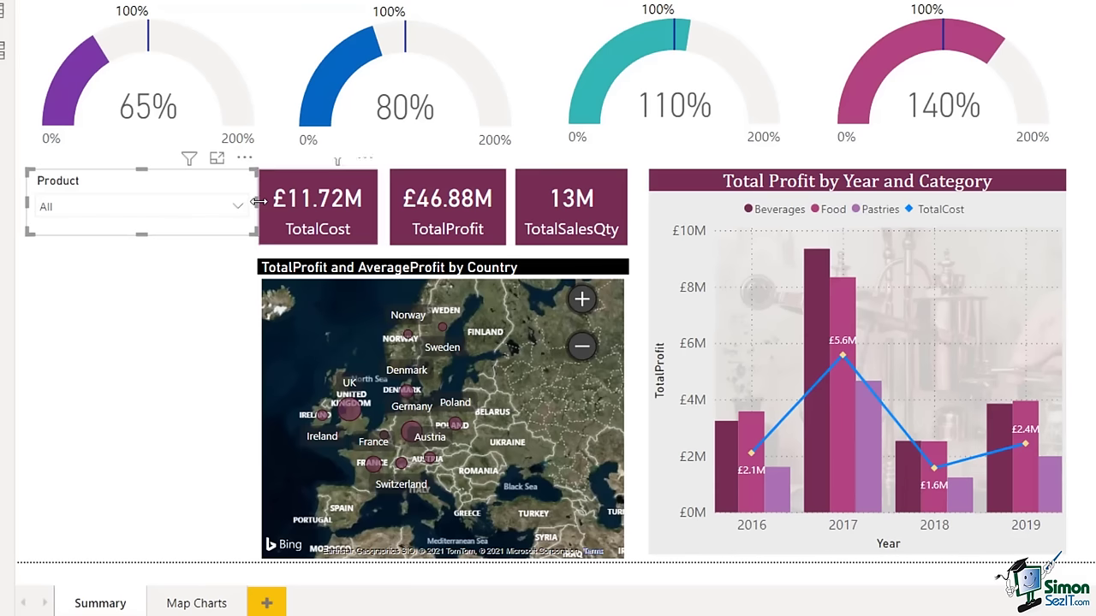
left_click(225, 214)
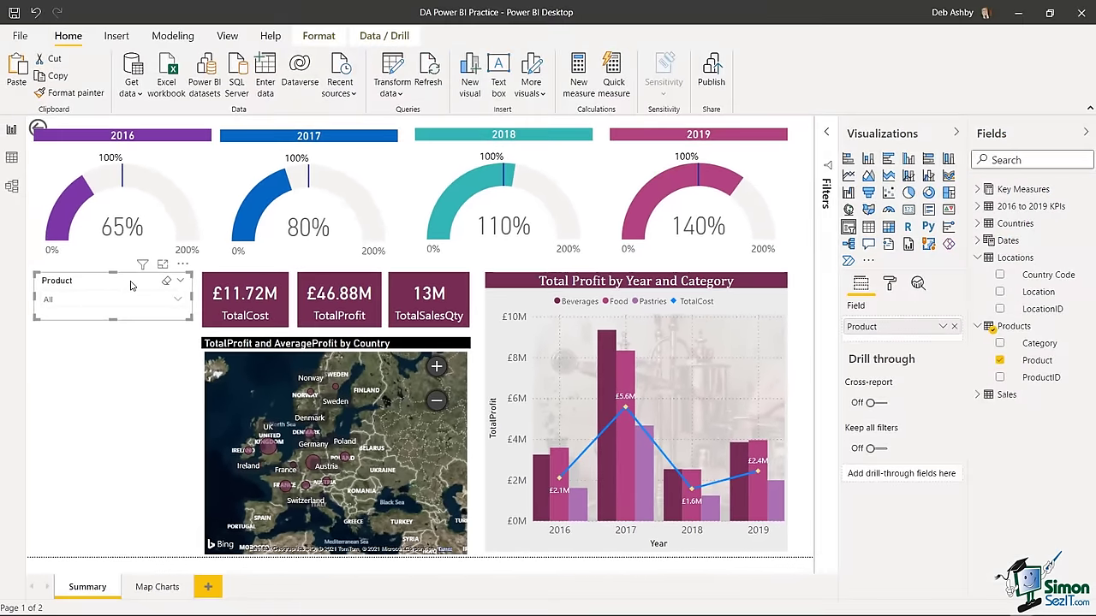
- Set the outline of the Product slicer's header to Bottom only
left_click(890, 285)
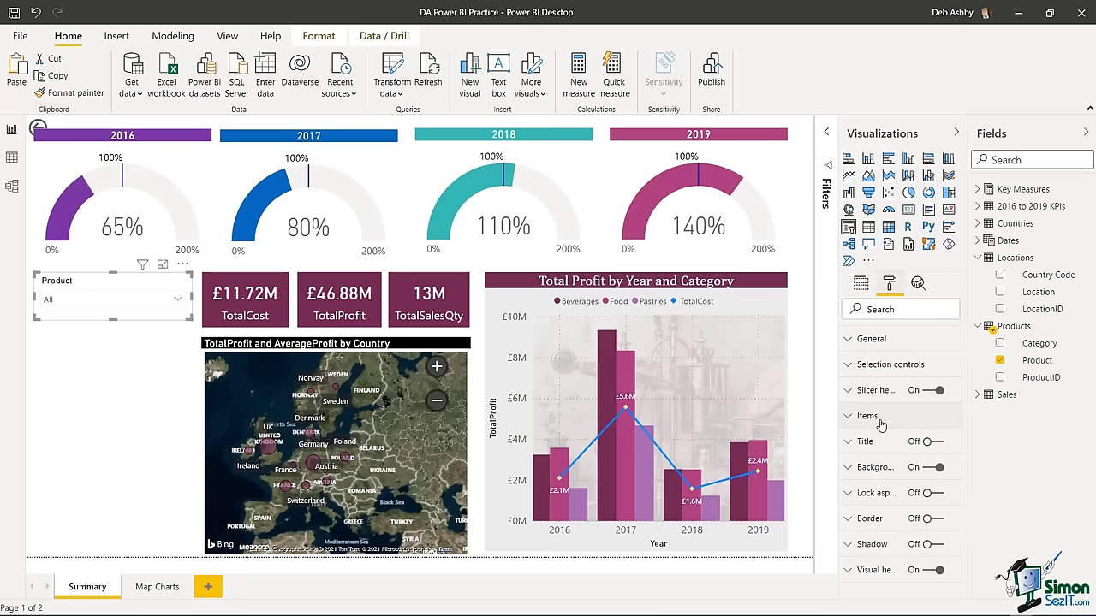
left_click(848, 394)
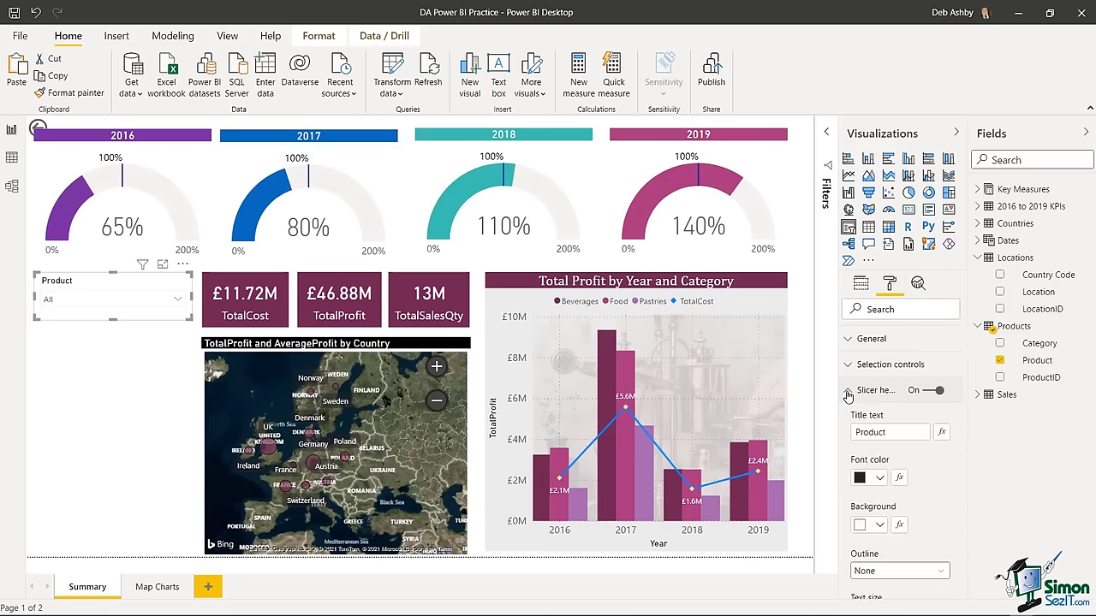
left_click(941, 574)
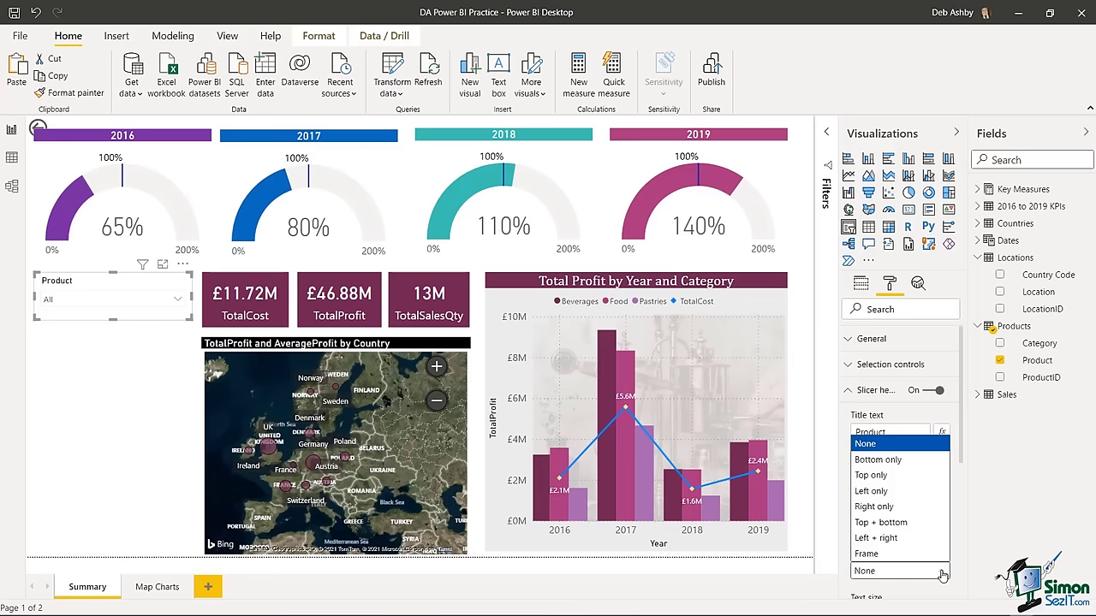
left_click(906, 465)
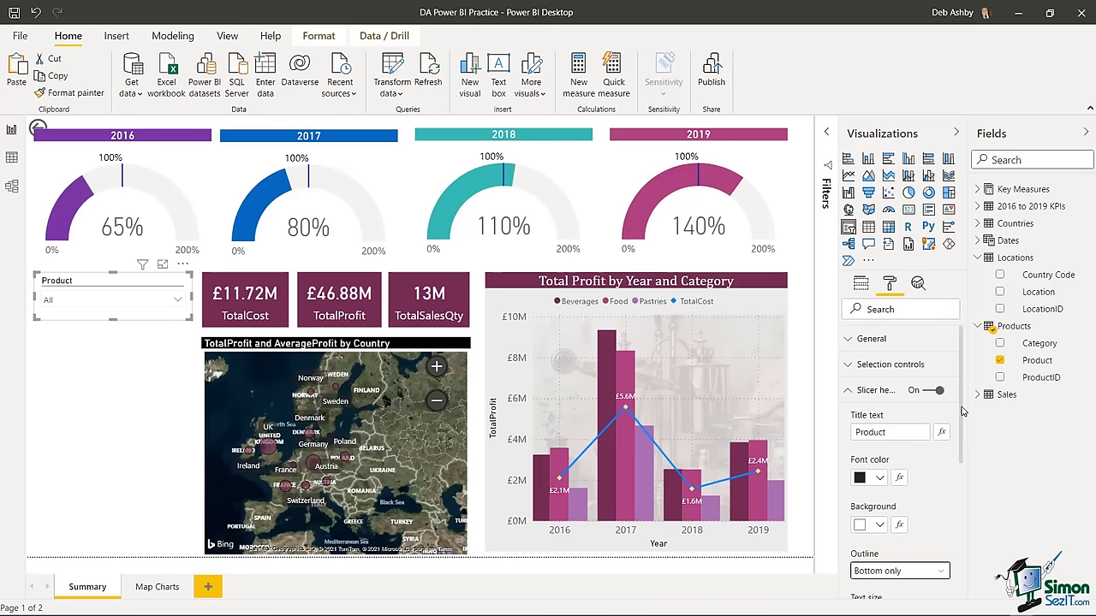
- Set the Product slicer's outline weight to 2 and its outline color to dark purple
left_click(854, 340)
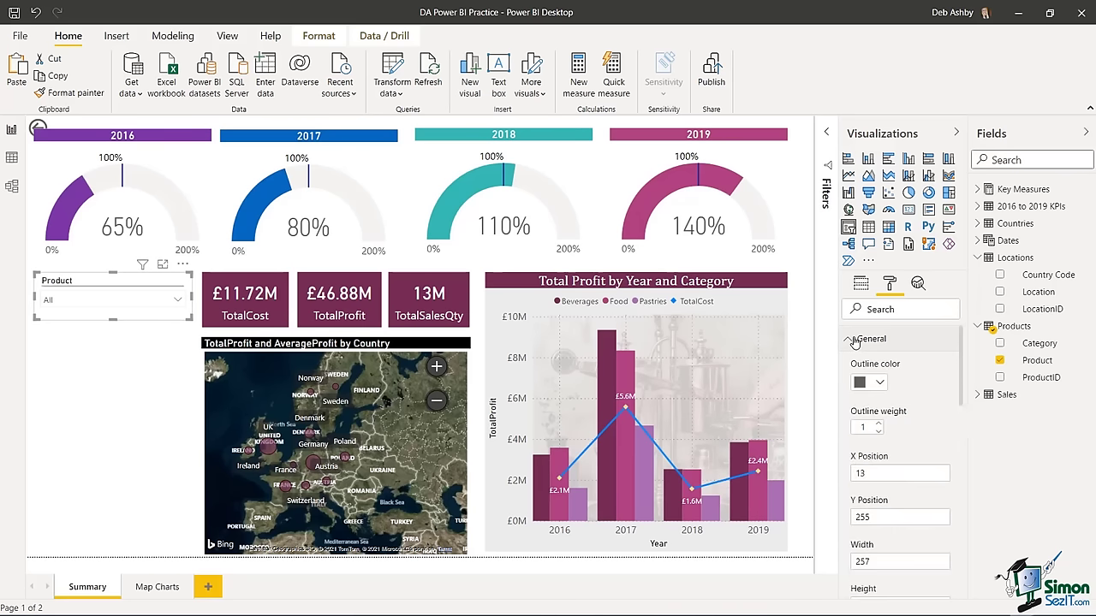
left_click(877, 426)
left_click(879, 382)
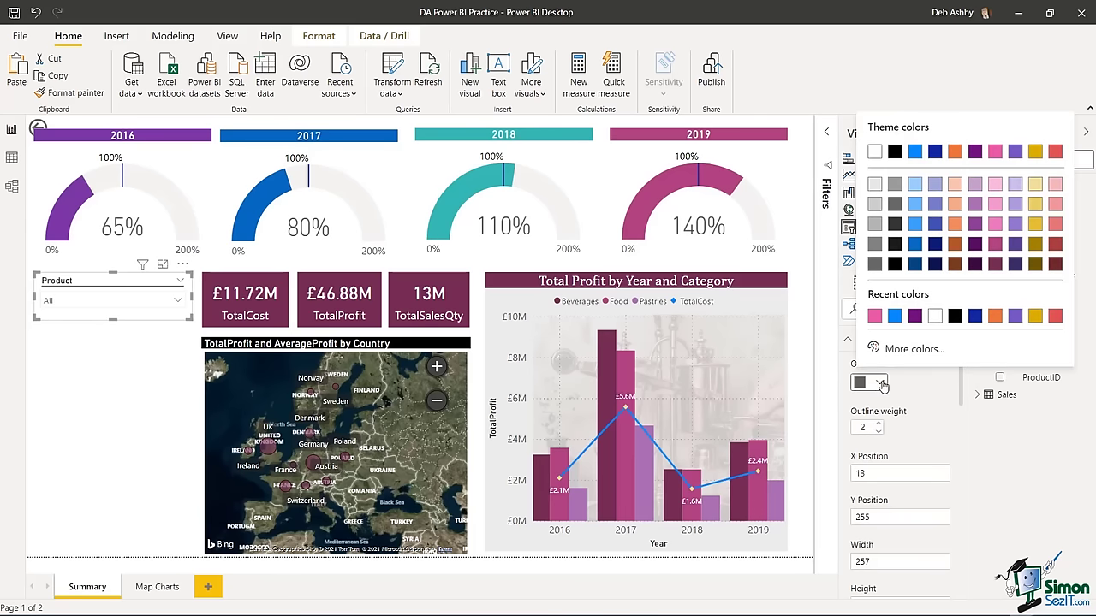
left_click(915, 317)
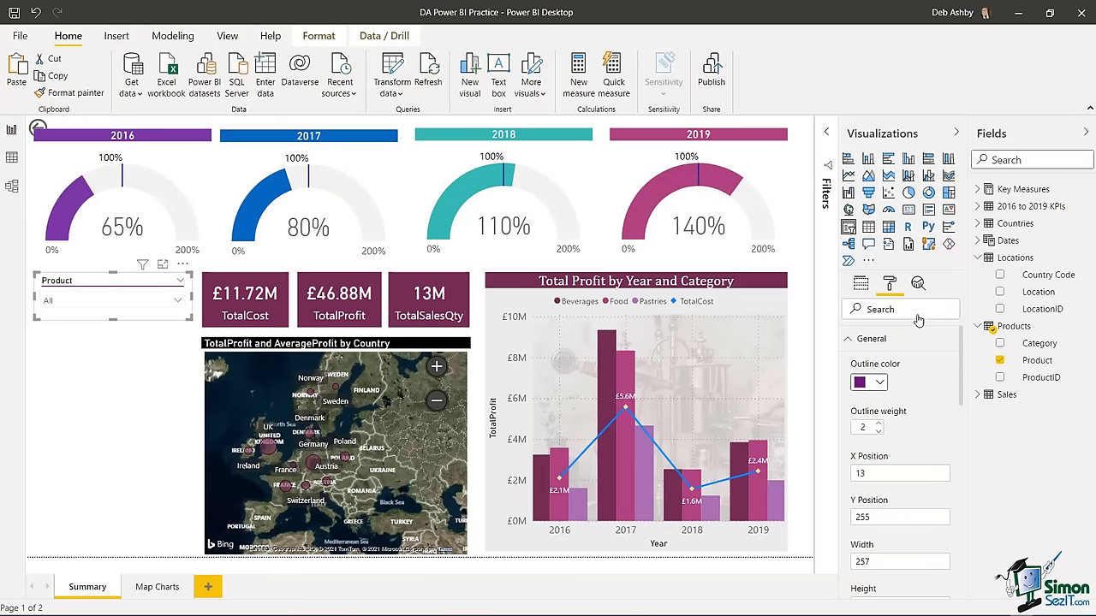
- Duplicate the Product slicer and place the copy directly beneath the original
left_click(123, 361)
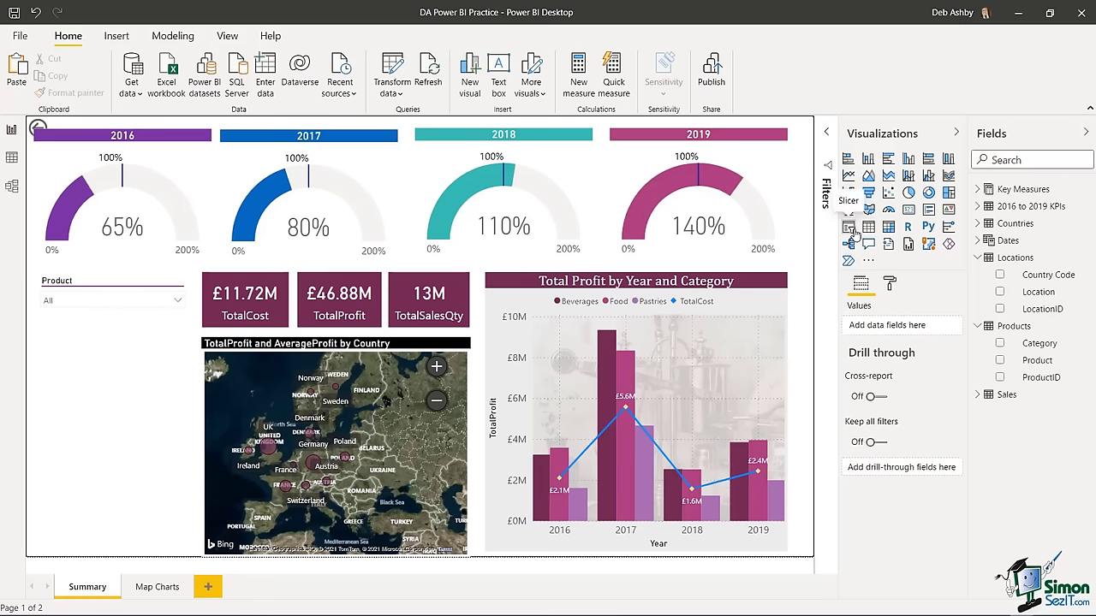
left_click(107, 283)
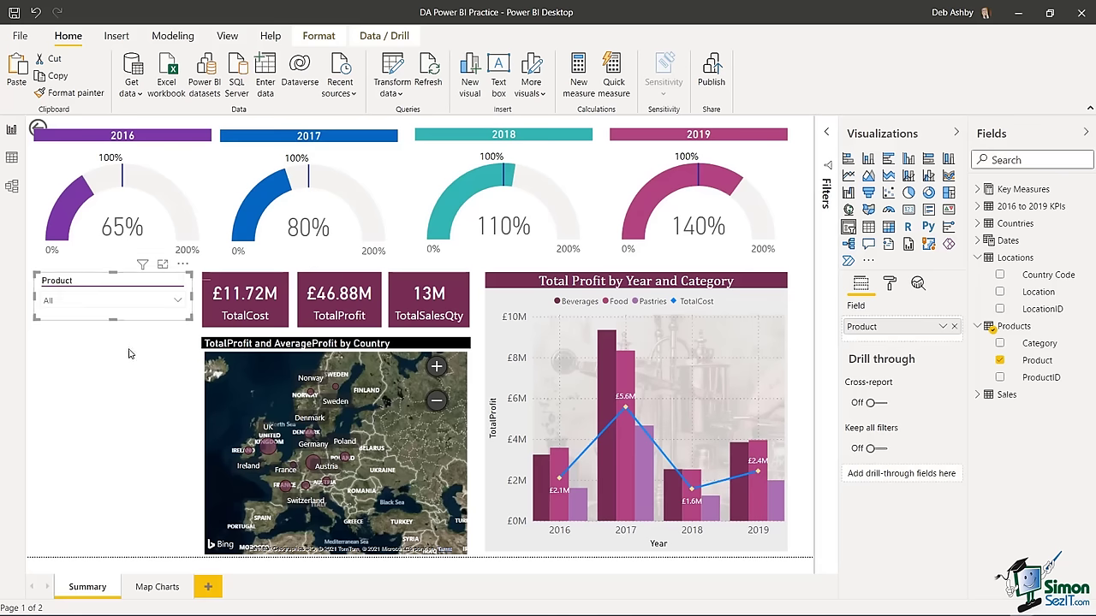
key("ctrl+c")
key("ctrl+v")
left_click_drag(109, 290, 110, 335)
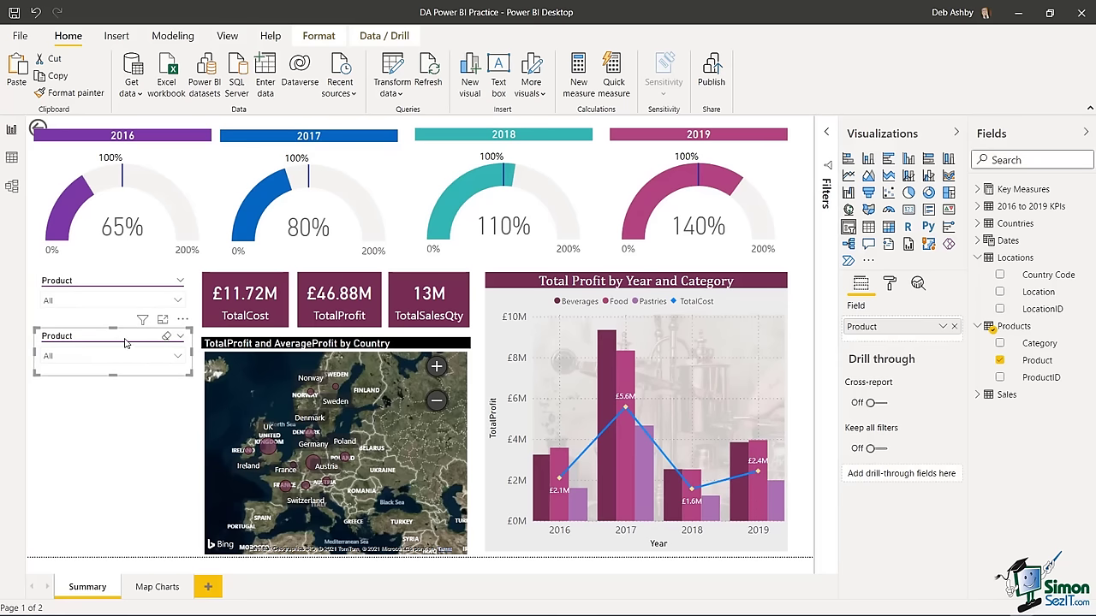
- Replace the copied slicer's field with Category from the Products table and preview its dropdown list
left_click(955, 328)
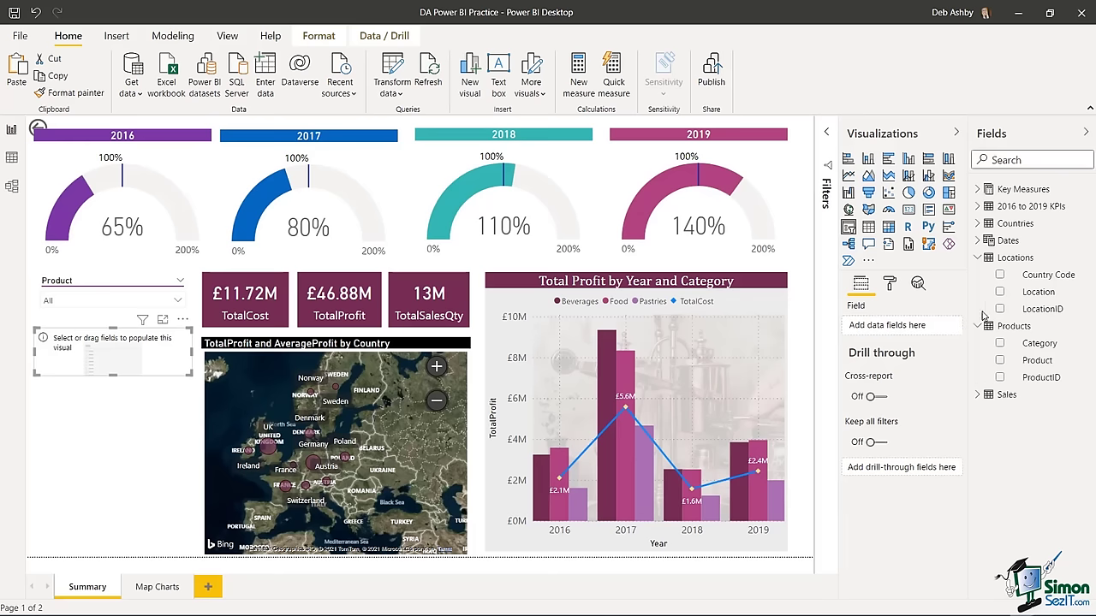
left_click_drag(1041, 347, 894, 327)
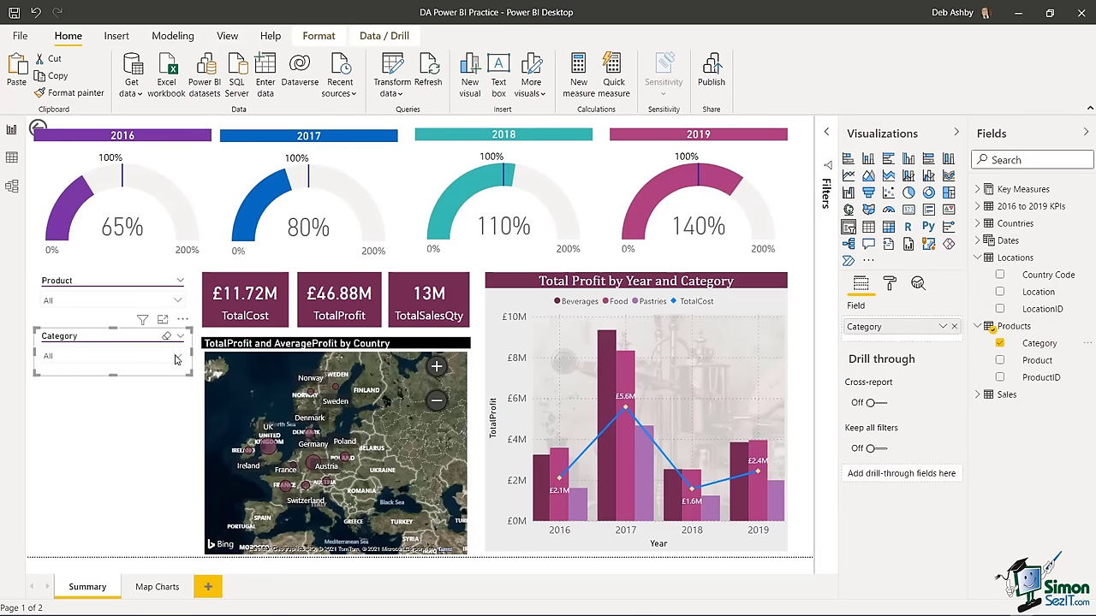
left_click(175, 360)
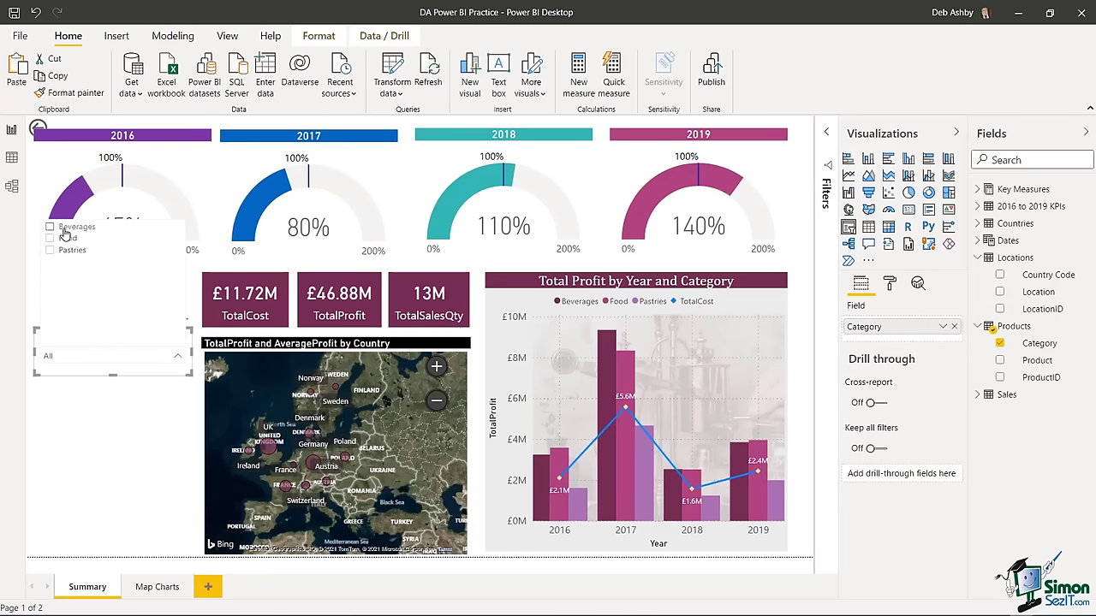
left_click(116, 445)
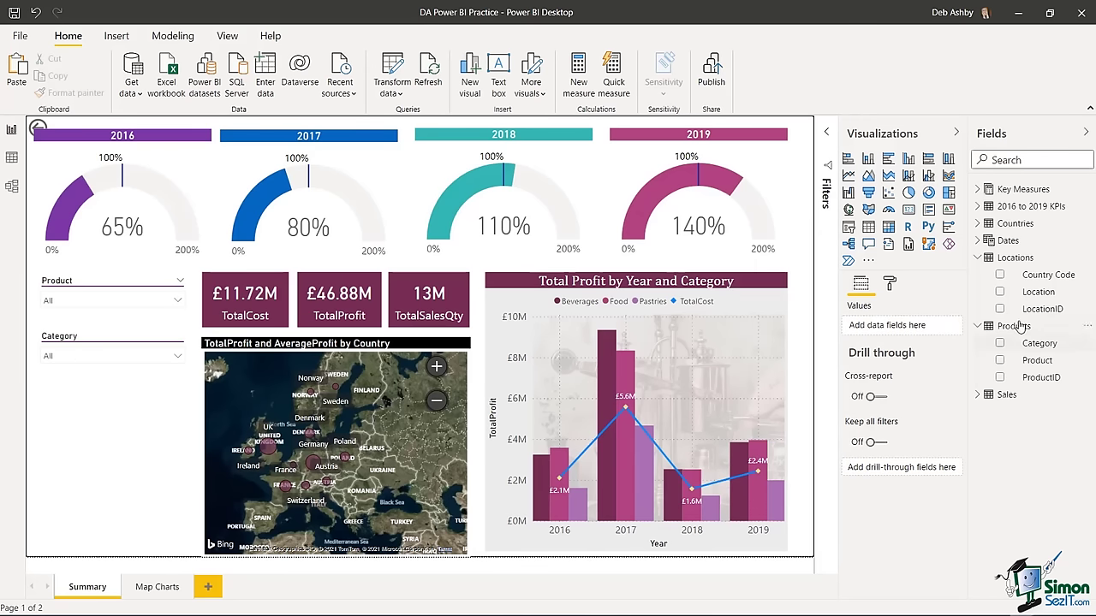
- Duplicate the Category slicer and place the copy directly beneath it, aligned with the slicers above
left_click(109, 340)
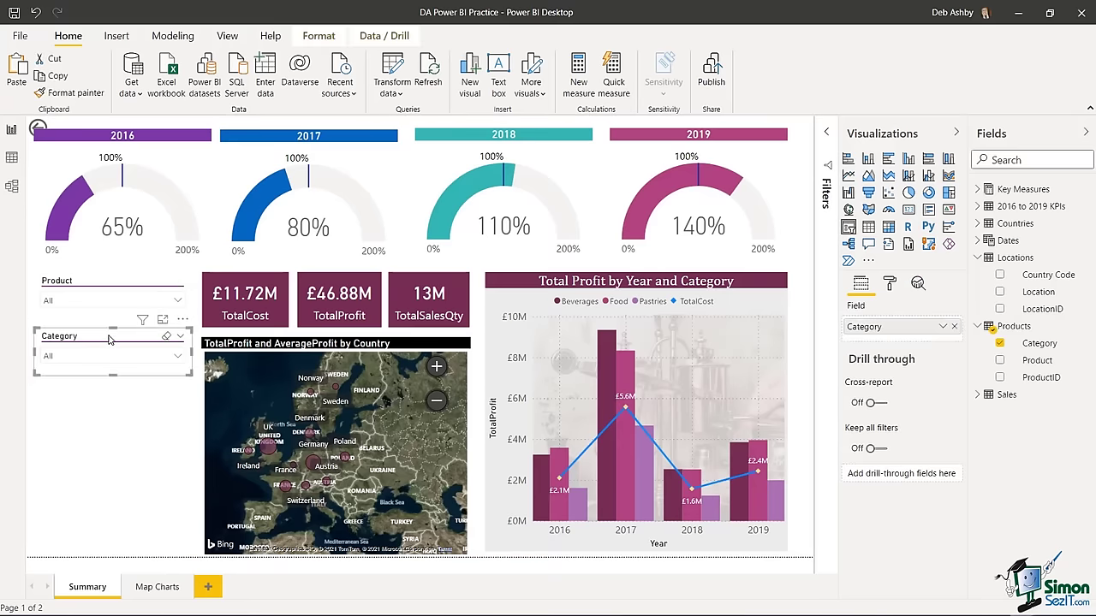
key("ctrl+c")
key("ctrl+v")
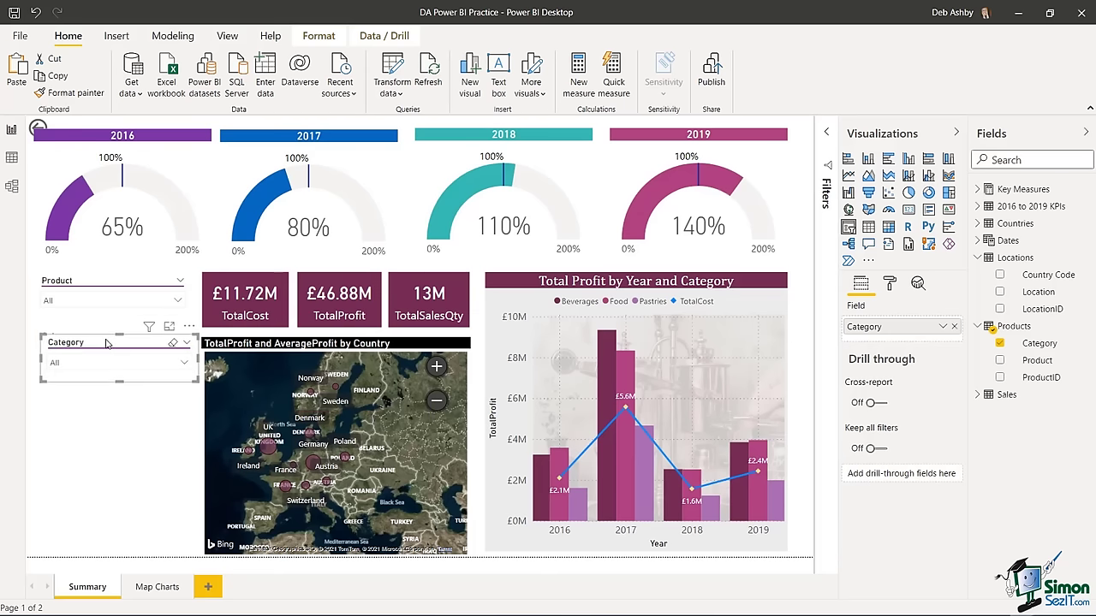
left_click_drag(105, 340, 100, 385)
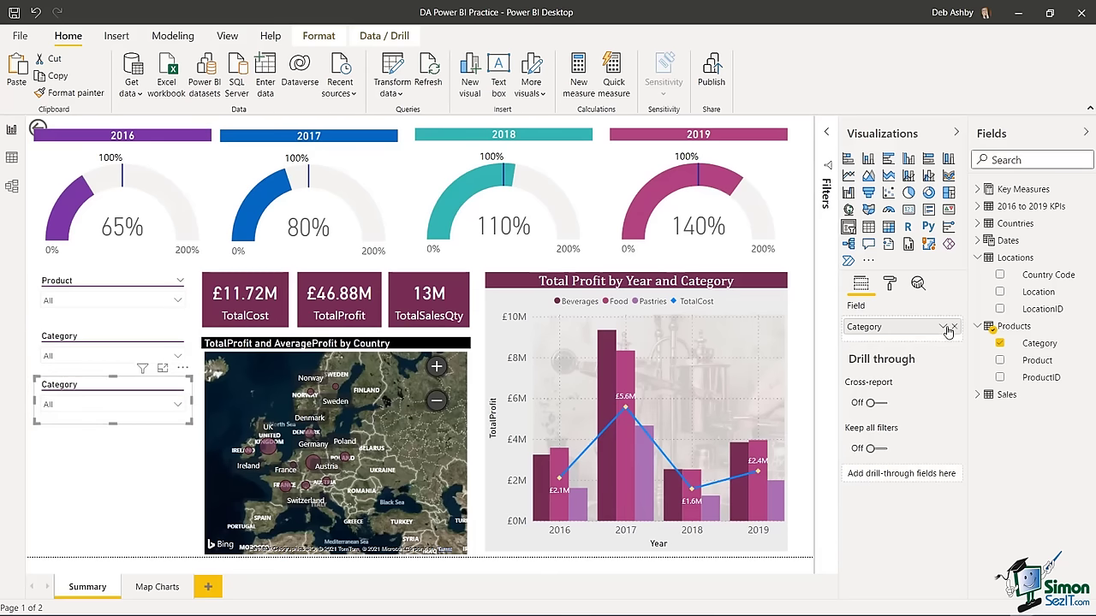
- Replace the lowest slicer's field with Location from the Locations table and preview its dropdown list
left_click(953, 326)
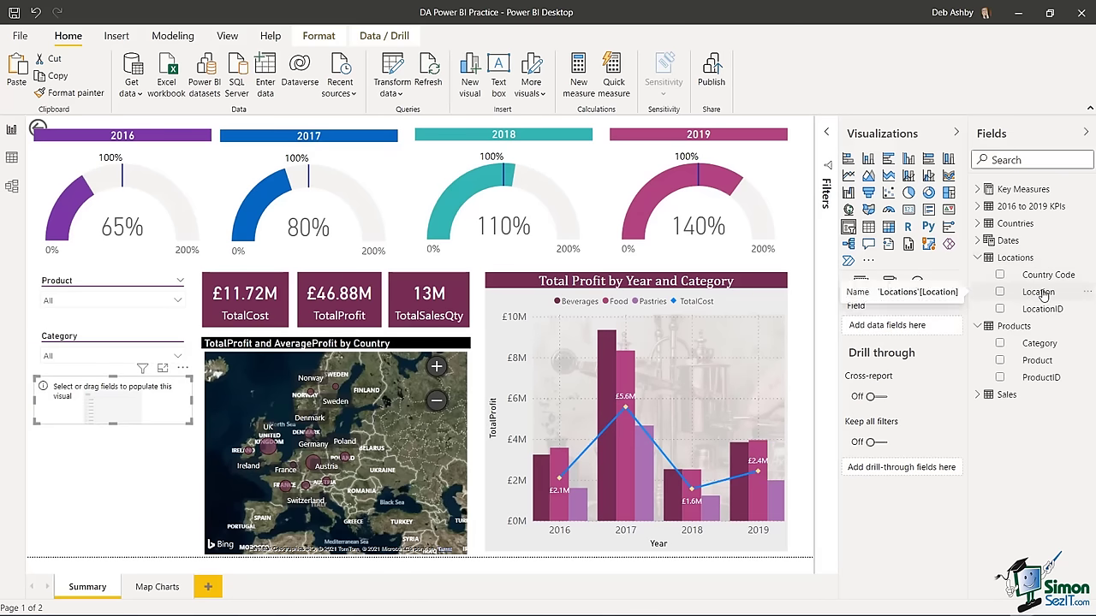
left_click_drag(1034, 292, 896, 329)
left_click(178, 407)
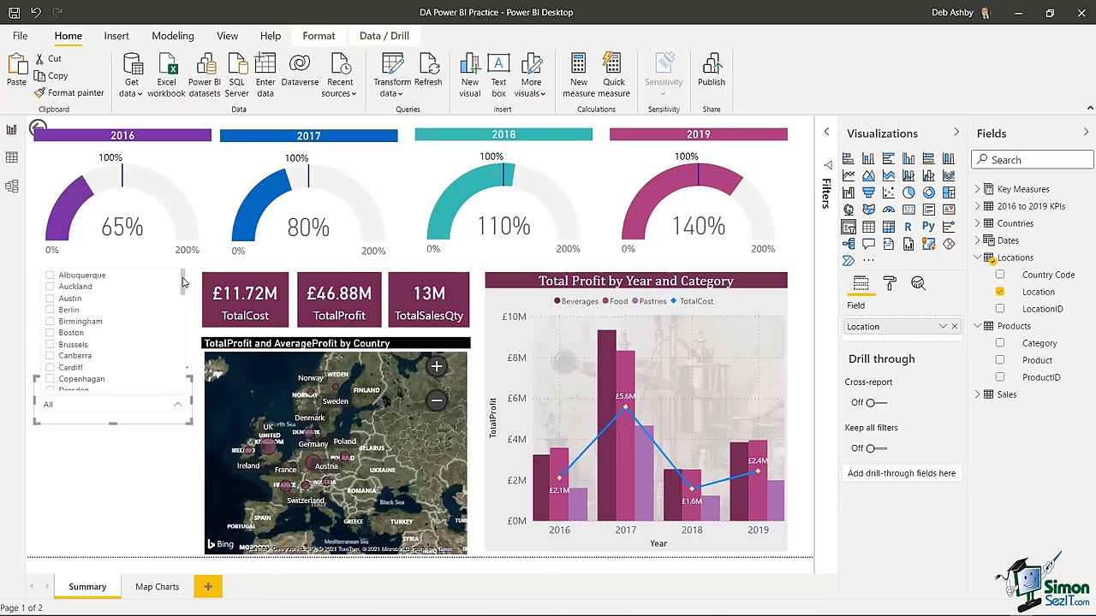
scroll(182, 281, "down", 3)
scroll(180, 291, "up", 3)
left_click(114, 449)
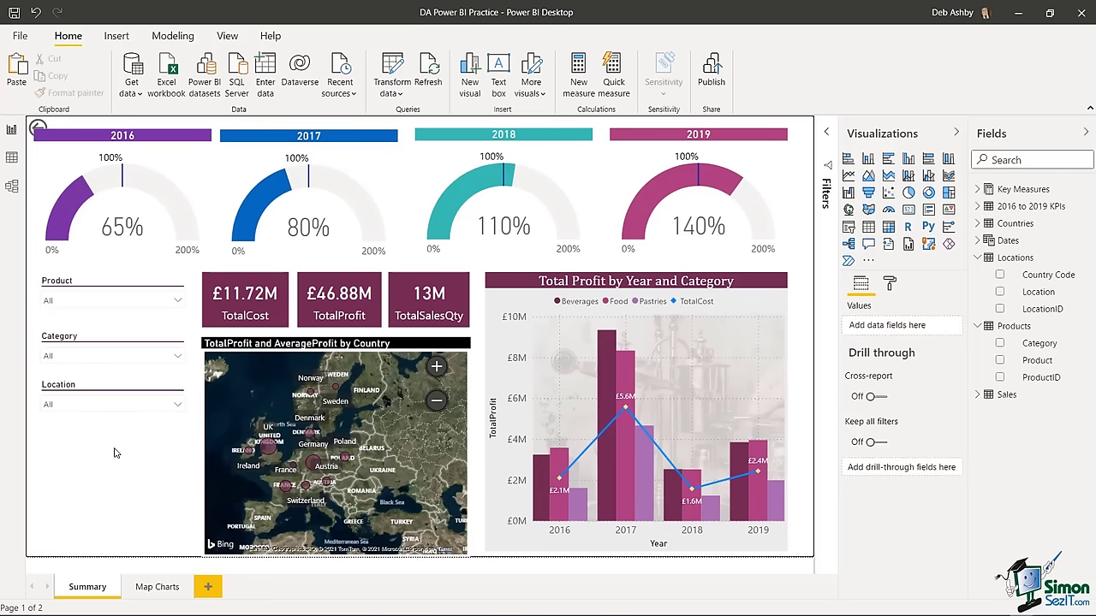
- Set the Location slicer's outline color to bright blue
left_click(118, 390)
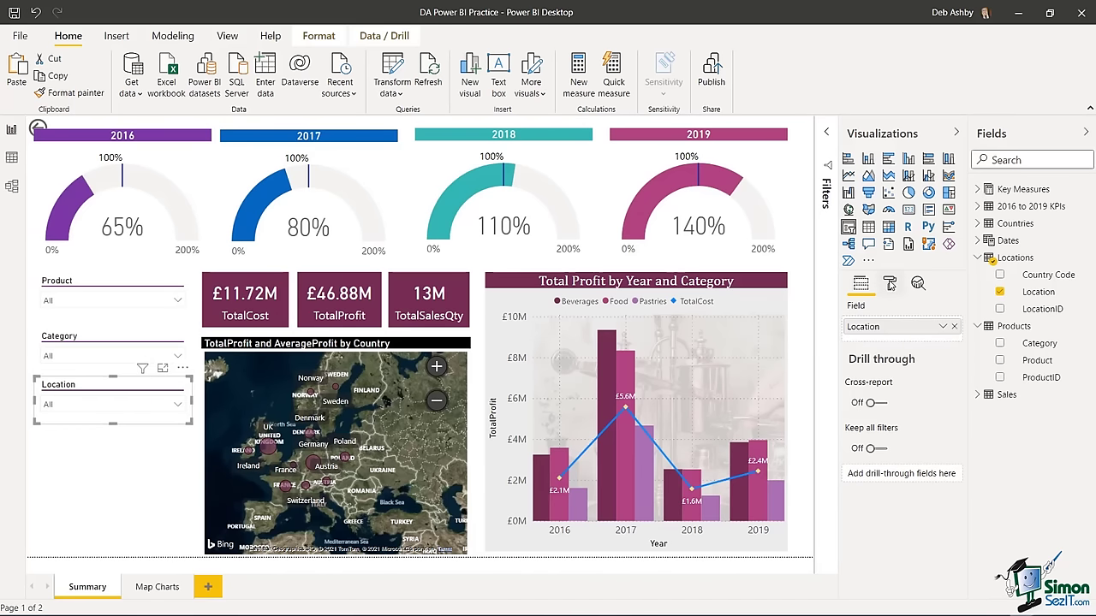
left_click(890, 285)
left_click(851, 342)
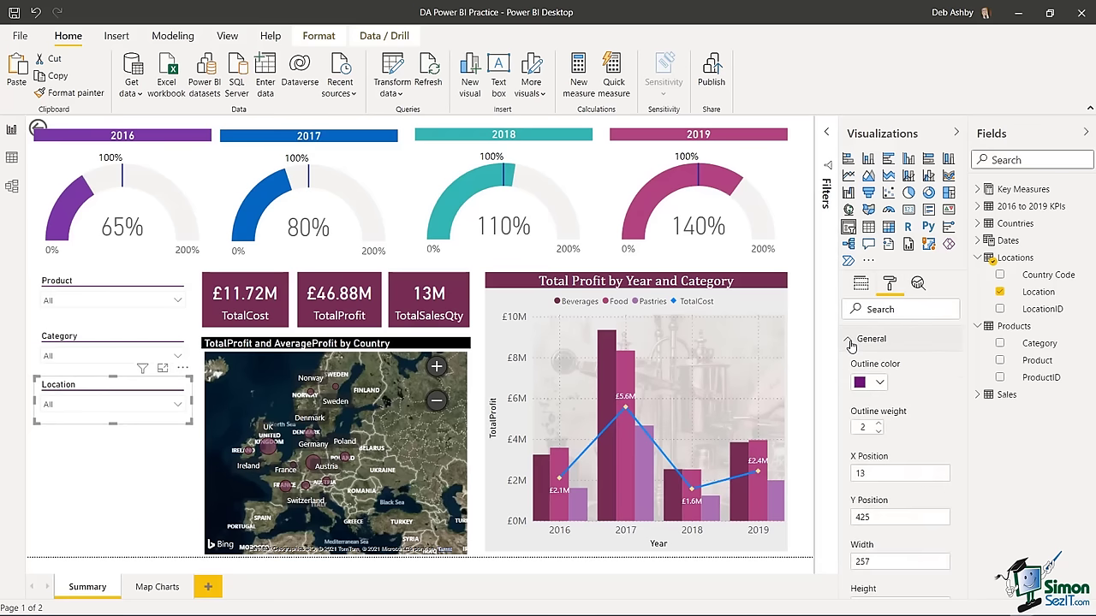
left_click(888, 382)
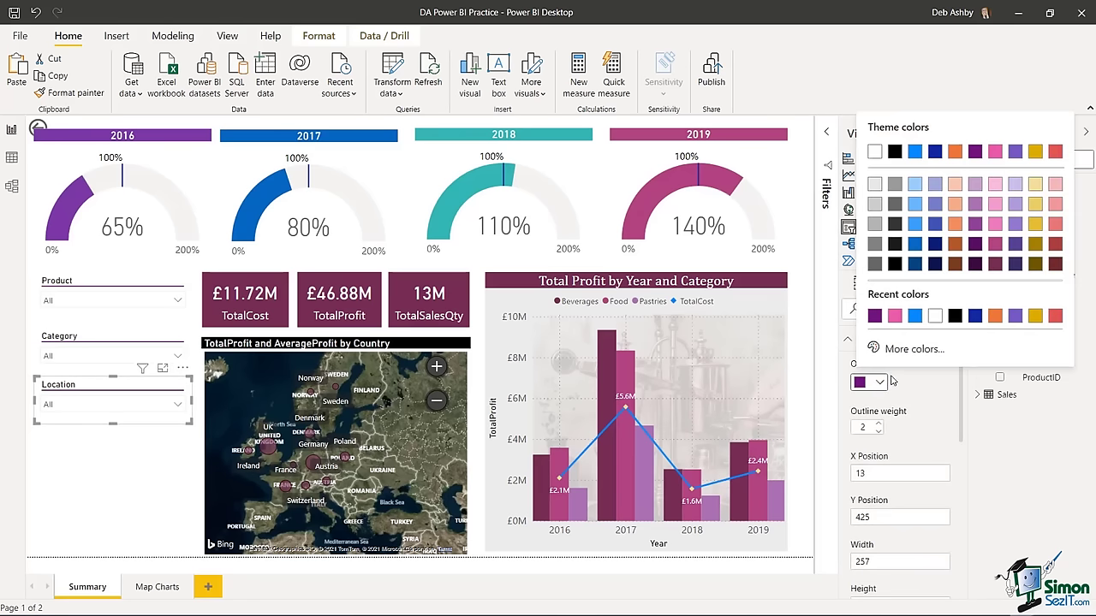
left_click(914, 316)
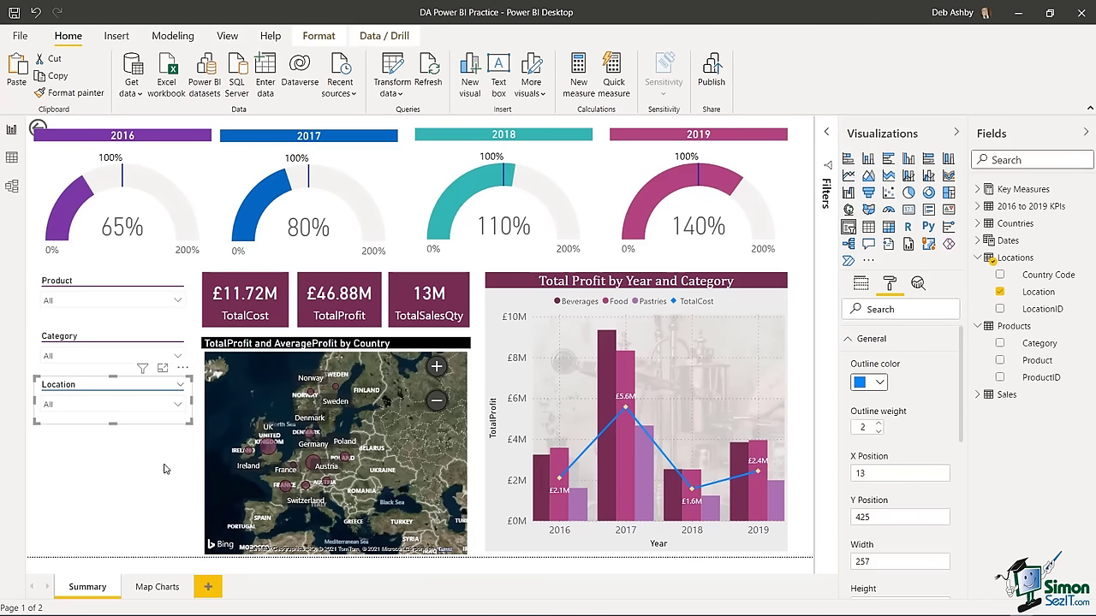
left_click(152, 472)
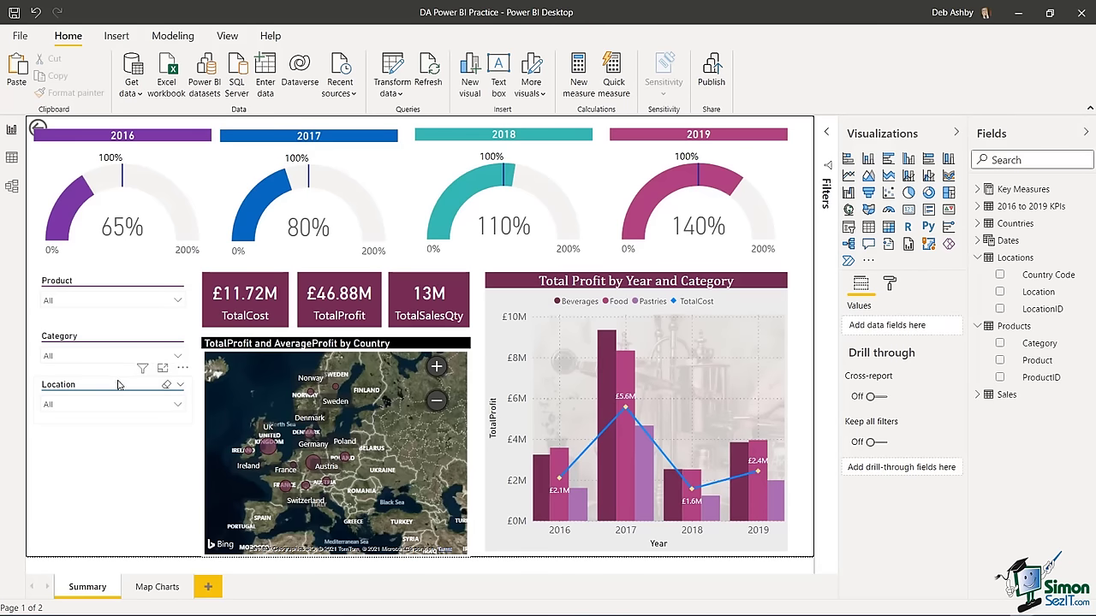
- Check the Location slicer's dropdown list and turn on the slicer's Search option
left_click(144, 389)
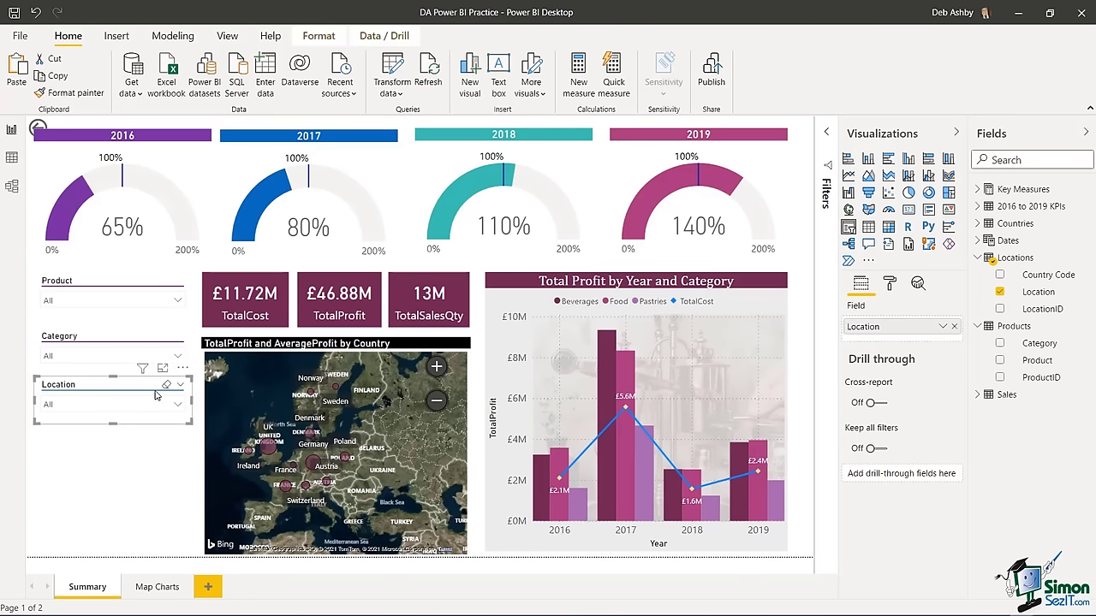
left_click(176, 408)
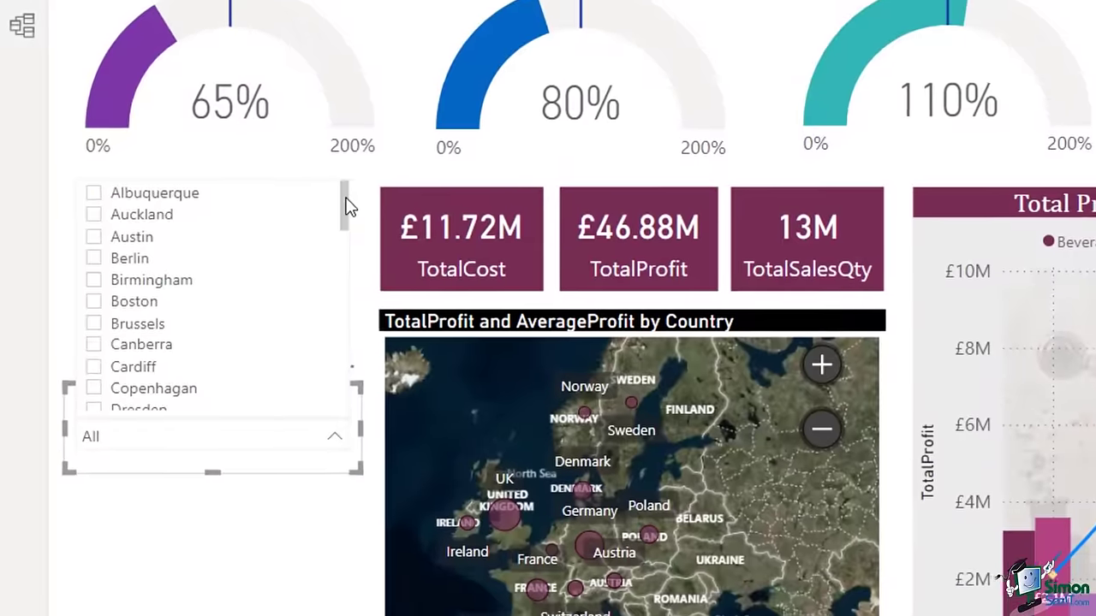
mouse_move(345, 199)
left_mouse_down()
mouse_move(352, 325)
mouse_move(362, 197)
left_mouse_up()
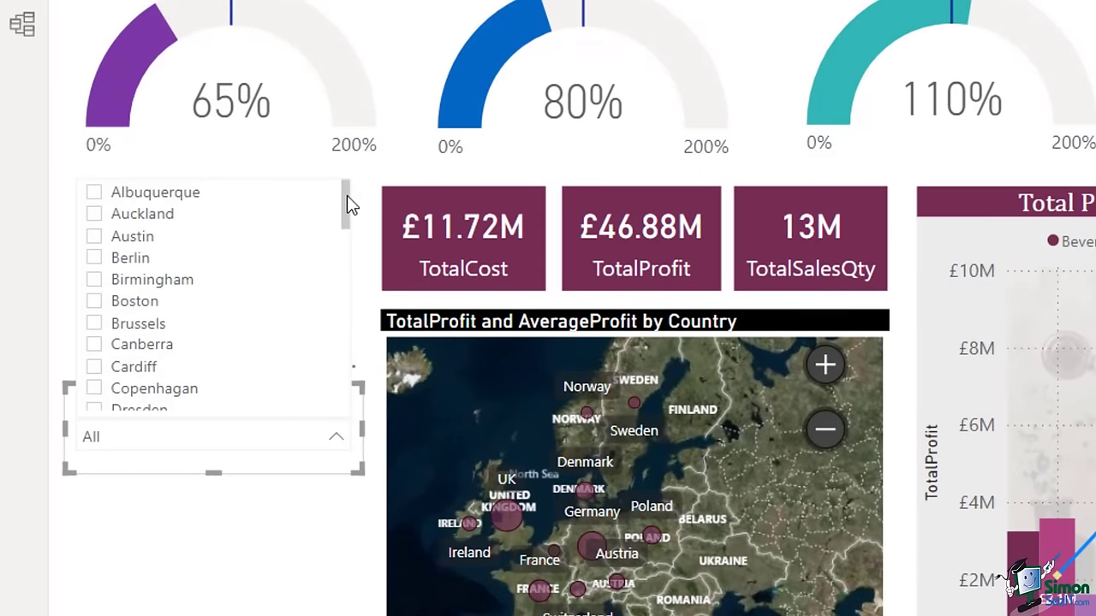
left_click(216, 572)
left_click(219, 432)
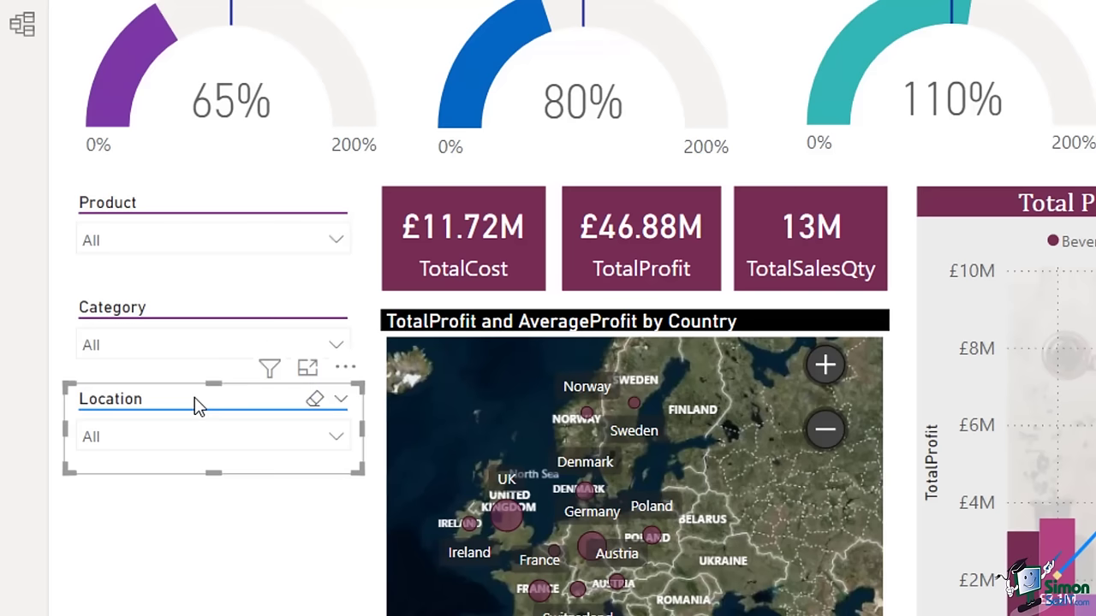
left_click(344, 374)
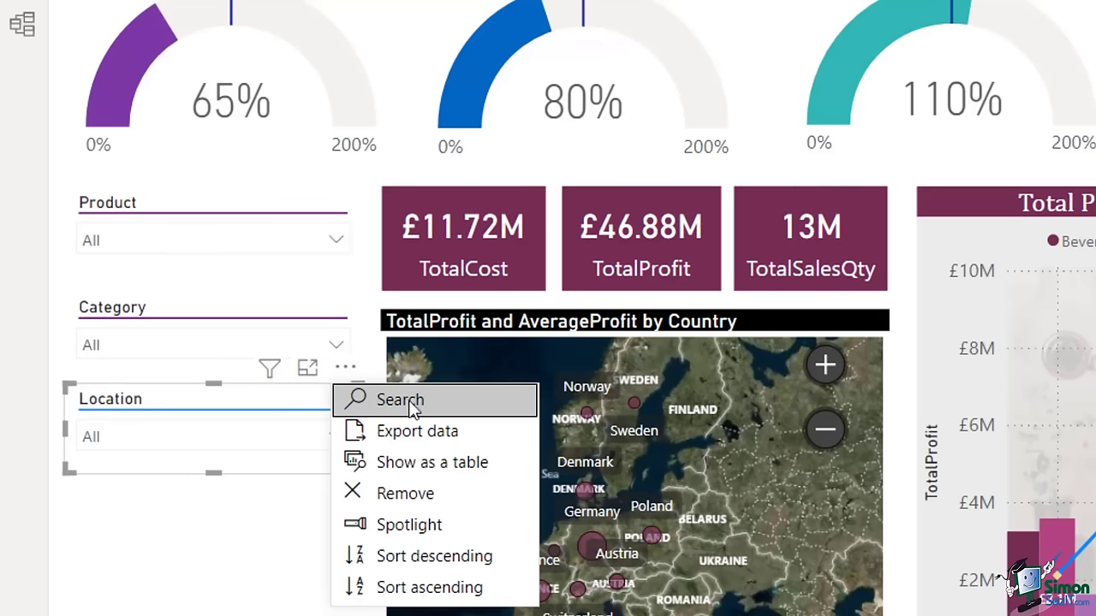
left_click(476, 401)
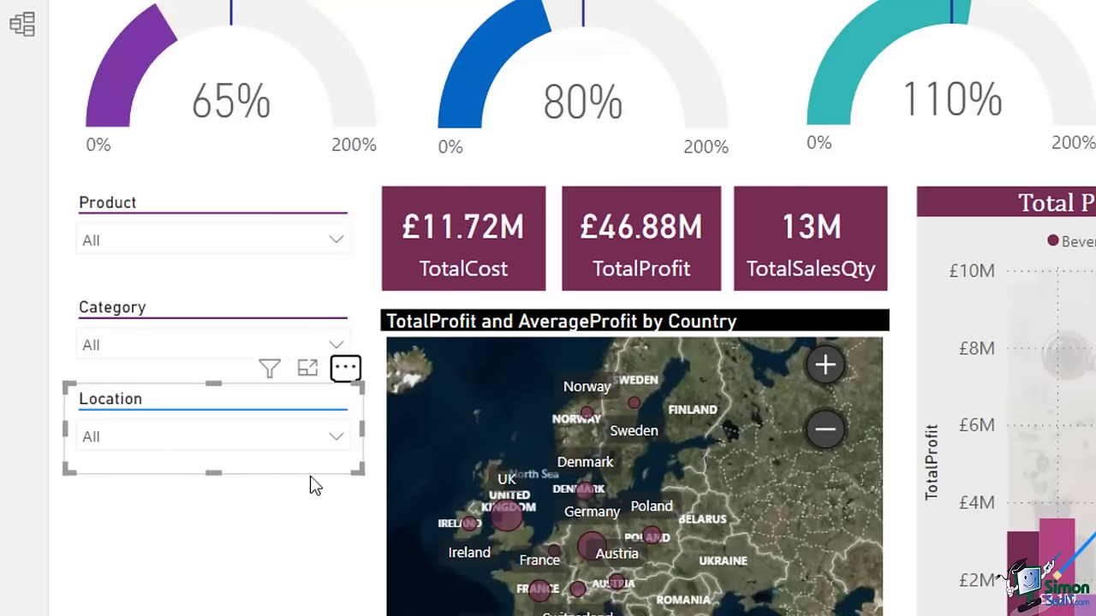
- Test the Location slicer's search with "card", clear the search text and close the list
left_click(337, 440)
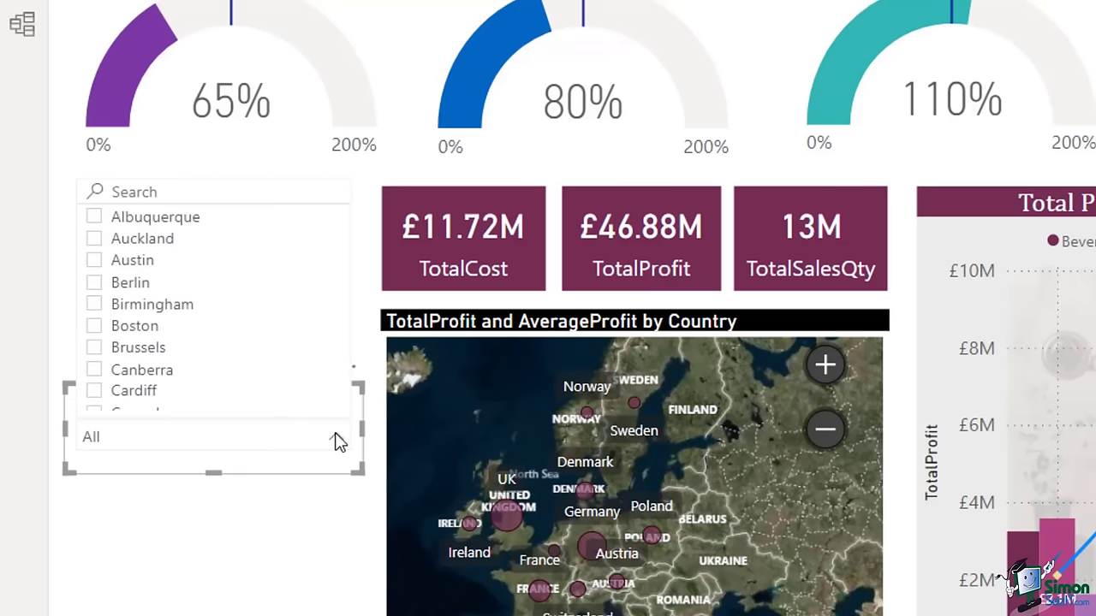
left_click(142, 192)
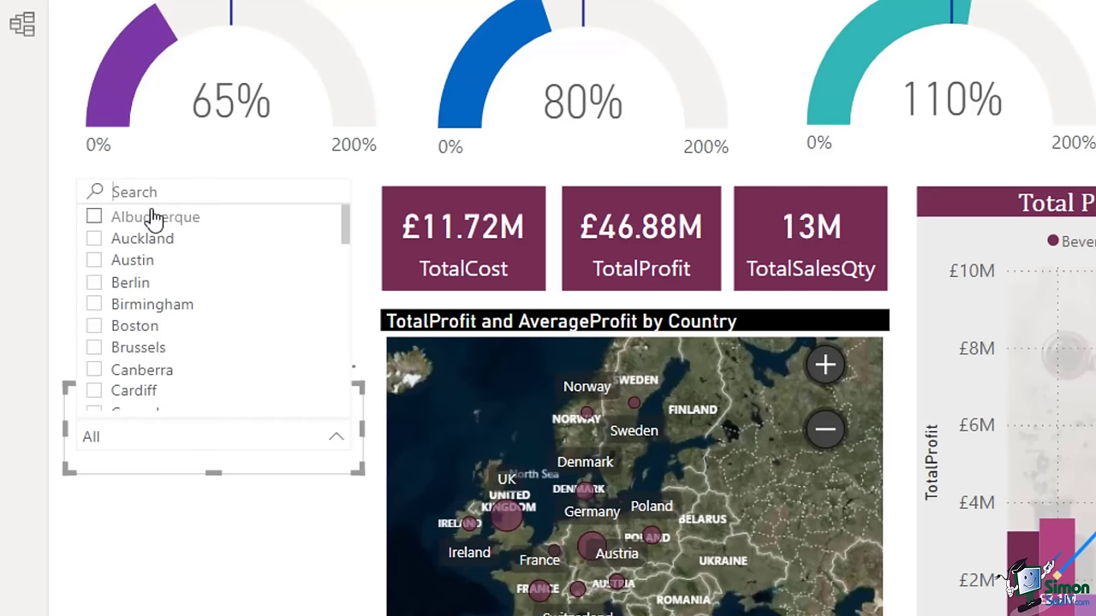
type("card")
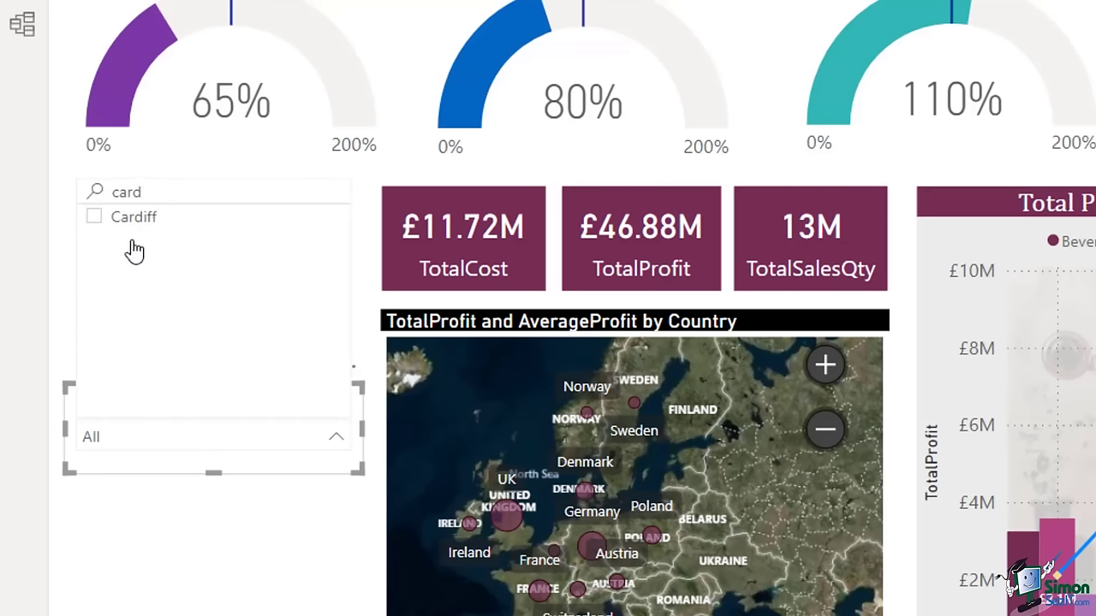
key("BackSpace")
key("BackSpace")
key("BackSpace")
key("BackSpace")
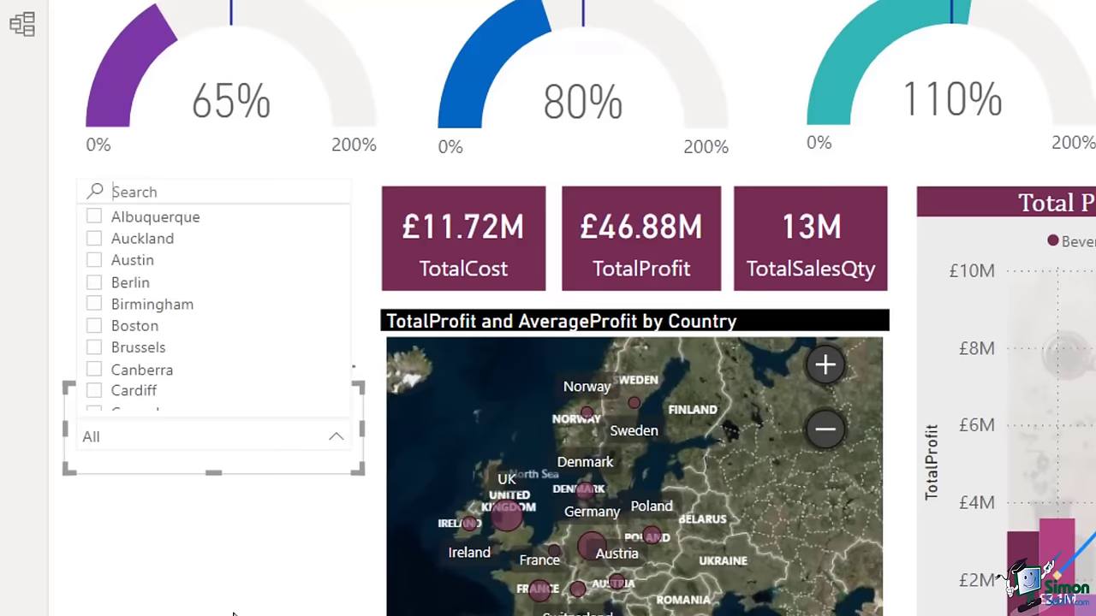
left_click(233, 614)
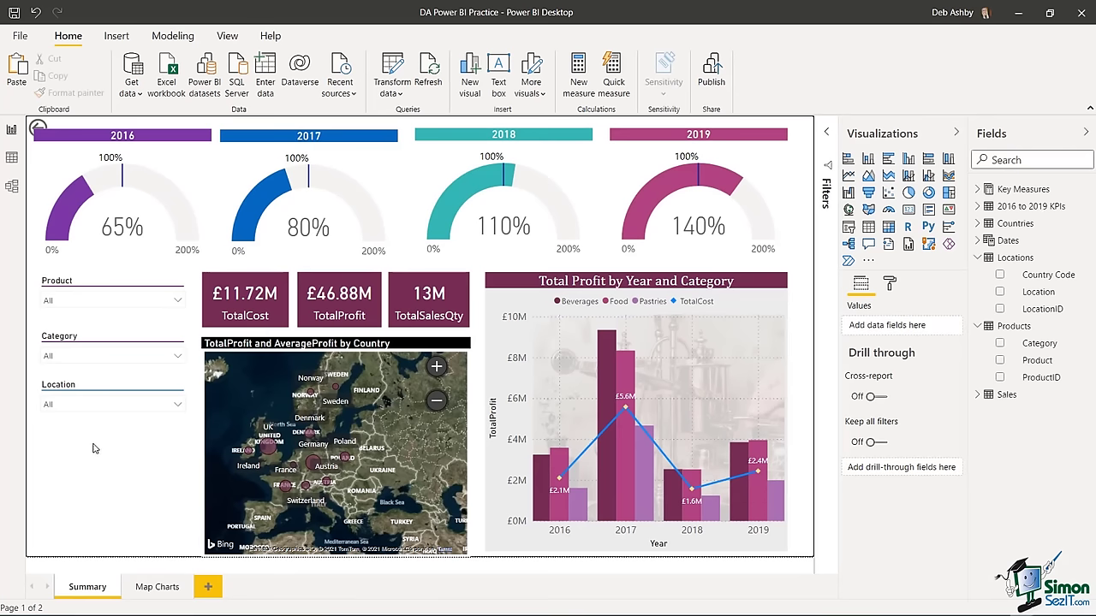
- Duplicate the Location slicer and place the copy directly beneath the original
left_click(94, 382)
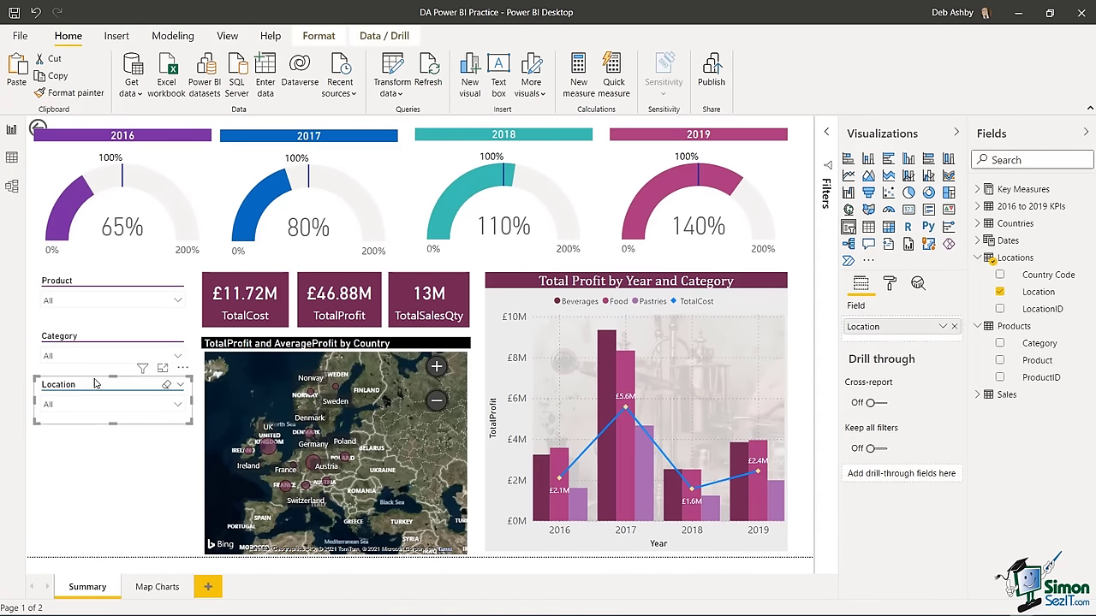
key("ctrl+c")
key("ctrl+v")
left_click_drag(94, 383, 94, 437)
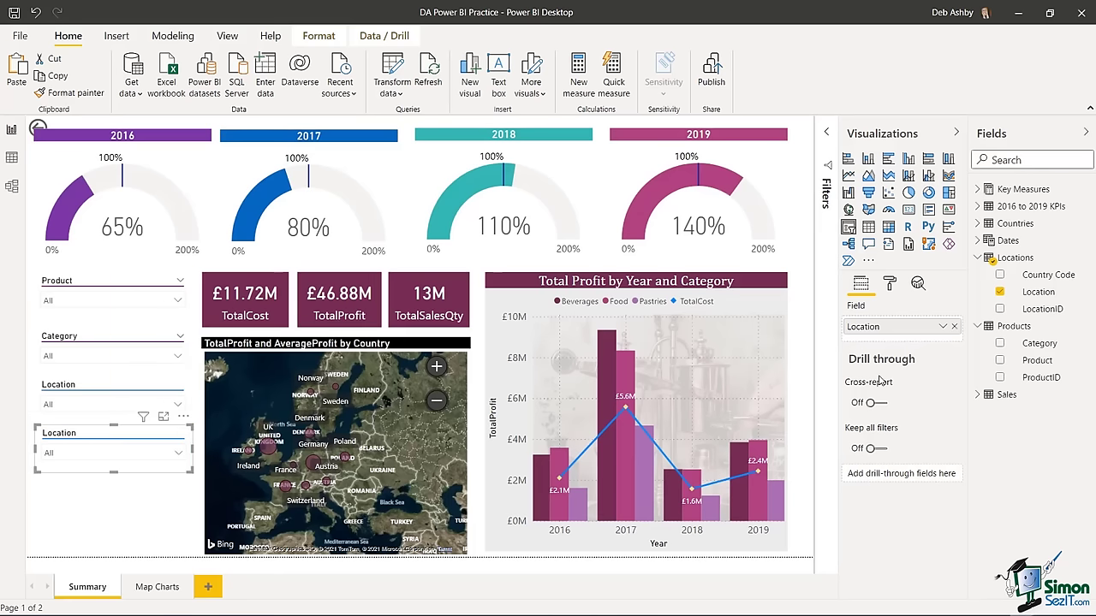
- Replace the lowest slicer's Location field with Year from the Dates table
left_click(955, 327)
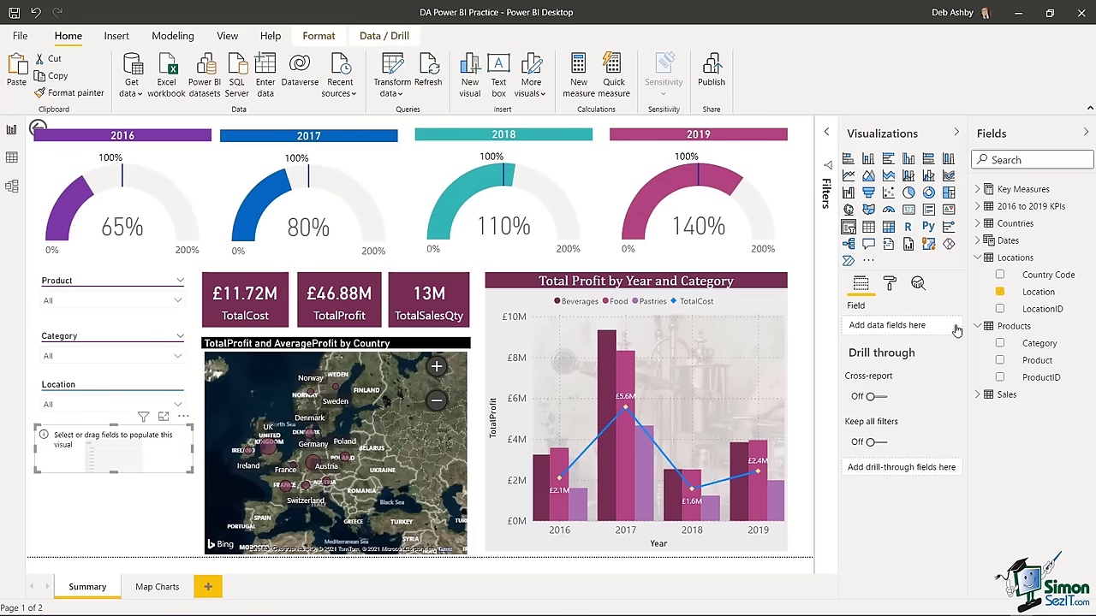
left_click(984, 242)
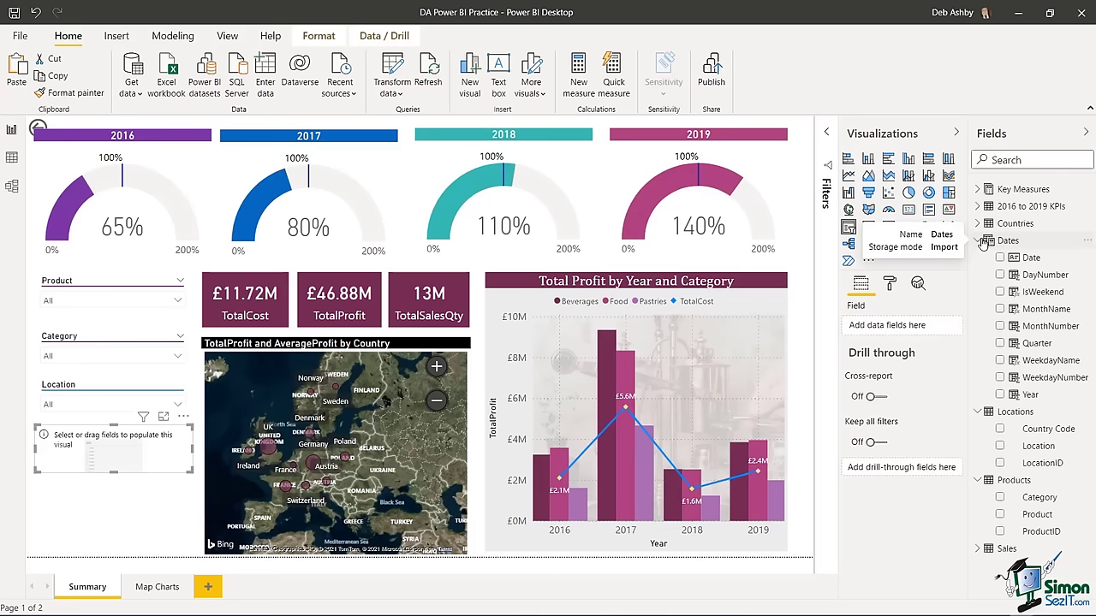
left_click_drag(1031, 398, 892, 329)
- Change the Year slicer's outline color to pink and check the years in its dropdown list
left_click(891, 284)
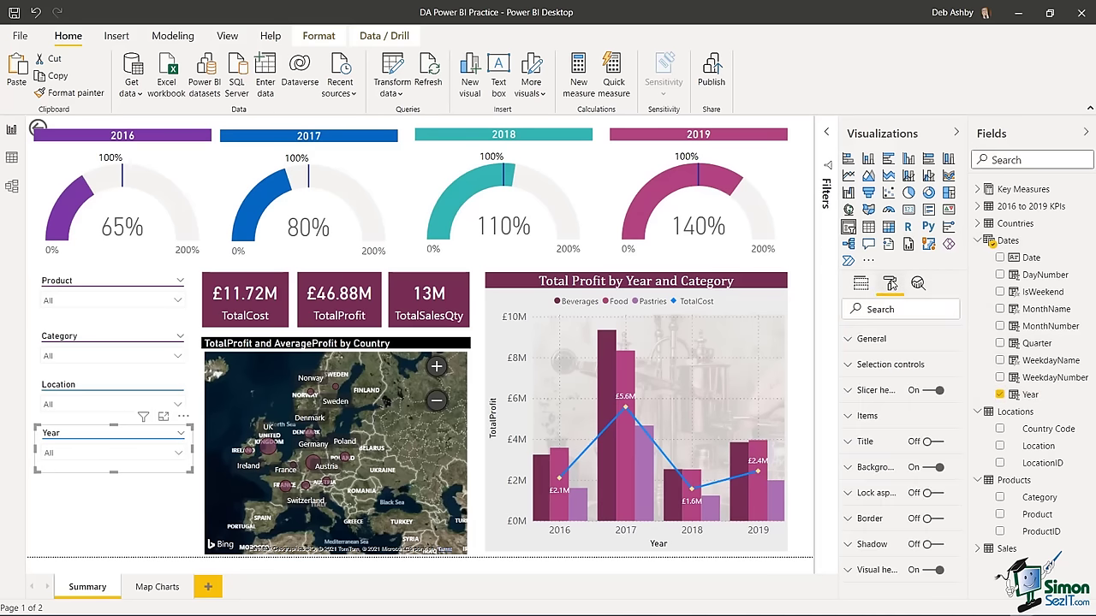
left_click(852, 341)
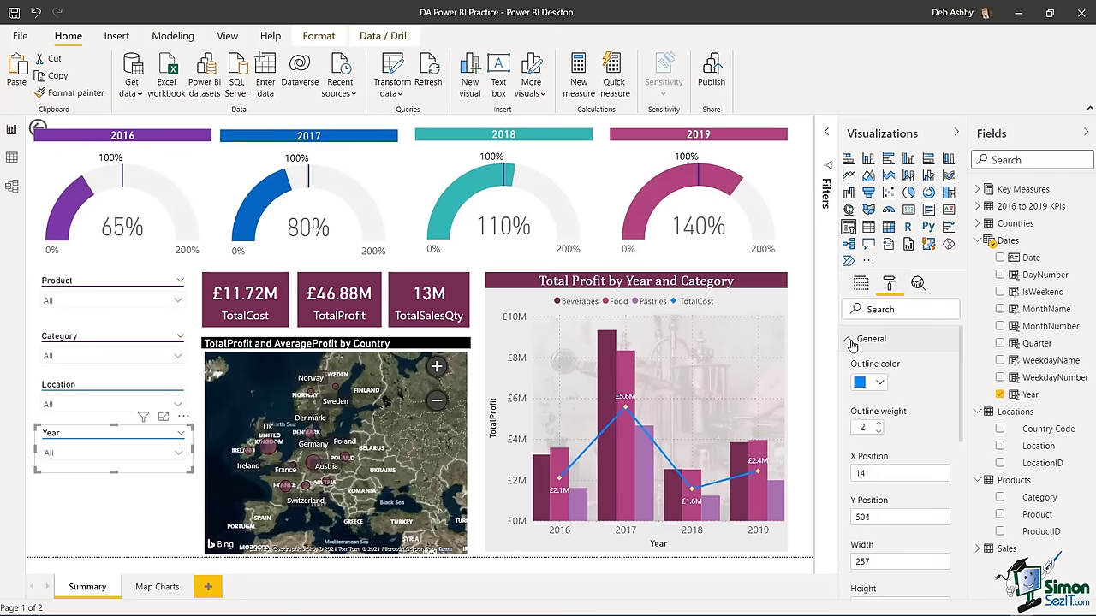
left_click(882, 383)
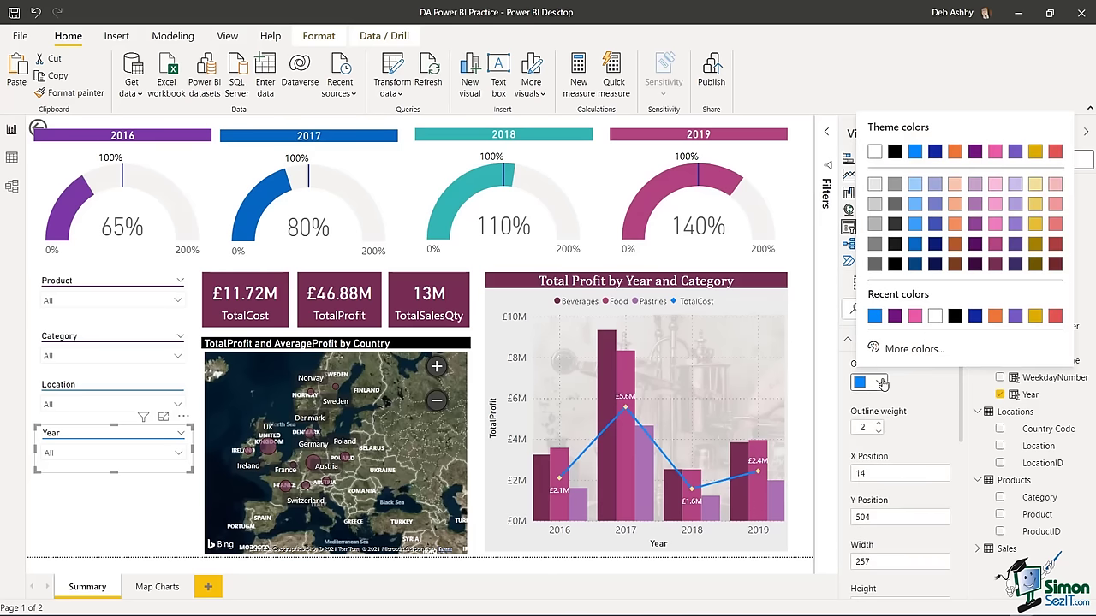
left_click(917, 318)
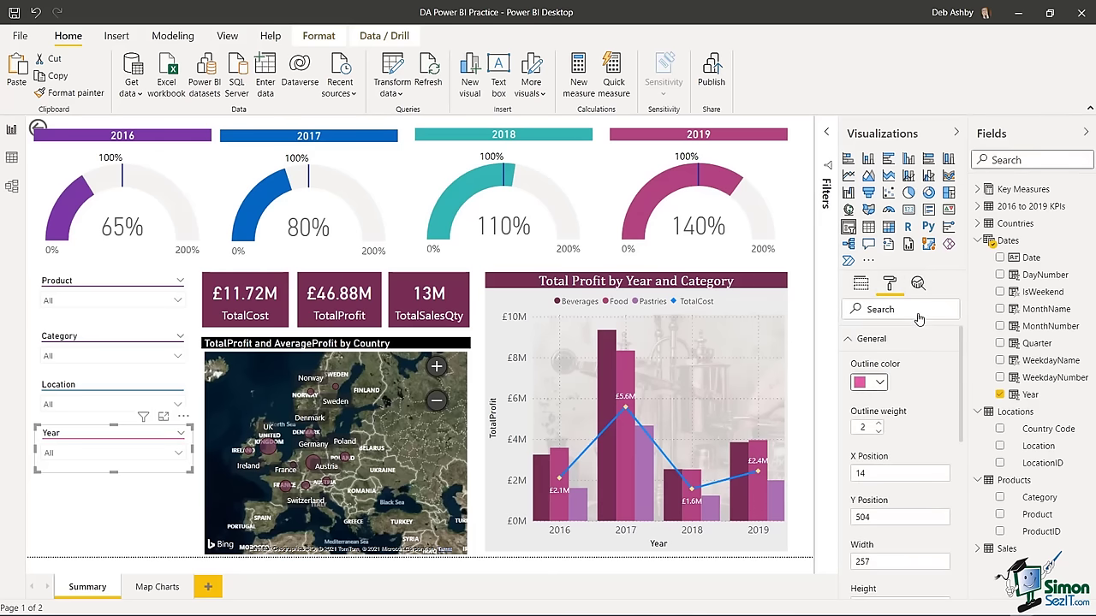
left_click(94, 453)
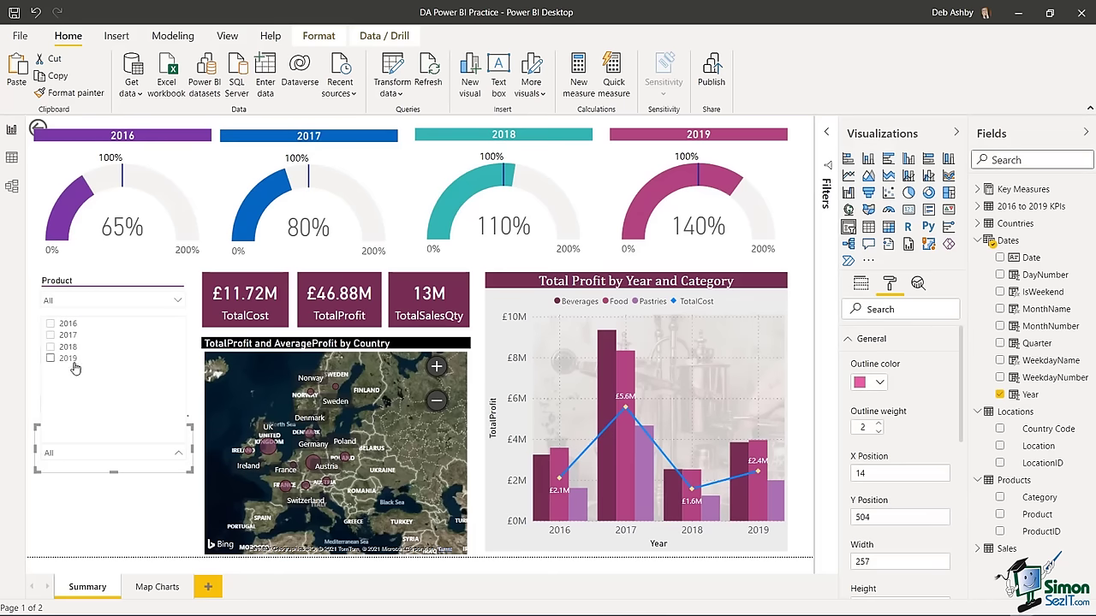
left_click(119, 521)
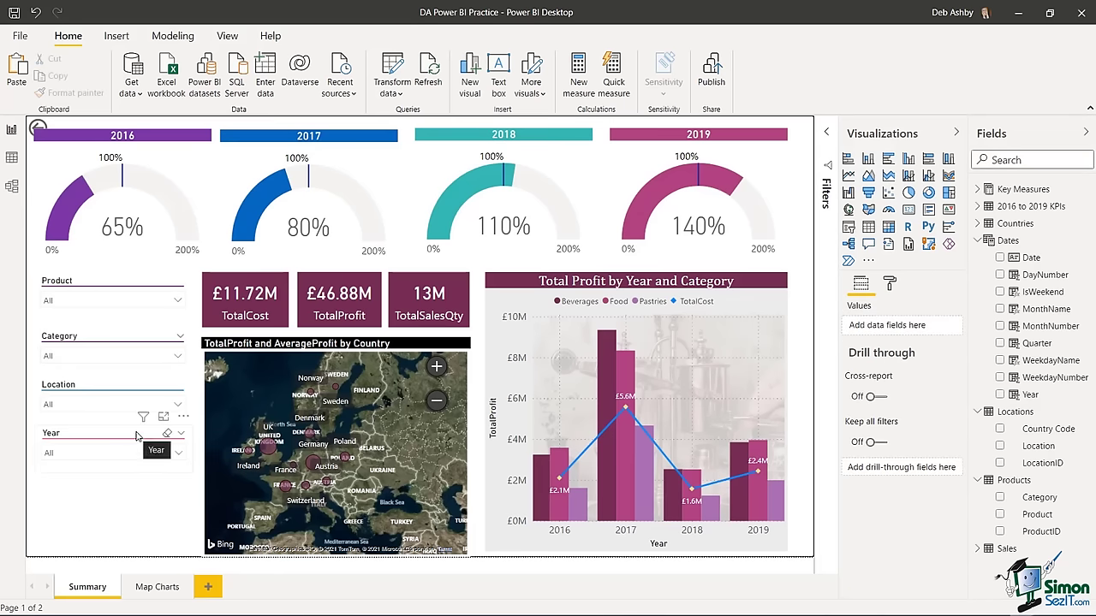
- Switch the Year slicer to a Between range slider, make it slightly taller and set the start year to 2017
left_click(183, 423)
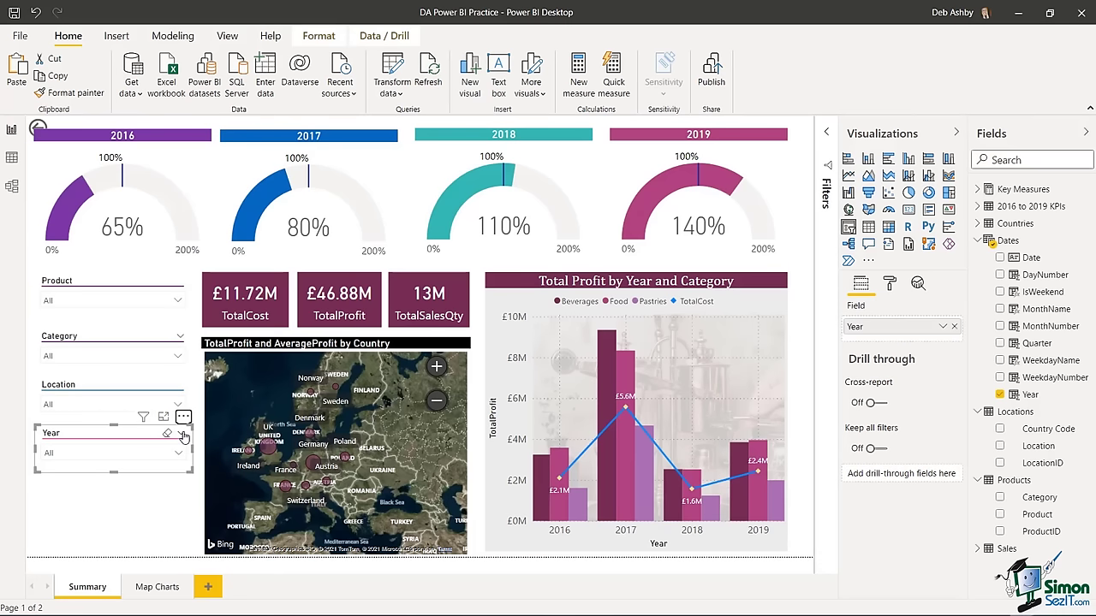
left_click(181, 434)
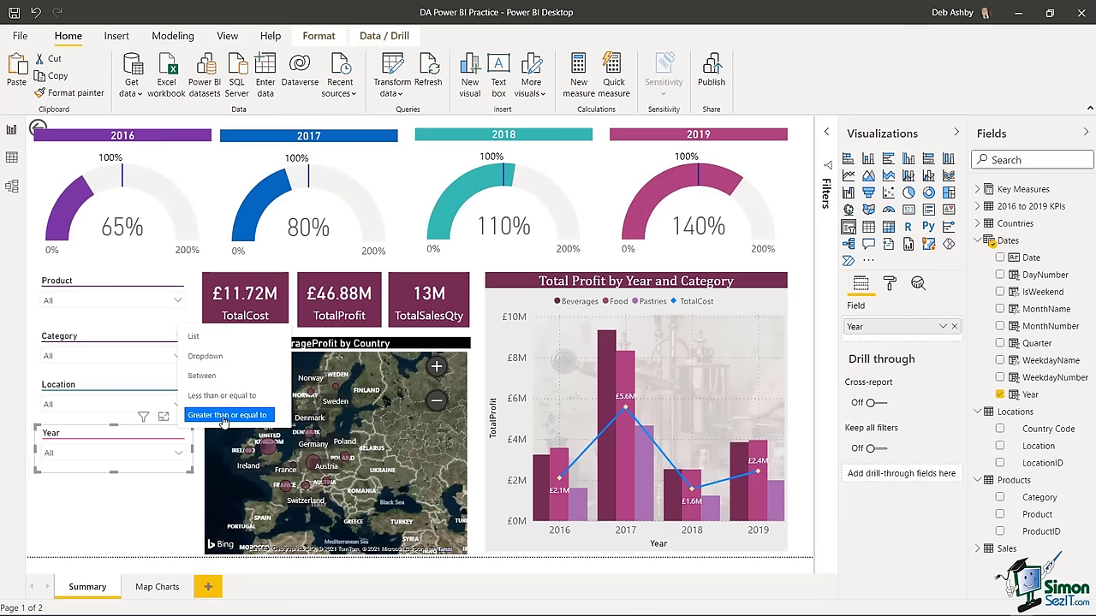
left_click(213, 380)
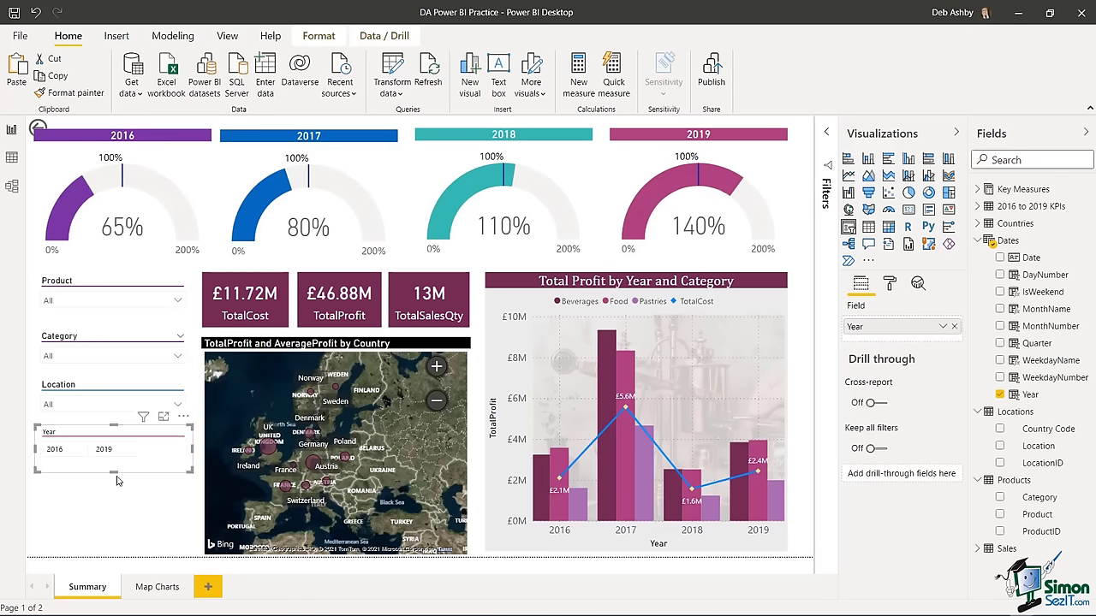
left_click_drag(113, 471, 114, 493)
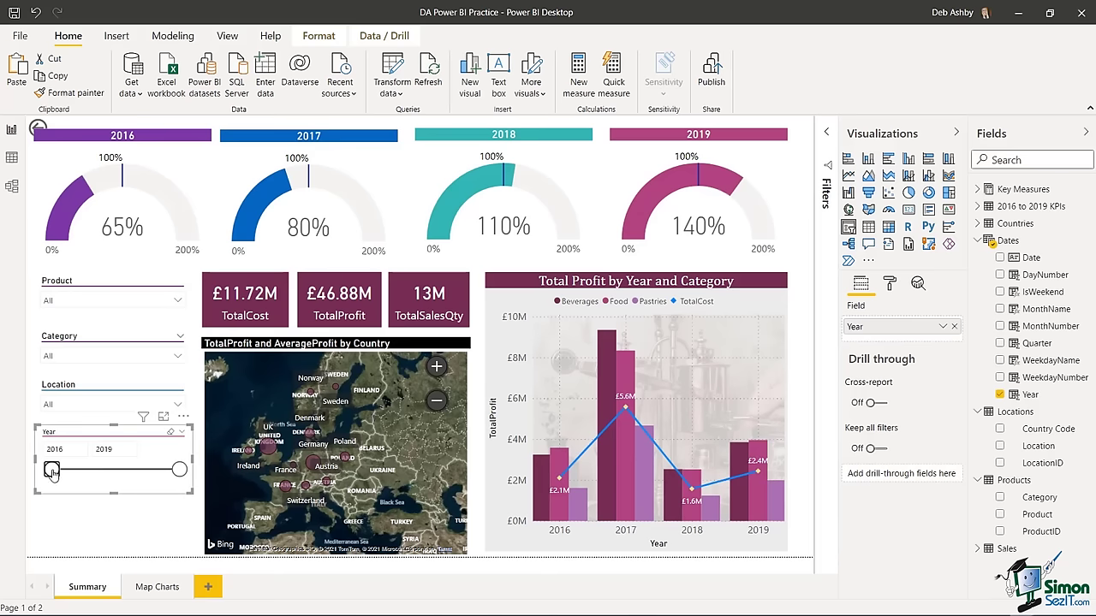
left_click_drag(51, 472, 79, 476)
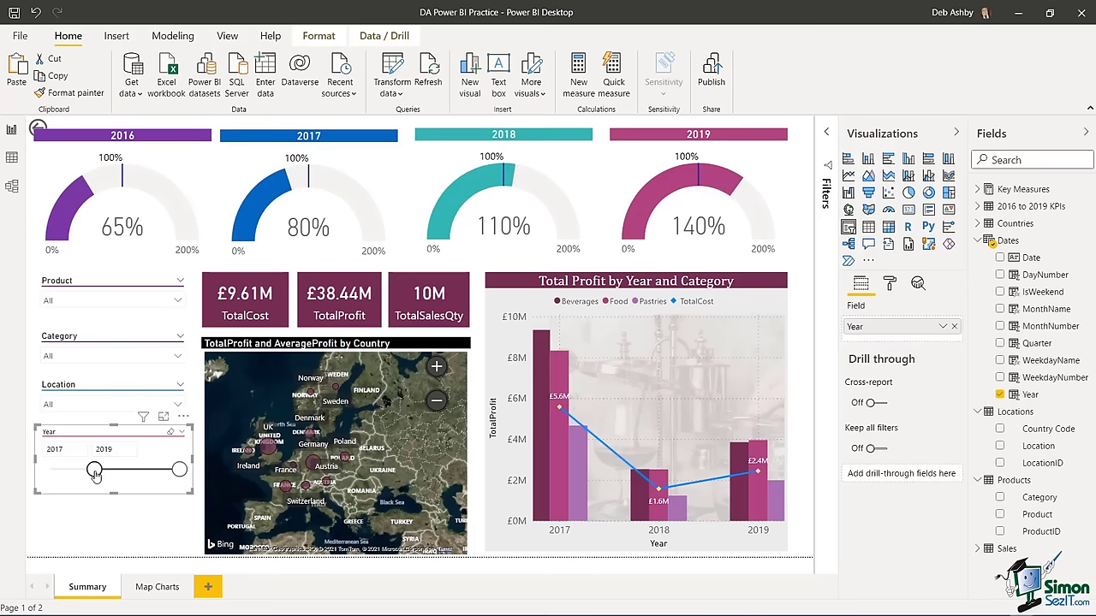
- Check which display types the Location slicer offers and close the list without changing it
left_click(150, 418)
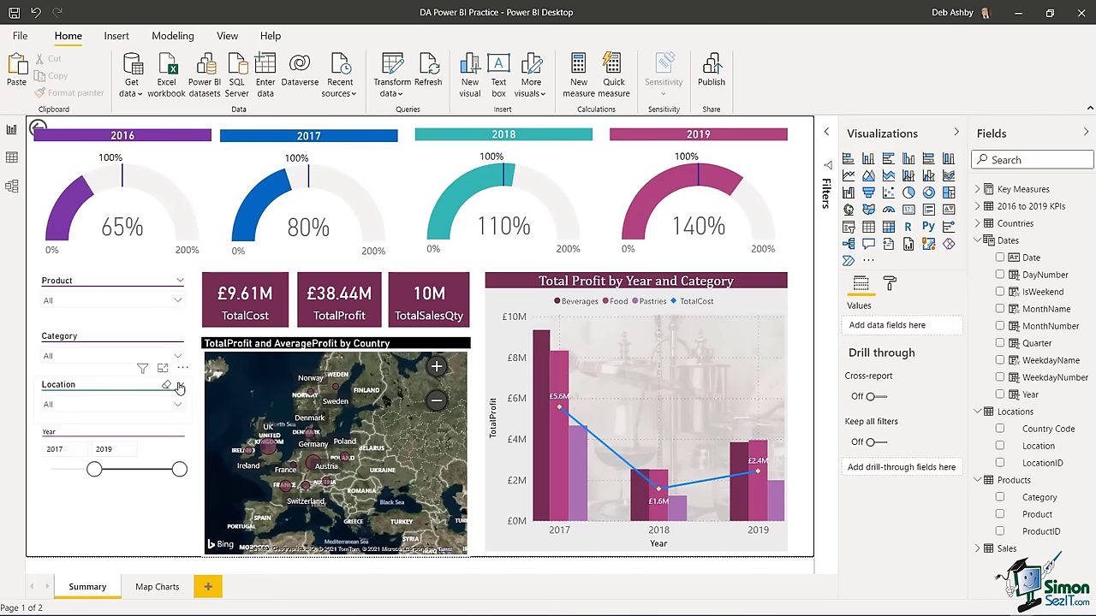
left_click(179, 387)
left_click(182, 383)
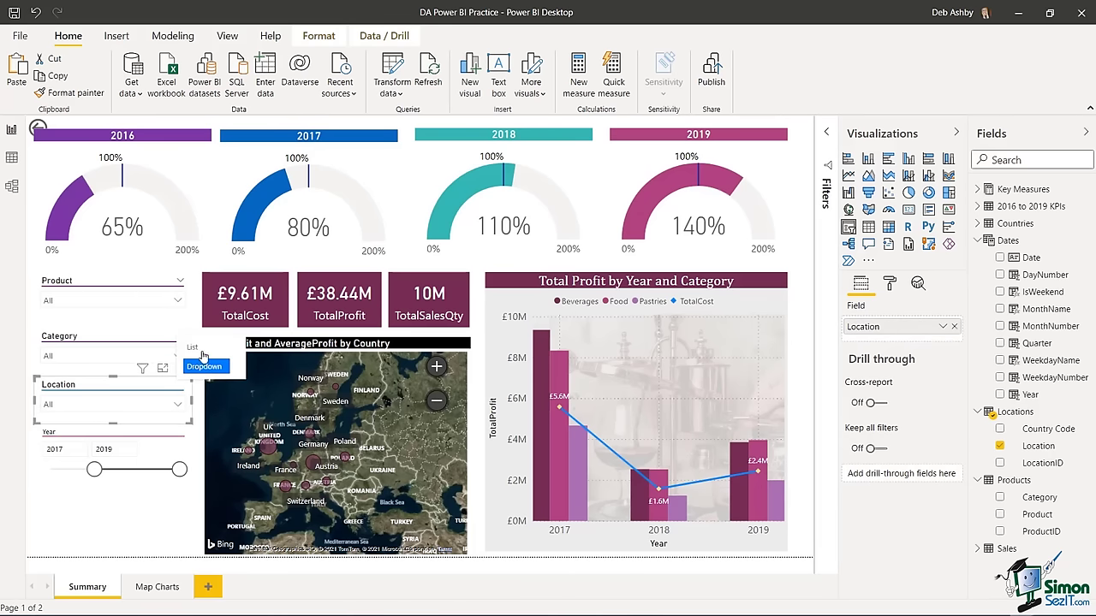
left_click(116, 513)
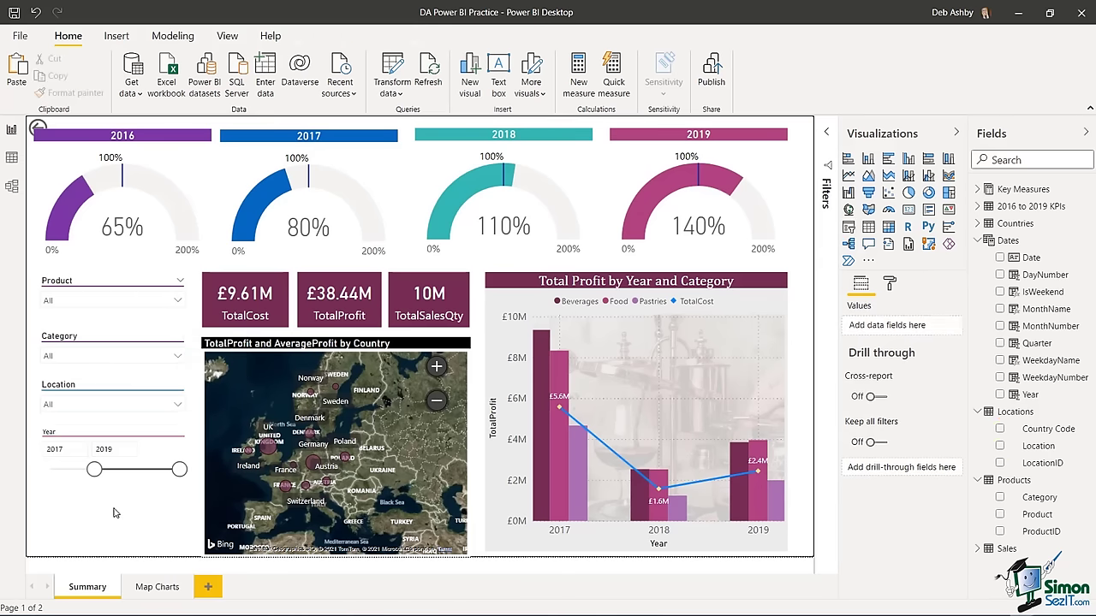
- Reset the Year slicer's range and switch the slicer back to Dropdown
mouse_move(171, 420)
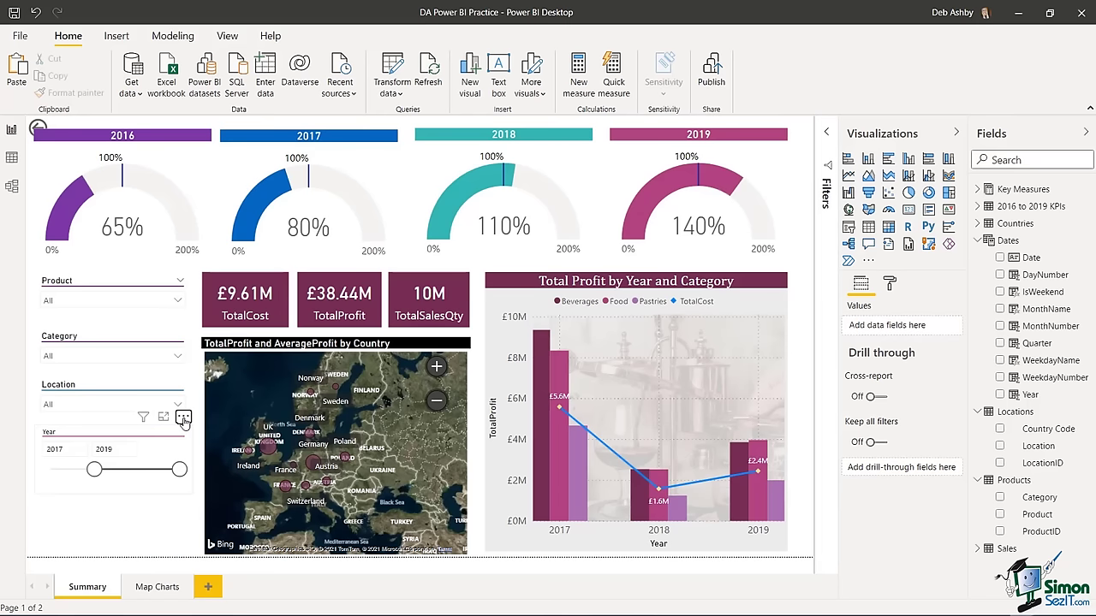
left_click(180, 435)
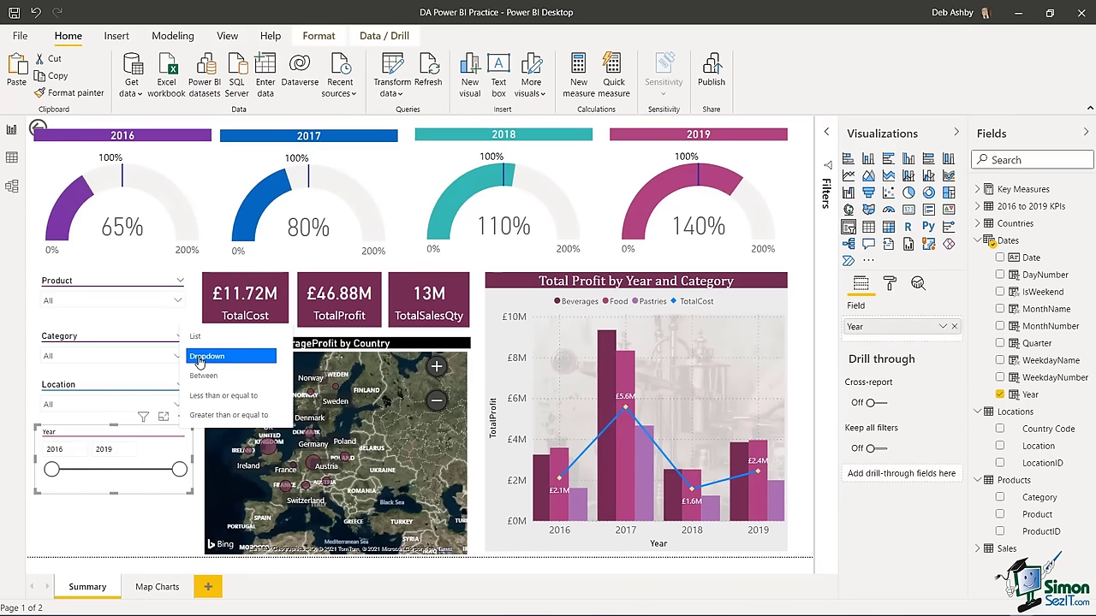
left_click(199, 358)
left_click(113, 517)
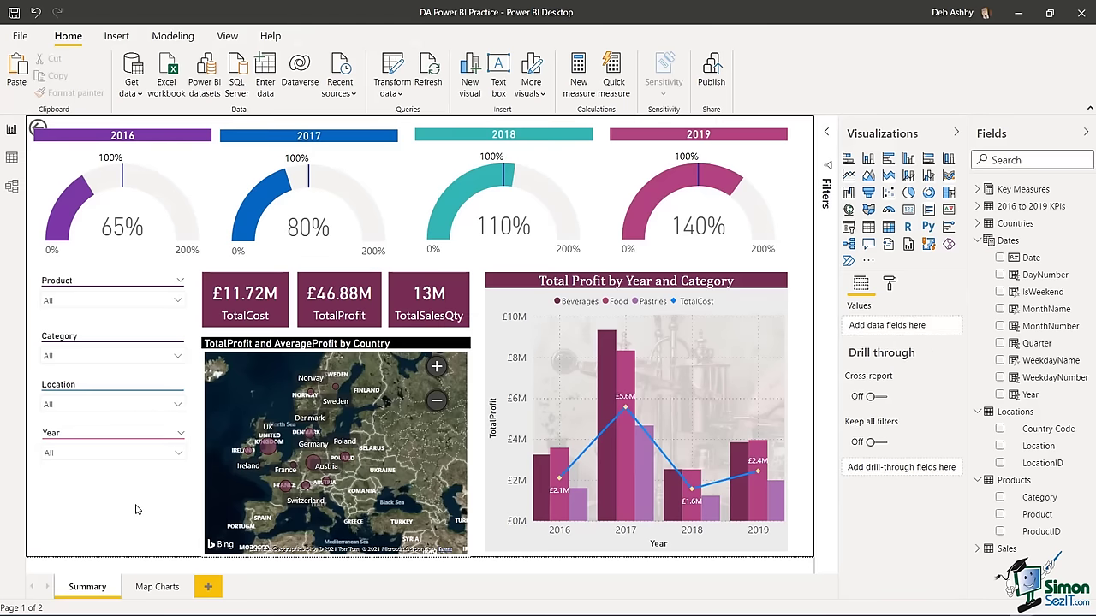
- Filter the report to Apple Juice, Butter Croissant and Chicken Fajita Wrap with the Product slicer
left_click(178, 301)
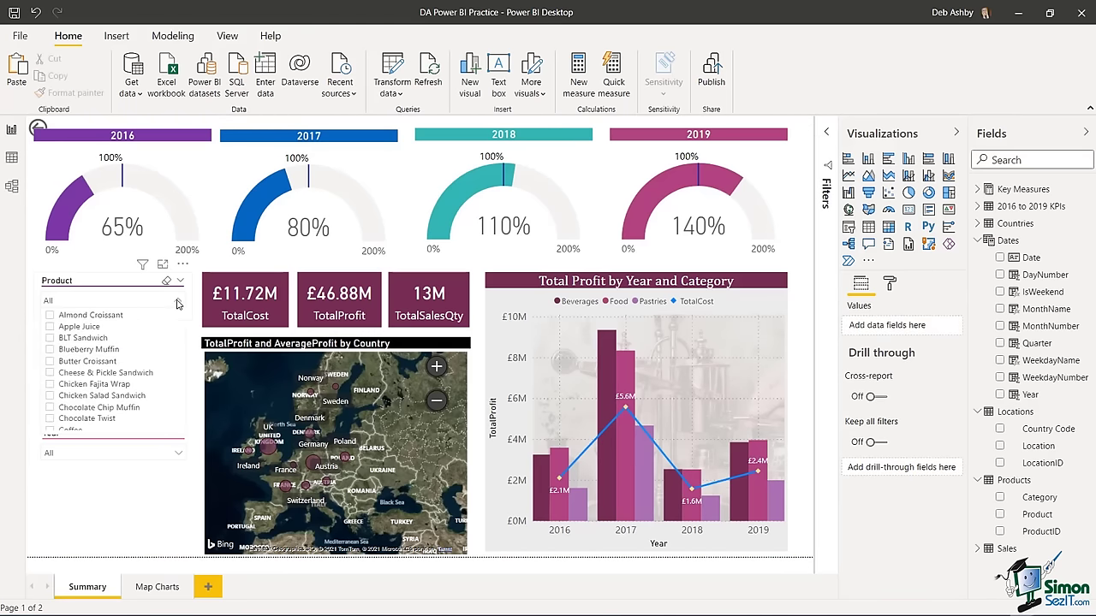
left_click(50, 327)
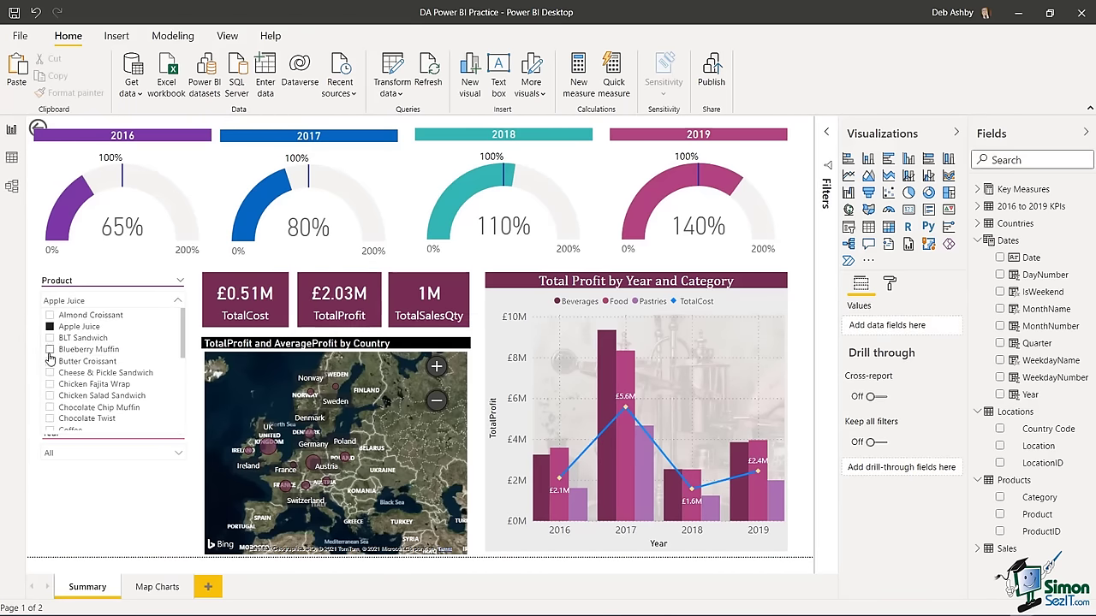
left_click(49, 361, "ctrl")
left_click(50, 385, "ctrl")
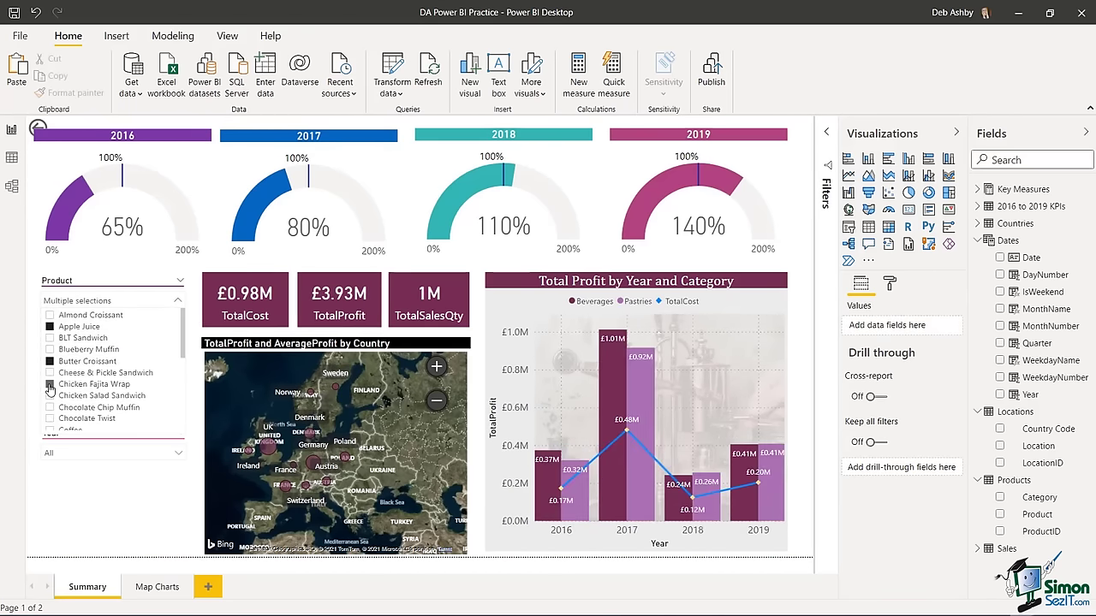
left_click(93, 524)
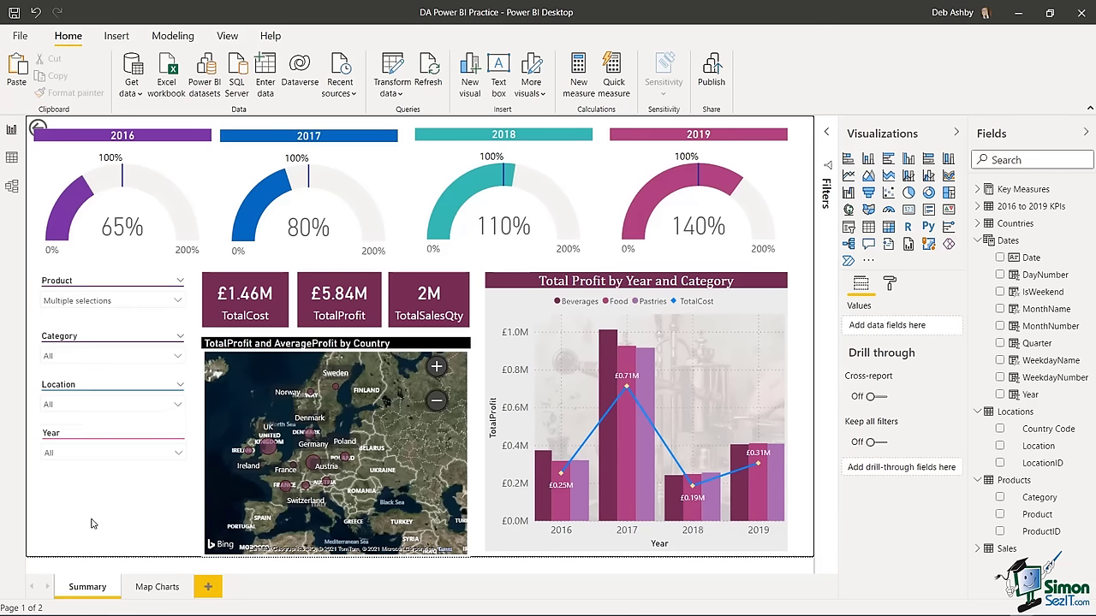
- Filter the report to Berlin, Birmingham, Boston and Brussels with the Location slicer and close its list
left_click(176, 407)
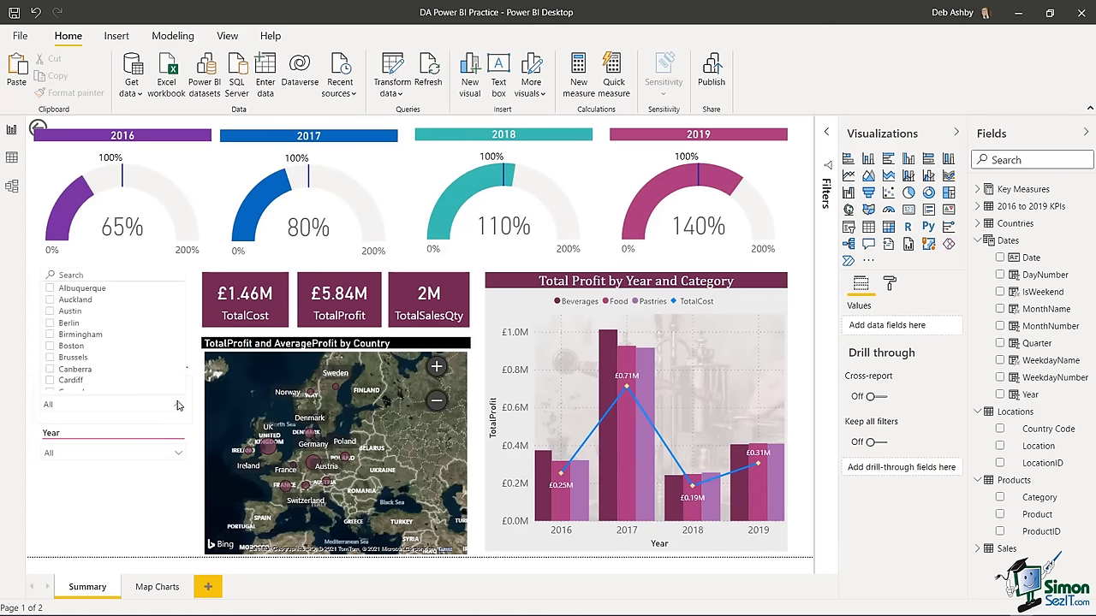
left_click(50, 322, "ctrl")
left_click(49, 334, "ctrl")
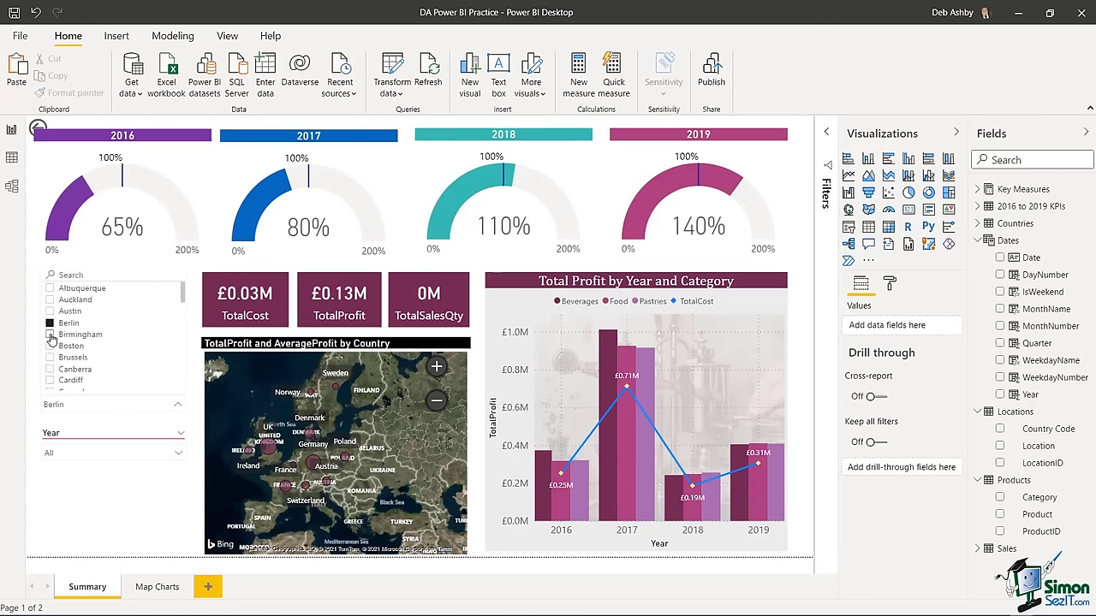
left_click(50, 346, "ctrl")
left_click(49, 357, "ctrl")
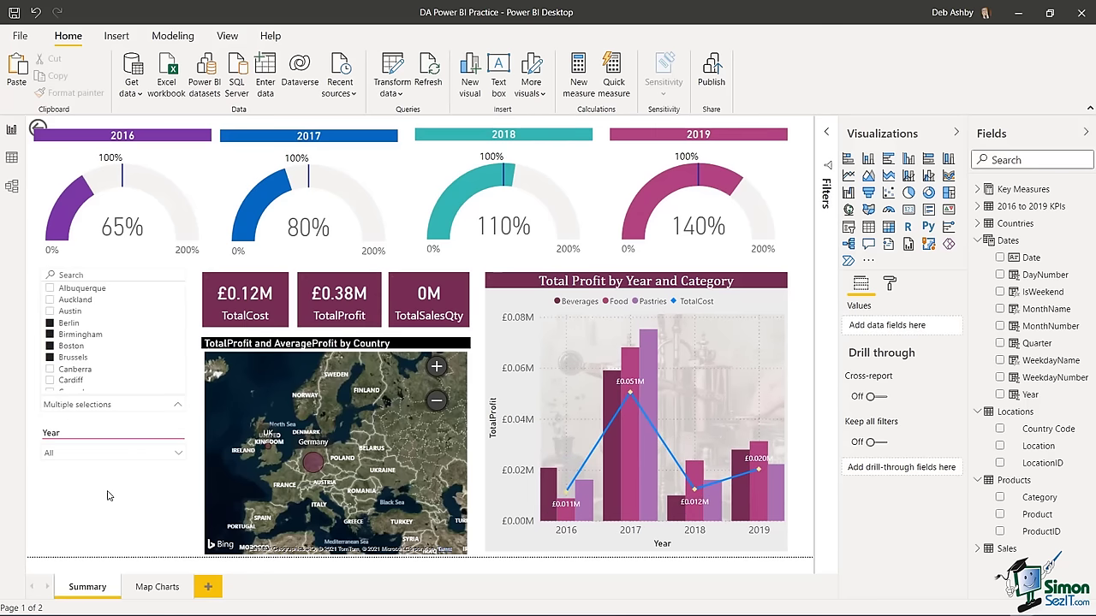
left_click(177, 405)
- Filter the report to 2018 with the Year slicer and close its list
left_click(174, 453)
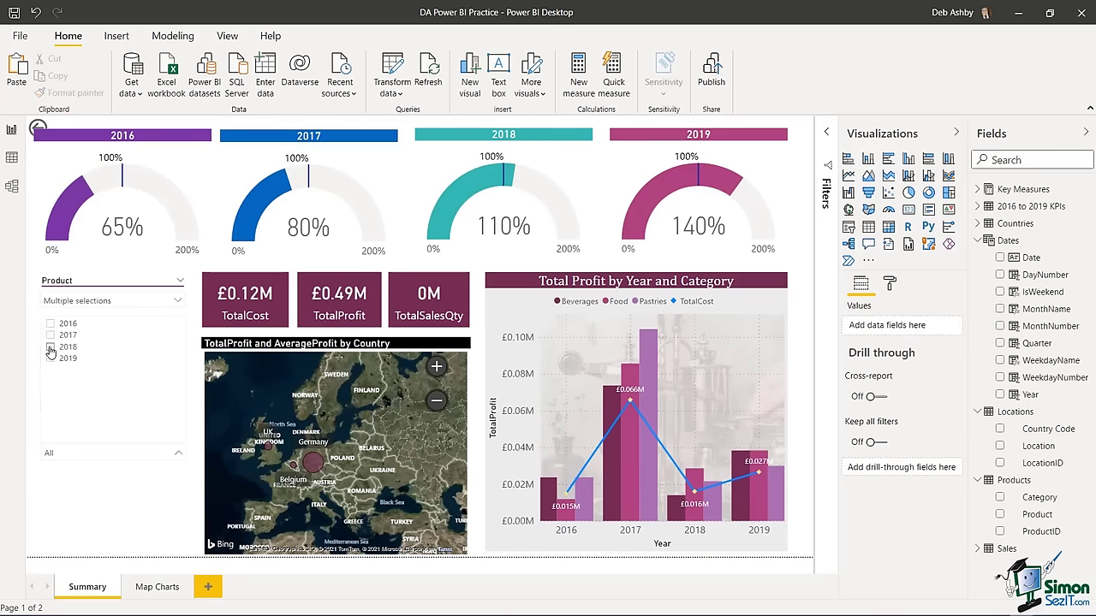
left_click(50, 347)
left_click(313, 438)
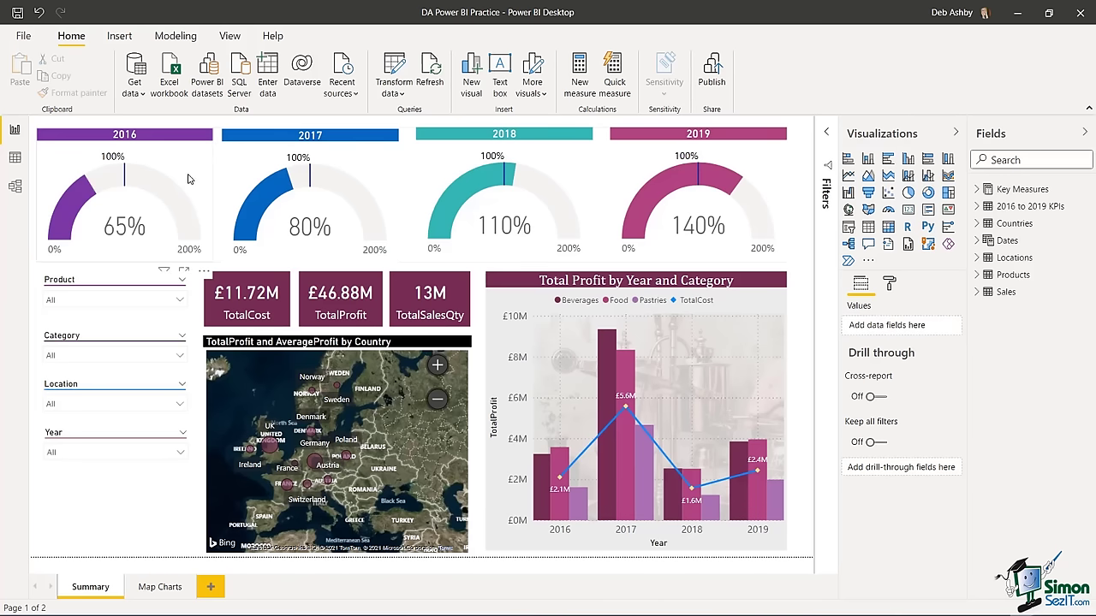
left_click(890, 285)
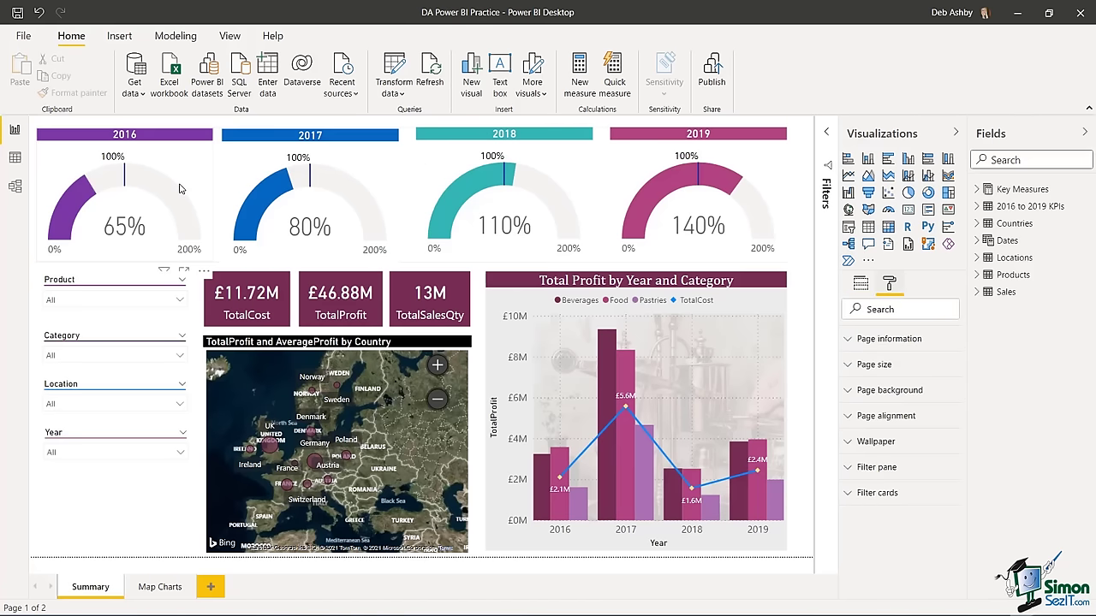
left_click(160, 495)
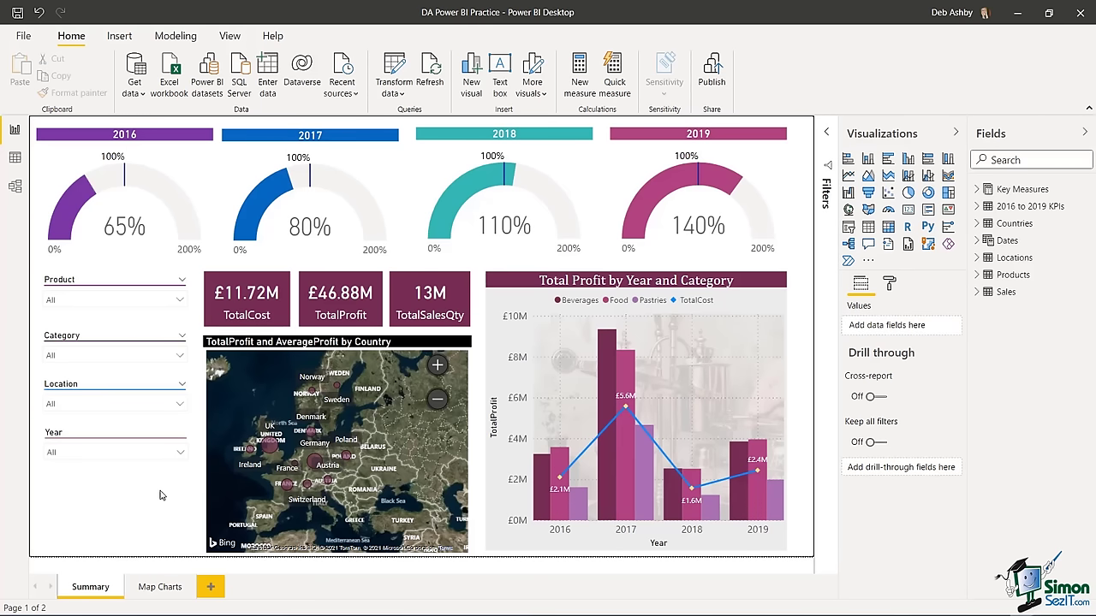
- Apply the dark blue report theme with the wavy-line background and review the theme gallery once more
left_click(238, 36)
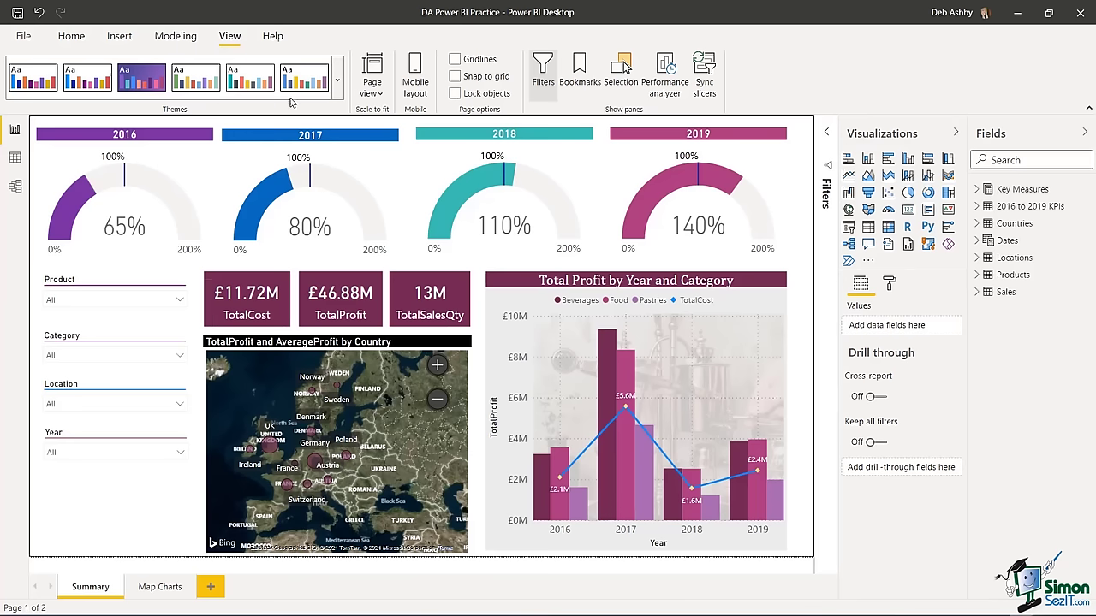
left_click(338, 80)
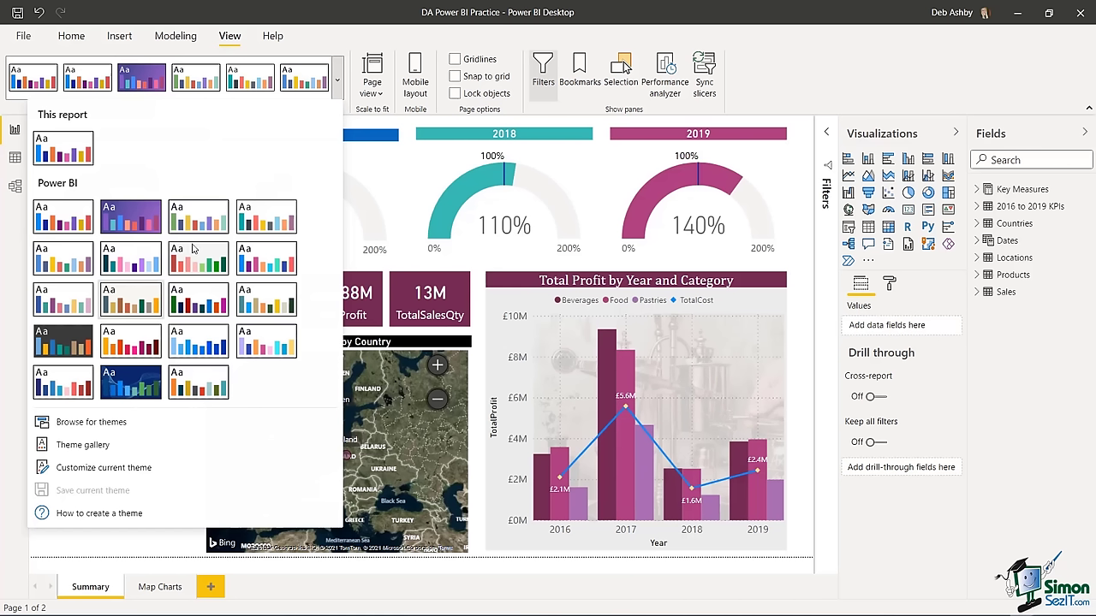
left_click(126, 386)
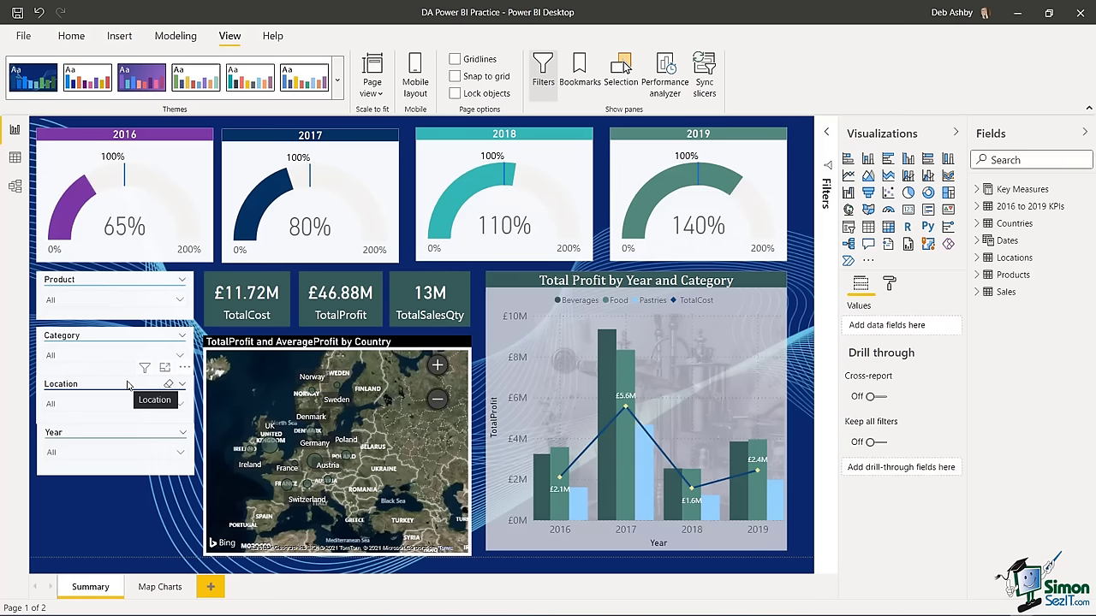
left_click(337, 86)
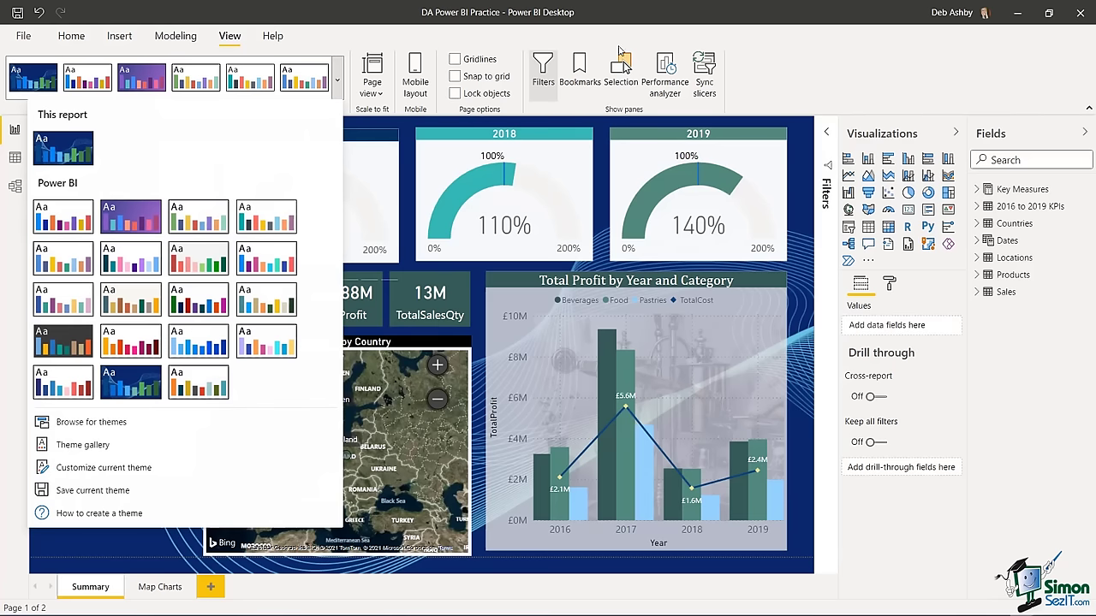
left_click(858, 65)
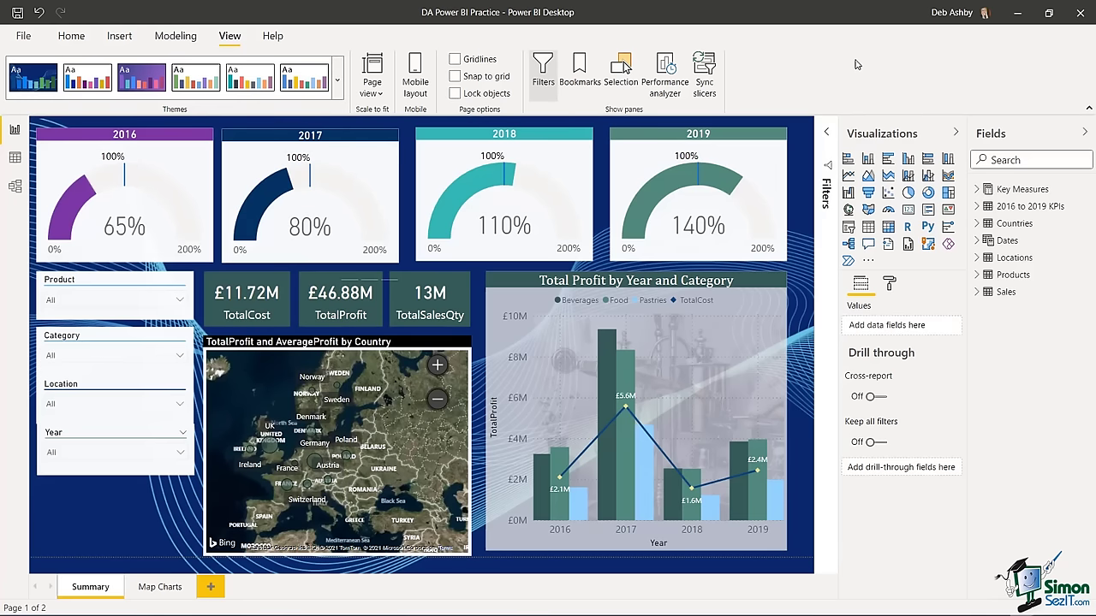
left_click(120, 37)
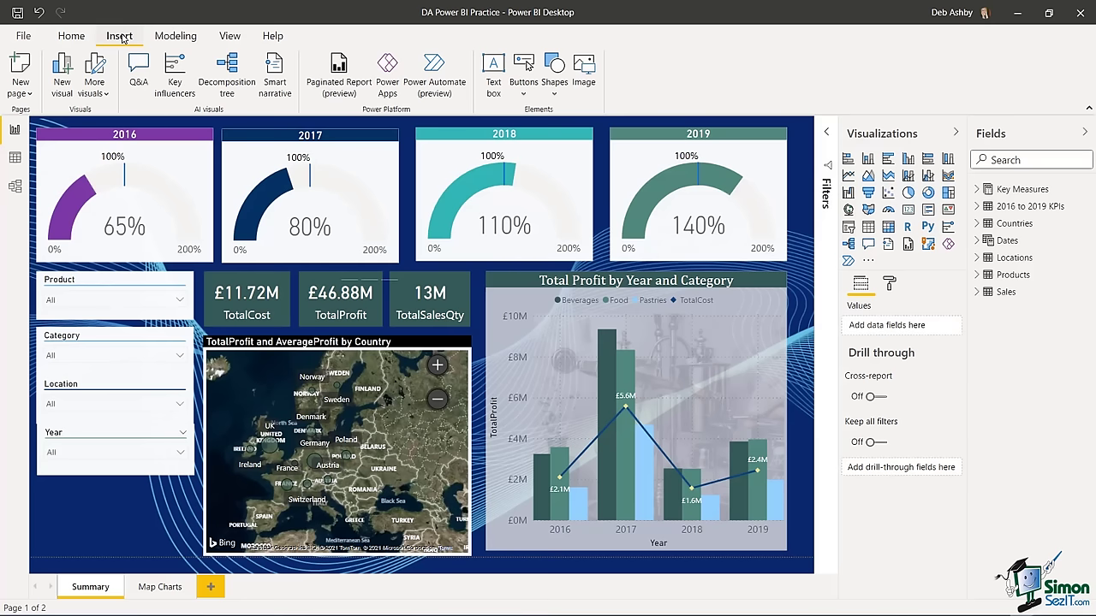
left_click(27, 93)
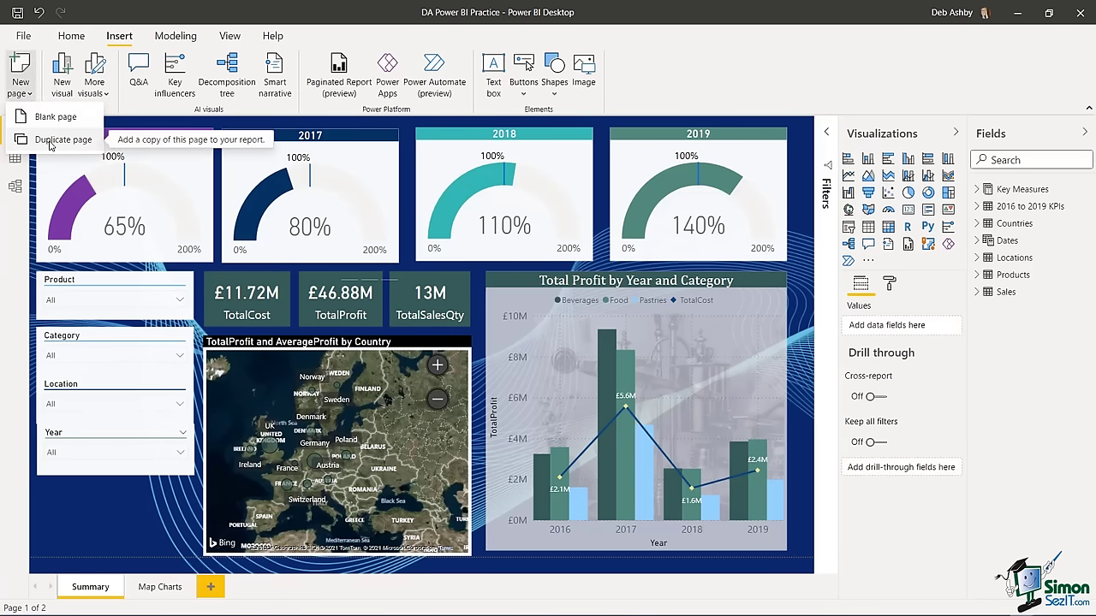
left_click(769, 83)
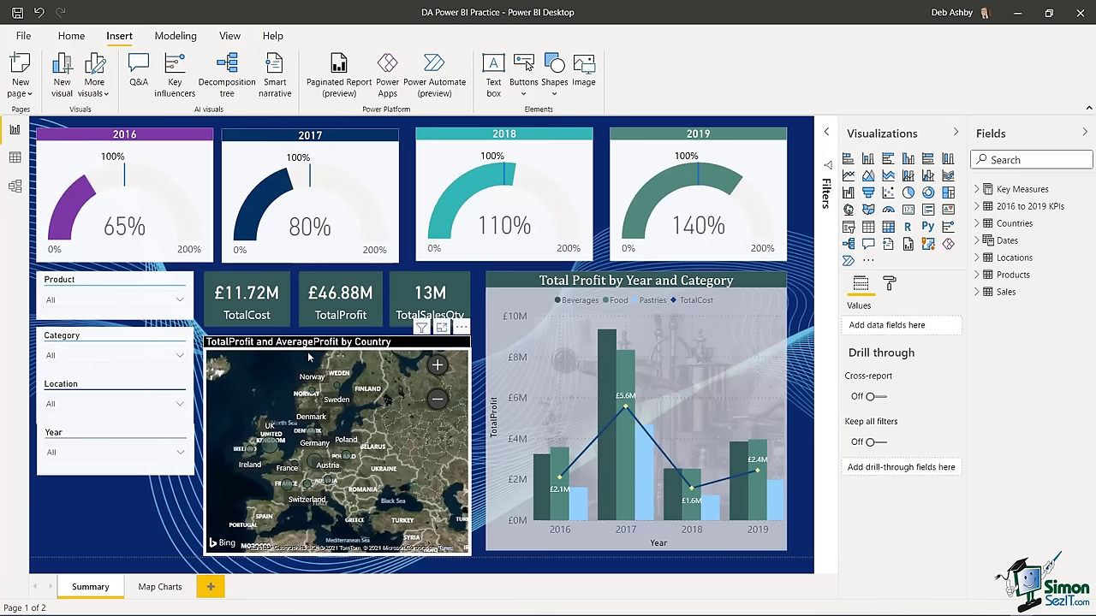
- Try out a smart narrative on the Summary page and delete it again
left_click(277, 73)
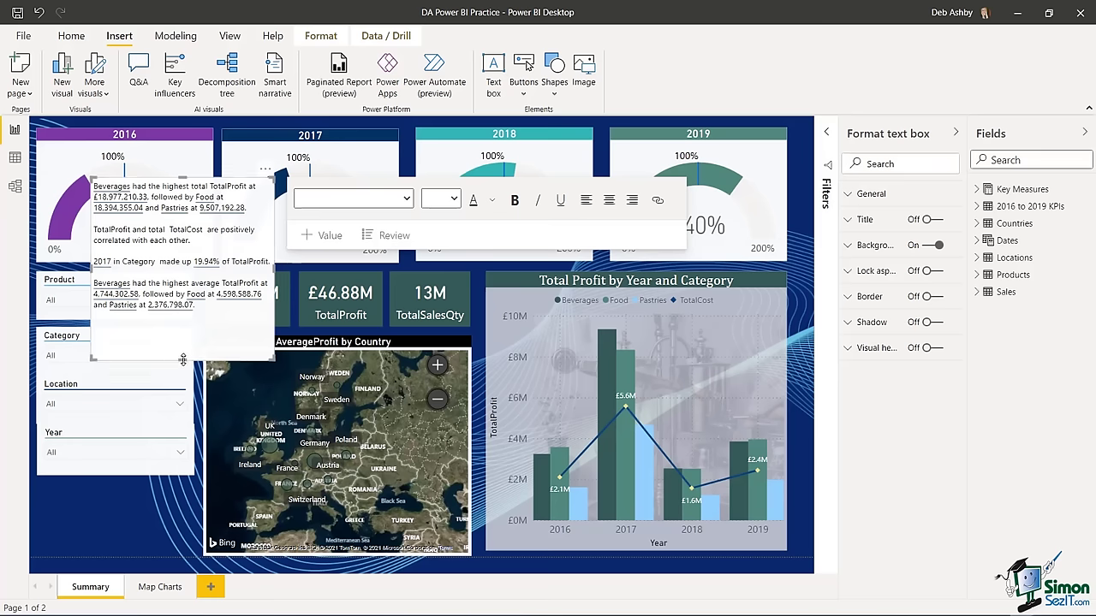
left_click_drag(183, 360, 188, 340)
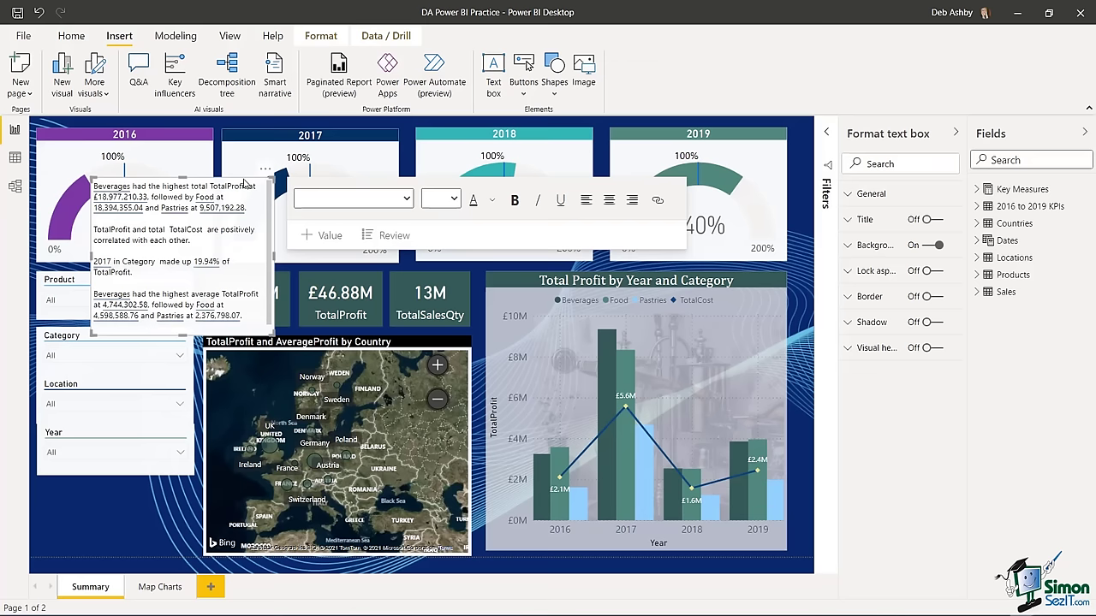
key("Delete")
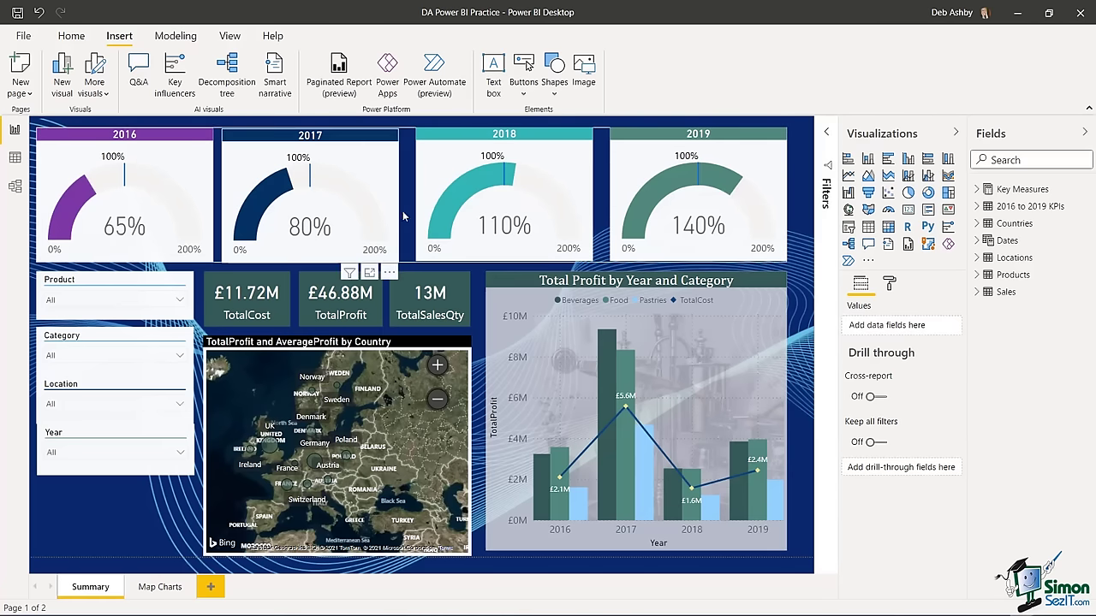
- Select every slicer, group and chart listed for the Summary page and combine them into a single group
mouse_move(523, 188)
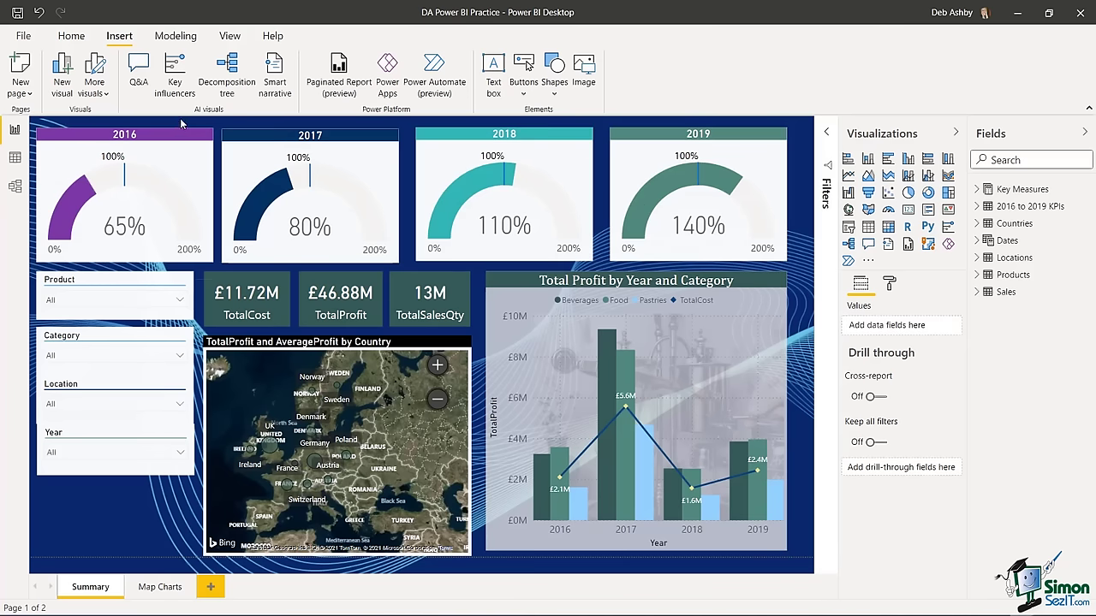
mouse_move(435, 211)
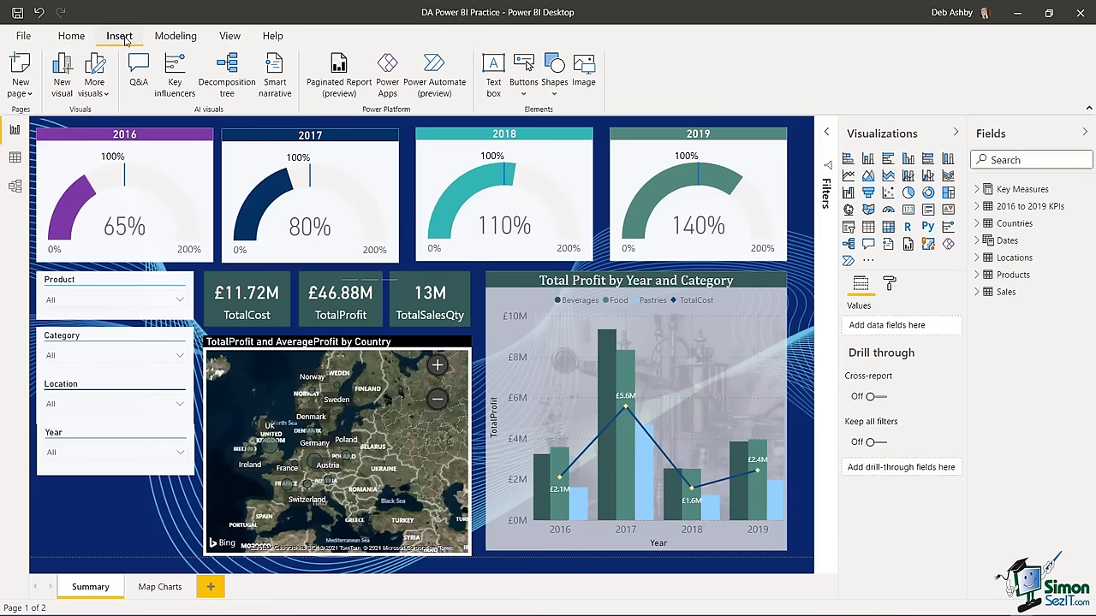
left_click(229, 38)
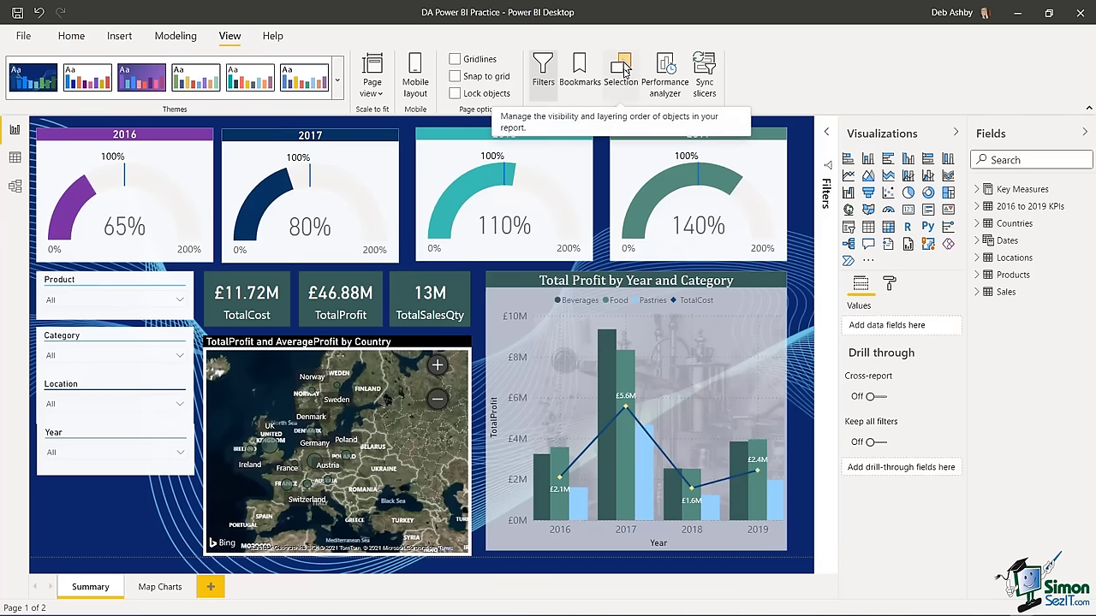
left_click(621, 70)
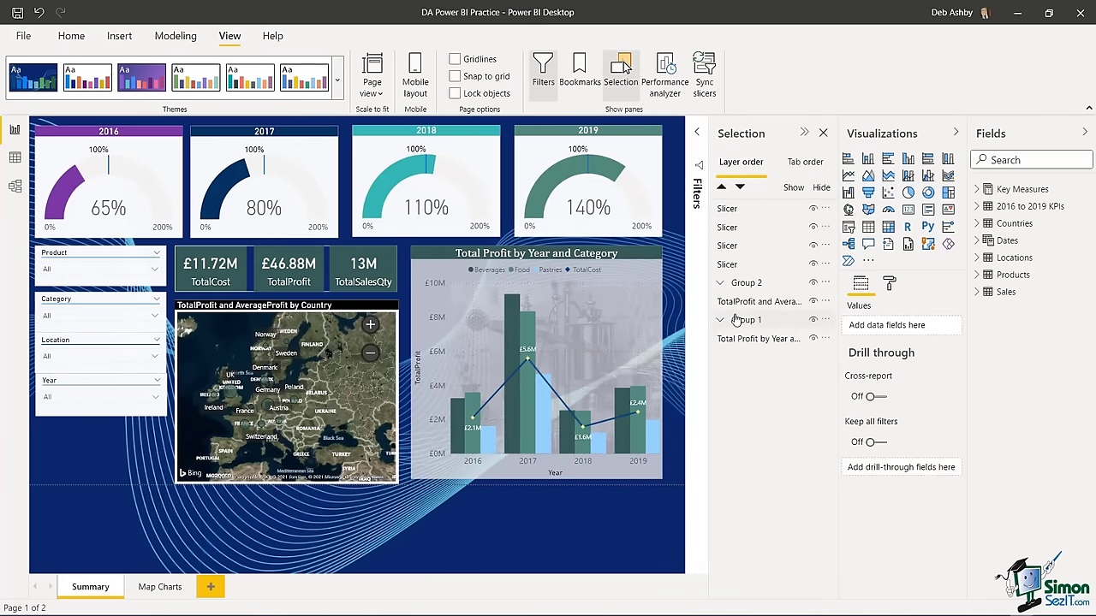
left_click(744, 209)
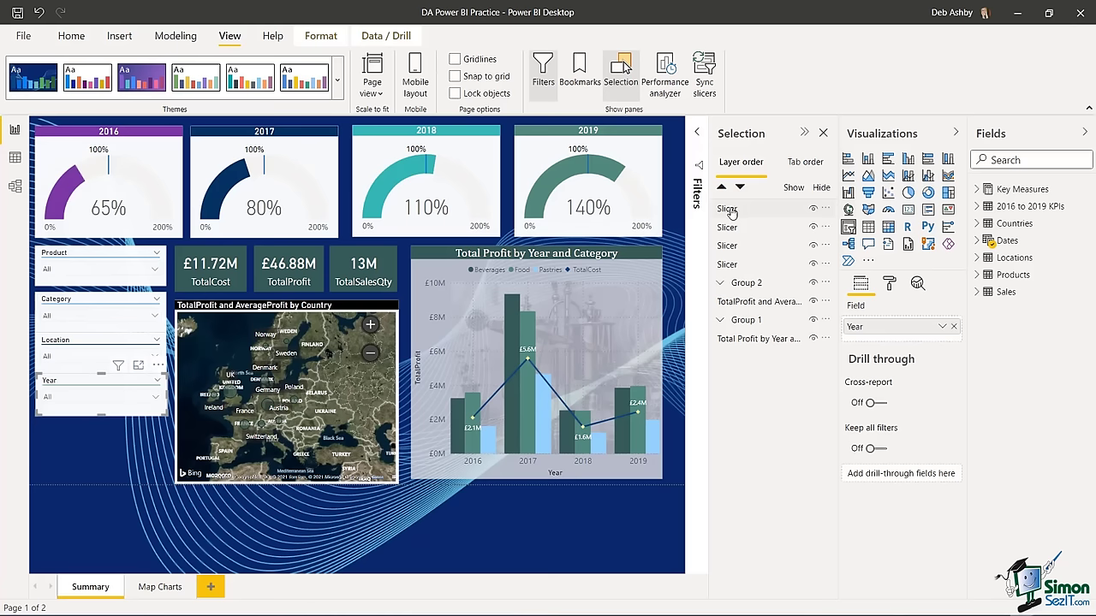
left_click(742, 339, "shift")
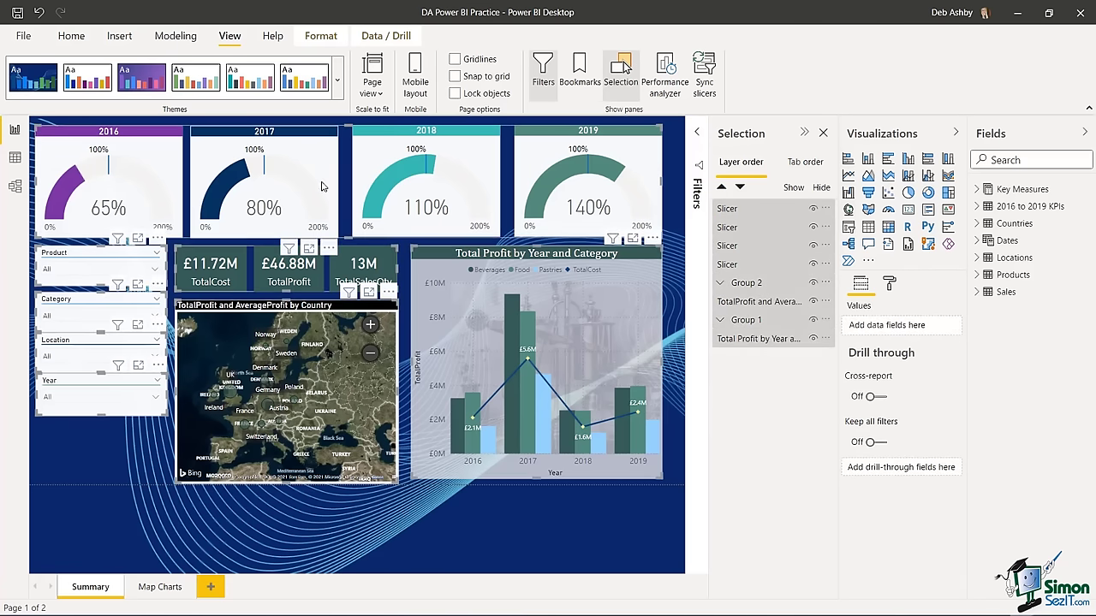
right_click(468, 172)
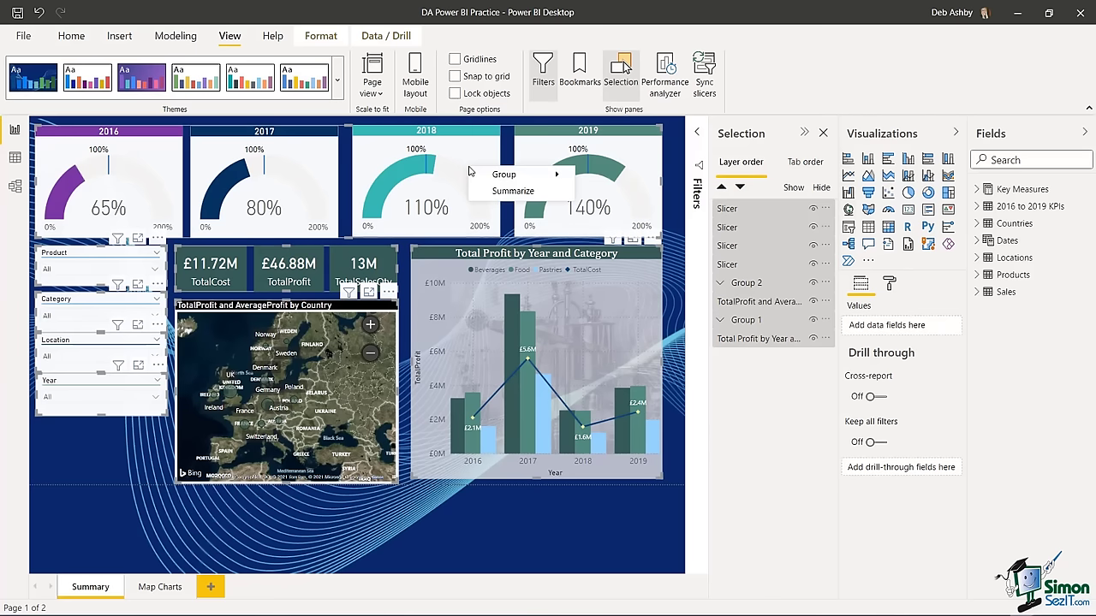
mouse_move(485, 177)
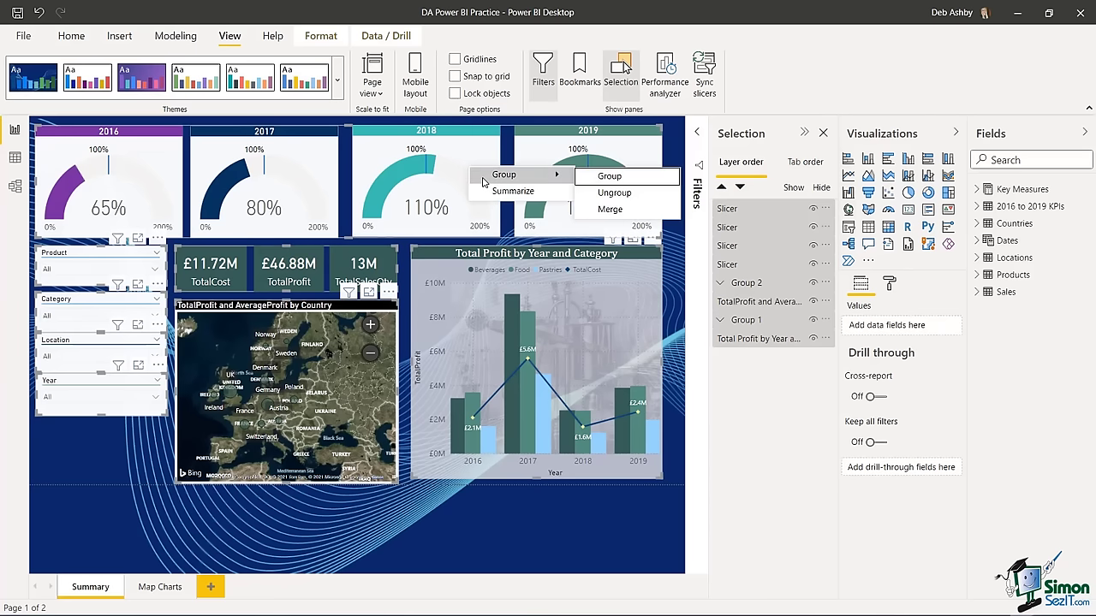
left_click(610, 176)
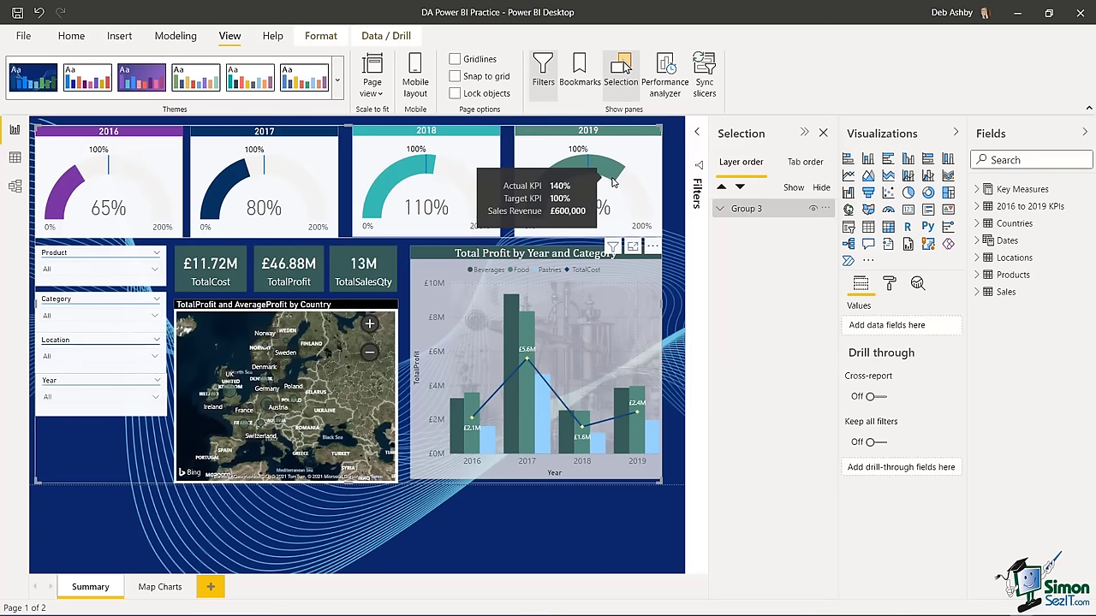
- Shrink the dashboard group and move it down to free space above the gauges, then widen it back across the page
left_click_drag(661, 484, 654, 474)
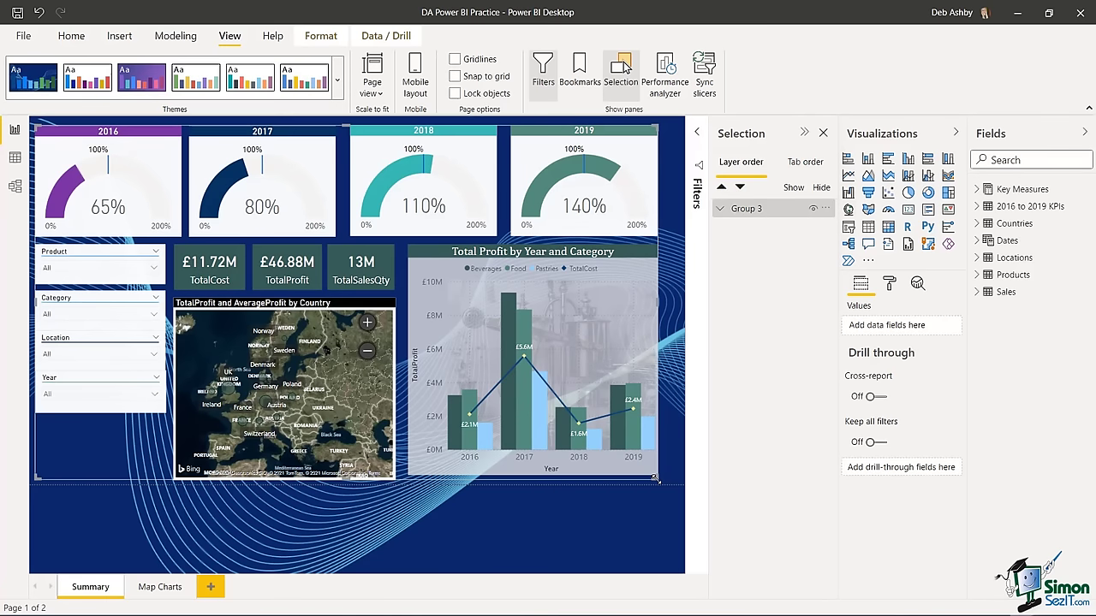
left_click_drag(657, 480, 586, 427)
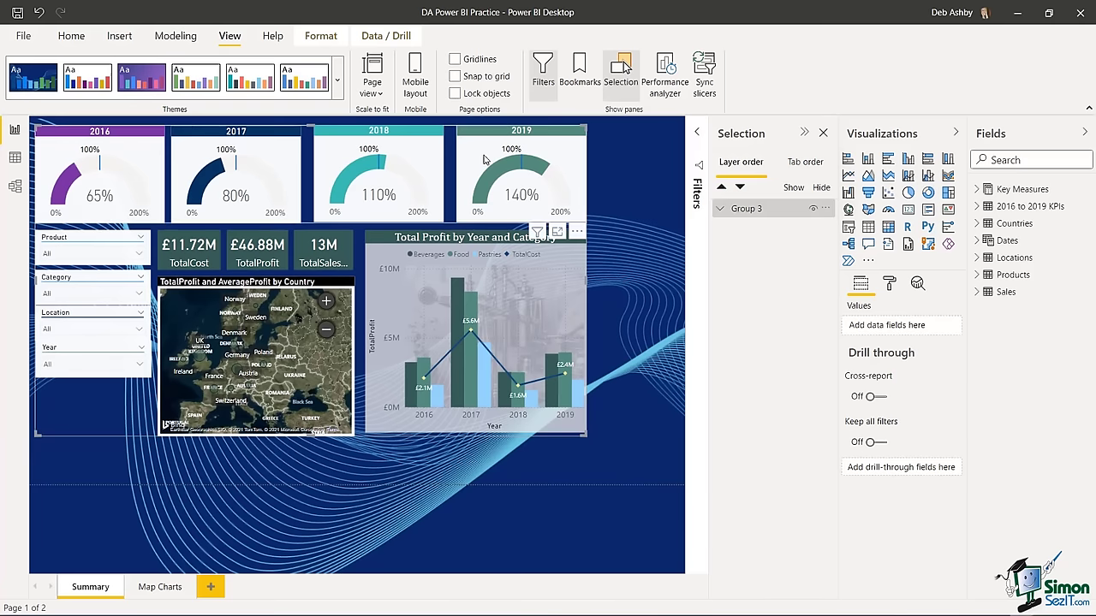
left_click(456, 151)
left_click_drag(472, 151, 475, 281)
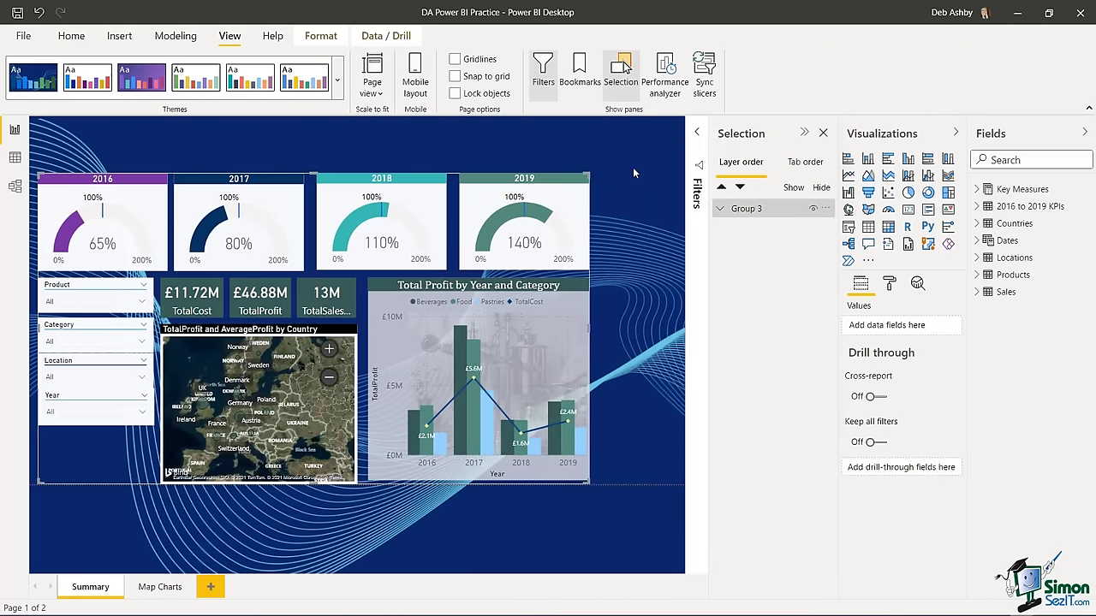
left_click_drag(586, 173, 598, 158)
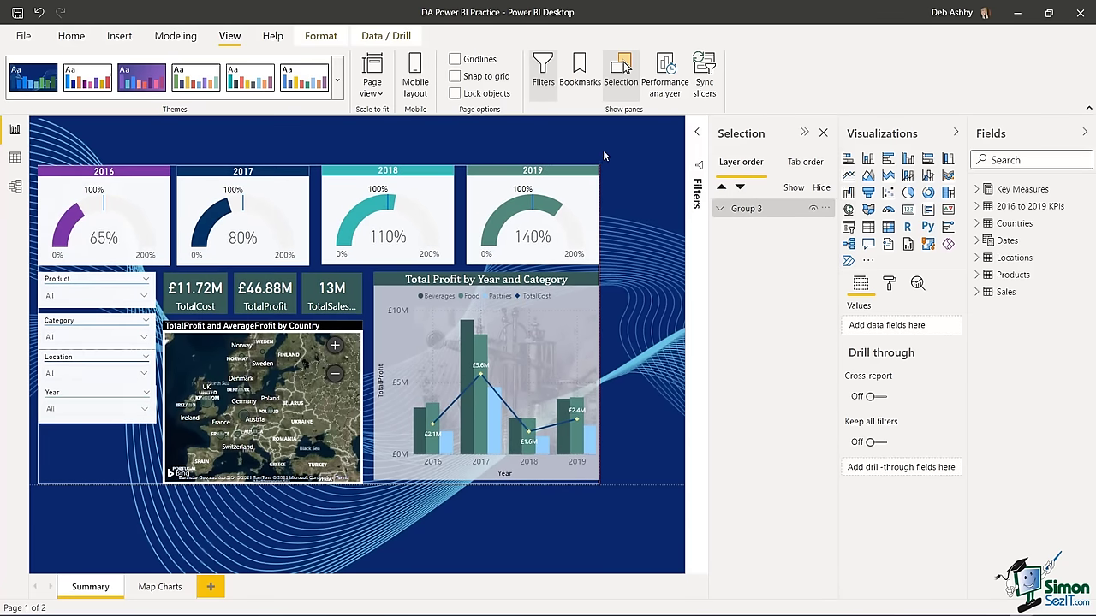
left_click_drag(599, 321, 670, 322)
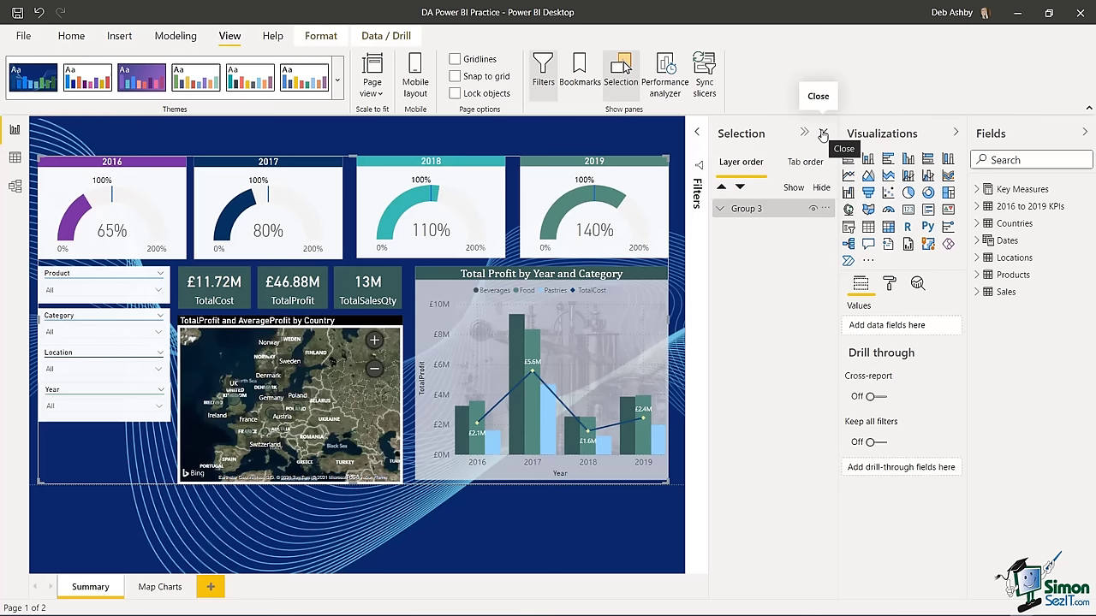
- Ungroup the resized dashboard objects and close the Selection pane
right_click(532, 181)
mouse_move(600, 185)
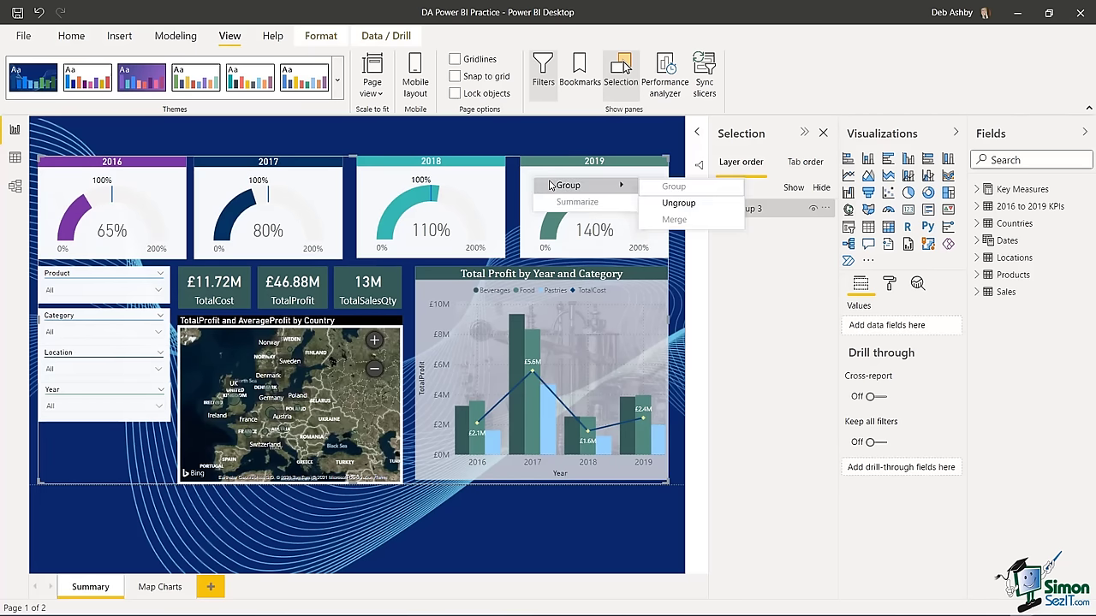
left_click(676, 208)
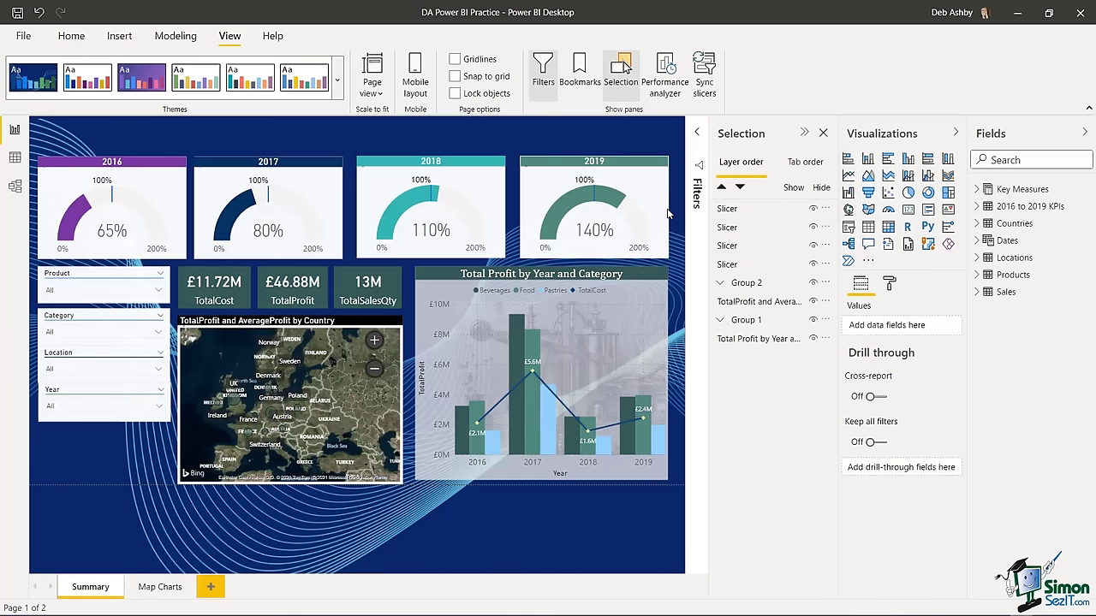
left_click(822, 133)
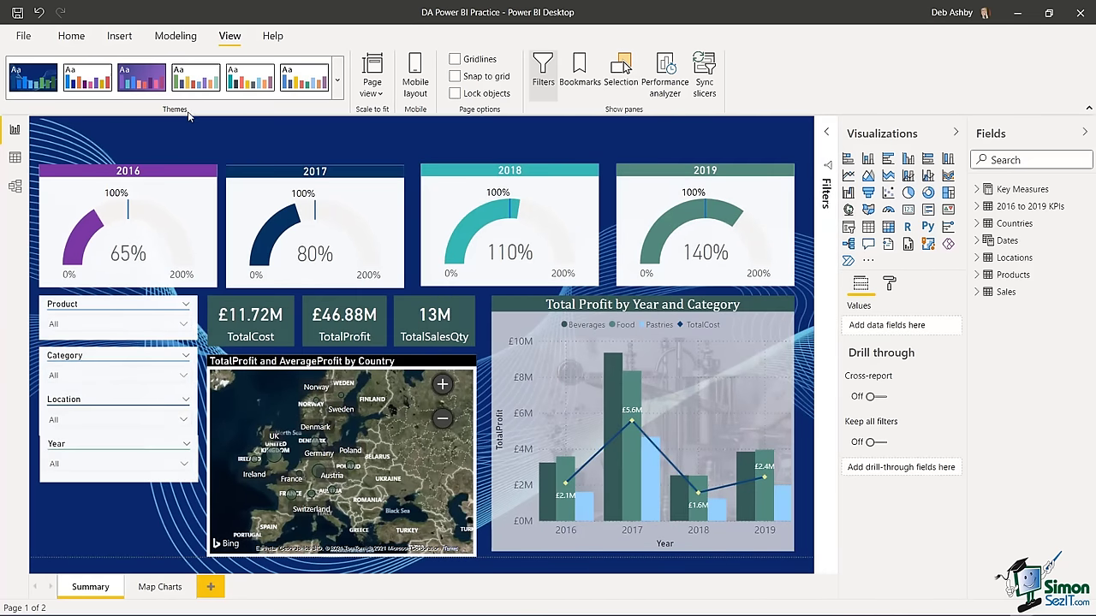
- Insert a text box reading "Mega Coffee Sales Analysis (2016-2019)" and reduce its height to fit the single line
left_click(119, 36)
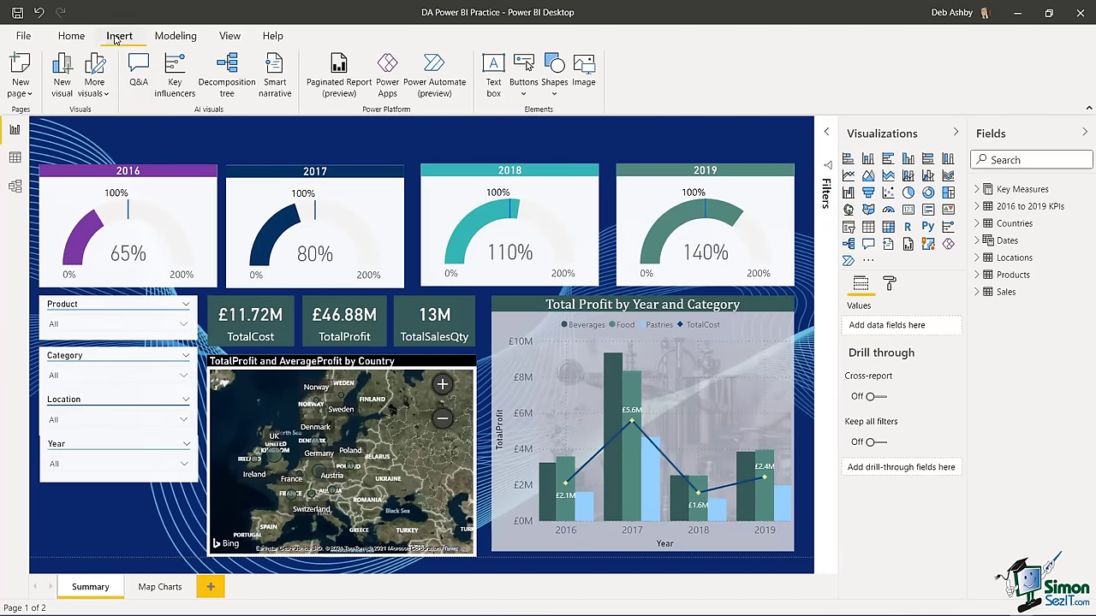
left_click(493, 70)
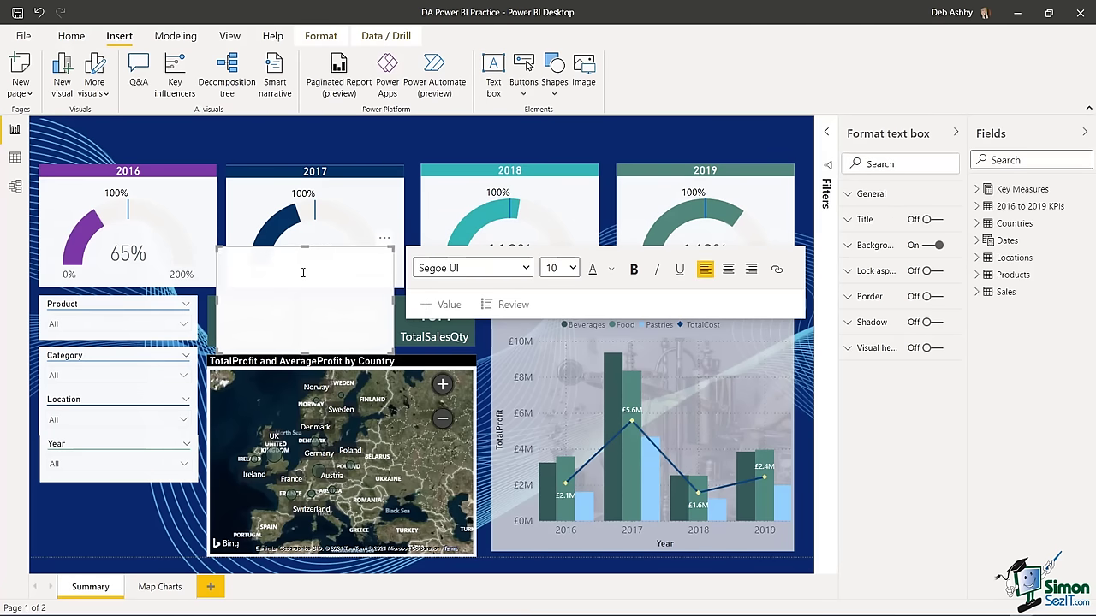
type("Mega Coffee Sales Analysis (2016-2019")
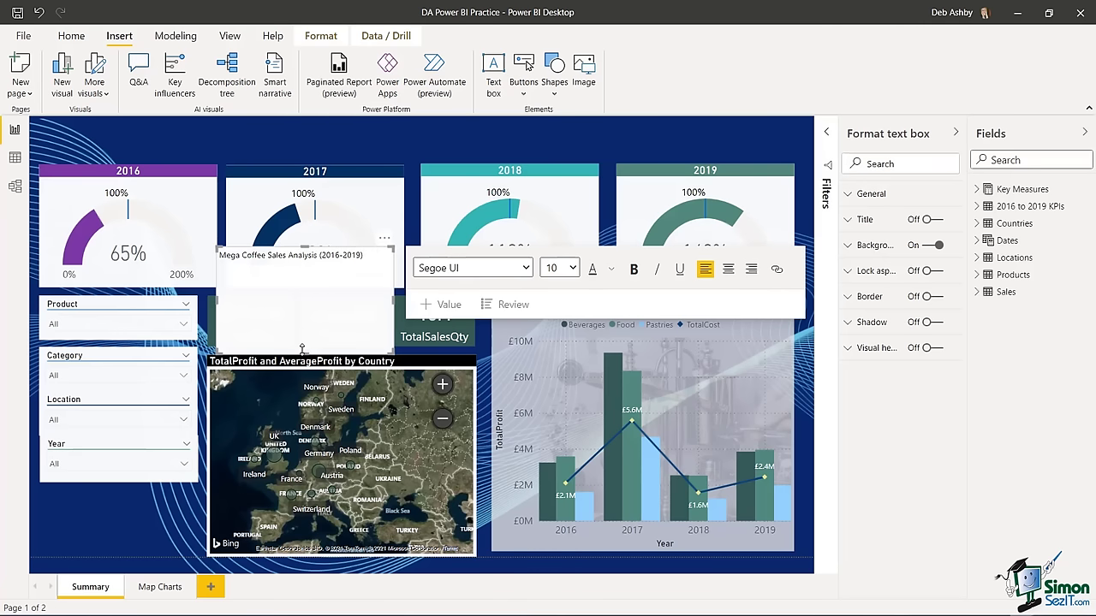
left_click_drag(304, 351, 293, 271)
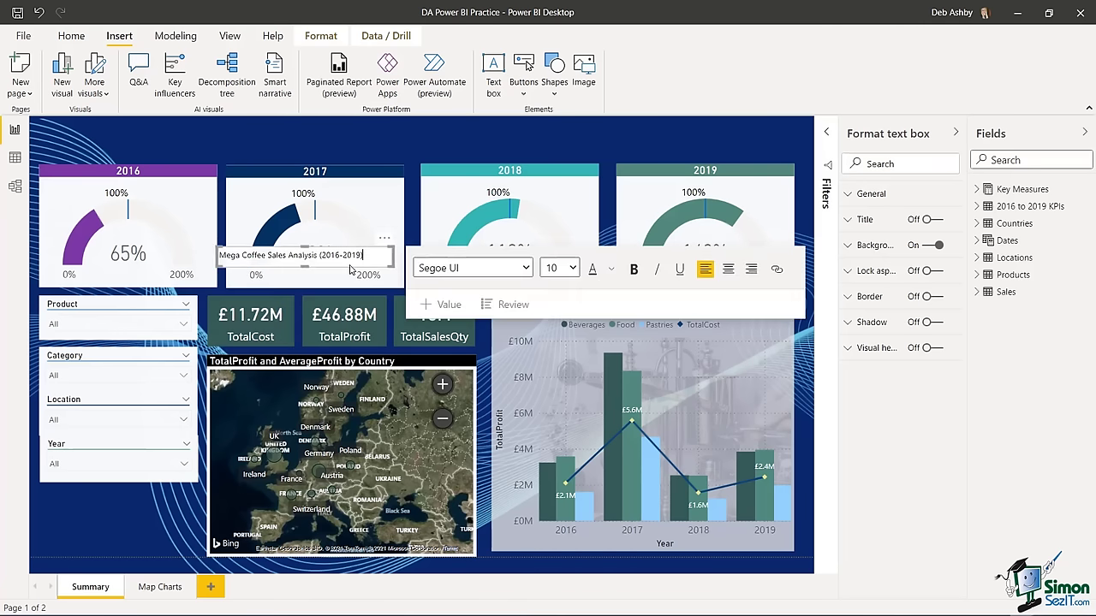
- Set the title text to size 24 and widen its text box so it fits on one line
left_click_drag(364, 267, 218, 268)
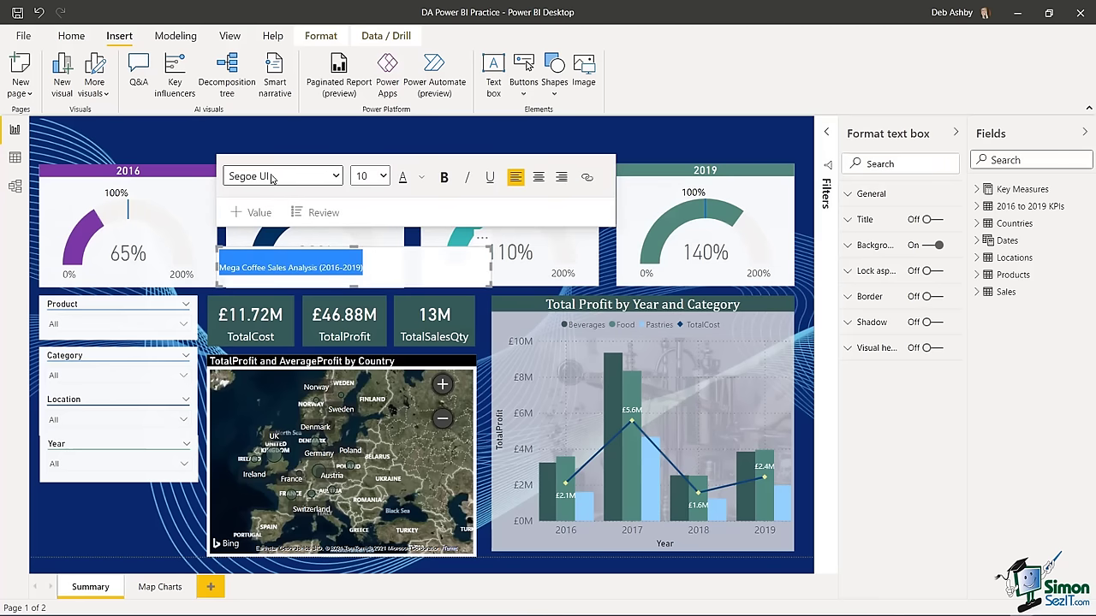
left_click(383, 176)
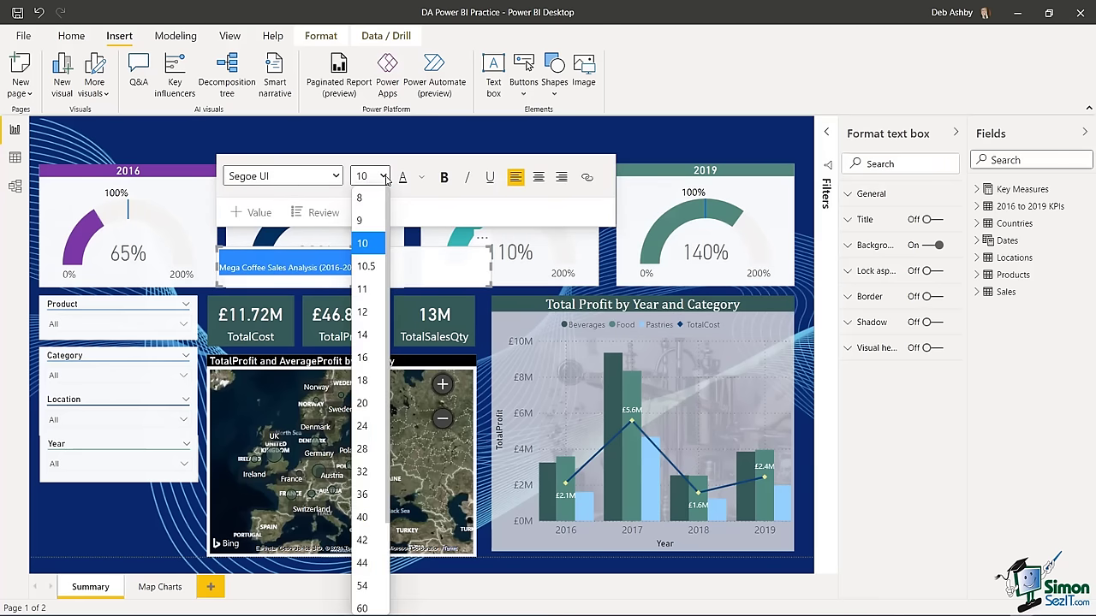
left_click(360, 428)
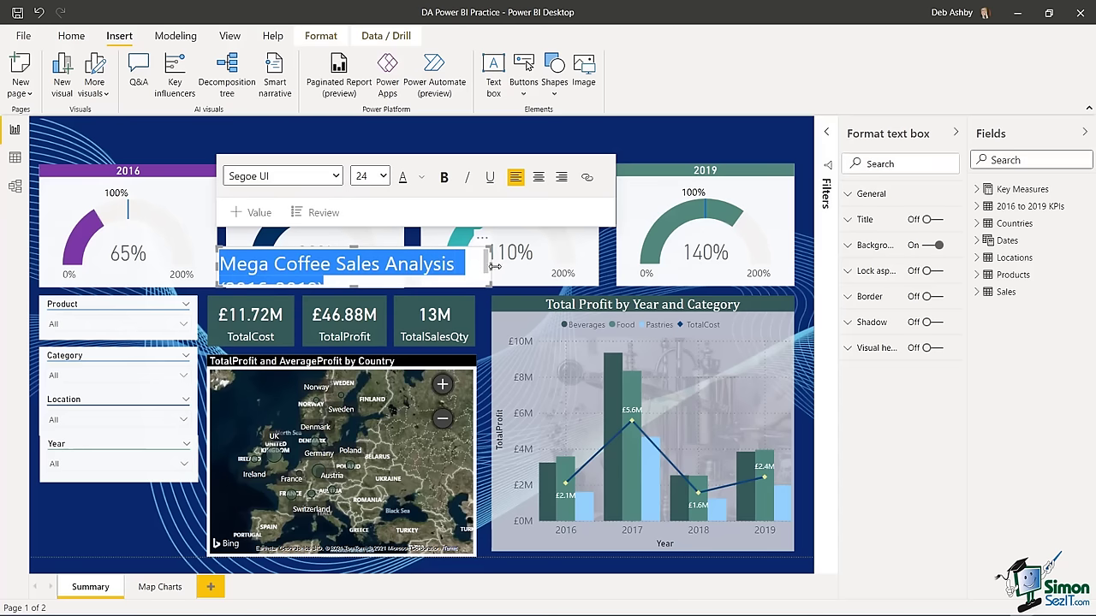
left_click_drag(494, 266, 606, 266)
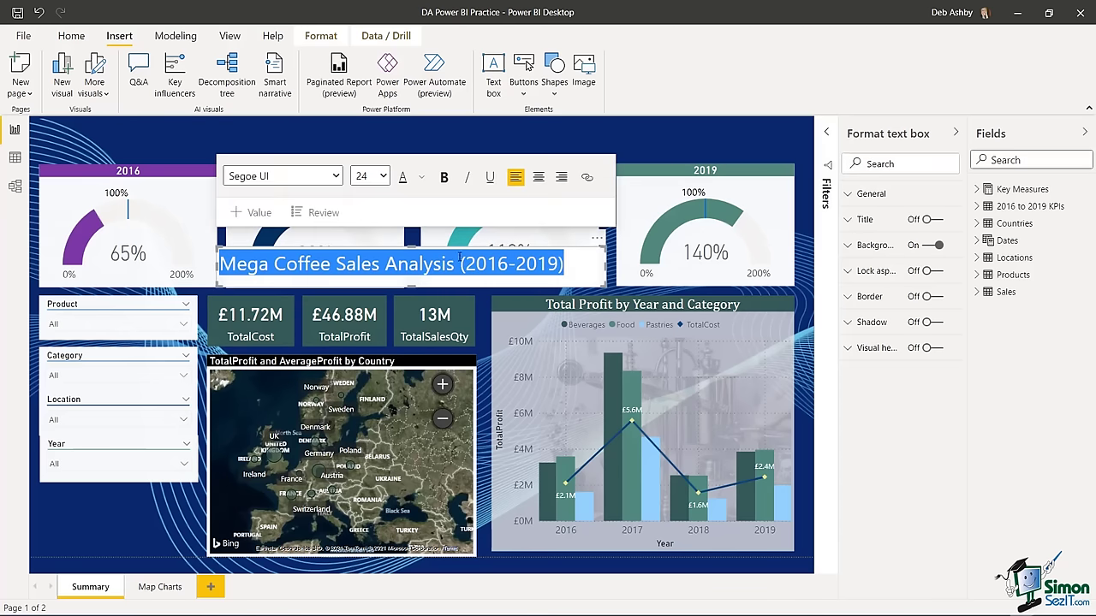
- Move the title text box above the gauges, flush with the 2016 gauge's left edge, and open its general format settings
left_click_drag(337, 251, 161, 128)
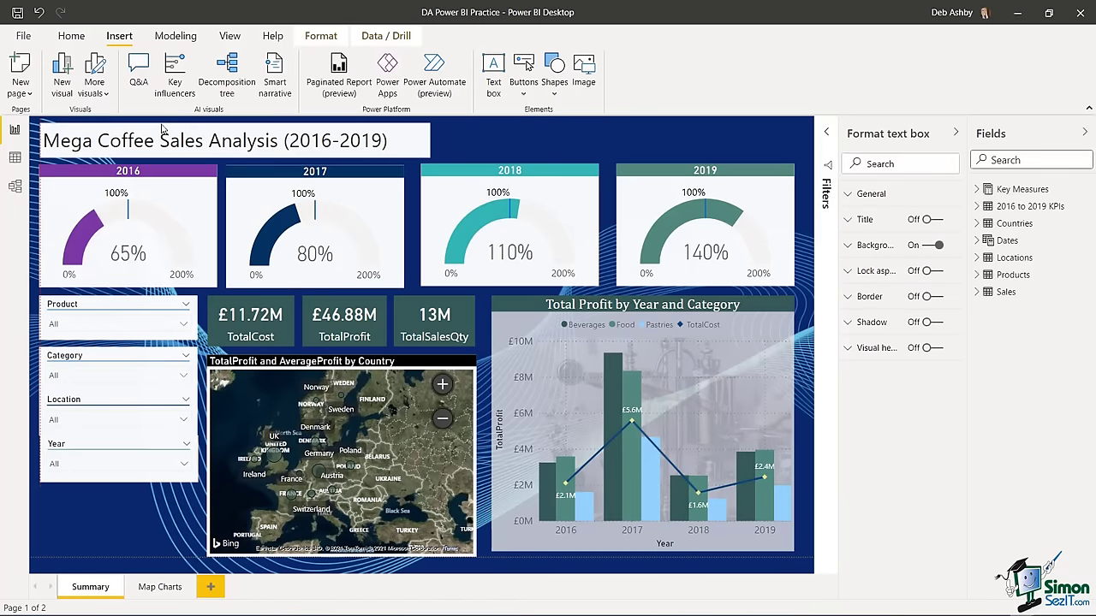
left_click(162, 128)
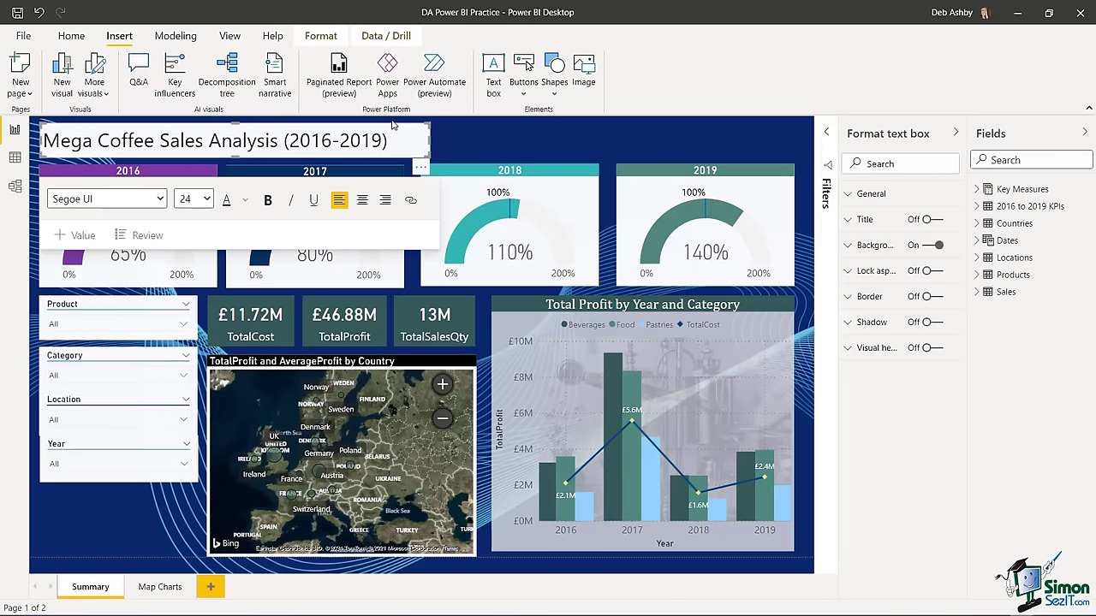
left_click(393, 128)
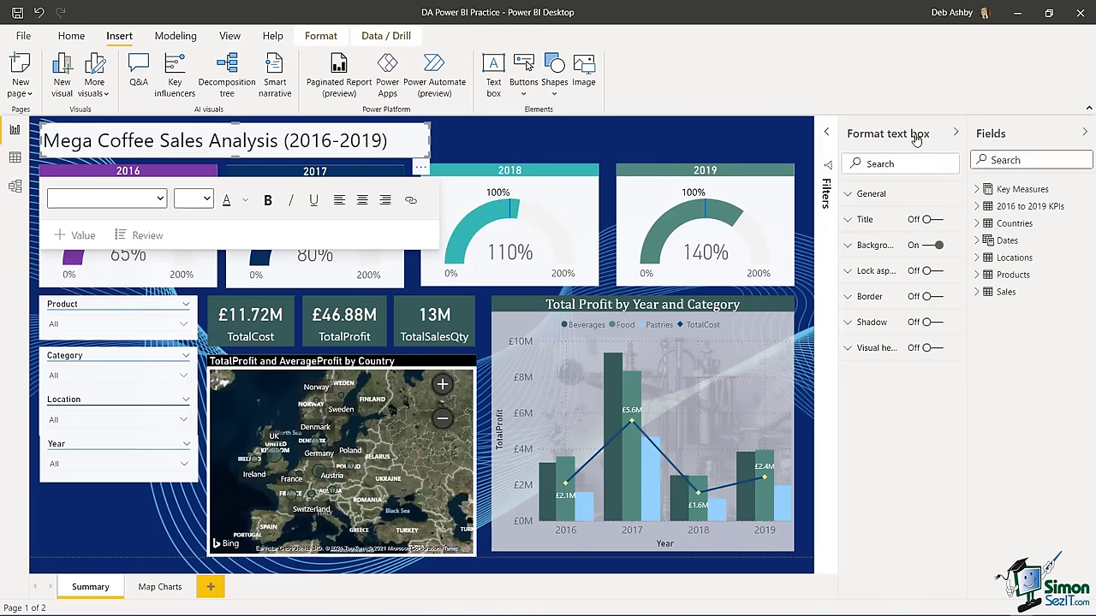
left_click(861, 194)
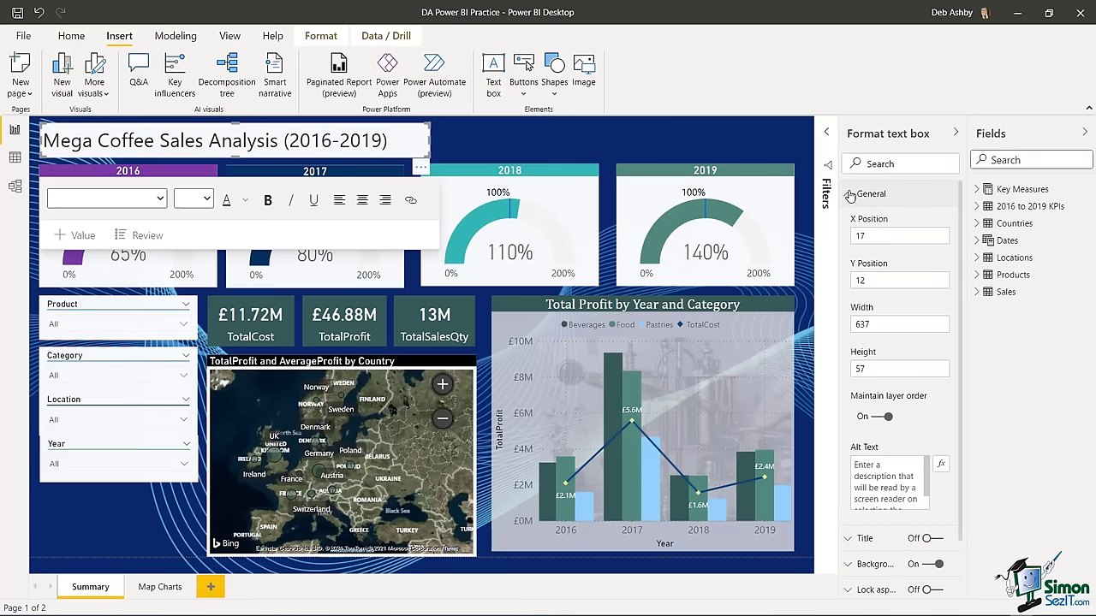
- Turn off the title text box's background and make its text white and bold
left_click(850, 195)
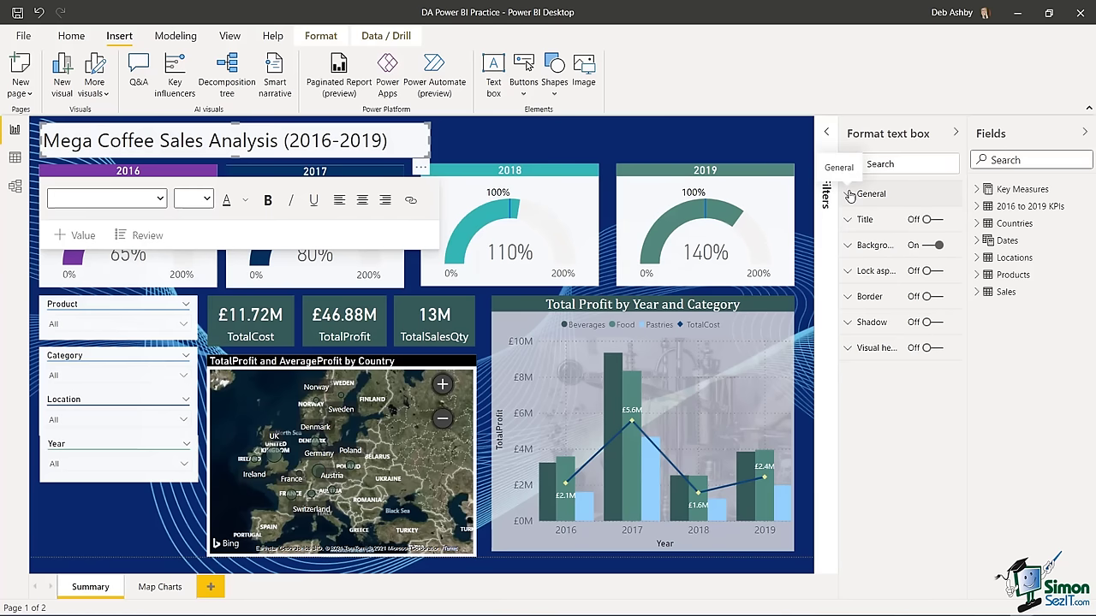
left_click(928, 246)
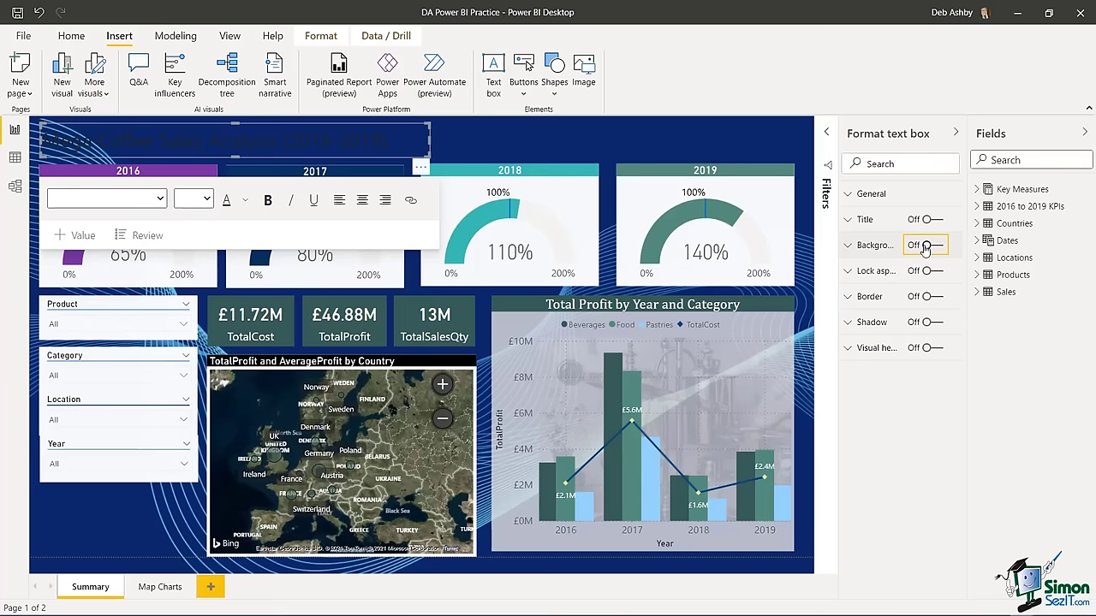
left_click_drag(390, 142, 27, 130)
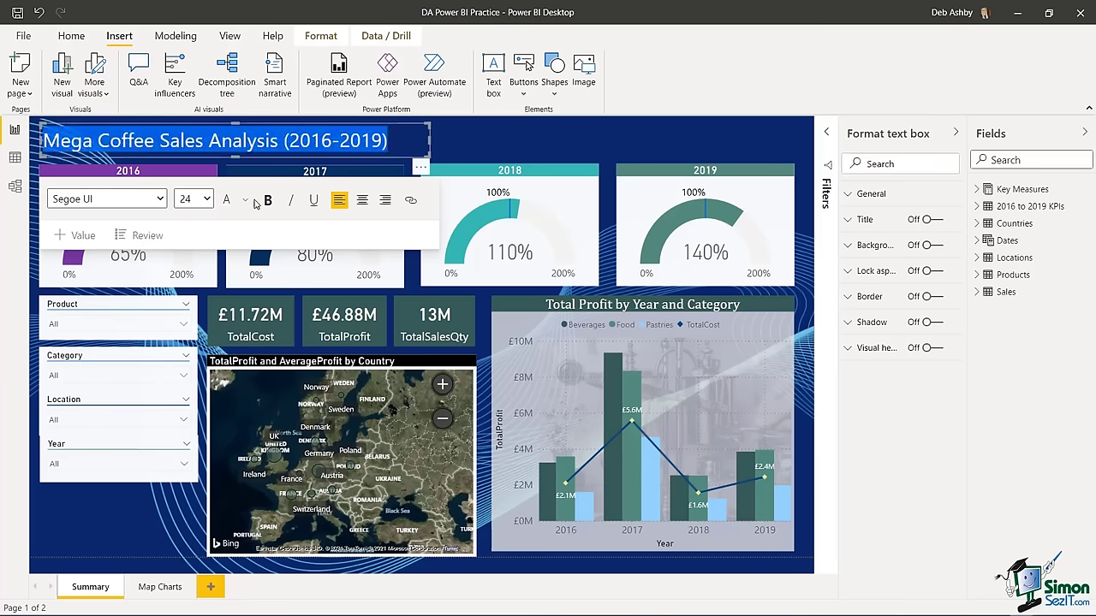
left_click(246, 199)
left_click(259, 250)
left_click(268, 200)
left_click(509, 139)
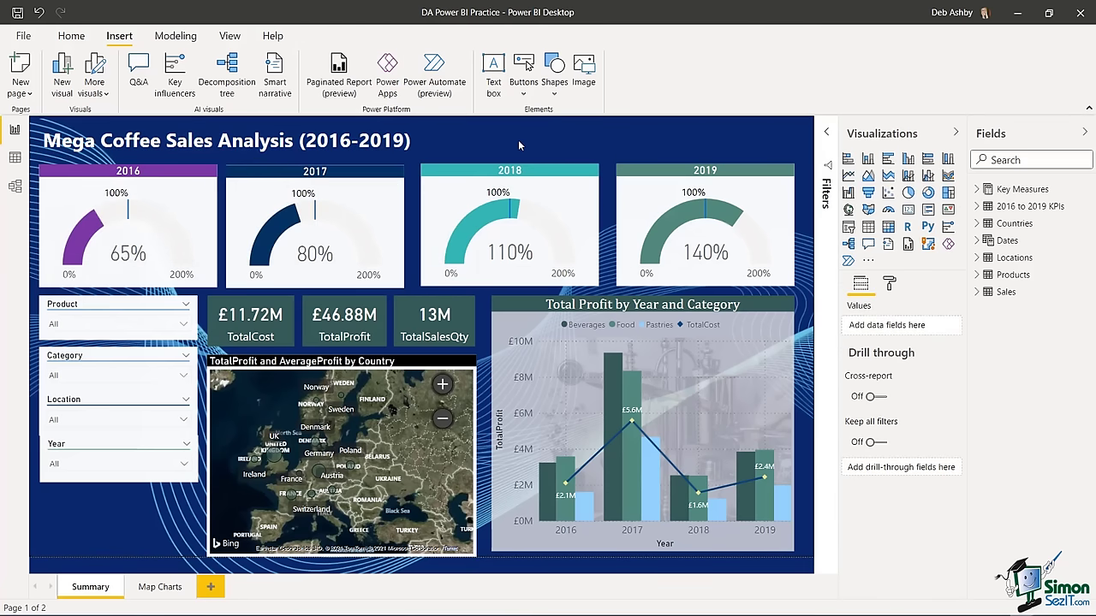
- Insert a Back button above the 2019 gauge, turn off its background, and open its icon settings
left_click(527, 93)
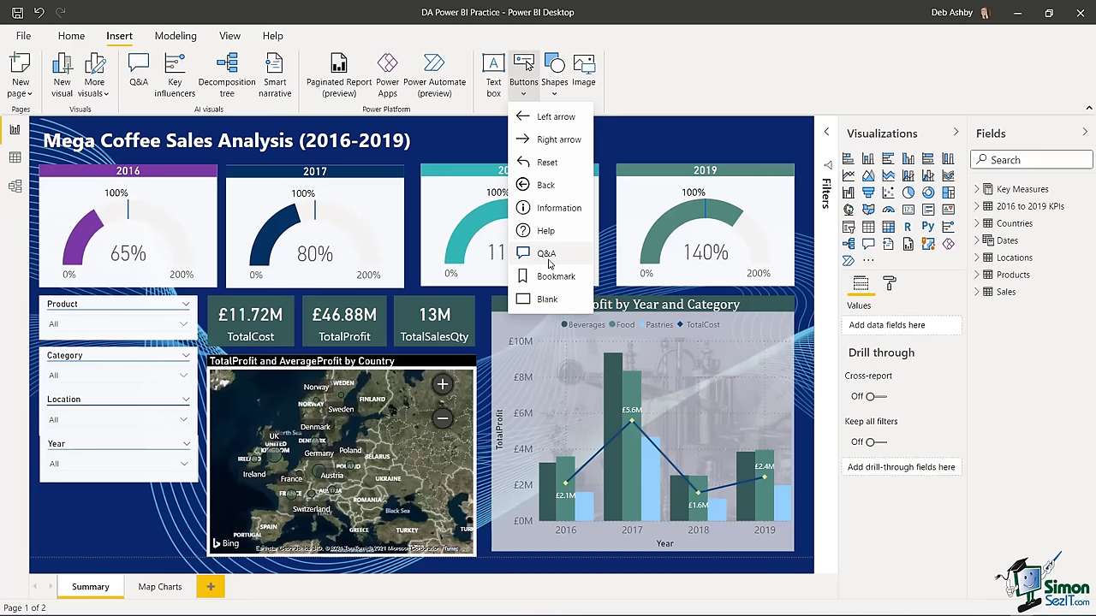
left_click(545, 186)
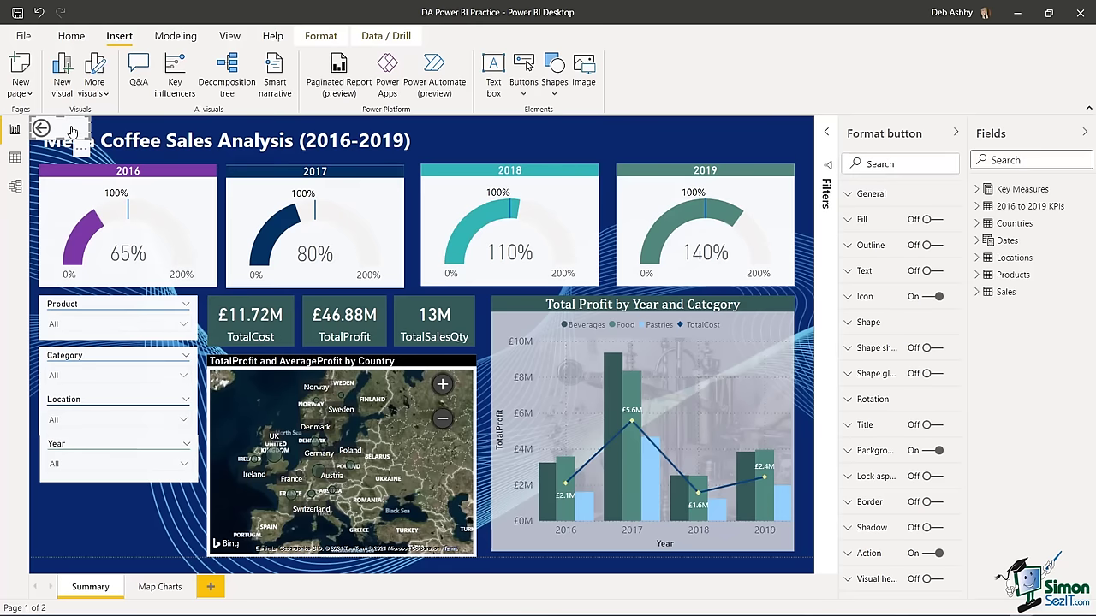
left_click_drag(73, 131, 761, 144)
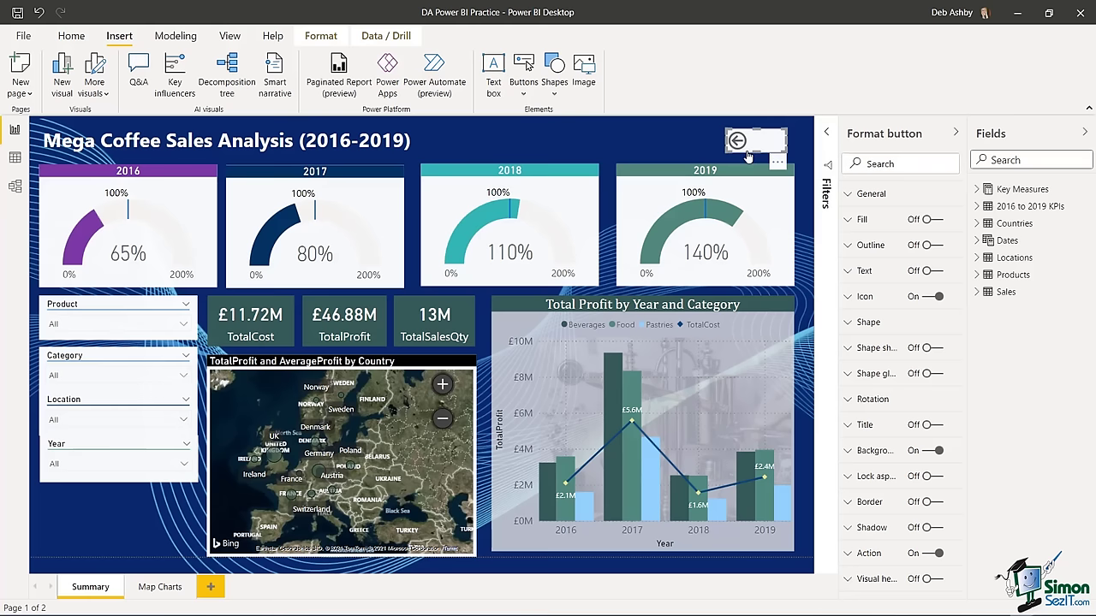
left_click(927, 451)
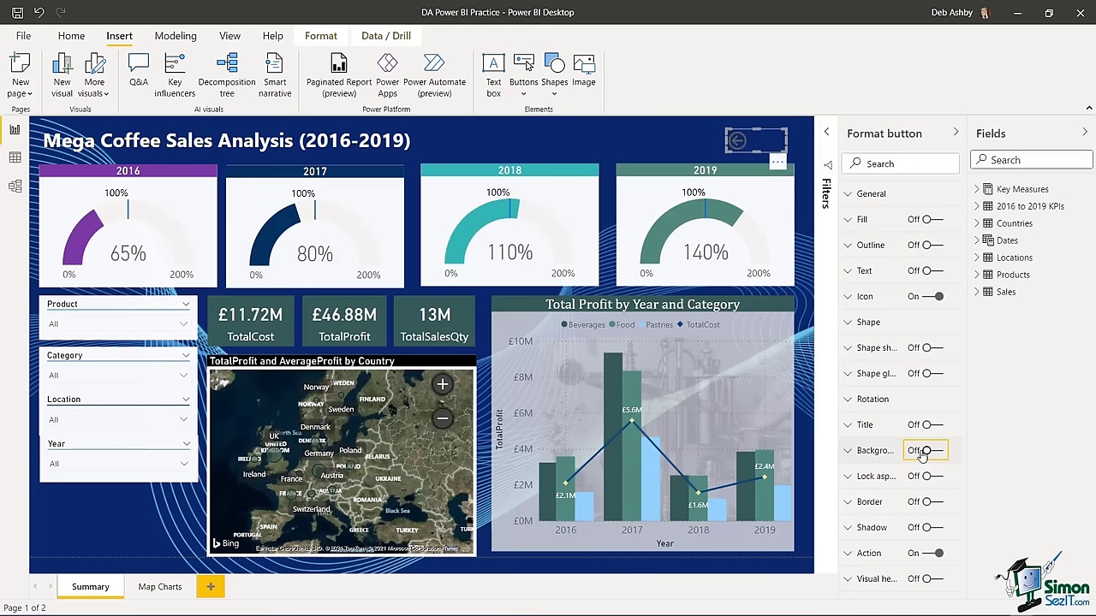
left_click(848, 297)
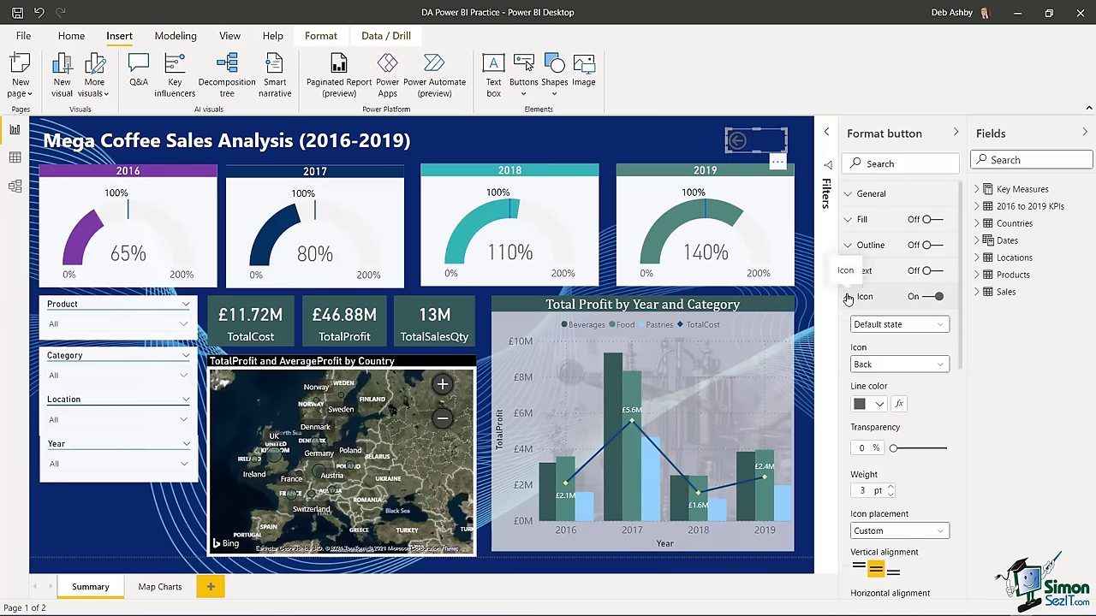
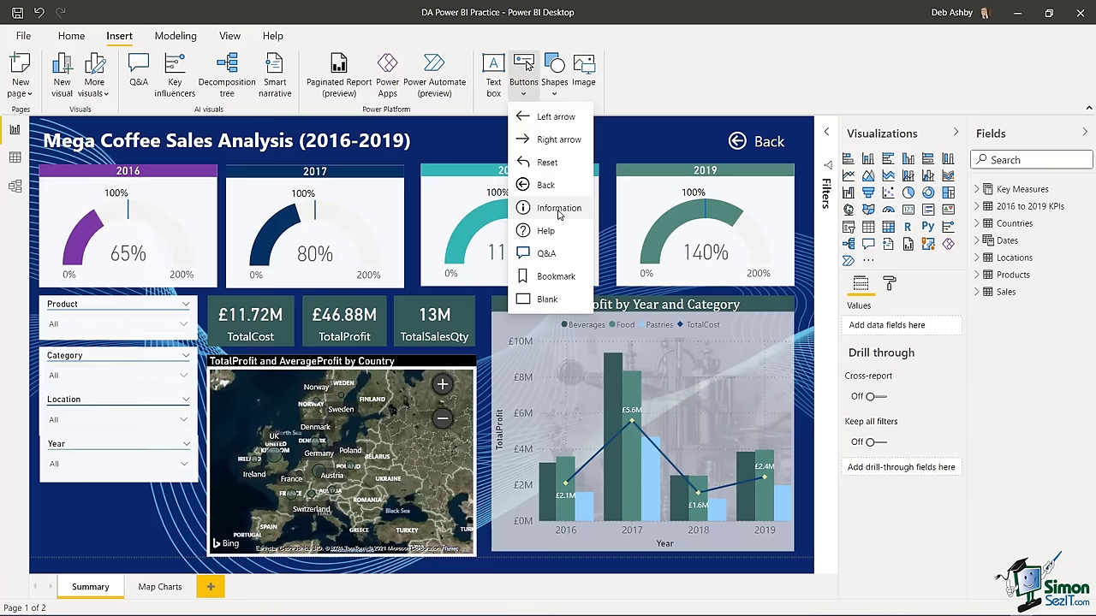
- Insert an up block arrow shape, reposition it over the cards and map, and delete it
left_click(604, 29)
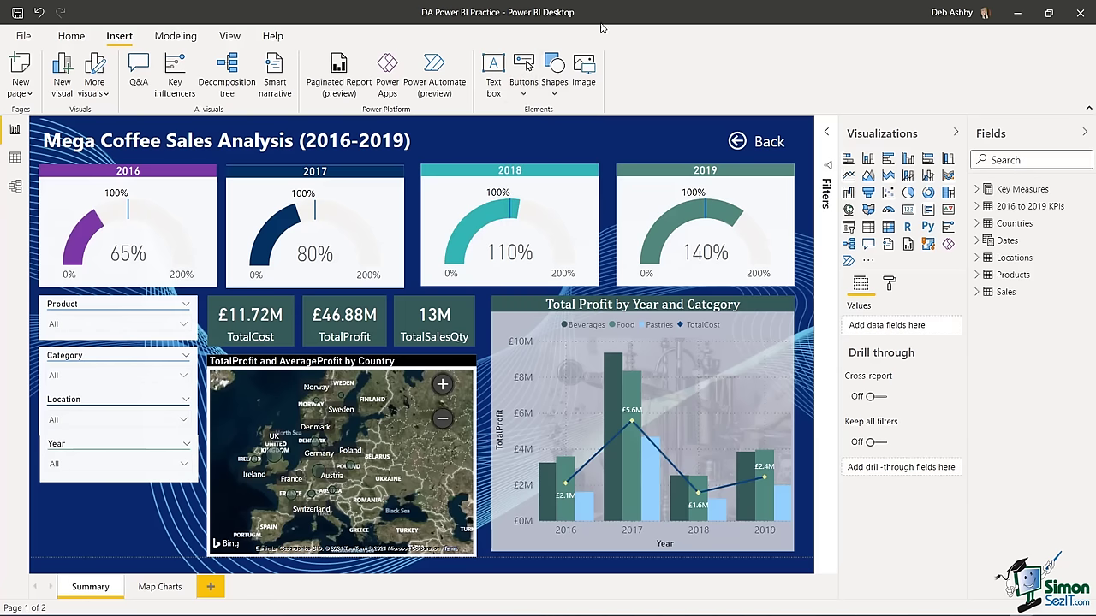
left_click(556, 93)
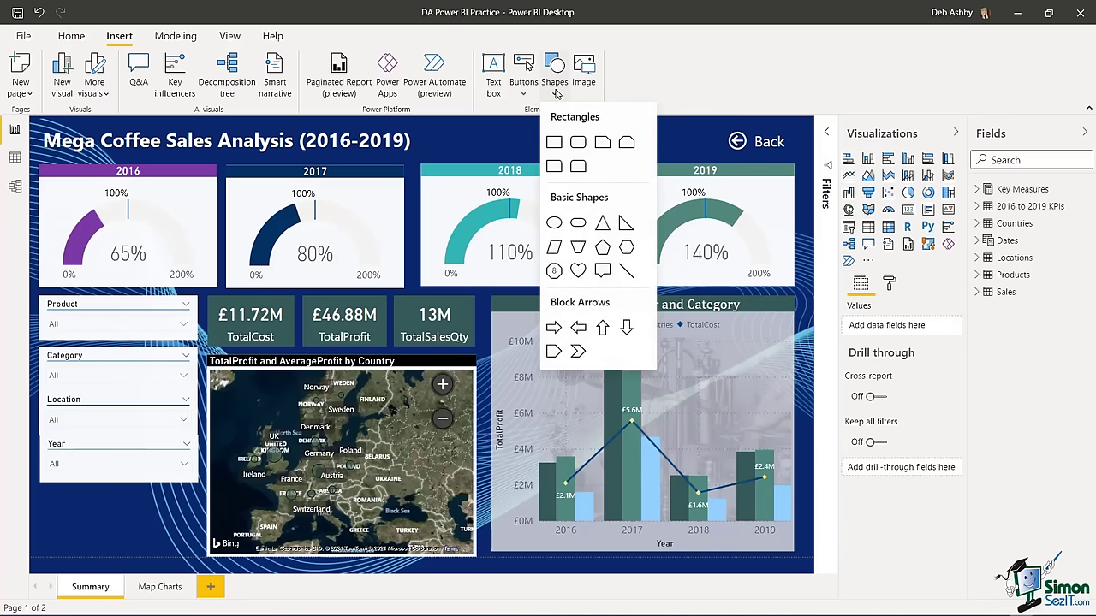
left_click(602, 328)
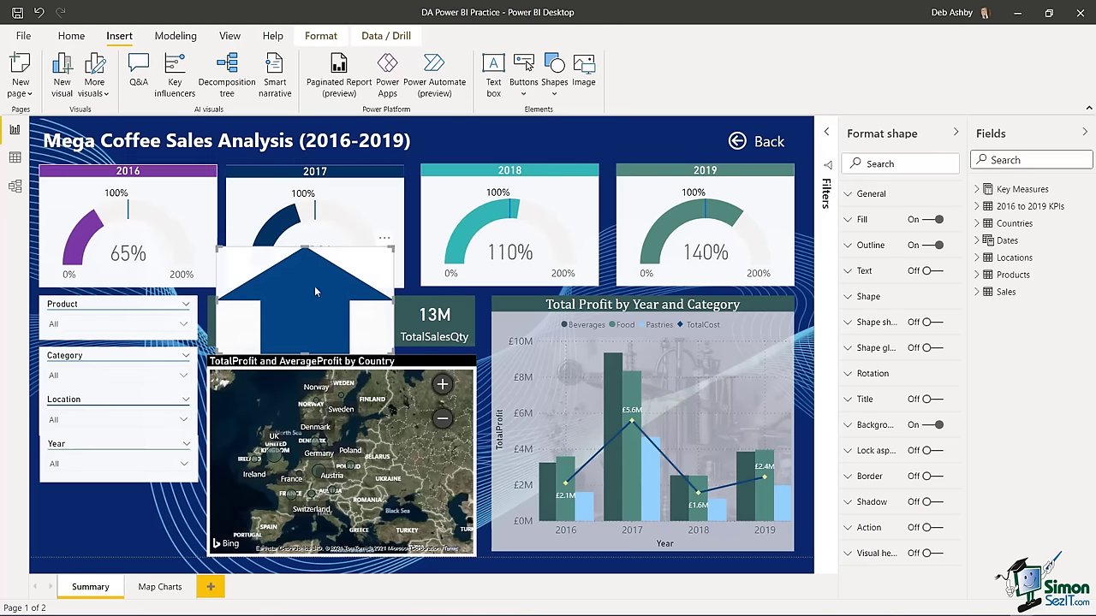
left_click_drag(314, 292, 223, 399)
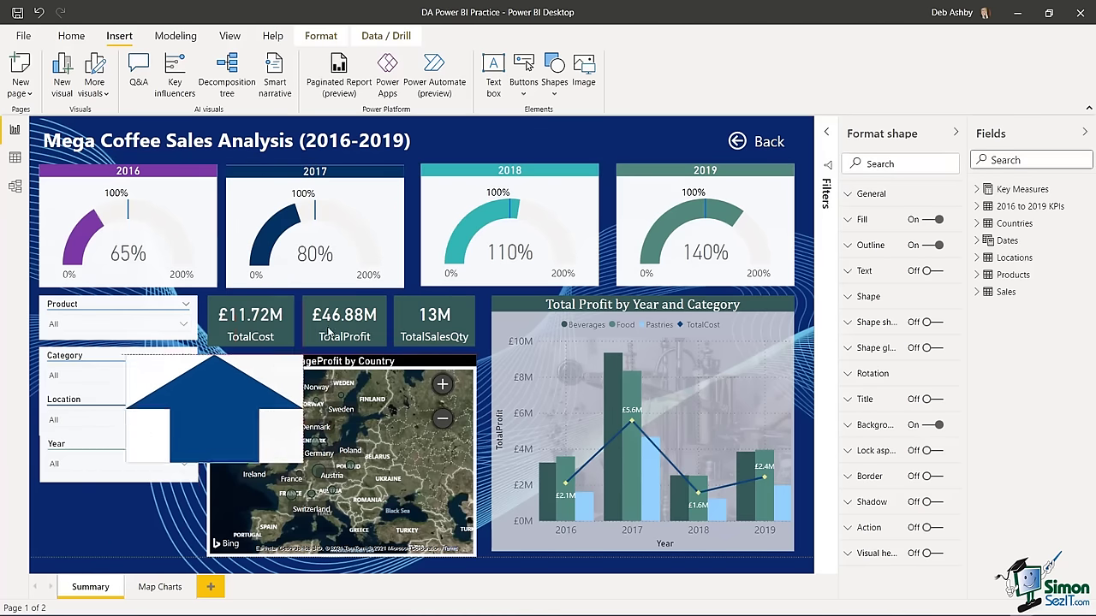
left_click_drag(328, 334, 348, 325)
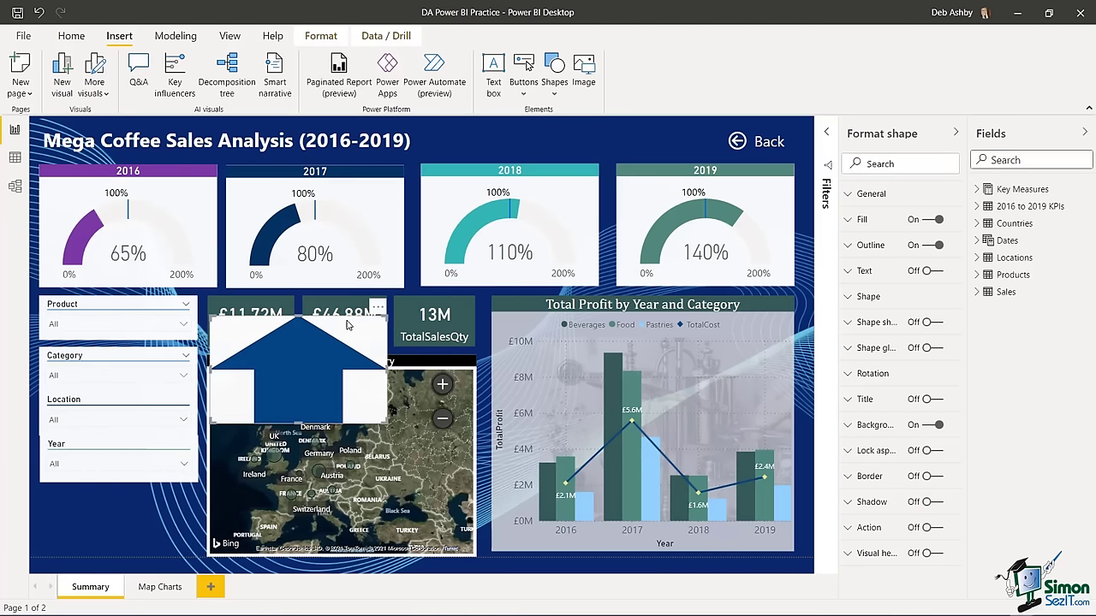
key("Delete")
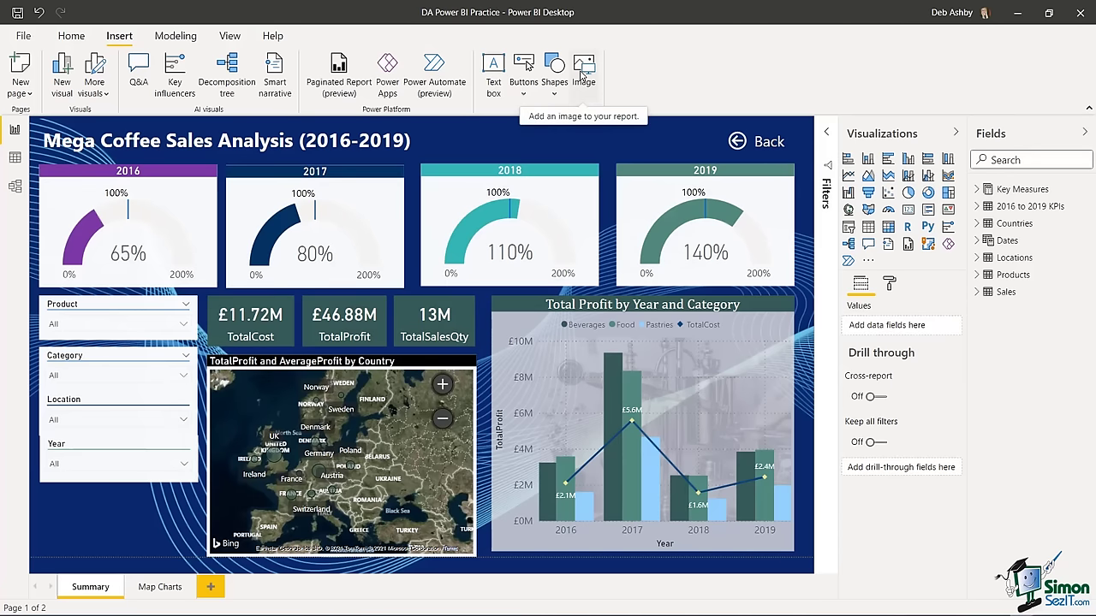
scroll(582, 76, "up", 1)
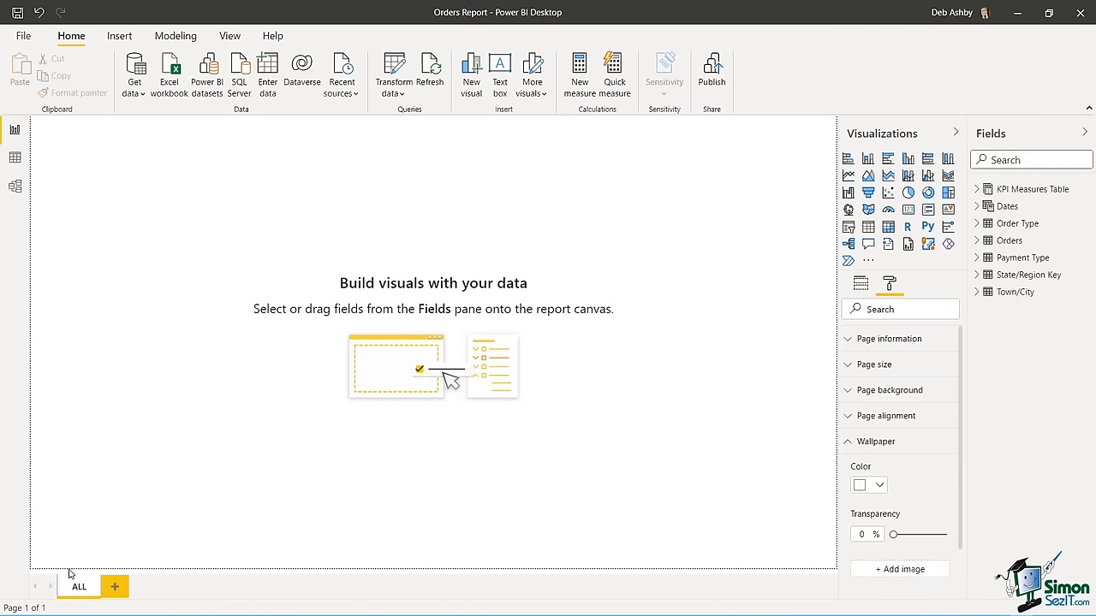
- Add four blank pages after the ALL page in the Orders Report
left_click(116, 589)
left_click(173, 589)
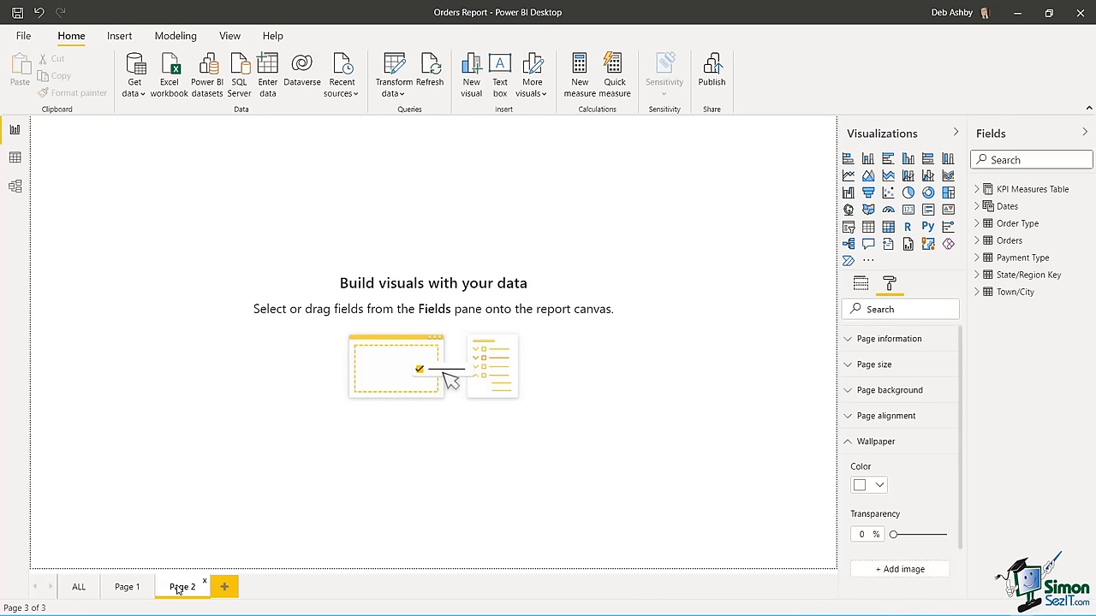
left_click(226, 587)
left_click(279, 587)
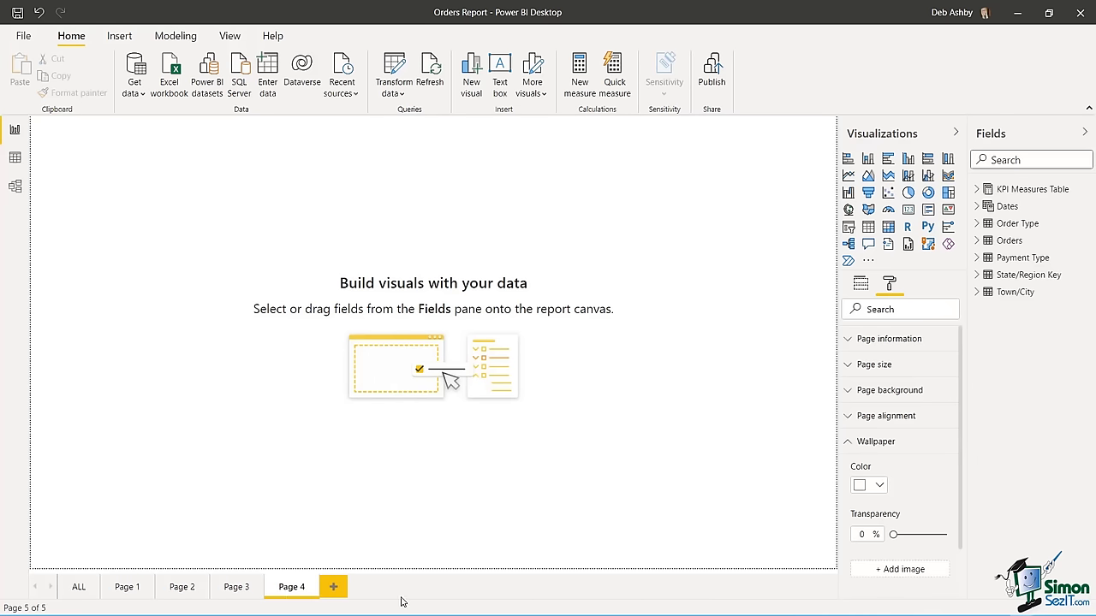
- Rename Page 1 as 2017 and Page 2 as 2018
right_click(127, 587)
left_click(182, 543)
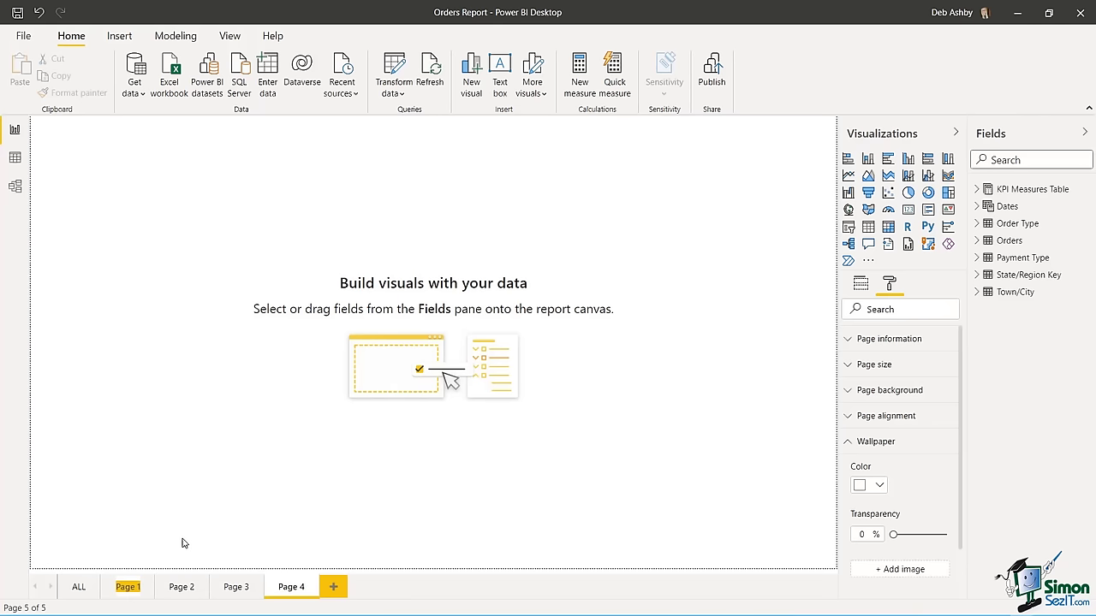
type("2017")
key("Return")
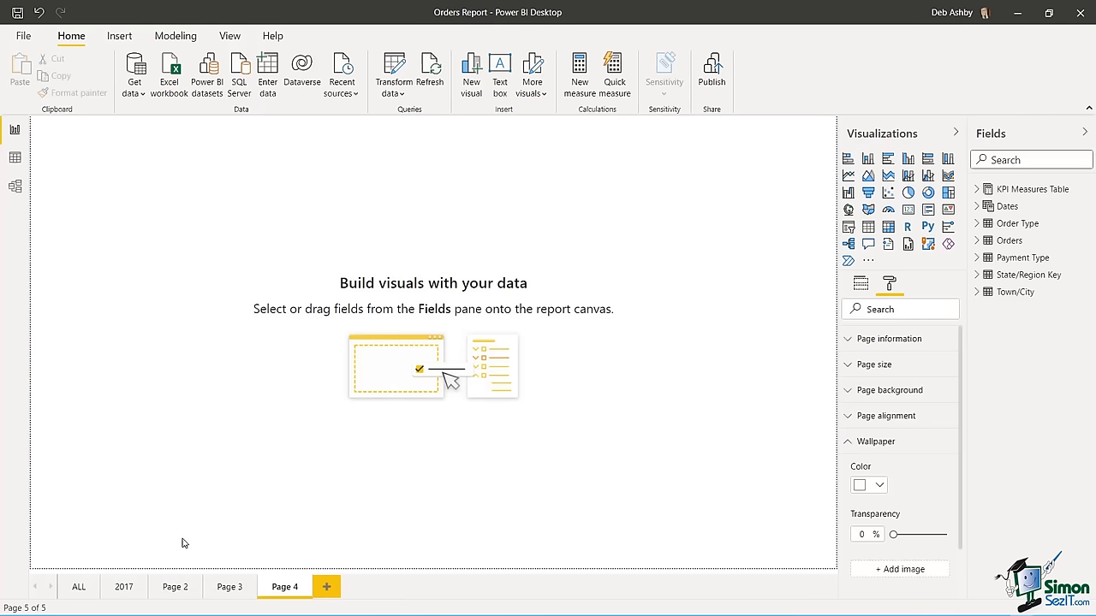
right_click(181, 589)
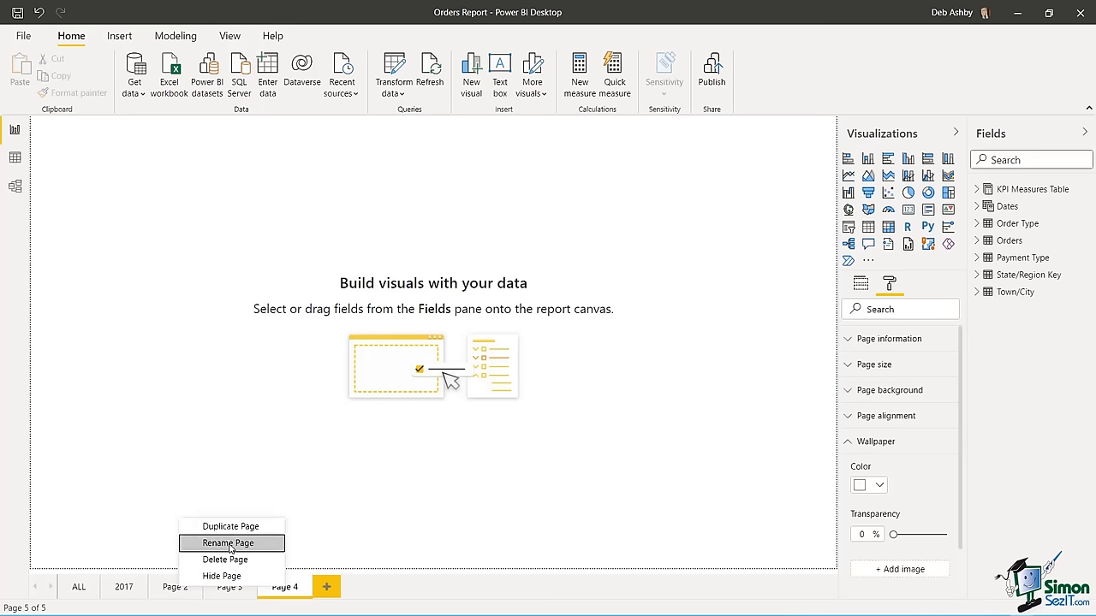
left_click(228, 546)
type("2018")
key("Return")
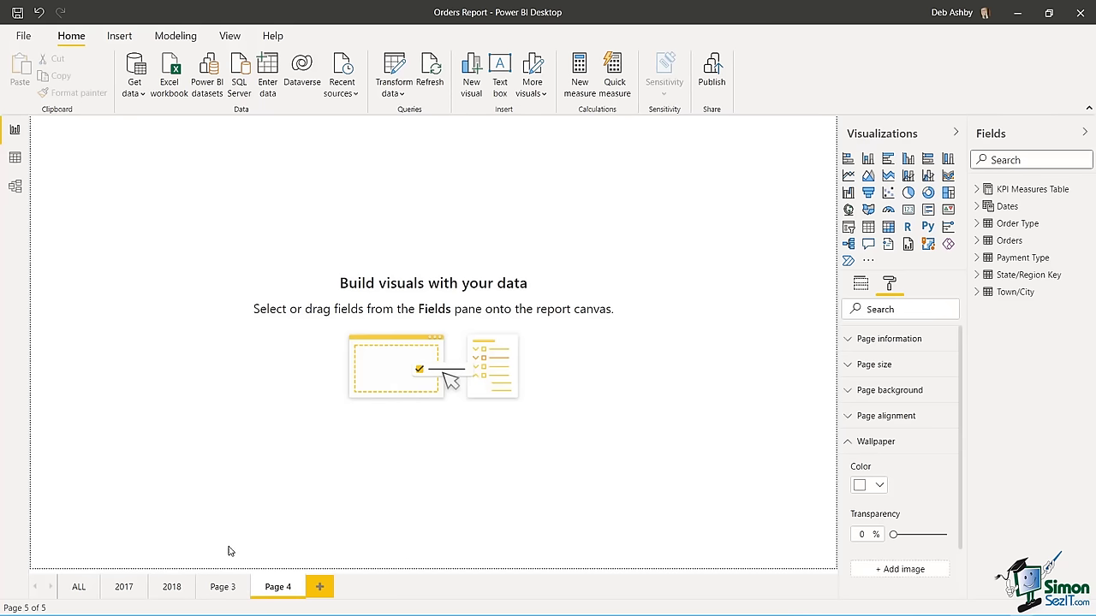
- Rename Page 3 as 2019 and Page 4 as 2020
double_click(226, 587)
type("2019")
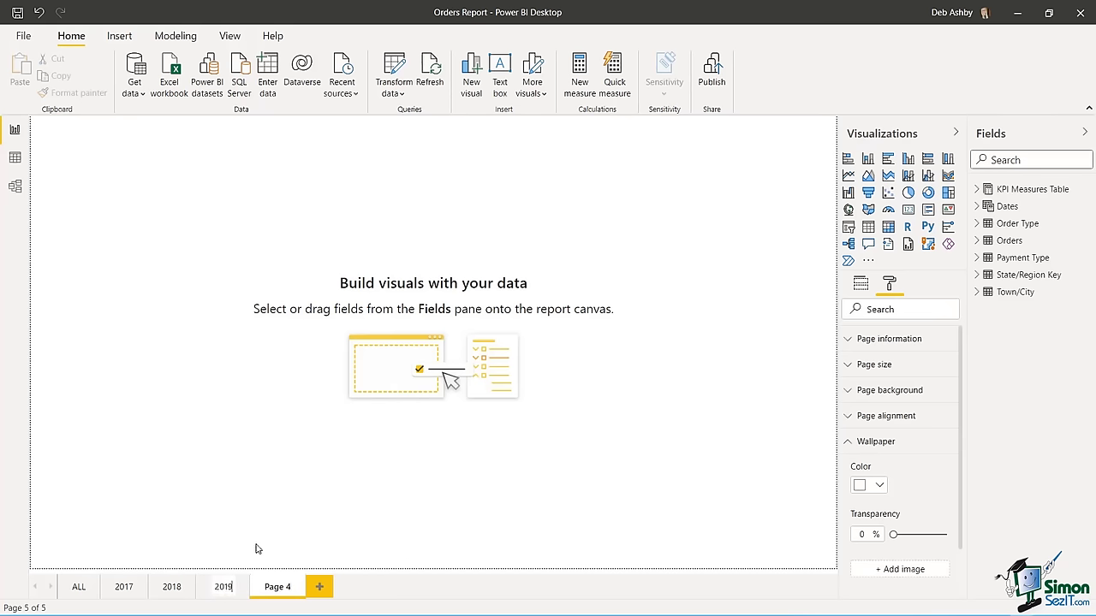
key("Return")
right_click(264, 587)
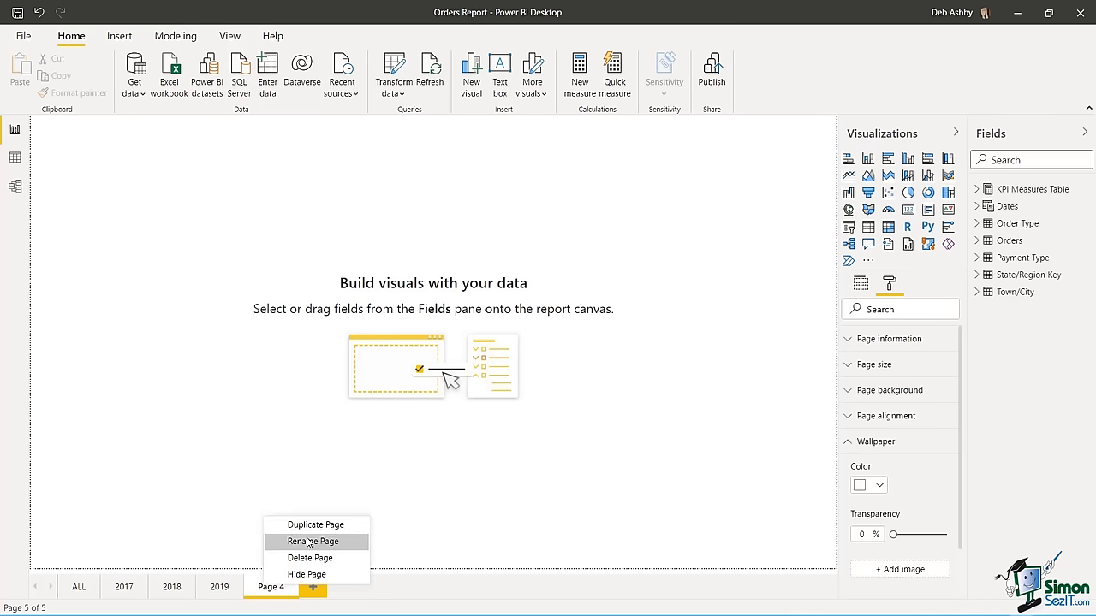
left_click(309, 541)
type("202")
key("Return")
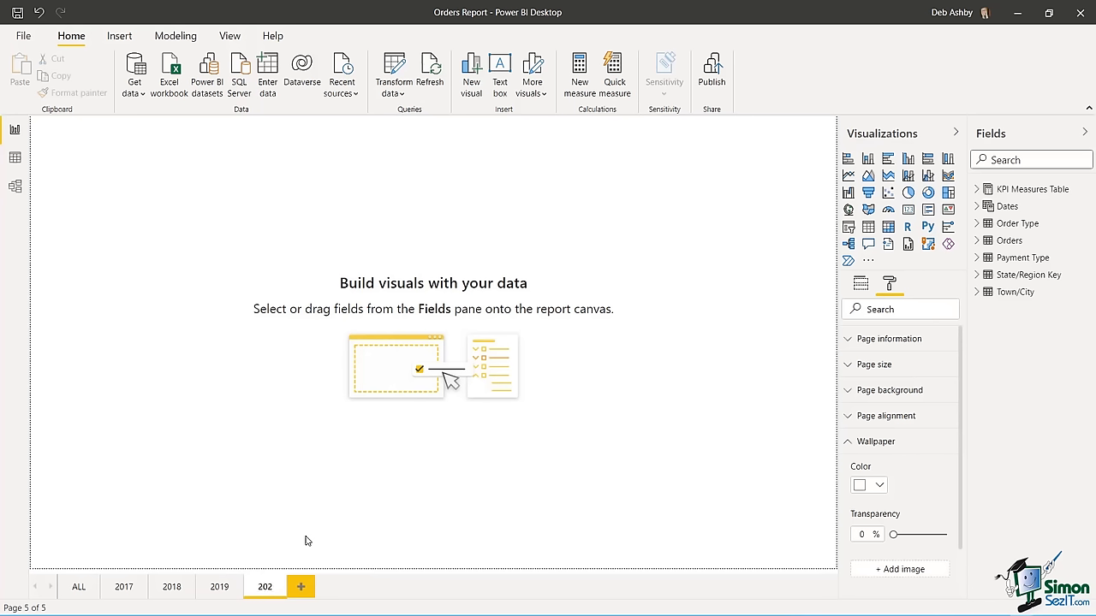
type("0")
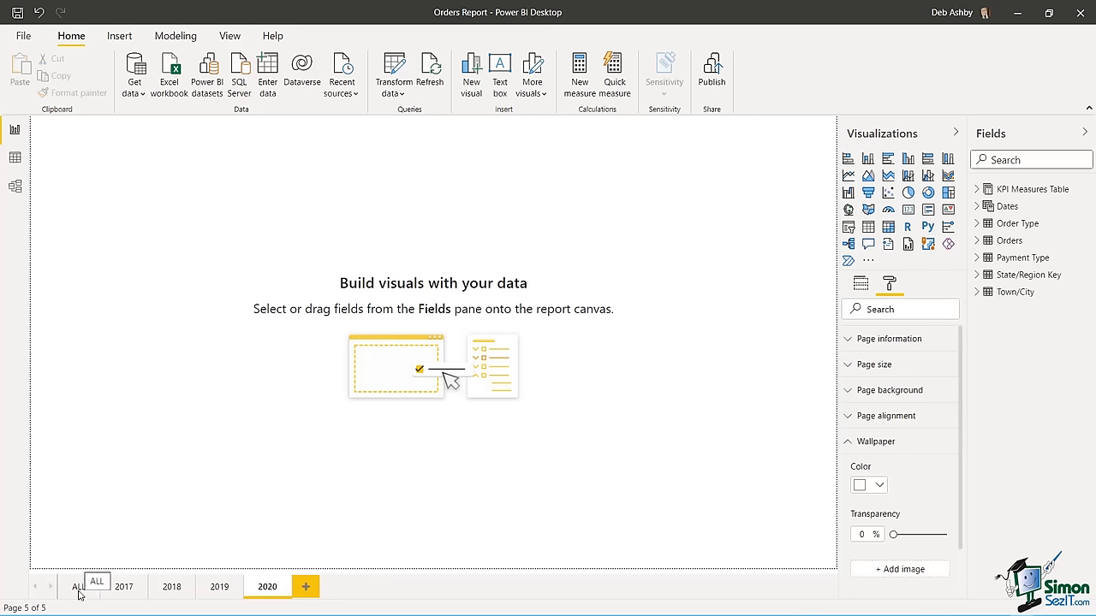
- Set the ALL page's wallpaper to the lightest grey shade of white in the theme colors
left_click(78, 589)
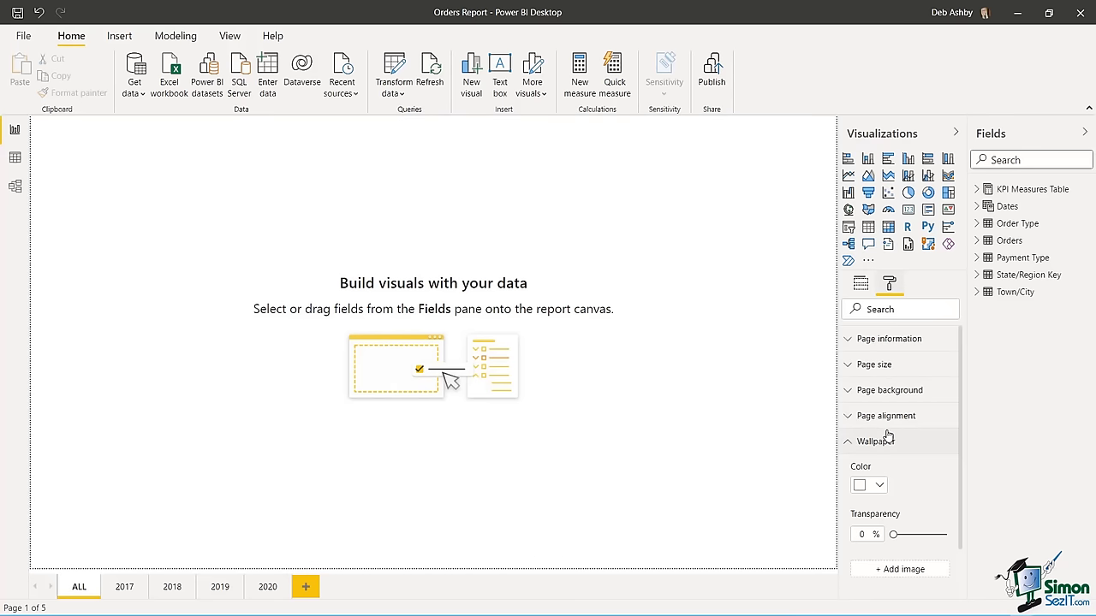
scroll(887, 435, "down", 1)
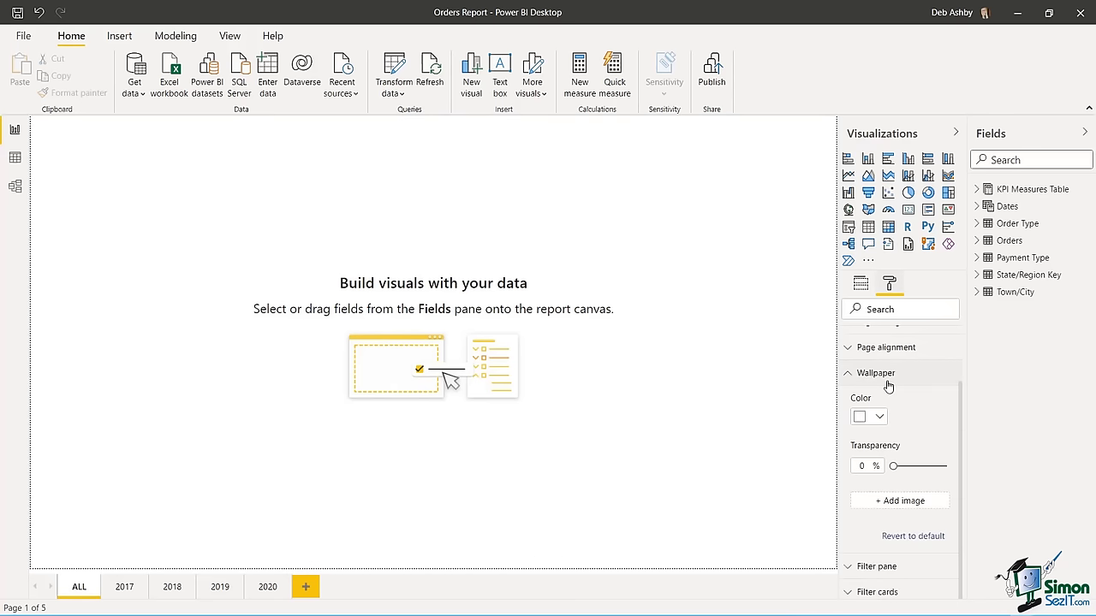
scroll(882, 389, "up", 1)
scroll(897, 401, "down", 1)
left_click(880, 418)
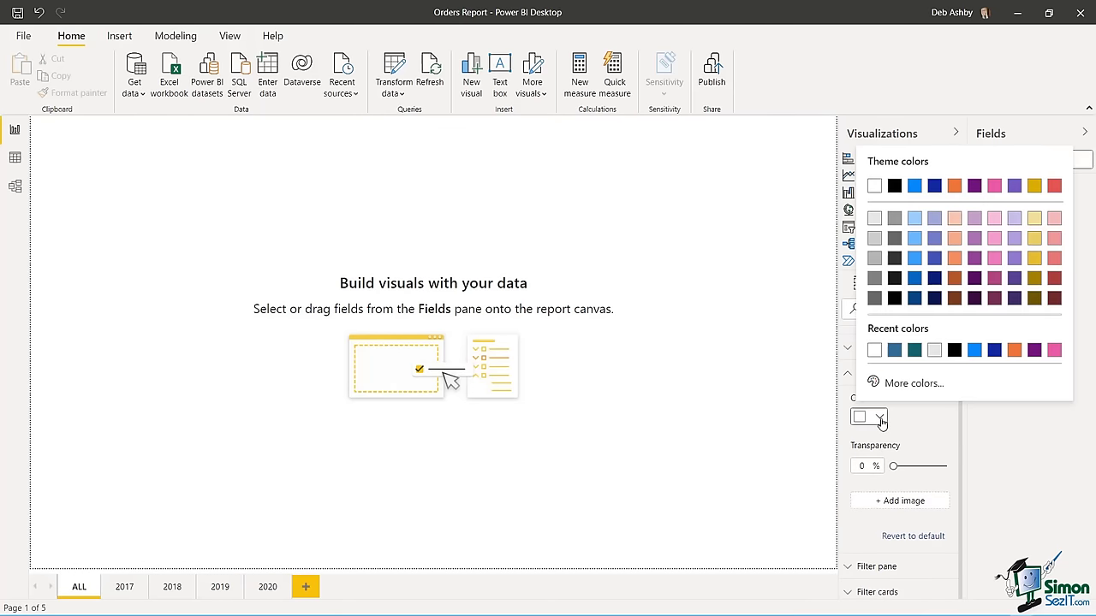
left_click(875, 219)
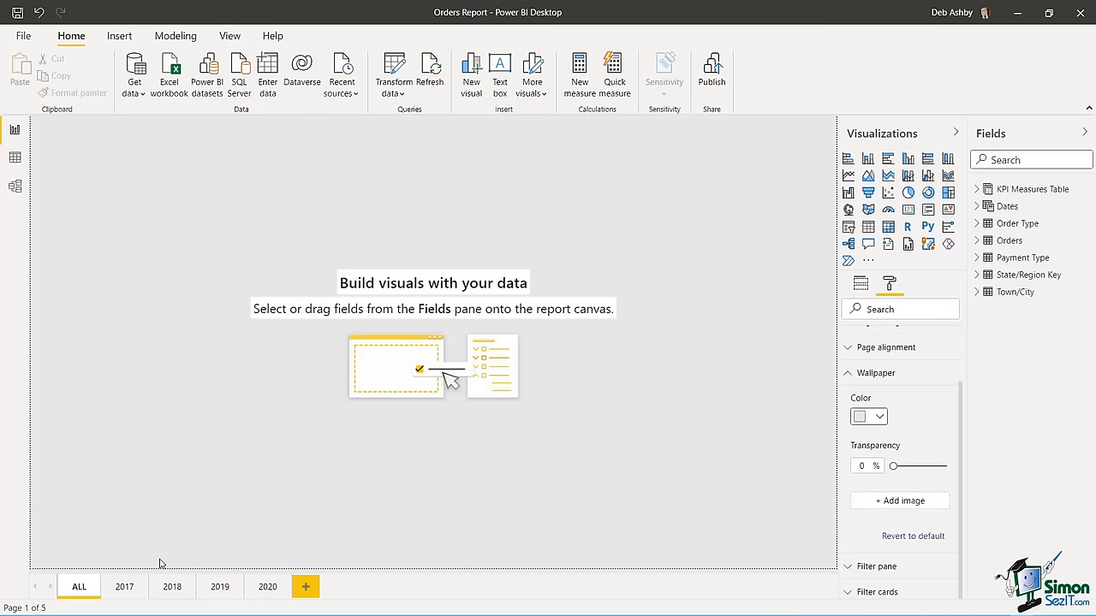
- Set the 2017 page's wallpaper to the same light grey theme color as the ALL page
left_click(133, 589)
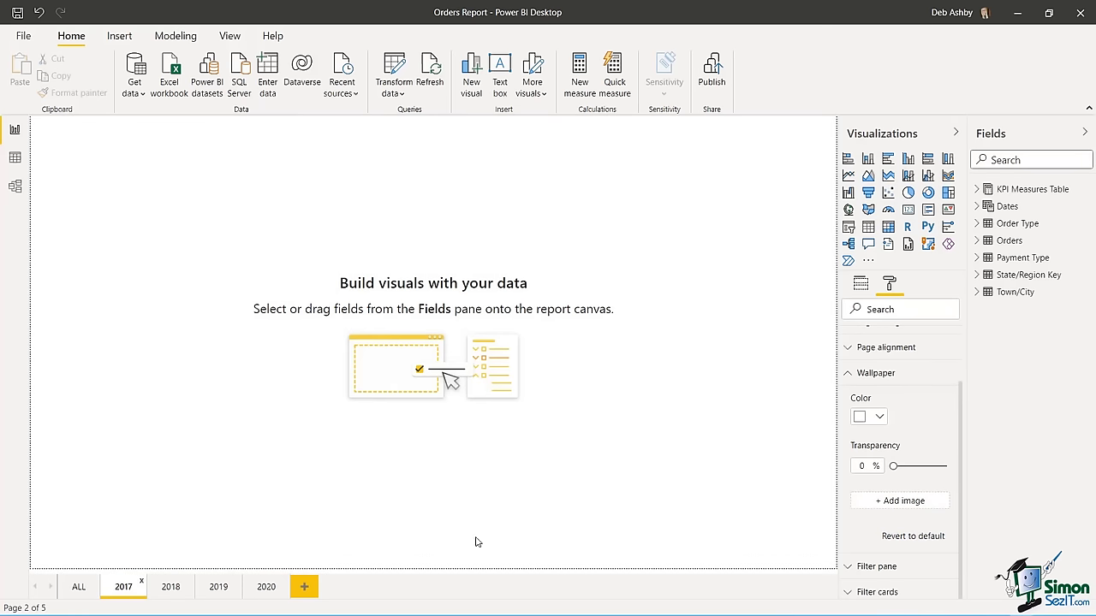
left_click(874, 416)
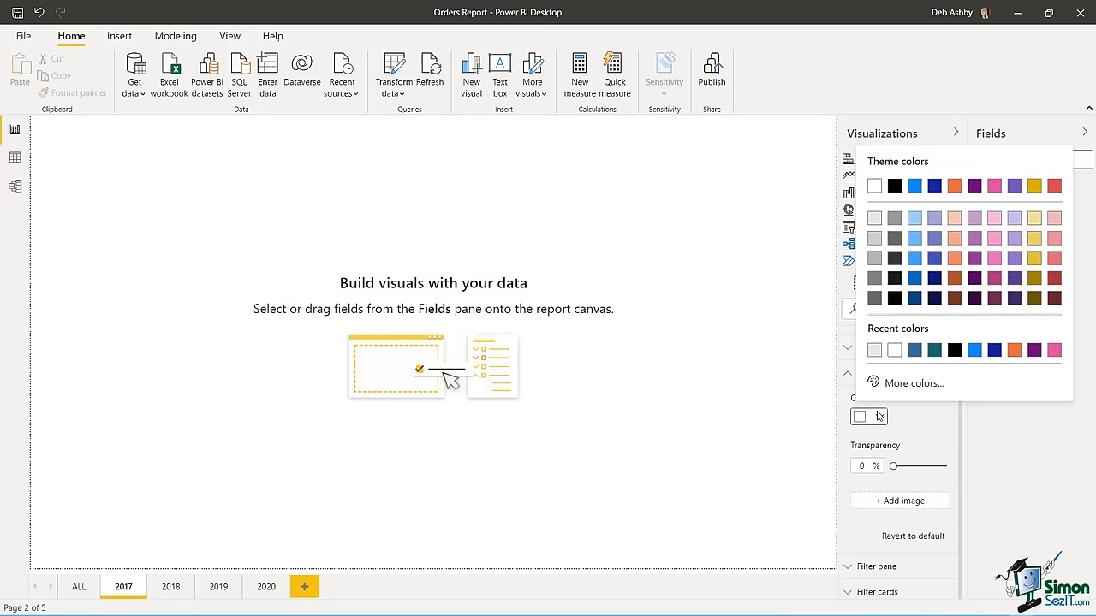
left_click(875, 219)
- Set the wallpaper of the remaining year pages, 2018 to 2020, to the same lightest grey theme color
left_click(174, 587)
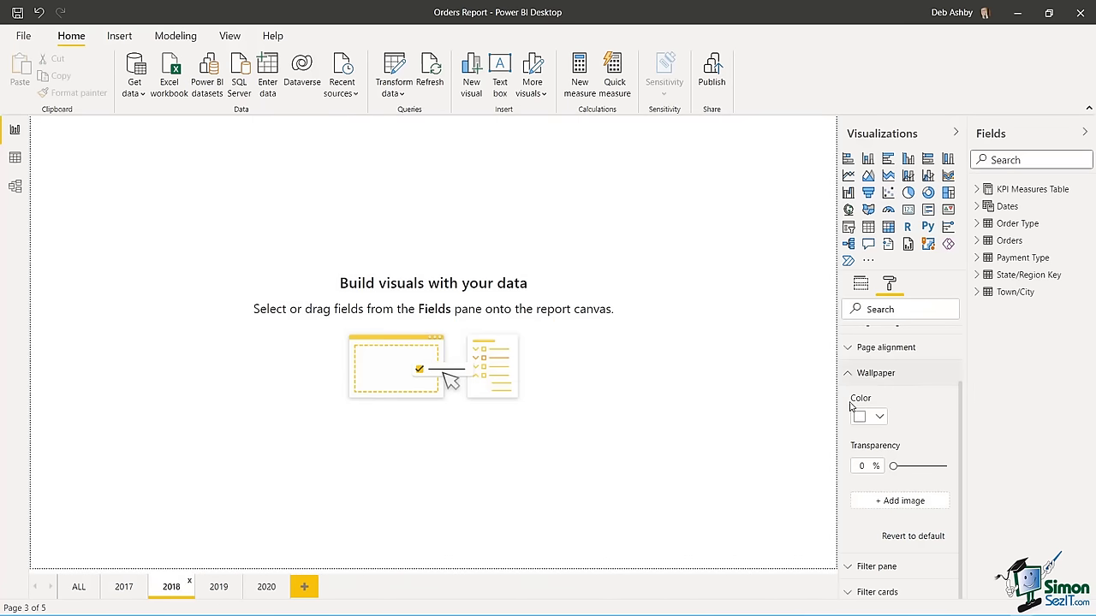
left_click(877, 417)
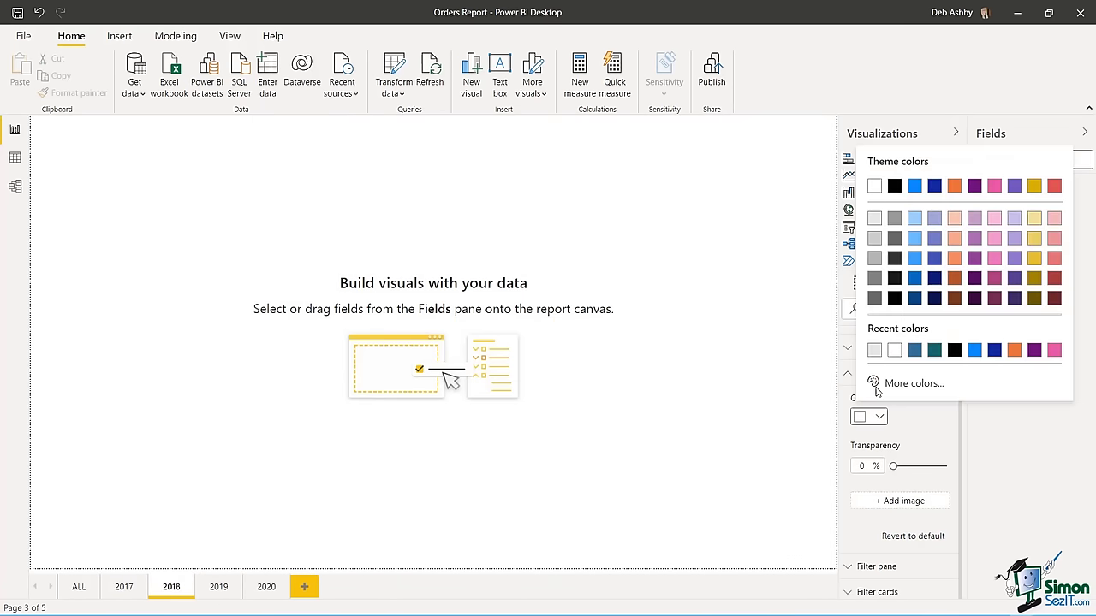
left_click(874, 219)
left_click(266, 587)
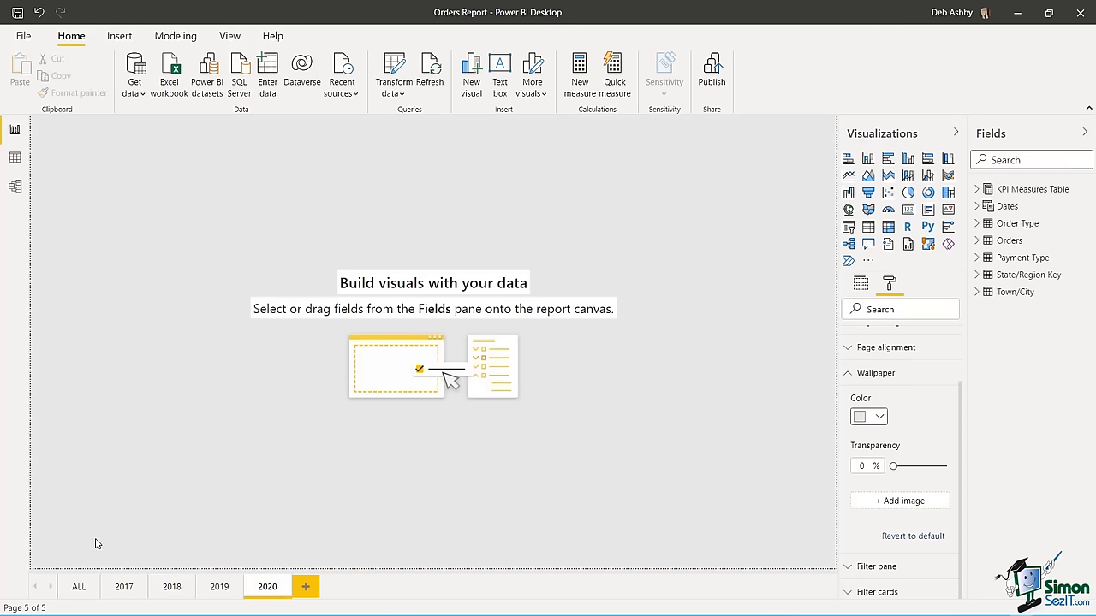
- Insert a rectangle on the ALL page and resize it into a slim full-width header banner along the page's upper edge
left_click(76, 590)
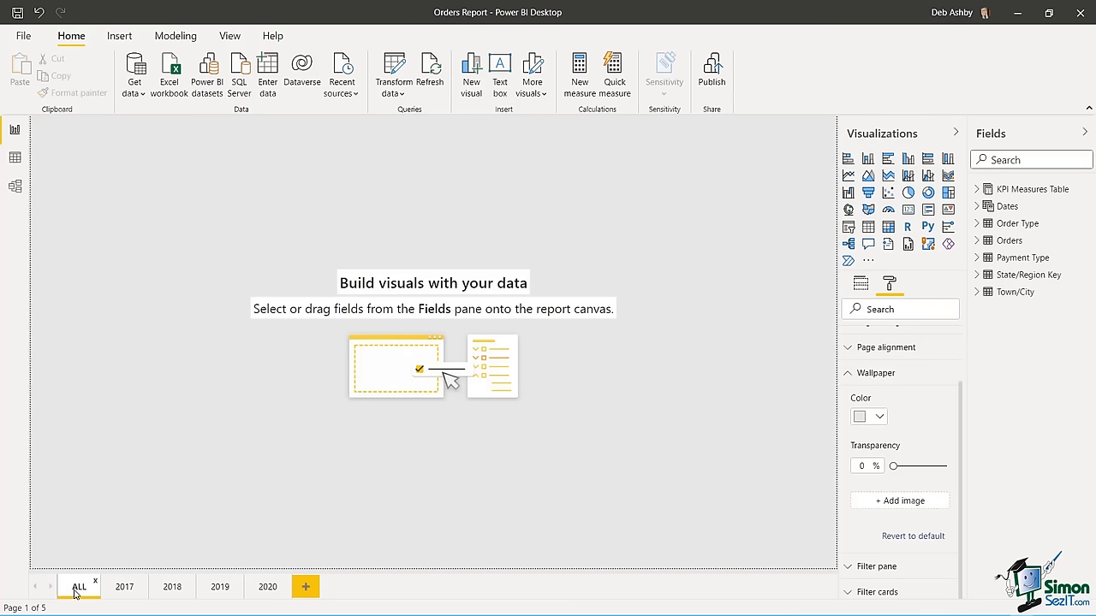
left_click(121, 37)
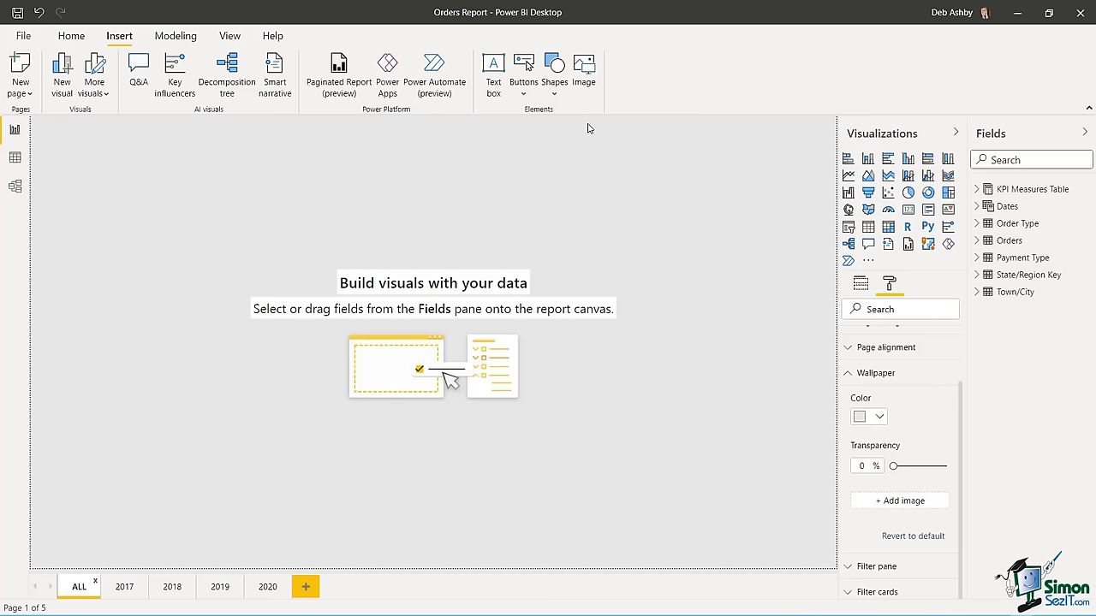
left_click(557, 85)
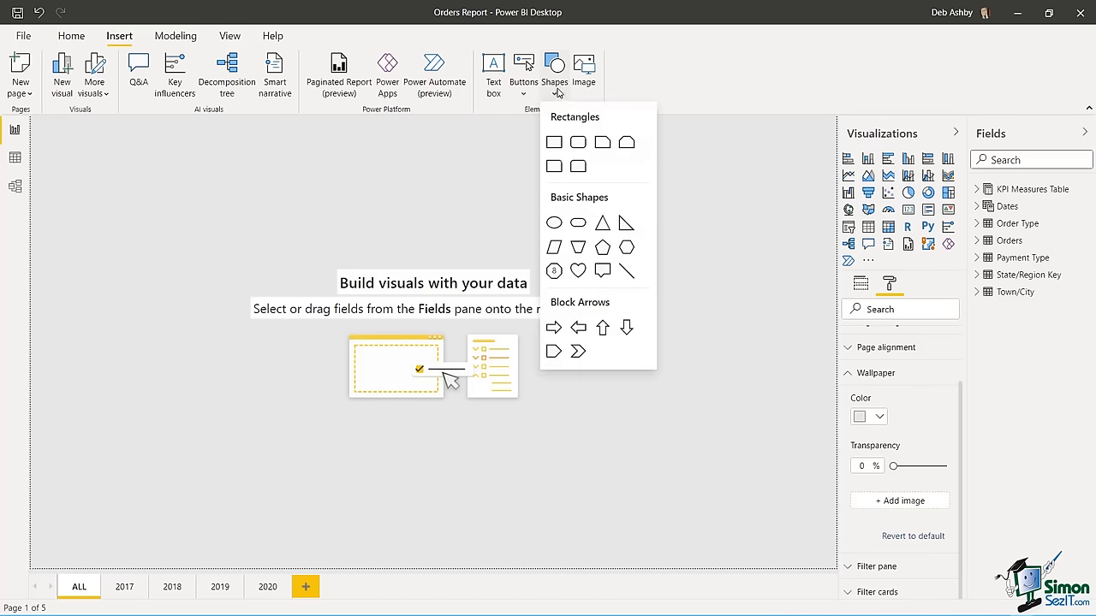
left_click(555, 142)
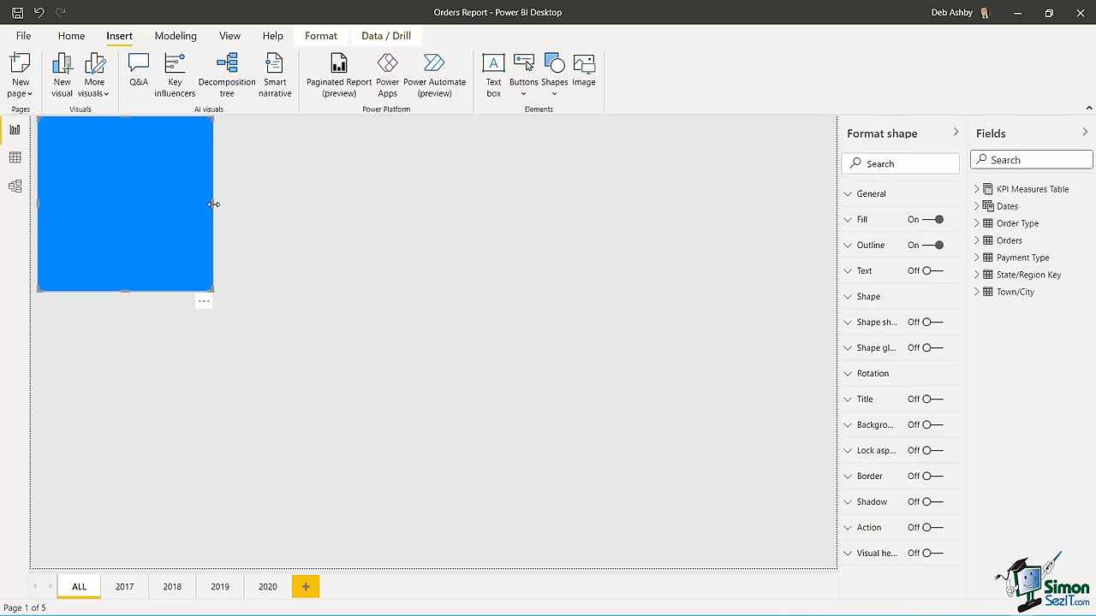
left_click_drag(213, 204, 840, 192)
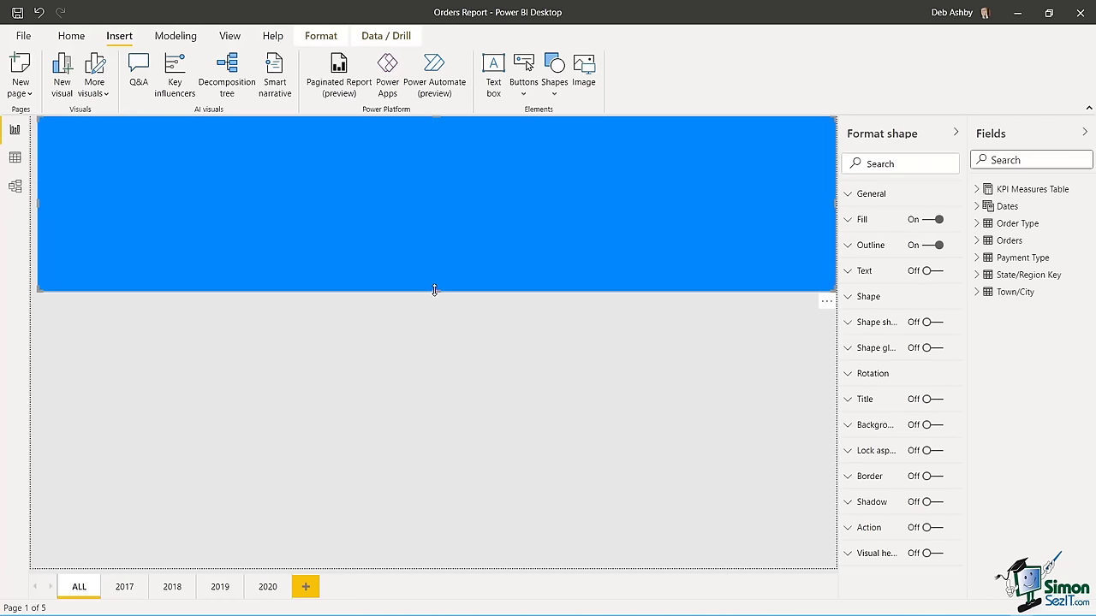
left_click_drag(434, 292, 426, 185)
left_click_drag(422, 177, 421, 163)
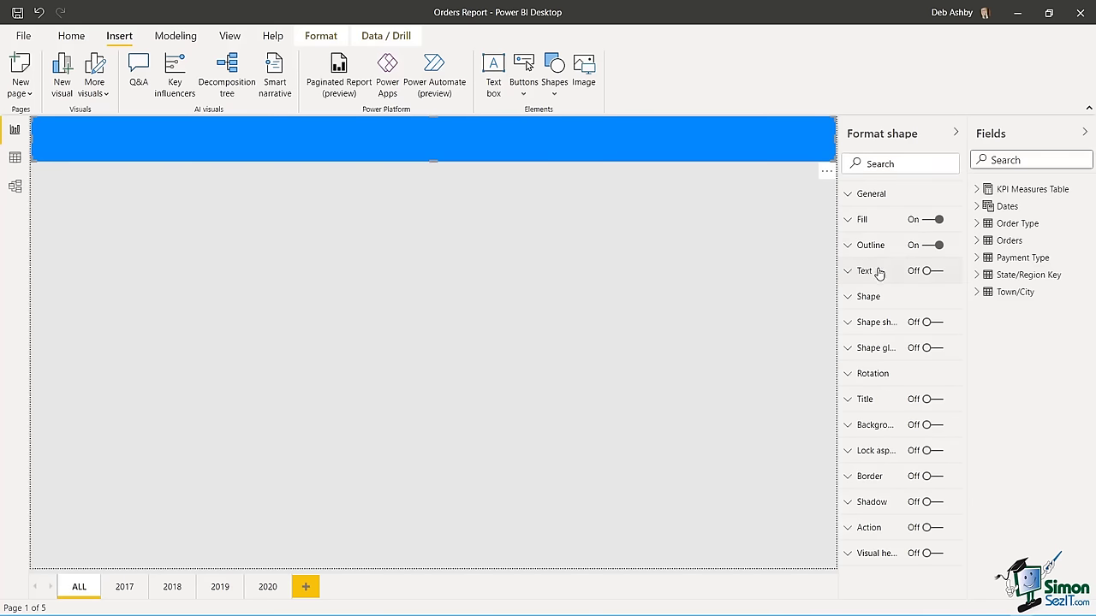
- Fill the header banner with white and turn off its outline
left_click(847, 219)
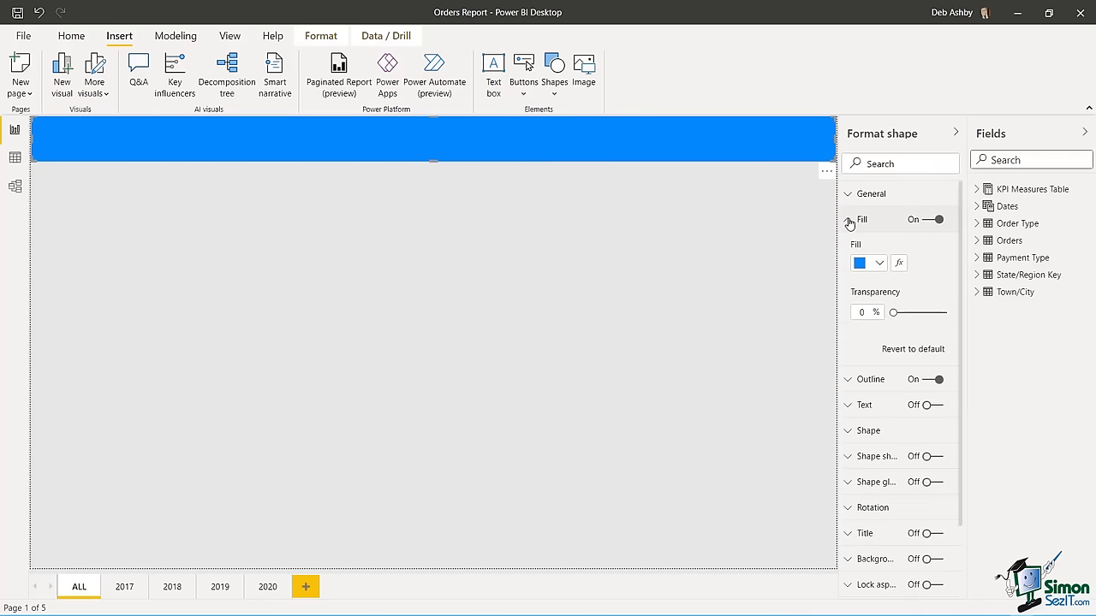
left_click(879, 263)
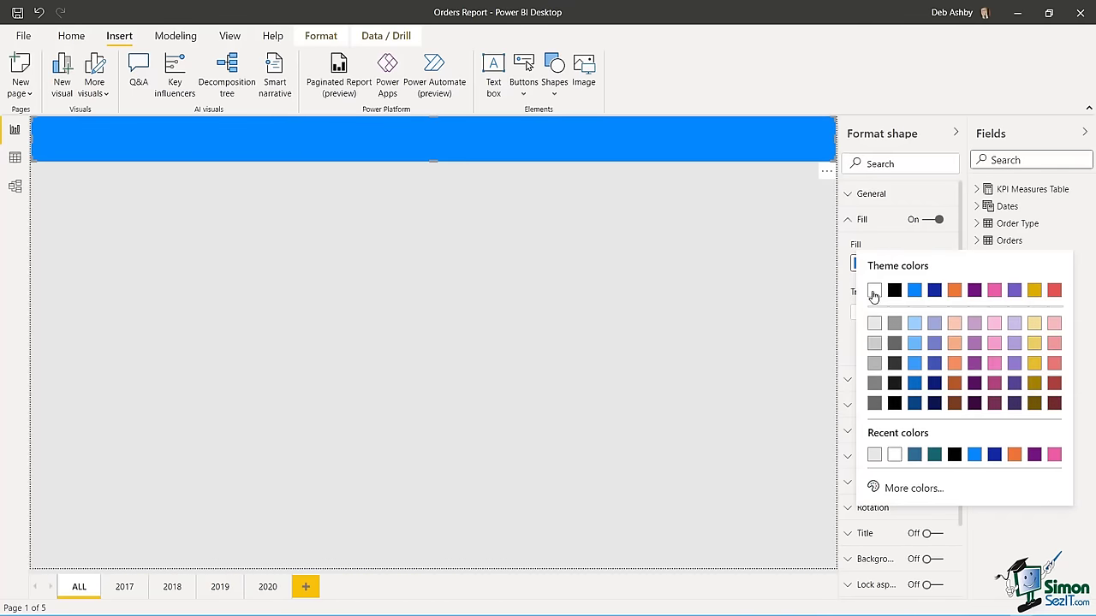
left_click(873, 295)
left_click(574, 237)
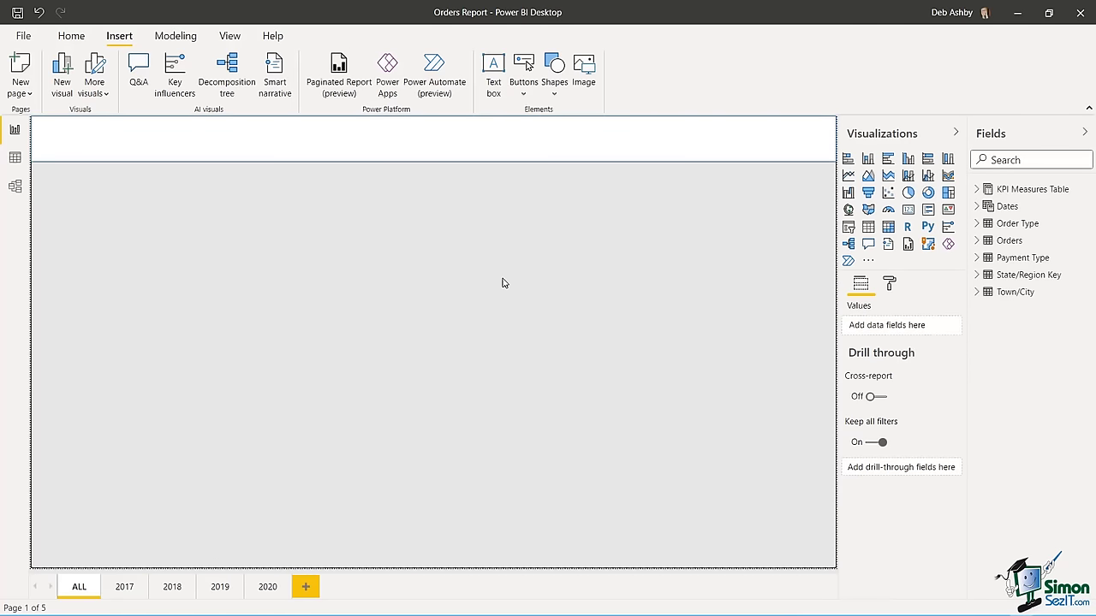
left_click(397, 149)
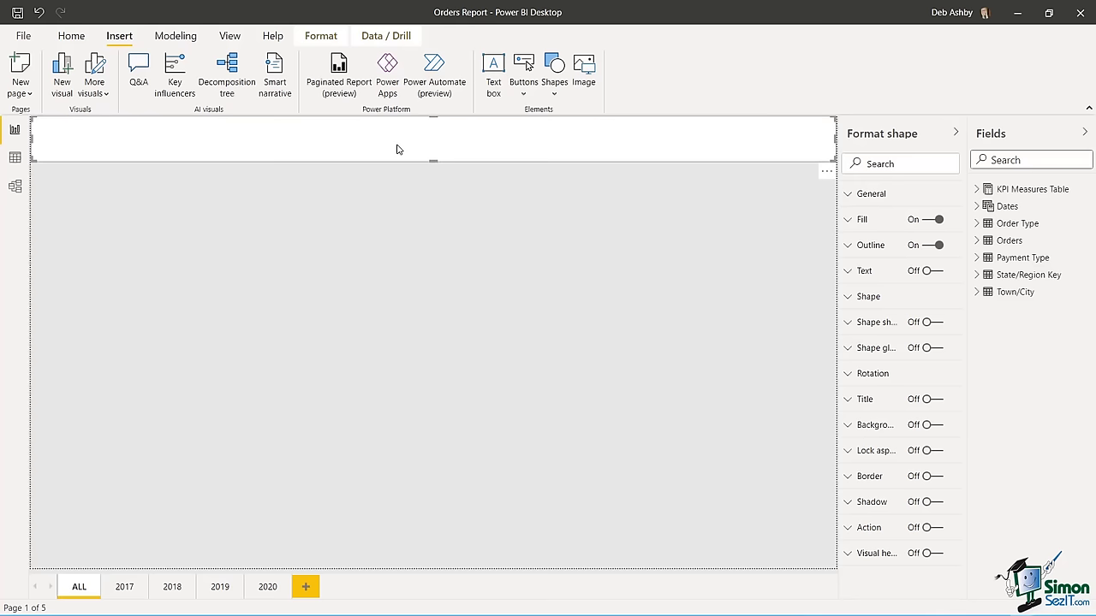
left_click(923, 248)
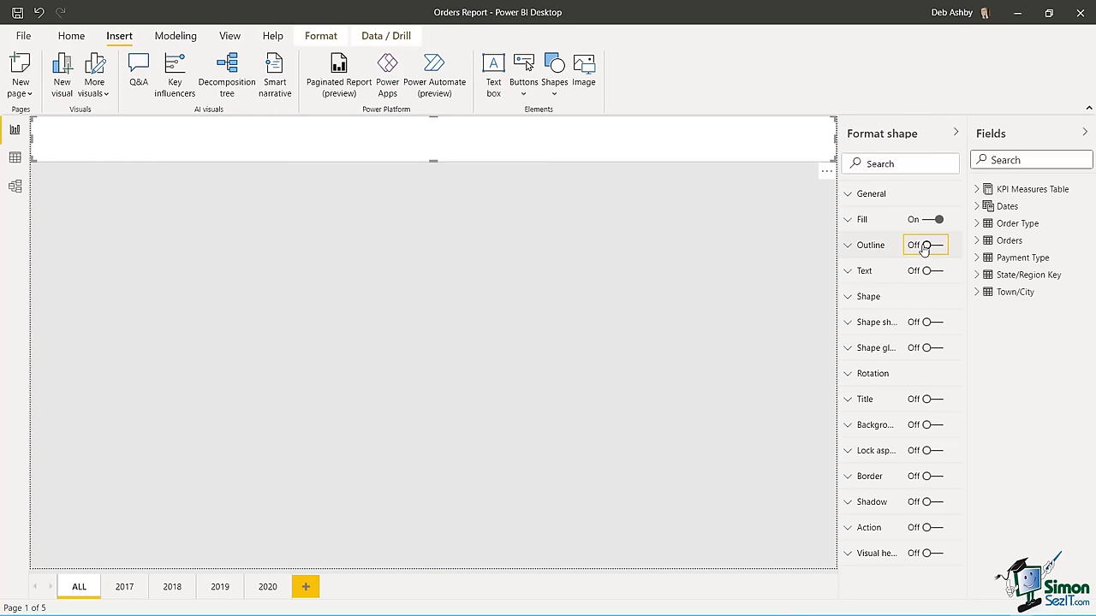
left_click(575, 250)
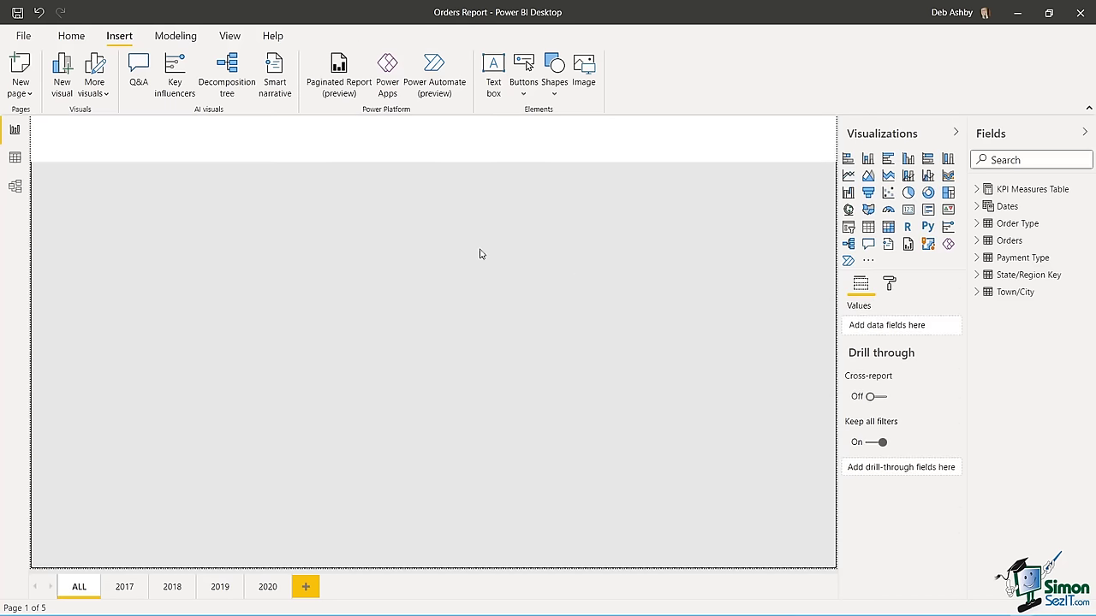
- Insert a second rectangle and shrink it to a small square at the left end of the white banner, matching its height
left_click(554, 85)
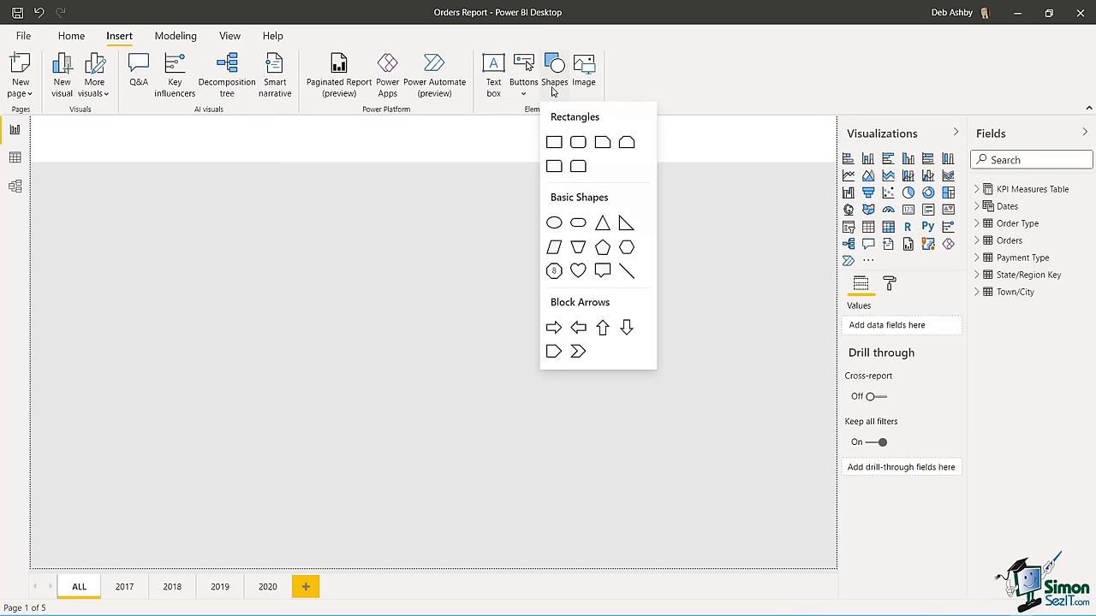
left_click(554, 142)
left_click_drag(835, 274, 98, 281)
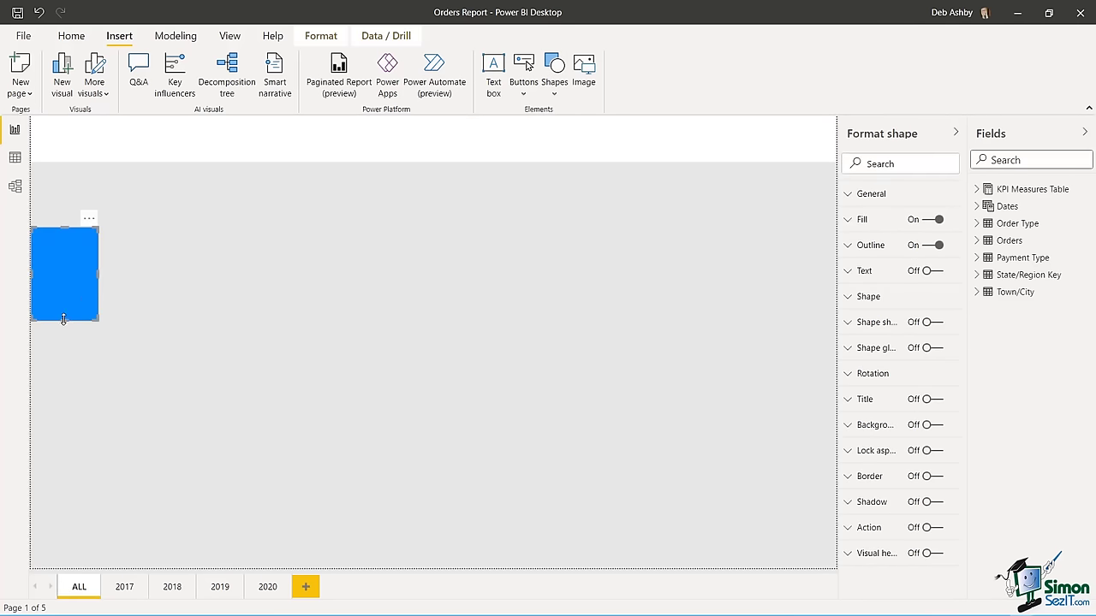
left_click_drag(64, 320, 80, 145)
left_click(193, 210)
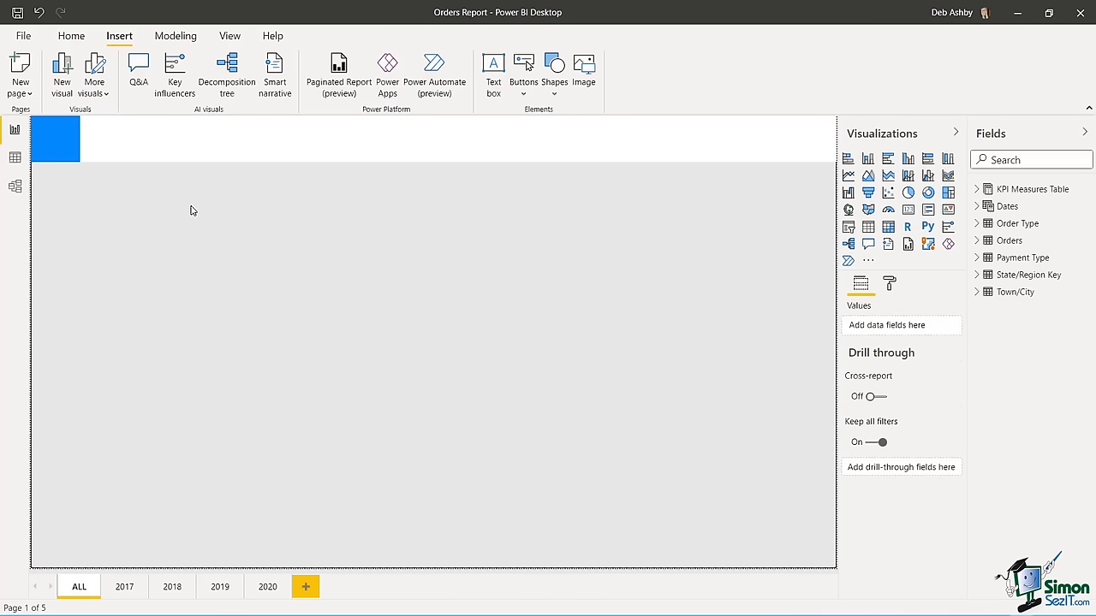
- Fill the small square with the teal from the recent colors
left_click(60, 144)
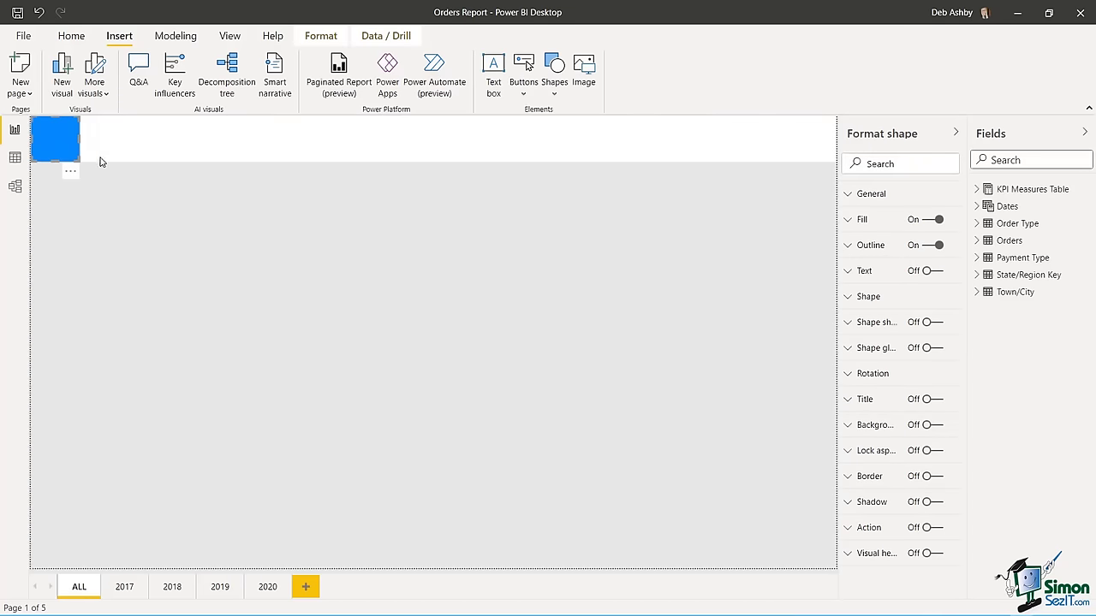
left_click(850, 221)
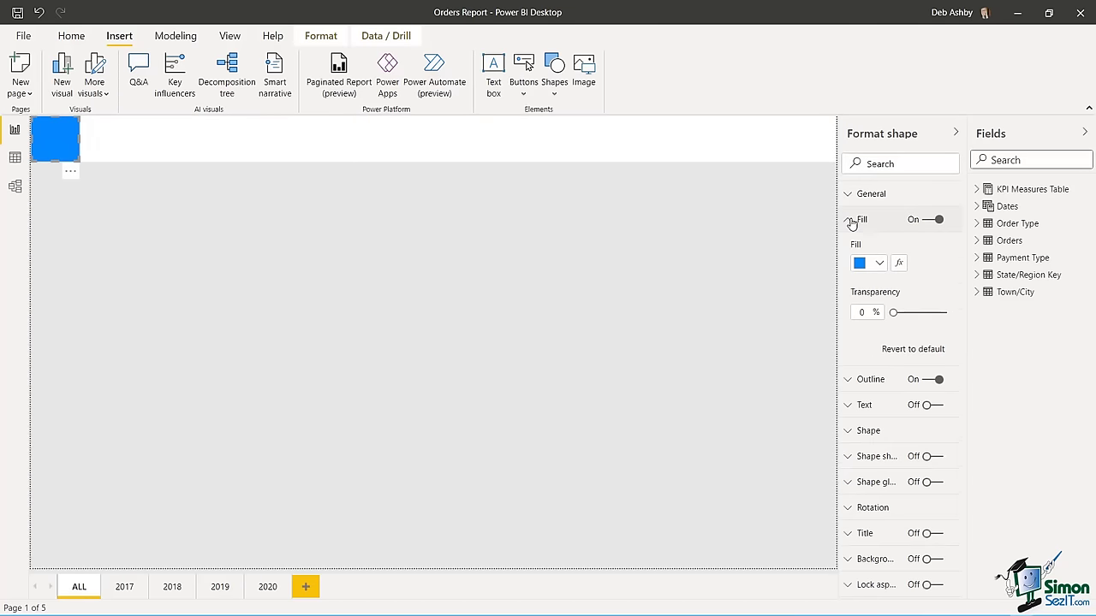
left_click(878, 263)
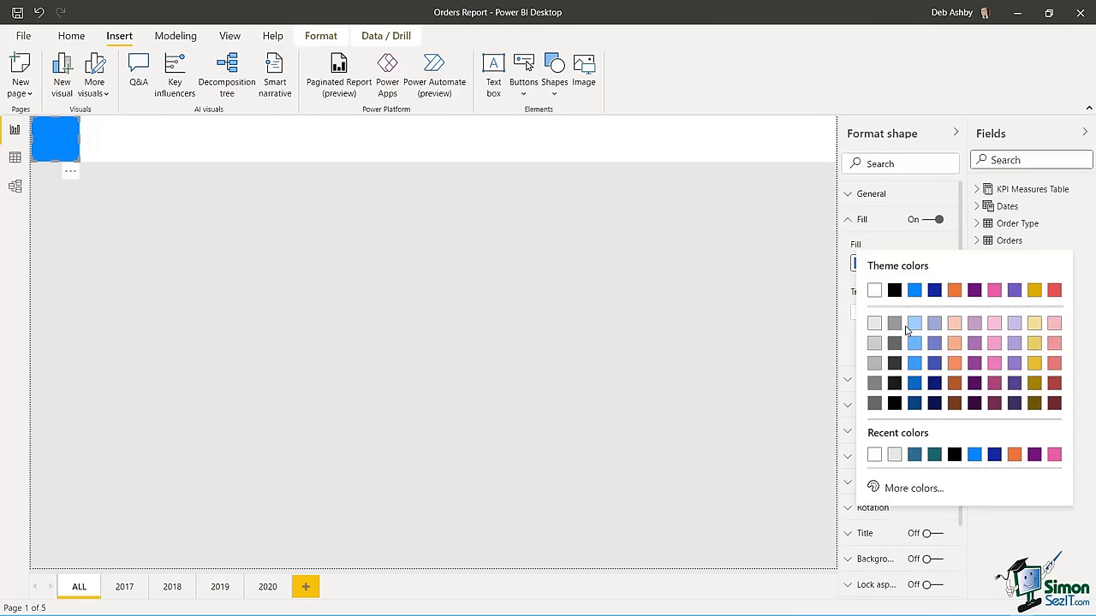
left_click(934, 454)
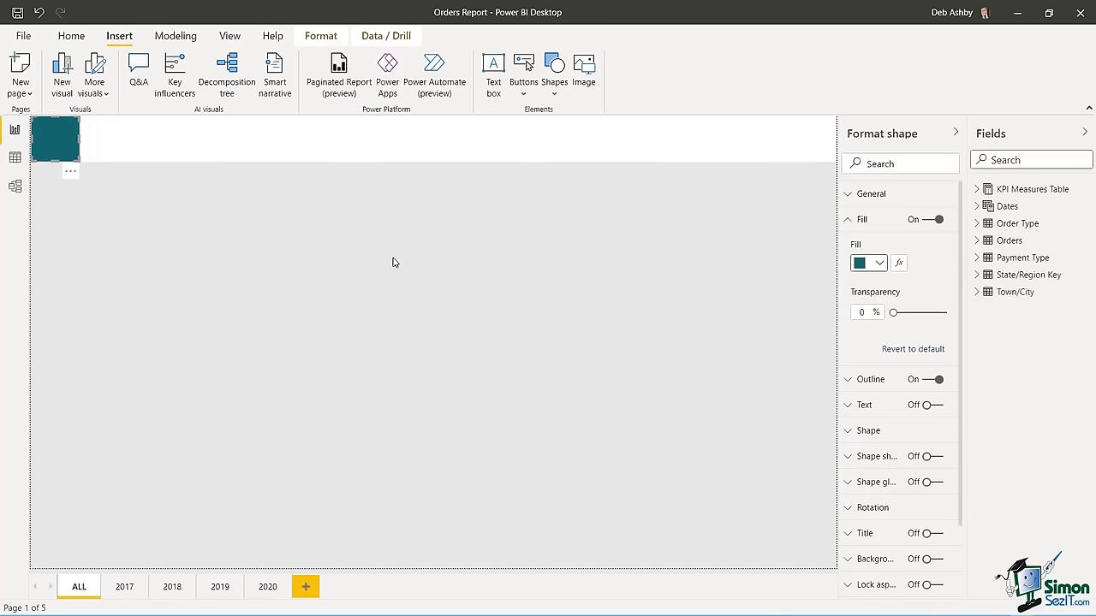
left_click(371, 239)
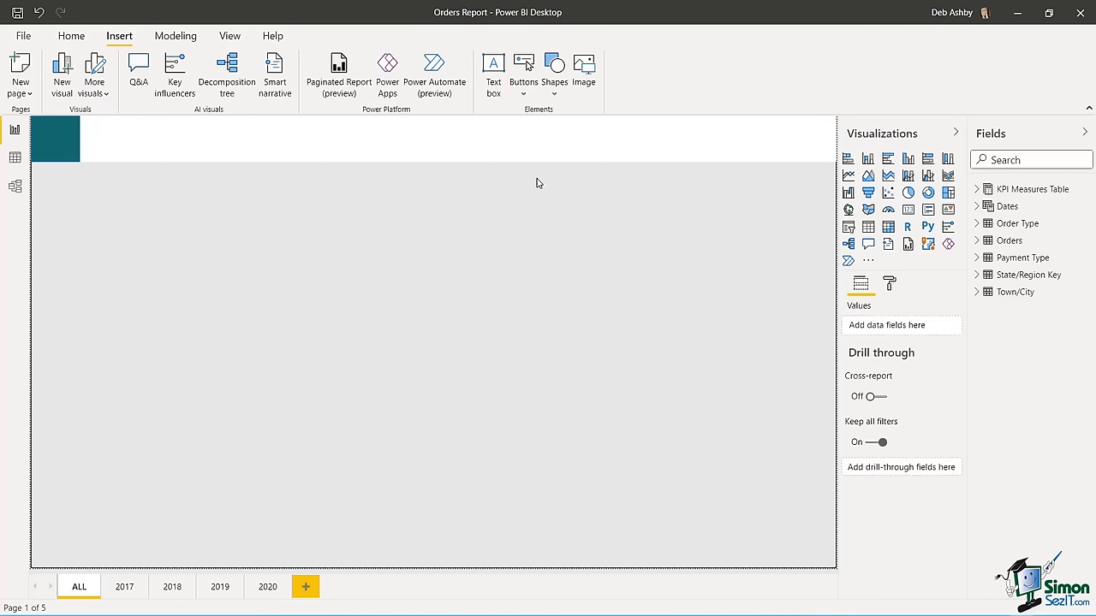
- Insert the Picture2.png image and scale it to fit over the teal square in the header
left_click(584, 76)
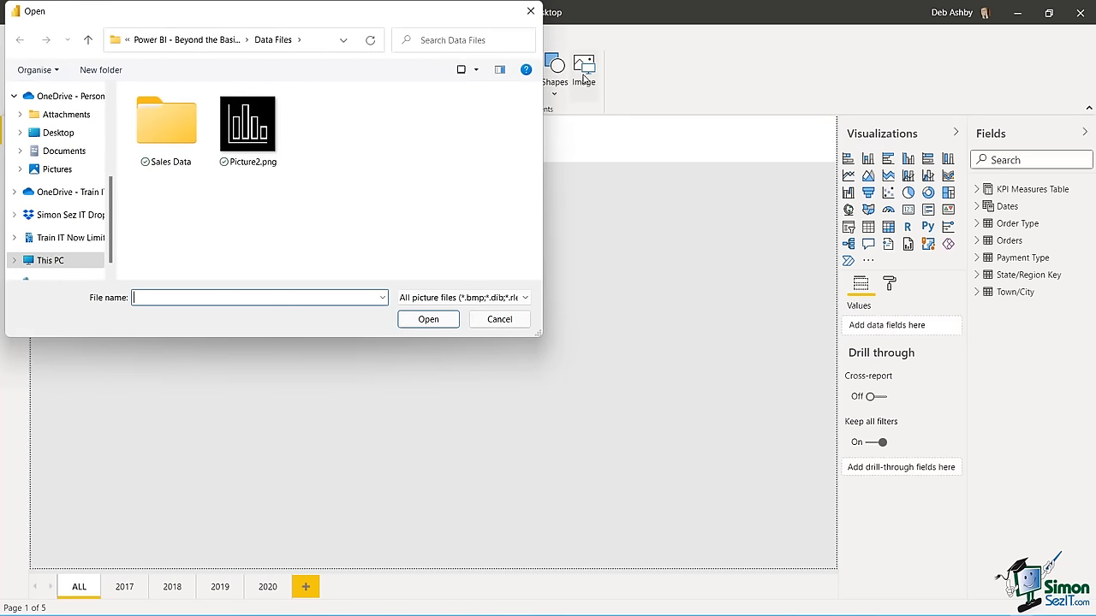
left_click(249, 137)
left_click(426, 319)
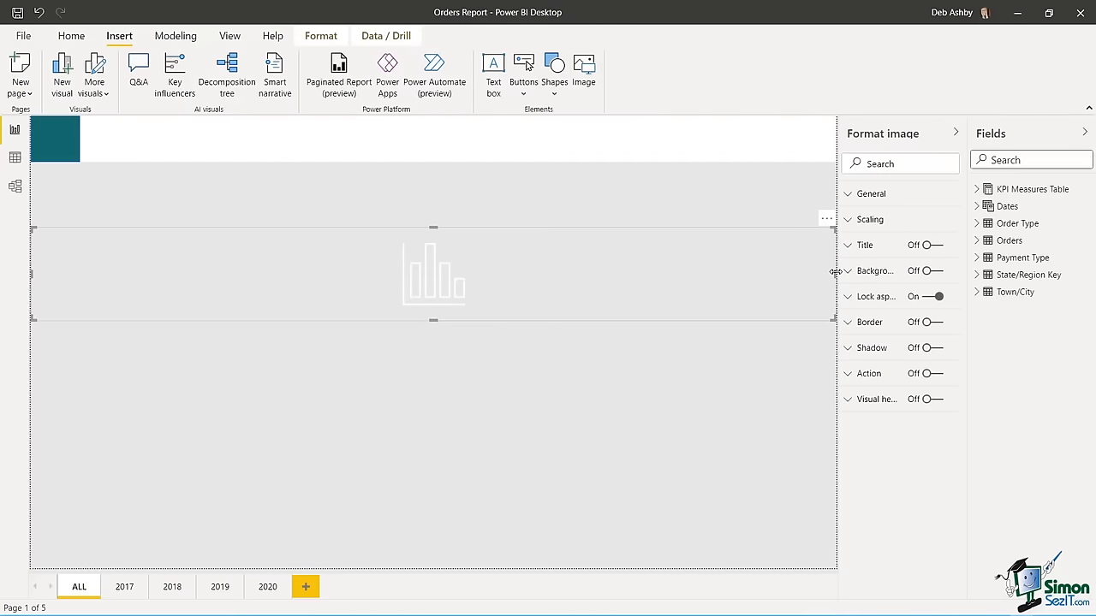
left_click(834, 281)
left_click(455, 286)
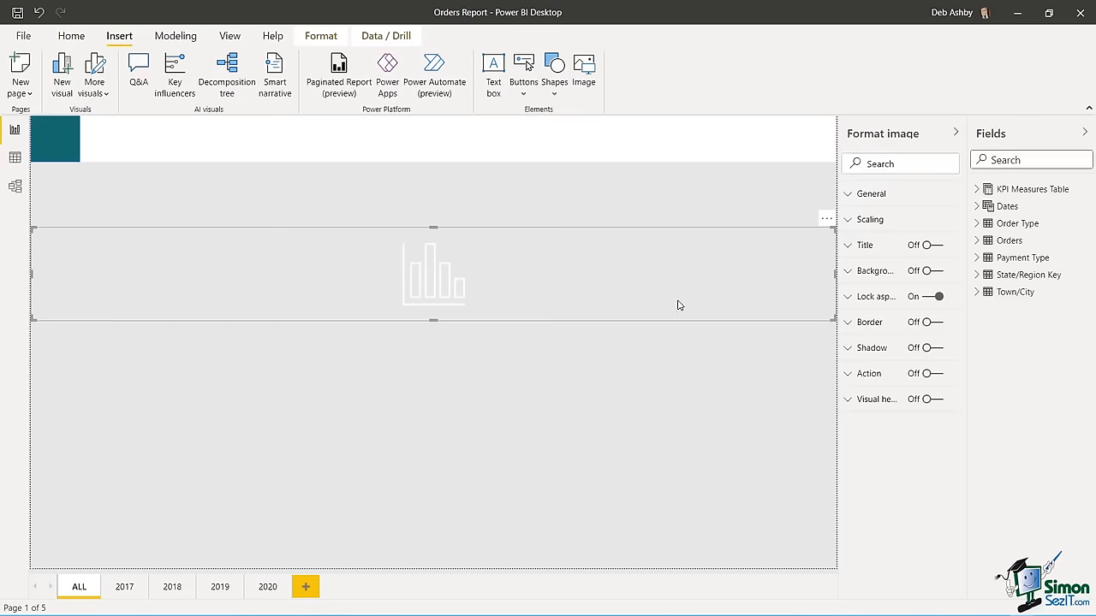
left_click_drag(826, 274, 54, 148)
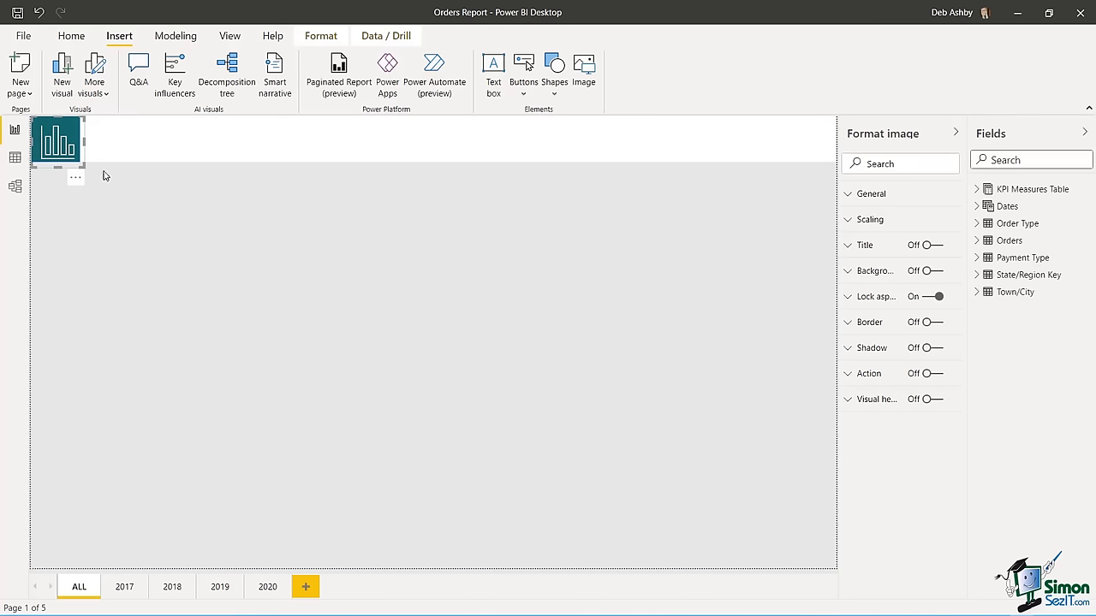
left_click_drag(80, 166, 76, 168)
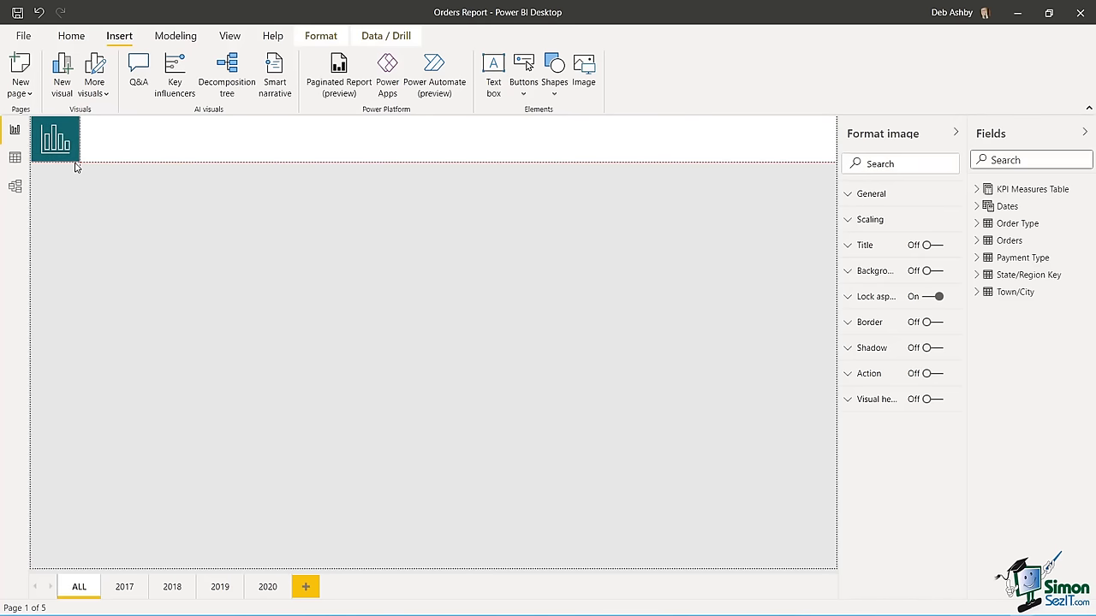
left_click(551, 297)
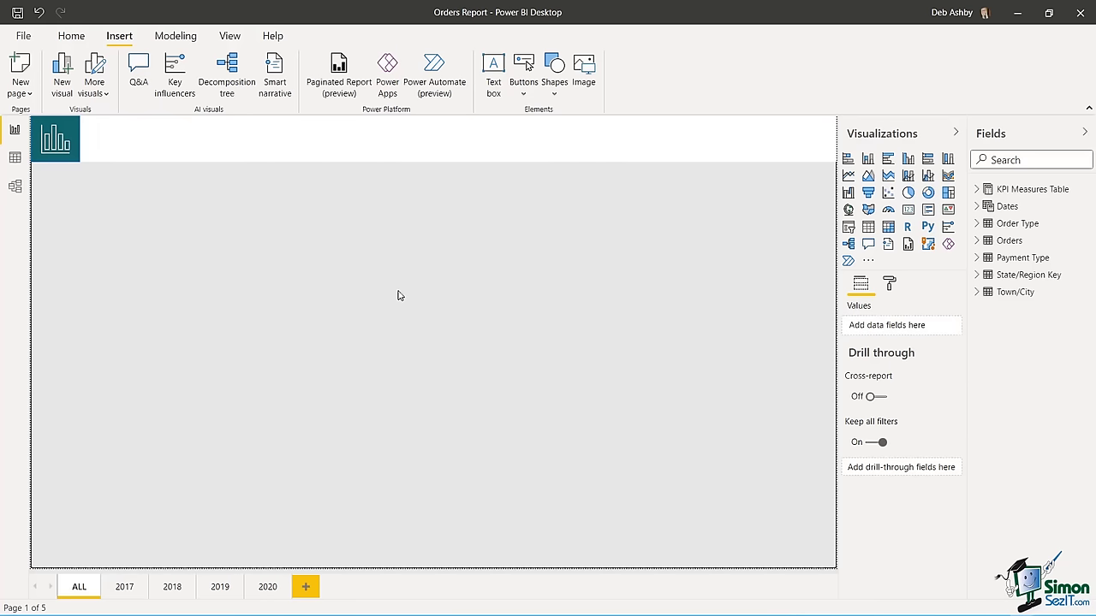
- Add a text box reading OVERVIEW and format the text as size 16, bold, in the blue recent color
left_click(494, 77)
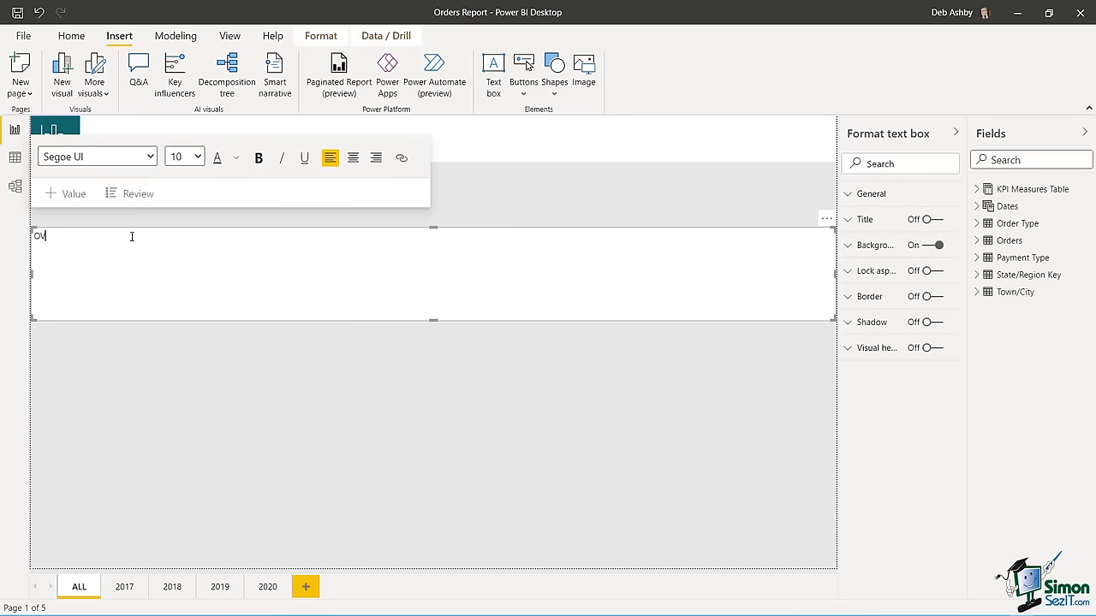
type("OVERVIEW")
left_click_drag(78, 235, 27, 240)
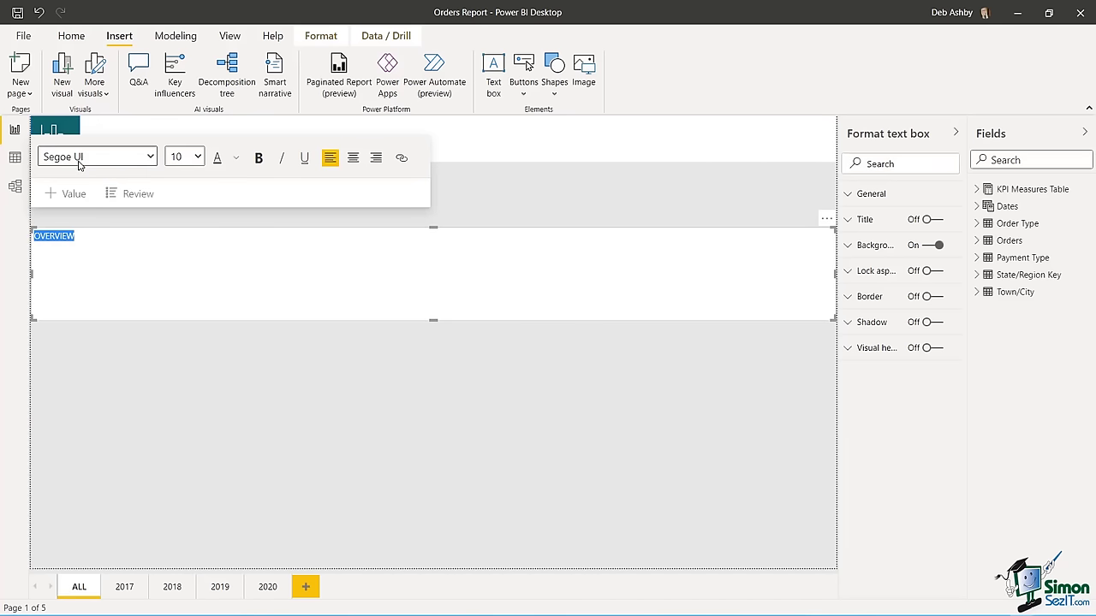
left_click(198, 157)
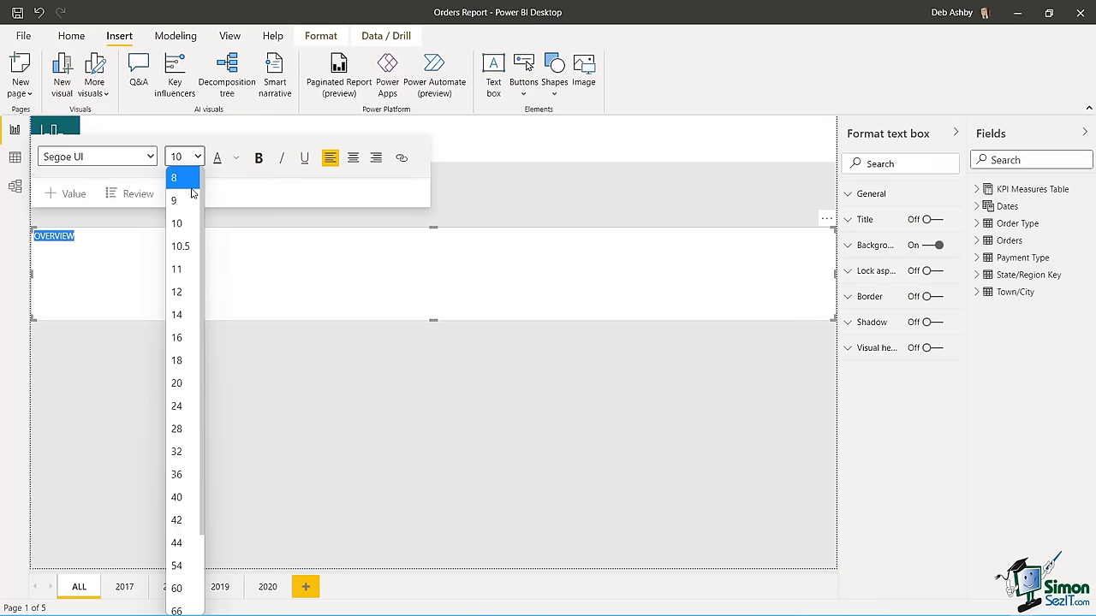
left_click(180, 338)
left_click(259, 160)
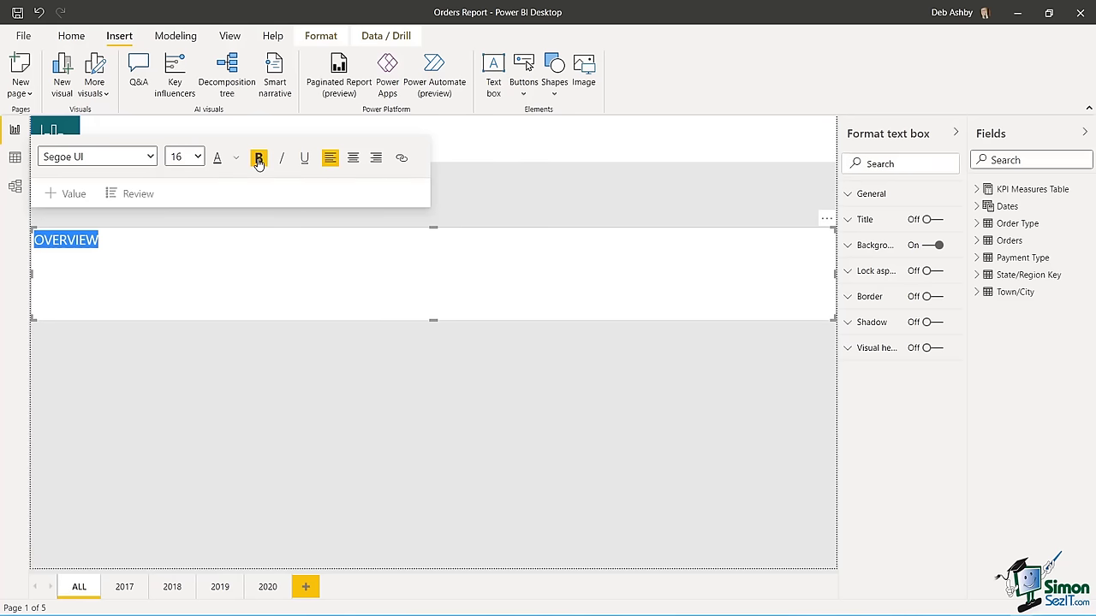
left_click(236, 160)
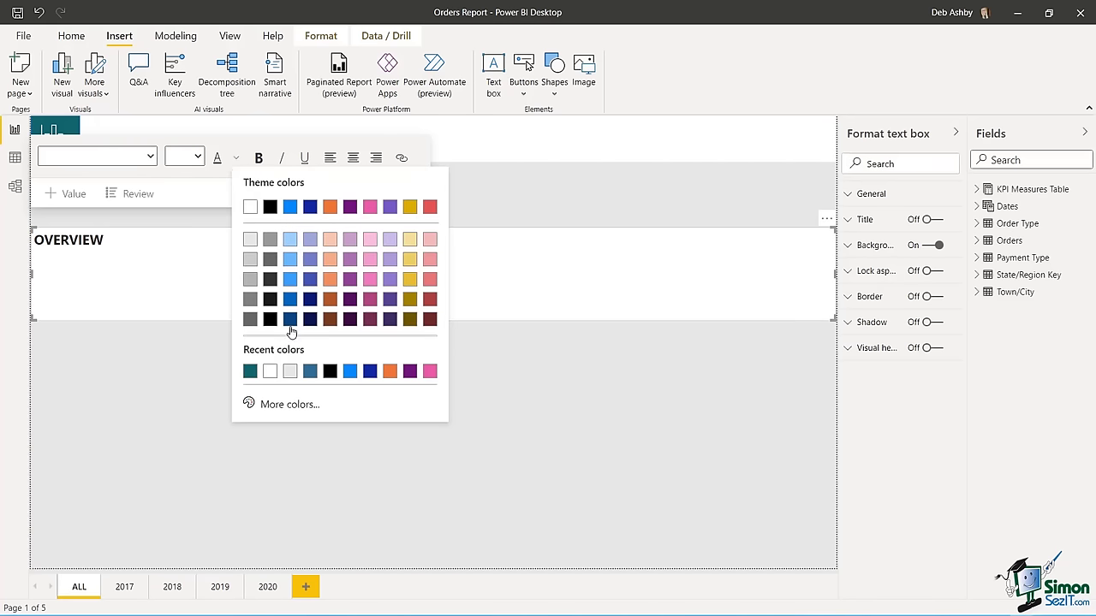
left_click(310, 371)
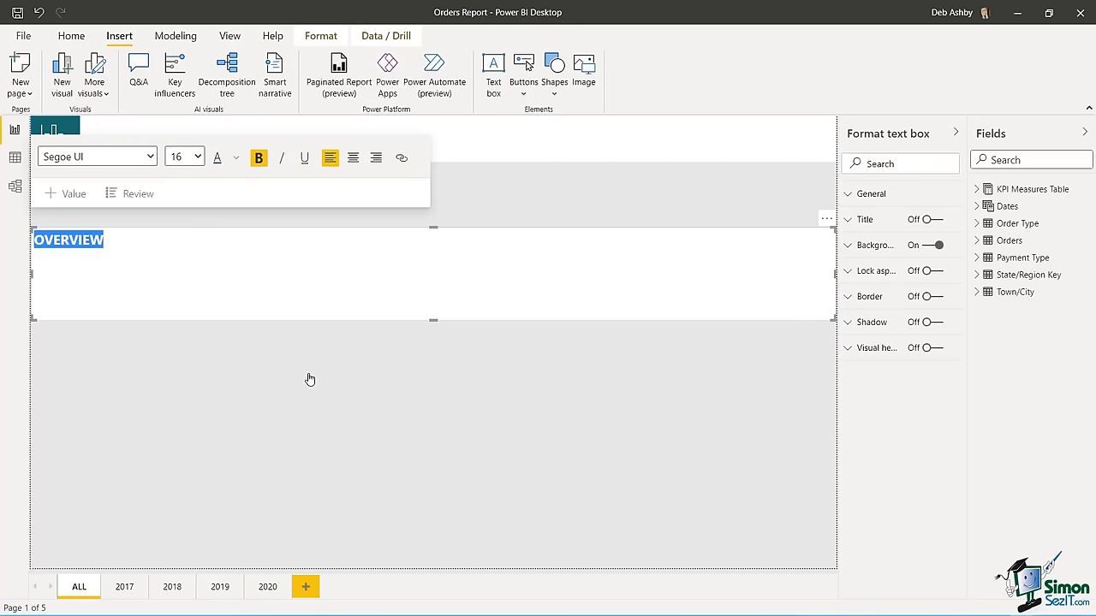
left_click(231, 369)
left_click(247, 311)
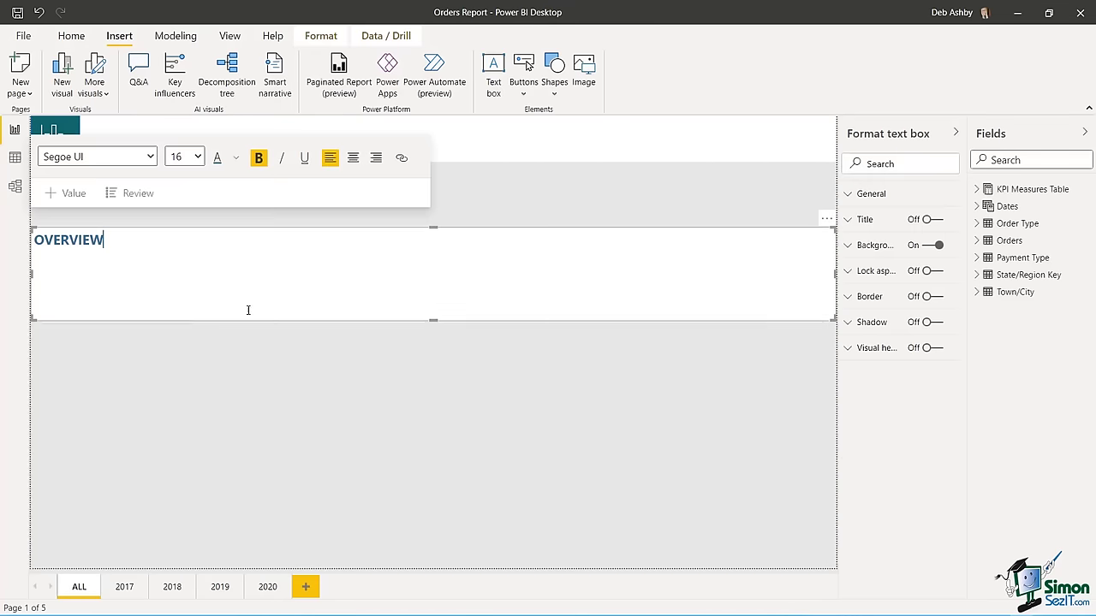
- Shrink the OVERVIEW text box to its text without a background and place it in the header beside the chart icon
left_click_drag(433, 317, 424, 252)
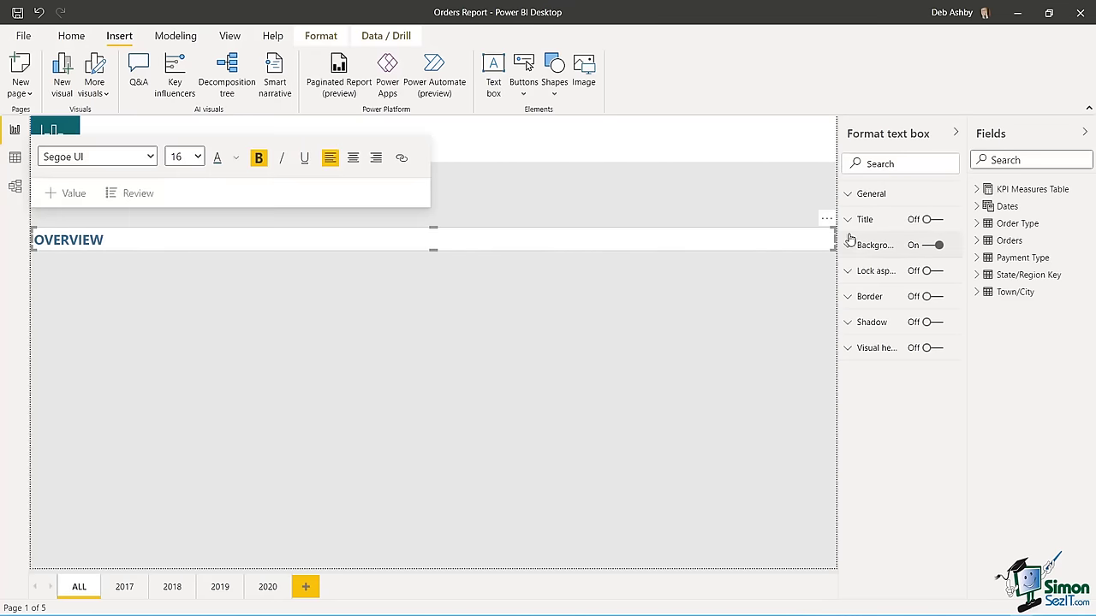
left_click_drag(835, 239, 114, 245)
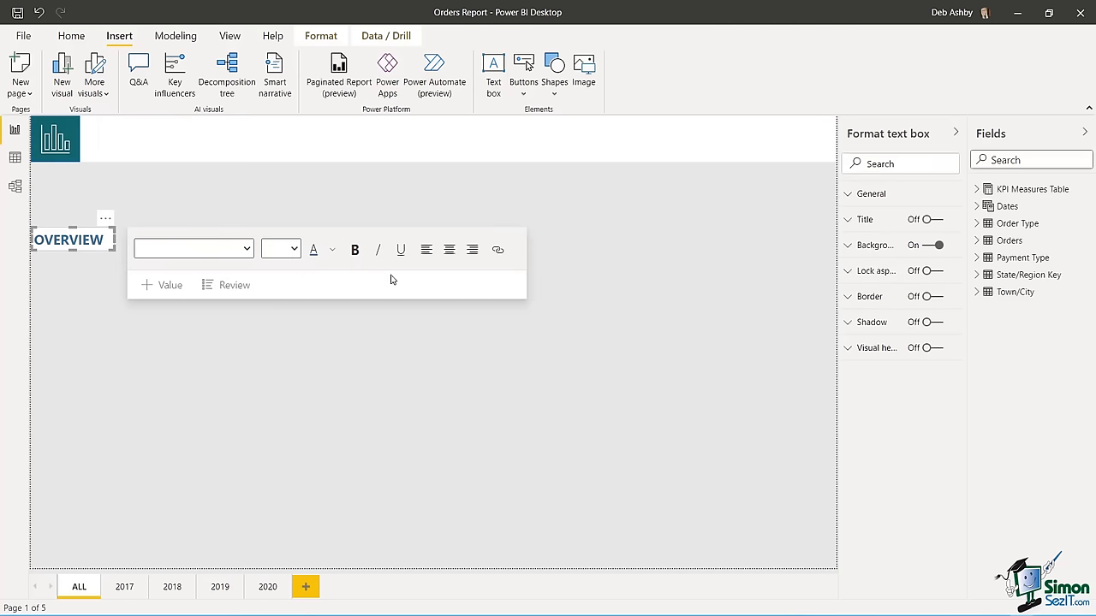
left_click(936, 246)
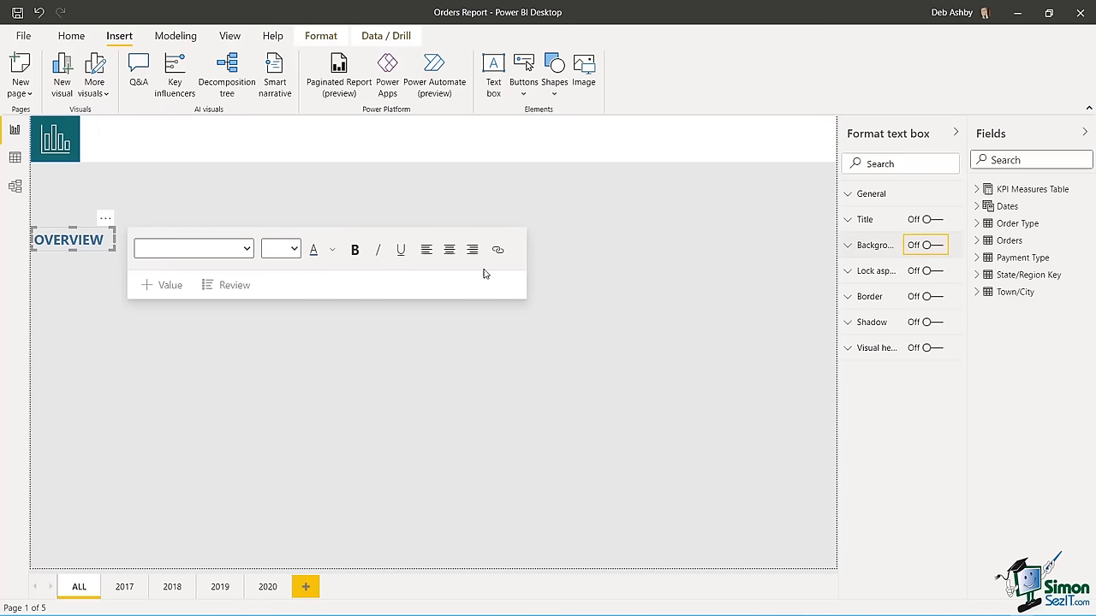
left_click_drag(89, 232, 143, 120)
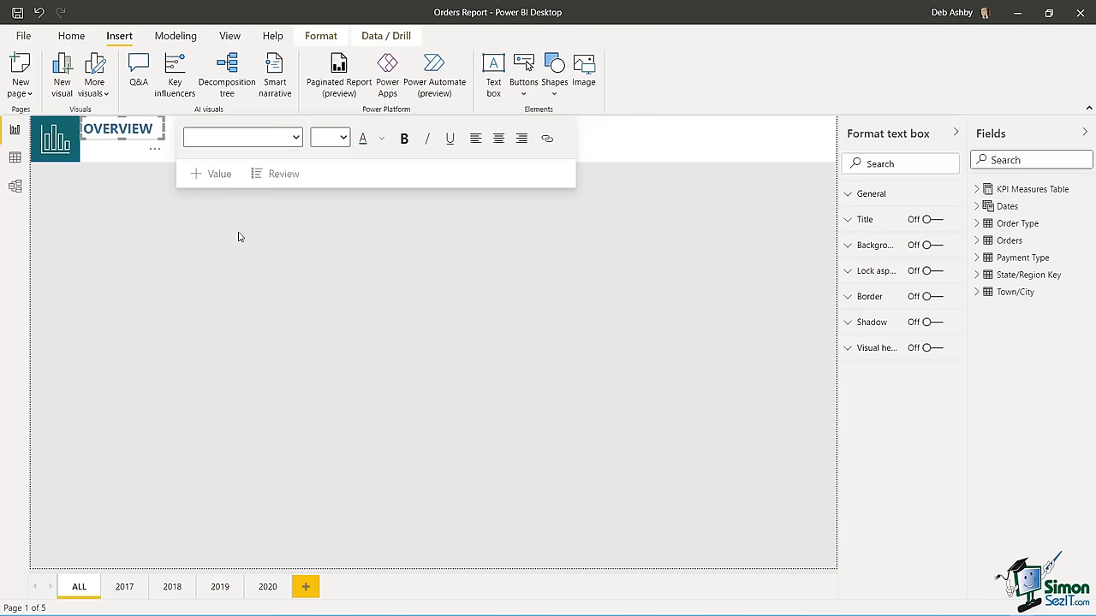
- Place a copy of the OVERVIEW text box directly beneath the original in the header banner
left_click(143, 142)
left_click_drag(143, 149, 142, 162)
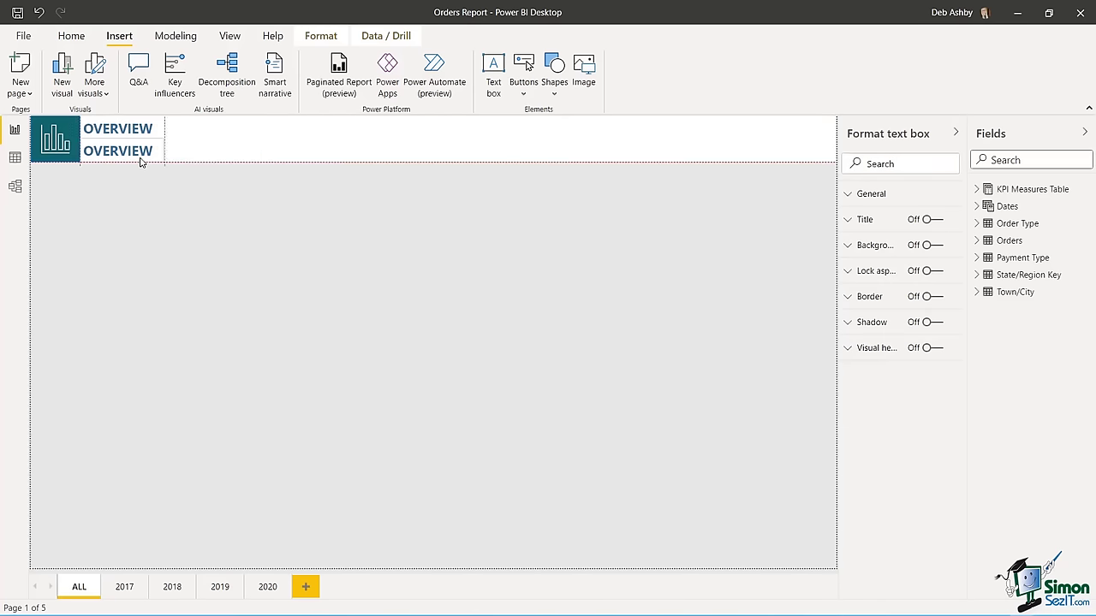
left_click(142, 160)
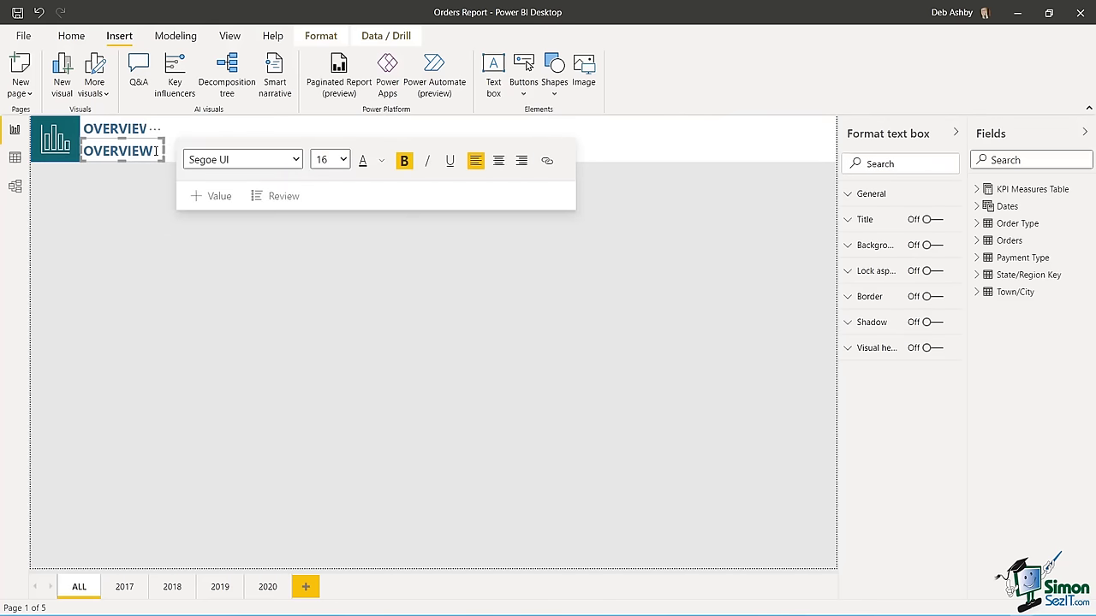
- Widen the lower text box and replace its text with "Sales Analysis Report"
left_click_drag(156, 151, 80, 151)
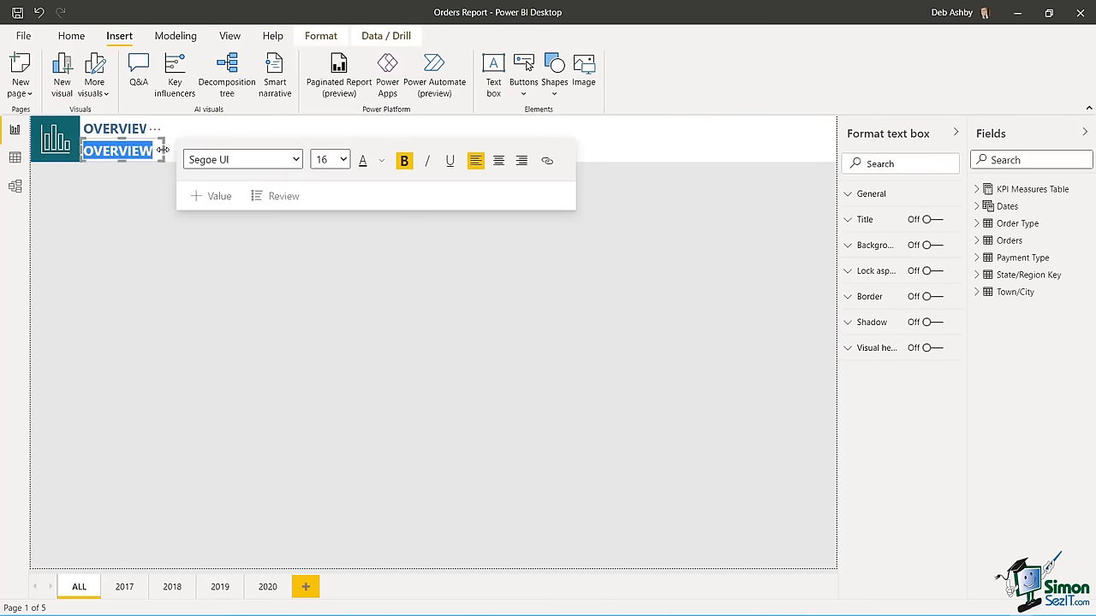
left_click_drag(163, 149, 278, 151)
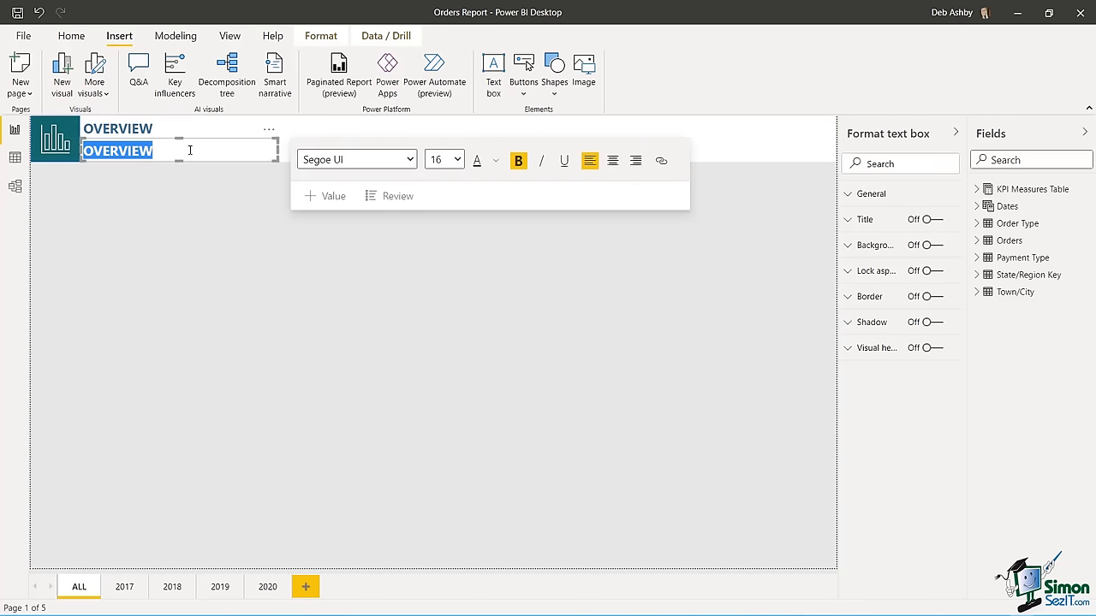
type("Sales Anal")
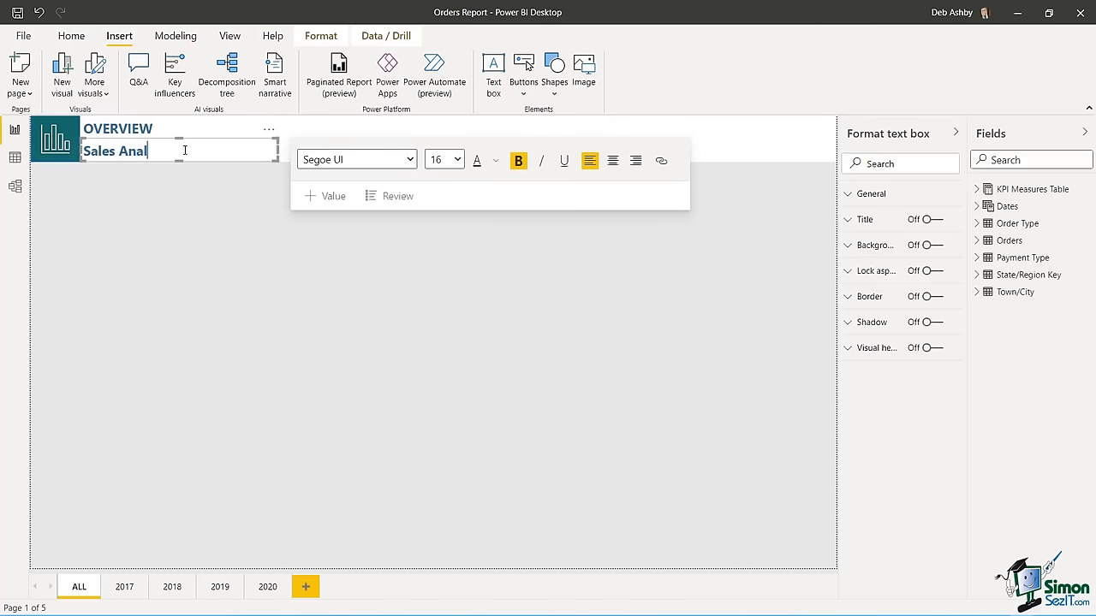
type("ysis Report")
- Set the "Sales Analysis Report" text to size 14 and remove its bold formatting
left_click_drag(118, 150, 83, 151)
left_click(228, 150)
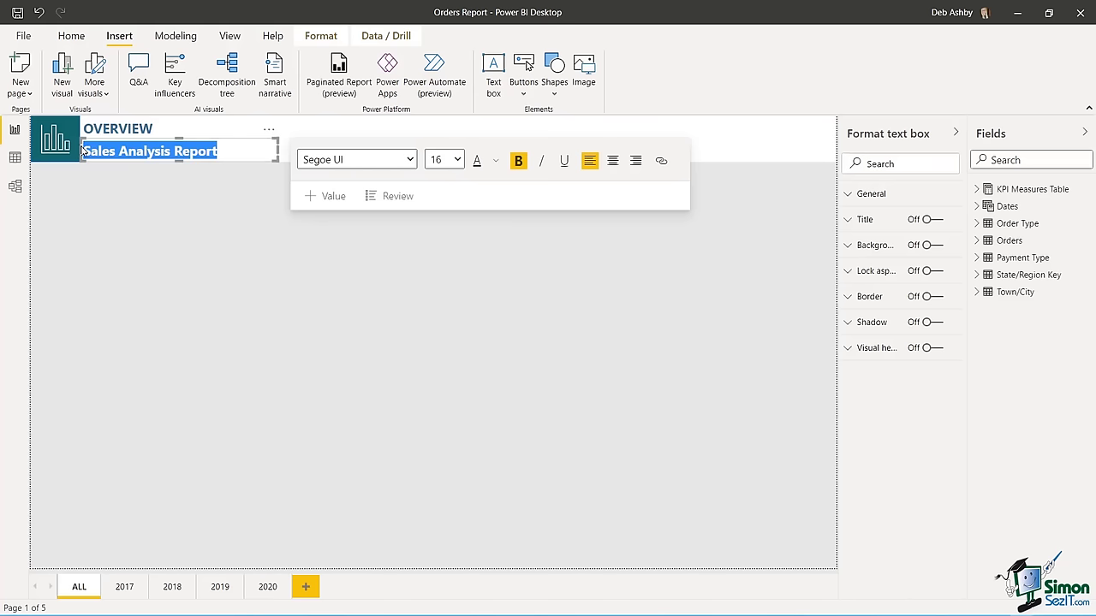
left_click(457, 159)
left_click(436, 323)
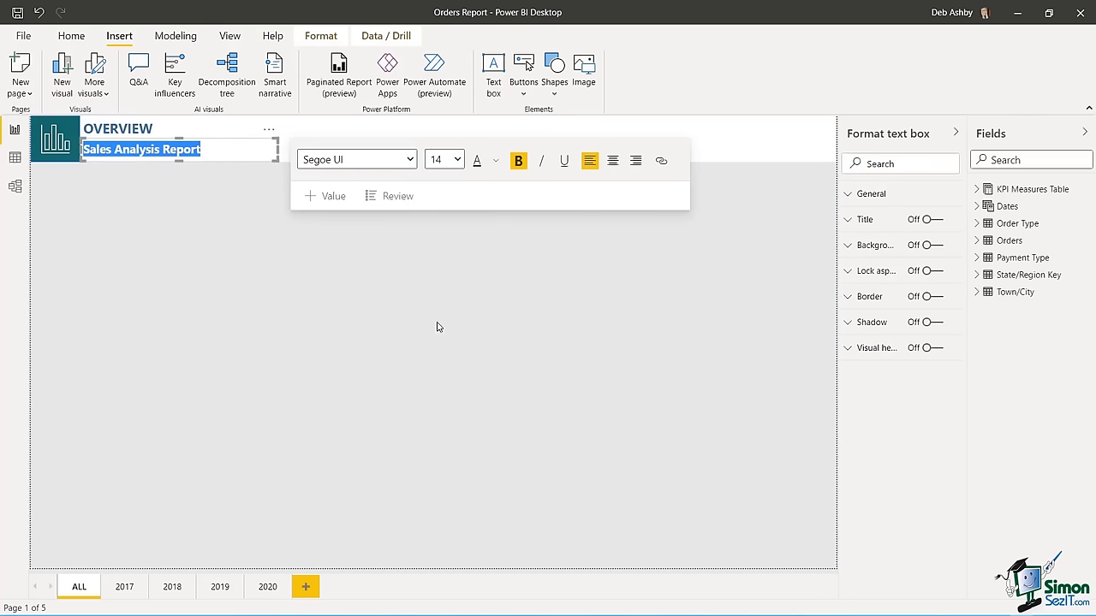
left_click(518, 161)
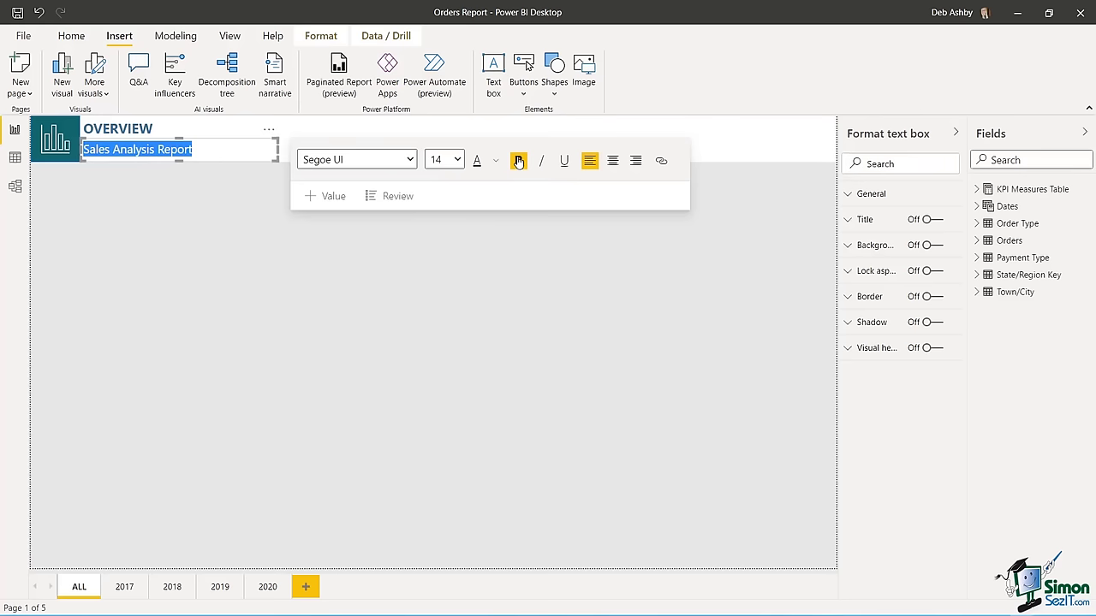
- Move the "Sales Analysis Report" text box up slightly, left-aligned close beneath the OVERVIEW heading
left_click(222, 207)
left_click(204, 140)
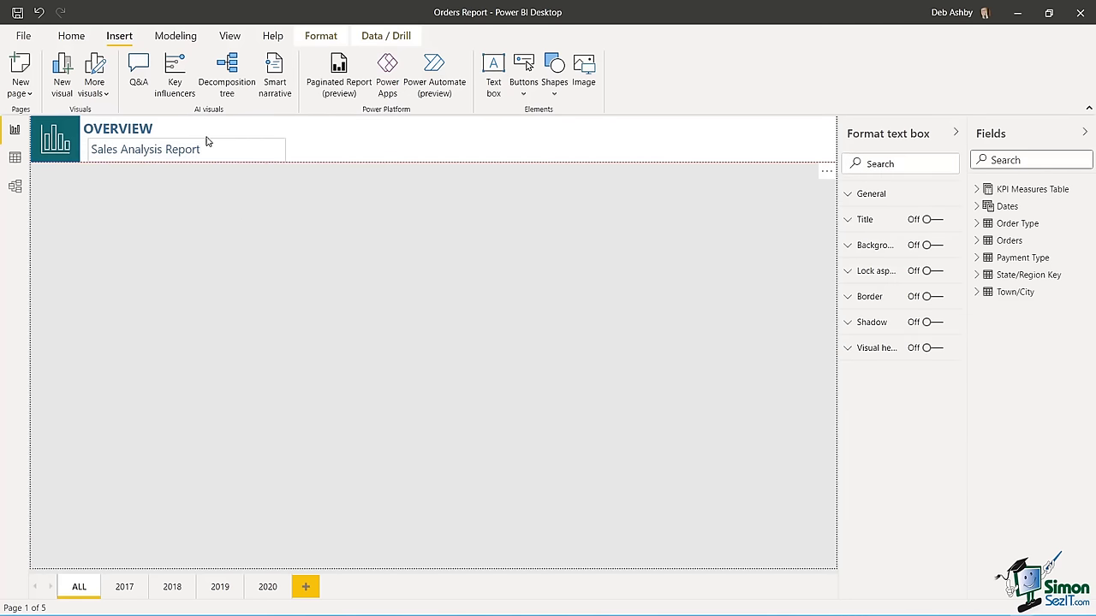
left_click_drag(203, 140, 199, 143)
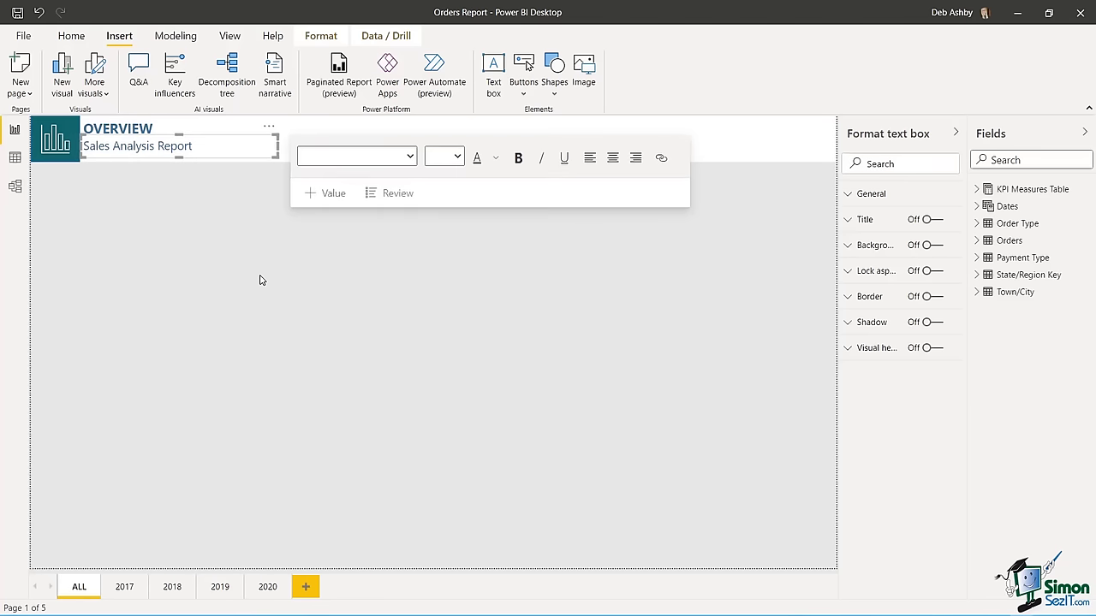
- Group the OVERVIEW and "Sales Analysis Report" text boxes and nudge the group slightly right and down in the banner
left_click(151, 129)
key("shift+Right")
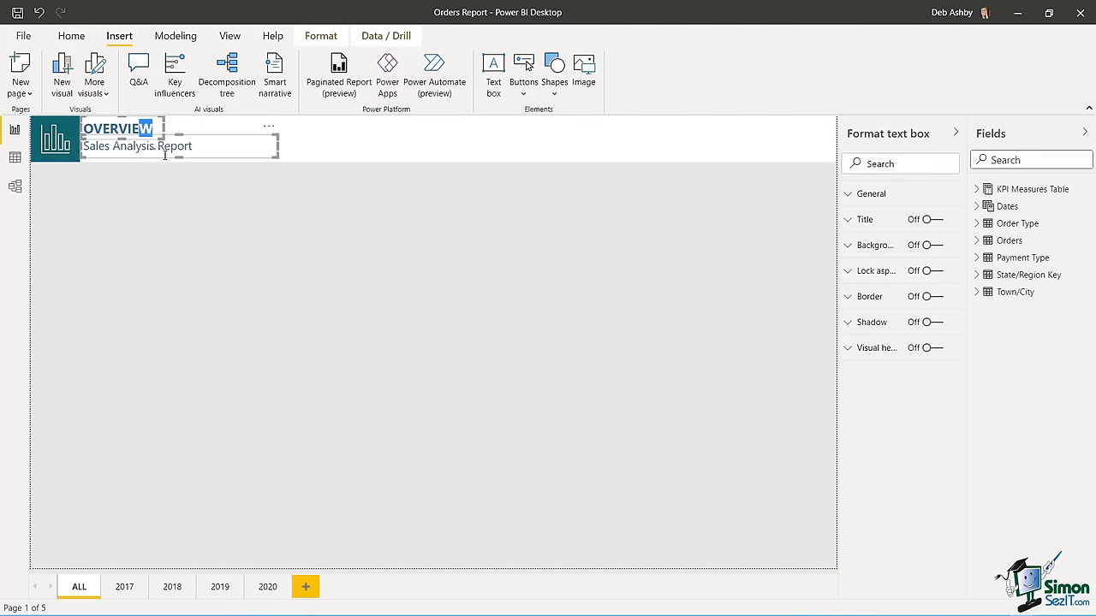
right_click(233, 161)
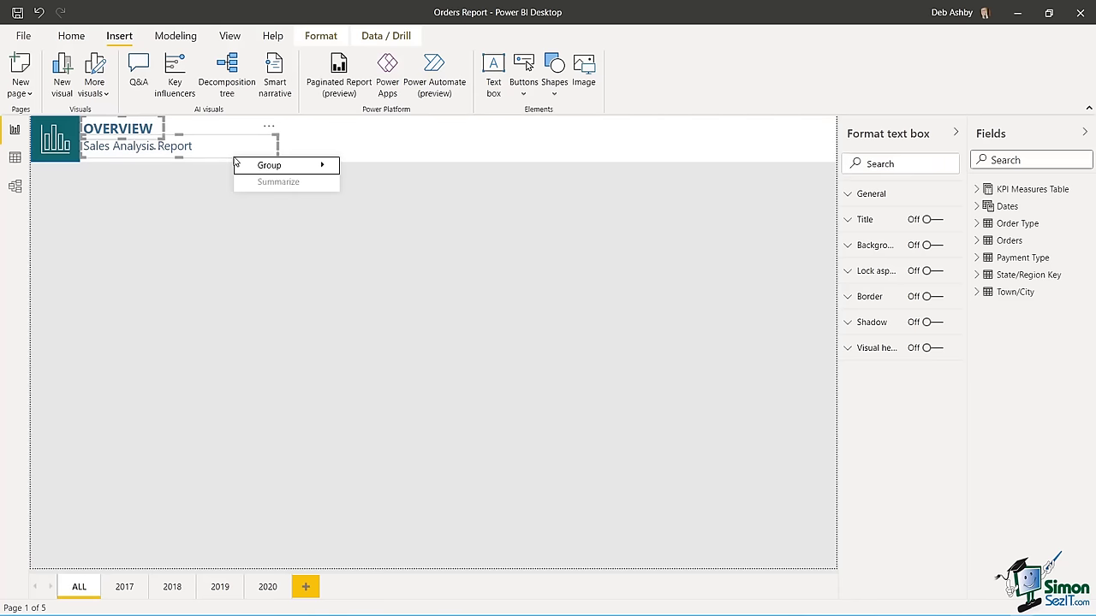
mouse_move(257, 165)
left_click(370, 165)
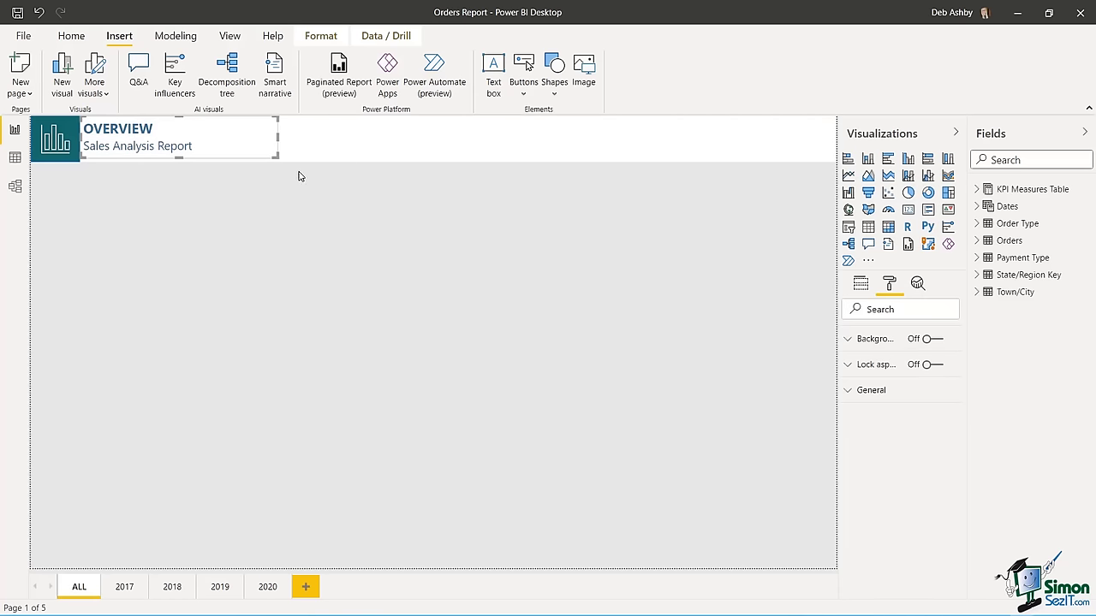
left_click(521, 331)
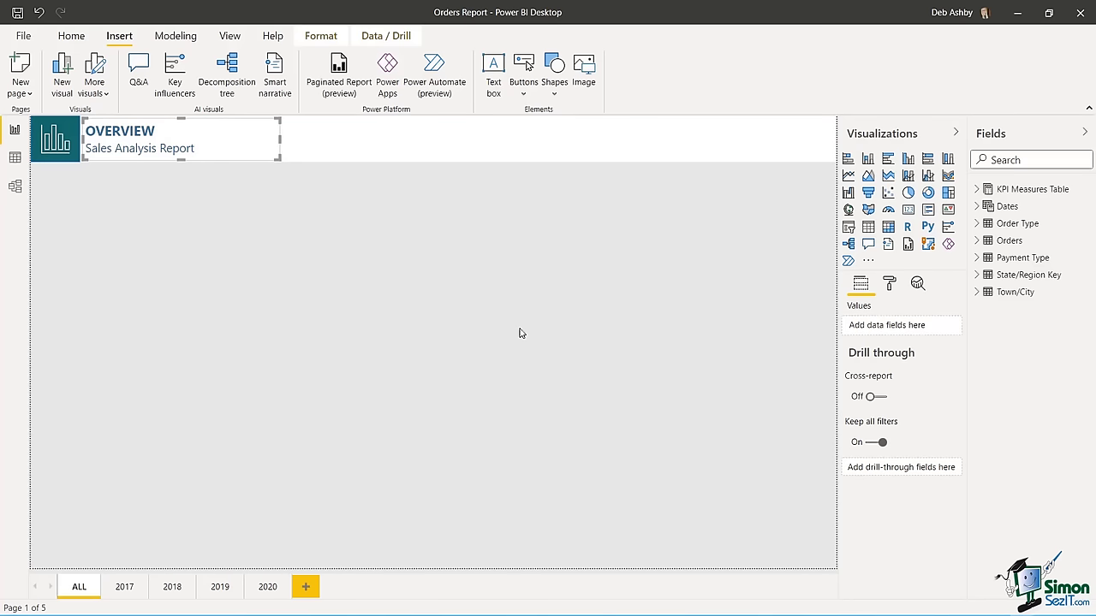
left_click(515, 282)
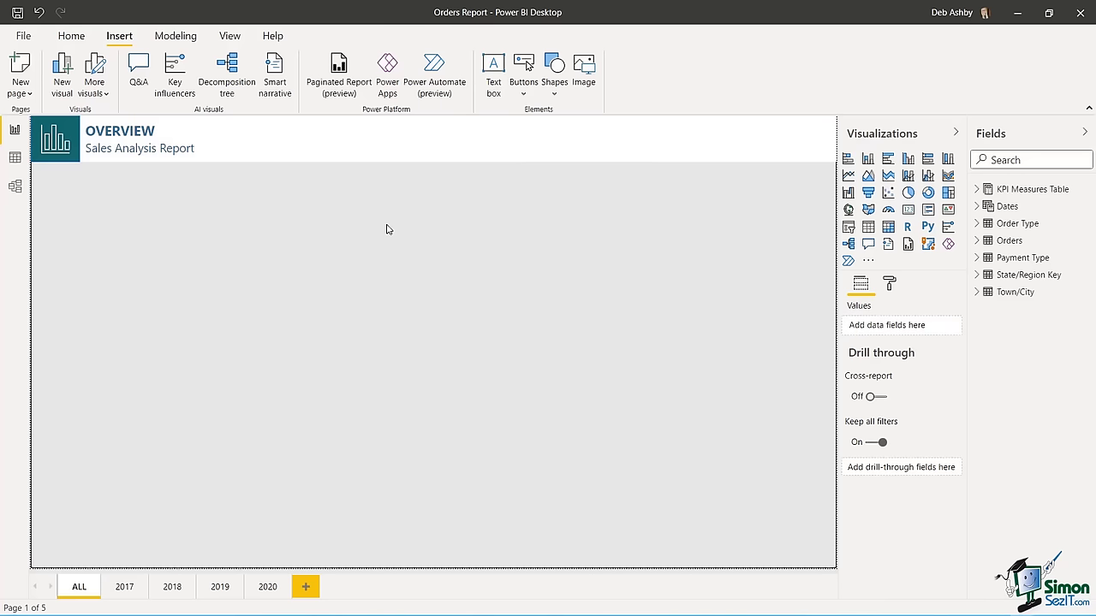
- Show the Selection pane and rename the grouped text boxes as "Title"
left_click(228, 38)
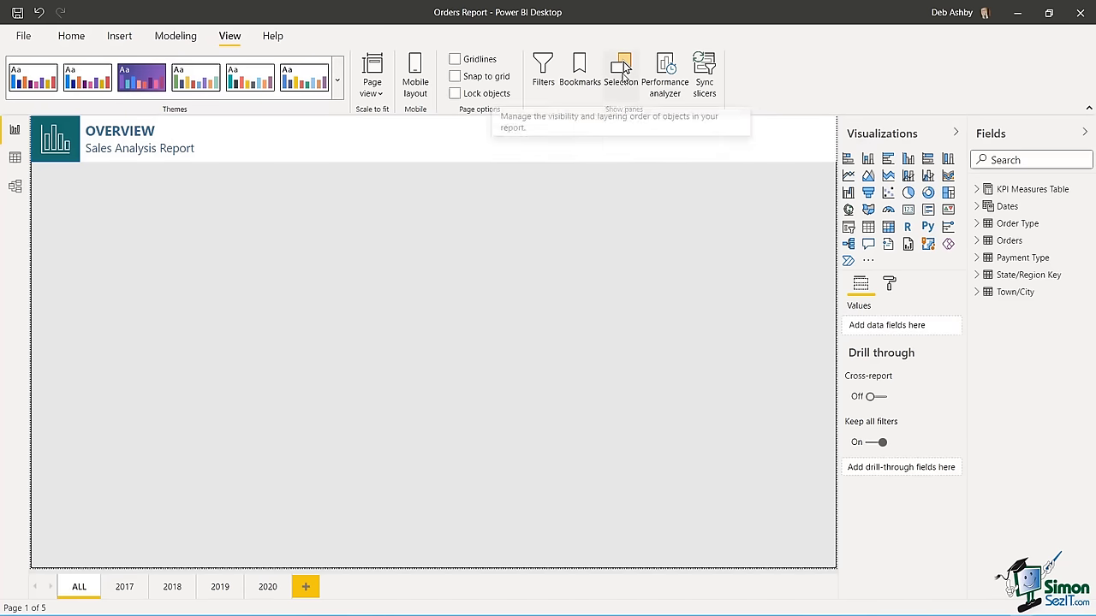
left_click(622, 71)
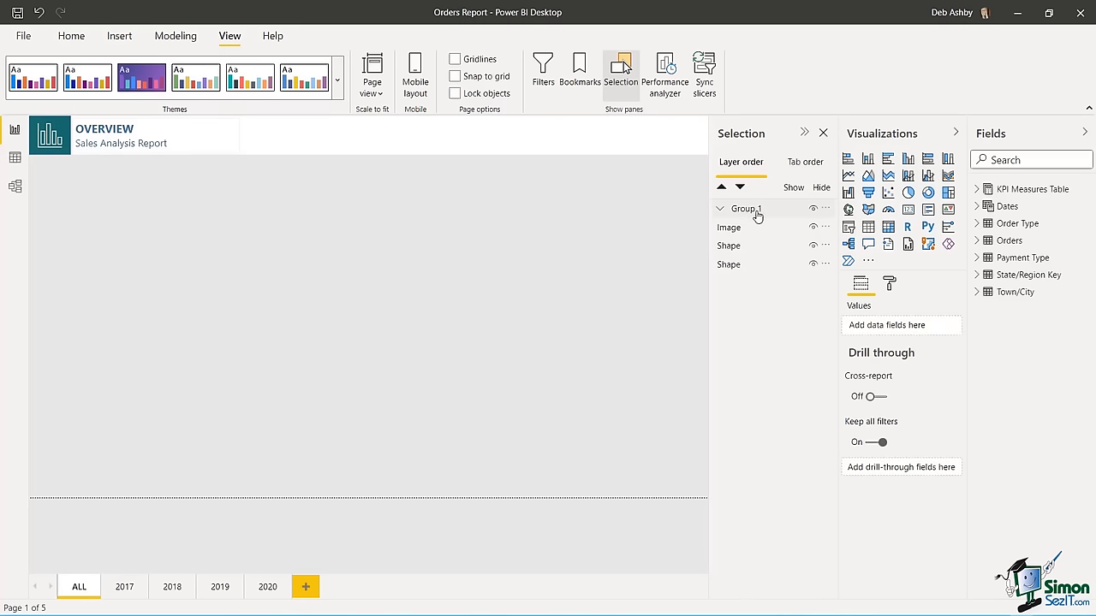
left_click(826, 209)
double_click(768, 209)
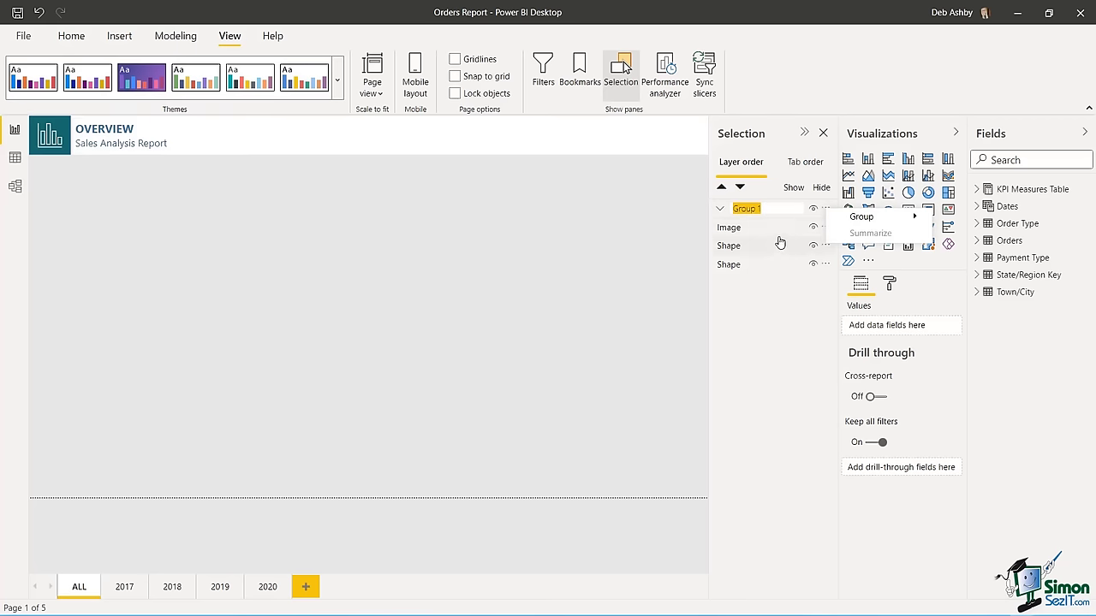
type("Title")
- Rename the header image layer as "Chart Icon"
left_click(750, 228)
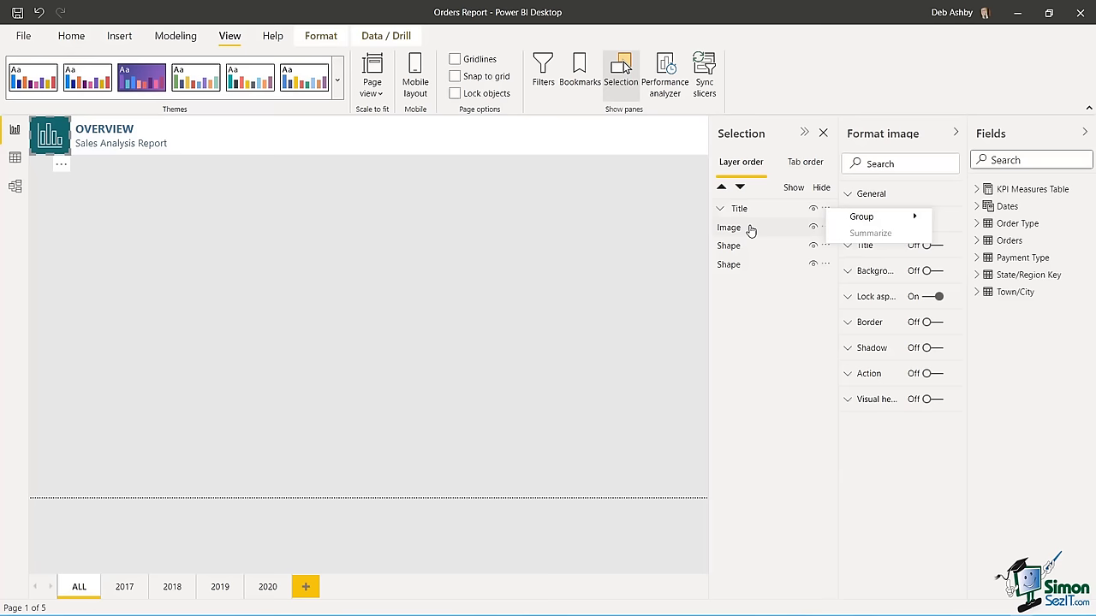
double_click(750, 228)
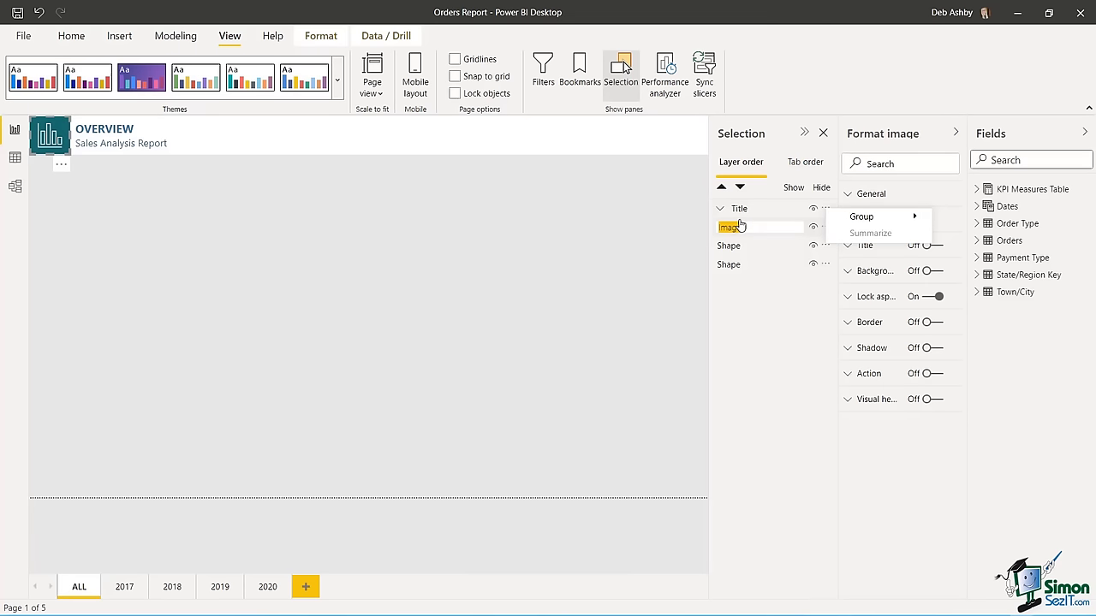
type("Chart Icon")
key("Return")
- Rename the layer of the square shape behind the chart icon as "Green Square"
left_click(732, 247)
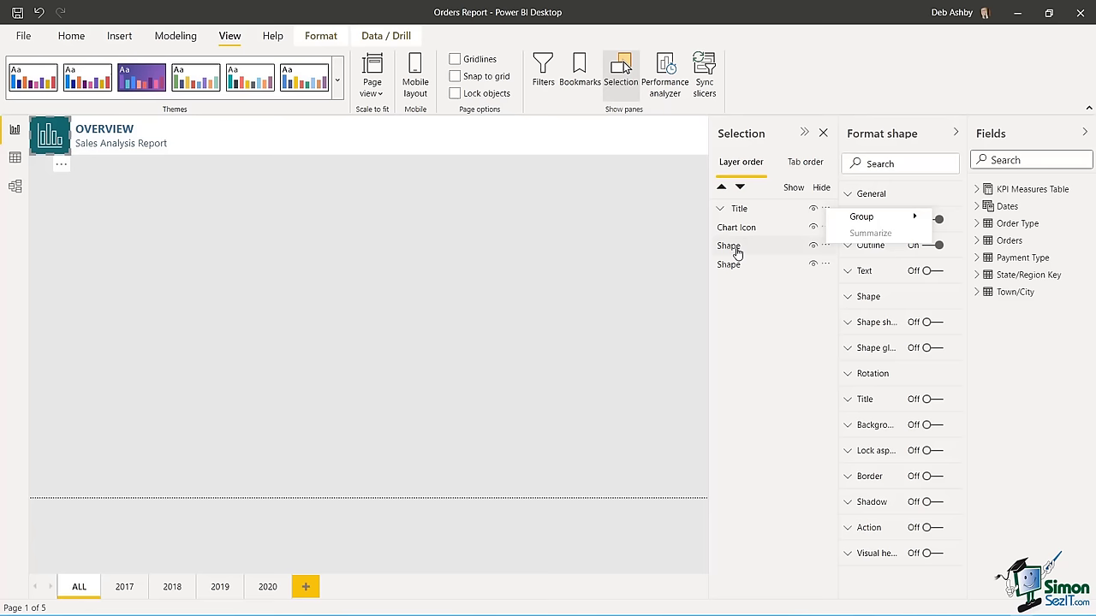
double_click(735, 247)
type("Gree")
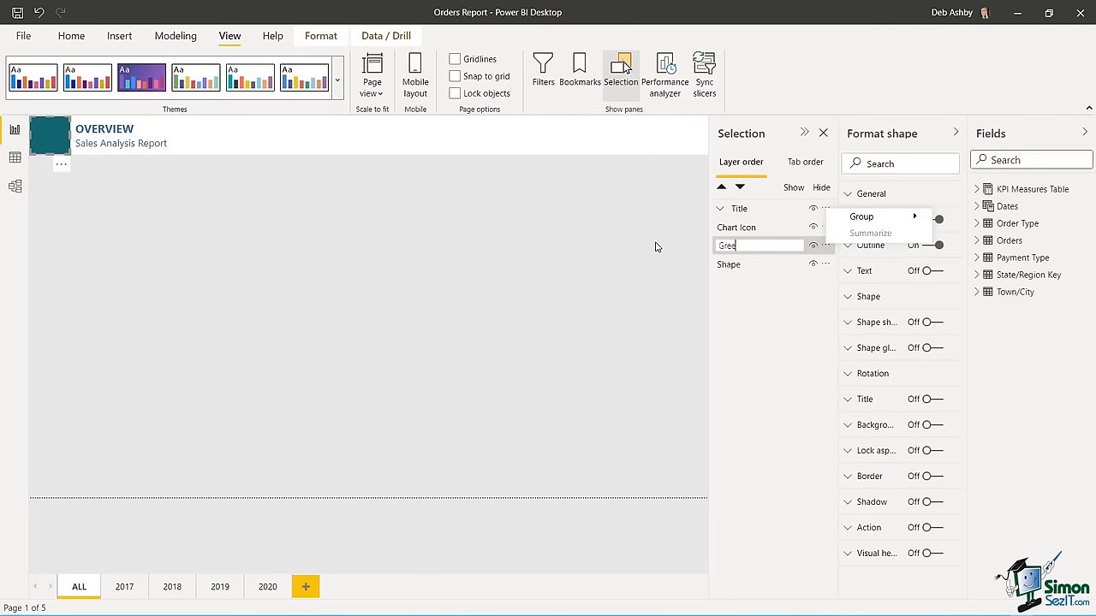
type("n Square")
key("Return")
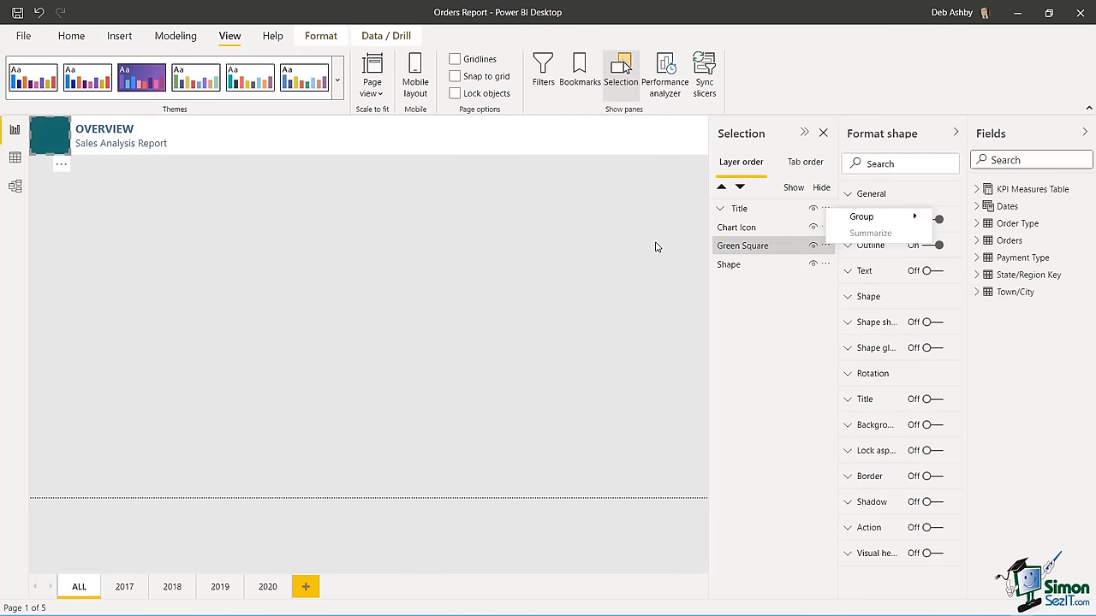
- Rename the white banner shape's layer as "Title Background"
left_click(738, 268)
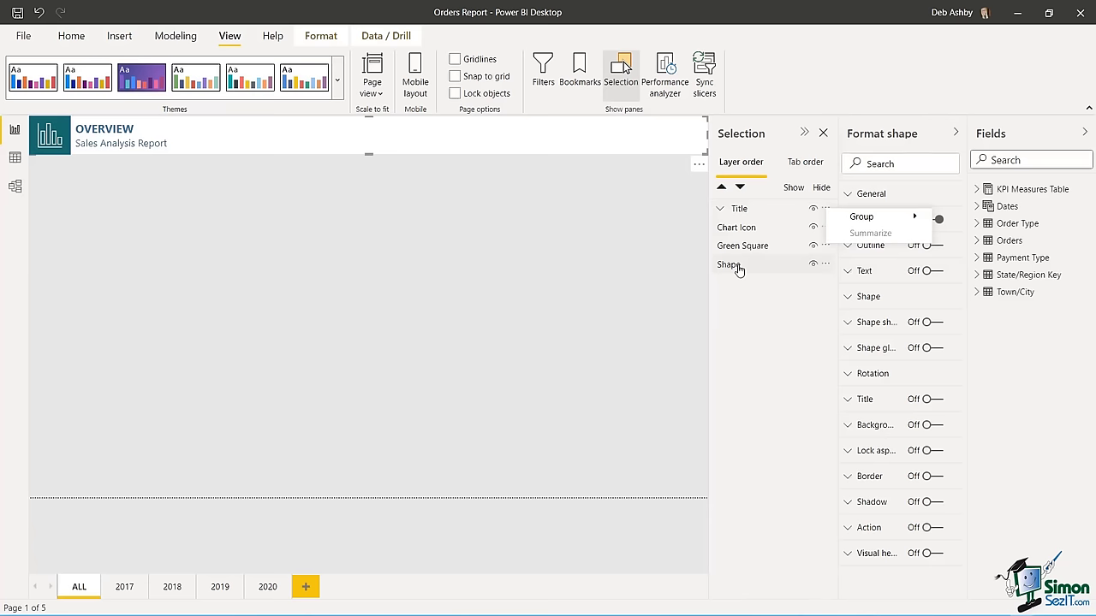
double_click(739, 267)
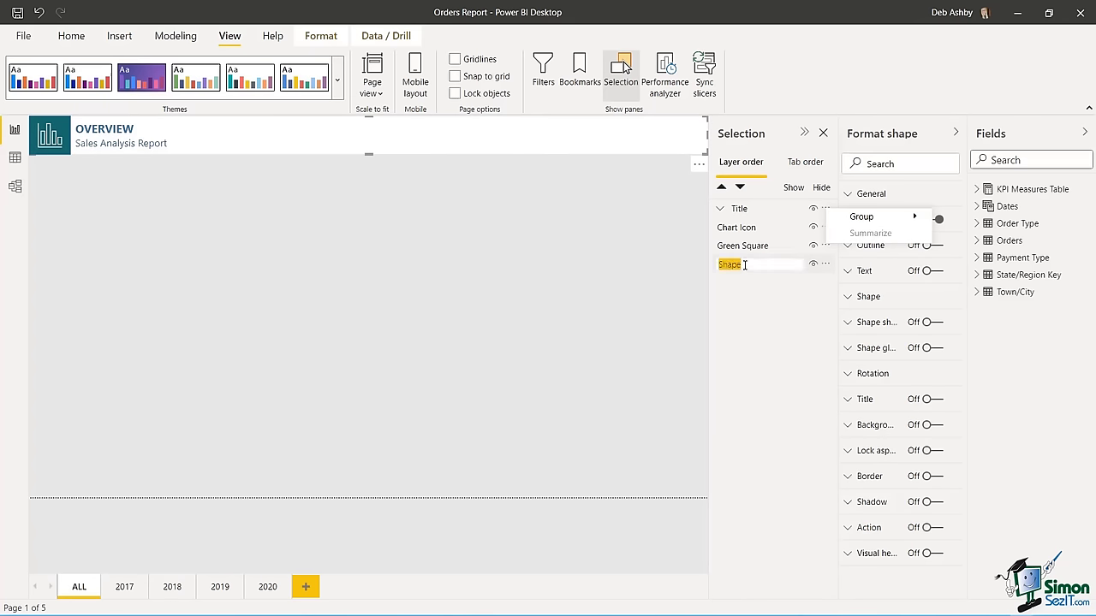
type("To")
type("tle Back")
type("ground")
key("Return")
- Group the Title, Chart Icon, Green Square and Title Background layers into a single header group
left_click(740, 210)
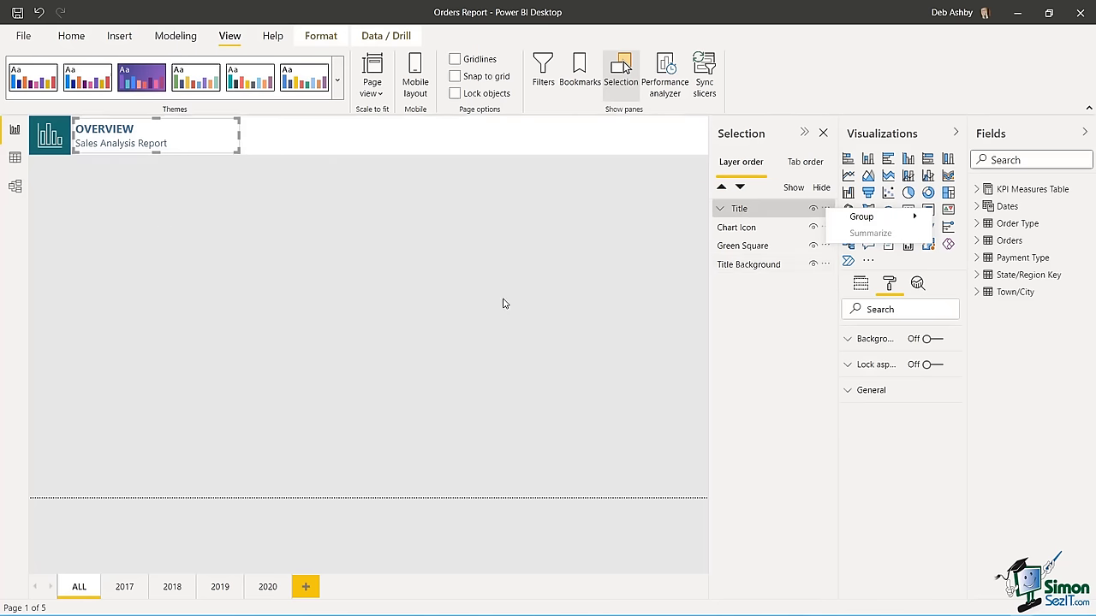
left_click(745, 229, "ctrl")
left_click(745, 246, "ctrl")
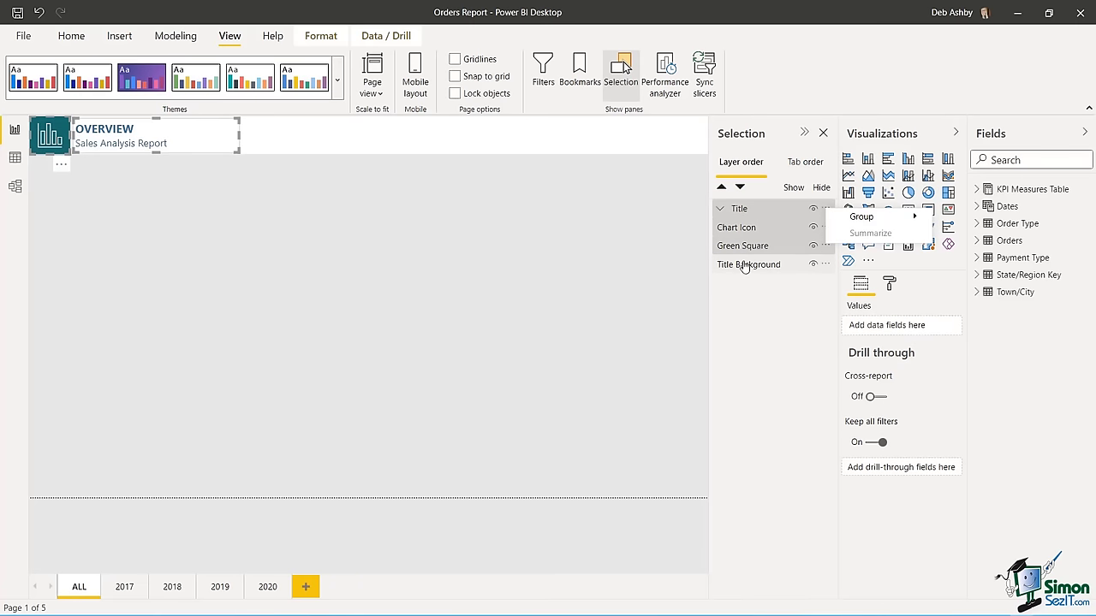
left_click(745, 266, "ctrl")
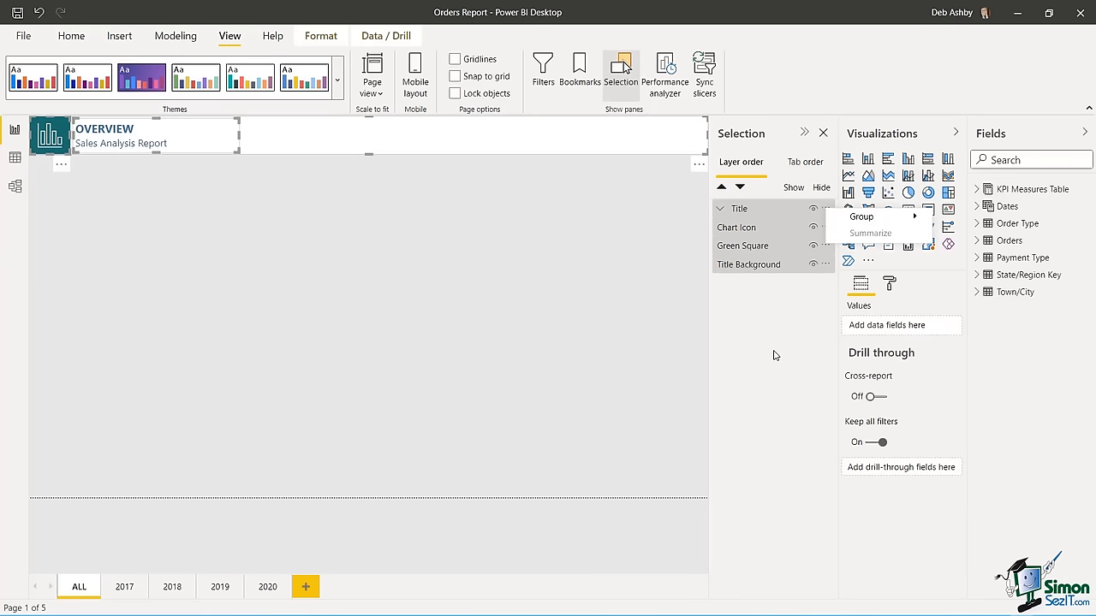
right_click(452, 141)
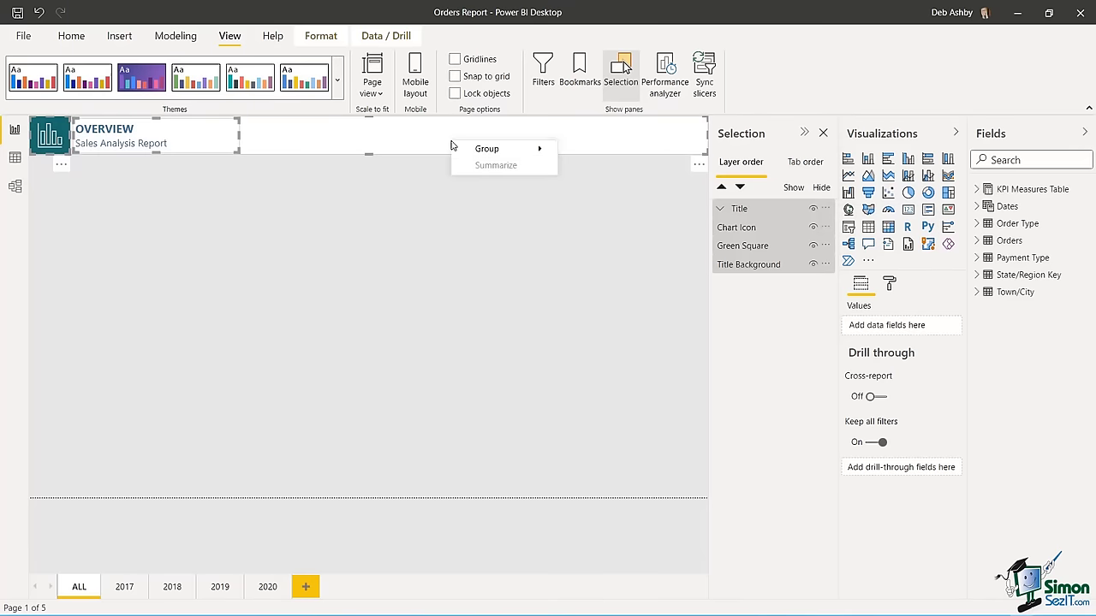
mouse_move(479, 152)
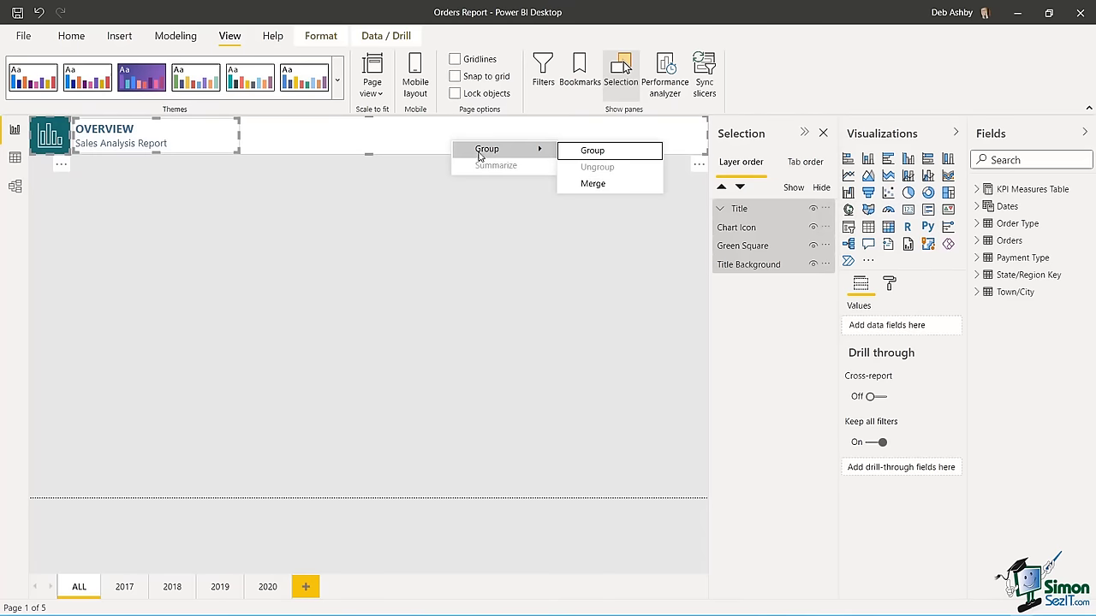
left_click(599, 155)
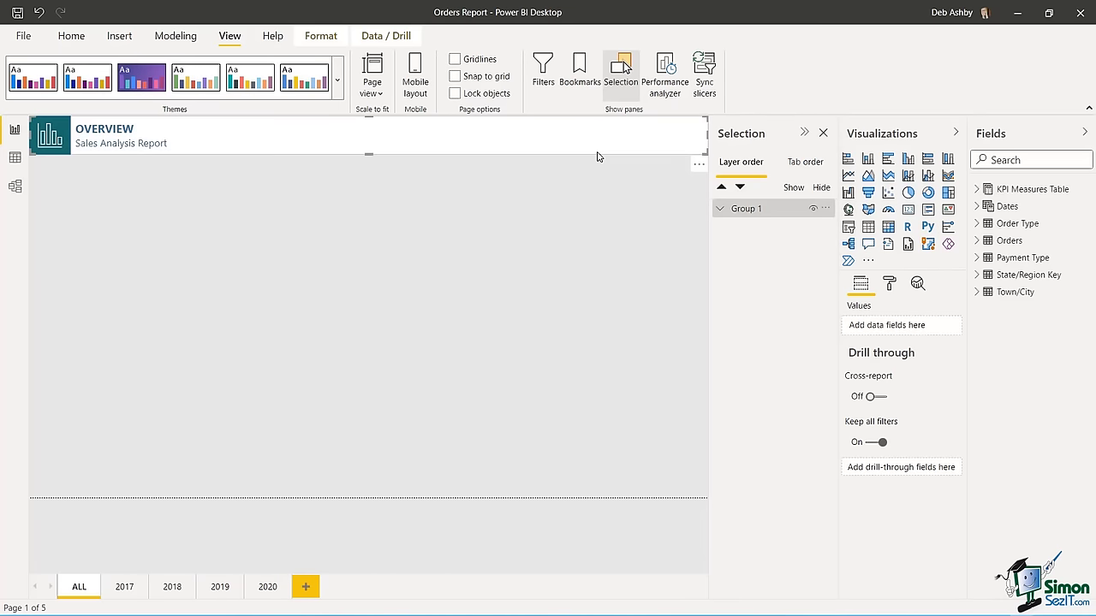
- Copy the header group from the ALL page and paste it onto the 2017, 2018 and 2019 pages
left_click(457, 141)
left_click(124, 587)
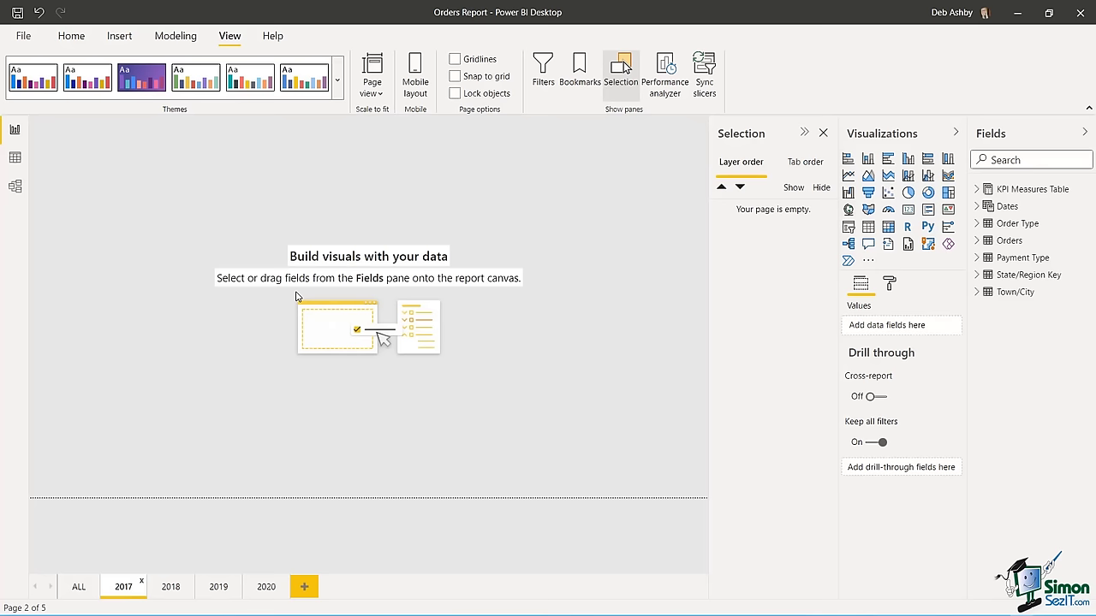
key("ctrl+v")
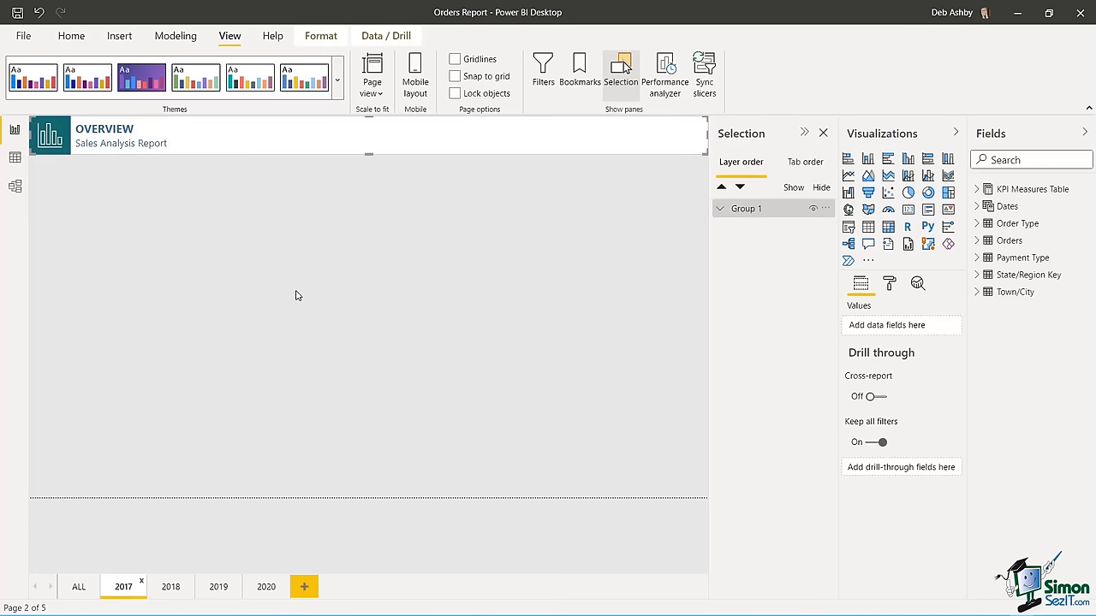
left_click(171, 589)
key("ctrl+v")
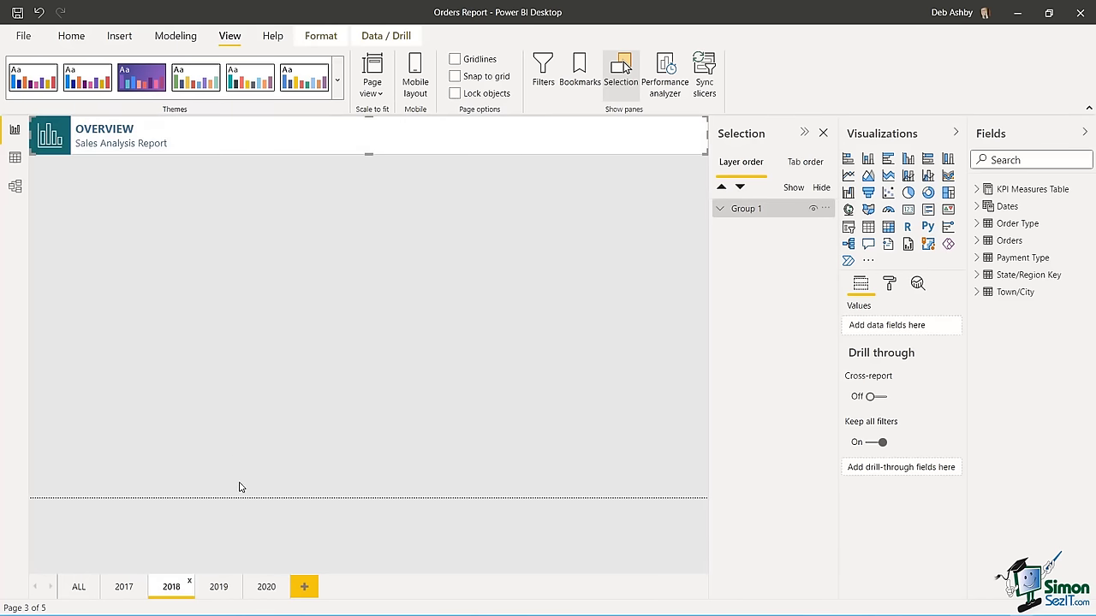
left_click(231, 592)
key("ctrl+v")
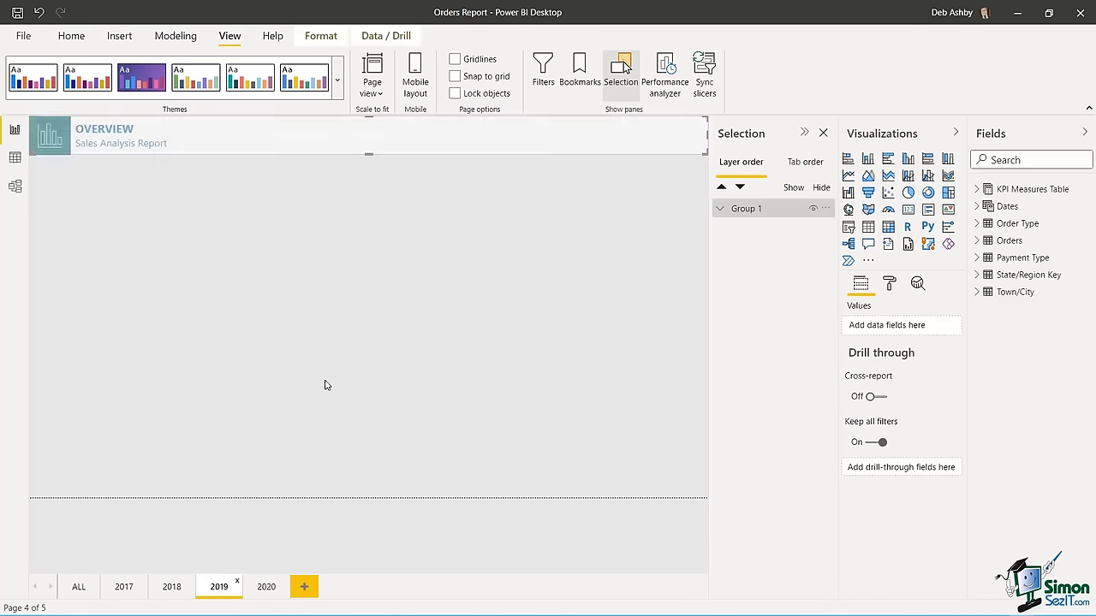
- Paste the copied header group onto the 2020 page
left_click(266, 588)
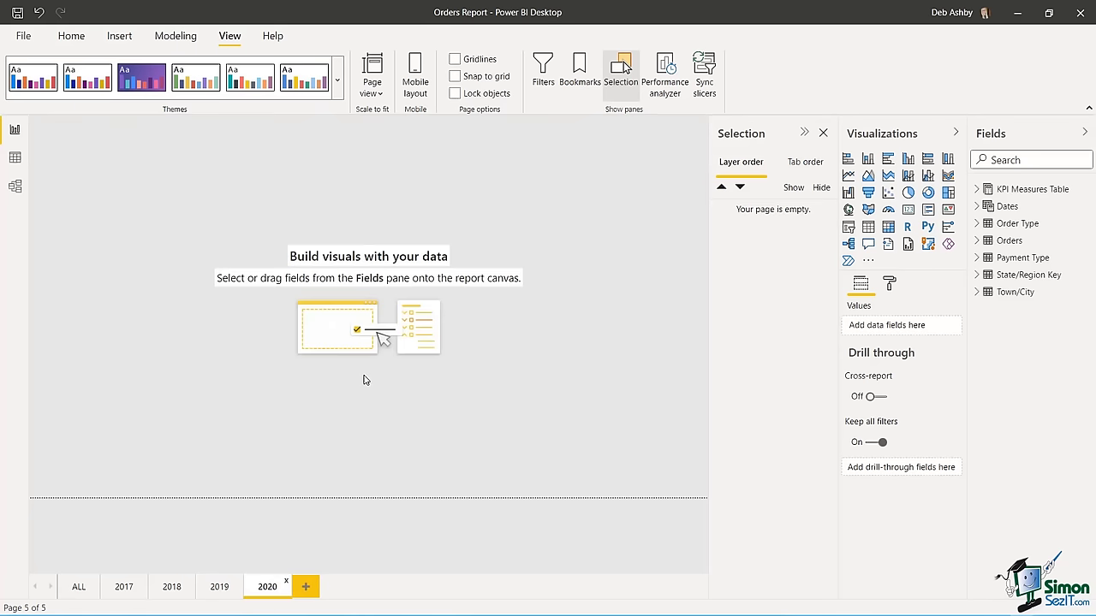
key("ctrl+v")
- Ungroup the header on the 2017 page so its elements can be edited individually
left_click(123, 588)
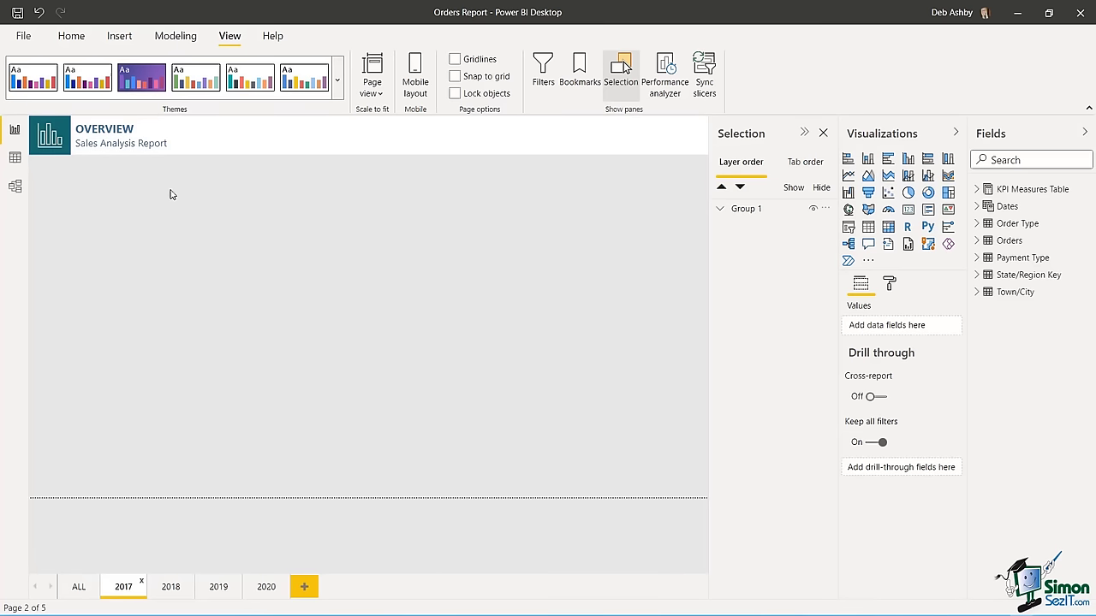
left_click(343, 138)
right_click(343, 138)
mouse_move(372, 141)
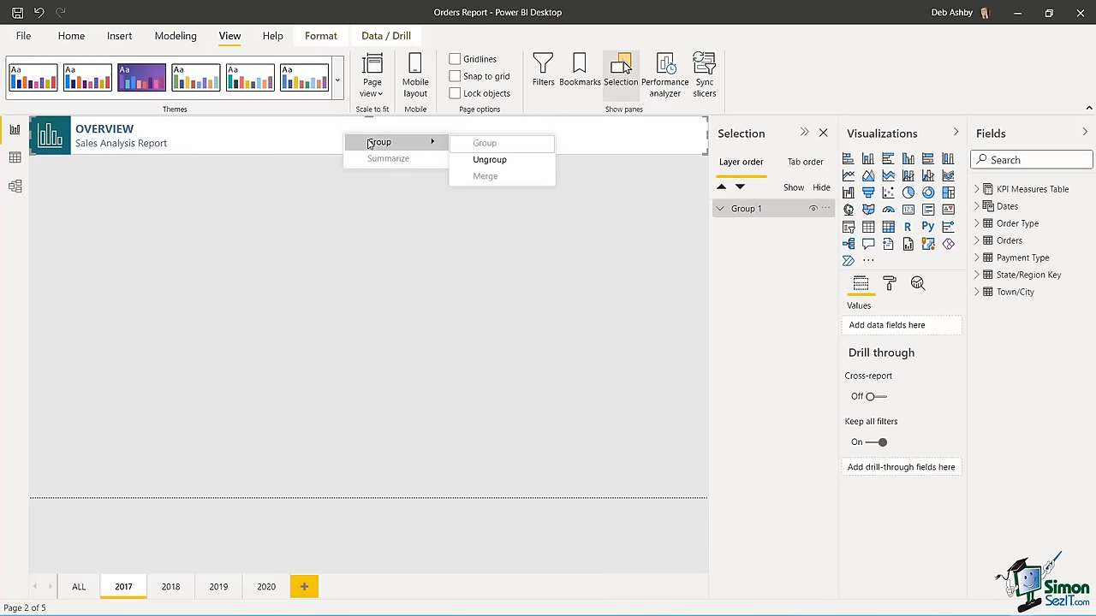
left_click(484, 163)
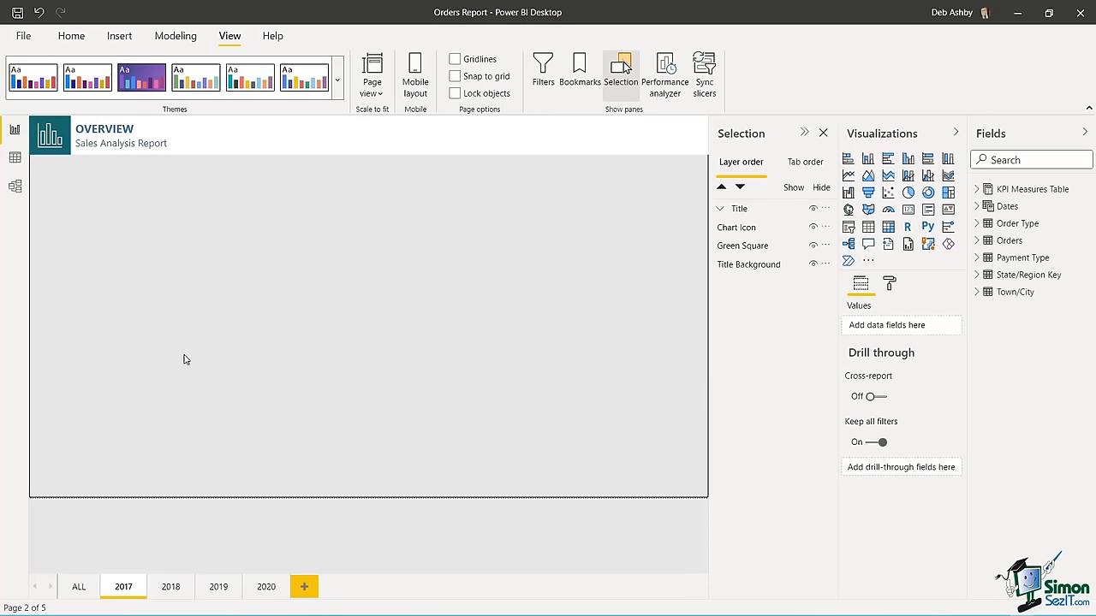
- Replace the main heading text on the 2017 page's header with "2017"
left_click(106, 130)
double_click(136, 126)
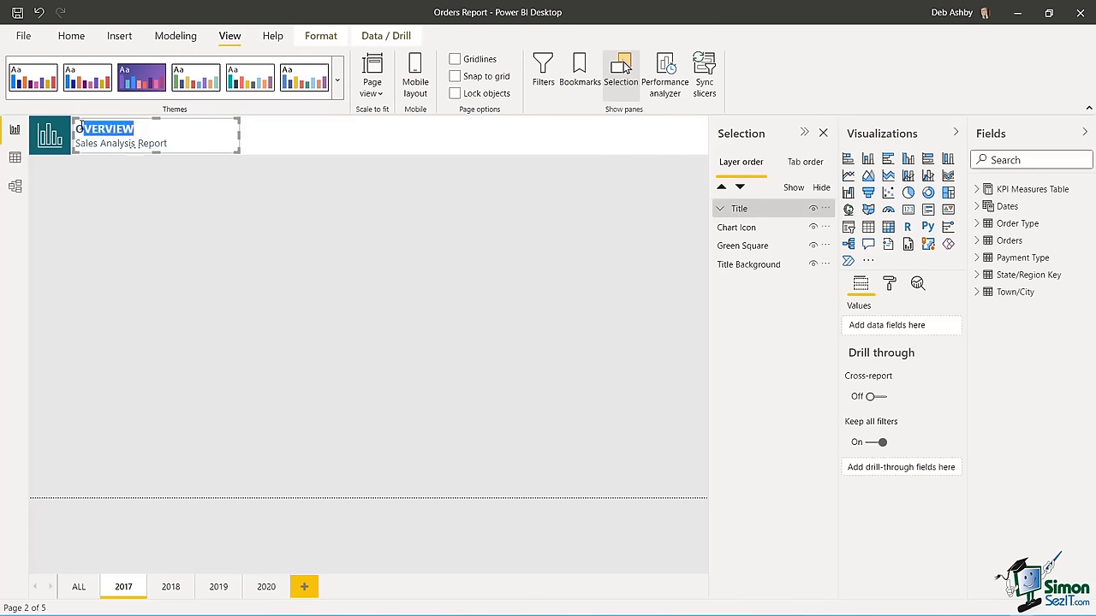
type("2017")
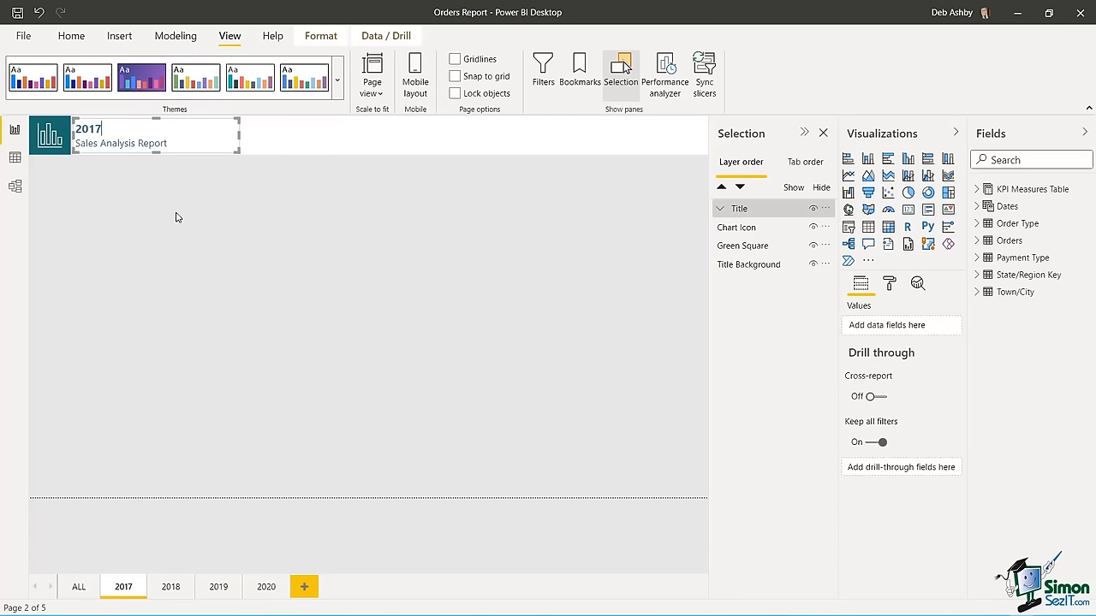
left_click(163, 204)
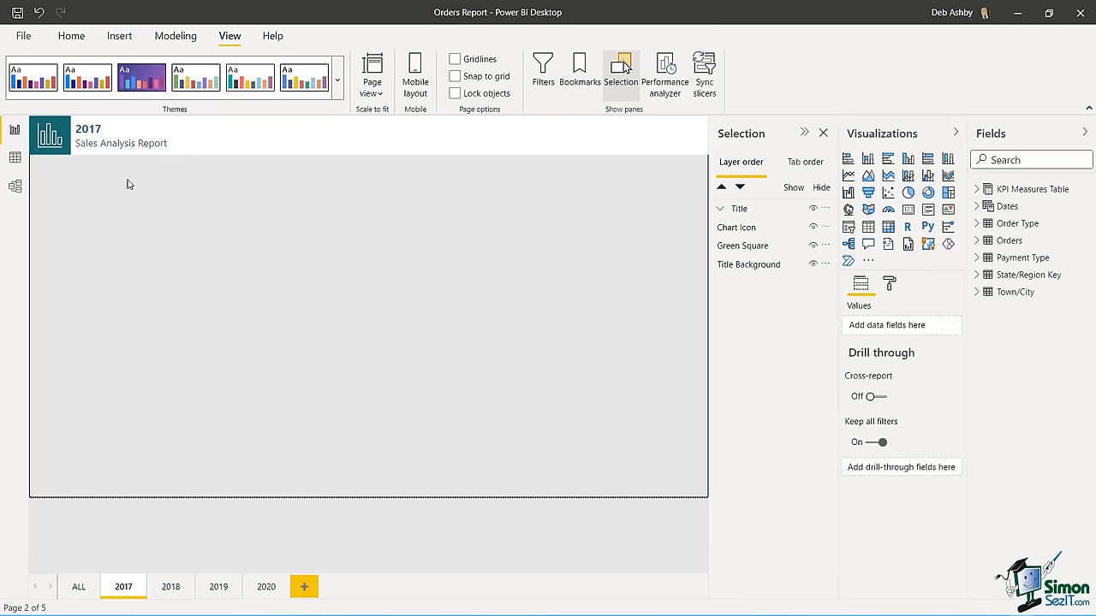
- Change the fill of the Green Square shape on the 2017 page to bright blue
left_click(61, 132)
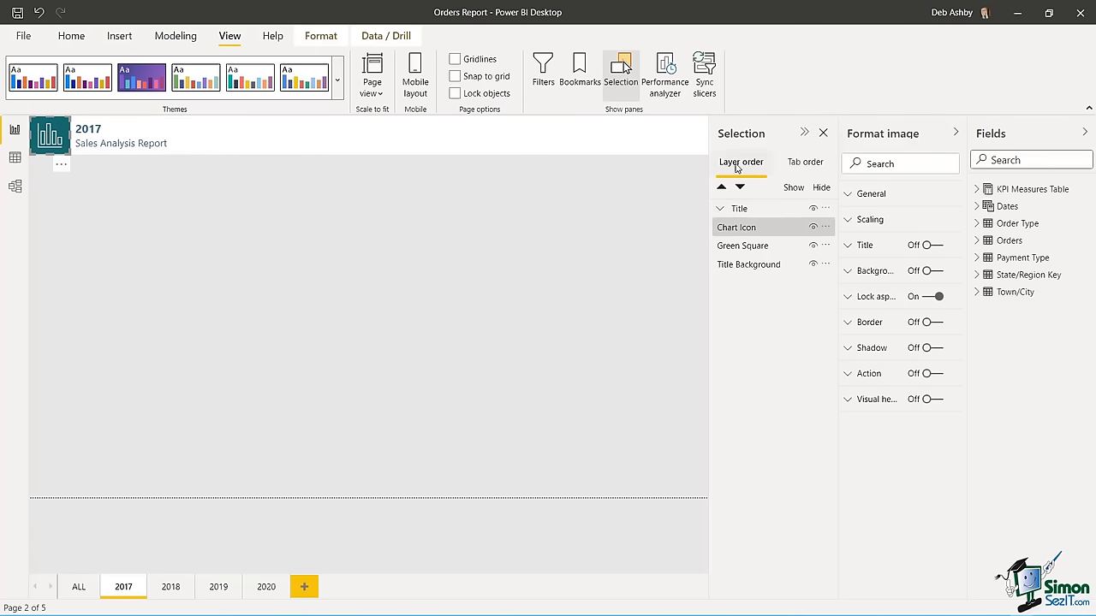
left_click(738, 233)
left_click(736, 250)
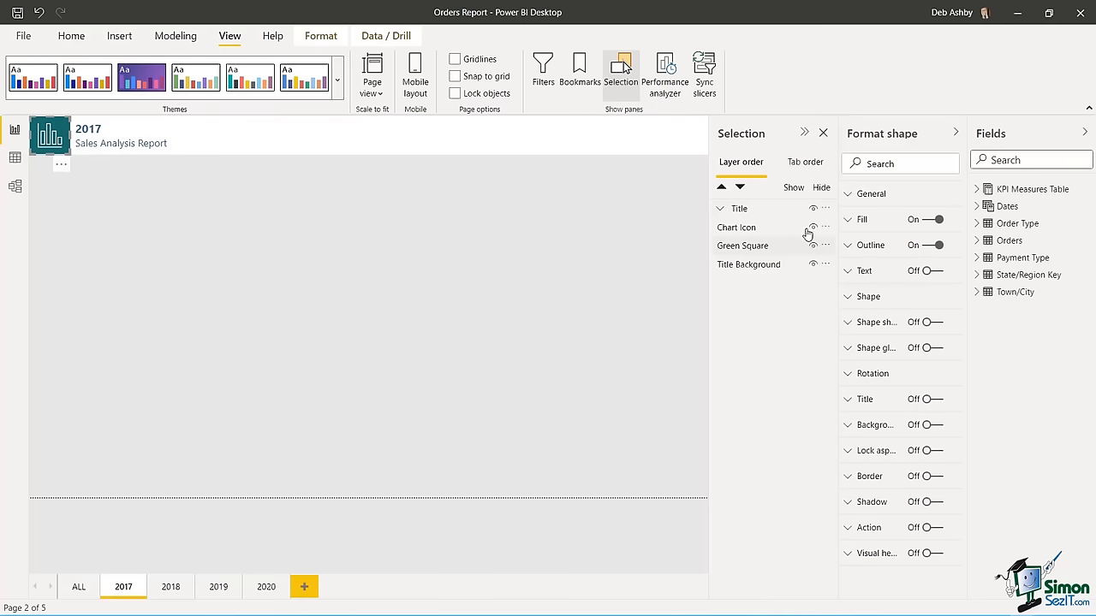
left_click(850, 220)
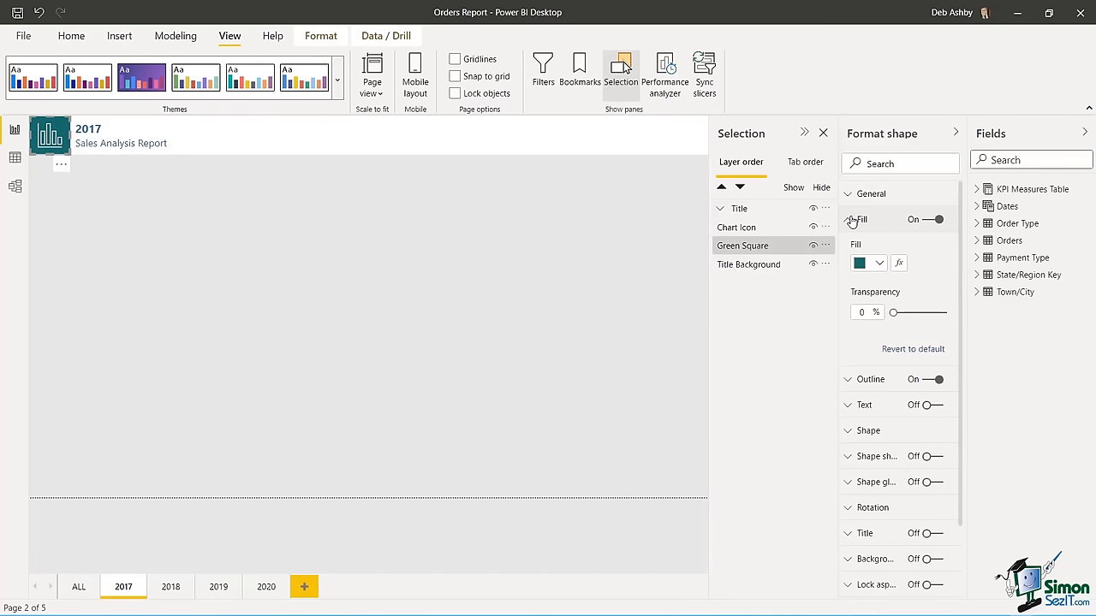
left_click(873, 263)
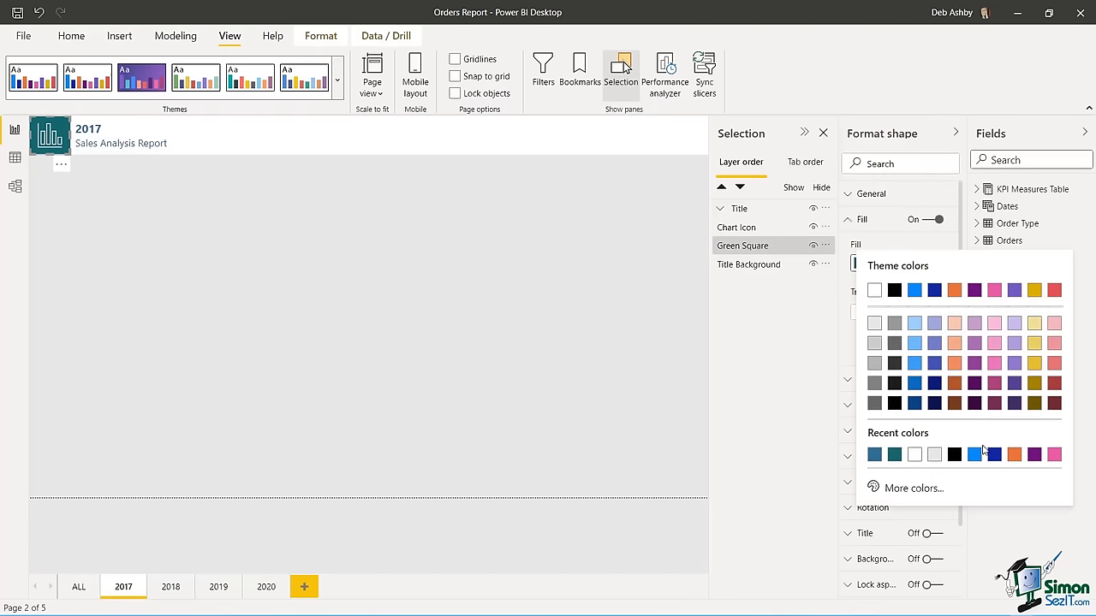
left_click(976, 456)
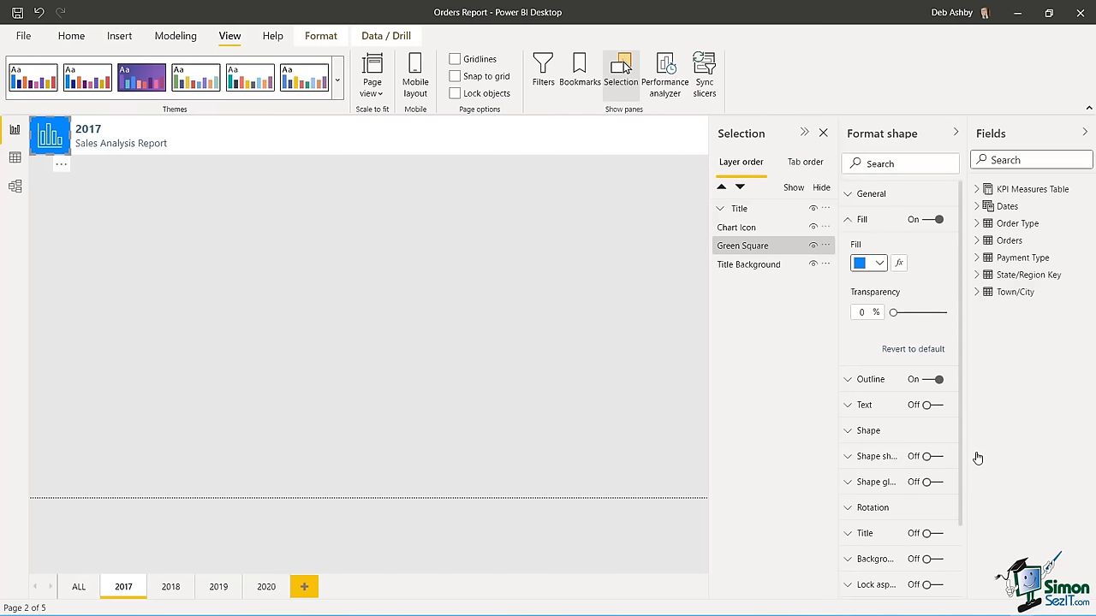
left_click(513, 291)
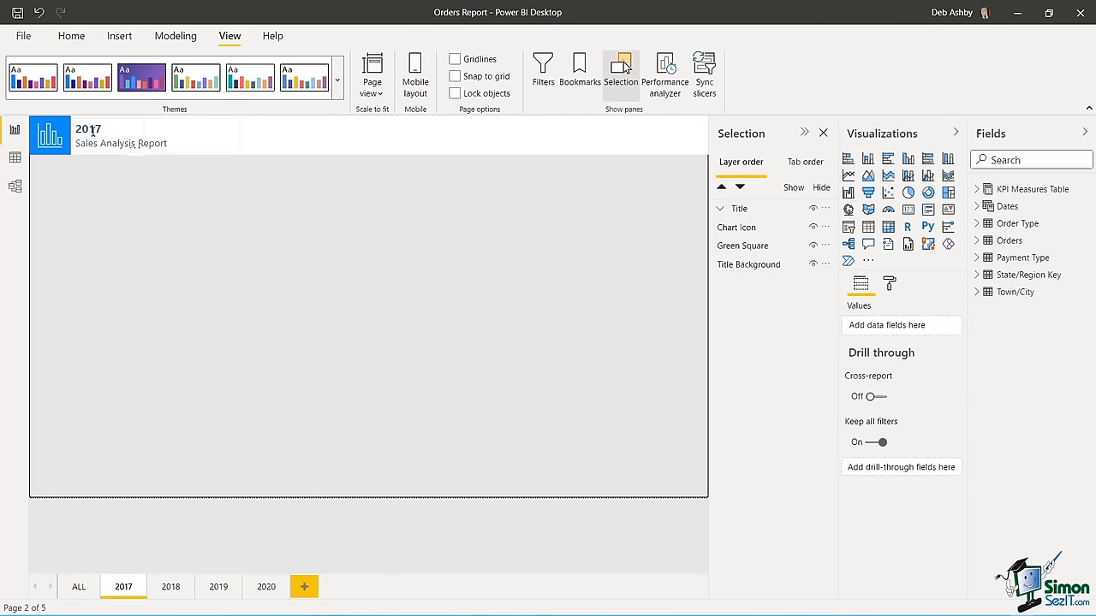
- Recolor the "2017" heading text with the darker blue theme shade
left_click(92, 131)
left_click_drag(105, 129, 74, 130)
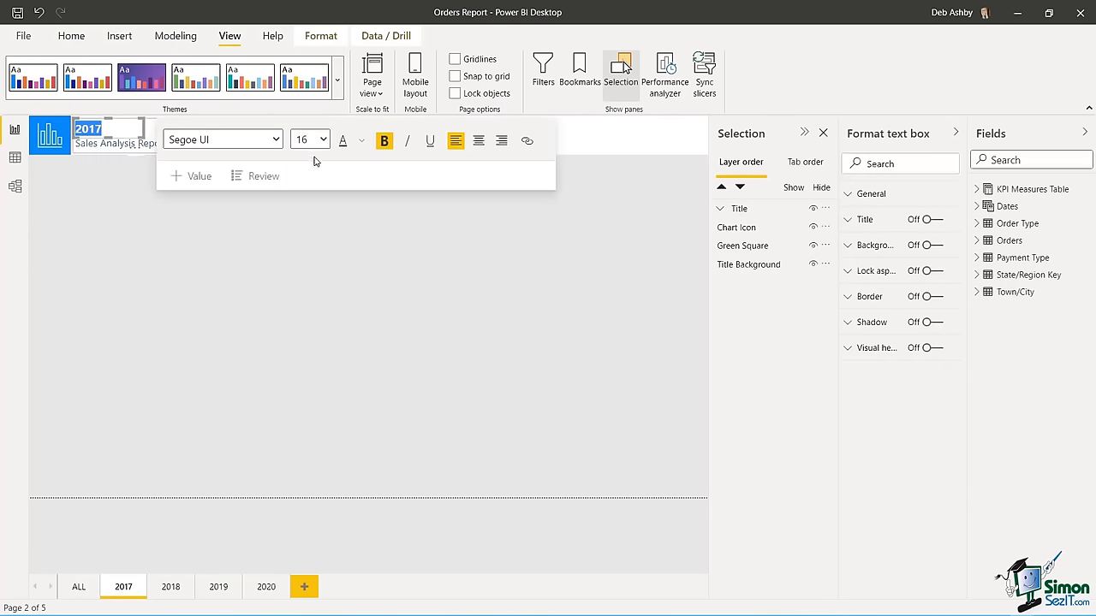
left_click(364, 142)
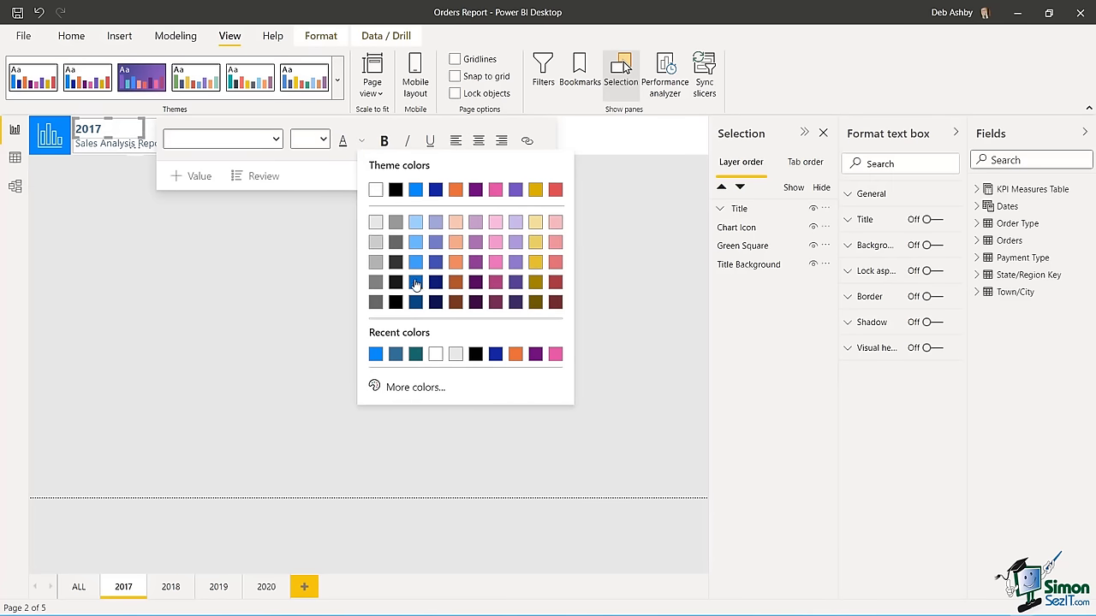
left_click(415, 281)
left_click(179, 257)
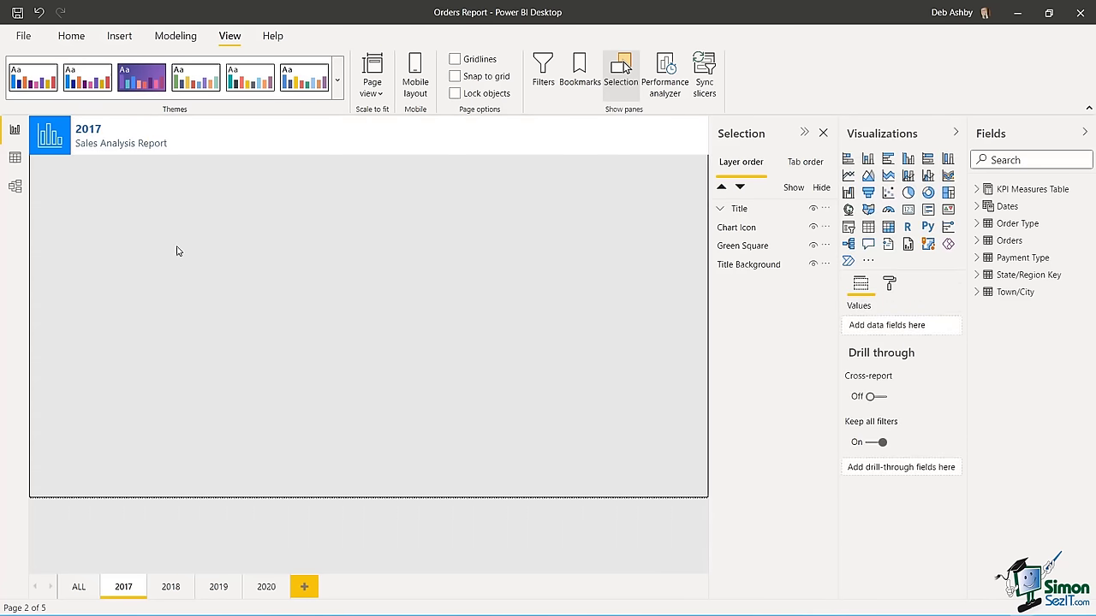
- Recolor the "Sales Analysis Report" subtitle on the 2017 page with the same darker blue theme shade
left_click_drag(172, 142, 74, 143)
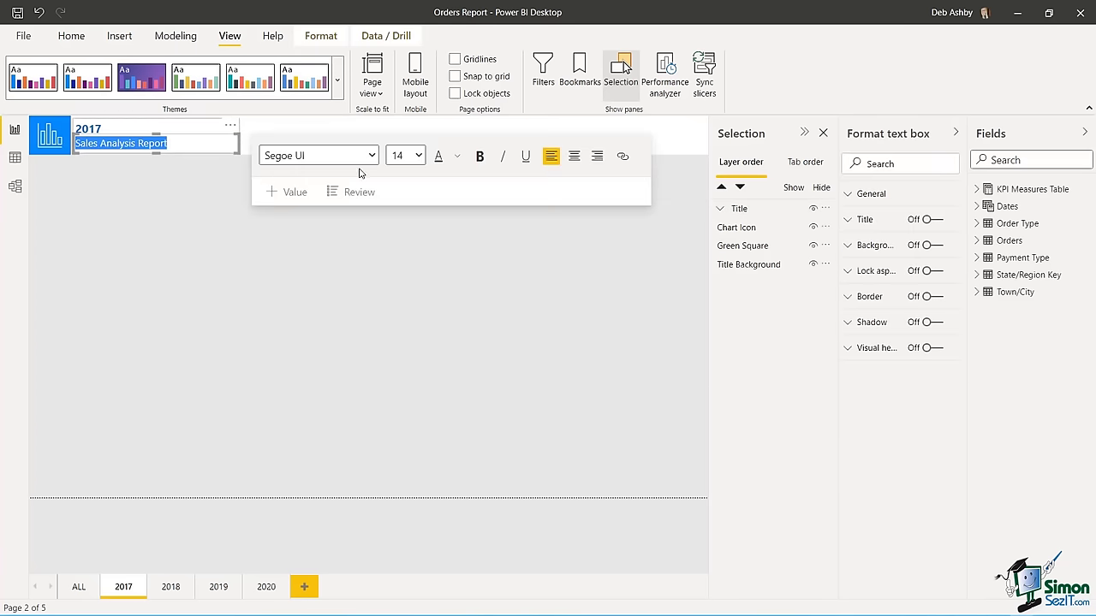
left_click(457, 156)
left_click(512, 298)
left_click(222, 272)
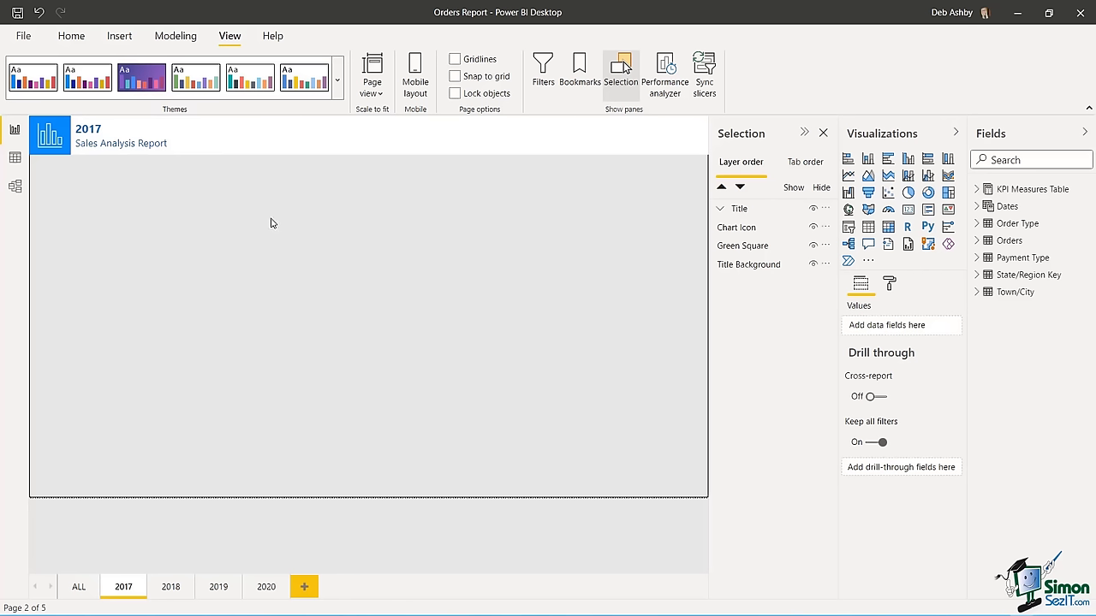
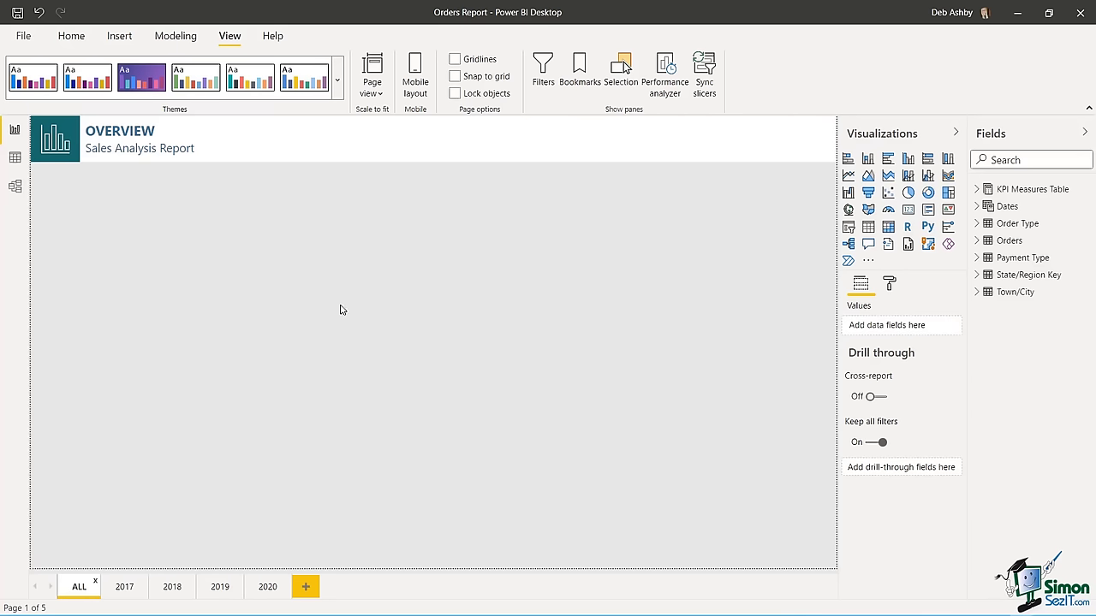
- Add a bookmark for the ALL page and name it "ALL"
left_click(125, 585)
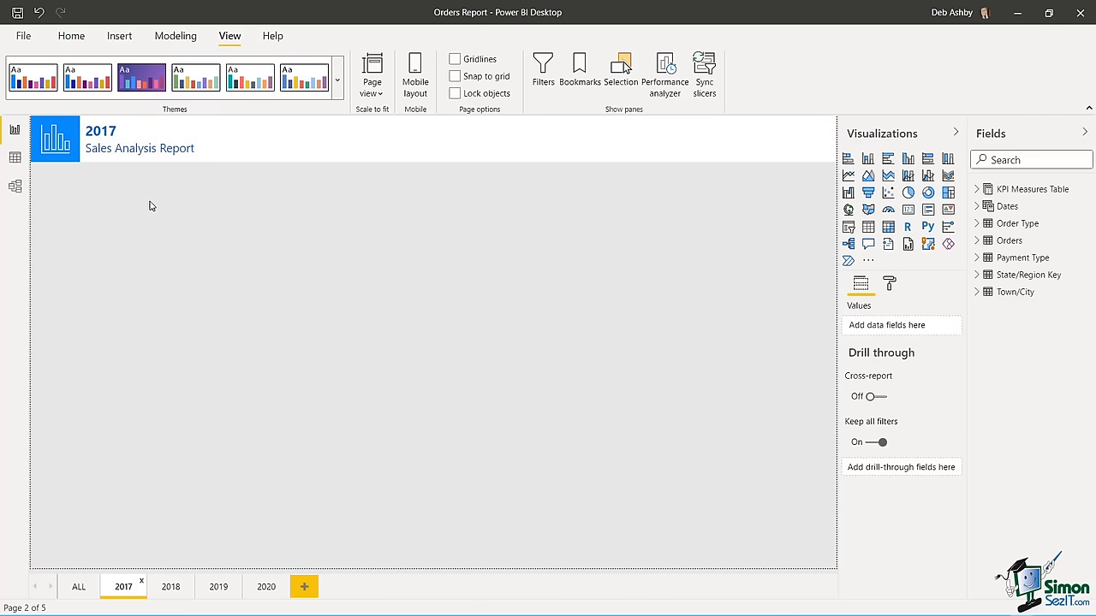
left_click(79, 586)
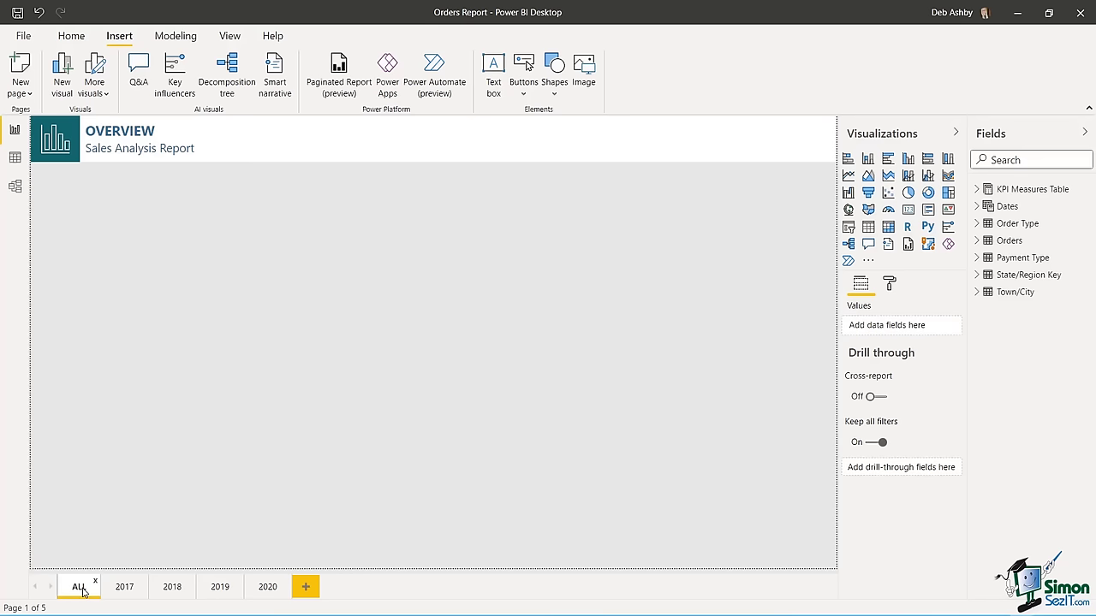
left_click(232, 39)
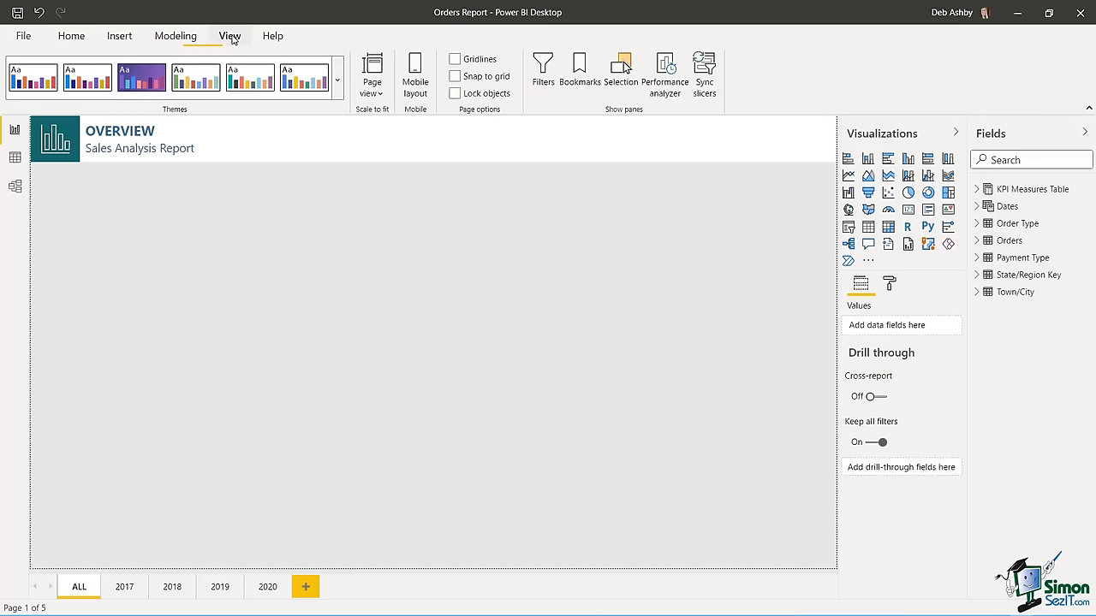
left_click(580, 70)
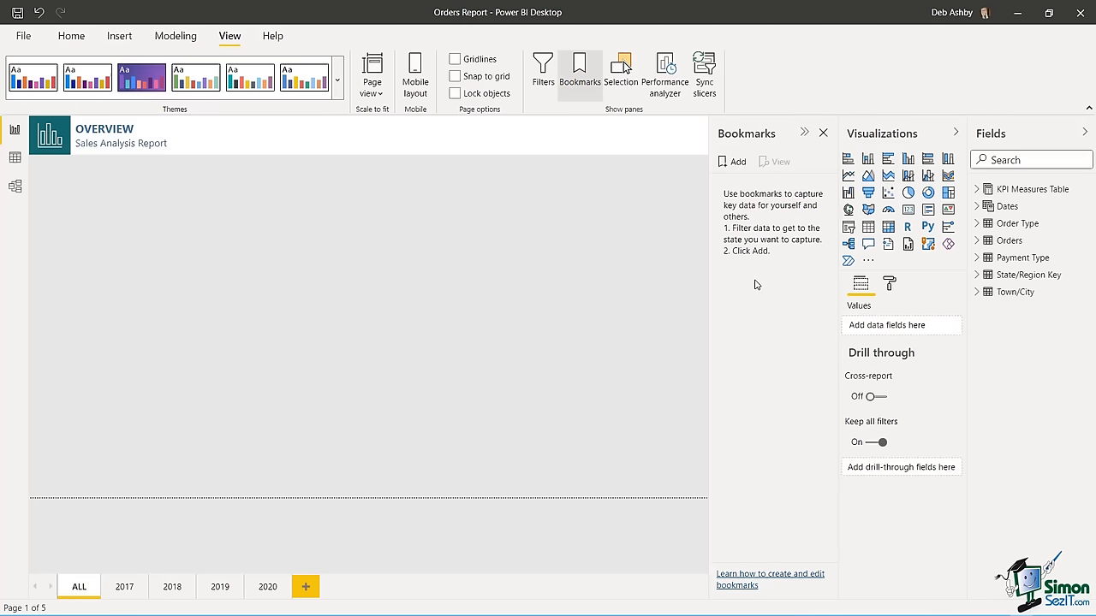
left_click(735, 162)
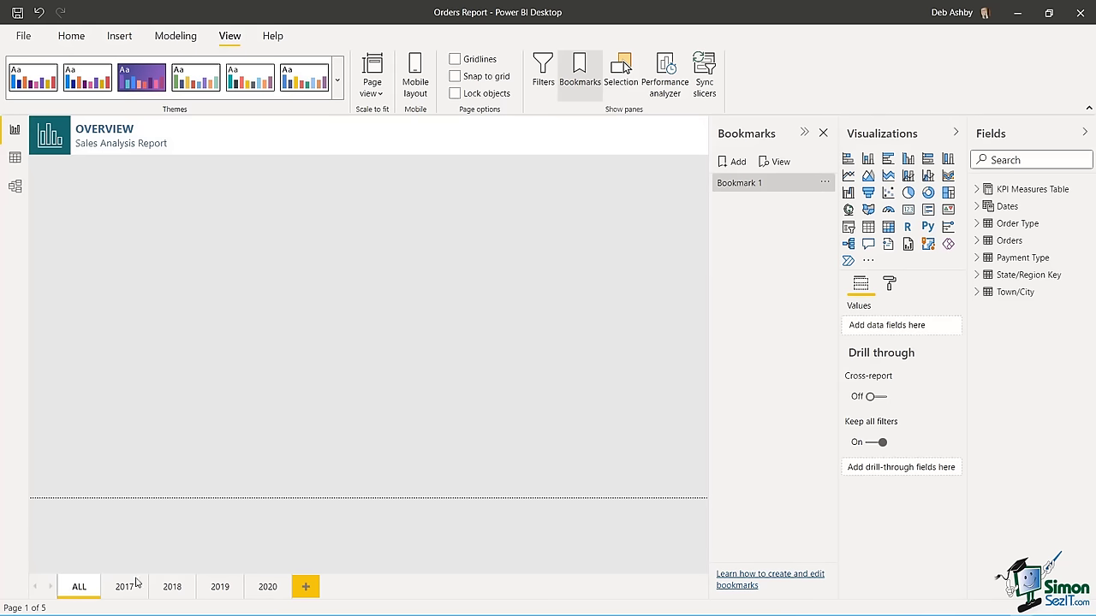
double_click(762, 183)
type("ALL")
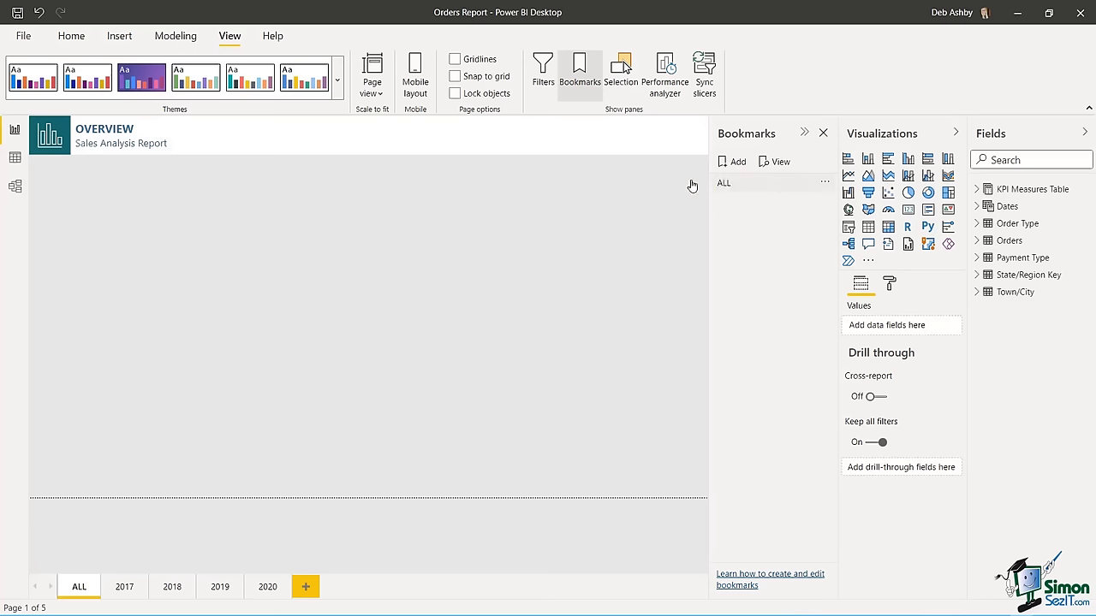
key("Return")
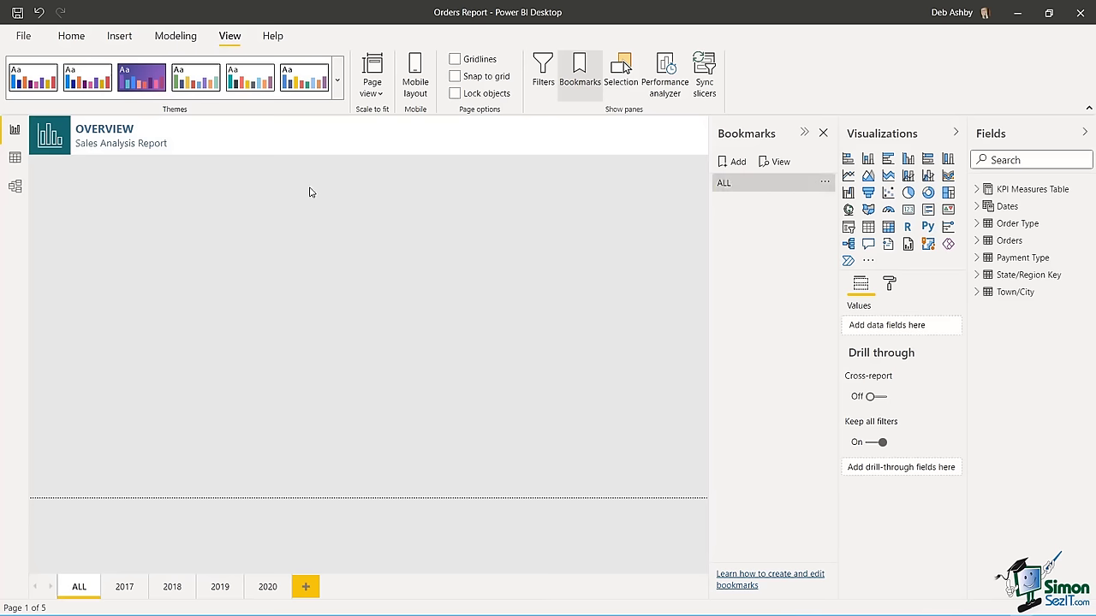
- Add a bookmark for the 2017 page and name it "2017"
left_click(123, 587)
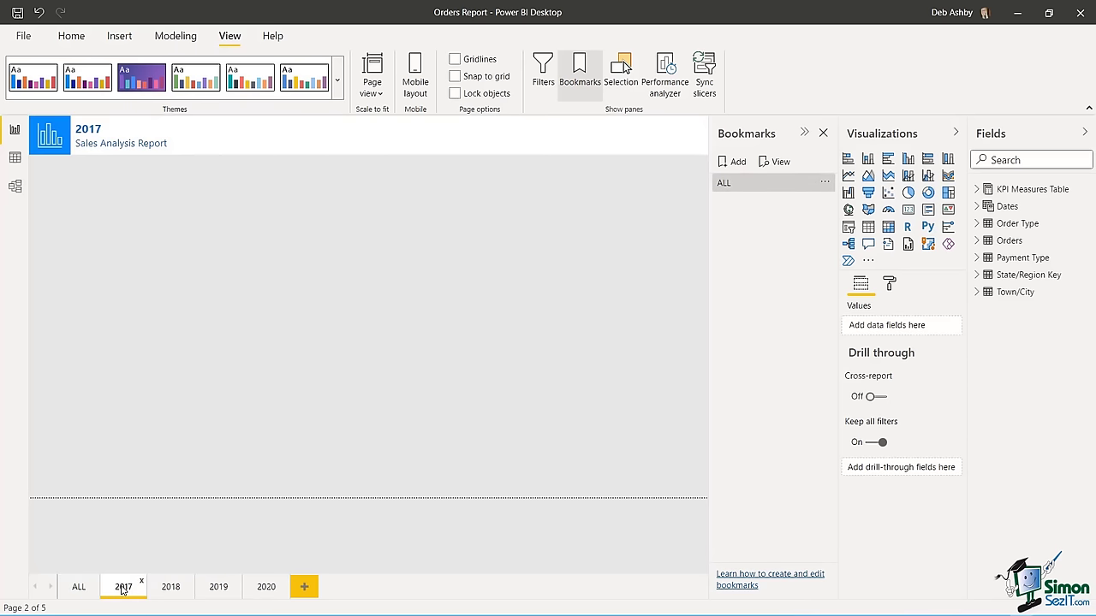
left_click(737, 163)
double_click(749, 202)
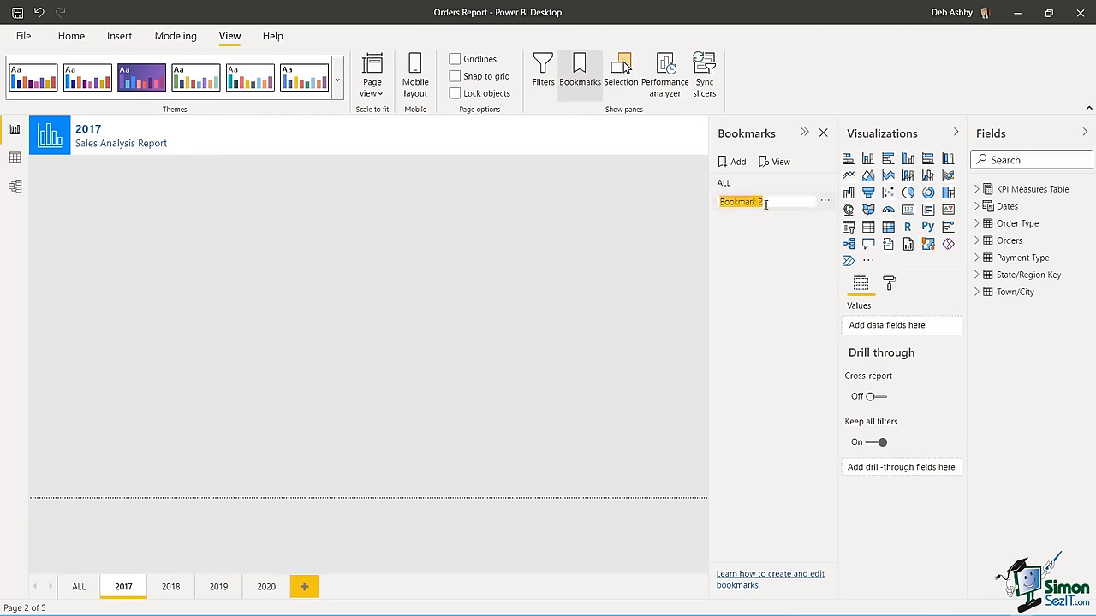
type("2017")
key("Return")
left_click(778, 198)
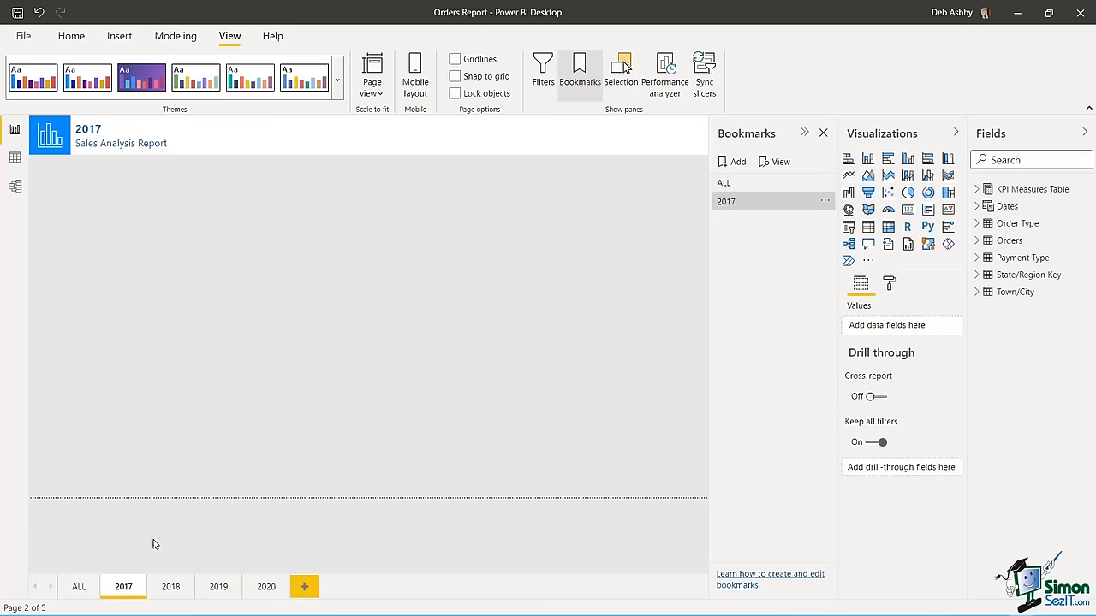
- Add a bookmark for the 2018 page and name it "2018"
left_click(171, 587)
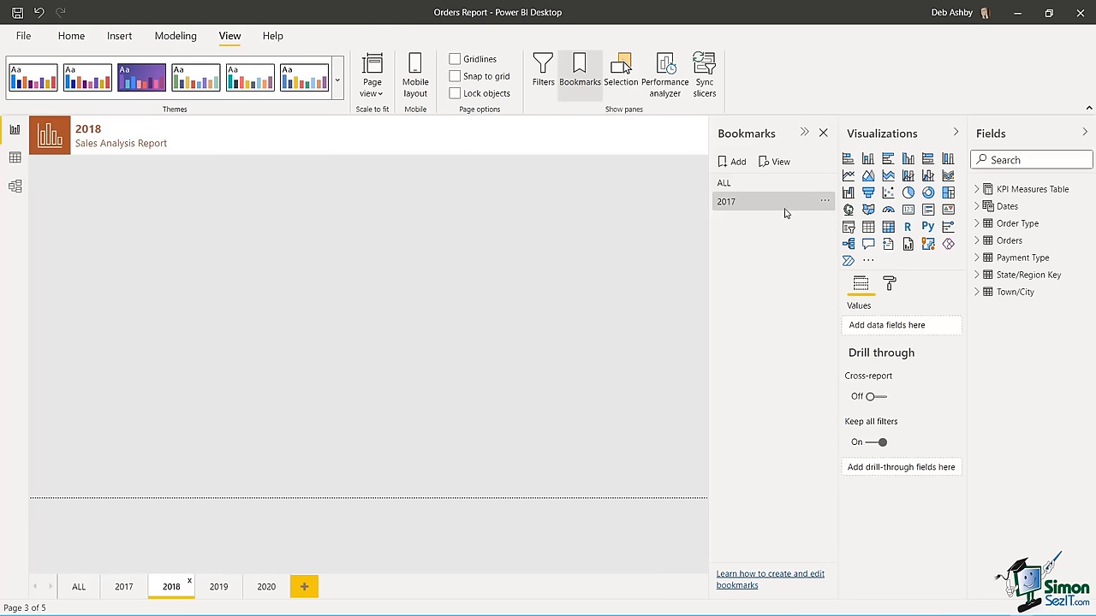
left_click(740, 167)
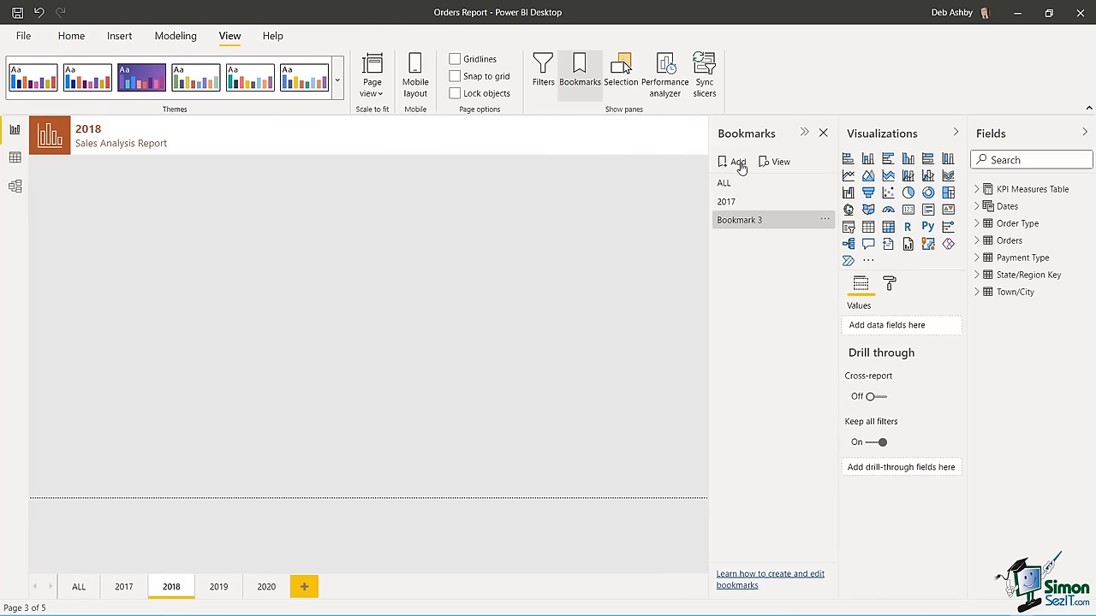
double_click(742, 220)
type("2018")
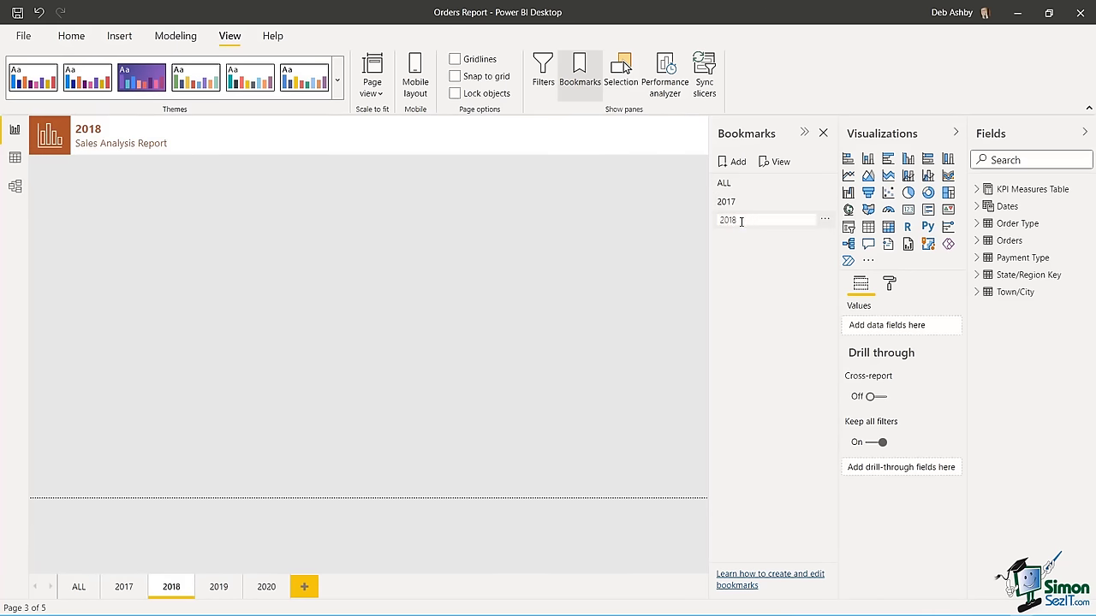
key("Return")
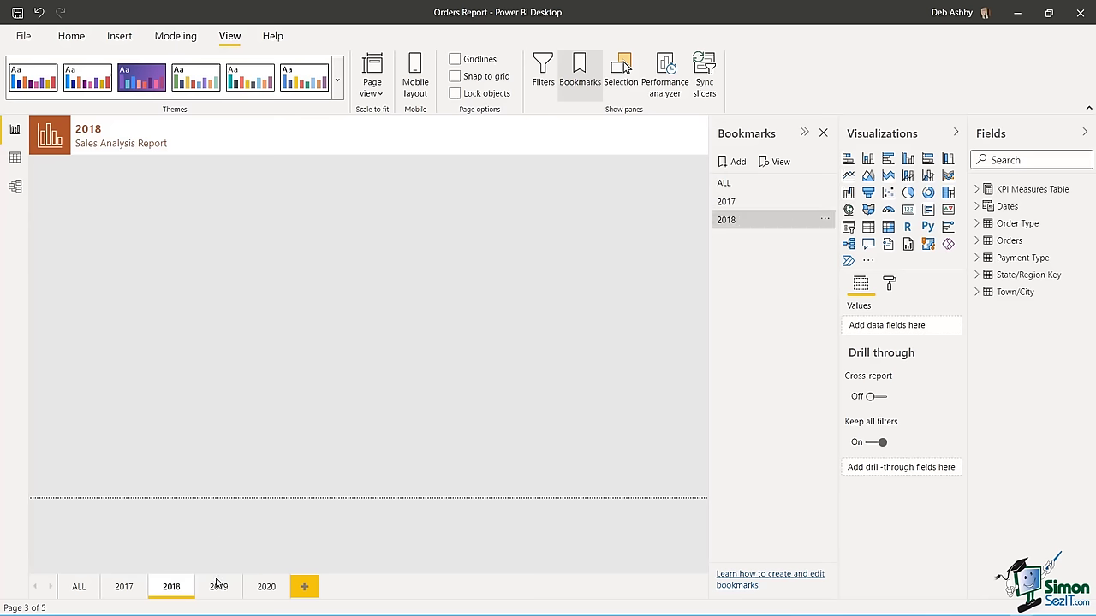
- Add a bookmark for the 2019 page and name it "2019"
left_click(217, 588)
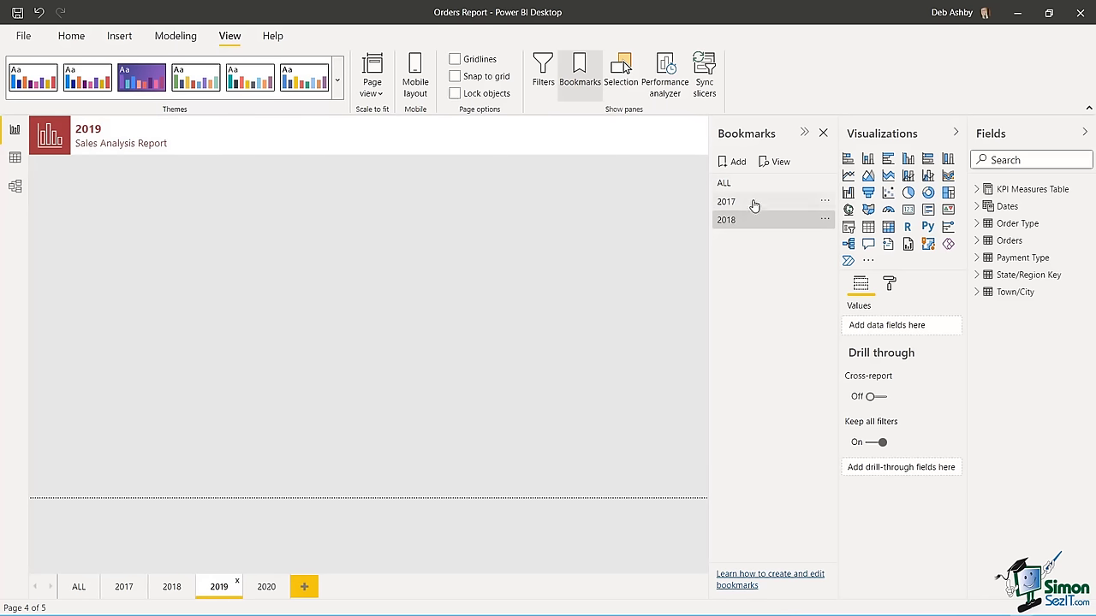
left_click(735, 162)
double_click(763, 240)
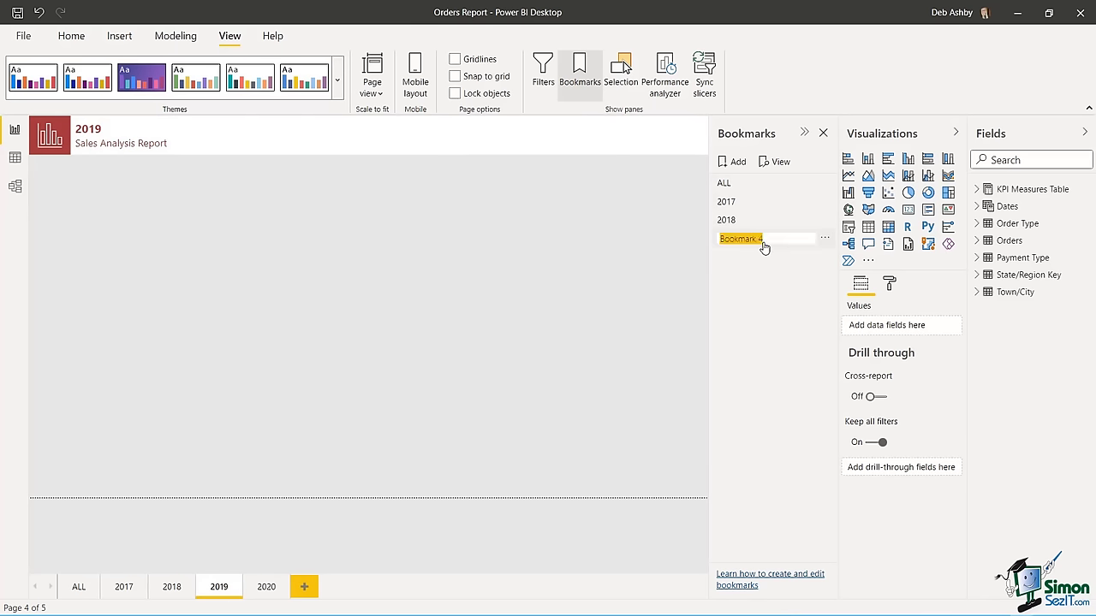
type("2019")
key("Return")
- Add a bookmark for the 2020 page and name it "2020"
left_click(267, 587)
left_click(735, 163)
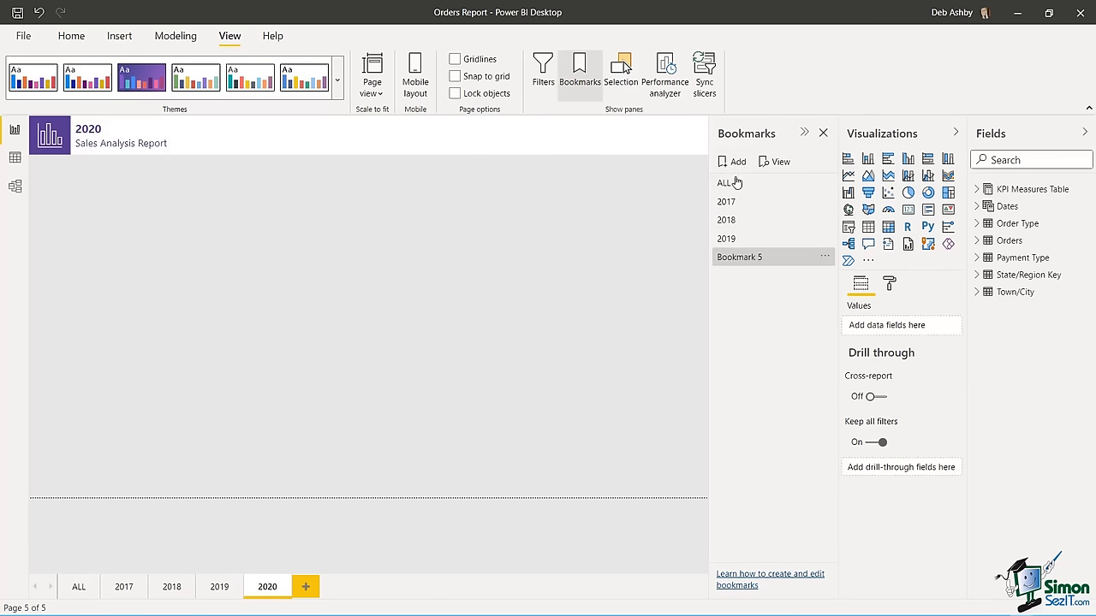
double_click(741, 256)
type("20")
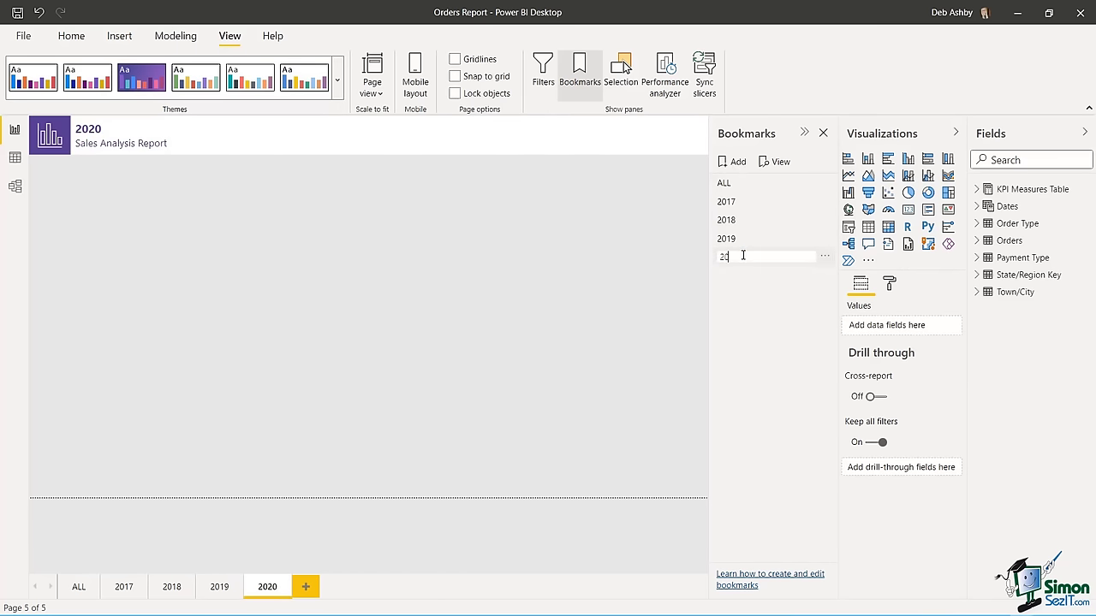
type("20")
key("Return")
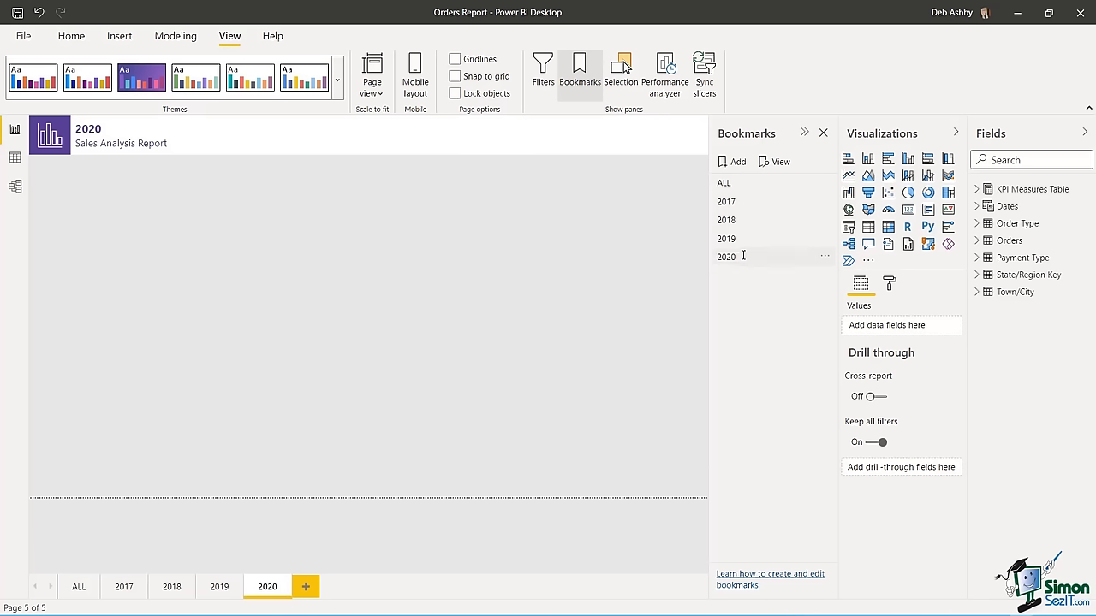
left_click(742, 256)
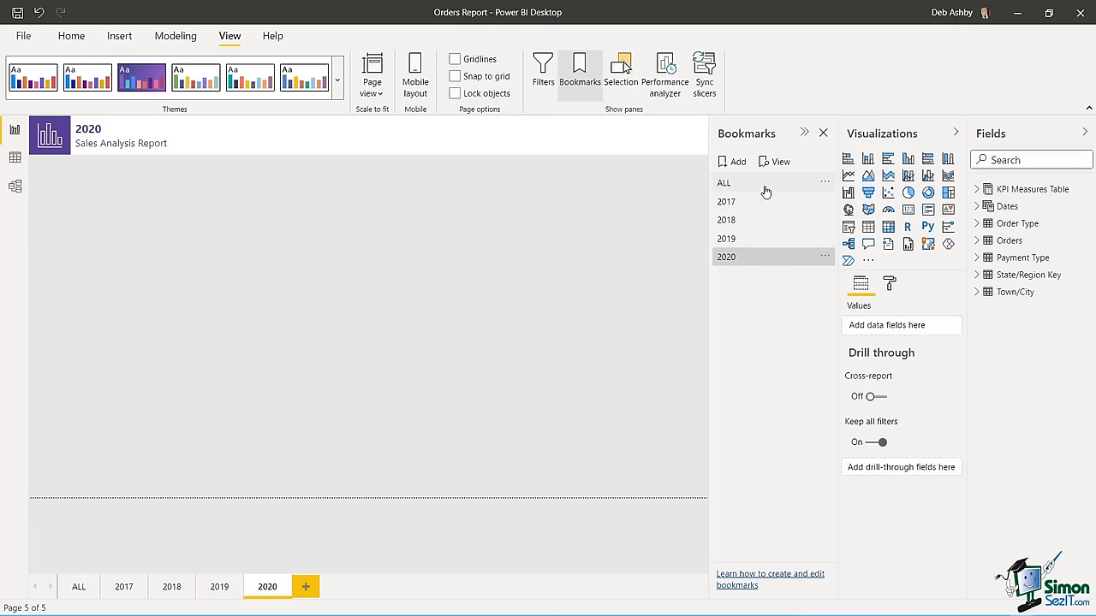
- Turn off the Data and Display options for the ALL and 2017 bookmarks
left_click(825, 184)
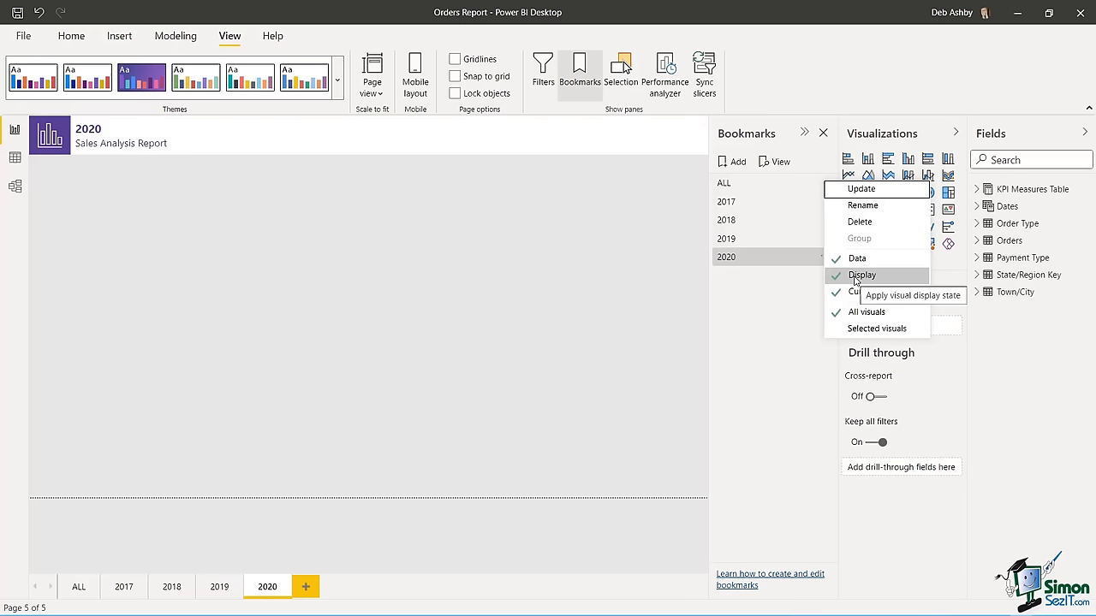
left_click(856, 258)
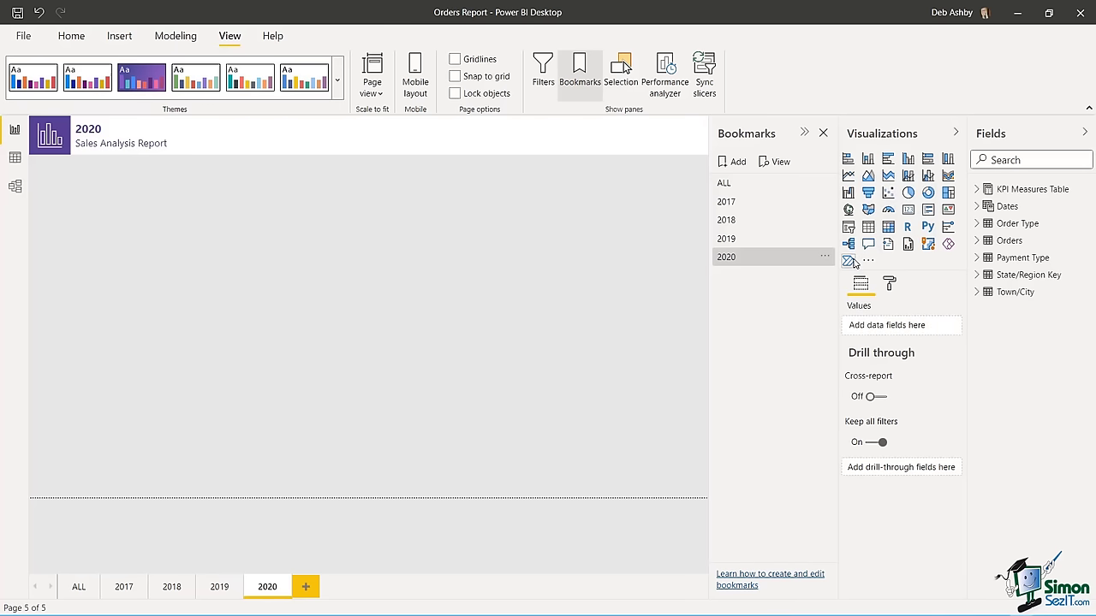
left_click(824, 183)
left_click(856, 271)
left_click(826, 201)
left_click(857, 276)
left_click(825, 203)
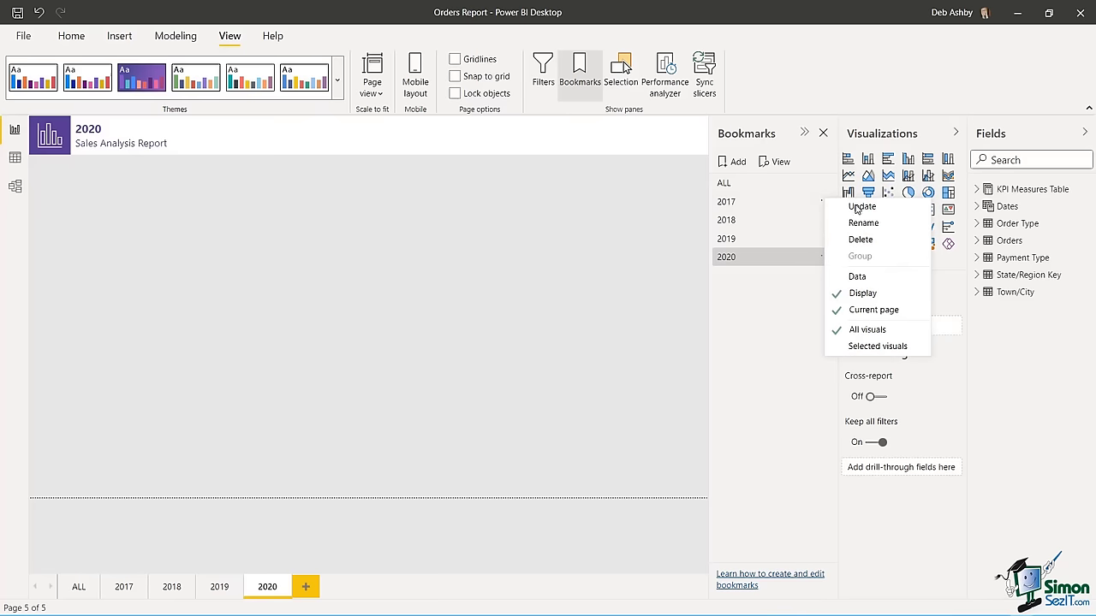
left_click(863, 293)
- Turn off the Data and Display options for the 2018 and 2019 bookmarks
left_click(824, 220)
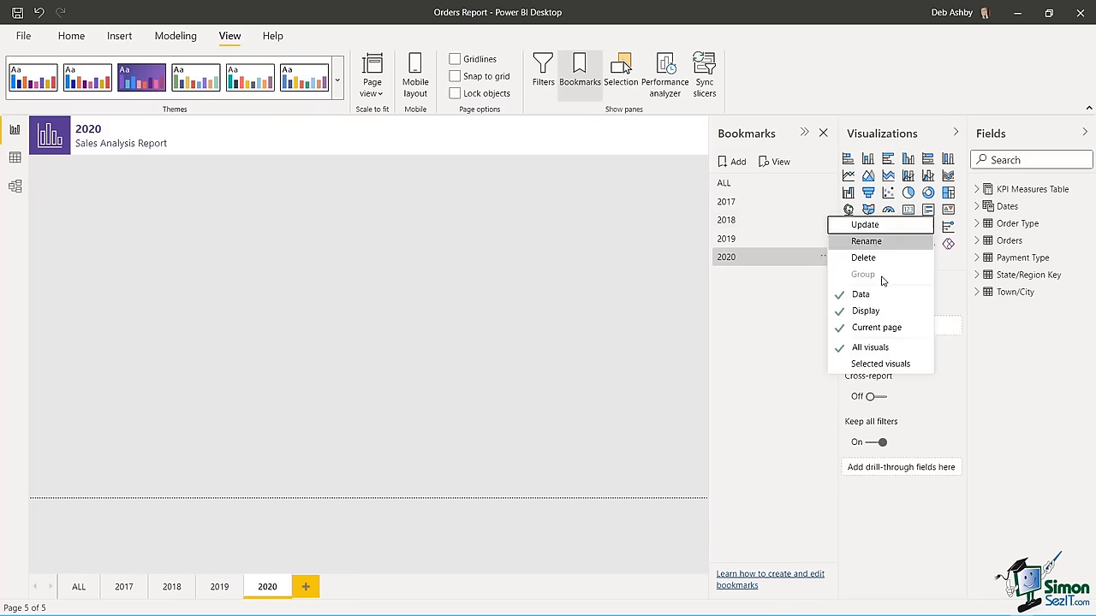
left_click(881, 294)
left_click(824, 220)
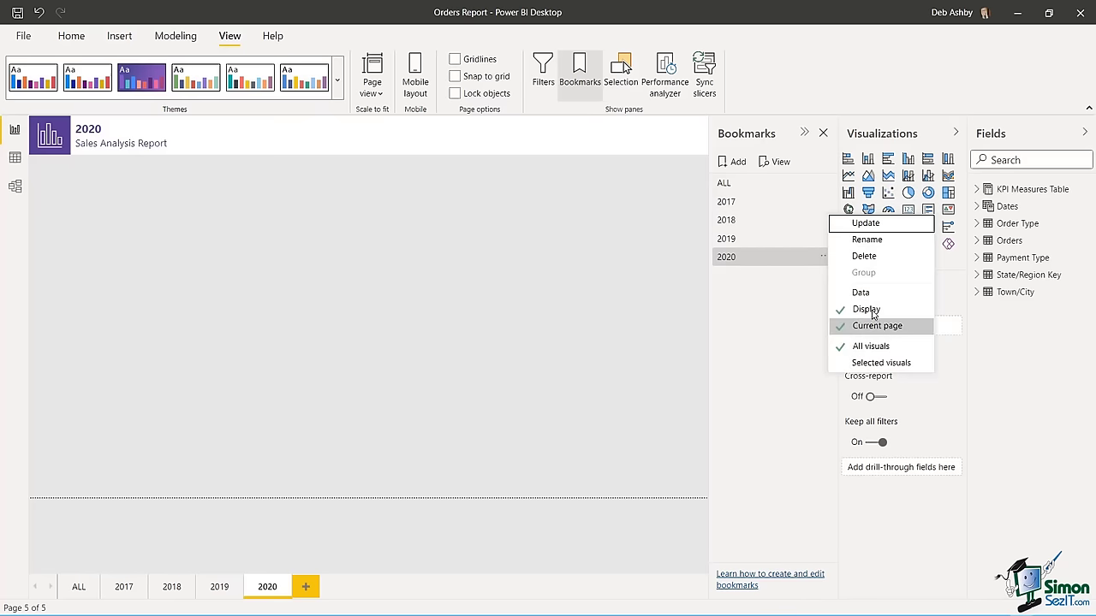
left_click(871, 310)
left_click(825, 239)
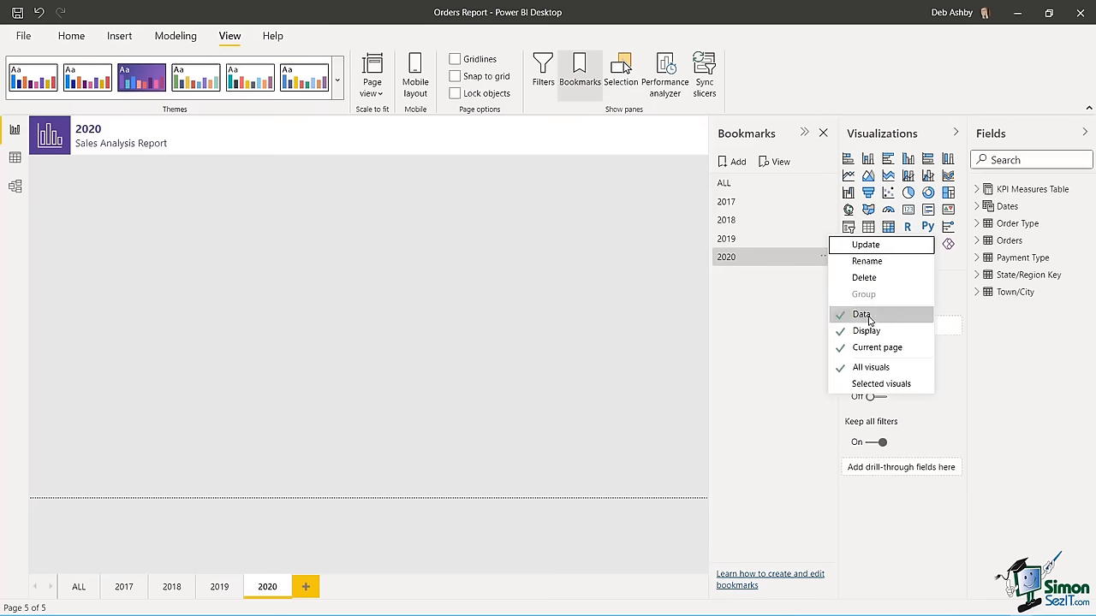
left_click(863, 315)
left_click(825, 257)
left_click(861, 331)
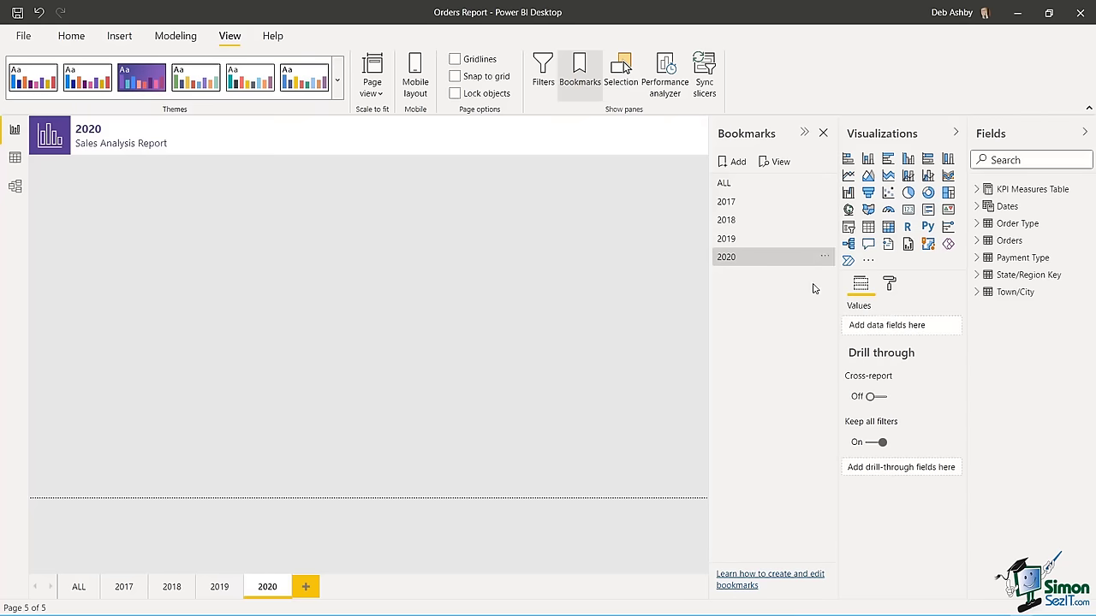
- Turn off the Data and Display options for the 2020 bookmark and close the bookmark list
left_click(825, 257)
left_click(856, 328)
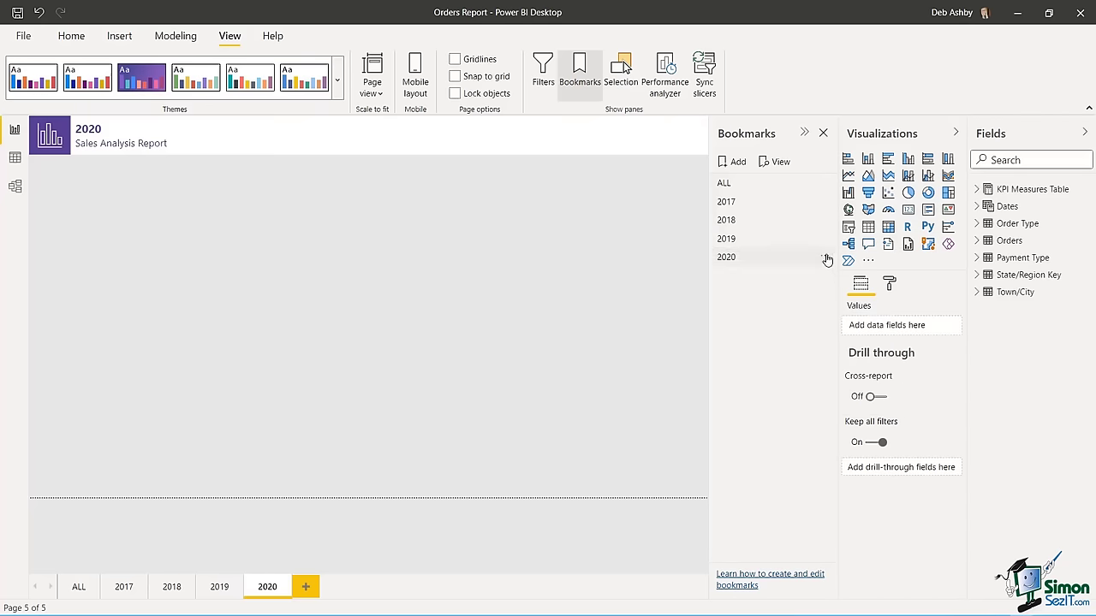
left_click(825, 258)
left_click(886, 349)
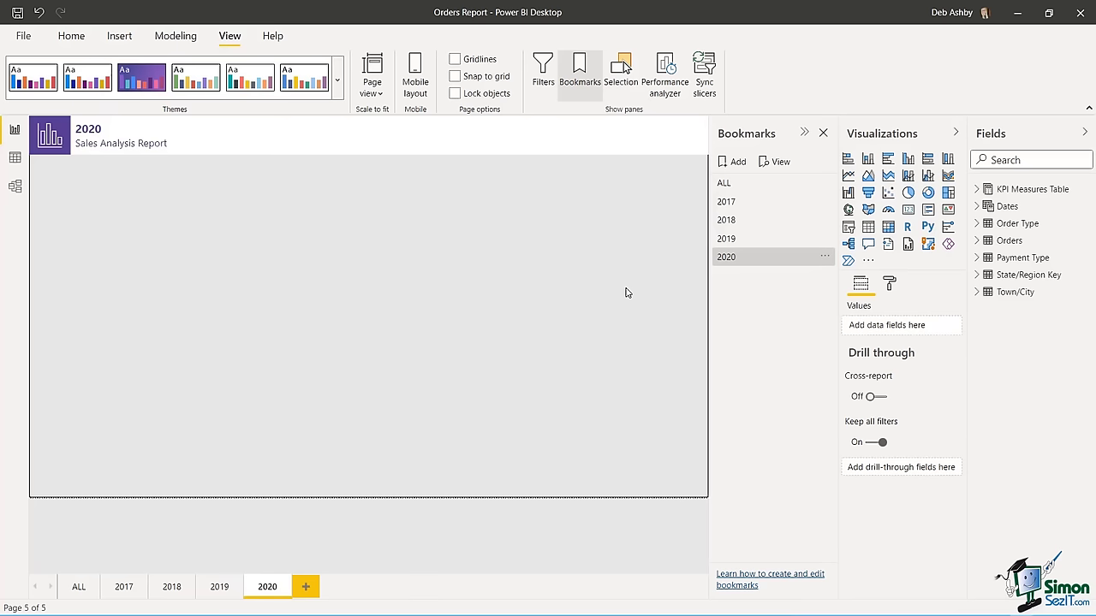
left_click(824, 135)
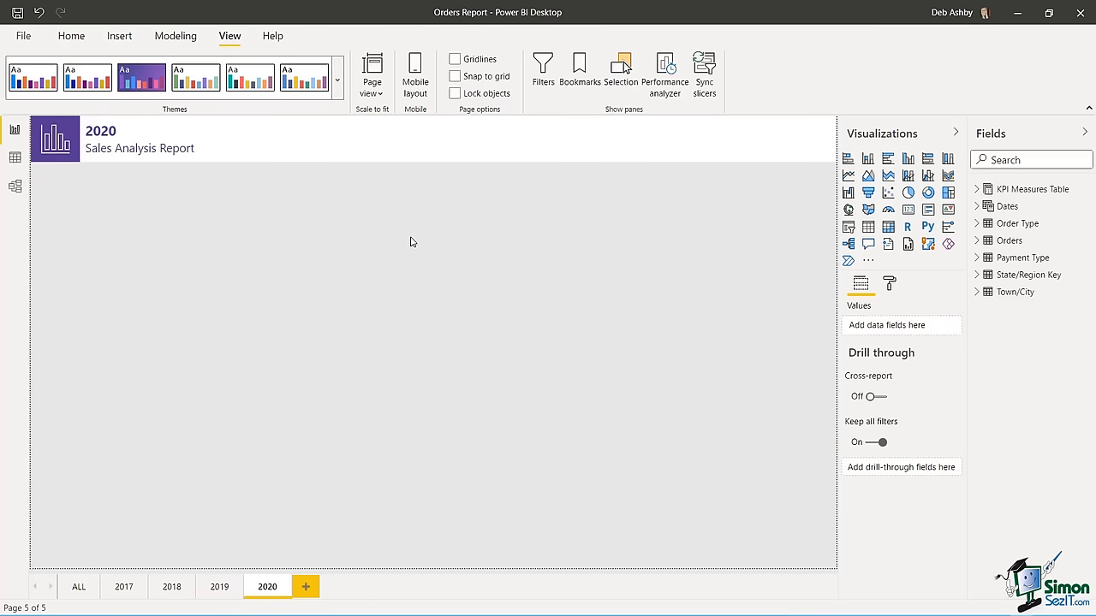
- Insert a blank button on the ALL page and place it as a small square just below the header icon
left_click(79, 588)
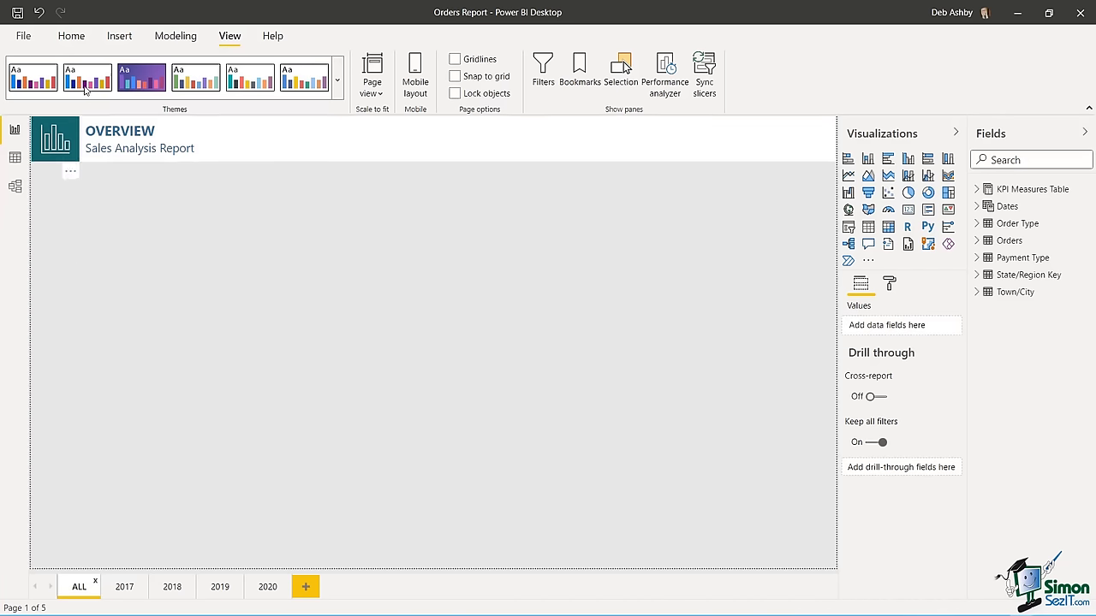
left_click(116, 37)
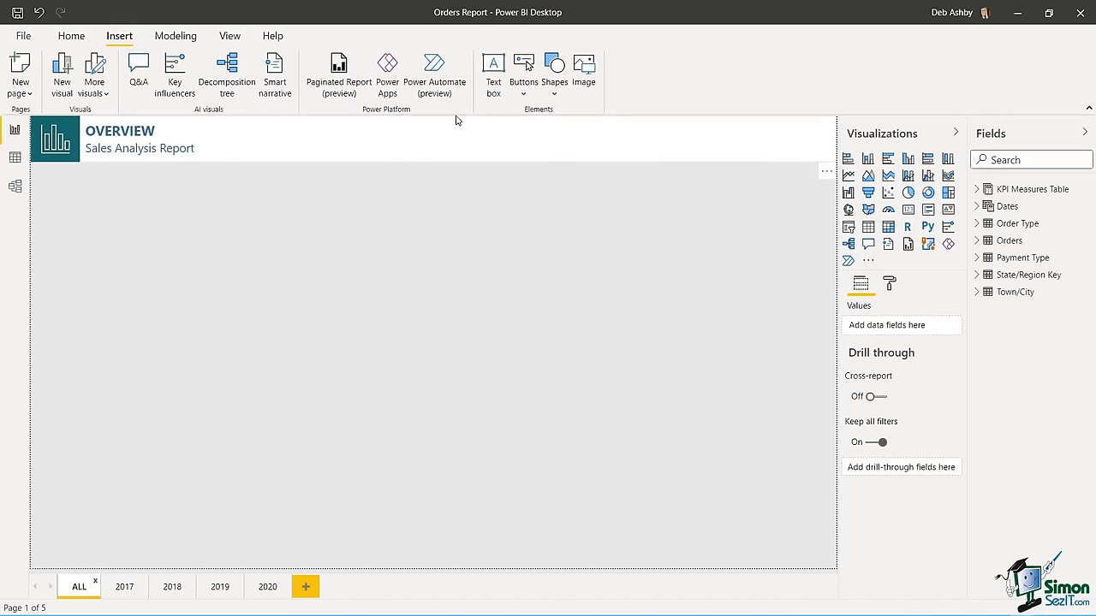
left_click(519, 94)
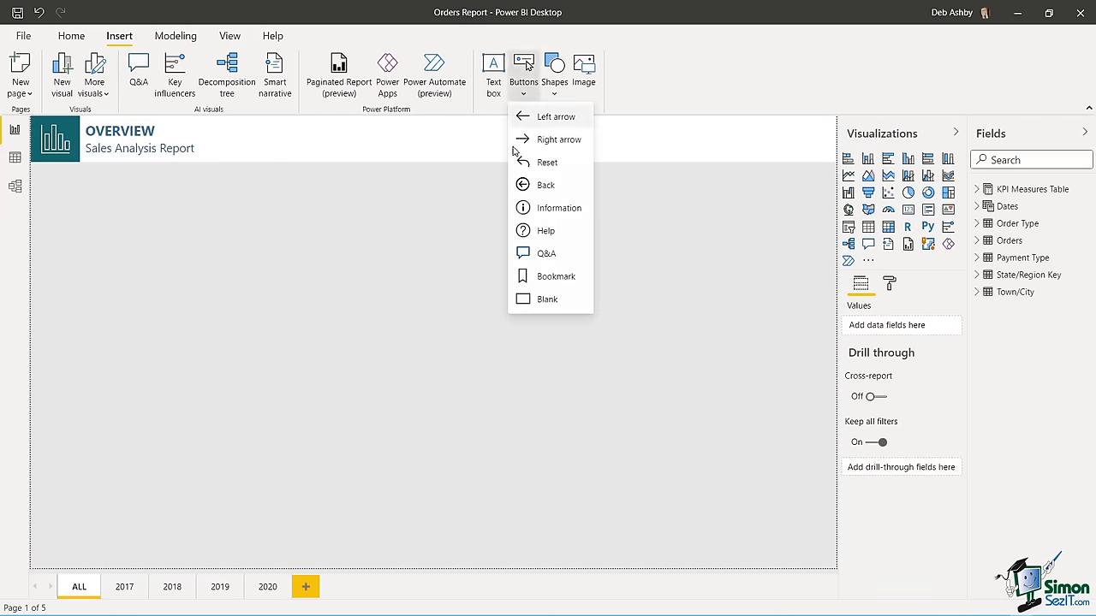
left_click(548, 300)
left_click_drag(77, 144, 58, 228)
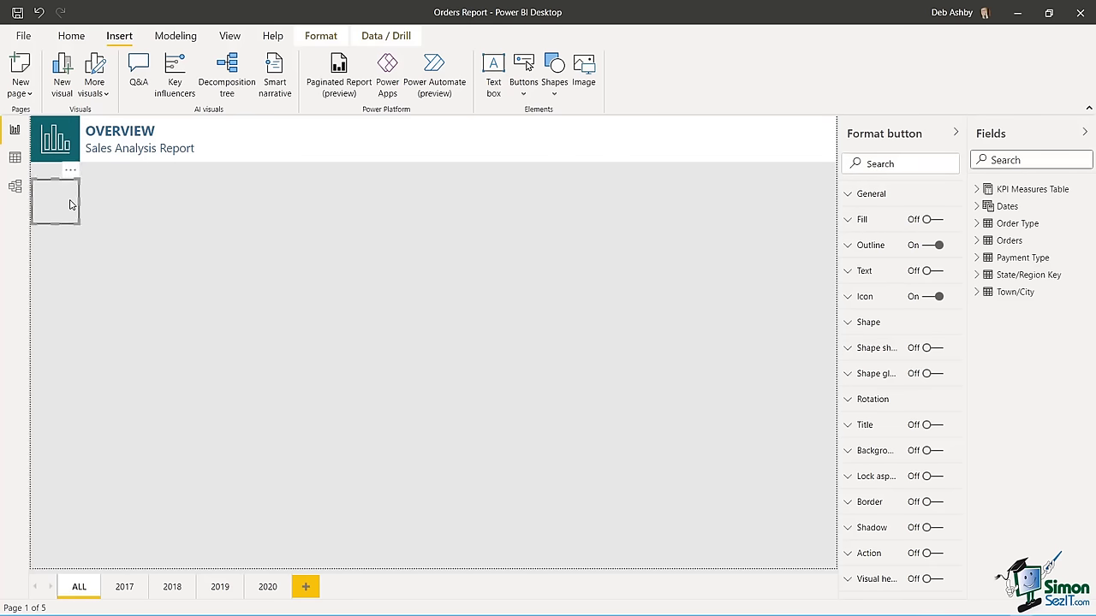
- Turn on the button's fill and set its On hover fill to a medium-dark gray theme shade
left_click(849, 219)
left_click(849, 219)
left_click(849, 220)
left_click(938, 220)
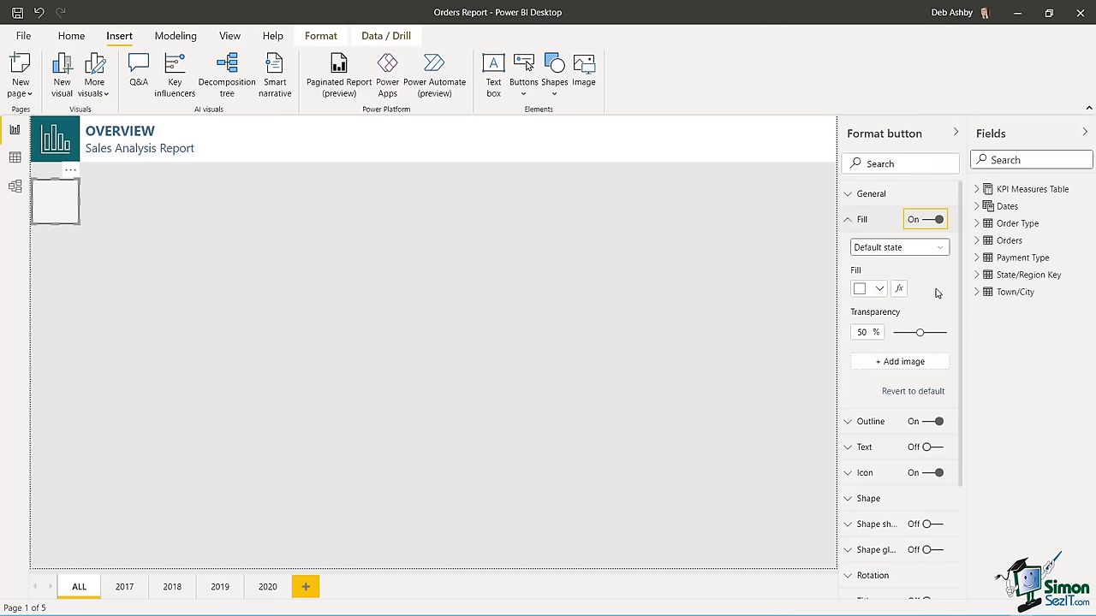
left_click(941, 247)
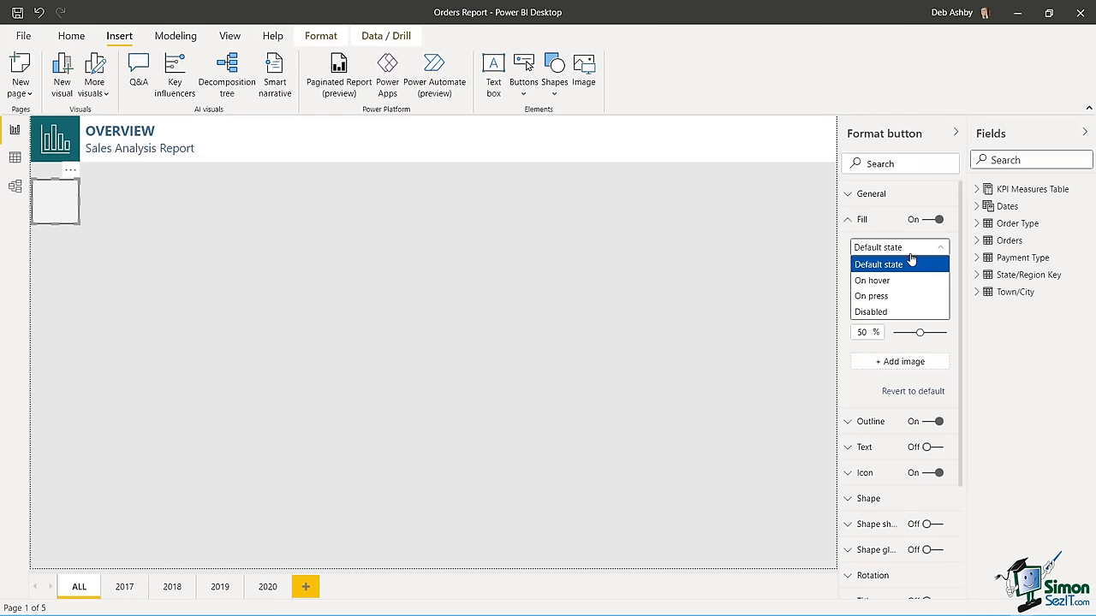
left_click(873, 280)
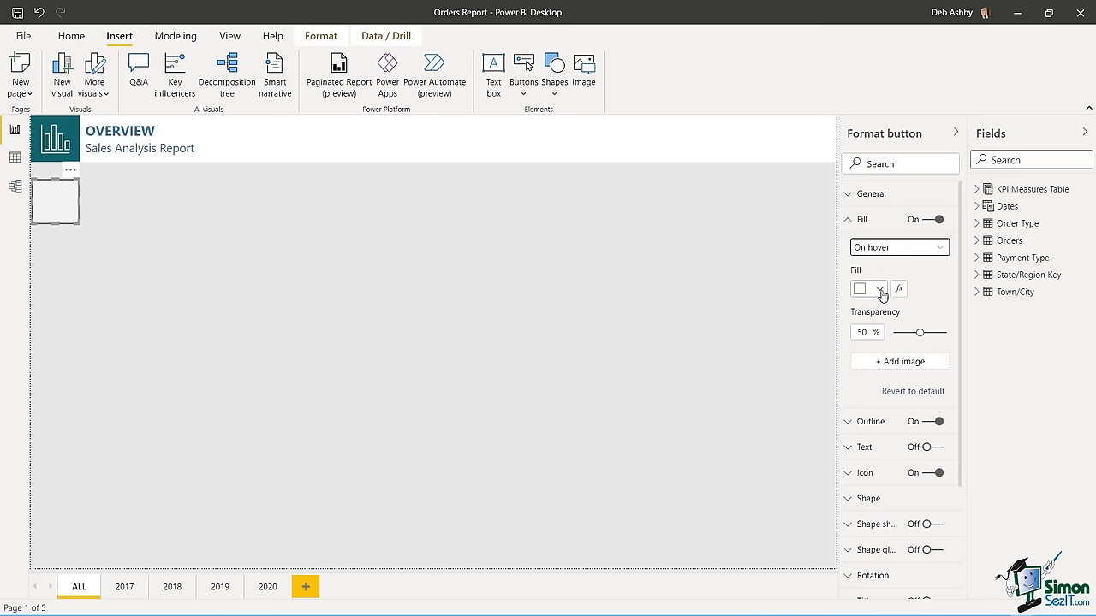
left_click(880, 290)
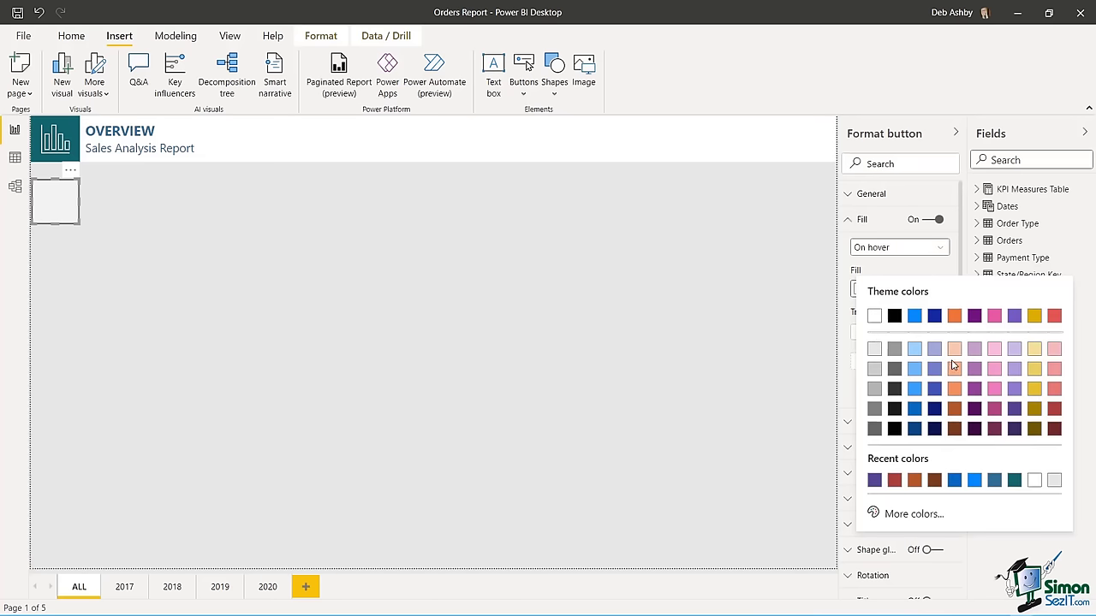
left_click(874, 409)
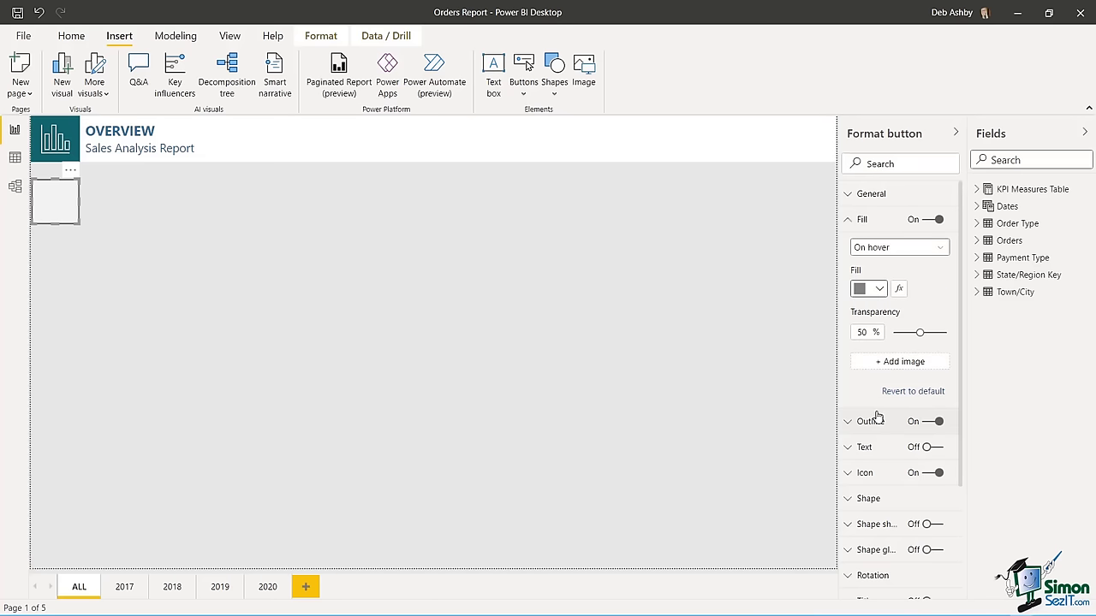
- Turn on the button's text and set its On hover font color to white
left_click(933, 447)
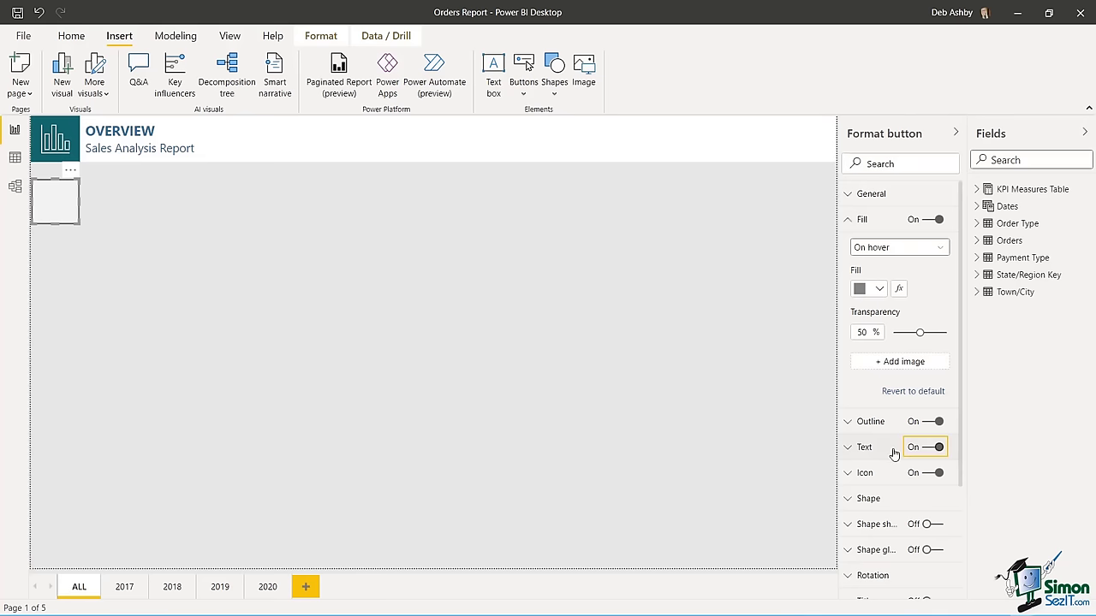
left_click(849, 451)
scroll(891, 503, "down", 3)
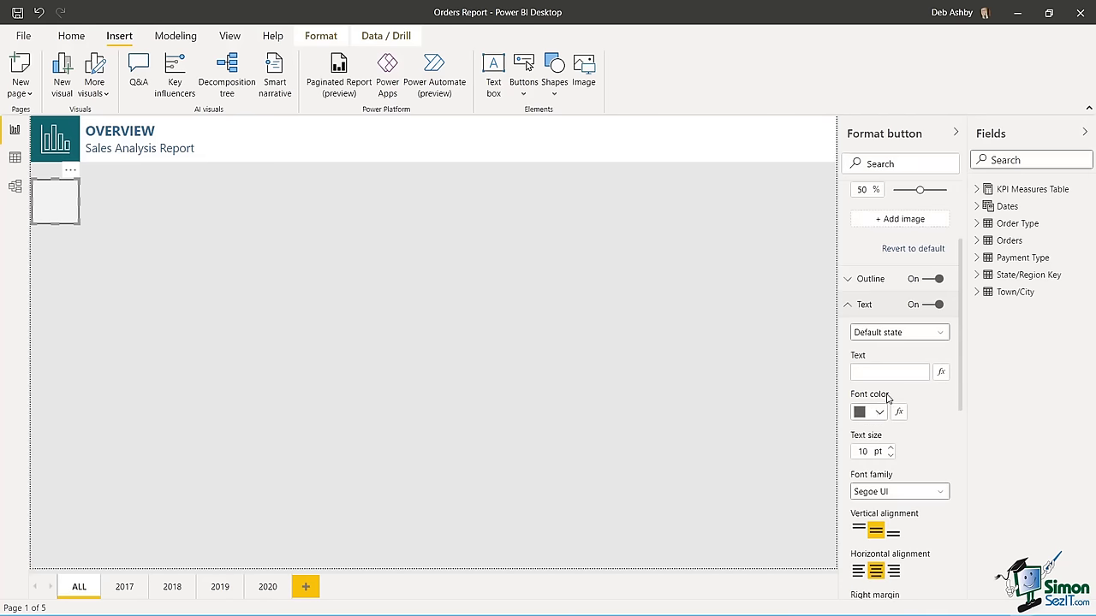
left_click(941, 333)
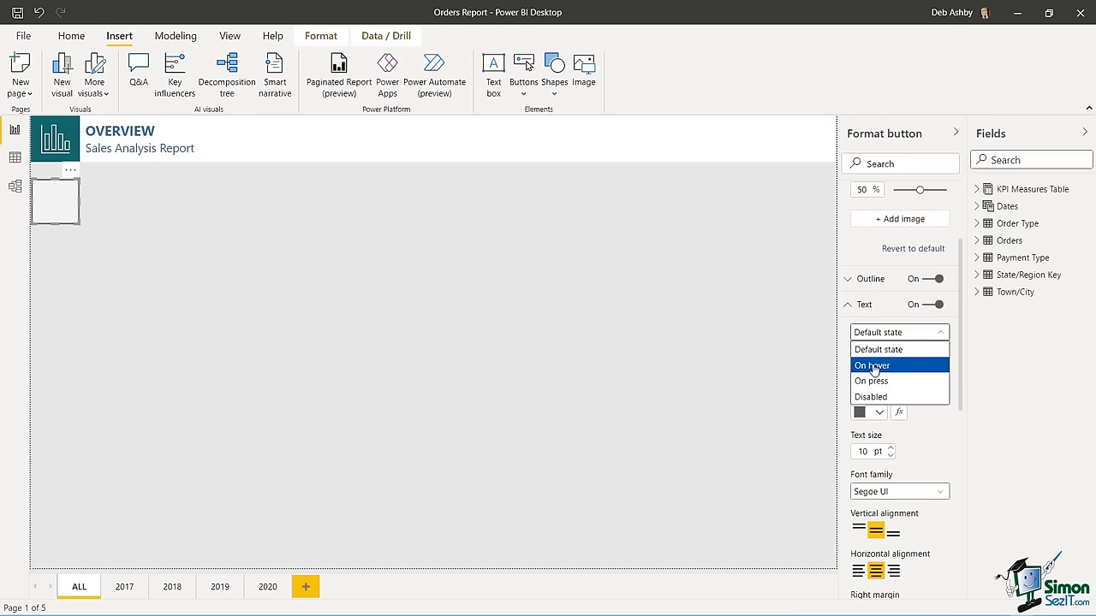
left_click(874, 367)
left_click(878, 412)
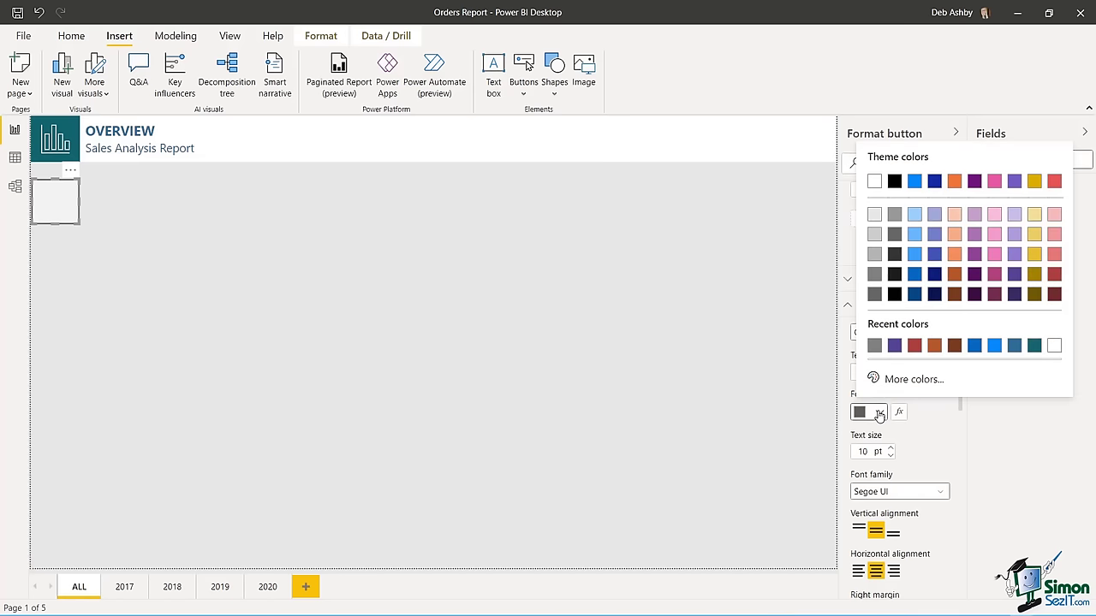
left_click(874, 183)
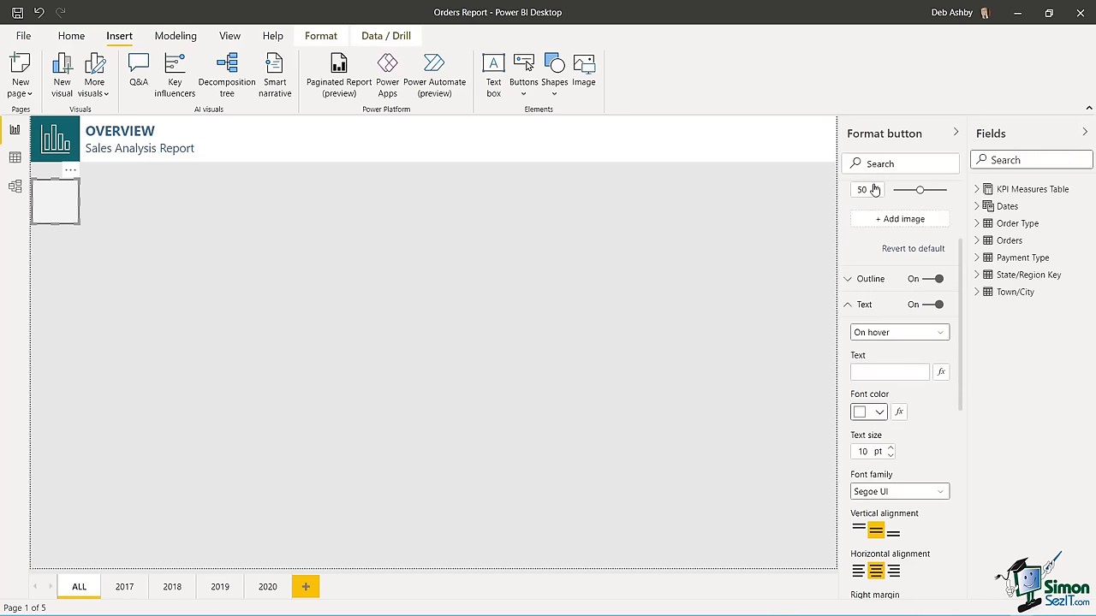
left_click(600, 240)
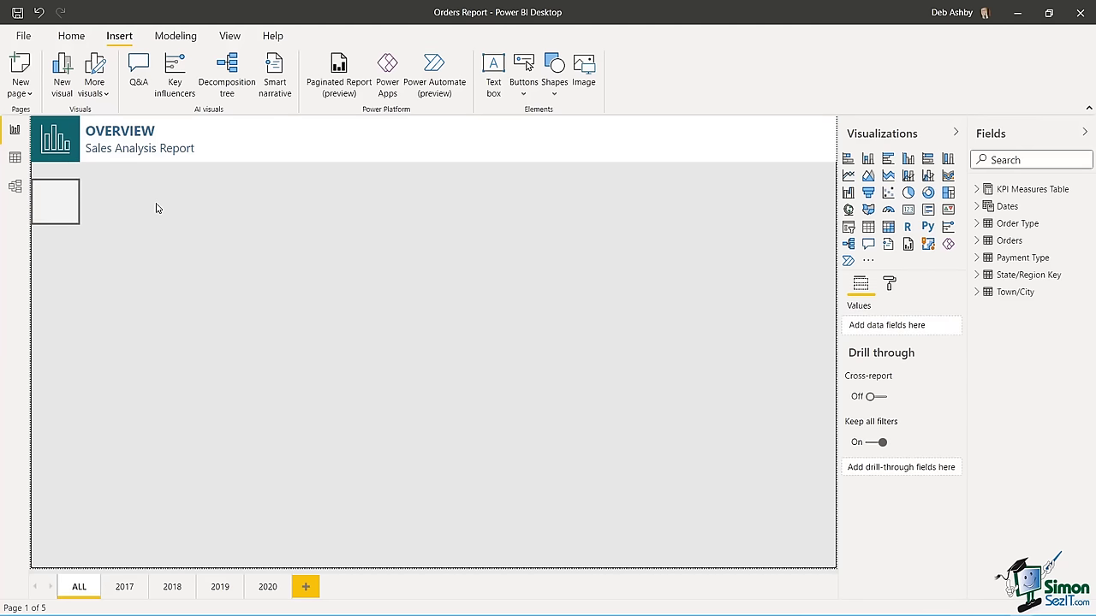
- Set the button's Default state text to "ALL"
left_click(58, 207)
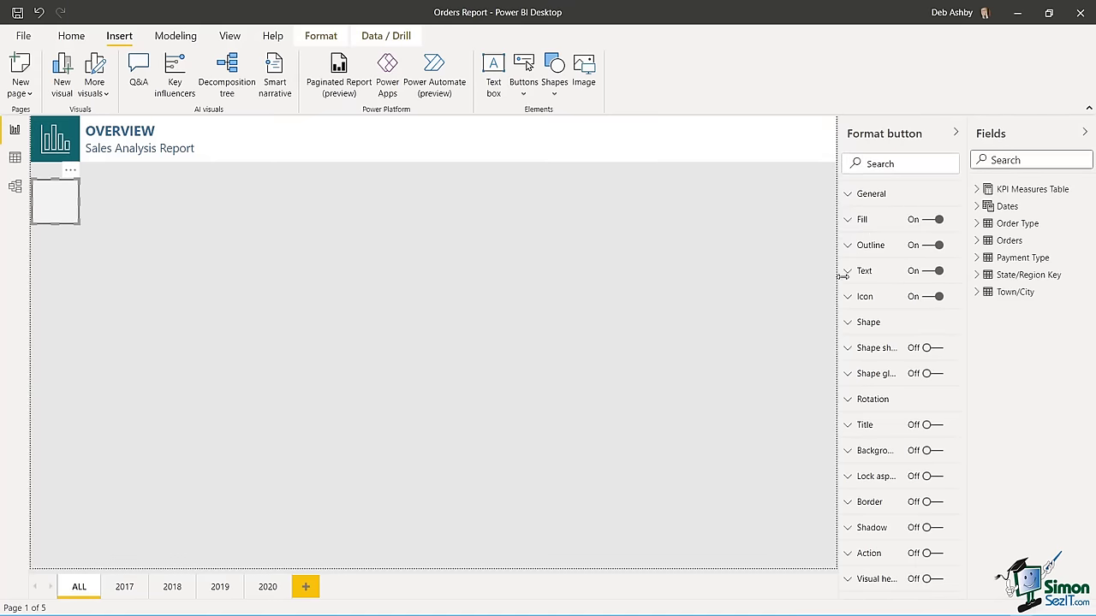
left_click(848, 222)
left_click(848, 446)
scroll(878, 421, "down", 3)
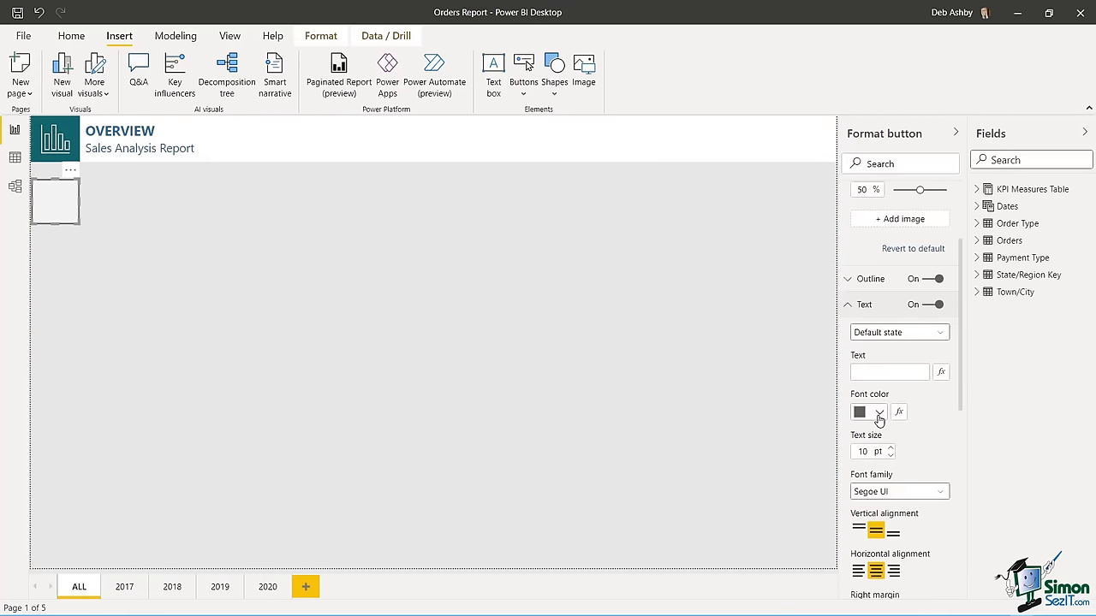
left_click(882, 372)
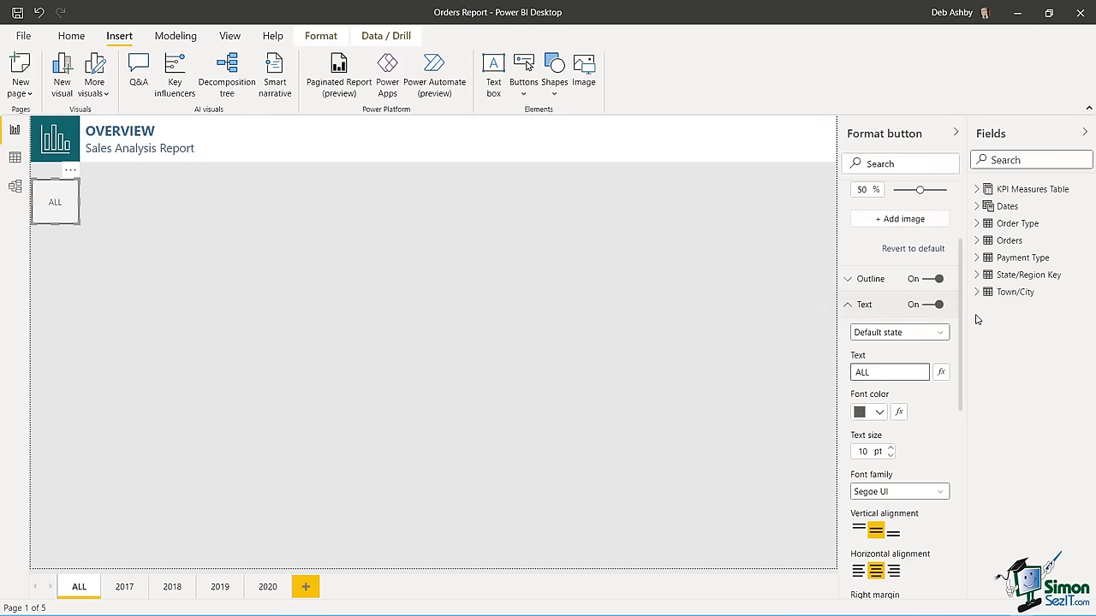
left_click_drag(960, 334, 959, 249)
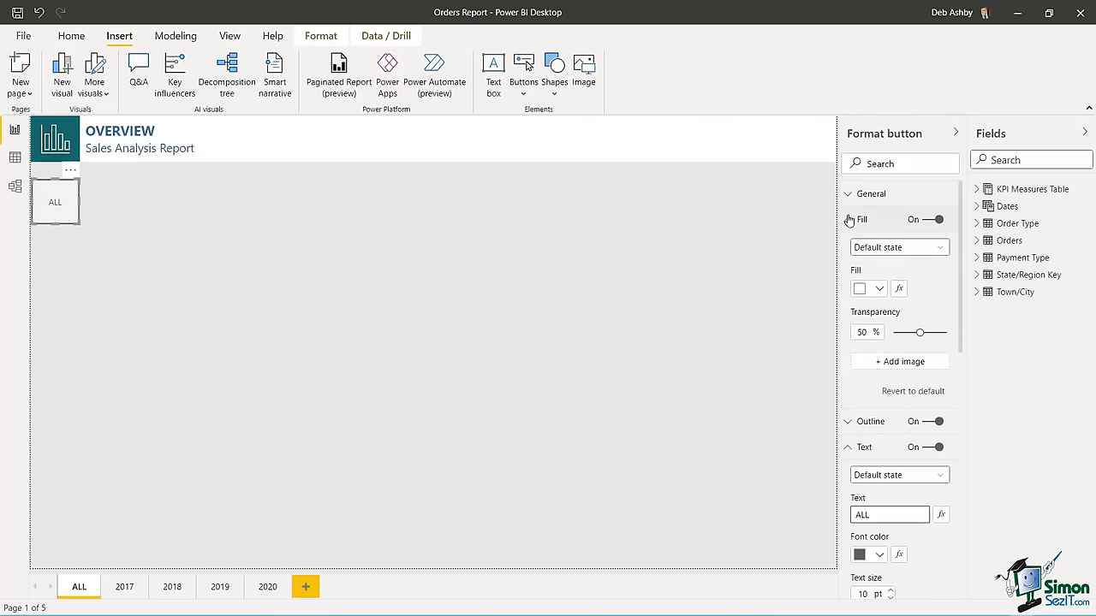
- Set the ALL button's On press fill to the dark teal recent color matching the header icon
left_click(941, 248)
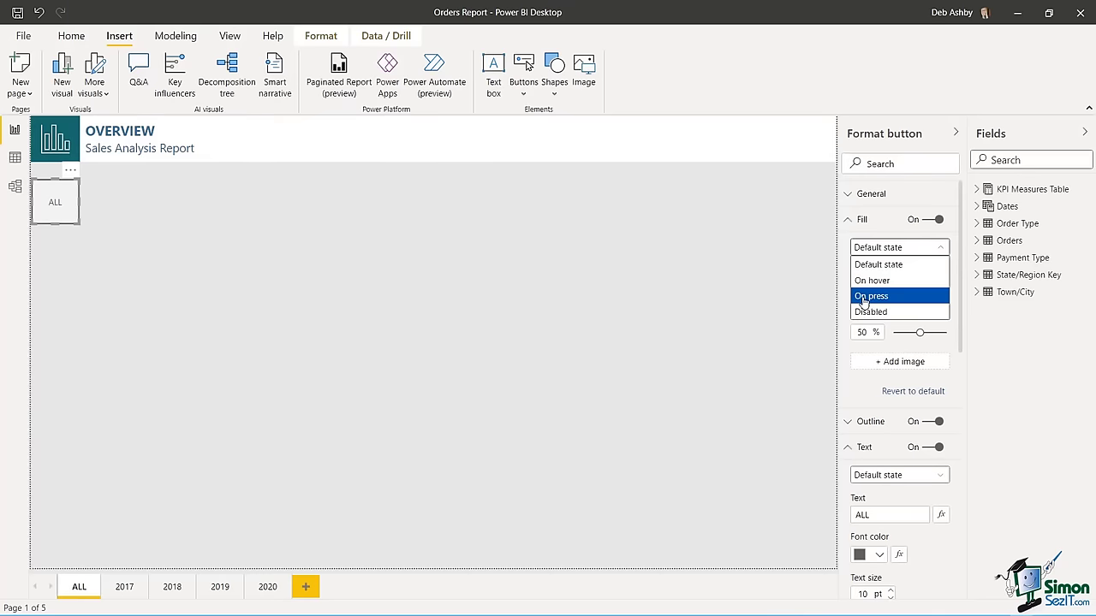
left_click(864, 297)
left_click(878, 291)
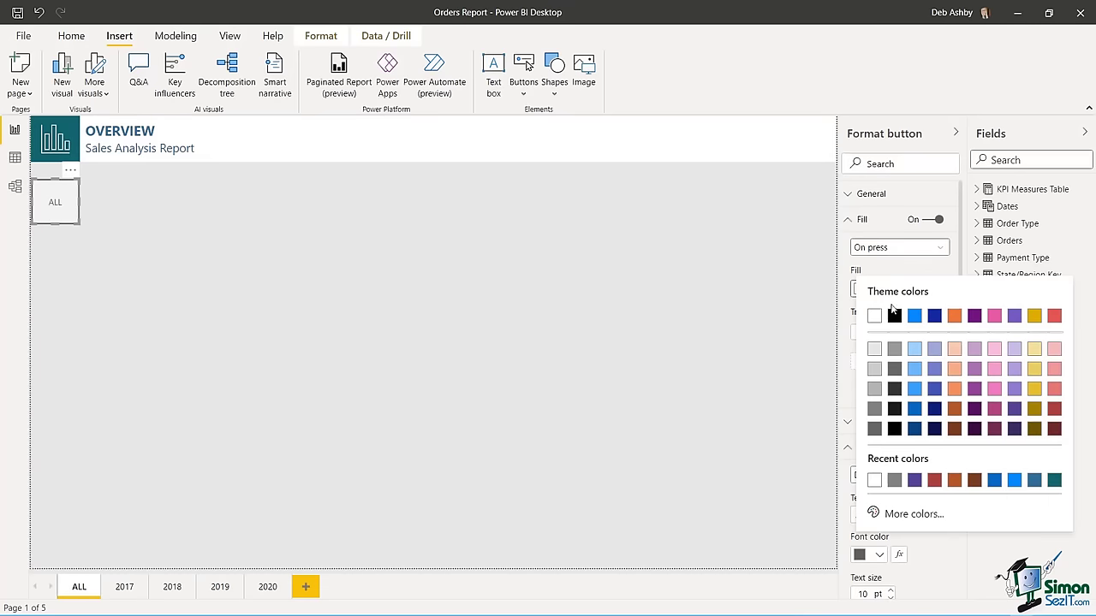
left_click(1054, 482)
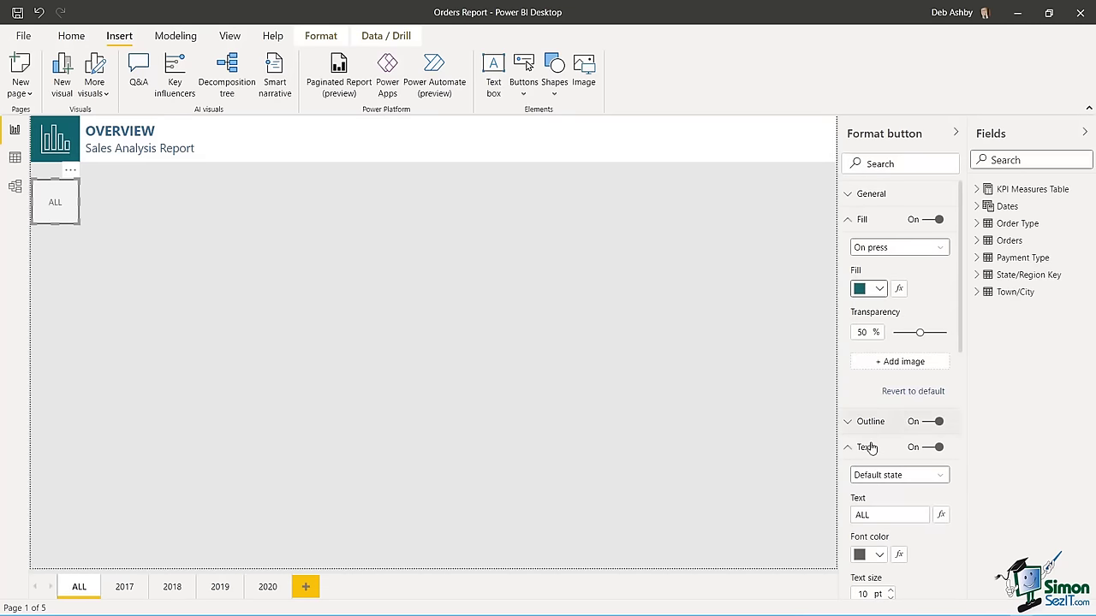
- Set the ALL button's On press font color to white and test the pressed state
scroll(954, 351, "down", 3)
left_click(940, 296)
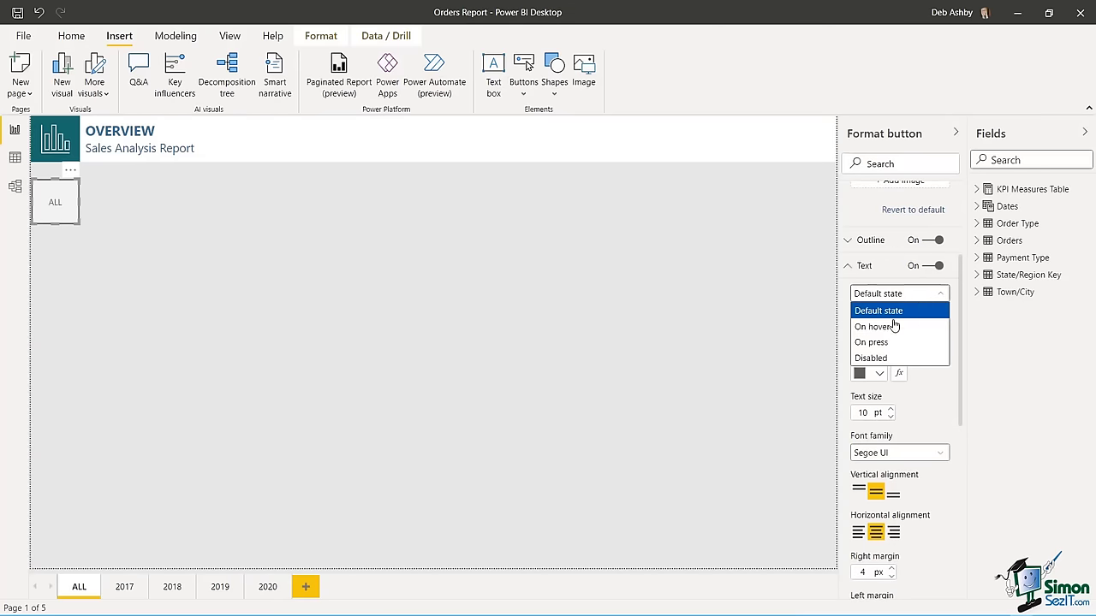
left_click(872, 343)
left_click(880, 374)
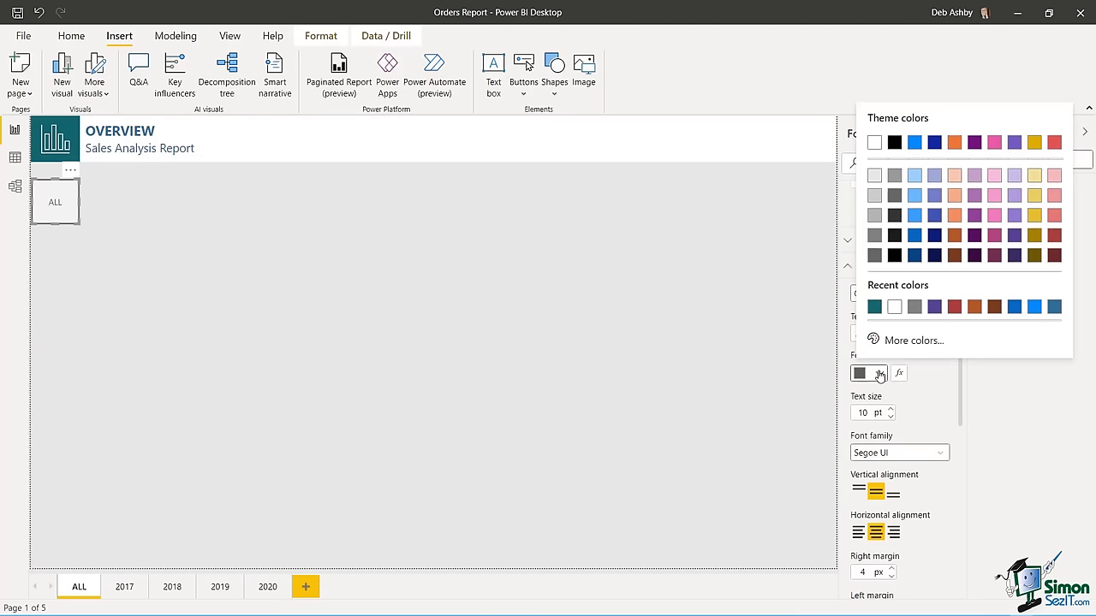
left_click(874, 143)
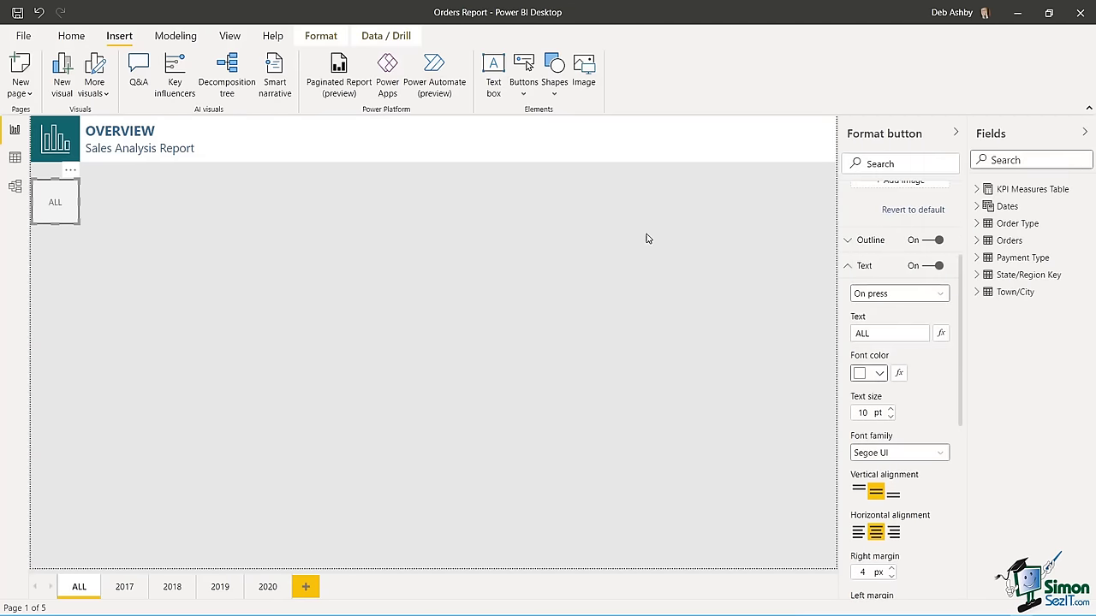
left_click(52, 202, "ctrl")
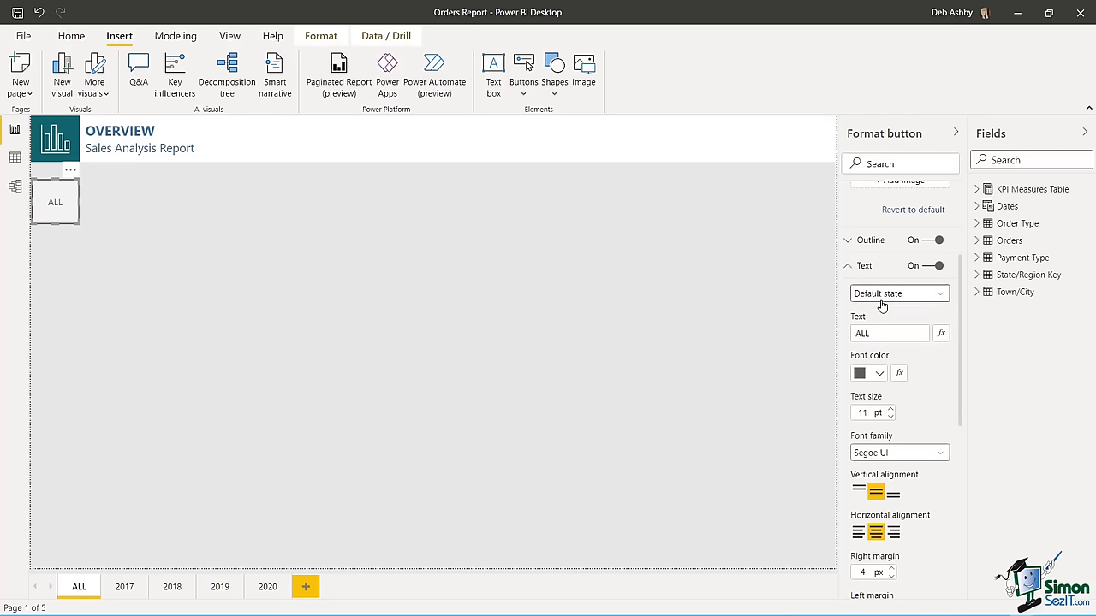
- Set the ALL button's text size to 14 pt and check the On hover and On press text settings
left_click(891, 410)
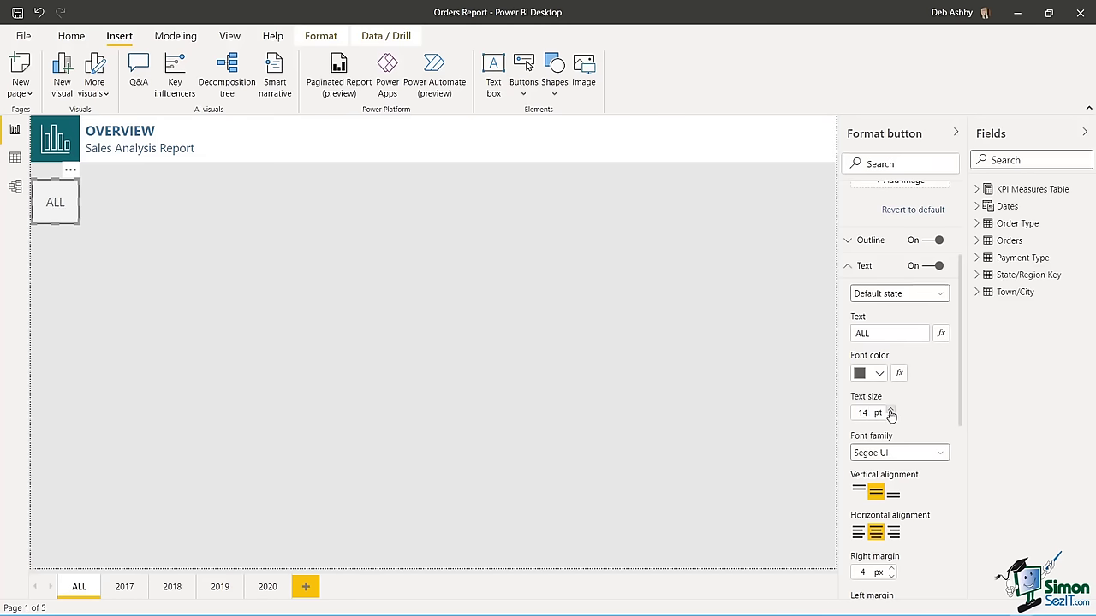
left_click(925, 293)
left_click(885, 327)
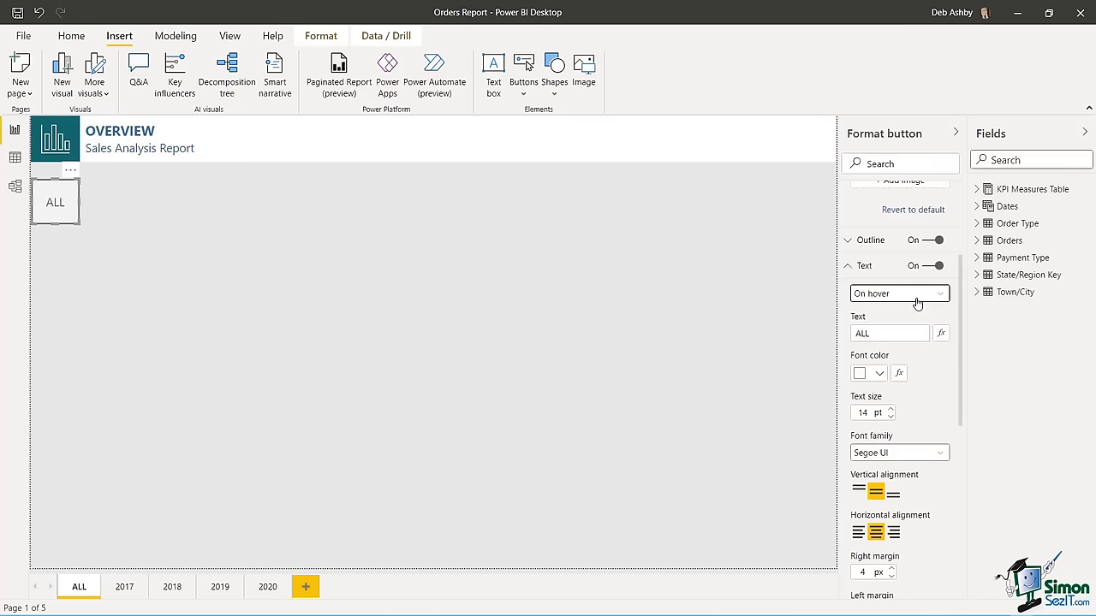
left_click(937, 294)
left_click(882, 342)
left_click(469, 219)
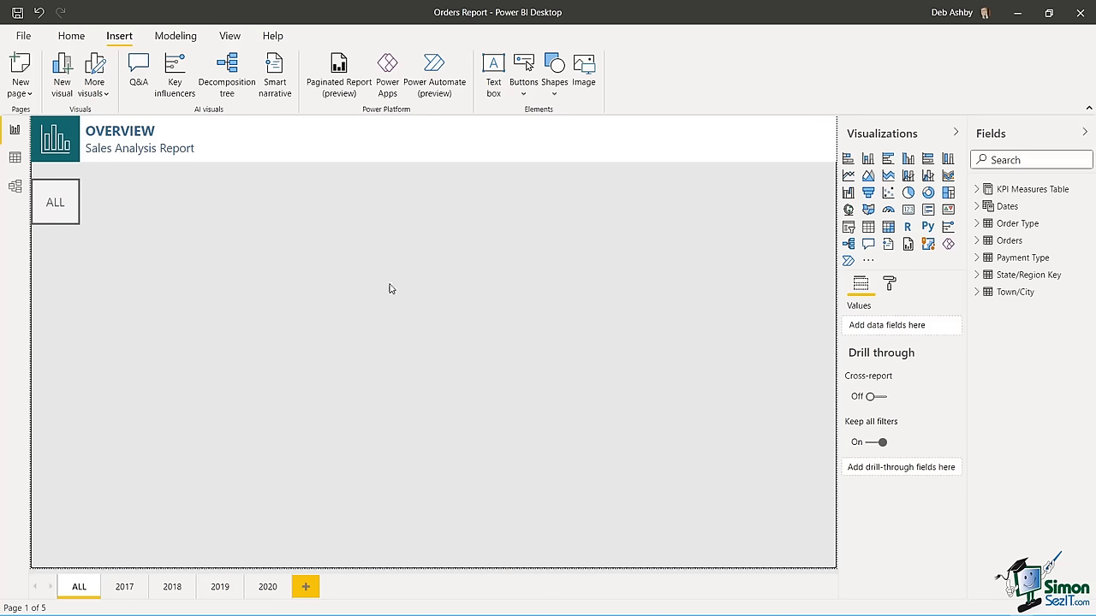
- Try the ALL button without its outline, and turn the outline back on
left_click(74, 199)
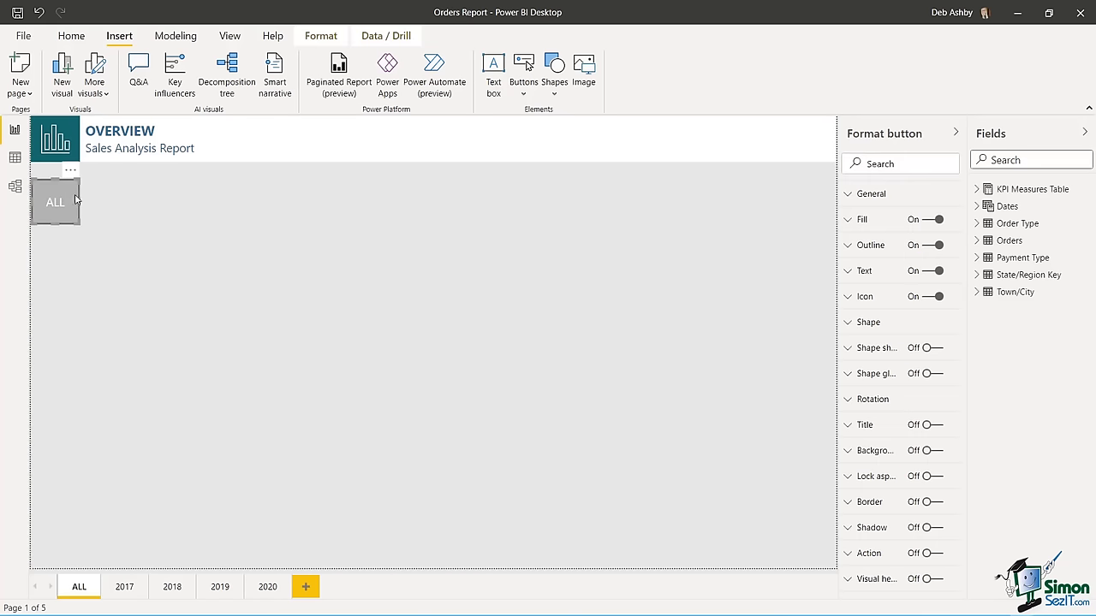
left_click(925, 246)
left_click(402, 255)
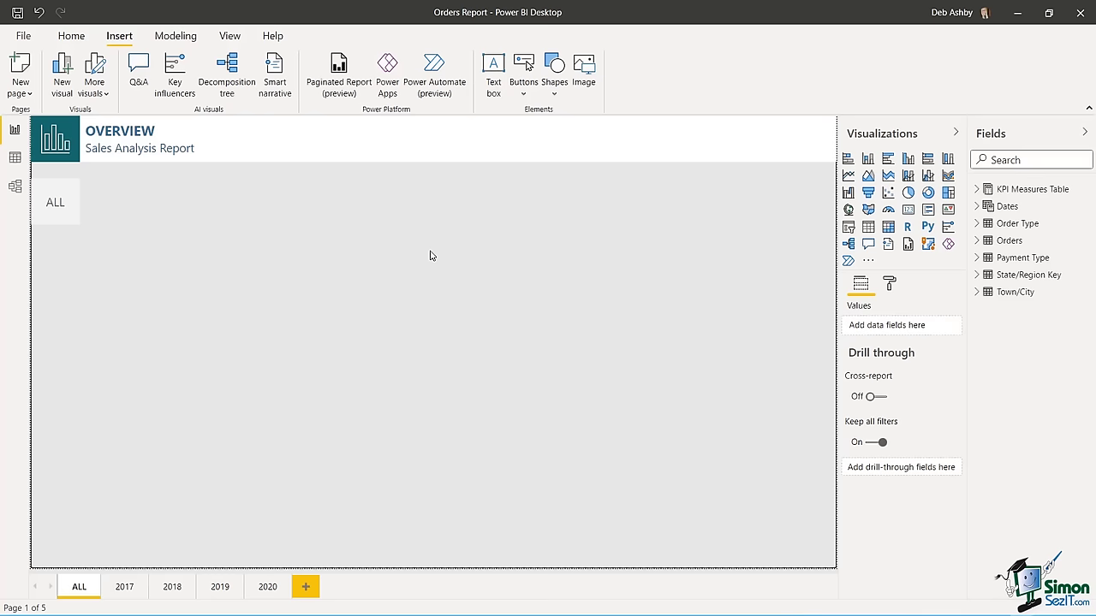
left_click(73, 202)
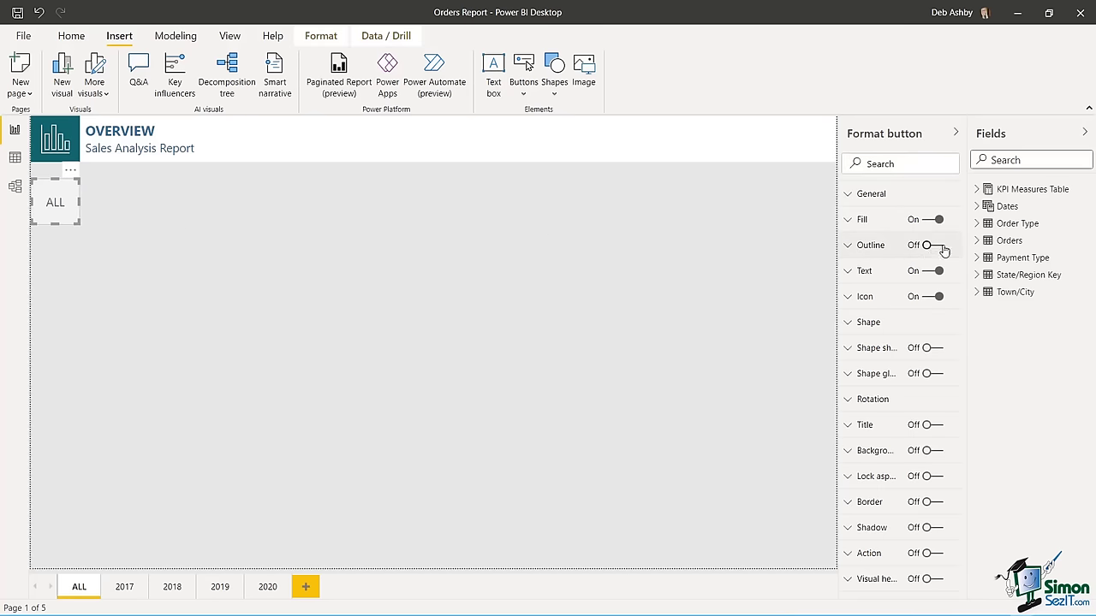
left_click(933, 245)
- Reduce the ALL button's Default state outline weight to 1 pt and check its look when deselected
left_click(849, 248)
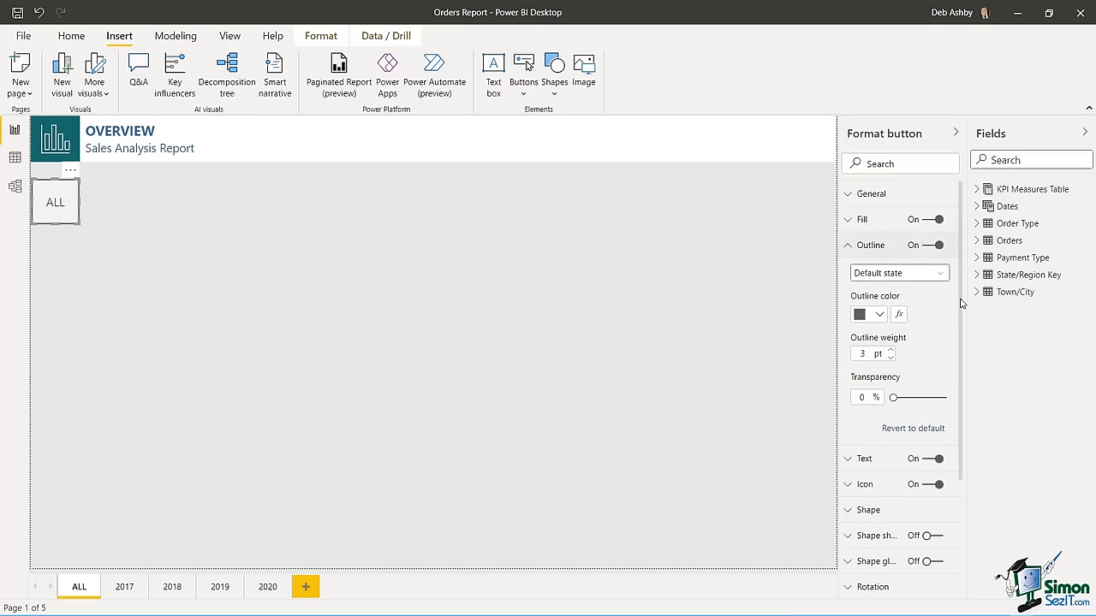
scroll(961, 302, "down", 1)
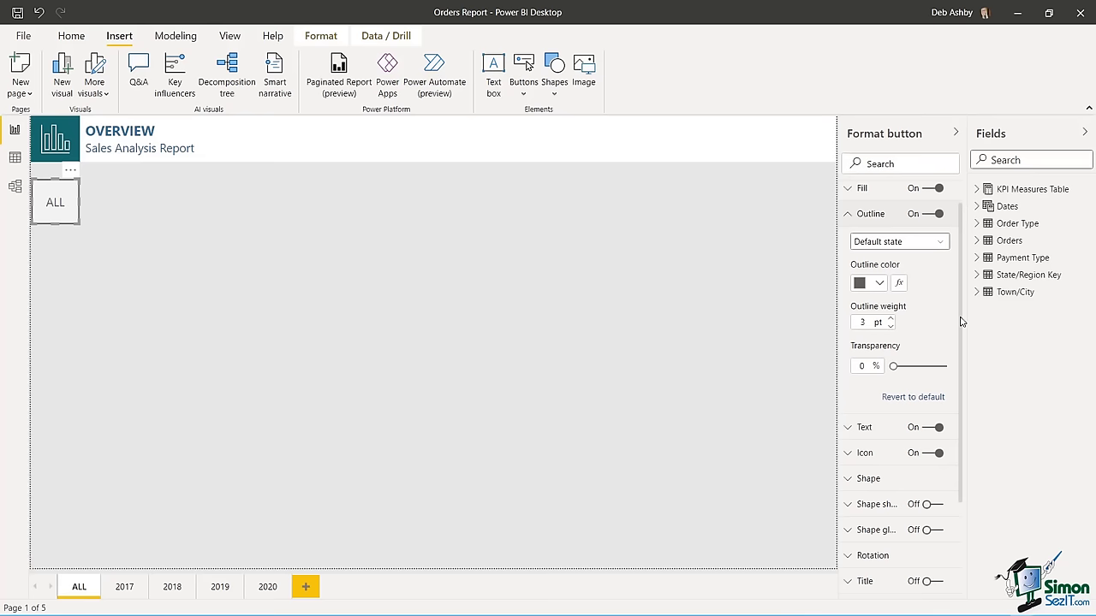
left_click(891, 329)
left_click(890, 329)
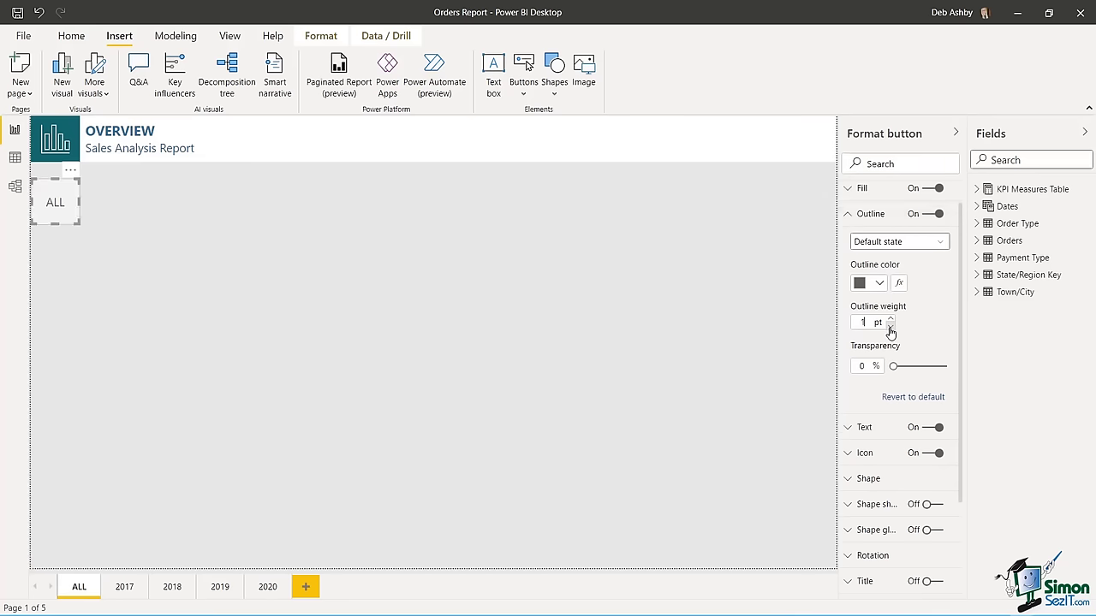
left_click(519, 268)
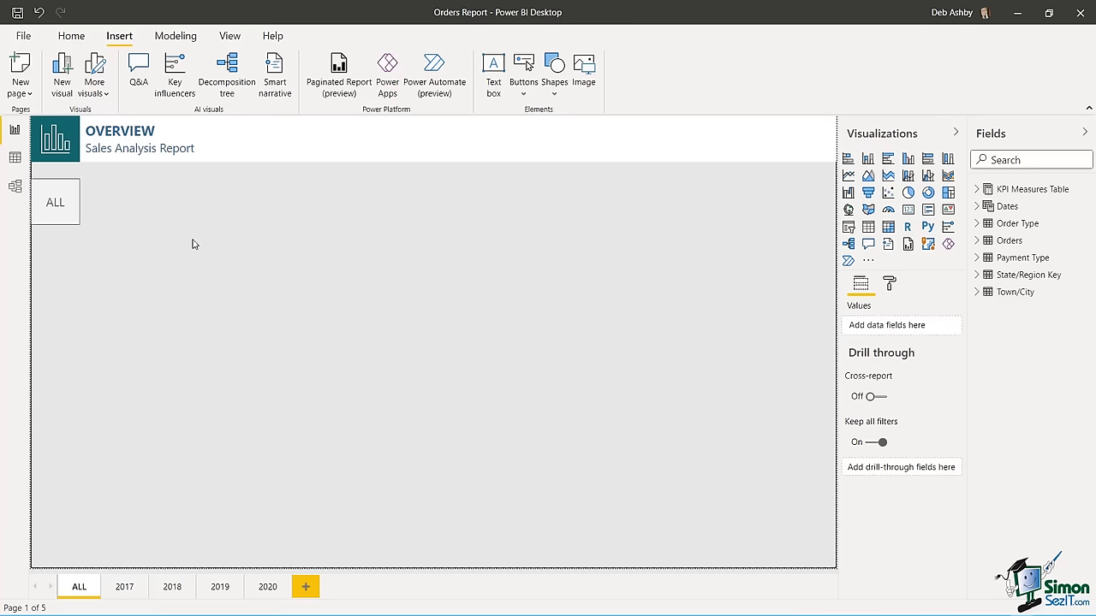
left_click(63, 204)
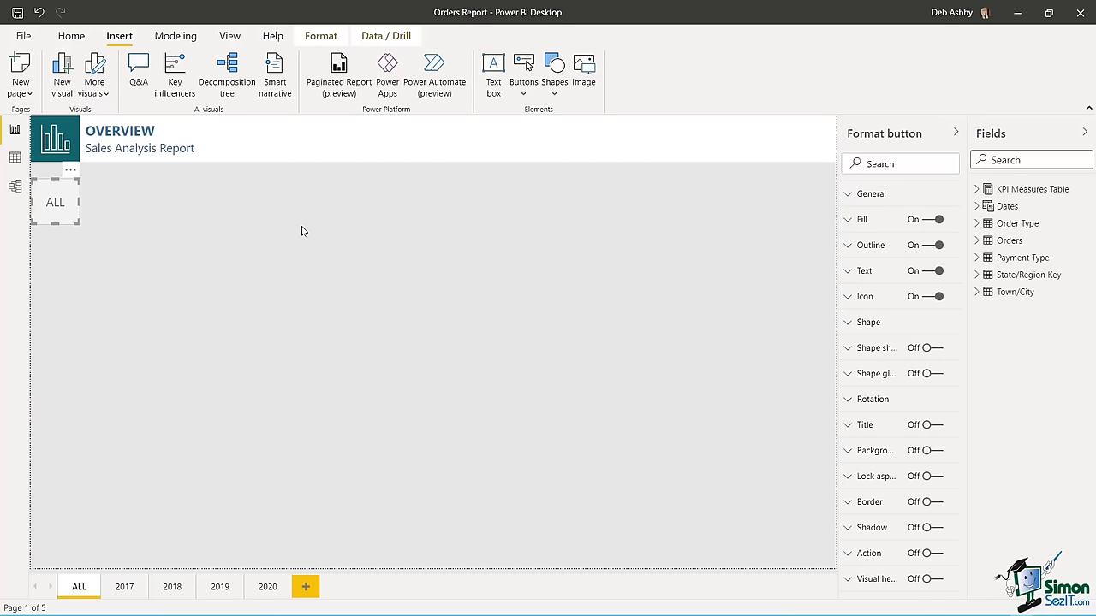
left_click(186, 235)
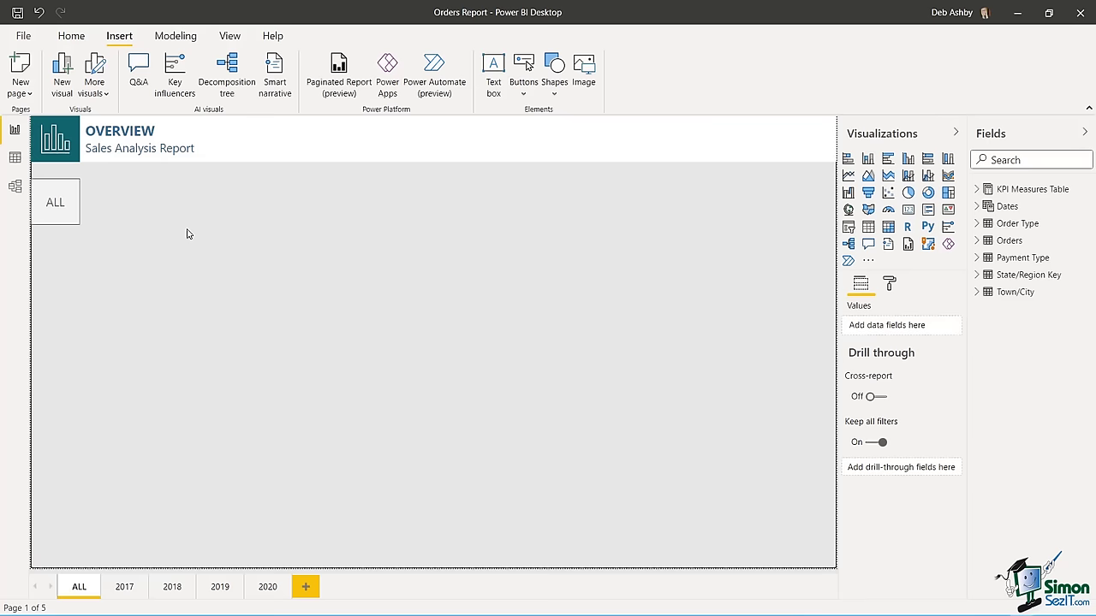
- Duplicate the ALL button directly below the original and set the copy's text to "2017"
left_click(55, 202)
left_click_drag(63, 224, 59, 278)
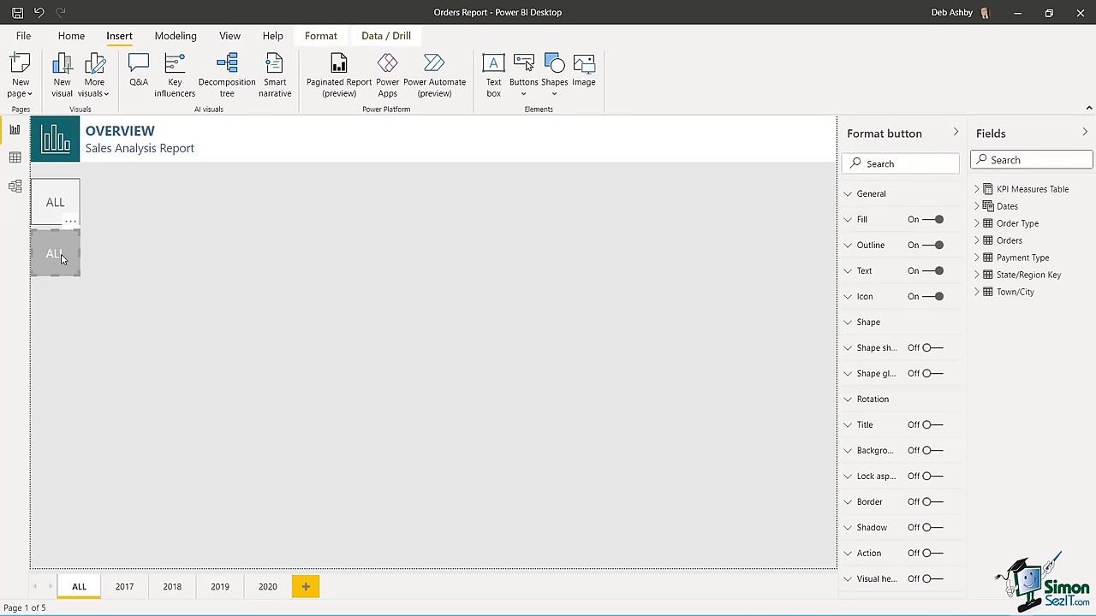
left_click(847, 272)
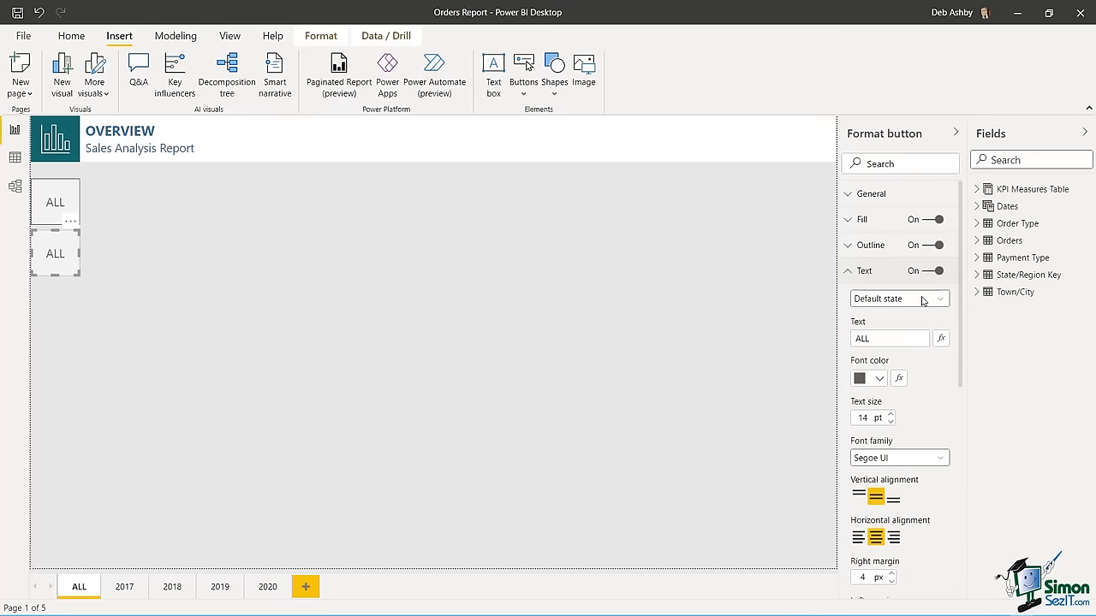
left_click(873, 339)
left_click_drag(873, 338, 848, 340)
type("2017")
key("Return")
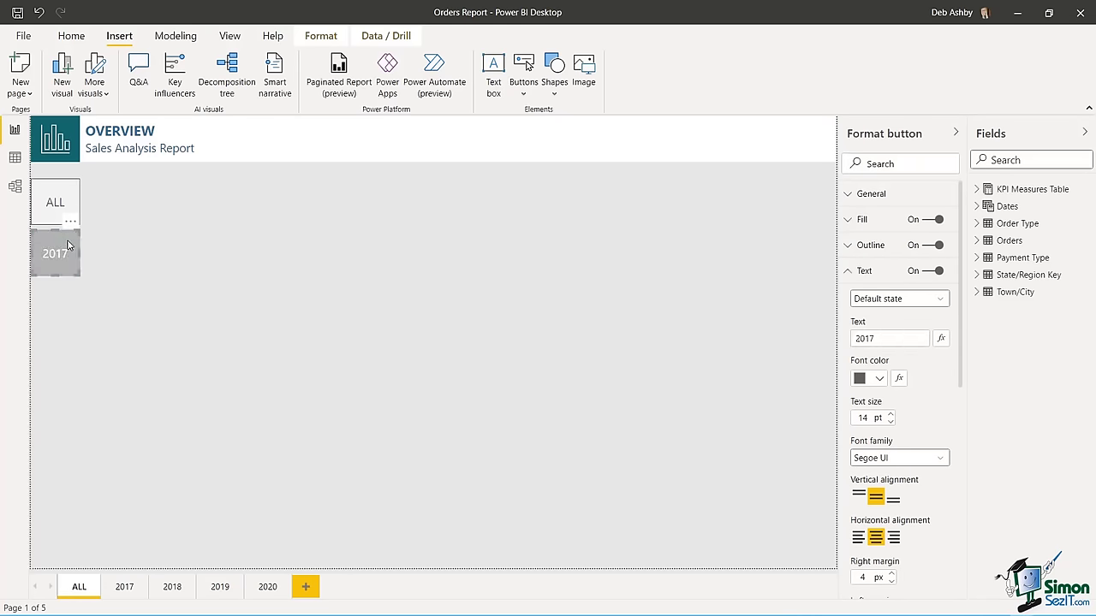
- Duplicate the 2017 button, align the copy directly below it, and set its text to "2018"
key("ctrl+c")
key("ctrl+v")
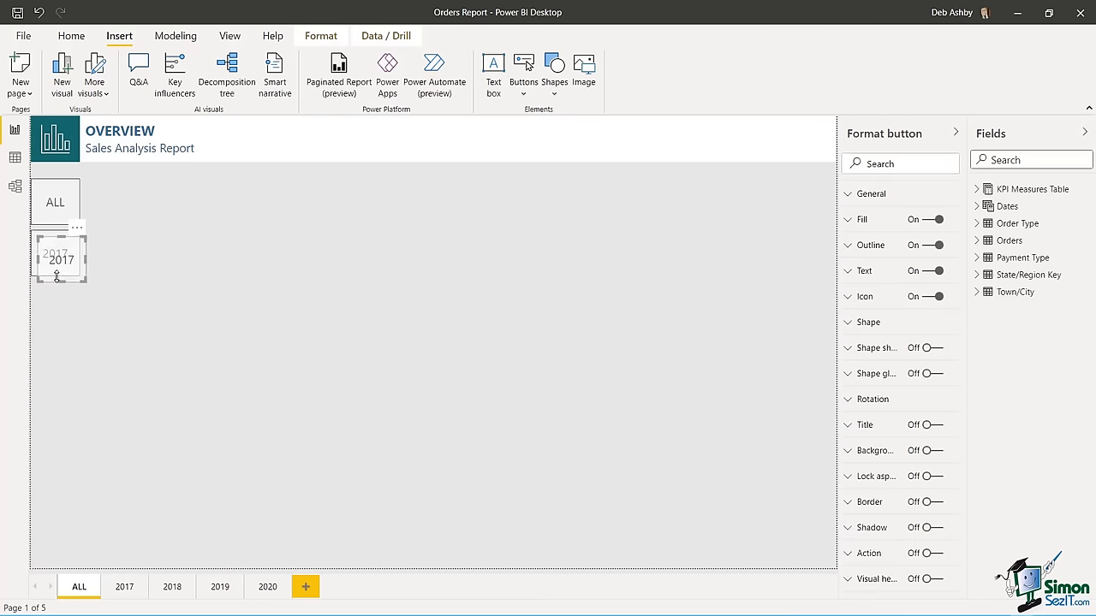
left_click_drag(57, 276, 48, 326)
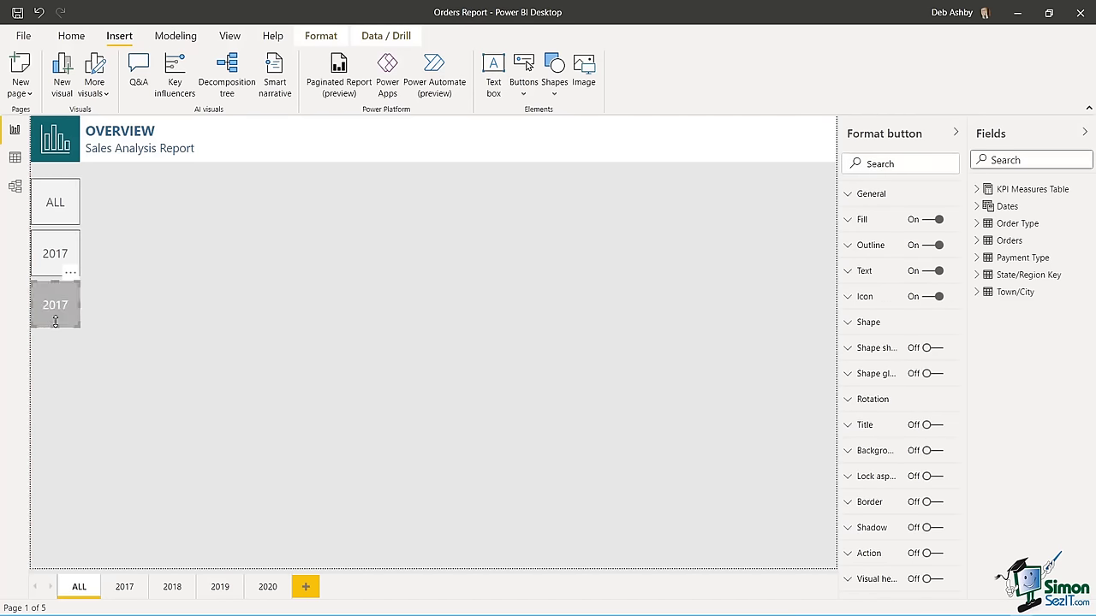
left_click(850, 271)
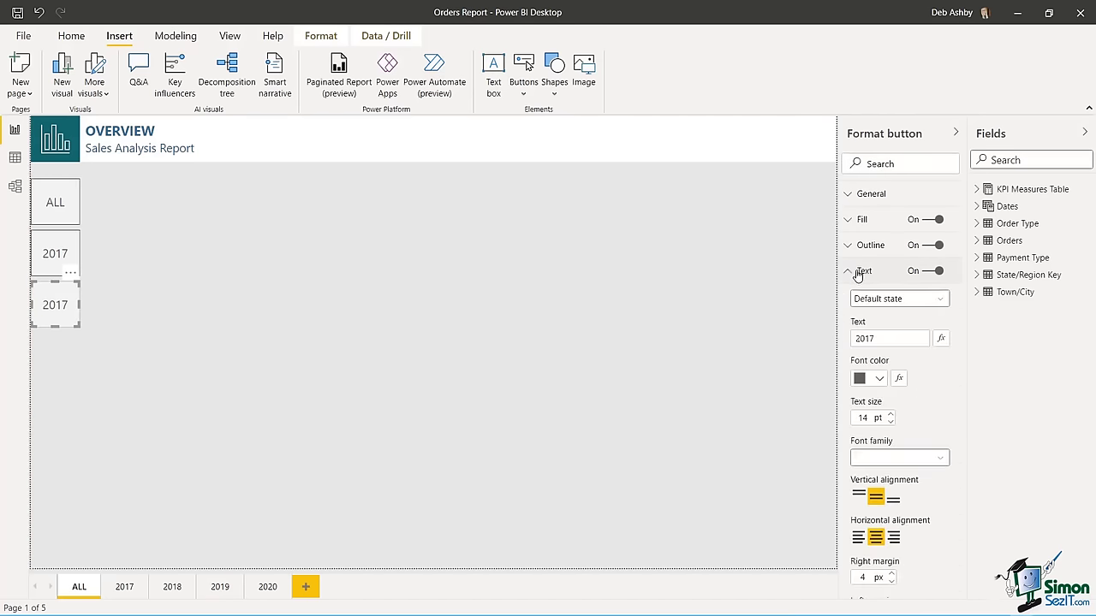
left_click(881, 340)
type("8")
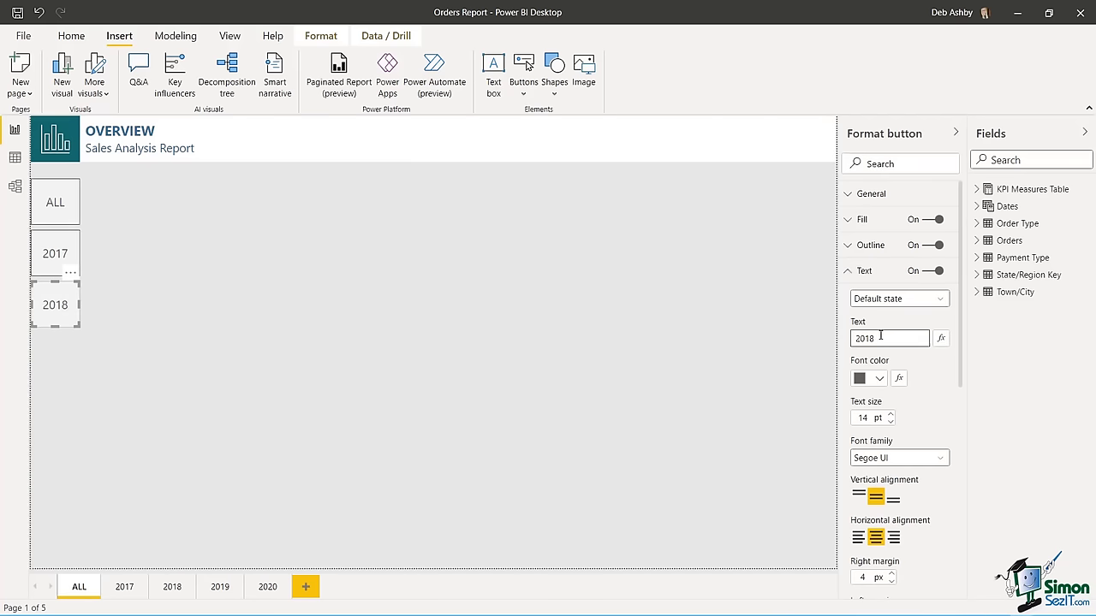
- Duplicate the 2018 button, align the copy directly below it, and set its text to "2019"
left_click(67, 318)
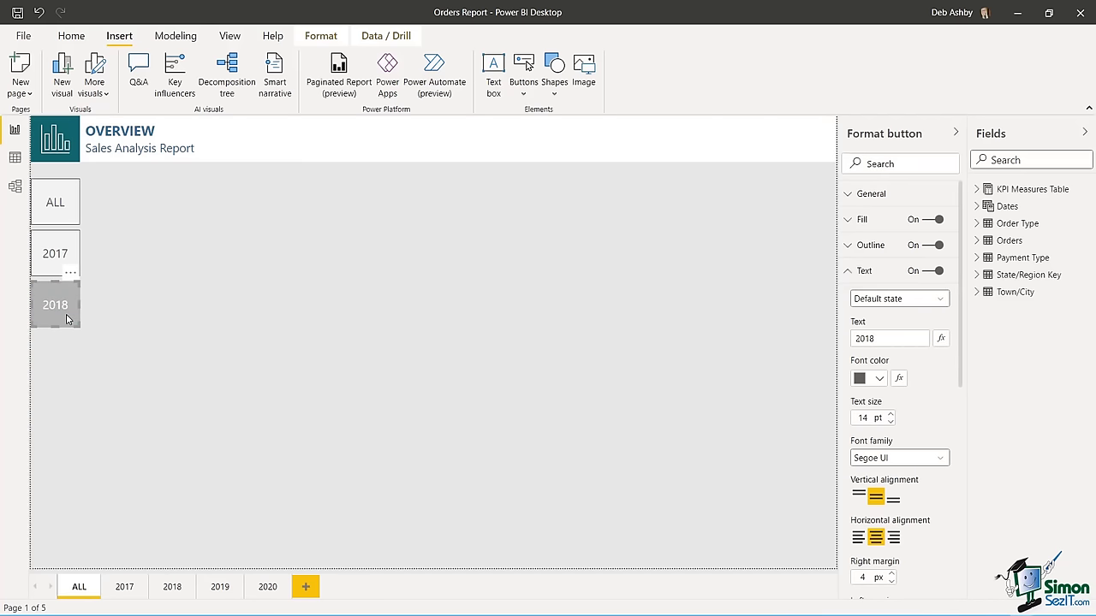
left_click_drag(76, 332, 54, 349)
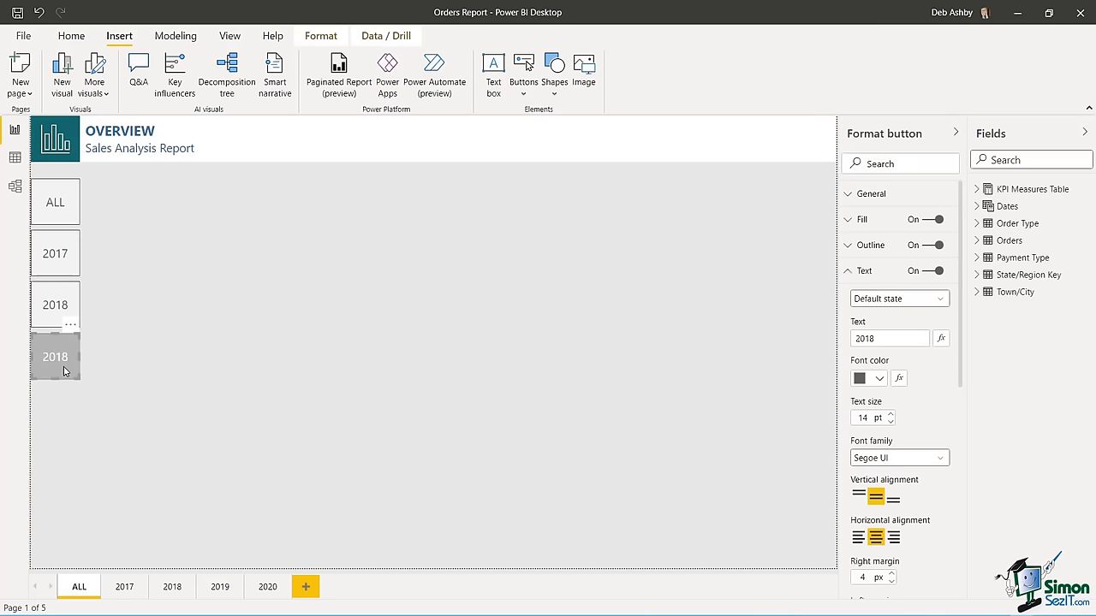
left_click(872, 341)
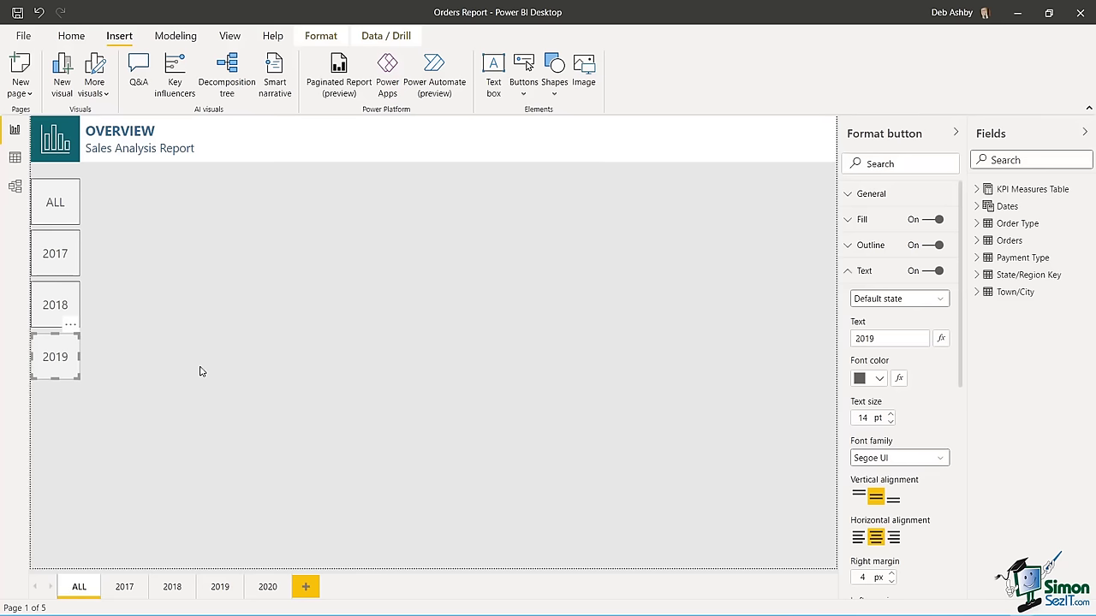
left_click(113, 372)
- Duplicate the 2019 button, align the copy directly below it, and set its text to "2020"
left_click(69, 367)
key("ctrl+c")
key("ctrl+v")
left_click_drag(68, 367, 63, 411)
left_click(885, 339)
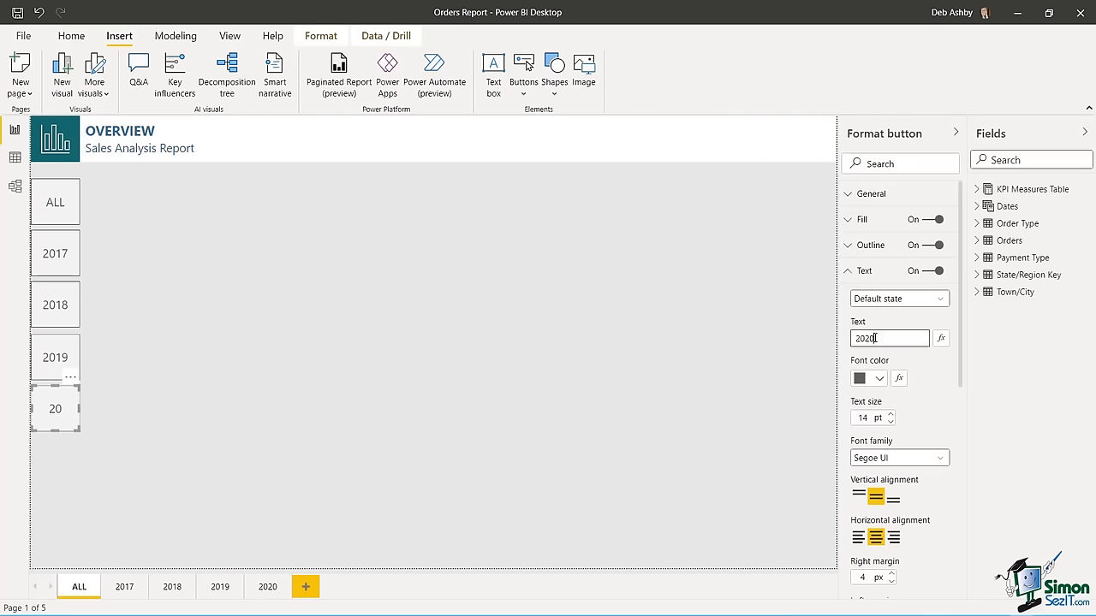
left_click(546, 341)
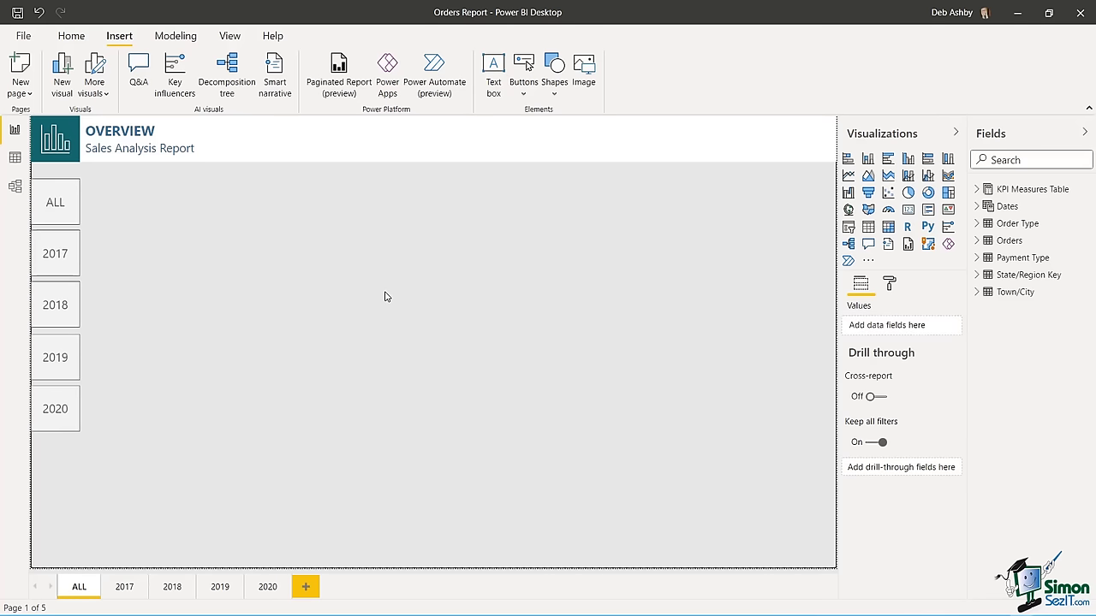
- Turn on the ALL button's action, set its type to Bookmark and target the ALL bookmark
left_click(49, 206)
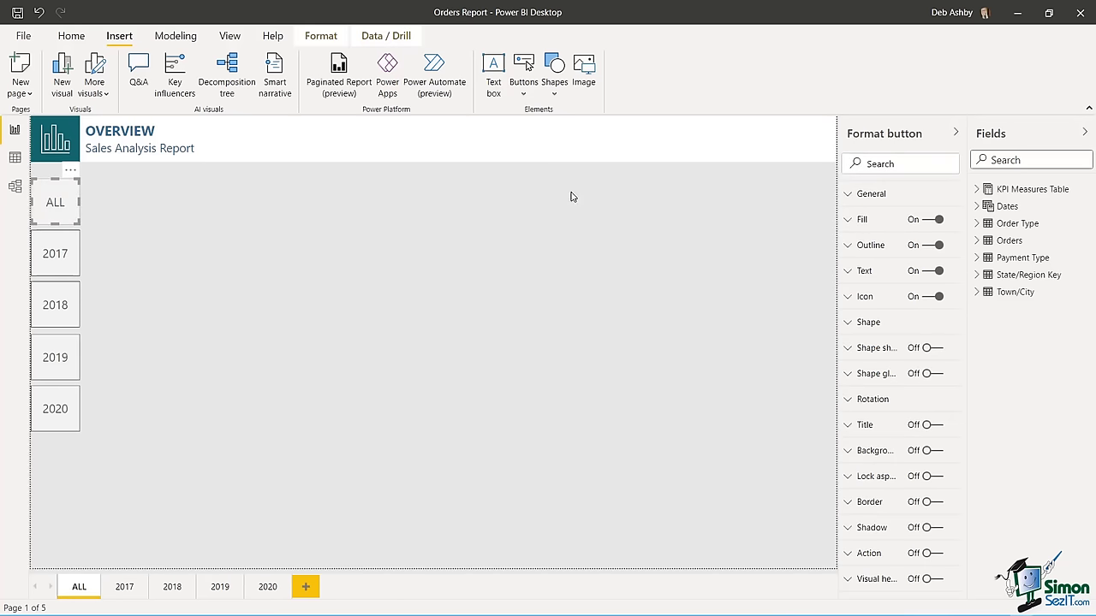
left_click(850, 557)
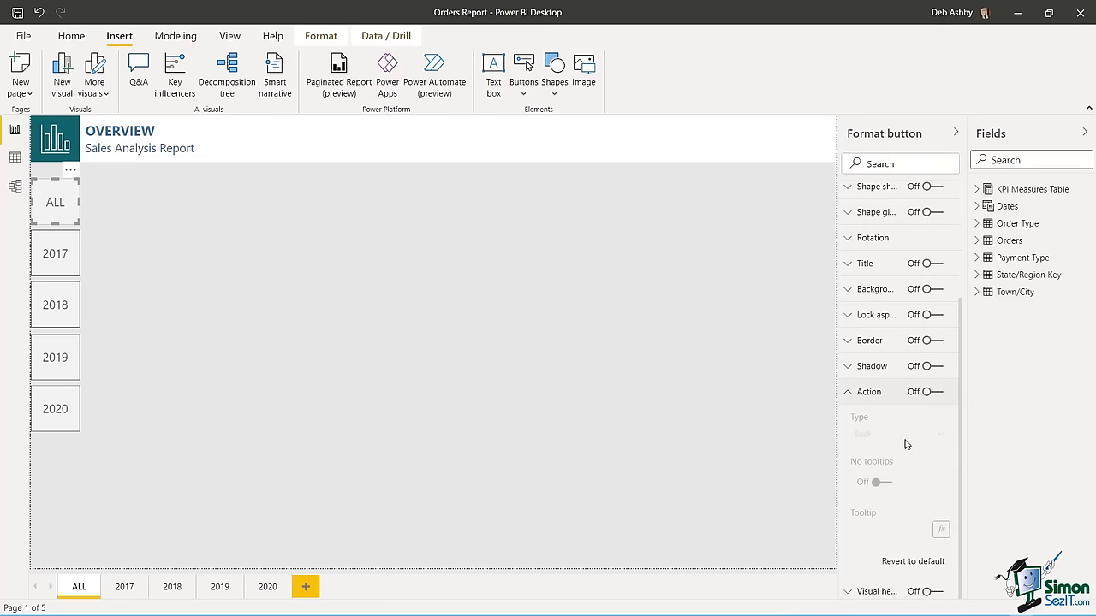
left_click(939, 392)
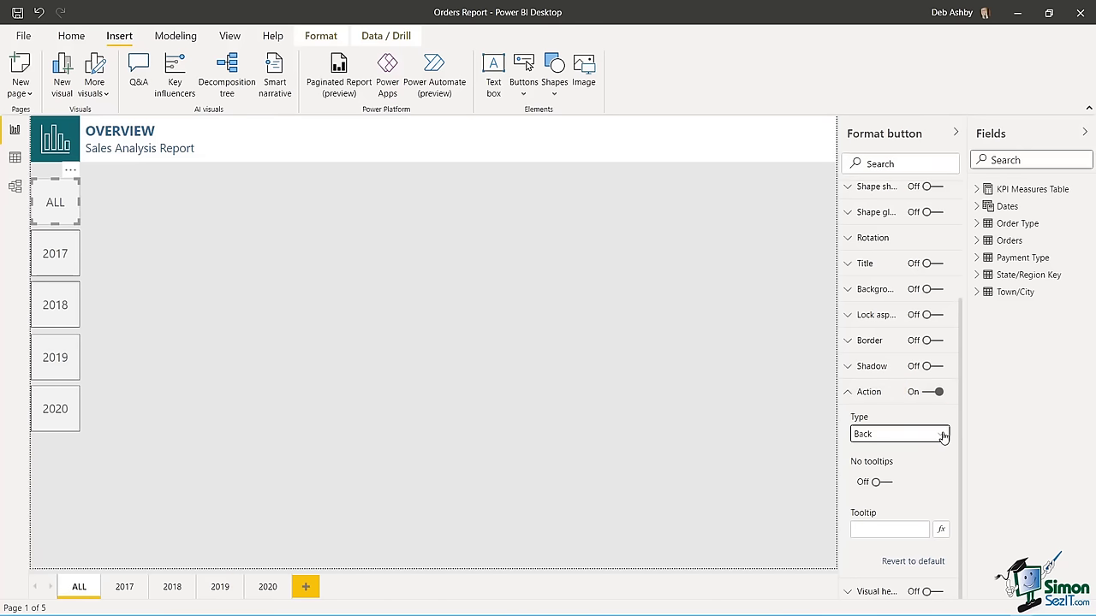
left_click(941, 434)
left_click(887, 466)
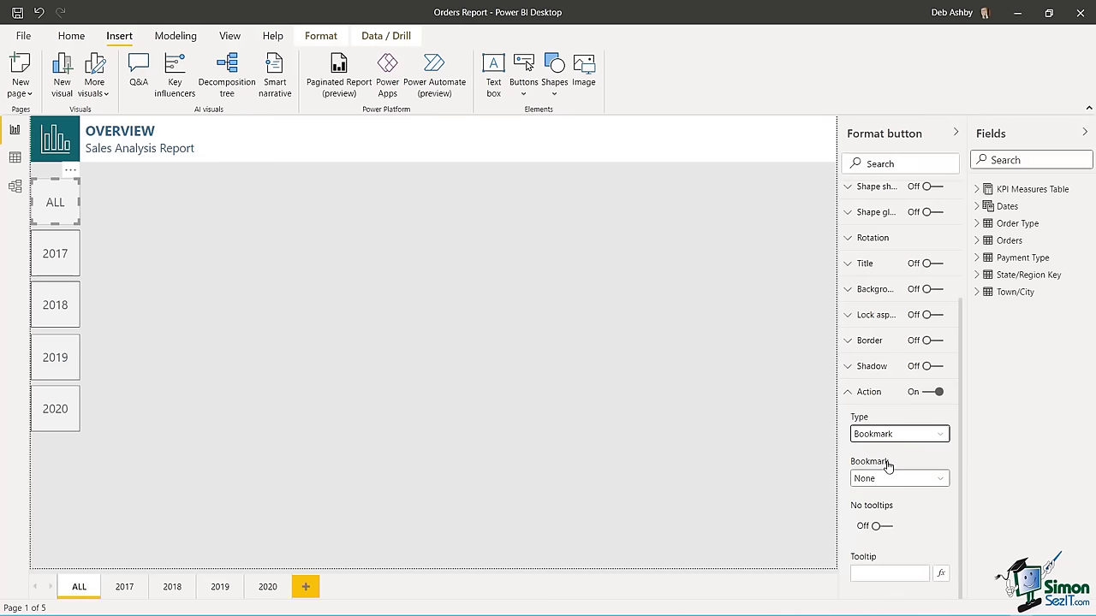
left_click(942, 480)
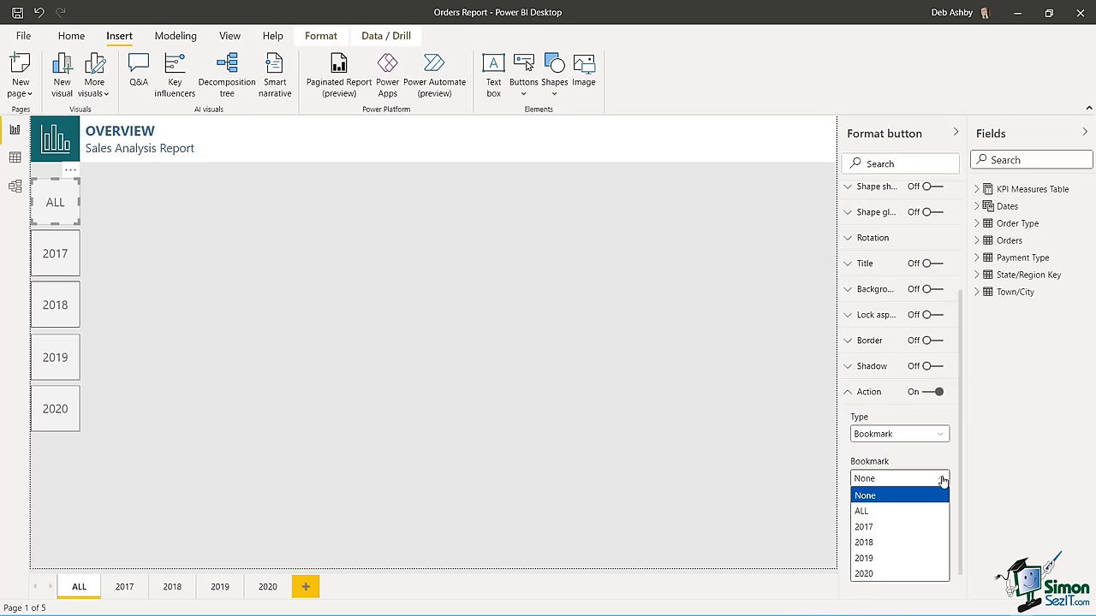
left_click(865, 511)
- Set the ALL button's action tooltip to "Click to jump to ALL"
scroll(930, 490, "down", 1)
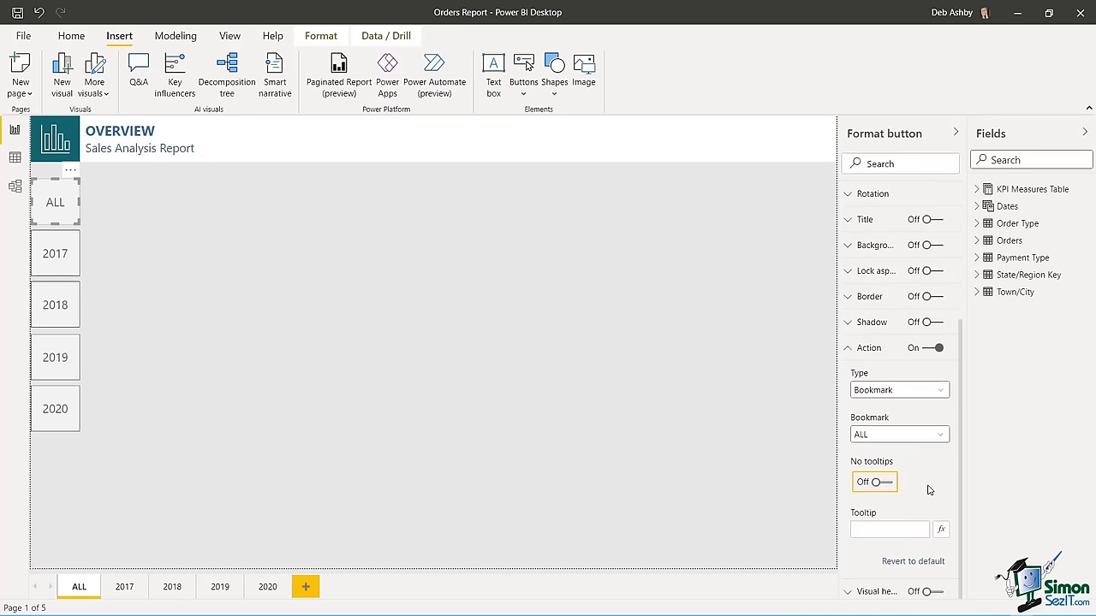
left_click(860, 528)
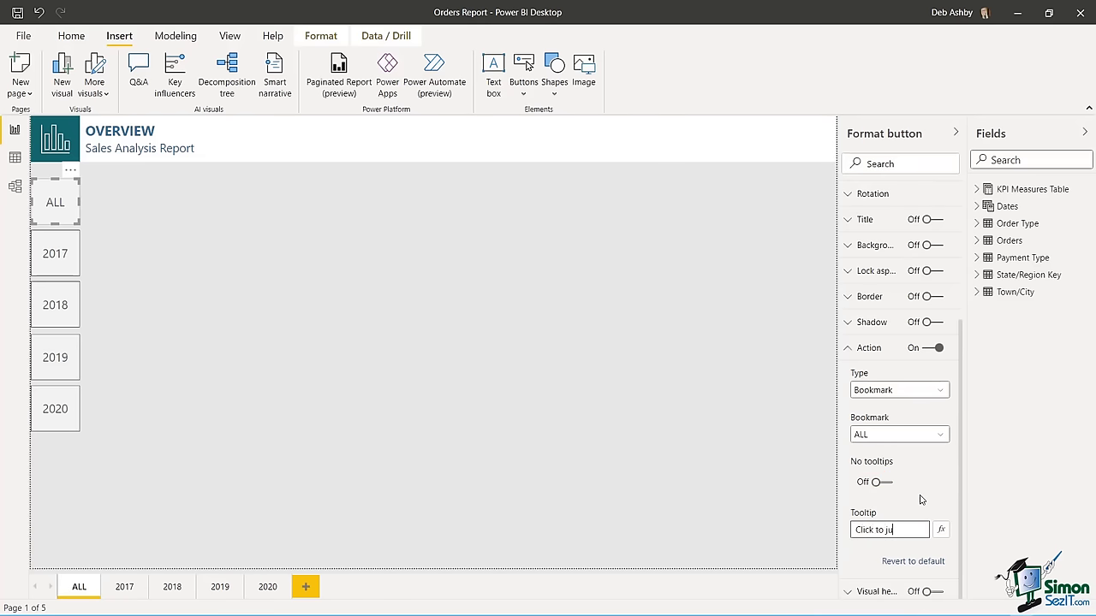
type("Click to jump to ALL")
scroll(891, 504, "up", 1)
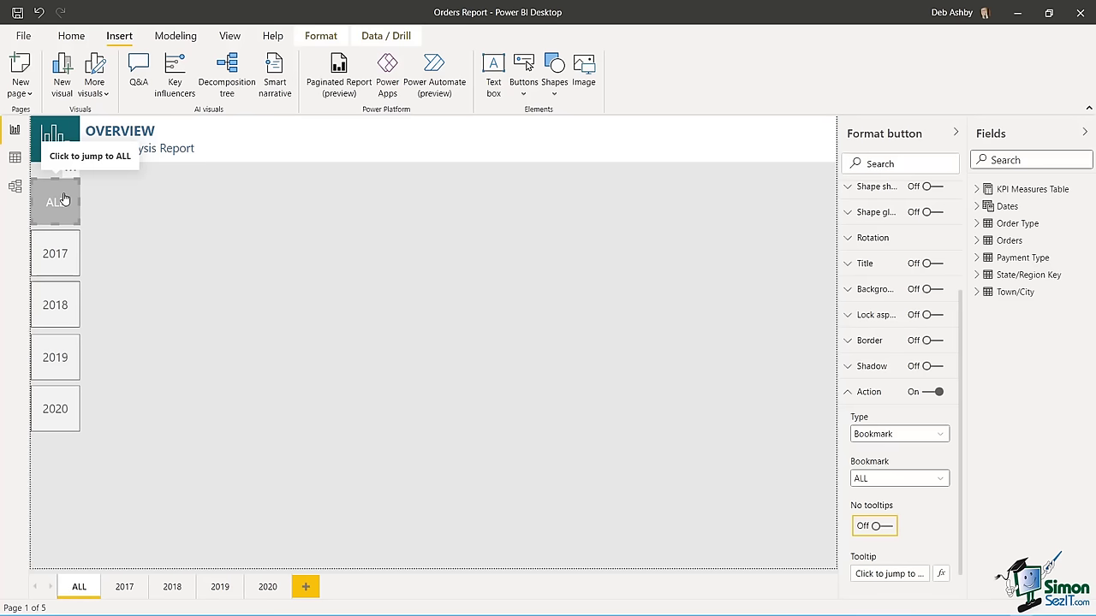
- Turn on the 2017 button's action, set its type to Bookmark and target the 2017 bookmark
left_click(49, 265)
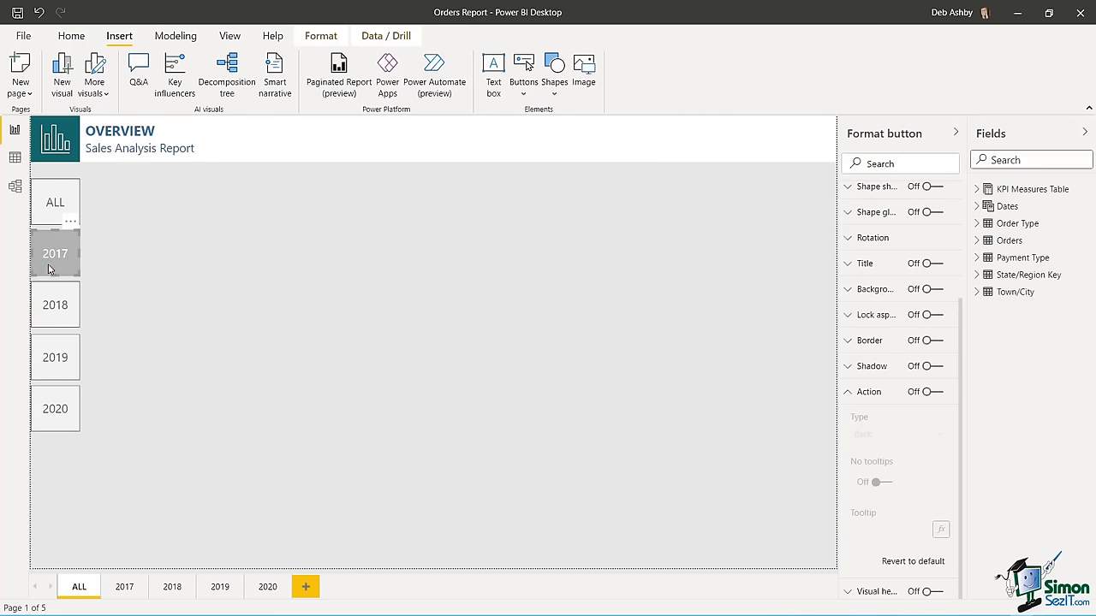
left_click(938, 391)
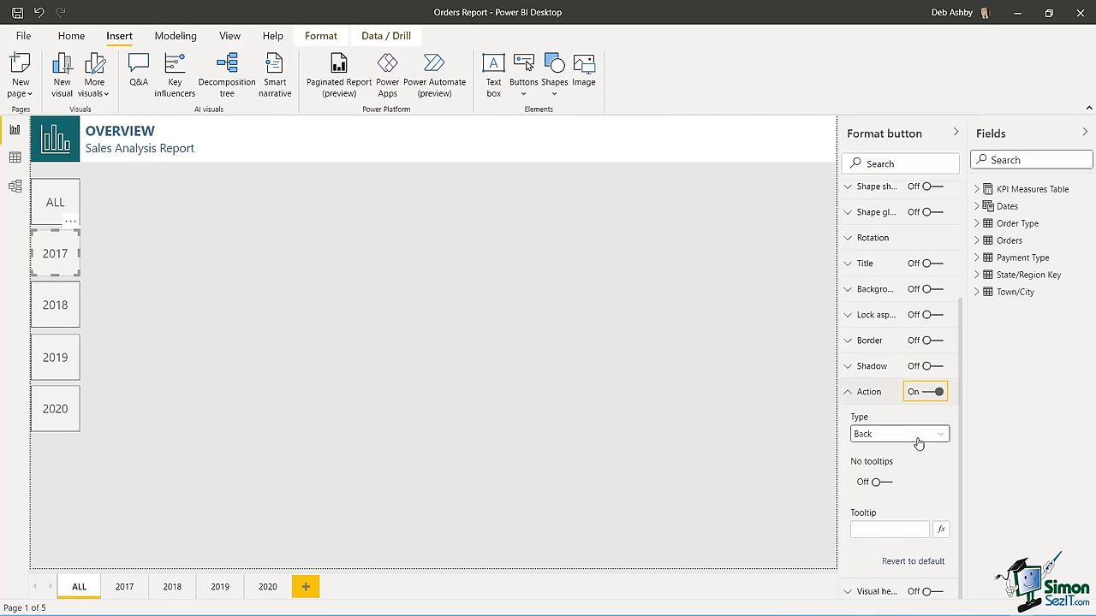
left_click(938, 436)
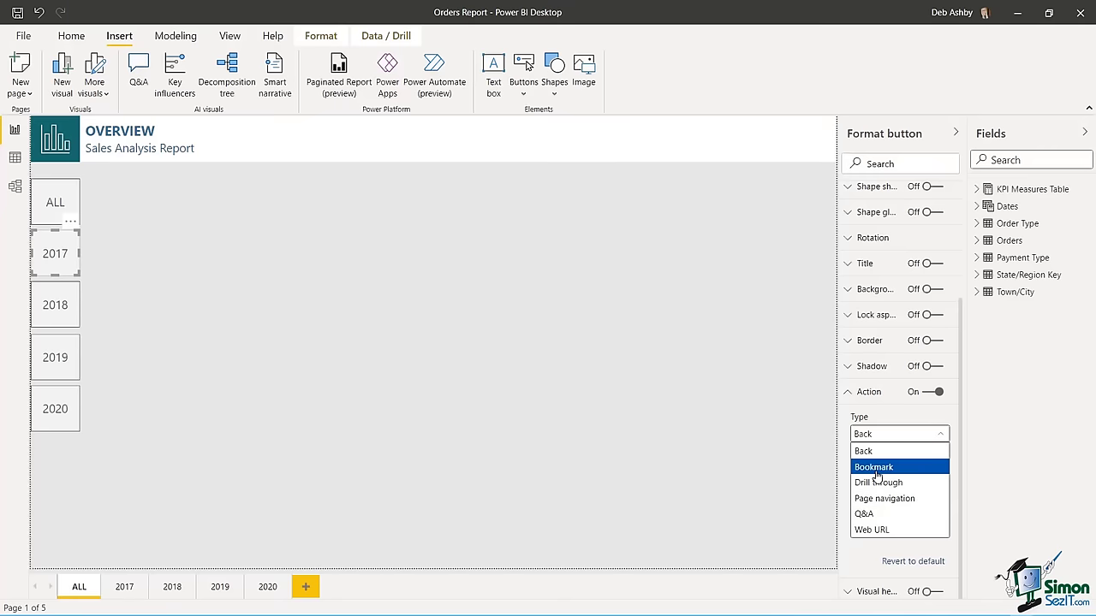
left_click(903, 464)
left_click(941, 479)
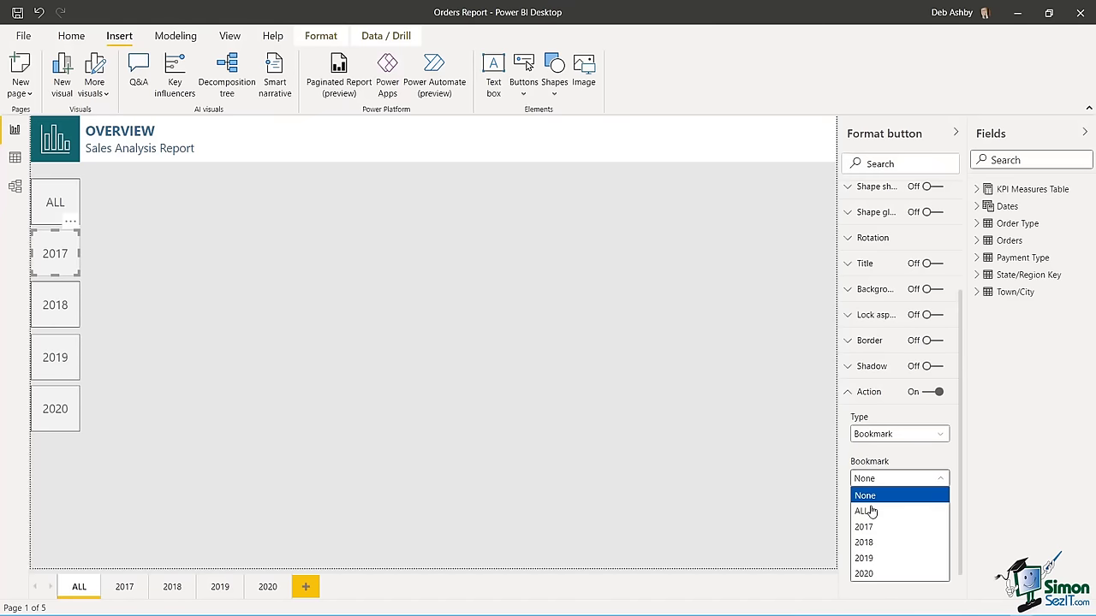
left_click(870, 527)
- Set the 2017 button's tooltip to "Click to jump to 2017" and copy that text
scroll(923, 500, "down", 1)
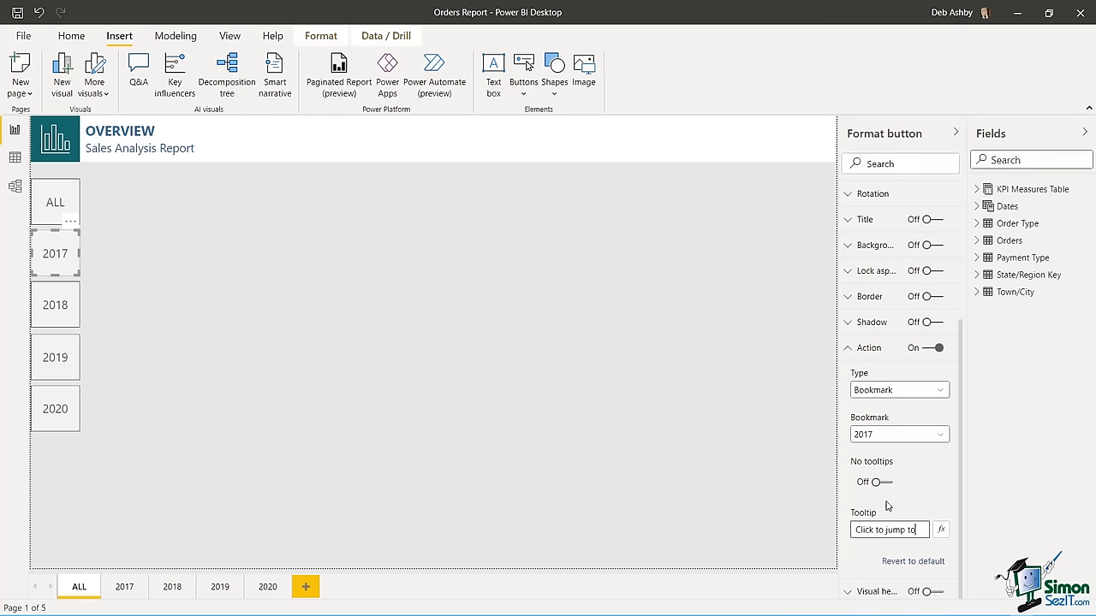
type("2017")
left_click_drag(928, 529, 844, 537)
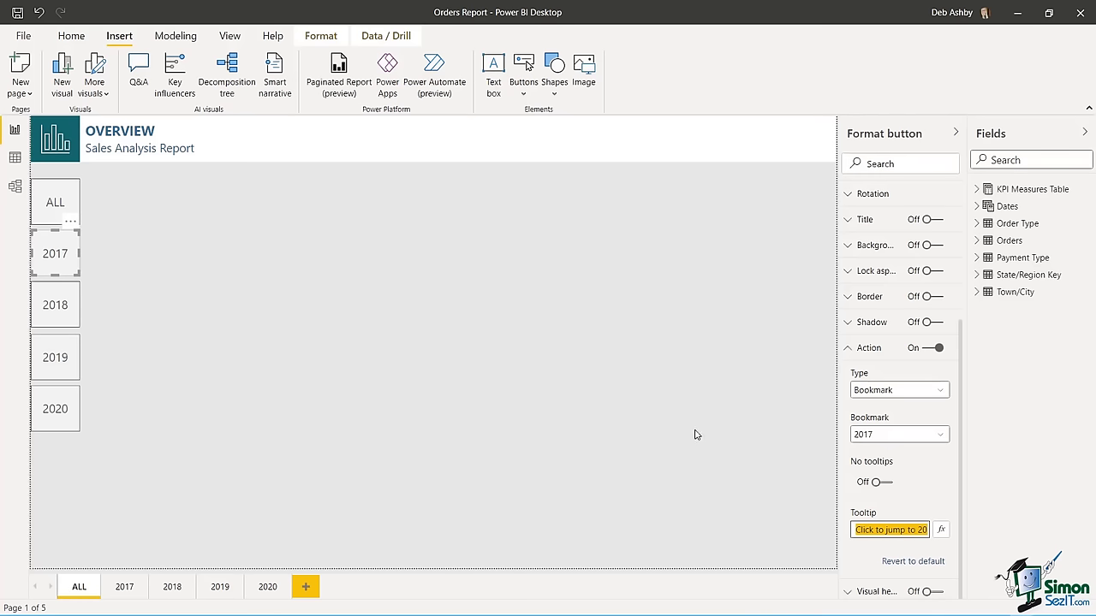
- Turn on the 2018 button's action, set its type to Bookmark and target the 2018 bookmark
left_click(55, 305)
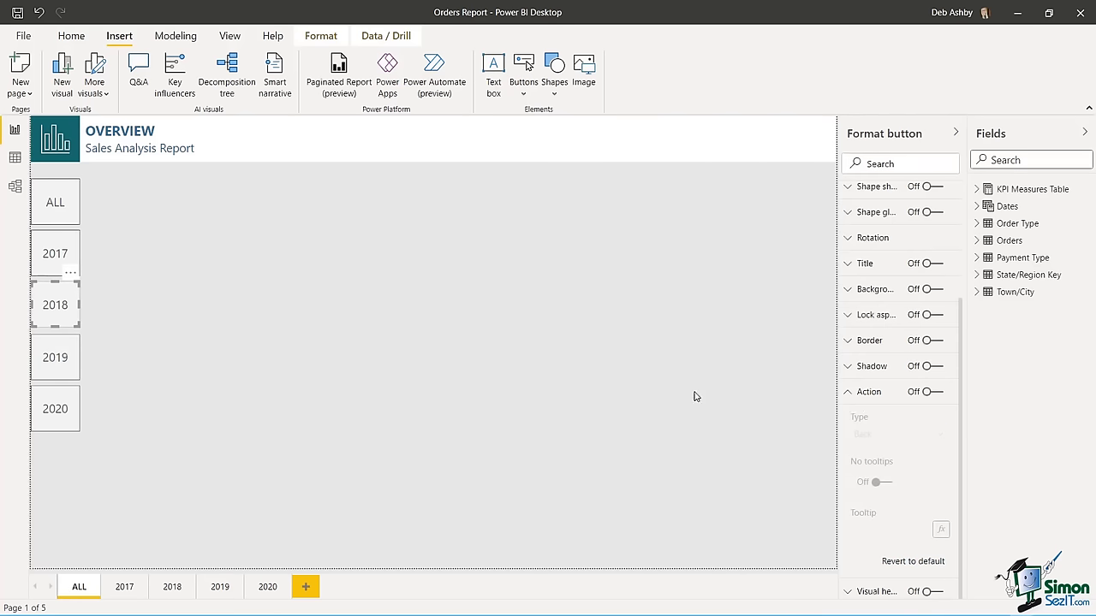
left_click(936, 393)
left_click(942, 434)
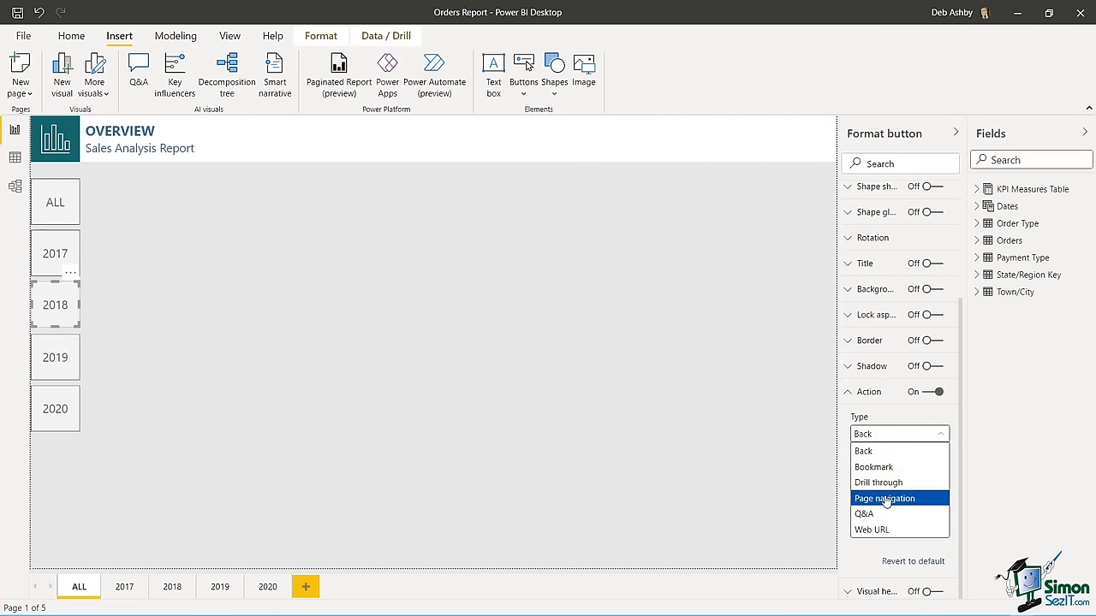
left_click(882, 467)
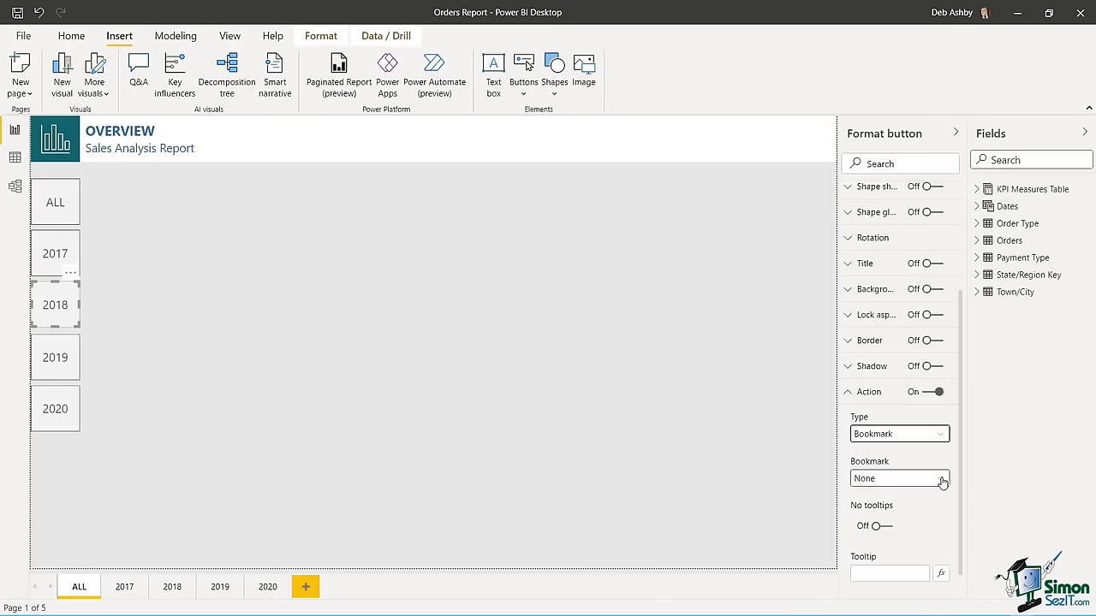
left_click(941, 479)
left_click(897, 537)
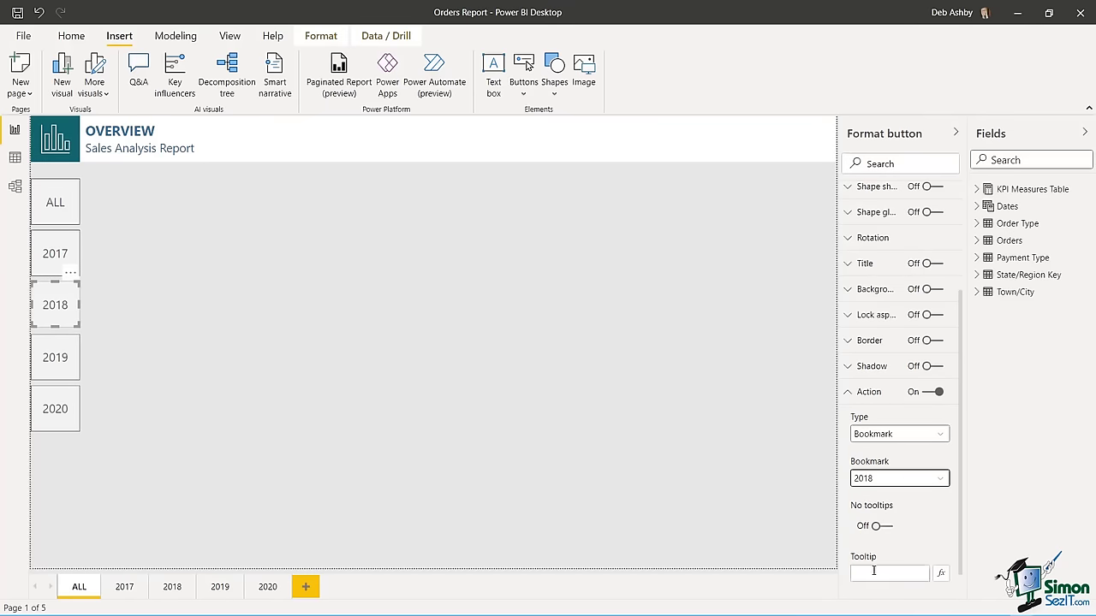
- Paste the copied tooltip into the 2018 button's action and change it to "Click to jump to 2018"
left_click(873, 571)
key("ctrl+v")
scroll(908, 518, "down", 1)
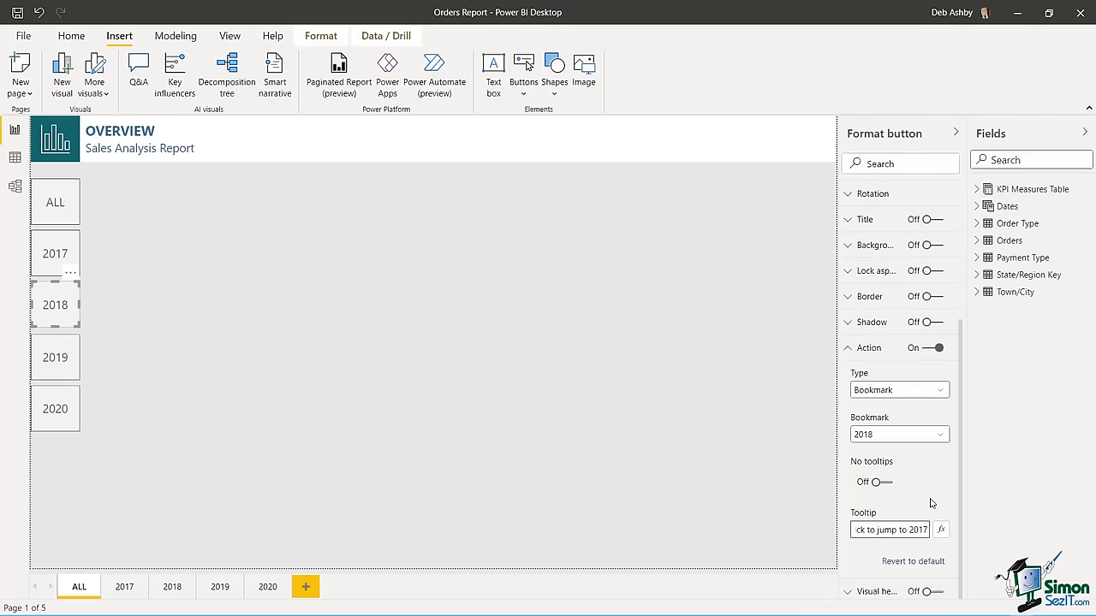
key("BackSpace")
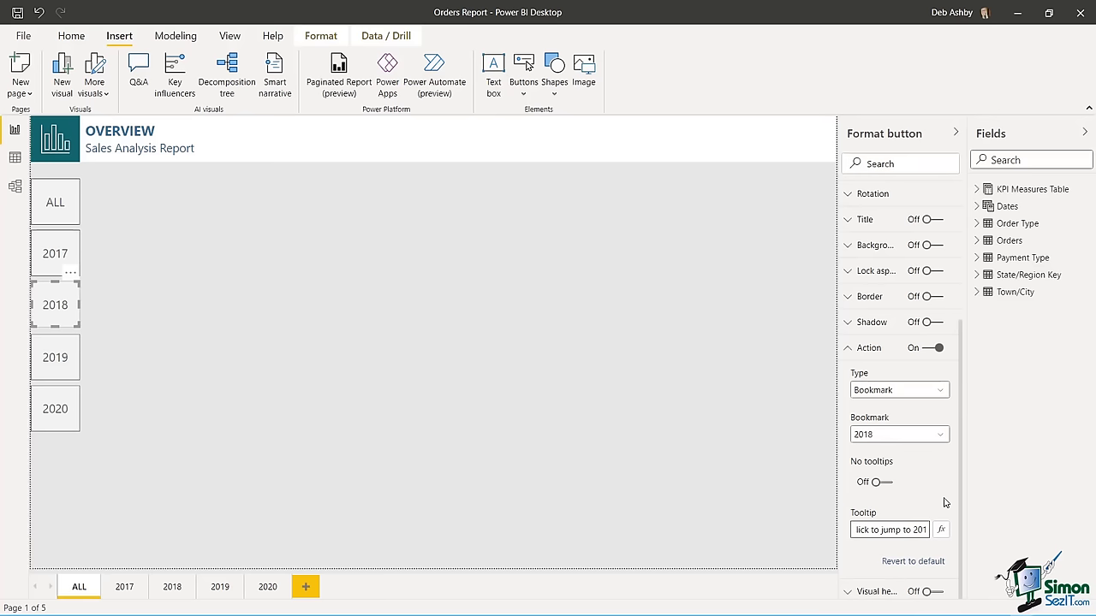
type("8")
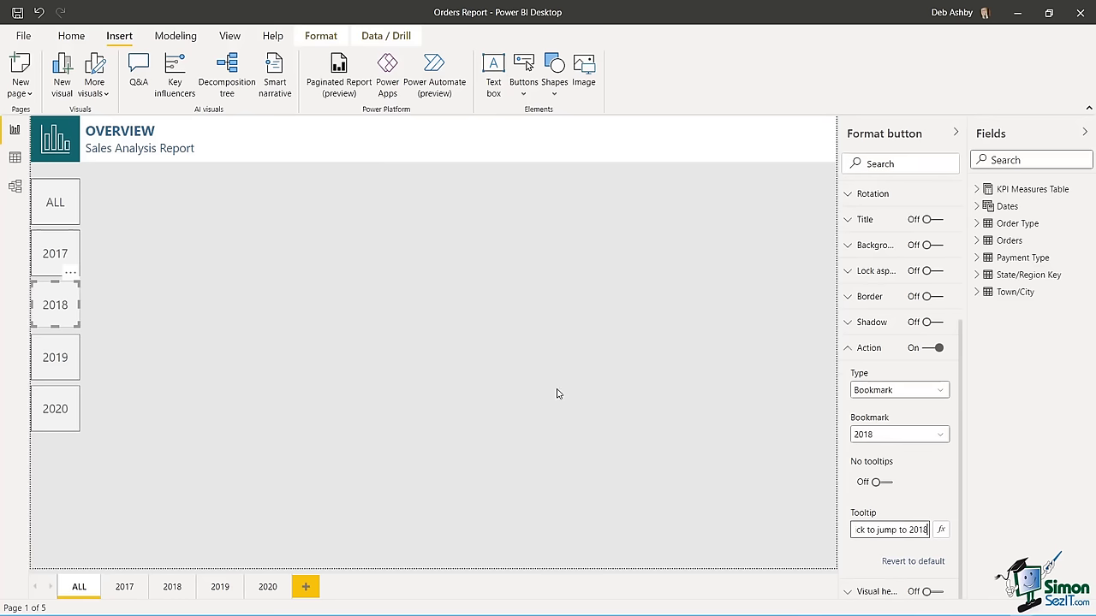
- Turn on the 2019 button's action as a Bookmark to 2019 with the tooltip "Click to jump to 2019"
left_click(64, 359)
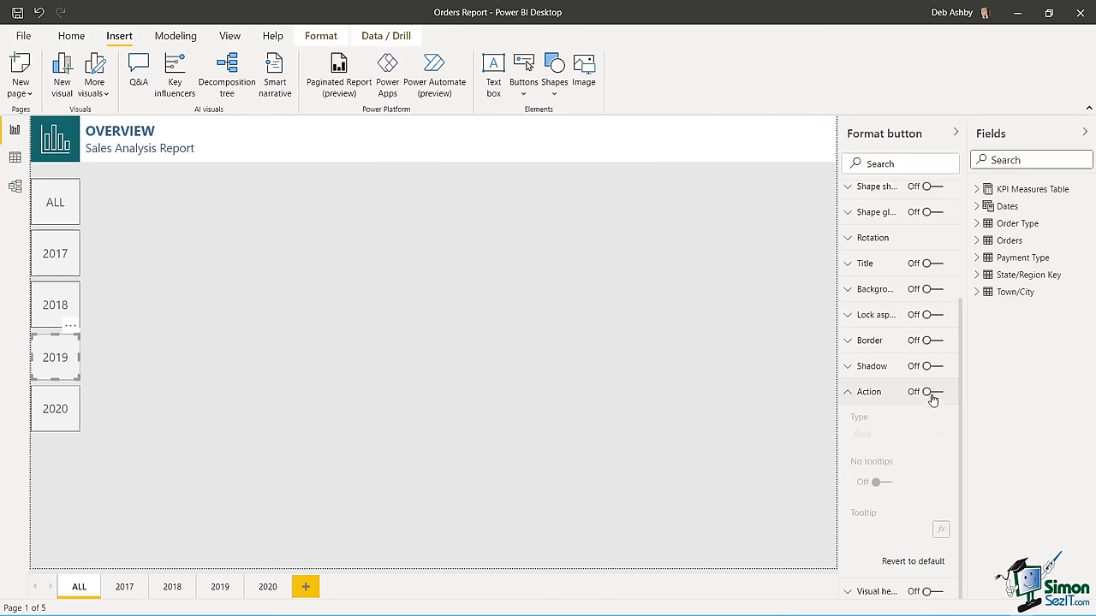
left_click(938, 392)
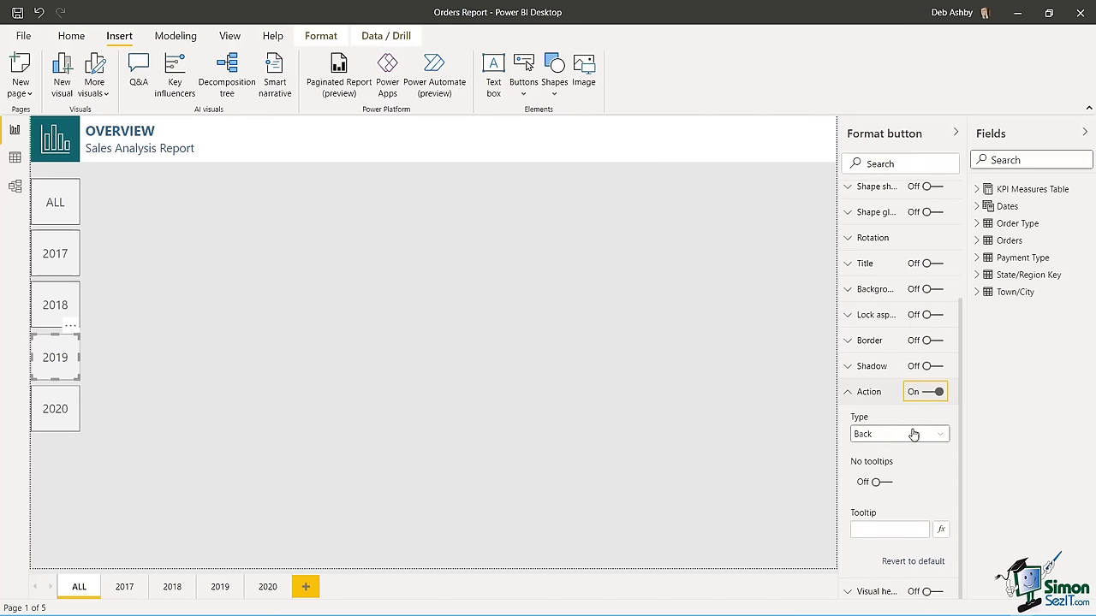
left_click(941, 434)
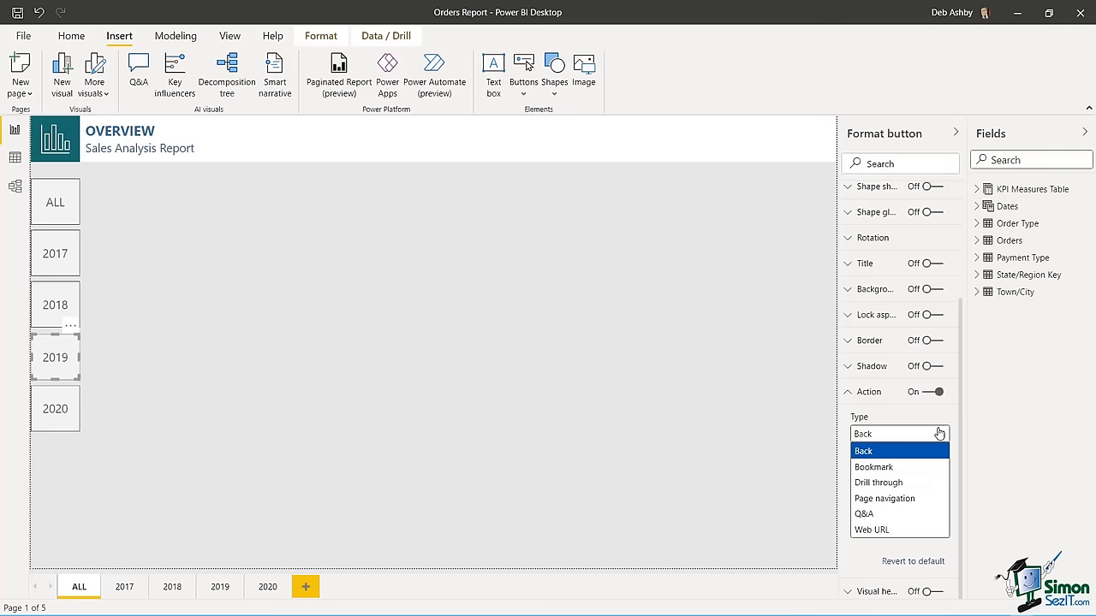
left_click(873, 467)
left_click(942, 478)
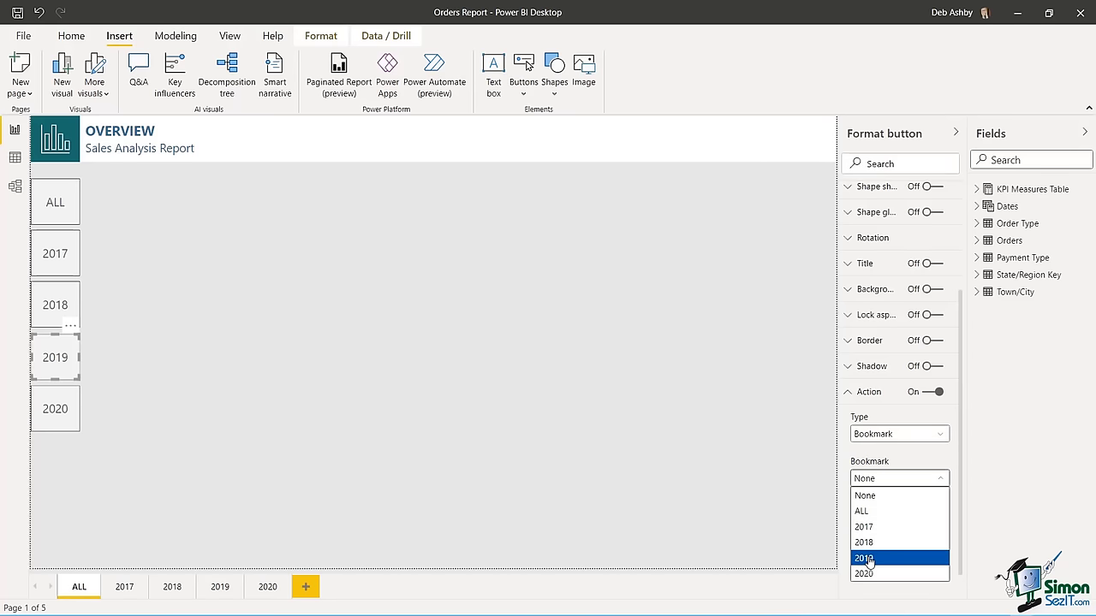
left_click(873, 557)
left_click(865, 573)
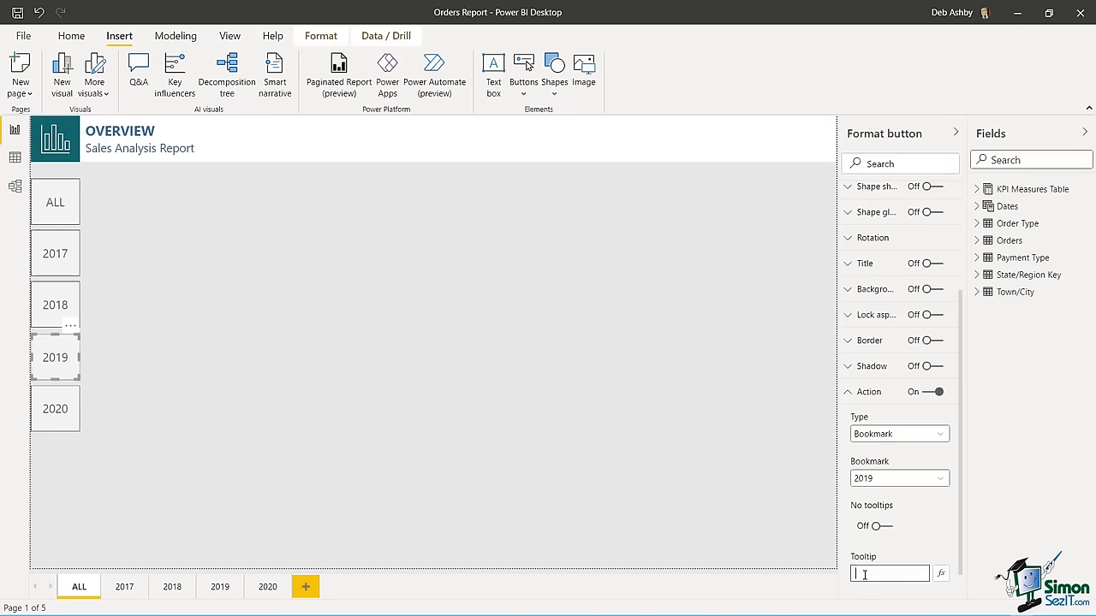
type("Click to jump to 2019")
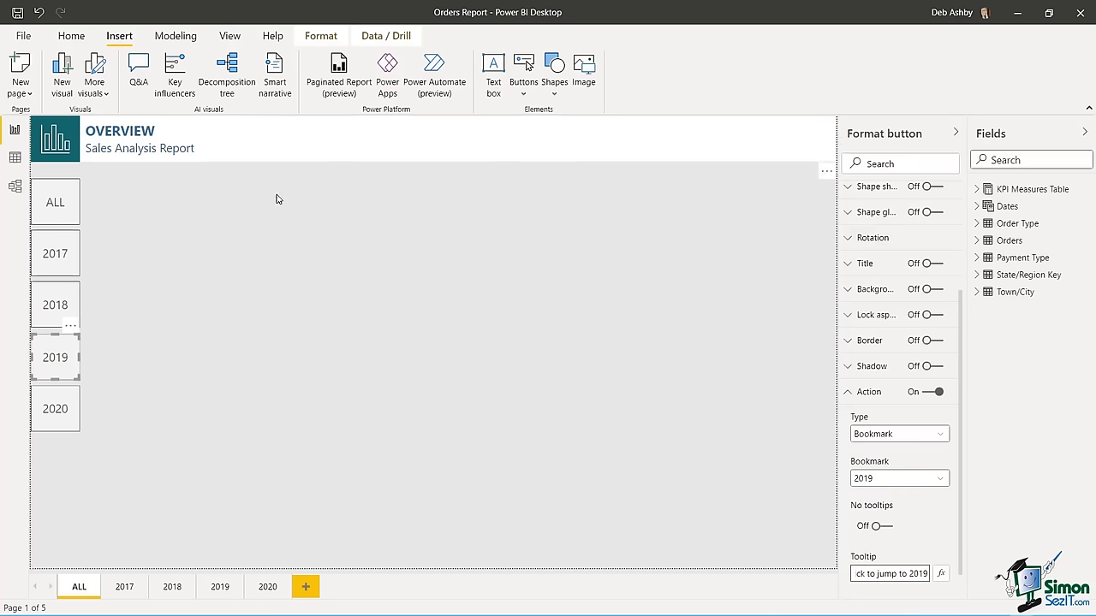
- Turn on the 2020 button's action, set its type to Bookmark and target the 2020 bookmark
left_click(71, 413)
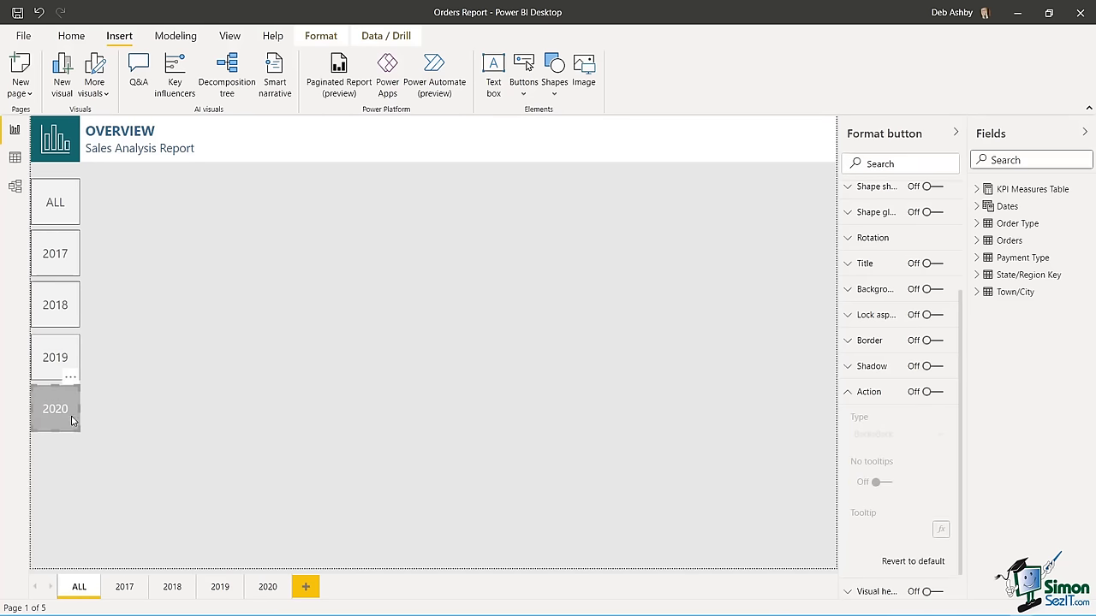
left_click(938, 393)
left_click(899, 435)
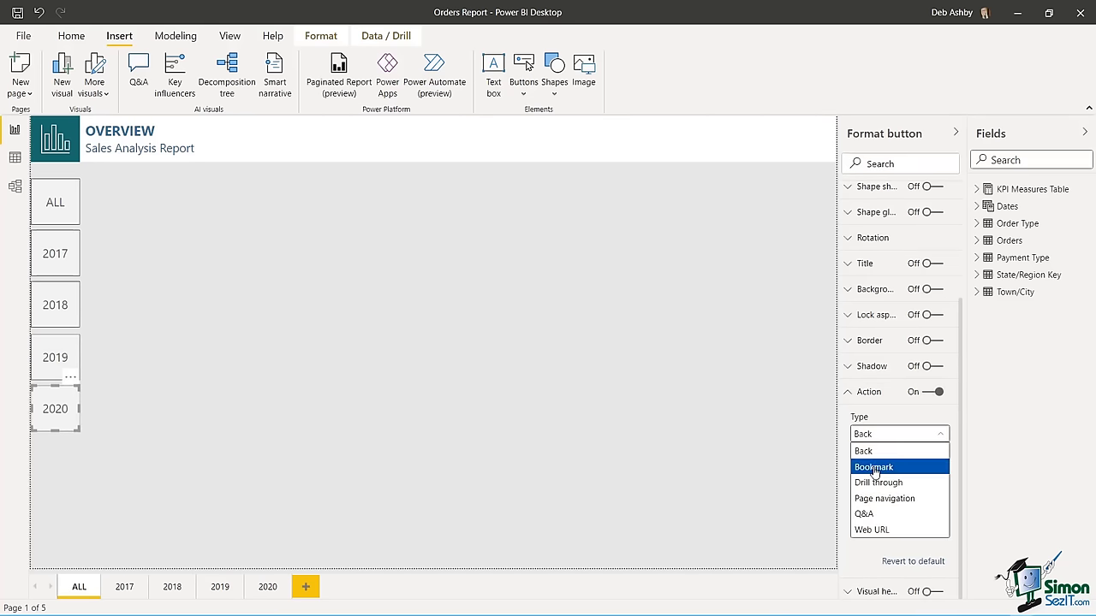
left_click(874, 466)
left_click(933, 480)
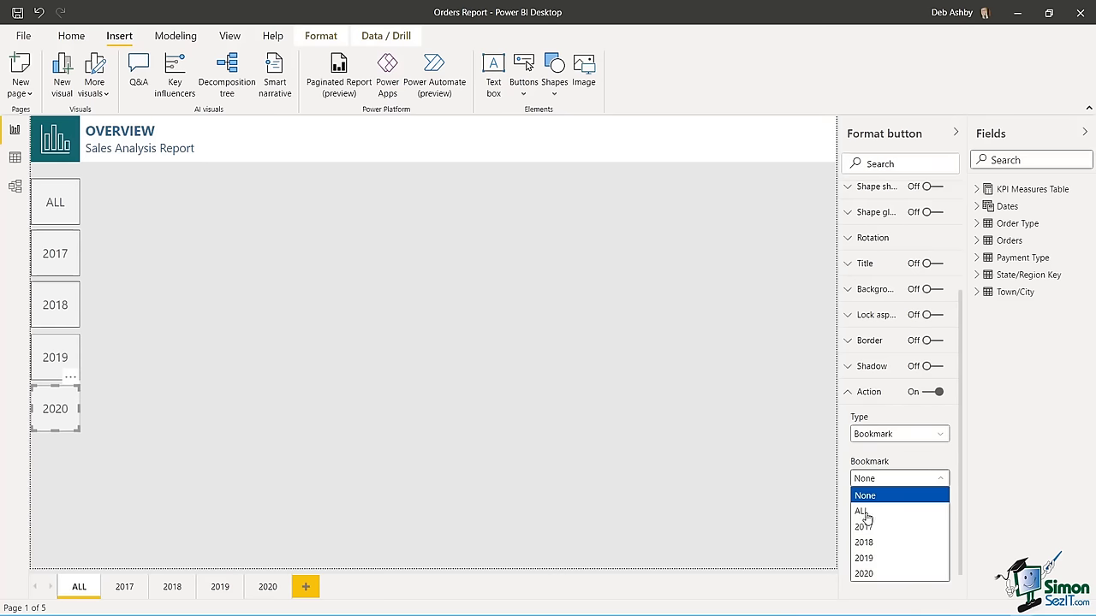
left_click(863, 574)
- Paste the copied tooltip into the 2020 button's action and change it to "Click to jump to 2020"
left_click(872, 574)
key("ctrl+v")
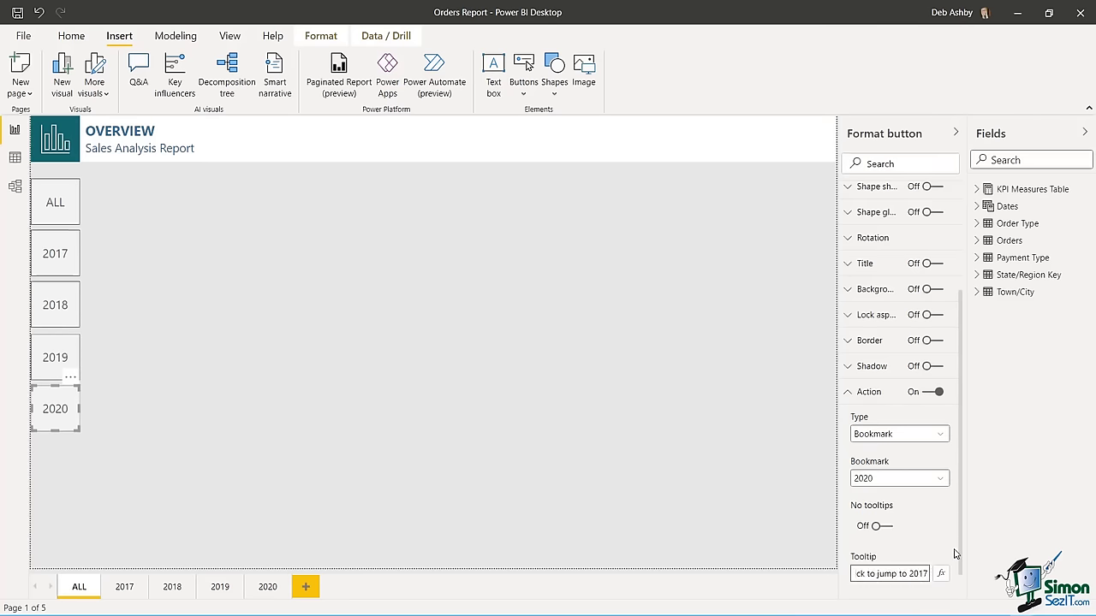
key("BackSpace")
key("BackSpace")
type("20")
left_click(344, 424)
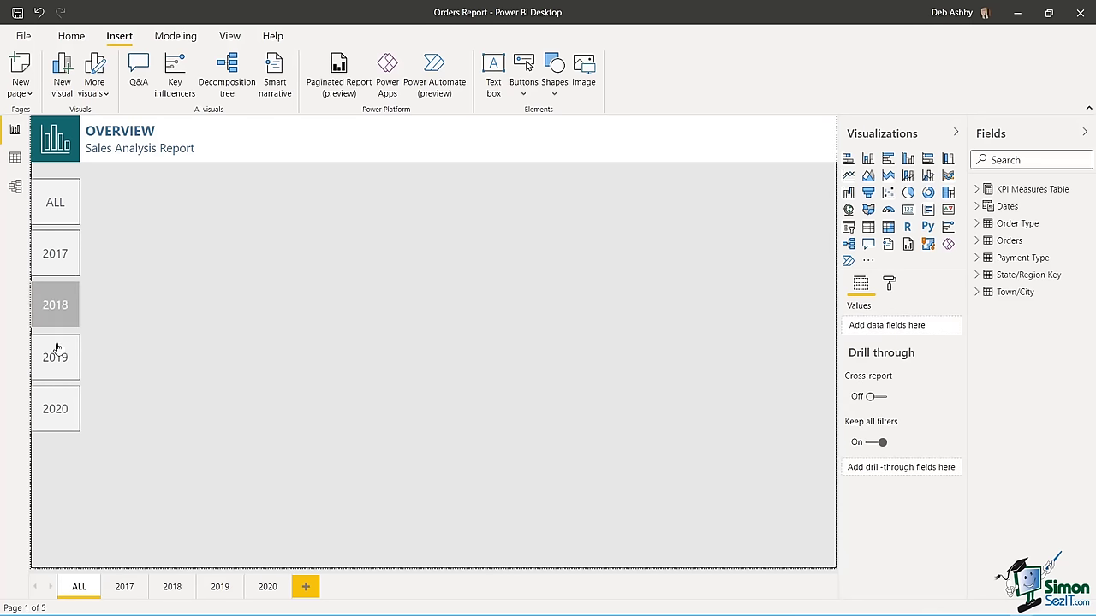
- Test the 2019 navigation button by following its link, and return to the ALL page
key("Tab")
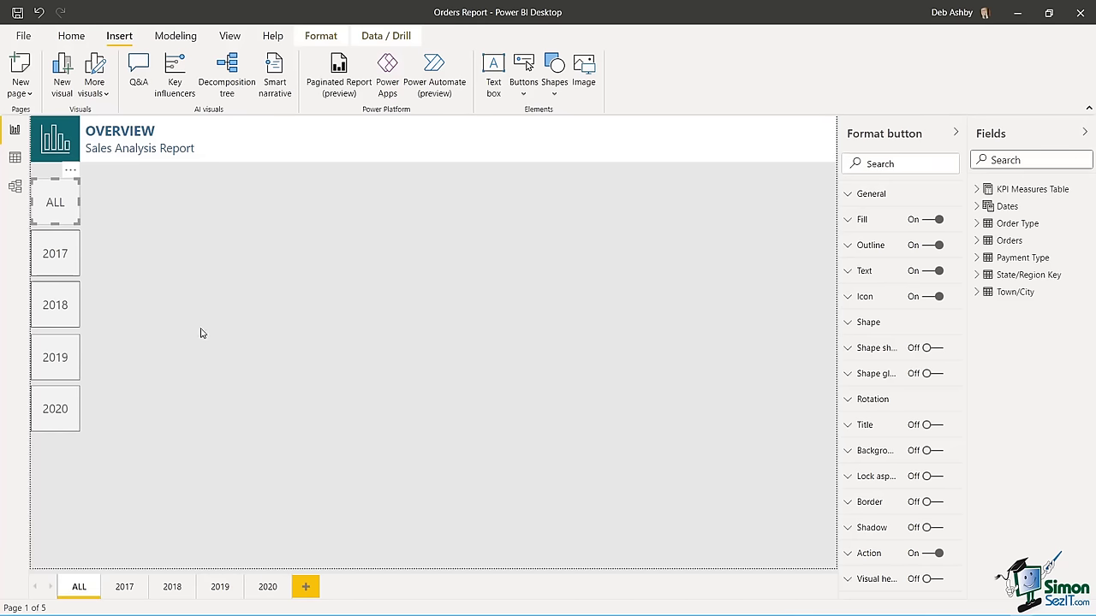
left_click(54, 365, "ctrl")
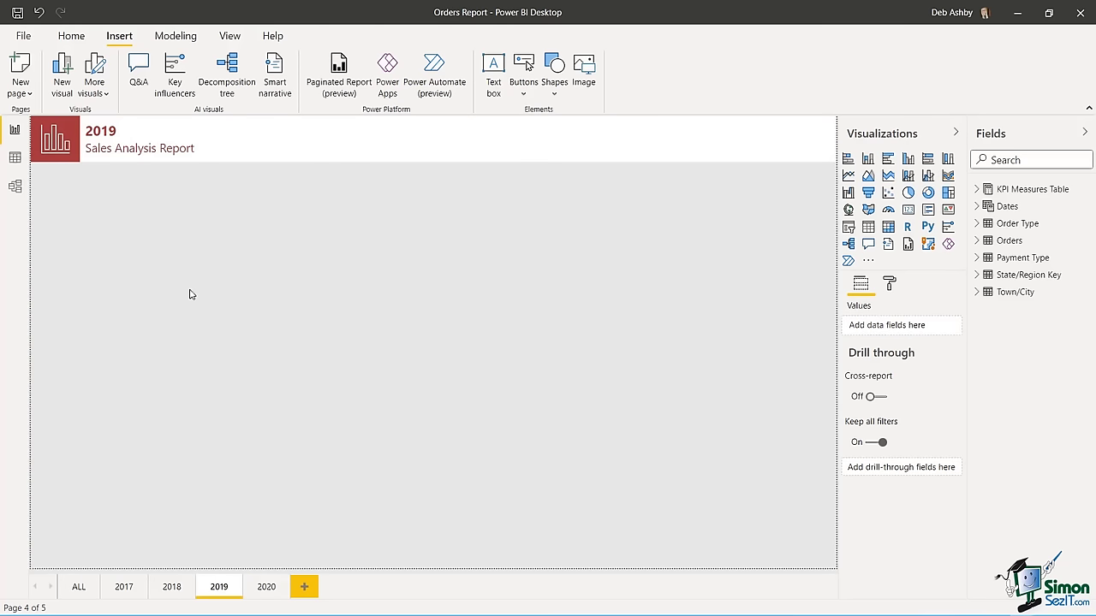
left_click(80, 587)
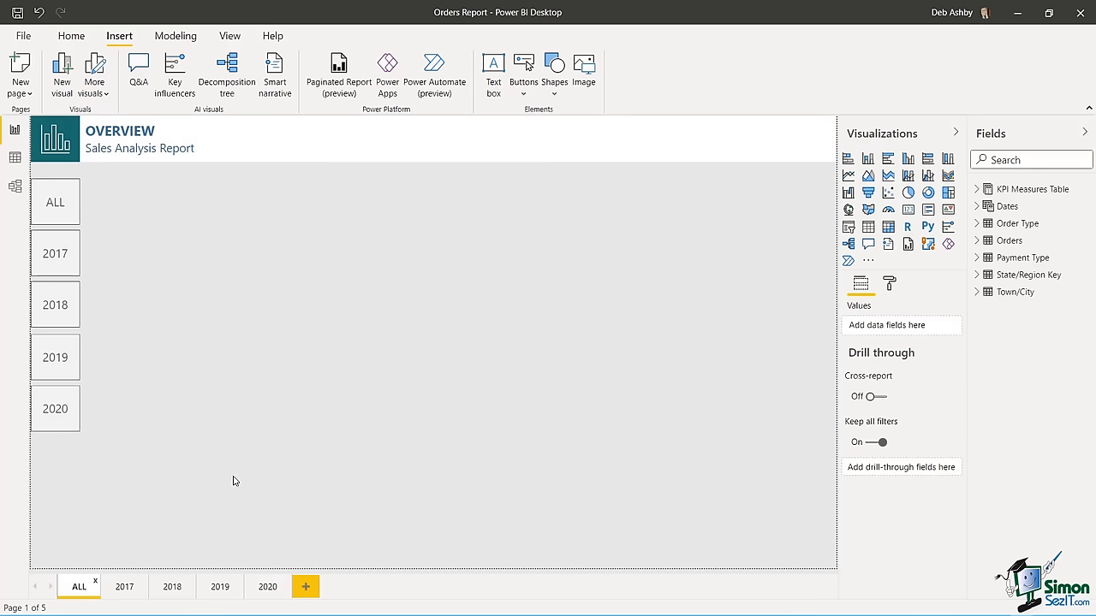
- Group the ALL, 2017, 2018, 2019 and 2020 navigation buttons on the ALL page into one object
left_click(71, 200)
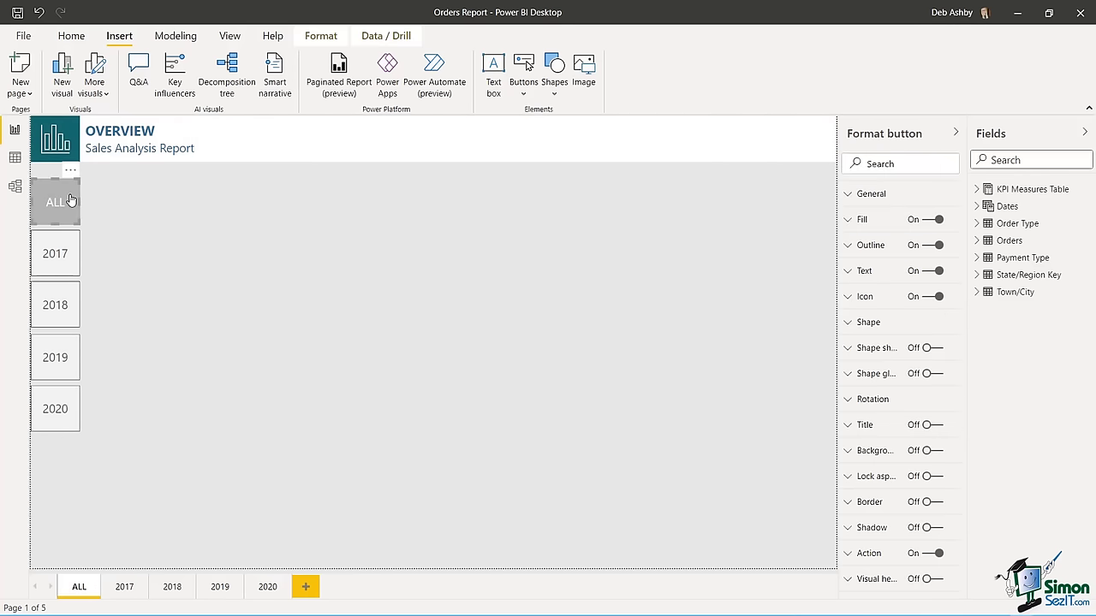
left_click(74, 253, "ctrl")
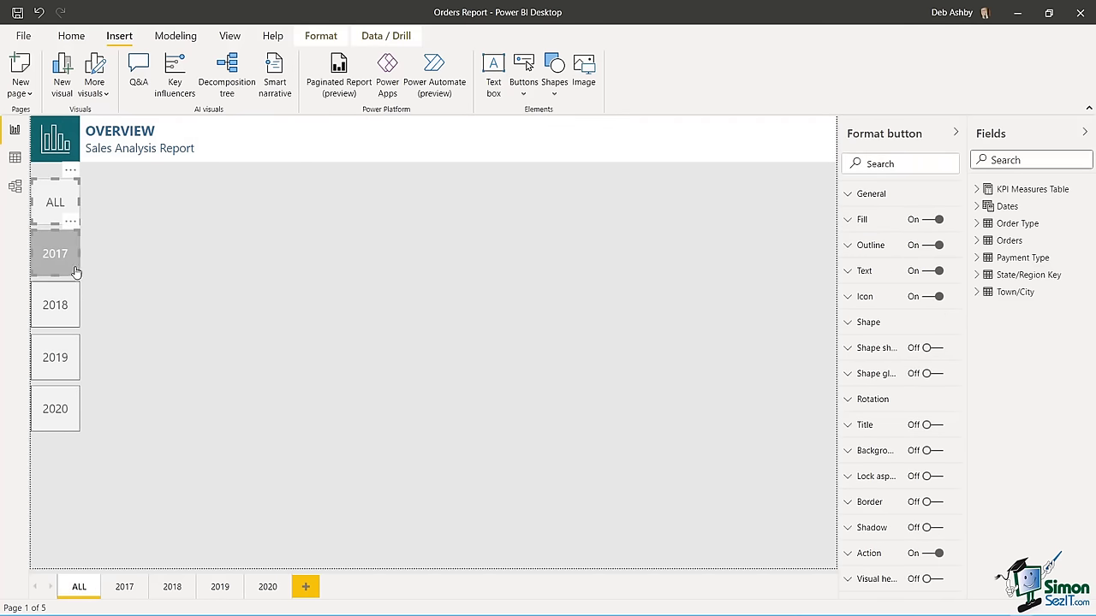
left_click(74, 310, "ctrl")
left_click(74, 363, "ctrl")
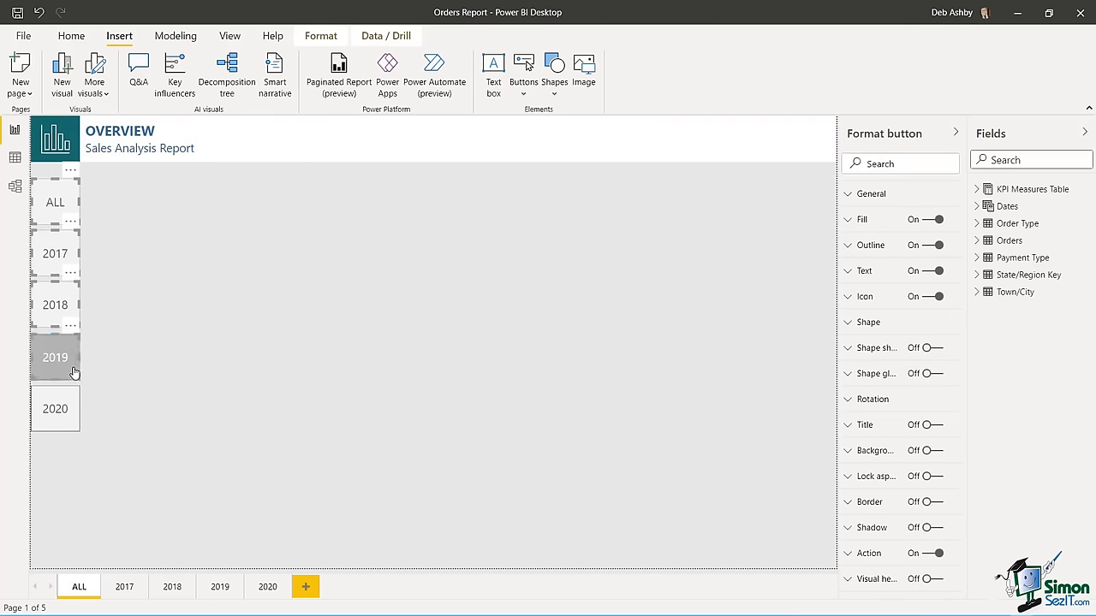
left_click(72, 420, "ctrl")
right_click(72, 420)
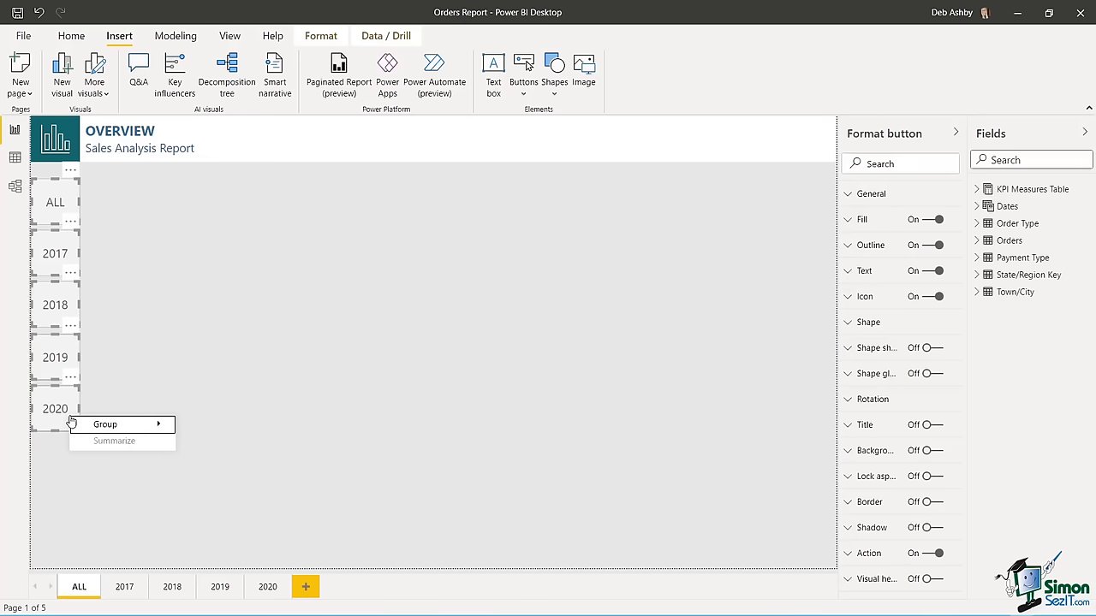
mouse_move(116, 424)
left_click(205, 426)
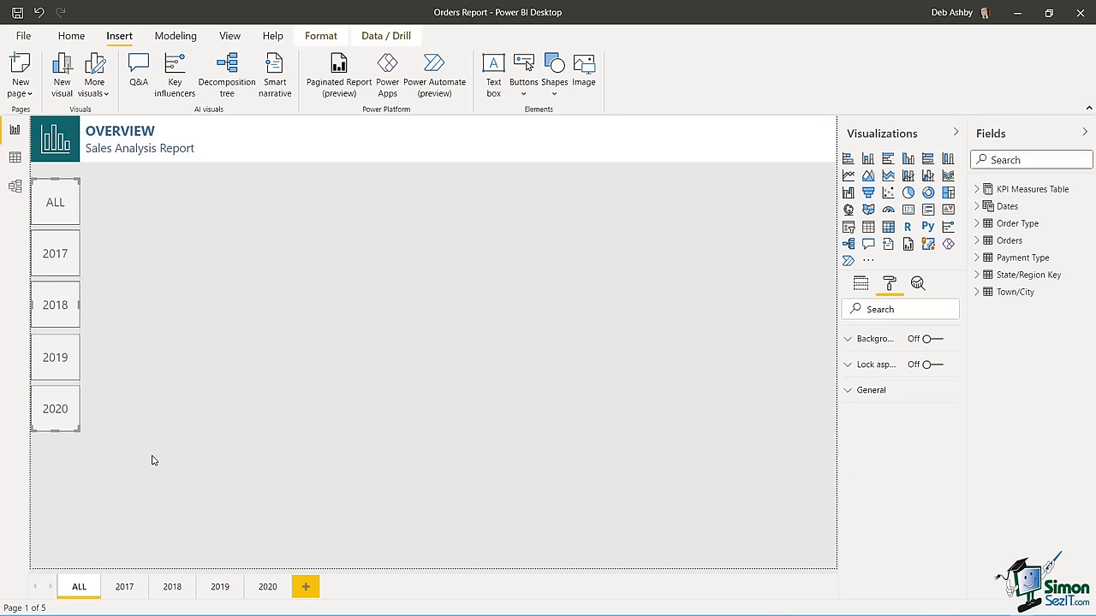
- Copy the grouped navigation buttons to the 2017, 2018, 2019 and 2020 pages in the same position
left_click(124, 586)
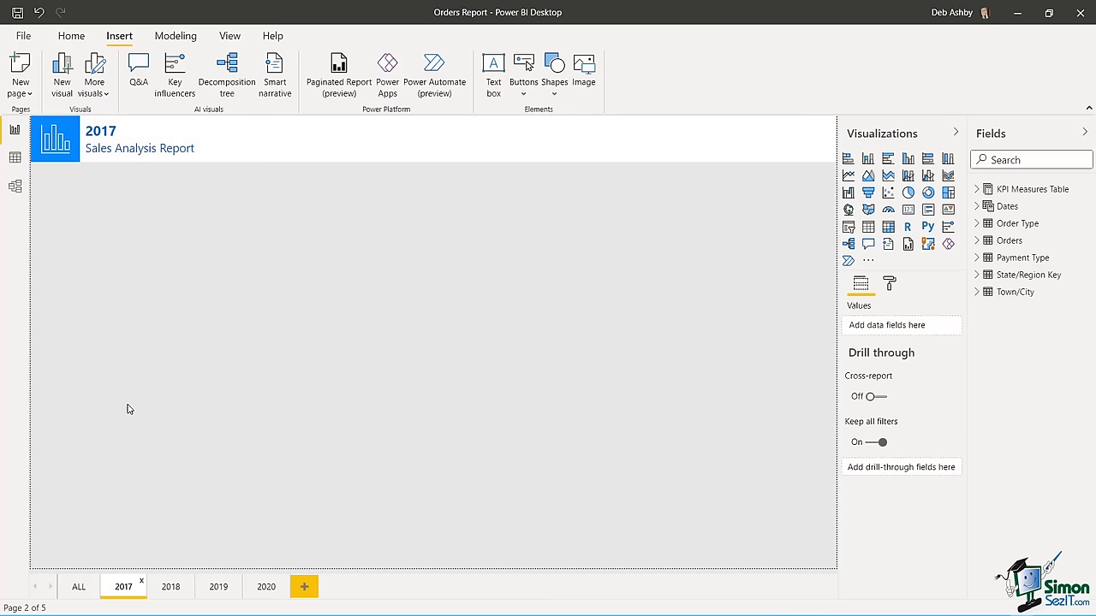
left_click(171, 588)
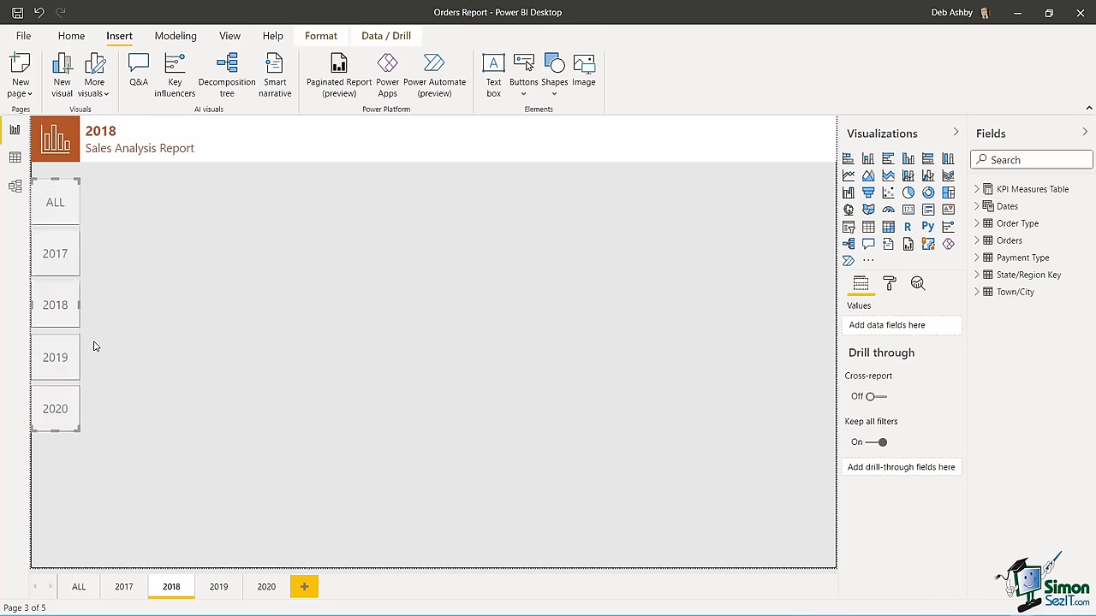
left_click(219, 587)
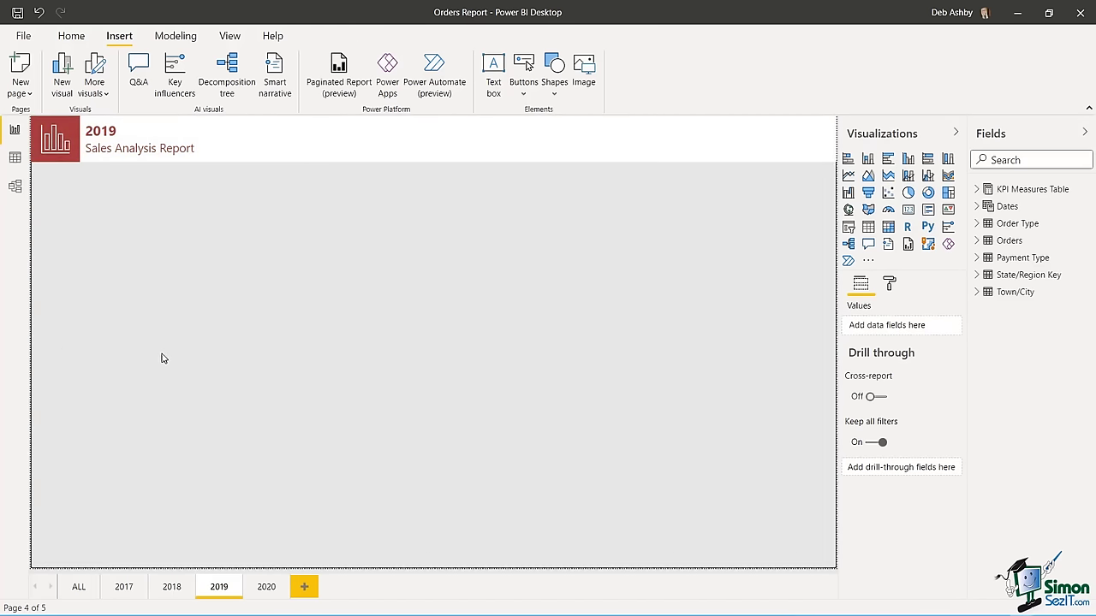
key("ctrl+v")
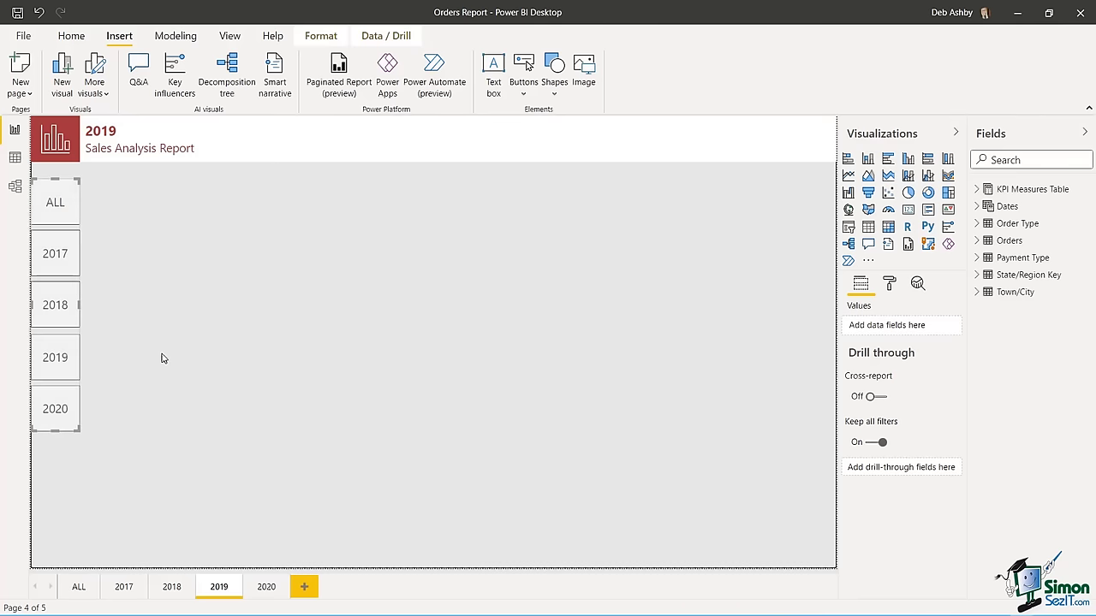
left_click(266, 588)
key("ctrl+v")
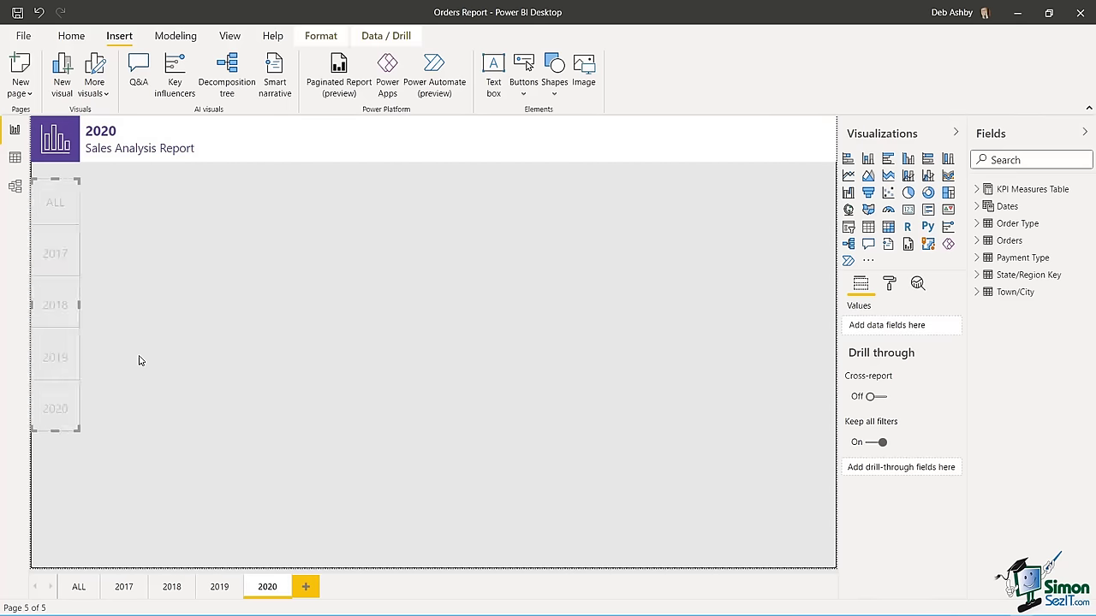
left_click(228, 337)
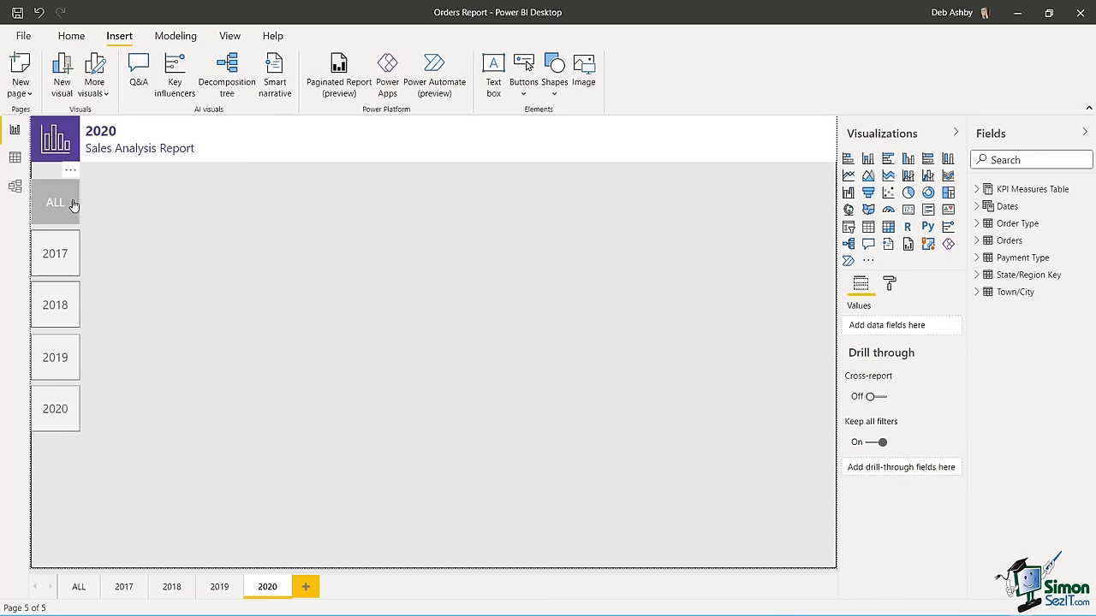
- Test the pasted navigation buttons by following the links to 2017, 2019, 2020 and ALL
left_click(55, 255, "ctrl")
left_click(48, 362, "ctrl")
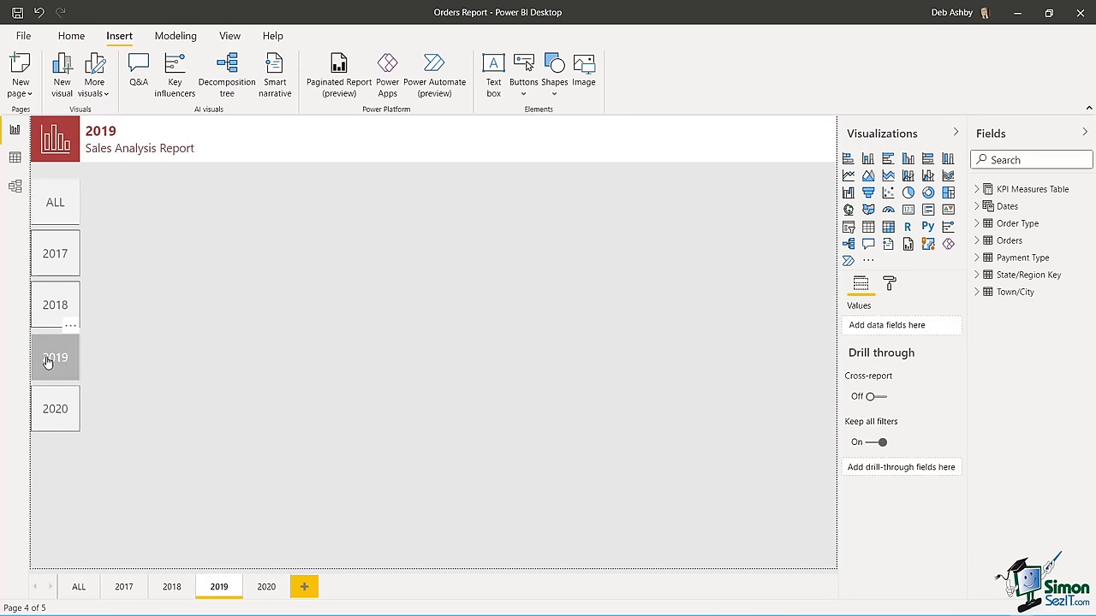
left_click(57, 419, "ctrl")
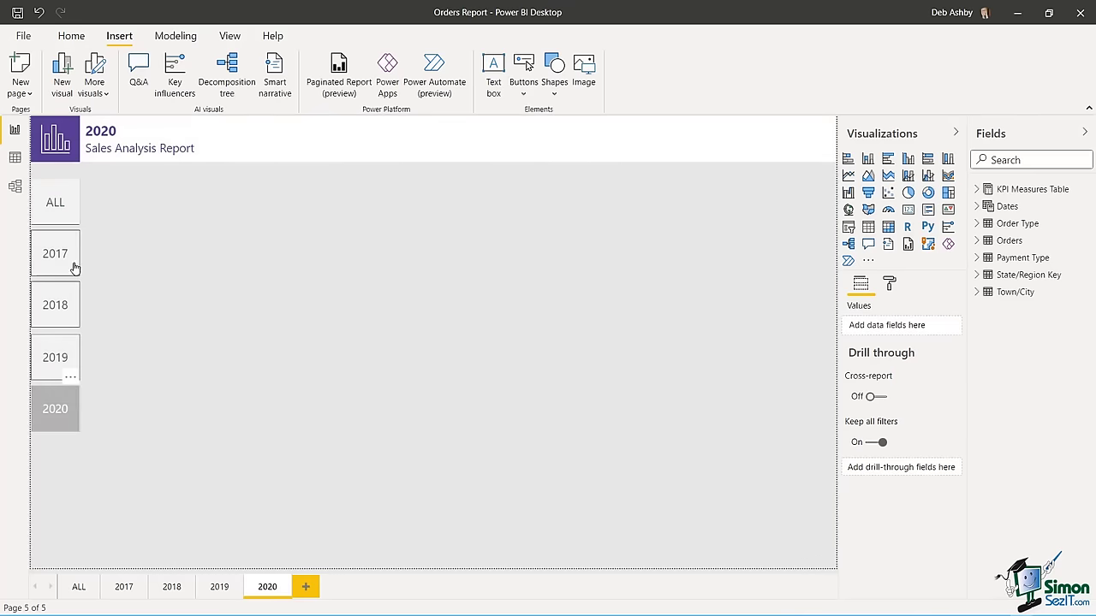
left_click(54, 202, "ctrl")
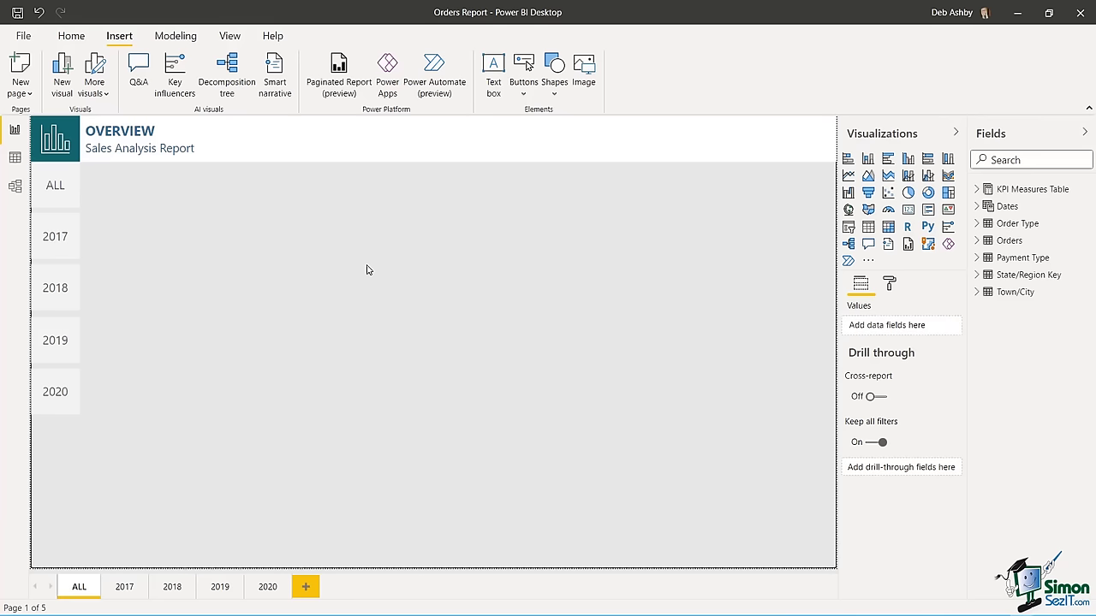
- Expand the KPI Measures Table, review the 2017, 2018 and 2019 pages, and return to the ALL page
left_click(979, 190)
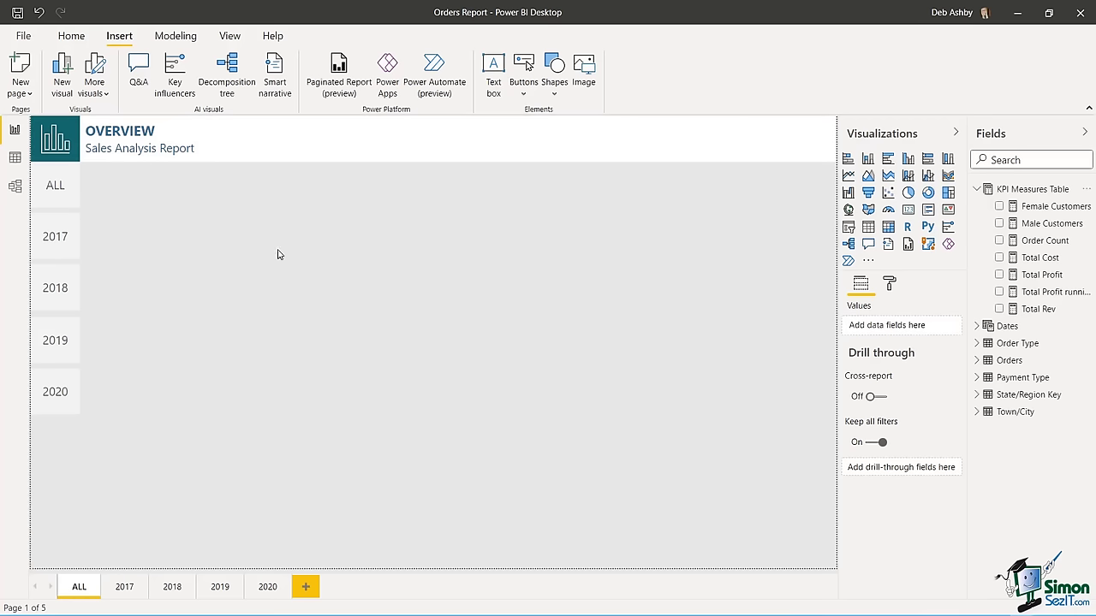
left_click(125, 589)
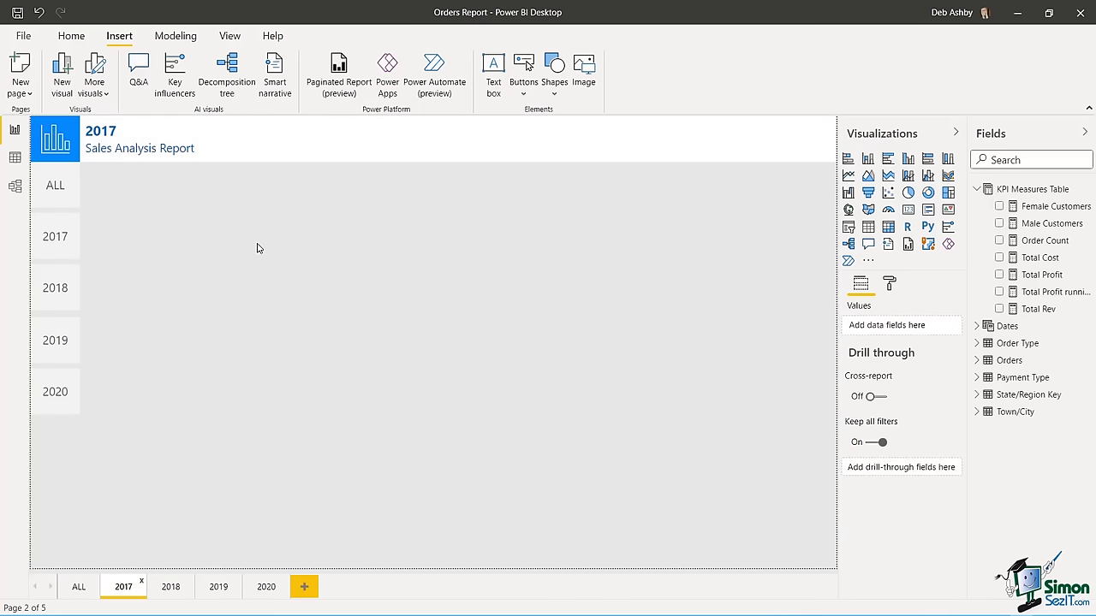
left_click(170, 590)
left_click(219, 588)
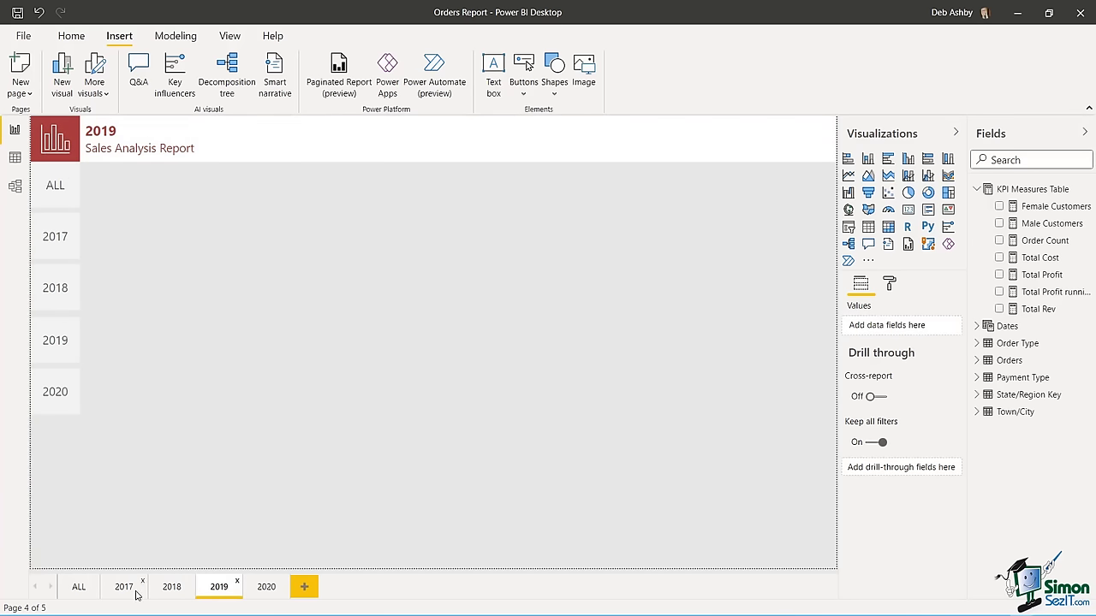
left_click(78, 587)
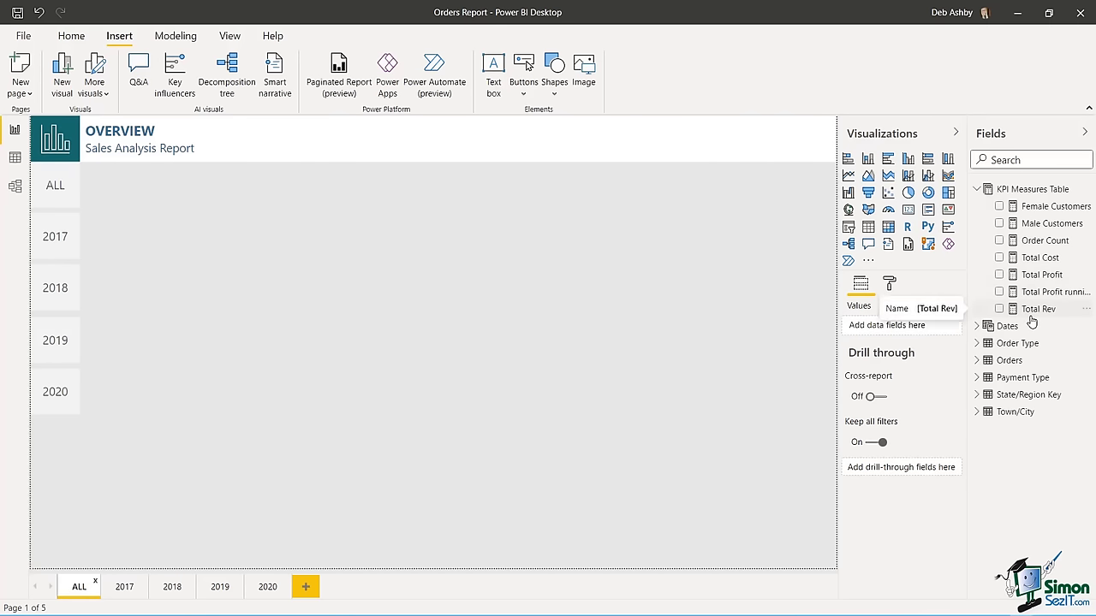
- Add a compact card visual showing Order Count to the ALL page, placed below the header beside the navigation buttons
left_click(908, 210)
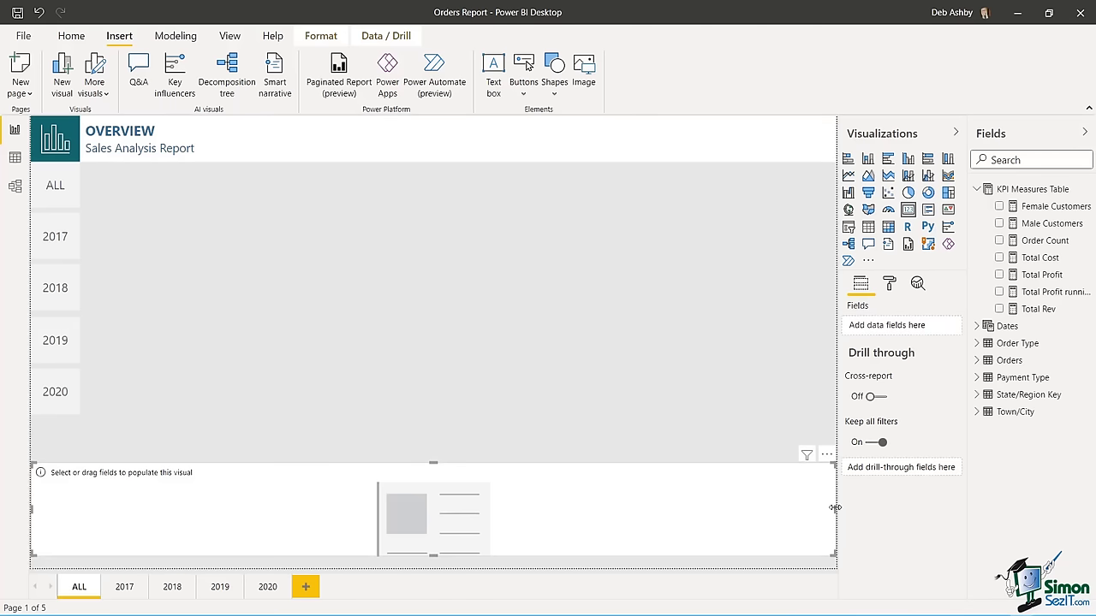
left_click_drag(834, 508, 233, 526)
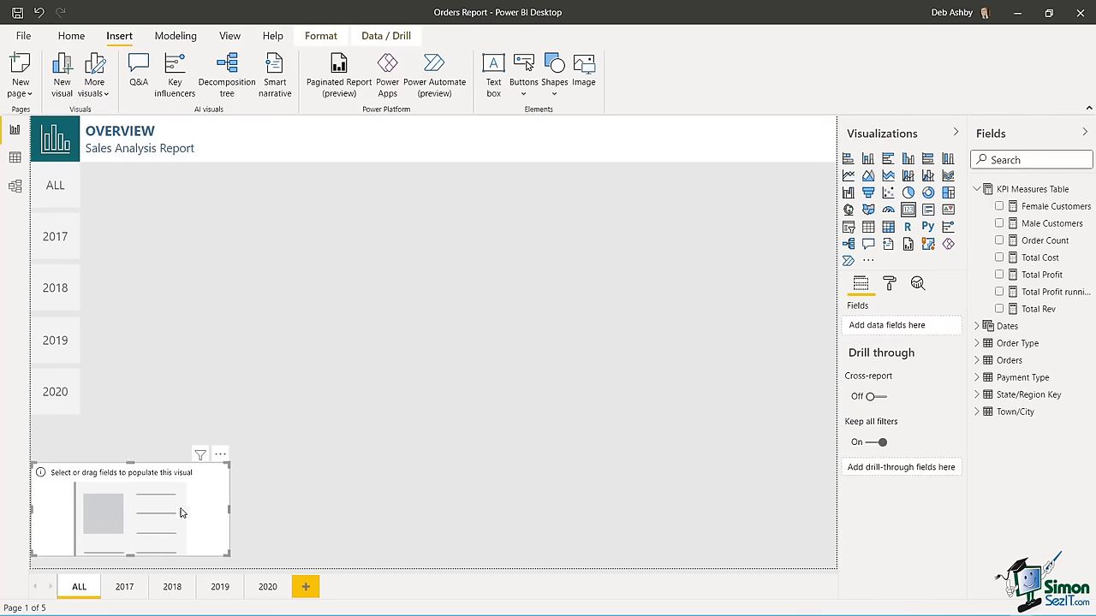
left_click_drag(203, 470, 332, 205)
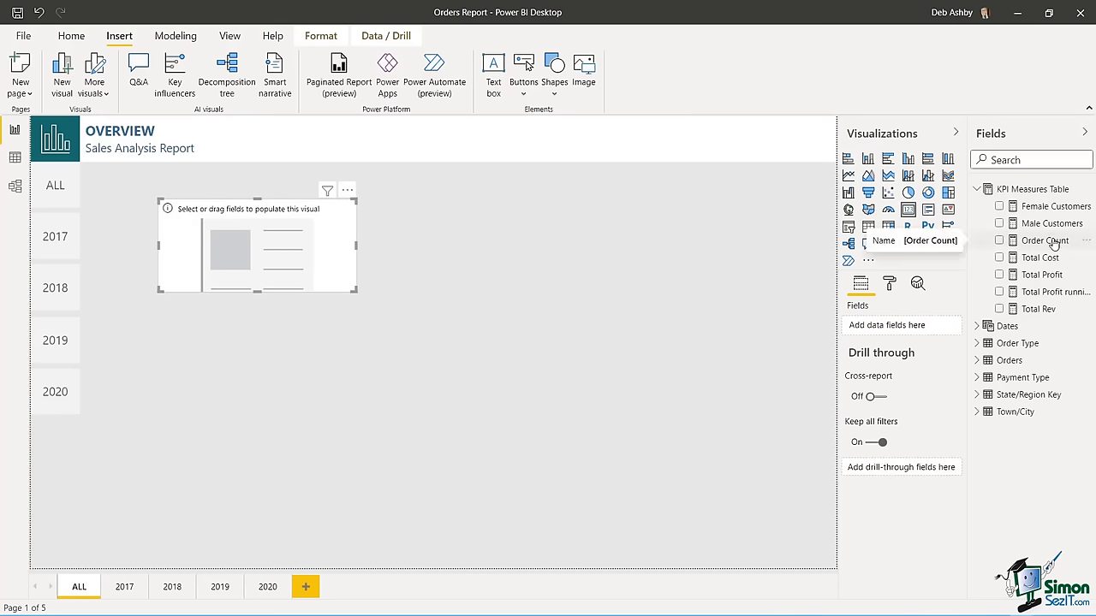
left_click_drag(1053, 245, 910, 328)
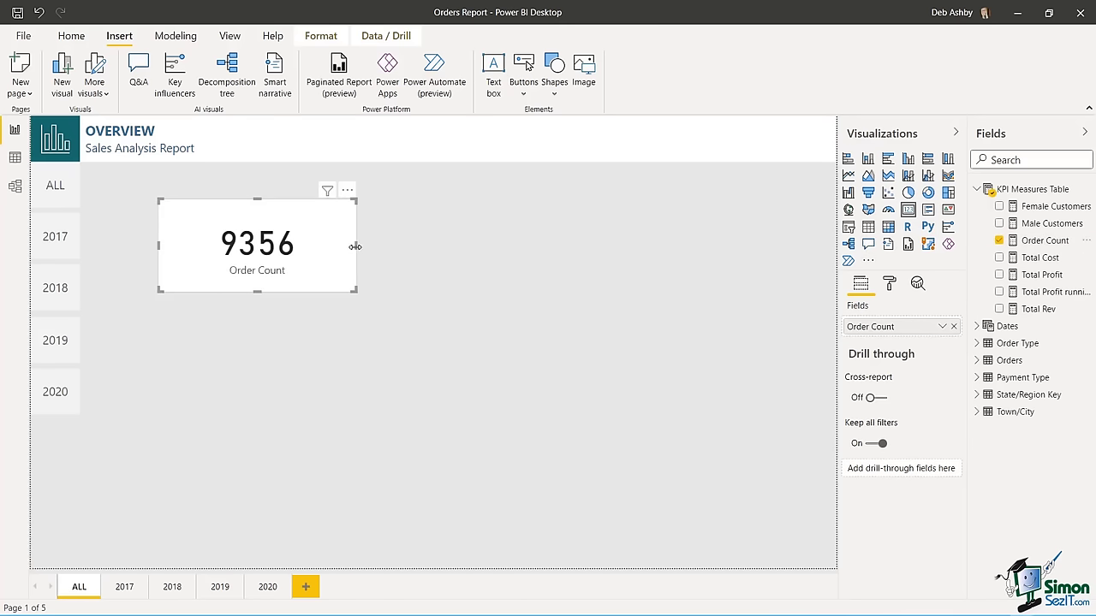
left_click_drag(257, 292, 262, 278)
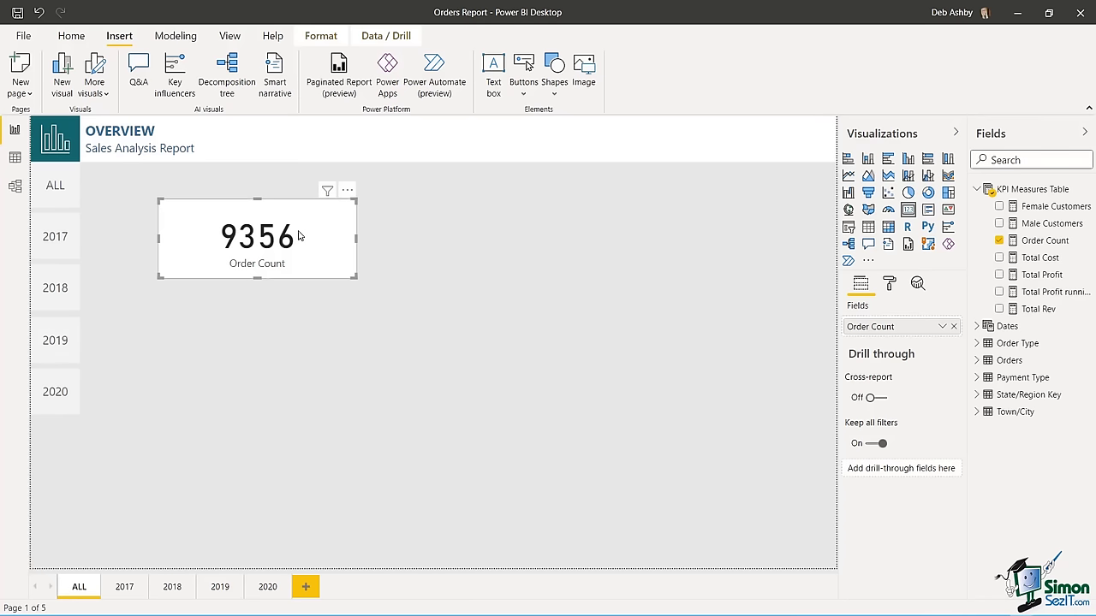
left_click(416, 245)
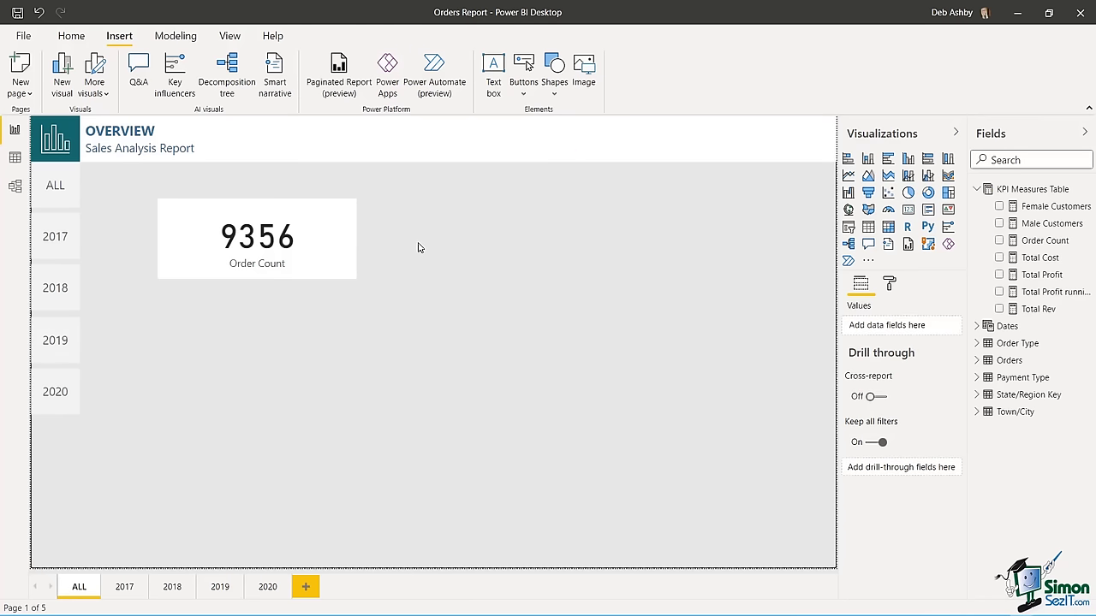
- Duplicate the Order Count card, place the copy to its right in line, and make it show Total Rev instead
left_click_drag(291, 235, 298, 242)
key("ctrl+c")
key("ctrl+v")
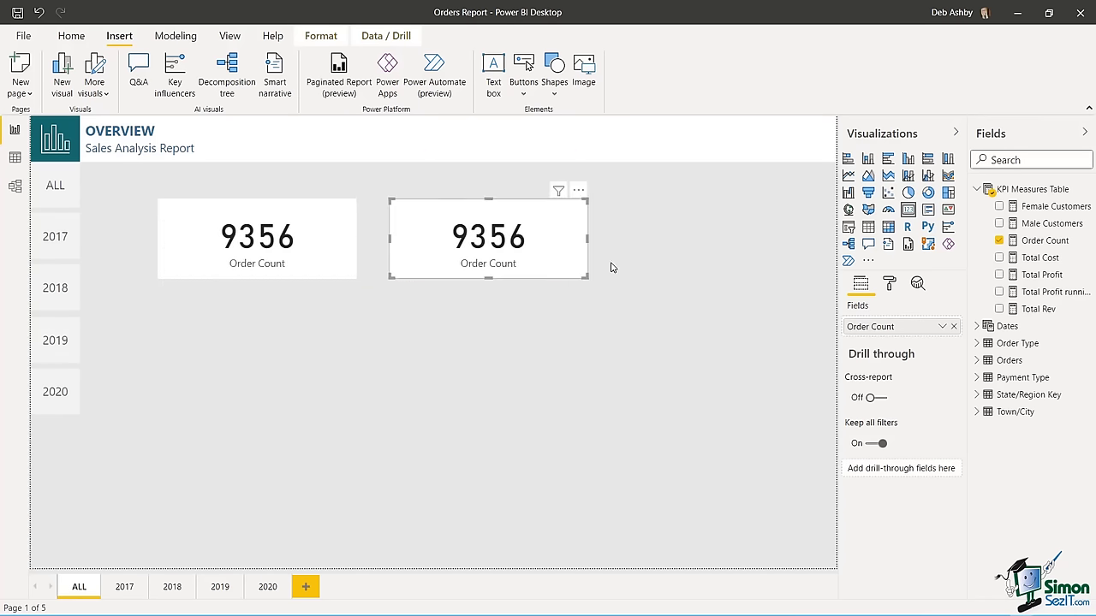
left_click(999, 242)
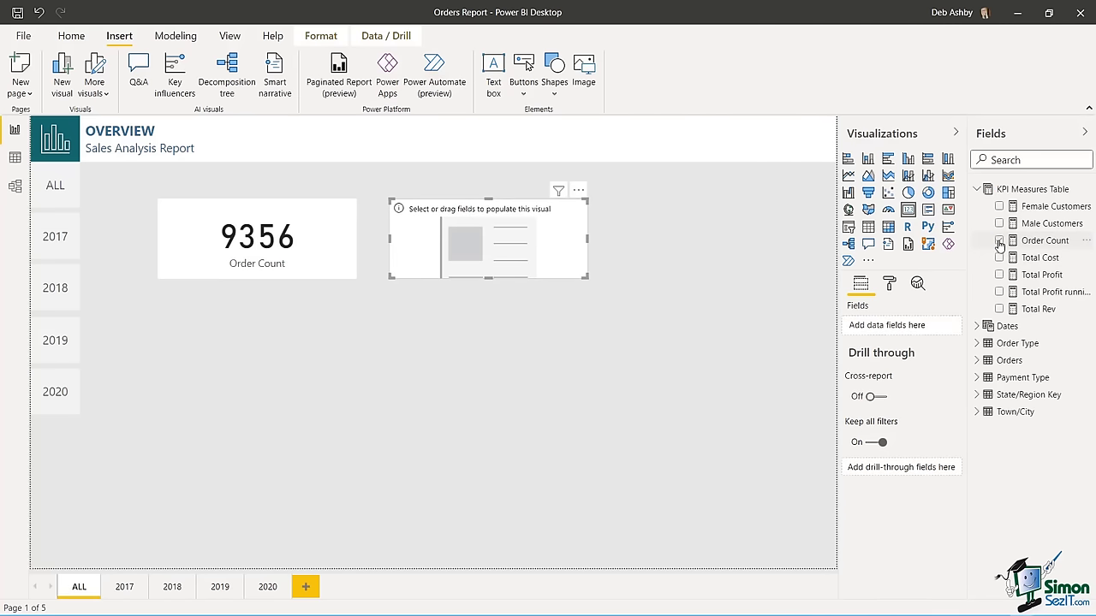
left_click(999, 310)
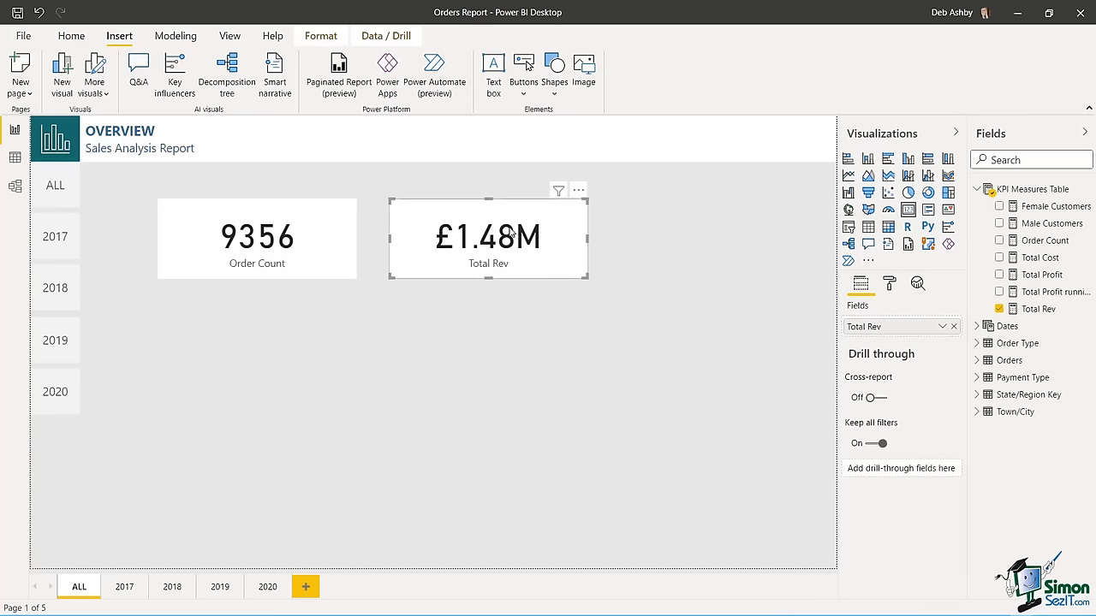
- Duplicate the Total Rev card, align the copy beneath the Order Count card, and make it show Total Cost instead
key("ctrl+c")
key("ctrl+v")
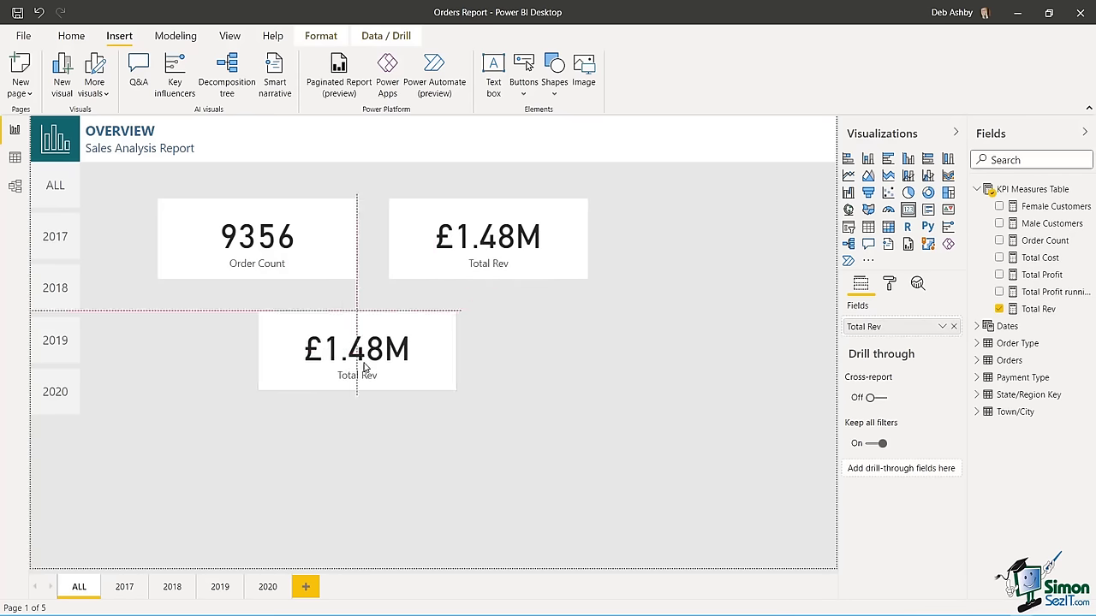
left_click_drag(377, 352, 279, 356)
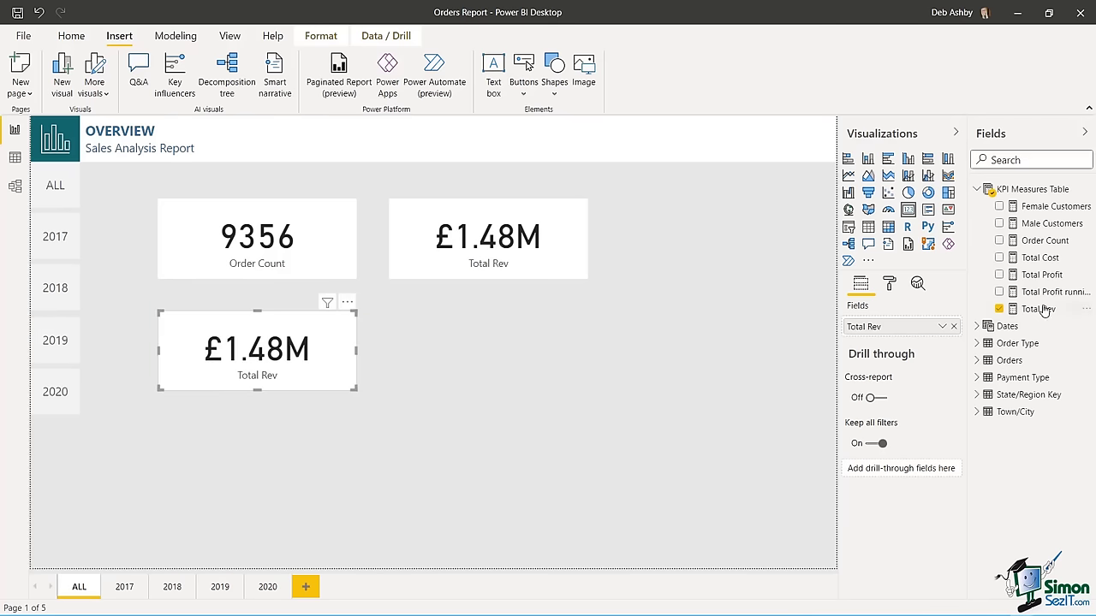
left_click(1000, 309)
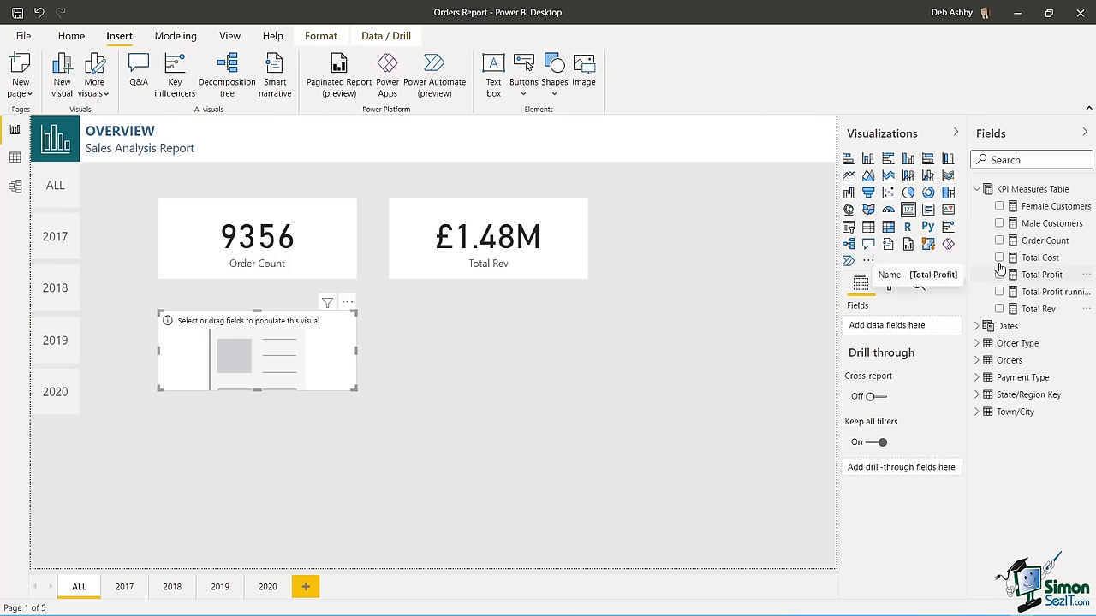
left_click(1000, 258)
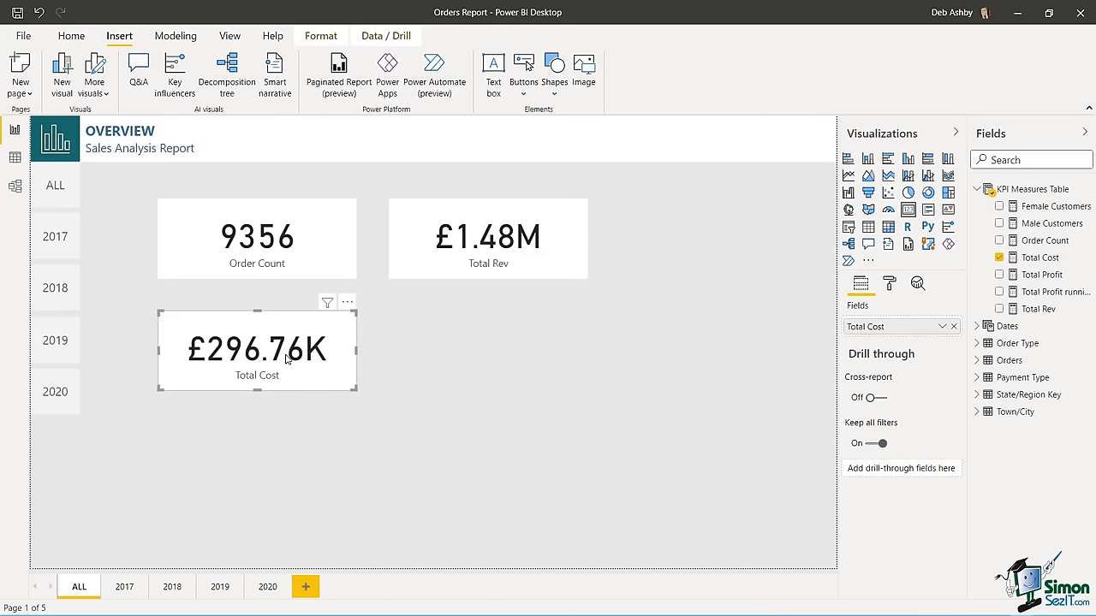
- Duplicate the Total Cost card, align the copy beneath the Total Rev card, and make it show Total Profit instead
key("ctrl+c")
key("ctrl+v")
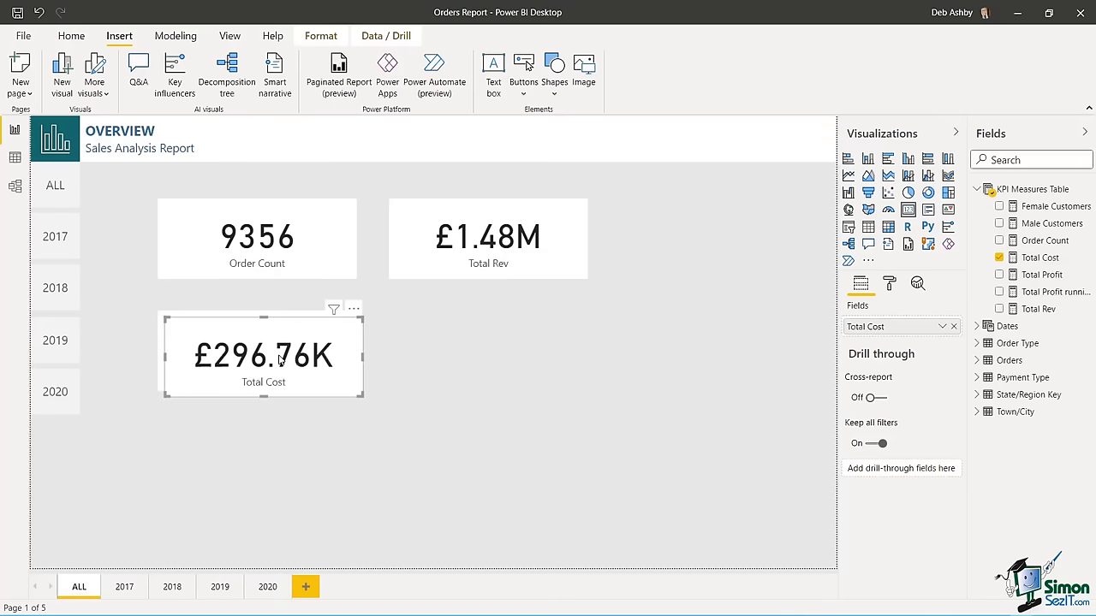
left_click_drag(300, 359, 508, 354)
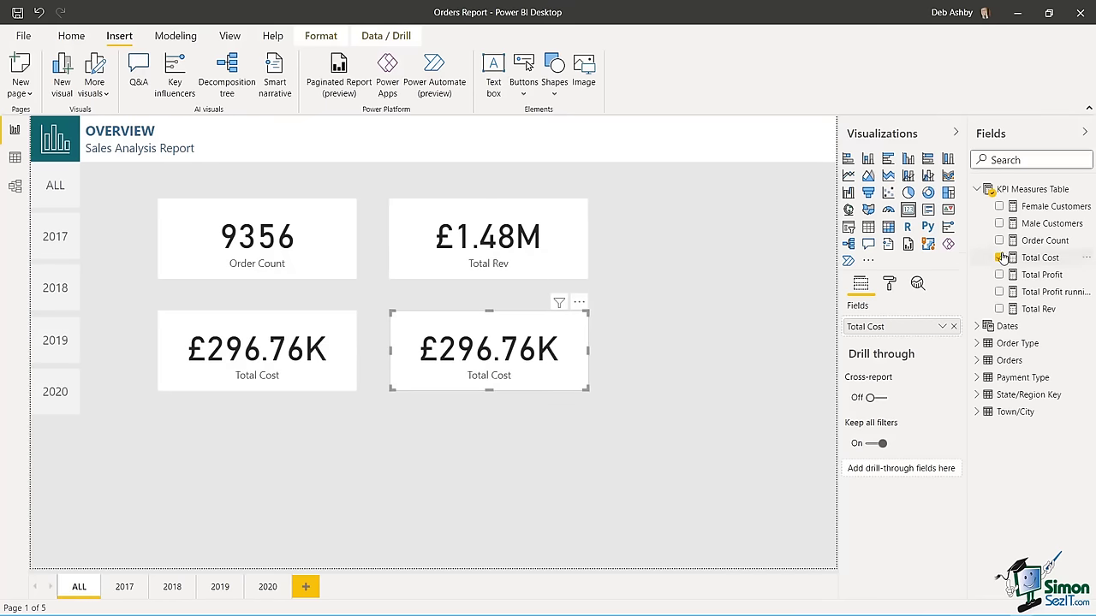
left_click(999, 257)
left_click(999, 274)
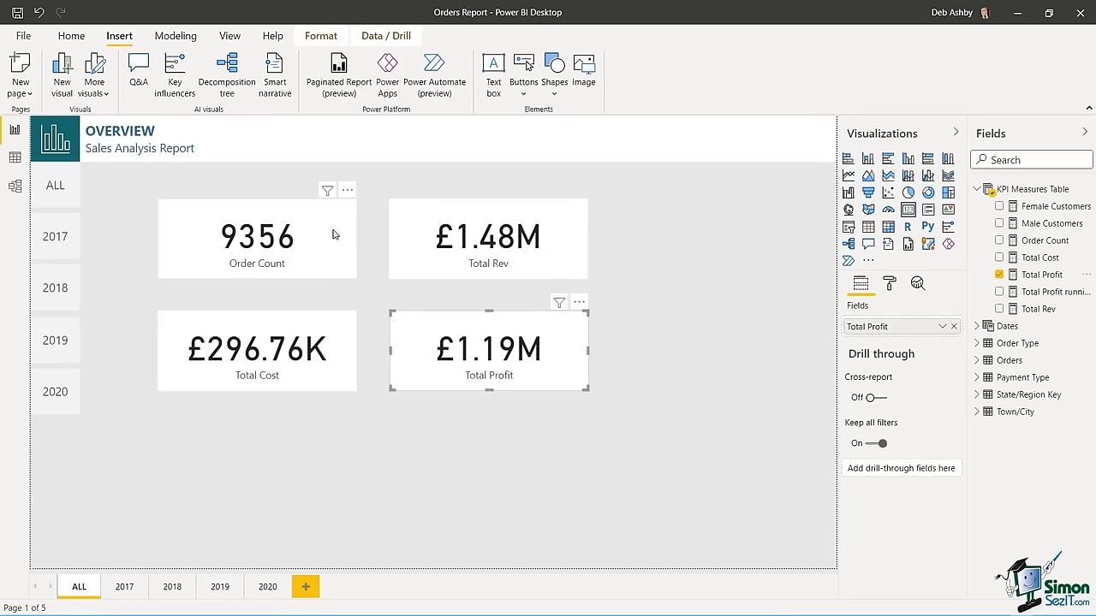
- Move the Order Count card up into the header beside the title, shrink it slightly, and color its data label dark teal
left_click_drag(300, 238, 351, 156)
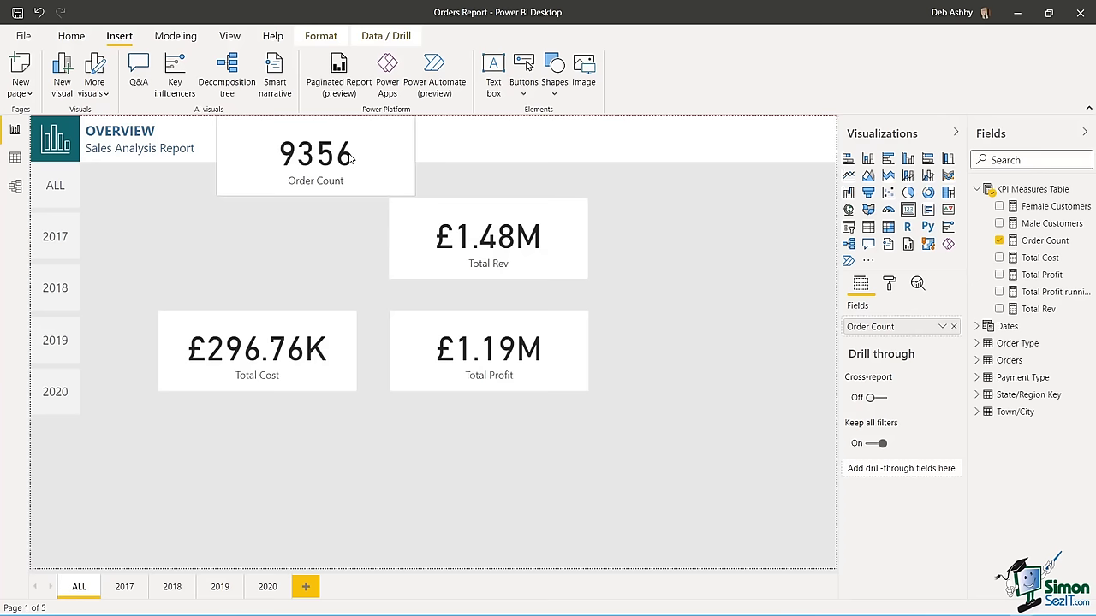
mouse_move(414, 196)
left_mouse_down()
mouse_move(358, 157)
mouse_move(406, 189)
left_mouse_up()
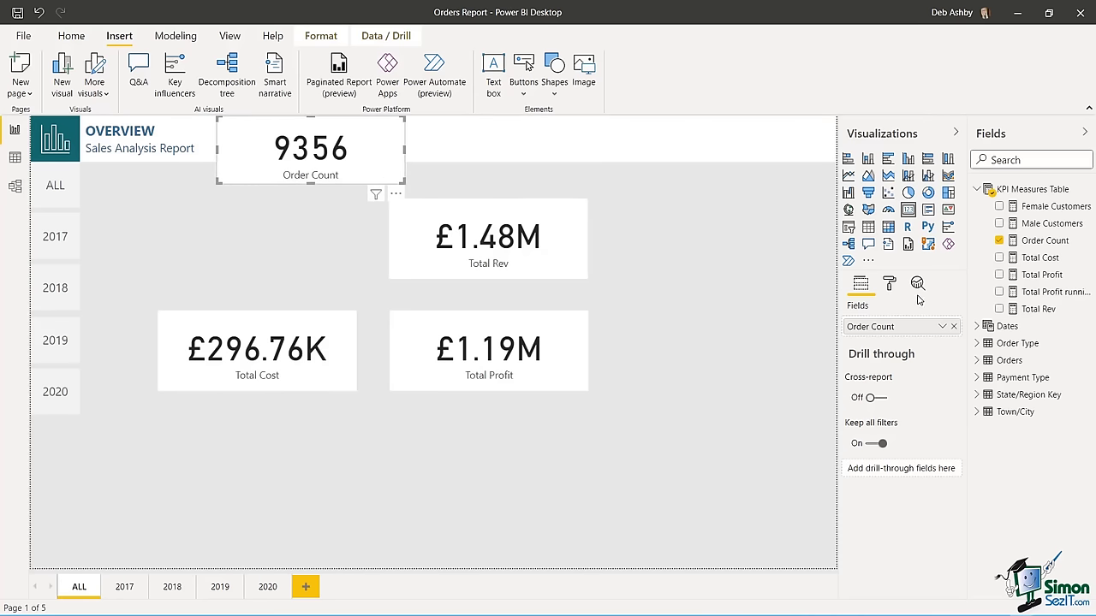
left_click(890, 284)
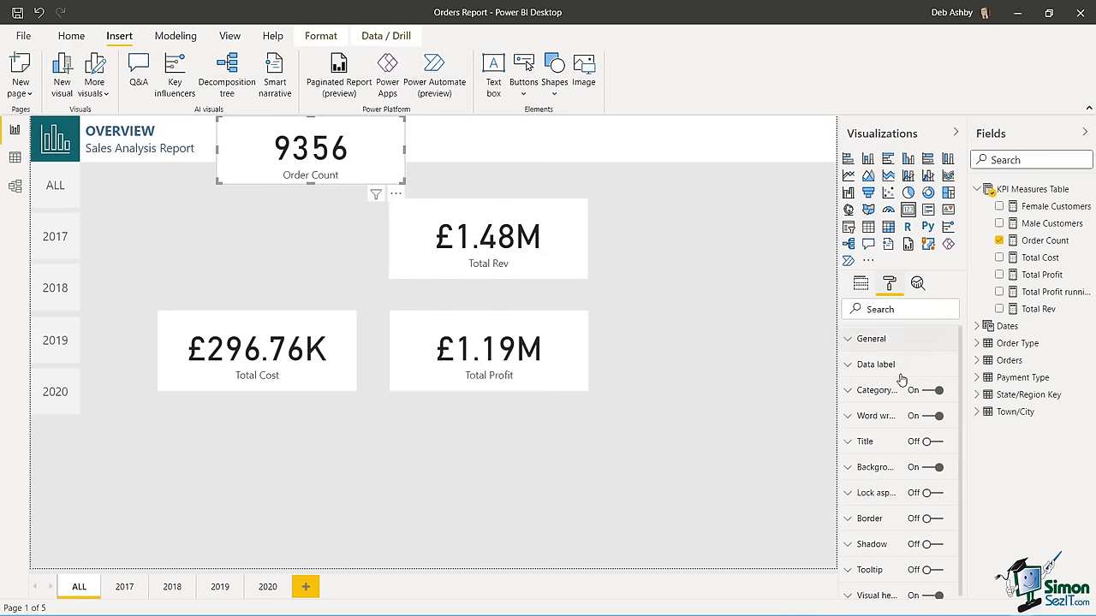
left_click(850, 365)
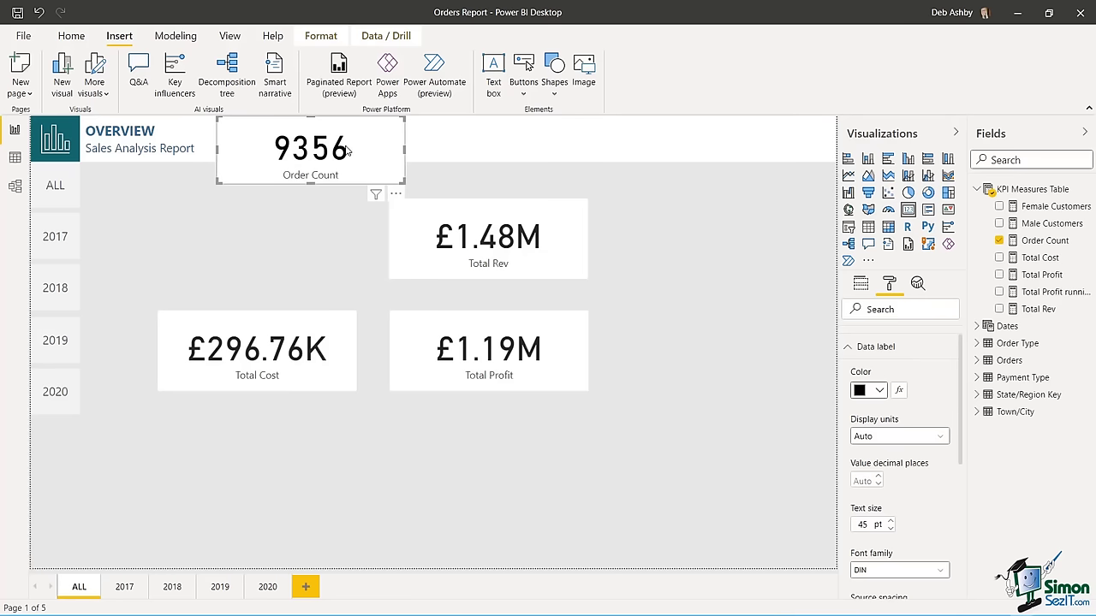
left_click(881, 390)
left_click(894, 324)
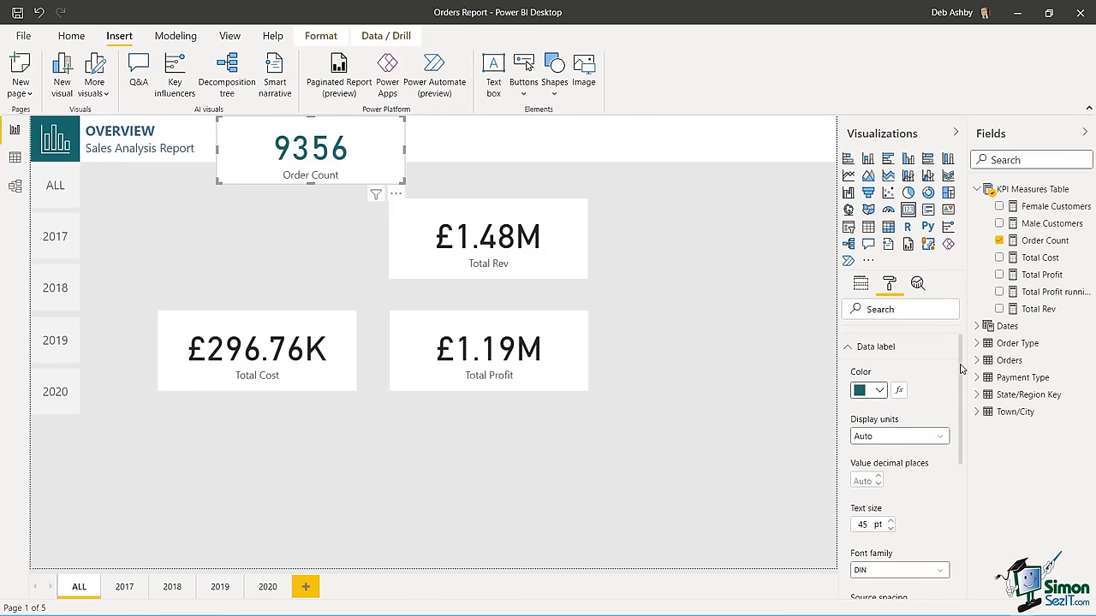
- Try Thousands as the display units of the Order Count card's data label, and set them to None
left_click_drag(961, 368, 961, 395)
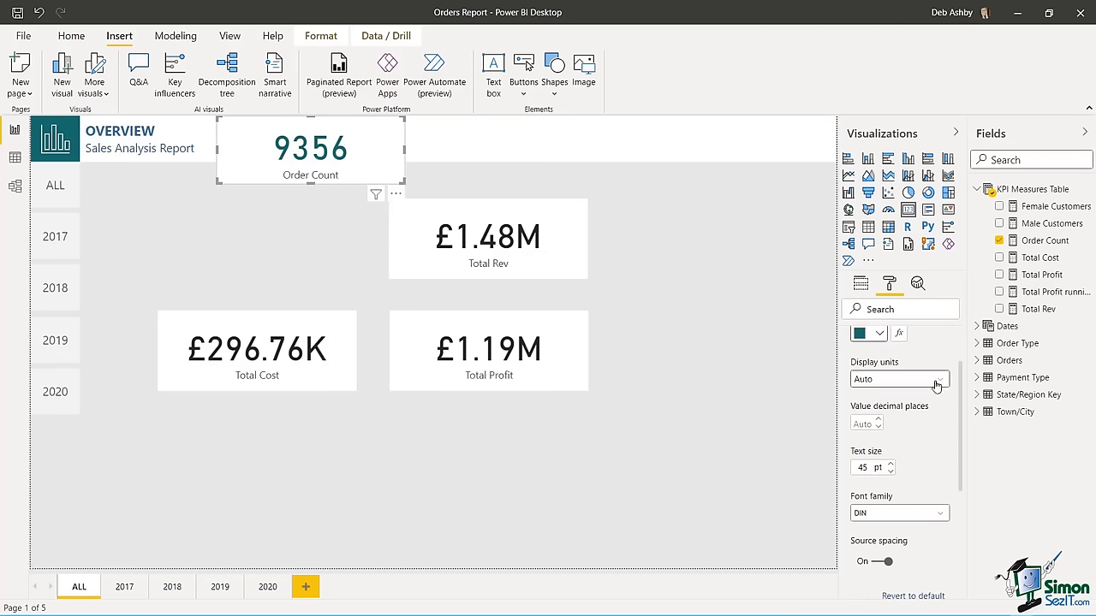
left_click(938, 382)
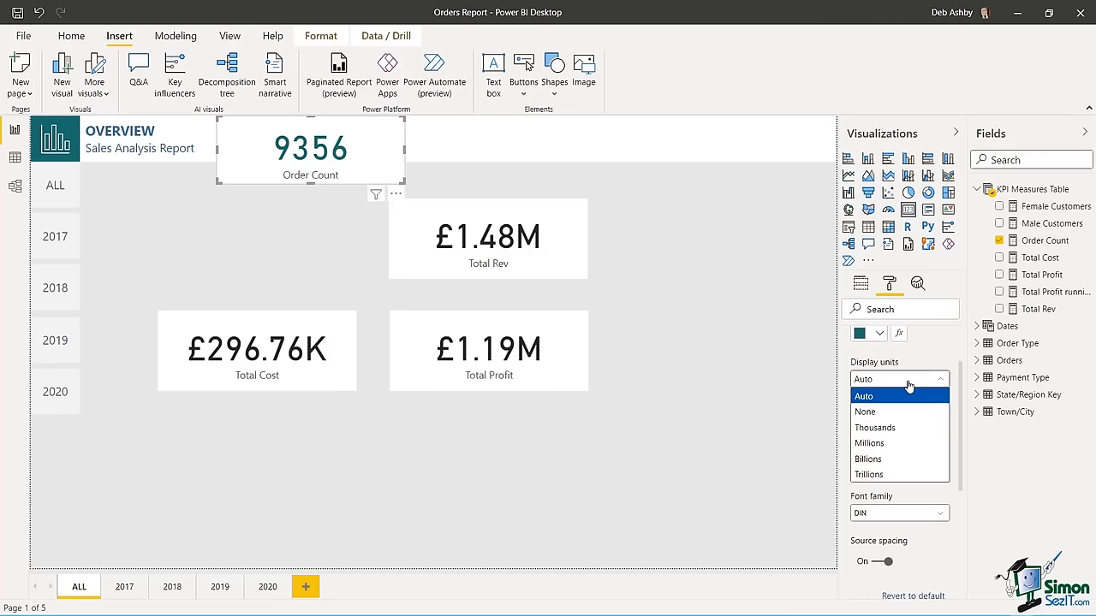
left_click(887, 433)
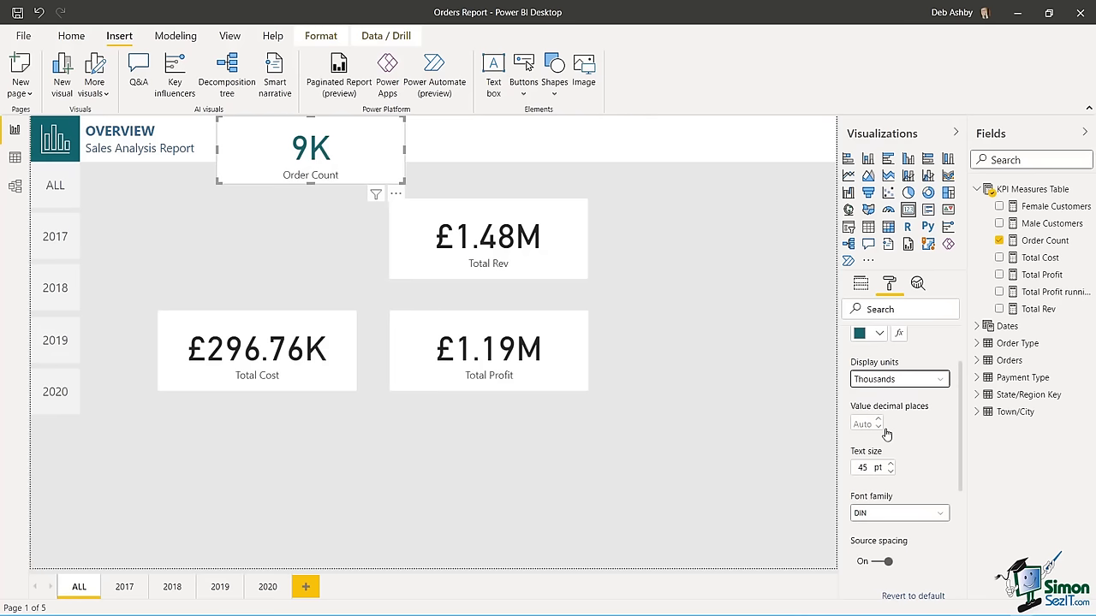
left_click(940, 381)
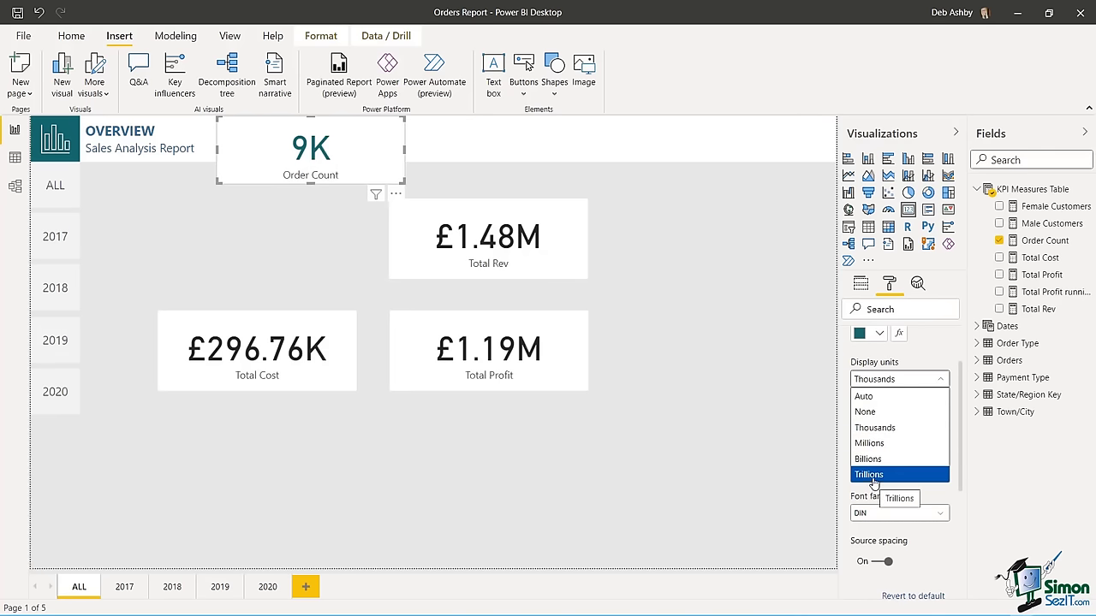
left_click(881, 414)
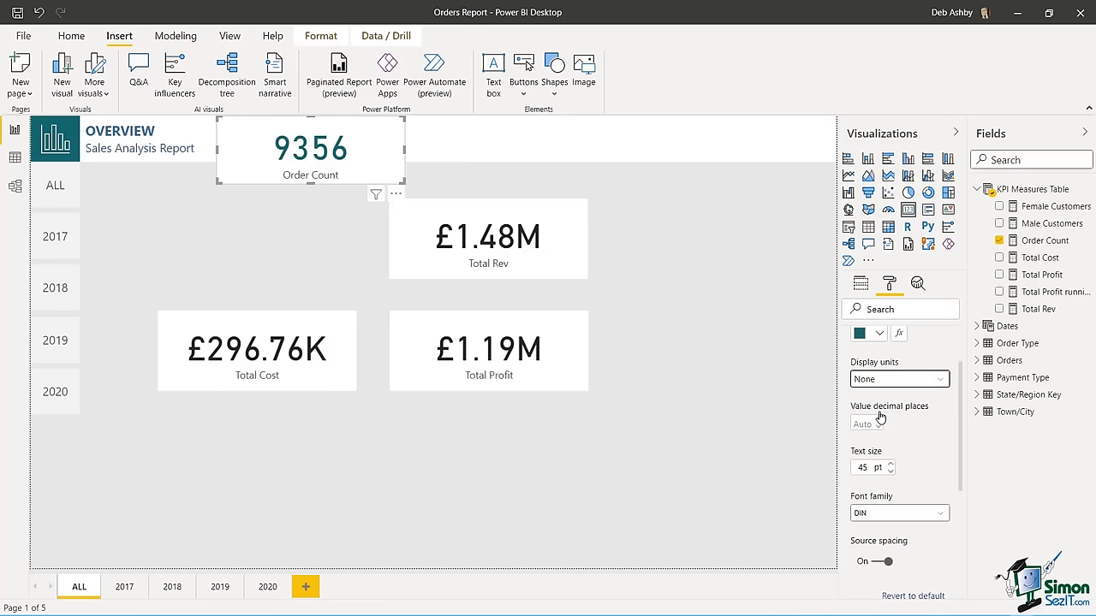
- Reduce the text size of the Order Count card's data label to 30 pt
scroll(882, 417, "down", 2)
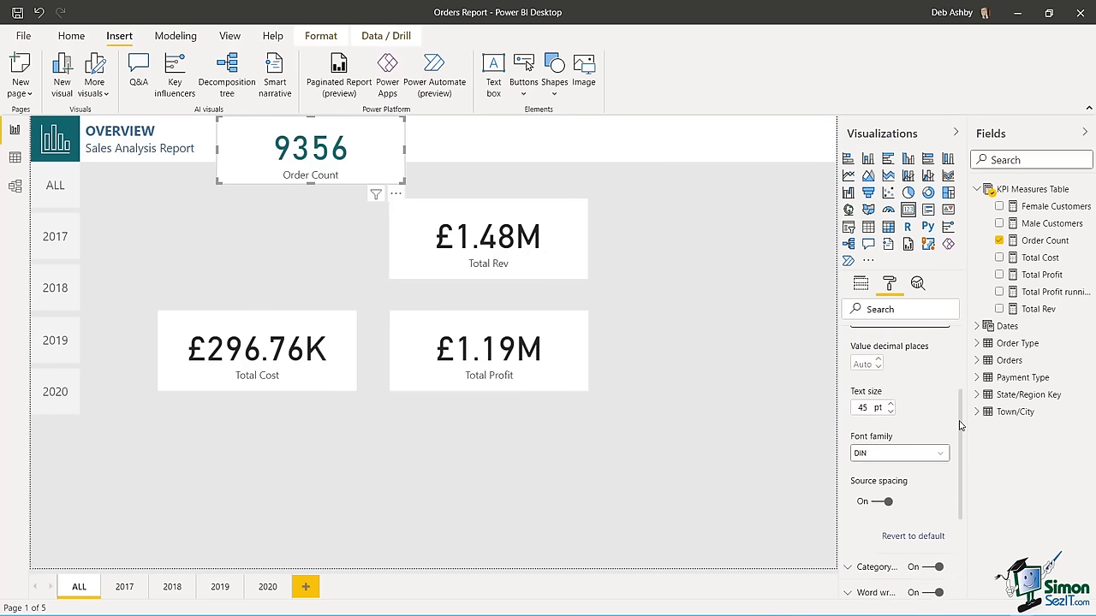
left_click(890, 410)
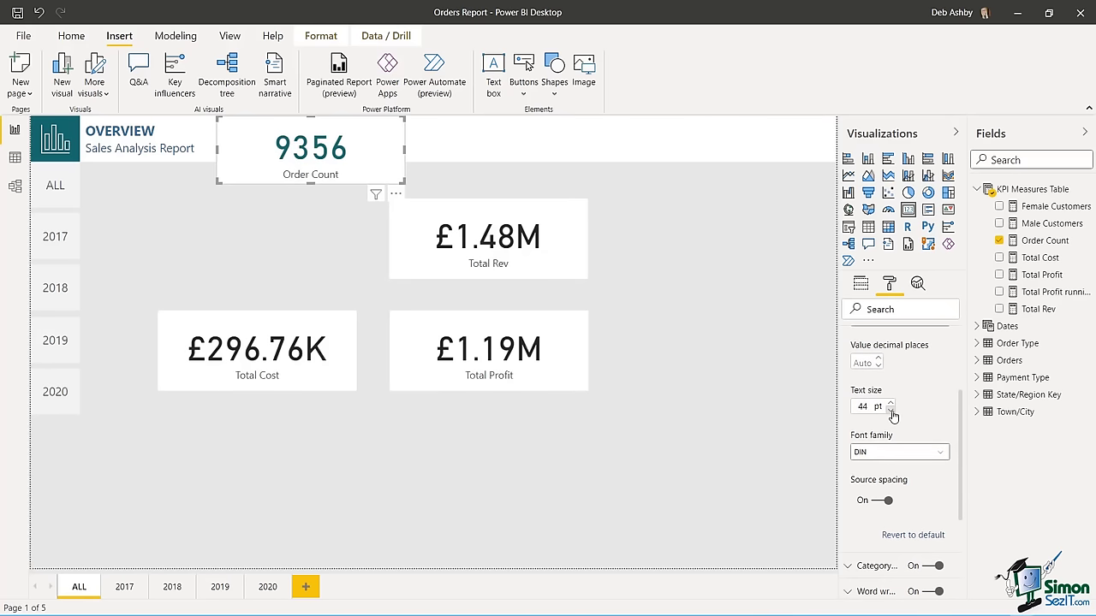
double_click(872, 407)
type("24")
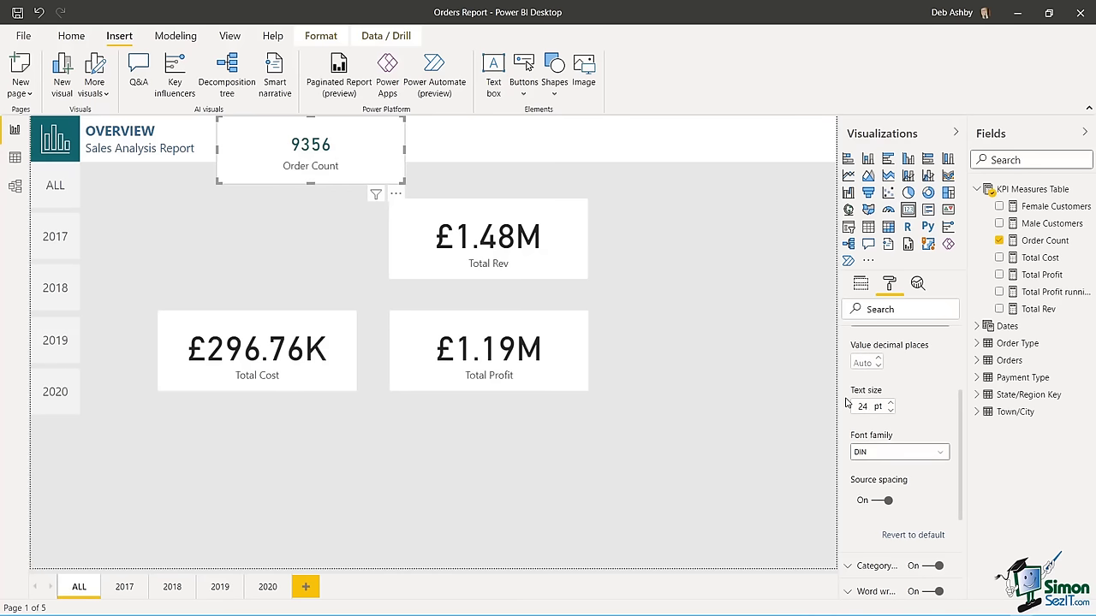
left_click(890, 403)
left_click(891, 406)
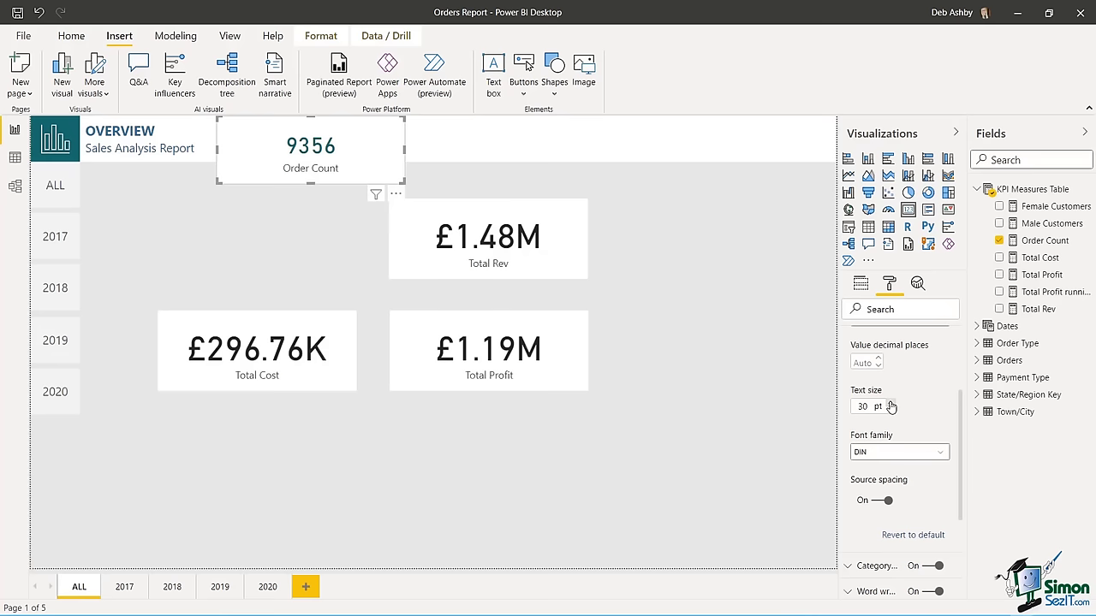
- Set the Order Count card's category label text size to 11 pt, and switch the label off and back on
left_click_drag(959, 448, 964, 521)
left_click(849, 420)
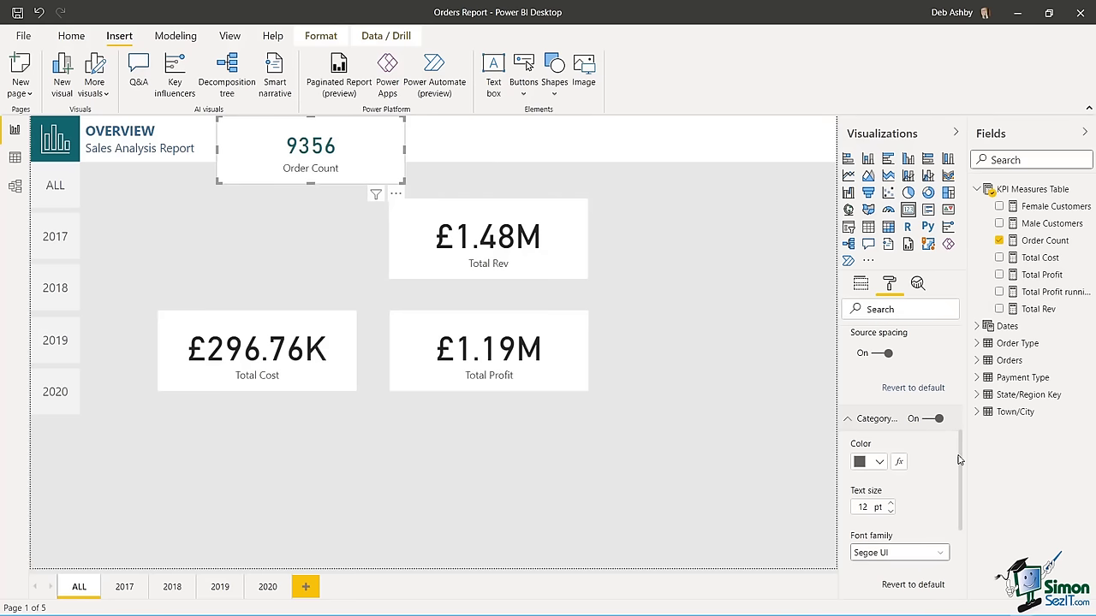
scroll(959, 460, "down", 1)
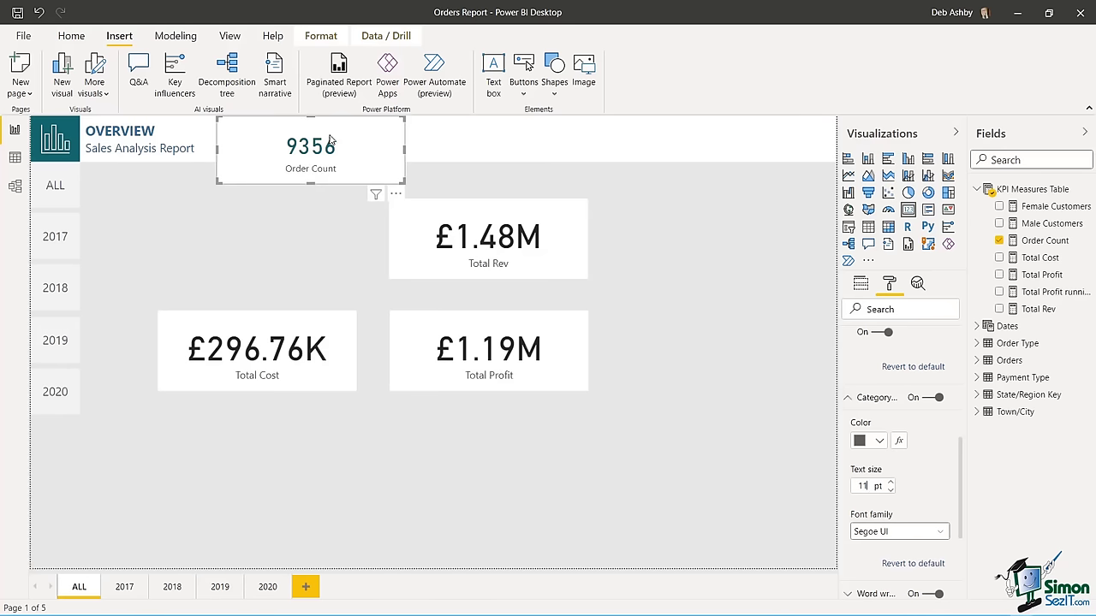
mouse_move(960, 465)
left_mouse_down()
mouse_move(960, 507)
mouse_move(959, 444)
left_mouse_up()
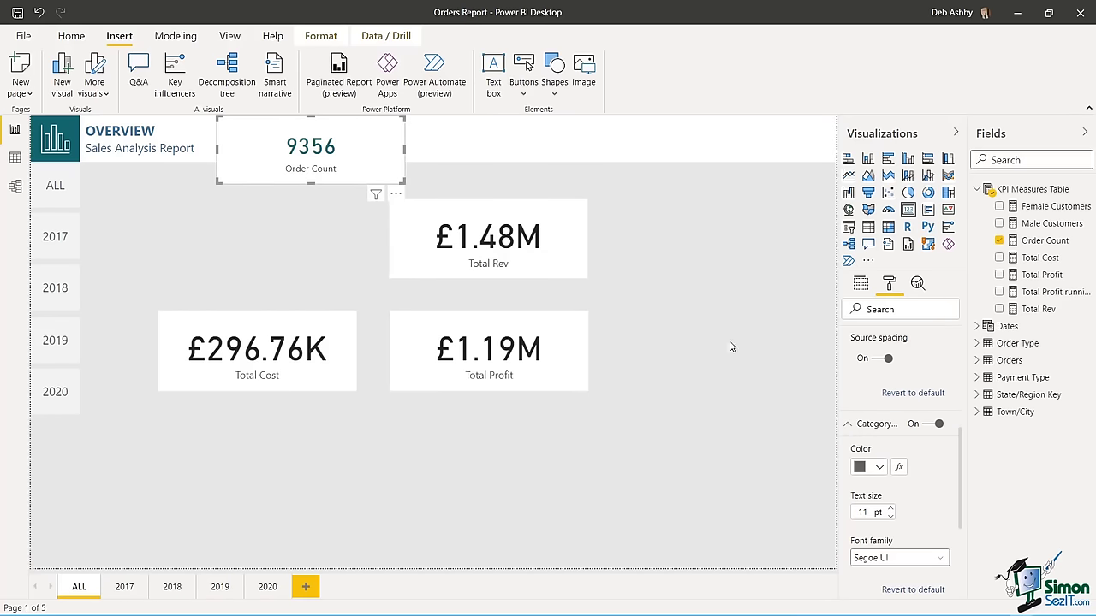
left_click(925, 426)
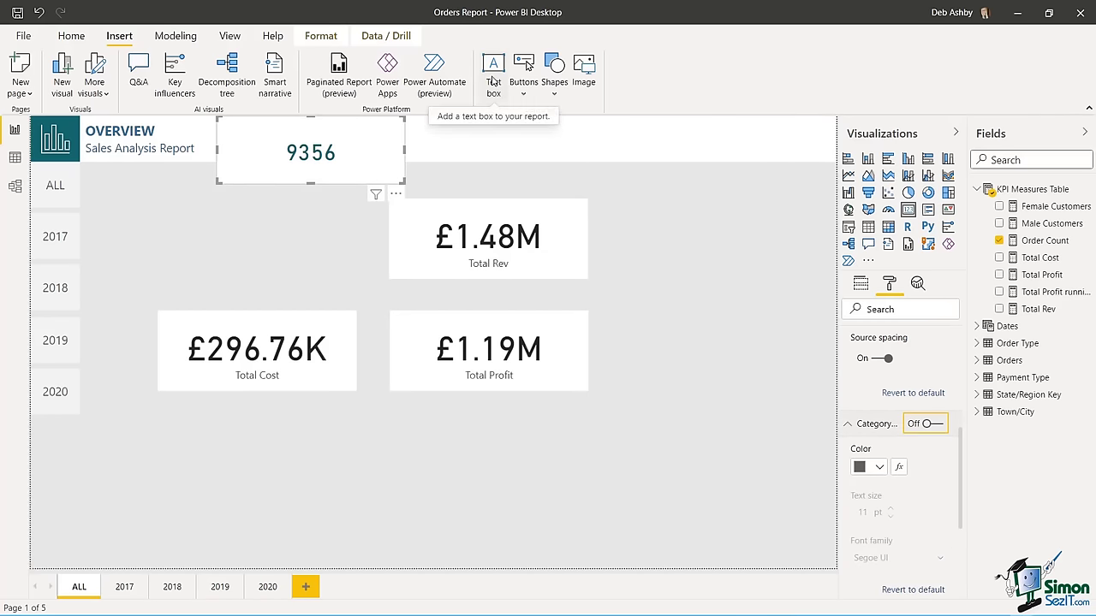
left_click(939, 426)
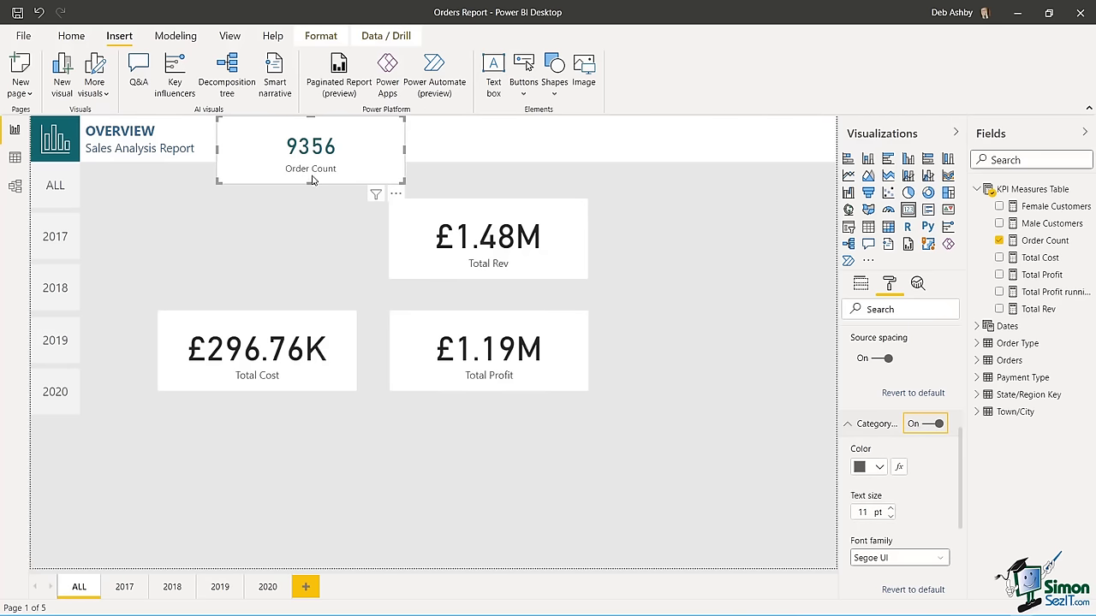
- Fit the Order Count card inside the white header band by shrinking the card and its data label text, and shift it away from the title
left_click_drag(312, 179, 313, 159)
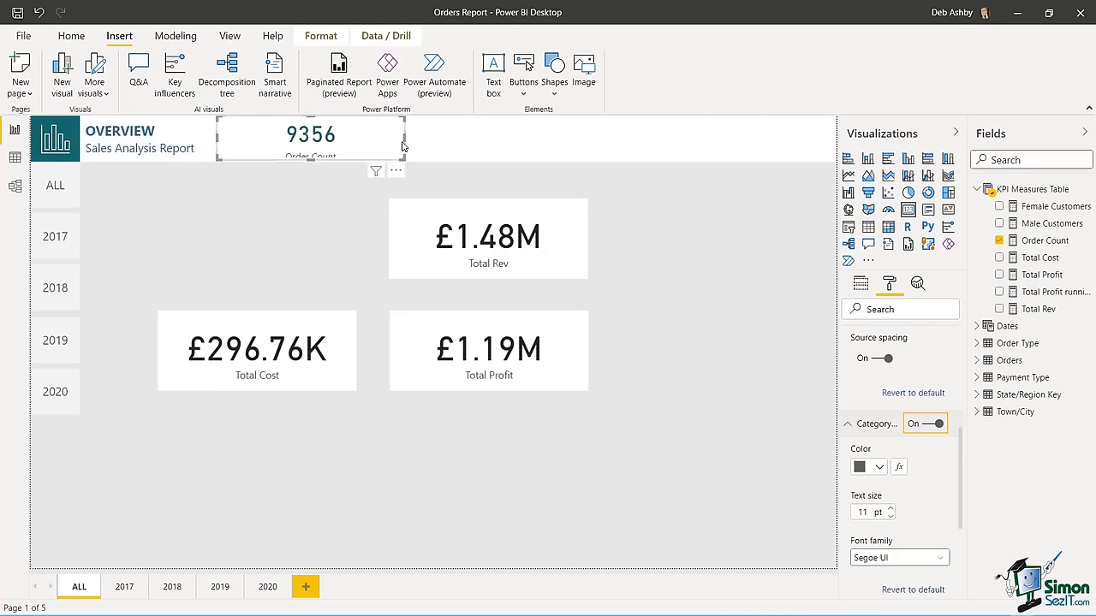
left_click_drag(406, 137, 350, 141)
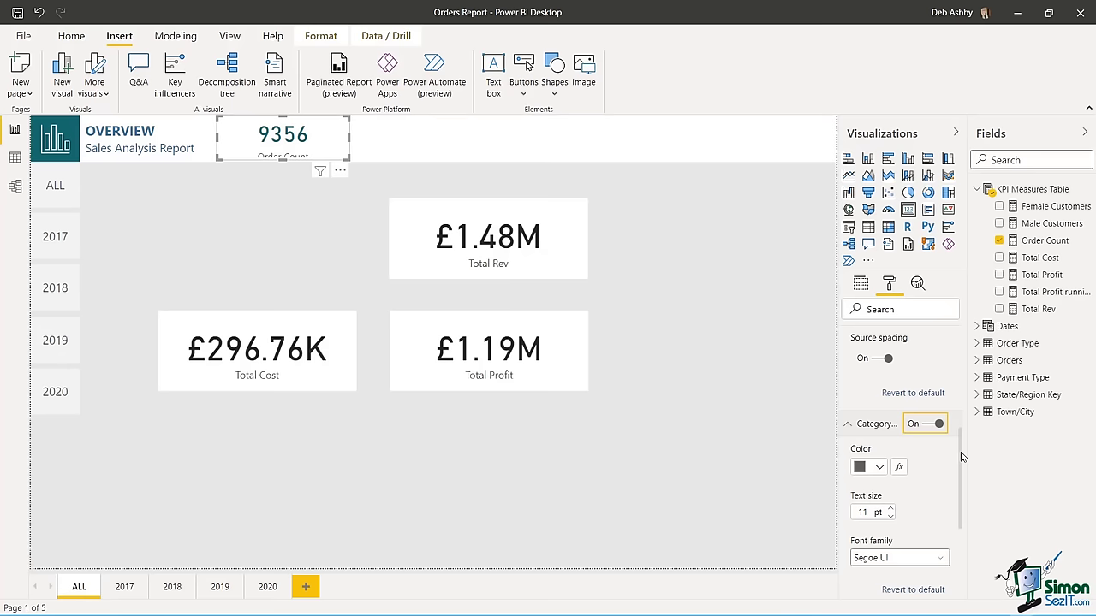
scroll(961, 457, "up", 4)
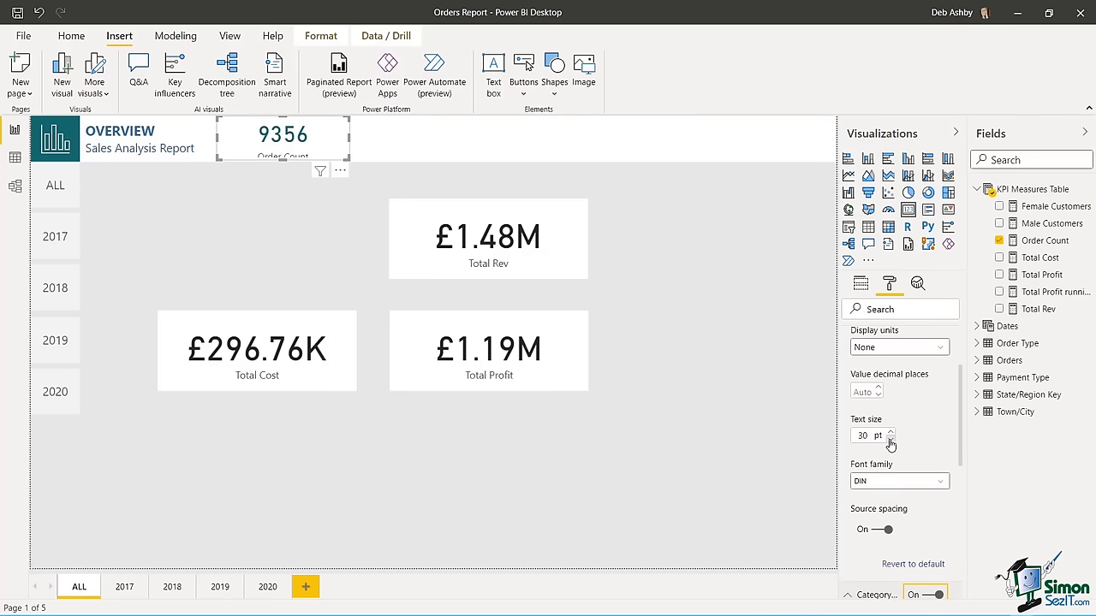
left_click(890, 440)
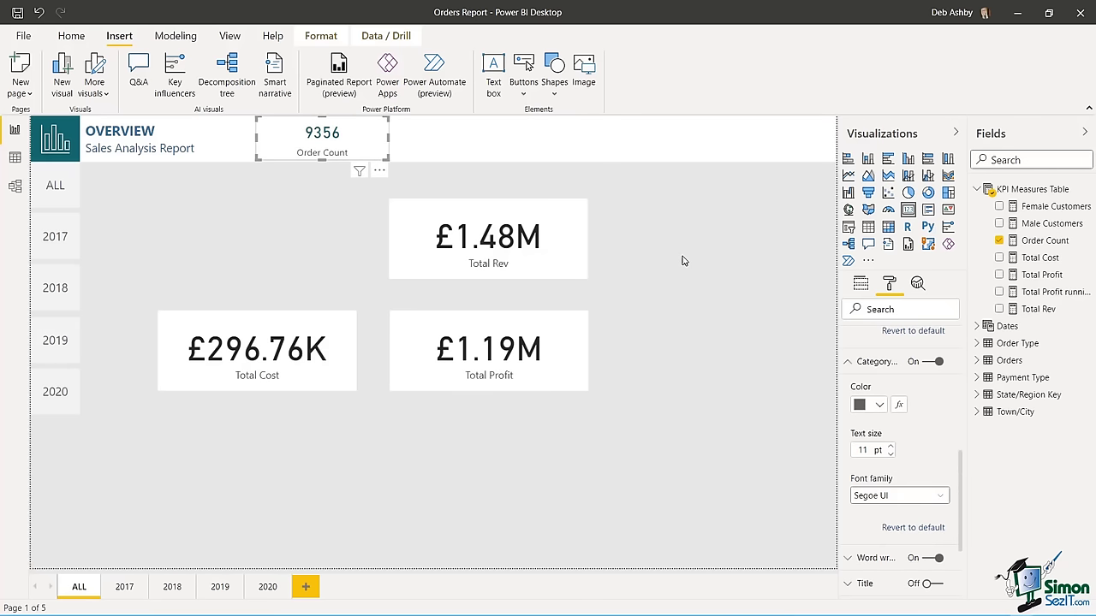
left_click(683, 261)
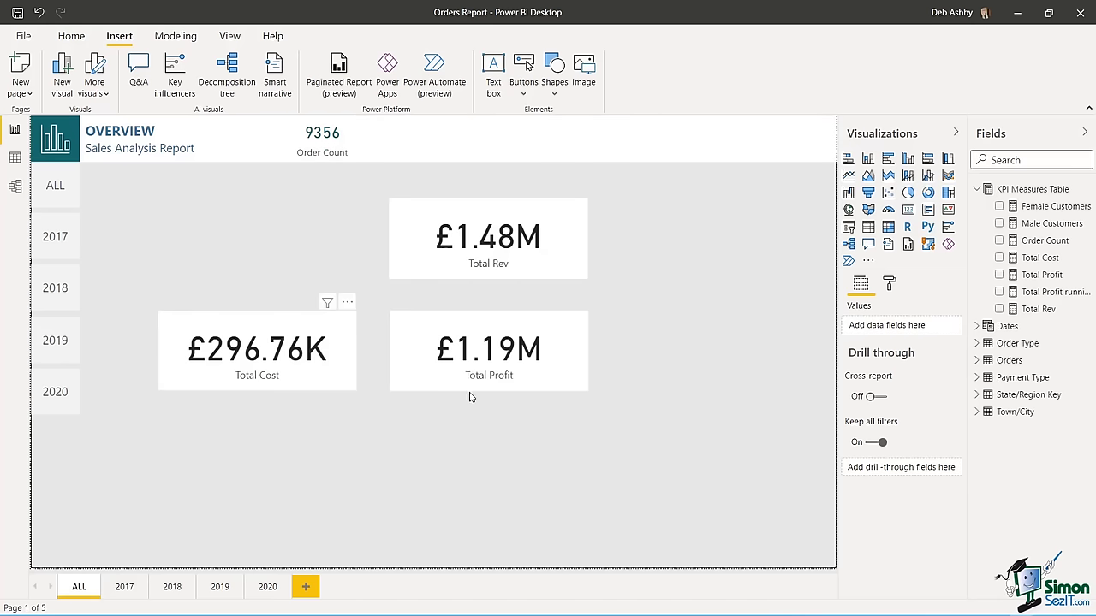
- Copy the Order Count card's formatting onto the Total Rev, Total Cost and Total Profit cards with Format painter
left_click(330, 136)
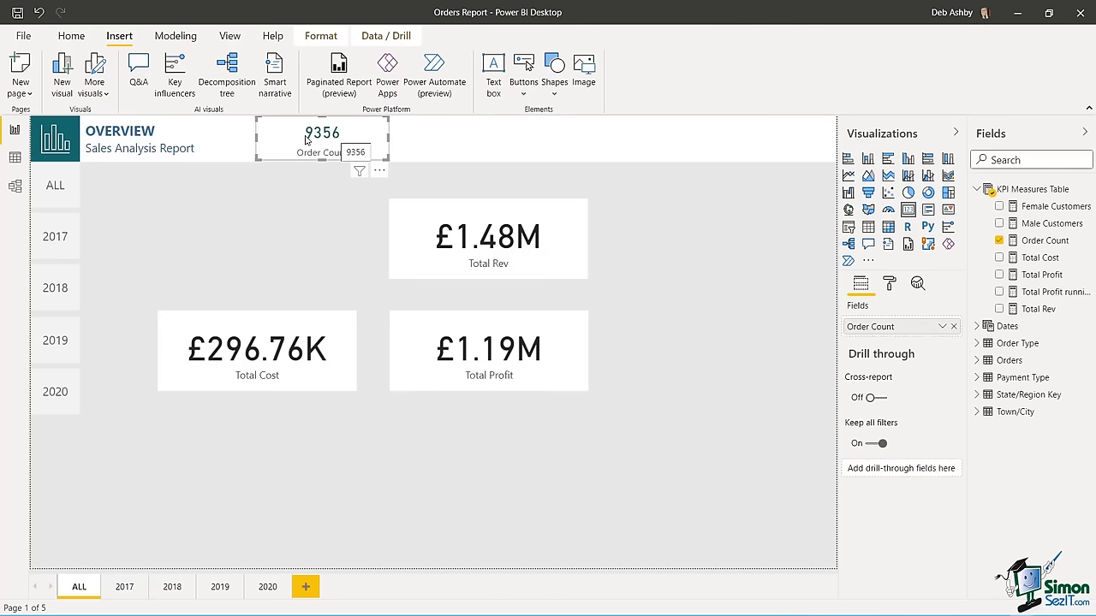
left_click(72, 35)
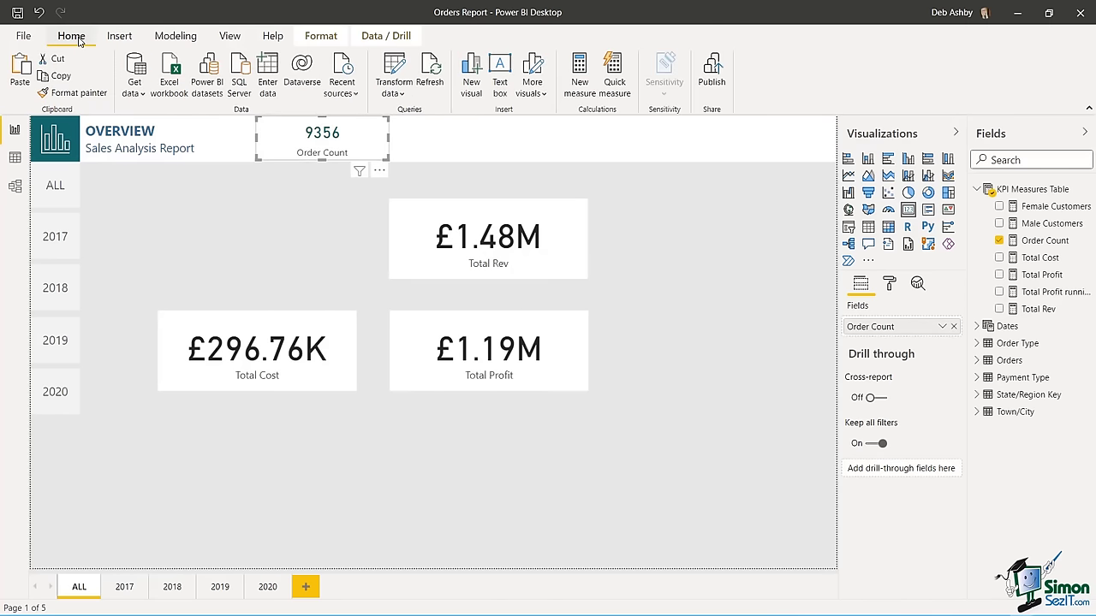
left_click(76, 91)
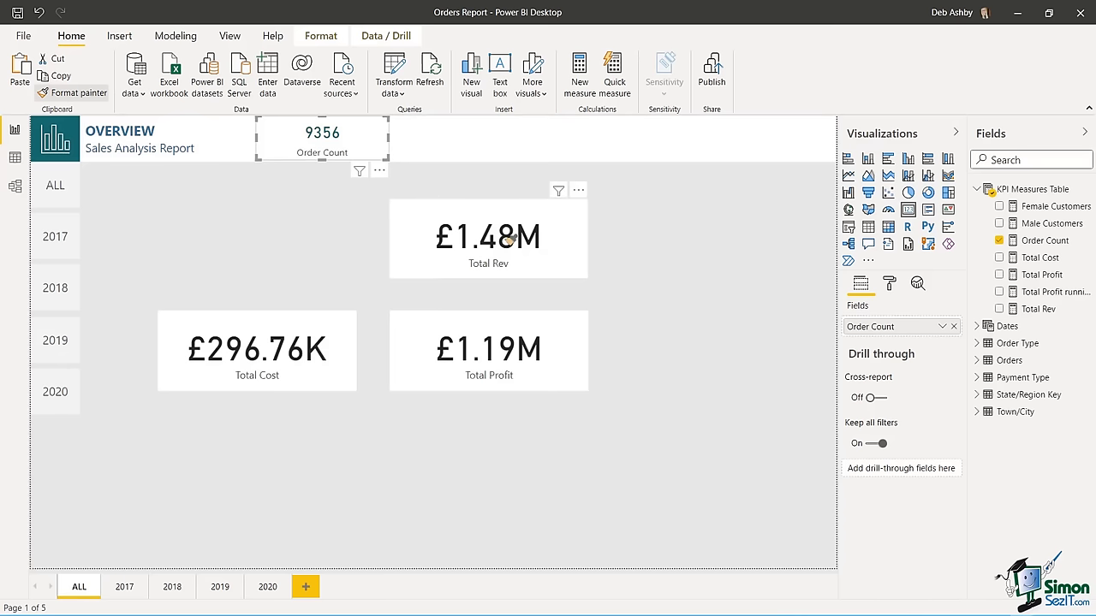
left_click(561, 226)
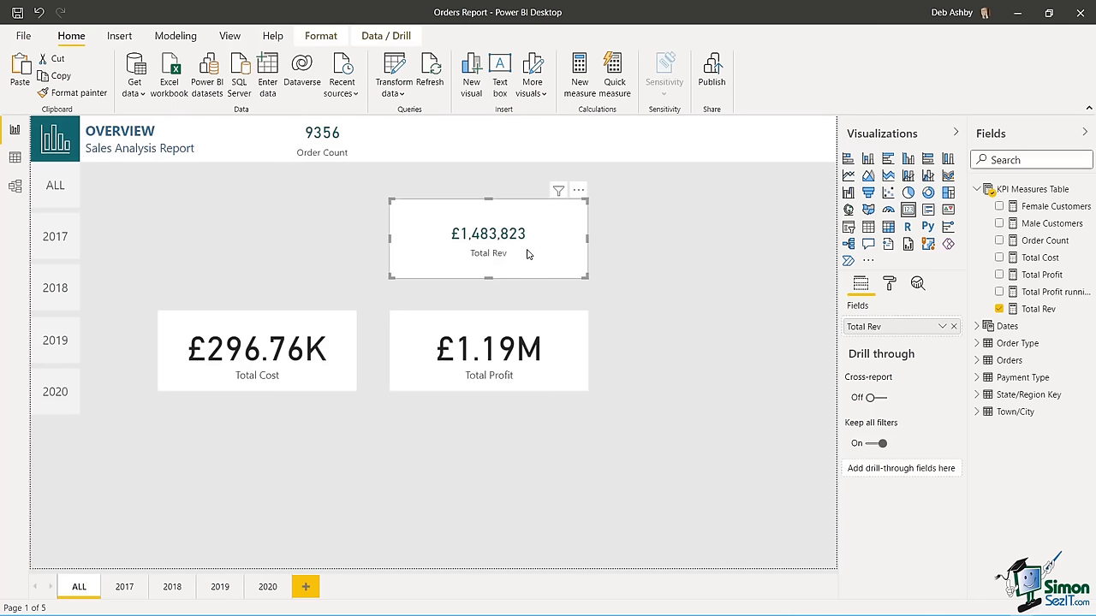
left_click(96, 96)
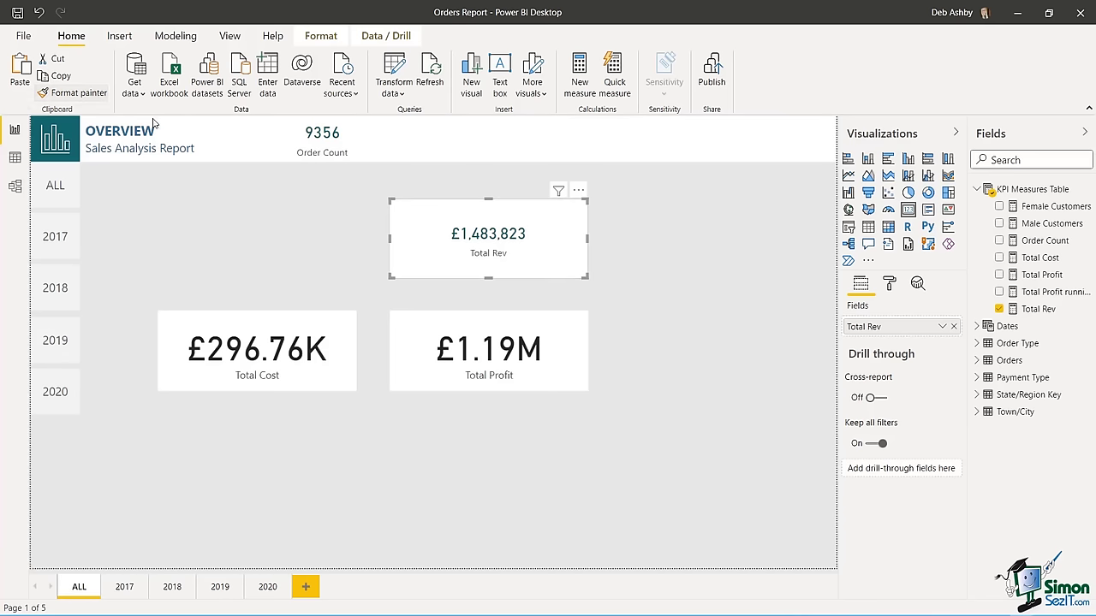
left_click(307, 343)
left_click(75, 94)
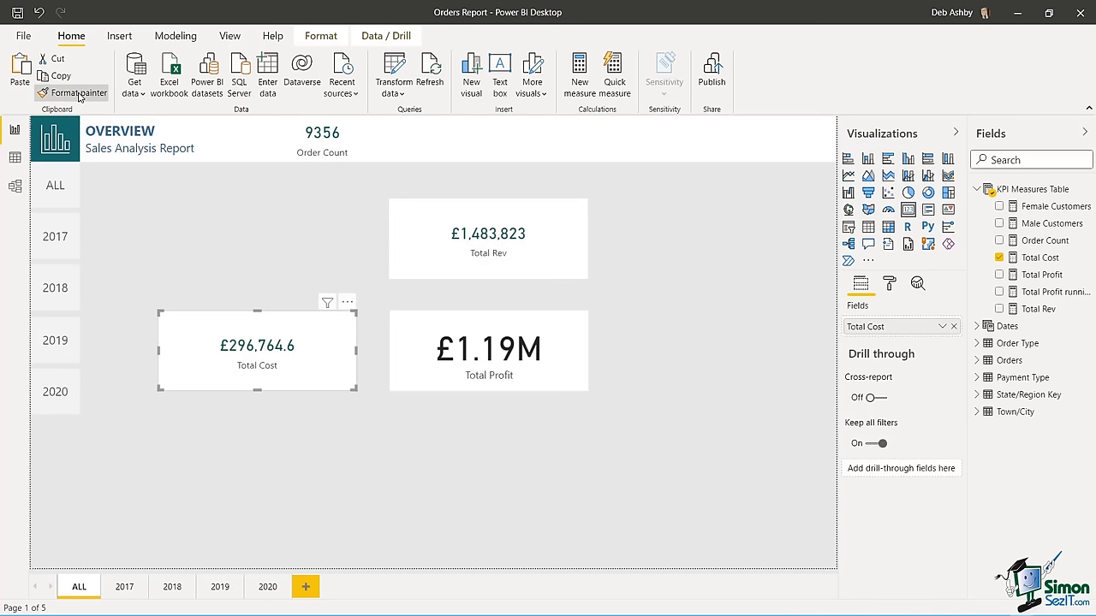
left_click(510, 345)
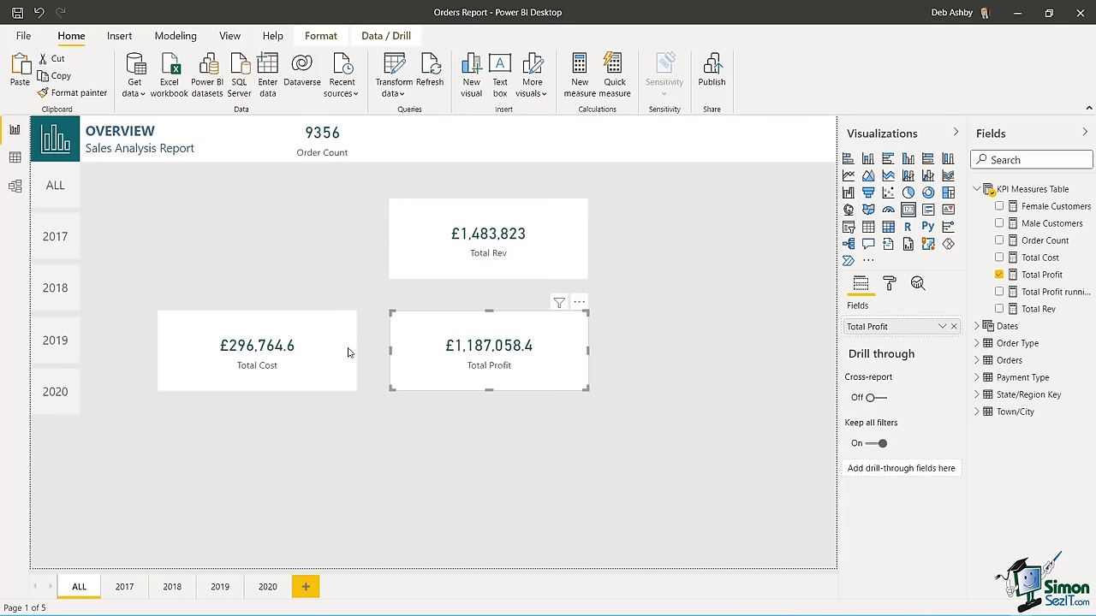
- Narrow the Total Rev card, move it into the header beside the Order Count card, and reduce its height to fit the band
left_click(544, 247)
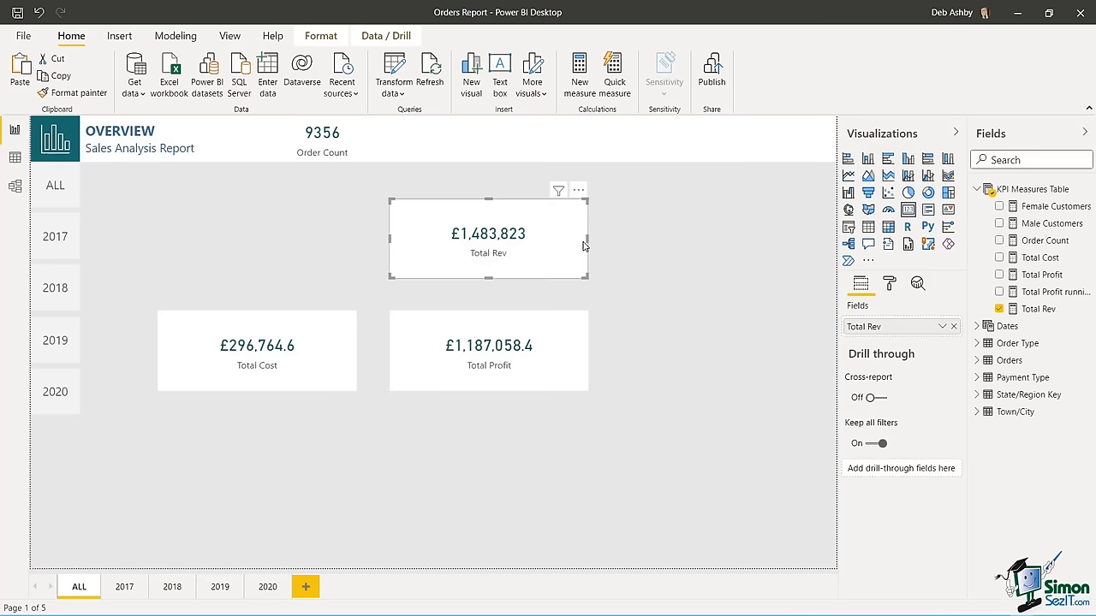
left_click_drag(587, 239, 425, 147)
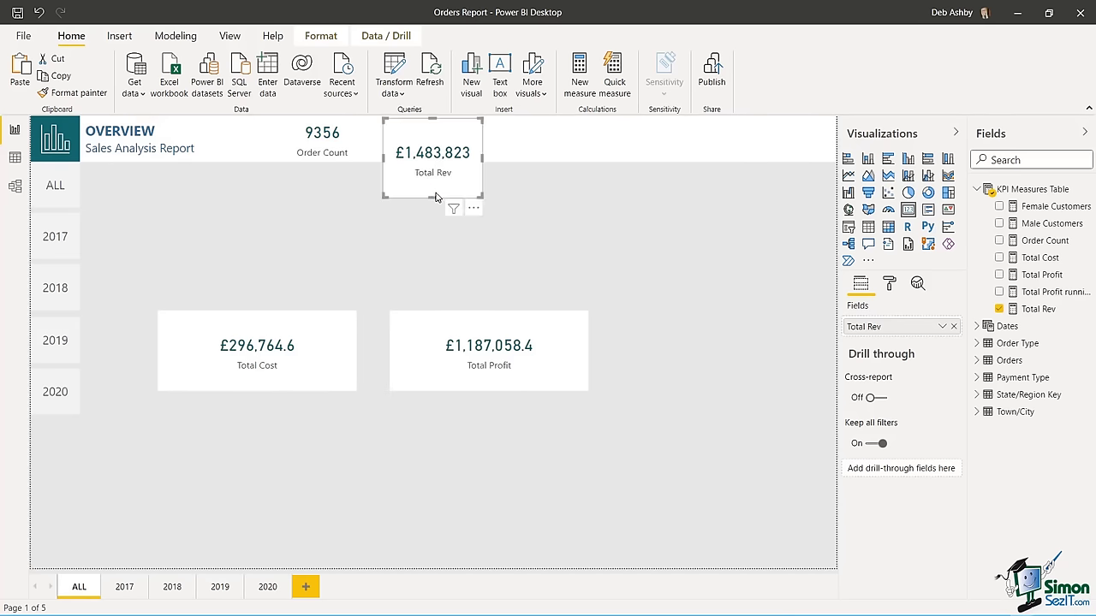
left_click_drag(432, 200, 433, 157)
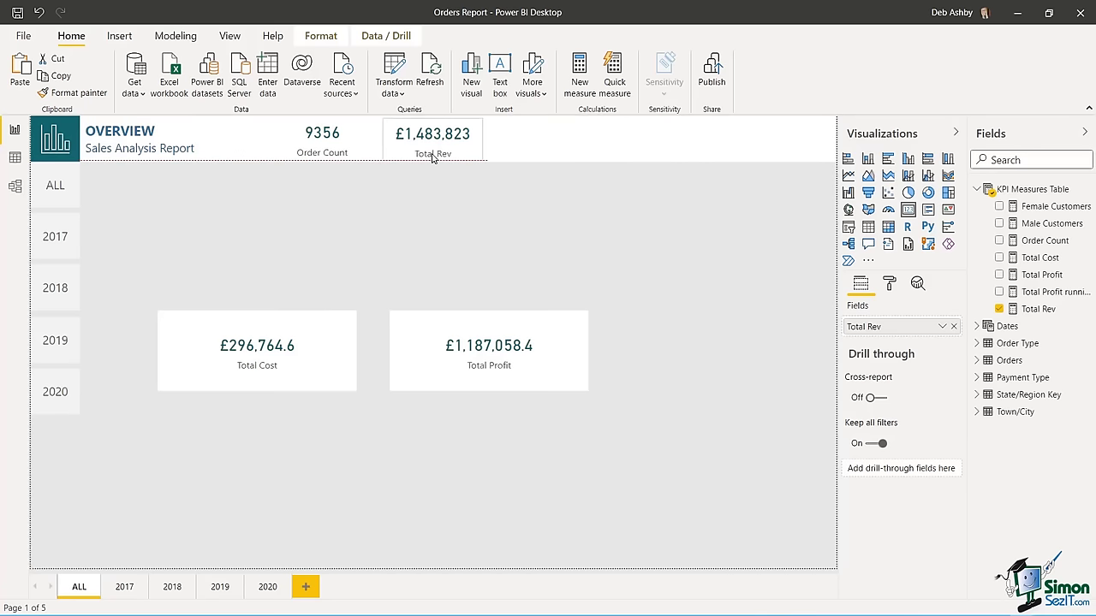
left_click(516, 212)
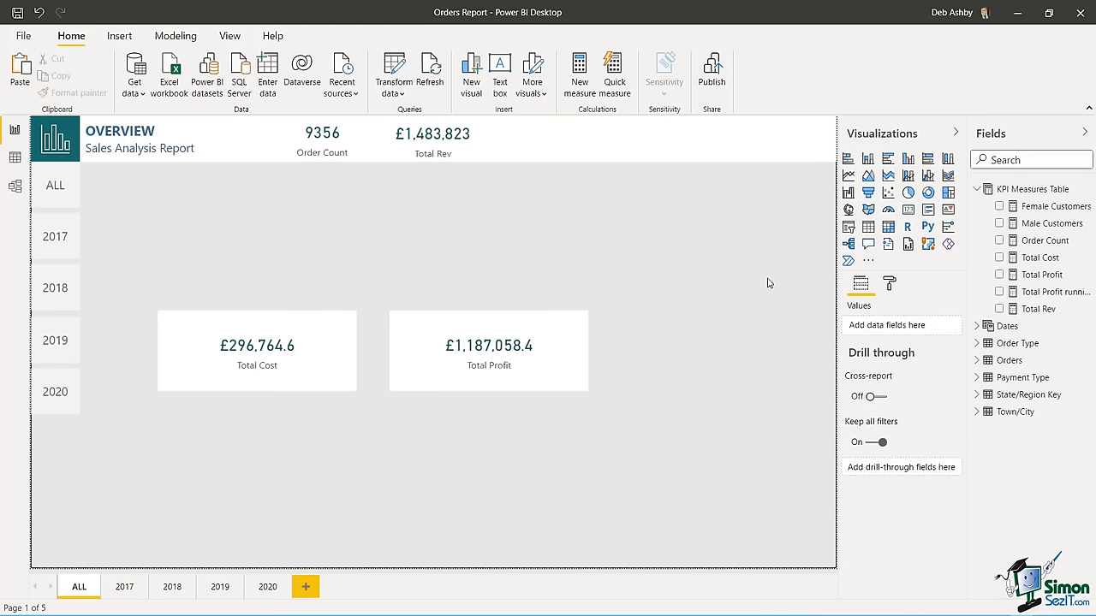
- Move the Total Cost and Total Profit cards into the header beside Total Rev, reducing each card's height and width to fit the band
left_click_drag(267, 352, 599, 159)
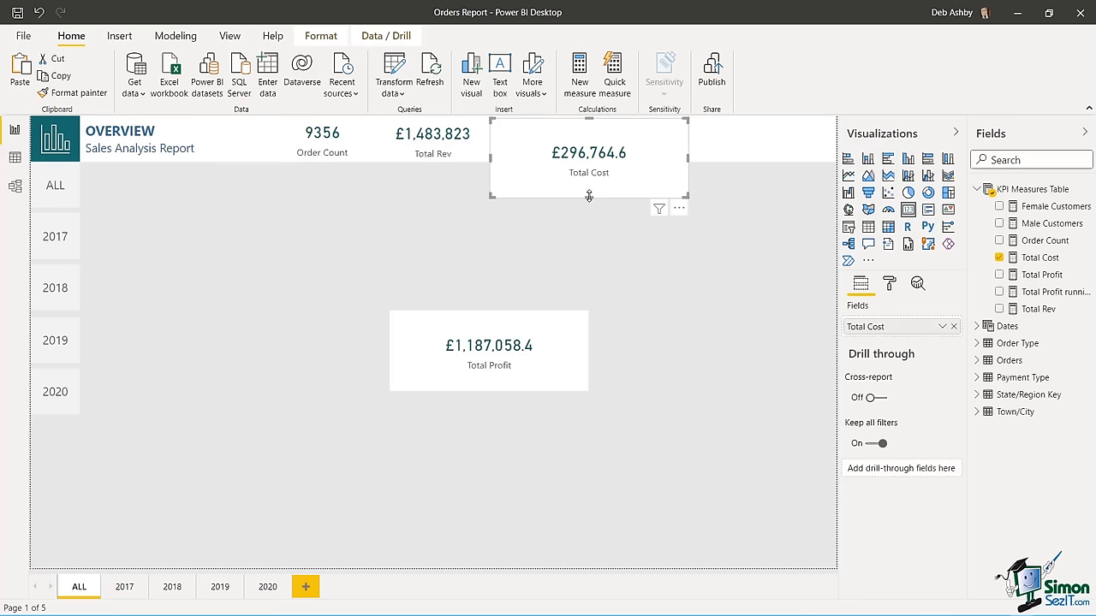
left_click_drag(589, 196, 589, 161)
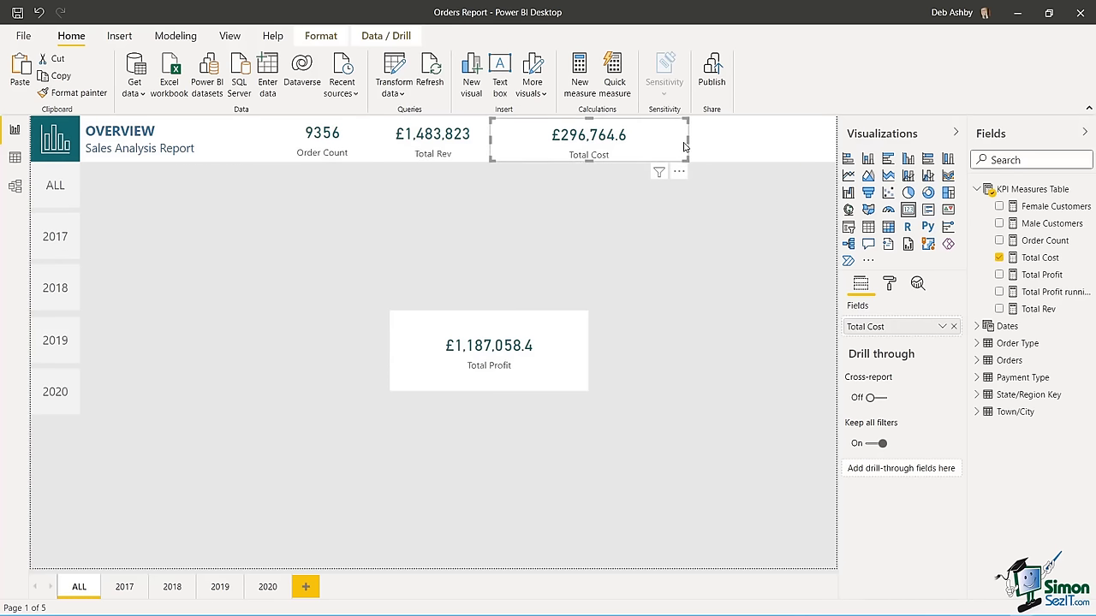
left_click_drag(685, 148, 618, 143)
left_click_drag(483, 328, 719, 110)
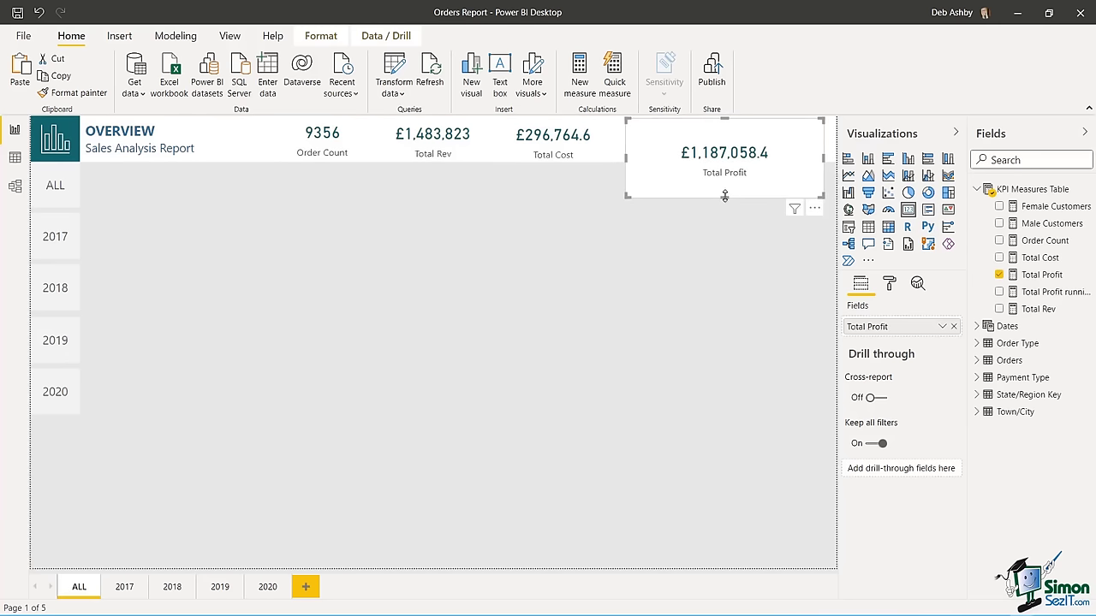
left_click_drag(724, 196, 724, 163)
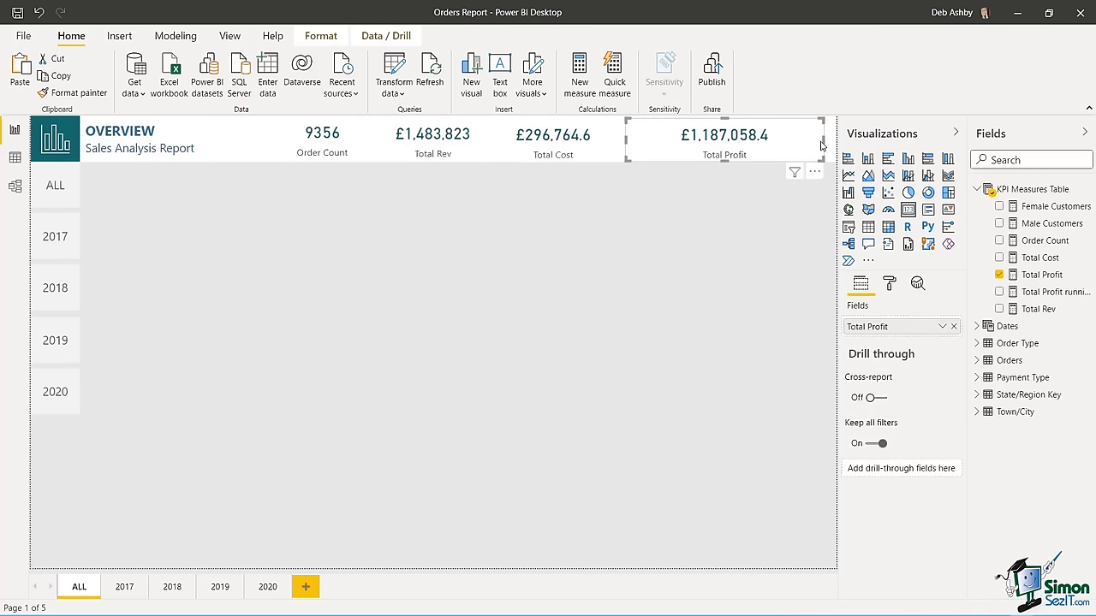
left_click_drag(821, 145, 765, 147)
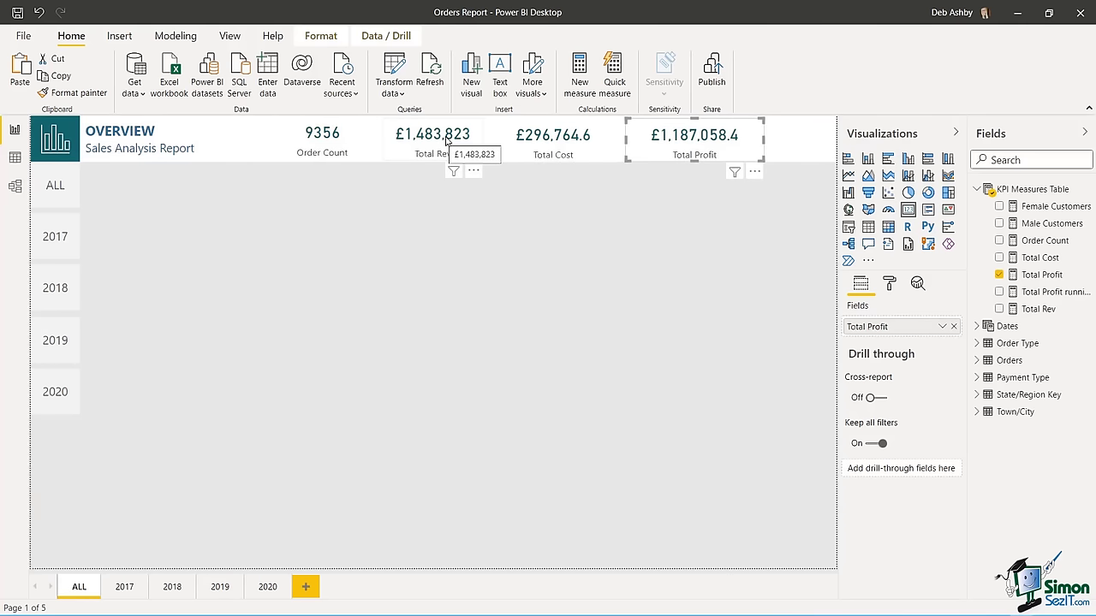
- Set the Total Rev card's data label display units to Millions
left_click(445, 142)
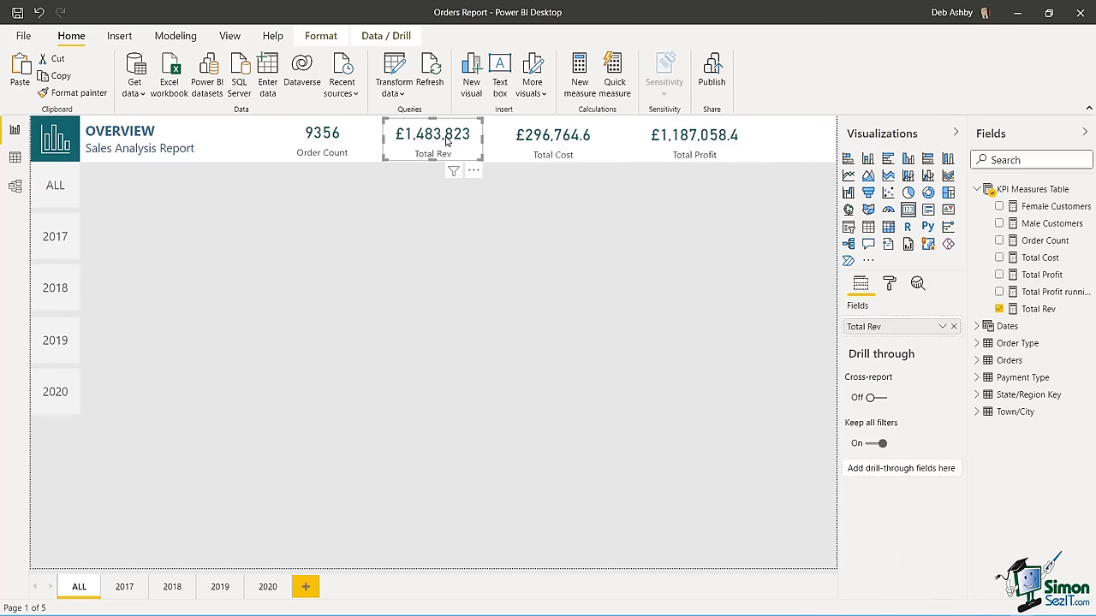
left_click(889, 283)
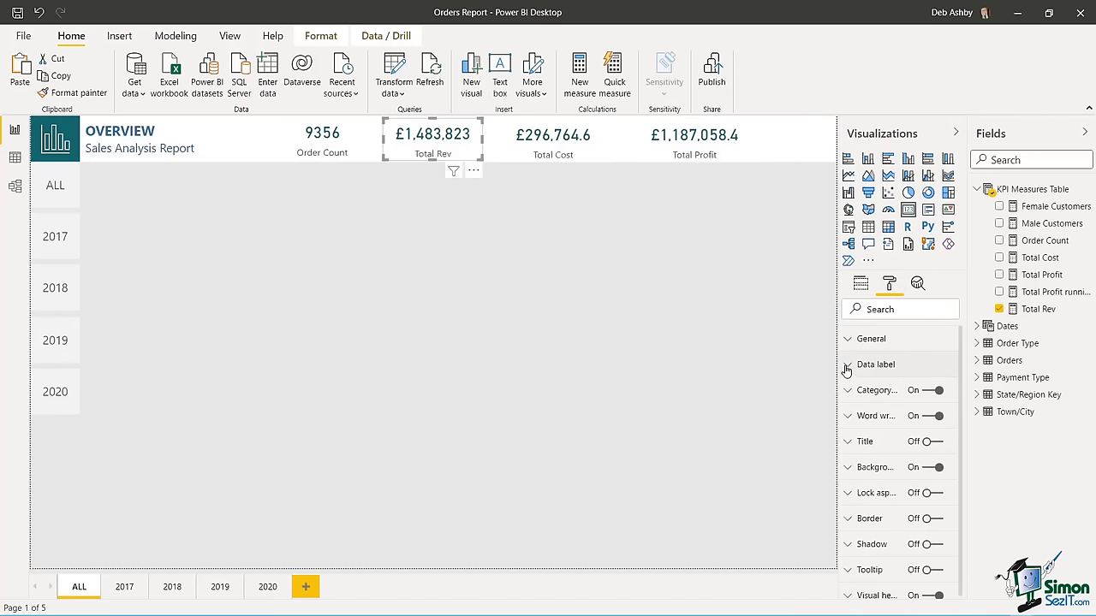
left_click(845, 366)
left_click(931, 454)
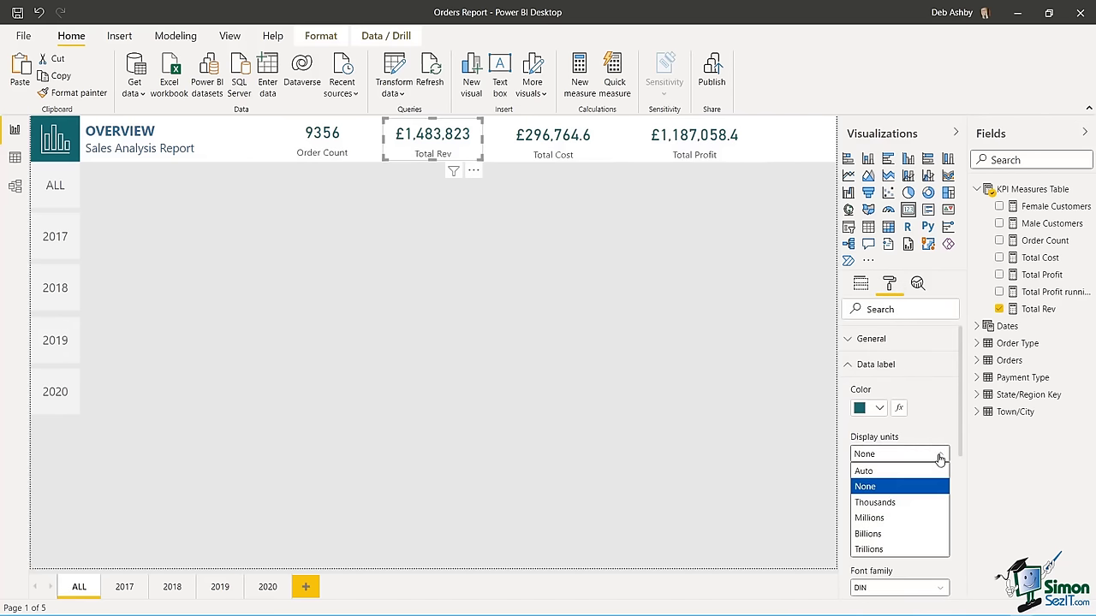
left_click(873, 519)
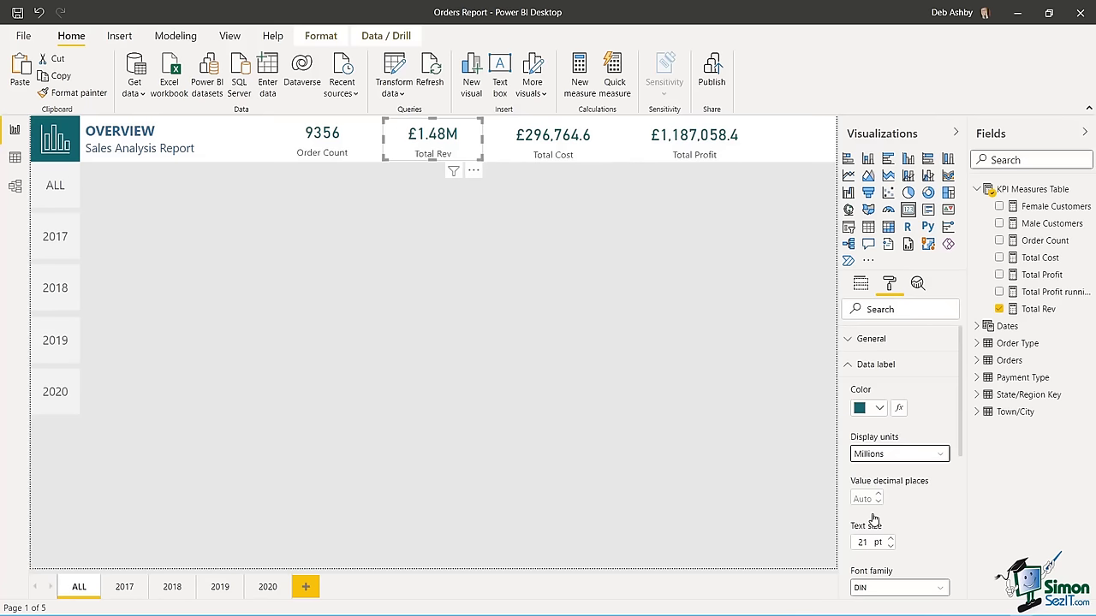
- Set the Total Cost card's data label display units to Thousands
left_click(558, 143)
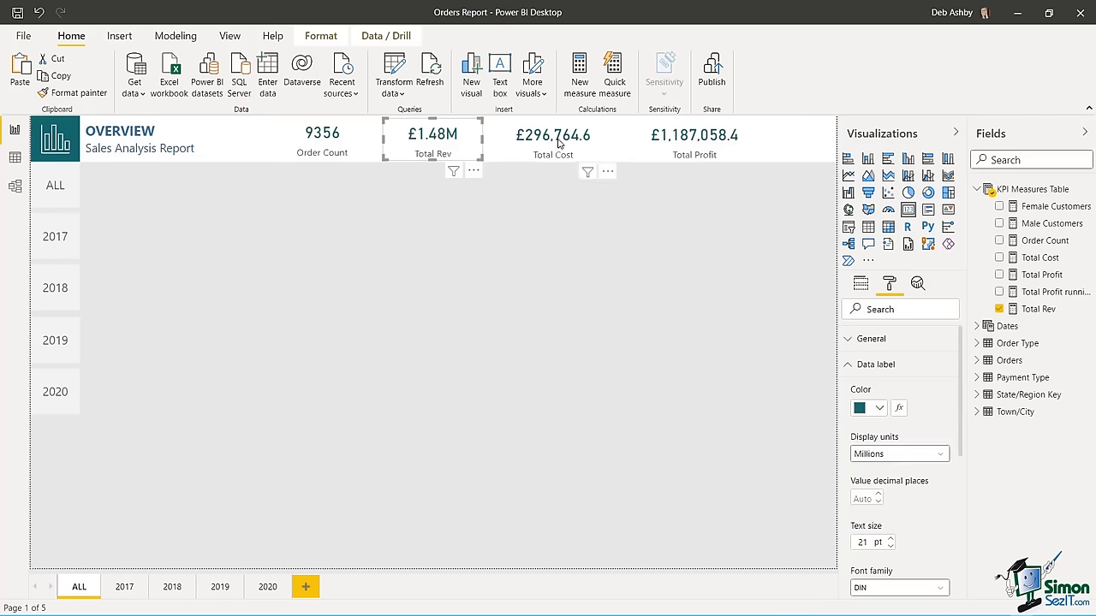
left_click(940, 455)
left_click(865, 477)
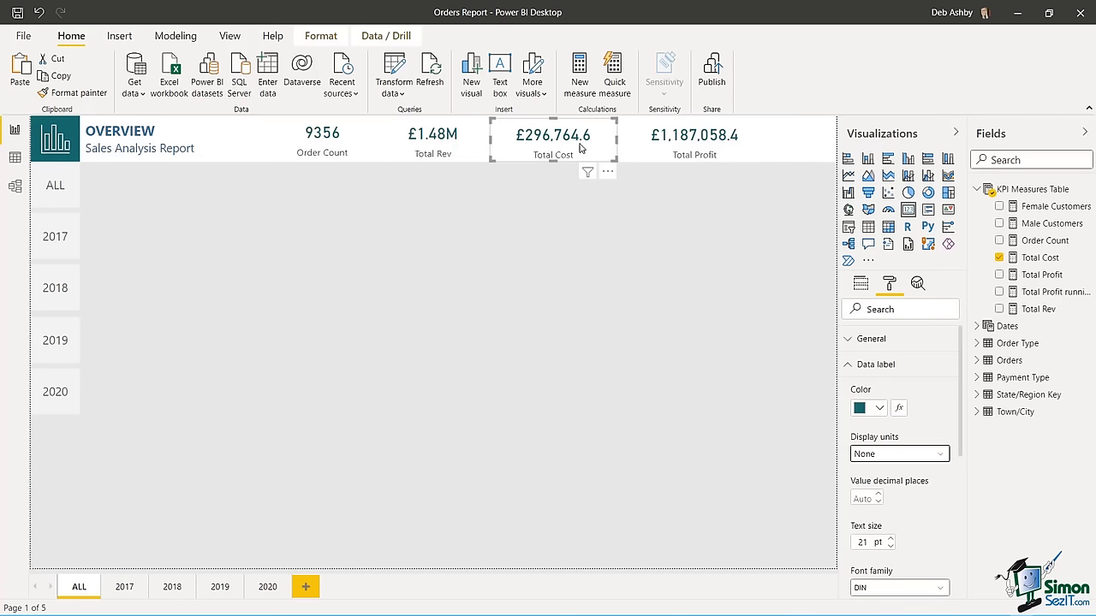
left_click(941, 455)
left_click(889, 504)
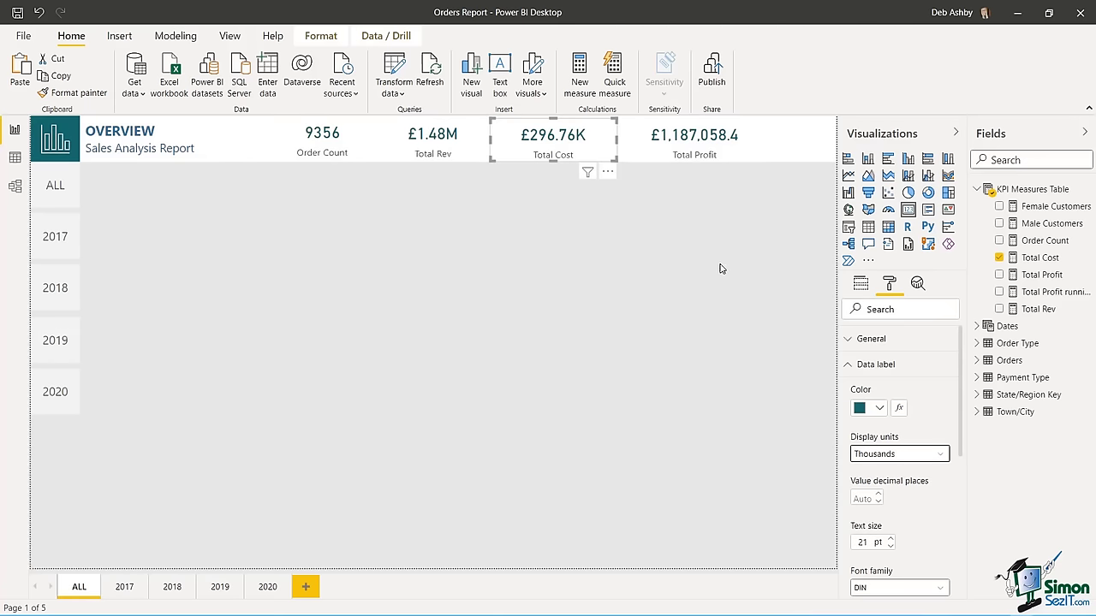
- Set the Total Profit card's data label display units to Millions and deselect the card
left_click(700, 142)
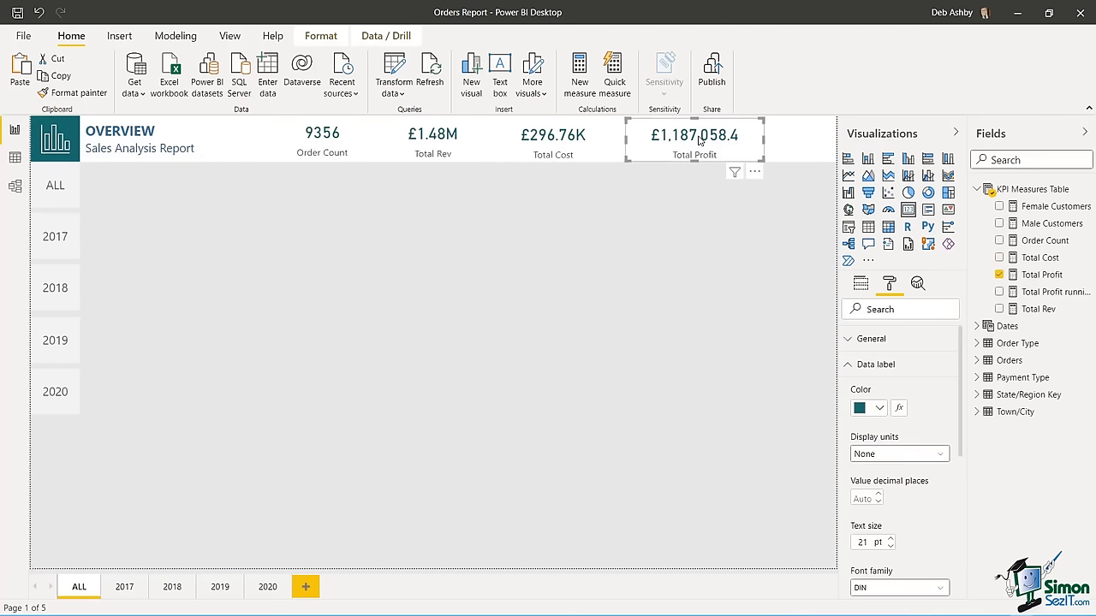
left_click(941, 455)
left_click(889, 519)
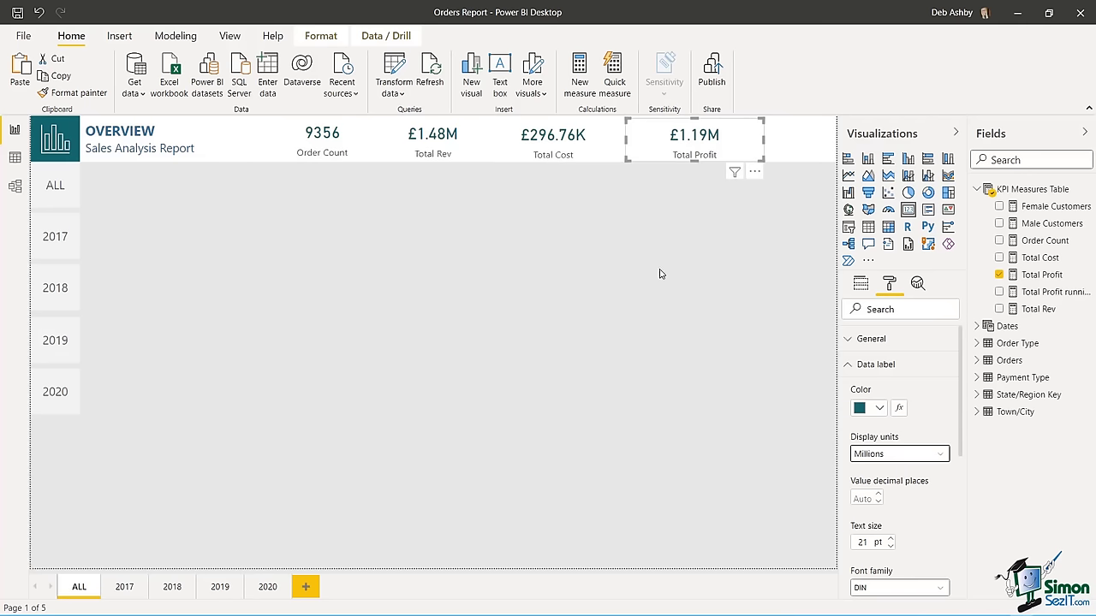
left_click(736, 364)
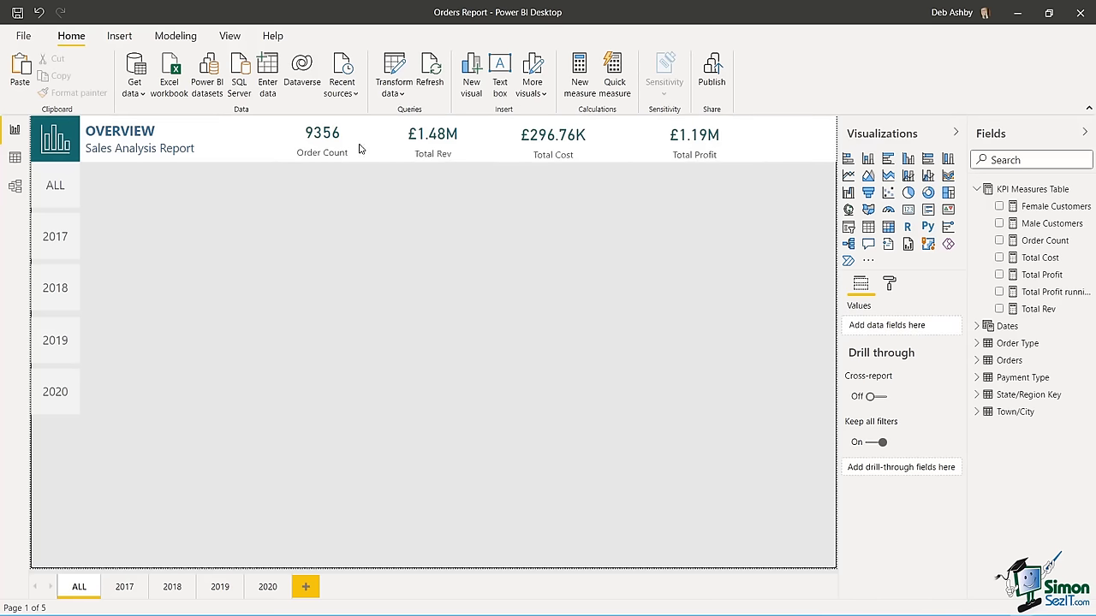
- Shift the Order Count and Total Profit cards outward, and distribute all four KPI cards horizontally across the header
left_click(318, 135)
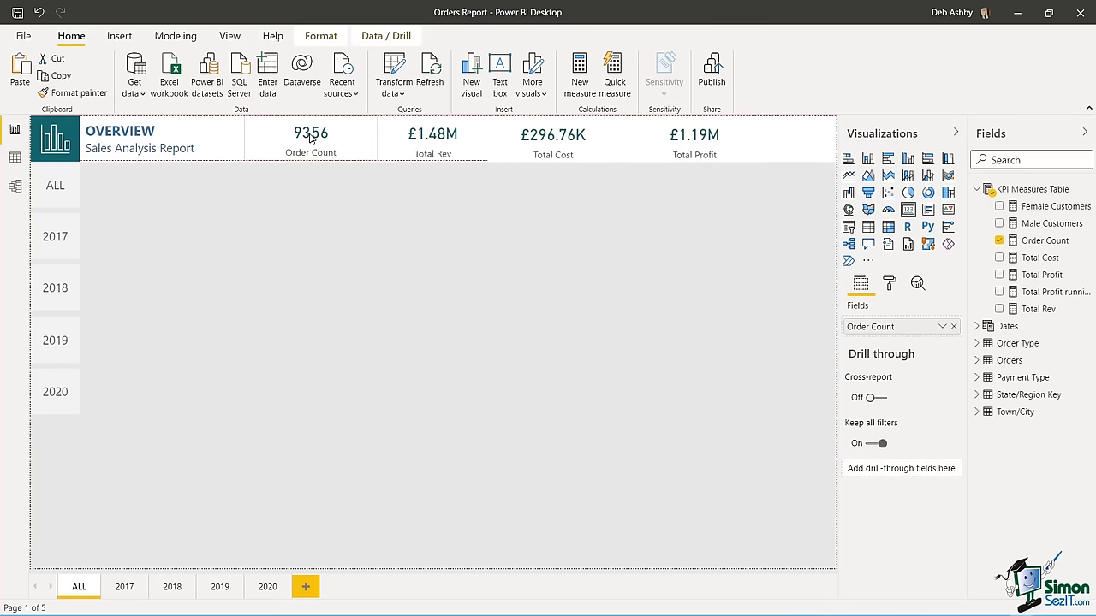
left_click_drag(694, 144, 760, 141)
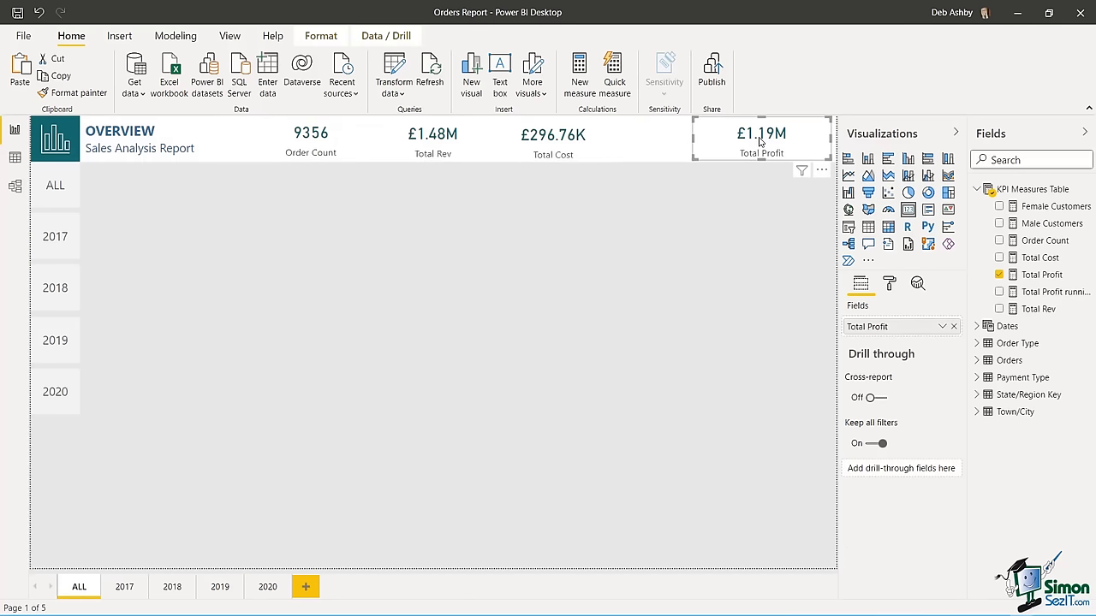
left_click(556, 137, "ctrl")
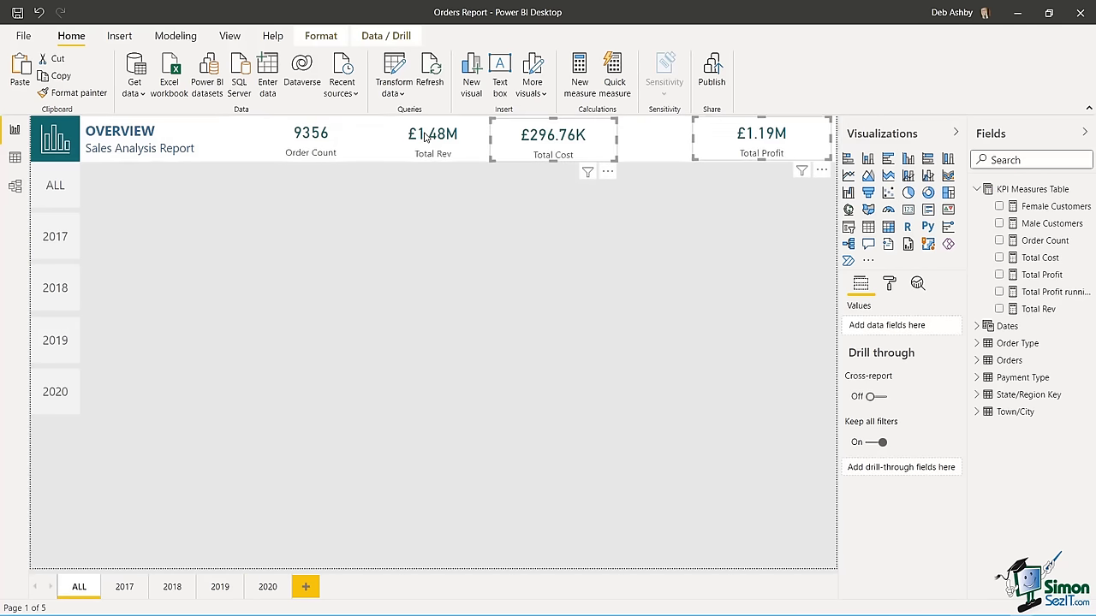
left_click(426, 137, "ctrl")
left_click(322, 136, "ctrl")
left_click(321, 135, "ctrl")
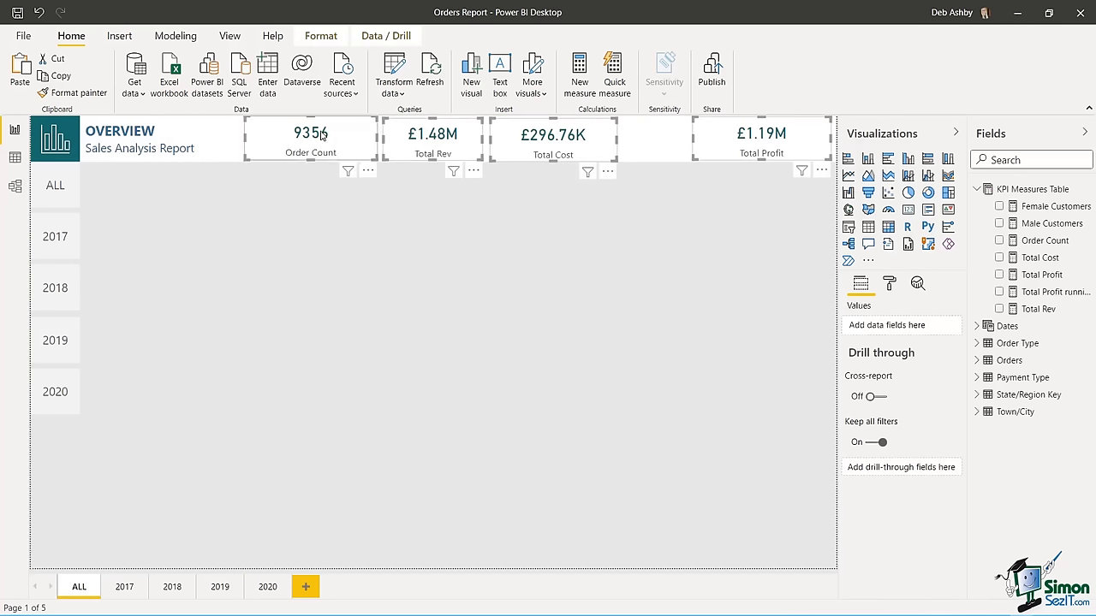
left_click(323, 38)
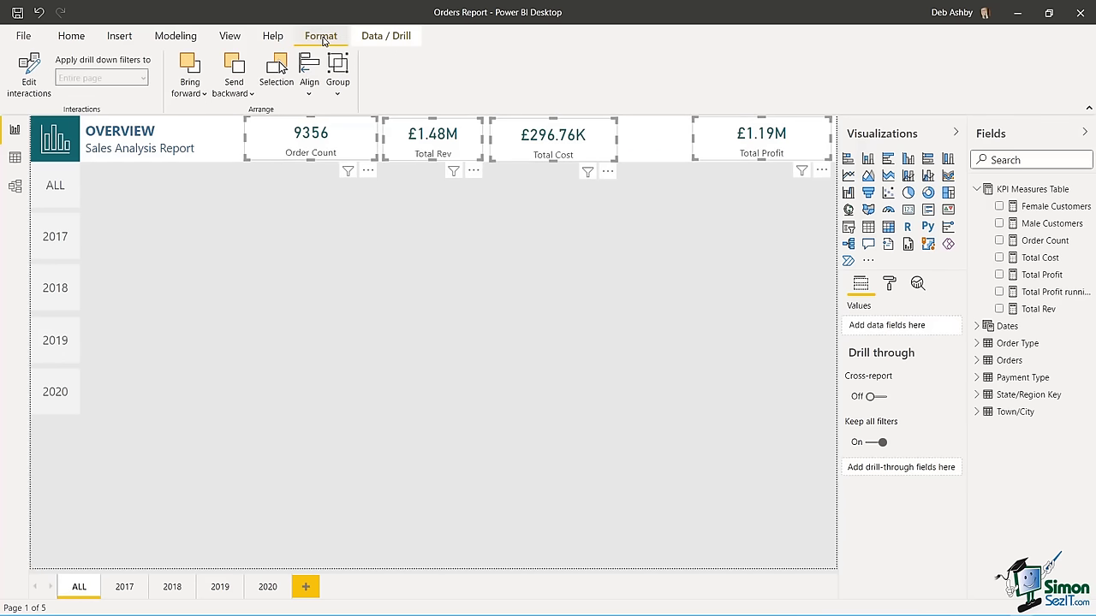
left_click(311, 89)
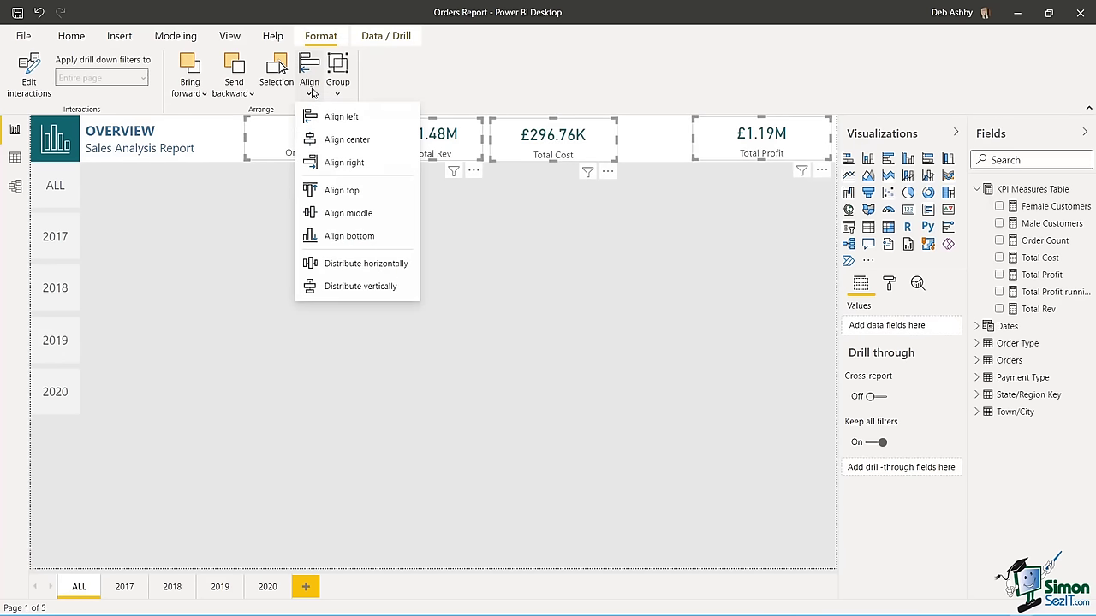
left_click(329, 264)
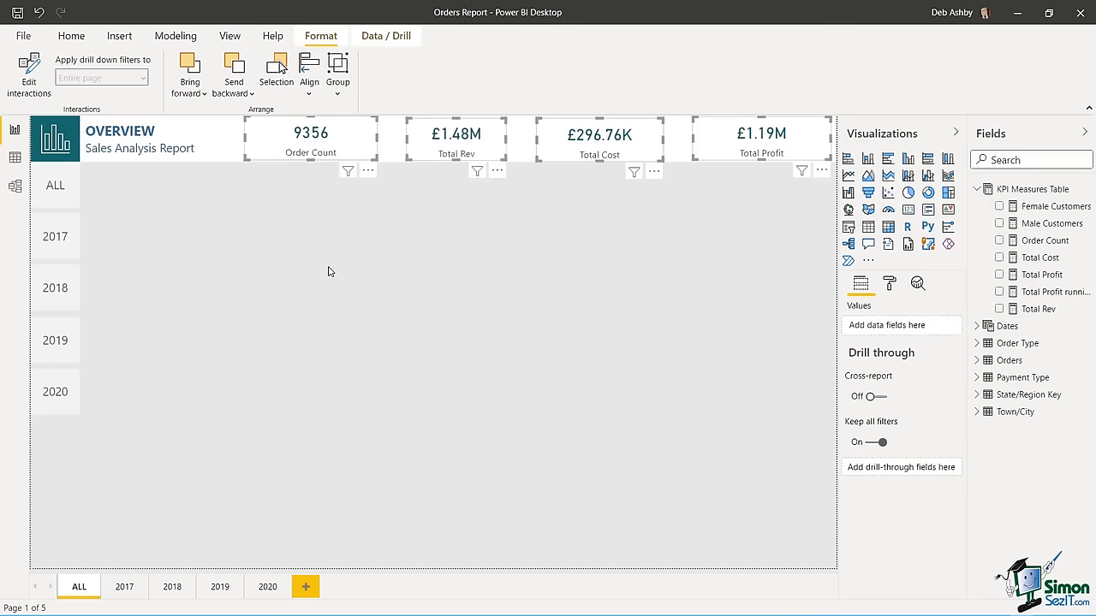
left_click(557, 259)
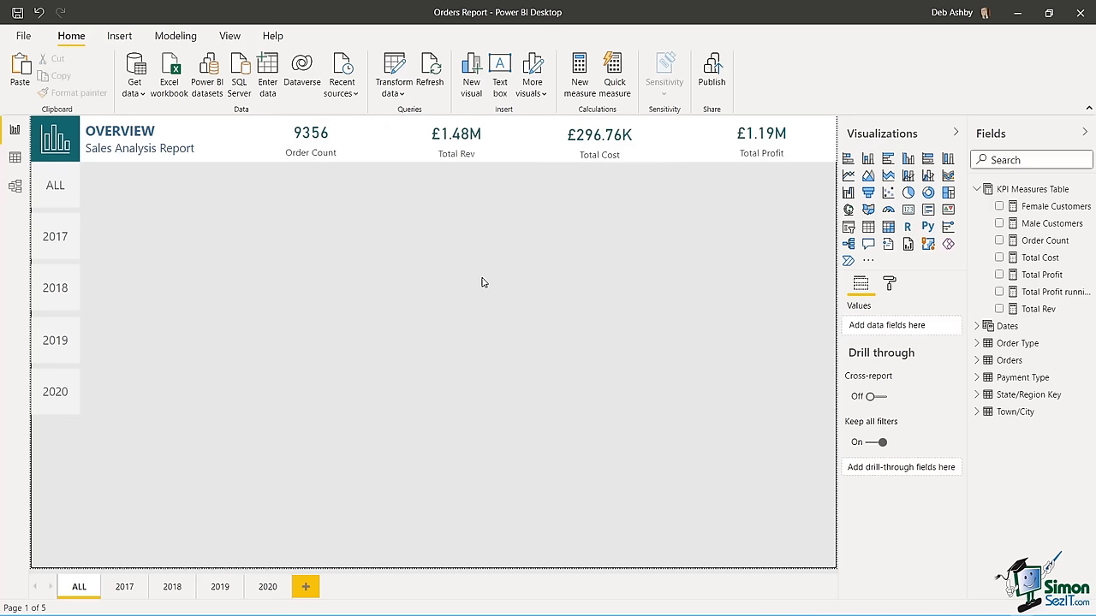
- Insert a rectangle shape, shrink it to a narrow vertical bar, and place it in the header just before the Order Count value
left_click(119, 36)
left_click(556, 97)
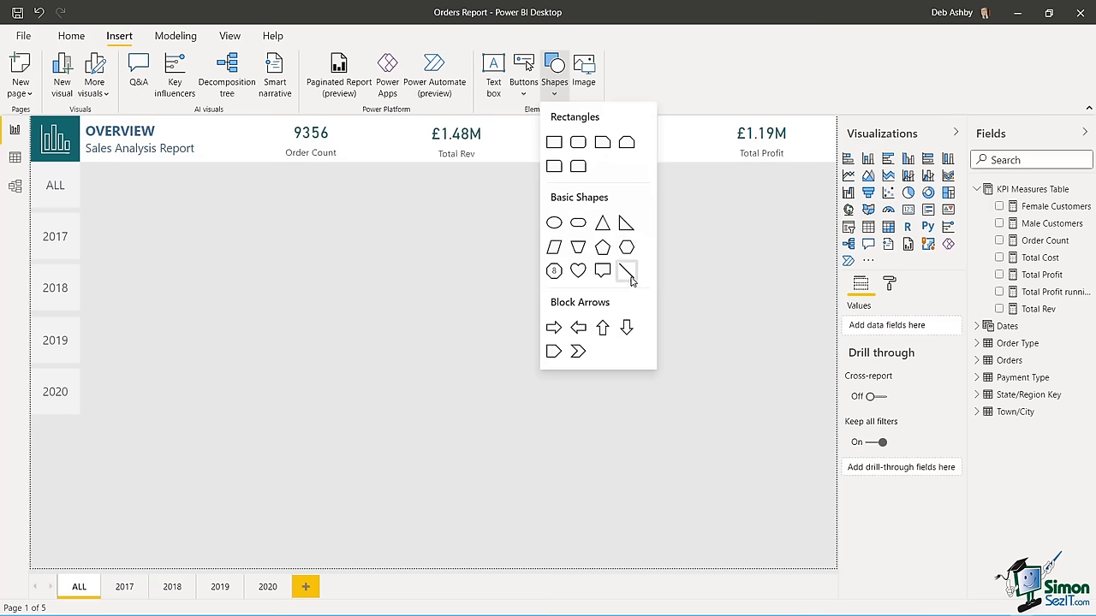
left_click(554, 143)
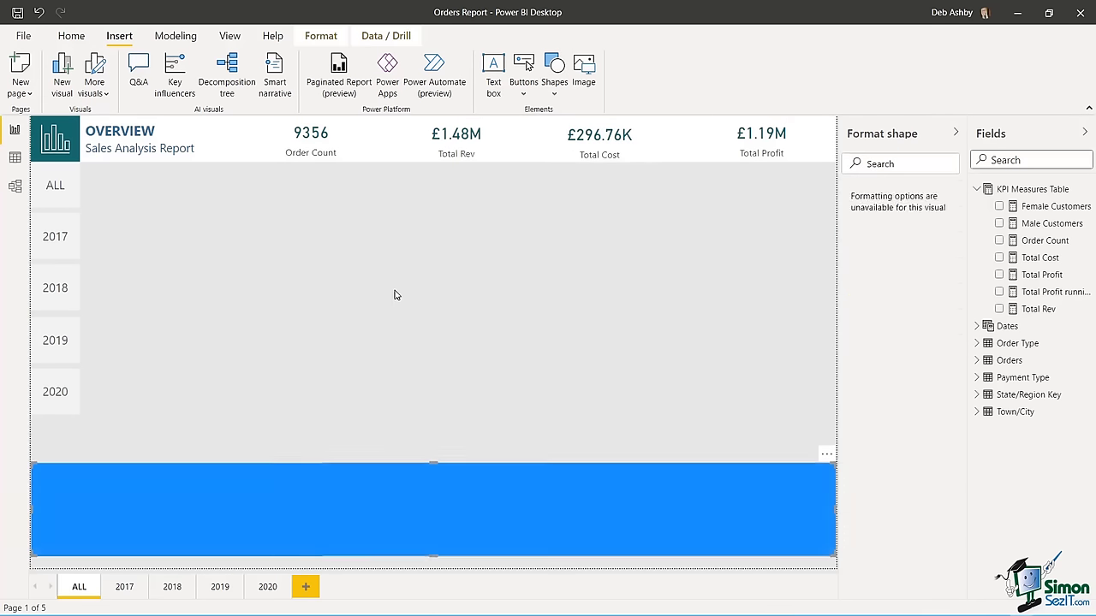
left_click_drag(417, 503, 437, 299)
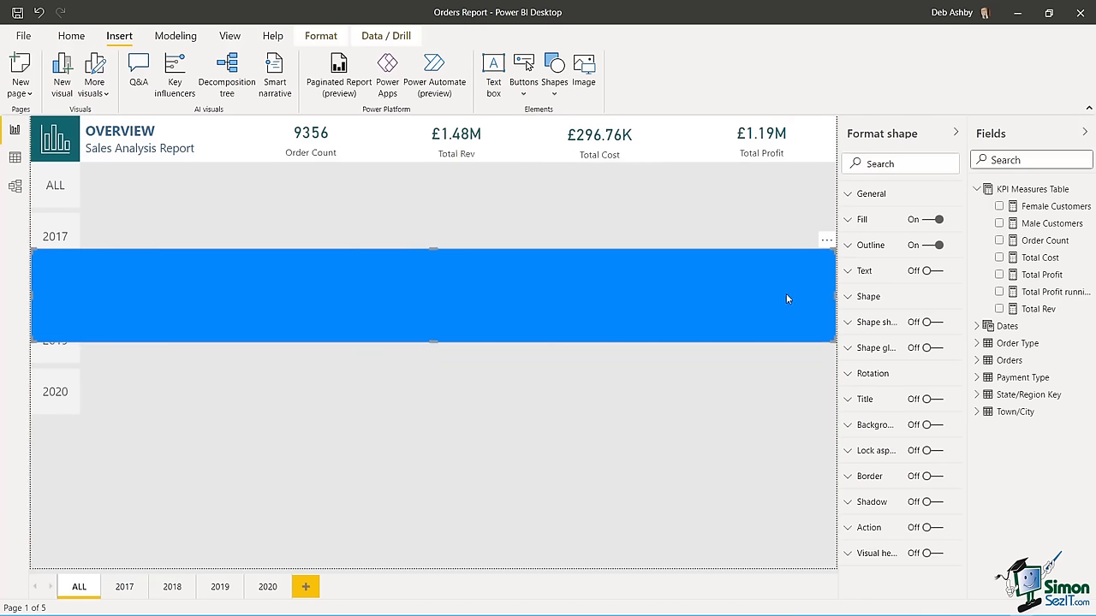
left_click_drag(787, 299, 223, 275)
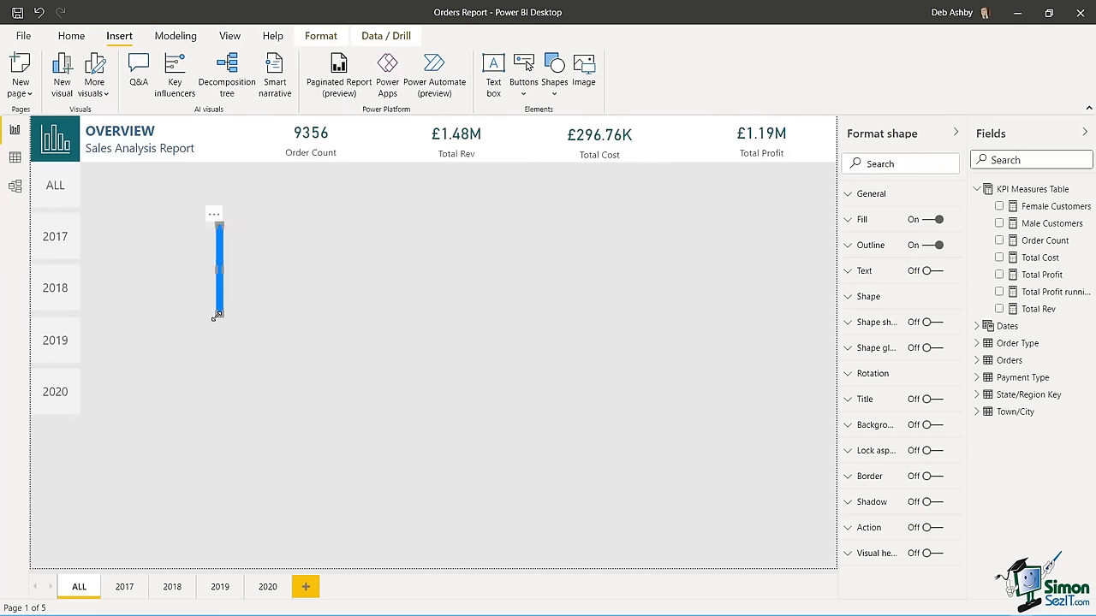
left_click_drag(219, 315, 269, 153)
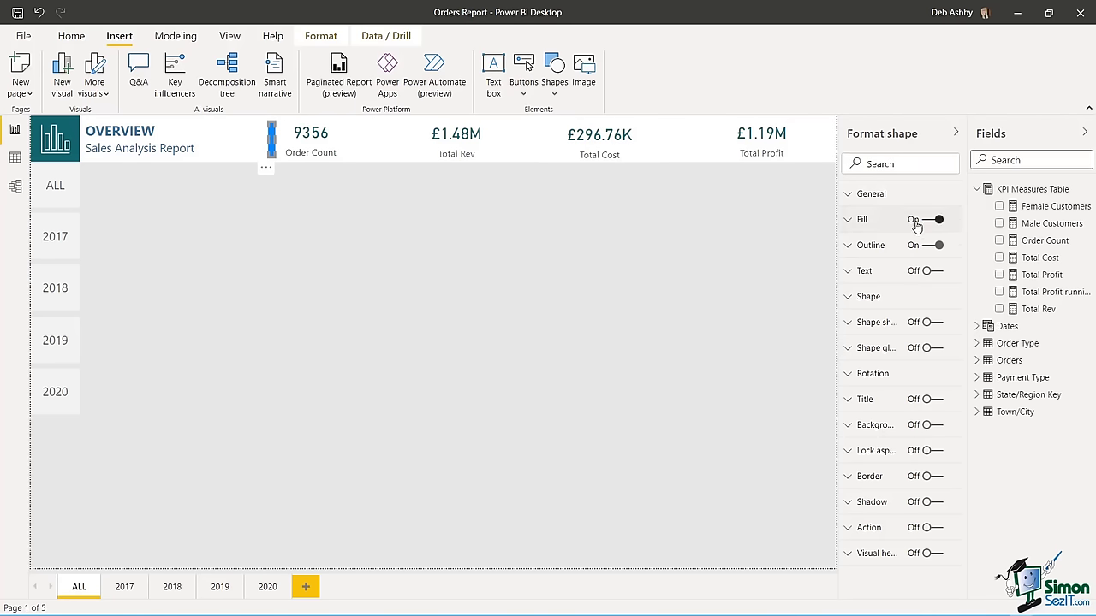
- Fill the vertical bar with a custom muted blue of about #397B9A and turn its outline off
left_click(848, 220)
left_click(879, 264)
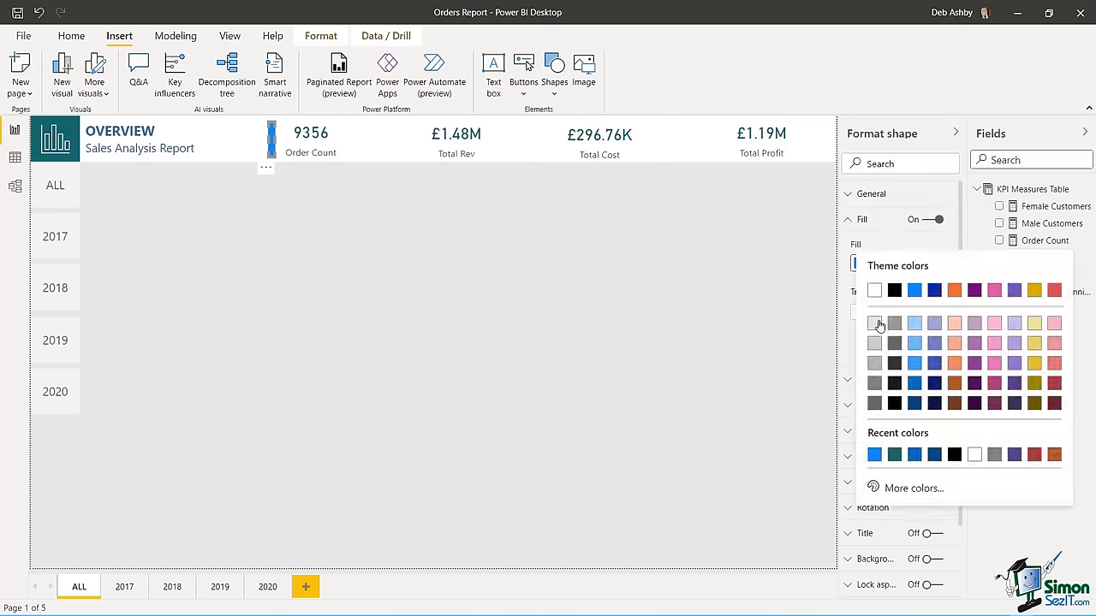
left_click(895, 490)
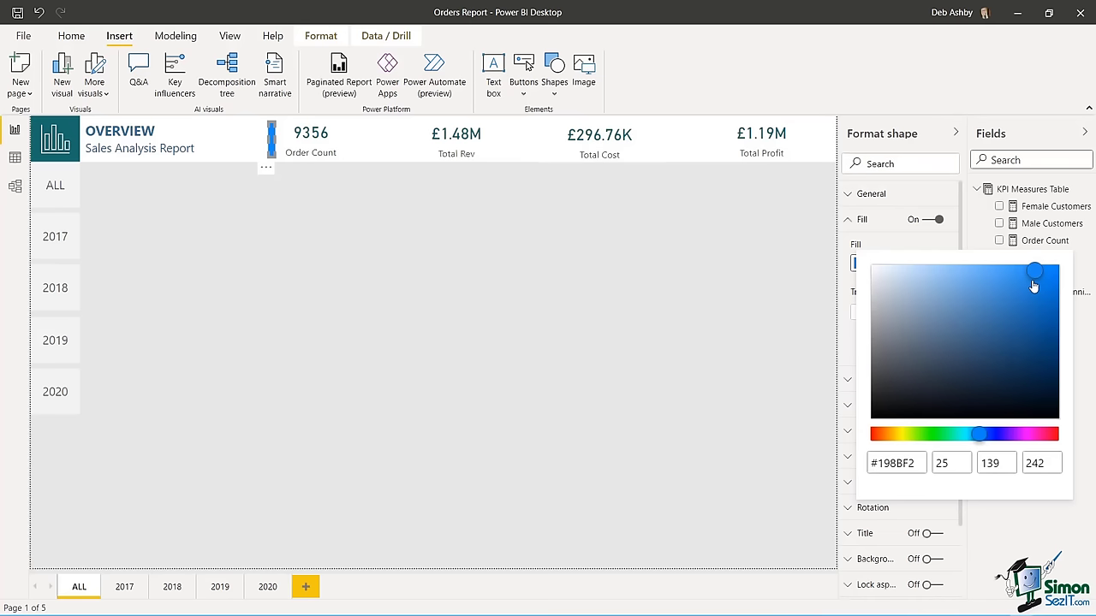
left_click_drag(1042, 264, 989, 331)
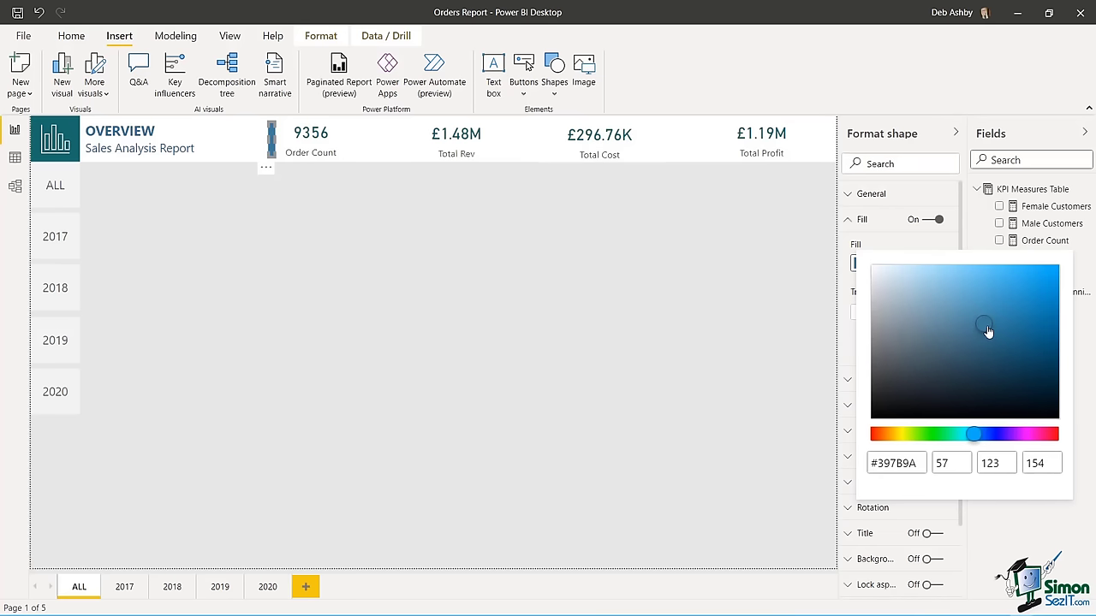
left_click(645, 296)
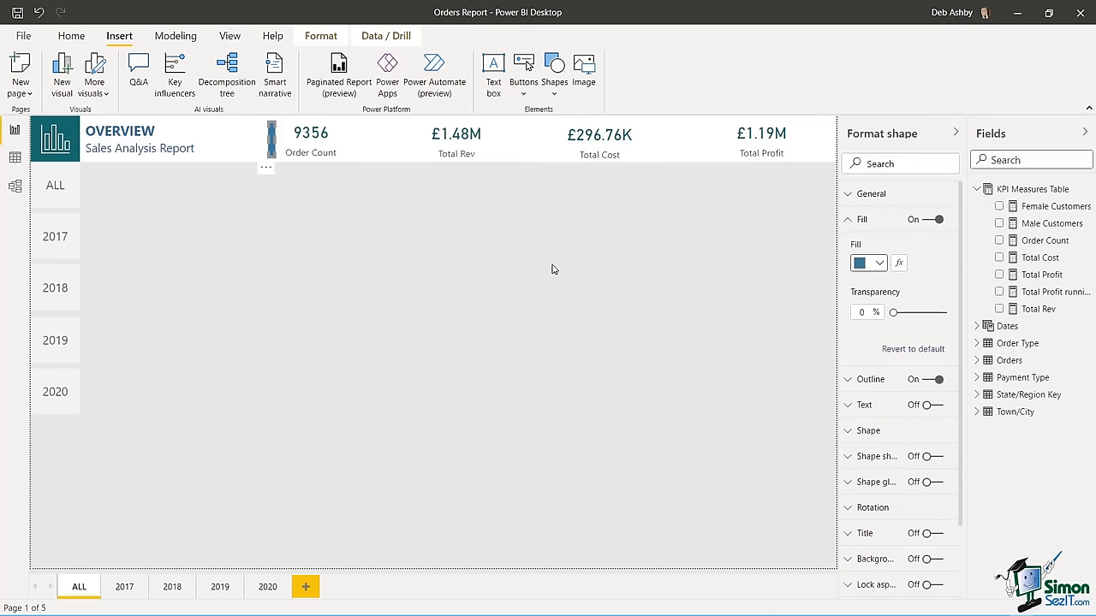
left_click(932, 381)
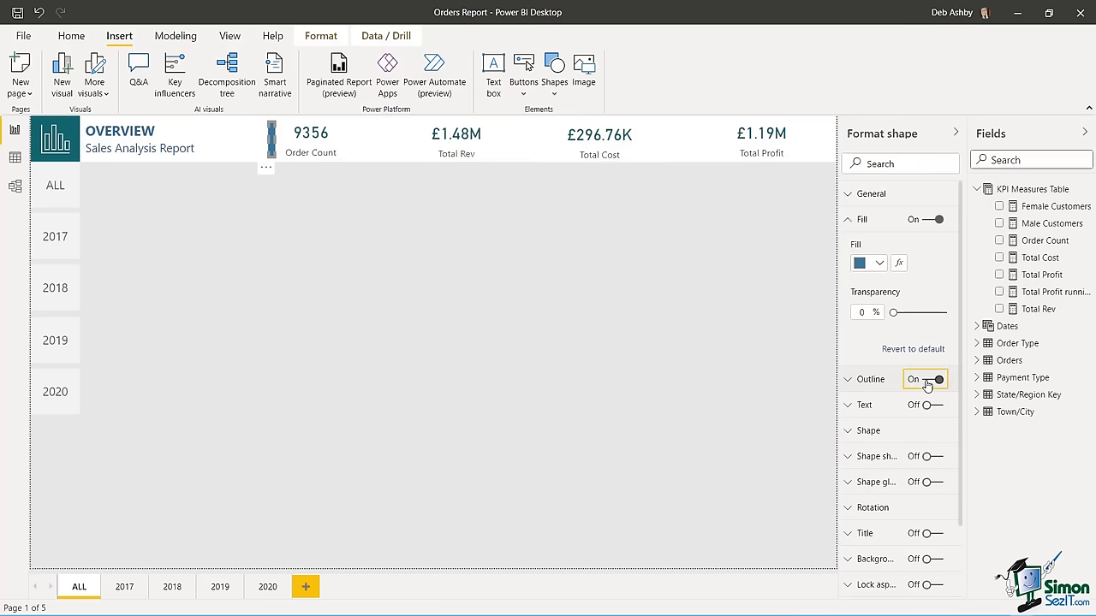
left_click(536, 262)
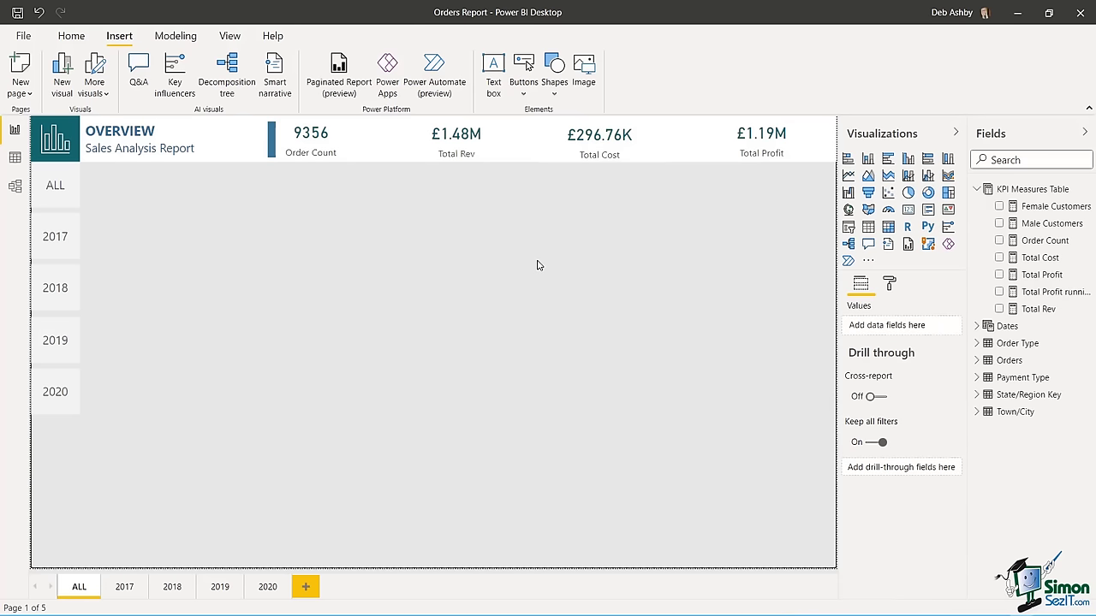
- Duplicate the vertical blue bar three times and place the copies before the Total Rev, Total Cost and Total Profit values
left_click(273, 140)
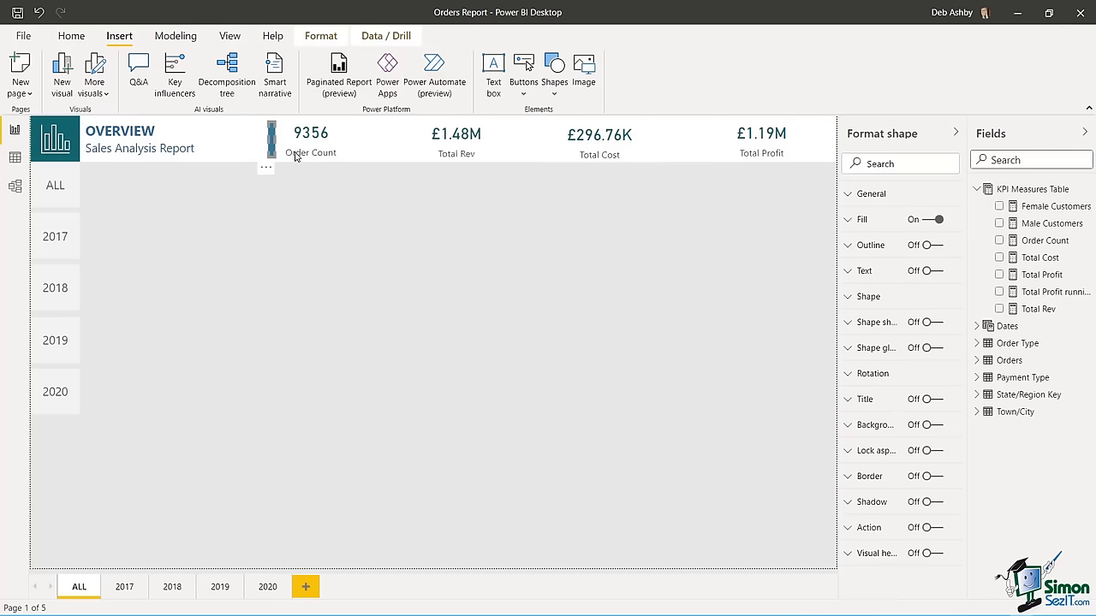
key("ctrl+c")
key("ctrl+v")
left_click_drag(273, 145, 716, 150)
key("ctrl+v")
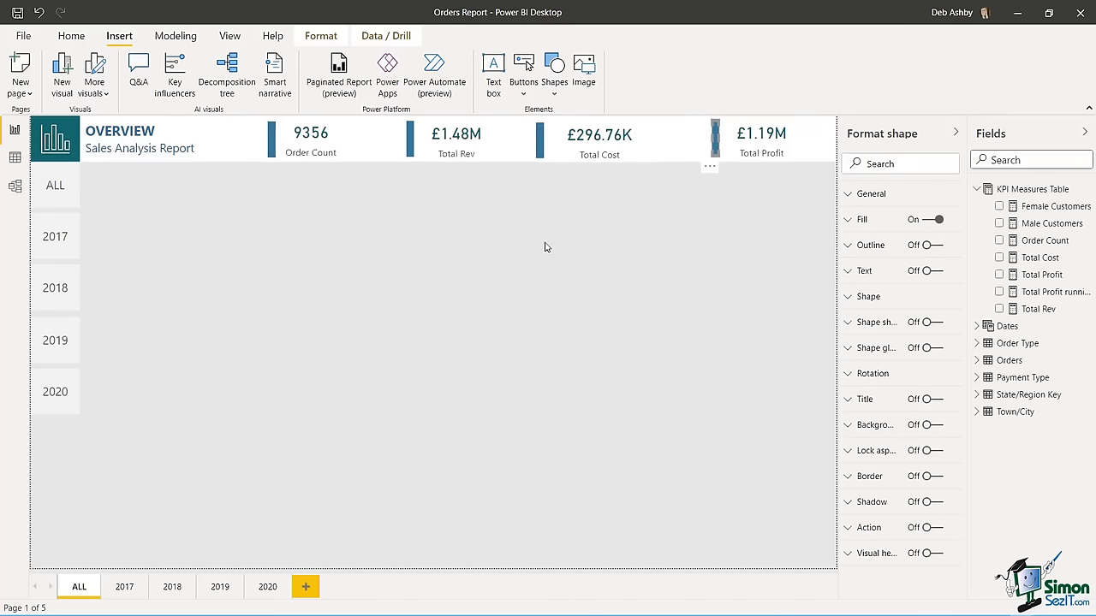
left_click(551, 263)
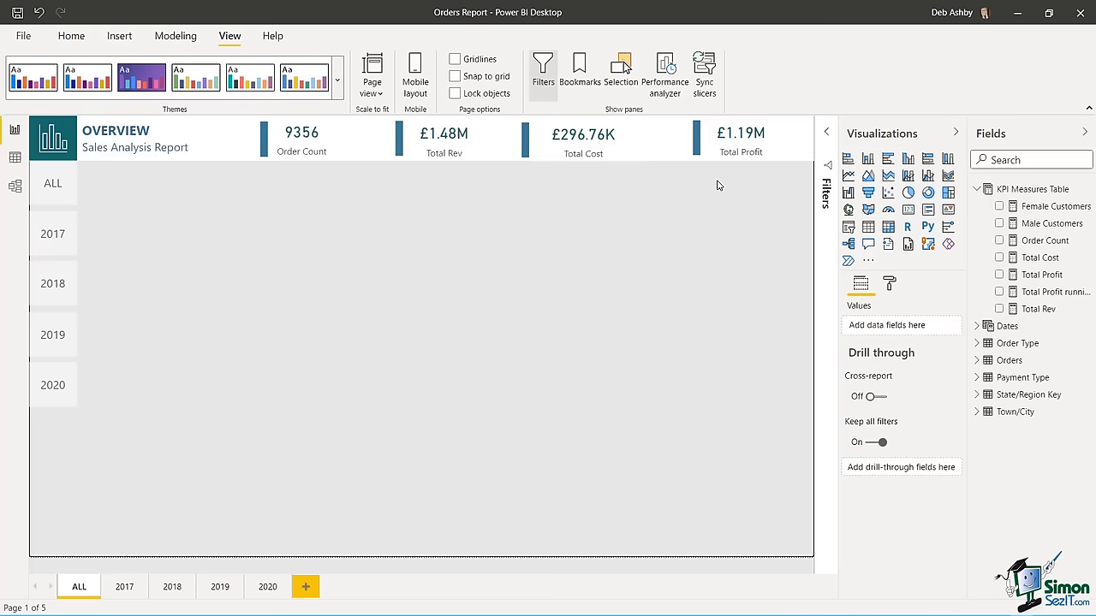
- Select all four bar shapes and all four KPI cards in the layer list and group them
left_click(330, 147)
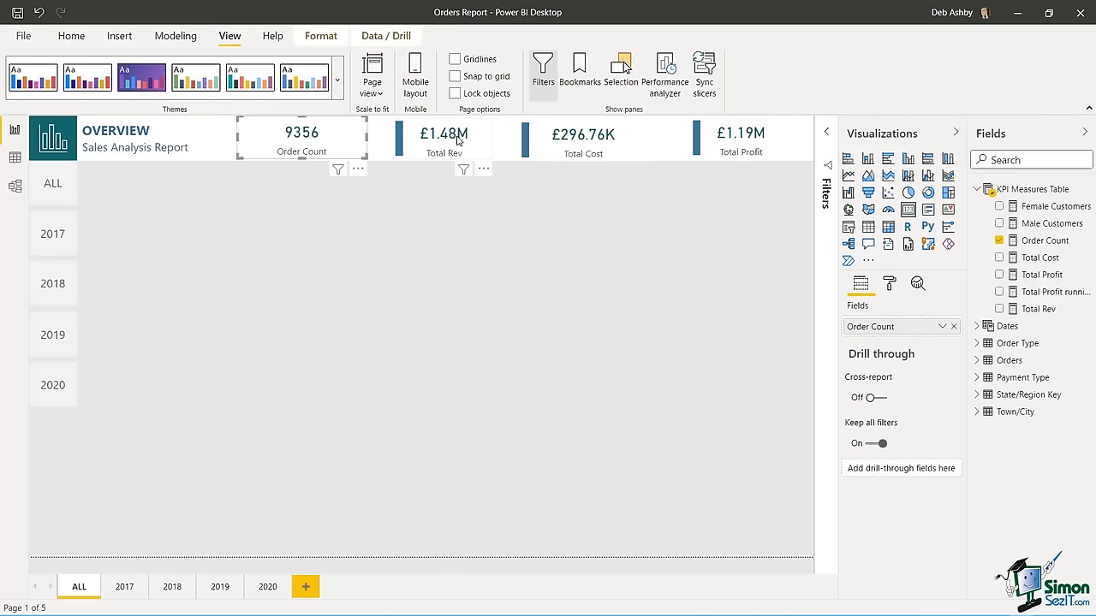
left_click(380, 248)
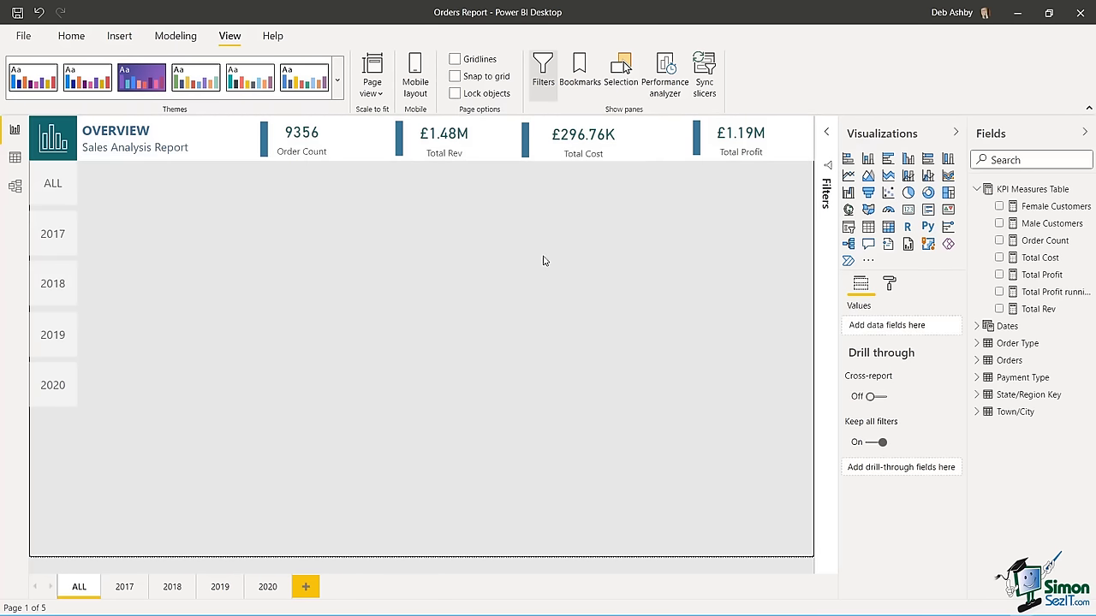
left_click(623, 69)
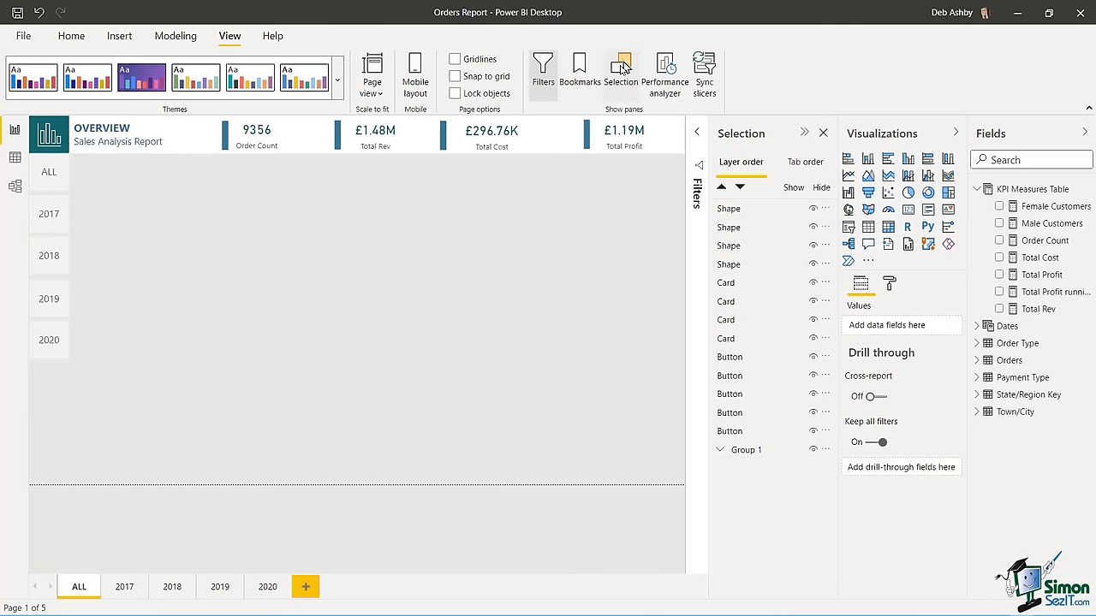
left_click(729, 209)
left_click(729, 228, "ctrl")
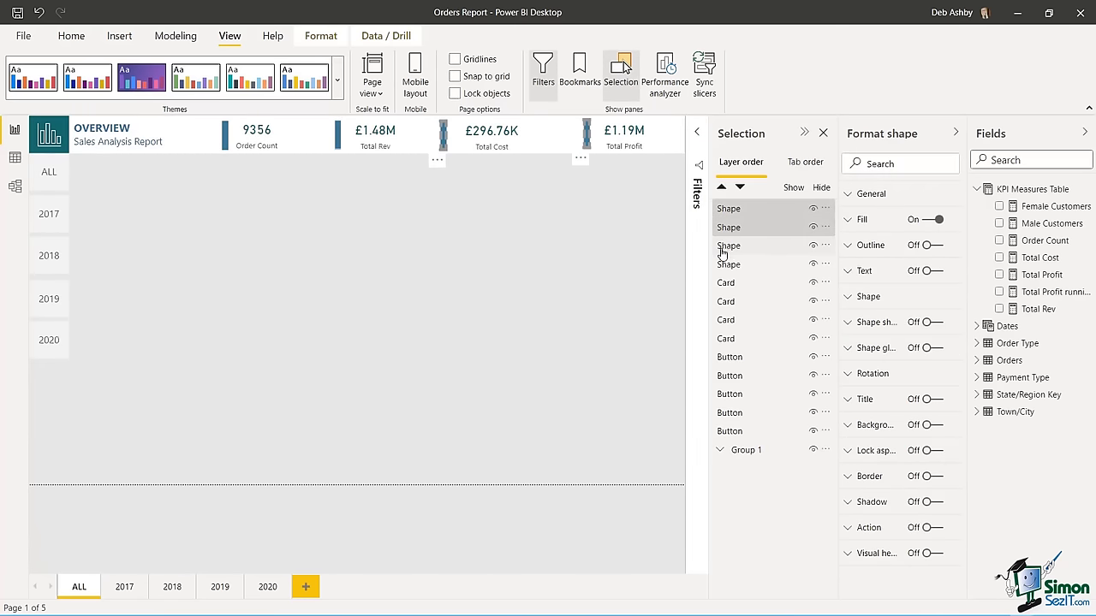
left_click(728, 247, "ctrl")
left_click(729, 265, "ctrl")
left_click(725, 282, "ctrl")
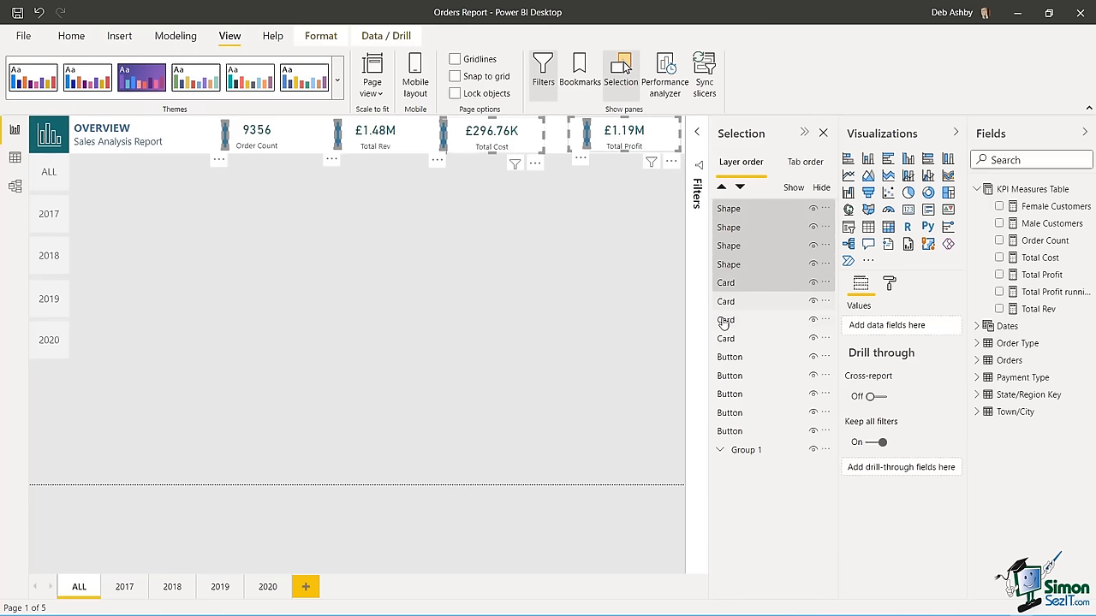
left_click(725, 301, "ctrl")
left_click(725, 321, "ctrl")
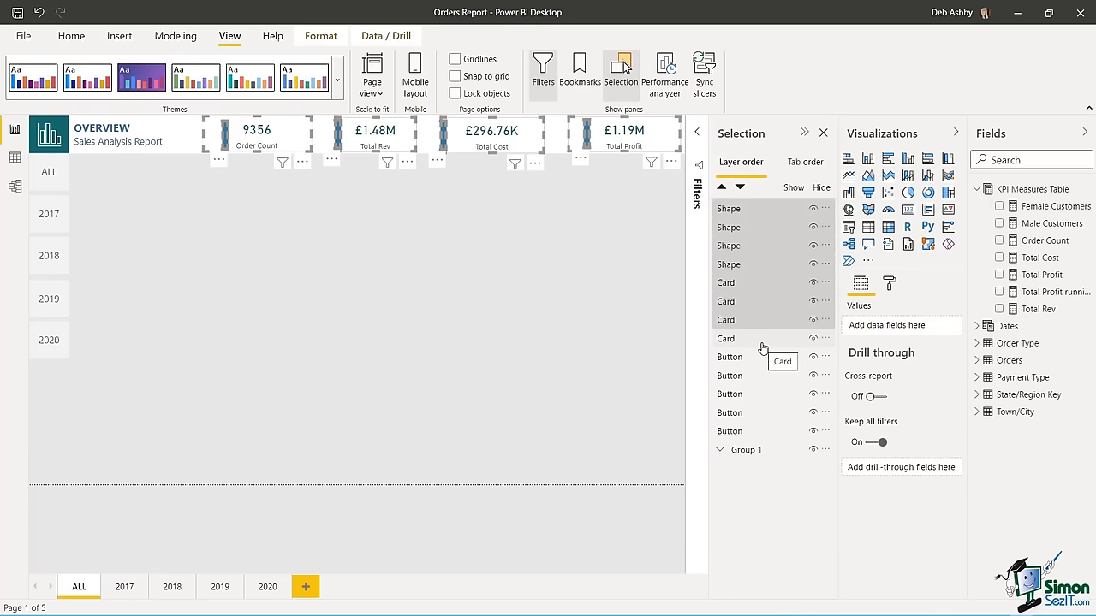
left_click(762, 342, "ctrl")
right_click(511, 130)
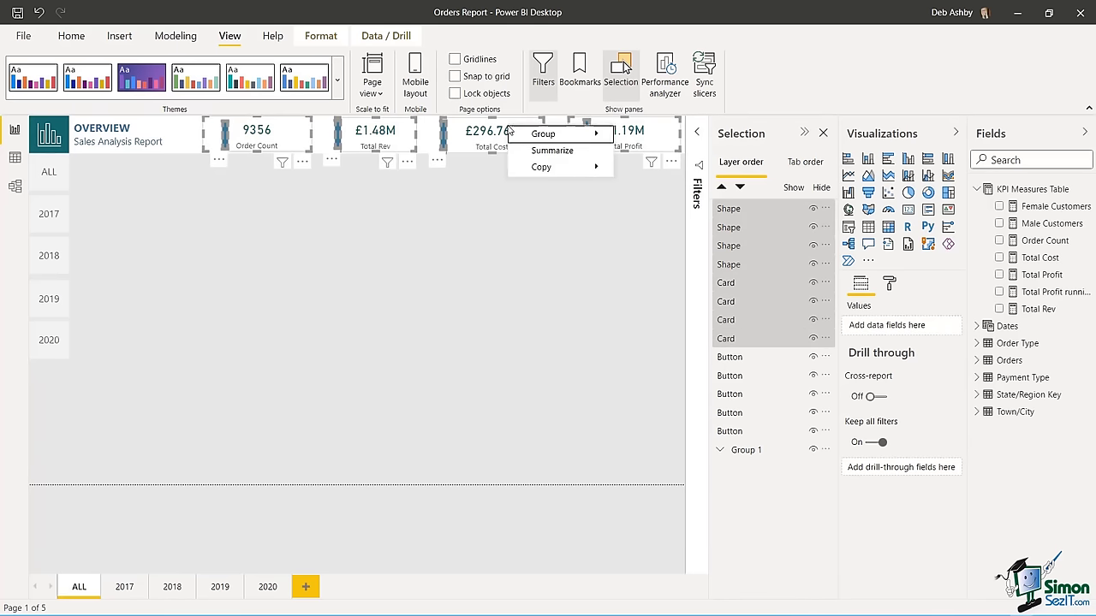
mouse_move(540, 136)
left_click(635, 138)
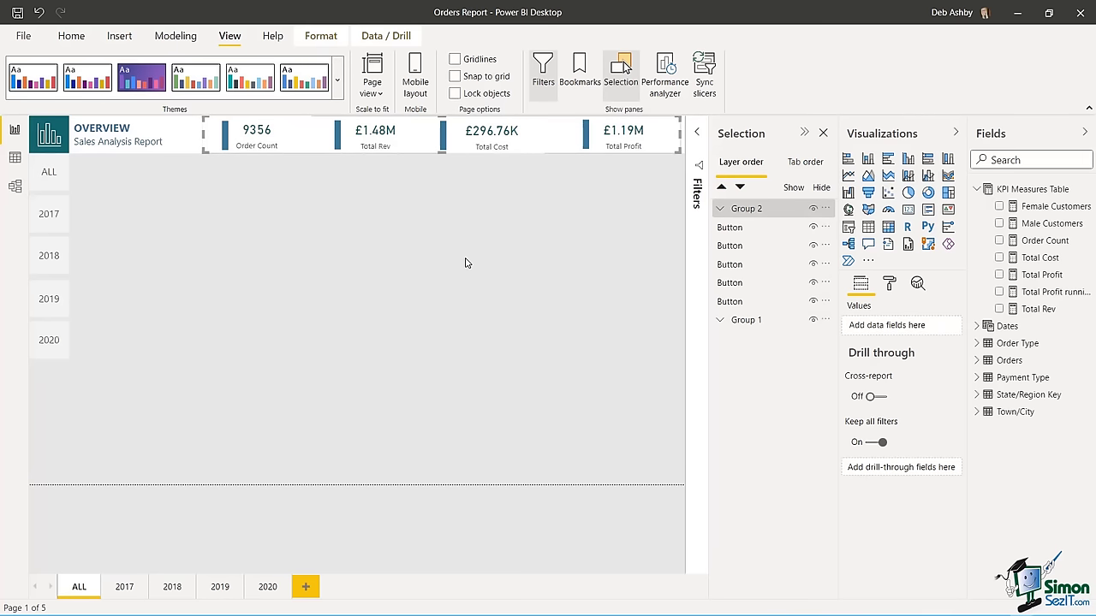
- Paste a copy of the grouped KPI cards and bars onto the 2017, 2018, 2019 and 2020 pages
left_click(125, 587)
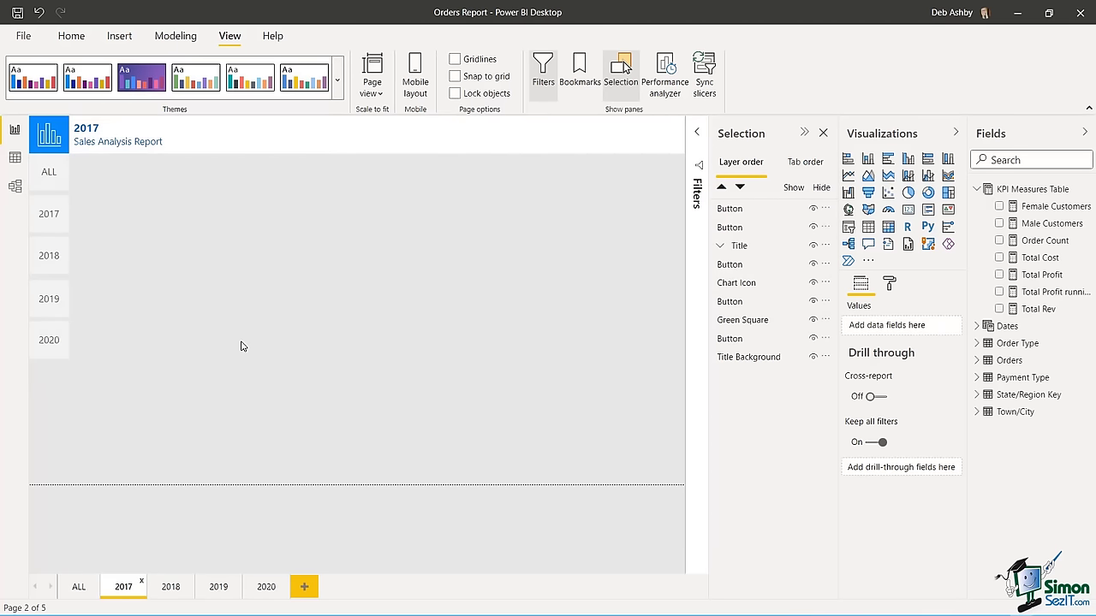
key("ctrl+v")
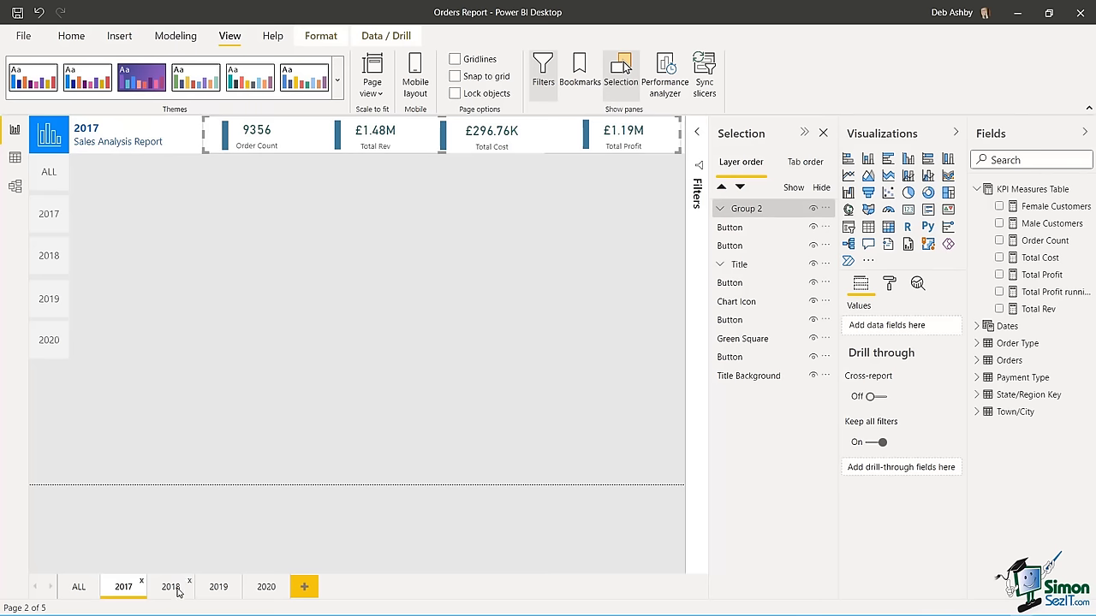
left_click(176, 588)
key("ctrl+v")
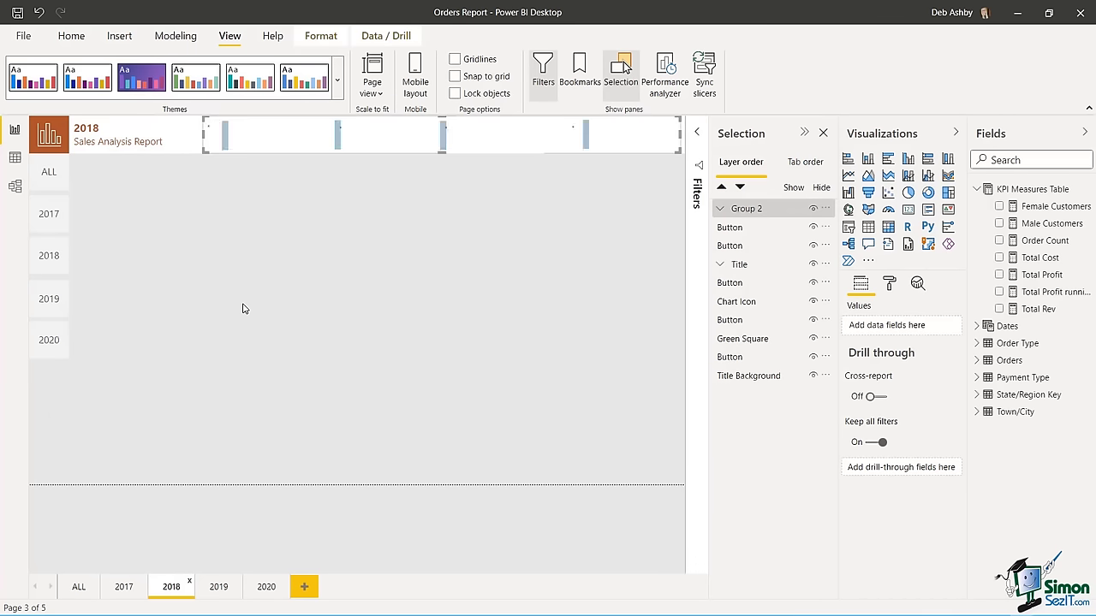
key("ctrl+Page_Down")
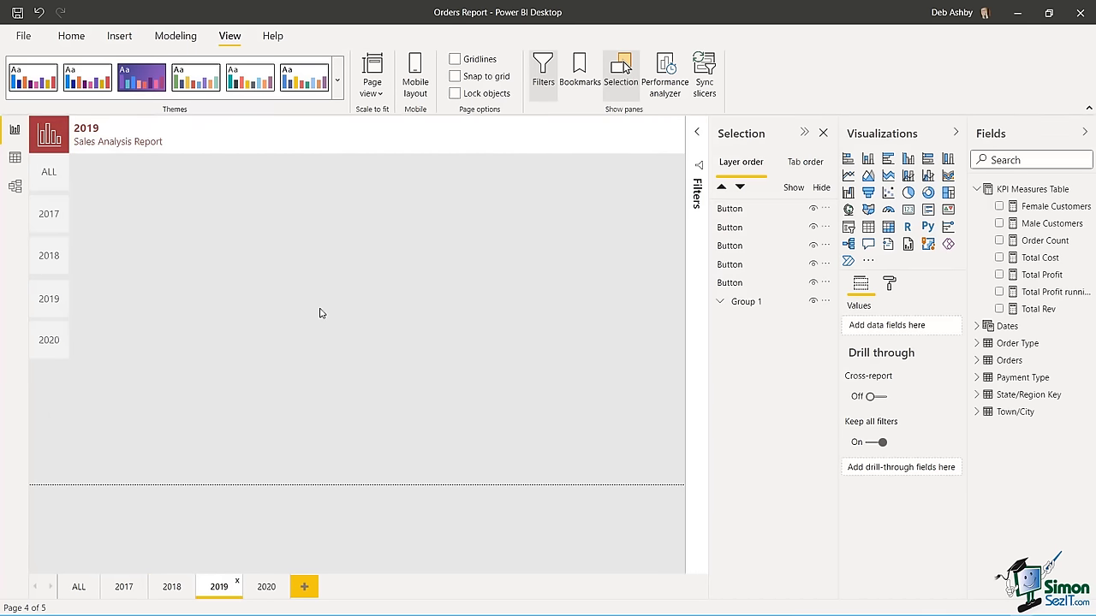
key("ctrl+v")
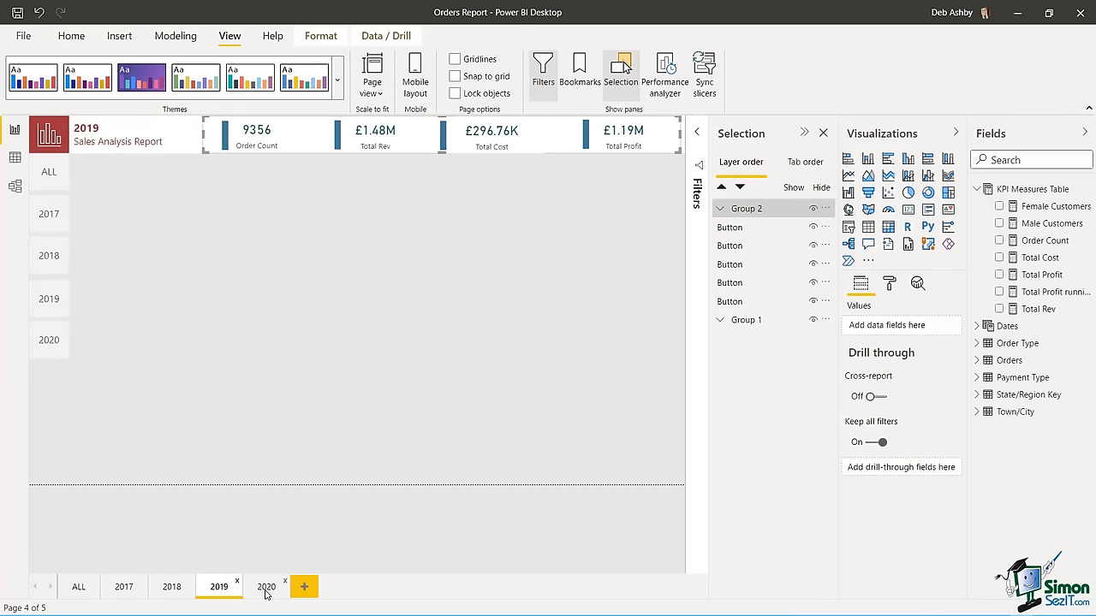
key("ctrl+Page_Down")
key("ctrl+v")
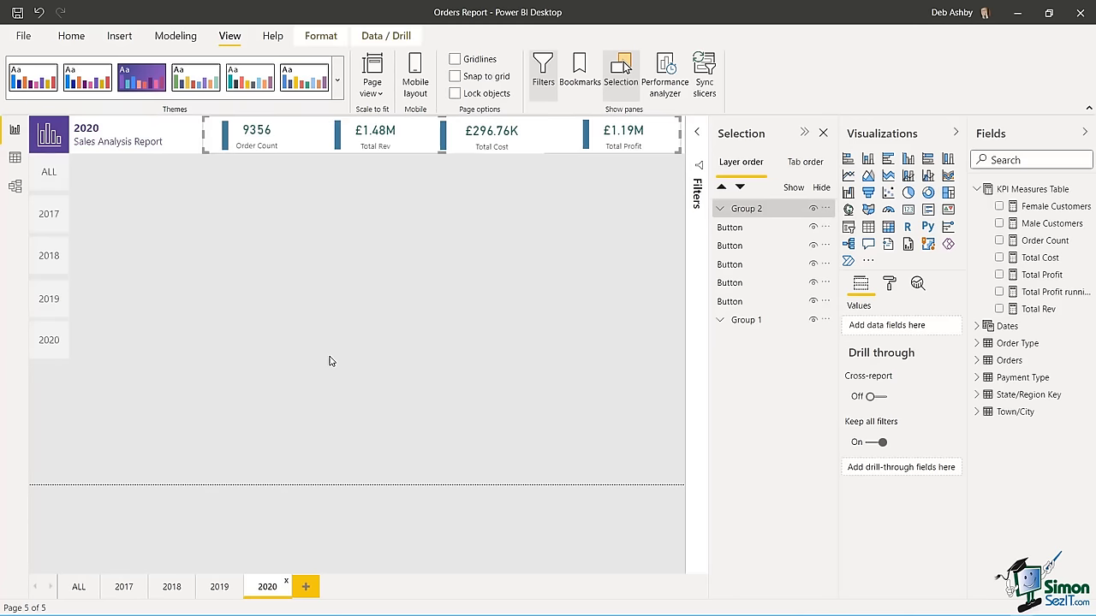
- Return to the 2017 page, close the Selection pane, and ungroup the KPI cards and bars
left_click(124, 588)
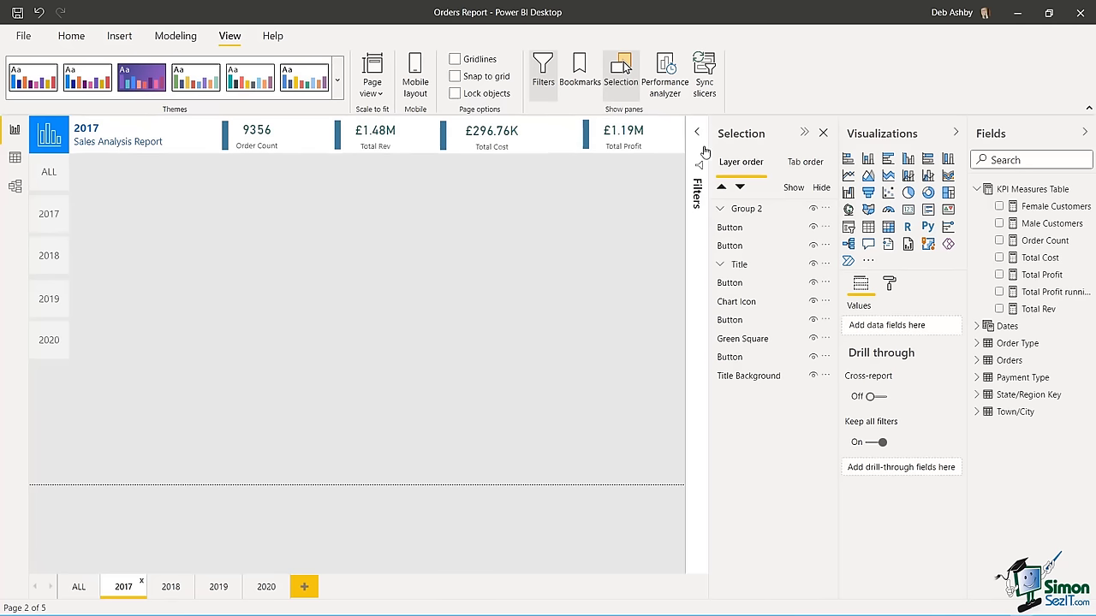
left_click(823, 134)
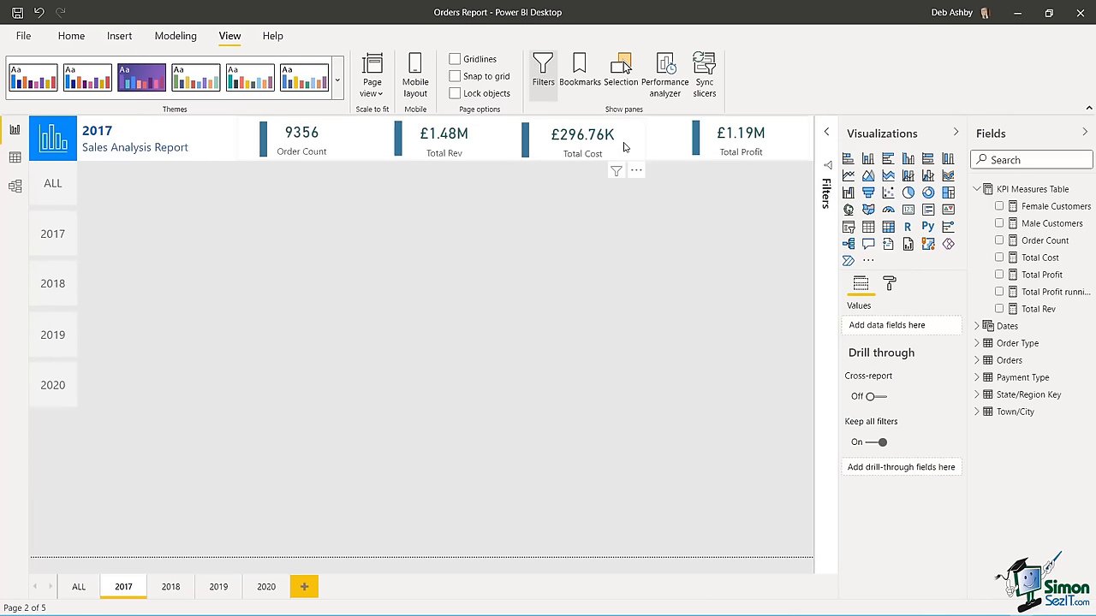
left_click(623, 147)
right_click(624, 147)
mouse_move(659, 154)
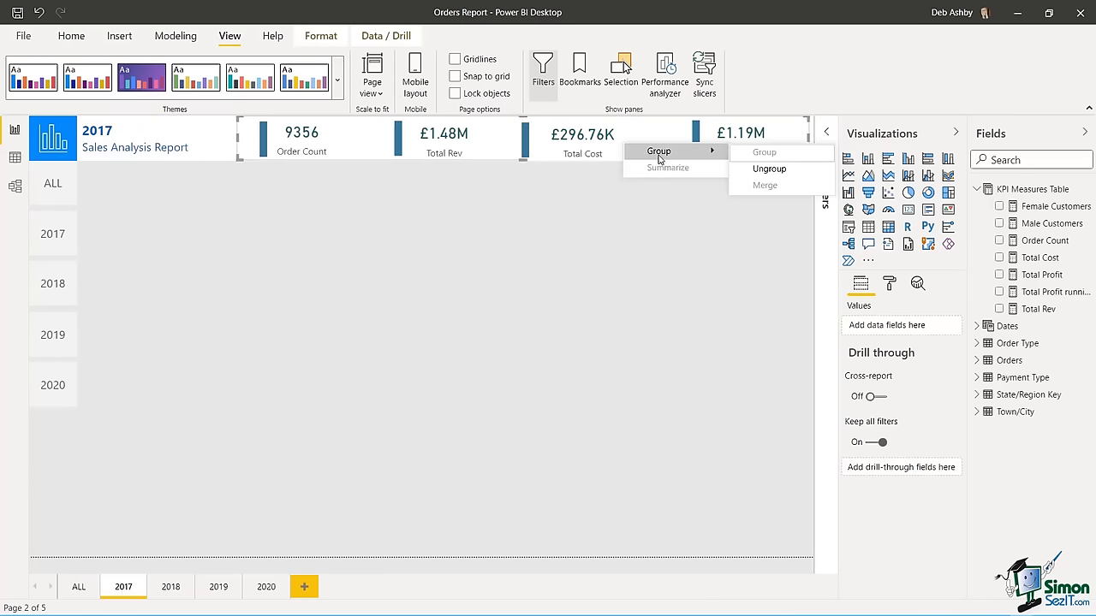
left_click(743, 170)
left_click(743, 170)
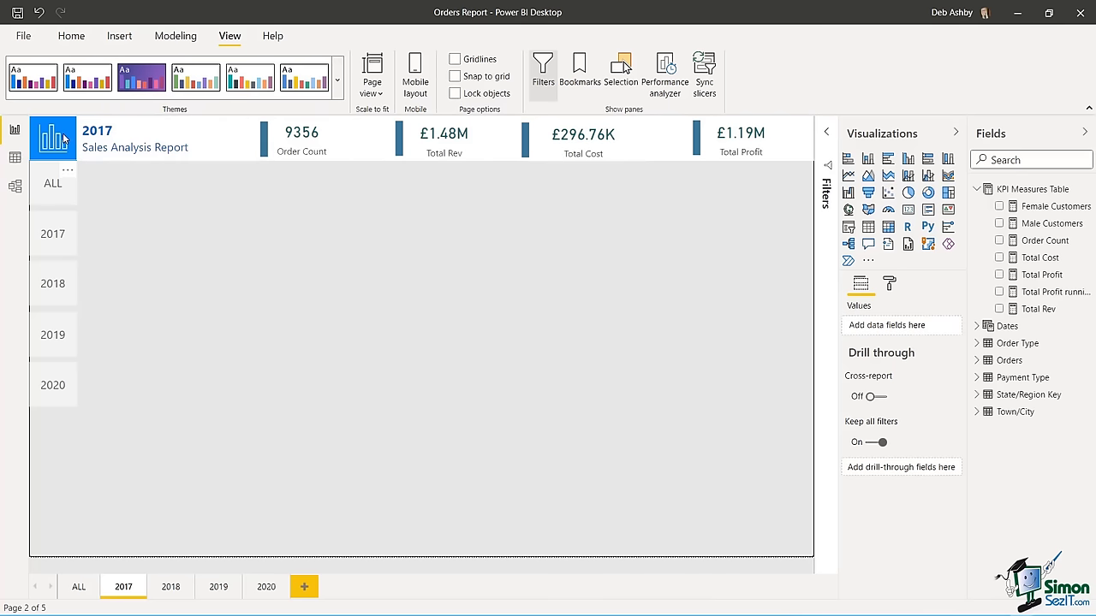
- Fill all four vertical bars on the 2017 page with the bright blue of the header's icon square
left_click(264, 140)
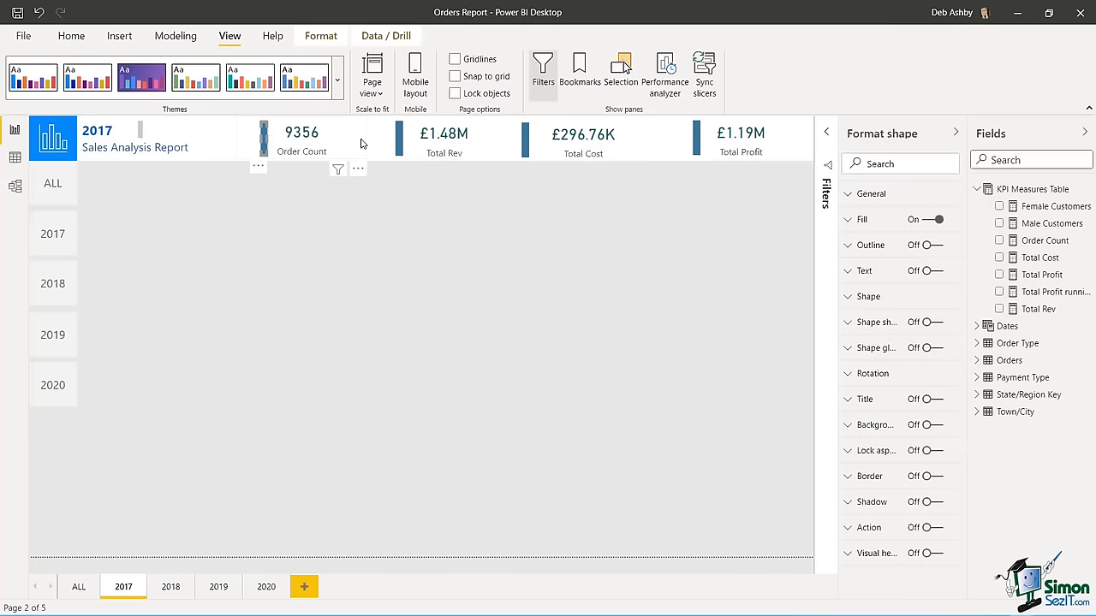
left_click(398, 139, "ctrl")
left_click(525, 142, "ctrl")
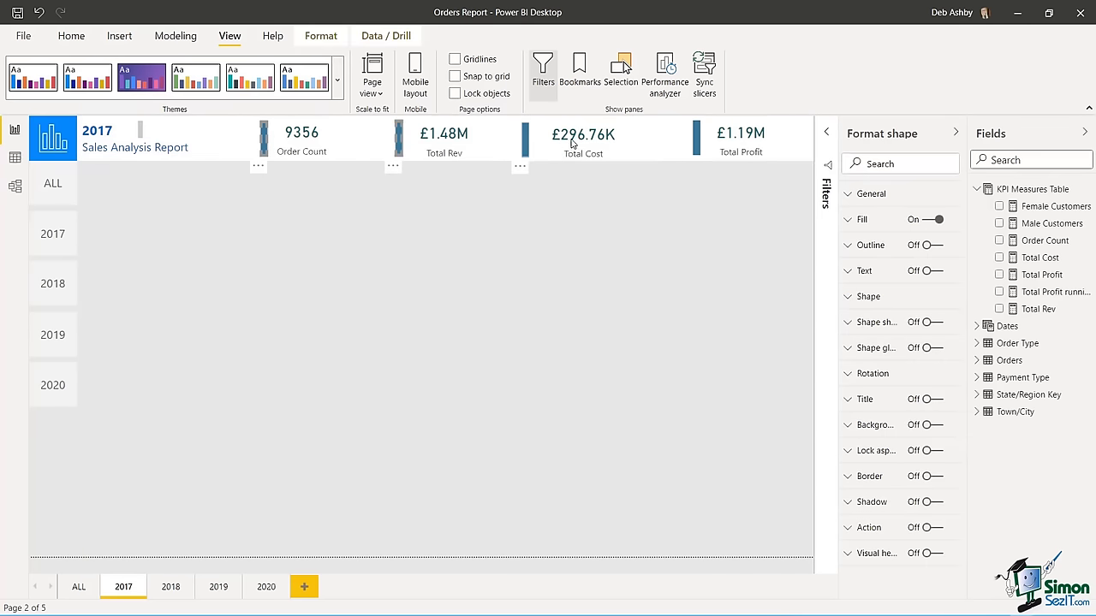
left_click(697, 143, "ctrl")
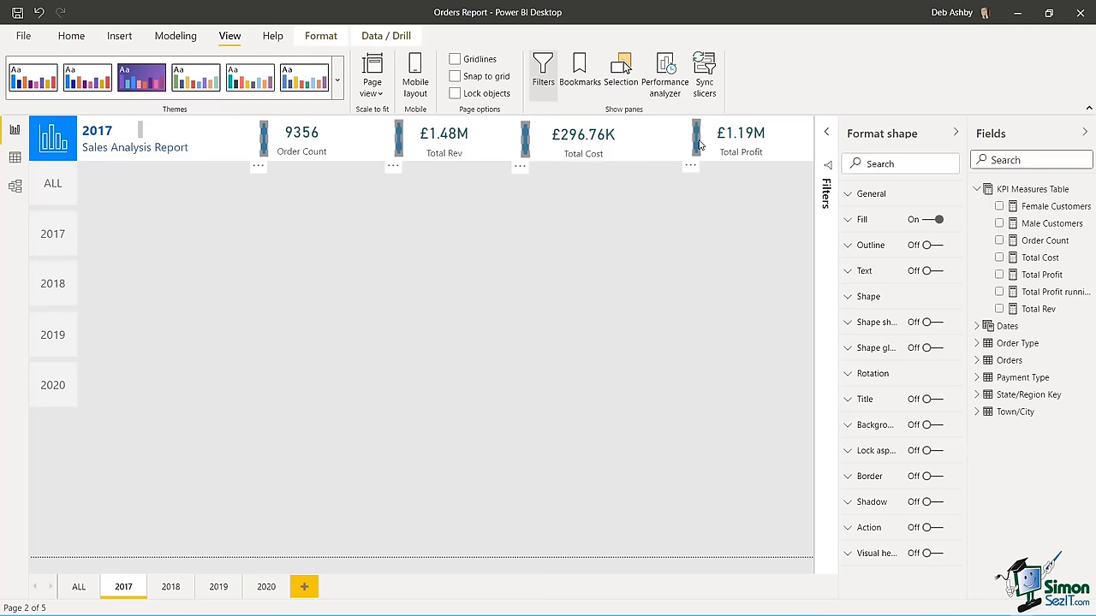
left_click(850, 220)
left_click(878, 265)
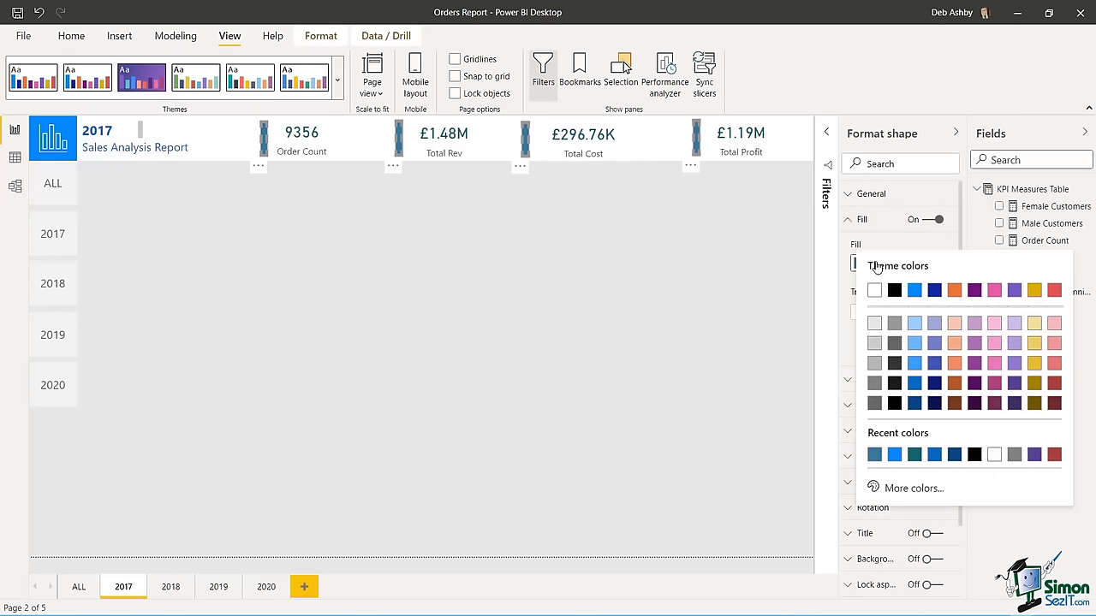
left_click(894, 455)
- Set the Order Count card's data label color to the same bright blue on the 2017 page
left_click(312, 139)
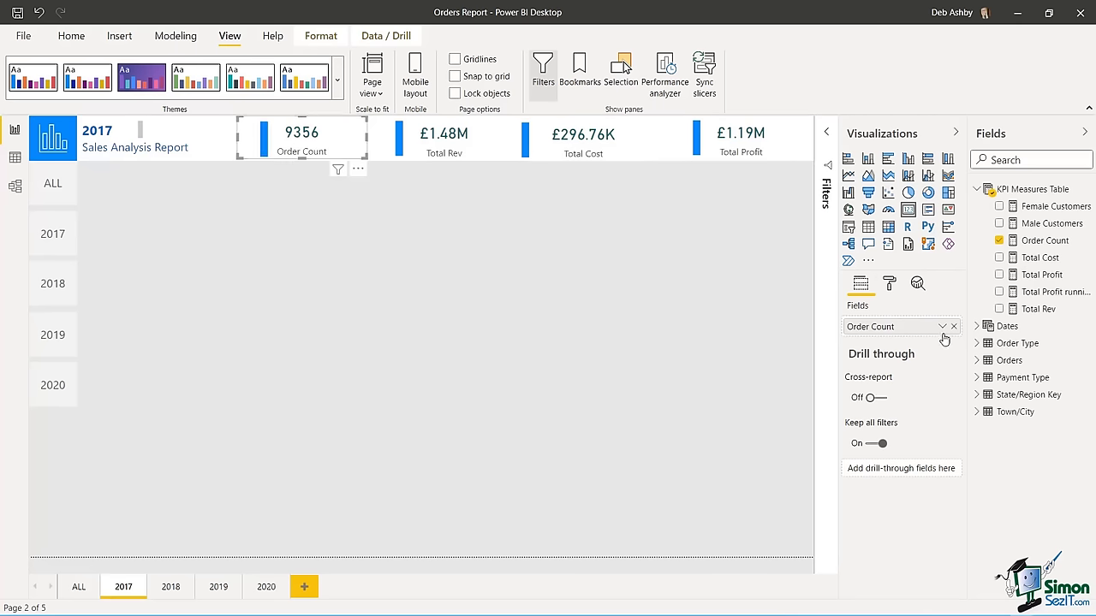
left_click(891, 285)
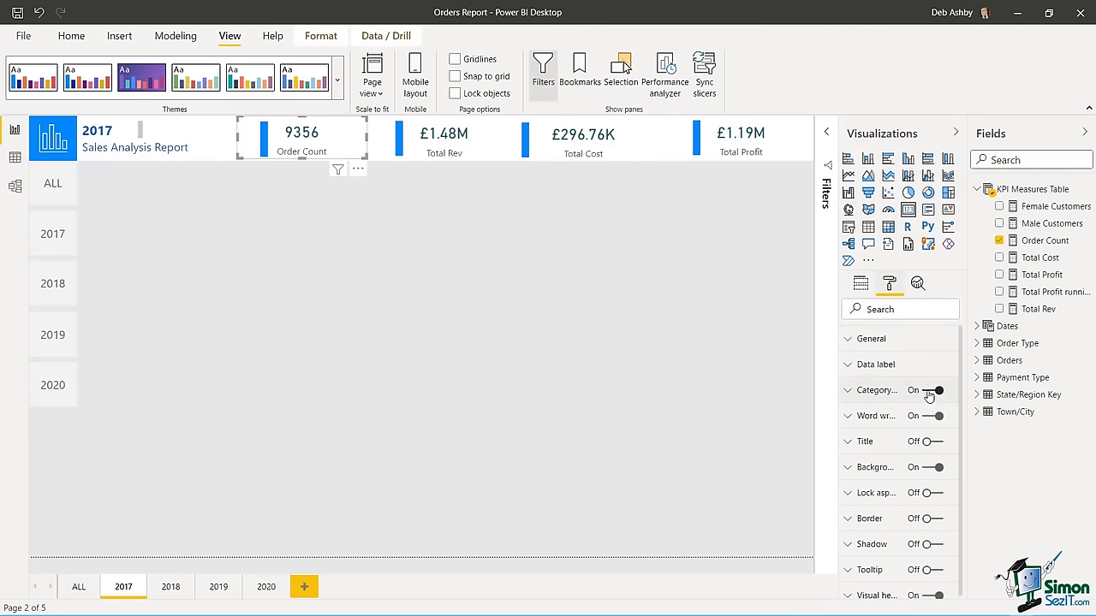
left_click(852, 366)
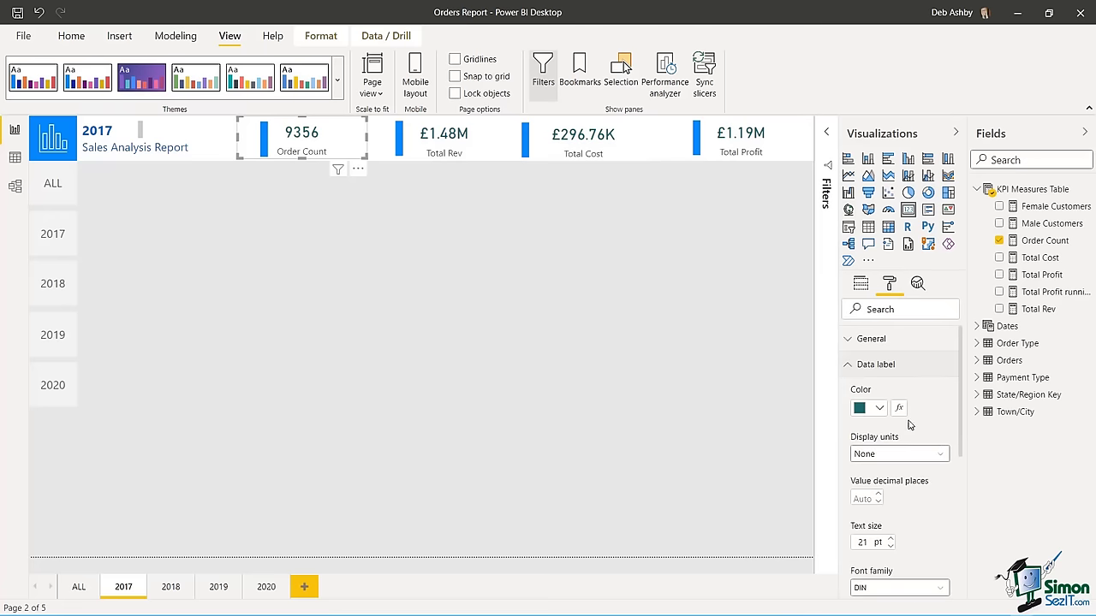
left_click(878, 410)
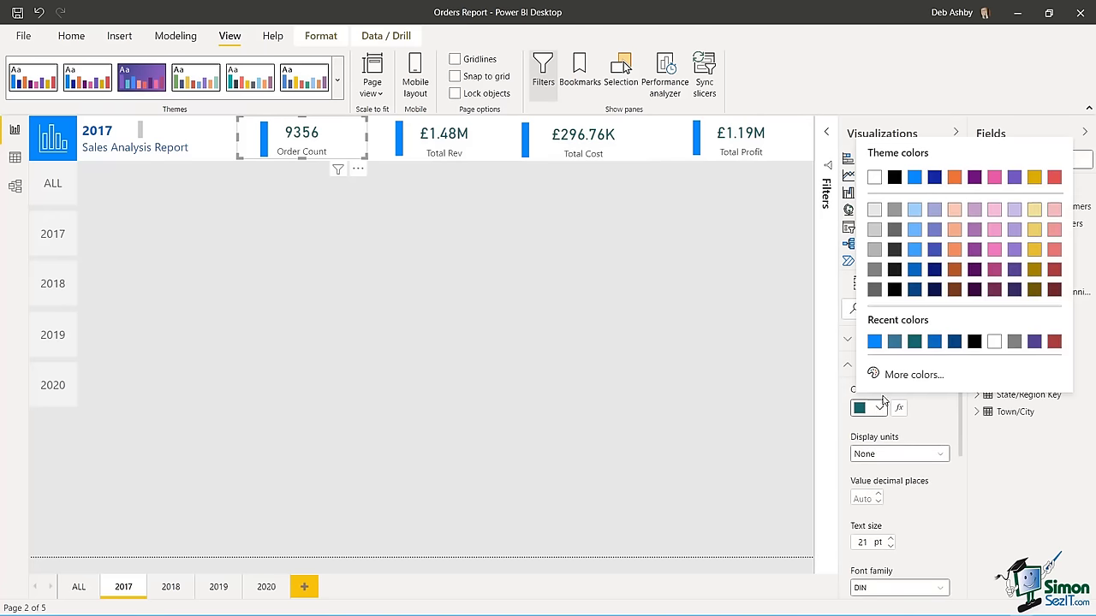
left_click(874, 342)
- Set the Order Count card's category label to a darker shade of the theme blue and deselect the card
scroll(874, 345, "down", 5)
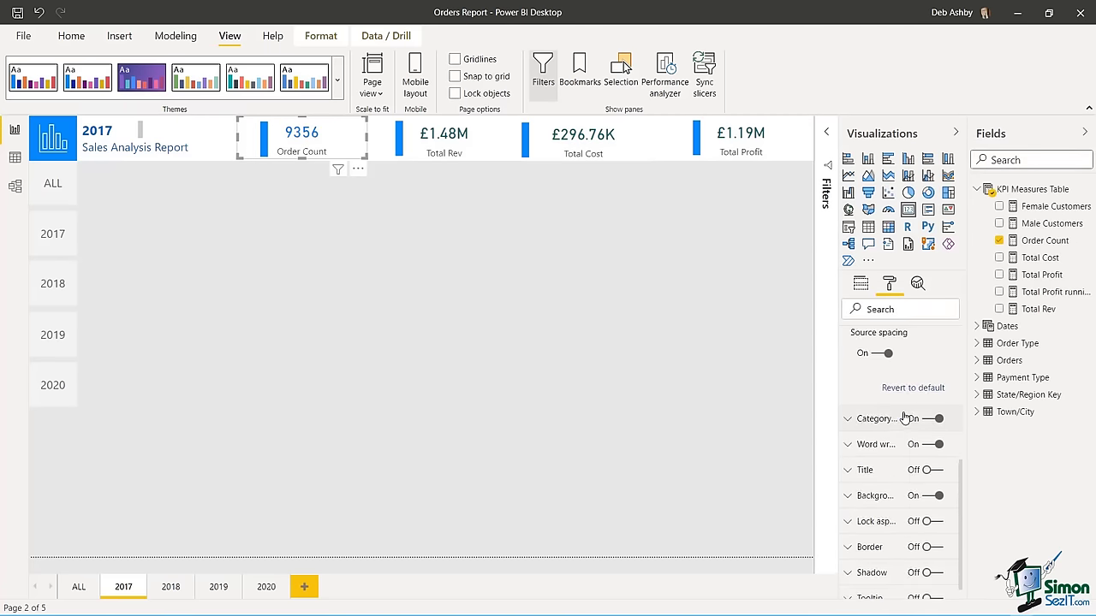
left_click(847, 417)
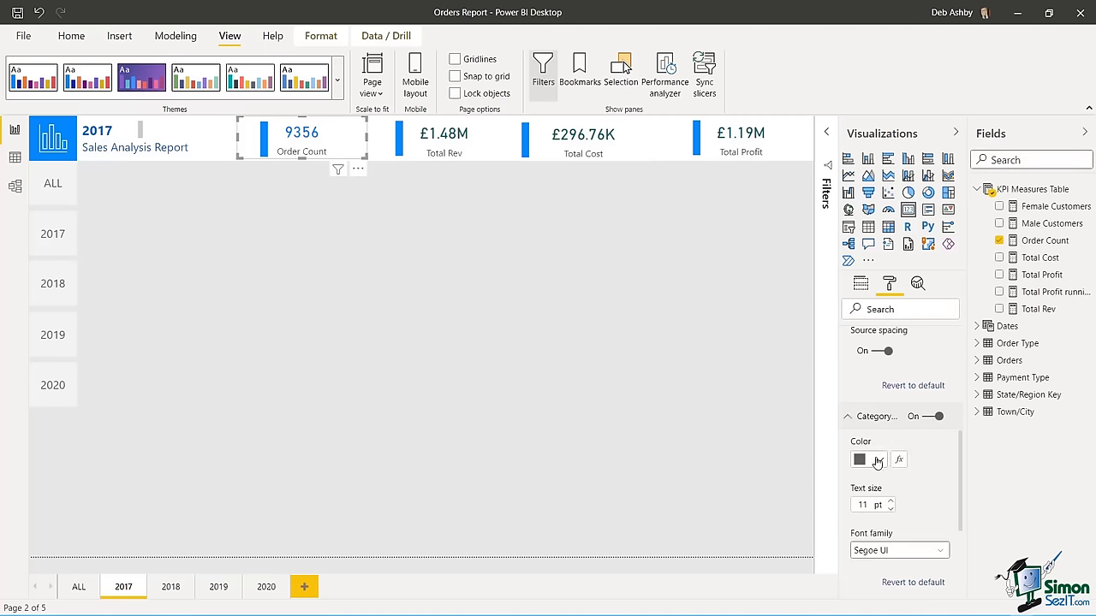
left_click(879, 459)
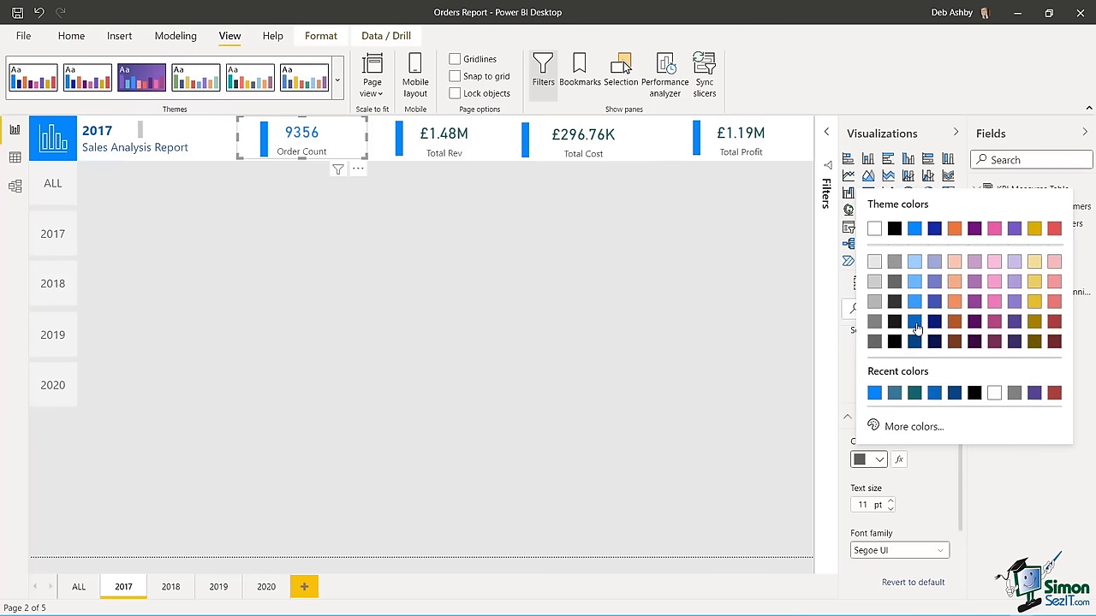
left_click(914, 322)
left_click(599, 257)
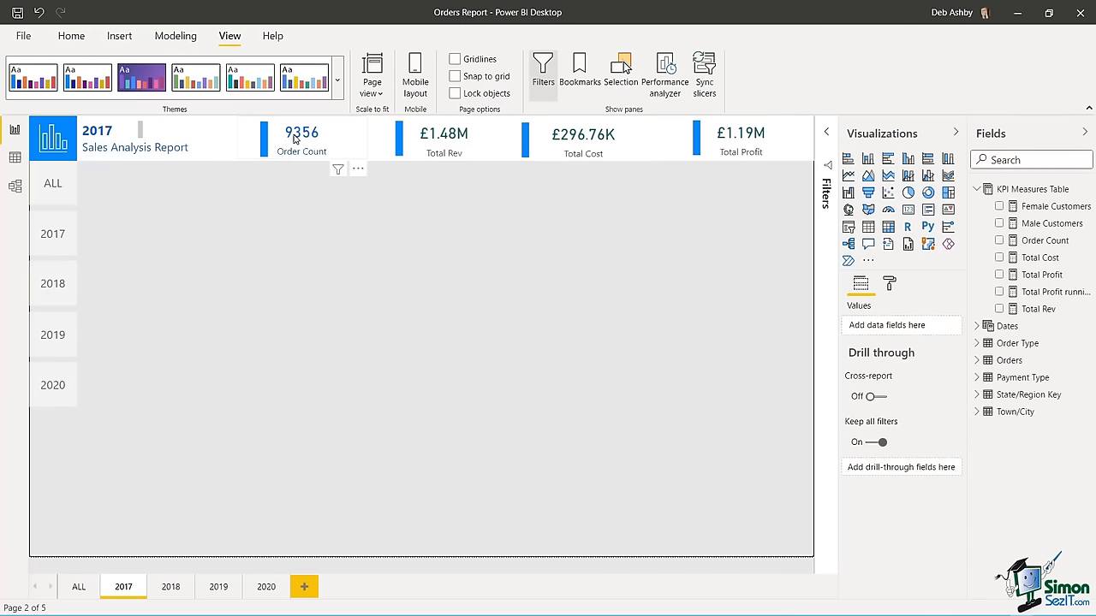
- Copy the Order Count card's formatting to the Total Rev, Total Cost and Total Profit cards on the 2017 page with Format Painter
left_click(294, 139)
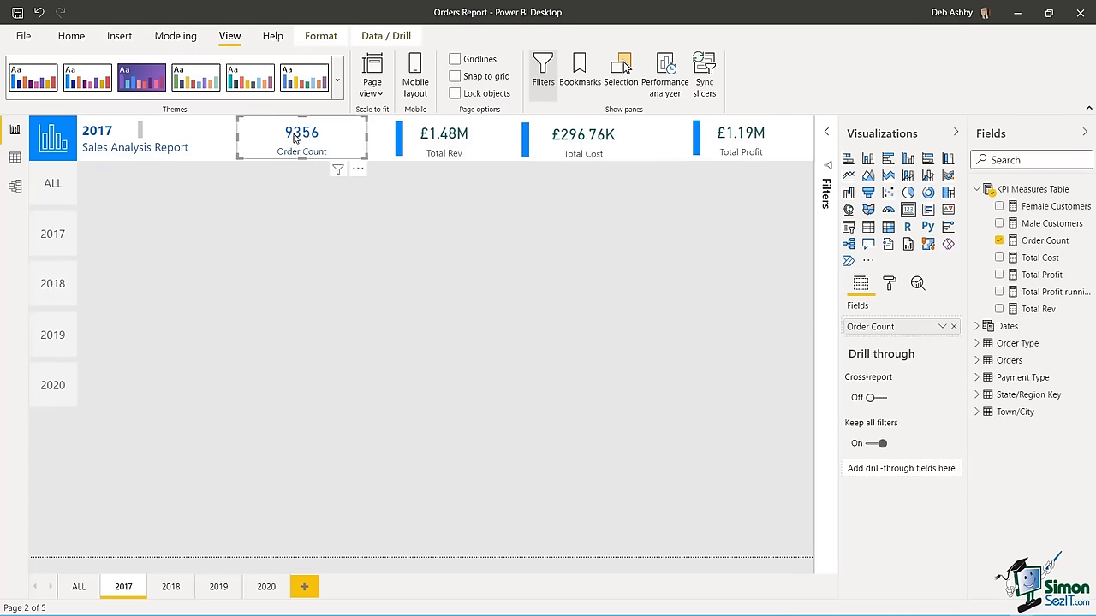
left_click(71, 35)
left_click(72, 92)
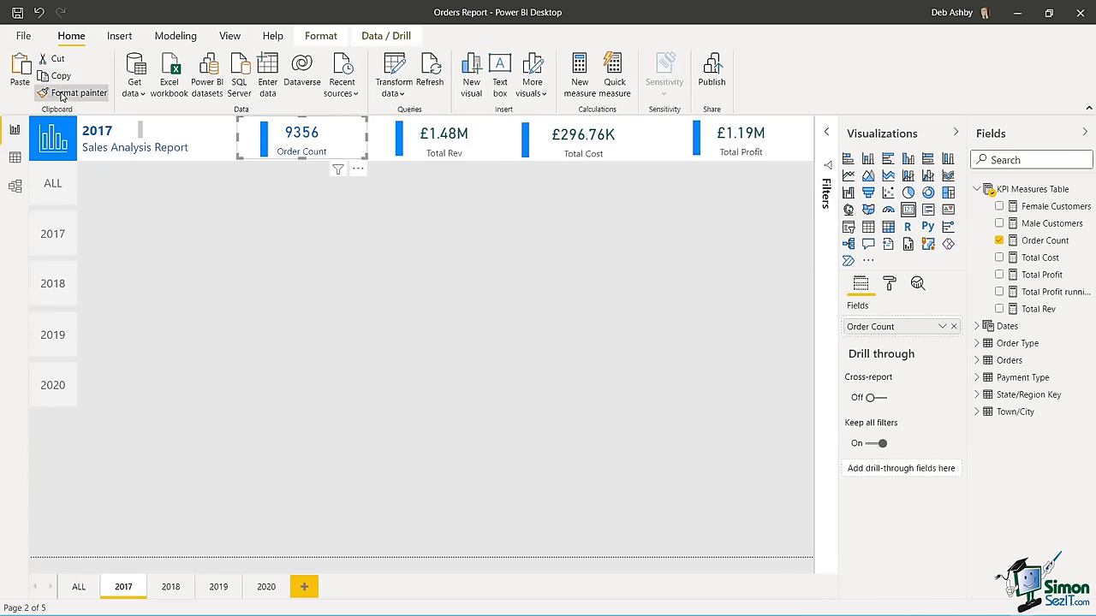
left_click(442, 134)
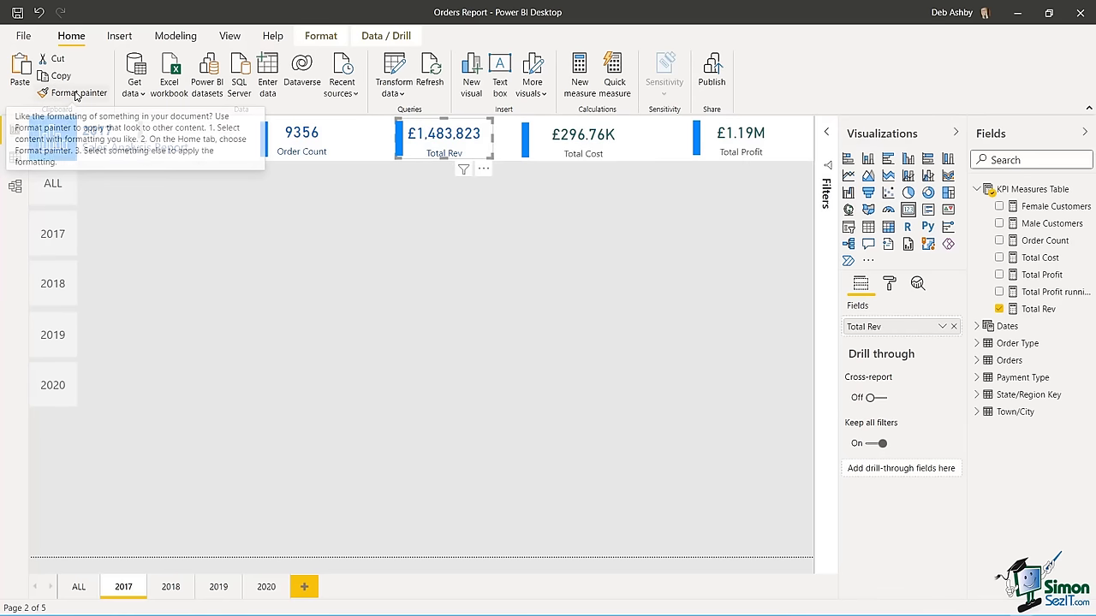
left_click(76, 94)
left_click(584, 135)
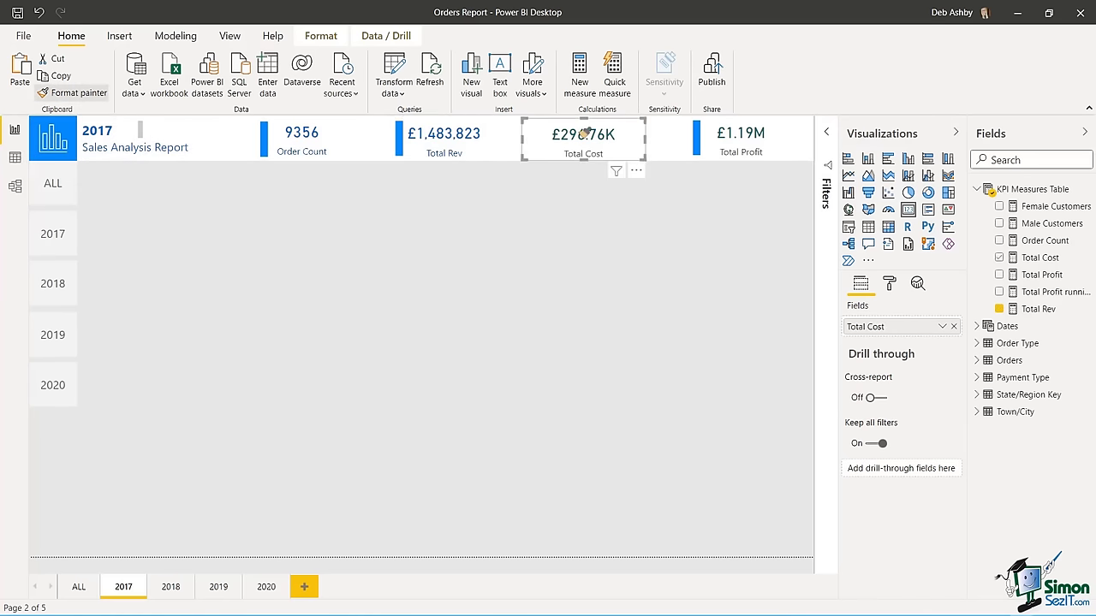
left_click(67, 94)
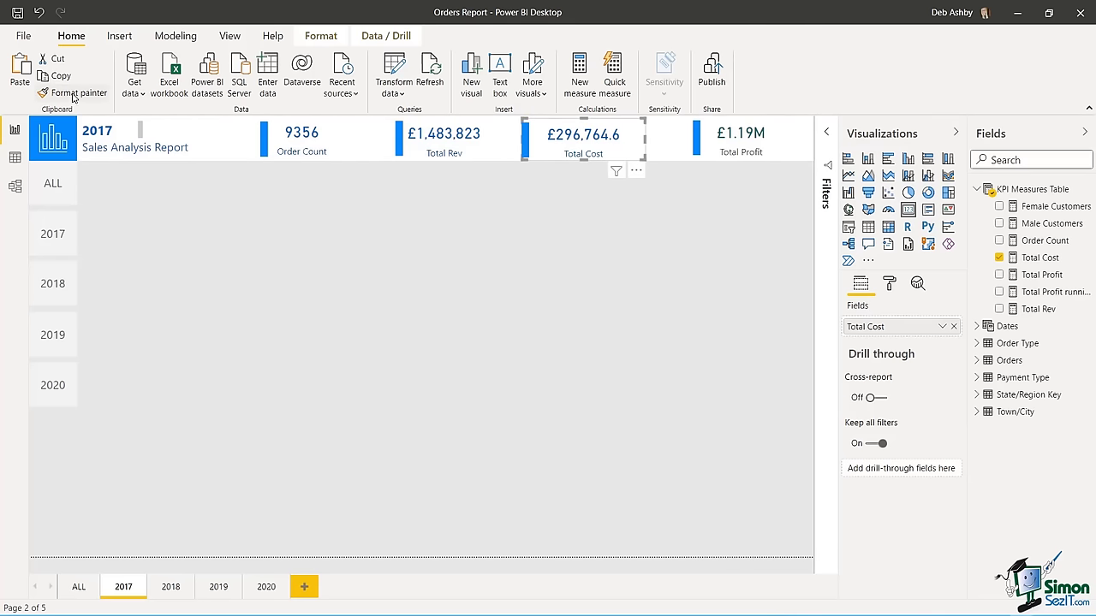
left_click(738, 132)
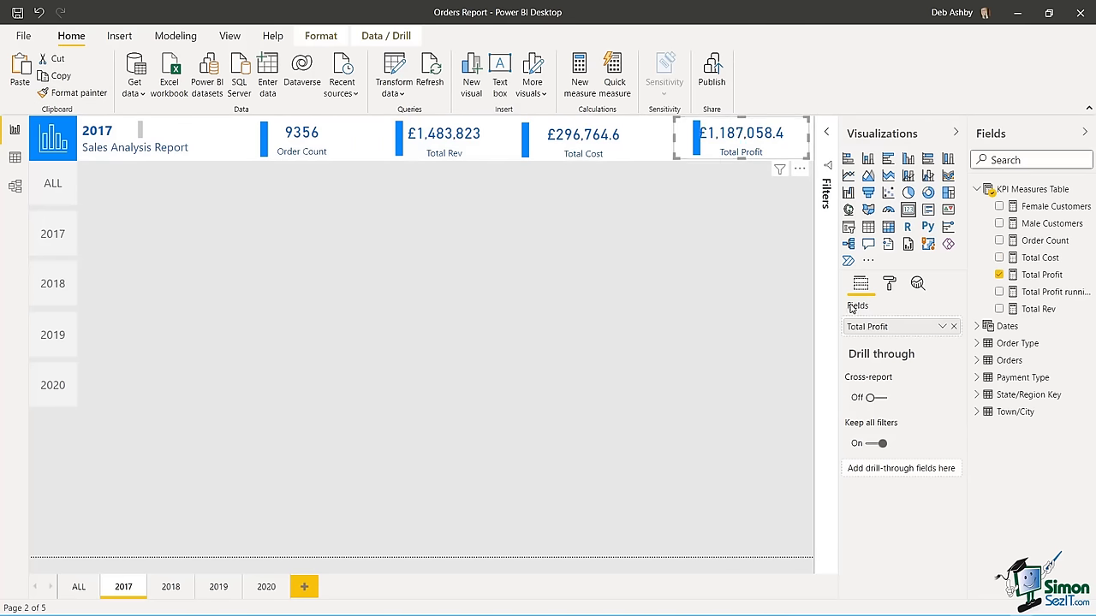
- Set the data label display units to Millions for Total Profit and Total Rev and to Thousands for Total Cost on the 2017 page
left_click(889, 283)
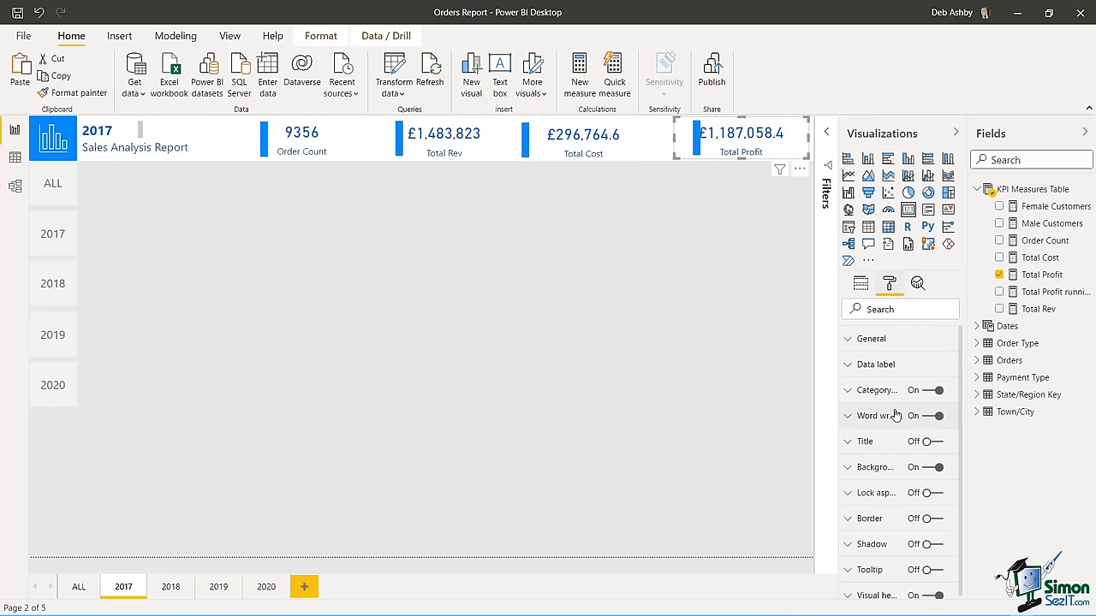
left_click(849, 366)
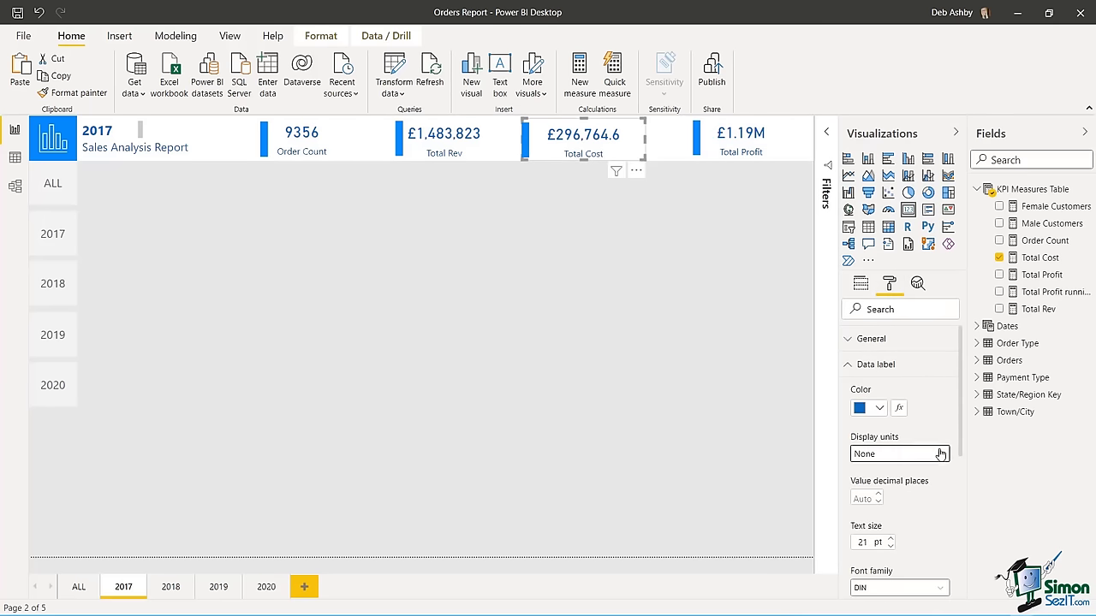
left_click(941, 454)
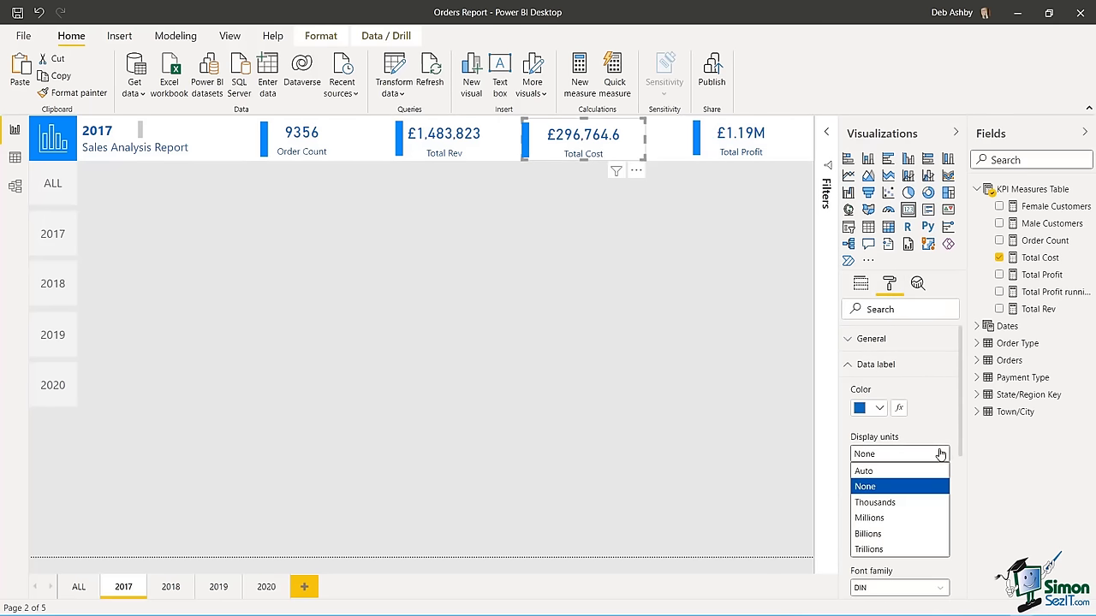
left_click(885, 498)
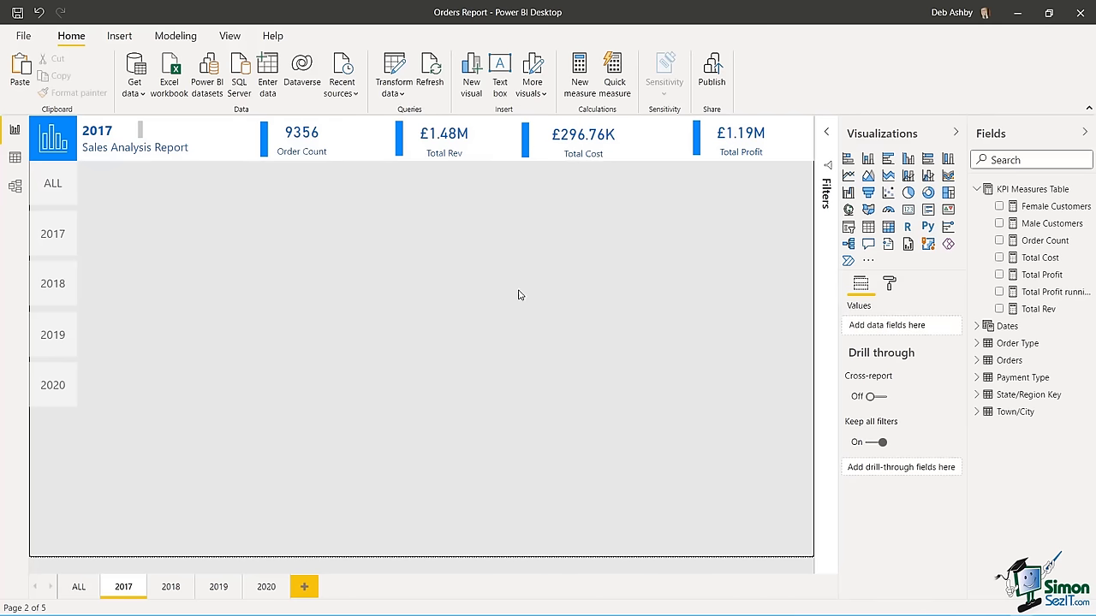
left_click(174, 587)
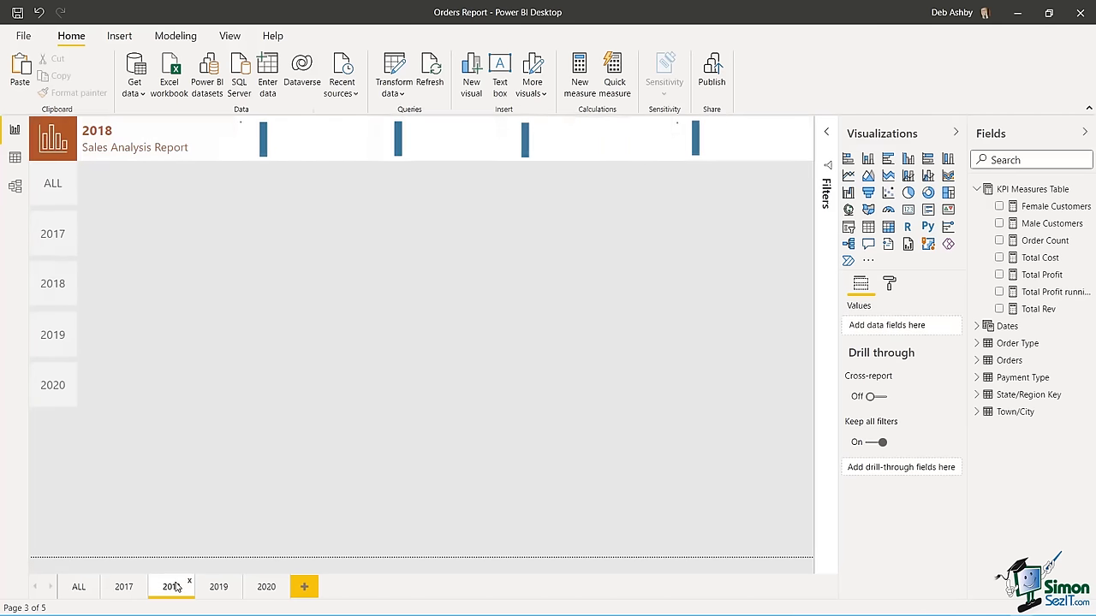
left_click(125, 588)
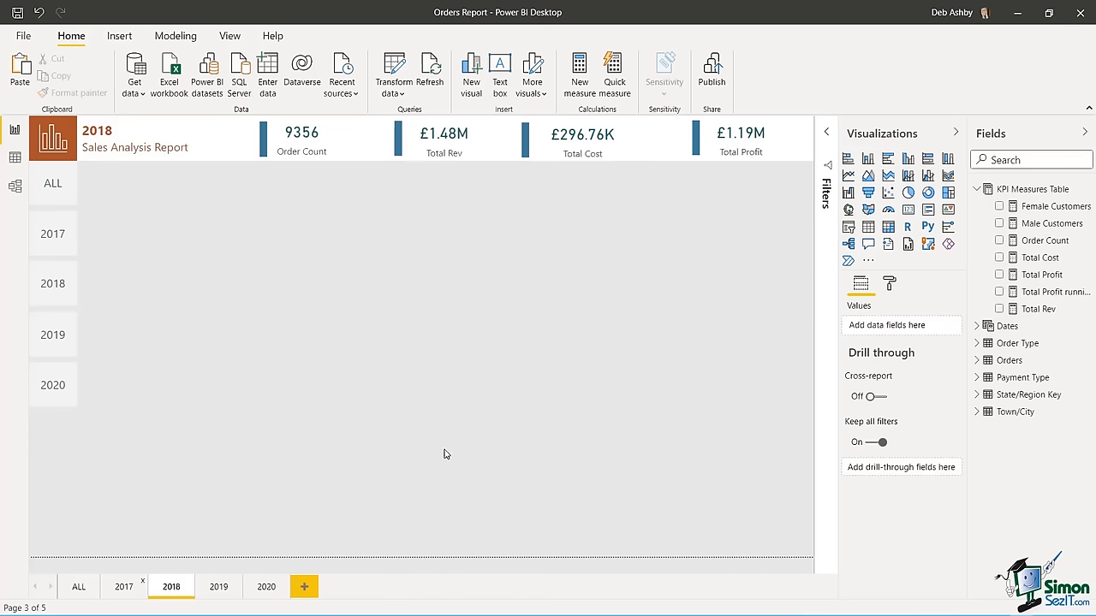
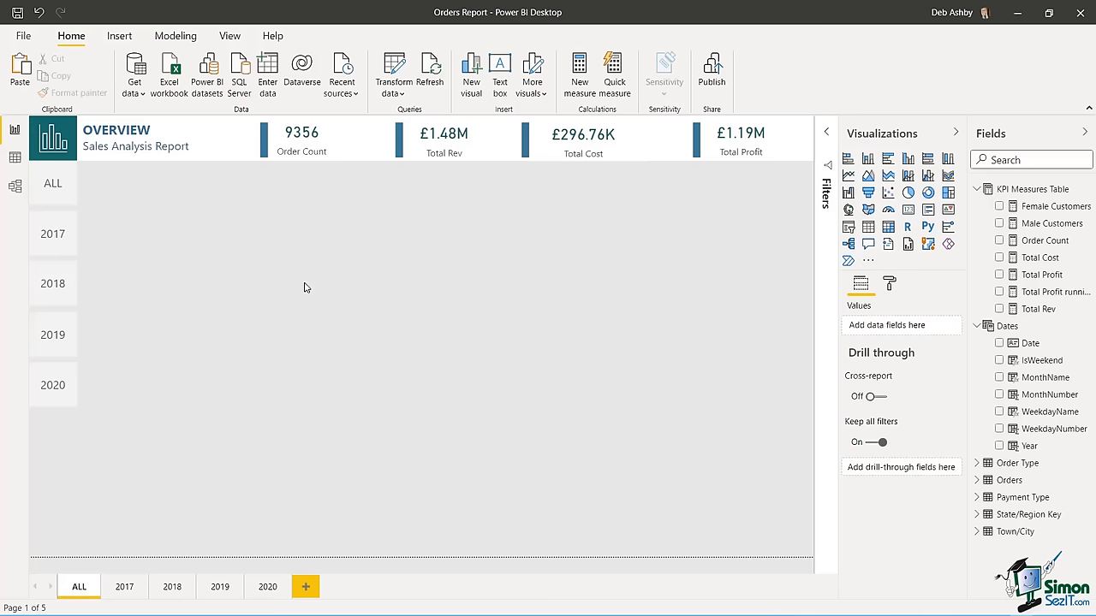
- Filter the whole 2017 page by the Dates table's Year field, using basic filtering with 2017 selected, and collapse the filters
left_click(124, 587)
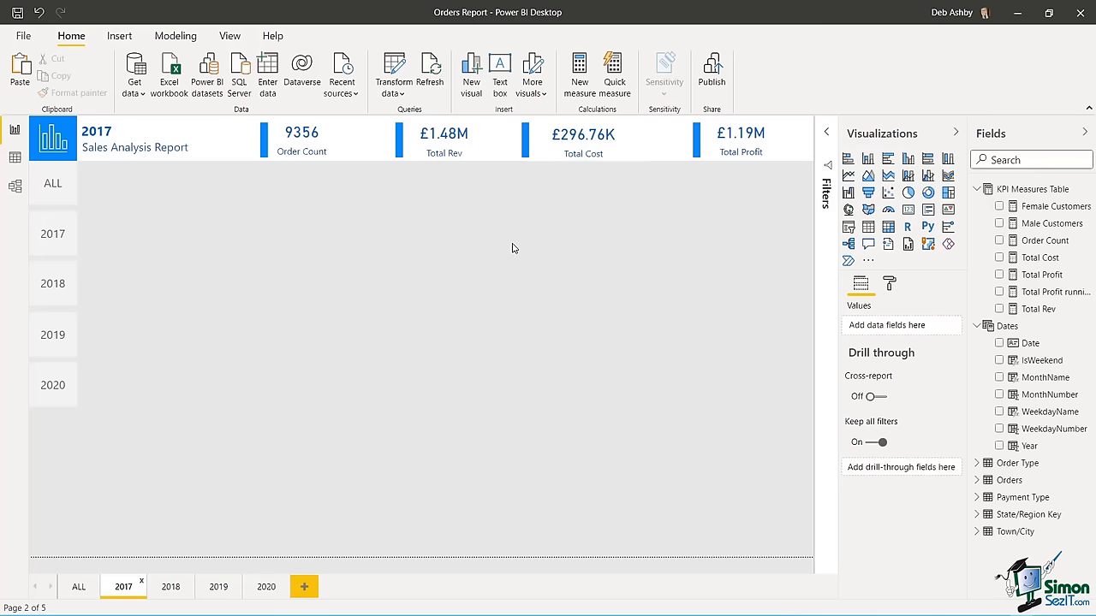
left_click(827, 135)
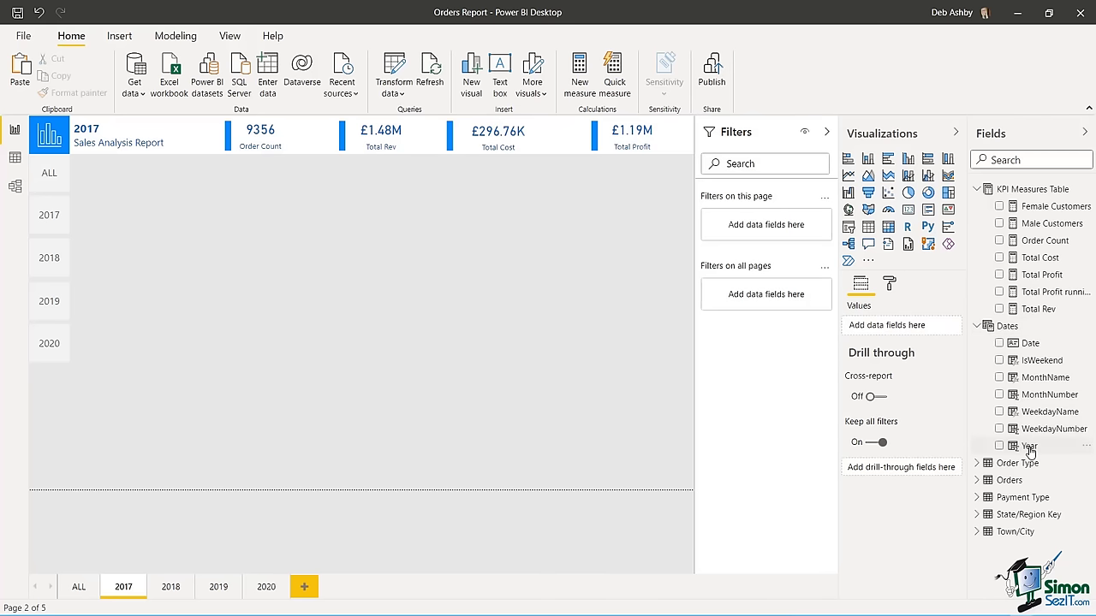
left_click_drag(1028, 446, 750, 233)
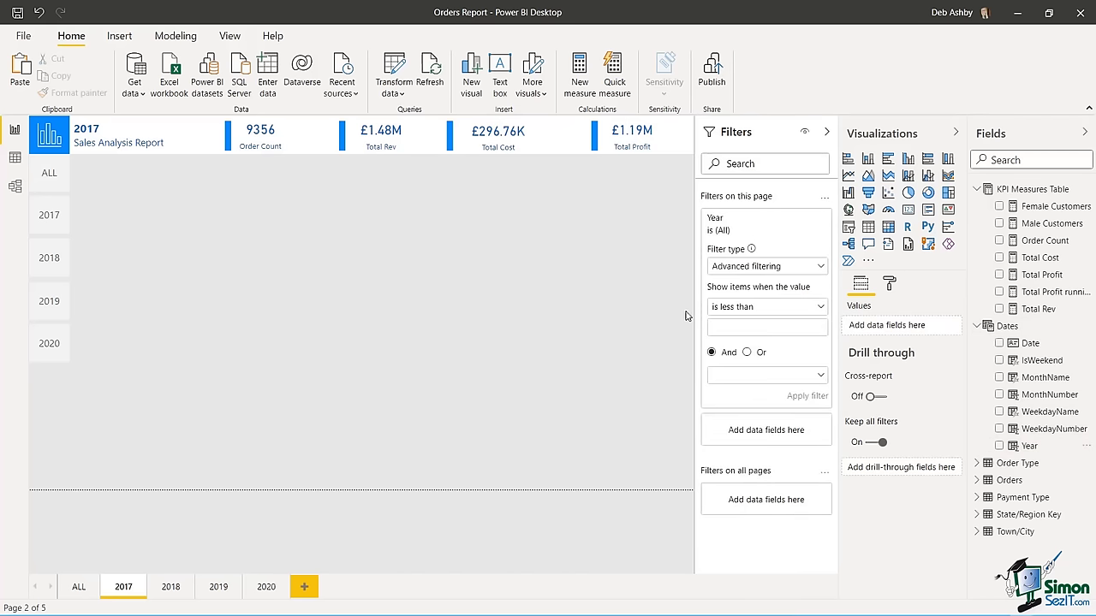
left_click(821, 268)
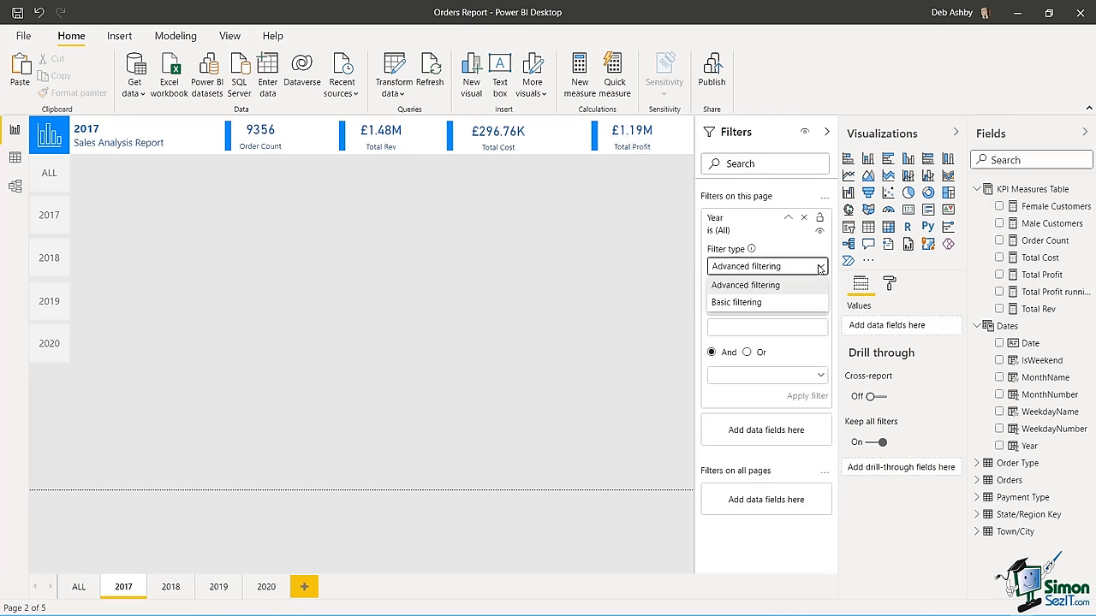
left_click(752, 303)
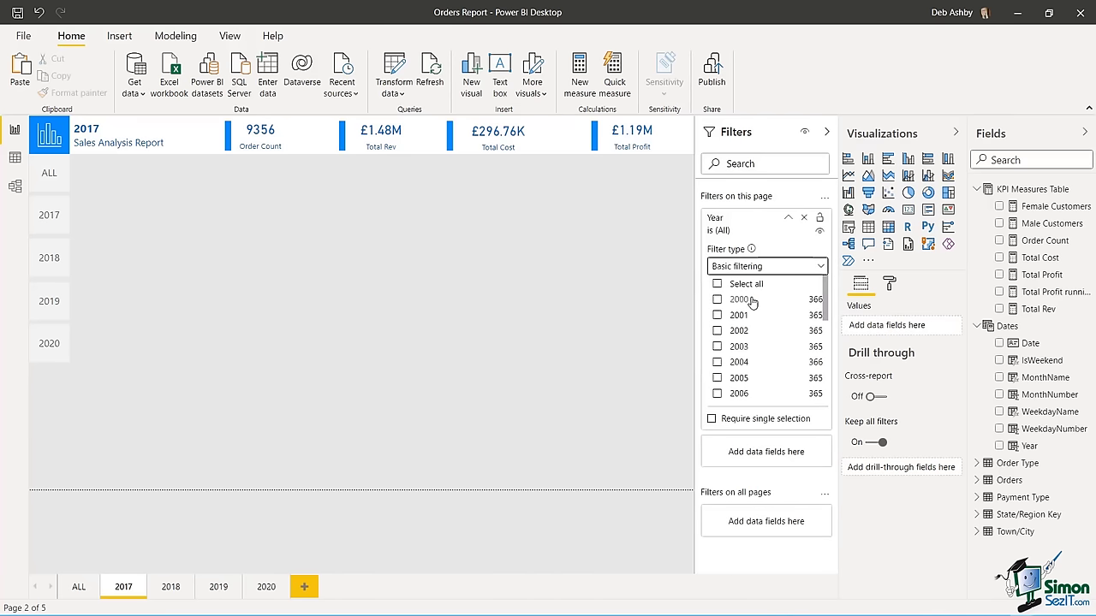
left_click_drag(823, 288, 827, 375)
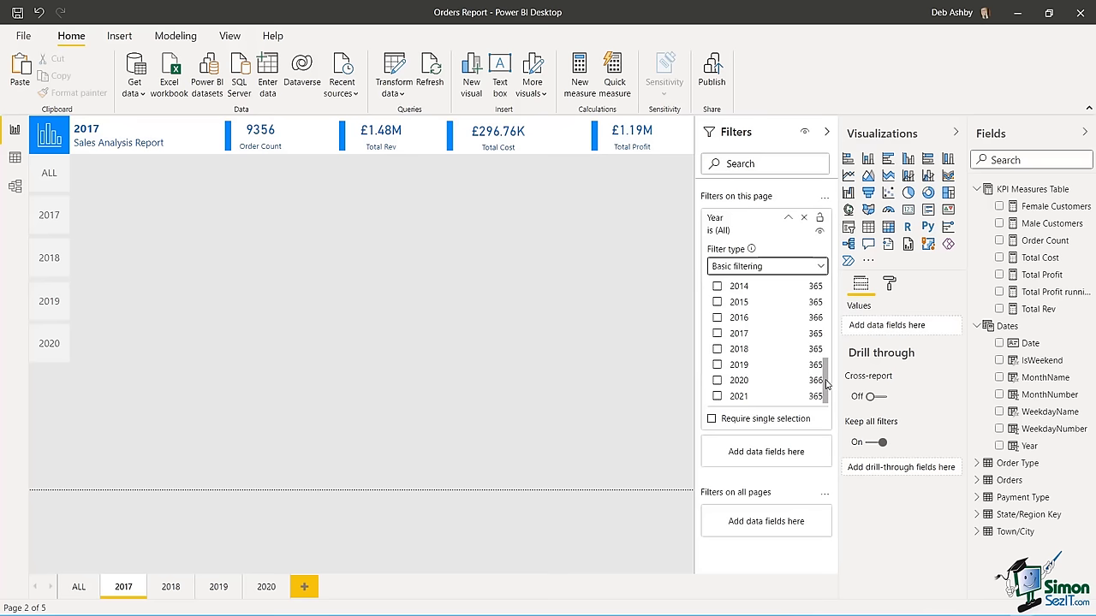
left_click(717, 334)
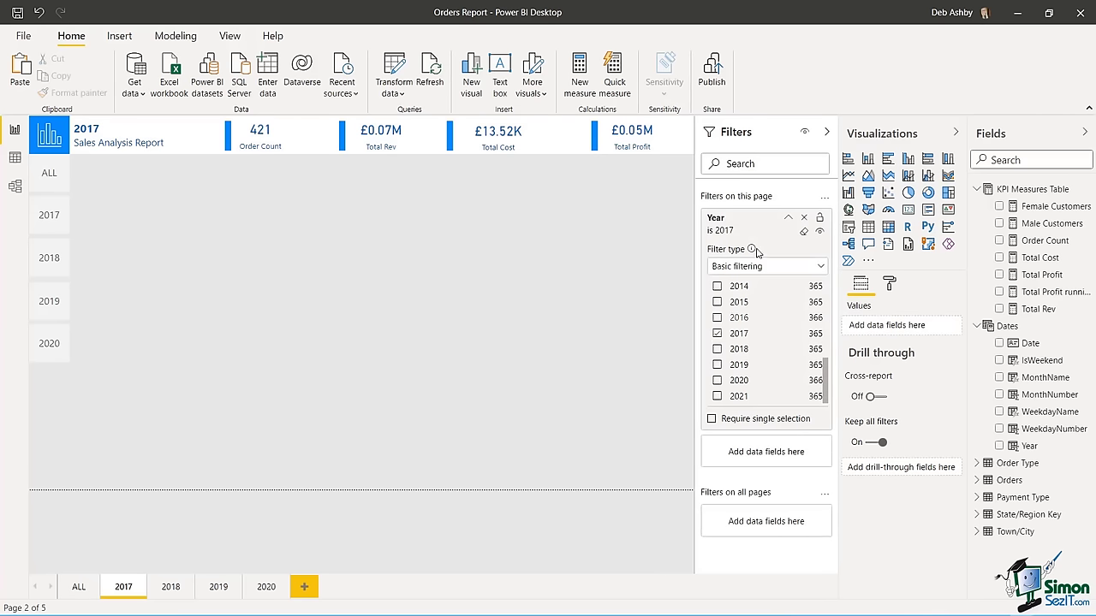
left_click(826, 134)
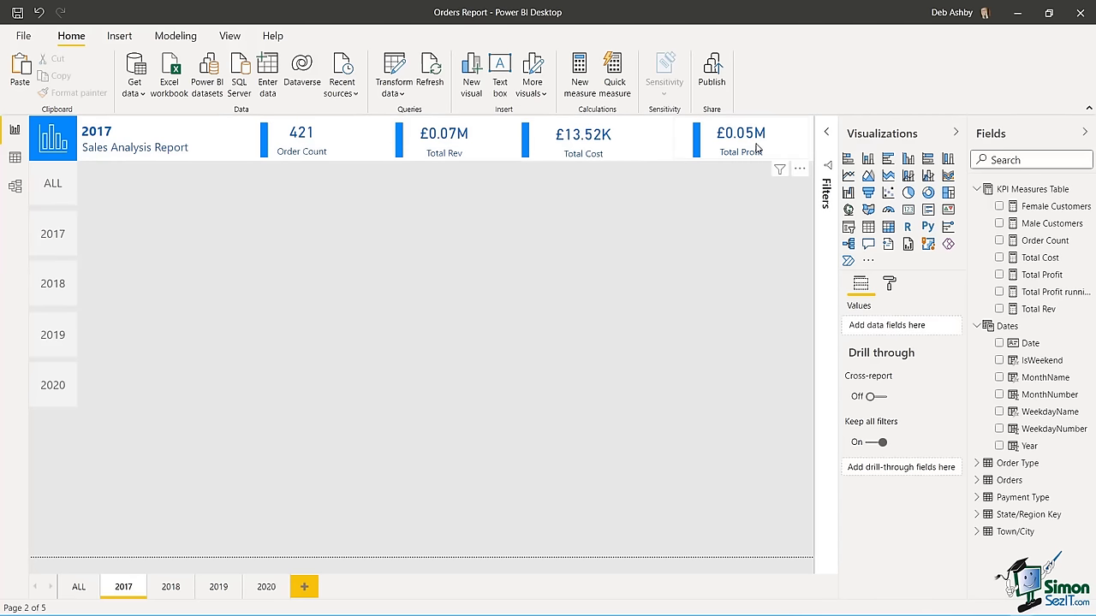
- Set the data label display units of the 2017 page's Total Rev and Total Profit cards to Thousands
left_click(458, 141)
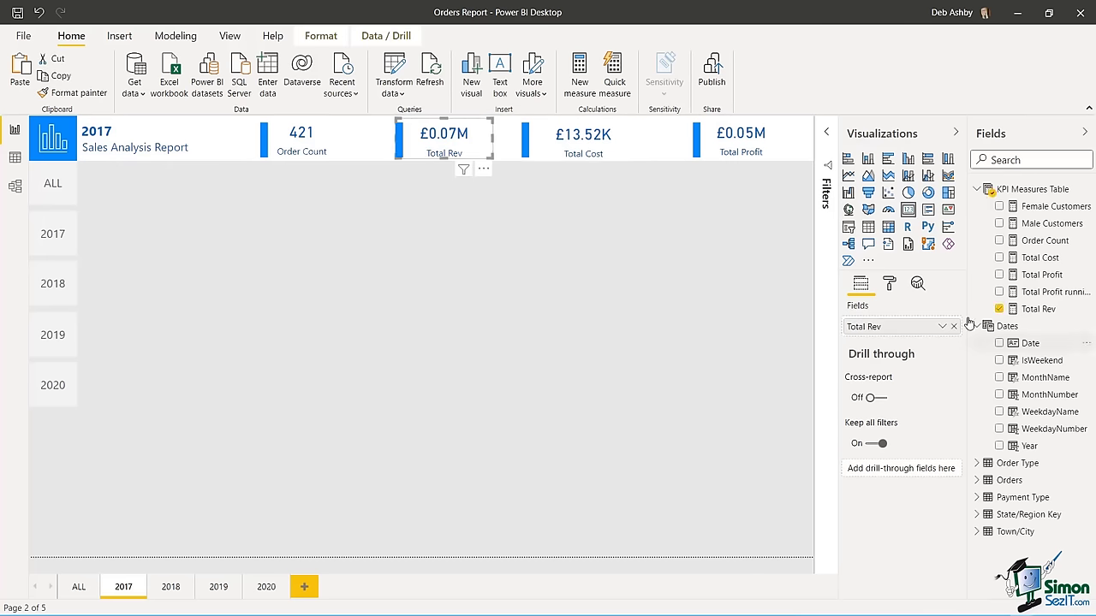
left_click(889, 286)
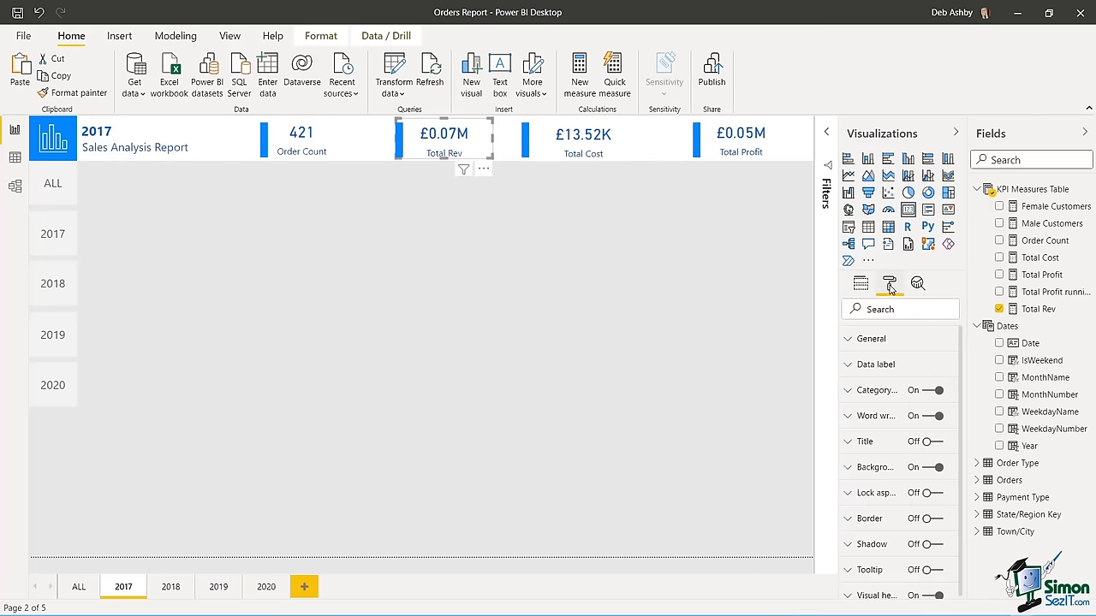
left_click(852, 366)
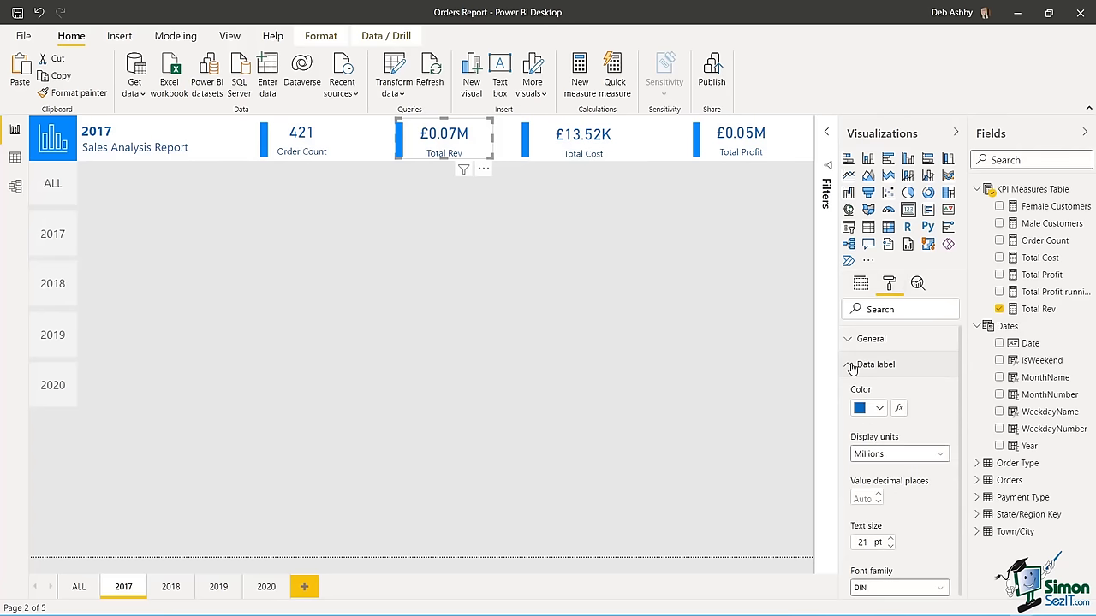
left_click(940, 455)
left_click(875, 503)
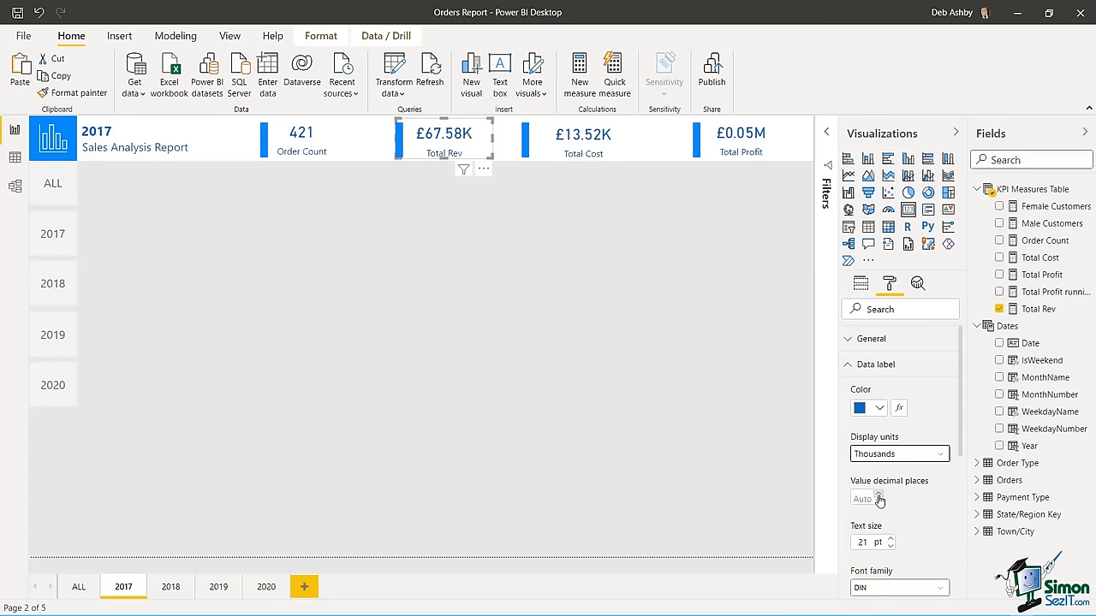
left_click(749, 138)
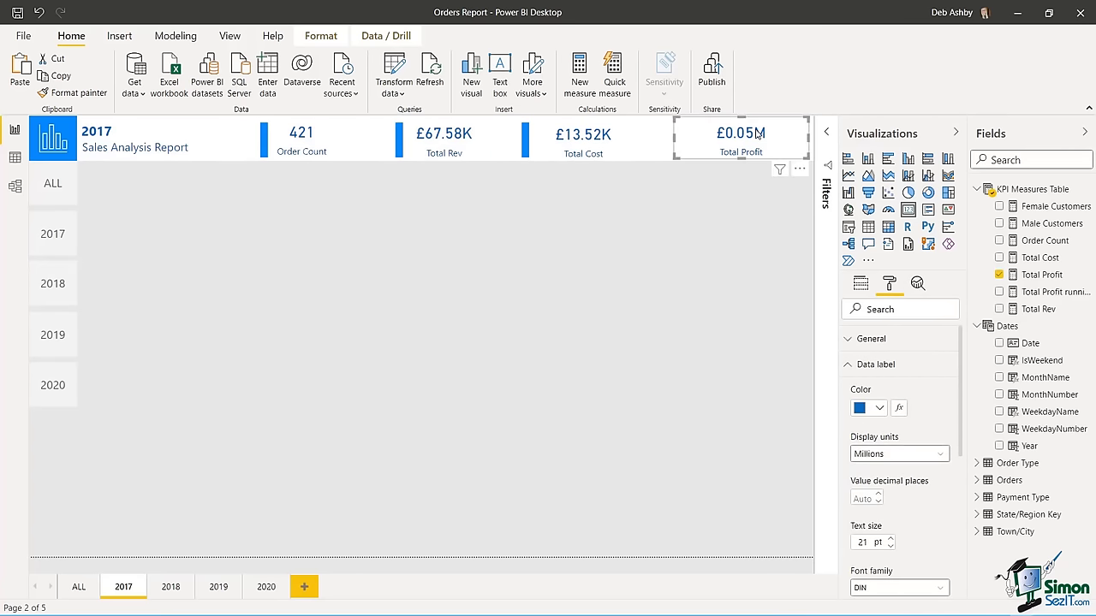
left_click(942, 455)
left_click(875, 502)
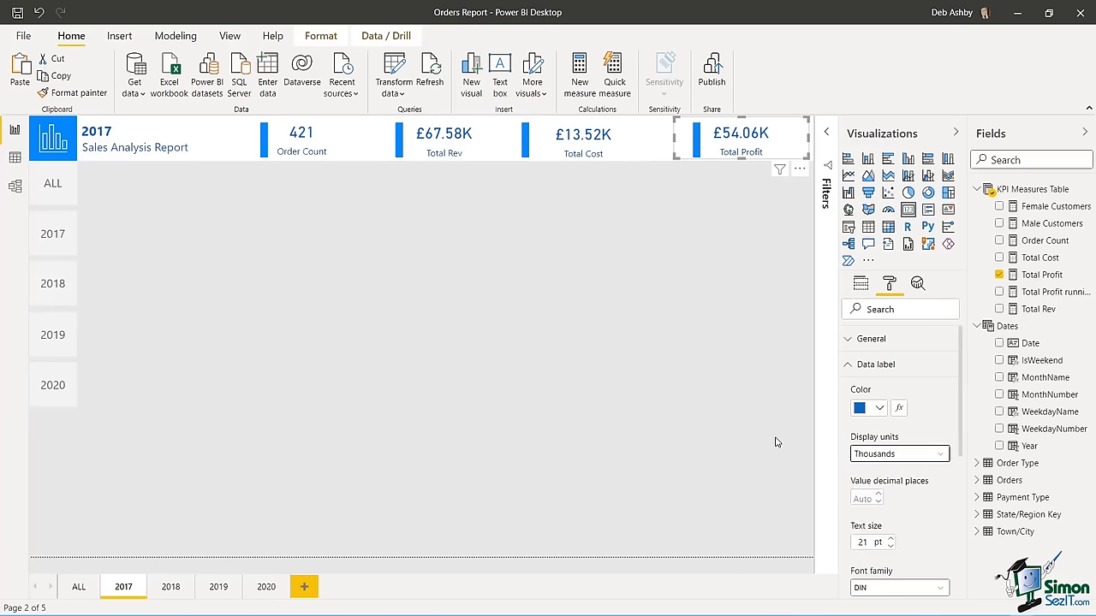
left_click(773, 374)
- Filter the whole 2018 page by the Dates table's Year field, using basic filtering with 2018 selected, and collapse the filters
left_click(169, 590)
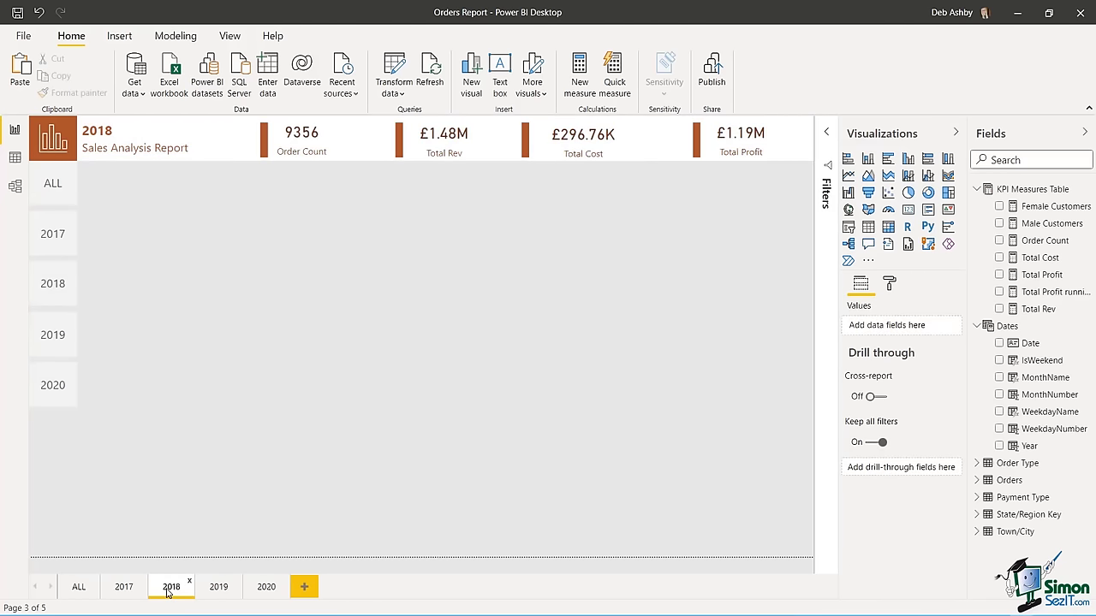
left_click(826, 134)
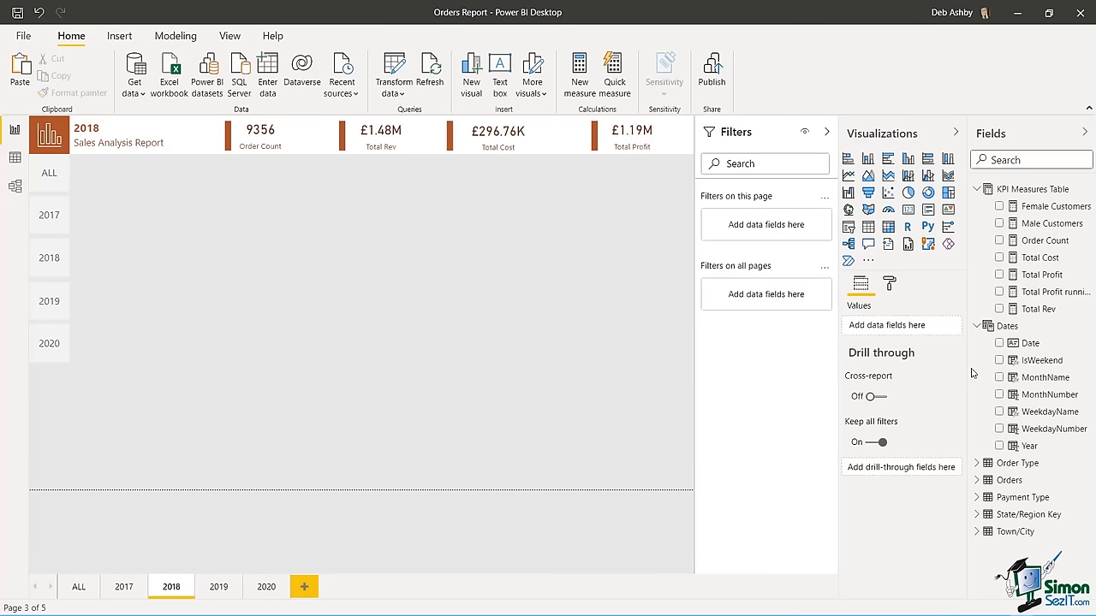
left_click_drag(1029, 446, 754, 228)
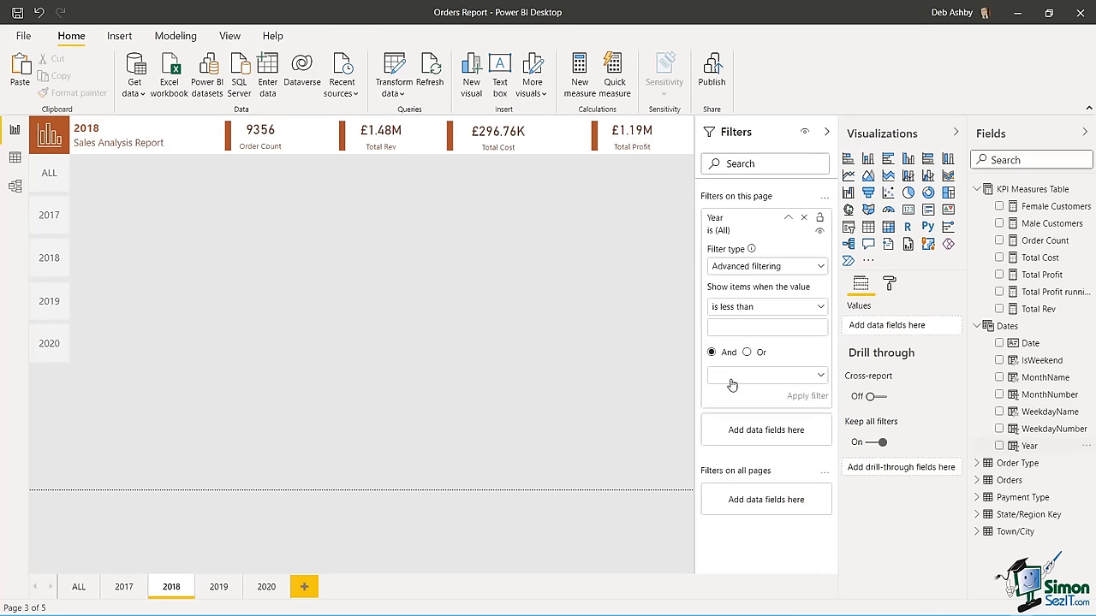
left_click(818, 268)
left_click(744, 308)
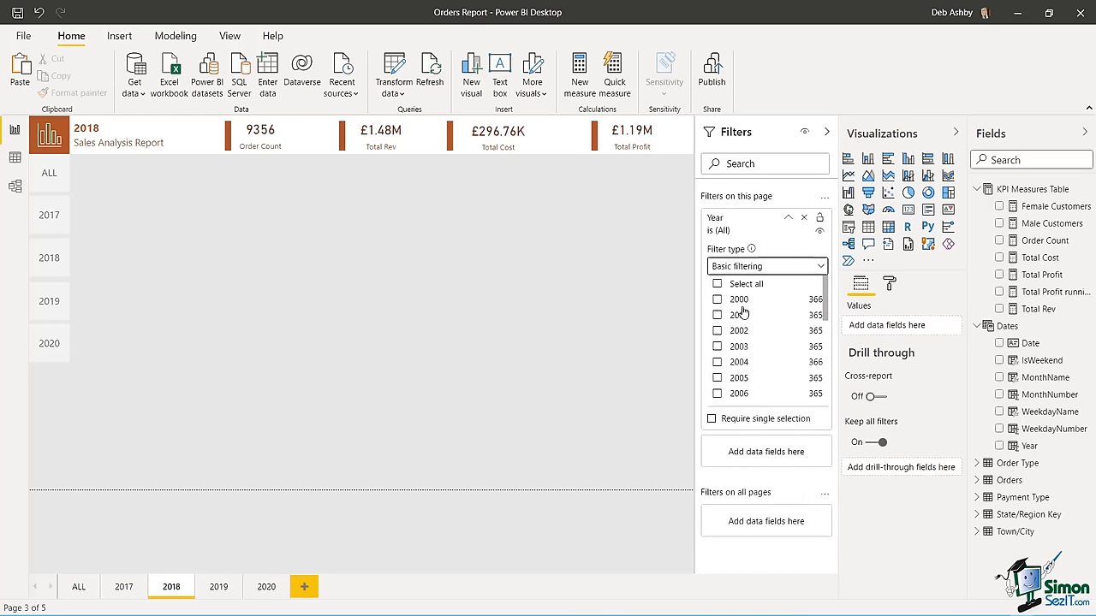
left_click_drag(823, 300, 819, 385)
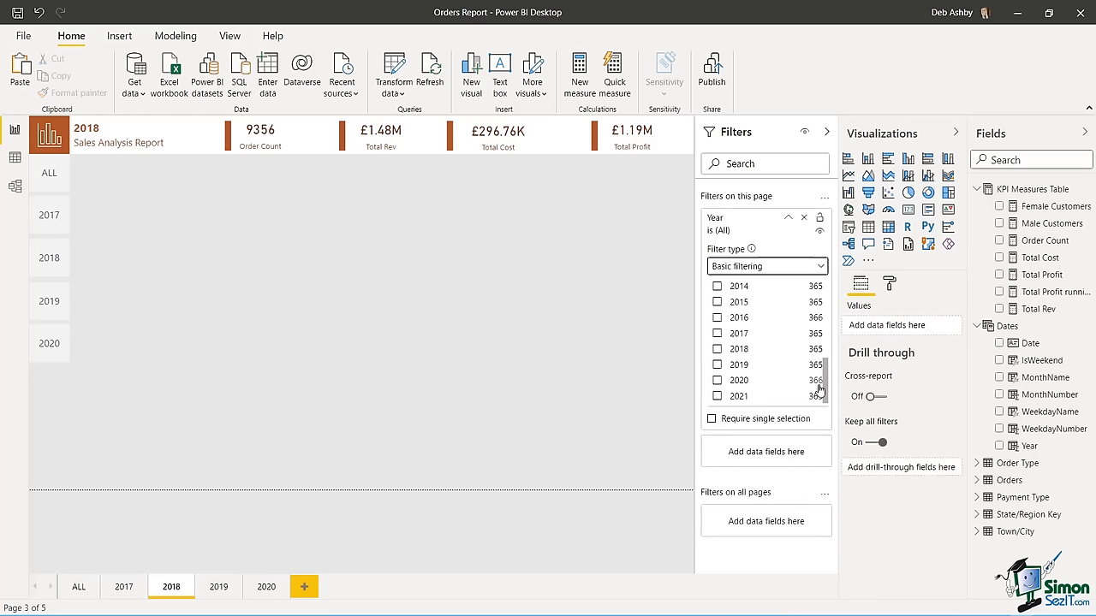
left_click(718, 349)
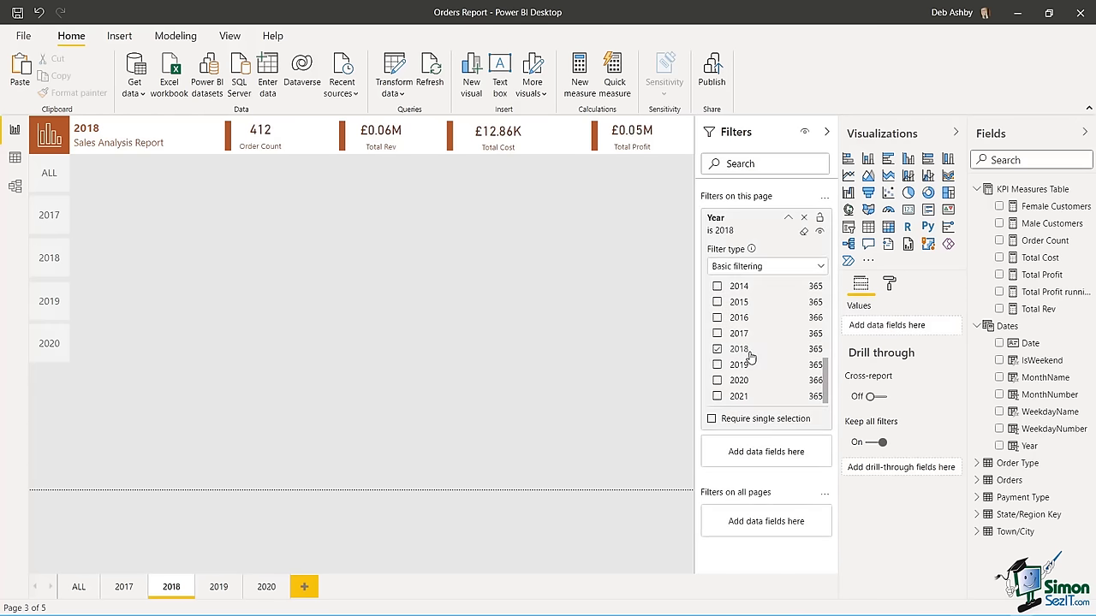
left_click(829, 132)
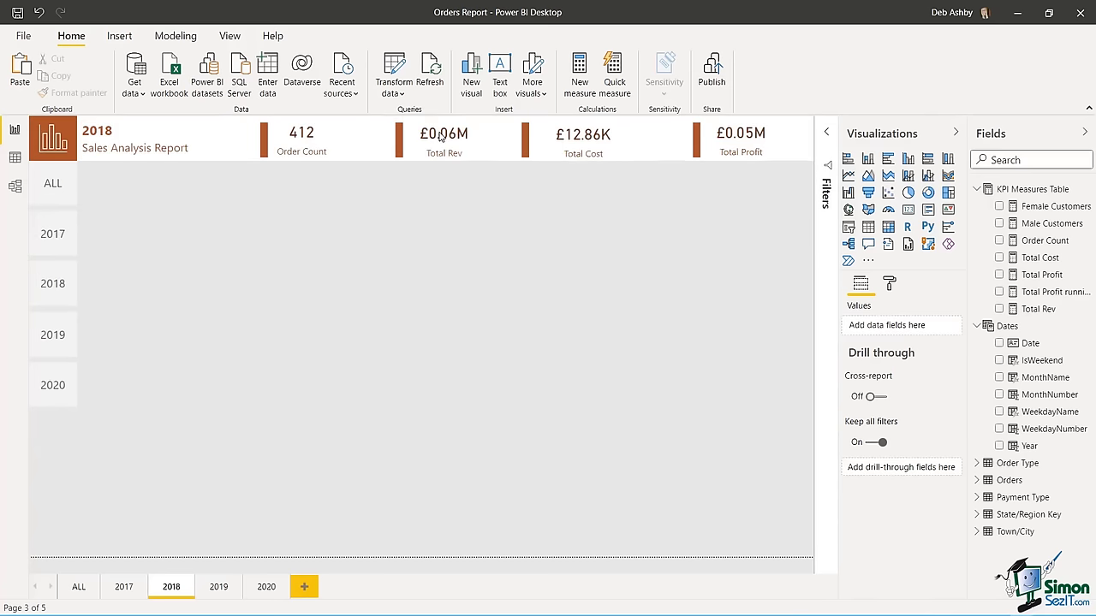
- Set the data label display units of the 2018 page's Total Rev card to Thousands
left_click(460, 141)
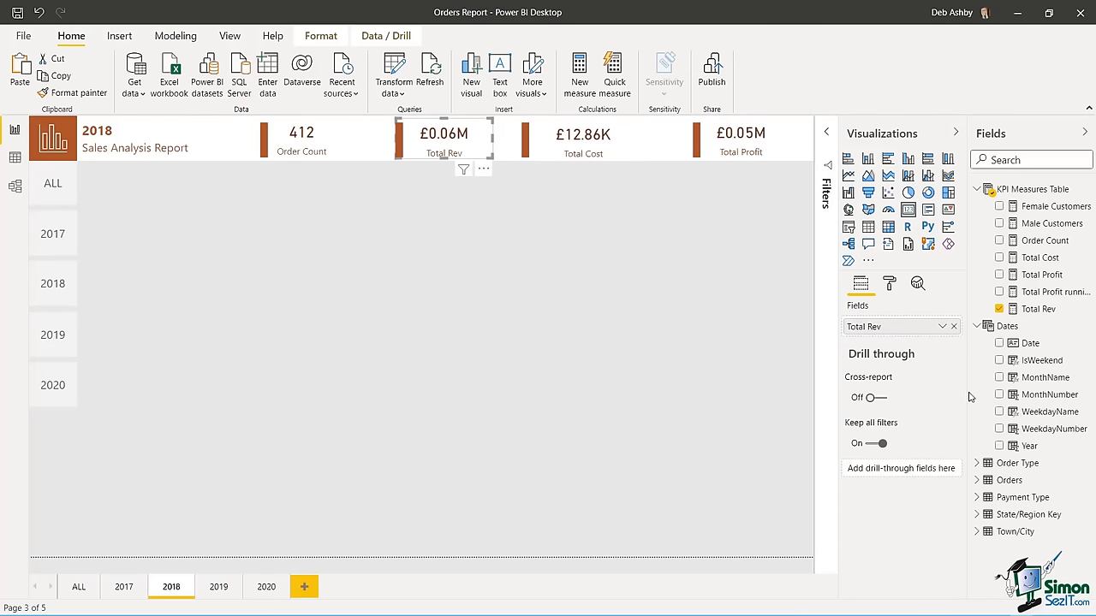
left_click(889, 283)
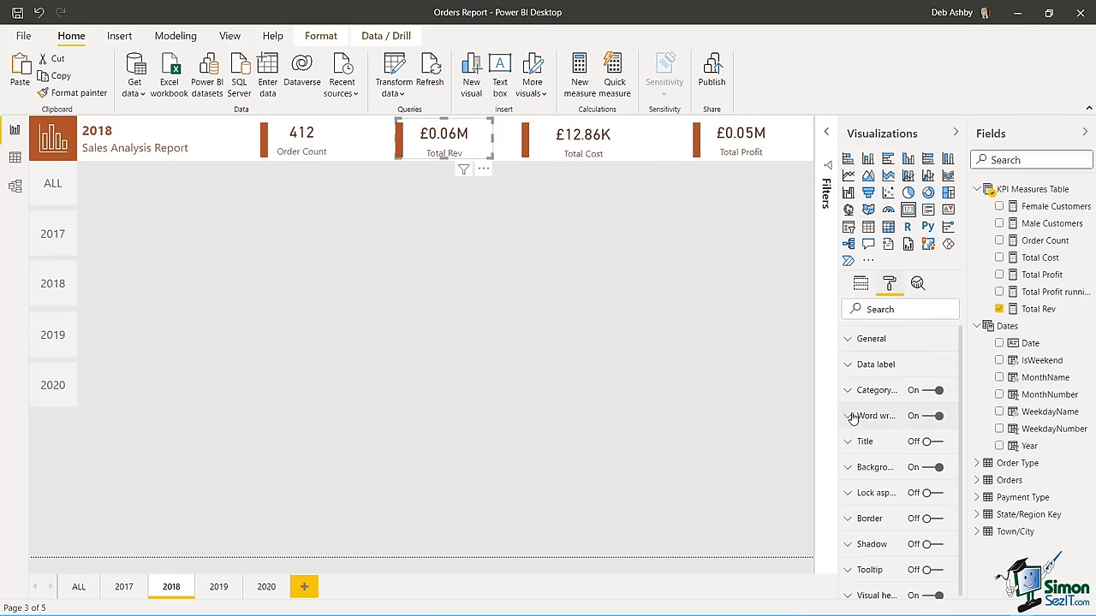
left_click(848, 365)
left_click(939, 455)
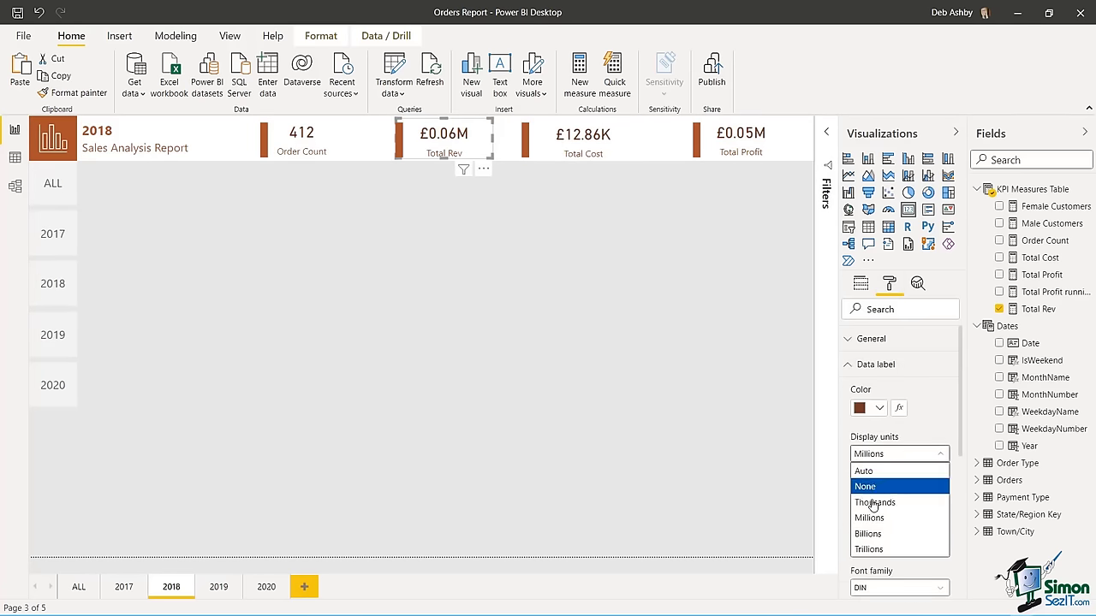
left_click(873, 499)
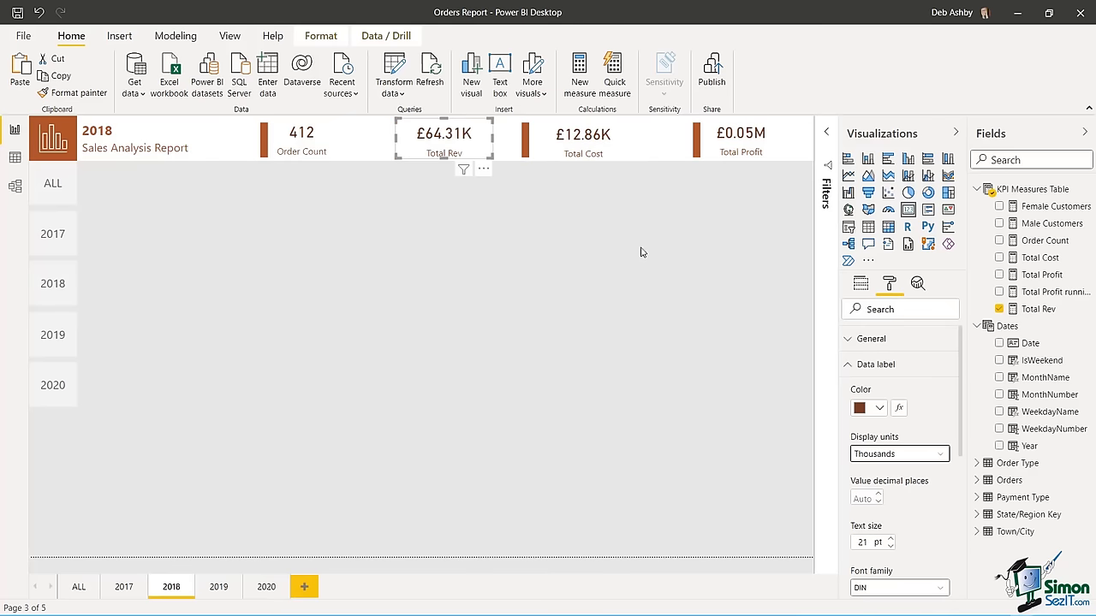
- Open the data label display unit choices for the Total Profit card on the 2018 page
left_click(762, 142)
left_click(940, 456)
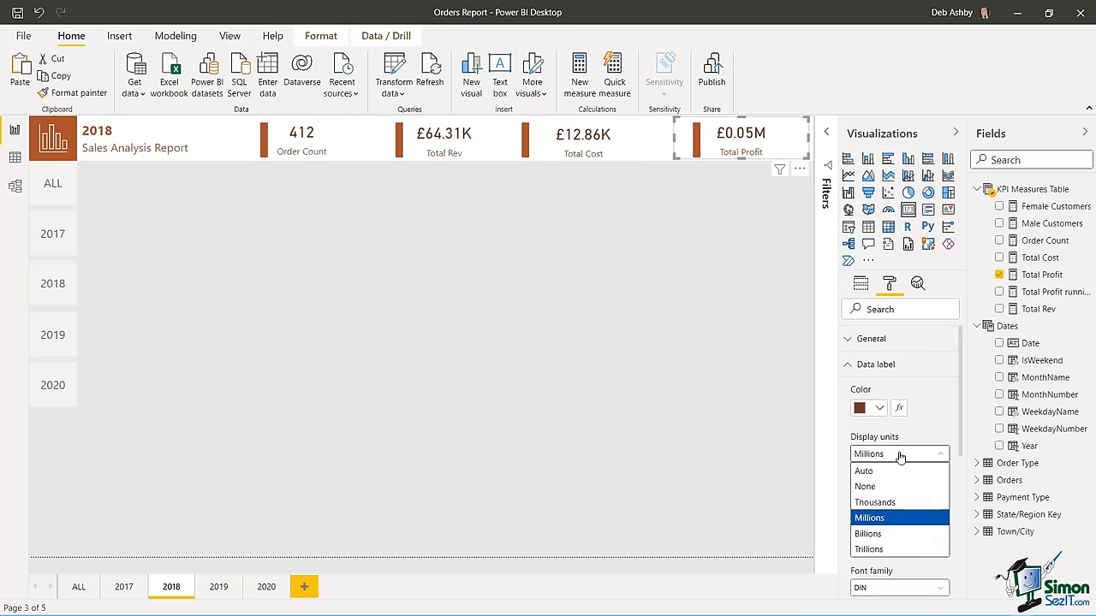
- Set the display units of the Total Profit card on the 2018 page to Thousands
left_click(873, 503)
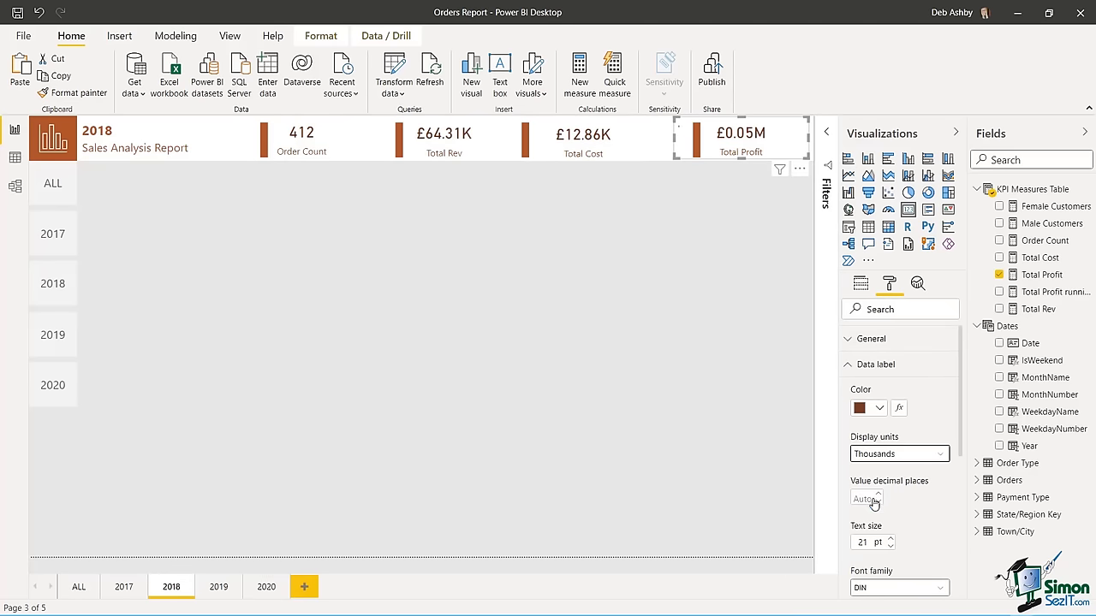
left_click(675, 322)
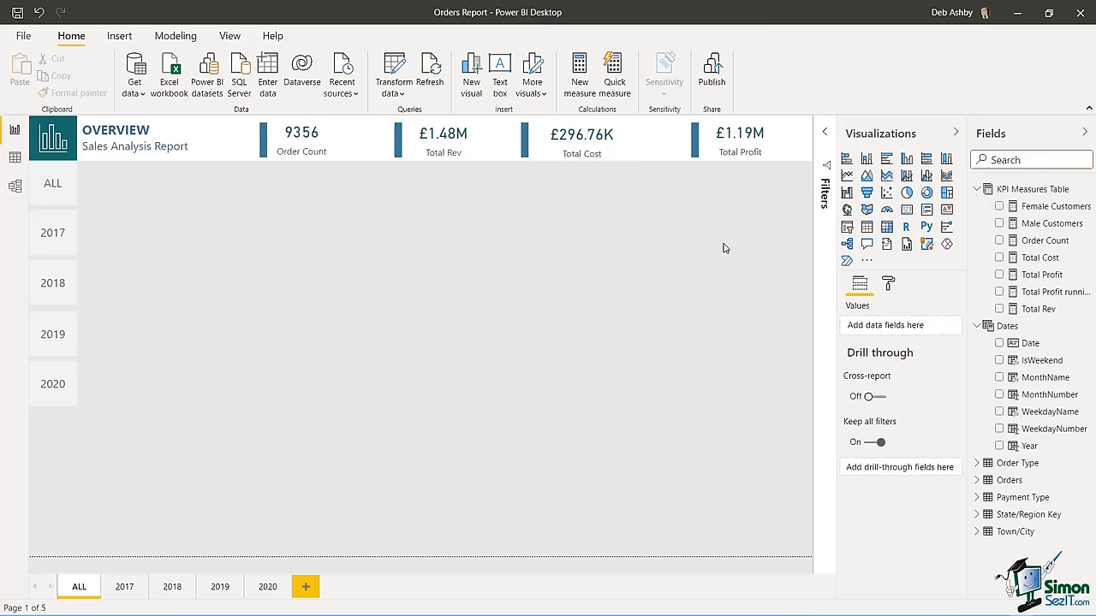
- Insert a line chart on the ALL page, placing and sizing it beside the year buttons, just below the order count header
left_click(848, 176)
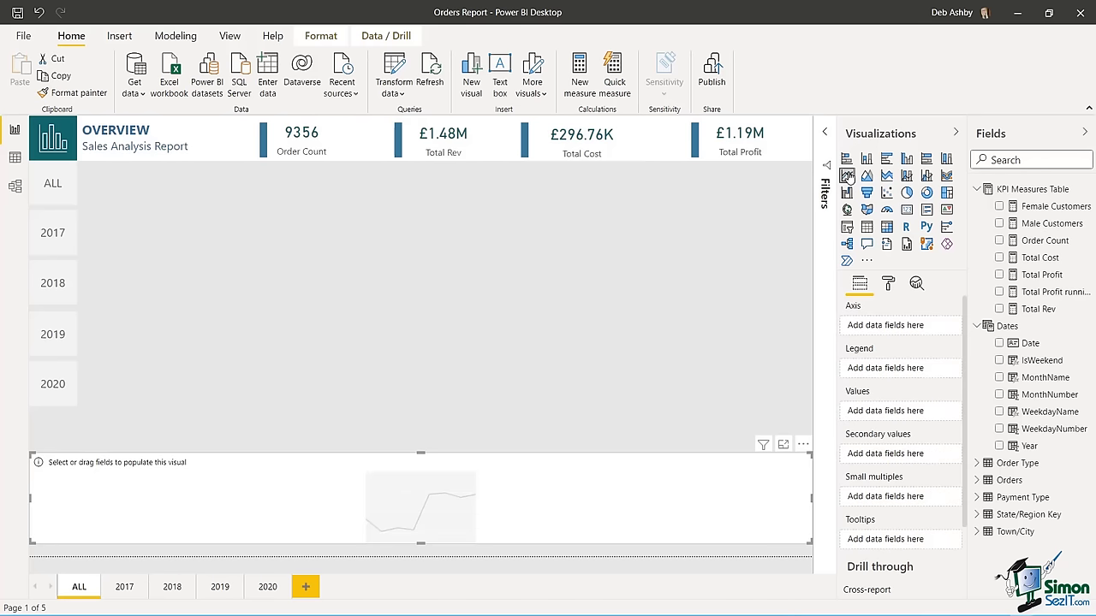
left_click_drag(812, 498, 329, 219)
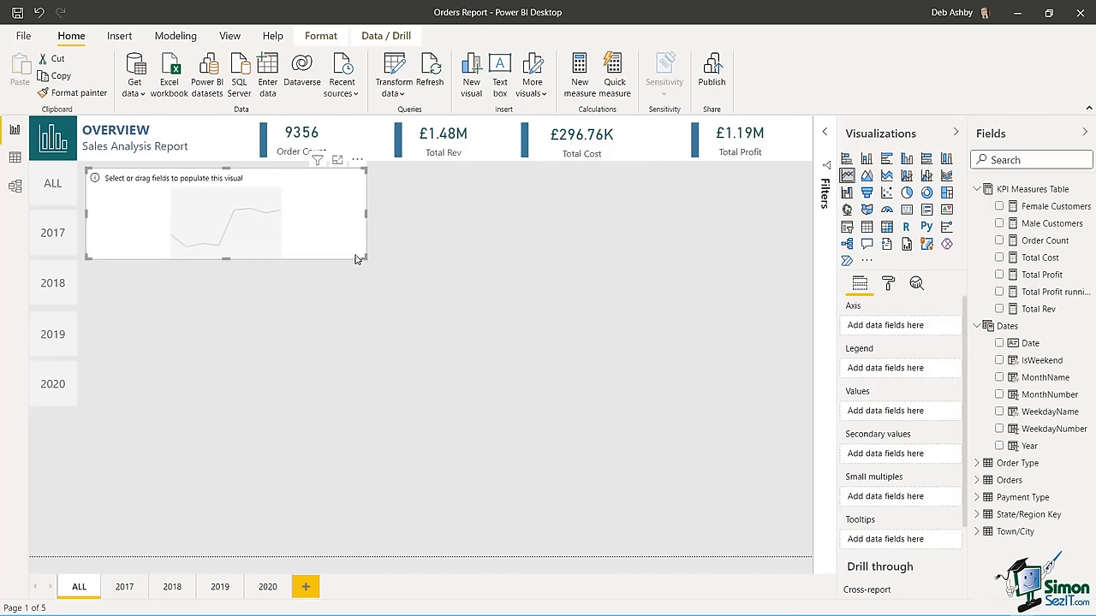
left_click_drag(226, 258, 226, 293)
left_click_drag(366, 235, 401, 235)
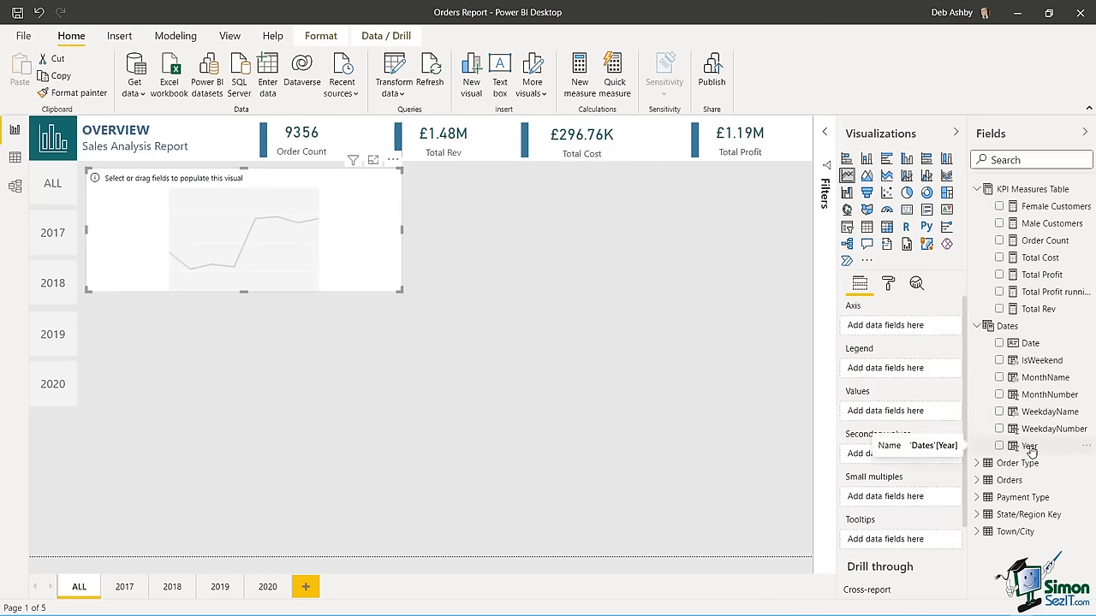
- Plot Male Customers and Female Customers as values against Year on the line chart's axis
left_click_drag(1031, 451, 888, 329)
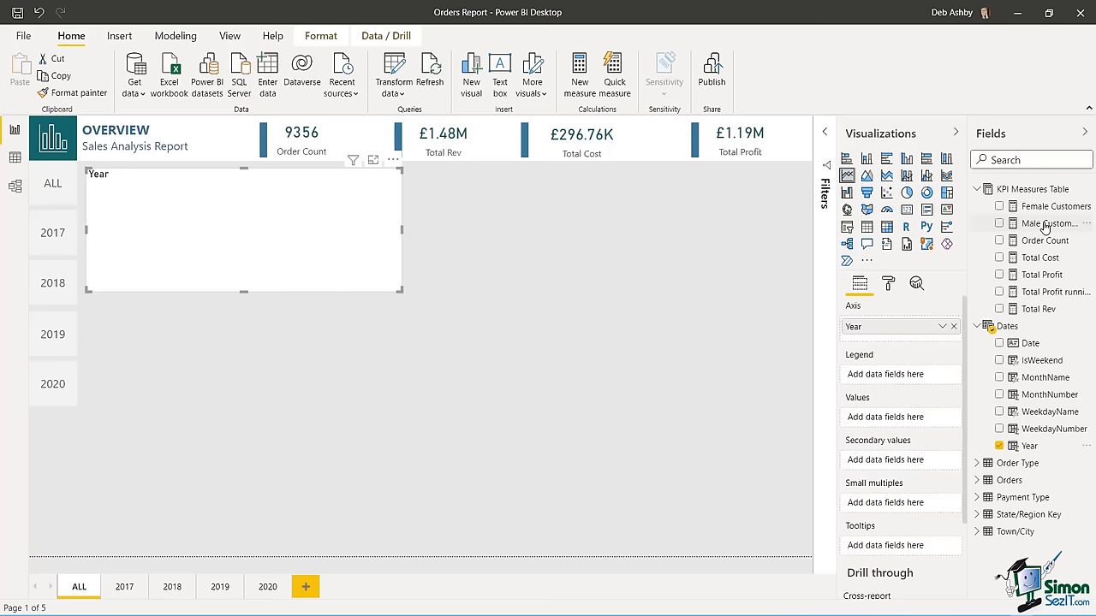
left_click_drag(1044, 227, 904, 418)
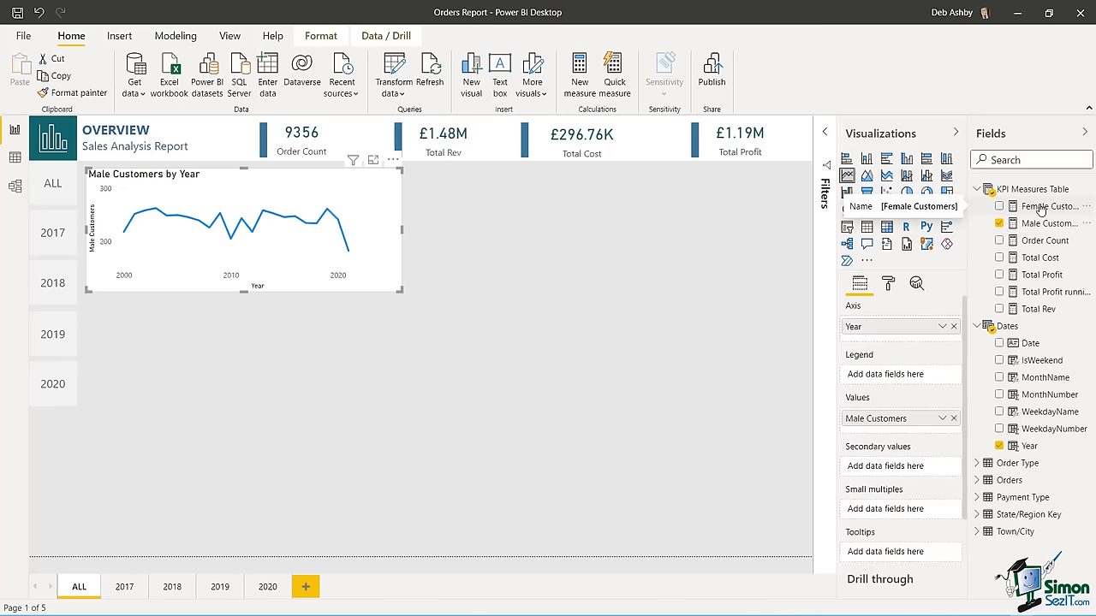
left_click_drag(1041, 210, 895, 428)
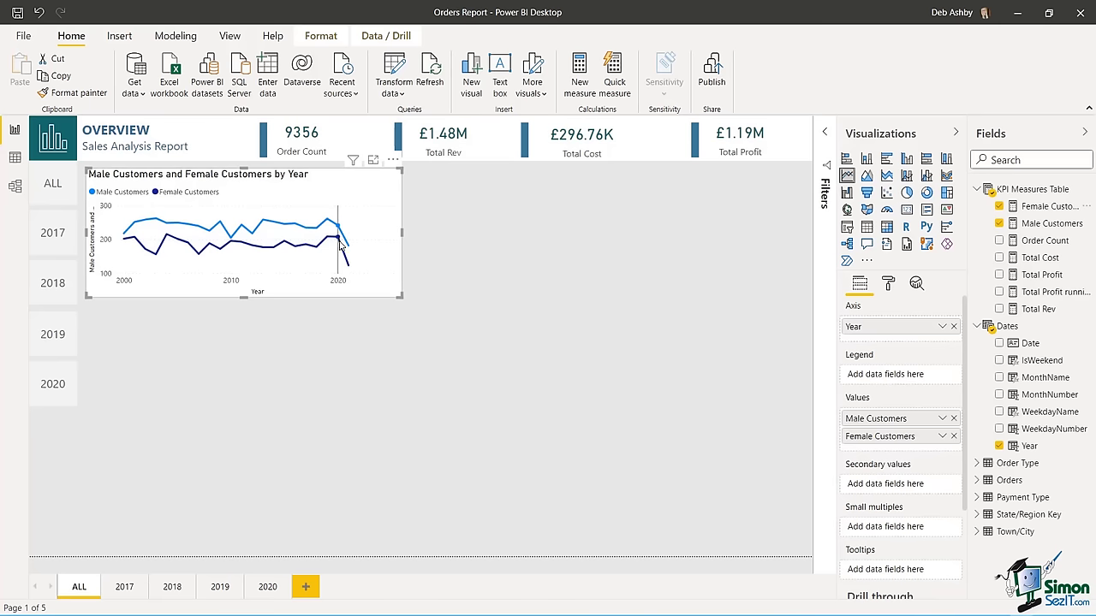
mouse_move(344, 246)
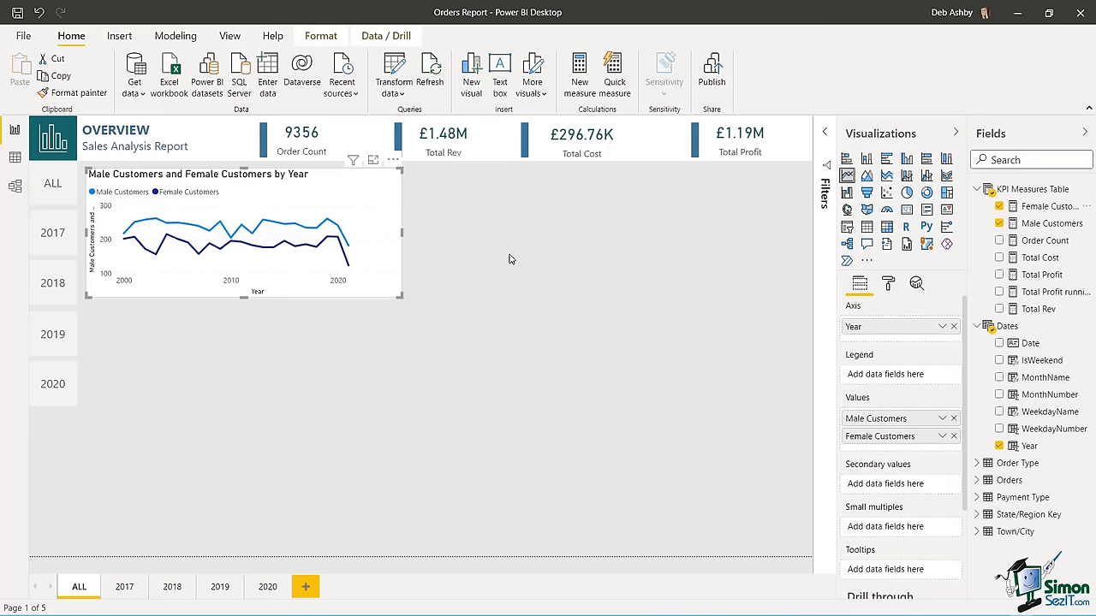
- Open the line chart's formatting options and enlarge the chart slightly so its legend and axes have enough room
left_click(888, 283)
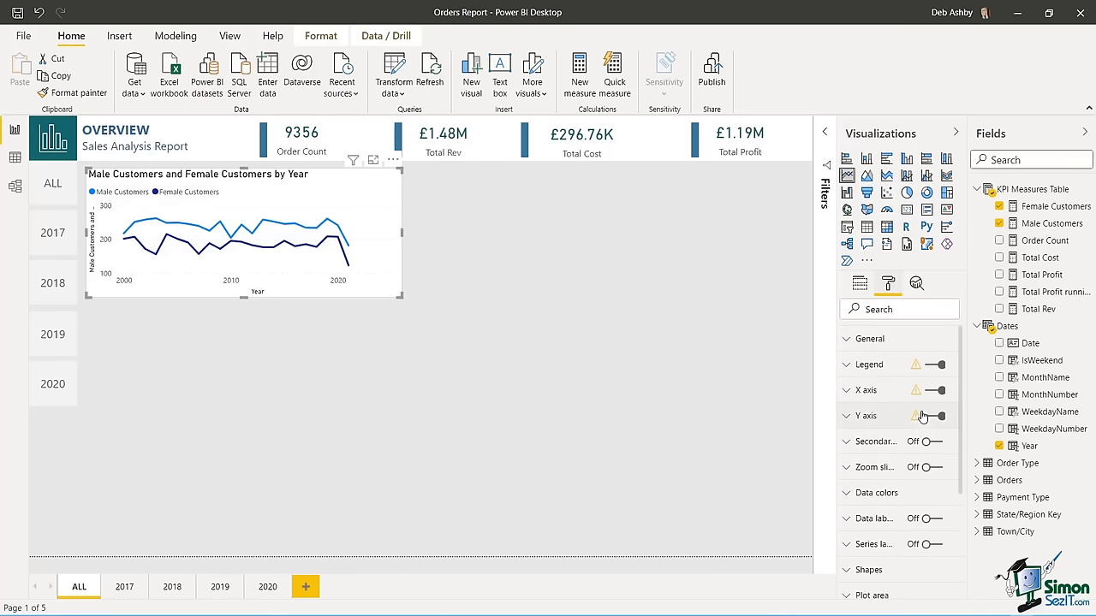
mouse_move(917, 366)
left_click_drag(399, 297, 434, 343)
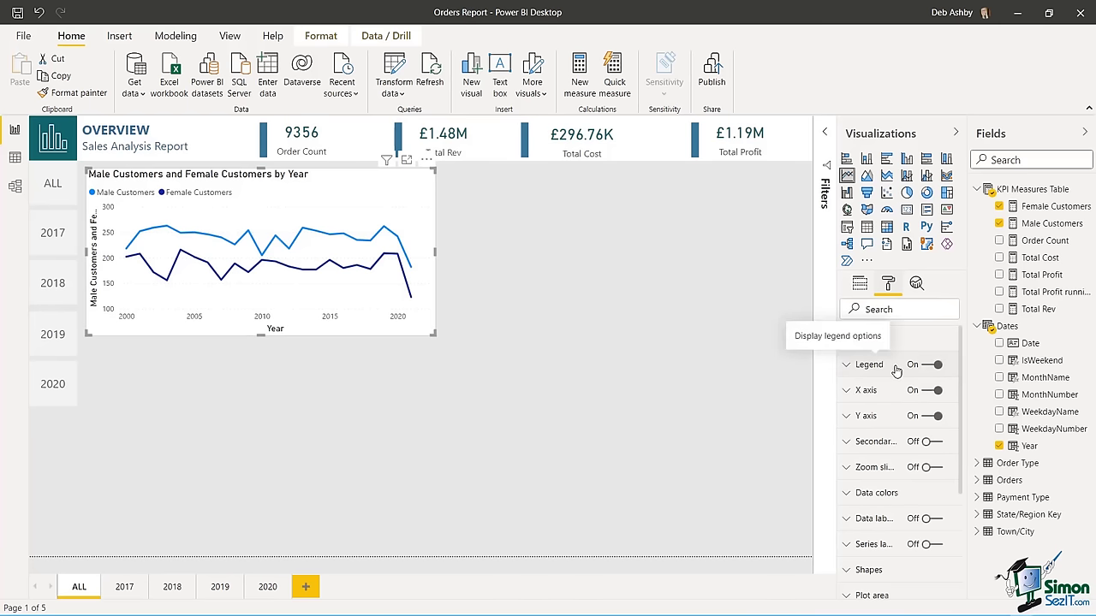
- Review the line chart's X axis and Y axis formatting settings
left_click(844, 390)
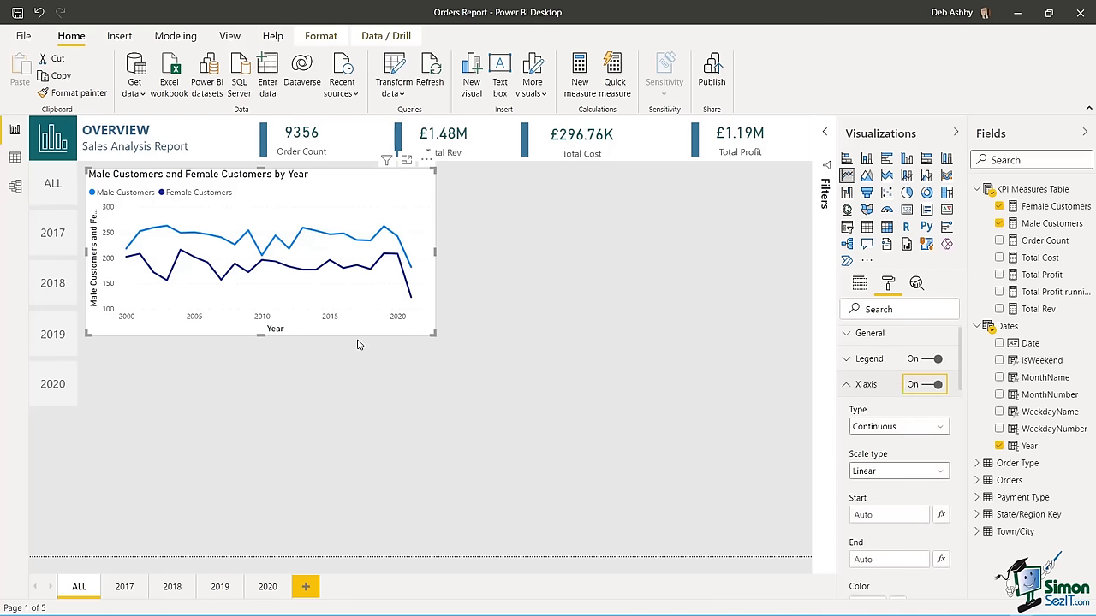
left_click(845, 388)
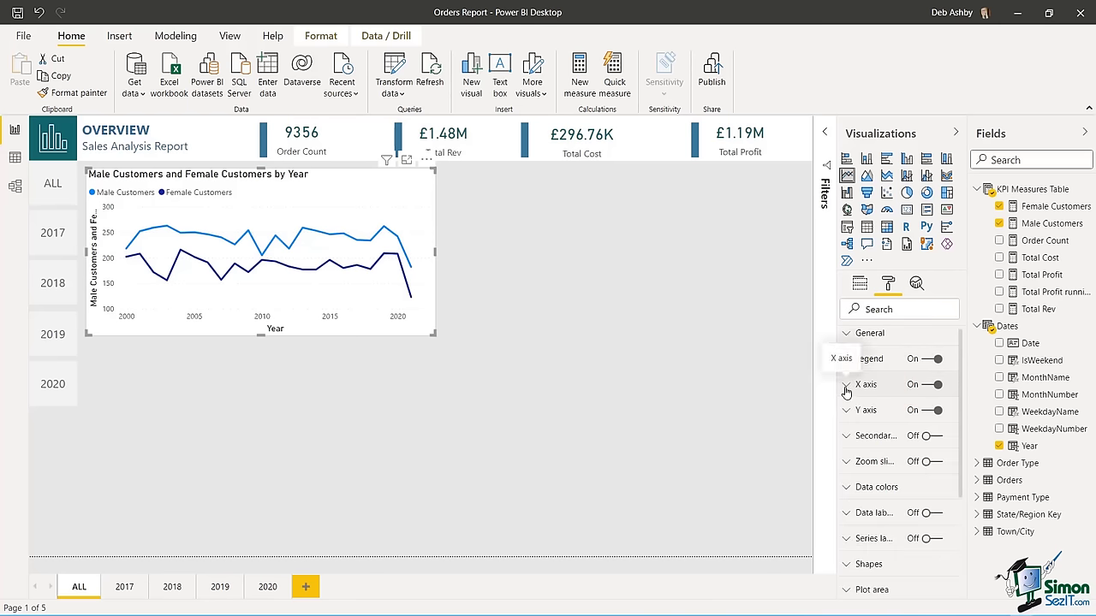
left_click(844, 412)
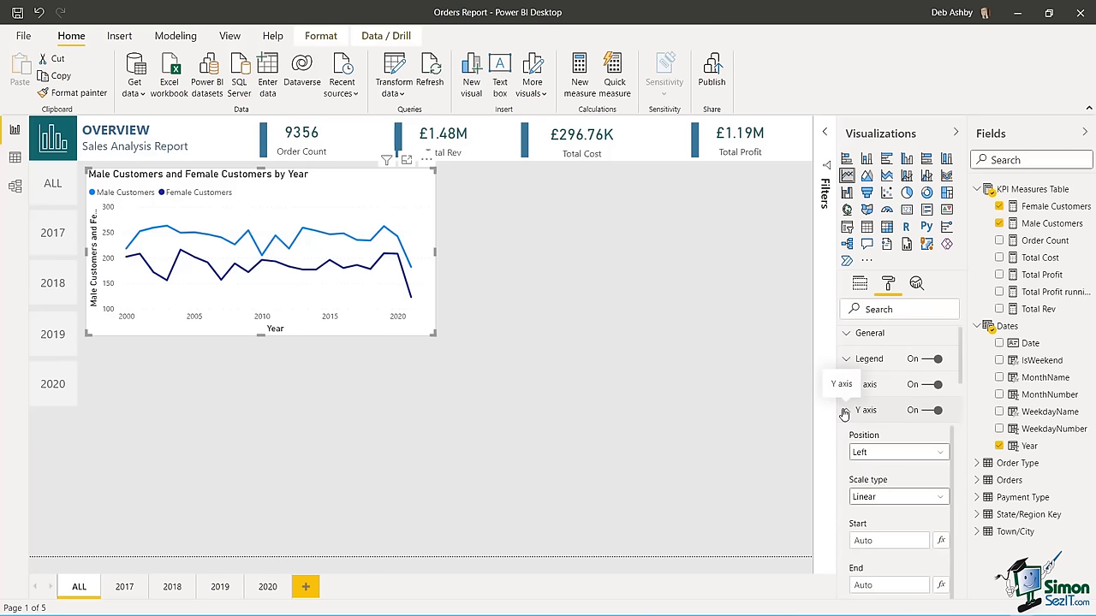
scroll(948, 445, "down", 5)
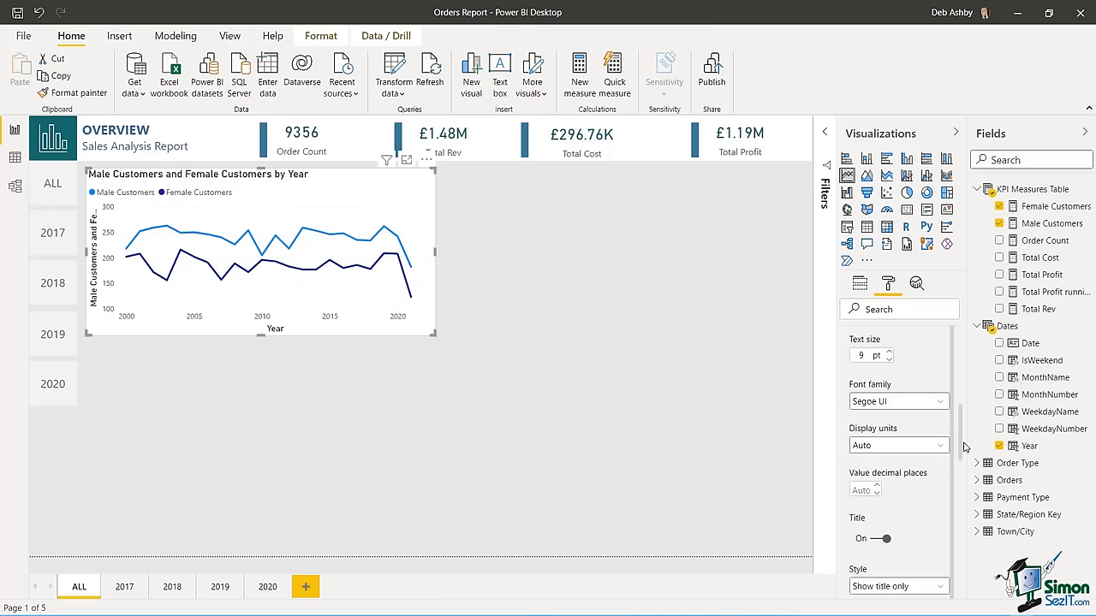
scroll(964, 412, "up", 5)
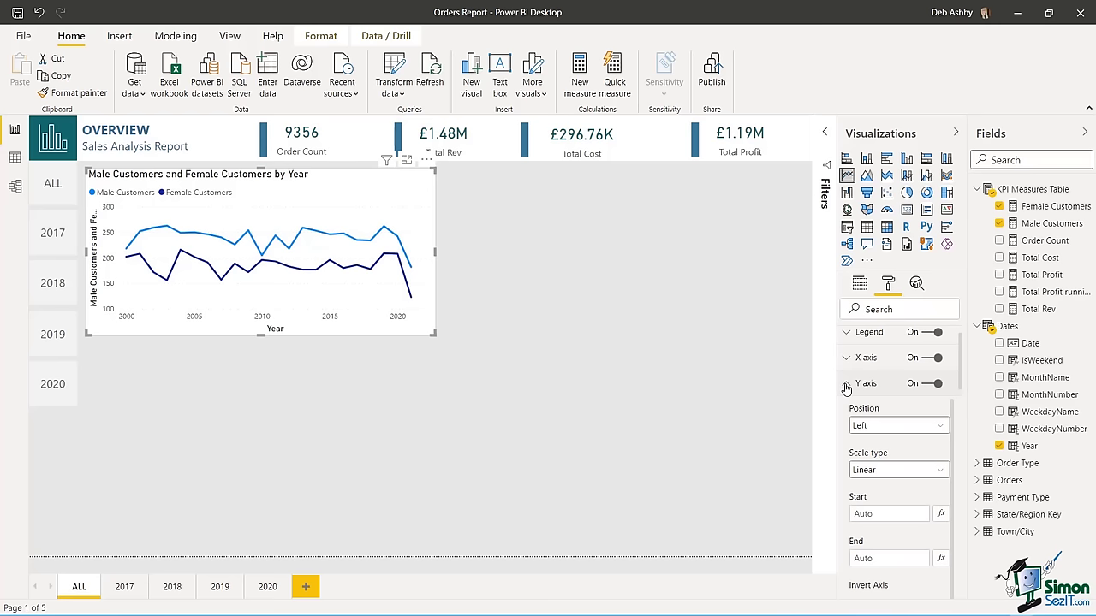
left_click(845, 384)
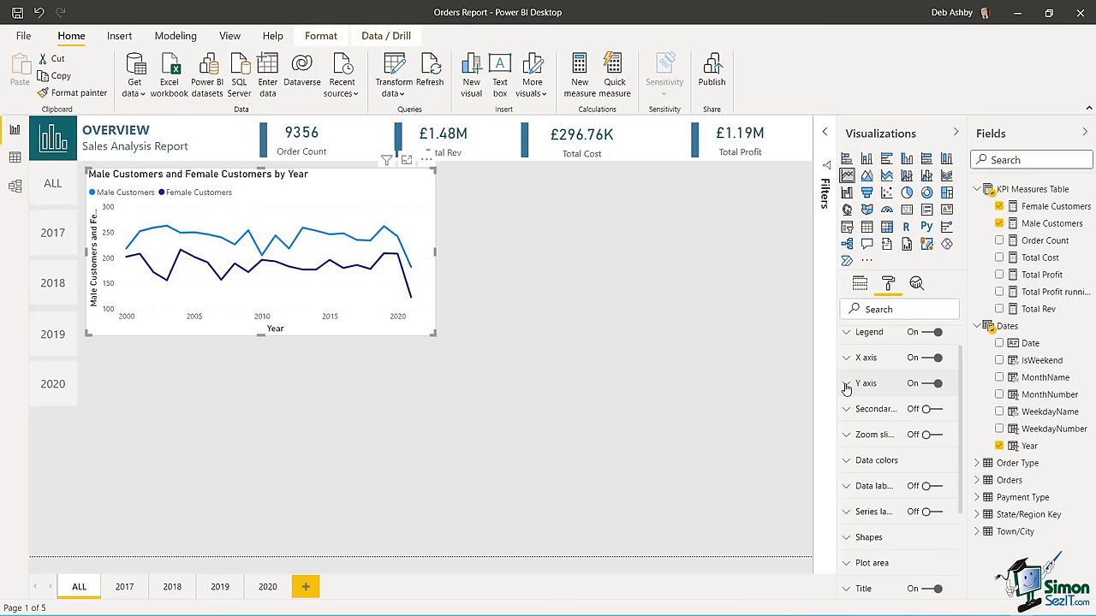
- Set the line chart's data colors to dark teal for Male Customers and gold for Female Customers
left_click(847, 463)
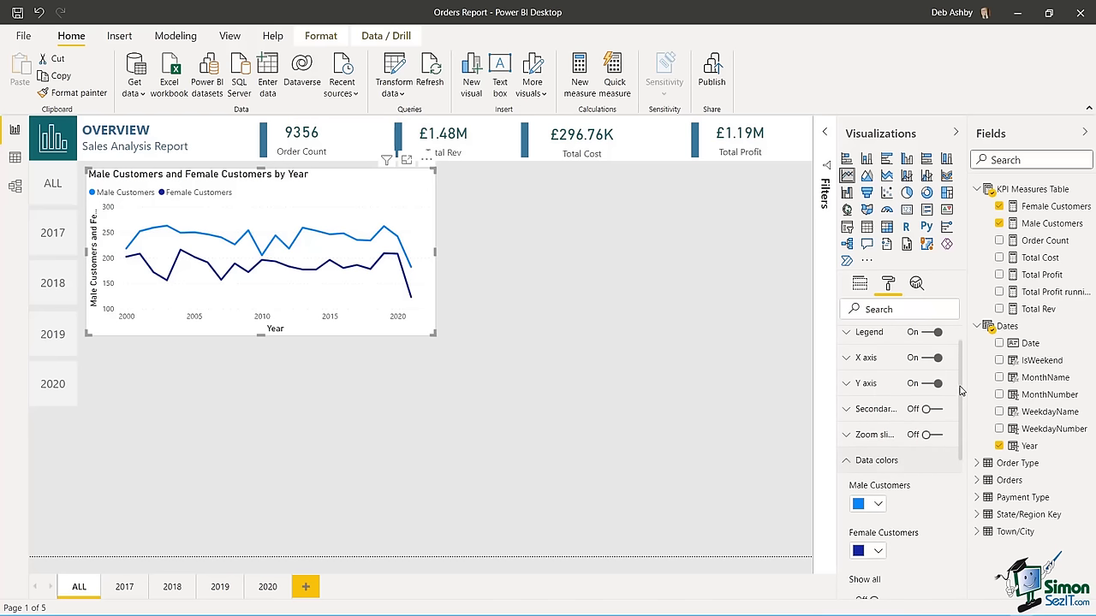
scroll(960, 384, "down", 3)
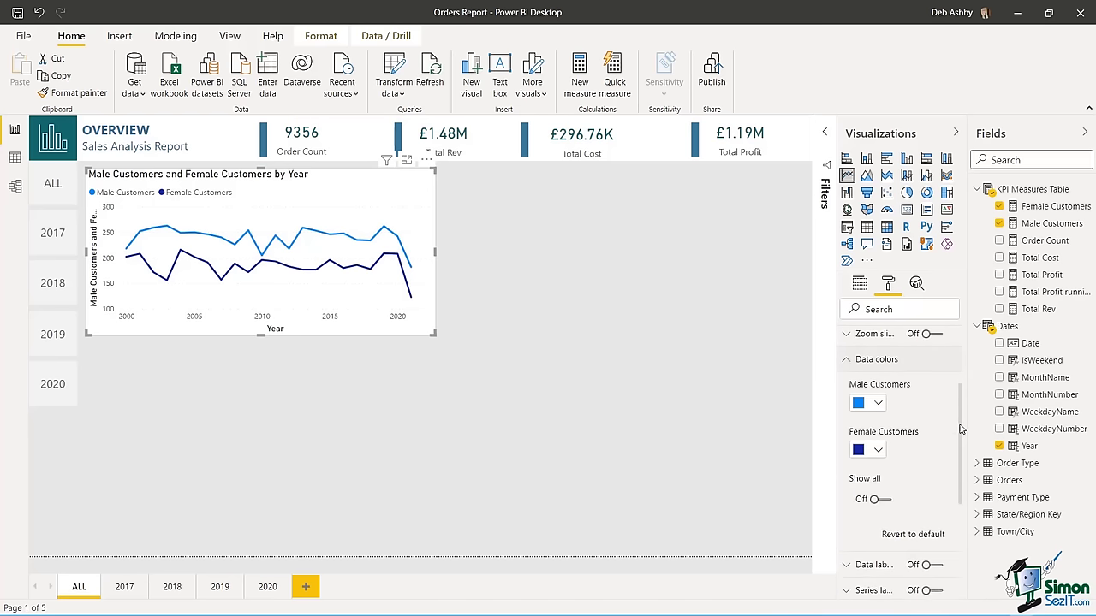
left_click(879, 397)
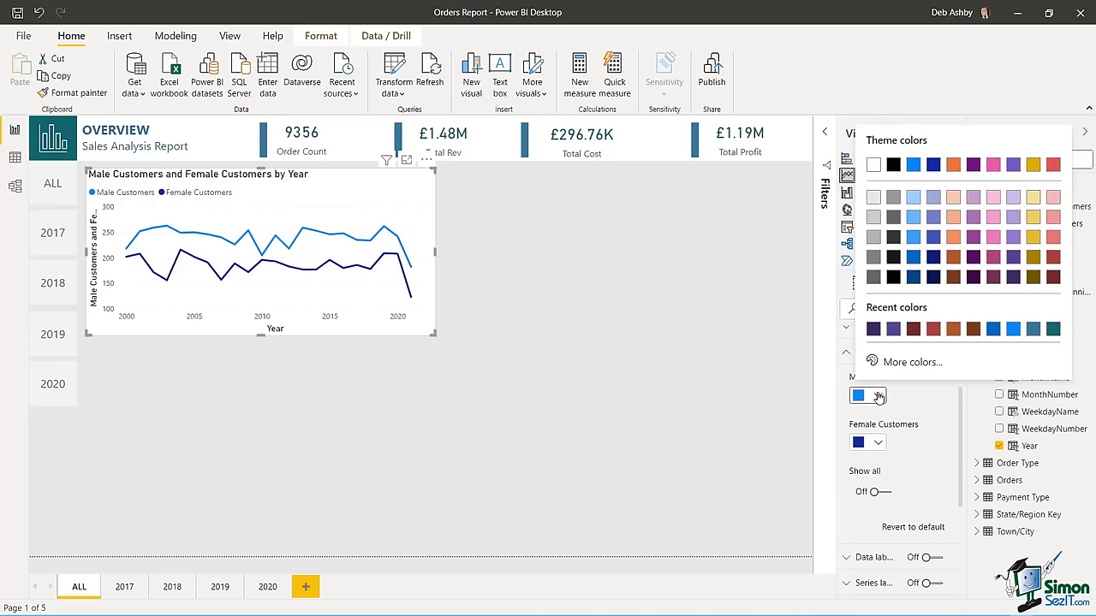
left_click(1052, 330)
left_click(879, 443)
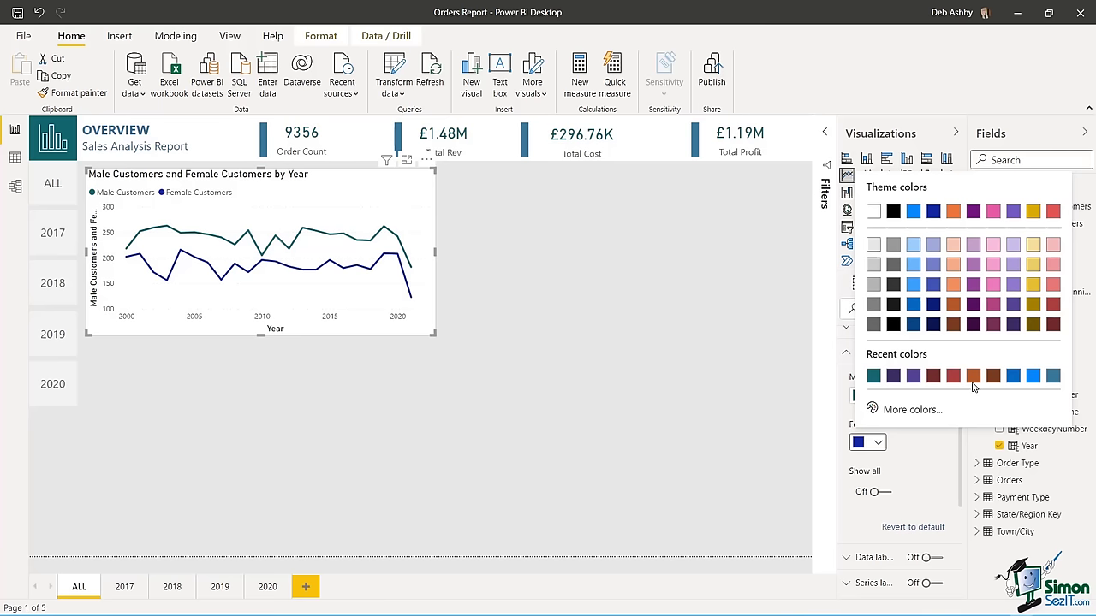
left_click(1033, 212)
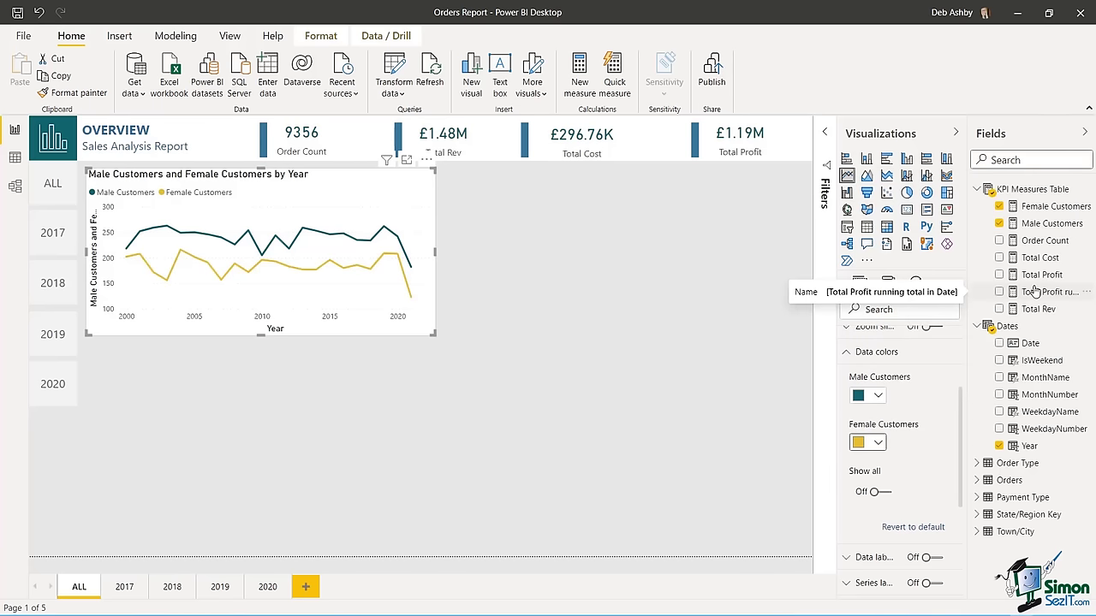
- Try showing data labels on the line chart
scroll(951, 403, "down", 3)
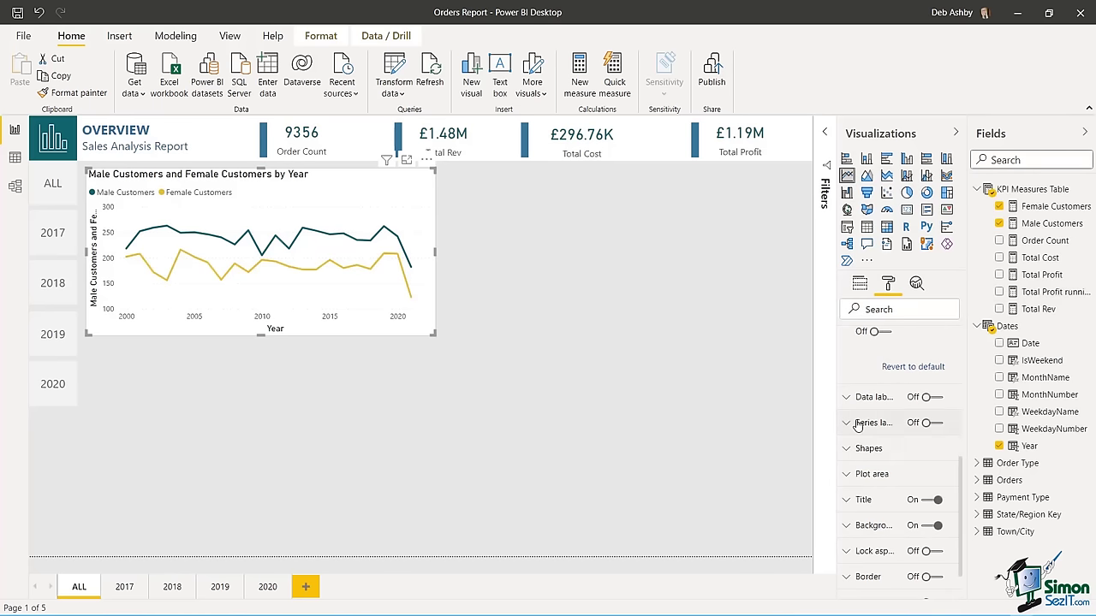
left_click(937, 401)
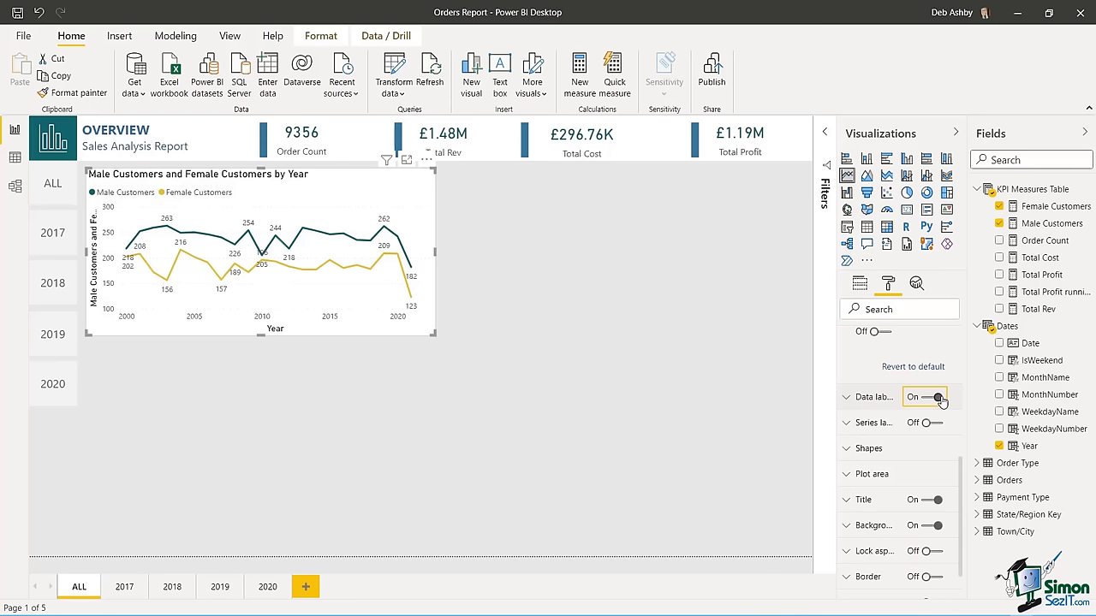
left_click(927, 400)
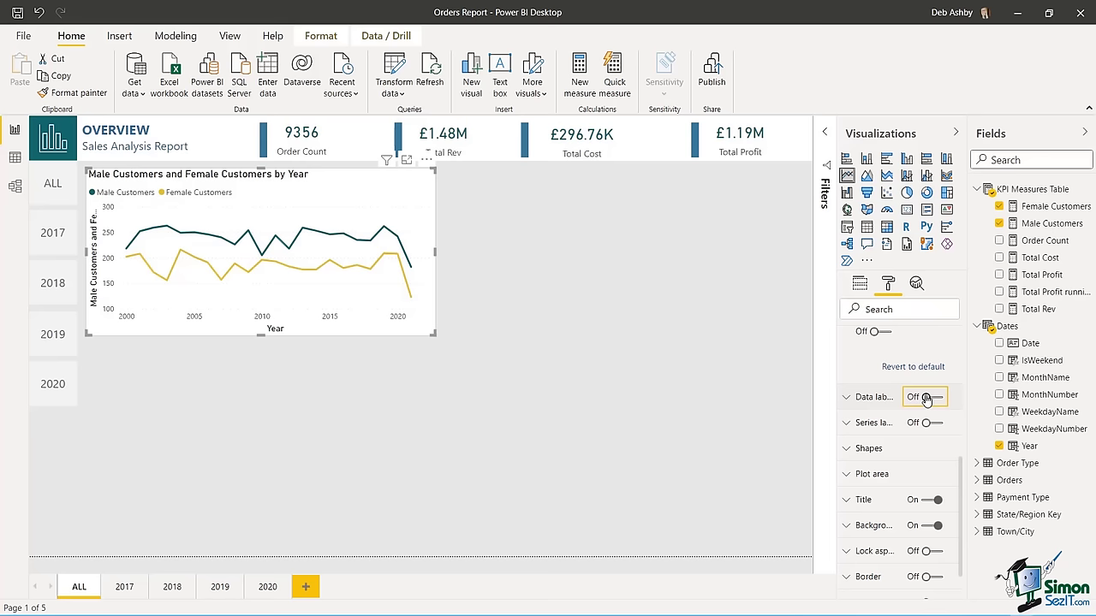
- Show markers on the chart's lines, keeping the round marker shape
left_click(916, 452)
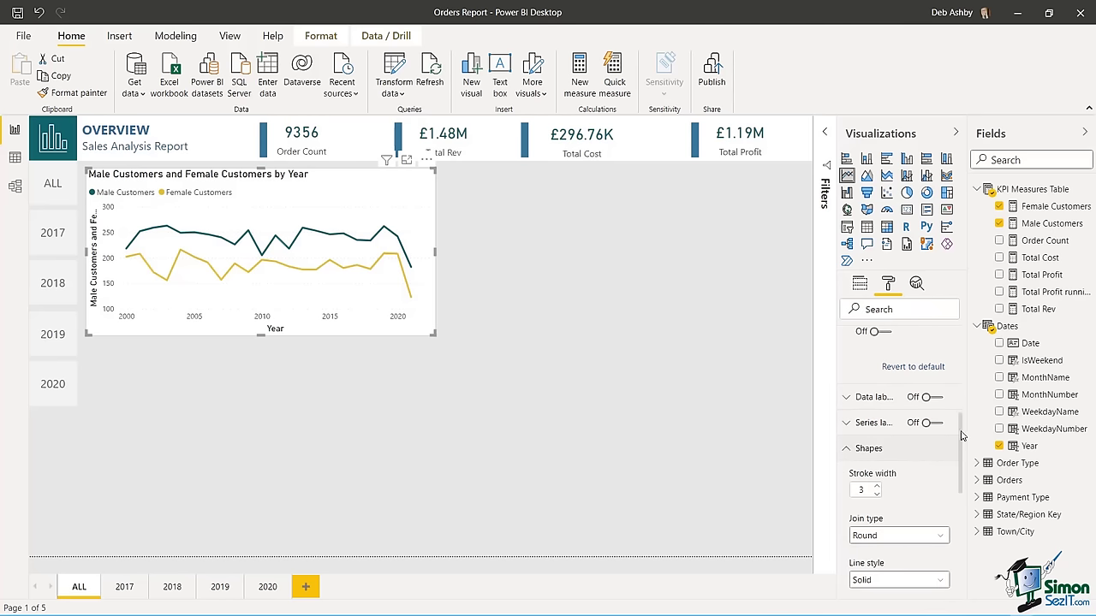
scroll(891, 411, "down", 5)
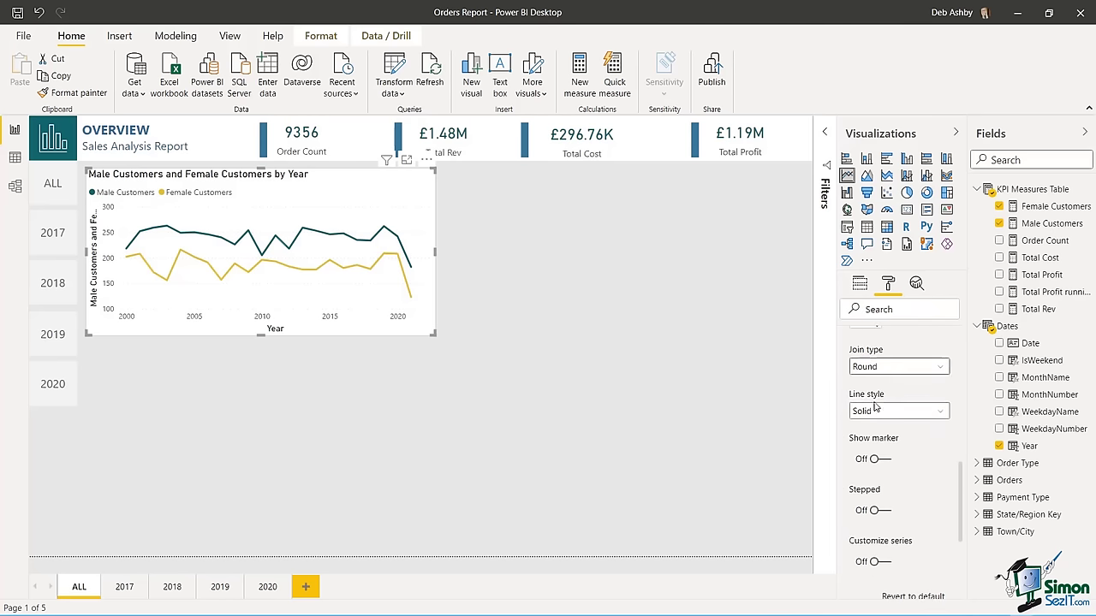
left_click(882, 459)
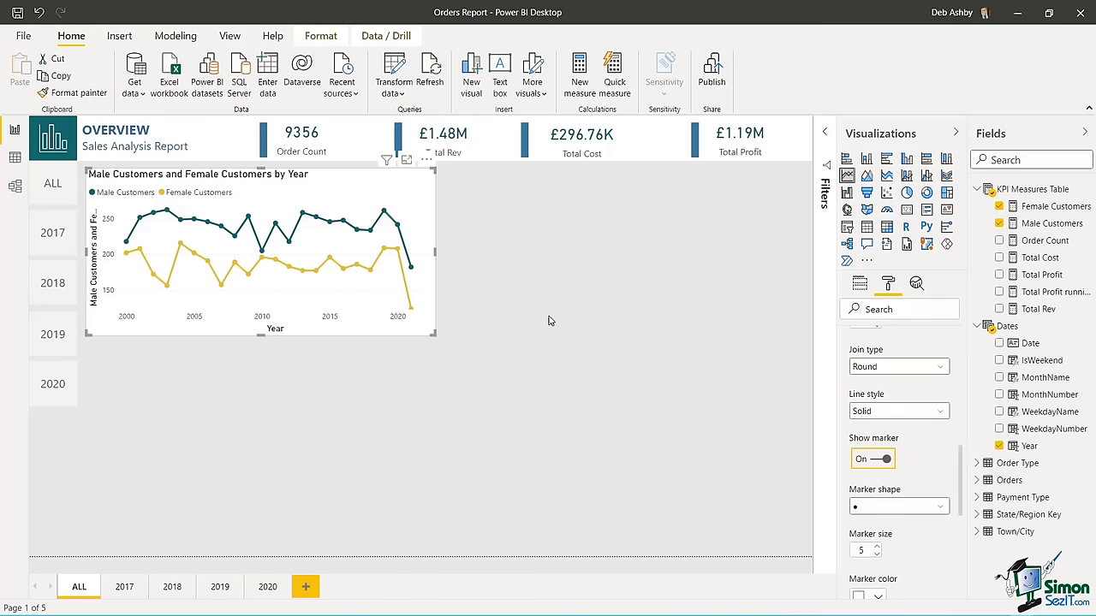
left_click(940, 511)
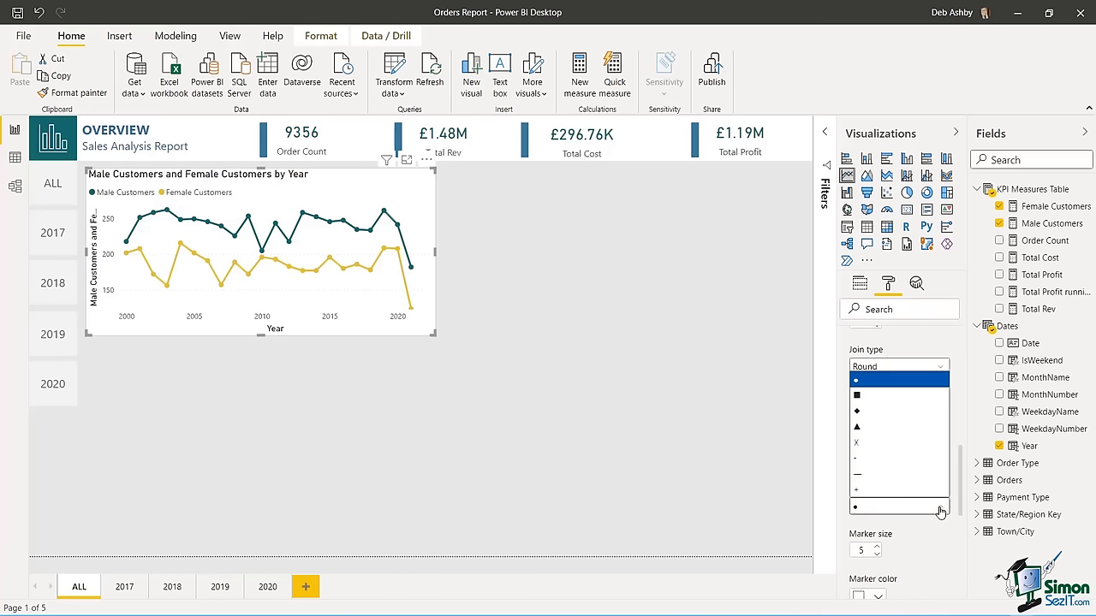
left_click(693, 448)
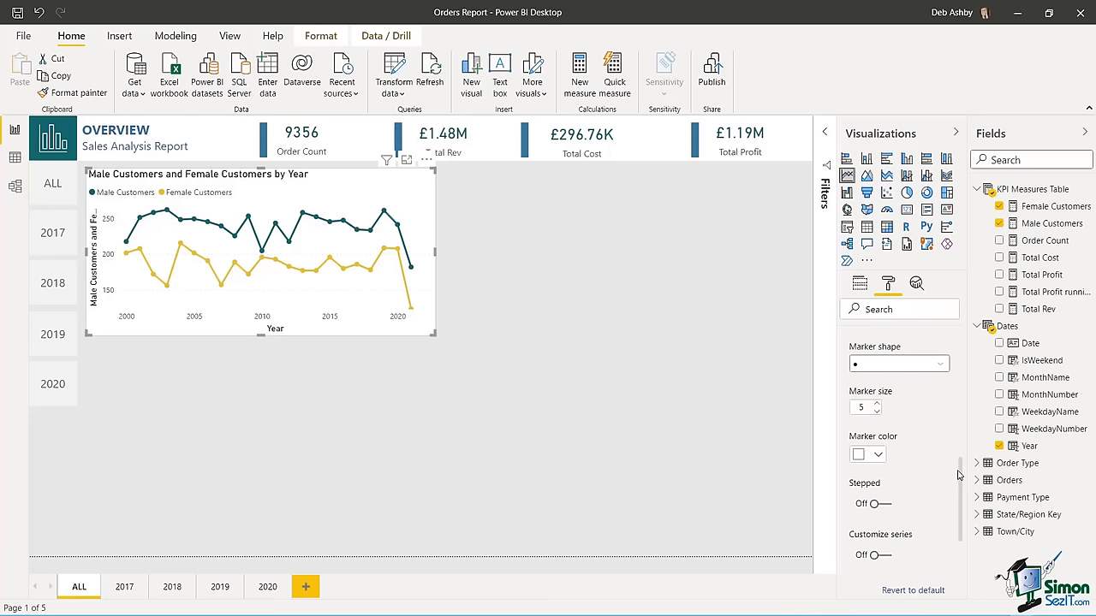
- Try the stepped line style on the chart
scroll(914, 404, "down", 2)
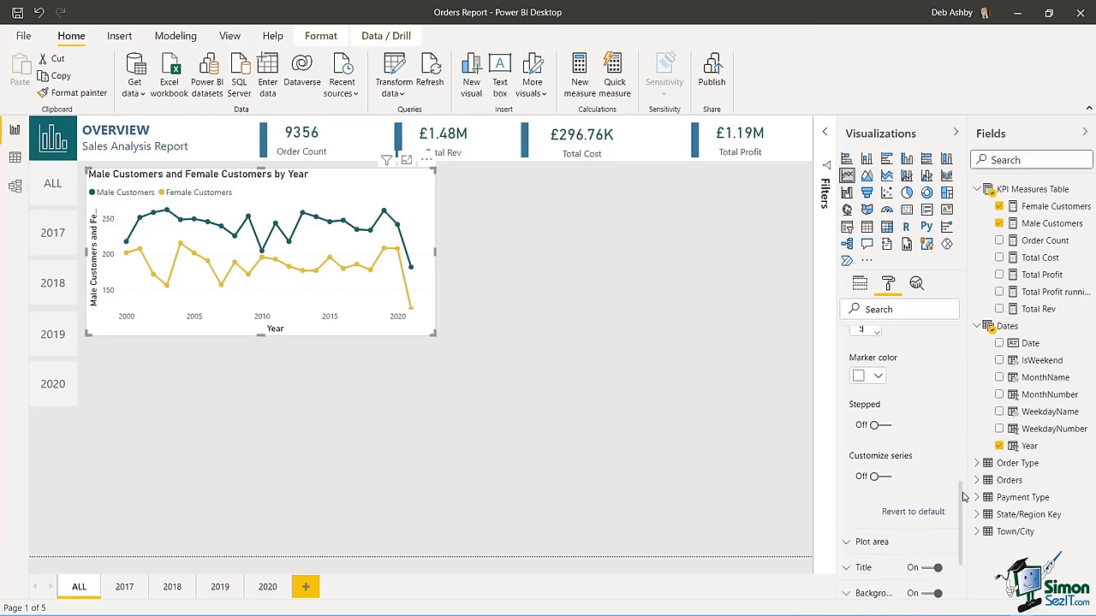
left_click(886, 412)
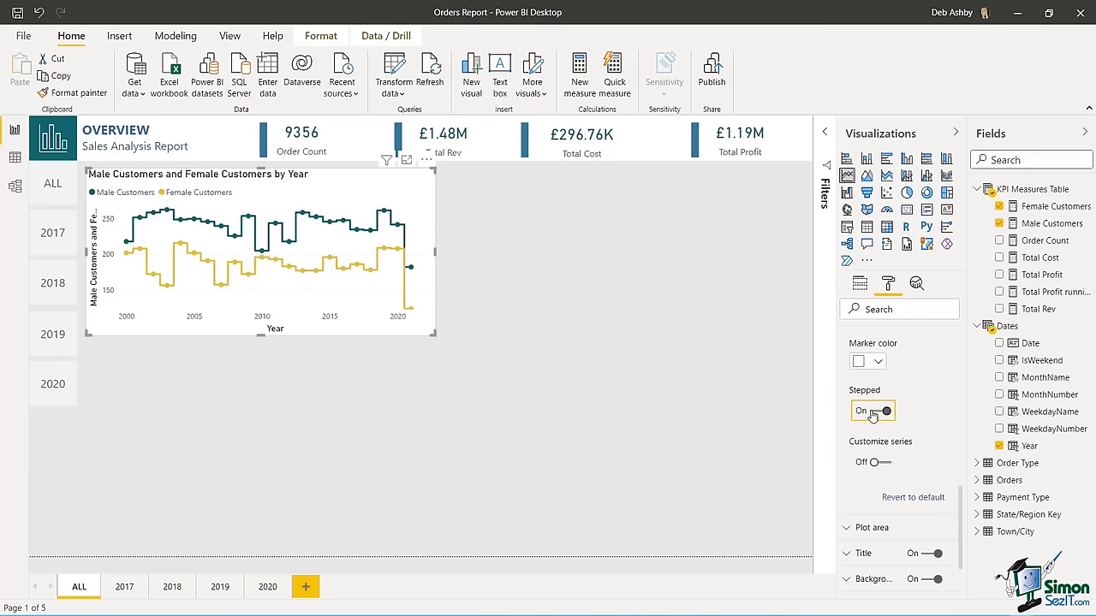
left_click(873, 412)
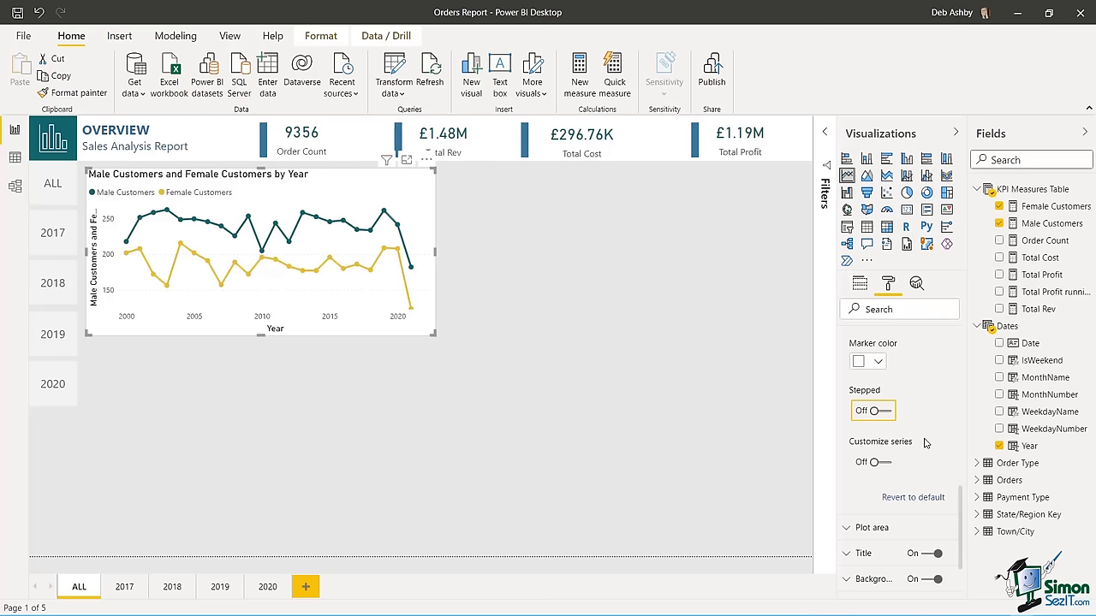
- Turn off the title of the male and female customers line chart
scroll(908, 463, "down", 3)
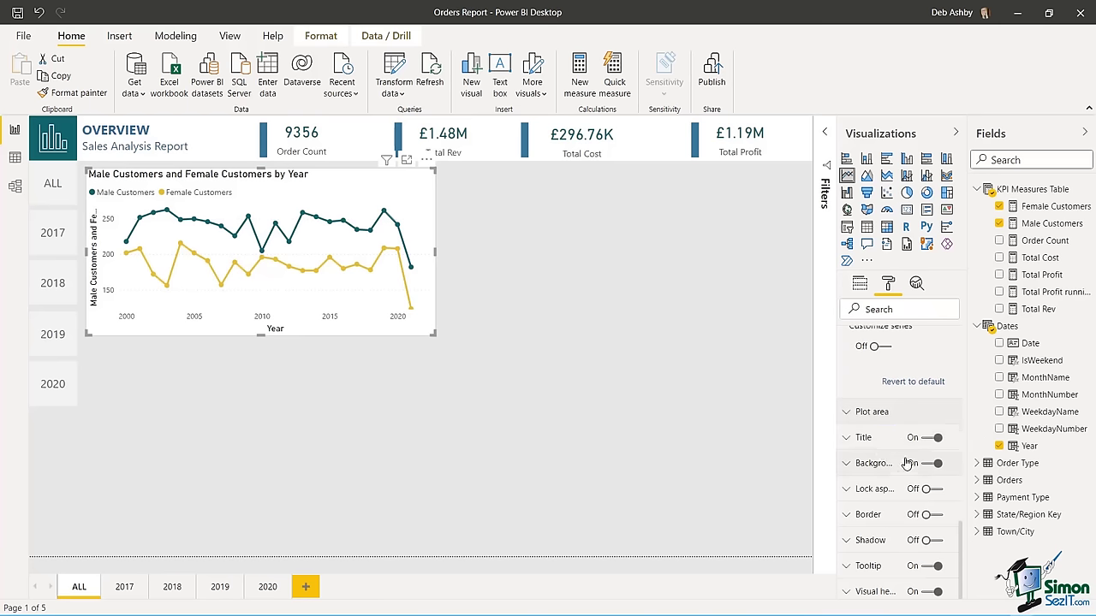
left_click(846, 441)
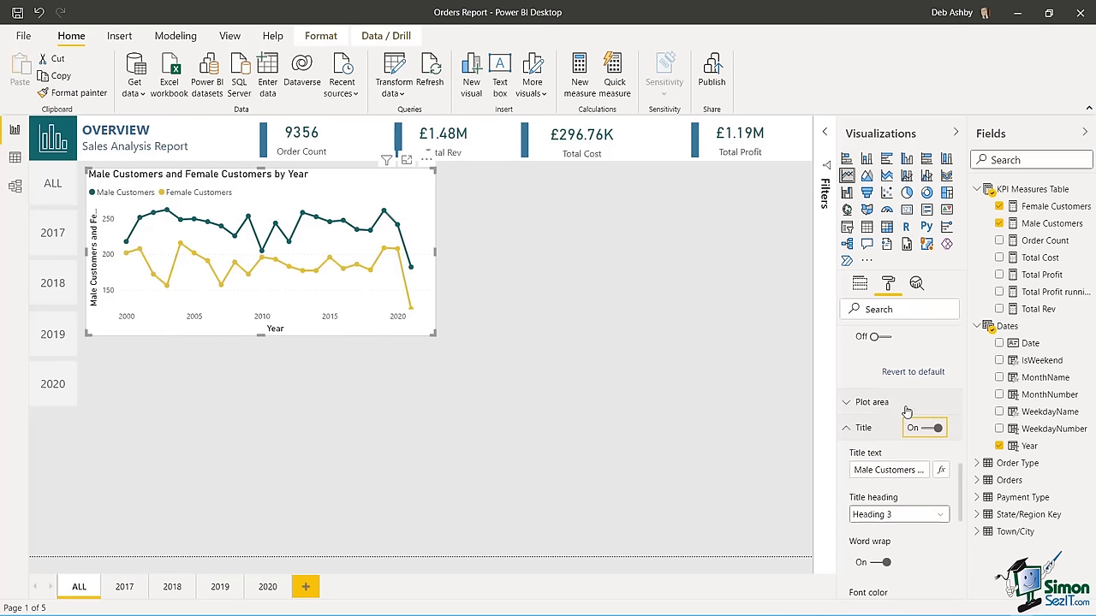
left_click(925, 430)
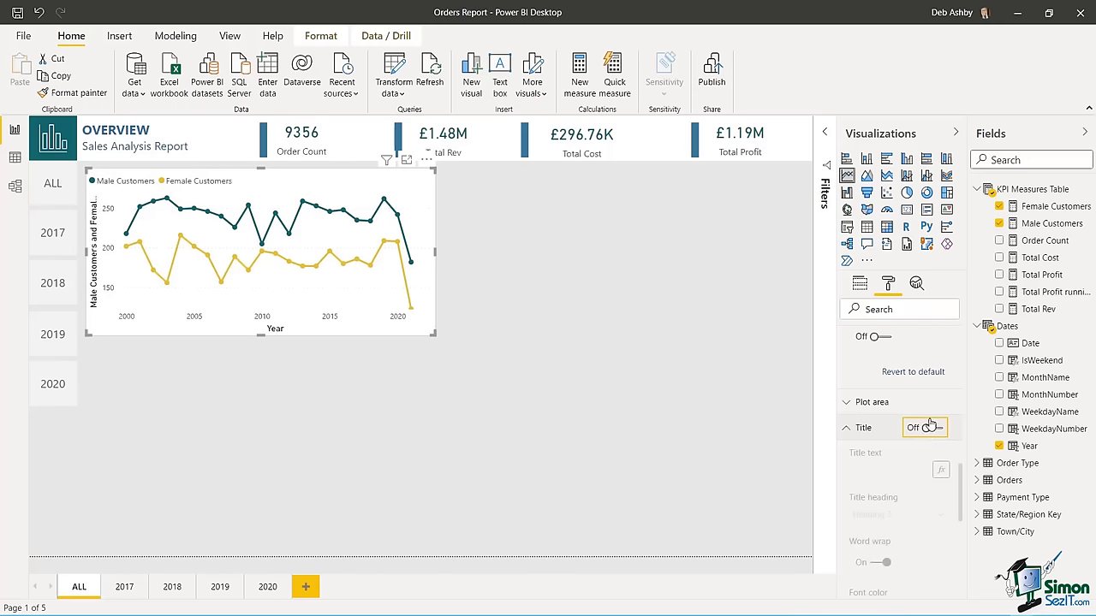
left_click(599, 359)
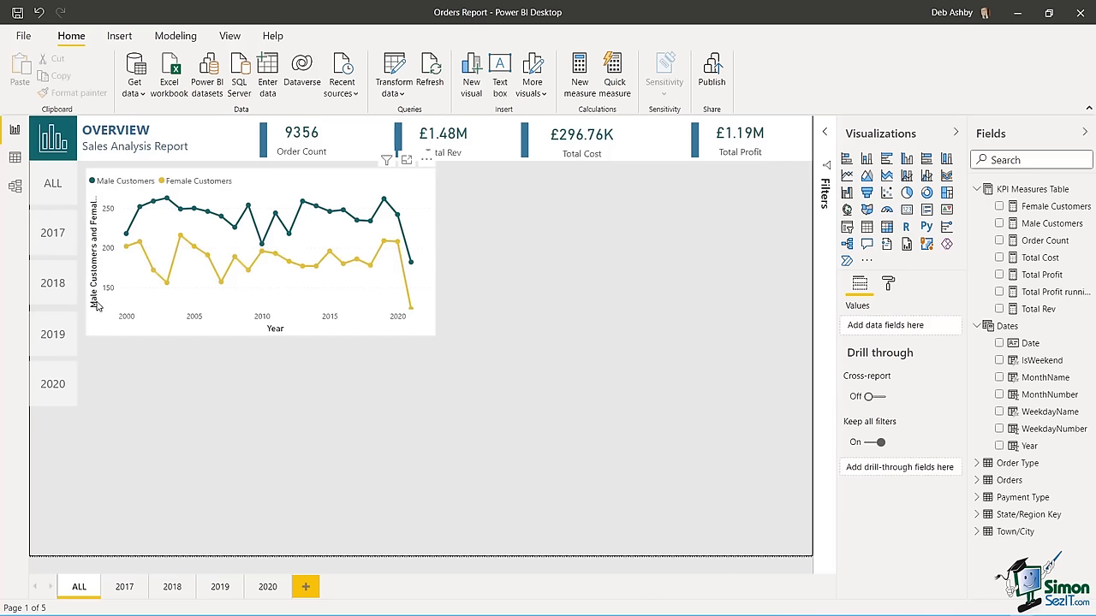
- Find the line chart's axis title settings and set the Y axis title to "Male vs Female Customers"
left_click(98, 198)
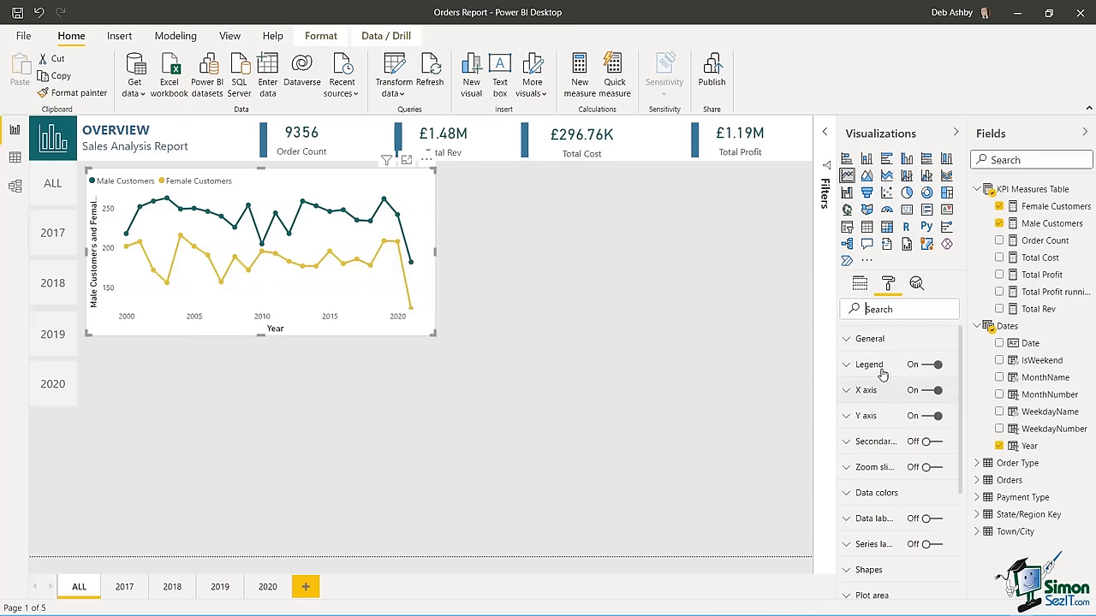
left_click(882, 308)
type("axis title")
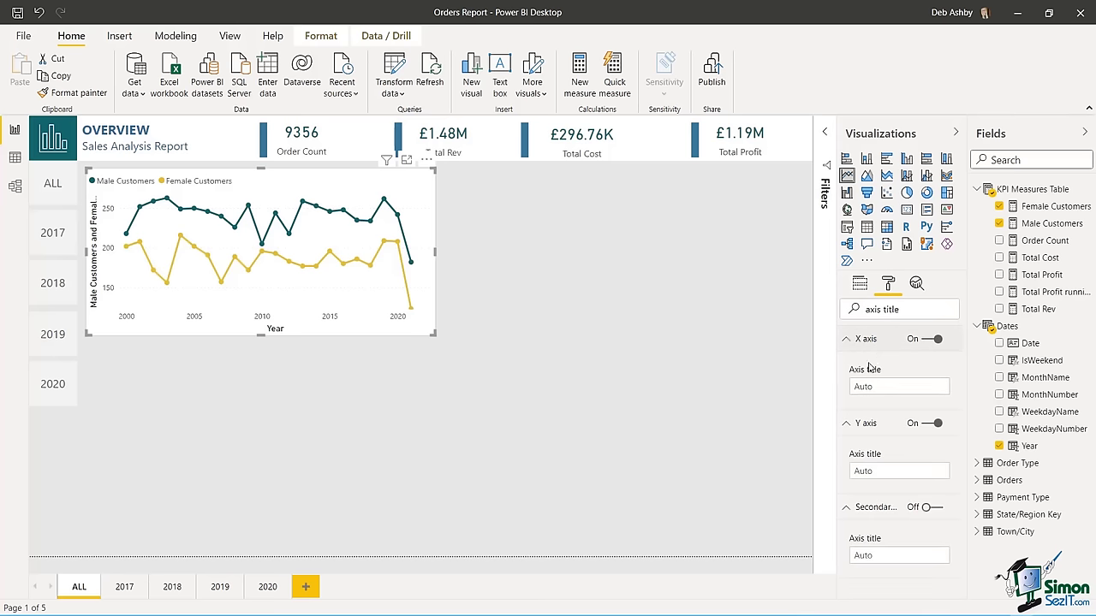
left_click(873, 471)
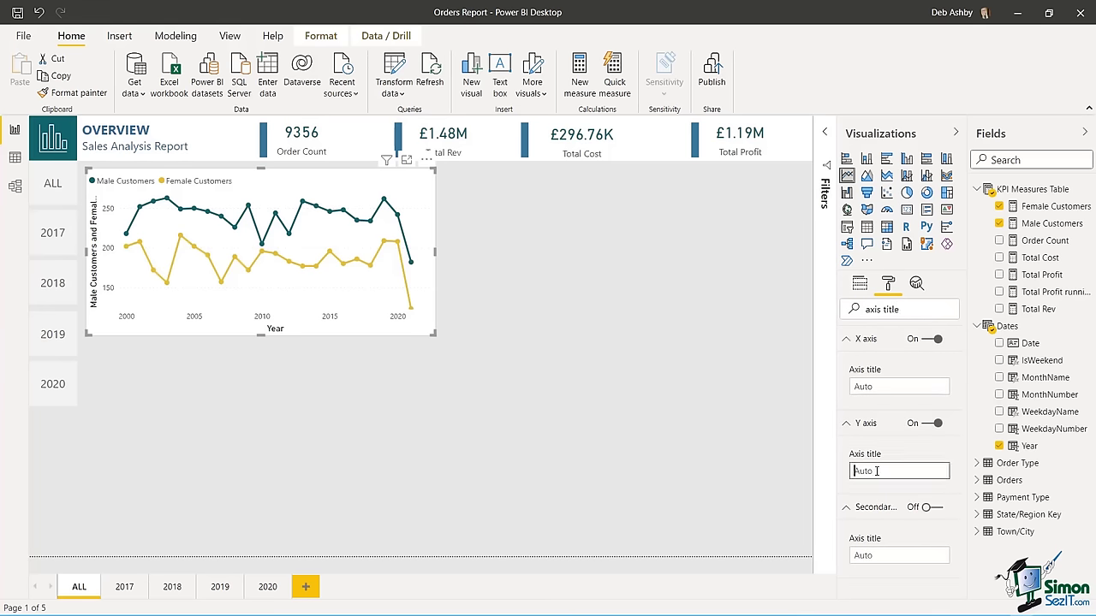
type("Male v")
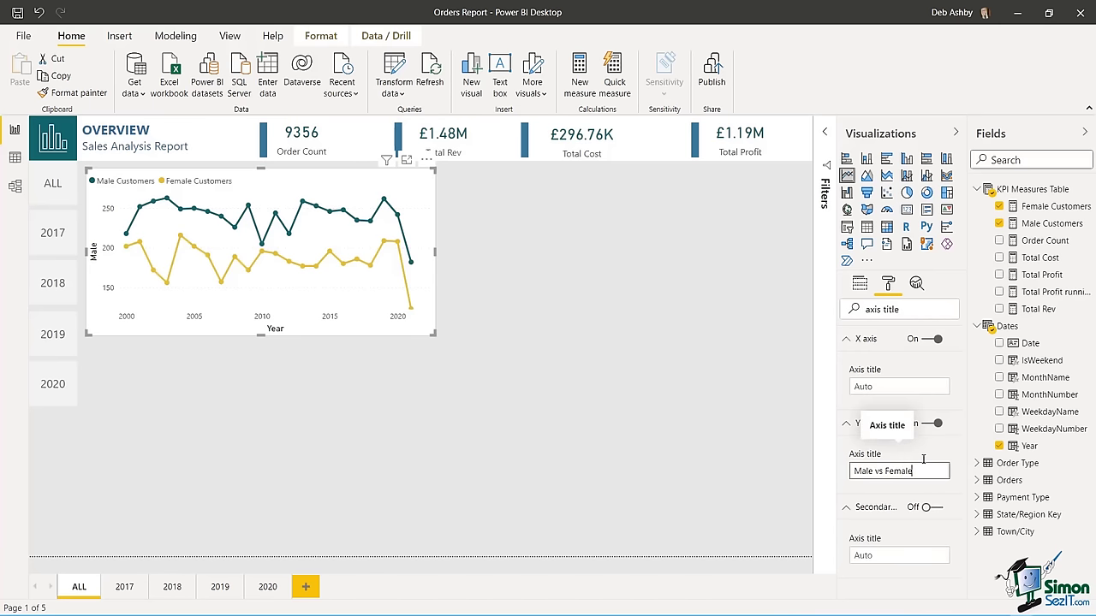
type("s Female Customers")
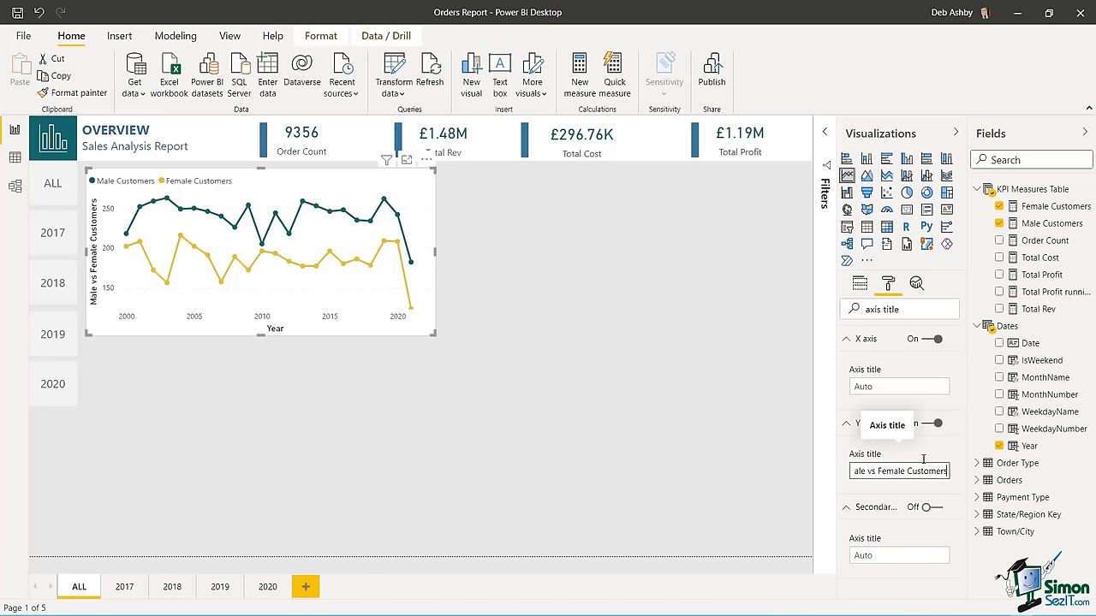
left_click(652, 306)
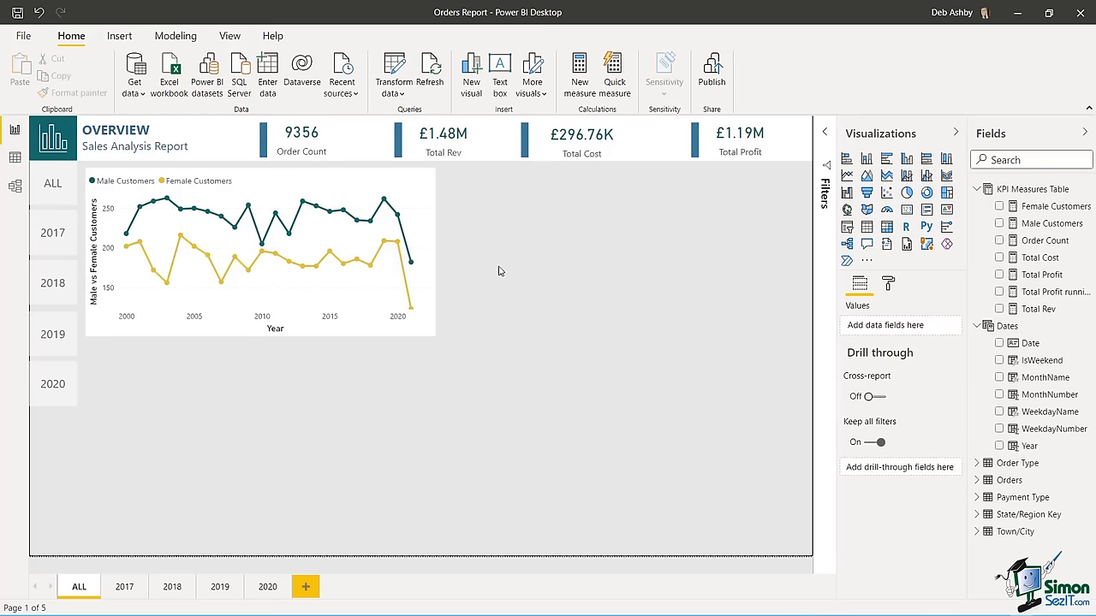
- Copy the line chart from the ALL page and paste it onto the 2017 page
left_click(421, 197)
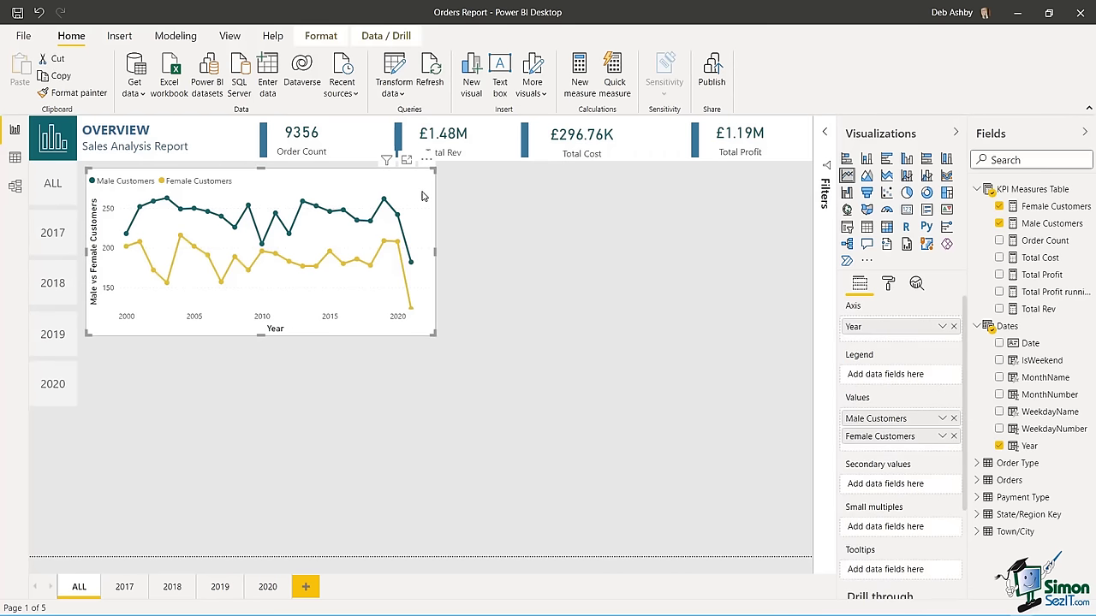
left_click(125, 587)
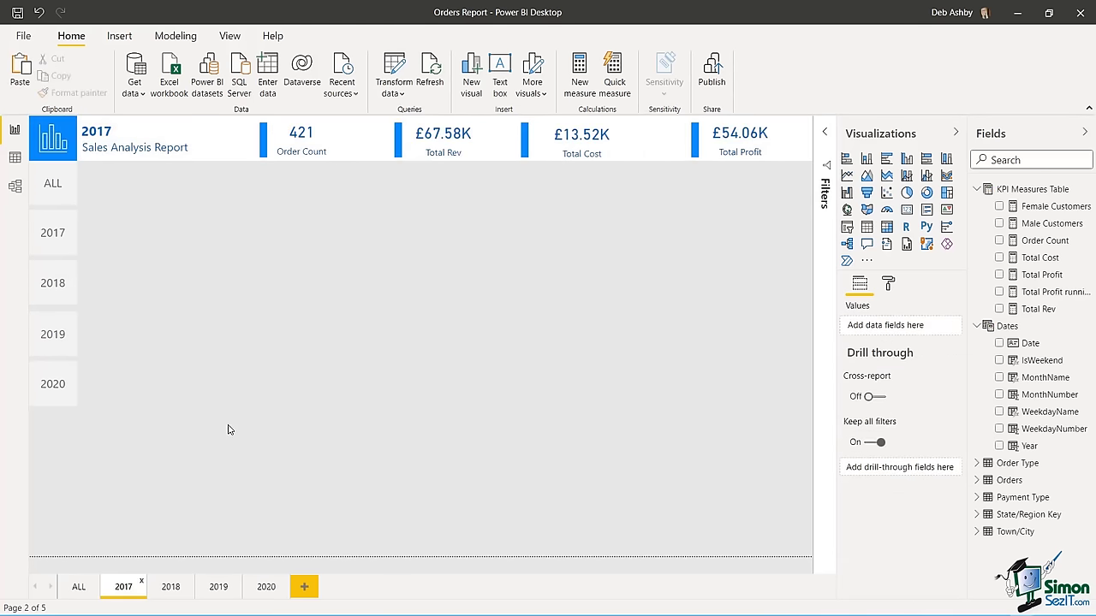
key("ctrl+v")
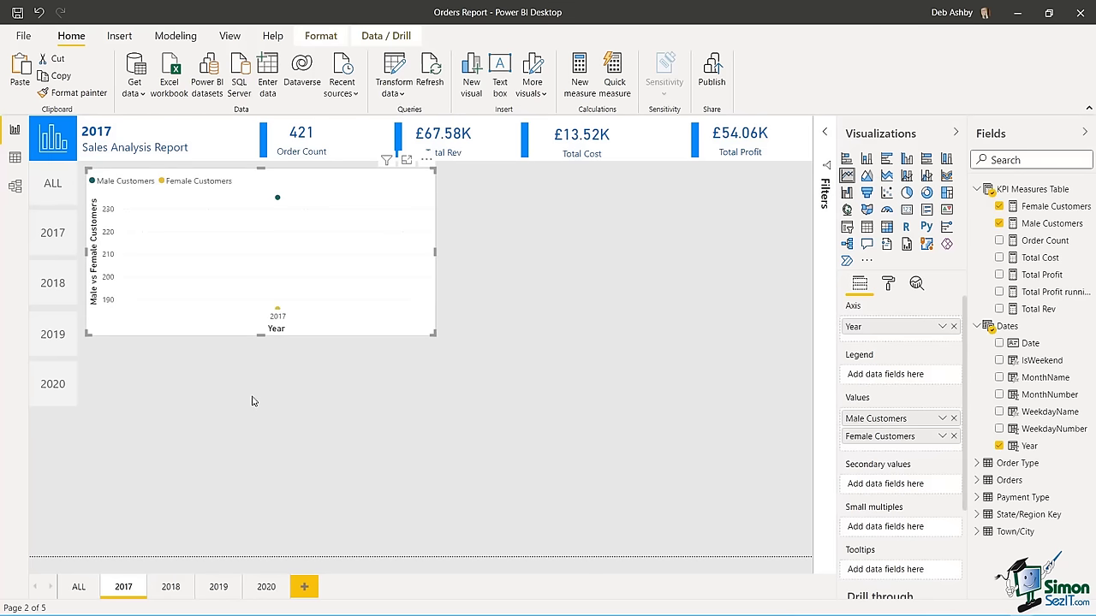
- Replace Year with the MonthName field from the Dates table as the axis of the 2017 line chart
mouse_move(255, 265)
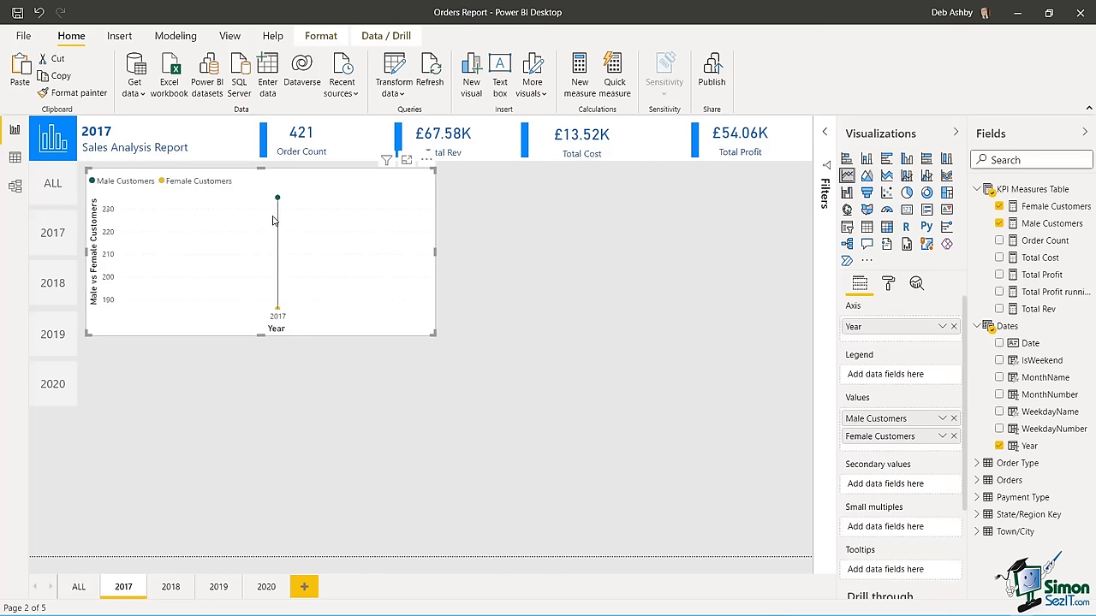
mouse_move(289, 295)
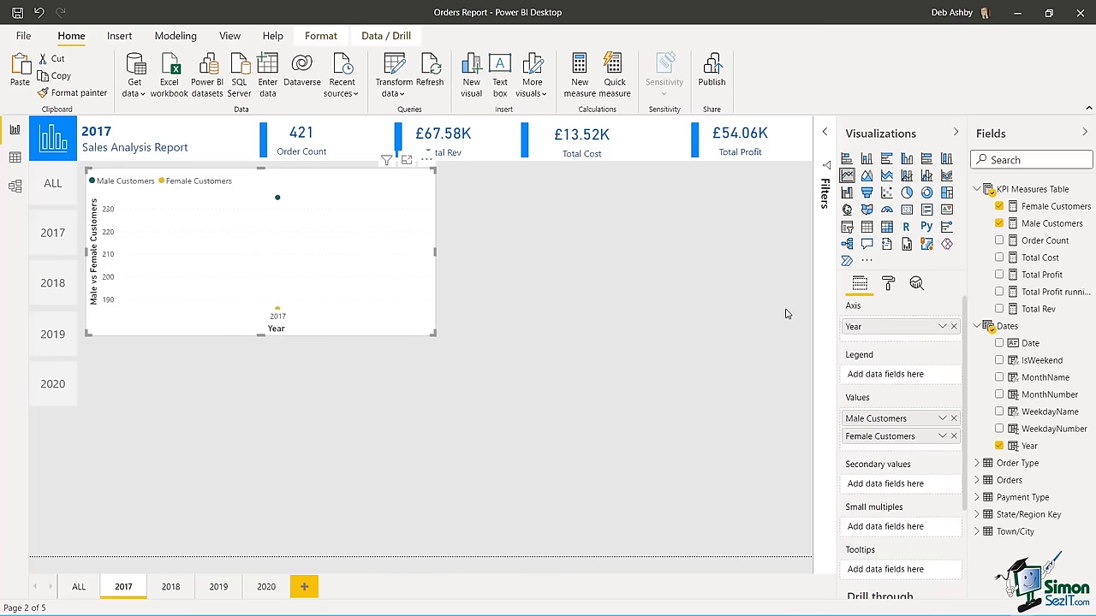
left_click(953, 327)
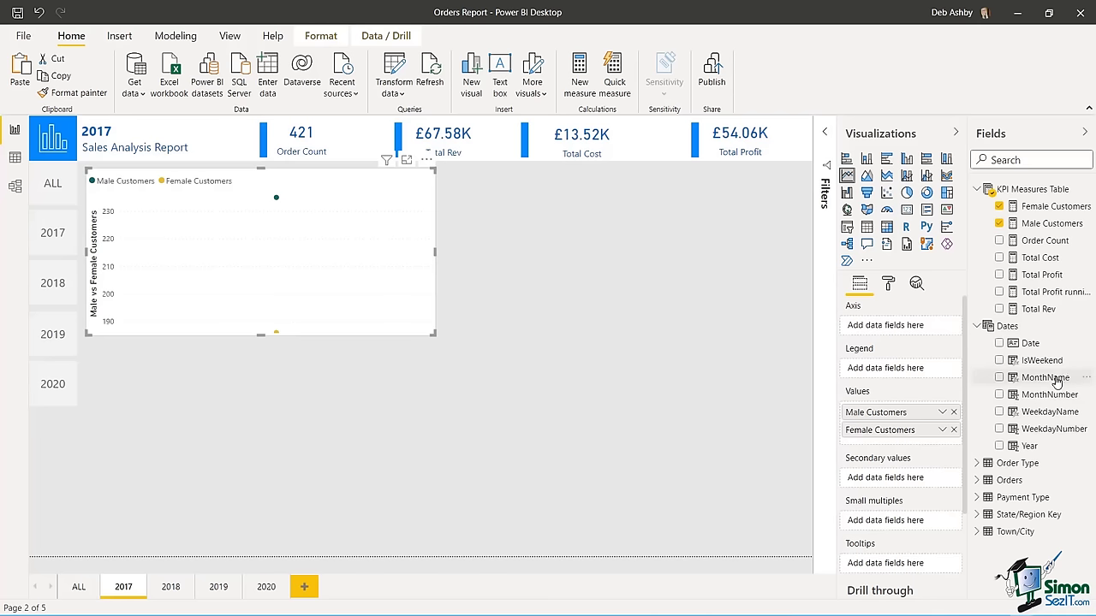
left_click_drag(1057, 381, 907, 330)
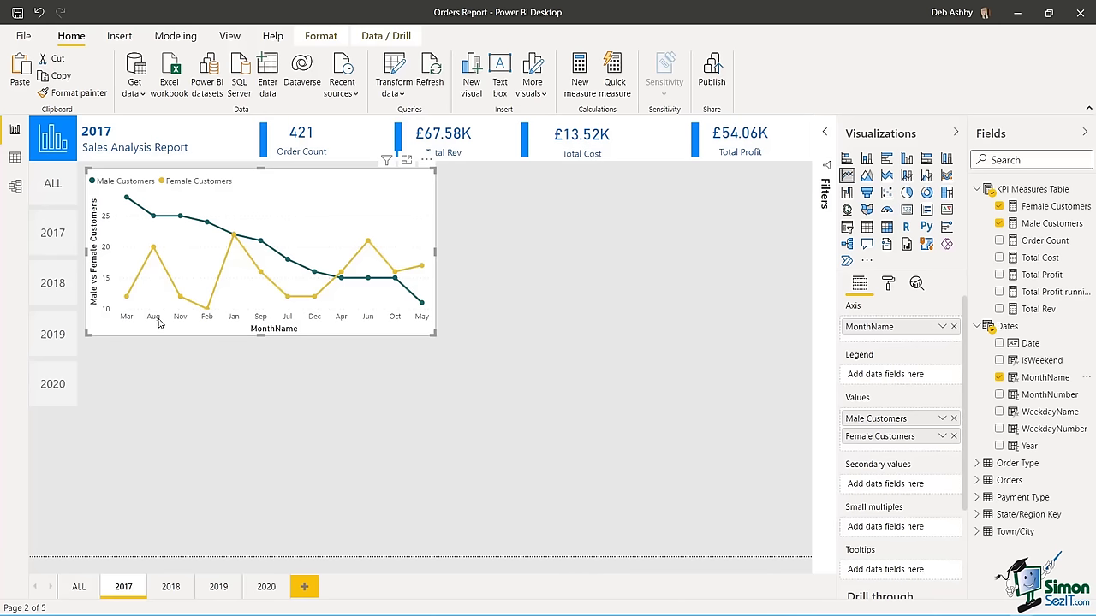
- Sort the 2017 line chart by MonthName in ascending order
key("ctrl+z")
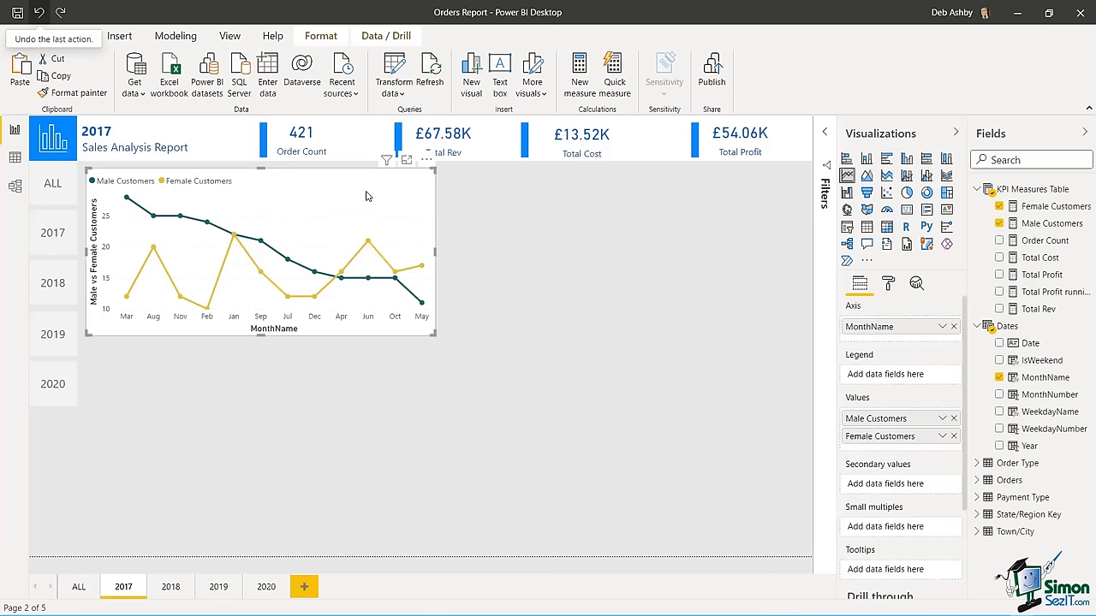
left_click(426, 162)
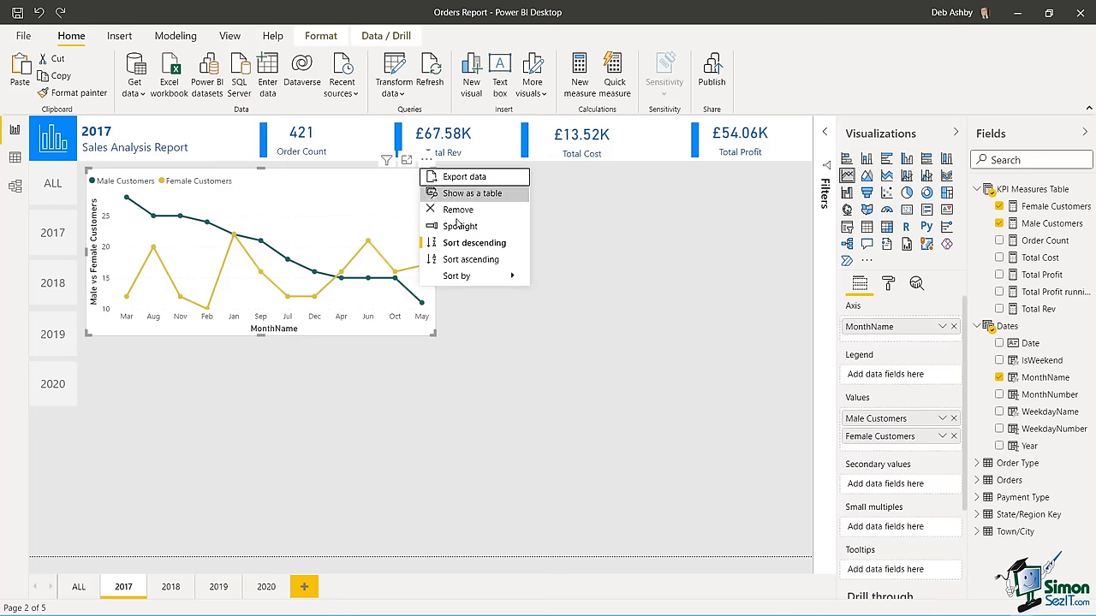
left_click(462, 259)
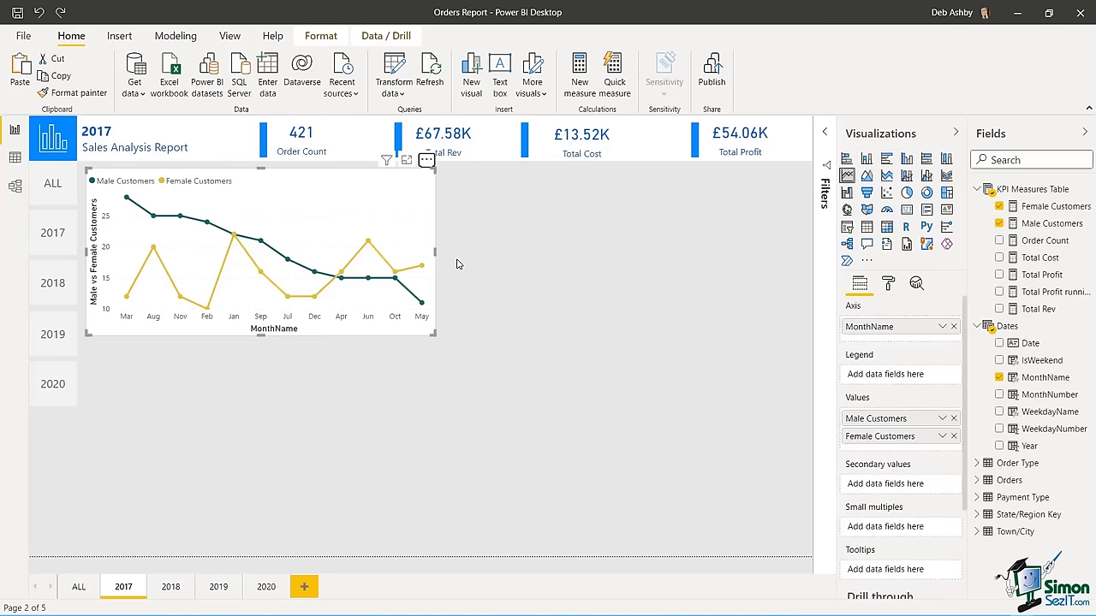
left_click(426, 162)
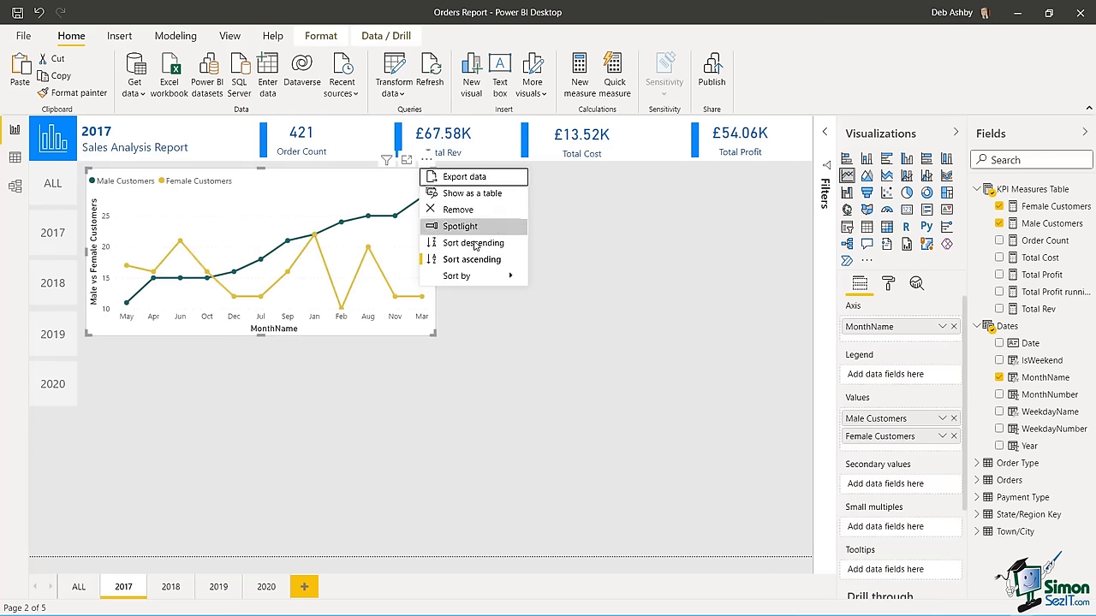
mouse_move(479, 277)
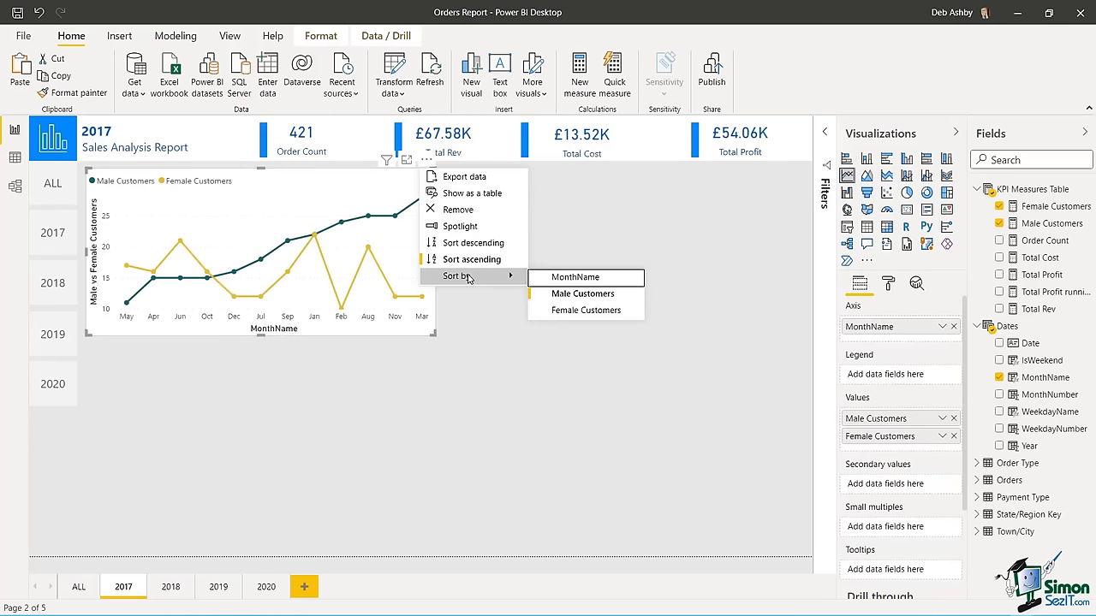
left_click(566, 279)
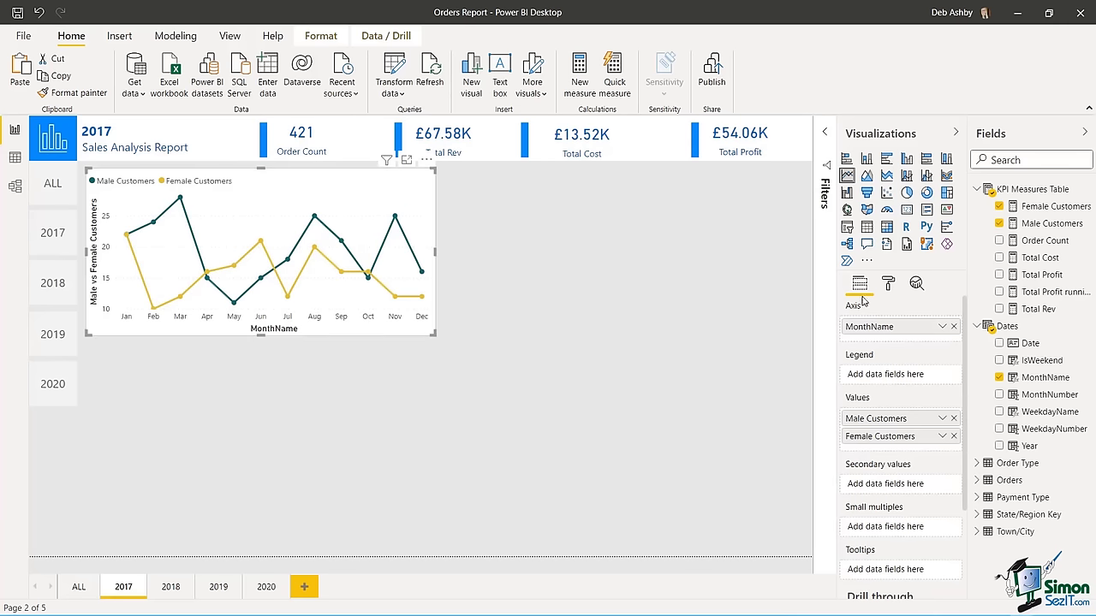
- Set the 2017 line chart's data colors to dark navy for Male Customers and blue for Female Customers
left_click(889, 284)
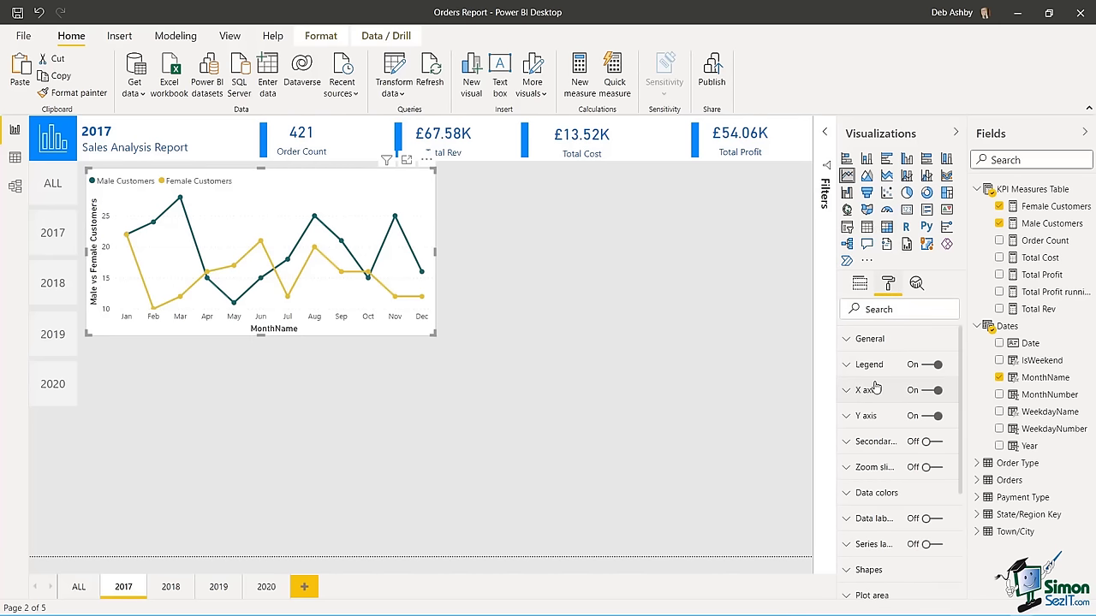
left_click(873, 497)
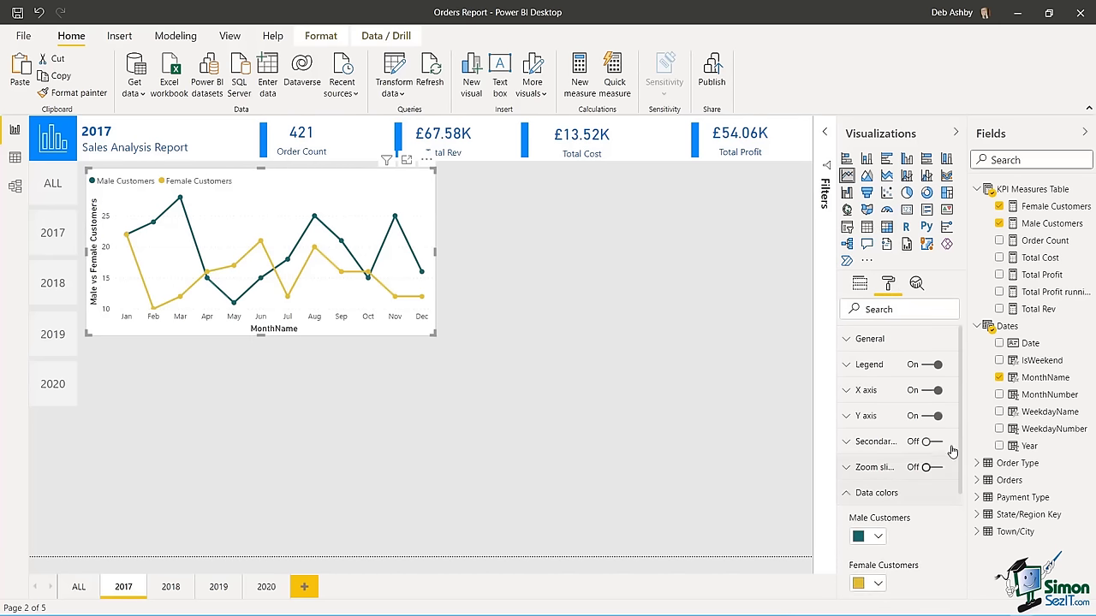
scroll(962, 433, "down", 1)
scroll(963, 437, "down", 3)
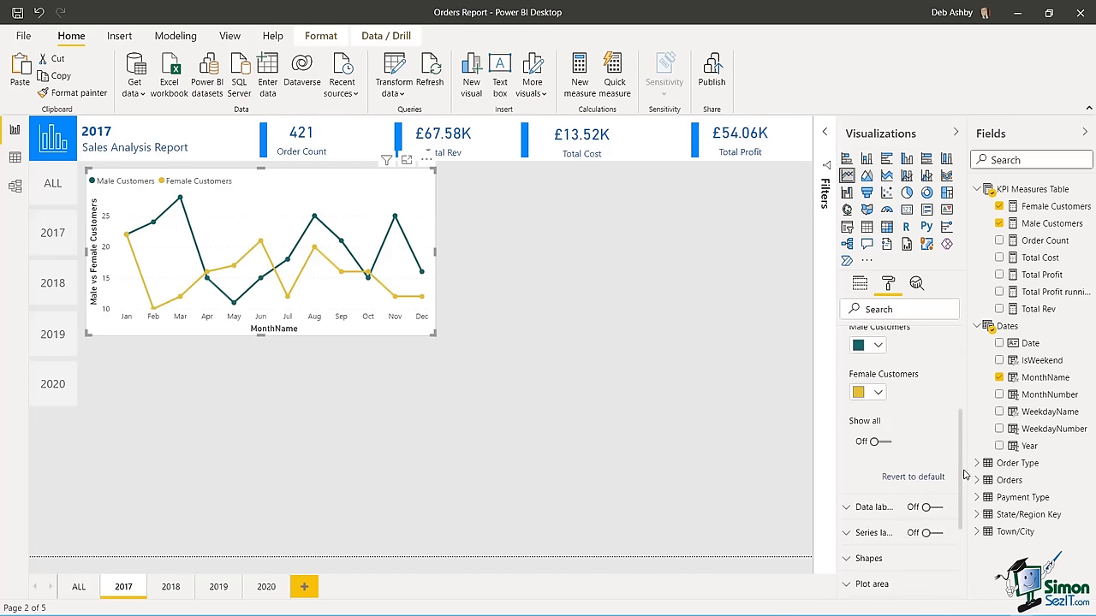
left_click(878, 346)
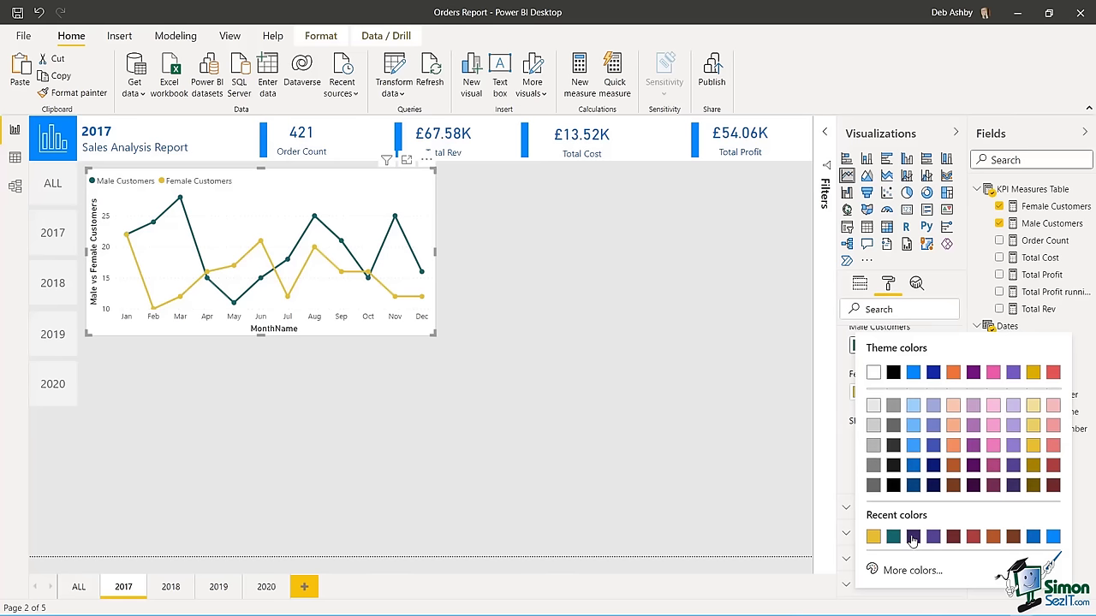
left_click(933, 485)
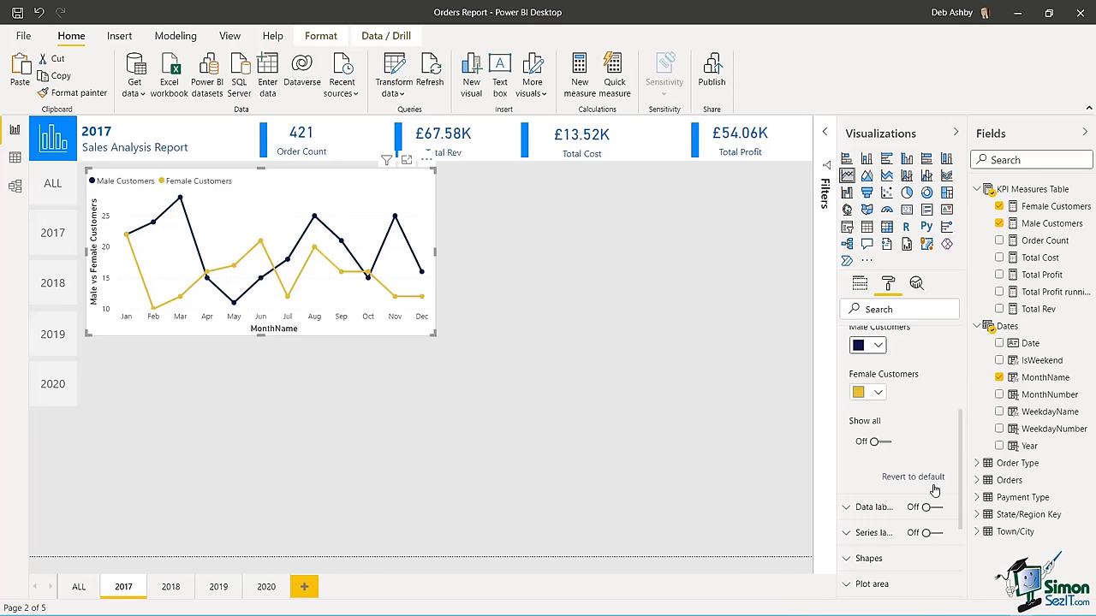
left_click(880, 392)
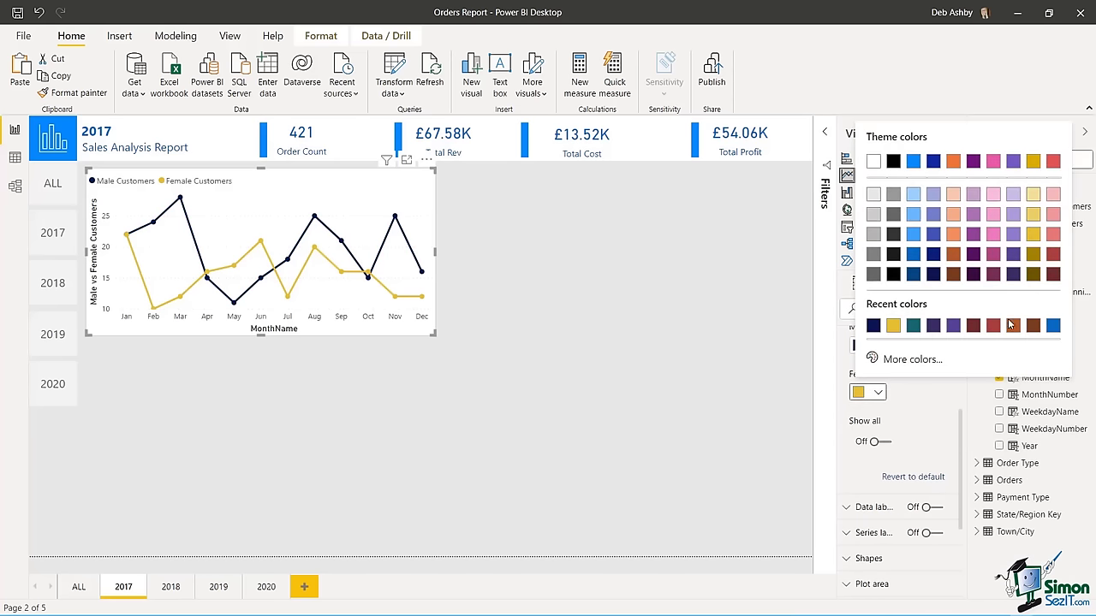
left_click(1053, 328)
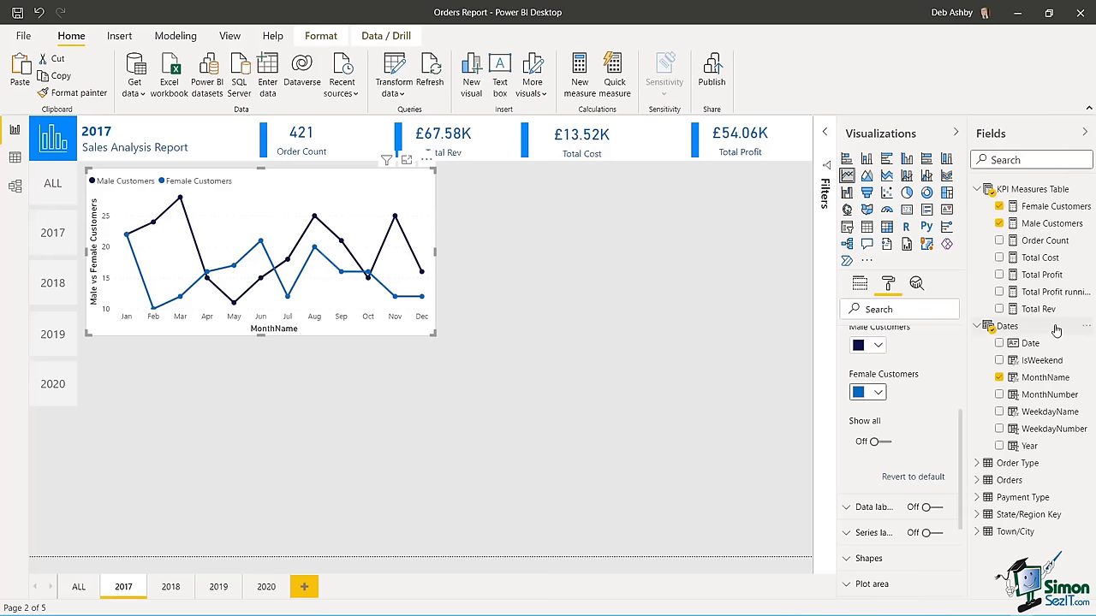
left_click(585, 295)
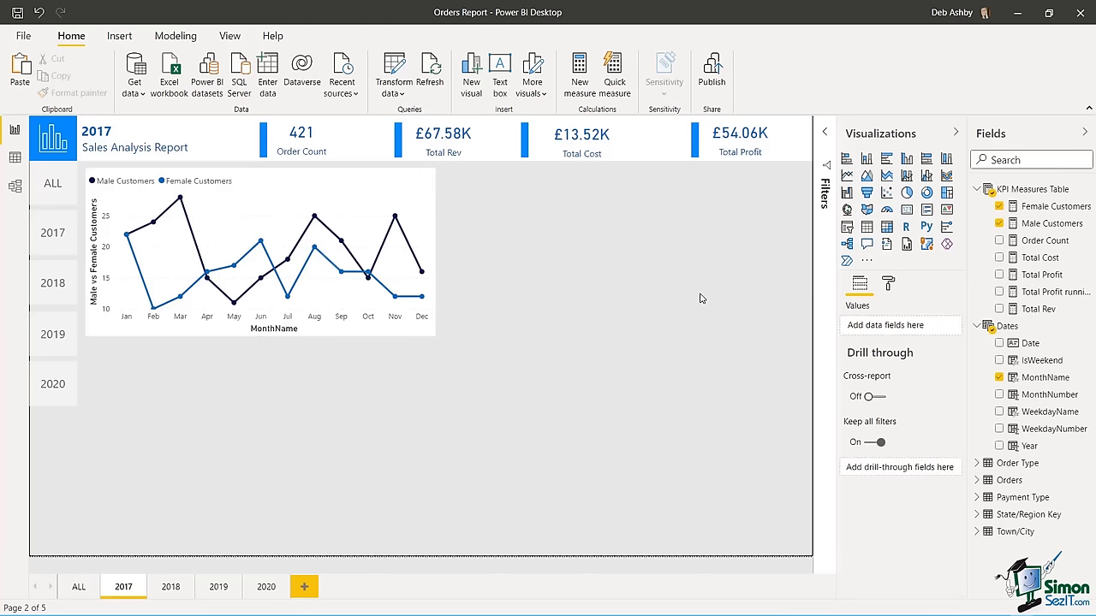
- Copy the recolored line chart from the 2017 page and paste it onto the 2018 page
left_click(375, 186)
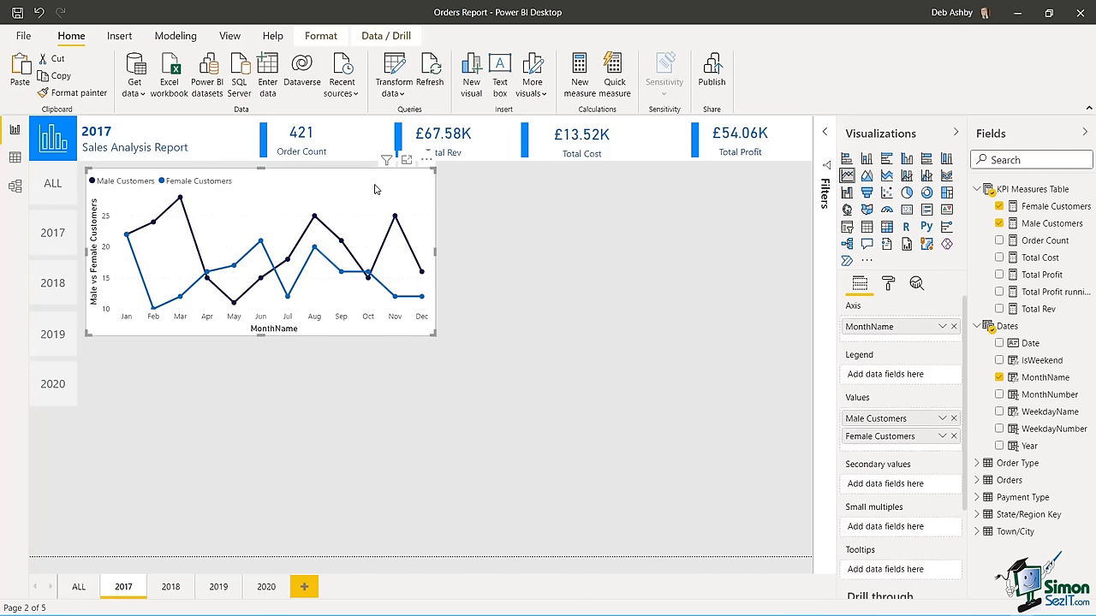
left_click(172, 587)
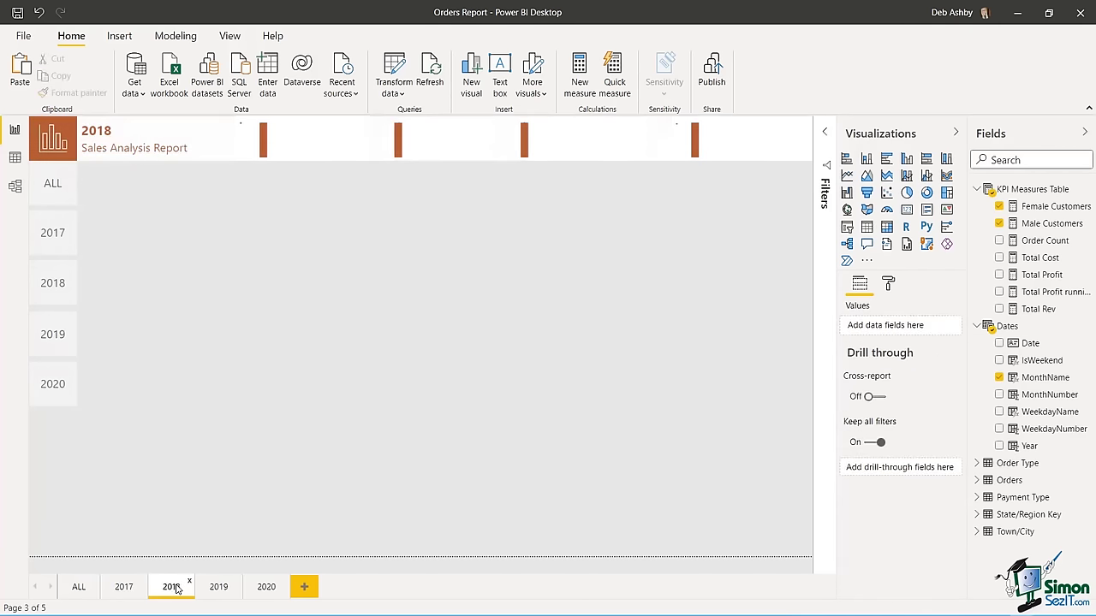
key("ctrl+v")
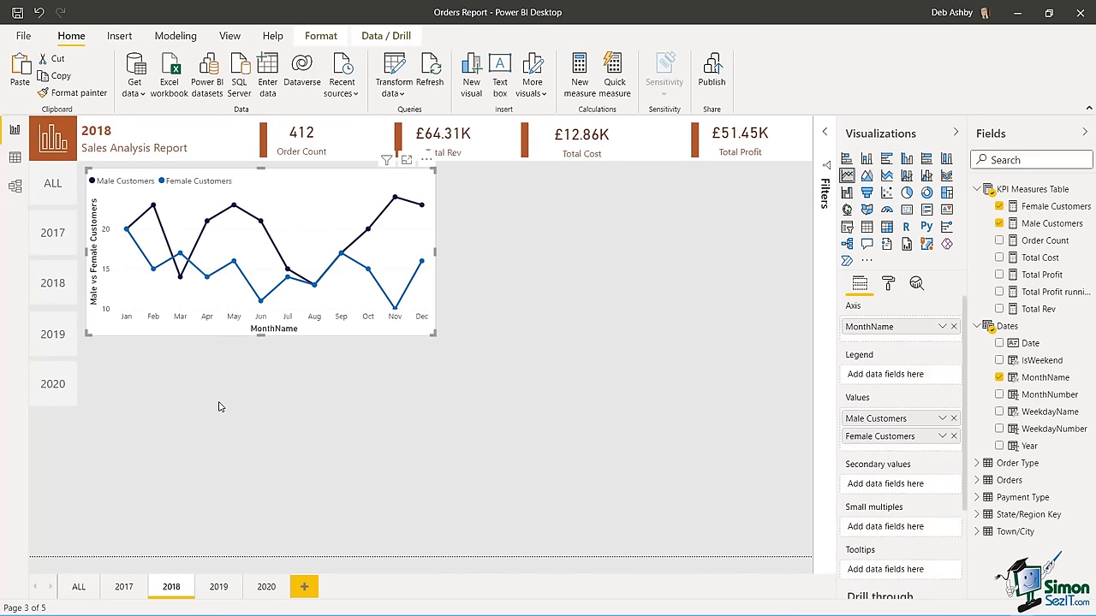
- Set the 2018 line chart's data colors to dark brown for Male Customers and orange for Female Customers
left_click(889, 285)
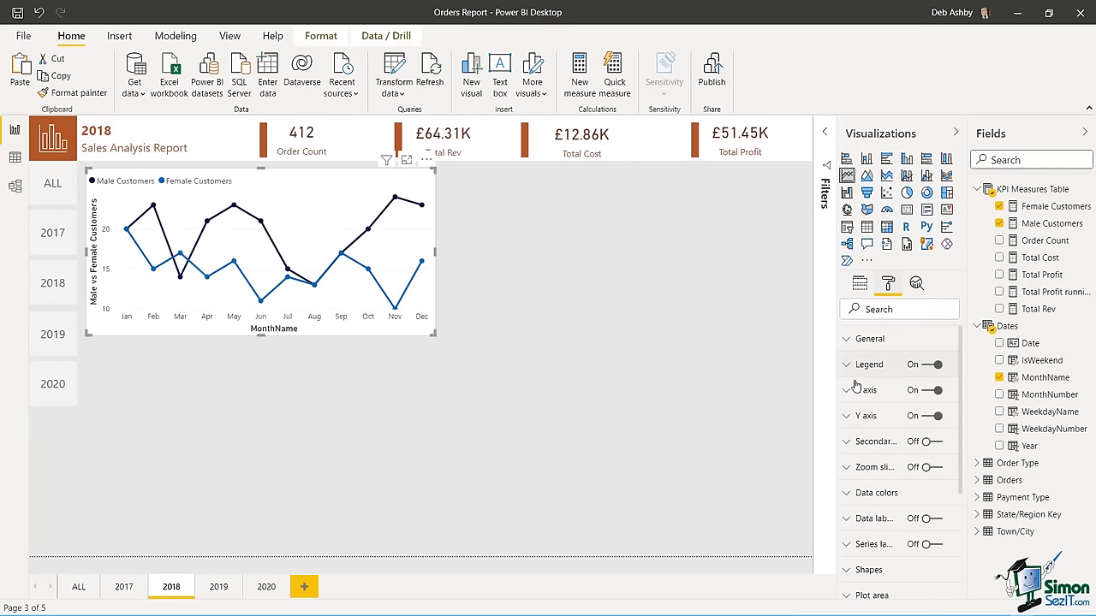
left_click(853, 494)
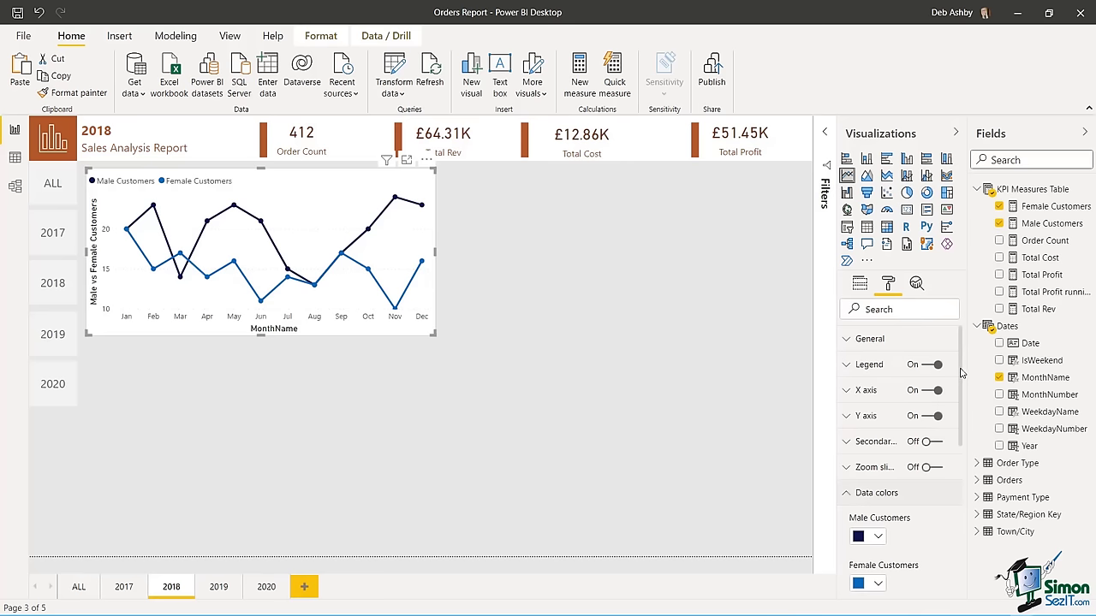
scroll(961, 372, "down", 3)
left_click(869, 395)
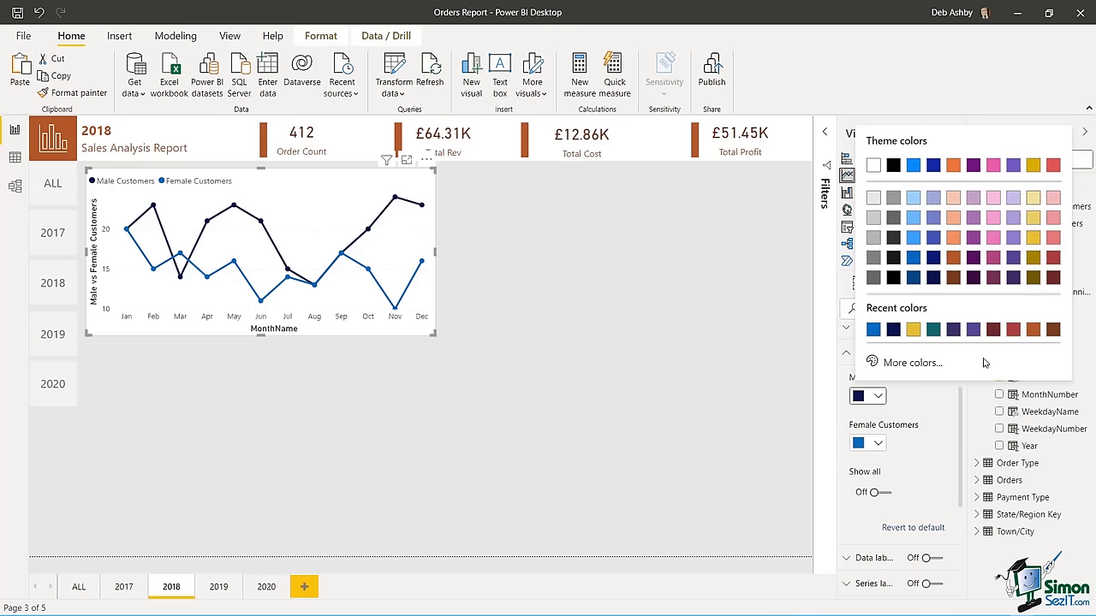
left_click(953, 279)
left_click(878, 443)
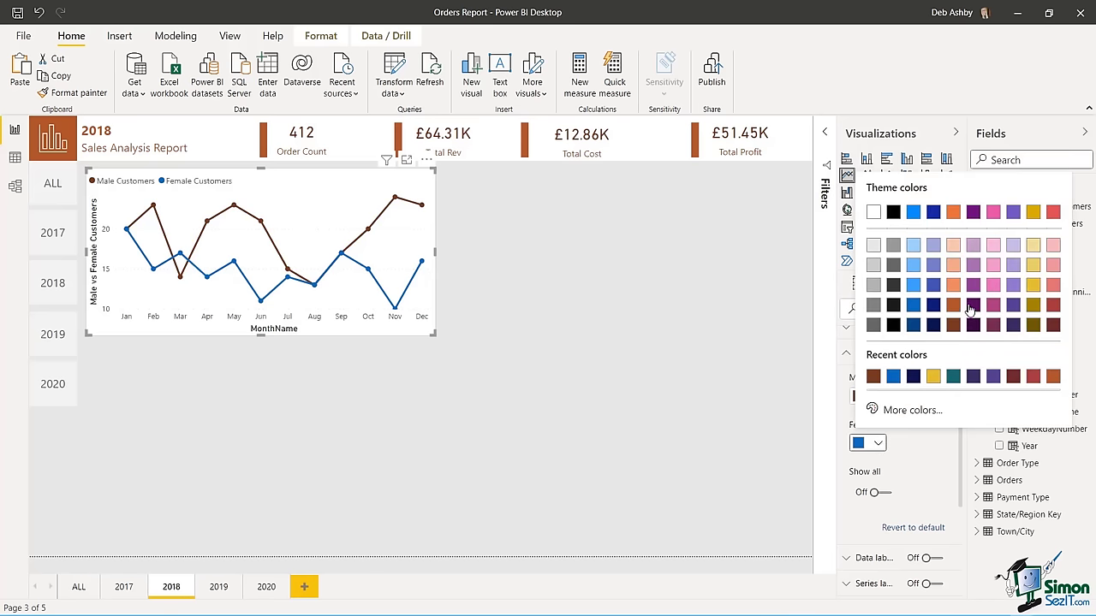
left_click(953, 214)
left_click(671, 310)
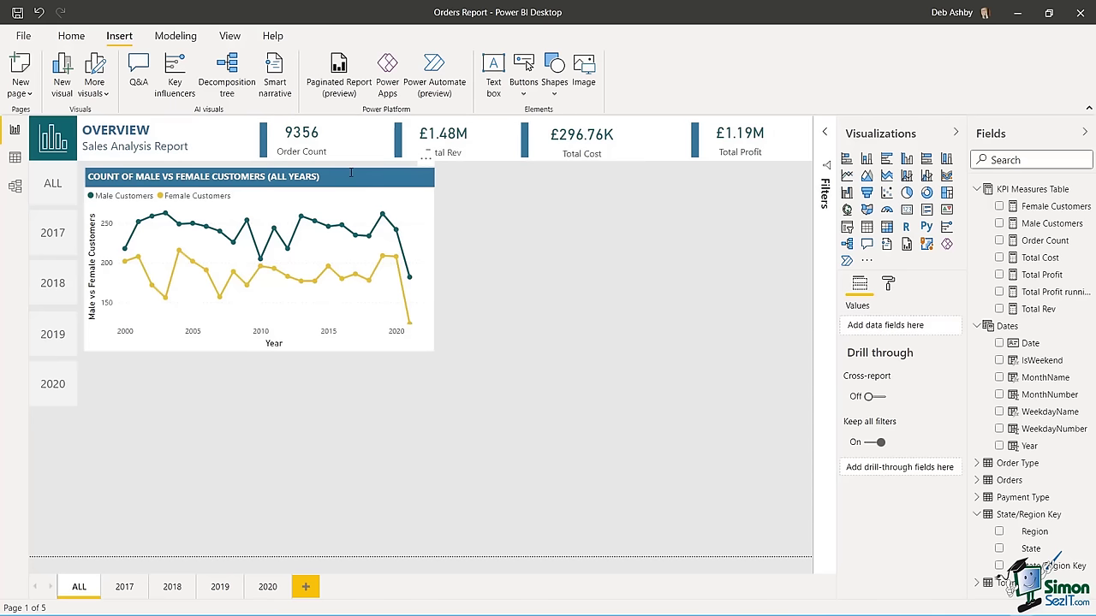
- Review the male versus female customer charts on the 2017 to 2020 pages and return to the ALL page
left_click(125, 589)
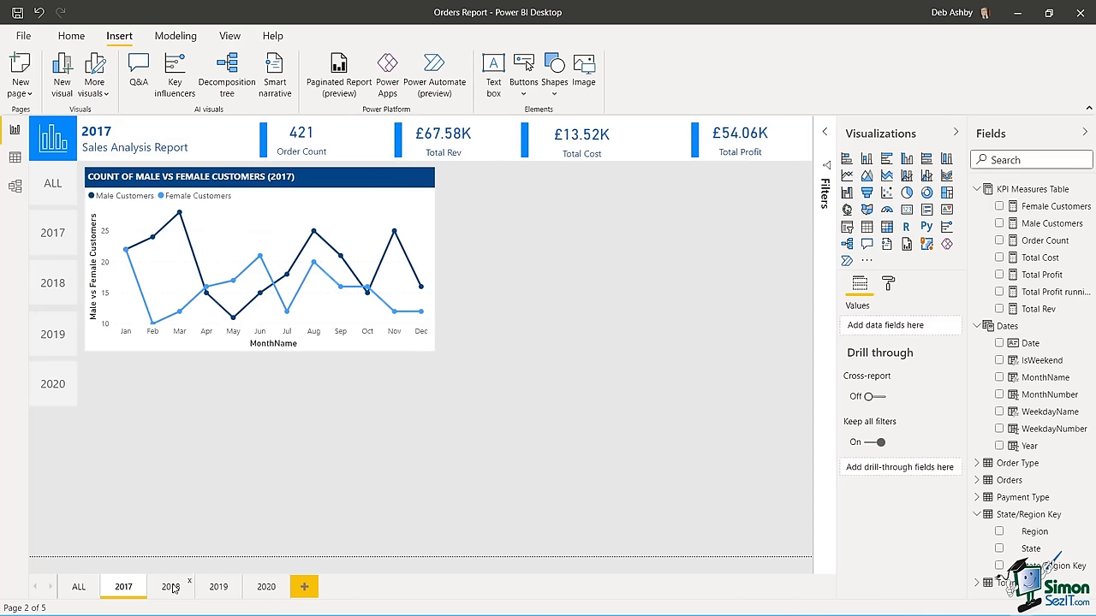
left_click(172, 588)
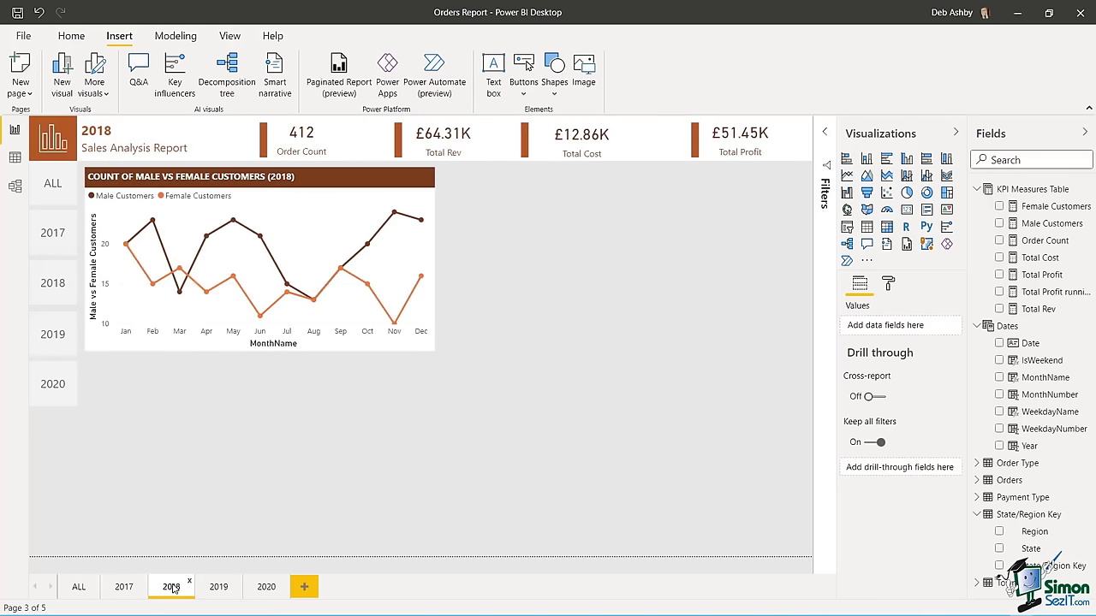
left_click(219, 588)
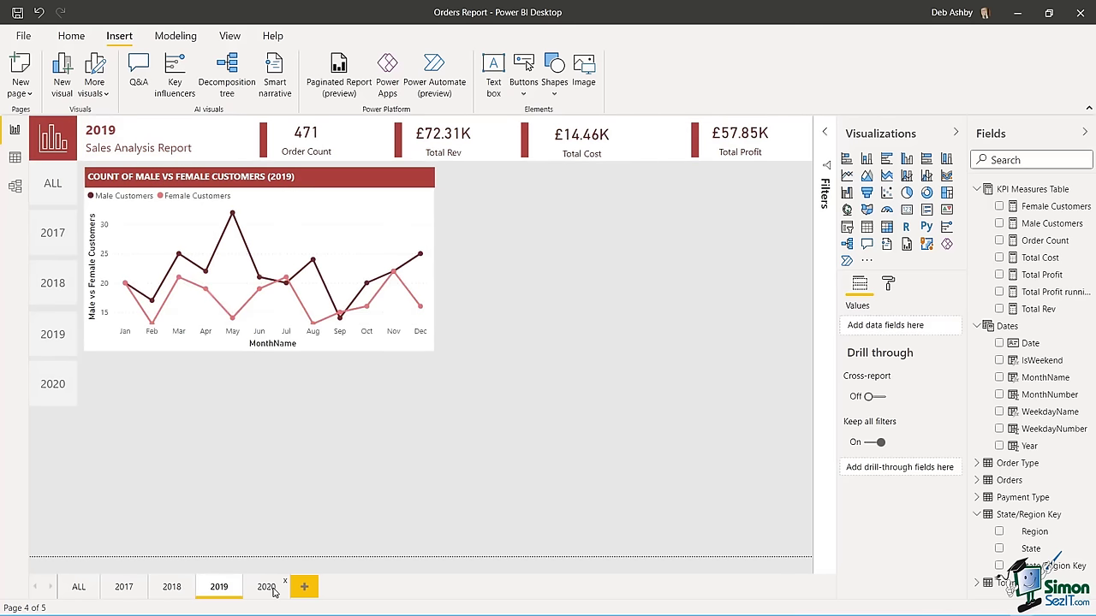
left_click(267, 587)
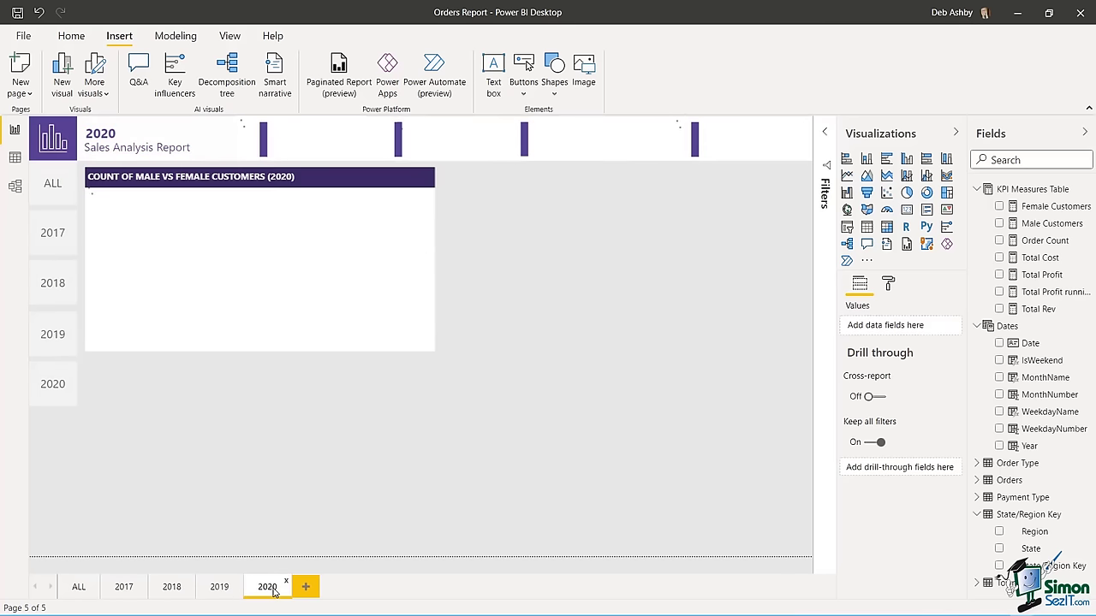
left_click(79, 588)
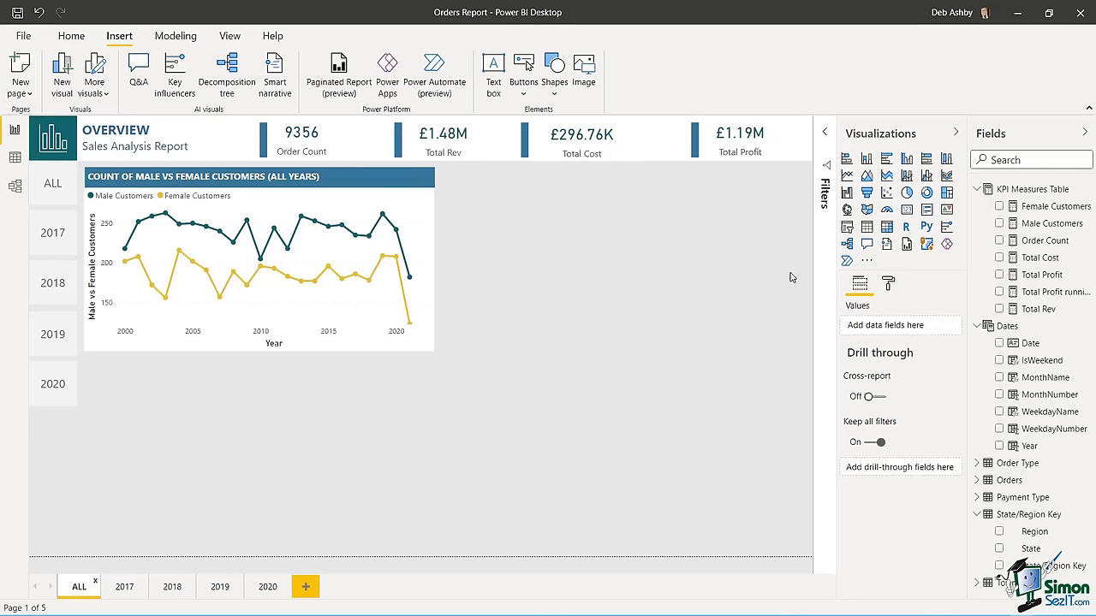
- Add a 100% stacked column chart beside the ALL page's line chart, with Total Rev as values and Region as legend
left_click(946, 160)
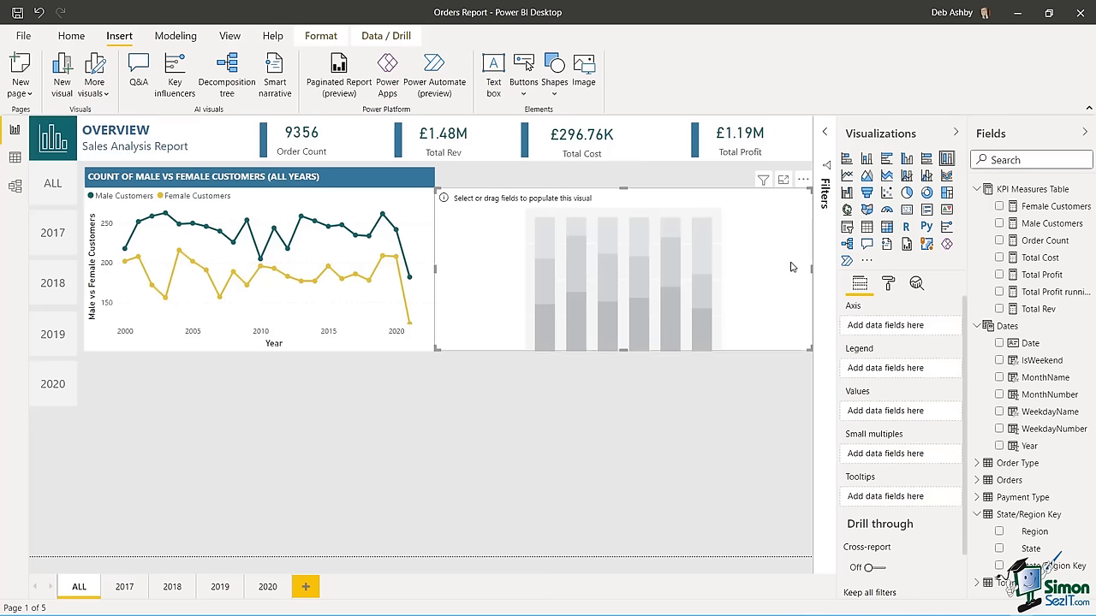
left_click_drag(813, 268, 739, 268)
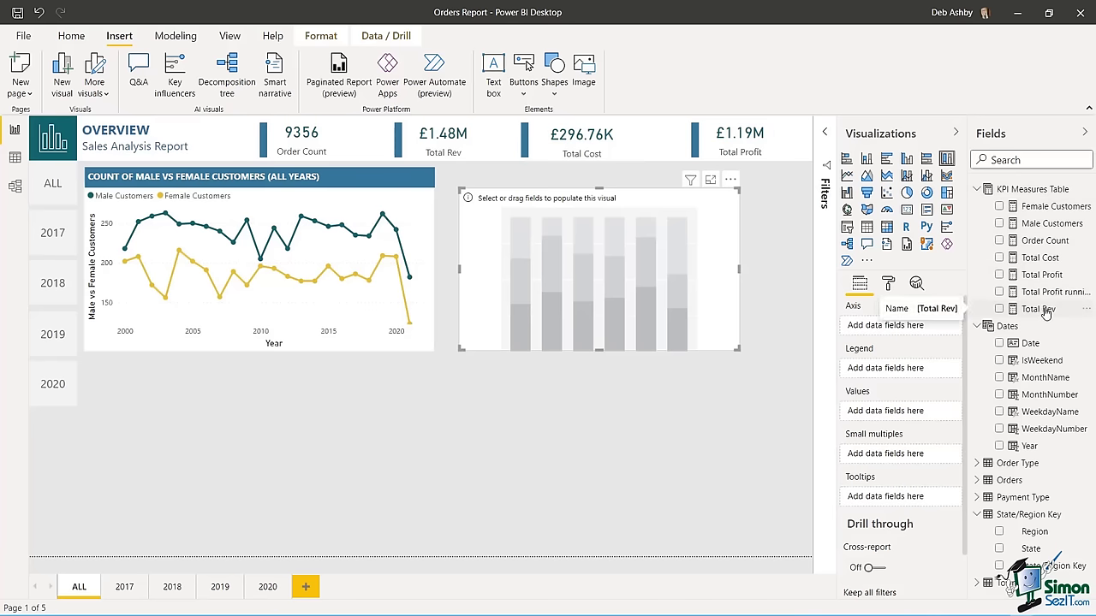
left_click_drag(1041, 313, 906, 416)
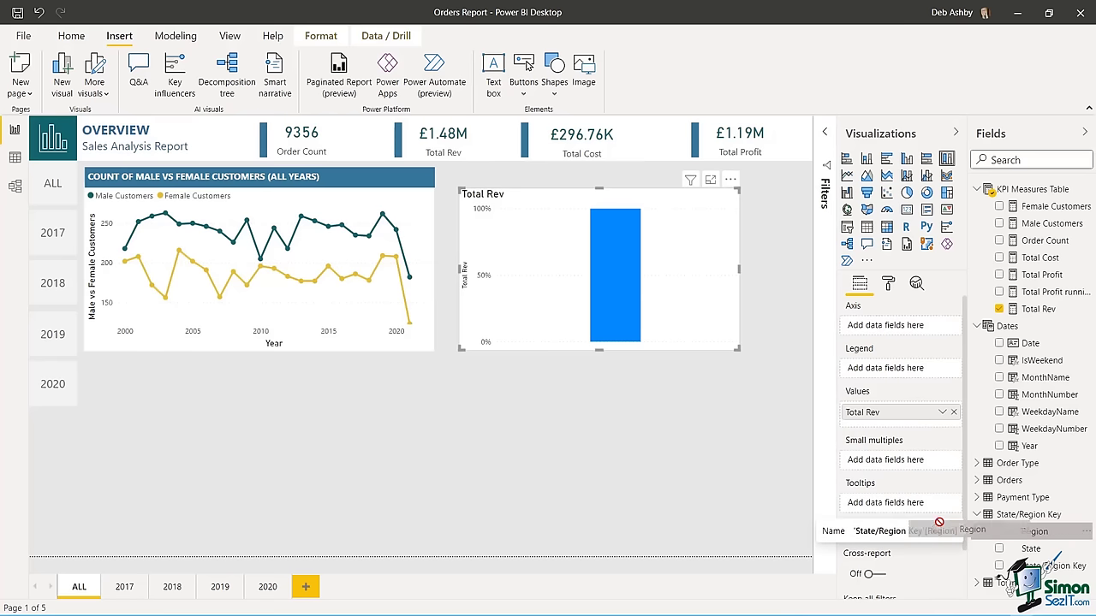
left_click_drag(1041, 533, 897, 370)
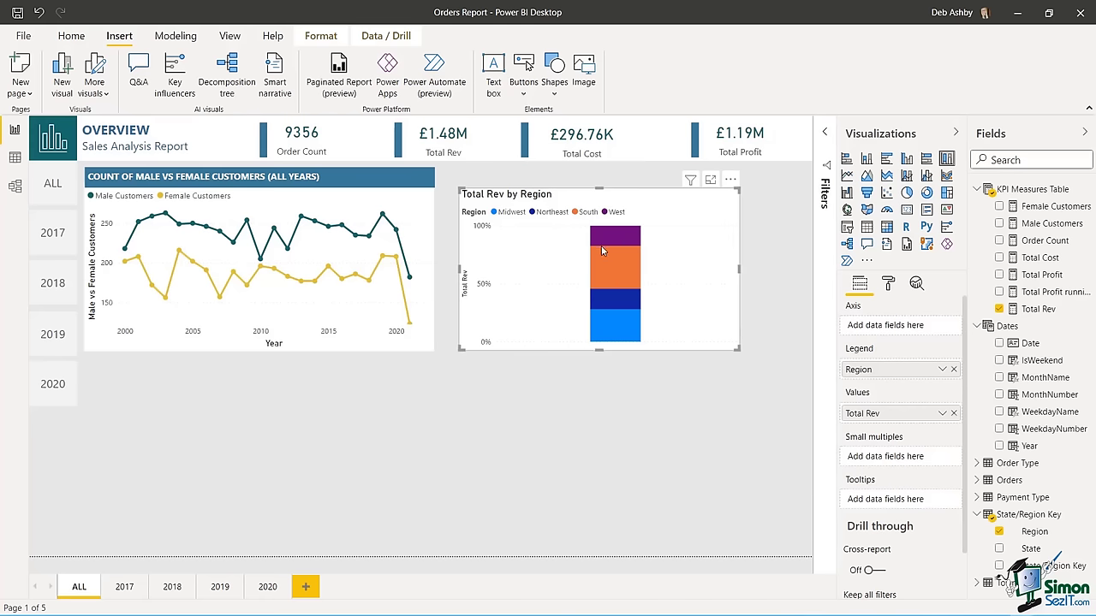
- Extend the stacked column chart upward to align with the line chart's top edge and turn off its title
left_click(892, 283)
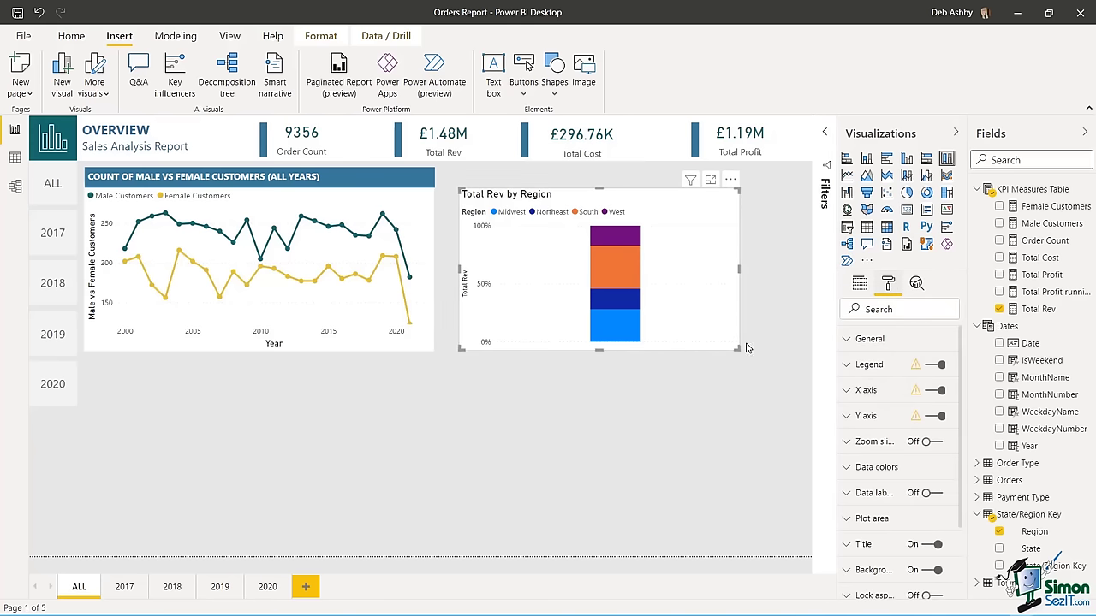
left_click_drag(599, 190, 600, 176)
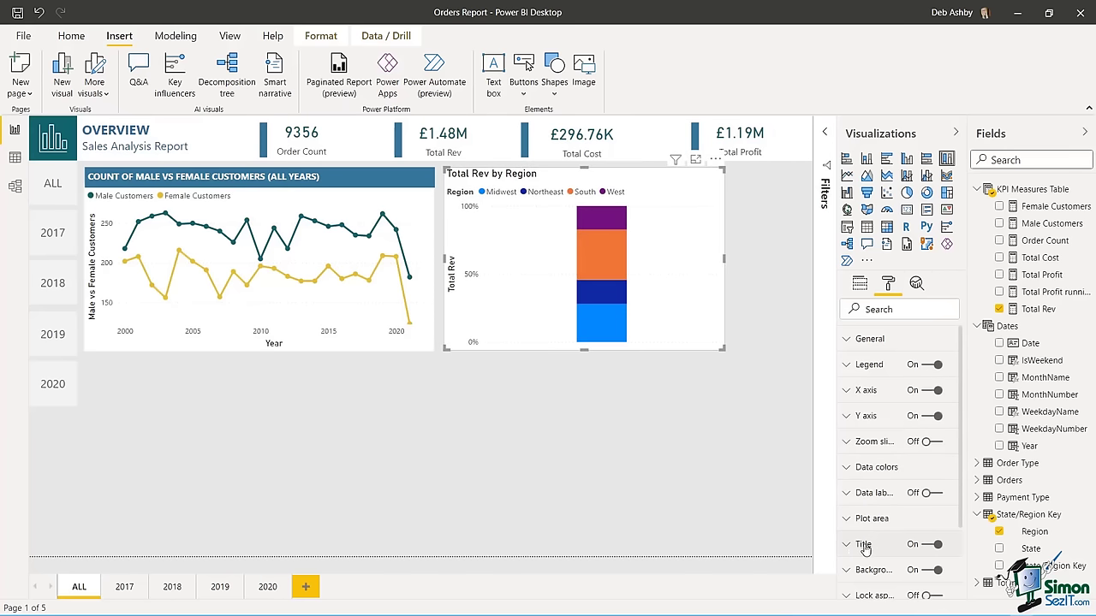
left_click(925, 545)
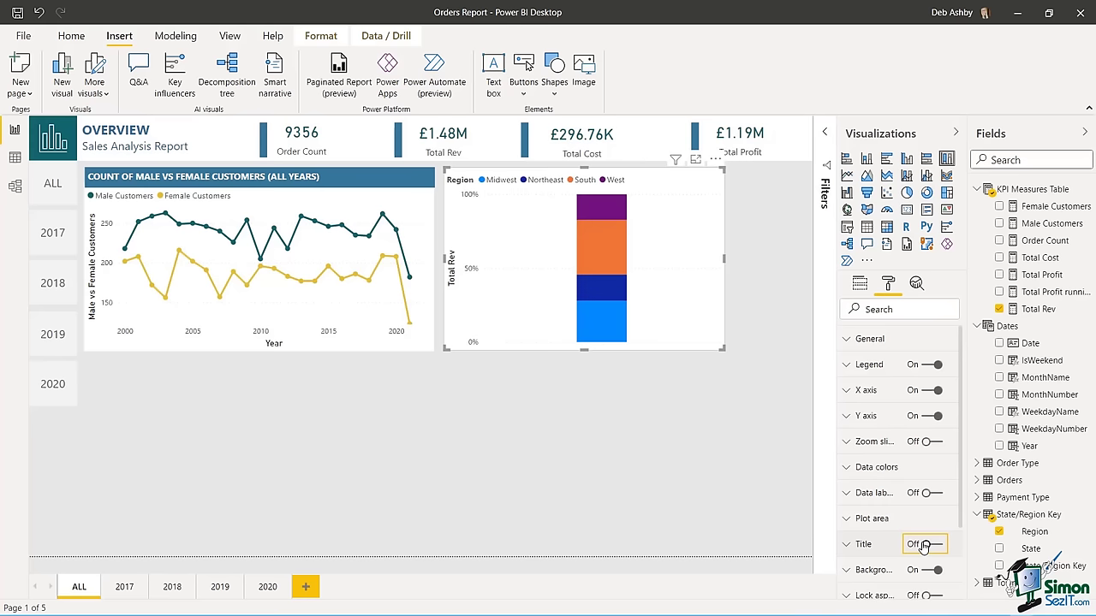
- Set the stacked column chart's data colors to muted teal-blue for Midwest, yellow for Northeast, blue for South and rust orange for West
left_click(847, 470)
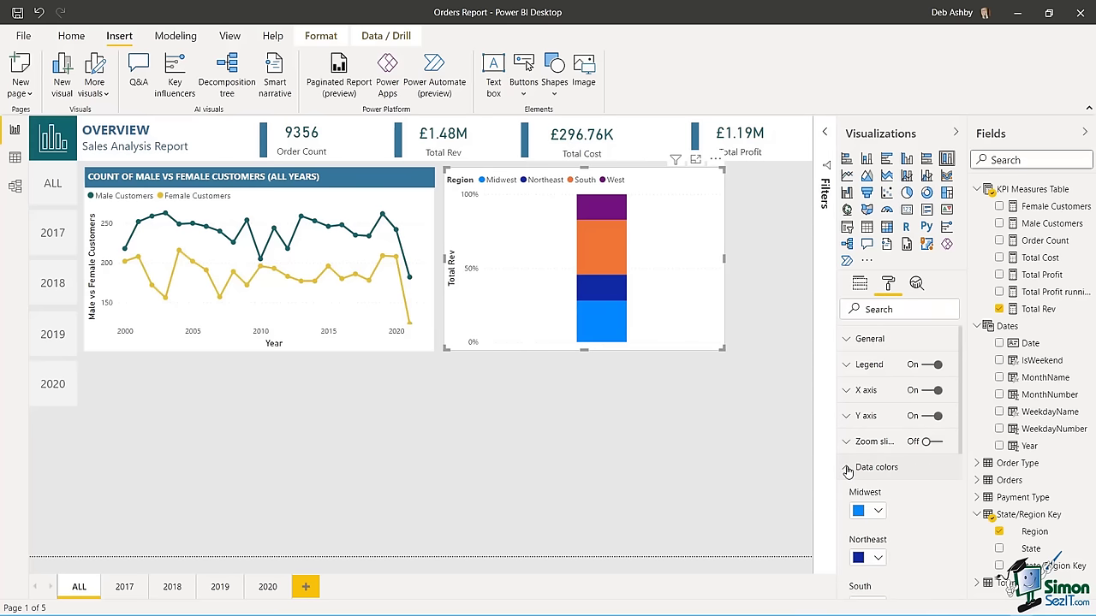
left_click_drag(962, 379, 964, 431)
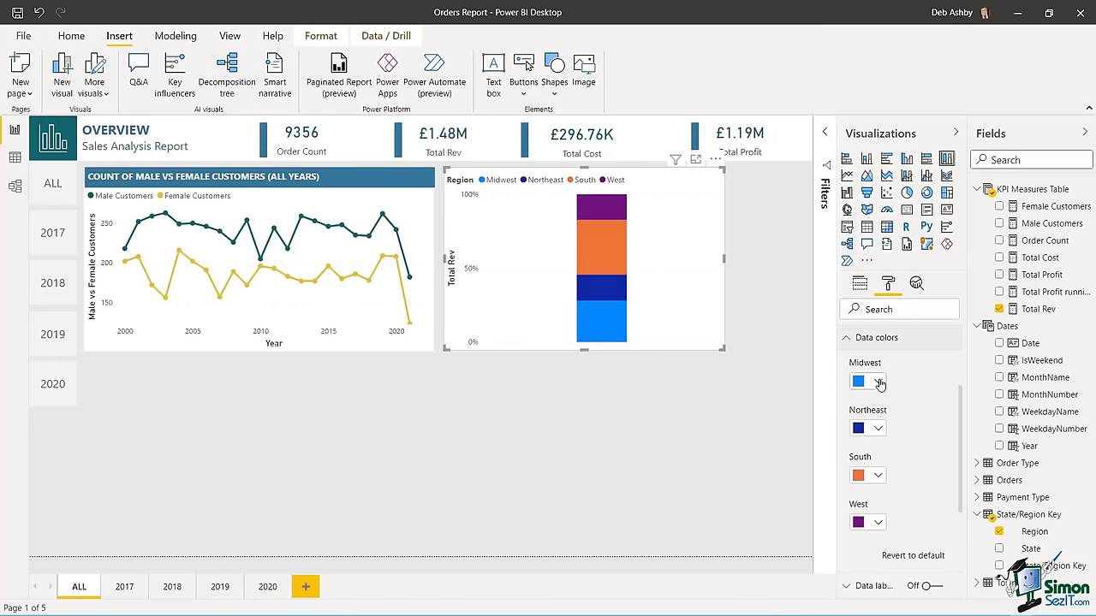
left_click(880, 382)
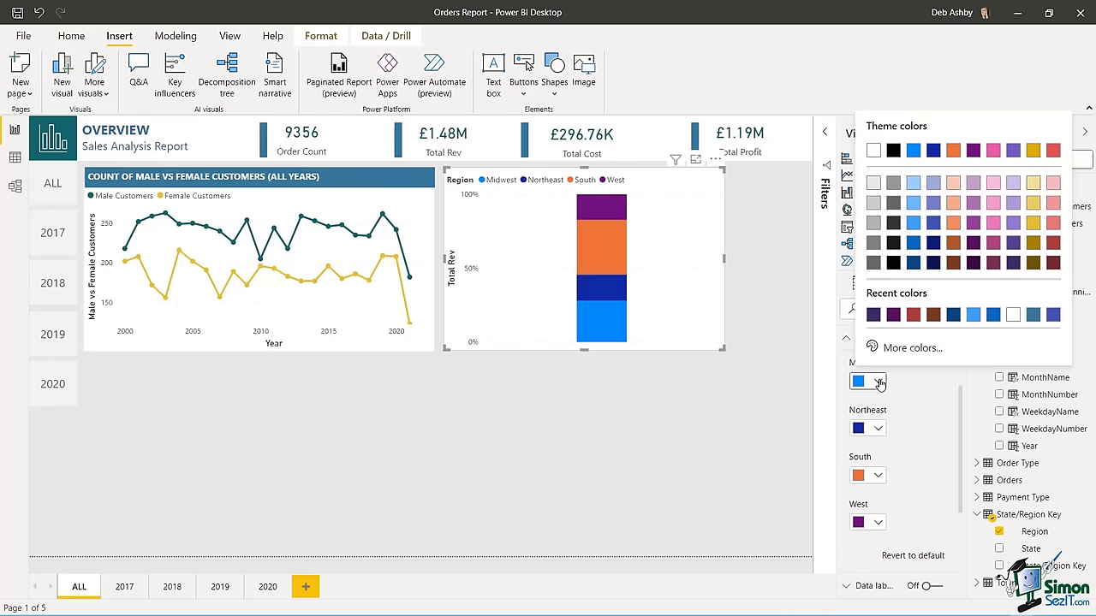
left_click(1034, 315)
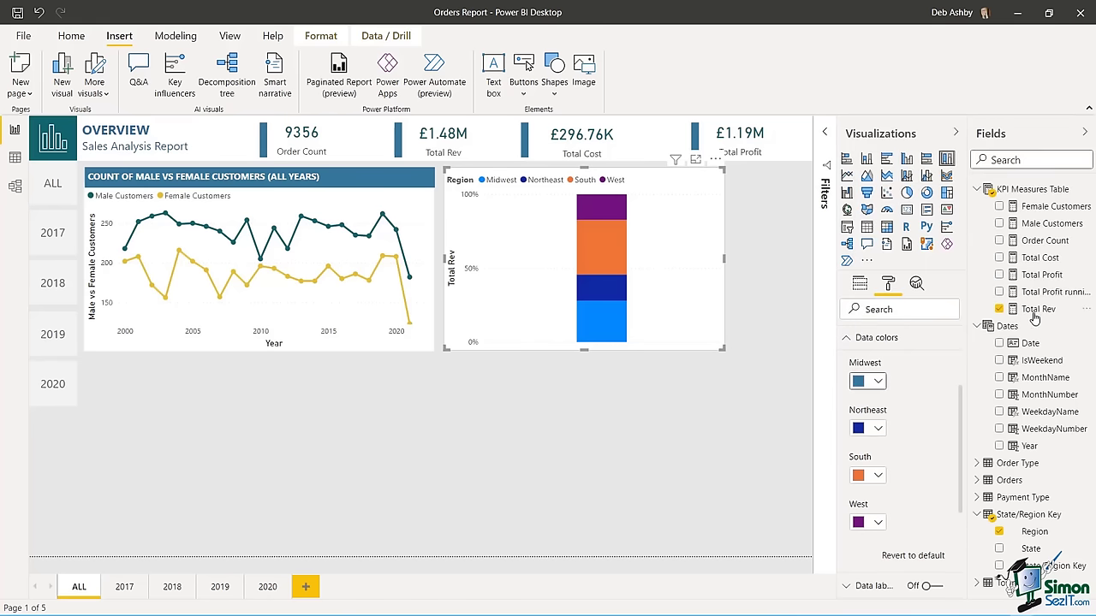
left_click(880, 429)
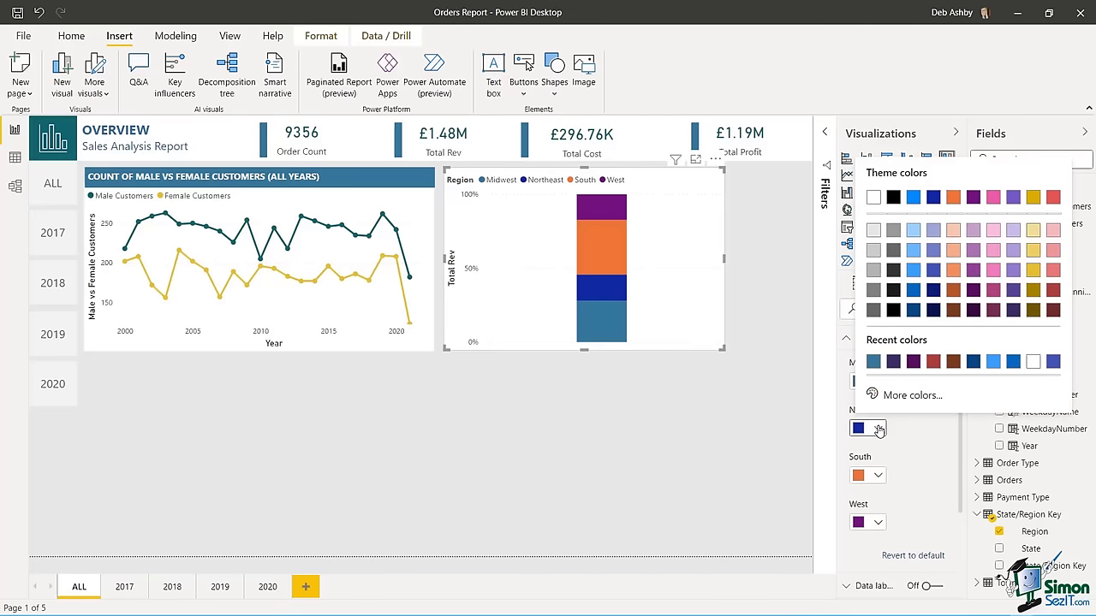
left_click(1032, 271)
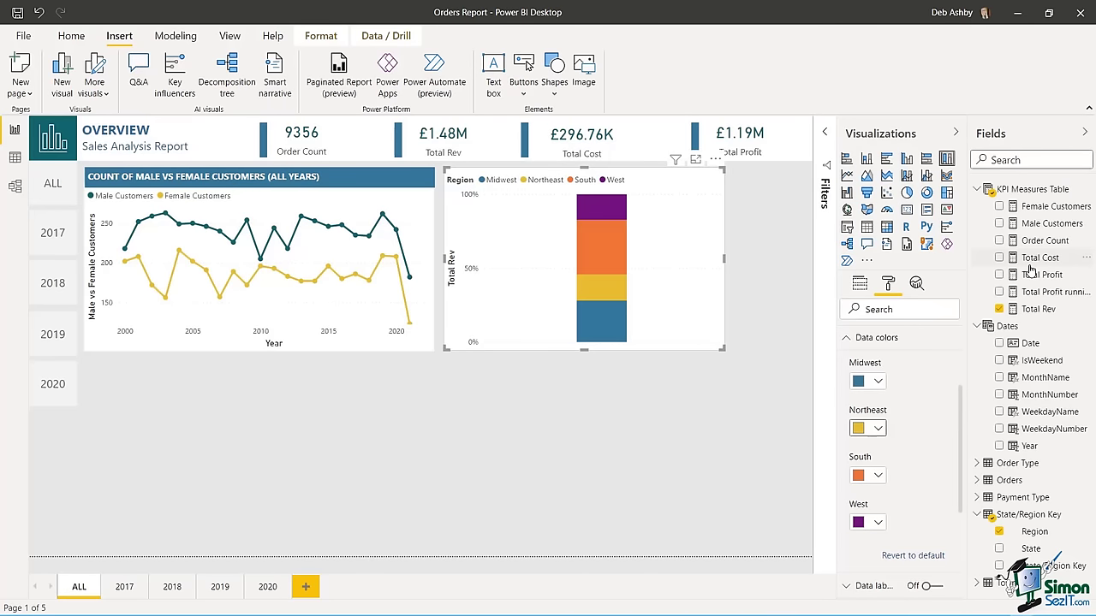
left_click(878, 475)
left_click(912, 341)
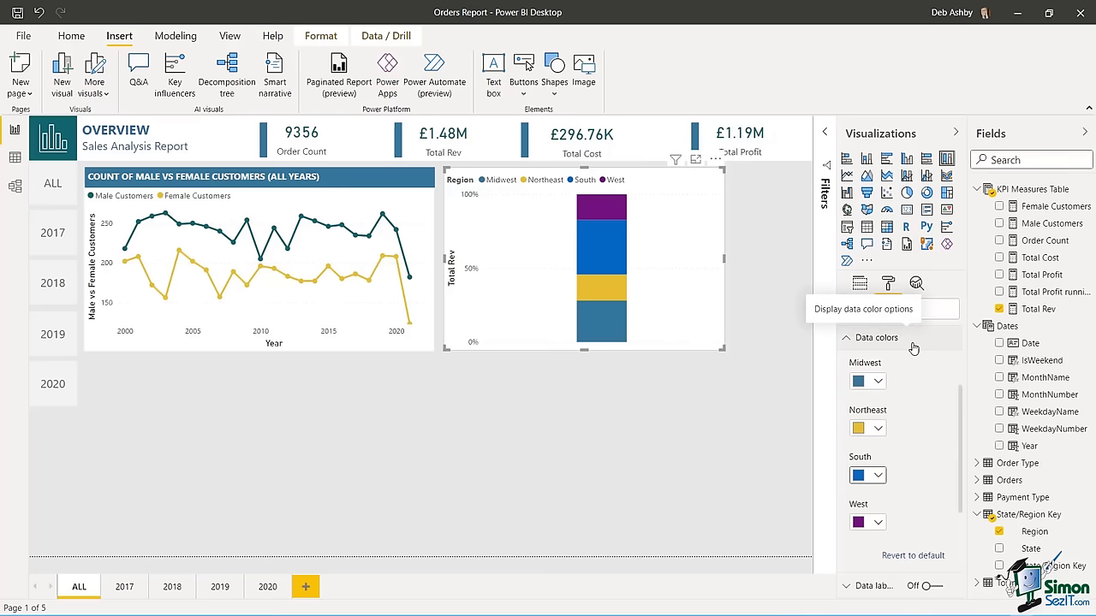
left_click(877, 522)
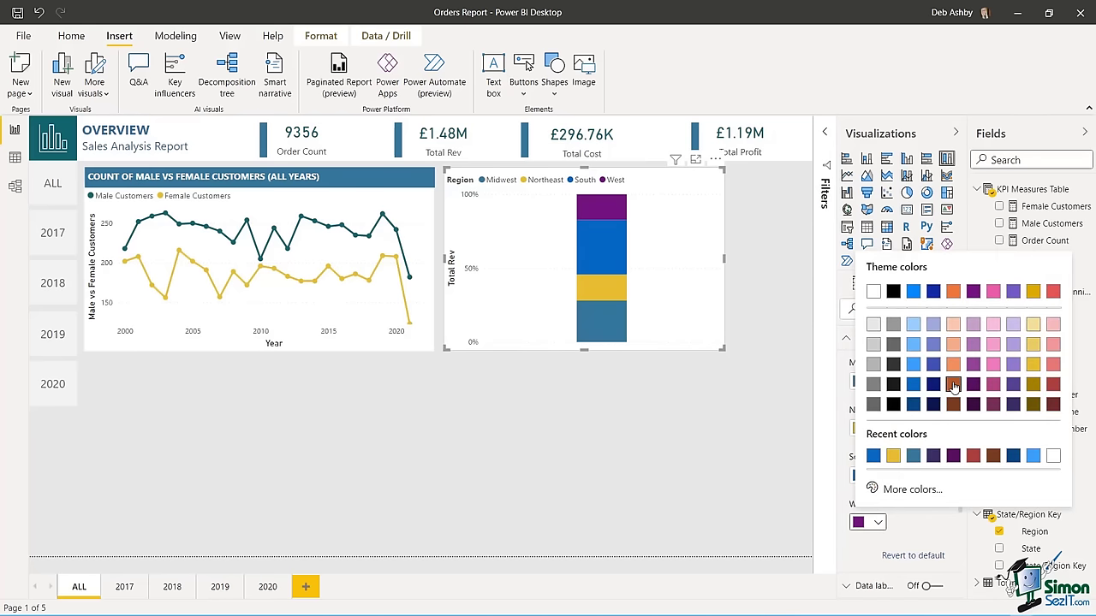
left_click(954, 387)
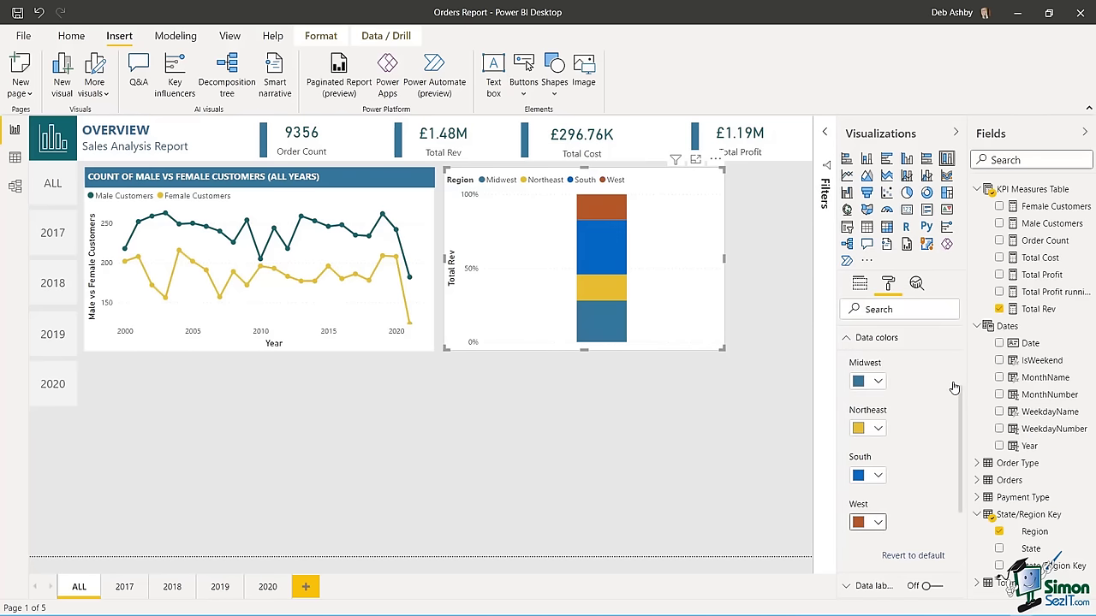
left_click(853, 337)
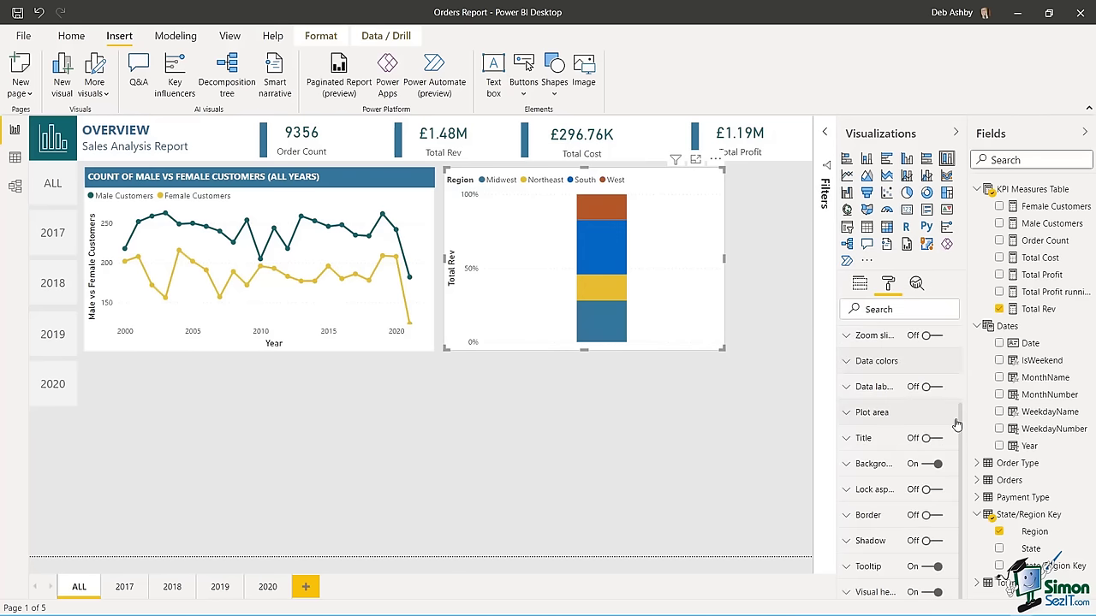
- Turn on the stacked column chart's data labels and give them a dark background at about 60% transparency
left_click(938, 388)
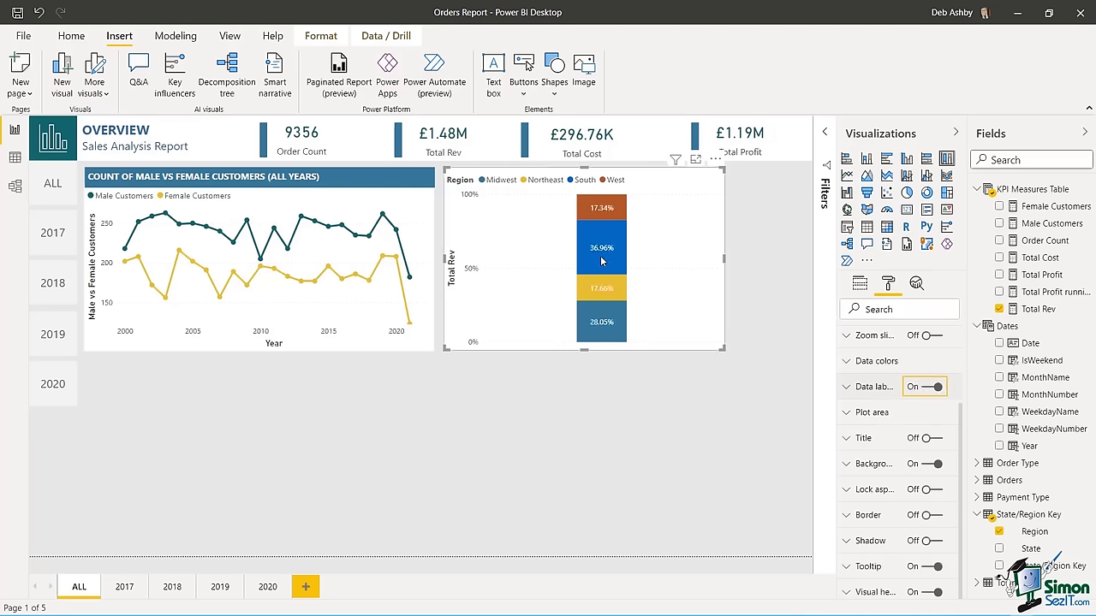
mouse_move(614, 308)
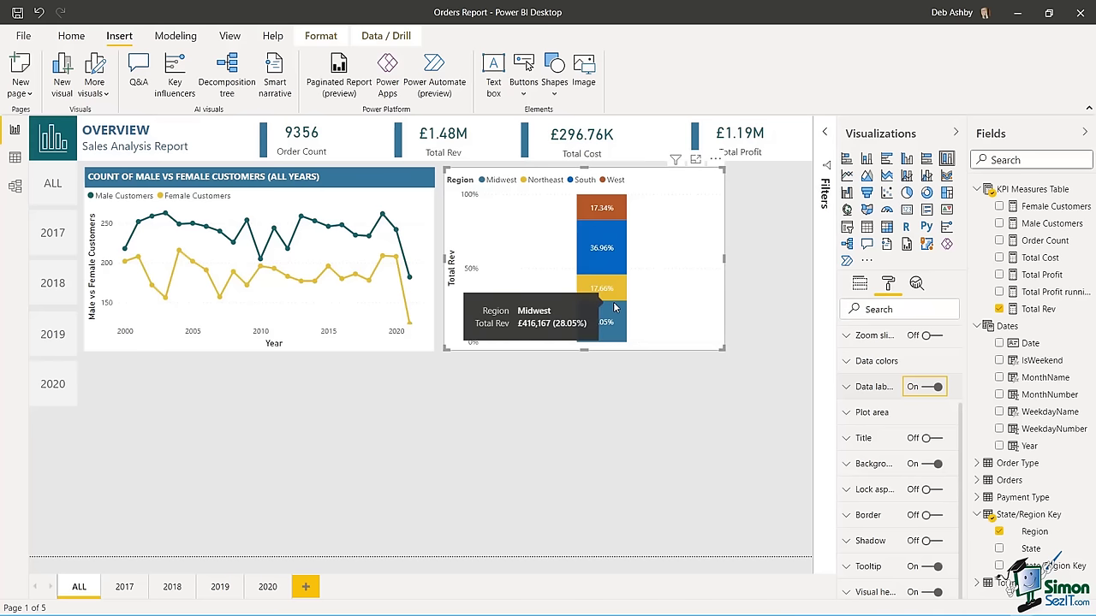
left_click(874, 387)
scroll(967, 429, "down", 5)
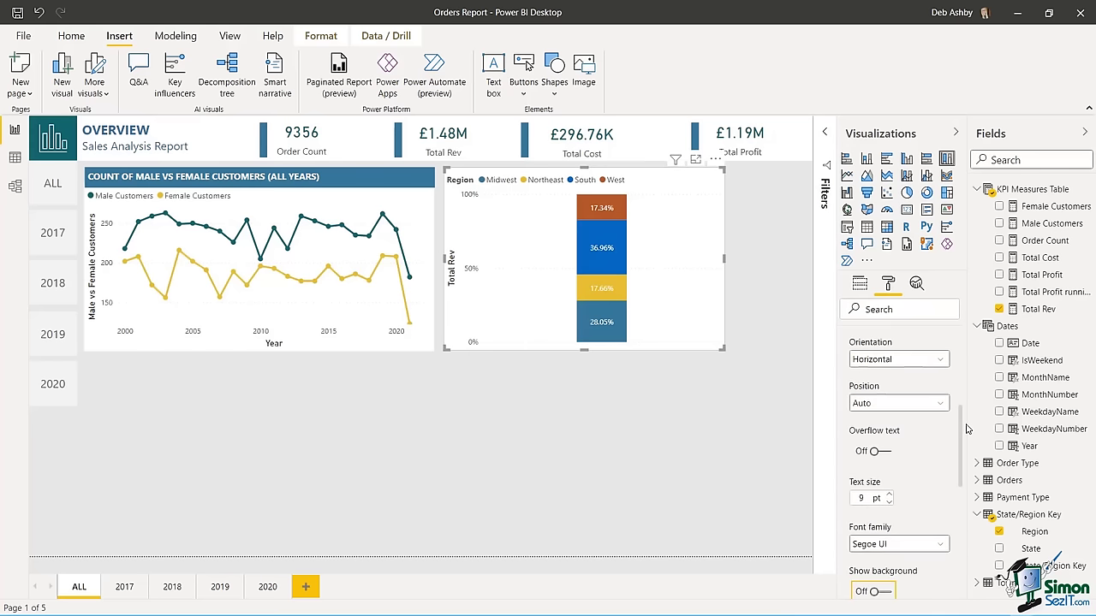
scroll(966, 429, "down", 1)
scroll(966, 434, "down", 3)
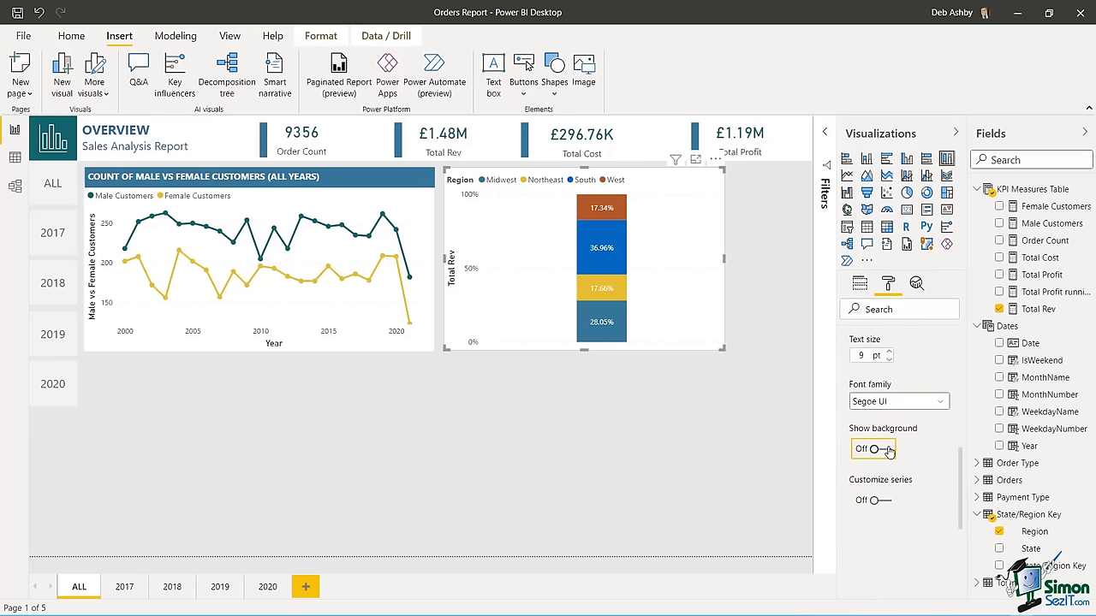
left_click(887, 451)
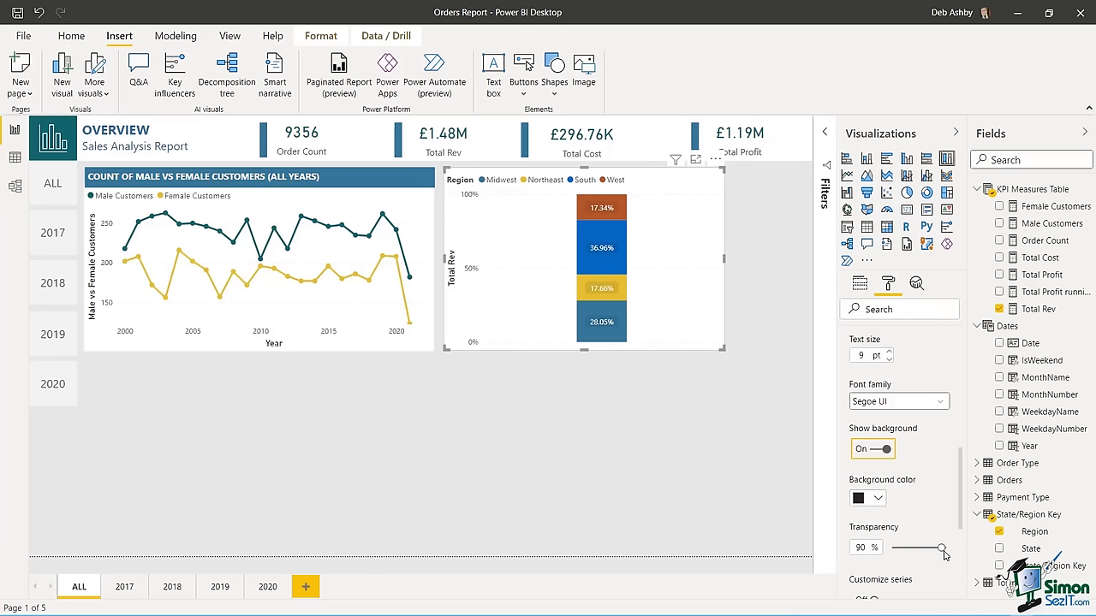
left_click_drag(940, 549, 915, 551)
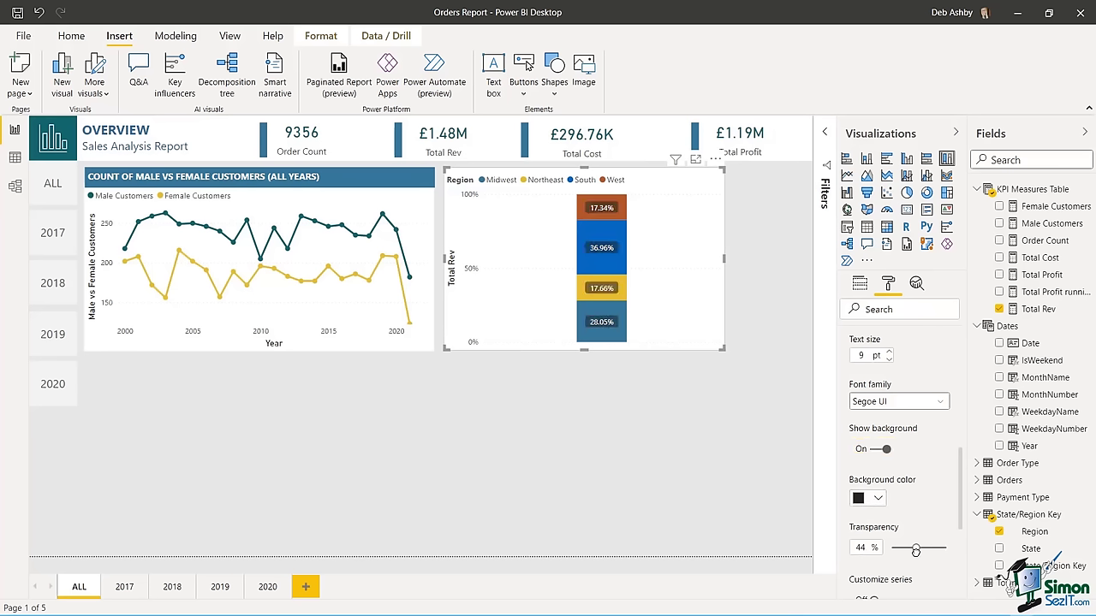
left_click_drag(916, 548, 924, 548)
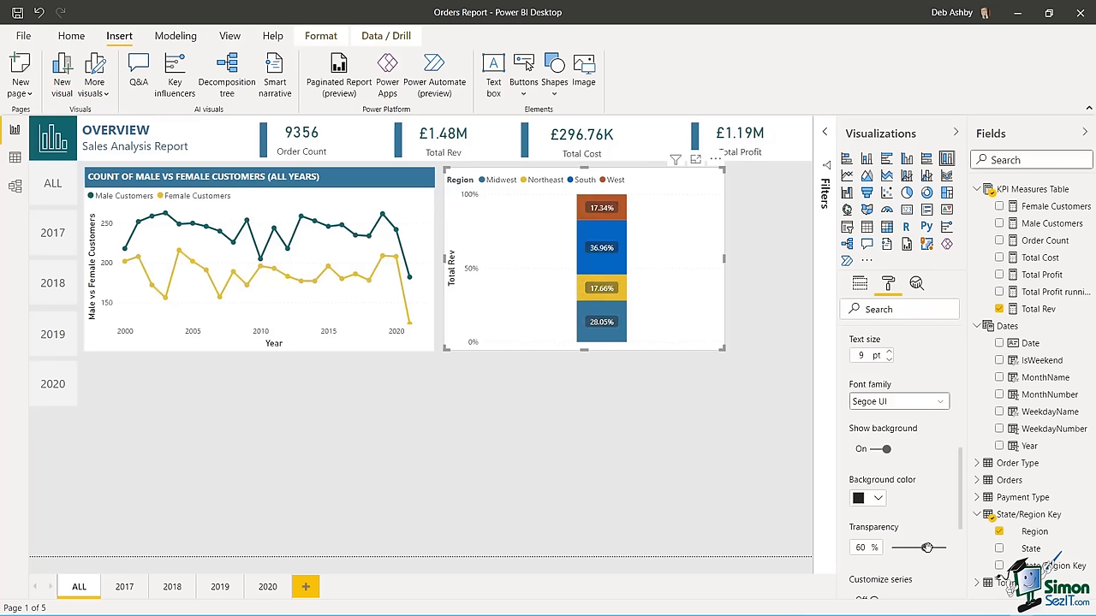
left_click_drag(927, 548, 926, 548)
- Narrow the Total Rev by Region column chart from its right side, leaving free space beside it on the ALL page
left_click_drag(725, 257, 653, 259)
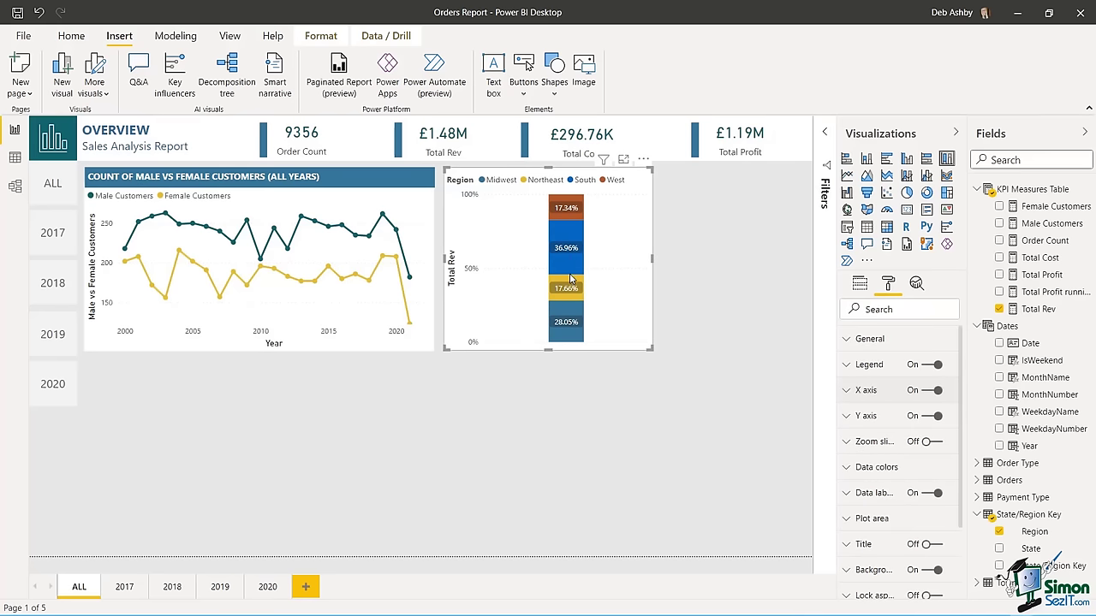
- Reduce the X axis inner padding of the stacked column chart on the ALL page to 1%
mouse_move(570, 279)
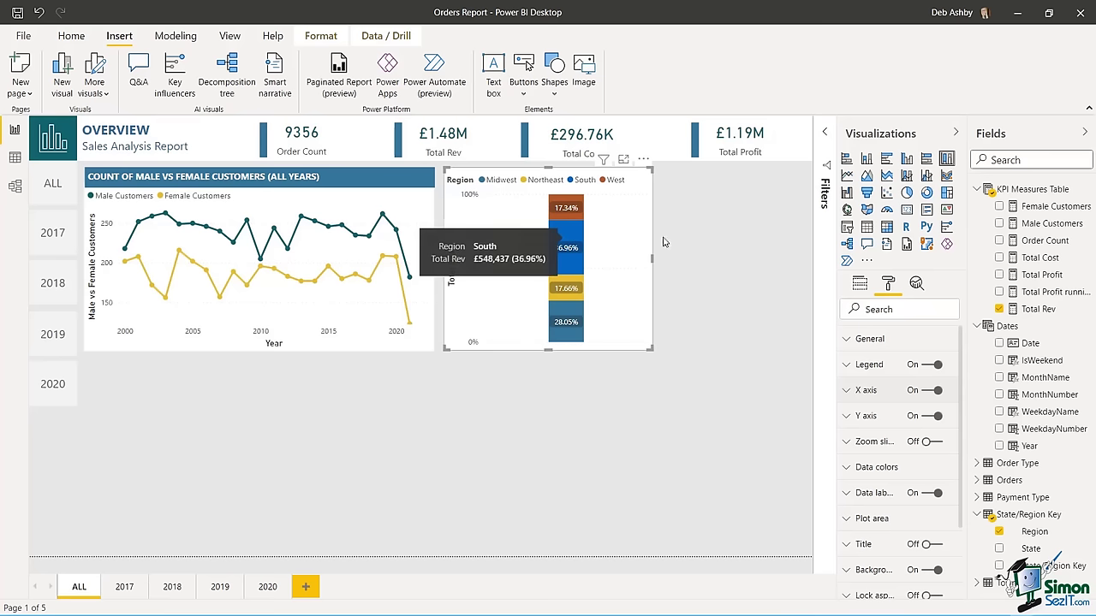
left_click(846, 391)
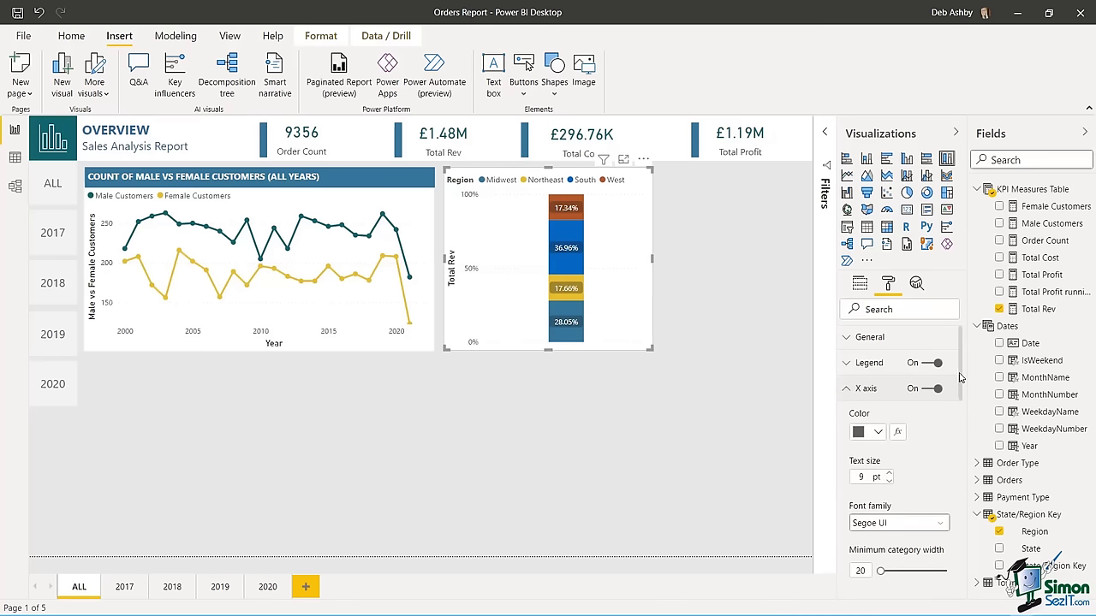
scroll(959, 377, "down", 5)
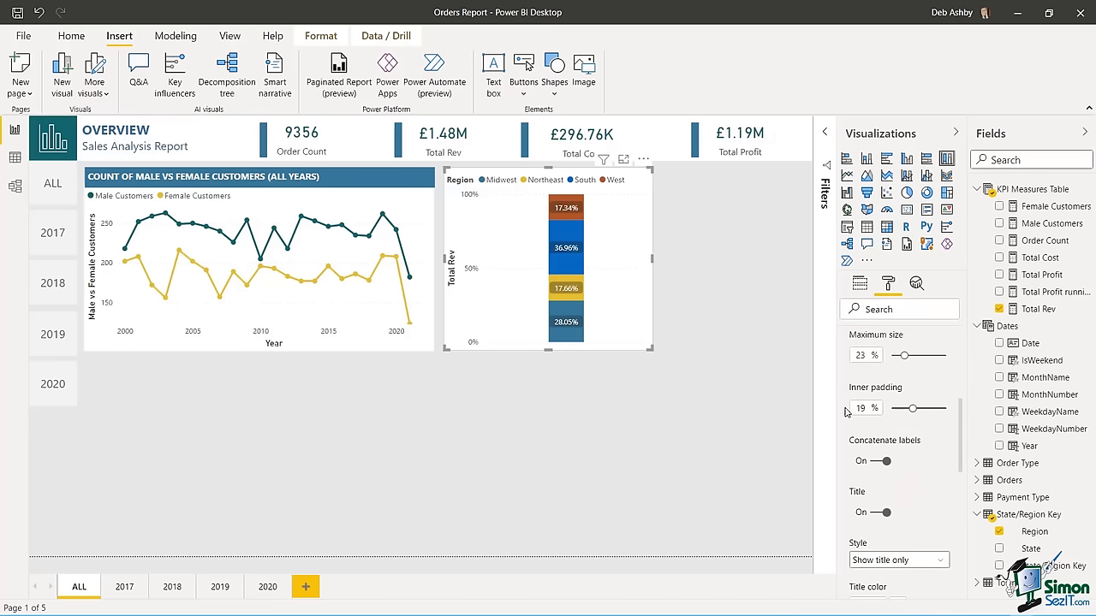
left_click_drag(913, 408, 893, 409)
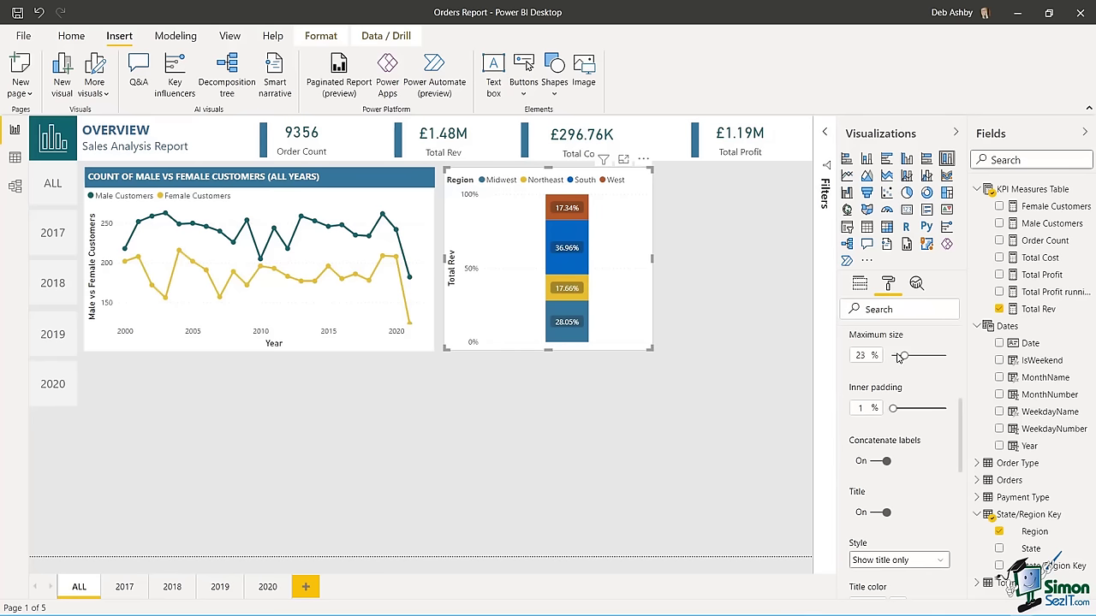
- Turn off the stacked column chart's legend title and widen the chart slightly on its right side
scroll(902, 353, "up", 5)
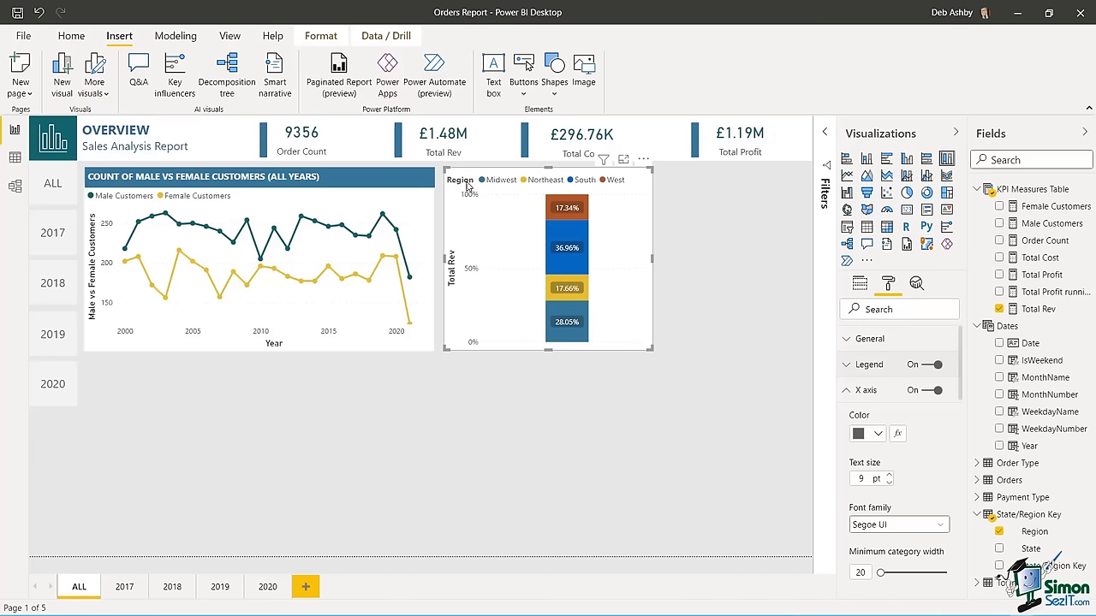
left_click(847, 368)
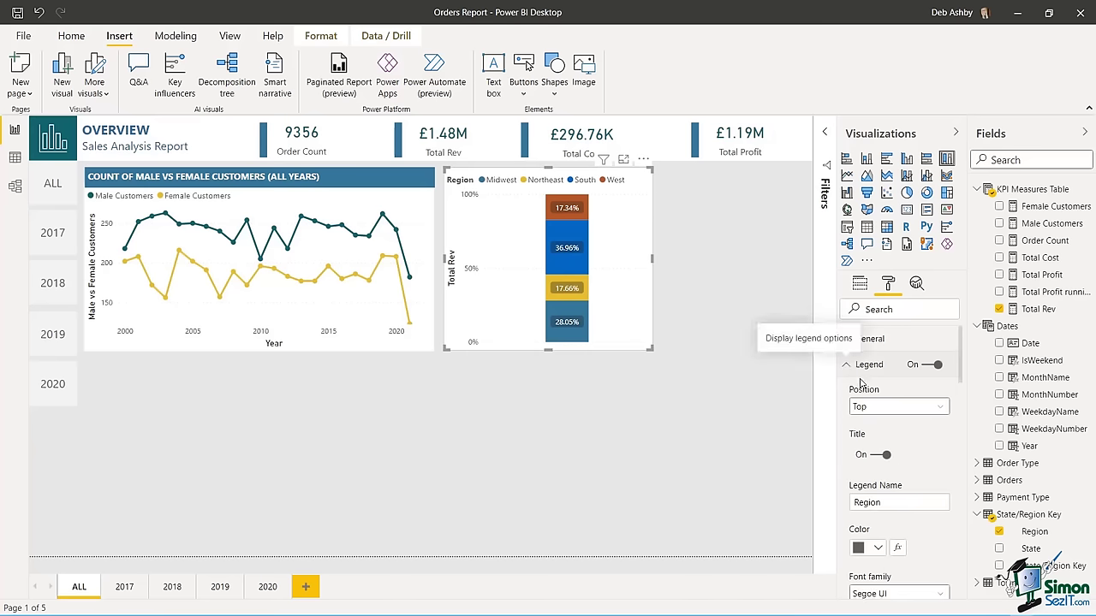
left_click(874, 458)
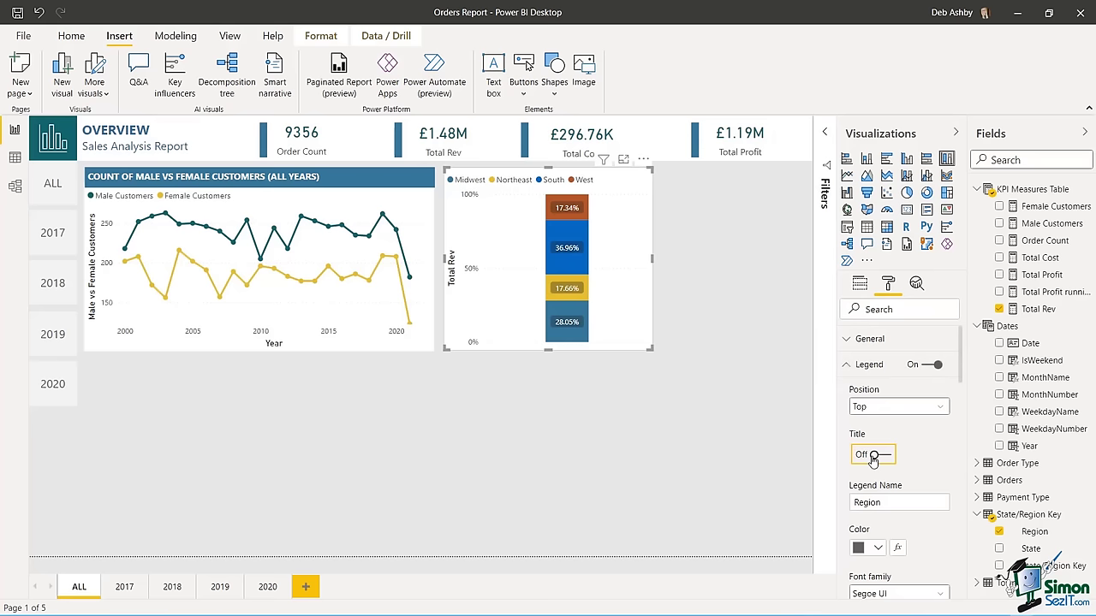
left_click_drag(653, 257, 661, 257)
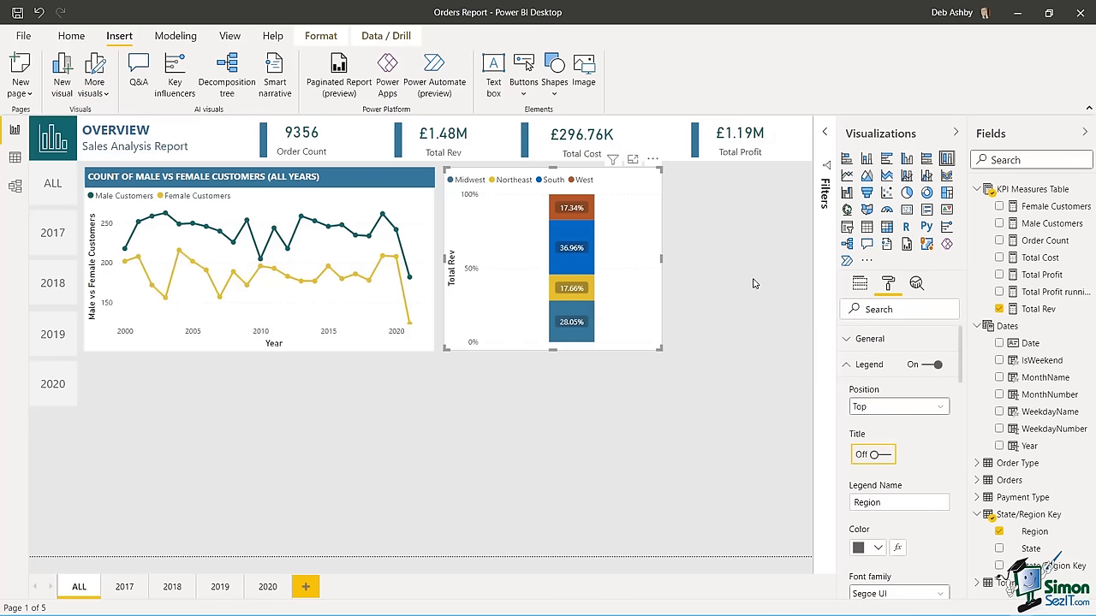
left_click(753, 283)
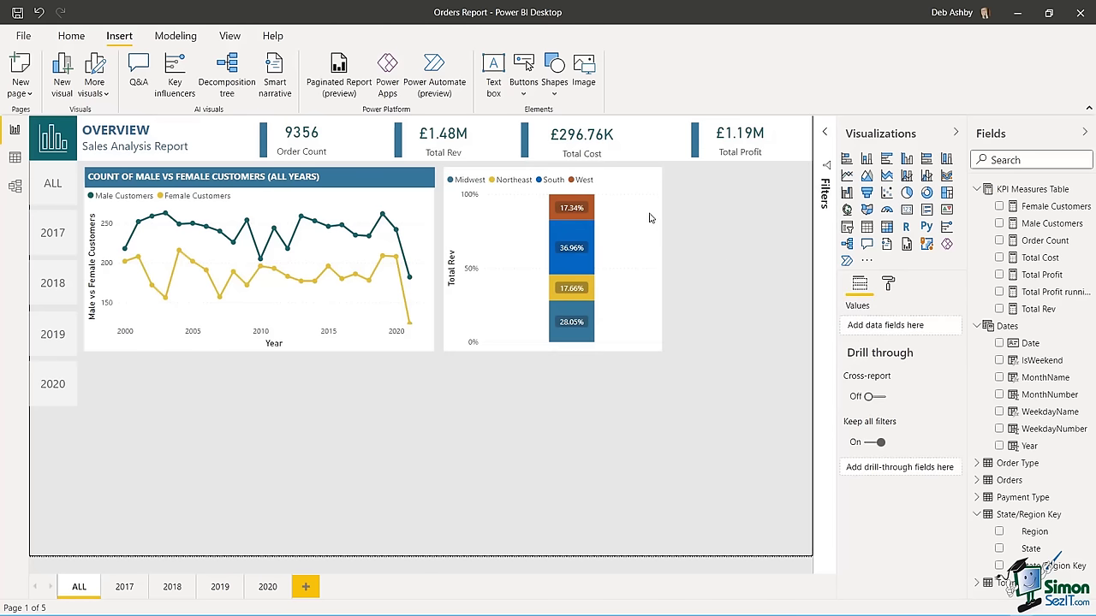
- Copy the stacked column chart to the same place on the 2017 page and check that page's Year filter
left_click(624, 194)
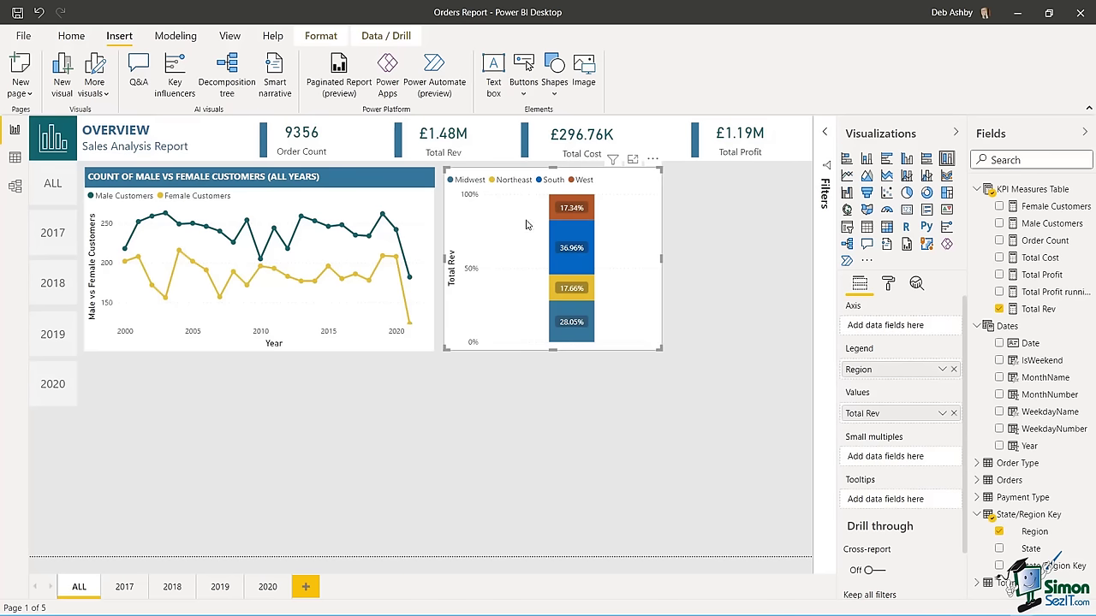
left_click(124, 586)
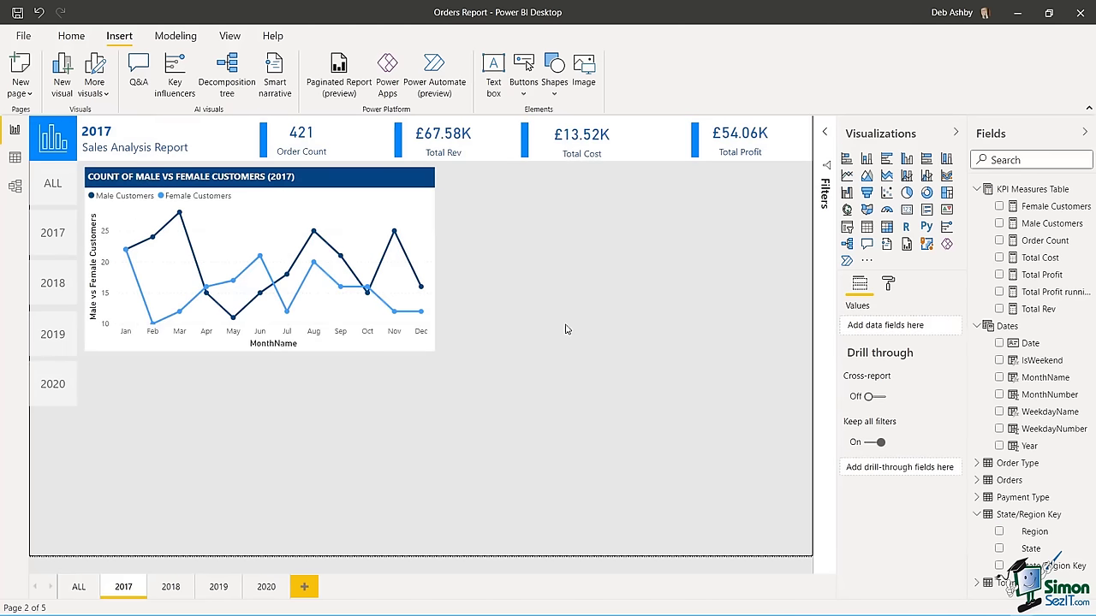
key("ctrl+v")
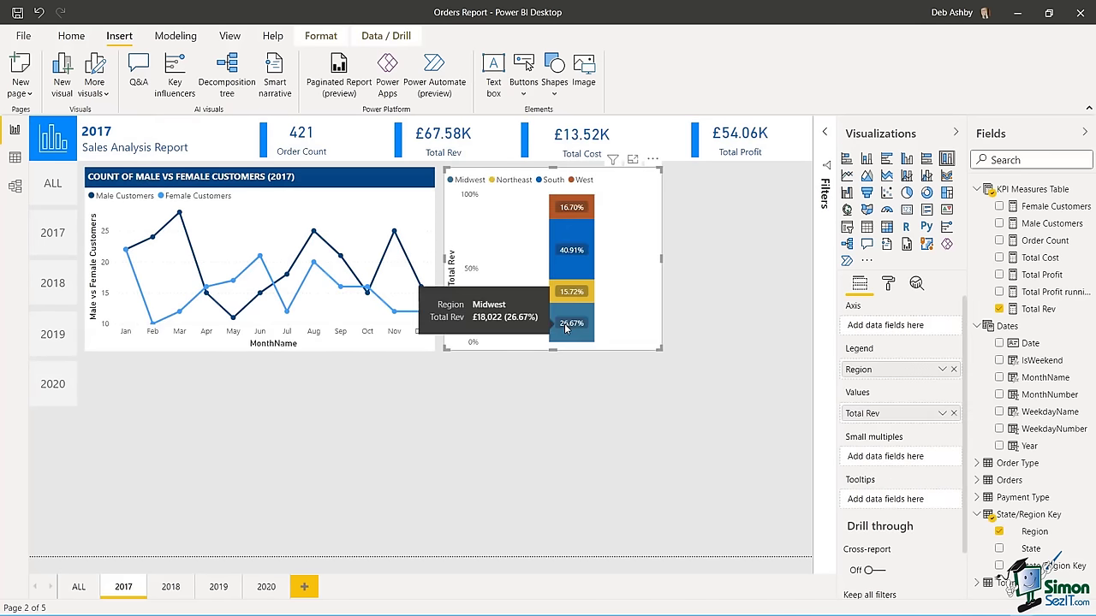
left_click(750, 229)
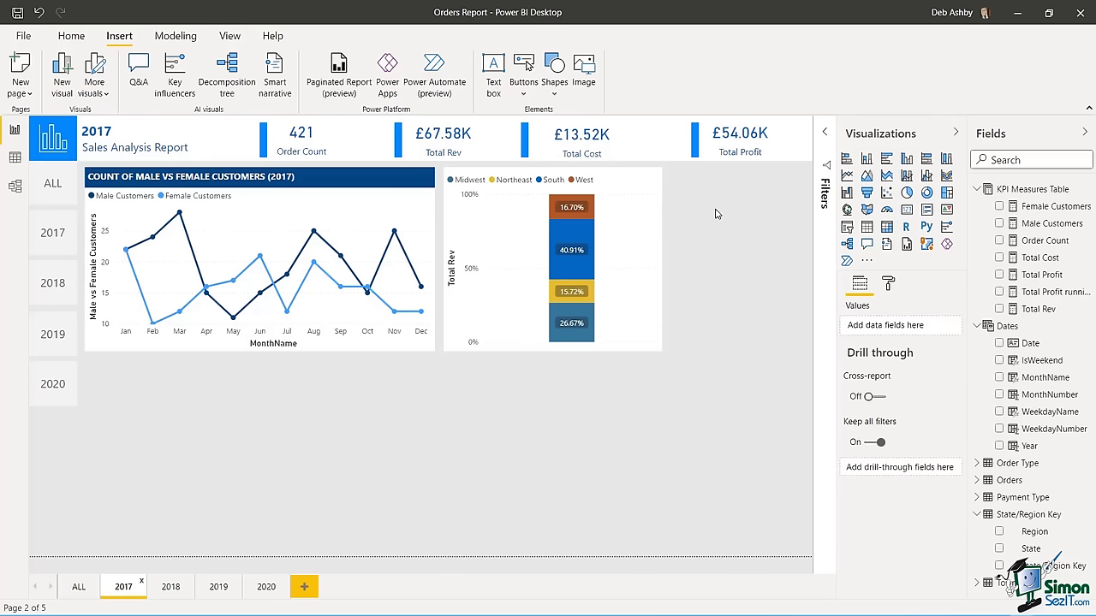
left_click(826, 133)
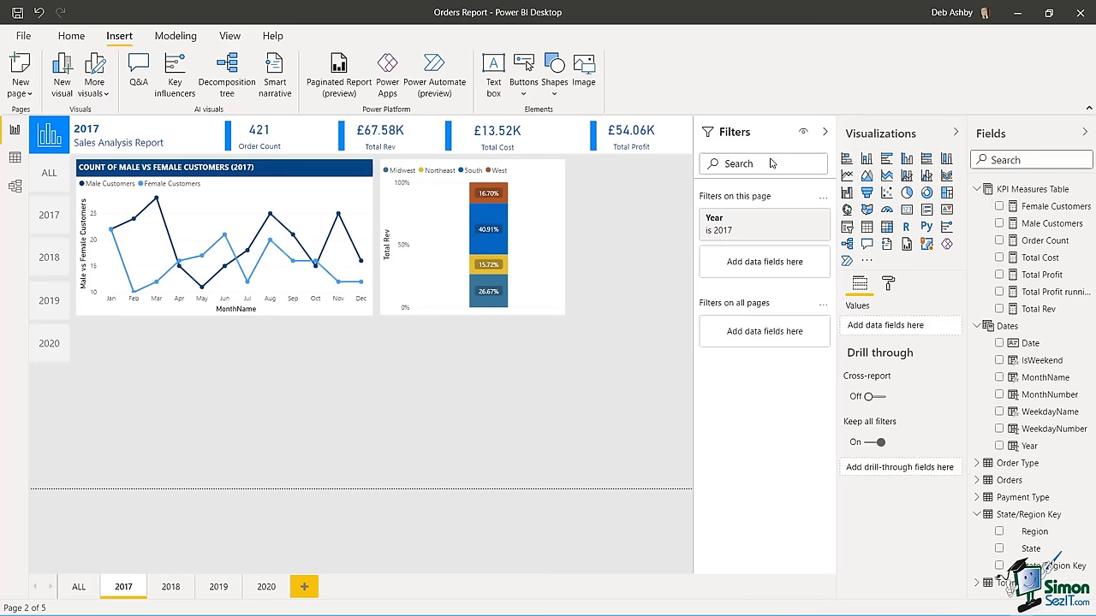
left_click(827, 133)
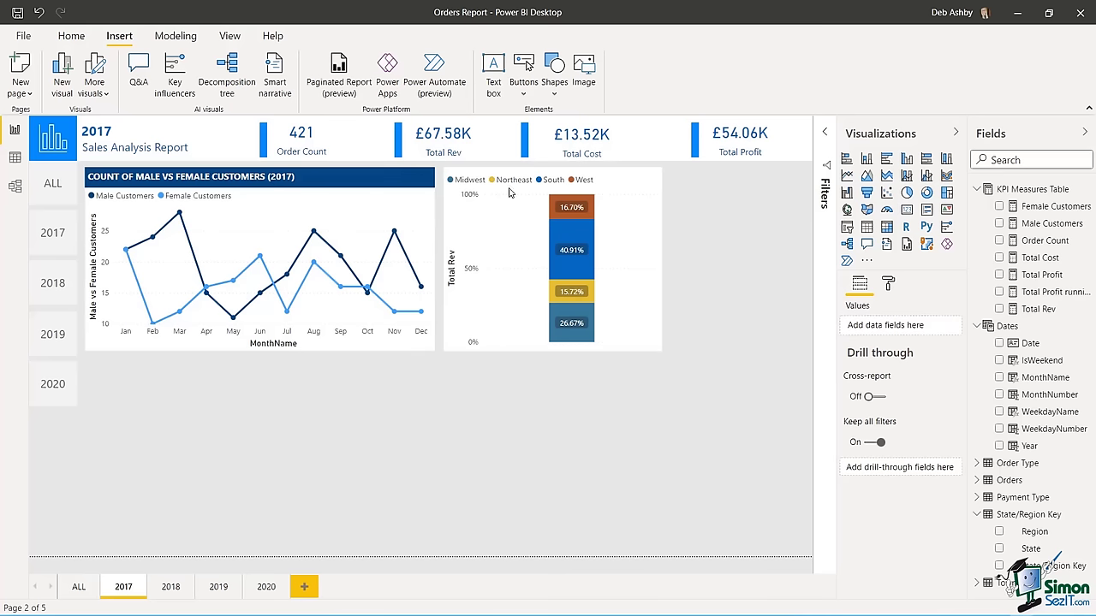
- Set the 2017 stacked column chart's data colors to dark purple for Midwest and medium blue for Northeast
left_click(888, 282)
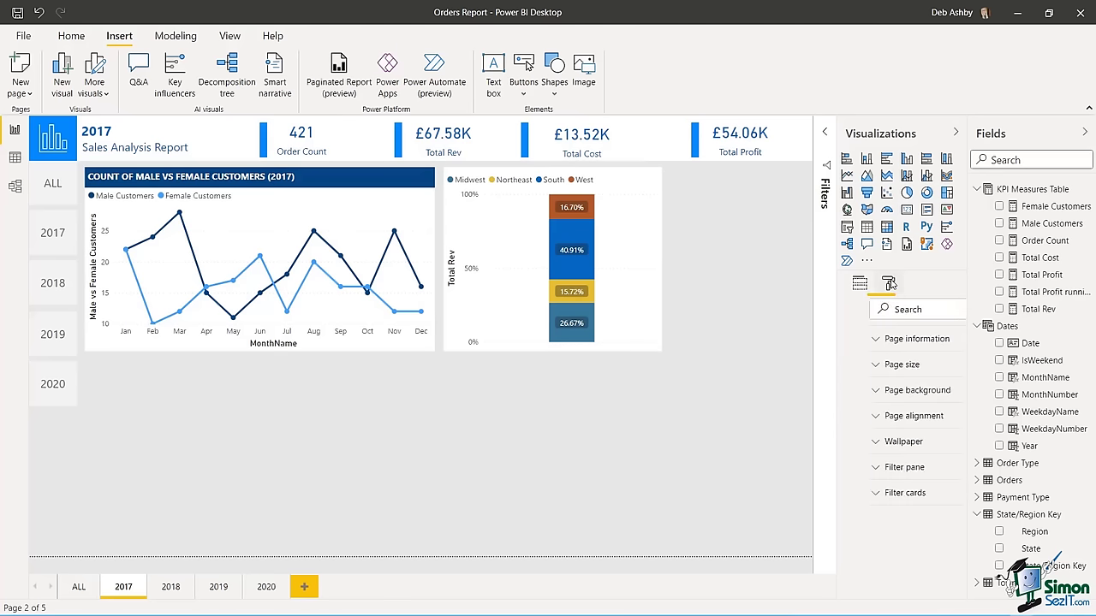
left_click(628, 241)
left_click(888, 284)
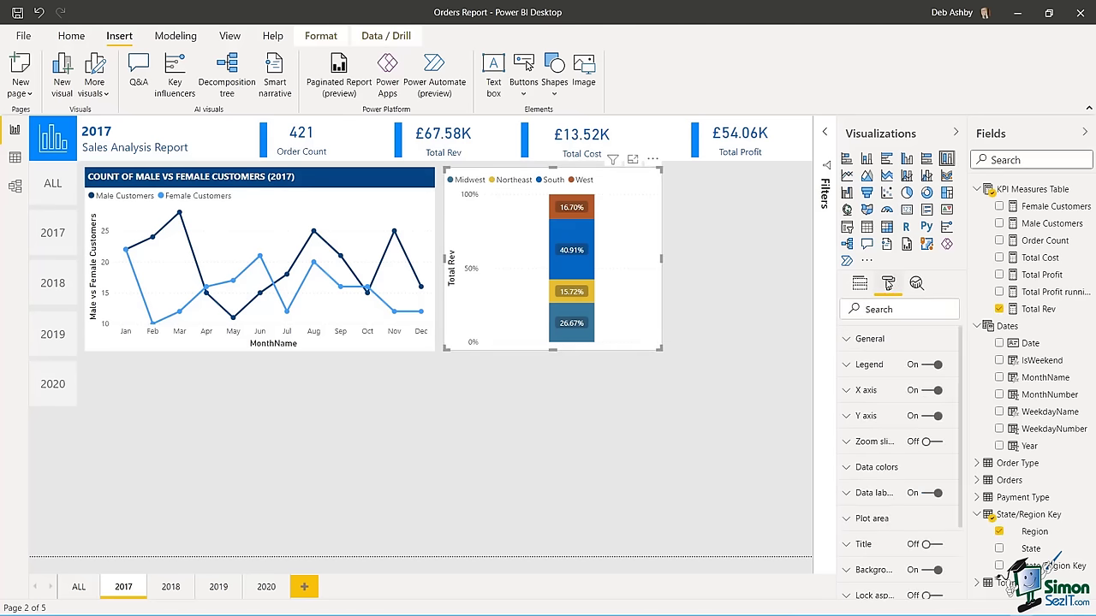
left_click(848, 468)
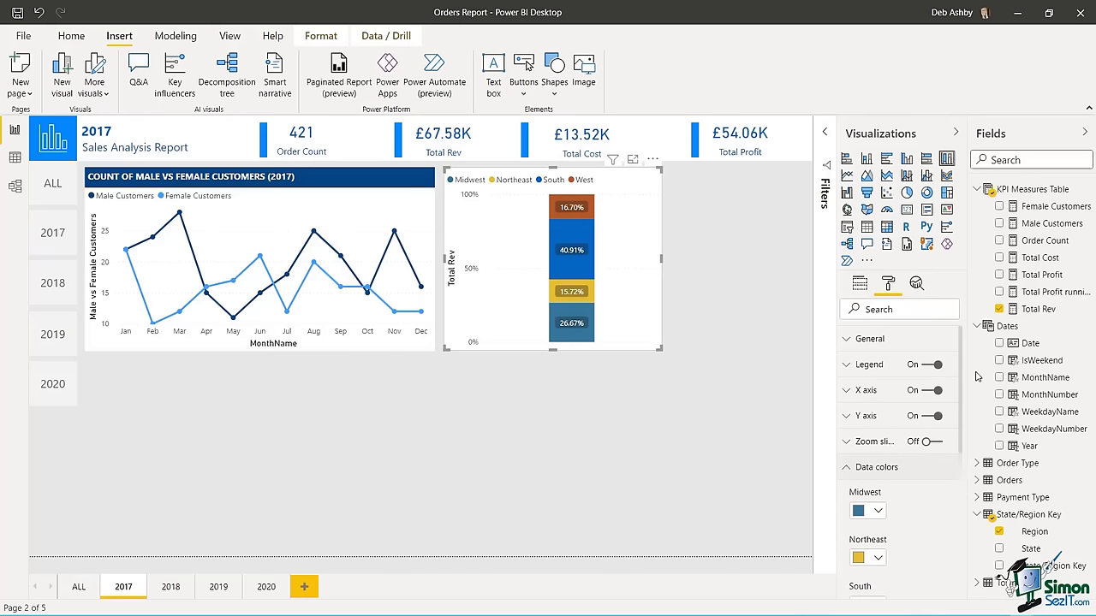
left_click_drag(959, 366, 959, 431)
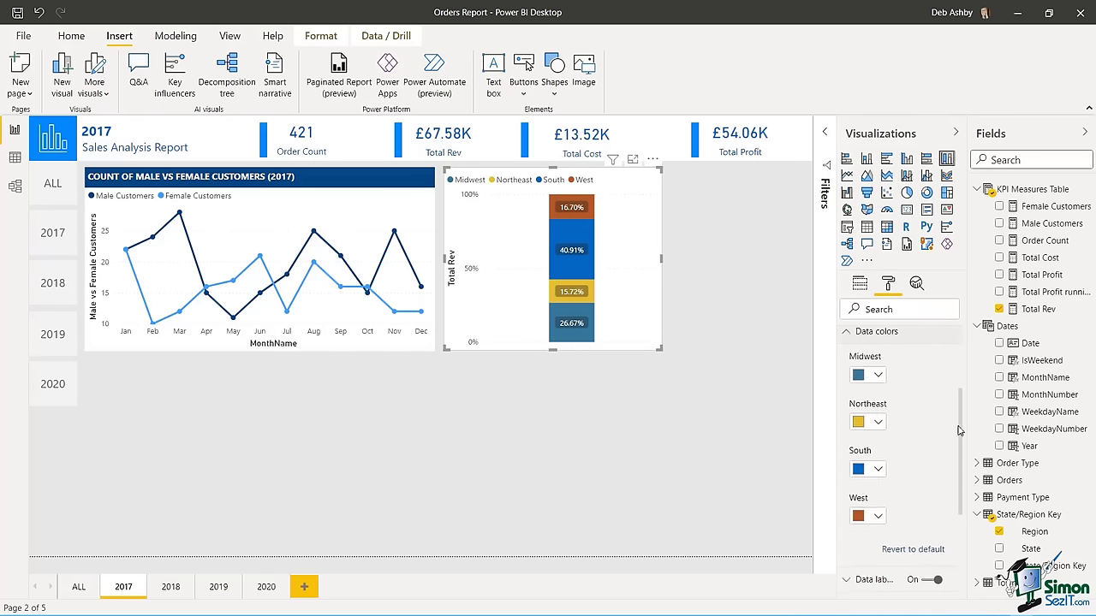
left_click(876, 378)
left_click(952, 311)
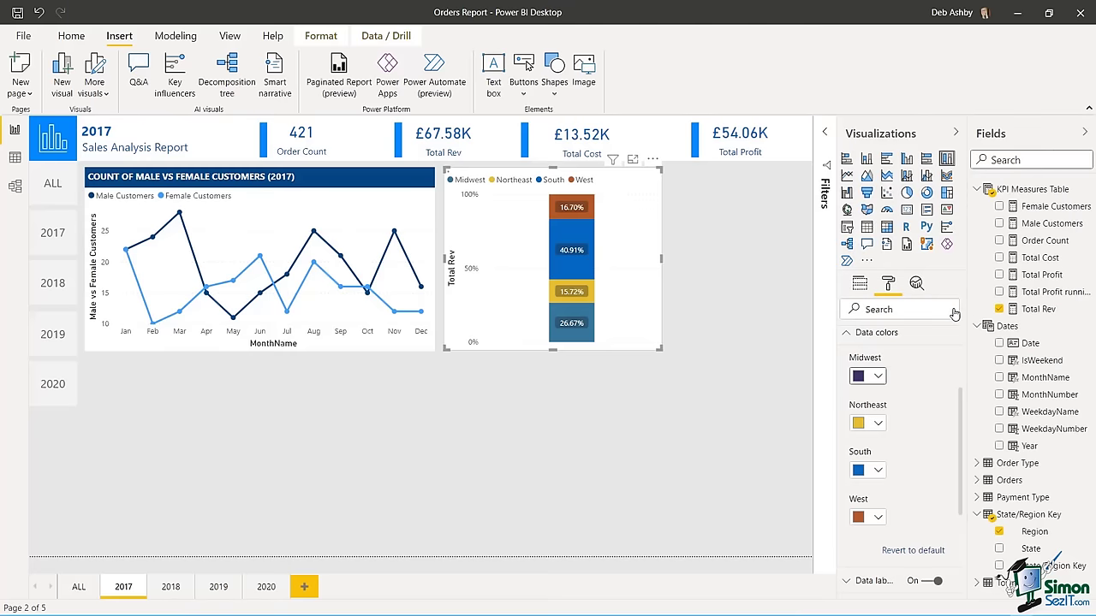
left_click(878, 423)
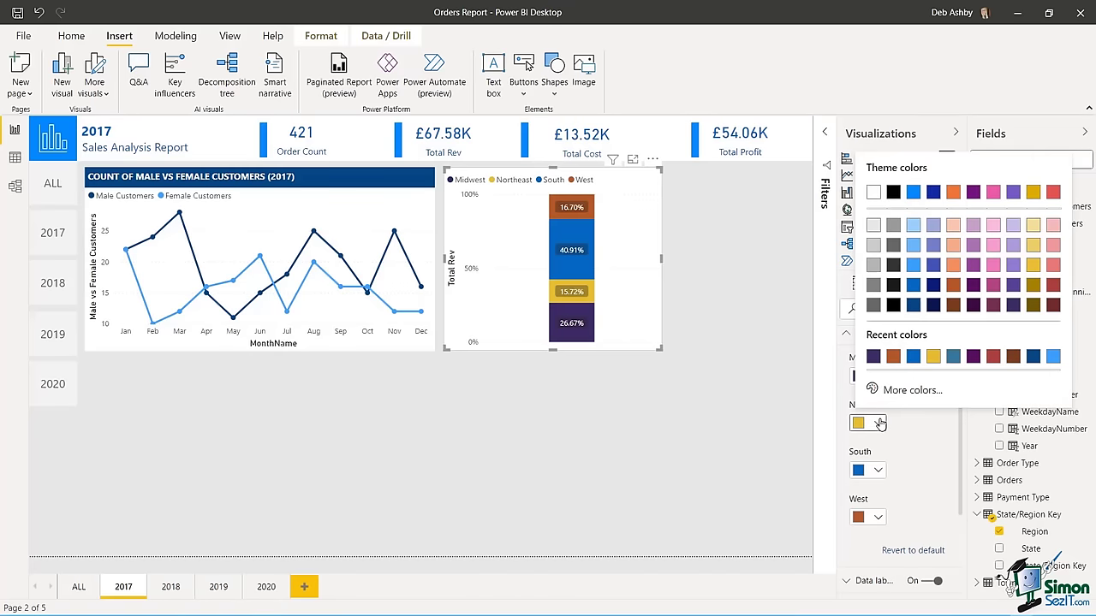
left_click(913, 356)
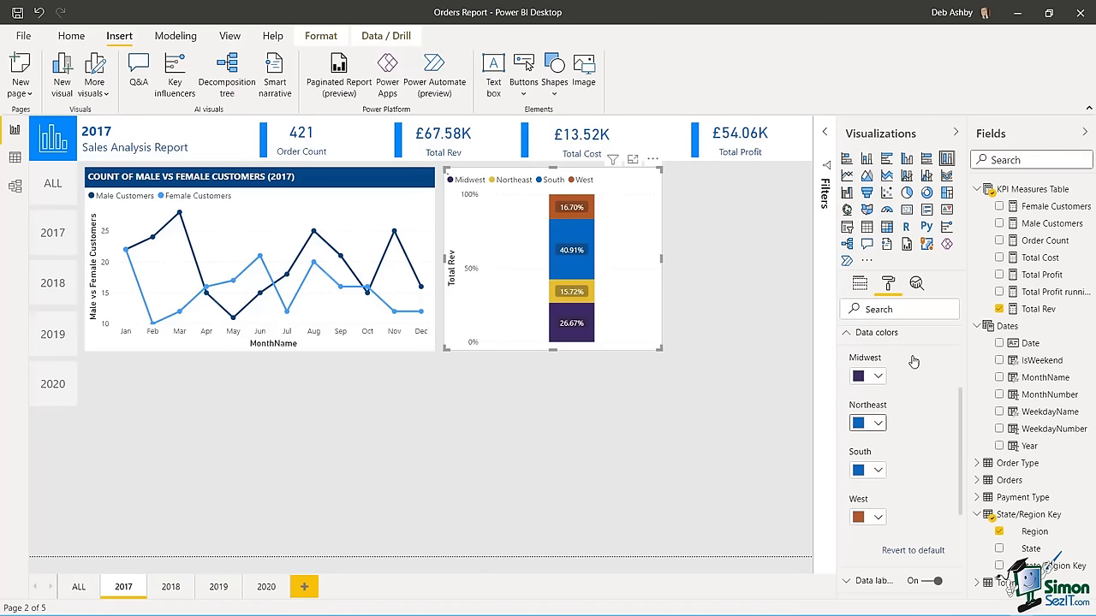
- Set the 2017 stacked column chart's data colors to bright light blue for South and pale blue for West
left_click(872, 470)
left_click(913, 314)
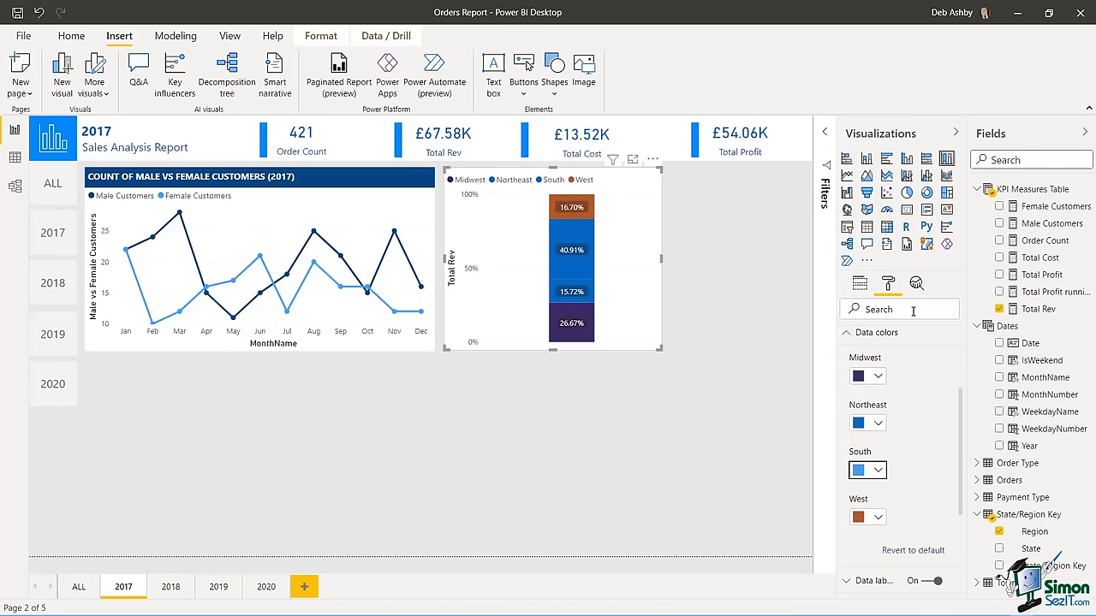
left_click(876, 516)
left_click(915, 320)
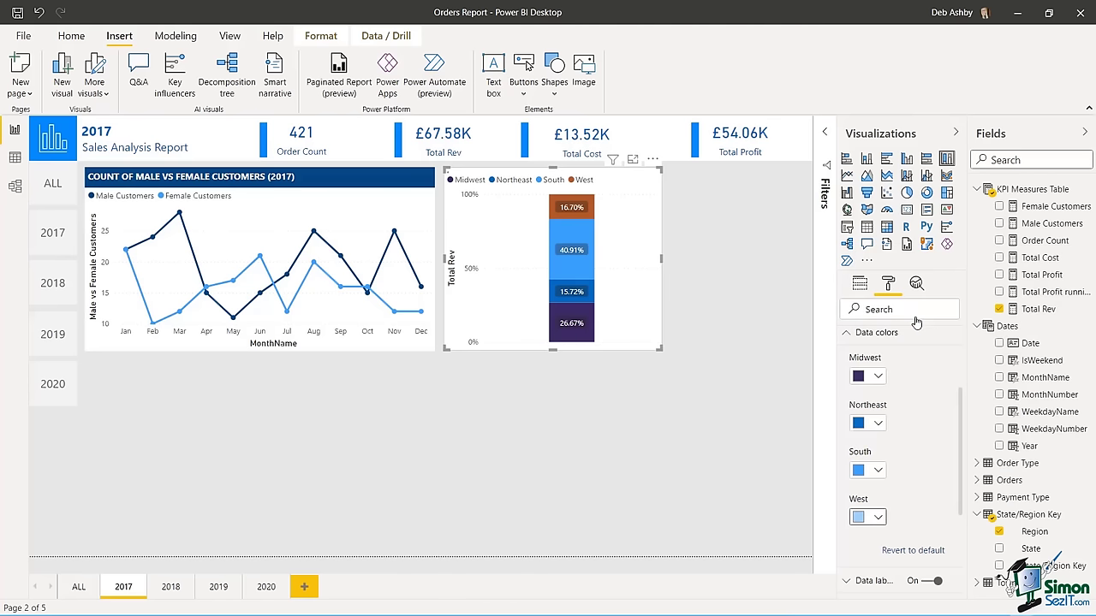
left_click(764, 325)
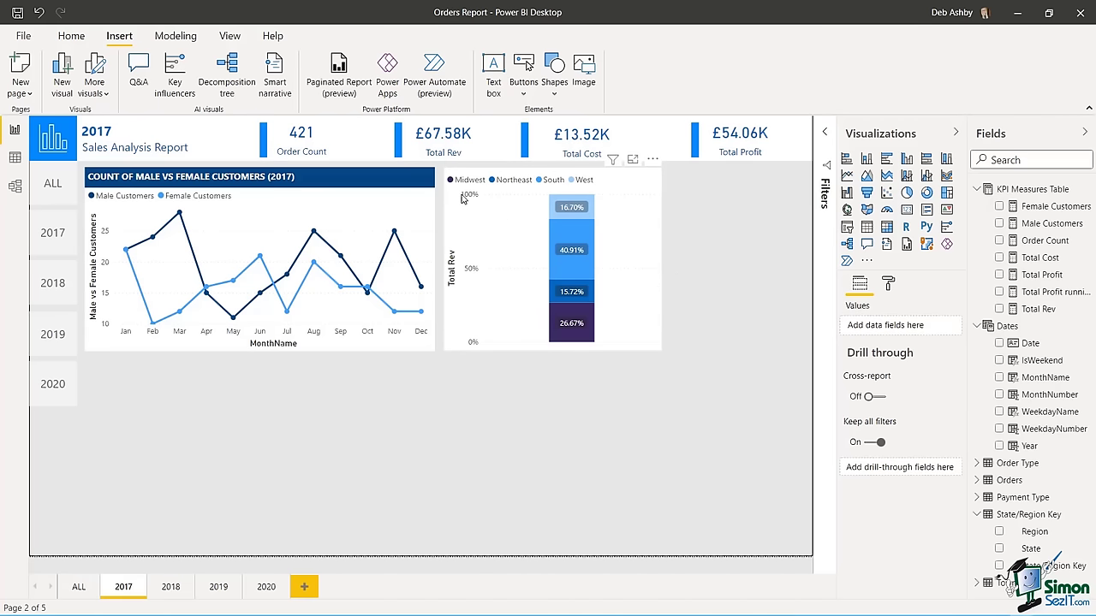
left_click(597, 198)
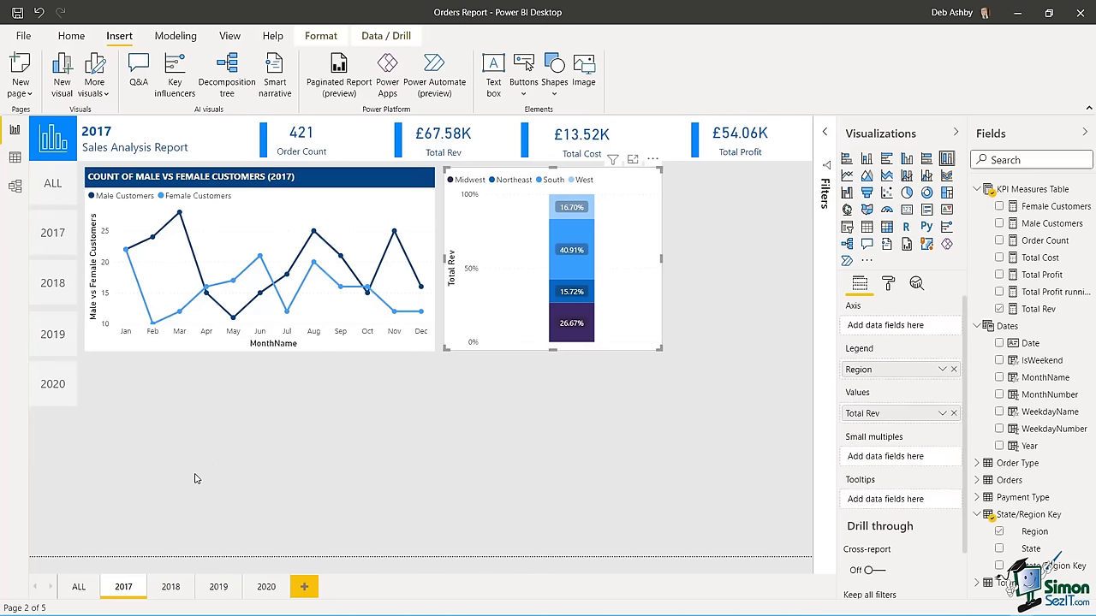
- Move the stacked column chart down on the ALL page to make room for a heading above it
left_click(82, 589)
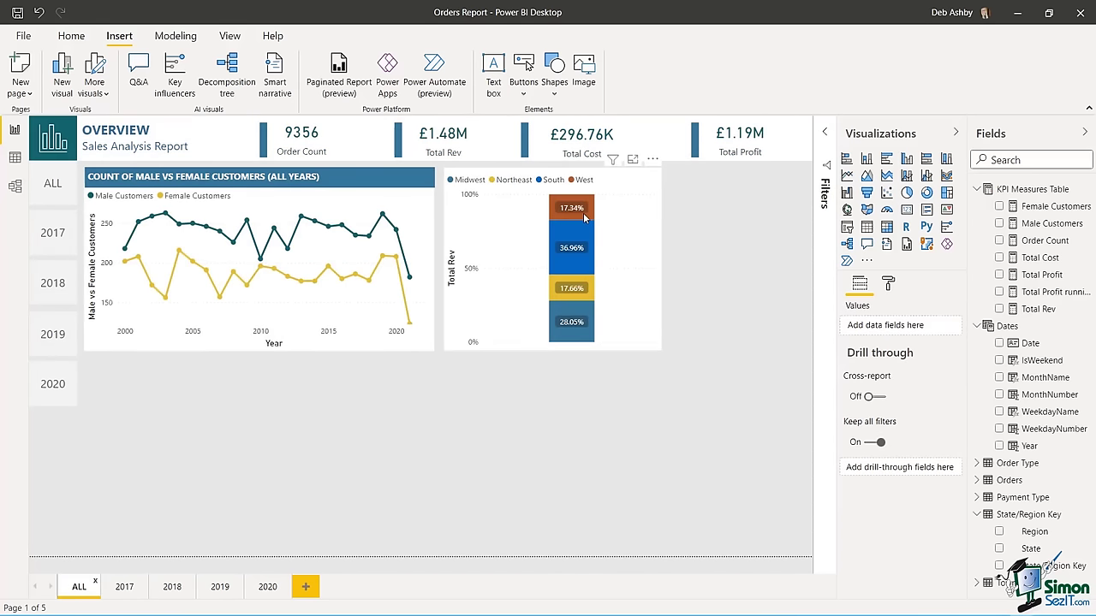
left_click_drag(613, 193, 614, 268)
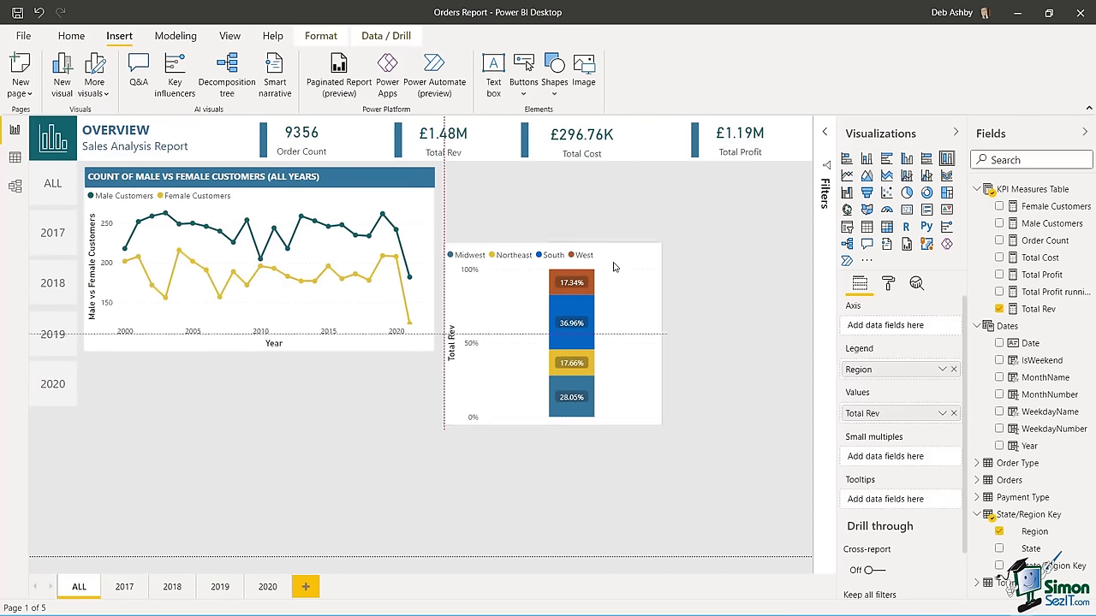
left_click(692, 214)
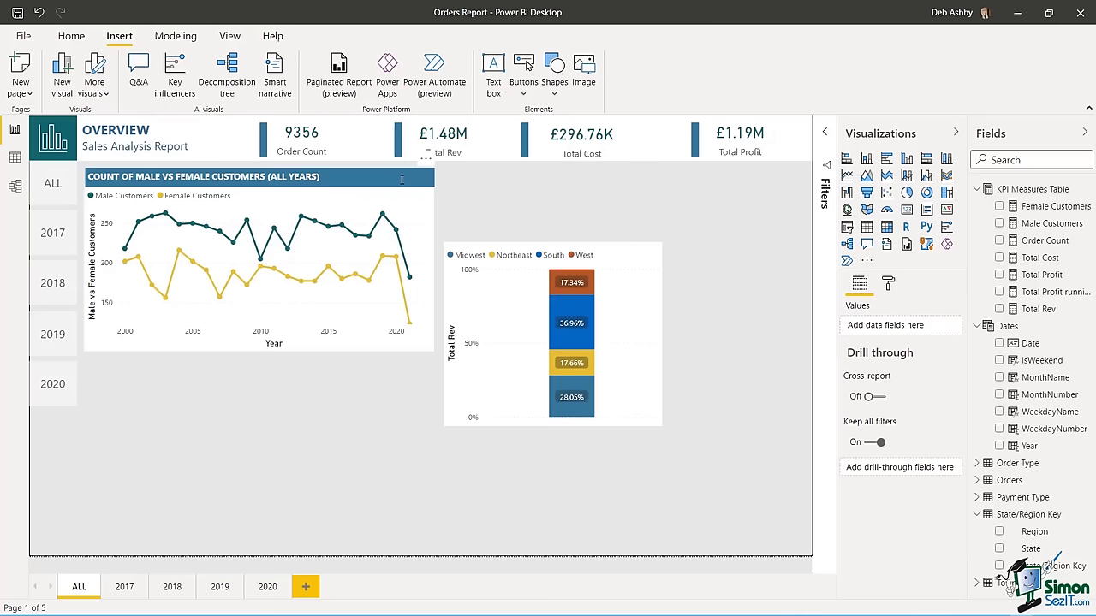
- Duplicate the line chart's heading text box, place the copy level with the original above the column chart, and shorten it
left_click(388, 171)
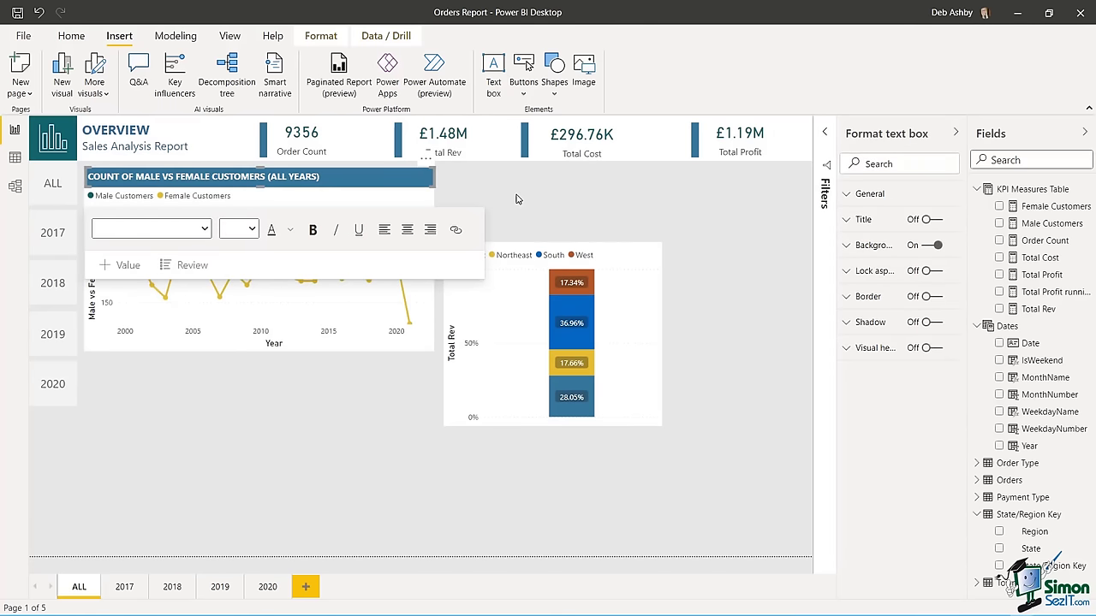
key("ctrl+v")
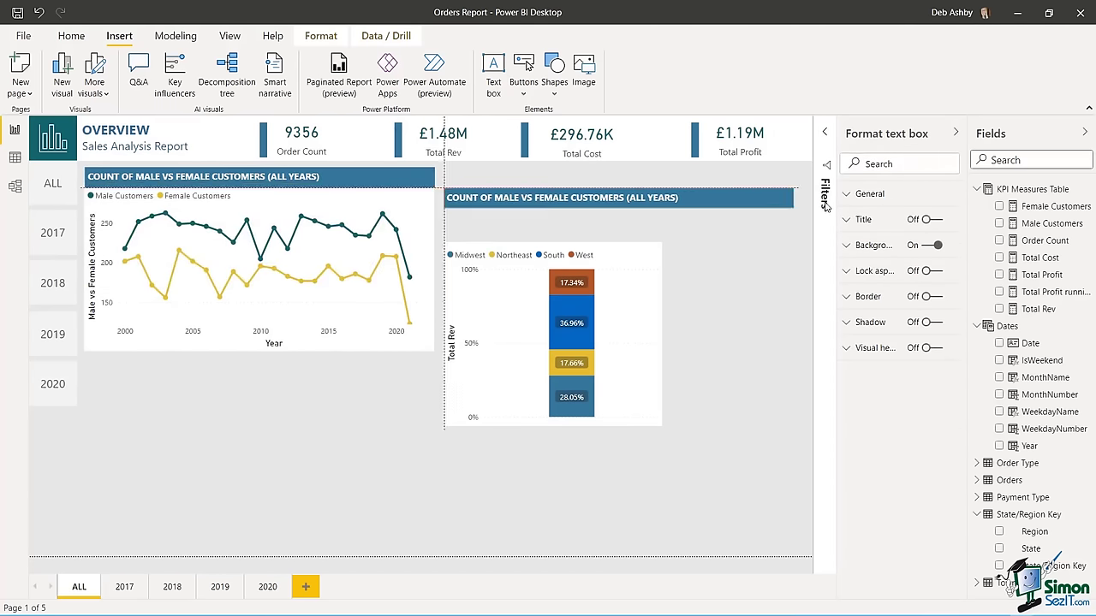
left_click_drag(791, 197, 695, 178)
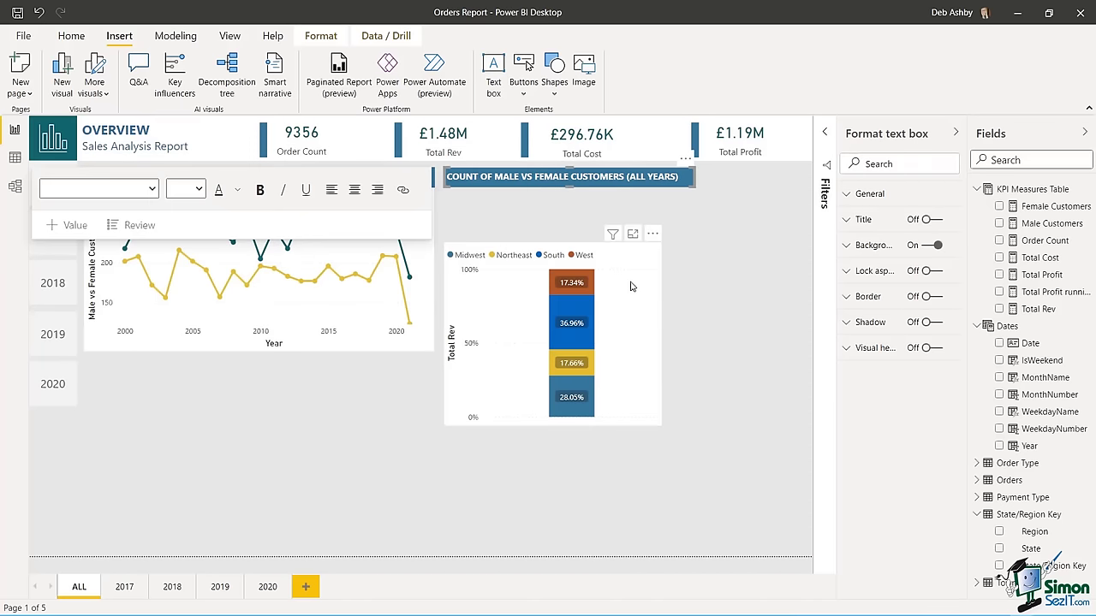
- Move the stacked column chart up directly beneath the copied heading and narrow the heading to the chart's width
left_click_drag(630, 286, 633, 232)
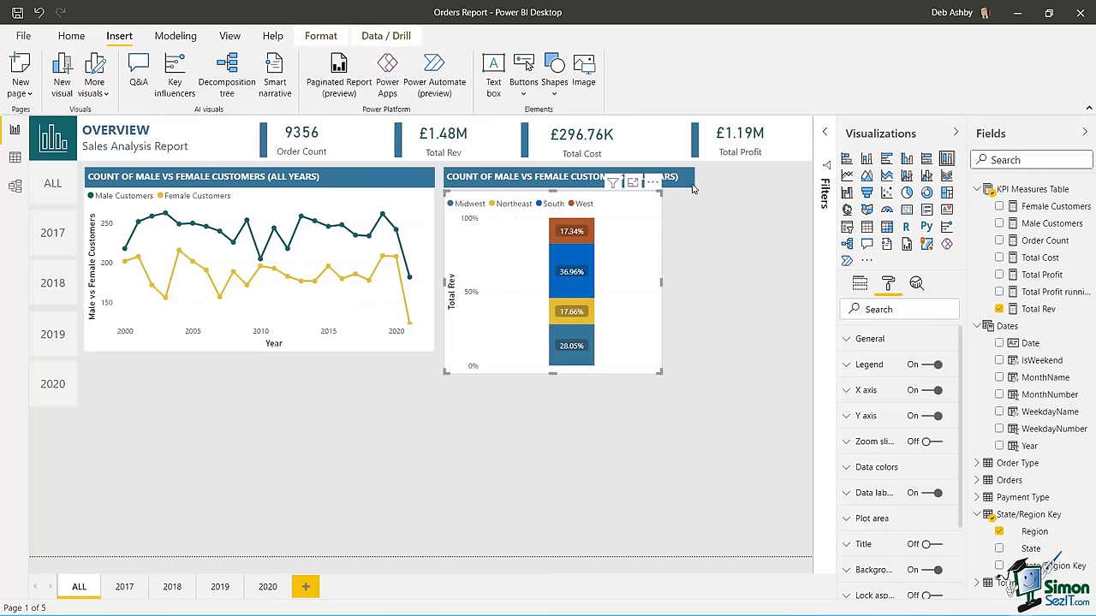
left_click_drag(694, 177, 661, 180)
left_click(642, 273)
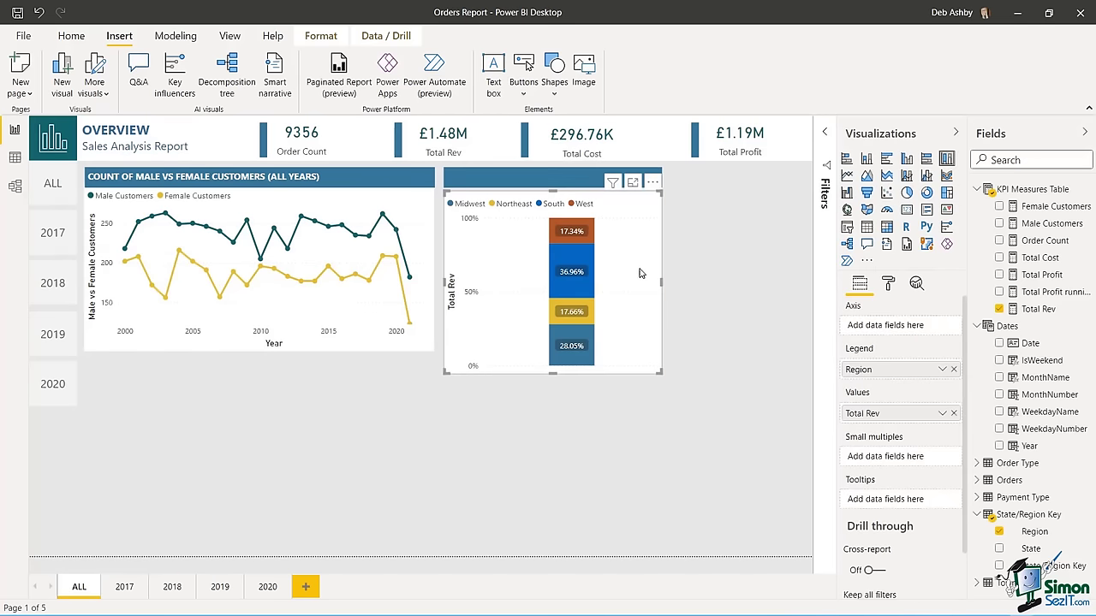
left_click_drag(643, 272, 638, 267)
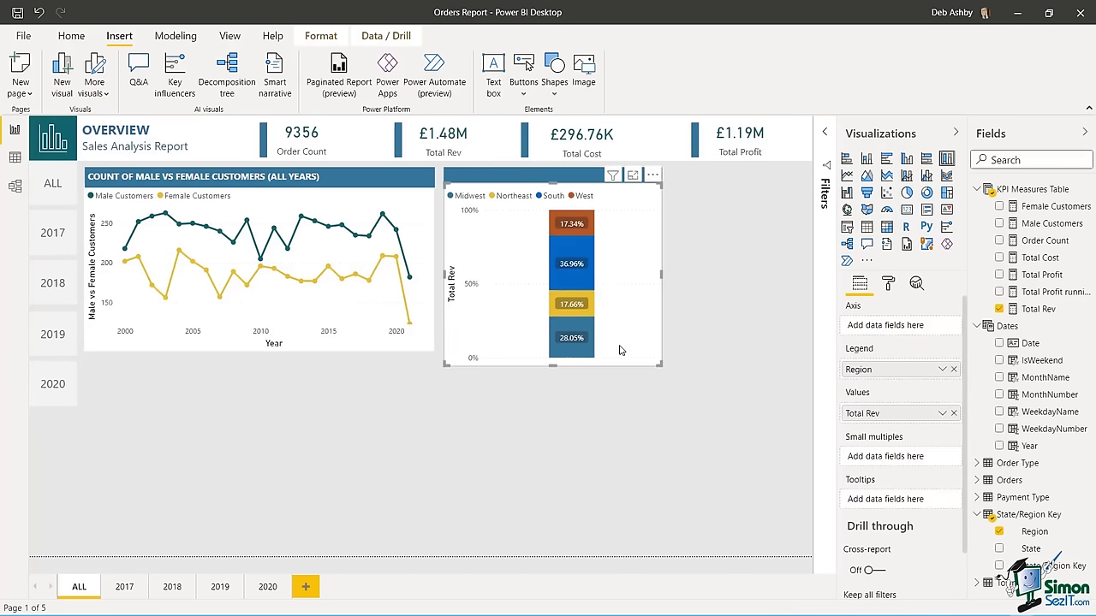
- Shorten the stacked column chart to line up with the line chart's lower edge and enter the heading "TOTAL REVENUE BY REGION (ALL)"
left_click_drag(553, 369, 553, 357)
left_click(728, 276)
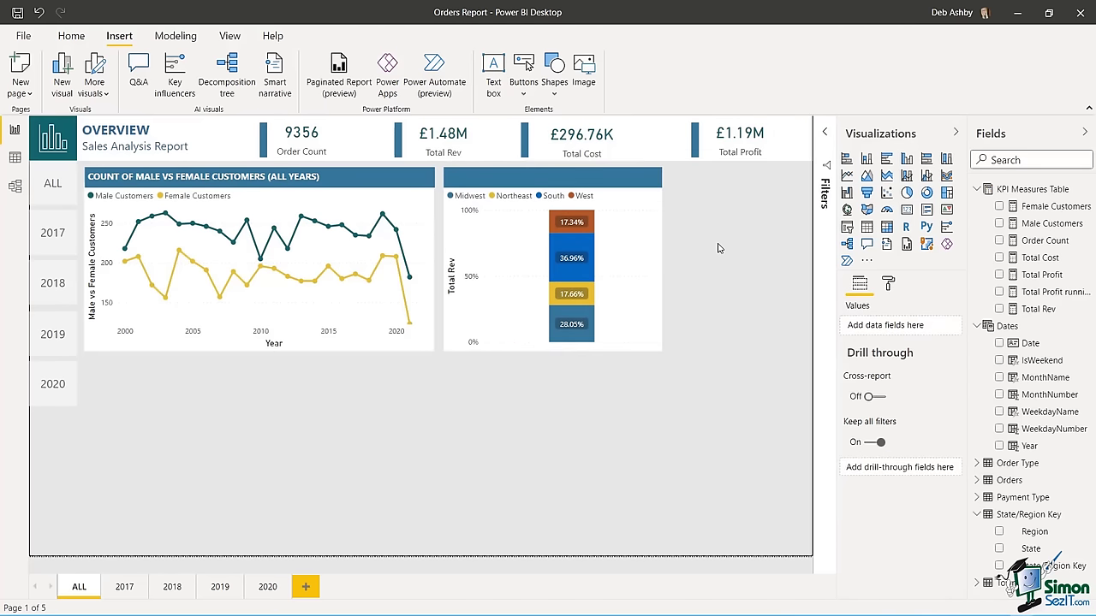
left_click(492, 175)
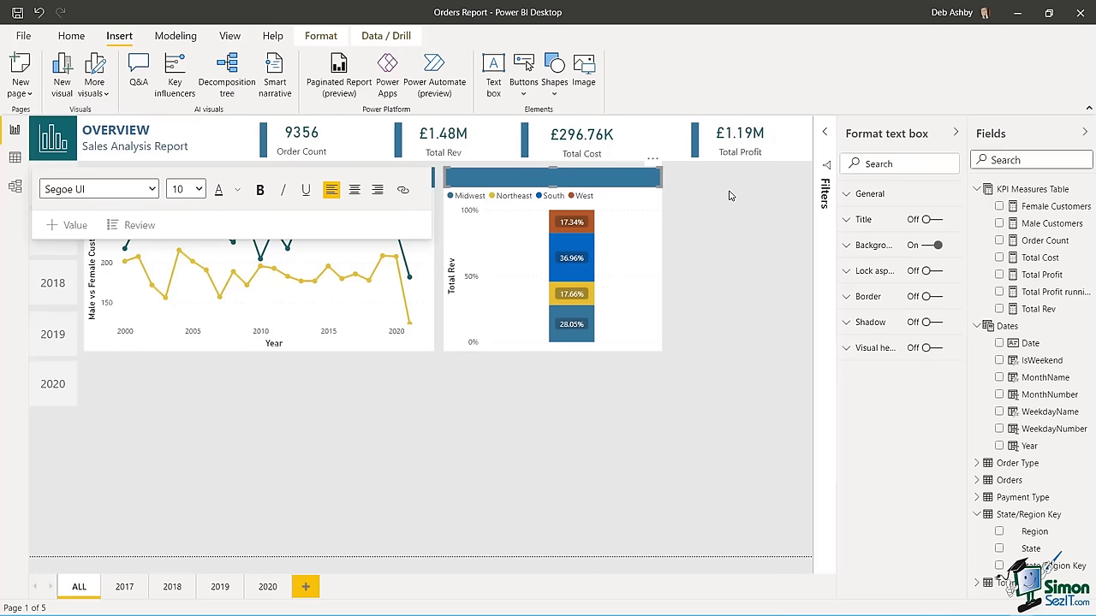
type("TOTAL REVENUE BY REGION (ALL")
- Format the whole revenue-by-region heading as white, bold text at size 11
key("ctrl+a")
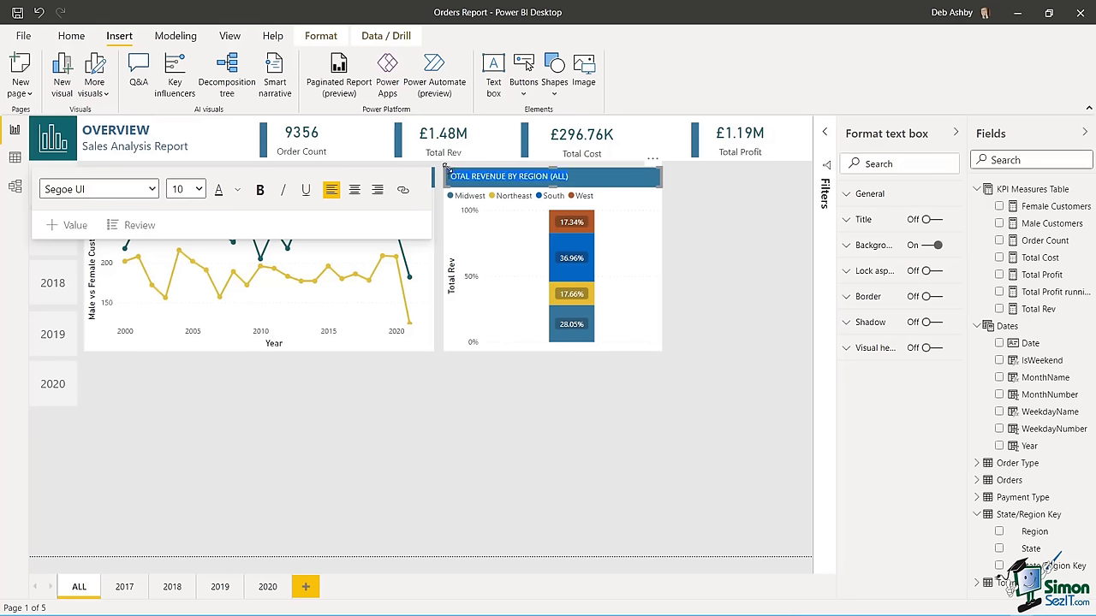
left_click(238, 190)
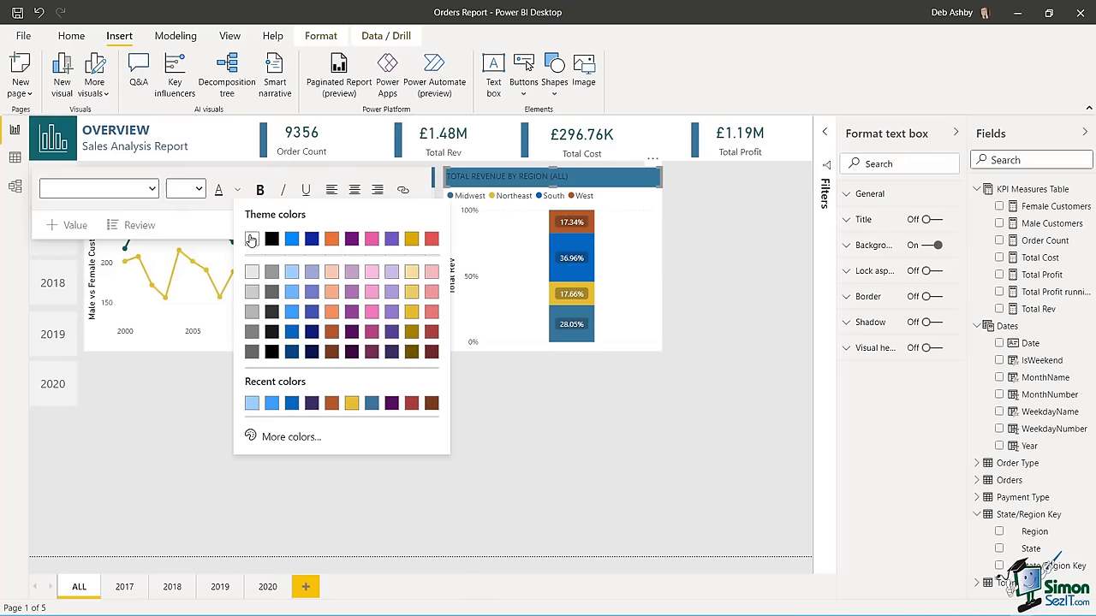
left_click(251, 239)
left_click(261, 189)
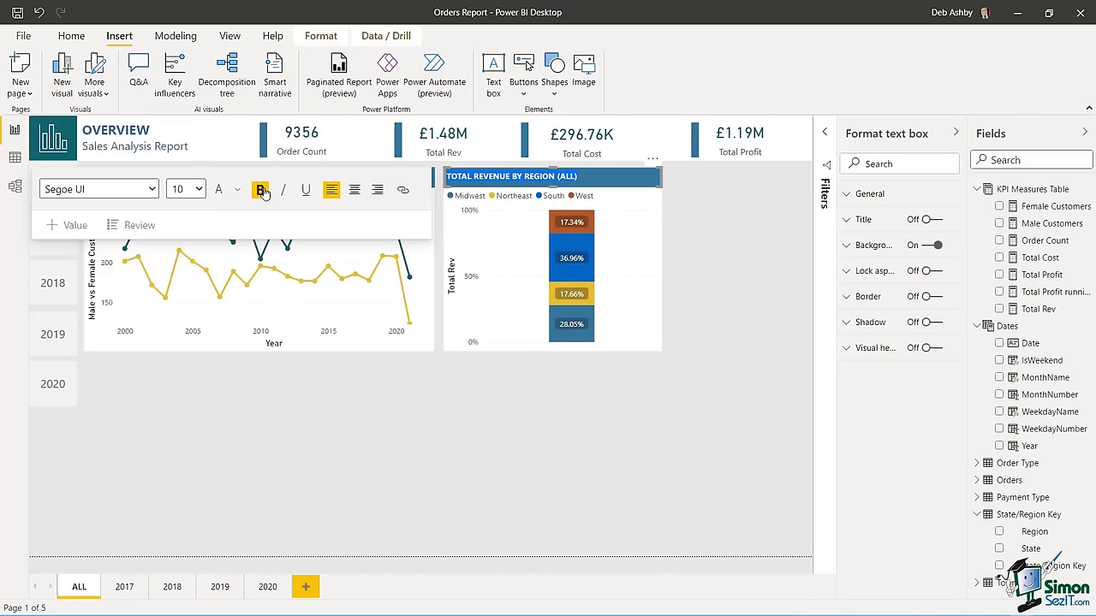
left_click(197, 190)
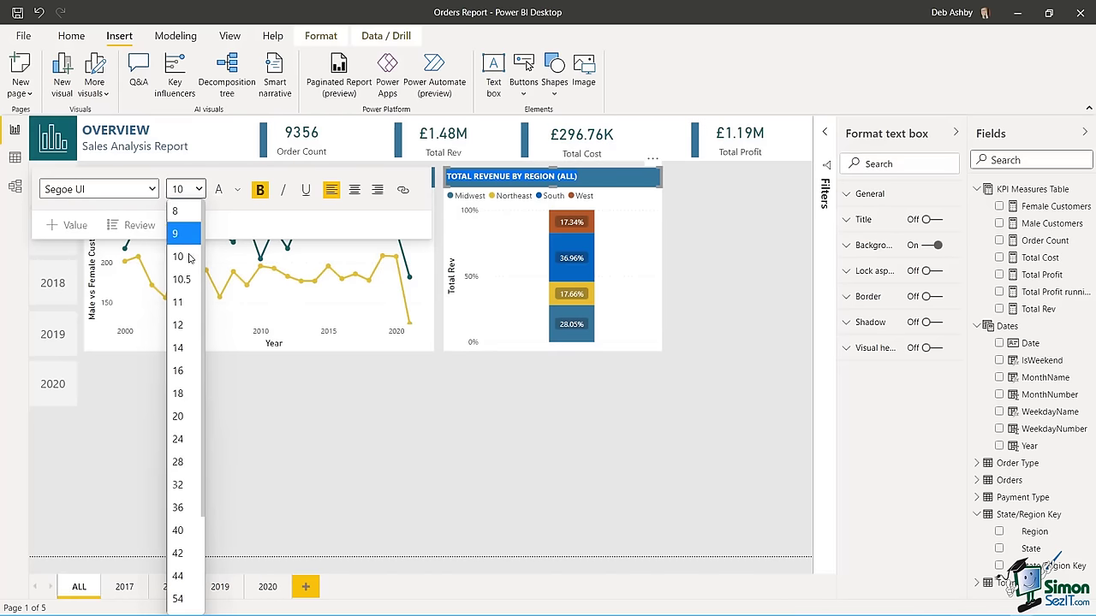
left_click(183, 301)
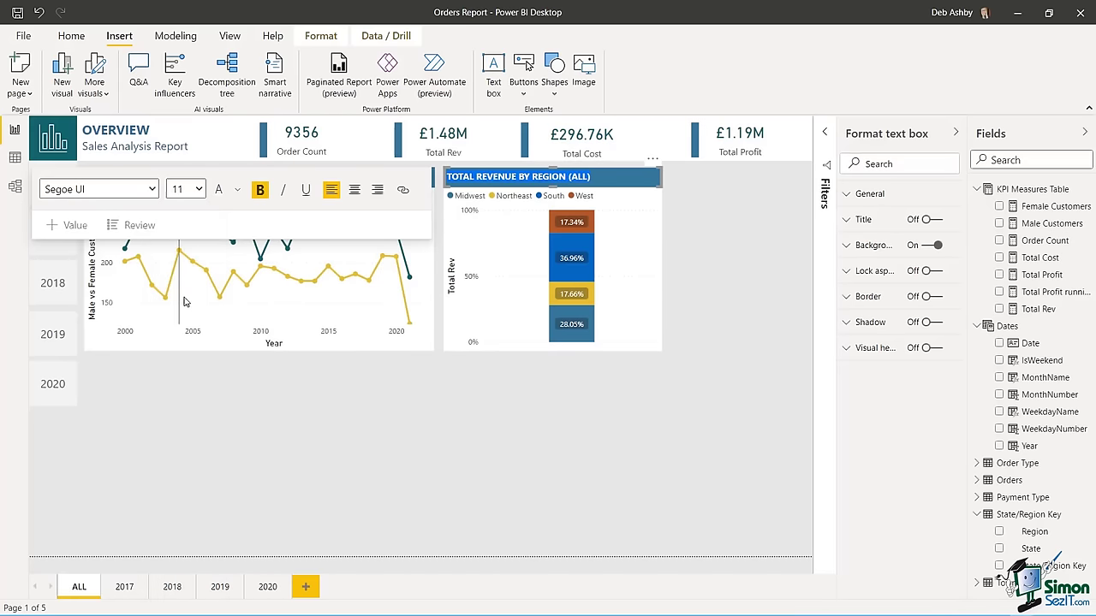
left_click(707, 357)
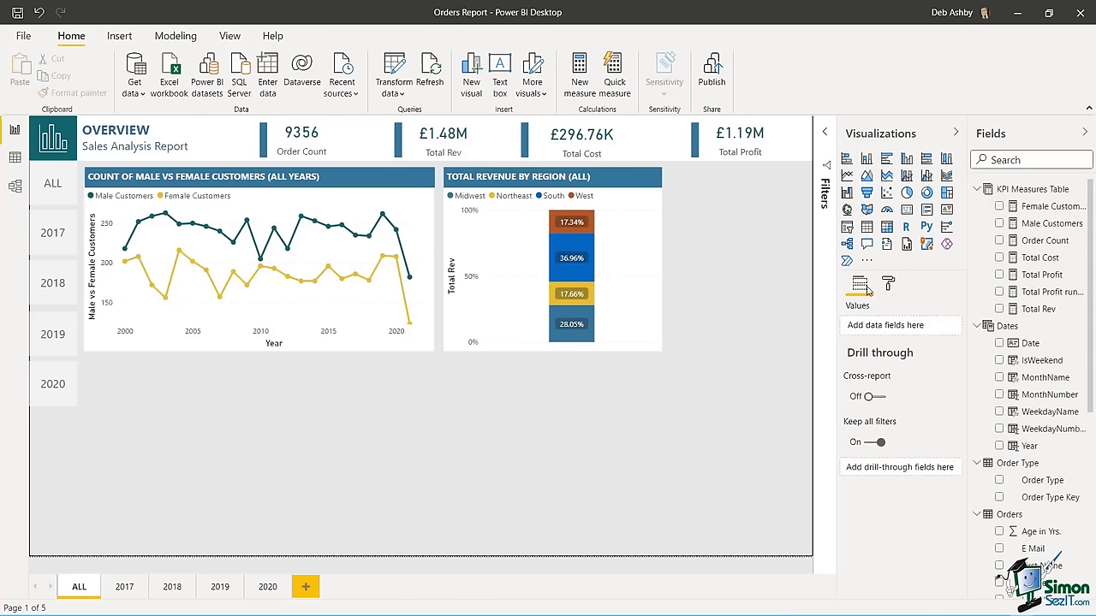
- Add a wide treemap below the line chart showing Order Count grouped by Year
left_click(947, 196)
left_click_drag(325, 377, 160, 364)
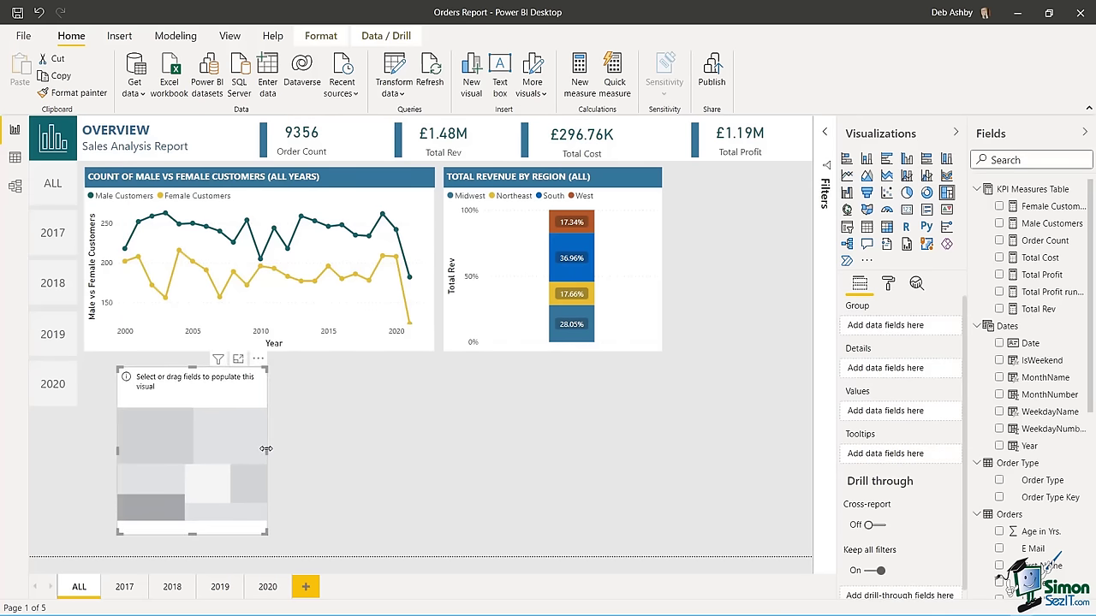
left_click_drag(267, 451, 447, 454)
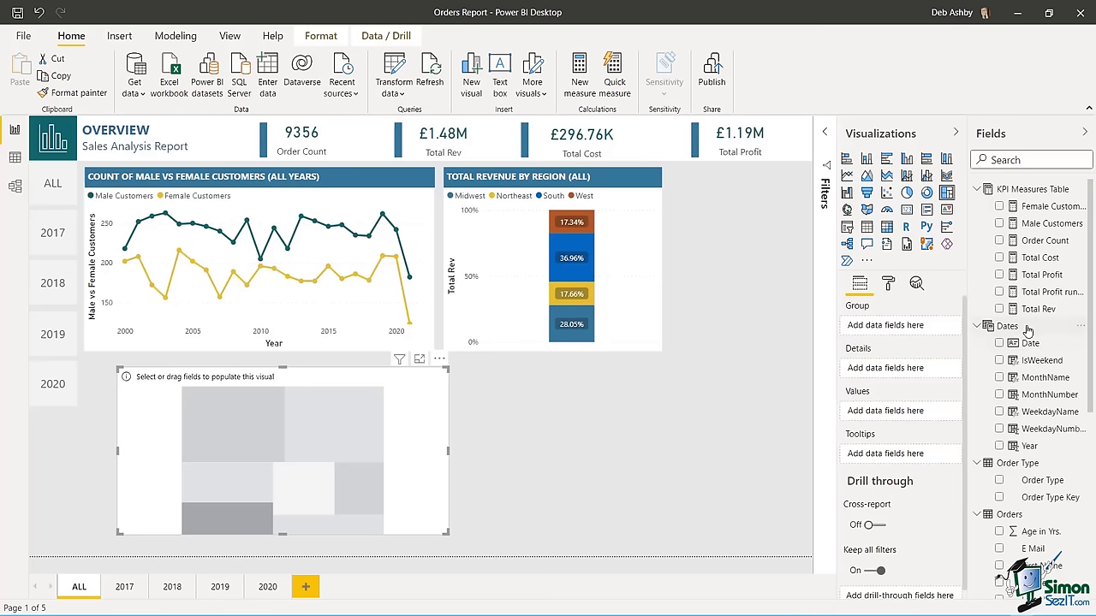
left_click_drag(1028, 448, 890, 327)
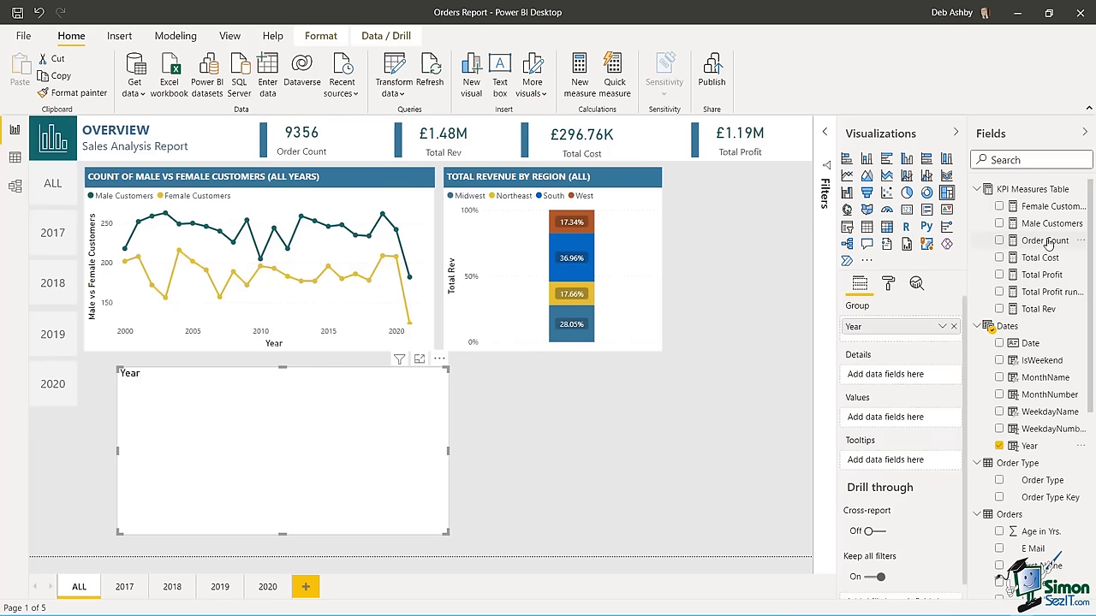
left_click_drag(1048, 244, 901, 418)
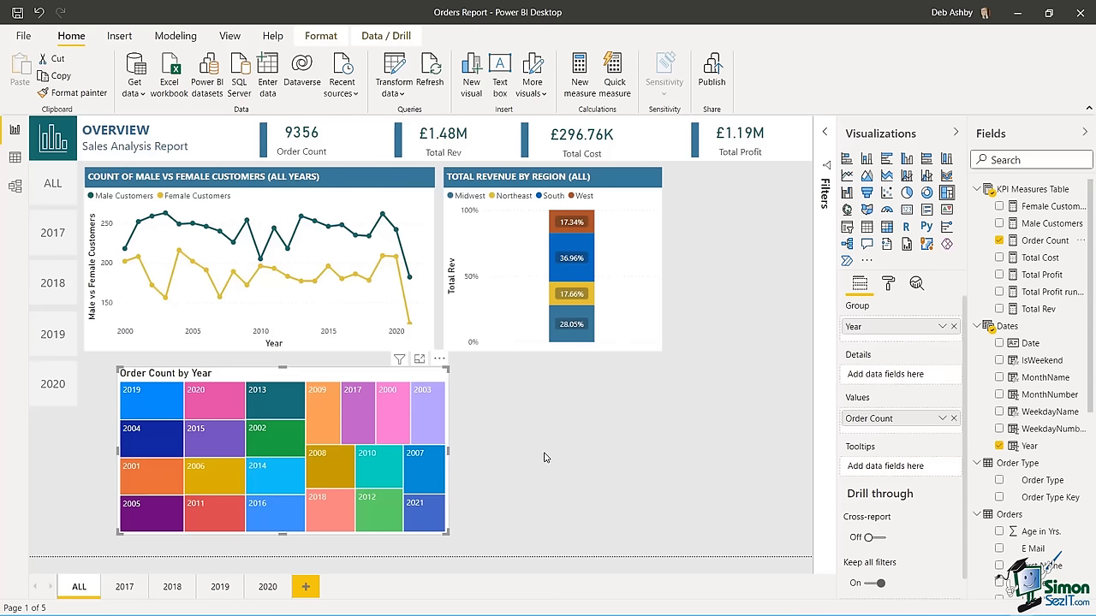
- Examine the order counts of individual years in the treemap, comparing the larger and smaller tiles
mouse_move(213, 412)
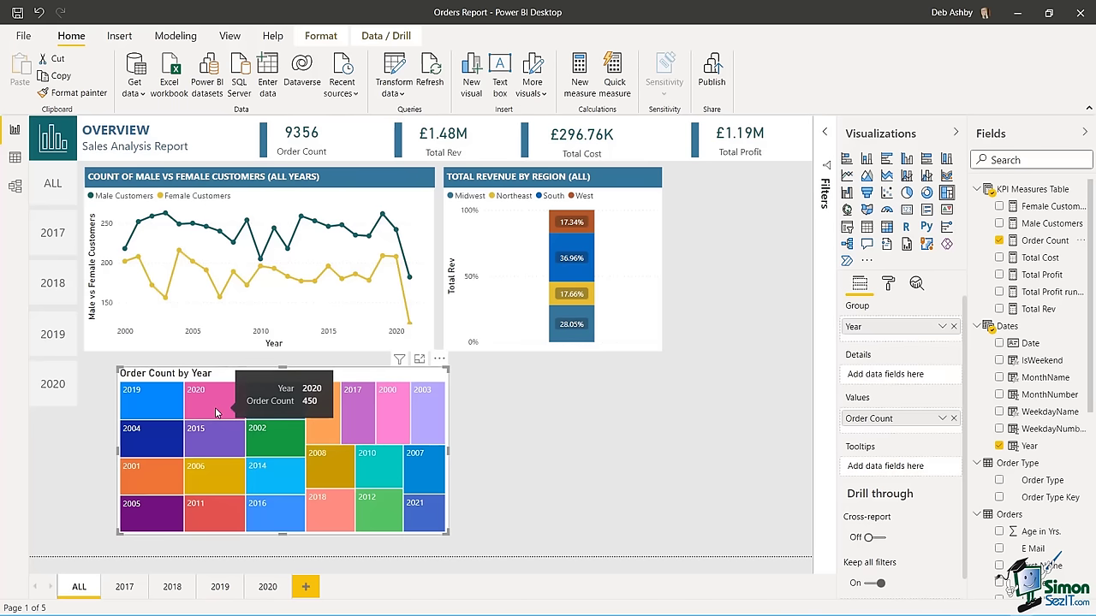
mouse_move(158, 413)
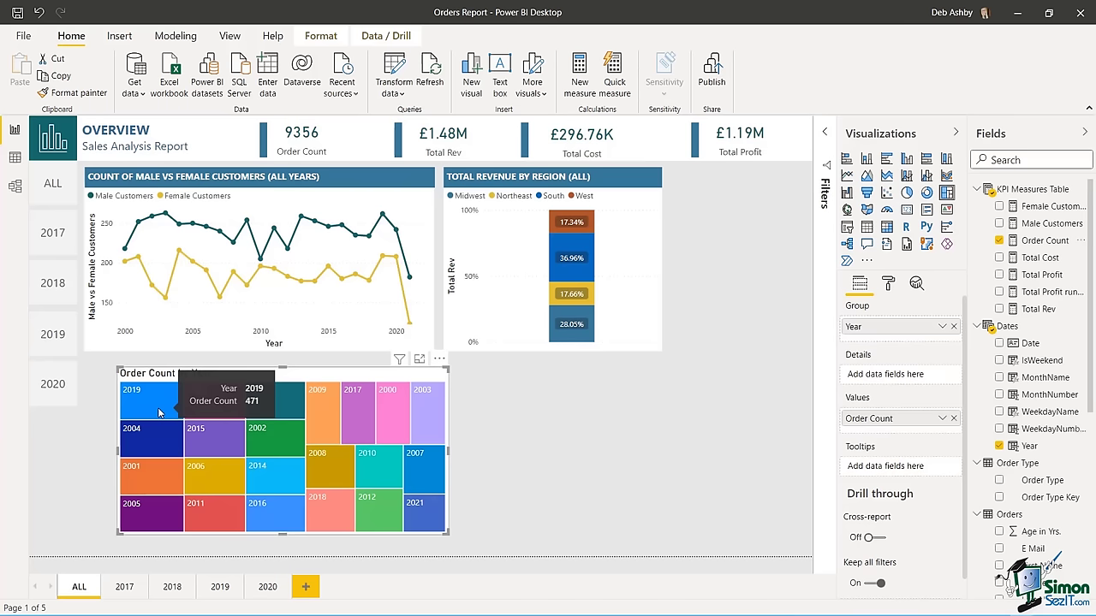
mouse_move(210, 449)
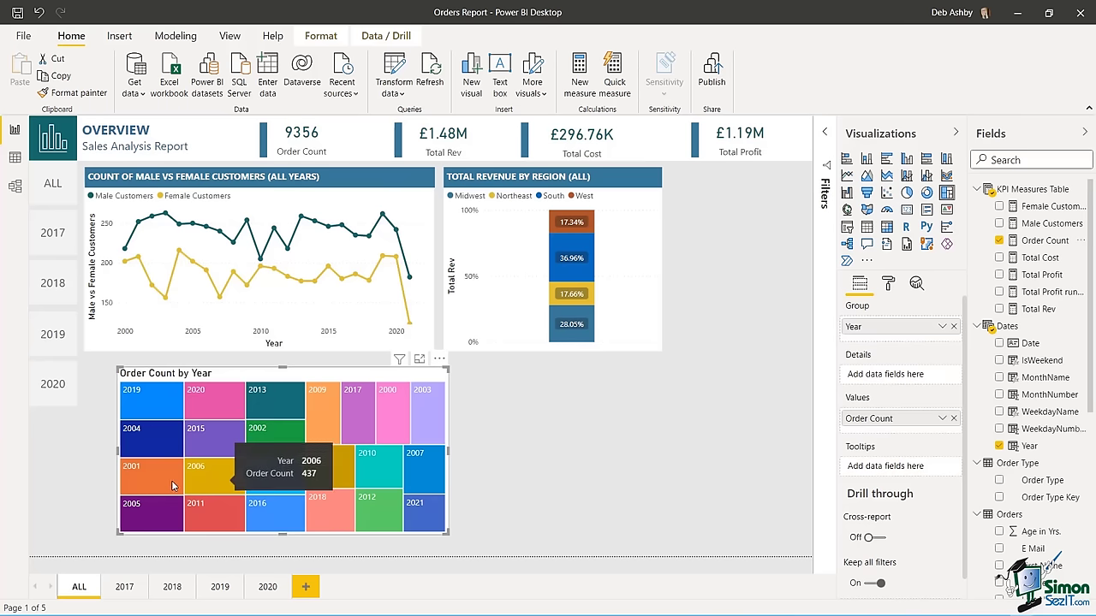
mouse_move(152, 521)
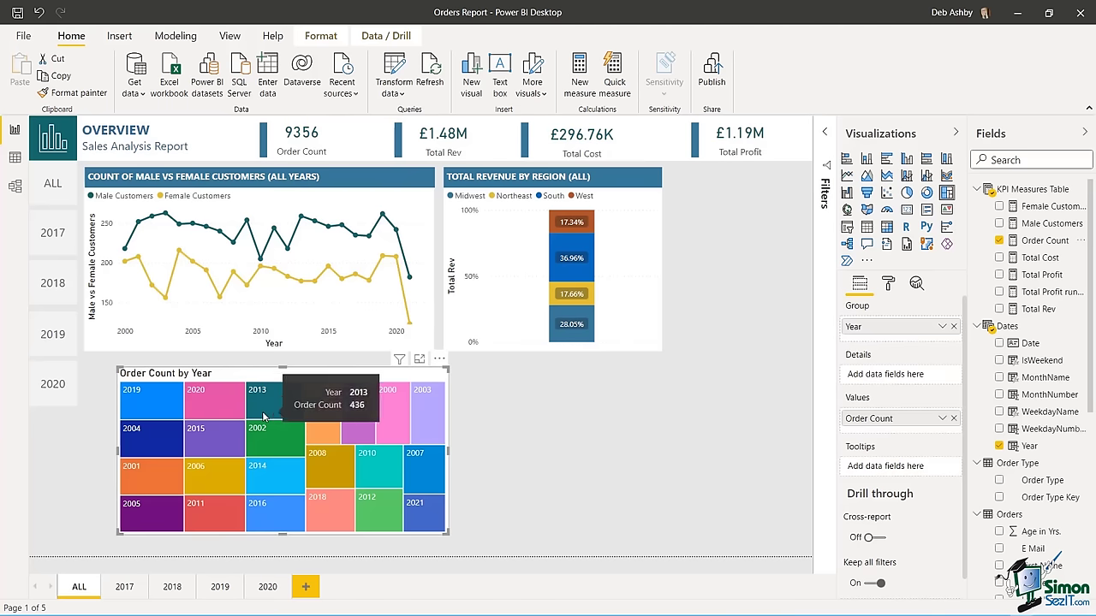
mouse_move(322, 413)
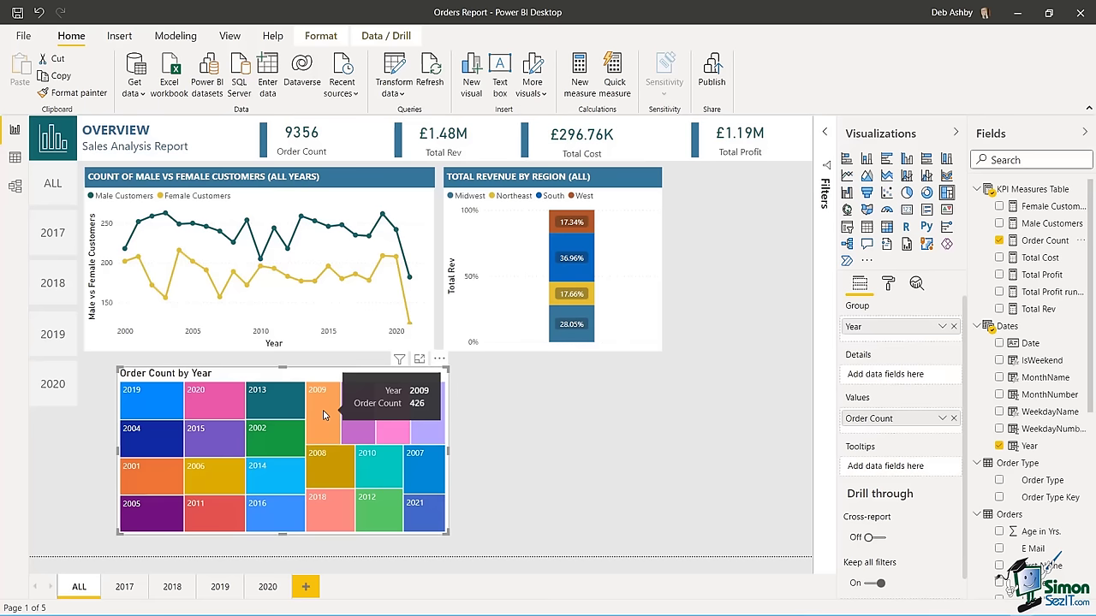
mouse_move(275, 435)
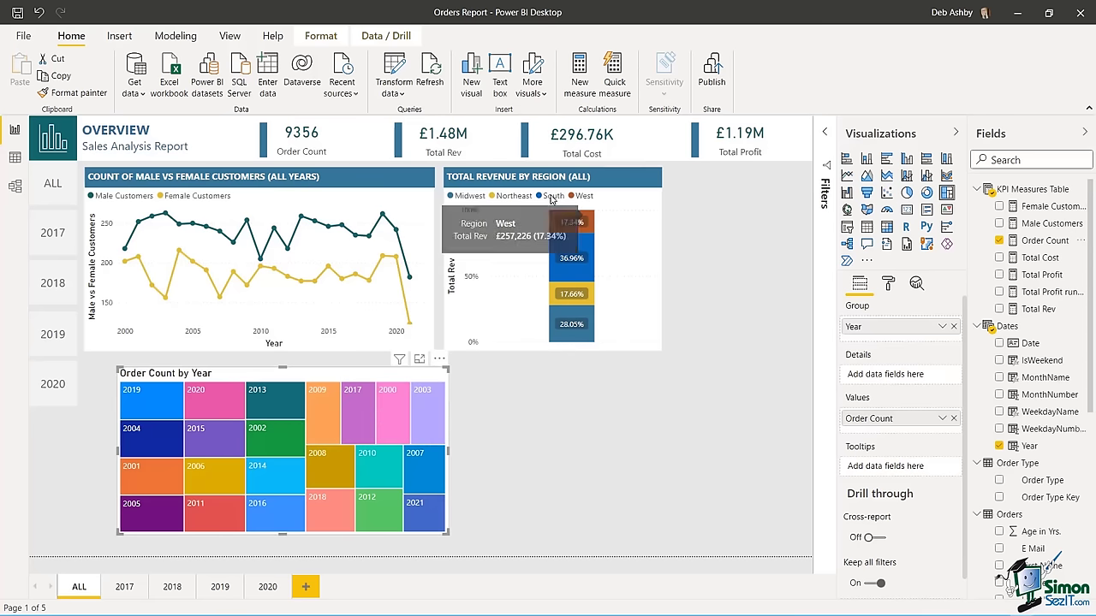
- Group the stacked column chart with its heading and move the group down to the lower part of the page
left_click(609, 178)
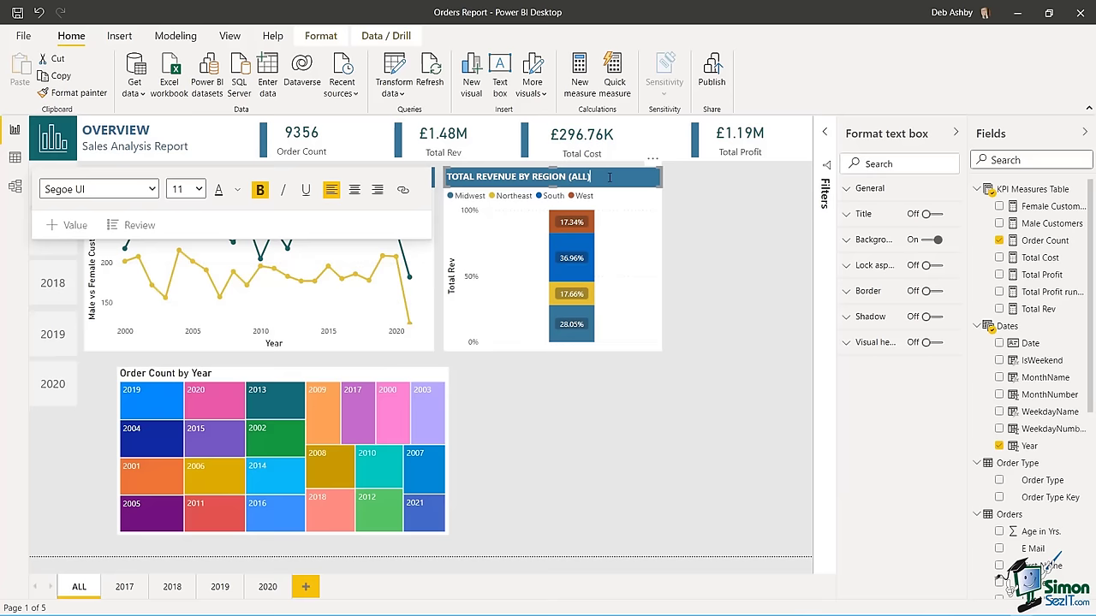
left_click(622, 225)
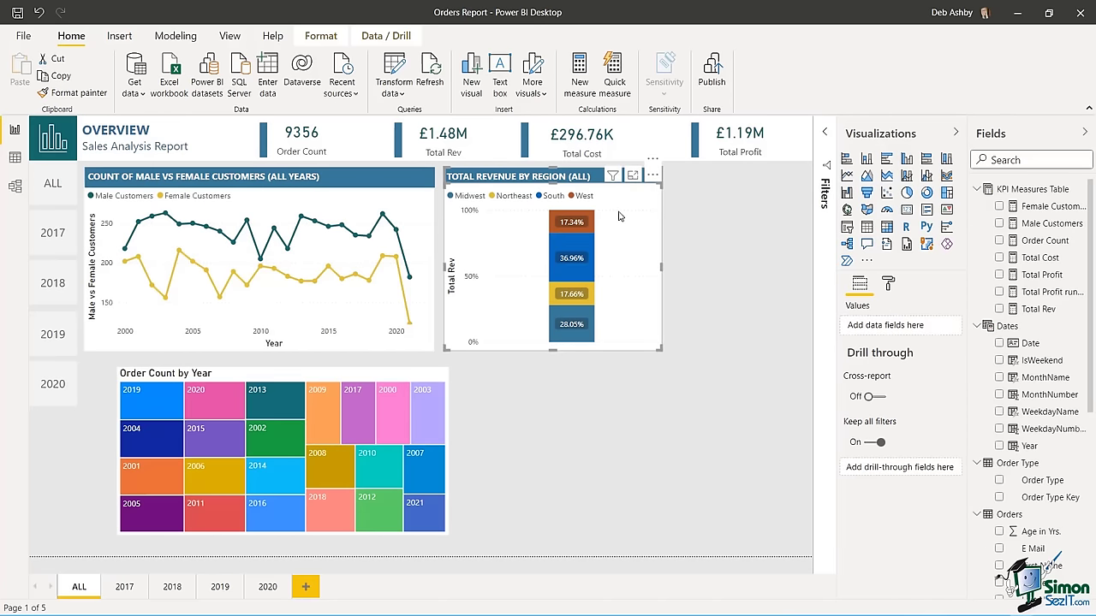
right_click(620, 217)
mouse_move(655, 242)
left_click(771, 243)
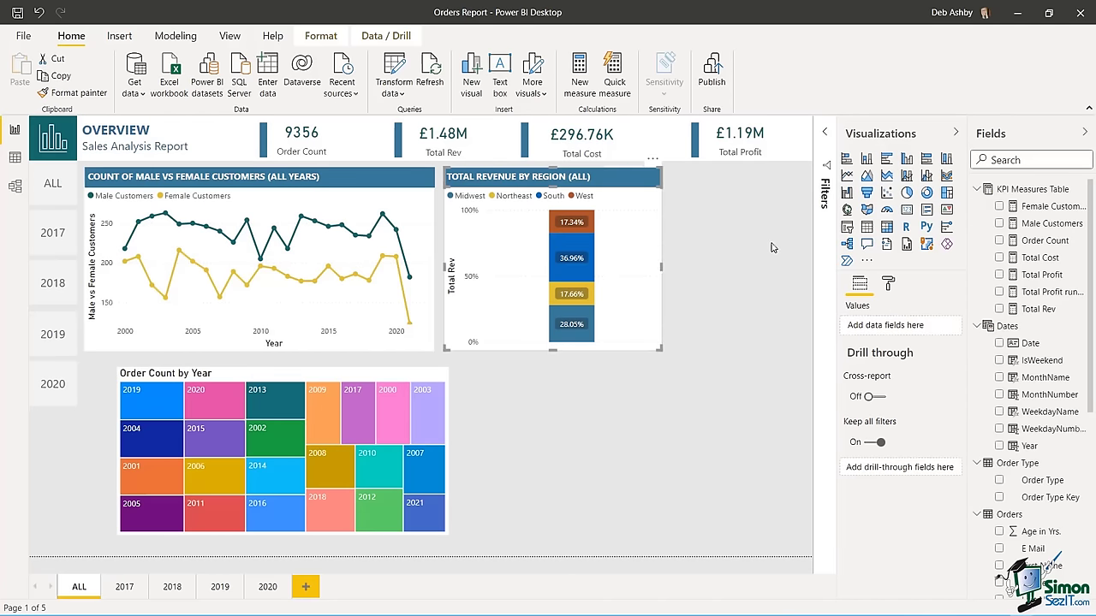
left_click_drag(633, 217, 684, 424)
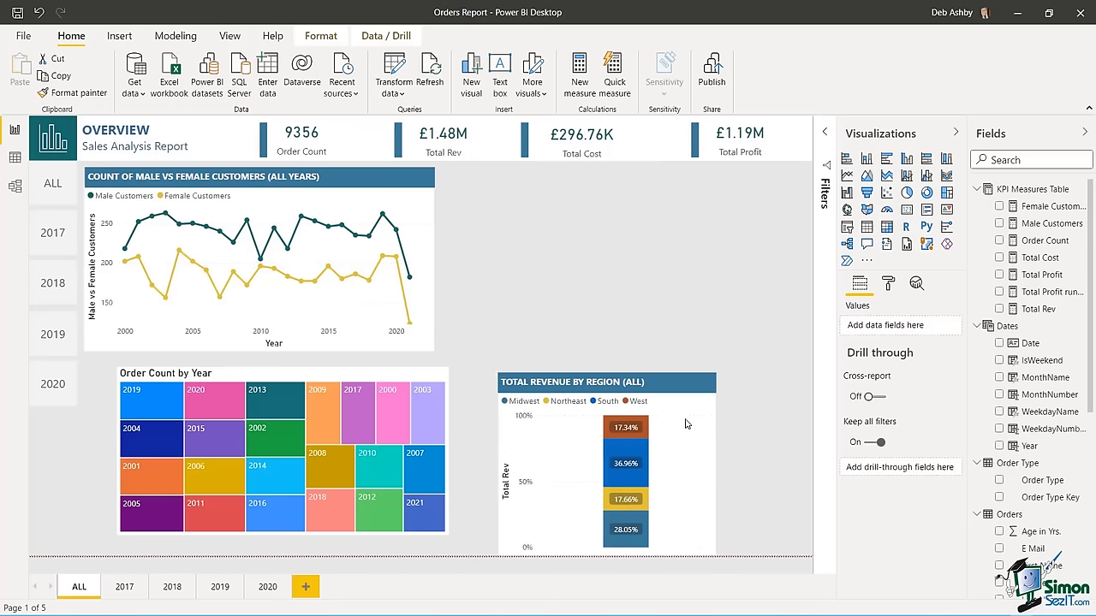
- Fit the treemap into the space beside the line chart, extending to the page's edge, and turn off its title
left_click_drag(373, 380, 689, 196)
left_click_drag(774, 268, 803, 271)
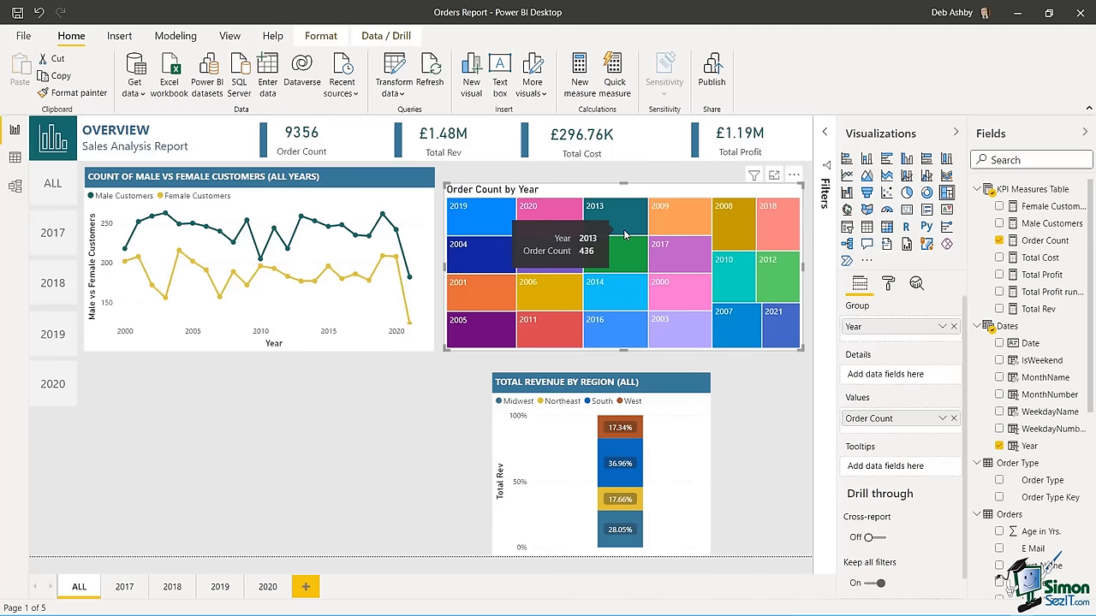
left_click(887, 285)
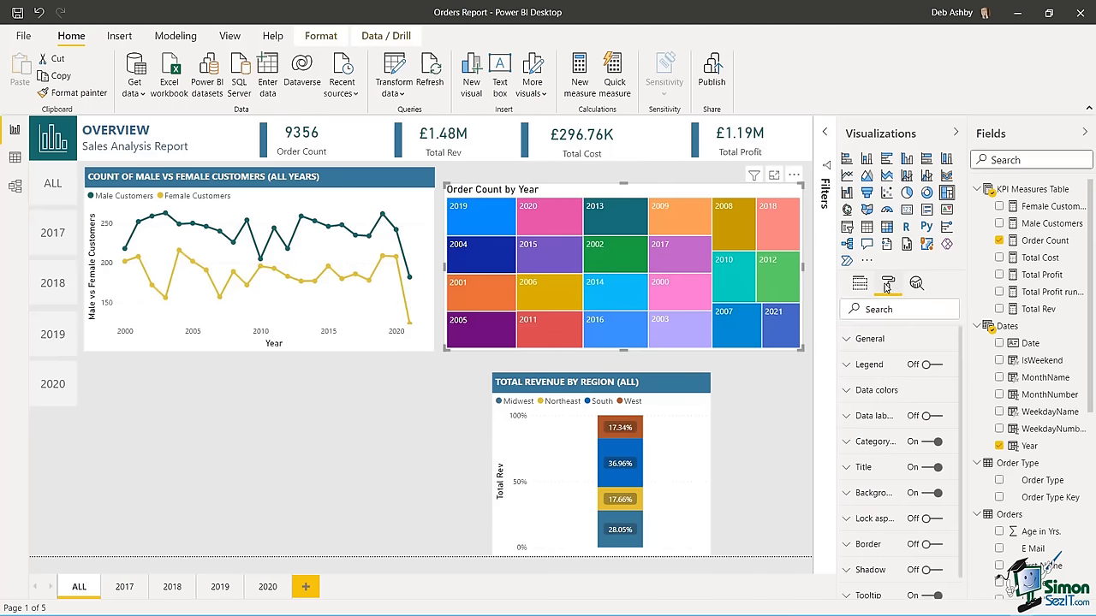
left_click(929, 467)
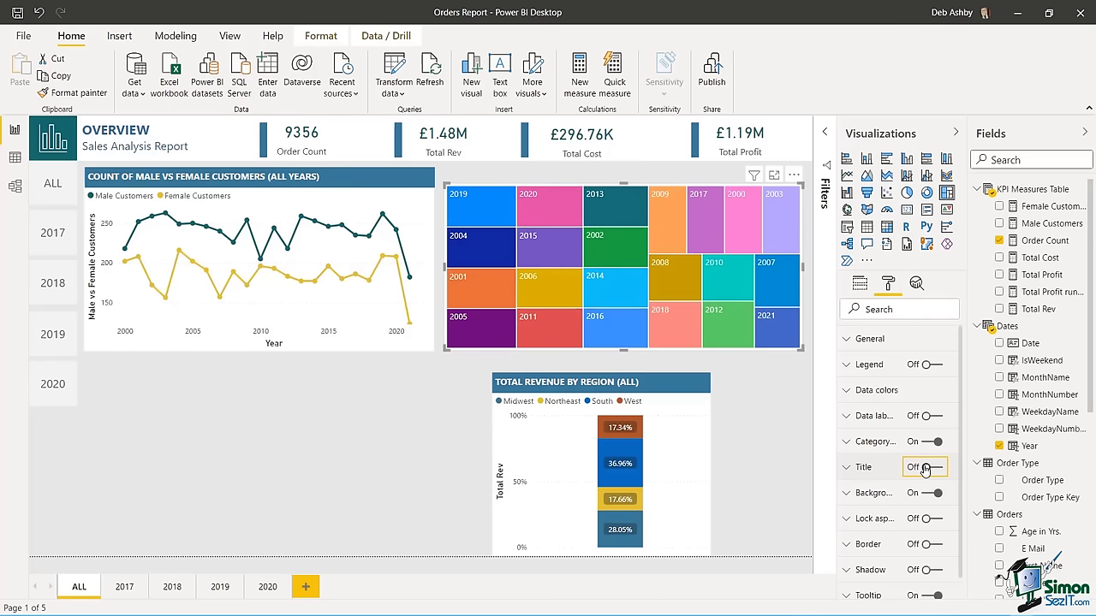
- Duplicate the line chart's heading text box and place the copy in the empty area below the line chart
left_click(319, 177)
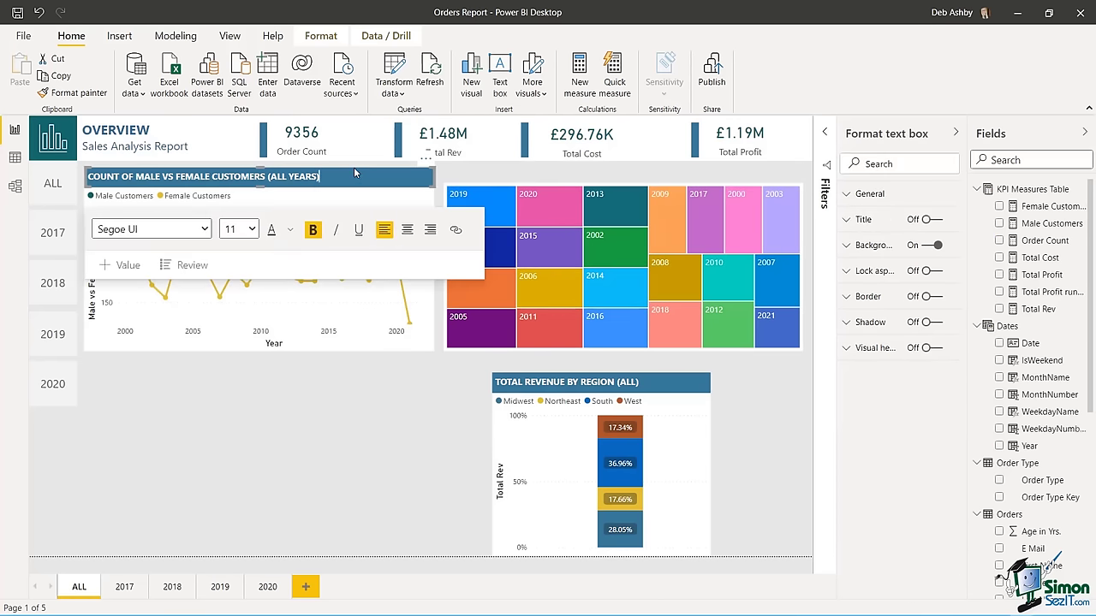
left_click(354, 167)
key("ctrl+c")
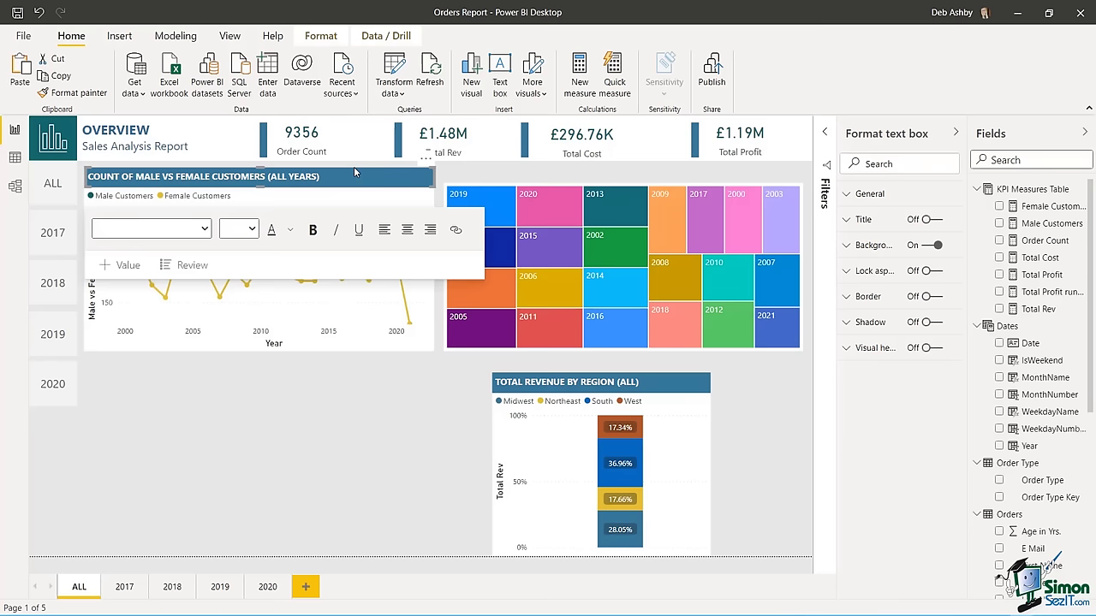
key("ctrl+v")
left_click_drag(357, 175, 338, 405)
- Replace the copied heading's text with "COUNT OF ORDERS BY YEAR (ALL)"
left_click(338, 406)
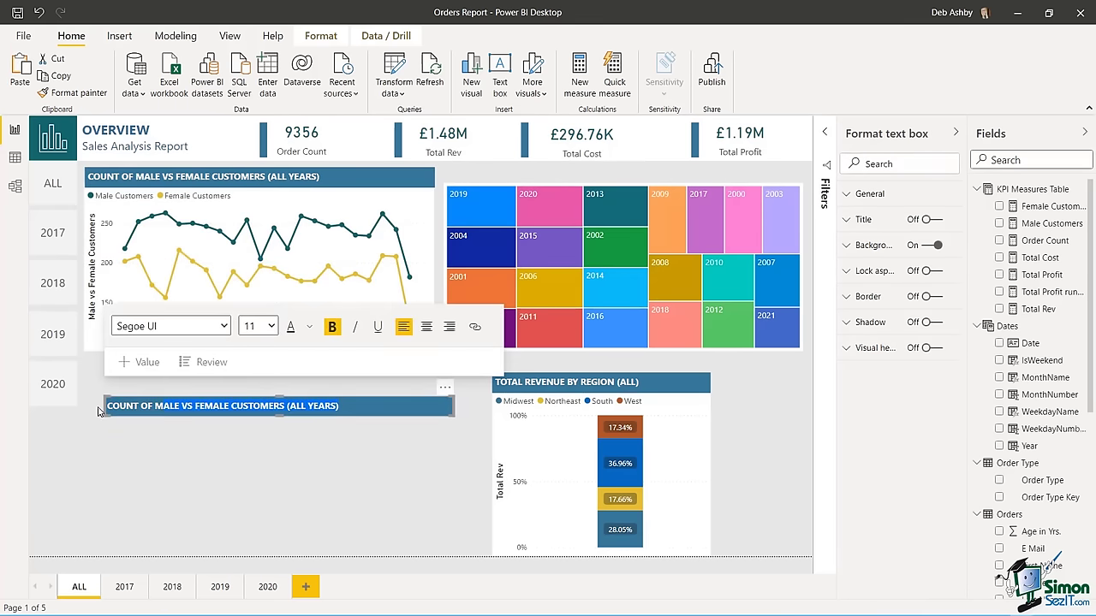
key("BackSpace")
key("BackSpace")
key("BackSpace")
key("BackSpace")
key("BackSpace")
key("BackSpace")
key("BackSpace")
key("BackSpace")
key("BackSpace")
key("BackSpace")
key("BackSpace")
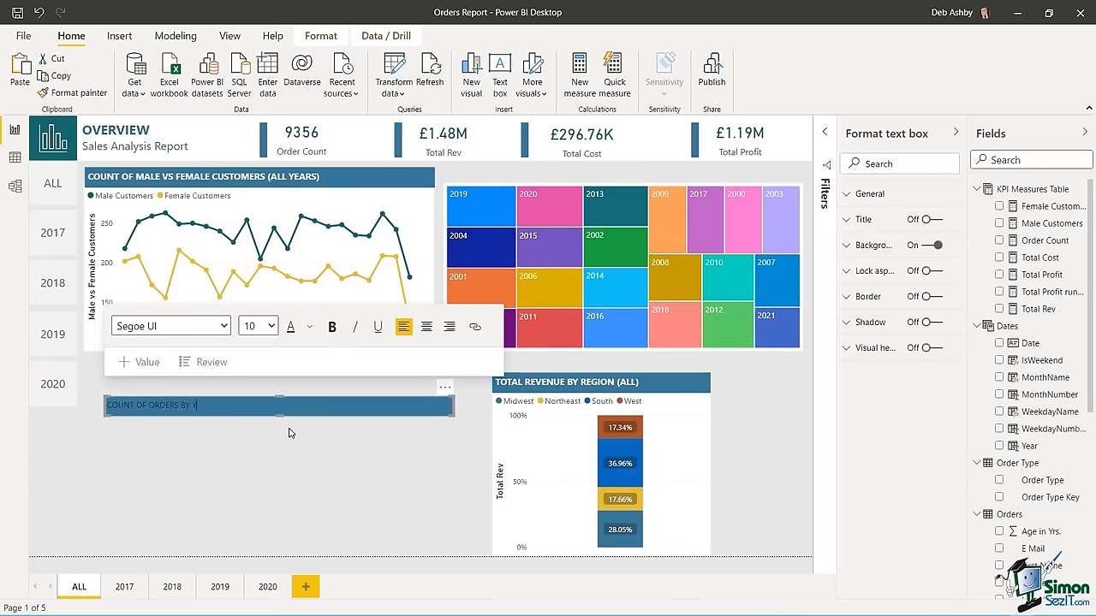
key("BackSpace")
type(")")
- Format the orders-by-year heading text at size 11, bold and white
left_click_drag(233, 405, 102, 399)
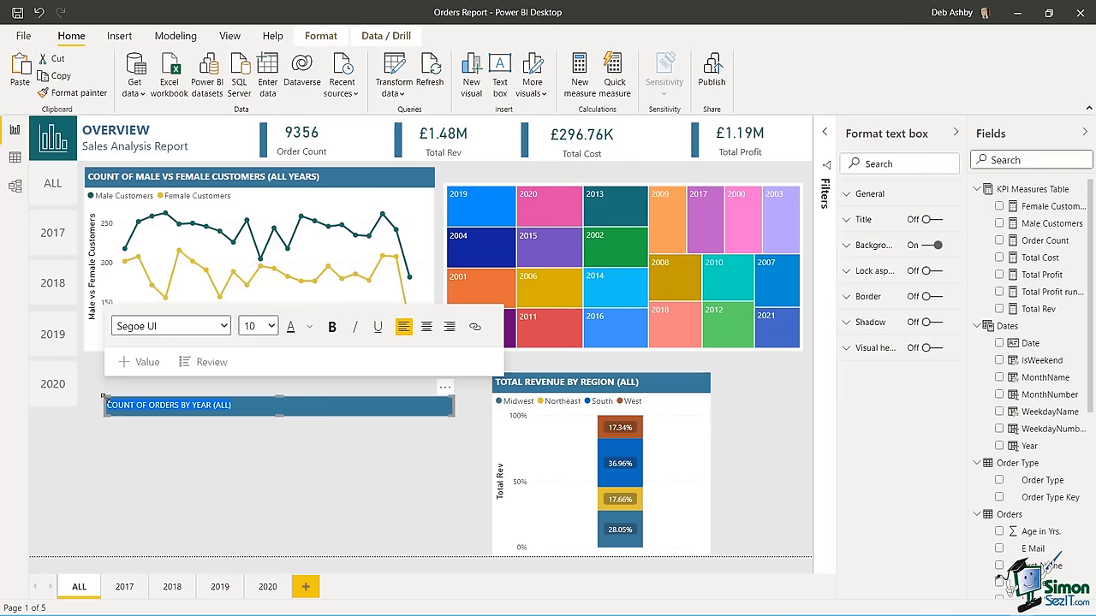
left_click(267, 326)
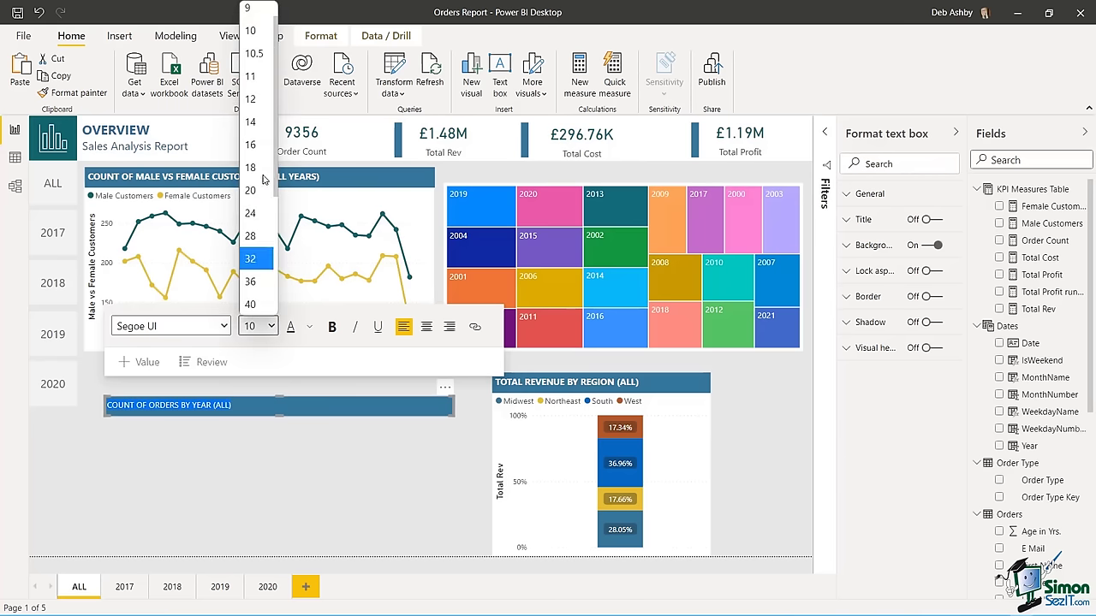
left_click(251, 75)
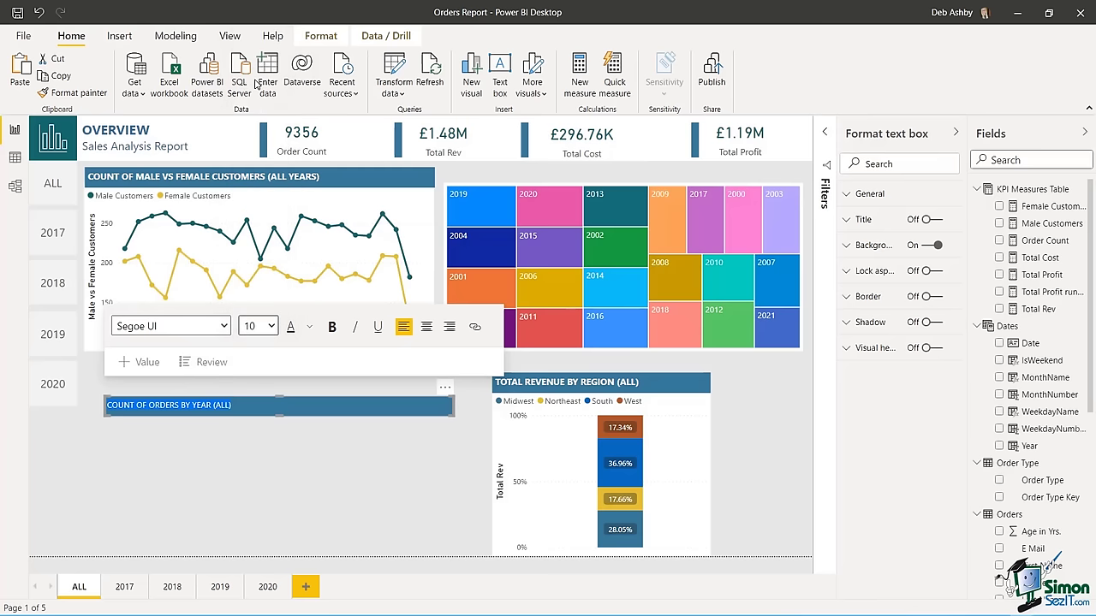
left_click(333, 328)
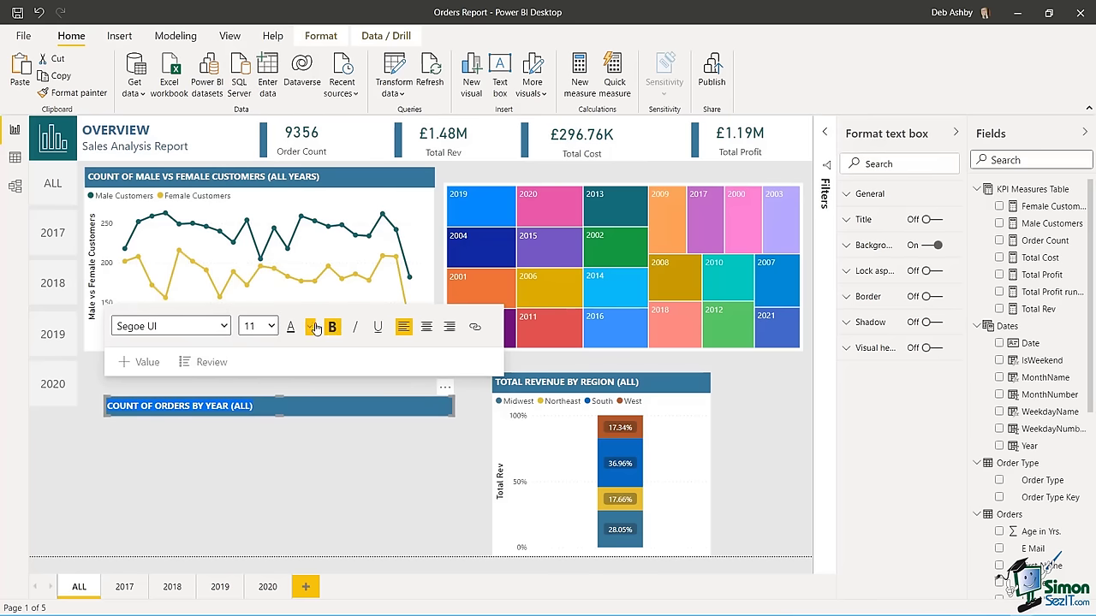
left_click(310, 328)
left_click(323, 380)
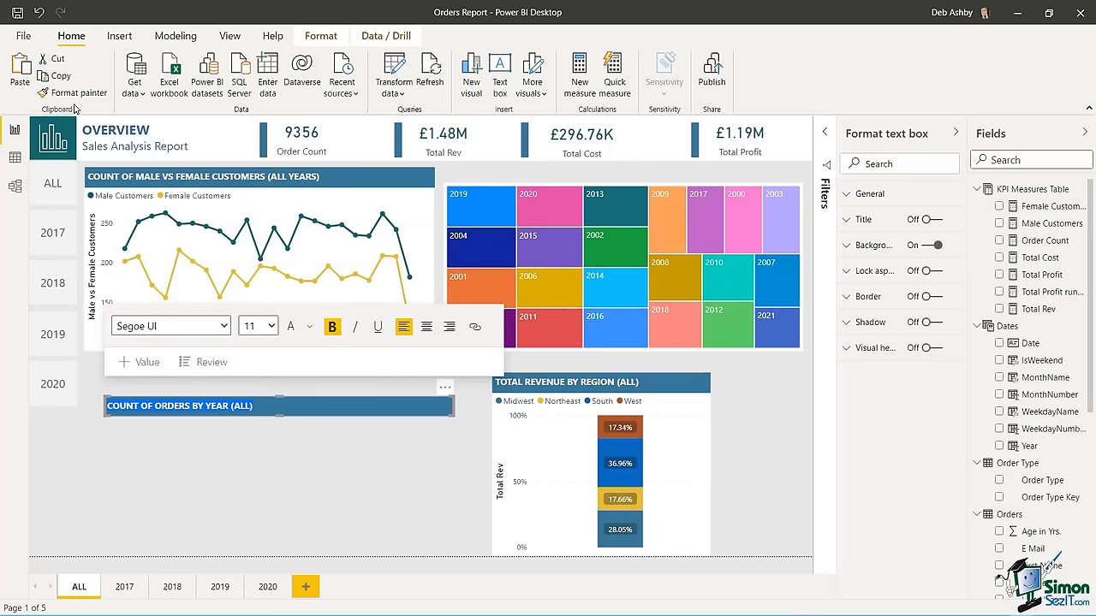
left_click(323, 449)
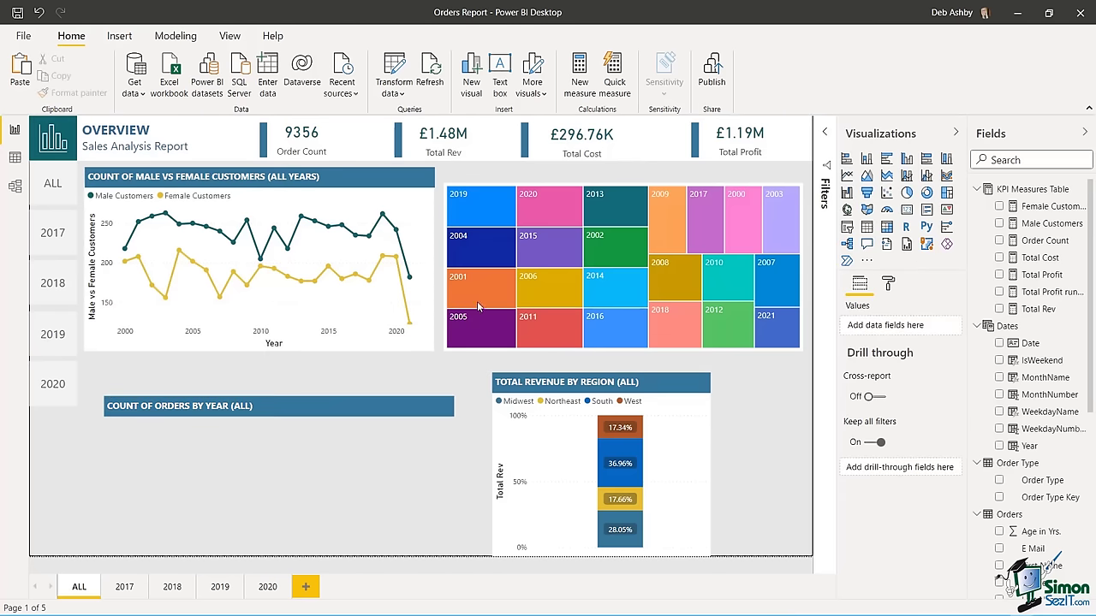
- Place the orders-by-year heading beside the line chart's heading, with the treemap directly beneath it and narrowed to the heading's width
left_click(500, 273)
left_click_drag(531, 190, 530, 254)
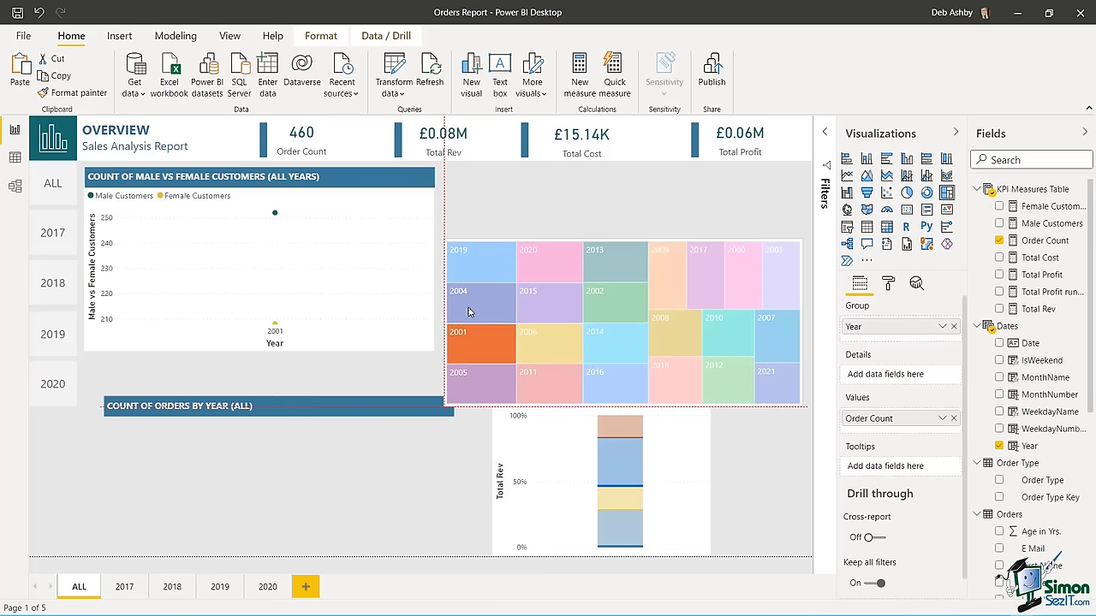
left_click(320, 401)
left_click_drag(318, 396, 663, 173)
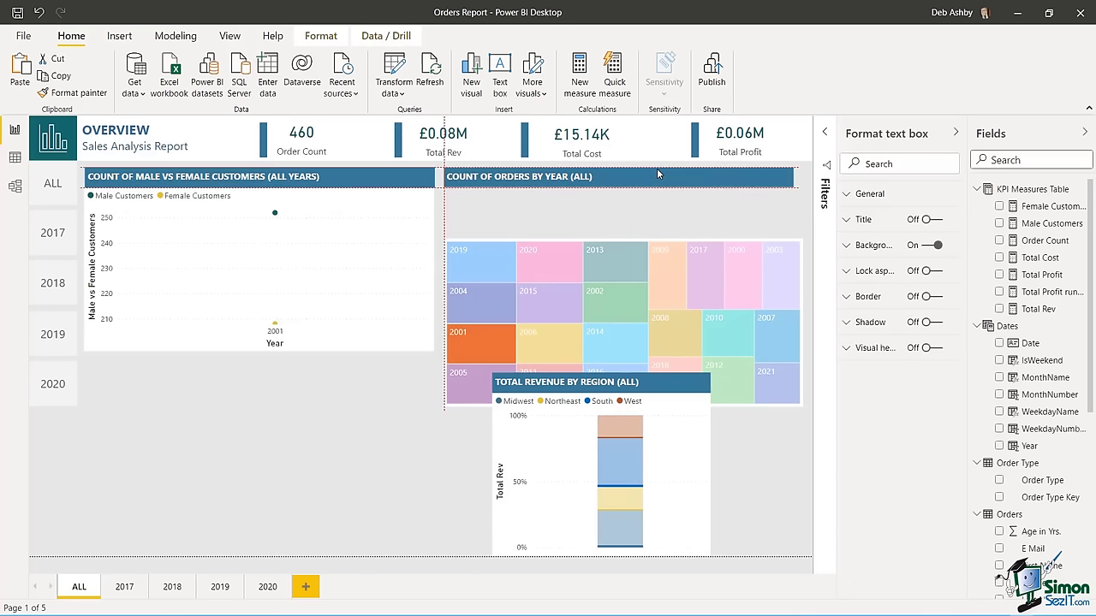
left_click_drag(625, 400, 626, 350)
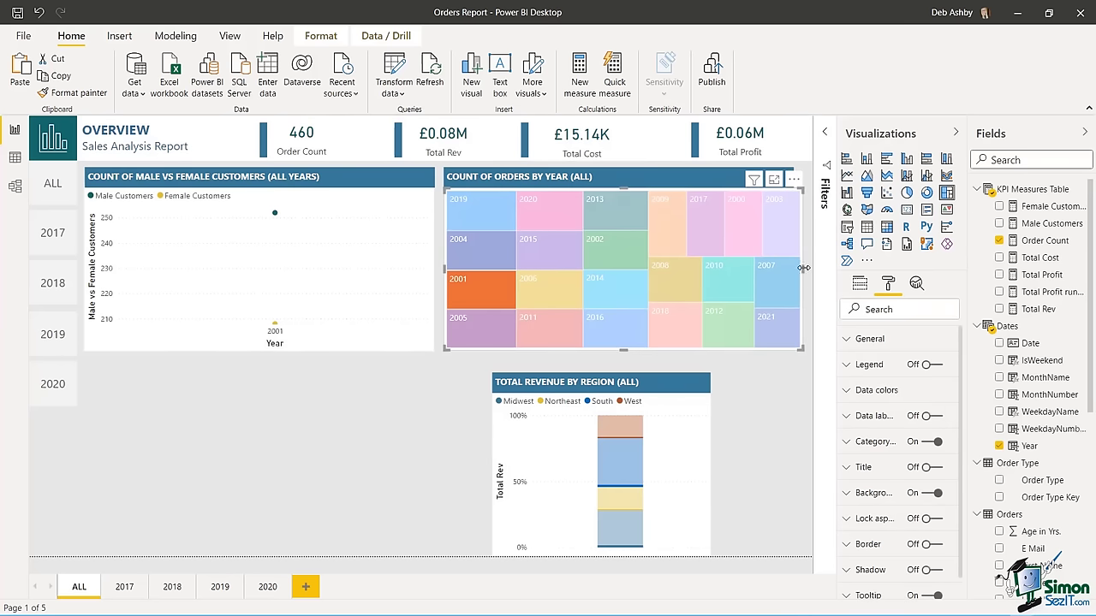
left_click_drag(803, 268, 797, 271)
left_click(757, 408)
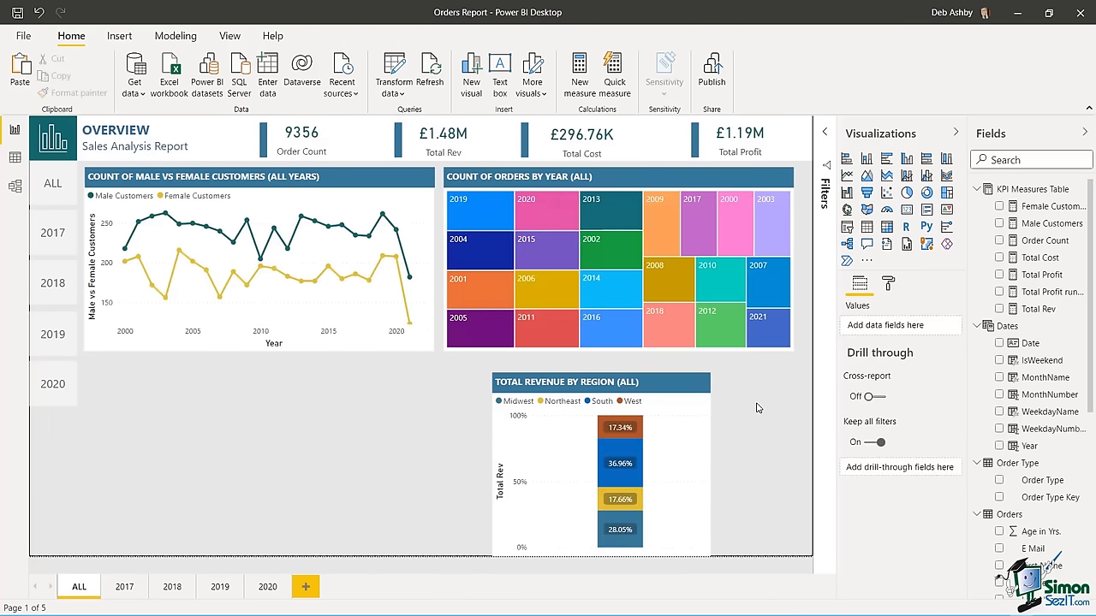
- Copy the orders-by-year treemap to the 2017 page and place it in the empty area below the charts
left_click(735, 356)
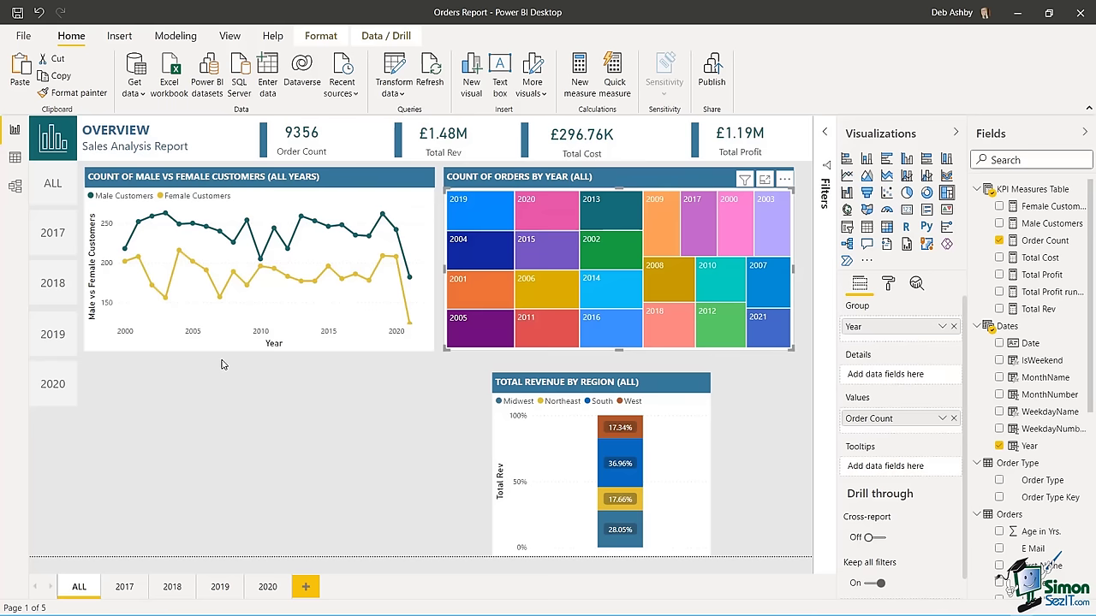
mouse_move(329, 268)
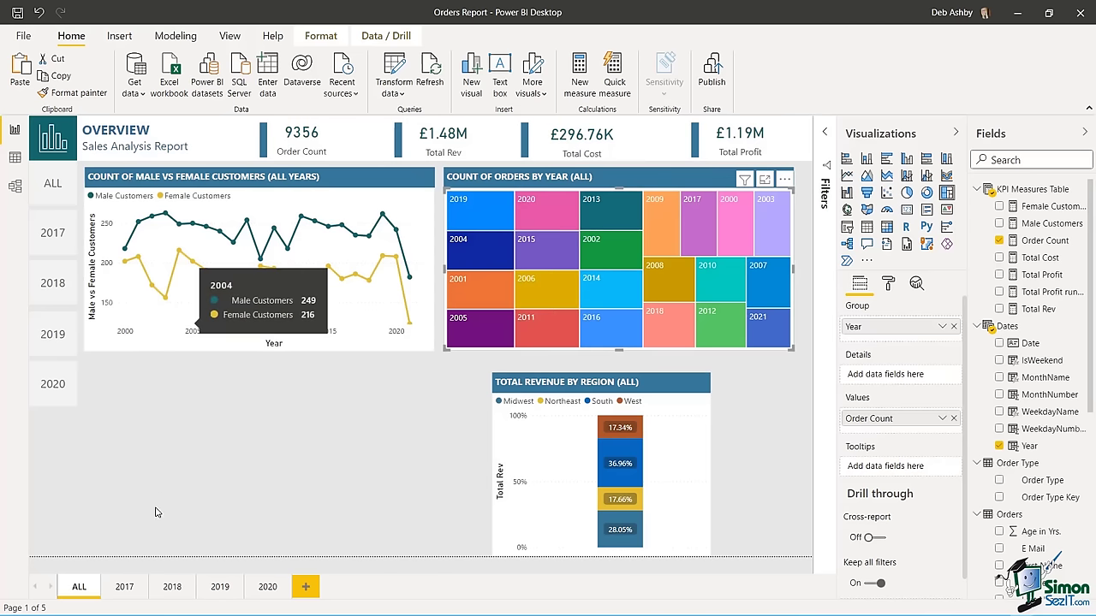
left_click(124, 587)
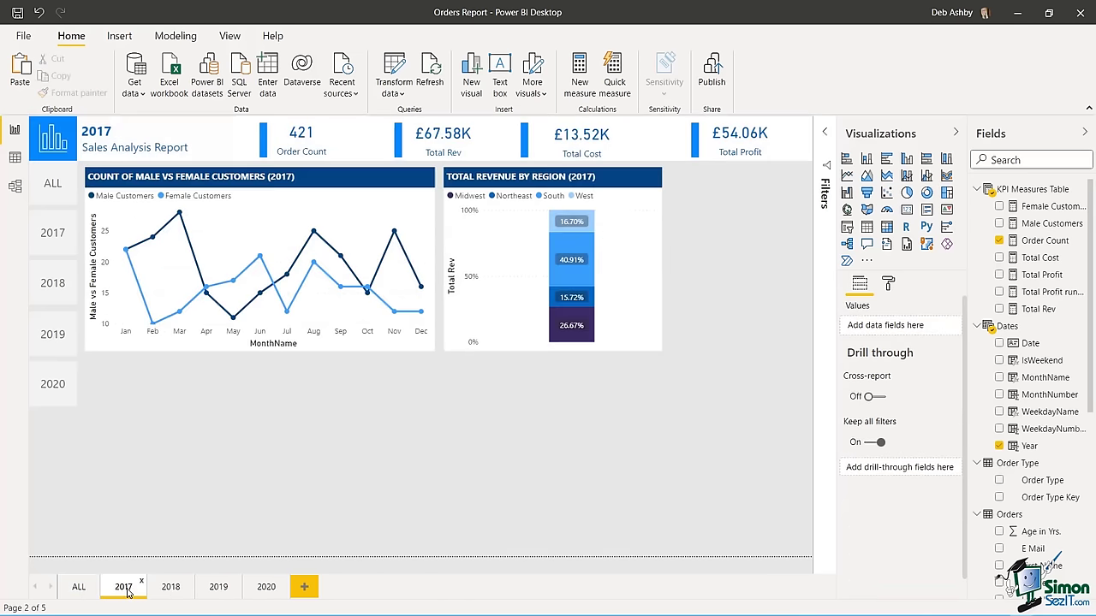
key("ctrl+v")
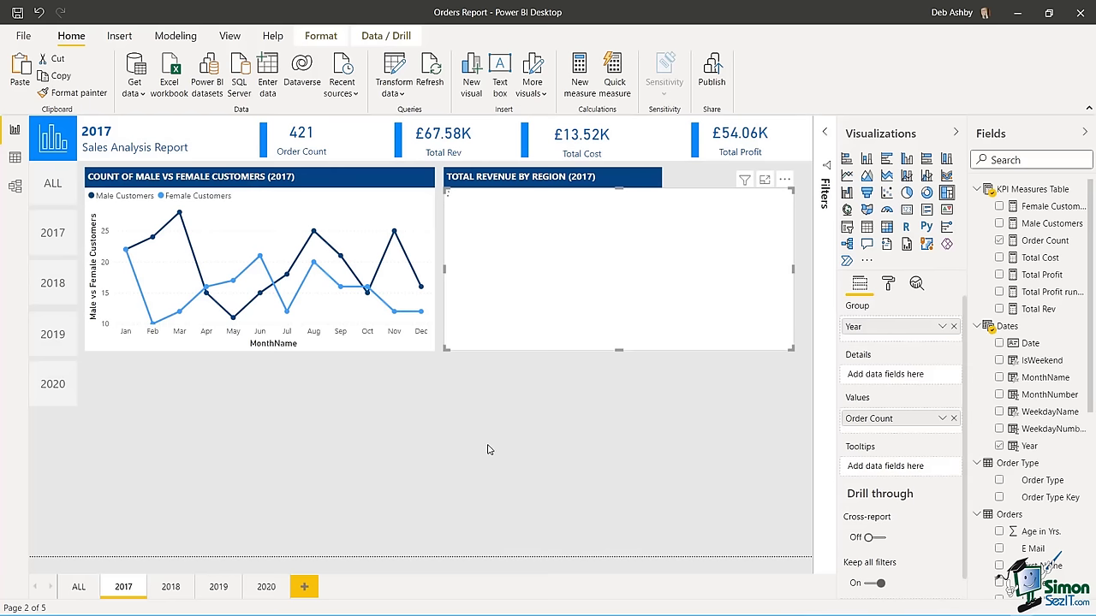
left_click_drag(595, 196, 371, 378)
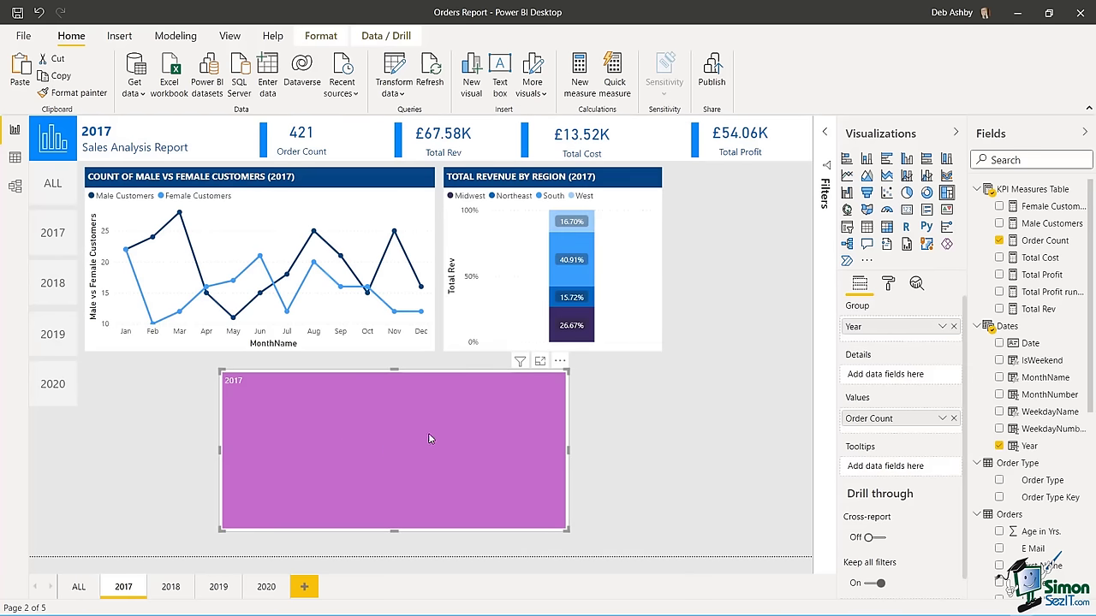
- Replace the Year grouping of the 2017 page's treemap with MonthName
mouse_move(451, 426)
mouse_move(290, 409)
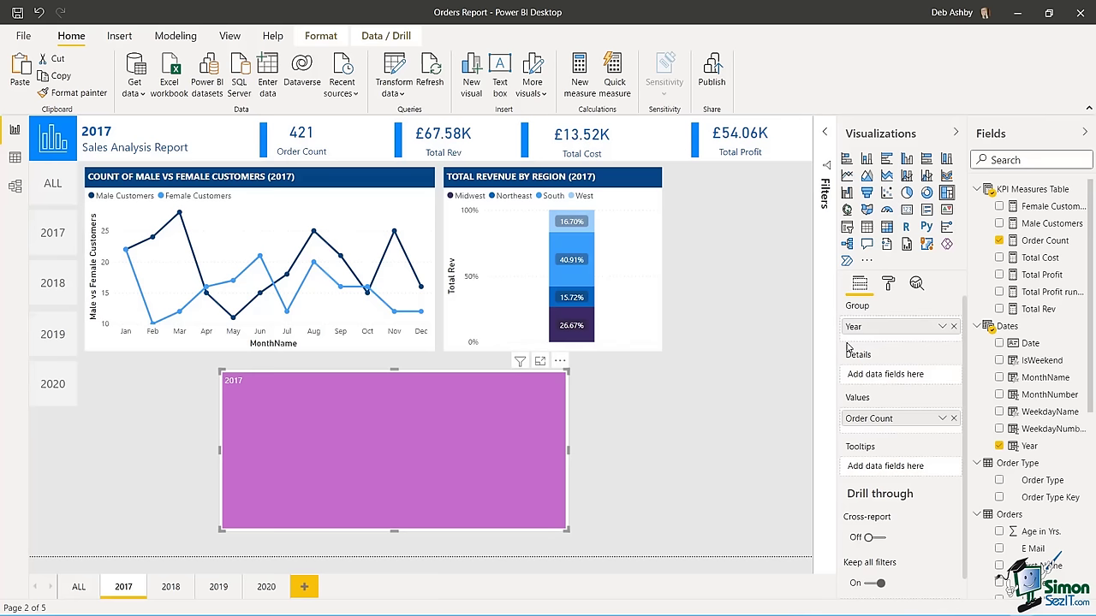
left_click(954, 327)
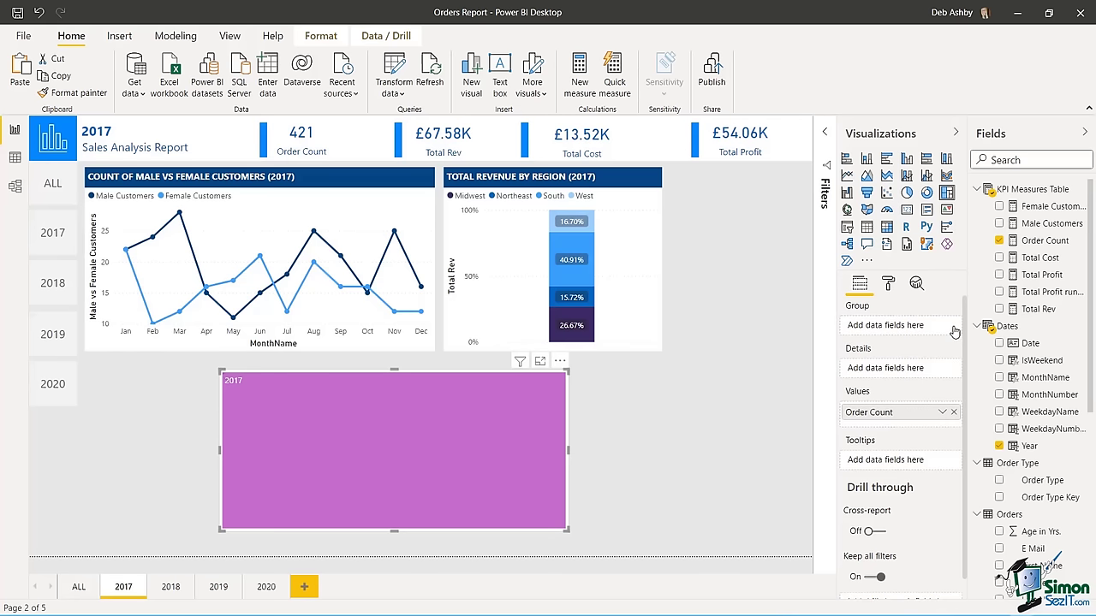
left_click_drag(1013, 382, 903, 326)
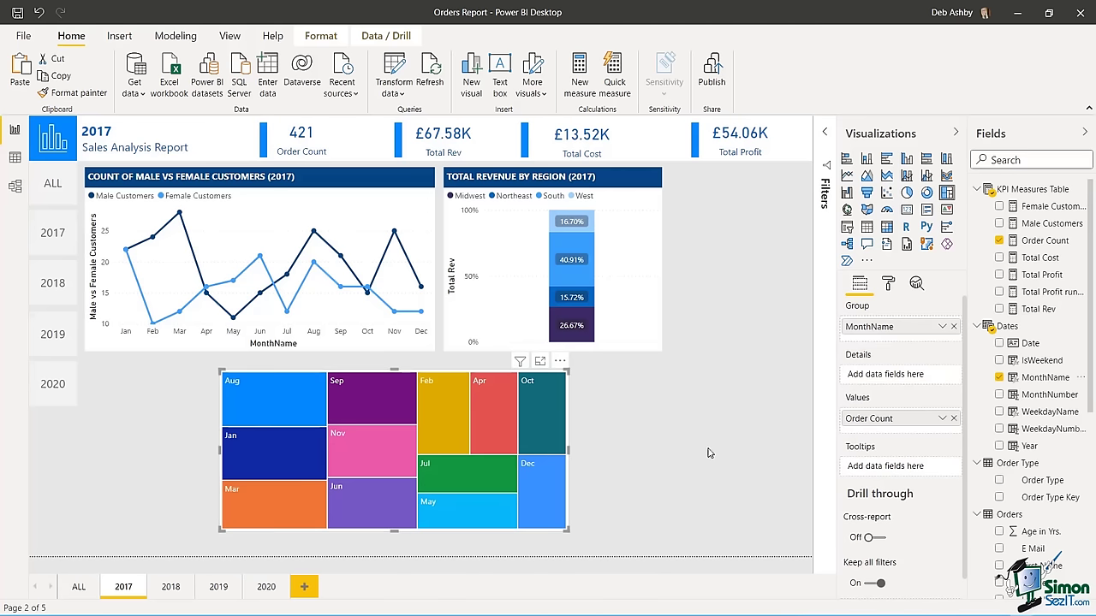
- Group the 2017 revenue-by-region chart with its heading and move the group to the page's lower-right corner, beside the treemap
left_click(644, 291)
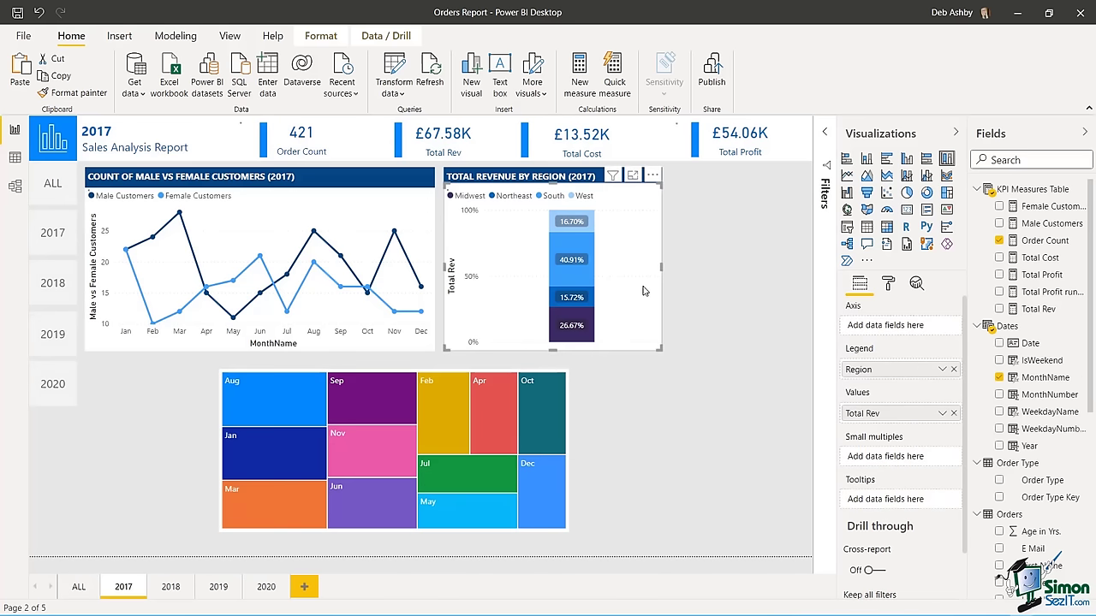
left_click(585, 174)
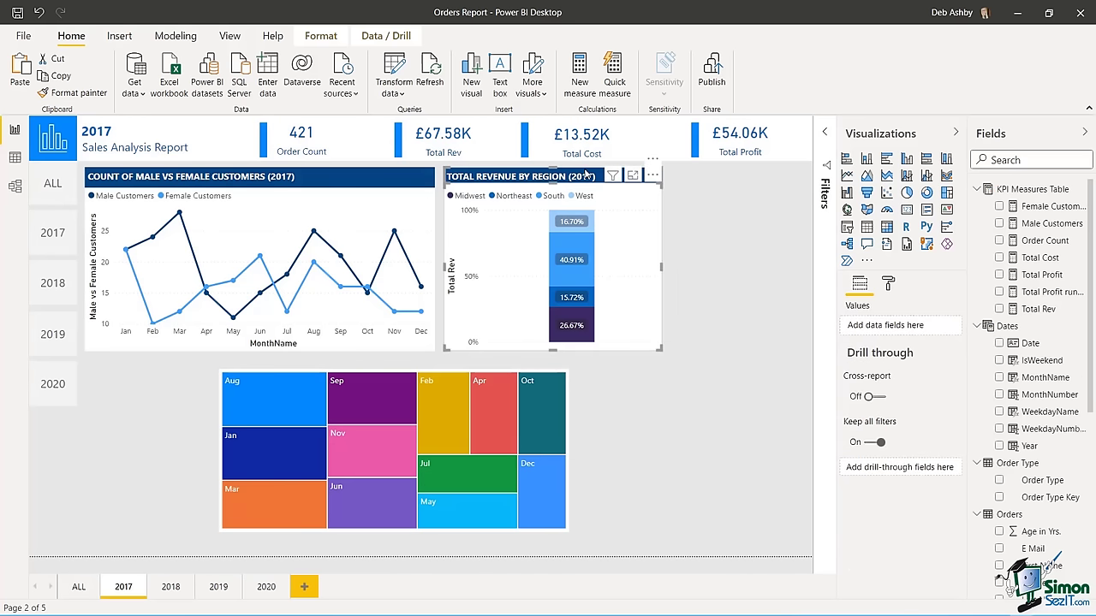
right_click(586, 175)
mouse_move(610, 177)
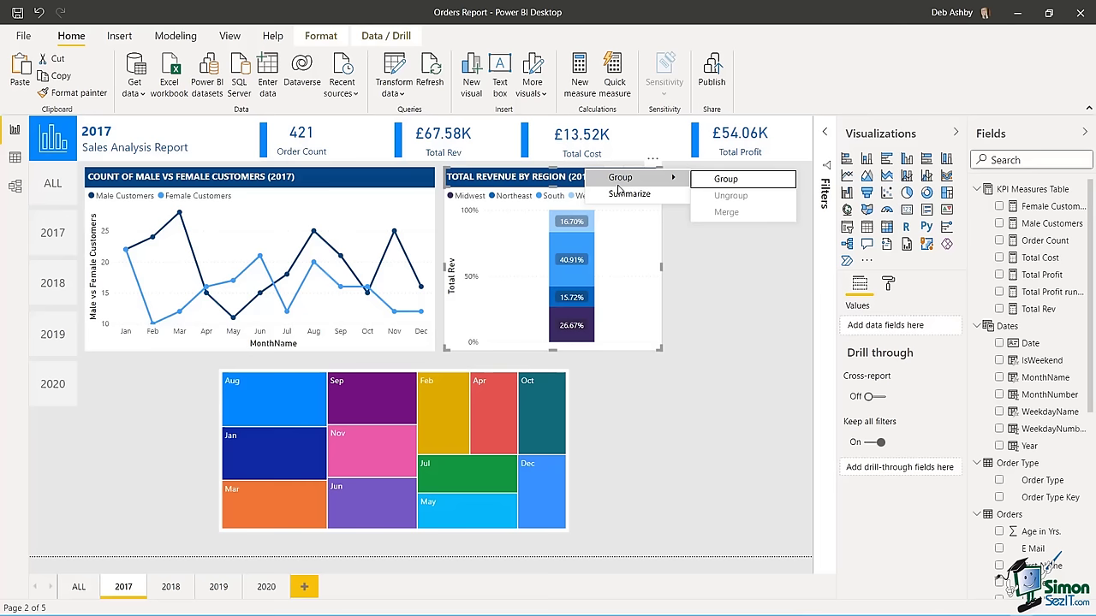
left_click(732, 178)
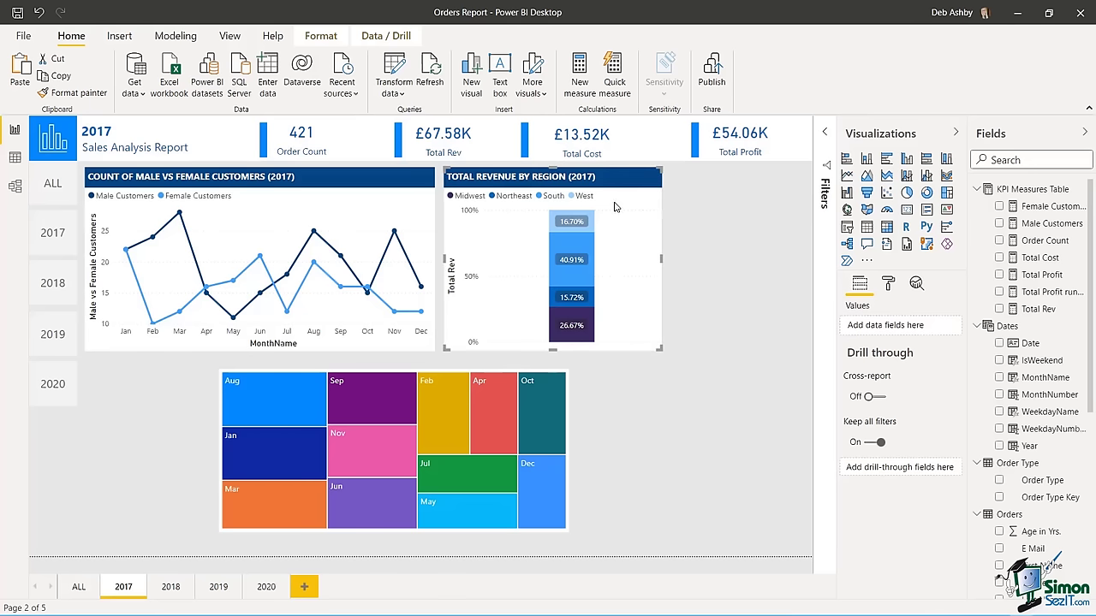
left_click_drag(621, 279, 763, 484)
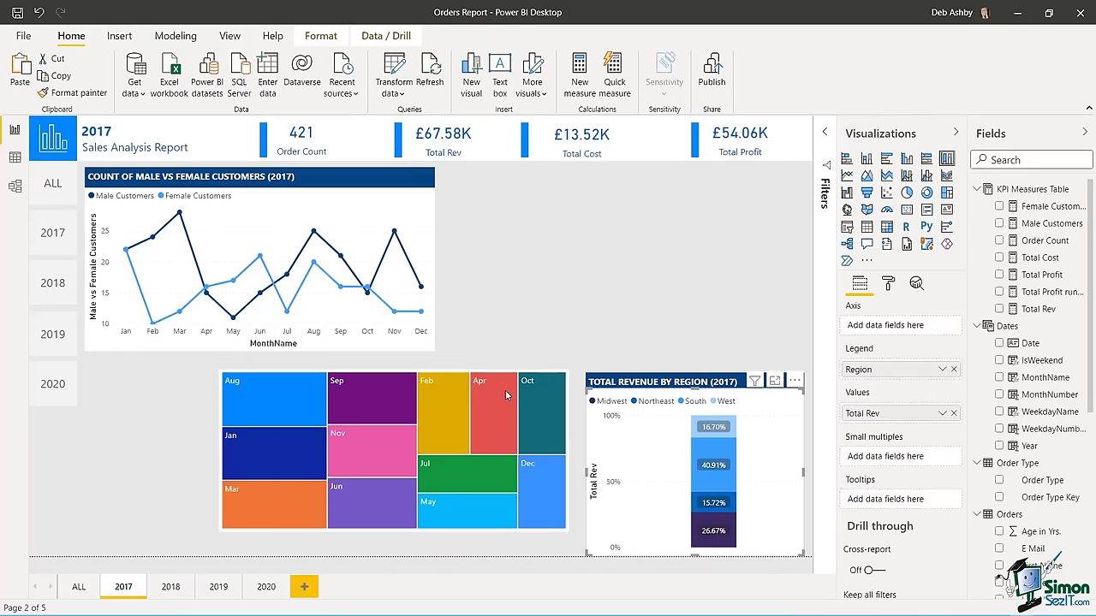
- Duplicate the 2017 line chart's heading, place the copy beside the original and change its text to "COUNT OF ORDERS BY MONTH (2017)"
left_click(385, 172)
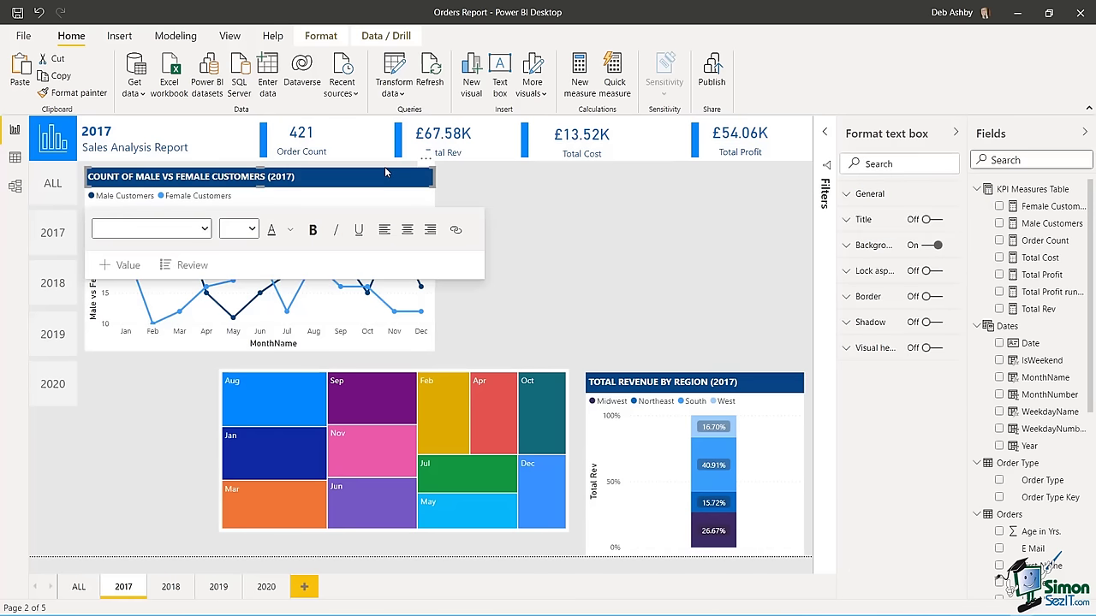
left_click_drag(384, 172, 379, 175)
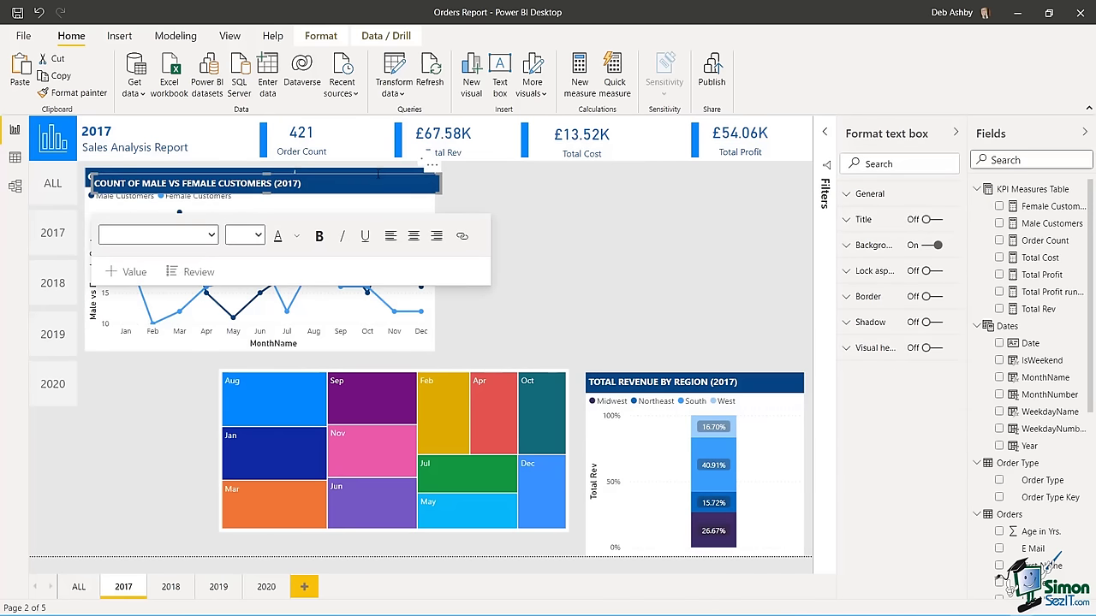
key("ctrl+v")
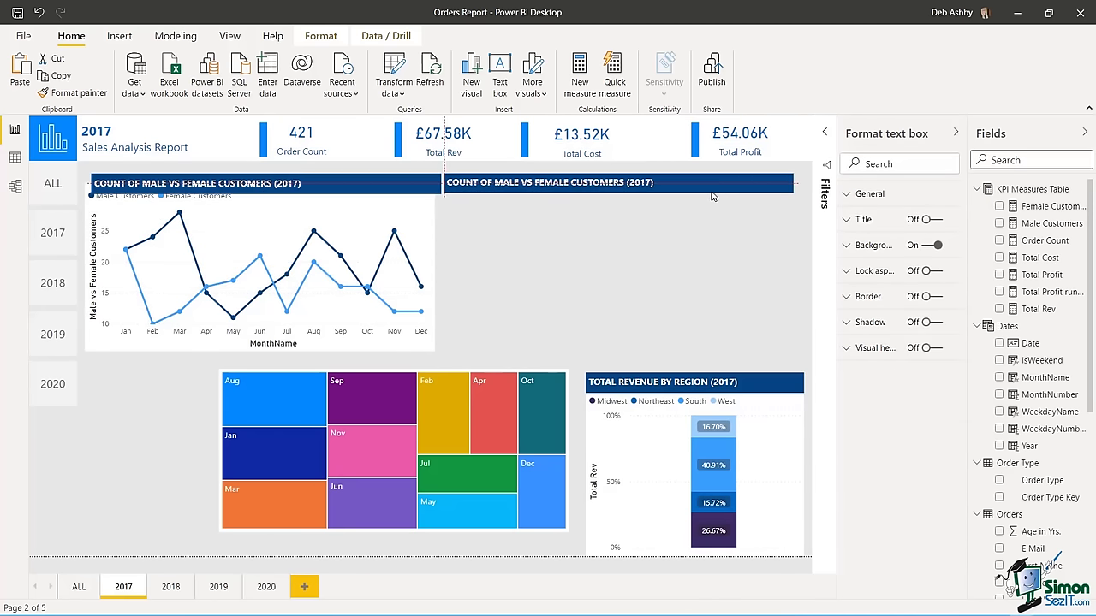
left_click_drag(712, 197, 712, 192)
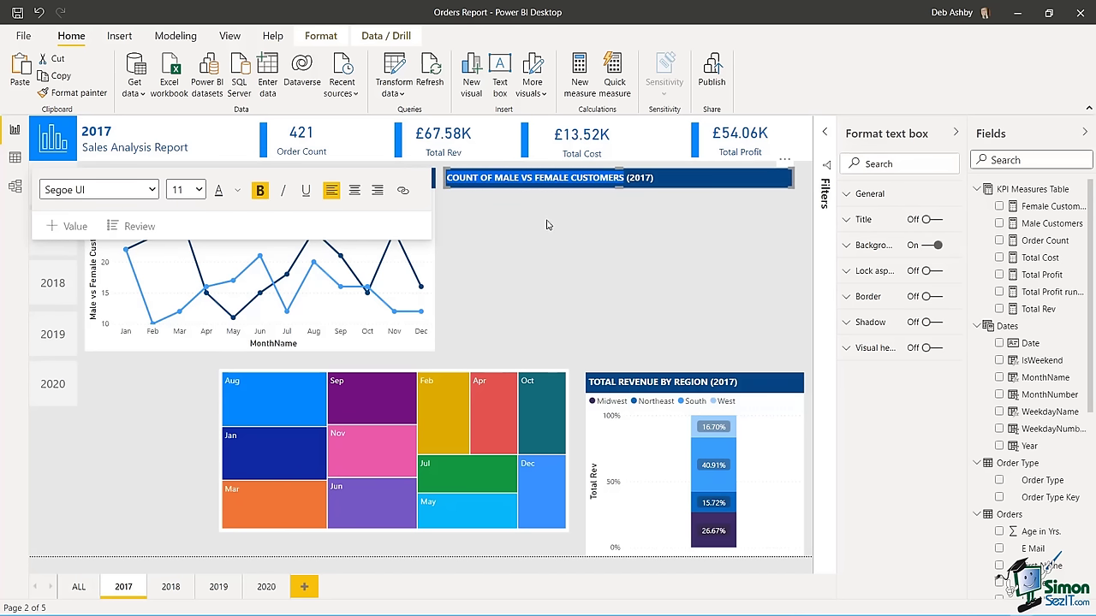
type("COUNT OF OR")
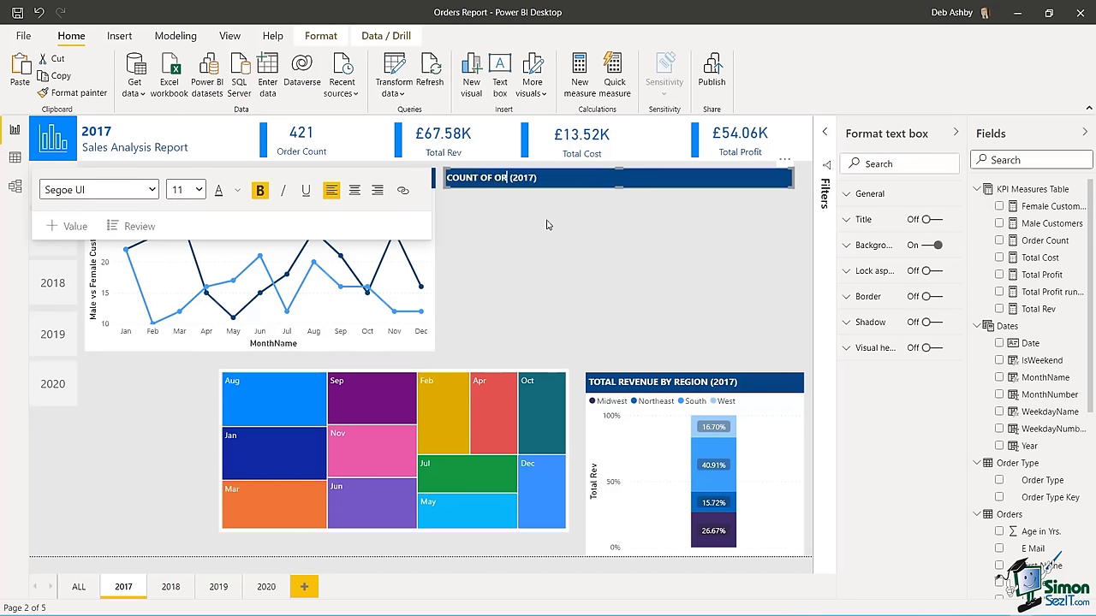
type("DERS BY MONTH")
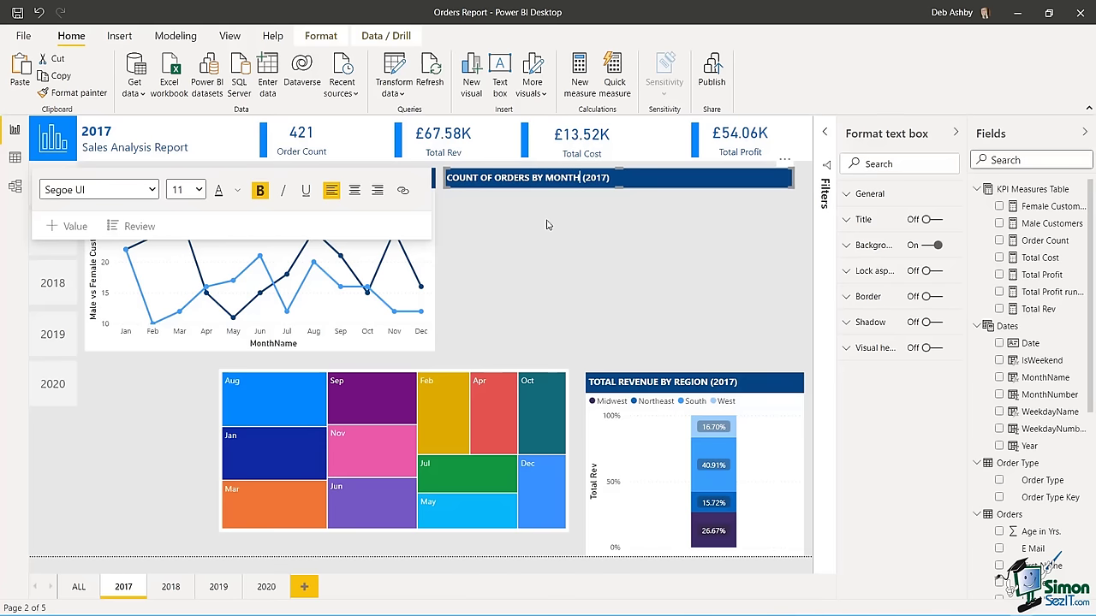
- Move the monthly orders treemap directly under its heading, beside the 2017 line chart
left_click_drag(477, 375, 699, 196)
left_click(489, 408)
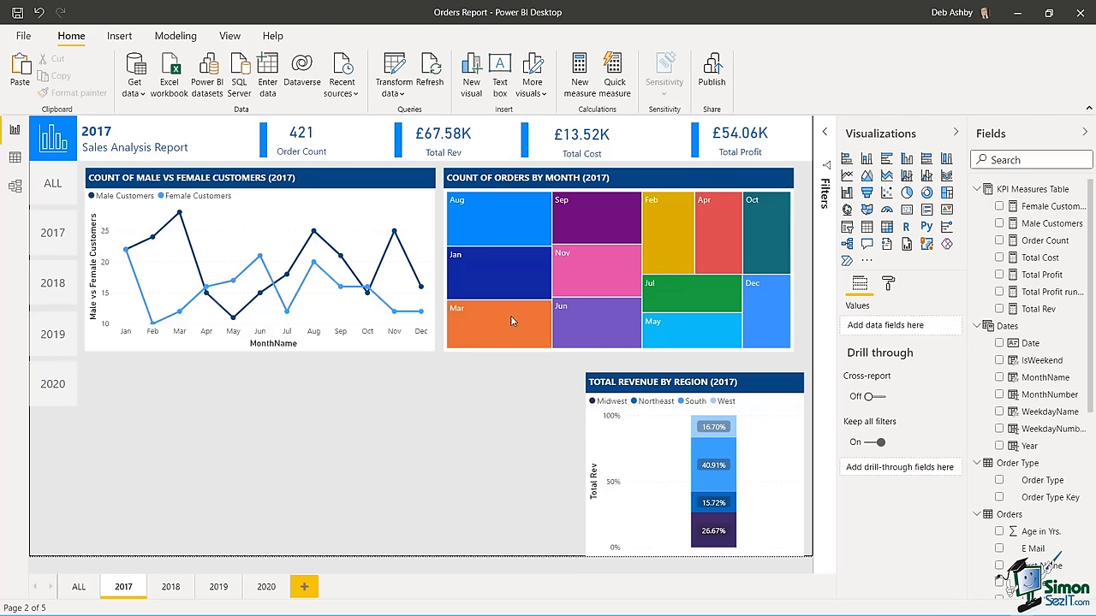
mouse_move(508, 221)
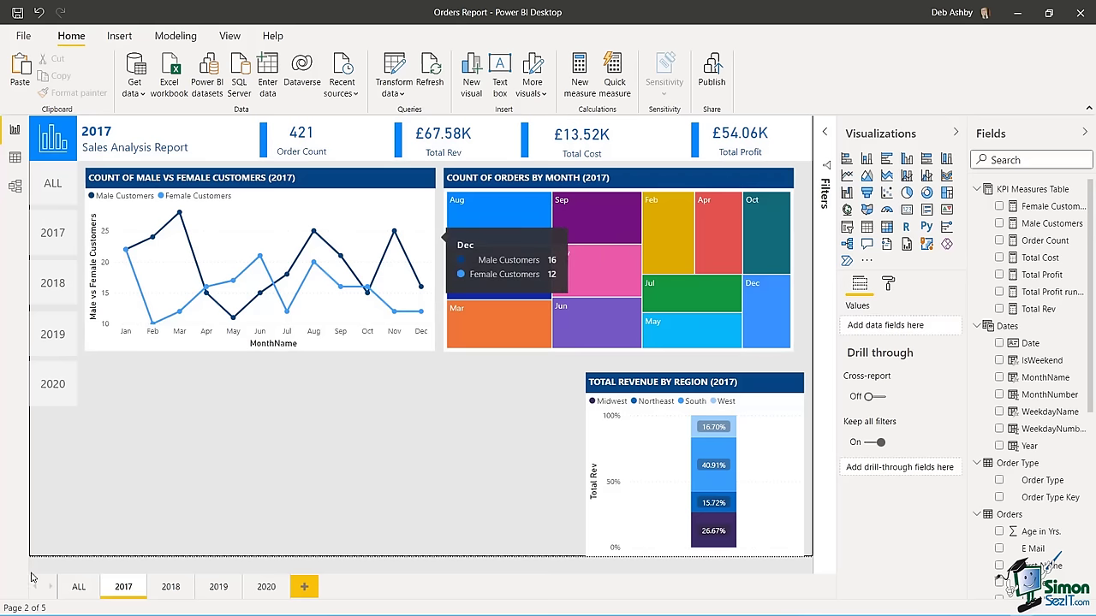
- Turn on data labels for the orders-by-year treemap on the ALL page
left_click(79, 586)
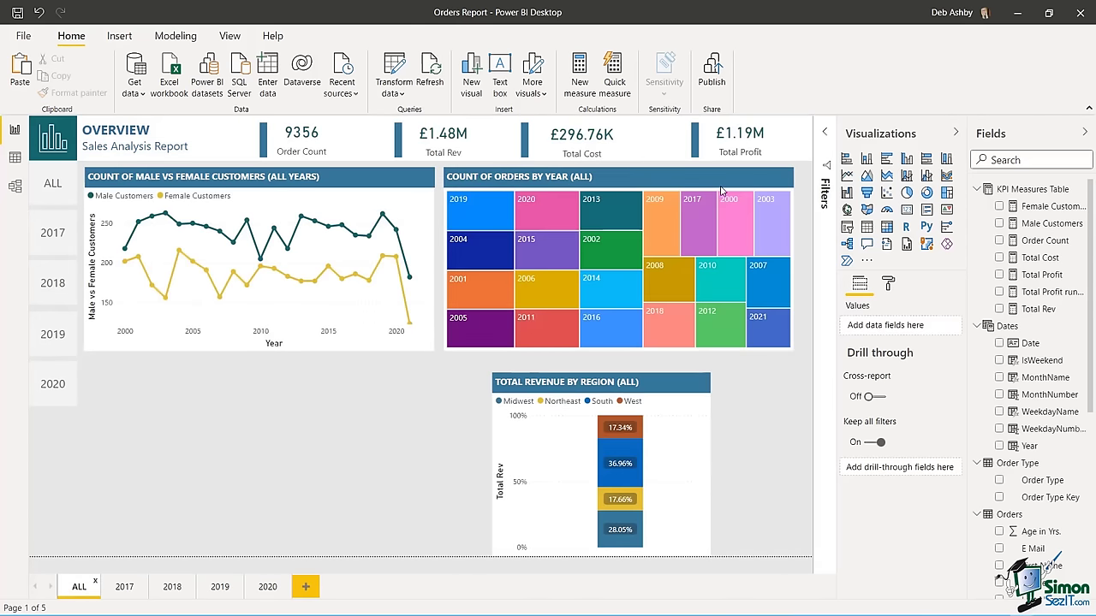
left_click(790, 199)
left_click(890, 283)
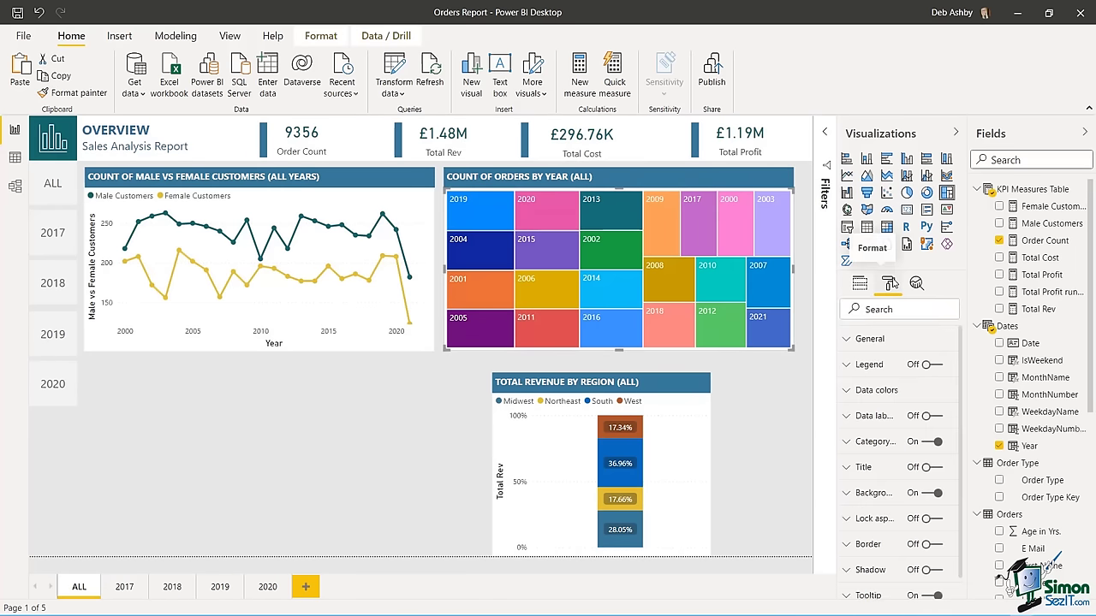
left_click(938, 416)
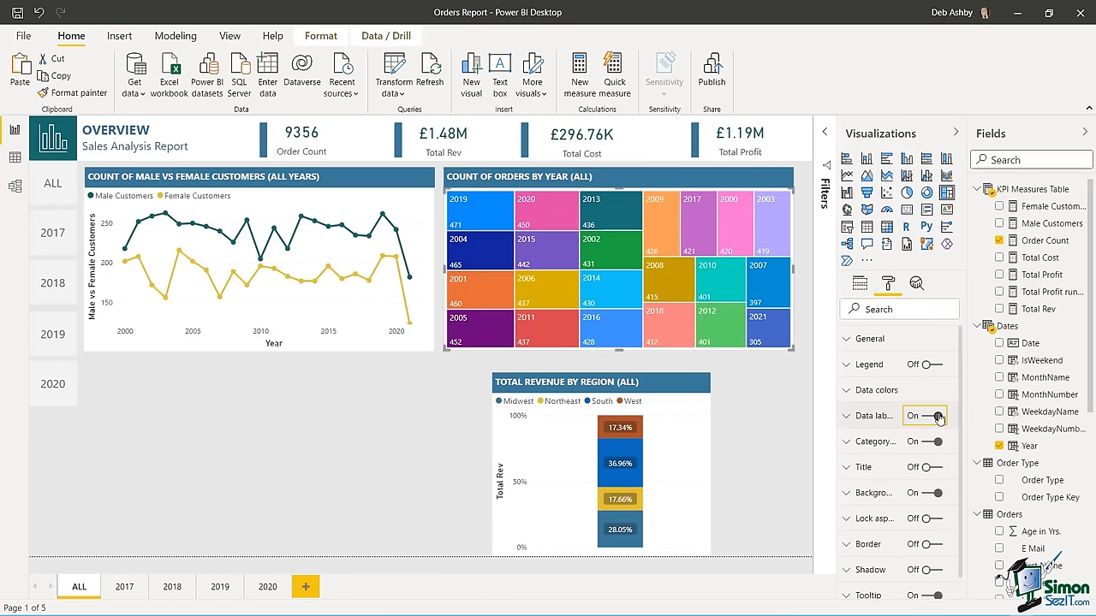
- Set the text size of the orders-by-year treemap's data labels to 17
left_click(856, 419)
scroll(960, 374, "down", 2)
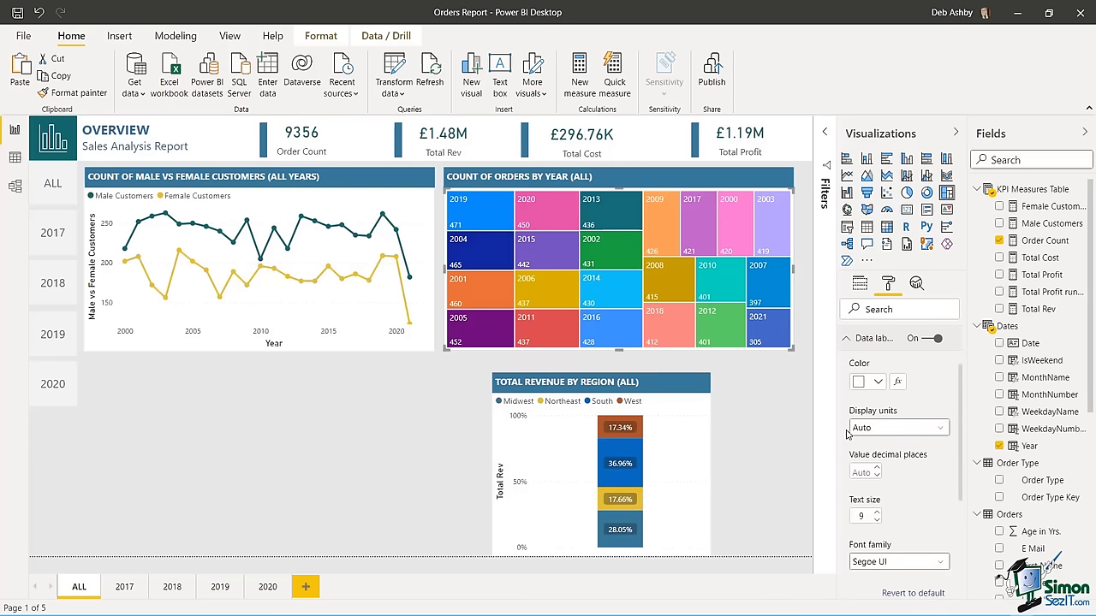
scroll(961, 420, "down", 2)
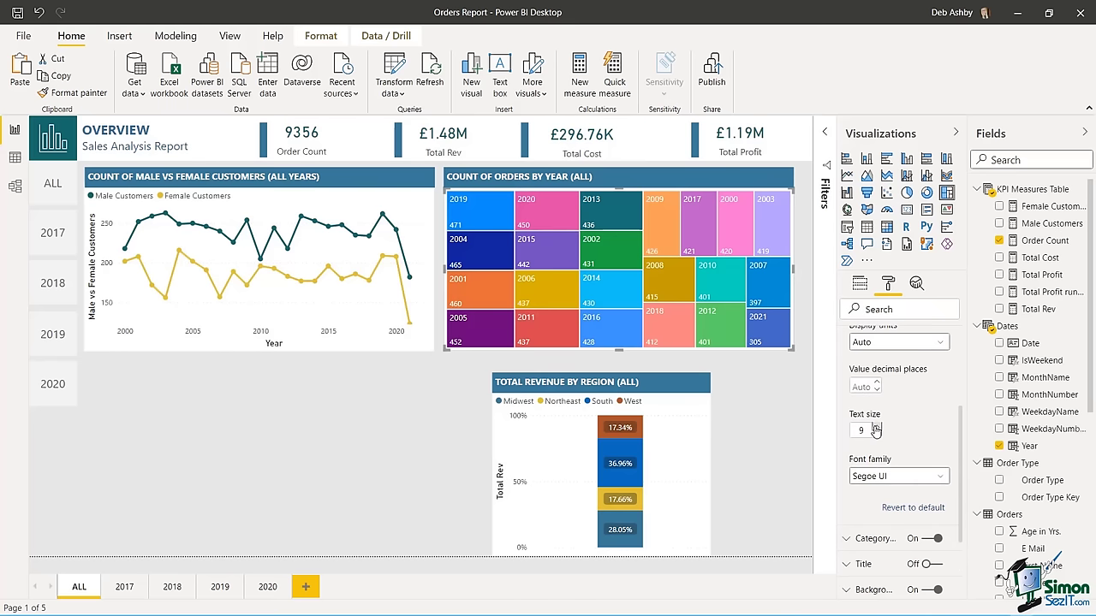
left_click(876, 426)
left_click(876, 427)
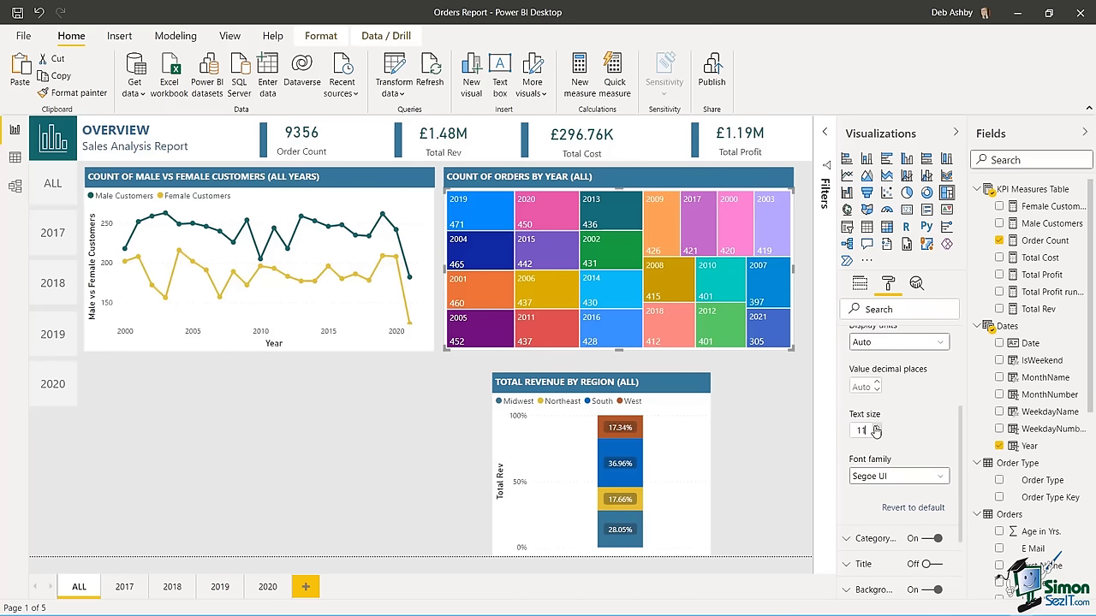
left_click(876, 428)
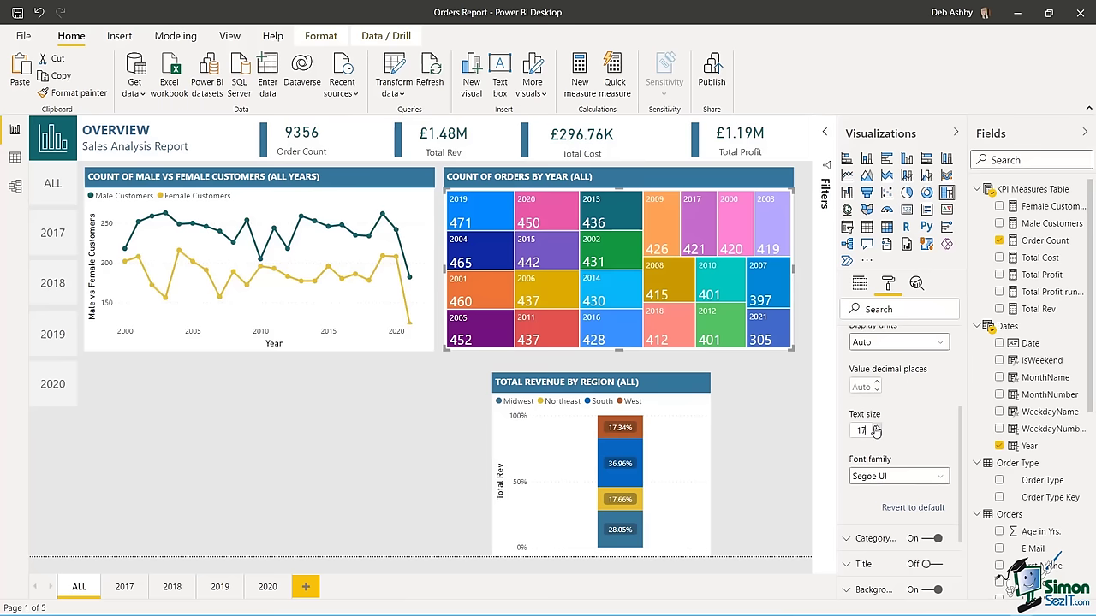
- Turn on data labels for the orders-by-month treemap on the 2017 page
left_click(123, 588)
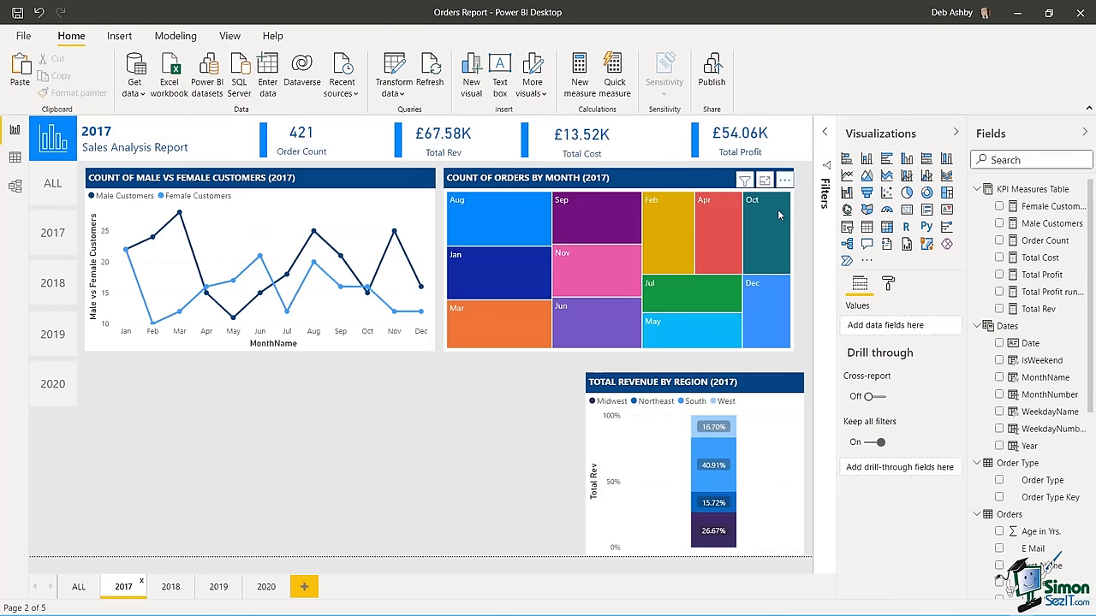
left_click(792, 227)
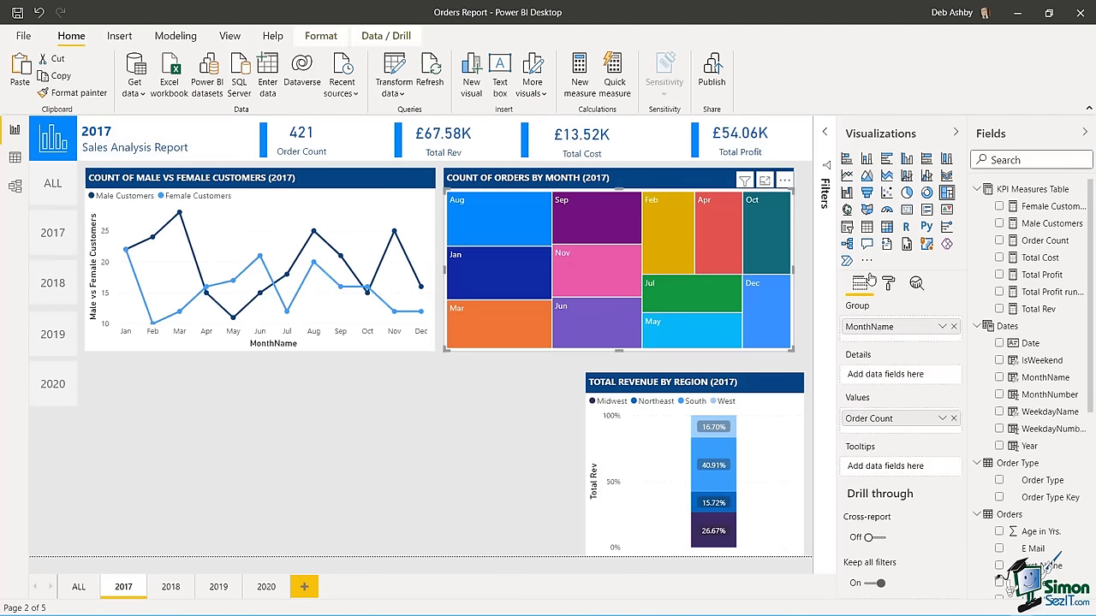
left_click(888, 283)
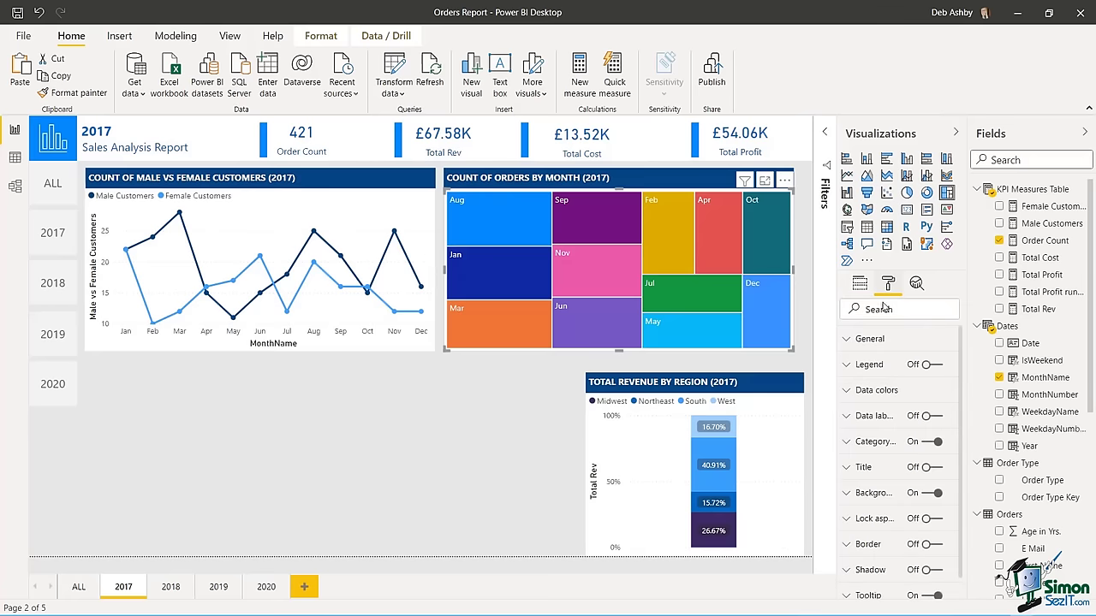
left_click(848, 416)
left_click(939, 417)
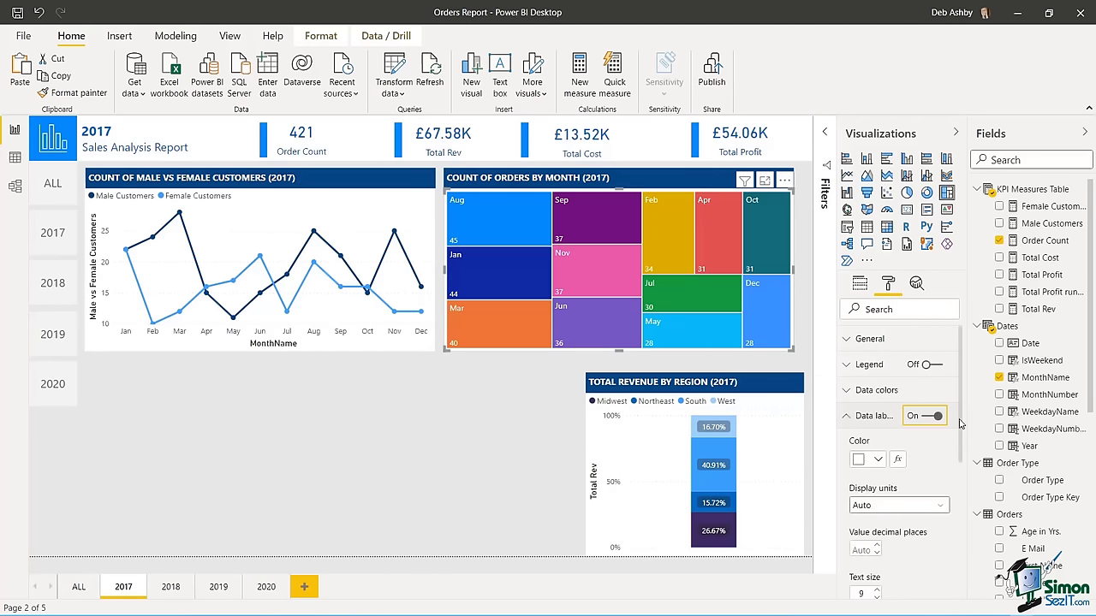
- Set the text size of the 2017 orders-by-month treemap's data labels to 17
scroll(956, 426, "down", 3)
key("BackSpace")
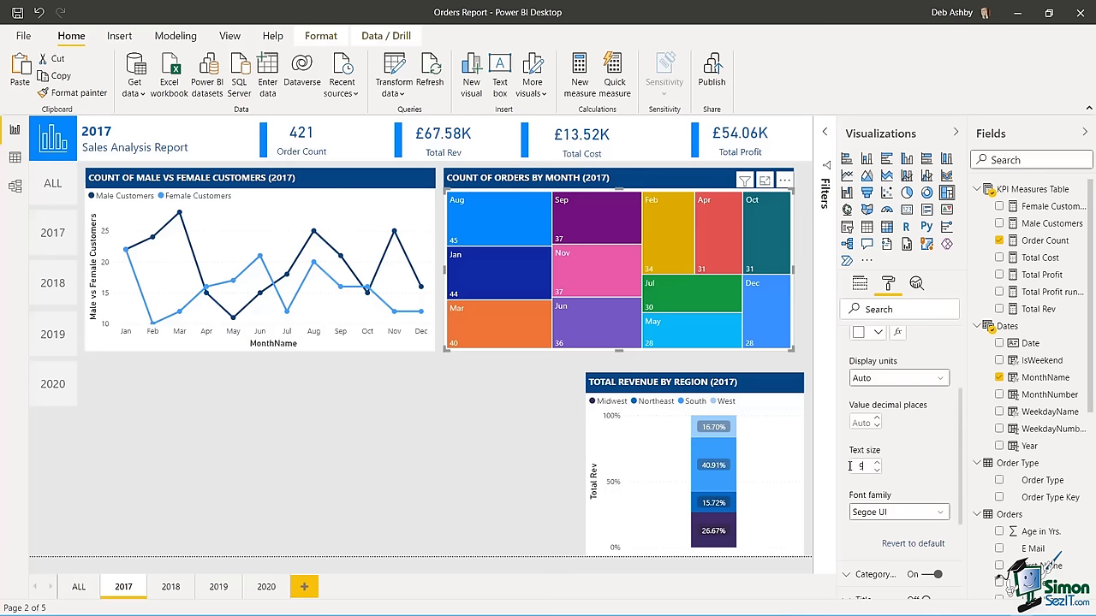
type("17")
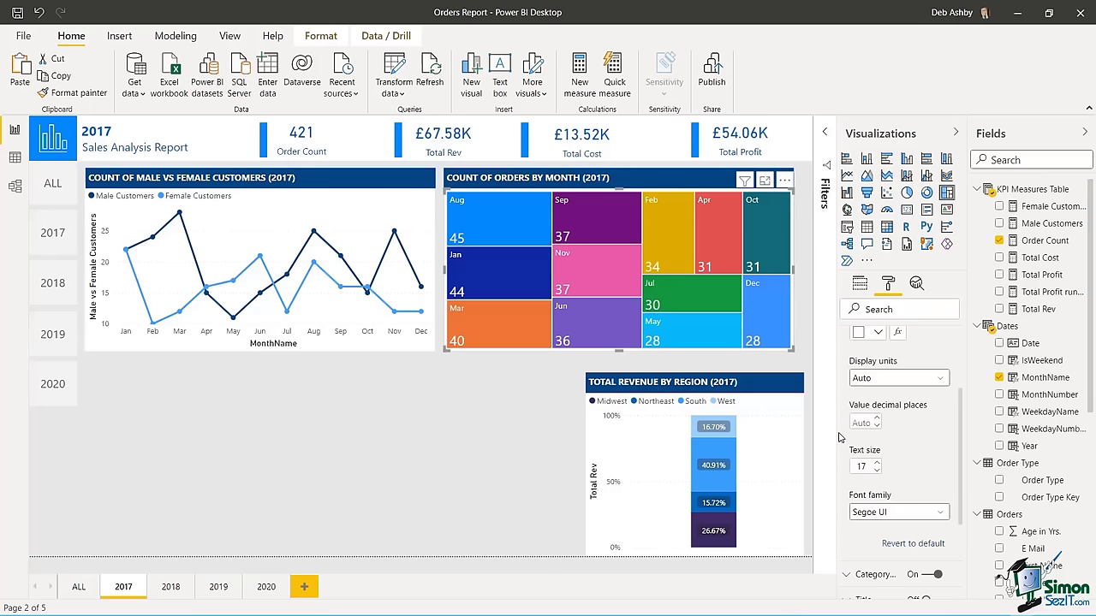
left_click(542, 370)
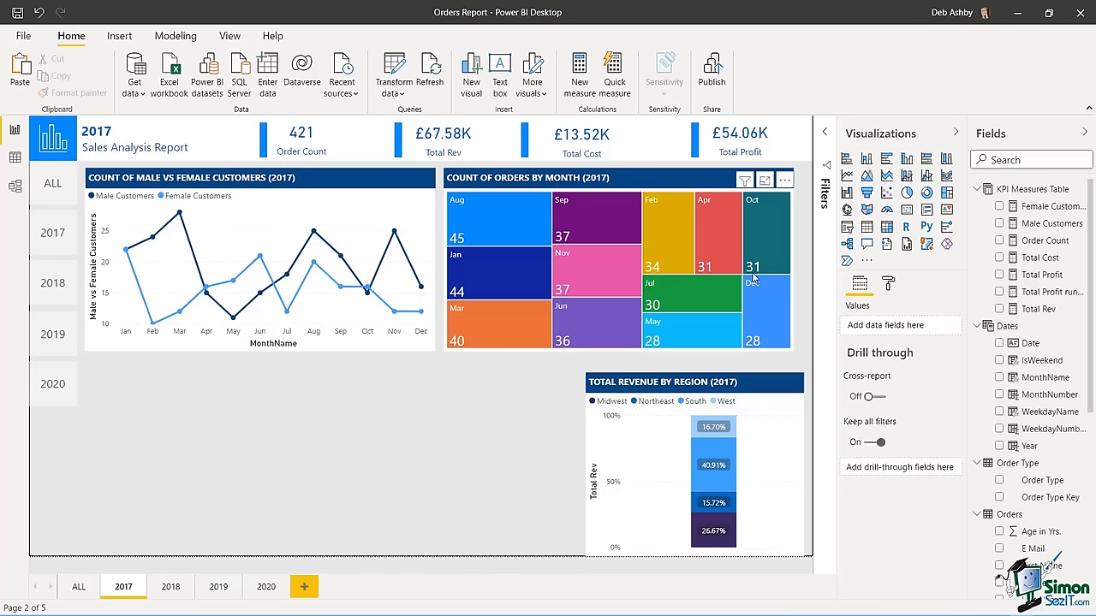
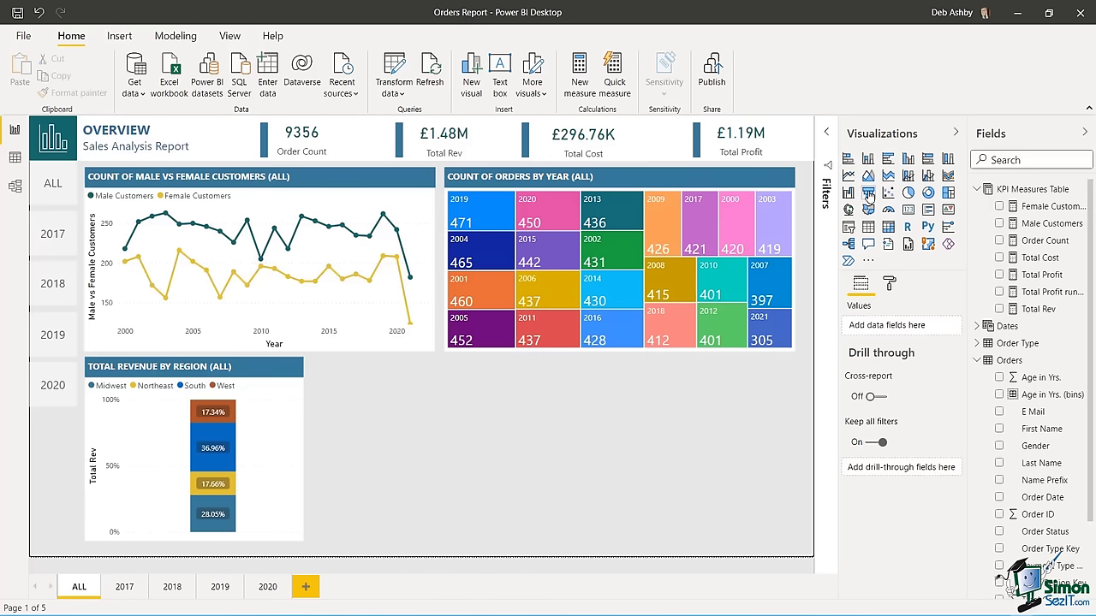
- Add a funnel chart beside the revenue by region chart on the ALL page, showing Order Count grouped by Age in Yrs
left_click(868, 194)
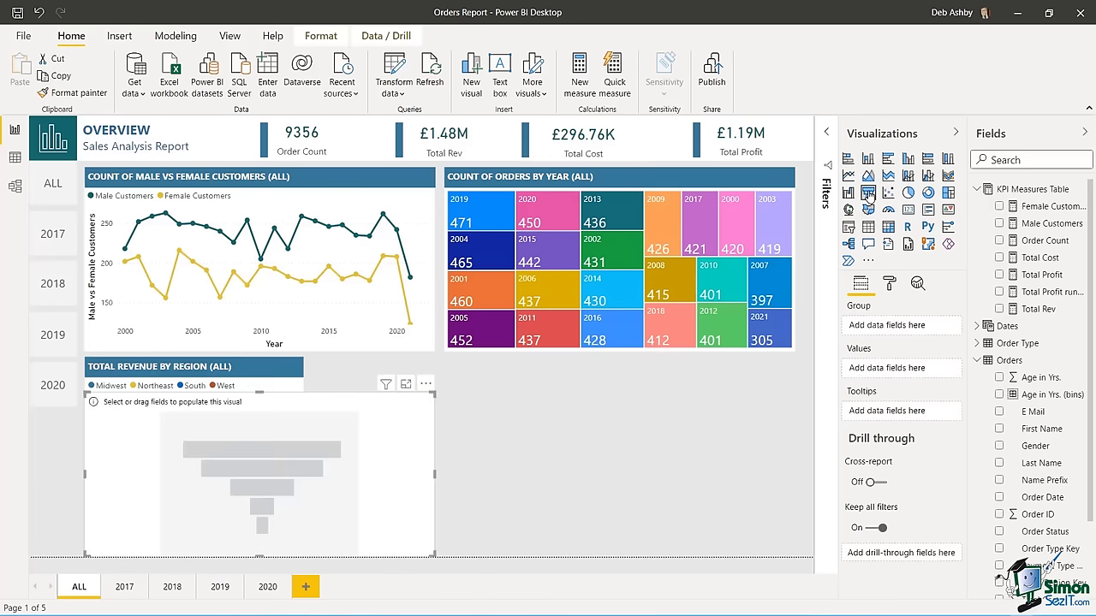
left_click_drag(268, 401, 493, 401)
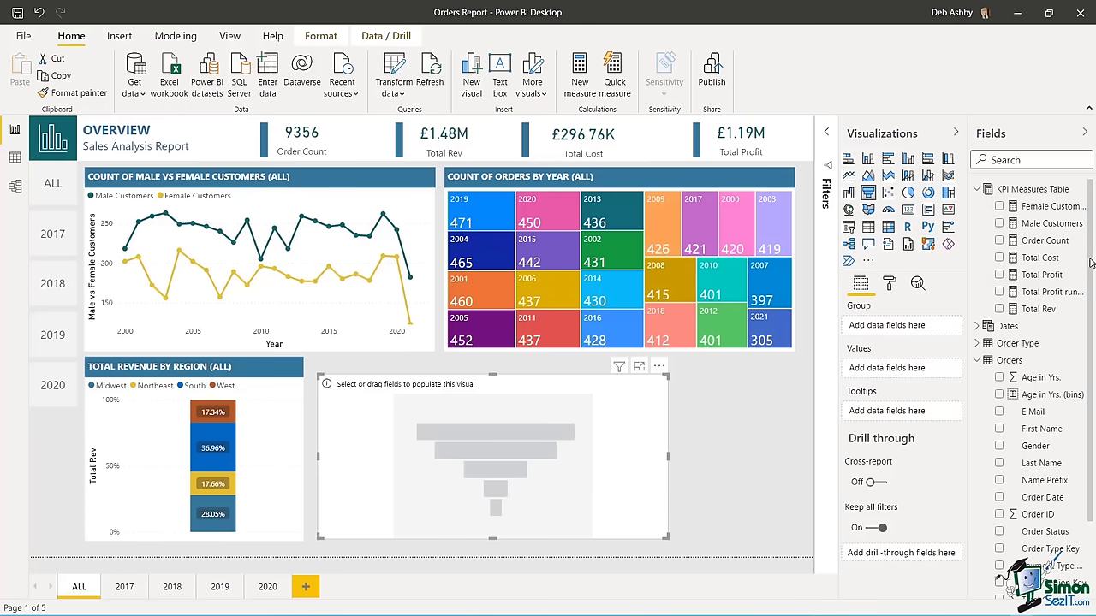
scroll(1091, 263, "down", 2)
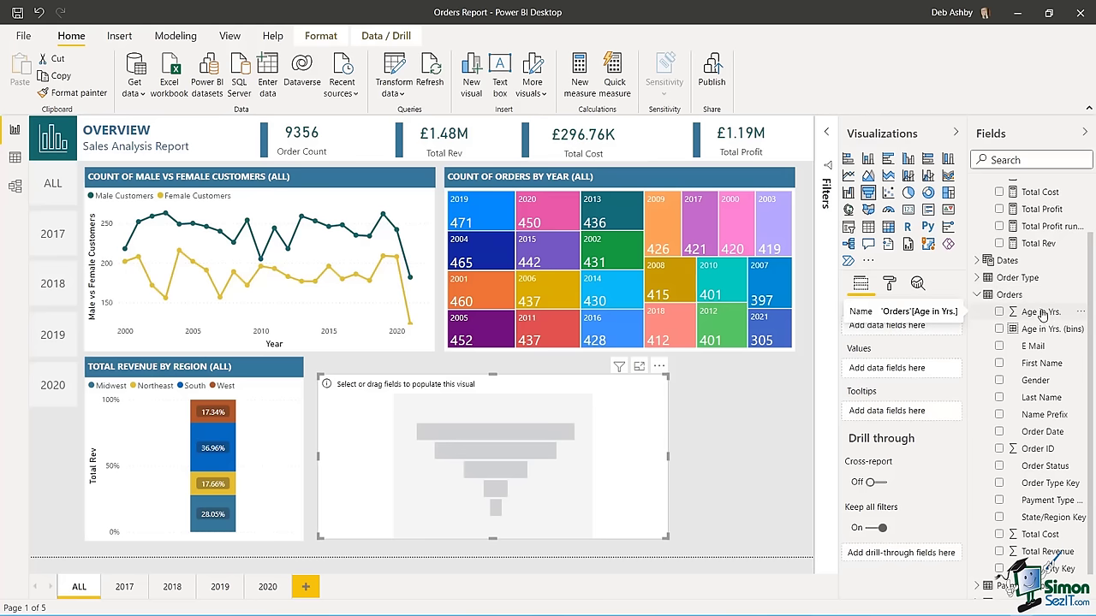
left_click_drag(1042, 314, 897, 325)
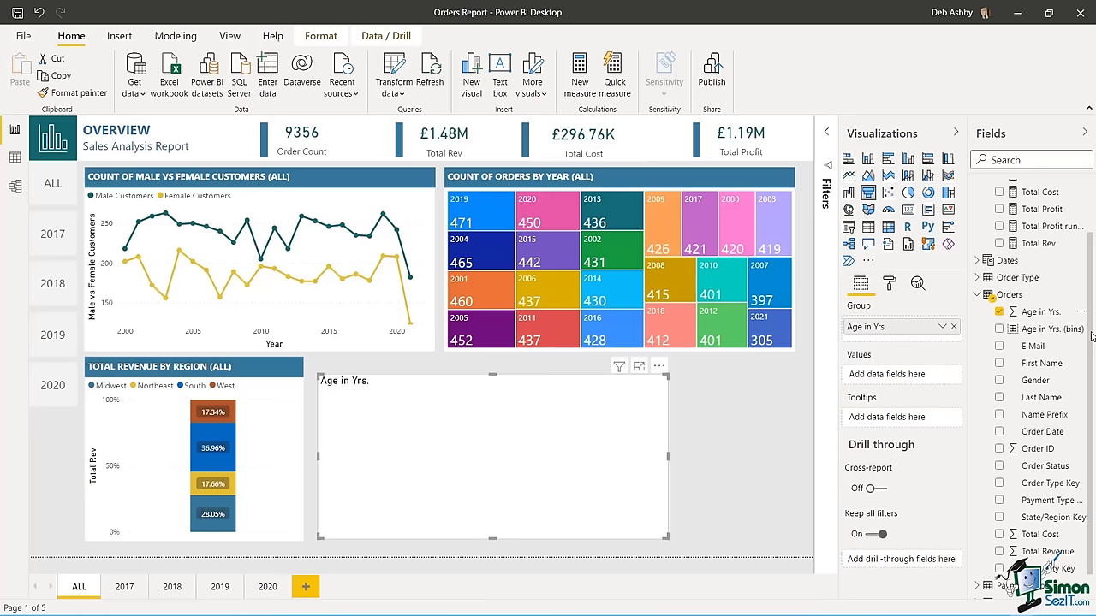
scroll(1092, 326, "up", 2)
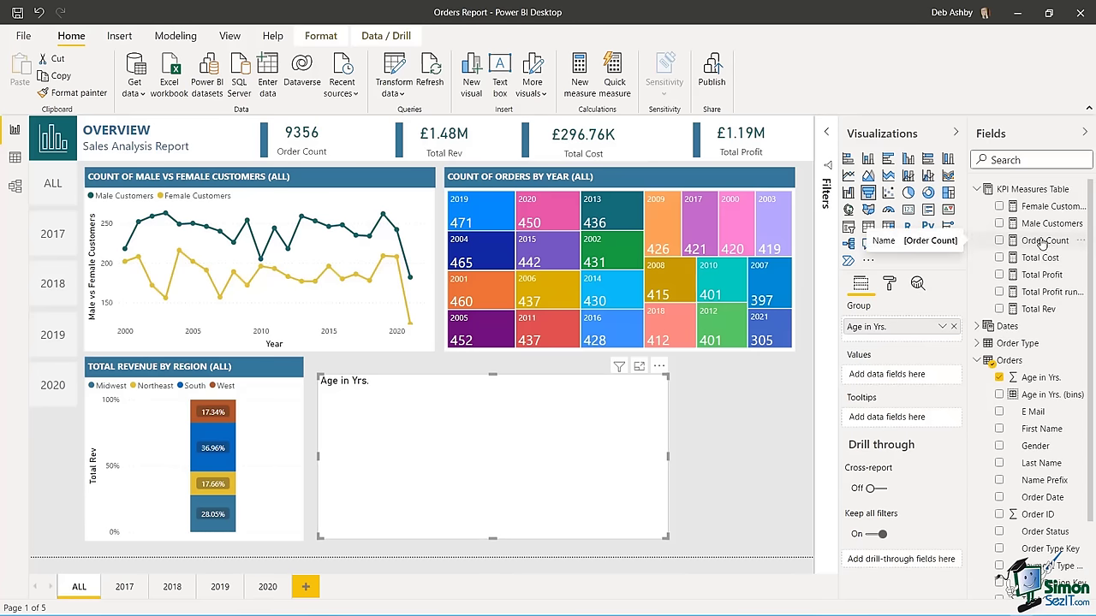
left_click_drag(1042, 244, 907, 378)
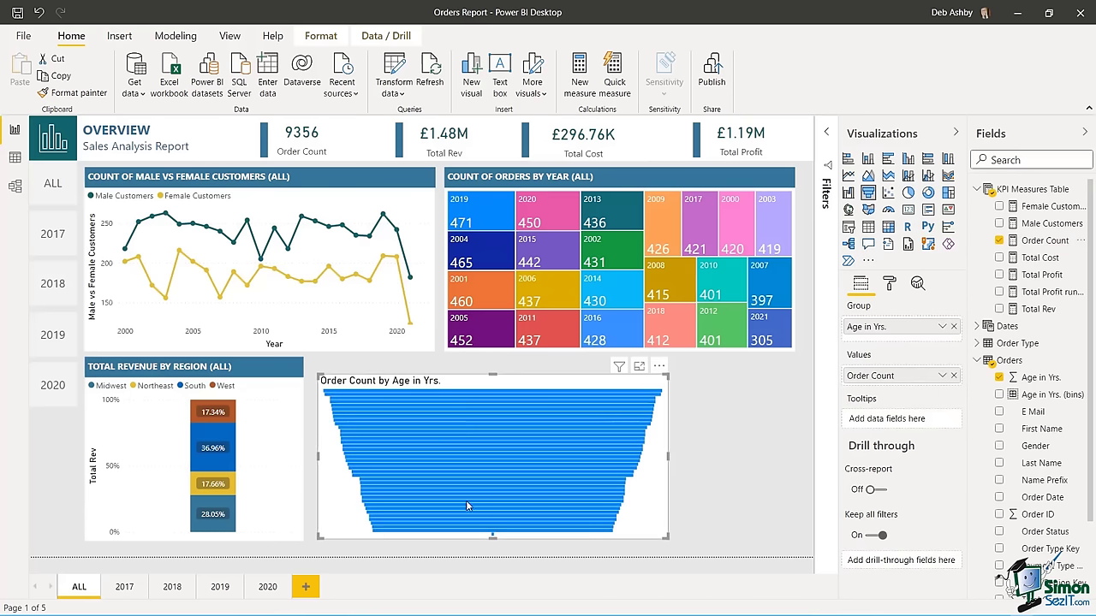
mouse_move(465, 403)
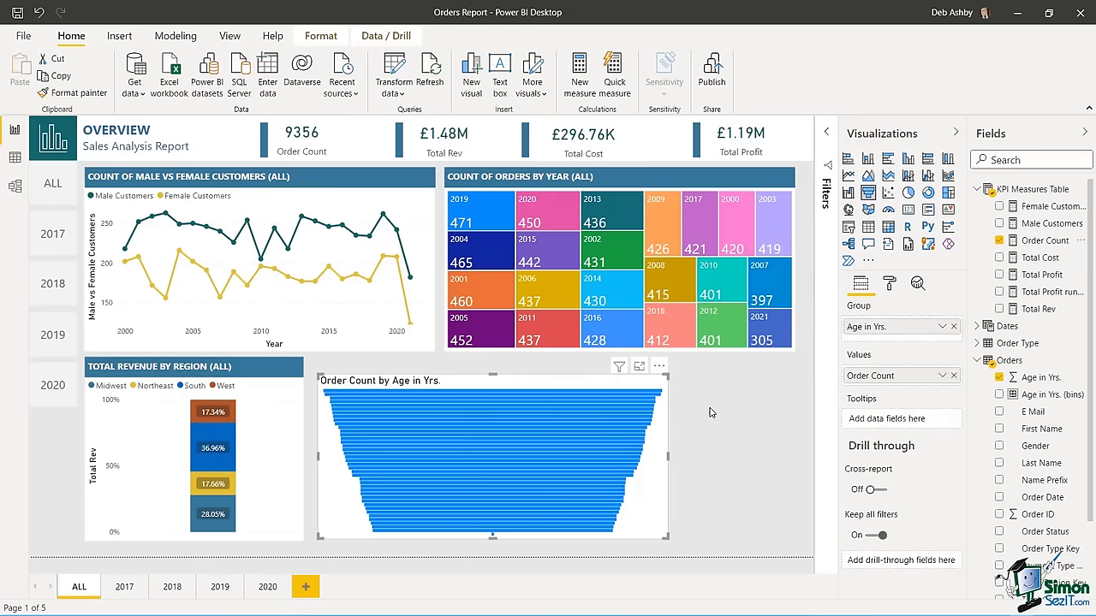
mouse_move(555, 418)
- Create a new group from the funnel chart's Age in Yrs. field, using the Bin group type, Size of bins and a bin size of 10
left_click(944, 329)
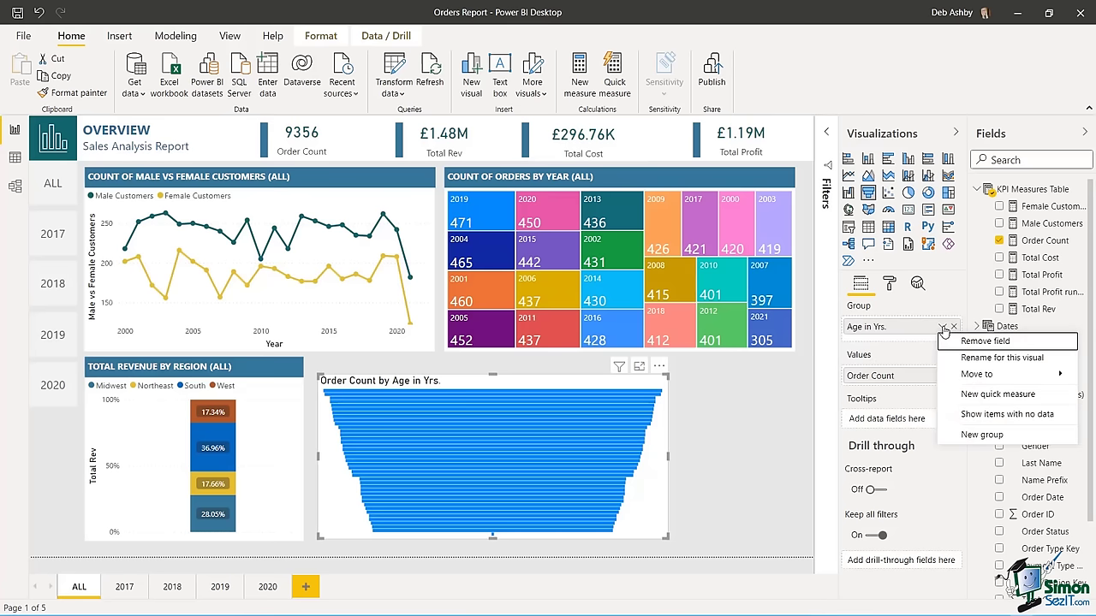
left_click(976, 435)
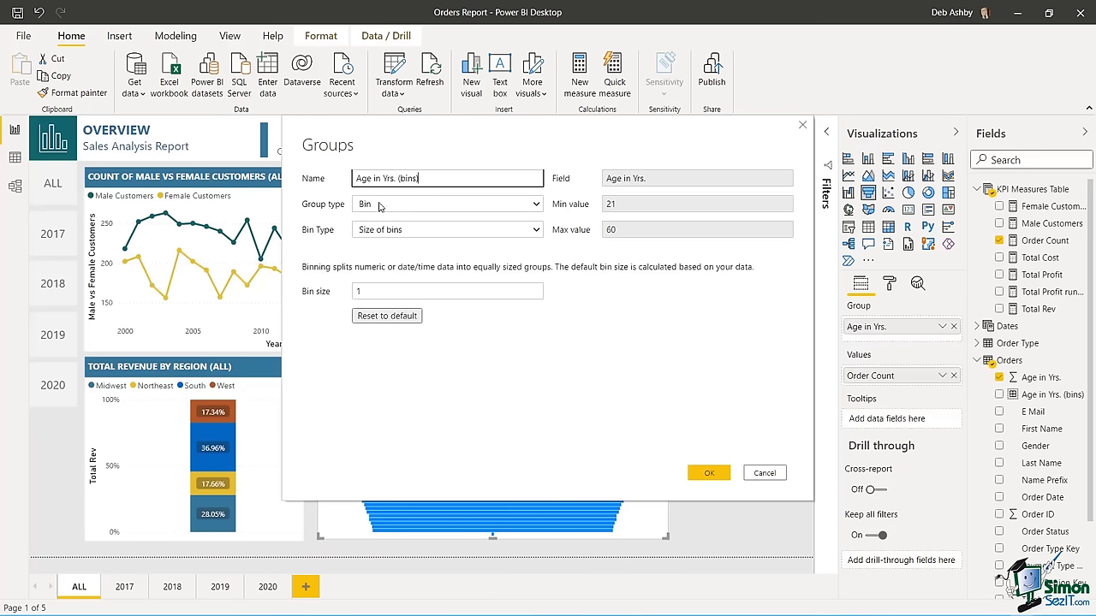
left_click(537, 205)
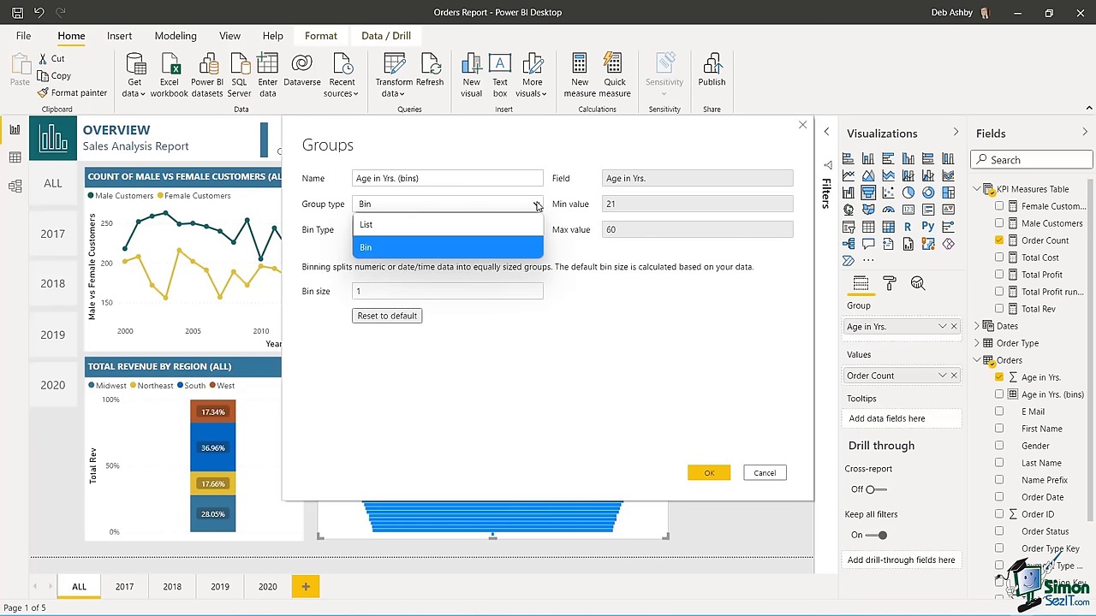
left_click(537, 205)
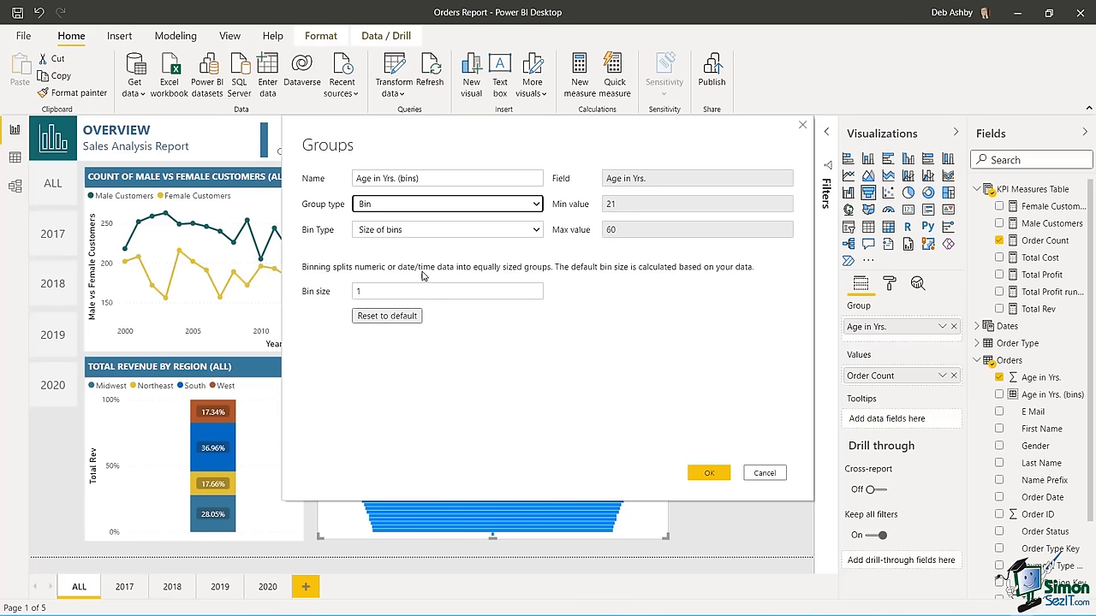
left_click(537, 231)
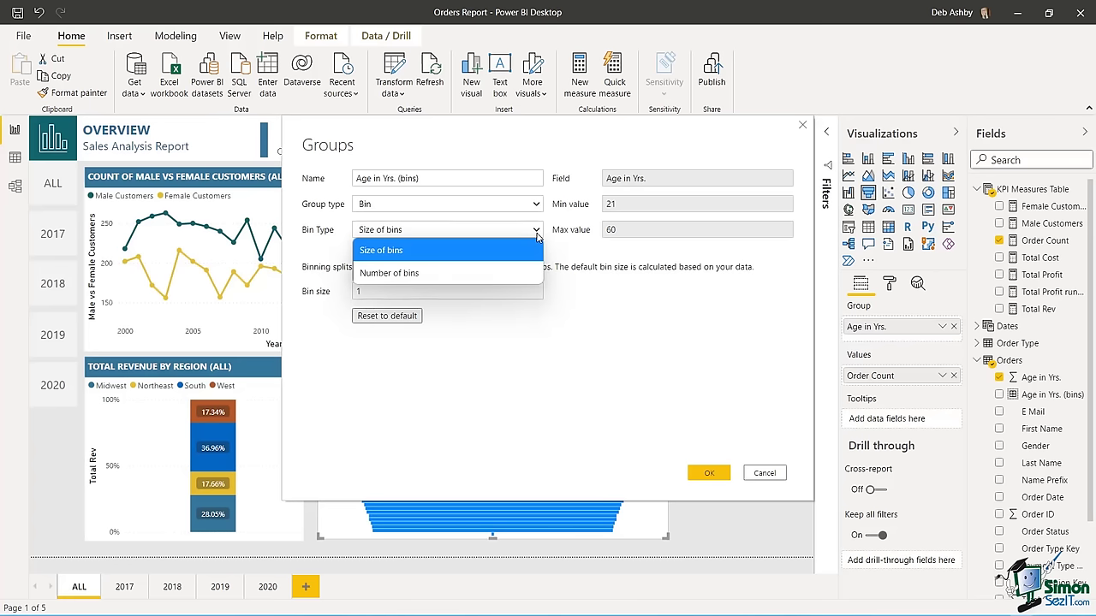
left_click(471, 248)
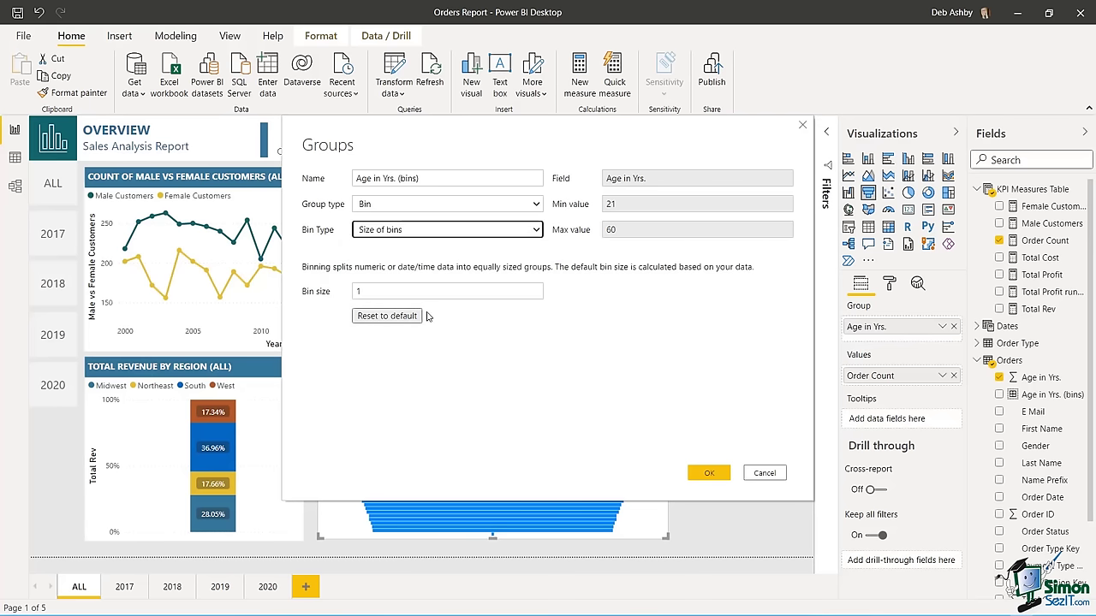
left_click(384, 291)
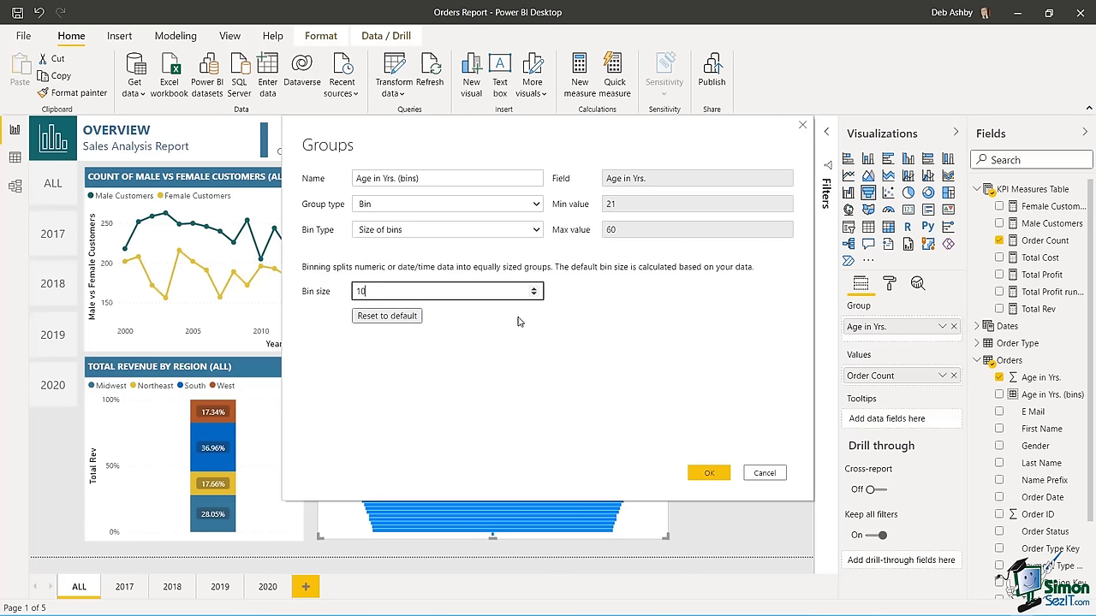
left_click(535, 231)
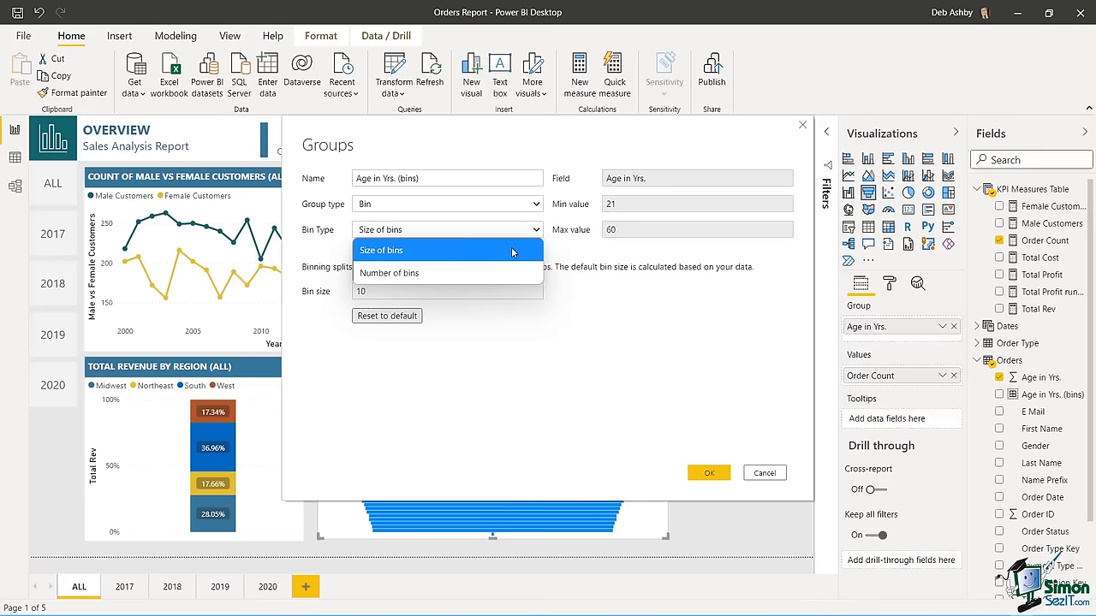
left_click(511, 250)
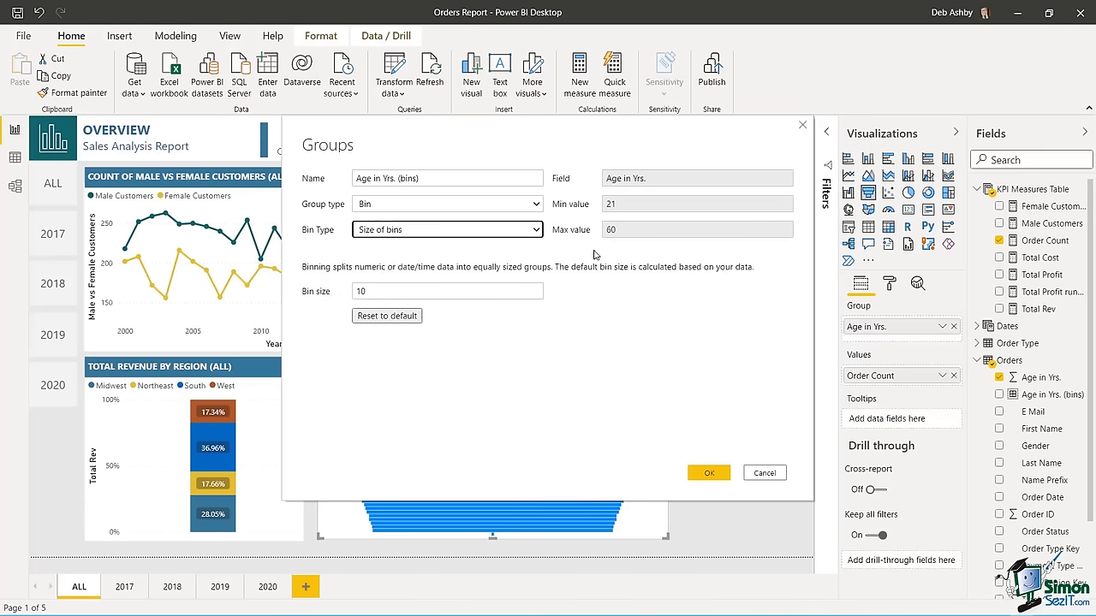
left_click(708, 476)
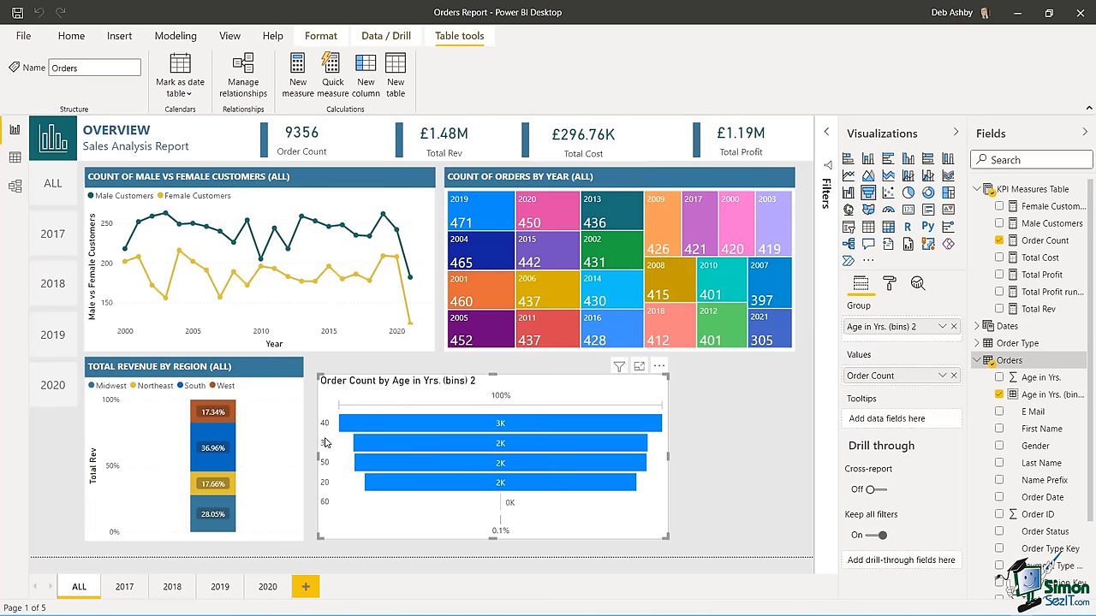
- Align the funnel chart with the top of the revenue by region visual and sort it by the age bins in ascending order
left_click_drag(325, 442, 317, 420)
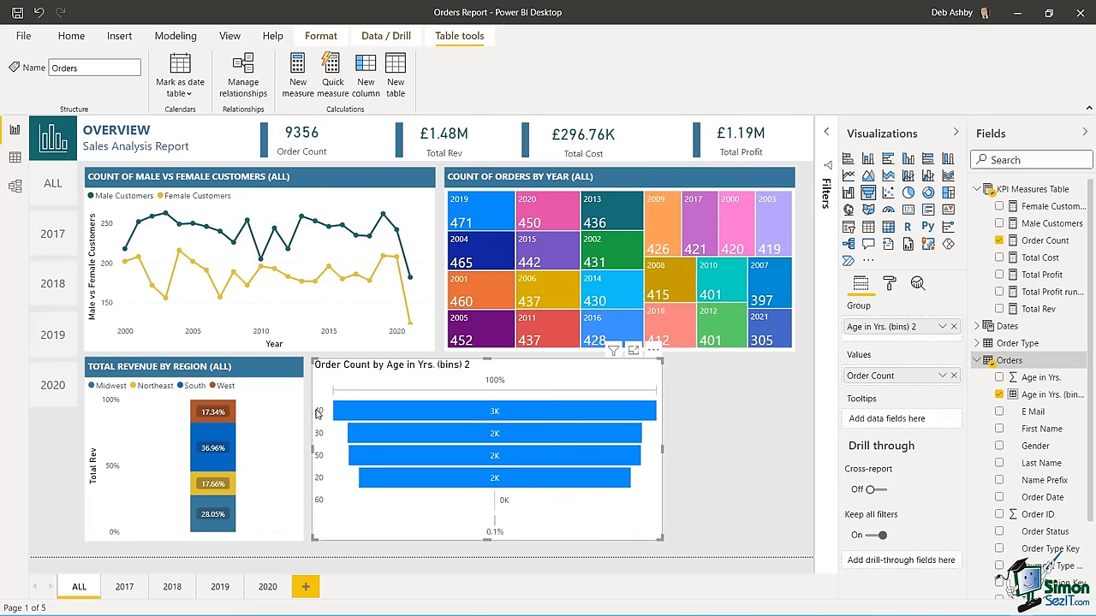
left_click(654, 353)
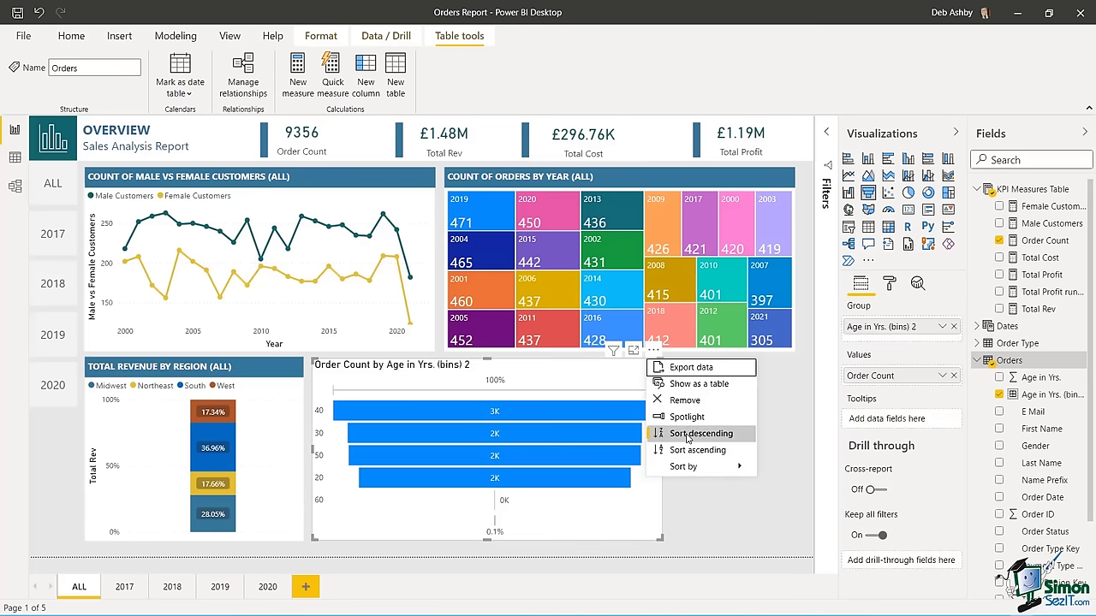
mouse_move(687, 467)
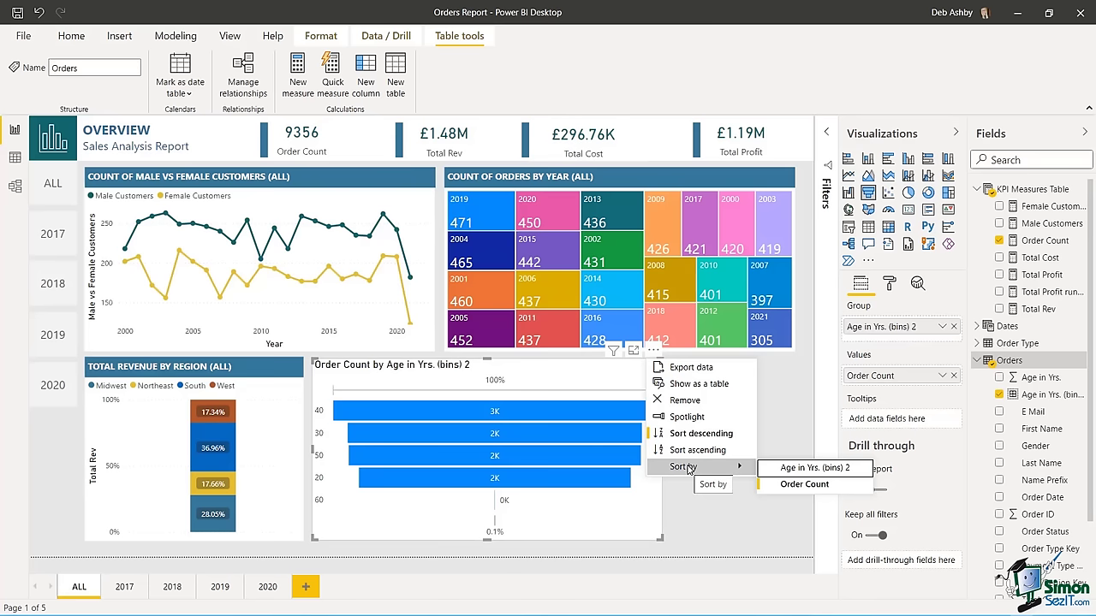
left_click(786, 470)
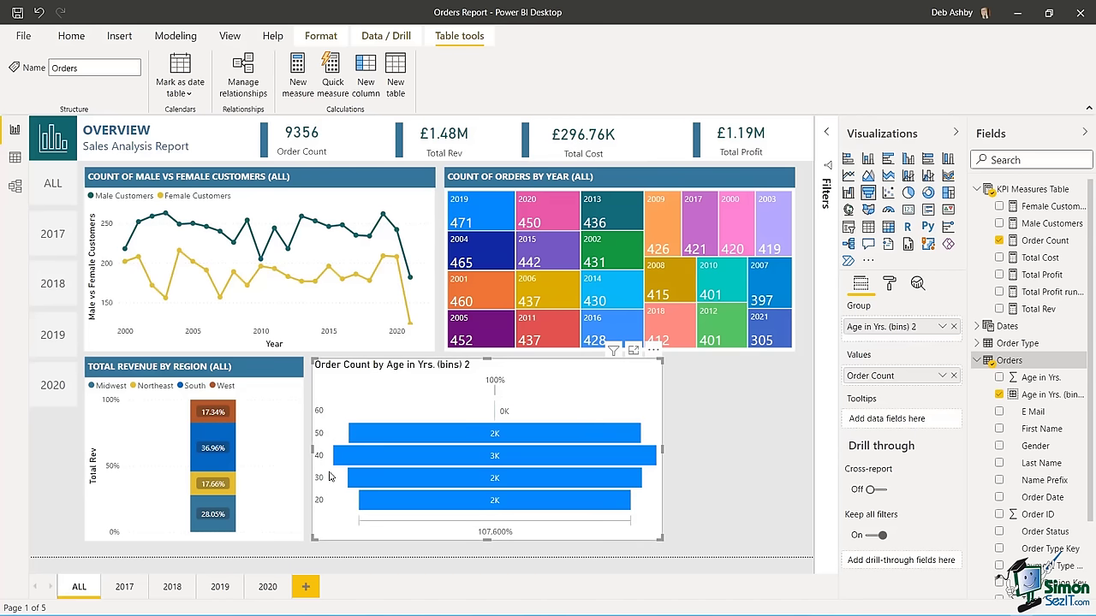
left_click(654, 350)
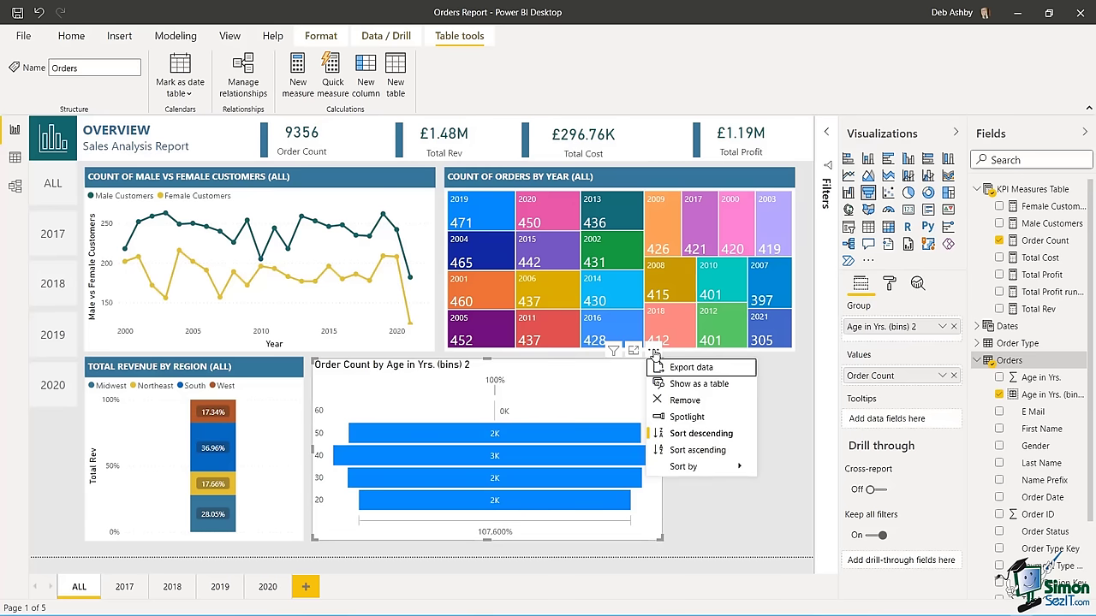
left_click(698, 450)
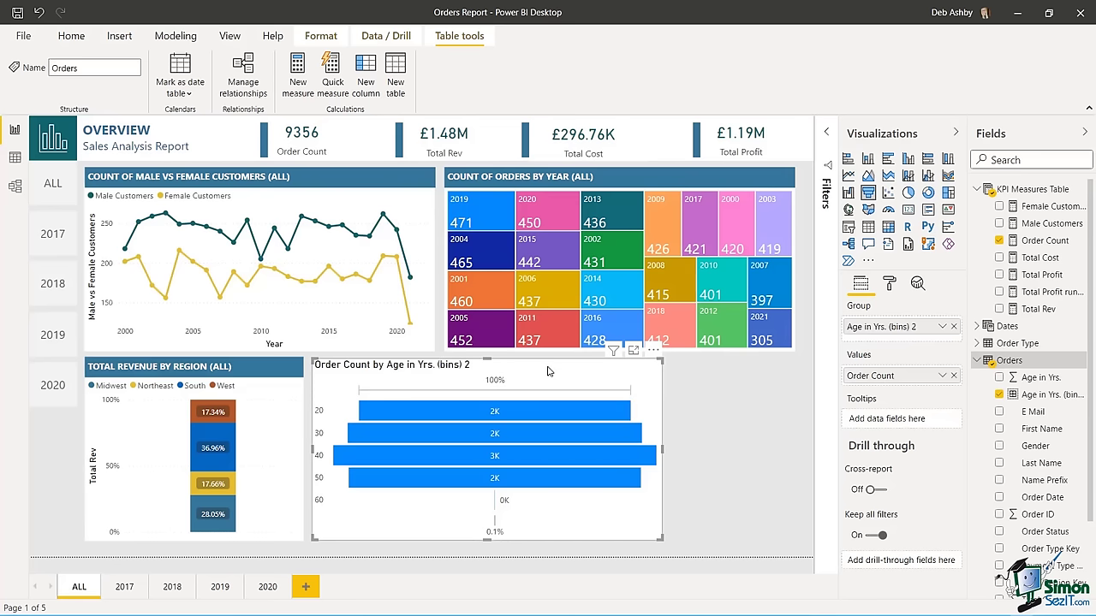
- Turn off the funnel chart's title and set its default data color to the recently used teal-blue matching the page headings
left_click(889, 283)
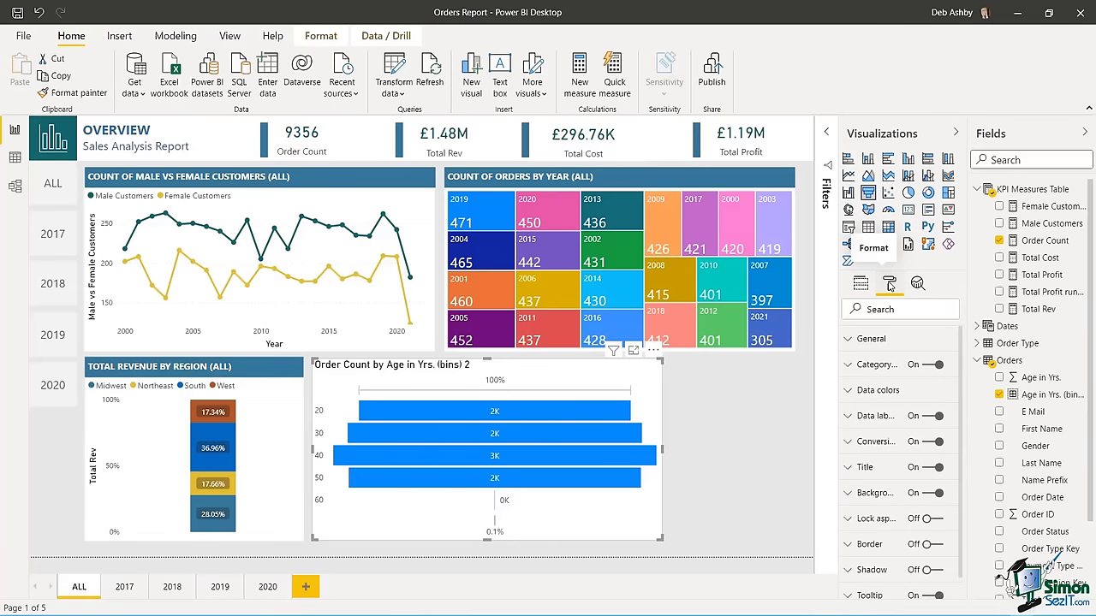
left_click(926, 468)
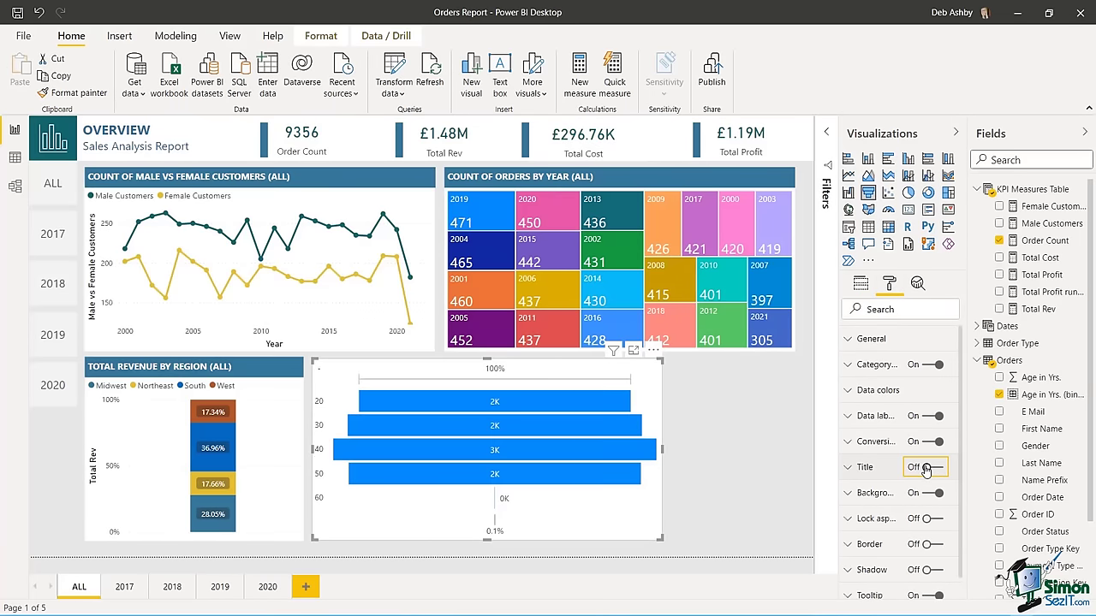
left_click(852, 391)
left_click(883, 436)
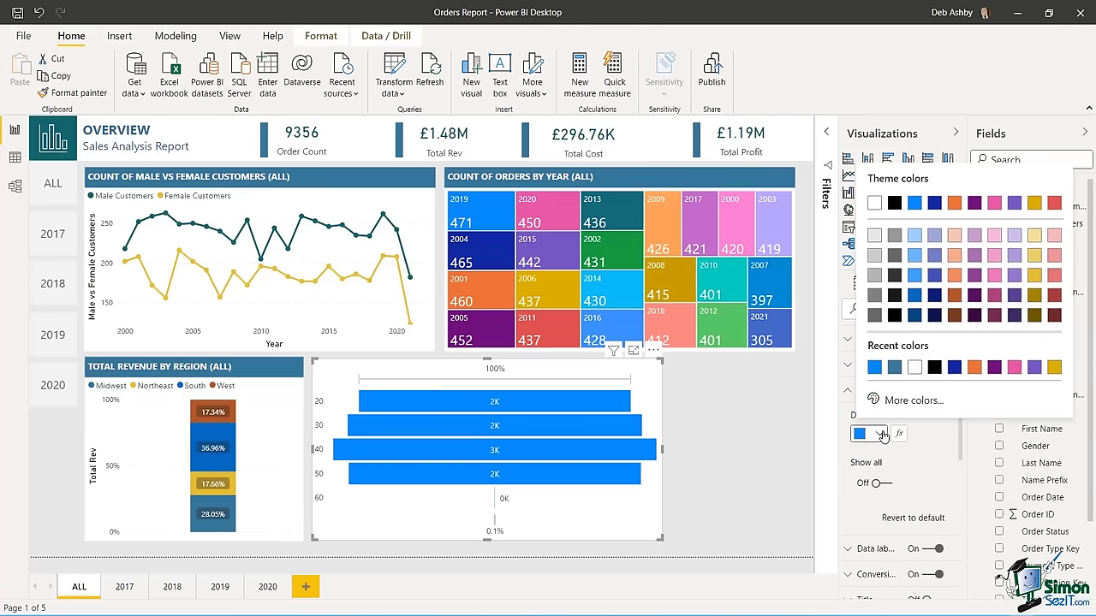
left_click(895, 368)
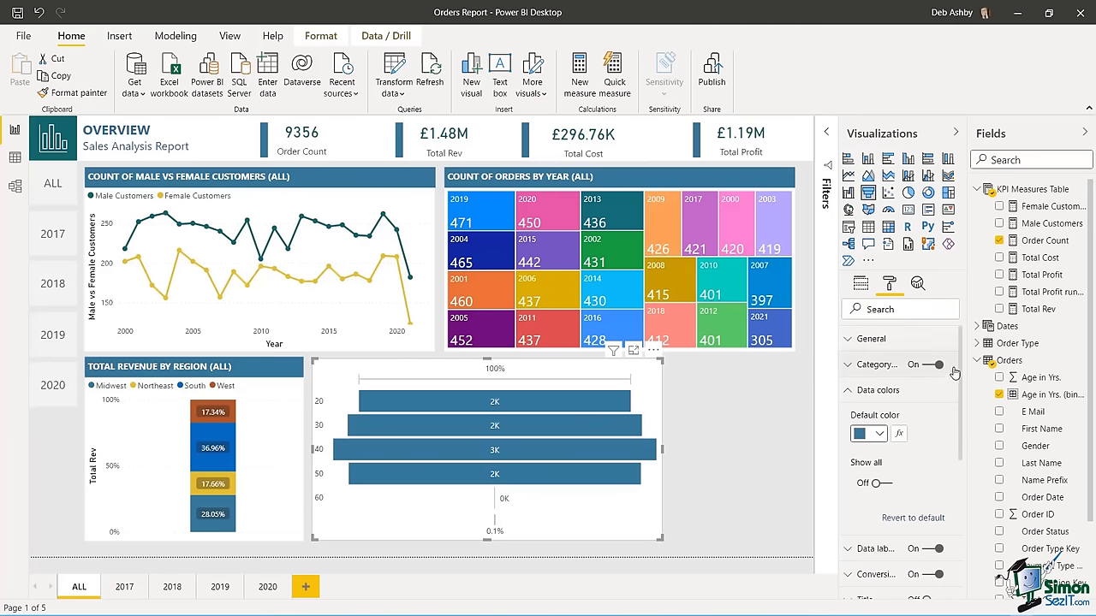
- Set the display units of the funnel chart's data labels to None
left_click_drag(961, 361, 968, 414)
scroll(899, 411, "down", 1)
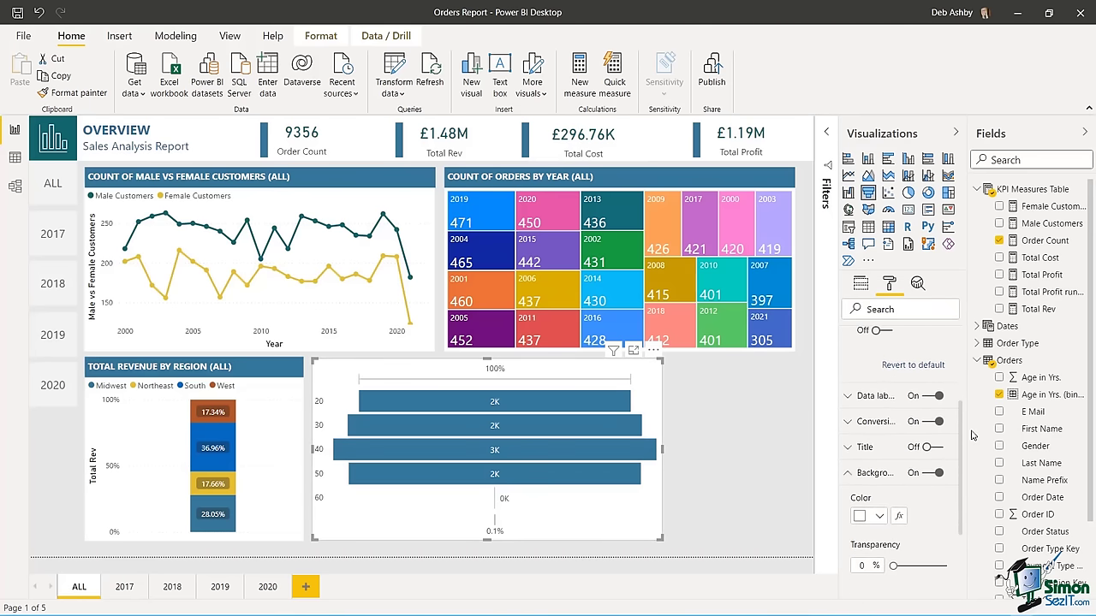
left_click(851, 396)
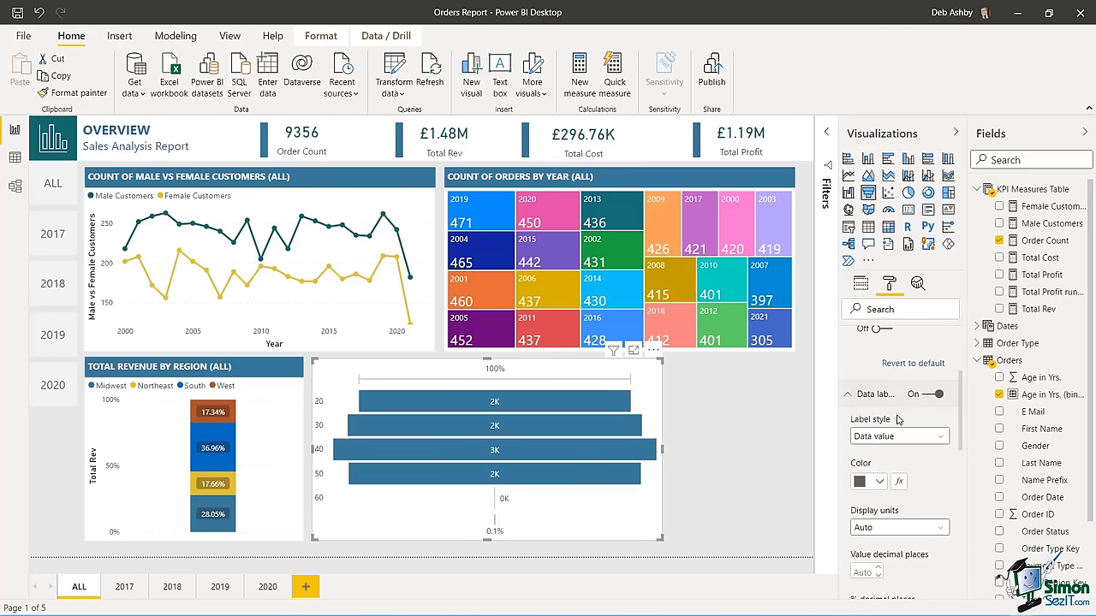
left_click(942, 529)
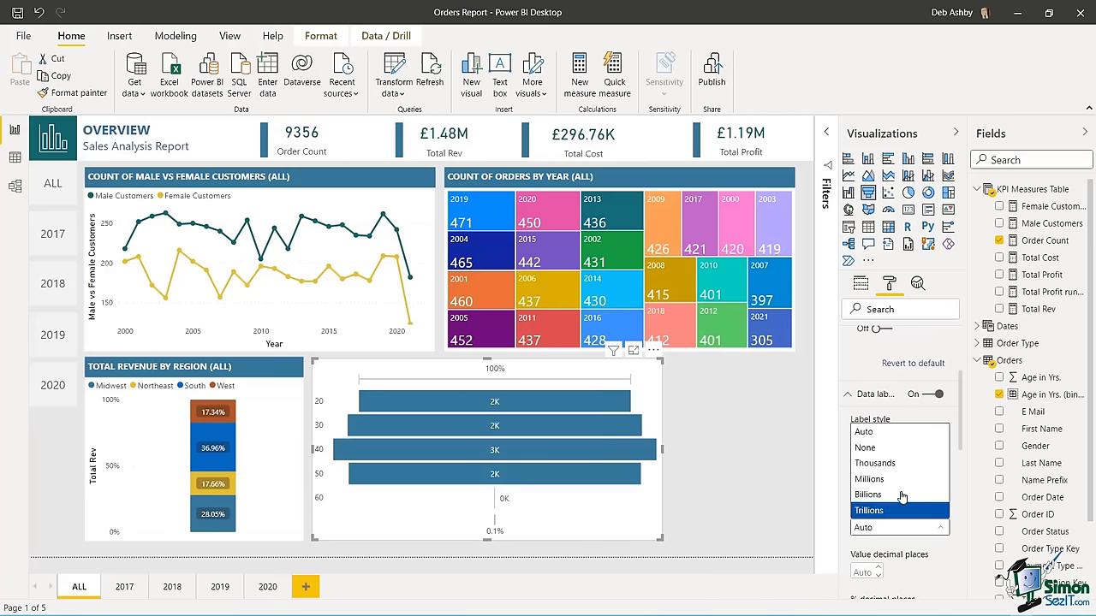
left_click(892, 450)
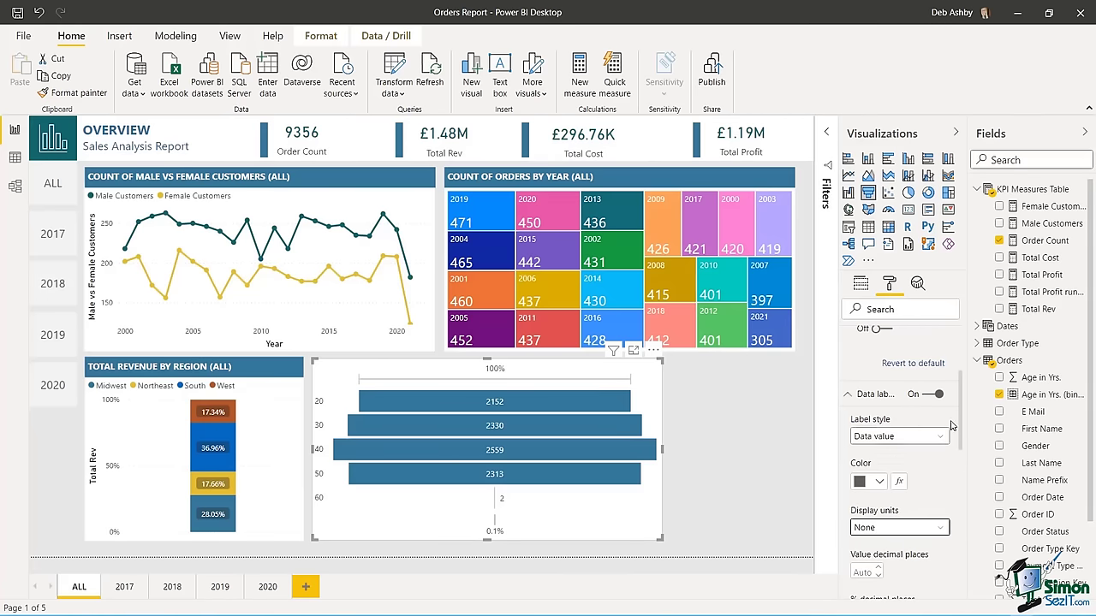
- Try the Outside end position for the funnel chart's data labels and return it to Inside center
scroll(893, 458, "down", 3)
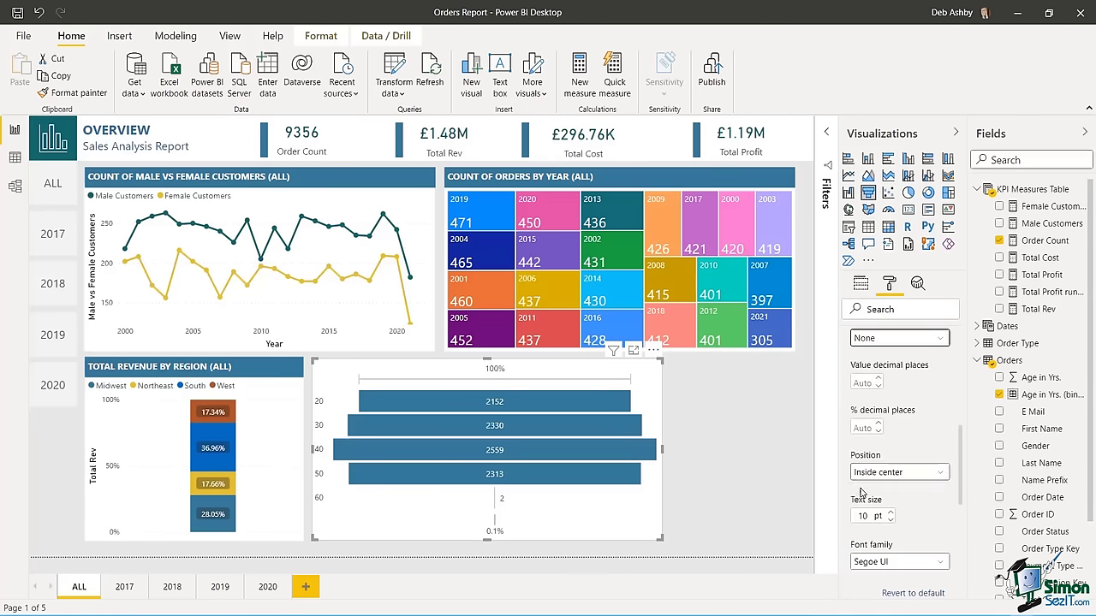
left_click(942, 473)
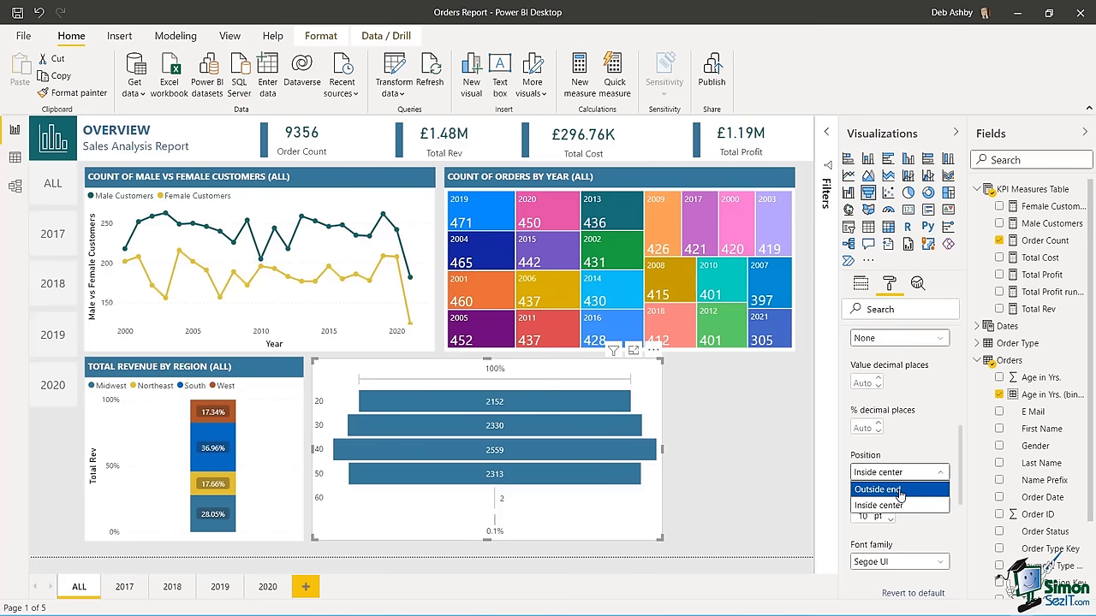
left_click(900, 492)
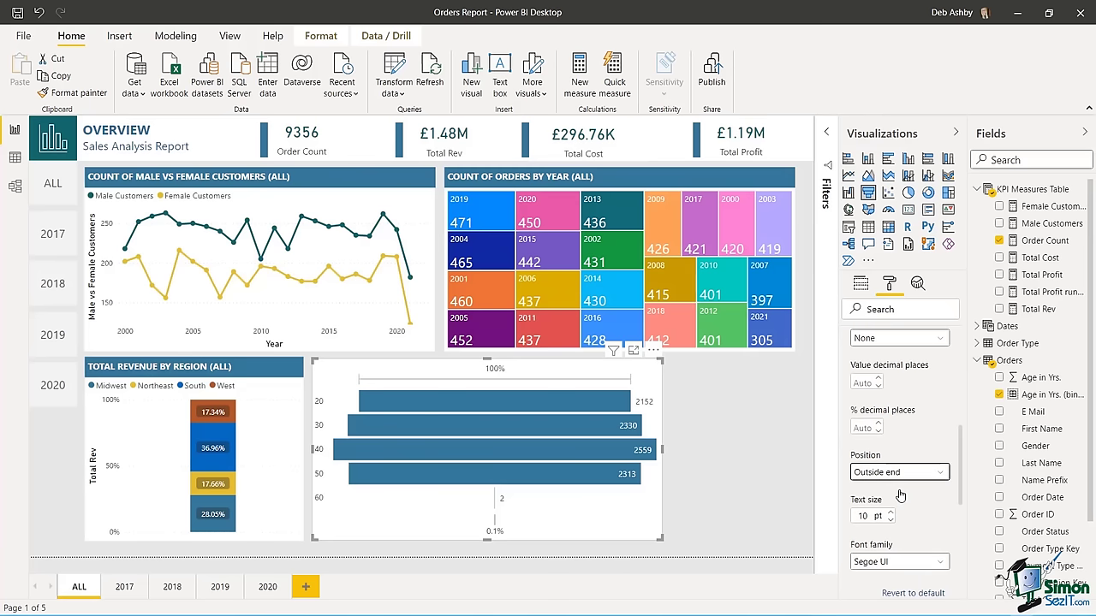
left_click(941, 474)
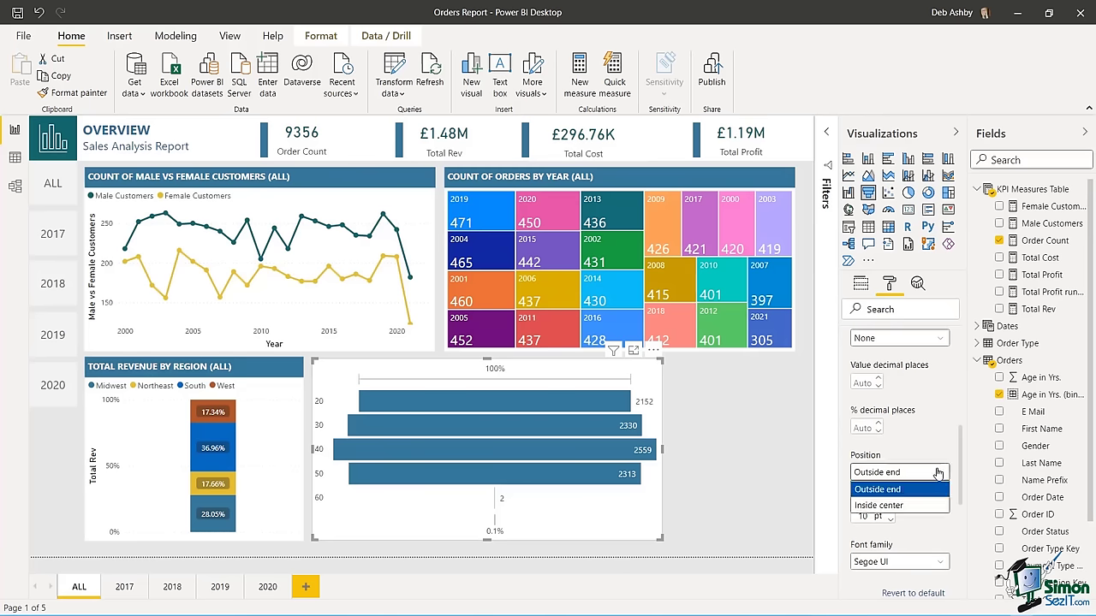
left_click(896, 506)
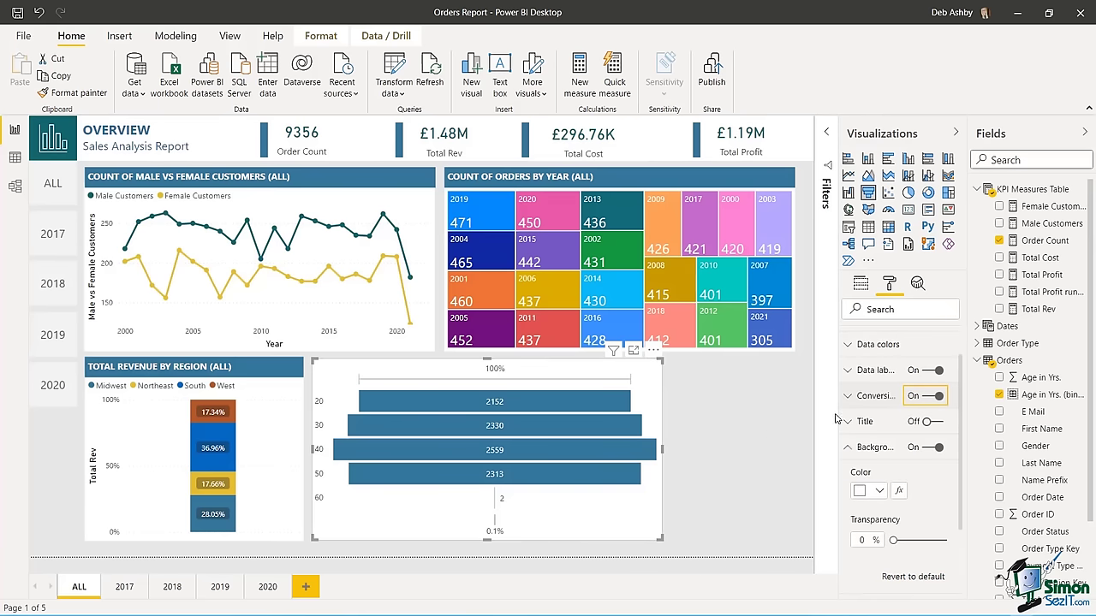
- Turn off the funnel chart's conversion rate label and nudge the chart slightly closer to the revenue by region visual
left_click(925, 397)
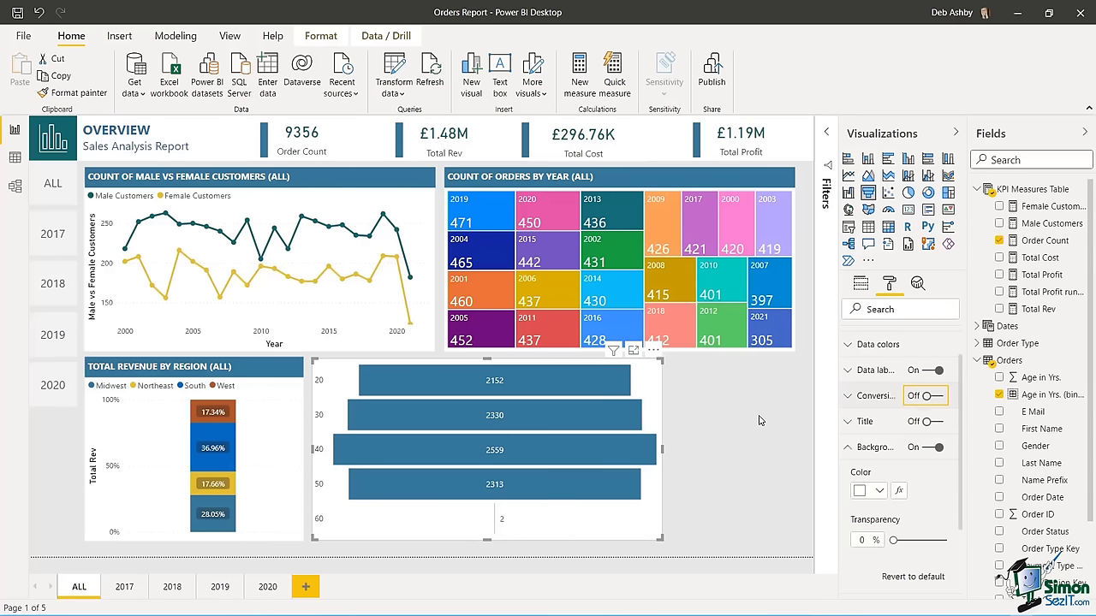
left_click_drag(651, 380, 652, 382)
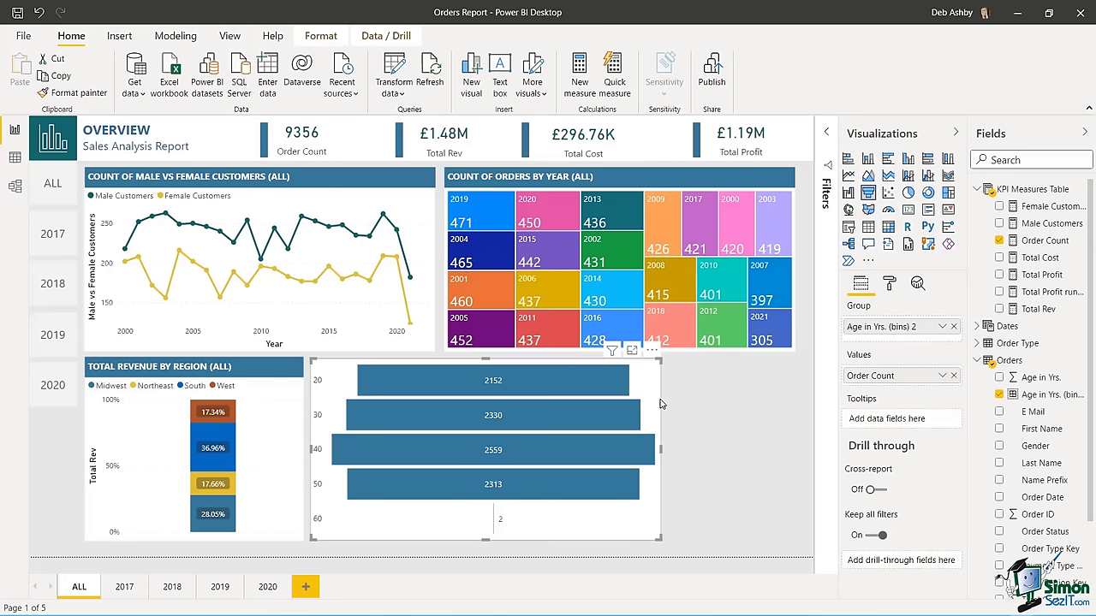
- Change the funnel chart's default data color to gold
left_click(889, 284)
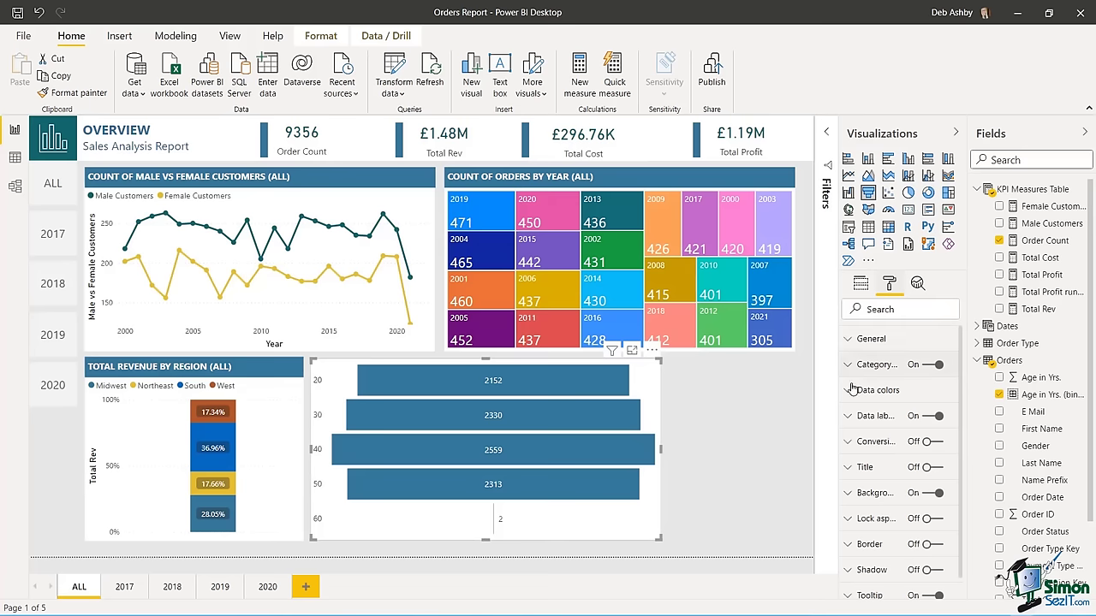
left_click(847, 392)
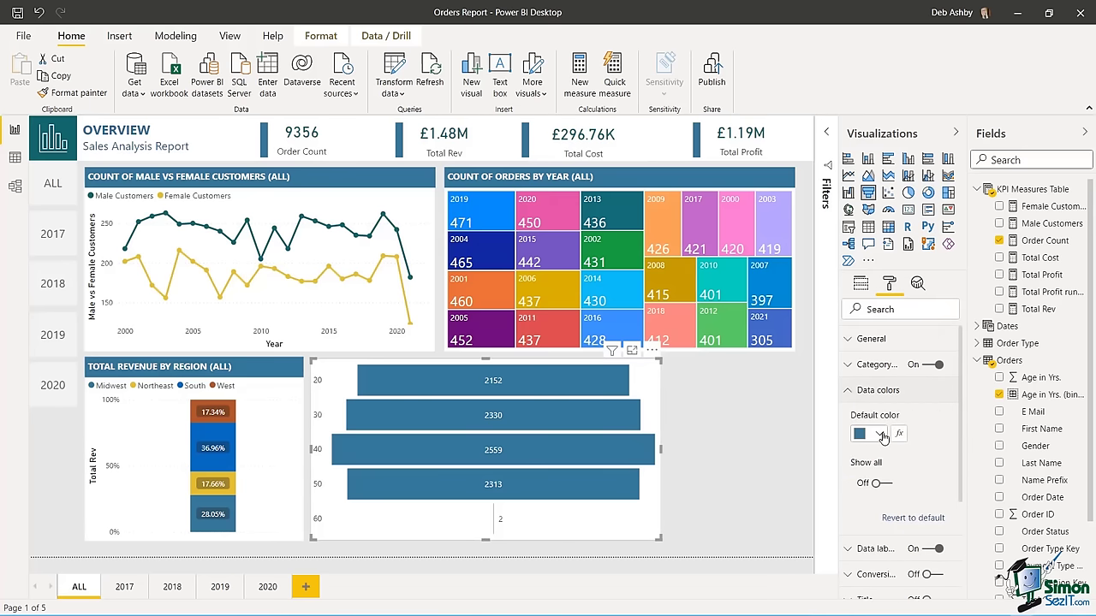
left_click(882, 435)
left_click(1054, 367)
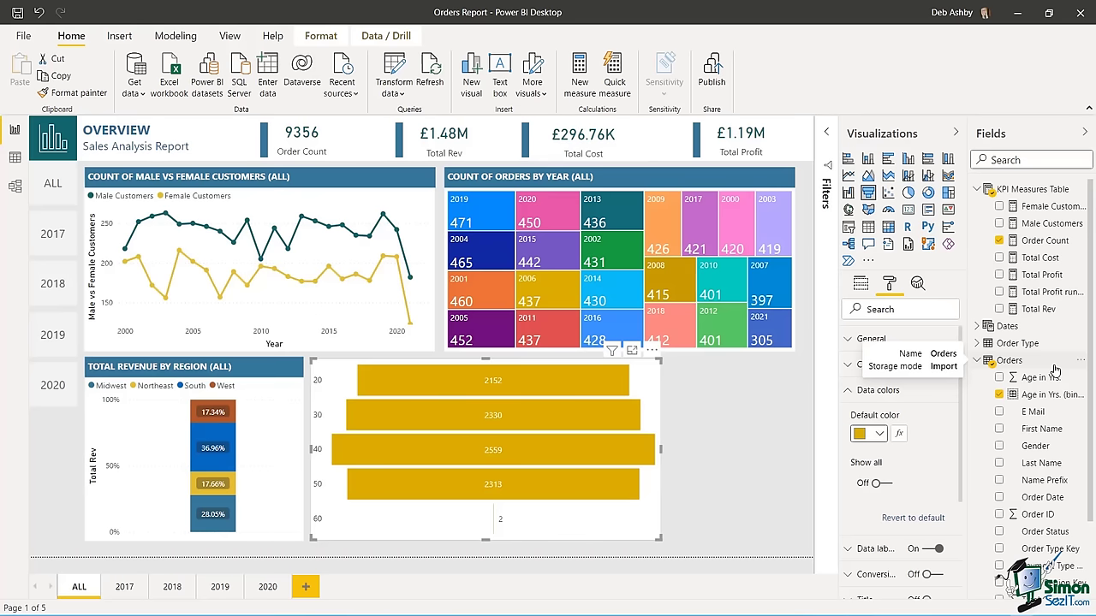
left_click(686, 394)
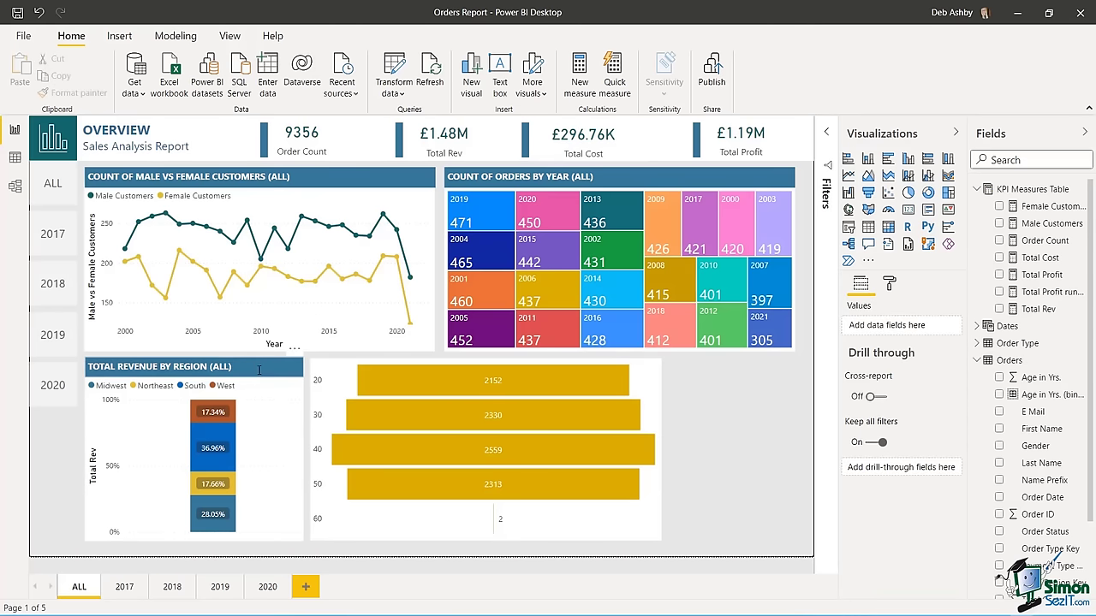
- Duplicate the COUNT OF MALE VS FEMALE CUSTOMERS (ALL) heading and place the copy across the top of the funnel chart
left_click(259, 370)
left_click(329, 176)
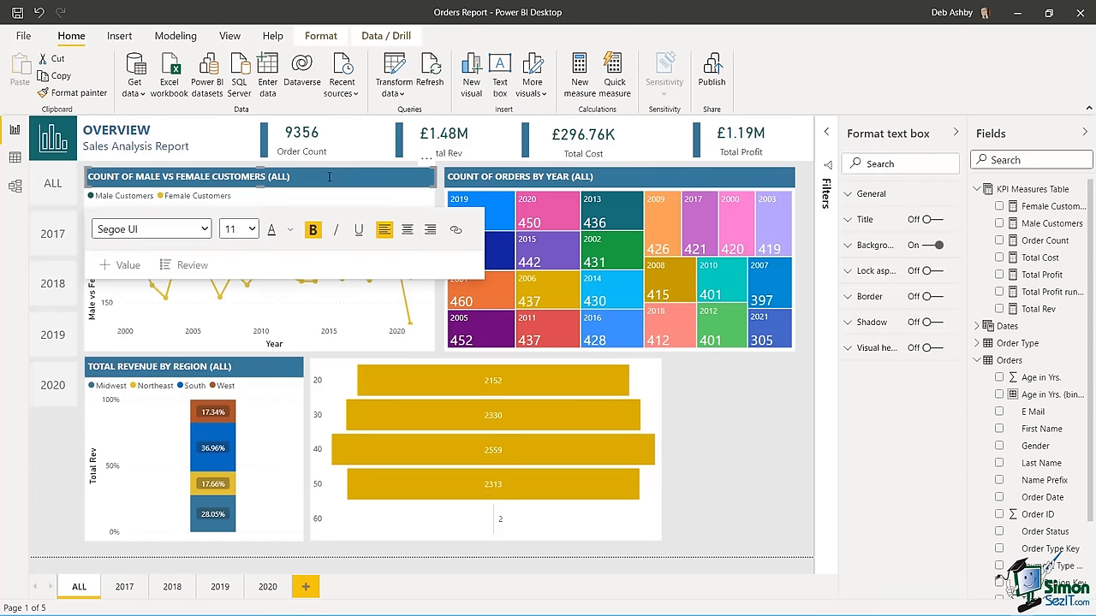
left_click(729, 423)
key("ctrl+z")
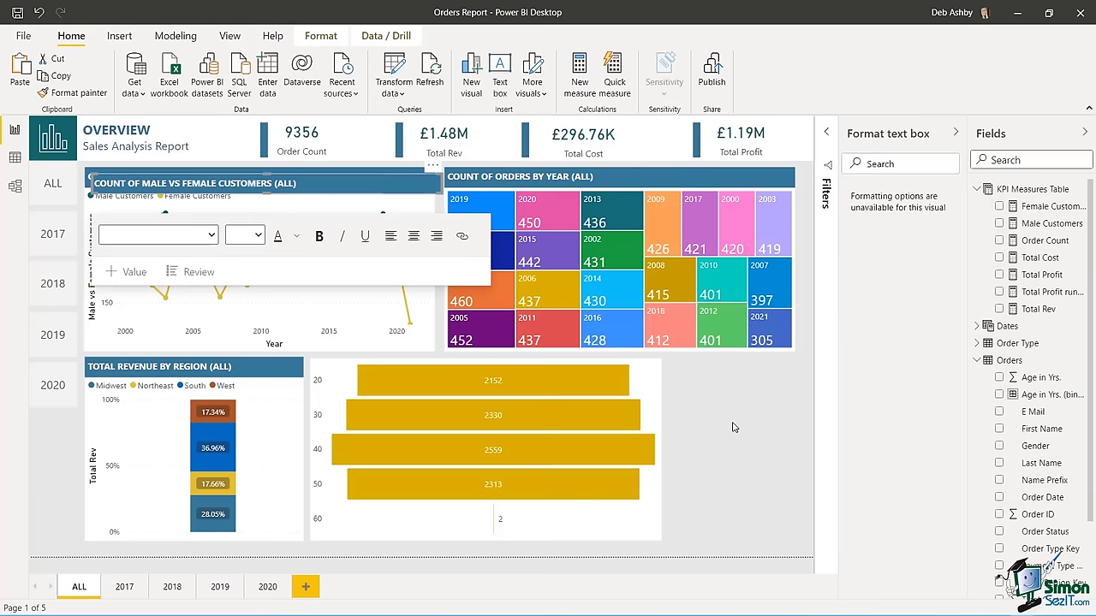
left_click(358, 179)
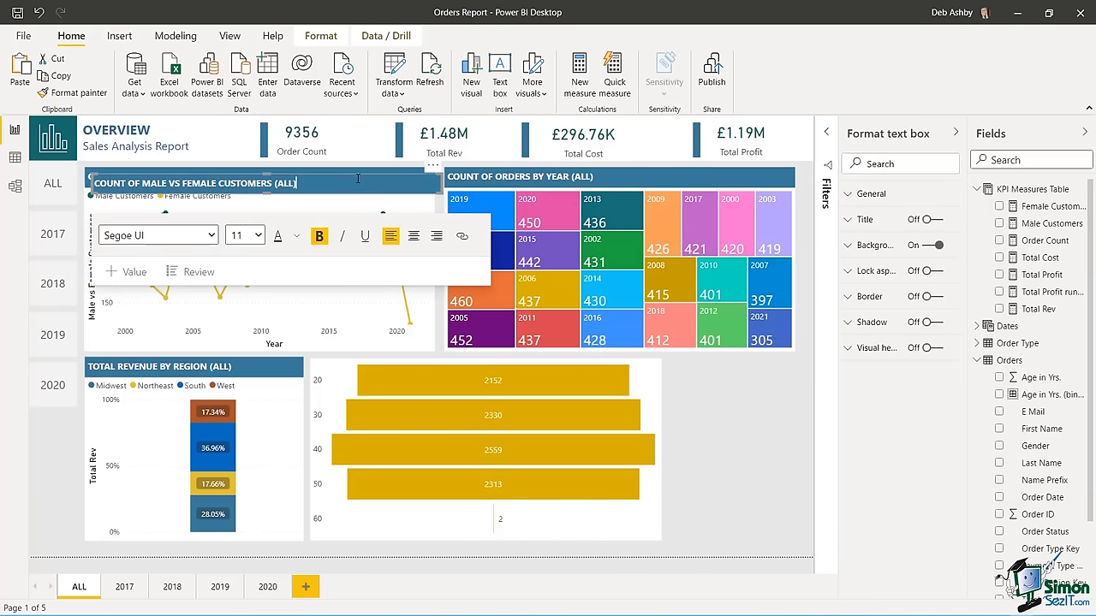
left_click_drag(356, 173, 573, 356)
left_click(573, 357)
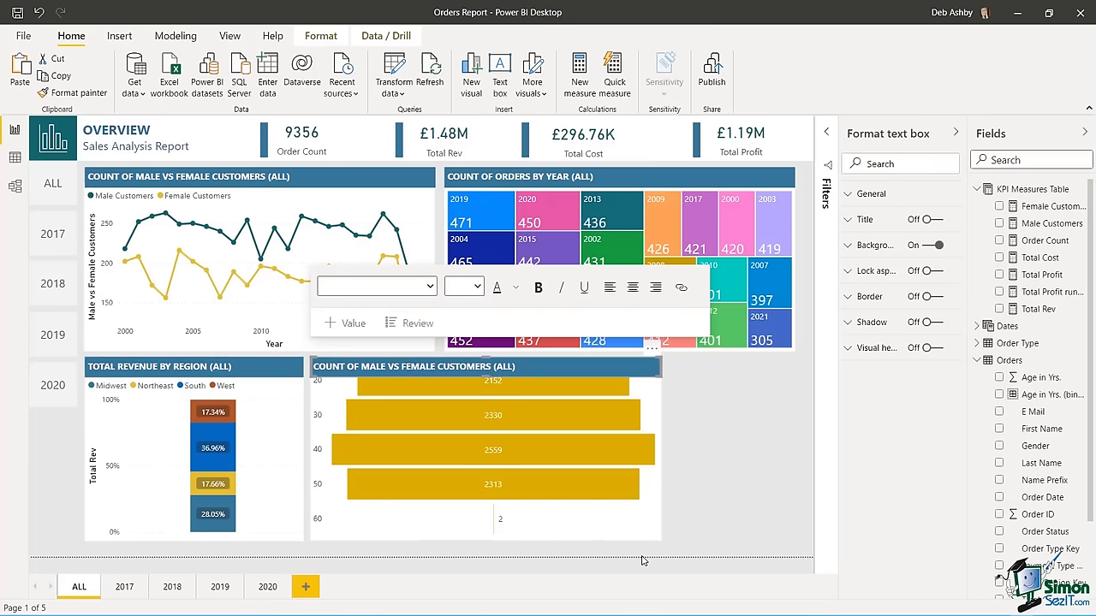
- Move the funnel chart below its heading and resize it so its bottom edge aligns with the revenue by region visual
left_click(604, 524)
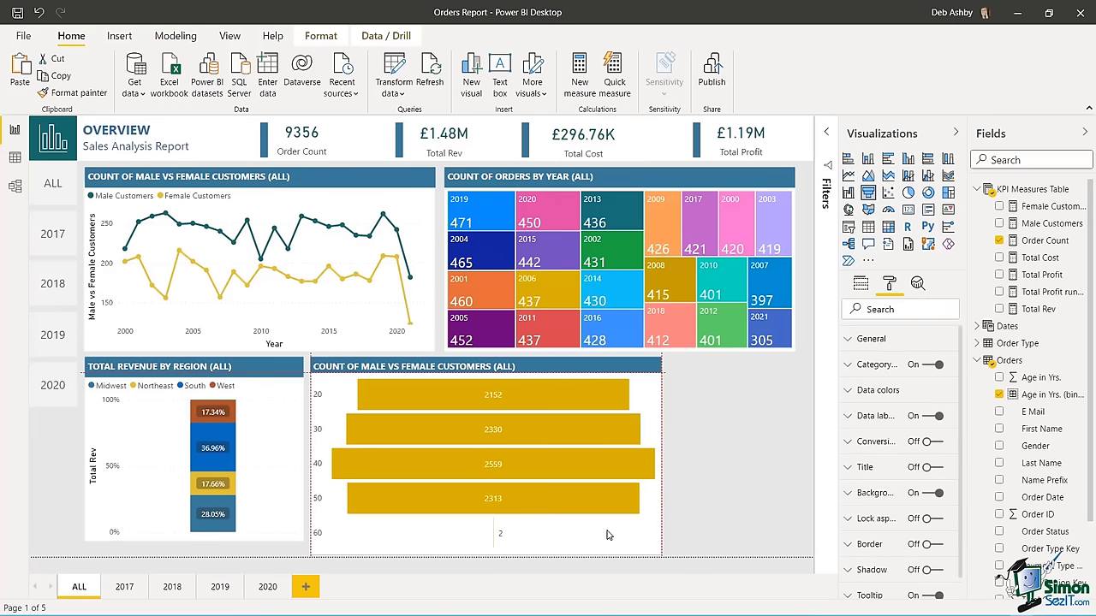
left_click_drag(489, 554, 486, 541)
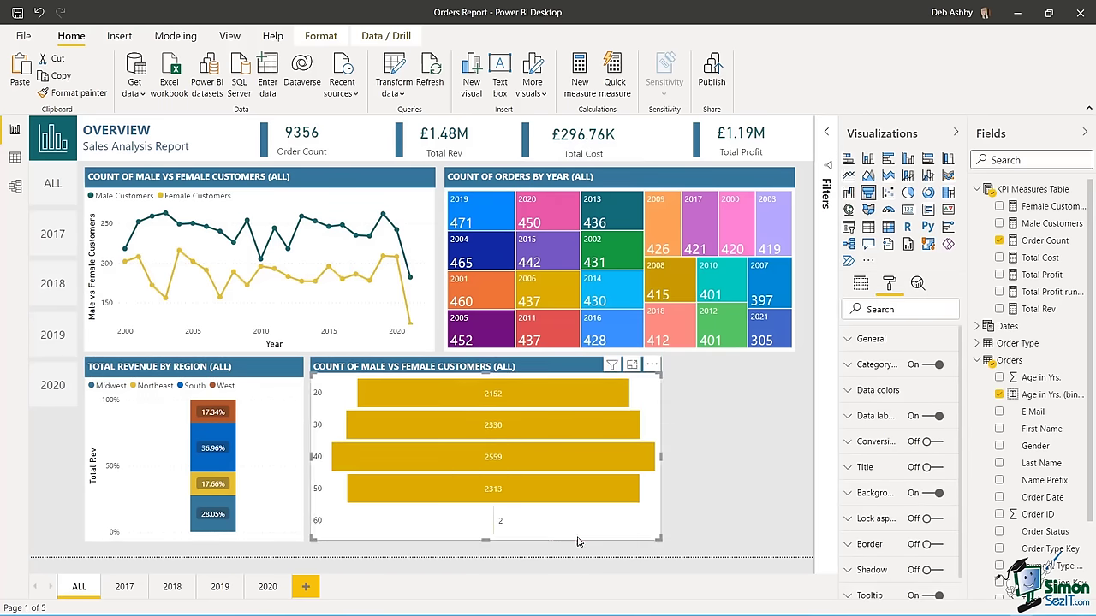
left_click(704, 478)
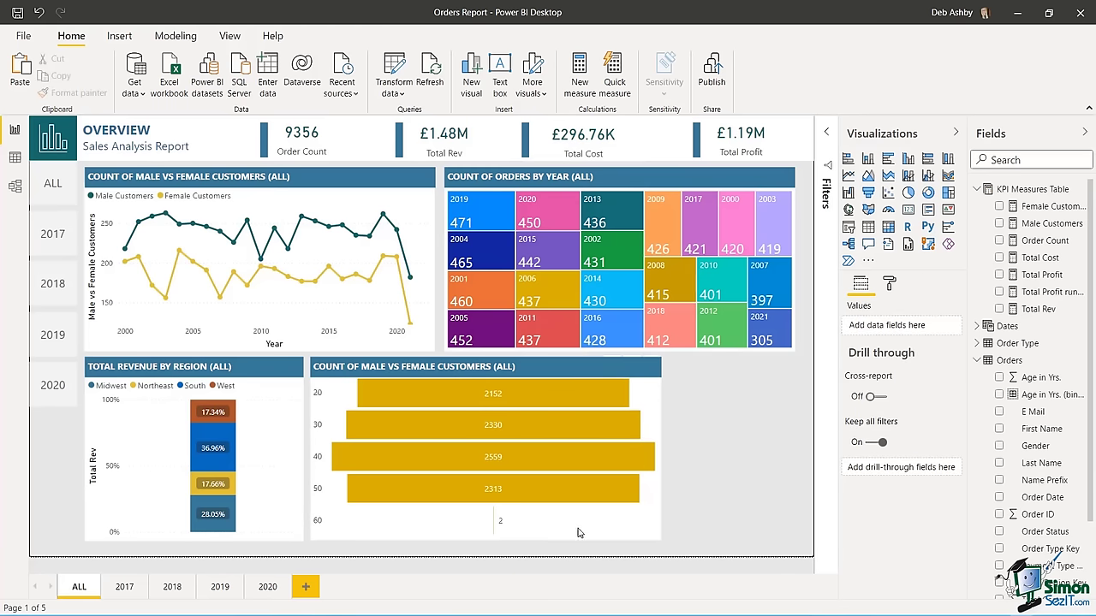
left_click(540, 519)
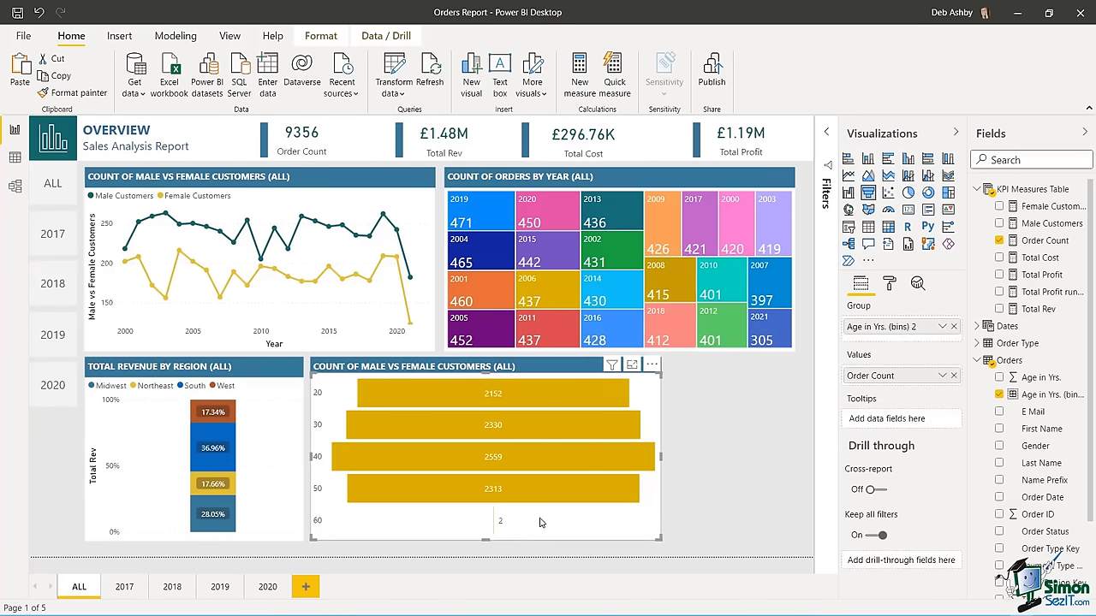
left_click(743, 486)
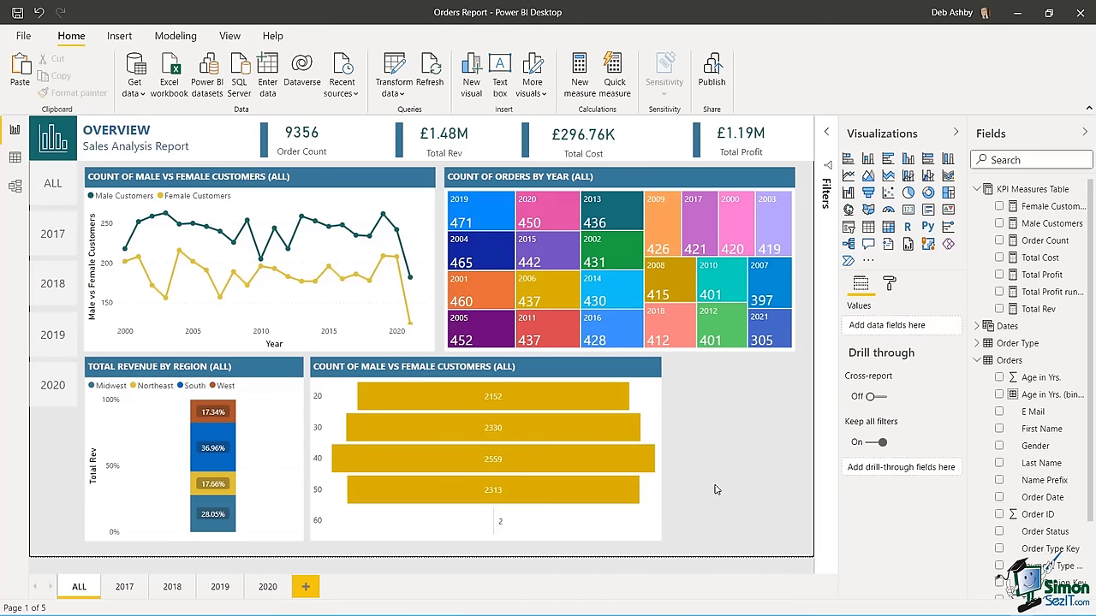
- Change the funnel chart's heading text to AGE DISTRIBUTION OF CUSTOMERS (ALL)
left_click(460, 365)
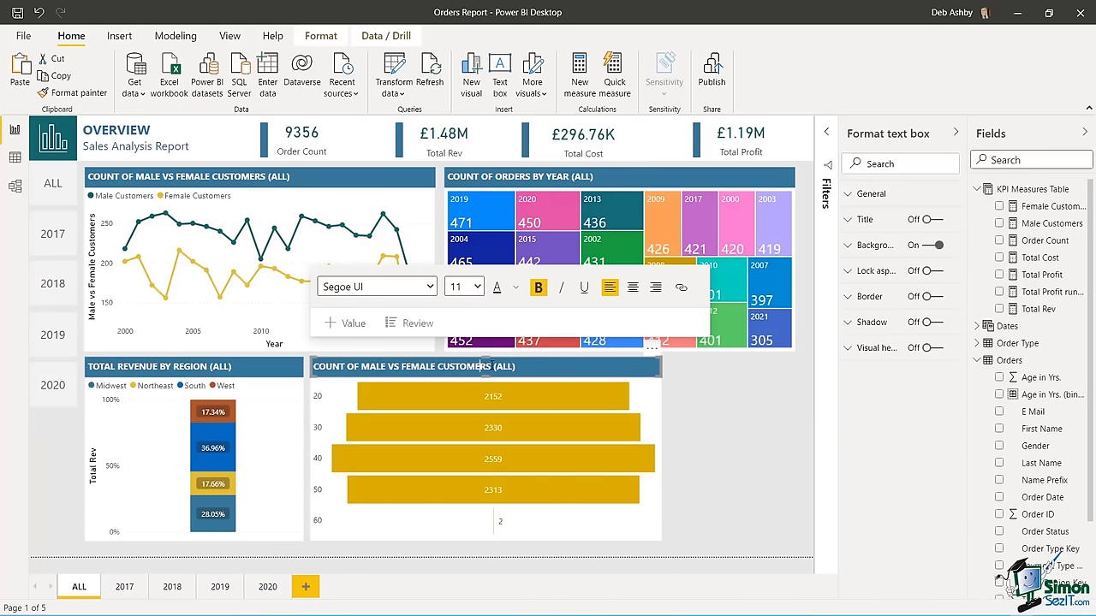
key("shift+Home")
key("BackSpace")
type("AGE D")
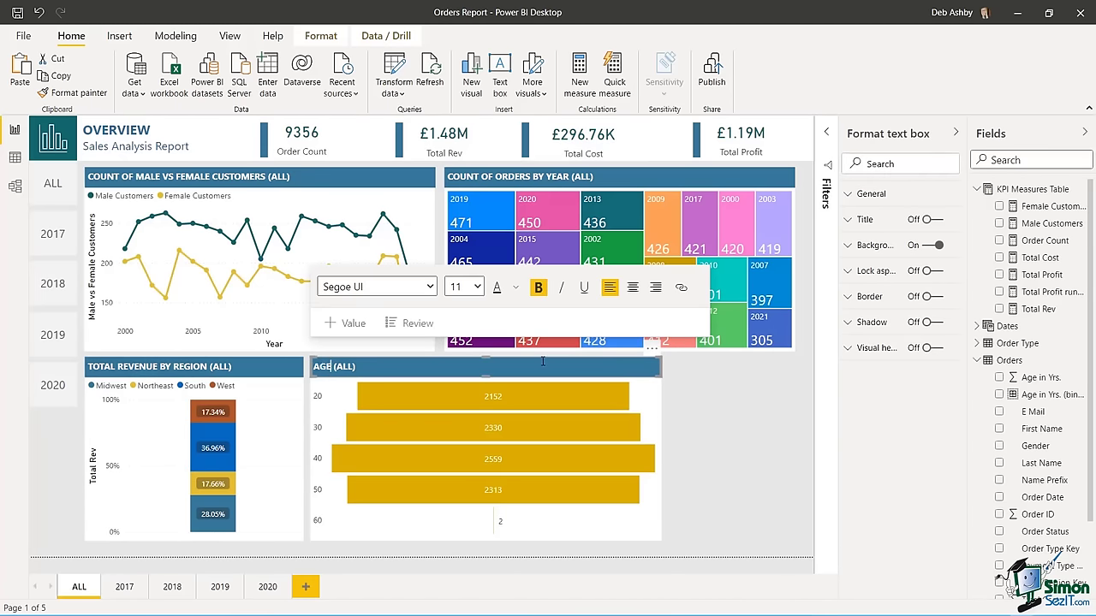
type("ISTRIBUTU")
key("BackSpace")
type("I")
type("ON")
type(" OF CUSTOMERS")
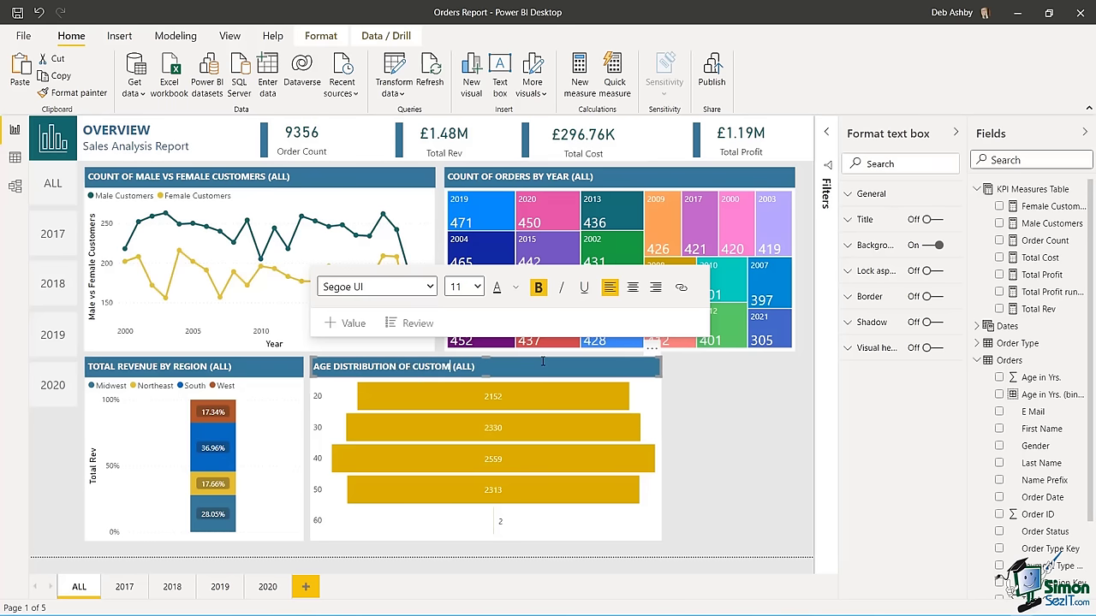
- Narrow the funnel chart and its heading to the same width, leaving room for another visual beside them
left_click(583, 382)
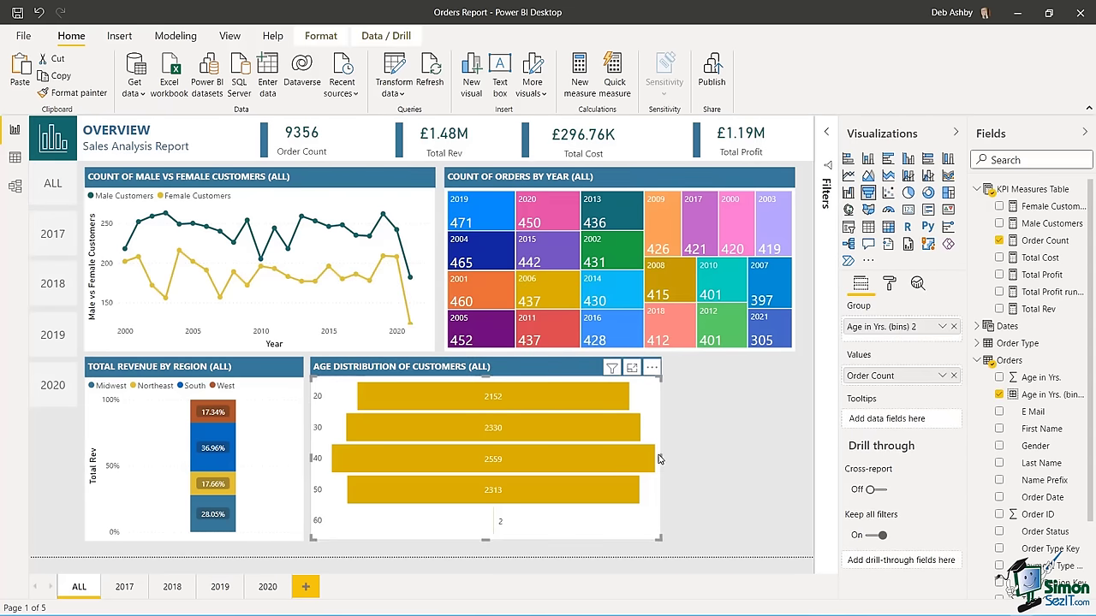
left_click_drag(661, 461, 563, 467)
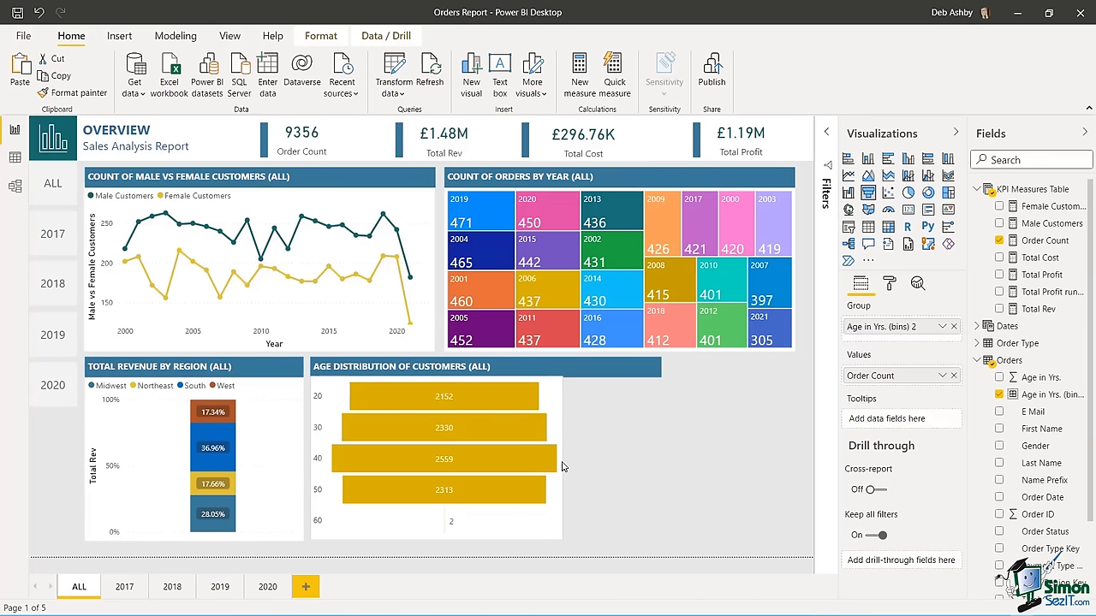
left_click(661, 427)
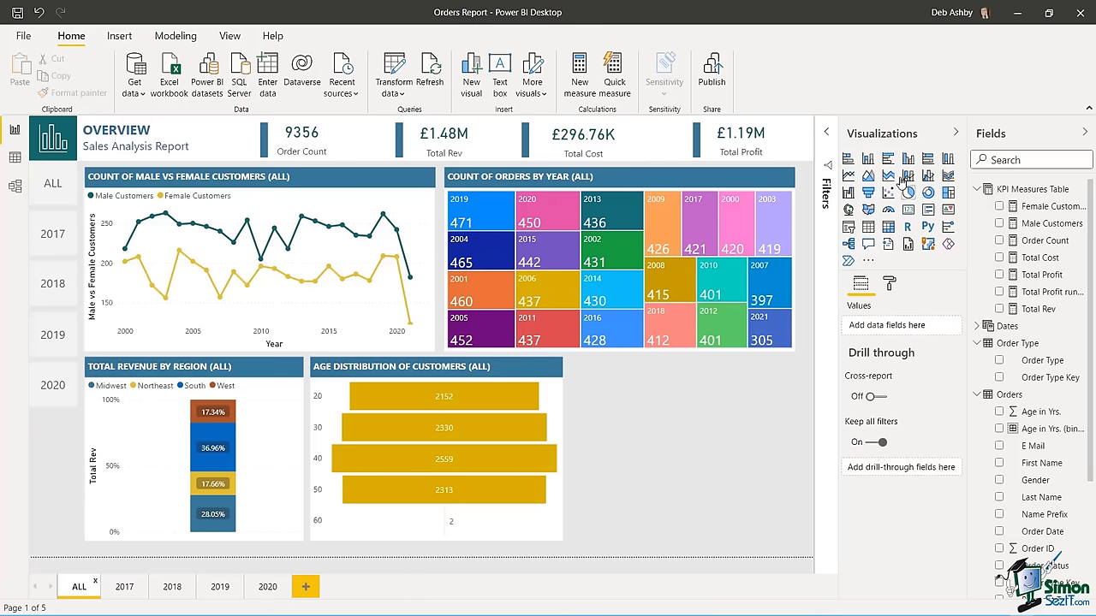
- Add a matrix visual beside the funnel chart, sized to match the funnel's bottom edge and the treemap's outer edge
left_click(888, 226)
left_click_drag(332, 409, 663, 365)
left_click_drag(464, 437, 569, 439)
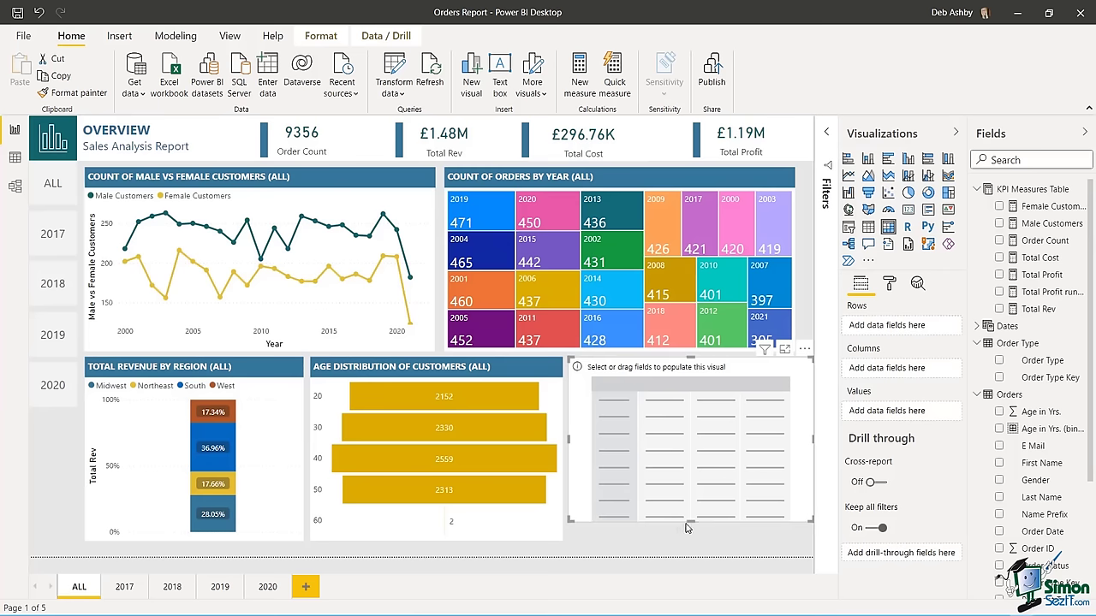
left_click_drag(692, 532, 691, 540)
left_click_drag(814, 447, 797, 450)
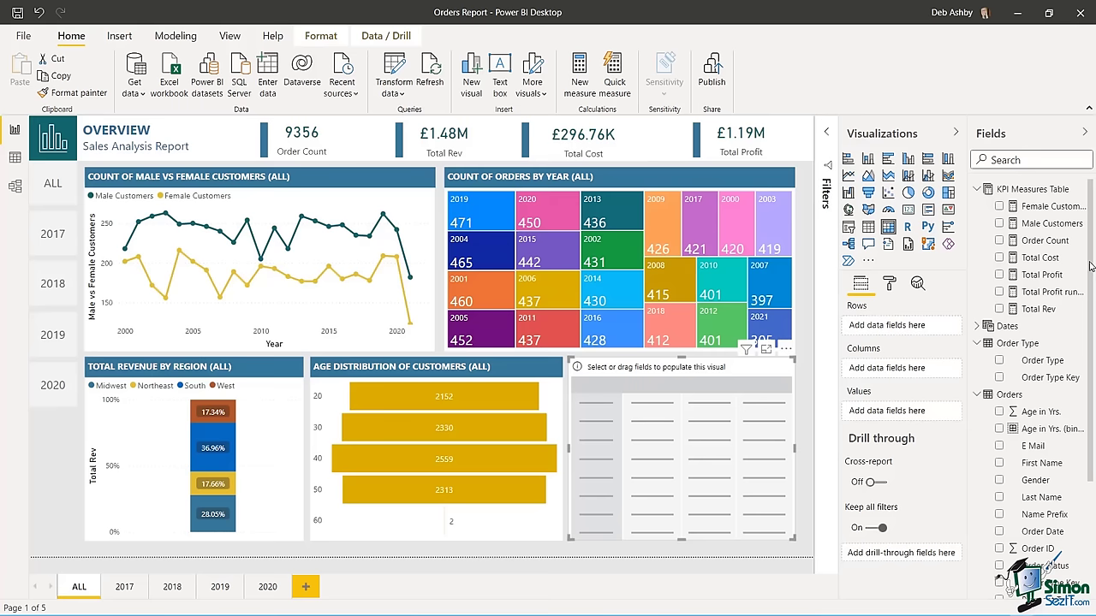
- Add Payment Type and, beneath it, Order Type to the rows of the matrix
left_click_drag(1091, 267, 1091, 370)
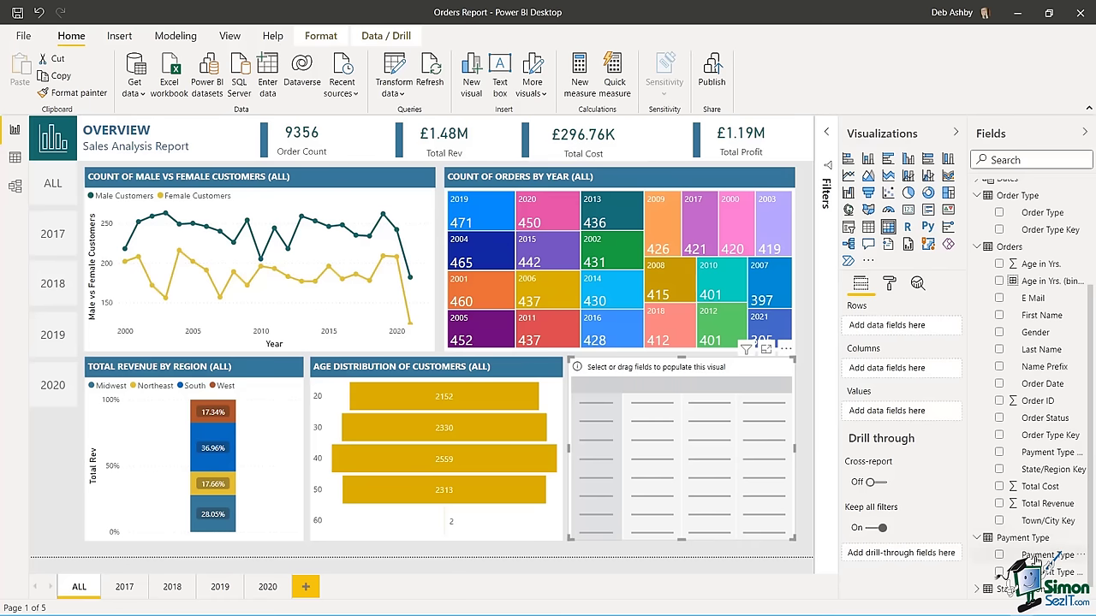
left_click_drag(1046, 556, 901, 332)
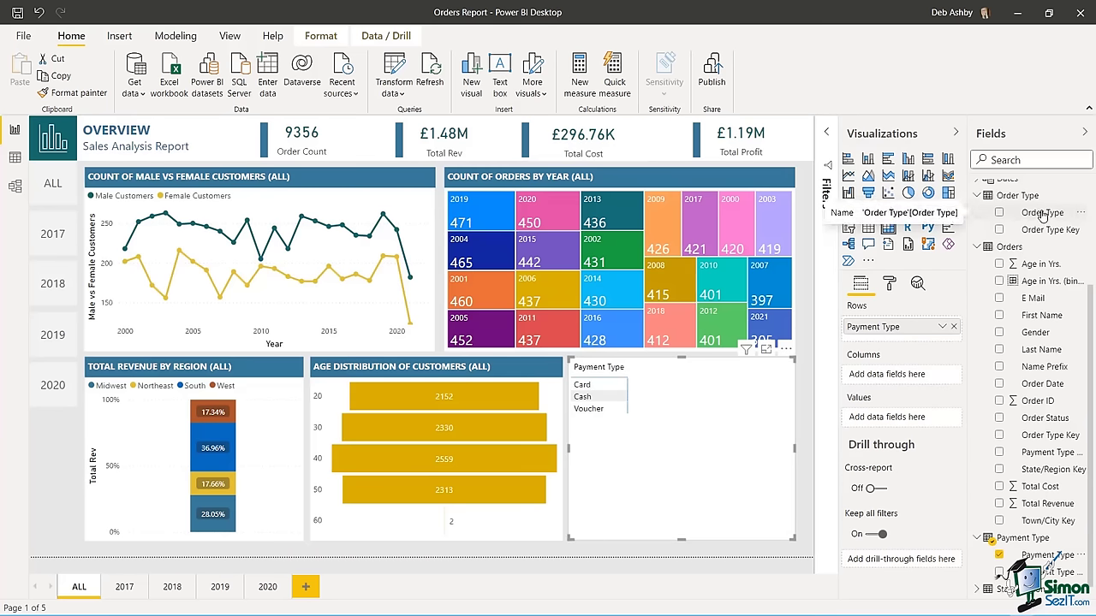
left_click_drag(1042, 214, 911, 338)
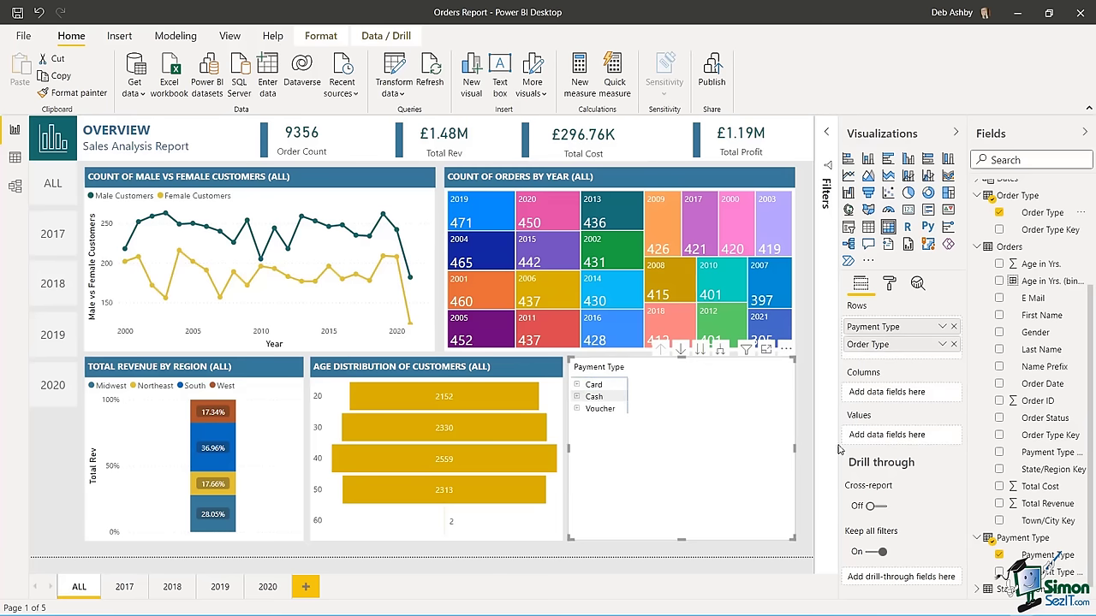
- Add Order Status to the matrix columns and Order Count to its values, and expand all rows to the Order Type level
left_click_drag(1092, 356, 1092, 404)
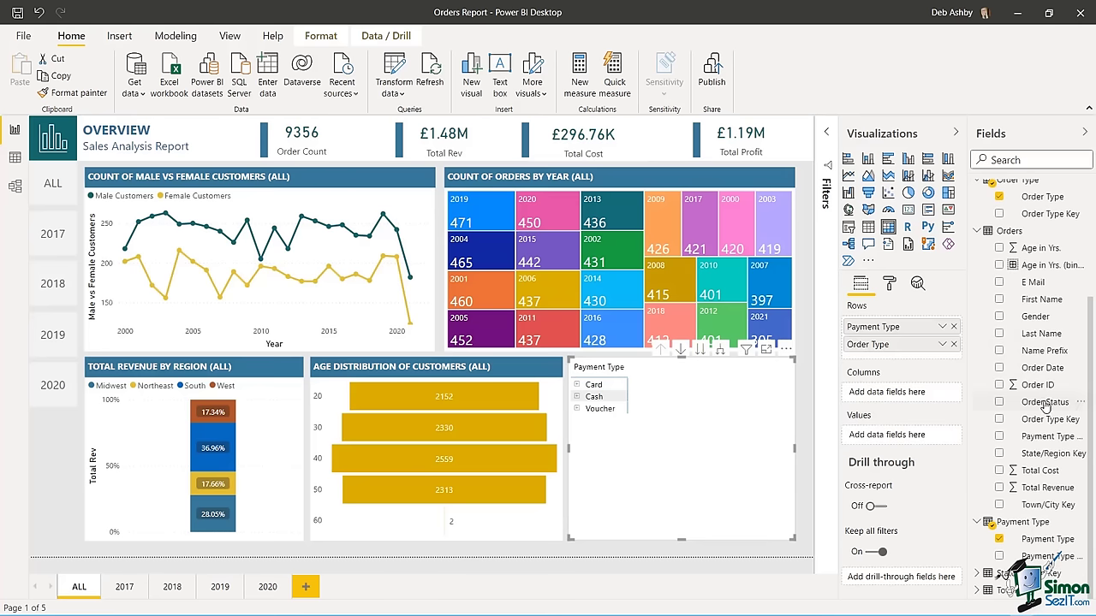
left_click_drag(1045, 402, 897, 394)
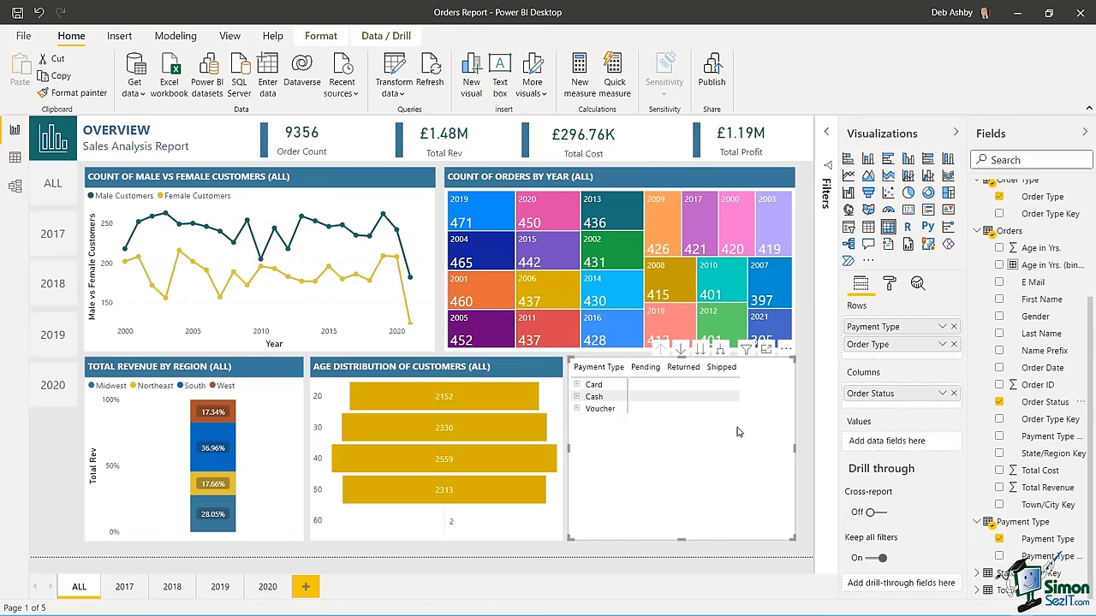
left_click_drag(1092, 381, 903, 448)
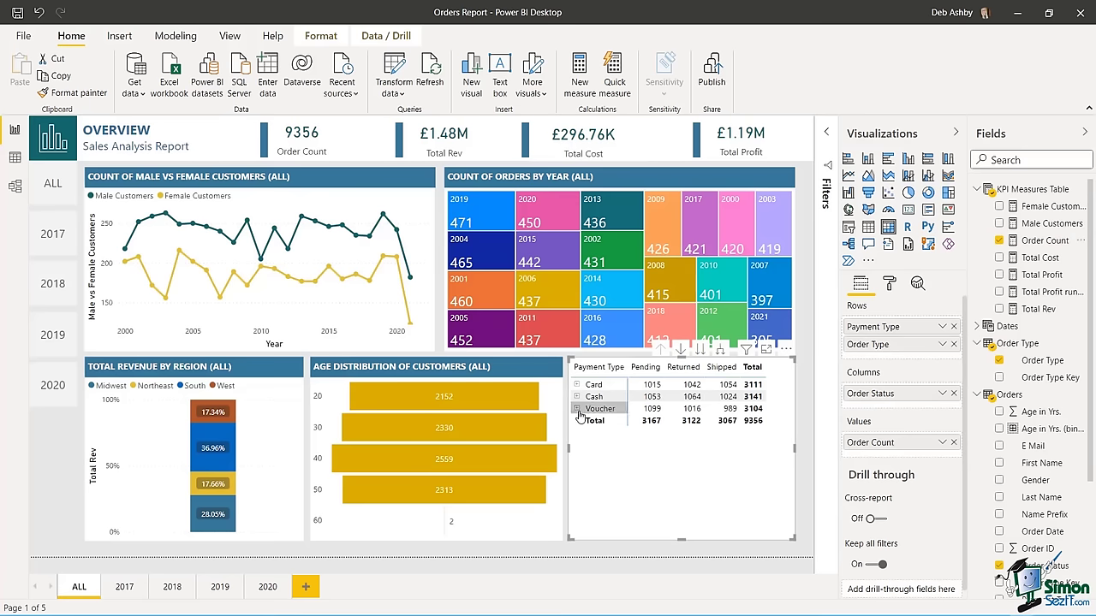
left_click(720, 352)
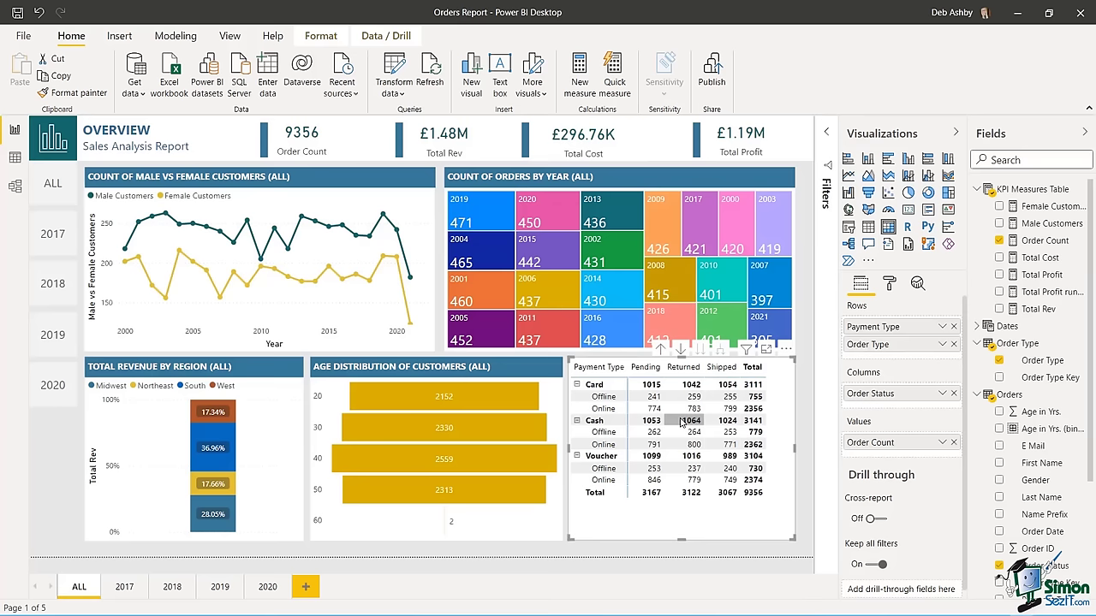
- Apply the Minimal style to the payment type matrix
left_click(890, 284)
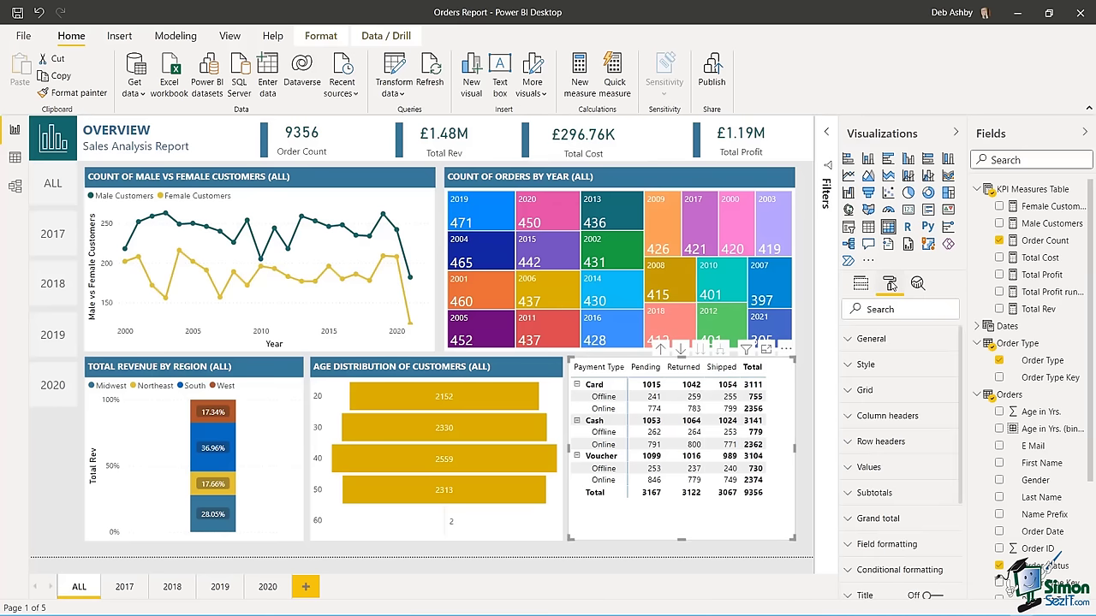
left_click(849, 365)
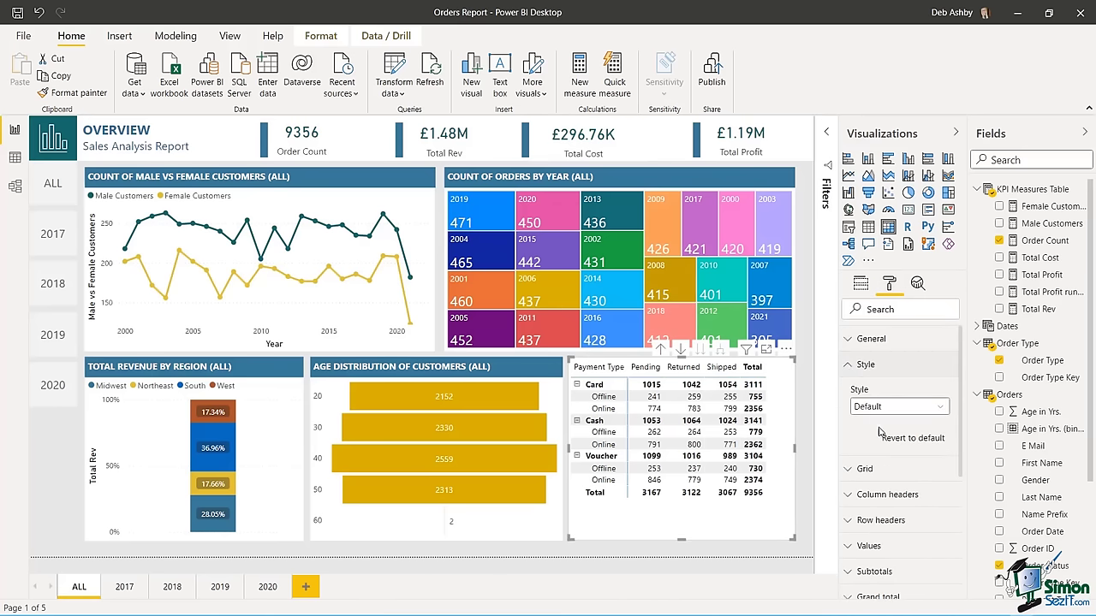
left_click(938, 410)
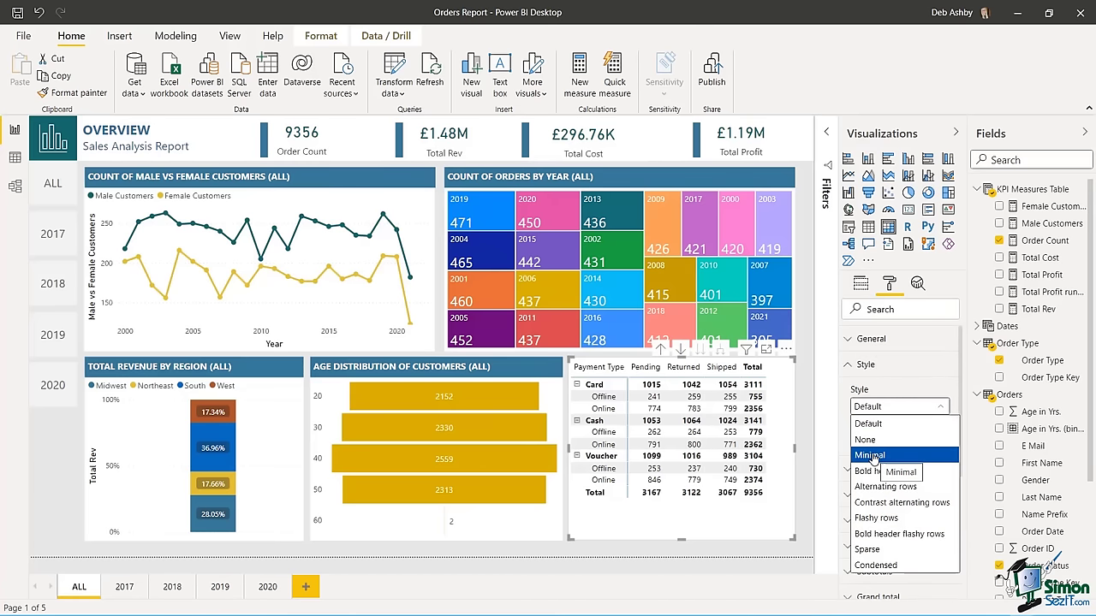
scroll(873, 460, "down", 1)
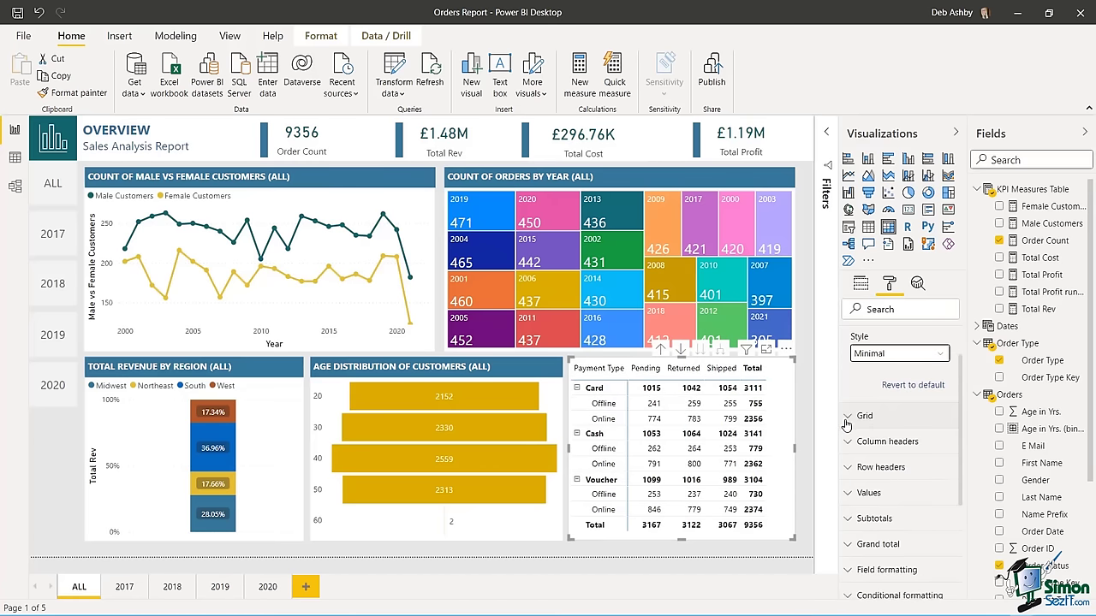
- Turn on the vertical grid for the matrix, keeping the current grid colour and thickness
left_click(873, 416)
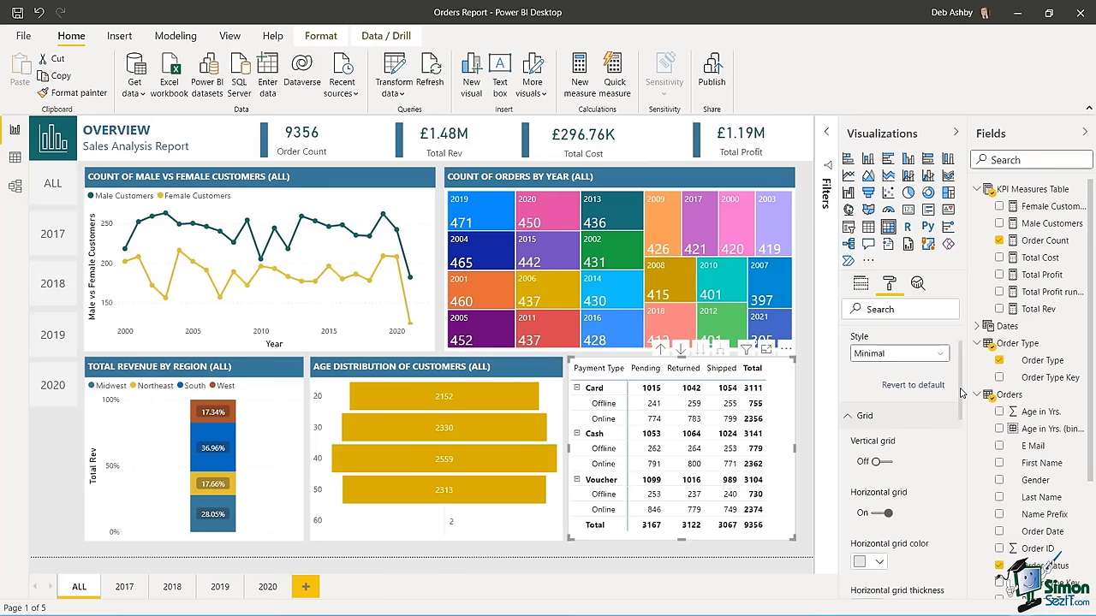
left_click(888, 465)
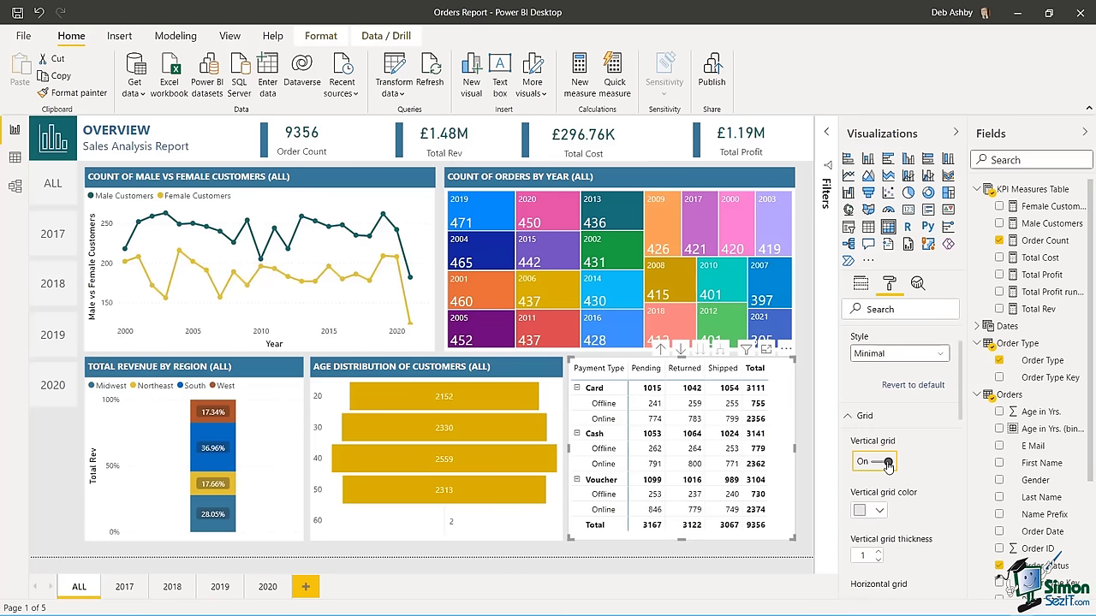
scroll(888, 463, "down", 2)
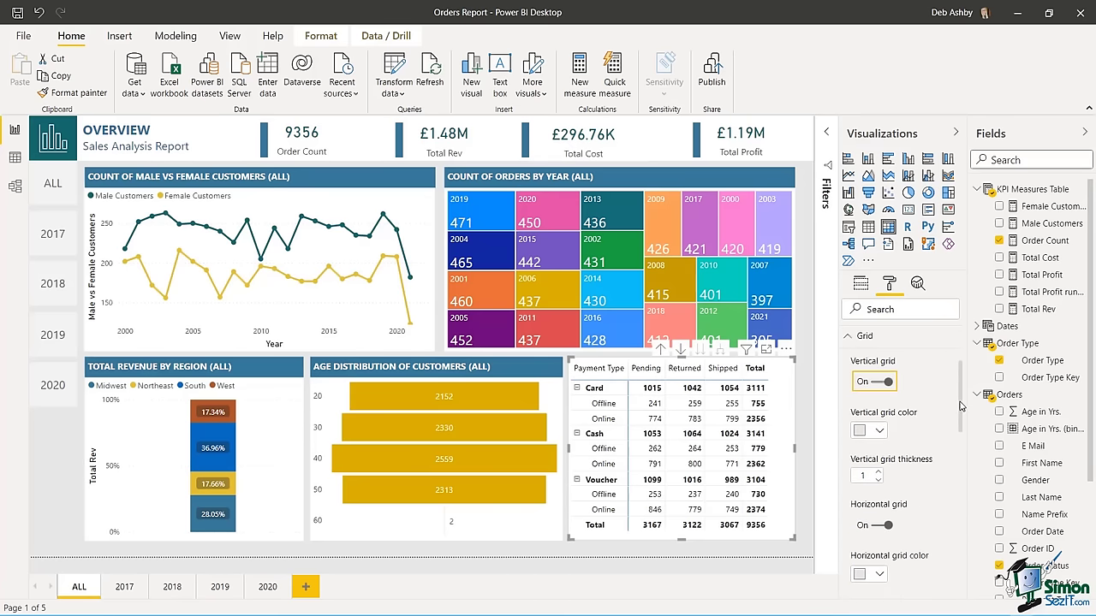
scroll(961, 411, "down", 2)
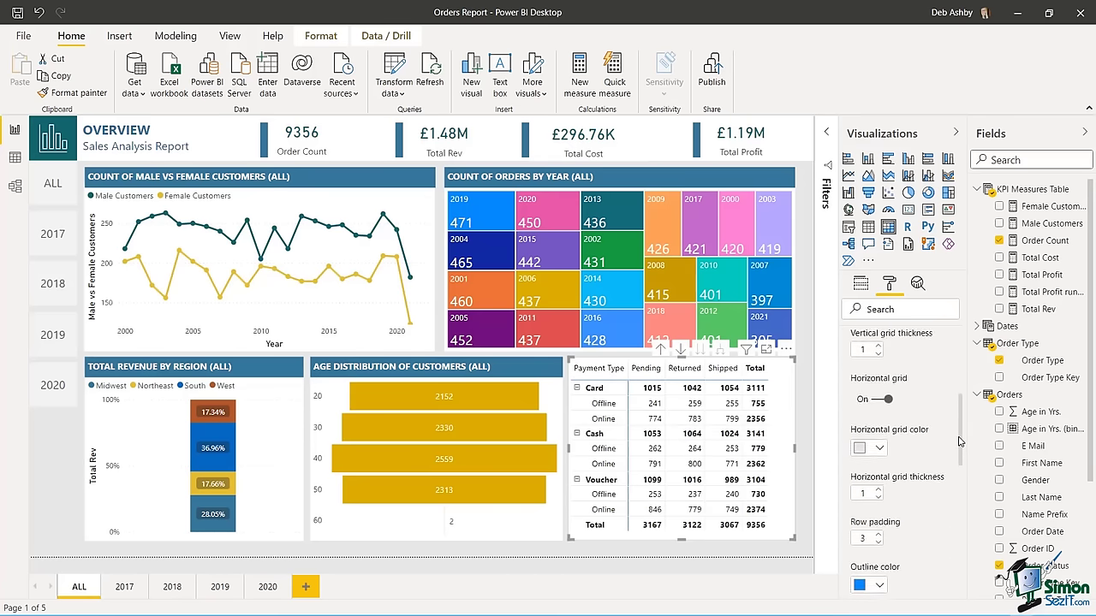
scroll(961, 411, "up", 3)
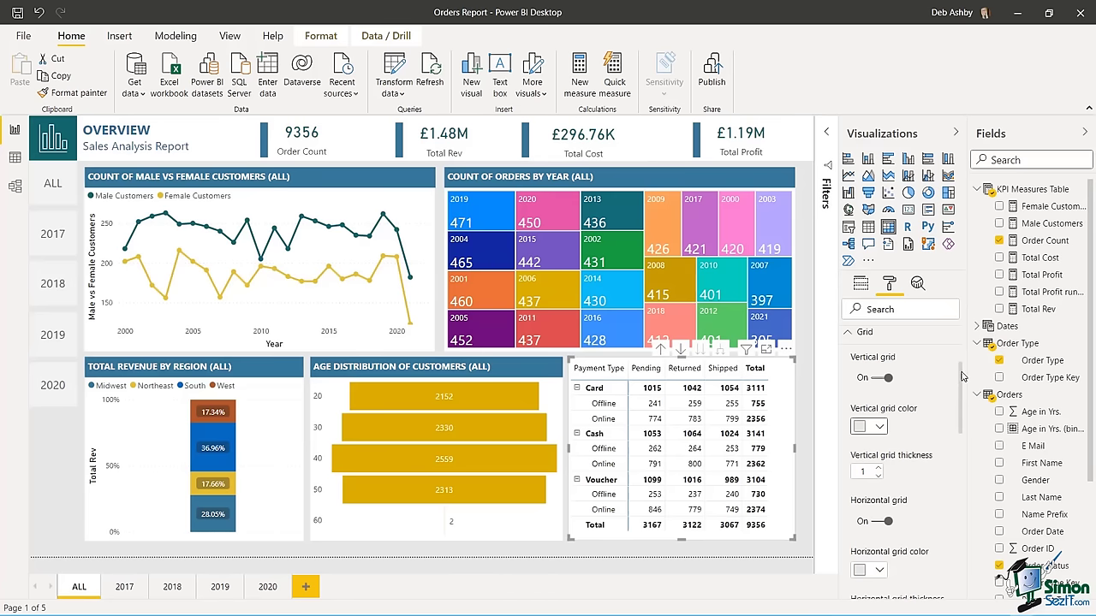
- Set the font colour of the matrix's column headers to the darkest shade of the theme's light blue
left_click_drag(961, 376, 962, 395)
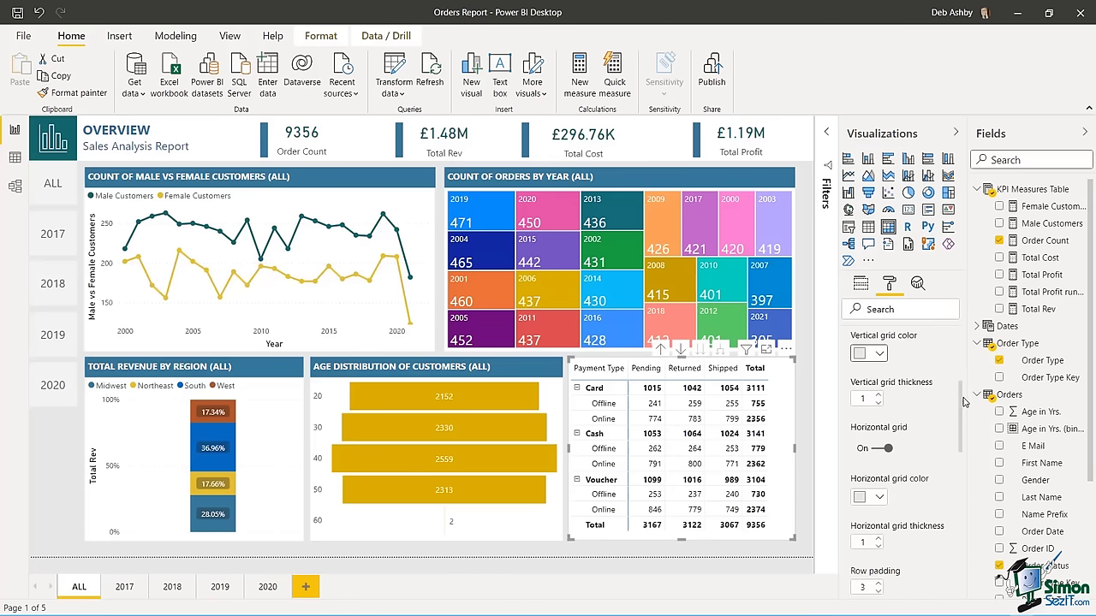
scroll(850, 454, "down", 10)
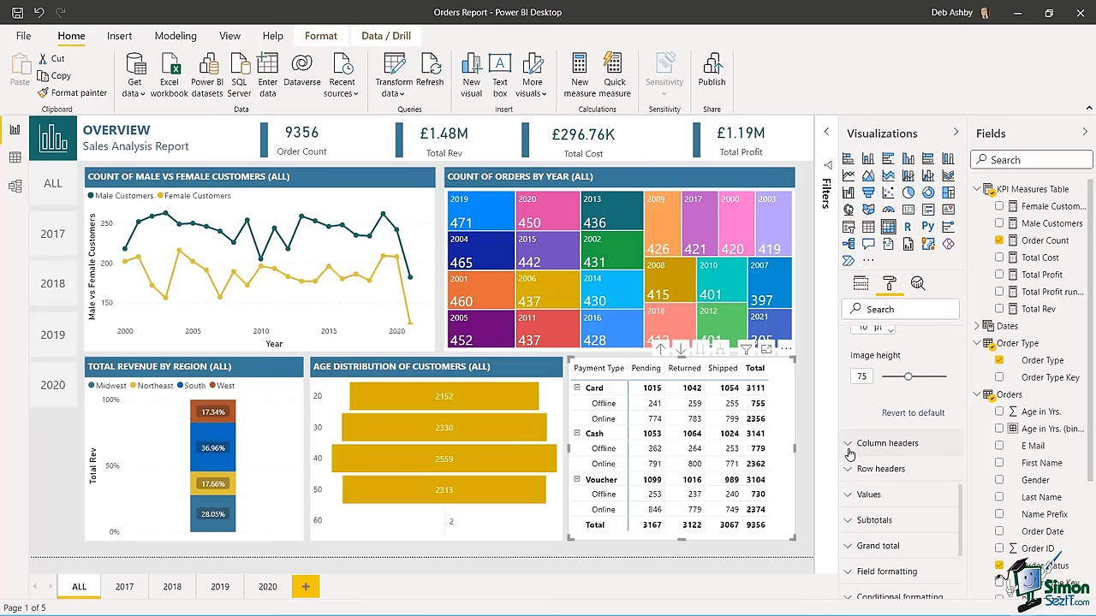
left_click(850, 447)
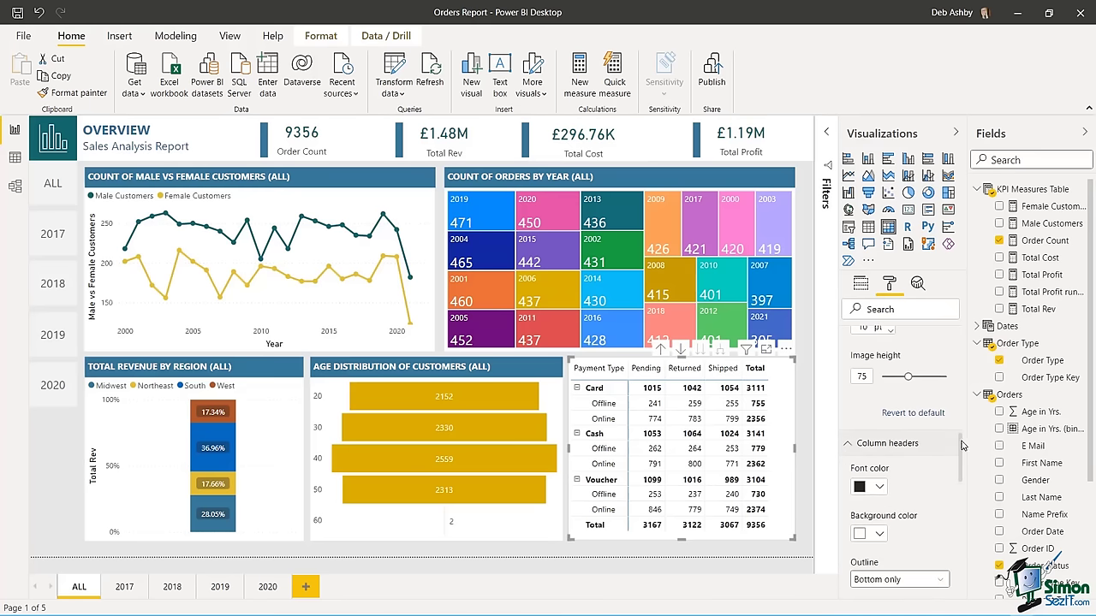
left_click_drag(960, 449, 960, 460)
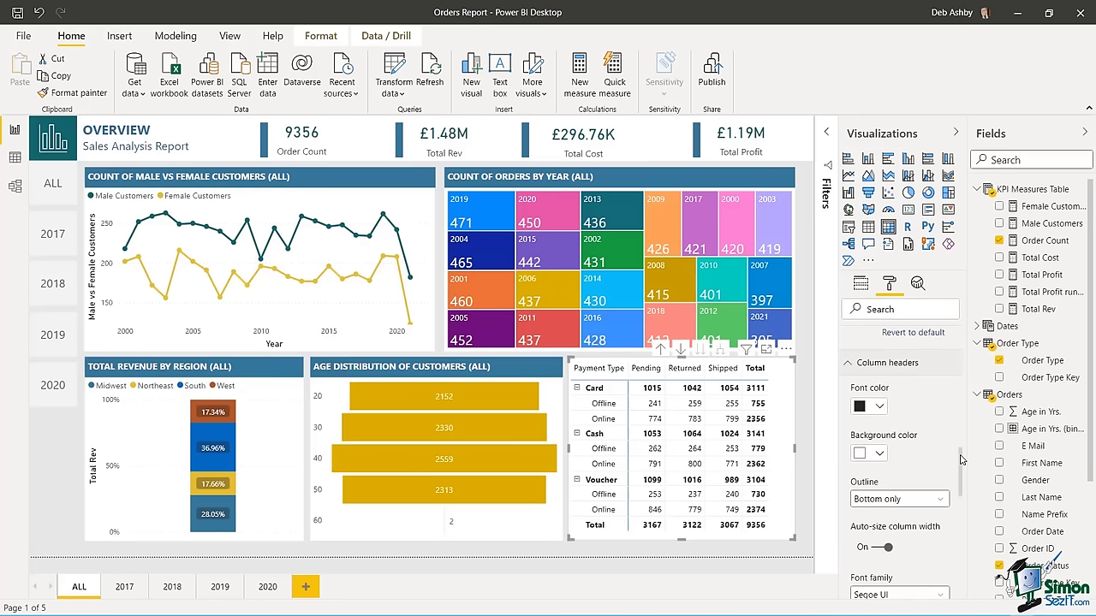
left_click(879, 406)
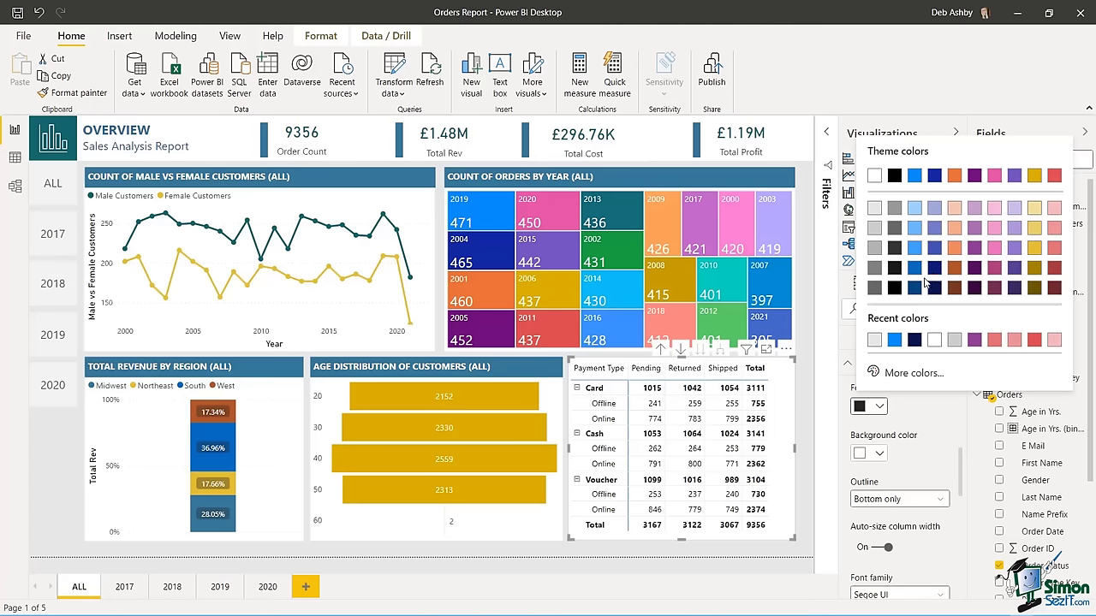
left_click(914, 290)
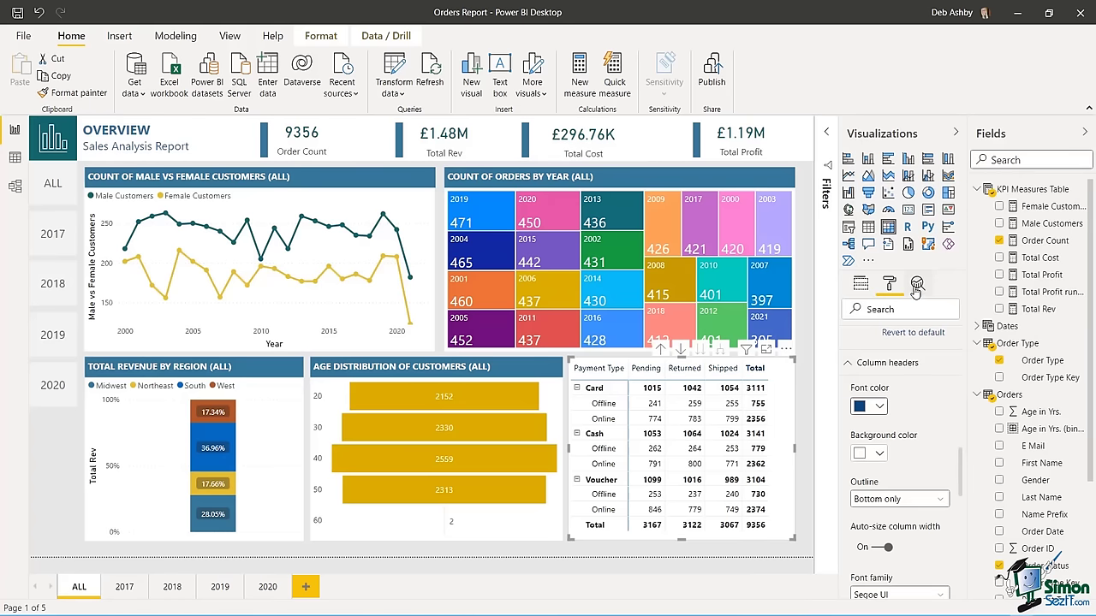
- Set the font colour of the matrix's row headers to the same dark blue as the column headers
scroll(849, 436, "down", 8)
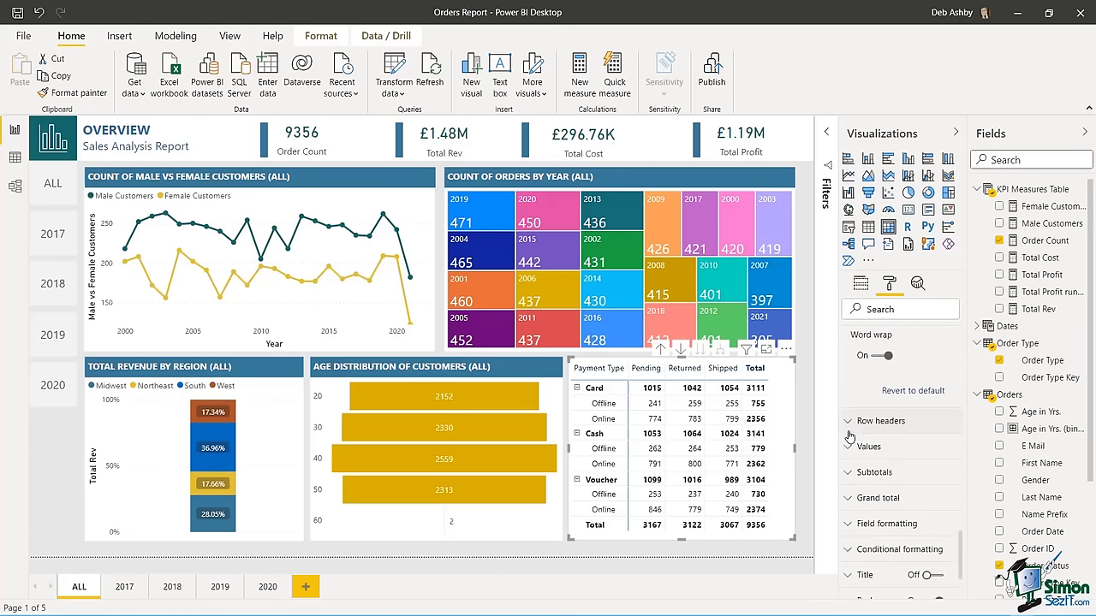
left_click(850, 423)
left_click(879, 464)
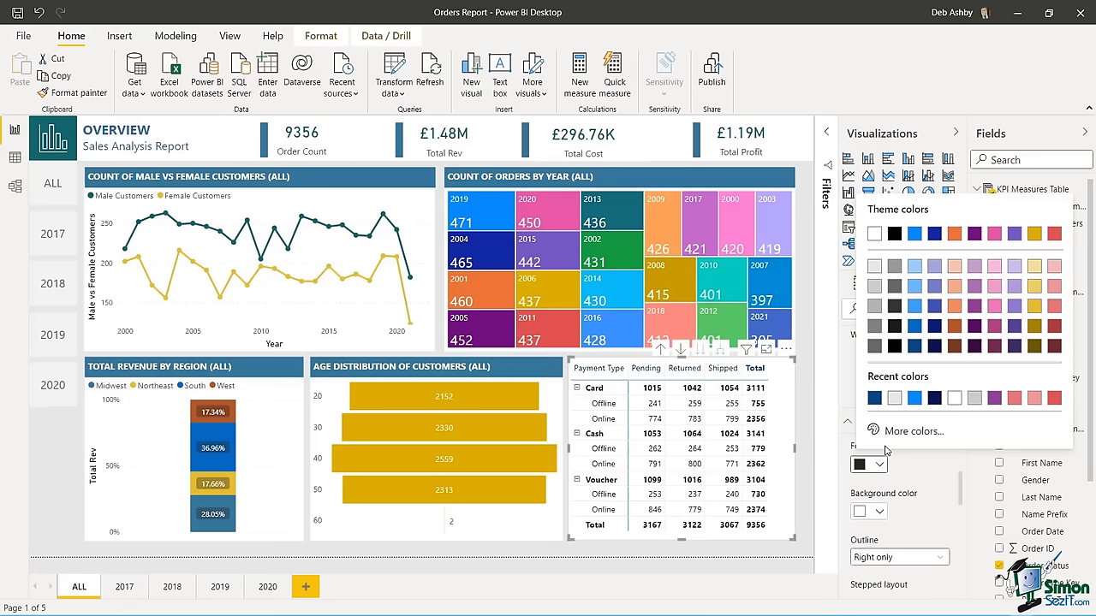
left_click(915, 326)
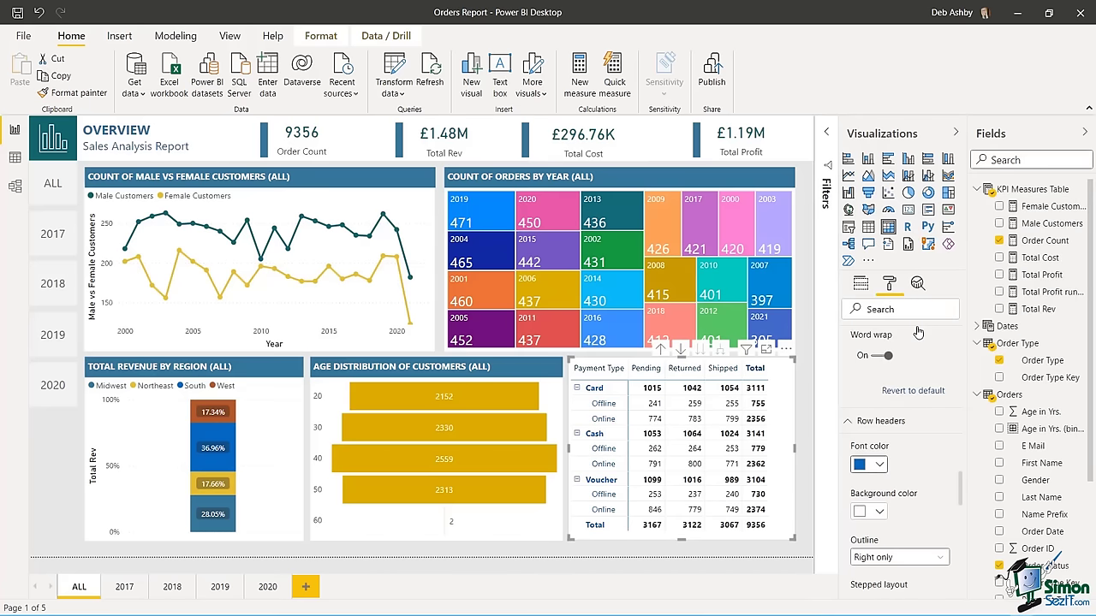
scroll(918, 332, "up", 1)
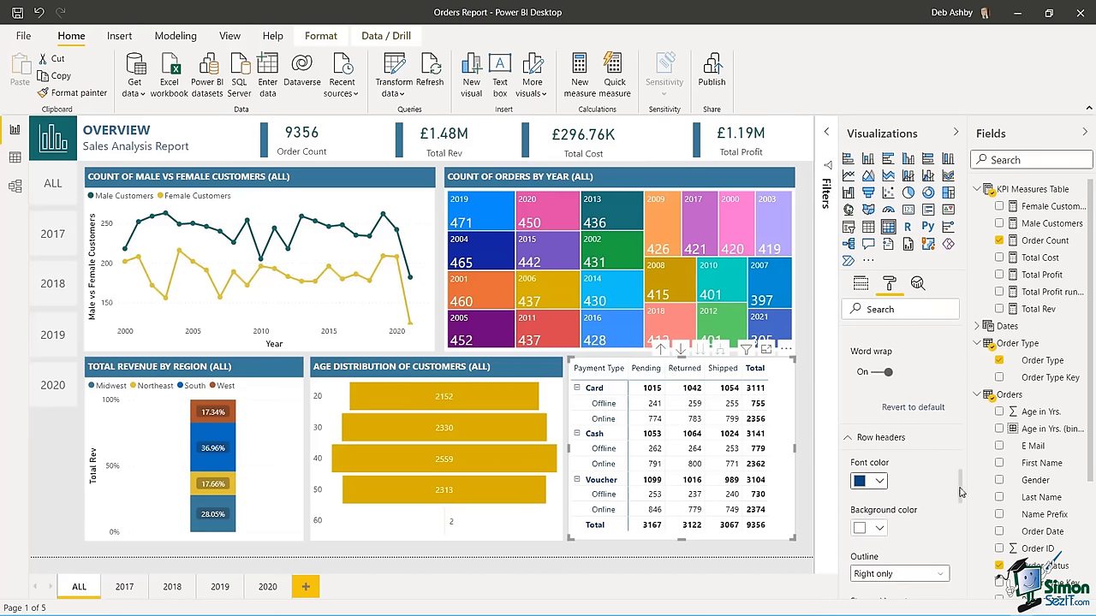
left_click_drag(961, 489, 963, 342)
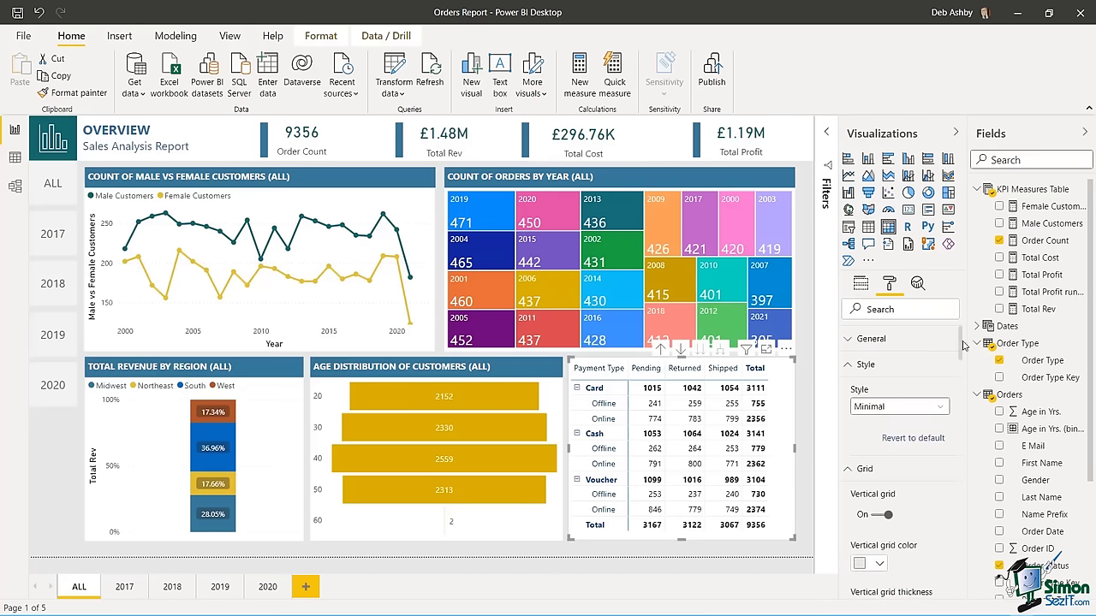
left_click(805, 395)
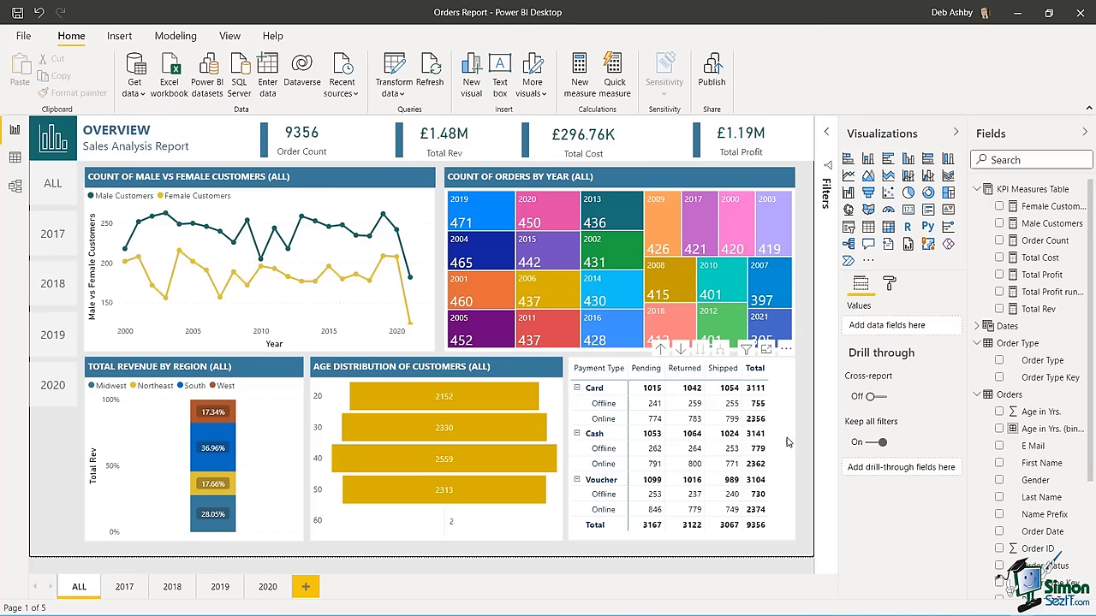
- Duplicate the male vs female customers heading and place the copy just above the matrix, over the treemap's bottom edge
left_click(372, 171)
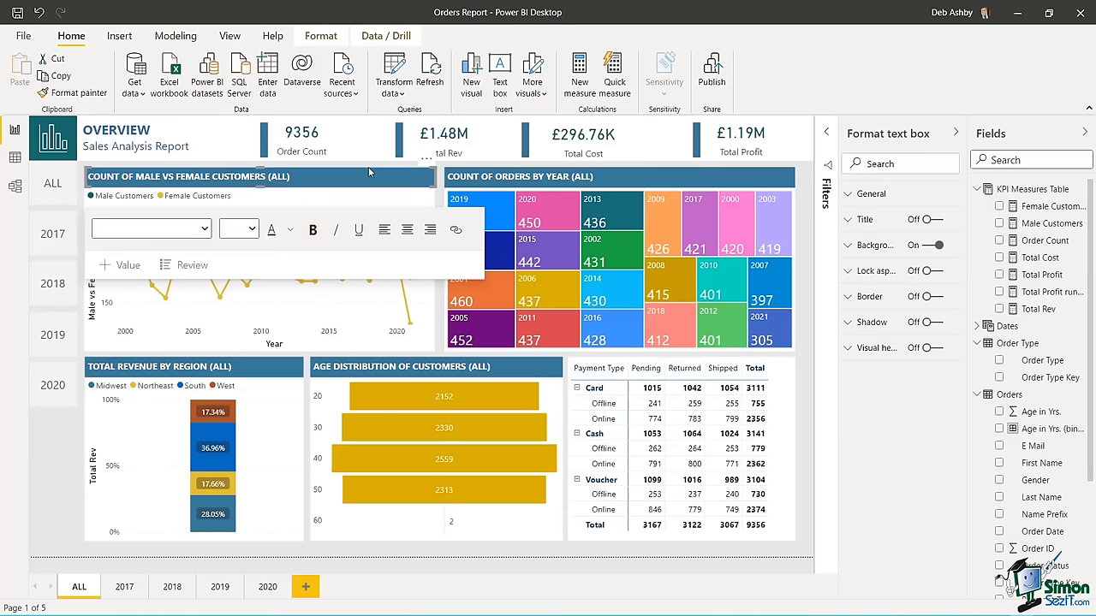
key("ctrl+c")
left_click_drag(368, 167, 694, 321)
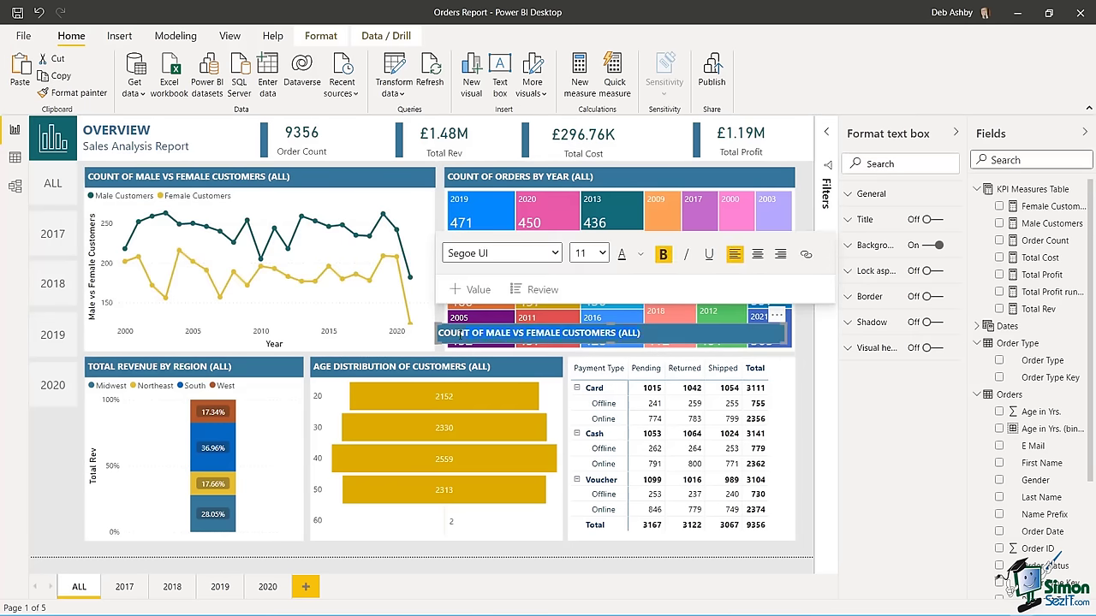
- Change the copied heading's text to COUNT OF CUSTOMERS BY TYPE AND STATUS
left_click_drag(441, 339, 543, 340)
type("C")
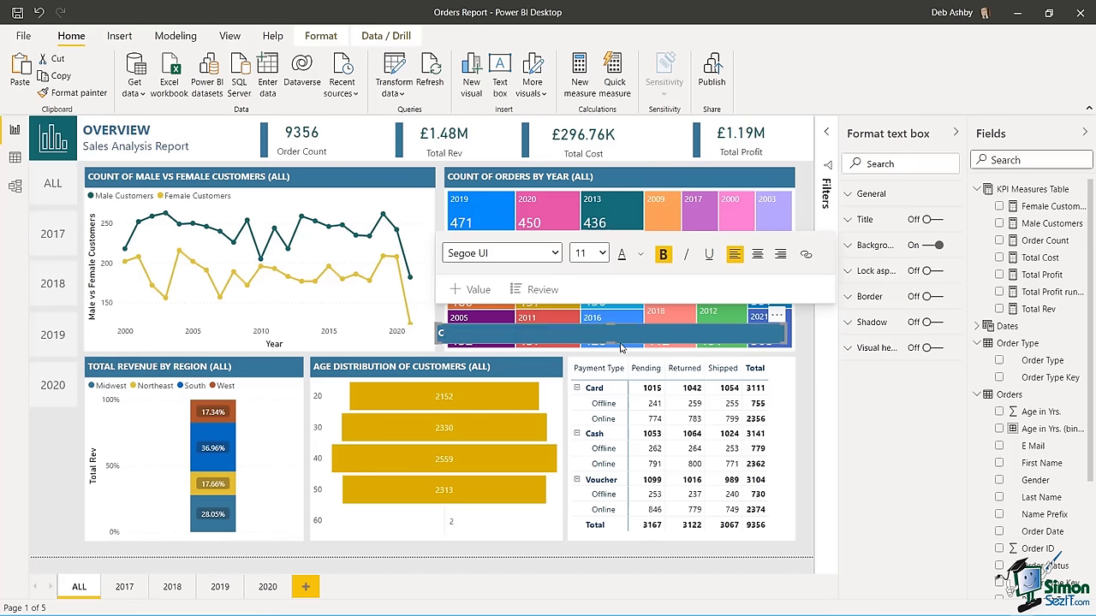
type("ount of CCustomers by Ty")
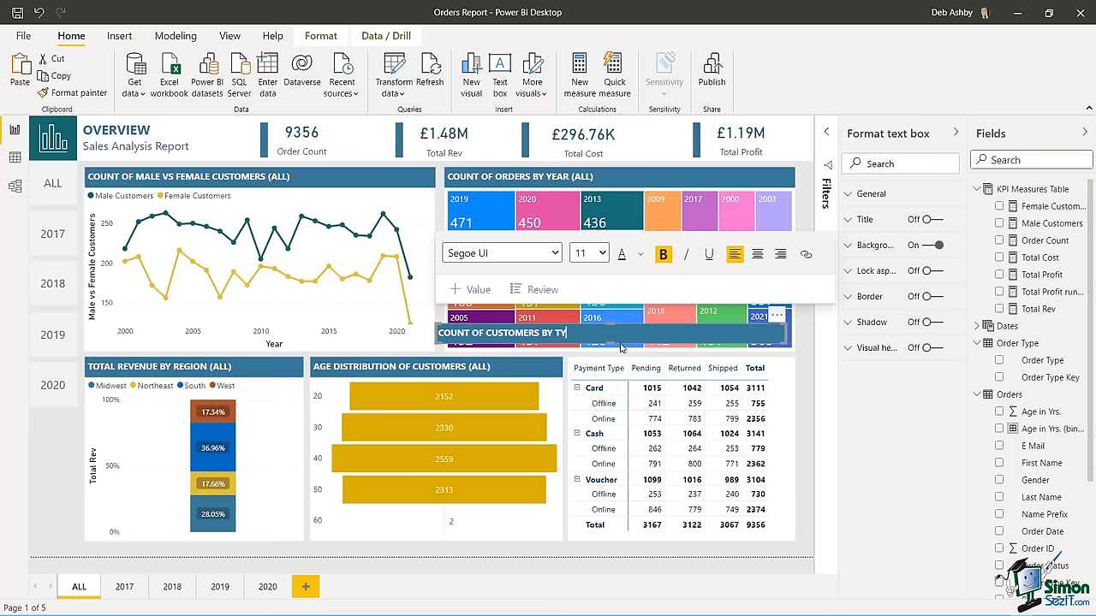
type("pe an")
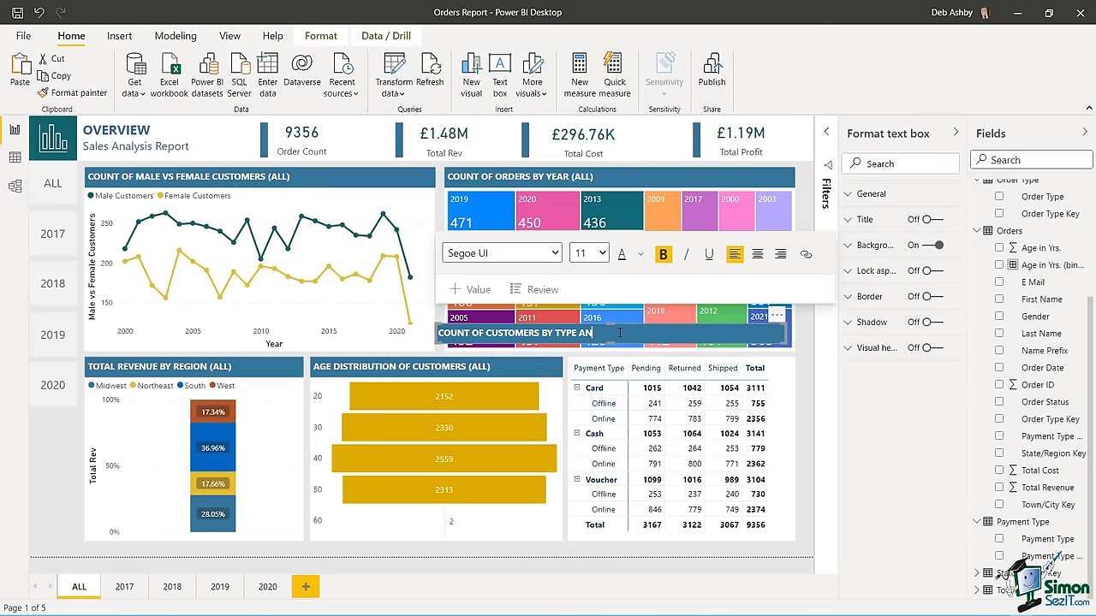
type("d Sta")
- Lower the matrix's top edge and fit the new heading into the space above it, matching the matrix's width
left_click(680, 353)
left_click_drag(680, 353, 680, 380)
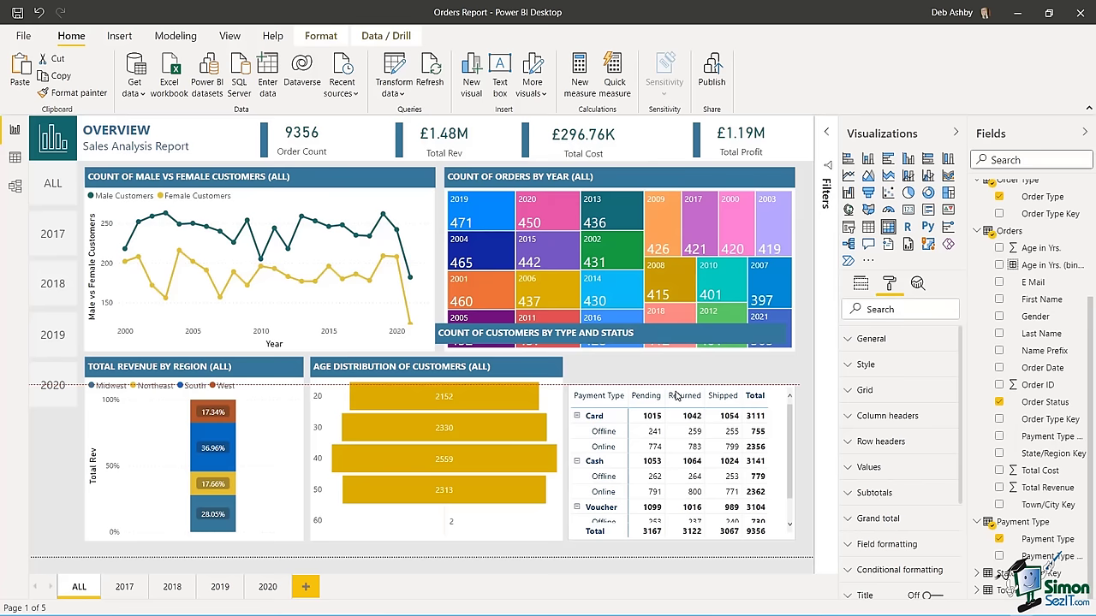
left_click(665, 332)
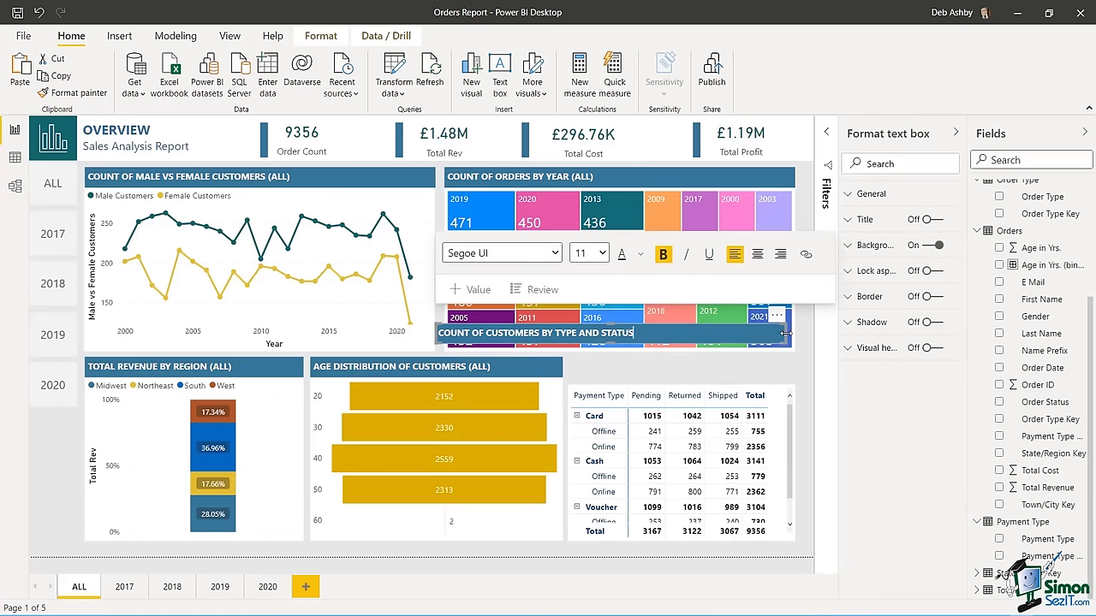
left_click_drag(784, 333, 772, 362)
- Place the matrix directly beneath its heading and extend it down to line up with the funnel chart's bottom edge
left_click(767, 536)
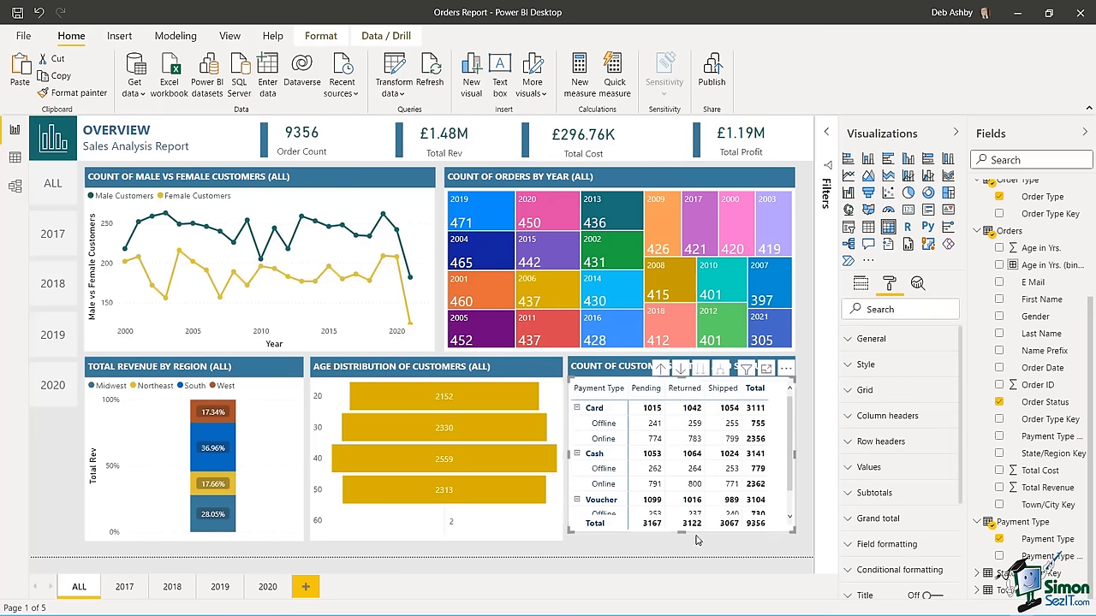
left_click_drag(684, 534, 685, 541)
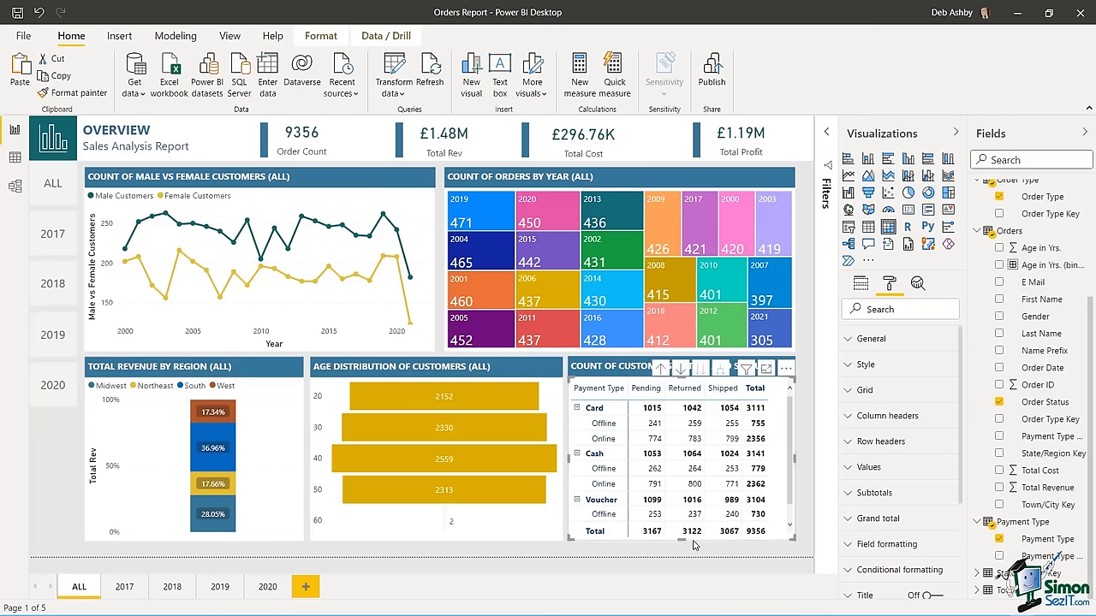
left_click(809, 441)
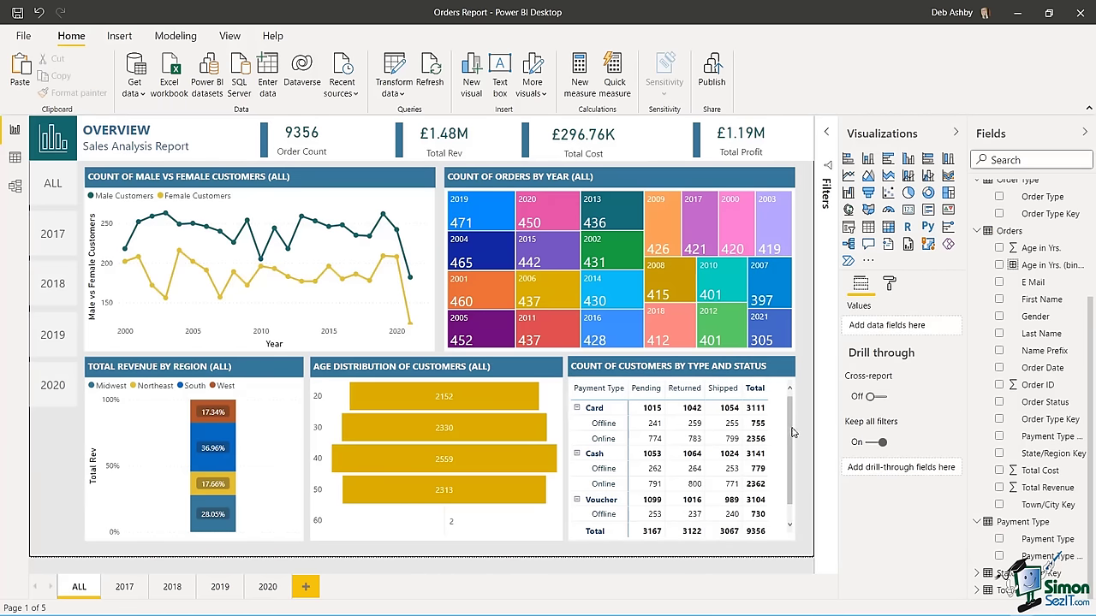
scroll(791, 448, "down", 1)
scroll(791, 446, "up", 1)
scroll(793, 444, "down", 1)
scroll(793, 442, "up", 1)
left_click(797, 408)
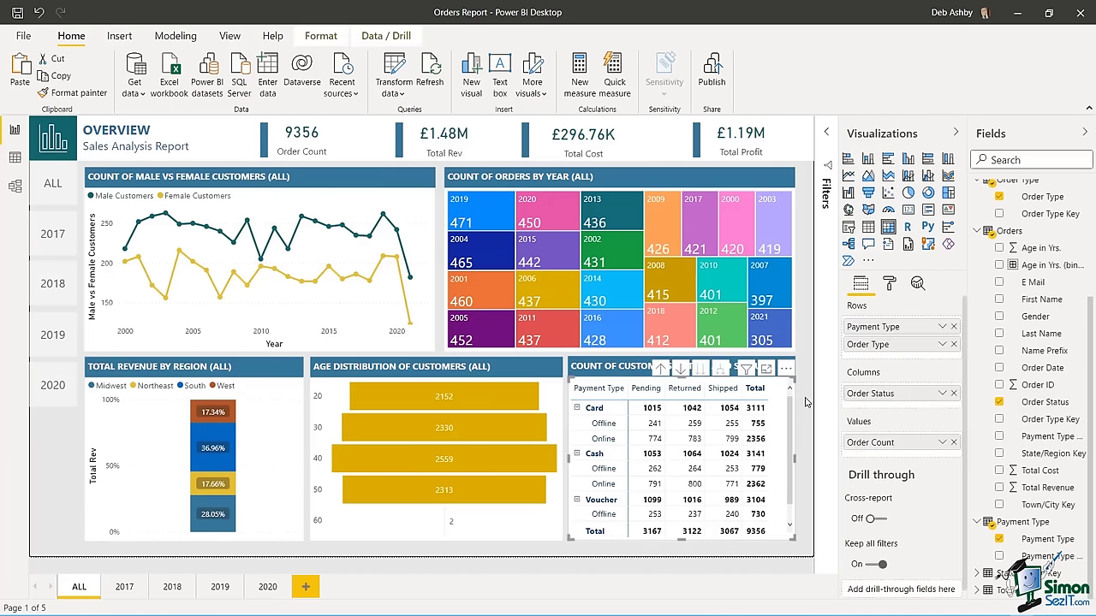
left_click(808, 401)
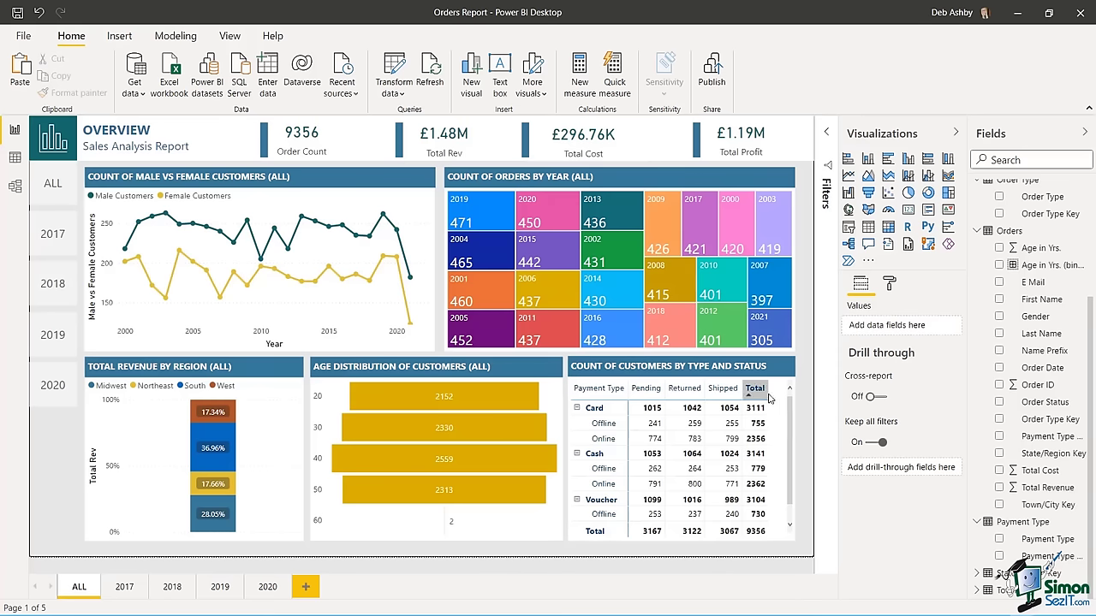
- Group the payment type matrix with its COUNT OF CUSTOMERS BY TYPE AND STATUS heading on the ALL page
left_click(779, 396)
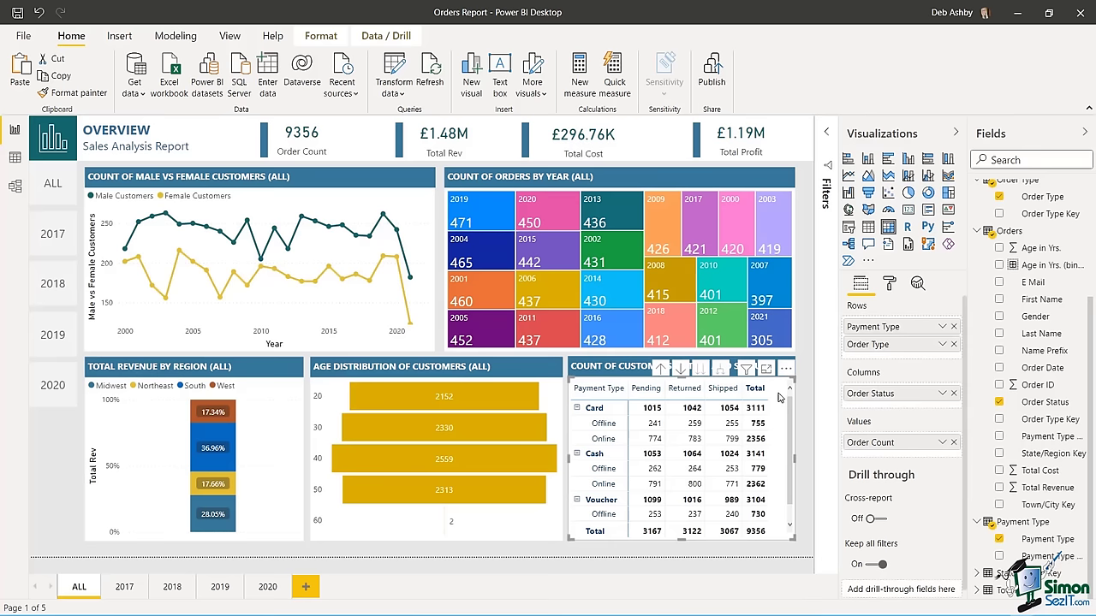
left_click(599, 360)
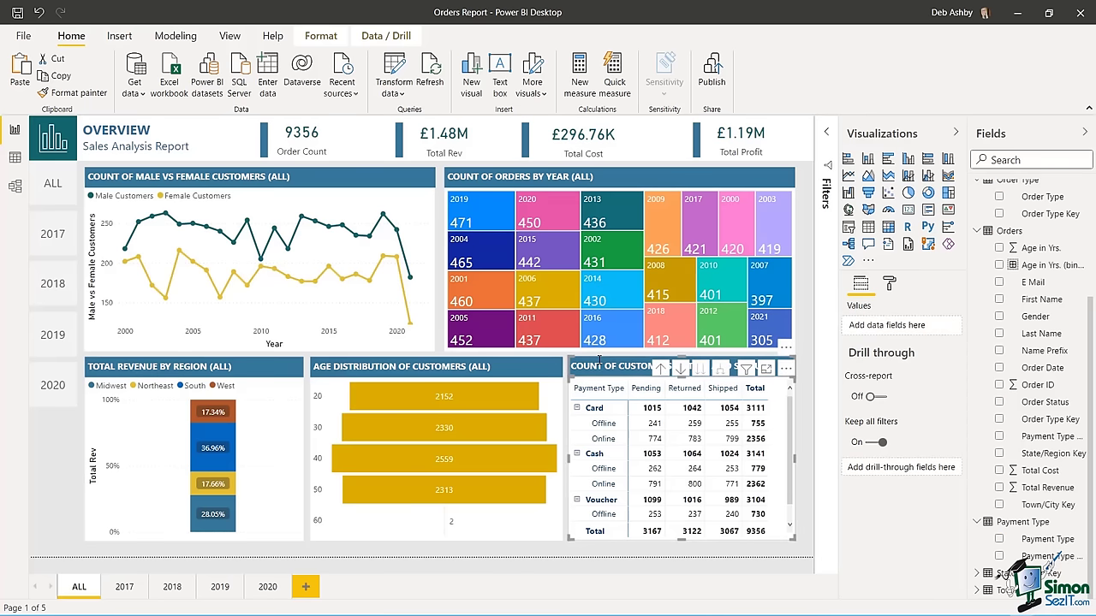
right_click(599, 360)
mouse_move(669, 369)
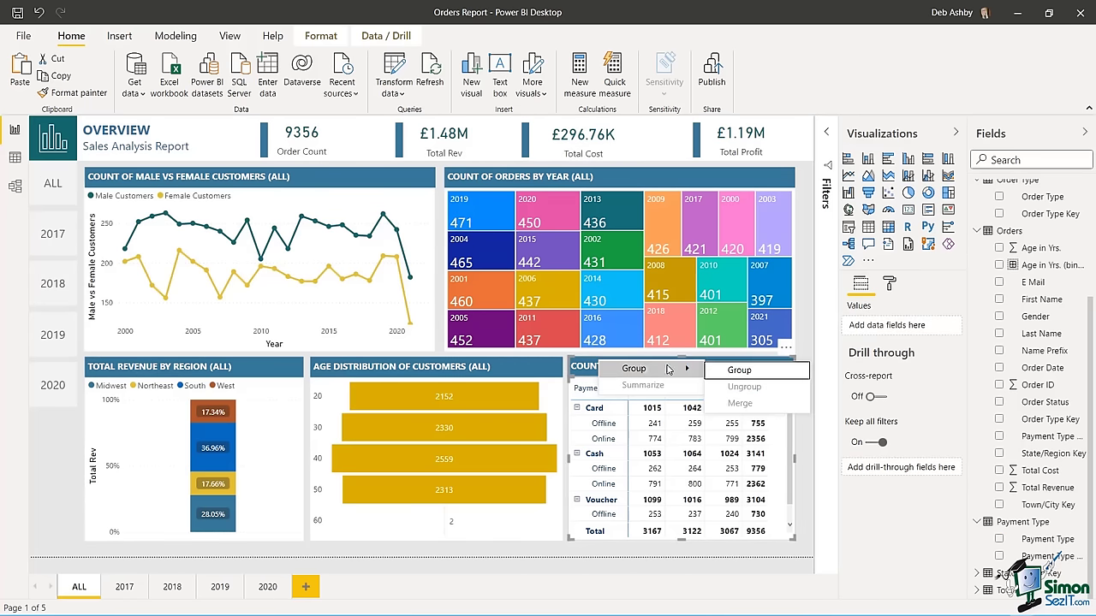
left_click(751, 370)
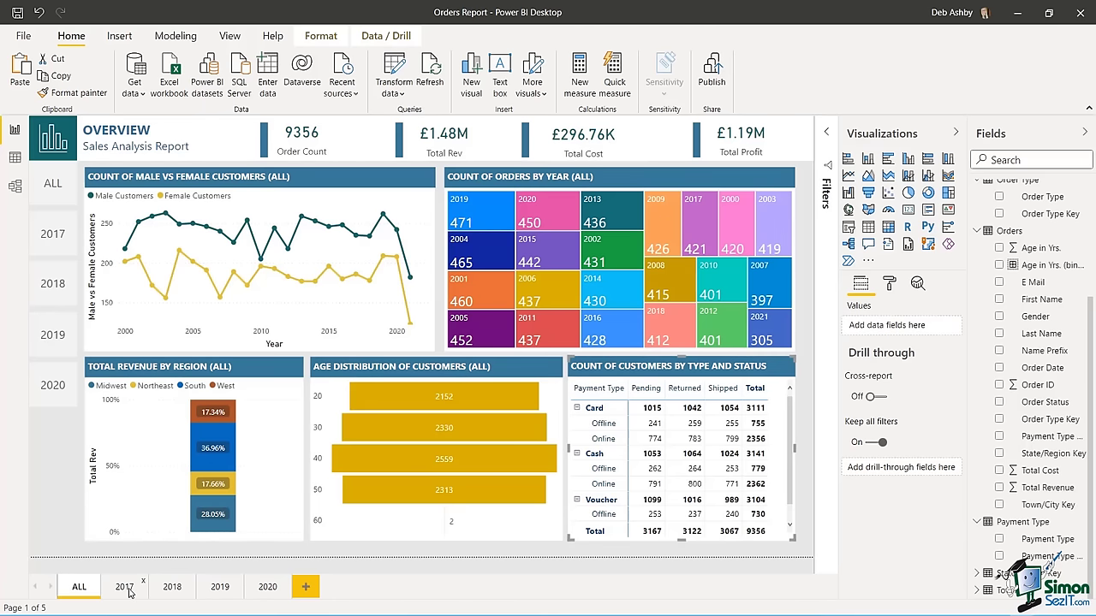
- Paste a copy of the grouped matrix and heading onto the 2017 page and ungroup it
left_click(125, 587)
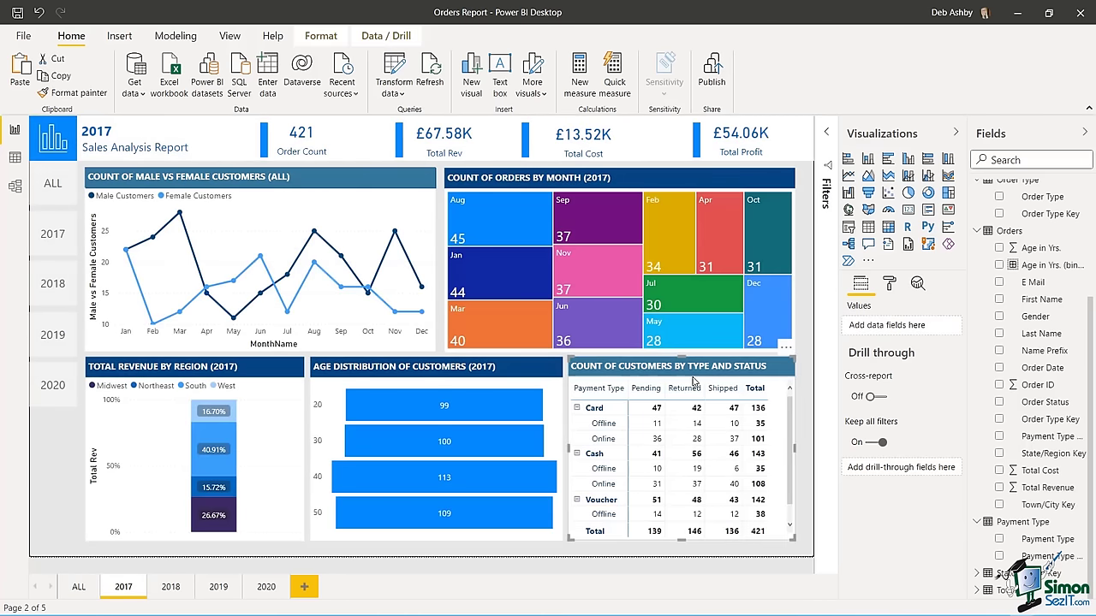
right_click(693, 383)
mouse_move(754, 386)
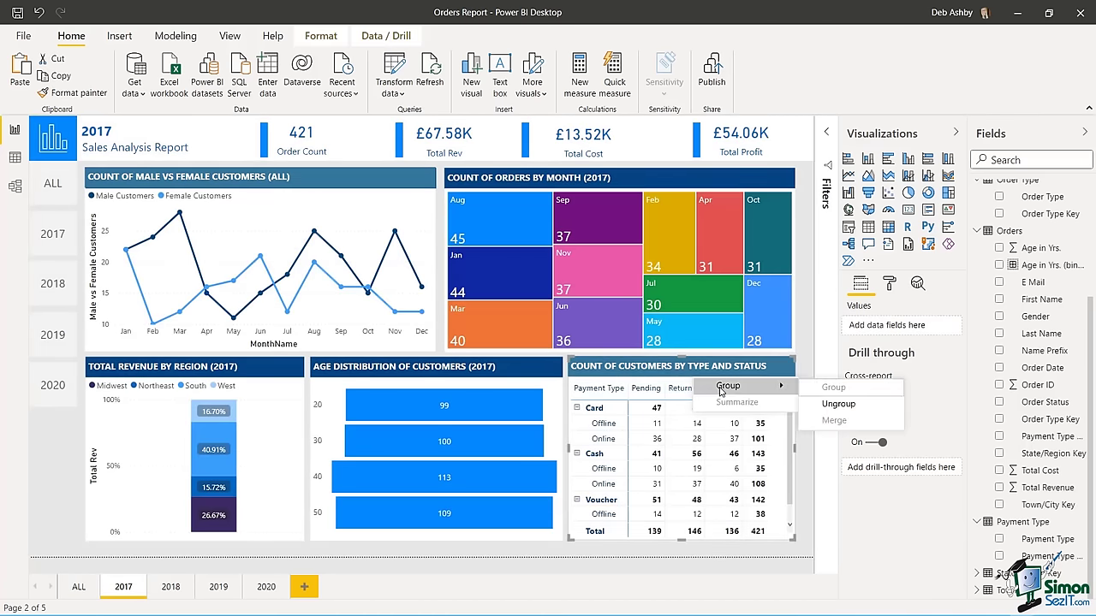
left_click(839, 406)
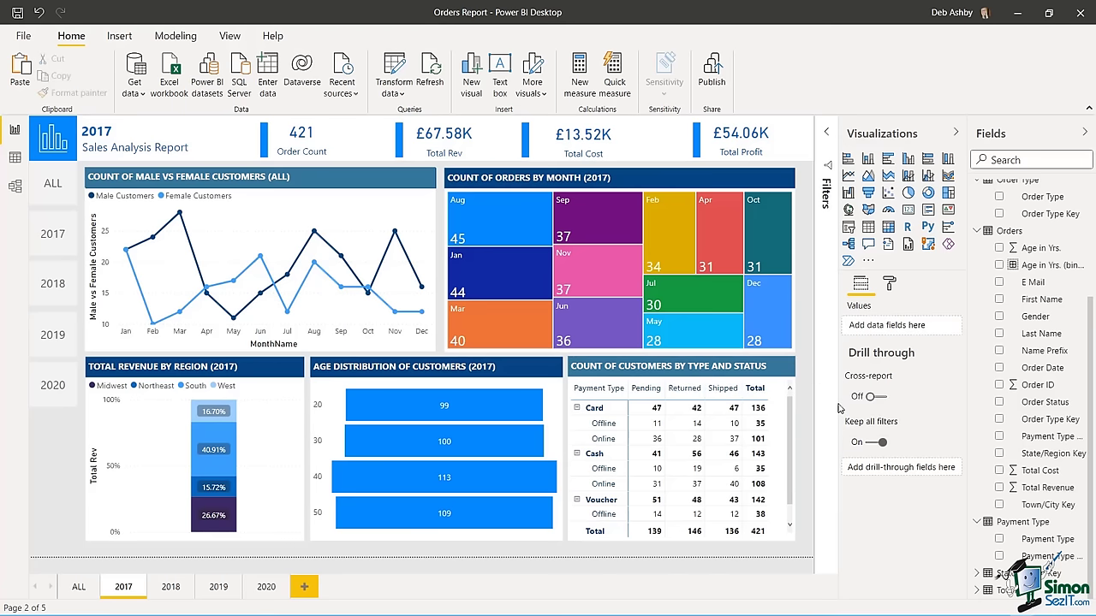
- Copy the dark blue formatting of the male vs female customers heading onto the matrix heading on the 2017 page
left_click(786, 370)
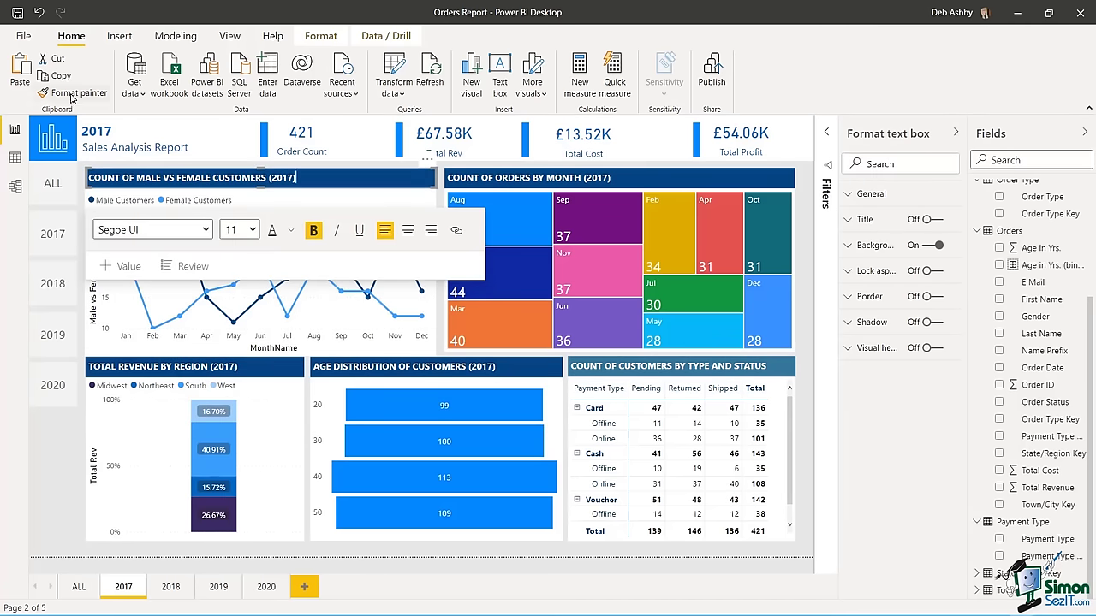
left_click(72, 93)
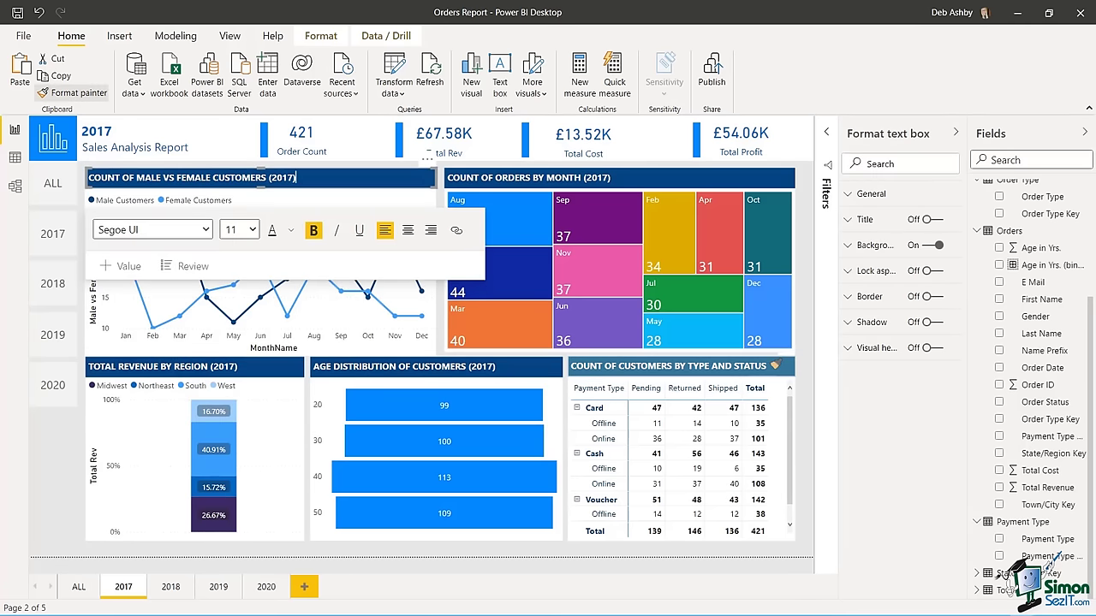
left_click(775, 366)
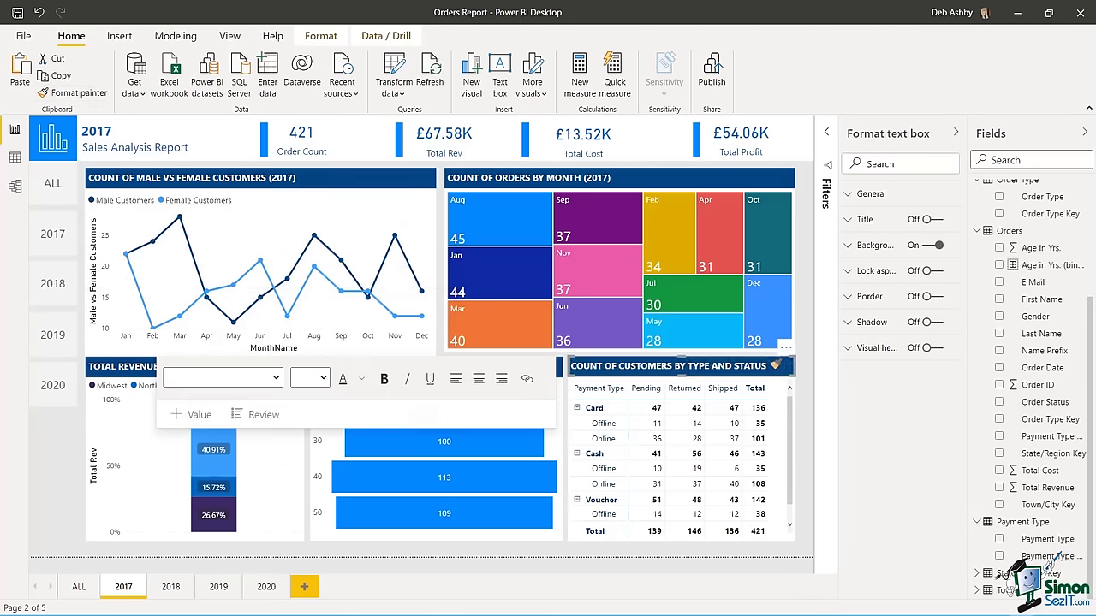
left_click(802, 321)
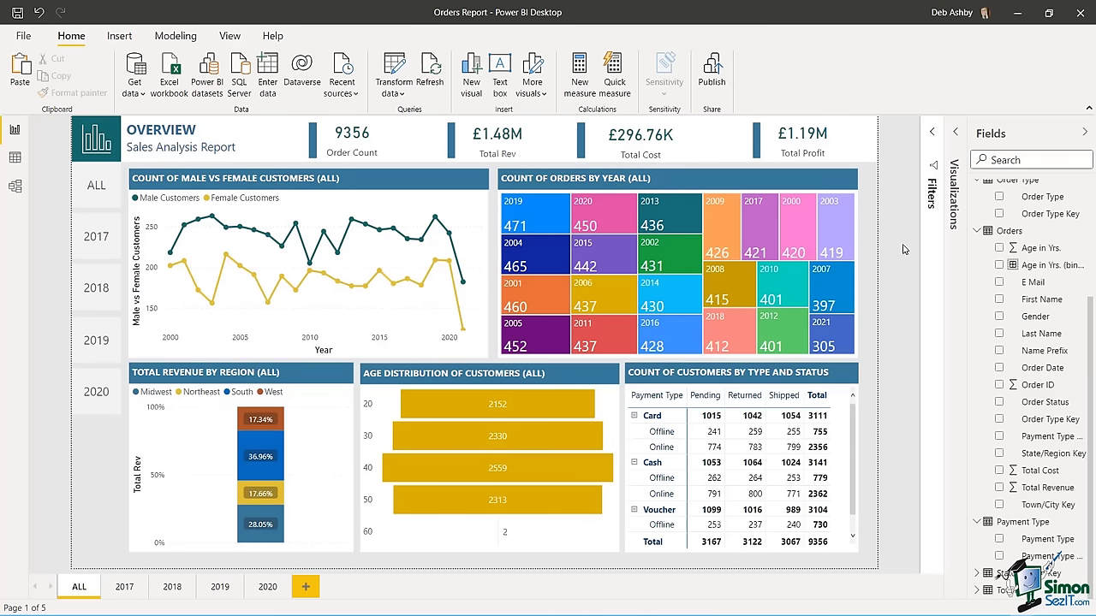
- Turn on background color conditional formatting for the Order Count values in the ALL page's matrix
left_click(745, 446)
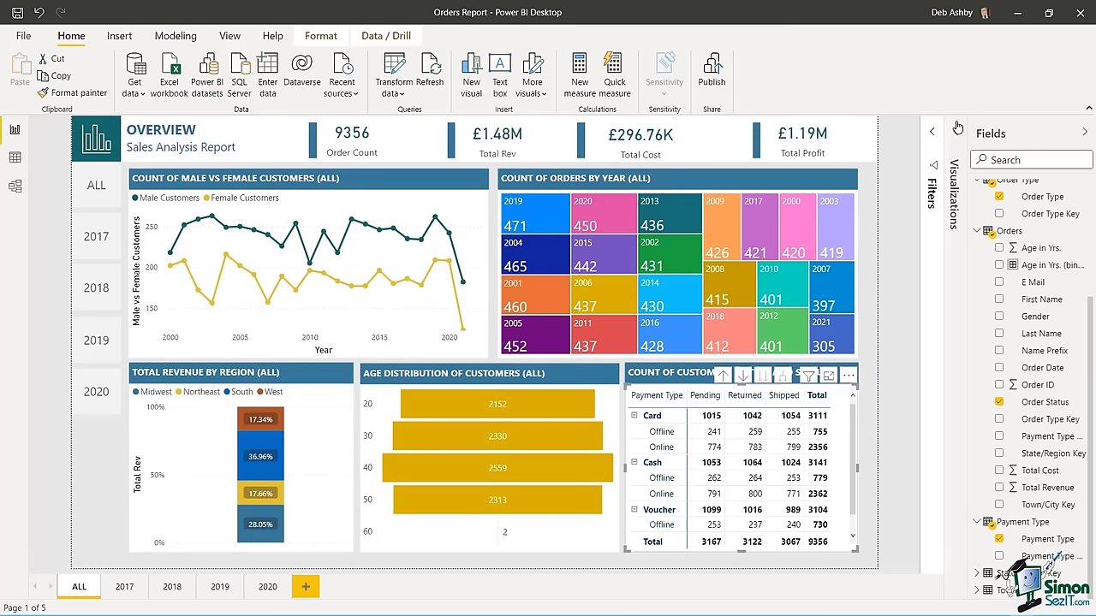
left_click(956, 131)
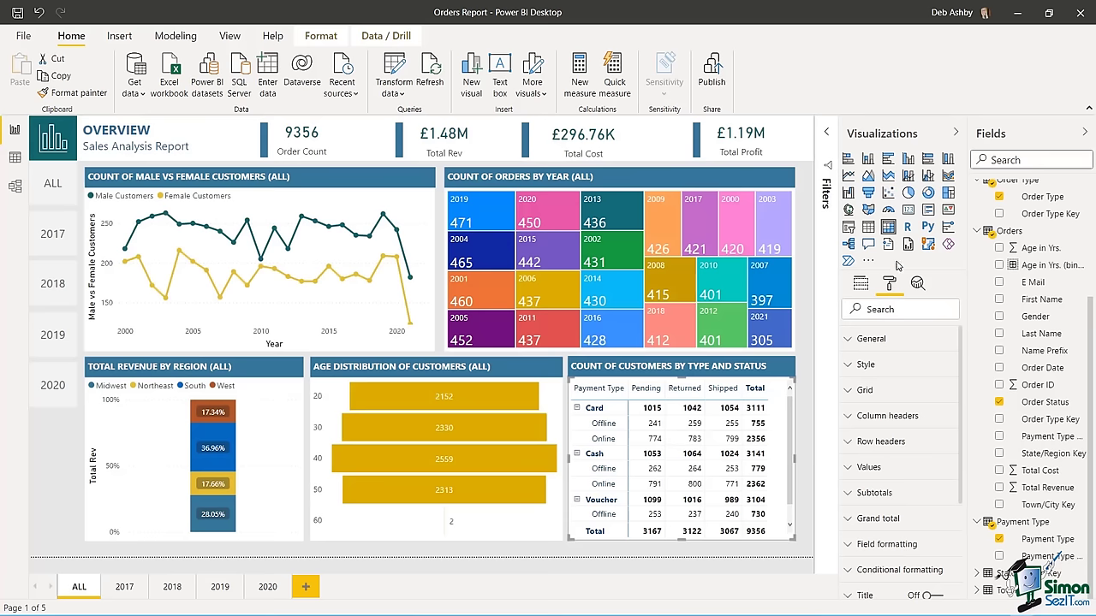
left_click(849, 571)
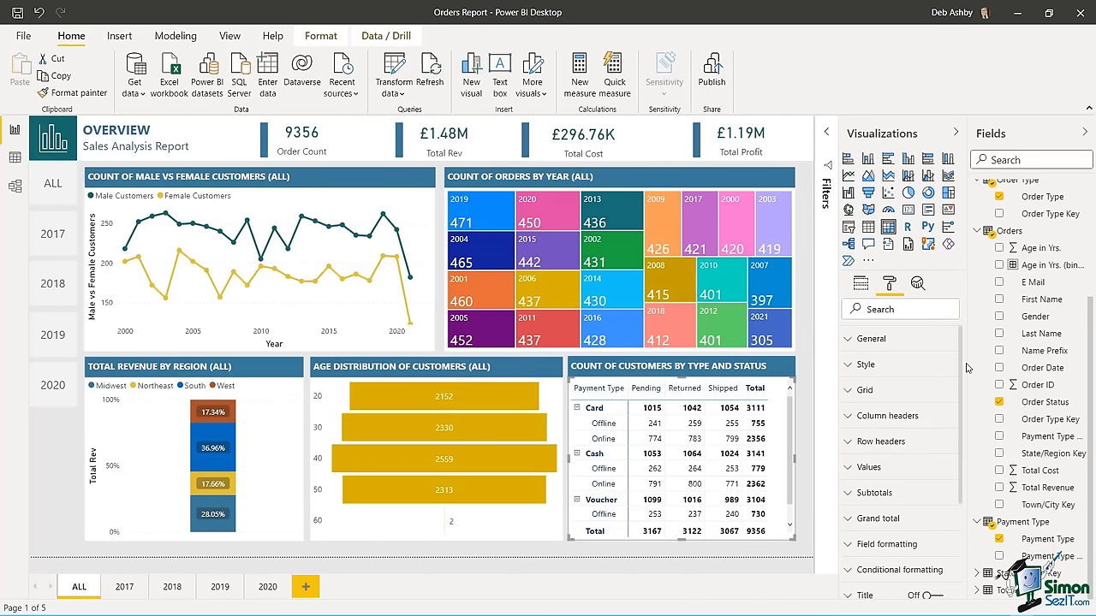
left_click_drag(961, 405, 962, 426)
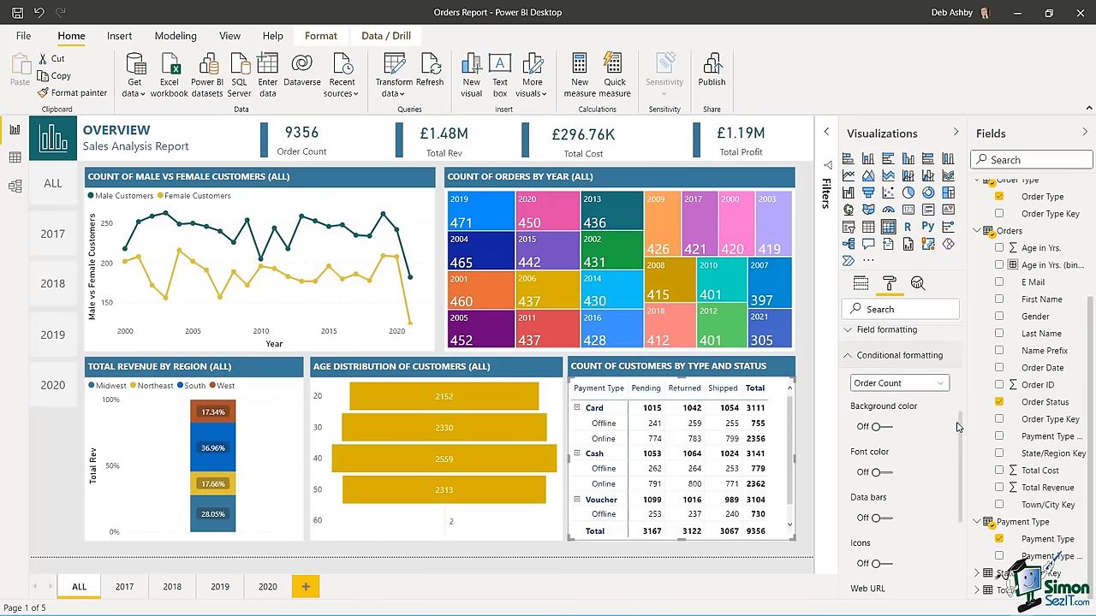
left_click(889, 428)
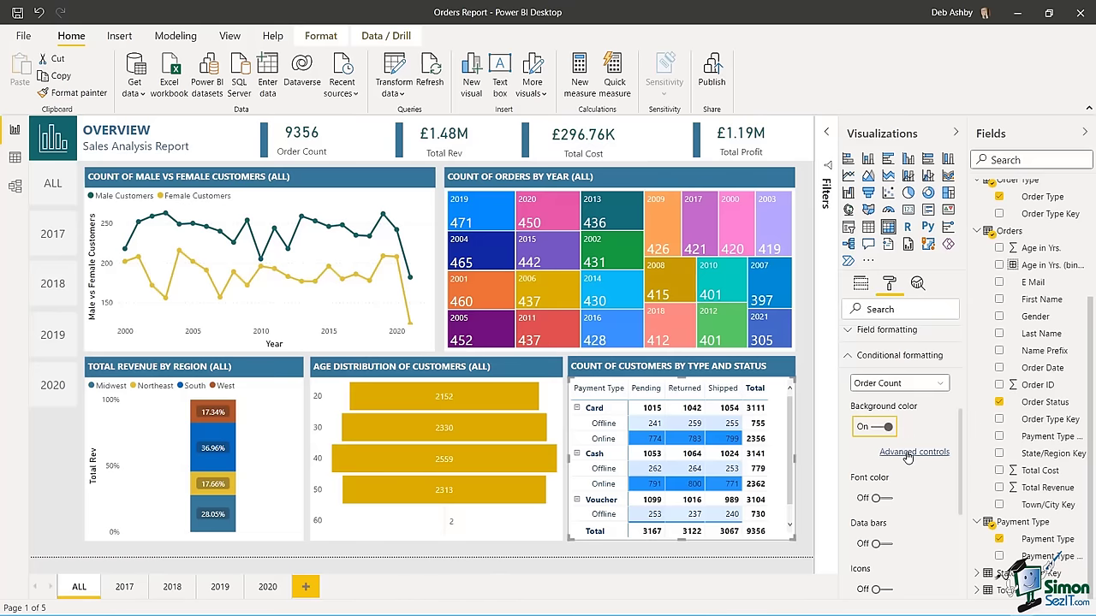
- Set the minimum color of the Order Count background color scale to the muted light blue #AAD3D7
left_click(910, 452)
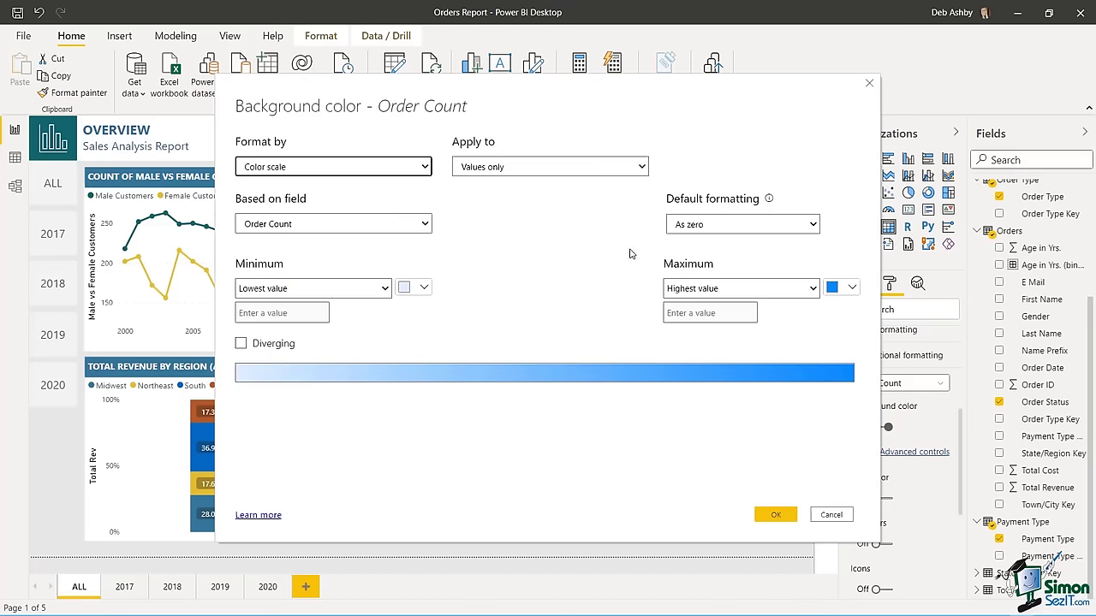
left_click_drag(615, 90, 419, 71)
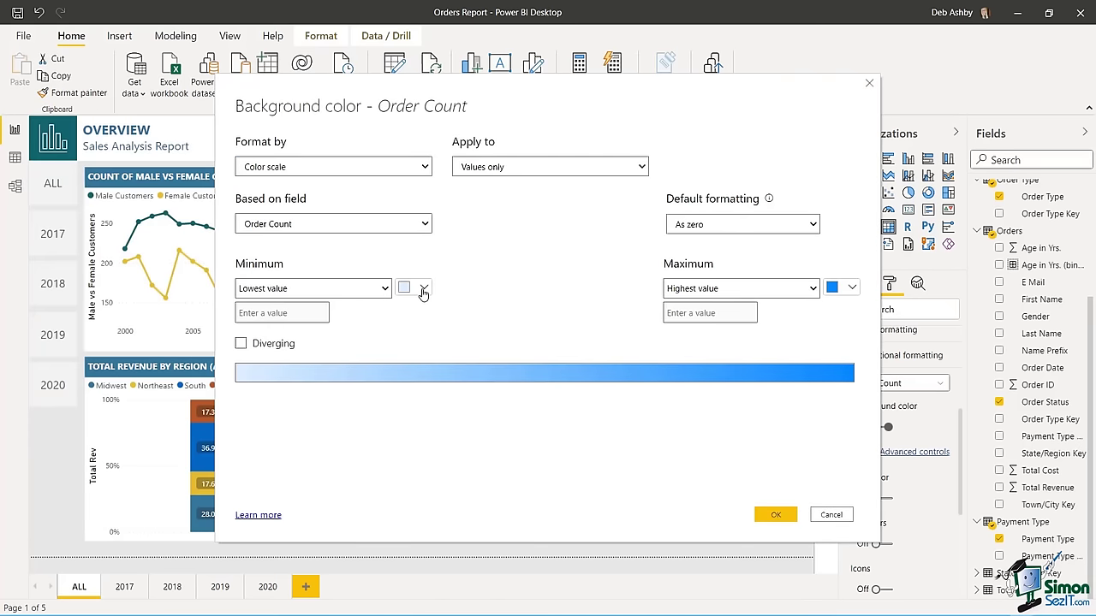
left_click(423, 287)
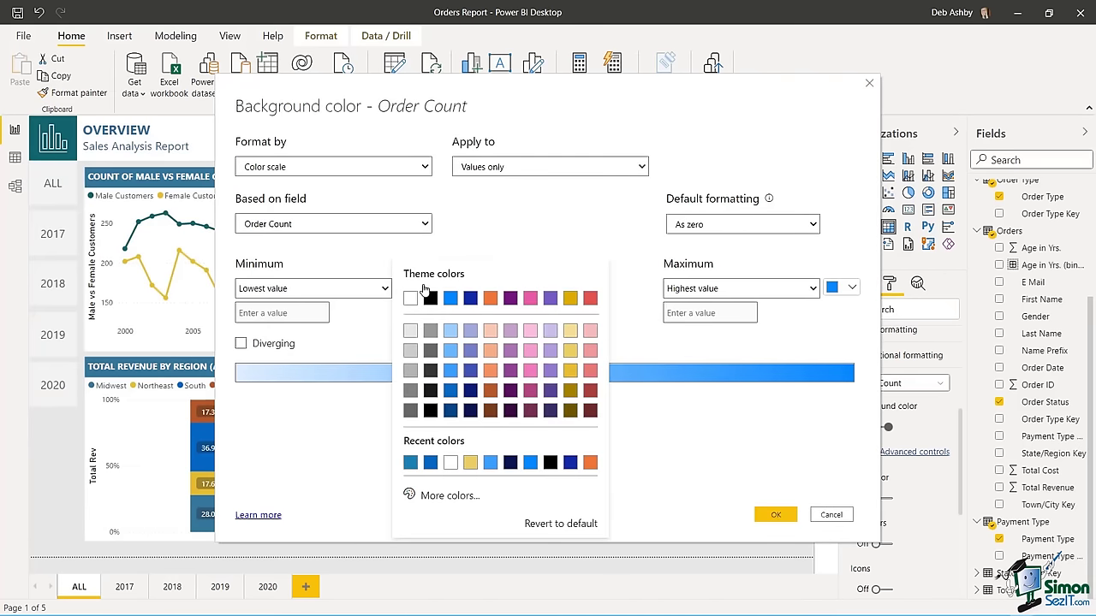
left_click(440, 498)
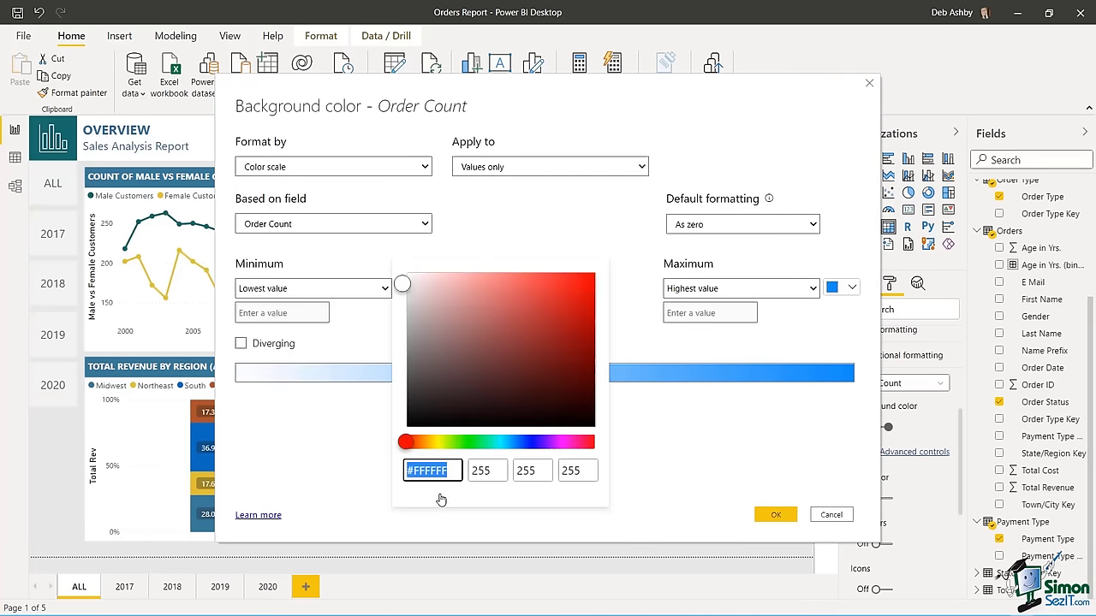
left_click_drag(405, 442, 501, 446)
left_click_drag(502, 445, 503, 446)
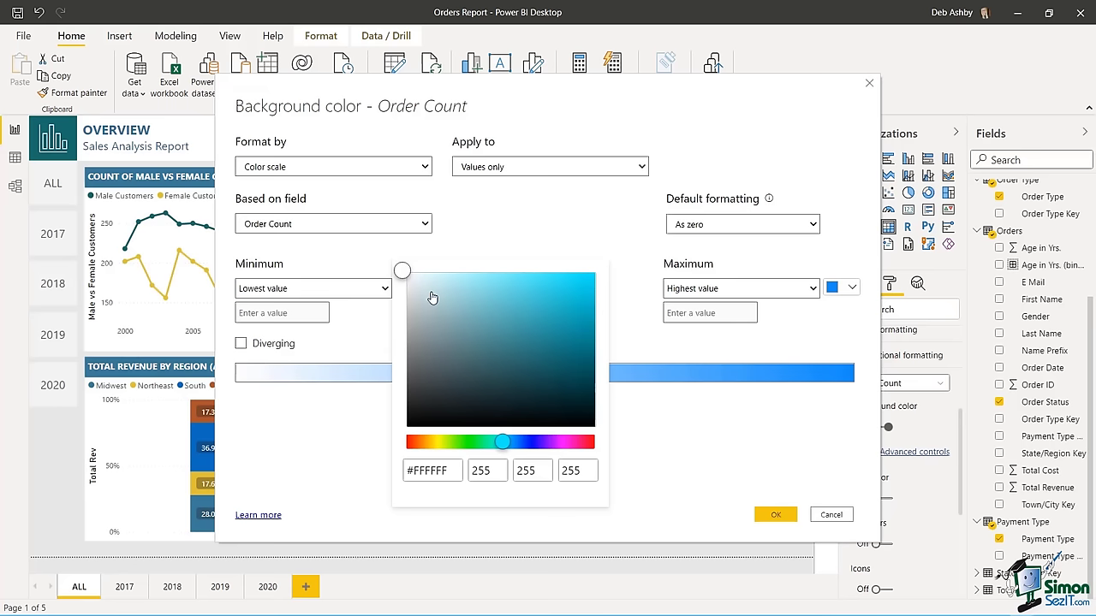
left_click_drag(402, 274, 445, 298)
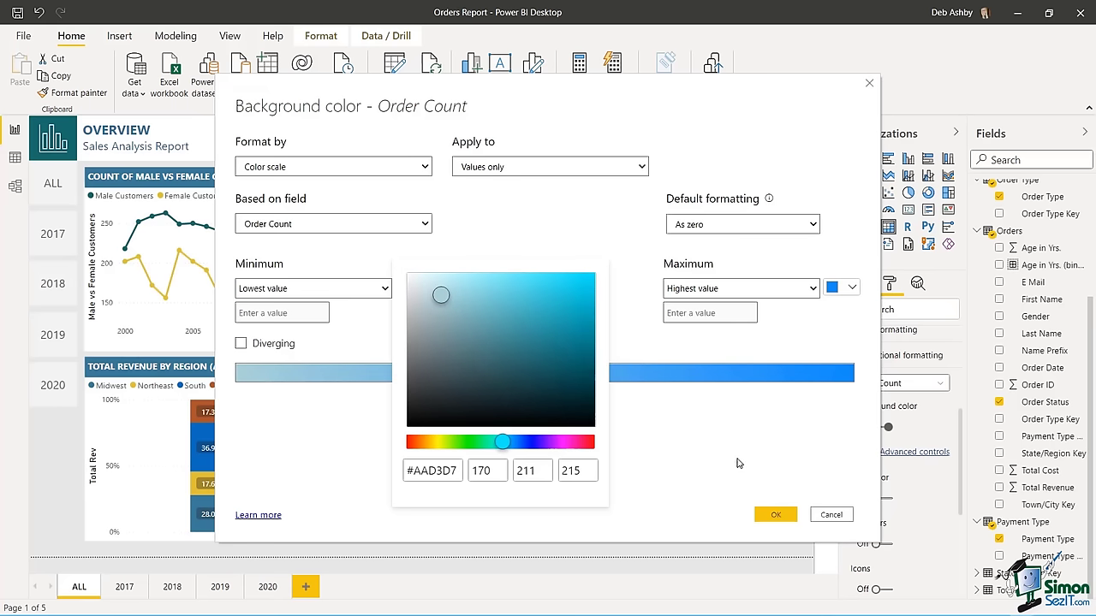
left_click(776, 517)
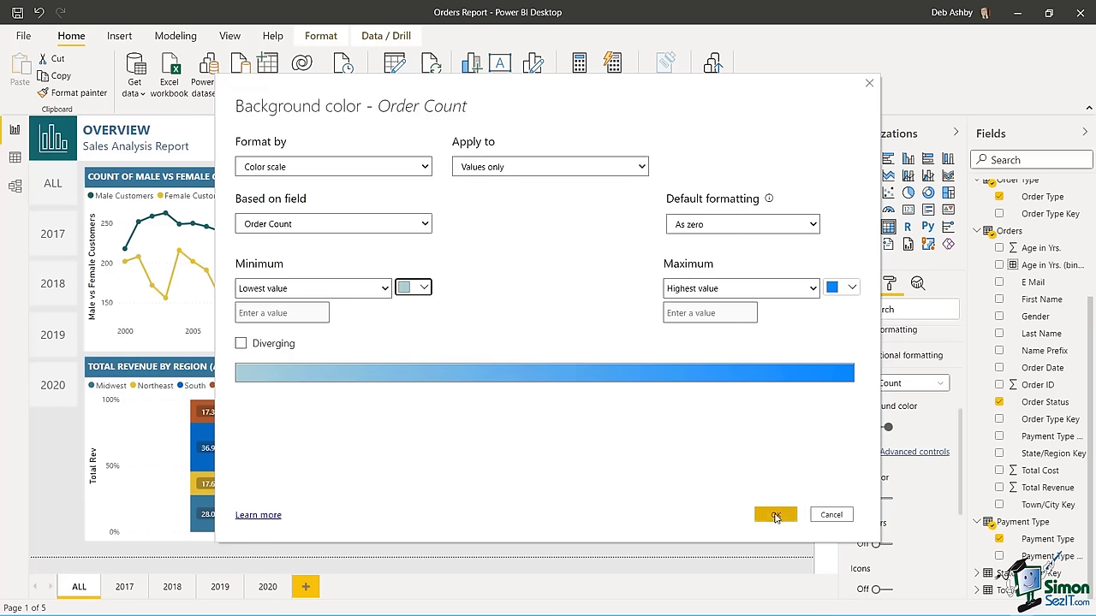
- Set the color scale's maximum to a darker muted blue from the recent colors and apply the scale to the matrix
left_click(852, 288)
left_click(678, 464)
left_click(776, 517)
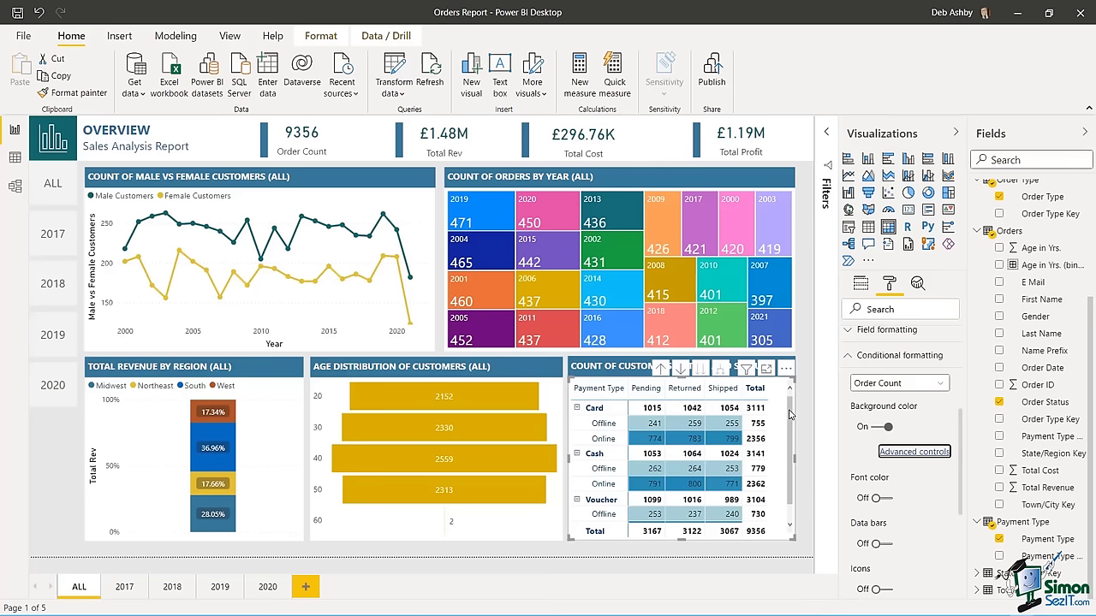
scroll(789, 414, "down", 2)
scroll(792, 408, "up", 2)
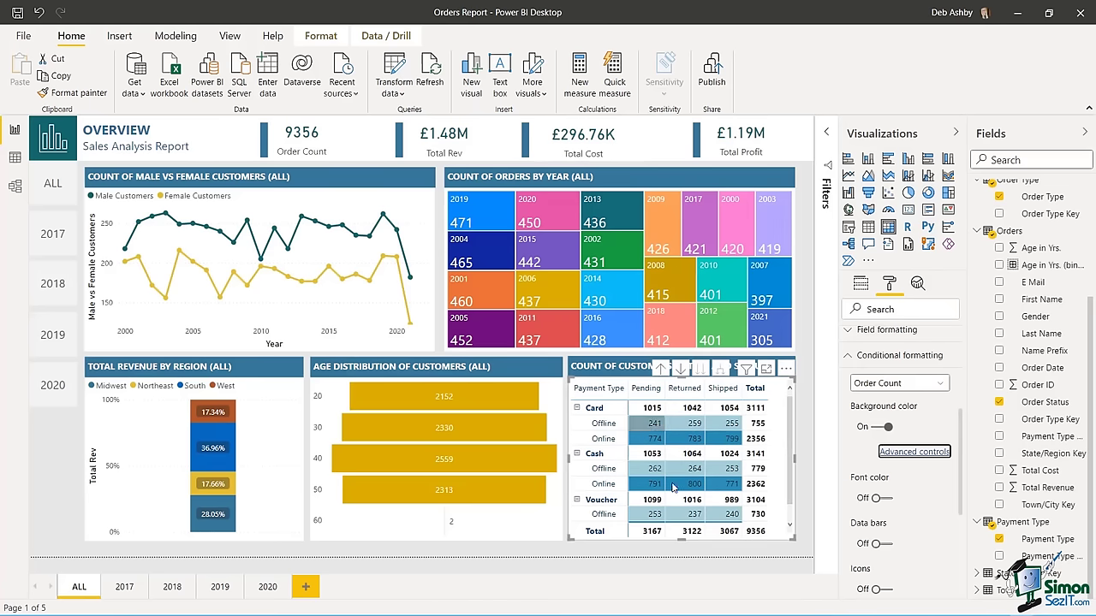
- Add conditional icons to the matrix's Order Count values, using the red, yellow and green traffic lights in dark square frames
left_click_drag(961, 433, 959, 489)
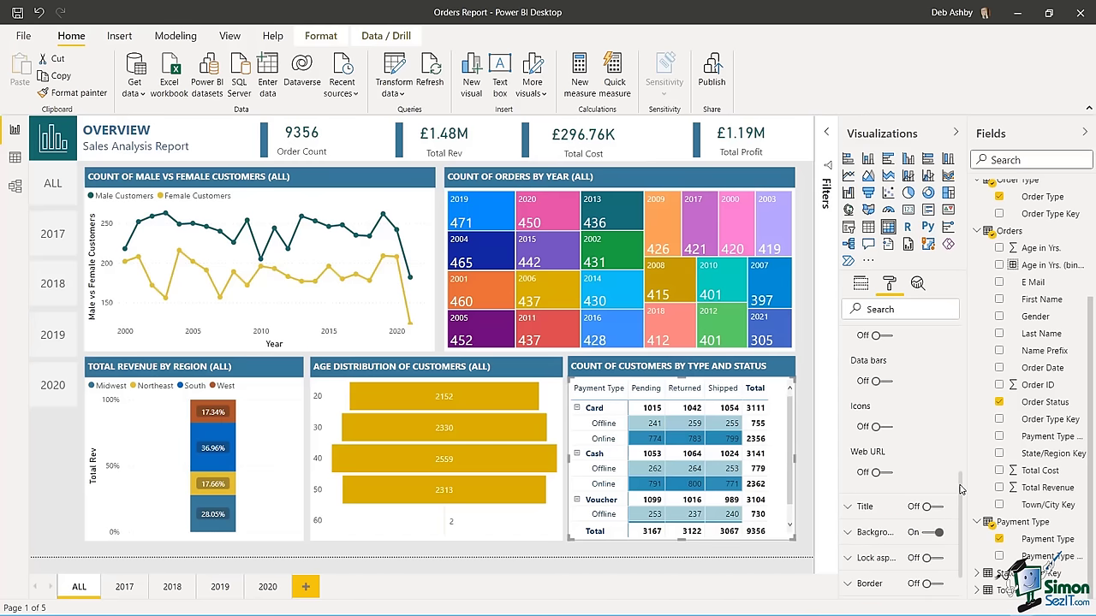
left_click(889, 430)
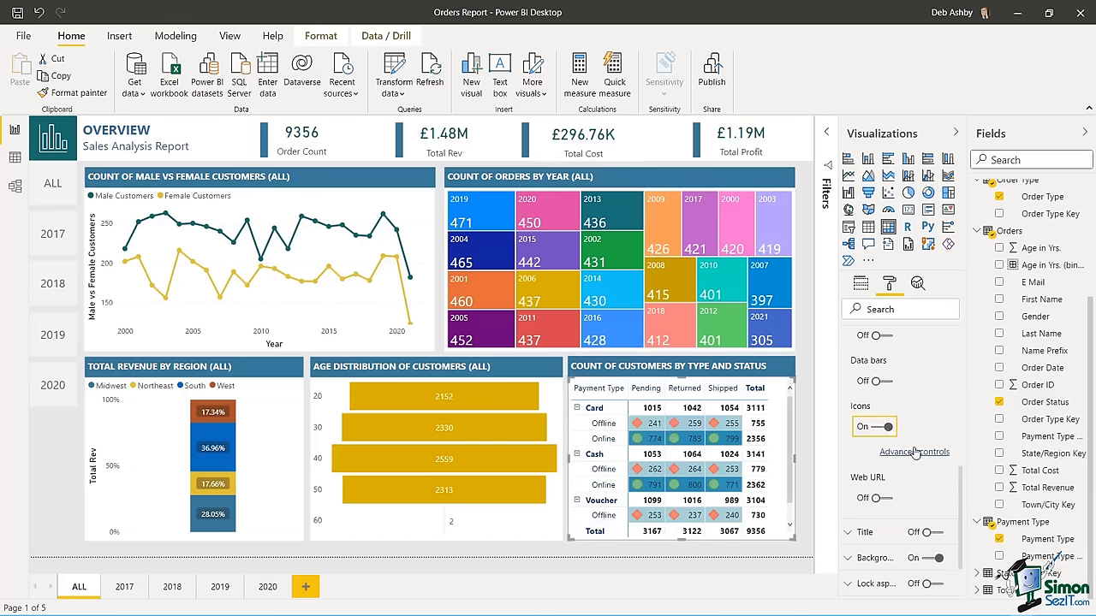
left_click(914, 452)
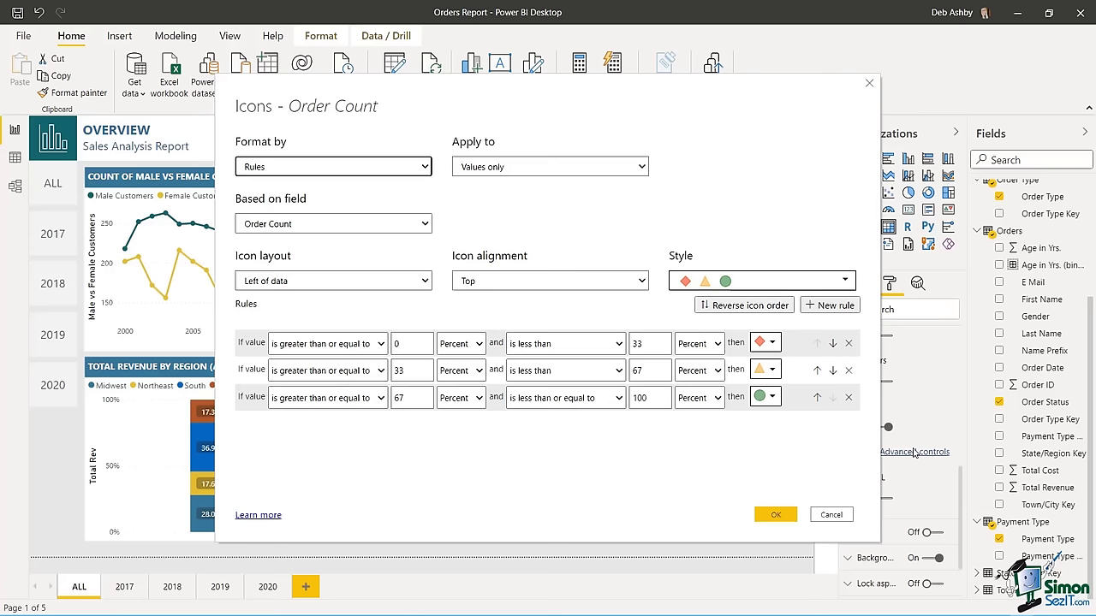
left_click(843, 281)
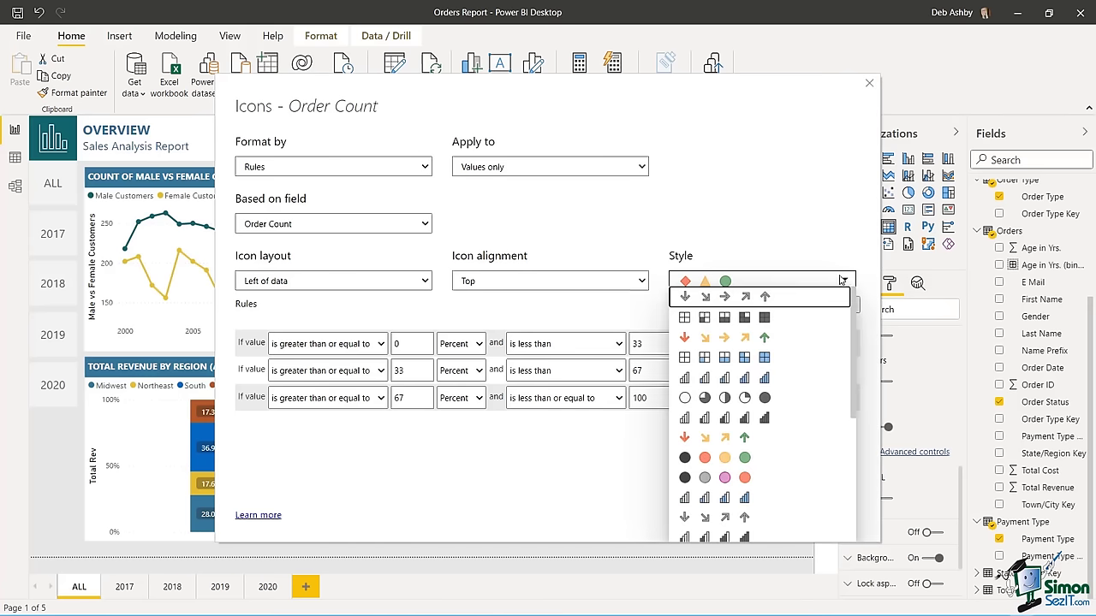
left_click_drag(858, 332, 852, 463)
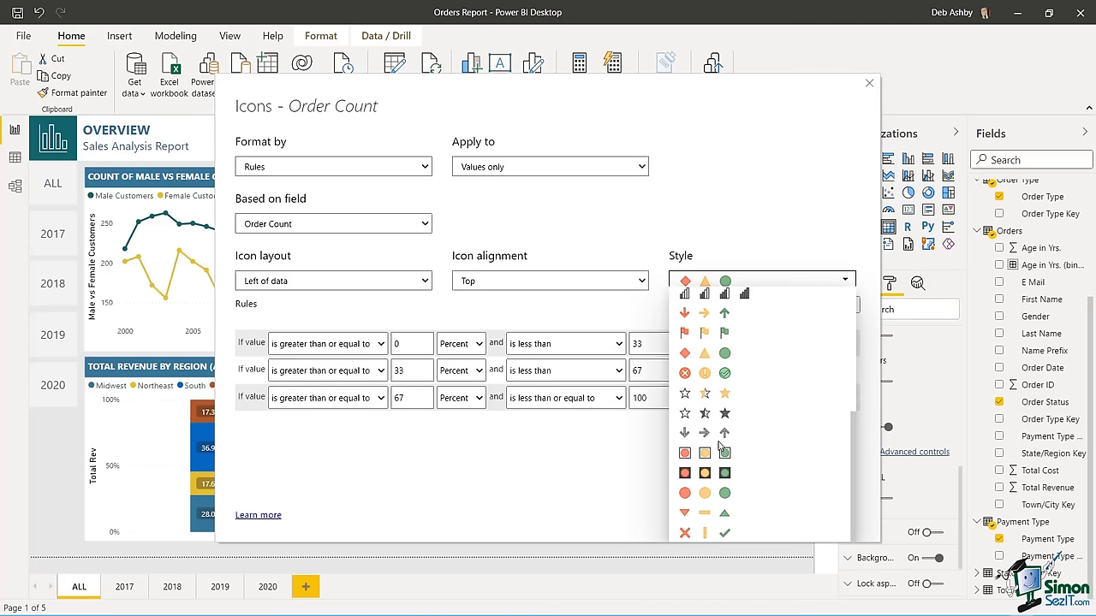
left_click(714, 474)
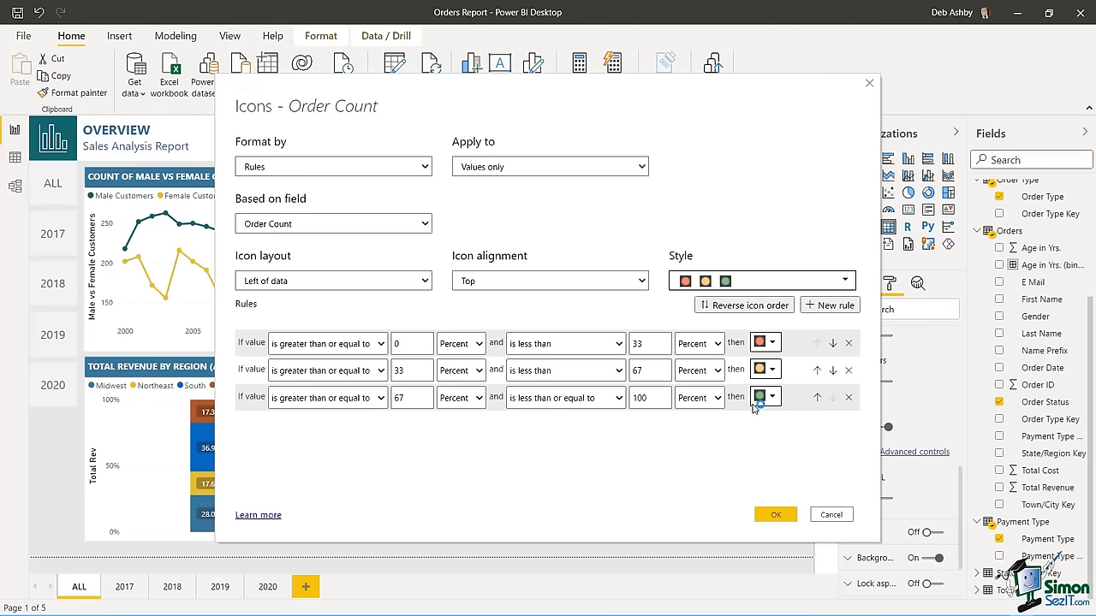
left_click(776, 515)
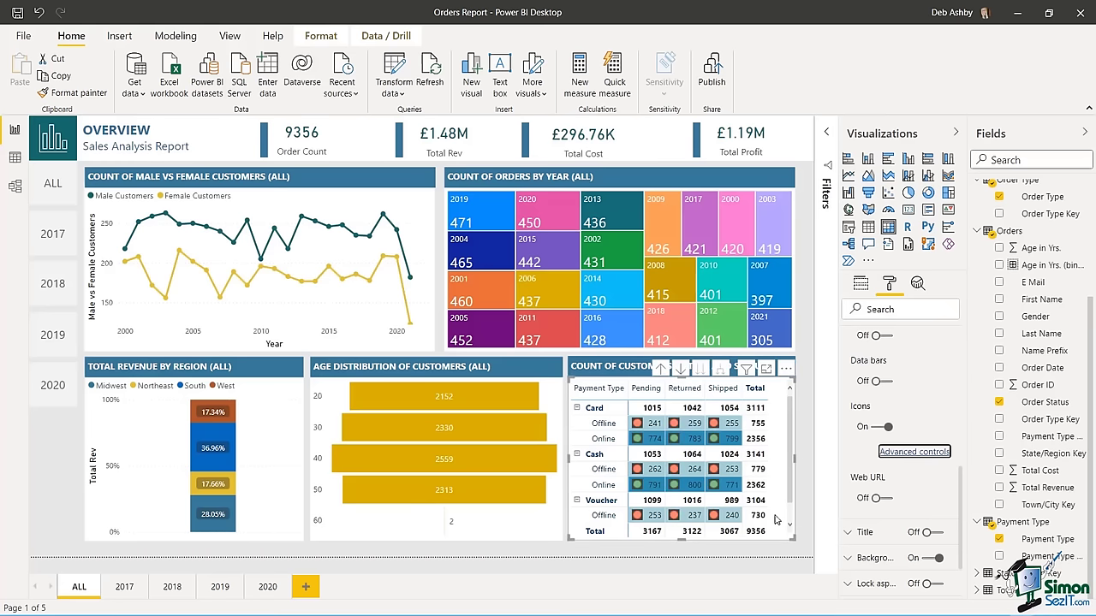
left_click(803, 449)
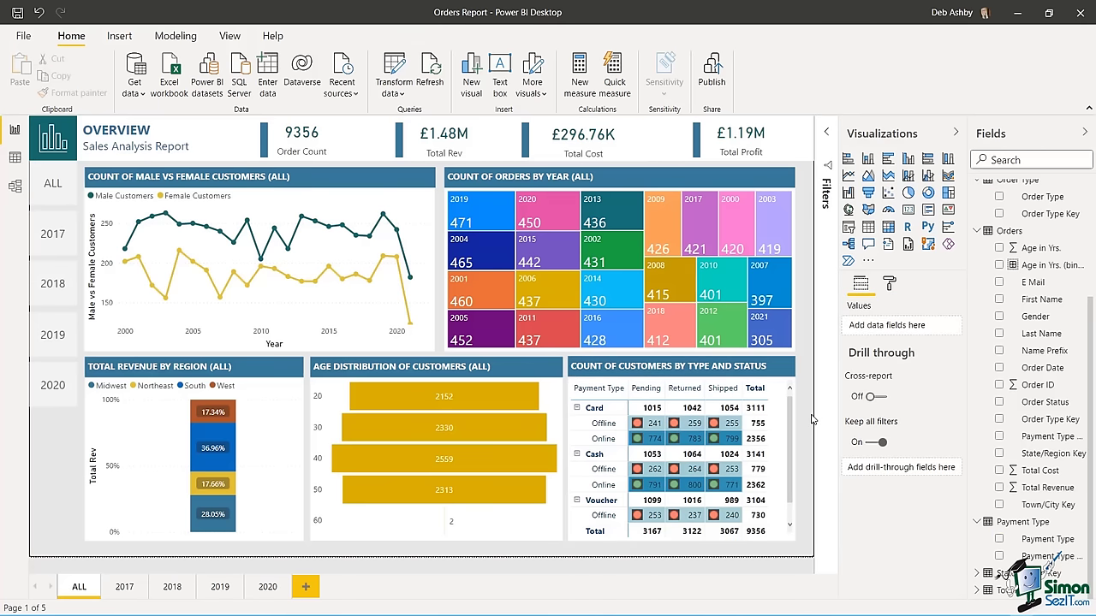